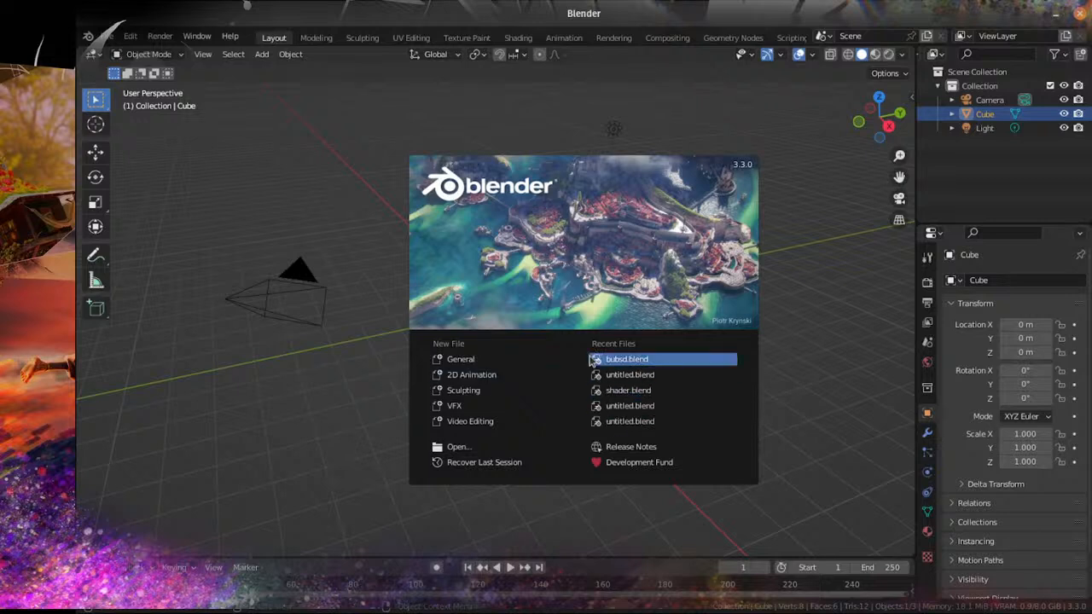
click(256, 394)
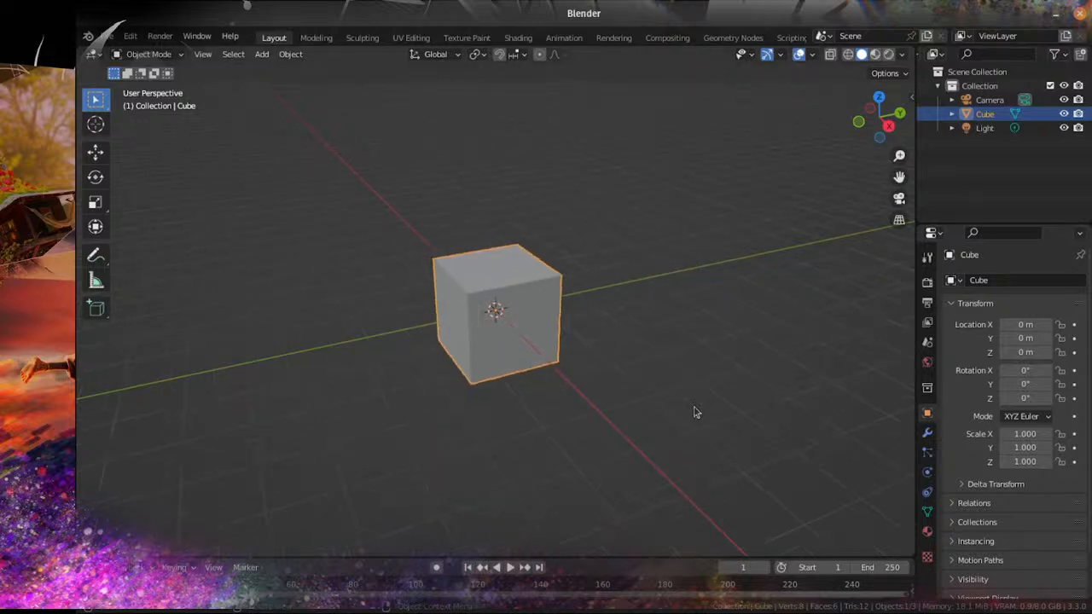
scroll(451, 425, up, 2)
scroll(451, 425, up, 2)
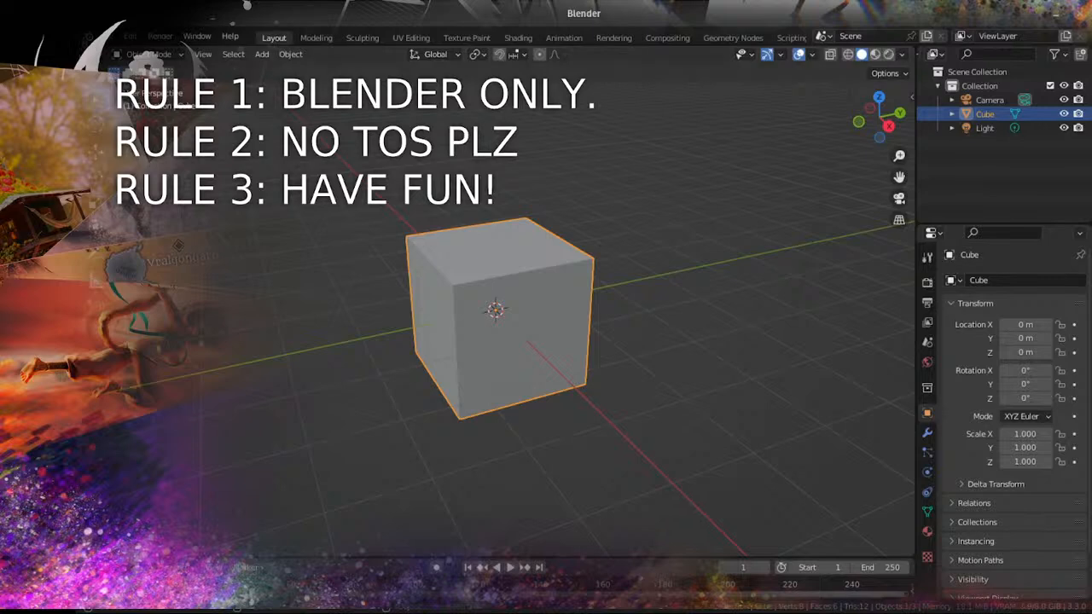
click(88, 37)
click(119, 53)
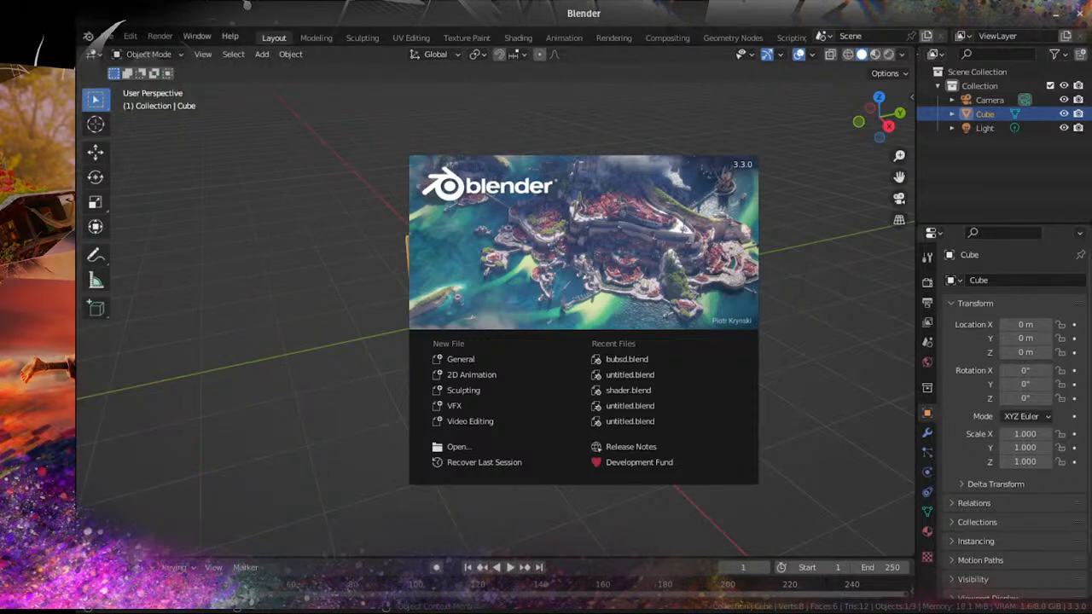
Step: Dismiss the splash screen and delete the default cube from the scene
click(333, 384)
scroll(641, 412, down, 5)
middle_drag(642, 413, 653, 459)
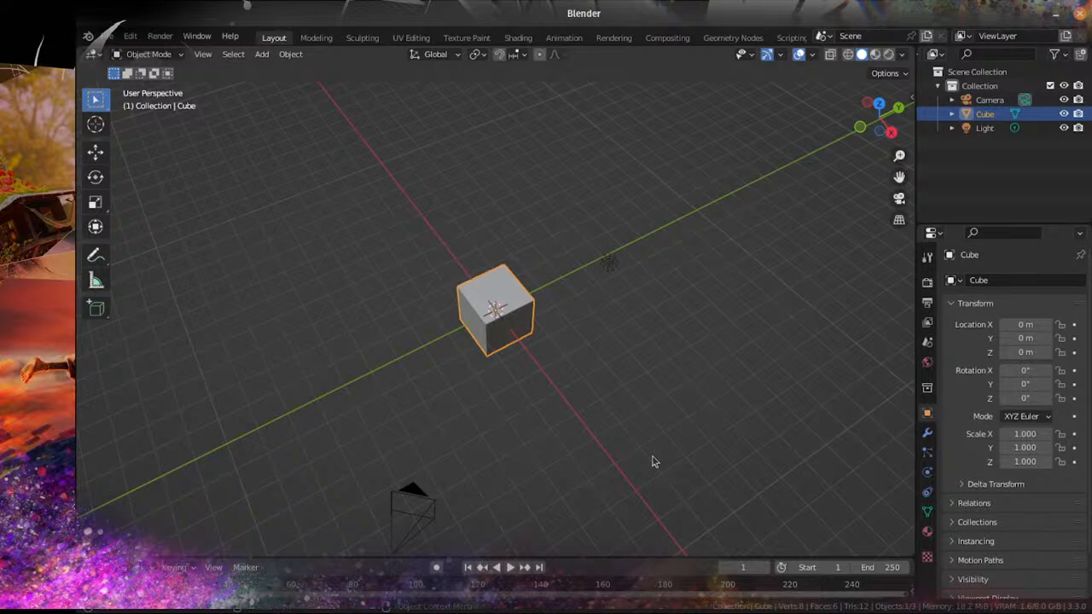
scroll(560, 376, up, 3)
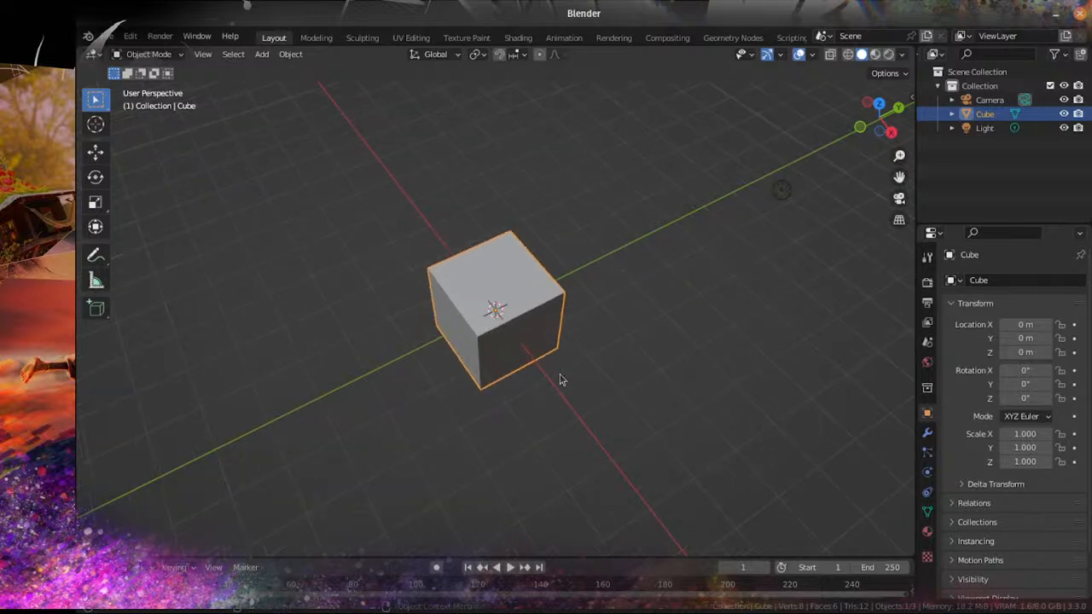
scroll(559, 376, down, 1)
middle_drag(559, 376, 543, 356)
scroll(543, 355, up, 3)
key(x)
click(543, 355)
Step: Add a mesh plane at the centre of the scene
key(shift+a)
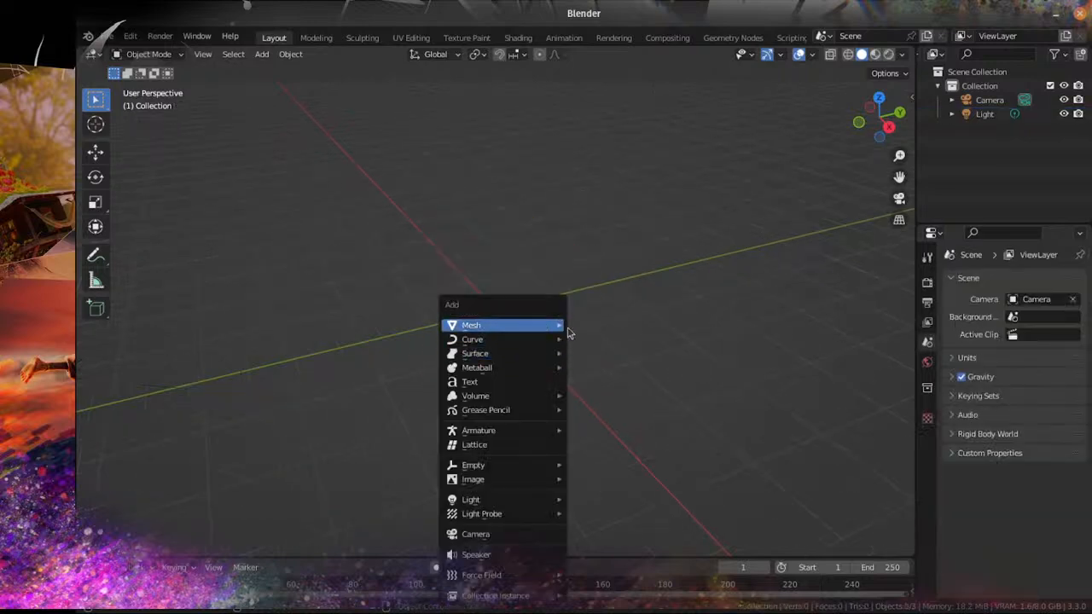
mouse_move(504, 325)
scroll(605, 66, down, 4)
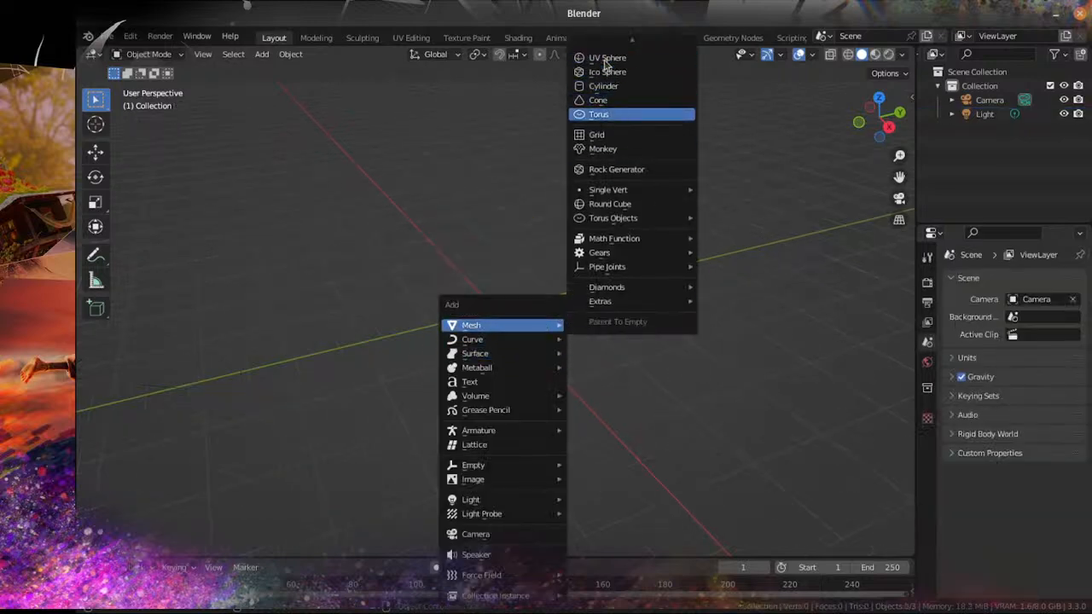
scroll(606, 65, up, 5)
scroll(606, 65, down, 2)
scroll(605, 65, up, 4)
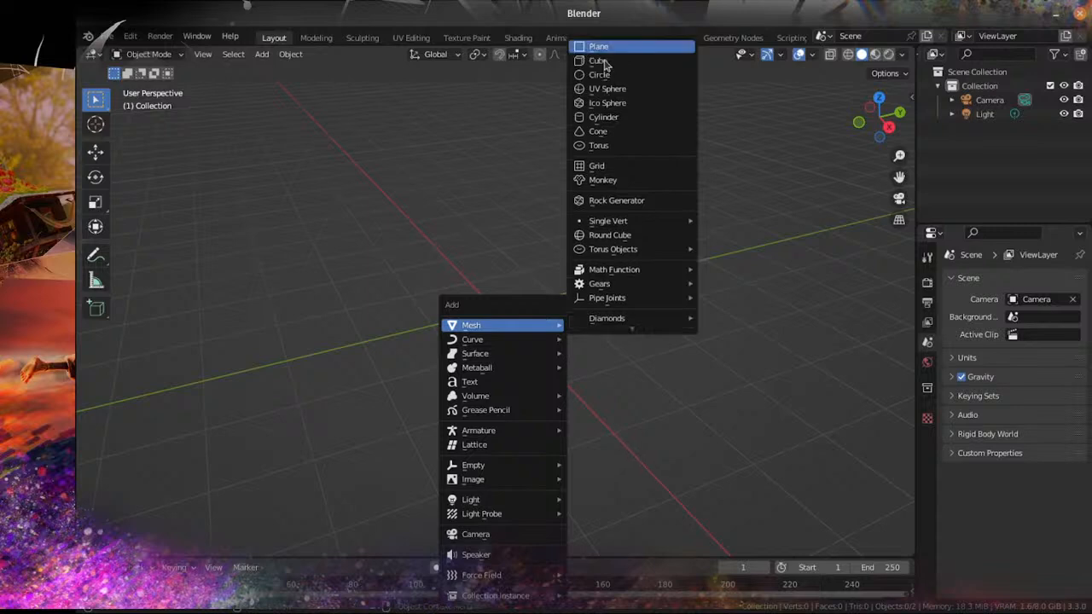
click(606, 48)
Step: Scale the plane by 2 uniformly and by another factor of 2 along the Y axis
key(s)
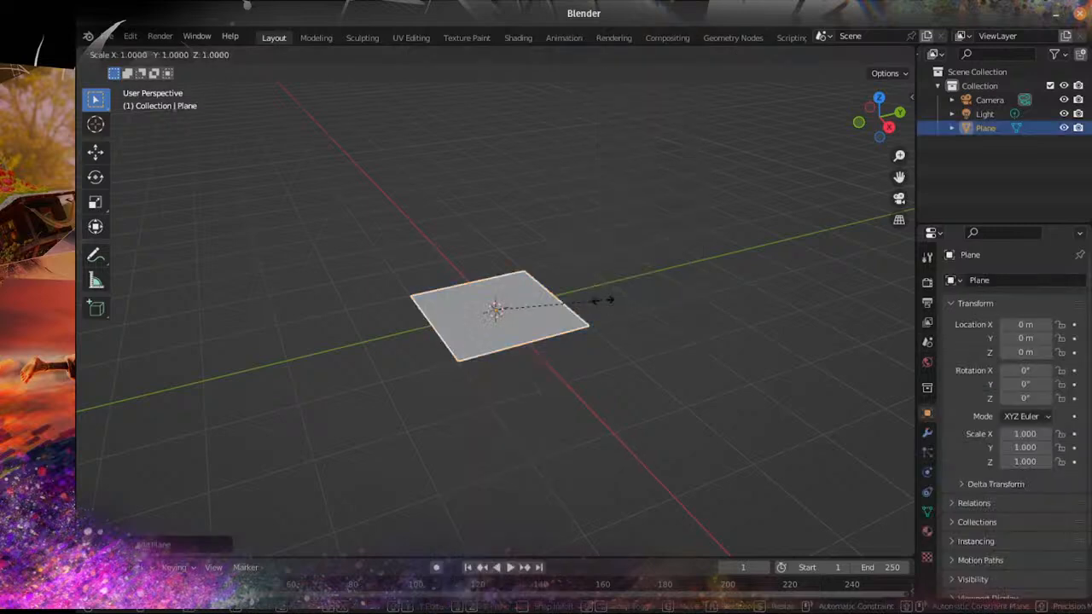
text(2)
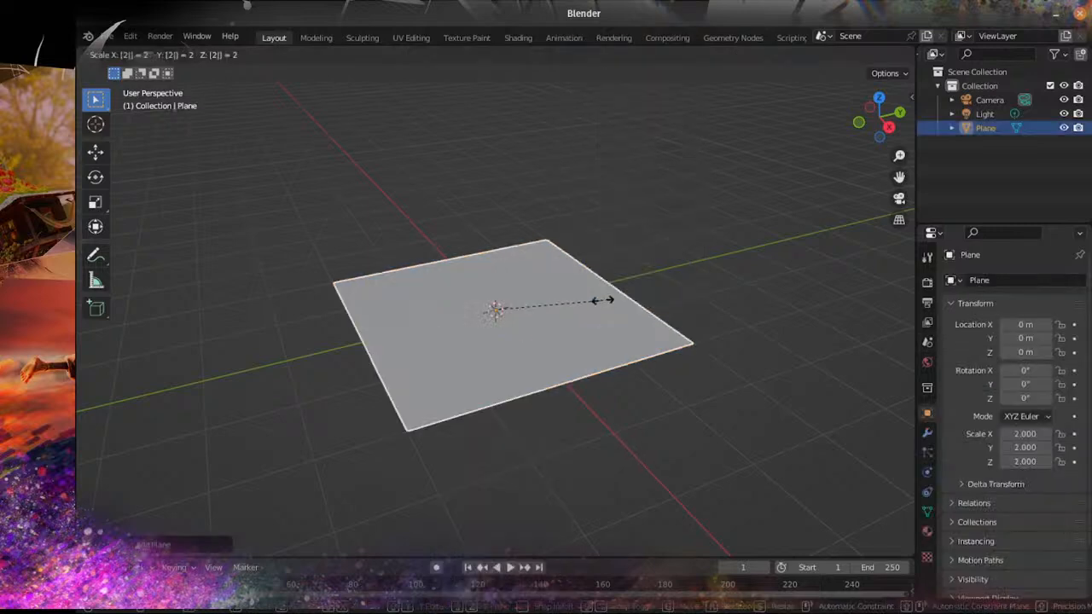
key(Return)
text(sy)
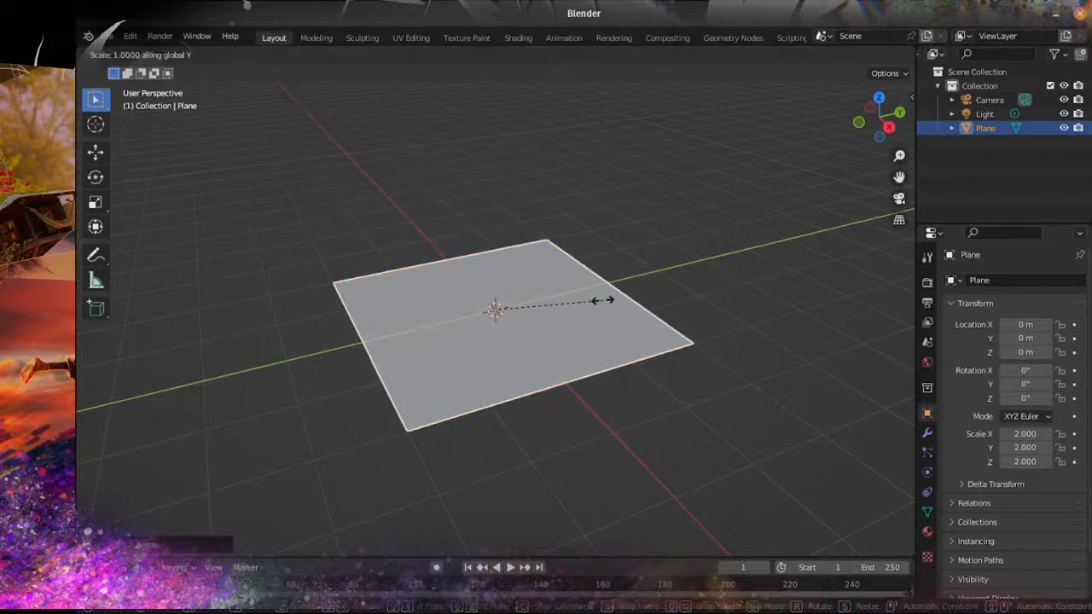
text(21)
key(BackSpace)
key(Return)
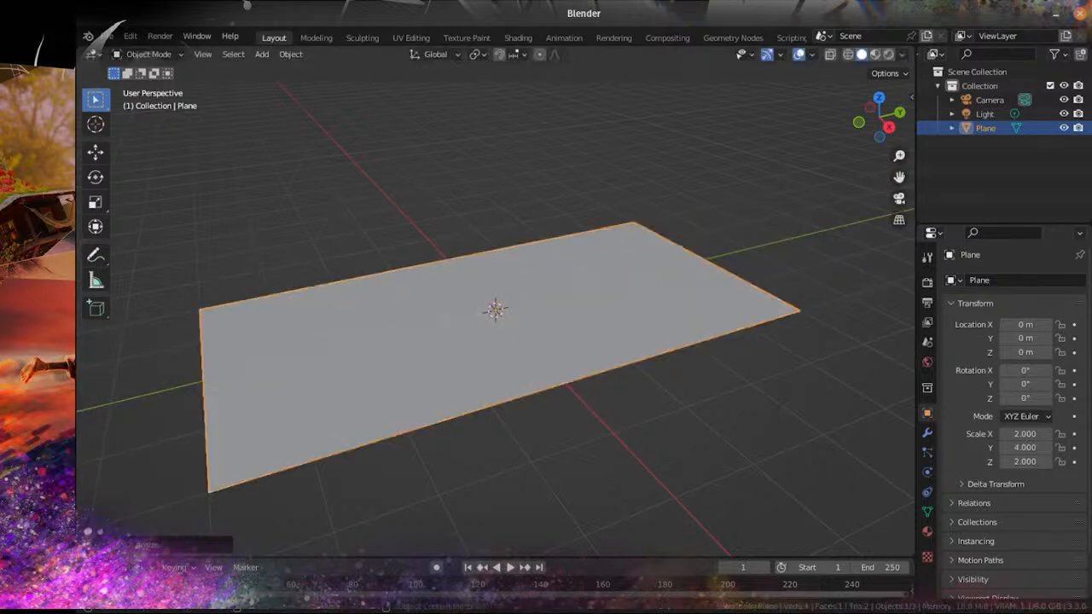
Step: Add a mesh circle on the plane and set its vertex count to 8
scroll(531, 355, down, 4)
scroll(328, 334, up, 5)
middle_drag(273, 306, 592, 318)
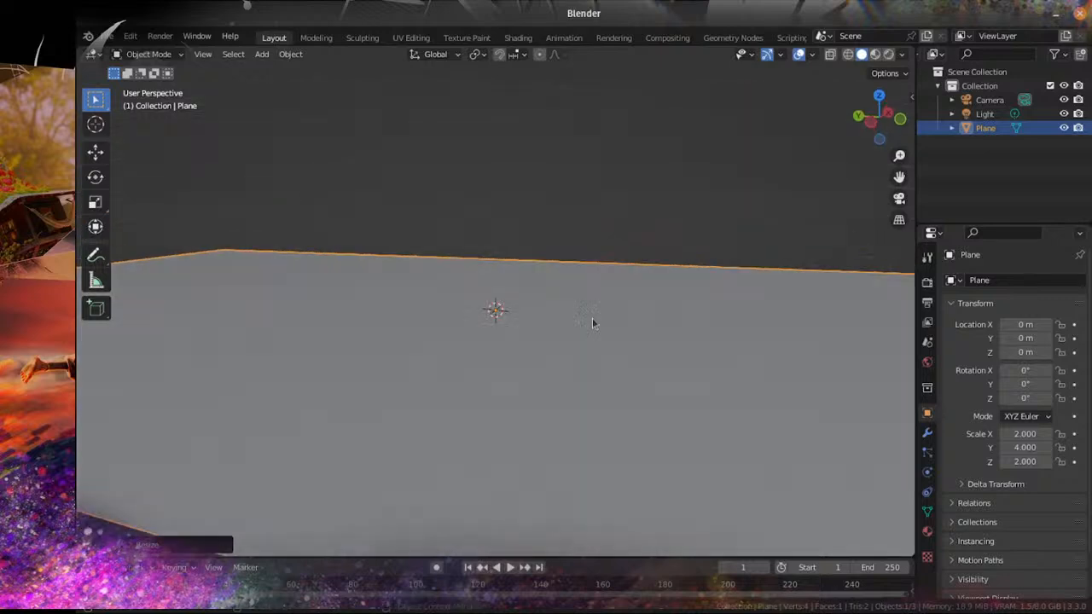
key(shift+a)
mouse_move(592, 314)
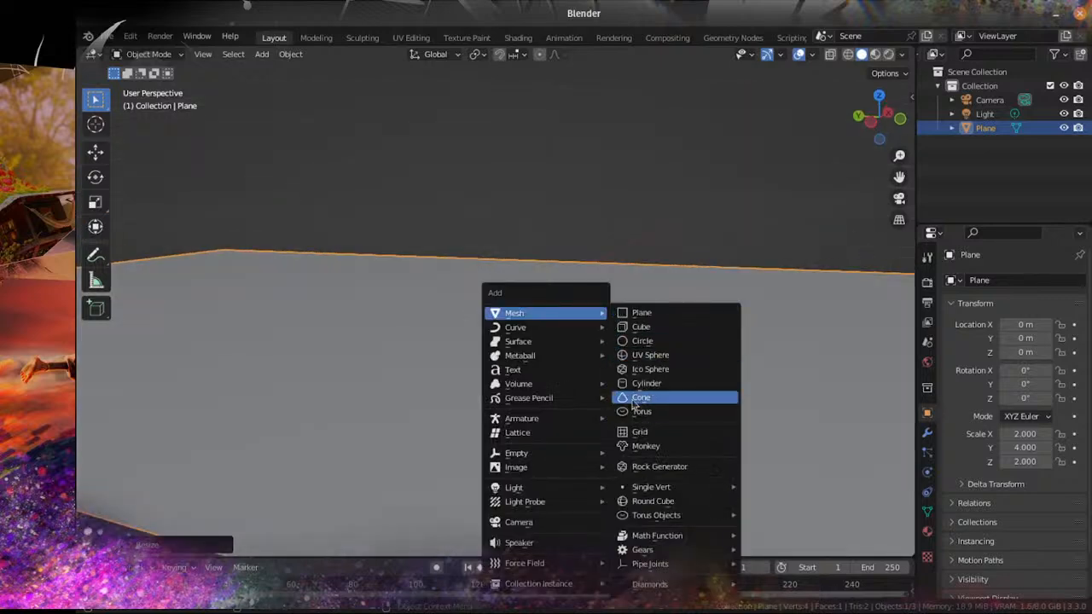
mouse_move(555, 315)
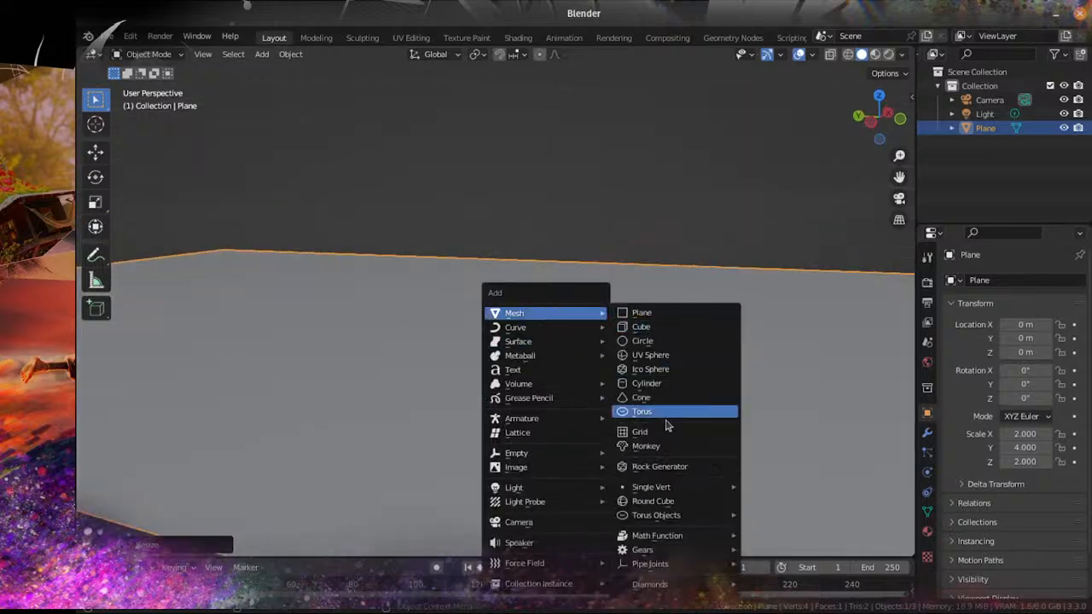
scroll(658, 427, down, 1)
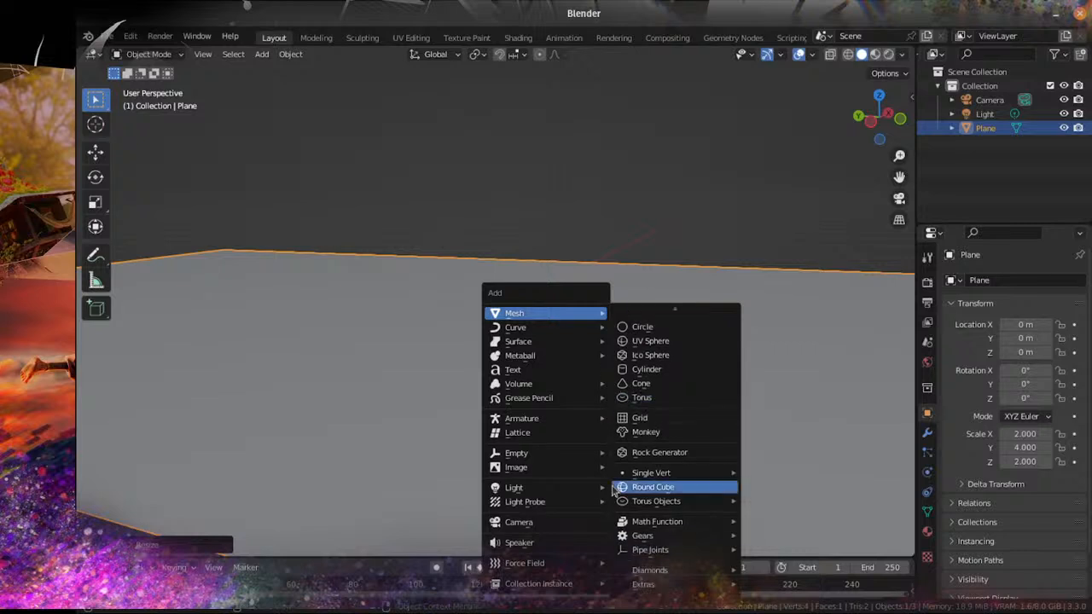
click(631, 329)
click(155, 544)
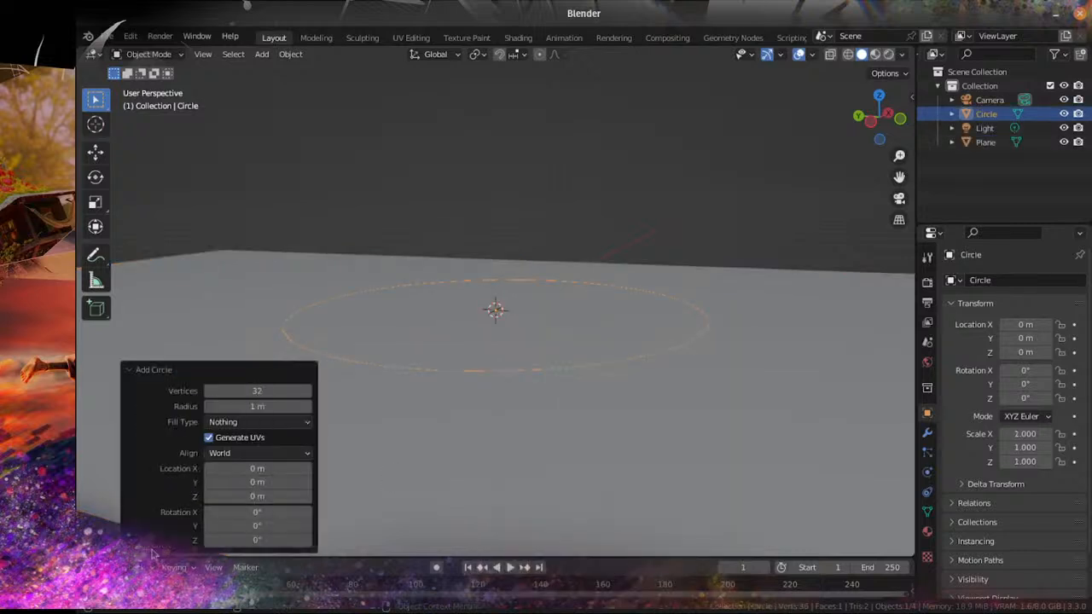
click(243, 391)
text(8)
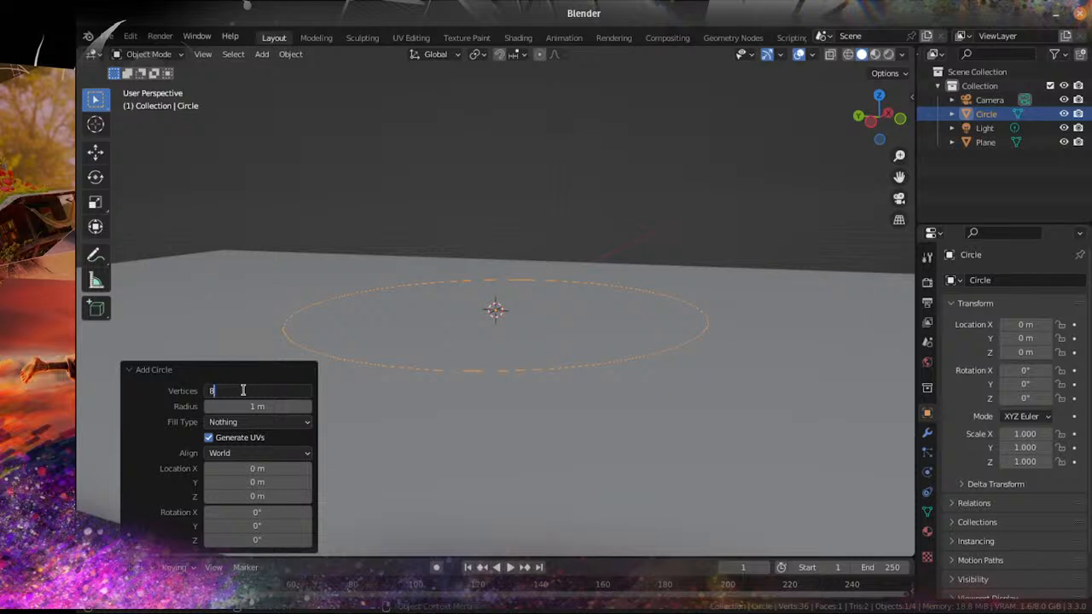
key(Return)
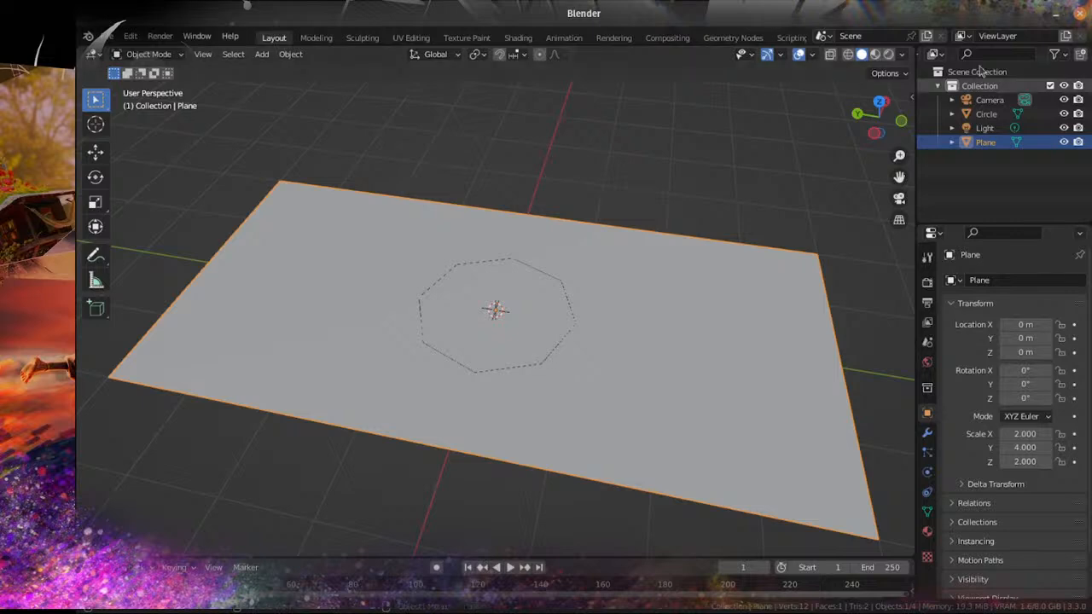
Step: Select the circle and fill its outline with a face in Edit Mode
click(987, 115)
scroll(620, 316, up, 3)
scroll(617, 350, down, 3)
key(Tab)
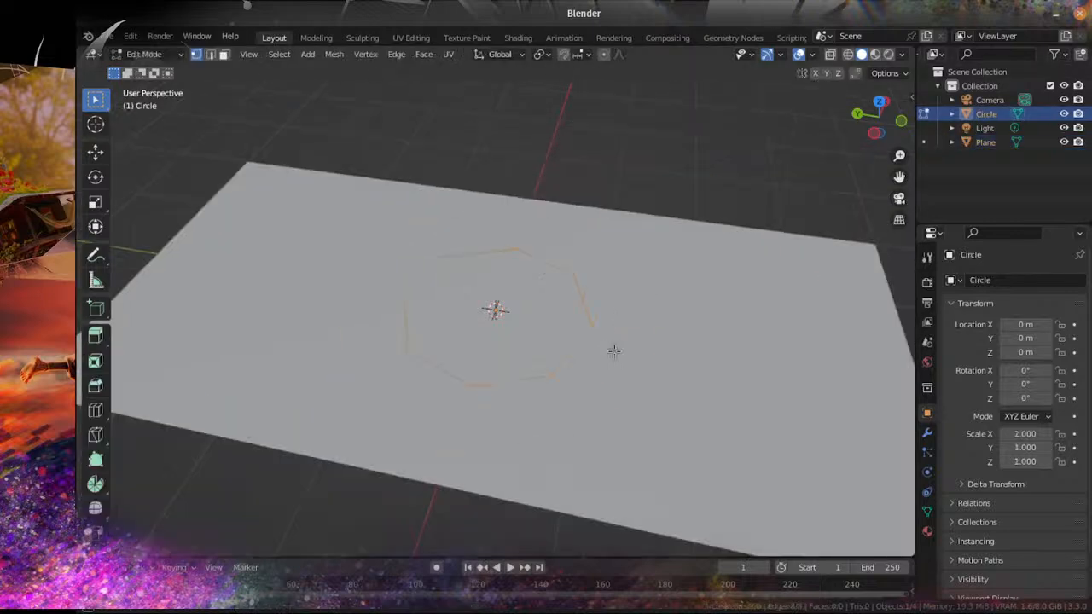
middle_drag(614, 351, 618, 303)
scroll(618, 305, up, 2)
key(f)
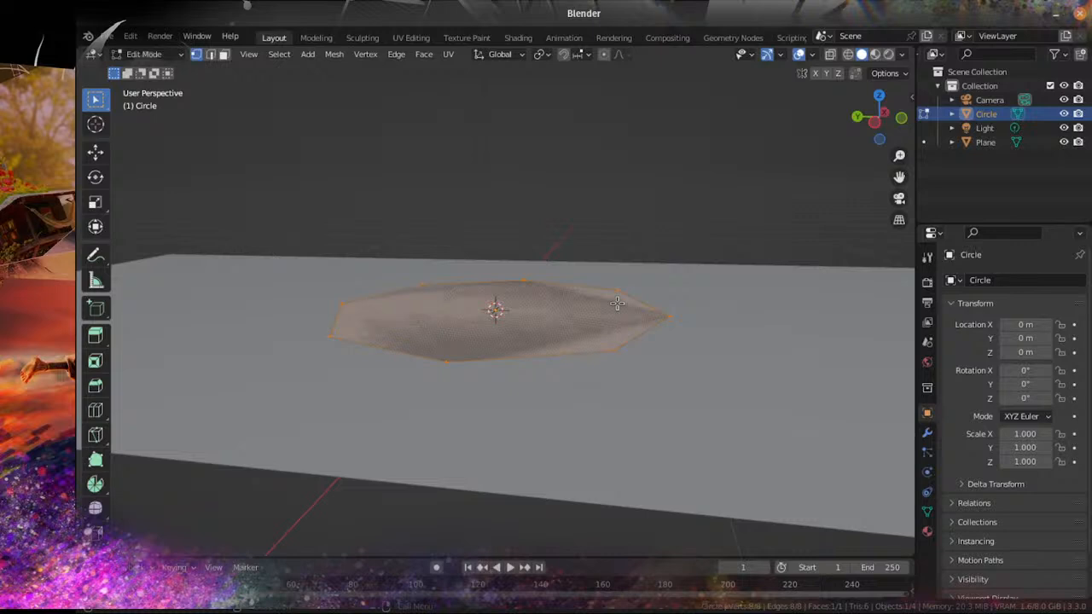
Step: Extrude the circle's face upward by about 0.5 m and scale the new top face by about 1.56
key(e)
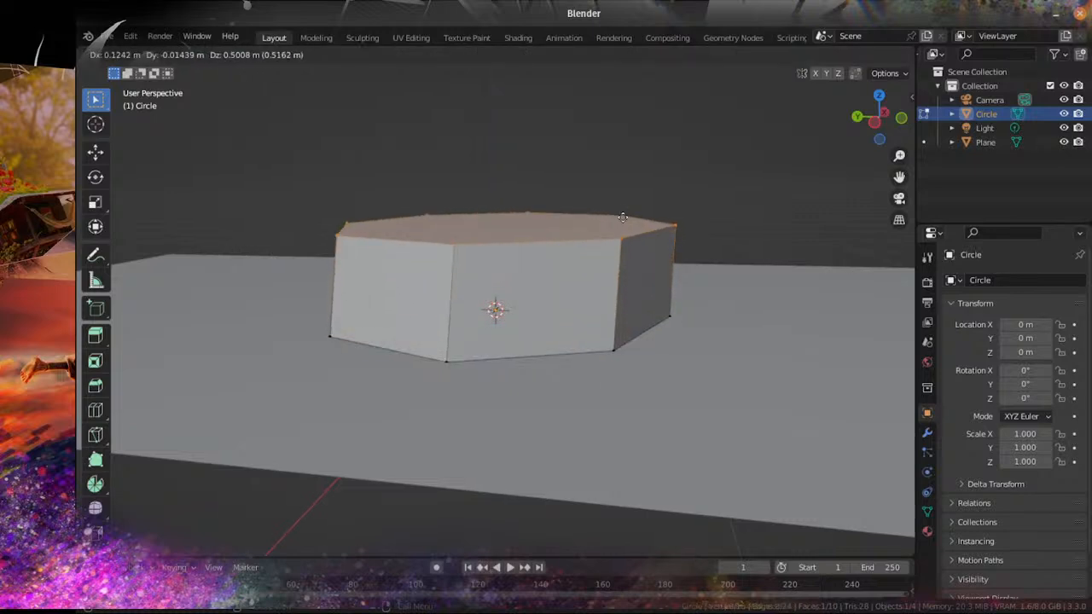
click(627, 220)
key(s)
click(741, 260)
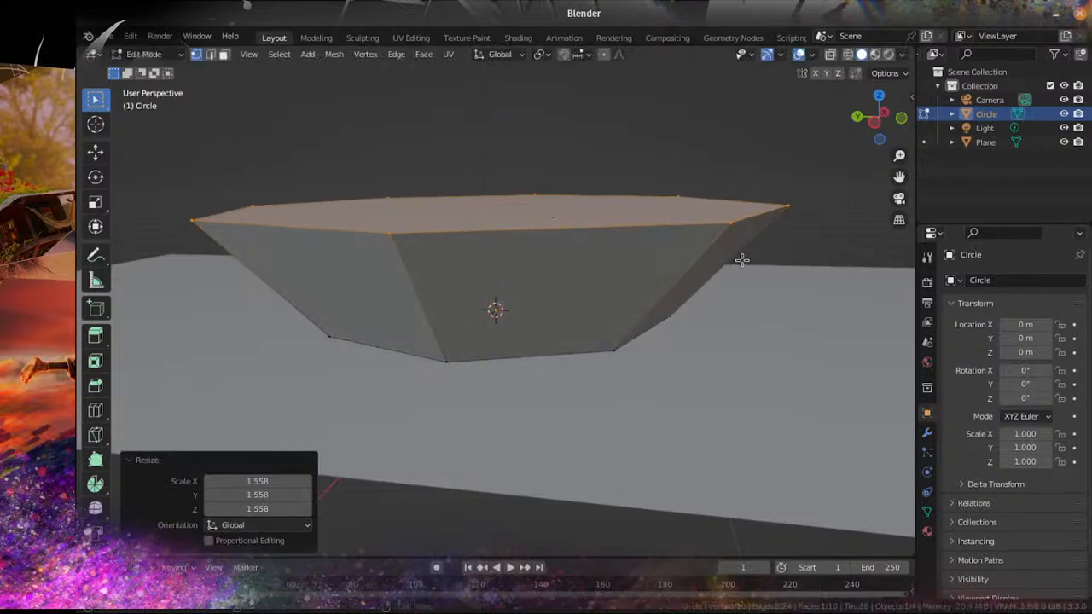
Step: Extrude the top face upward along Z, delete the extruded top to leave an open bowl, and return to Object Mode
middle_drag(741, 260, 648, 344)
key(e)
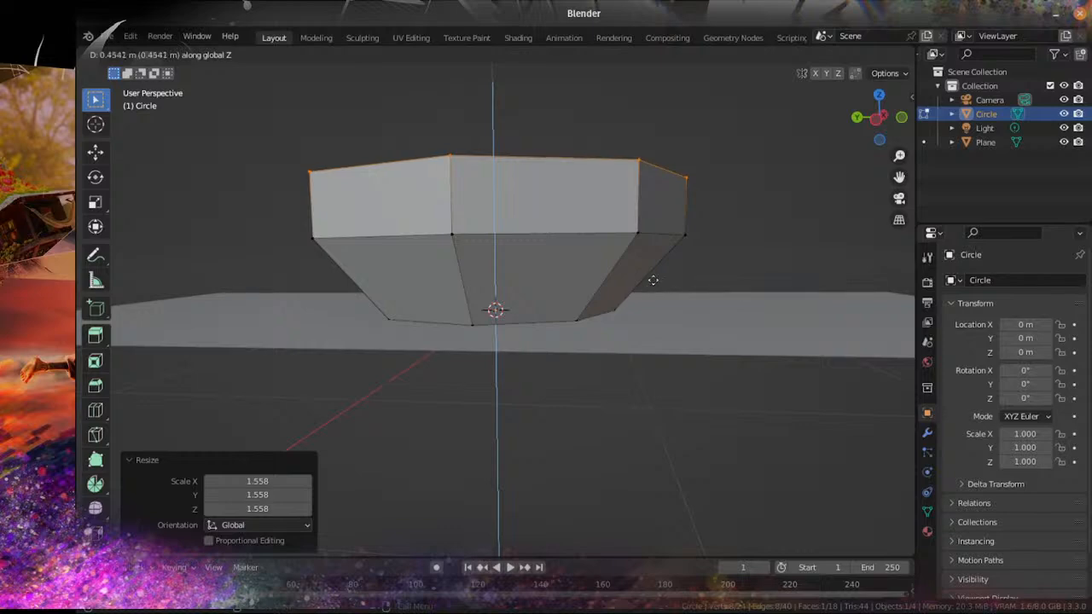
click(644, 247)
middle_drag(643, 247, 528, 324)
key(x)
click(621, 341)
scroll(597, 348, down, 2)
key(Tab)
Step: Add a Solidify modifier to the bowl with a thickness of 0.06 m
click(927, 432)
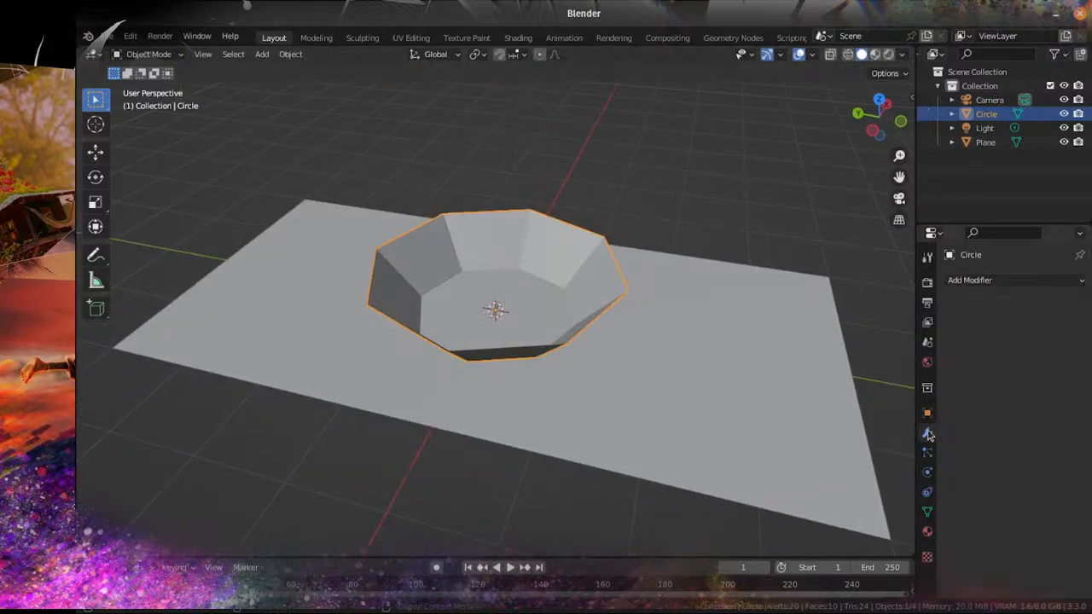
click(986, 280)
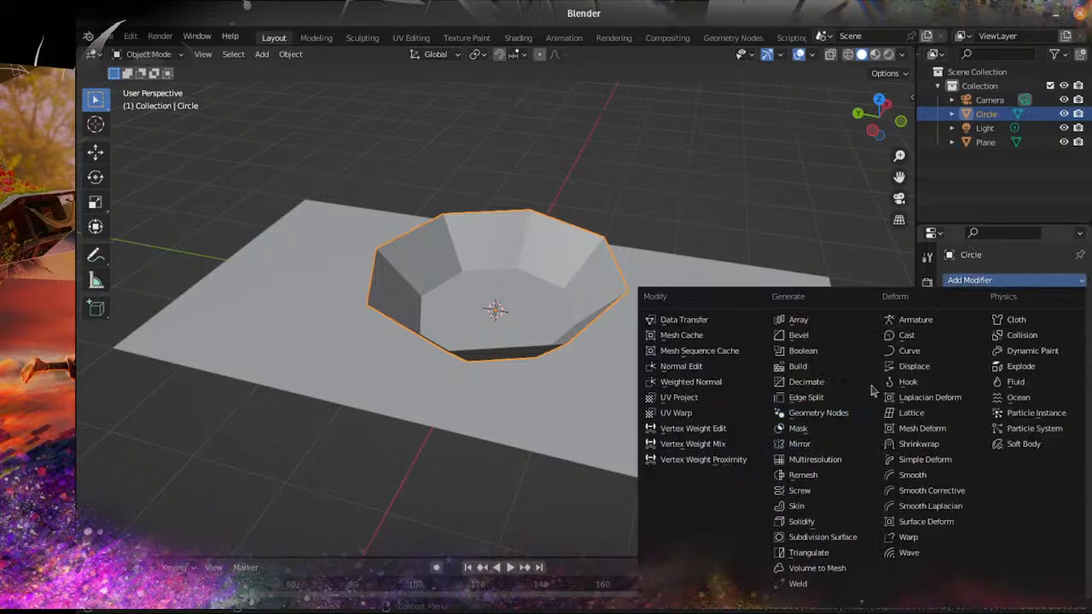
click(831, 525)
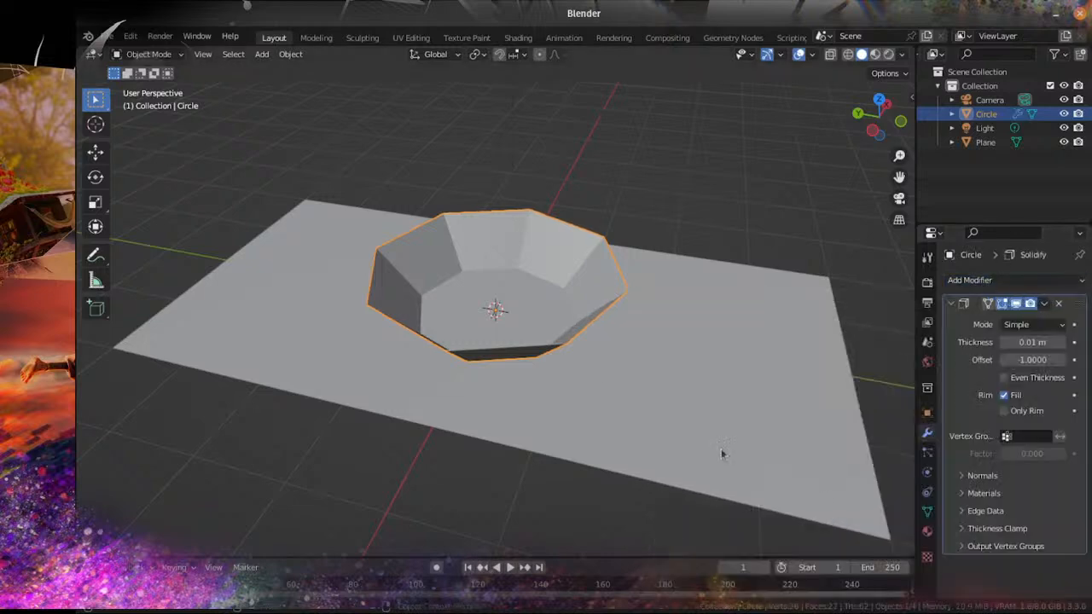
scroll(763, 380, up, 2)
middle_drag(762, 381, 731, 366)
scroll(731, 366, up, 2)
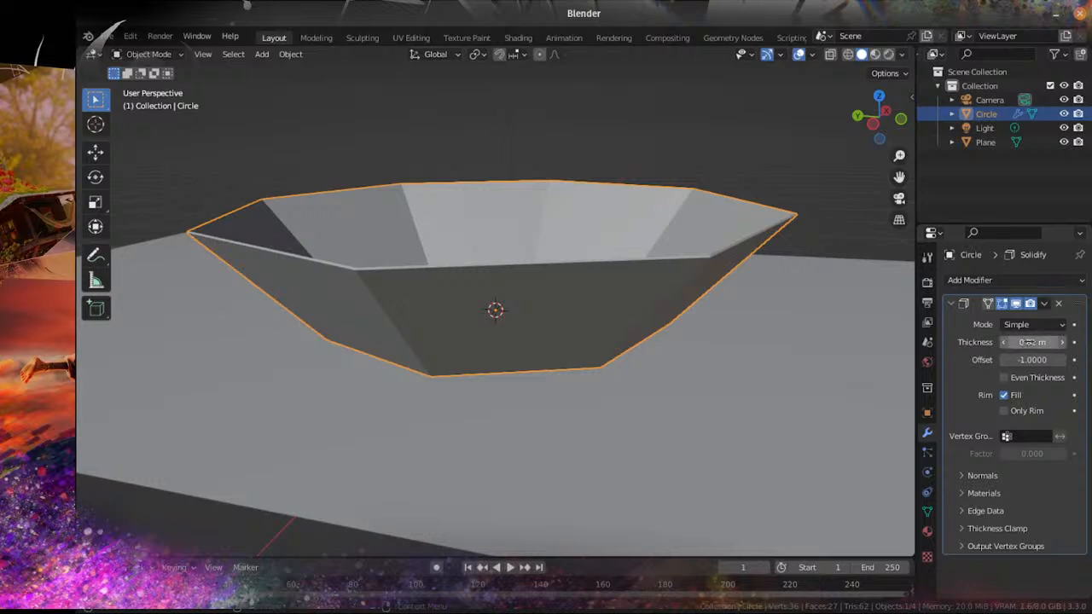
drag(1028, 342, 1055, 343)
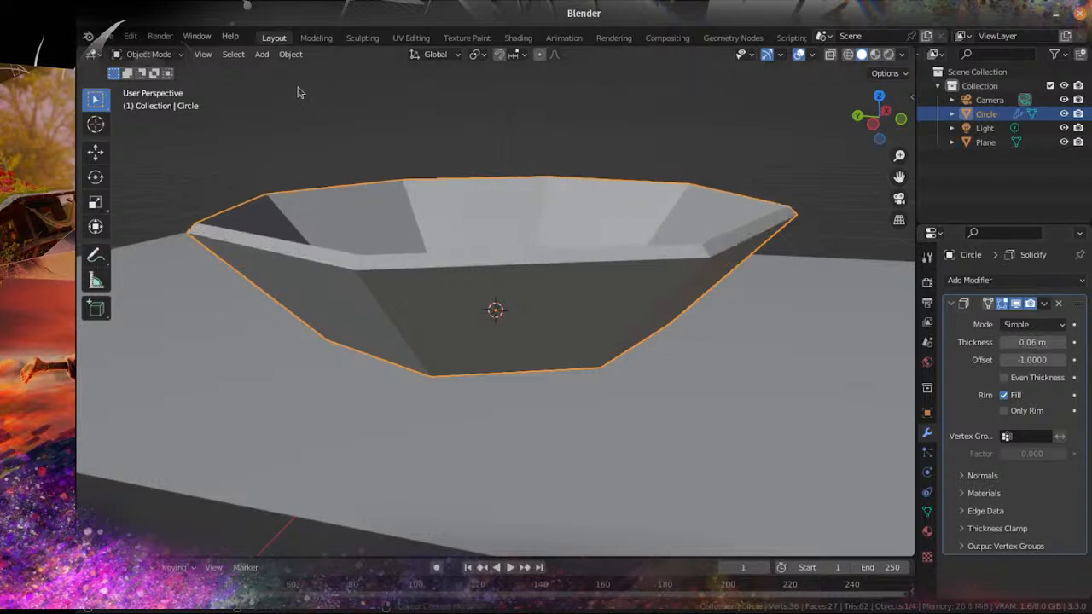
Step: Add a Subdivision Surface modifier above the bowl's Solidify modifier and shade the bowl with auto smooth
click(975, 288)
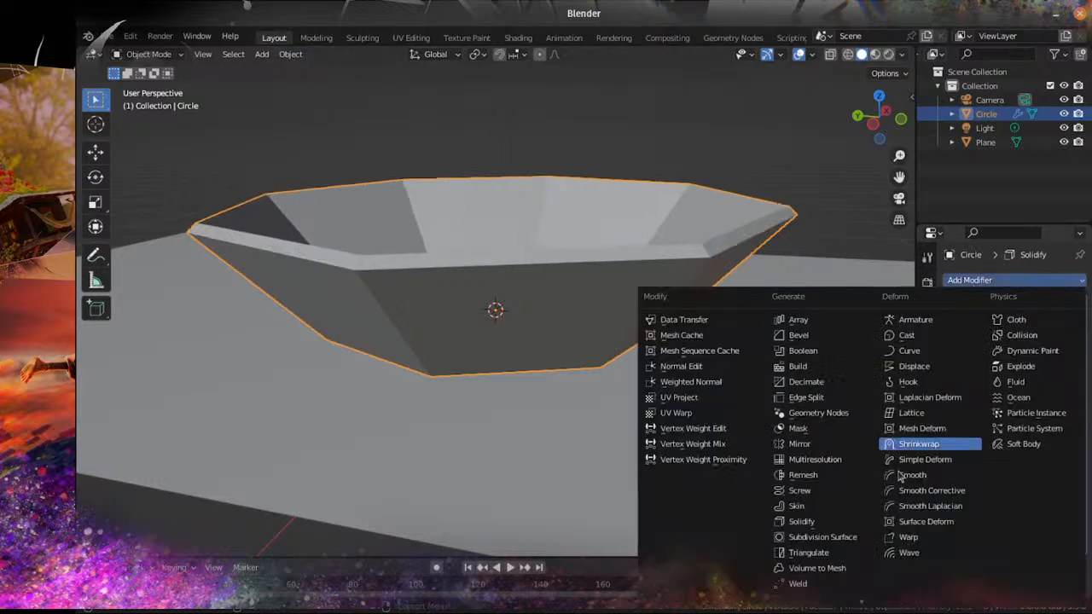
click(815, 522)
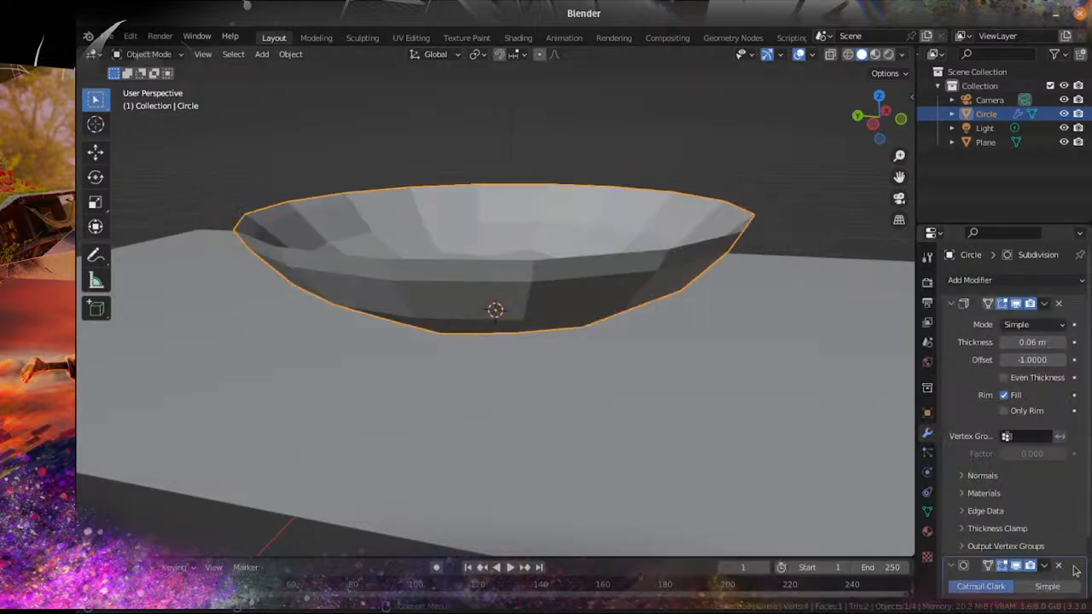
drag(1077, 566, 1076, 303)
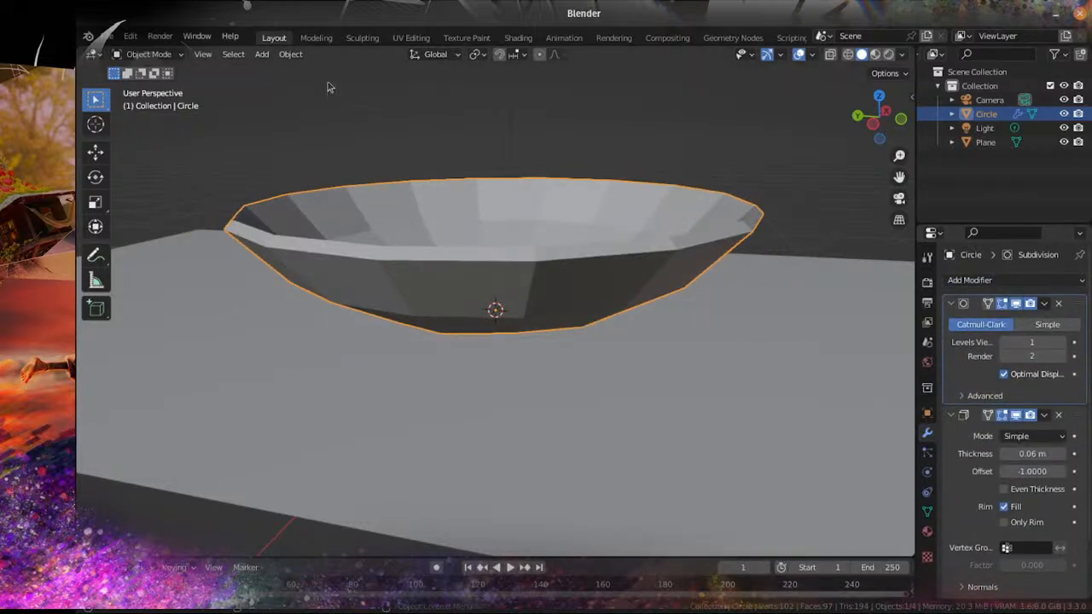
click(290, 54)
click(343, 381)
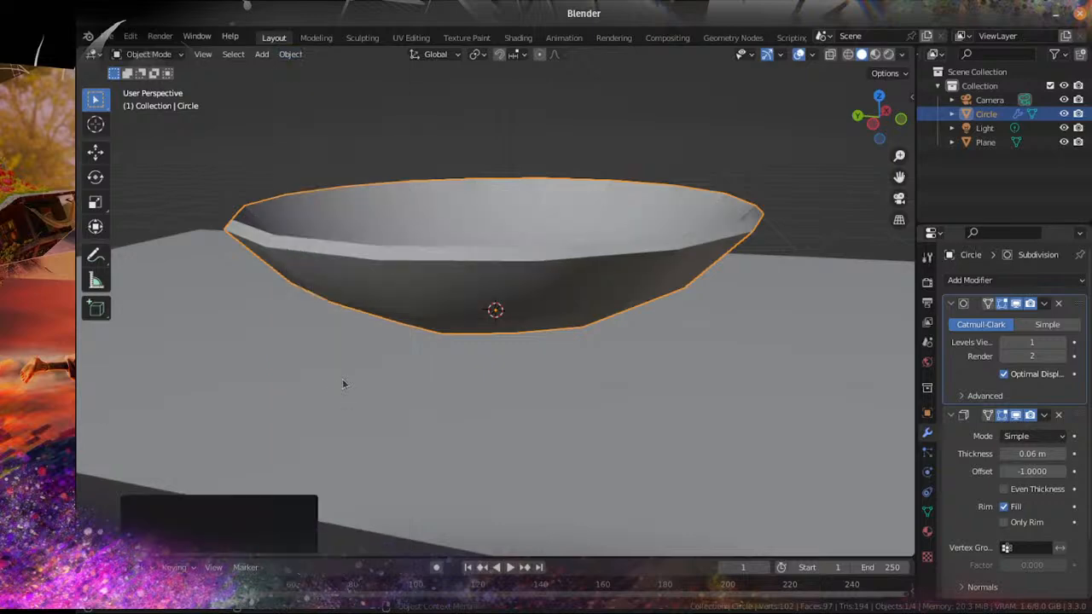
Step: Add one loop cut around the bowl's side wall in Edit Mode and slide it toward the base by a factor of about 0.44
middle_drag(546, 200, 528, 279)
scroll(533, 282, down, 1)
key(Tab)
scroll(600, 314, down, 3)
middle_drag(602, 323, 593, 284)
scroll(592, 284, up, 3)
middle_drag(688, 322, 699, 293)
key(ctrl+r)
click(628, 314)
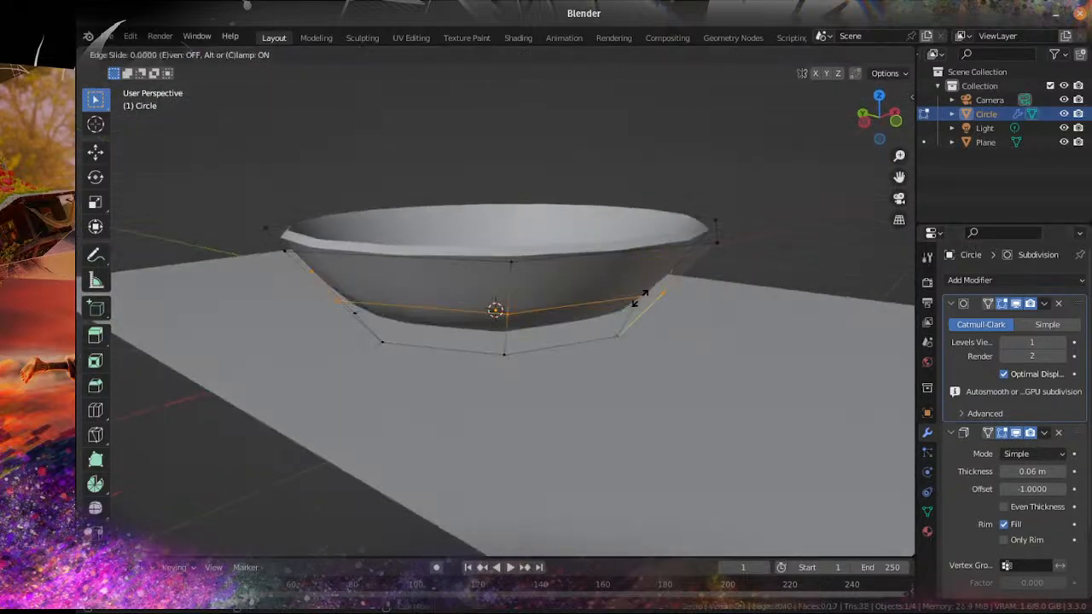
click(631, 319)
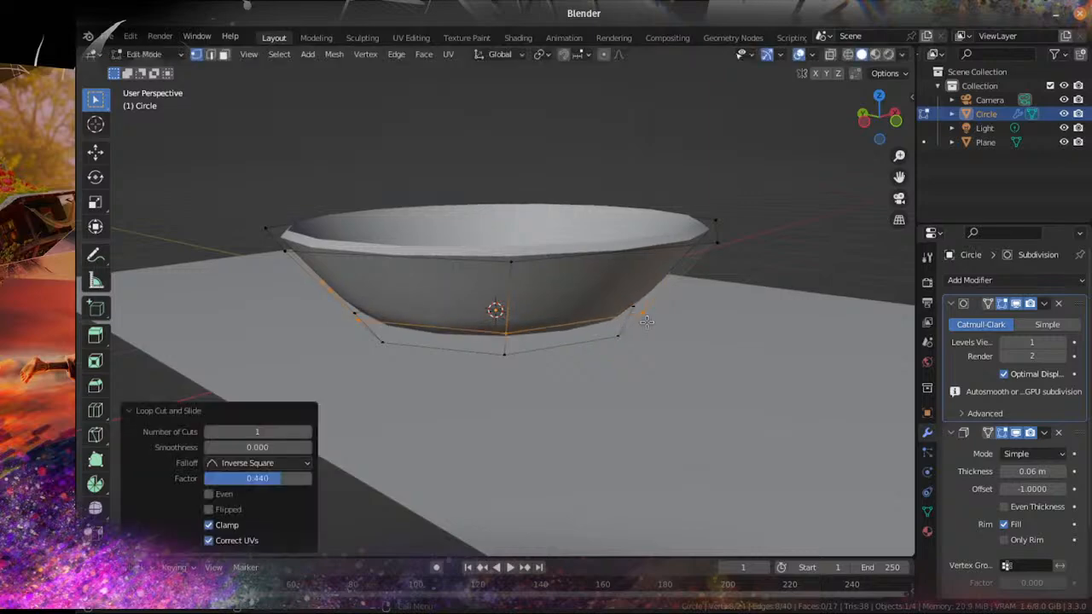
Step: Scale the new edge loop out by about 1.1, and scale the whole bowl to about 0.738 in X and Y only
key(s)
click(662, 320)
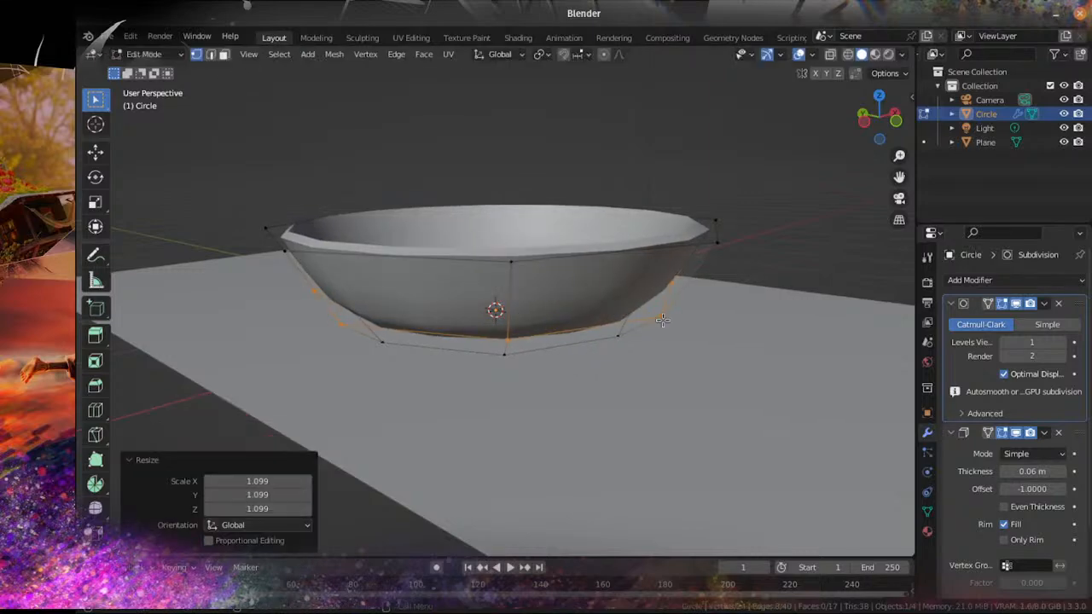
alt+click(659, 256)
middle_drag(658, 255, 651, 282)
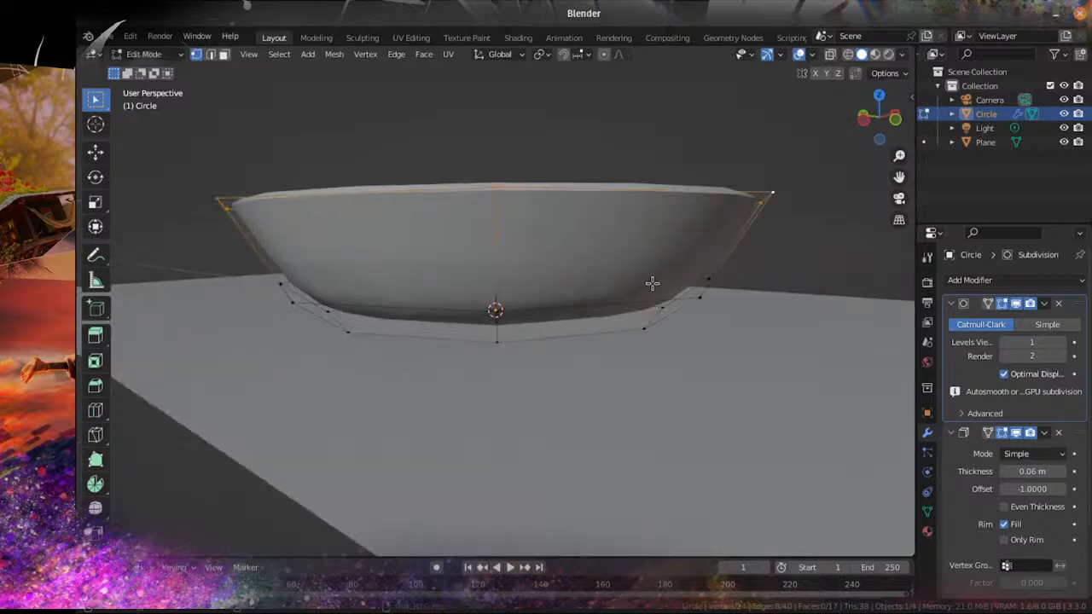
alt+shift+click(646, 302)
key(ctrl+KP_Add)
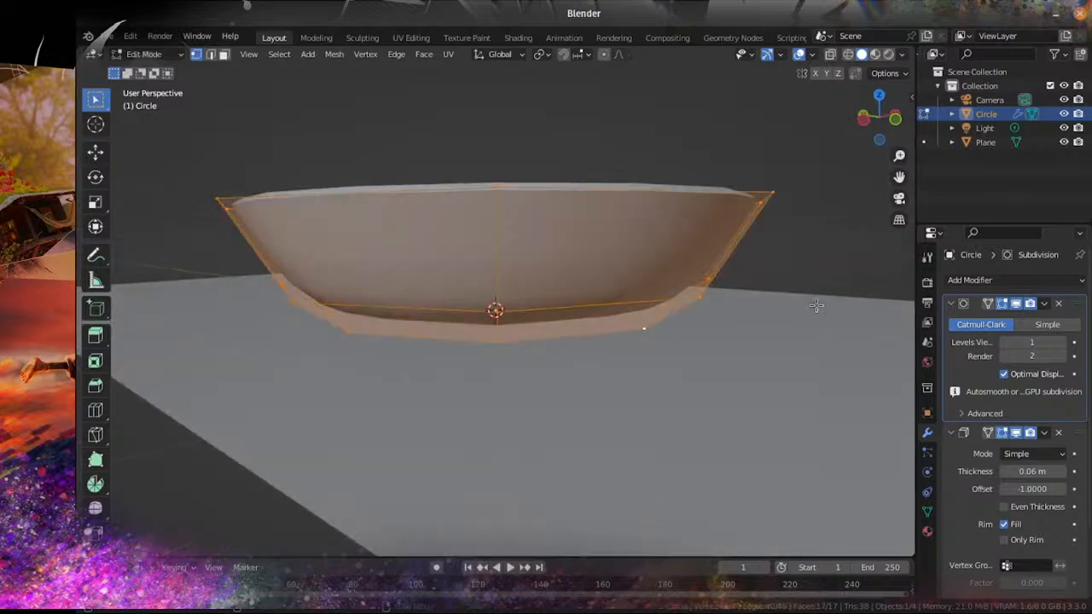
key(s)
key(shift+z)
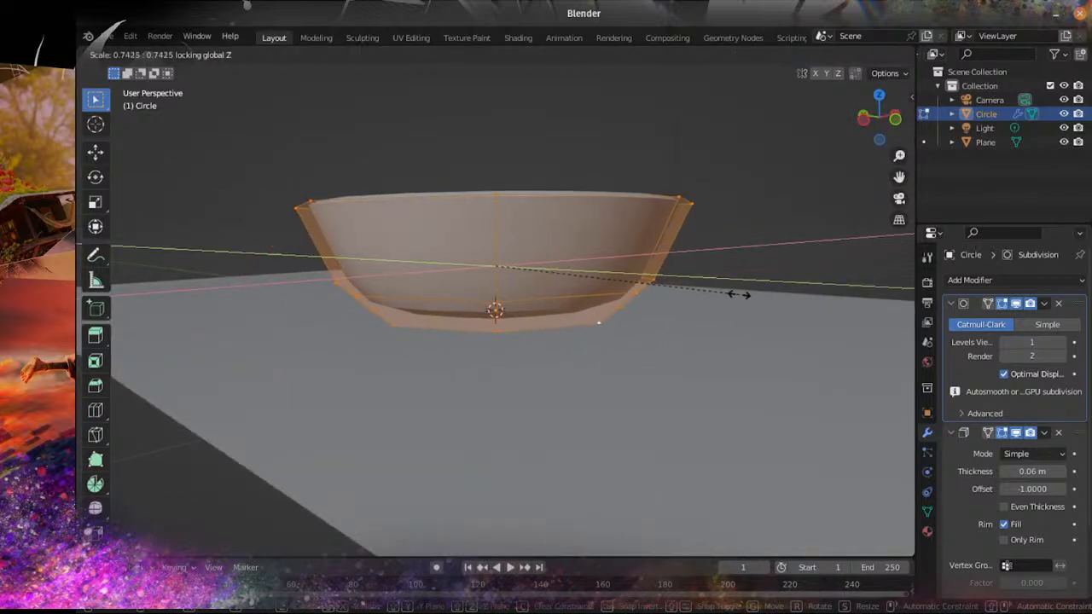
click(731, 293)
middle_drag(731, 292, 563, 285)
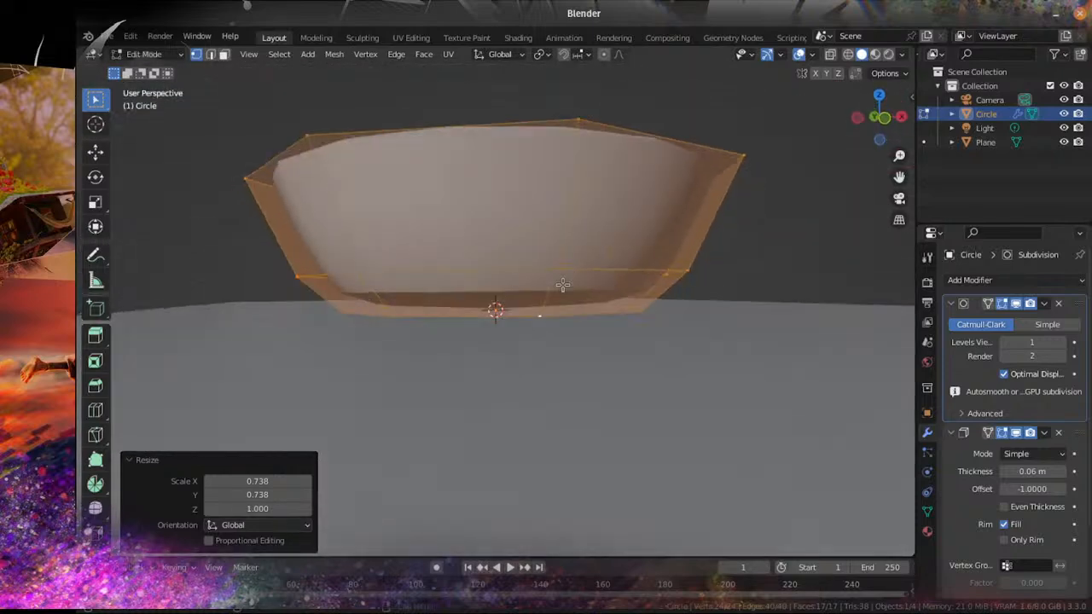
Step: Scale the bowl's lower side edge loop outward by about 1.07 and return to Object Mode
alt+click(607, 272)
key(s)
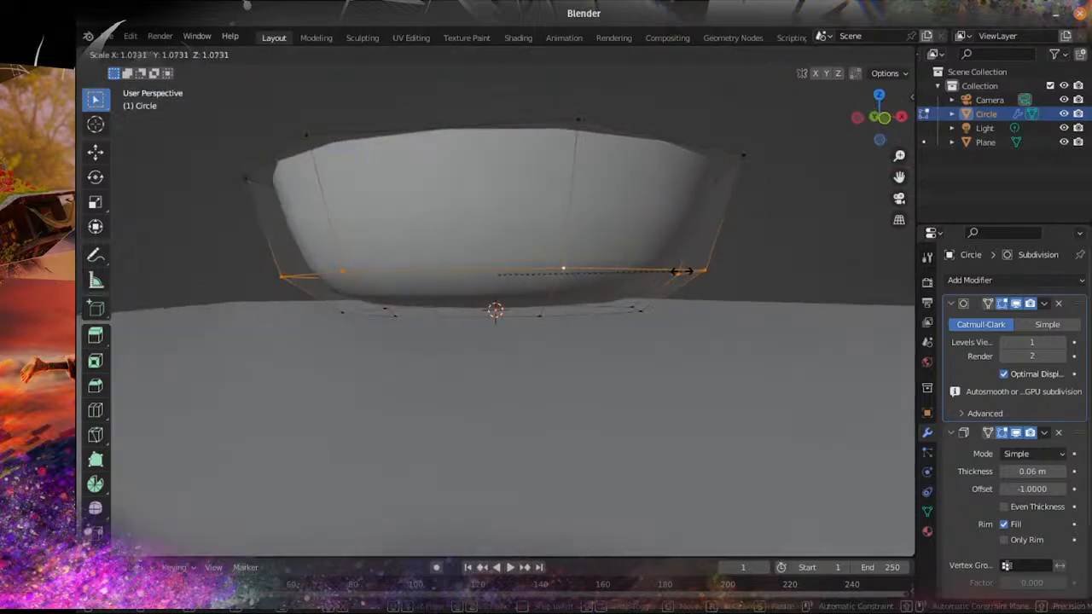
click(681, 271)
scroll(682, 269, down, 3)
key(Tab)
middle_drag(683, 268, 668, 197)
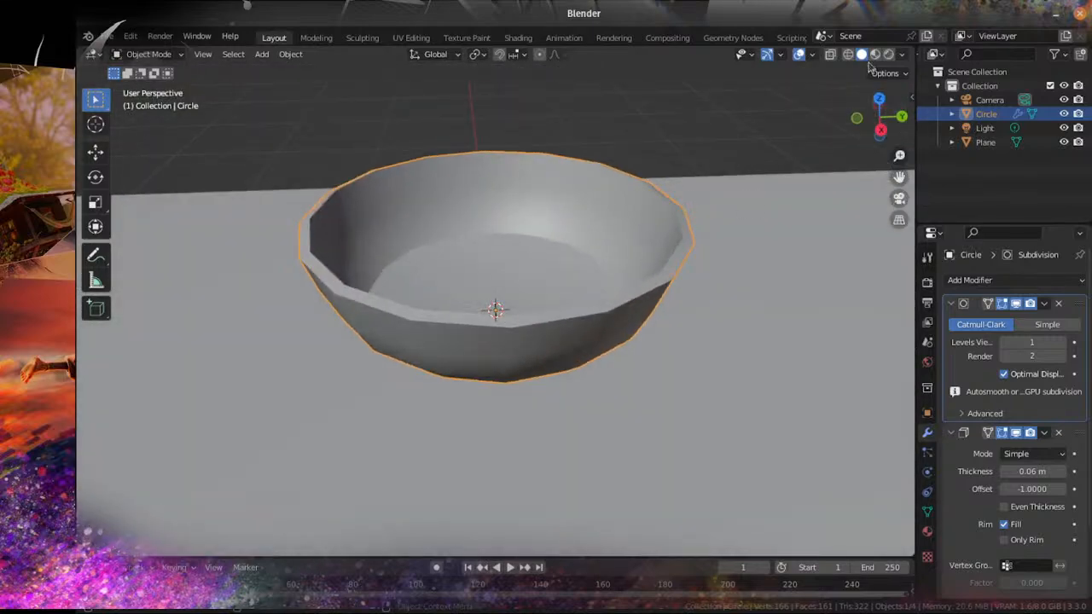
Step: Examine the bowl's interior, side profile and rim against its mesh cage in Edit Mode
scroll(667, 196, down, 3)
scroll(668, 196, up, 2)
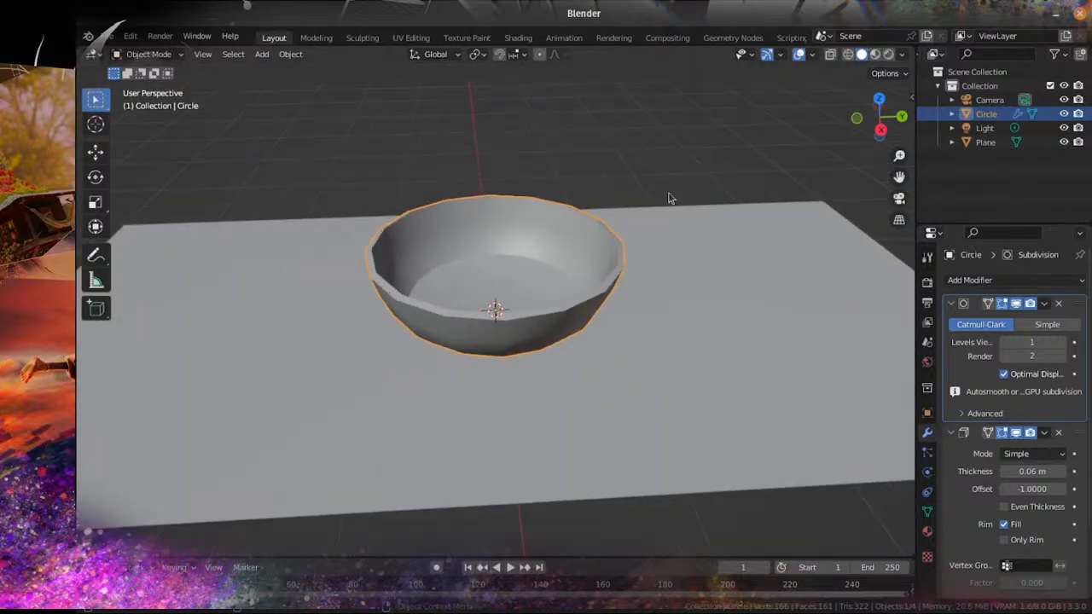
scroll(668, 198, up, 3)
key(Tab)
middle_drag(614, 239, 594, 273)
scroll(595, 273, up, 3)
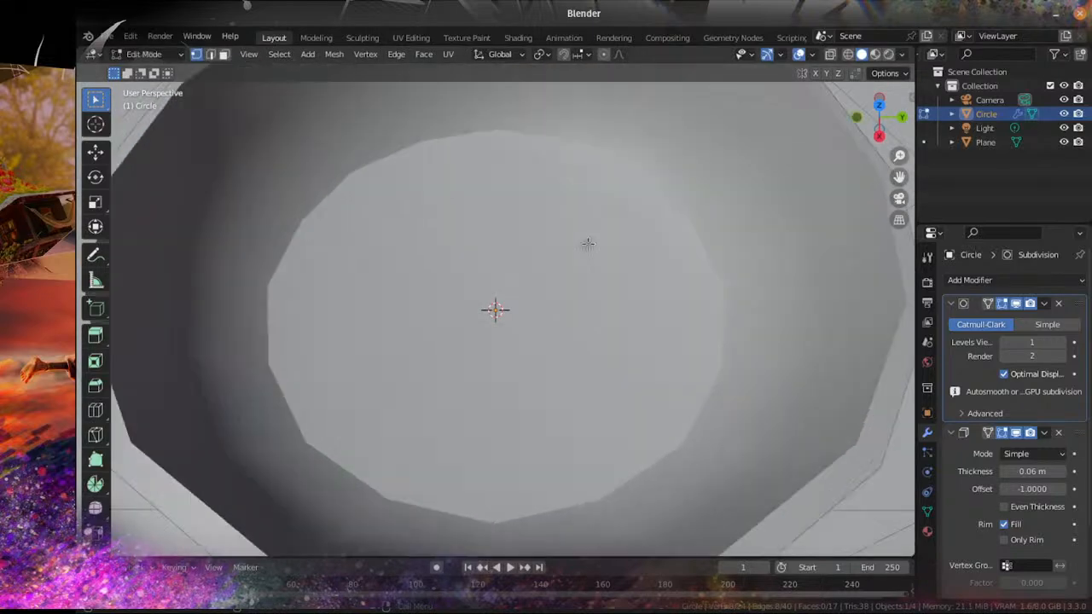
scroll(585, 244, down, 3)
middle_drag(662, 368, 638, 293)
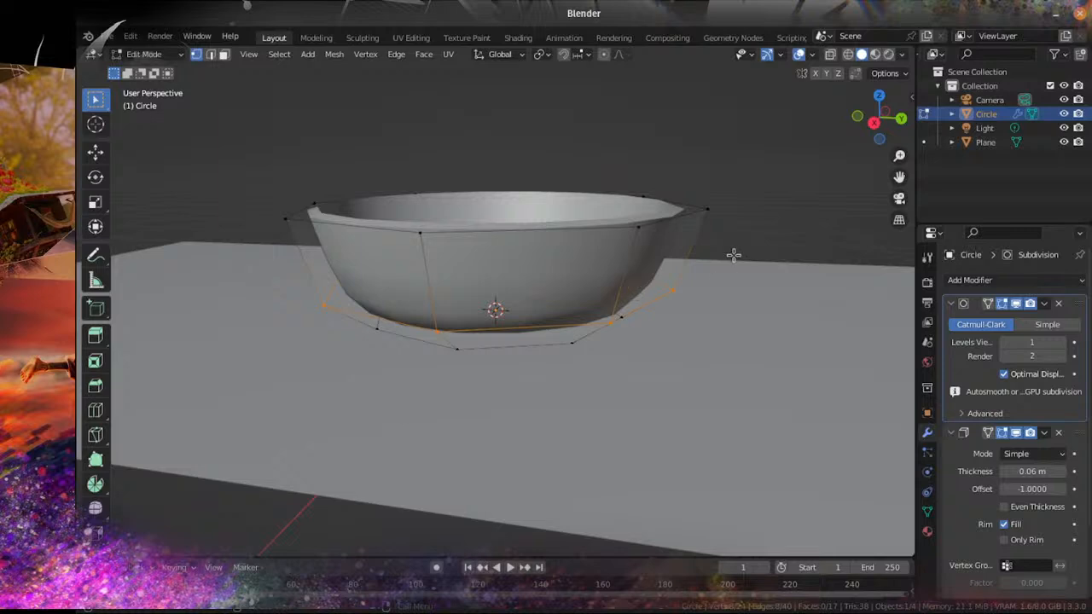
scroll(661, 253, up, 4)
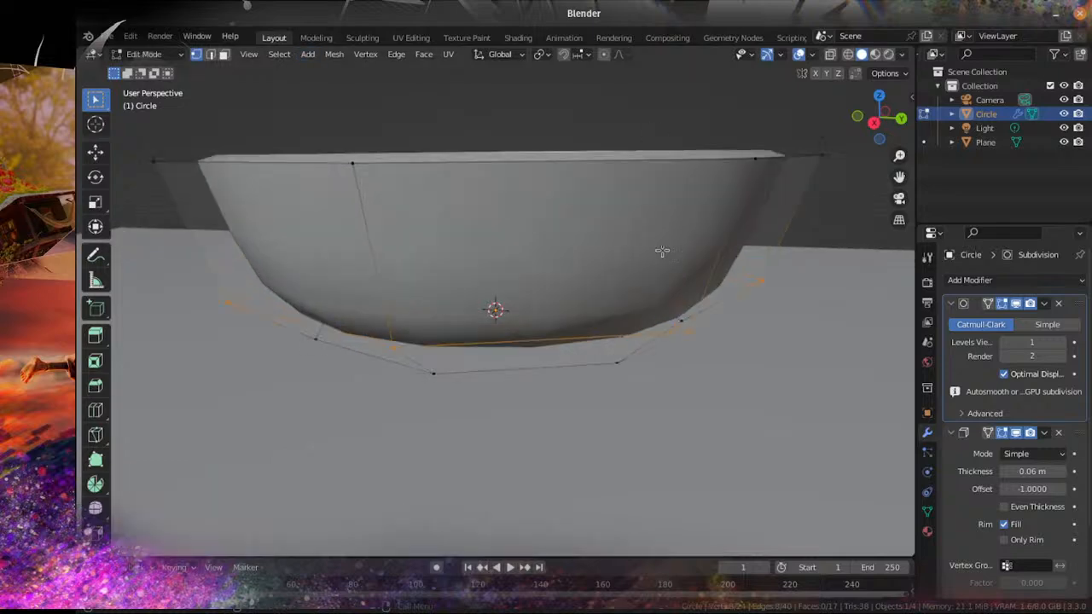
middle_drag(661, 254, 493, 312)
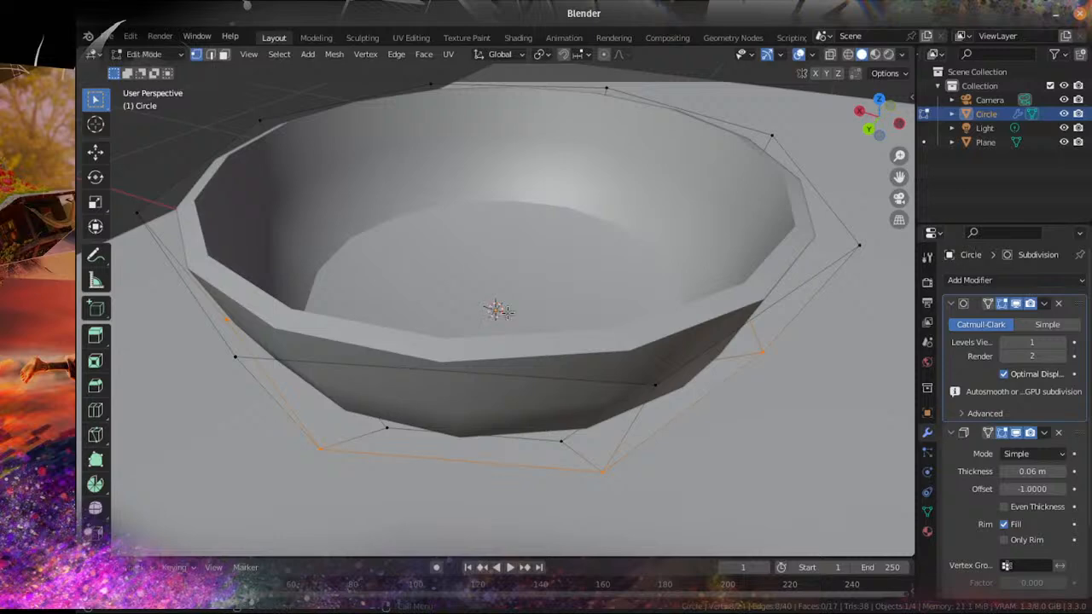
middle_drag(508, 314, 485, 348)
scroll(485, 348, down, 3)
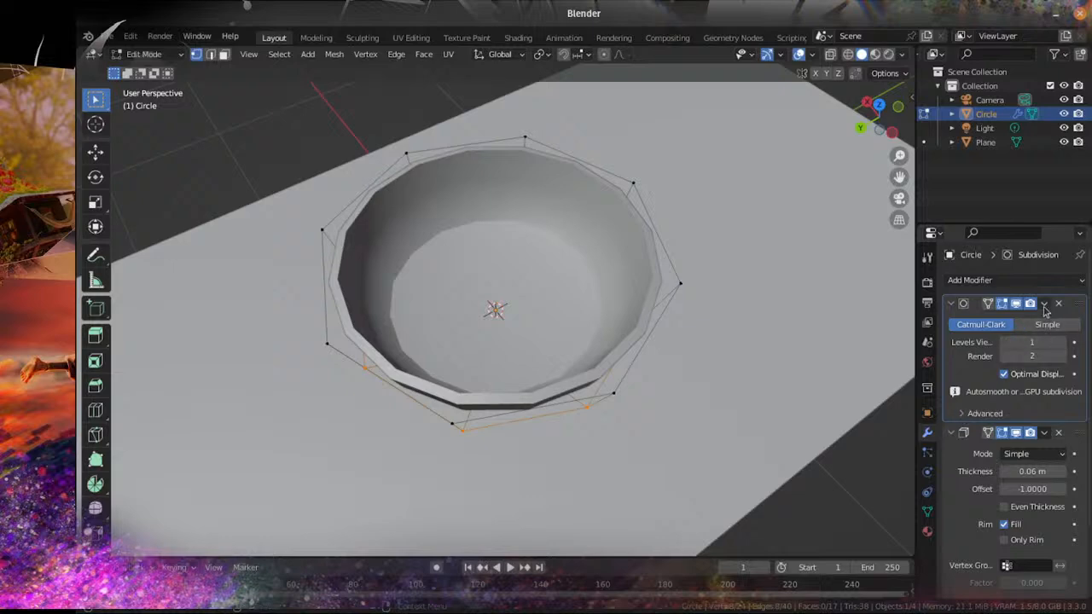
Step: Set the bowl's Solidify thickness to 0.037 m and return to Object Mode
middle_drag(486, 436, 575, 390)
scroll(565, 399, up, 2)
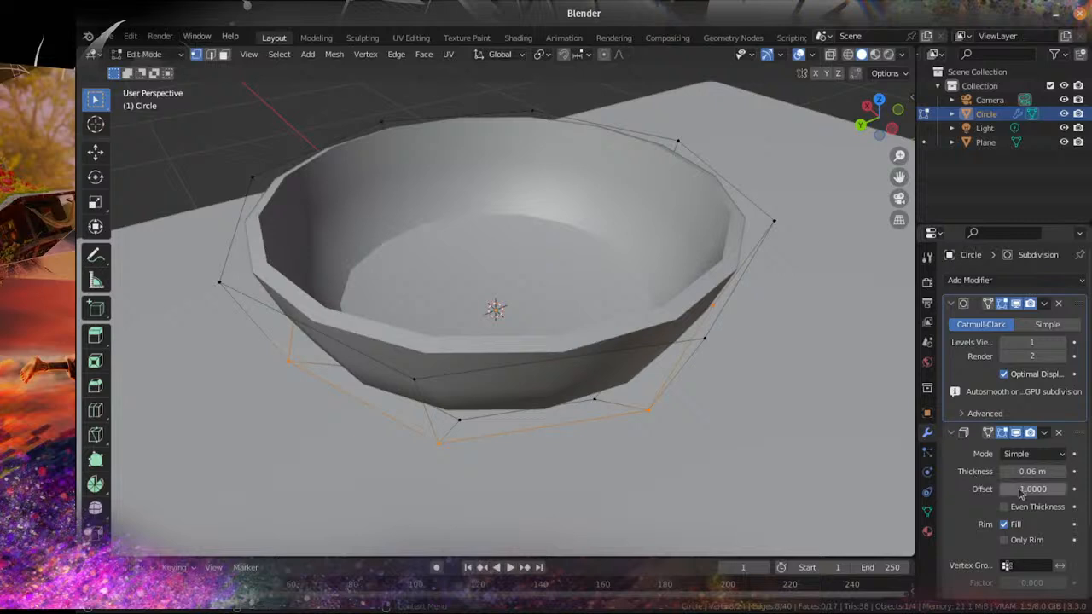
drag(1034, 472, 1017, 473)
key(Tab)
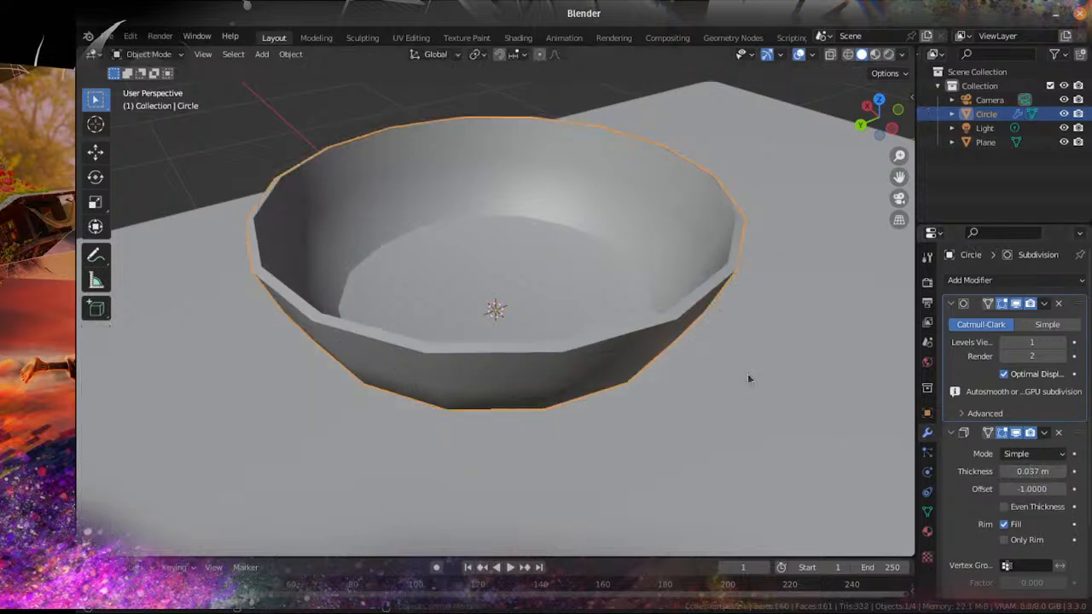
Step: Move the Solidify modifier above the Subdivision Surface modifier and apply the Solidify modifier
drag(1078, 434, 1061, 299)
middle_drag(787, 356, 735, 355)
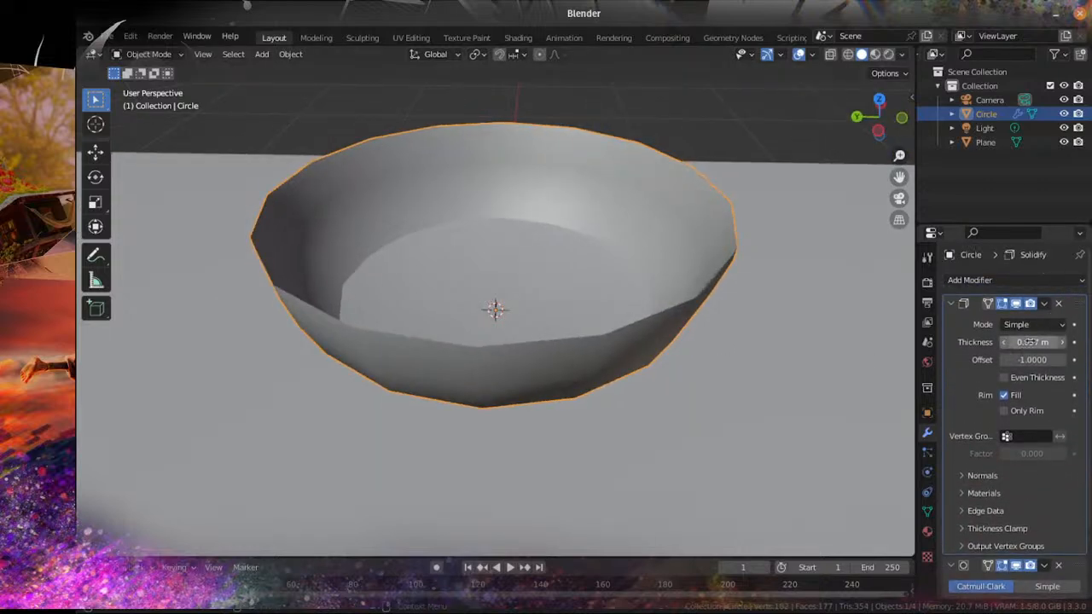
click(1049, 305)
click(982, 319)
Step: Add one centred loop cut around the bowl's rim thickness in Edit Mode, then return to Object Mode
key(Tab)
scroll(768, 324, up, 5)
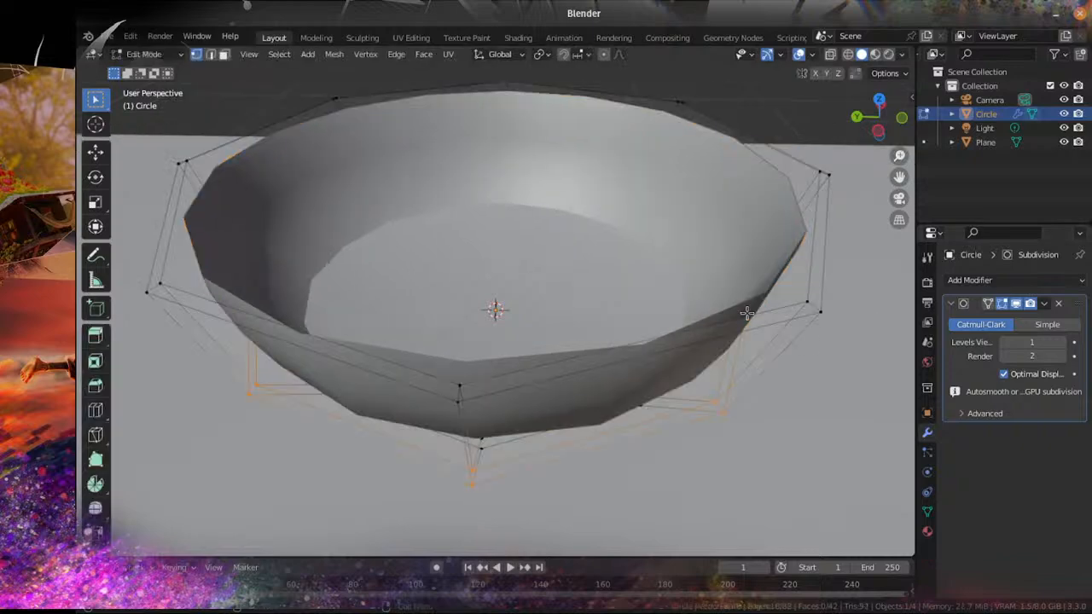
scroll(786, 328, down, 2)
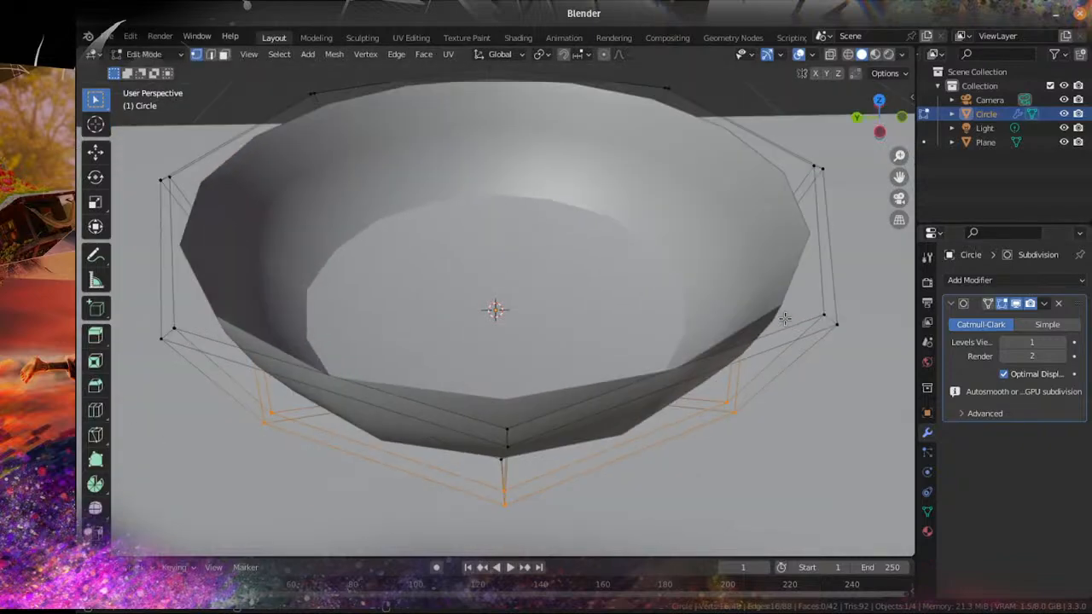
key(ctrl+r)
click(828, 322)
click(829, 321)
scroll(806, 332, down, 1)
middle_drag(780, 345, 798, 303)
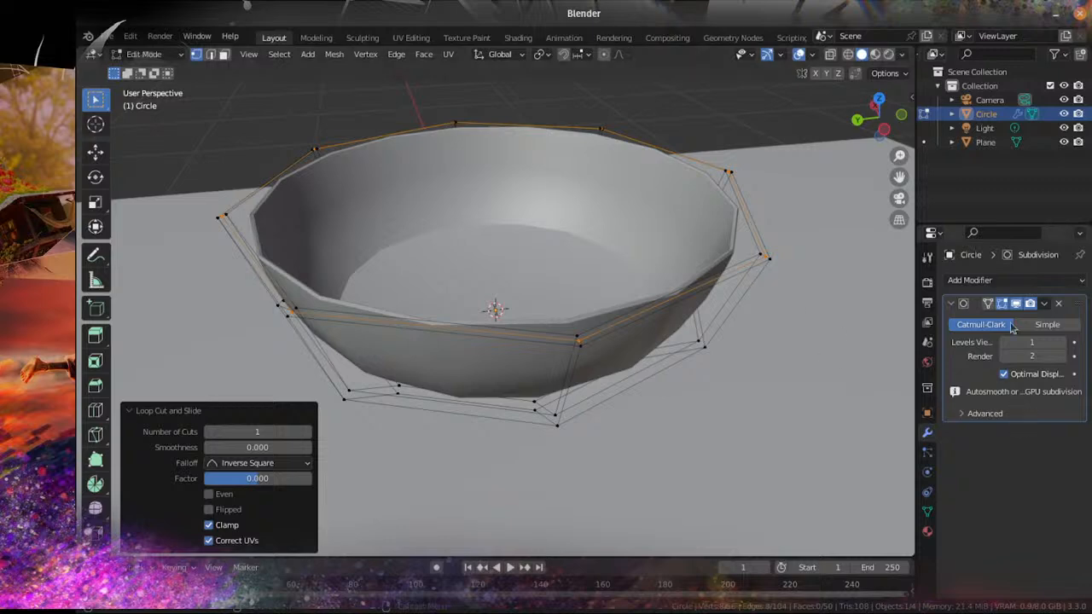
key(Tab)
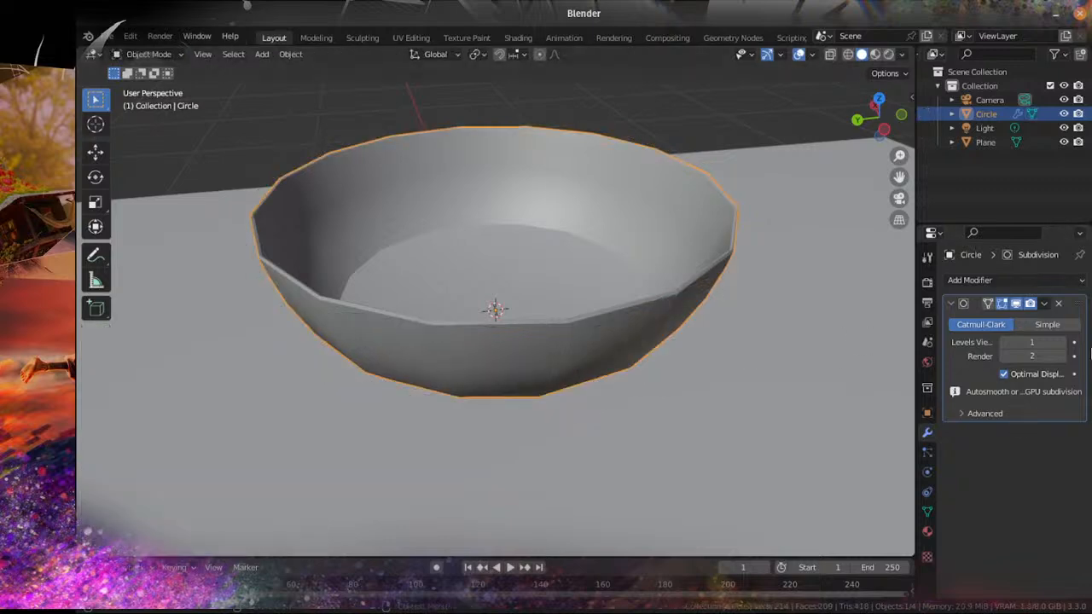
Step: Set the bowl's Subdivision Surface viewport level to 2 and enter Edit Mode
click(1062, 343)
middle_drag(679, 319, 628, 304)
scroll(652, 373, down, 3)
scroll(620, 276, up, 2)
key(Tab)
Step: Try to select the edge loops around the bowl's base from the side
scroll(629, 288, up, 1)
alt+click(629, 311)
alt+shift+click(637, 296)
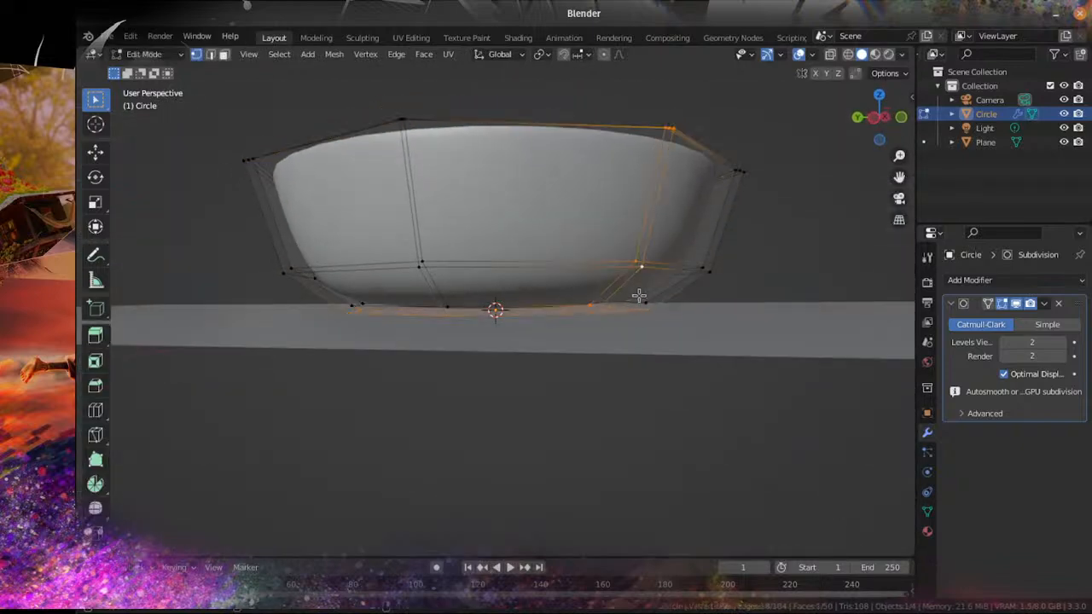
alt+click(636, 312)
alt+click(630, 308)
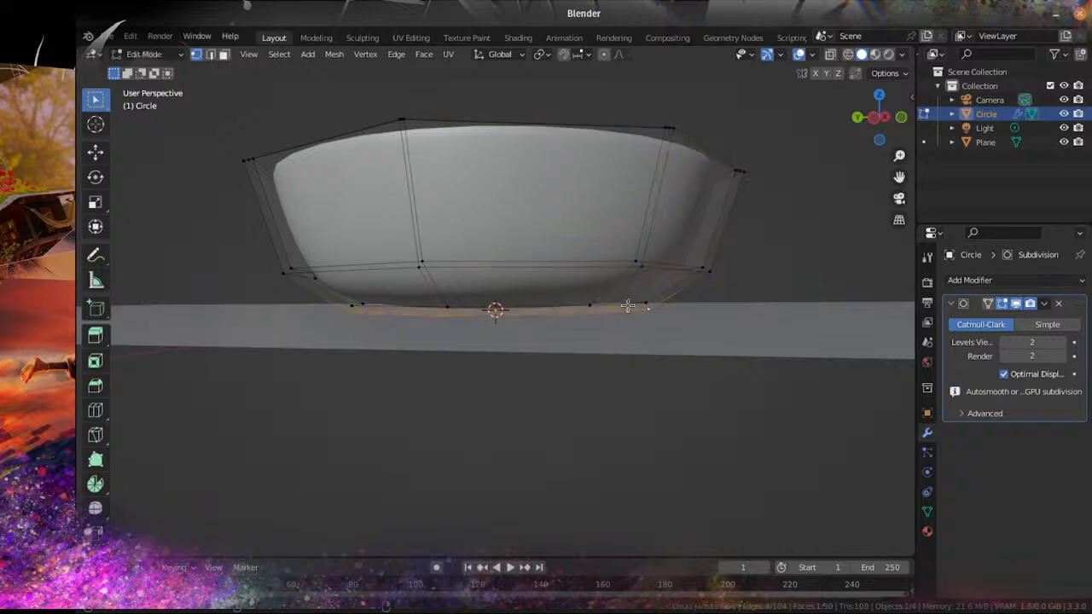
alt+click(629, 304)
Step: With X-ray display on, select the inner and outer base edge loops and scale them inward, excluding Z
middle_drag(629, 302, 644, 355)
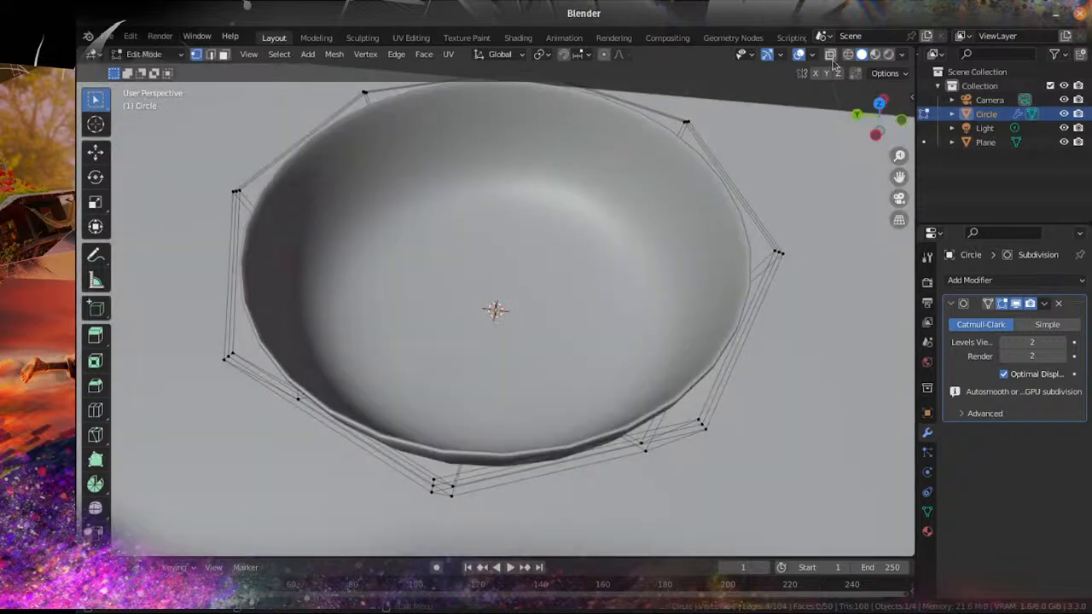
key(alt+z)
alt+click(614, 283)
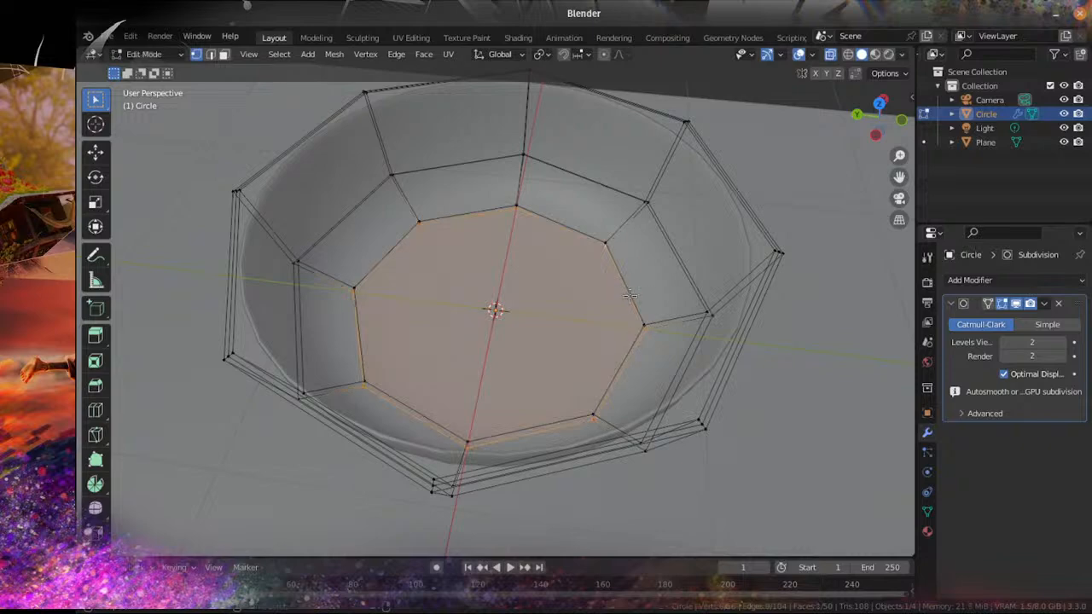
alt+shift+click(616, 272)
middle_drag(615, 272, 622, 249)
key(s)
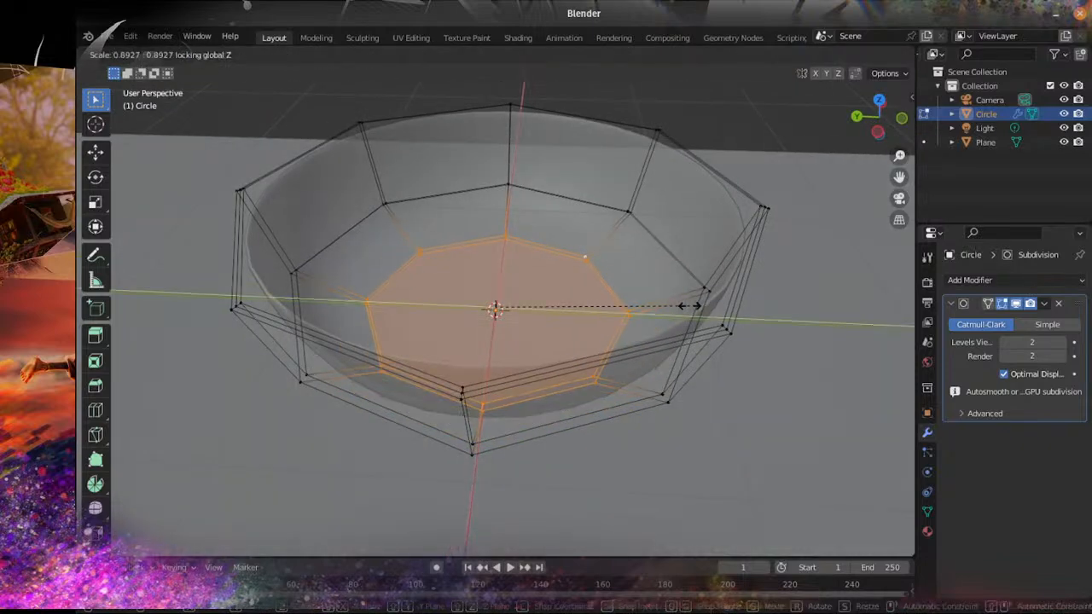
click(677, 307)
Step: Scale the bowl's inner and outer lower side edge loops to about 0.819 and return to Object Mode
alt+click(658, 230)
alt+click(658, 231)
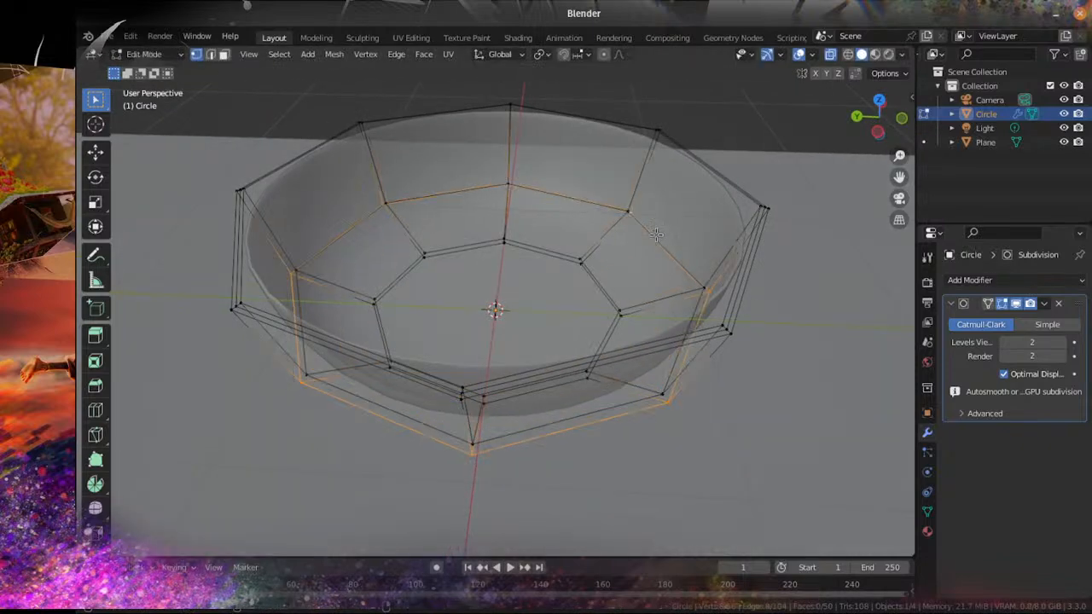
alt+click(659, 235)
alt+shift+click(656, 236)
middle_drag(728, 284, 701, 268)
key(s)
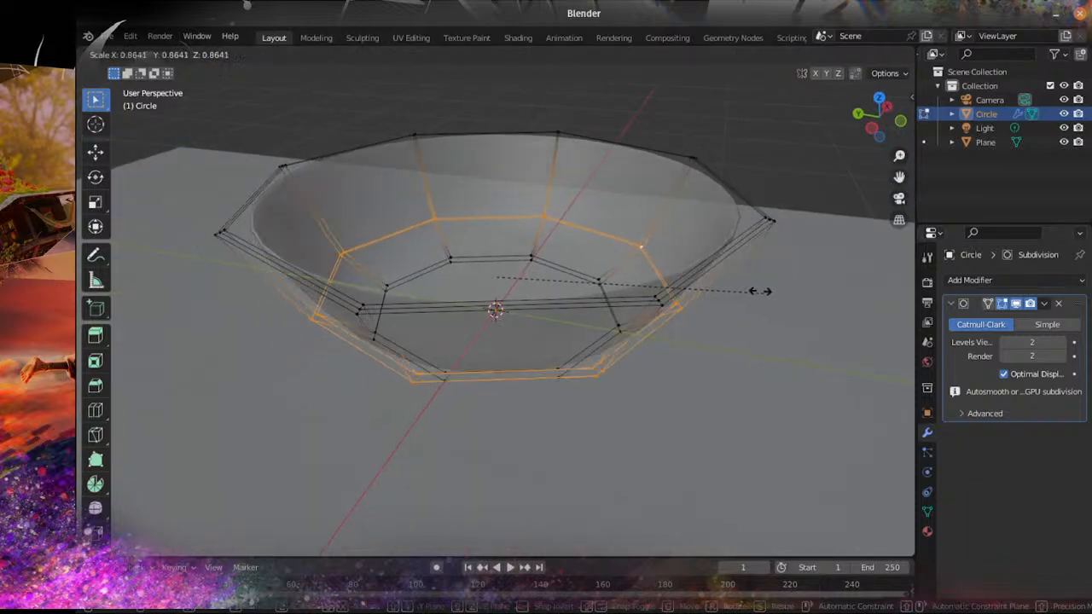
click(755, 288)
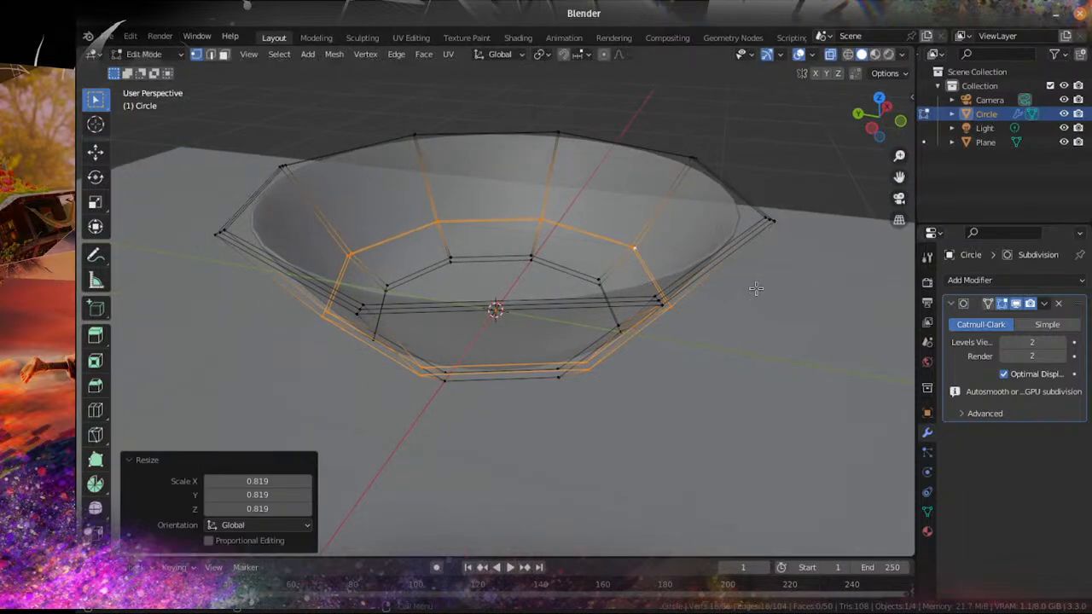
key(Tab)
Step: Examine the reshaped bowl from above and the side, including in Material Preview, and return to Solid shading
middle_drag(593, 261, 566, 319)
scroll(567, 319, down, 5)
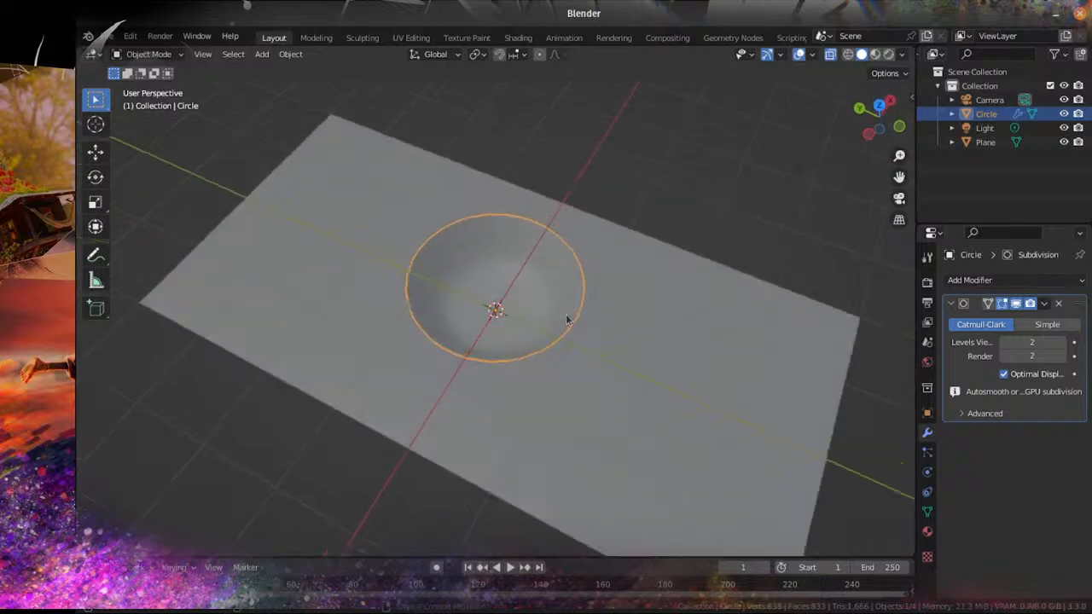
scroll(566, 319, up, 5)
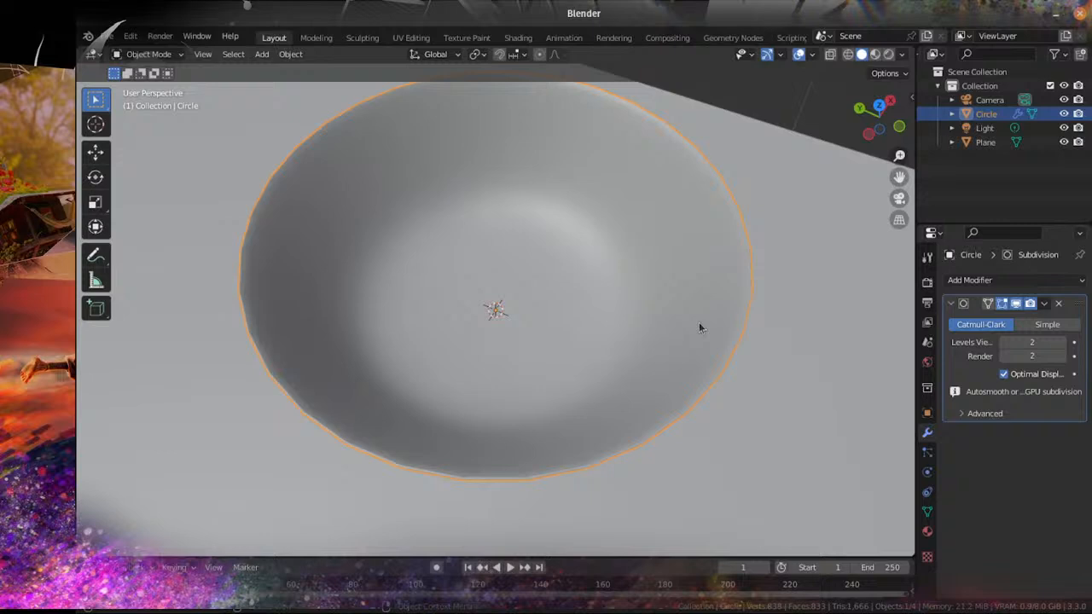
middle_drag(698, 328, 611, 465)
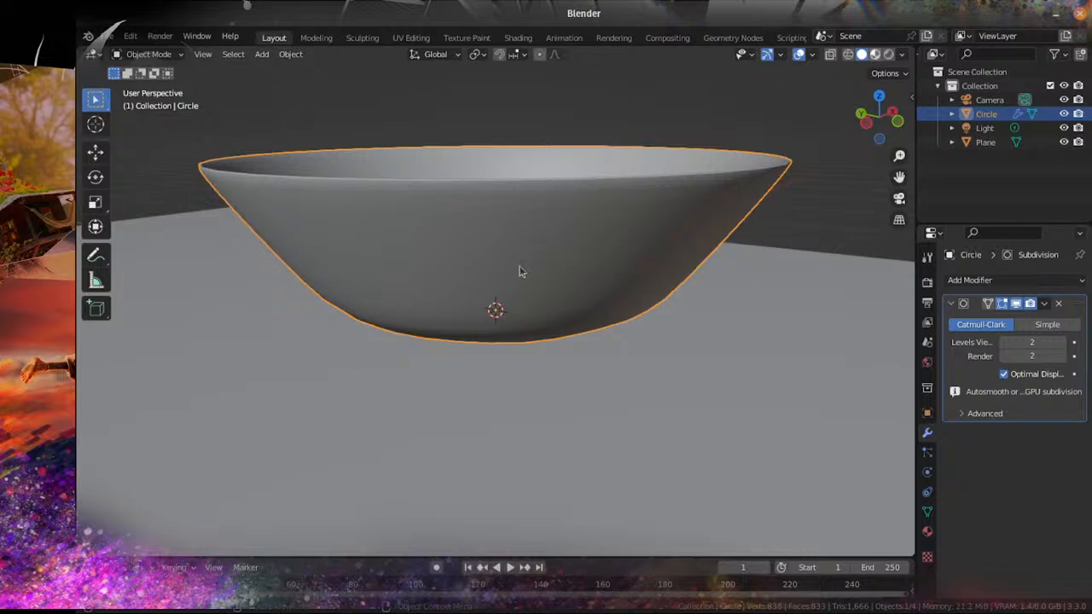
key(z)
scroll(565, 316, down, 6)
middle_drag(548, 313, 418, 346)
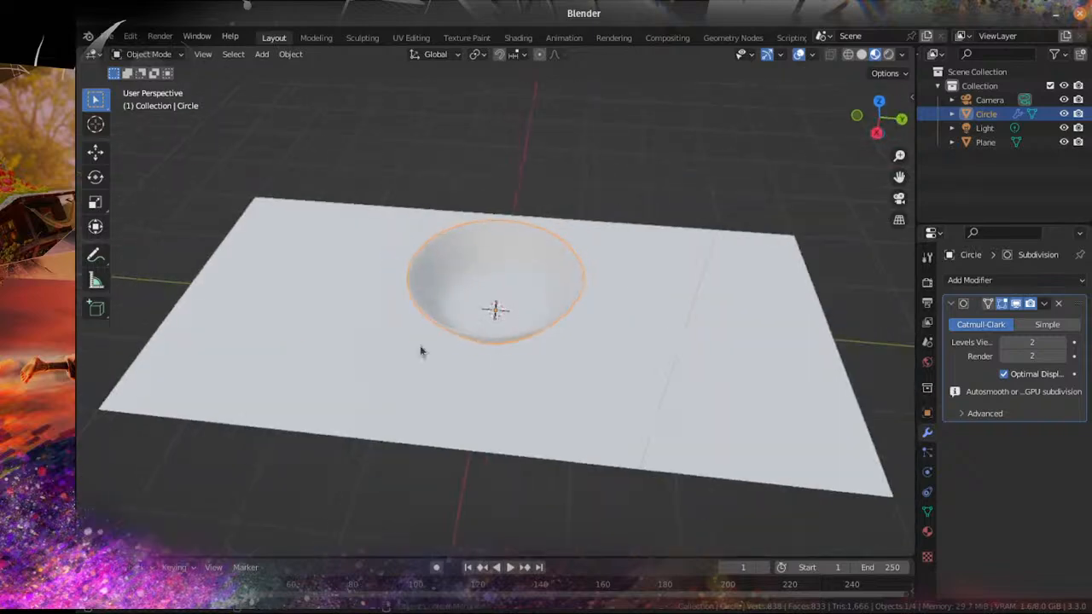
scroll(418, 346, up, 4)
click(860, 55)
Step: Add an ico sphere with 2 subdivisions and a 1 m radius at the bowl's origin
mouse_move(591, 344)
middle_down()
mouse_move(640, 297)
mouse_move(613, 368)
mouse_move(643, 355)
middle_up()
scroll(624, 272, up, 3)
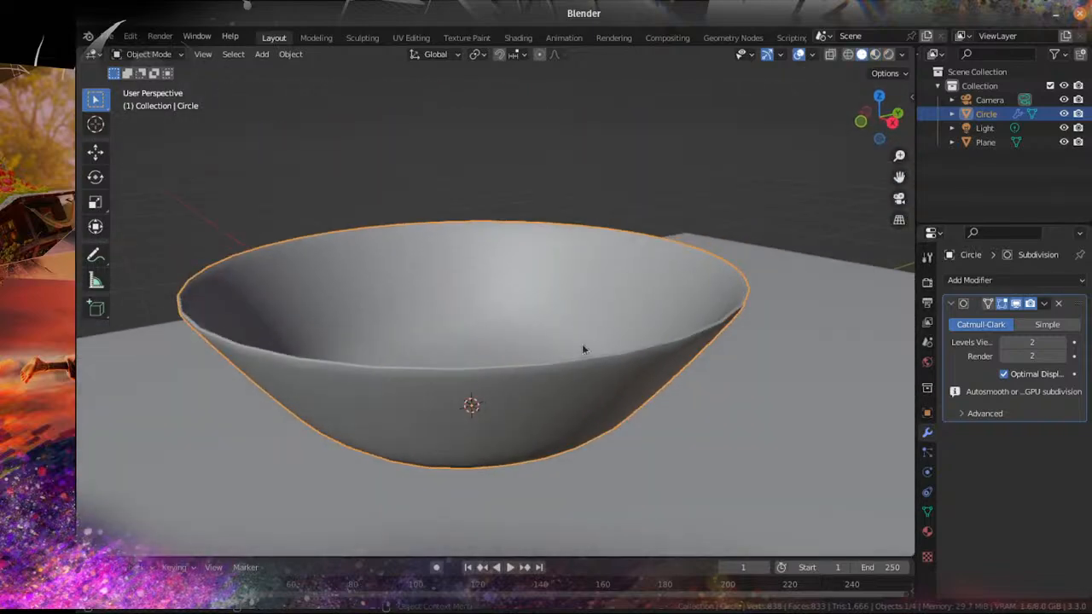
key(shift+a)
mouse_move(576, 330)
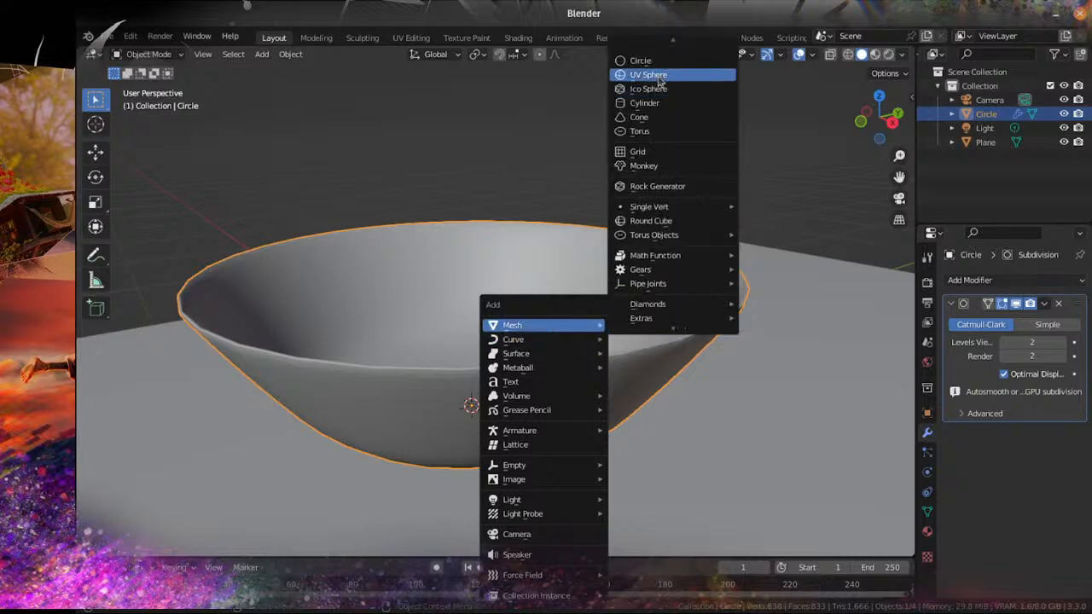
click(663, 94)
scroll(646, 209, down, 4)
scroll(627, 256, up, 2)
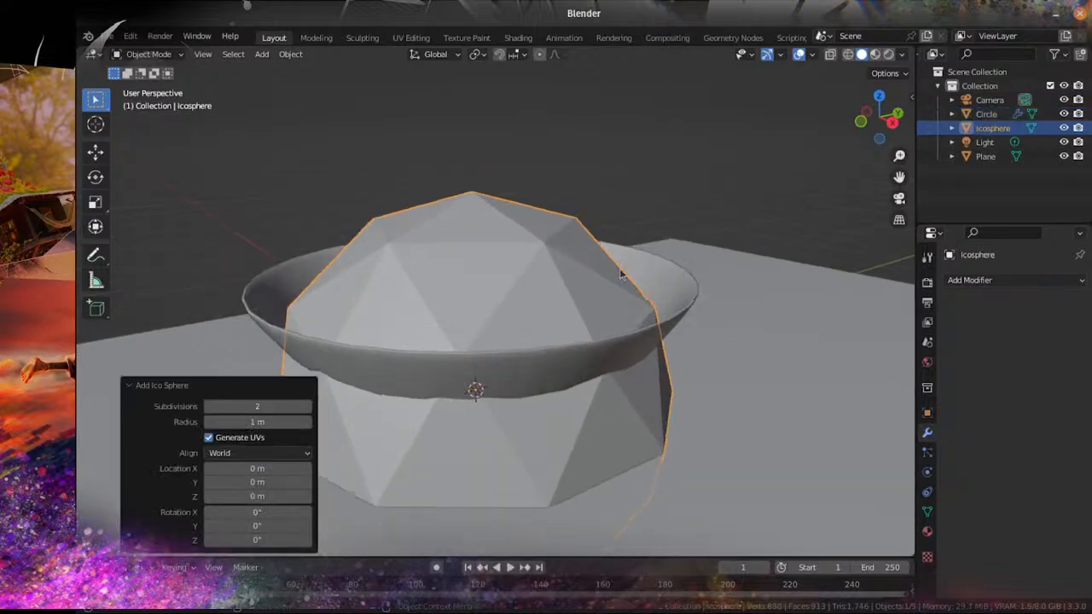
Step: In Edit Mode, view the ico sphere from the right in wireframe, select its middle ring of vertices and hide it
middle_drag(589, 446, 563, 418)
key(Tab)
scroll(595, 419, down, 3)
scroll(554, 418, up, 4)
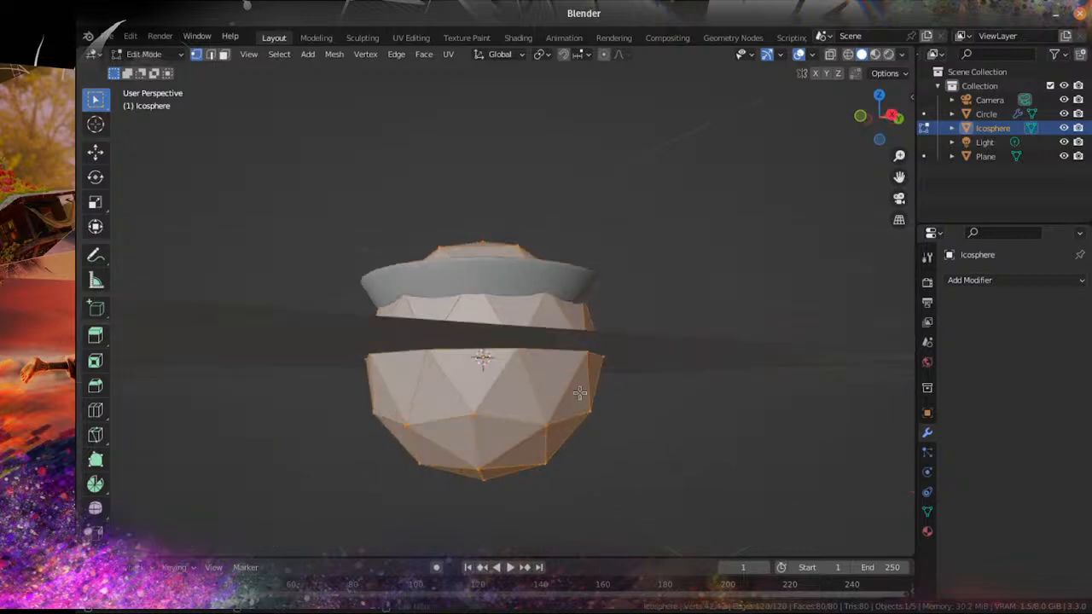
key(alt+a)
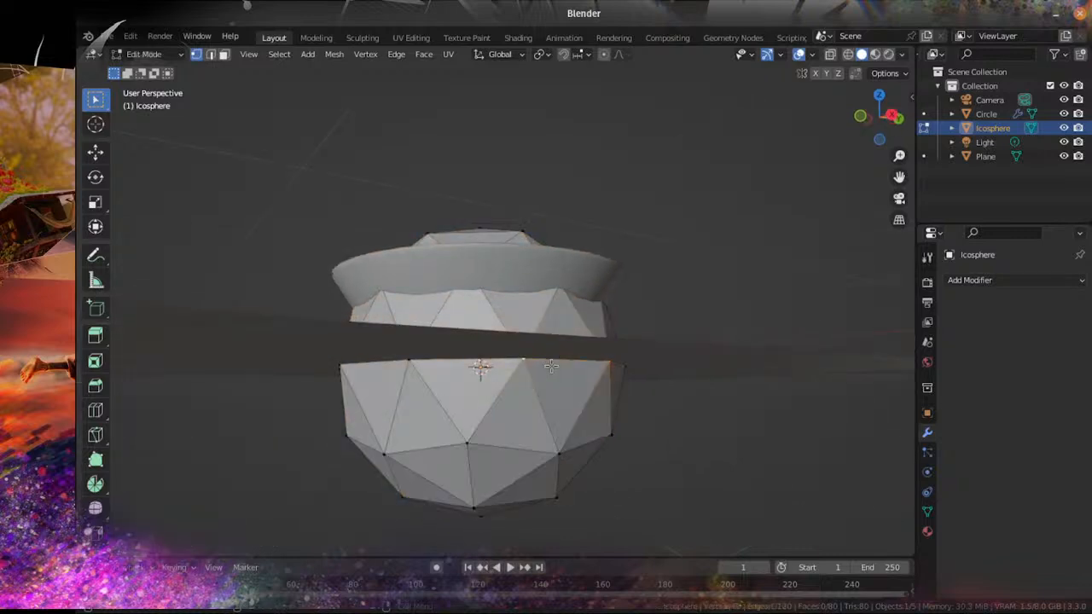
middle_drag(551, 366, 549, 380)
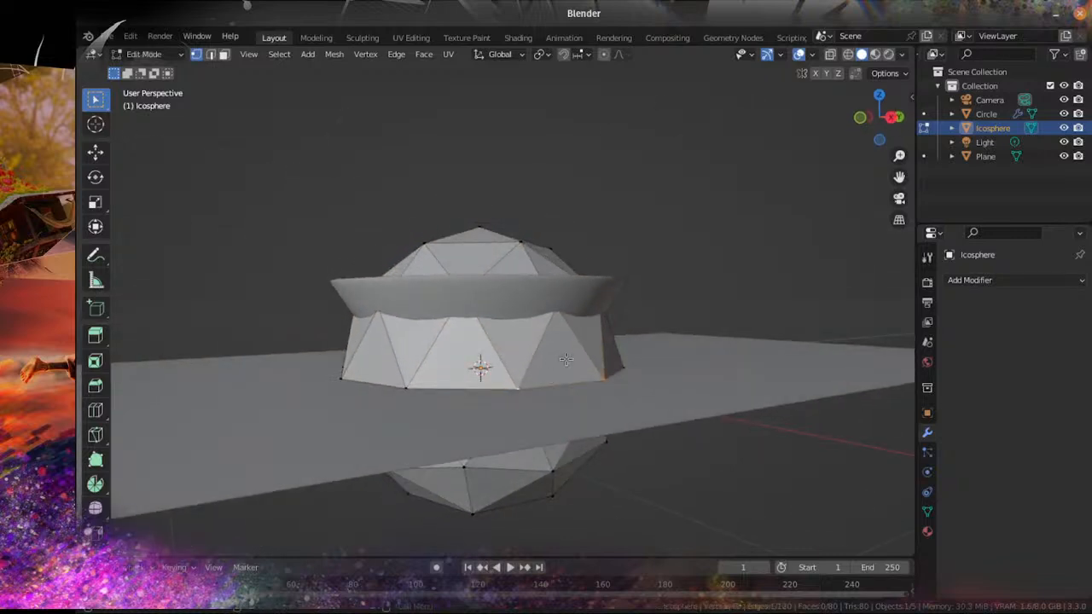
key(KP_3)
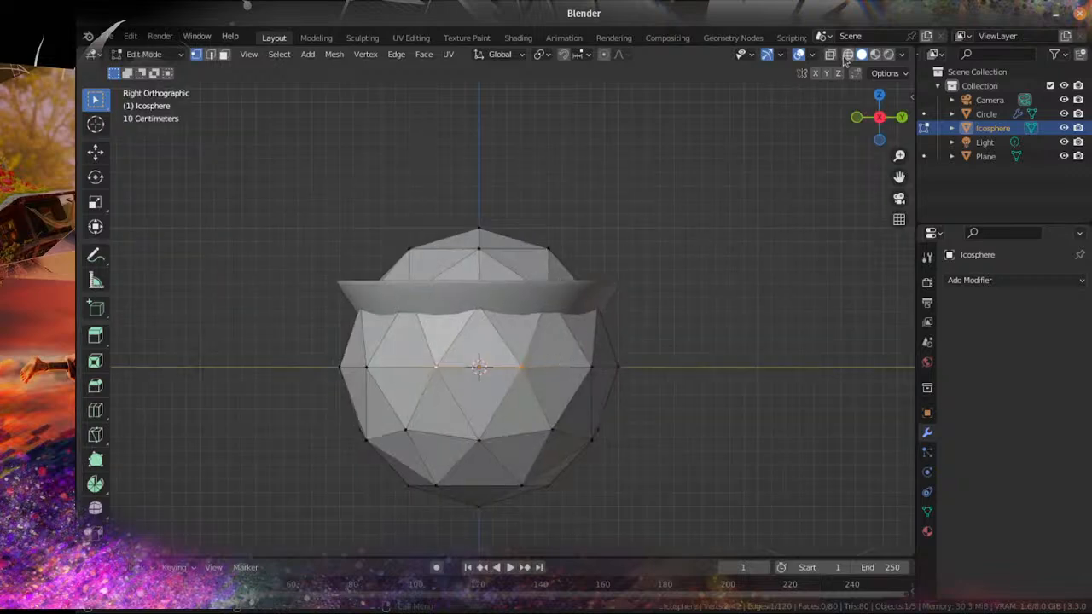
key(shift+z)
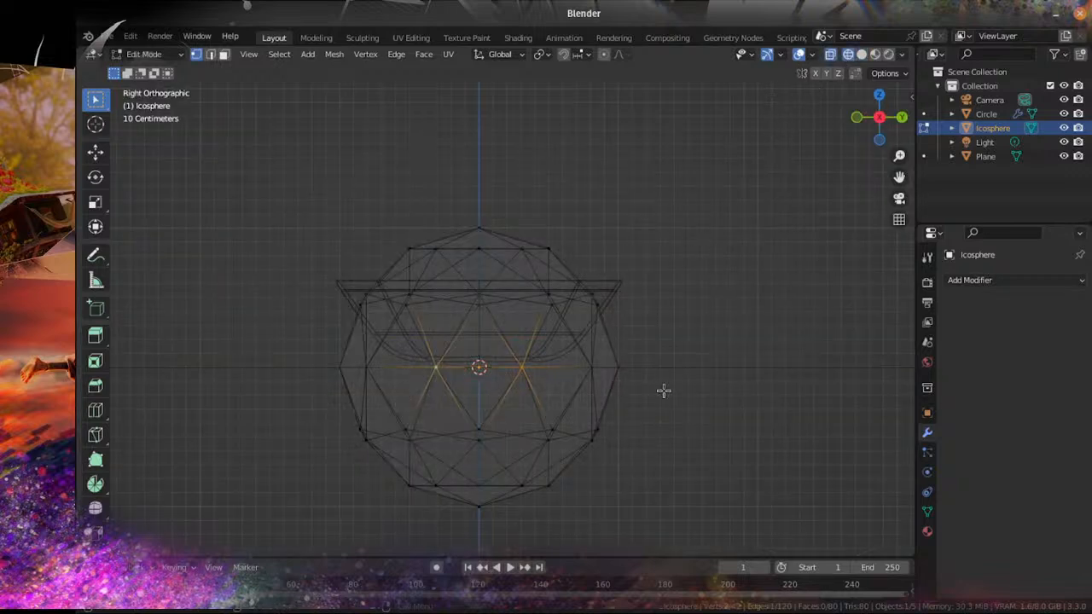
drag(664, 390, 303, 359)
key(x)
click(304, 359)
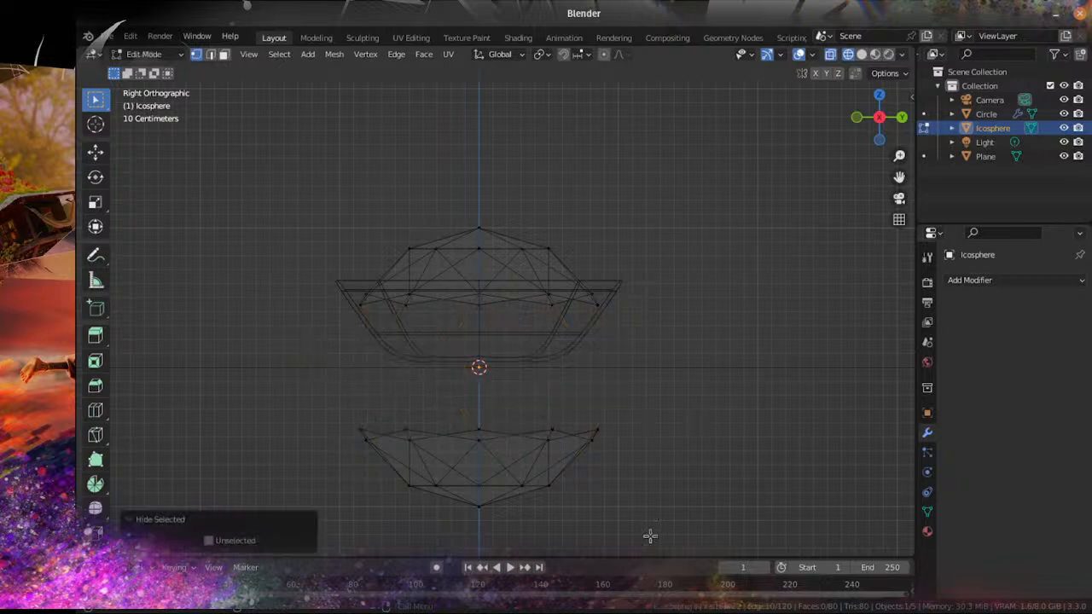
Step: Delete the ico sphere's lower vertices, reveal the hidden middle ring and return to Object Mode
drag(699, 526, 232, 398)
key(x)
click(230, 400)
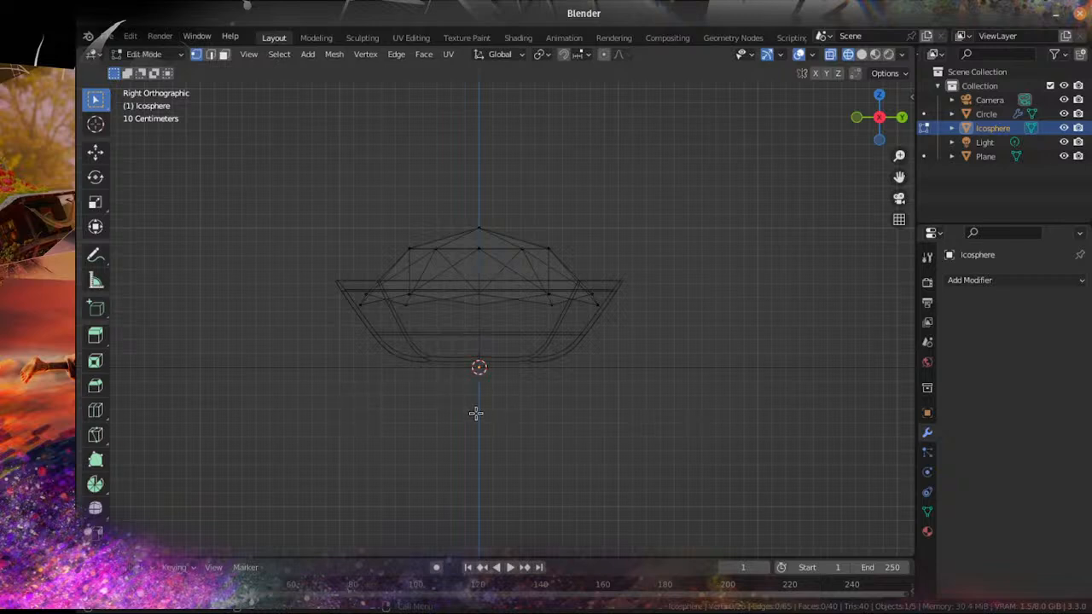
key(a)
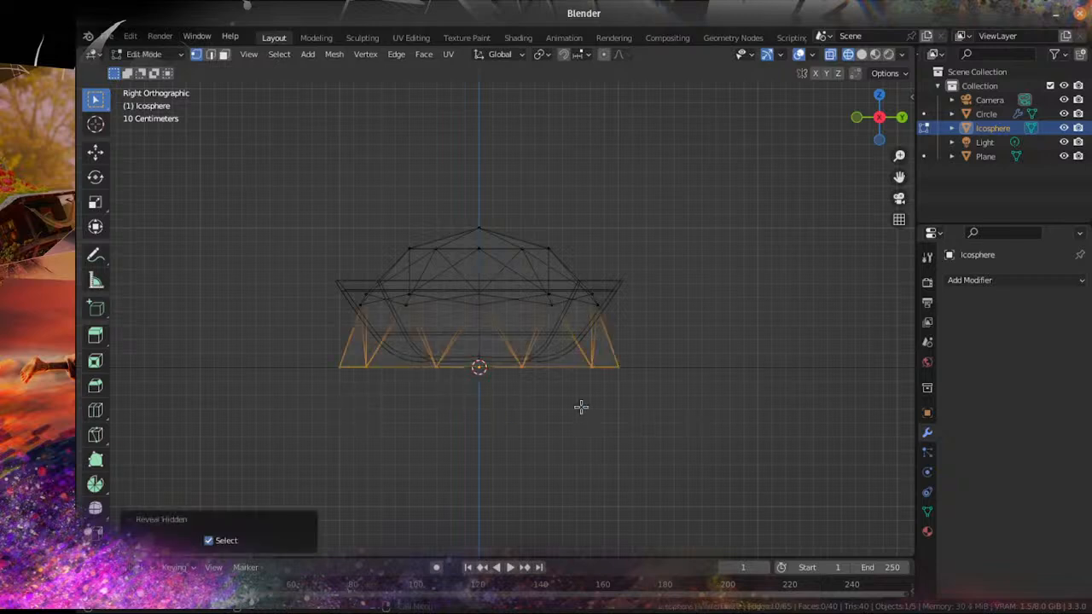
key(Tab)
Step: Flatten the half ico sphere by scaling it to about 0.289 along Z
key(s)
right_click(668, 414)
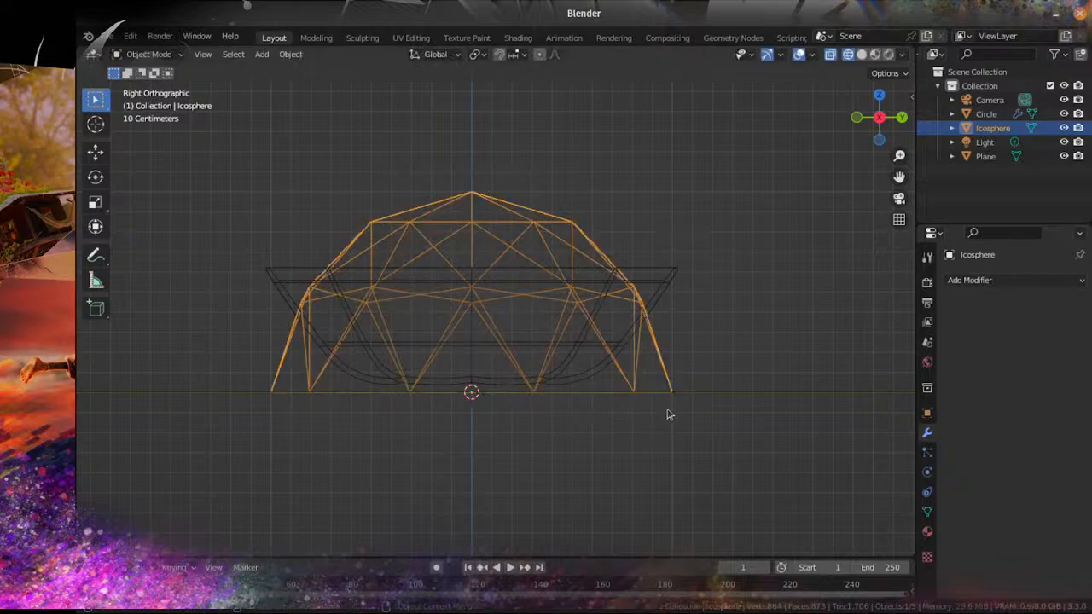
key(s)
key(z)
click(520, 419)
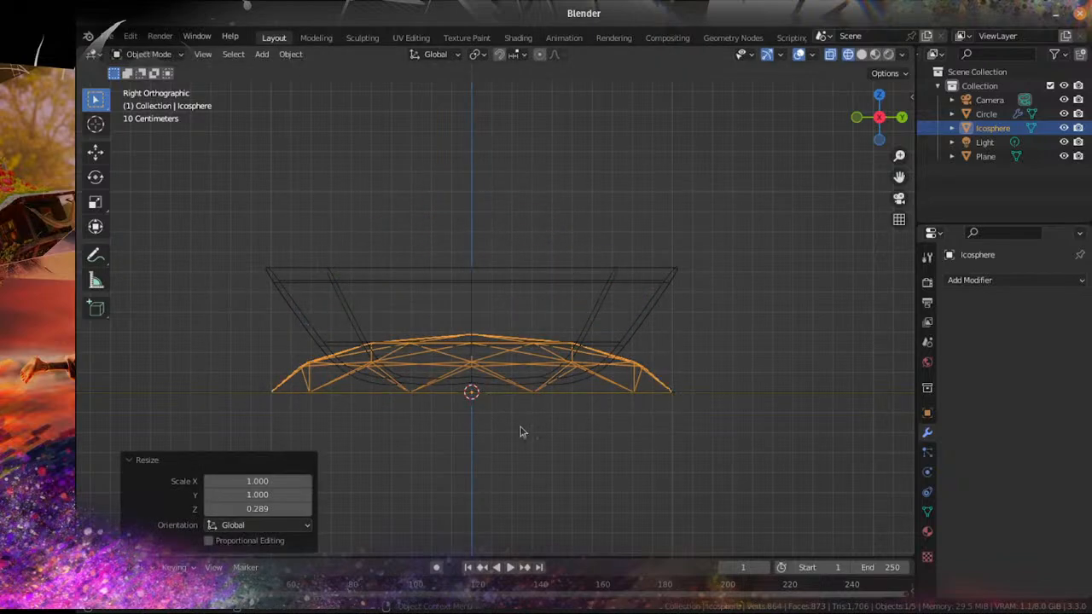
Step: Raise the flattened dome about 0.478 m along Z and scale it uniformly to about 0.910
key(g)
key(z)
click(505, 336)
key(s)
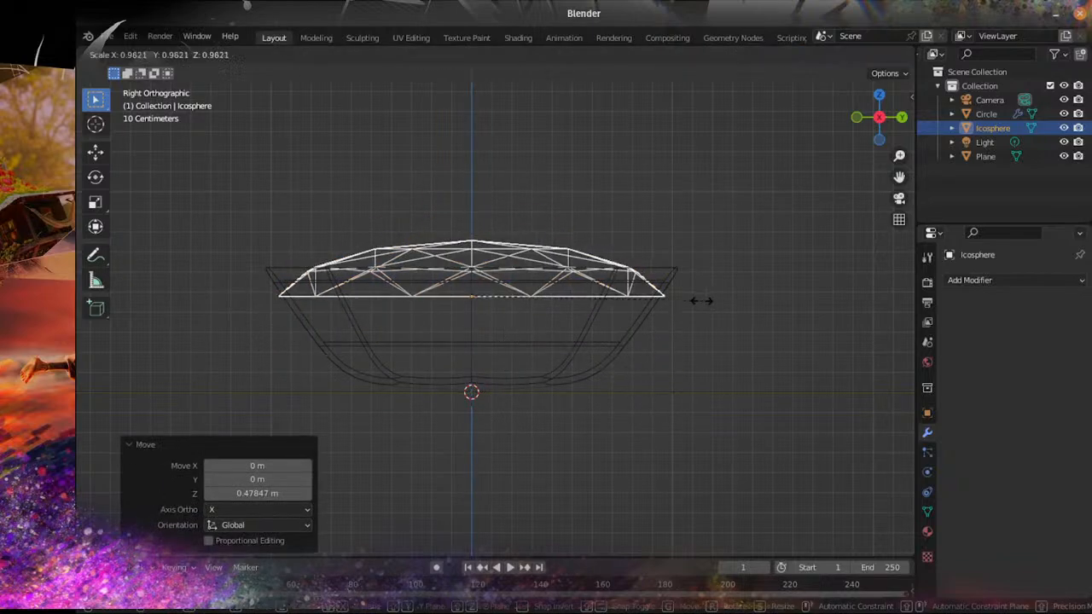
click(689, 302)
middle_drag(690, 302, 625, 255)
key(KP_3)
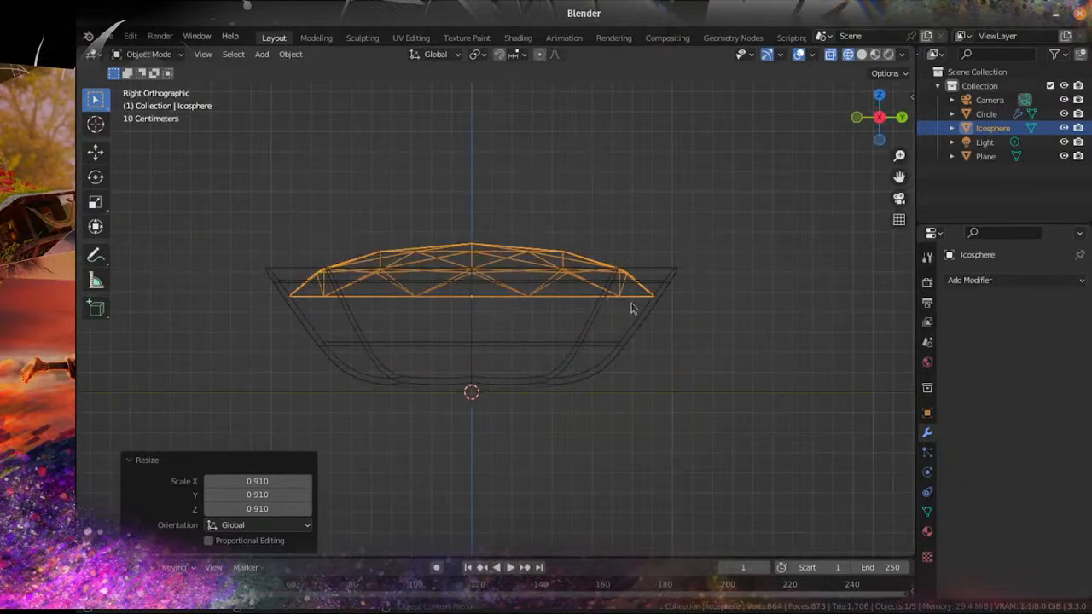
Step: Lower the dome about 0.124 m along Z and scale it to about 0.911 in X and Y, excluding Z
scroll(631, 308, up, 3)
key(g)
key(z)
click(657, 365)
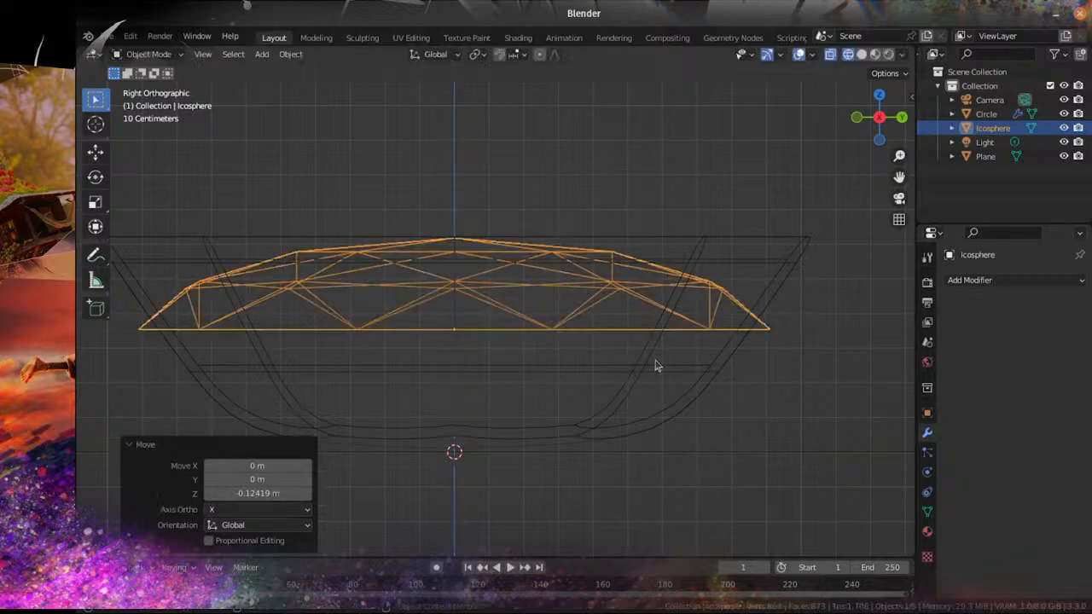
key(s)
key(shift+z)
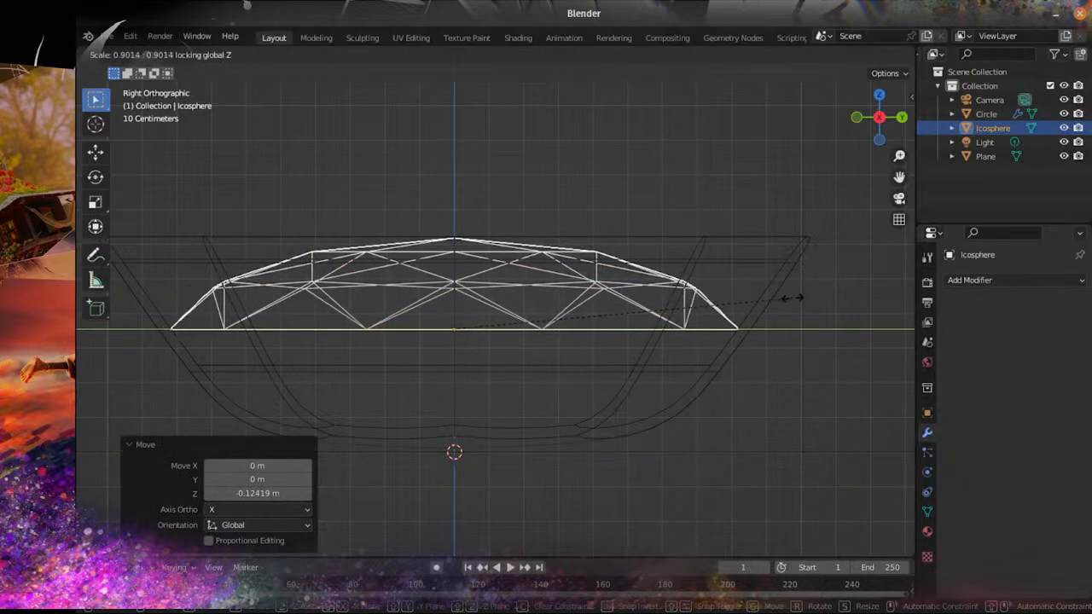
click(795, 302)
middle_drag(795, 302, 630, 322)
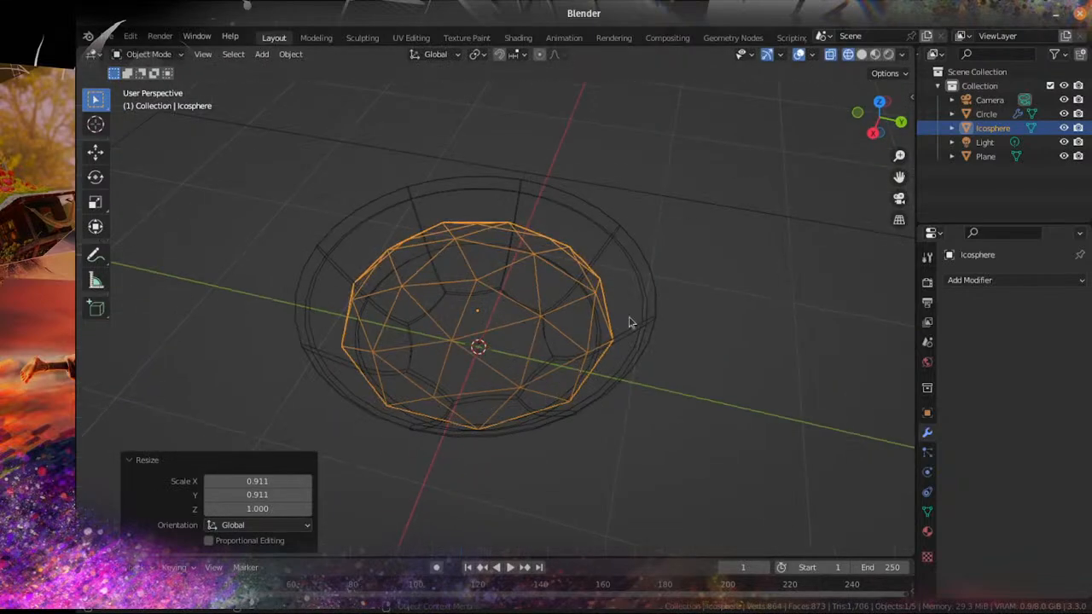
scroll(630, 322, up, 3)
Step: Switch to the Geometry Nodes workspace, extend the 3D viewport over the spreadsheet and create a new node tree for the dome
click(732, 37)
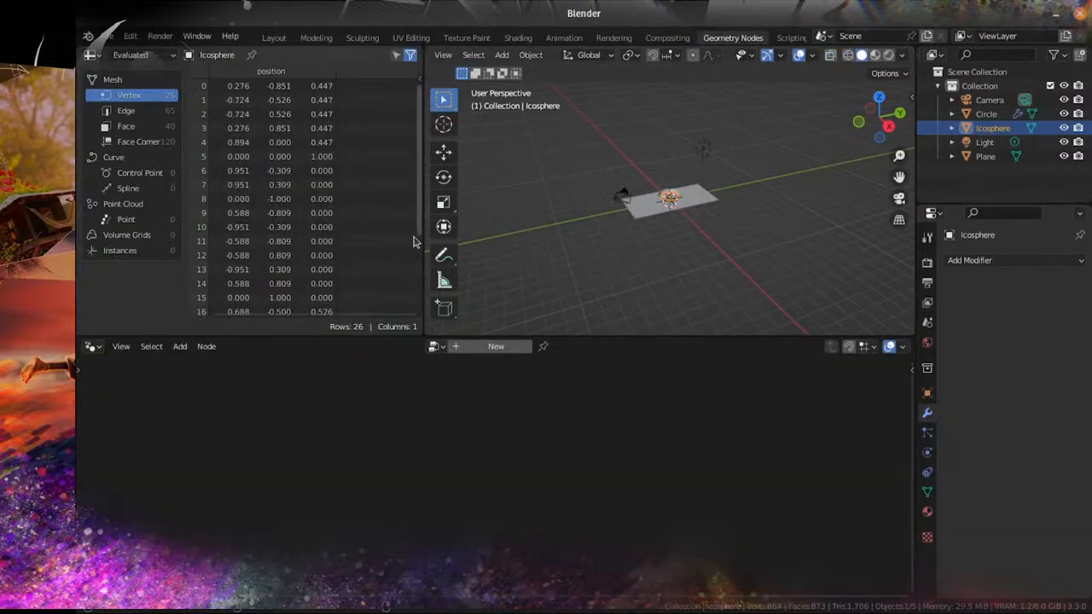
drag(424, 55, 77, 108)
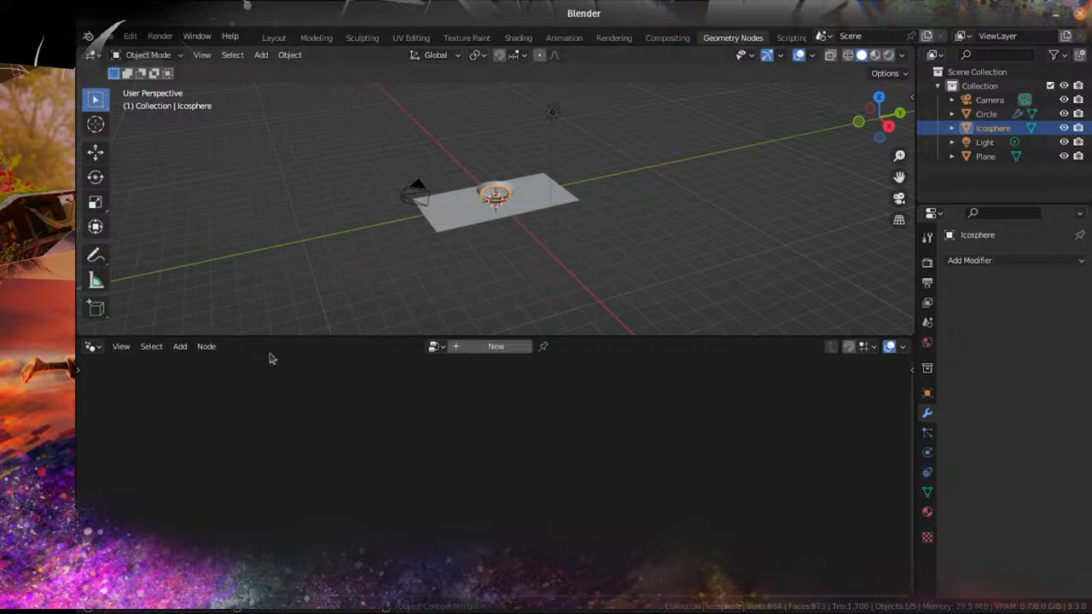
scroll(556, 287, up, 10)
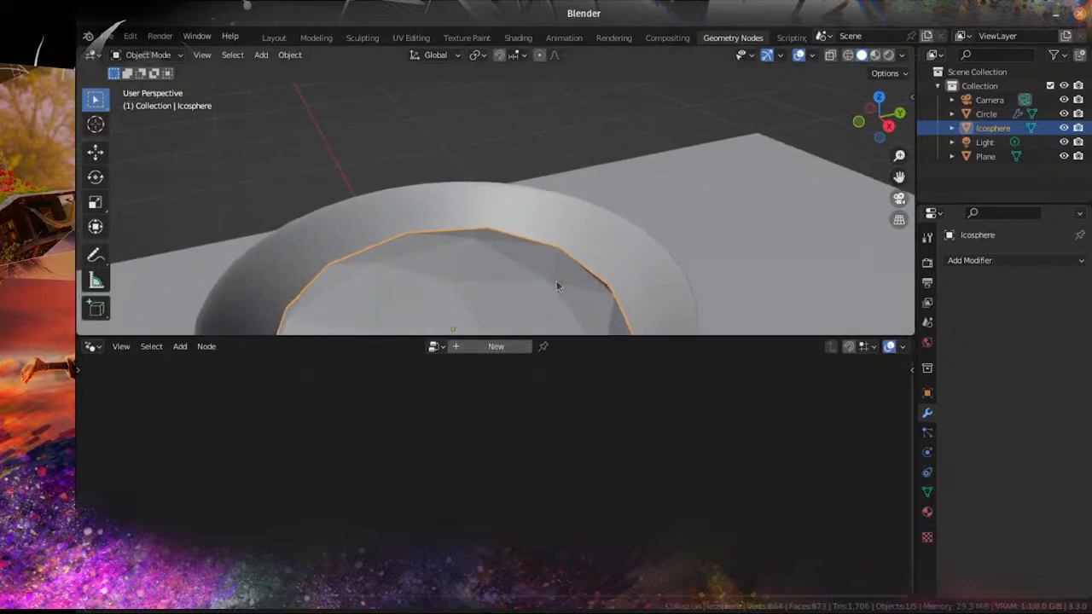
shift+middle_drag(556, 282, 517, 240)
click(490, 346)
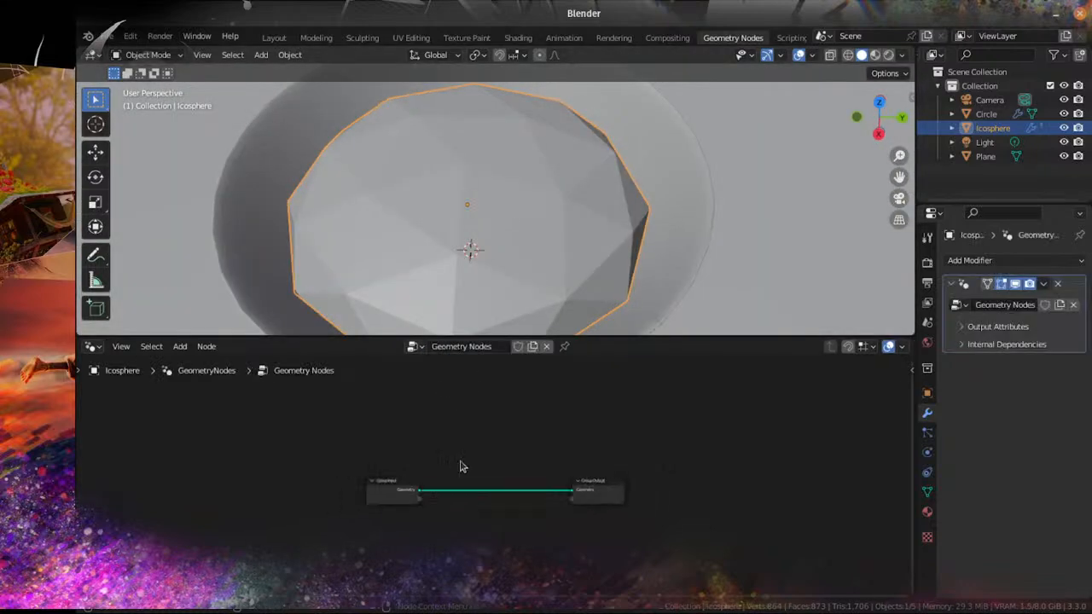
Step: Insert a Distribute Points on Faces node between Group Input and Group Output
key(shift+a)
mouse_move(336, 393)
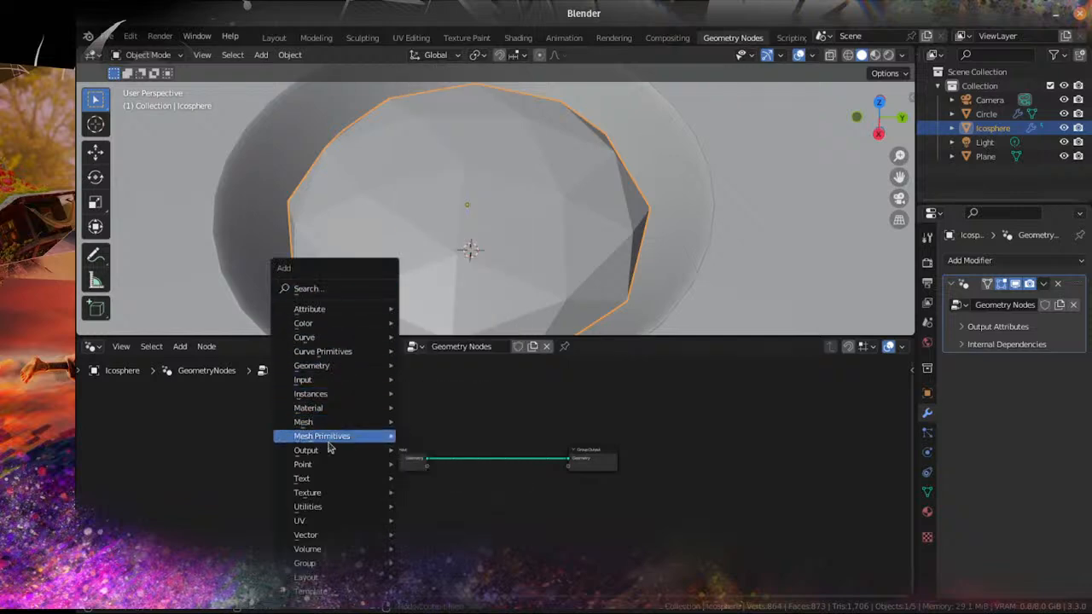
mouse_move(325, 371)
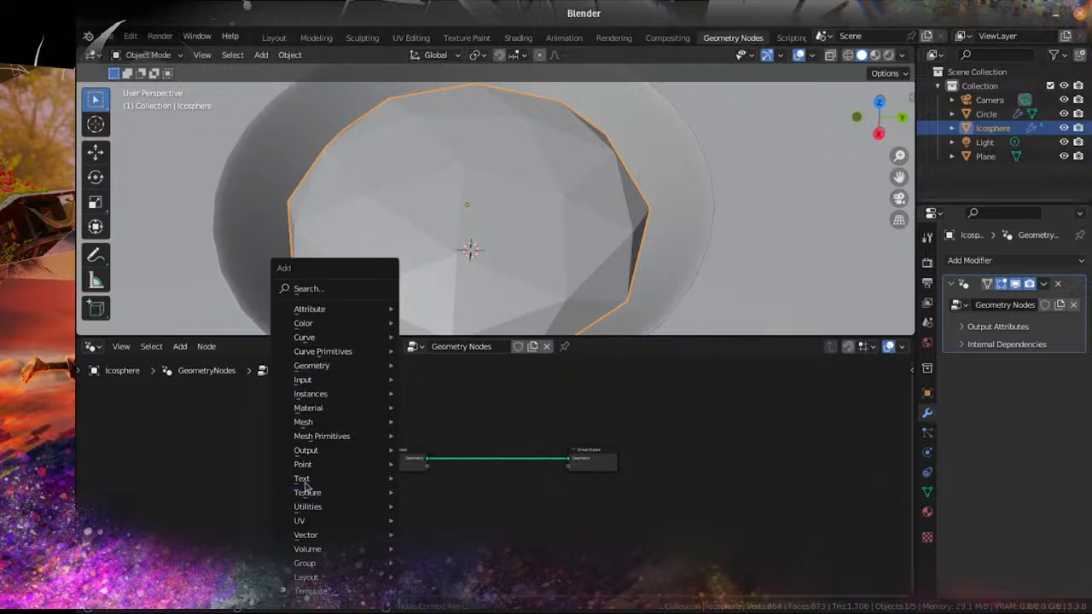
mouse_move(317, 439)
click(460, 461)
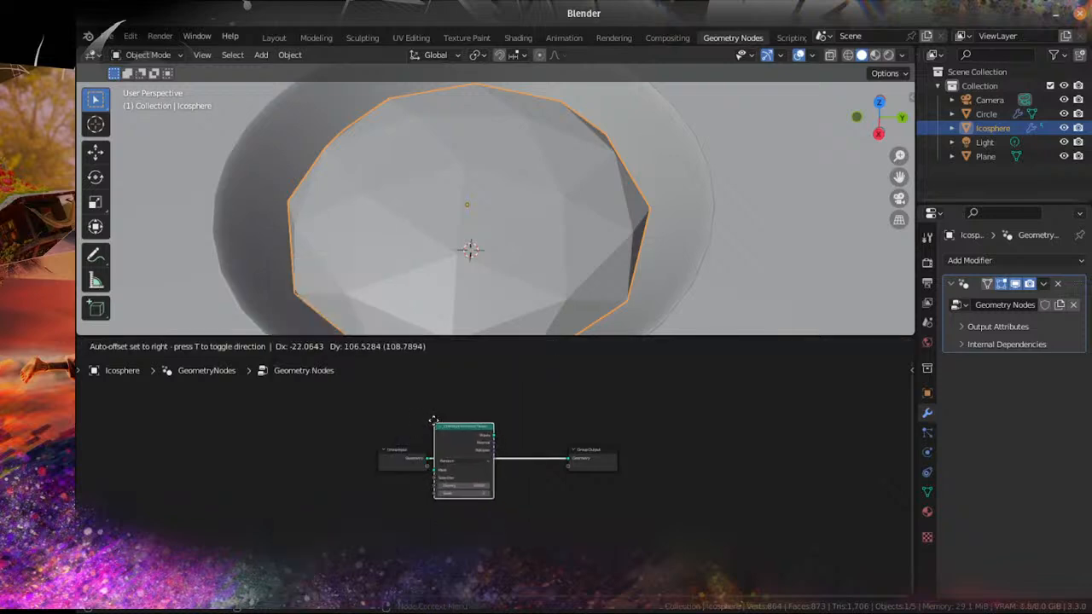
click(491, 461)
scroll(568, 450, up, 2)
key(shift+a)
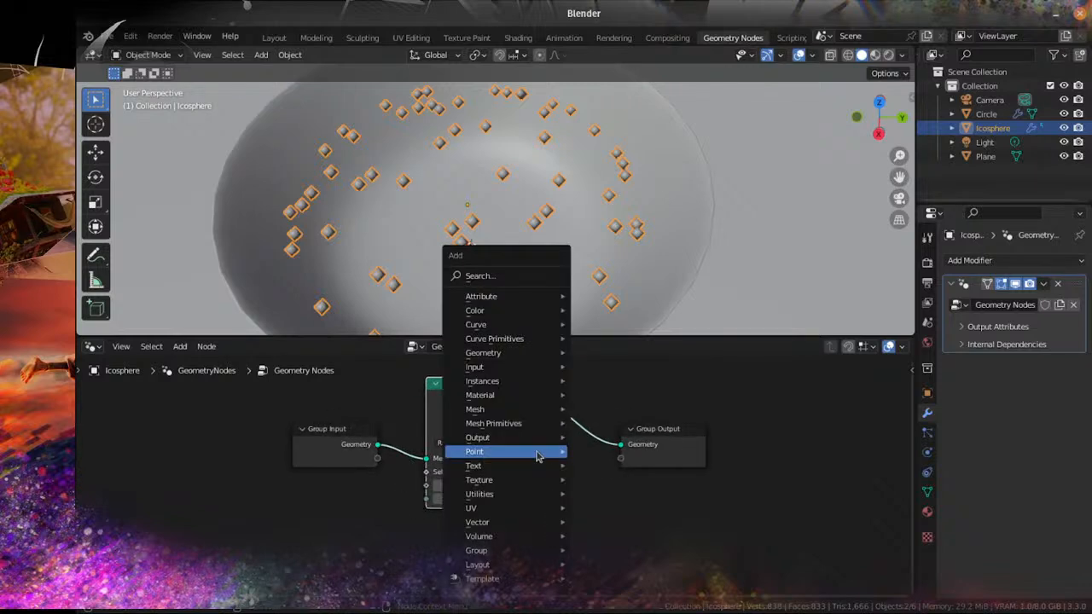
mouse_move(498, 356)
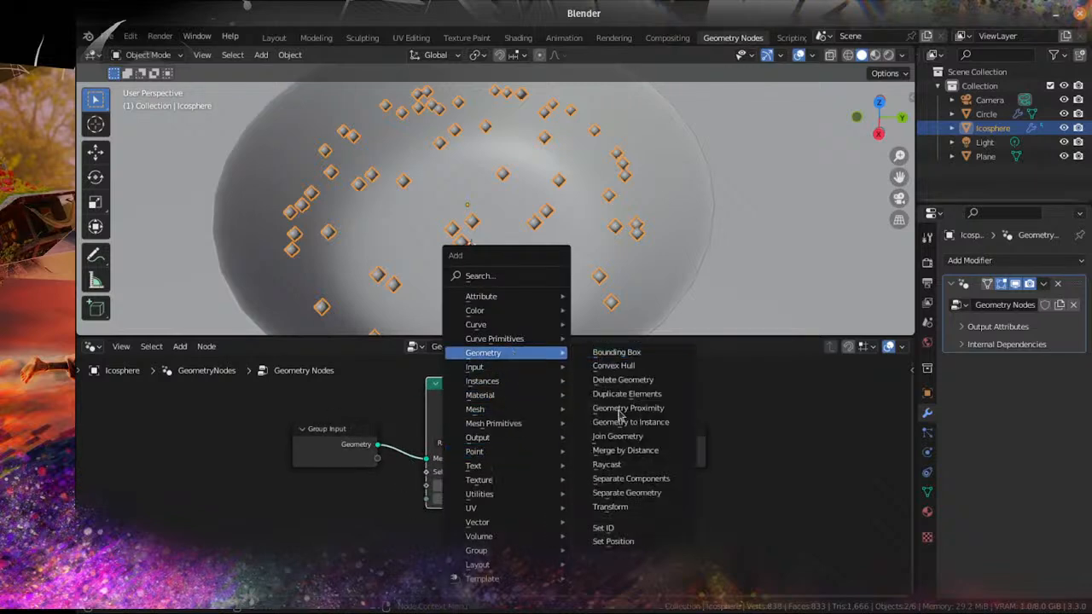
click(635, 420)
click(702, 486)
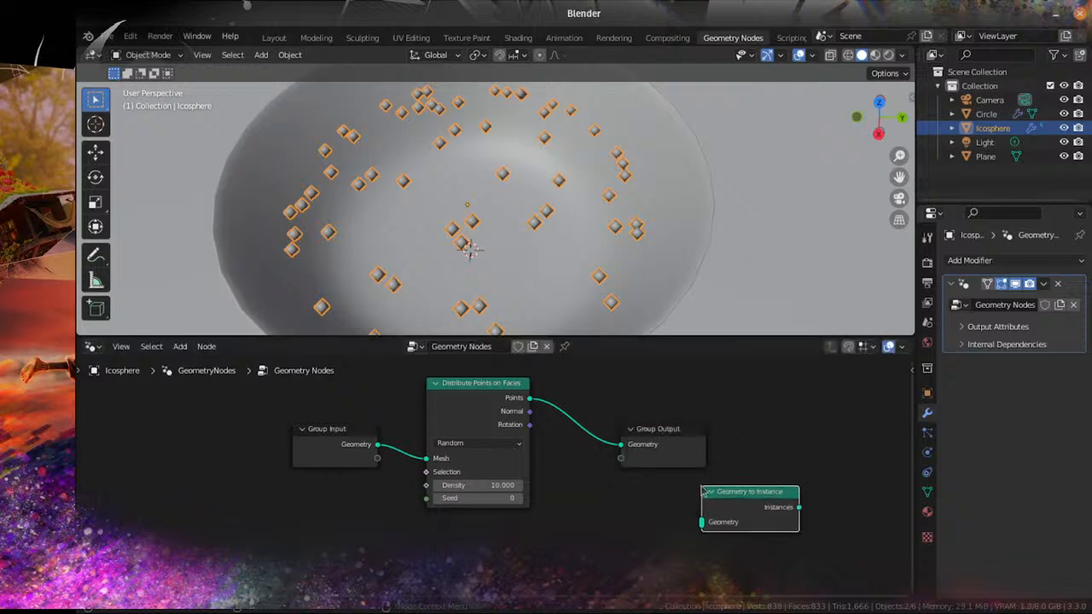
key(x)
Step: Insert a Join Geometry node before Group Output and link the Group Input geometry into it
key(shift+a)
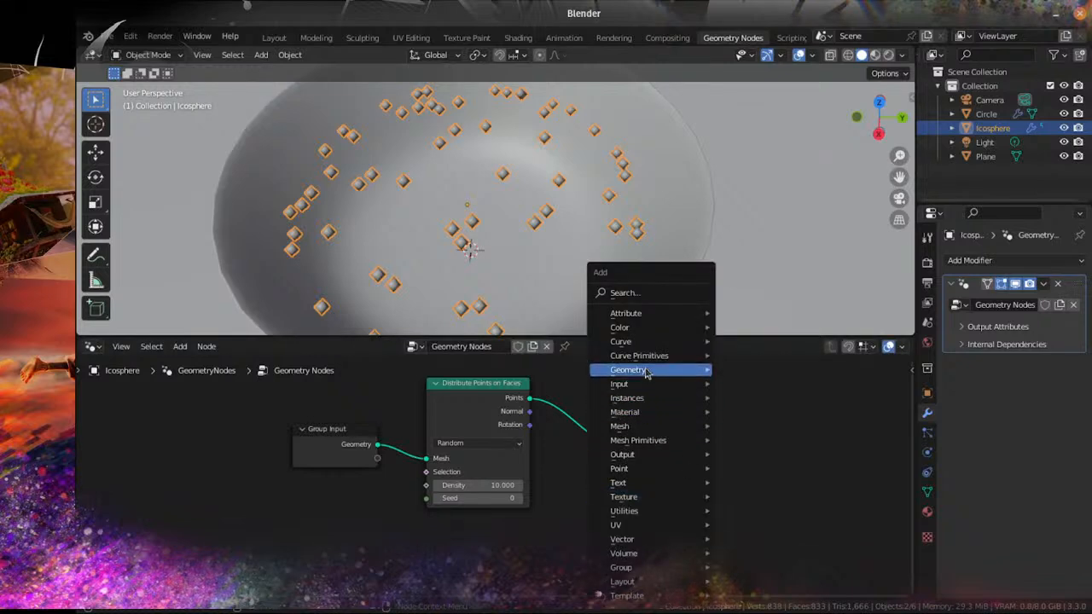
mouse_move(646, 372)
click(768, 454)
click(576, 390)
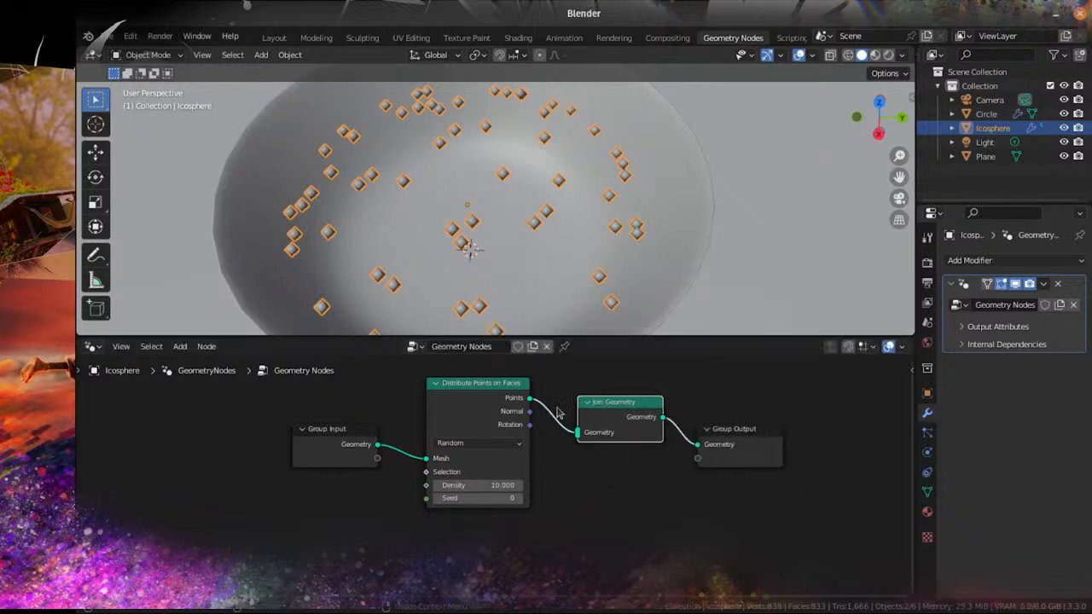
drag(377, 444, 579, 433)
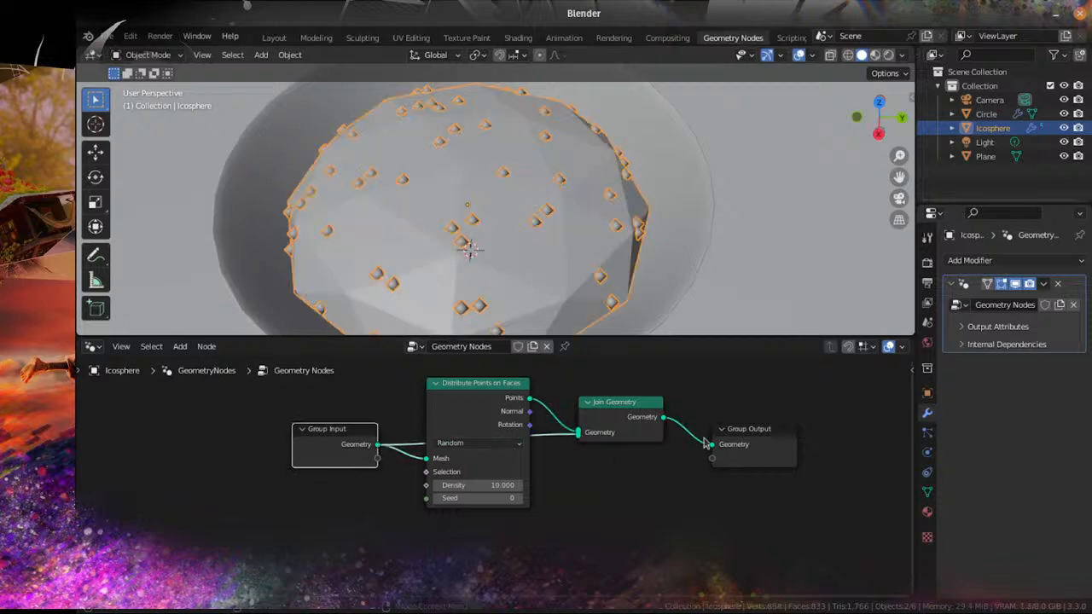
Step: Add a Subdivision Surface modifier to the dome and move it above the Geometry Nodes modifier
click(992, 261)
click(806, 521)
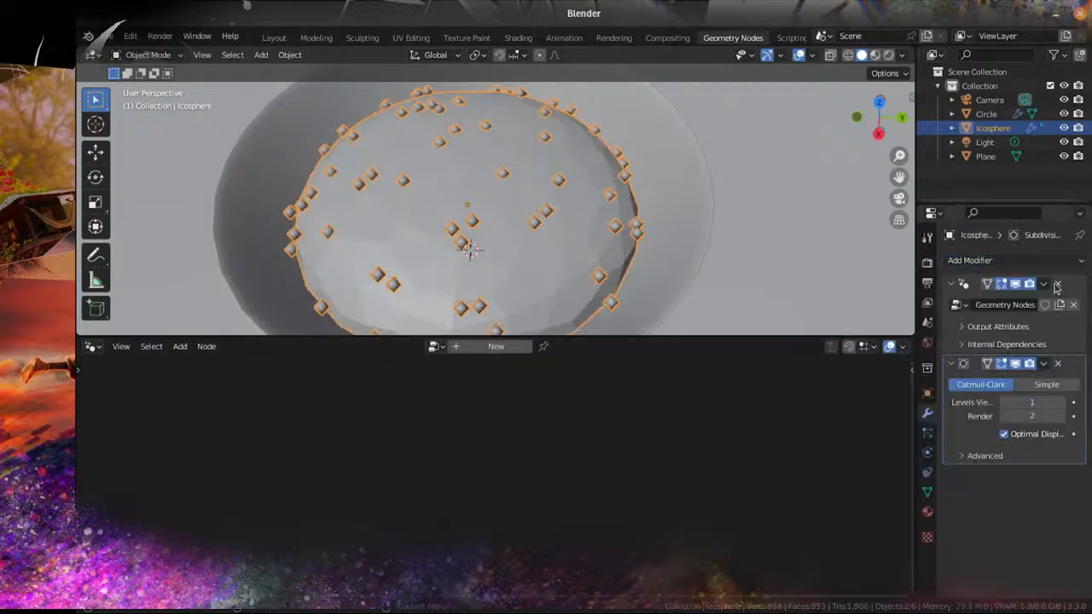
drag(1078, 364, 1075, 286)
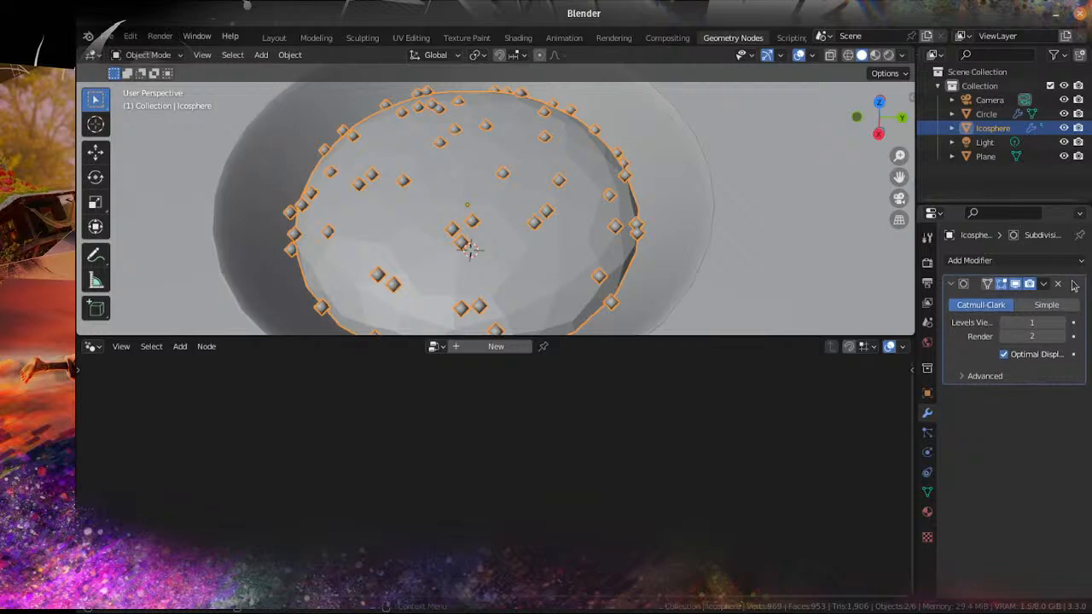
Step: Add a Displace modifier to the dome and place it between the Subdivision Surface and Geometry Nodes modifiers
click(1042, 262)
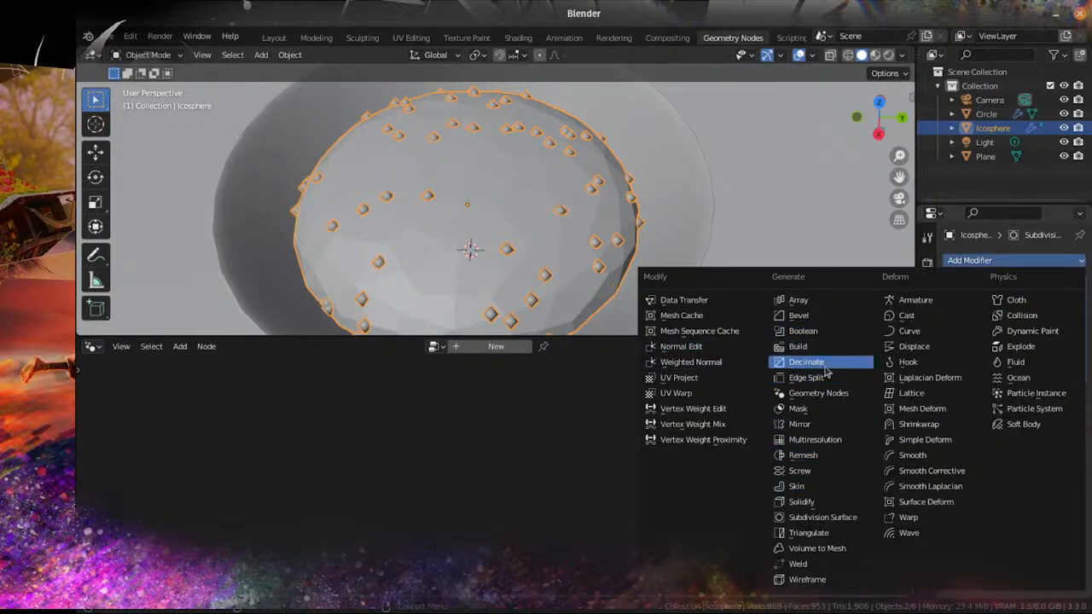
click(910, 350)
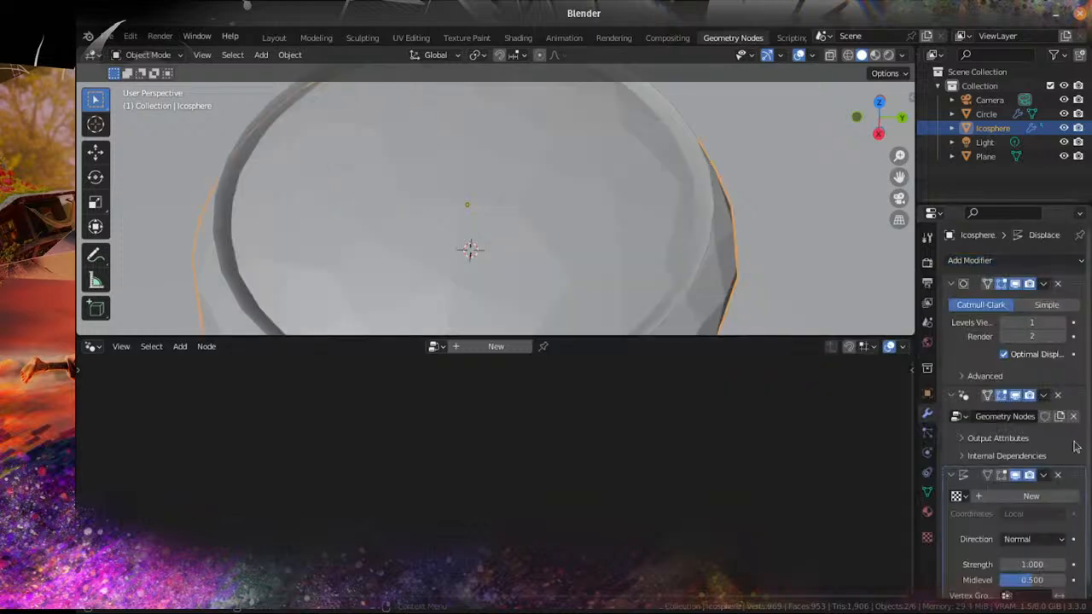
drag(1077, 474, 1078, 400)
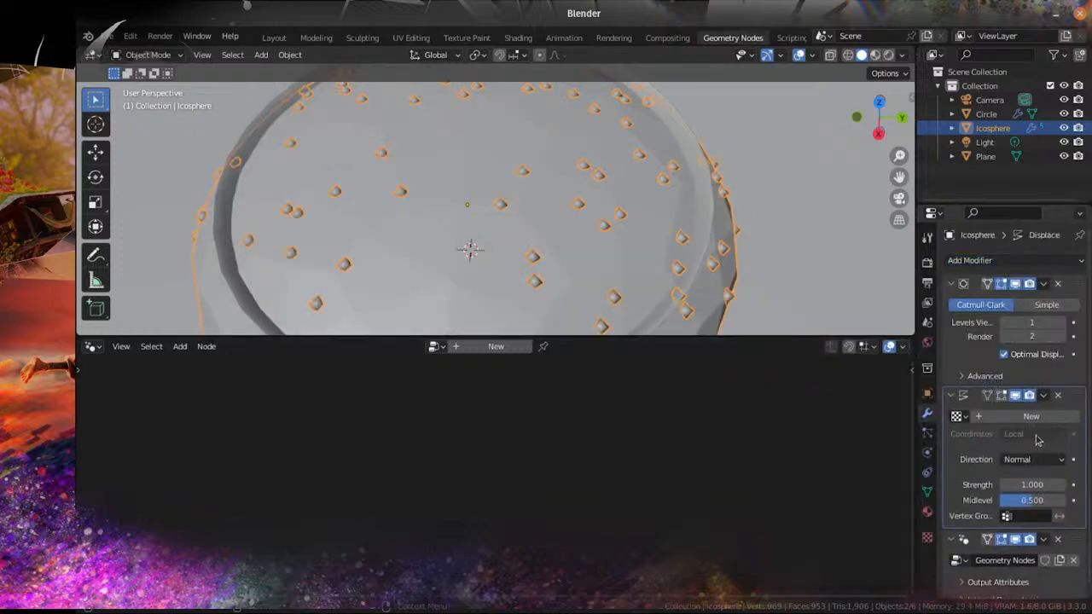
Step: Create a new texture for the Displace modifier and set its type to Clouds
click(1049, 416)
click(1073, 416)
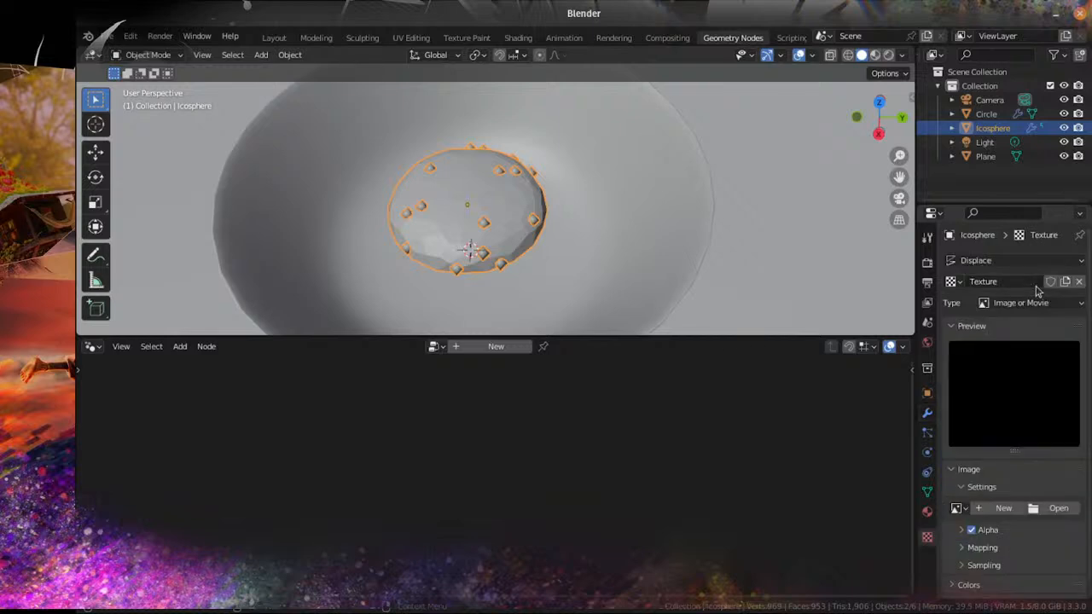
click(1022, 294)
click(1002, 350)
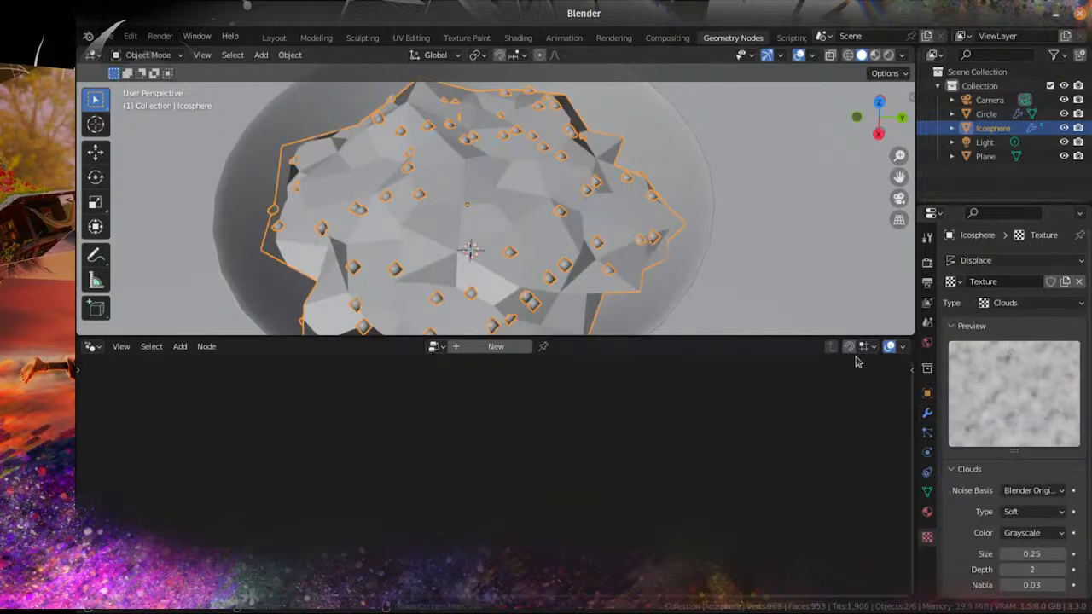
Step: Set the dome's Displace strength to -0.220 and its Subdivision Surface viewport level to 2
click(928, 418)
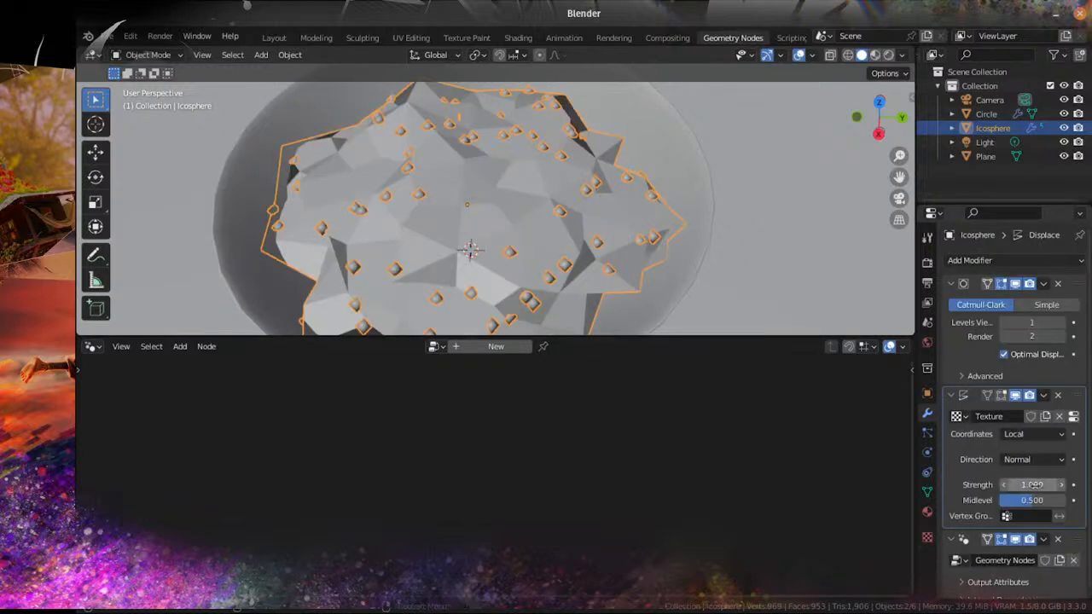
drag(1031, 483, 972, 484)
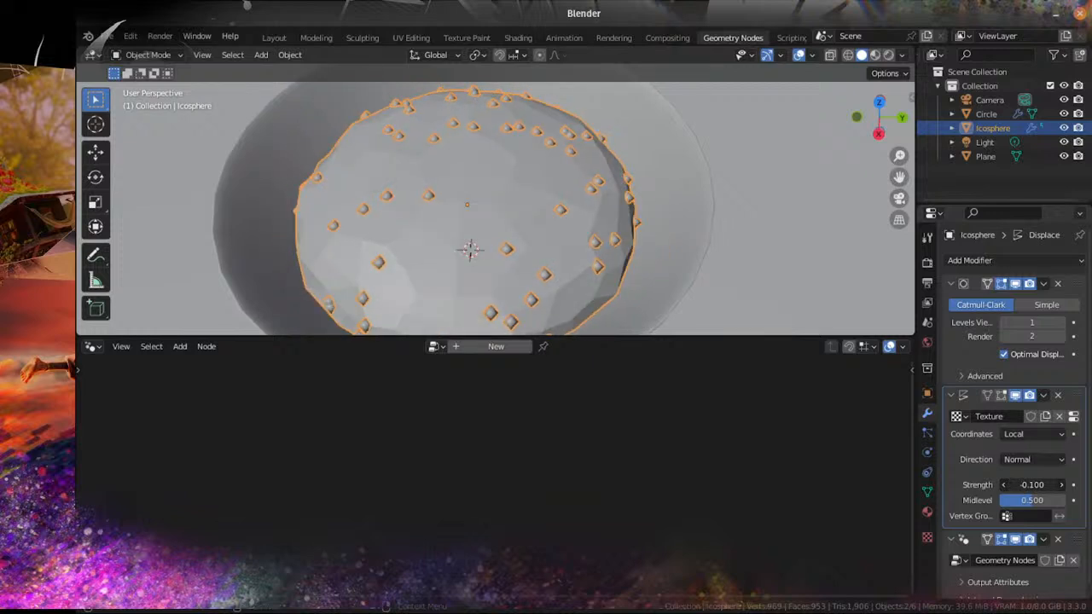
click(1061, 323)
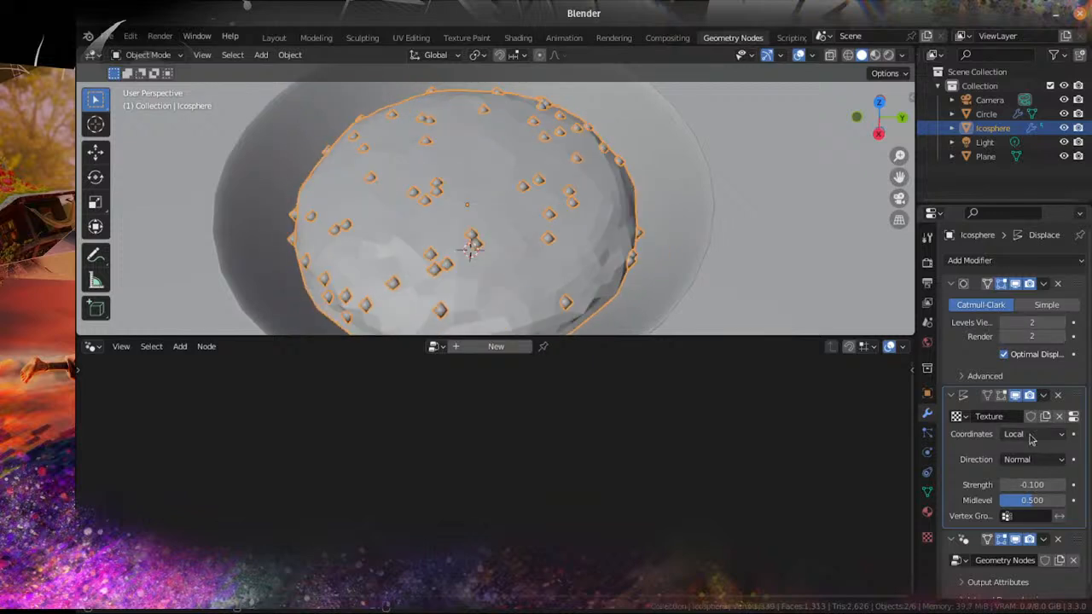
drag(1032, 485, 1023, 484)
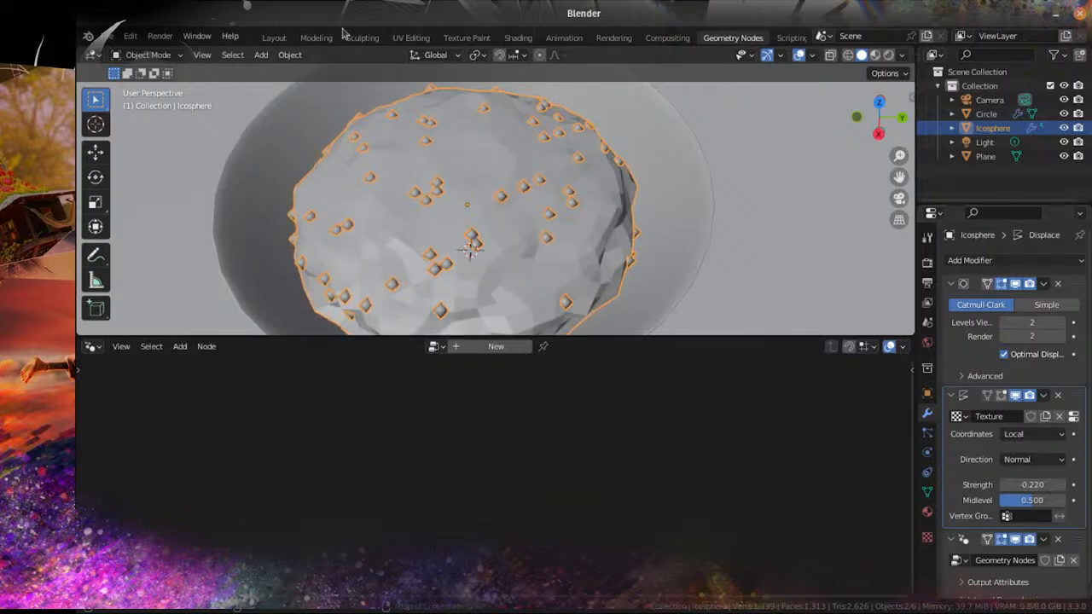
Step: Shade the displaced dome smooth
click(290, 54)
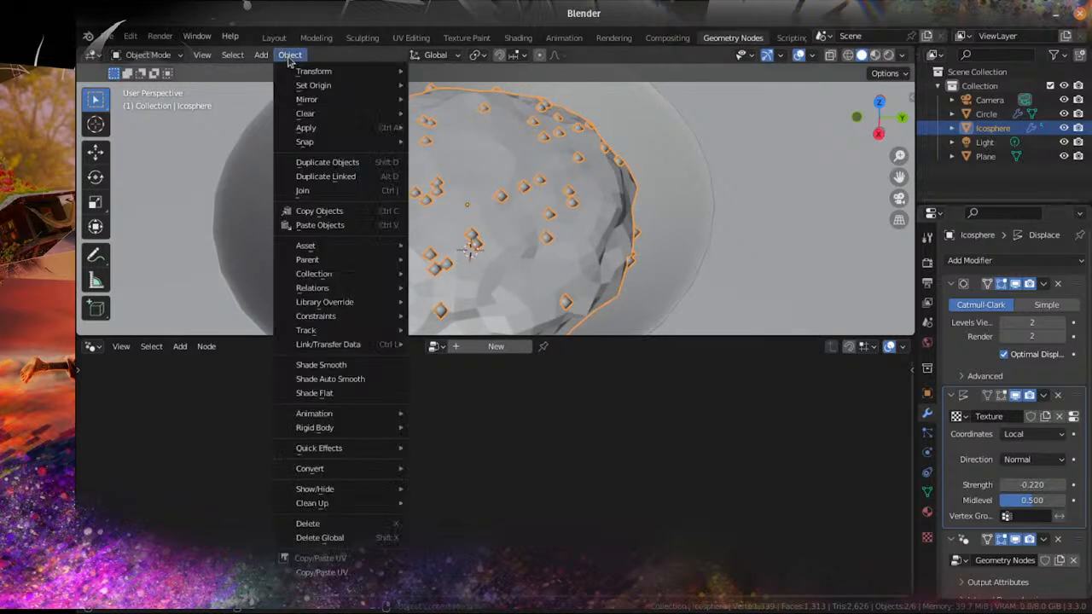
click(321, 364)
middle_drag(563, 299, 813, 302)
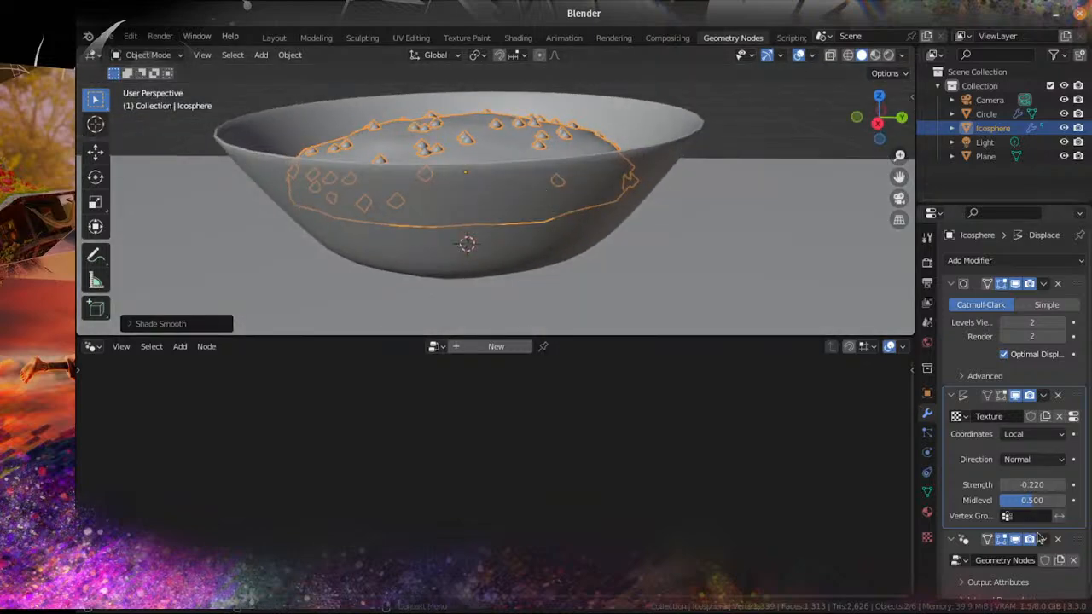
Step: Raise the Distribute Points on Faces density to about 412.6 in the dome's Geometry Nodes modifier
scroll(1039, 537, down, 1)
click(1064, 529)
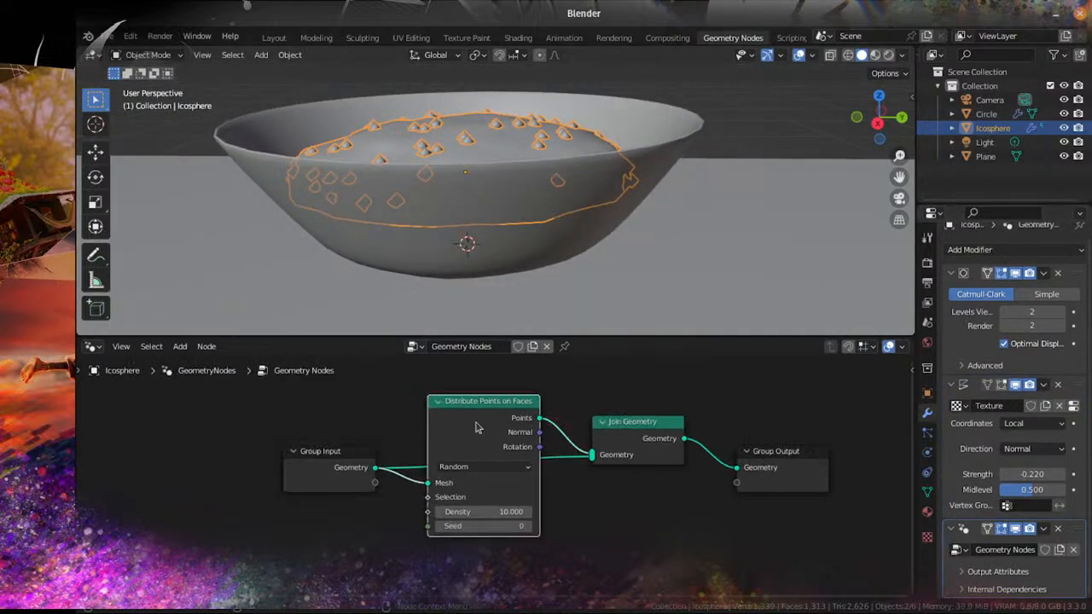
scroll(476, 426, up, 2)
drag(477, 521, 781, 521)
middle_drag(496, 229, 497, 264)
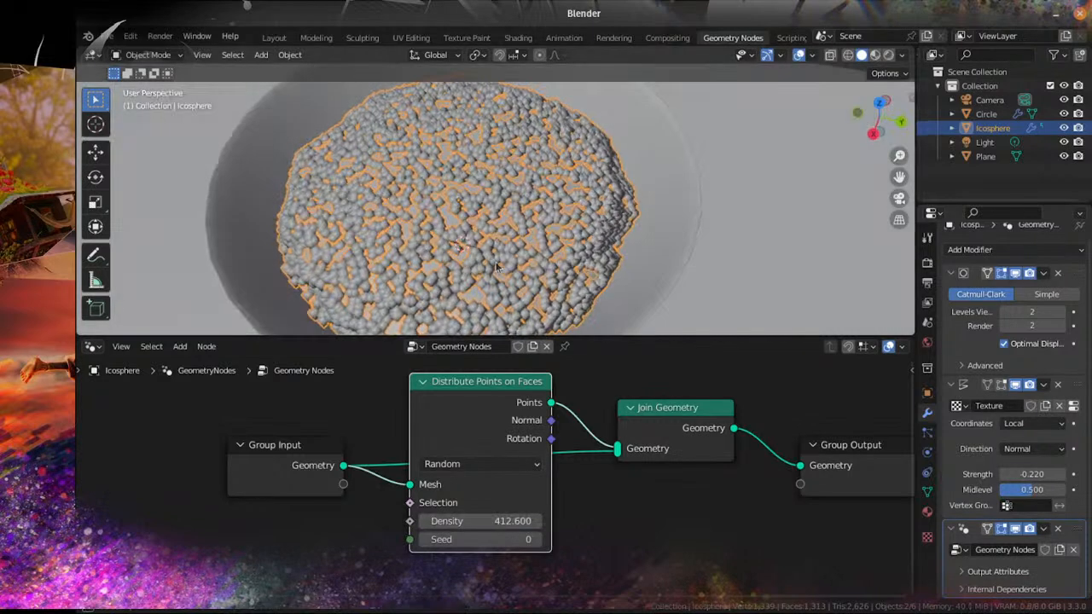
scroll(554, 243, down, 4)
middle_drag(583, 232, 607, 219)
scroll(589, 217, down, 6)
scroll(579, 184, up, 6)
scroll(563, 239, down, 6)
scroll(608, 221, up, 6)
key(shift+a)
mouse_move(618, 179)
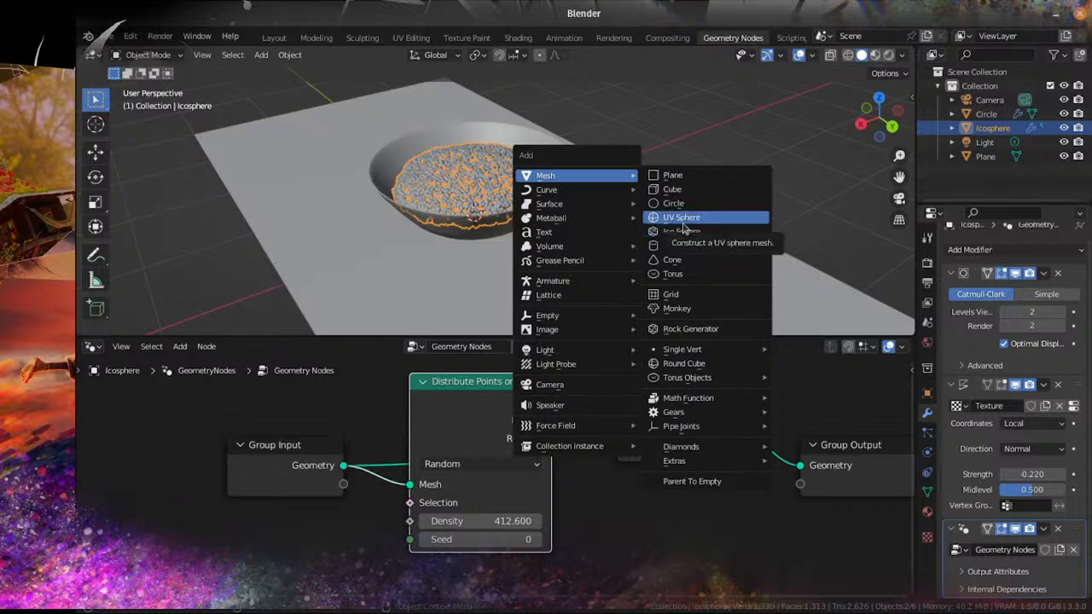
key(Escape)
Step: Add a mesh circle with 6 vertices at the world origin
key(shift+a)
mouse_move(647, 193)
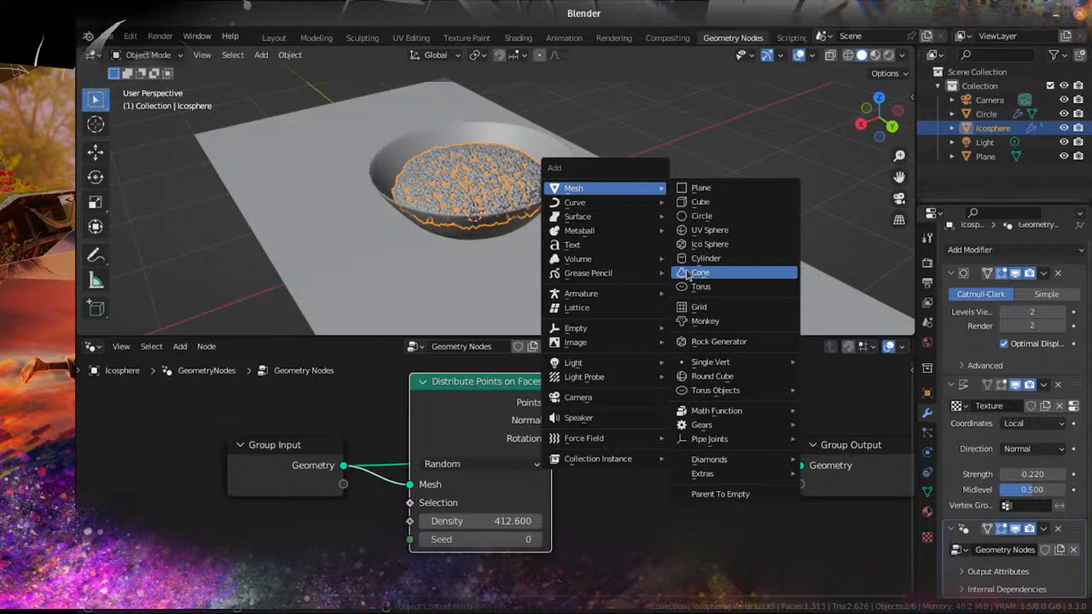
click(702, 216)
scroll(456, 261, down, 4)
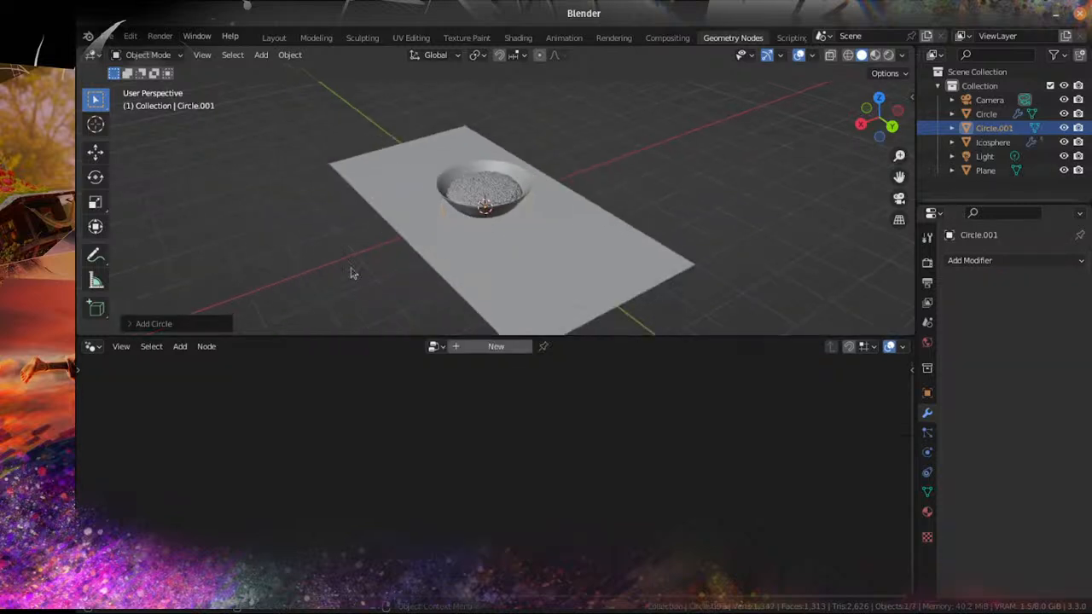
click(135, 324)
click(248, 166)
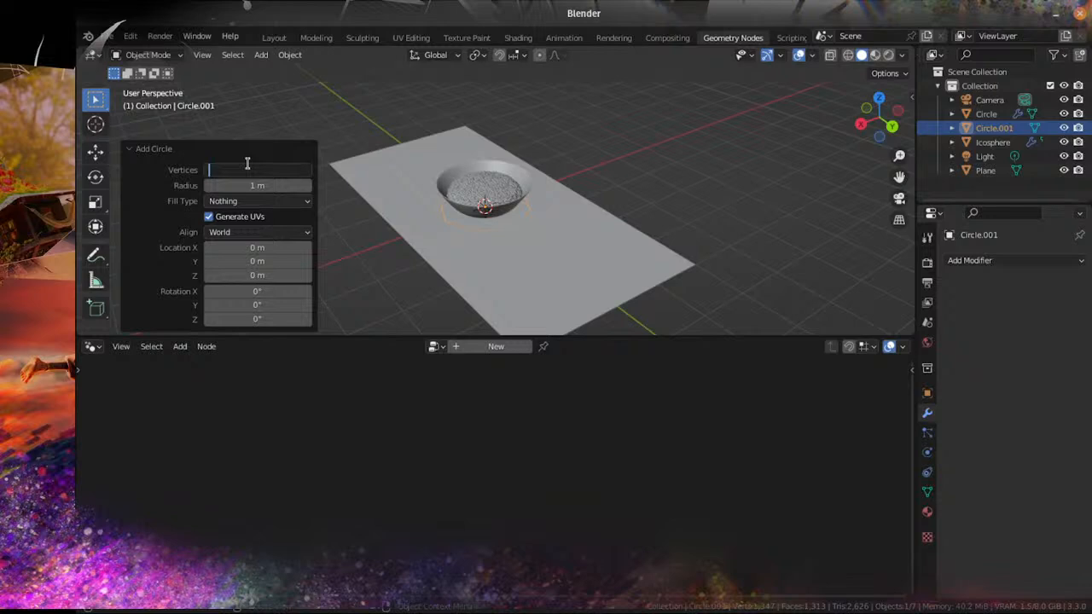
click(138, 150)
Step: In front view, extrude the hexagonal circle's edges straight up along Z past the bowl's rim
middle_drag(529, 232, 563, 297)
key(KP_1)
scroll(610, 206, down, 3)
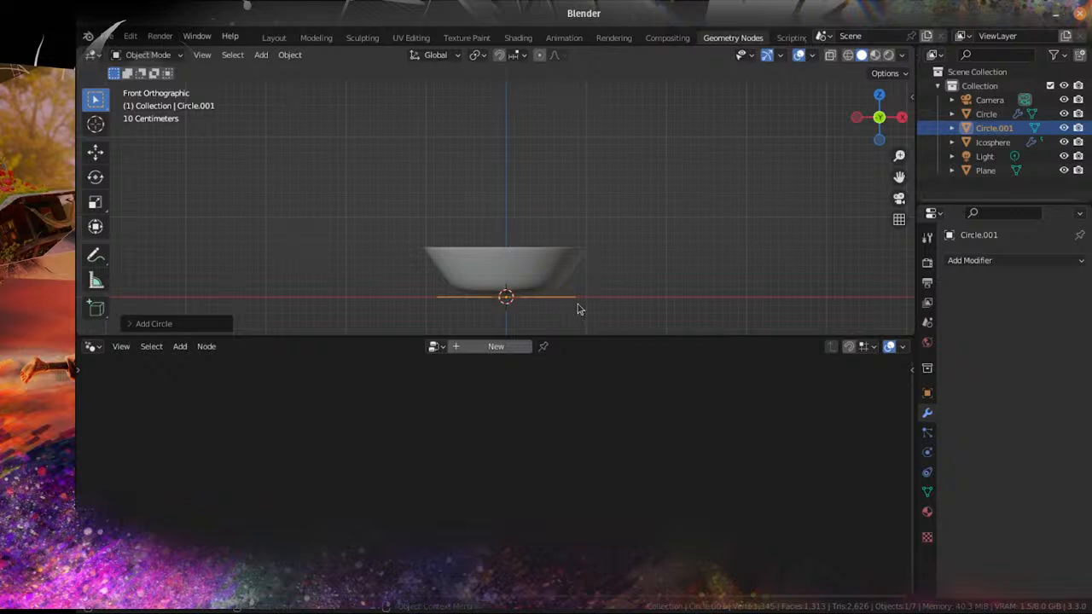
scroll(585, 302, up, 1)
shift+middle_drag(585, 302, 585, 236)
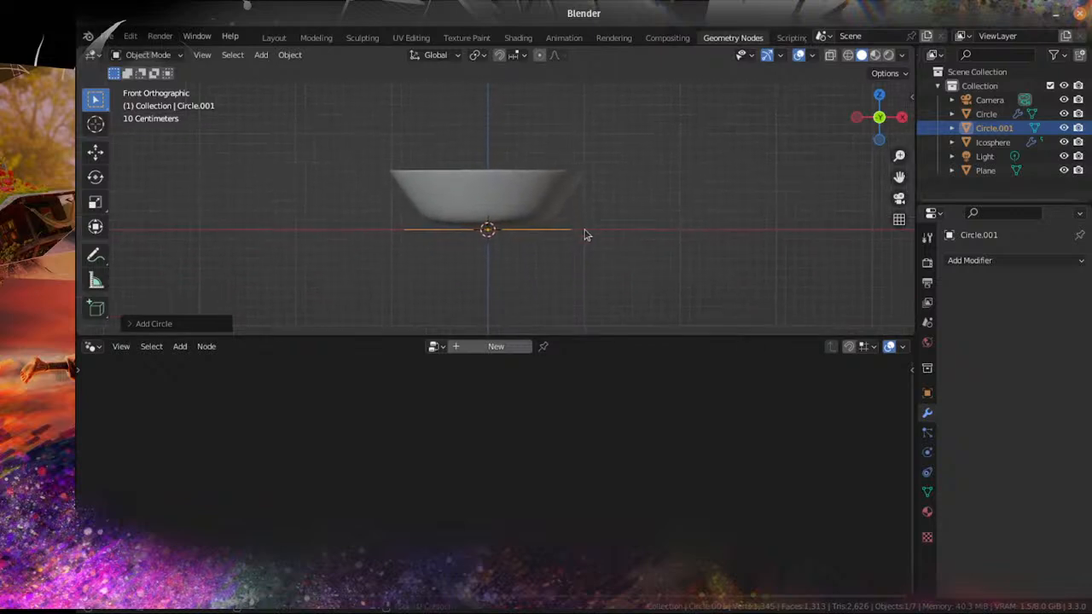
scroll(583, 232, up, 1)
scroll(572, 239, up, 1)
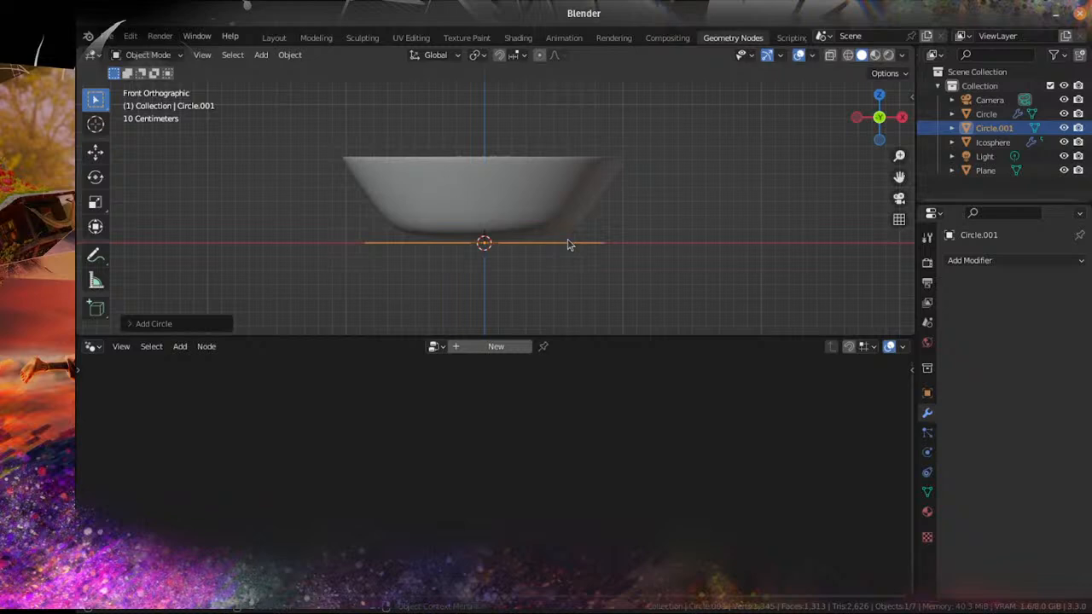
key(Tab)
scroll(580, 245, down, 1)
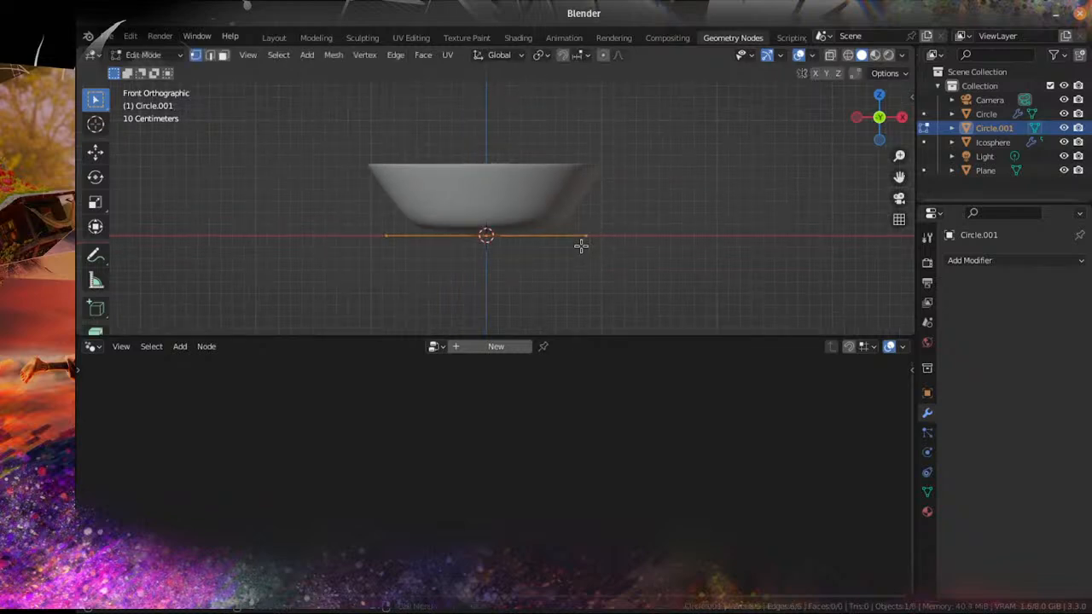
key(e)
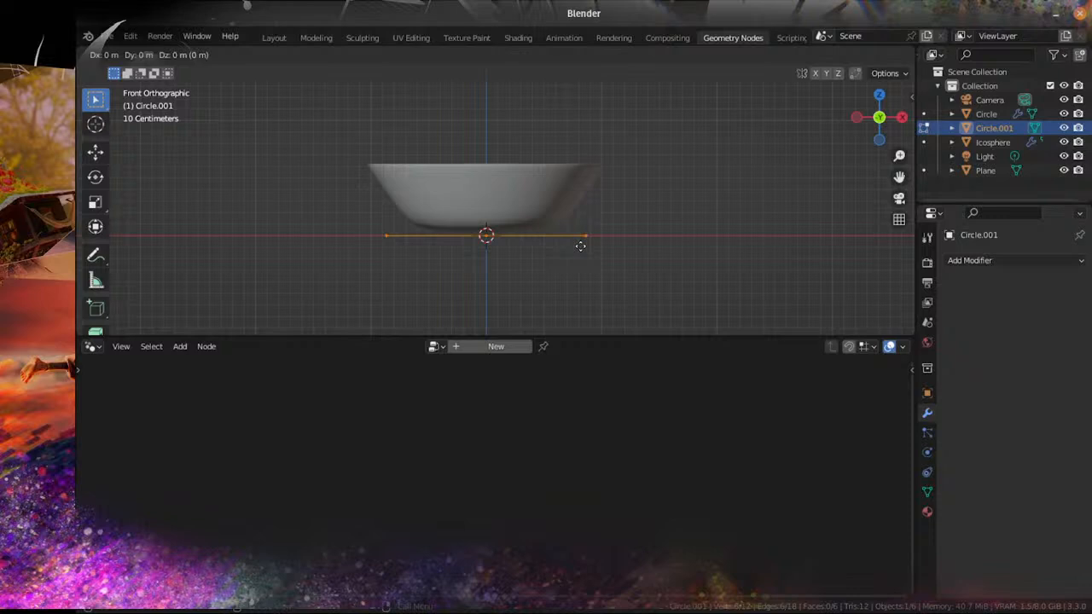
click(592, 213)
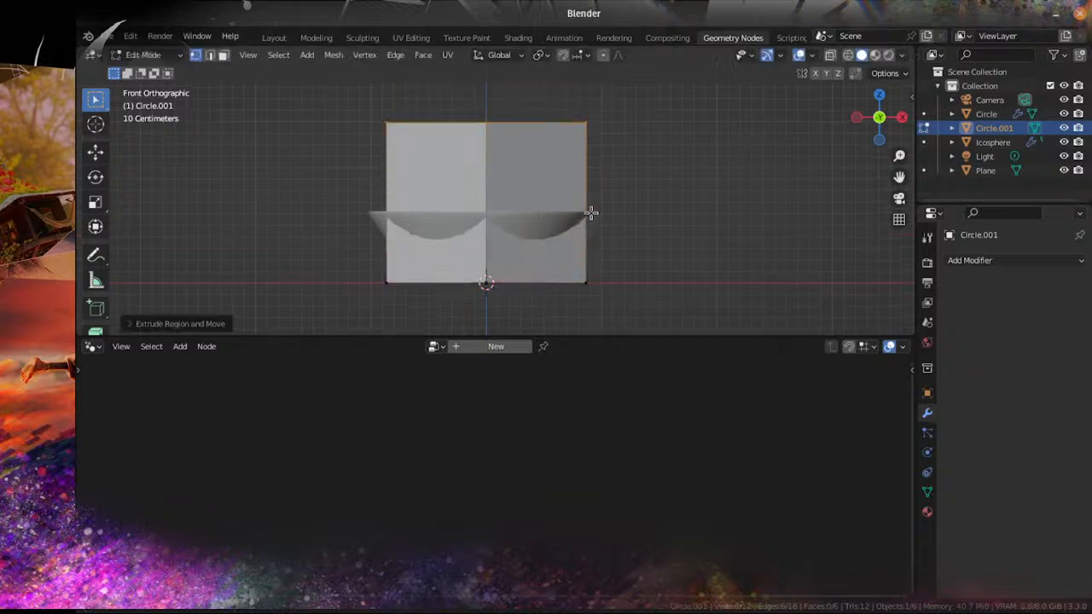
Step: Raise the extruded edge loop further along Z and scale it down to about 0.88
scroll(598, 238, down, 4)
scroll(598, 238, down, 2)
key(e)
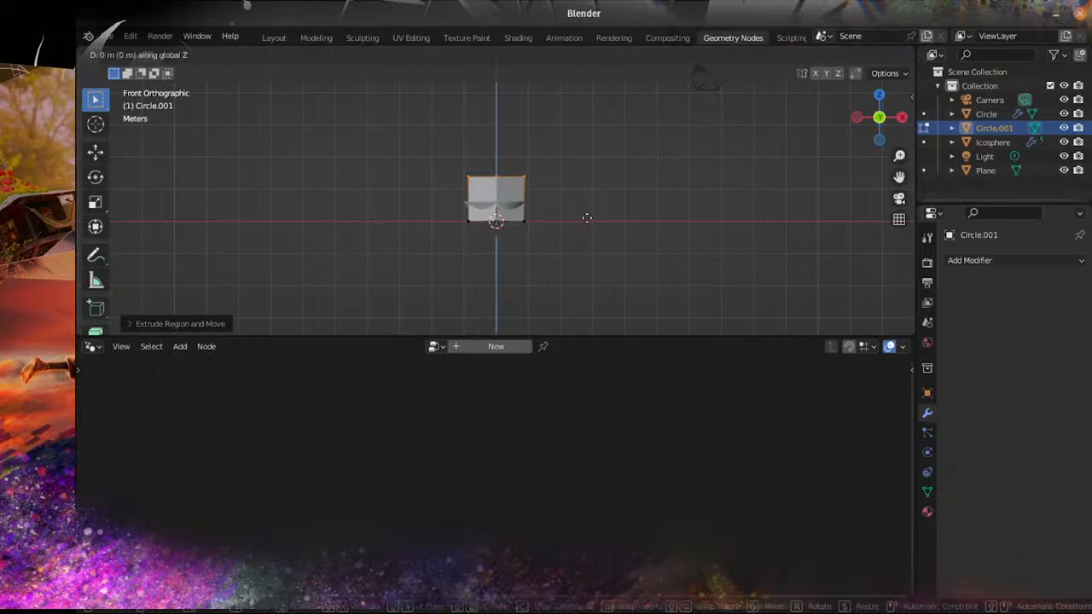
click(589, 170)
key(s)
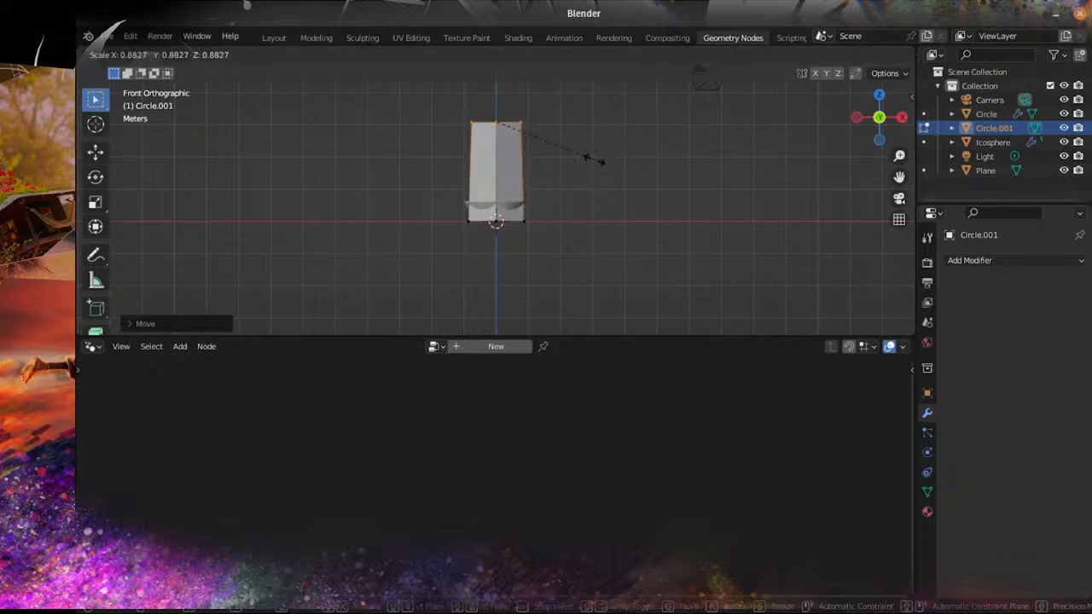
click(592, 160)
Step: Extrude the top edge loop up a short distance and scale it inward to form a tapered tip
scroll(575, 175, up, 1)
scroll(575, 174, up, 1)
key(e)
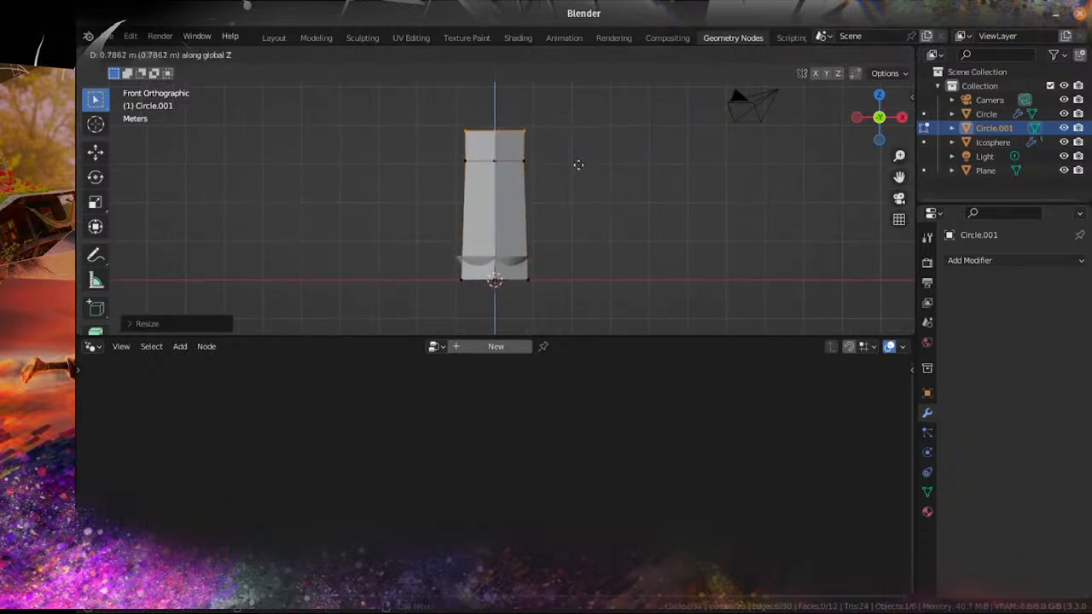
click(577, 174)
key(s)
click(543, 143)
Step: Close the hexagonal opening at the tip with two four-sided faces and return to Object Mode
middle_drag(542, 144, 505, 176)
click(492, 155)
middle_drag(506, 126, 501, 167)
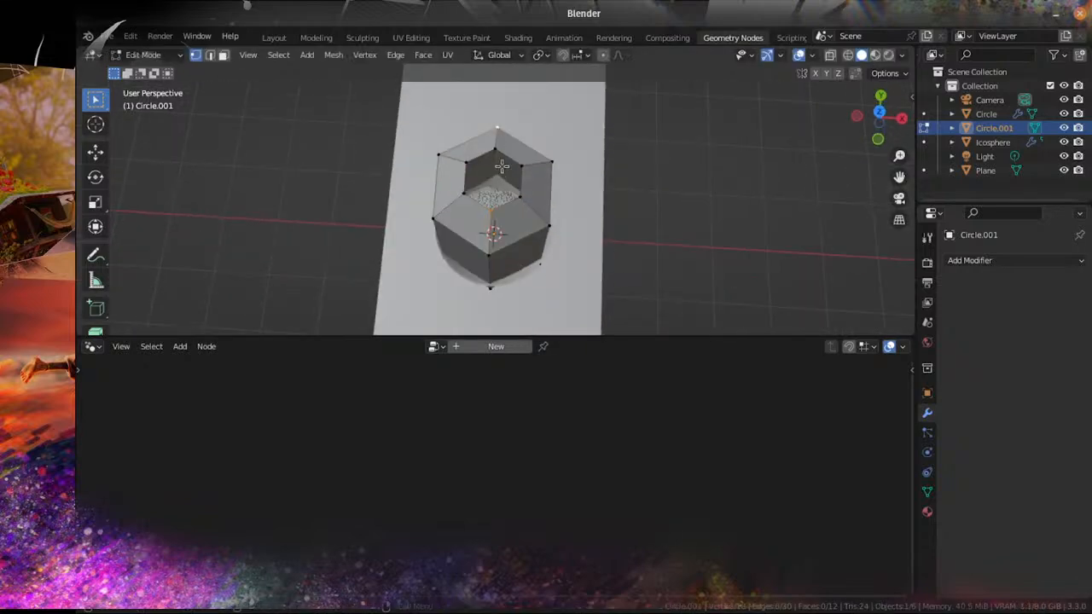
key(g)
right_click(497, 210)
right_click(498, 210)
click(526, 195)
scroll(484, 203, down, 3)
middle_drag(484, 202, 514, 117)
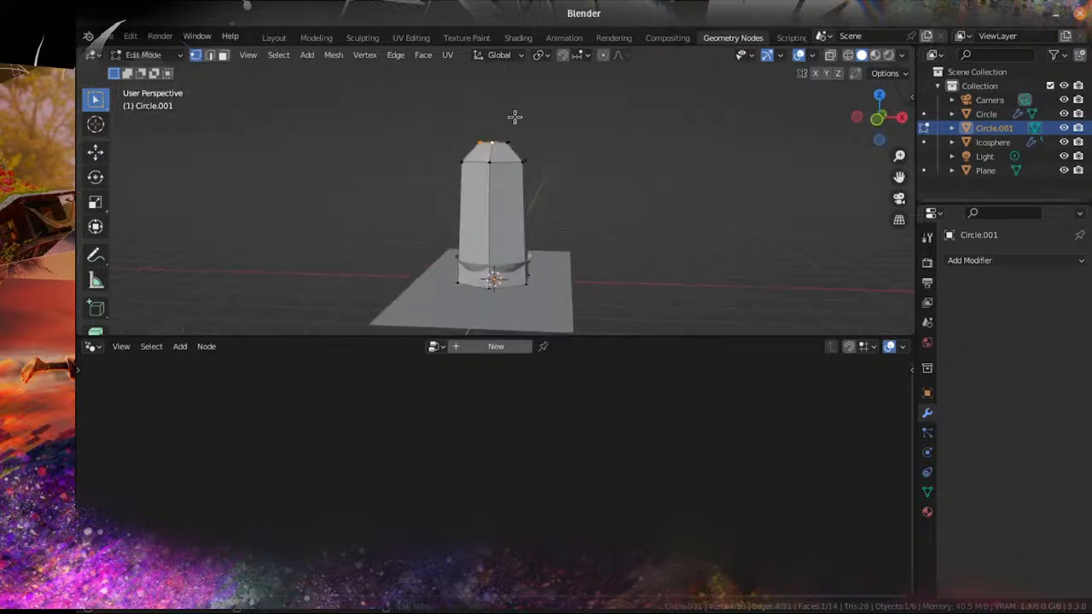
scroll(526, 158, up, 4)
scroll(528, 162, down, 2)
key(Tab)
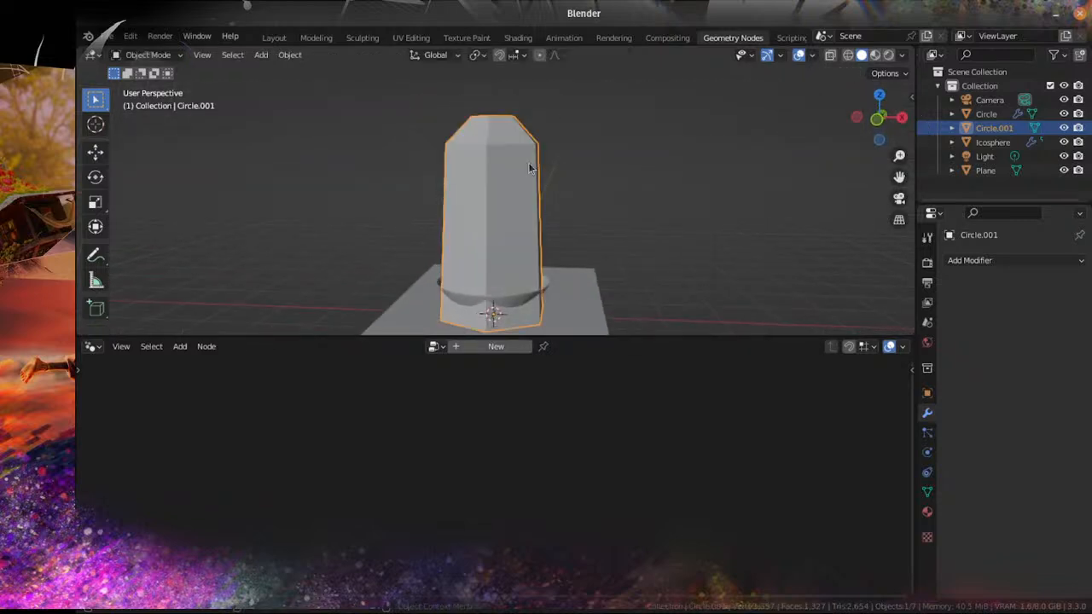
Step: Add a Mirror modifier to the tapered hexagonal shape and mirror it on the Z axis only
click(981, 260)
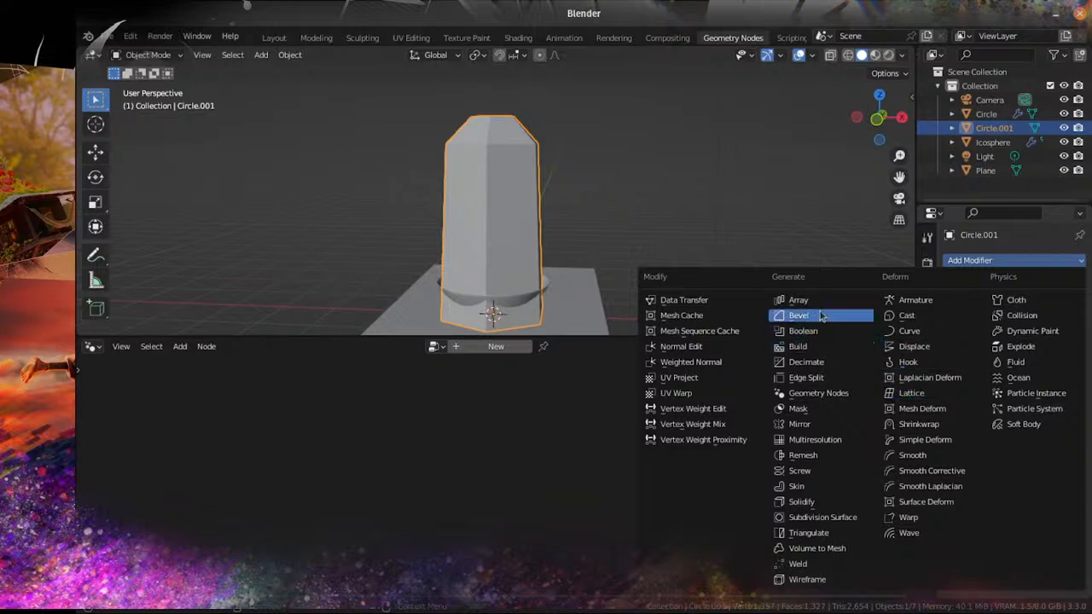
click(829, 424)
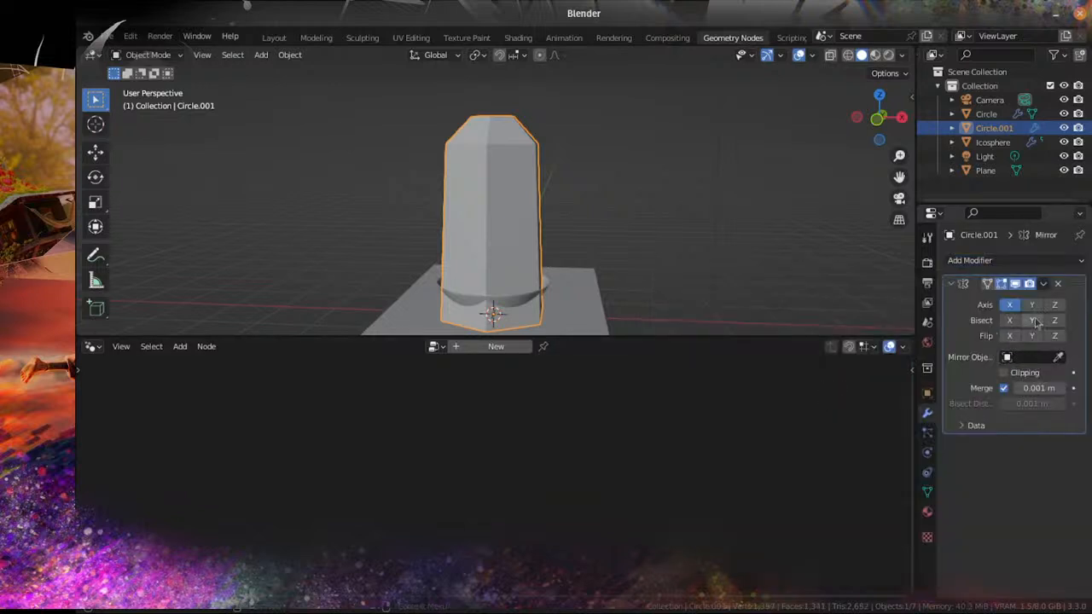
scroll(632, 312, down, 5)
middle_drag(625, 313, 624, 273)
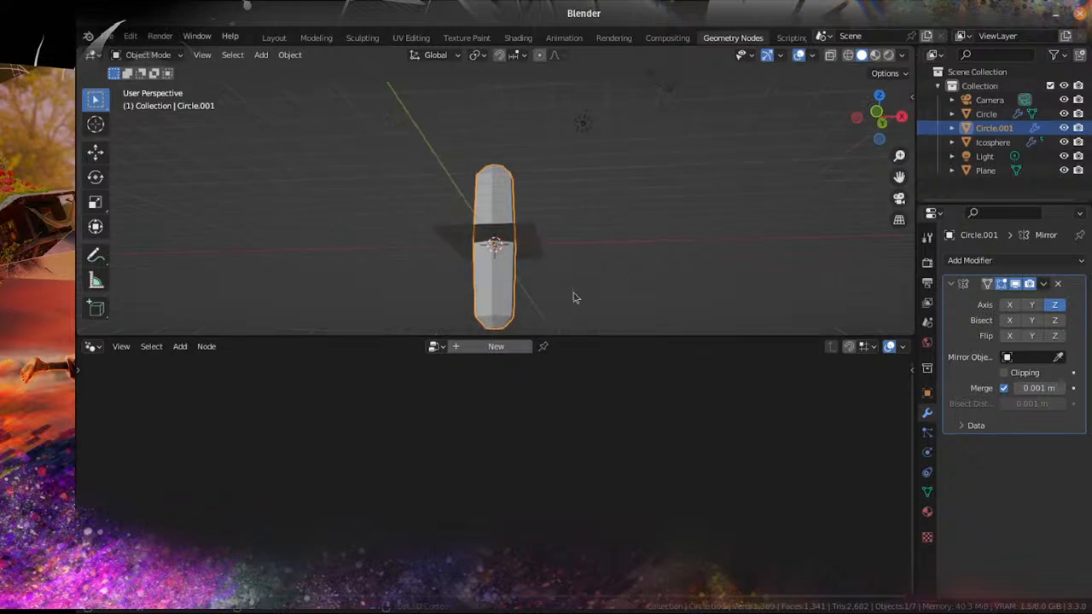
shift+middle_drag(575, 297, 577, 277)
middle_drag(586, 239, 552, 211)
Step: Slide the edge loop below the tip downward by a factor of about 0.14 and rescale that loop
key(Tab)
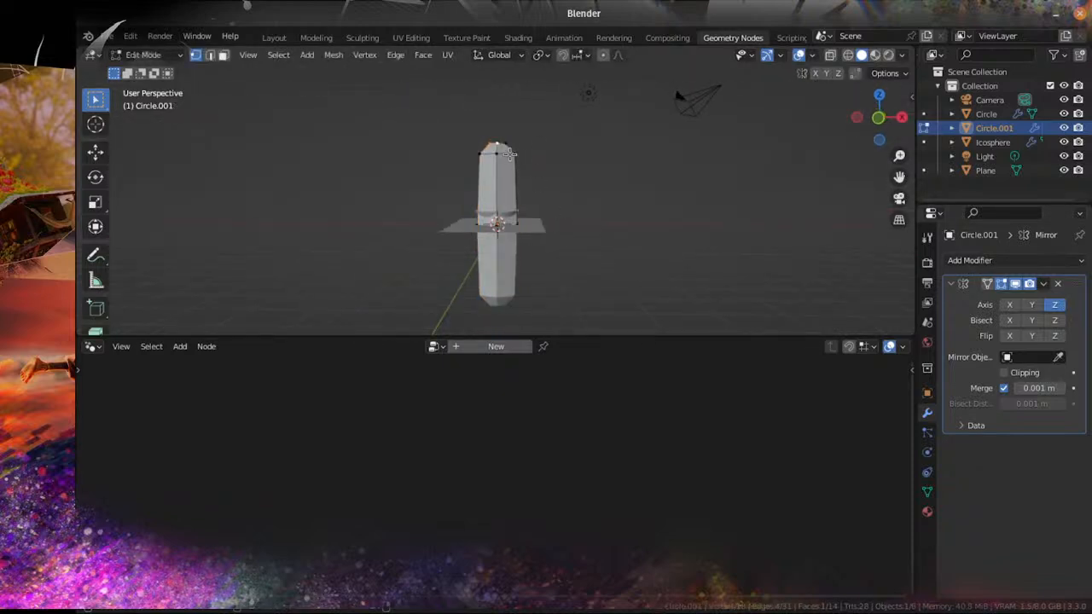
key(ctrl+r)
click(585, 141)
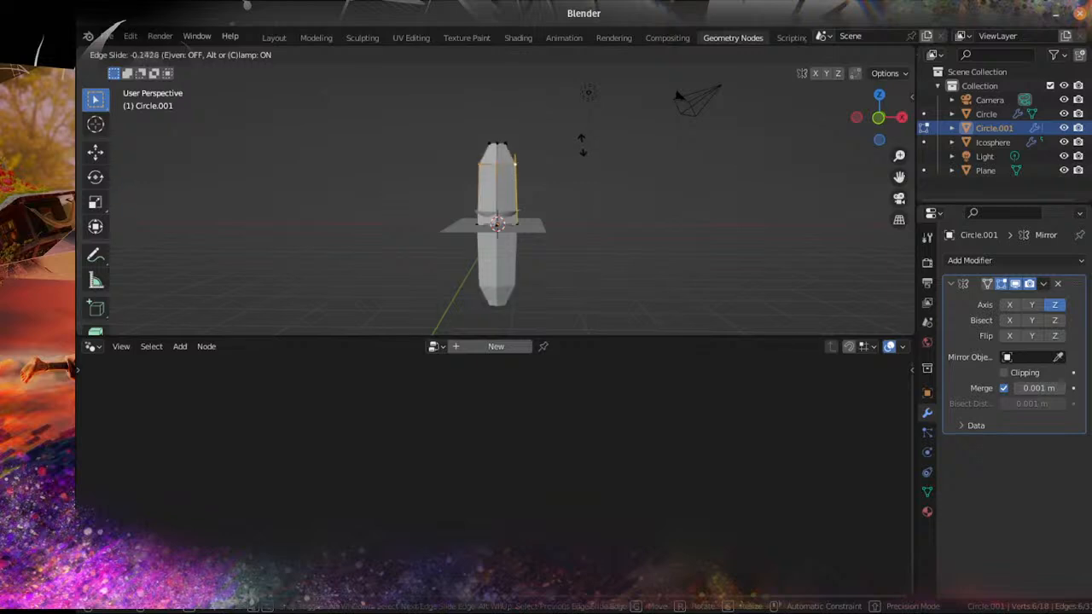
click(583, 158)
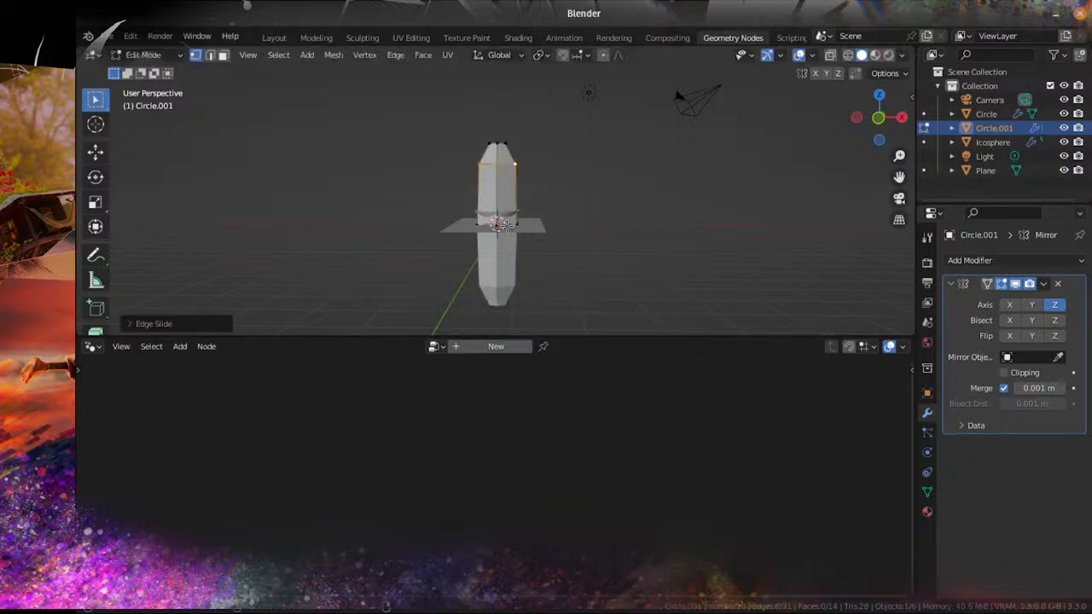
key(s)
click(595, 201)
key(Tab)
Step: Shade the mirrored grain shape smooth and scale the whole object down
middle_drag(561, 213, 466, 150)
click(298, 54)
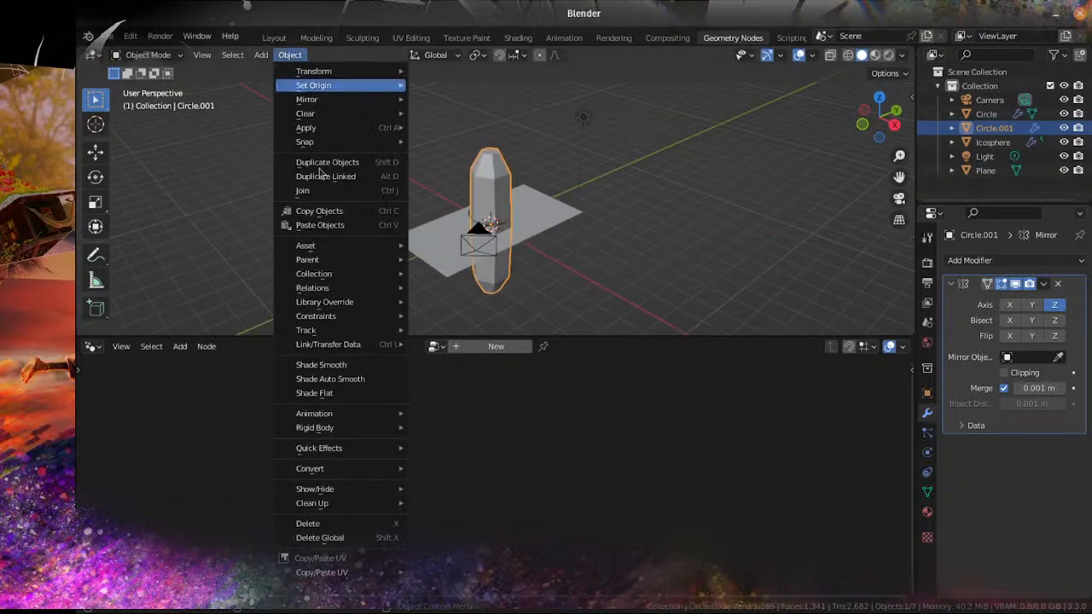
click(342, 368)
middle_drag(546, 213, 592, 139)
key(s)
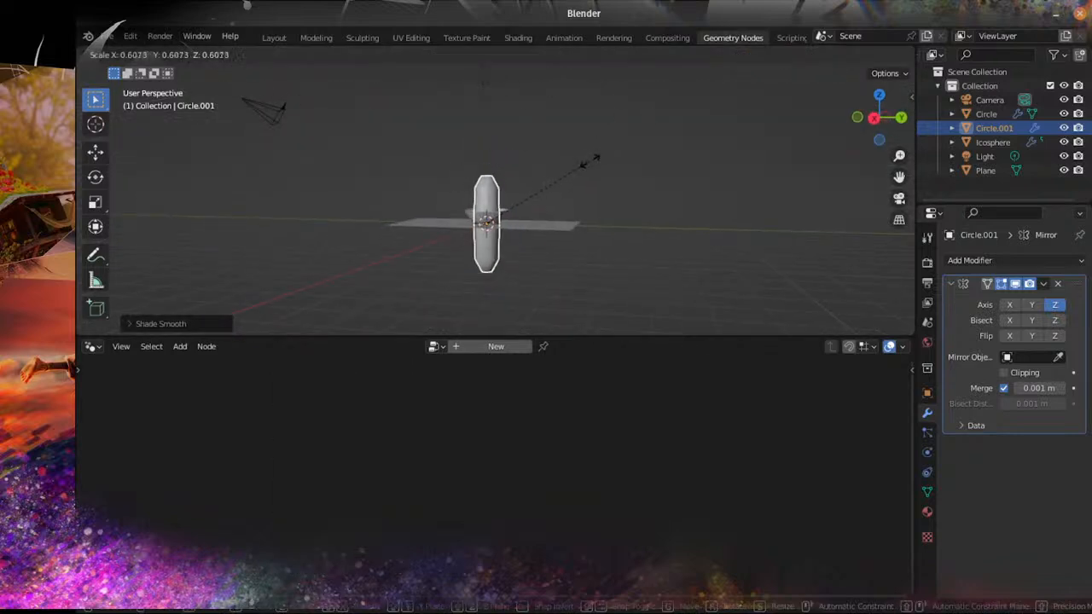
click(556, 213)
middle_drag(555, 212, 563, 234)
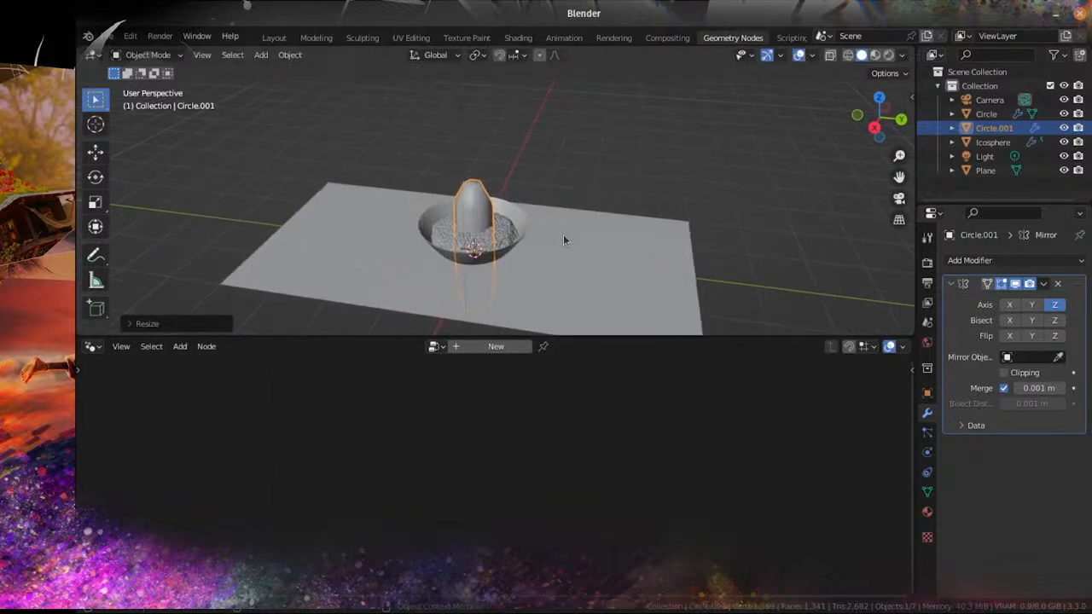
Step: Move the grain object into a new collection named rice
key(m)
click(575, 232)
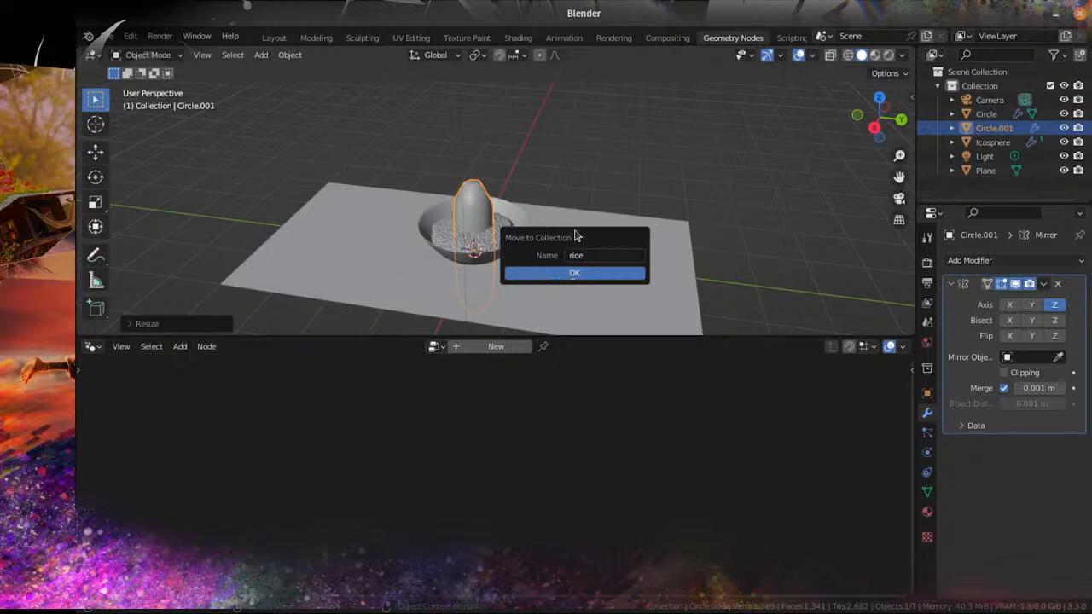
click(578, 272)
Step: Duplicate the rice grain in place, scale the copy down and rescale it along Z into a slimmer variant
scroll(514, 188, up, 3)
shift+middle_drag(522, 245, 526, 205)
key(shift+d)
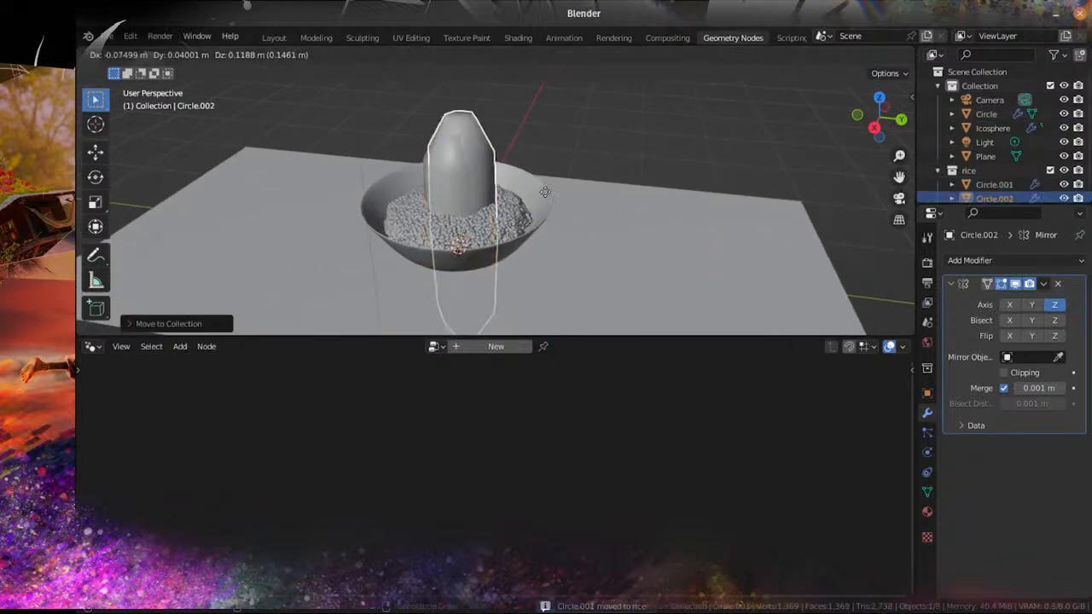
right_click(554, 181)
key(s)
click(542, 171)
key(s)
key(z)
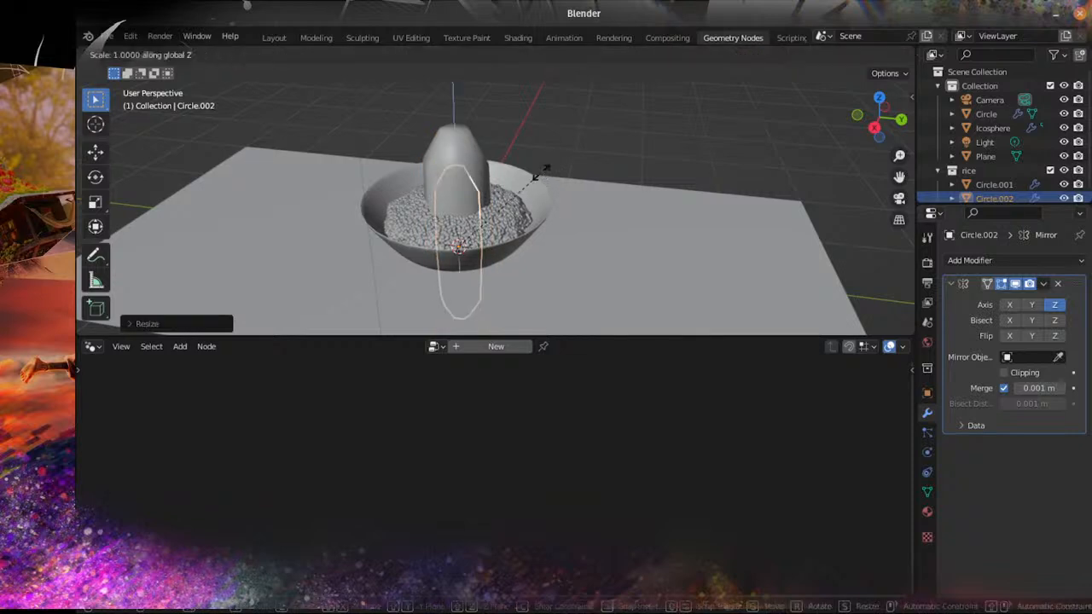
click(556, 149)
key(s)
click(566, 178)
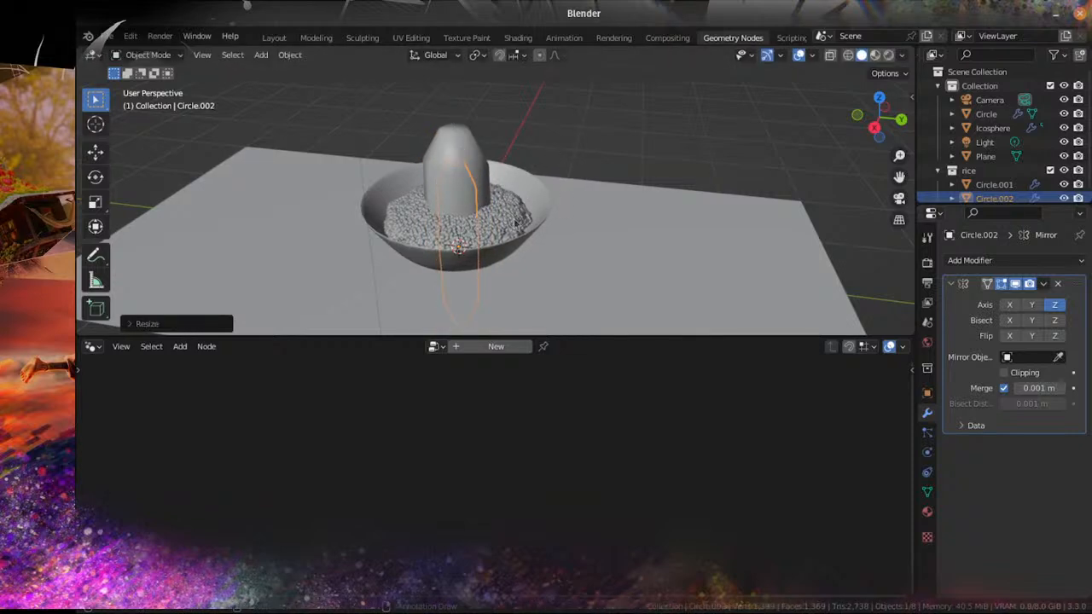
Step: Duplicate the smaller grain to its side, shorten the new copy and exclude the rice collection from the view layer
key(shift+d)
click(564, 216)
key(s)
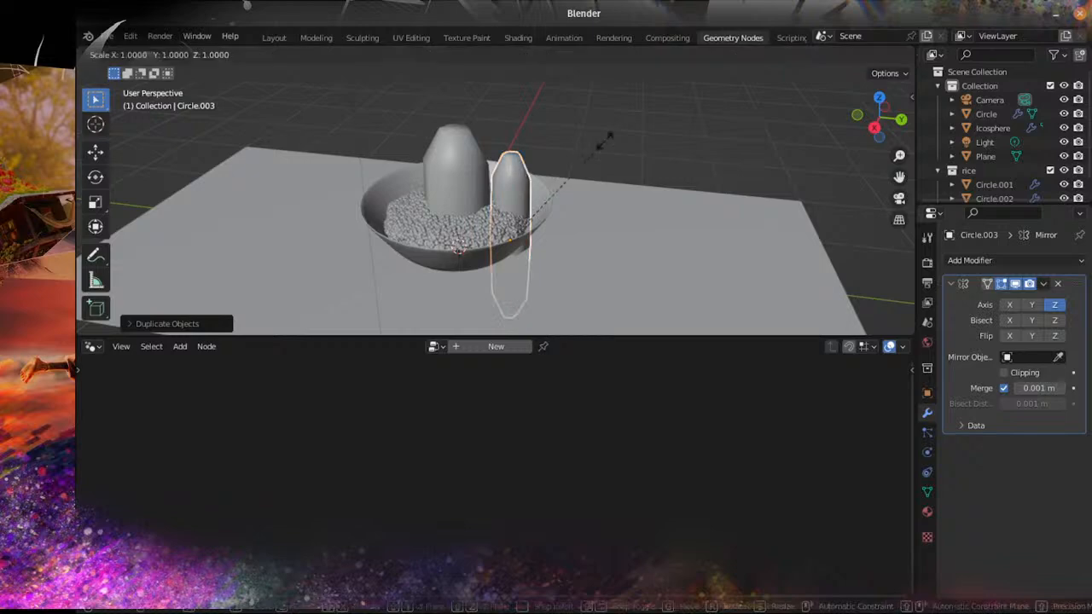
click(579, 180)
key(Tab)
key(Tab)
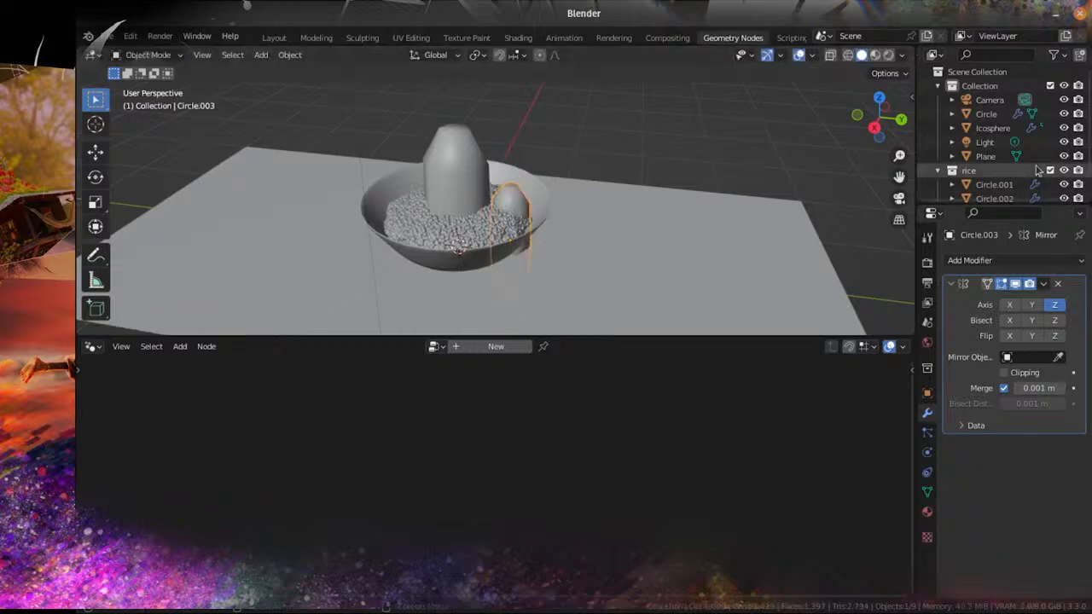
click(1050, 171)
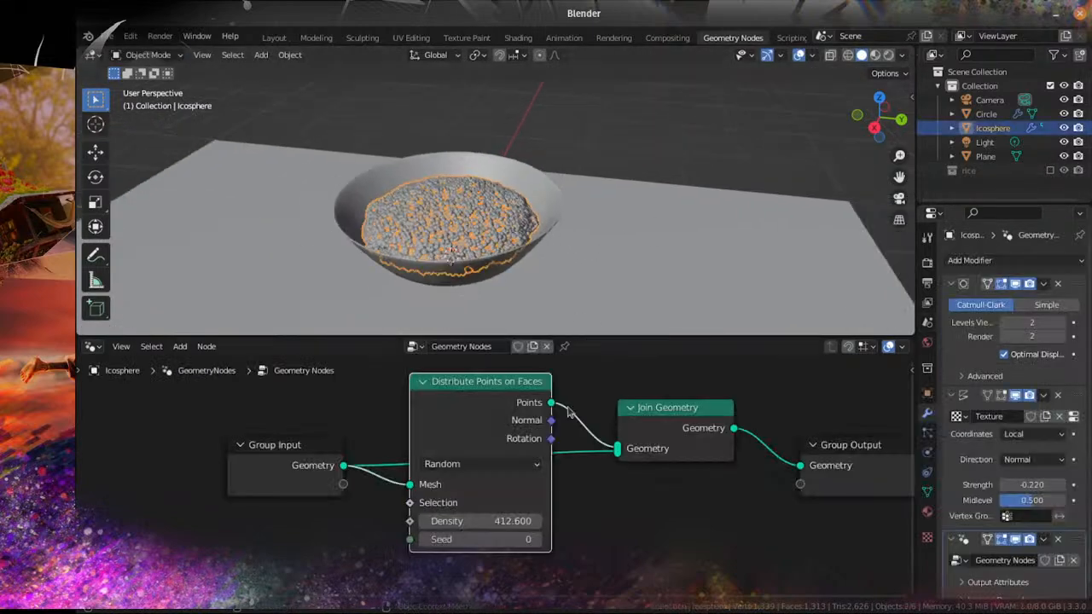
key(shift+a)
mouse_move(529, 384)
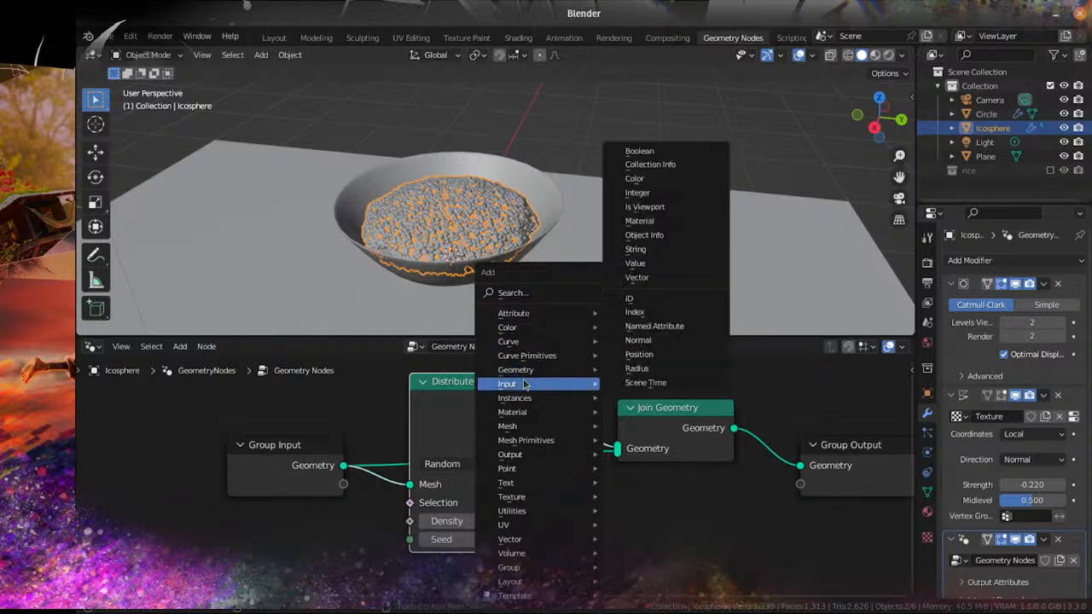
click(644, 236)
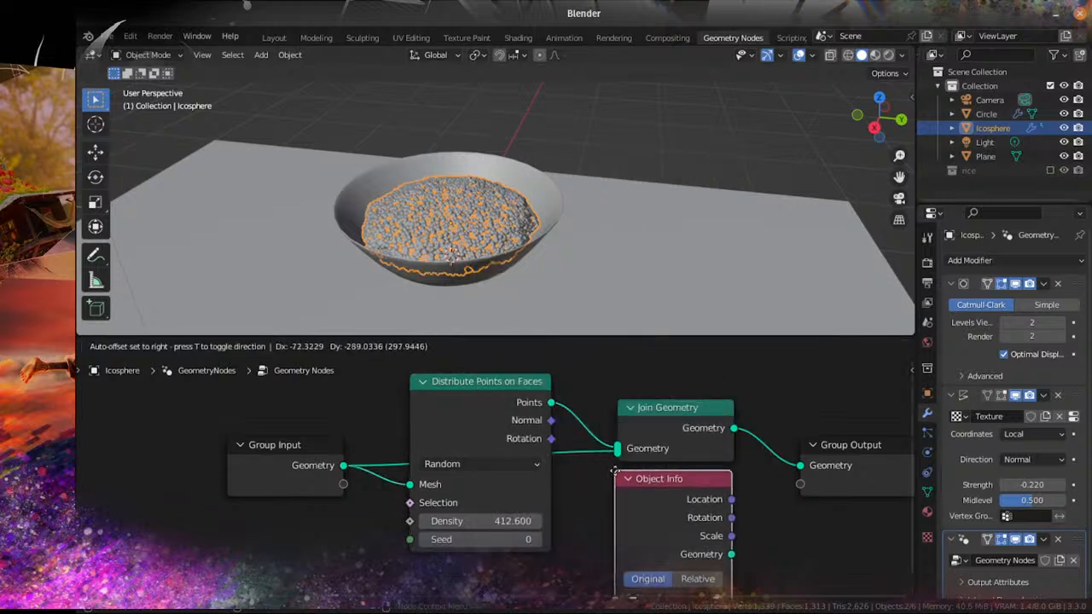
click(618, 486)
Step: Add a Collection Info node to the dome's node tree and place it below the Group Input node
key(shift+a)
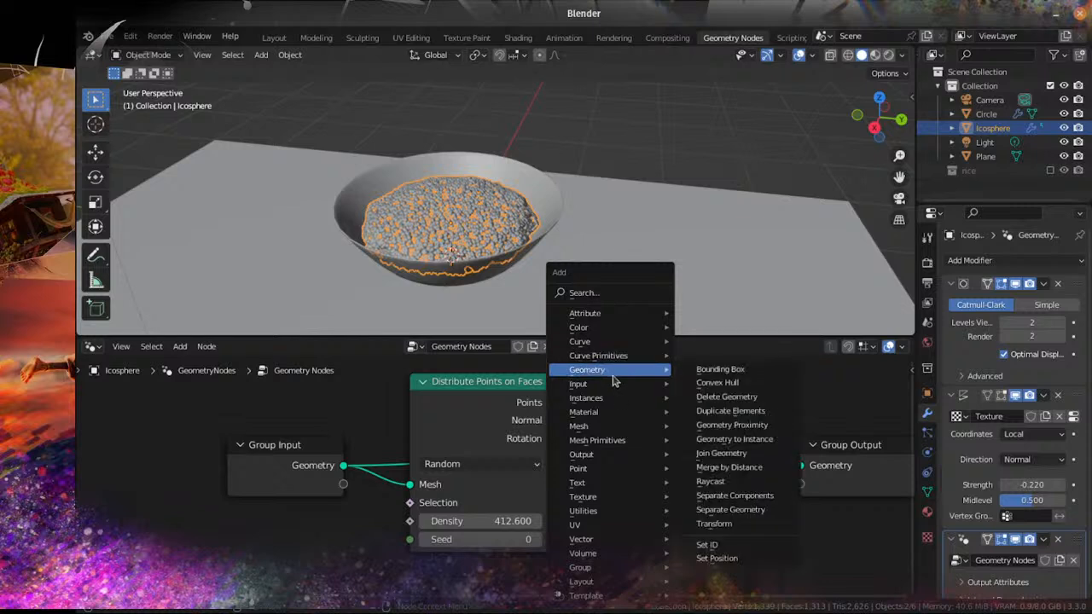
mouse_move(611, 386)
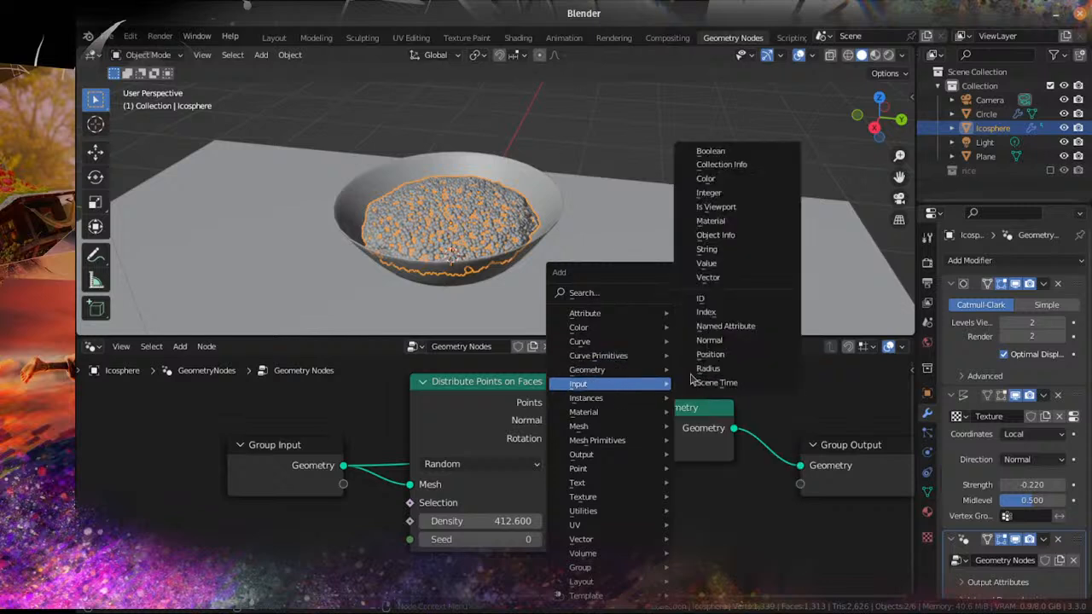
click(722, 164)
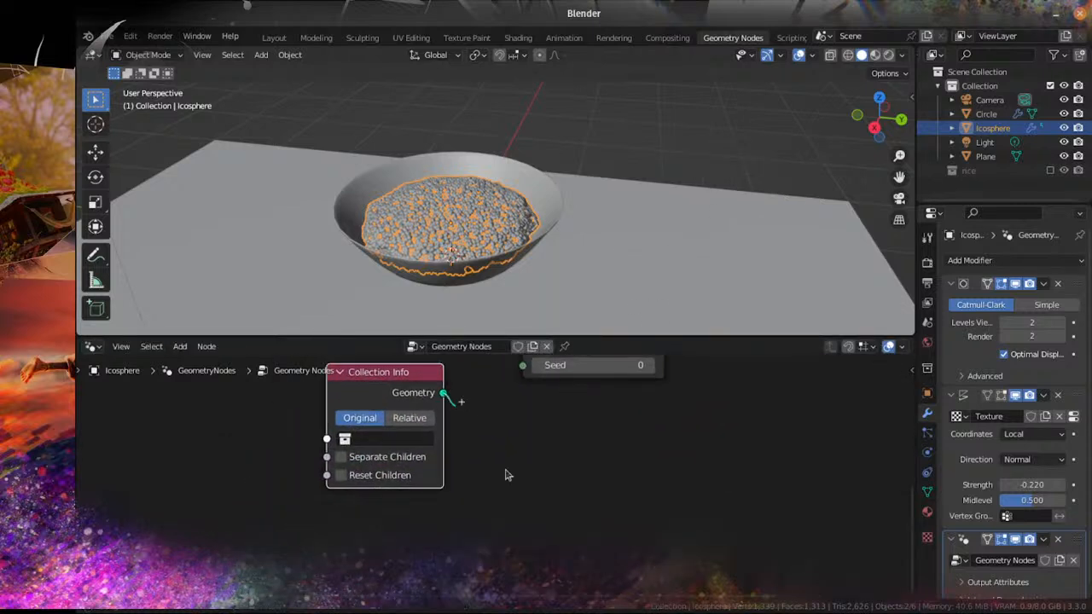
mouse_move(507, 475)
mouse_down()
mouse_move(628, 326)
mouse_move(636, 401)
mouse_move(532, 481)
mouse_move(501, 483)
mouse_up()
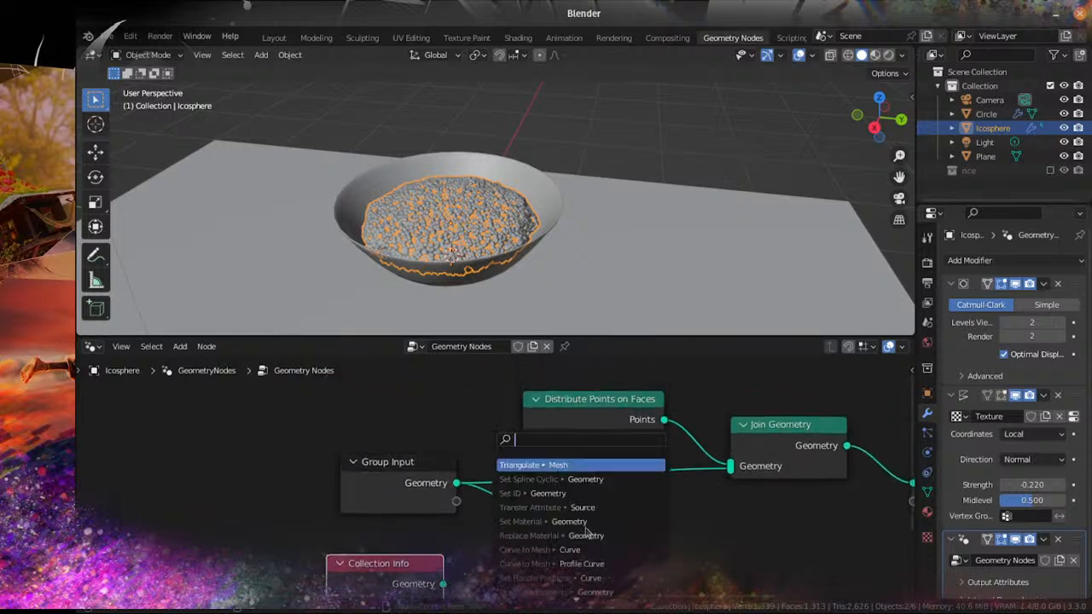
click(554, 493)
Step: Insert an Instance on Points node between the Distribute Points on Faces and Join Geometry nodes
key(shift+a)
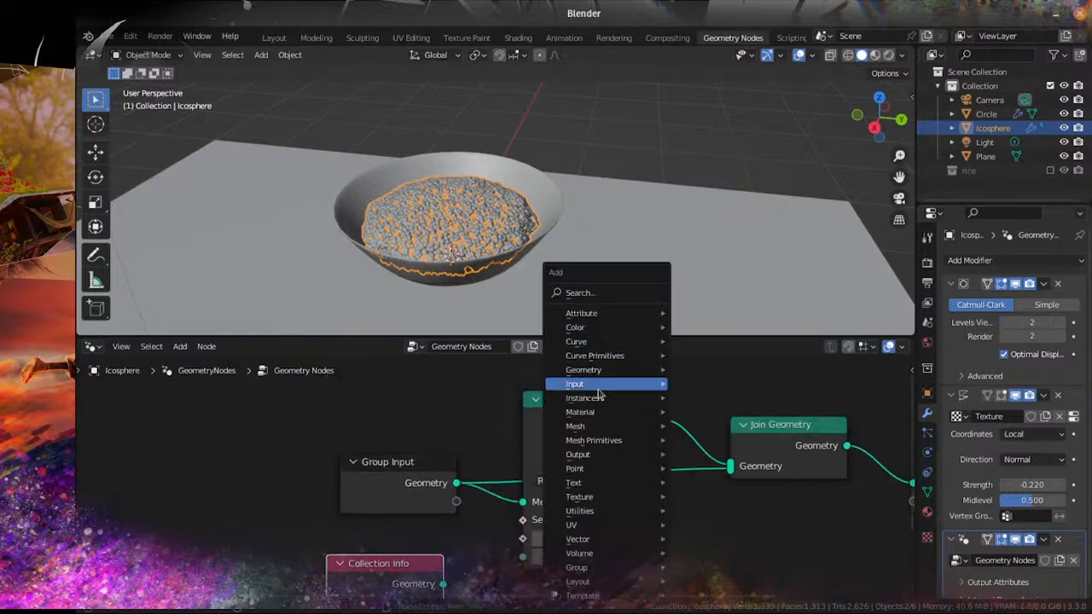
mouse_move(597, 397)
click(725, 397)
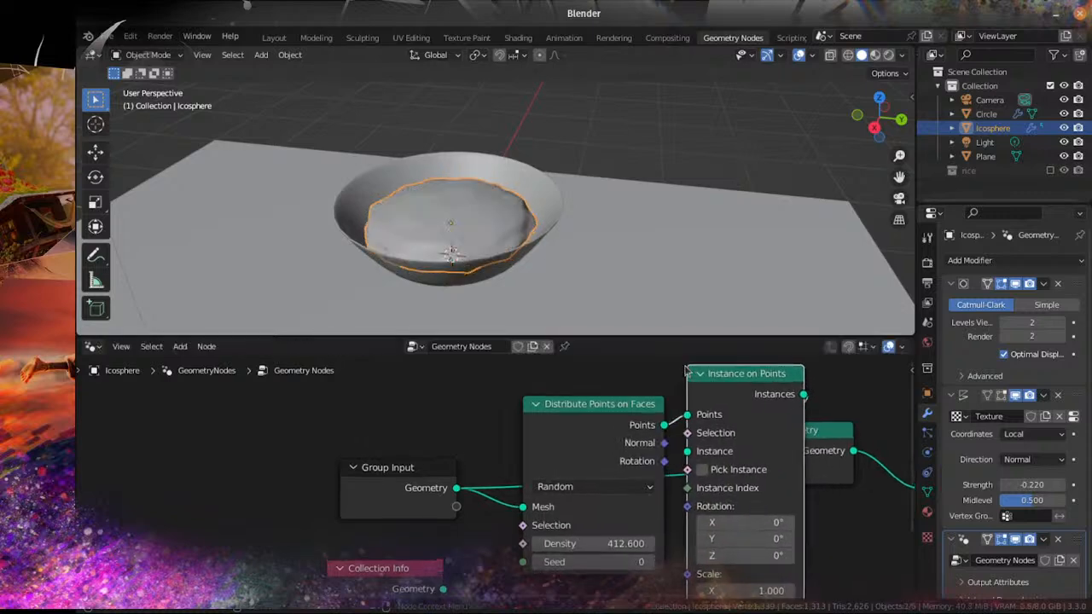
click(686, 373)
Step: Connect the Collection Info geometry to the Instance input of Instance on Points and choose rice as its collection
middle_drag(691, 514, 549, 427)
scroll(280, 515, up, 1)
click(296, 509)
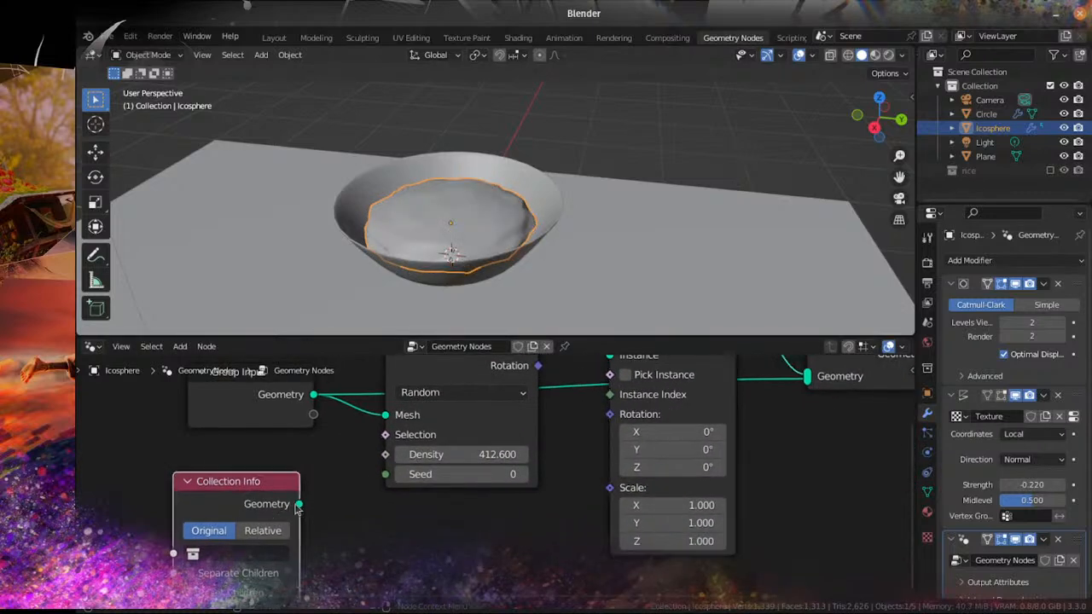
drag(296, 508, 609, 422)
middle_drag(533, 495, 664, 382)
scroll(398, 500, up, 2)
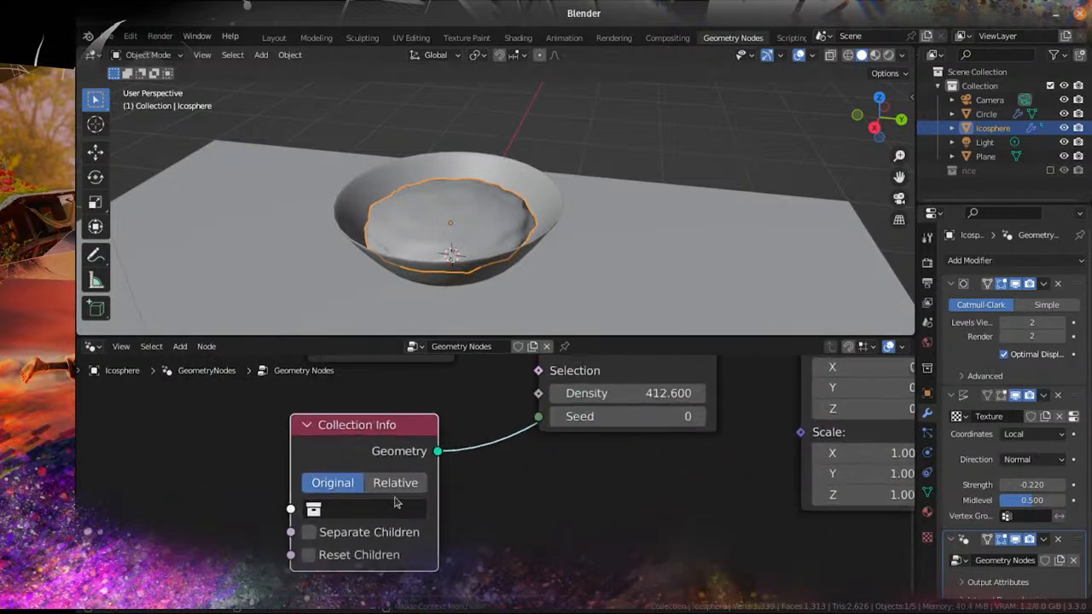
click(371, 514)
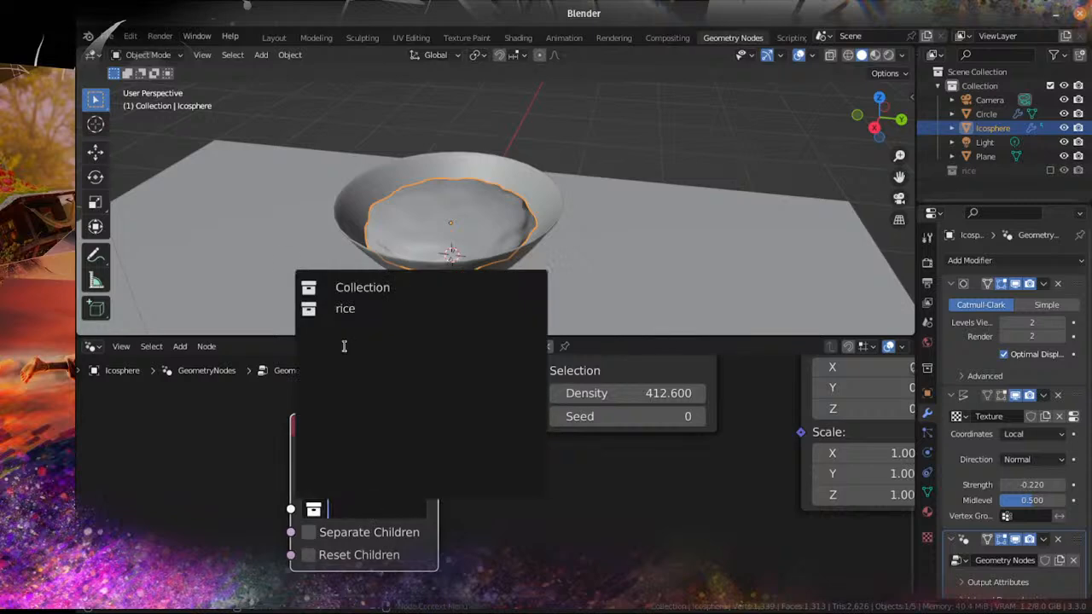
click(367, 518)
click(341, 309)
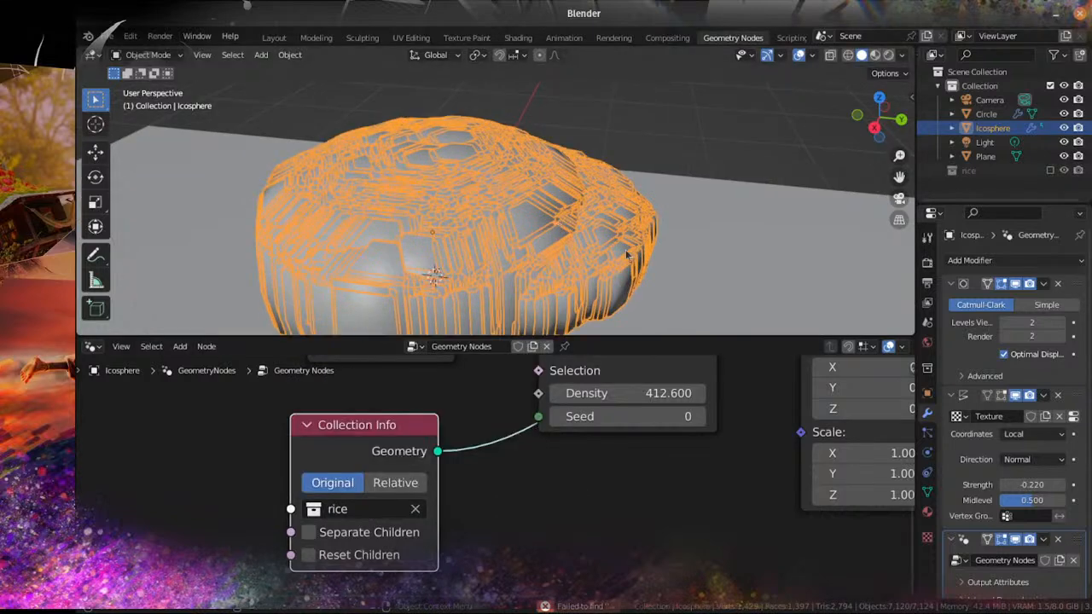
Step: Set the Instance on Points scale to 0.040 on the X, Y and Z axes
middle_drag(623, 500, 478, 598)
middle_drag(662, 261, 577, 247)
scroll(600, 251, down, 4)
middle_drag(633, 522, 521, 398)
scroll(515, 465, up, 2)
middle_drag(665, 431, 620, 494)
scroll(570, 476, down, 1)
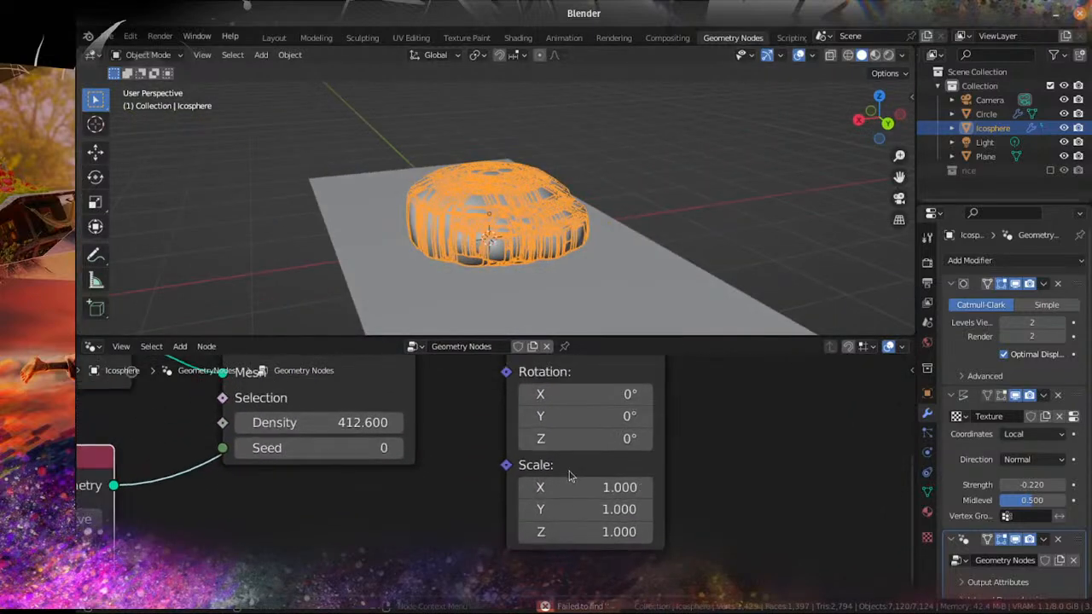
drag(571, 487, 565, 531)
scroll(523, 162, up, 4)
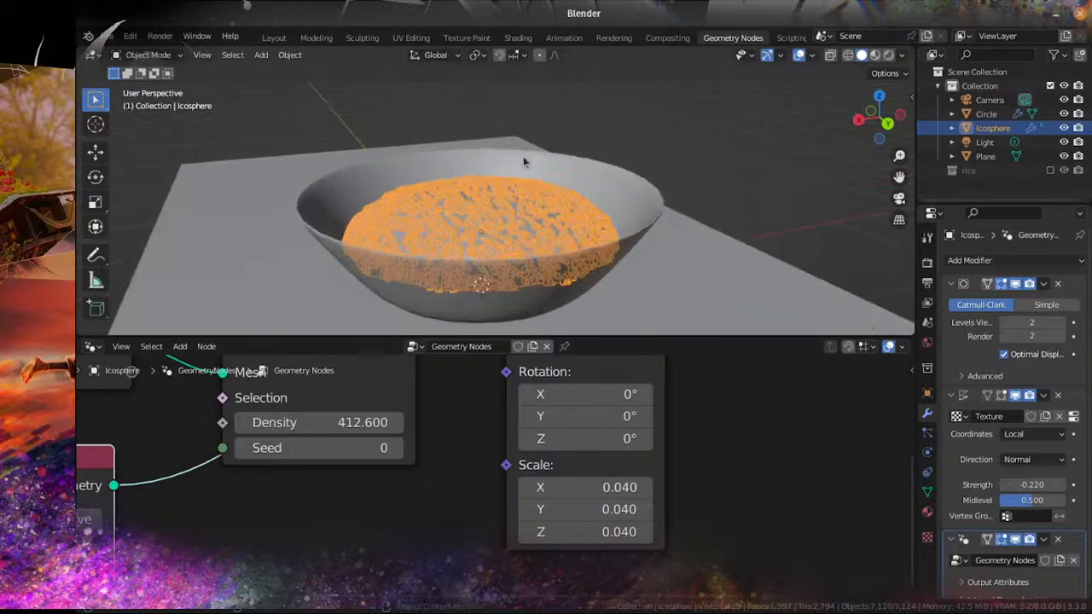
scroll(521, 188, up, 6)
scroll(486, 469, down, 2)
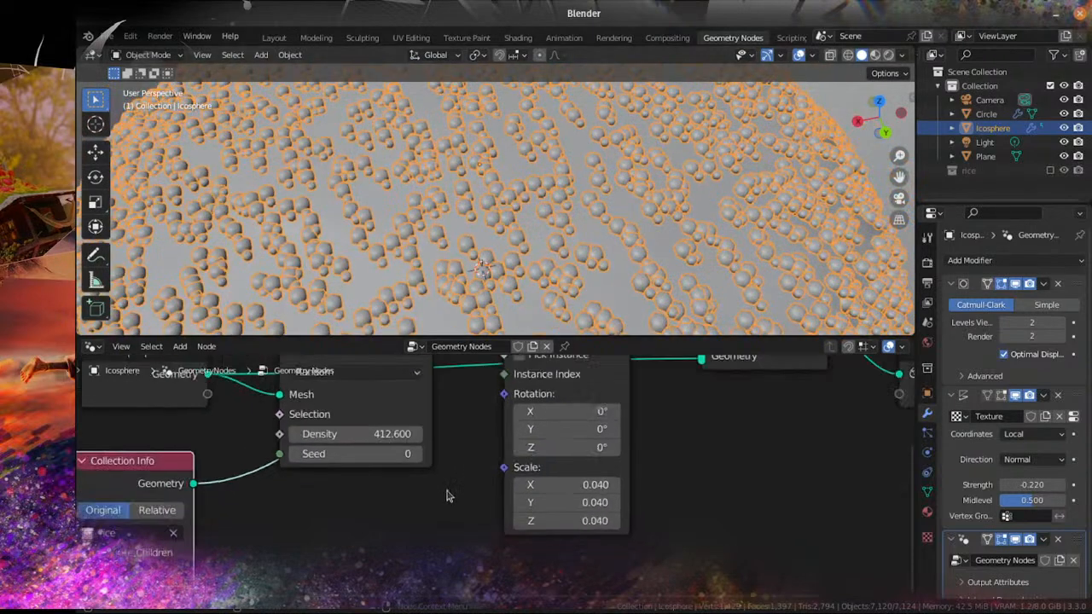
Step: Switch the Collection Info node from Original to Relative
middle_drag(447, 492, 480, 474)
scroll(500, 446, down, 1)
middle_drag(190, 559, 275, 514)
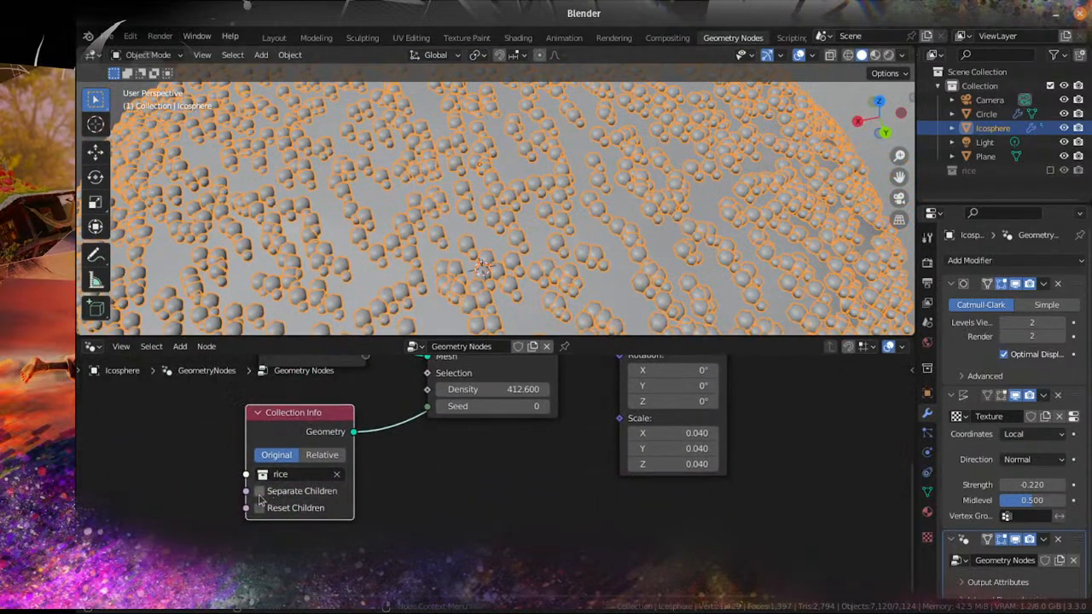
click(319, 456)
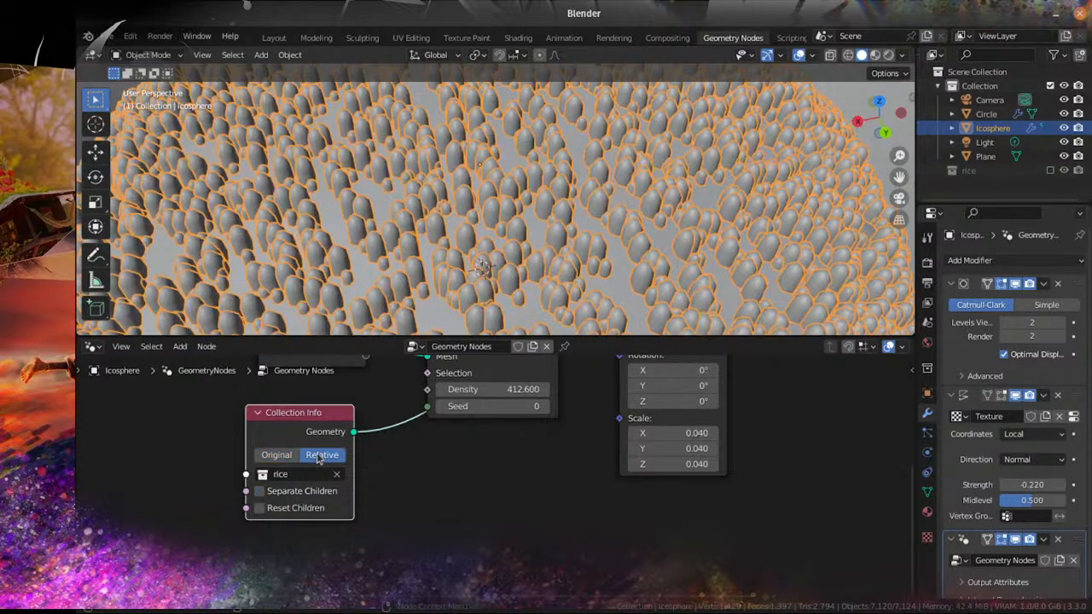
scroll(427, 222, down, 3)
middle_drag(427, 196, 418, 136)
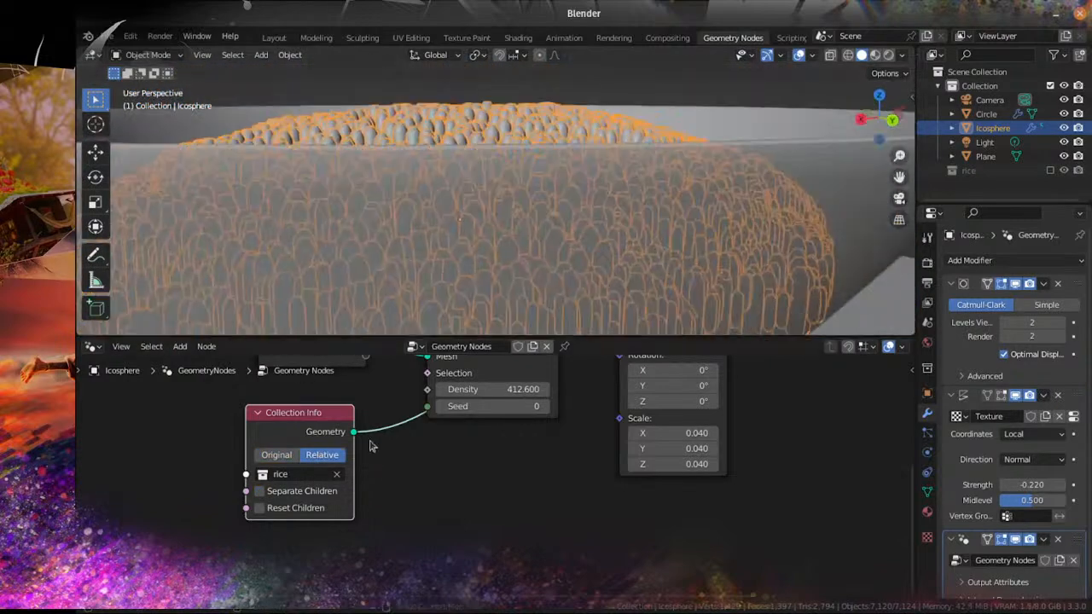
Step: Move the Collection Info node further from the Distribute Points node and enable Separate Children on it
drag(324, 416, 266, 413)
scroll(334, 487, up, 2)
middle_drag(335, 487, 487, 487)
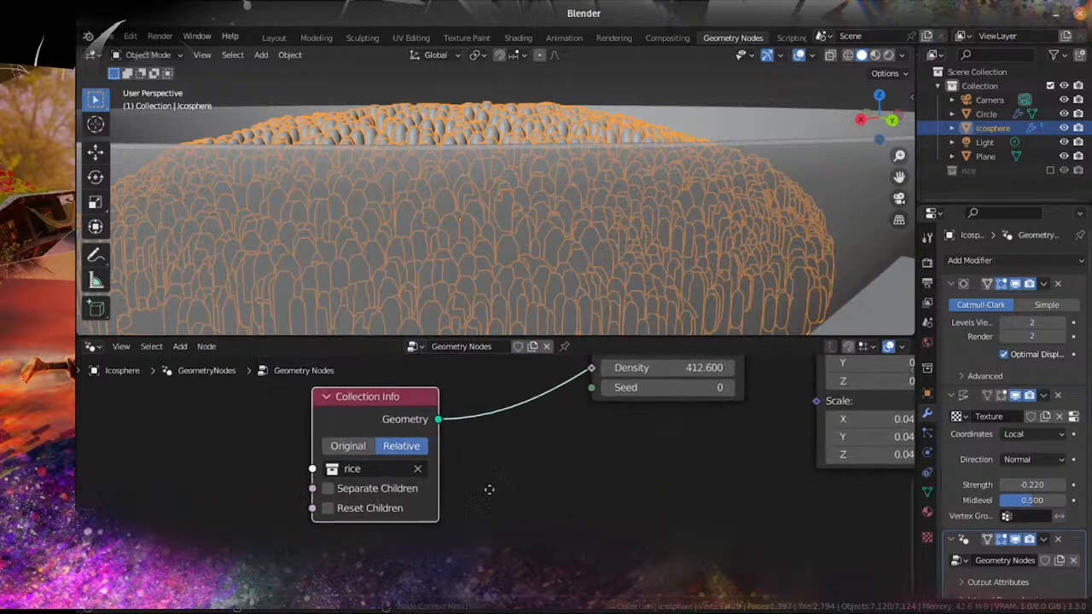
scroll(458, 489, up, 3)
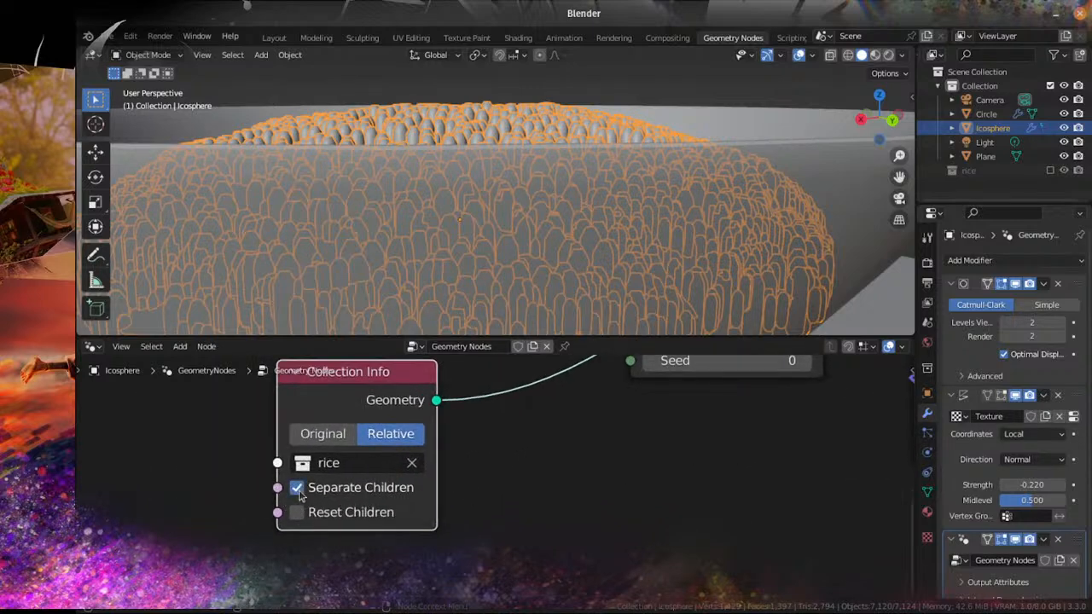
middle_drag(616, 464, 584, 524)
scroll(580, 196, down, 3)
middle_drag(580, 195, 541, 261)
scroll(541, 262, up, 3)
scroll(638, 521, down, 3)
Step: Add a Random Value node of type Float and connect its value to the Scale input of Instance on Points
middle_drag(656, 543, 463, 530)
key(shift+a)
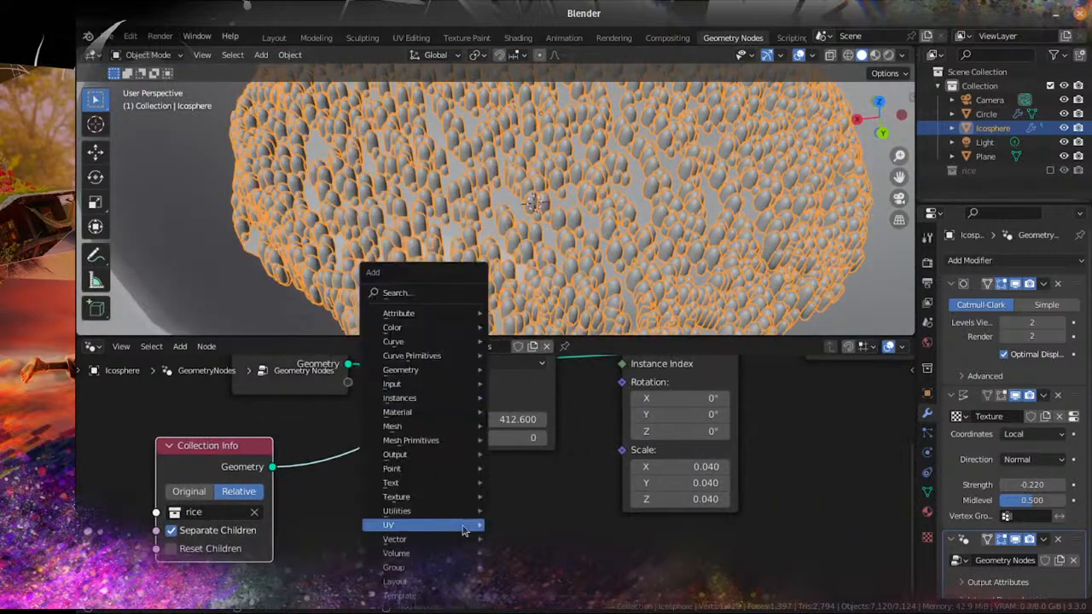
click(396, 292)
text(rando)
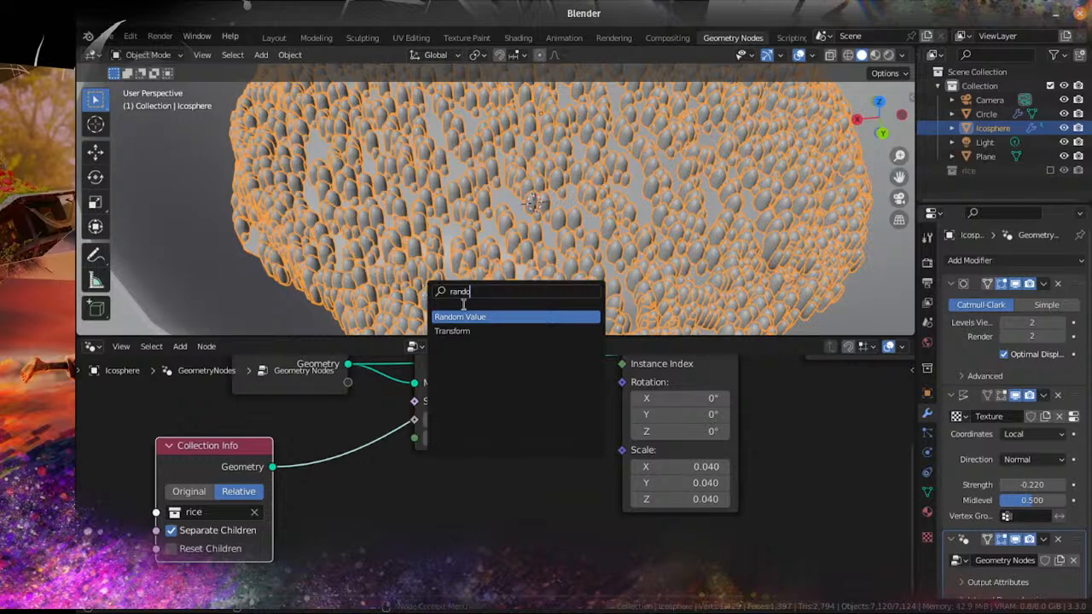
click(463, 315)
click(370, 505)
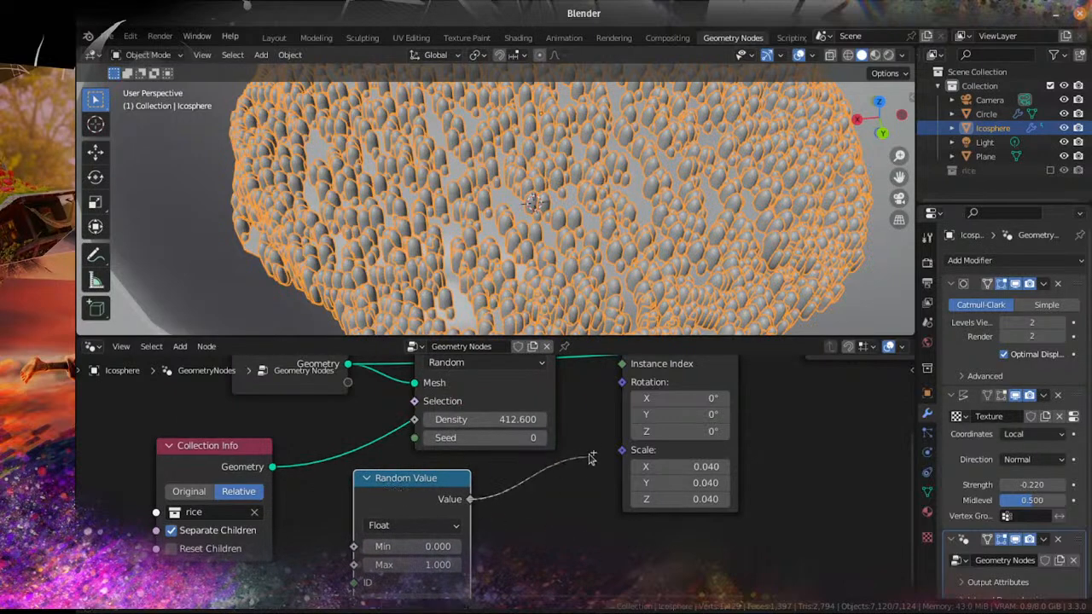
drag(590, 458, 594, 455)
scroll(509, 539, down, 2)
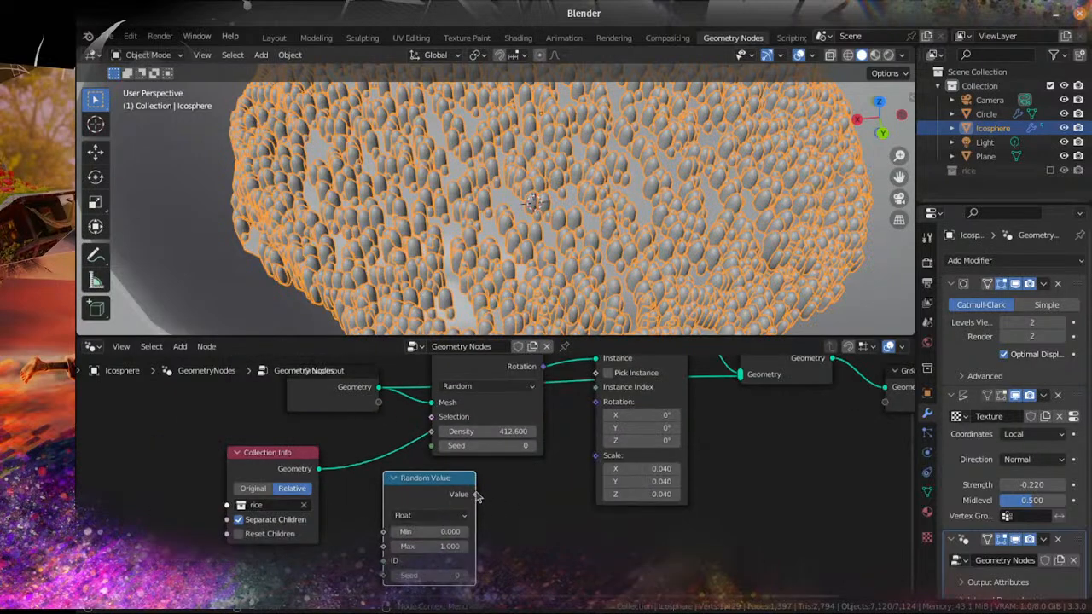
drag(478, 496, 596, 455)
Step: Set the Random Value node's minimum to 0.010 and maximum to 0.032
scroll(533, 511, up, 2)
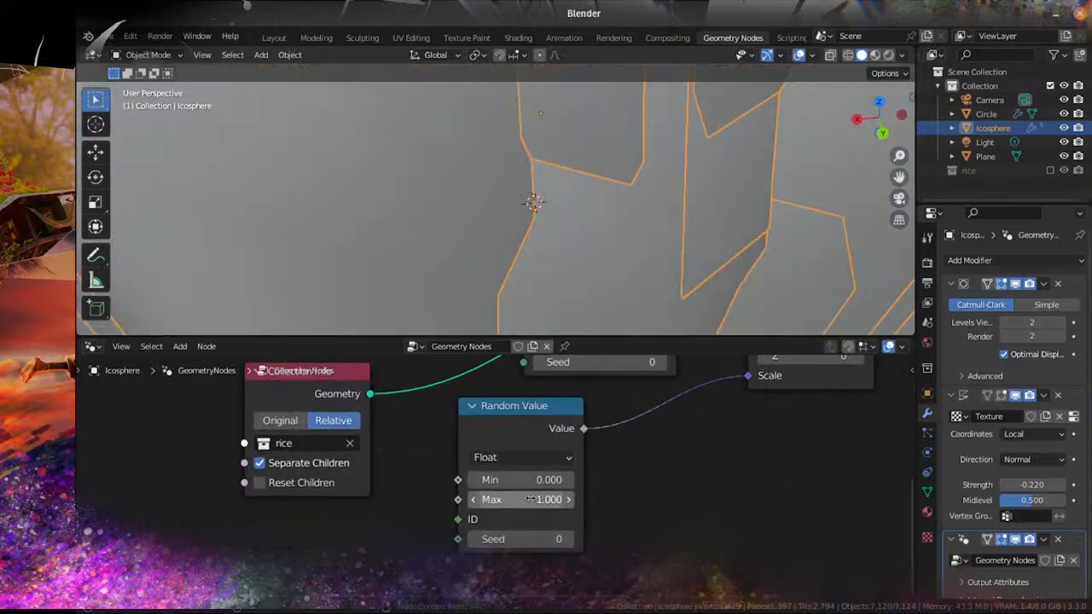
click(528, 479)
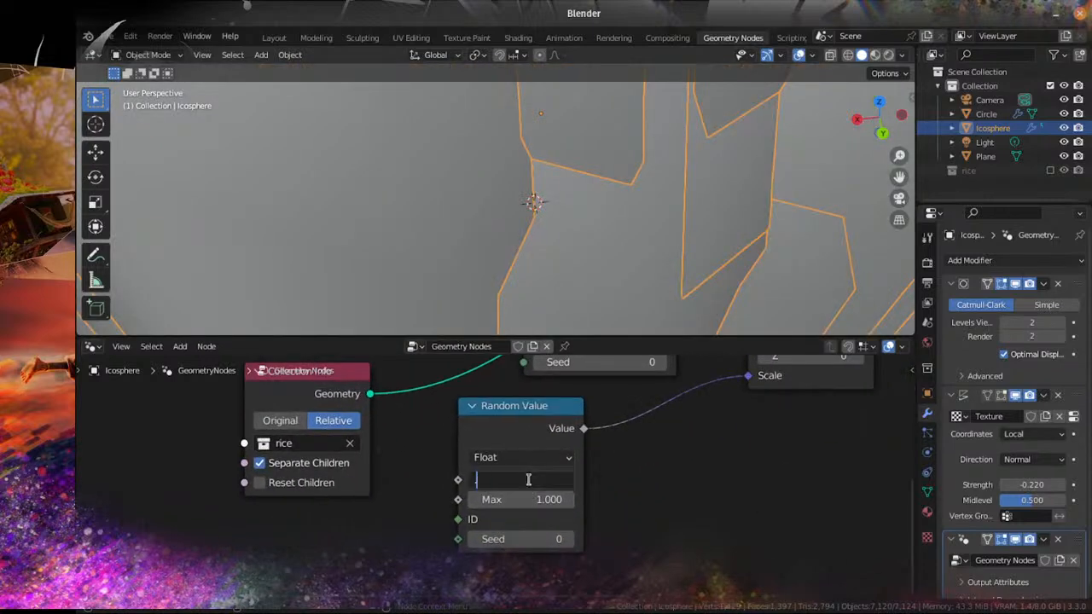
text(.01)
key(Tab)
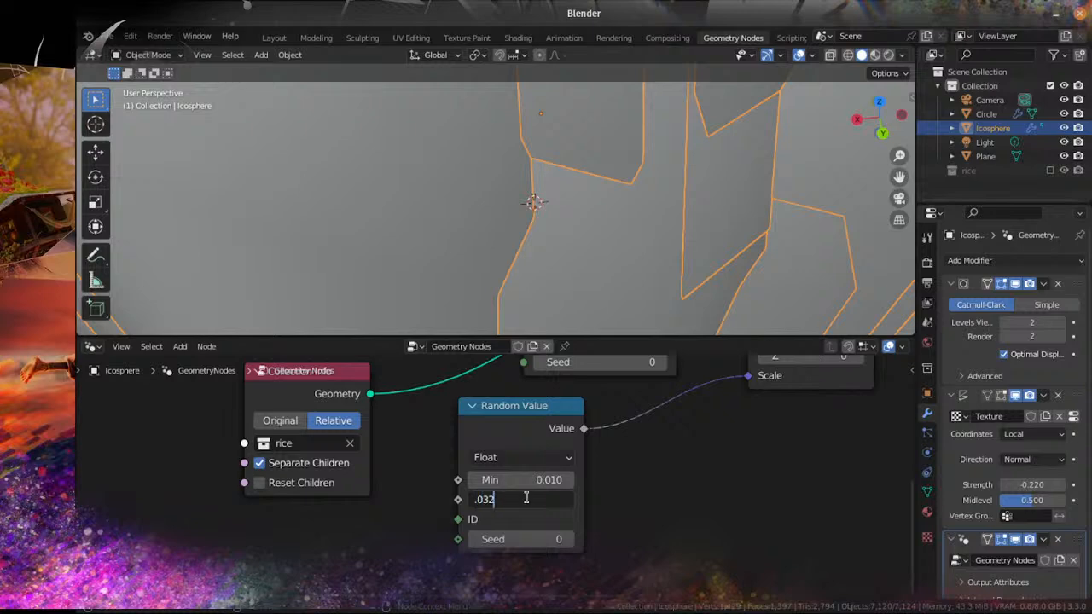
text(.032)
key(Return)
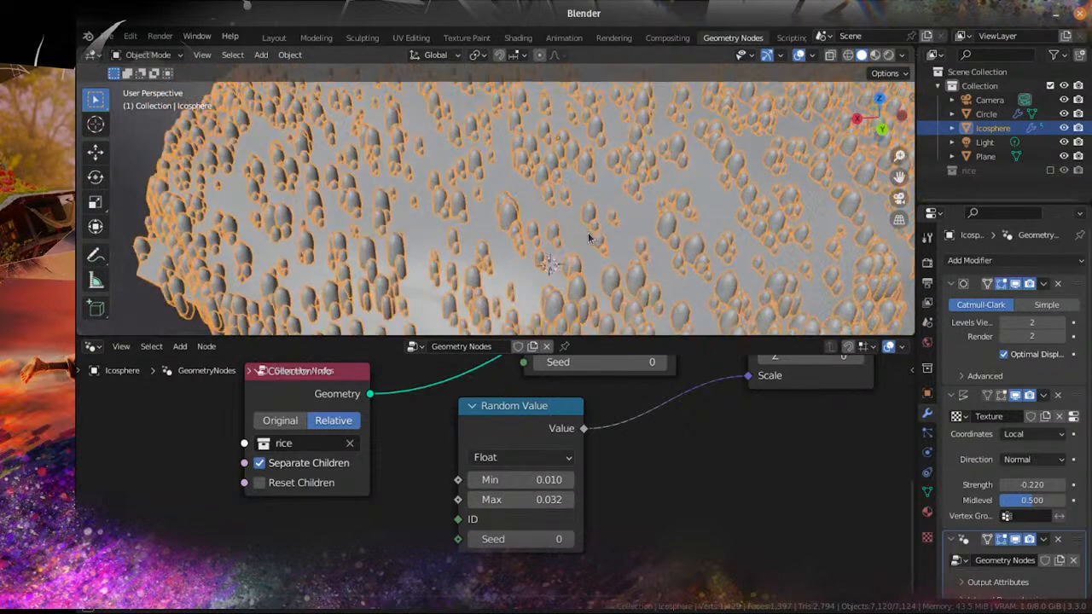
middle_drag(573, 211, 554, 246)
scroll(554, 247, up, 2)
scroll(592, 448, down, 2)
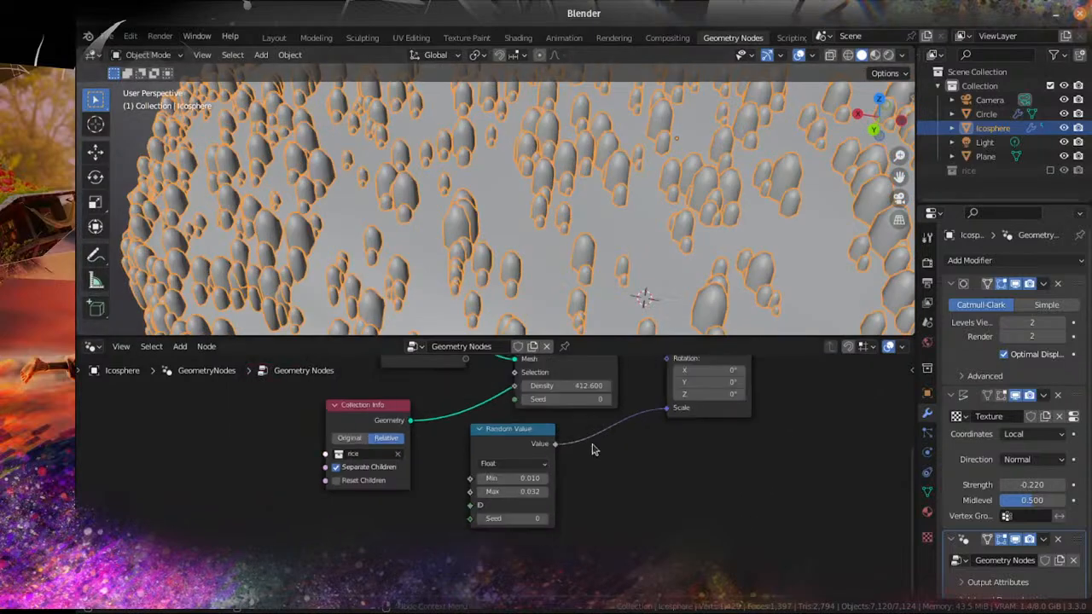
Step: Move the Random Value node further down from the other nodes and set its minimum to 0.020
click(520, 436)
drag(520, 437, 580, 514)
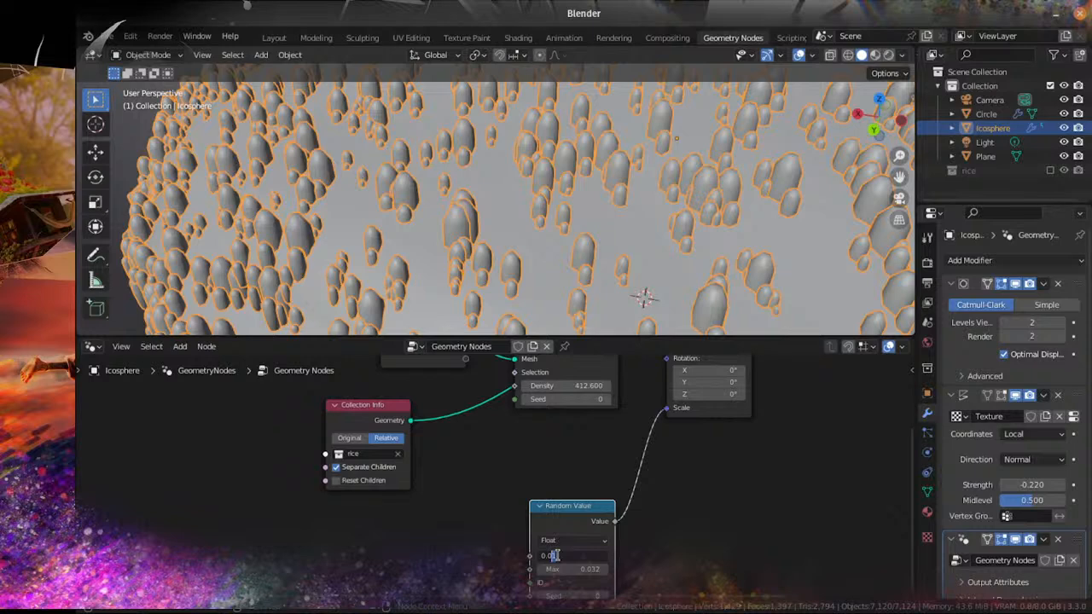
key(Return)
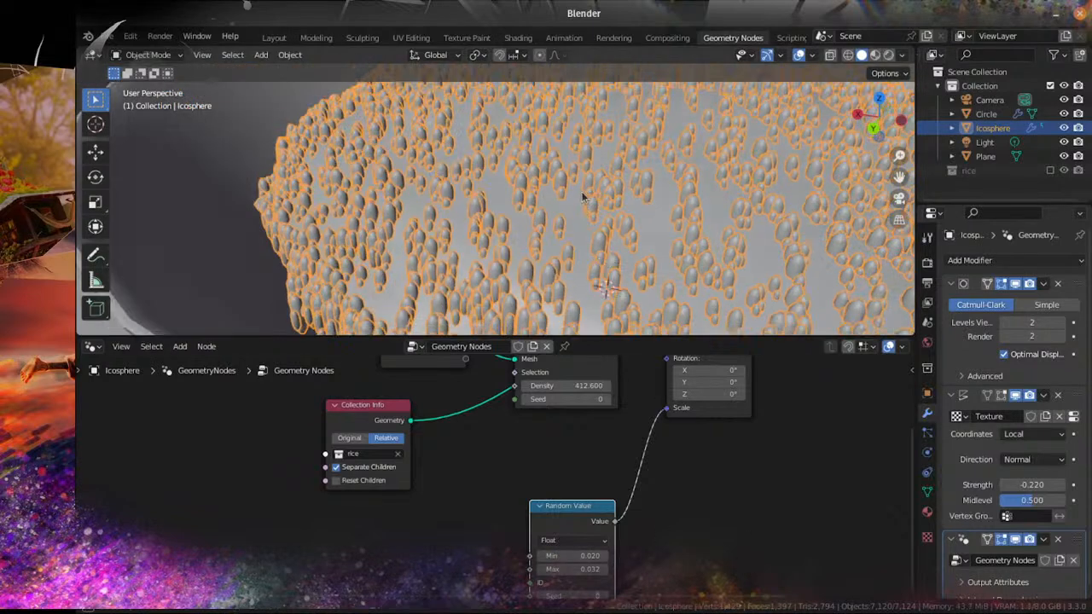
scroll(588, 185, down, 5)
scroll(556, 222, up, 3)
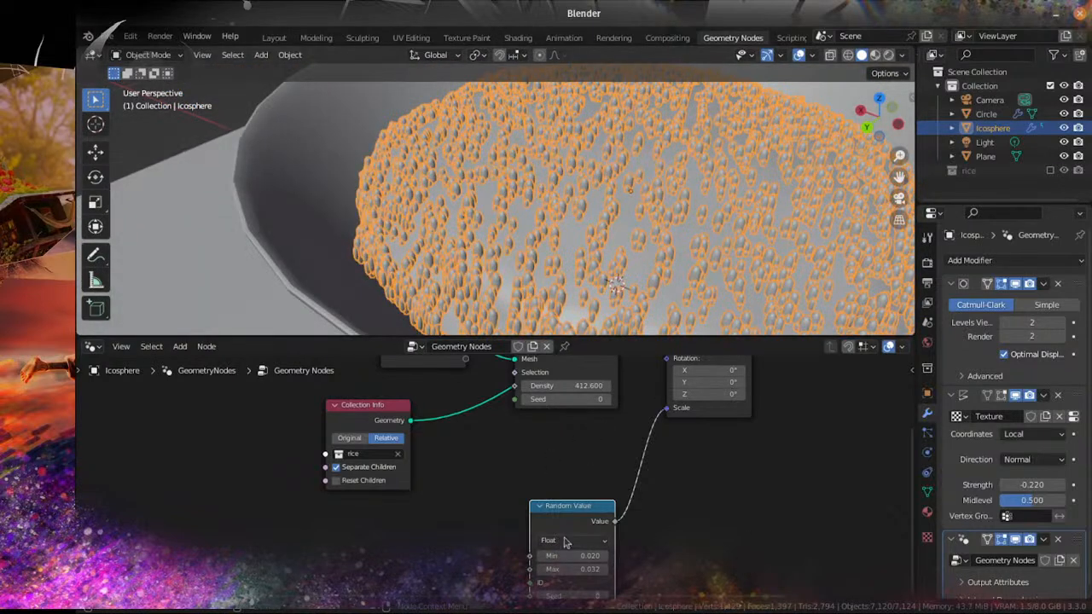
Step: Duplicate the Random Value node and connect the copy to the Rotation input of Instance on Points
key(shift+d)
click(515, 458)
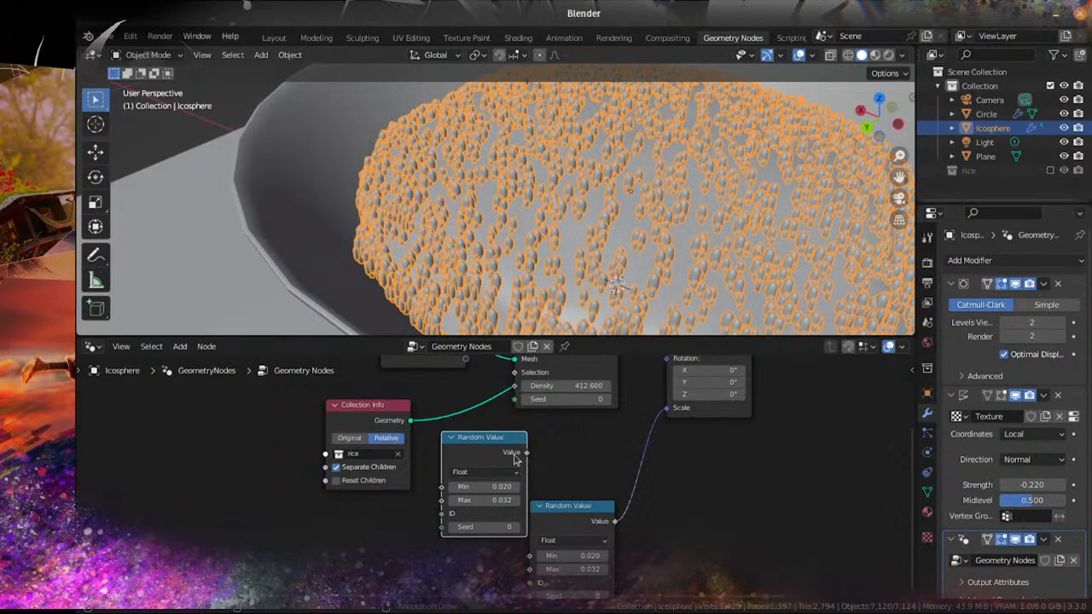
drag(658, 393, 673, 418)
Step: Change the copied Random Value node's type to Vector and connect its value to the Rotation input again
middle_drag(561, 512, 578, 456)
scroll(569, 456, up, 3)
click(502, 466)
click(501, 466)
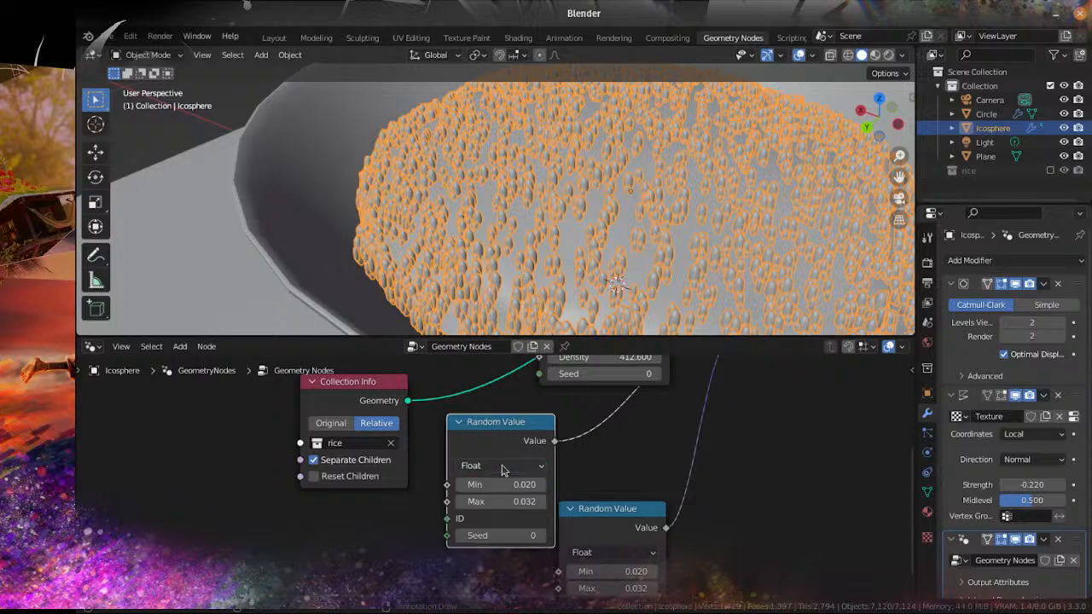
click(502, 467)
click(493, 518)
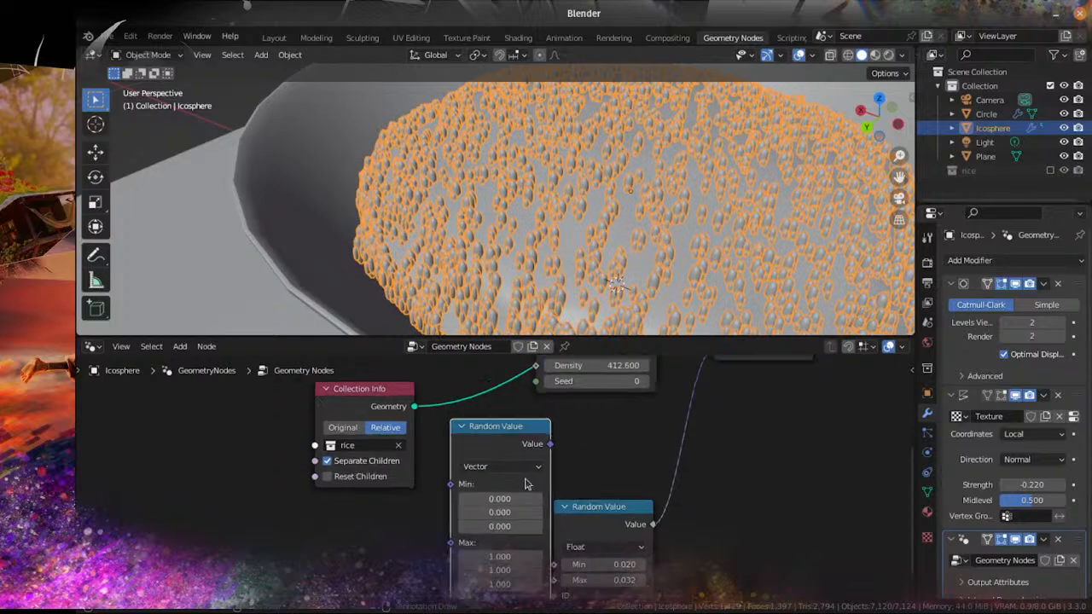
scroll(520, 484, down, 1)
drag(537, 452, 677, 414)
Step: Examine the orientation and size of the scattered rice grains on the dome from several angles
scroll(590, 520, down, 1)
middle_drag(589, 520, 597, 374)
scroll(618, 218, down, 4)
middle_drag(618, 218, 672, 228)
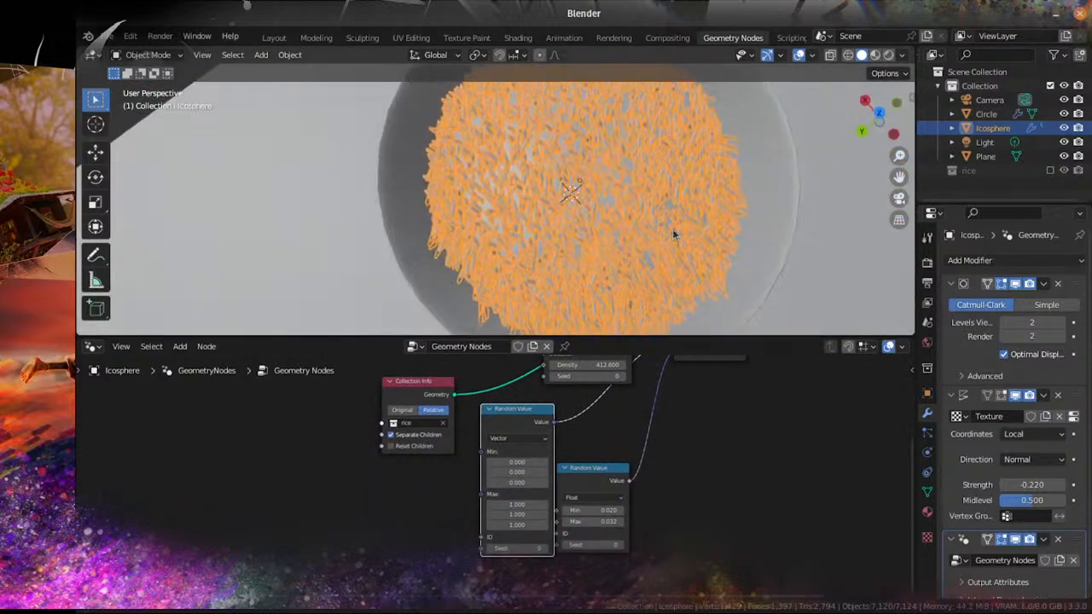
scroll(585, 256, up, 4)
scroll(542, 459, up, 3)
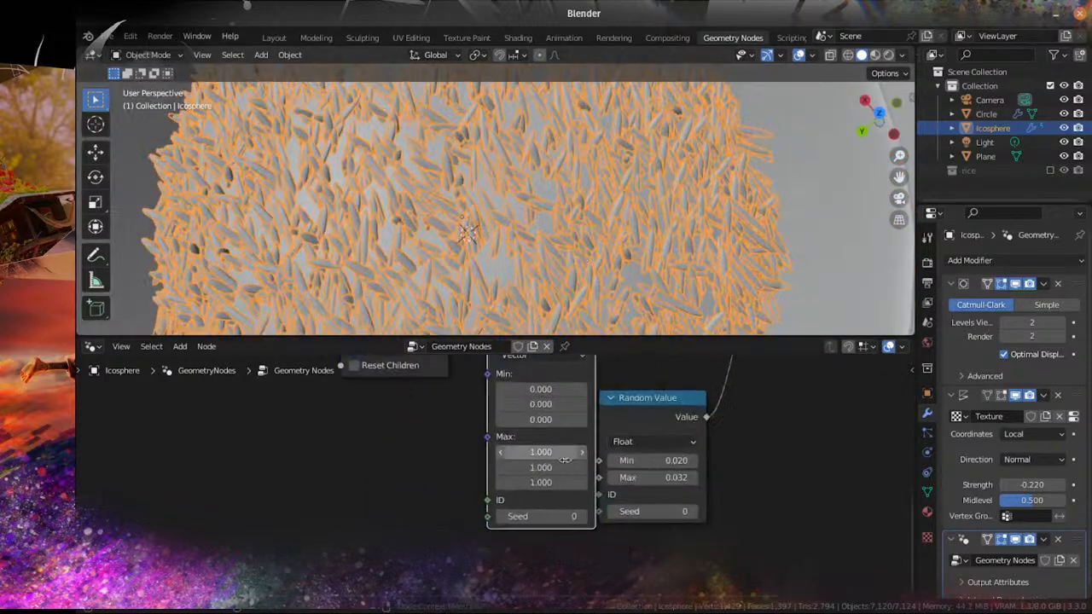
scroll(469, 298, down, 3)
middle_drag(546, 295, 553, 238)
scroll(604, 278, up, 3)
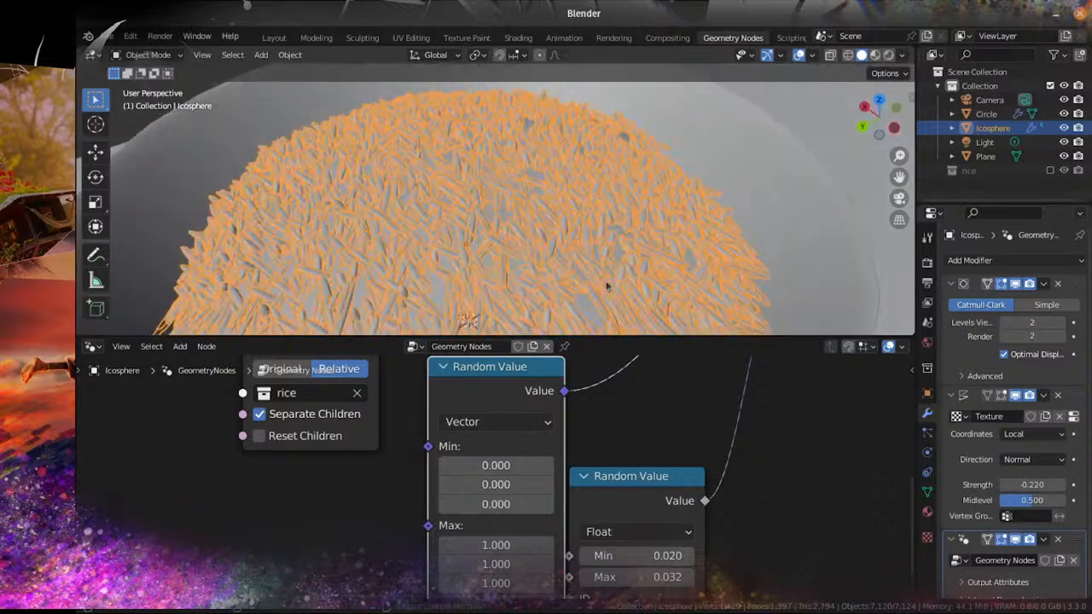
Step: Set the float Random Value node's maximum to 0.025 and minimum to 0.010, and check the grains on the dome
middle_drag(629, 509, 585, 405)
double_click(600, 474)
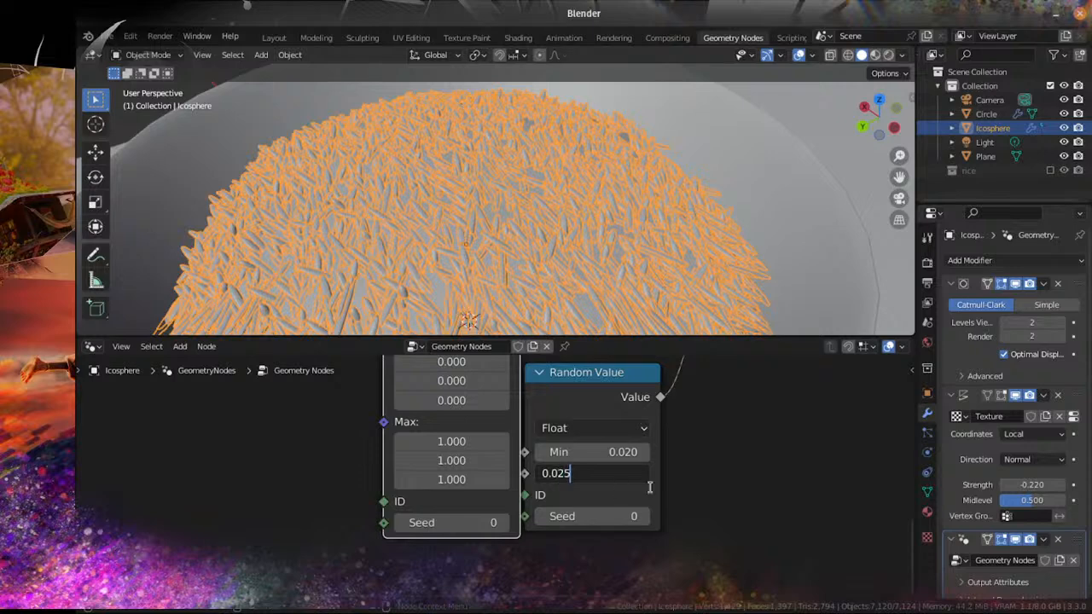
key(Return)
double_click(571, 452)
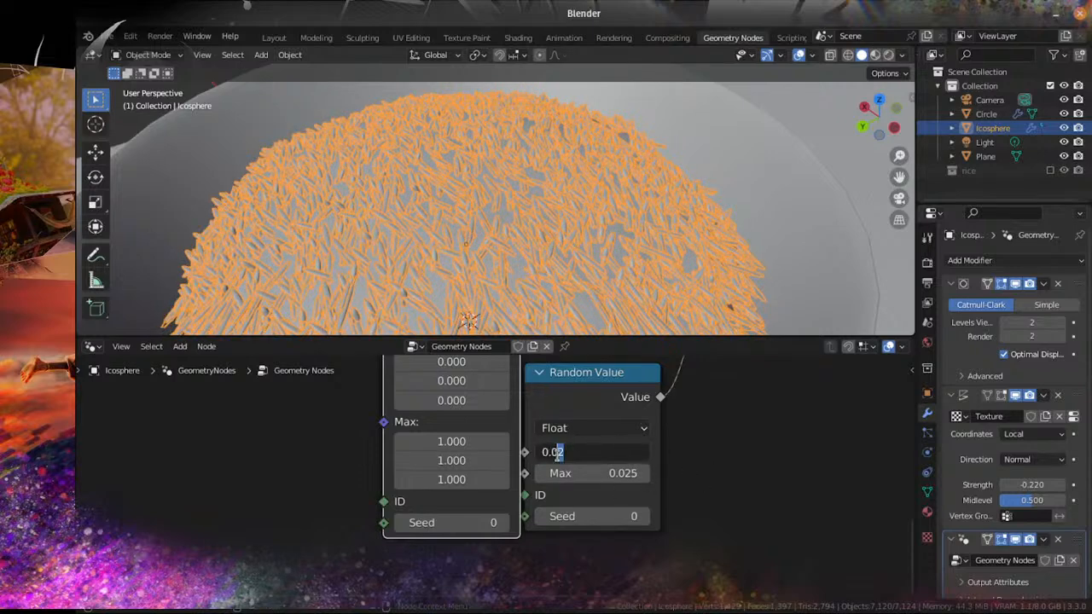
key(Return)
scroll(447, 258, down, 4)
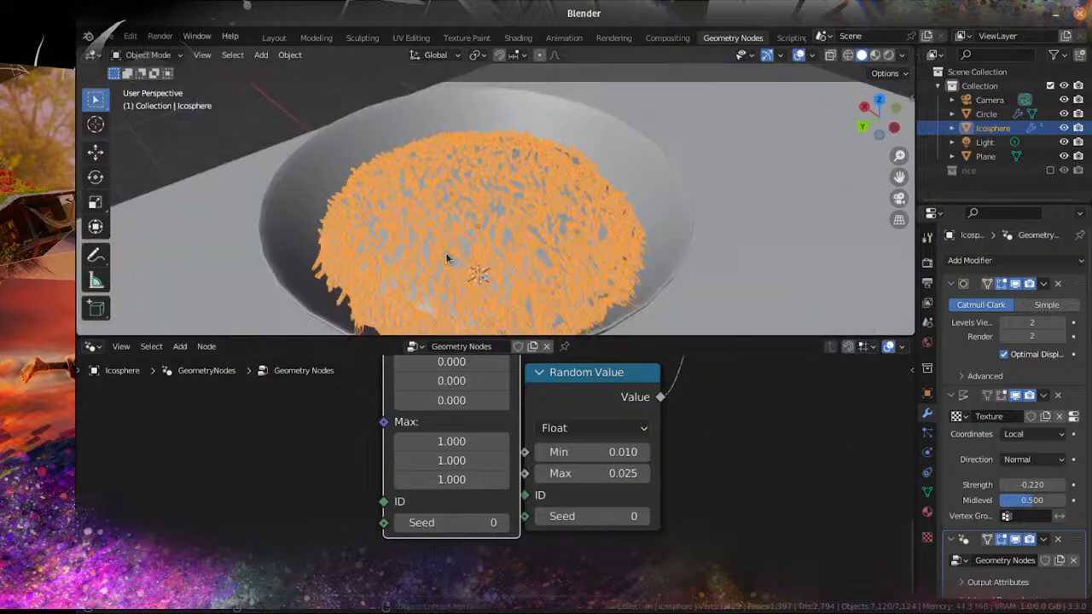
middle_drag(447, 257, 483, 242)
scroll(476, 201, up, 2)
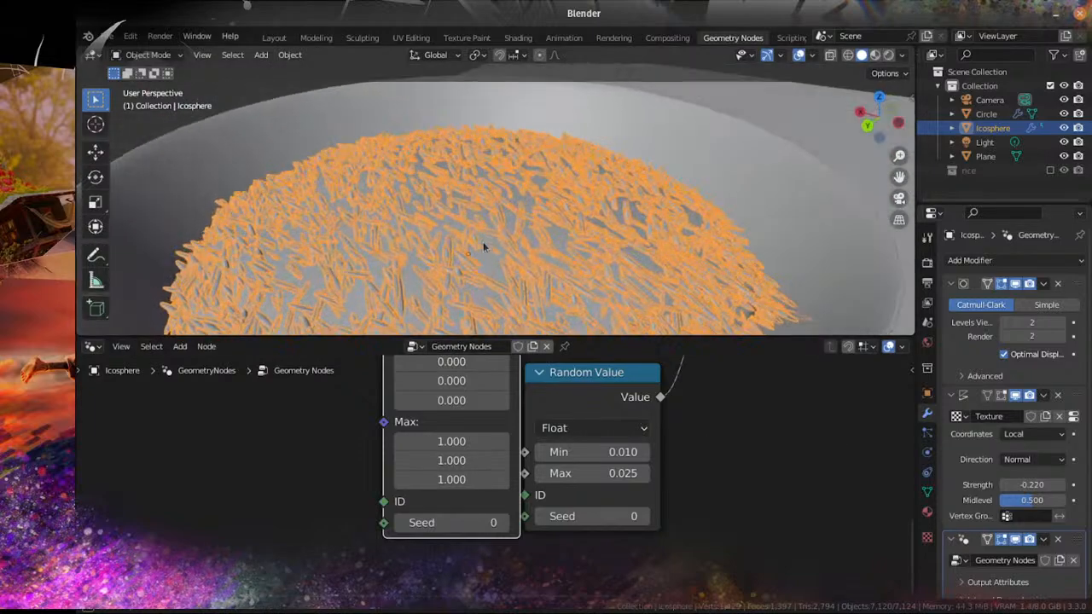
scroll(482, 242, up, 6)
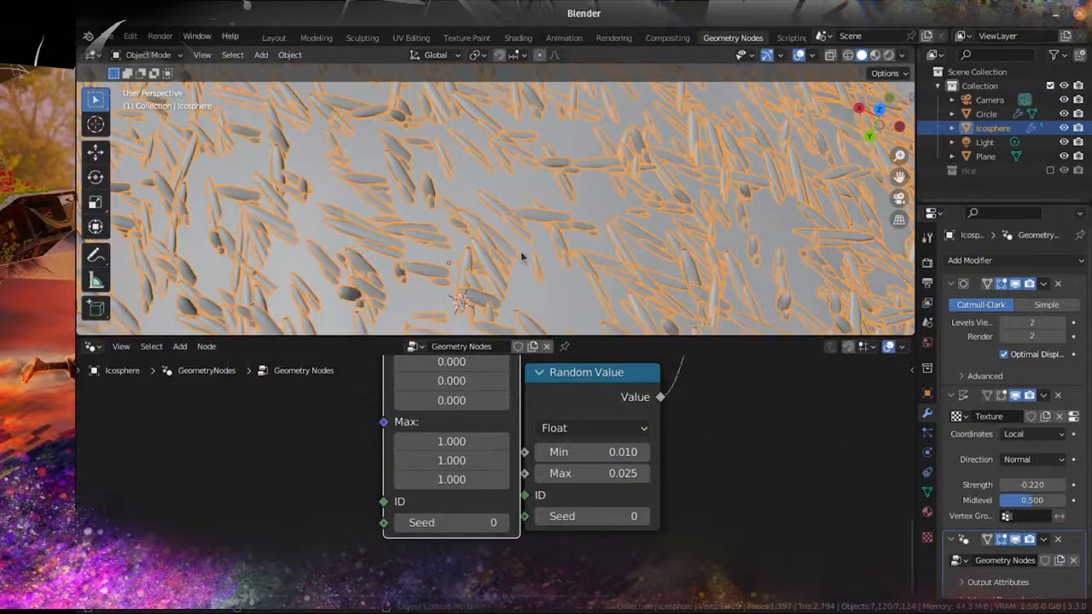
scroll(520, 251, down, 5)
scroll(585, 443, down, 2)
Step: Insert a Combine XYZ node on the link between the float Random Value node and the Scale input
middle_drag(775, 446, 625, 395)
scroll(522, 475, down, 4)
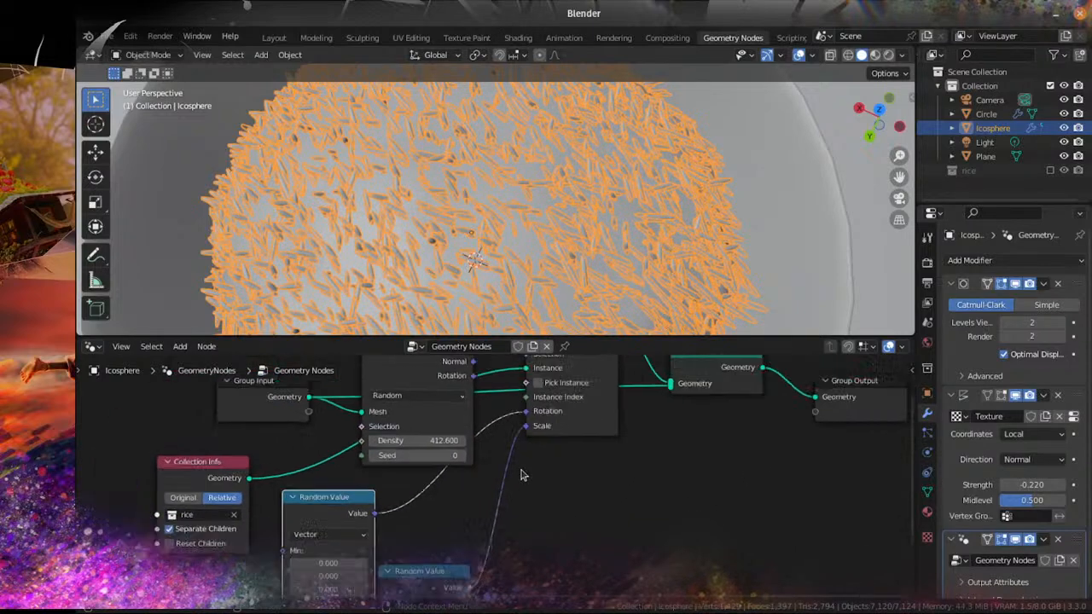
middle_drag(519, 502, 566, 477)
scroll(565, 222, down, 1)
scroll(546, 458, up, 2)
scroll(567, 474, down, 2)
key(shift+a)
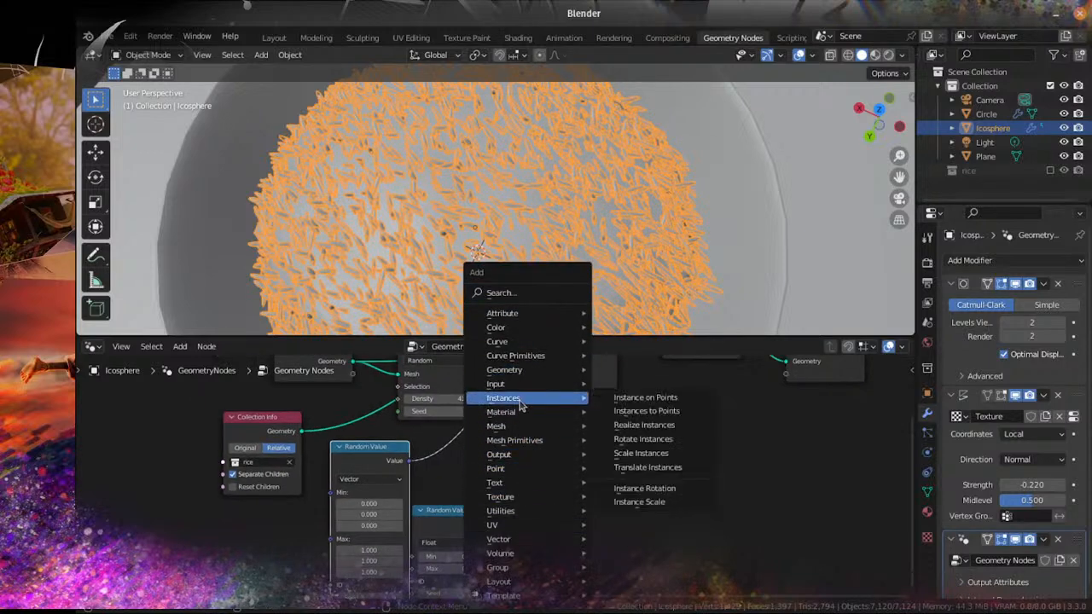
mouse_move(534, 511)
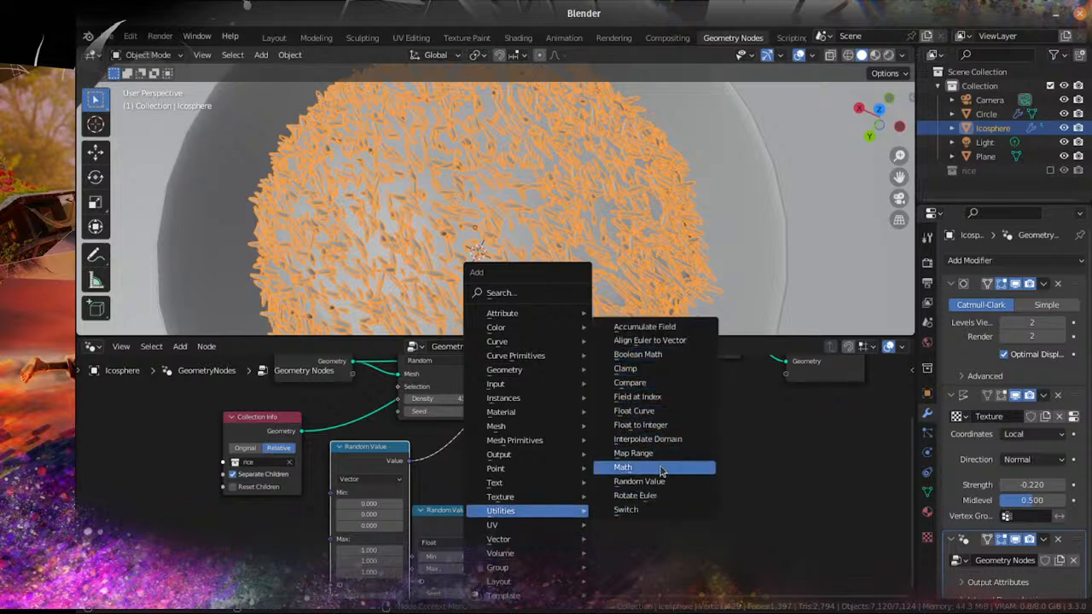
click(484, 294)
text(comp)
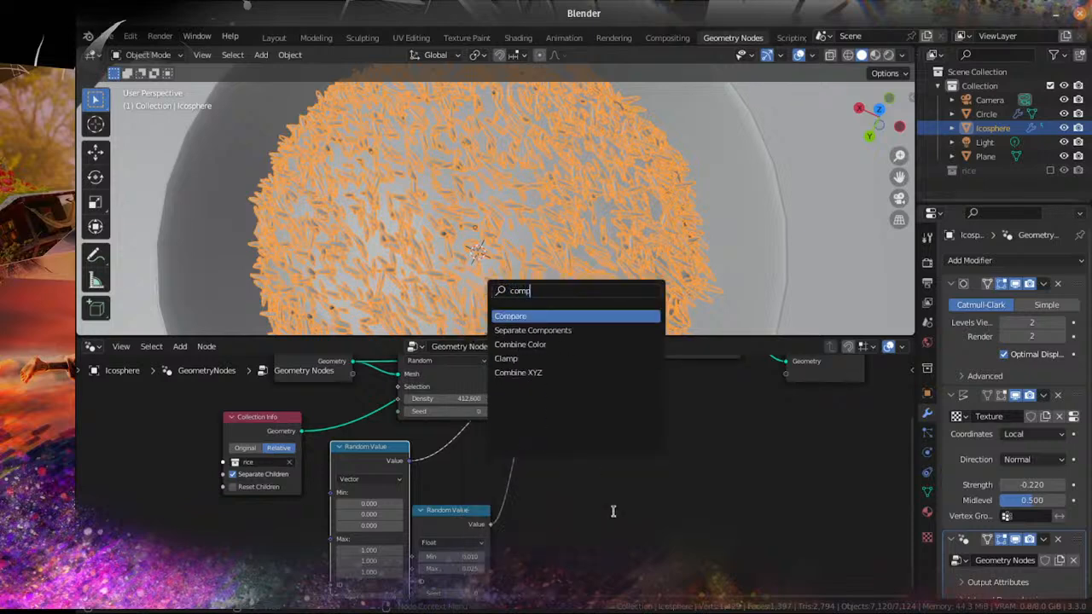
key(BackSpace)
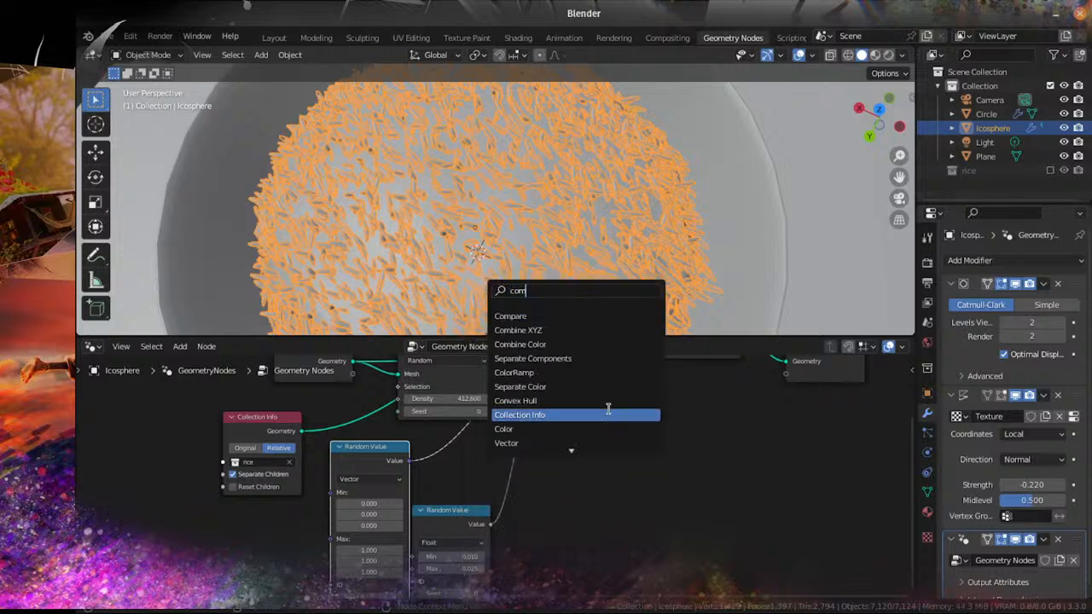
click(547, 330)
click(590, 429)
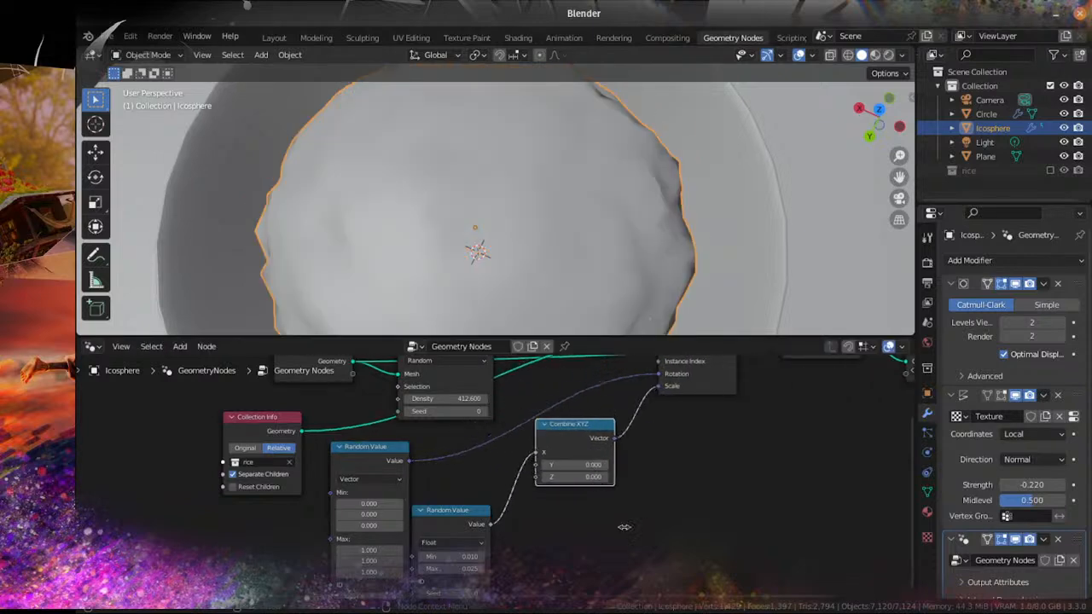
Step: Duplicate the float Random Value node and connect the copy to the Z input of Combine XYZ
scroll(559, 488, up, 2)
click(407, 460)
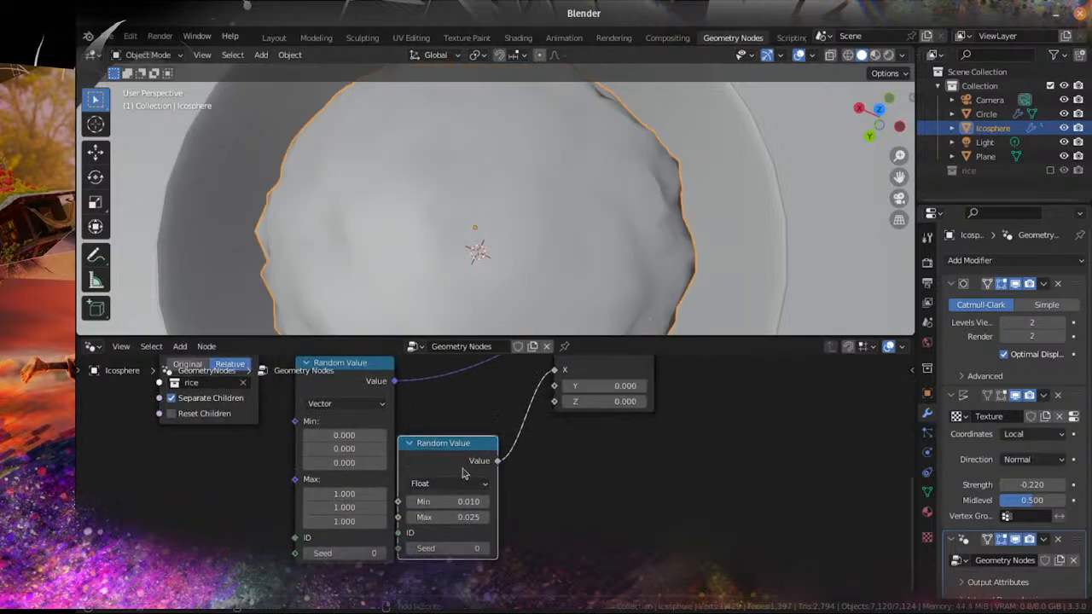
key(shift+d)
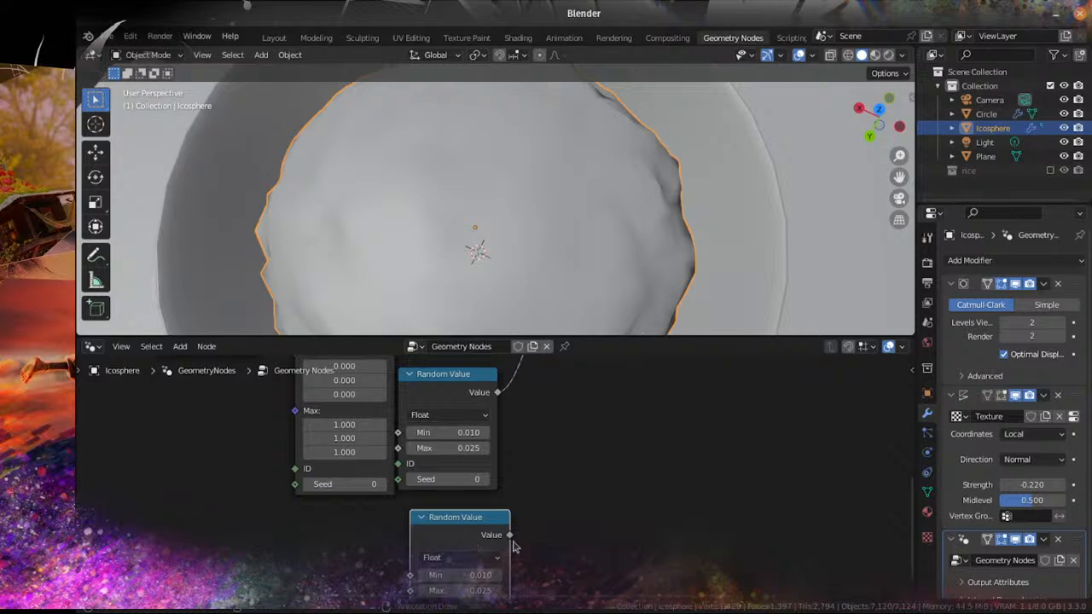
click(511, 546)
drag(509, 534, 556, 412)
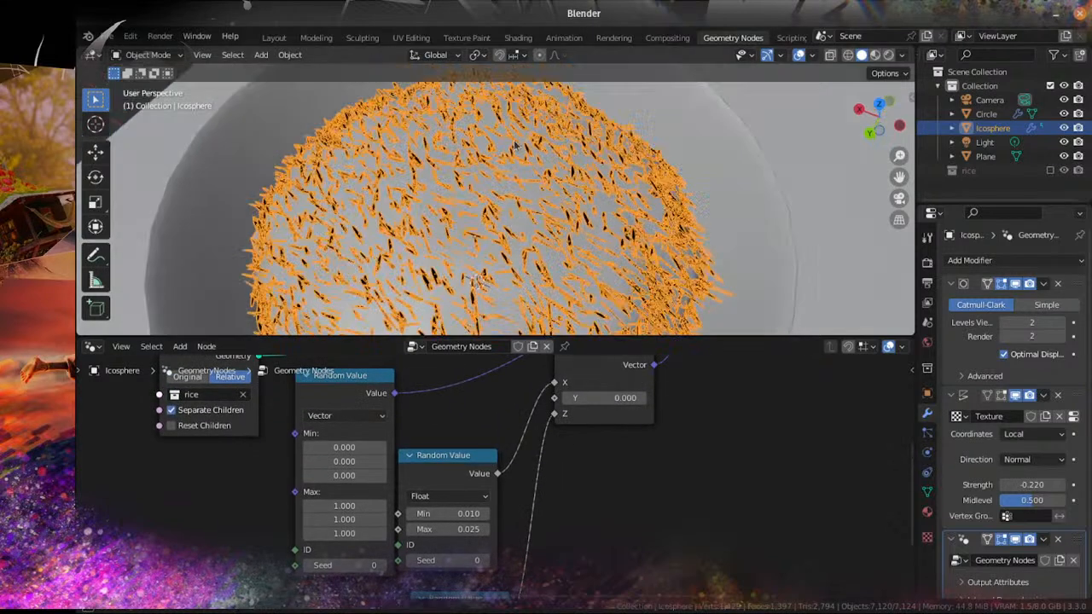
middle_drag(516, 147, 505, 108)
scroll(505, 110, up, 3)
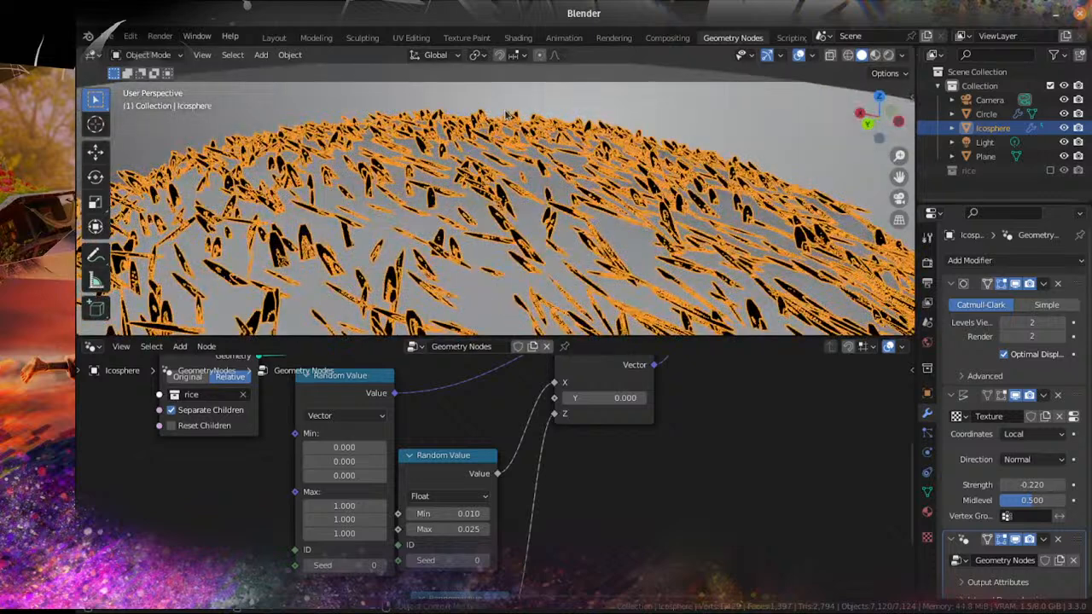
scroll(509, 117, down, 3)
scroll(494, 475, down, 5)
Step: Delete the Combine XYZ node and the extra Random Value copy, and reconnect the float Random Value node to Scale
click(579, 403)
key(x)
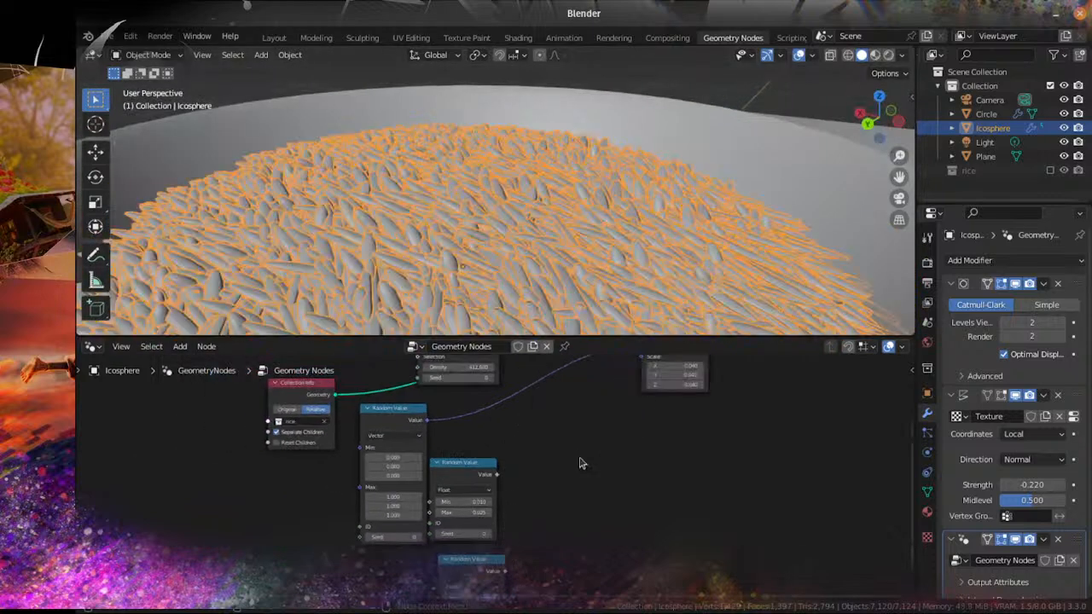
click(492, 568)
key(x)
drag(494, 476, 646, 396)
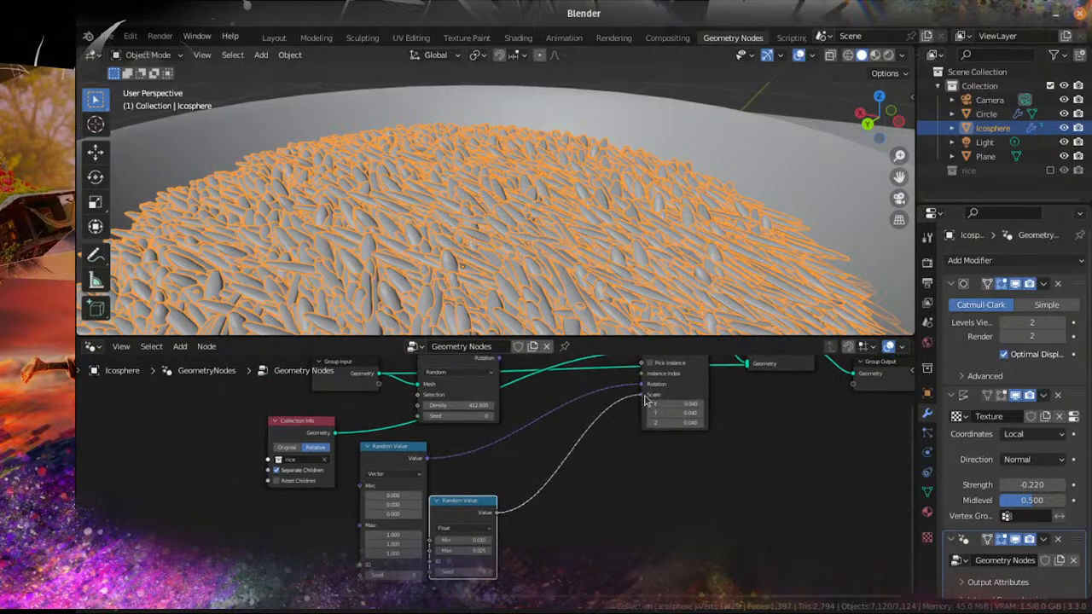
Step: Include the rice collection in the view layer again and inspect its original grain objects around the bowl
click(1050, 171)
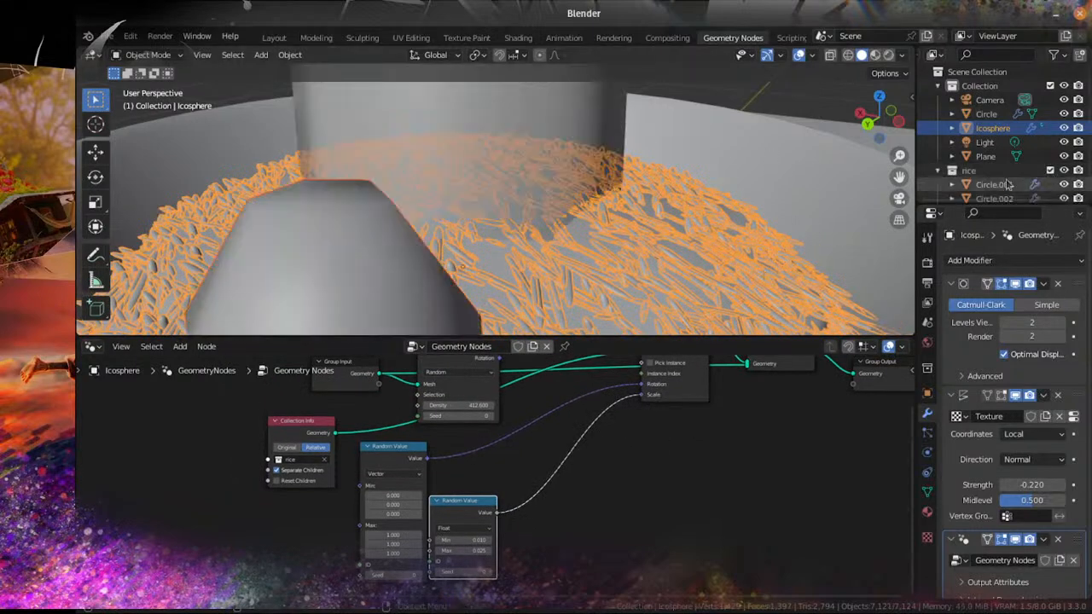
scroll(1009, 183, down, 1)
scroll(819, 201, down, 4)
middle_drag(707, 222, 682, 219)
click(502, 163)
scroll(512, 167, down, 4)
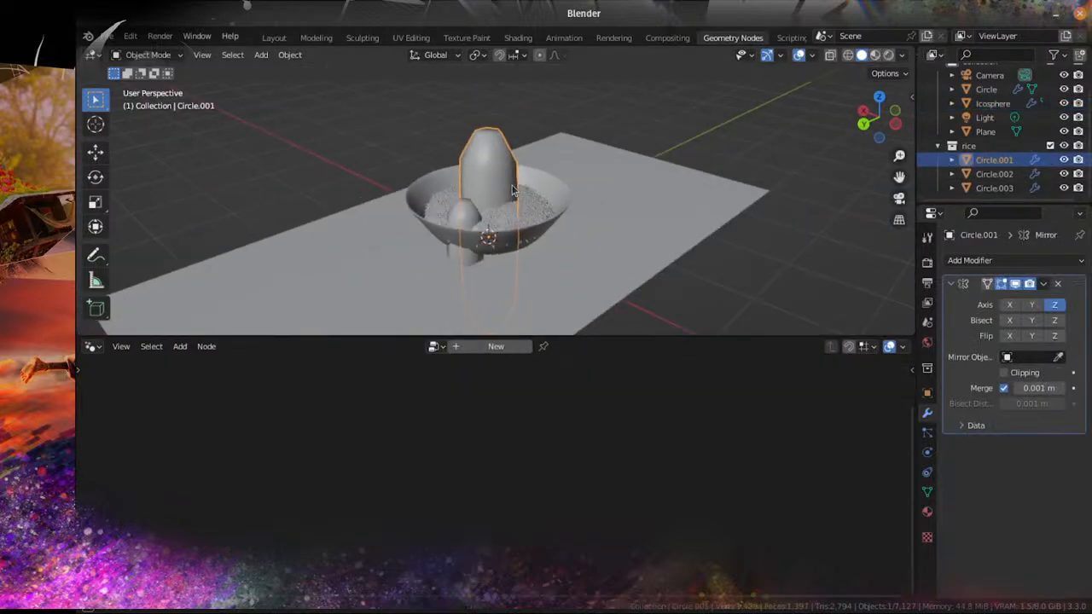
middle_drag(625, 191, 611, 173)
scroll(589, 205, up, 7)
scroll(512, 222, up, 8)
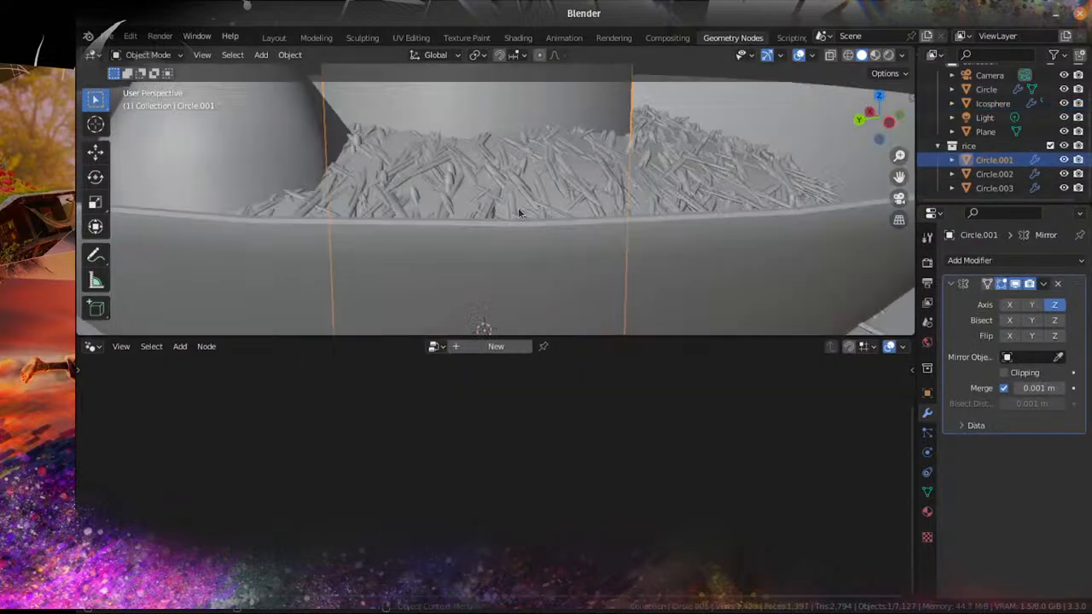
scroll(518, 213, down, 10)
Step: Hide the rice dome, the bowl and the large grain Circle.001 in the viewport
click(576, 174)
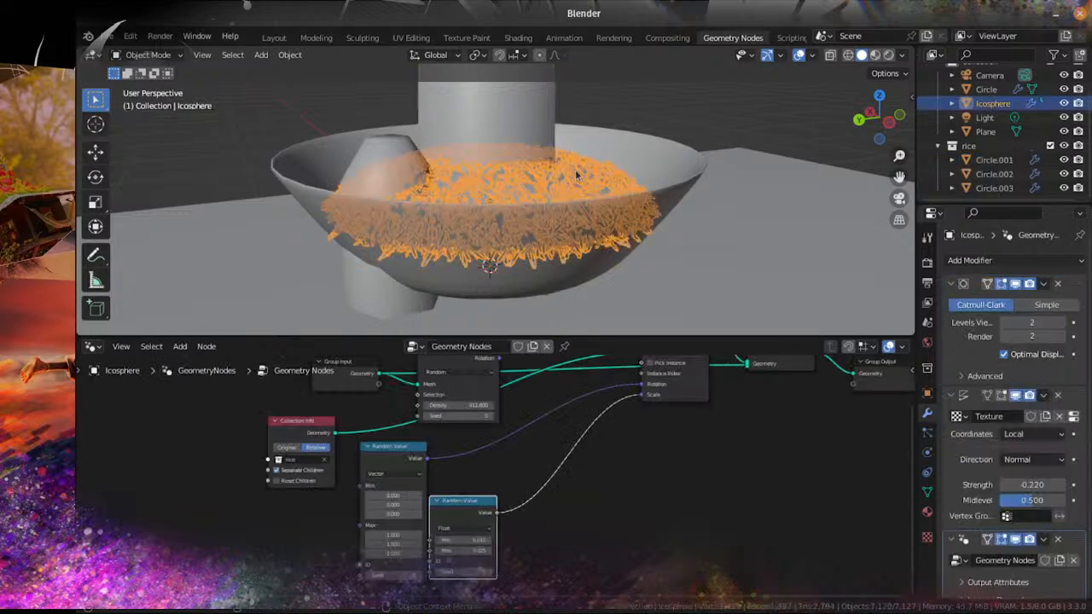
key(h)
click(609, 204)
key(h)
click(538, 179)
key(h)
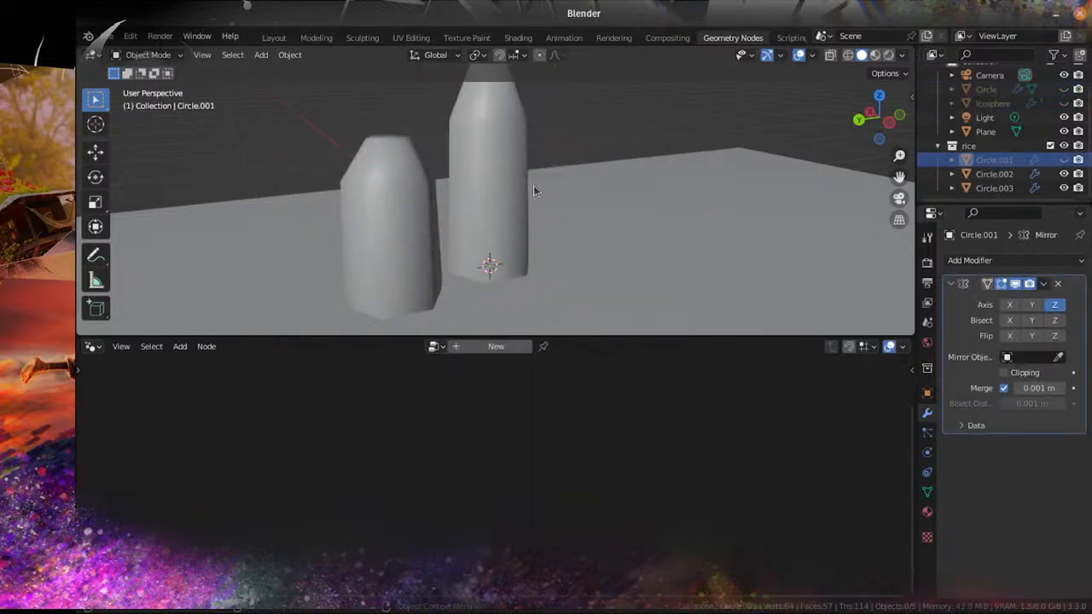
Step: Shorten the grain Circle.002 by scaling it along Z to about 0.9
click(517, 179)
middle_drag(523, 181, 540, 196)
key(s)
key(z)
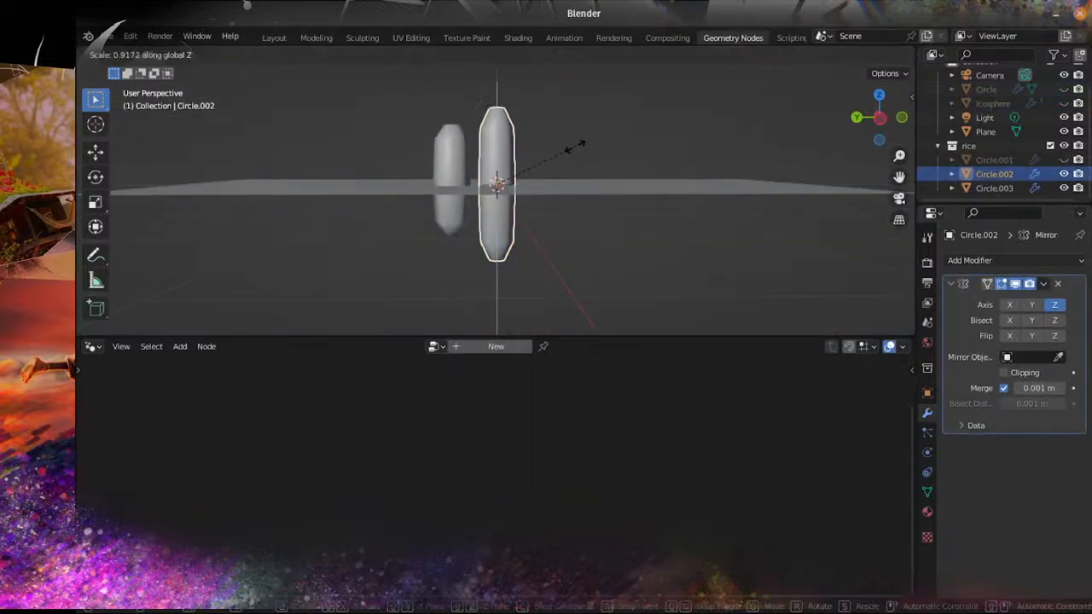
click(578, 148)
Step: Show the large grain Circle.001 again and shorten its mesh slightly along Z
click(1064, 160)
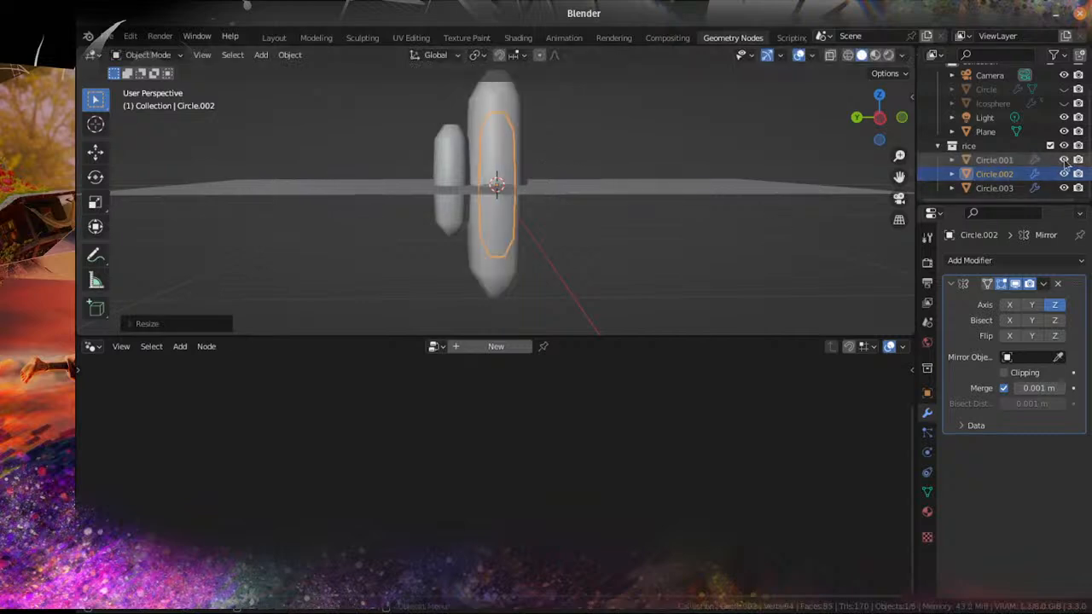
click(518, 139)
key(Tab)
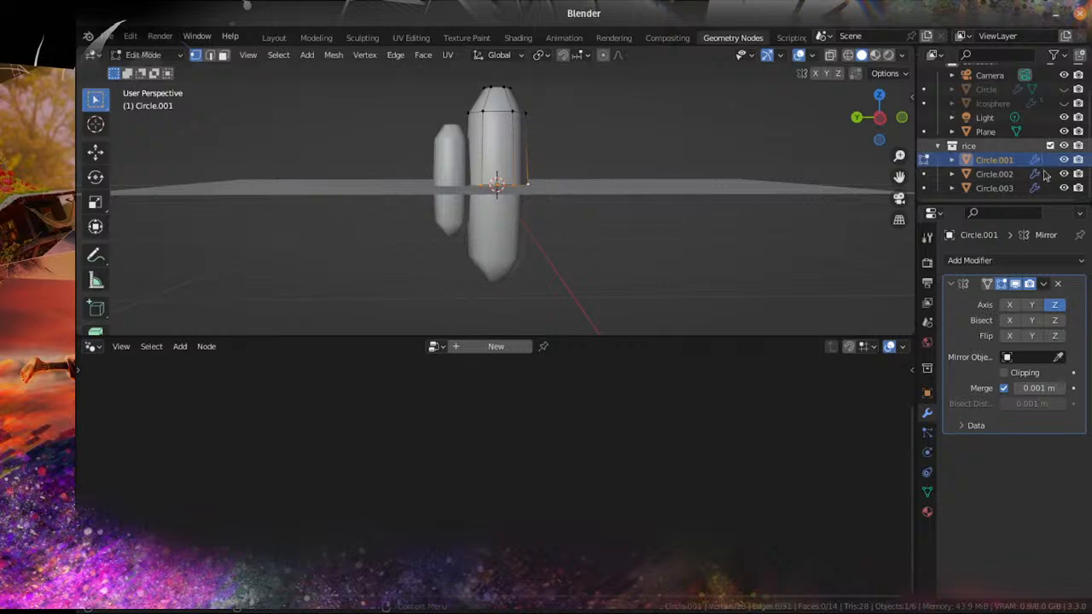
click(1042, 287)
click(970, 261)
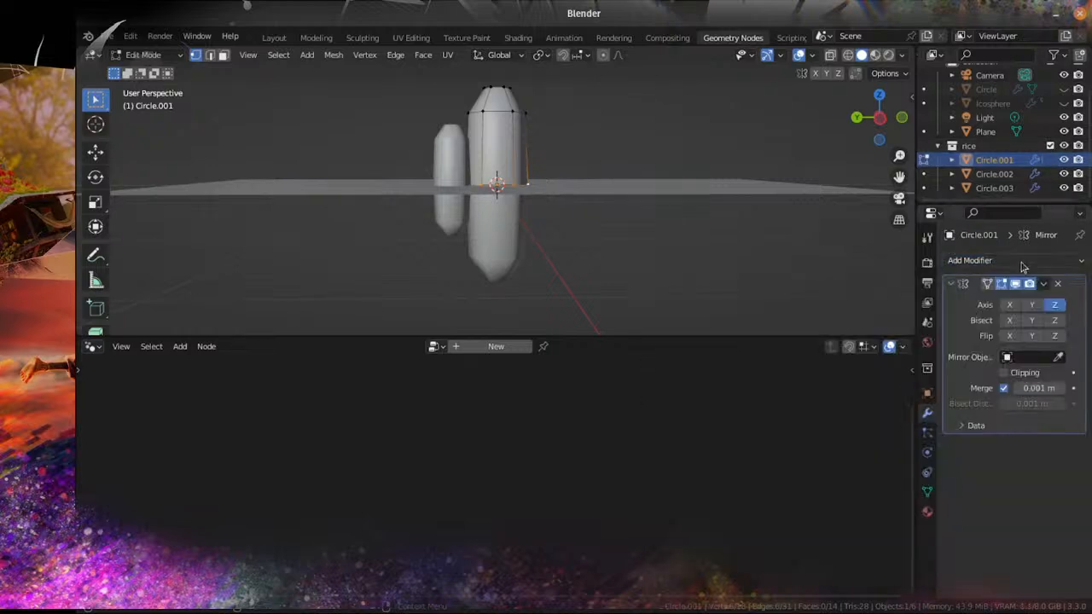
Step: Exclude the rice collection from the view layer, bring back the bowl and rice dome, and select the dome
click(1051, 147)
middle_drag(568, 162, 580, 218)
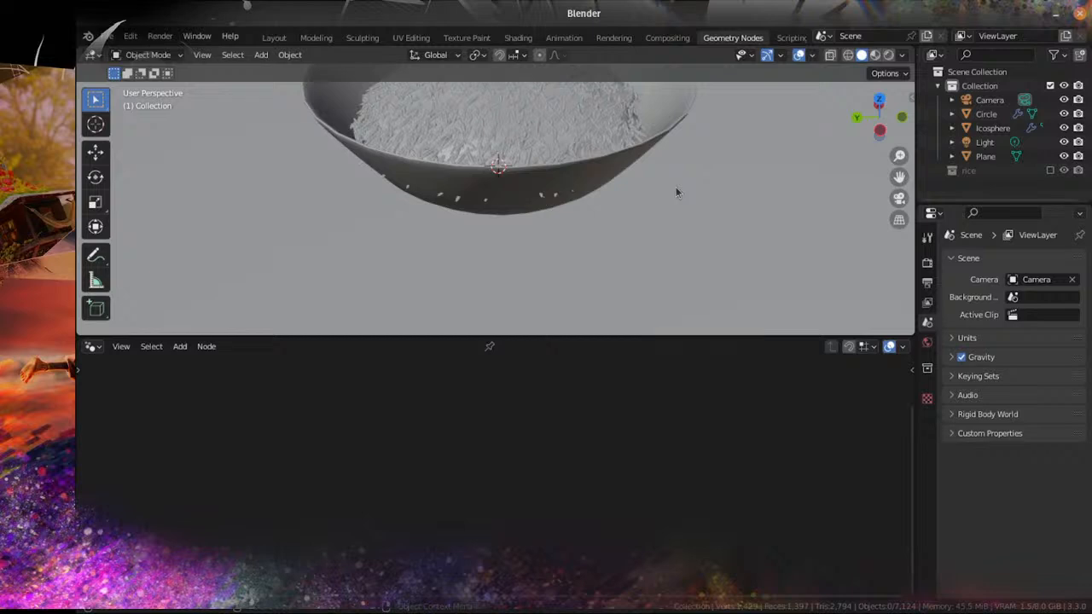
scroll(645, 224, down, 5)
scroll(616, 280, up, 4)
shift+middle_drag(643, 222, 558, 213)
scroll(558, 213, up, 1)
click(558, 212)
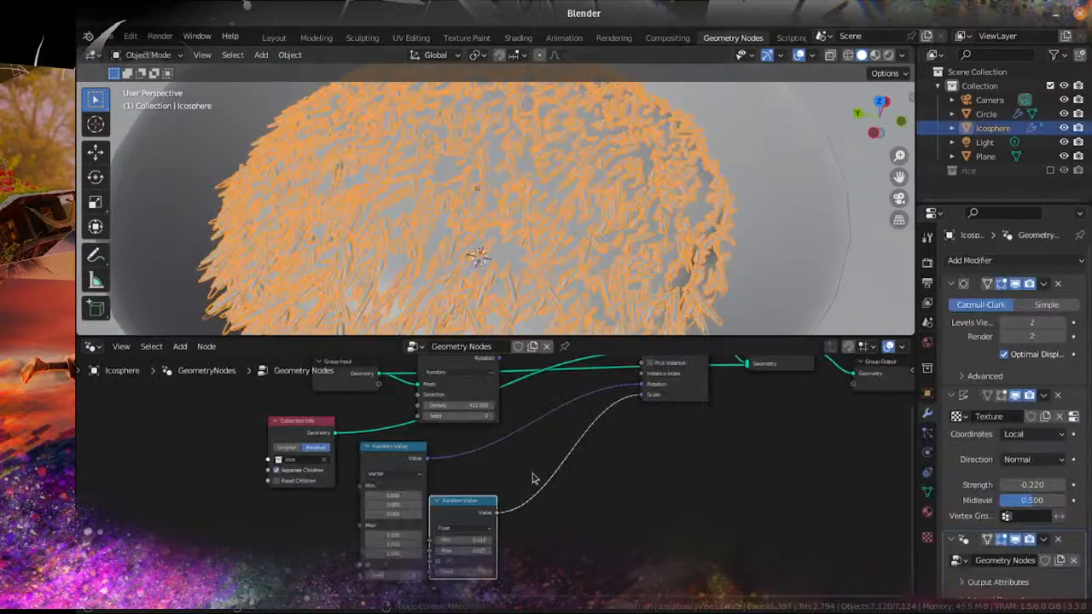
Step: Move the float Random Value node clear of the vector Random Value node in the rice dome's geometry nodes
scroll(536, 476, up, 4)
scroll(510, 404, up, 1)
drag(514, 408, 570, 414)
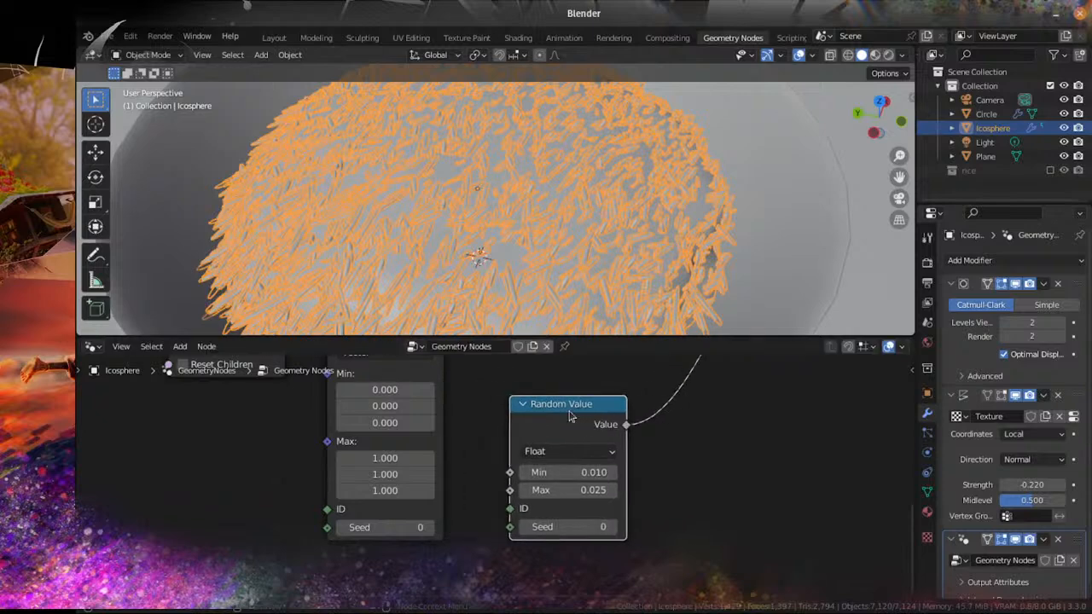
scroll(539, 384, down, 1)
middle_drag(539, 384, 575, 510)
middle_drag(600, 462, 580, 351)
scroll(588, 500, up, 1)
scroll(500, 469, up, 1)
scroll(500, 469, up, 1)
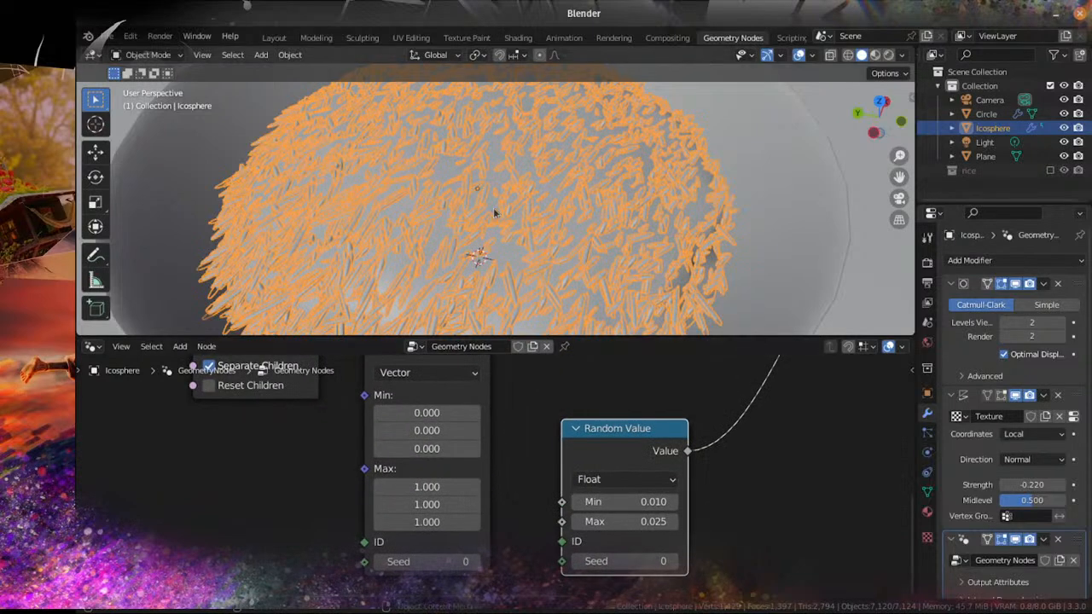
scroll(493, 213, up, 4)
scroll(493, 481, down, 3)
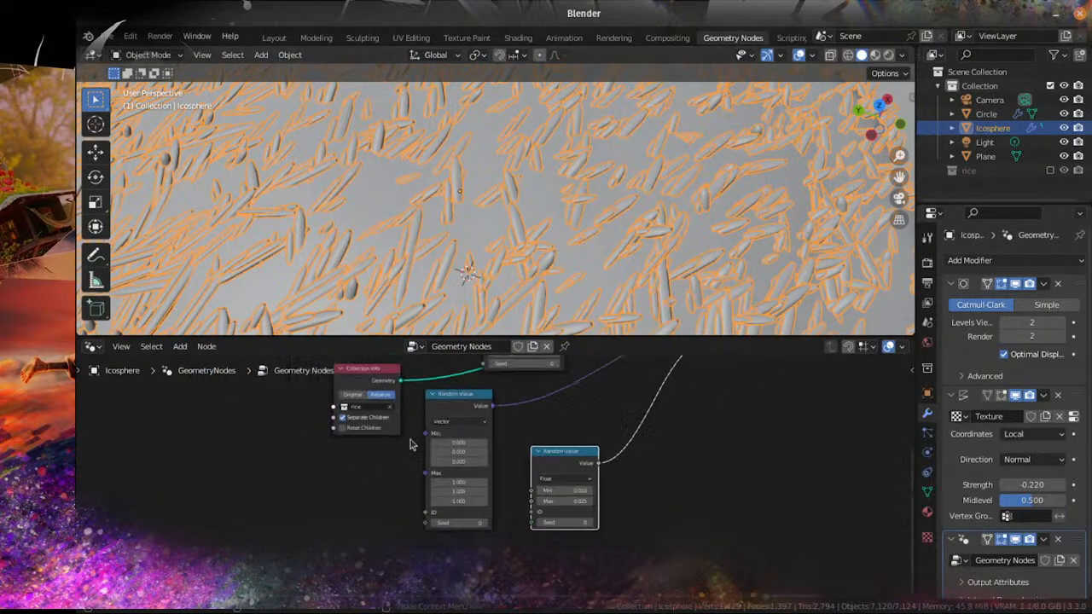
Step: Try point densities of 360 and 420 for the rice scattered on the dome
middle_drag(410, 444, 400, 526)
scroll(512, 439, up, 2)
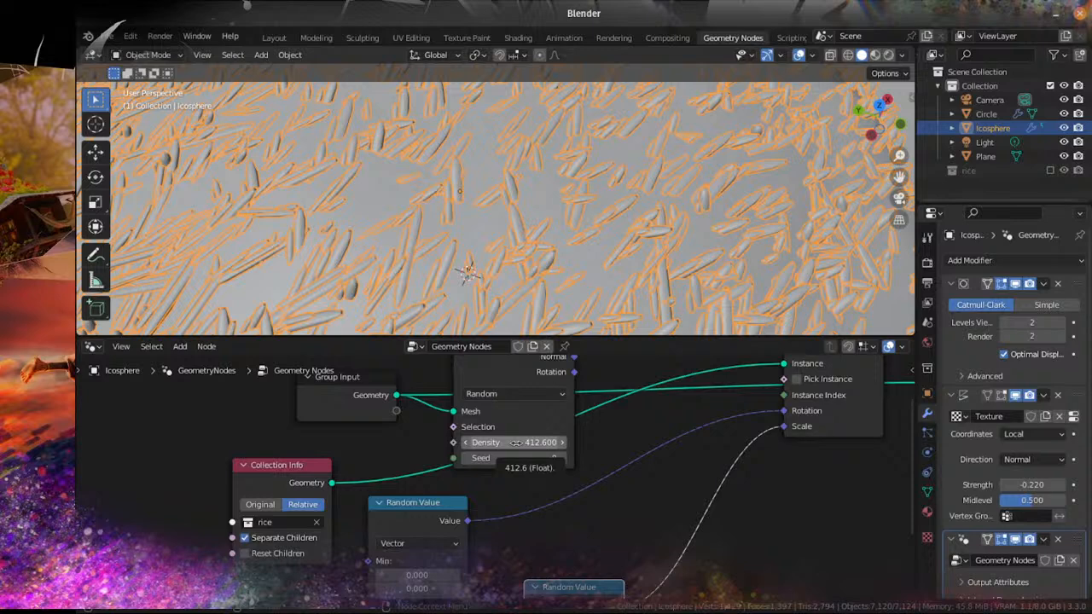
click(515, 441)
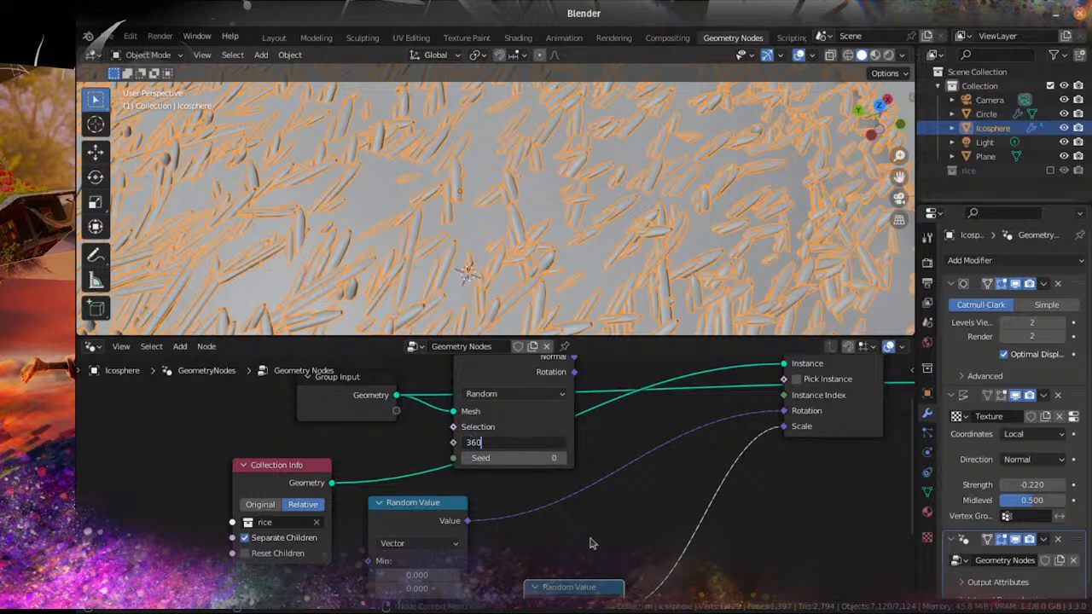
text(360)
key(Return)
click(534, 439)
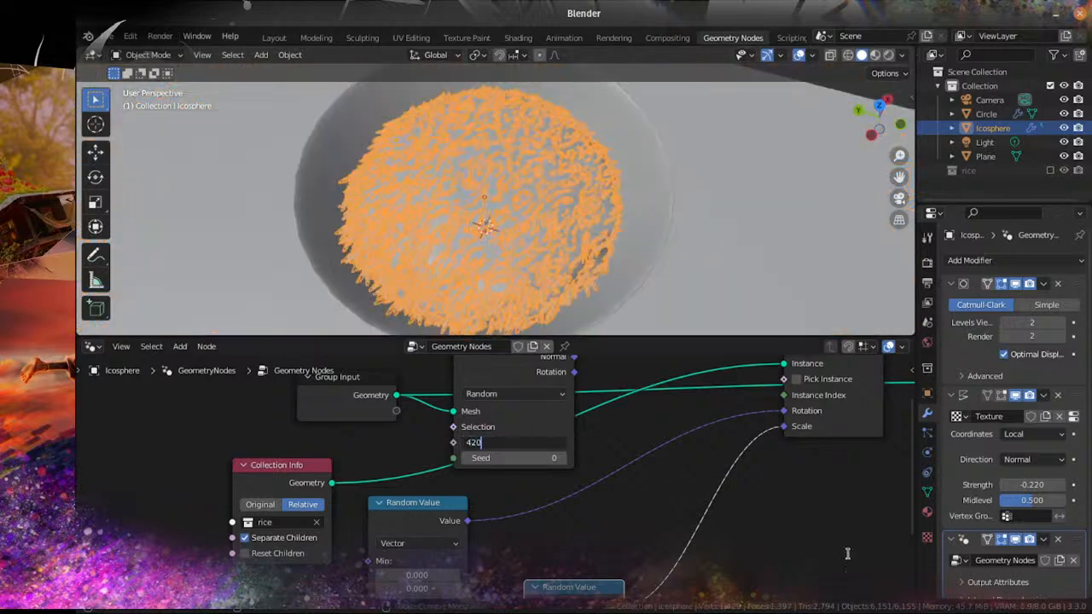
key(Return)
Step: Raise the density of the scattered rice grains to about 791.4
mouse_move(525, 222)
middle_down()
mouse_move(516, 180)
mouse_move(568, 236)
mouse_move(534, 168)
mouse_move(522, 213)
middle_up()
click(504, 442)
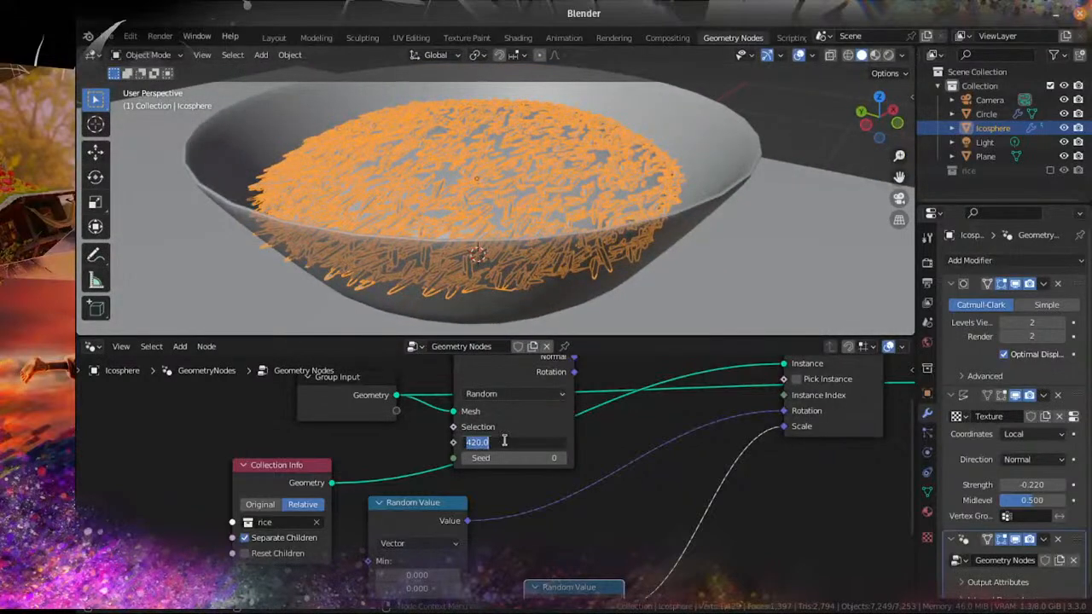
click(569, 504)
drag(521, 442, 597, 443)
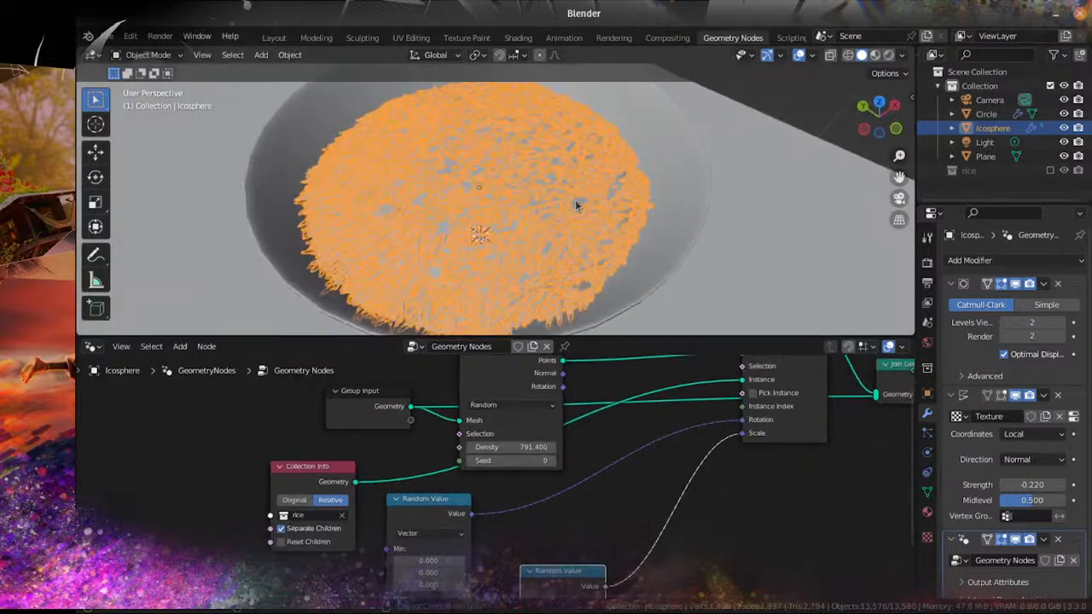
Step: Set the render engine to Cycles with GPU Compute as the device
click(927, 262)
click(1021, 260)
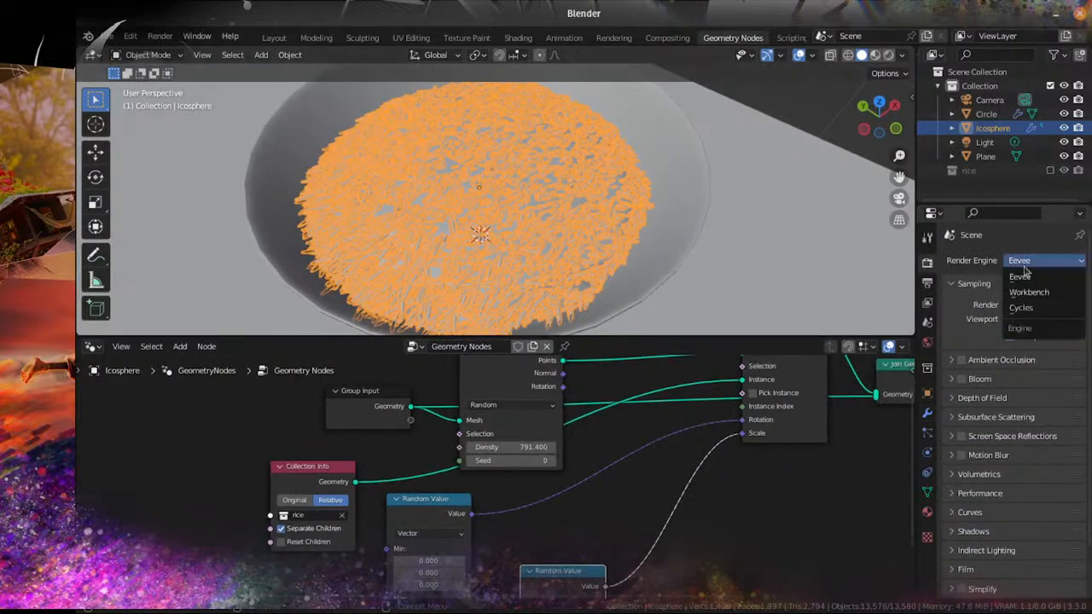
click(1026, 305)
click(1028, 295)
click(1023, 329)
scroll(981, 358, down, 5)
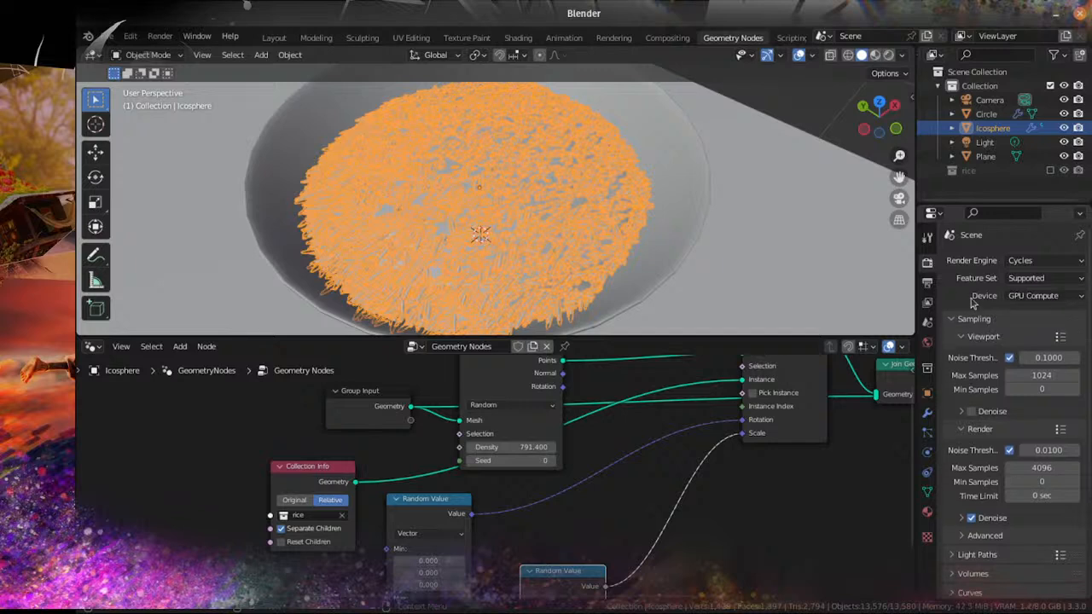
scroll(973, 376, up, 3)
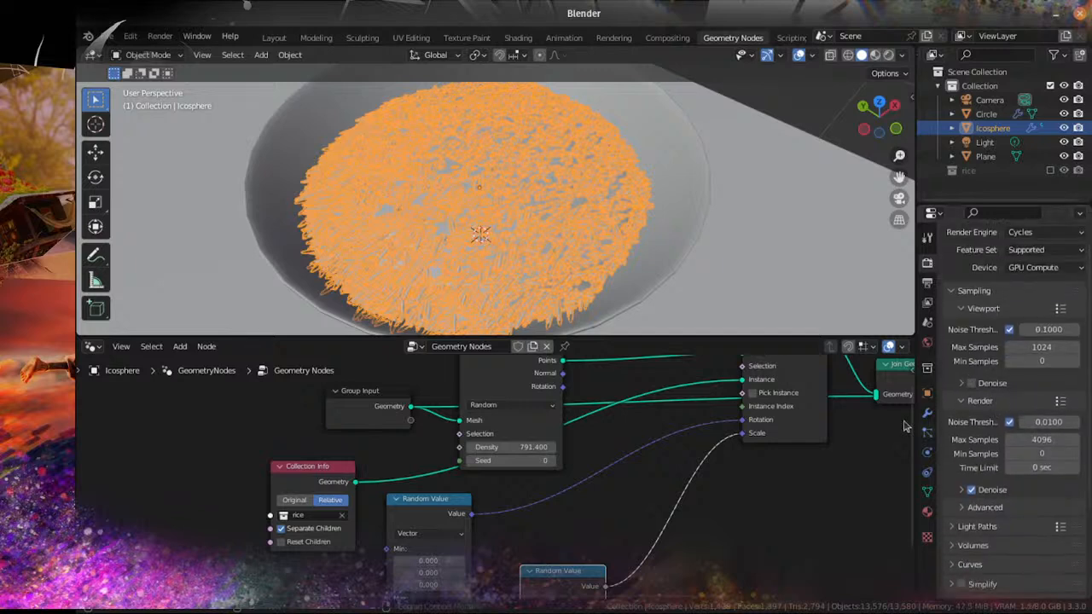
Step: Disable the viewport and render noise thresholds, enable viewport denoising, and set the render samples to 128
click(1009, 330)
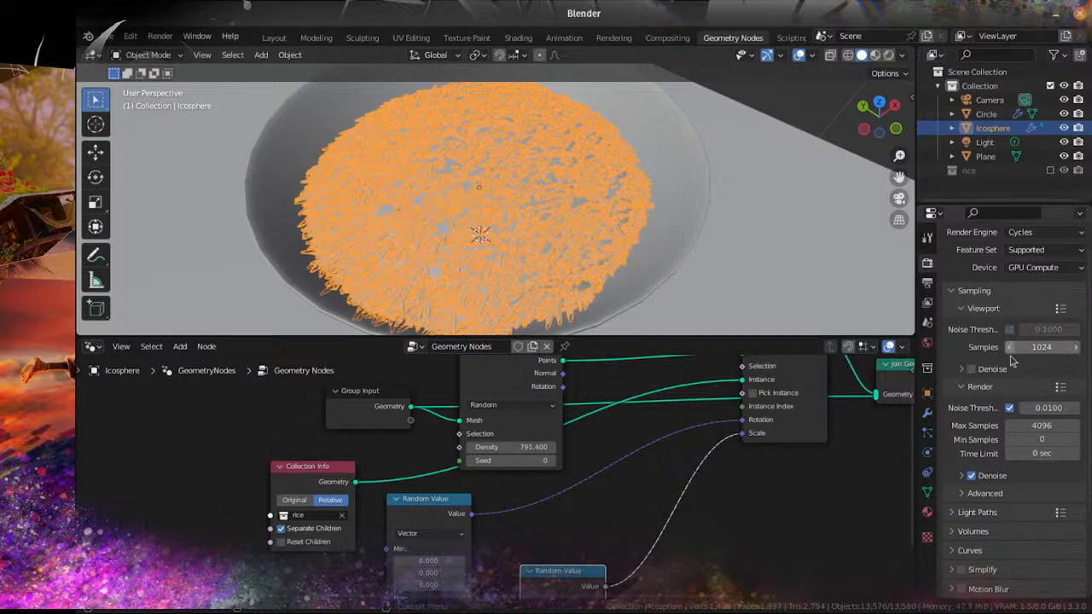
click(1010, 409)
click(1028, 425)
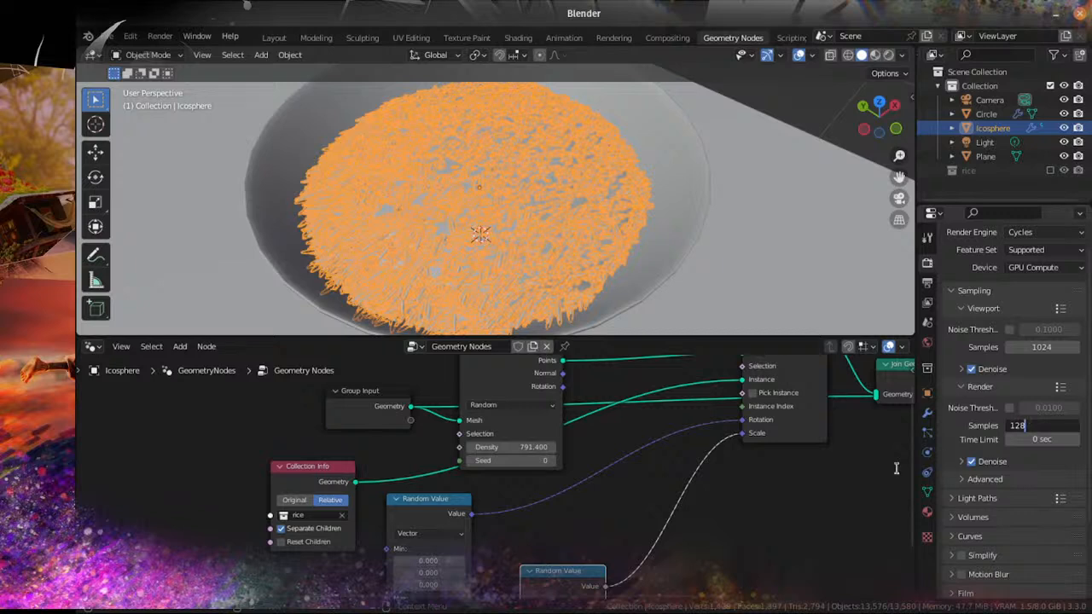
text(128)
key(Return)
Step: Set the final render's denoiser to OptiX
click(972, 462)
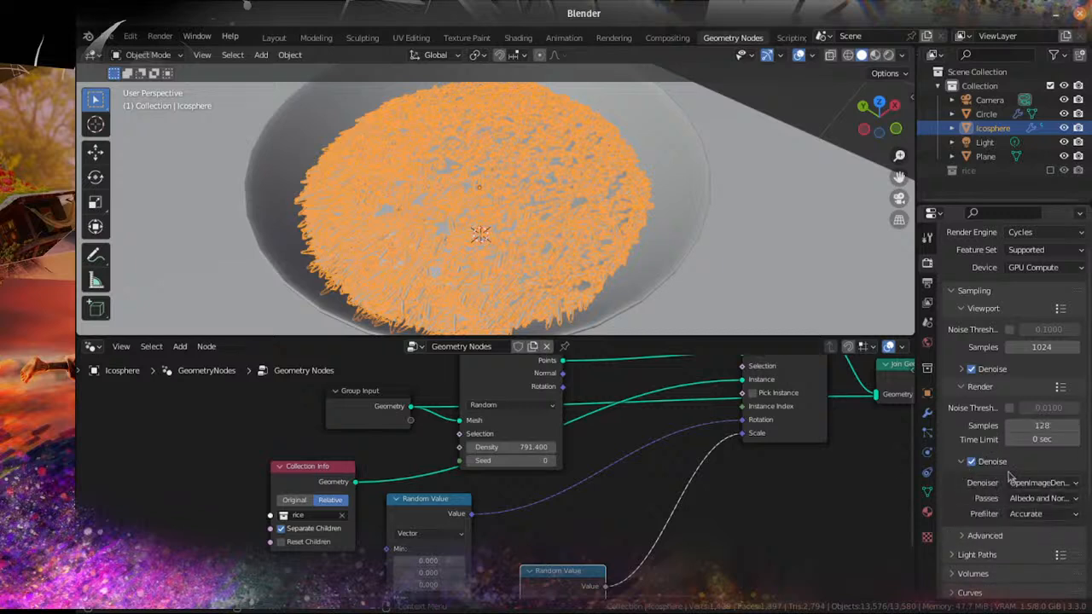
click(1026, 483)
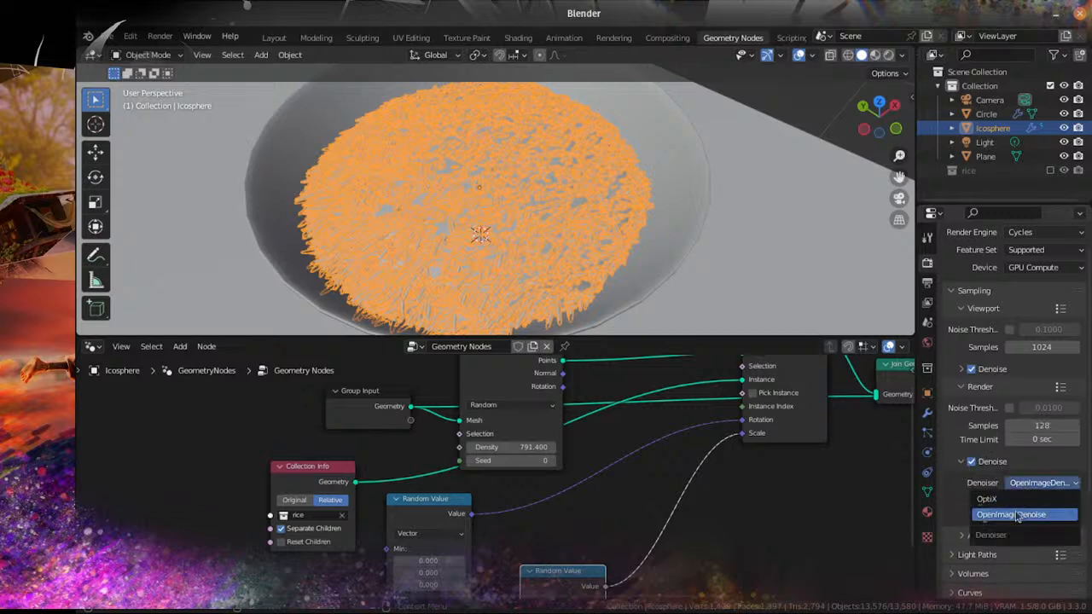
click(986, 499)
click(962, 461)
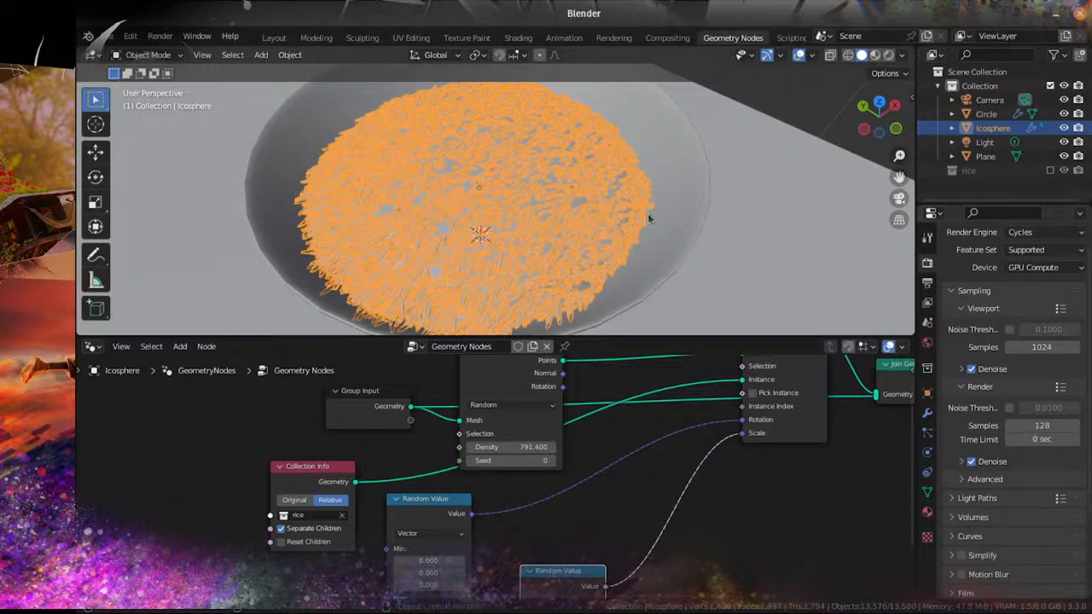
Step: Preview the rice bowl in rendered viewport shading with the overlays hidden, examining the grains up close
scroll(597, 219, down, 3)
click(892, 56)
scroll(655, 167, up, 5)
scroll(625, 202, down, 4)
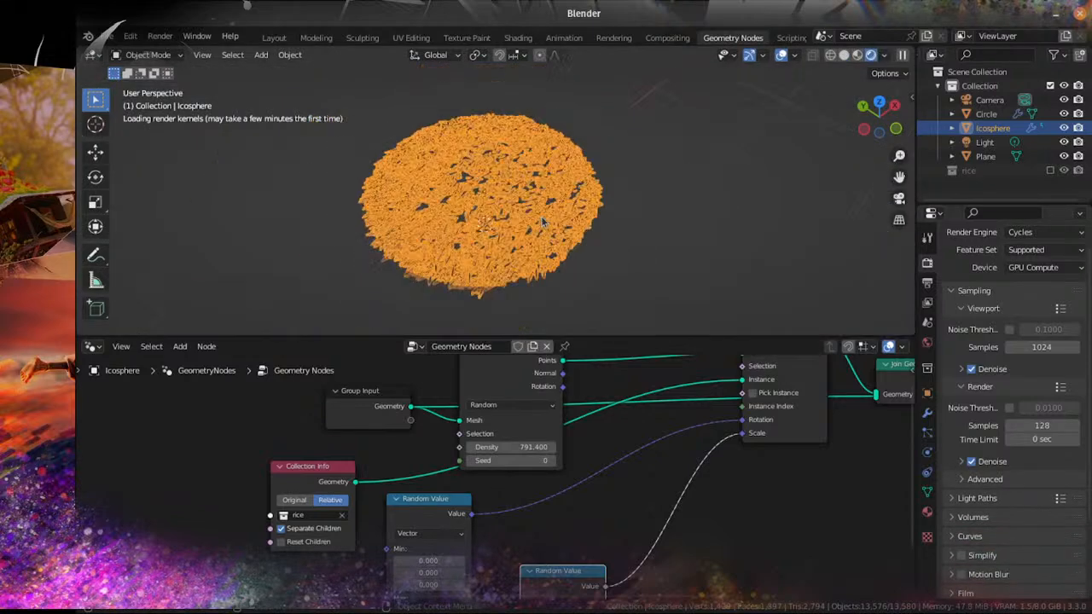
middle_drag(543, 222, 622, 179)
middle_drag(680, 152, 365, 151)
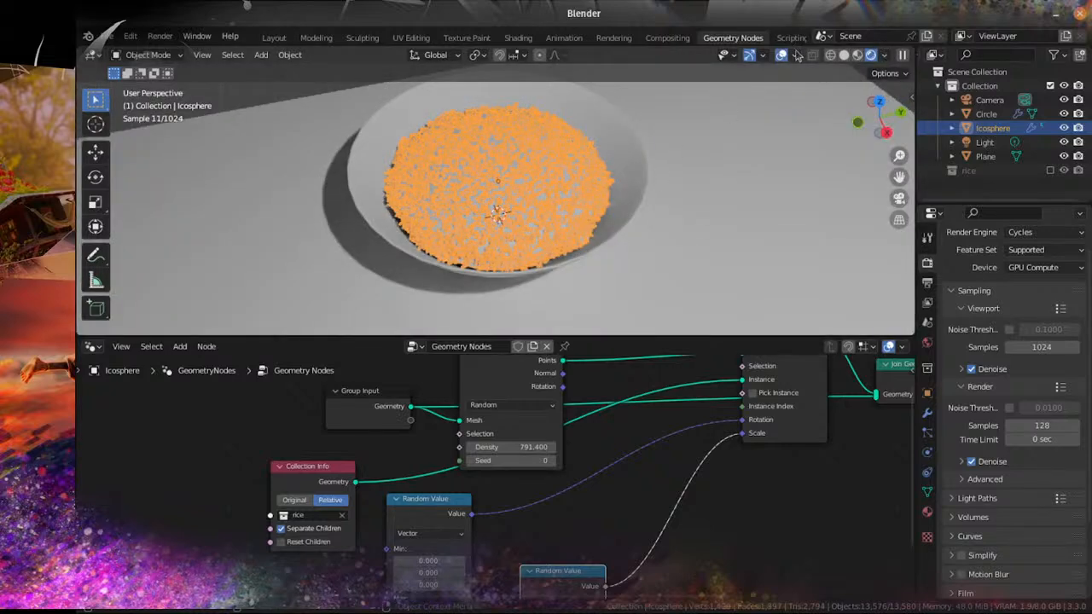
click(781, 54)
middle_drag(547, 228, 548, 130)
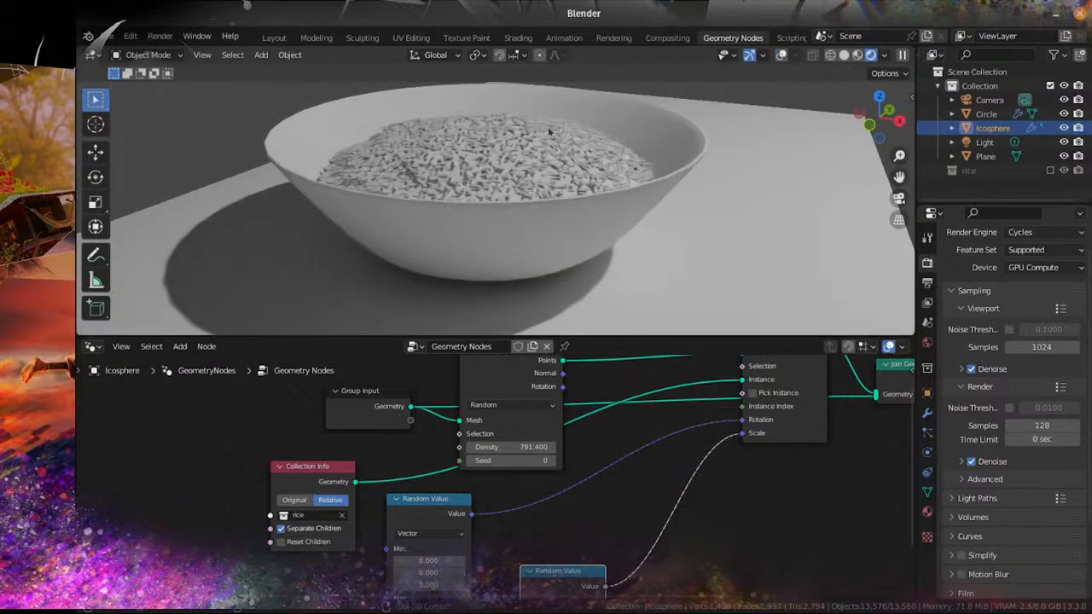
scroll(560, 184, up, 5)
scroll(561, 183, up, 2)
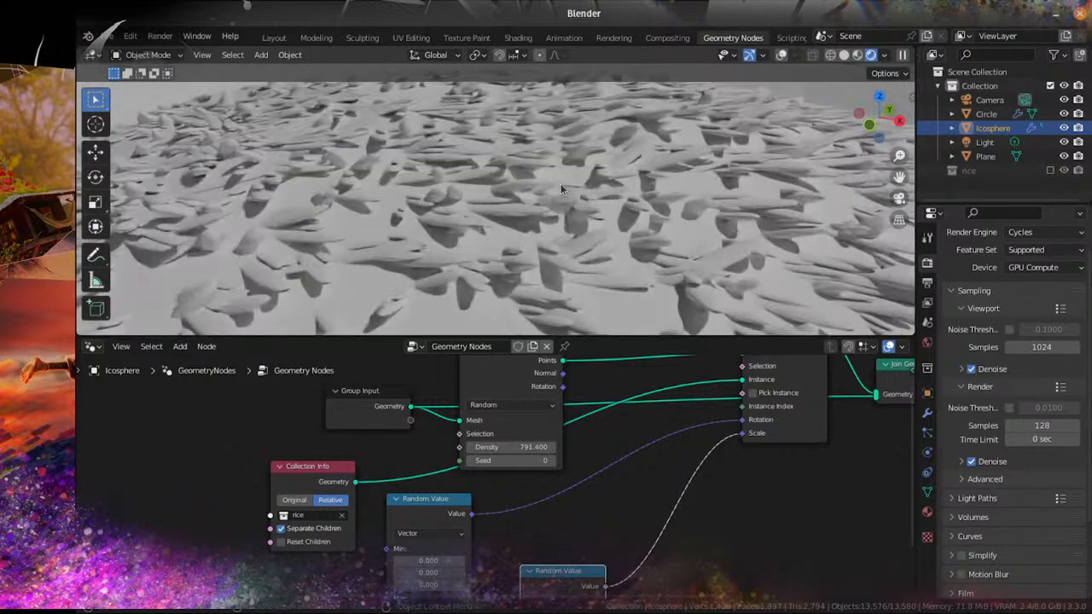
scroll(560, 185, down, 7)
middle_drag(626, 197, 614, 229)
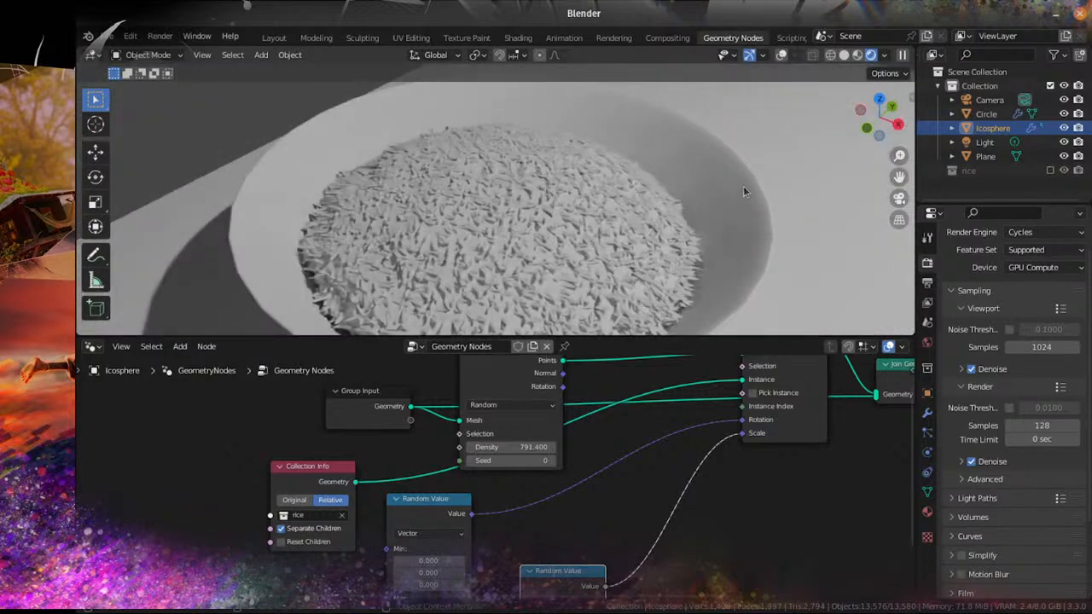
Step: Open the Shading workspace with the bowl selected and show it in rendered viewport shading
click(743, 188)
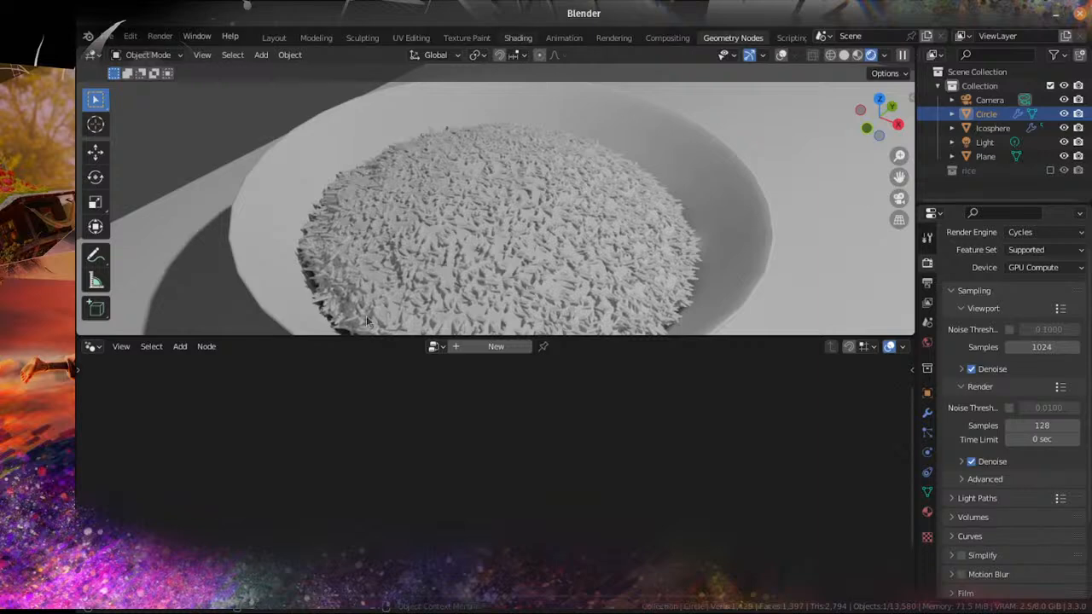
click(518, 38)
scroll(518, 271, up, 6)
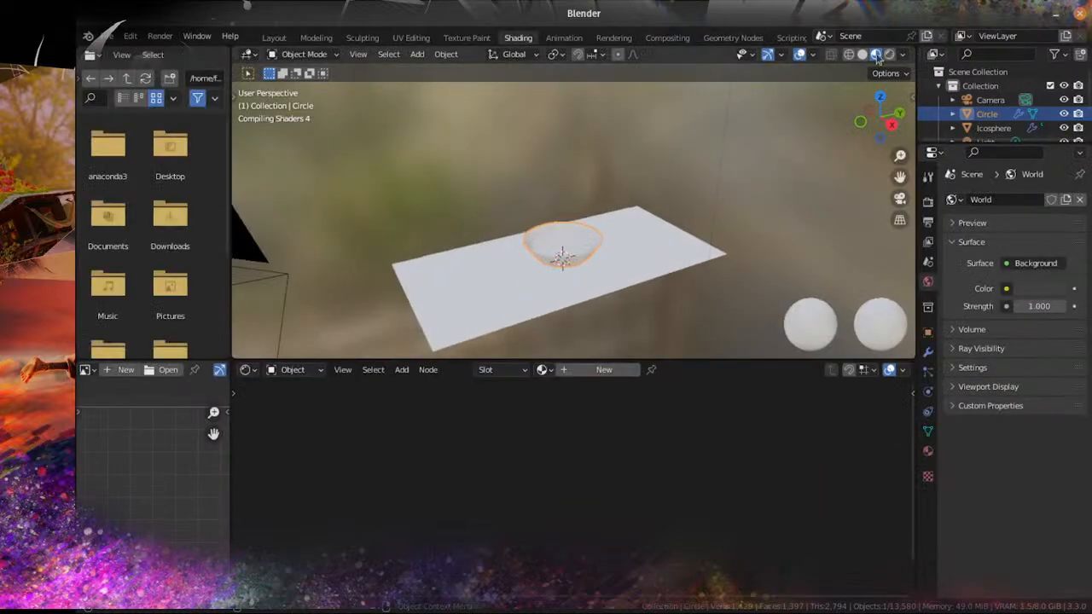
click(888, 56)
scroll(631, 260, up, 5)
shift+middle_drag(631, 260, 700, 239)
scroll(699, 239, up, 4)
middle_drag(783, 186, 816, 160)
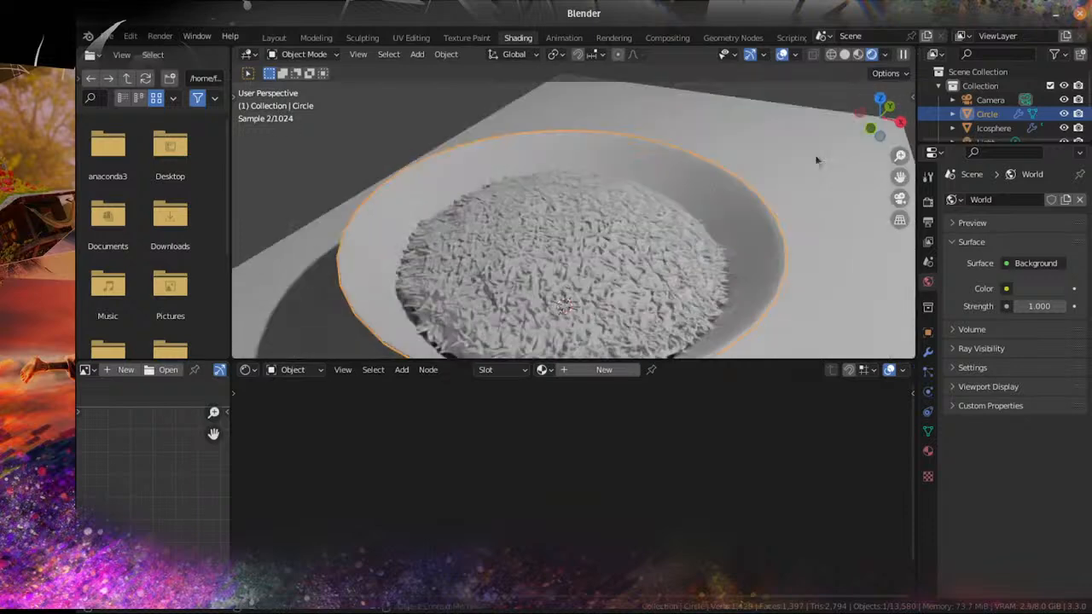
Step: Turn off Scene World lighting in the rendered viewport so an HDRI environment lights the bowl
click(884, 54)
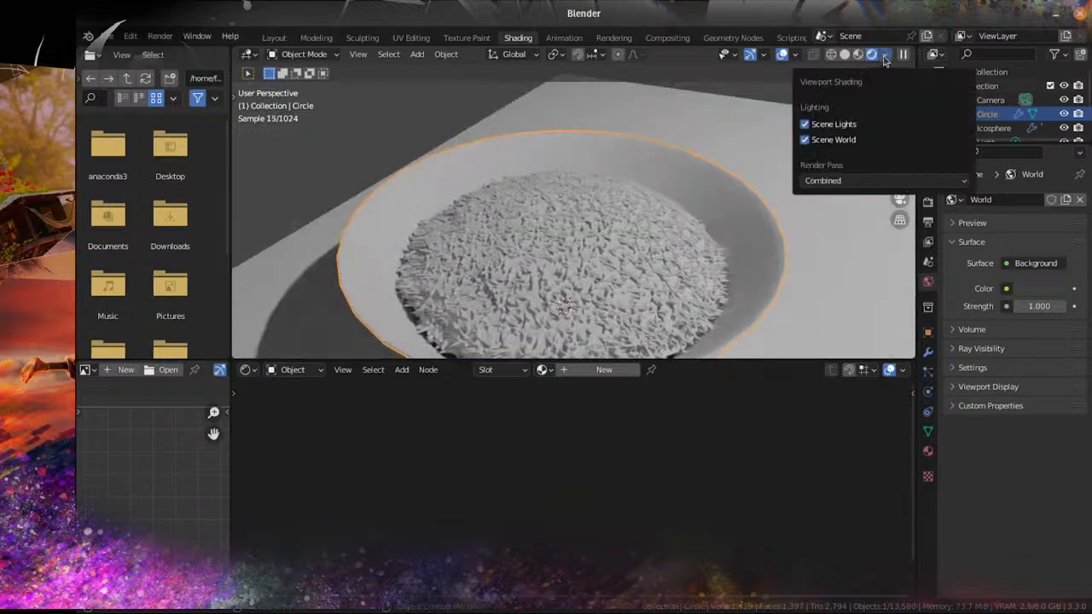
click(805, 140)
middle_drag(591, 296, 698, 224)
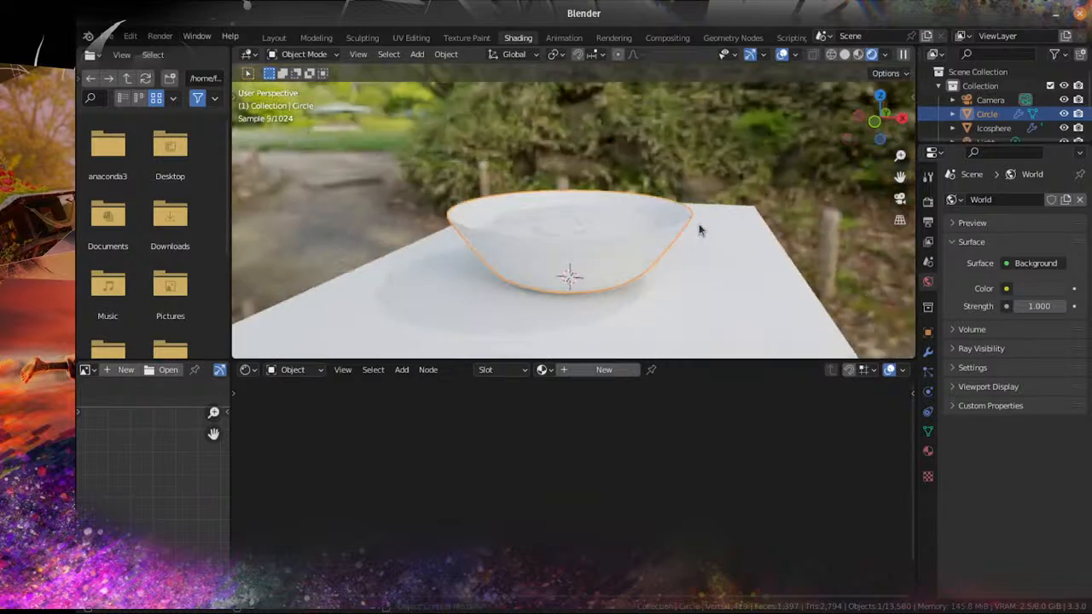
scroll(725, 237, up, 3)
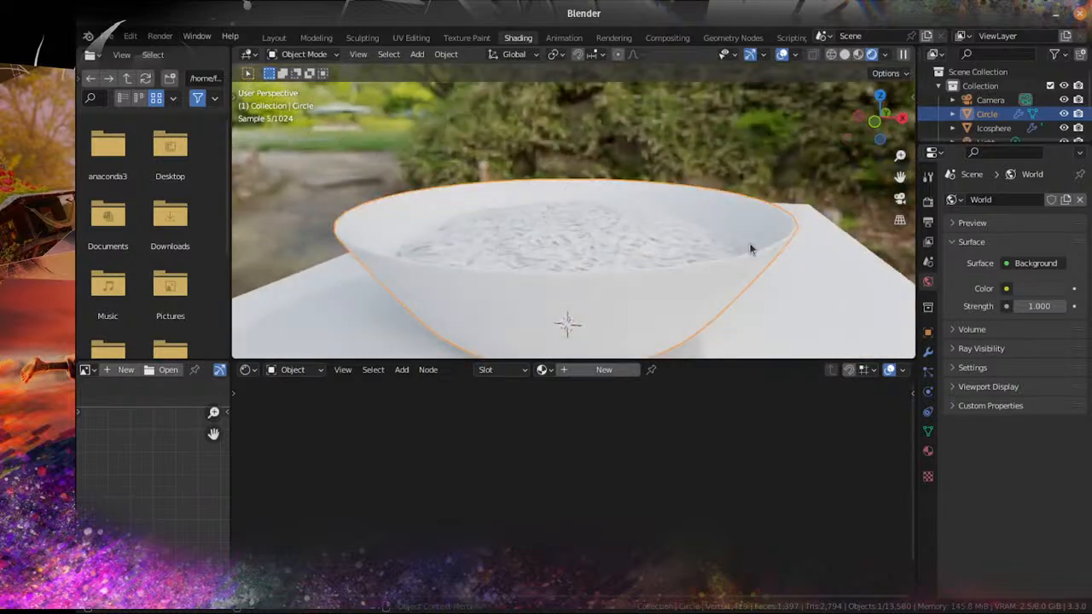
Step: Create a new material for the bowl and lower its roughness to about 0.082
click(600, 370)
scroll(512, 503, up, 8)
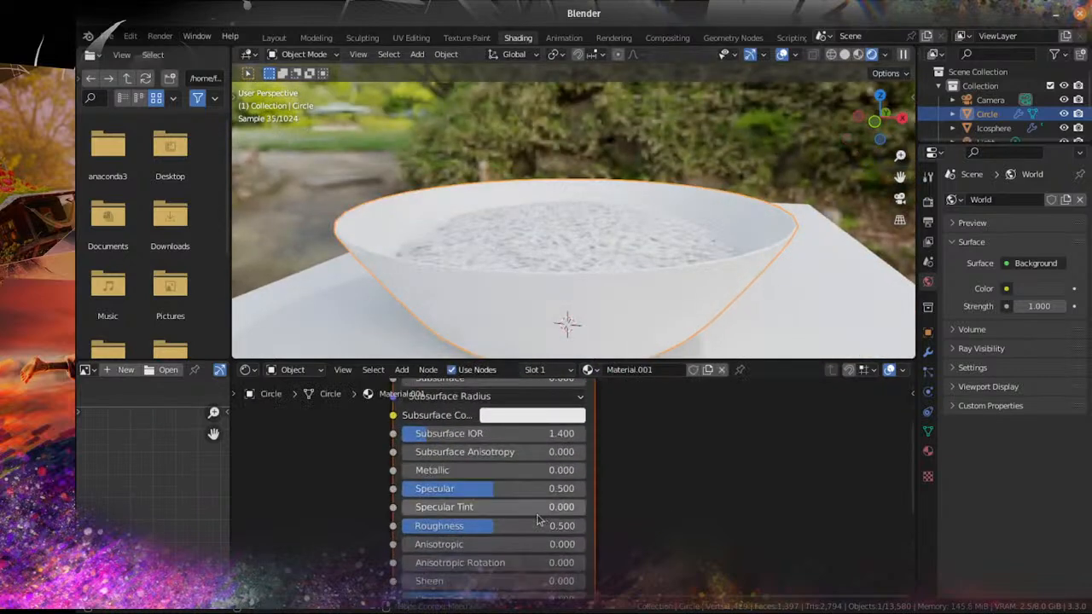
drag(512, 487, 398, 487)
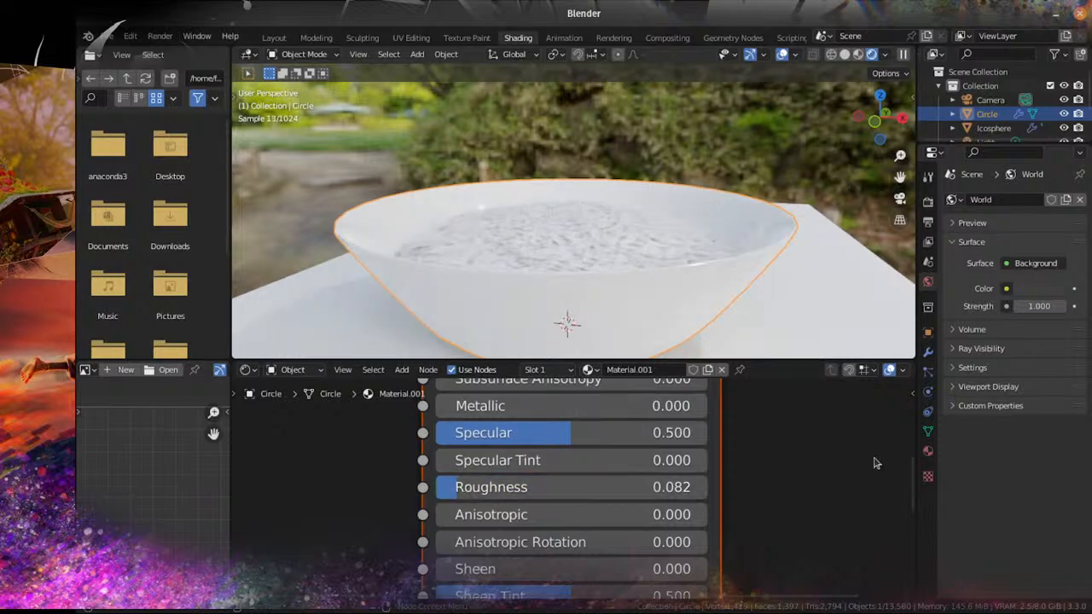
scroll(876, 463, down, 4)
middle_drag(798, 476, 797, 392)
scroll(718, 451, up, 4)
middle_drag(518, 441, 530, 514)
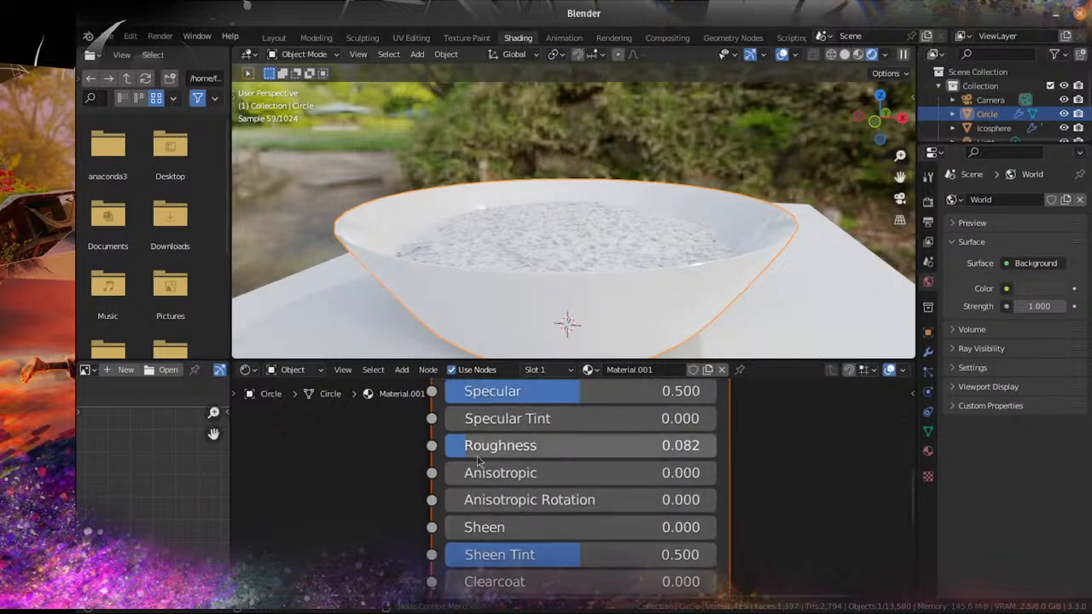
Step: Set the bowl material's roughness to about 0.155 and darken its base color to a value of about 0.047
drag(477, 455, 487, 451)
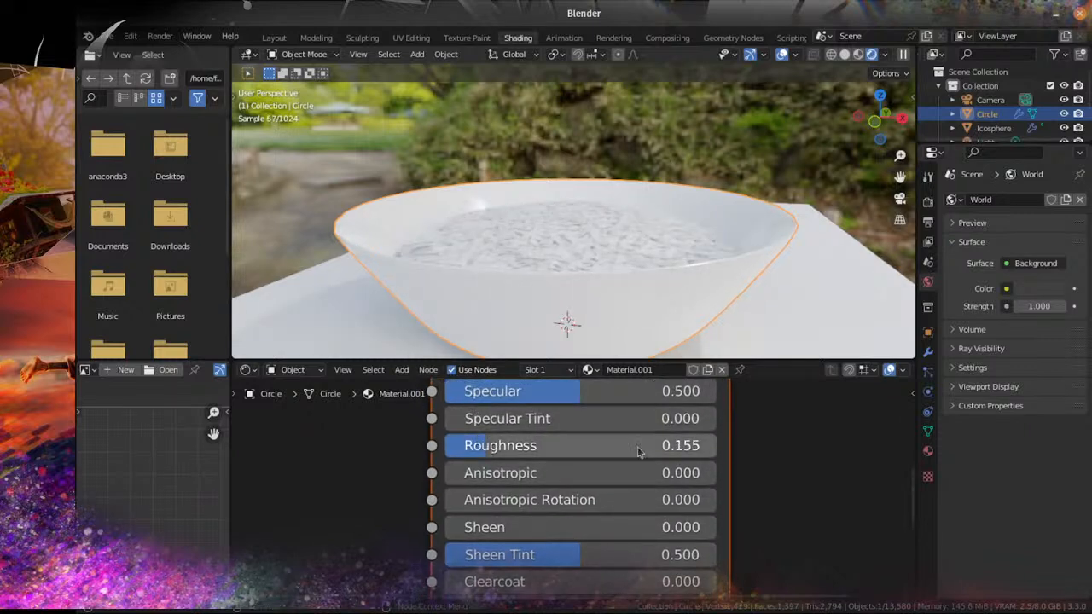
scroll(597, 490, down, 1)
scroll(650, 484, down, 2)
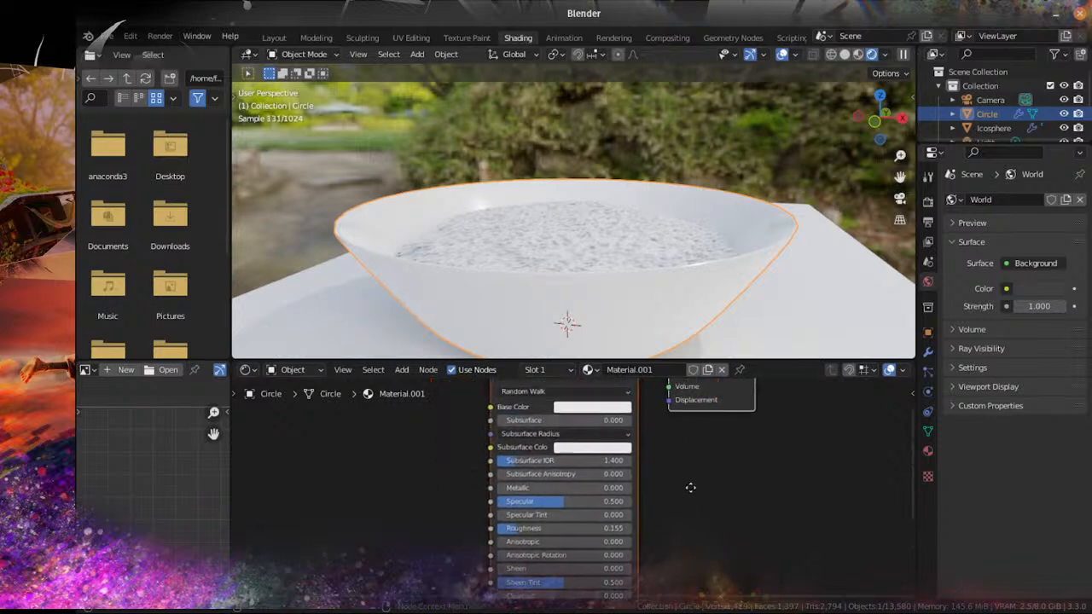
scroll(597, 396, up, 1)
click(616, 399)
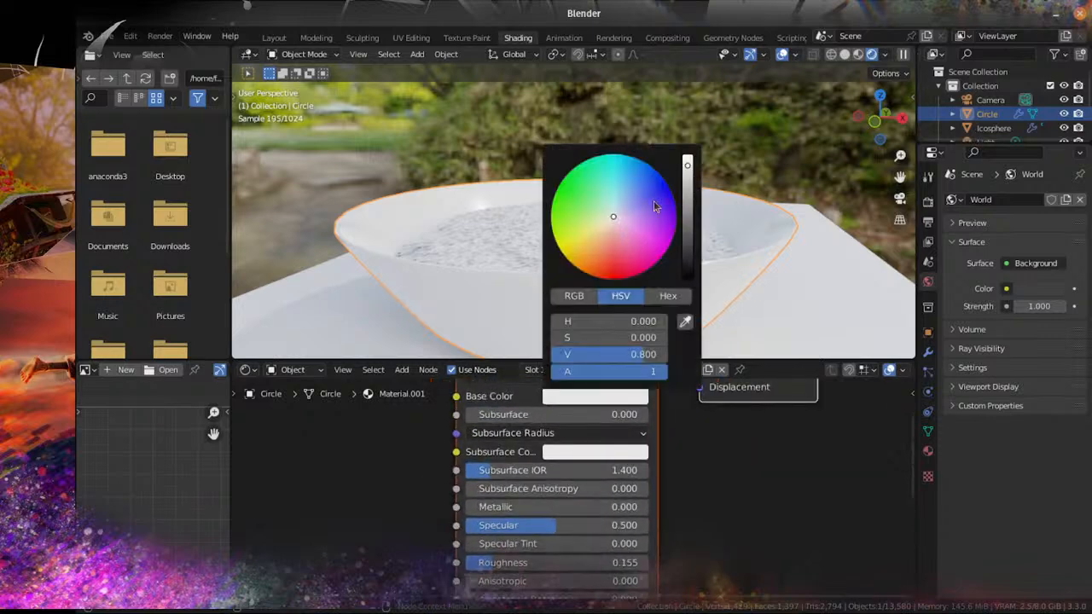
drag(688, 165, 689, 239)
click(688, 251)
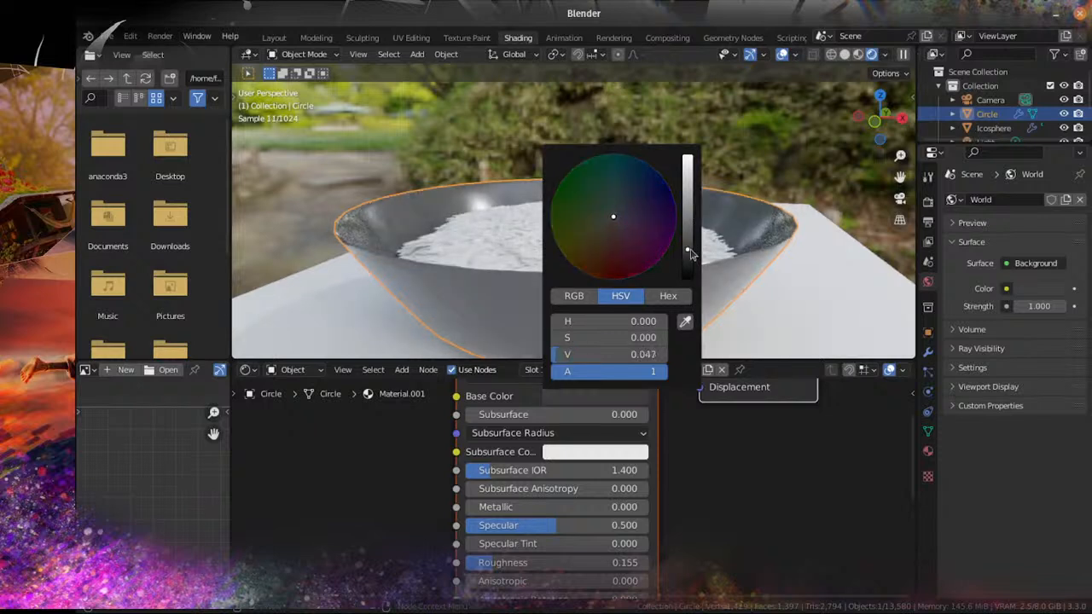
Step: Increase the bowl material's roughness to about 0.255 and its specular to about 0.709
middle_drag(758, 459, 754, 494)
middle_drag(682, 554, 697, 420)
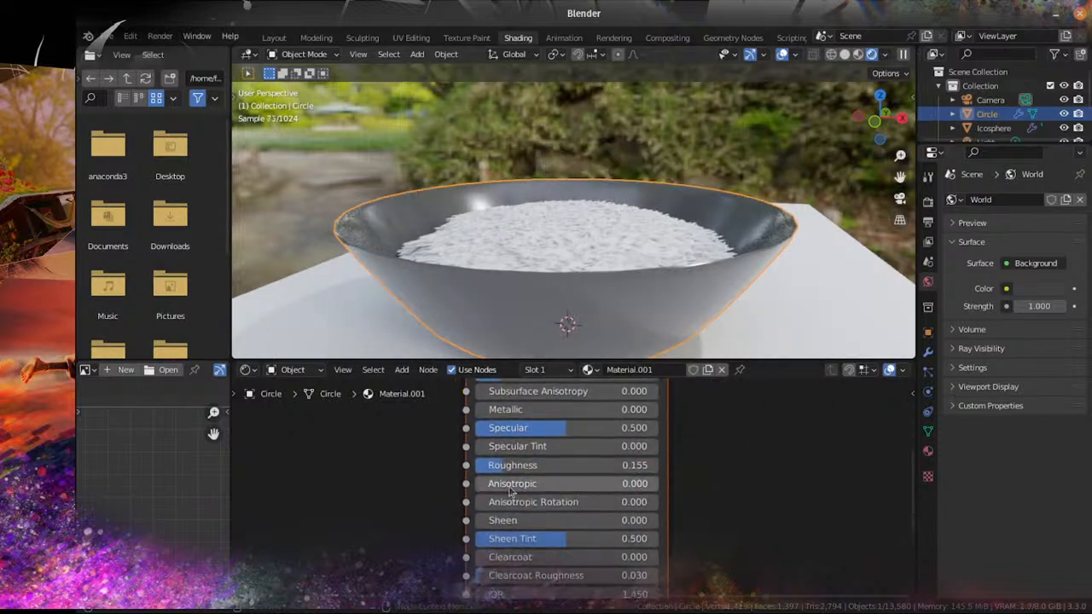
drag(522, 466, 606, 434)
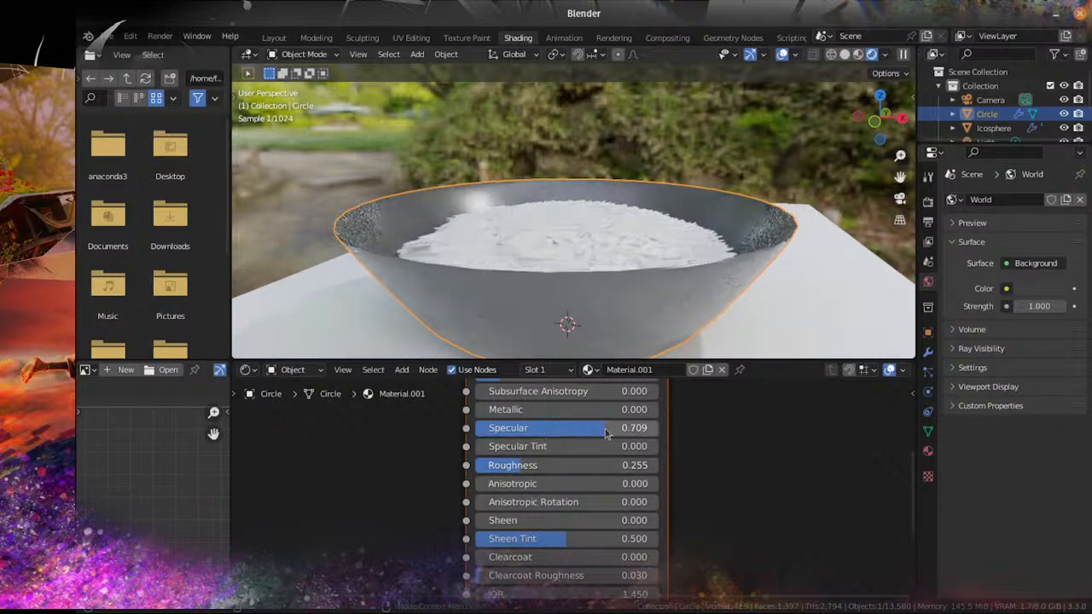
middle_drag(757, 437, 741, 572)
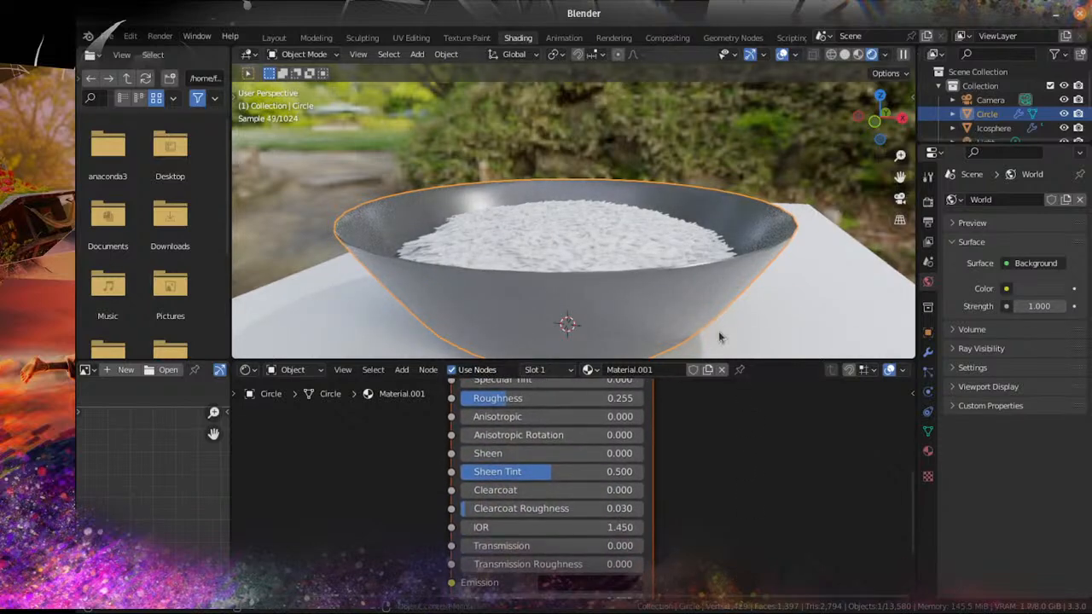
Step: Reduce the bowl material's roughness to 0 and inspect the reflections from the side and from above
middle_drag(728, 211, 679, 224)
scroll(668, 262, down, 3)
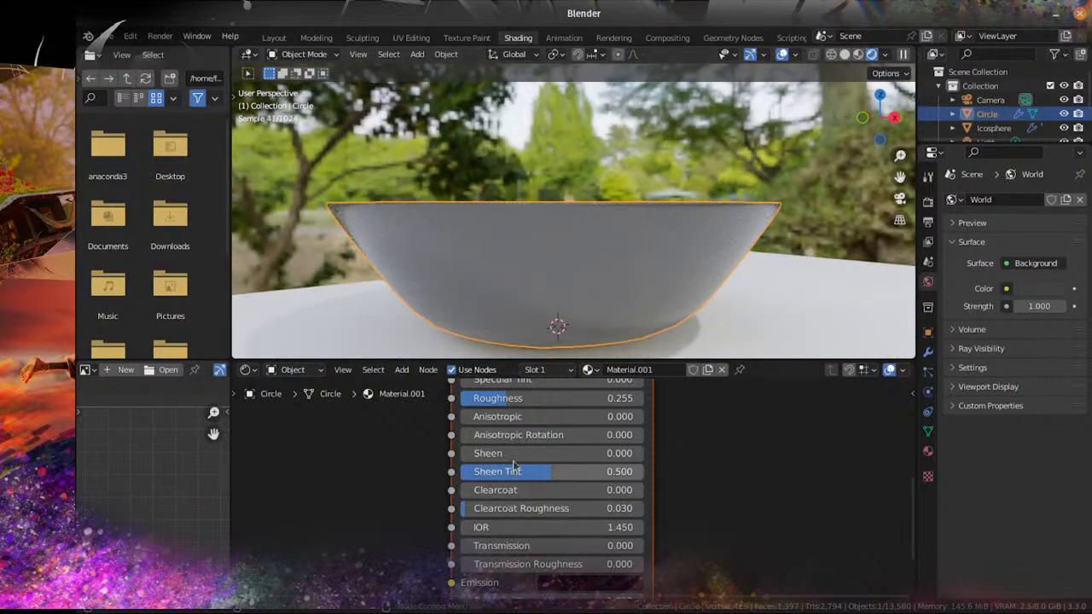
drag(509, 401, 460, 401)
middle_drag(812, 461, 805, 488)
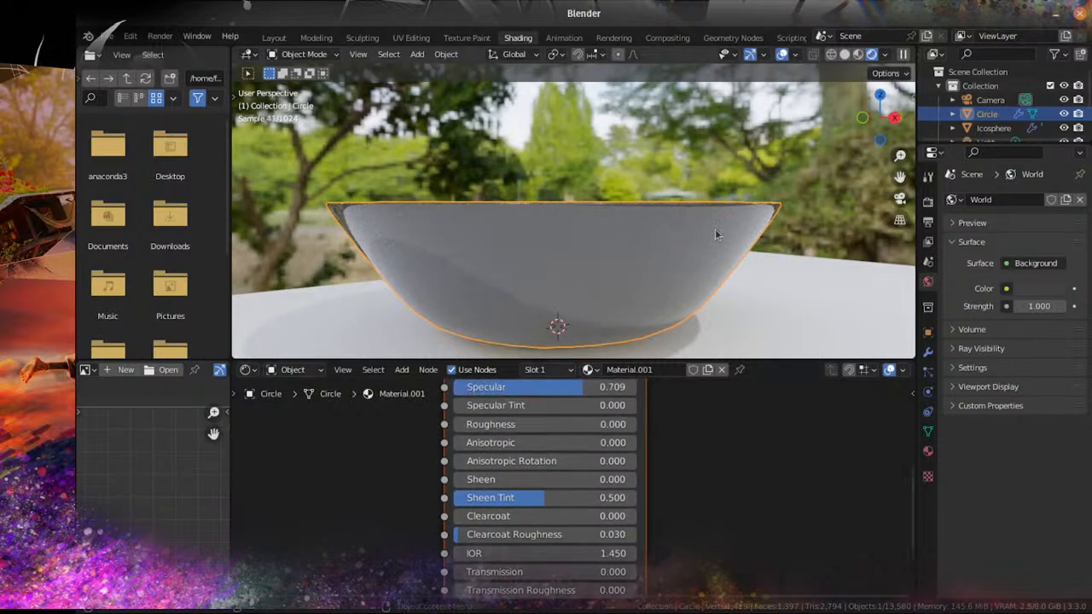
middle_drag(716, 234, 675, 283)
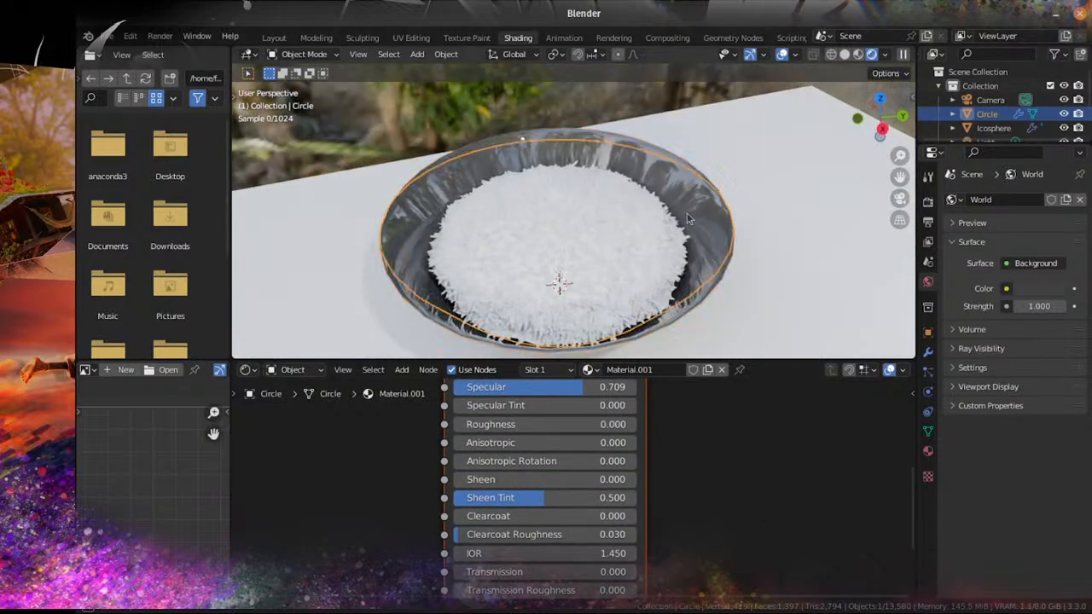
middle_drag(687, 213, 691, 183)
Step: Bring the bowl's rim into close side view and enter Edit Mode on the bowl
click(928, 350)
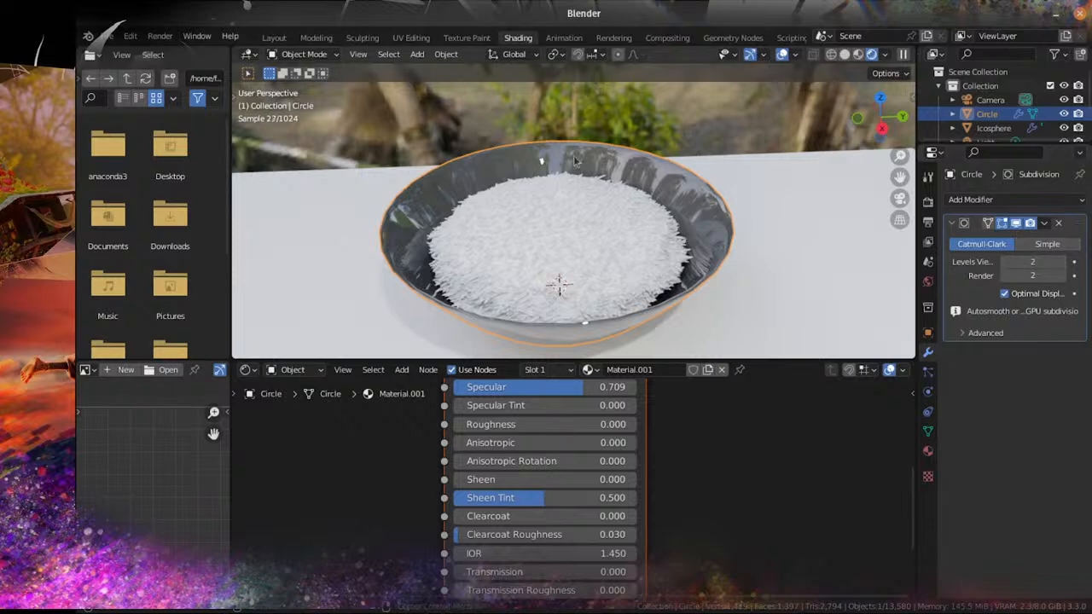
middle_drag(431, 300, 509, 223)
scroll(508, 222, up, 4)
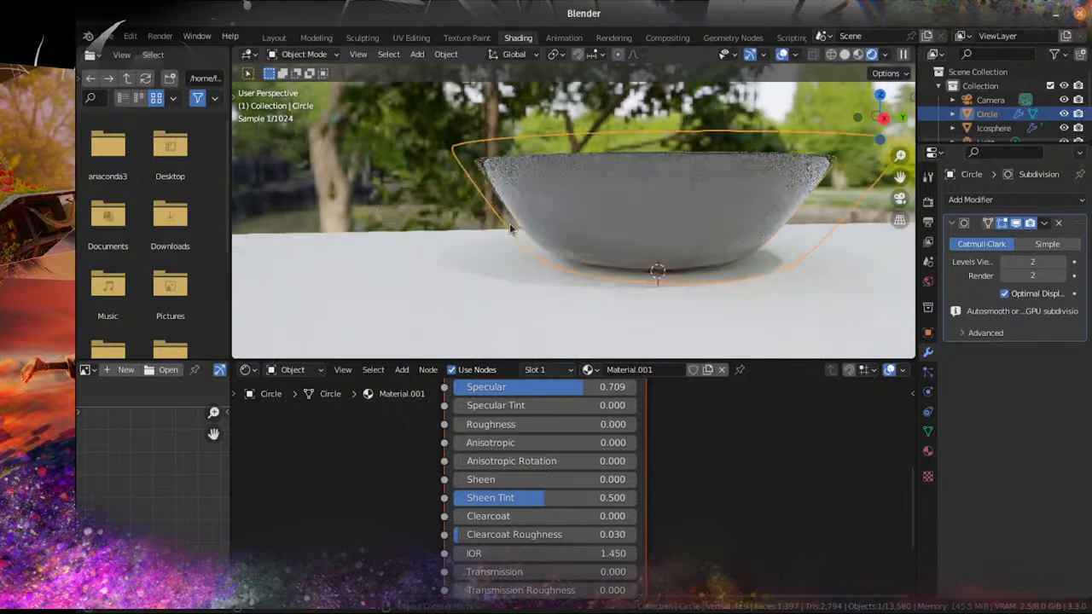
shift+middle_drag(444, 170, 475, 232)
key(Tab)
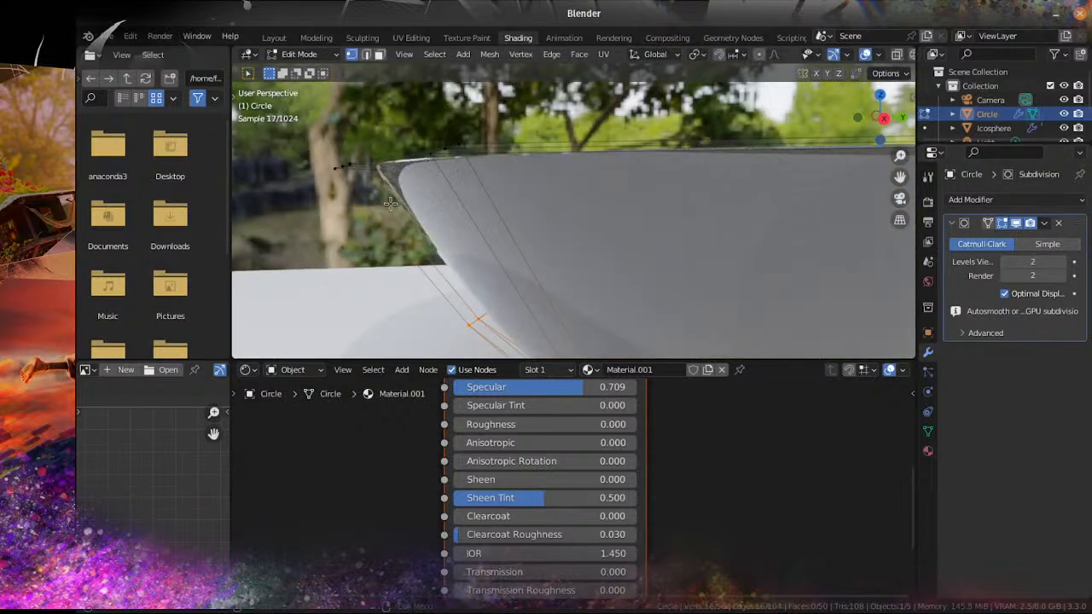
Step: Try adding a loop cut just below the bowl's outer rim, and undo it
key(g)
key(g)
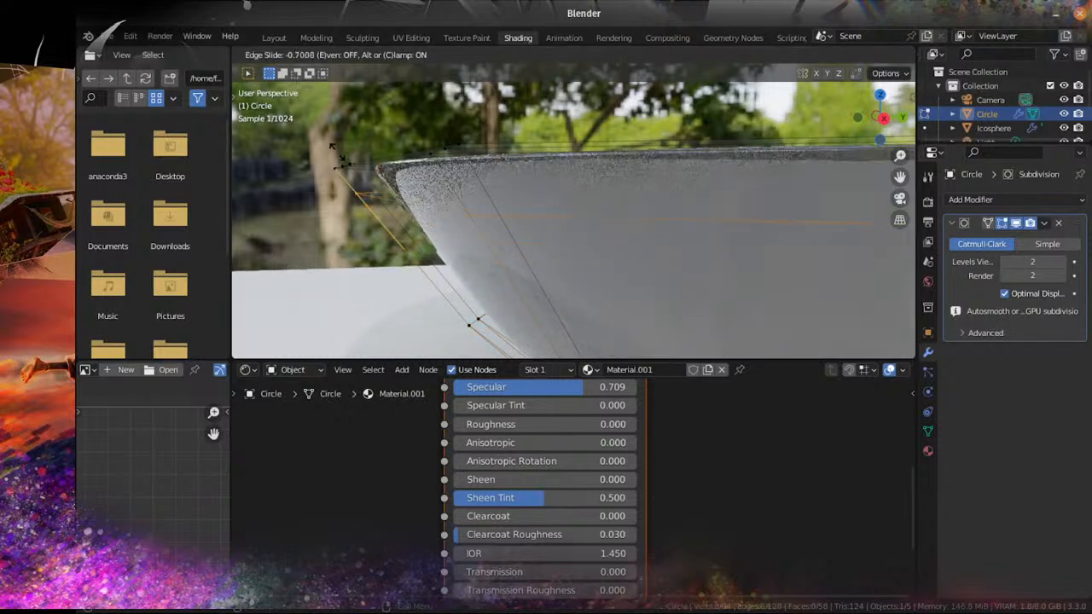
click(342, 160)
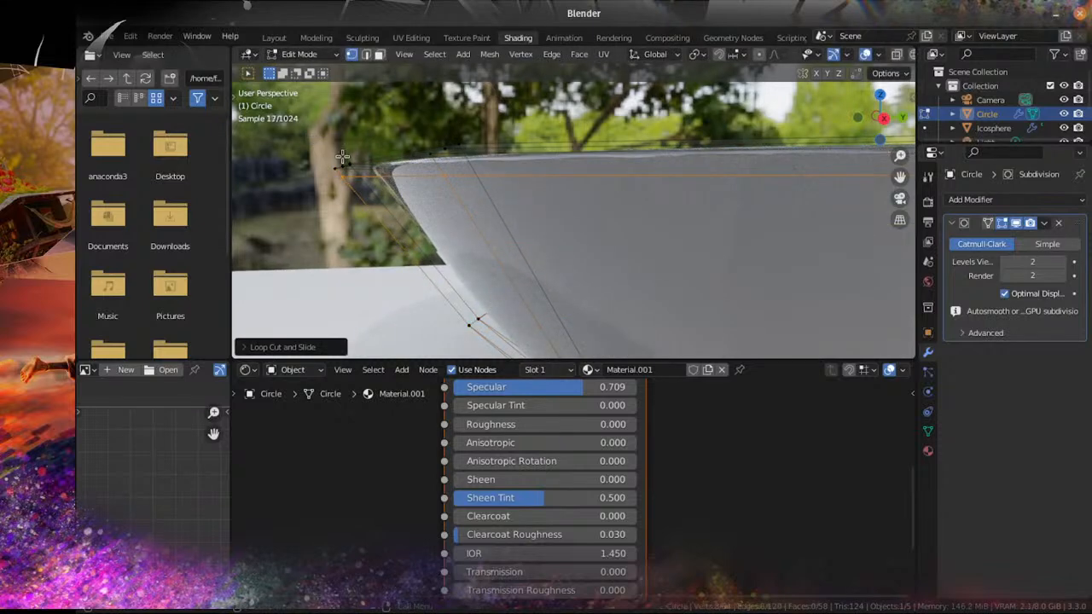
middle_drag(343, 160, 342, 164)
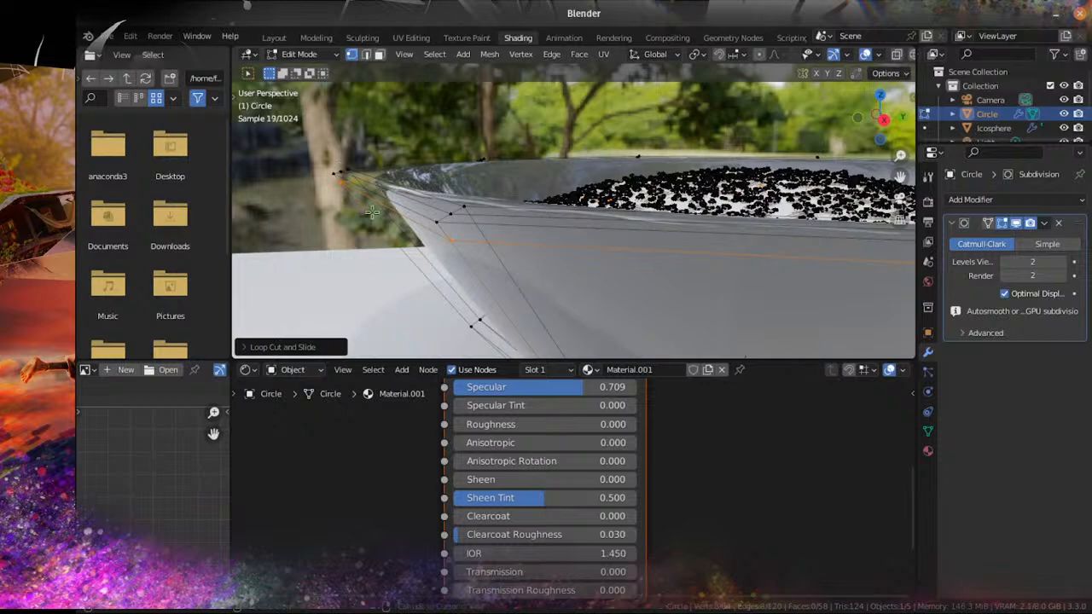
key(ctrl+z)
Step: Bevel the outer and inner edge loops of the bowl's rim and return to Object Mode
alt+click(366, 187)
alt+shift+click(394, 174)
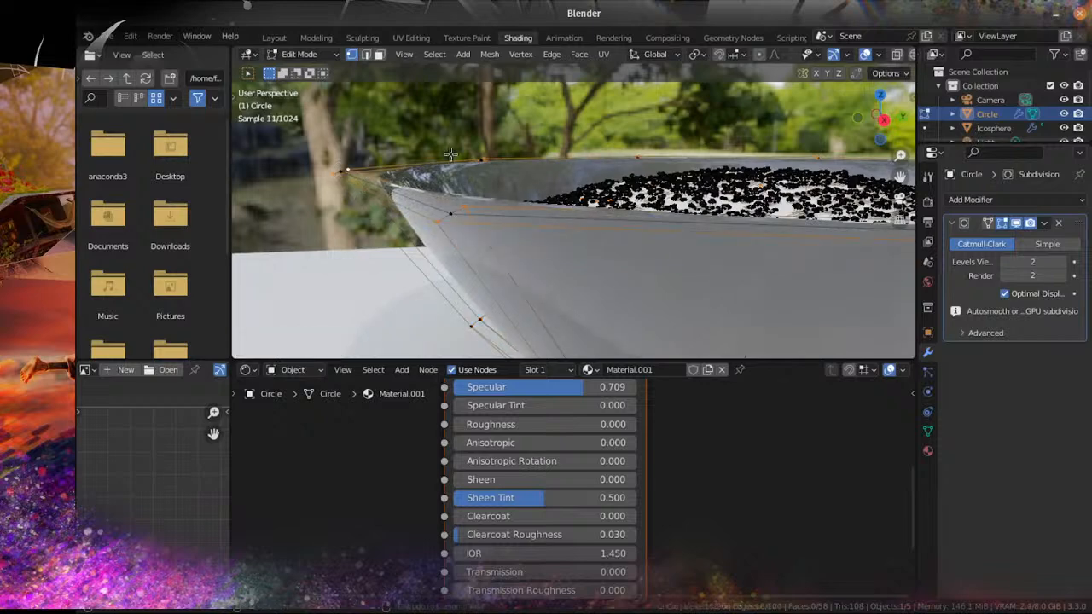
key(ctrl+b)
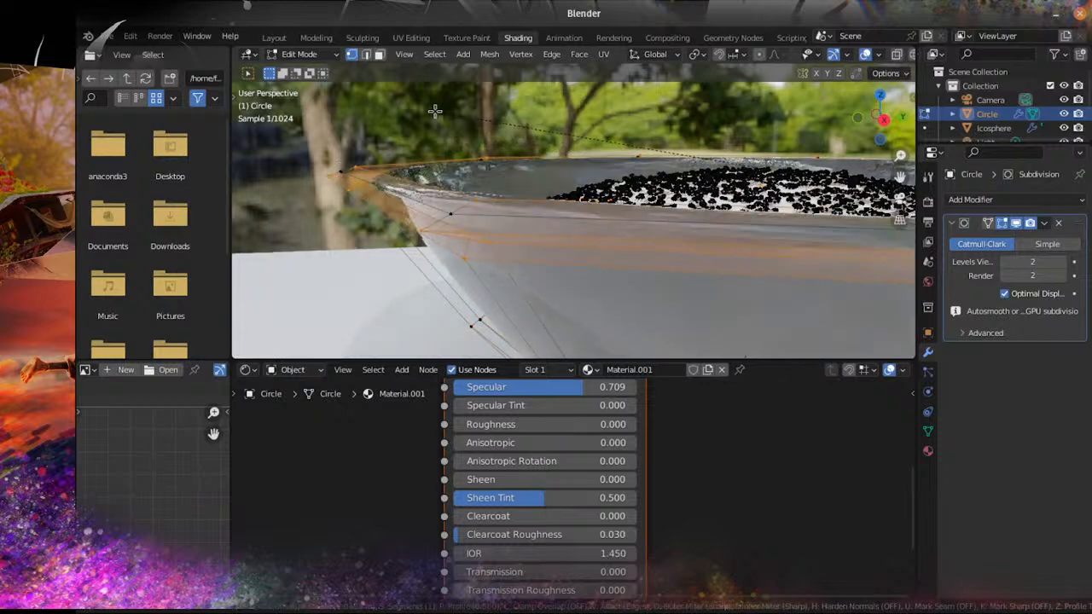
click(494, 149)
middle_drag(494, 148, 447, 329)
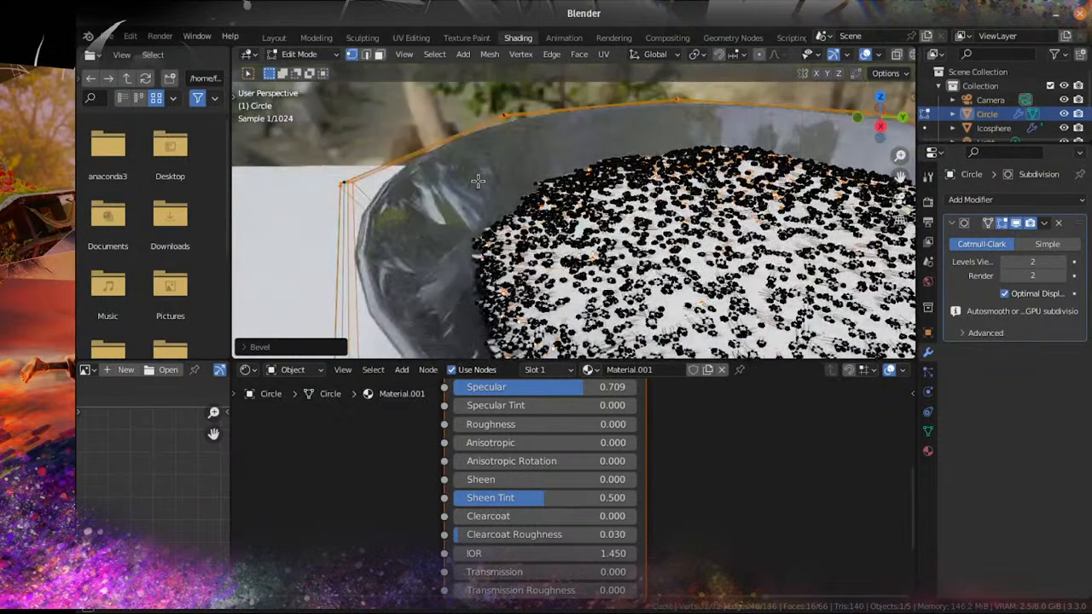
click(289, 54)
click(296, 71)
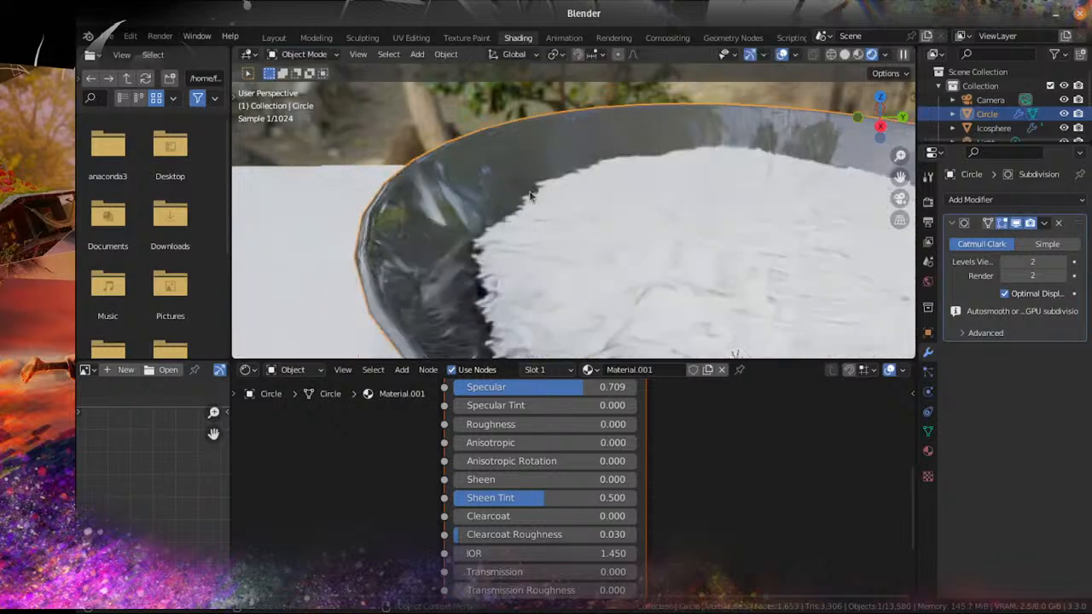
Step: Make the bowl material's base color pure white with a value of 1.000
scroll(531, 136, down, 4)
middle_drag(546, 136, 552, 376)
middle_drag(527, 449, 505, 563)
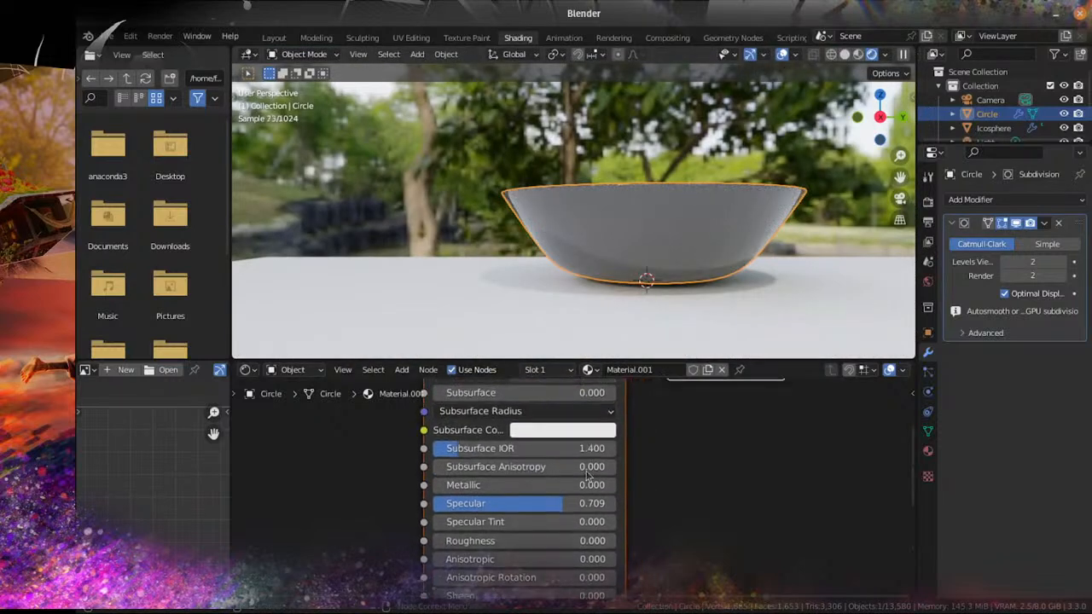
middle_drag(592, 397, 595, 497)
scroll(595, 495, up, 1)
click(594, 465)
drag(661, 239, 661, 203)
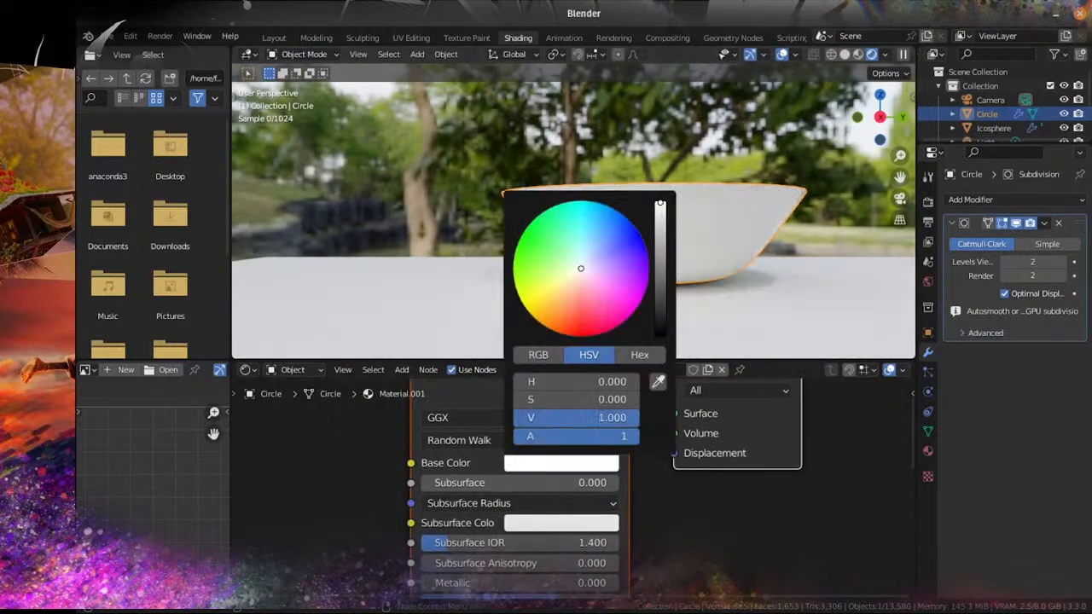
Step: Give the plane under the bowl a new material with a dark brown base color, hue about 0.028 and saturation about 0.953
middle_drag(722, 272, 660, 296)
scroll(515, 296, up, 3)
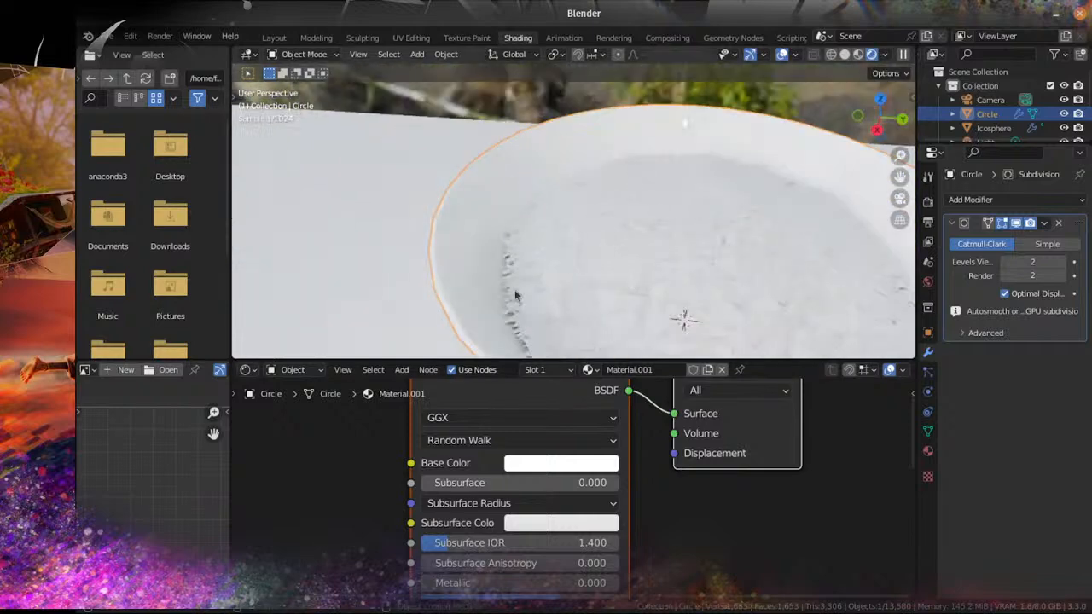
click(432, 276)
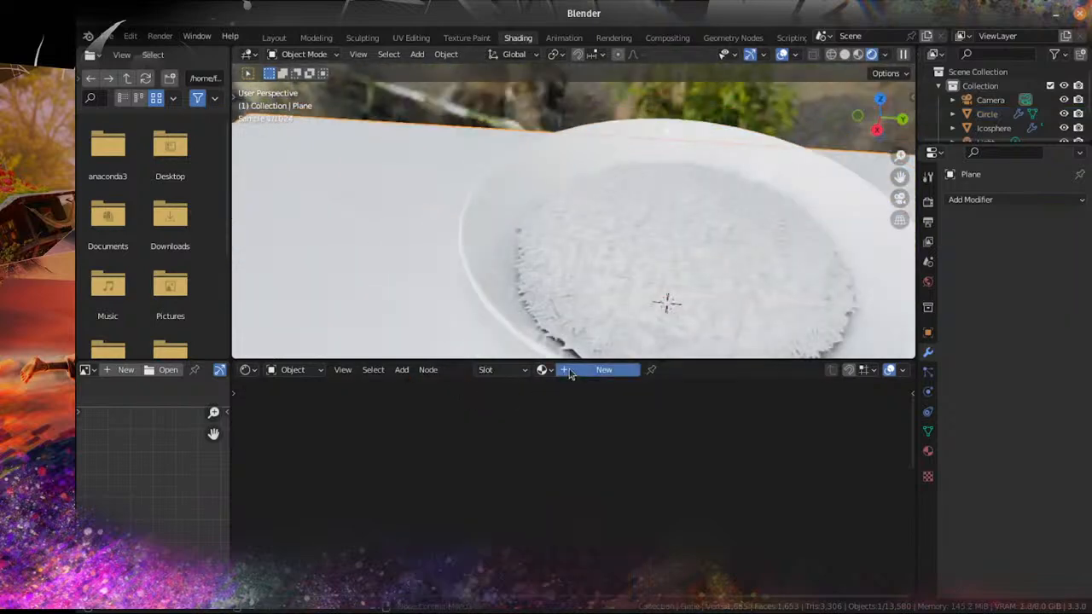
click(577, 464)
drag(553, 316, 564, 330)
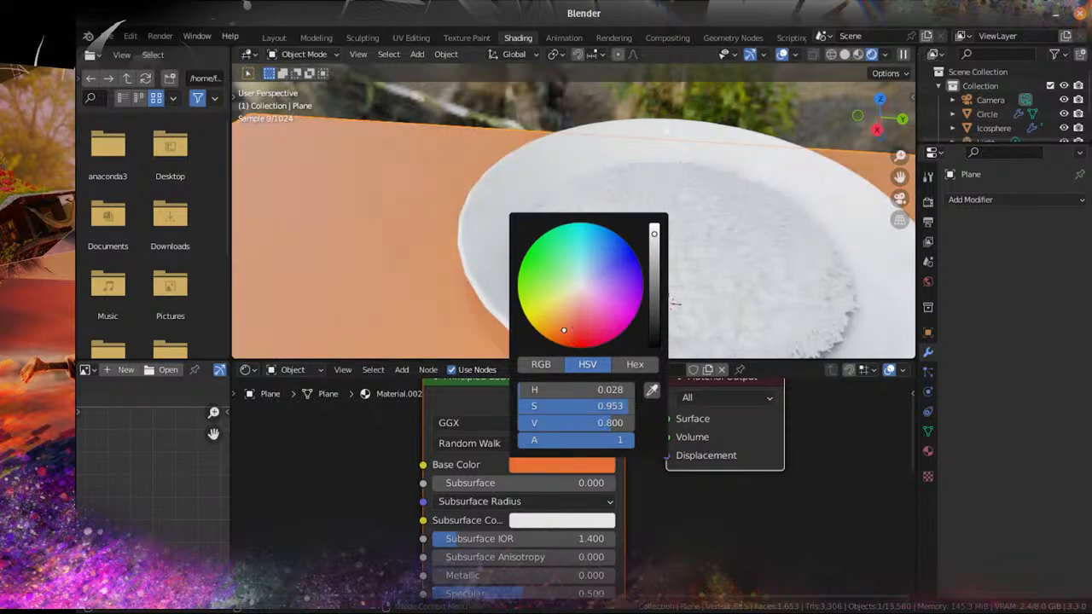
click(655, 296)
click(657, 308)
scroll(751, 481, down, 5)
scroll(719, 225, down, 4)
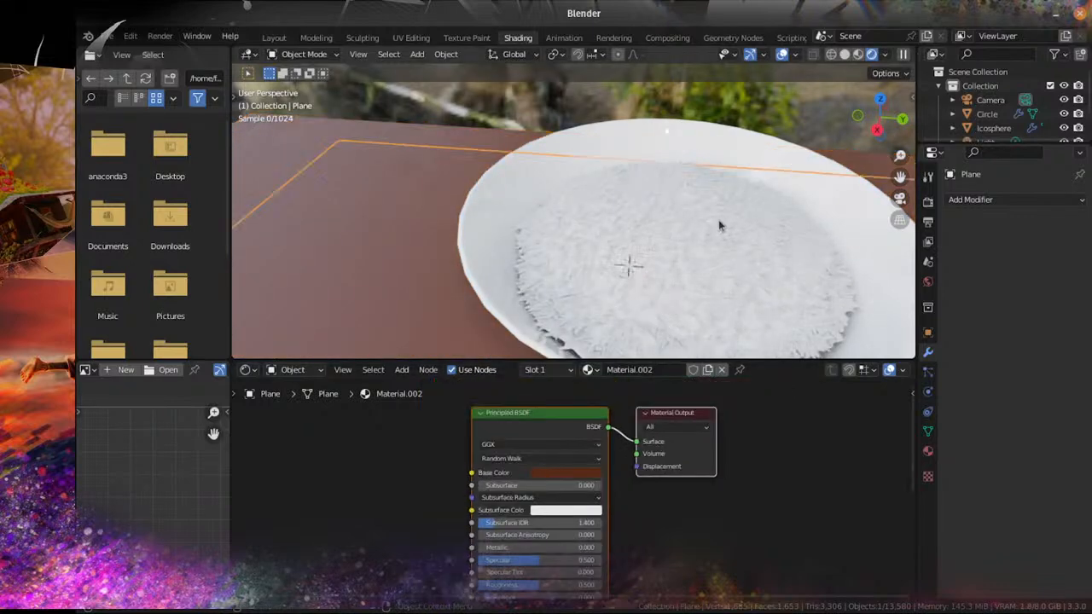
Step: Raise the plane about 0.11 m along the Z axis to meet the bowl's base
middle_drag(719, 225, 650, 212)
middle_drag(608, 301, 622, 282)
key(g)
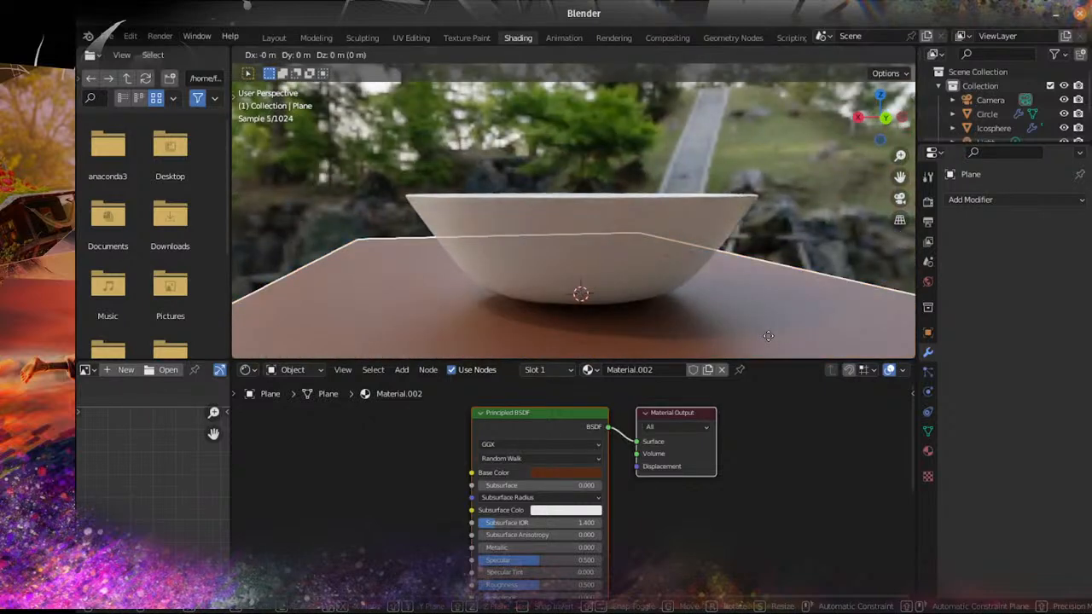
key(z)
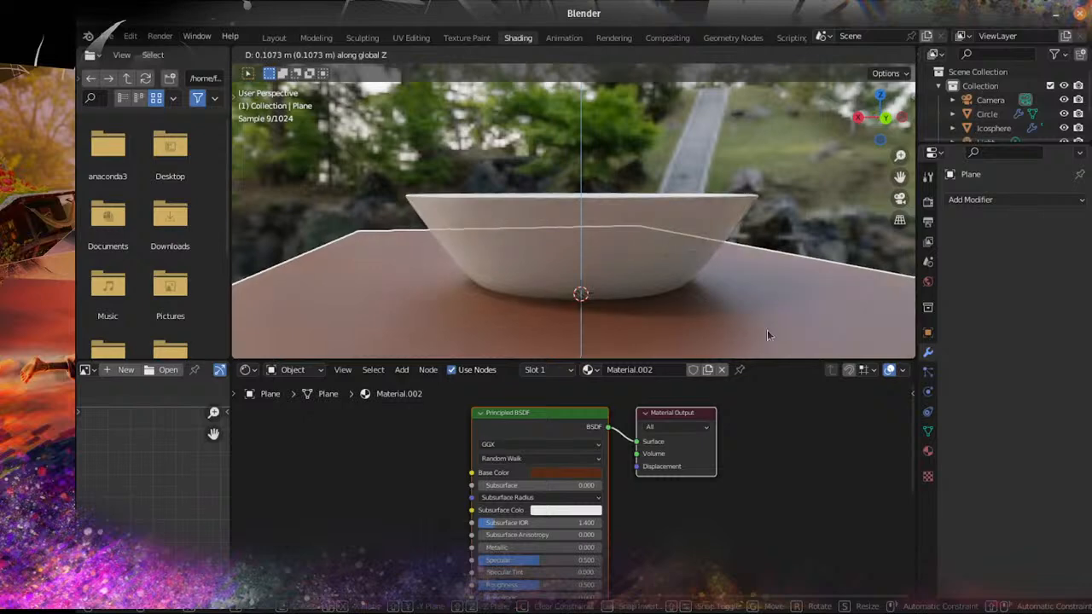
click(767, 330)
Step: Enable the rice collection in the view layer and select its grain object Circle.001
middle_drag(655, 235, 582, 235)
click(655, 309)
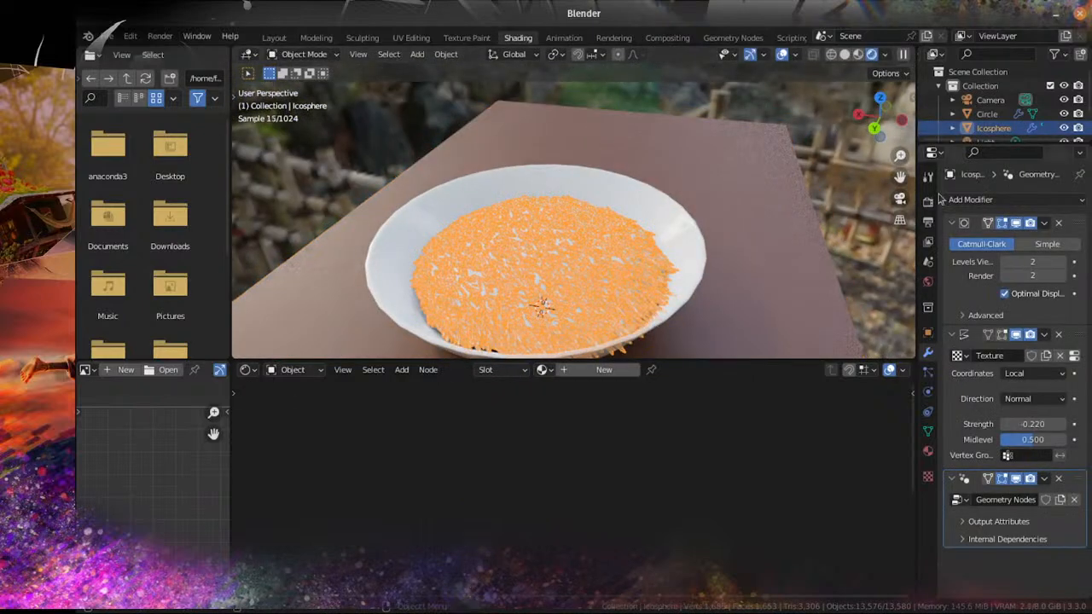
scroll(989, 119, down, 3)
click(1050, 127)
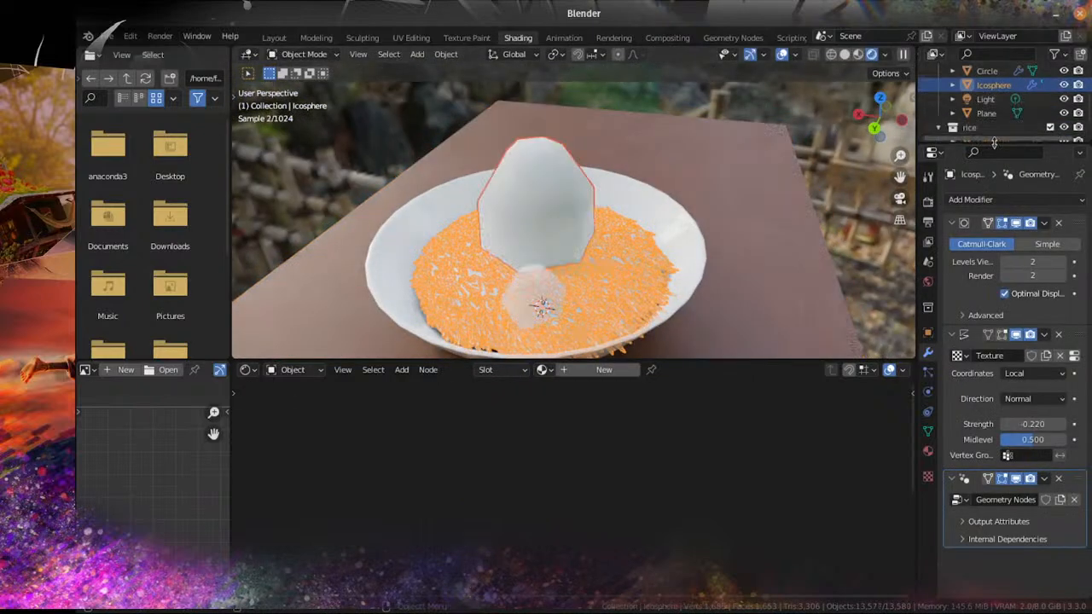
scroll(989, 121, down, 2)
click(991, 113)
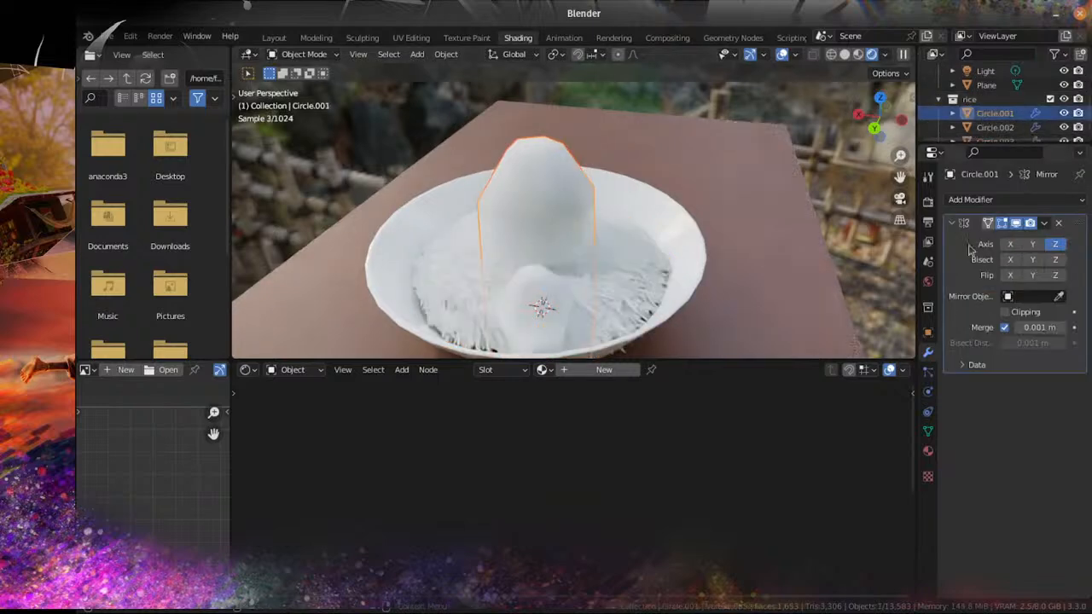
Step: Create a new material for the grain Circle.001 and name it RICE
click(928, 452)
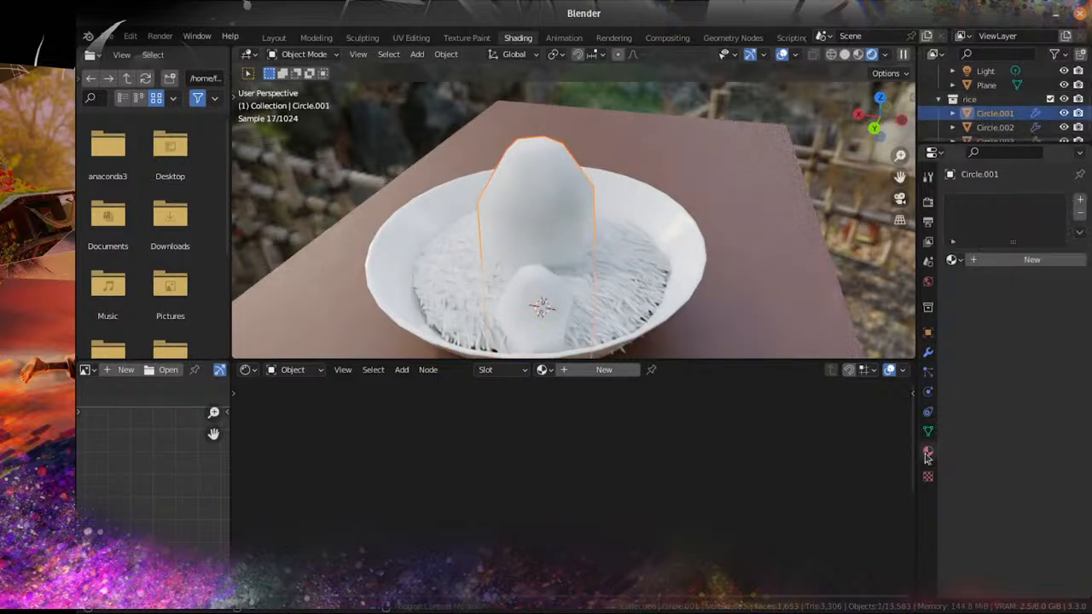
click(1000, 260)
double_click(987, 259)
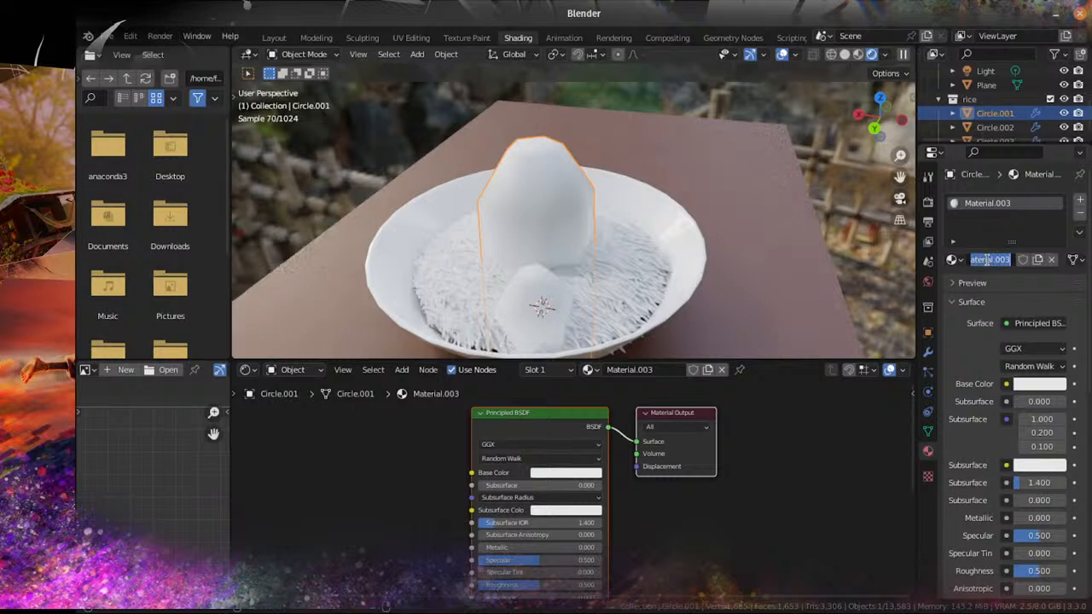
text(RICE)
key(Return)
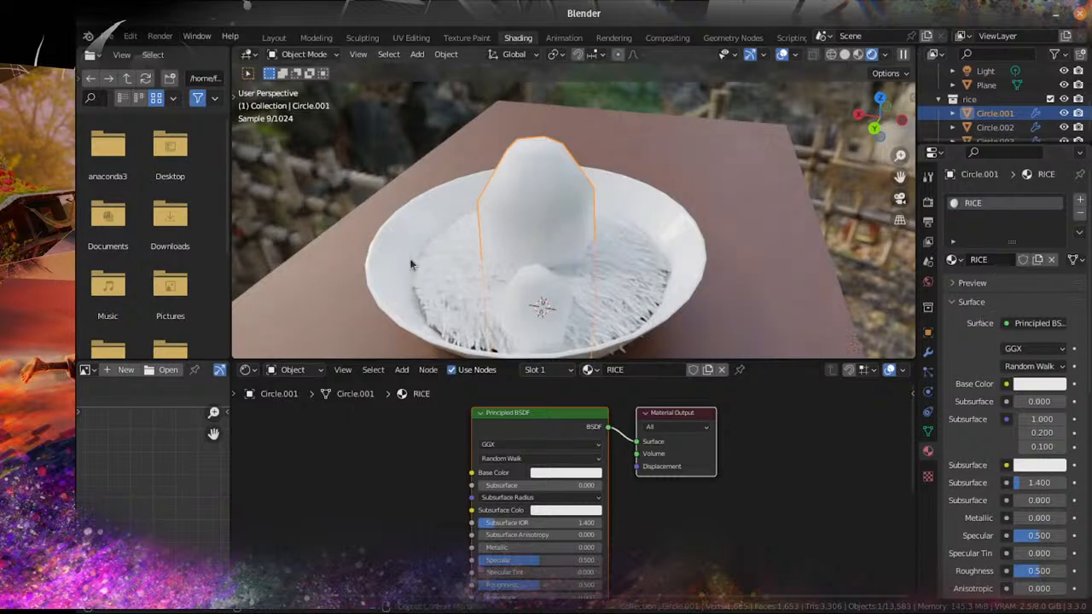
Step: Assign the existing RICE material to the other two grain objects, Circle.003 and Circle.002
click(557, 289)
click(543, 370)
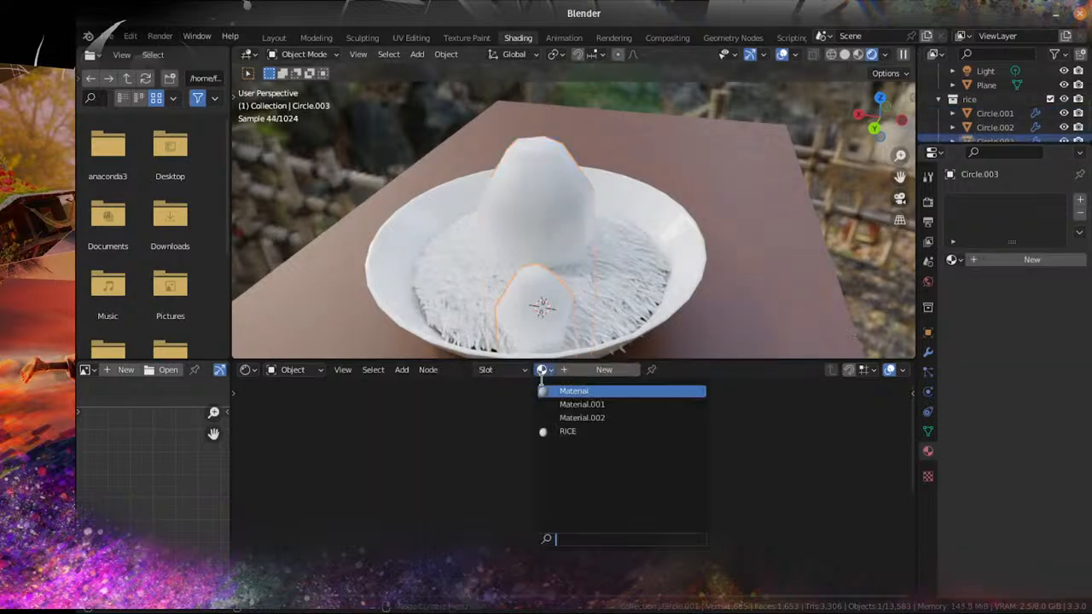
click(563, 432)
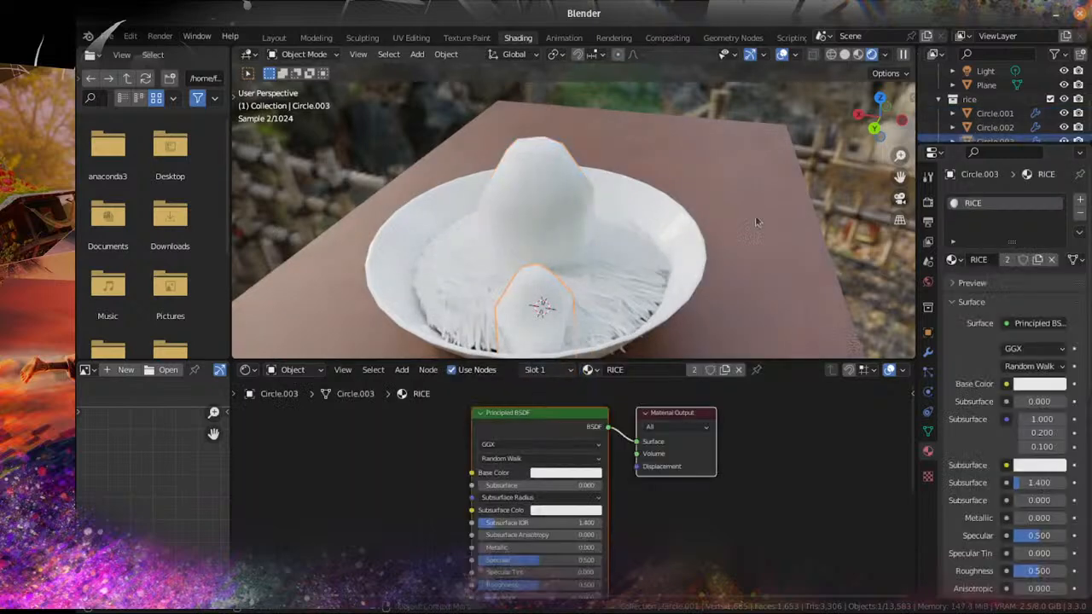
click(995, 128)
click(542, 369)
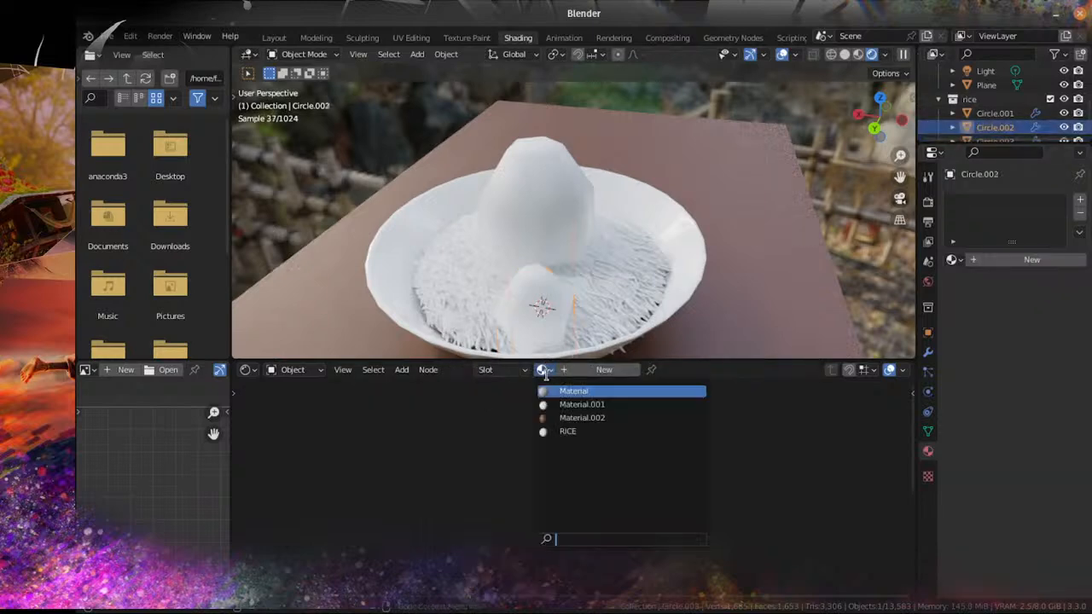
click(563, 432)
Step: Select grain Circle.001 and exclude the rice collection from the view layer
click(994, 112)
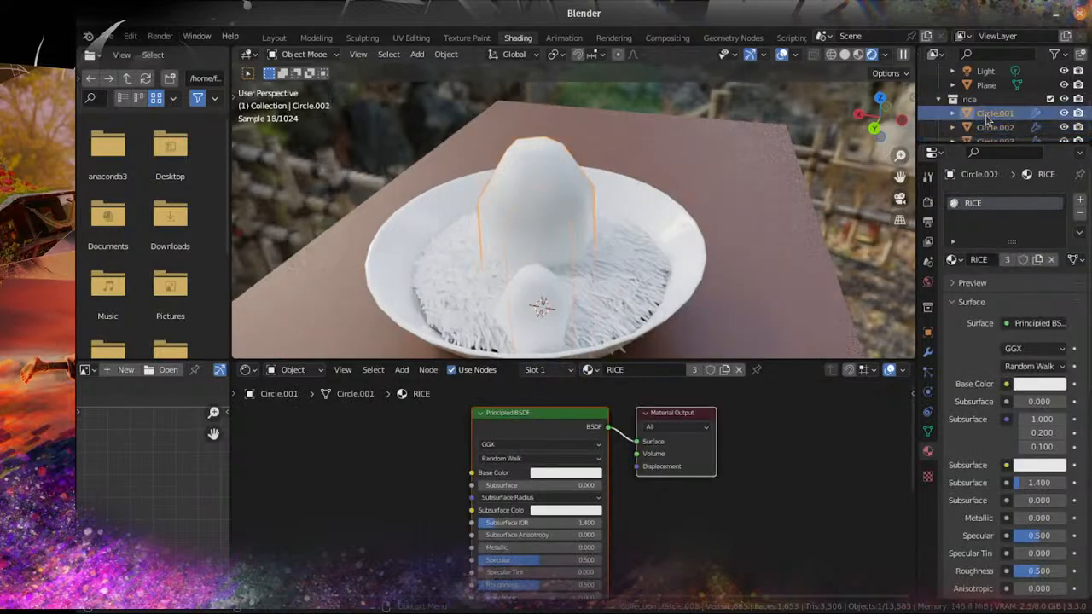
scroll(994, 113, down, 1)
scroll(674, 283, up, 3)
scroll(703, 180, down, 5)
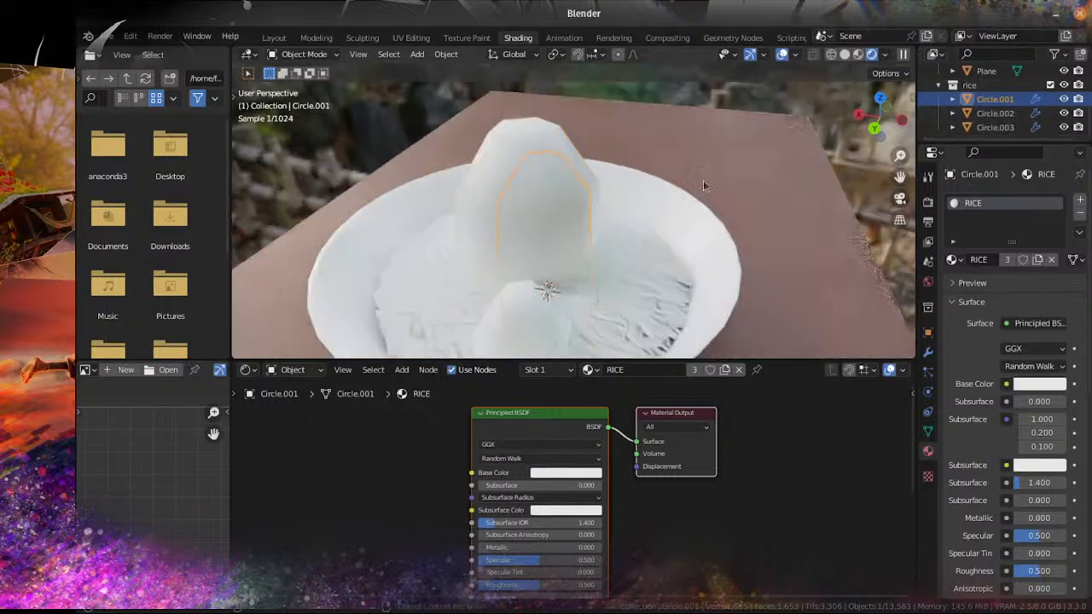
click(1049, 85)
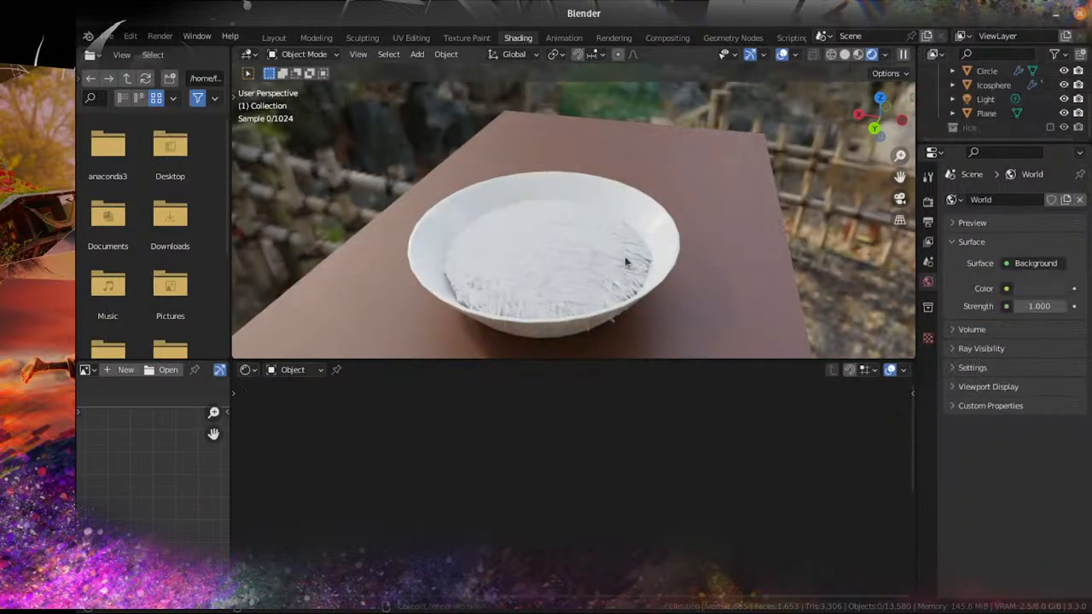
Step: Limit the viewport's rendered preview to a rectangular region over the rice in the bowl
scroll(583, 223, up, 4)
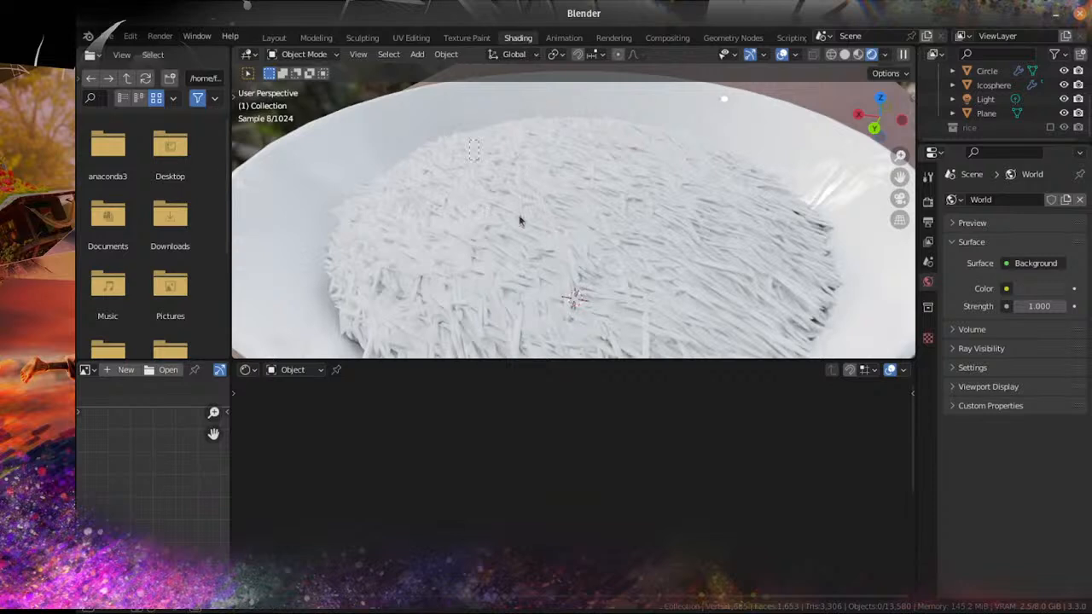
key(ctrl+b)
drag(667, 326, 469, 140)
scroll(576, 296, up, 4)
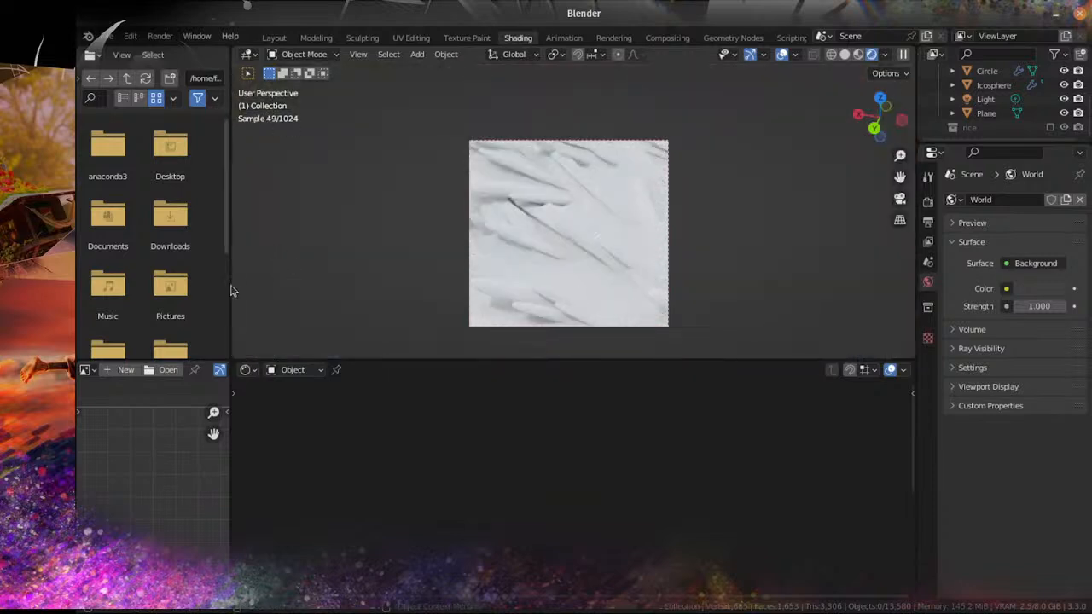
Step: Merge the file browser area into the 3D viewport and adjust the viewport's height above the shader editor
mouse_move(236, 351)
mouse_down()
mouse_move(194, 339)
mouse_move(224, 338)
mouse_move(161, 245)
mouse_move(295, 309)
mouse_move(279, 316)
mouse_up()
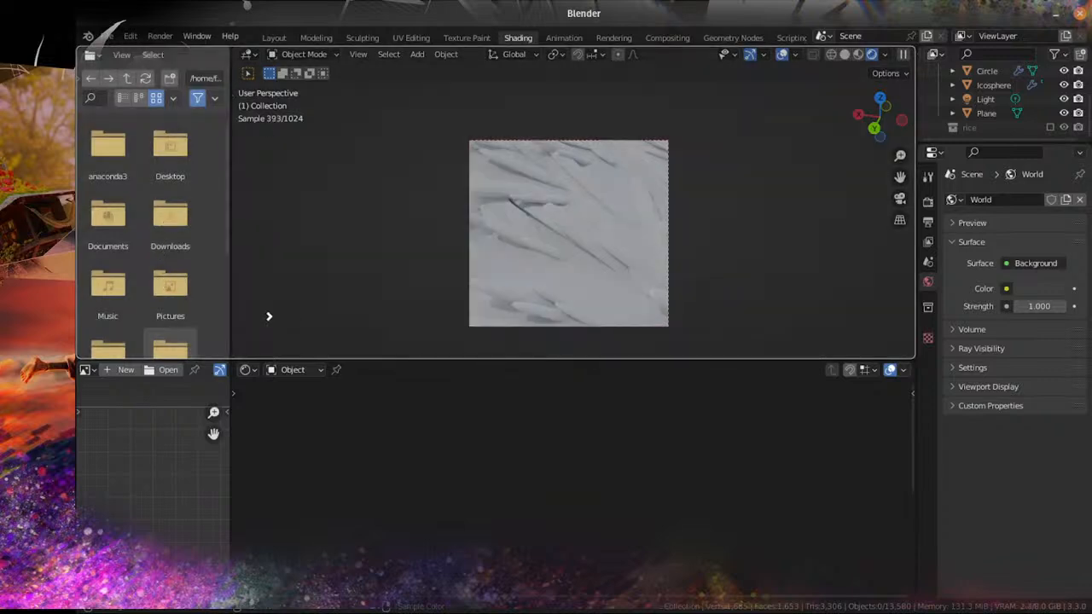
drag(267, 316, 342, 324)
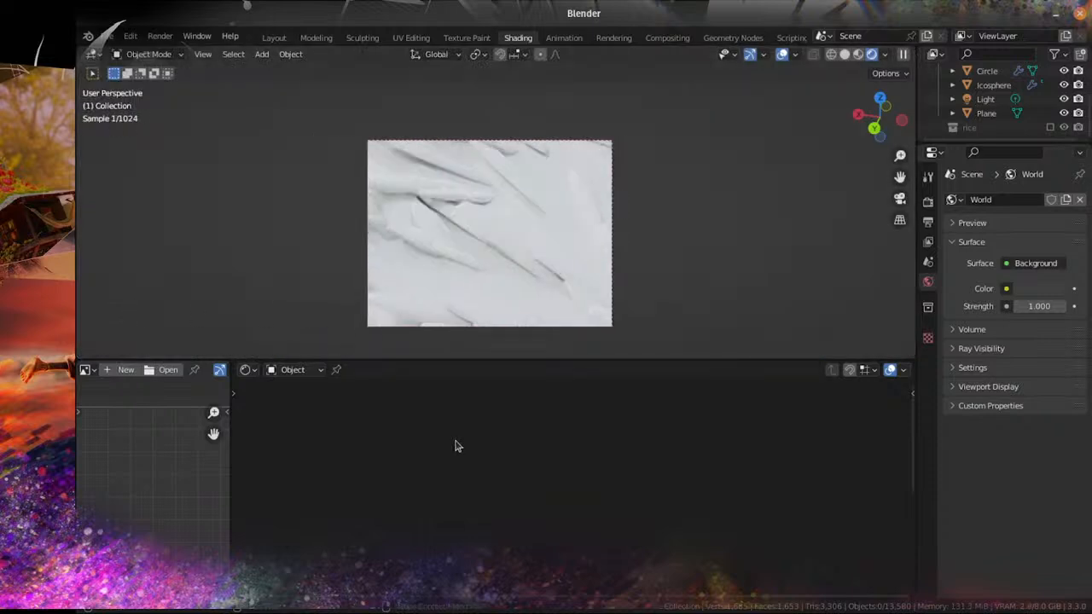
drag(438, 369, 438, 345)
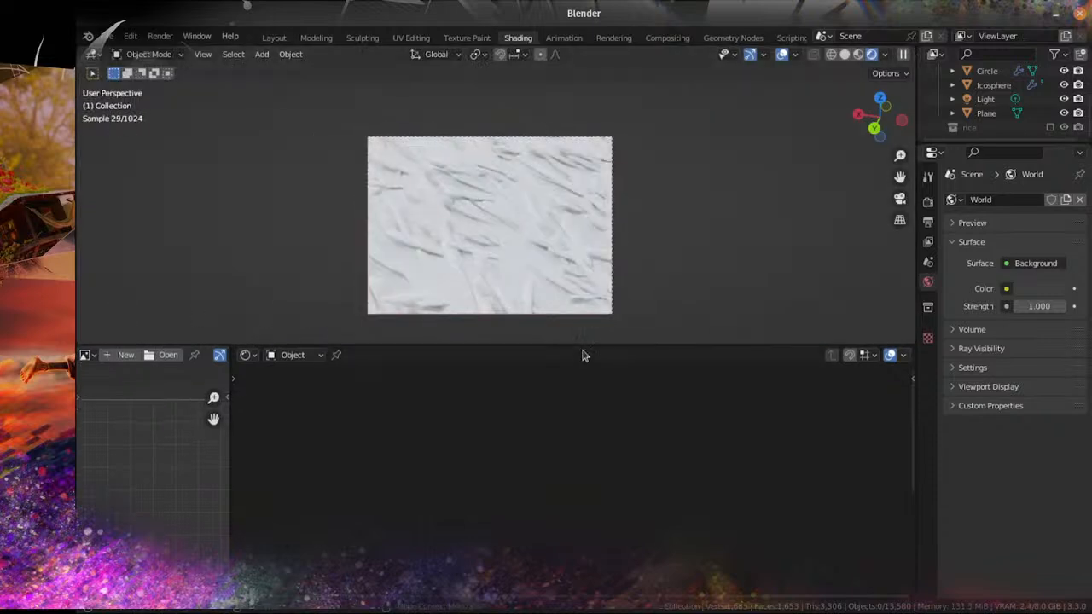
drag(582, 350, 580, 365)
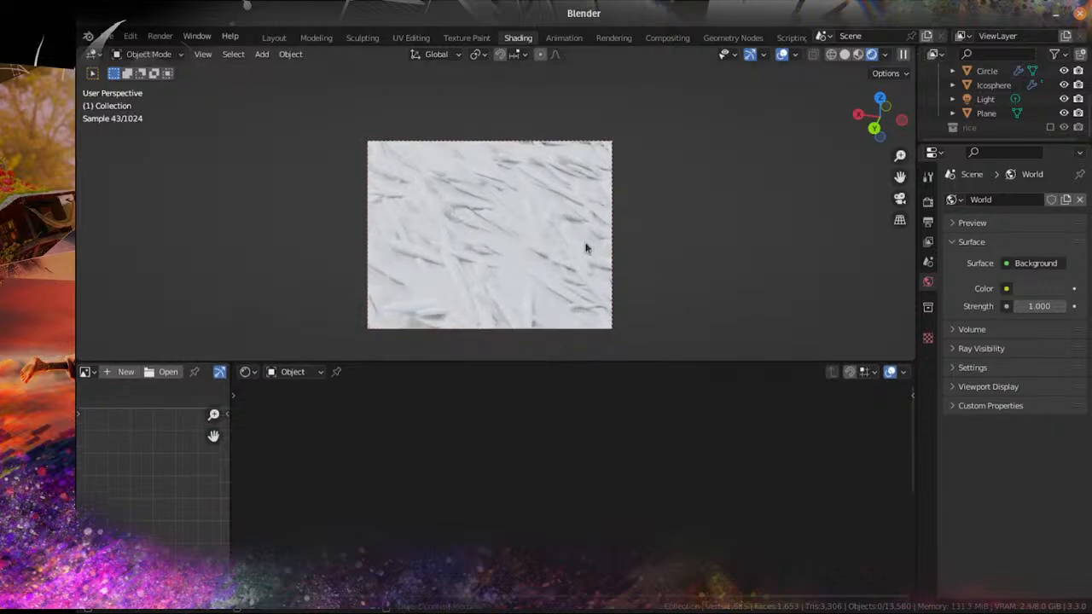
Step: From a low close-up of the grains, re-enable the rice collection, select Circle.001 and hide the collection in the viewport
scroll(586, 248, up, 2)
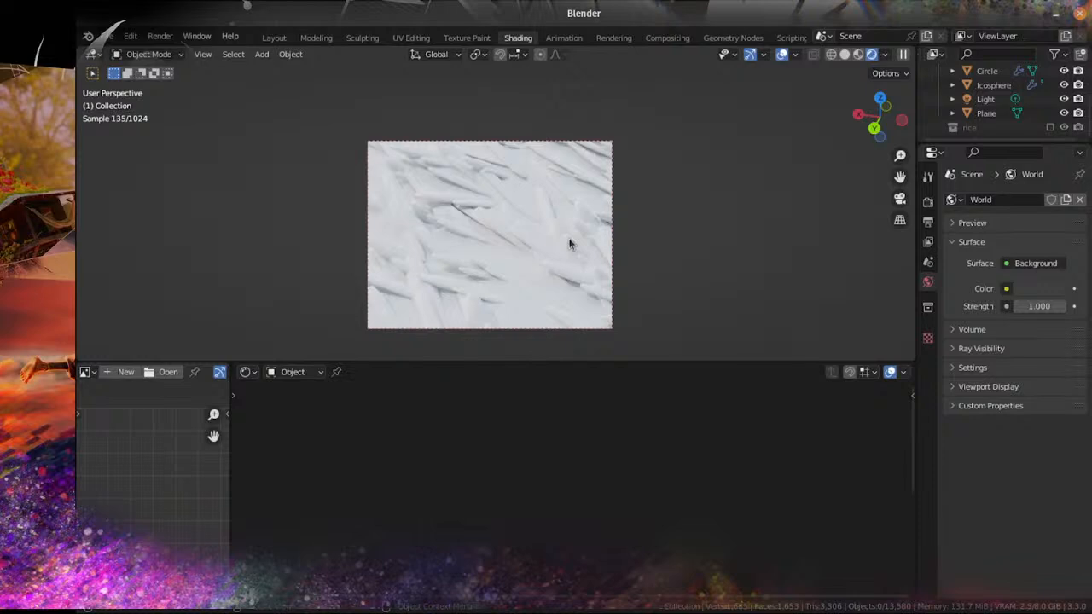
scroll(509, 244, up, 4)
scroll(509, 245, down, 9)
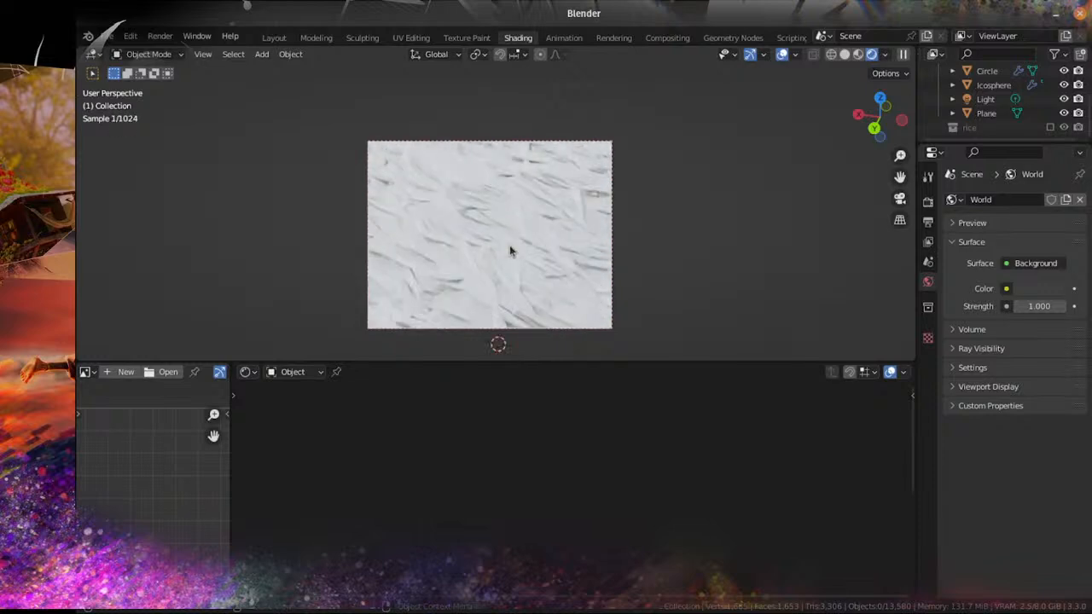
key(KP_3)
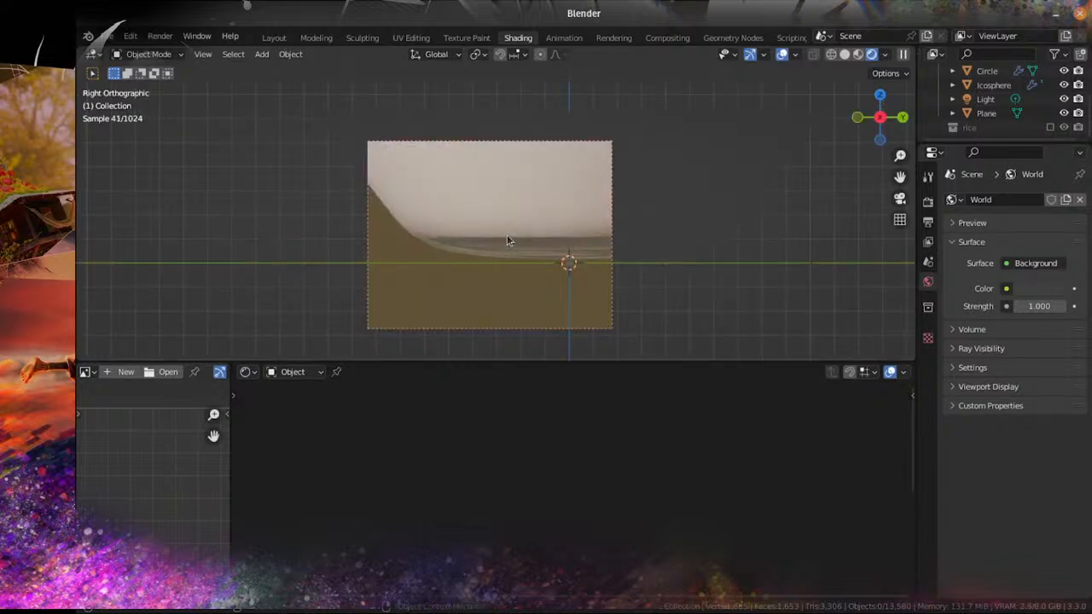
middle_drag(509, 182, 522, 249)
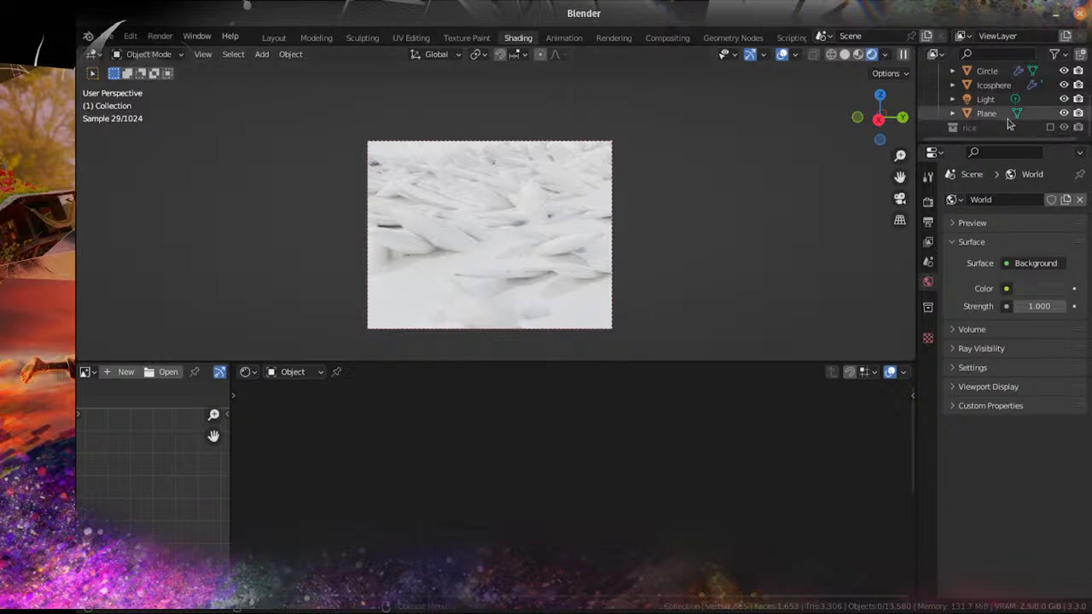
click(1050, 127)
scroll(1007, 128, down, 2)
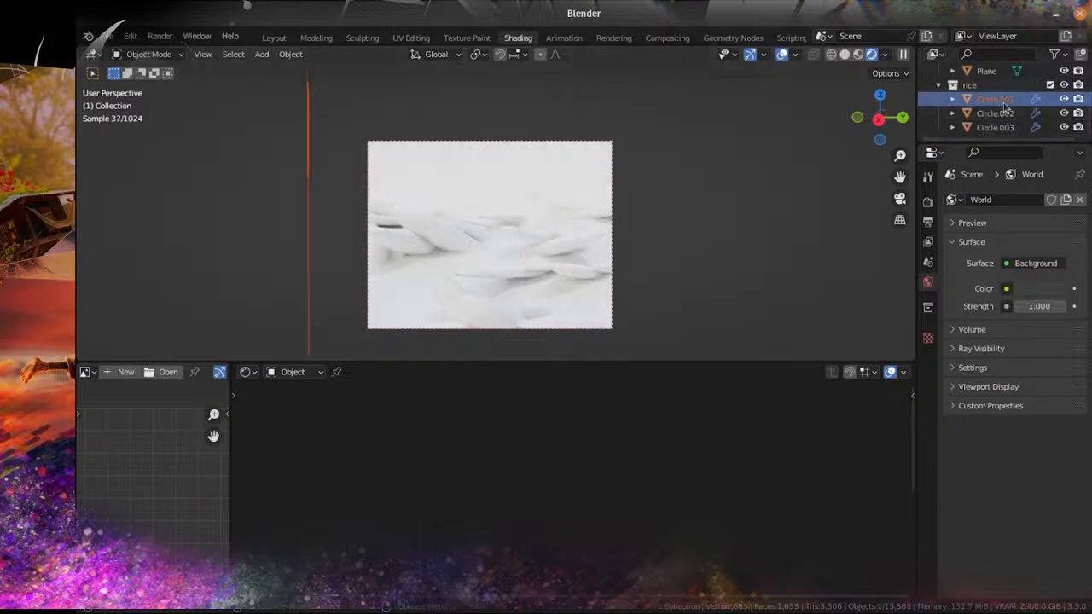
click(1047, 100)
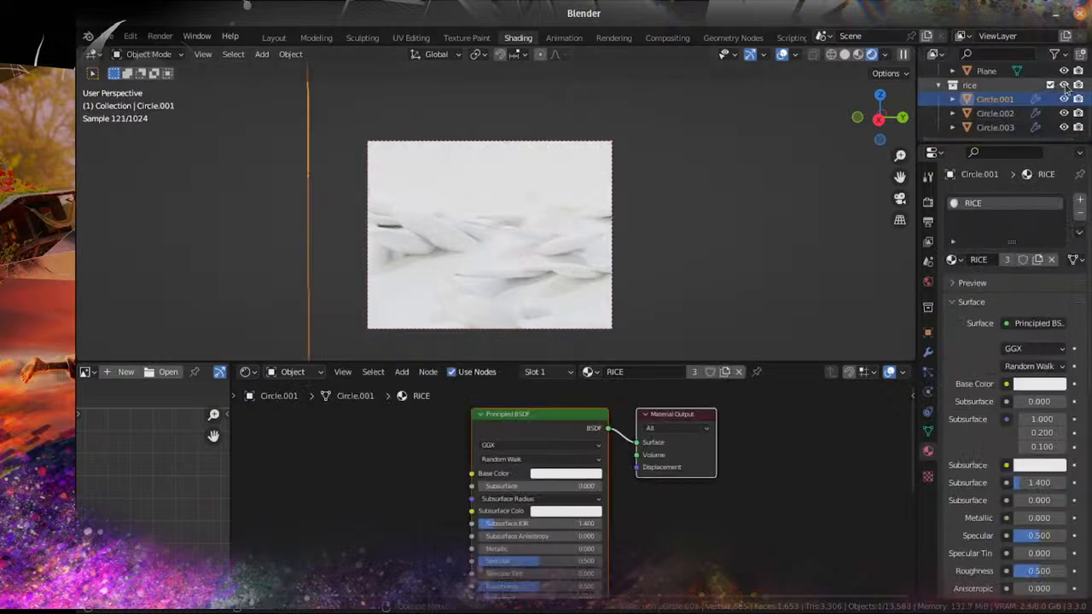
click(1064, 85)
Step: Set the Subsurface value of the RICE material's Principled BSDF to 0.150
scroll(592, 518, up, 2)
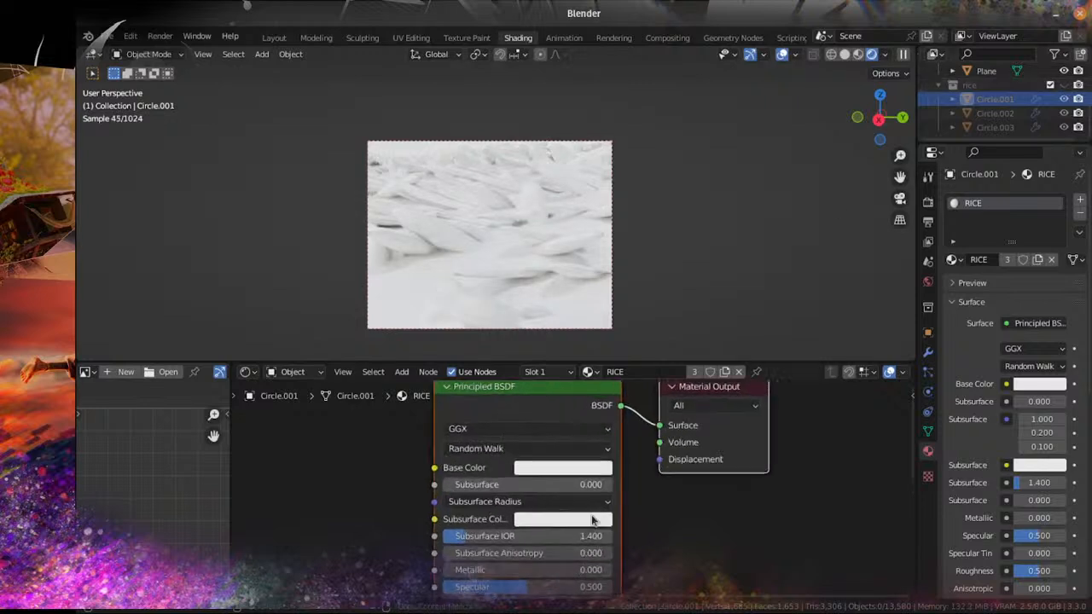
scroll(640, 543, down, 2)
scroll(546, 492, up, 3)
scroll(546, 492, up, 1)
drag(512, 448, 537, 448)
scroll(674, 516, down, 2)
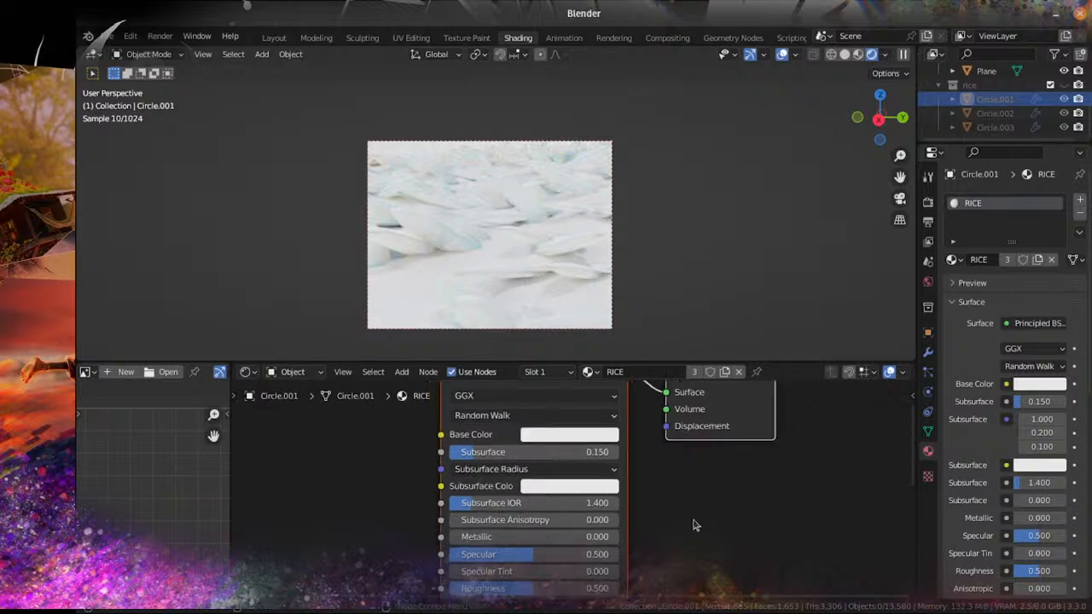
Step: Set the RICE material's Specular to about 0.277 and its Roughness to about 0.173
middle_drag(694, 524, 689, 439)
drag(531, 482, 560, 507)
scroll(682, 548, down, 4)
middle_drag(543, 510, 531, 490)
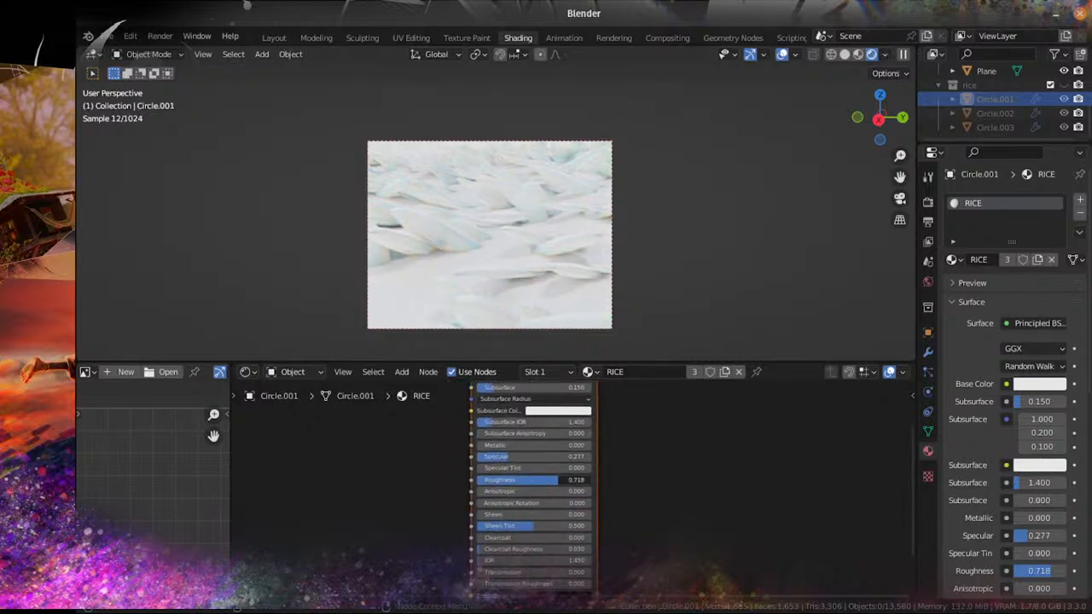
drag(546, 480, 484, 480)
scroll(606, 546, down, 1)
middle_drag(606, 551, 600, 613)
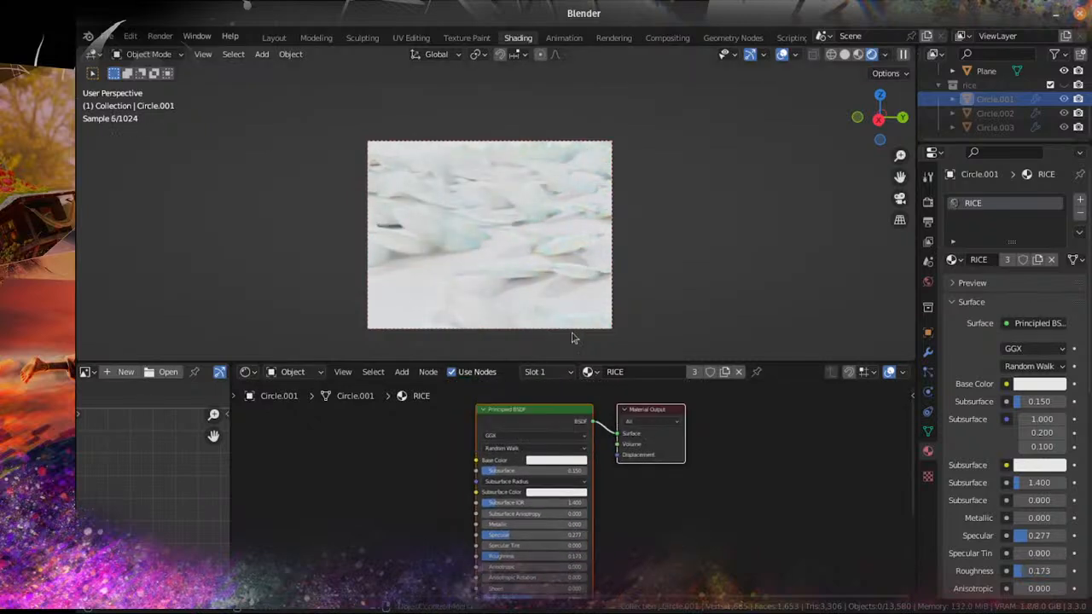
Step: Add a ColorRamp node before the Principled BSDF in the RICE material
middle_drag(271, 501, 481, 522)
key(shift+a)
mouse_move(426, 454)
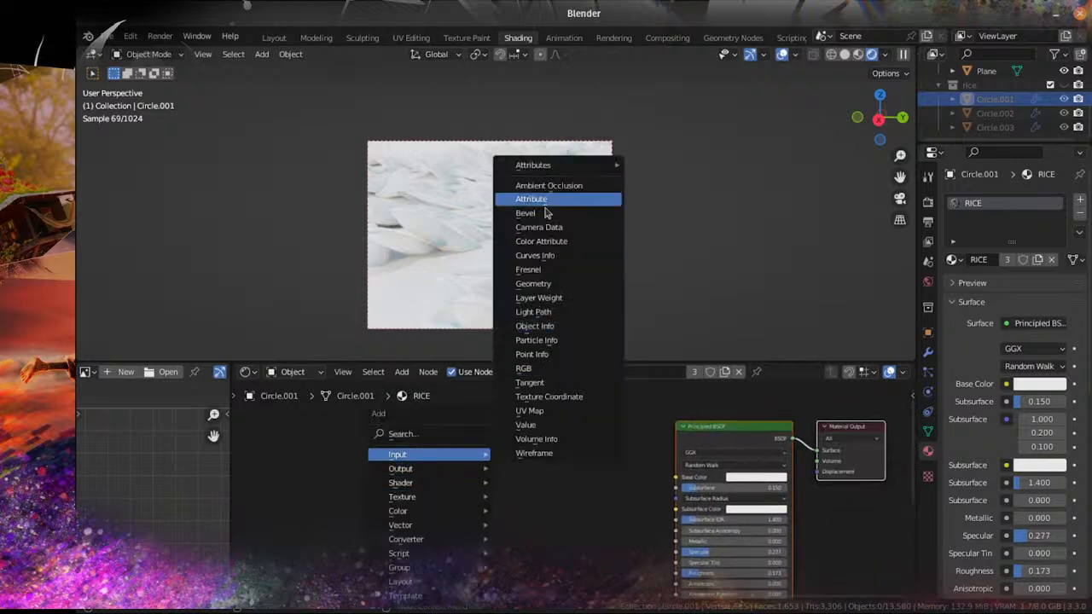
mouse_move(426, 539)
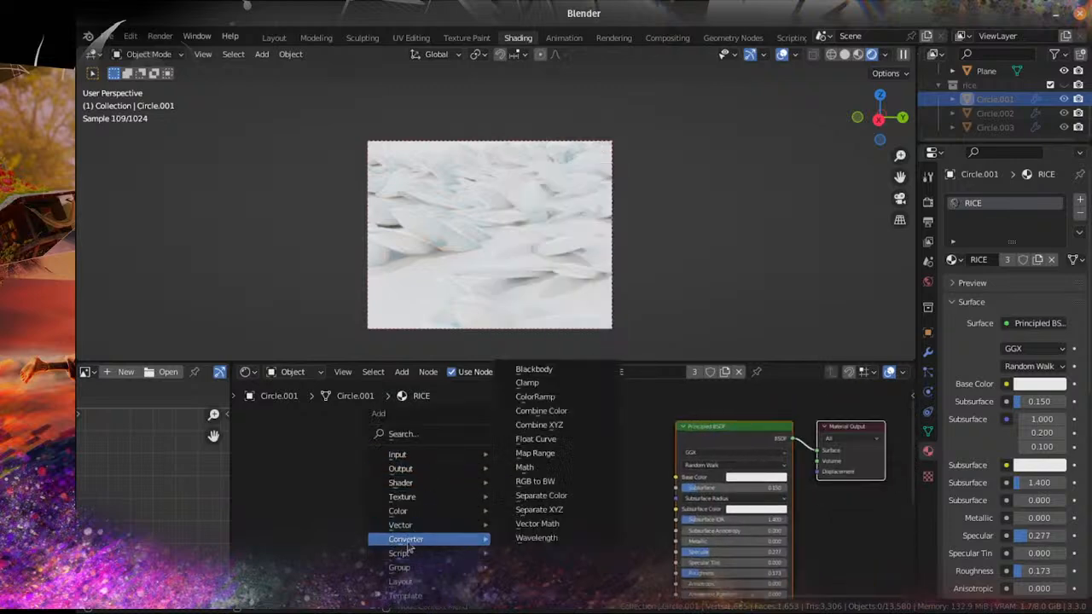
click(536, 397)
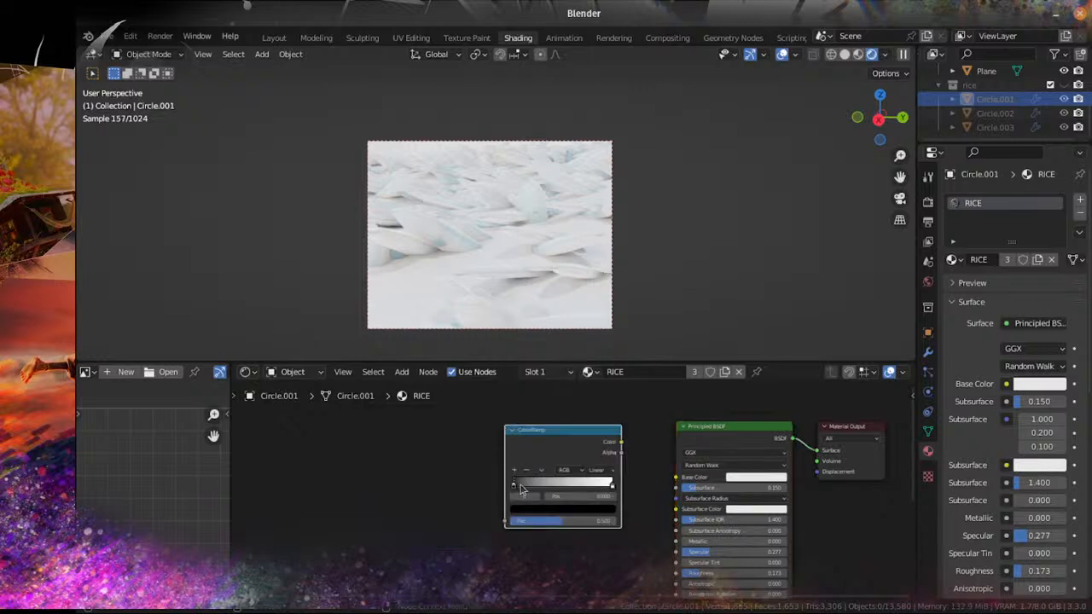
Step: Change the ColorRamp's black stop to a pale yellowish beige and connect its Color output to the Principled BSDF's Base Color
click(531, 511)
drag(594, 437, 593, 391)
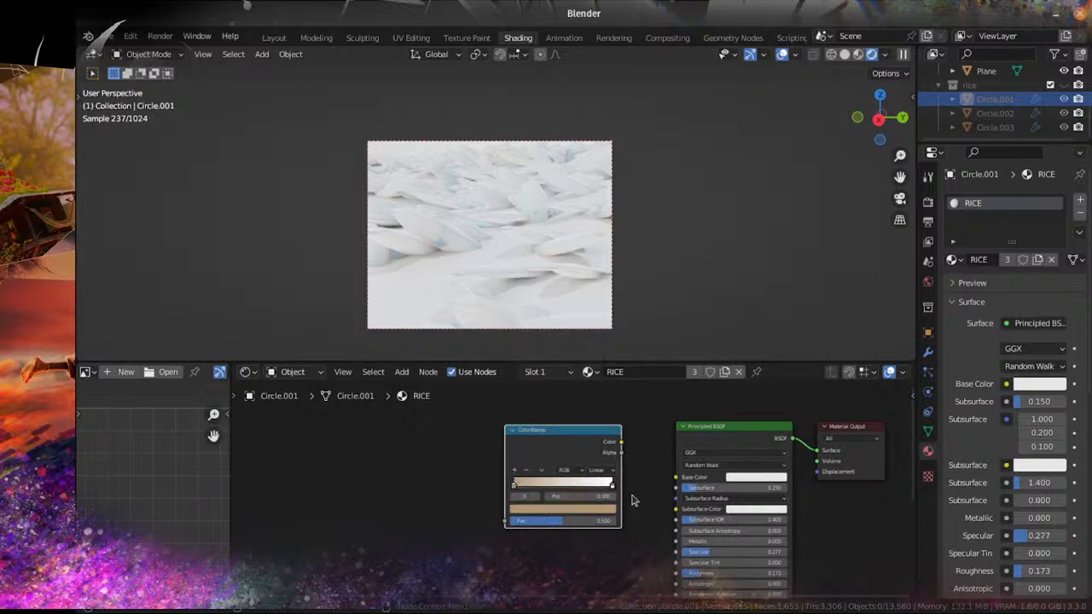
scroll(567, 499, up, 3)
click(555, 521)
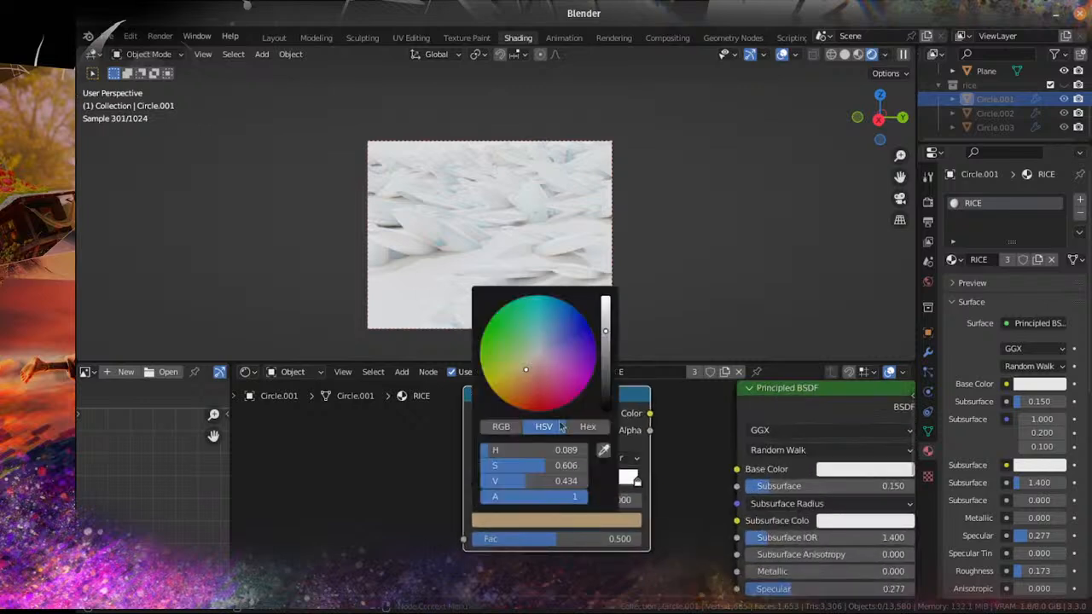
drag(530, 360, 525, 368)
drag(605, 332, 601, 305)
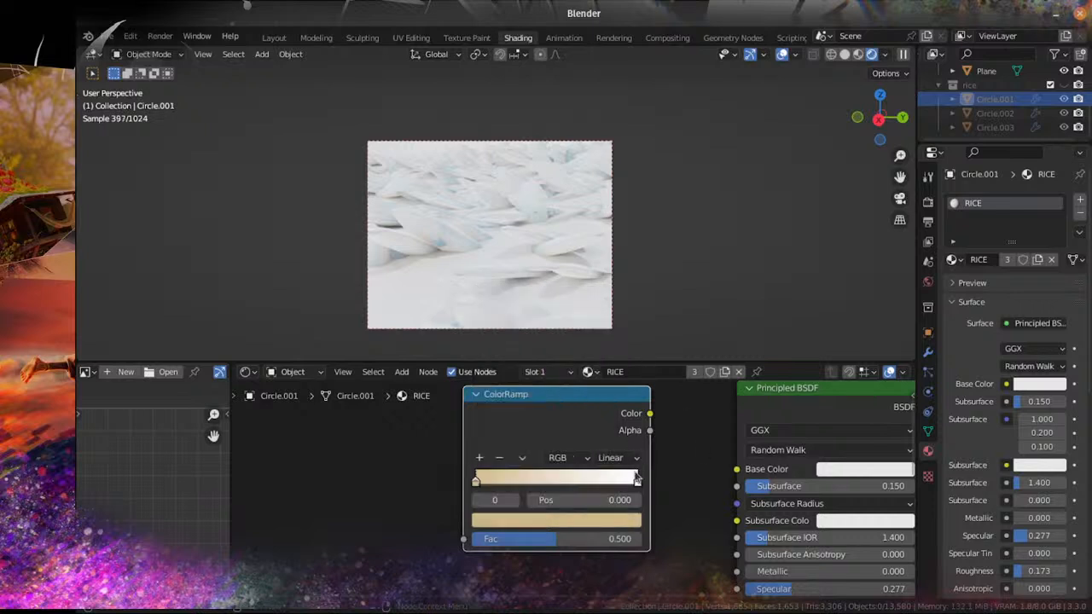
click(636, 482)
drag(650, 413, 736, 469)
Step: Add a Point Info node and connect its Random output to the ColorRamp's Fac input
scroll(410, 487, down, 3)
key(shift+a)
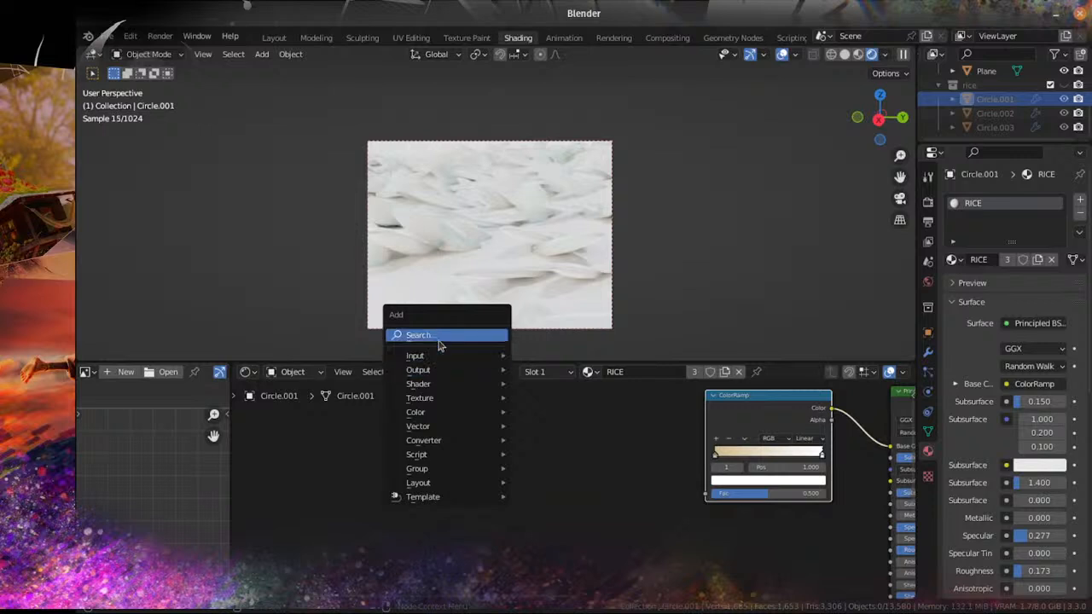
click(435, 336)
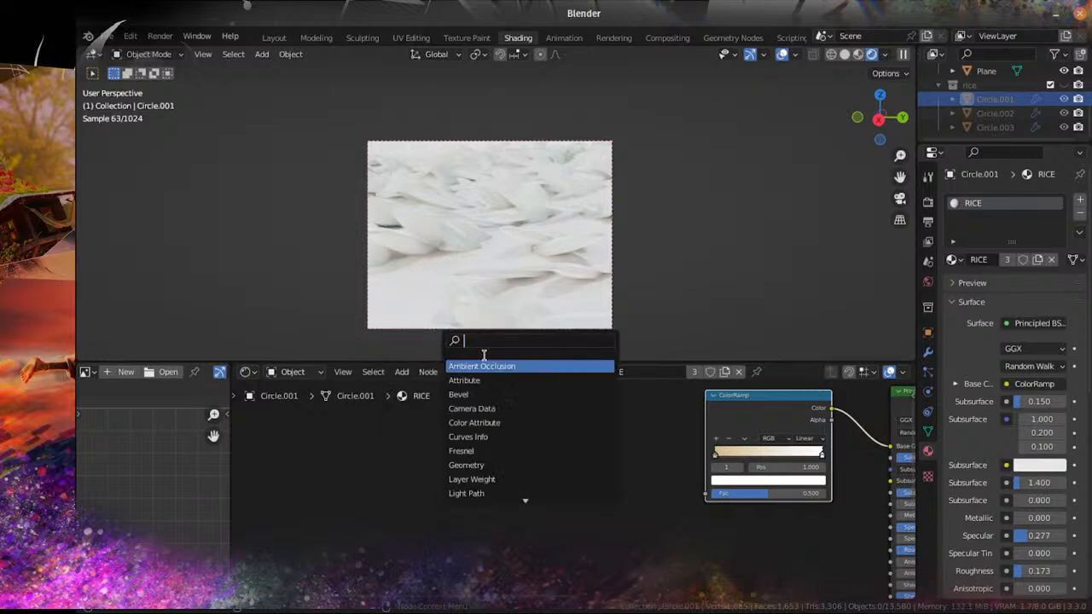
text(pi)
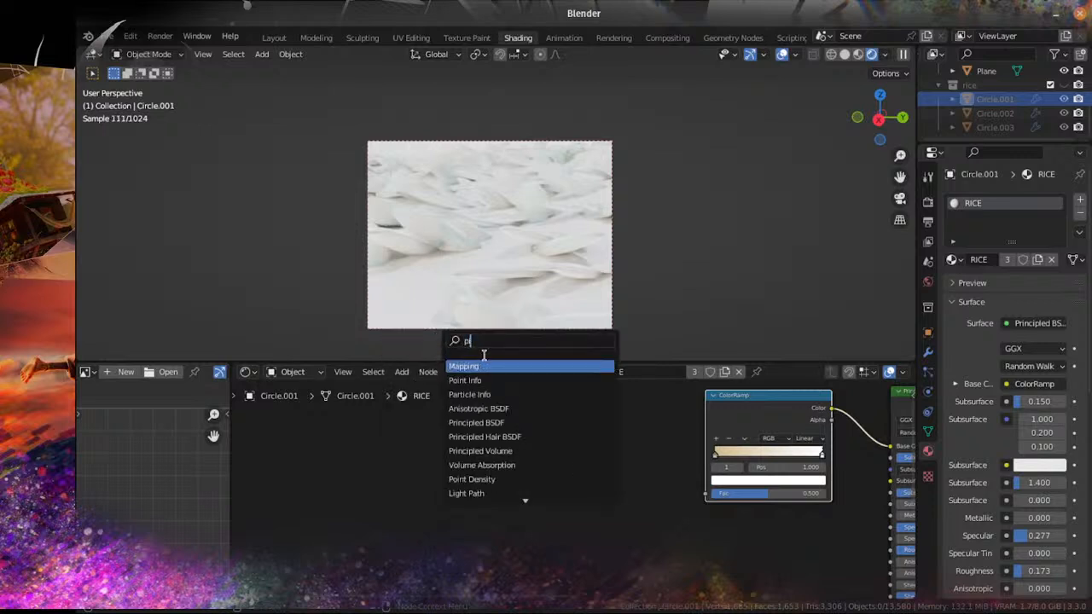
click(493, 383)
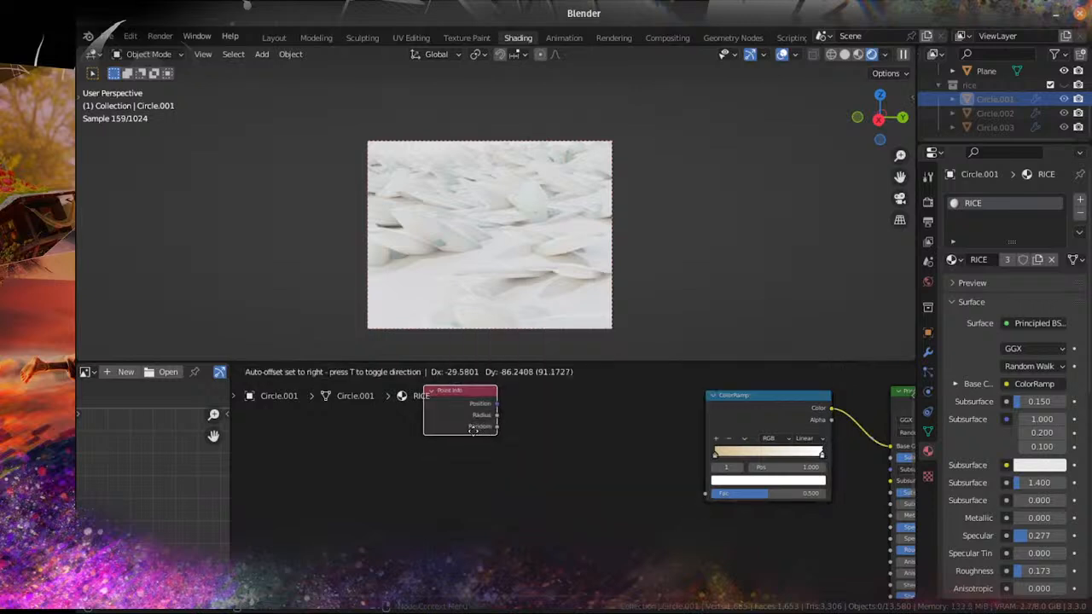
click(503, 464)
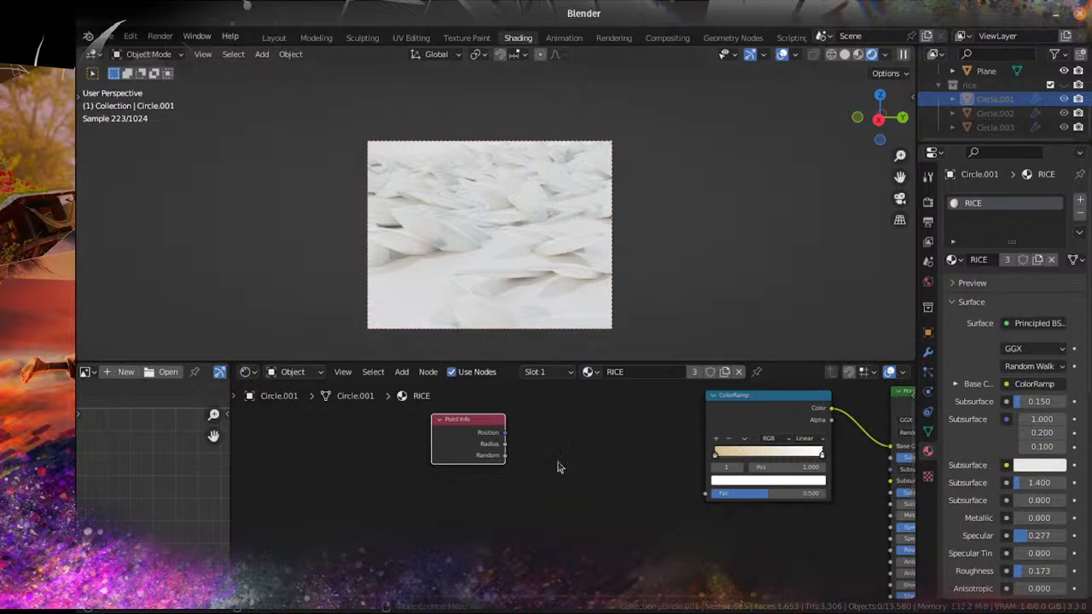
scroll(559, 467, up, 3)
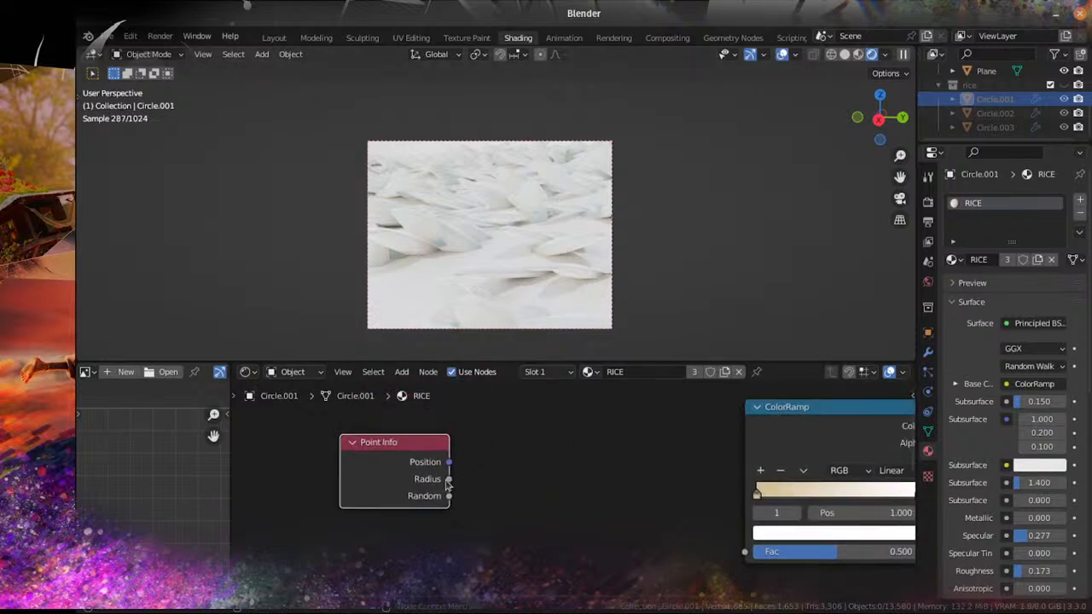
drag(448, 496, 749, 553)
scroll(550, 244, down, 4)
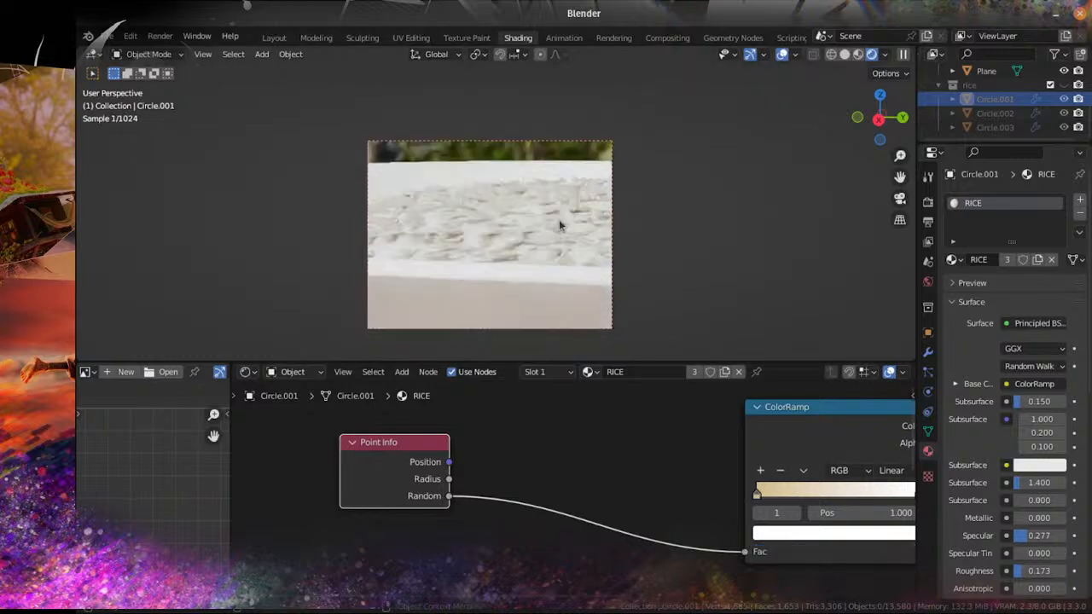
Step: Preview the Point Info node's Random output on the rice grains and delete the Point Info node
middle_drag(558, 220, 541, 305)
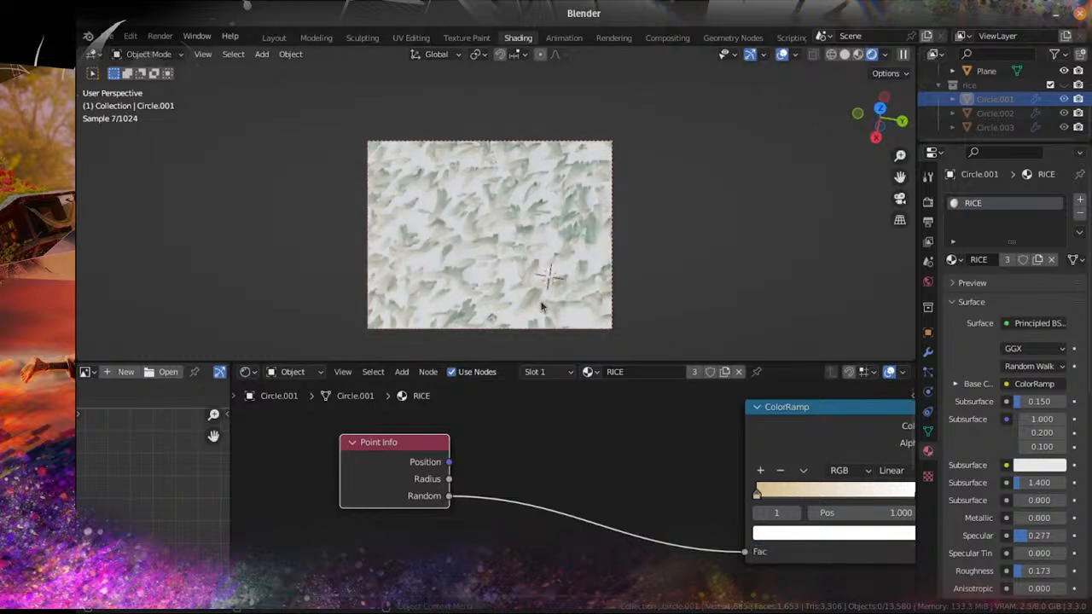
scroll(611, 455, down, 2)
ctrl+shift+click(472, 468)
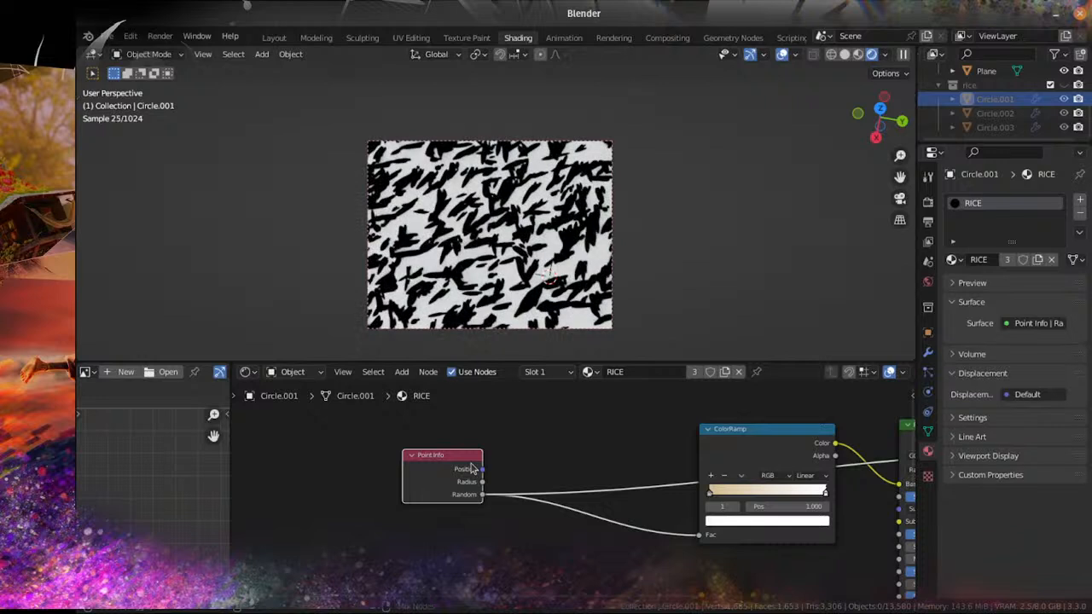
click(446, 481)
key(x)
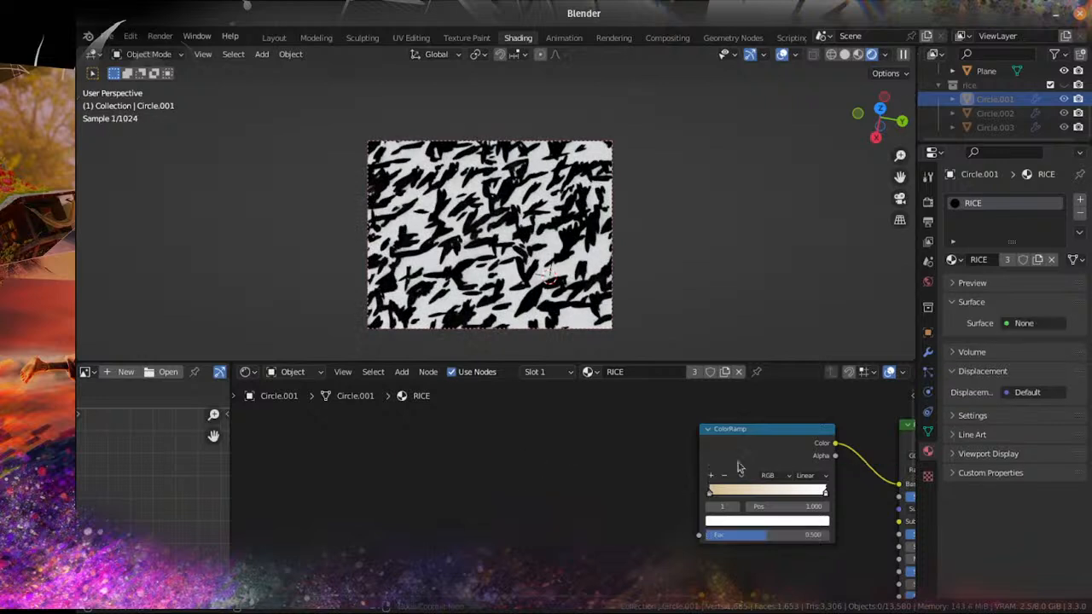
Step: Find the Icosphere that carries the scattered rice and assign the existing RICE material to it
click(930, 353)
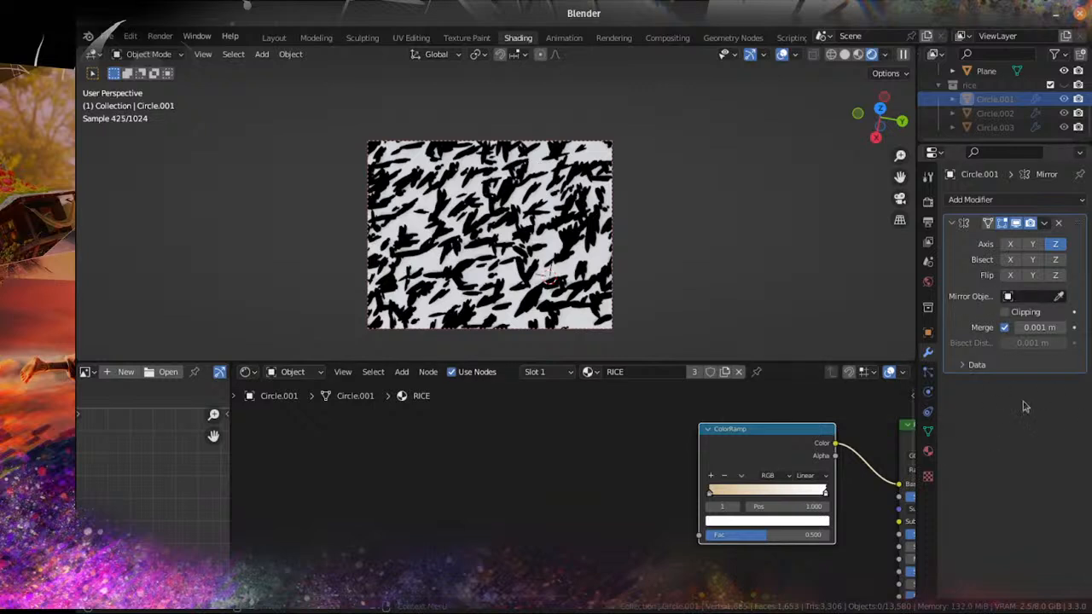
scroll(1024, 136, up, 2)
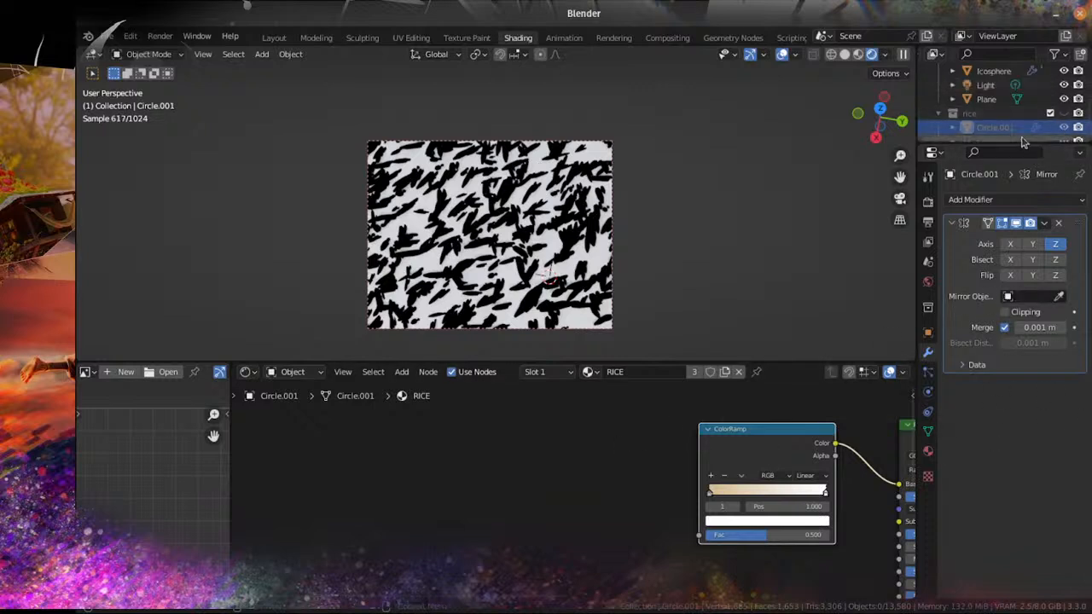
scroll(1024, 141, up, 4)
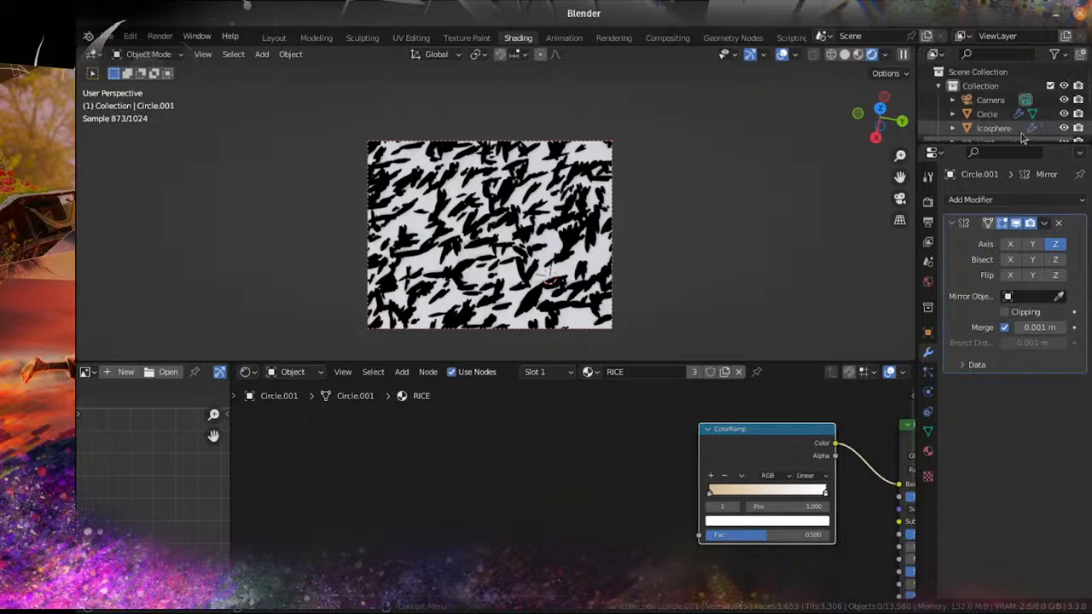
click(989, 116)
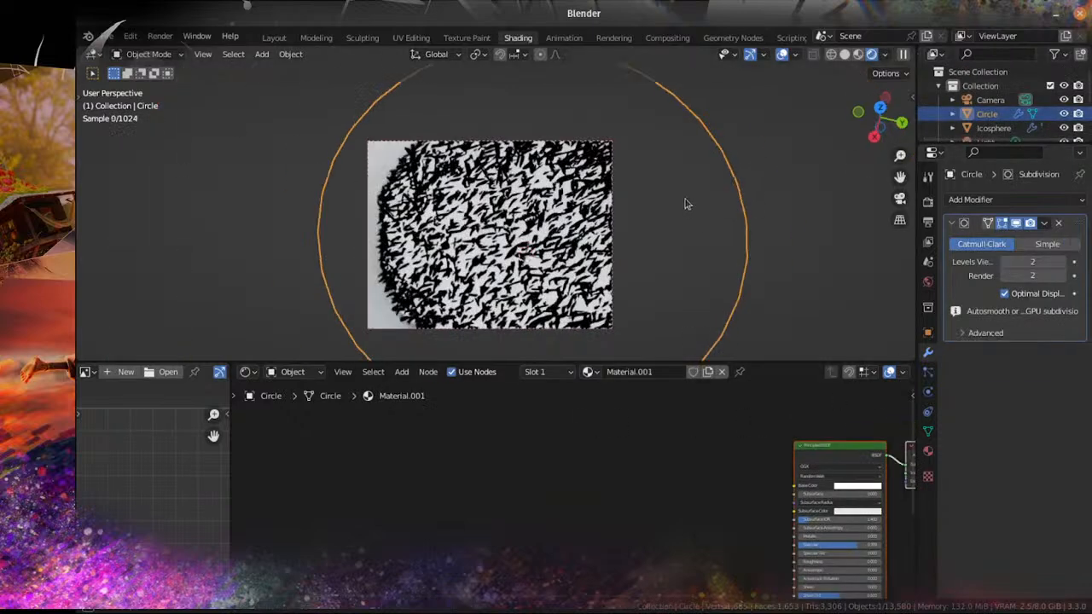
click(994, 128)
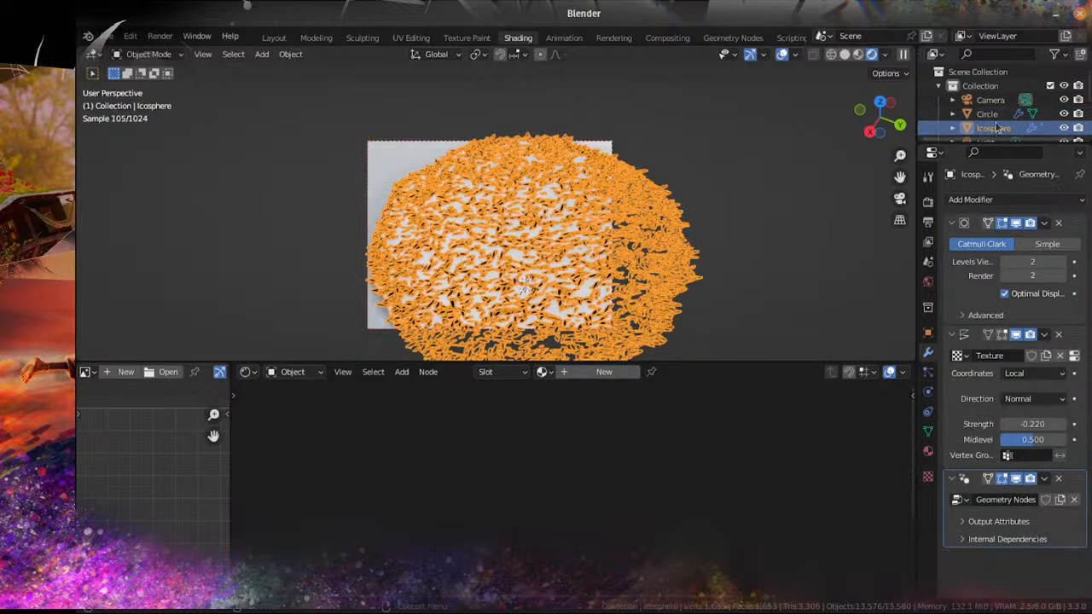
scroll(996, 126, down, 3)
click(989, 101)
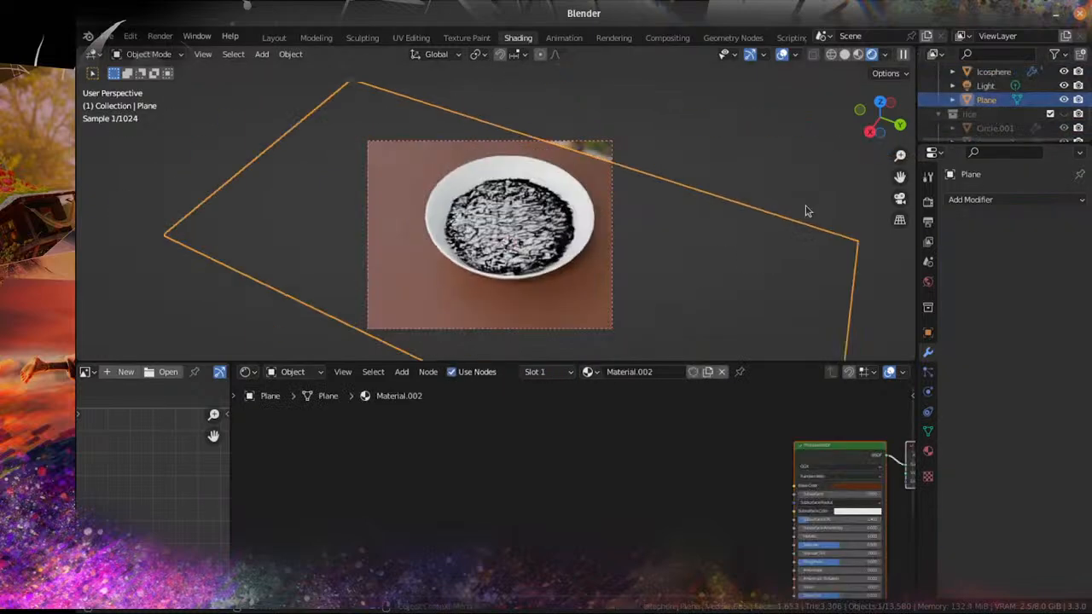
scroll(992, 108, up, 2)
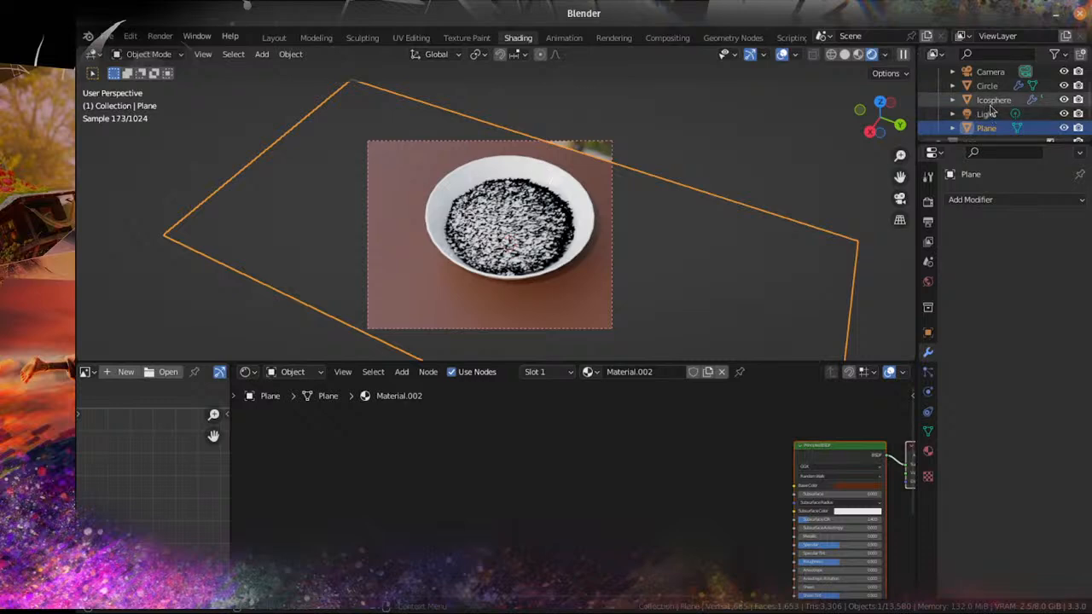
click(991, 101)
click(542, 373)
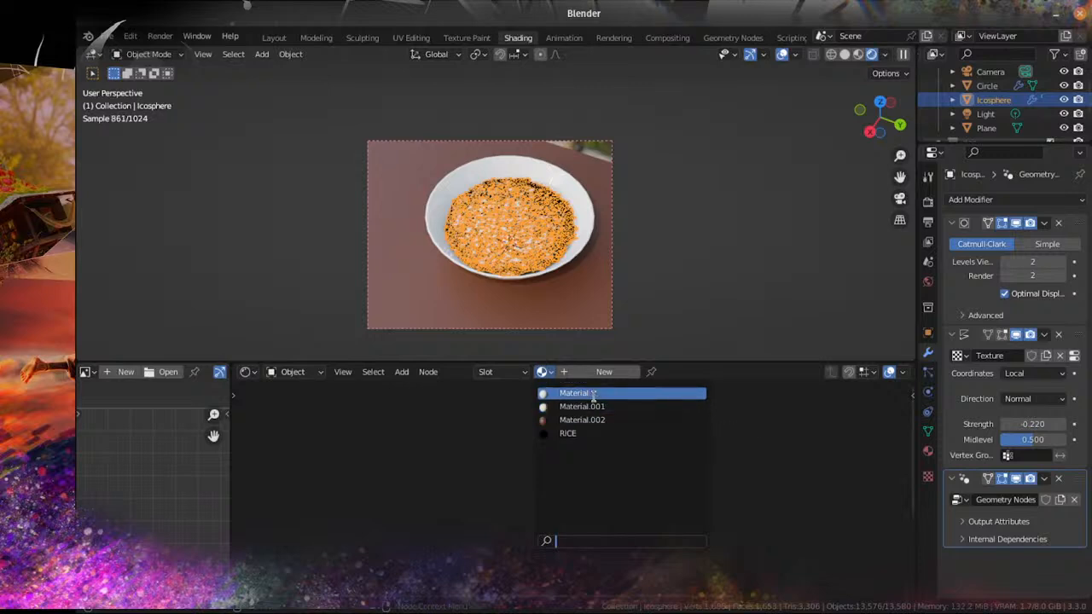
click(586, 435)
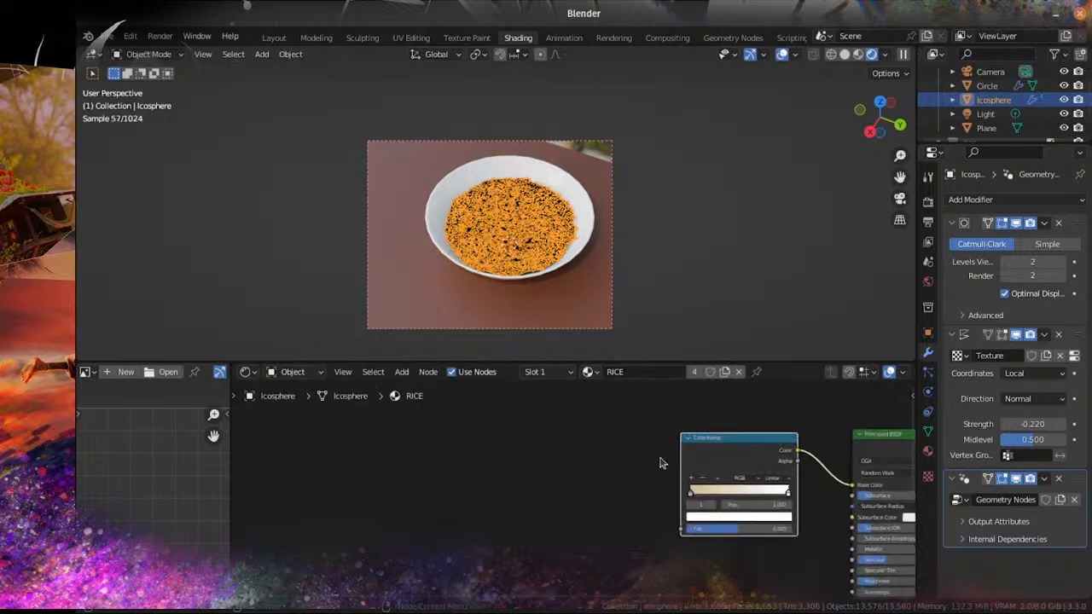
Step: Connect the Principled BSDF's BSDF output to the Material Output's Surface input in the RICE material
key(Home)
scroll(473, 461, up, 2)
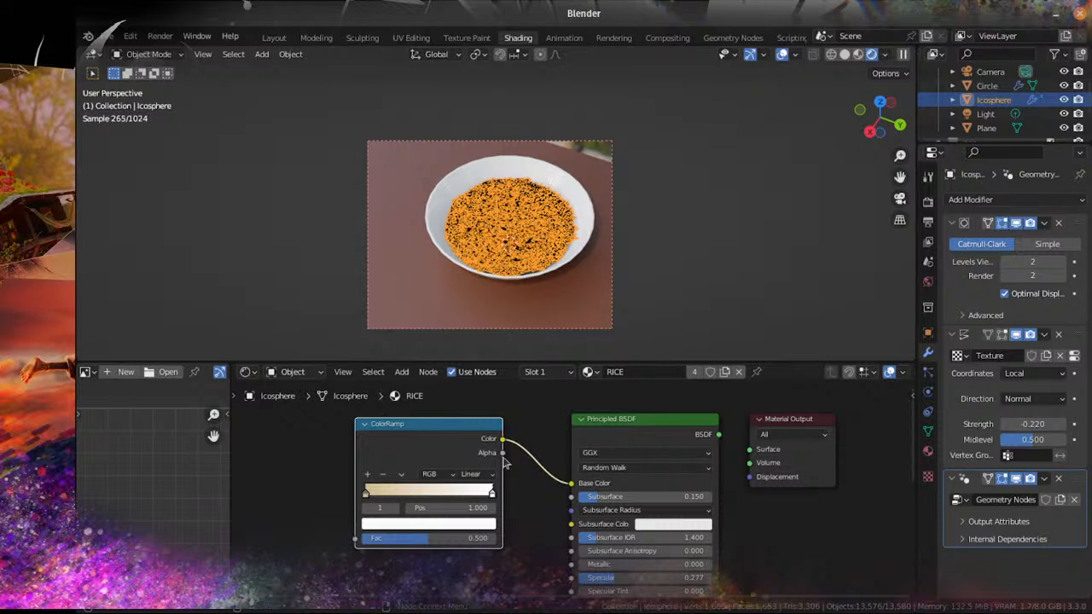
drag(718, 434, 750, 450)
scroll(554, 477, up, 1)
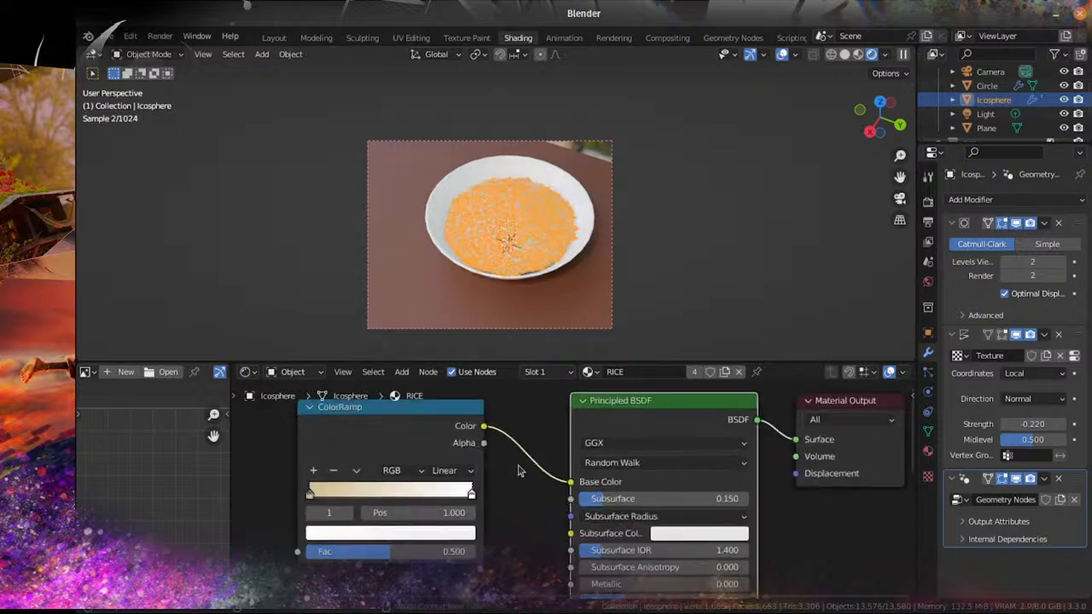
Step: Hide the viewport overlays to inspect the rice closely, and delete the ColorRamp node from the RICE material
click(781, 57)
scroll(594, 244, up, 4)
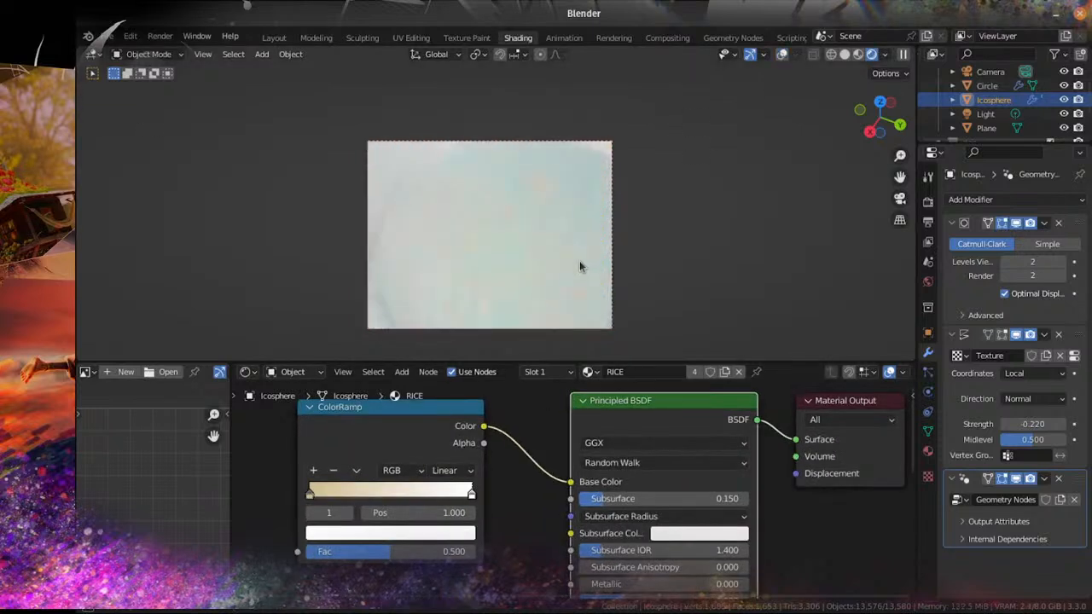
middle_drag(579, 260, 570, 224)
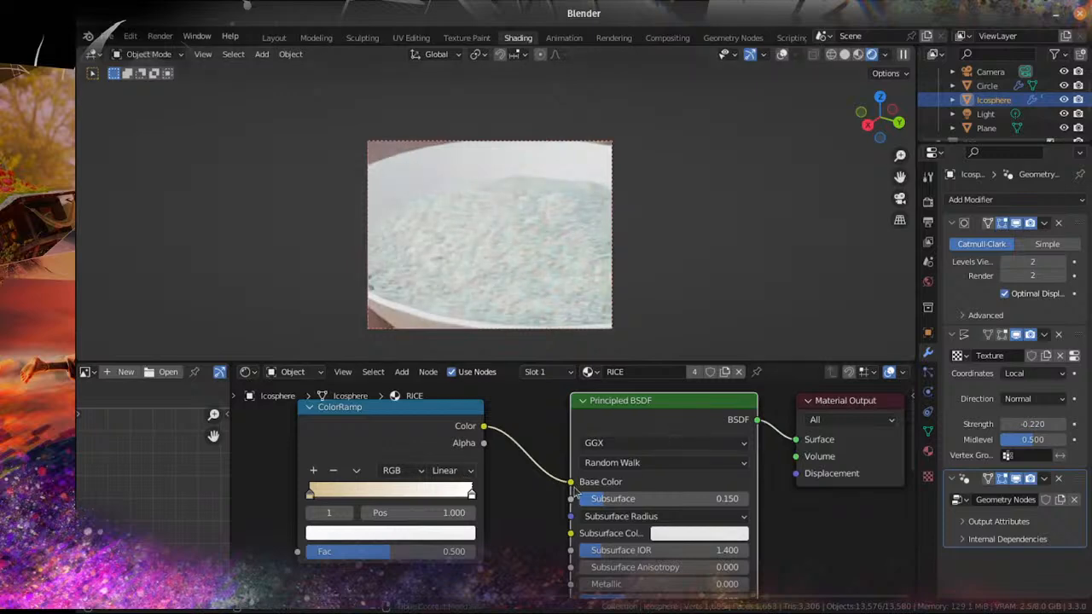
key(x)
scroll(402, 475, up, 2)
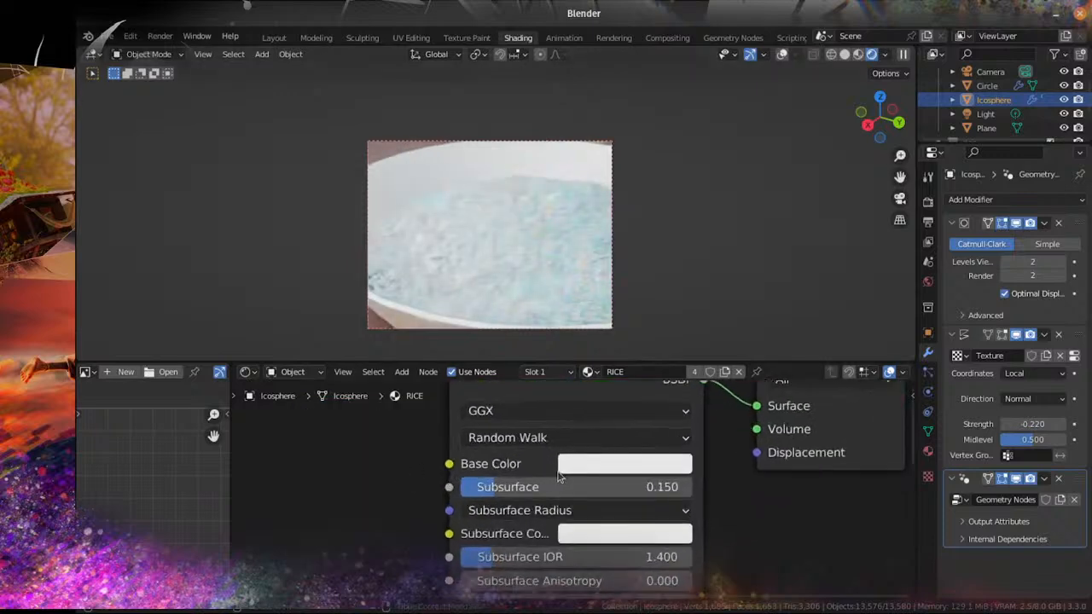
Step: Change the RICE material's Subsurface Color to a pale yellow
click(574, 466)
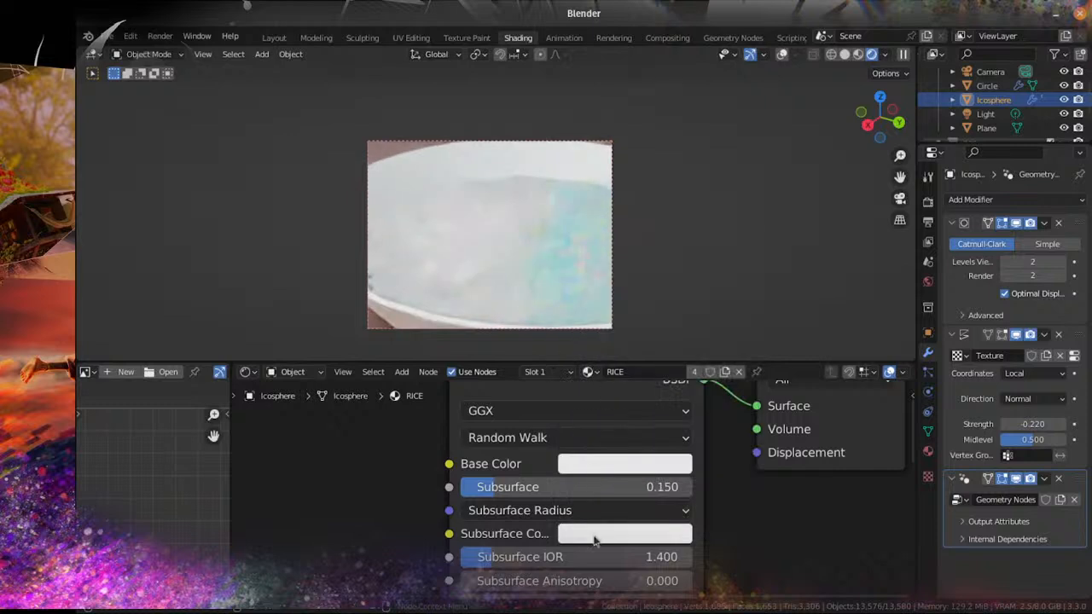
click(597, 538)
click(640, 308)
drag(639, 309, 634, 315)
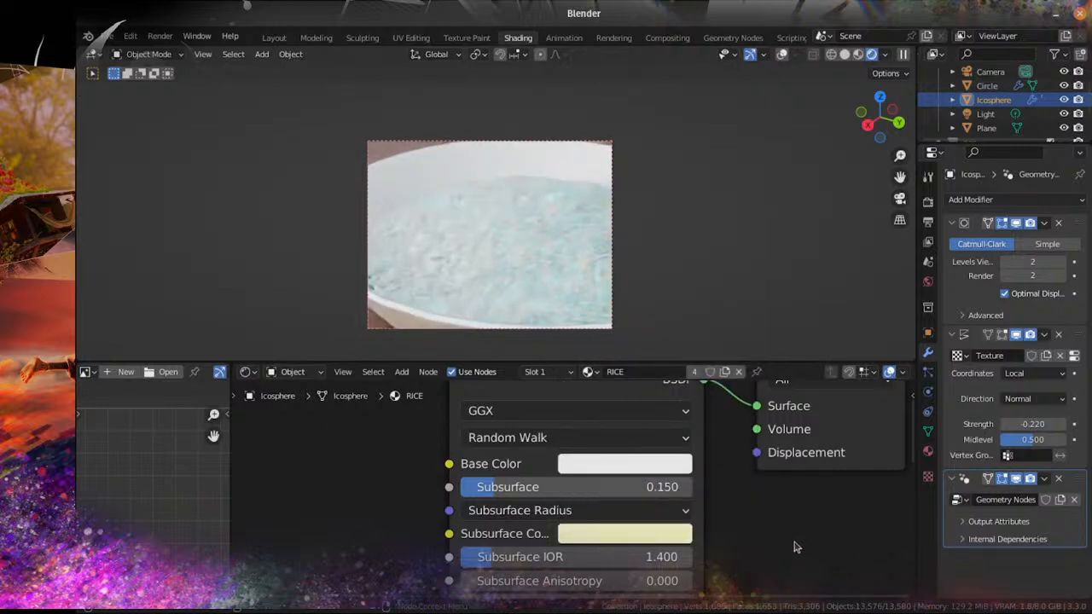
Step: Set the Principled BSDF's subsurface method to Random Walk (Fixed Radius)
click(513, 439)
click(536, 485)
scroll(536, 490, down, 1)
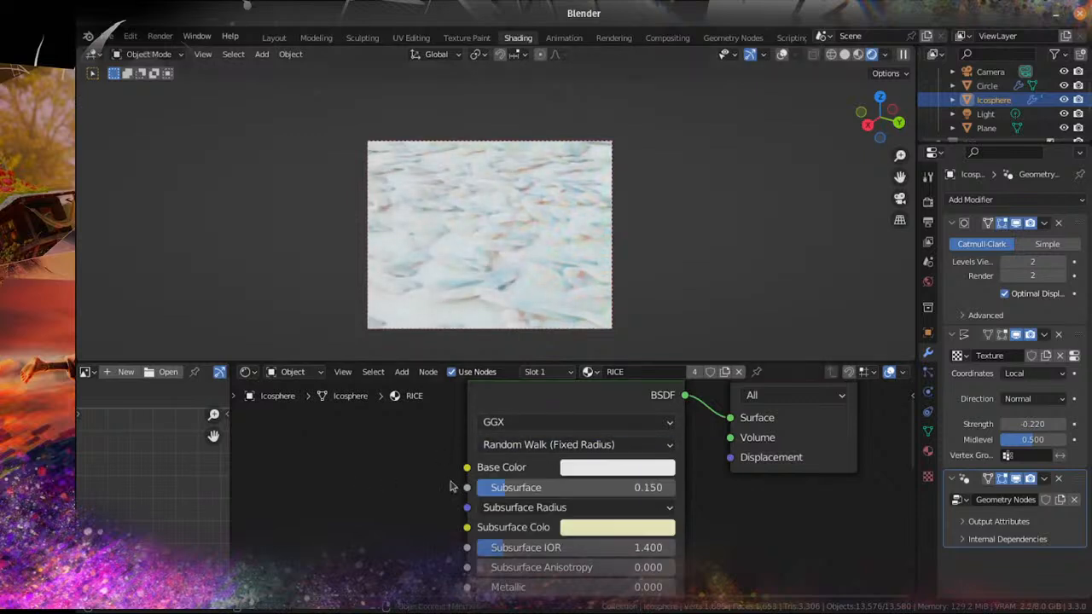
Step: Add a Vector Math node before the Principled BSDF in the RICE material
middle_drag(250, 514, 495, 476)
key(shift+a)
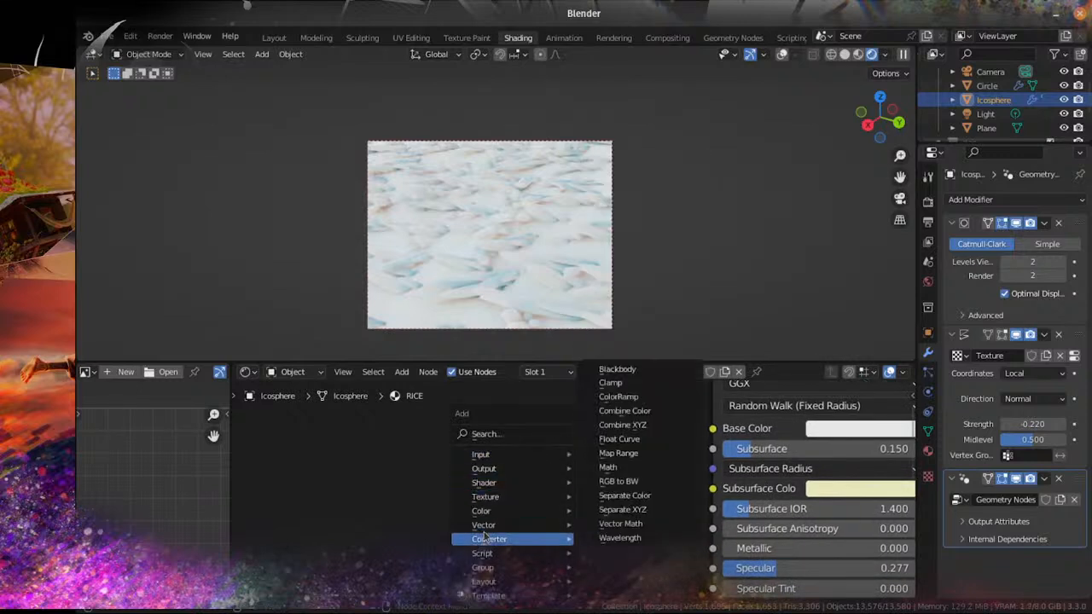
mouse_move(484, 530)
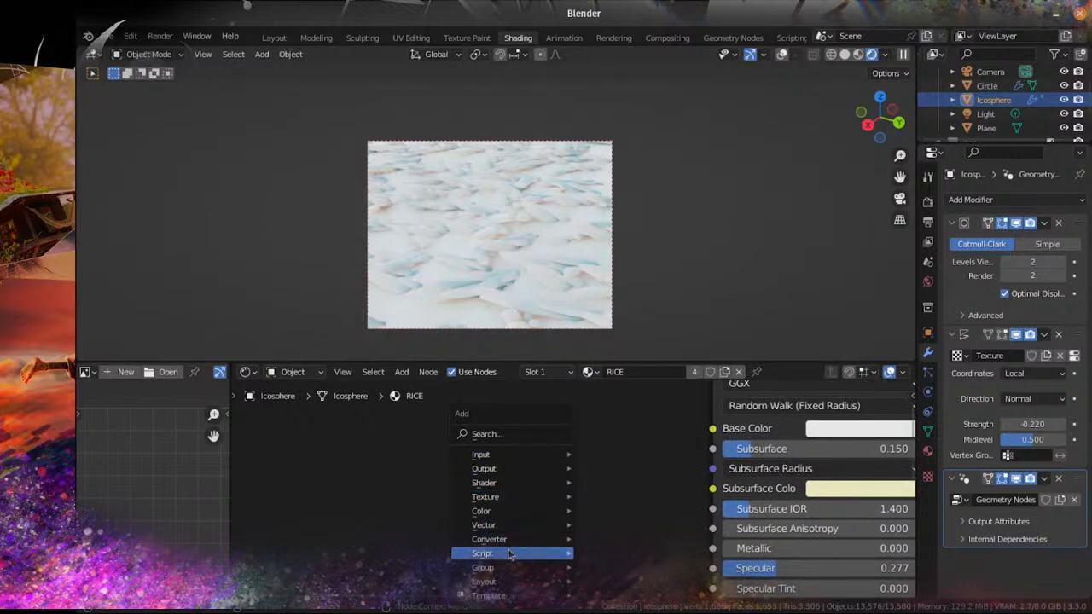
mouse_move(516, 539)
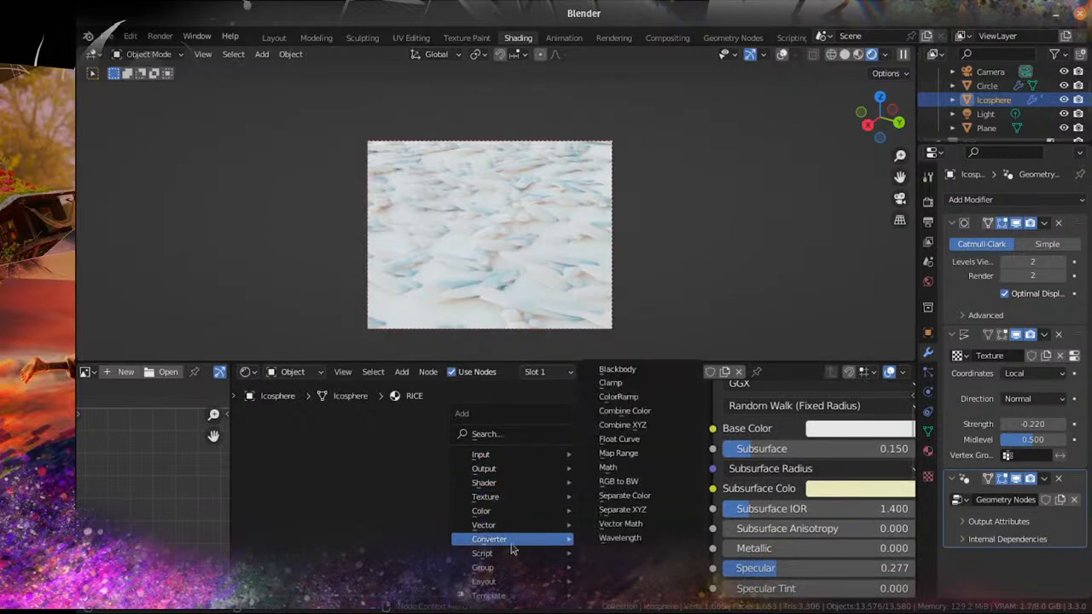
click(620, 523)
click(473, 379)
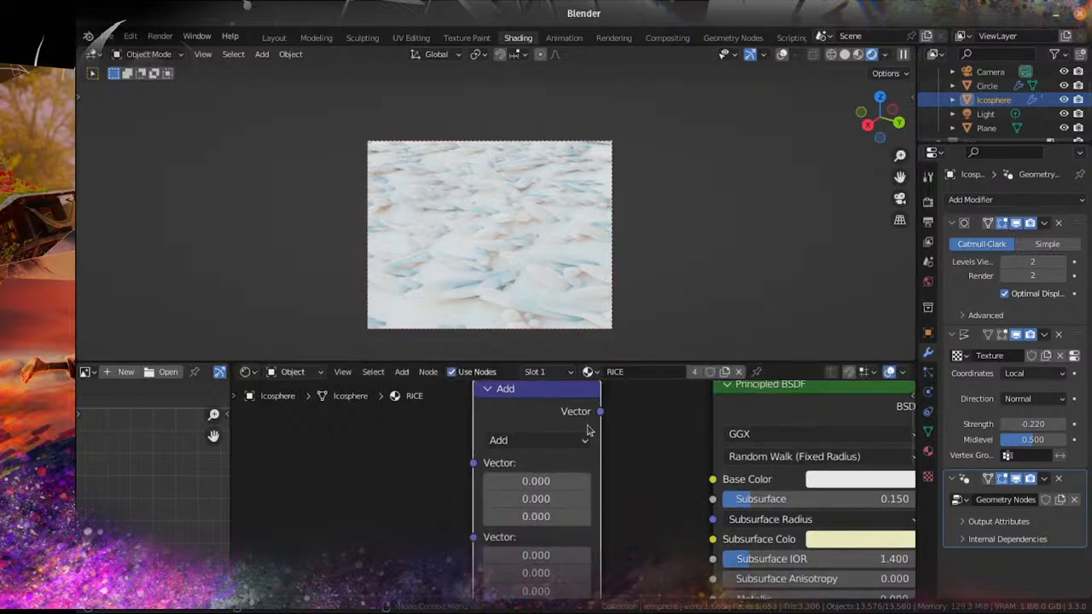
Step: Set the Vector Math node's first vector to 1, 0.2 and 0.1, matching the Principled BSDF's Subsurface Radius
click(753, 516)
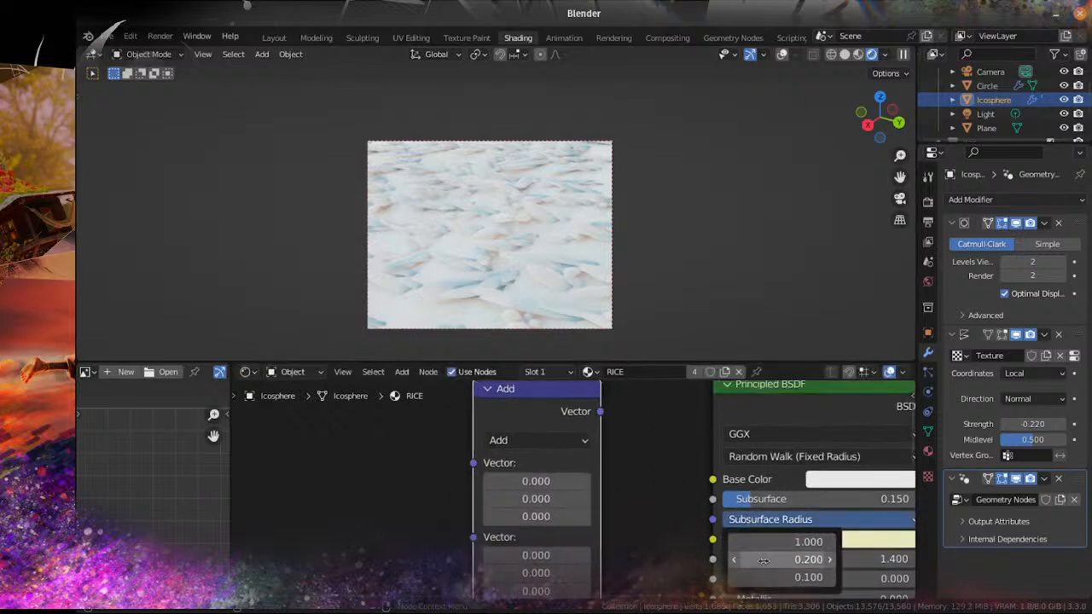
click(568, 475)
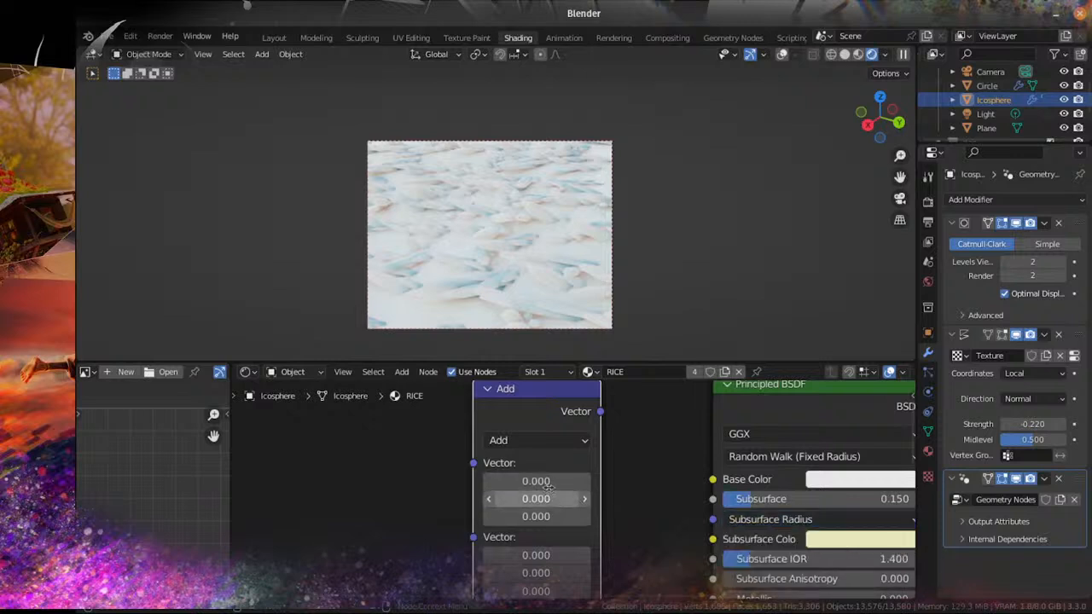
text(1)
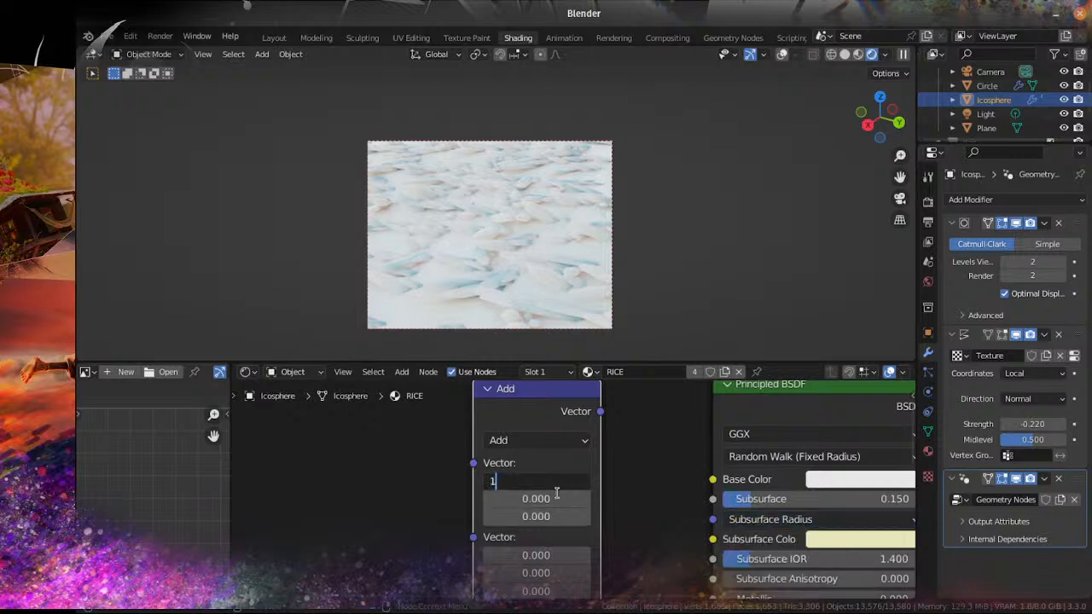
click(555, 492)
text(.2)
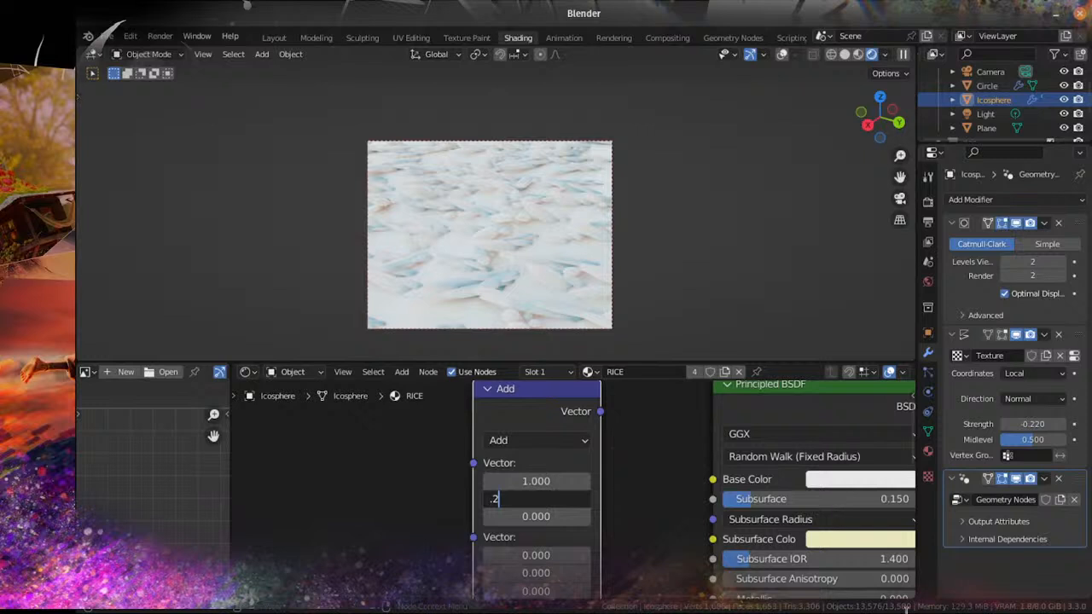
click(548, 518)
text(.1)
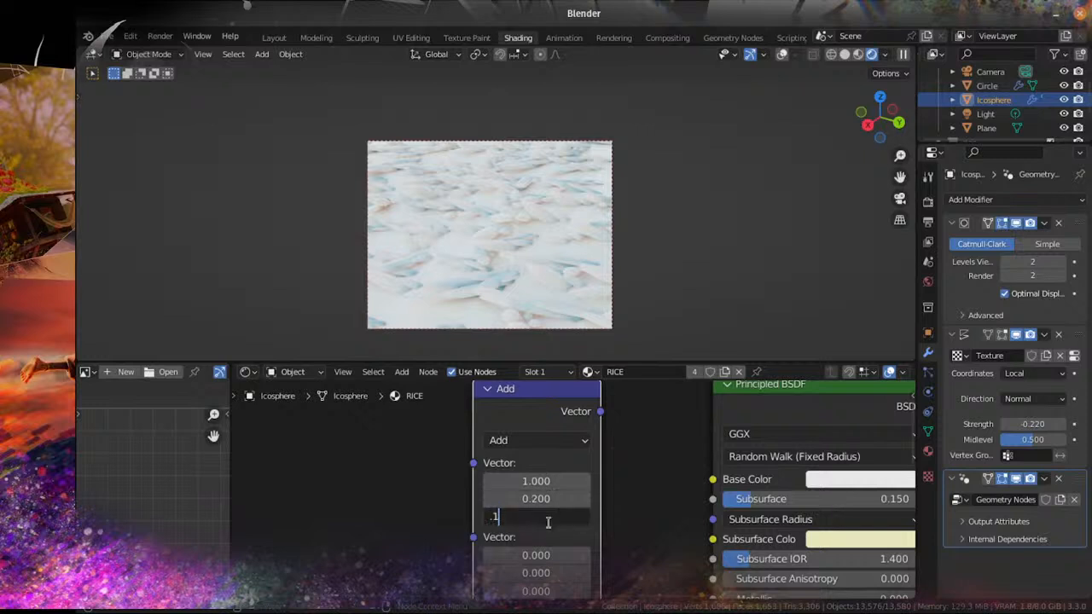
click(673, 510)
Step: Change the Vector Math operation to Divide and connect its Vector output to the Principled BSDF's Subsurface Radius
mouse_move(609, 544)
middle_down()
mouse_move(587, 466)
mouse_move(604, 553)
middle_up()
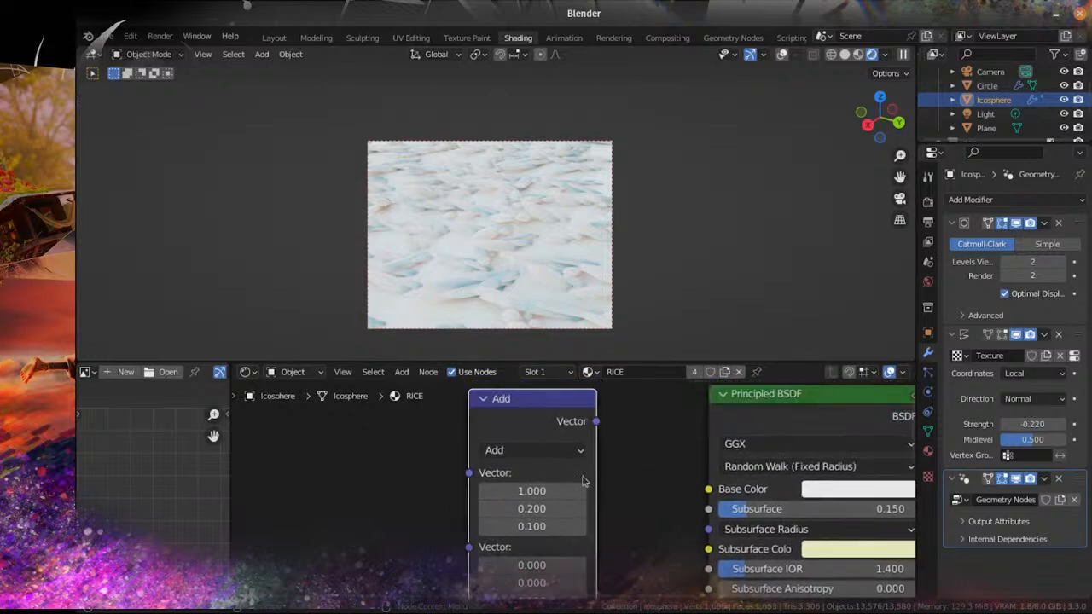
click(562, 452)
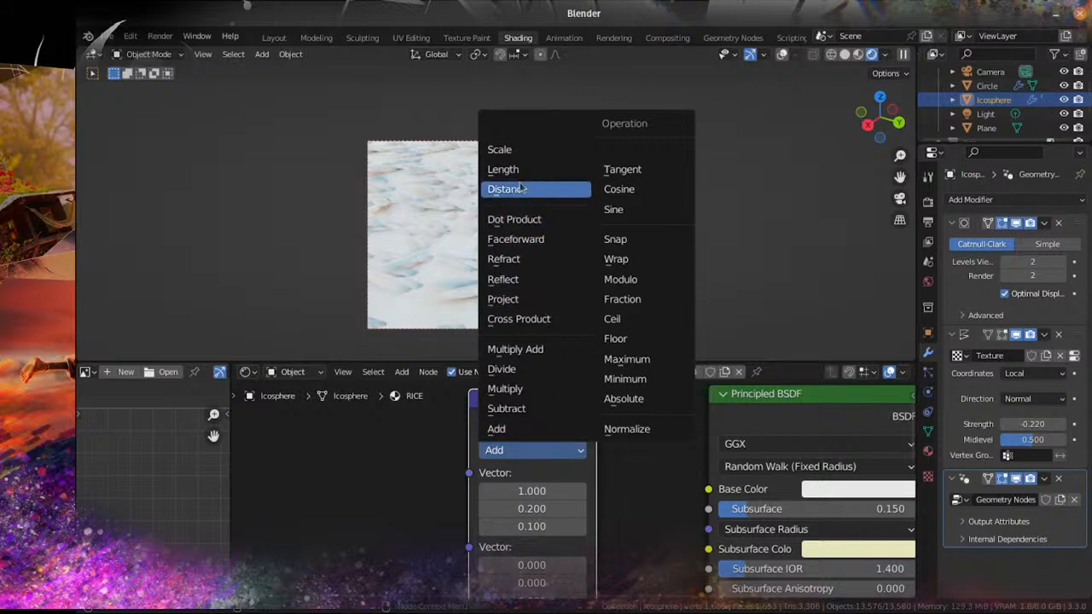
click(504, 368)
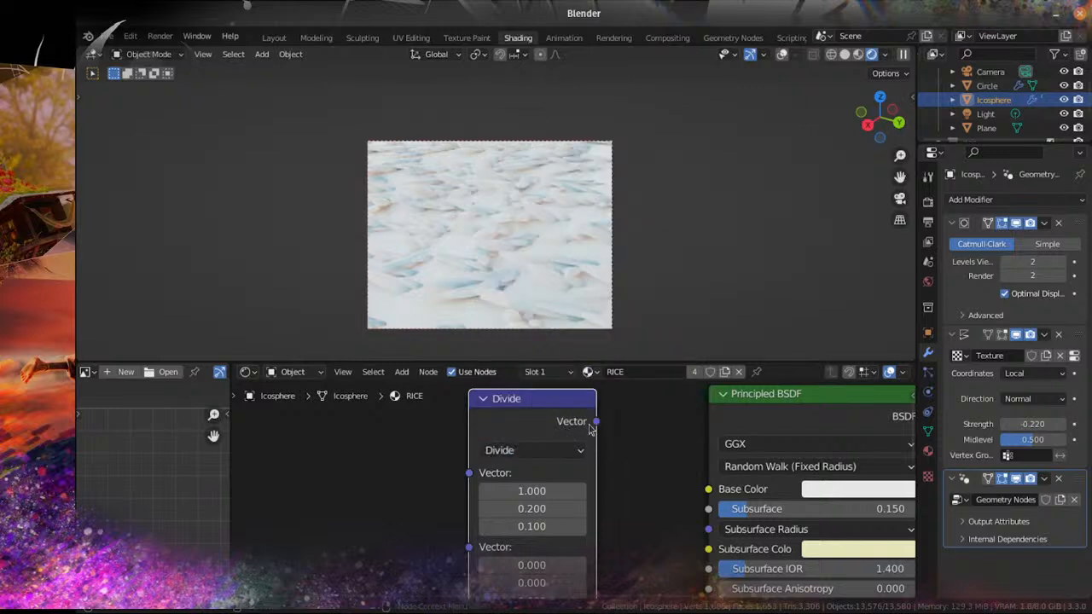
drag(595, 422, 721, 527)
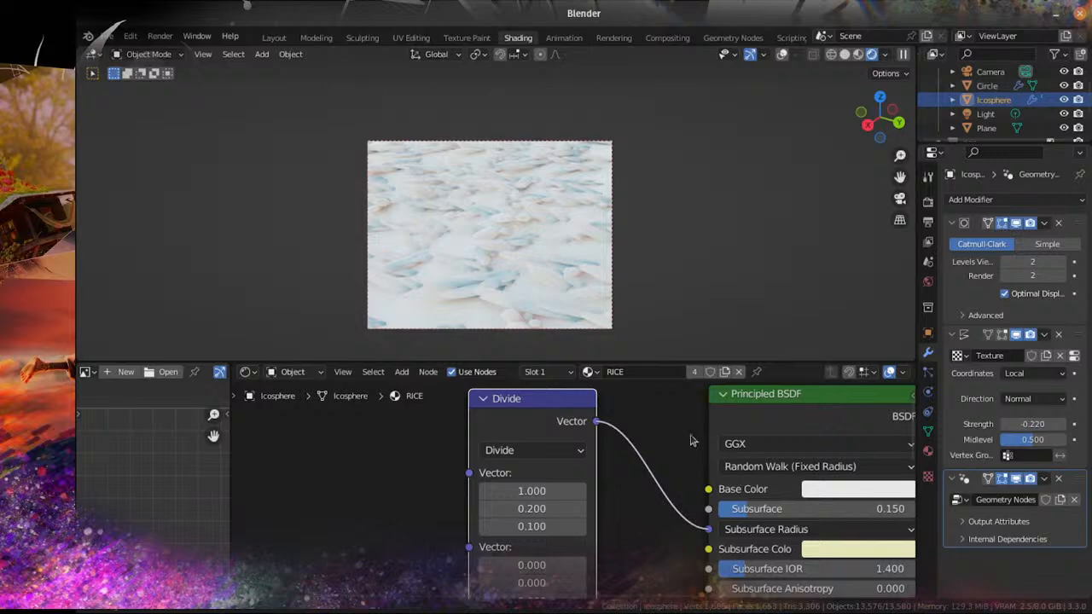
Step: Set all three components of the Divide node's second vector to 5
scroll(668, 515, down, 1)
scroll(672, 522, up, 2)
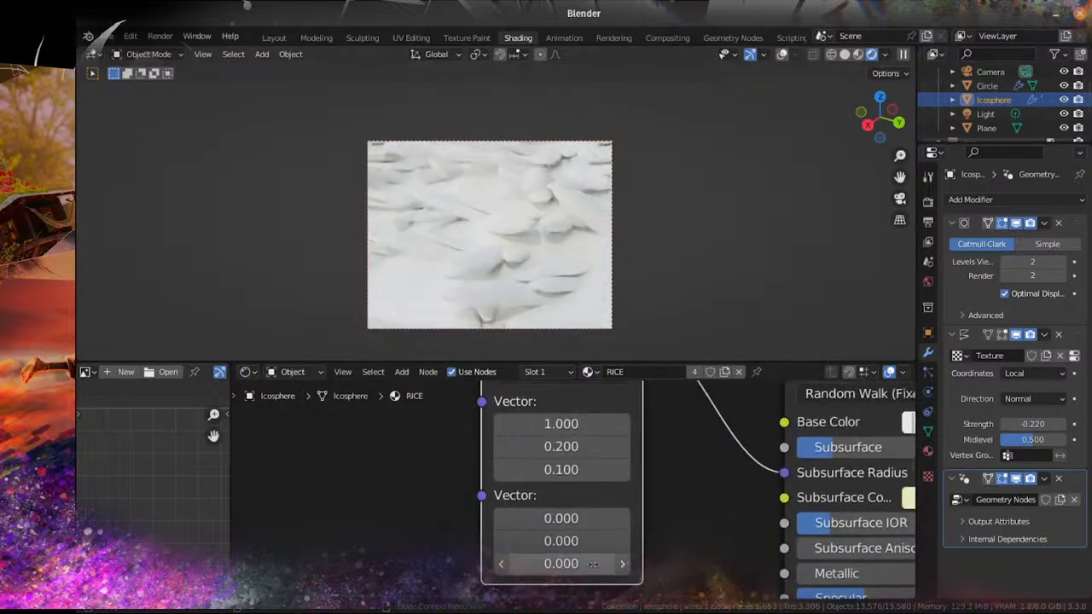
click(562, 519)
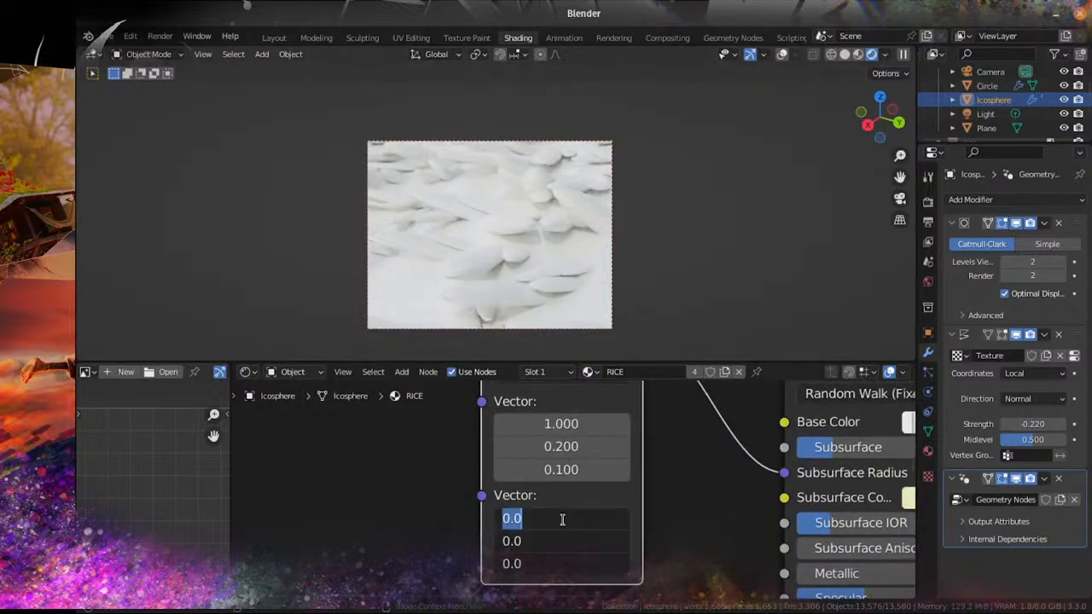
text(5)
key(Return)
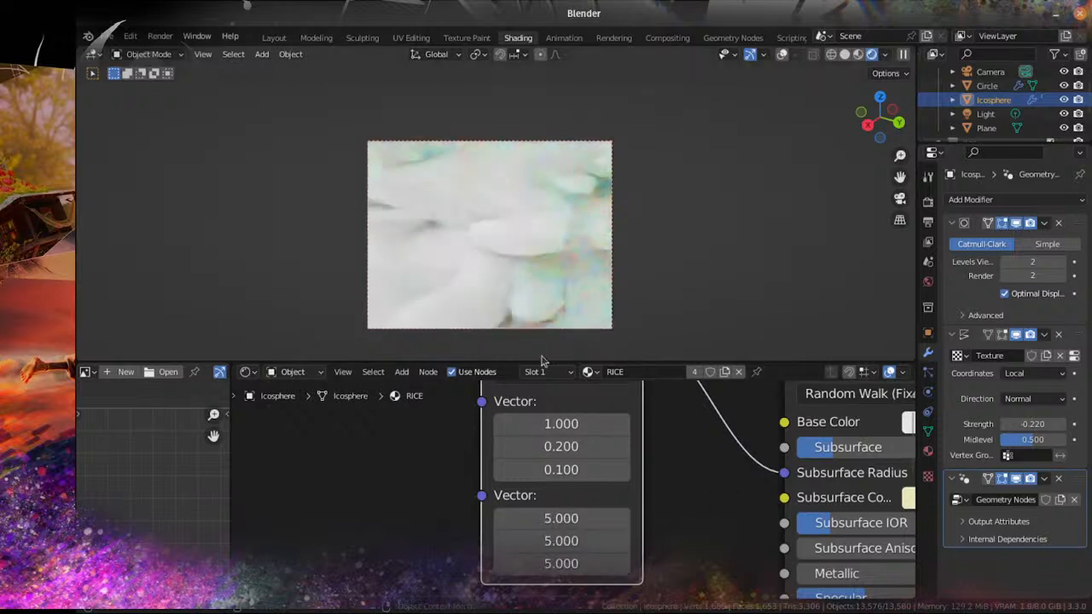
click(570, 518)
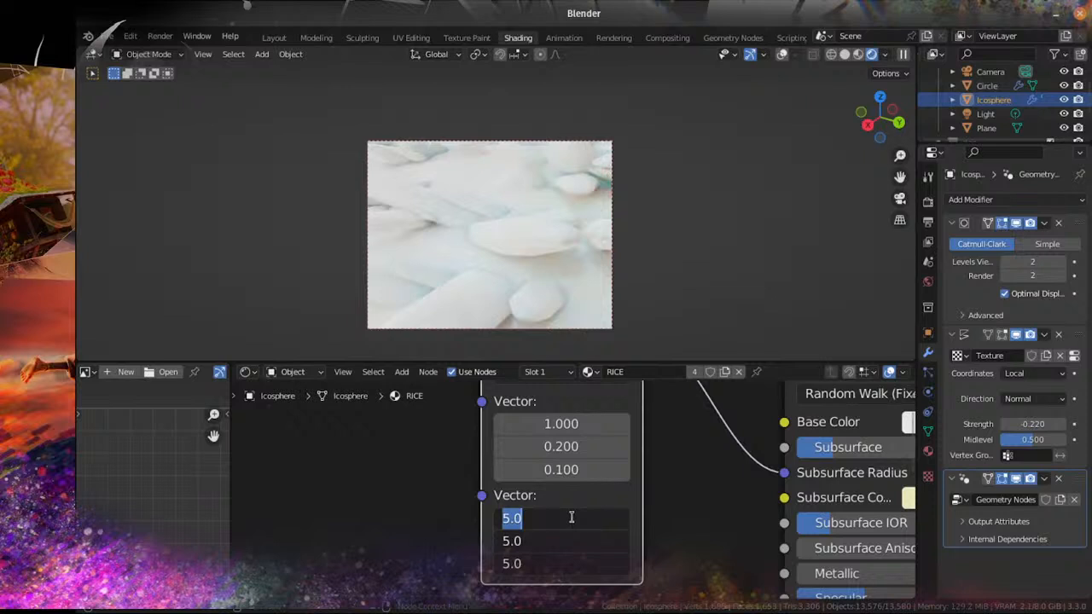
text(5)
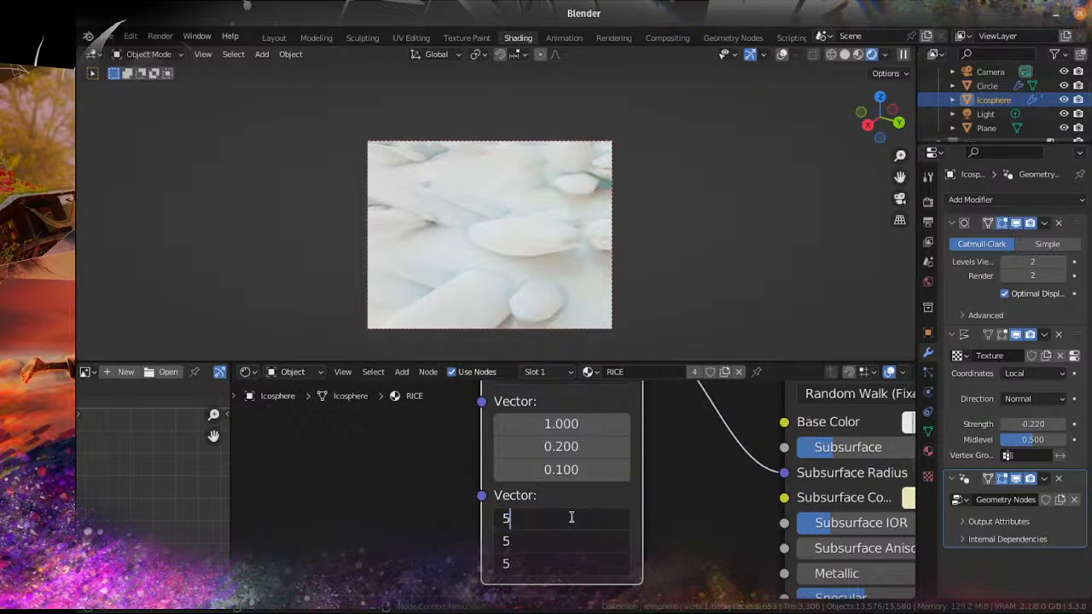
key(Return)
Step: Set all three components of the Divide node's second vector to 4
click(570, 518)
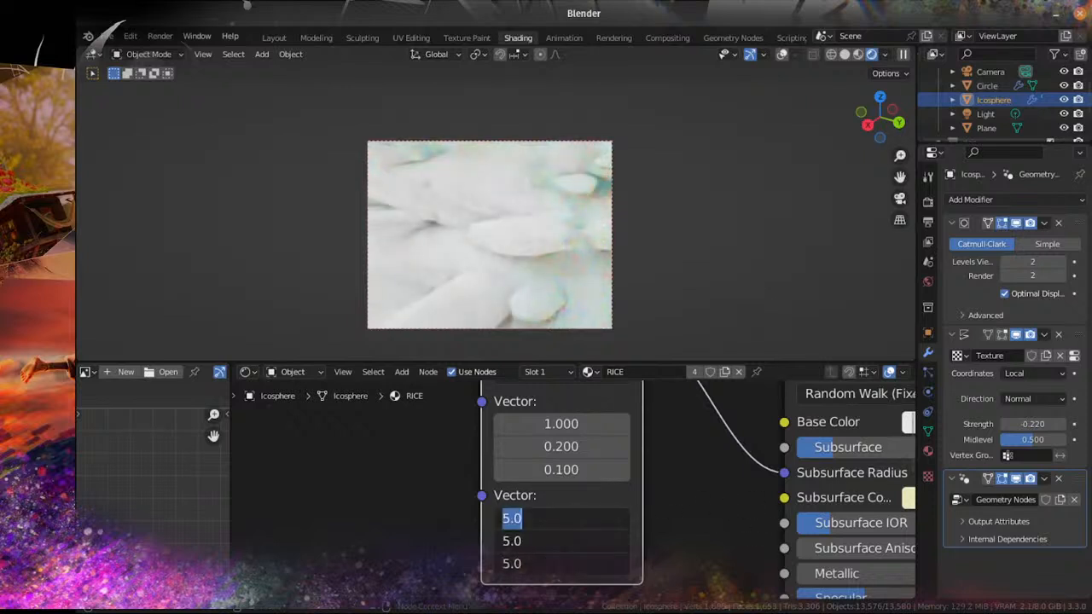
text(4)
key(Return)
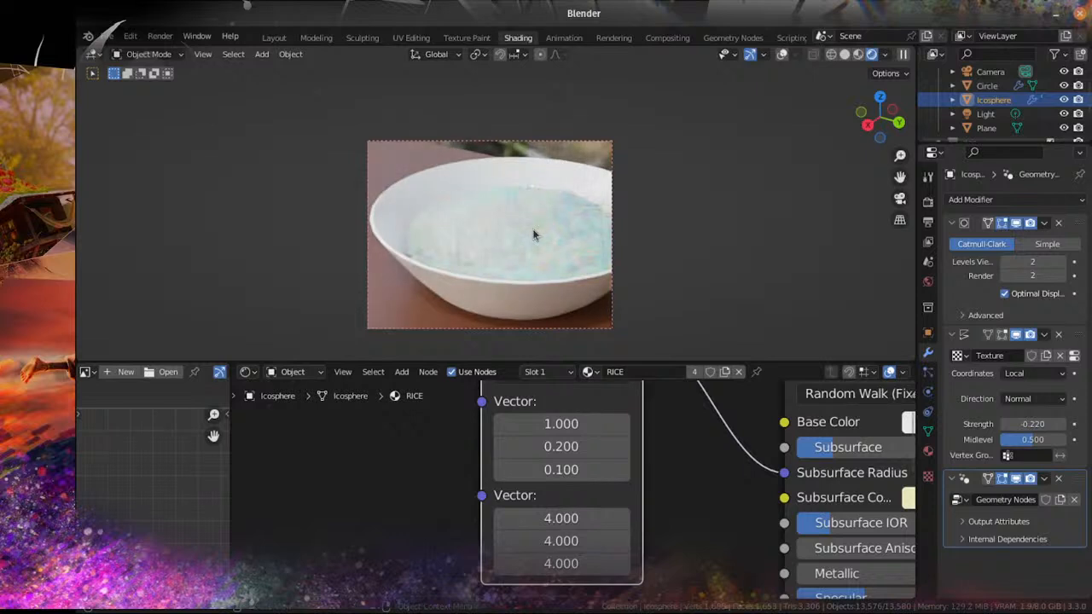
Step: Change the rendered viewport's HDRI lighting to the sunlit grass field environment
click(885, 55)
click(862, 171)
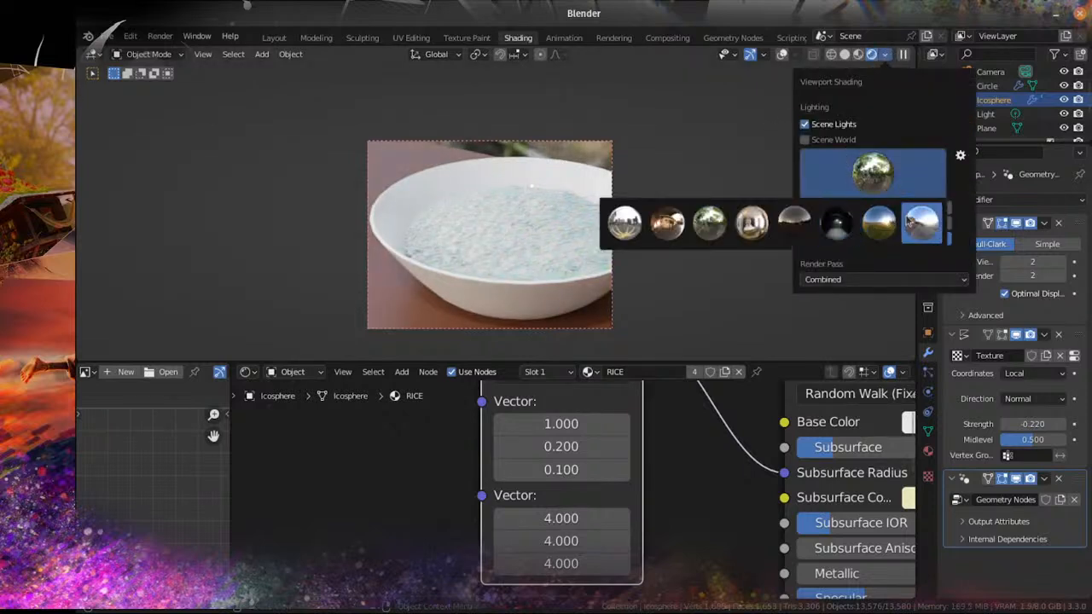
click(922, 221)
click(860, 170)
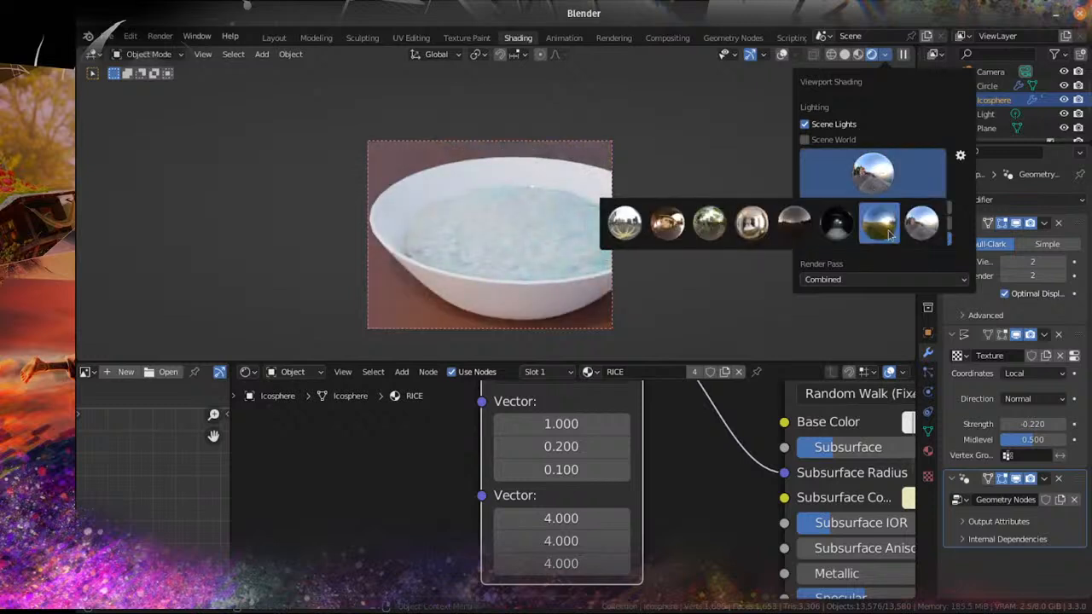
click(871, 220)
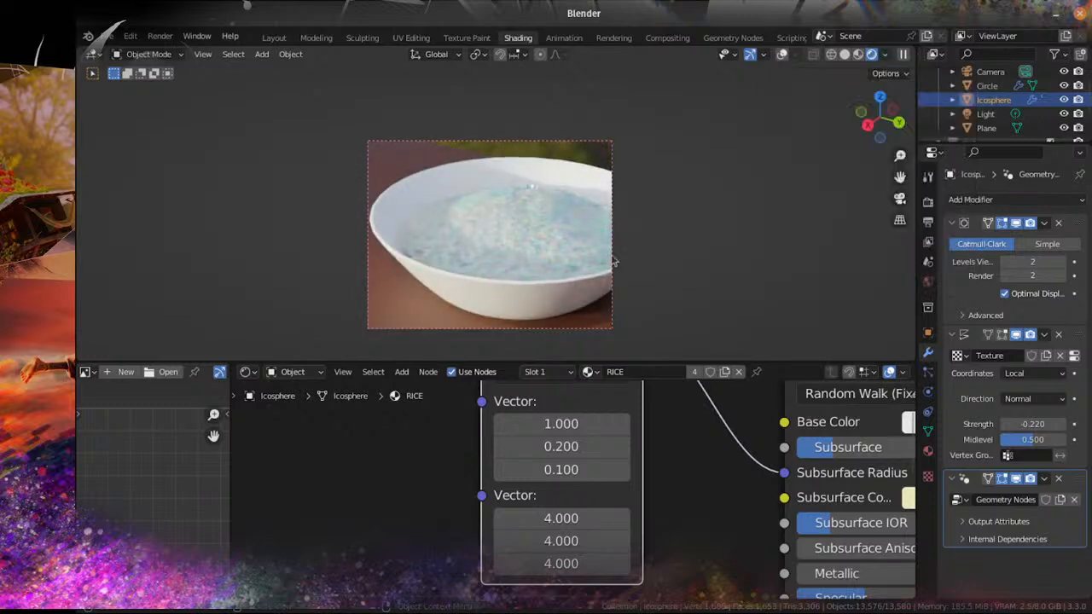
Step: View the bowl through the scene camera and save the project as RICE CHALLENGE.blend
scroll(600, 249, down, 3)
middle_drag(603, 246, 551, 261)
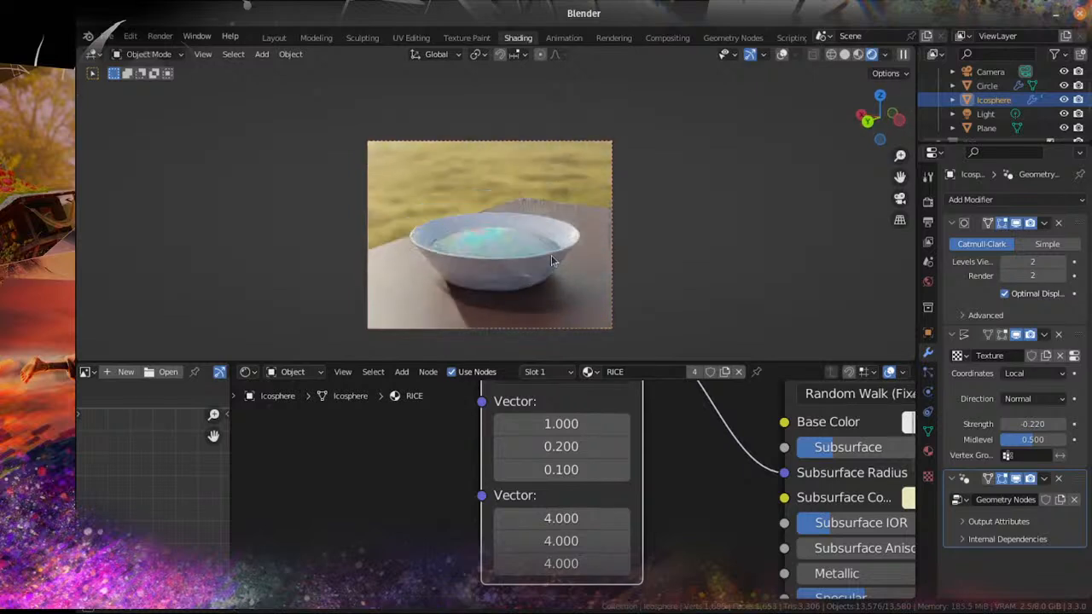
key(KP_0)
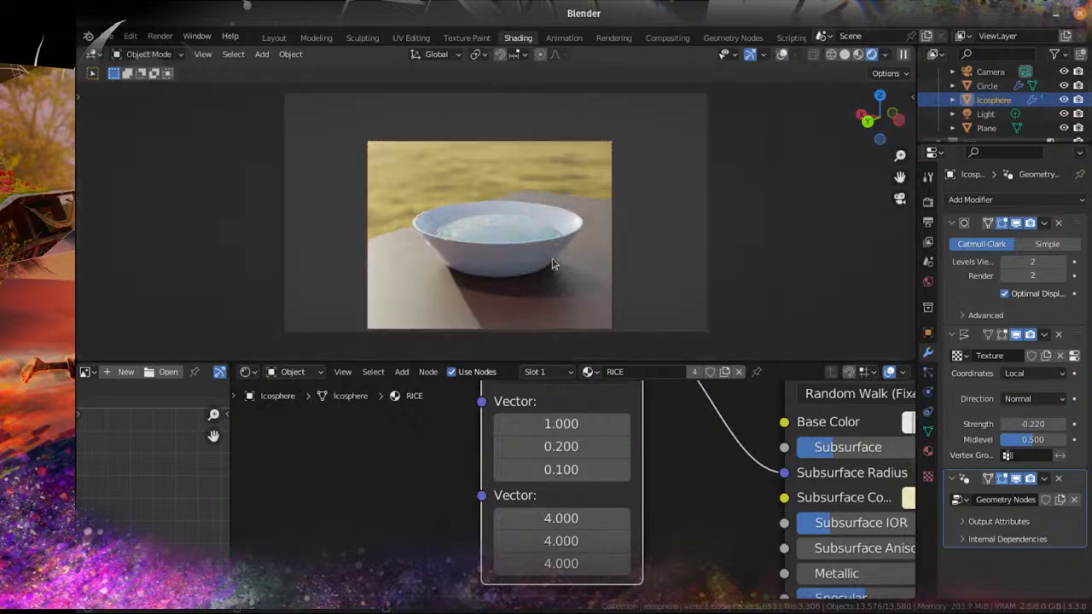
scroll(503, 245, down, 4)
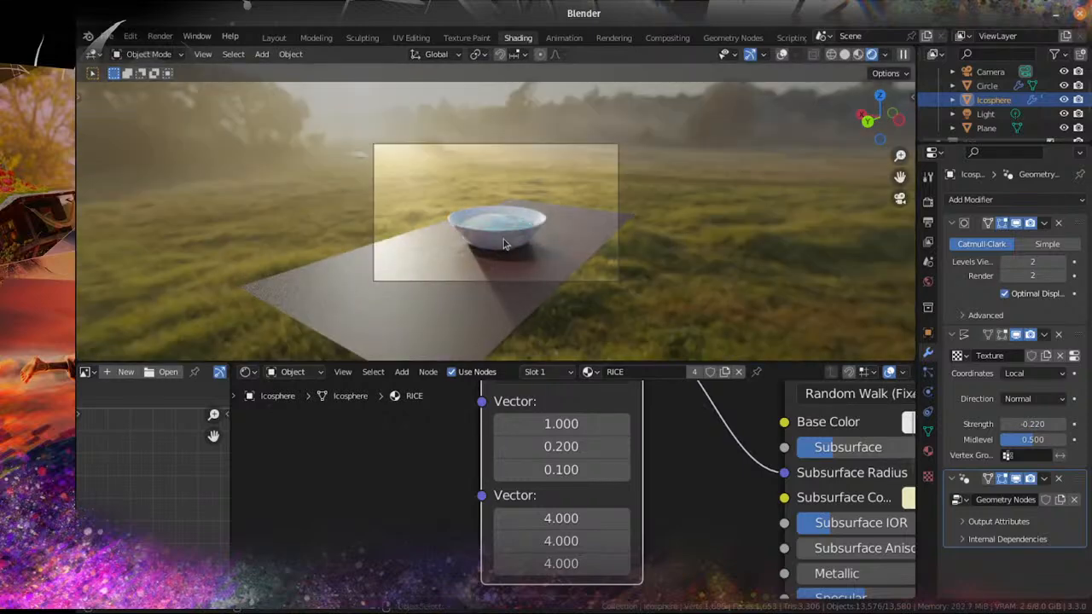
scroll(524, 257, up, 2)
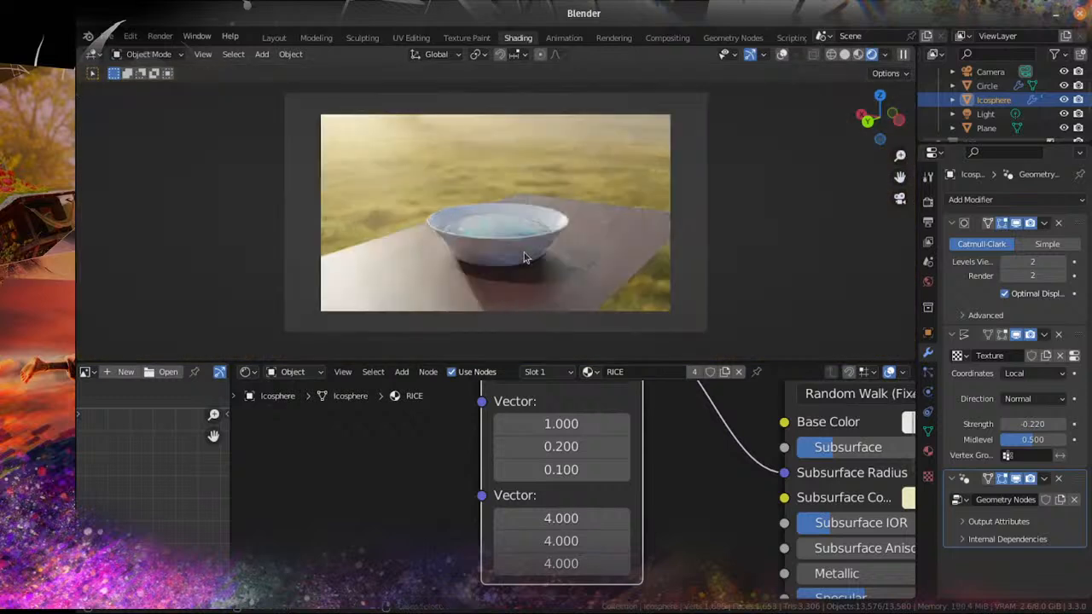
scroll(524, 258, up, 1)
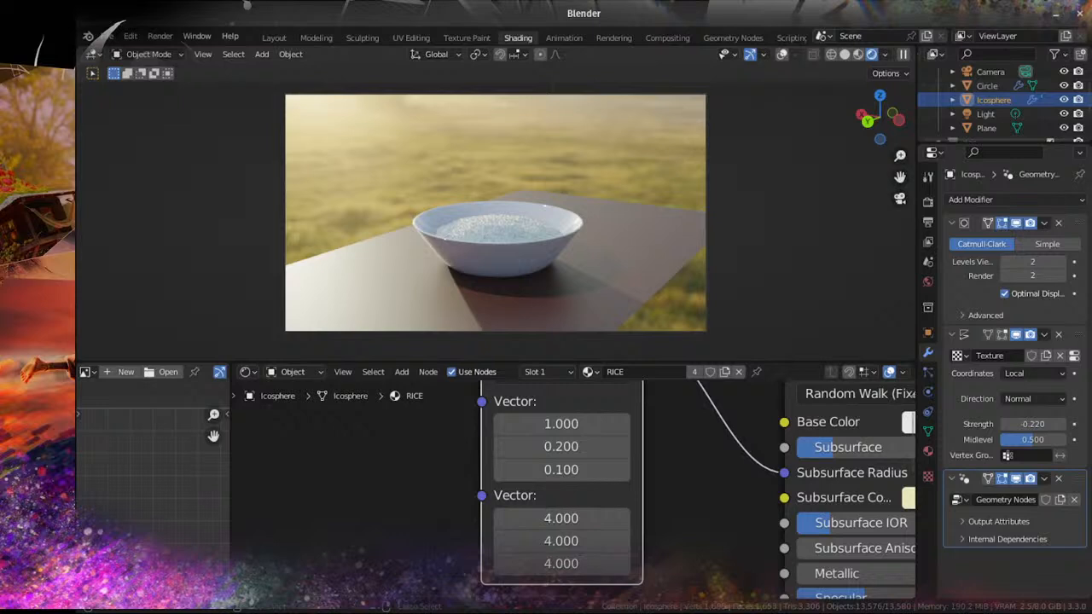
key(ctrl+s)
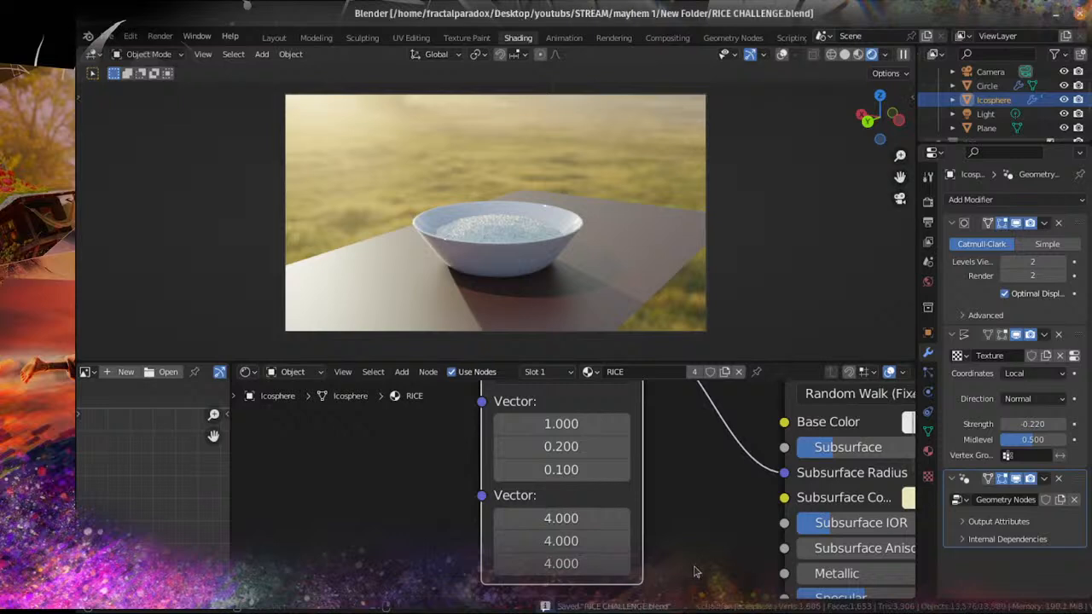
Step: Switch the viewport to solid shading and view the rice in the bowl from a higher angle
scroll(700, 570, up, 1)
scroll(575, 220, up, 2)
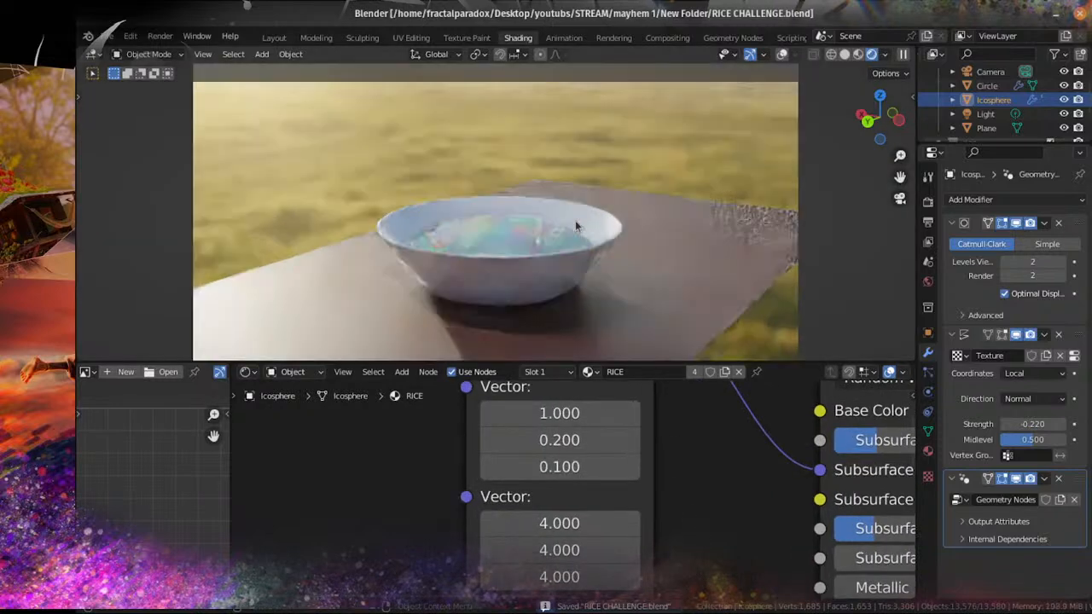
scroll(575, 220, up, 2)
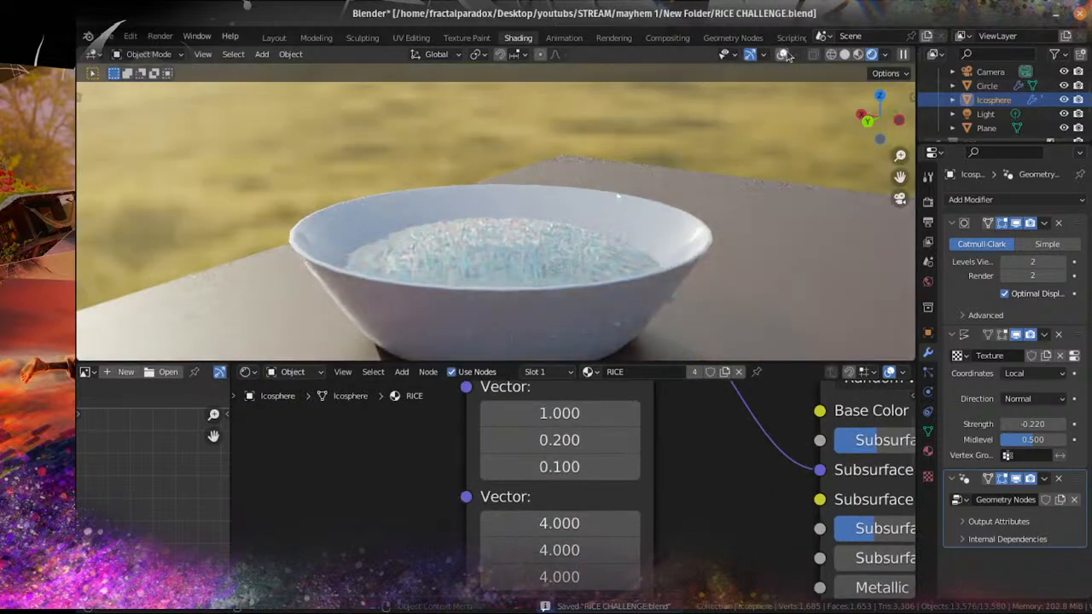
click(844, 54)
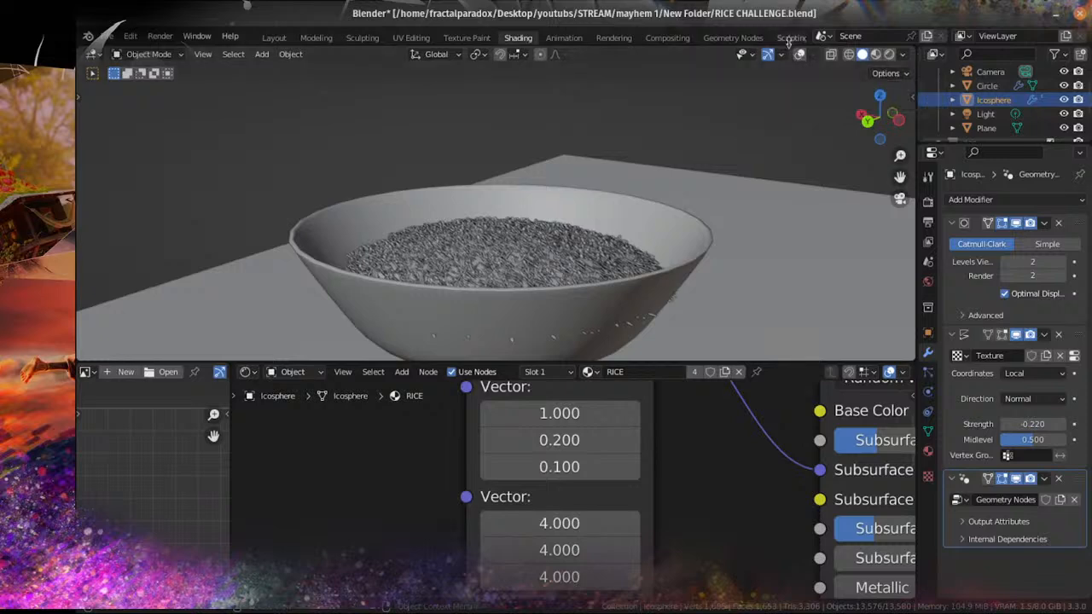
scroll(497, 214, up, 3)
middle_drag(520, 246, 515, 283)
scroll(514, 283, up, 5)
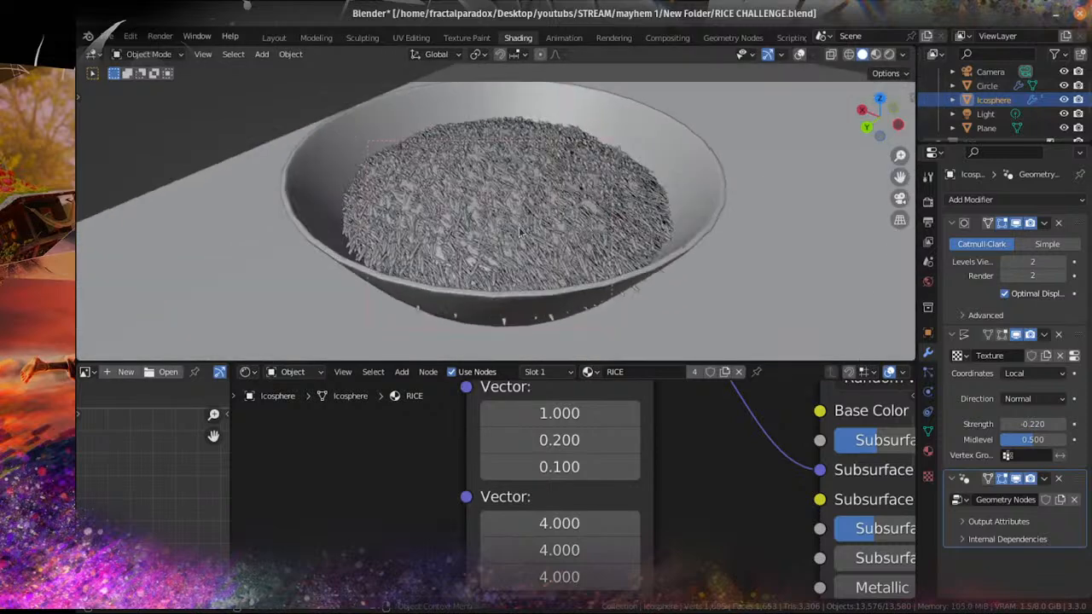
Step: Unplug the Divide node from Subsurface Radius to check the built-in radius values, and reconnect its Vector output
scroll(652, 461, down, 4)
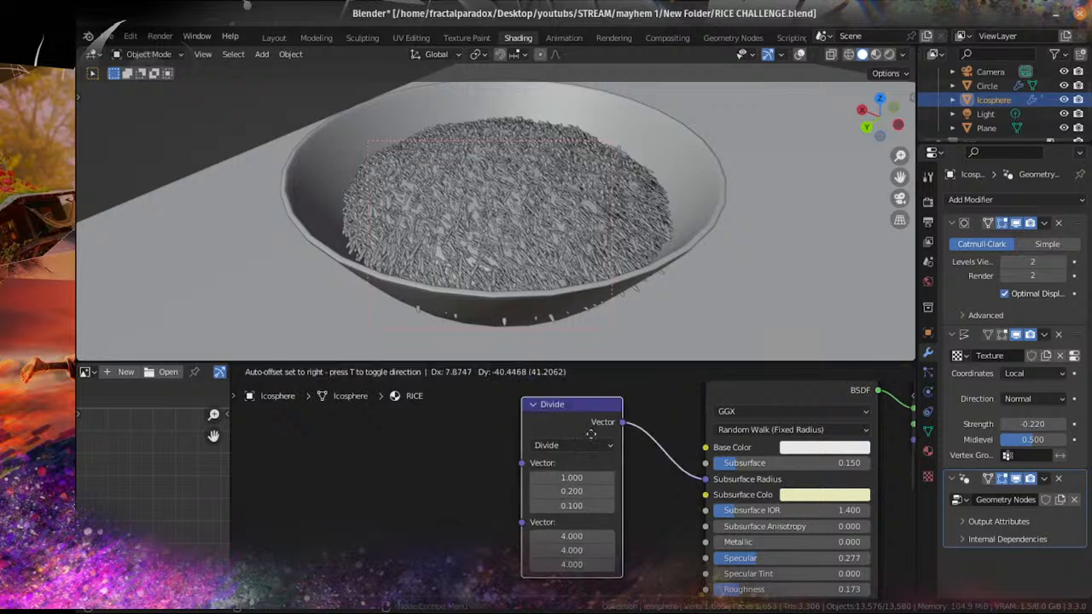
drag(608, 439, 577, 433)
click(742, 483)
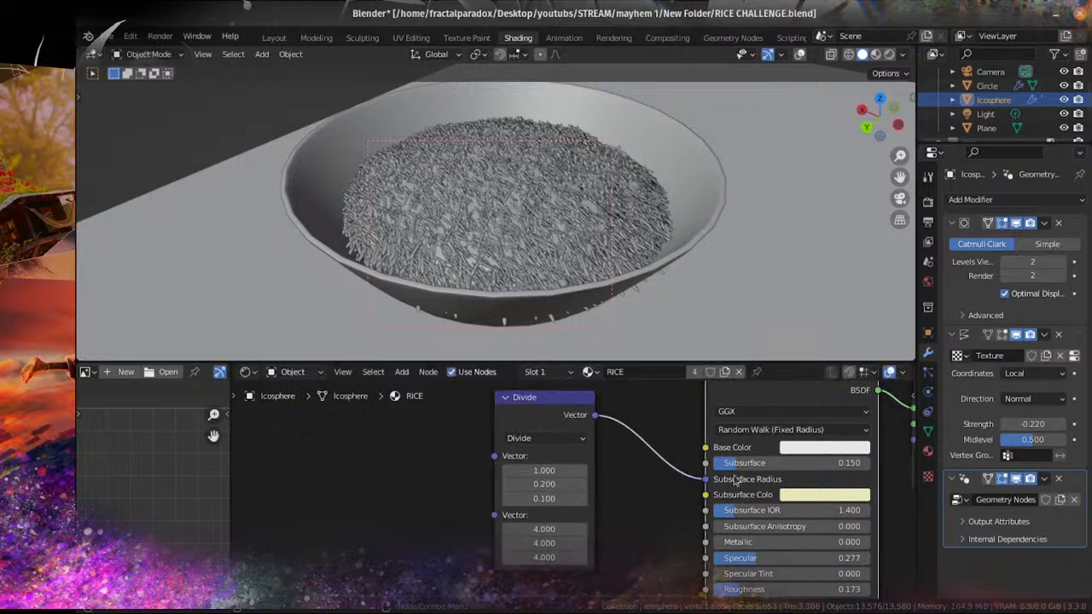
drag(683, 481, 686, 481)
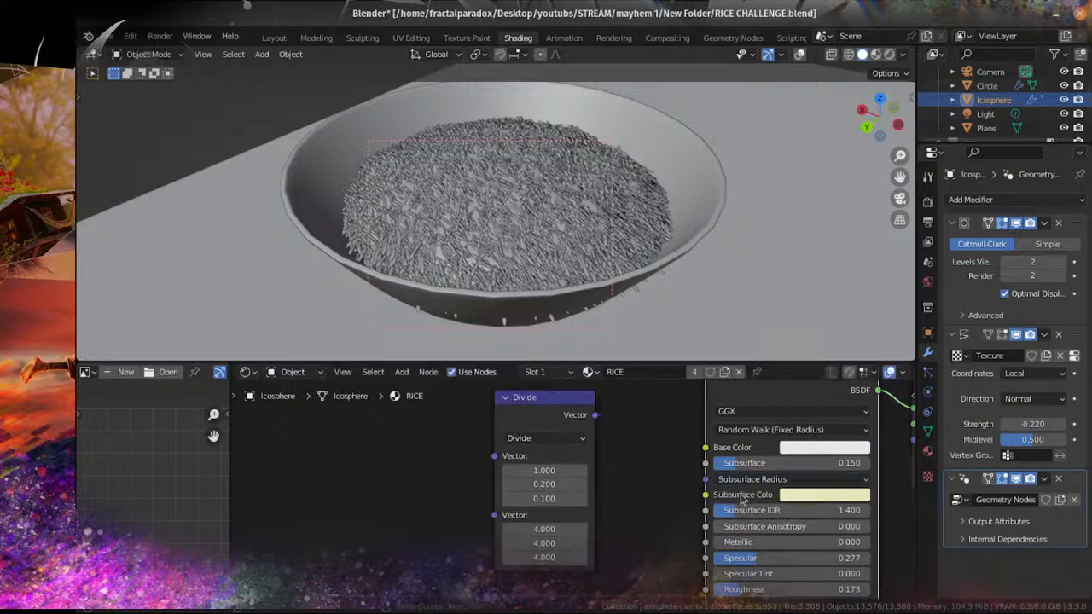
click(752, 483)
click(783, 481)
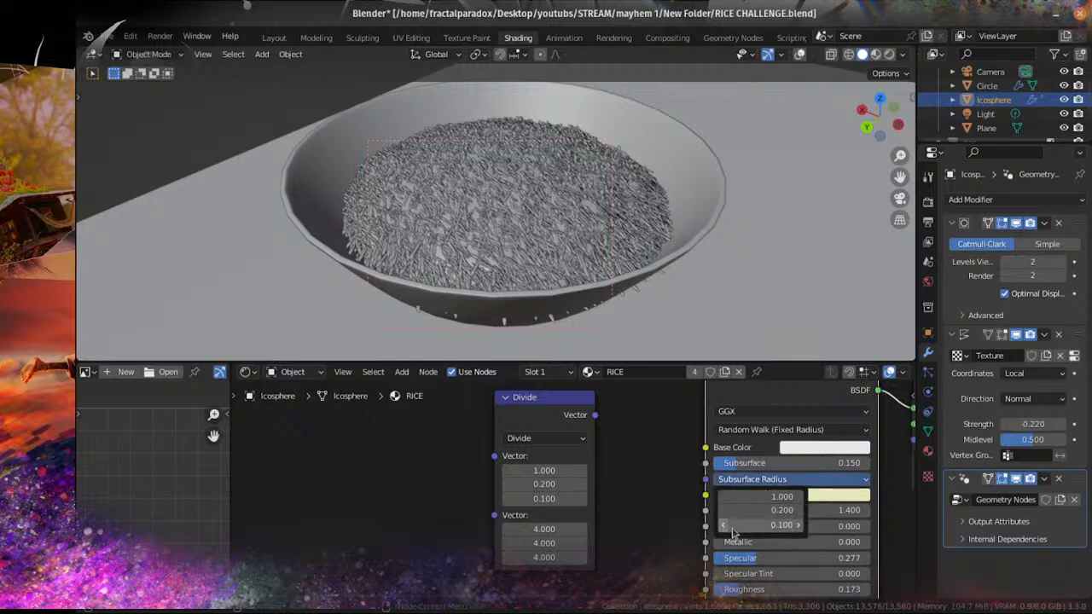
drag(595, 416, 706, 482)
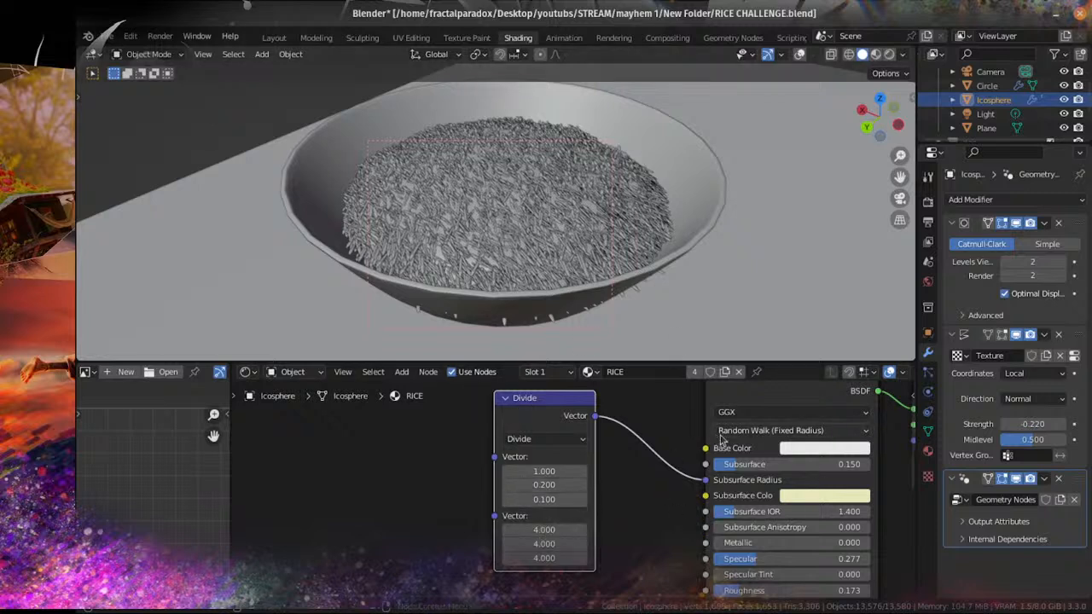
Step: Review the Principled BSDF's subsurface method options and pick Random Walk (Fixed Radius)
click(789, 431)
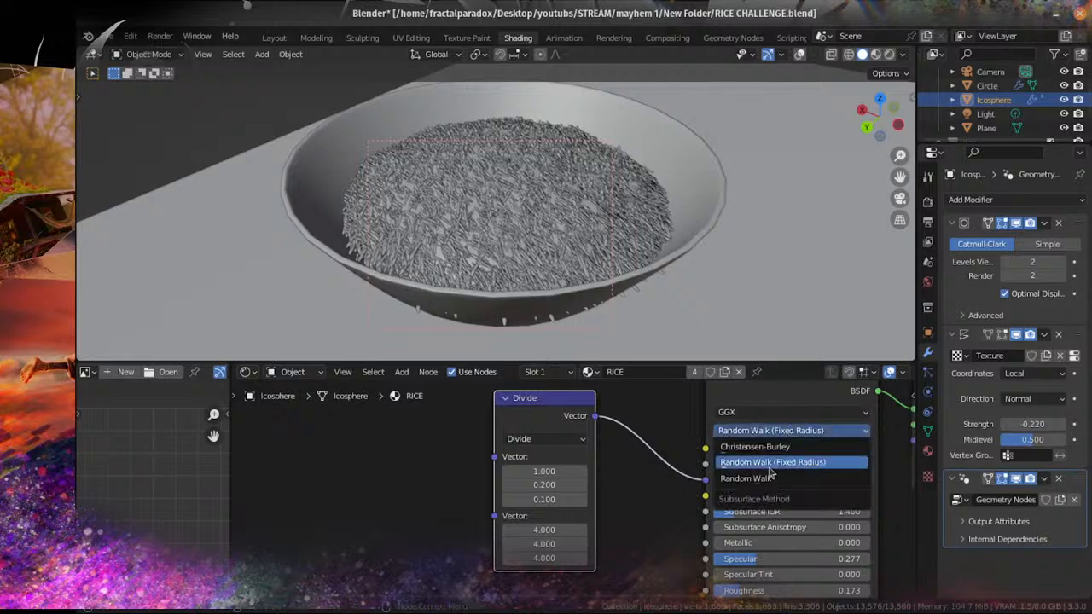
click(770, 464)
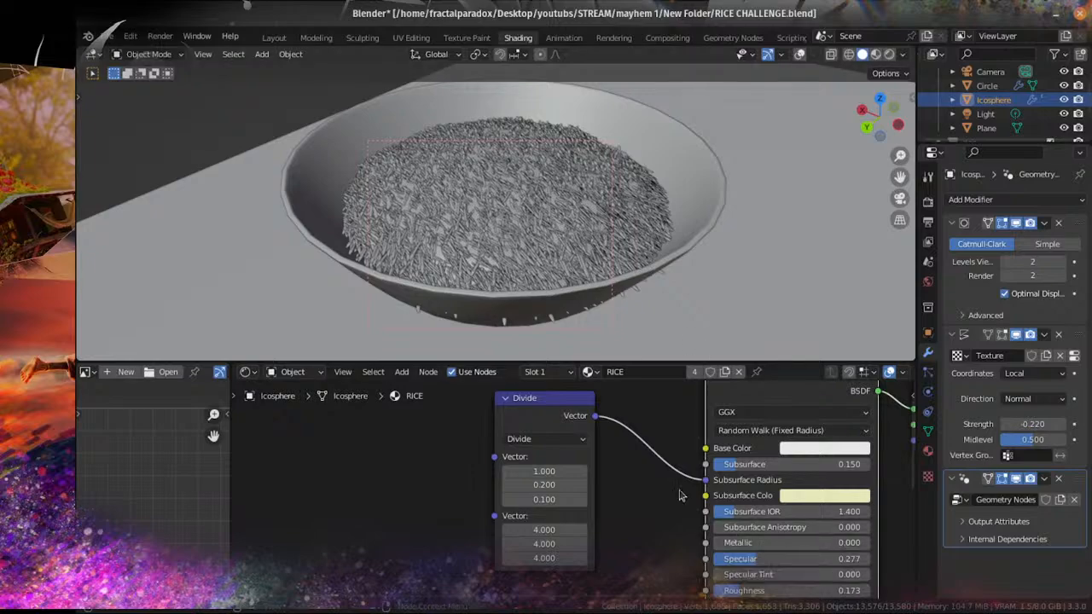
click(555, 420)
middle_drag(681, 438, 673, 454)
Step: Inspect the rice pile up close, return to the camera view and save the file
scroll(570, 168, up, 4)
scroll(570, 194, down, 2)
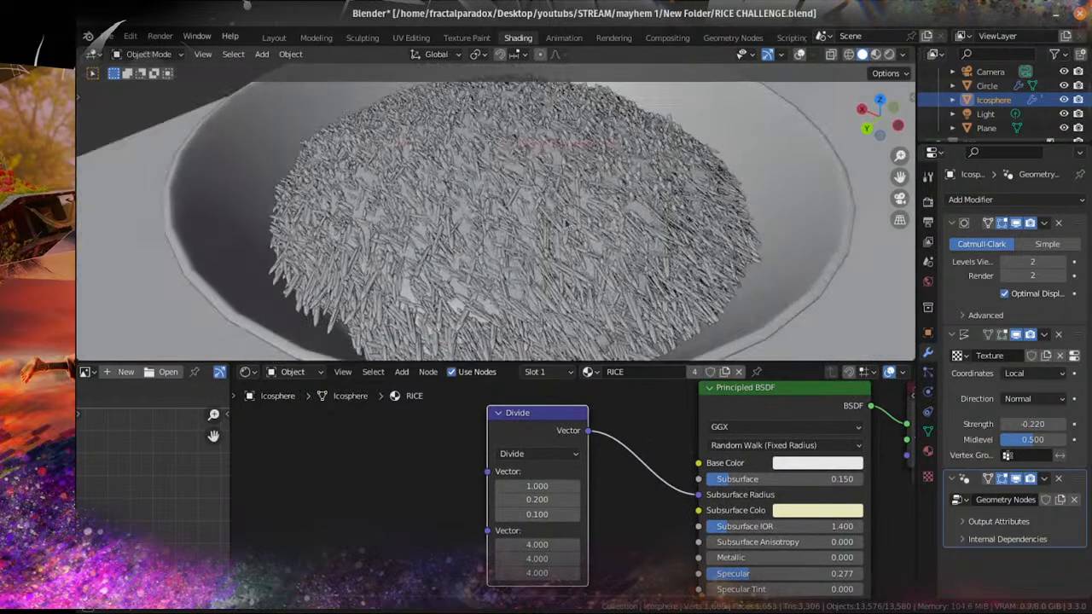
middle_drag(569, 195, 586, 162)
scroll(563, 231, down, 3)
scroll(563, 231, down, 3)
scroll(586, 162, up, 5)
key(ctrl+s)
scroll(566, 177, down, 8)
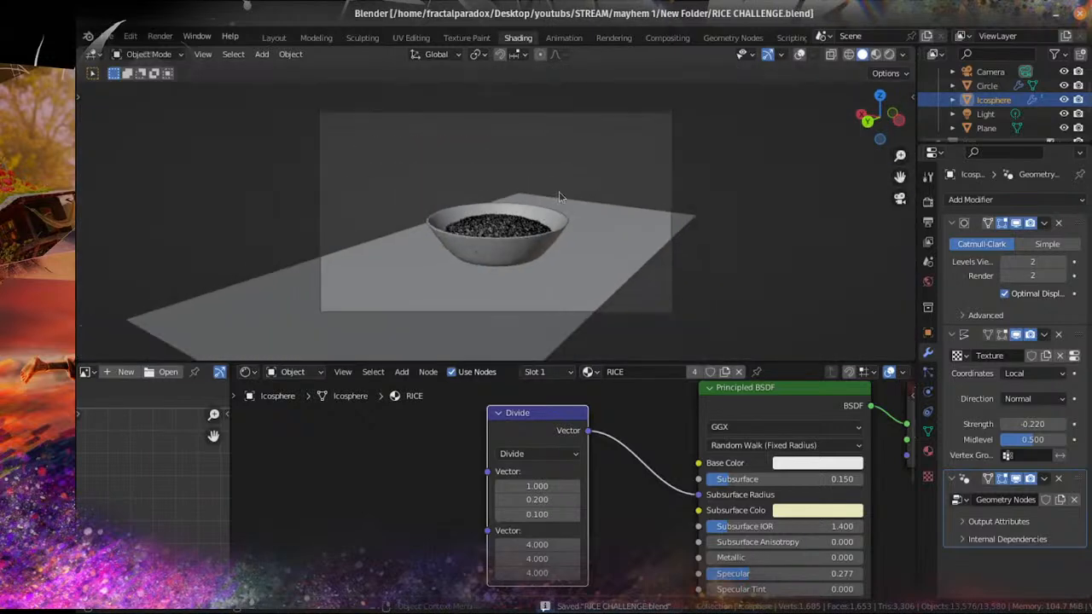
click(498, 269)
scroll(536, 234, up, 3)
click(512, 234)
scroll(512, 235, up, 3)
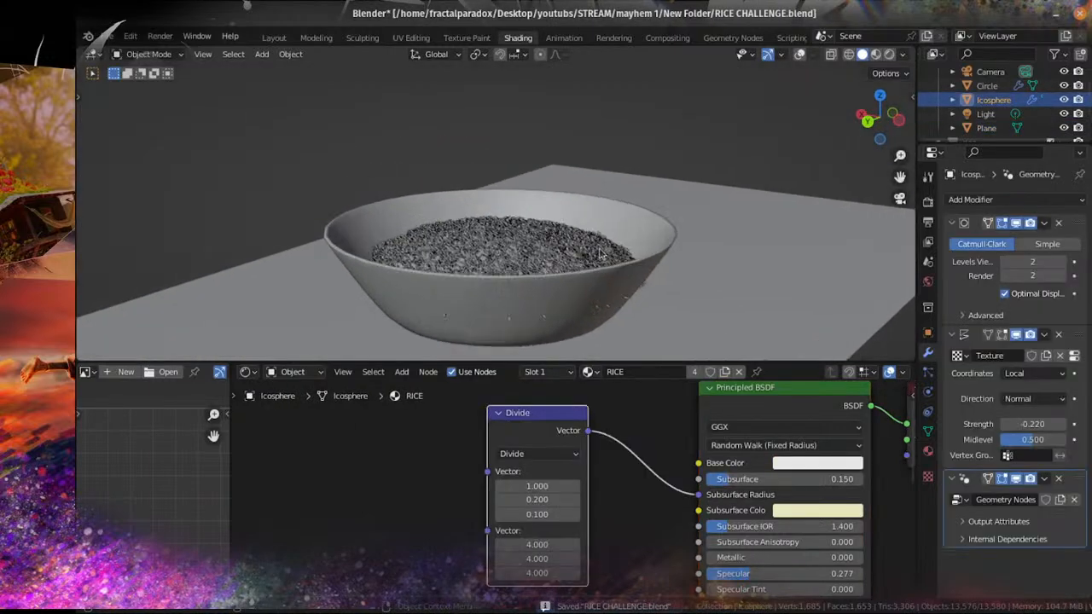
Step: Scale the rice pile to about 0.959 on X and Y with Z locked, and save the file
key(s)
key(shift+z)
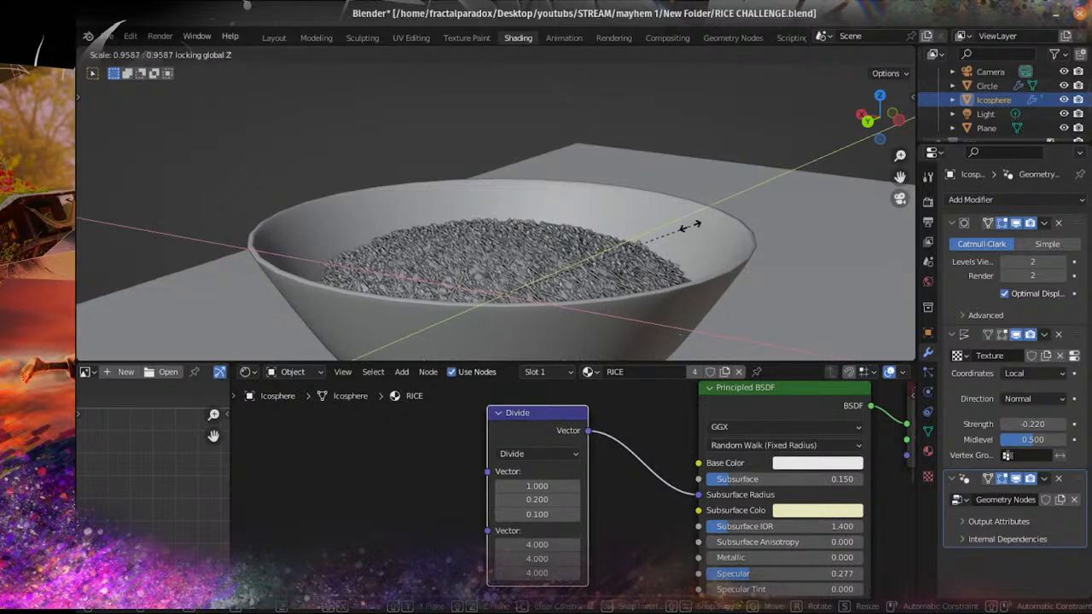
click(687, 228)
scroll(685, 229, down, 3)
key(ctrl+s)
Step: Examine the rice pile's coverage and fit inside the bowl, using wireframe and solid shading in the Layout workspace
scroll(688, 233, up, 2)
middle_drag(688, 236, 555, 292)
scroll(559, 285, up, 4)
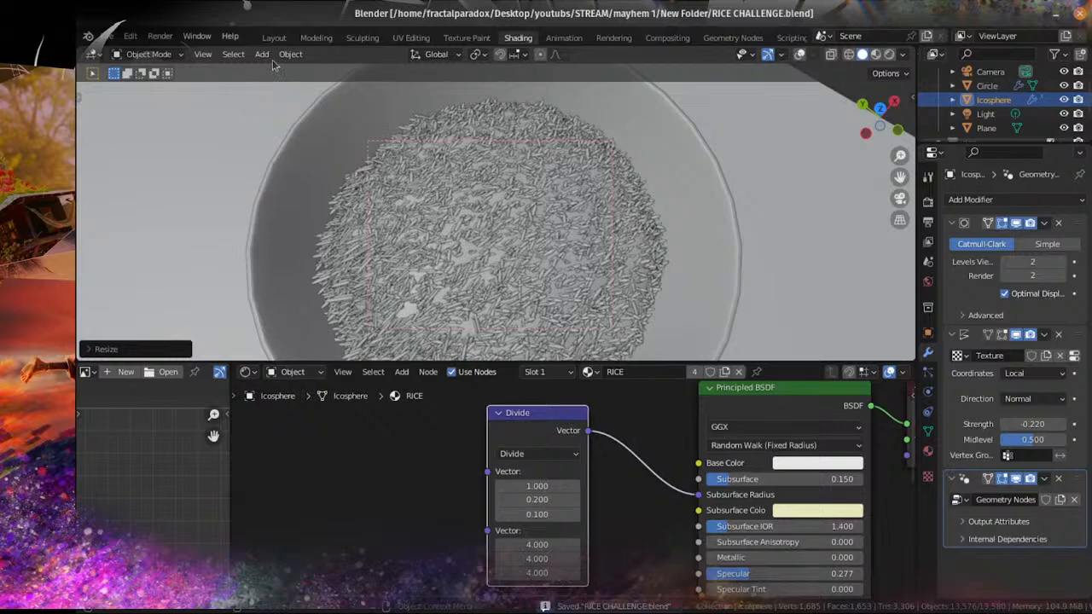
click(274, 38)
scroll(634, 333, down, 4)
scroll(635, 358, up, 2)
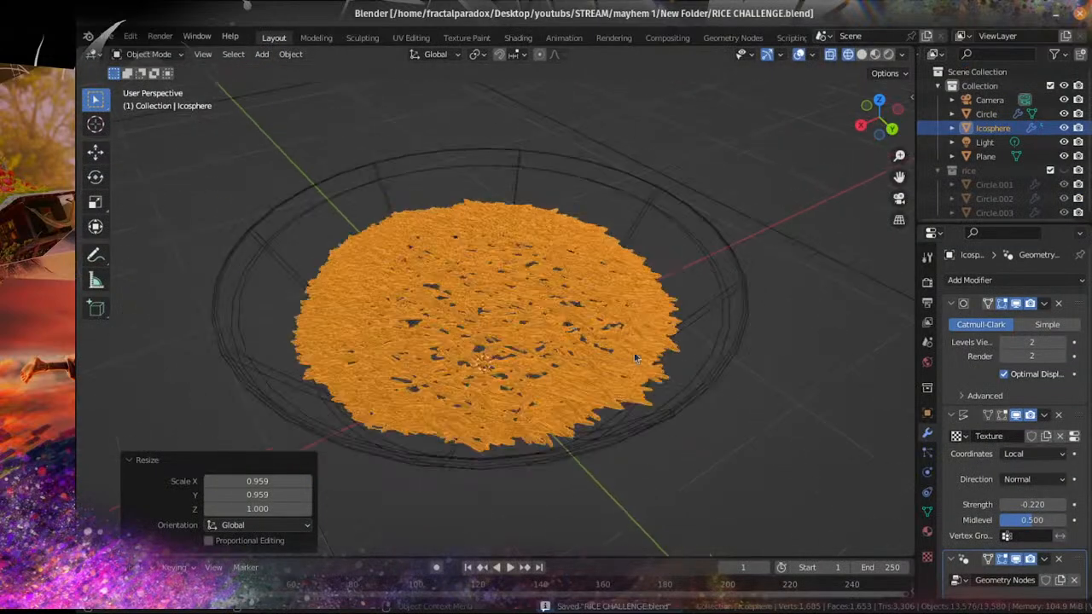
middle_drag(634, 358, 524, 340)
scroll(433, 300, up, 3)
scroll(471, 312, down, 3)
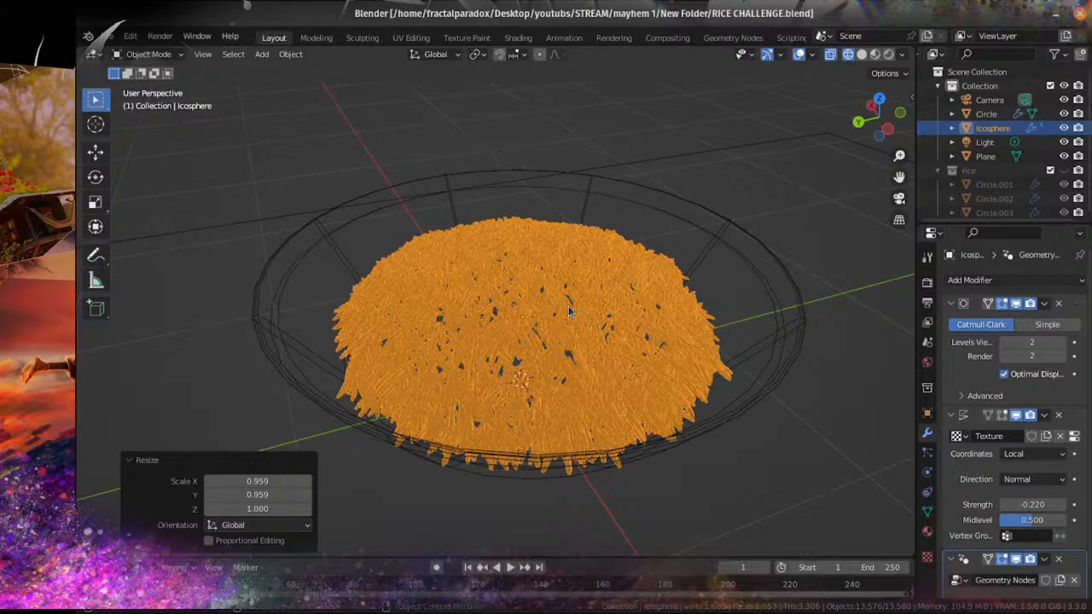
scroll(570, 309, up, 8)
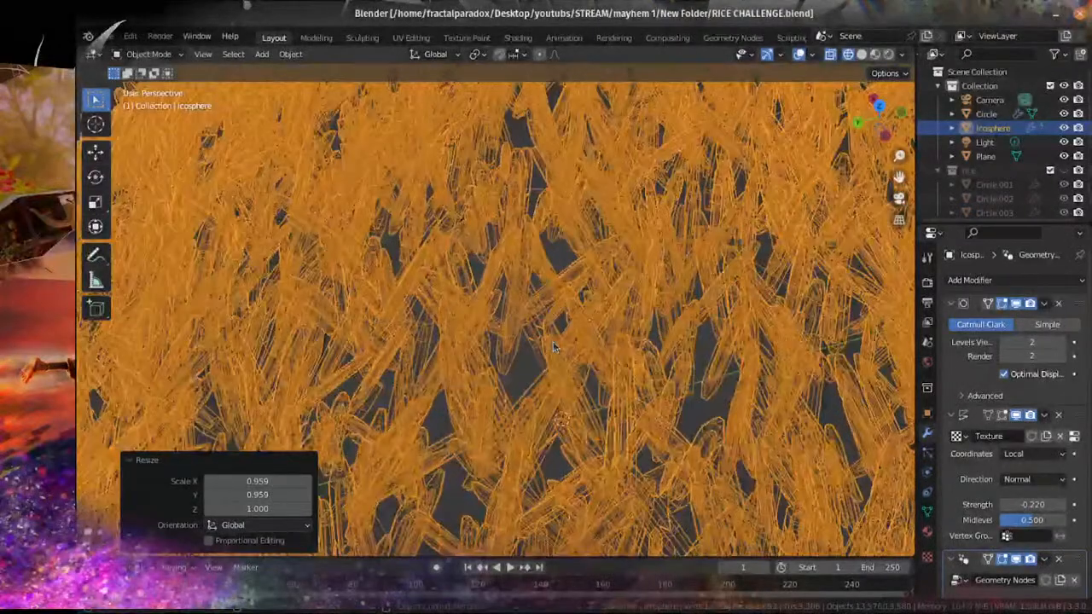
scroll(725, 175, down, 7)
middle_drag(725, 175, 732, 205)
click(861, 54)
middle_drag(546, 443, 536, 388)
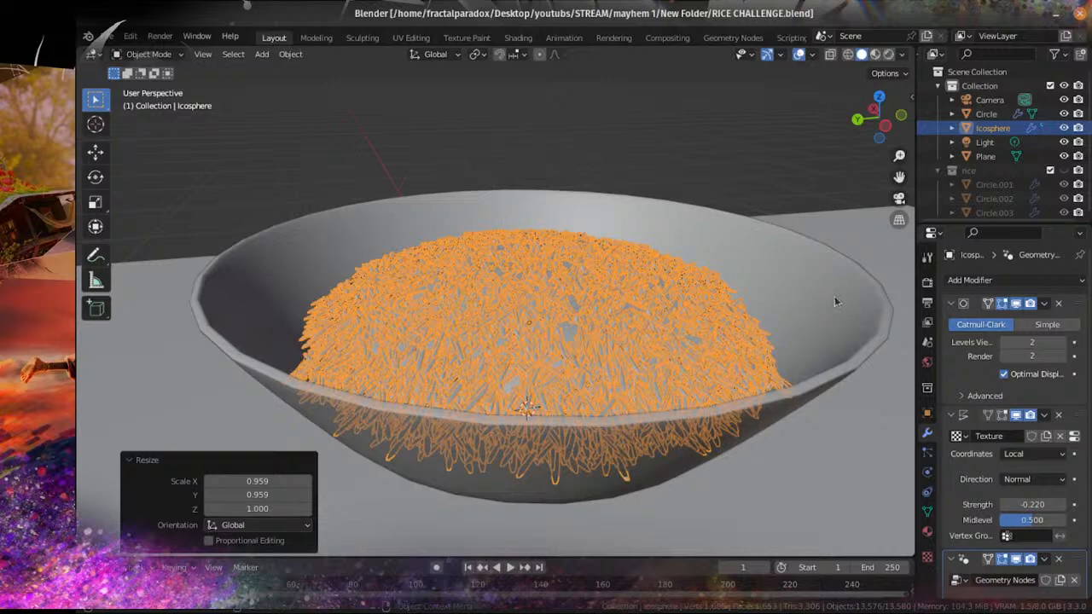
scroll(773, 317, down, 3)
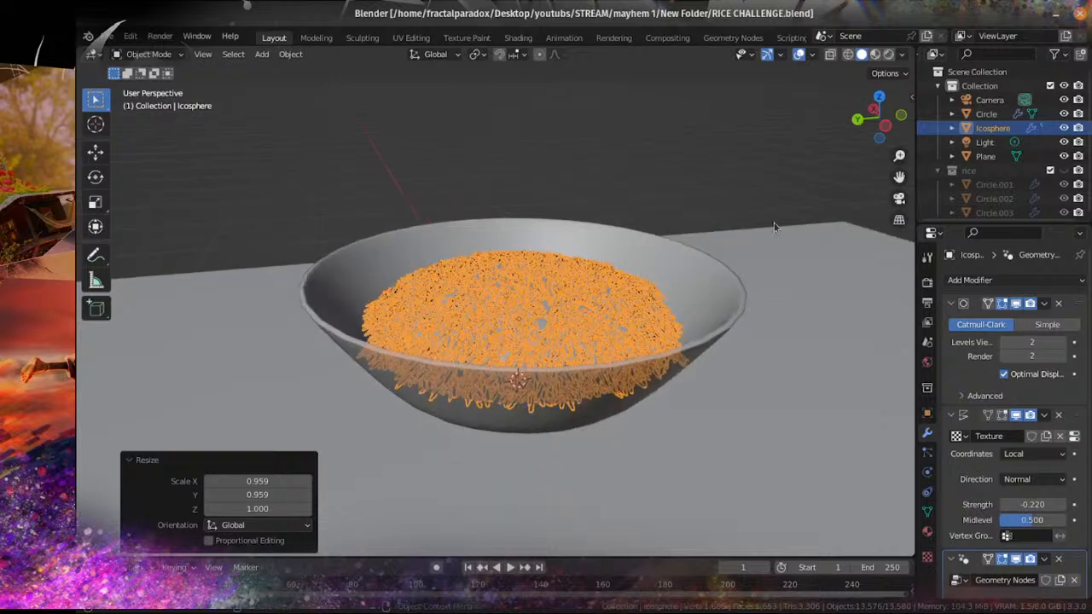
Step: Select the ground plane in camera view, save the file, and render the image
key(KP_0)
scroll(682, 345, up, 2)
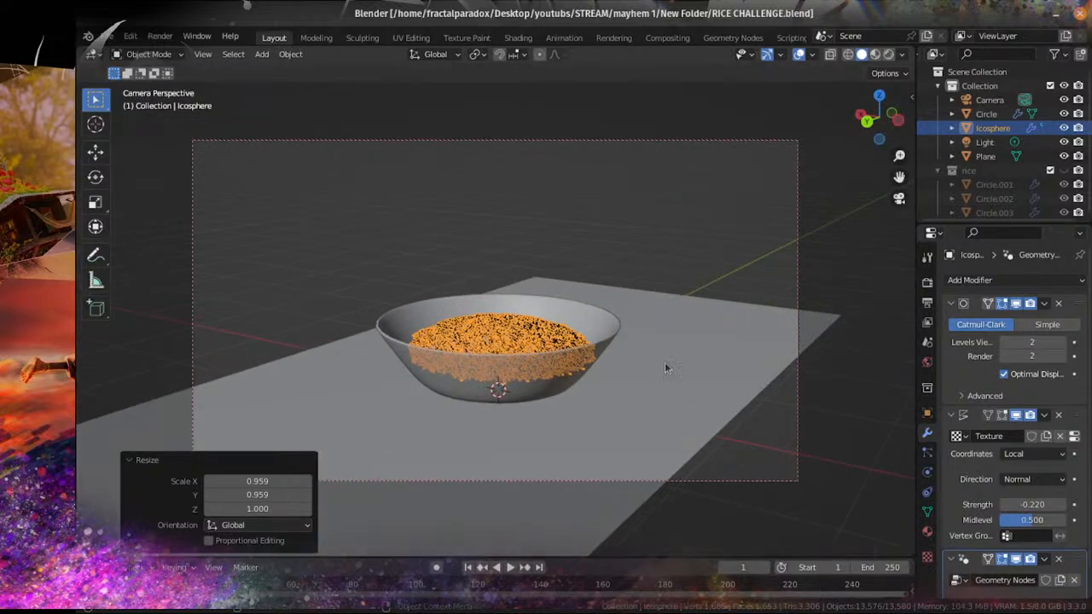
click(684, 380)
key(ctrl+s)
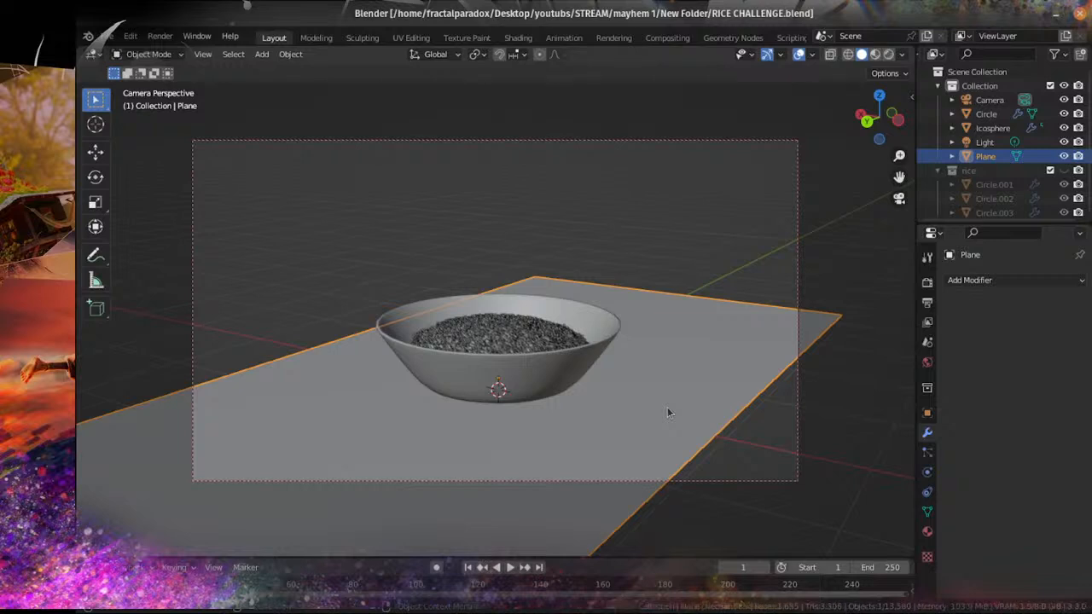
scroll(699, 363, up, 1)
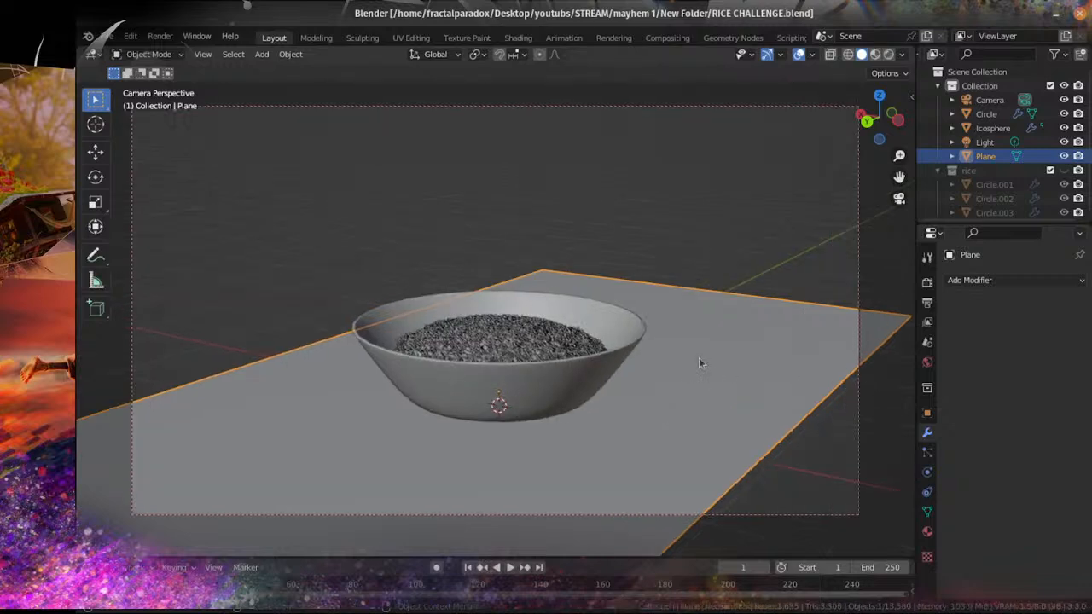
key(ctrl+s)
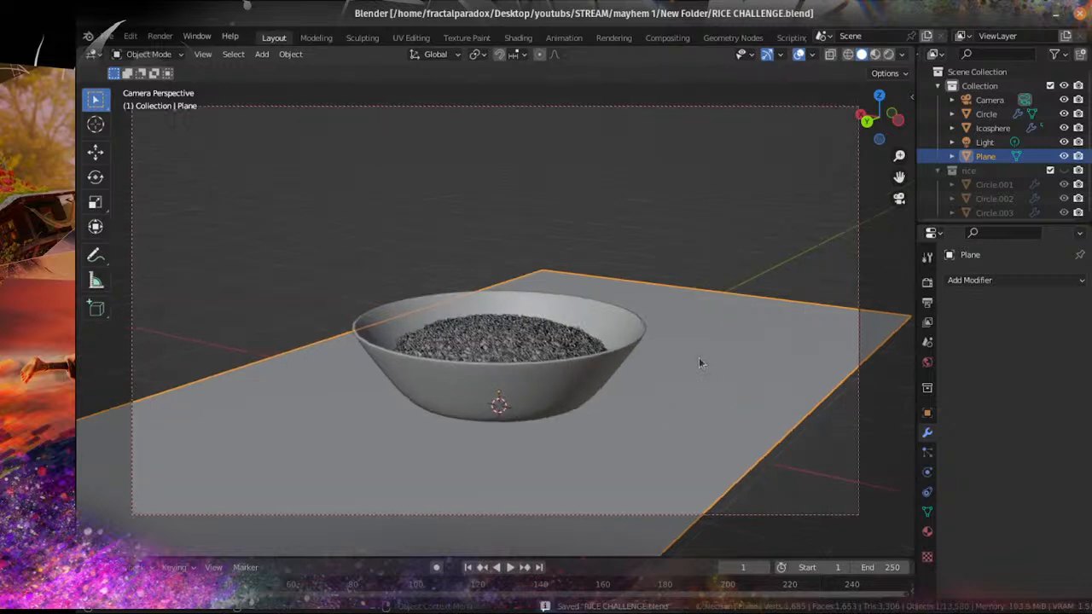
key(F12)
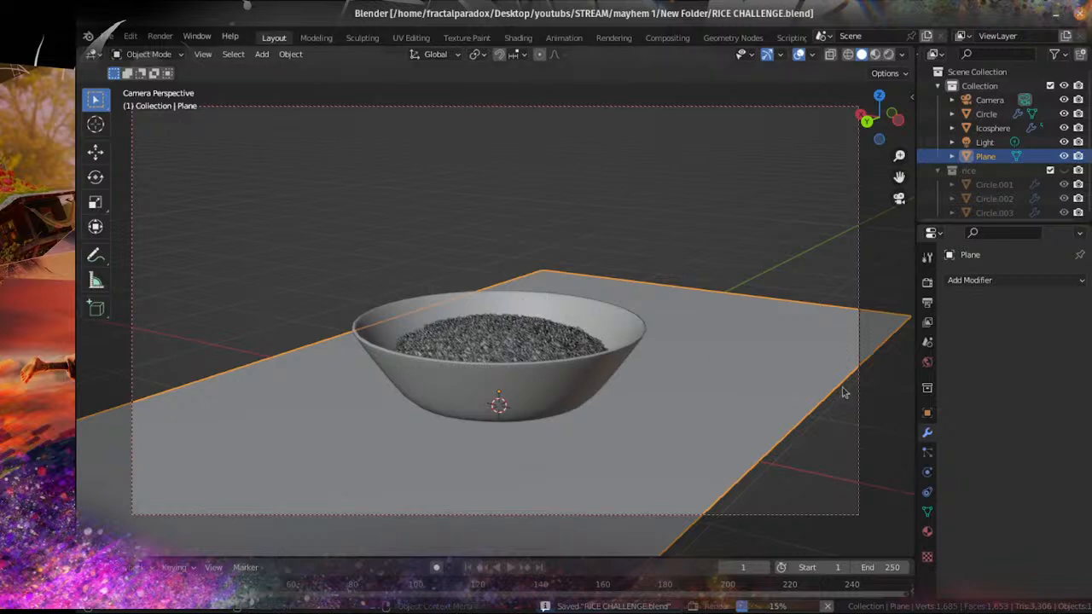
Step: Exclude the rice collection from the view layer and save the file
click(1050, 171)
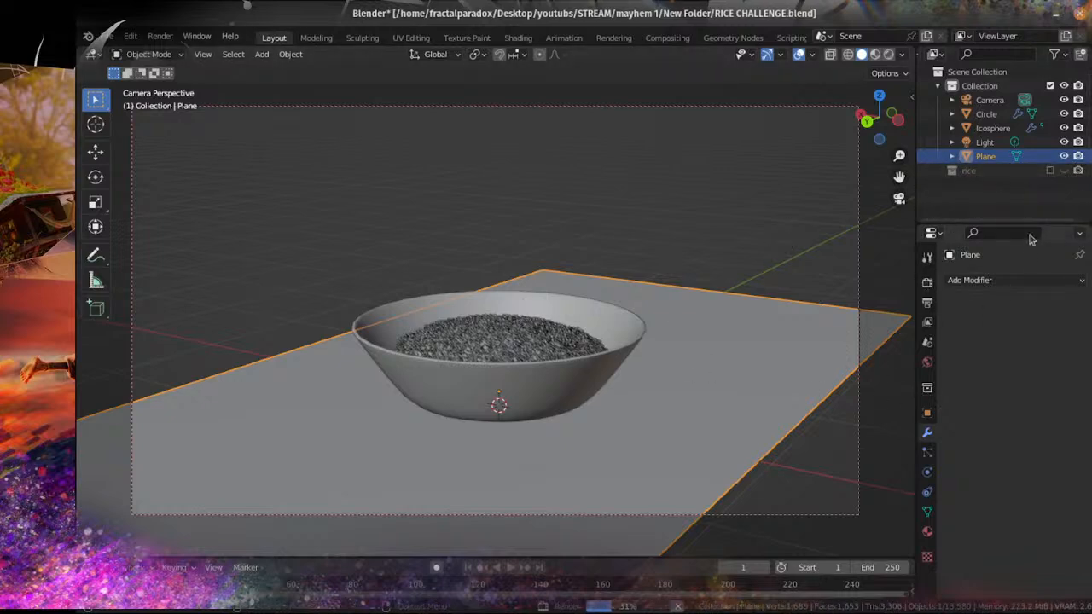
key(ctrl+s)
middle_drag(556, 373, 645, 348)
scroll(629, 407, up, 6)
scroll(637, 387, up, 1)
scroll(634, 405, down, 5)
scroll(628, 374, up, 5)
scroll(635, 369, down, 2)
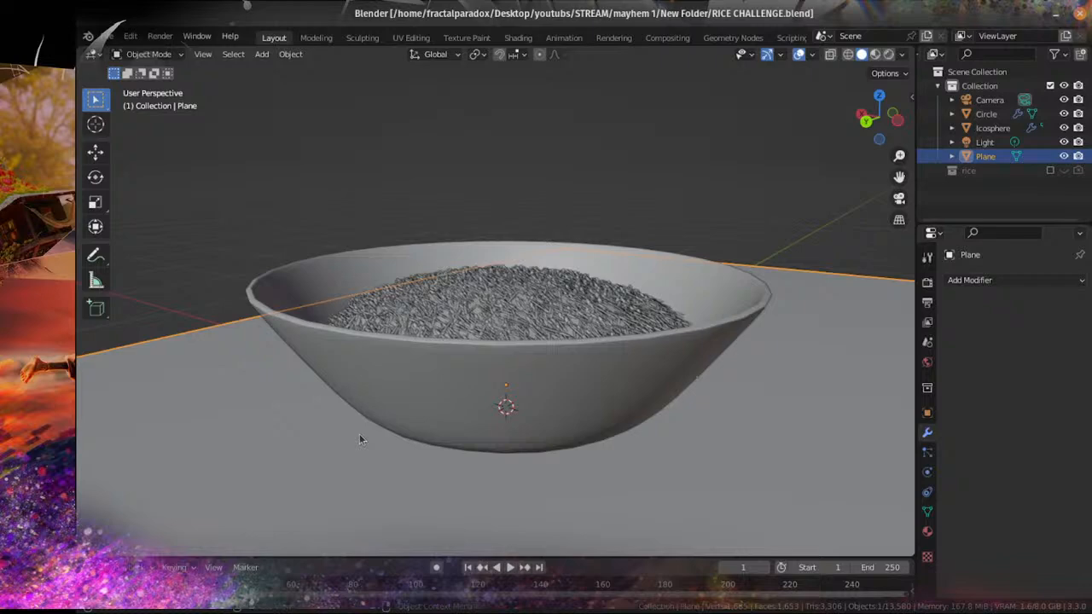
Step: Set the subsurface method of the rice pile's RICE material to Christensen-Burley in the Principled BSDF node
click(437, 321)
click(518, 38)
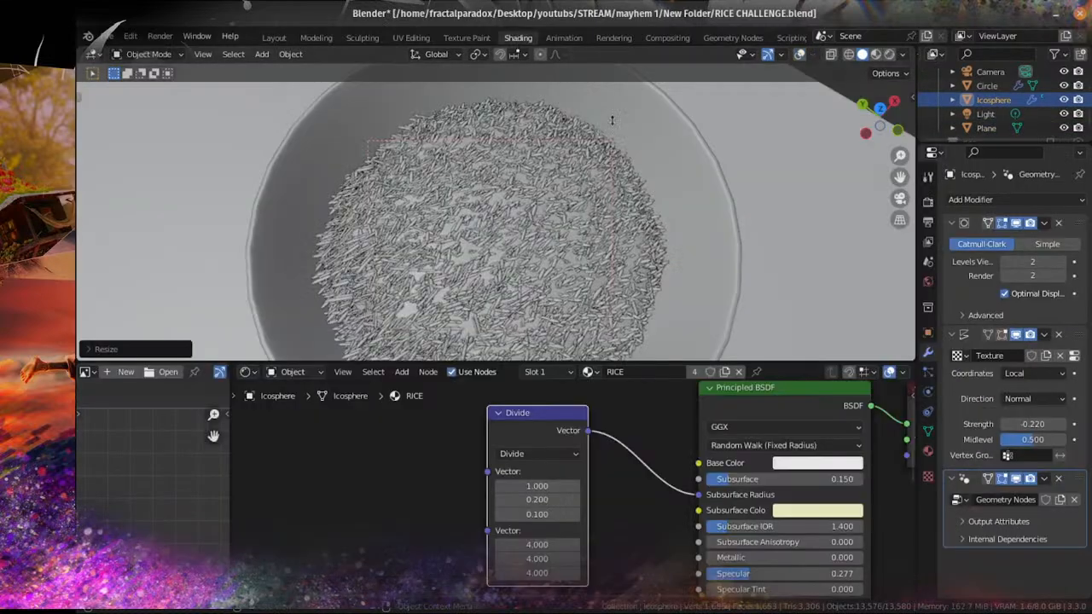
click(726, 430)
click(726, 429)
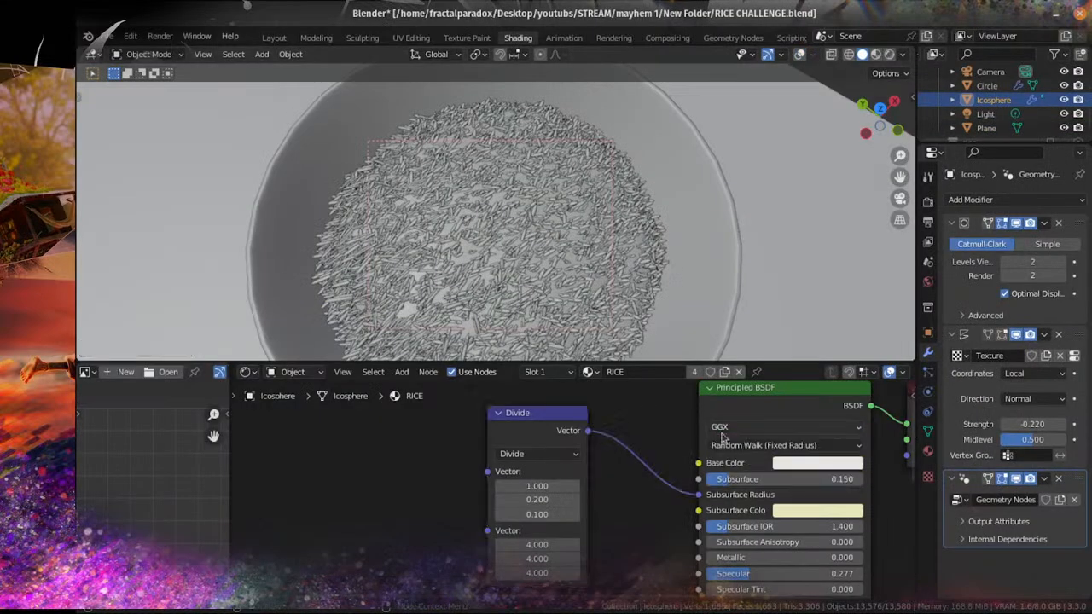
click(750, 445)
click(750, 464)
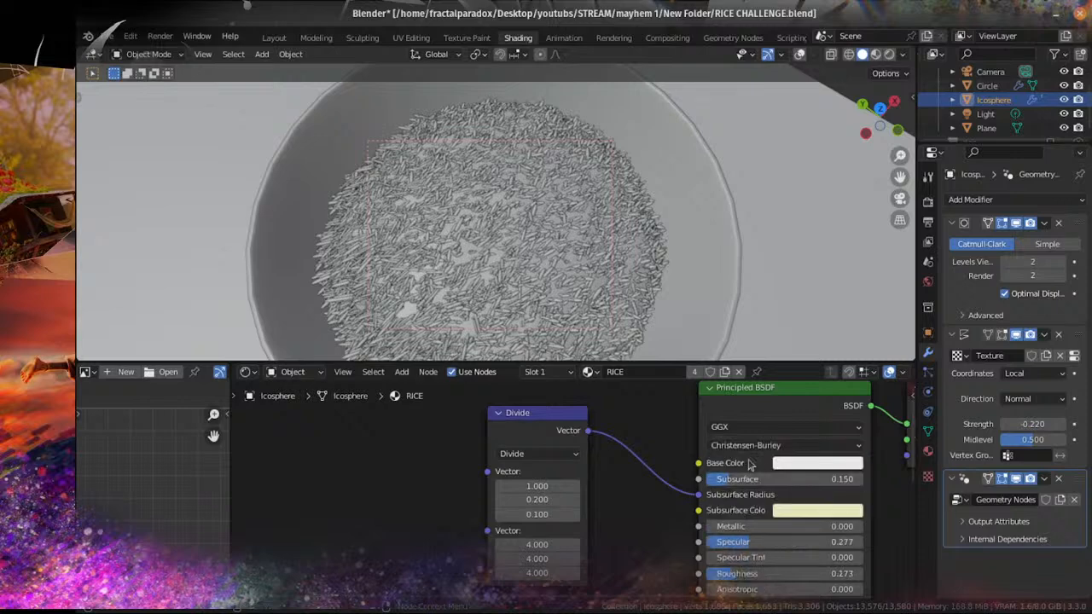
Step: Switch the viewport to rendered shading and inspect the rice in the bowl up close
scroll(622, 336, up, 2)
scroll(623, 335, down, 2)
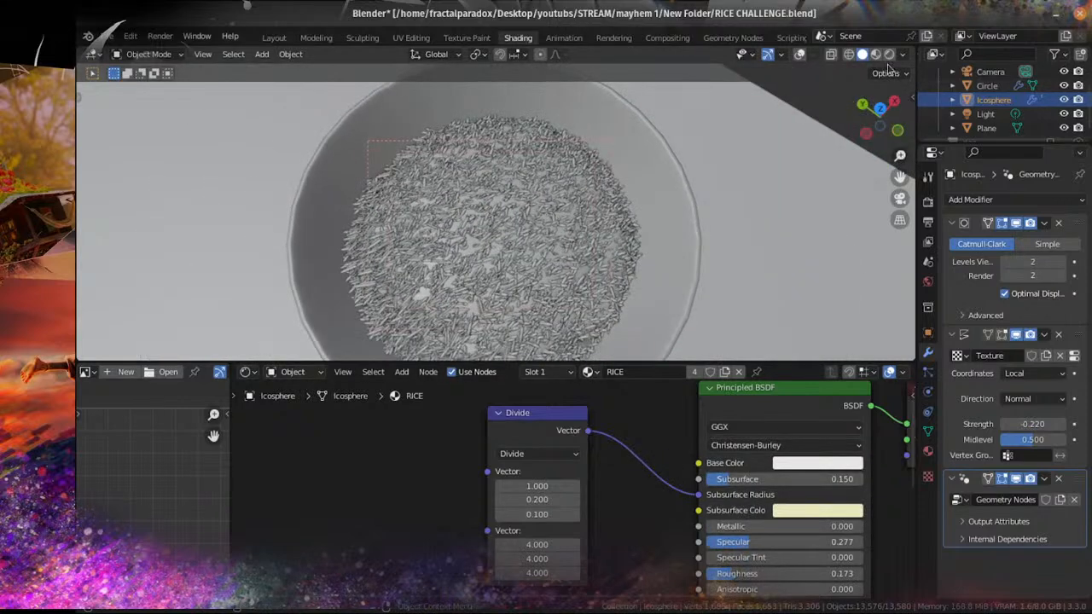
click(889, 55)
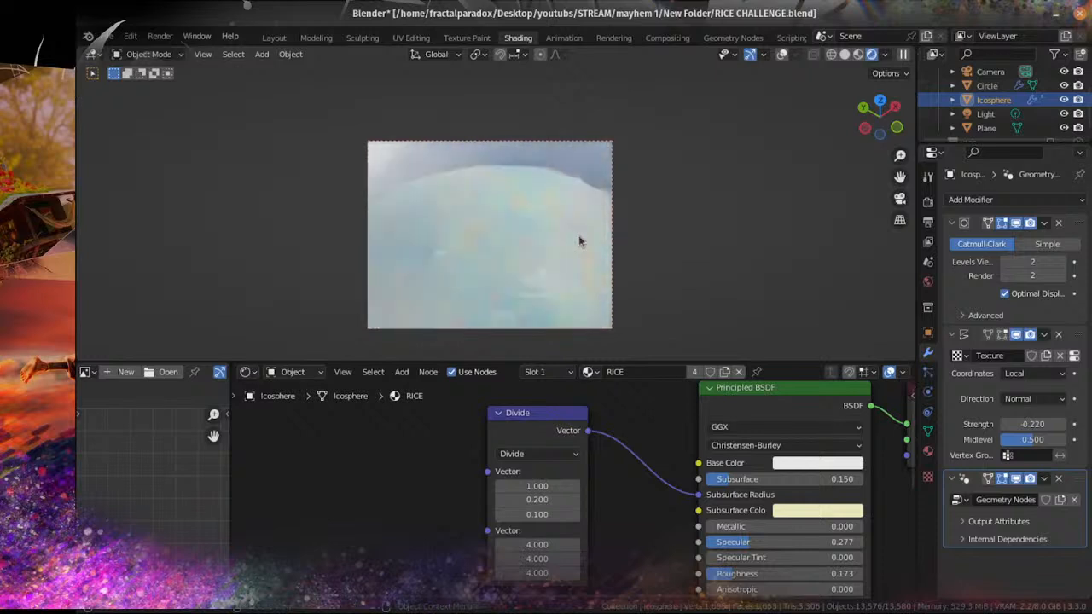
middle_drag(544, 242, 549, 258)
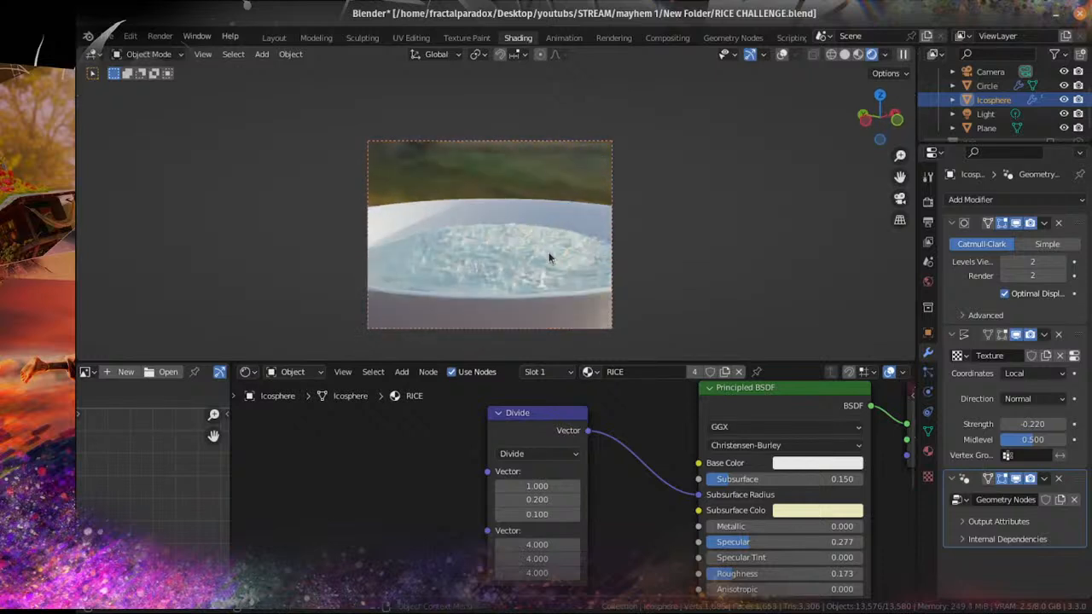
click(792, 512)
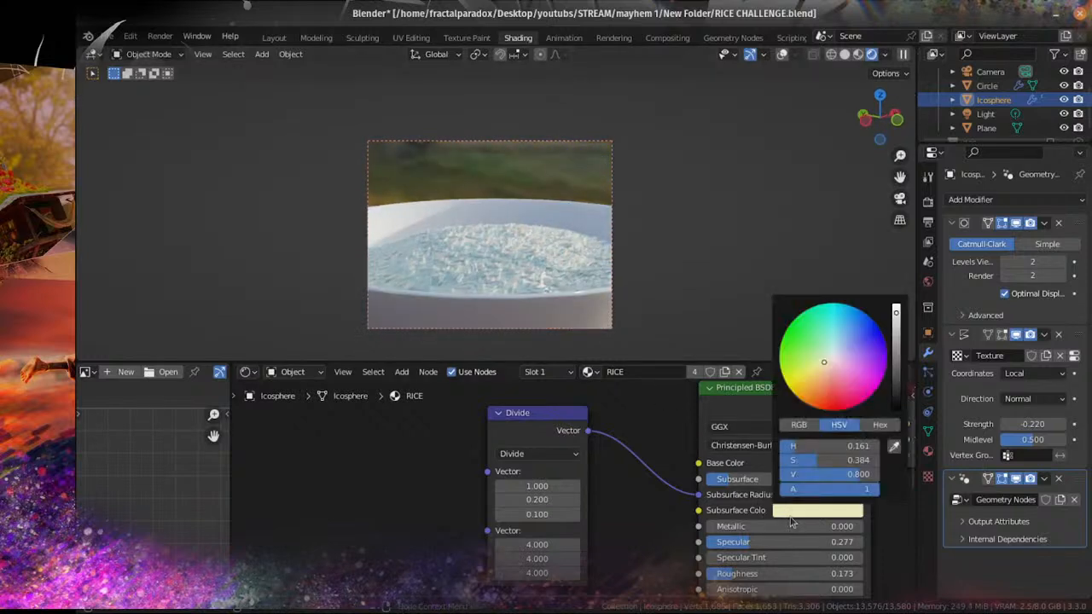
scroll(522, 215, up, 6)
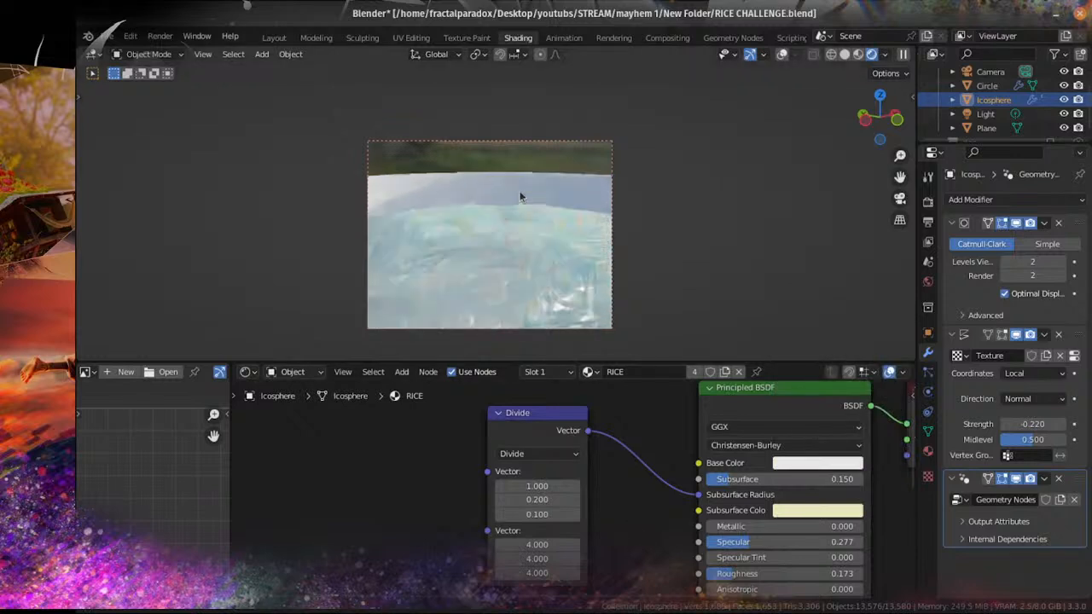
middle_drag(523, 271, 509, 264)
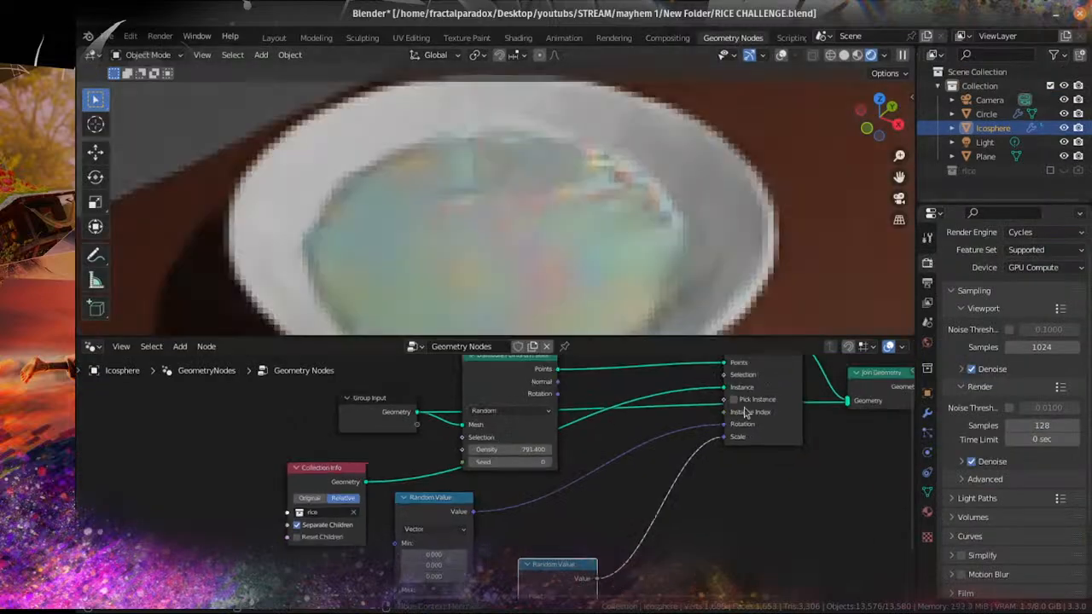
Step: Insert a Realize Instances node between Join Geometry and Group Output in the rice pile's geometry node tree
scroll(485, 500, up, 4)
key(shift+a)
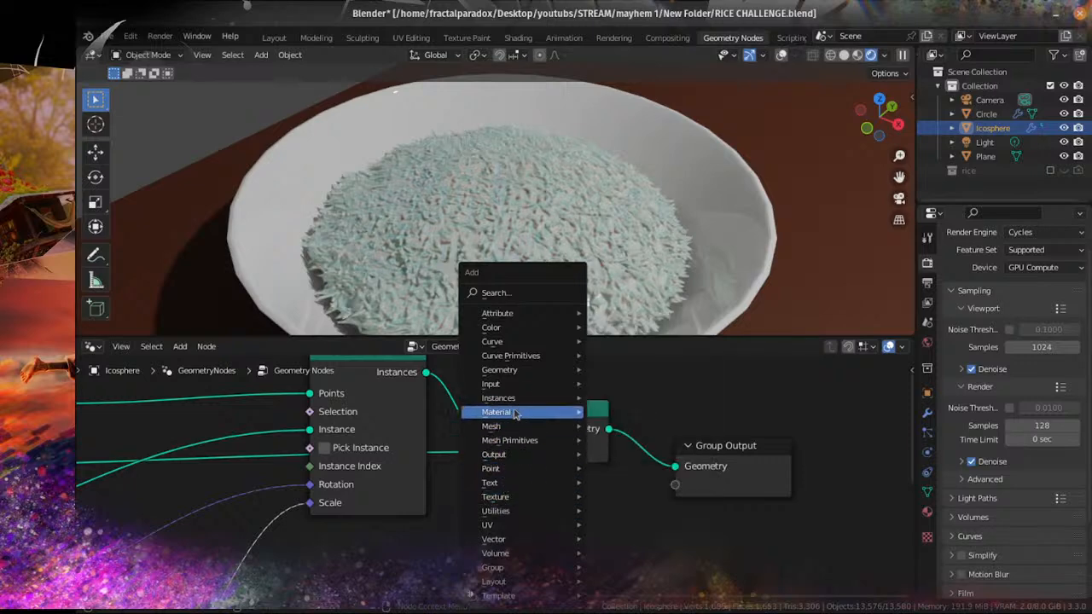
mouse_move(513, 376)
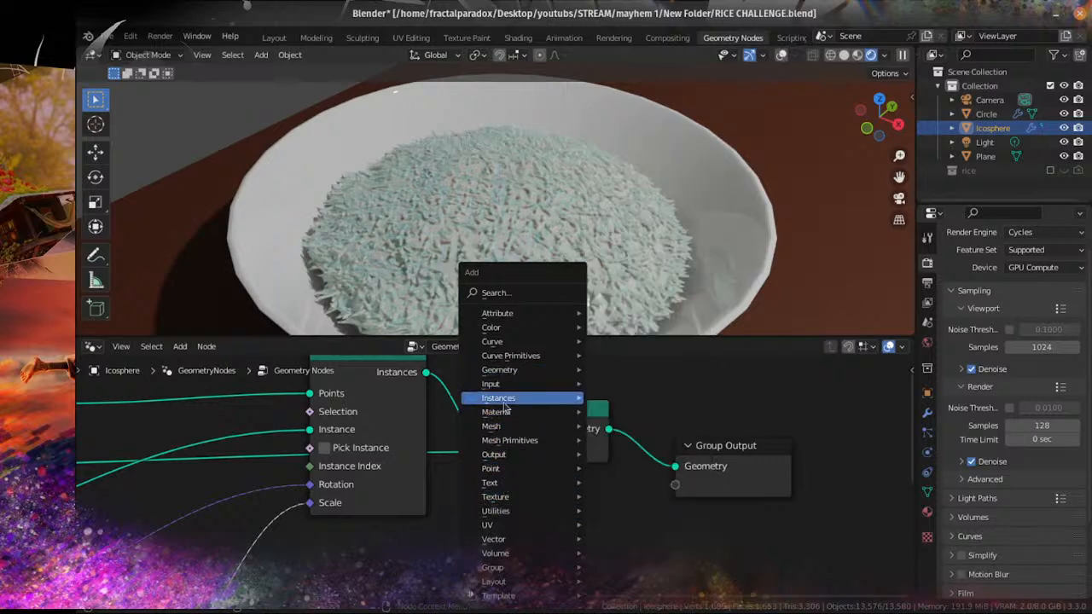
mouse_move(499, 398)
click(631, 425)
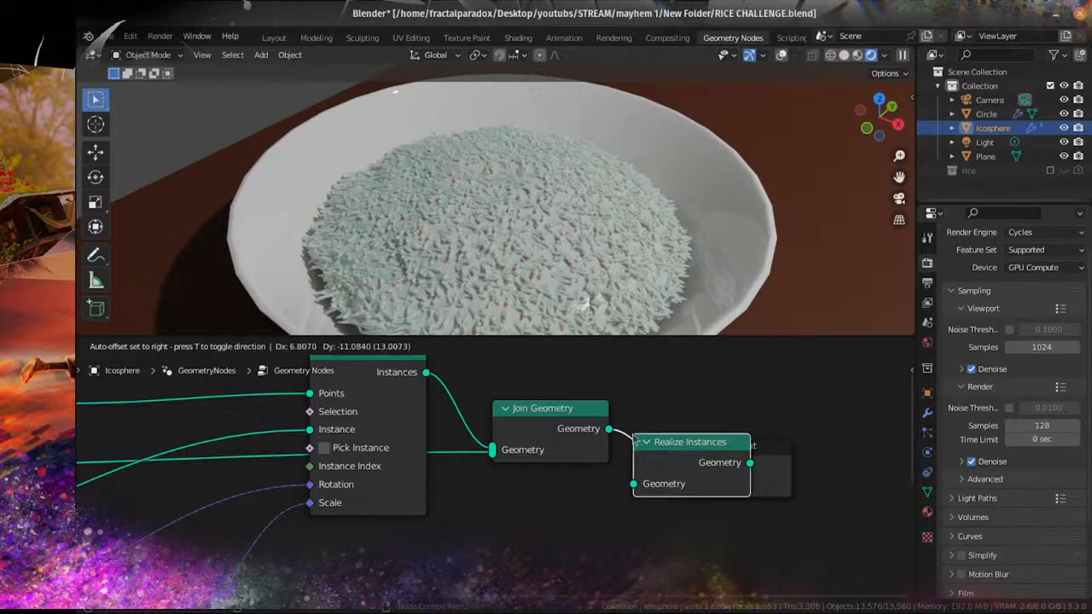
click(674, 434)
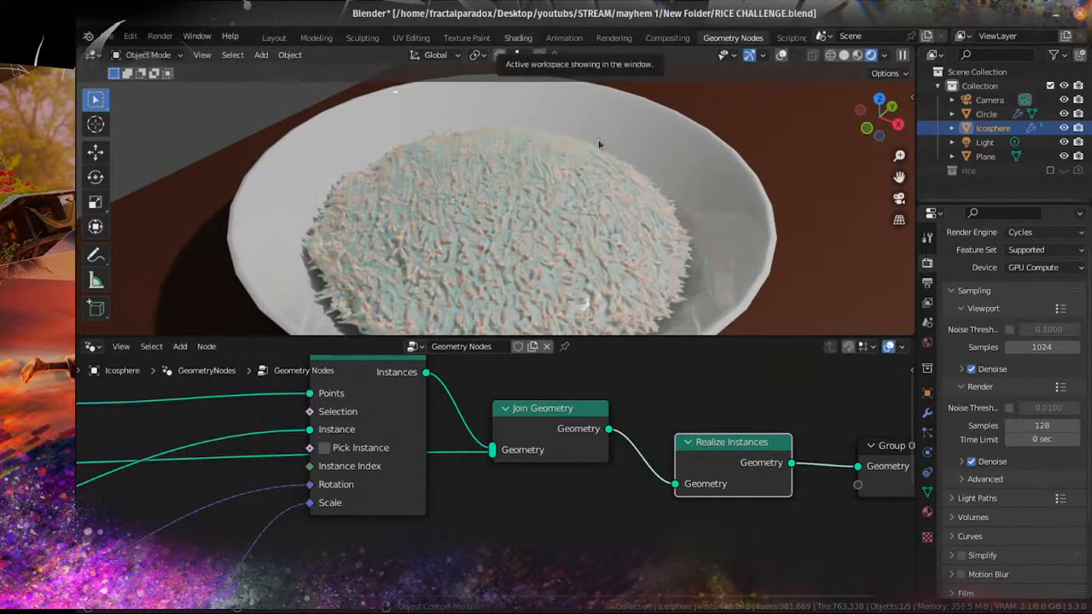
Step: Set the RICE material's Subsurface Color to an orange of about H 0.090, S 0.867, V 0.800
click(518, 38)
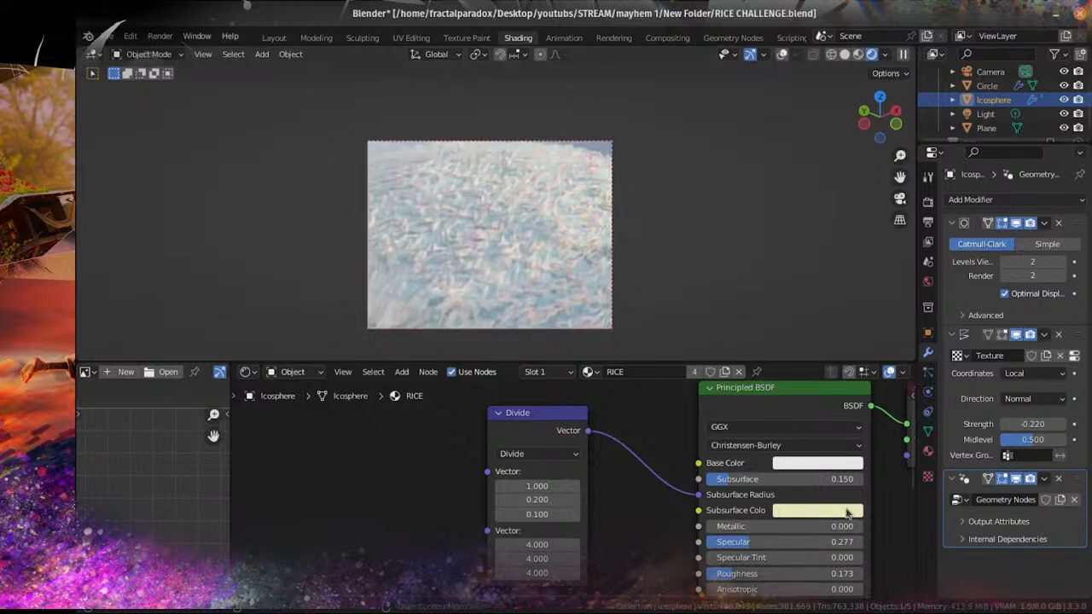
click(815, 510)
click(811, 380)
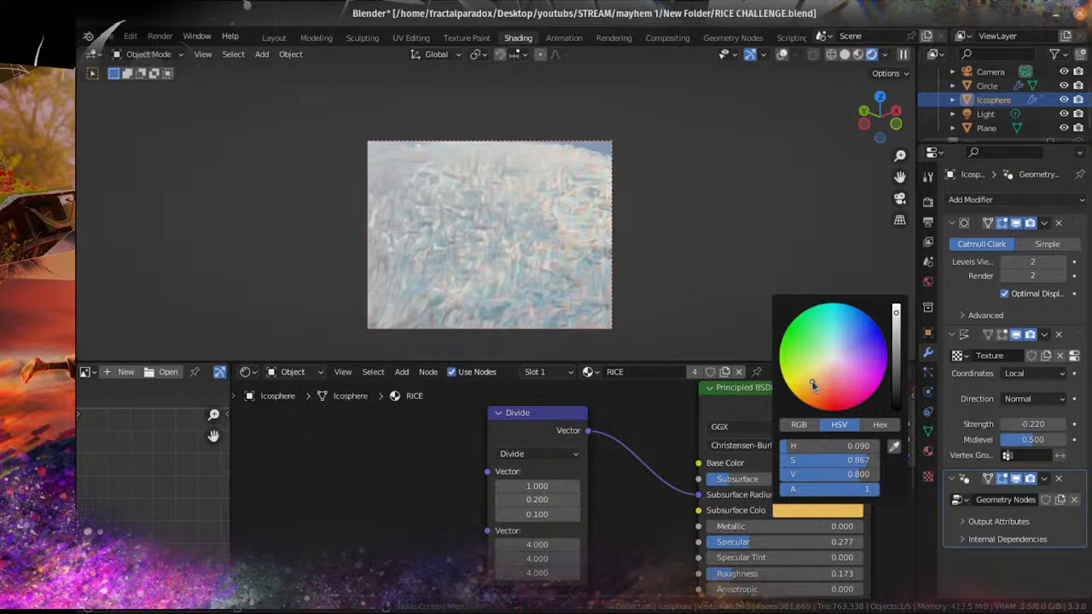
Step: Move the Material Output node farther from the Principled BSDF and insert an Add Shader node between them
scroll(597, 511, down, 2)
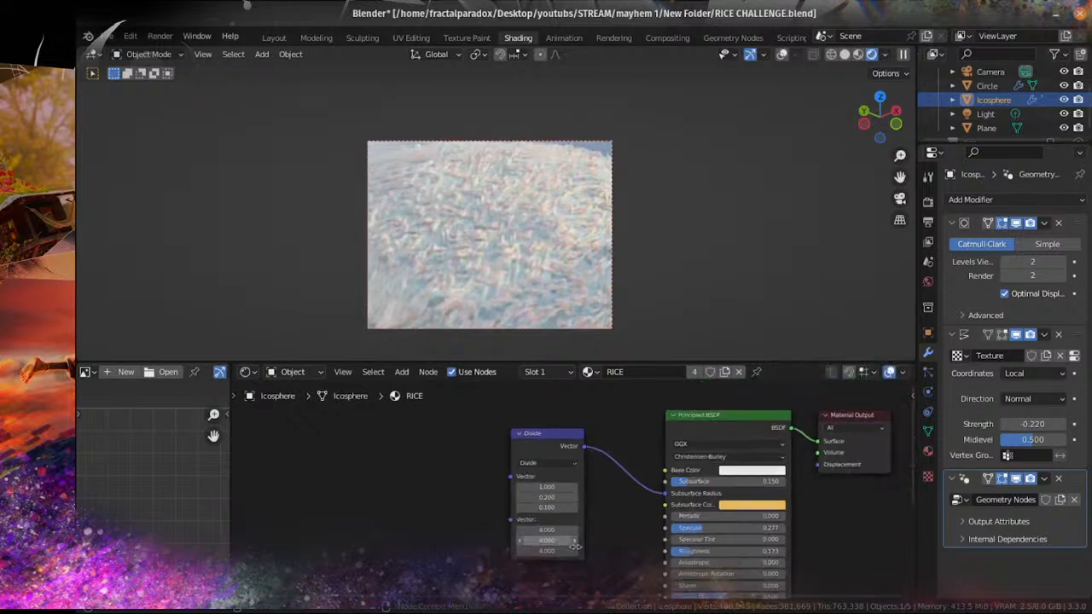
middle_drag(733, 436, 550, 483)
scroll(550, 483, down, 2)
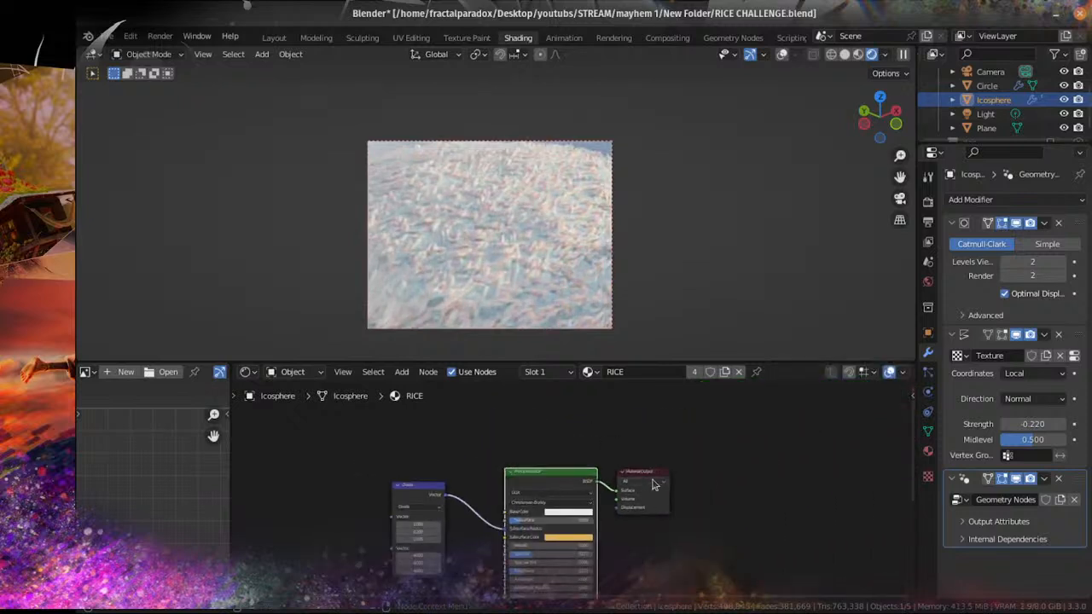
drag(650, 479, 848, 466)
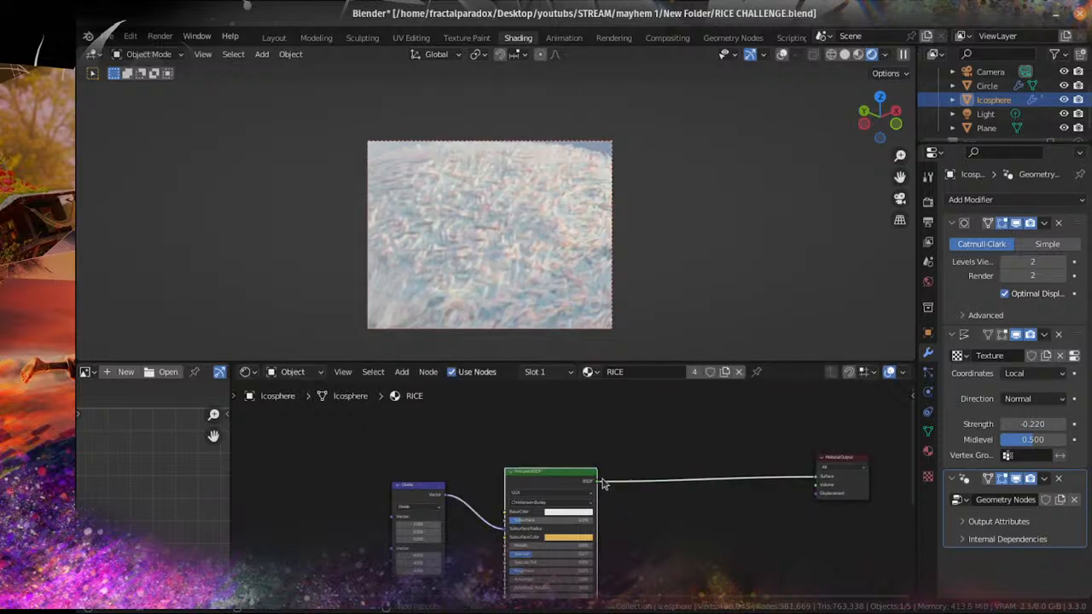
key(shift+a)
mouse_move(568, 497)
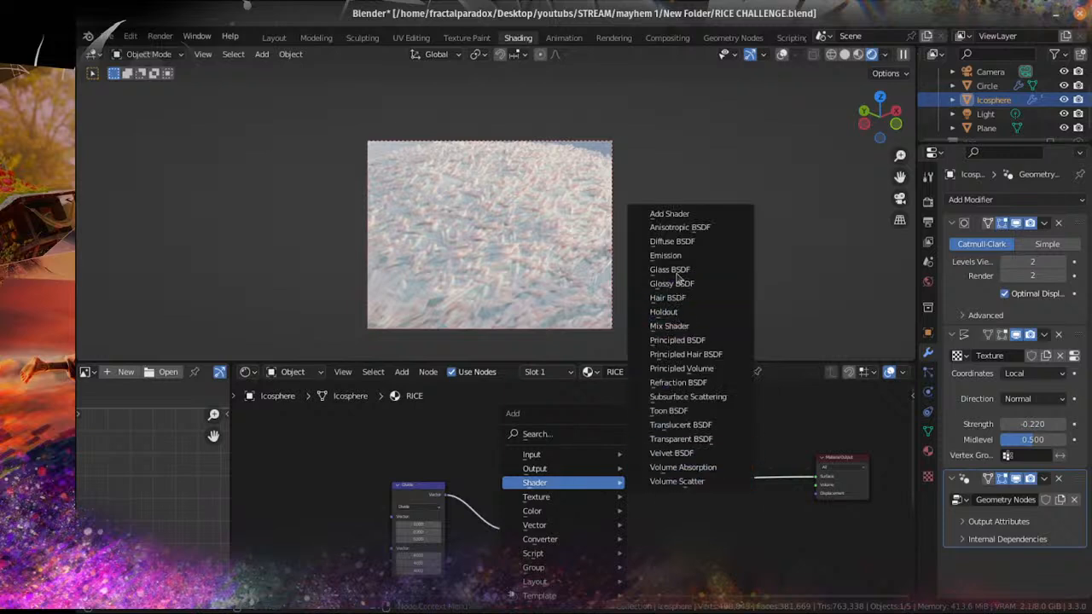
click(670, 214)
click(645, 452)
Step: Add a Translucent BSDF with a pale yellow color and connect it to the Add Shader's second shader input
key(shift+a)
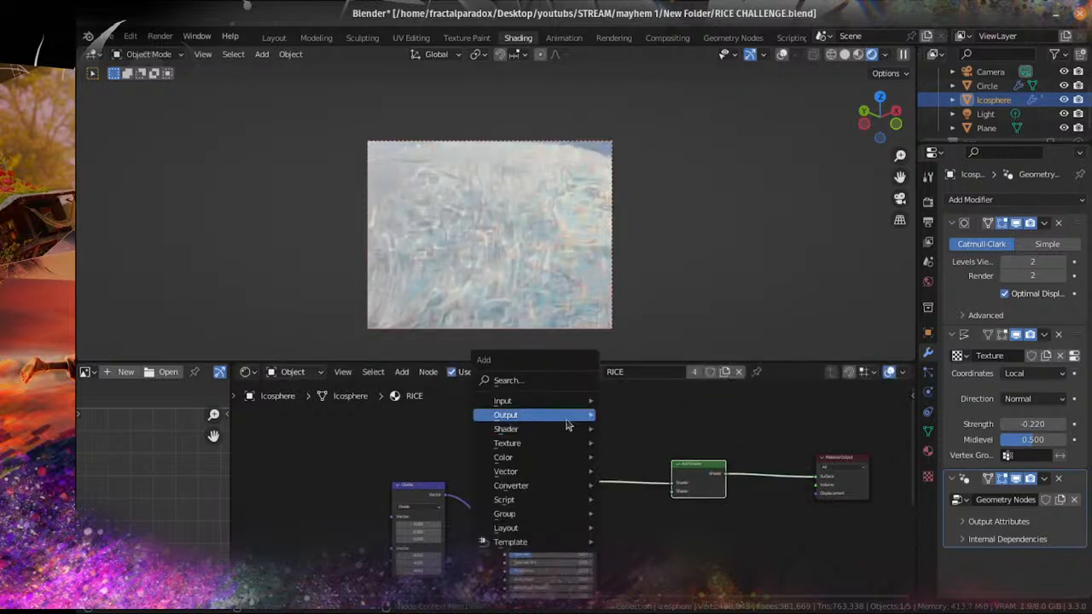
mouse_move(584, 429)
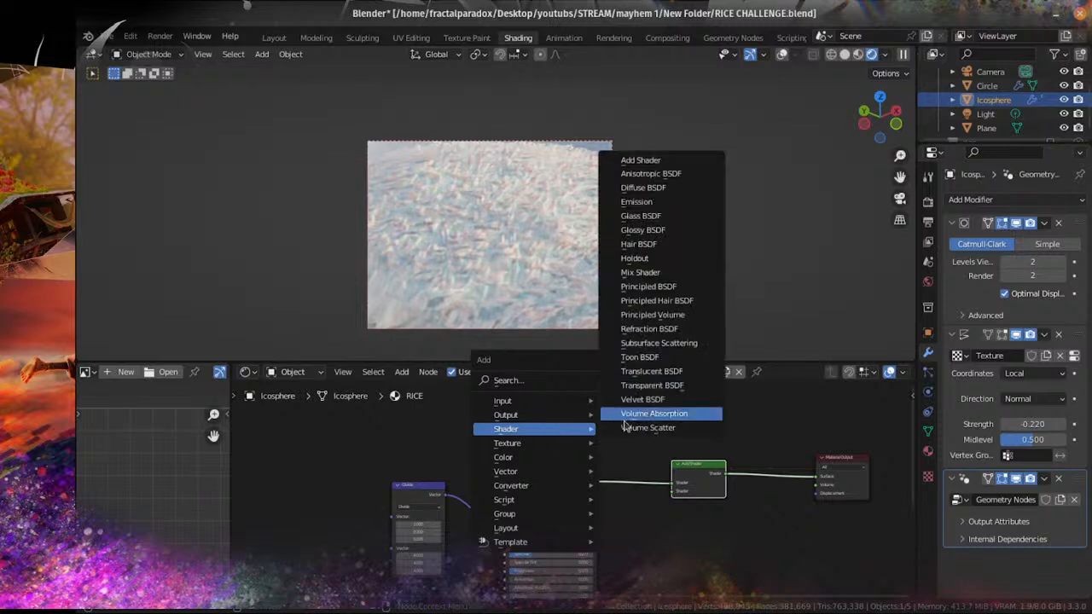
click(650, 371)
click(542, 437)
click(552, 445)
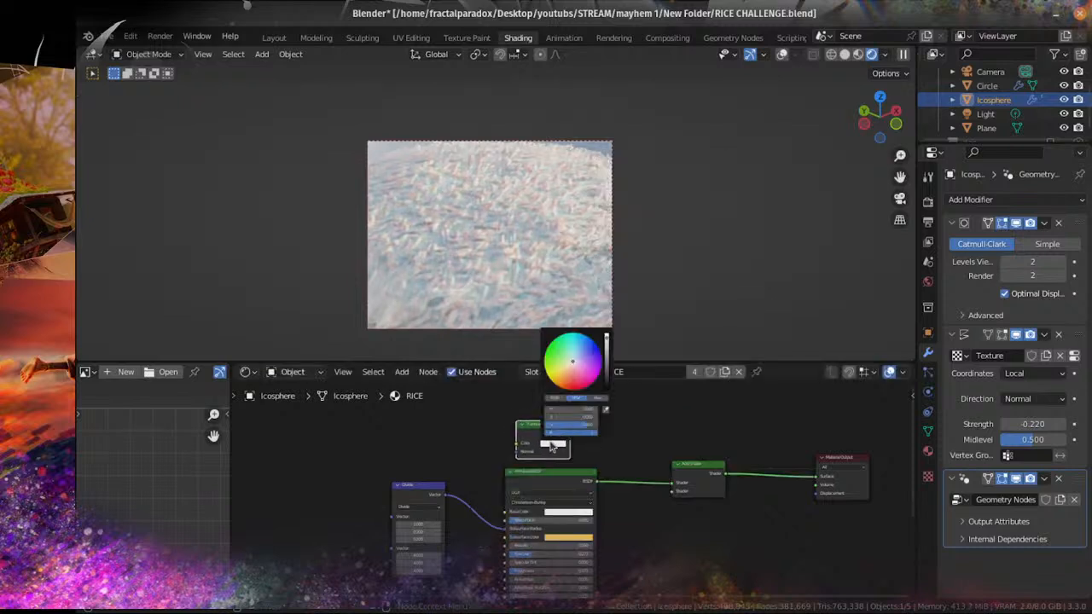
drag(580, 368, 564, 365)
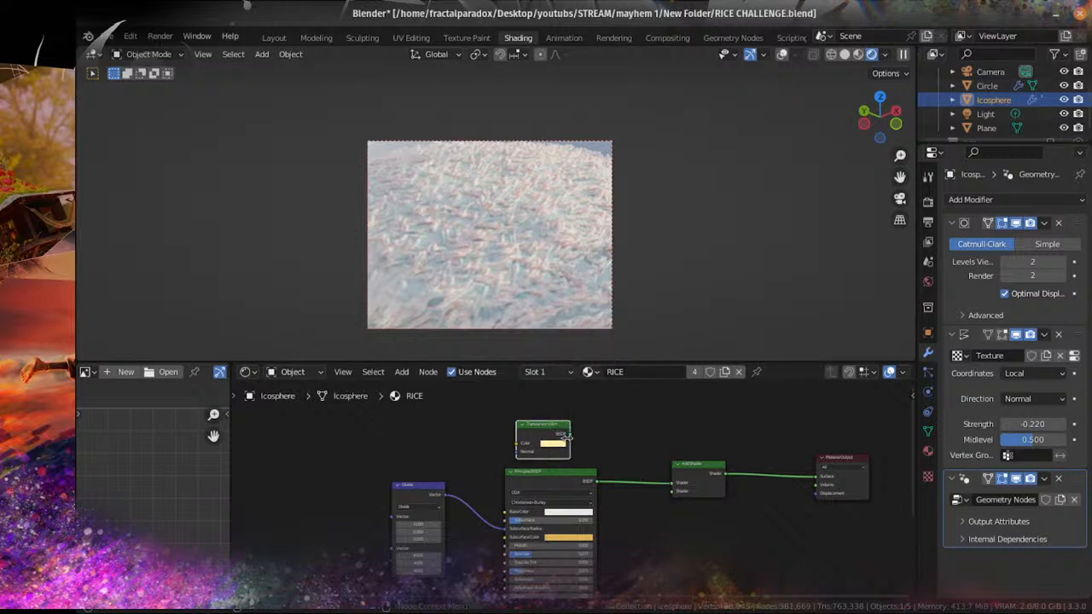
drag(563, 437, 681, 493)
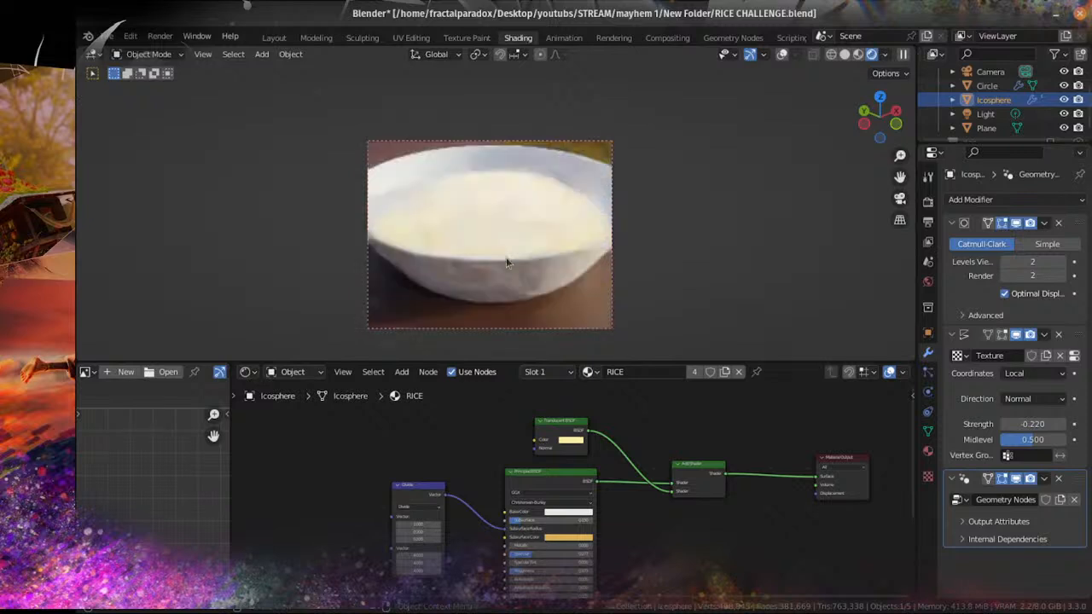
Step: Insert a Mix Shader between Add Shader and Material Output and connect the Principled BSDF to its second shader input
middle_drag(638, 466, 487, 446)
scroll(515, 479, up, 3)
middle_drag(510, 498, 501, 485)
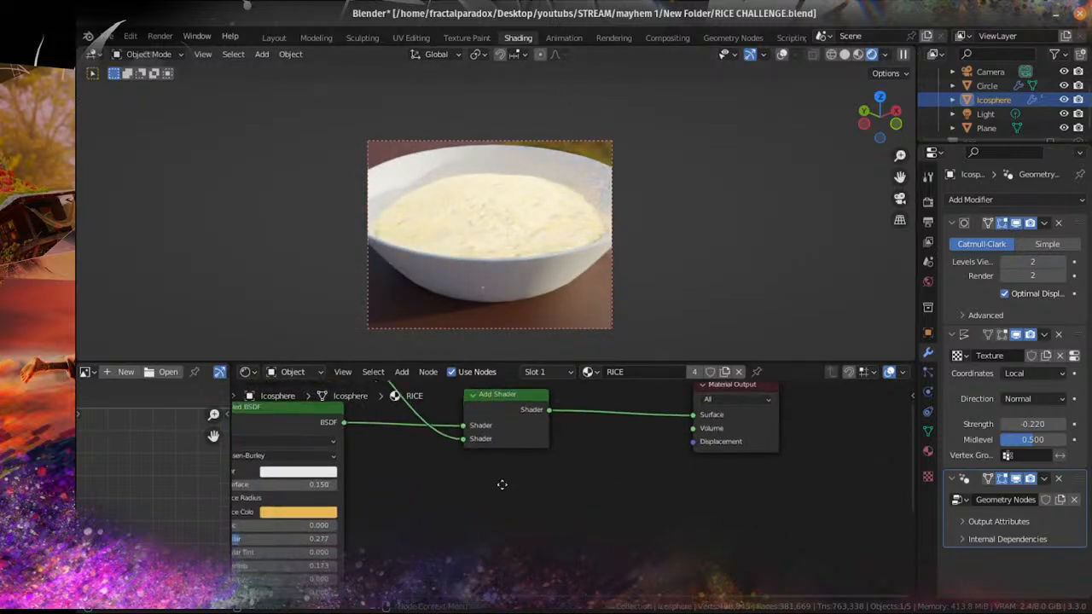
key(Home)
key(shift+a)
mouse_move(562, 484)
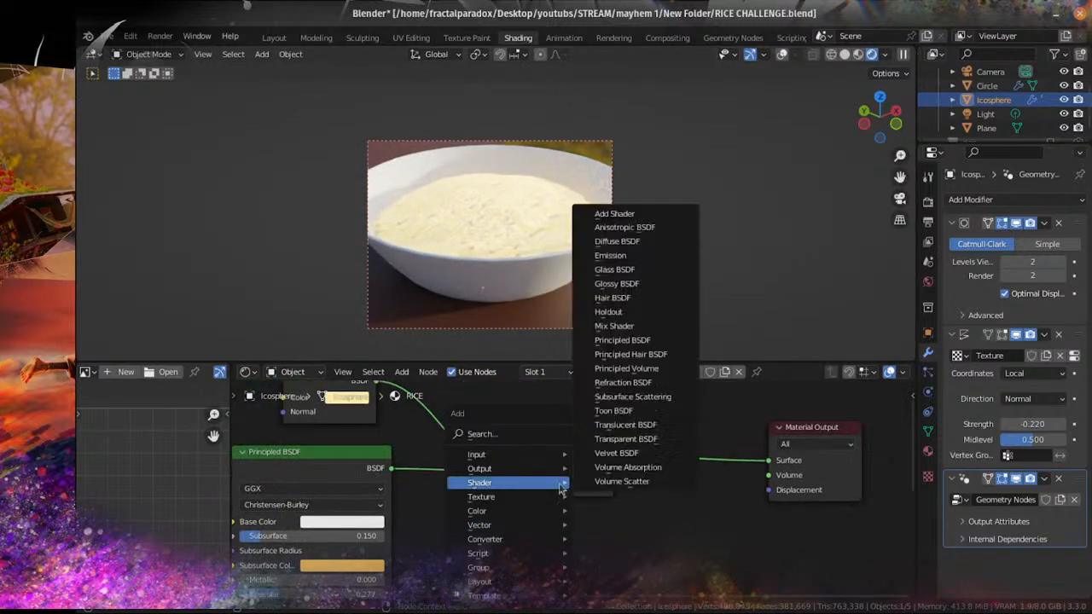
click(614, 326)
click(712, 427)
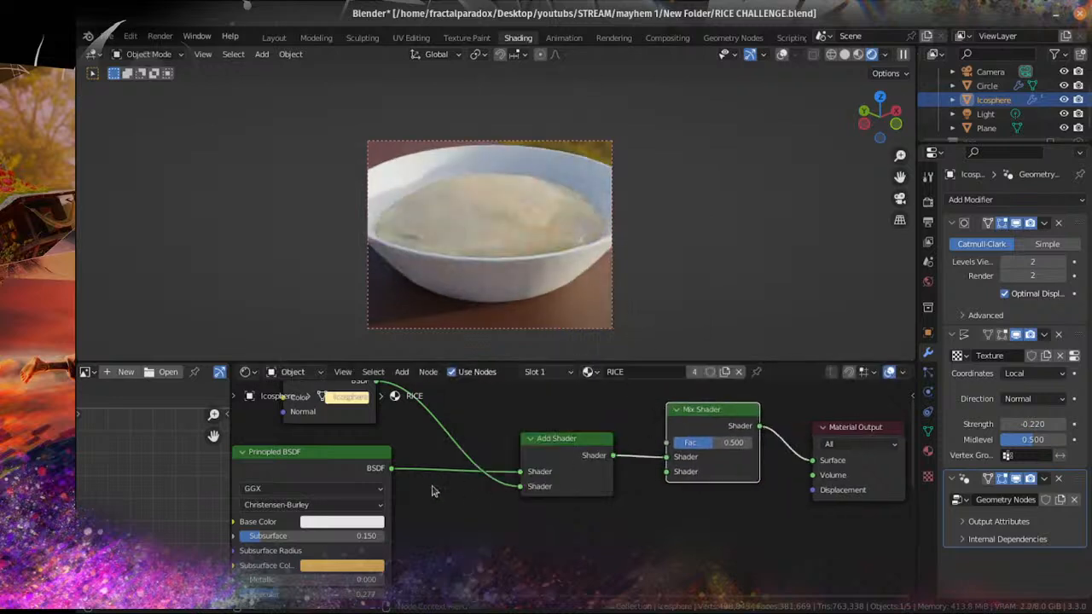
drag(390, 469, 667, 472)
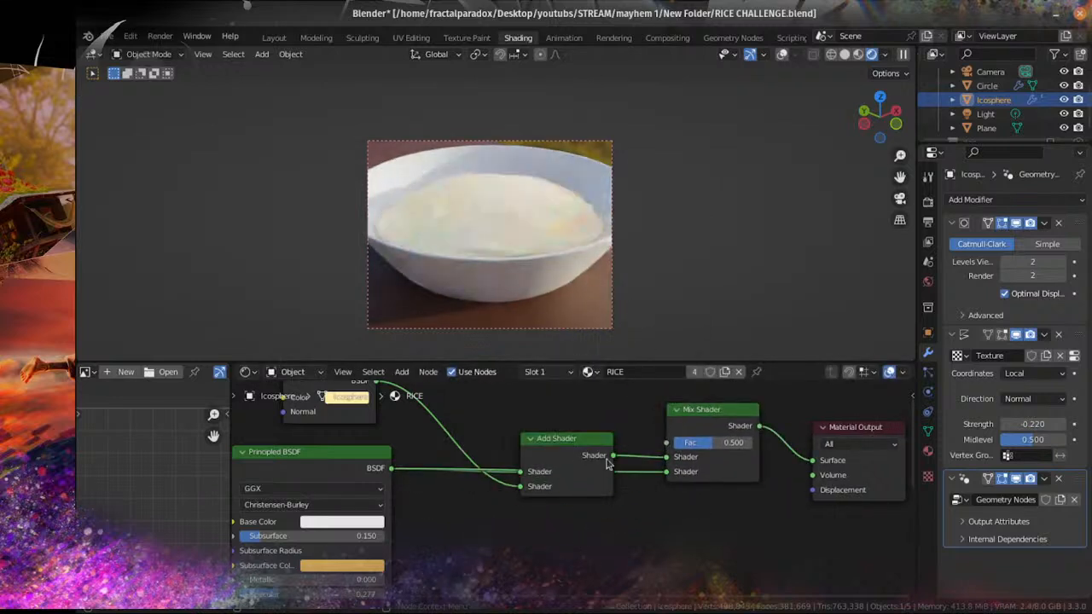
drag(574, 444, 554, 410)
Step: Add a Layer Weight node and connect its Fresnel output to the Mix Shader's Fac
middle_drag(634, 438, 652, 529)
scroll(597, 510, down, 5)
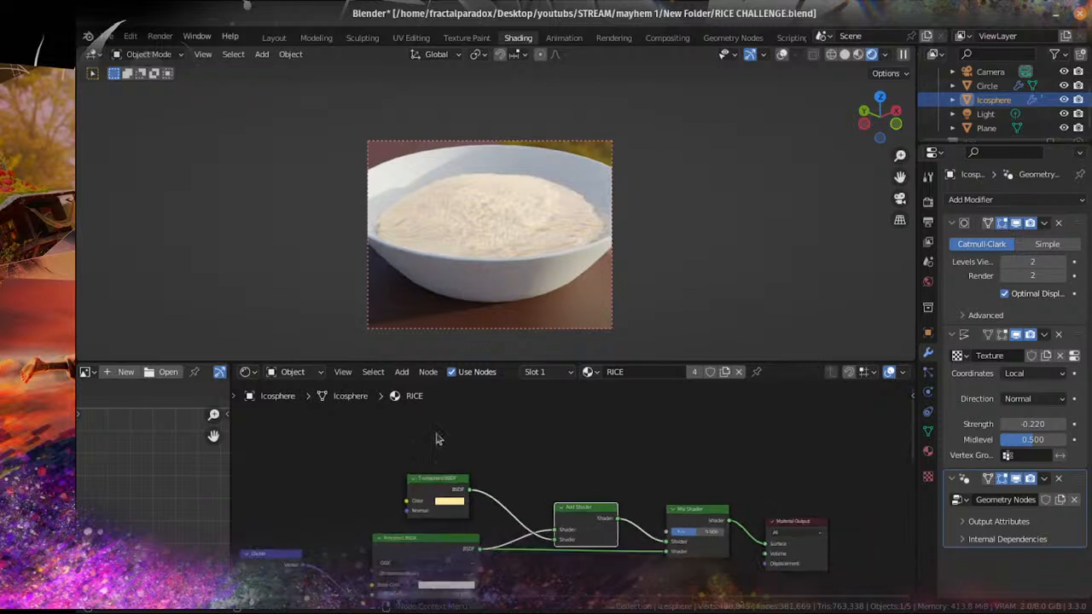
key(shift+a)
mouse_move(341, 405)
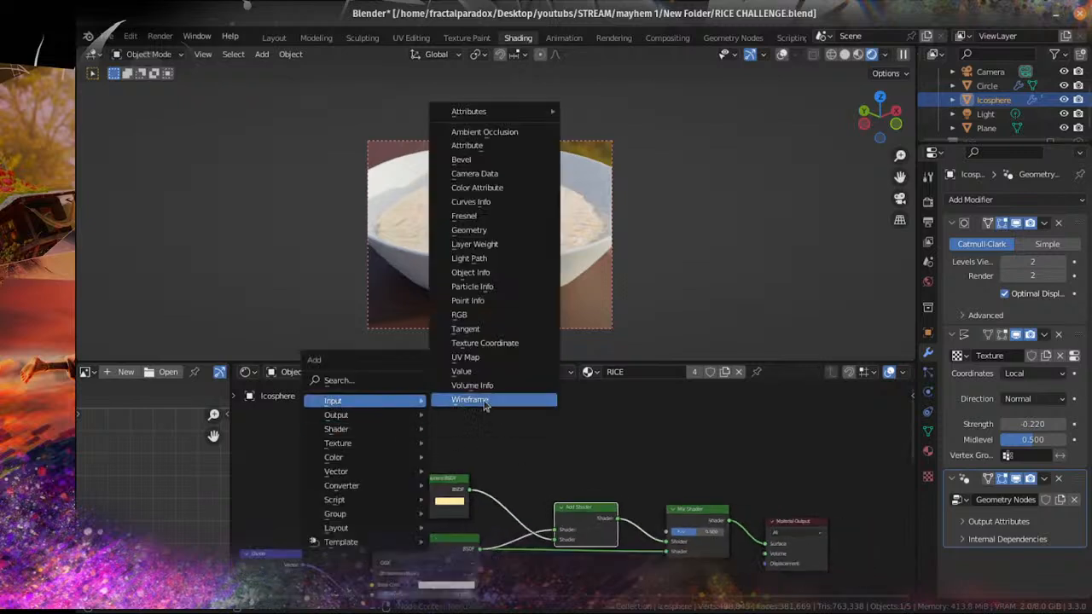
click(490, 244)
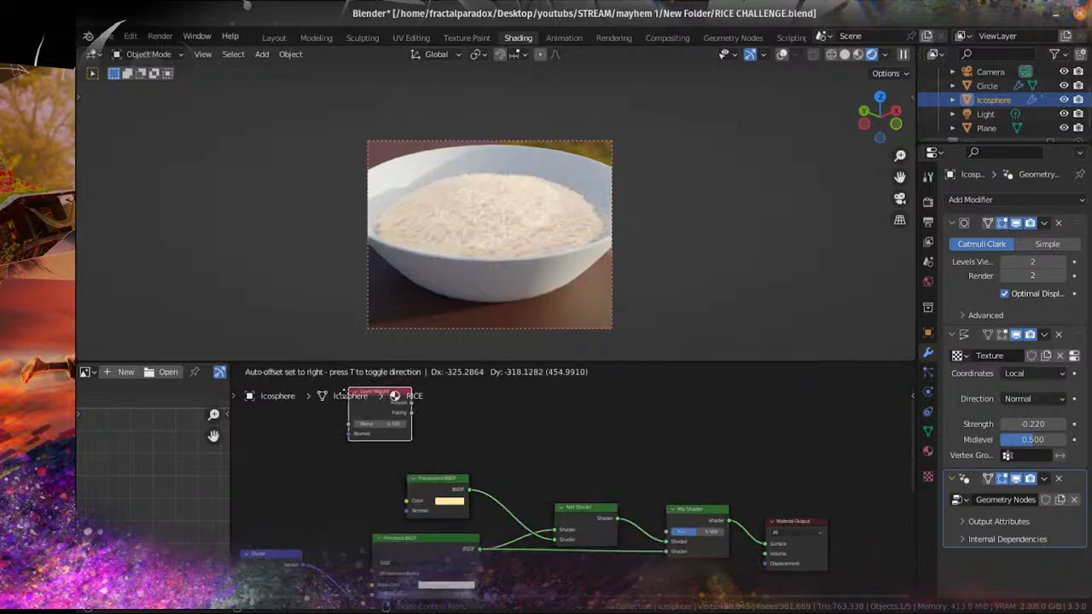
click(345, 439)
drag(375, 433, 682, 532)
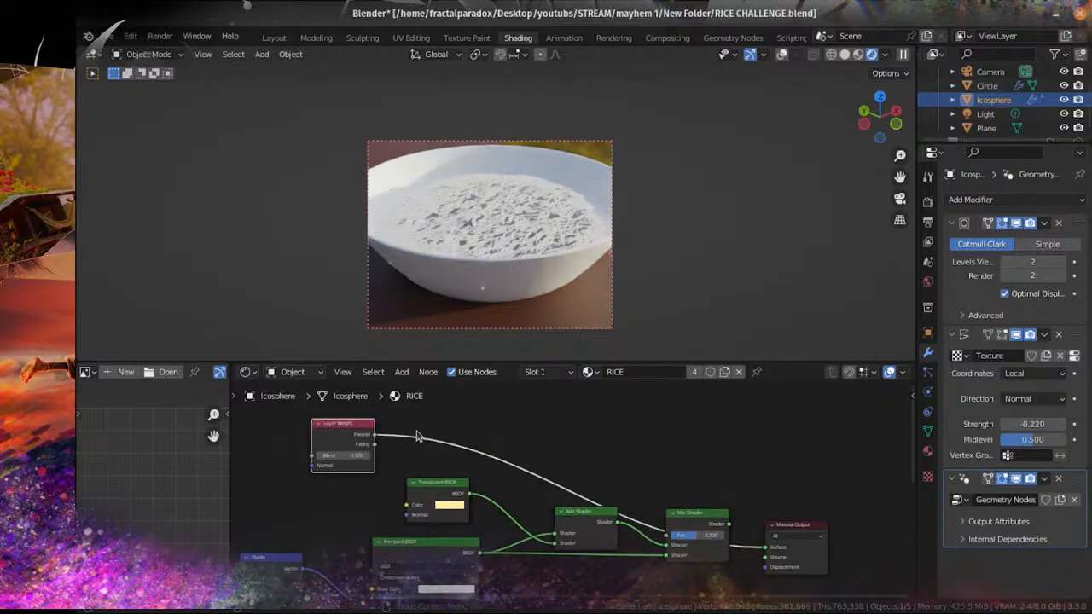
scroll(571, 491, up, 2)
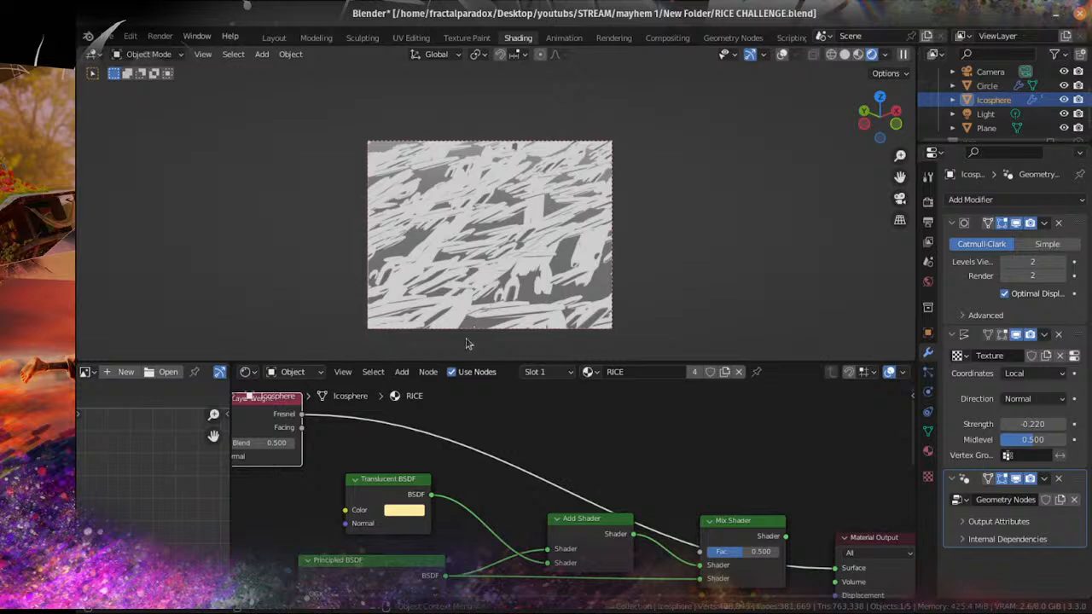
mouse_move(299, 416)
mouse_down()
mouse_move(589, 524)
mouse_move(704, 551)
mouse_up()
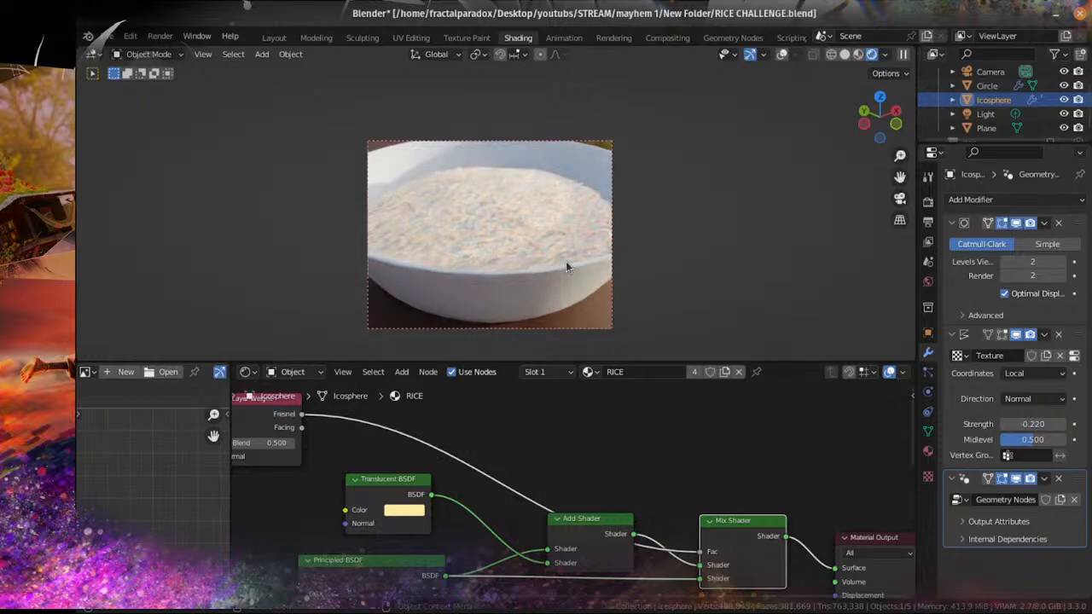
Step: Check the rice in the rendered viewport and swap the two shader inputs of the Mix Shader
key(KP_0)
scroll(509, 226, up, 4)
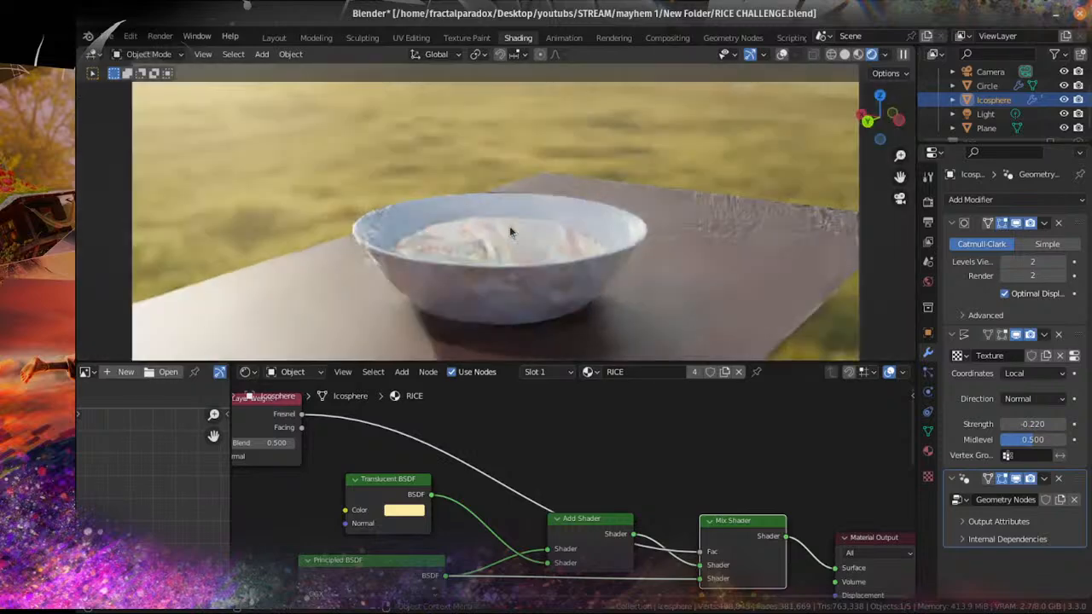
scroll(606, 465, up, 2)
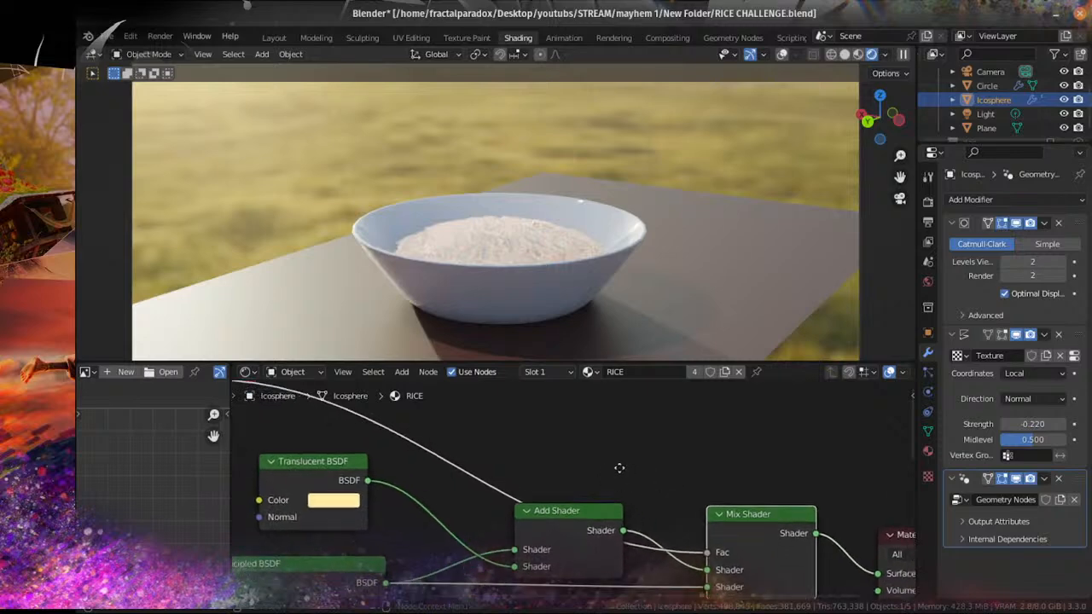
middle_drag(619, 467, 607, 472)
scroll(606, 471, down, 4)
middle_drag(479, 446, 718, 499)
middle_drag(598, 491, 308, 435)
scroll(333, 442, down, 1)
drag(596, 551, 600, 541)
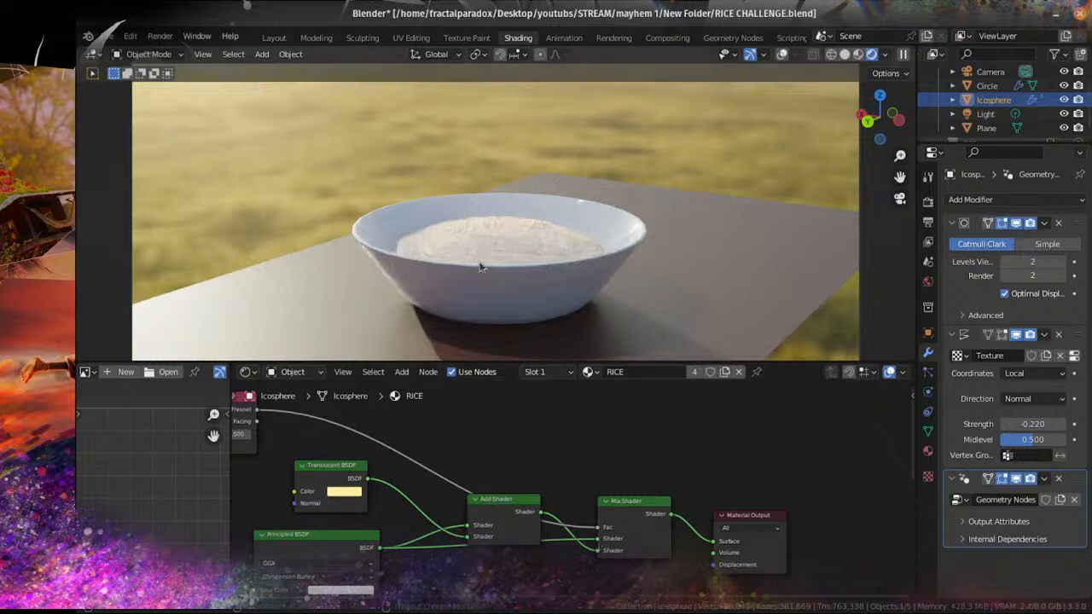
Step: Inspect the rendered rice bowl up close and save the file
scroll(476, 254, down, 5)
scroll(475, 238, up, 5)
middle_drag(475, 238, 474, 244)
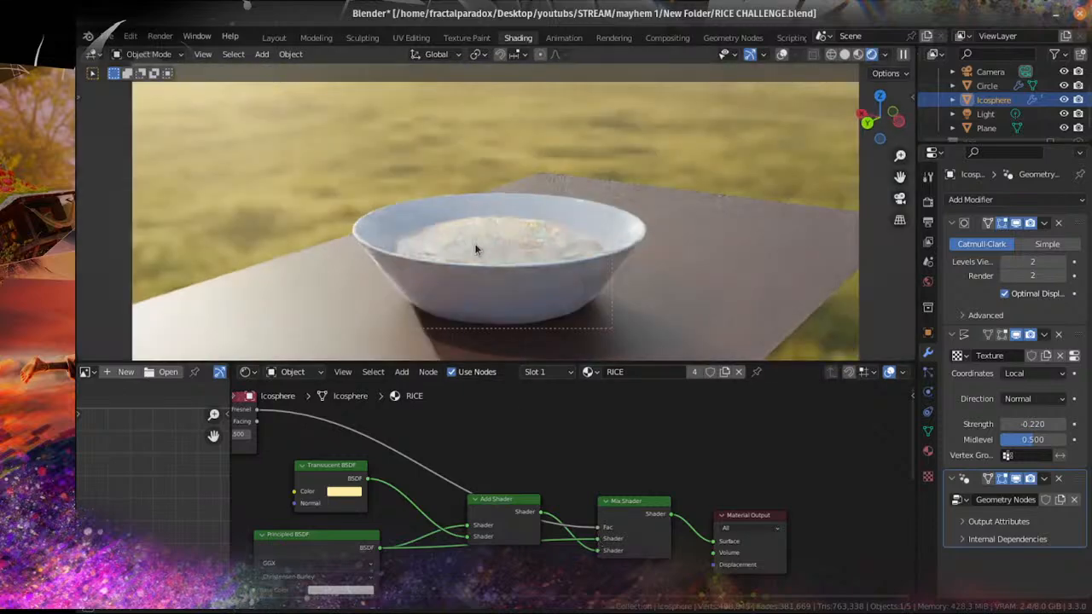
key(KP_0)
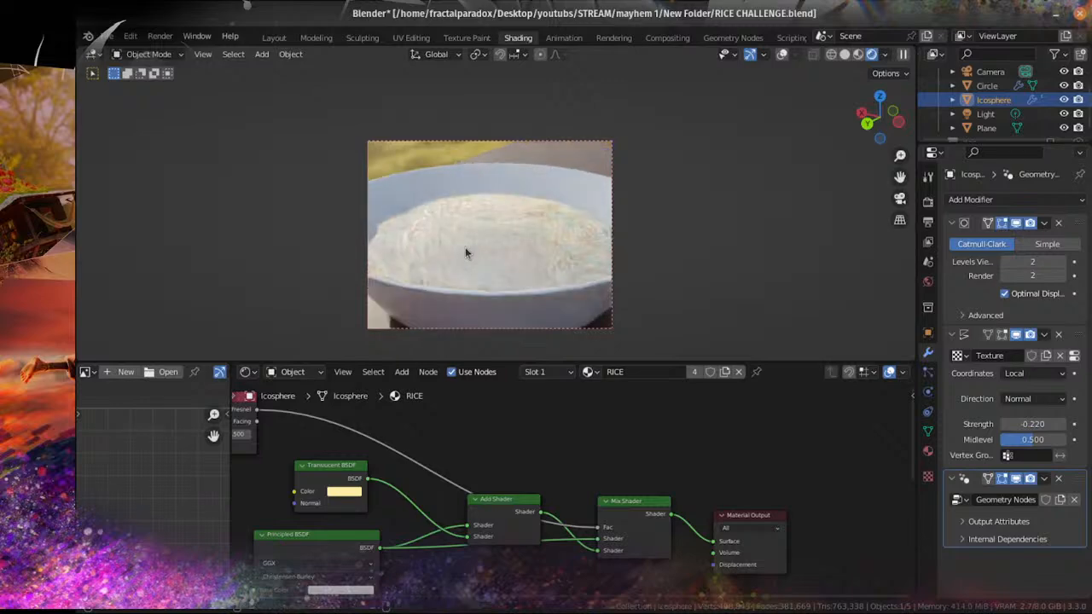
key(ctrl+s)
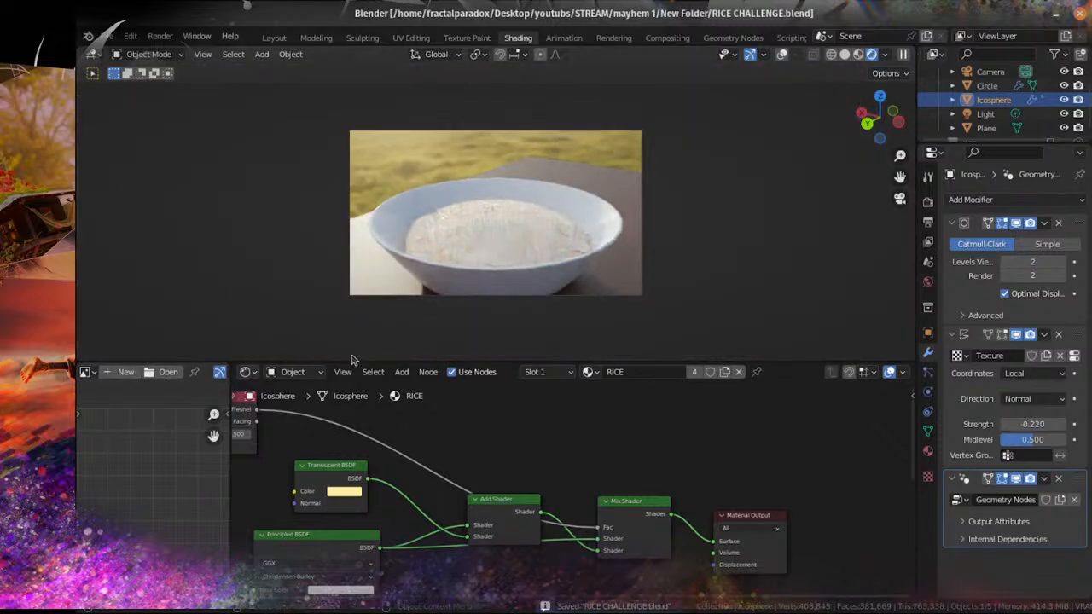
Step: Show the World shader nodes and light the rendered viewport with the scene world
click(290, 372)
click(294, 402)
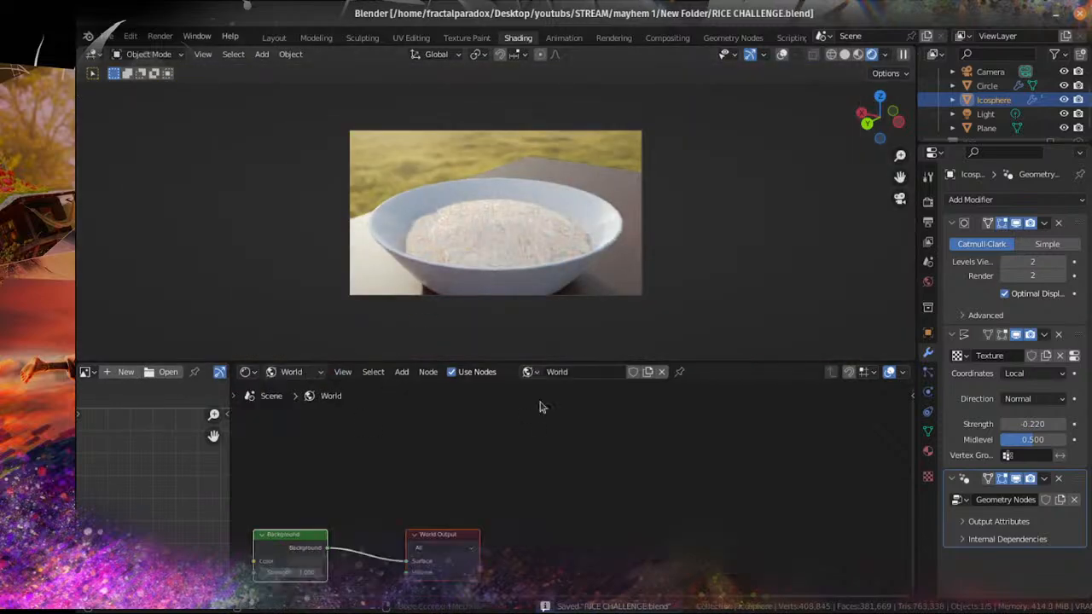
click(884, 54)
click(819, 144)
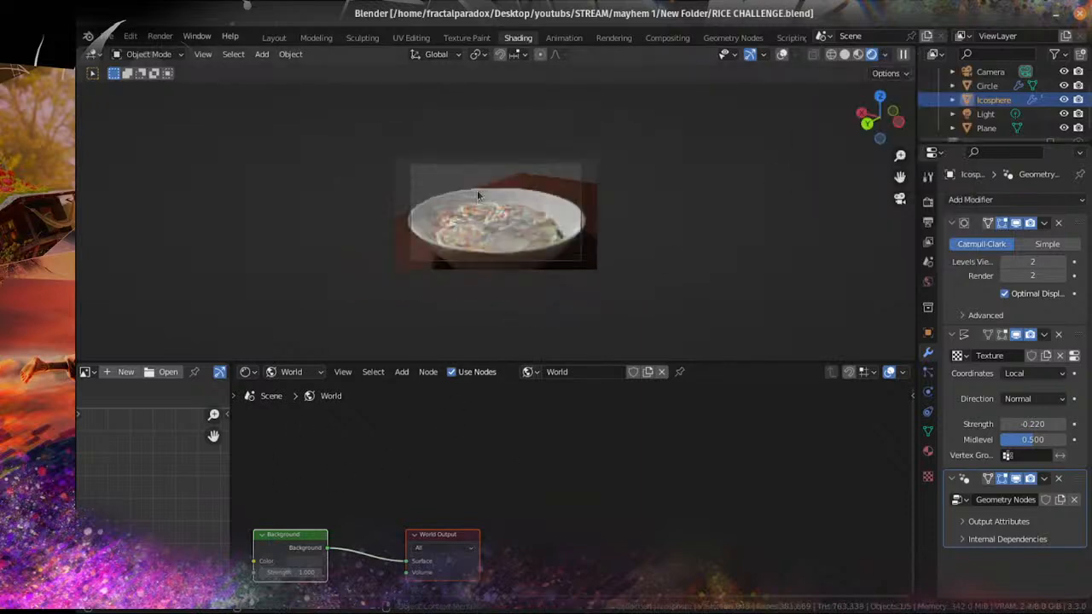
key(KP_0)
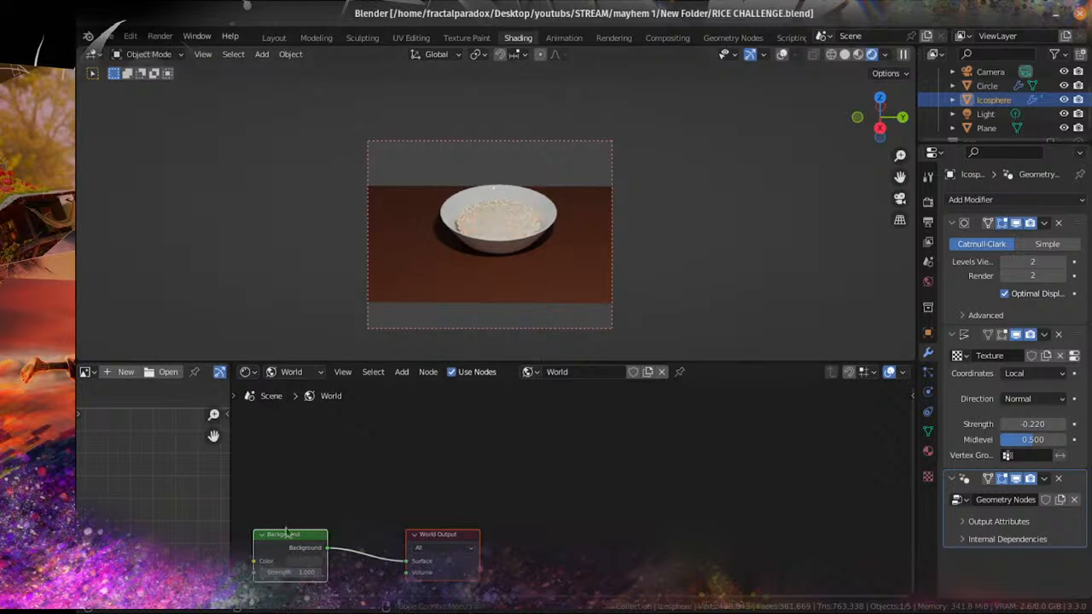
Step: Add an Environment Texture setup with mapping to the world Background and load dreifaltigkeitsberg_4k.exr
click(290, 537)
key(ctrl+t)
key(Home)
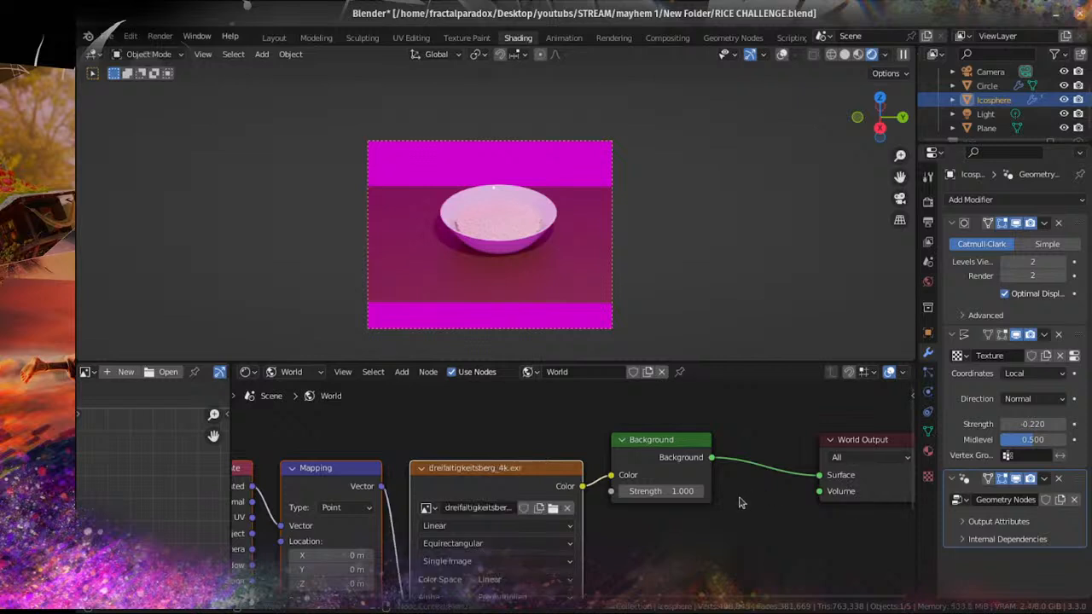
scroll(497, 227, up, 4)
scroll(500, 227, down, 4)
middle_drag(520, 211, 535, 230)
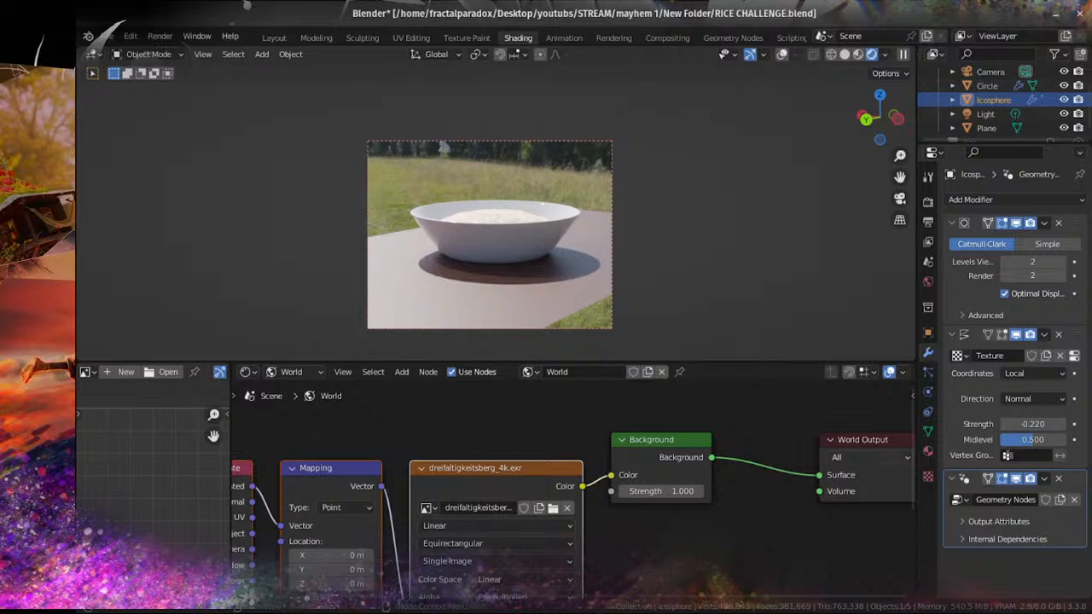
Step: Replace the environment image with ehingen_hillside_4k.exr and enlarge the render region to cover most of the viewport
click(939, 450)
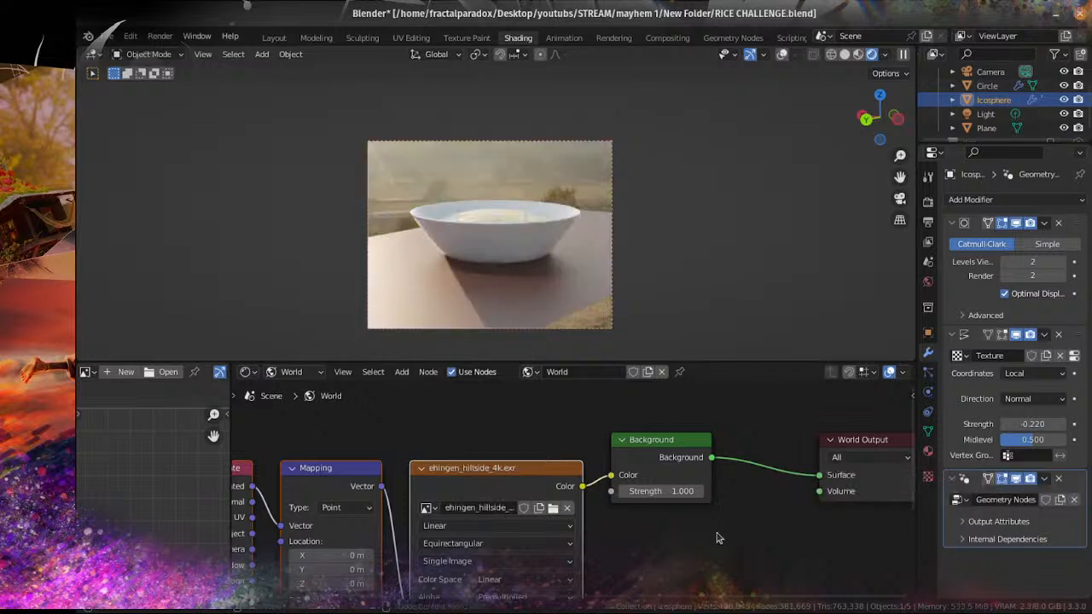
middle_drag(517, 127, 636, 238)
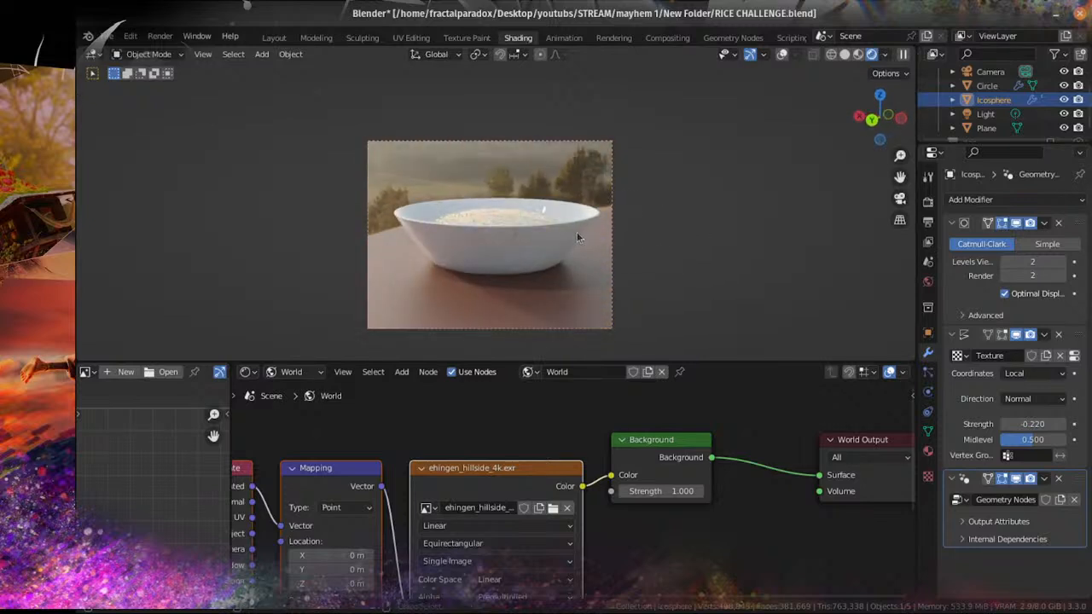
key(ctrl+b)
drag(147, 65, 884, 368)
scroll(617, 295, down, 3)
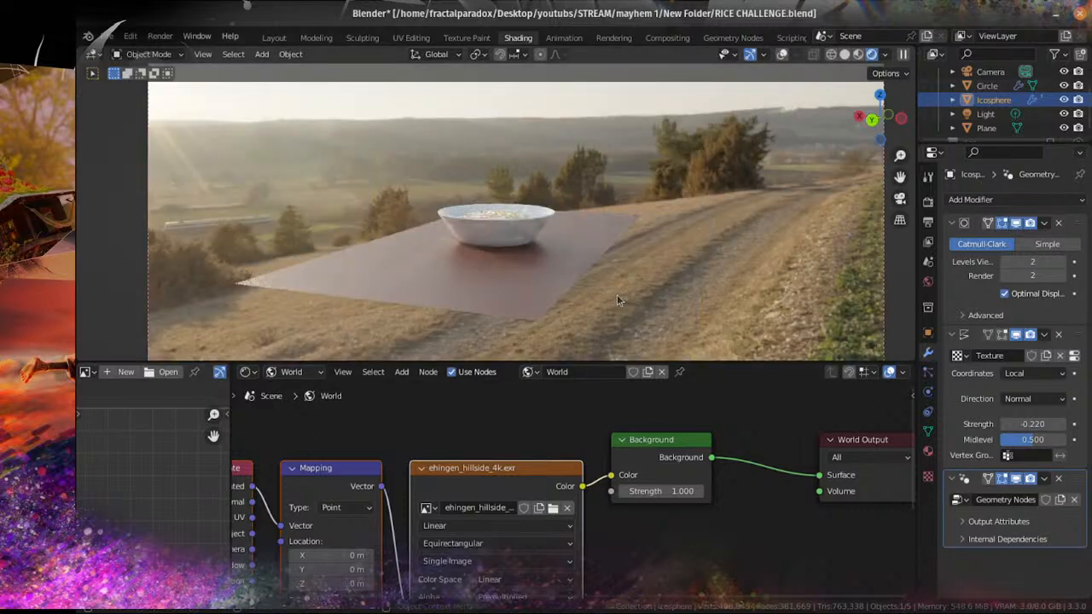
scroll(617, 295, up, 4)
scroll(629, 282, down, 2)
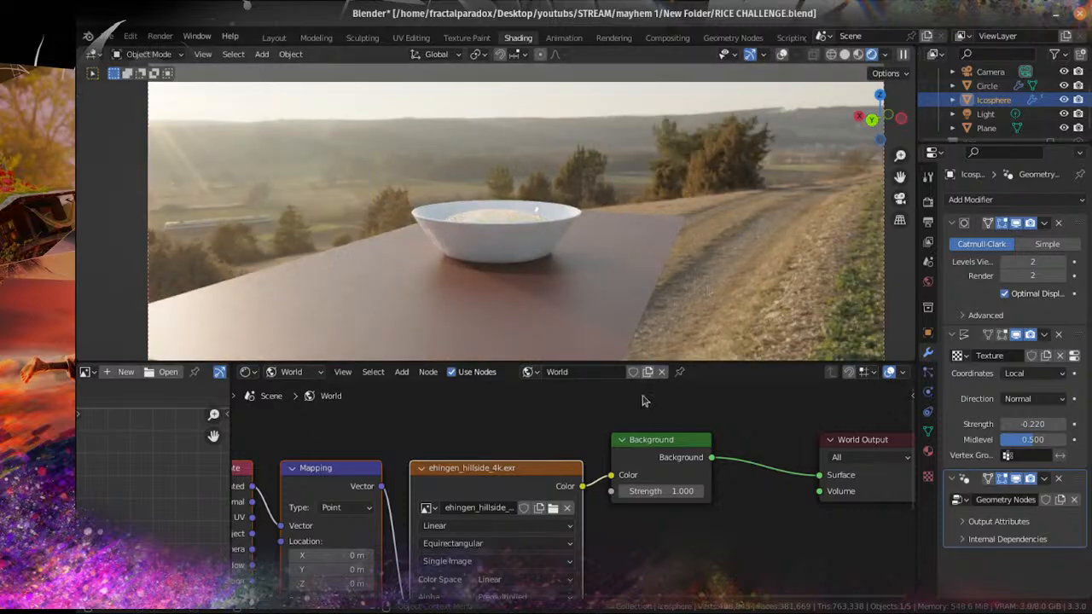
Step: Switch the shader editor back to the object's RICE material nodes
click(293, 372)
click(297, 393)
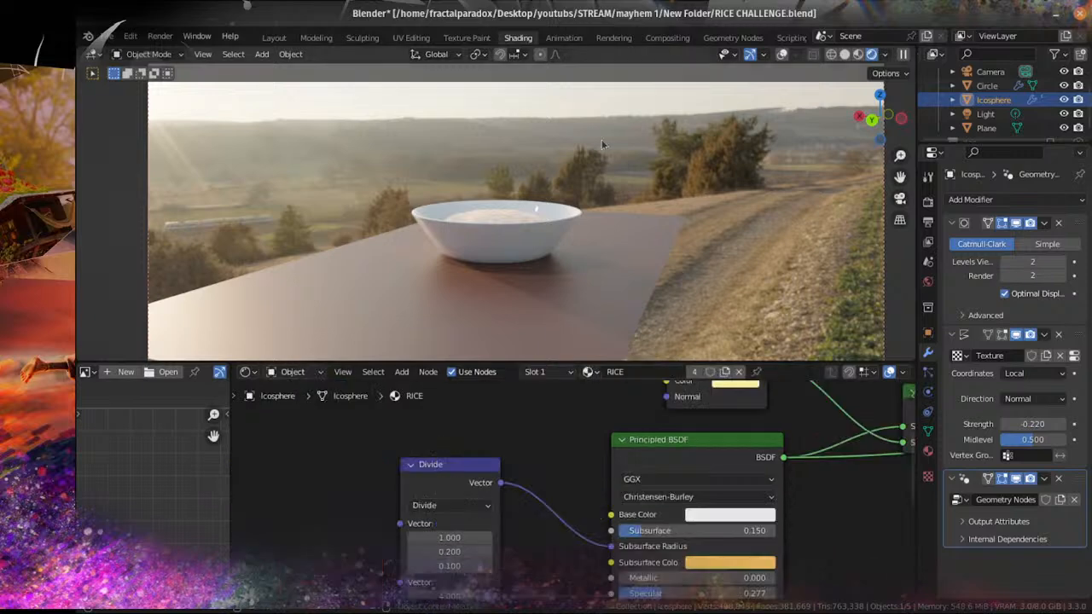
scroll(601, 139, down, 4)
middle_drag(601, 140, 562, 152)
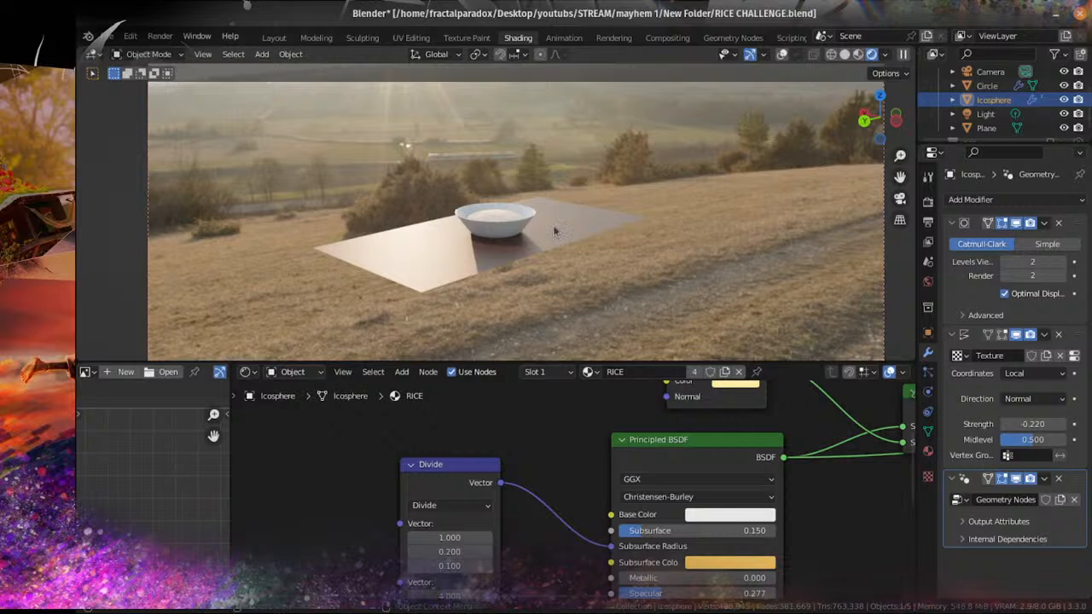
Step: Inspect the rice in the bowl up close and switch the viewport to solid shading
scroll(552, 232, up, 6)
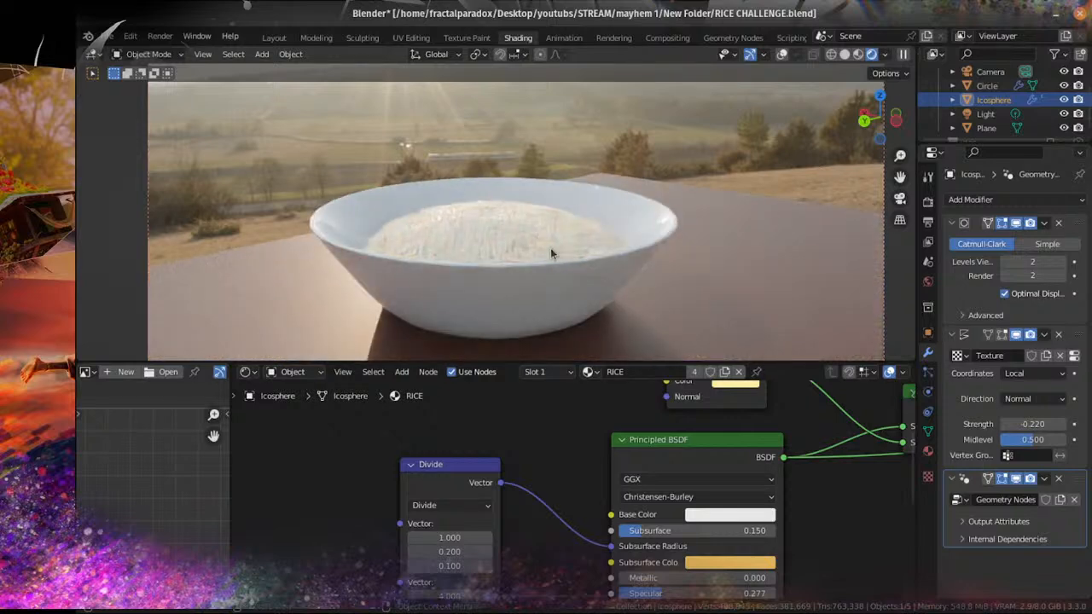
mouse_move(550, 248)
middle_down()
mouse_move(577, 224)
mouse_move(564, 249)
middle_up()
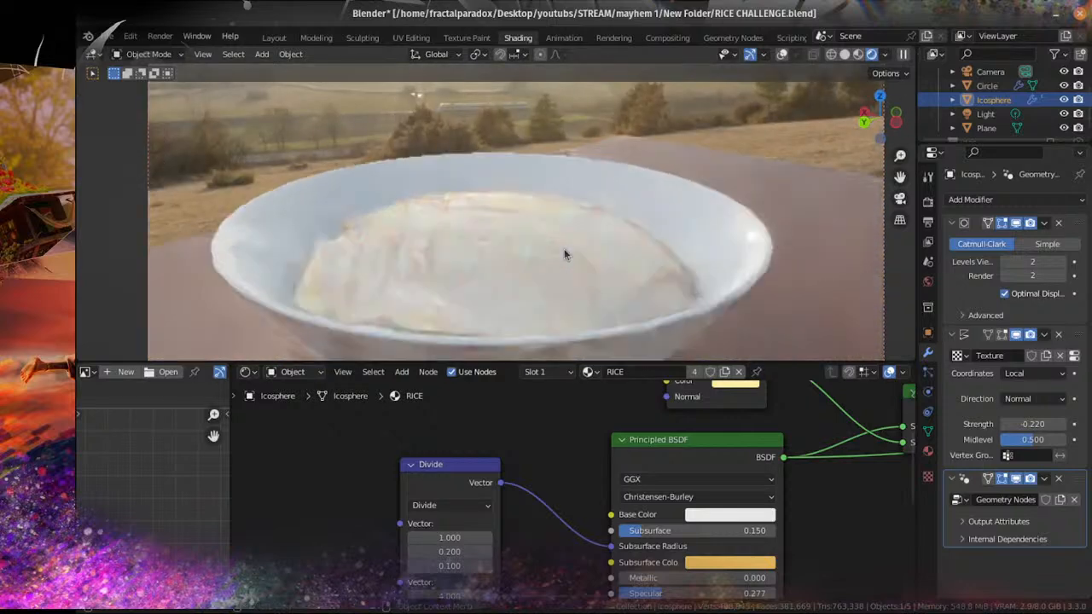
scroll(564, 250, up, 1)
scroll(834, 157, down, 1)
click(845, 55)
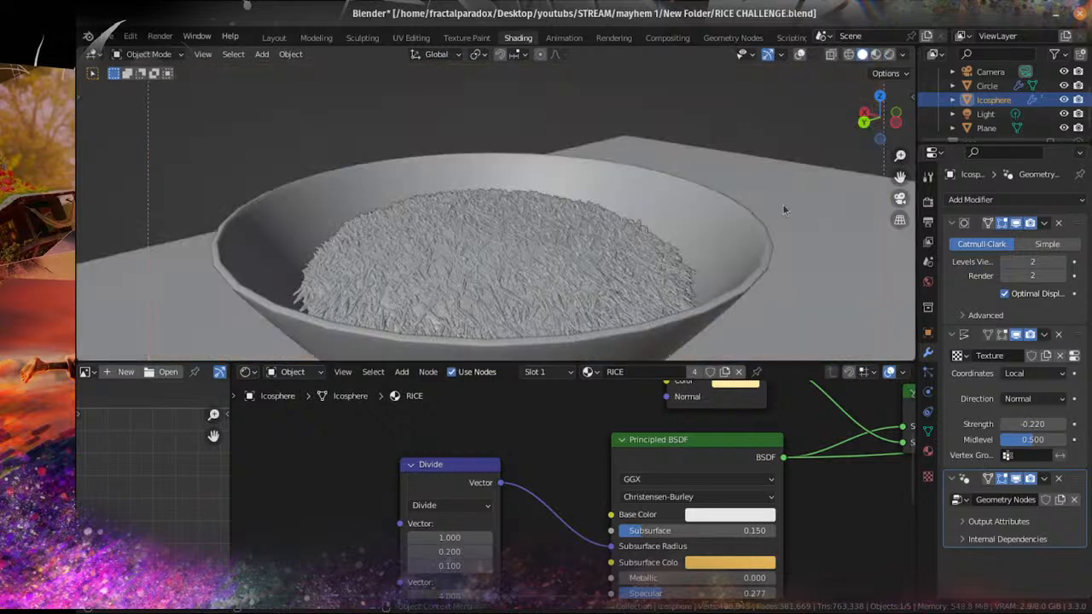
Step: Save the file and switch to the Layout workspace with the whole bowl scene in view
key(ctrl+s)
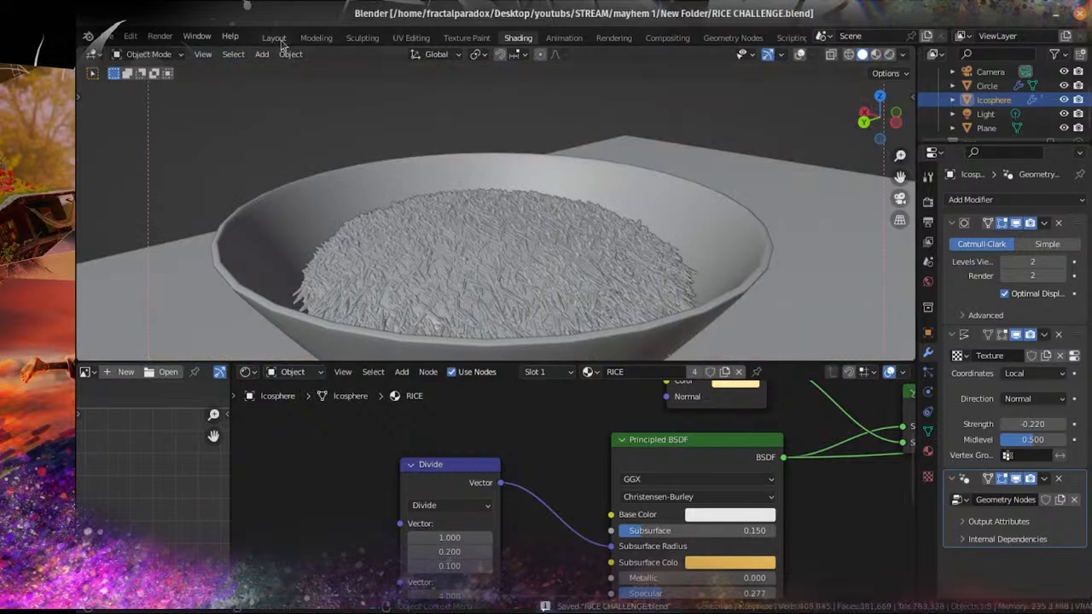
click(274, 38)
mouse_move(546, 316)
middle_down()
mouse_move(574, 312)
mouse_move(523, 345)
mouse_move(555, 380)
mouse_move(622, 408)
mouse_move(654, 405)
middle_up()
scroll(523, 344, up, 2)
scroll(554, 381, down, 3)
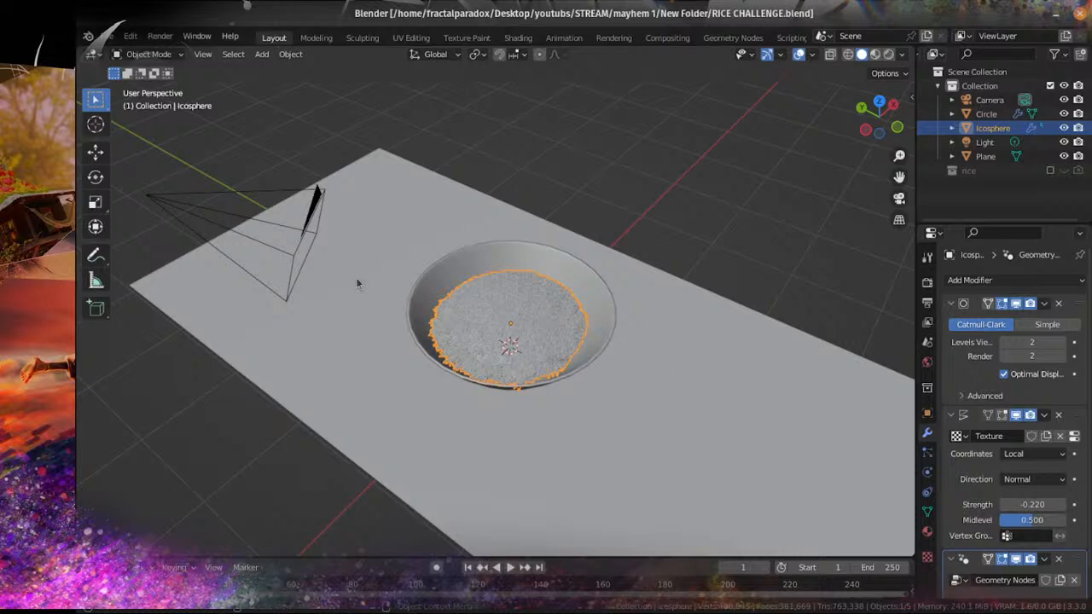
Step: Align the camera to a close-up view of the rice in the bowl
scroll(531, 322, up, 4)
middle_drag(531, 324, 542, 300)
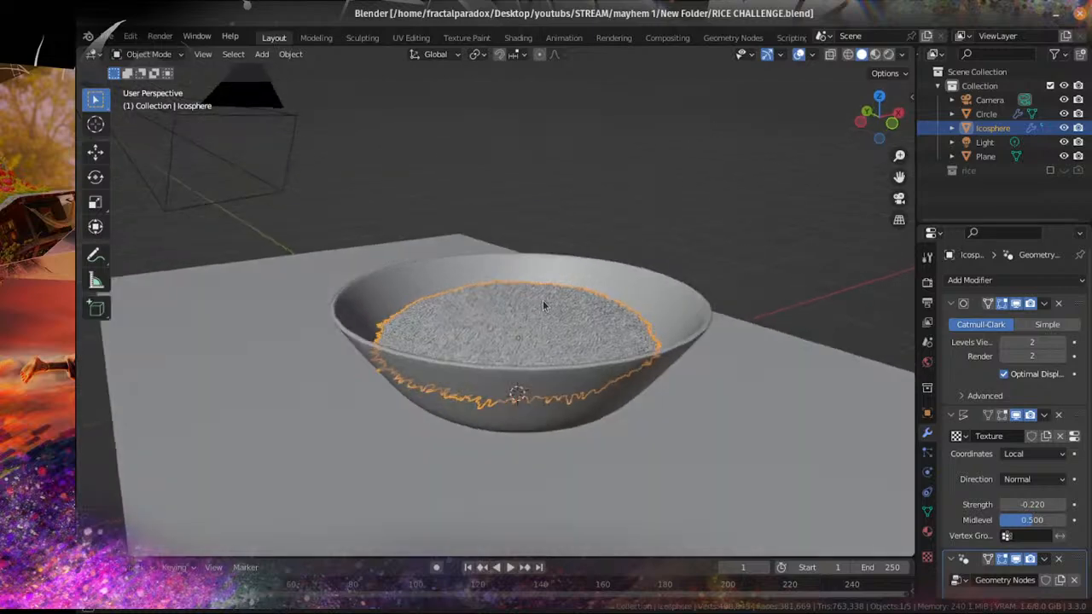
scroll(543, 300, up, 1)
key(ctrl+alt+KP_0)
scroll(513, 324, down, 4)
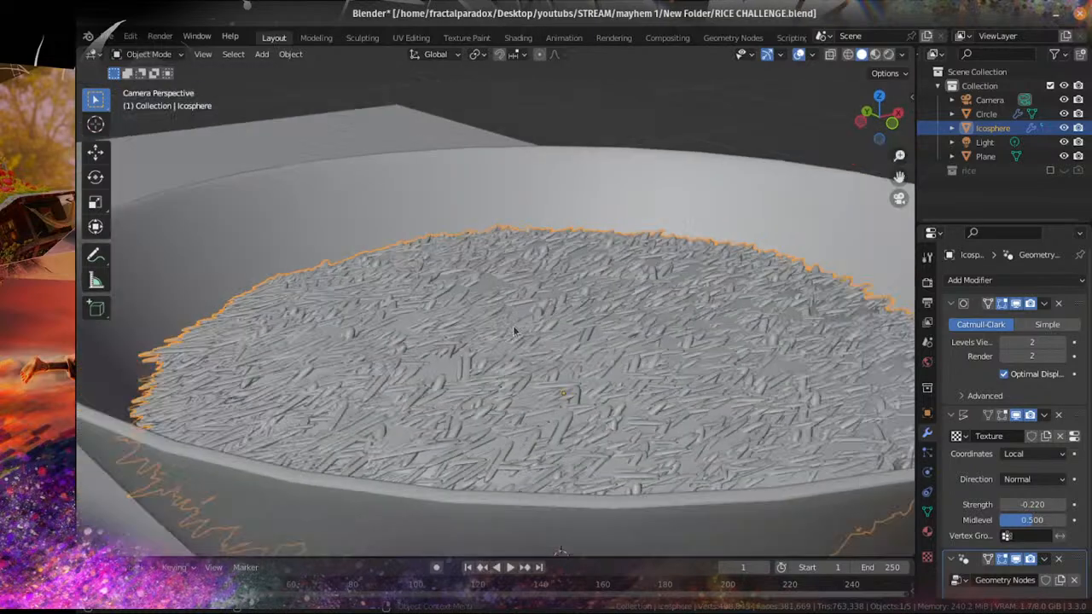
Step: Align the camera to a low view framing the whole bowl and render the saved scene
key(ctrl+s)
middle_drag(543, 283, 636, 306)
key(ctrl+alt+KP_0)
scroll(635, 306, down, 4)
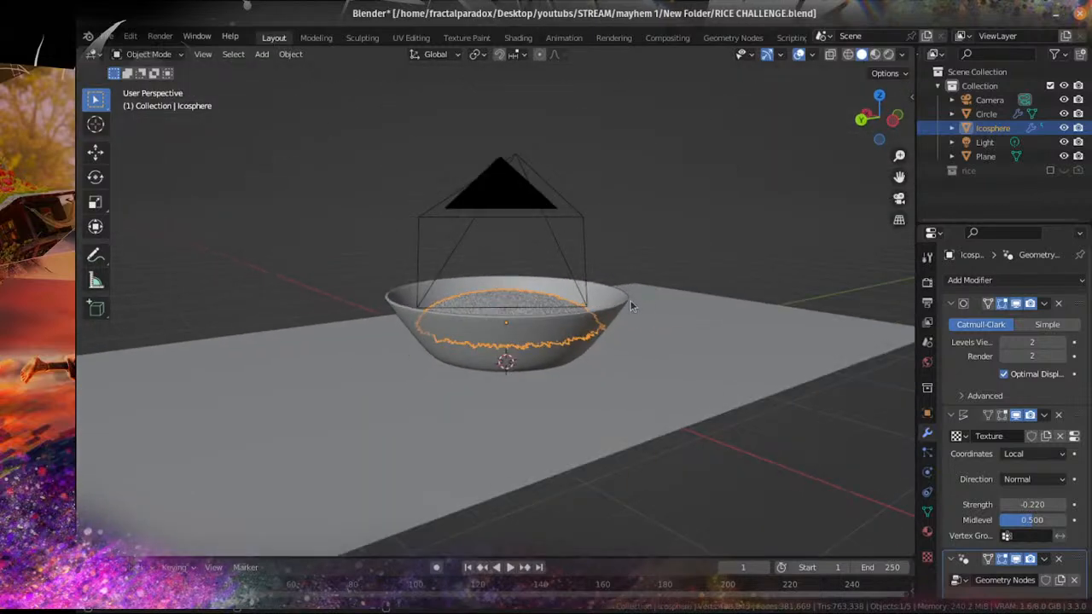
key(ctrl+alt+KP_0)
key(ctrl+s)
scroll(628, 304, up, 3)
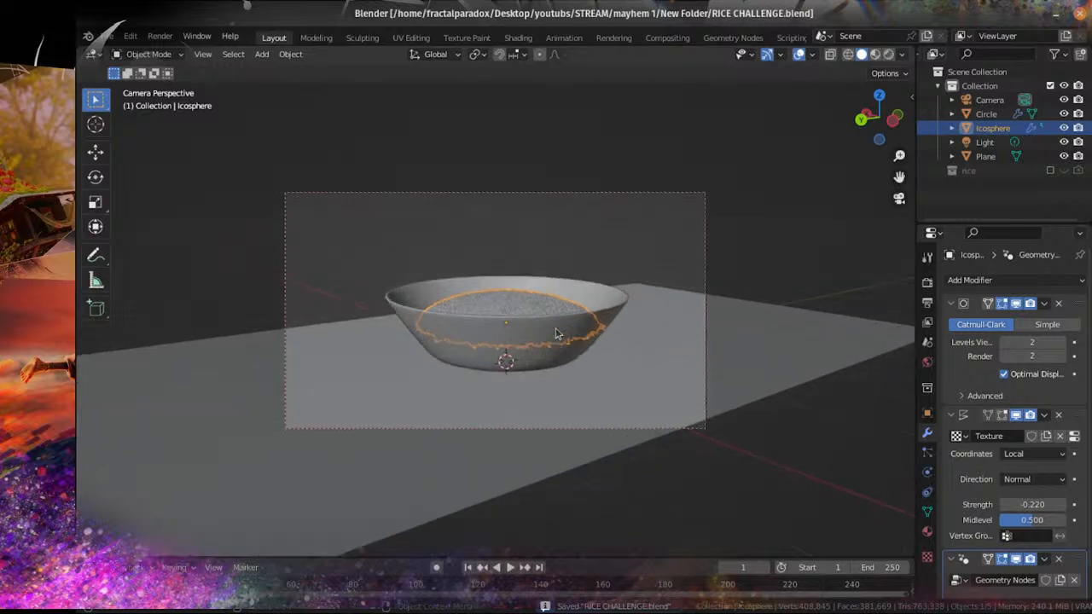
key(F12)
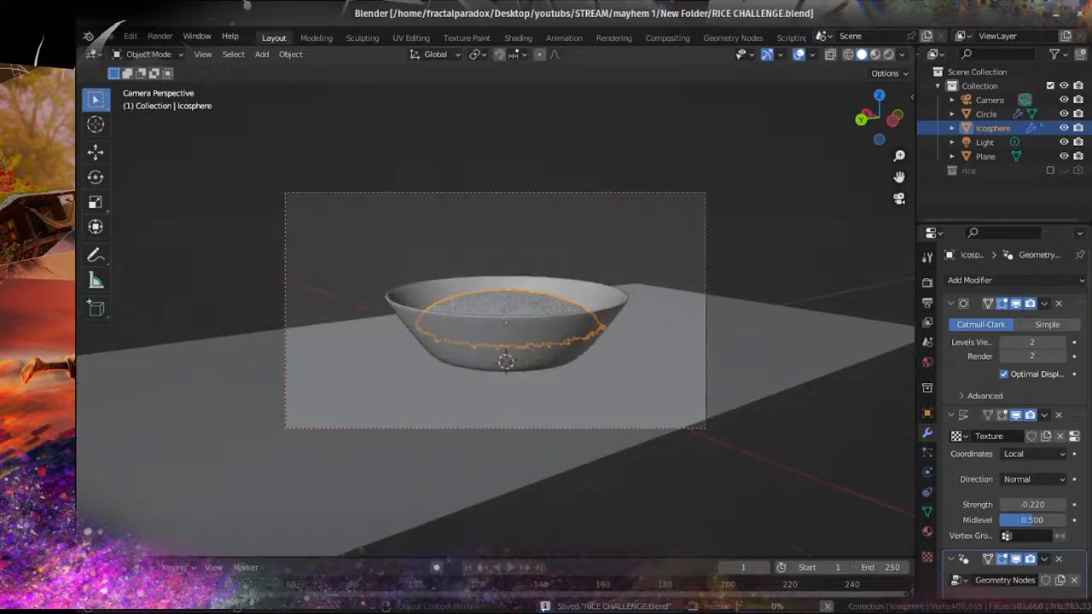
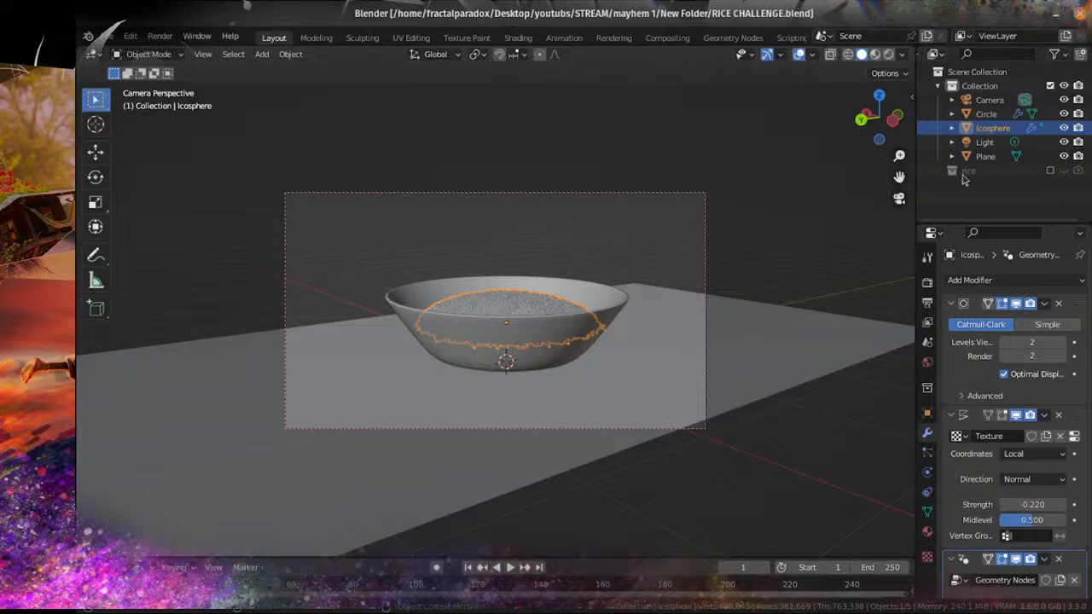
Step: Examine how the rice grains cover the mound from above and up close
middle_drag(506, 334, 581, 368)
scroll(528, 358, up, 4)
scroll(582, 368, down, 1)
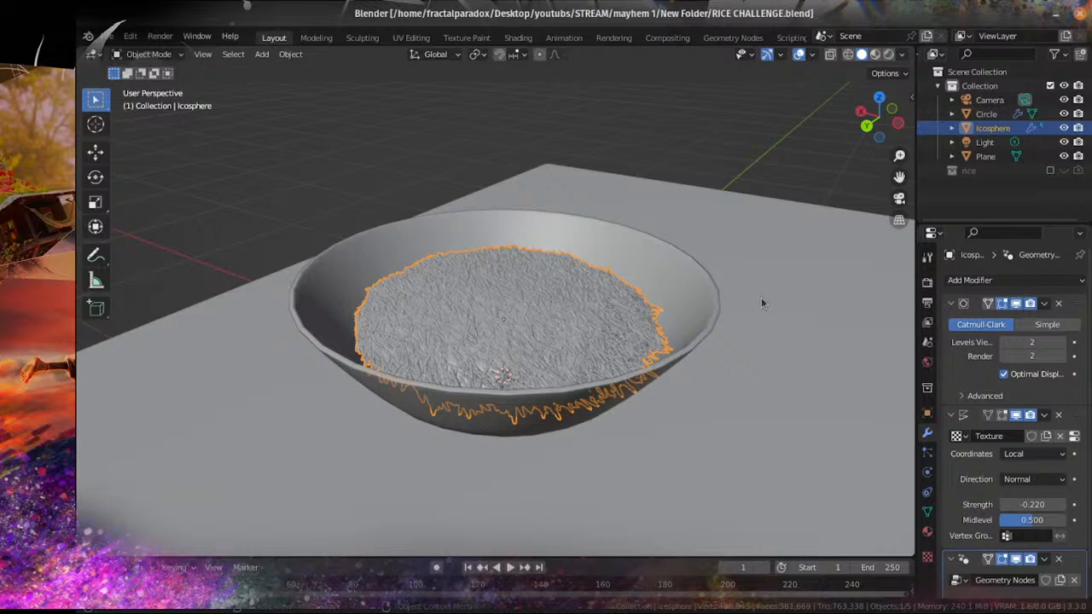
scroll(742, 361, up, 3)
middle_drag(734, 365, 696, 370)
scroll(694, 371, down, 1)
scroll(694, 371, up, 3)
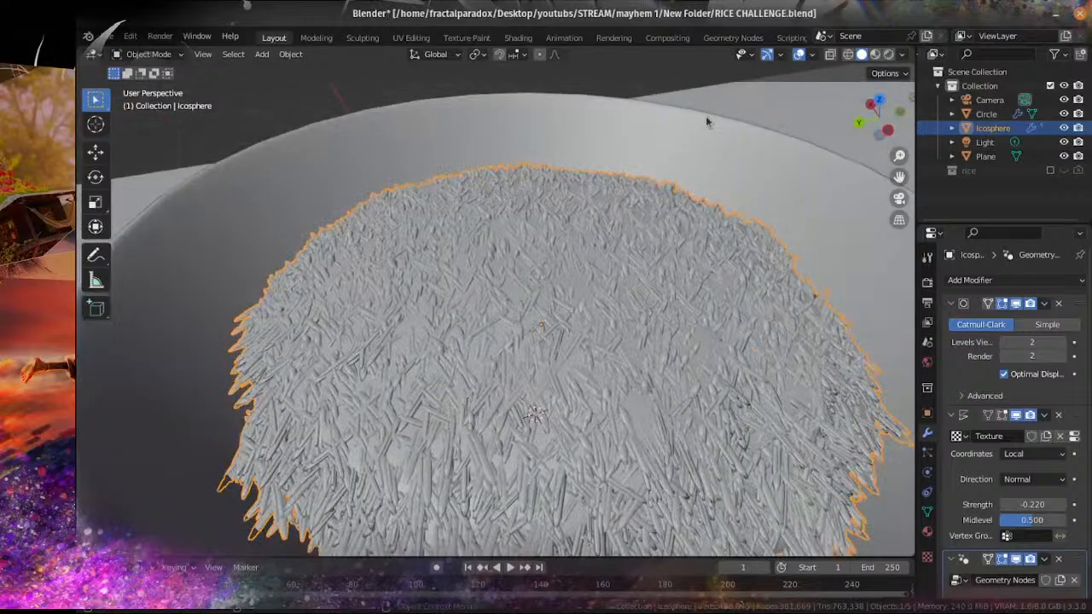
Step: Switch to the Geometry Nodes workspace and examine the rice scatter nodes together with the rendered bowl
click(732, 37)
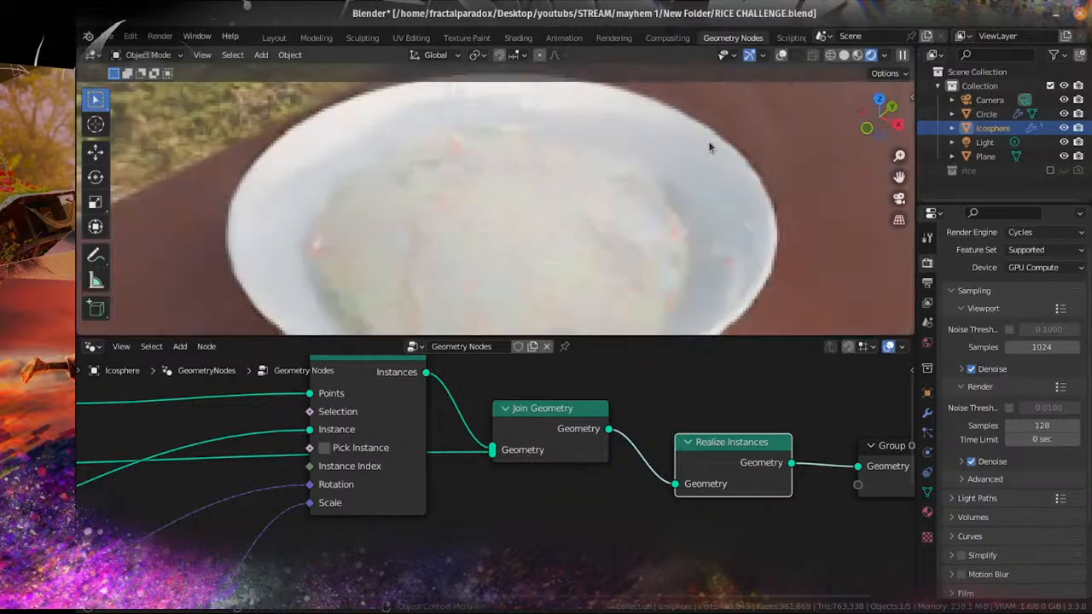
scroll(567, 436, down, 3)
scroll(504, 485, up, 5)
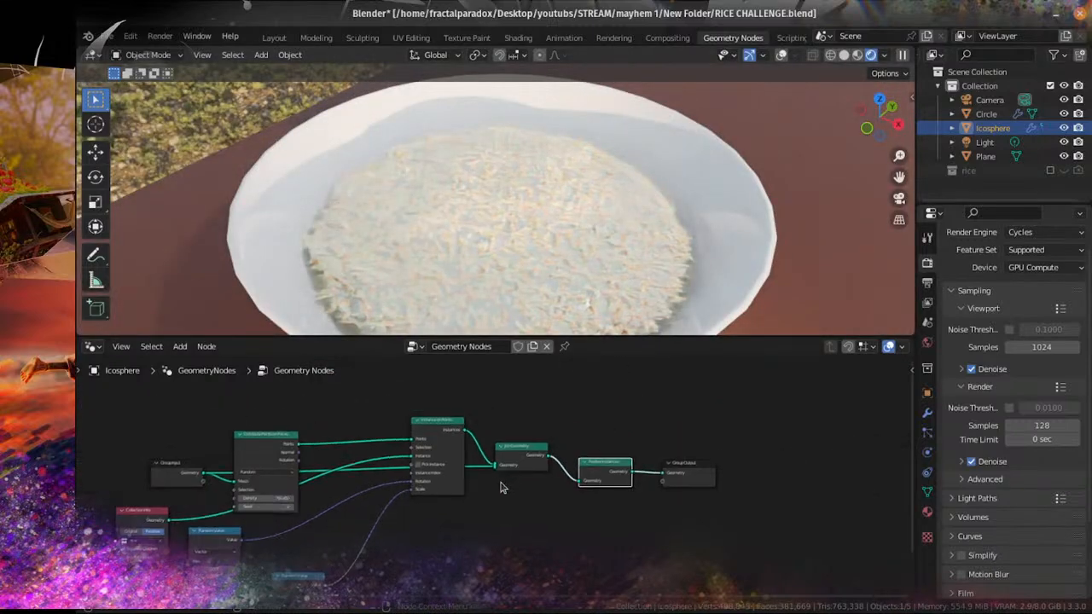
scroll(479, 498, down, 4)
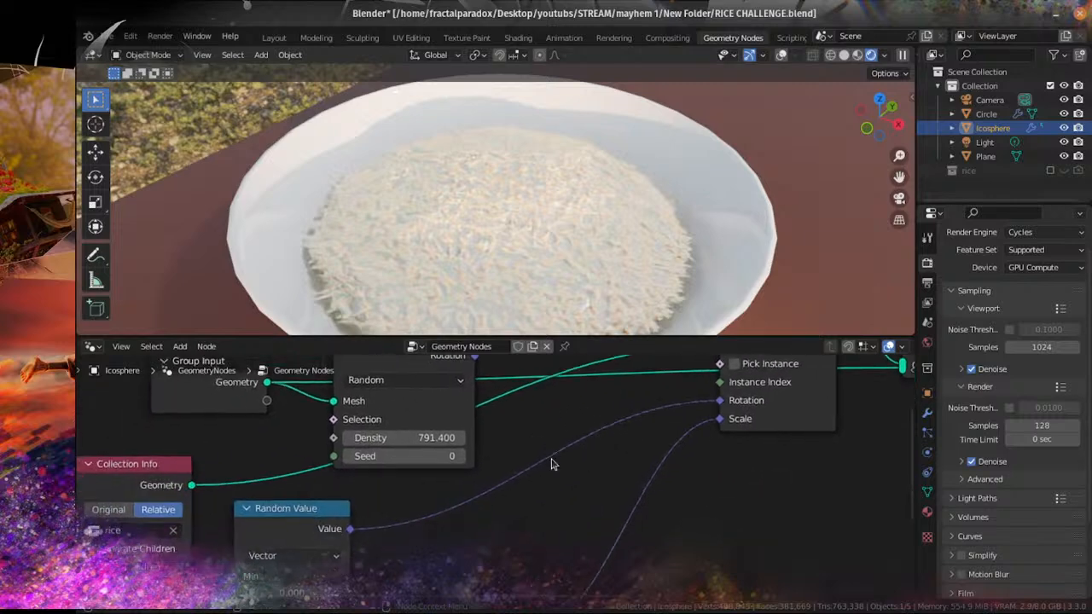
scroll(504, 482, up, 3)
scroll(504, 481, up, 1)
scroll(542, 277, down, 4)
middle_drag(542, 277, 574, 212)
scroll(574, 213, up, 3)
scroll(573, 209, up, 2)
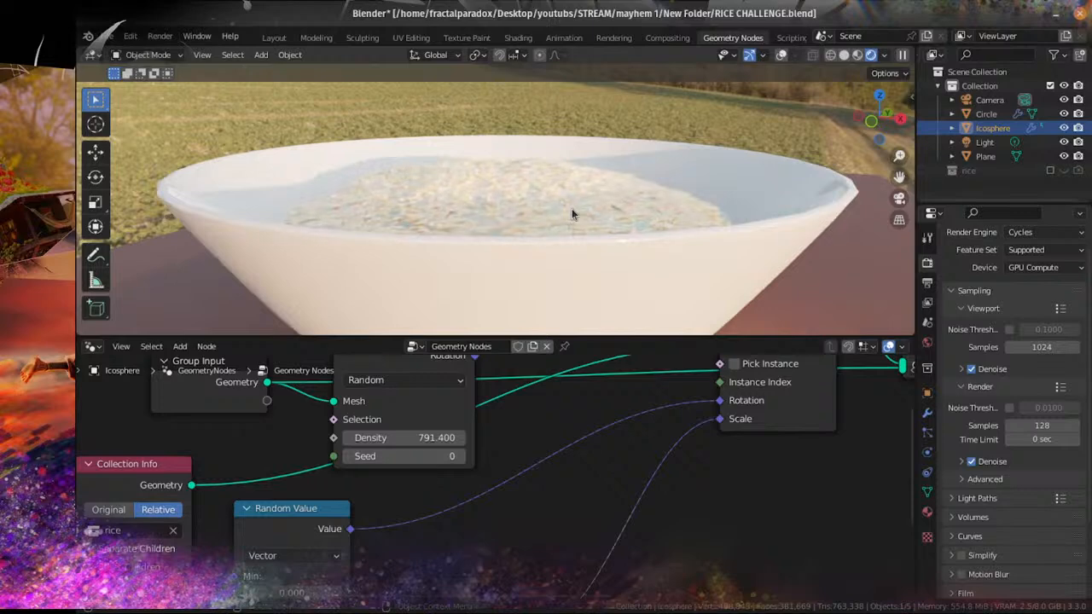
middle_drag(470, 195, 470, 214)
scroll(475, 223, up, 2)
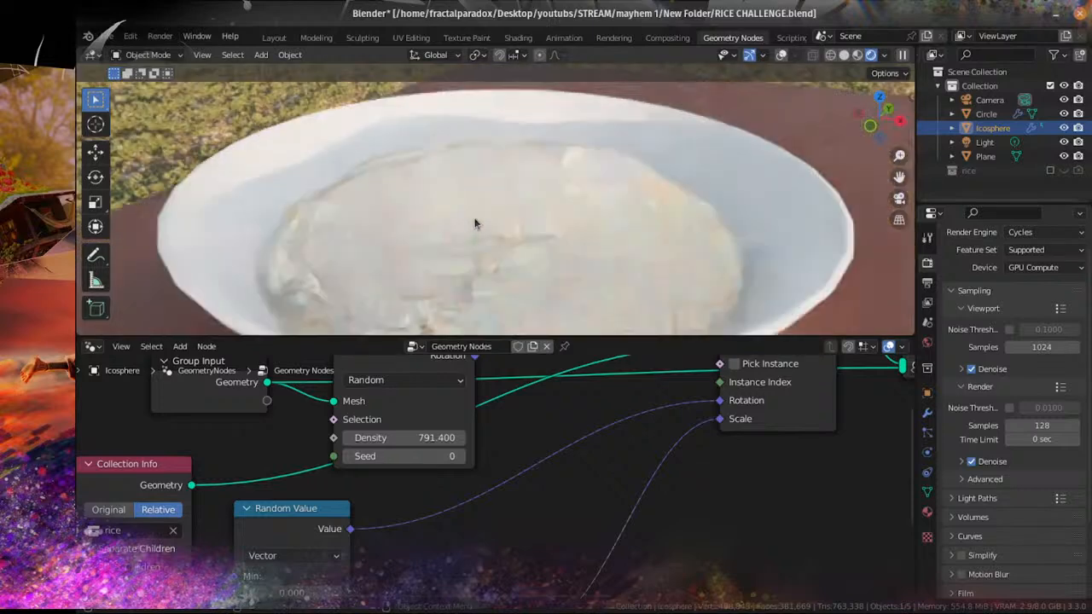
Step: Set the Density of the Distribute Points on Faces node to 1200
middle_drag(495, 466, 493, 491)
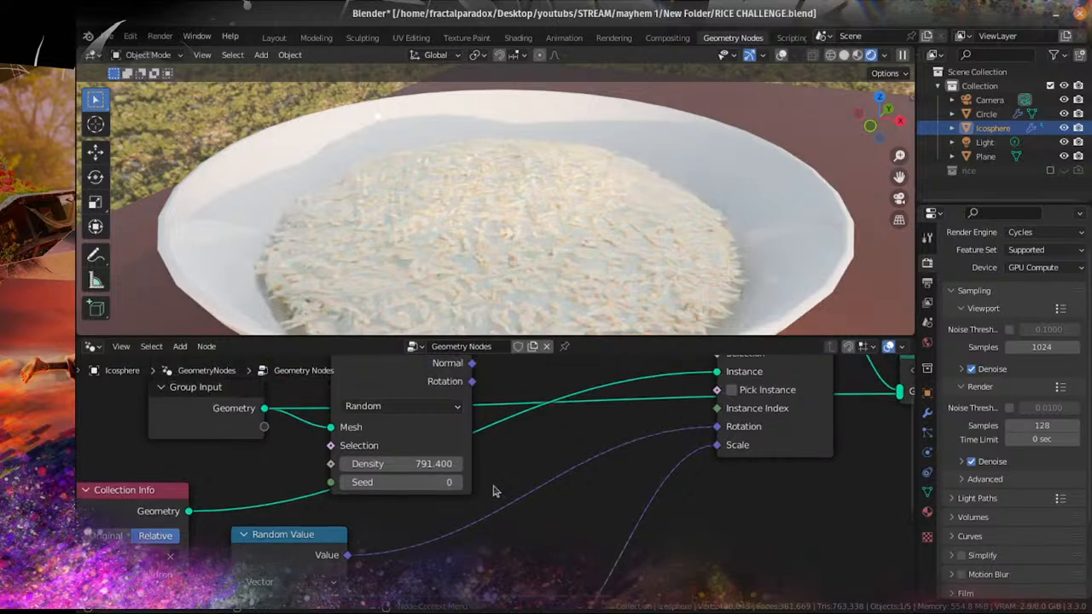
scroll(495, 482, up, 2)
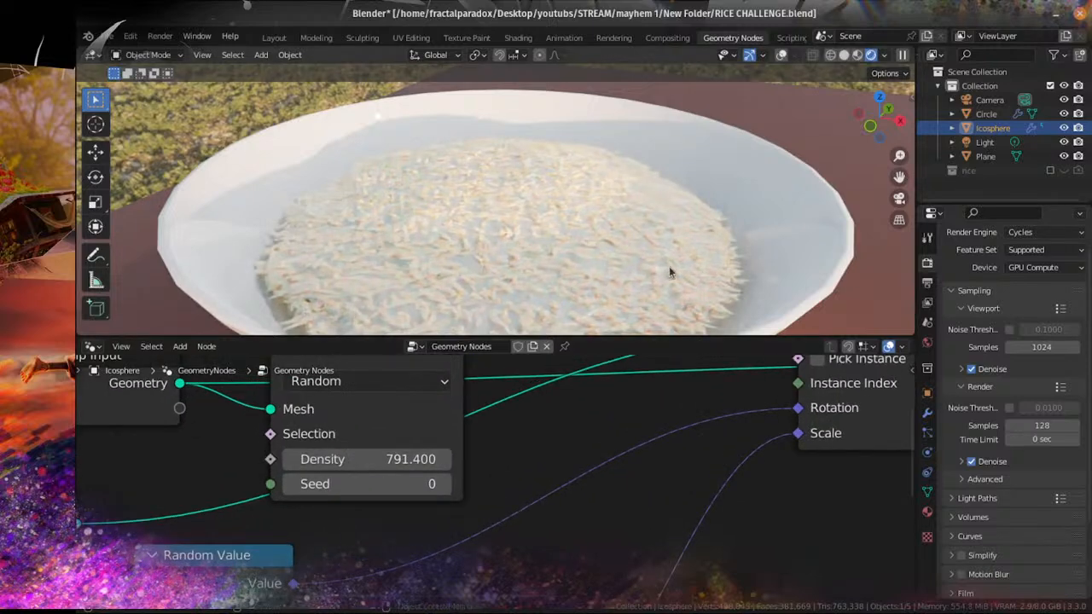
click(311, 459)
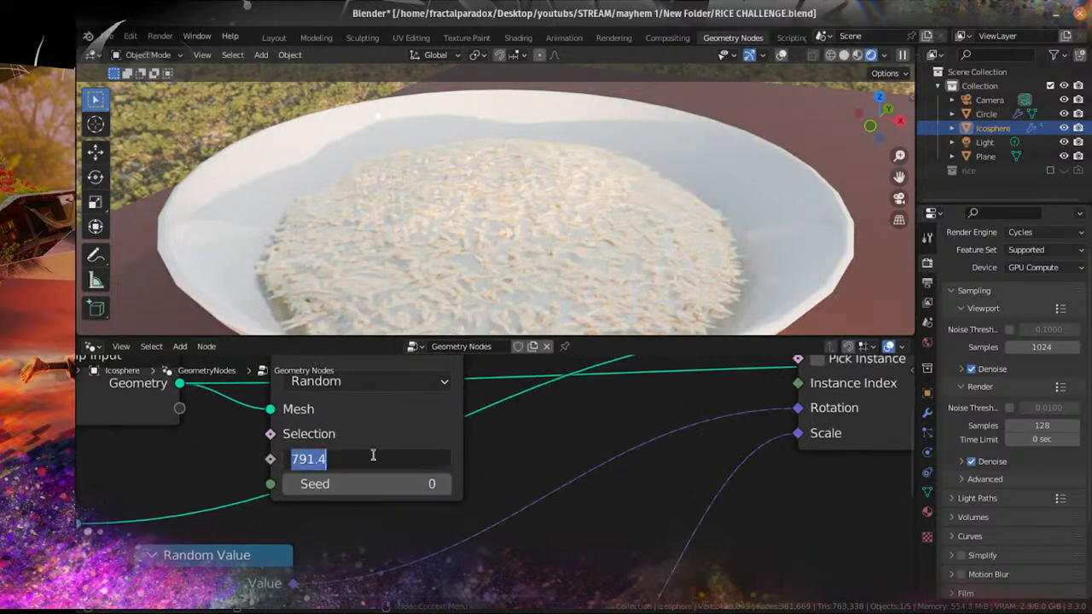
text(1200)
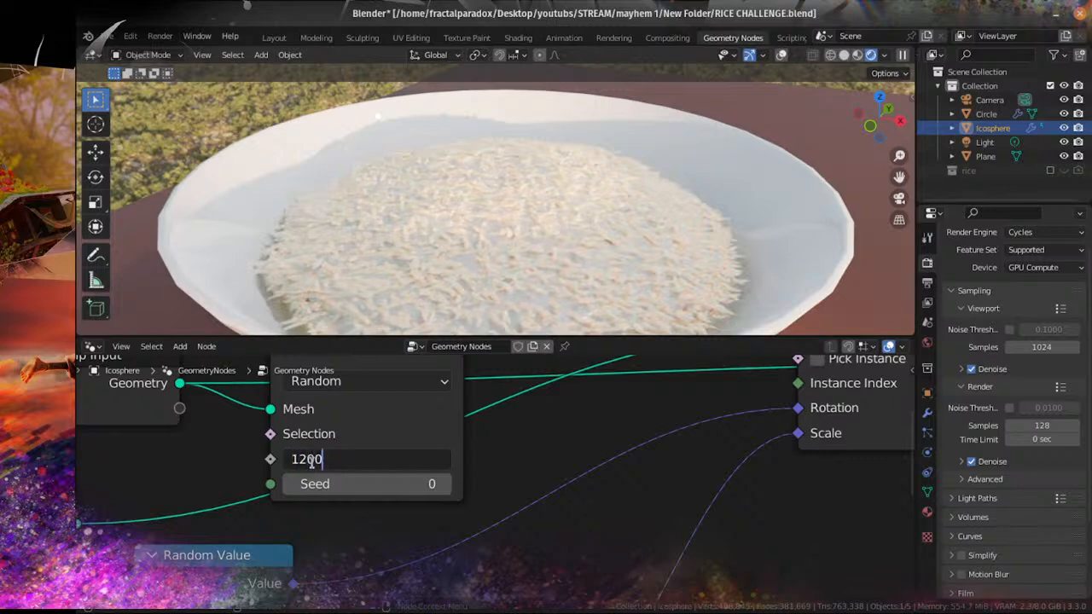
key(Return)
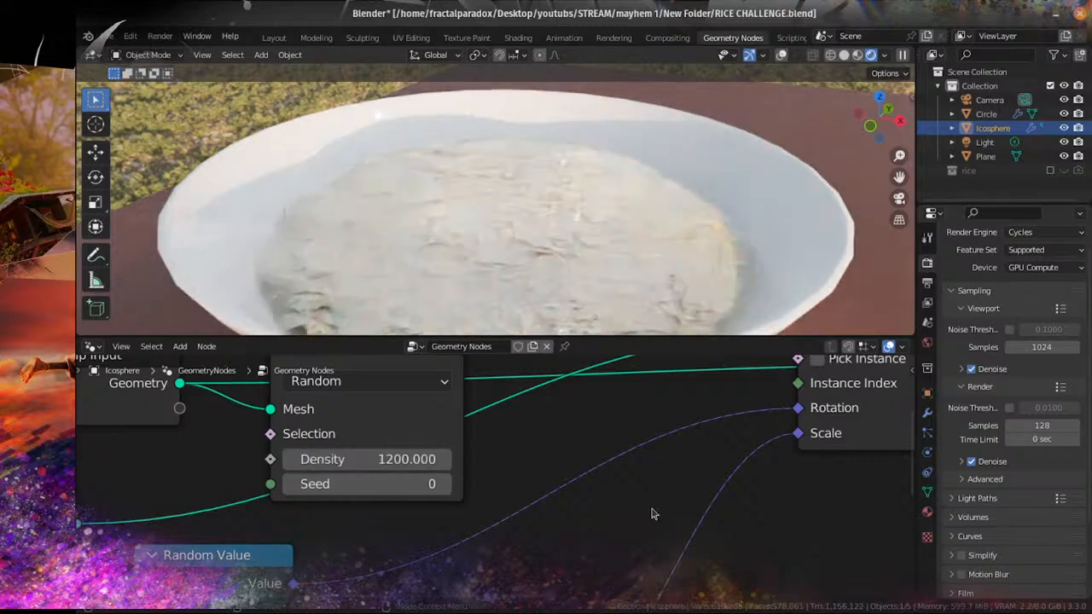
Step: Connect Join Geometry directly to the Group Output, delete the Realize Instances node, and save the file
scroll(624, 536, down, 6)
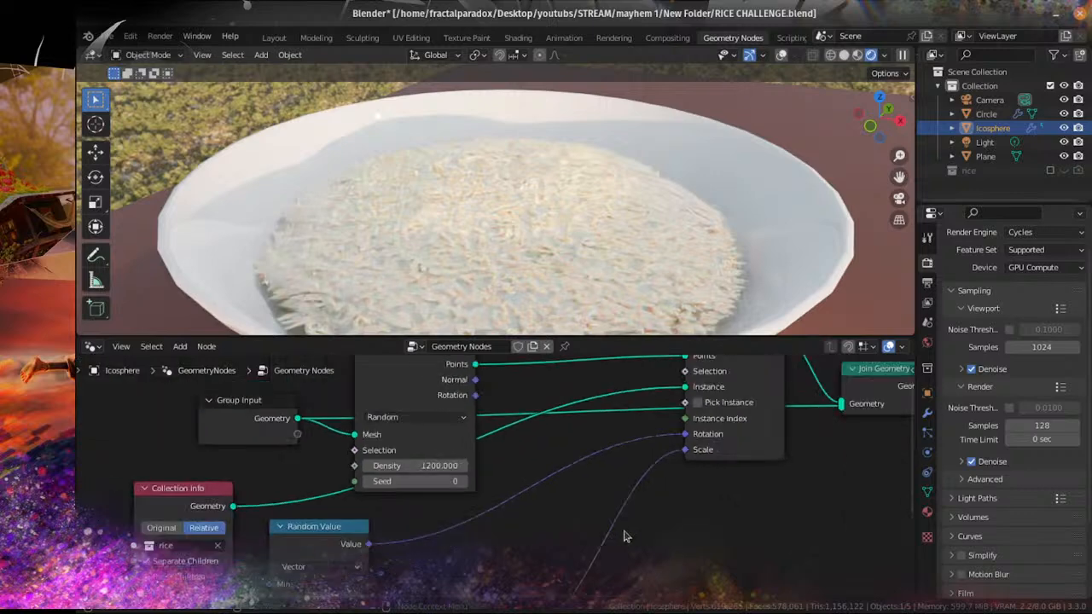
middle_drag(749, 502, 395, 551)
scroll(622, 524, down, 4)
drag(565, 448, 717, 475)
click(664, 481)
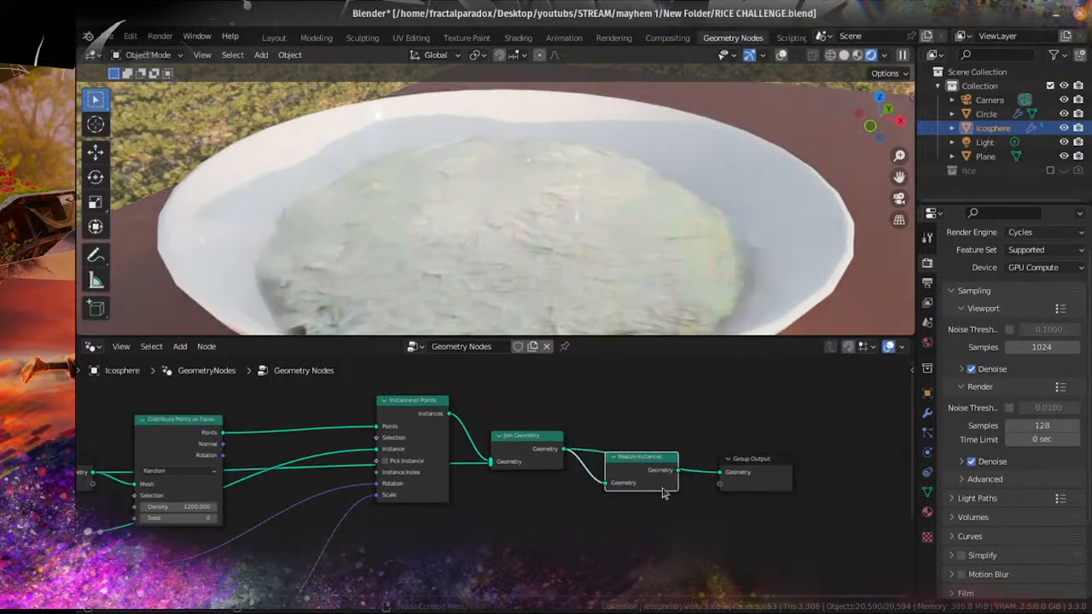
key(Delete)
scroll(650, 510, down, 2)
key(ctrl+s)
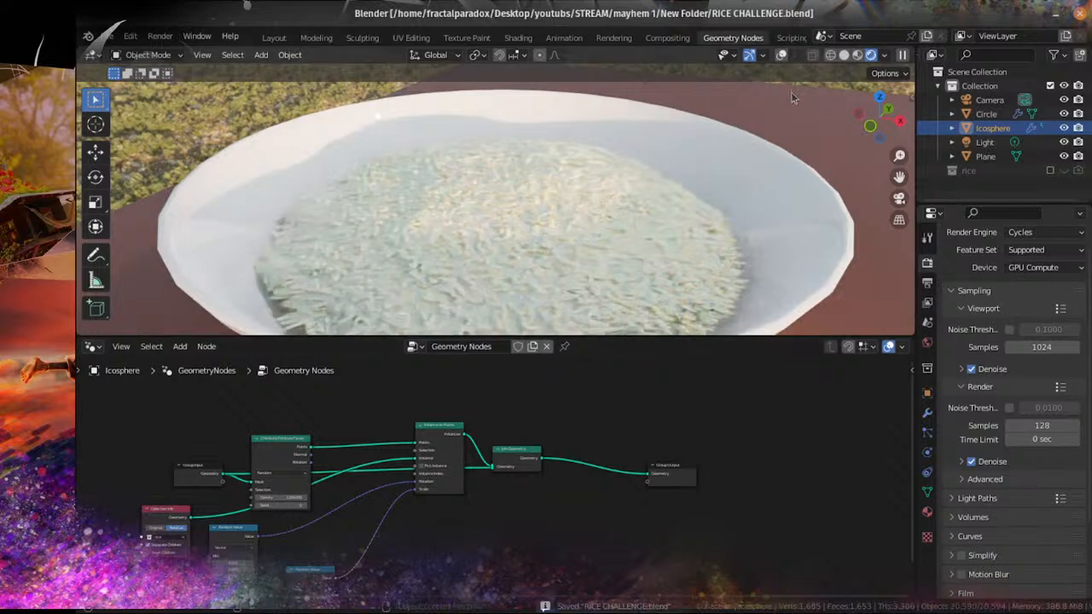
Step: Switch the viewport to solid shading and examine the denser rice grains up close
click(844, 55)
scroll(554, 215, down, 5)
scroll(520, 204, up, 10)
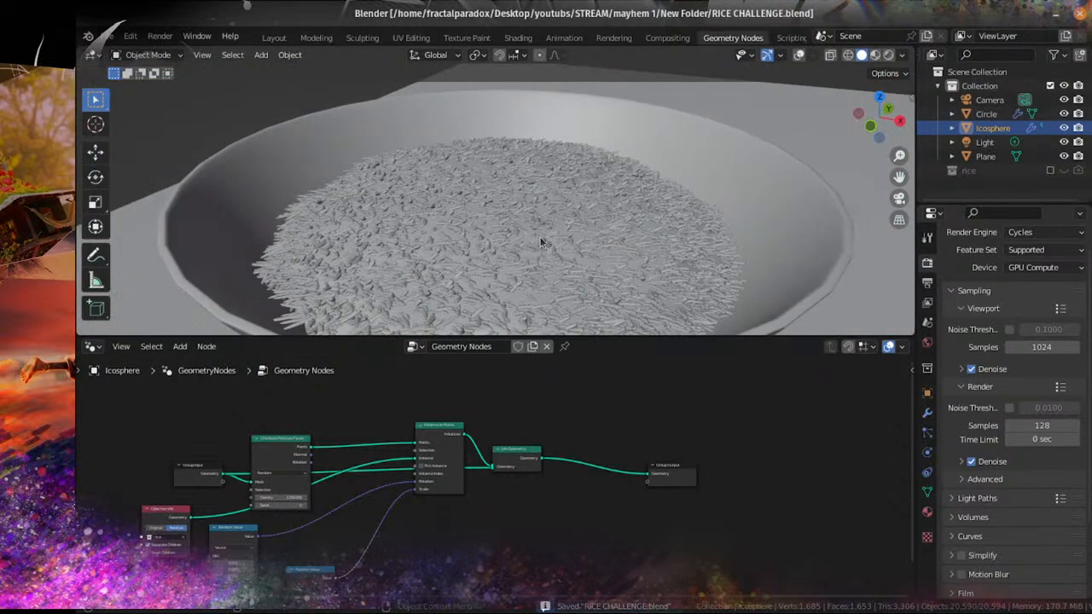
scroll(548, 200, down, 12)
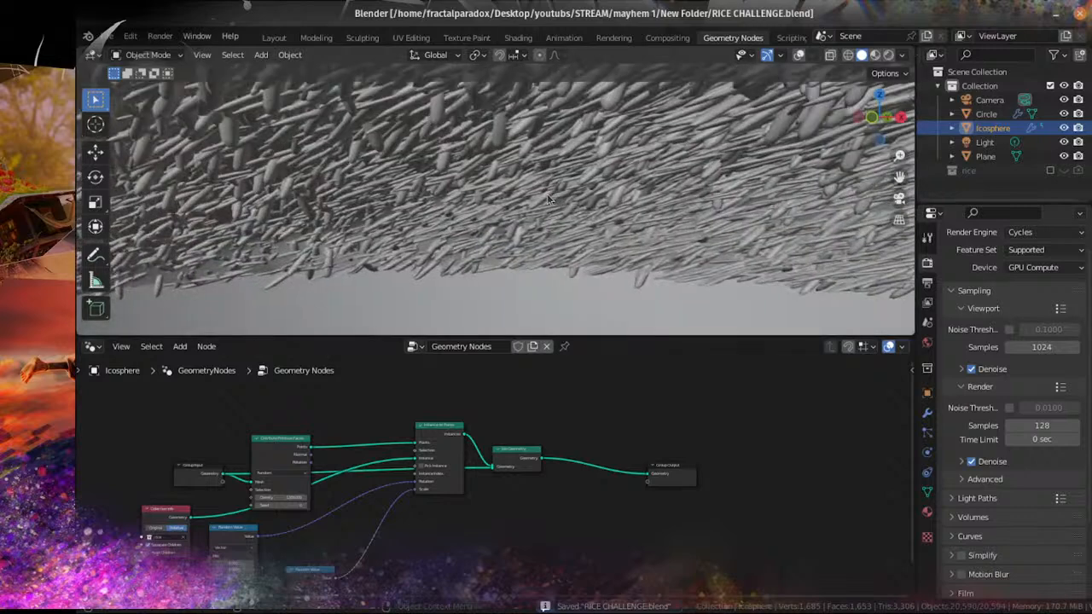
Step: Connect Instance on Points straight to the Group Output and move the bypassed Join Geometry node aside
scroll(511, 470, up, 3)
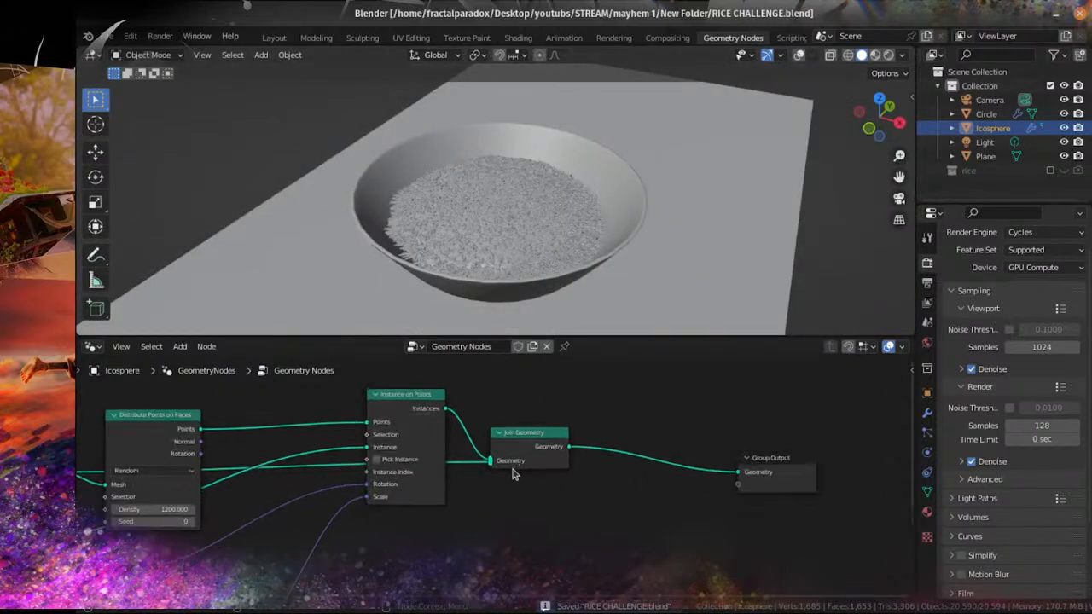
drag(444, 408, 584, 390)
drag(730, 468, 739, 473)
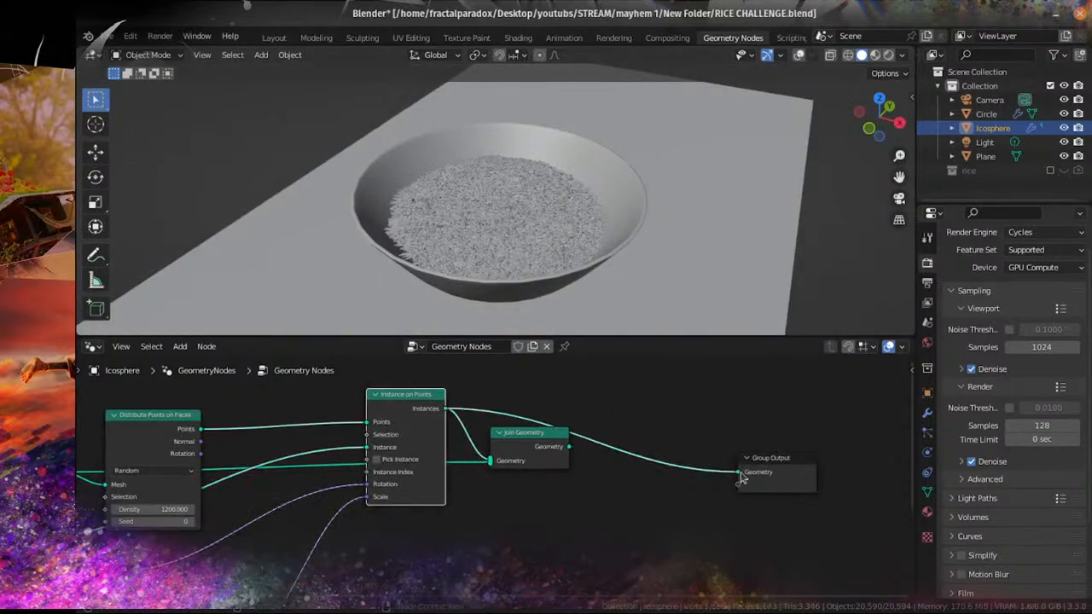
drag(571, 452, 595, 492)
scroll(557, 199, up, 6)
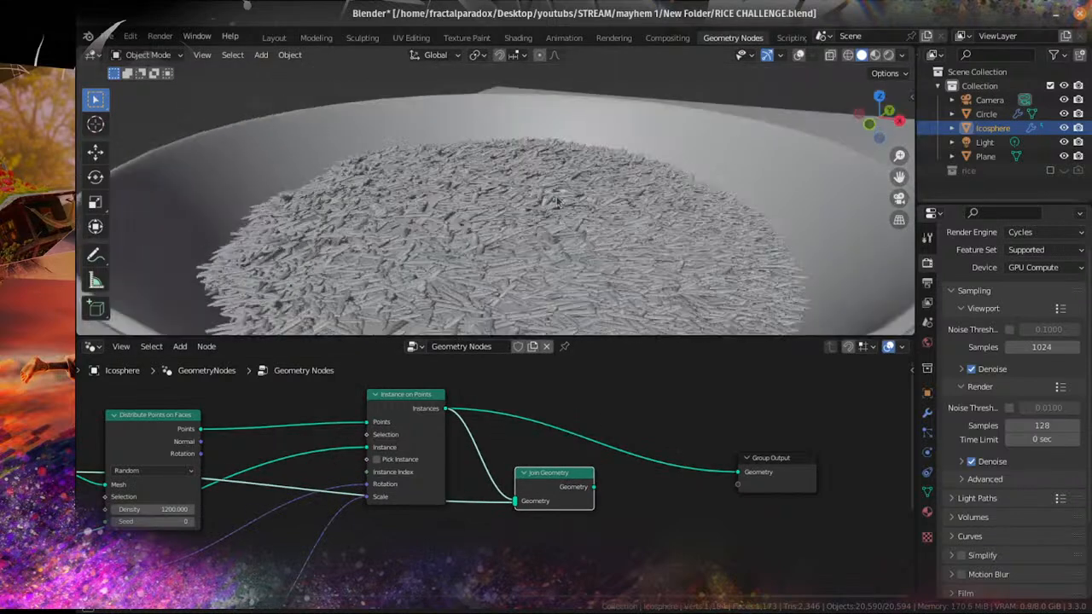
scroll(557, 199, up, 2)
scroll(434, 519, up, 4)
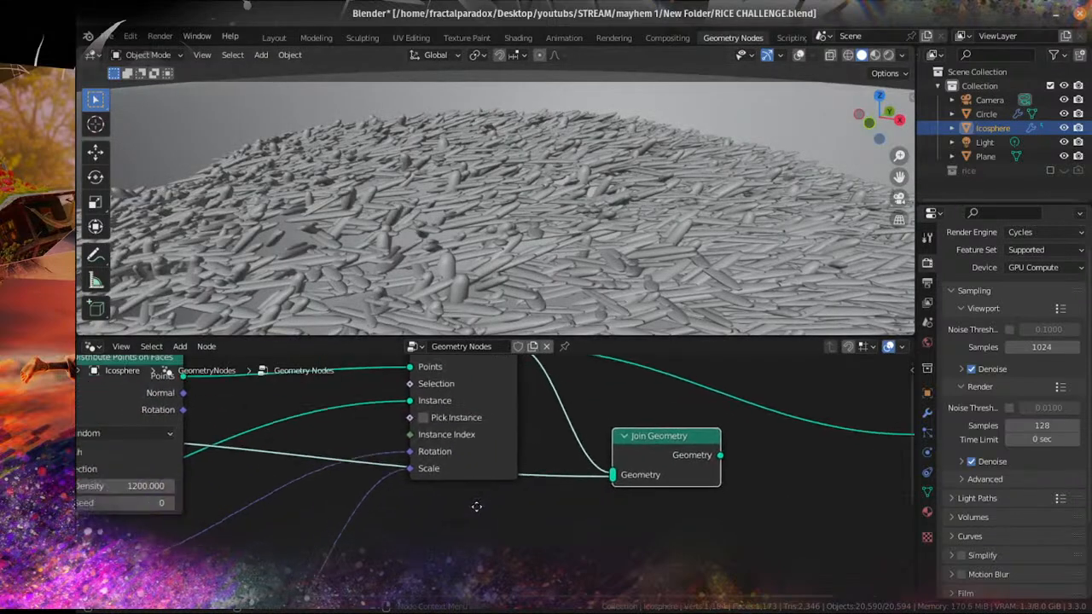
Step: Set all three Min components of the vector Random Value node driving the instance rotation to -1
middle_drag(477, 506, 662, 368)
middle_drag(465, 524, 537, 434)
scroll(537, 435, up, 3)
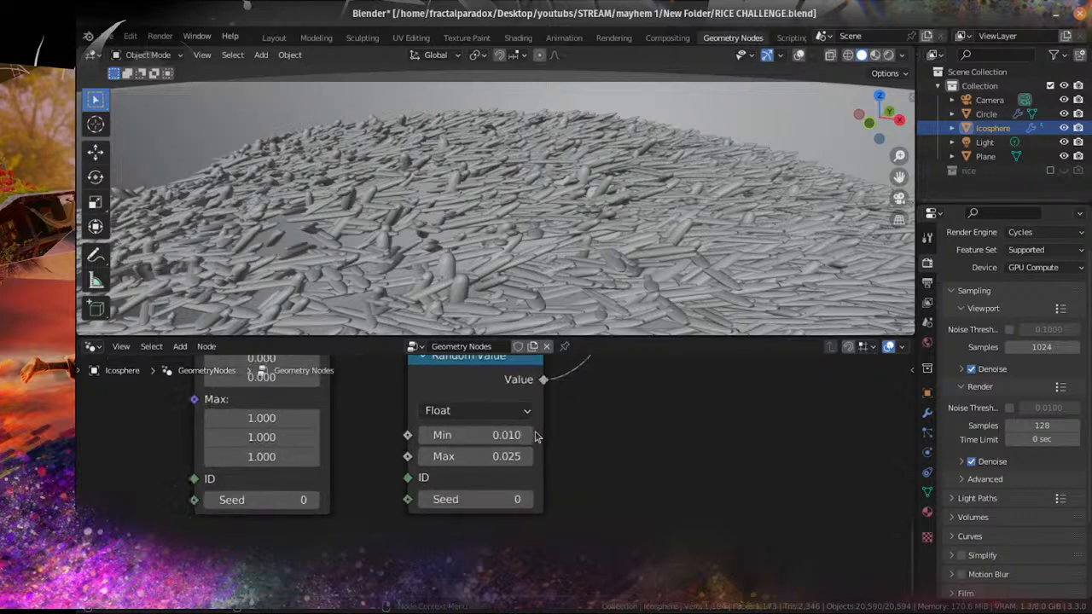
middle_drag(358, 447, 395, 512)
click(318, 434)
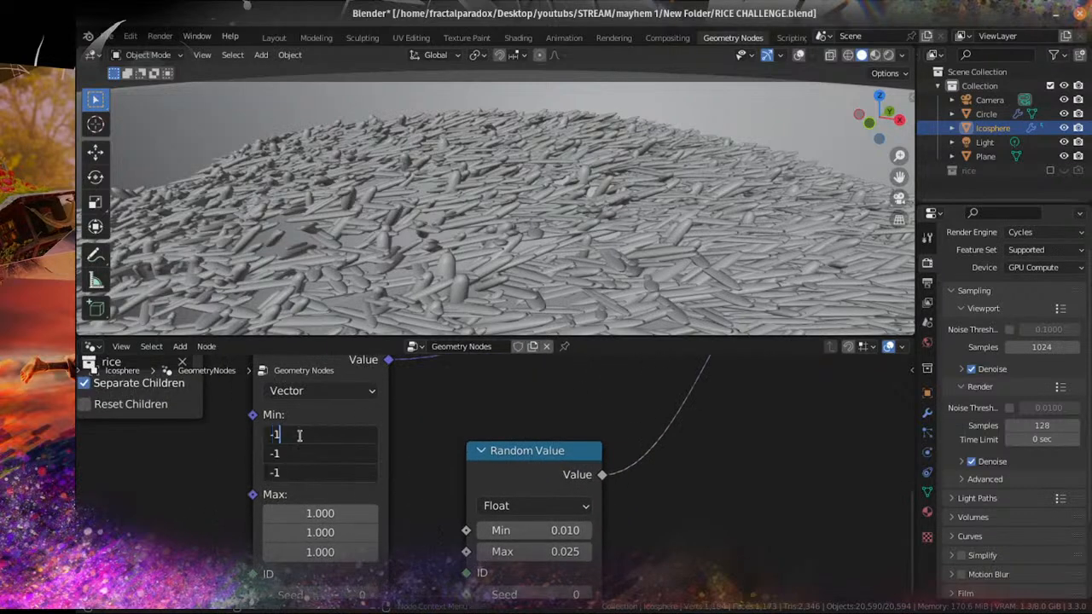
text(-1)
key(Return)
Step: Examine the grain orientations up close and review the Random Value nodes feeding rotation and scale
scroll(441, 221, down, 5)
middle_drag(441, 221, 445, 244)
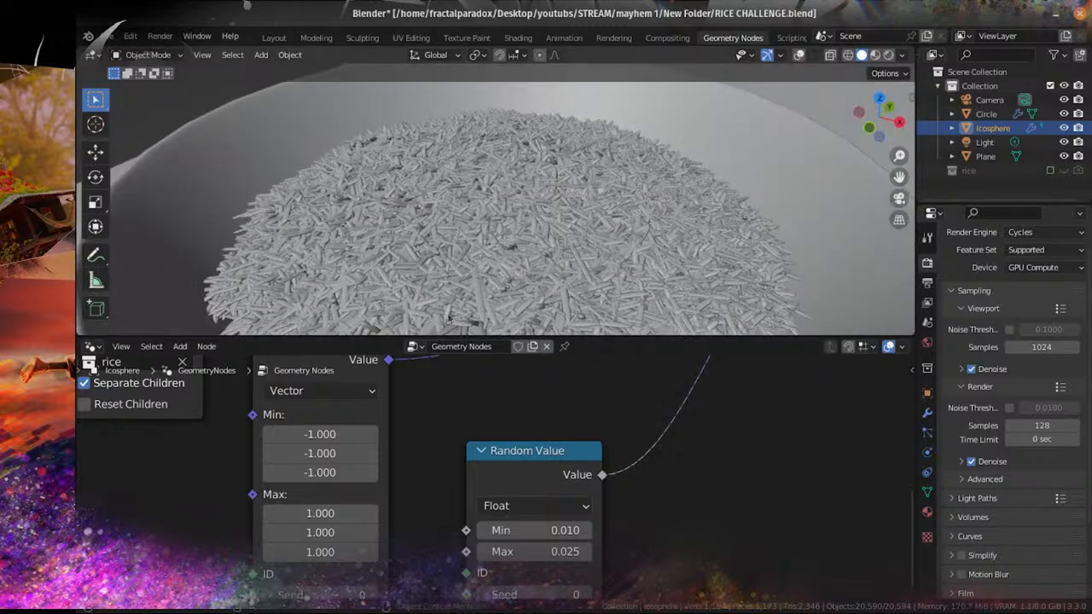
scroll(494, 475, up, 3)
scroll(490, 255, up, 5)
scroll(491, 254, up, 2)
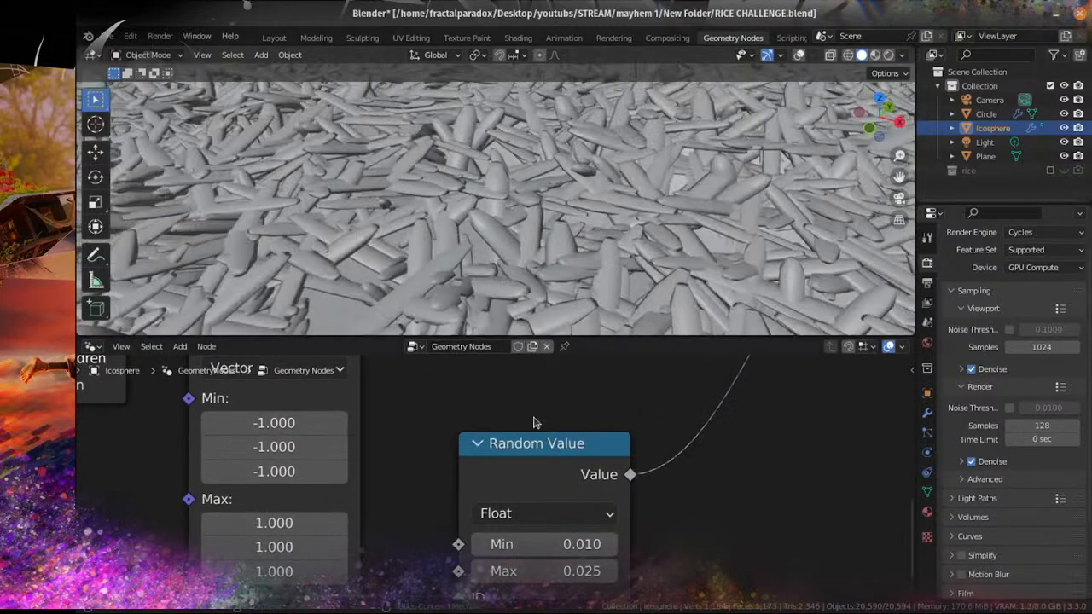
scroll(534, 423, down, 4)
middle_drag(532, 465, 503, 431)
scroll(502, 444, up, 4)
scroll(511, 451, down, 5)
middle_drag(638, 410, 574, 547)
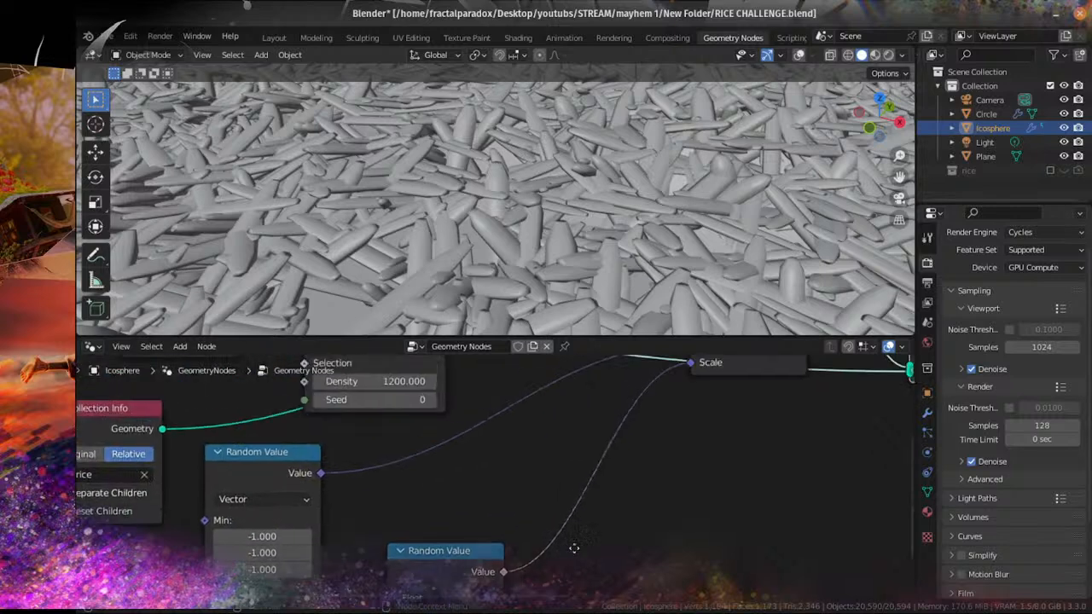
scroll(574, 548, down, 3)
scroll(528, 514, up, 2)
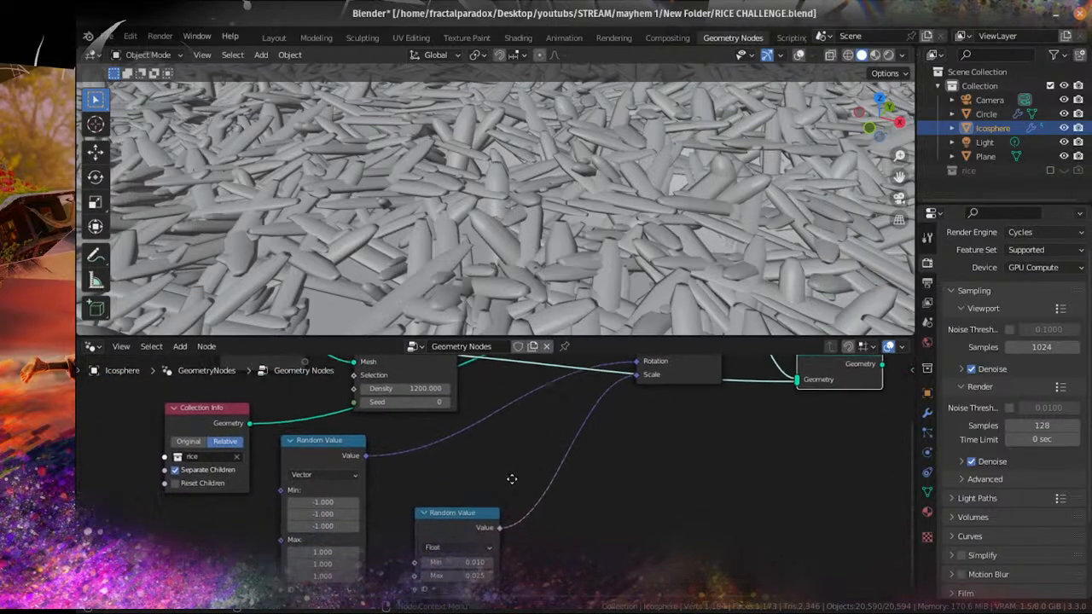
Step: Disconnect the float Random Value node from the instance Scale and set all three Scale components to 0.020
scroll(487, 482, up, 4)
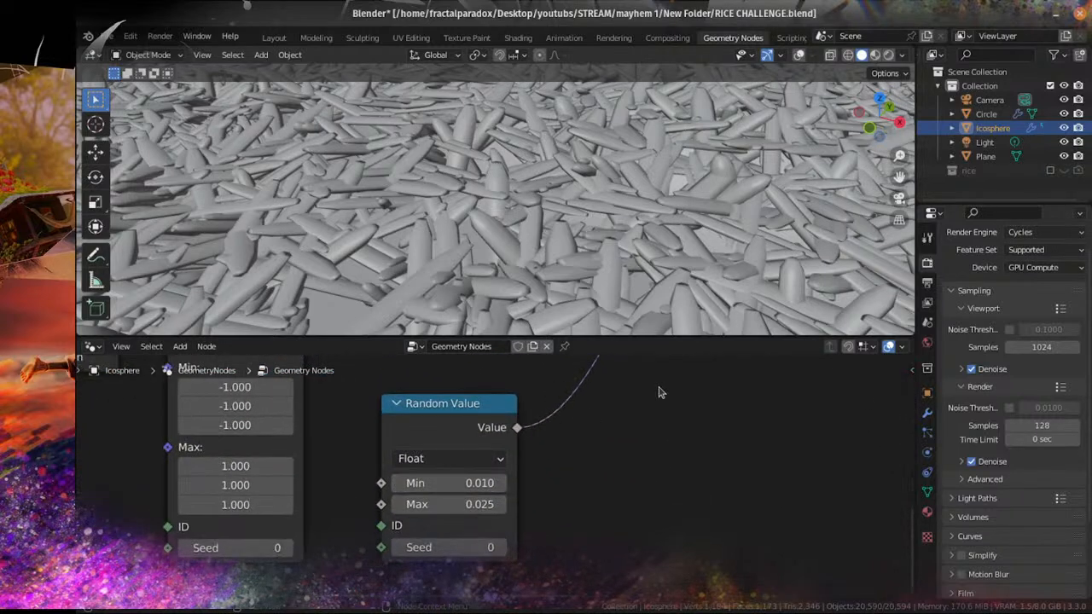
middle_drag(657, 396, 531, 611)
drag(610, 413, 591, 431)
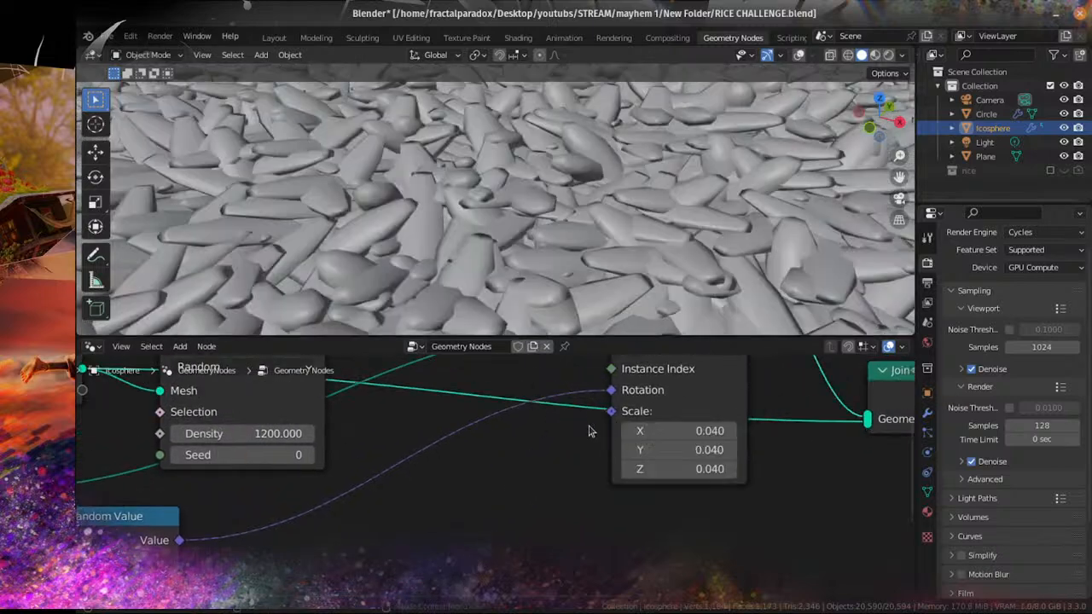
scroll(606, 268, down, 3)
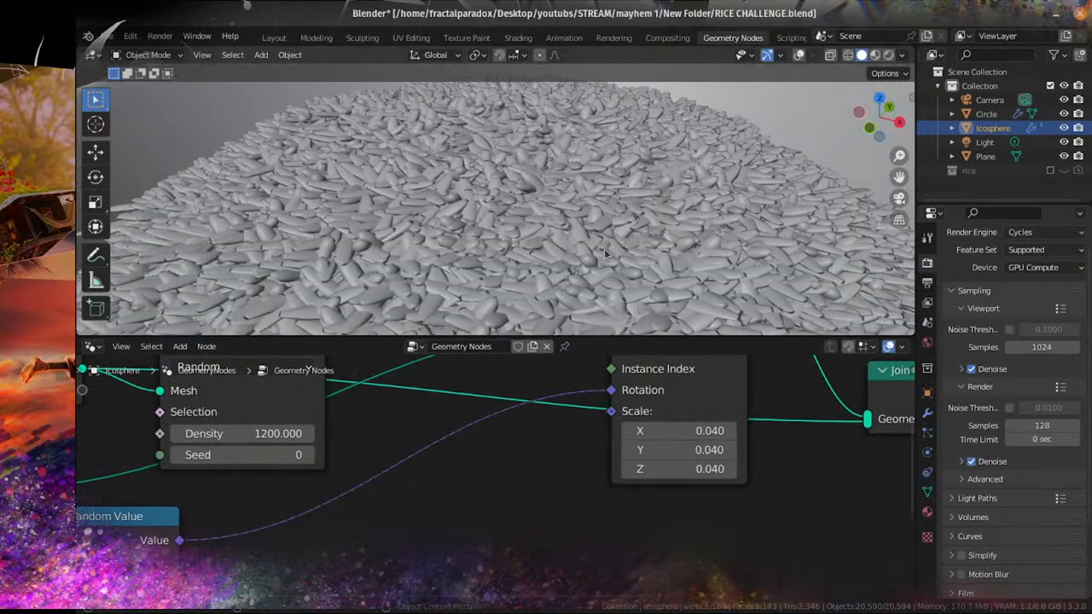
scroll(606, 253, down, 3)
drag(699, 425, 697, 469)
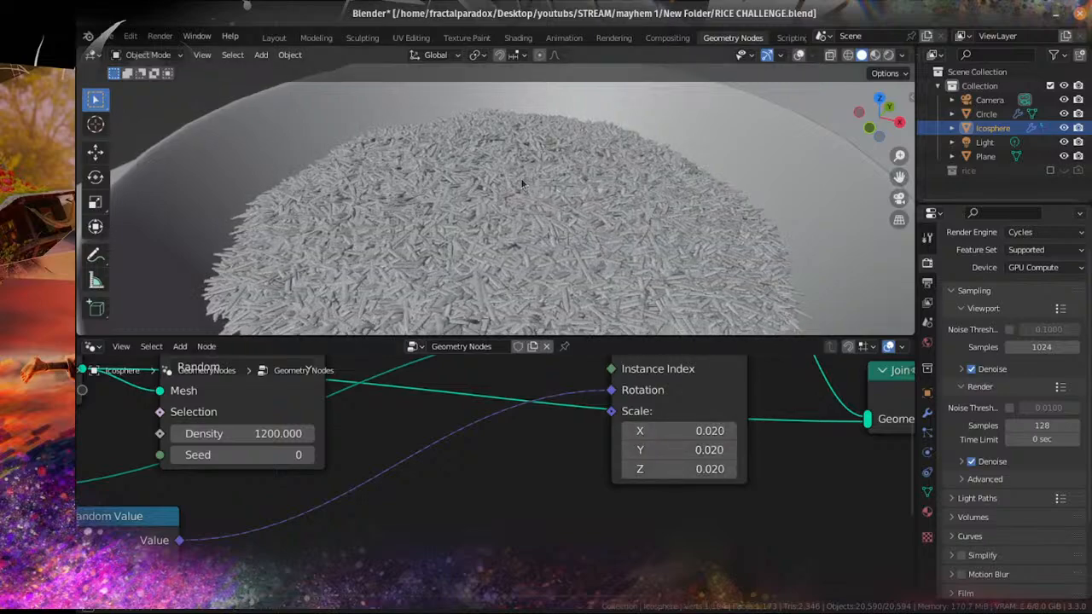
Step: Disconnect the vector Random Value node from Rotation on Instance on Points and set the Y rotation to 31.7°
scroll(520, 177, up, 6)
middle_drag(520, 182, 332, 181)
scroll(331, 181, up, 3)
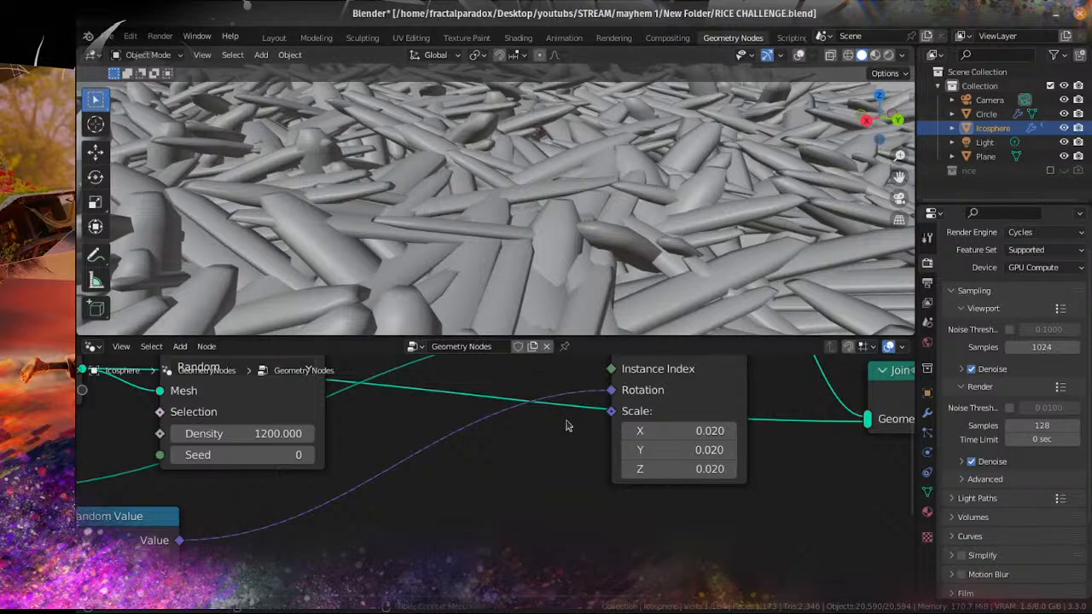
drag(611, 390, 585, 399)
scroll(593, 408, down, 1)
drag(657, 432, 733, 431)
scroll(444, 213, down, 6)
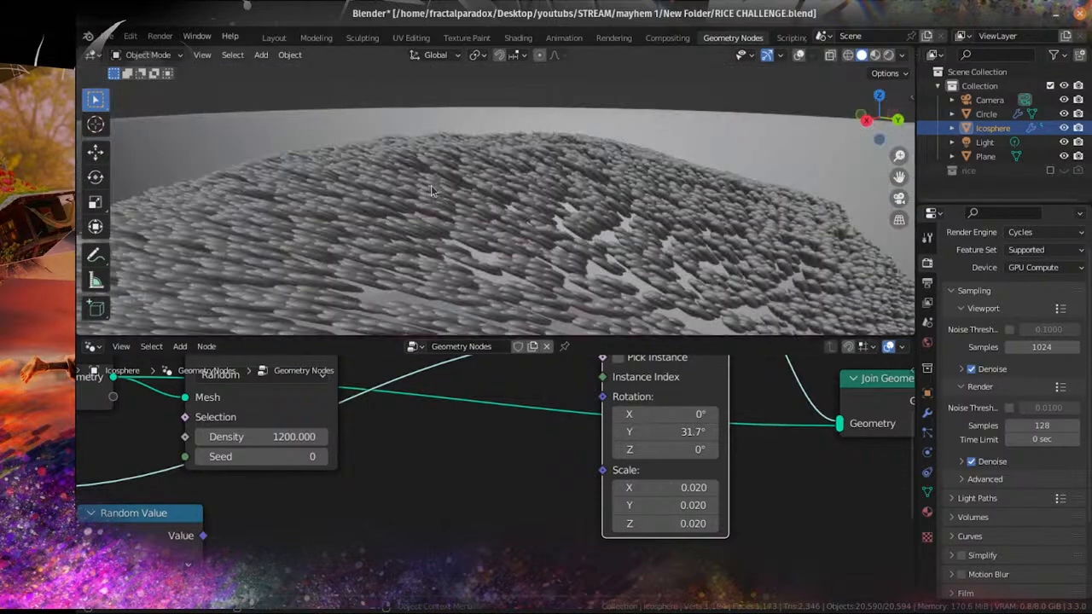
middle_drag(435, 197, 491, 277)
scroll(491, 277, up, 5)
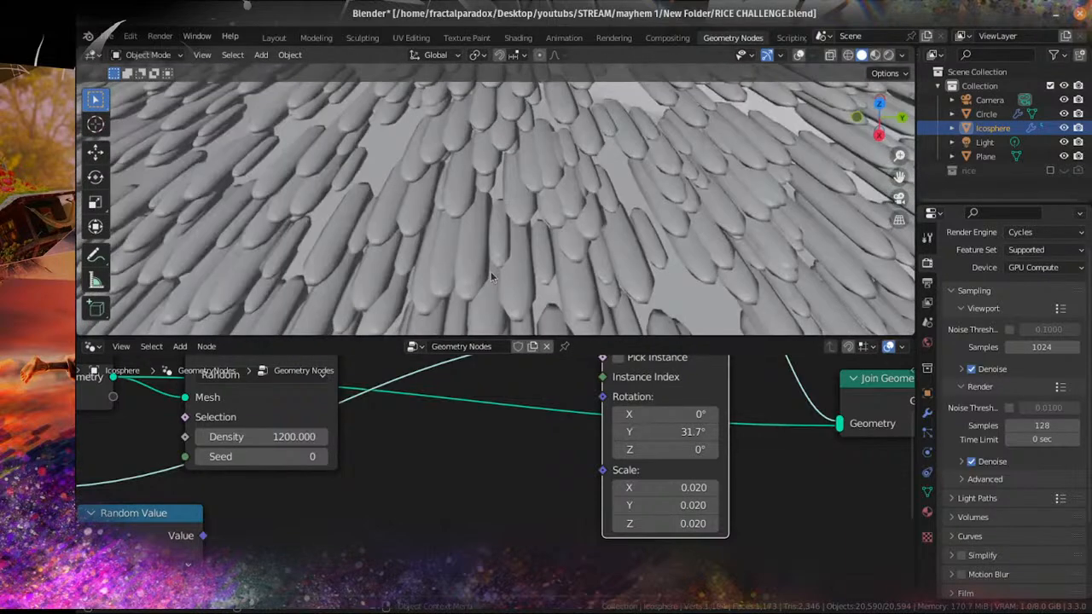
Step: Reveal the rice collection and examine its source grain objects from above in wireframe shading
click(1050, 171)
click(1064, 170)
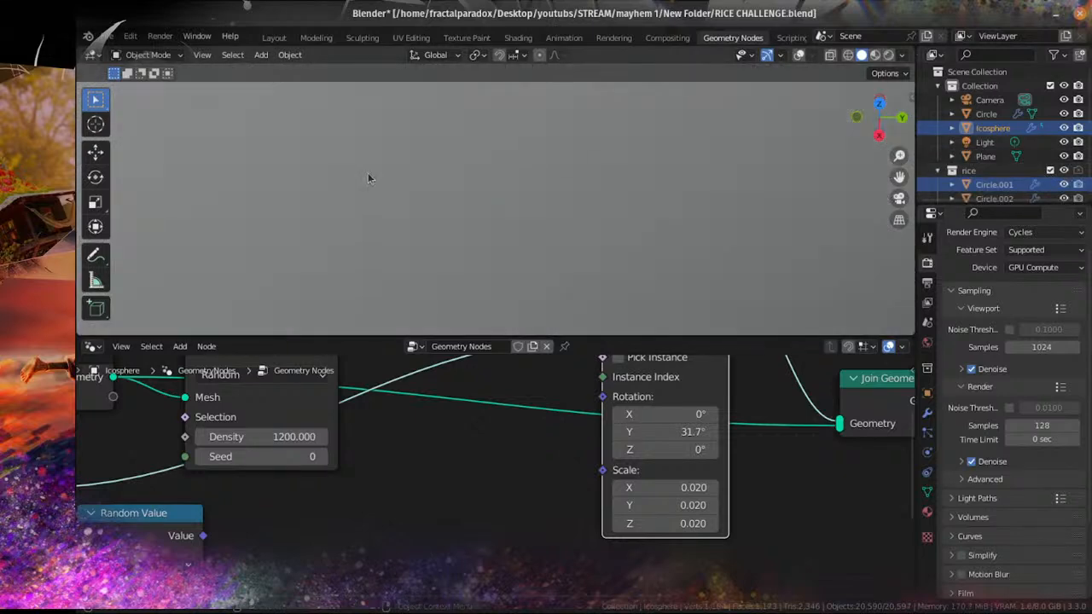
scroll(426, 166, down, 8)
mouse_move(485, 154)
middle_down()
mouse_move(481, 239)
mouse_move(480, 226)
middle_up()
scroll(481, 226, down, 1)
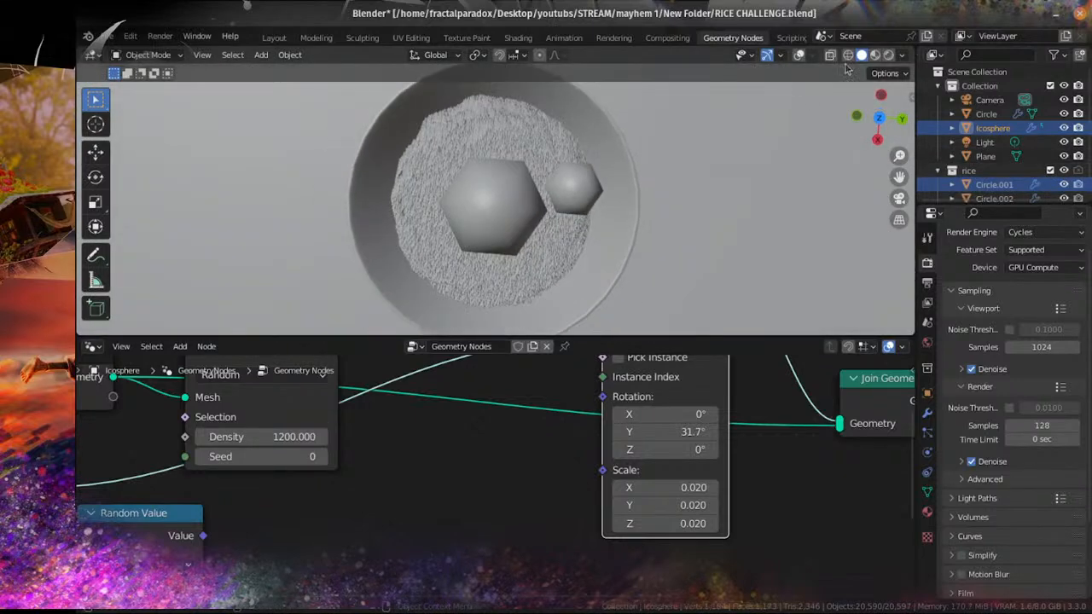
click(847, 56)
scroll(555, 203, up, 3)
click(523, 173)
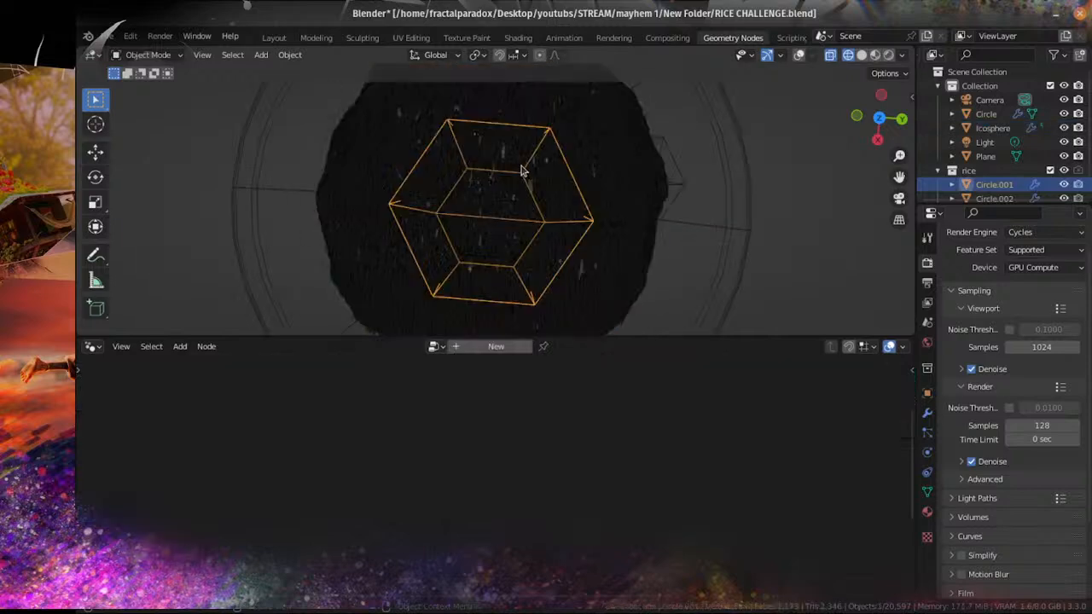
click(676, 164)
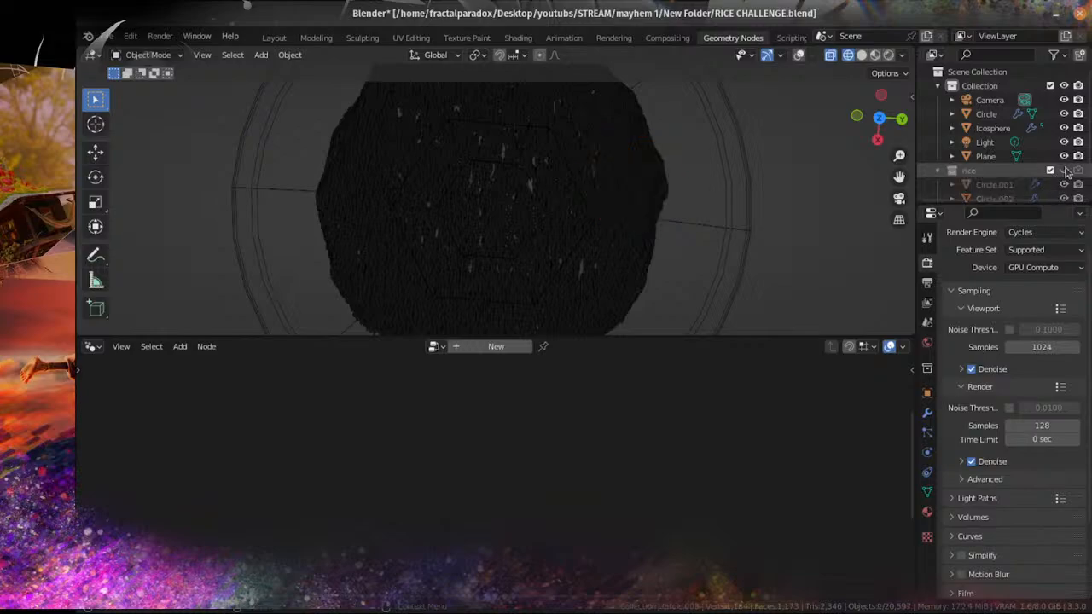
Step: Hide the rice collection, turn the viewport overlays on and select the Icosphere carrying the rice instances
scroll(685, 145, down, 3)
click(799, 56)
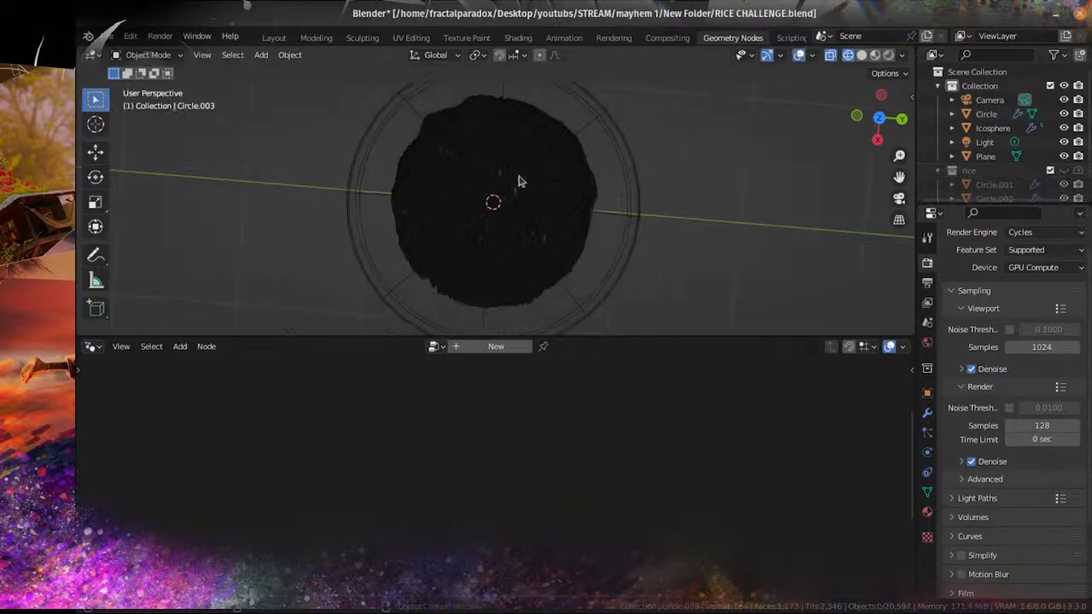
scroll(597, 156, up, 2)
click(596, 179)
scroll(595, 218, up, 3)
scroll(594, 217, down, 3)
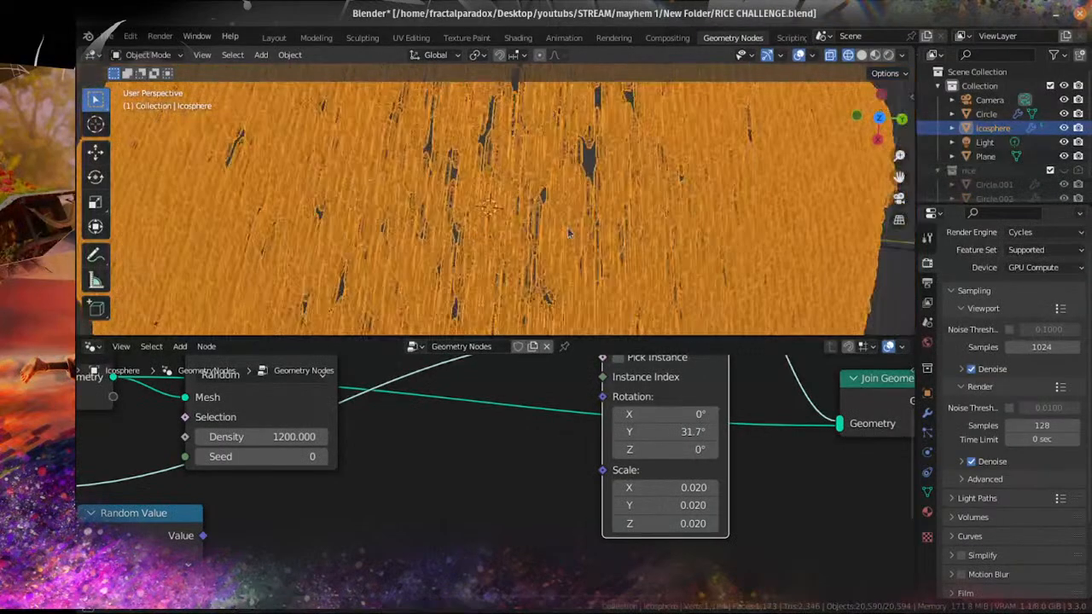
Step: Set the Y rotation on Instance on Points to 0° and check the grain orientation from several angles
middle_drag(594, 217, 538, 121)
scroll(519, 164, up, 4)
middle_drag(520, 164, 417, 181)
mouse_move(645, 432)
mouse_down()
mouse_move(602, 432)
mouse_move(646, 433)
mouse_up()
middle_drag(502, 223, 437, 220)
scroll(400, 241, down, 4)
scroll(393, 165, up, 5)
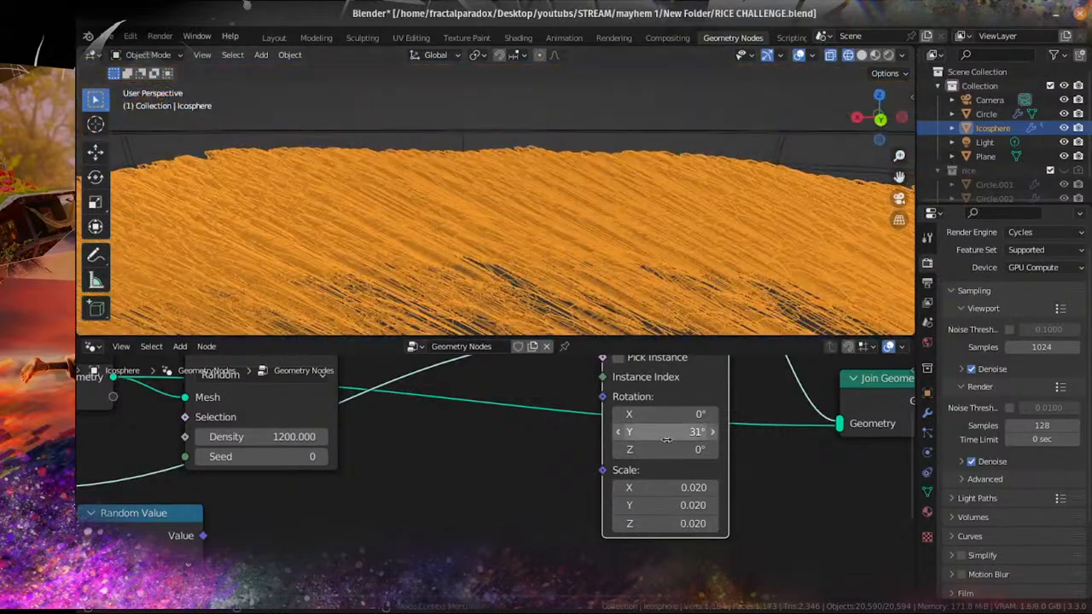
key(Return)
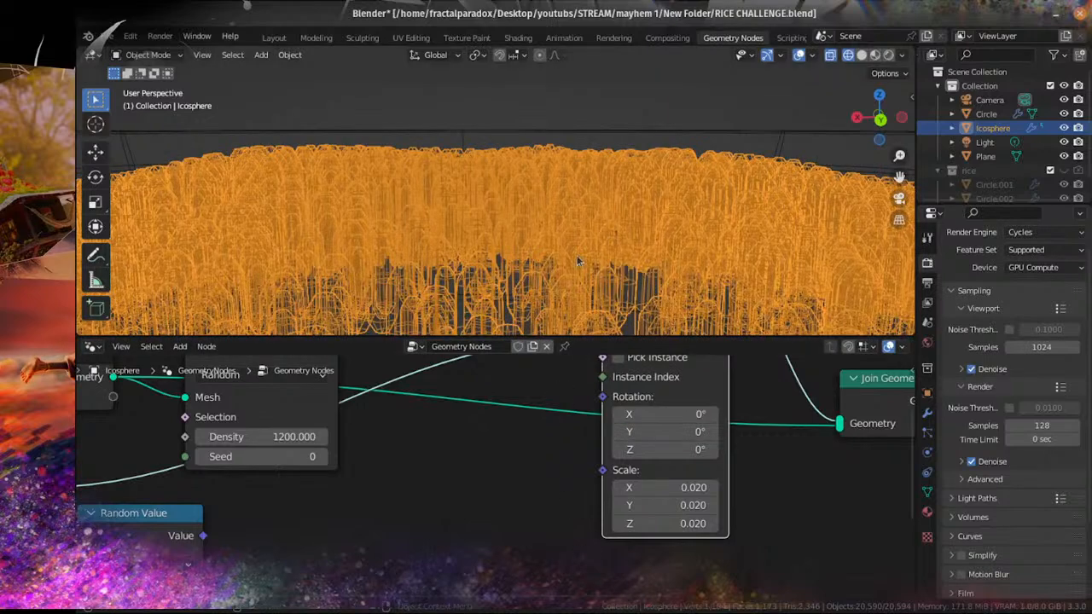
middle_drag(578, 261, 646, 284)
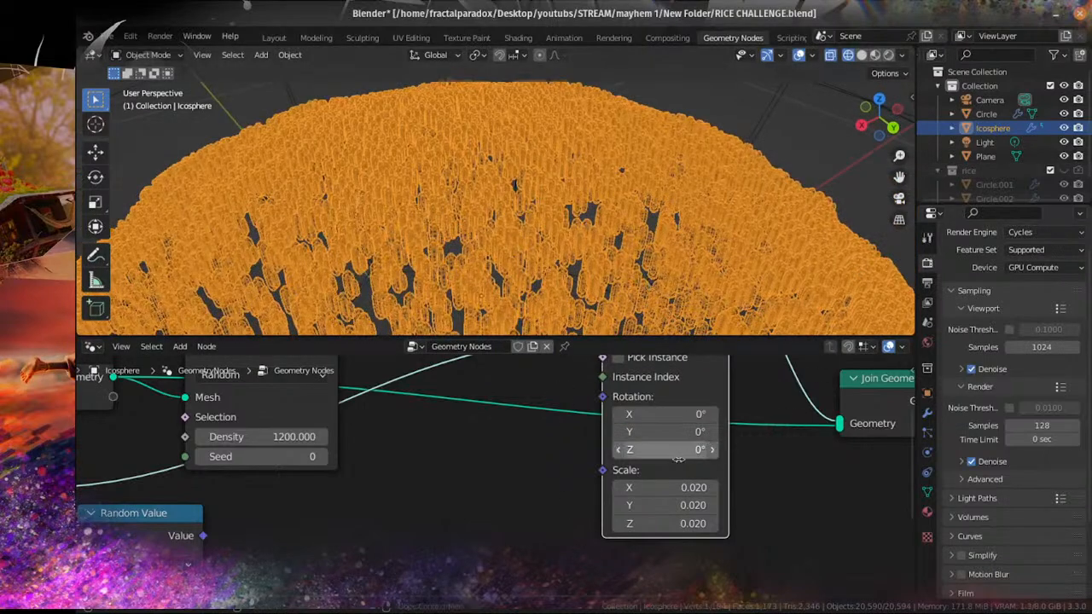
Step: Connect the float Random Value node's output to the Rotation input of Instance on Points
scroll(490, 481, down, 1)
drag(244, 528, 509, 437)
click(471, 516)
middle_drag(445, 558, 441, 503)
scroll(440, 495, down, 1)
drag(417, 559, 587, 421)
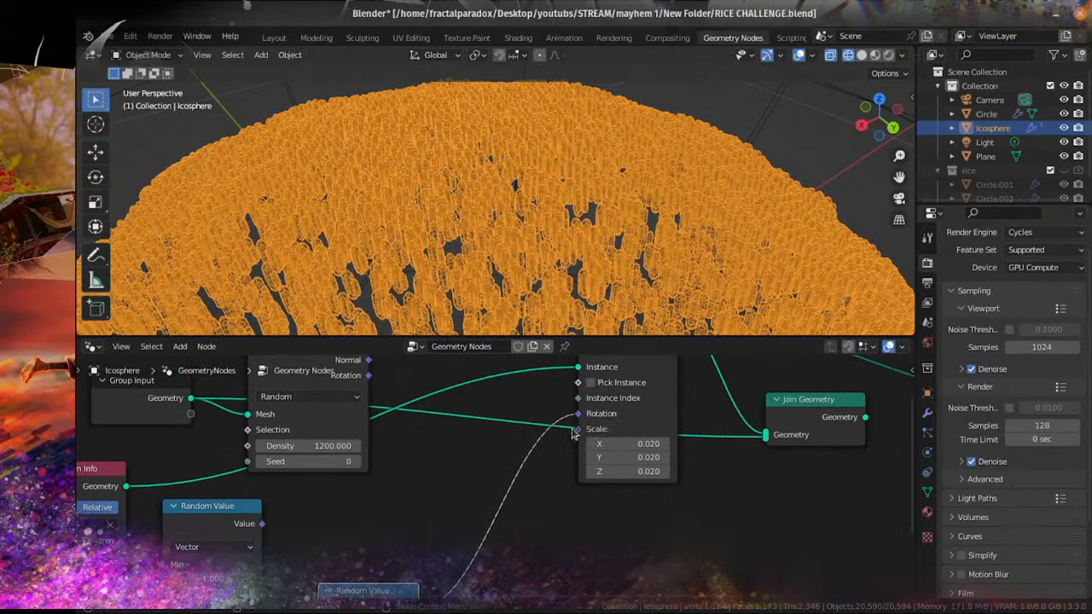
middle_drag(475, 523, 531, 403)
scroll(548, 218, up, 1)
Step: Return the viewport to solid shading and set the float Random Value node's Min to -0.190 and Max to 0.225
scroll(548, 217, up, 3)
middle_drag(549, 218, 515, 305)
click(862, 55)
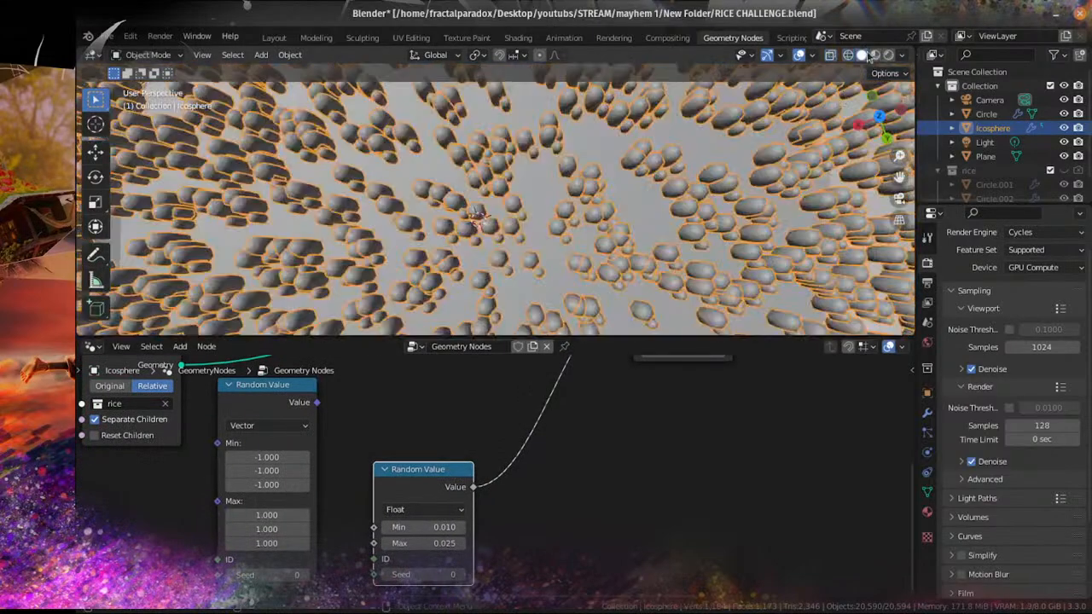
scroll(564, 275, up, 1)
middle_drag(563, 274, 558, 230)
scroll(557, 232, up, 2)
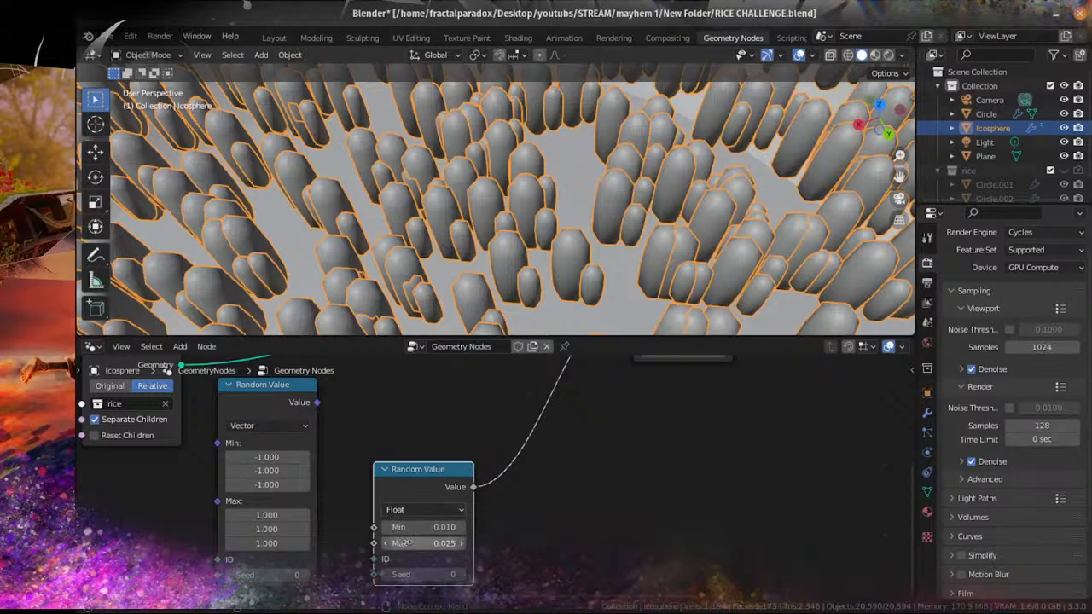
mouse_move(407, 543)
mouse_down()
mouse_move(467, 542)
mouse_move(405, 543)
mouse_move(420, 527)
mouse_move(164, 527)
mouse_move(394, 527)
mouse_up()
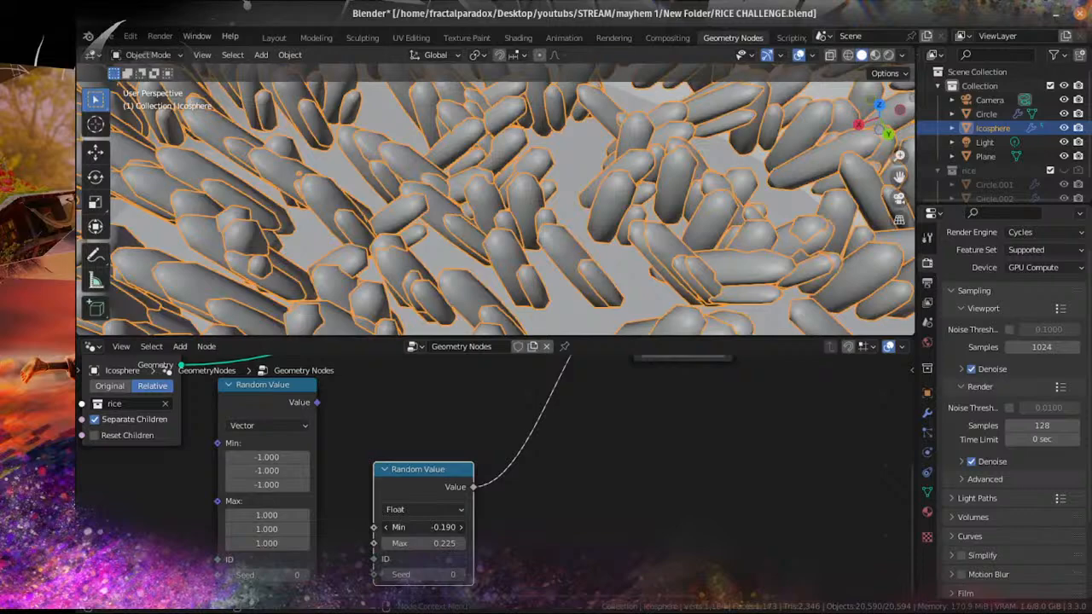
Step: Set the float Random Value node's Min to -0.270 and examine the grain rotations up close
scroll(573, 255, down, 9)
middle_drag(550, 239, 560, 313)
scroll(560, 313, down, 1)
scroll(494, 482, up, 1)
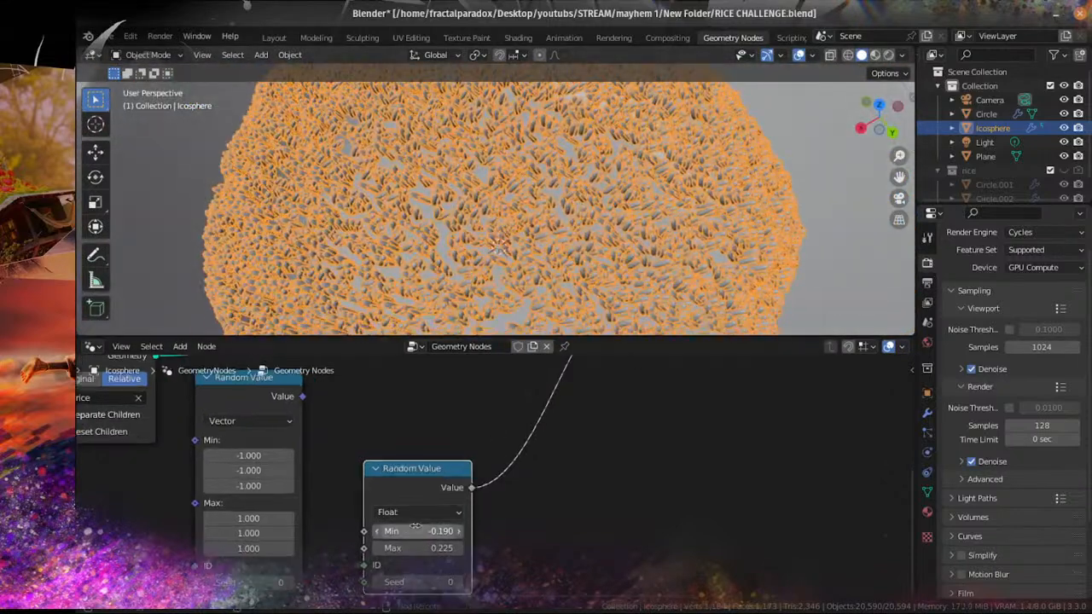
mouse_move(418, 532)
mouse_down()
mouse_move(393, 531)
mouse_move(426, 532)
mouse_up()
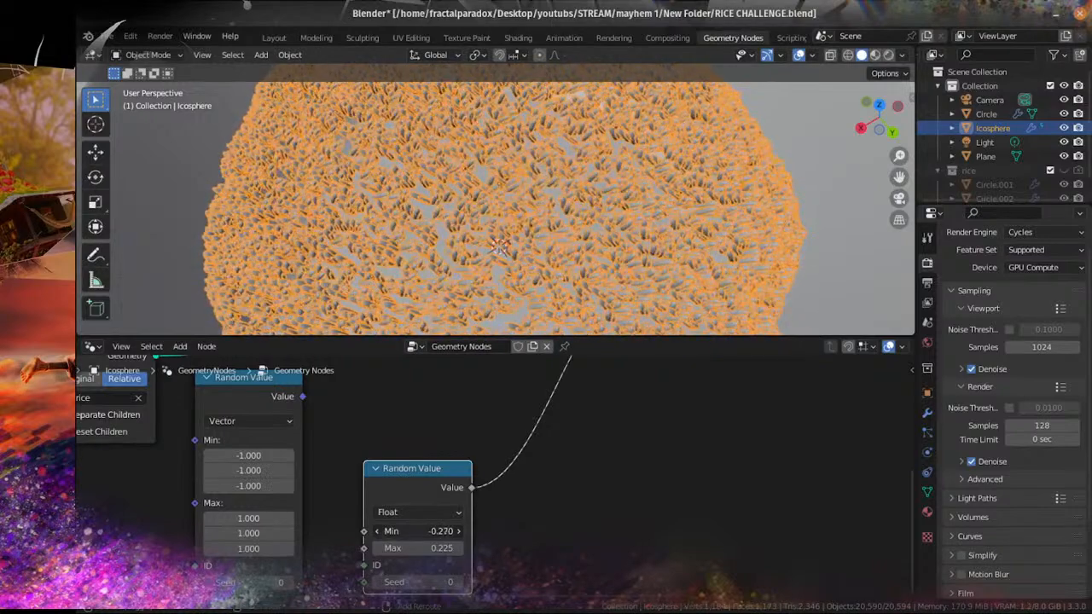
scroll(555, 487, down, 2)
scroll(555, 487, up, 1)
scroll(508, 469, up, 1)
middle_drag(532, 222, 427, 143)
scroll(426, 143, up, 6)
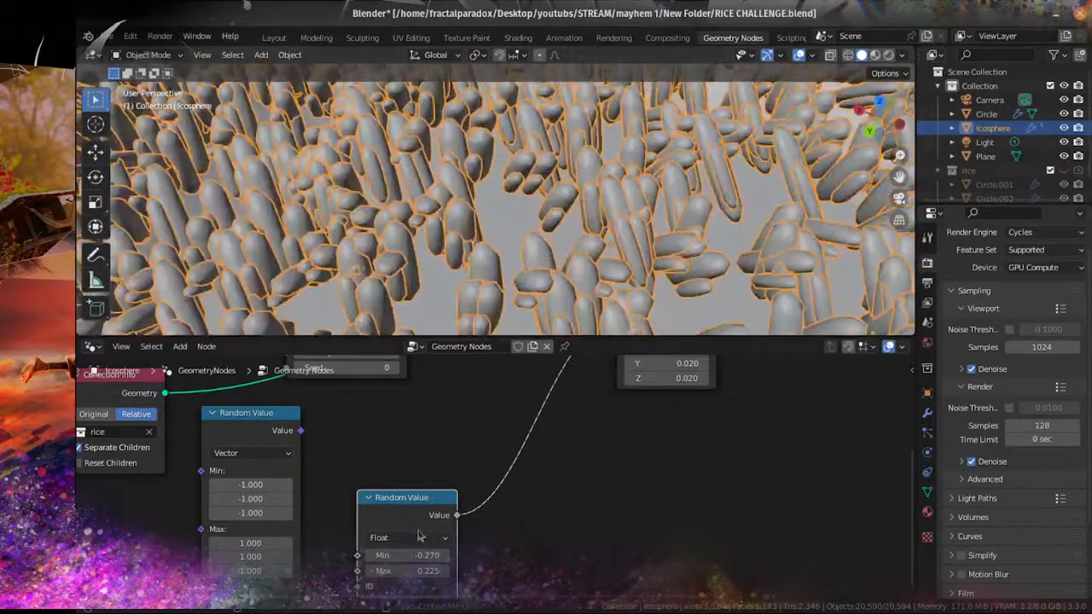
Step: Move the float Random Value node closer to Instance on Points and set its Min to -0.440
key(g)
drag(407, 421, 415, 382)
scroll(416, 441, up, 1)
middle_drag(417, 427, 429, 475)
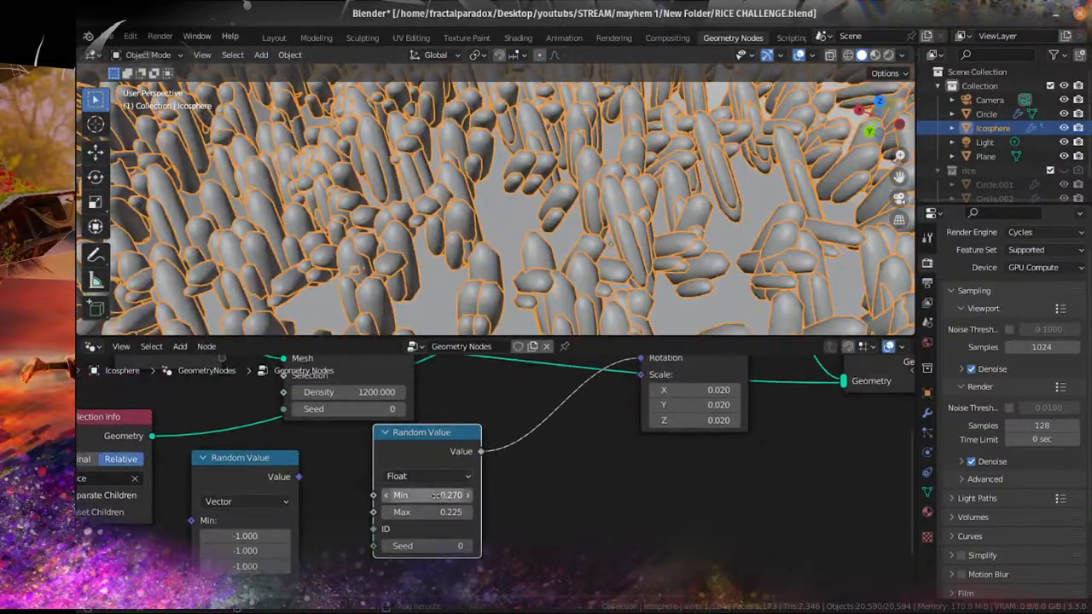
drag(435, 495, 414, 495)
scroll(507, 208, down, 5)
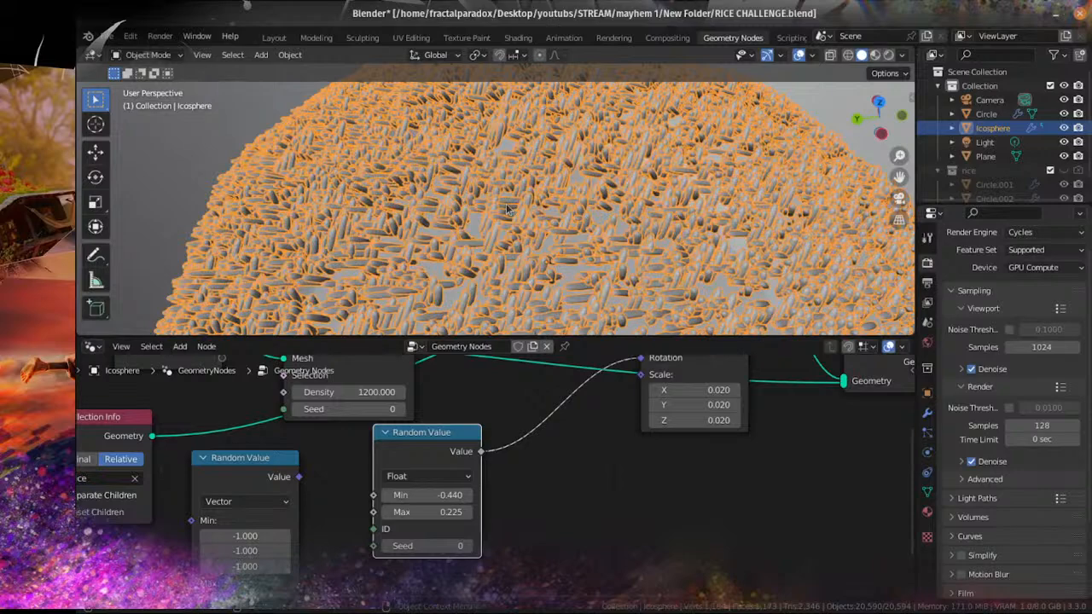
middle_drag(573, 196, 560, 220)
scroll(559, 220, down, 4)
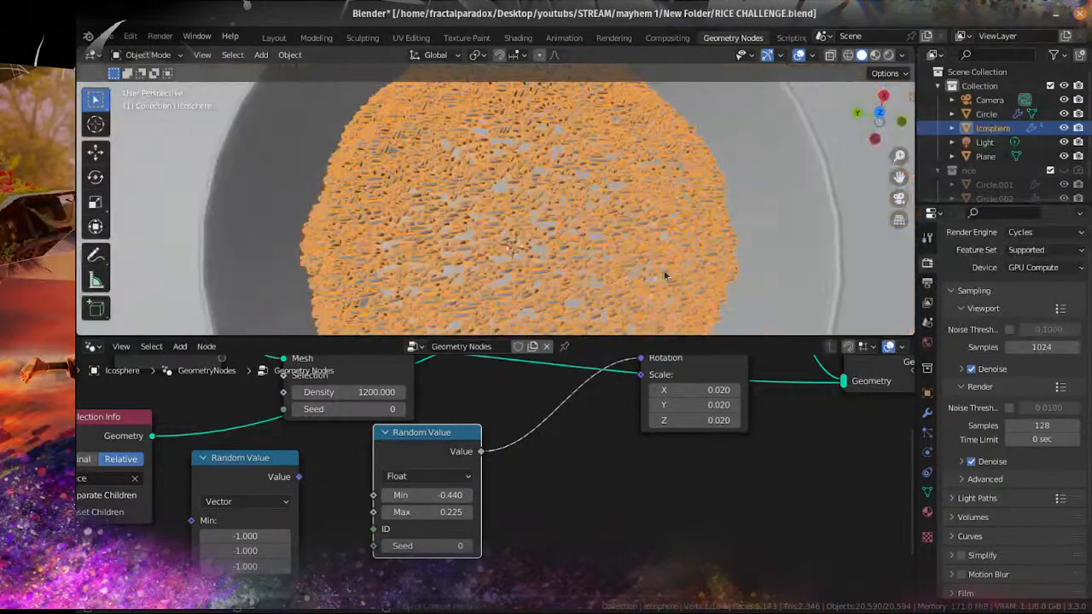
middle_drag(665, 275, 610, 229)
Step: Reveal the rice collection and apply the Mirror modifier on the source grain Circle.001
click(1050, 170)
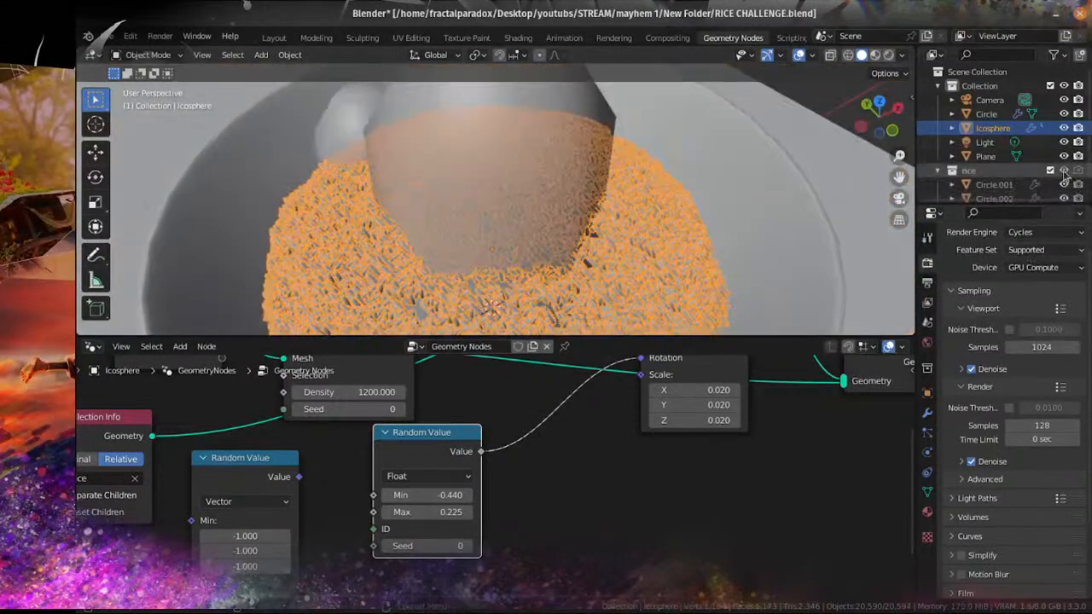
click(994, 185)
click(927, 413)
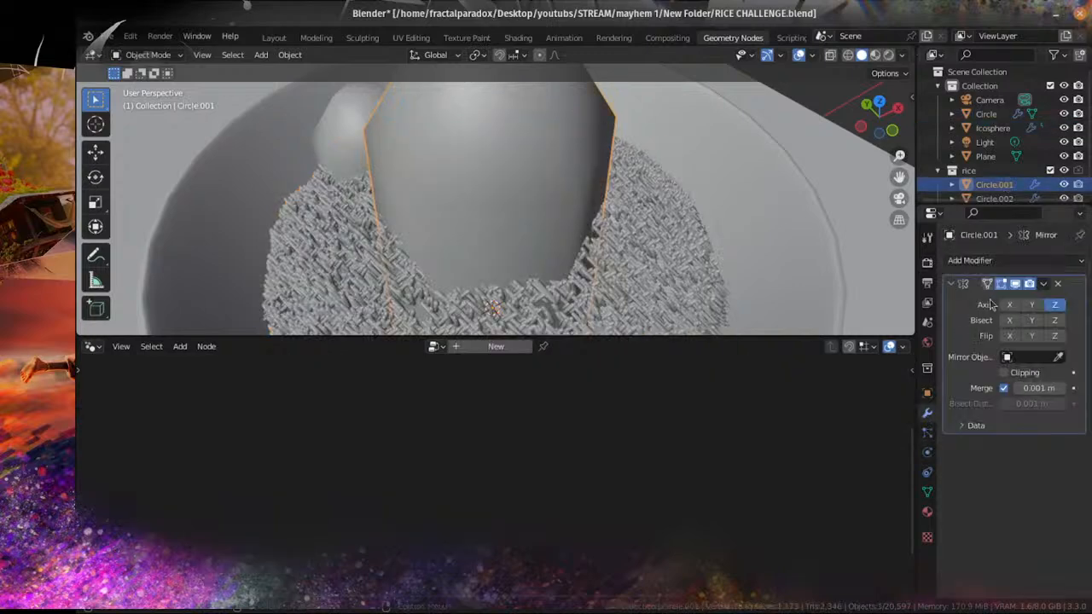
click(1043, 283)
click(1012, 304)
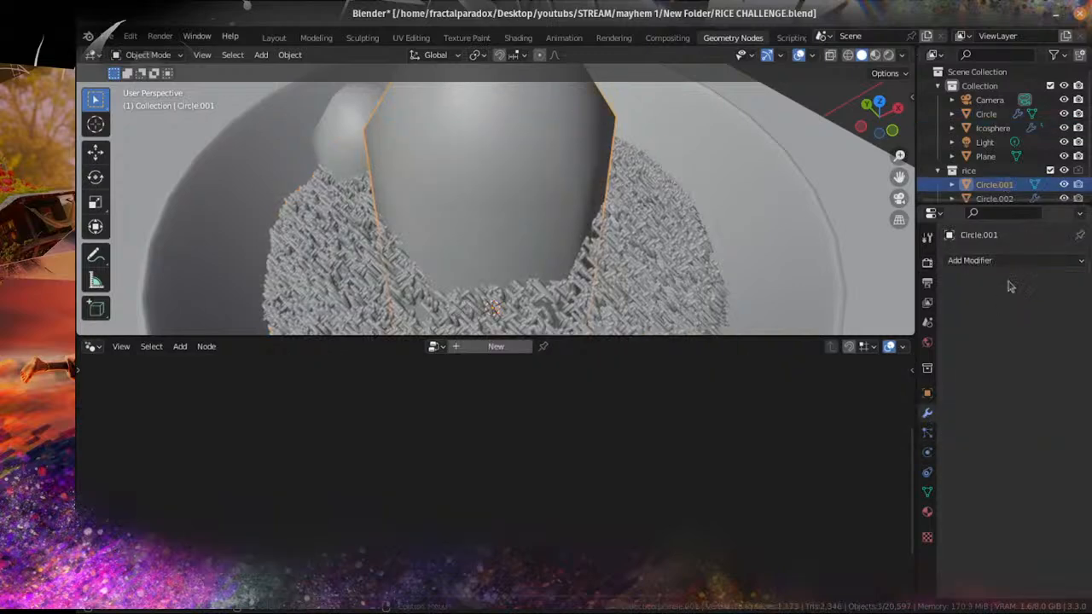
Step: Enlarge the Outliner and apply the Mirror modifiers on the source grains Circle.002 and Circle.003
drag(1007, 201, 1018, 294)
click(995, 199)
click(1009, 350)
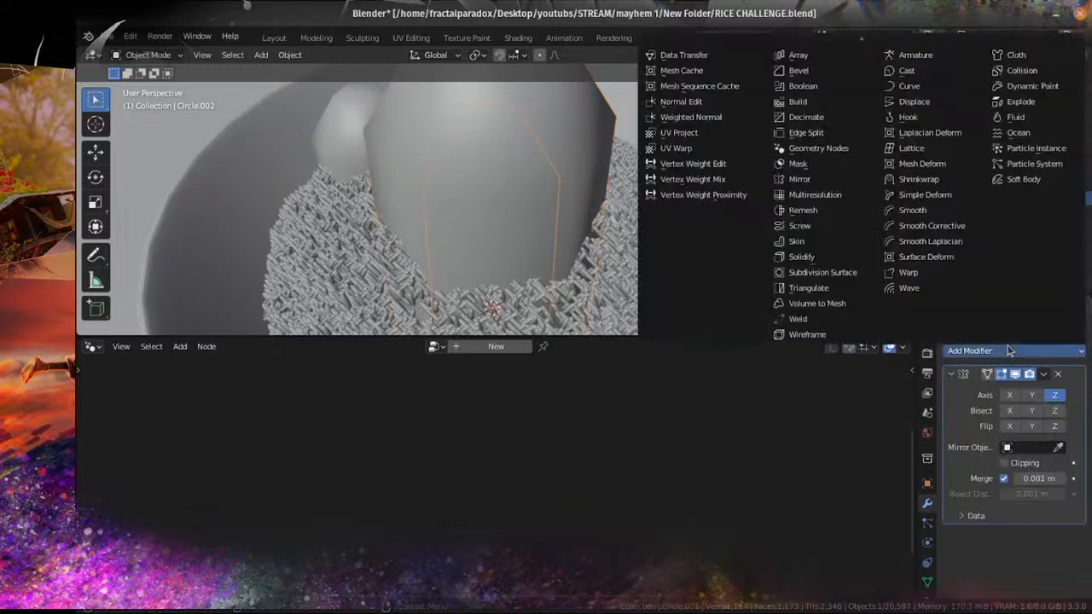
click(1009, 351)
key(ctrl+a)
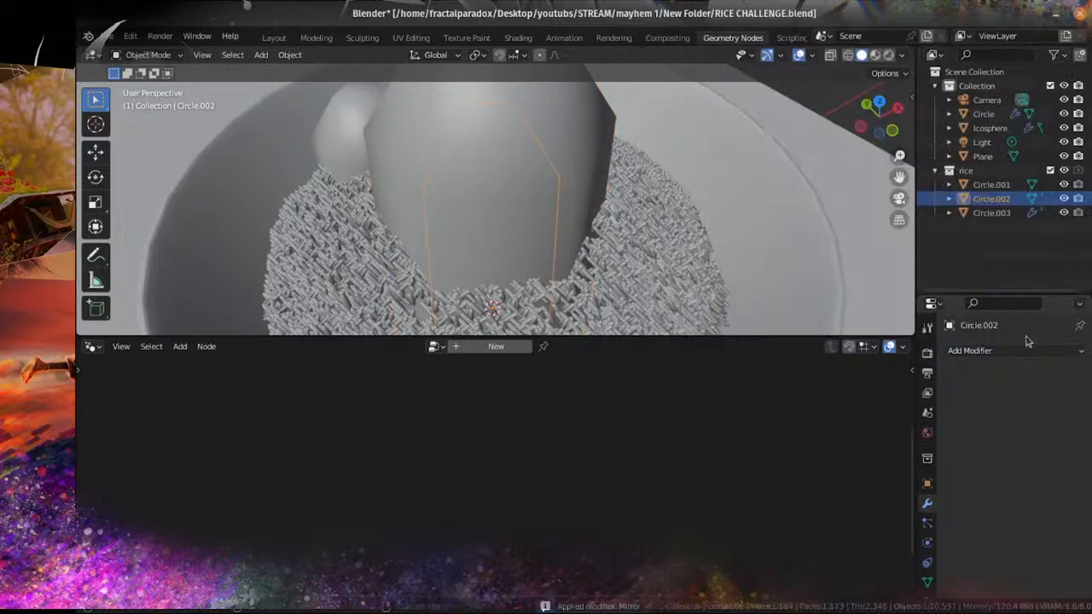
click(998, 214)
key(ctrl+a)
scroll(546, 204, down, 4)
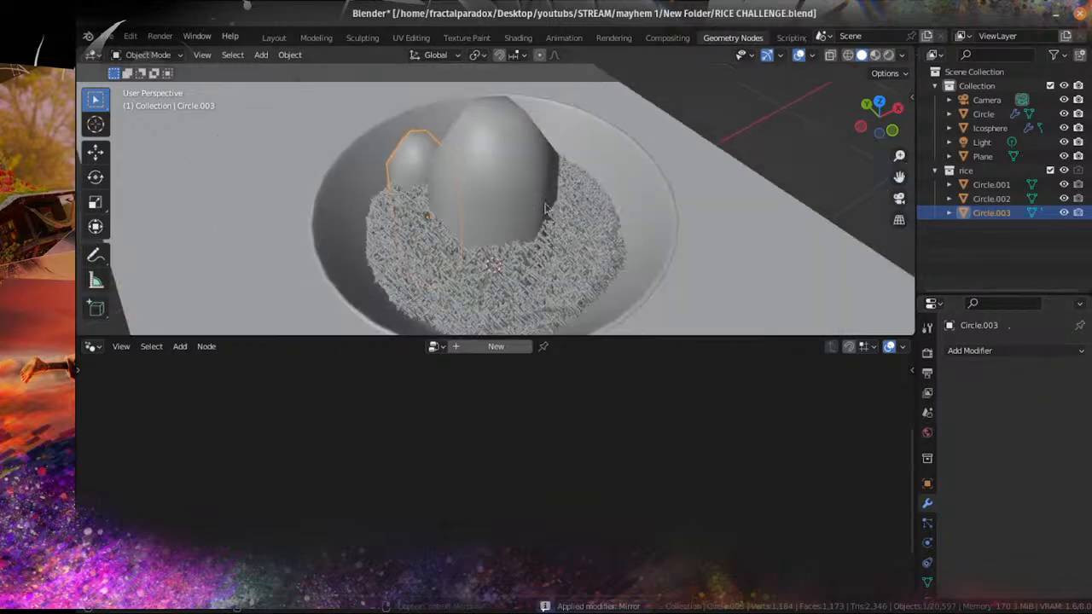
Step: Examine the source grains and the instanced rice grains up close from several angles
middle_drag(514, 218, 640, 166)
scroll(523, 159, up, 3)
click(524, 159)
shift+middle_drag(524, 159, 521, 209)
shift+click(386, 229)
scroll(495, 254, down, 1)
middle_drag(495, 254, 537, 305)
scroll(540, 302, up, 6)
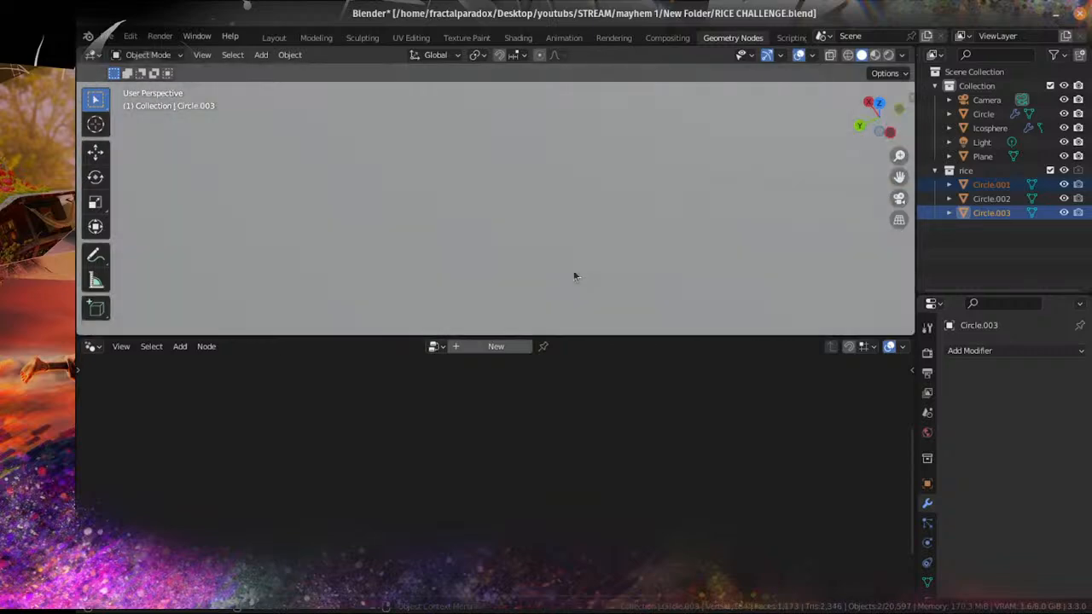
middle_drag(575, 273, 504, 177)
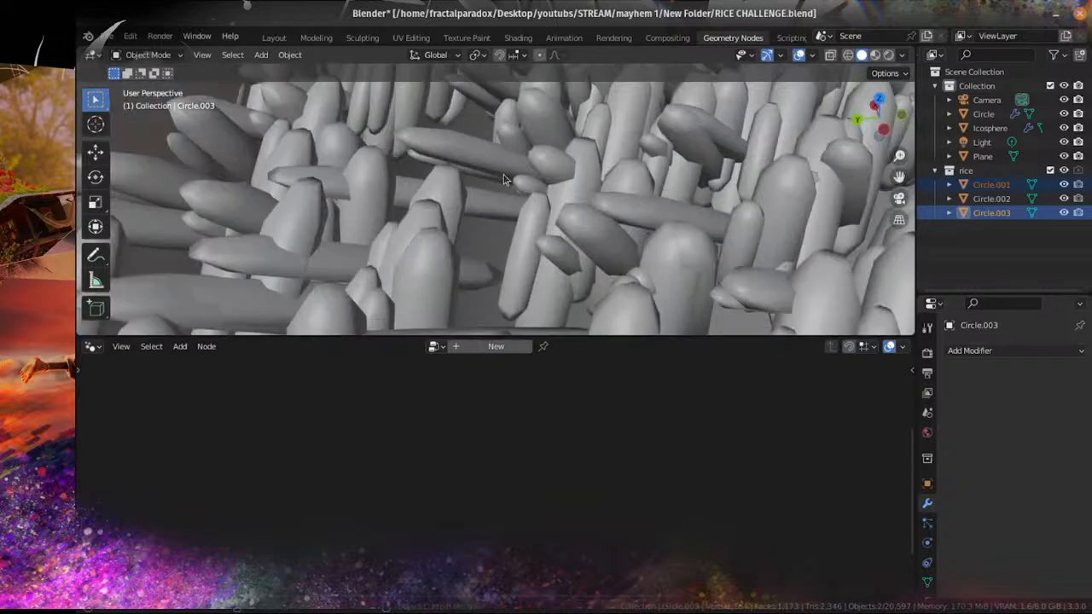
scroll(516, 213, down, 12)
Step: Rotate the source grains Circle.001, Circle.002 and Circle.003 together by 90 degrees about the global Y axis
shift+click(989, 199)
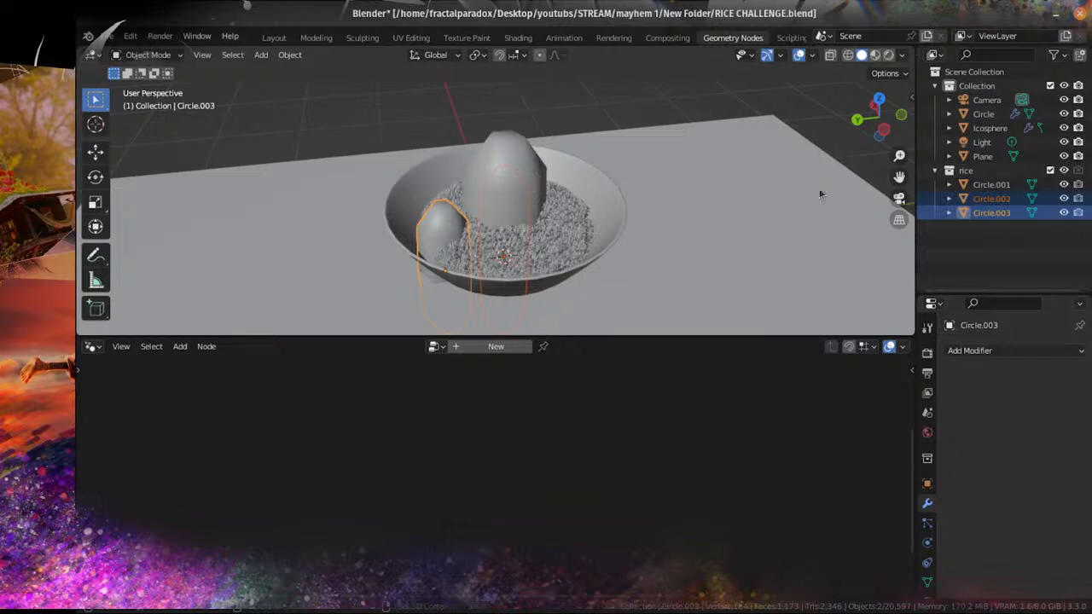
shift+click(991, 184)
key(r)
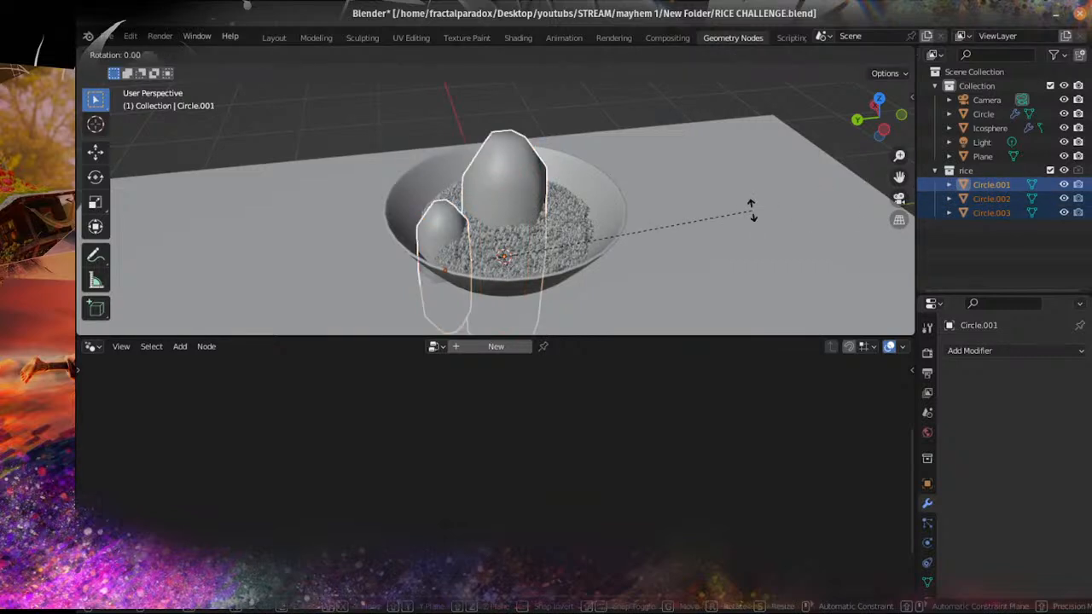
key(x)
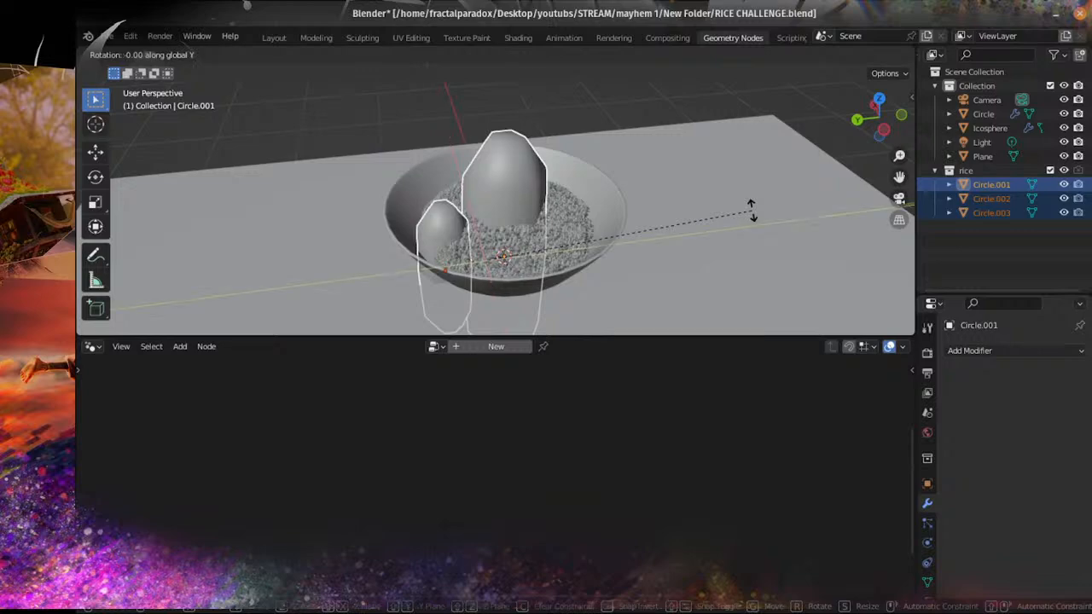
text(90)
key(Return)
Step: Inspect the rotated rice grains up close and from above, and save the file
scroll(703, 237, up, 6)
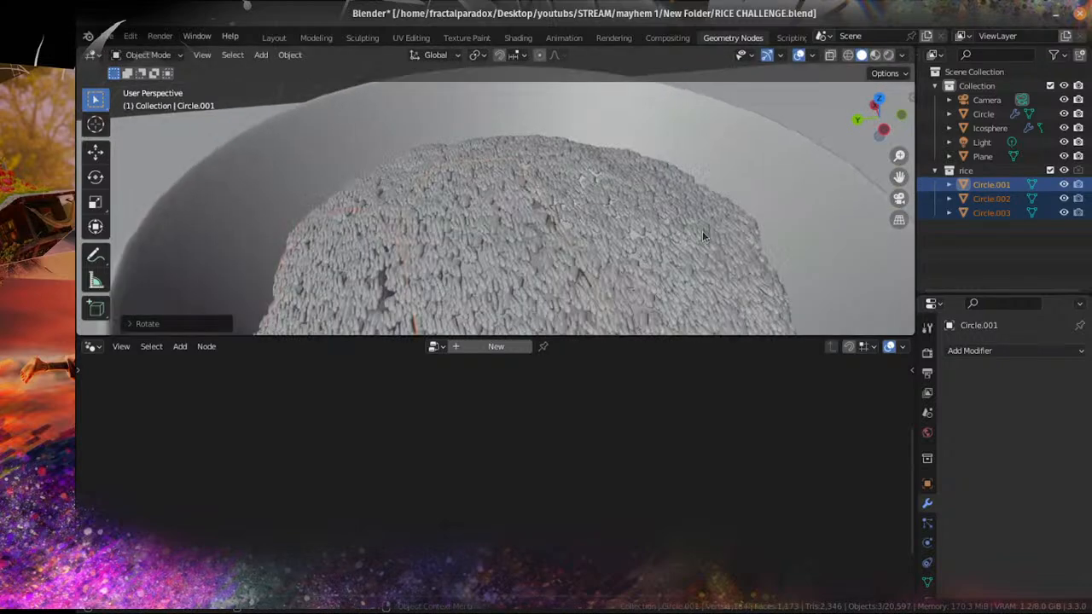
scroll(556, 180, up, 10)
scroll(556, 180, down, 5)
middle_drag(556, 180, 543, 219)
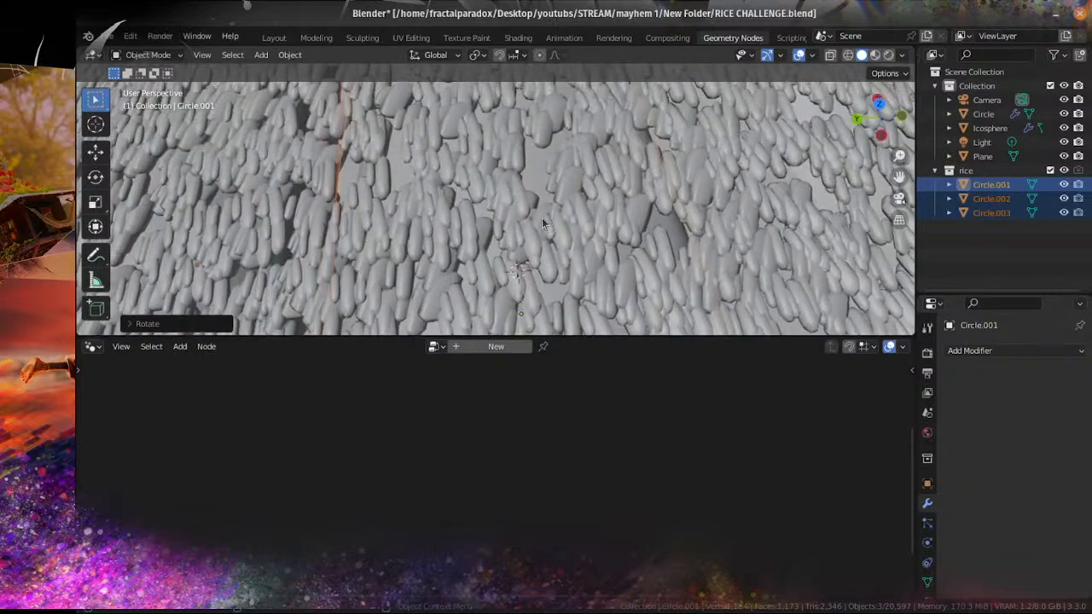
scroll(544, 222, down, 6)
scroll(550, 226, up, 8)
scroll(563, 230, down, 4)
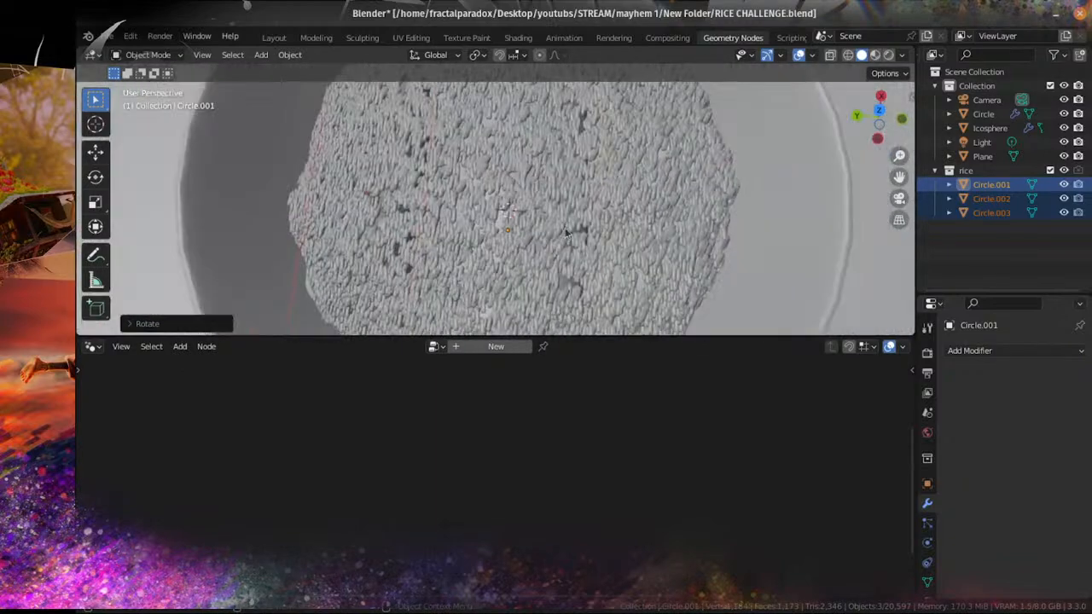
key(ctrl+s)
Step: Hide the rice collection, exclude it from the view layer, and select the Icosphere
click(1063, 172)
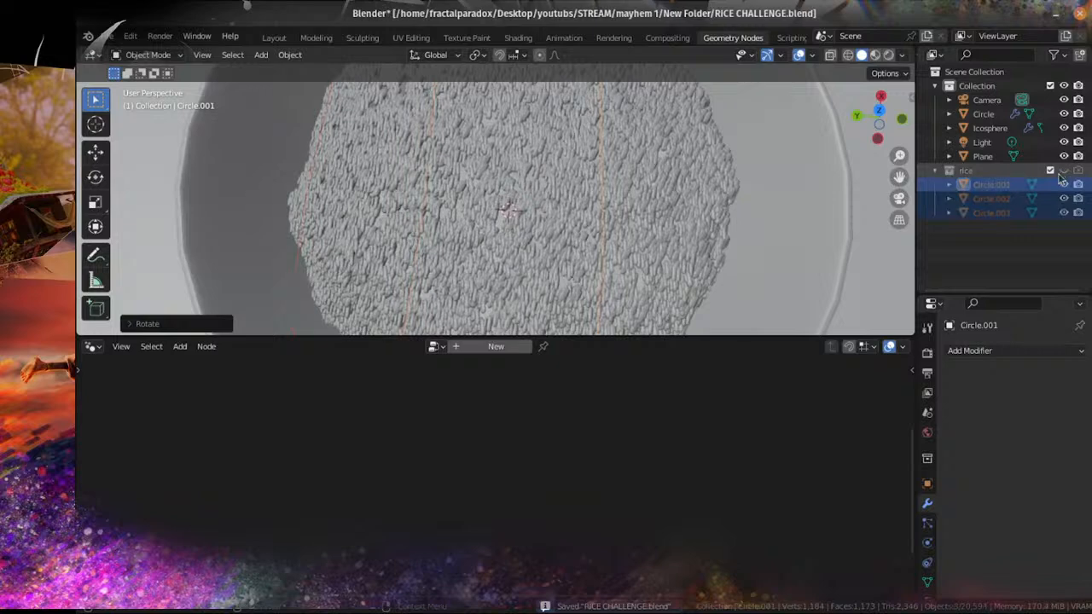
click(1050, 171)
click(989, 128)
Step: Compare Relative and Original on the rice Collection Info node, leaving it set to Original
scroll(500, 487, down, 2)
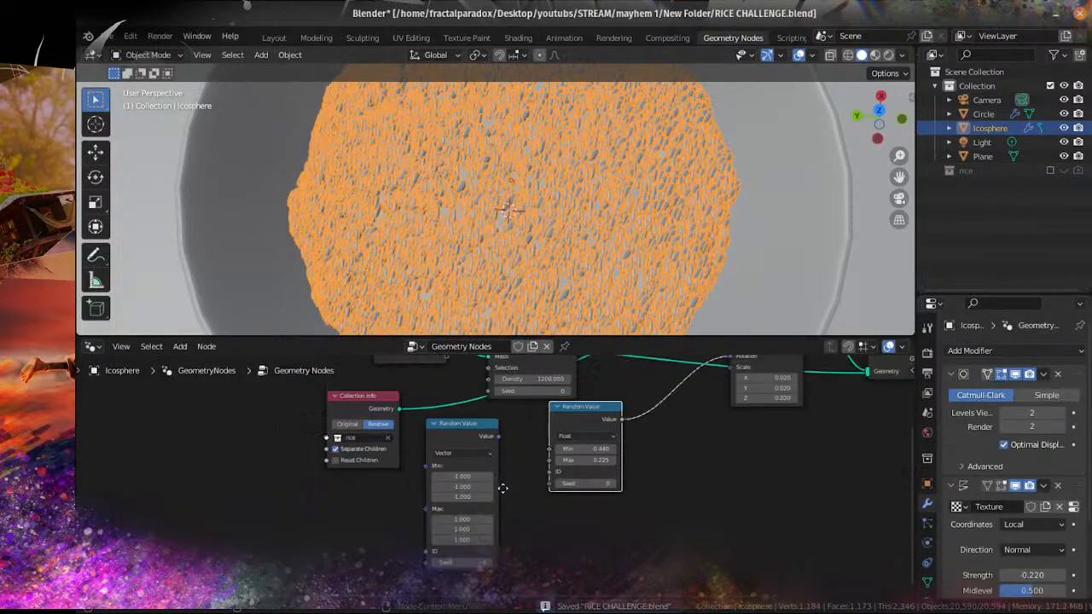
scroll(595, 460, up, 5)
scroll(595, 460, up, 2)
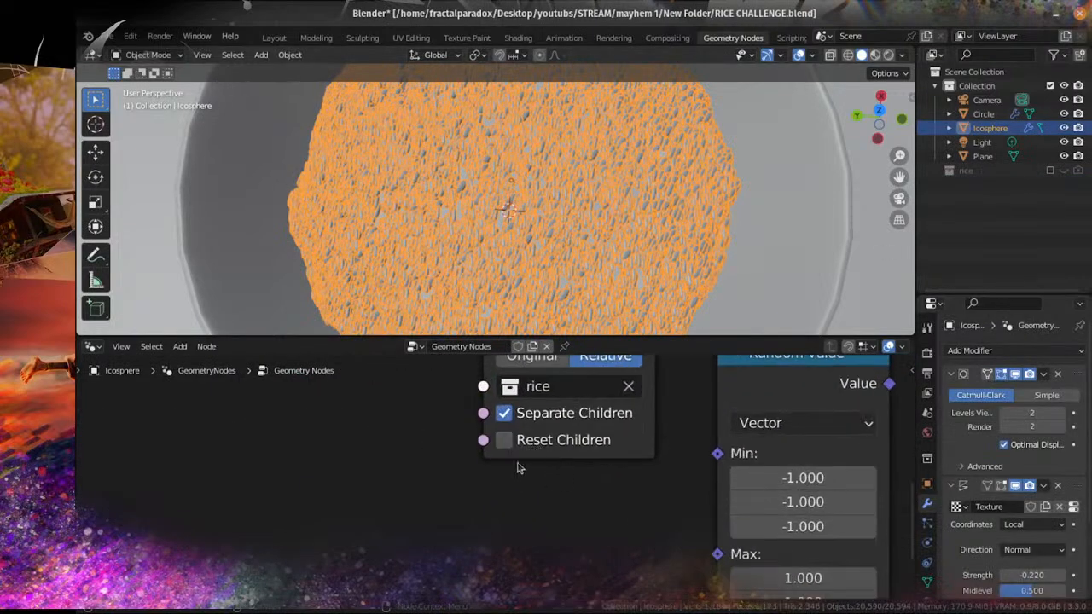
scroll(517, 467, up, 2)
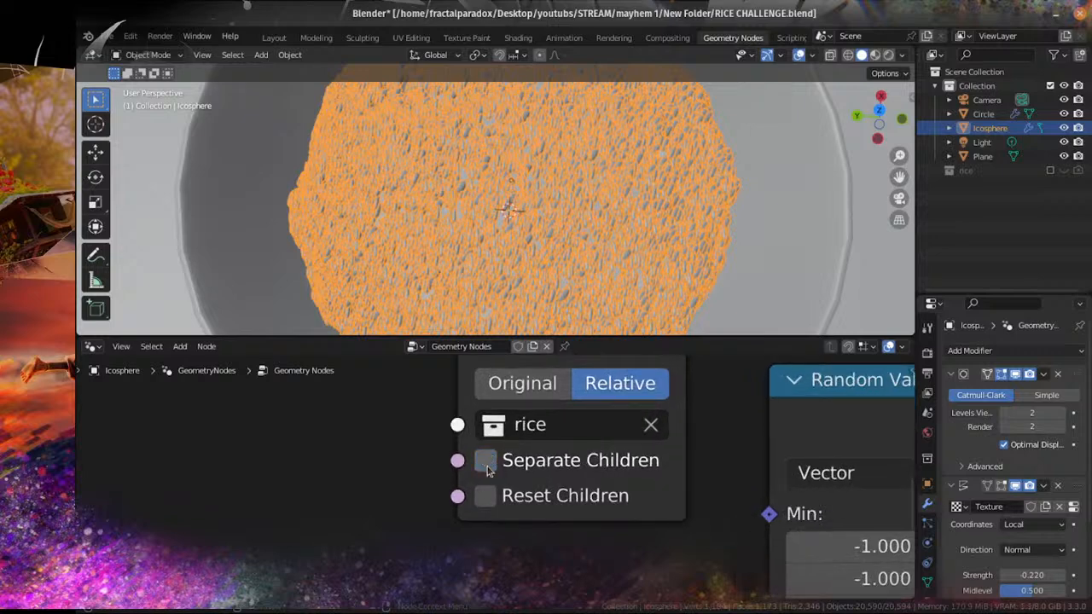
click(521, 386)
scroll(484, 201, up, 6)
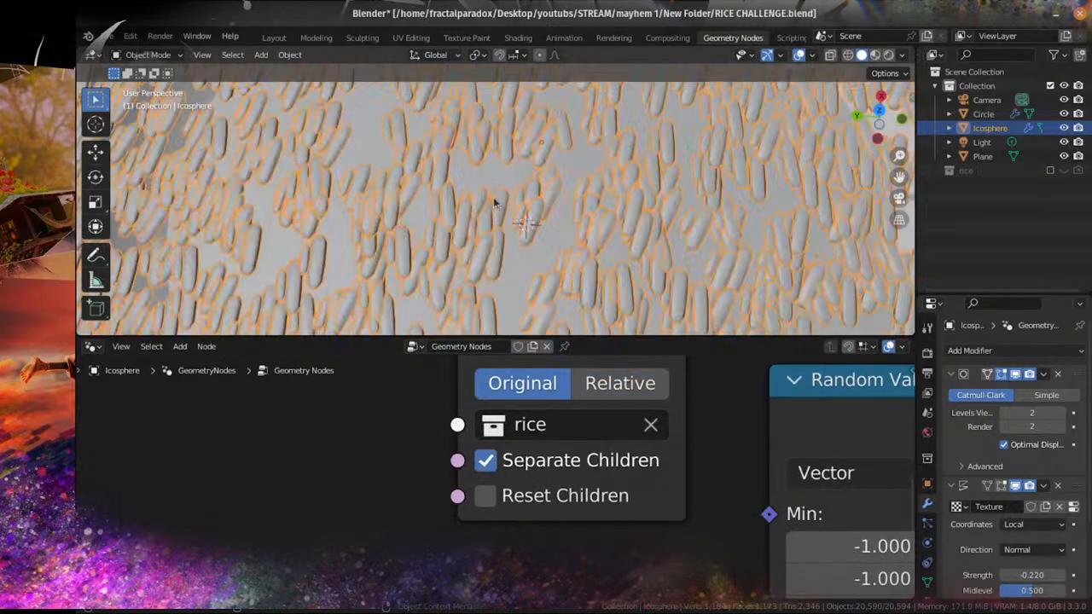
click(580, 392)
click(537, 395)
click(580, 393)
click(526, 397)
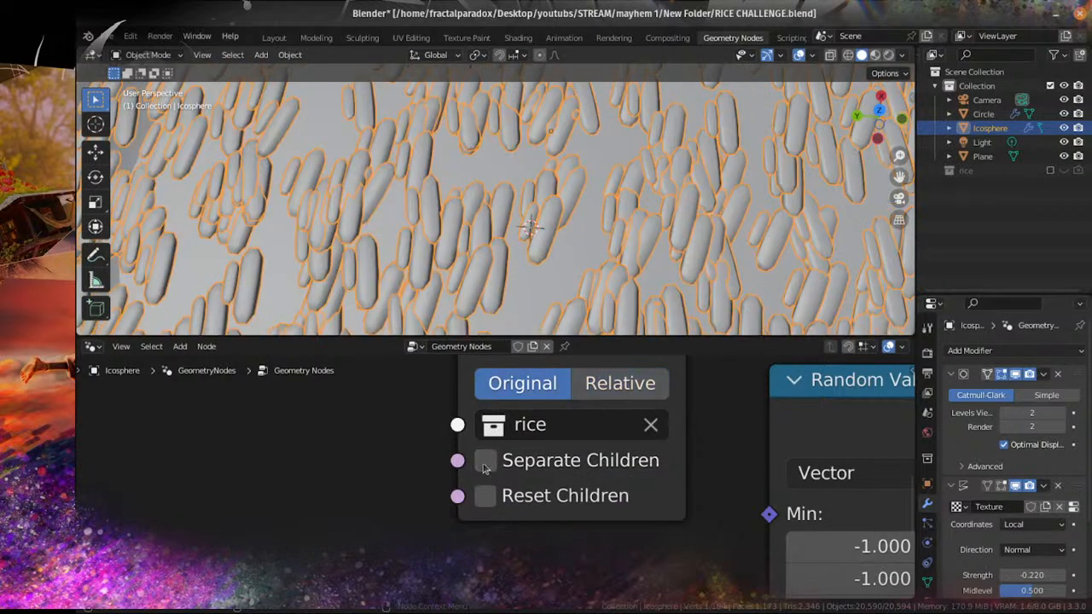
Step: Connect the vector Random Value to the Rotation of Instance on Points and the float Random Value to its Scale
scroll(485, 223, down, 6)
middle_drag(485, 223, 436, 184)
scroll(436, 184, up, 8)
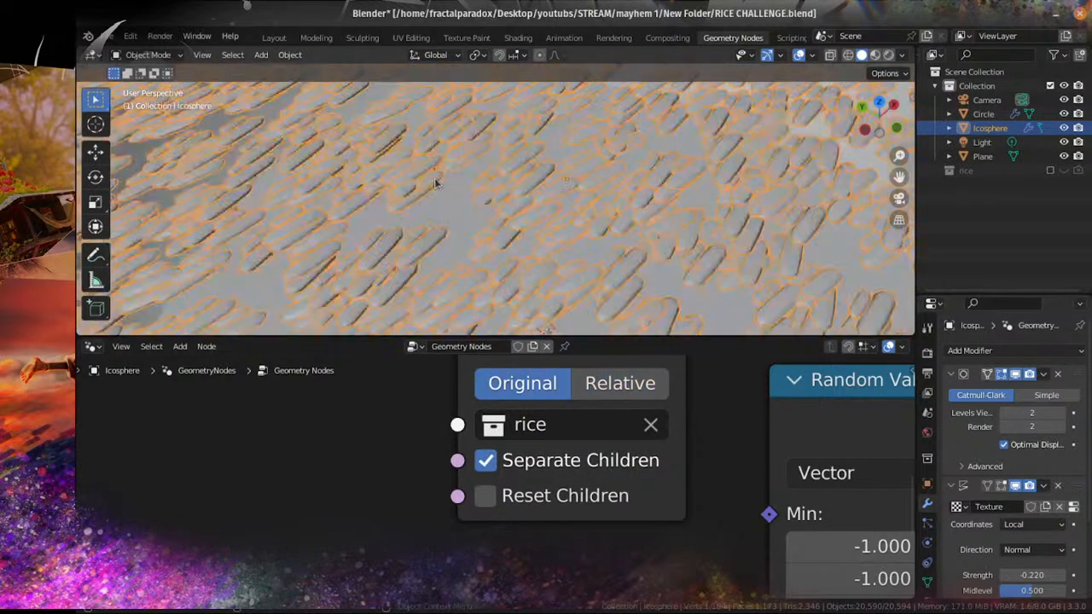
scroll(454, 191, down, 5)
scroll(685, 451, down, 4)
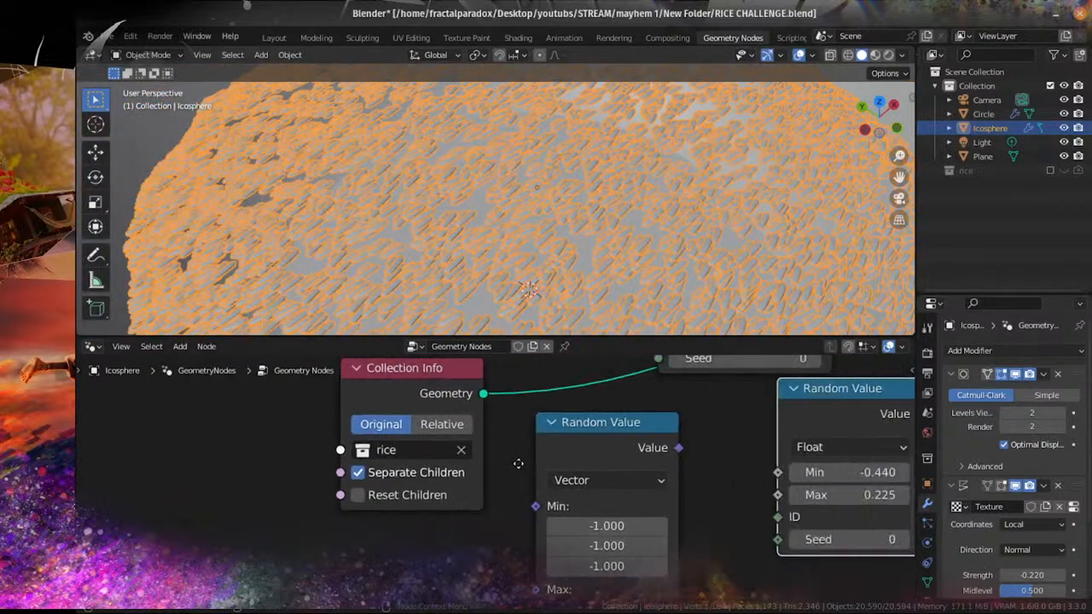
drag(504, 463, 761, 421)
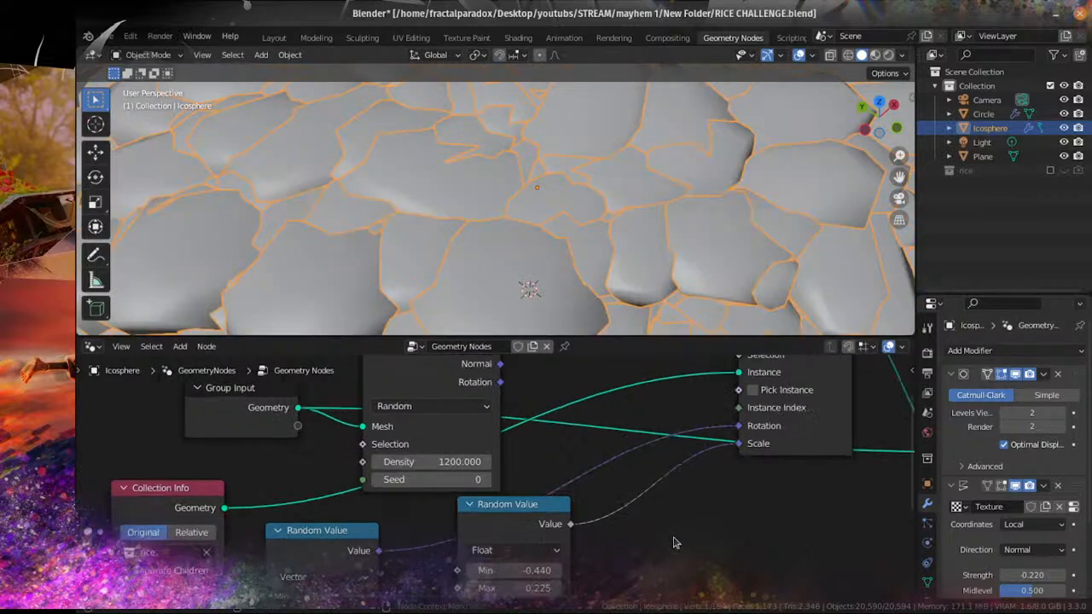
Step: Set the float Random Value node's Min to 0.015 and Max to 0.032, and save the file
scroll(657, 528, up, 2)
double_click(545, 530)
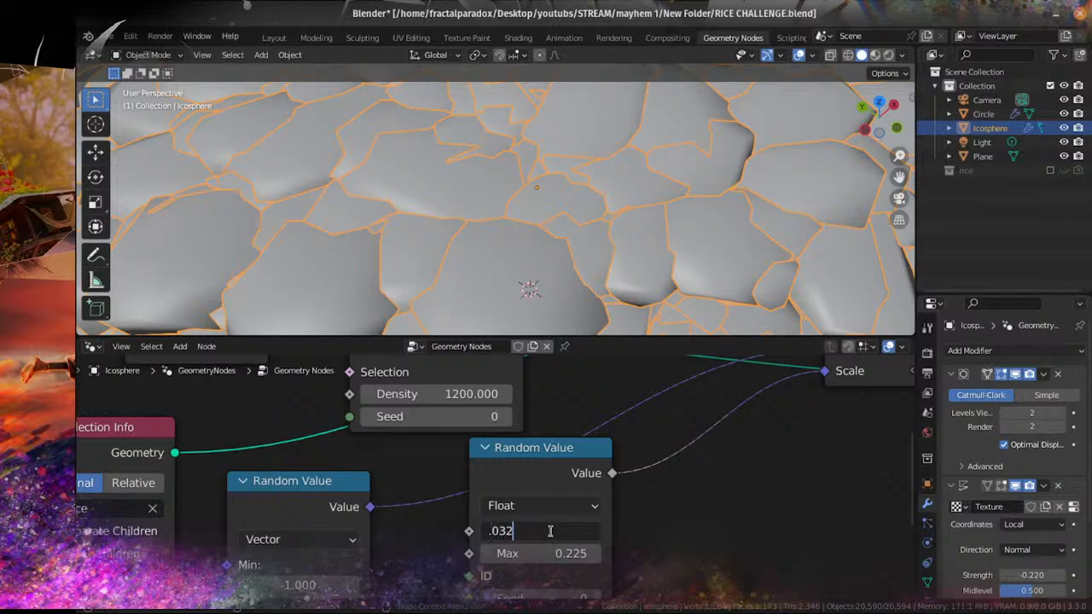
double_click(544, 553)
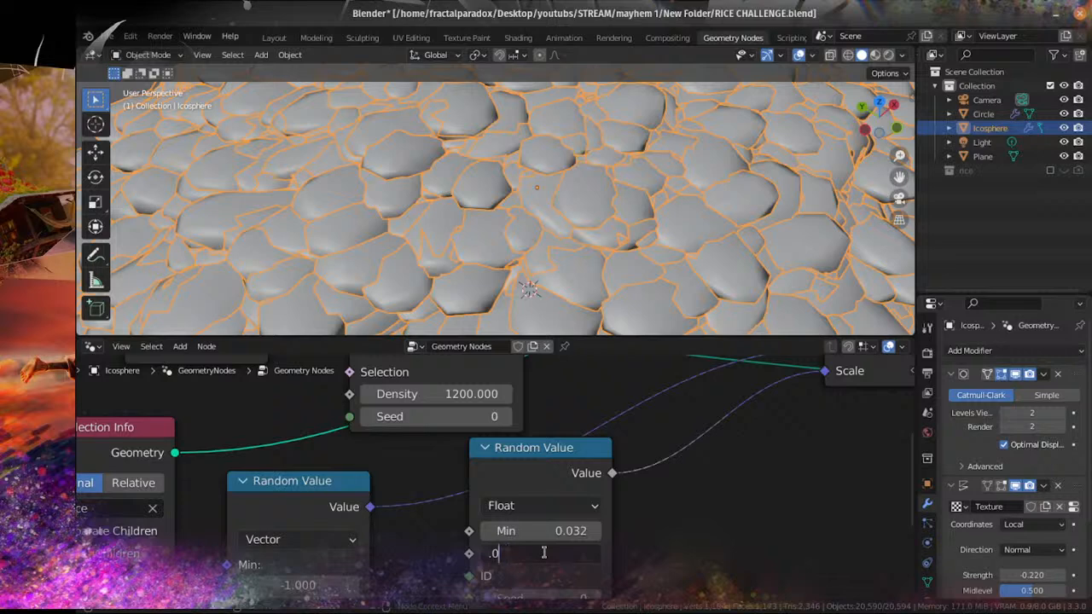
double_click(546, 534)
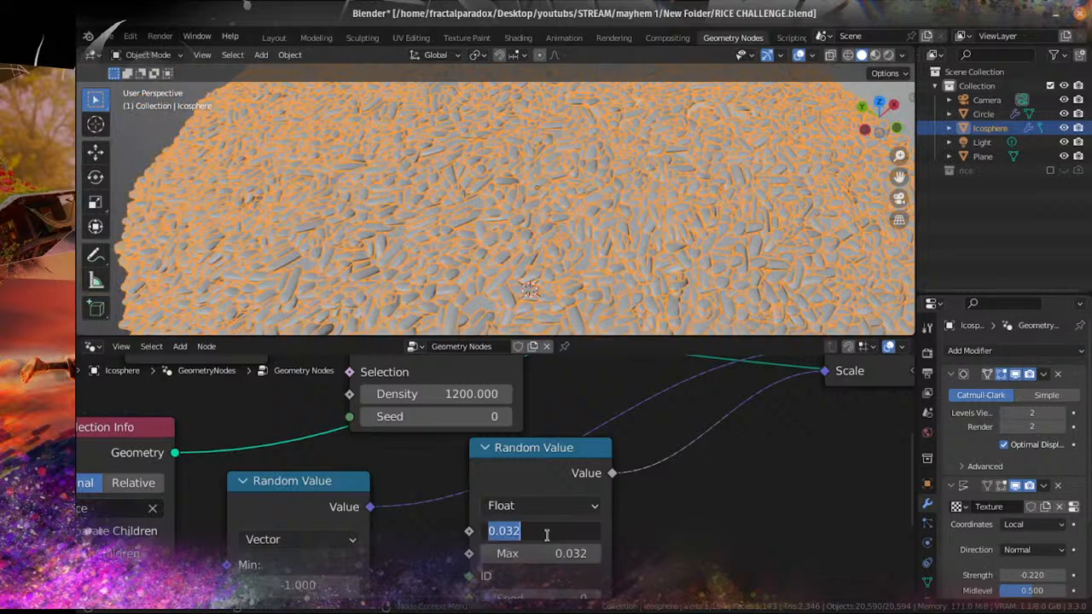
text(.015)
key(Return)
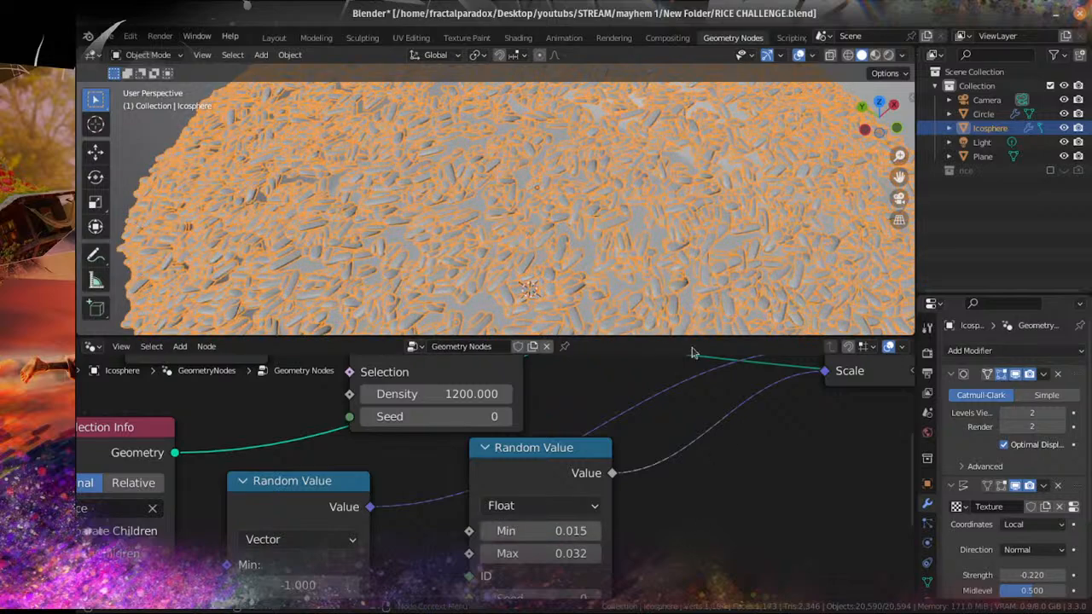
scroll(551, 213, down, 10)
key(ctrl+s)
Step: Examine the rice distribution in the bowl up close and from several angles in the Layout workspace
scroll(379, 173, up, 4)
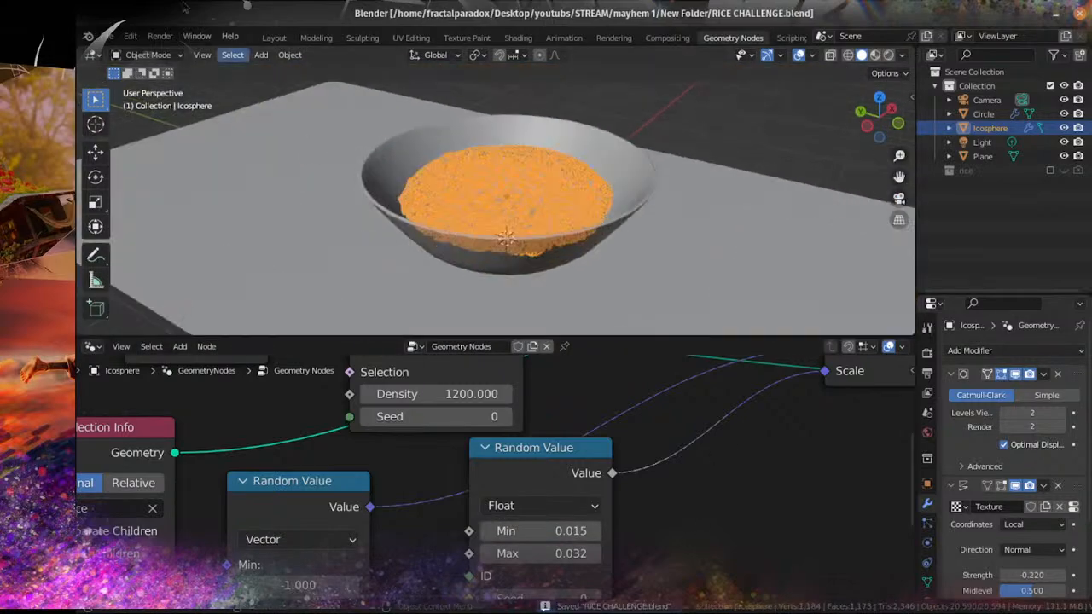
click(271, 37)
middle_drag(438, 343, 470, 303)
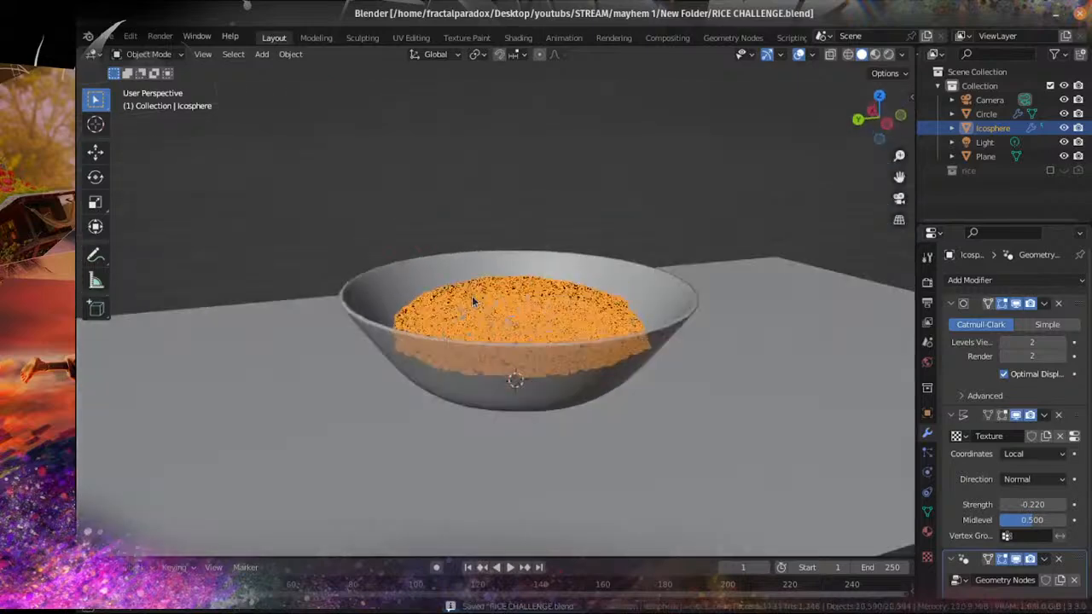
scroll(472, 301, up, 3)
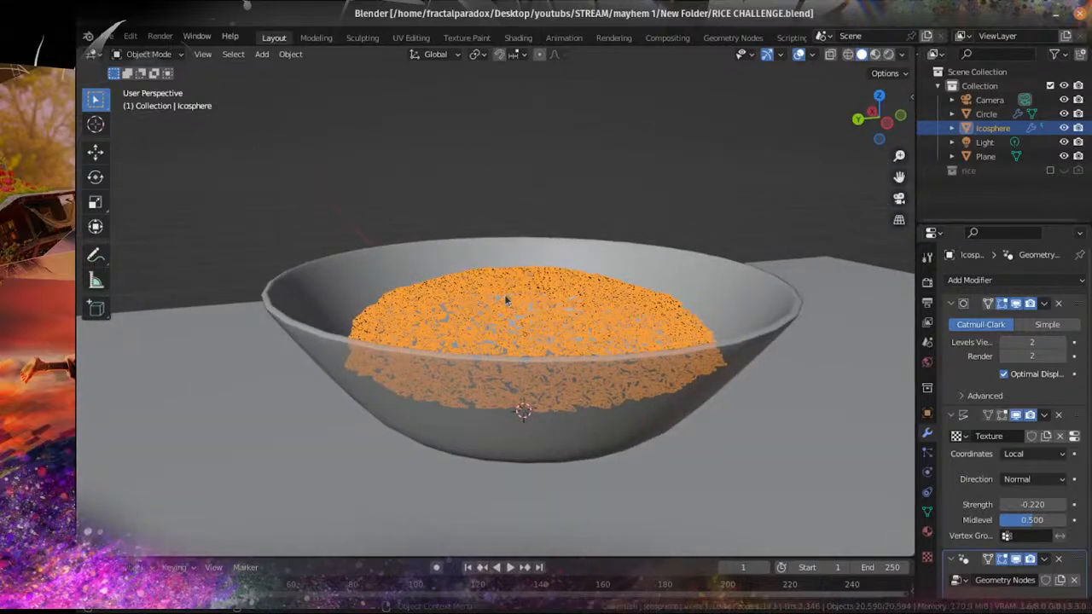
scroll(505, 296, down, 2)
middle_drag(502, 296, 478, 388)
scroll(477, 389, up, 3)
middle_drag(699, 307, 702, 277)
scroll(702, 276, up, 1)
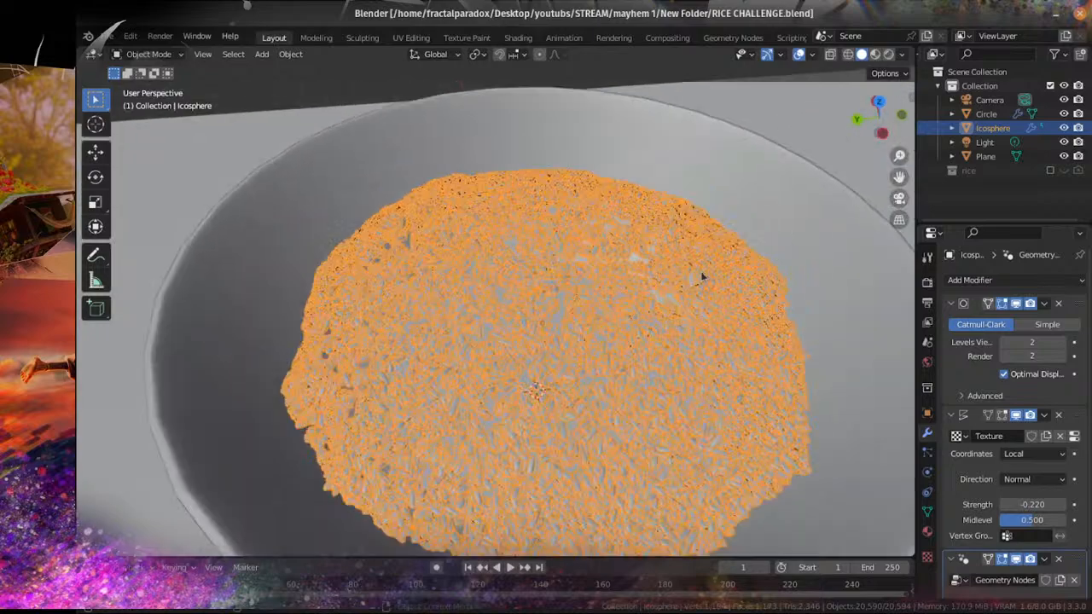
scroll(608, 359, up, 2)
middle_drag(601, 375, 597, 339)
scroll(596, 339, up, 2)
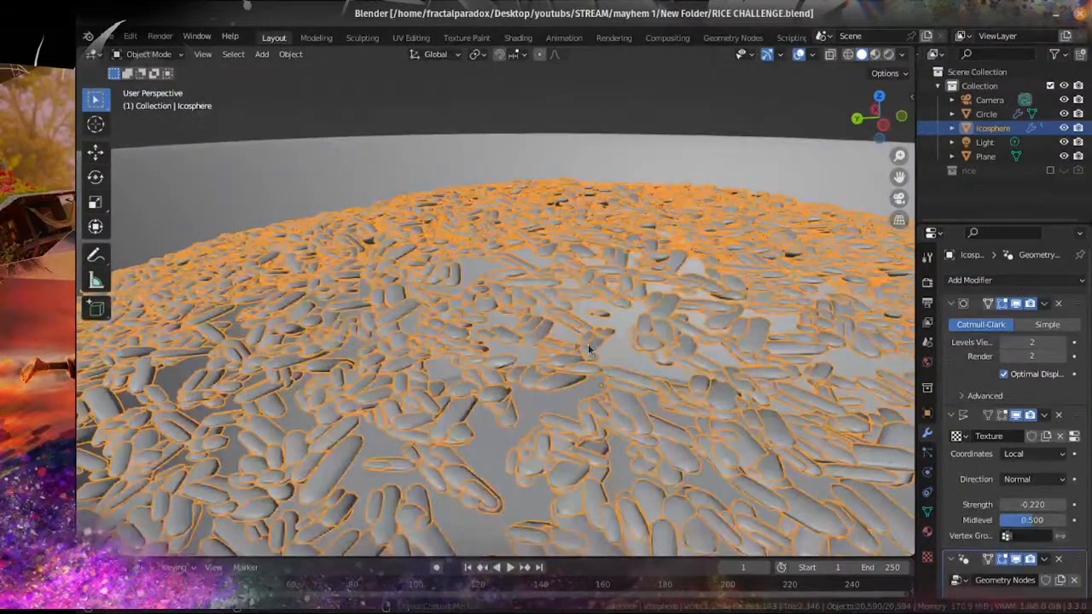
scroll(638, 400, down, 5)
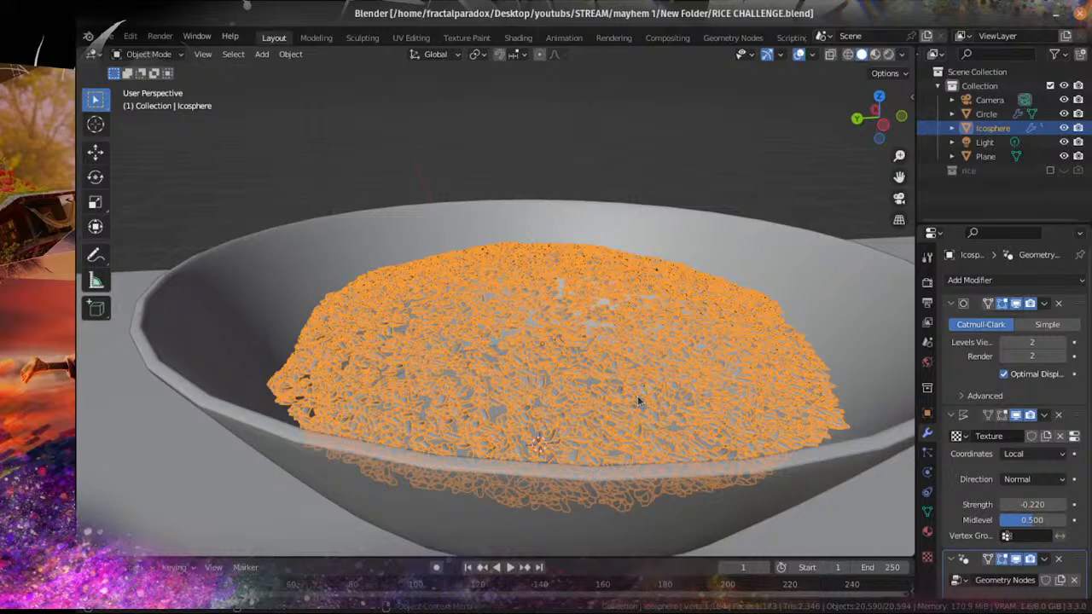
scroll(631, 403, down, 1)
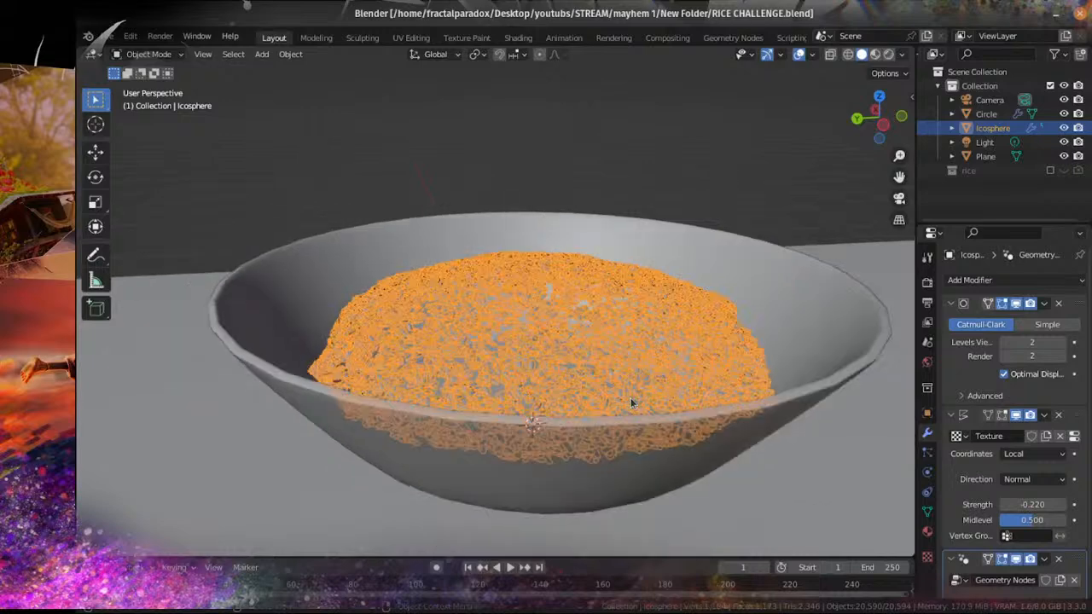
scroll(614, 412, up, 1)
middle_drag(614, 413, 595, 438)
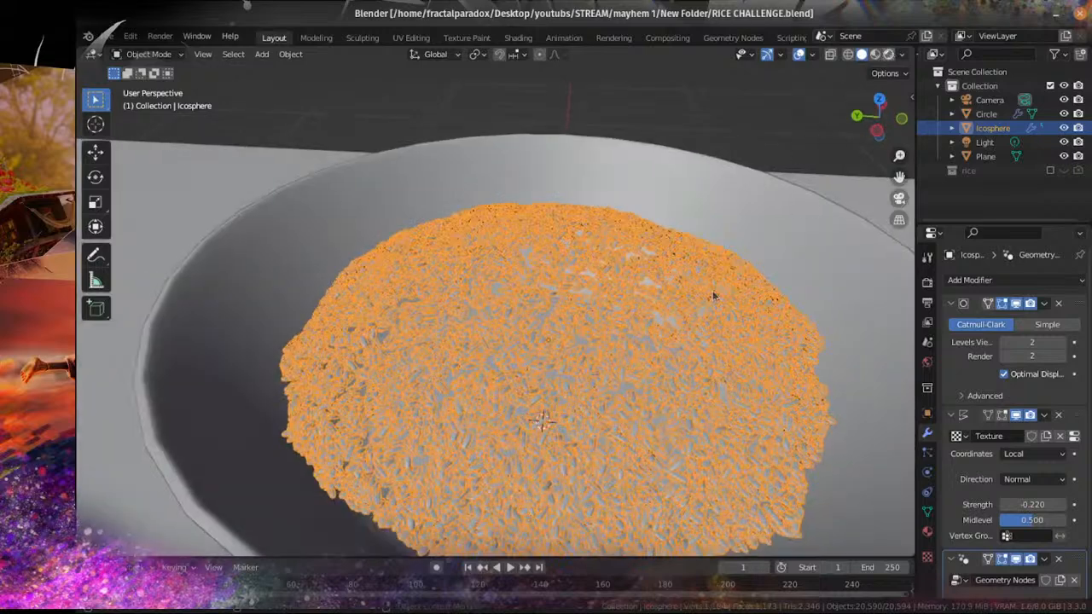
Step: Show the Layout viewport in rendered shading with overlays hidden and view the bowl from the side
click(888, 54)
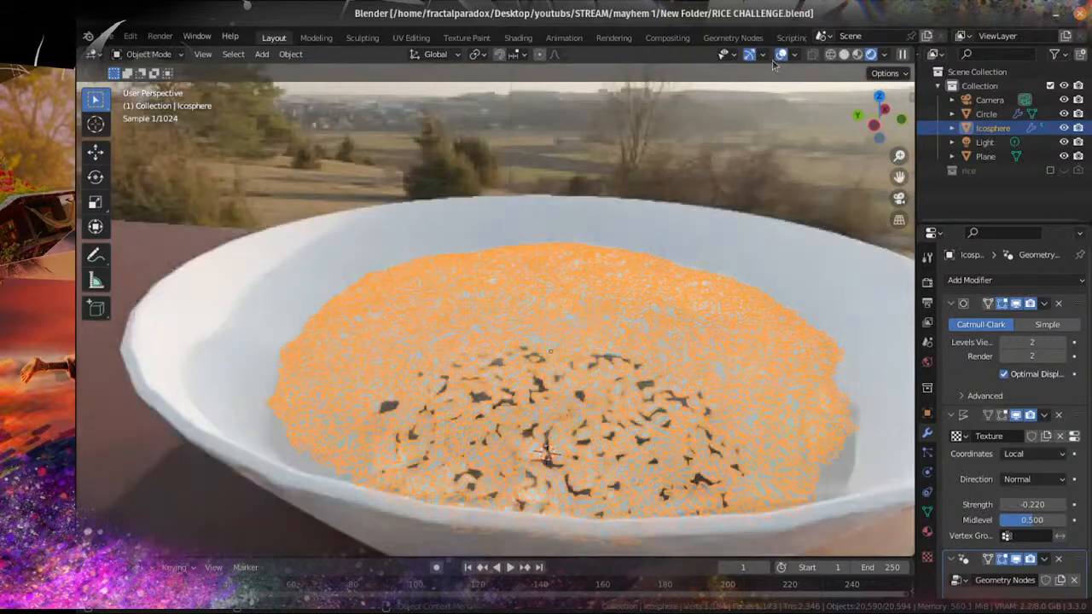
click(780, 53)
mouse_move(629, 388)
middle_down()
mouse_move(625, 453)
mouse_move(633, 388)
middle_up()
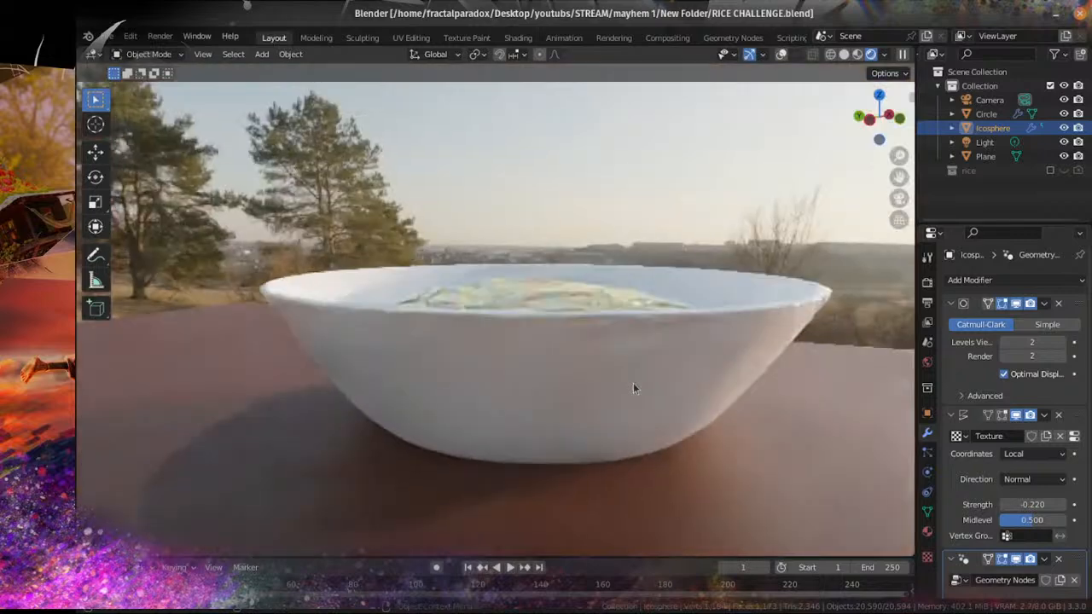
Step: Connect Join Geometry to Group Output in the Geometry Nodes workspace, save the file, and return to the Layout workspace
click(733, 38)
scroll(662, 471, down, 5)
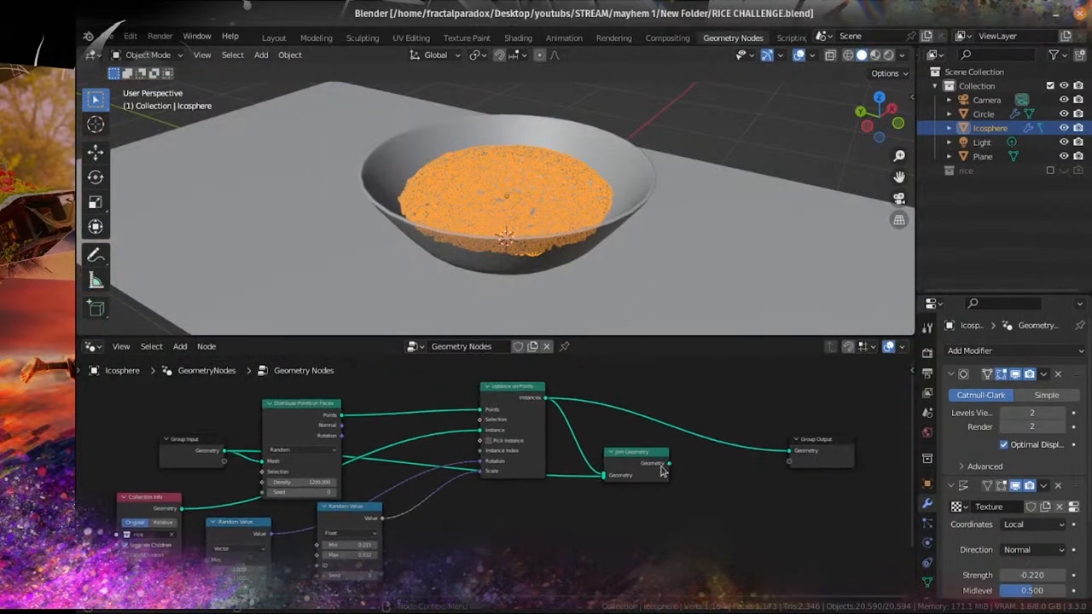
drag(669, 464, 787, 453)
scroll(626, 371, up, 1)
scroll(604, 243, up, 4)
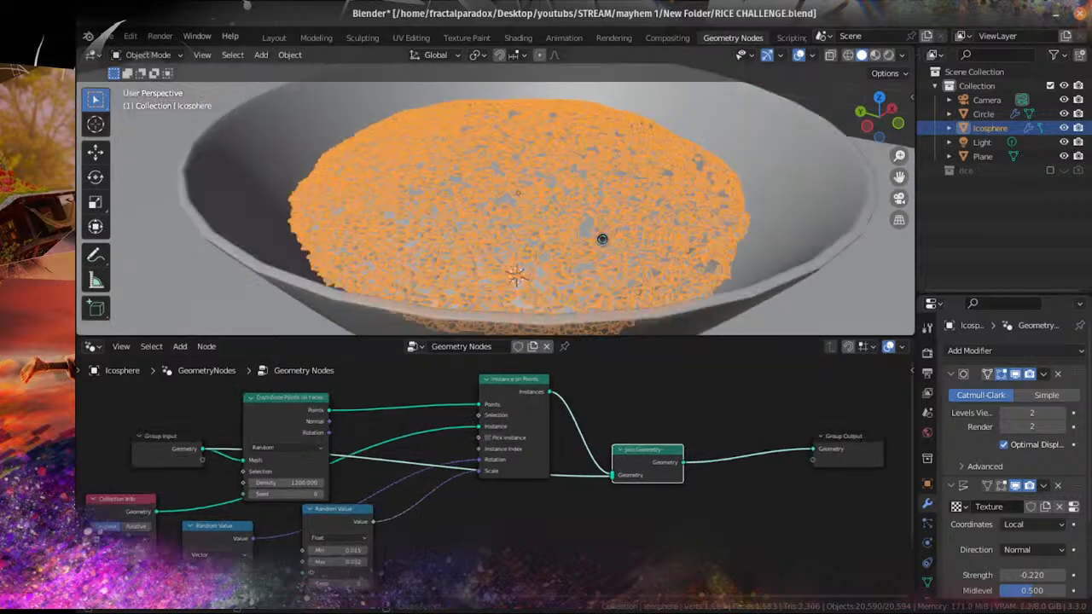
key(ctrl+s)
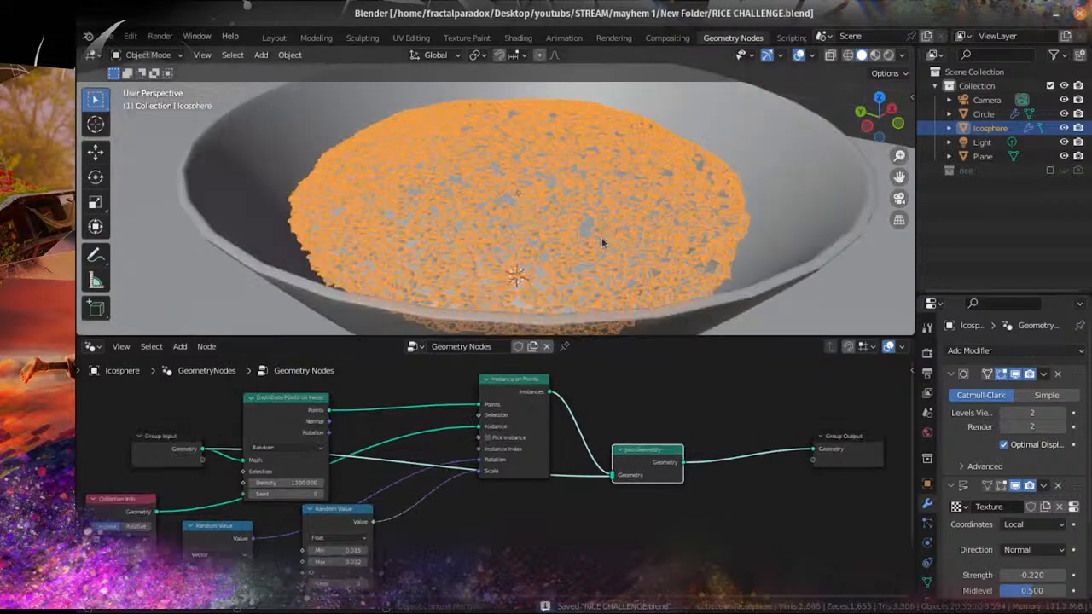
click(274, 37)
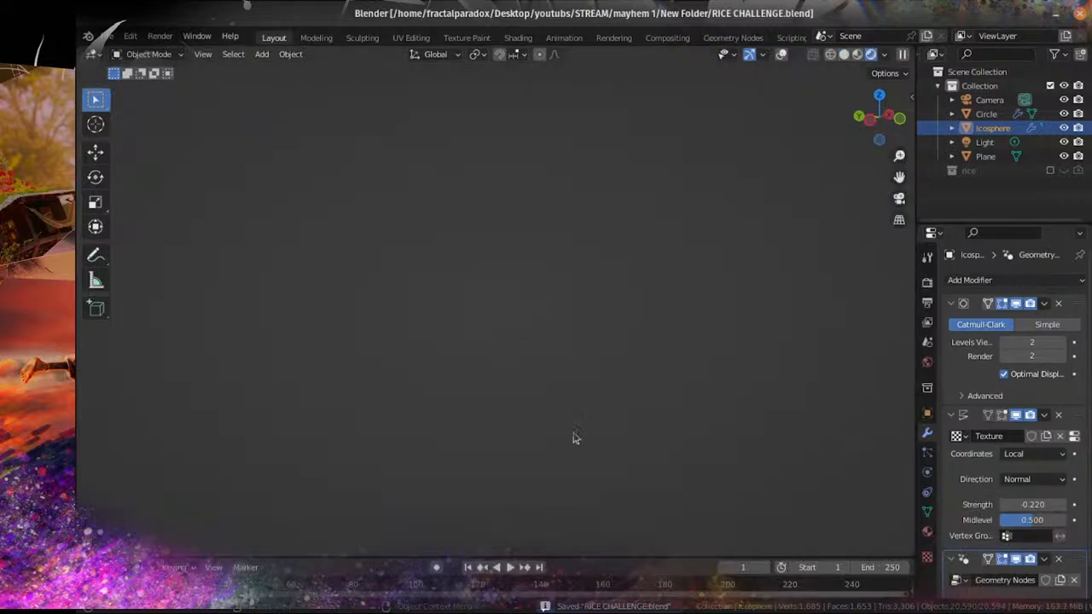
Step: Align the camera to a low, nearly side-on view of the rice bowl and save the file
scroll(525, 339, up, 3)
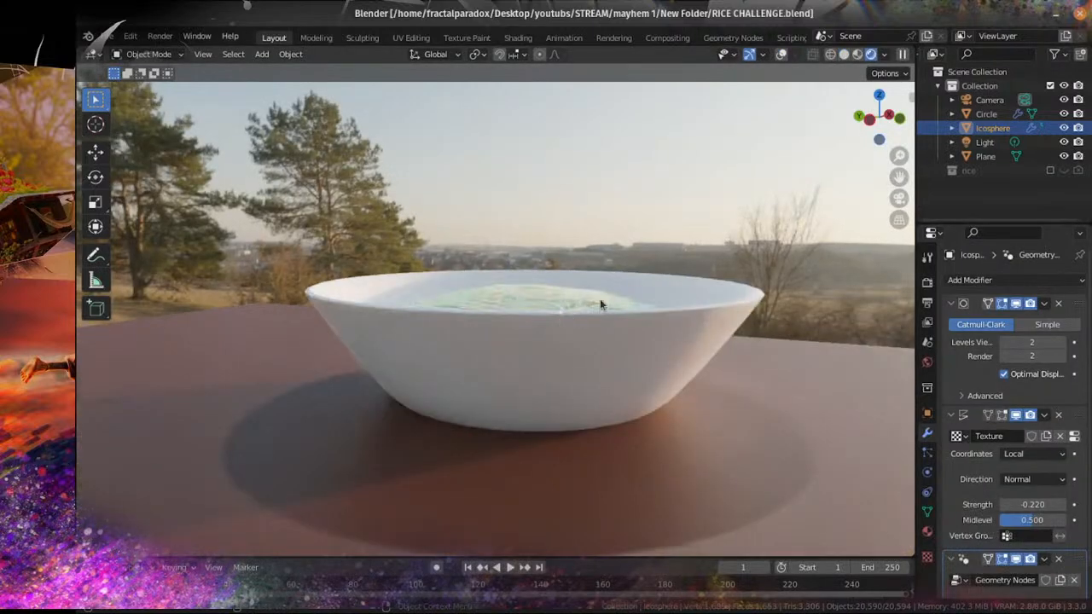
middle_drag(600, 299, 590, 334)
scroll(590, 335, up, 1)
key(KP_0)
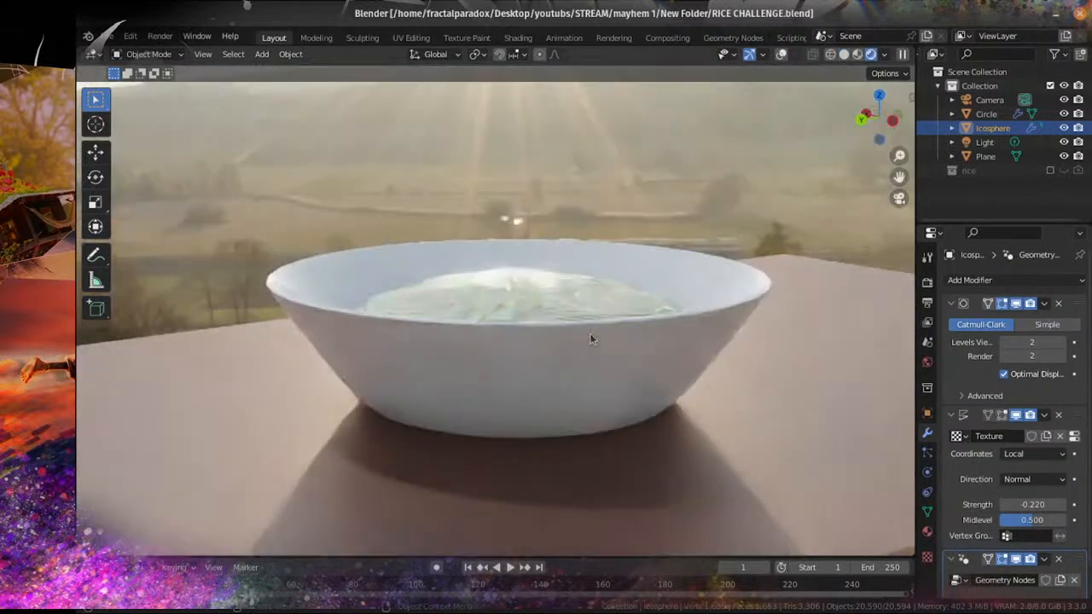
scroll(587, 343, down, 2)
middle_drag(550, 335, 601, 336)
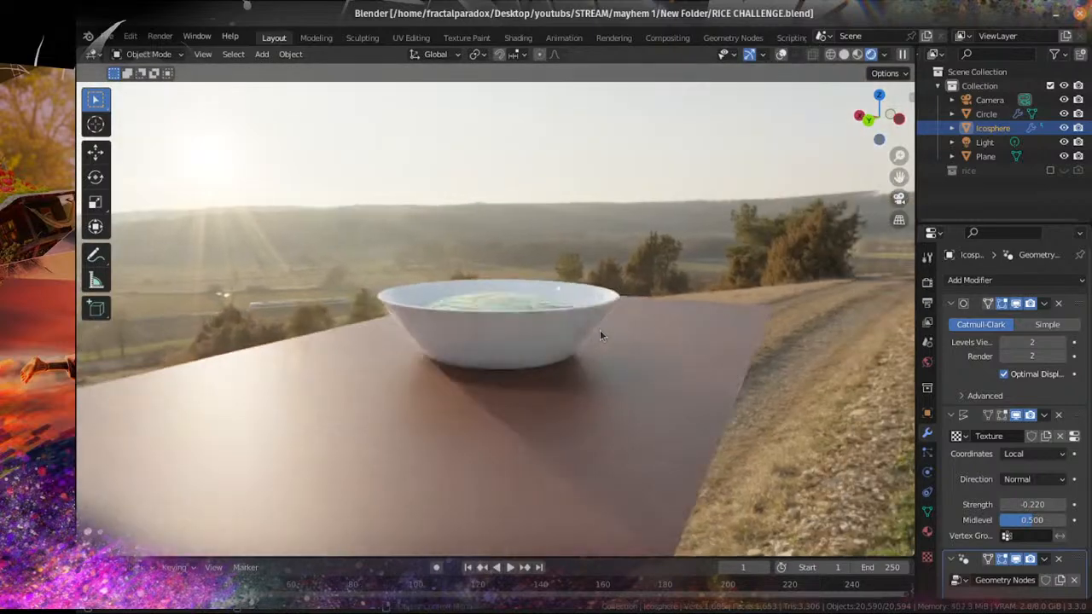
scroll(593, 336, up, 2)
key(KP_0)
key(ctrl+s)
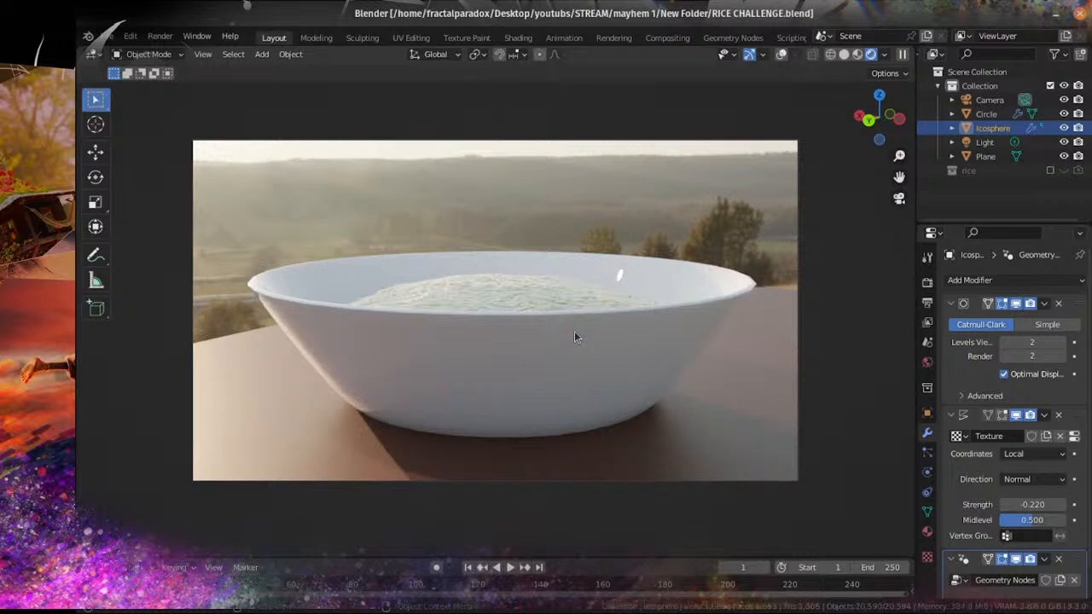
Step: Align the camera to a slightly raised view looking into the rice bowl and save the file
middle_drag(554, 329, 551, 356)
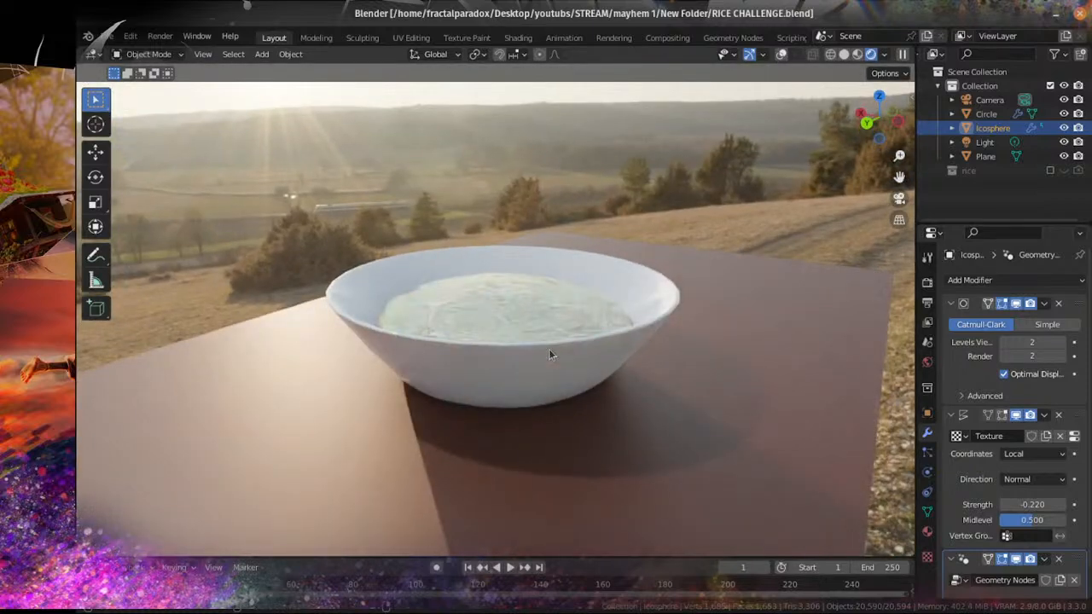
key(ctrl+alt+KP_0)
key(ctrl+s)
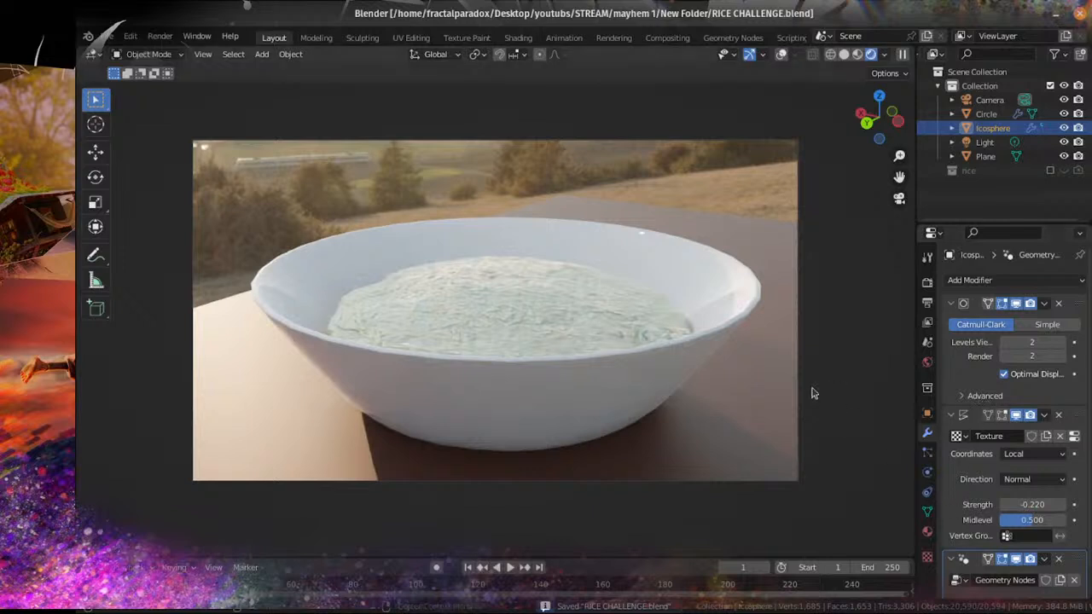
Step: Select the camera and enable Depth of Field in its data settings
click(990, 100)
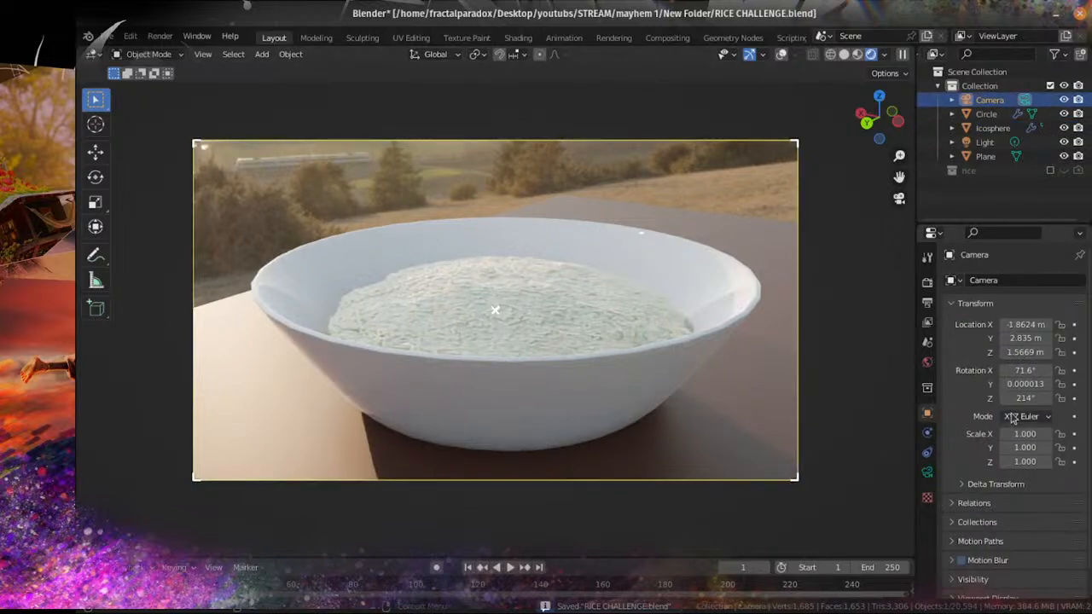
scroll(1010, 412, down, 1)
click(927, 471)
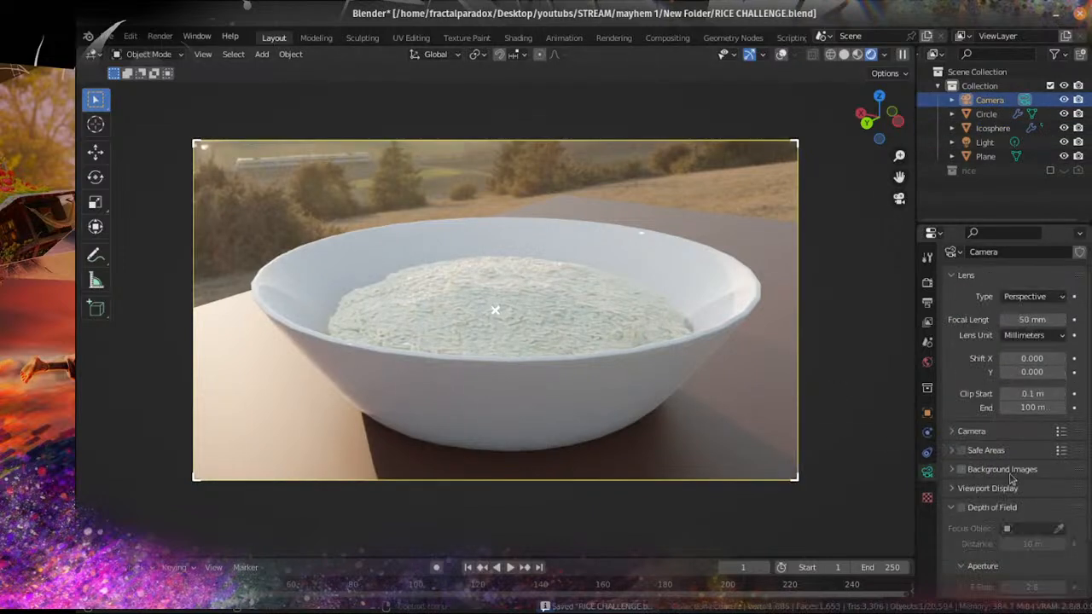
click(961, 507)
scroll(1007, 530, down, 2)
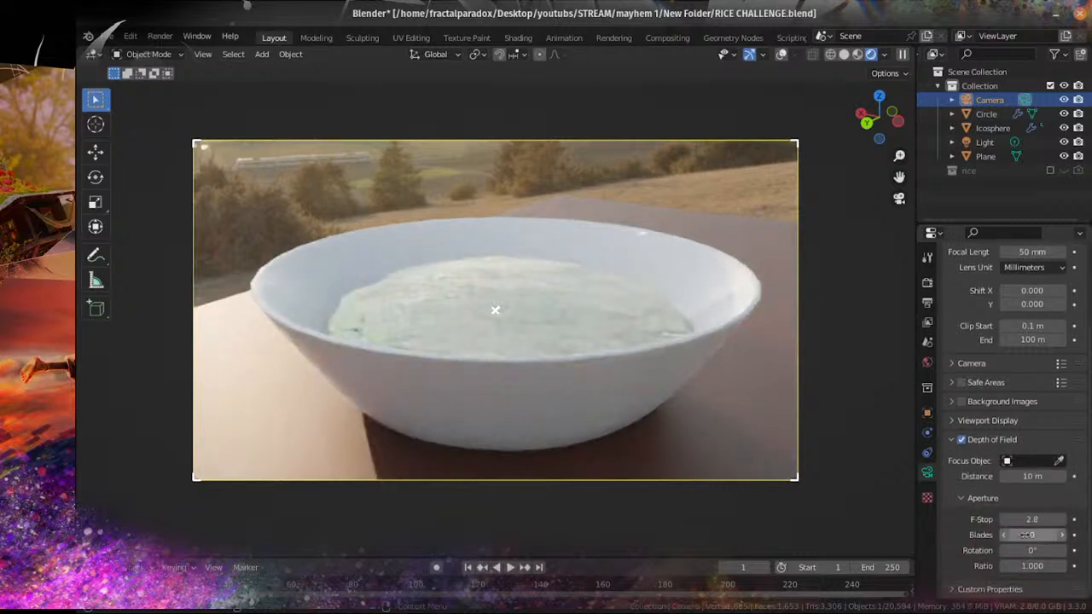
click(1012, 442)
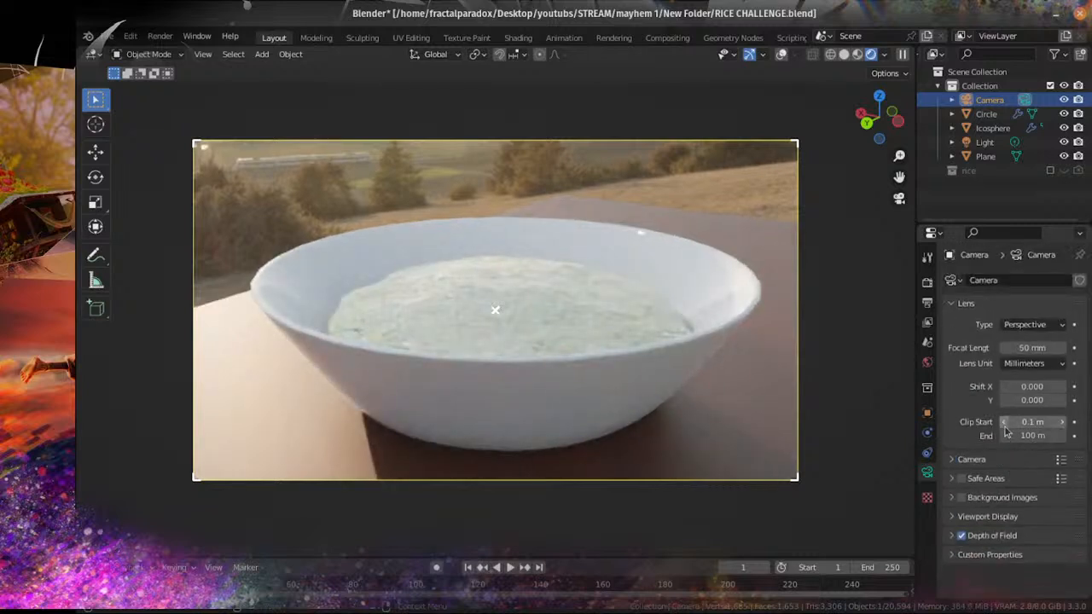
click(1001, 516)
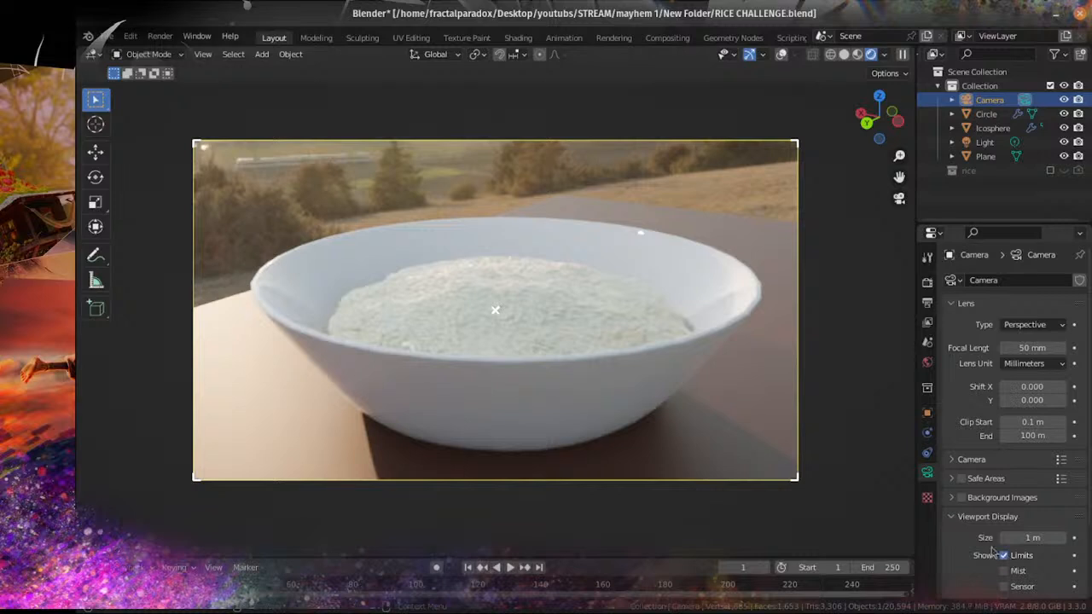
scroll(746, 373, down, 4)
scroll(745, 373, up, 3)
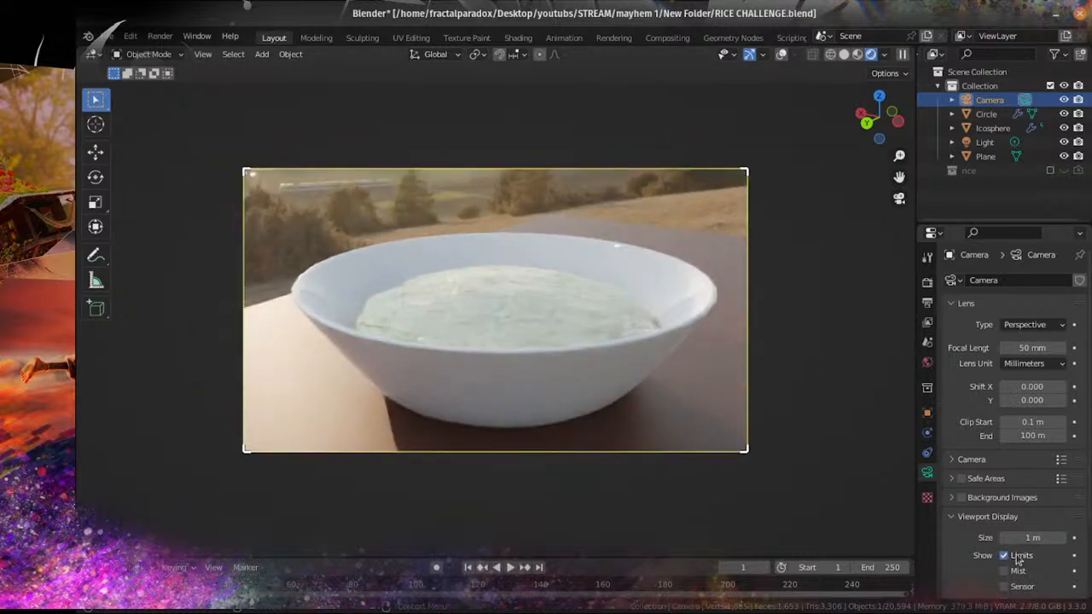
scroll(1024, 557, down, 3)
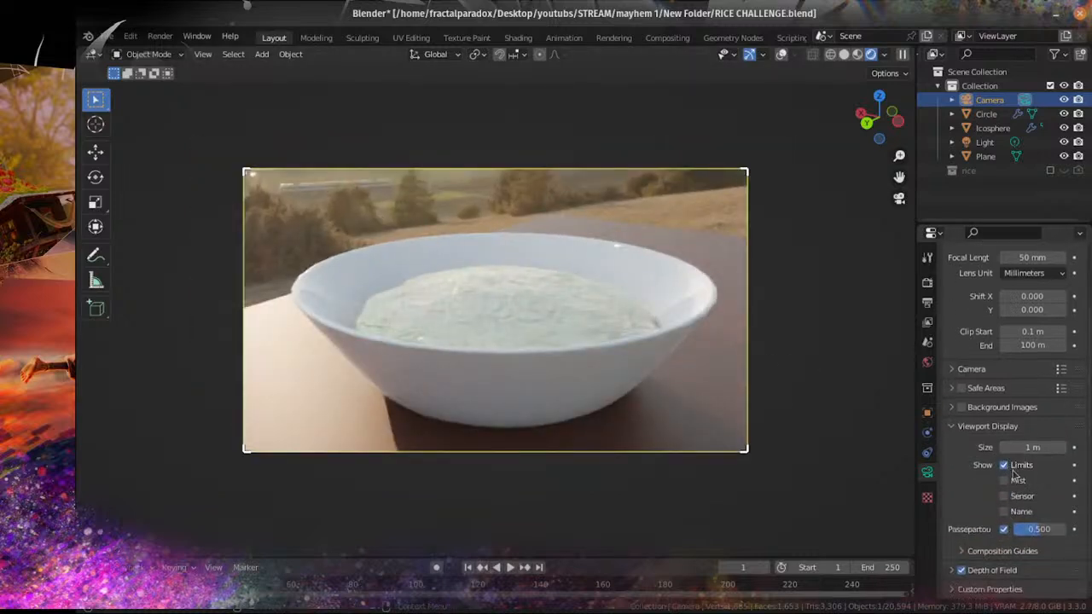
click(995, 571)
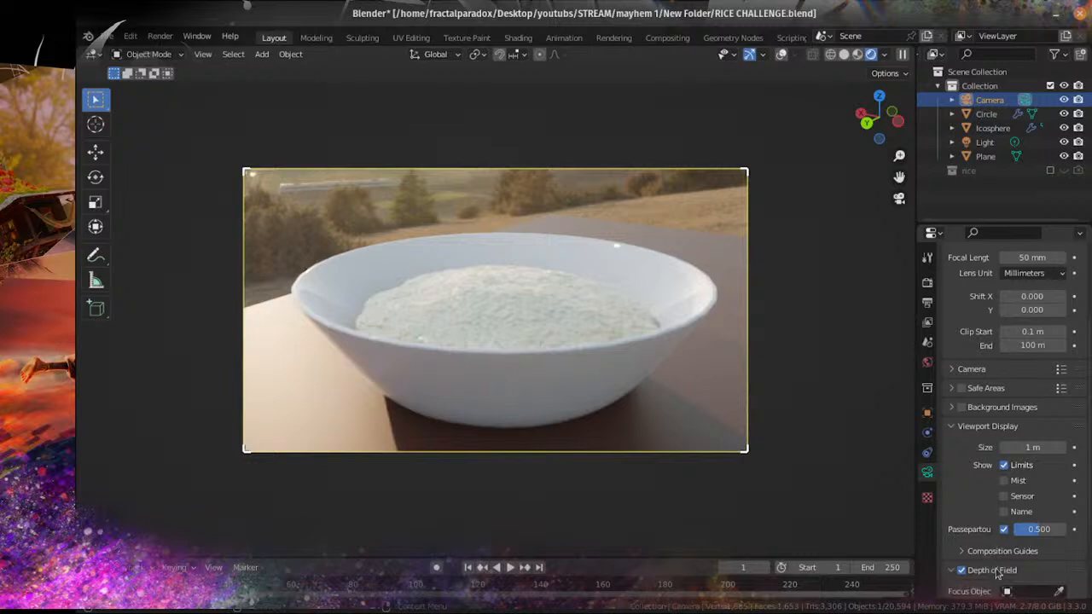
Step: Set the camera's depth of field focus distance to 3.8 m, checking the rice in the camera view
scroll(996, 573, down, 4)
drag(1045, 480, 1030, 481)
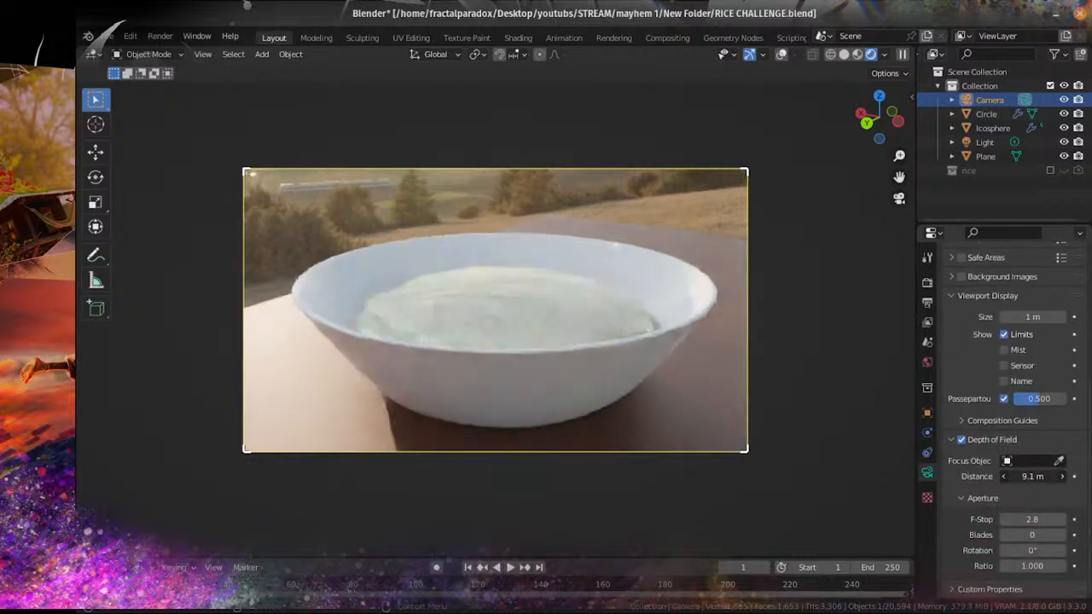
scroll(675, 291, up, 3)
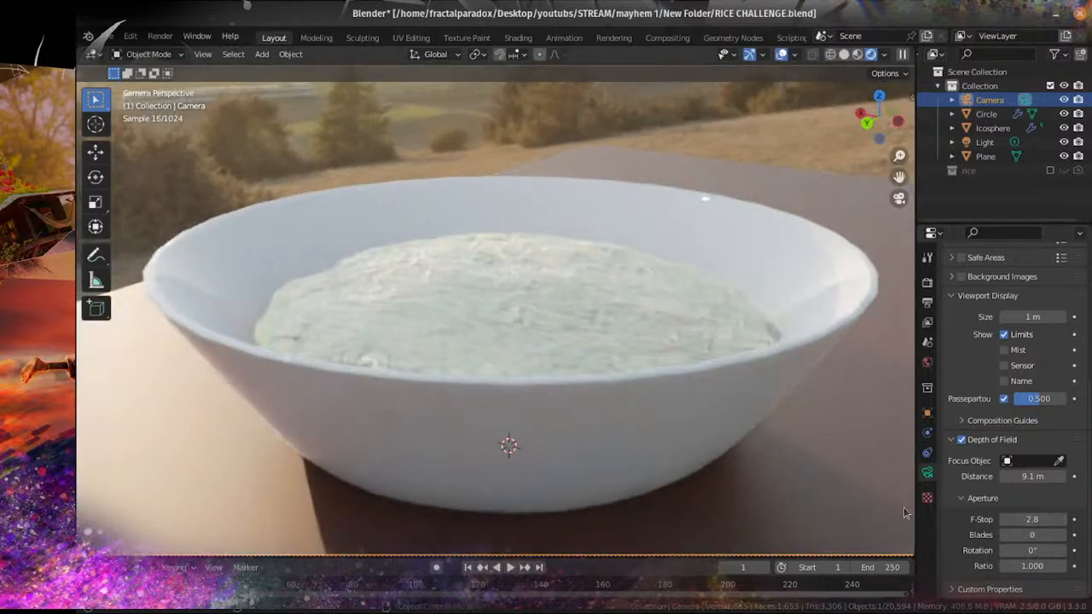
drag(1032, 476, 977, 476)
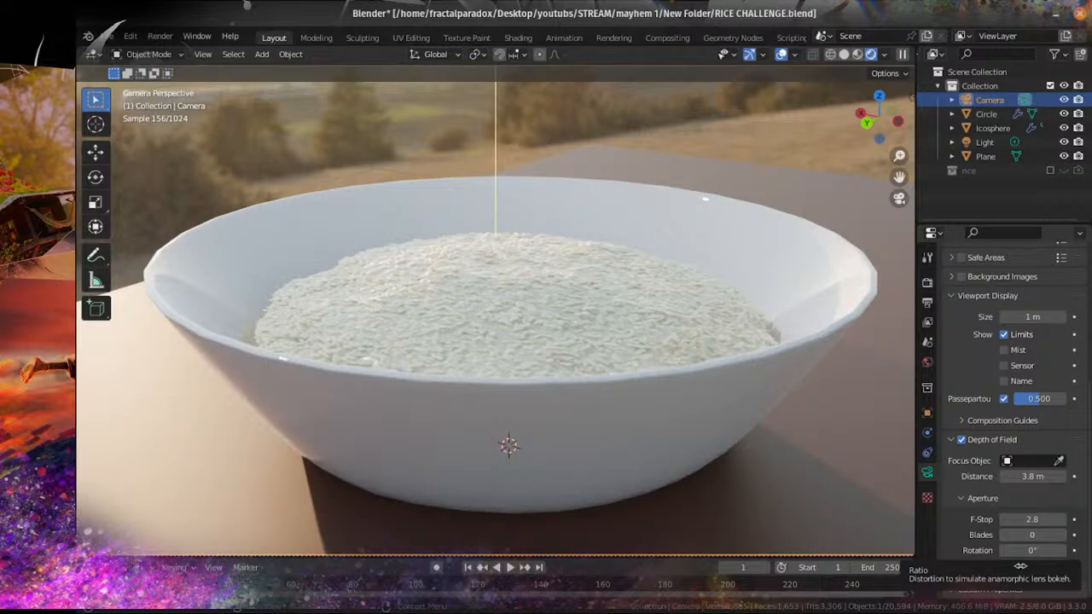
scroll(626, 371, down, 2)
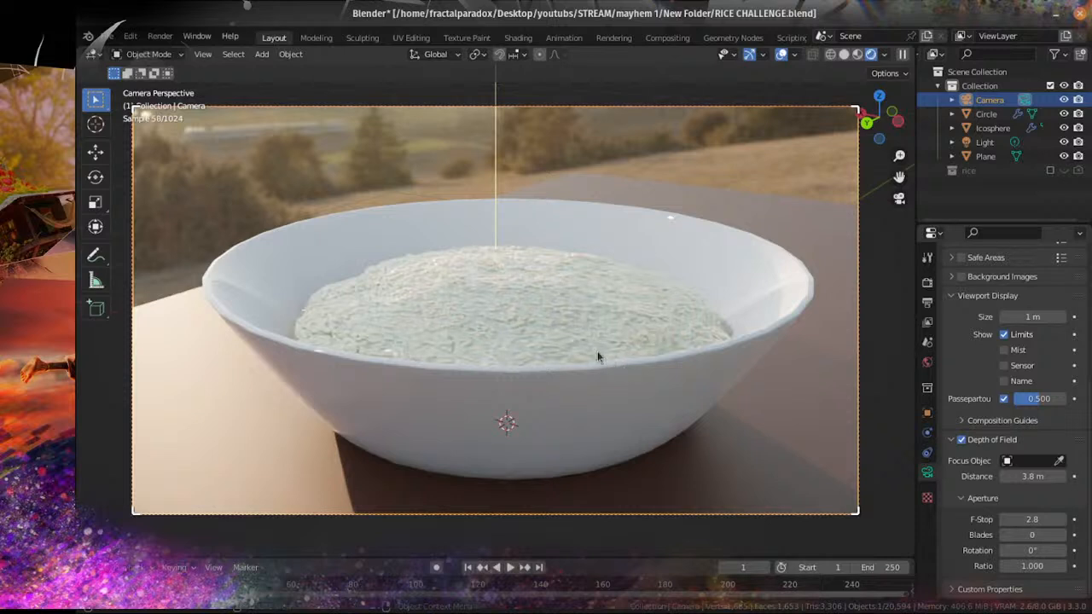
Step: Apply Shade Smooth to the bowl object
click(735, 375)
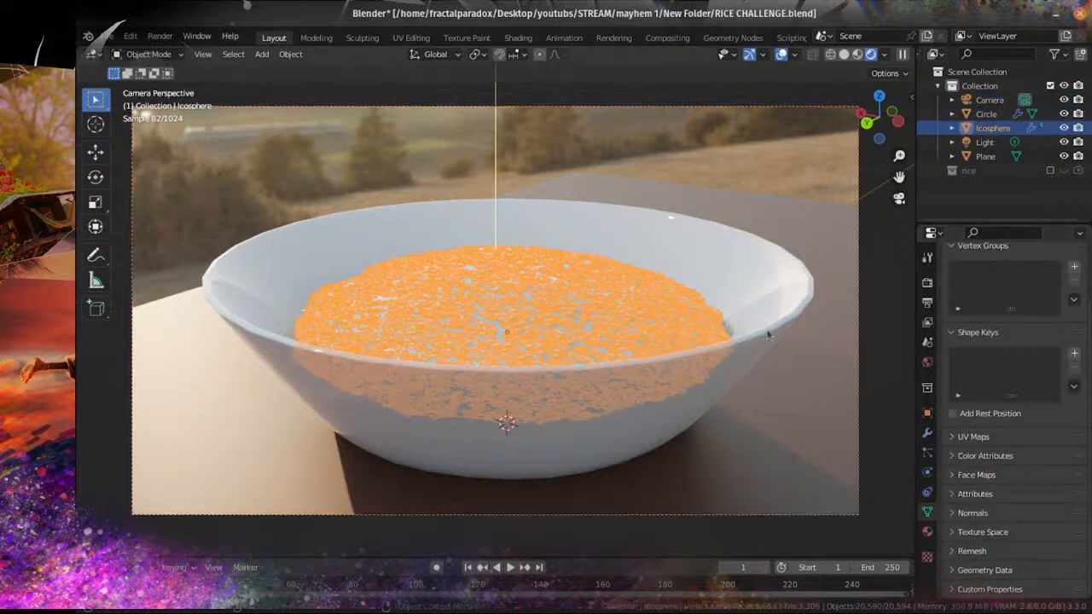
click(290, 54)
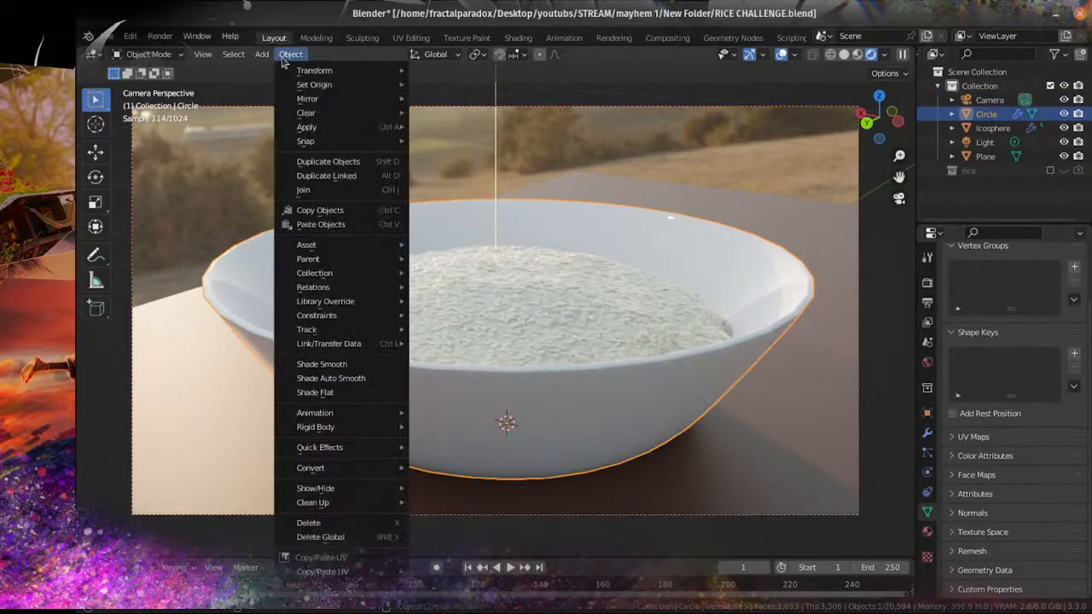
click(360, 365)
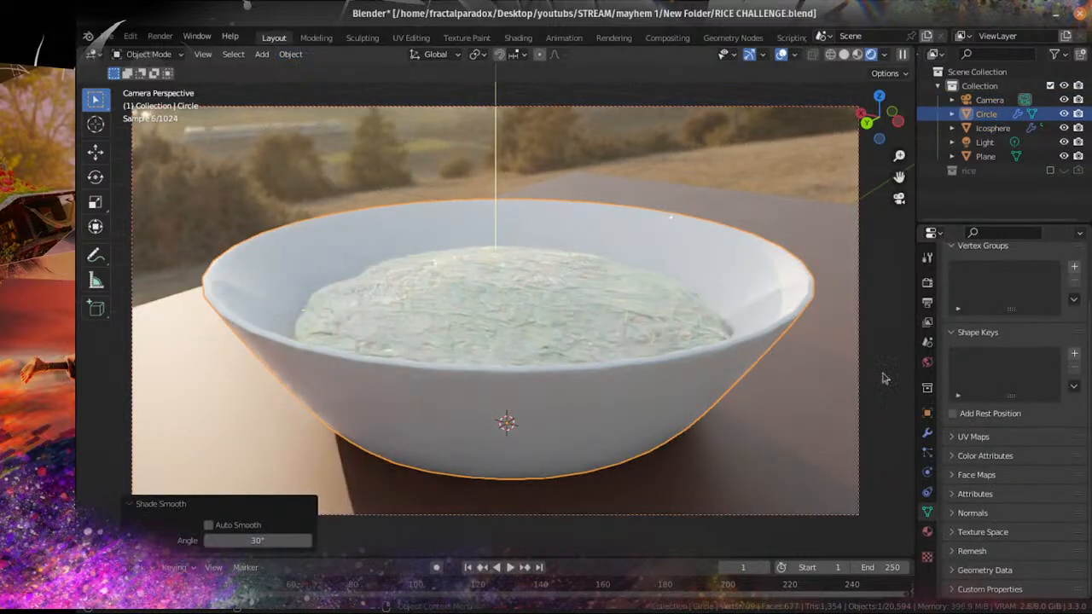
Step: Try a viewport level of 3 on the bowl's Subdivision modifier, then return it to 2
click(928, 432)
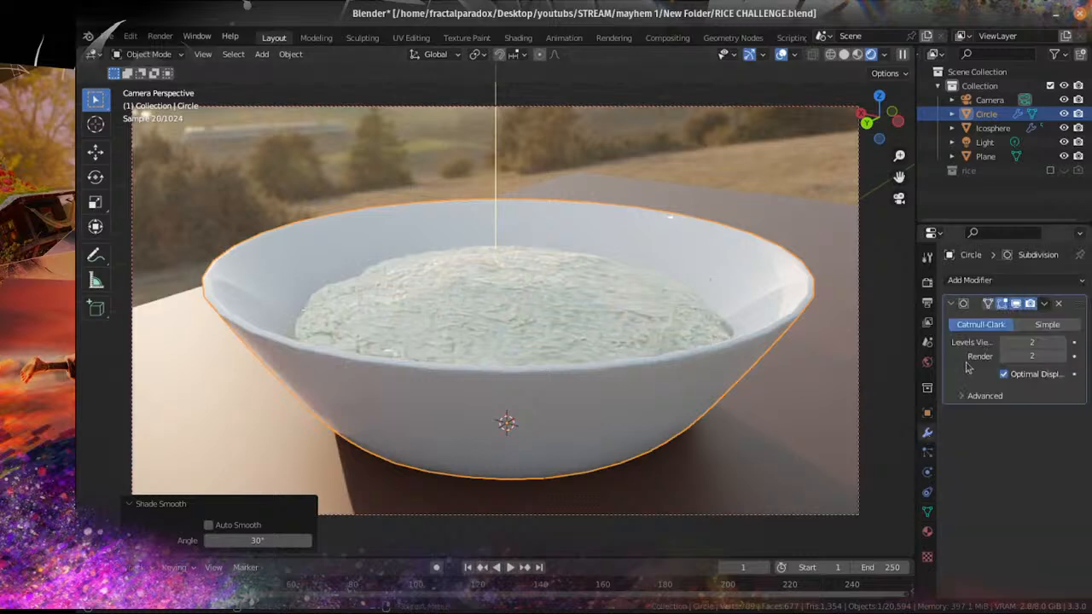
click(1062, 343)
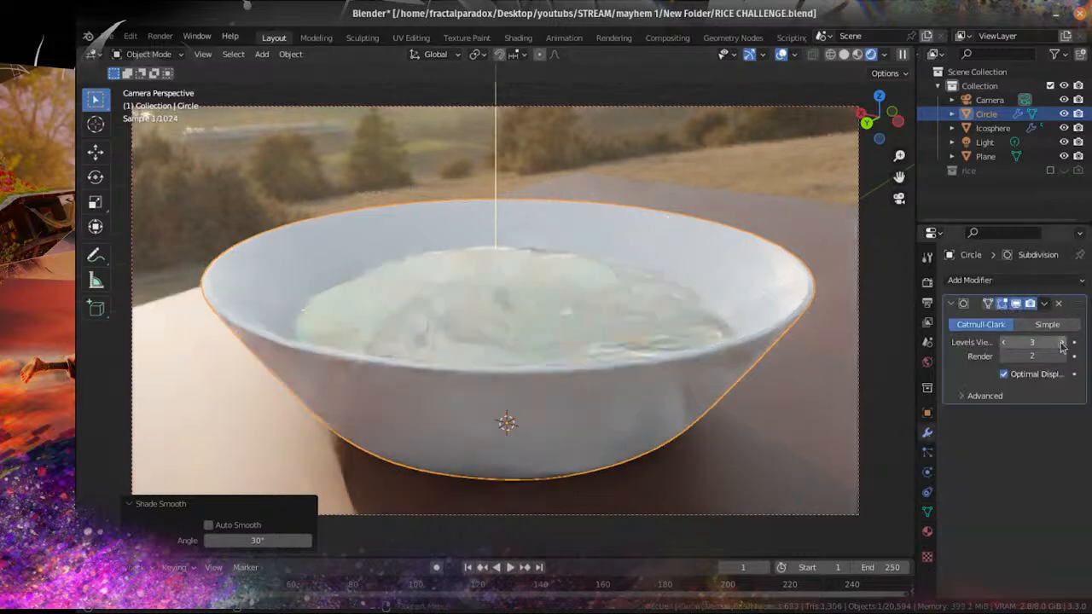
click(1004, 342)
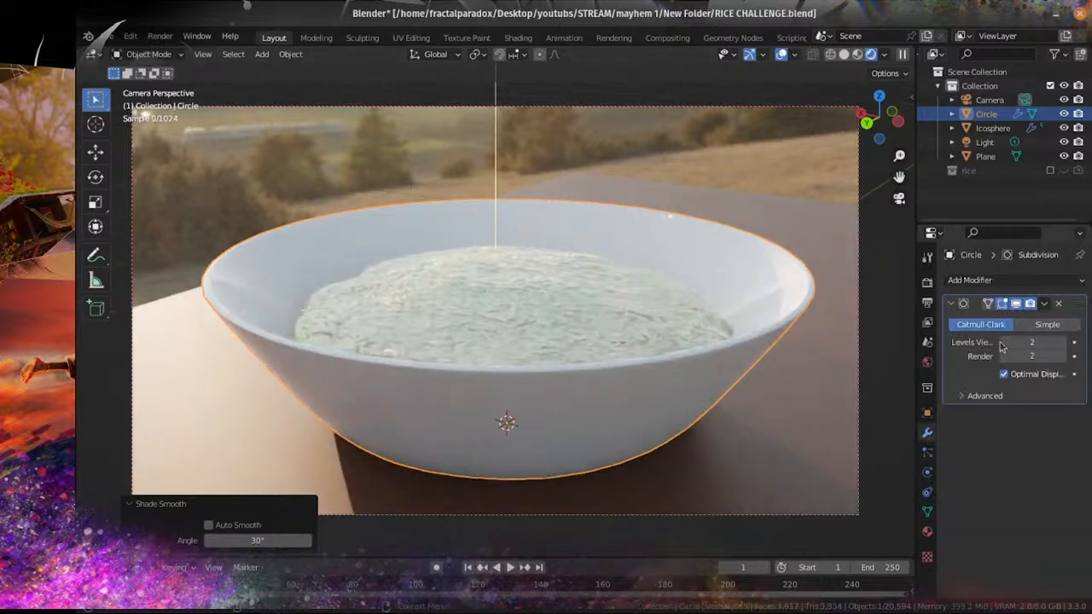
Step: Leave the camera view and add a 2 m mesh cube at the world origin
click(616, 295)
scroll(609, 269, down, 3)
middle_drag(607, 264, 612, 290)
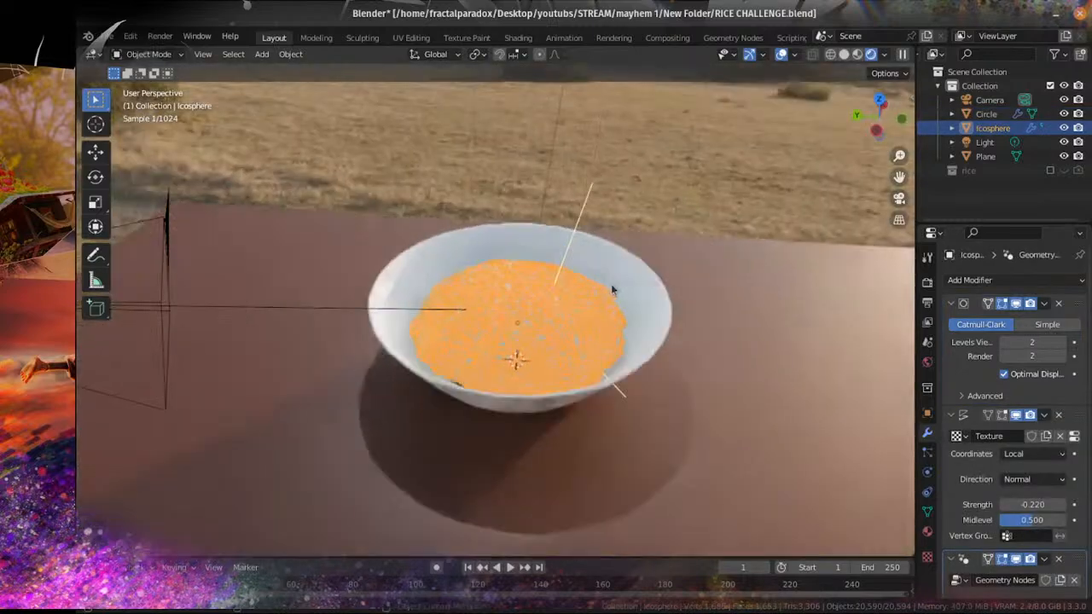
key(shift+a)
mouse_move(626, 284)
click(670, 303)
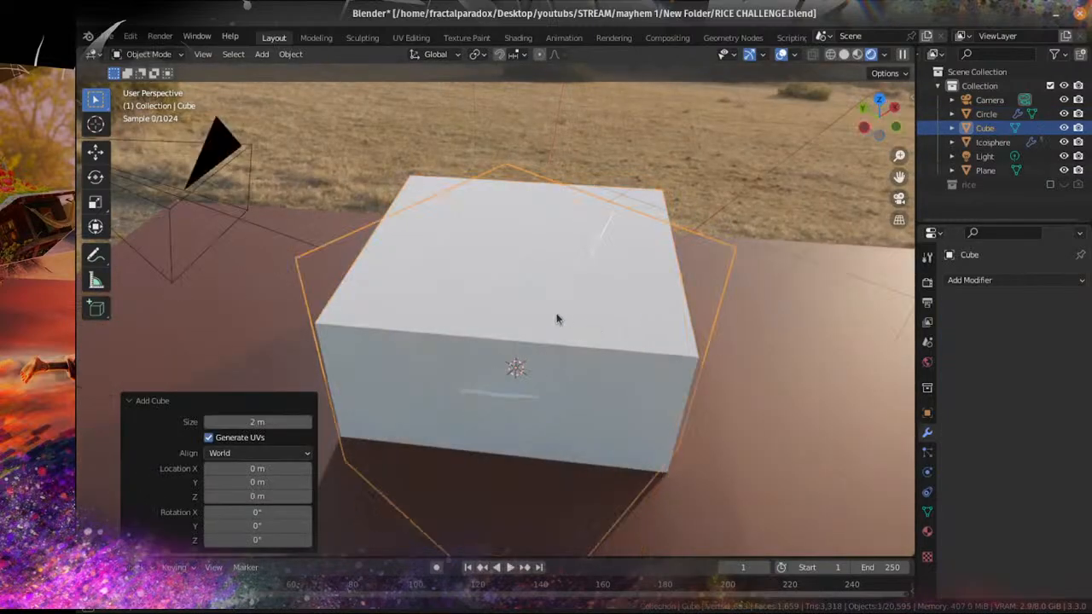
middle_drag(559, 319, 516, 308)
key(KP_3)
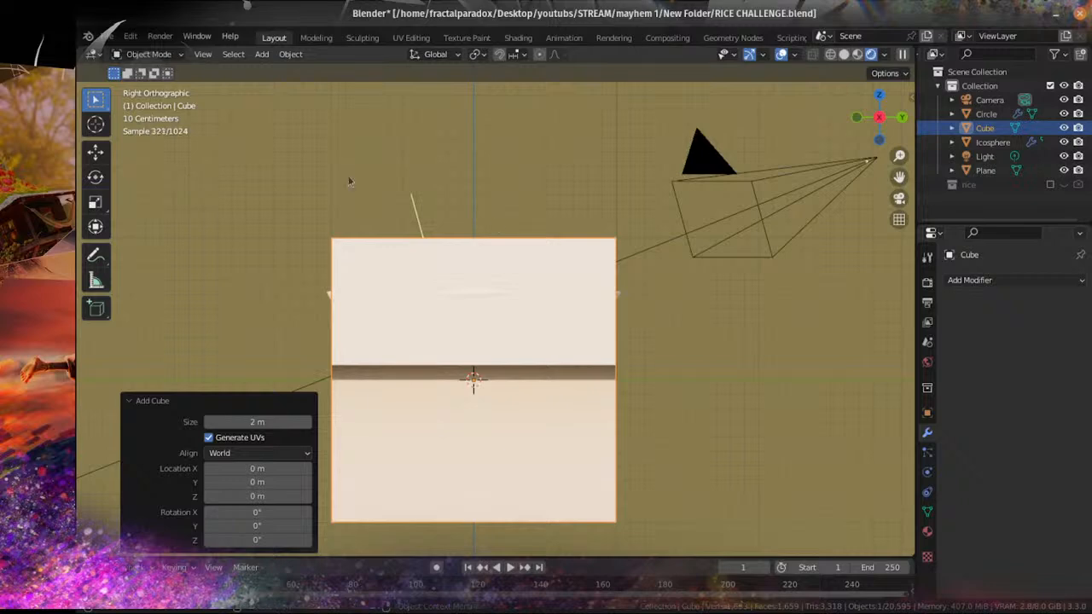
middle_drag(488, 245, 497, 287)
scroll(595, 288, down, 2)
middle_drag(594, 290, 487, 301)
scroll(488, 301, up, 1)
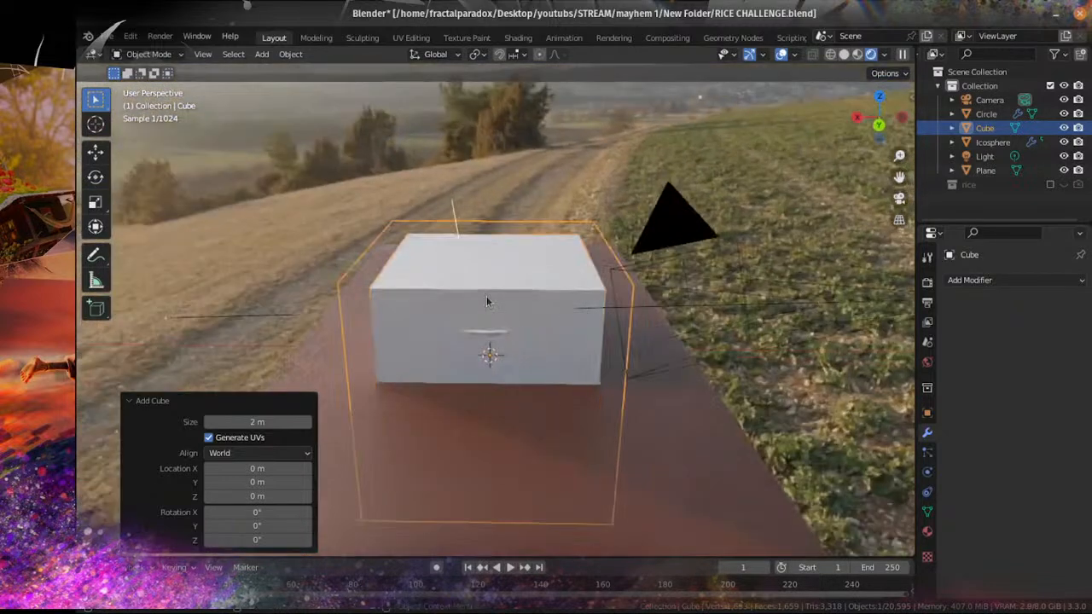
scroll(487, 301, up, 3)
middle_drag(672, 322, 443, 318)
key(KP_3)
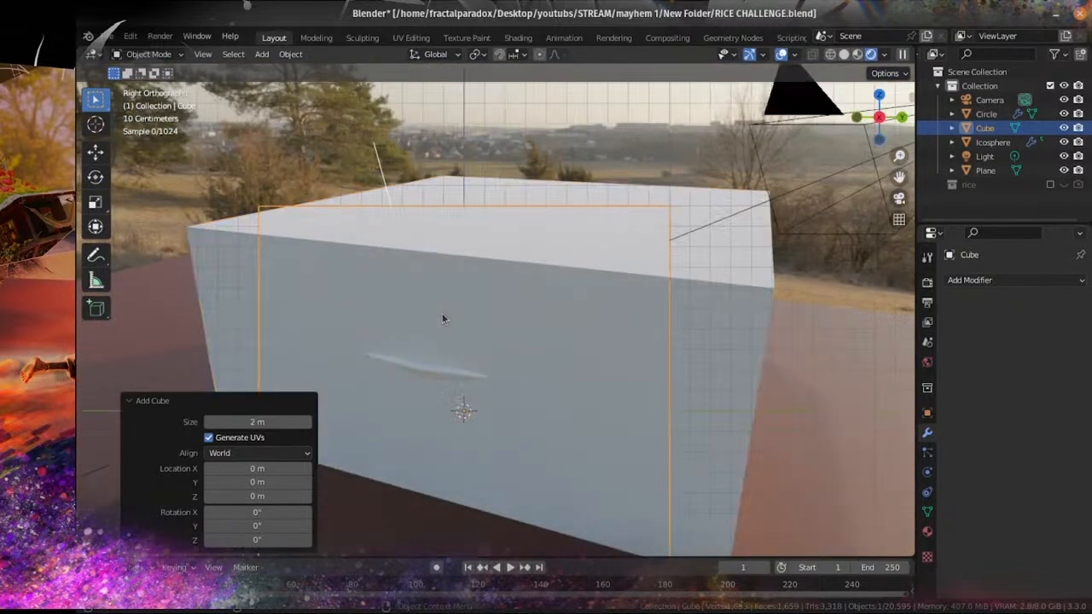
key(s)
key(x)
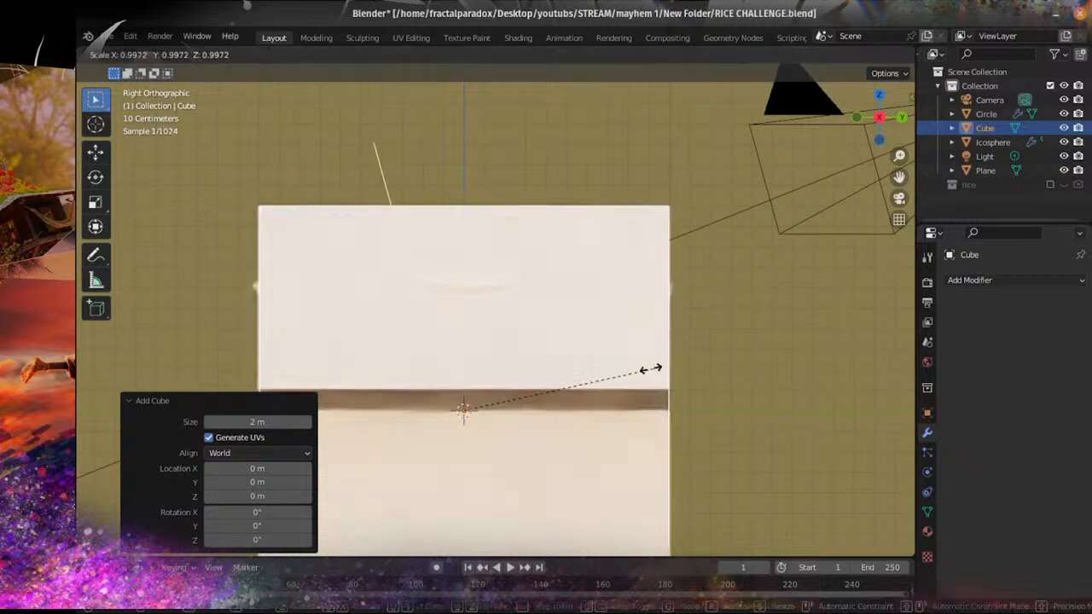
key(Escape)
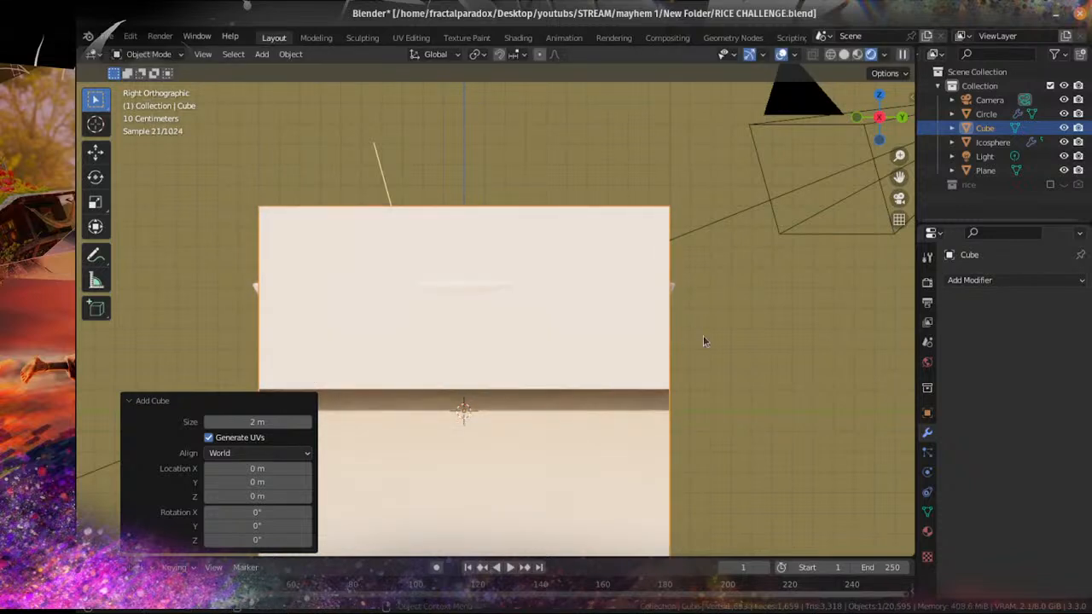
Step: Scale the cube to about 0.47 along global X in top view, and check it from the right side
key(KP_1)
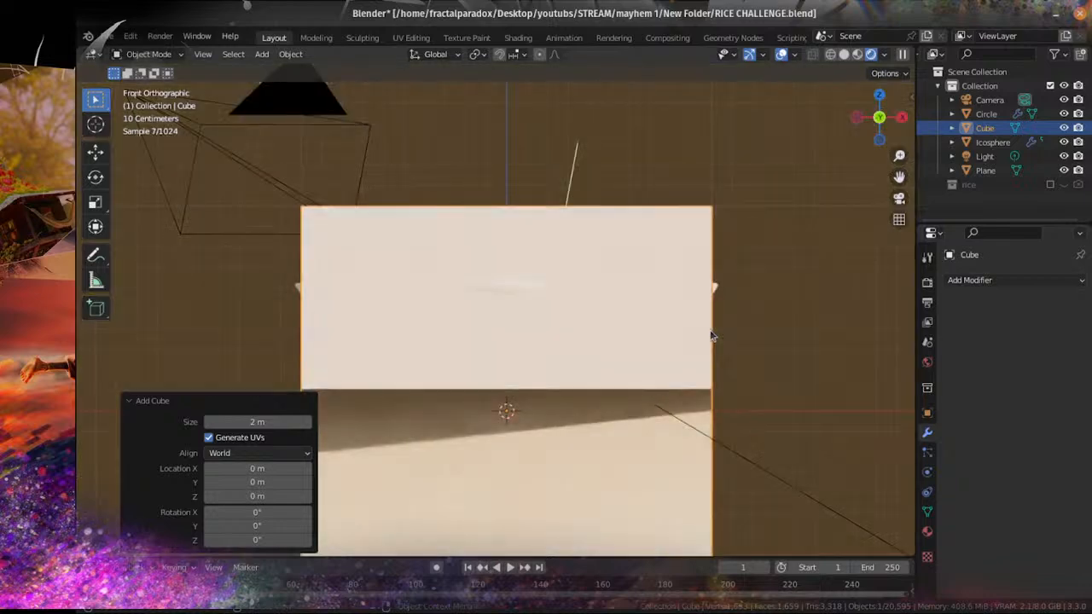
scroll(709, 330, down, 4)
middle_drag(709, 330, 637, 422)
key(KP_7)
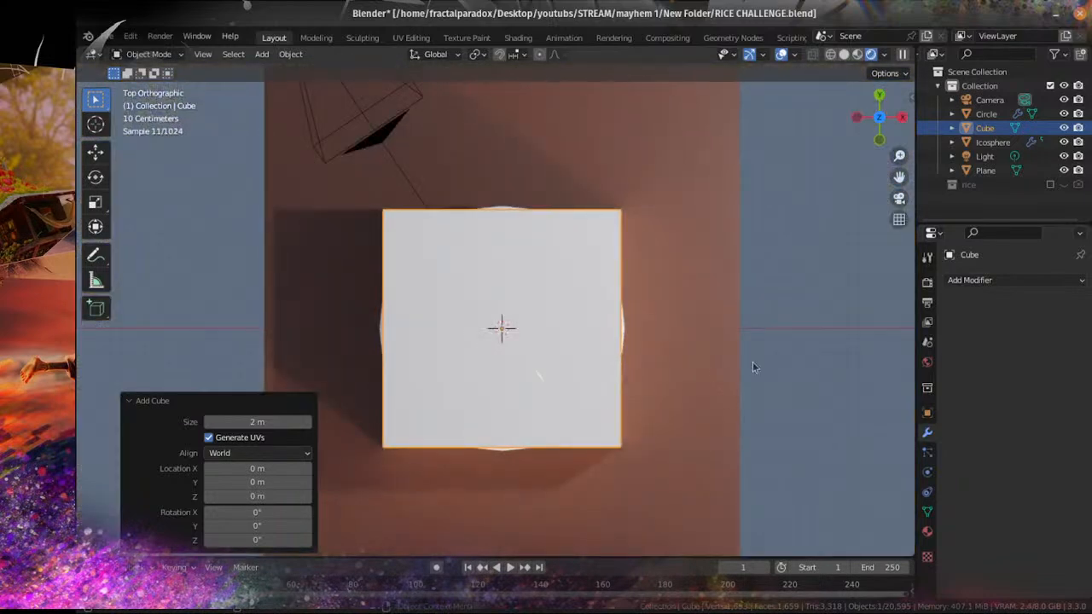
key(s)
key(x)
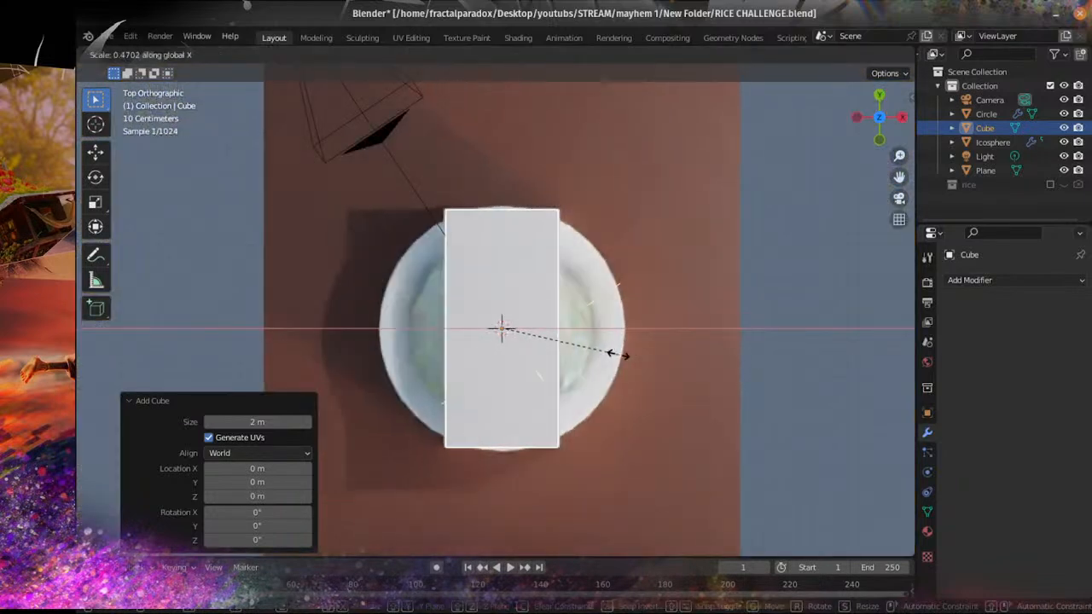
click(622, 356)
middle_drag(487, 415, 625, 348)
key(KP_3)
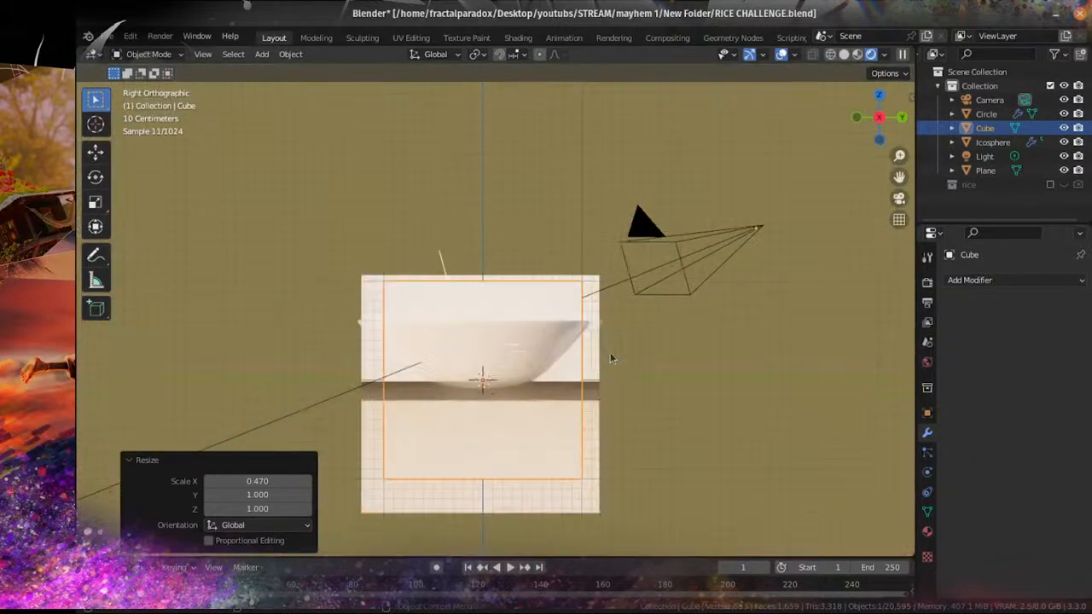
Step: Switch the viewport to solid shading and enter Edit Mode on the cube in right orthographic view
click(844, 55)
middle_drag(725, 244, 622, 282)
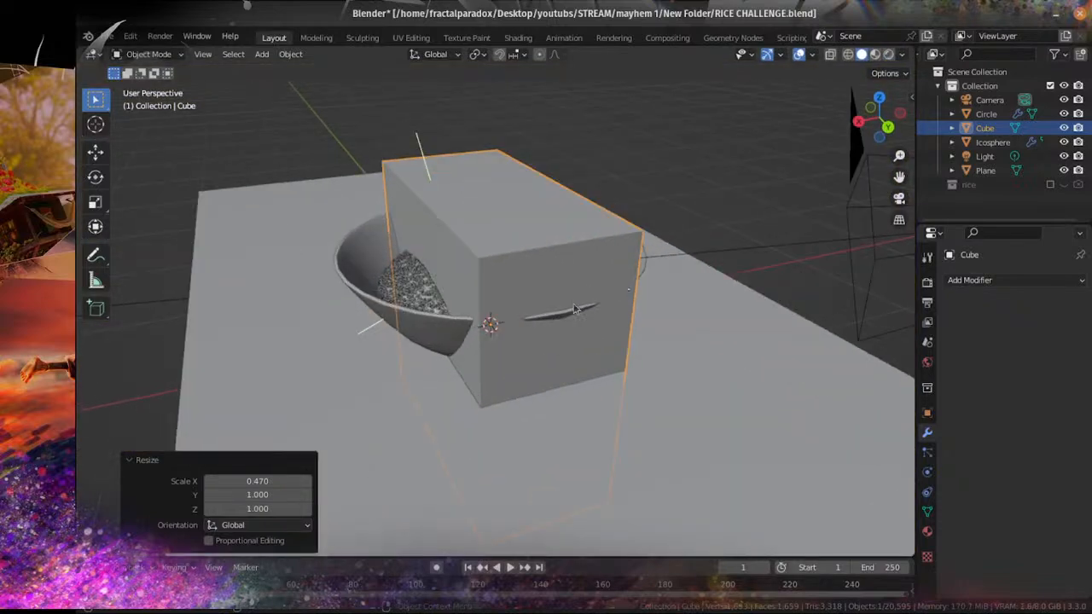
key(KP_3)
key(Tab)
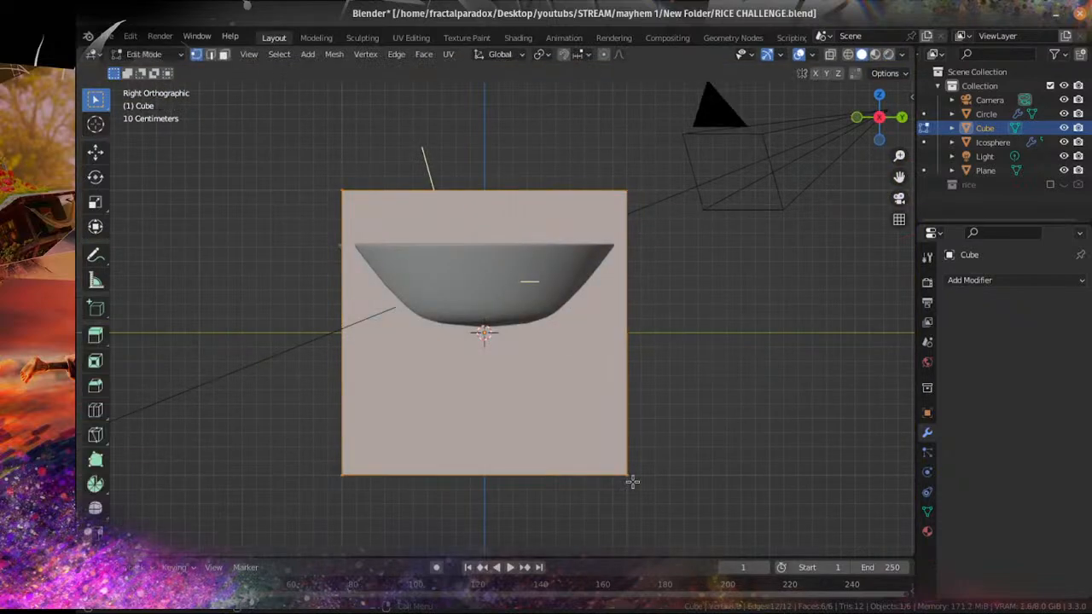
Step: Taper the cube by scaling its bottom face to about 0.71 along global Y
mouse_move(634, 480)
middle_down()
mouse_move(639, 438)
mouse_move(624, 480)
middle_up()
drag(563, 402, 565, 380)
shift+drag(376, 522, 418, 405)
shift+drag(424, 481, 345, 369)
key(KP_3)
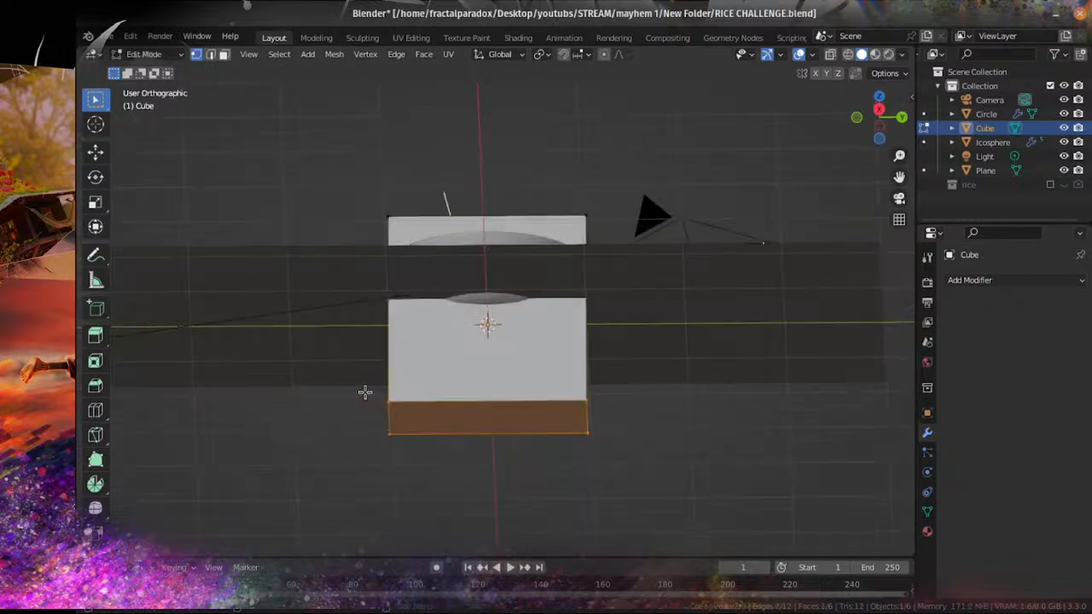
key(s)
key(y)
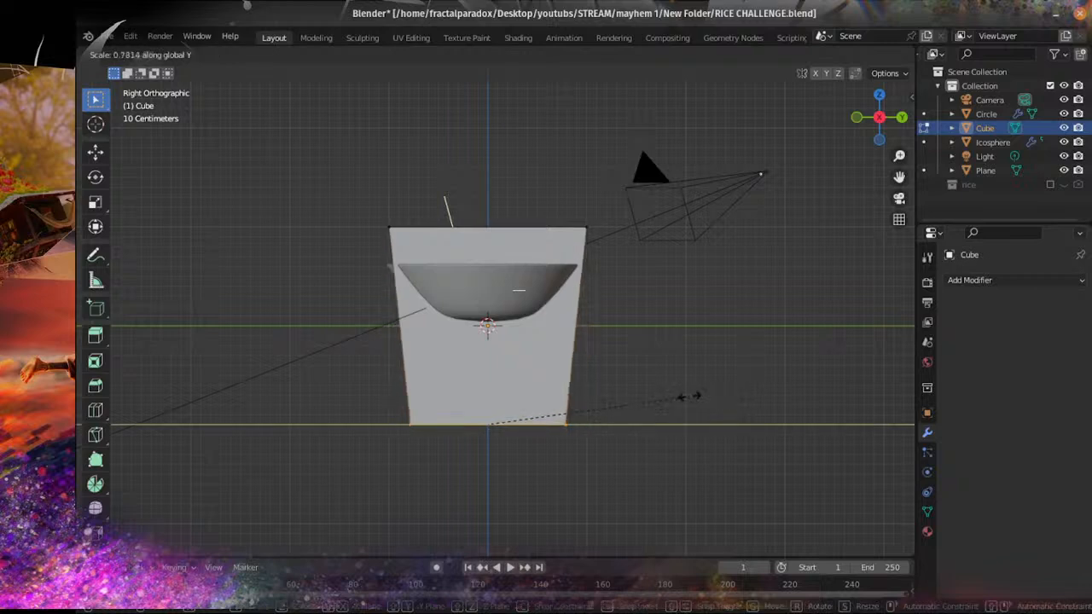
click(671, 393)
Step: Add one horizontal loop cut around the cube's middle and scale it to about 1.16 along global Y
shift+middle_drag(620, 216, 628, 226)
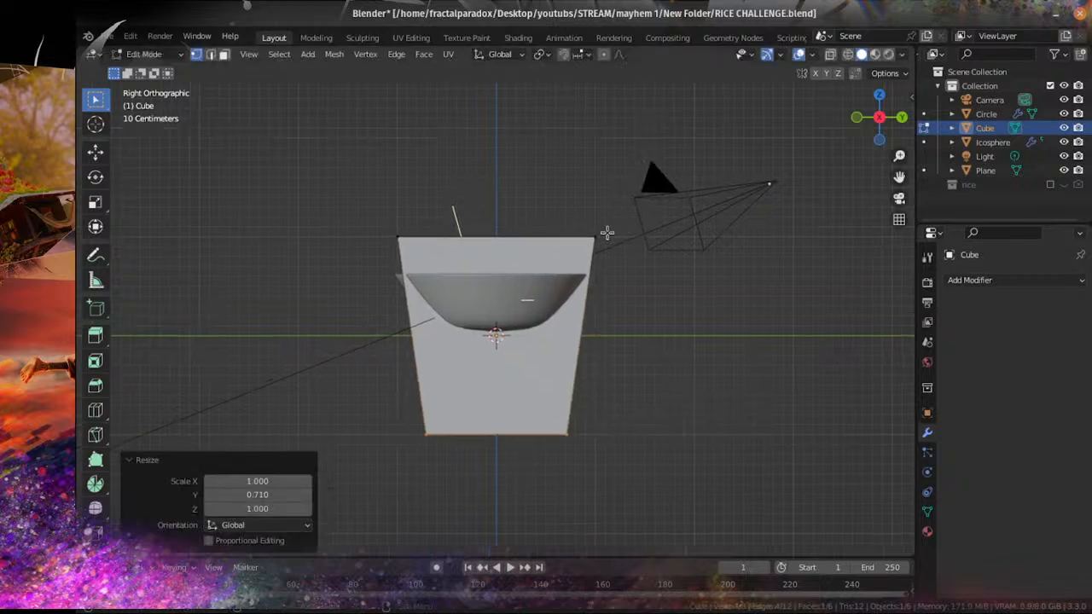
key(ctrl+r)
click(569, 301)
right_click(569, 300)
key(s)
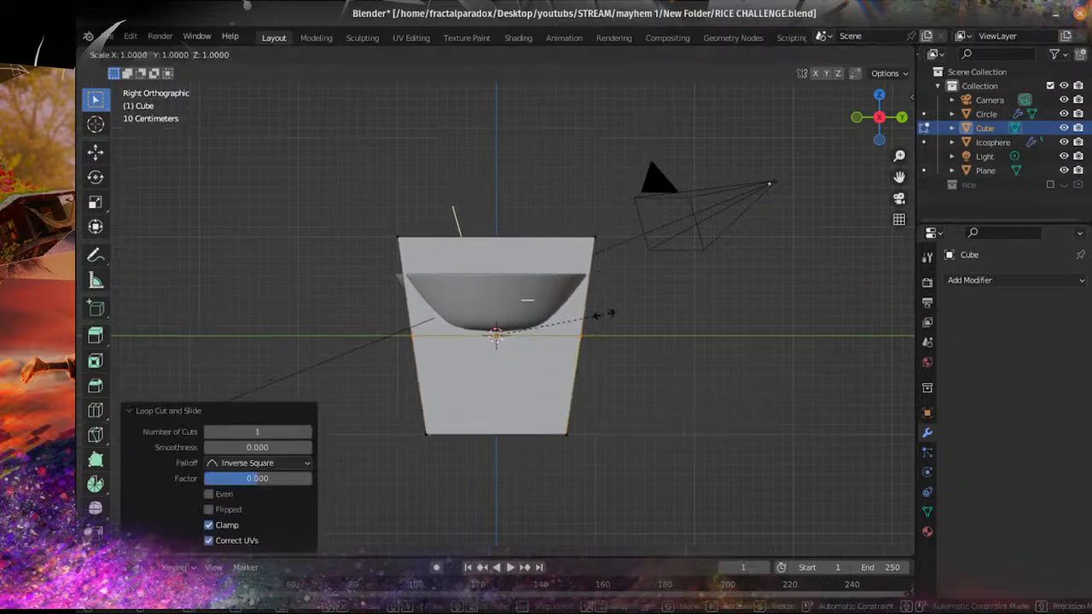
key(y)
click(622, 317)
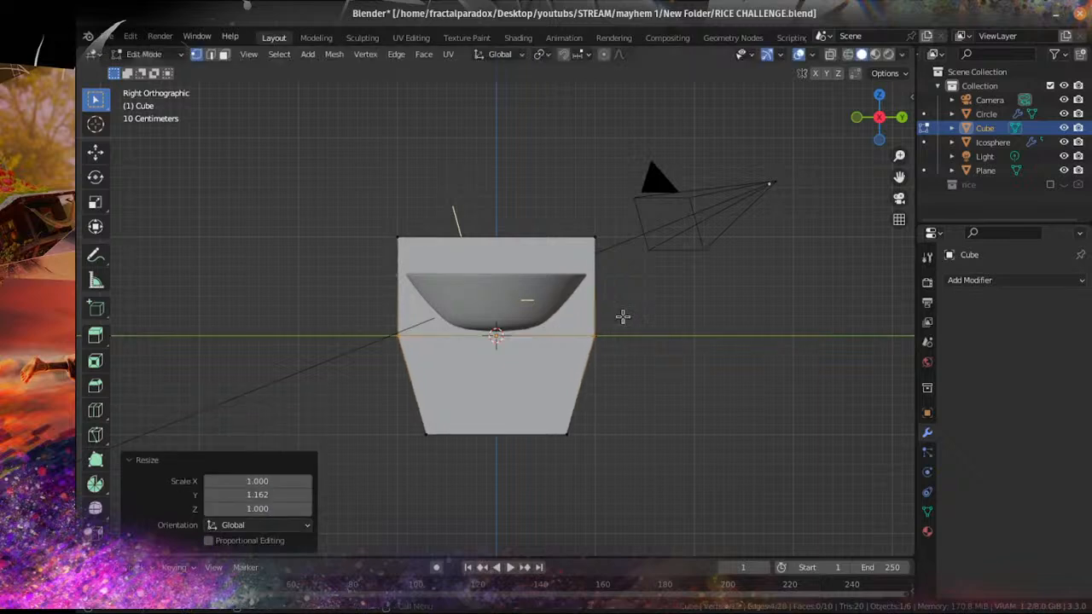
Step: Raise the new edge loop about 0.3 m along global Z
key(g)
key(z)
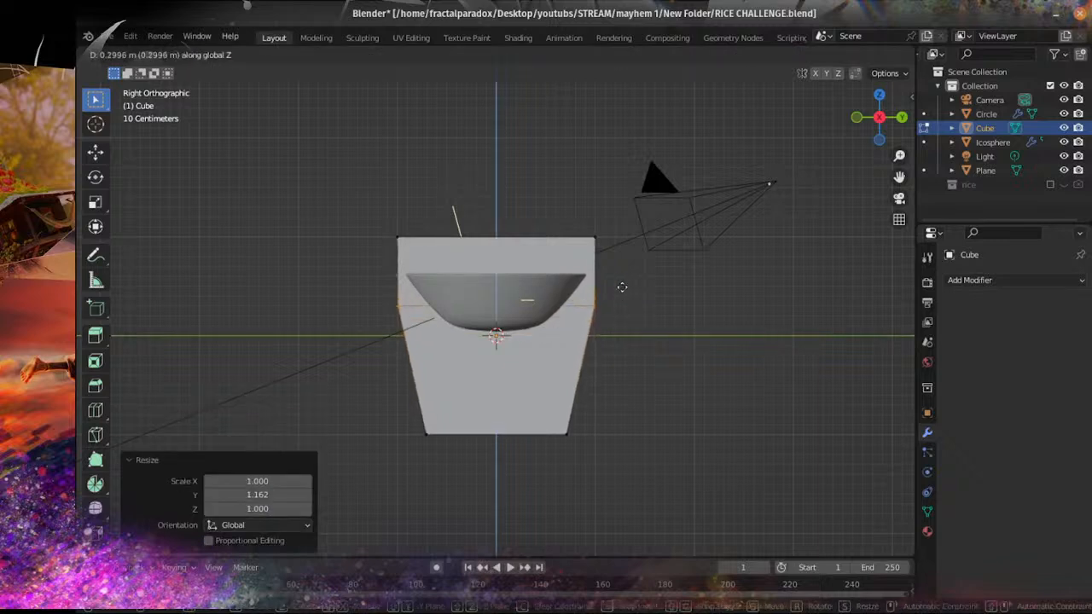
click(622, 285)
Step: Extrude the slanted lower side face on the cube's +Y side about 0.96 m along its normal
middle_drag(612, 325, 580, 327)
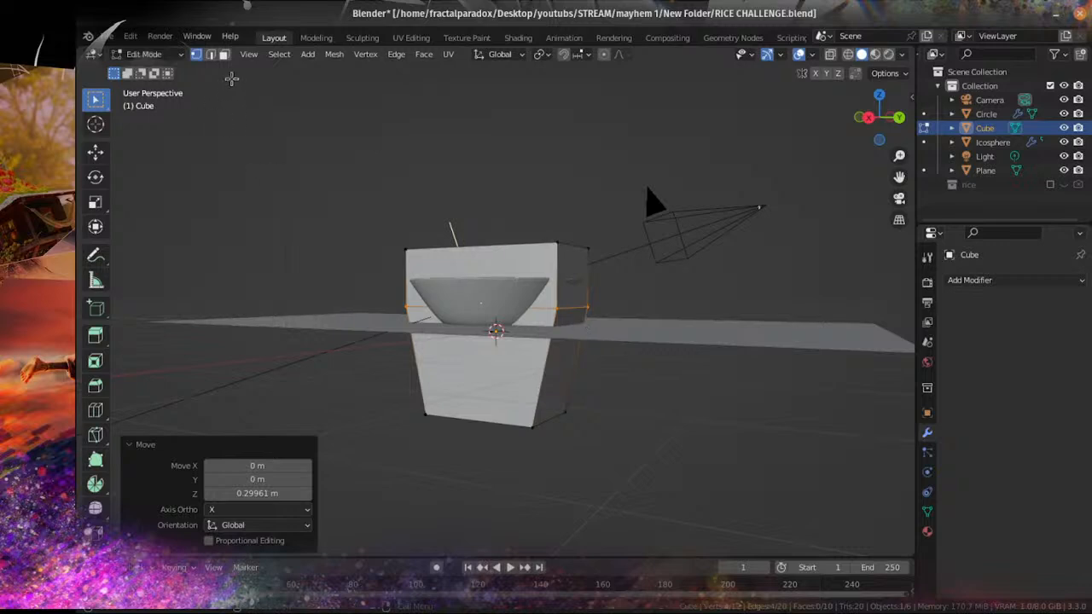
click(223, 53)
click(573, 342)
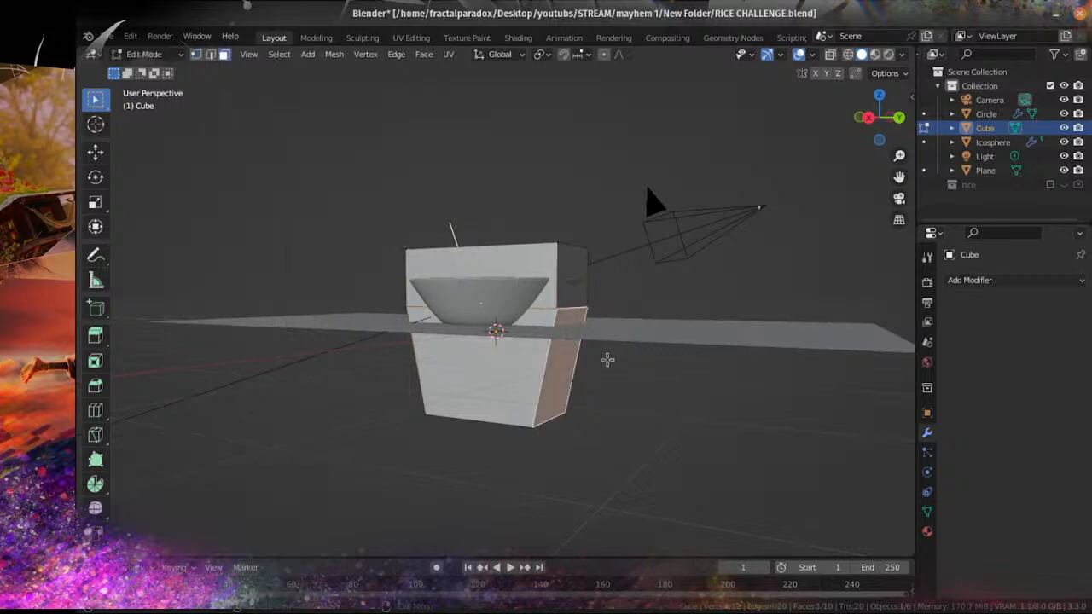
key(KP_3)
key(e)
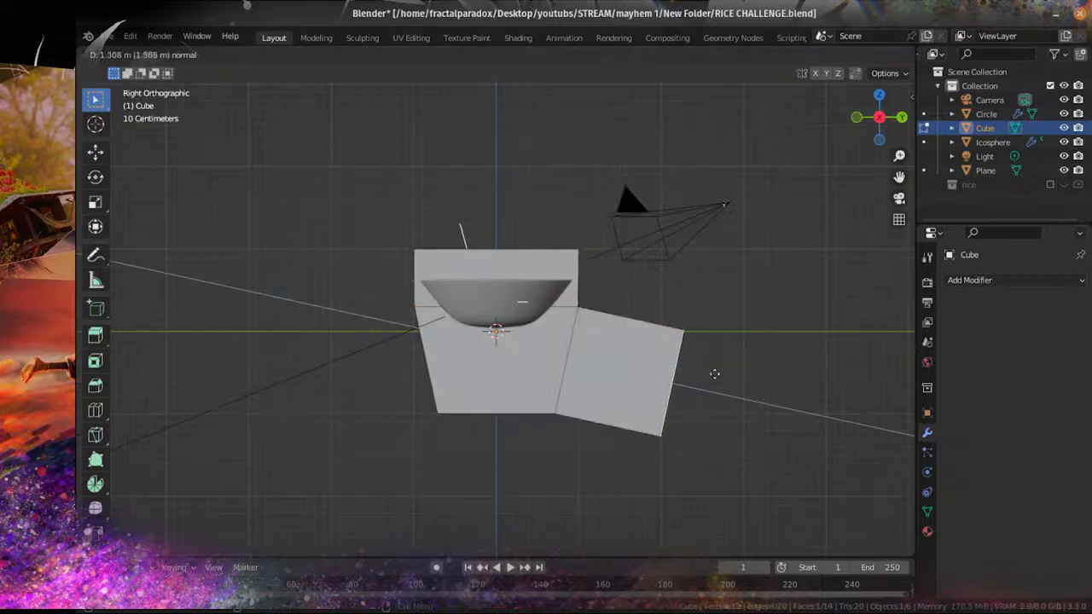
click(688, 370)
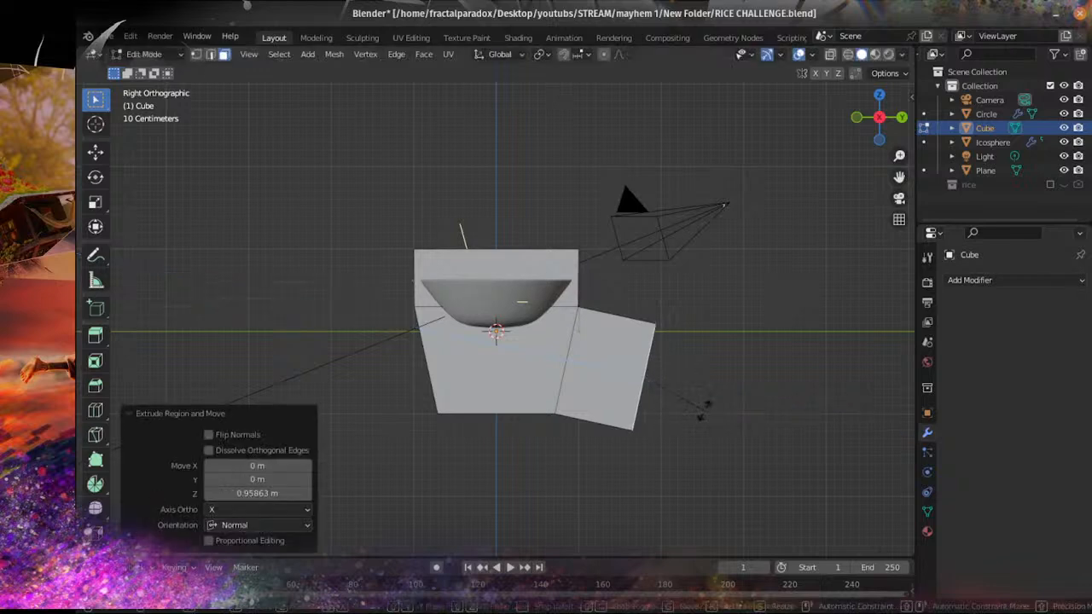
Step: Rotate the extruded end face about 70° around global X and move it up about 0.96 m
key(r)
key(x)
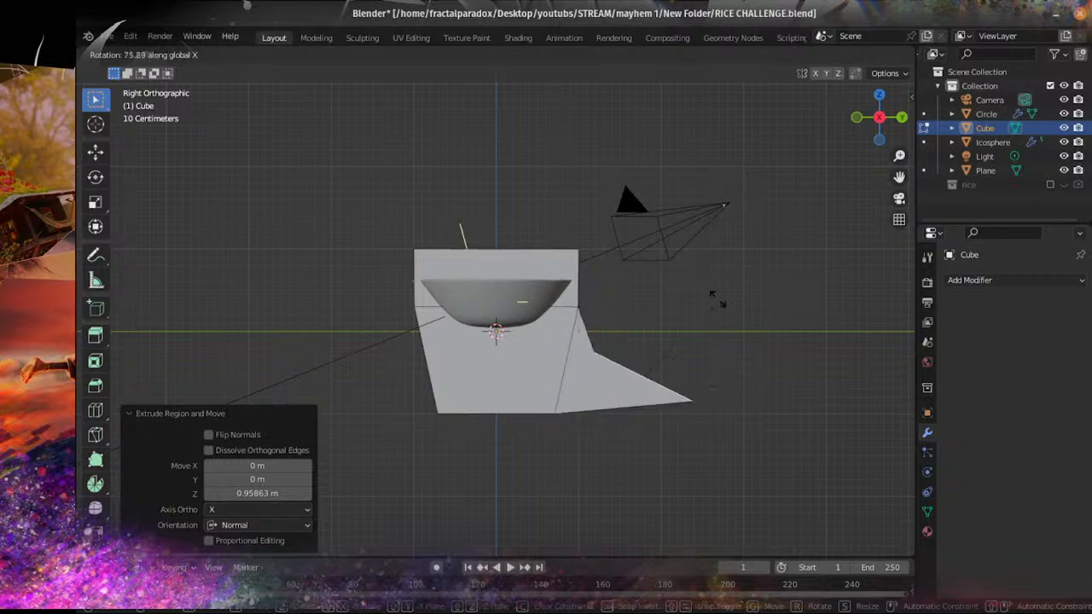
click(699, 366)
key(g)
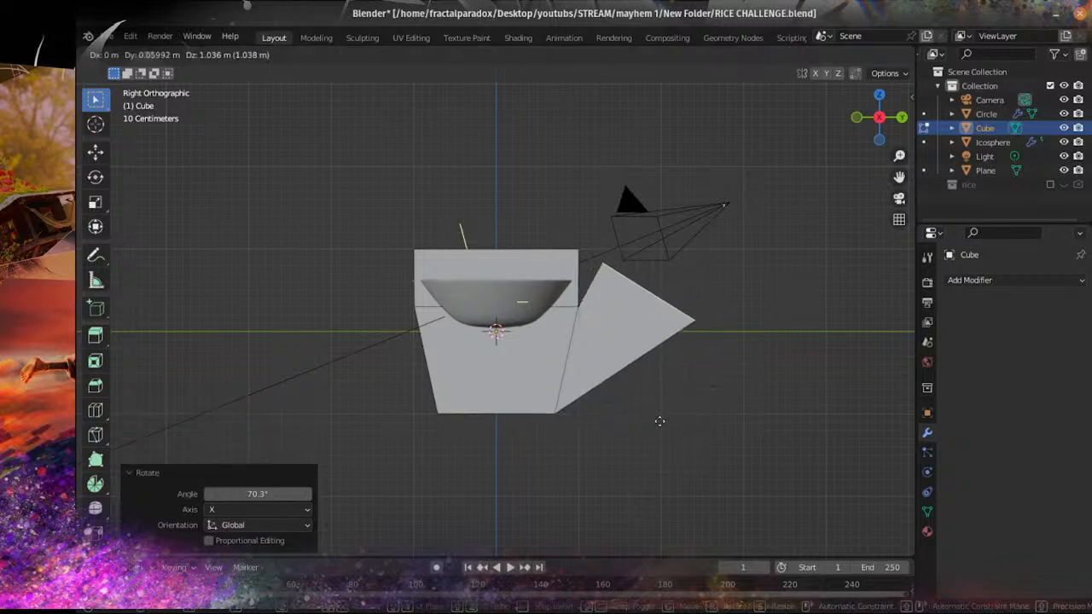
click(665, 417)
Step: Scale the raised end face to about 0.44 along global Y and rotate it about 46° around global X
key(s)
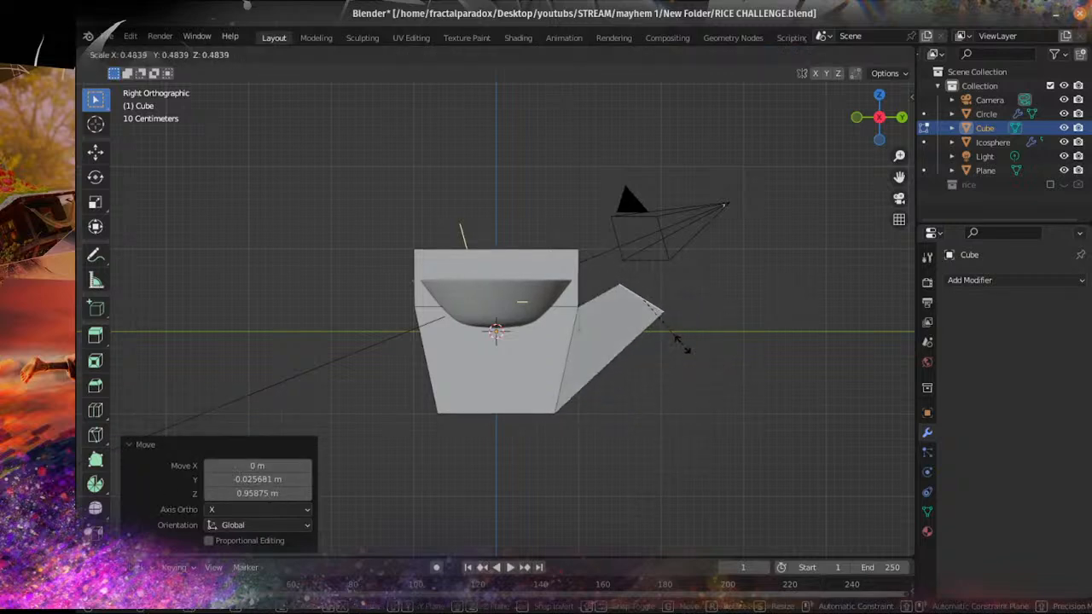
key(y)
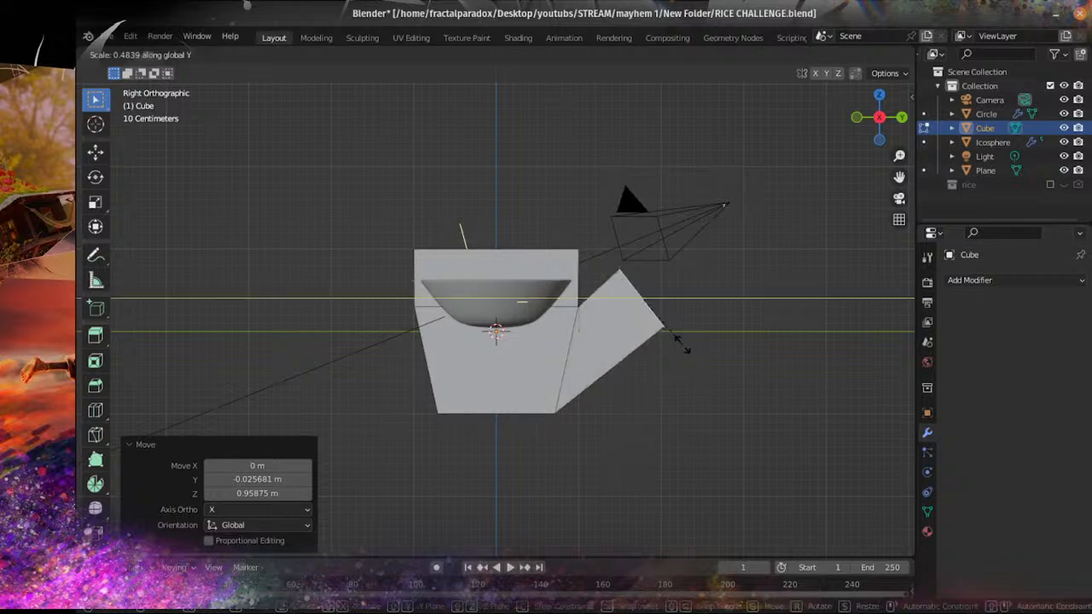
click(680, 339)
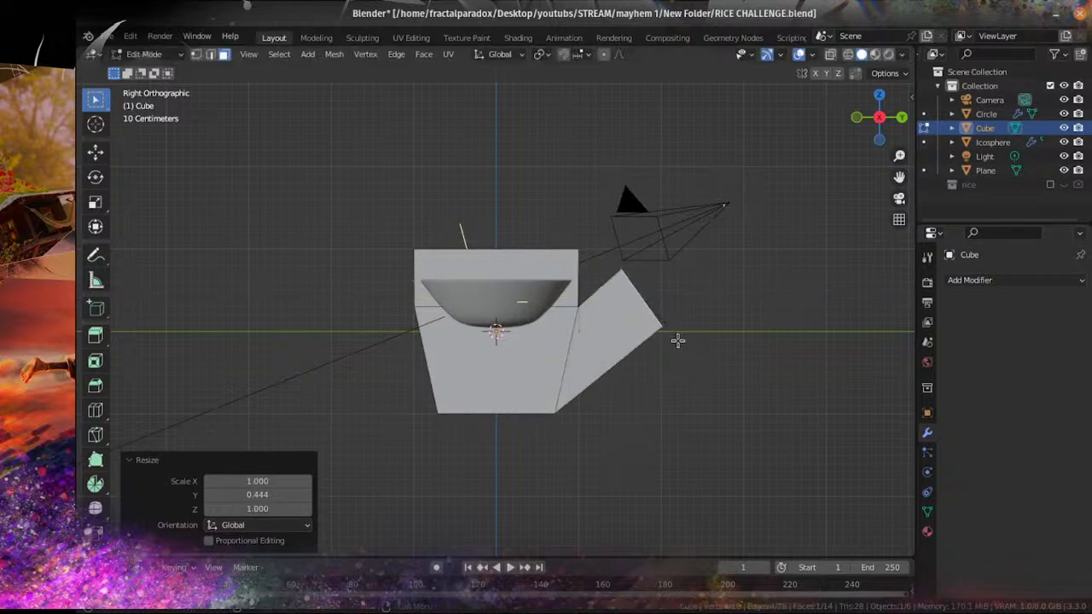
key(r)
key(x)
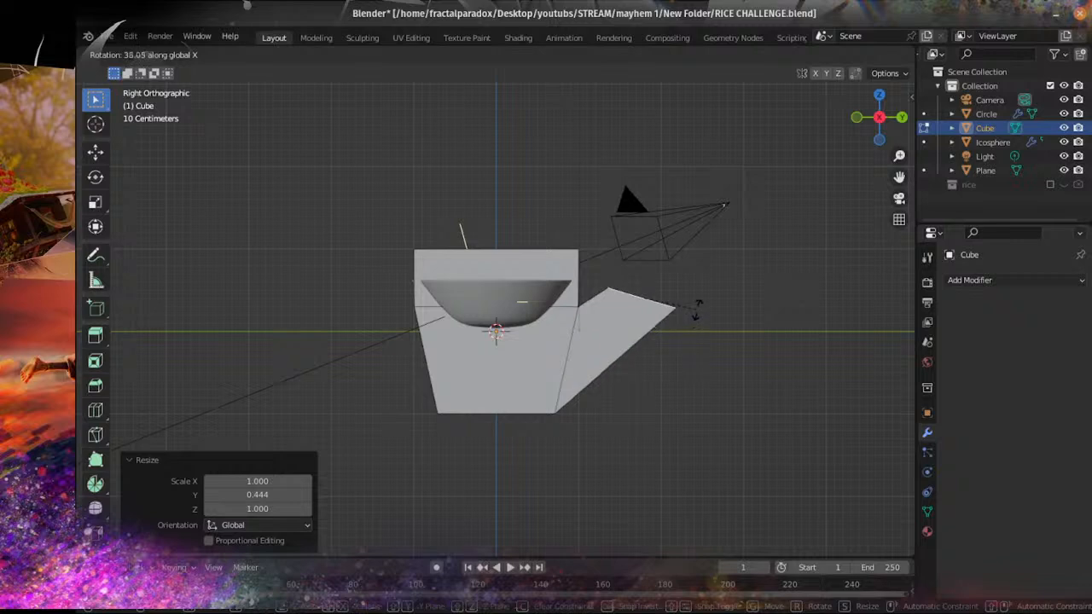
click(687, 309)
Step: Shift the end face about 0.27 m towards the cube, narrow it to about 0.61 along global Y, and nudge it slightly inward and down
key(g)
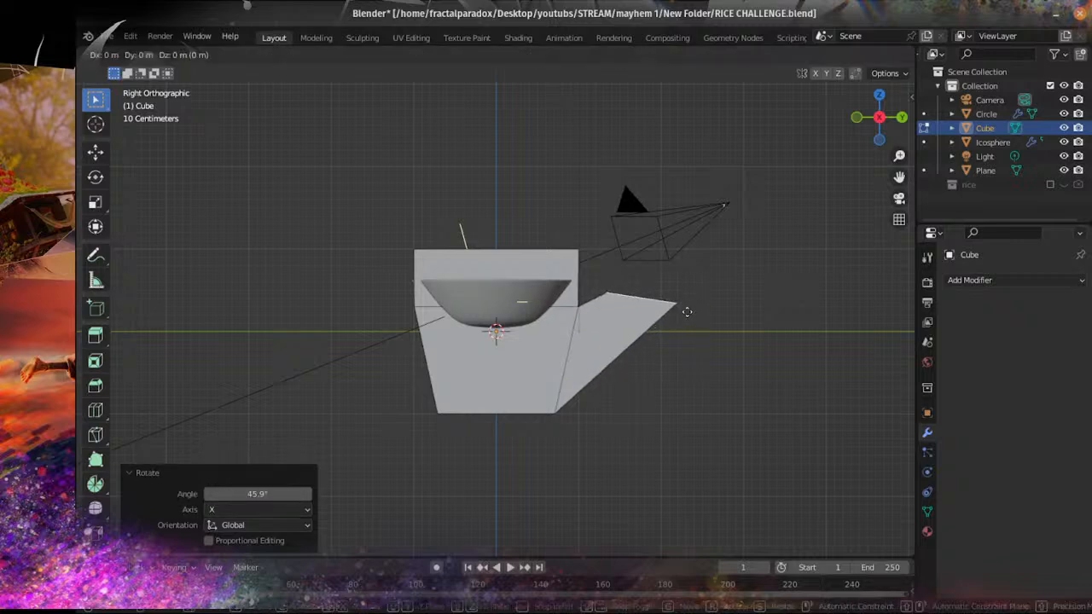
key(y)
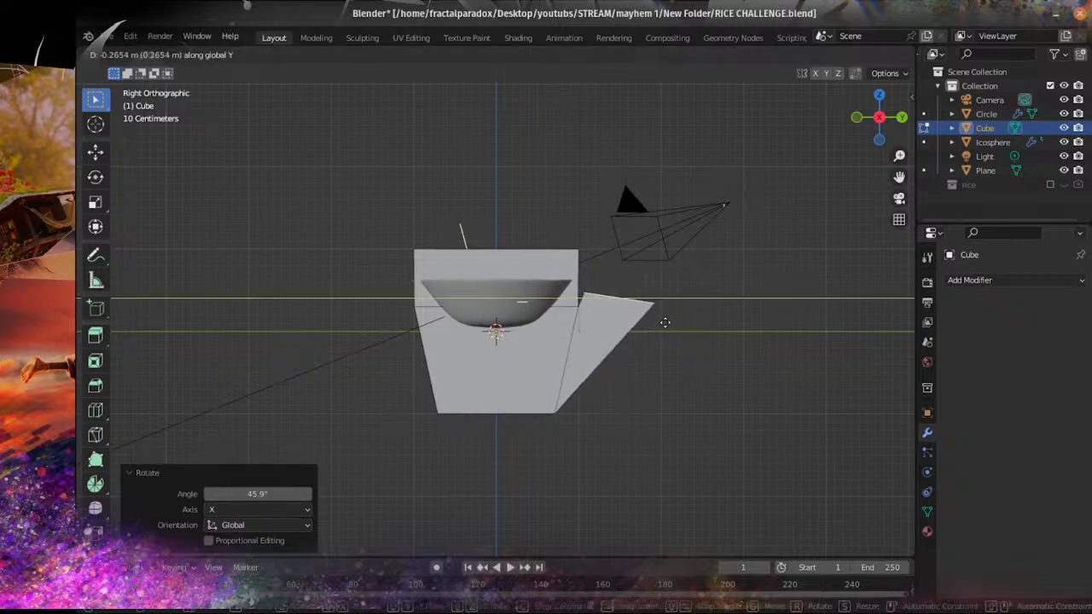
click(673, 318)
key(s)
key(y)
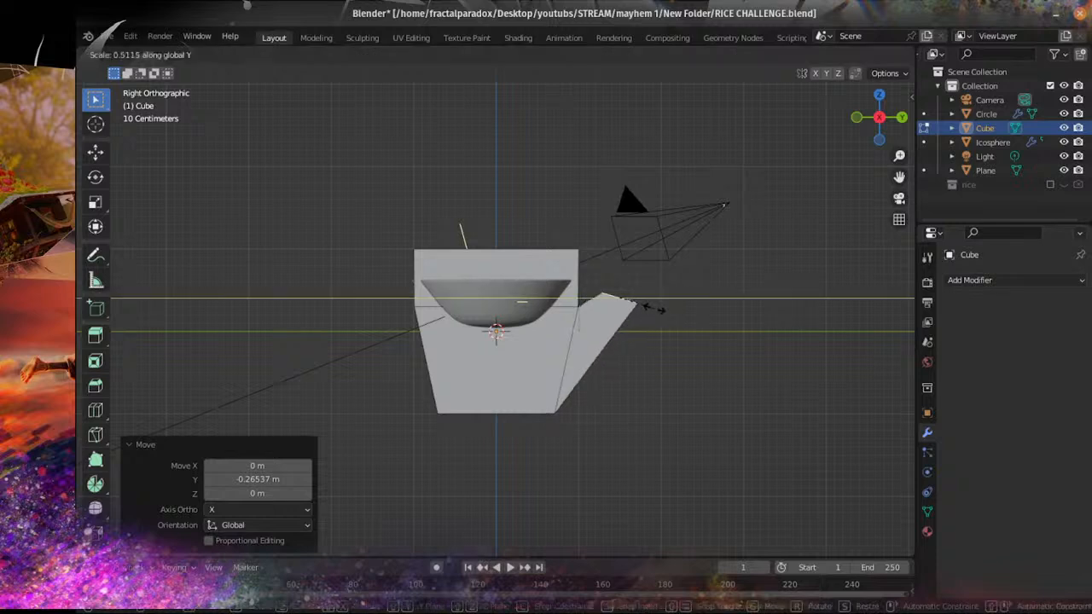
click(662, 309)
key(g)
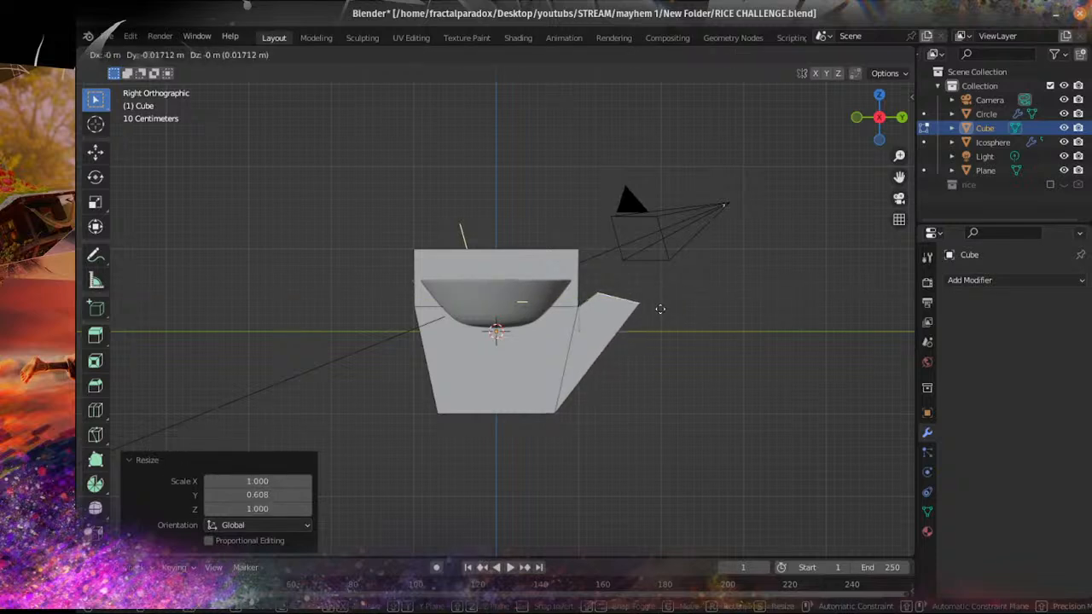
click(656, 311)
Step: Extrude the side branch's end face about 0.64 m upward along its normal and rotate the new face about 26° around X
key(e)
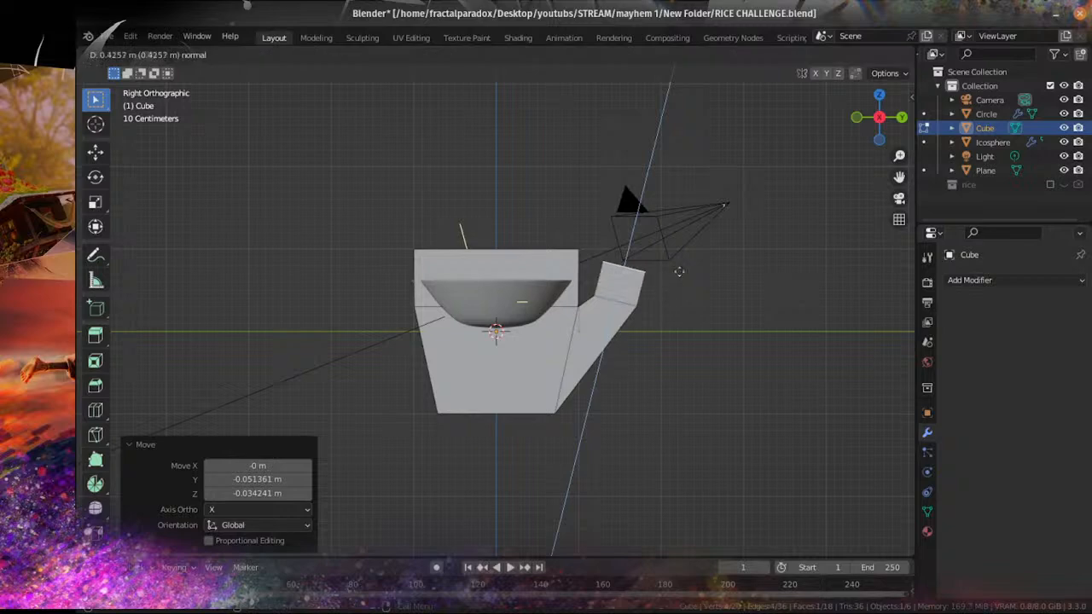
click(679, 263)
key(r)
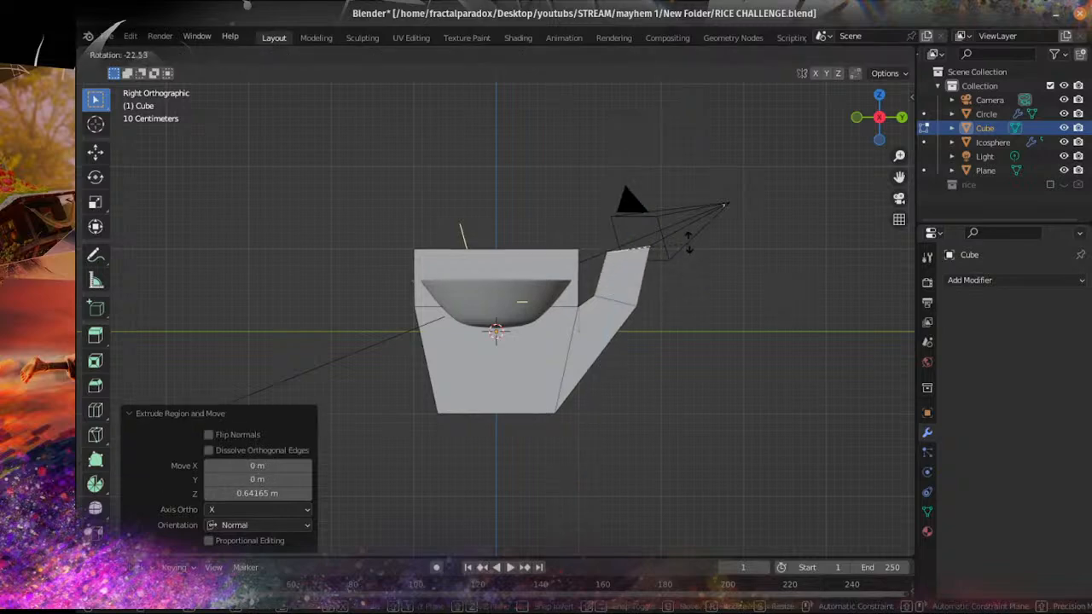
click(689, 237)
Step: Add three evenly spaced vertical loop cuts across the cube's width, dividing its top into four faces
middle_drag(689, 237, 629, 257)
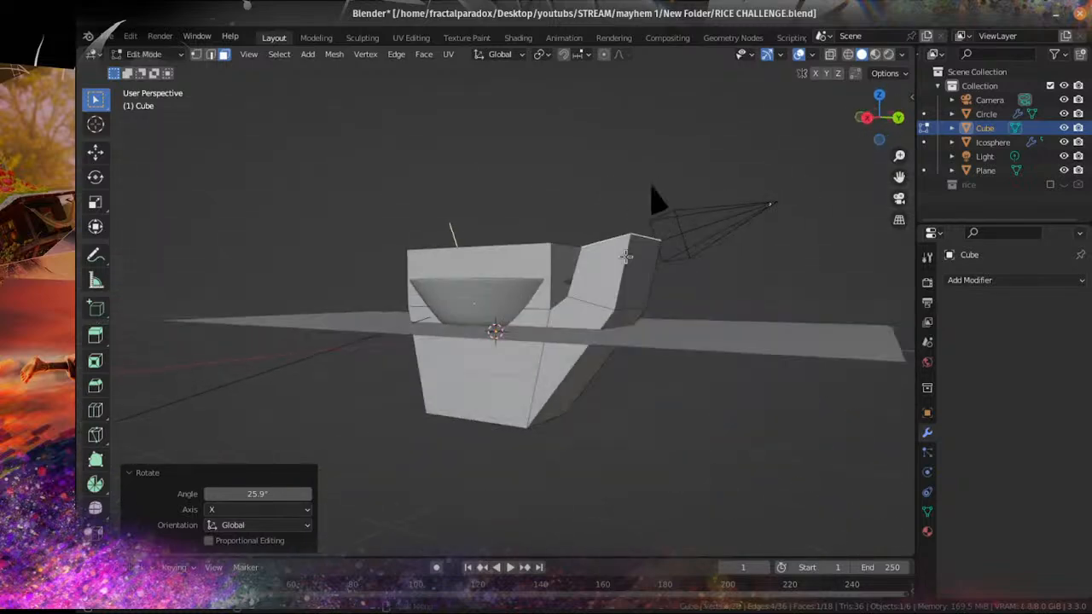
key(KP_3)
middle_drag(532, 223, 499, 263)
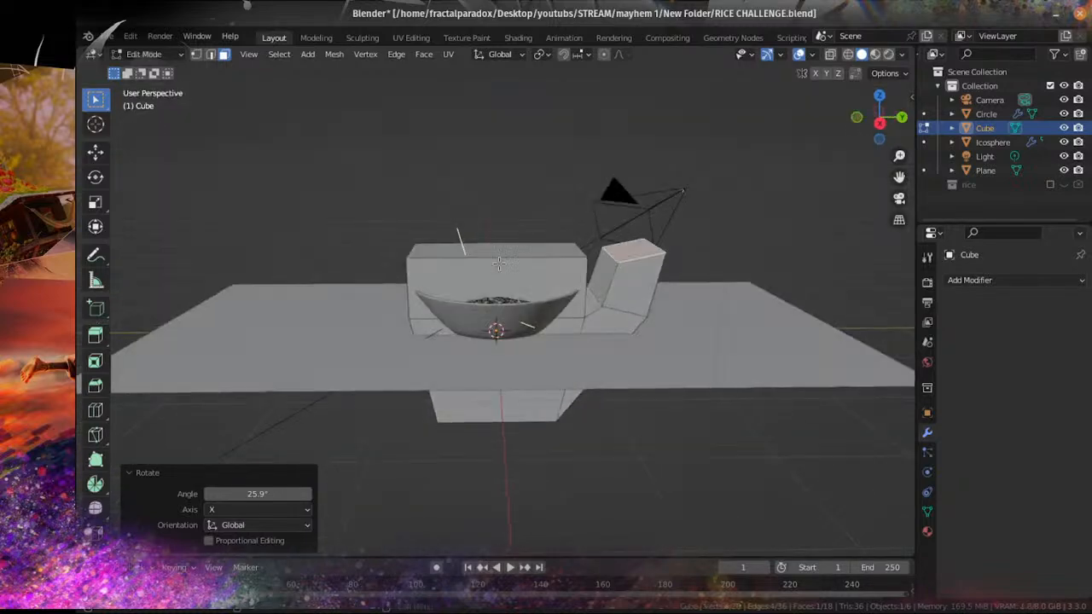
key(ctrl+r)
scroll(498, 262, up, 2)
click(499, 264)
right_click(498, 264)
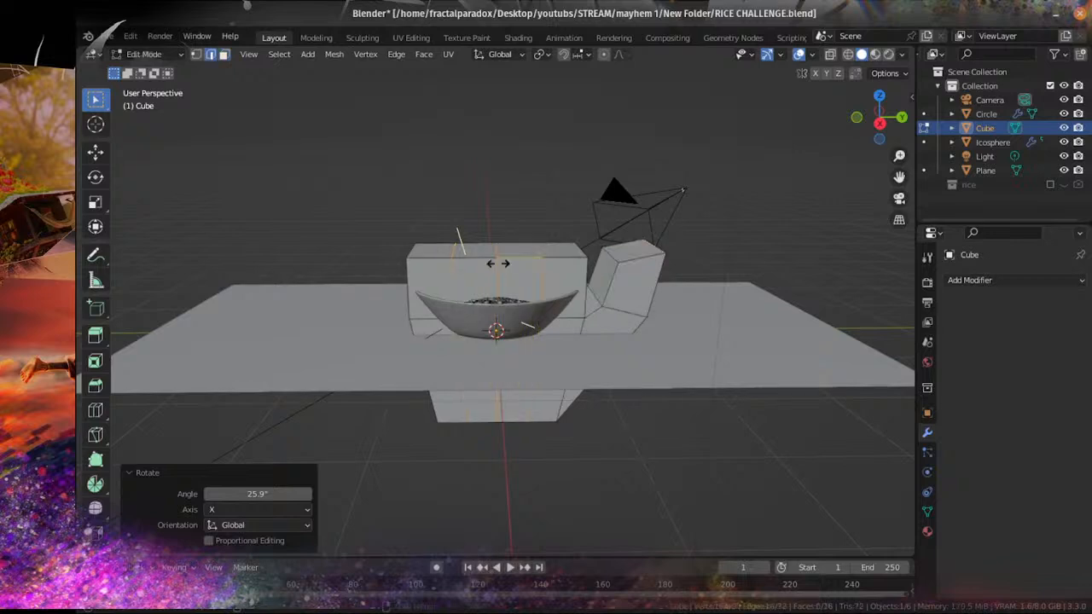
Step: Extrude the first and third of the four top faces upward as separate columns
click(223, 54)
click(426, 248)
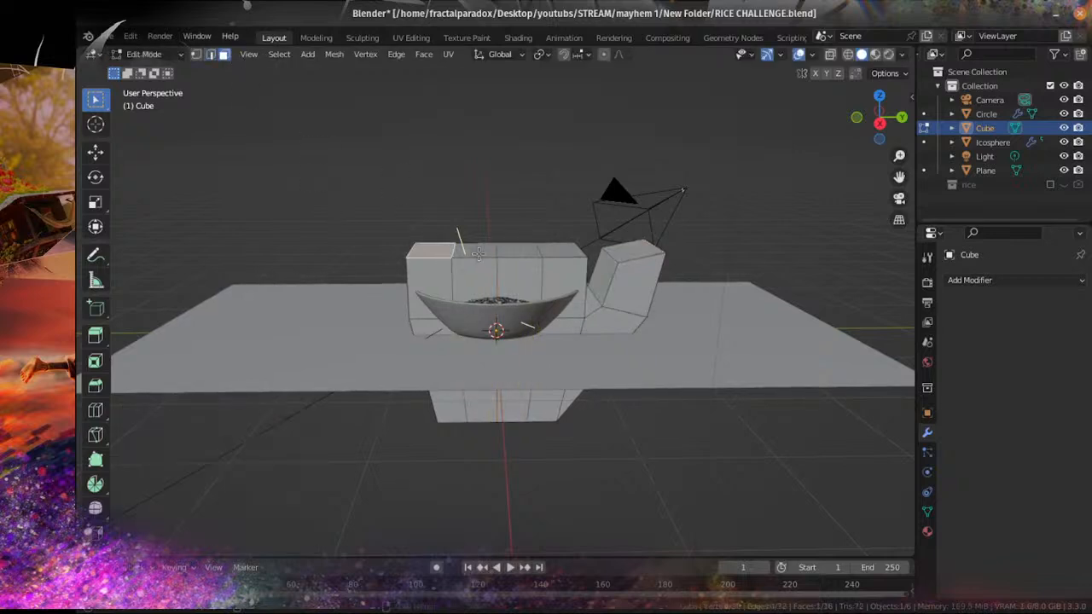
shift+click(529, 250)
key(e)
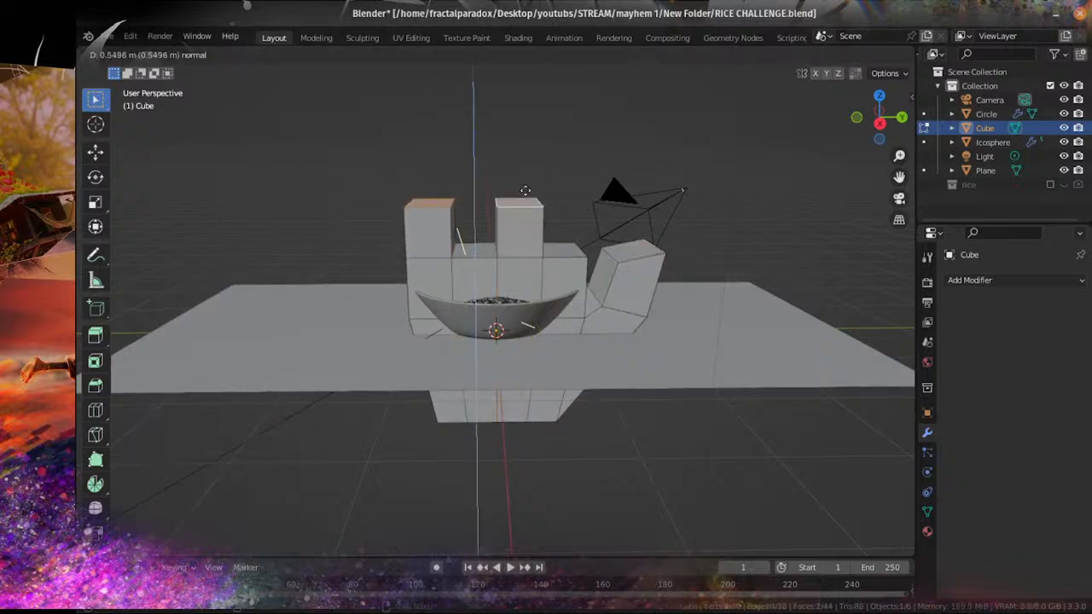
click(472, 259)
Step: Extrude the second and fourth top faces upward about 0.7 m to match the neighbouring columns
click(471, 254)
shift+click(562, 249)
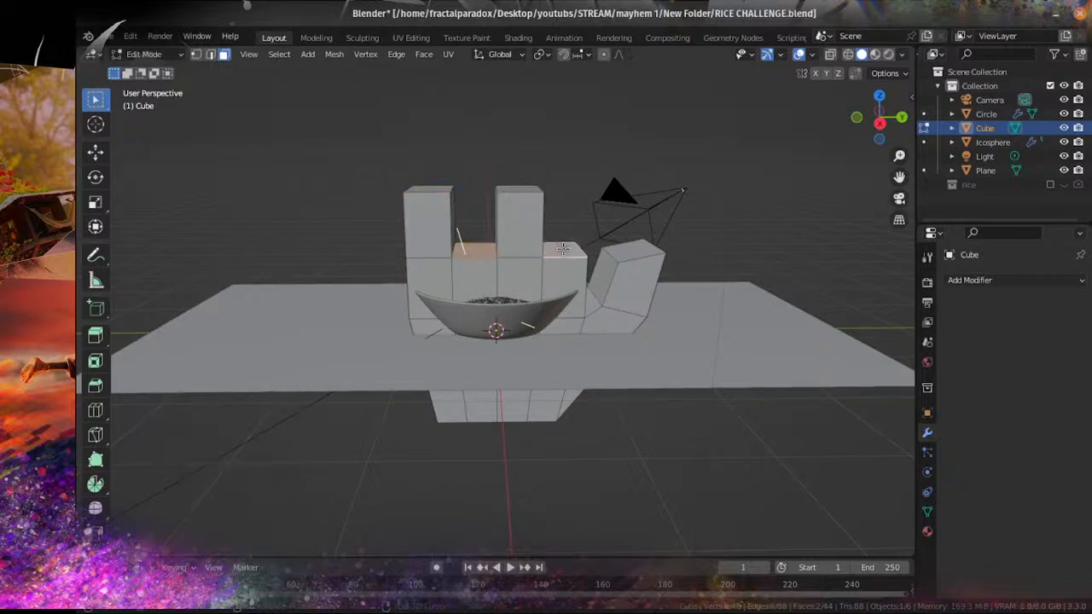
key(e)
click(569, 186)
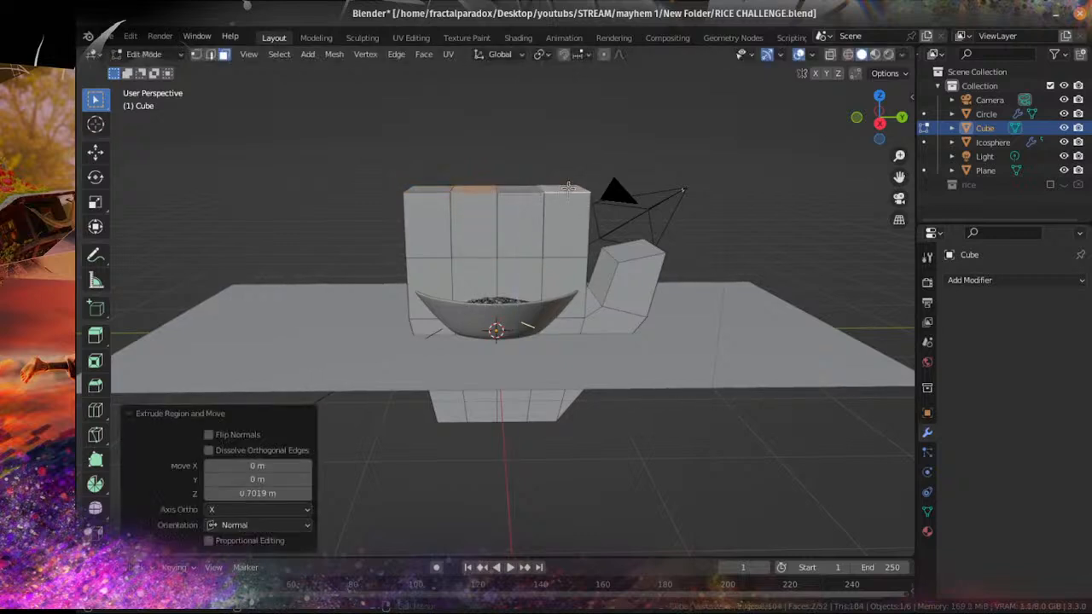
Step: Extrude all four column tops together about 0.62 m upward and check the shape in right view
click(554, 191)
shift+click(501, 189)
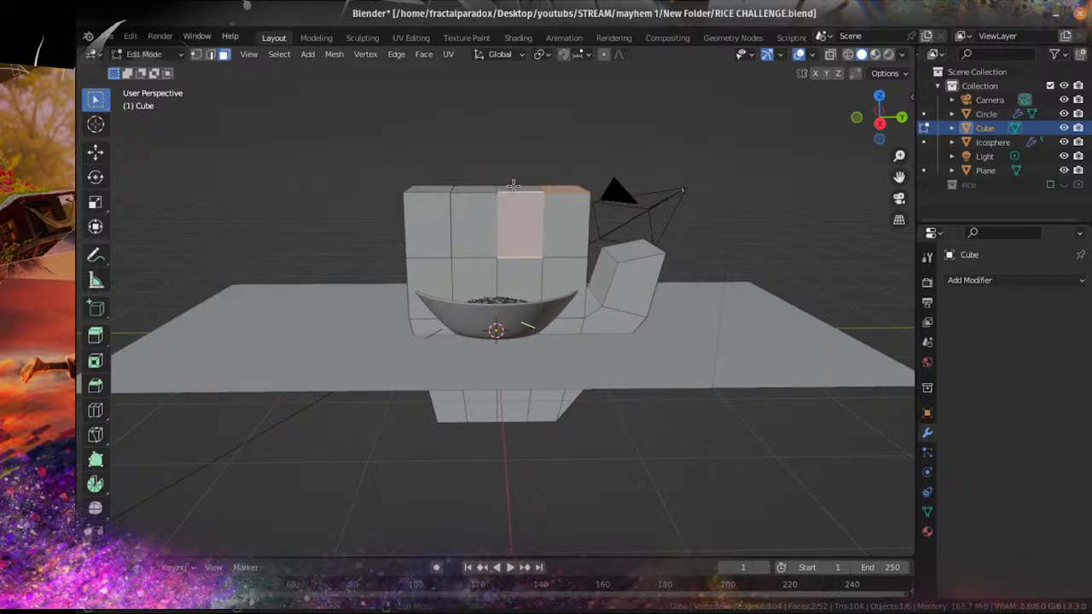
click(513, 186)
shift+click(556, 186)
shift+click(480, 189)
shift+click(441, 188)
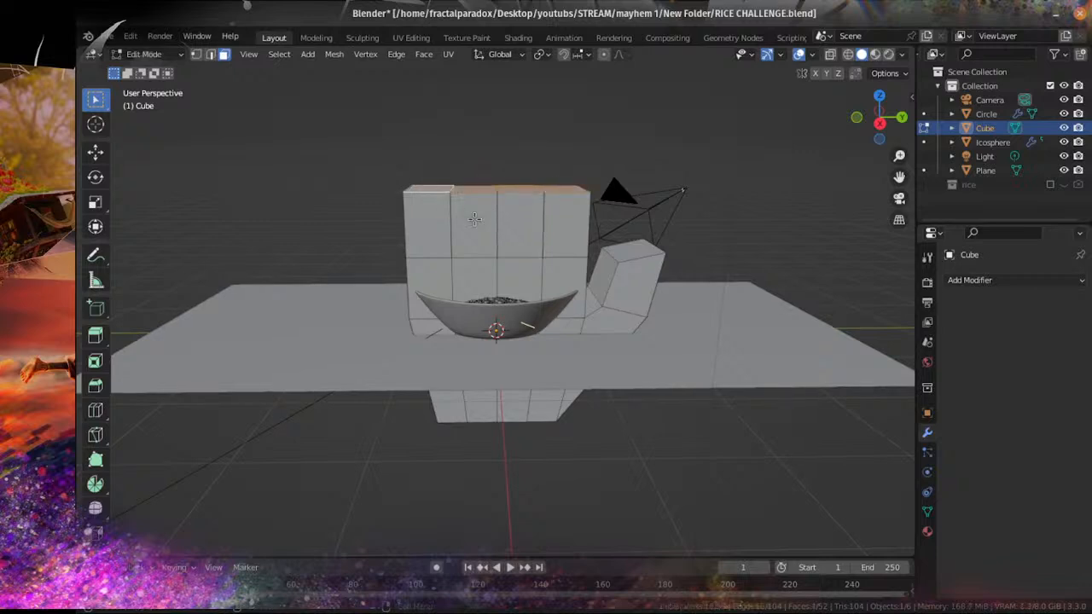
key(e)
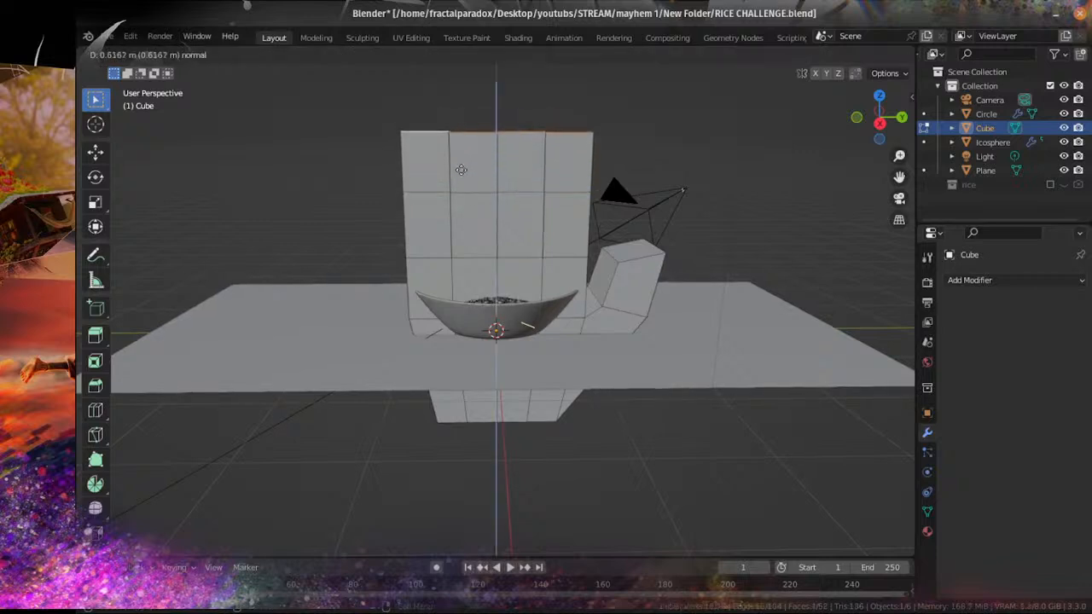
click(476, 162)
middle_drag(476, 162, 437, 261)
key(KP_3)
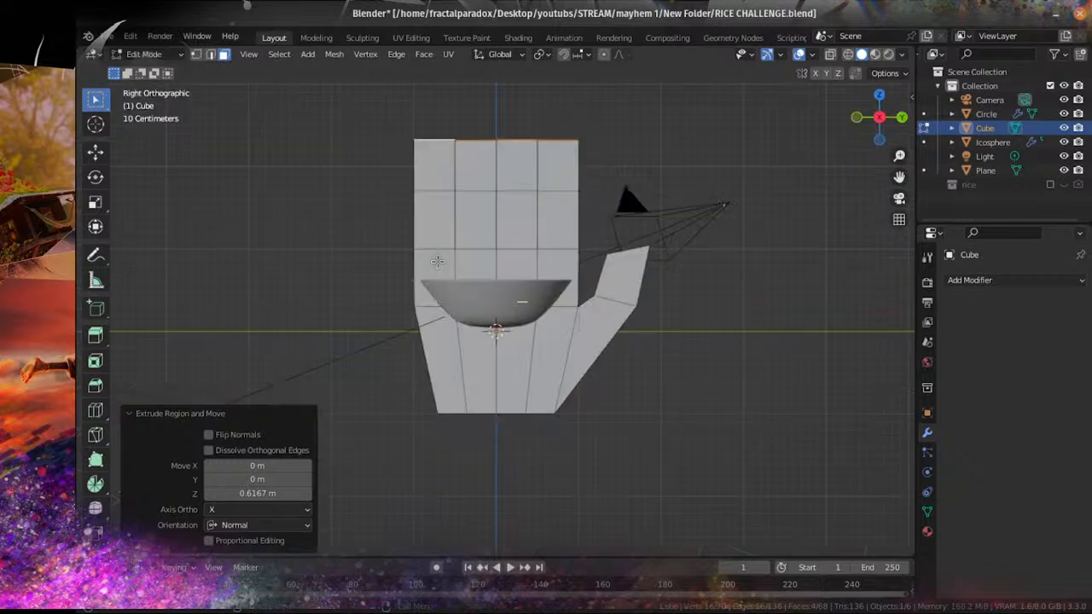
Step: Thin the whole hand mesh by scaling it to about 0.68 along the X axis
key(KP_1)
key(a)
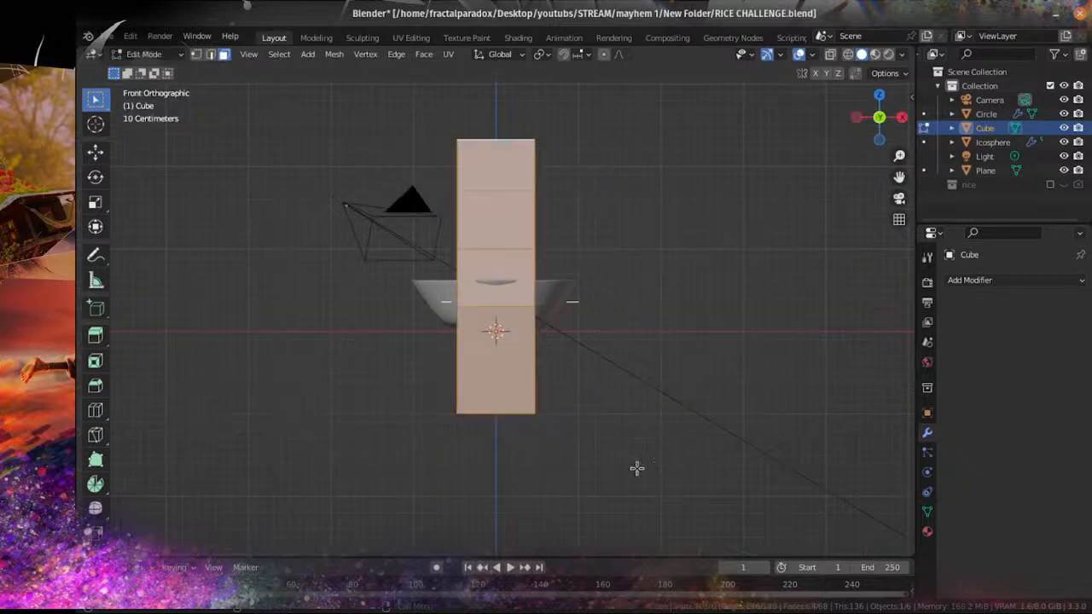
key(s)
key(x)
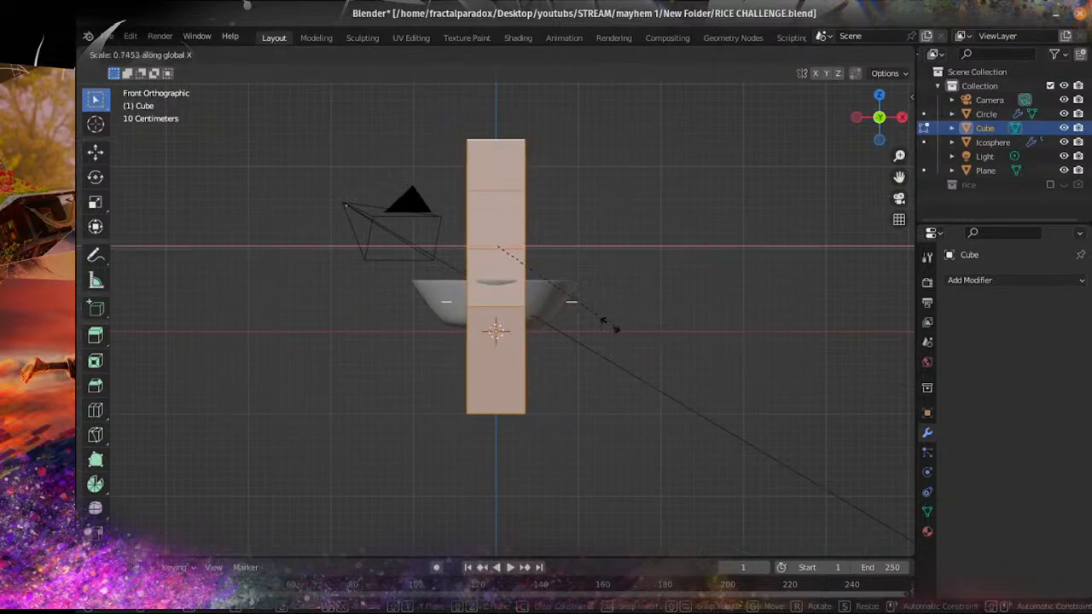
click(597, 323)
middle_drag(626, 316, 656, 271)
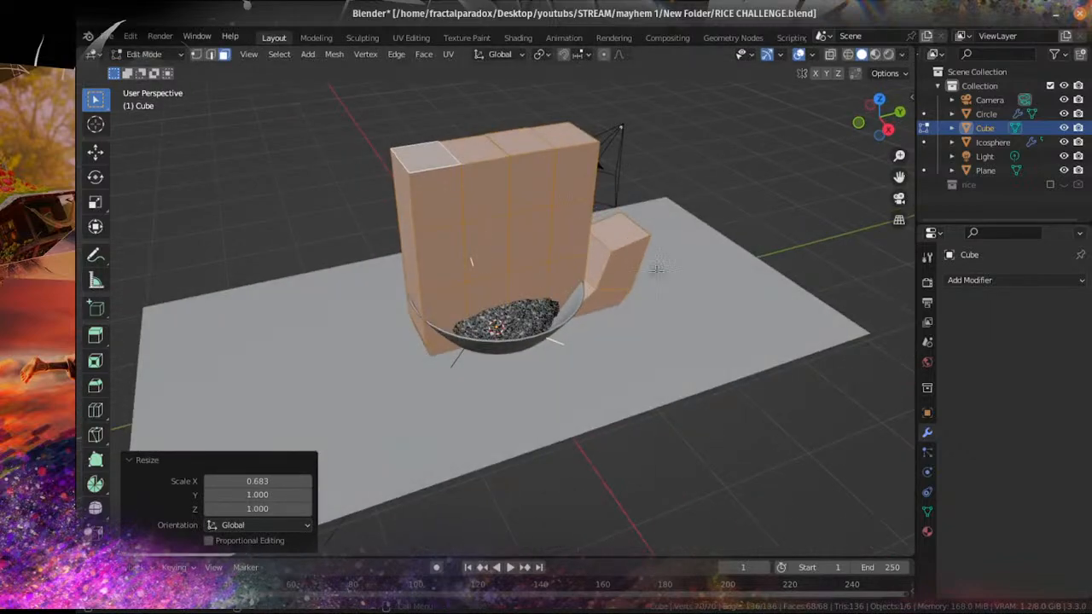
Step: Add a Subdivision Surface modifier to the hand in Object Mode and check its smoothed shape from the side
click(419, 220)
alt+shift+click(418, 256)
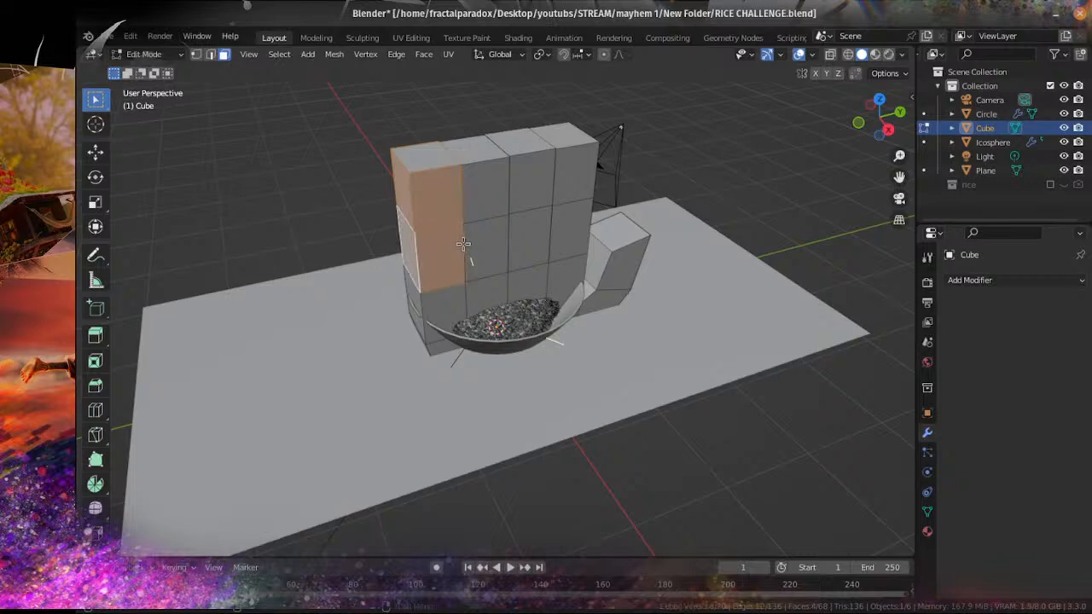
key(a)
key(Tab)
click(1063, 274)
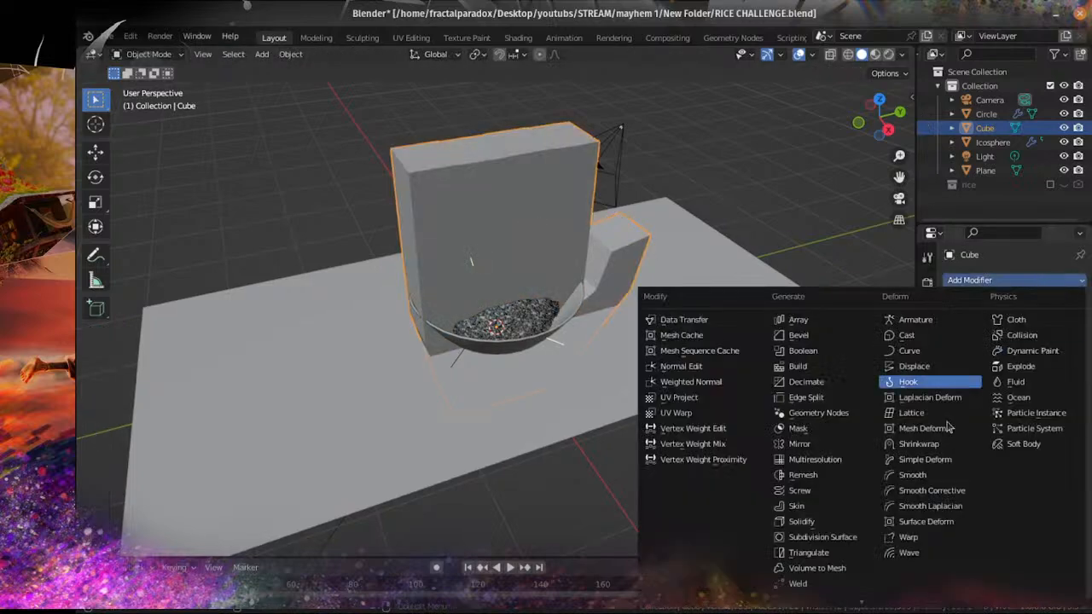
click(814, 544)
middle_drag(670, 235, 642, 309)
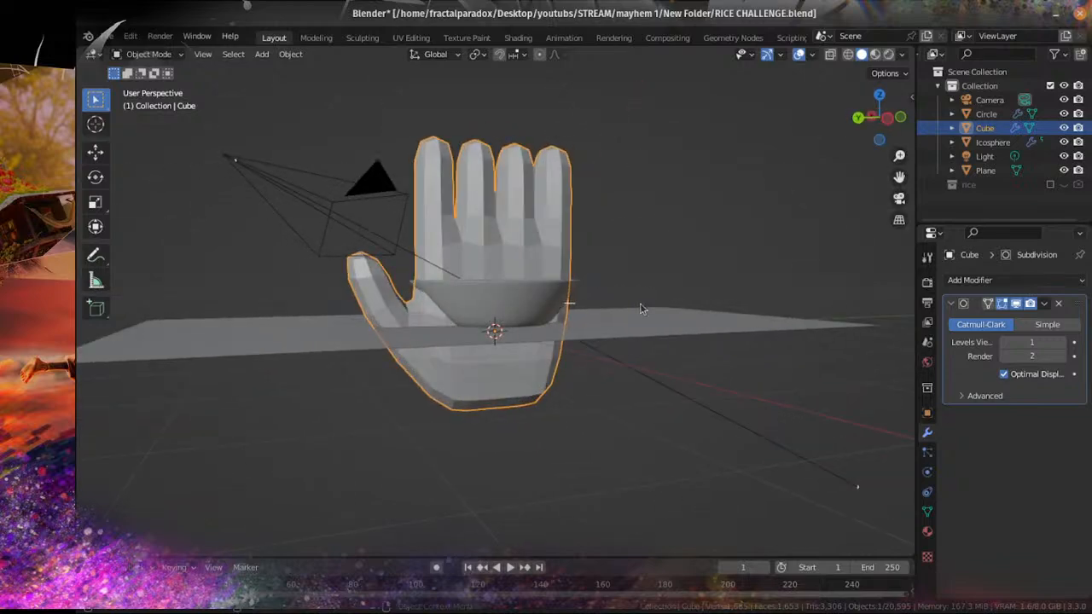
middle_drag(576, 296, 589, 316)
scroll(597, 288, up, 2)
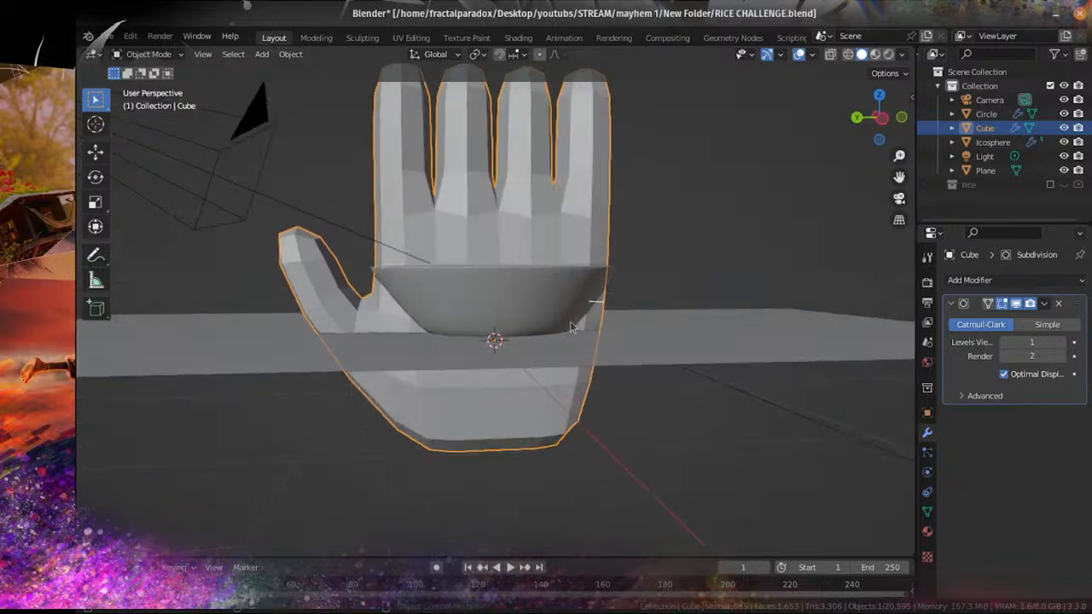
key(KP_3)
scroll(602, 319, down, 5)
scroll(602, 322, up, 4)
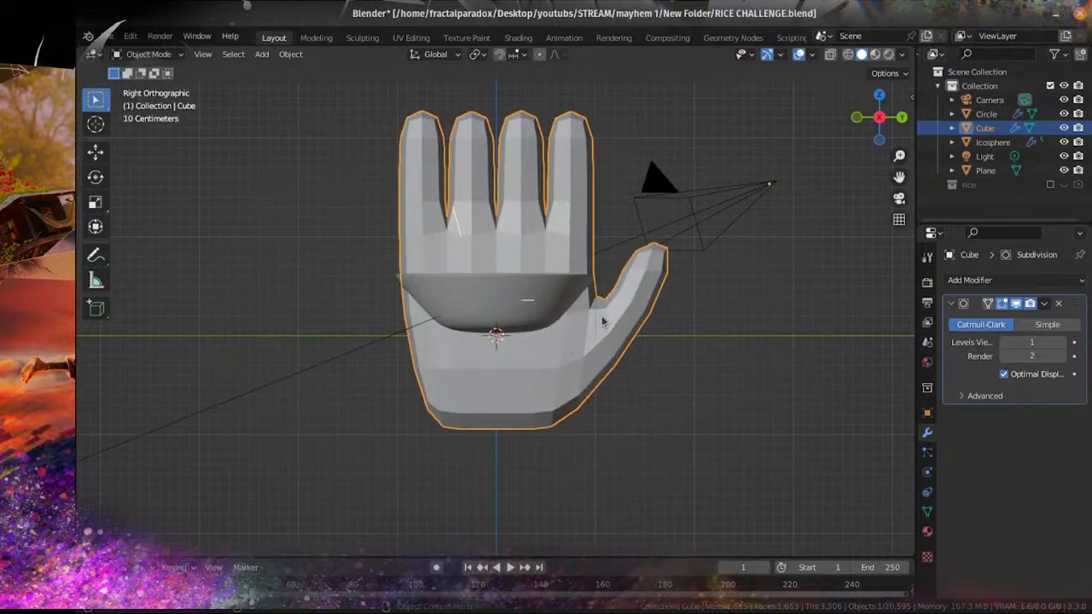
Step: Select the top face of the little finger in Edit Mode and view the hand from the right
key(Tab)
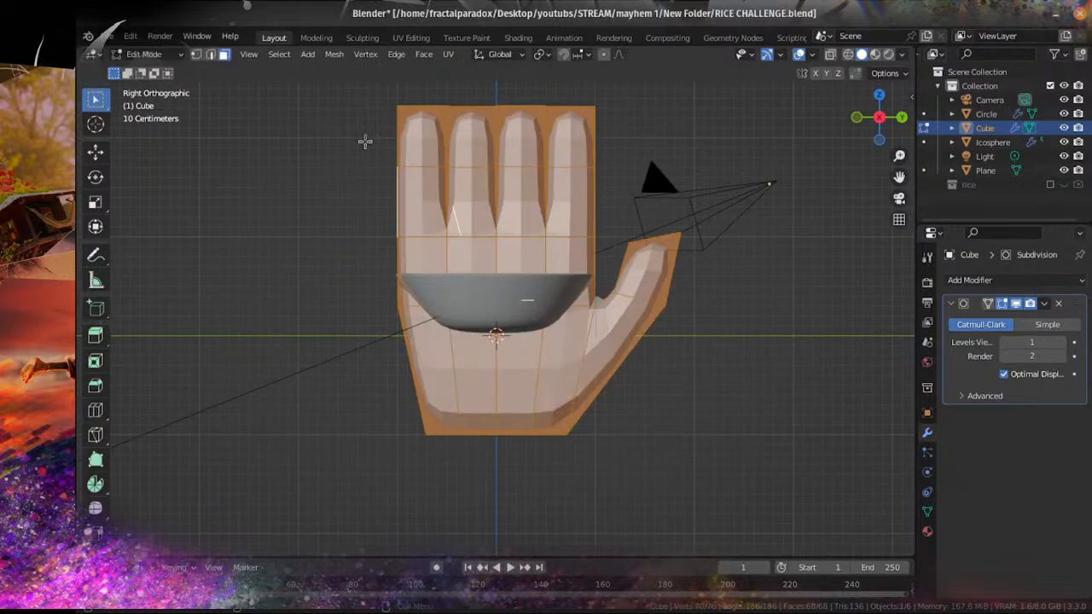
middle_drag(387, 129, 417, 152)
scroll(410, 114, down, 2)
click(427, 166)
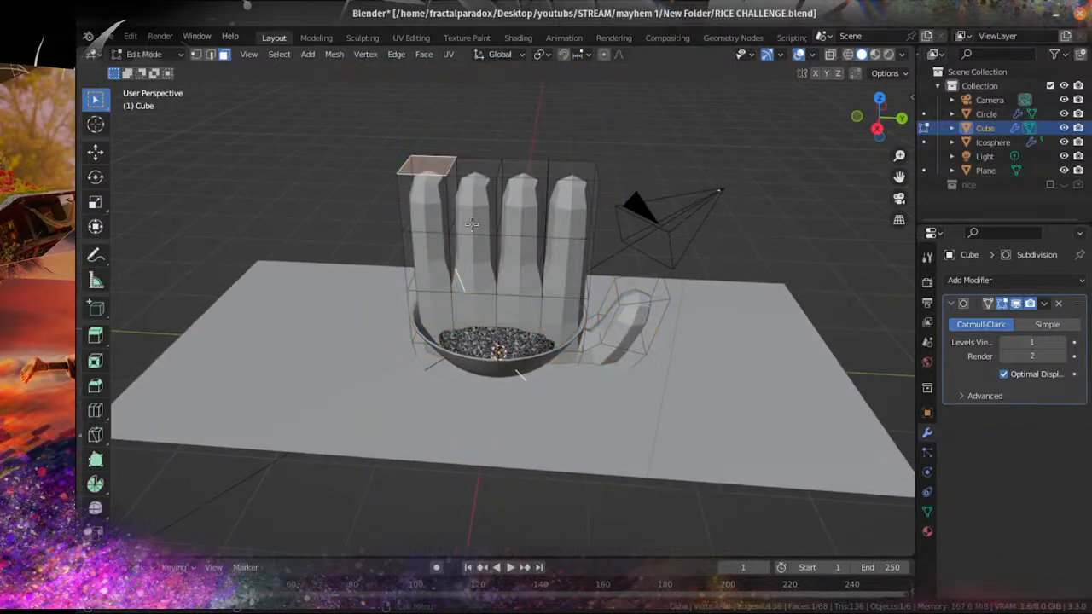
key(KP_3)
key(g)
key(z)
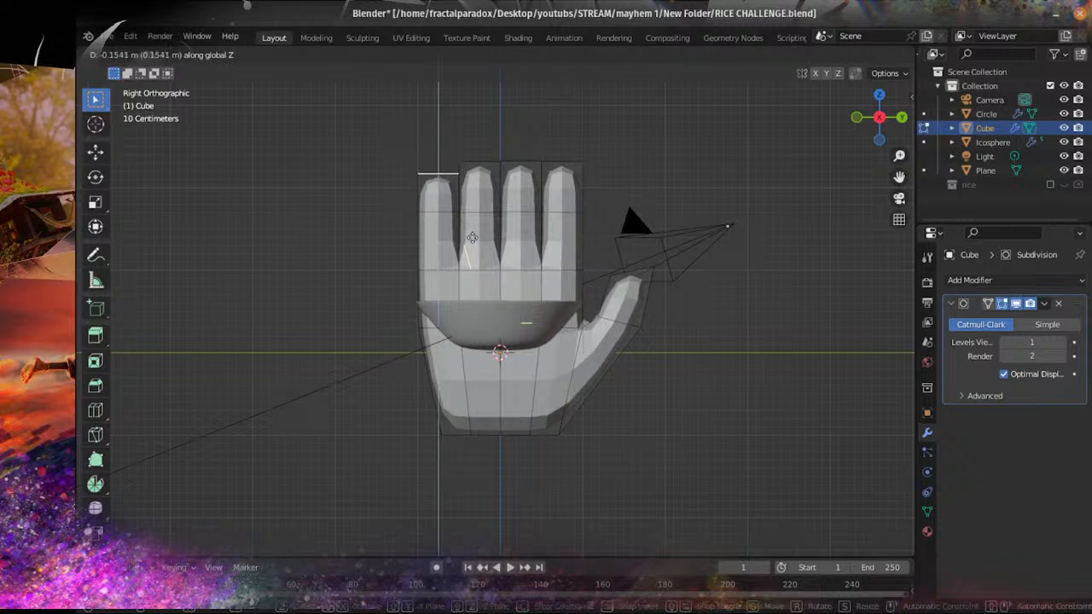
right_click(472, 237)
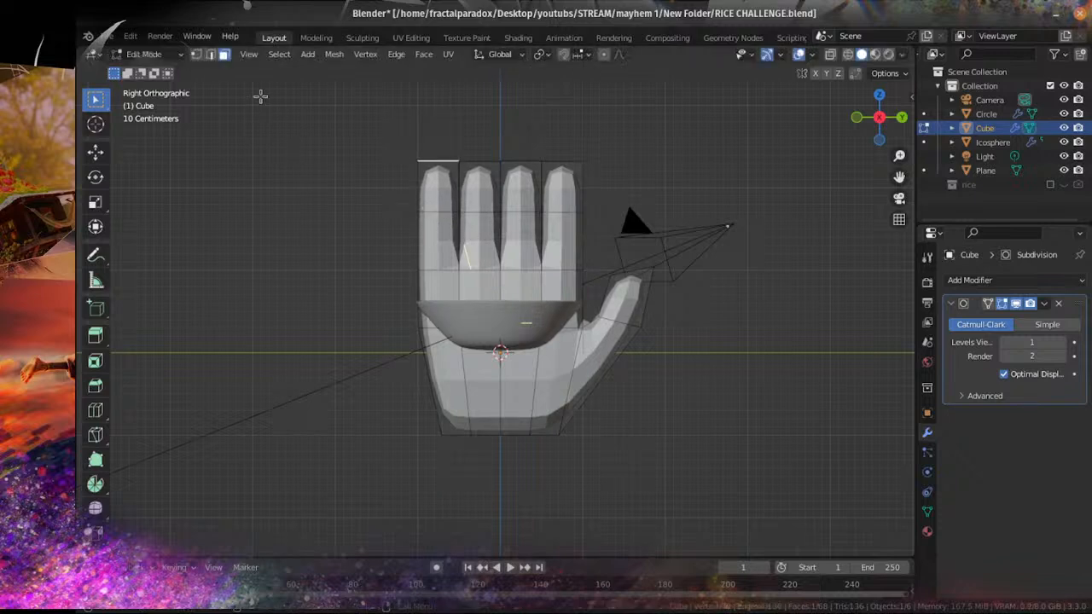
Step: Switch to edge selection and lower the little finger's tip about 0.16 m along Z
key(2)
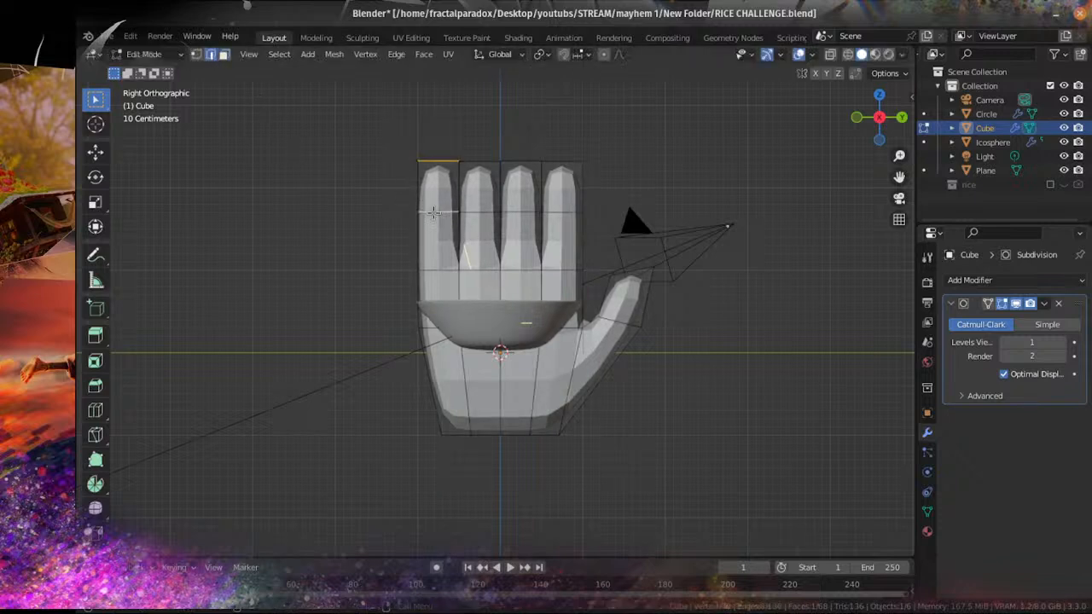
key(g)
key(z)
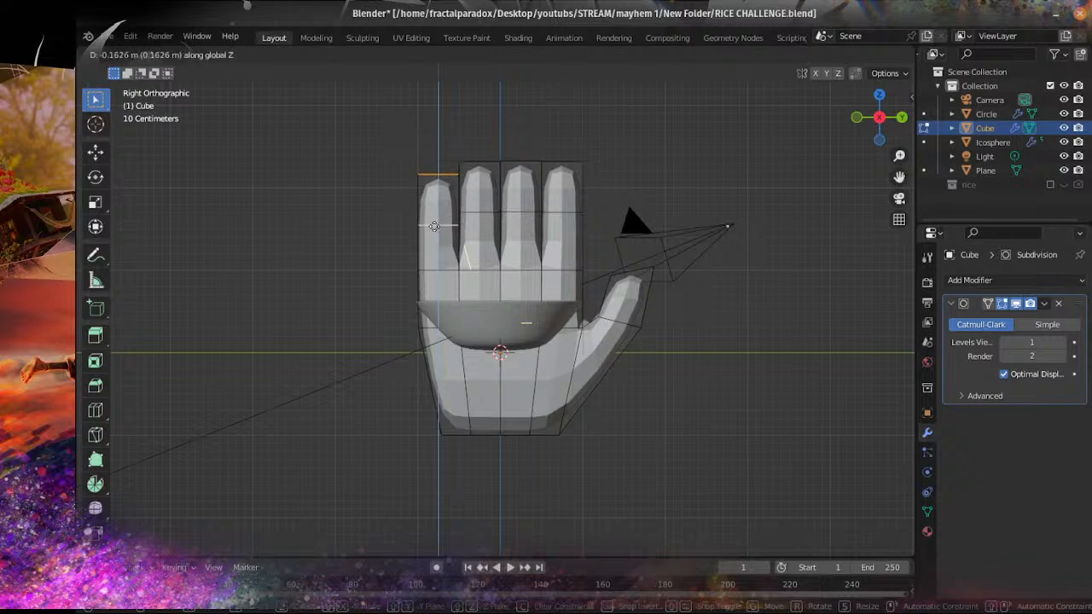
click(434, 226)
Step: Try to raise the middle finger's tip edges about 0.17 m along Z
click(516, 161)
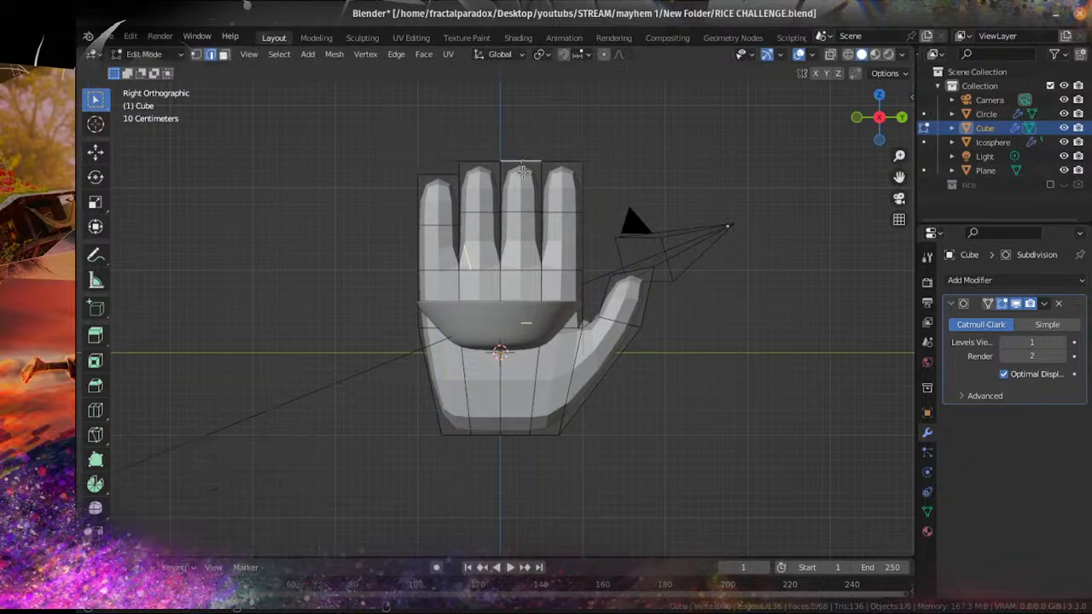
key(g)
key(z)
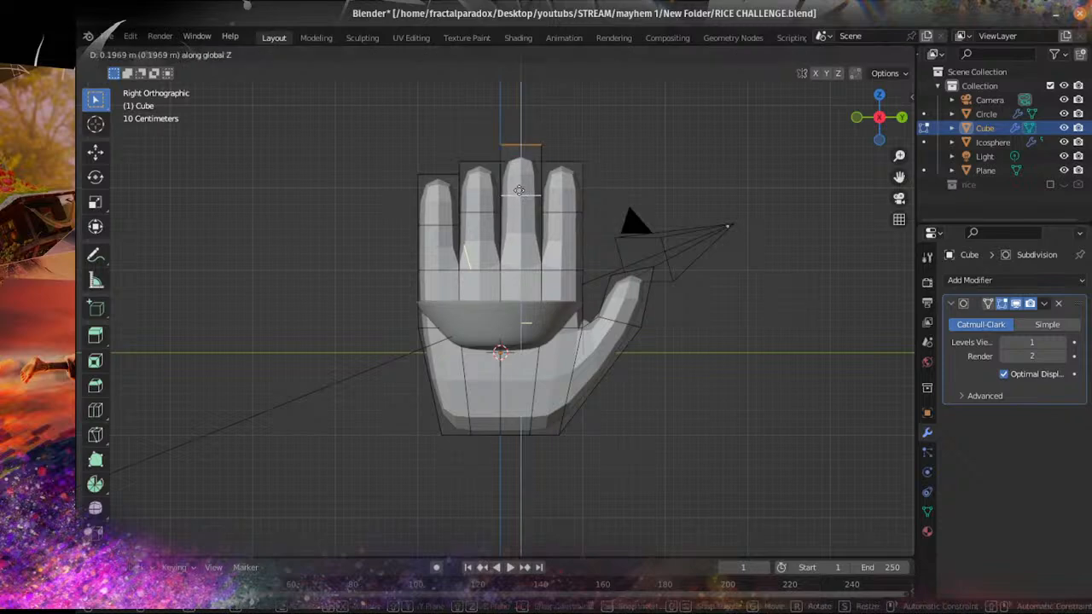
click(514, 166)
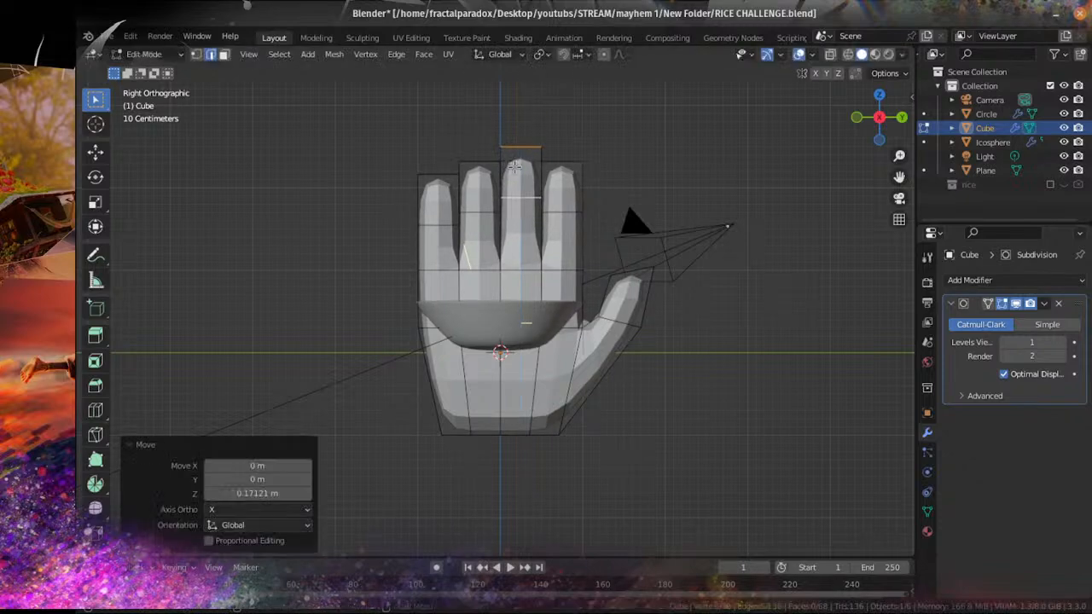
middle_drag(719, 257, 381, 286)
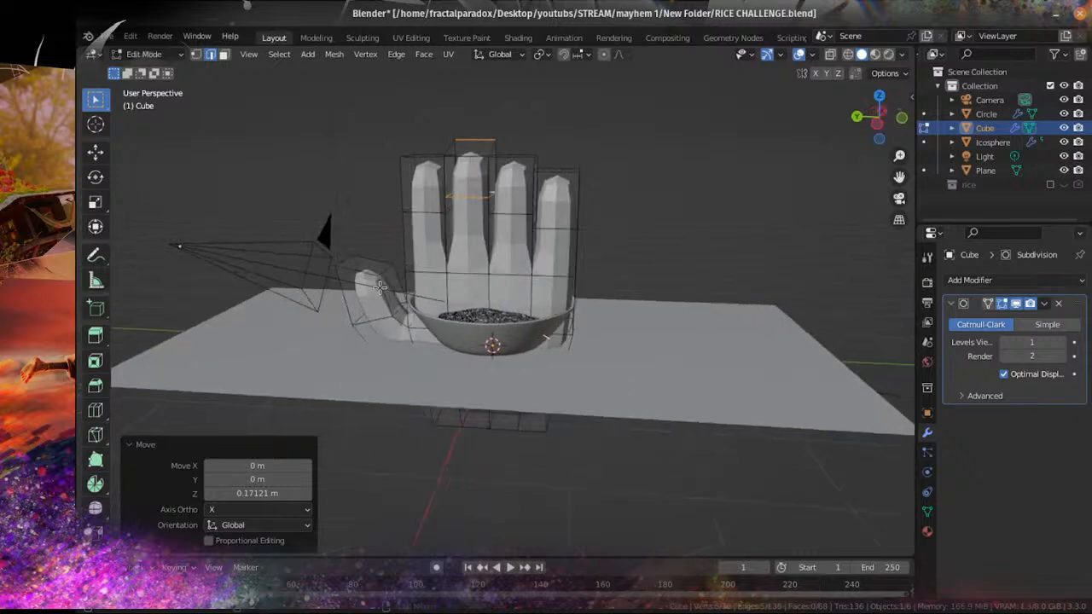
Step: Select the top faces of all four fingers and extrude them about 0.47 m upward
middle_drag(544, 223, 629, 237)
click(224, 54)
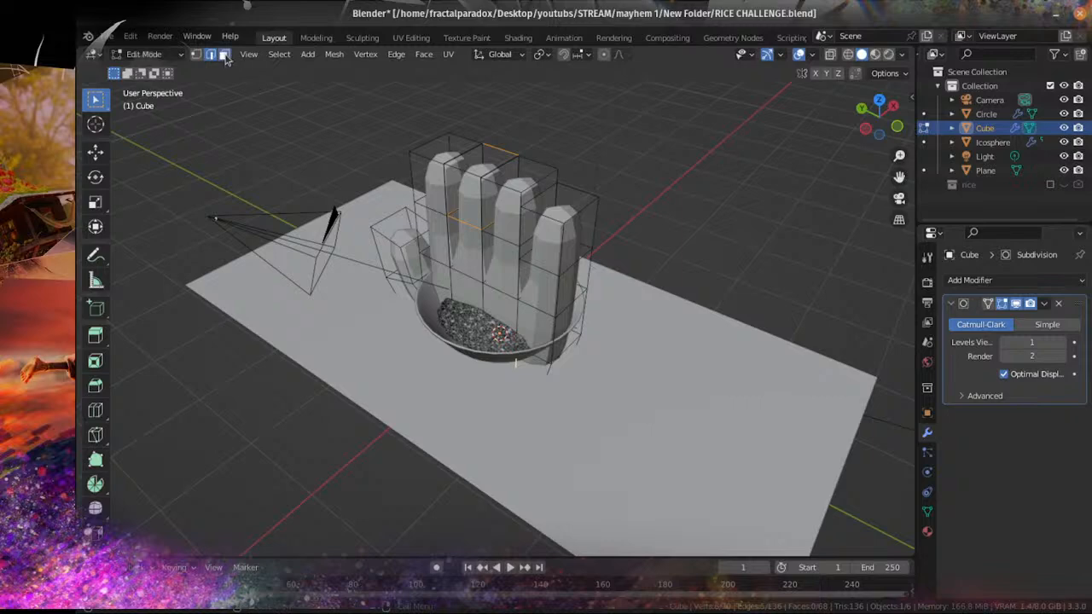
click(504, 171)
shift+click(524, 179)
shift+click(557, 207)
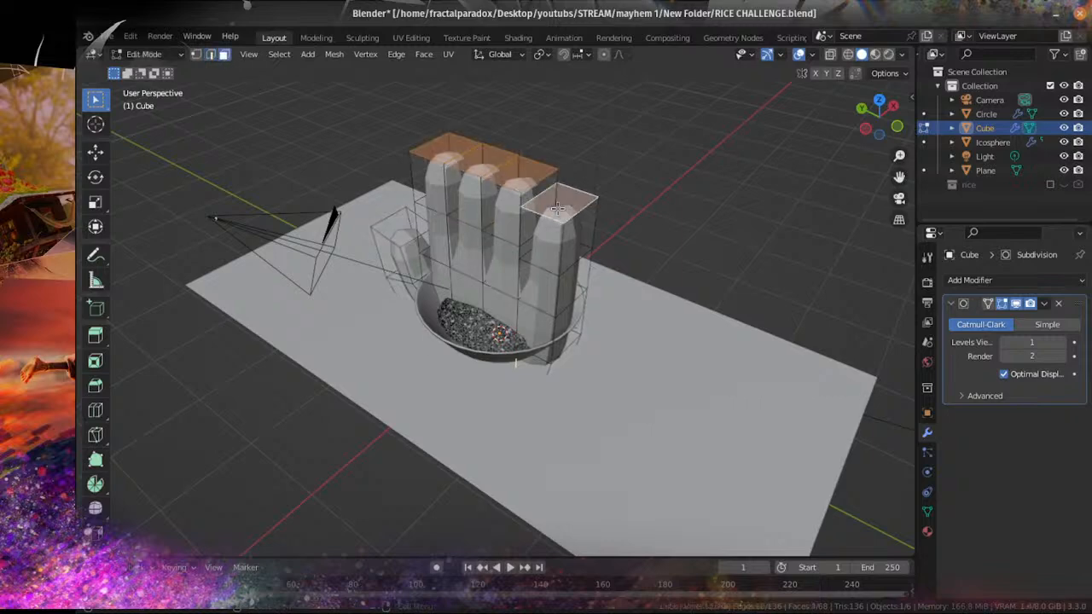
key(e)
click(629, 202)
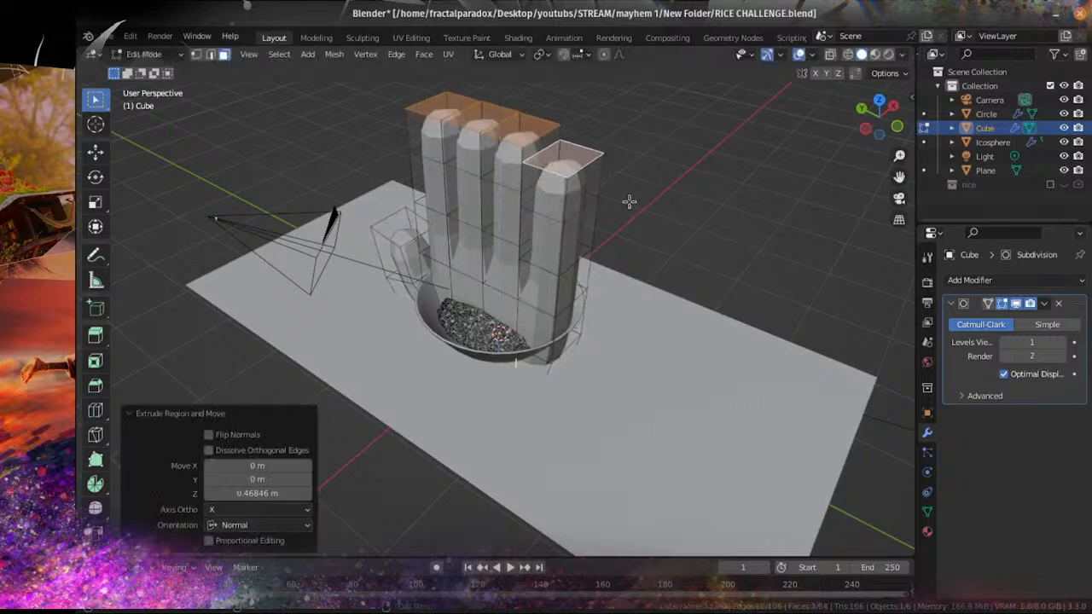
middle_drag(629, 202, 452, 193)
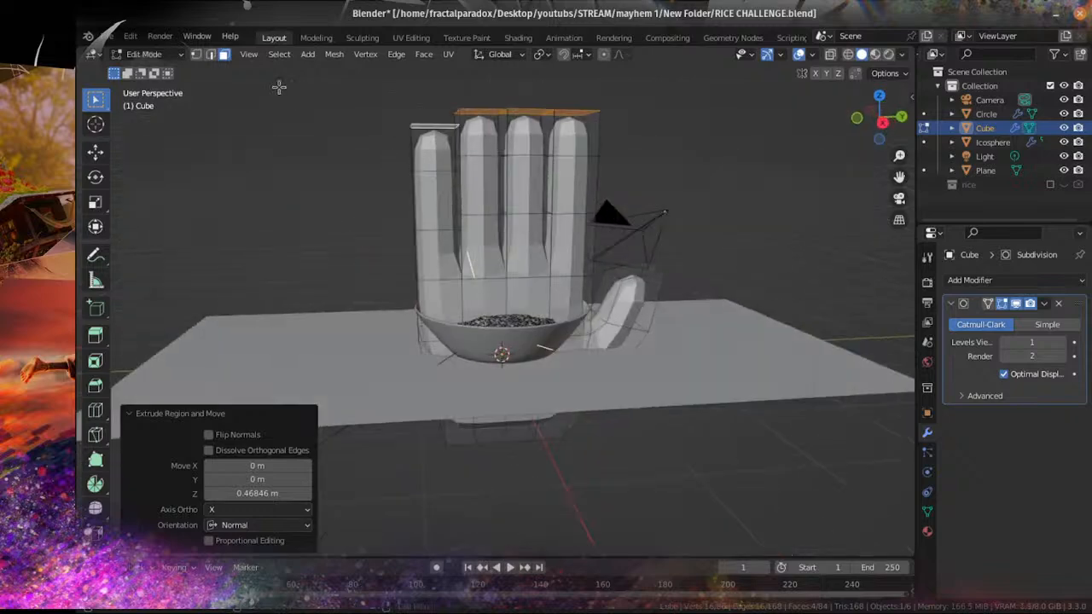
Step: Lower the little finger's tip segment along Z, and the ring finger's tip segment by about 0.18 m
click(424, 146)
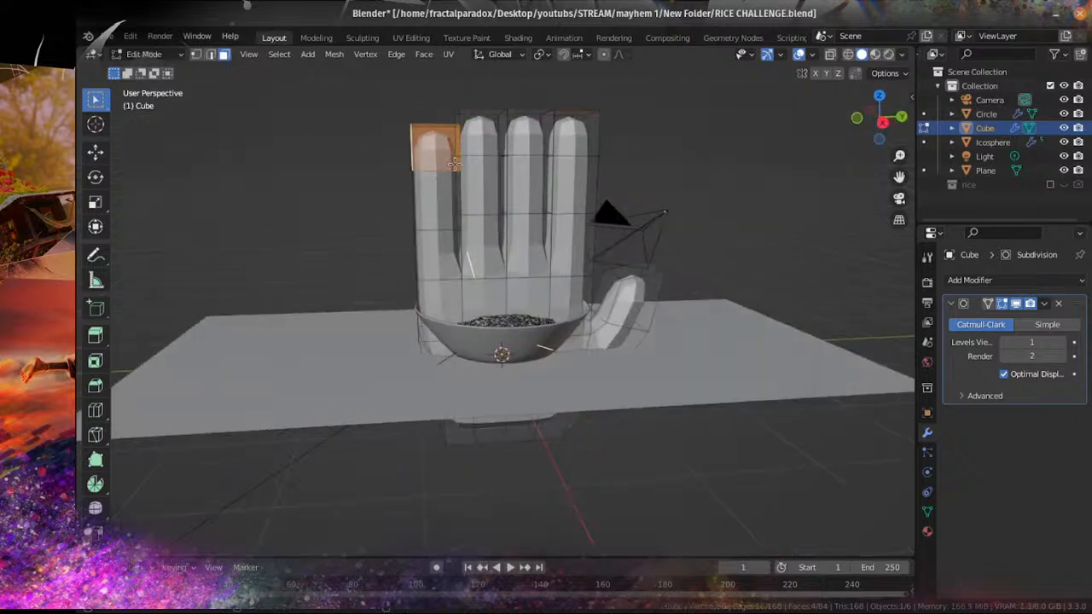
key(g)
key(z)
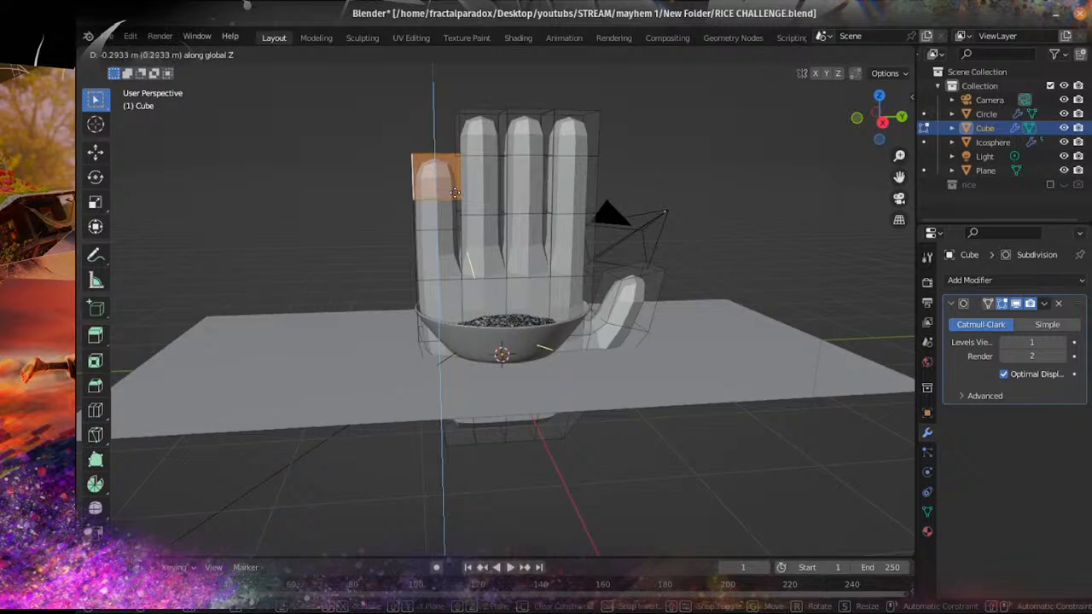
click(456, 186)
click(475, 130)
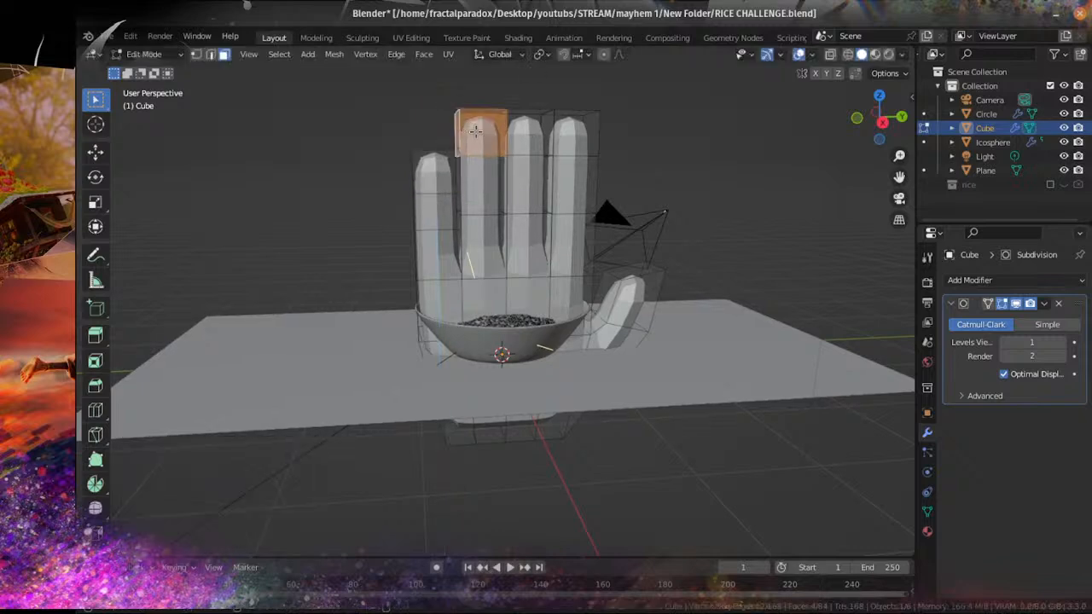
key(g)
key(z)
click(471, 149)
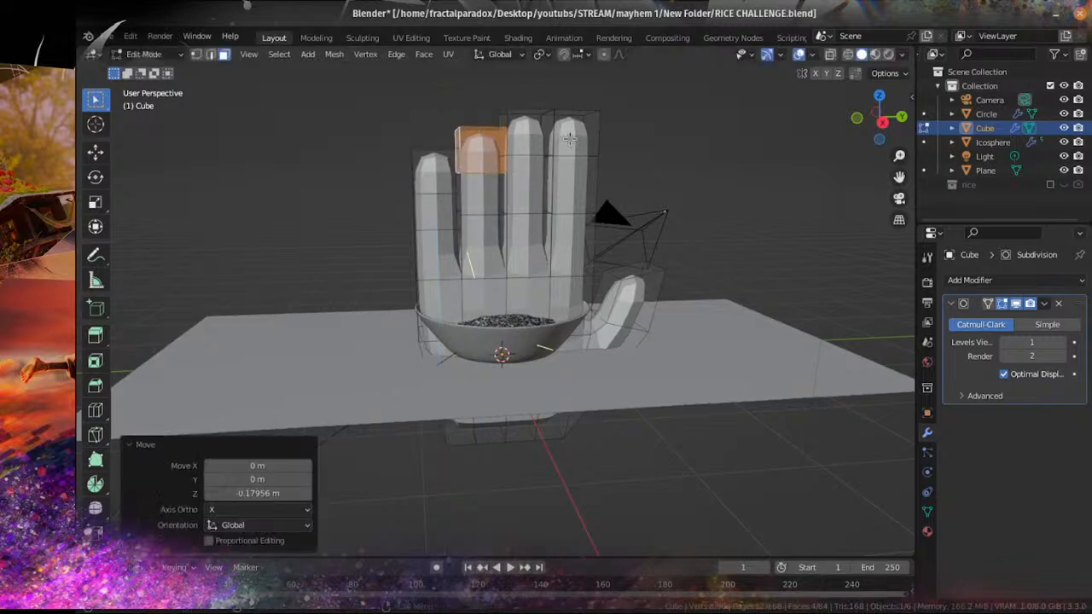
Step: Lower the index finger's tip segment along Z to about the ring finger's height
click(592, 141)
key(g)
key(z)
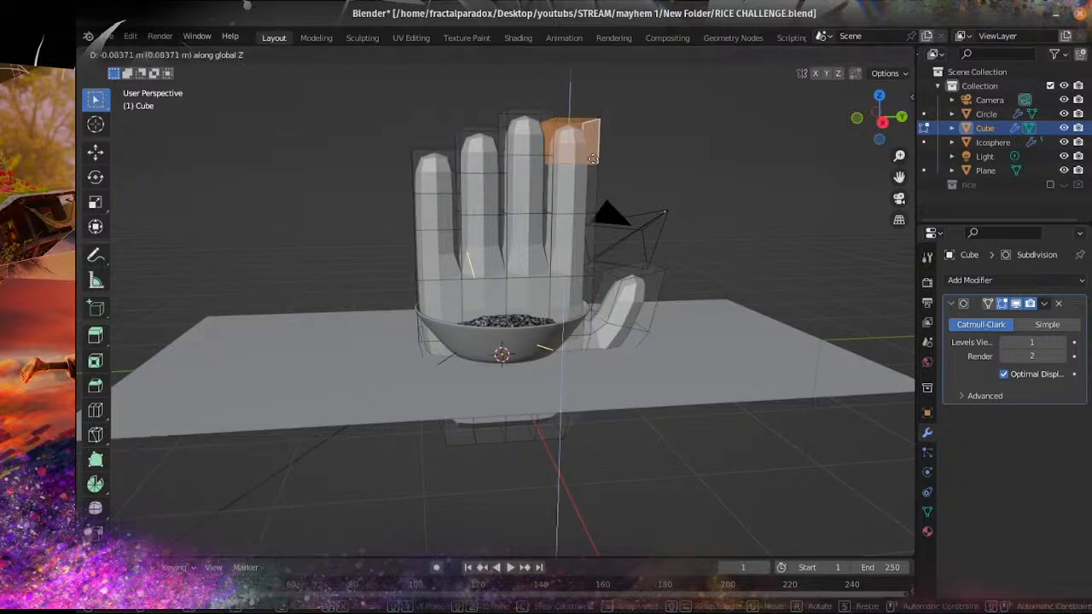
click(592, 183)
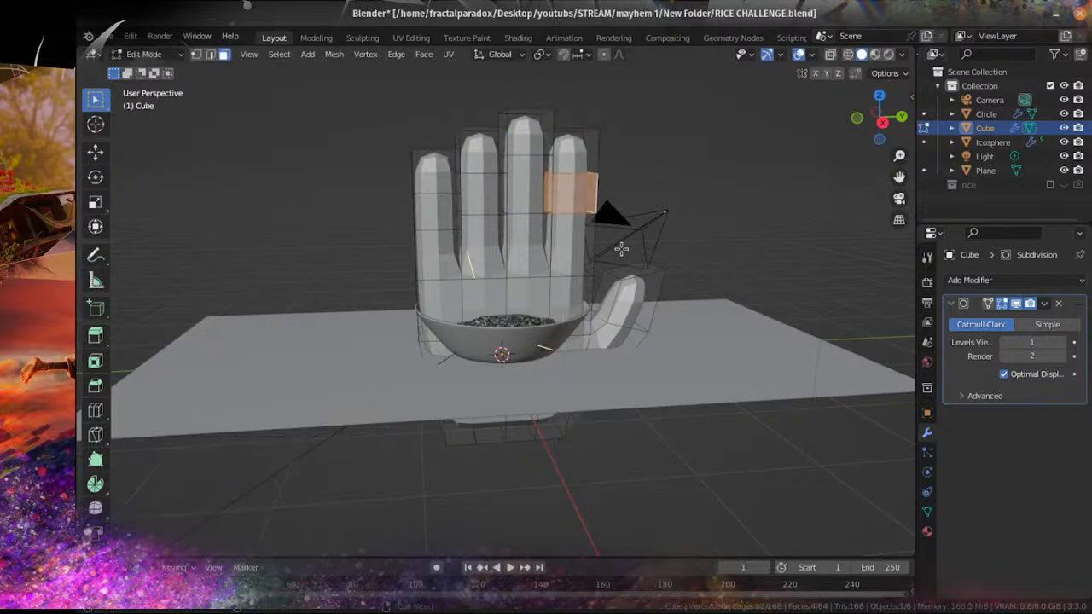
Step: Return to Object Mode and move the hand about 1.66 m up along Z, above the bowl
middle_drag(621, 248, 537, 321)
key(Tab)
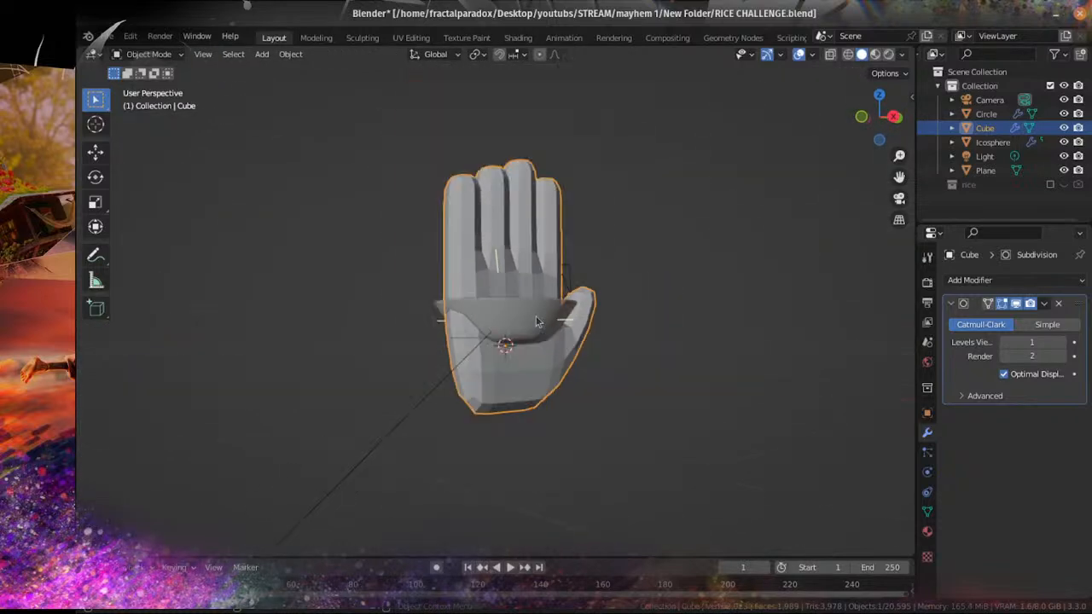
key(g)
key(z)
click(541, 201)
middle_drag(541, 205, 589, 320)
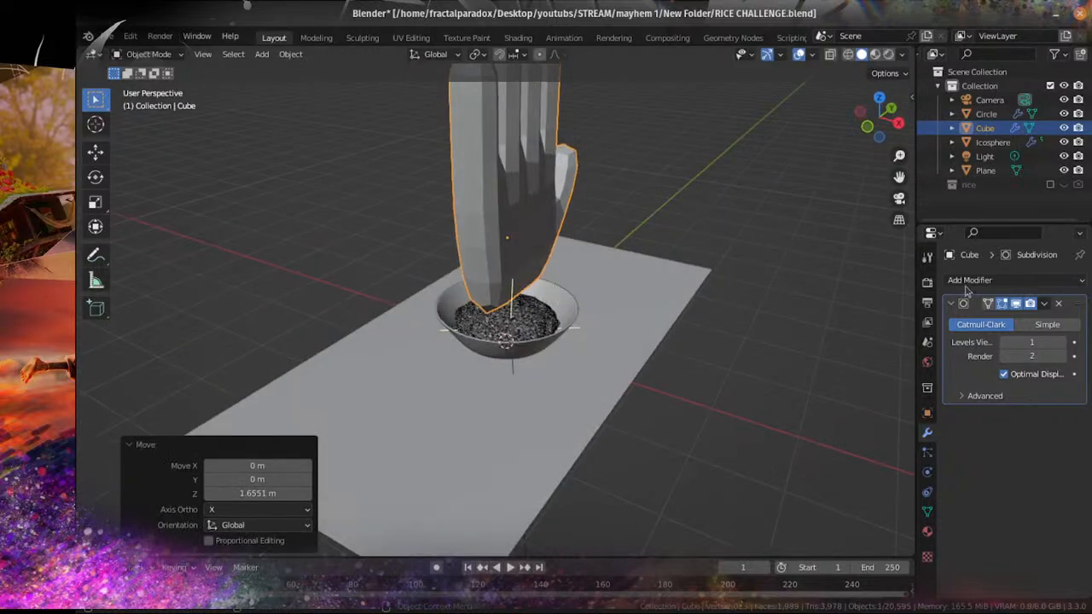
Step: Set the hand's Subdivision viewport level to 2
click(1044, 305)
click(1045, 306)
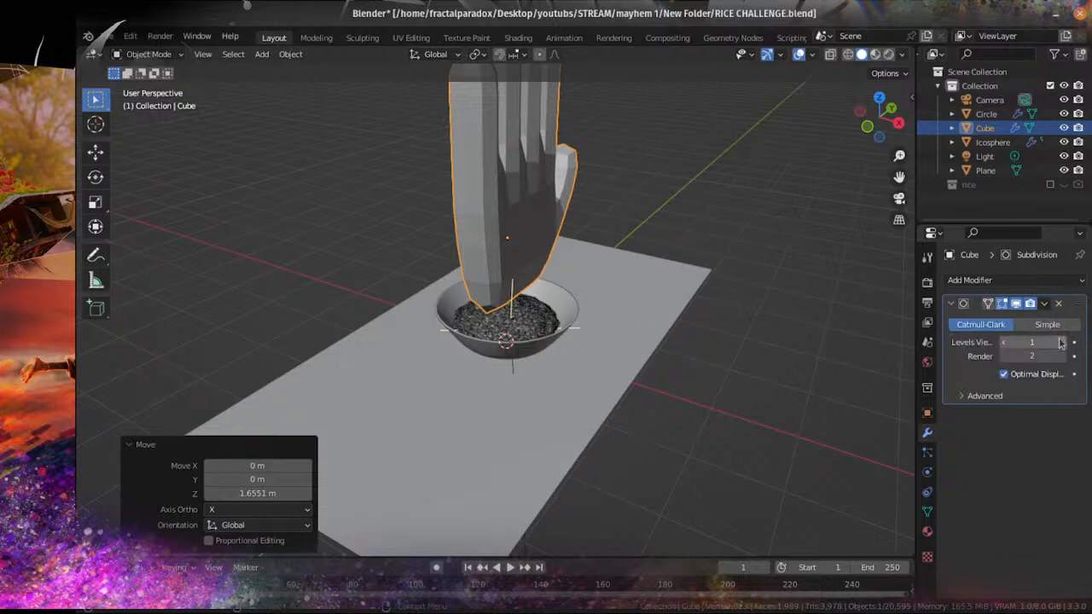
click(1061, 342)
middle_drag(367, 222, 327, 95)
Step: Apply Shade Smooth to the hand, without Auto Smooth
click(294, 54)
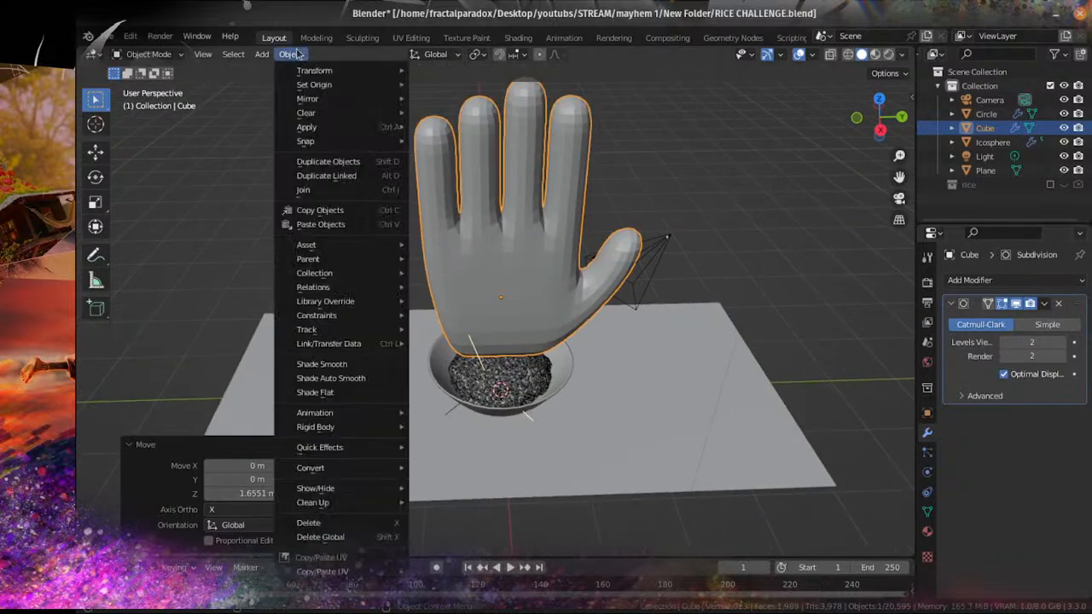
click(348, 378)
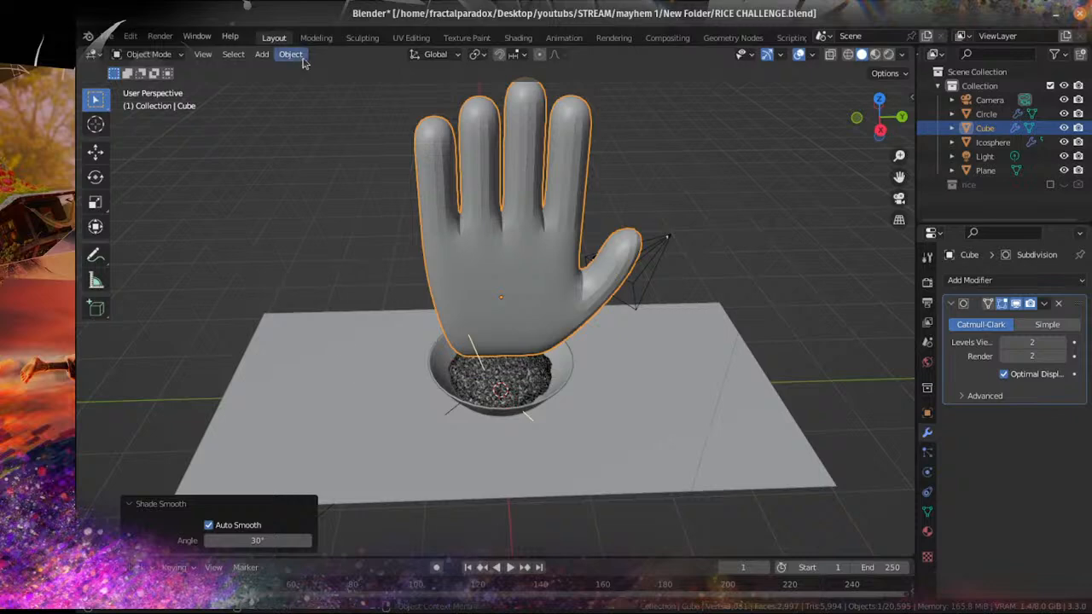
click(302, 58)
click(337, 368)
middle_drag(609, 333, 664, 308)
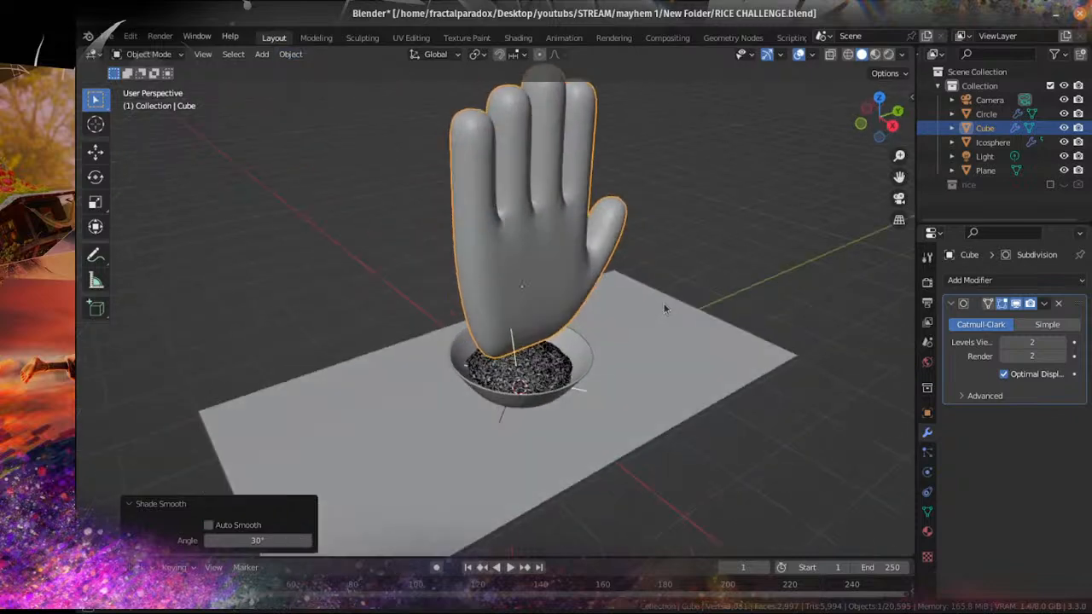
scroll(665, 307, down, 4)
middle_drag(488, 261, 605, 286)
scroll(599, 233, up, 5)
scroll(600, 282, up, 4)
scroll(599, 313, down, 3)
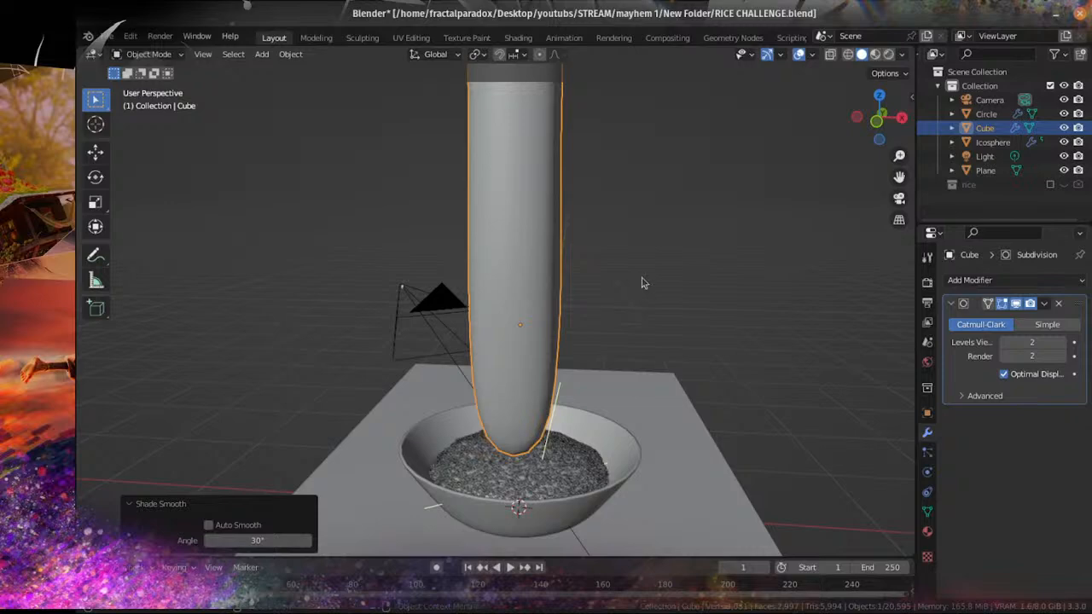
Step: Enter Edit Mode on the hand and switch to edge selection
scroll(621, 290, up, 3)
scroll(620, 290, down, 6)
middle_drag(629, 291, 595, 286)
scroll(597, 287, up, 6)
key(Tab)
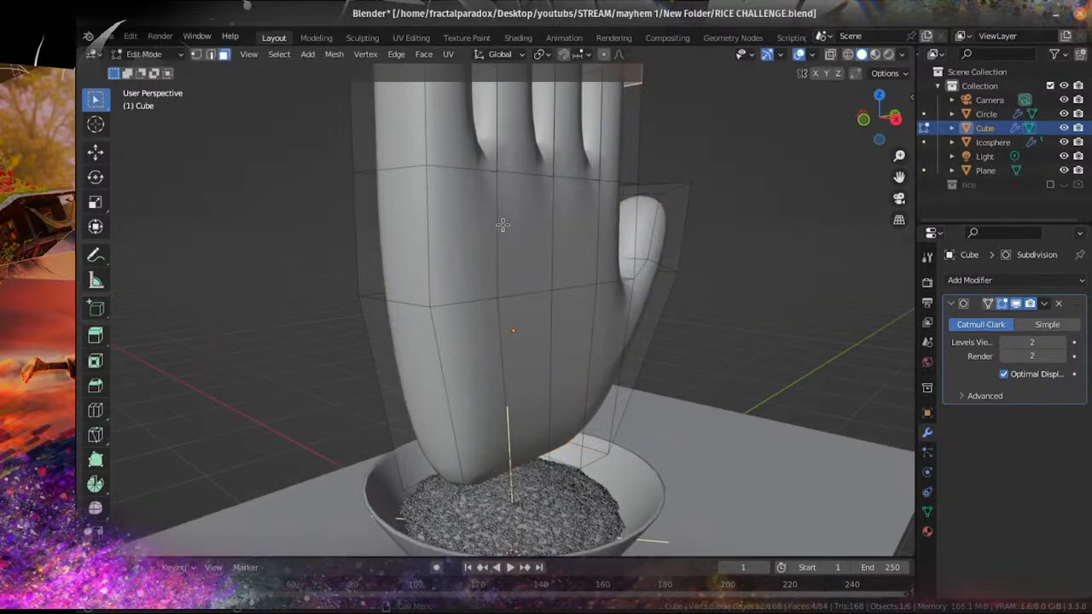
middle_drag(502, 224, 526, 175)
key(KP_3)
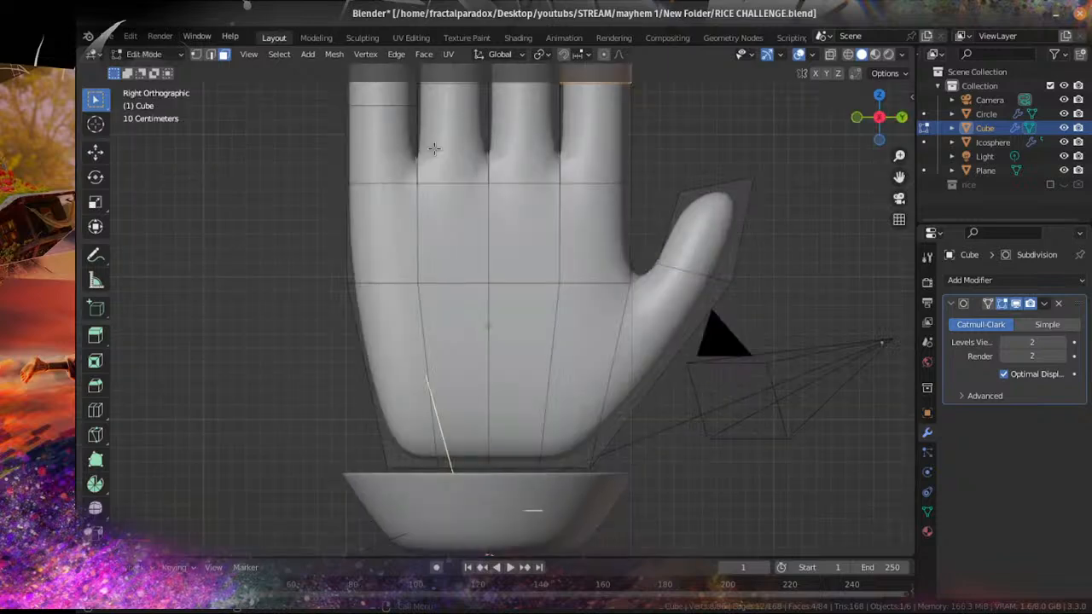
shift+middle_drag(561, 230, 553, 359)
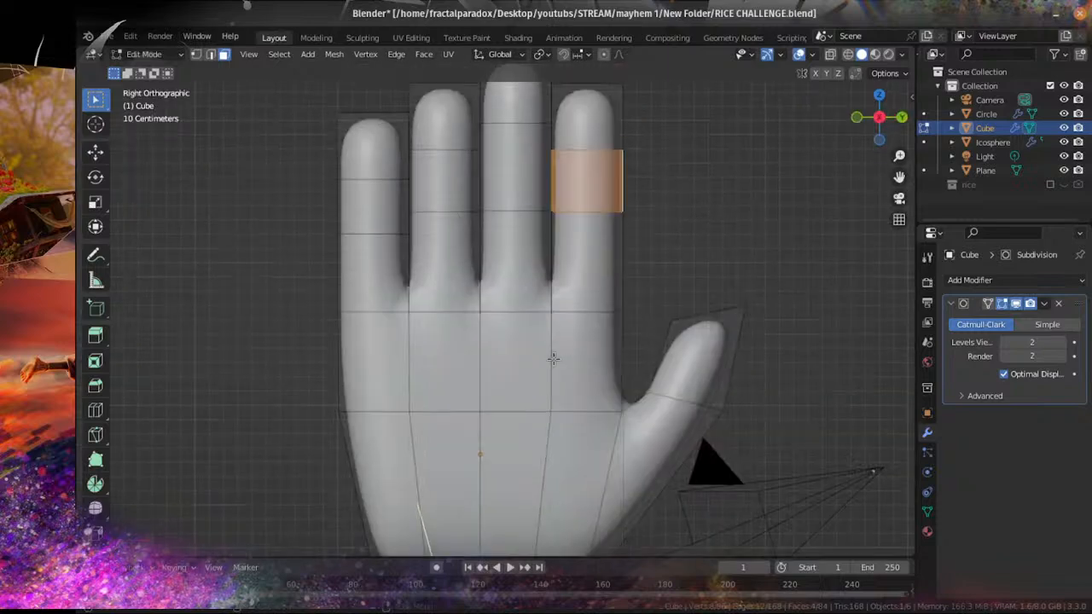
key(KP_1)
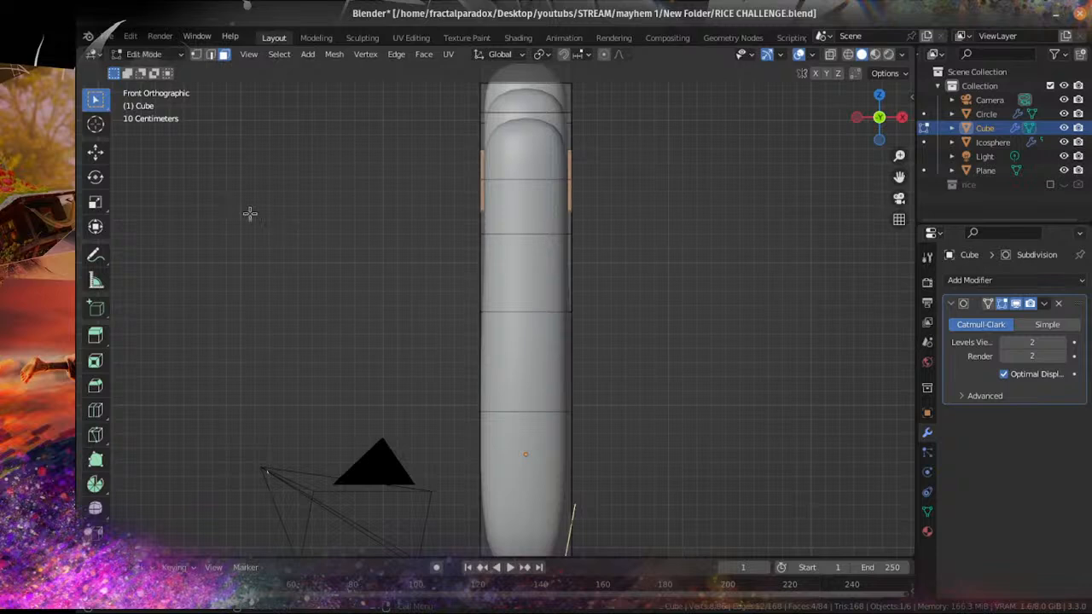
click(210, 54)
Step: Move the palm-side row of edges at the base of the four fingers about -0.119 m along X
middle_drag(478, 165, 494, 334)
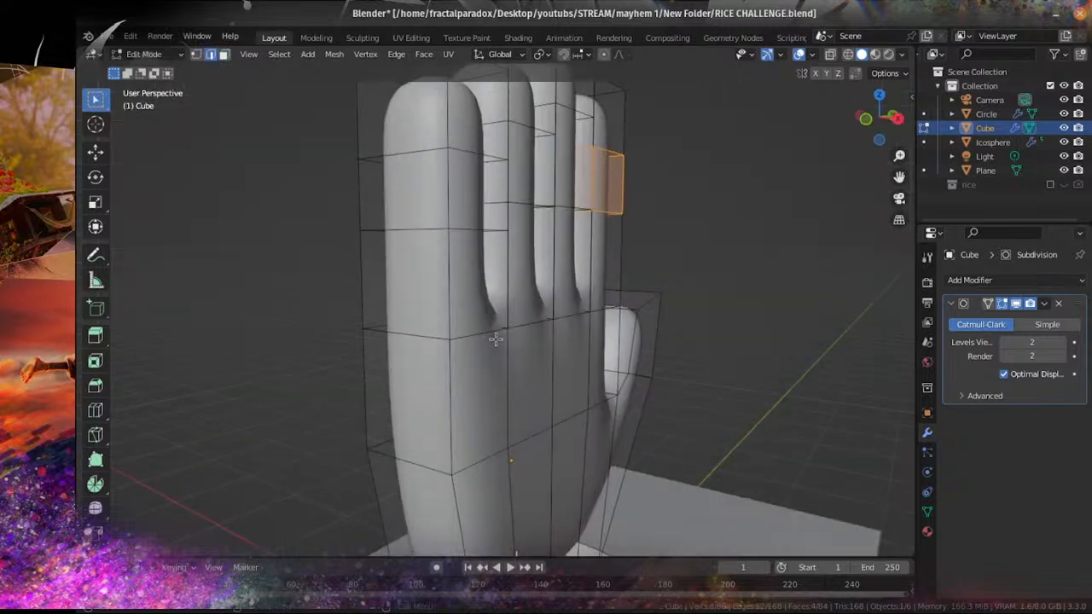
alt+click(526, 327)
shift+click(527, 326)
shift+click(570, 318)
shift+click(615, 308)
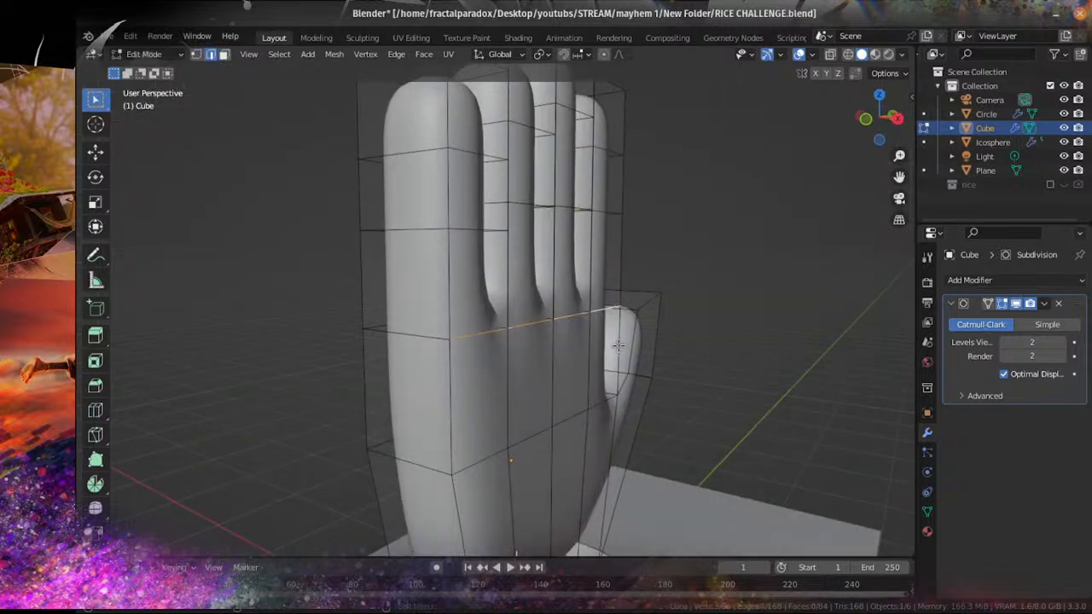
key(KP_3)
key(KP_1)
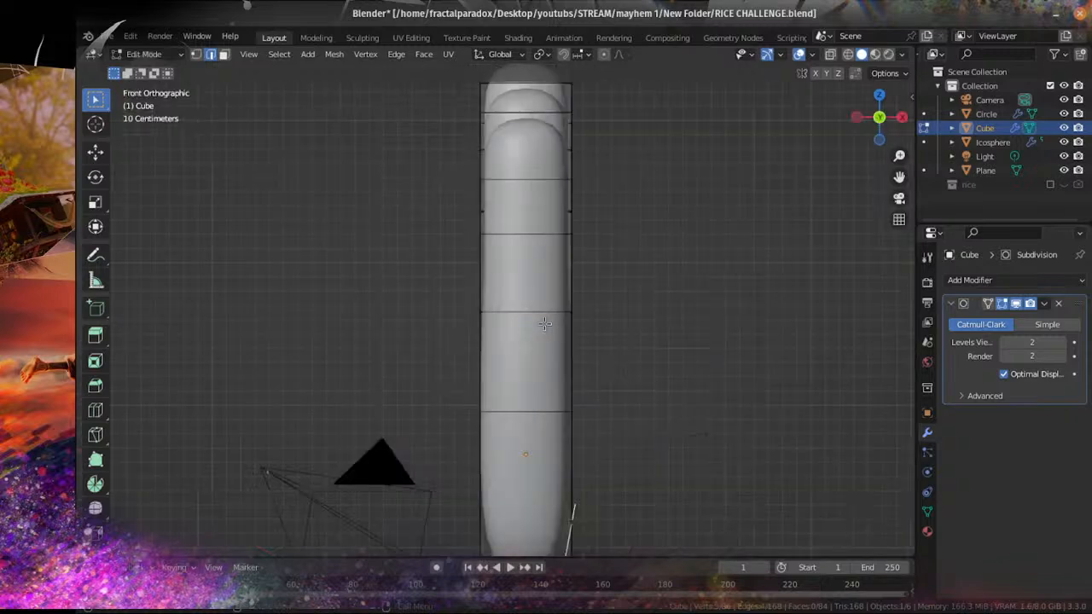
key(g)
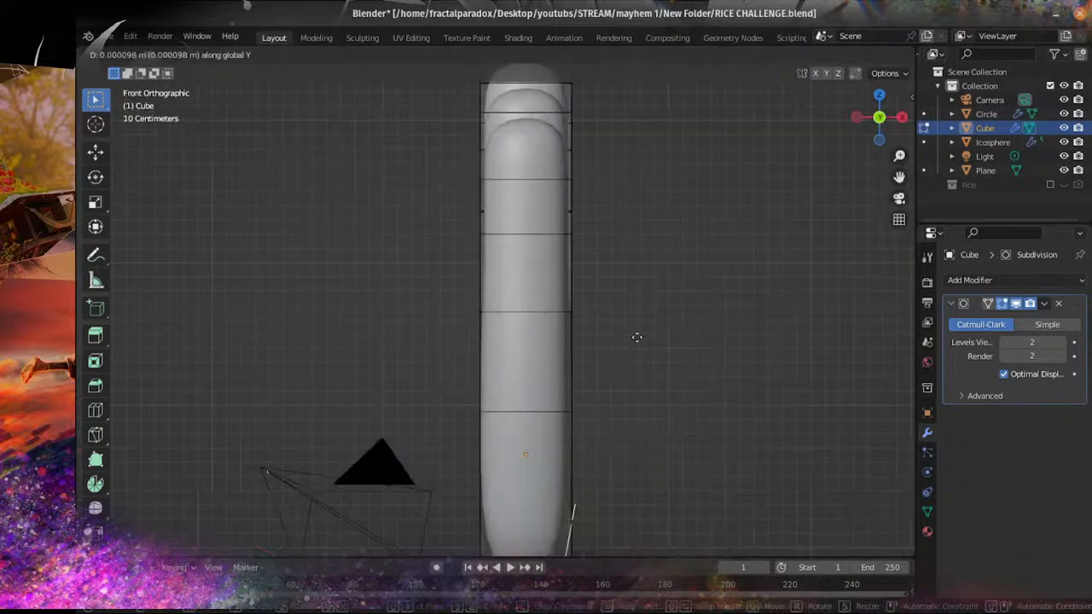
key(x)
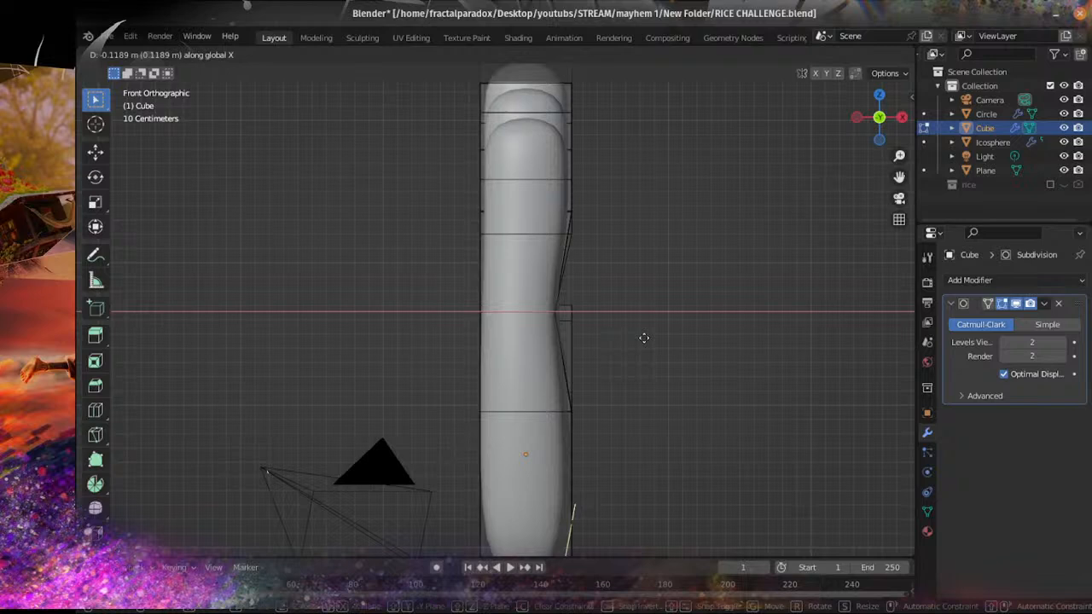
click(644, 337)
Step: Move the palm-side faces of the two upper segments on all four fingers about -0.154 m along X
middle_drag(643, 336, 397, 239)
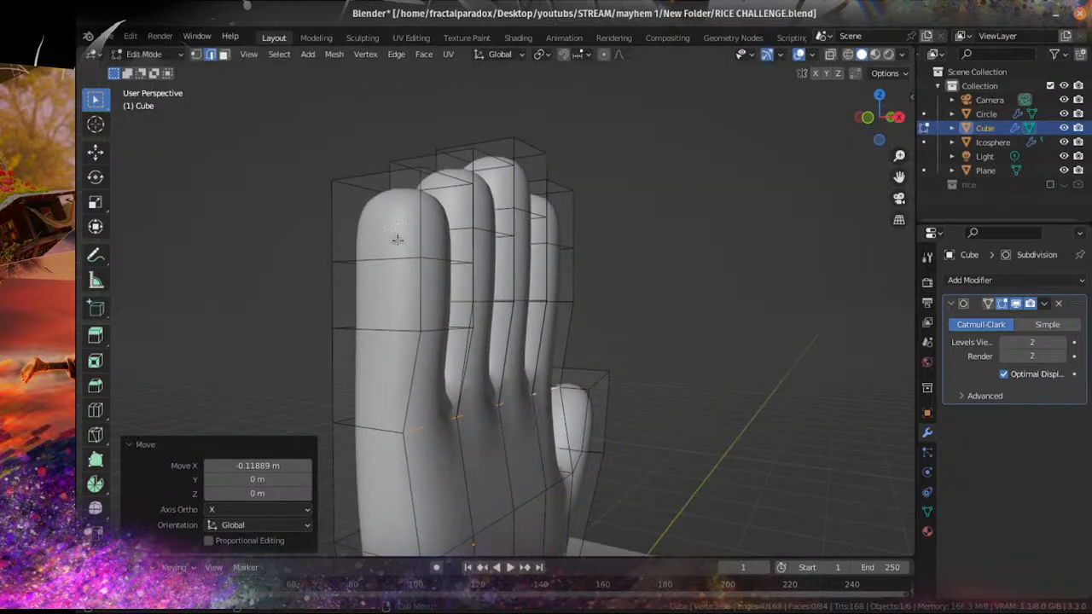
click(223, 53)
click(444, 290)
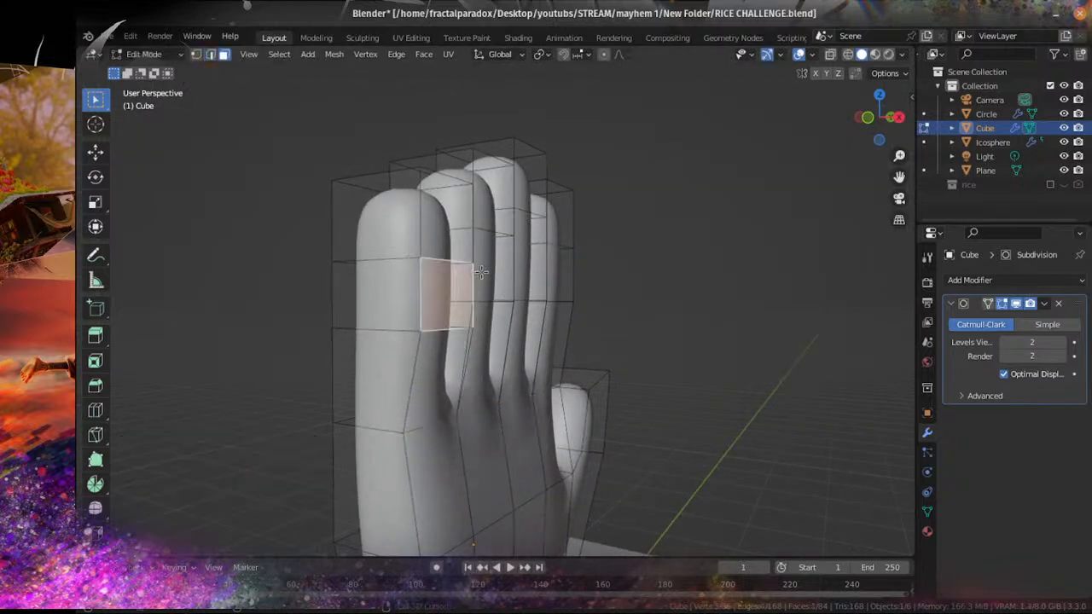
shift+click(499, 264)
shift+click(529, 262)
shift+click(559, 268)
shift+click(554, 198)
shift+click(530, 187)
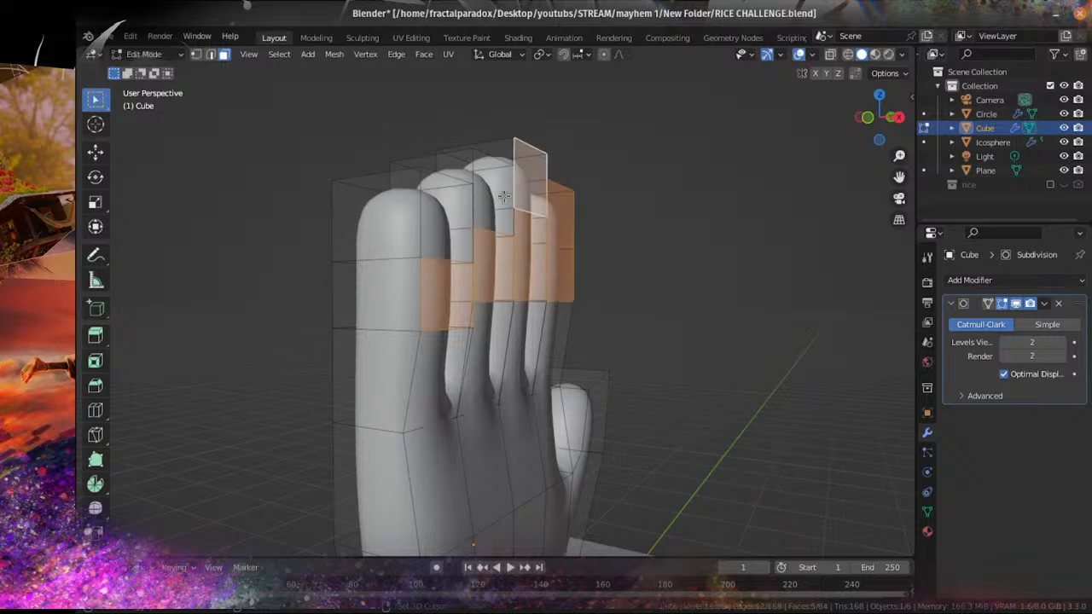
shift+click(501, 199)
shift+click(444, 220)
key(KP_3)
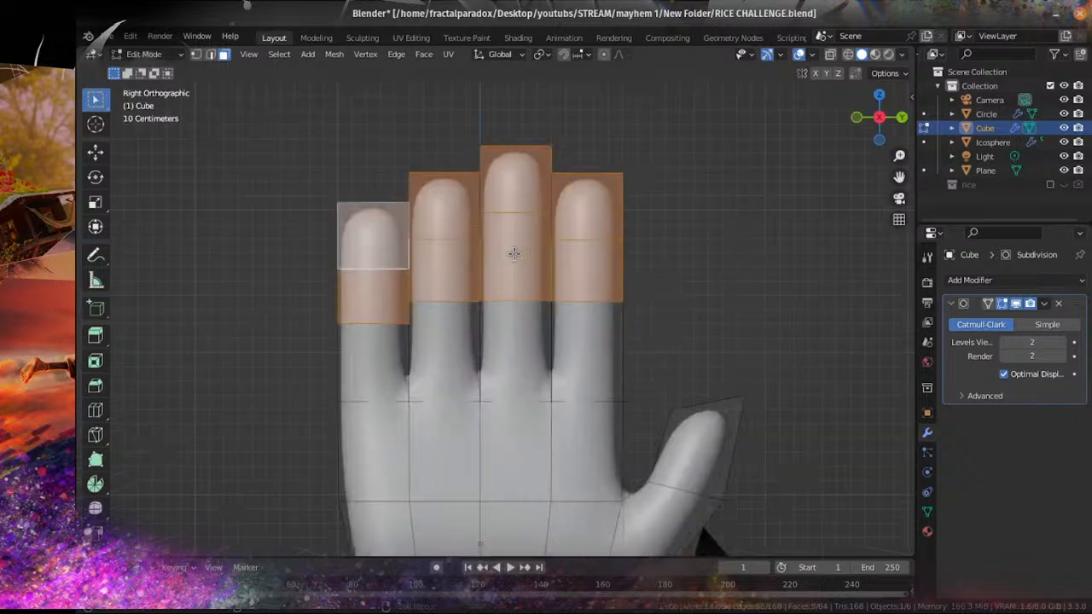
key(KP_1)
key(g)
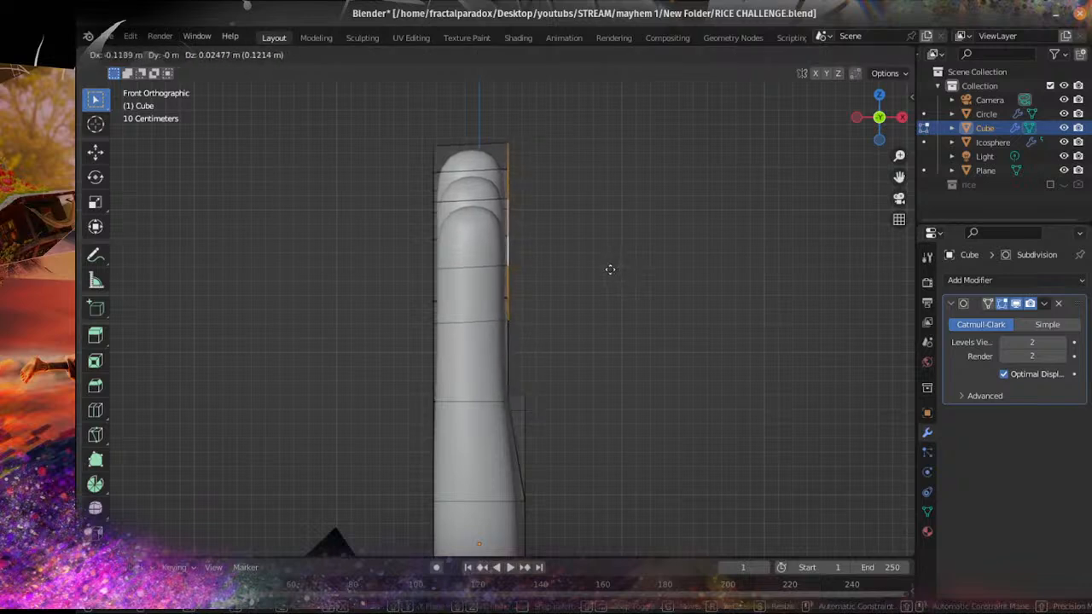
key(y)
key(x)
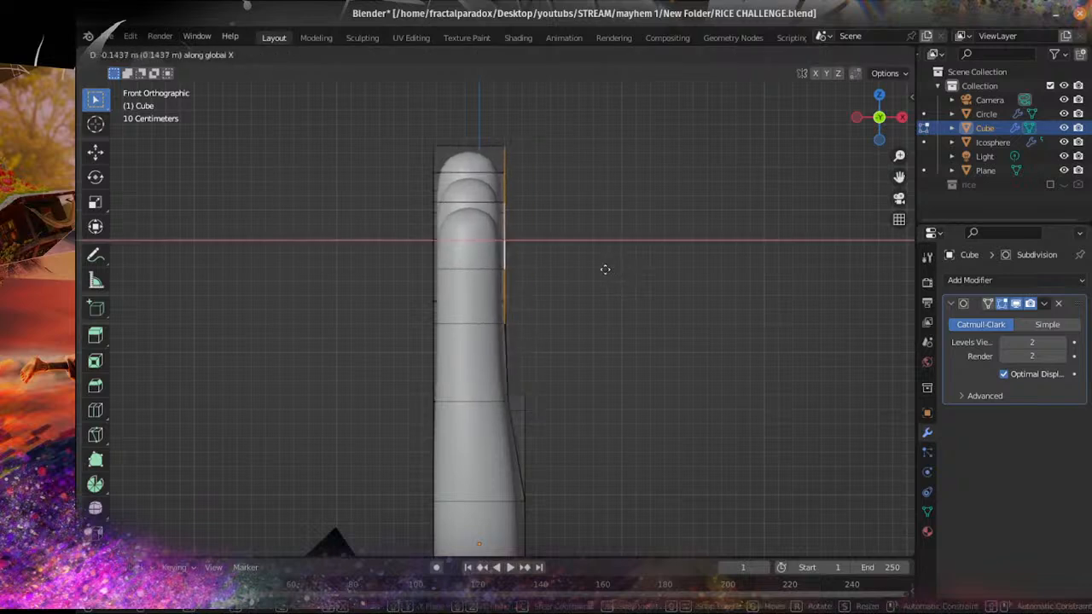
click(609, 296)
Step: Examine the reshaped hand from several sides and distances
middle_drag(609, 295, 509, 348)
scroll(569, 336, down, 4)
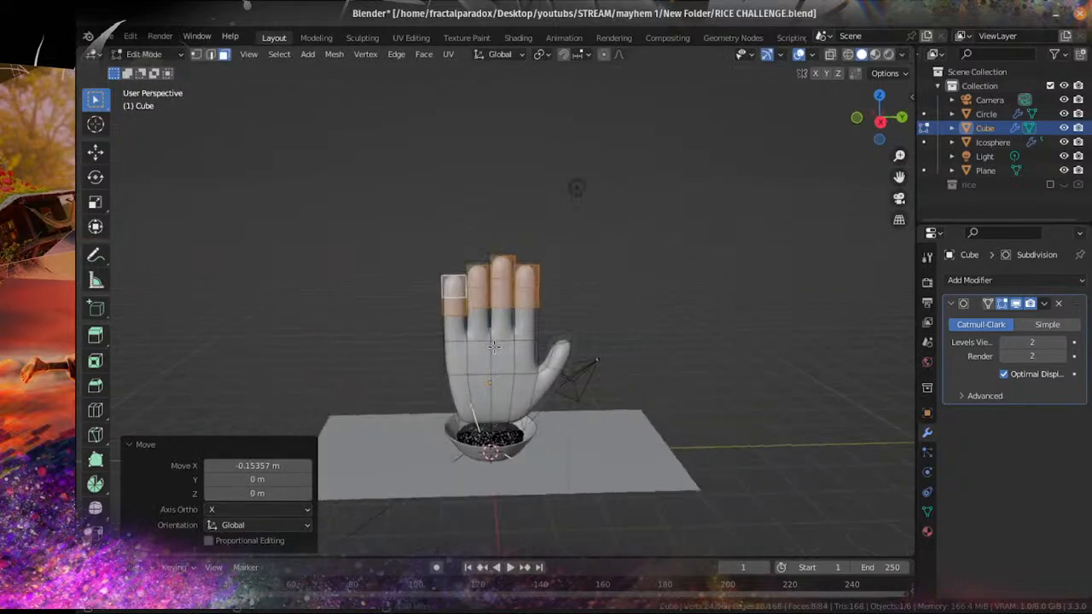
scroll(532, 358, up, 3)
middle_drag(621, 411, 596, 393)
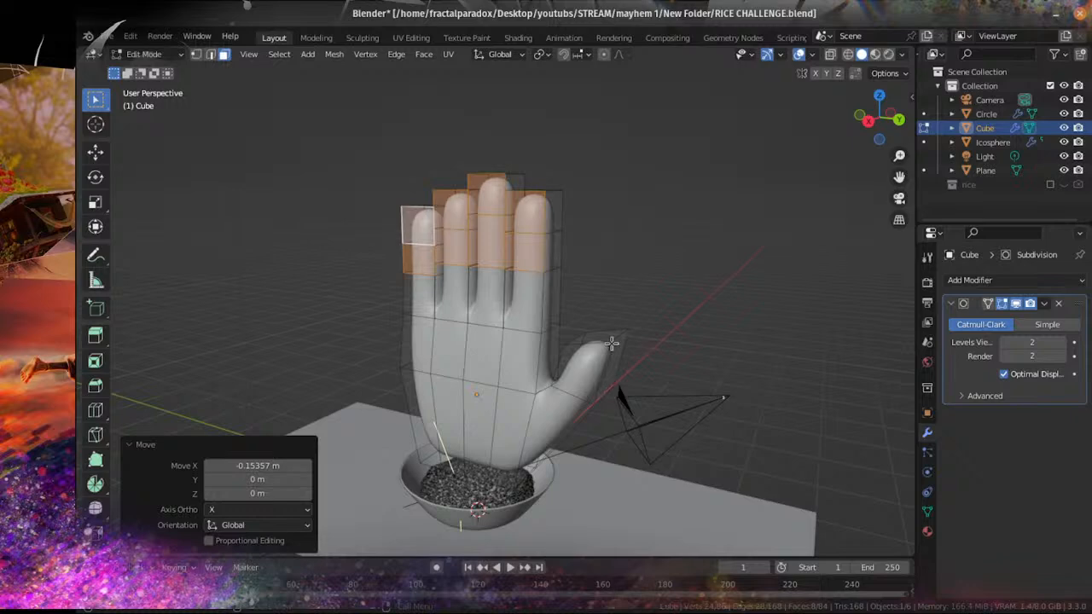
scroll(612, 343, up, 3)
mouse_move(567, 376)
middle_down()
mouse_move(490, 381)
mouse_move(556, 361)
mouse_move(547, 346)
mouse_move(619, 356)
mouse_move(631, 396)
mouse_move(565, 375)
mouse_move(580, 365)
middle_up()
scroll(546, 346, down, 2)
scroll(622, 358, up, 3)
scroll(631, 396, down, 2)
scroll(339, 319, down, 1)
middle_drag(339, 319, 638, 380)
scroll(403, 362, down, 2)
Step: Switch to vertex selection and move the vertex in the middle of the palm inward along X
click(195, 54)
key(alt+a)
scroll(648, 422, up, 2)
key(g)
key(y)
key(x)
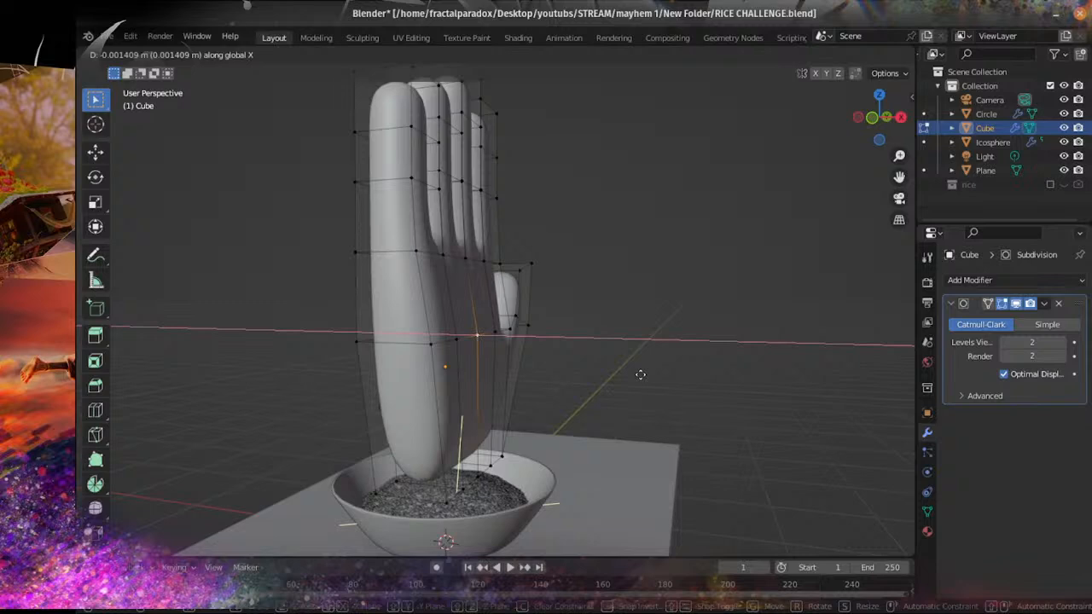
click(625, 234)
Step: Move the three neighbouring vertices across the middle of the palm slightly inward along X
middle_drag(543, 394, 424, 331)
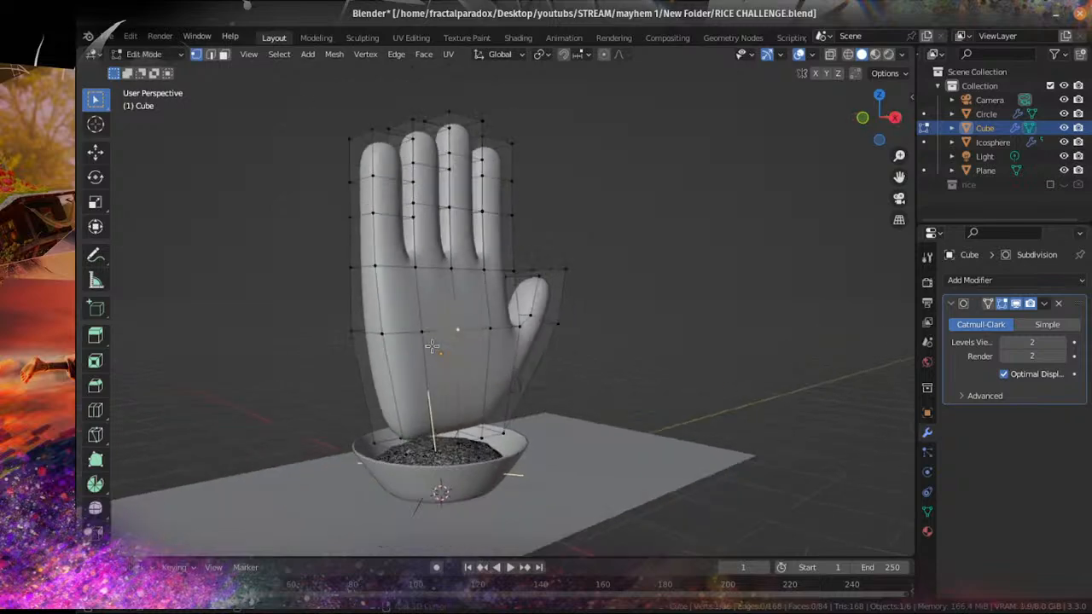
middle_drag(509, 361, 565, 368)
scroll(566, 368, up, 3)
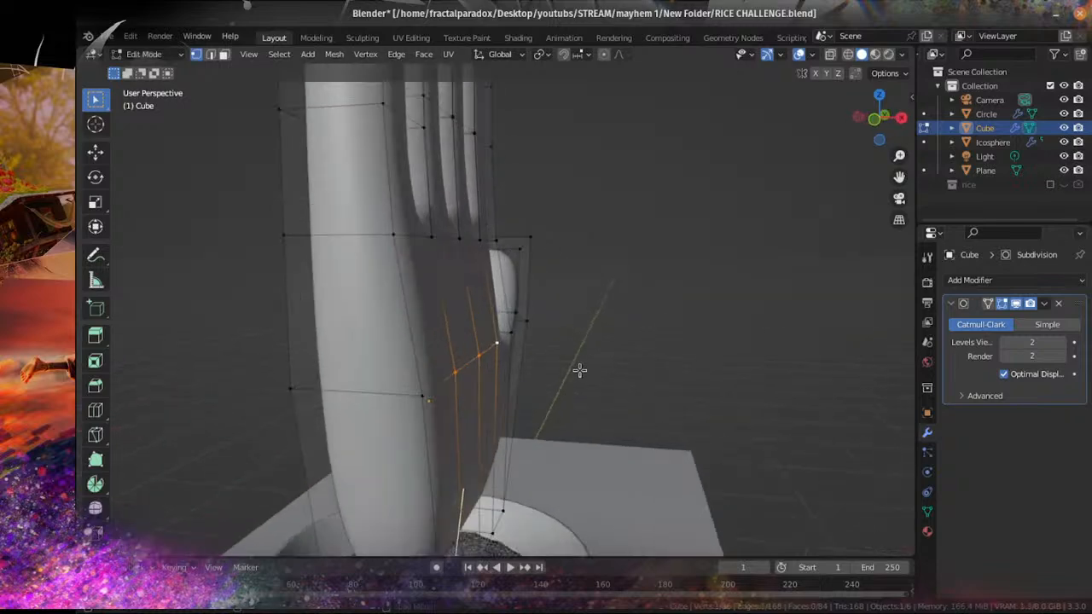
key(g)
key(y)
key(x)
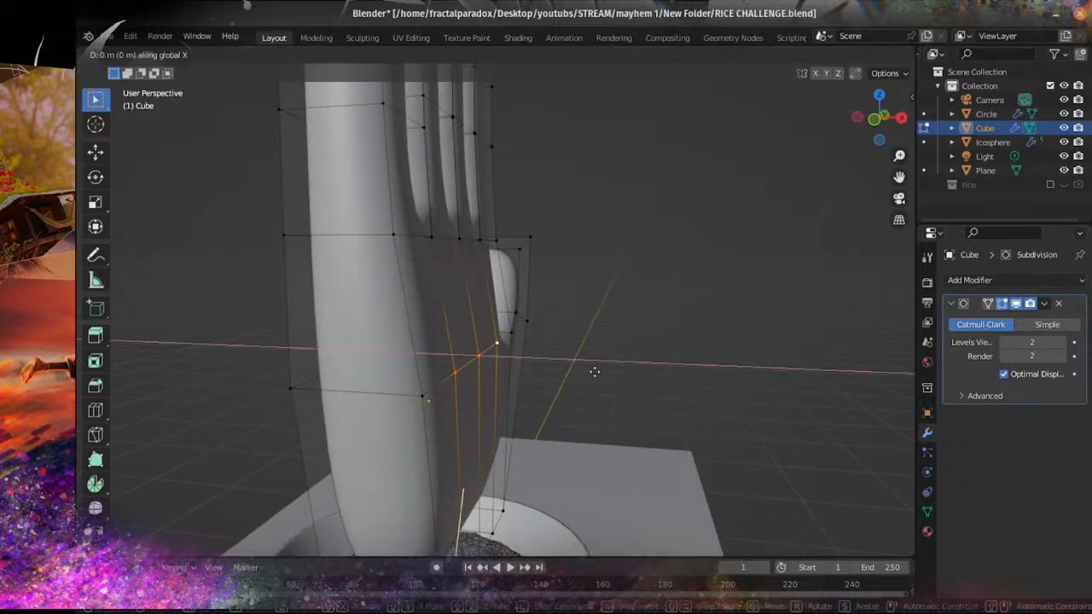
click(586, 370)
Step: Move the centre palm vertex alone another -0.044 m along X to deepen the hollow
click(477, 353)
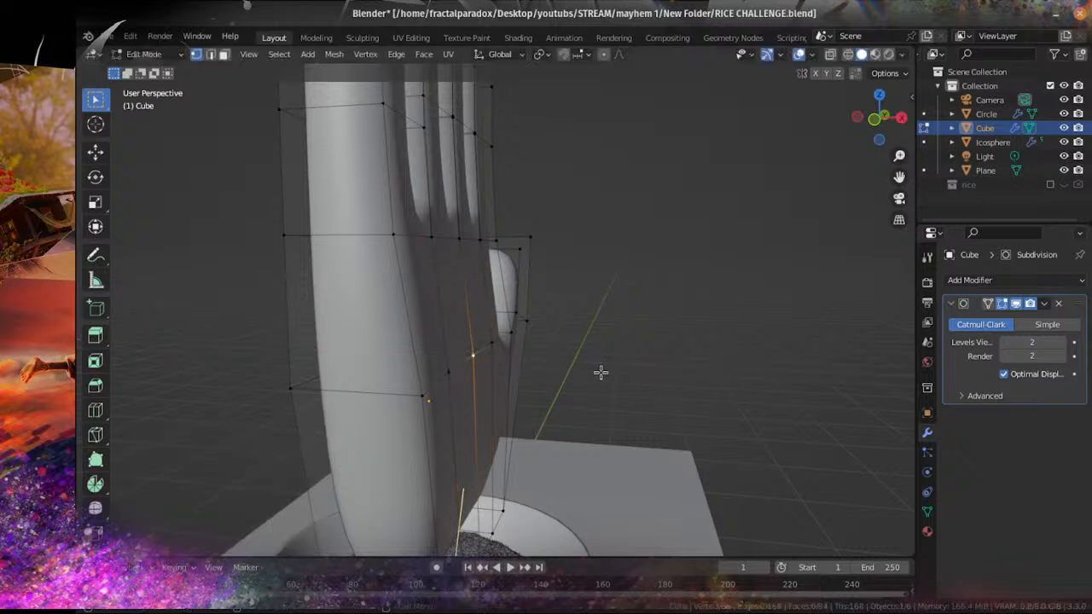
key(g)
key(x)
click(594, 372)
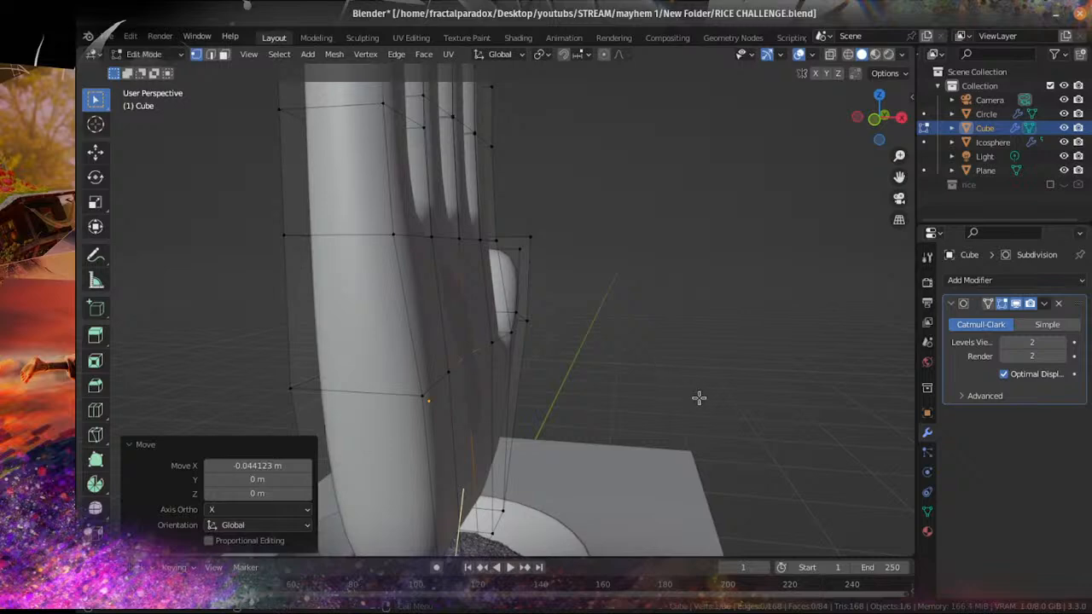
Step: Try to select the row of faces on the underside of the hand in face selection
middle_drag(736, 419, 484, 386)
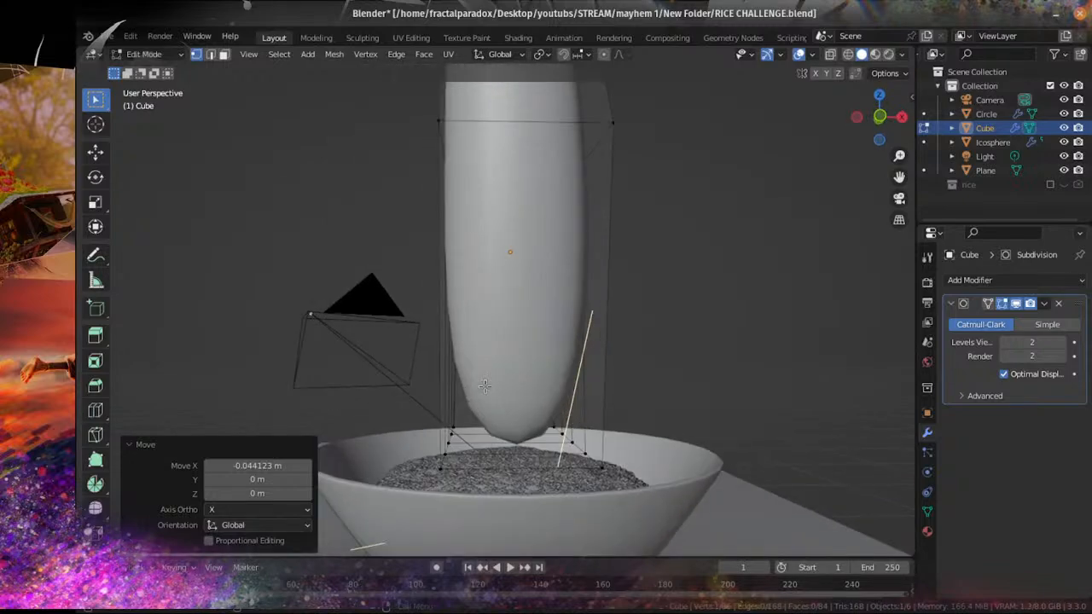
click(224, 56)
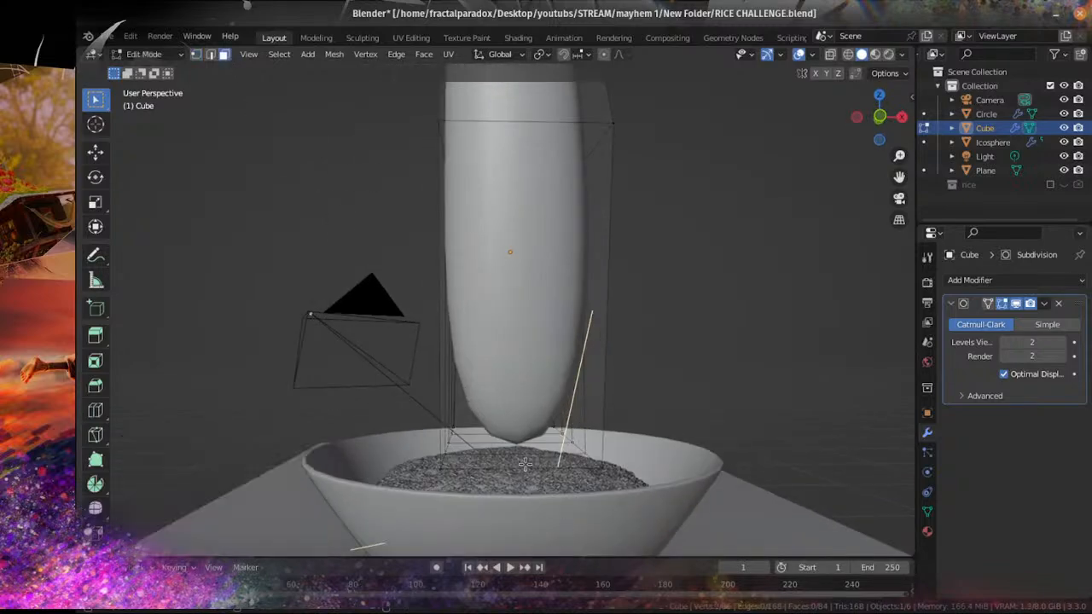
alt+click(525, 467)
middle_drag(457, 464, 461, 433)
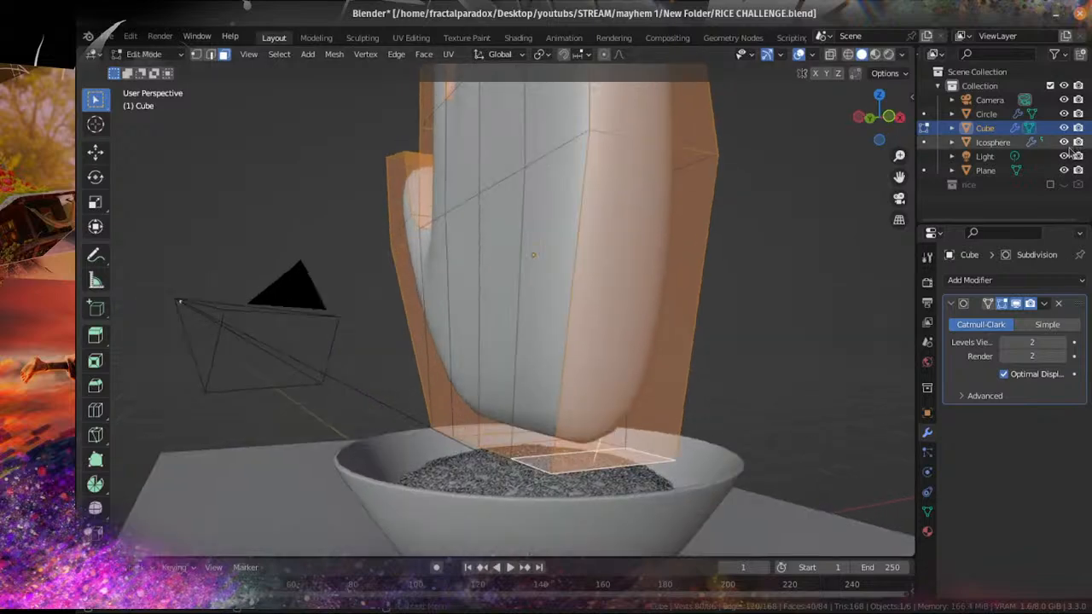
Step: Return to Object Mode and move the bowl and the rice into a new collection named "bowl of rice"
click(158, 57)
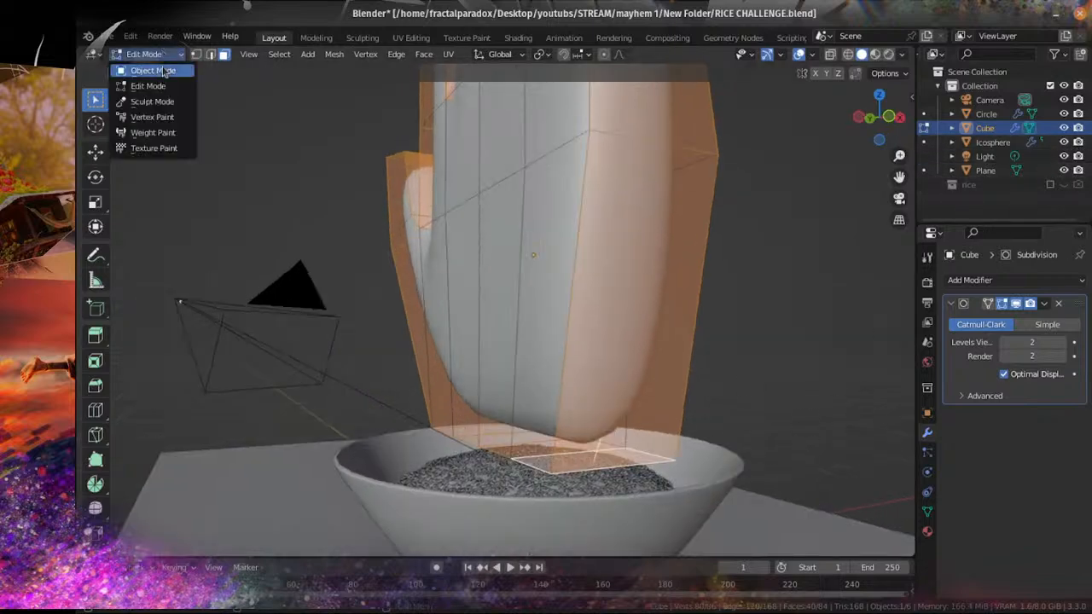
click(138, 69)
click(511, 478)
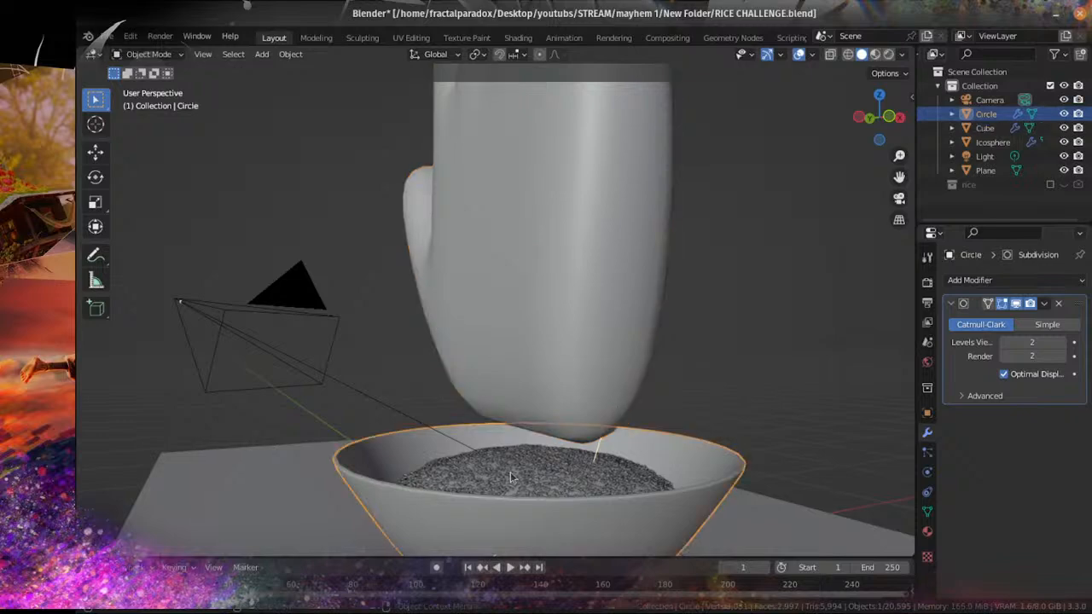
shift+click(509, 477)
middle_drag(723, 452, 620, 433)
scroll(666, 433, down, 6)
key(m)
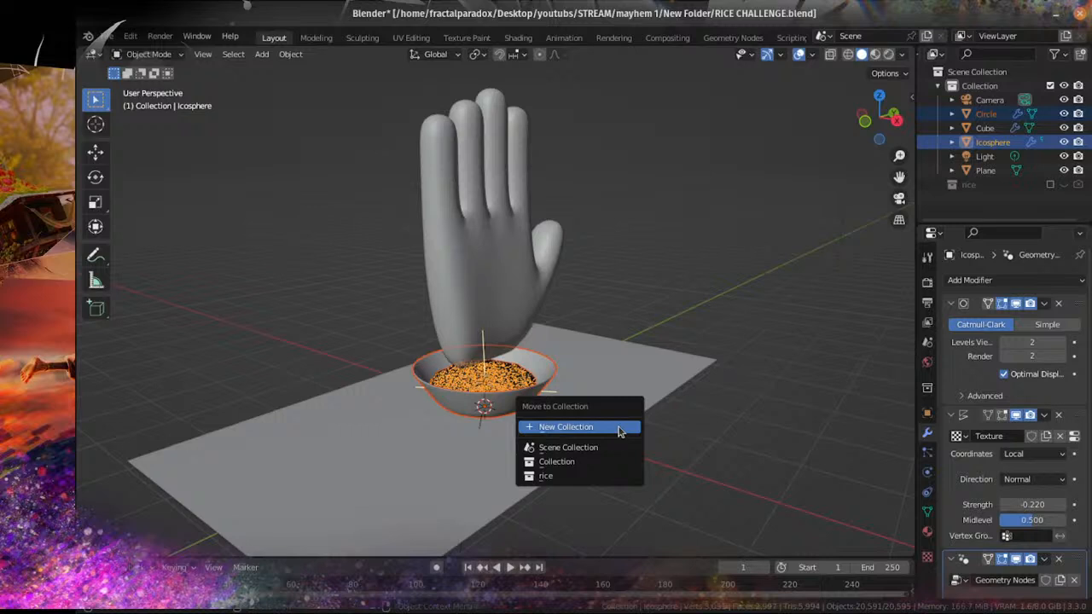
click(618, 431)
text(bowl of rice)
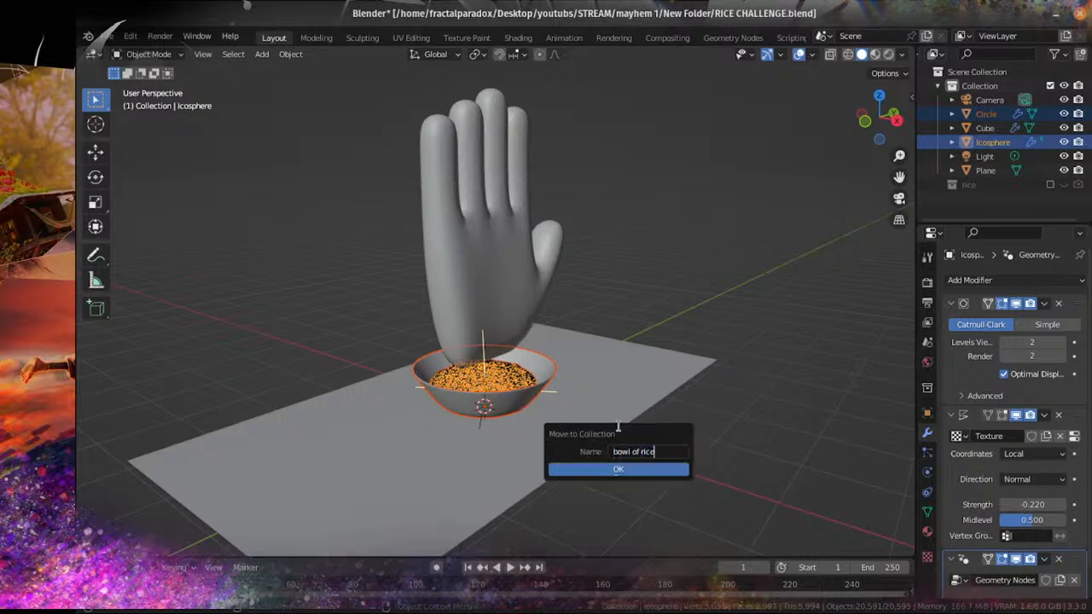
click(632, 472)
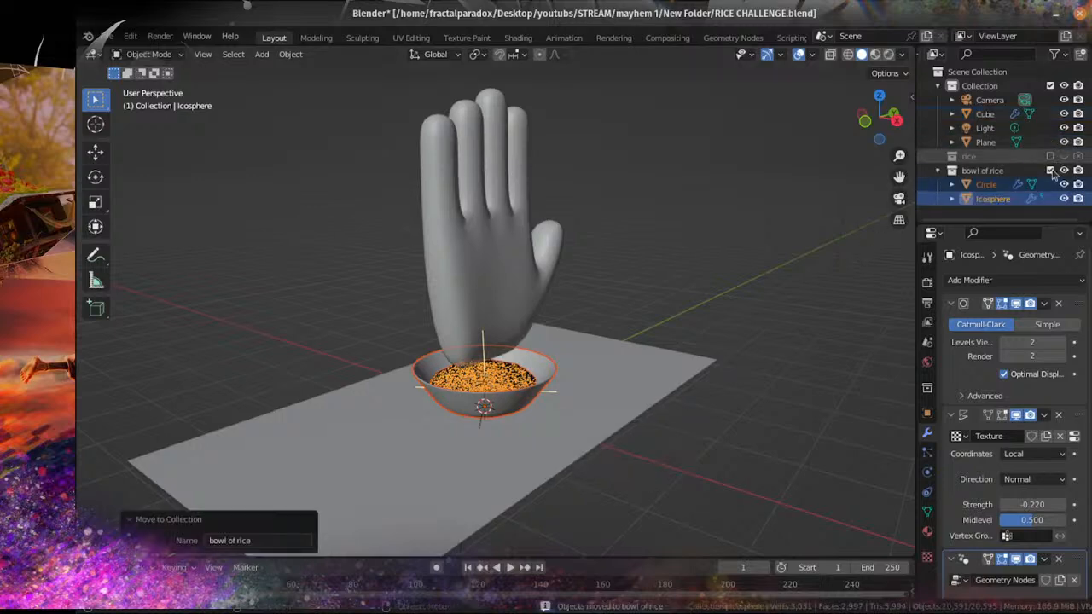
Step: Exclude the "bowl of rice" collection from the view layer and select the hand
scroll(724, 366, up, 2)
middle_drag(682, 375, 631, 315)
scroll(502, 412, up, 3)
middle_drag(558, 332, 506, 349)
middle_drag(467, 239, 494, 222)
click(495, 225)
scroll(497, 379, up, 2)
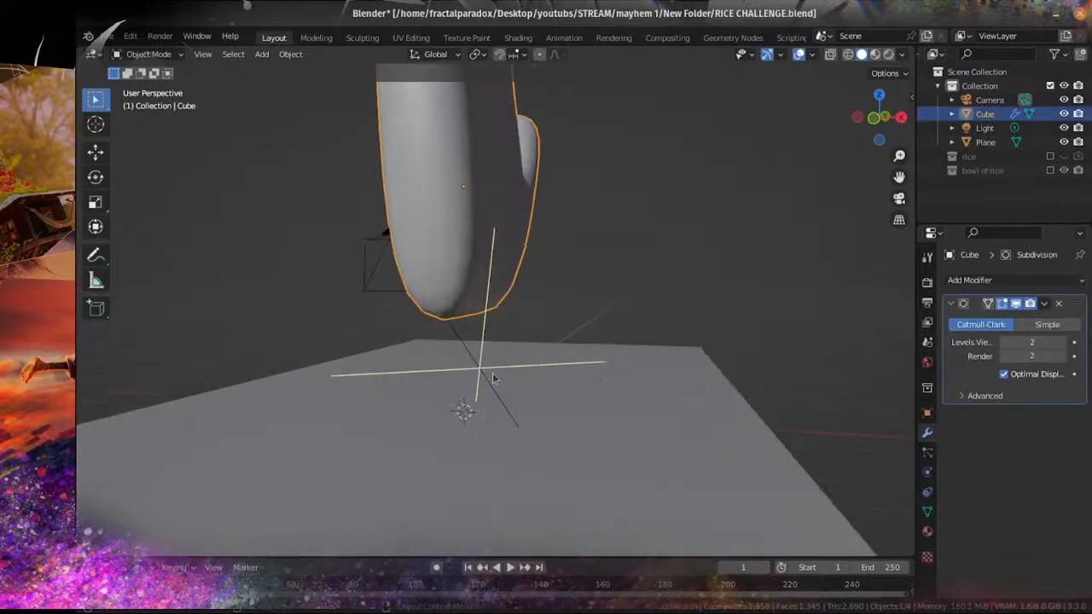
Step: Move the ground plane into the "bowl of rice" collection and undo that move
click(618, 400)
key(m)
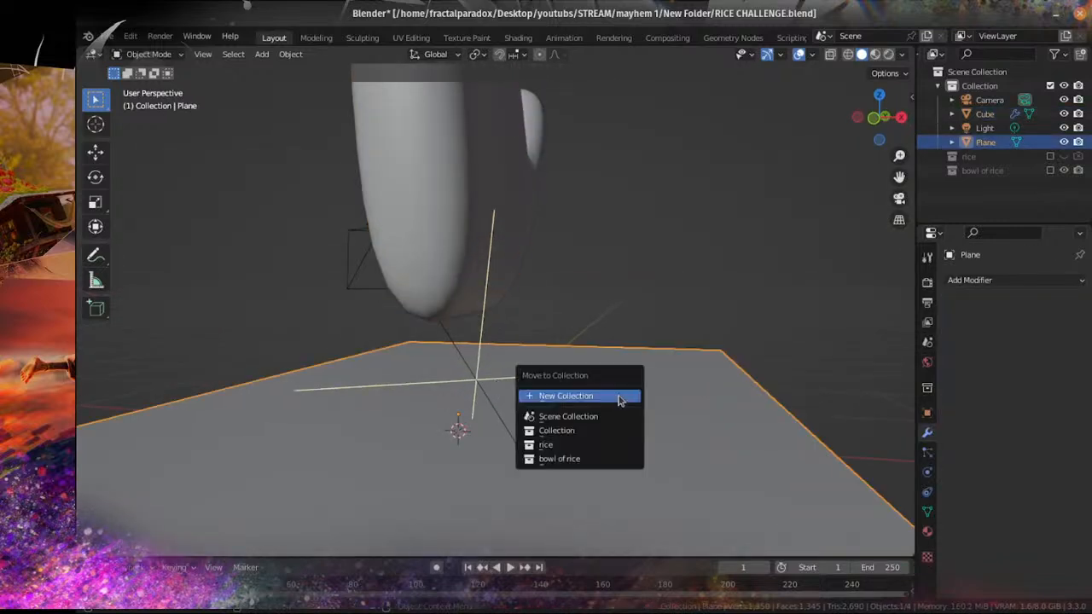
key(b)
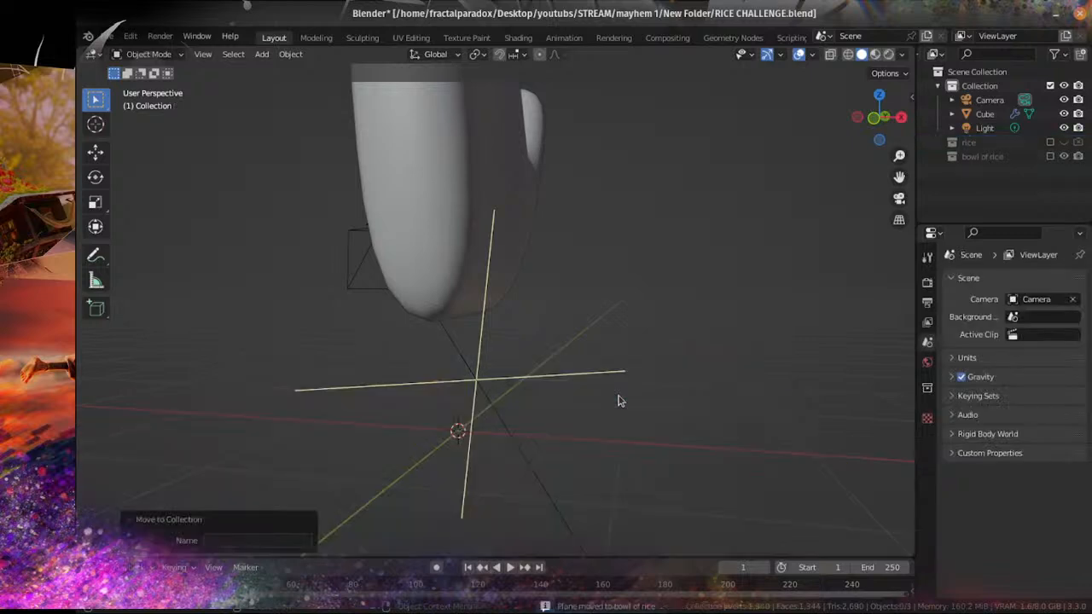
key(ctrl+z)
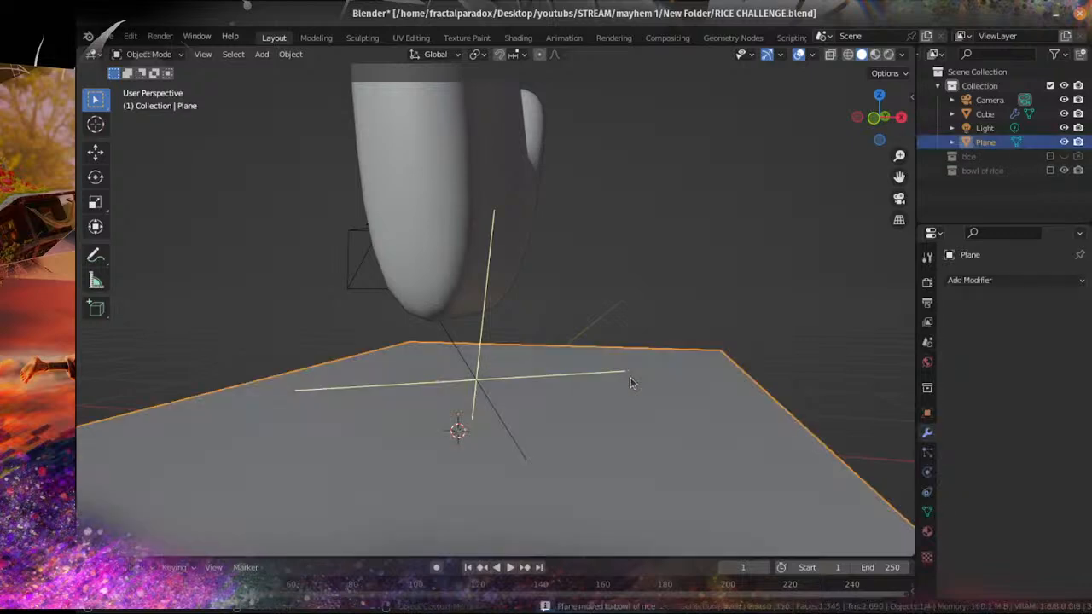
Step: Move the ground plane into a new collection named "table" and exclude that collection from the view layer
key(m)
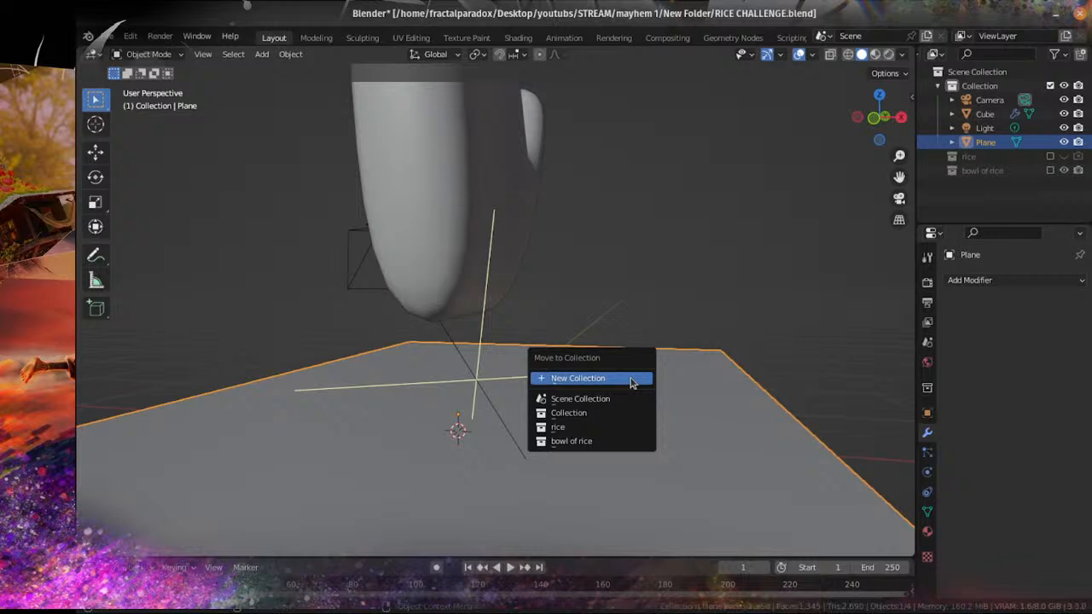
click(632, 379)
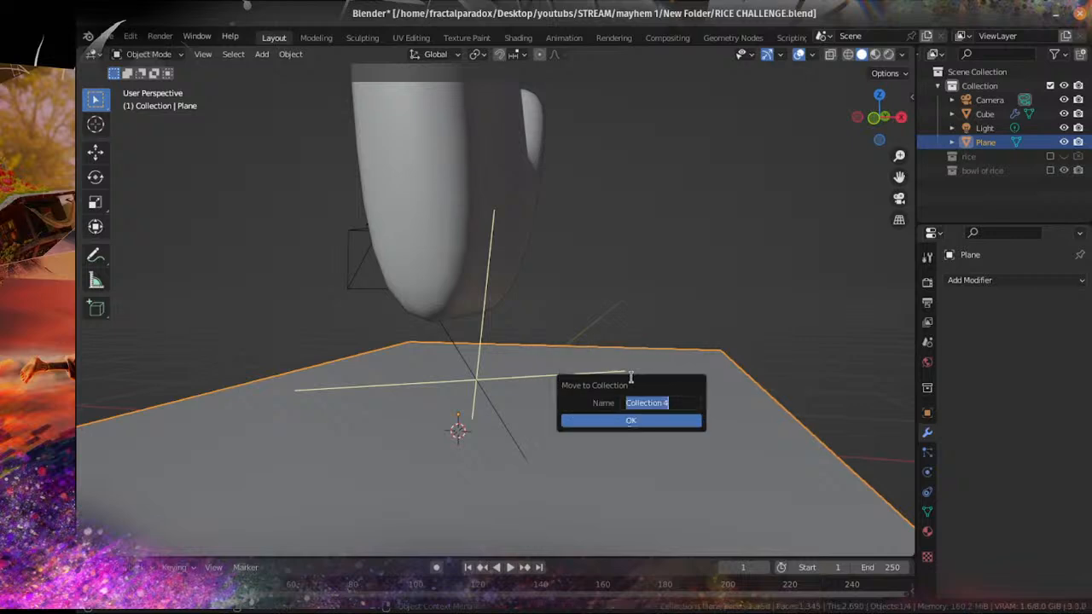
text(ta)
key(Return)
key(Return)
click(1050, 171)
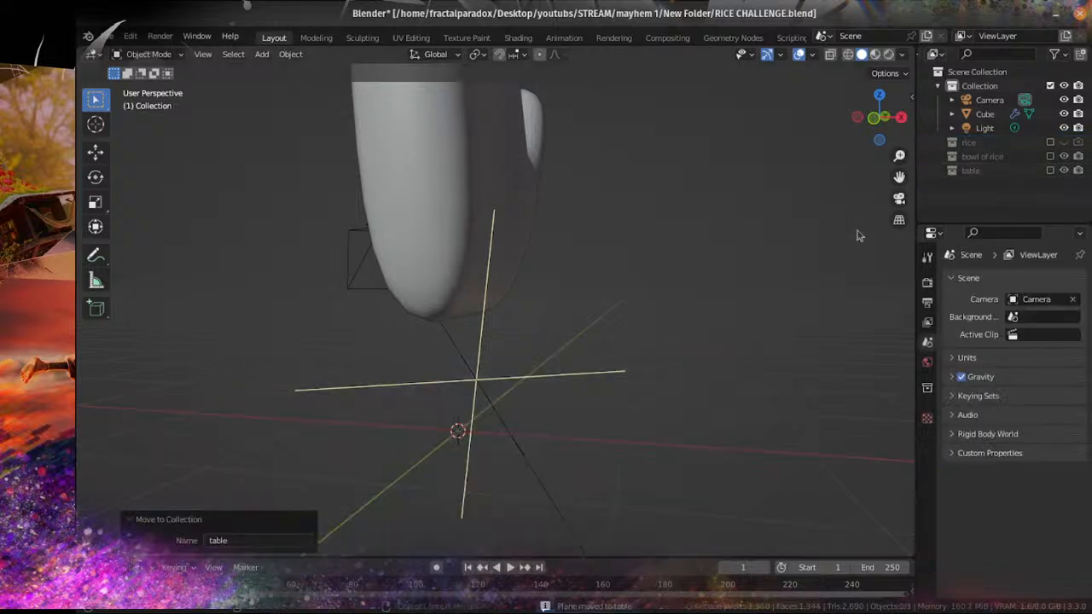
Step: Select the hand and switch it to Sculpt Mode
middle_drag(655, 279, 781, 286)
click(535, 235)
scroll(520, 237, down, 4)
shift+middle_drag(521, 239, 553, 290)
scroll(588, 341, up, 4)
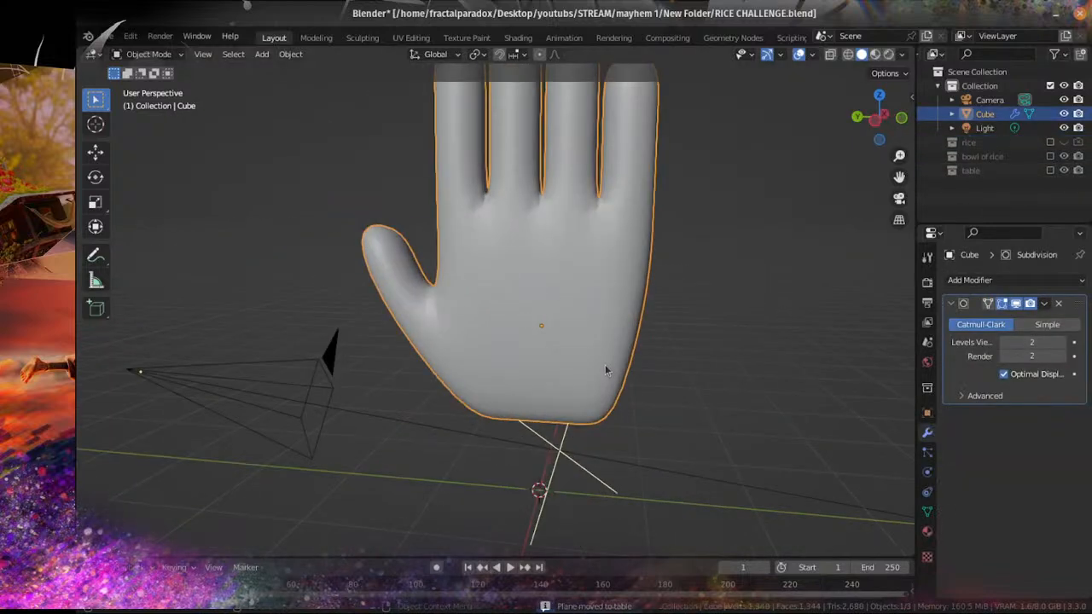
middle_drag(604, 365, 612, 348)
scroll(520, 273, down, 1)
click(162, 55)
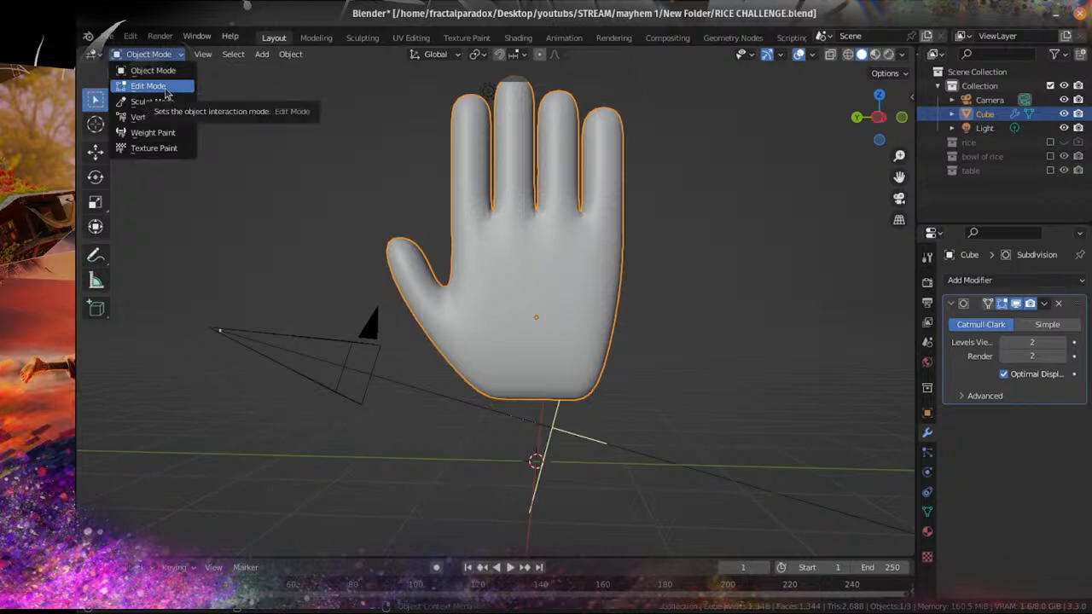
click(150, 102)
Step: Try smoothing the fingers with the Smooth brush at strength 0.700 and undo the stroke
middle_drag(478, 273, 563, 277)
scroll(529, 255, up, 4)
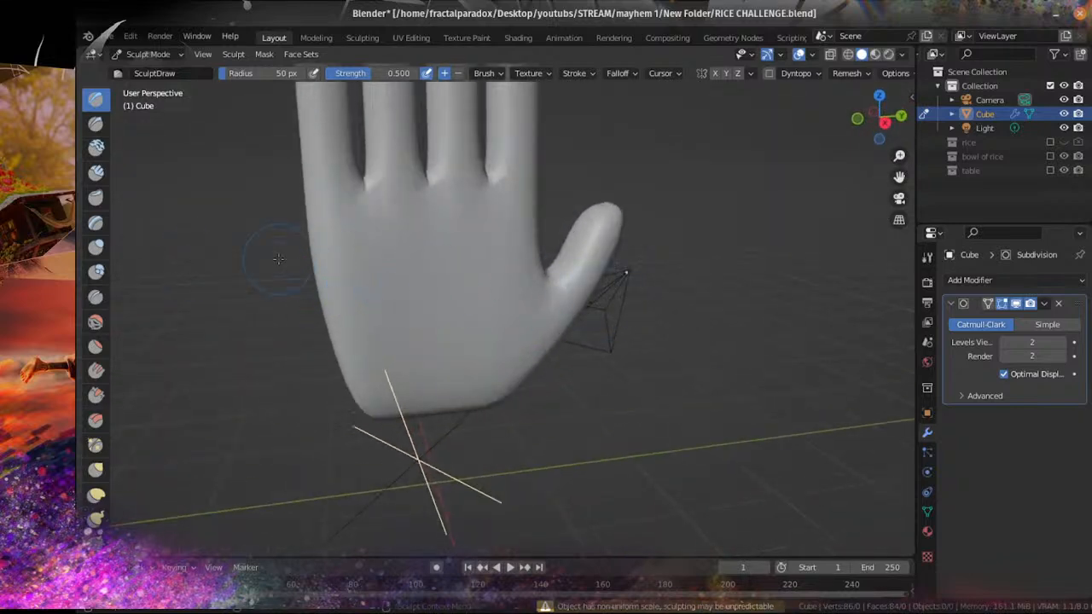
click(96, 321)
scroll(477, 256, down, 5)
drag(503, 201, 487, 266)
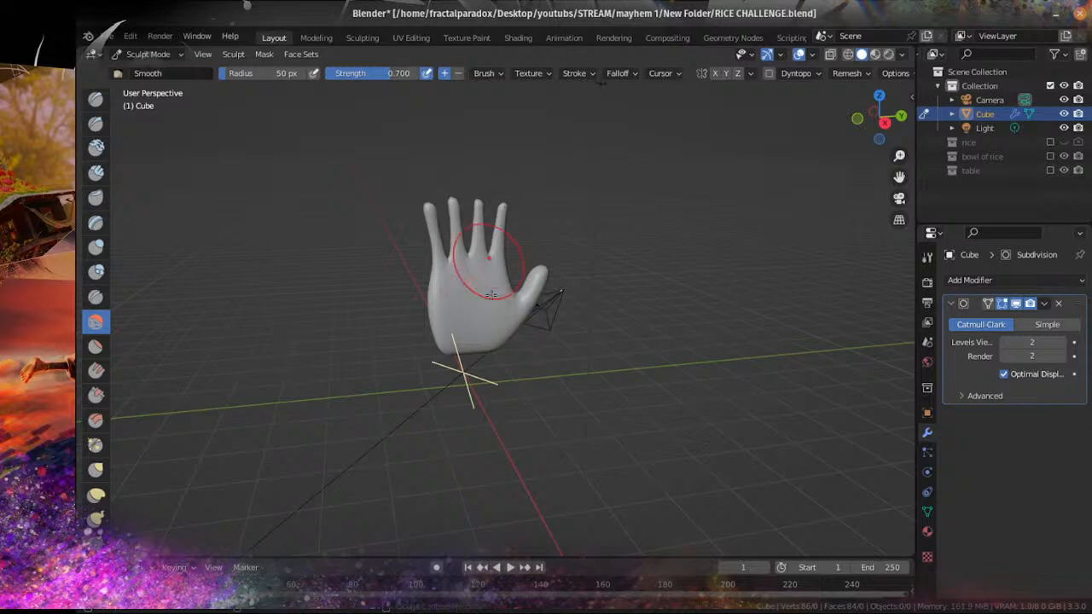
mouse_move(488, 266)
middle_down()
mouse_move(529, 426)
mouse_move(580, 259)
mouse_move(572, 361)
middle_up()
scroll(580, 259, up, 5)
key(ctrl+z)
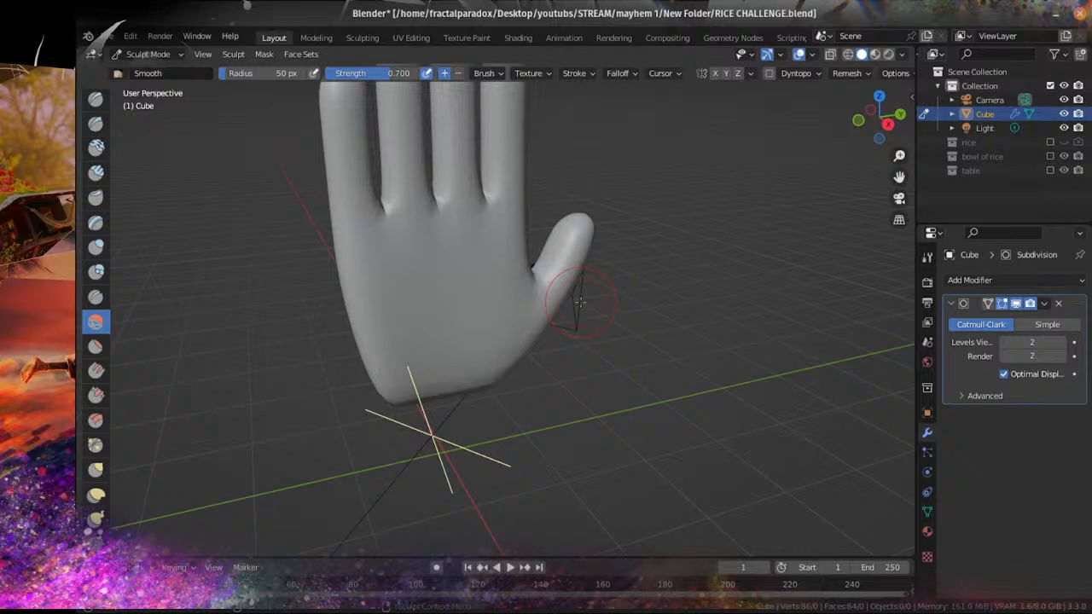
scroll(589, 286, down, 3)
middle_drag(588, 286, 529, 292)
scroll(529, 292, up, 3)
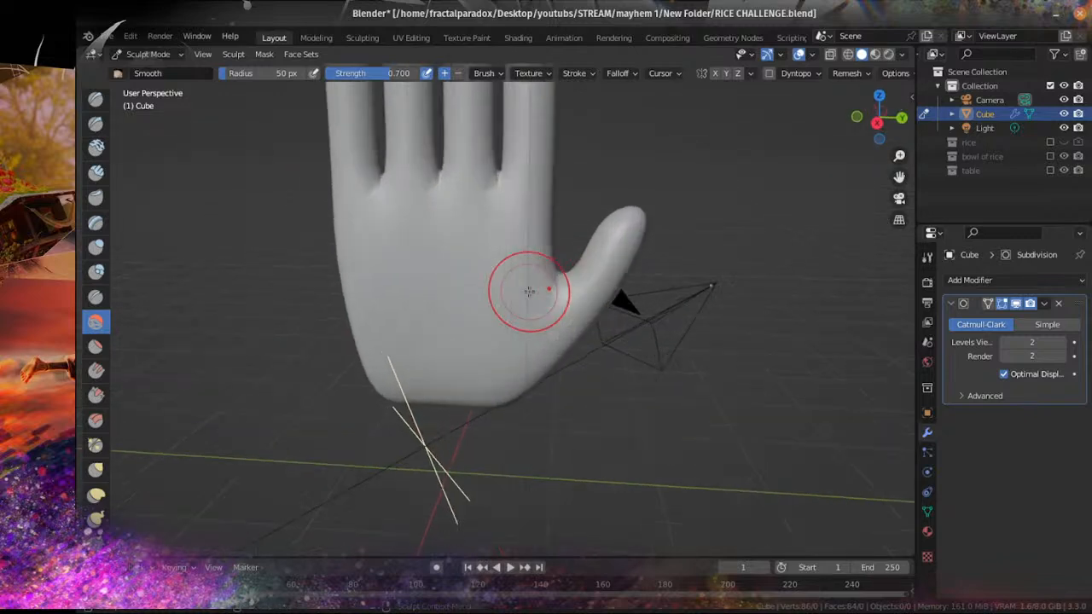
key(KP_3)
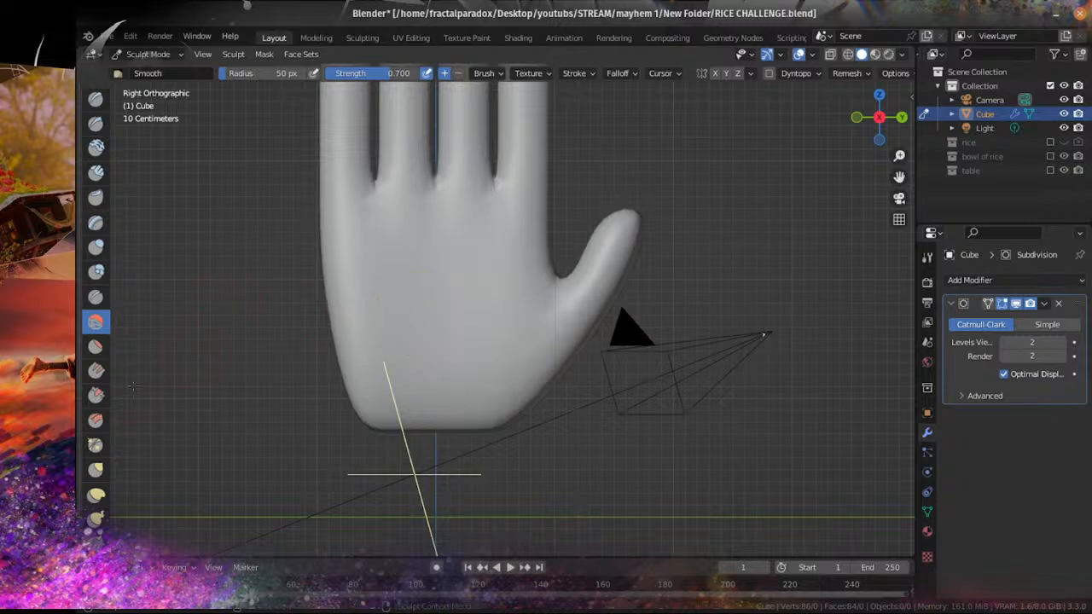
click(96, 492)
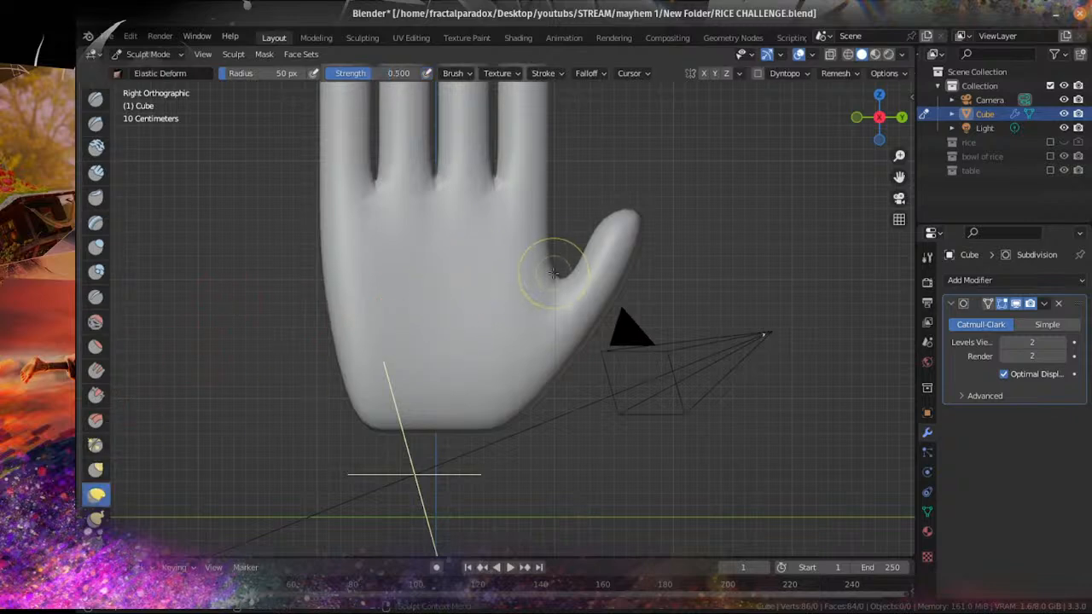
scroll(526, 287, down, 4)
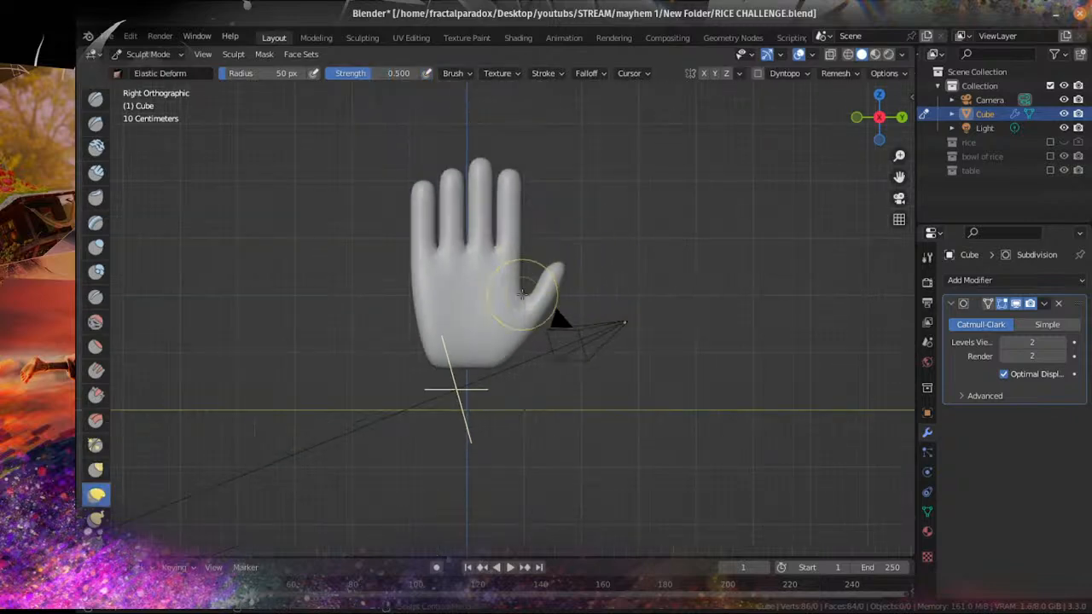
scroll(518, 290, up, 2)
mouse_move(529, 293)
middle_down()
mouse_move(616, 337)
mouse_move(495, 378)
middle_up()
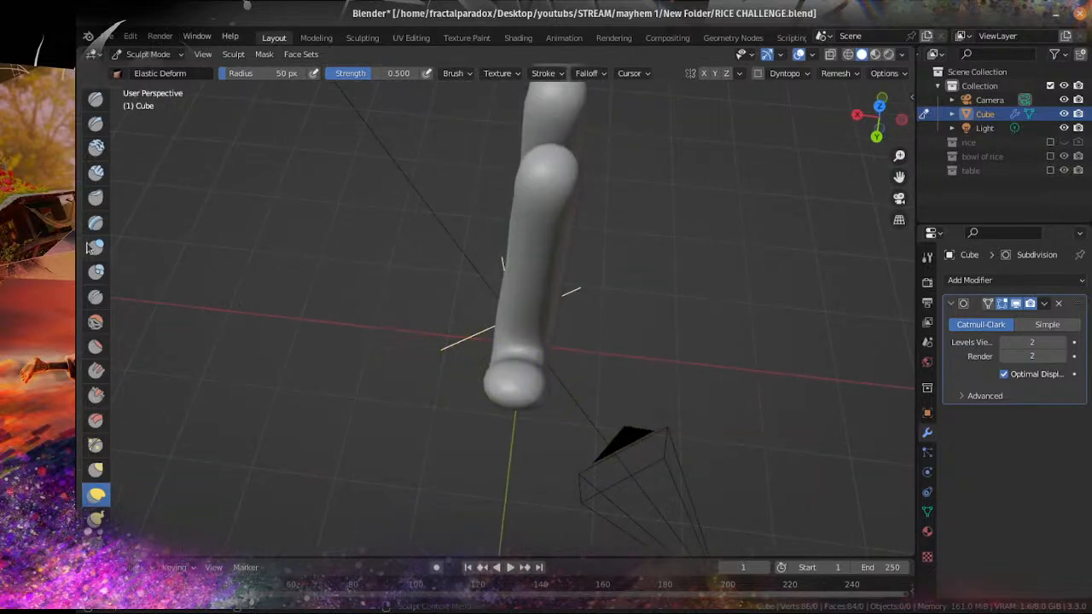
Step: Set the Smooth brush strength to 0.204 and smooth the area where the thumb joins the palm
click(96, 321)
scroll(512, 298, down, 5)
mouse_move(522, 299)
middle_down()
mouse_move(636, 302)
mouse_move(577, 368)
middle_up()
scroll(636, 302, up, 4)
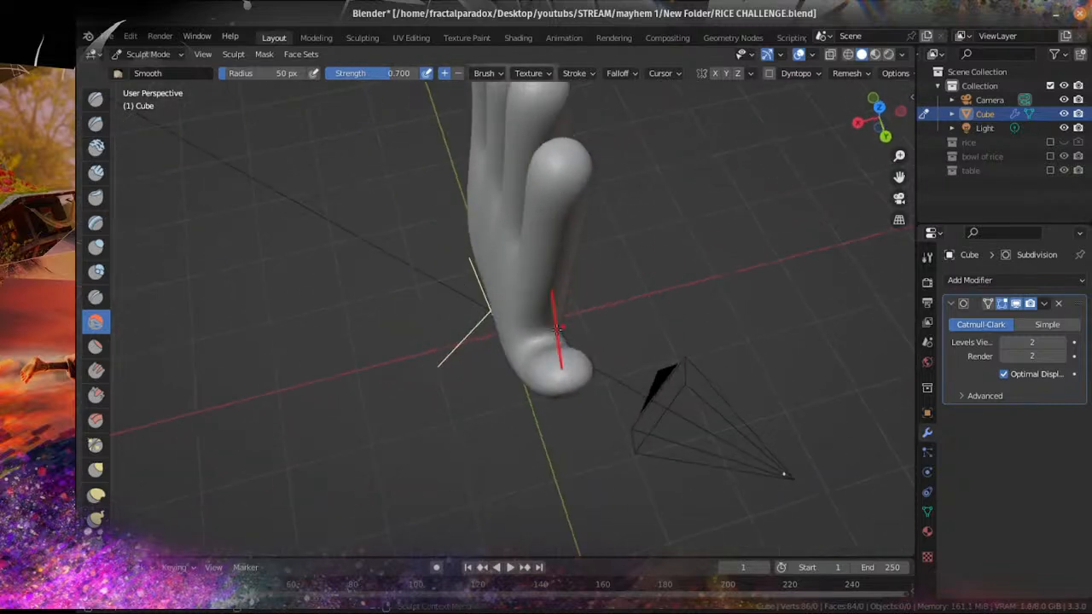
drag(389, 74, 343, 73)
scroll(541, 287, down, 5)
middle_drag(541, 287, 585, 277)
drag(541, 307, 531, 316)
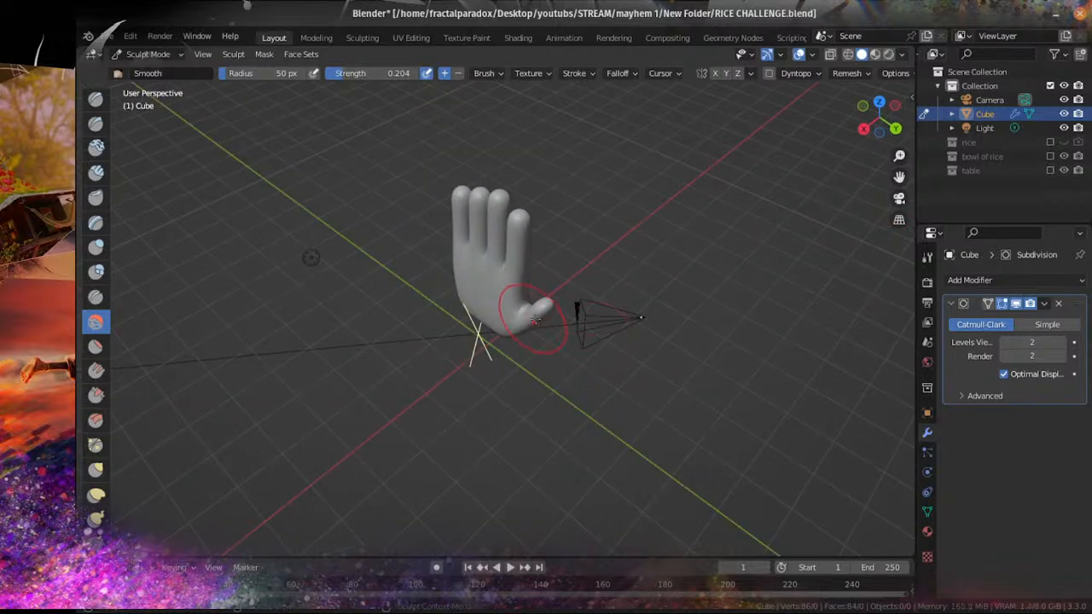
Step: Examine the thumb and its transition into the palm from several angles
scroll(535, 309, up, 2)
mouse_move(541, 305)
middle_down()
mouse_move(522, 352)
mouse_move(479, 281)
mouse_move(376, 285)
middle_up()
scroll(555, 283, up, 2)
middle_drag(489, 298, 674, 329)
scroll(555, 282, down, 3)
scroll(476, 287, up, 1)
scroll(580, 307, up, 1)
middle_drag(439, 281, 492, 286)
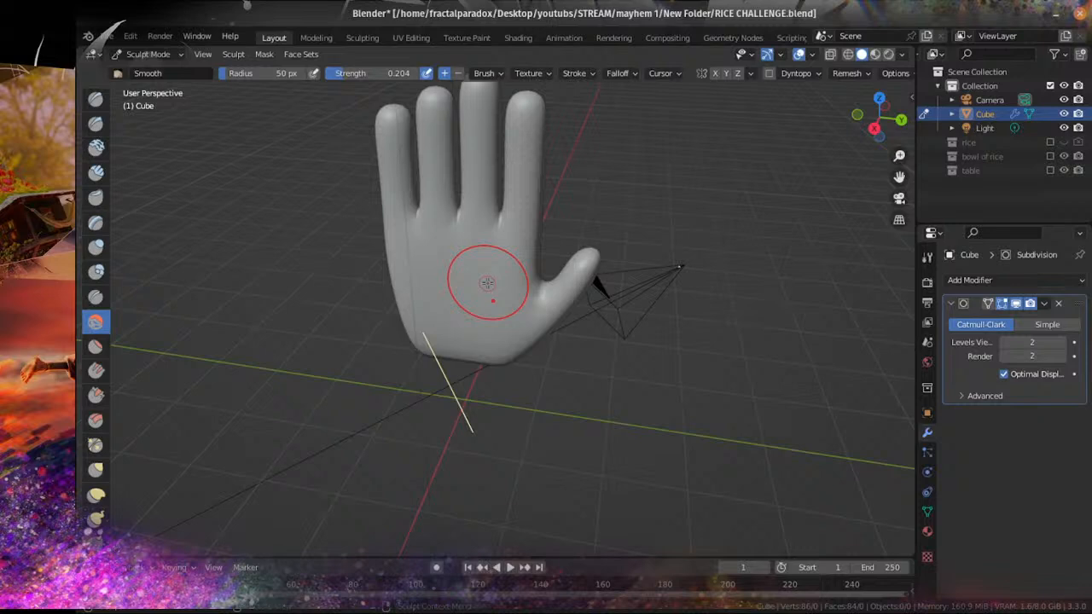
scroll(492, 284, up, 3)
middle_drag(627, 339, 510, 369)
scroll(584, 358, up, 1)
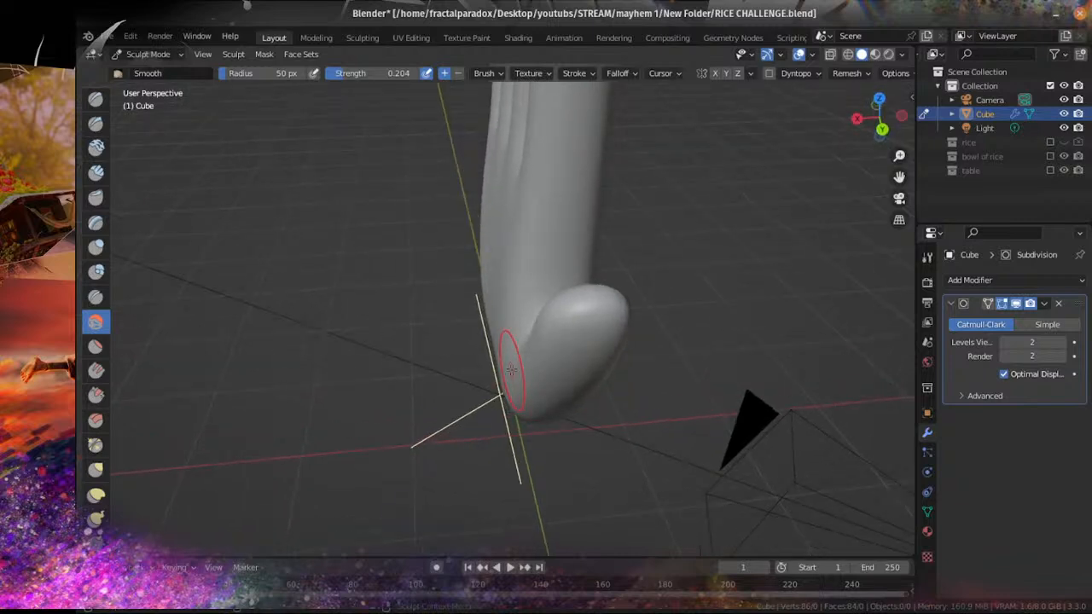
middle_drag(510, 368, 547, 328)
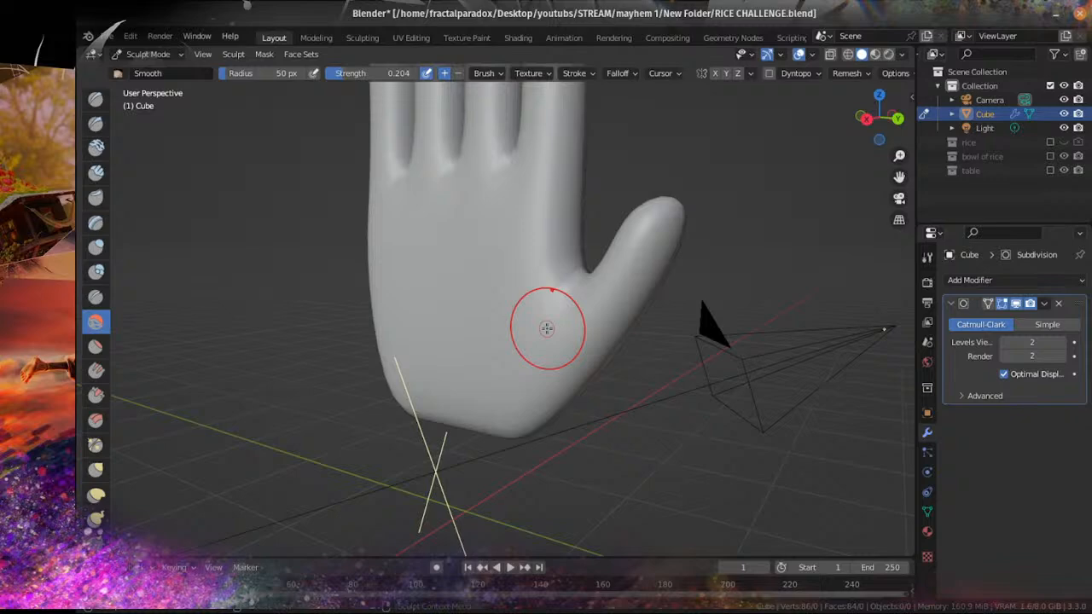
Step: Check the hand's thickness and side profile, including in the front orthographic view
scroll(547, 328, down, 4)
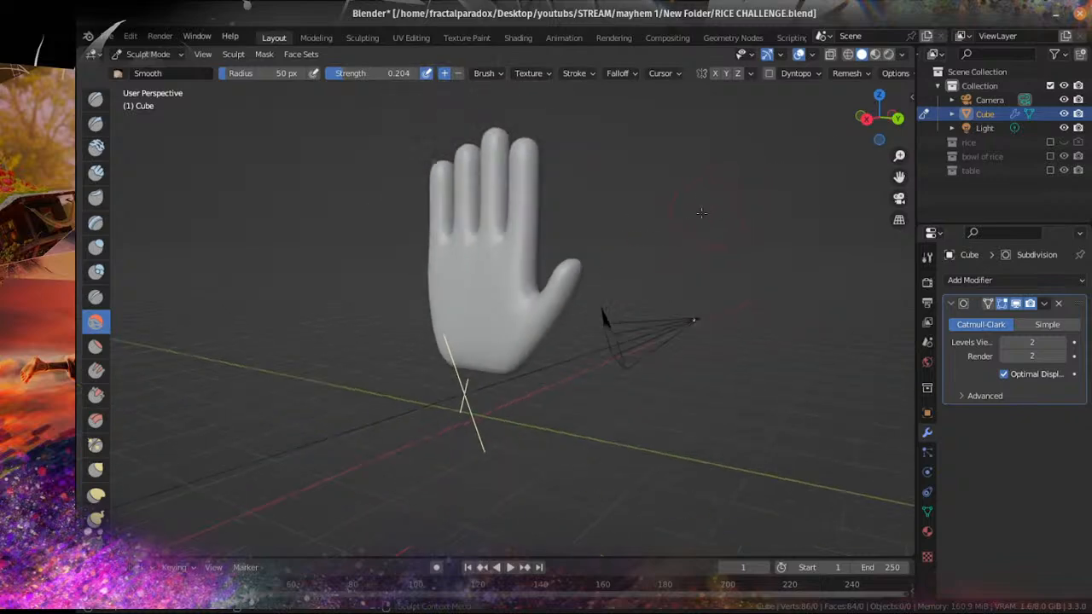
middle_drag(547, 328, 559, 282)
scroll(584, 354, up, 1)
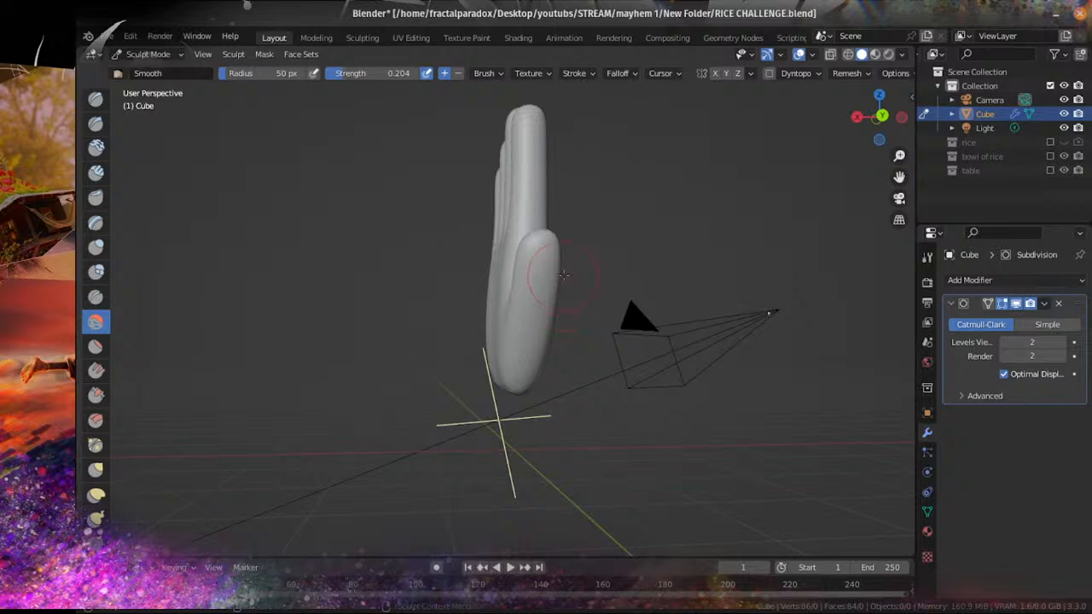
scroll(424, 307, down, 2)
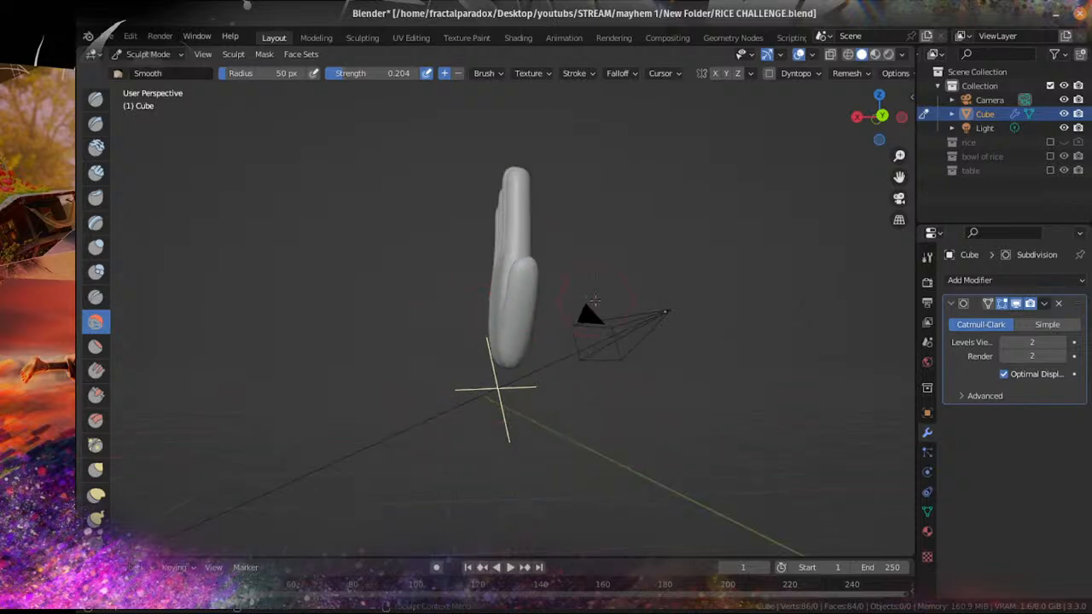
key(KP_3)
key(KP_1)
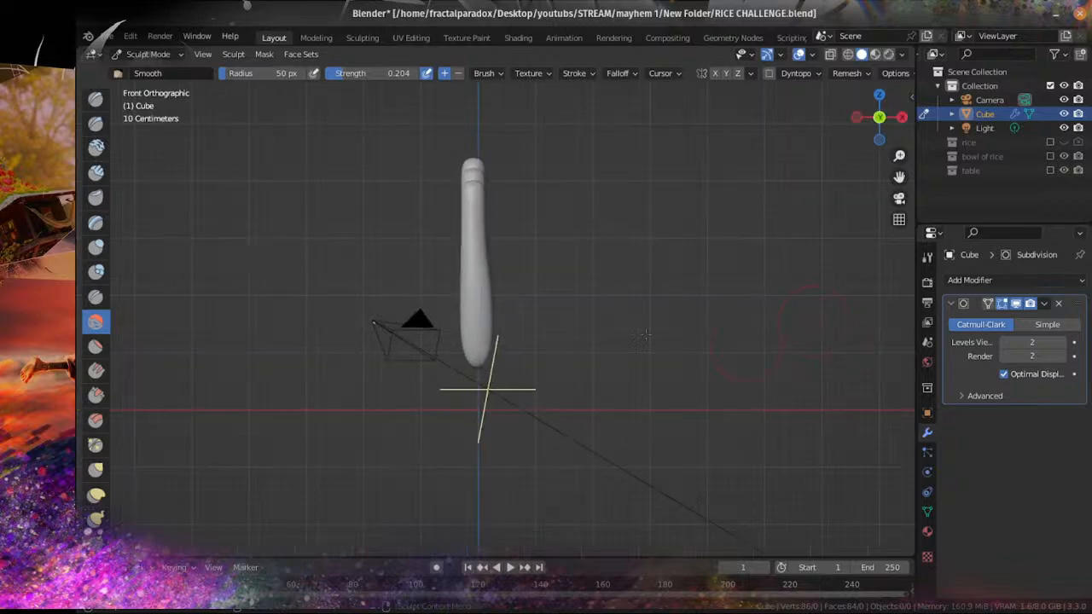
scroll(559, 442, up, 4)
scroll(559, 442, down, 5)
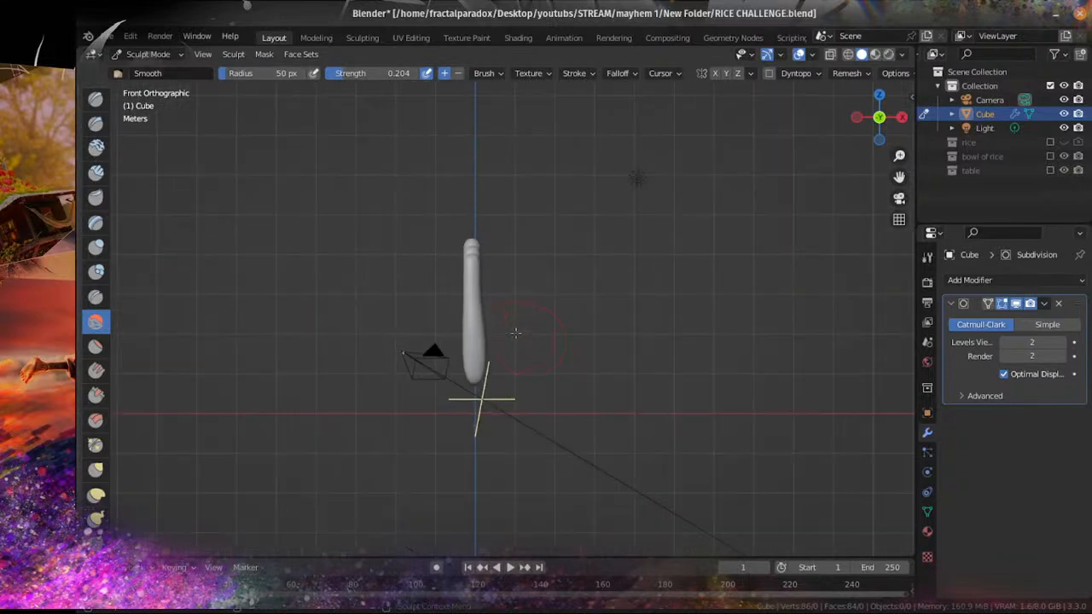
middle_drag(478, 307, 461, 341)
scroll(478, 332, up, 3)
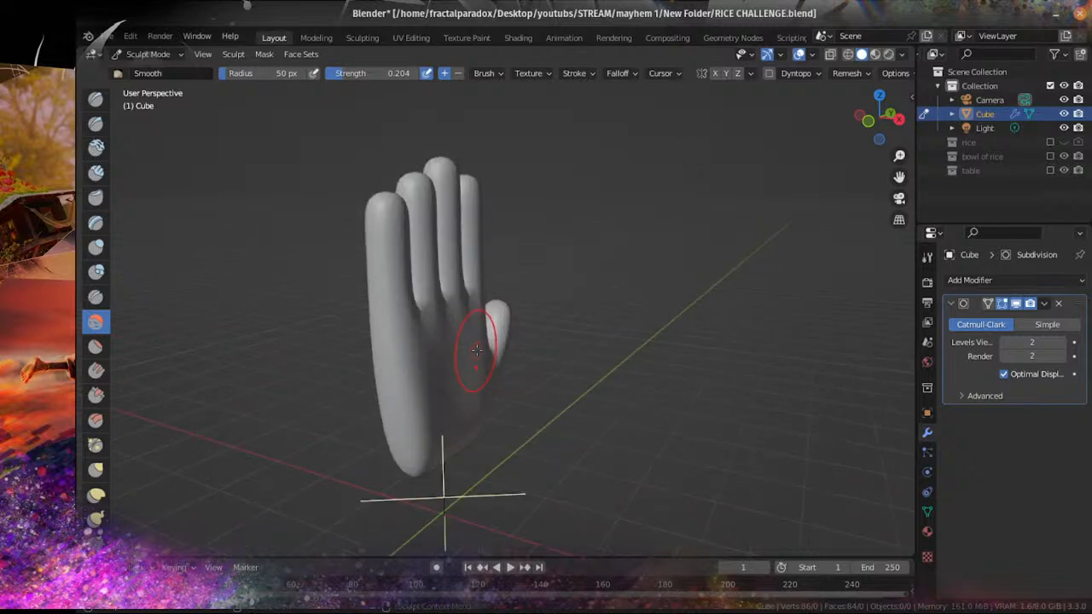
Step: Inspect the palm, the gaps between the fingers and the back of the hand all around
scroll(428, 352, down, 4)
middle_drag(443, 363, 375, 397)
scroll(512, 376, up, 6)
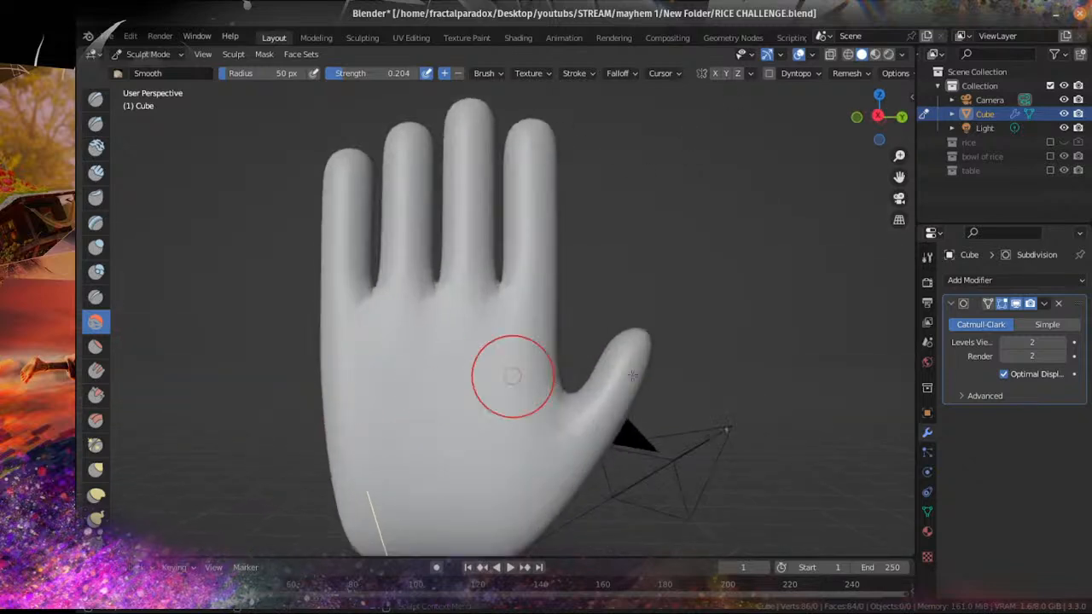
mouse_move(623, 377)
middle_down()
mouse_move(542, 399)
mouse_move(626, 362)
middle_up()
scroll(541, 400, down, 3)
scroll(529, 341, up, 4)
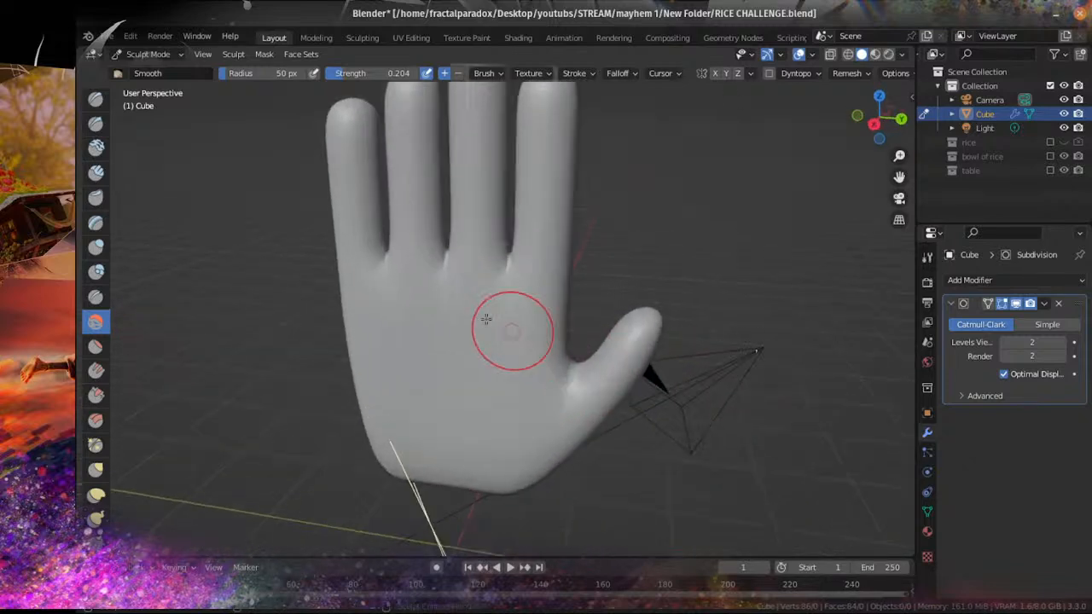
scroll(451, 204, down, 4)
middle_drag(450, 222, 388, 302)
scroll(400, 285, up, 2)
scroll(452, 302, up, 4)
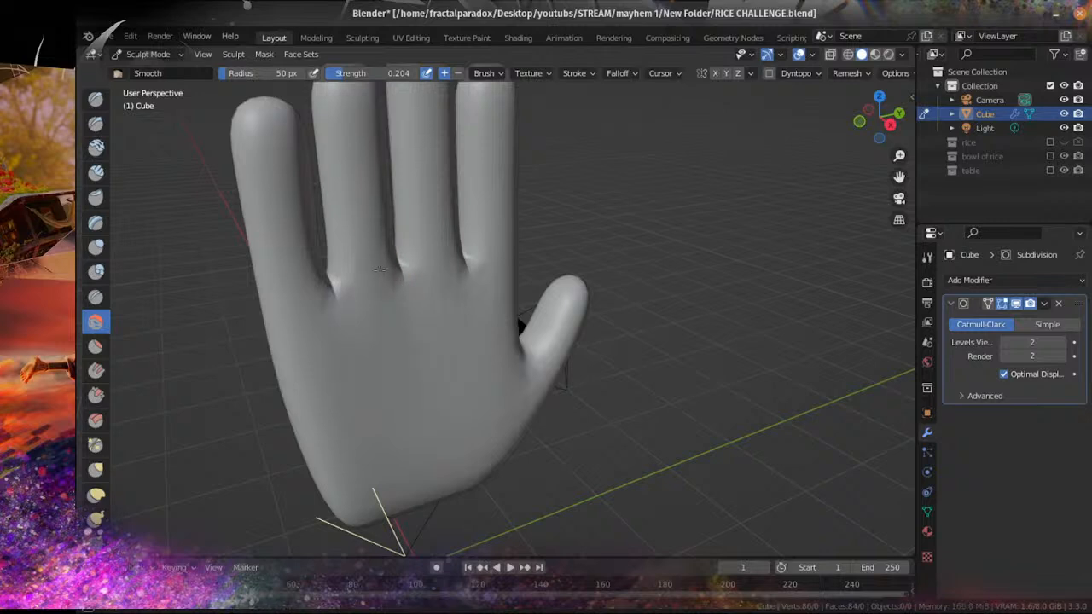
mouse_move(506, 277)
middle_down()
mouse_move(451, 283)
mouse_move(366, 219)
middle_up()
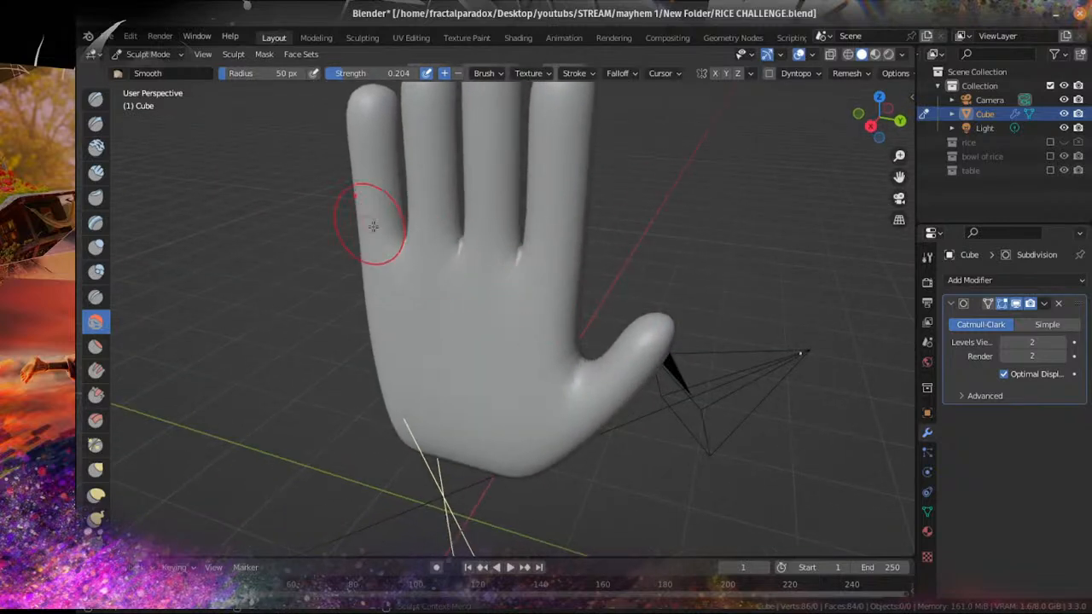
scroll(519, 383, down, 3)
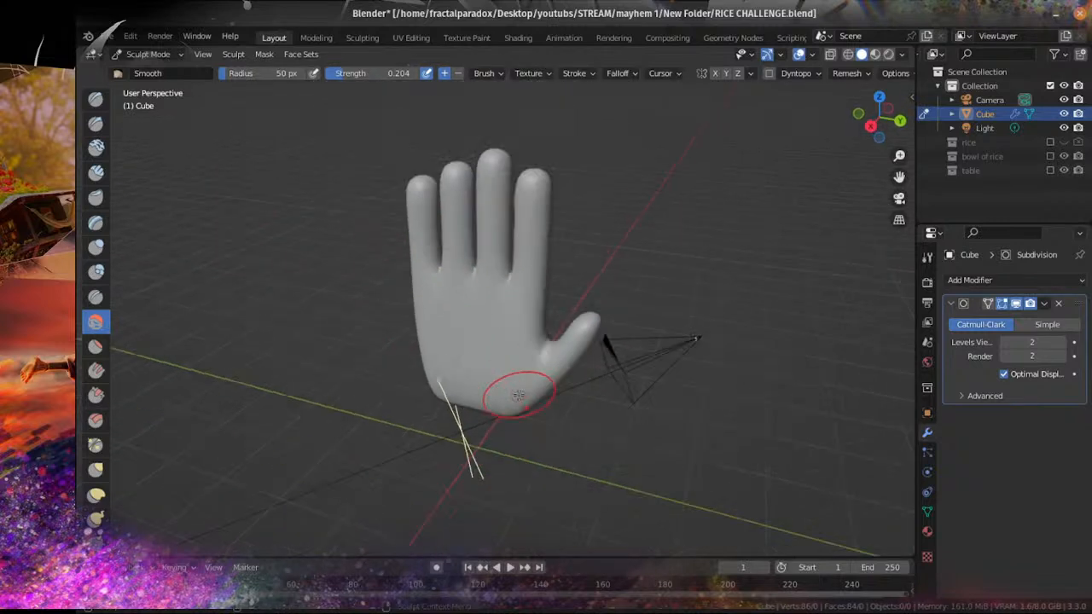
mouse_move(519, 383)
middle_down()
mouse_move(527, 349)
mouse_move(551, 362)
mouse_move(480, 386)
middle_up()
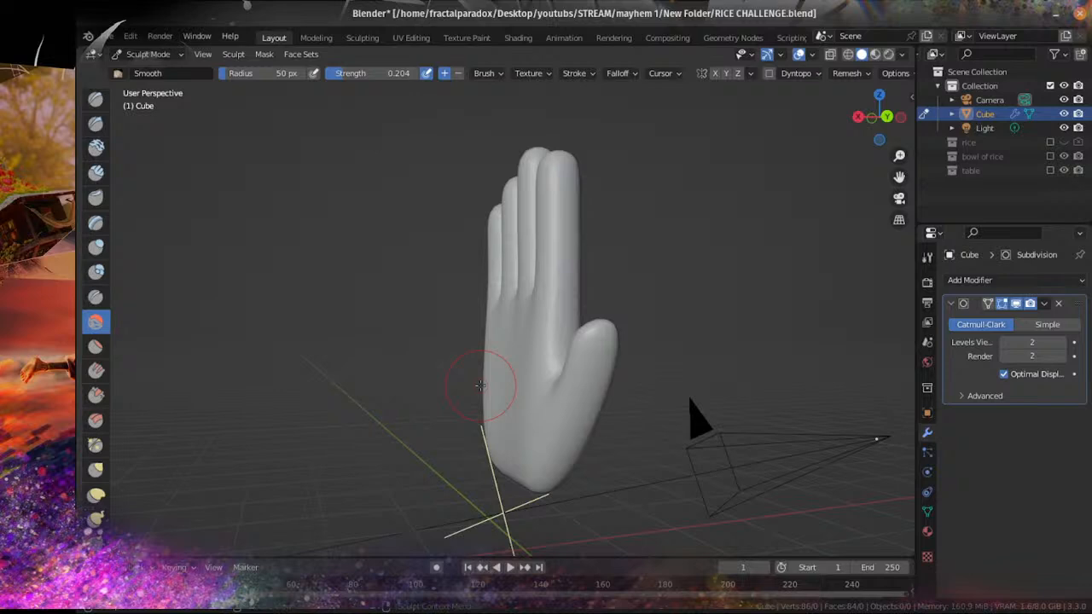
middle_drag(537, 383, 562, 371)
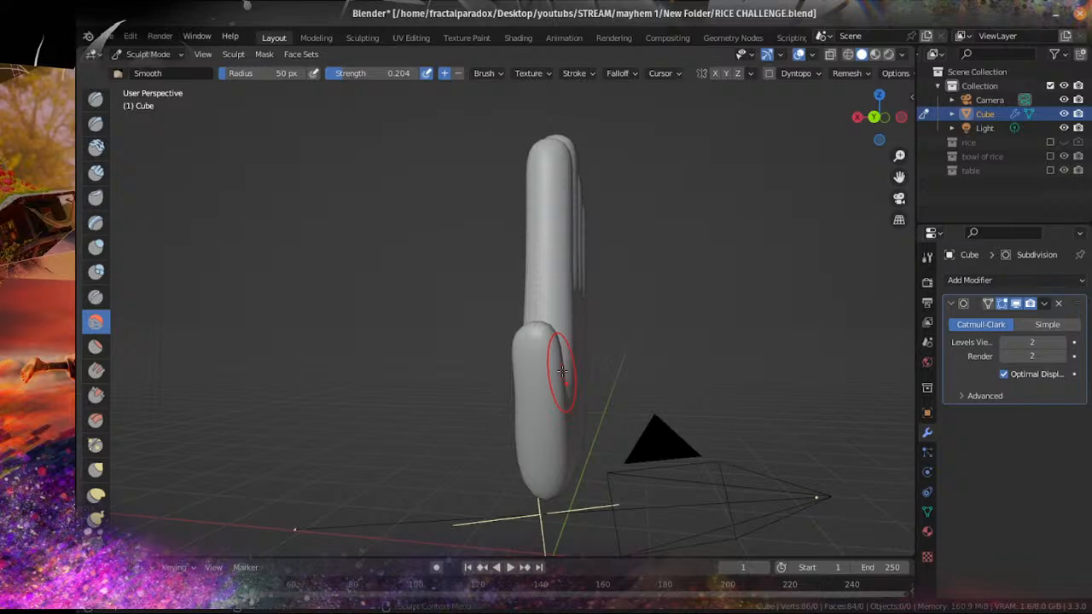
middle_drag(562, 371, 754, 311)
scroll(427, 292, up, 5)
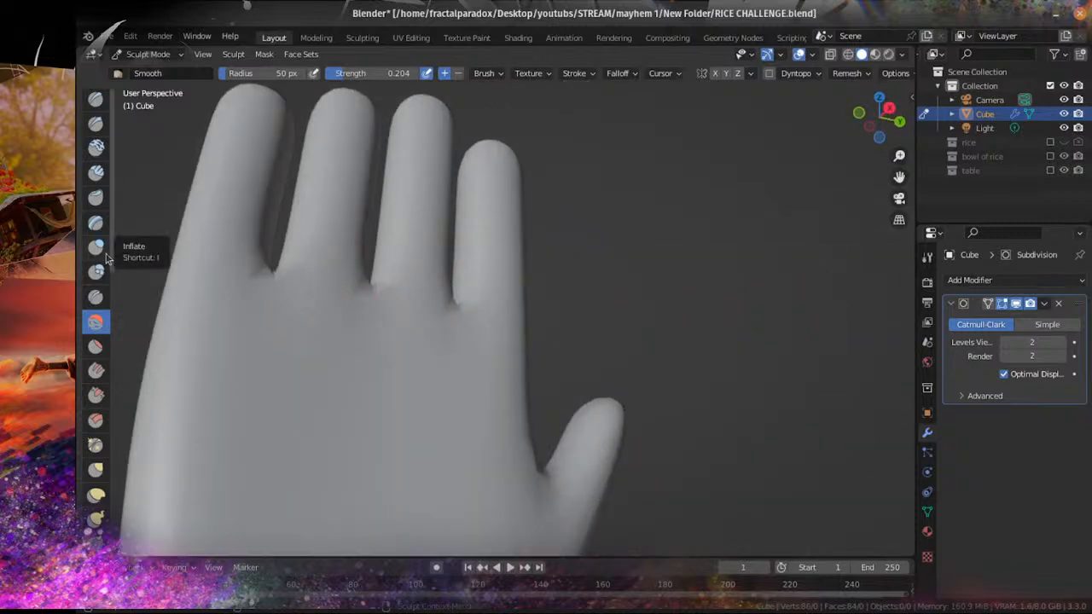
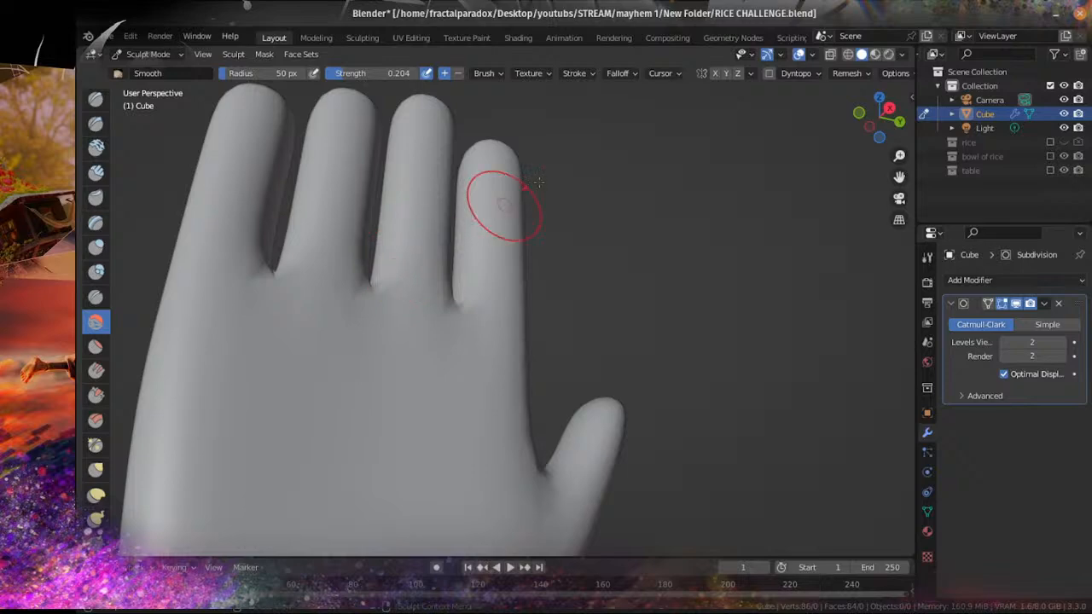
Step: Choose the Grab brush and examine the hand's overall proportions in the right orthographic view and from the opposite side
key(KP_3)
scroll(555, 166, down, 4)
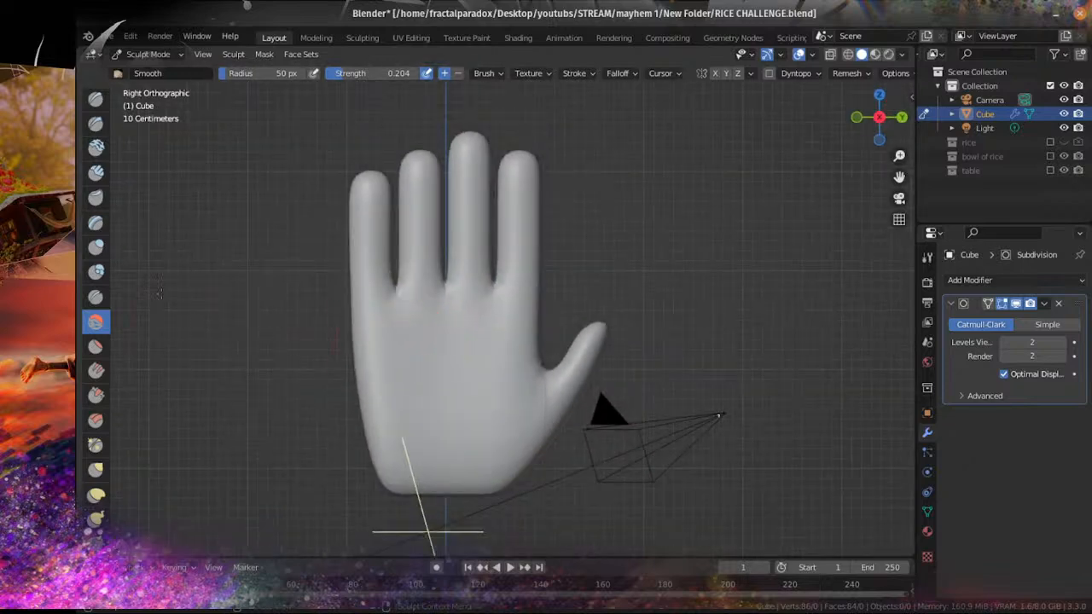
click(95, 468)
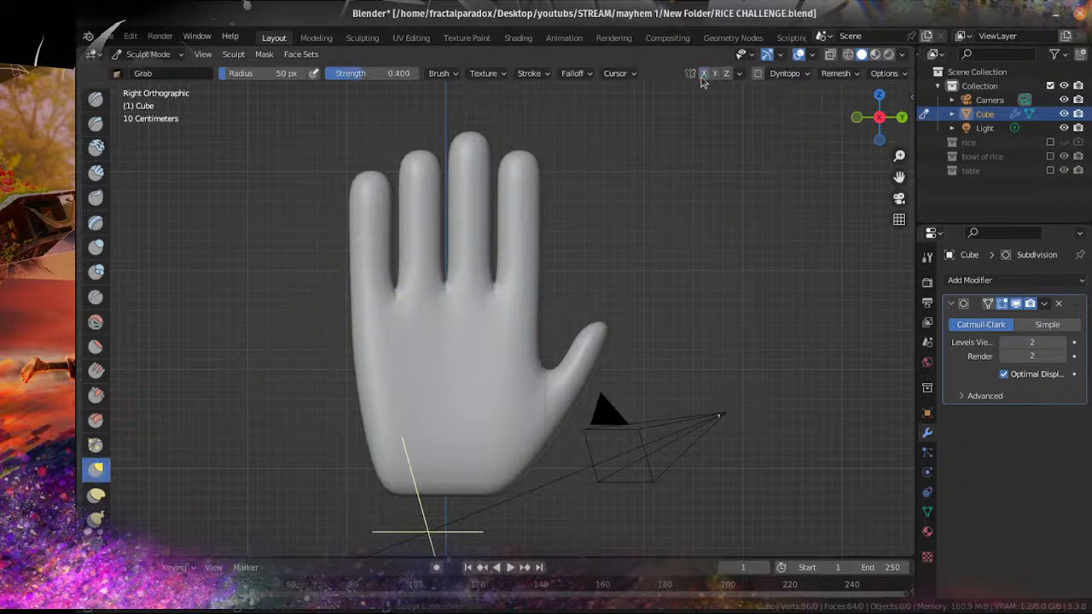
scroll(572, 293, up, 6)
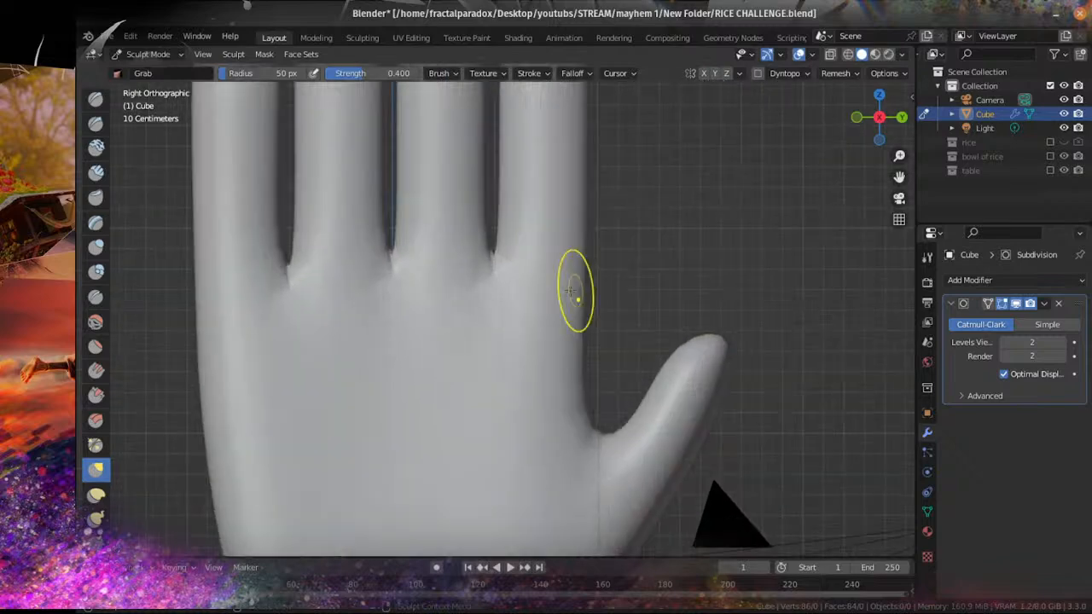
scroll(517, 272, down, 7)
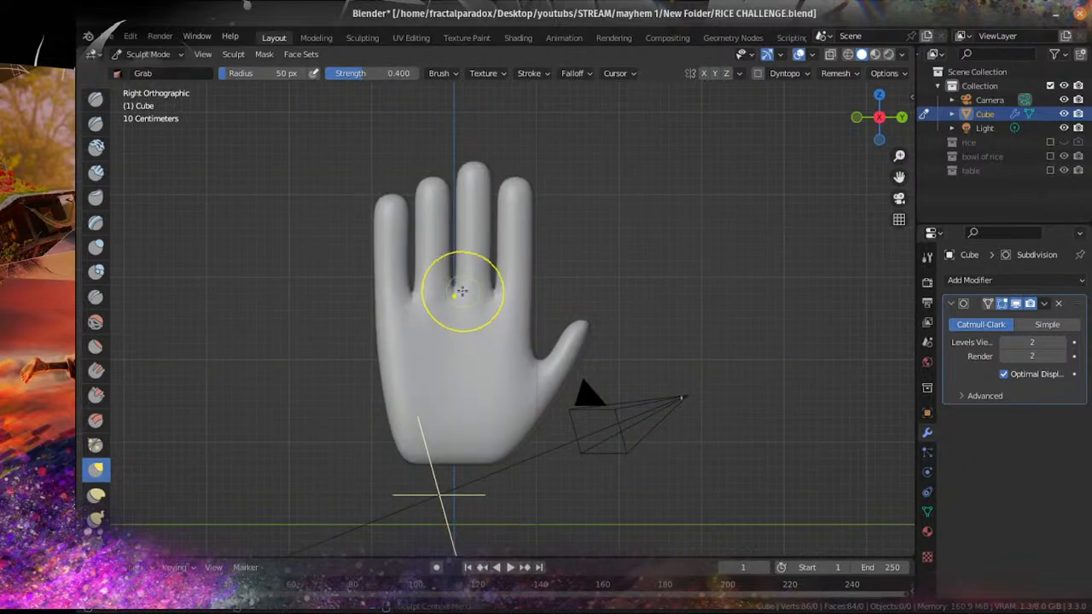
mouse_move(465, 294)
middle_down()
mouse_move(563, 247)
mouse_move(705, 227)
mouse_move(649, 233)
middle_up()
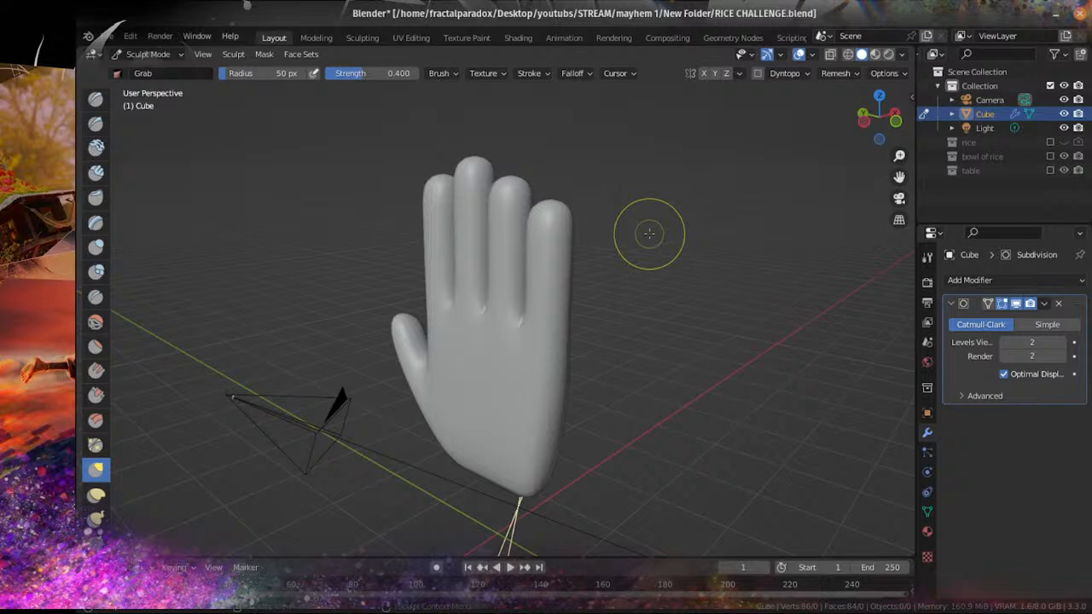
scroll(674, 319, down, 3)
middle_drag(672, 306, 629, 278)
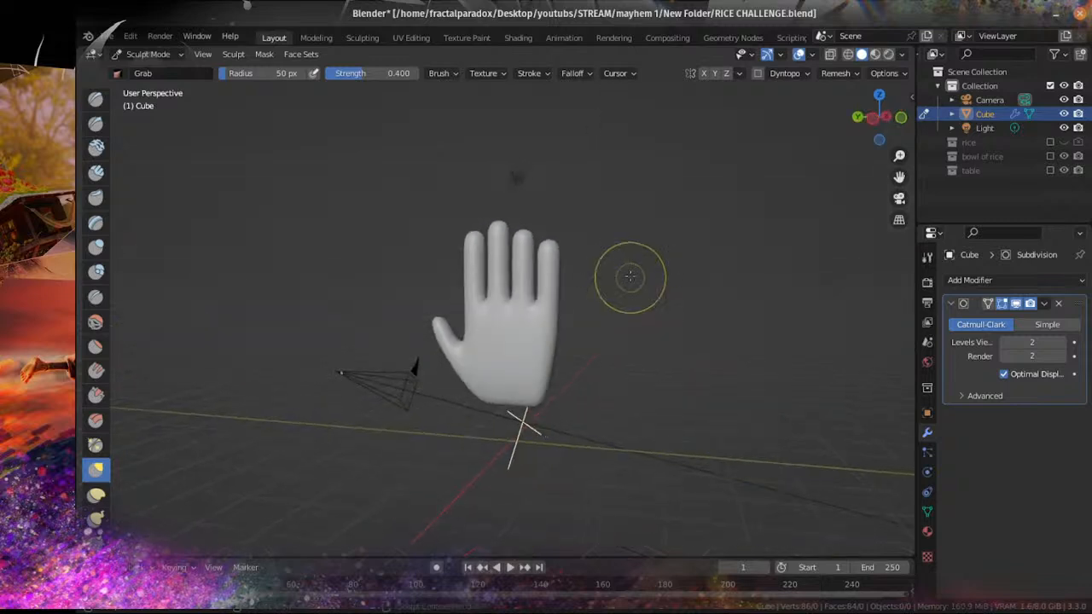
scroll(626, 277, down, 1)
scroll(535, 324, up, 3)
key(KP_3)
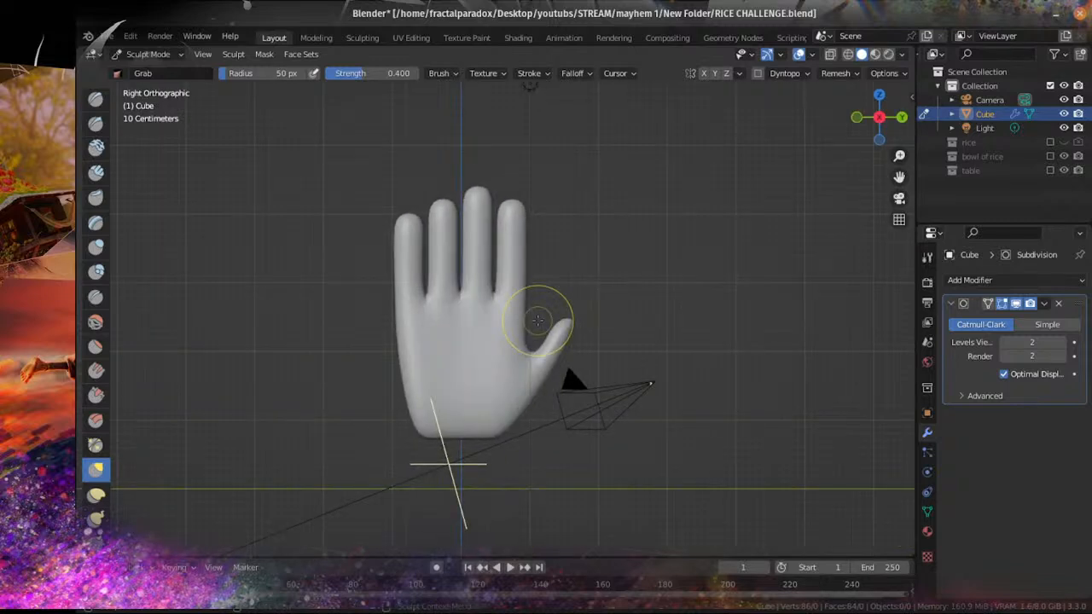
scroll(450, 293, up, 3)
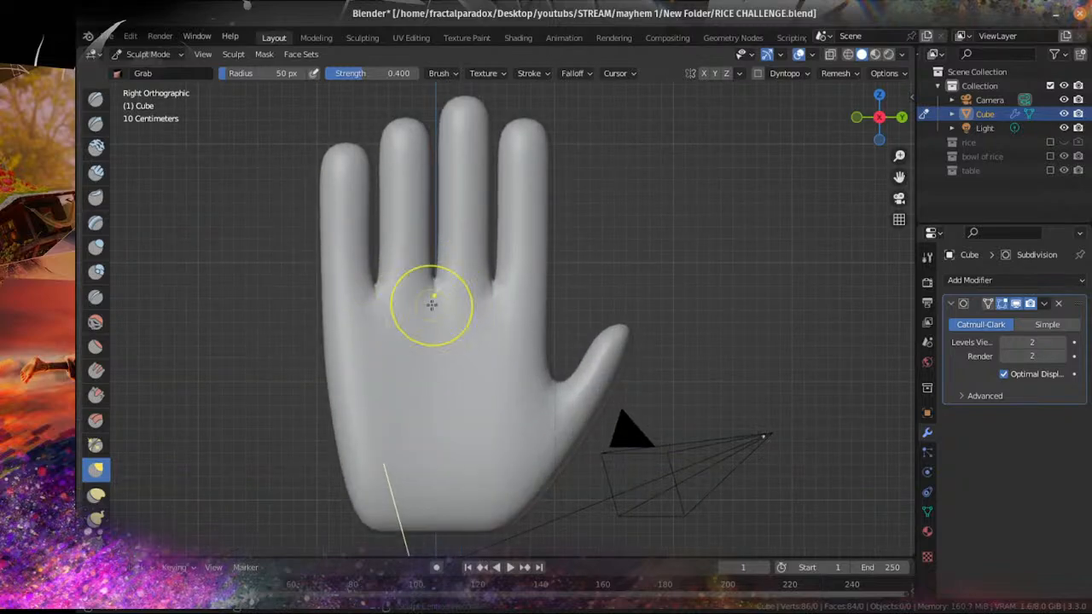
scroll(427, 305, down, 3)
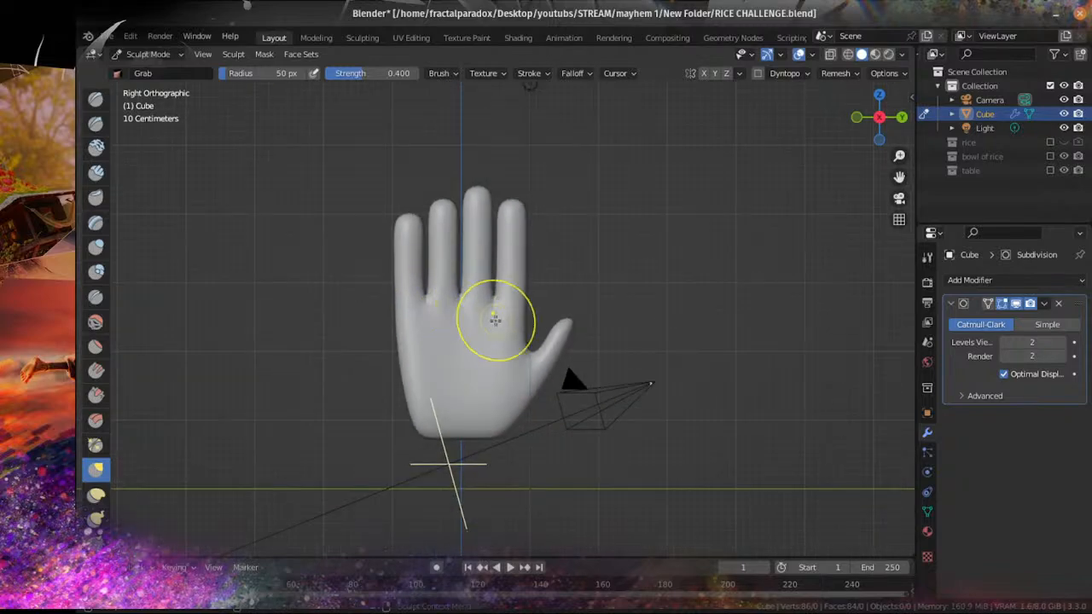
Step: Examine the finger bases and thumb from both sides of the hand, and choose the Draw sculpting brush
middle_drag(378, 305, 602, 361)
scroll(583, 331, up, 3)
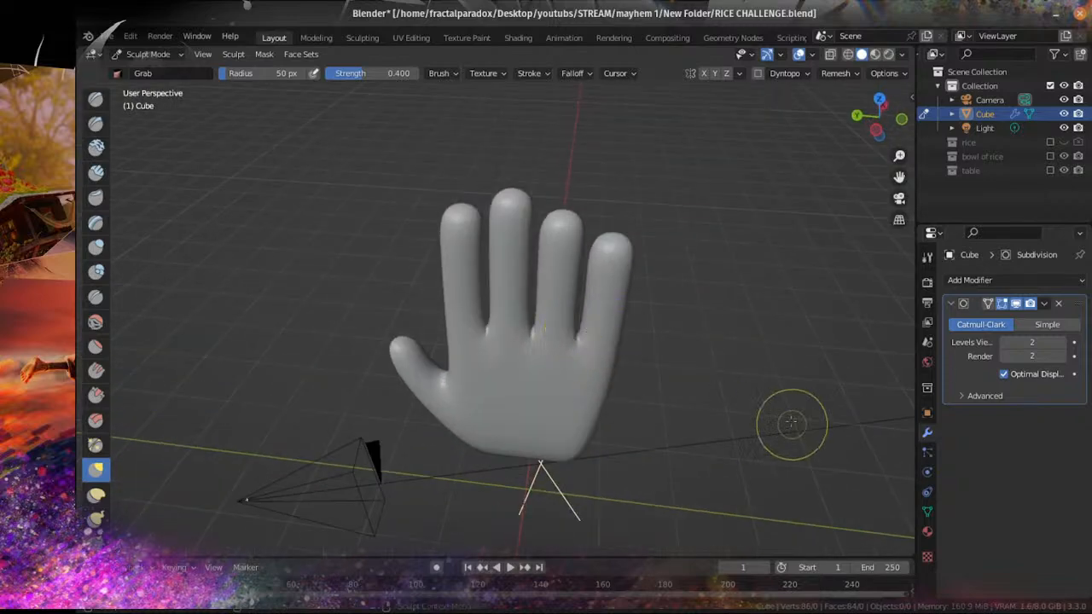
middle_drag(556, 324, 562, 311)
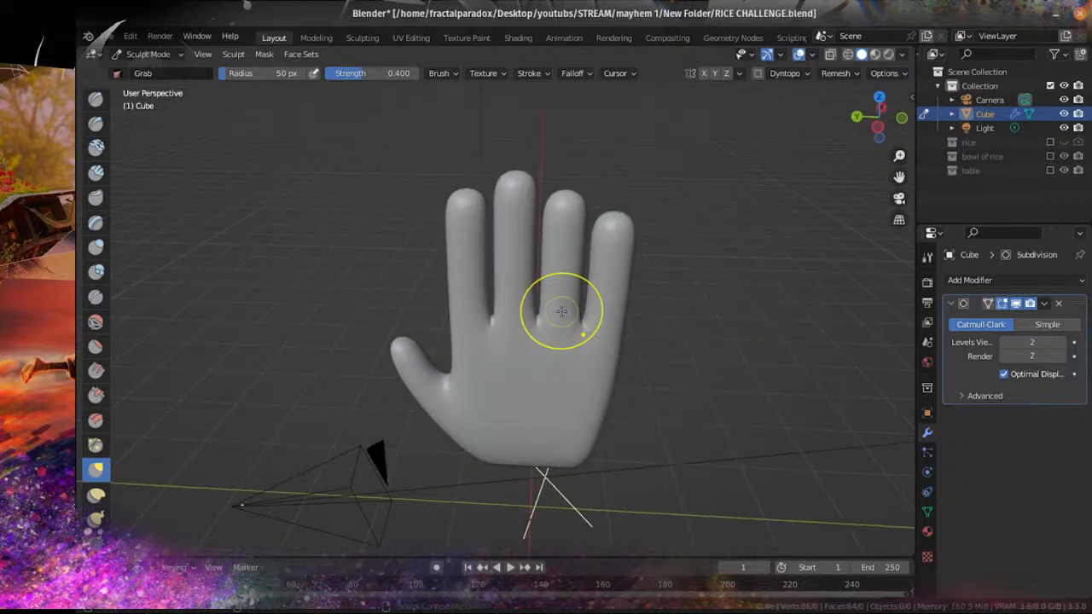
middle_drag(474, 330, 226, 320)
scroll(475, 316, up, 1)
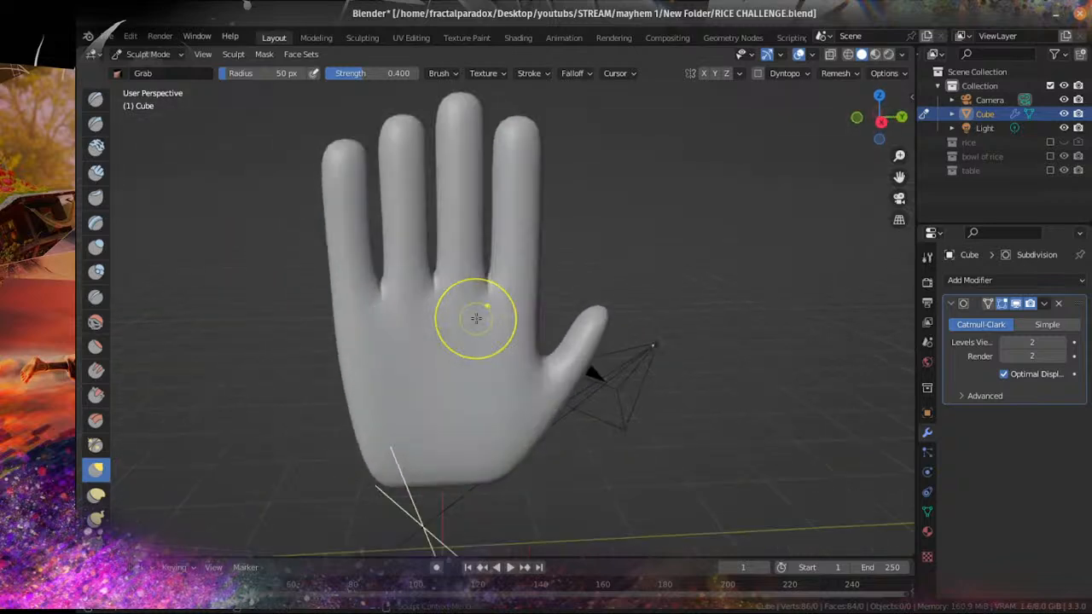
scroll(478, 322, down, 1)
scroll(481, 327, up, 2)
click(96, 99)
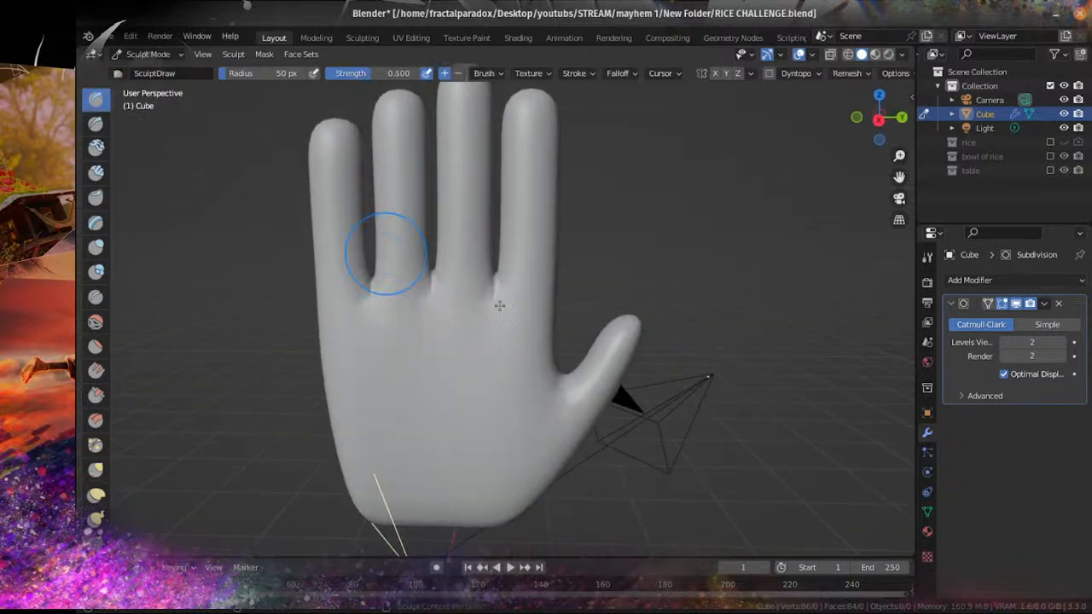
scroll(504, 331, down, 4)
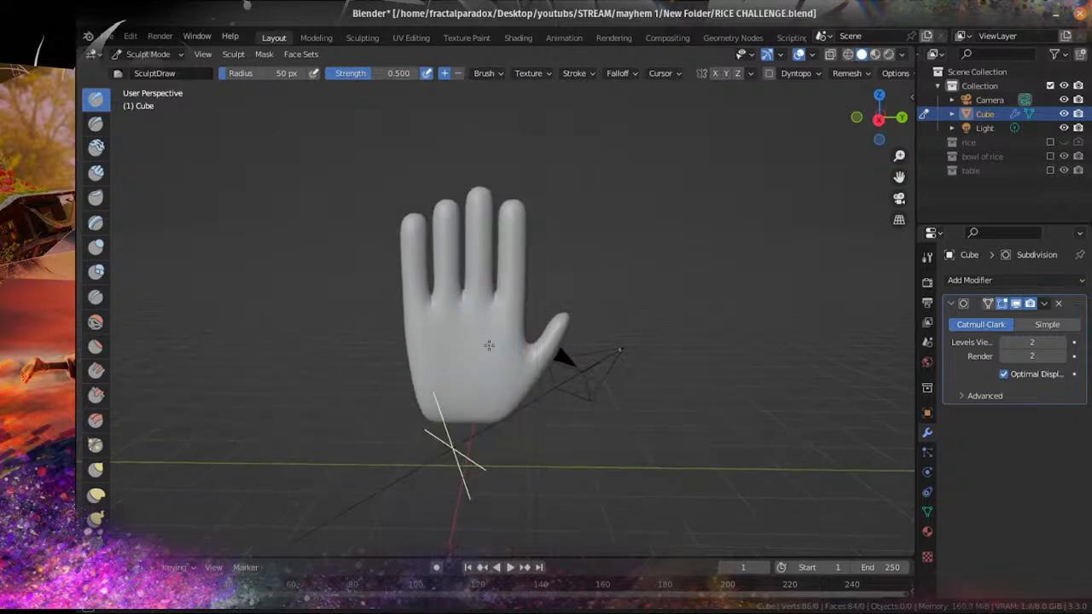
middle_drag(487, 346, 539, 343)
scroll(455, 322, up, 5)
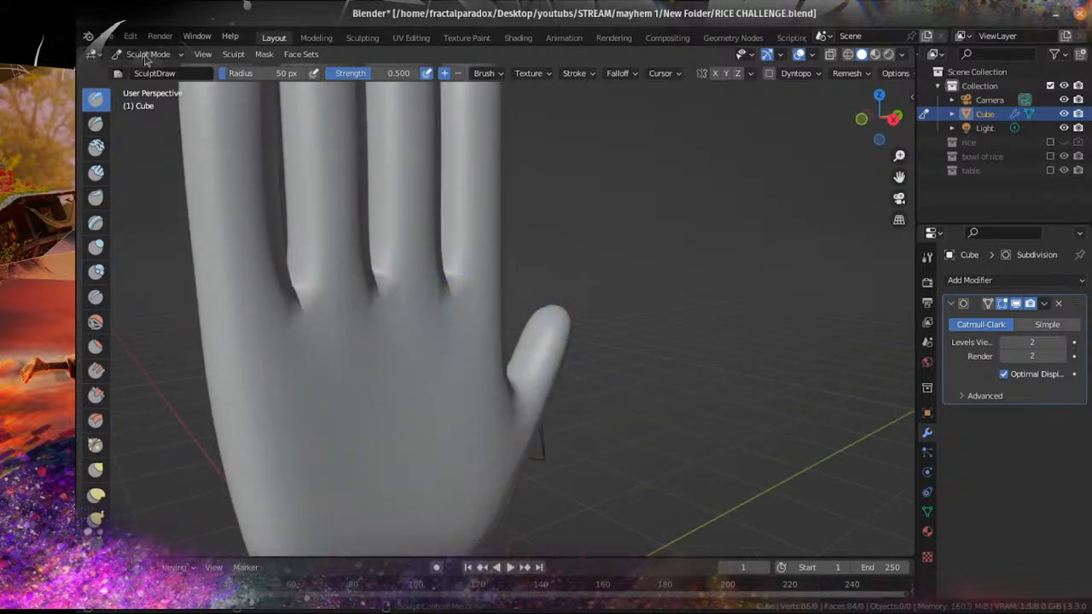
Step: Switch the hand from sculpting to Edit Mode with the mesh faces on its back in view
click(147, 54)
click(145, 85)
scroll(579, 276, down, 4)
scroll(376, 322, up, 4)
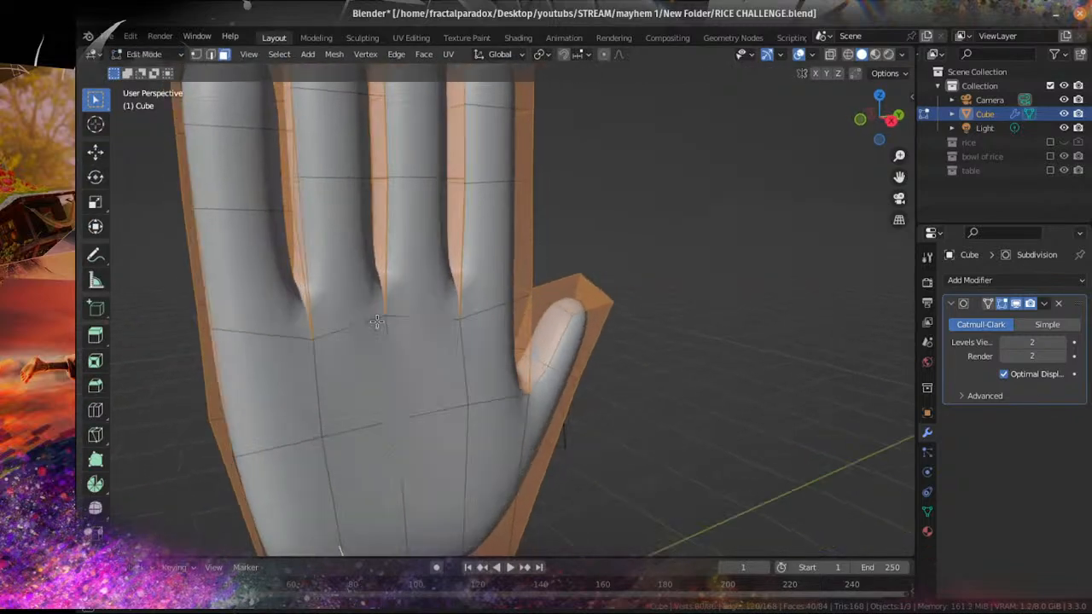
middle_drag(376, 322, 441, 297)
scroll(545, 380, down, 5)
middle_drag(545, 381, 161, 407)
scroll(384, 402, up, 3)
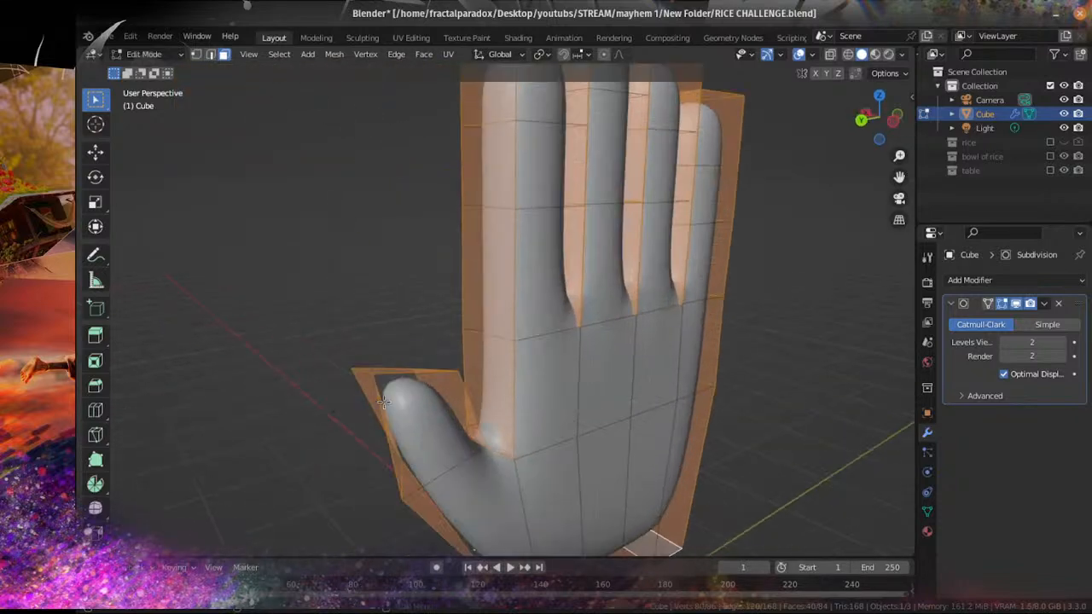
click(210, 55)
click(597, 426)
scroll(597, 410, down, 4)
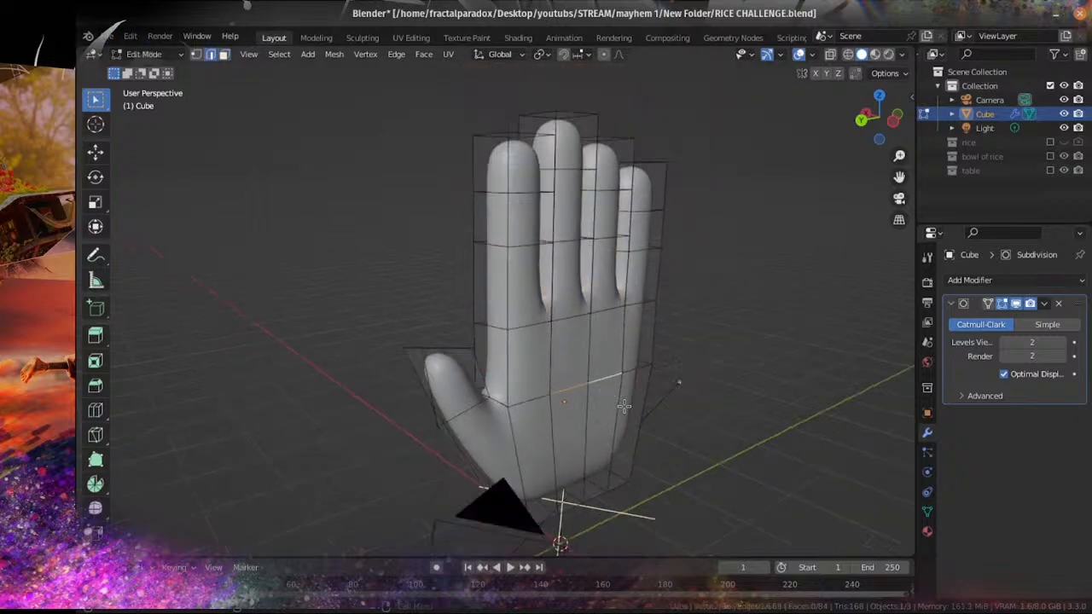
Step: Select the two neighbouring faces below the middle fingers on the back of the hand and move them about -0.015 m along X
click(224, 54)
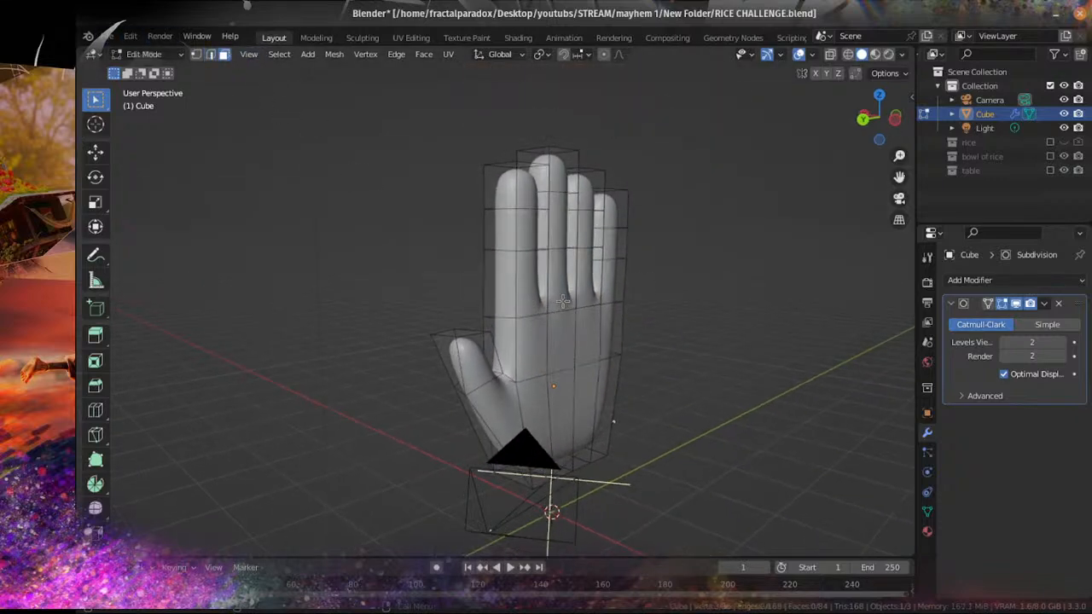
click(553, 340)
click(592, 355)
shift+click(562, 340)
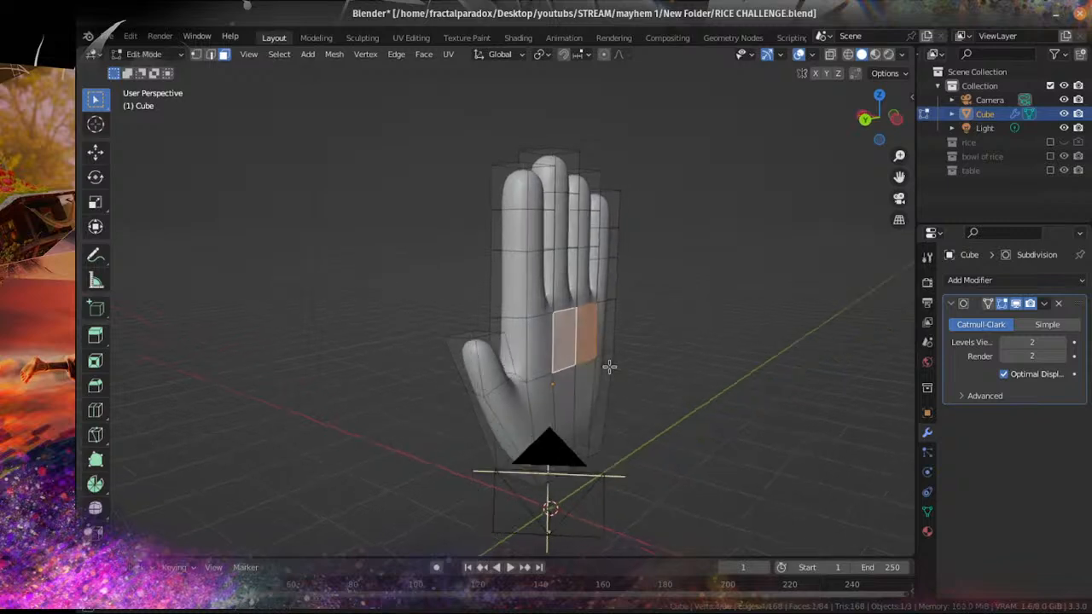
middle_drag(607, 368, 623, 366)
key(g)
key(x)
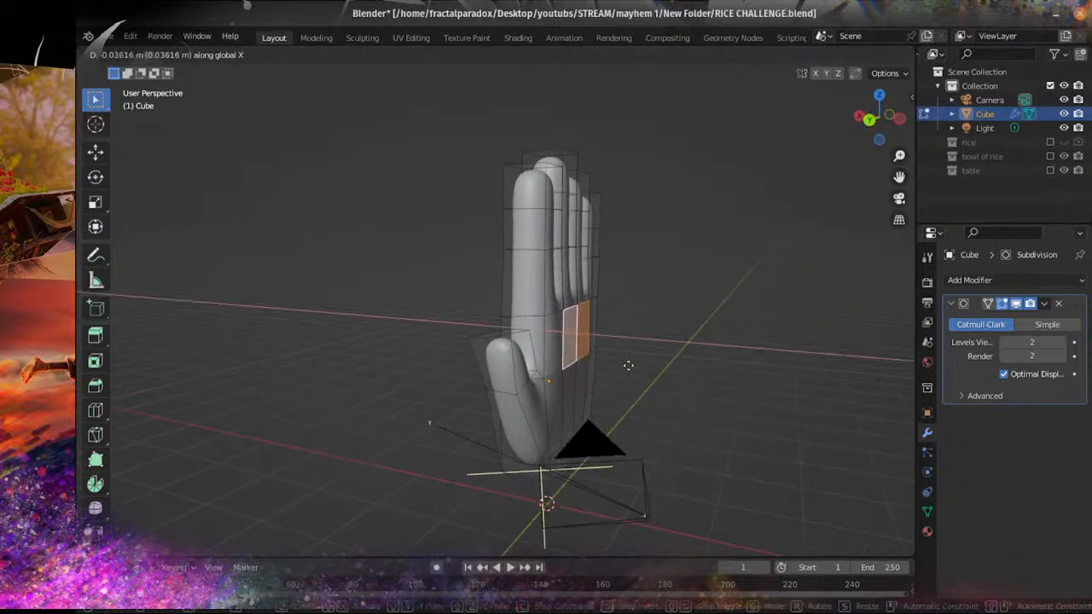
click(625, 363)
Step: Add one centred loop cut around the hand between the finger bases and the thumb joint
scroll(626, 362, up, 7)
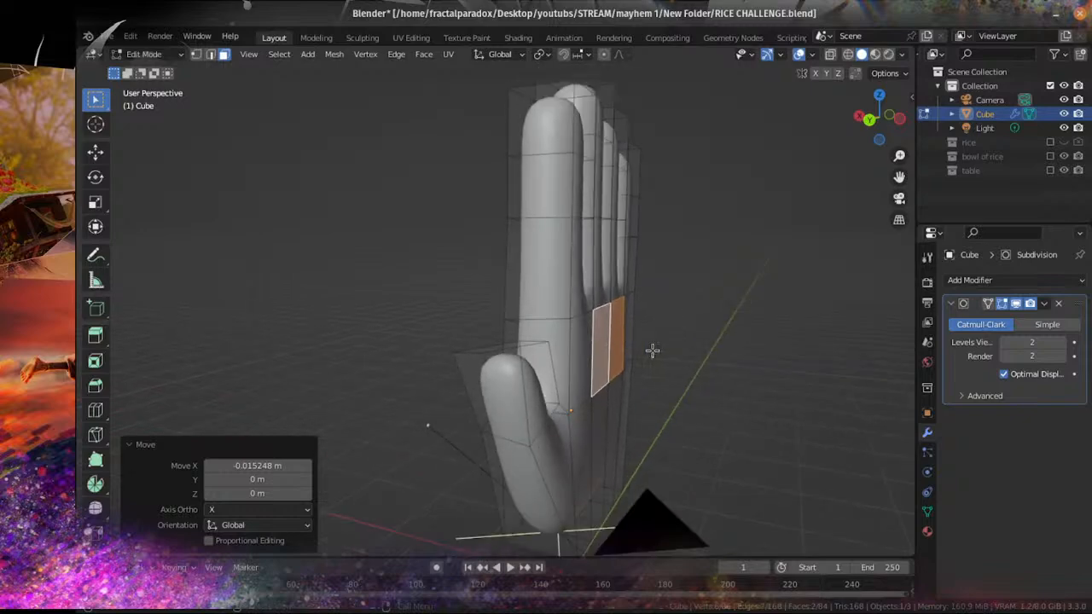
click(609, 409)
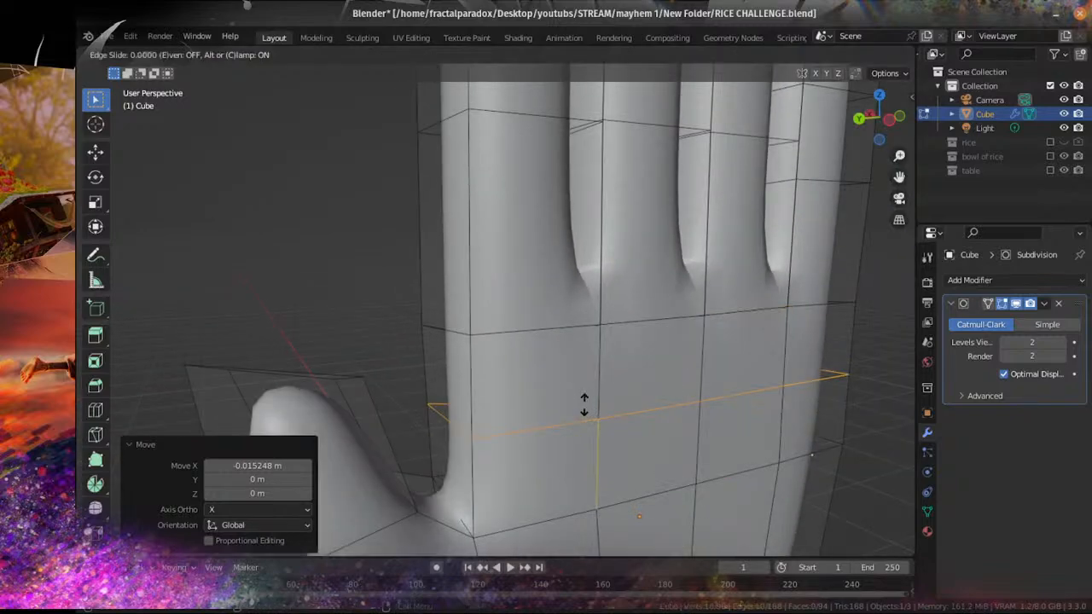
right_click(583, 402)
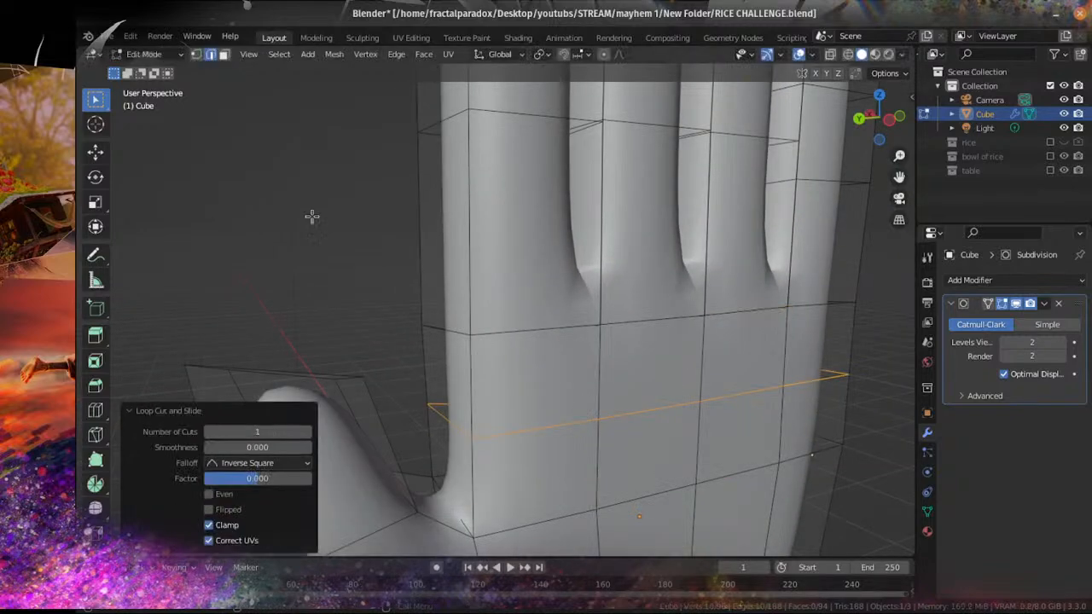
Step: Select the four faces from the knuckle band to the hand's outer edge and move them about -0.026 m along X
click(223, 54)
click(538, 358)
shift+click(656, 370)
shift+click(730, 348)
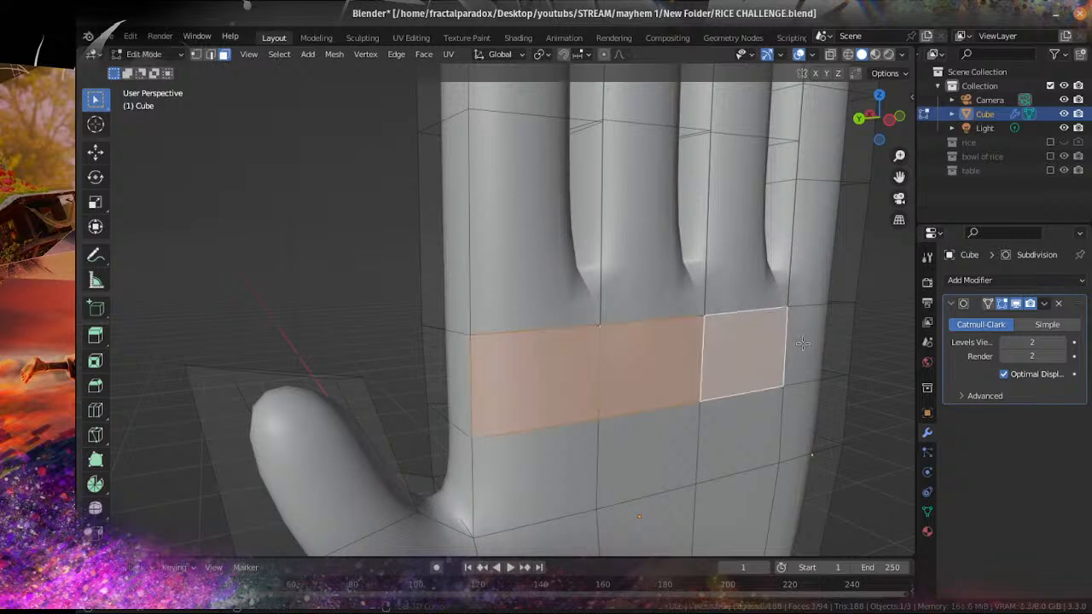
shift+click(806, 343)
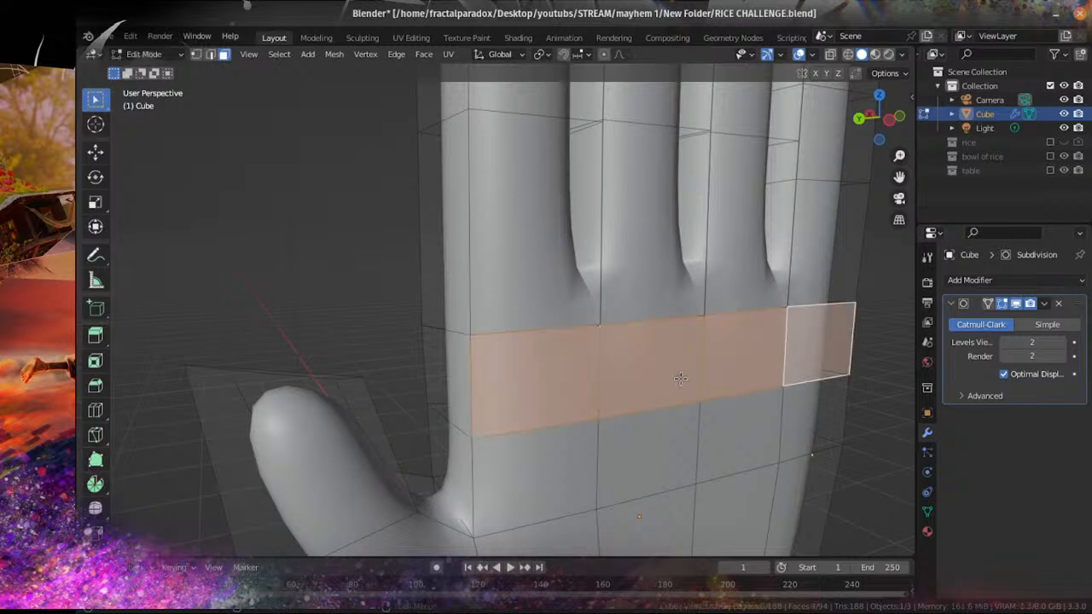
key(g)
key(x)
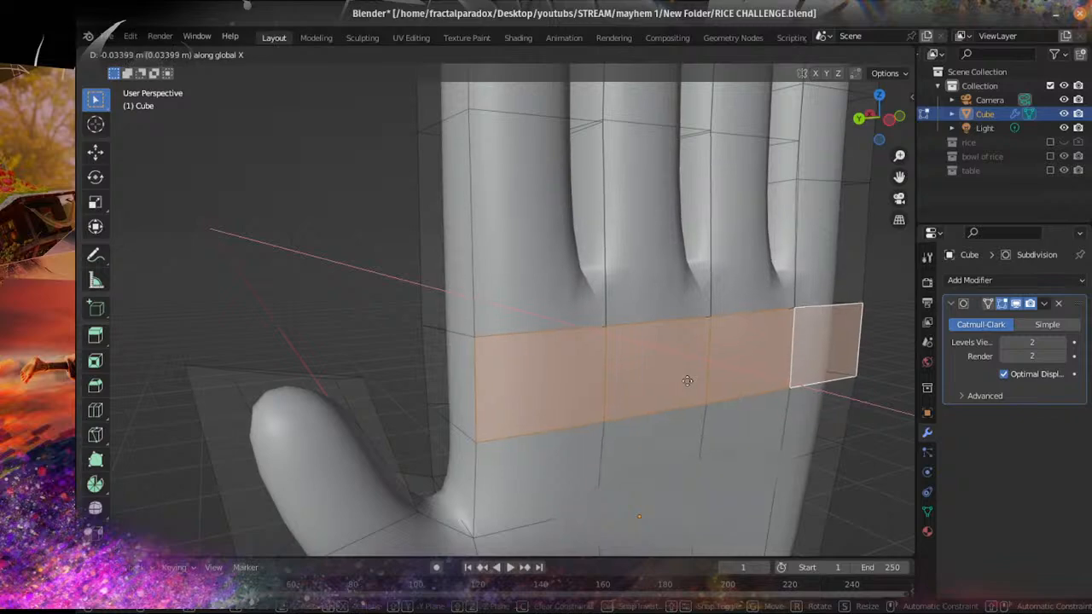
click(687, 381)
Step: Select the four central faces below the finger bases on the palm side and change to vertex selection
scroll(685, 379, down, 4)
middle_drag(683, 378, 494, 363)
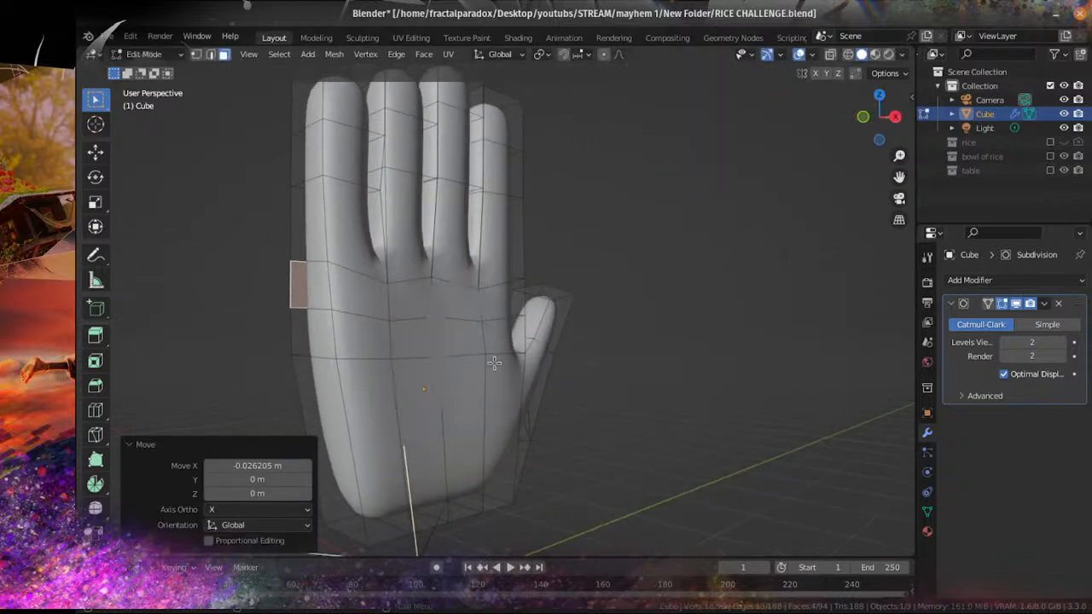
click(409, 341)
shift+click(412, 303)
shift+click(446, 304)
shift+click(449, 341)
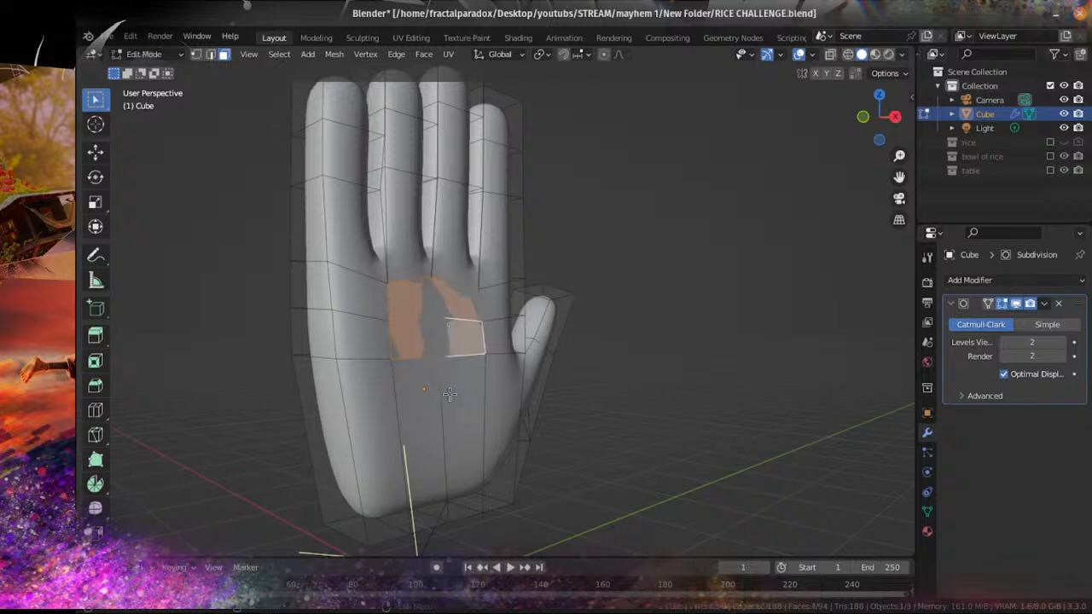
middle_drag(501, 392, 446, 384)
scroll(446, 385, up, 3)
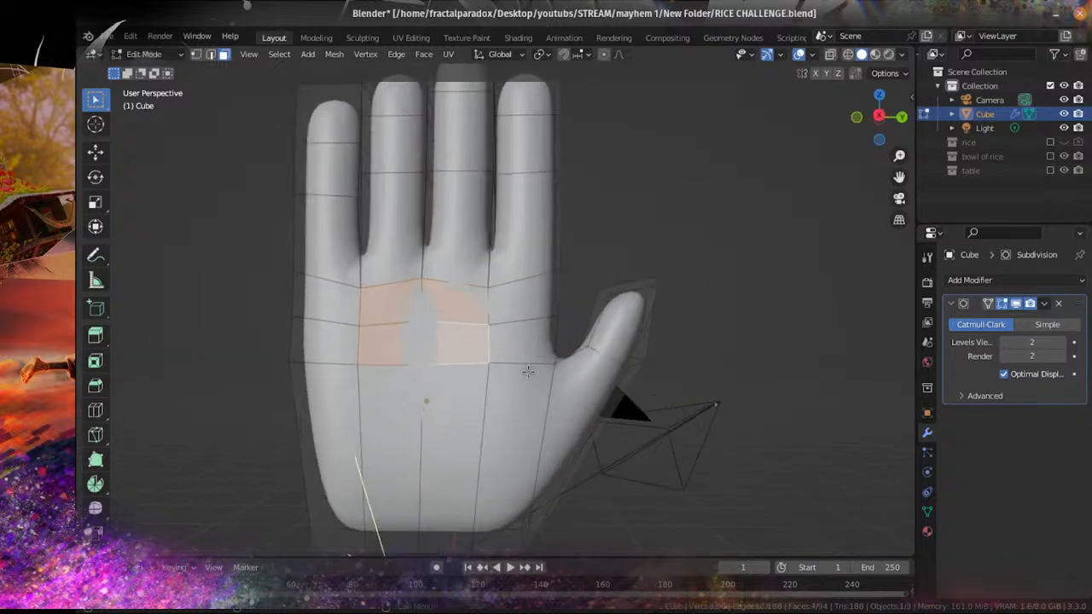
click(198, 55)
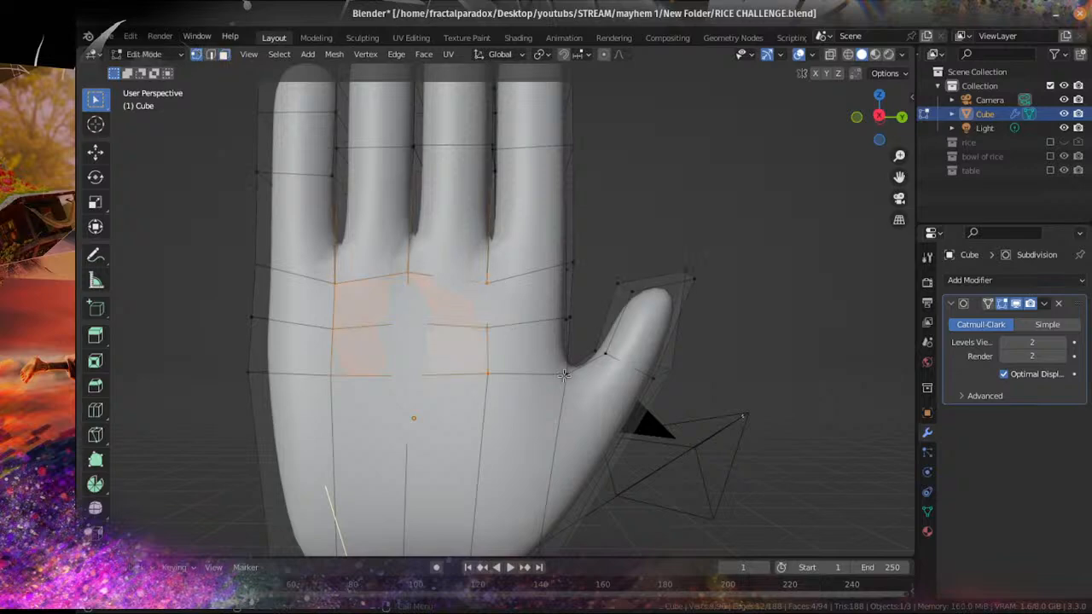
Step: Move the vertices at the web between thumb and index finger within the Y-Z plane, about -0.073 m in Y and -0.085 m in Z
click(568, 373)
middle_drag(567, 375, 303, 362)
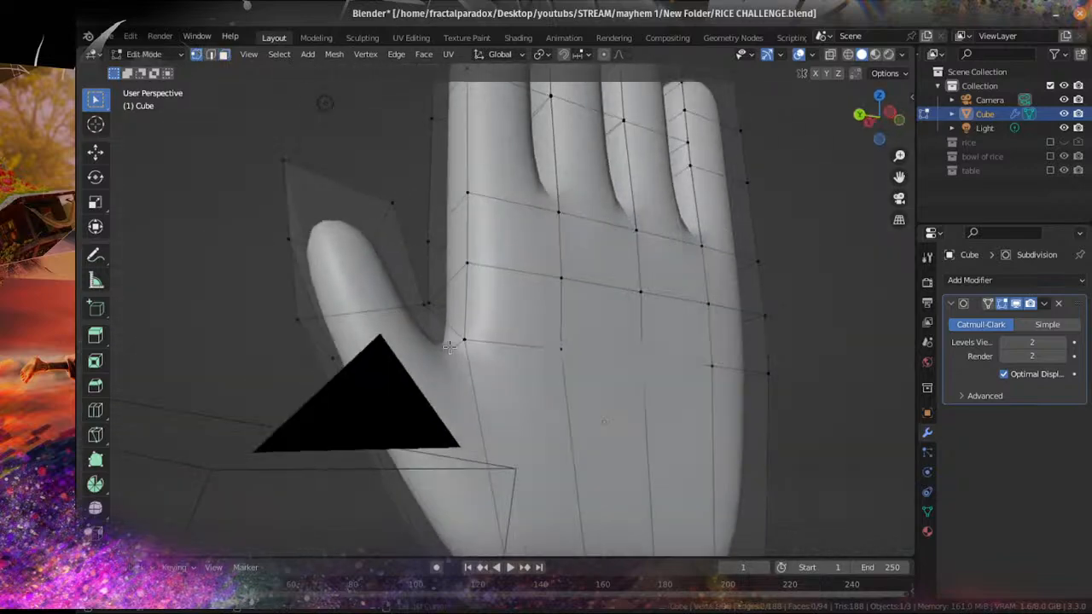
middle_drag(450, 346, 543, 402)
key(g)
key(g)
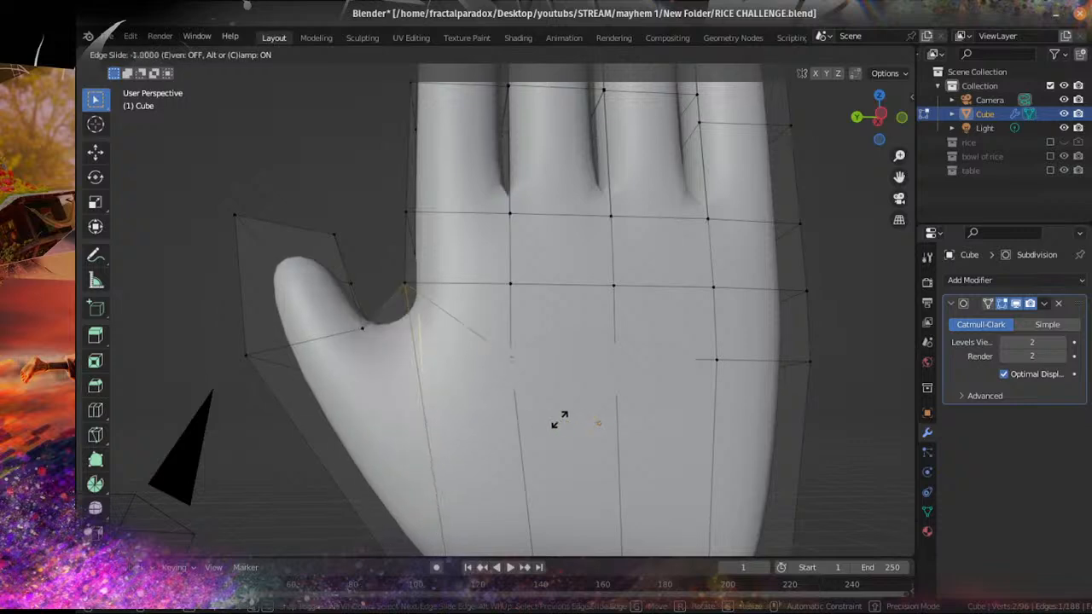
click(507, 402)
key(g)
key(y)
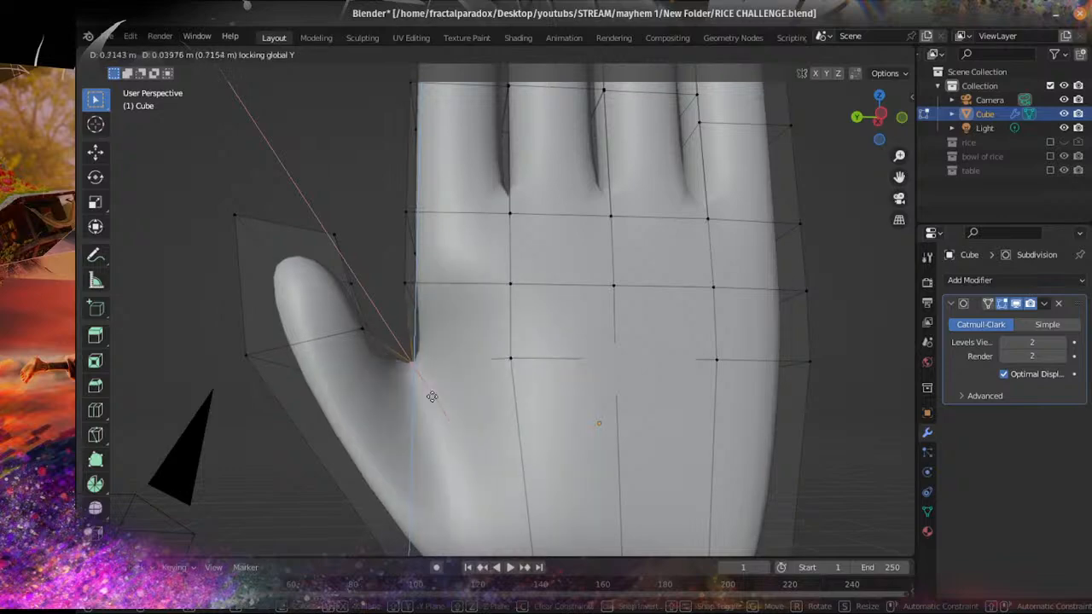
key(x)
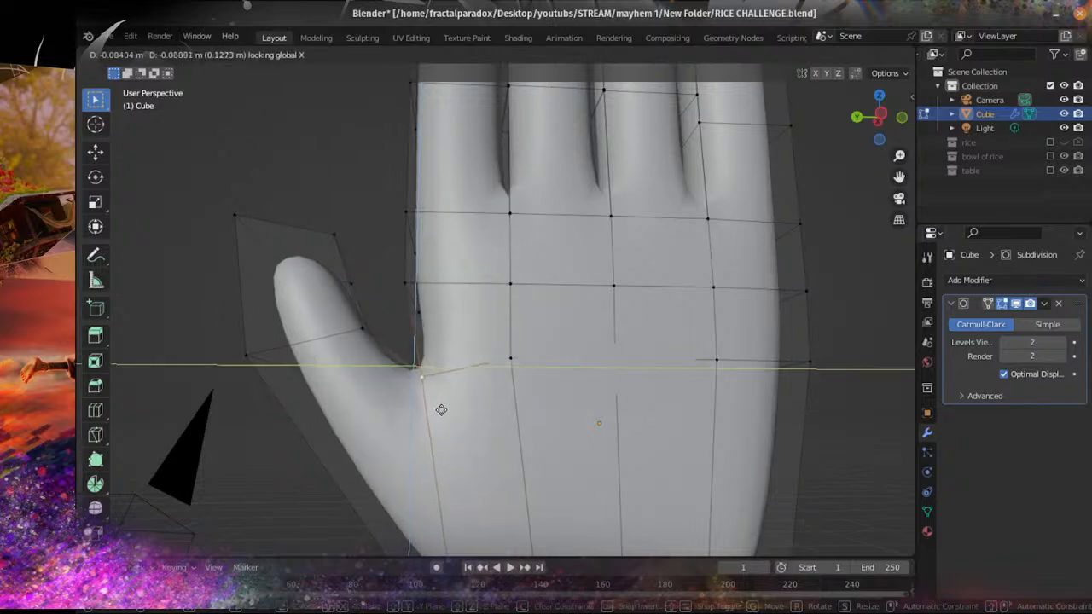
click(439, 410)
Step: Edge-slide the three inner palm vertices level with the thumb web down toward the wrist
scroll(419, 401, down, 5)
middle_drag(418, 402, 581, 437)
scroll(560, 421, up, 4)
scroll(582, 438, down, 4)
scroll(477, 435, up, 4)
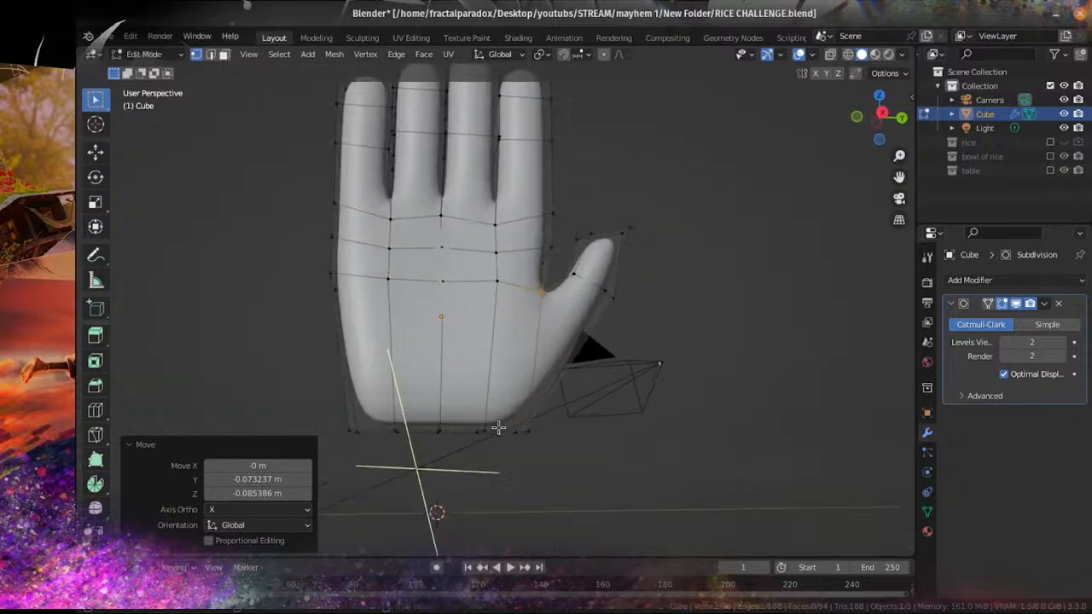
middle_drag(500, 427, 449, 458)
scroll(473, 439, down, 2)
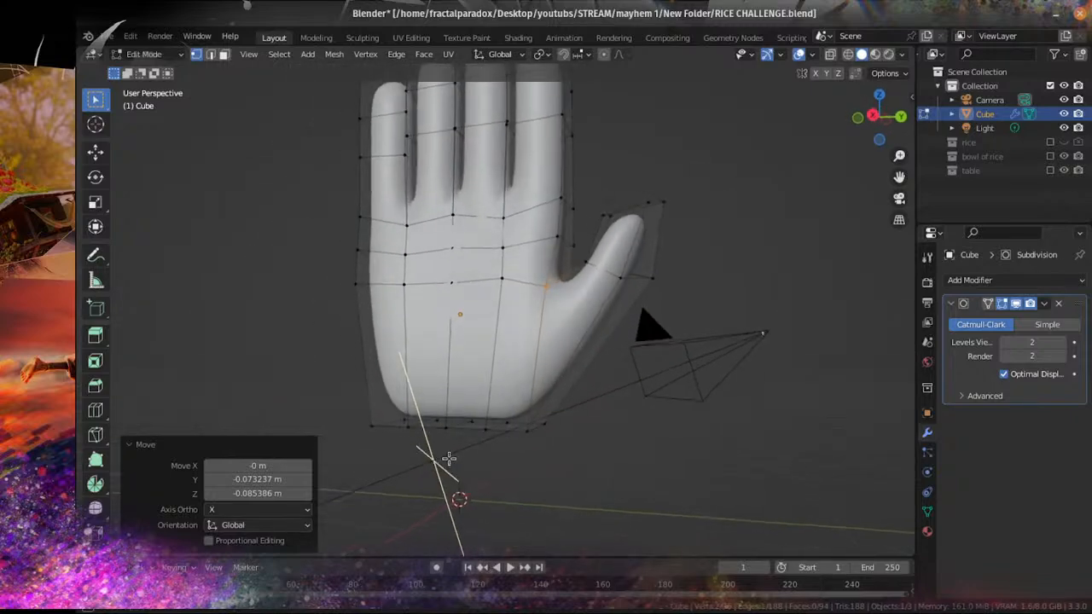
shift+middle_drag(482, 261, 493, 321)
click(494, 340)
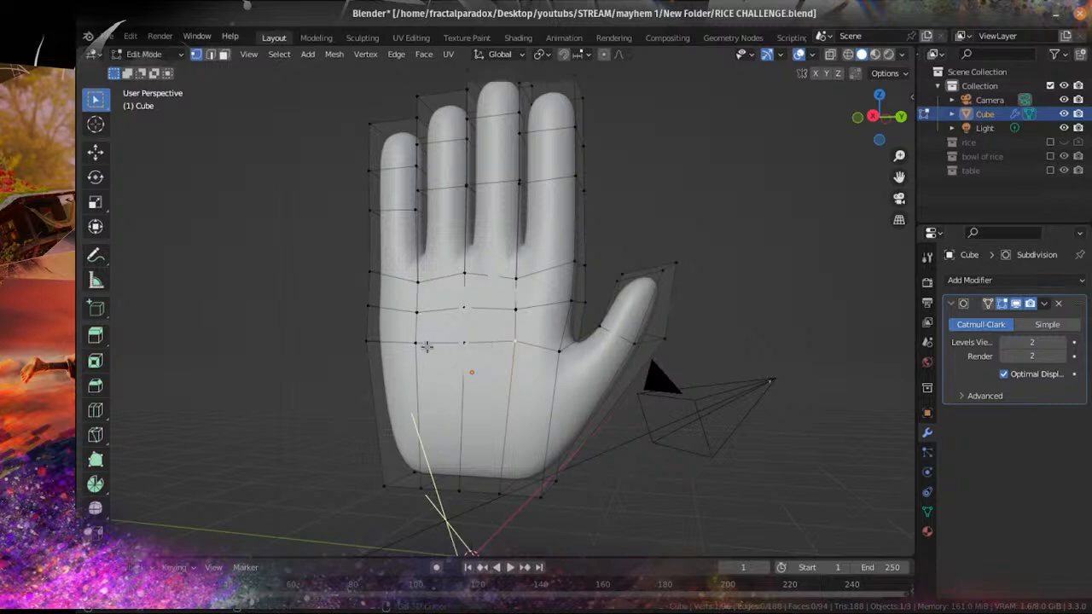
key(g)
key(g)
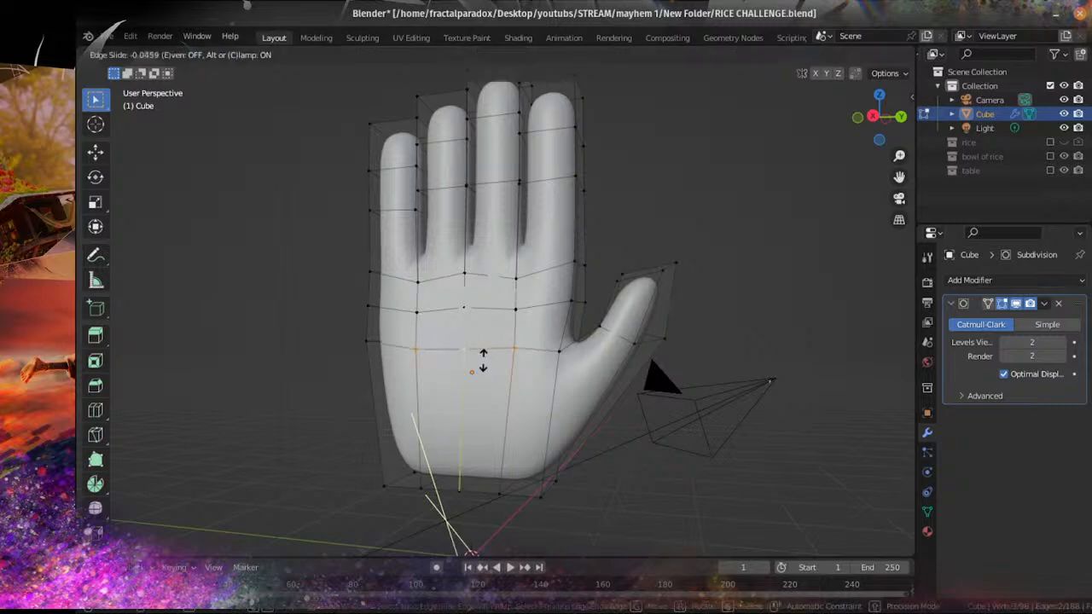
click(480, 377)
Step: Edge-slide the next row of three inner palm vertices toward the wrist by a factor of about 0.26
click(515, 311)
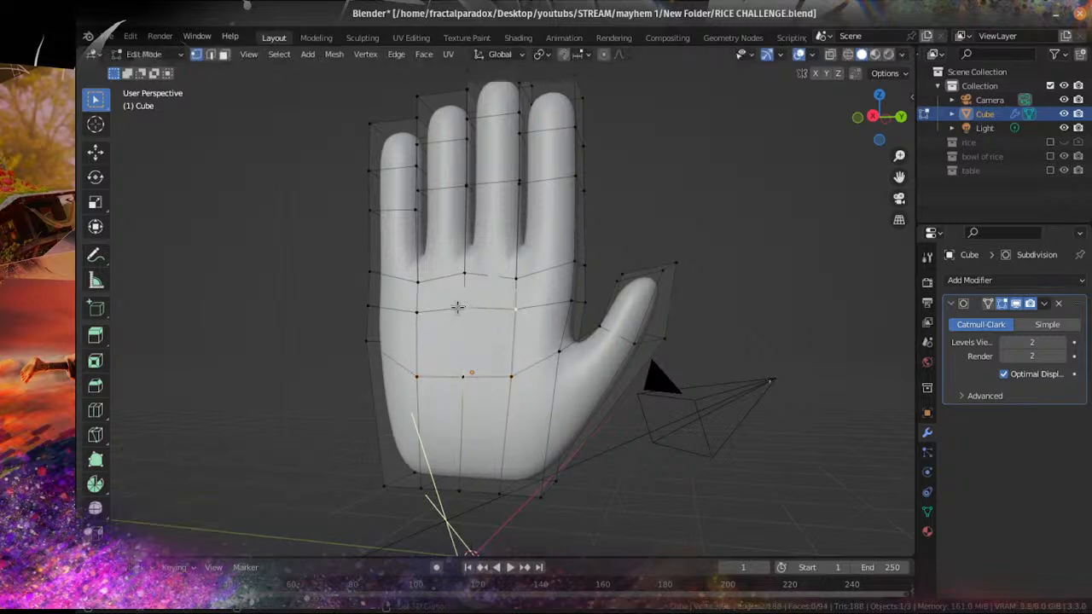
key(g)
key(g)
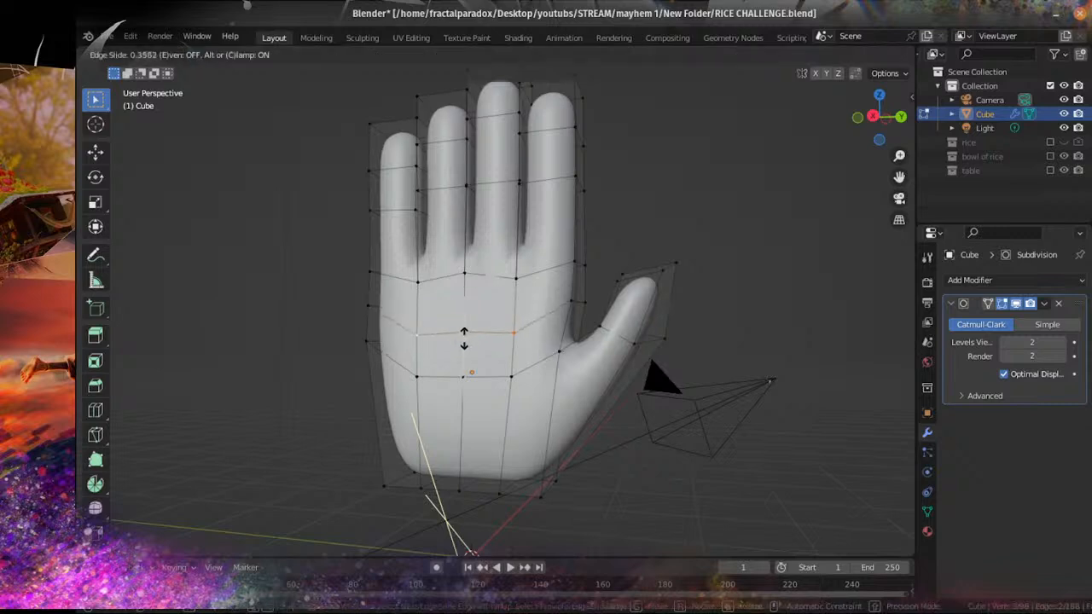
click(464, 333)
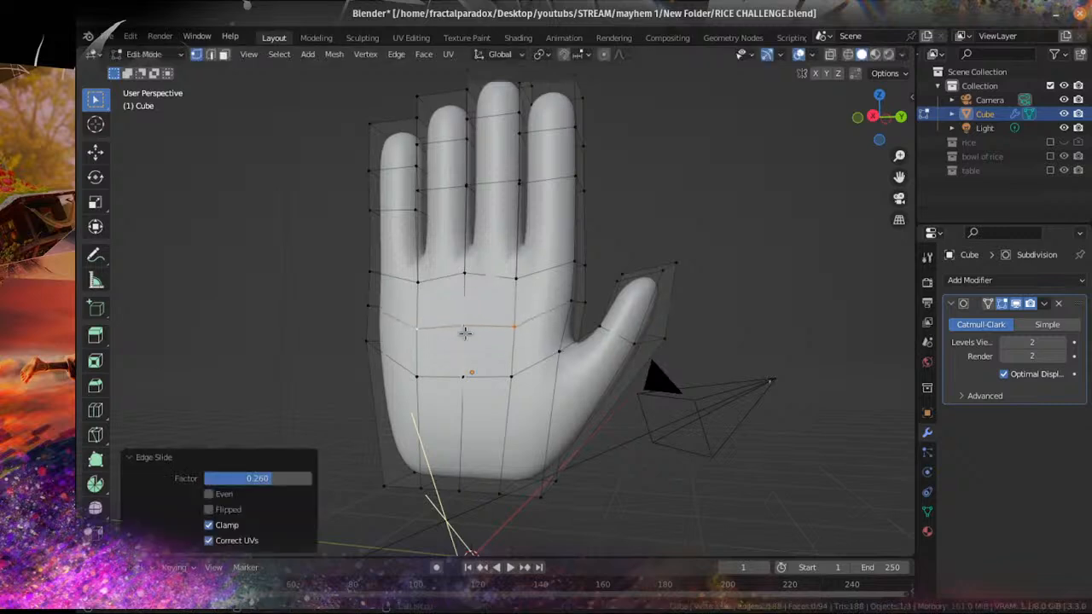
Step: Select the knuckle-row vertices at the centre of the palm, directly below the gap between the middle and ring fingers
middle_drag(524, 273, 494, 271)
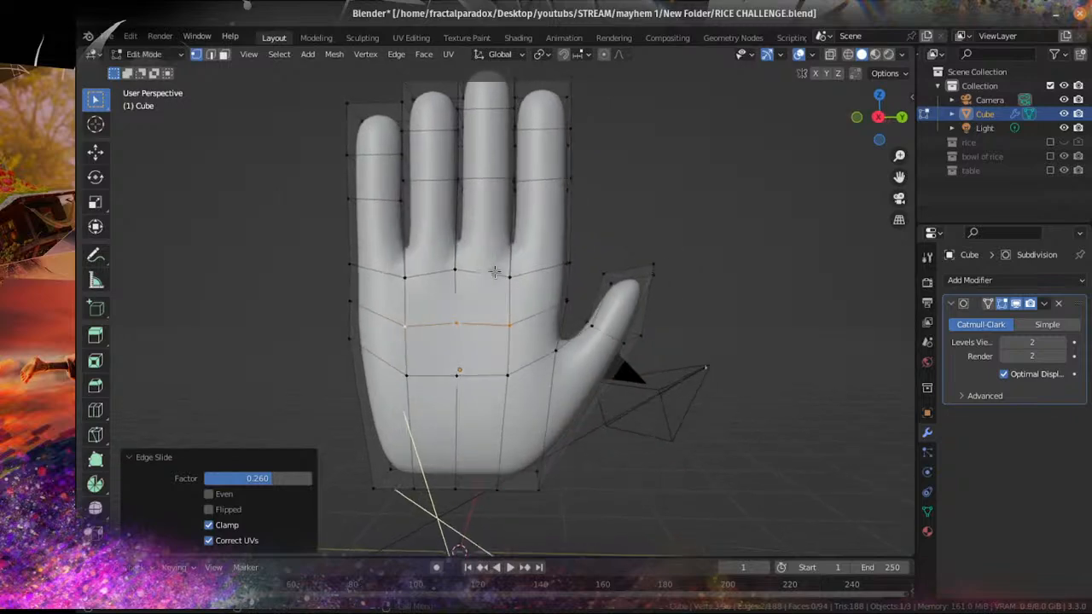
click(455, 271)
key(KP_3)
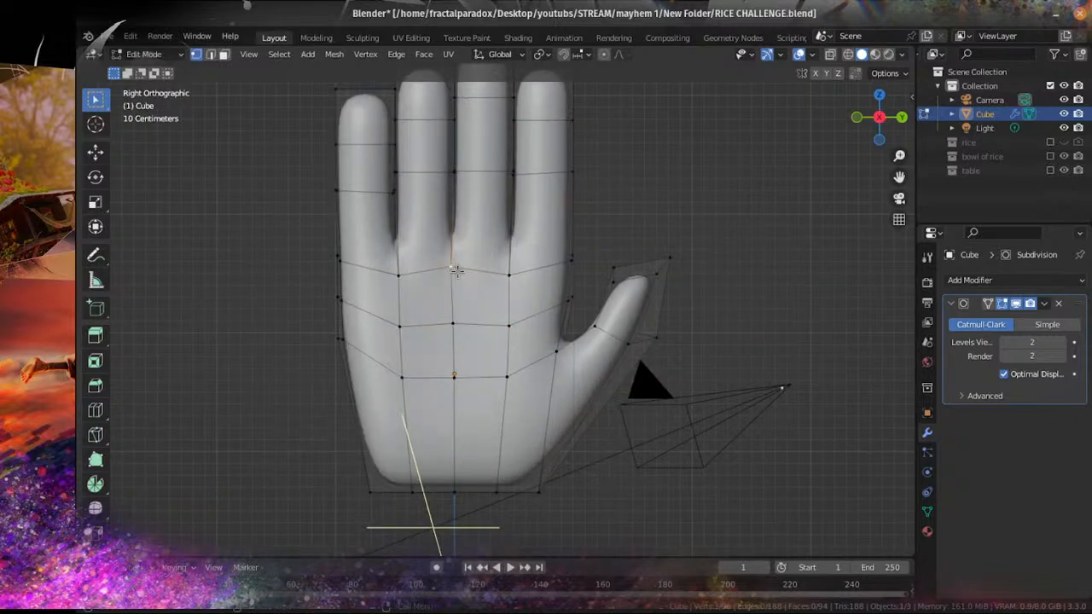
middle_drag(412, 272, 492, 284)
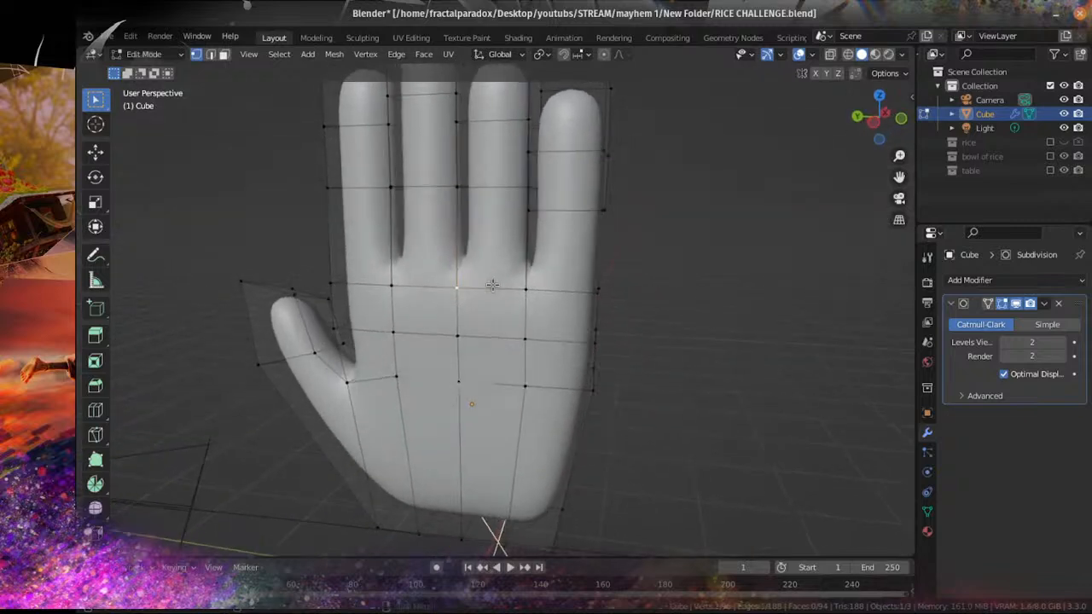
key(g)
key(g)
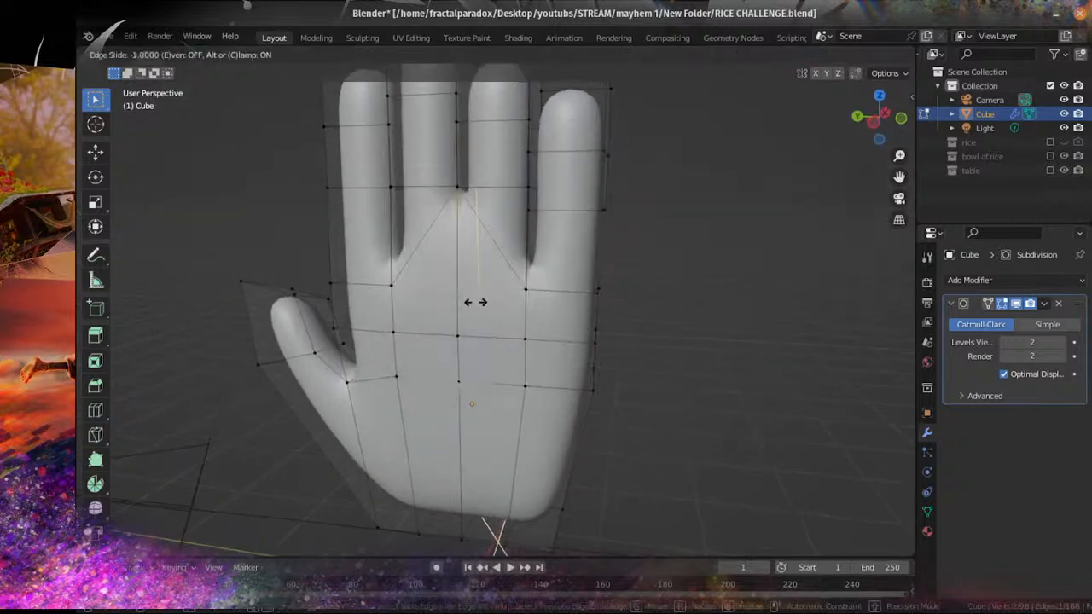
key(Escape)
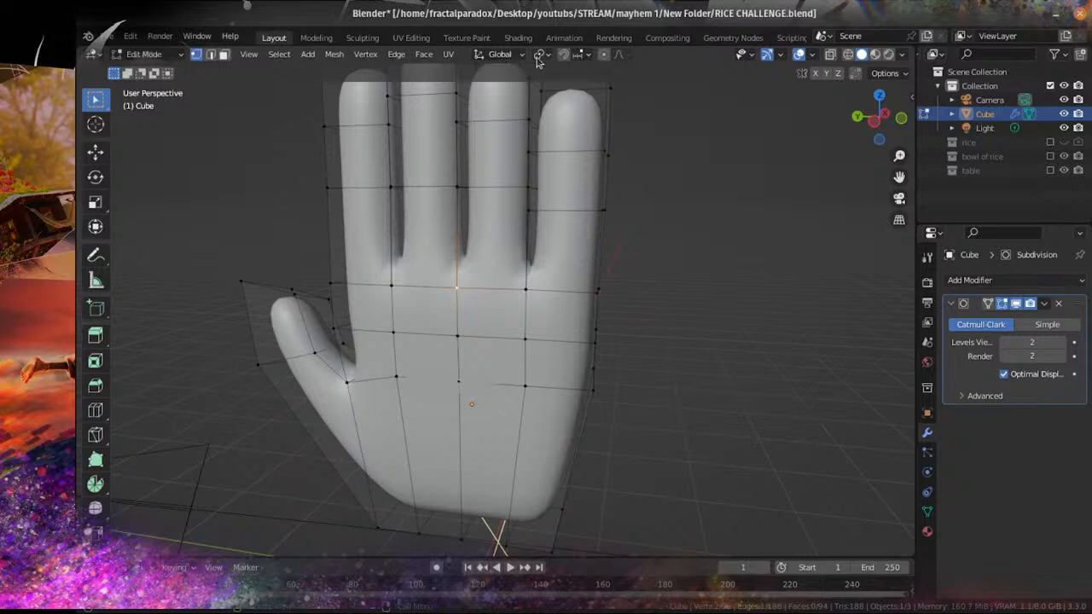
click(141, 54)
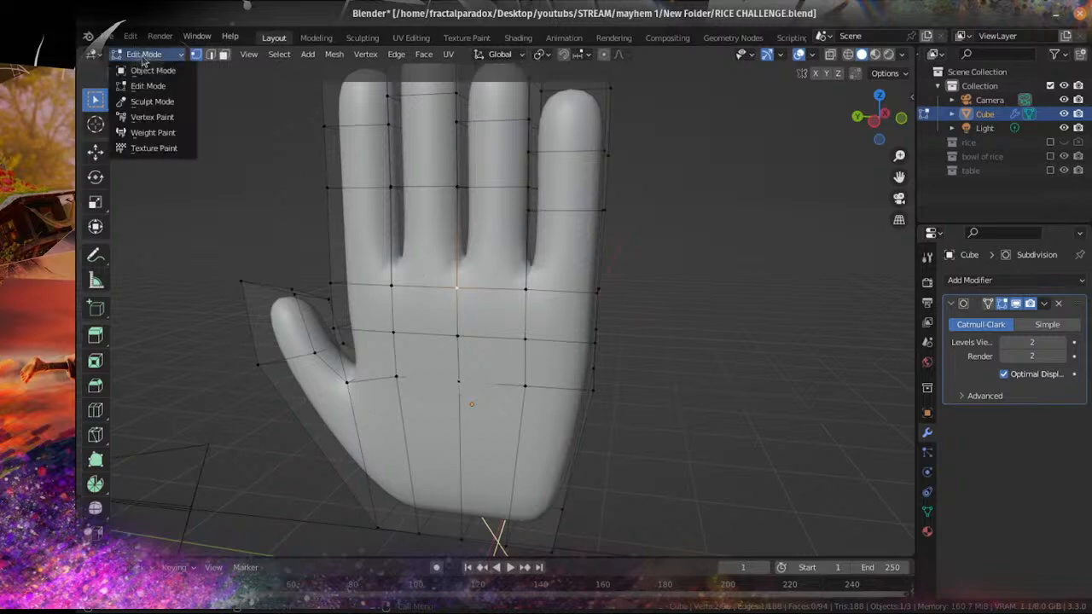
click(153, 71)
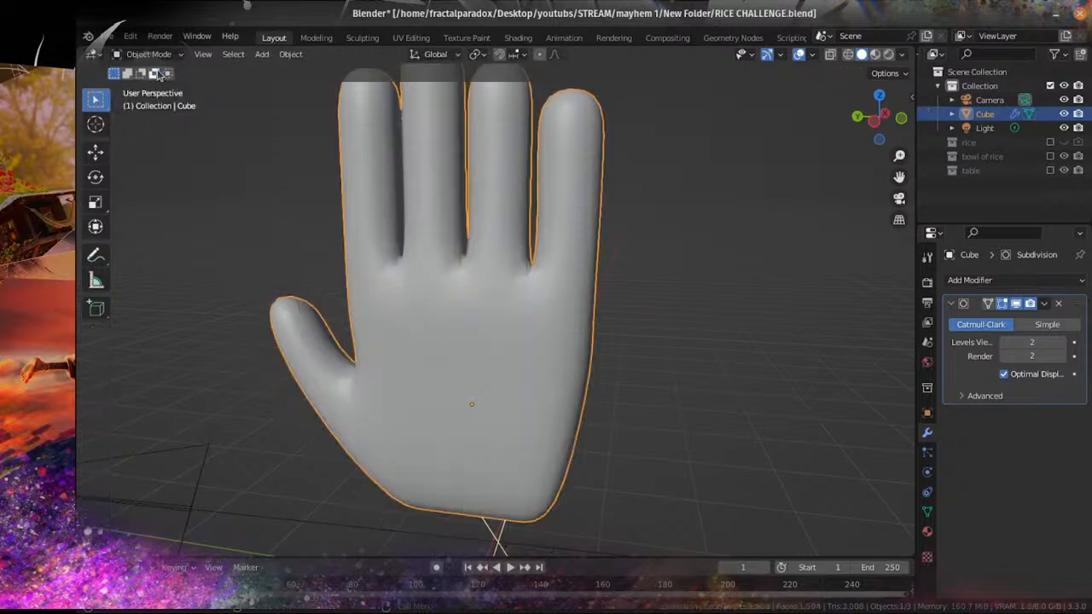
click(147, 56)
key(Tab)
Step: Lower the selected central knuckle vertices about 0.068 m along the Z axis
scroll(464, 284, up, 4)
middle_drag(437, 276, 220, 300)
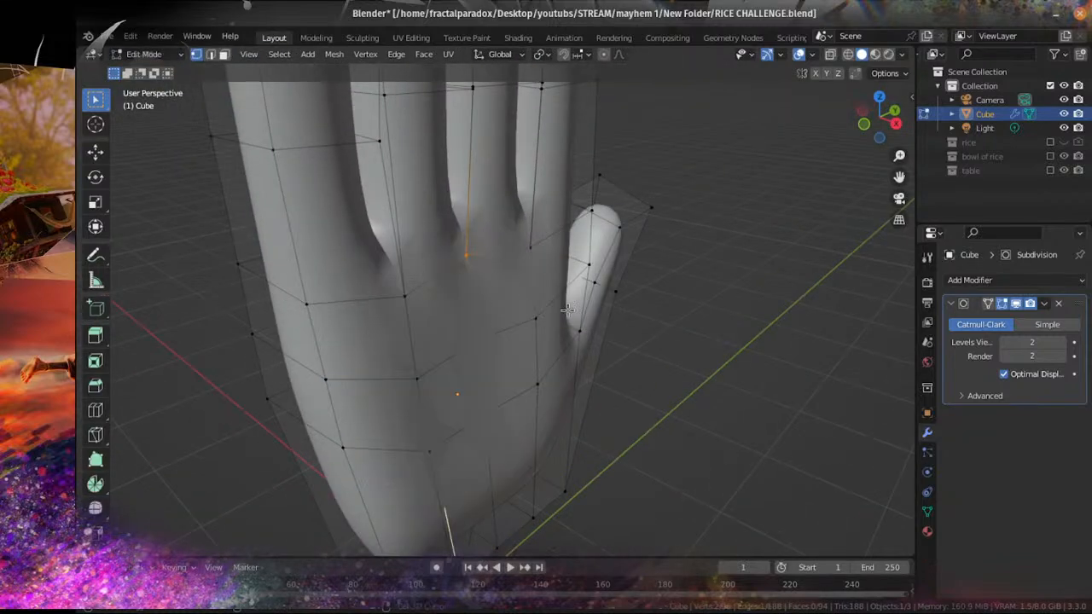
middle_drag(568, 310, 503, 298)
scroll(435, 290, up, 2)
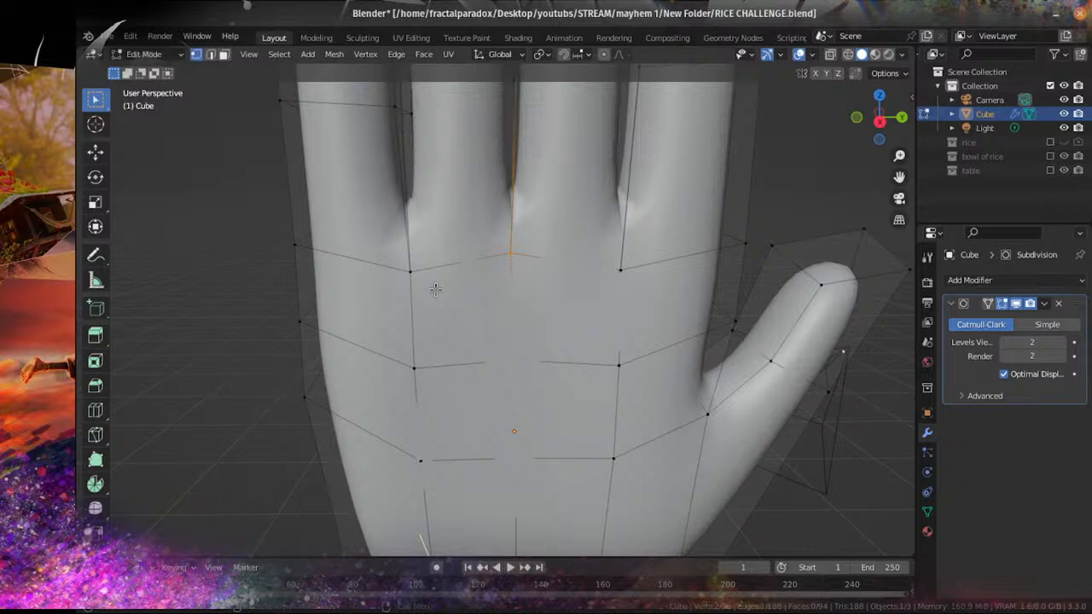
scroll(435, 290, down, 5)
scroll(562, 330, up, 5)
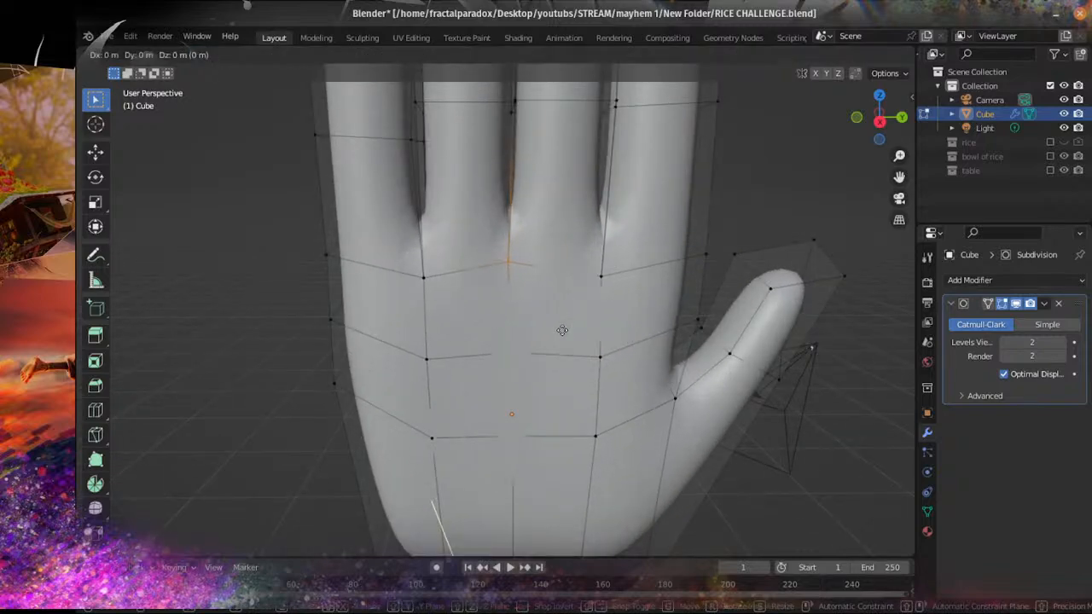
key(g)
key(z)
click(560, 342)
scroll(561, 342, down, 5)
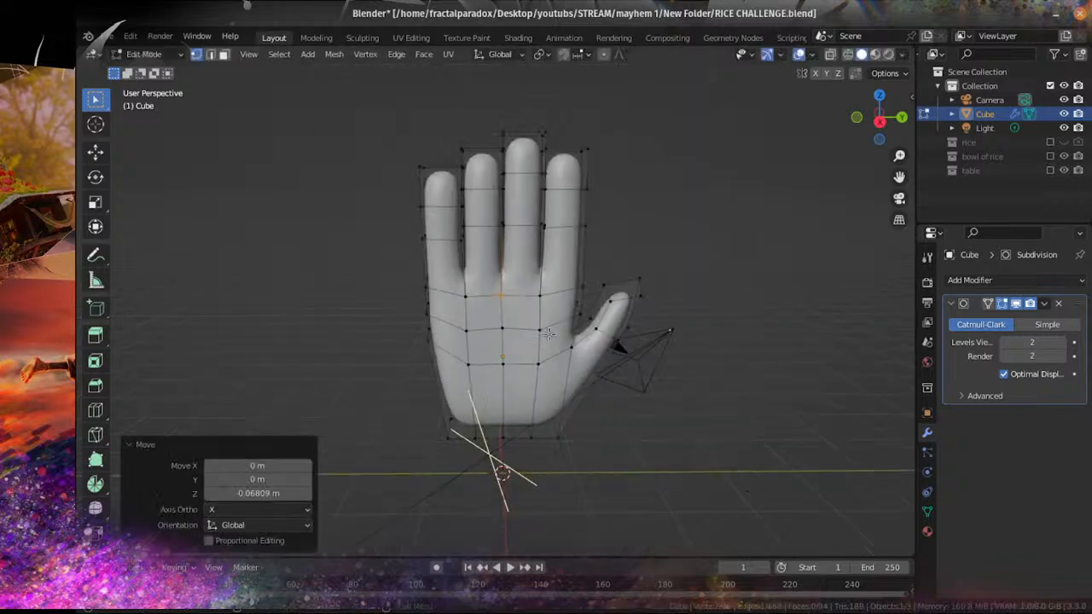
Step: Return to Object Mode and look over the smoothed hand from several sides
key(Tab)
scroll(528, 317, up, 1)
middle_drag(560, 342, 348, 321)
scroll(527, 317, down, 5)
scroll(499, 345, up, 1)
middle_drag(498, 345, 435, 336)
Step: Switch to the Shading workspace, frame the hand, and display it with Rendered viewport shading
click(517, 38)
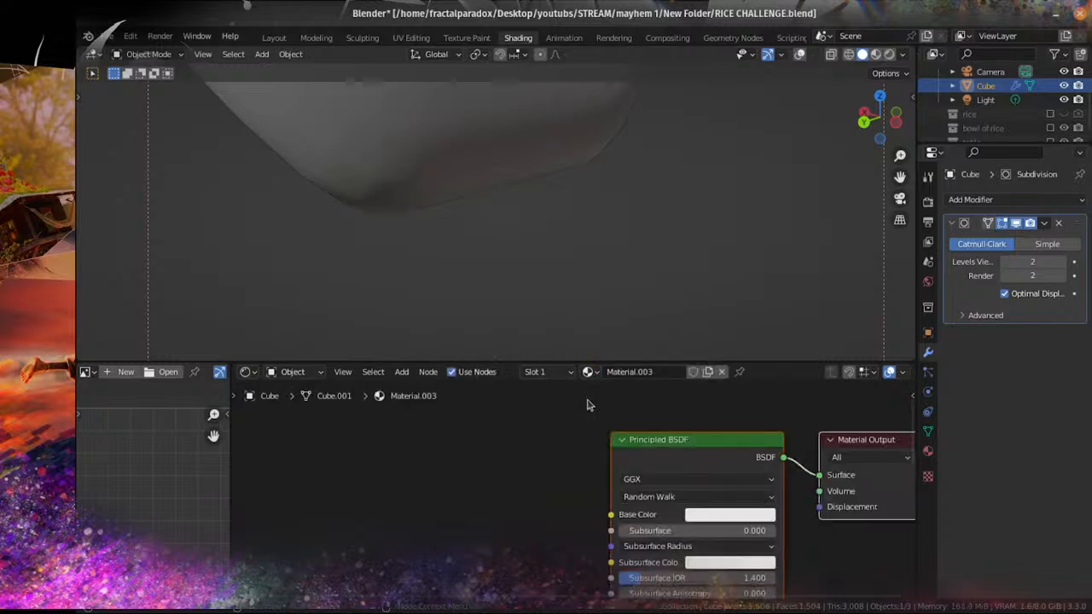
scroll(502, 244, down, 9)
shift+middle_drag(544, 172, 550, 251)
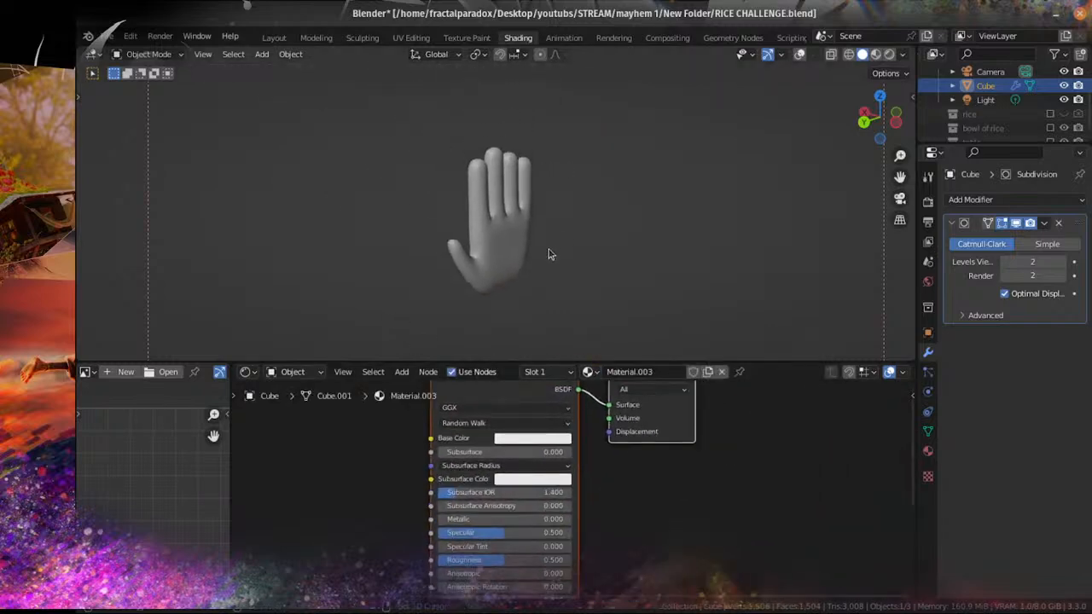
scroll(663, 185, up, 2)
click(889, 54)
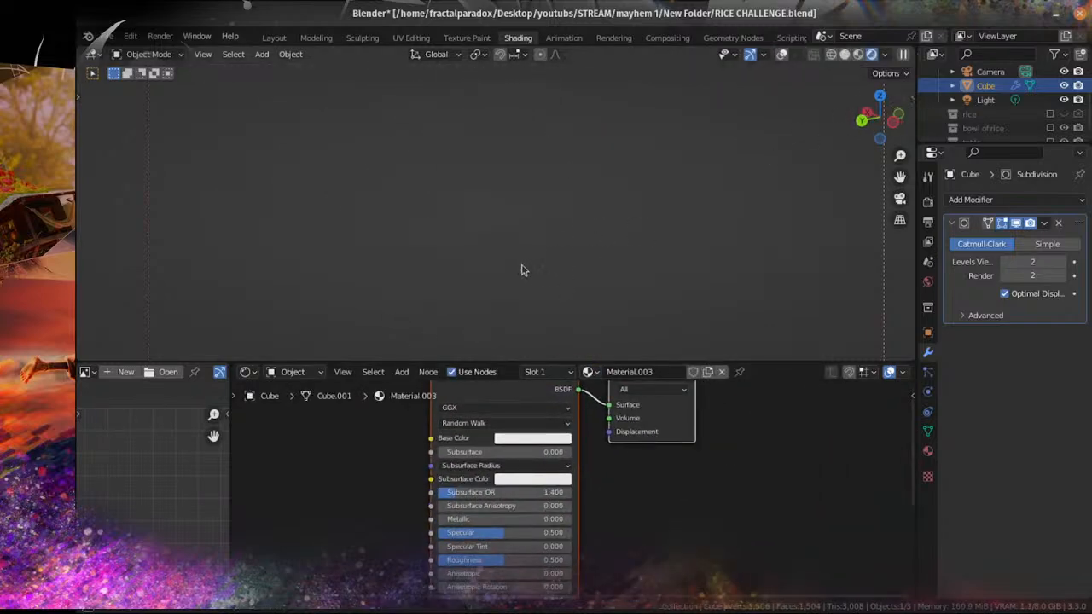
scroll(624, 512, down, 2)
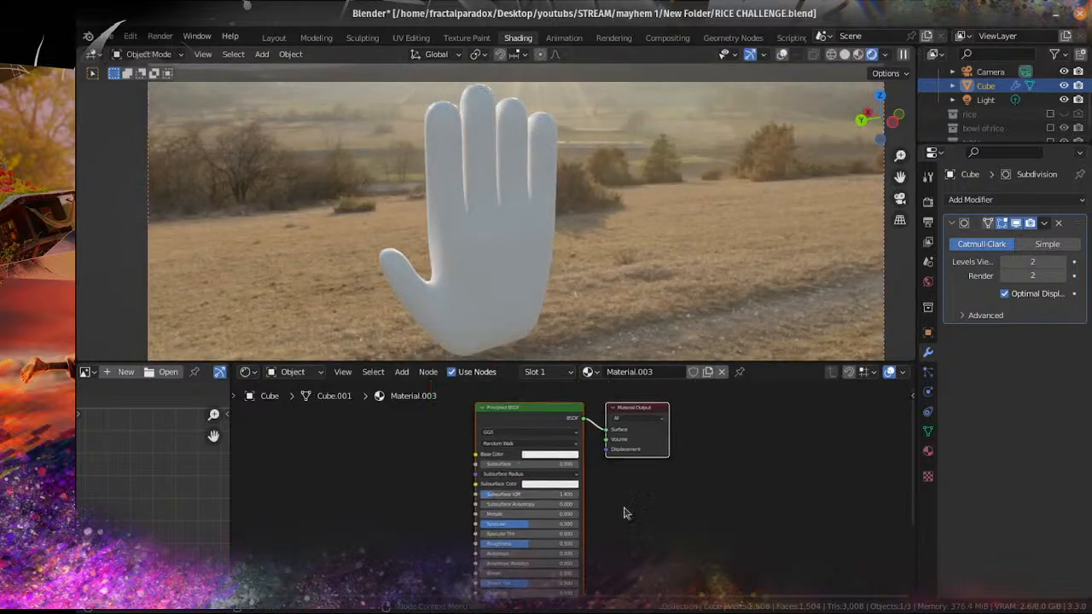
Step: Delete the Principled BSDF node from the hand's material
click(576, 436)
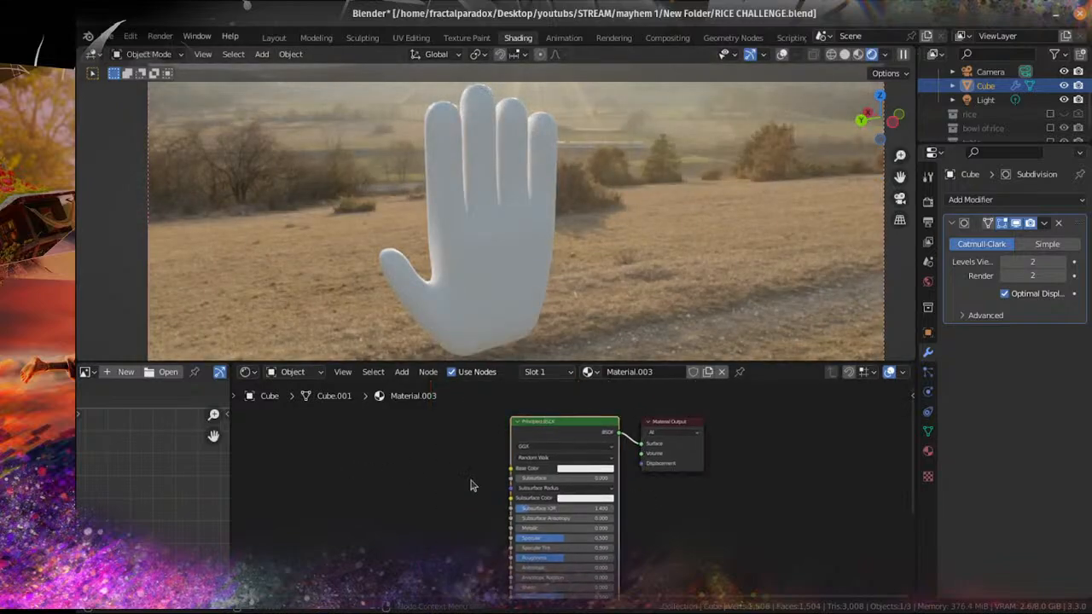
key(Delete)
key(shift+a)
mouse_move(473, 486)
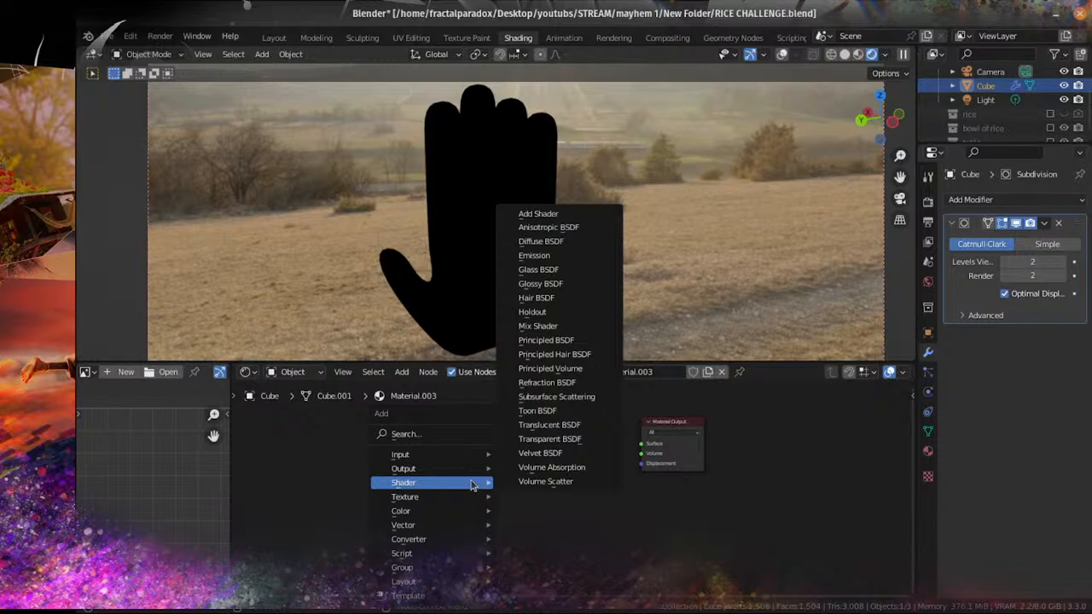
middle_drag(491, 350, 570, 283)
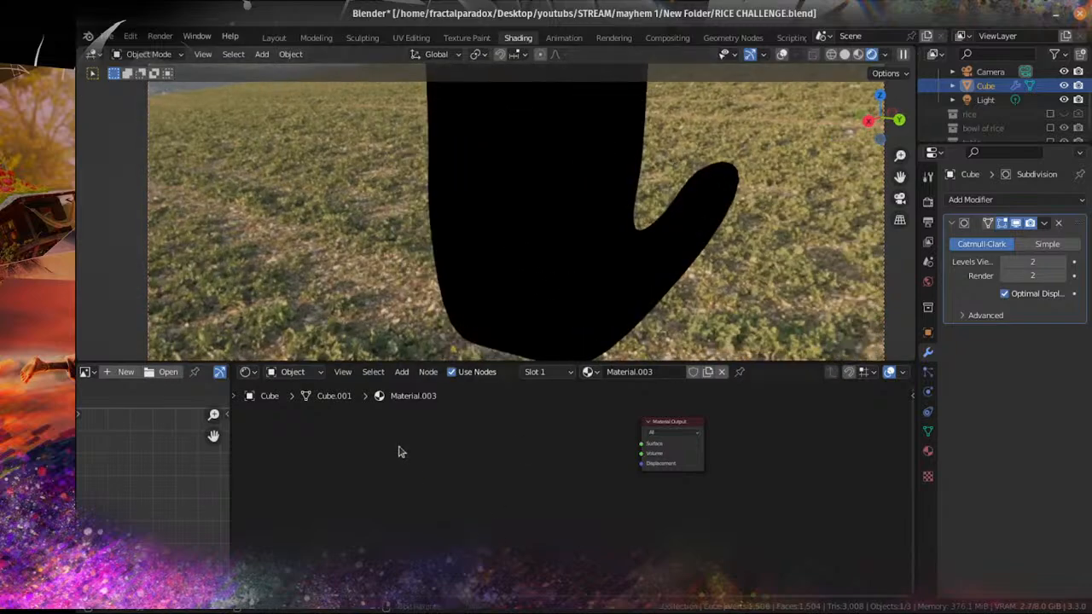
Step: Add a Mix Shader node and connect it to the Surface input of the Material Output
key(shift+a)
mouse_move(375, 483)
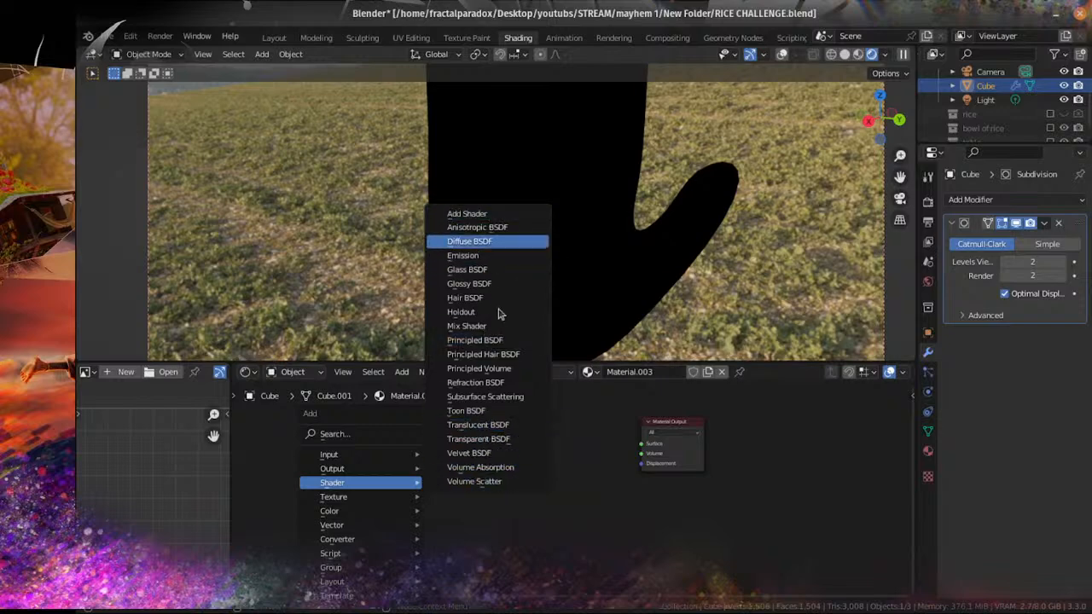
mouse_move(336, 482)
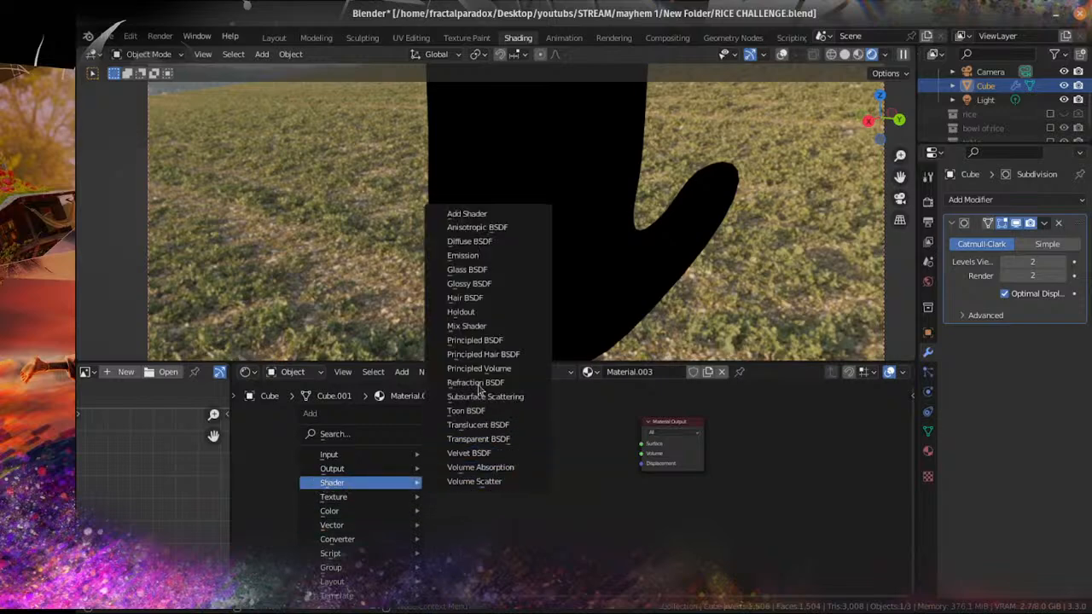
click(478, 327)
click(531, 420)
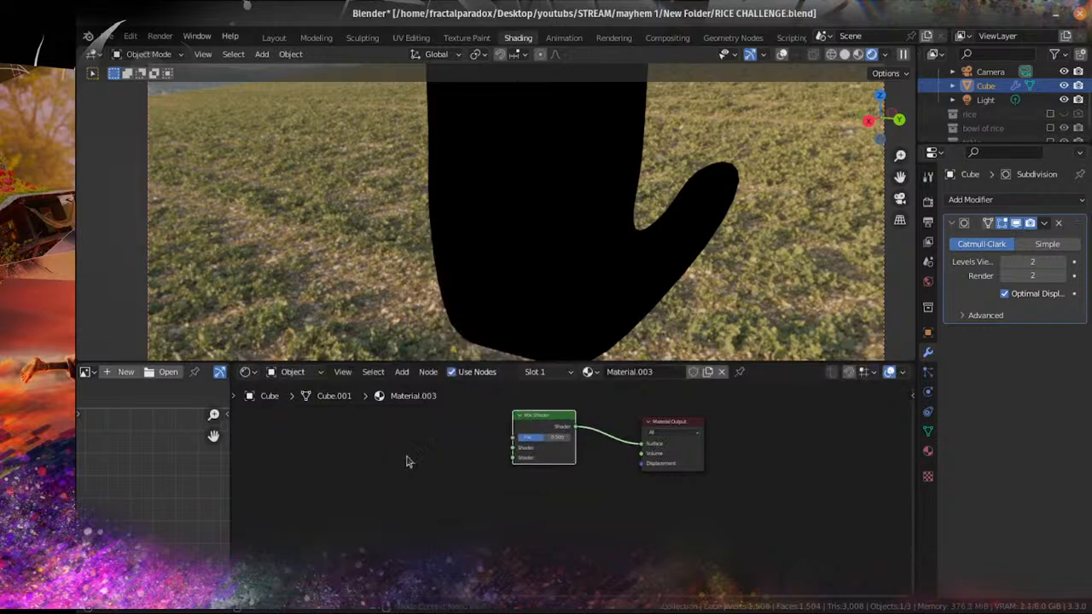
Step: Add a Glass BSDF node and connect its output to the second Shader input of the Mix Shader
key(shift+a)
mouse_move(414, 458)
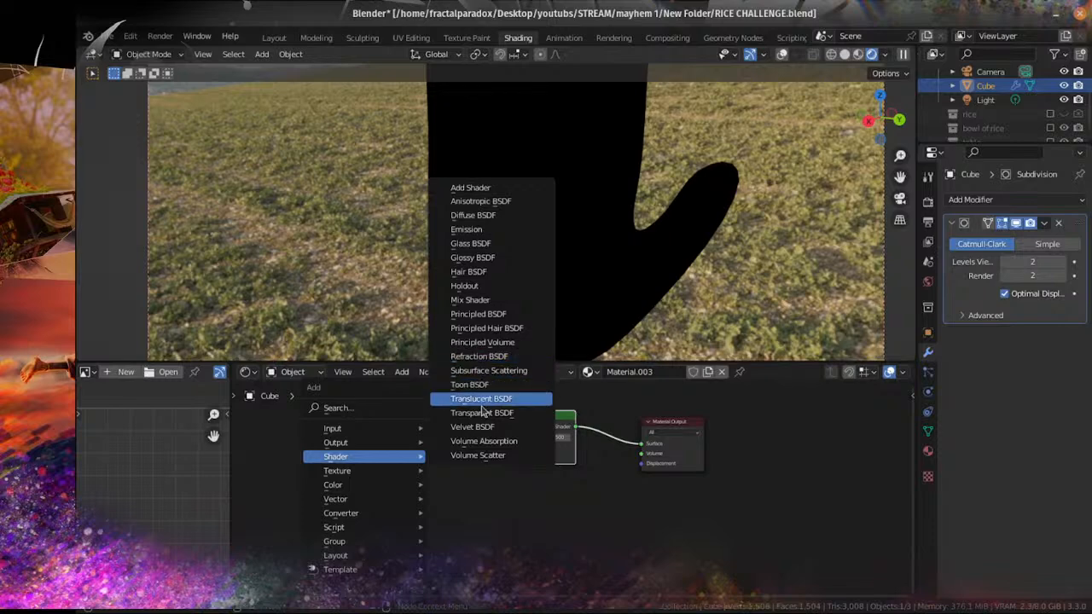
click(474, 245)
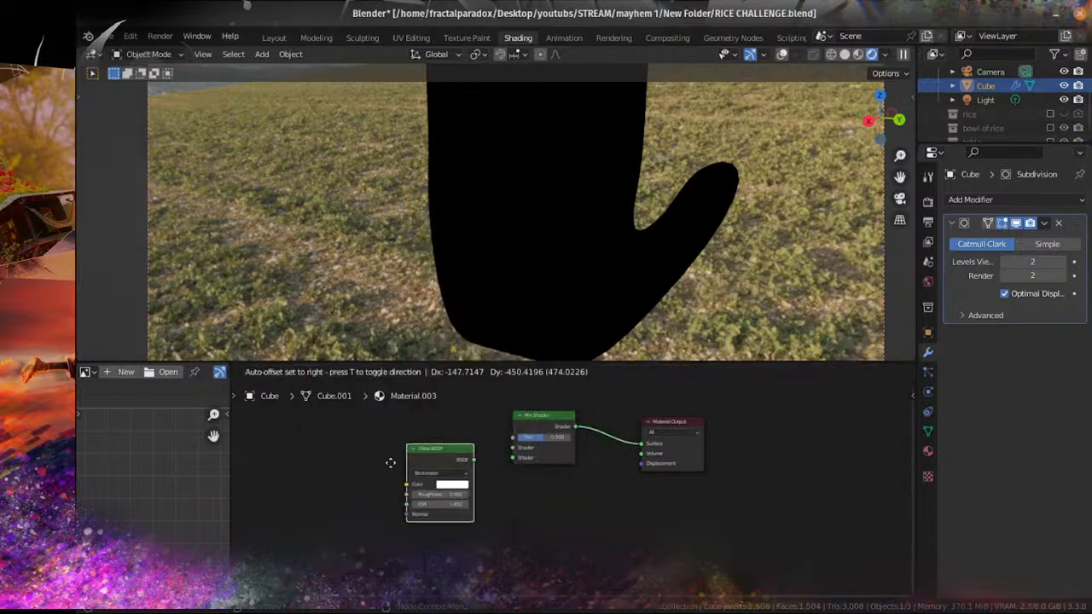
click(358, 482)
drag(509, 468, 512, 460)
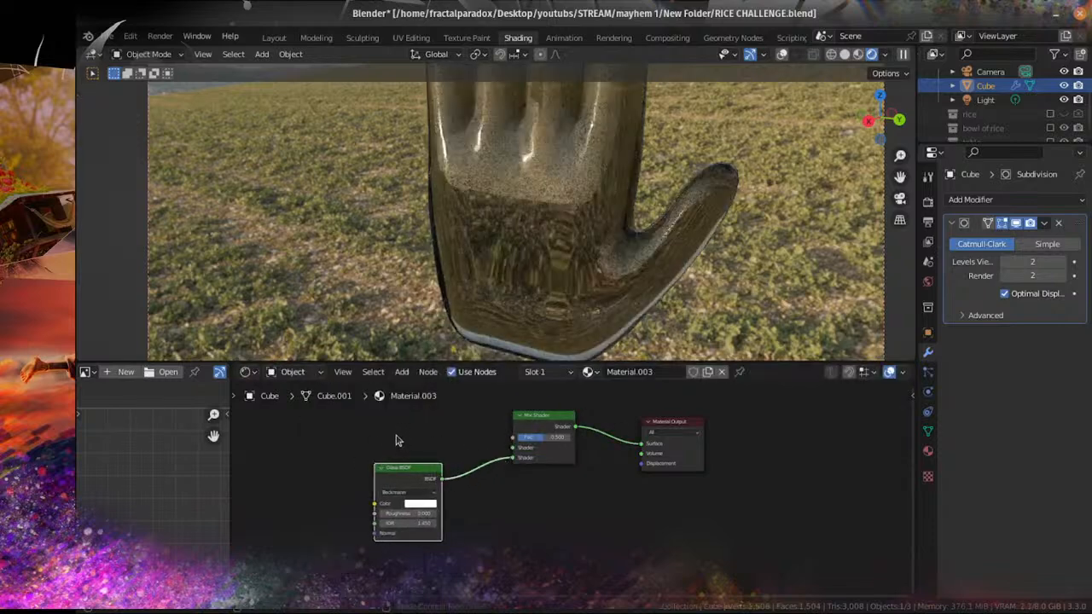
Step: Add a Transparent BSDF node and connect it to the Mix Shader's second Shader input, moving the Glass BSDF link to the first
middle_drag(398, 441, 540, 541)
key(shift+a)
mouse_move(414, 482)
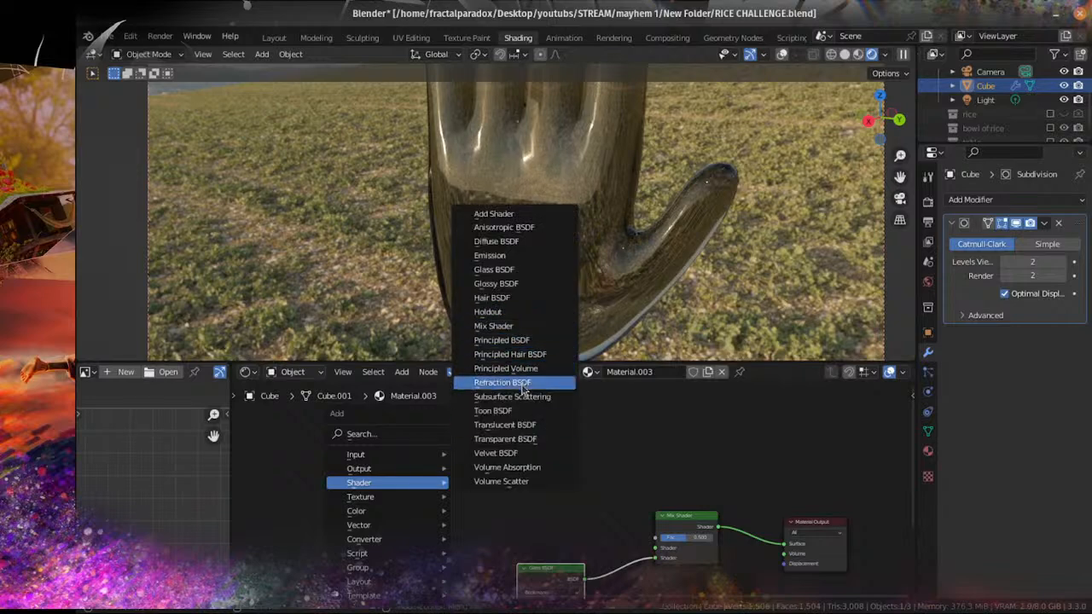
click(504, 438)
click(502, 504)
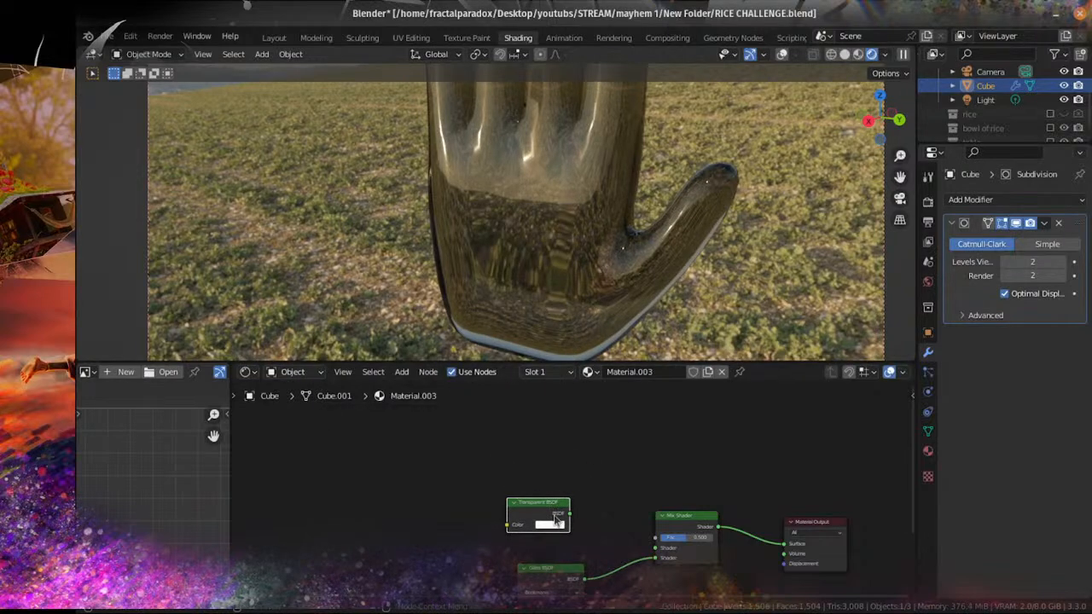
drag(666, 564, 657, 548)
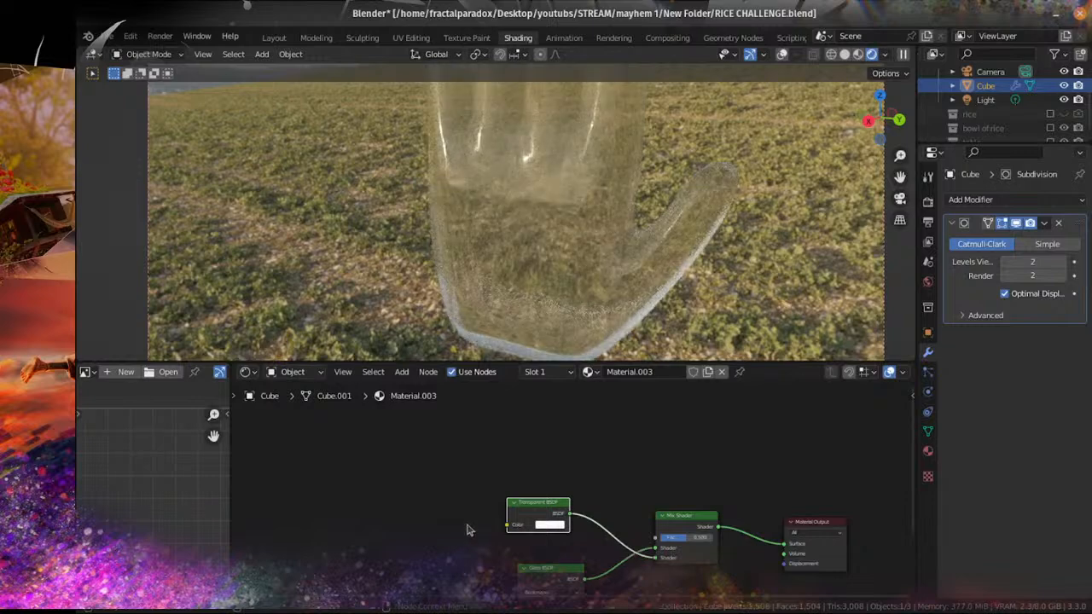
Step: Rearrange the shader nodes so the Glass BSDF sits above the Transparent BSDF, both before the Mix Shader
drag(555, 573, 452, 491)
drag(537, 516, 530, 572)
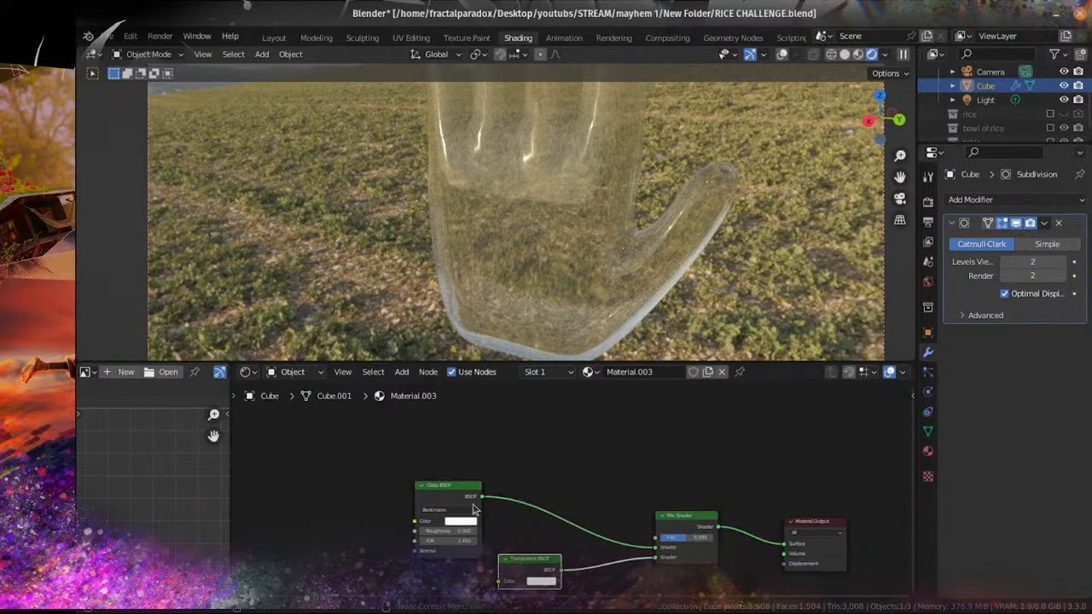
drag(475, 494, 547, 491)
Step: Add a Geometry node and connect its Backfacing output to the Fac input of the Mix Shader
scroll(588, 256, down, 4)
middle_drag(596, 246, 508, 281)
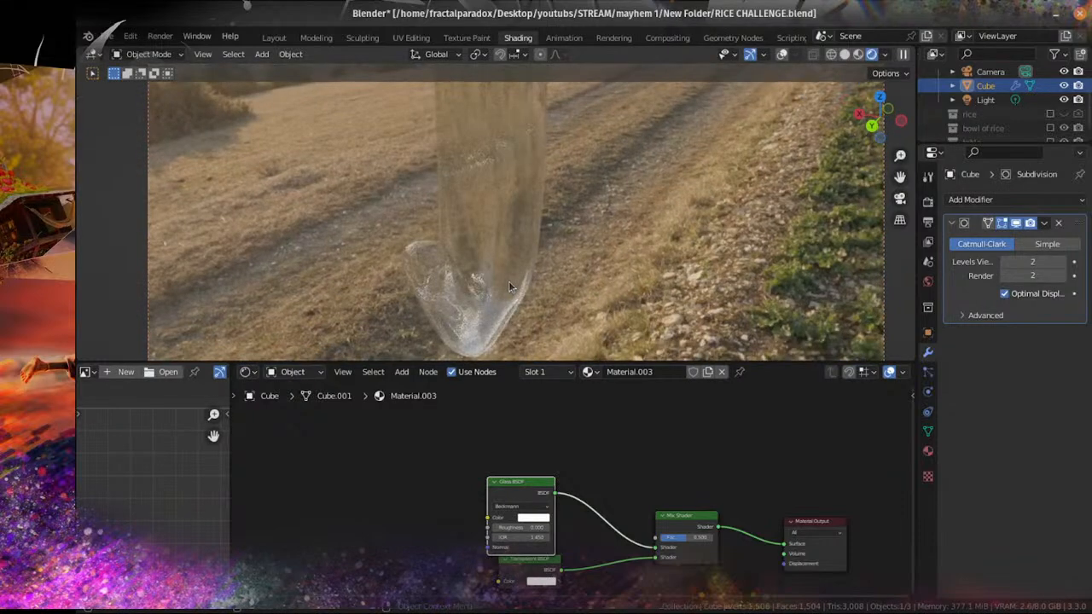
scroll(313, 462, down, 1)
middle_drag(313, 461, 405, 482)
key(shift+a)
mouse_move(422, 446)
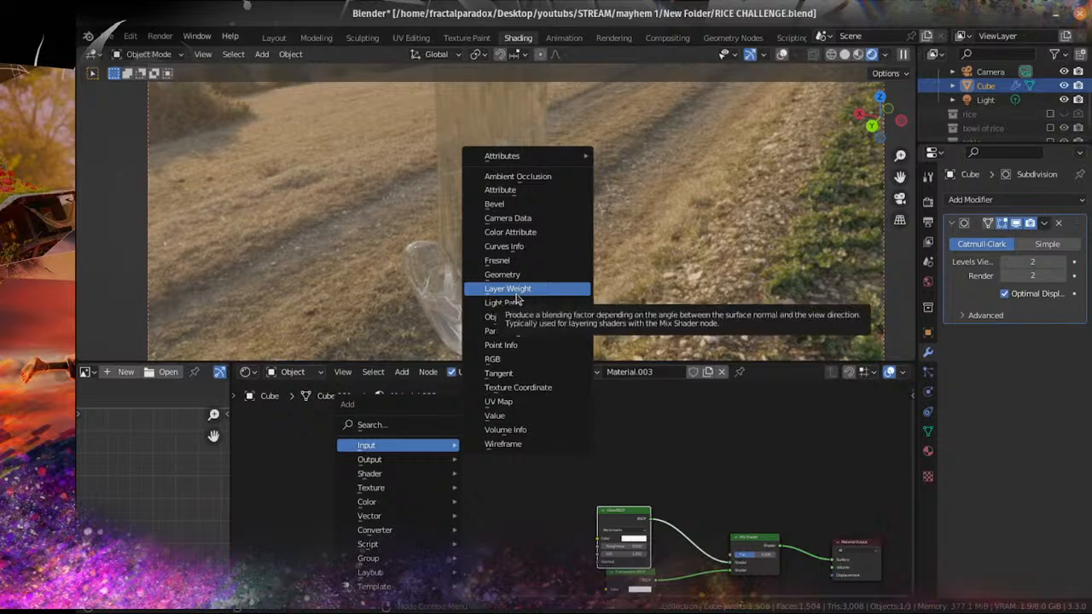
click(502, 274)
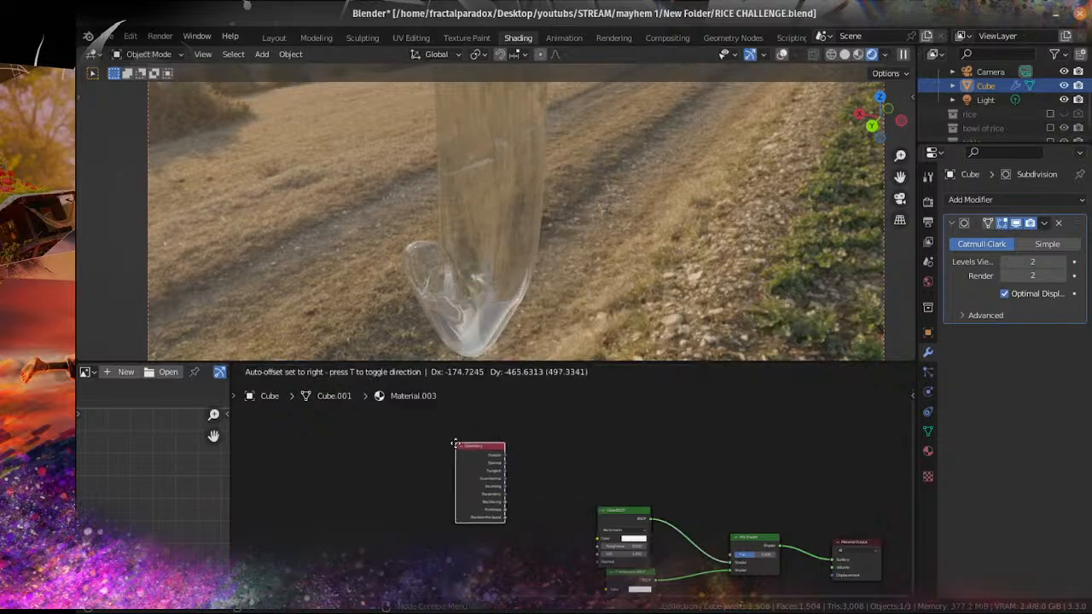
click(503, 508)
drag(505, 503, 734, 555)
Step: Examine the hand's backfacing-driven glass material from several angles and distances
middle_drag(456, 239, 444, 218)
middle_drag(513, 212, 570, 275)
middle_drag(563, 245, 391, 243)
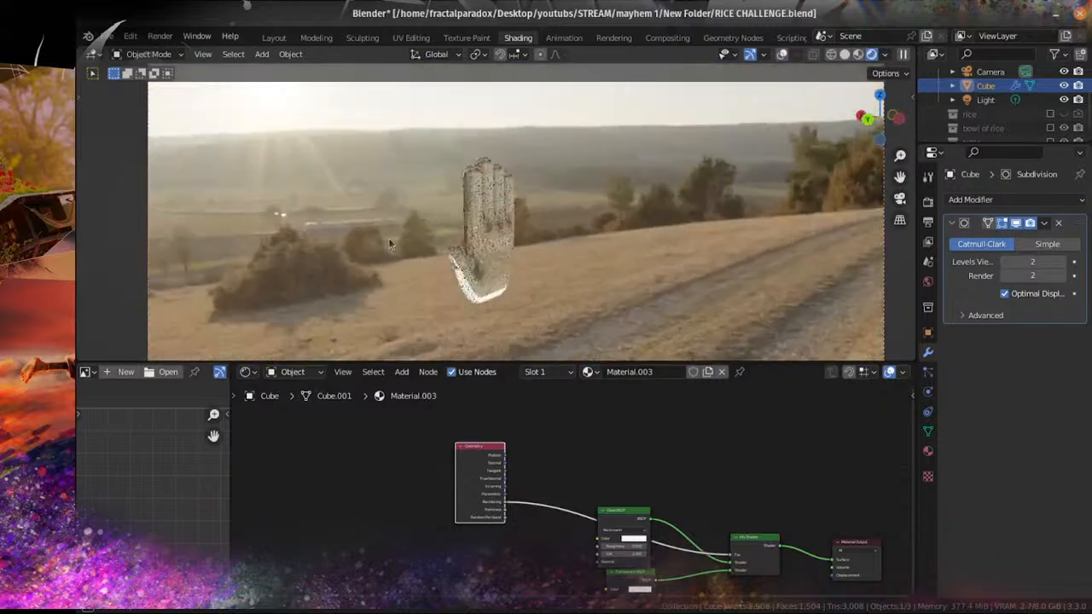
scroll(451, 225, up, 6)
mouse_move(593, 228)
middle_down()
mouse_move(522, 230)
mouse_move(562, 263)
mouse_move(589, 222)
middle_up()
scroll(521, 228, down, 4)
scroll(531, 270, up, 2)
middle_drag(542, 273, 512, 230)
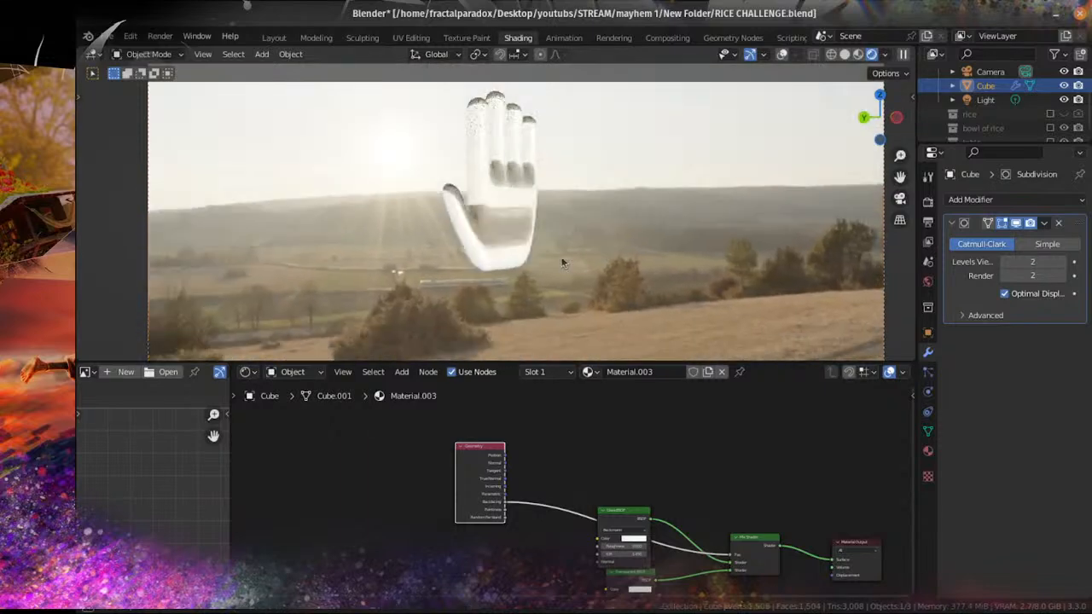
Step: Add a Brilliant Diamond mesh to the scene and assign the existing Material.003 to it
key(shift+a)
mouse_move(538, 229)
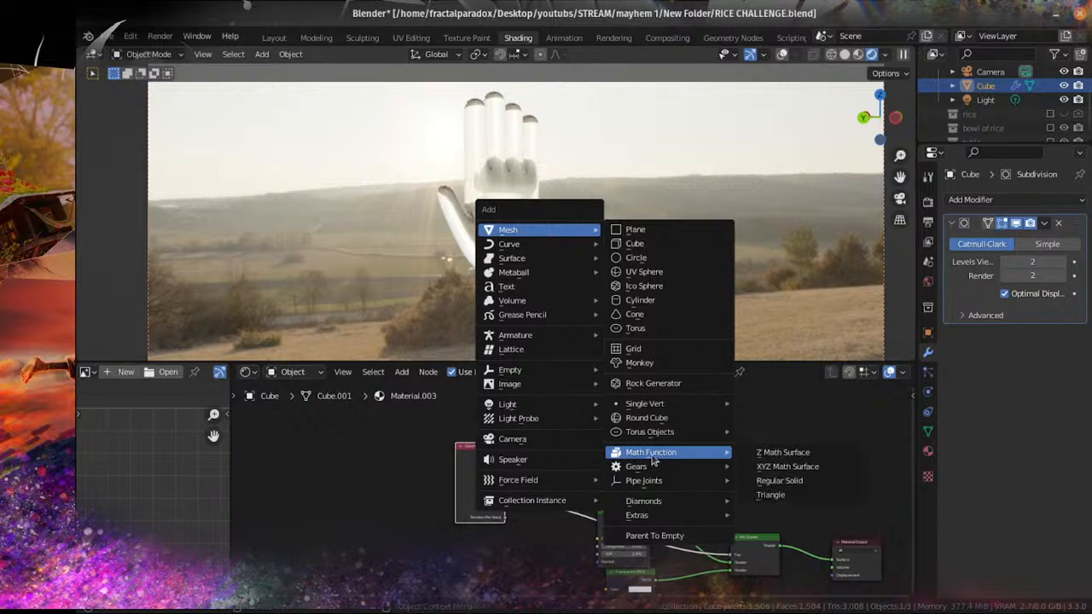
mouse_move(631, 454)
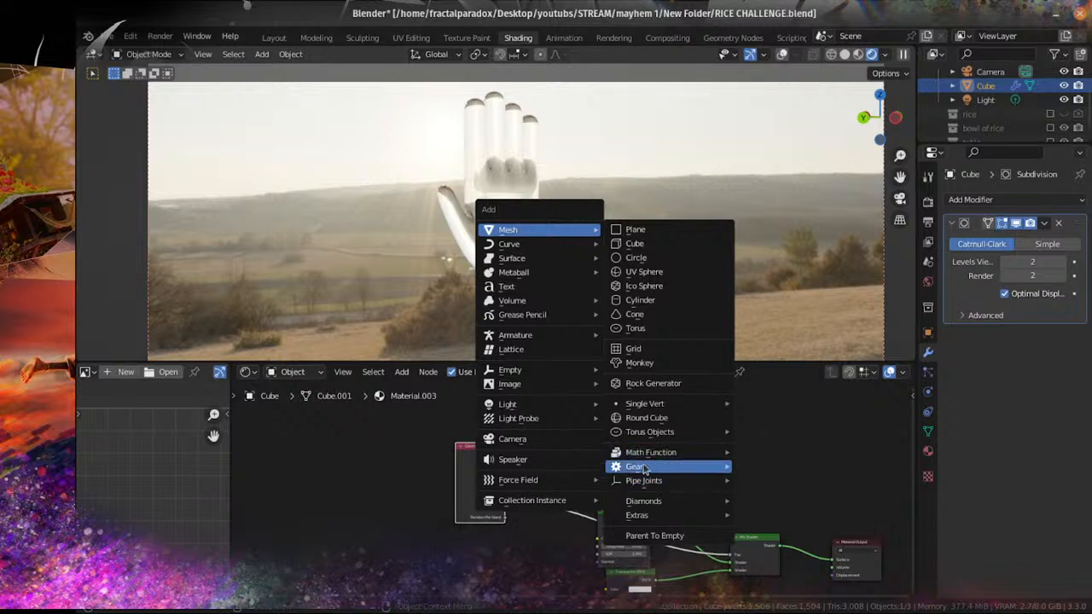
mouse_move(650, 502)
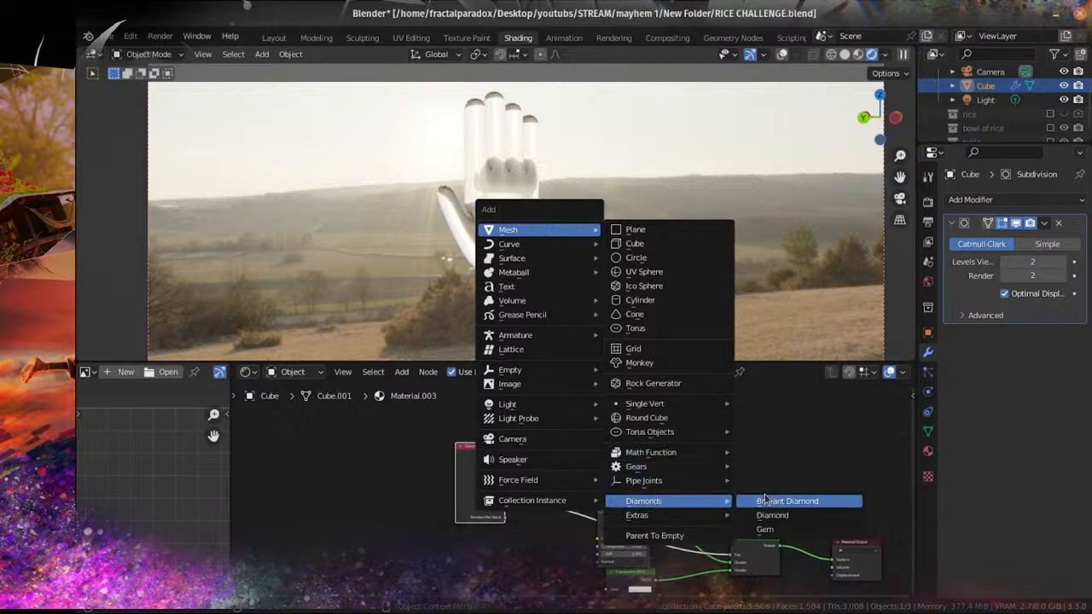
click(786, 503)
click(543, 380)
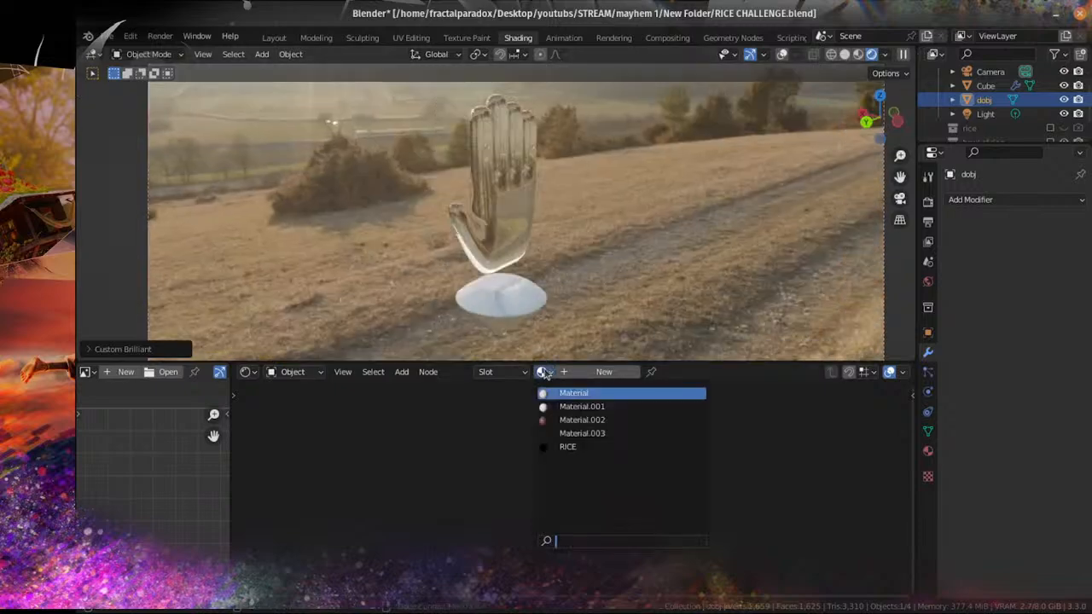
click(570, 433)
Step: Examine the glass material on the diamond up close, along with the Glass BSDF node's settings
scroll(587, 300, up, 1)
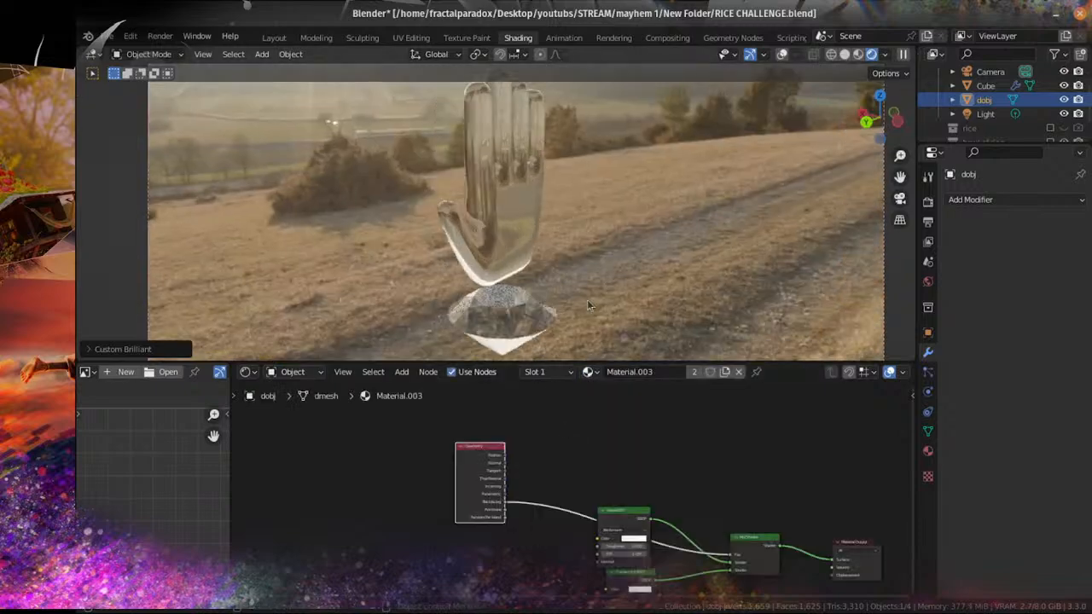
middle_drag(586, 299, 468, 232)
scroll(572, 198, up, 8)
scroll(649, 490, down, 3)
middle_drag(640, 499, 588, 550)
scroll(533, 427, up, 7)
scroll(588, 550, up, 4)
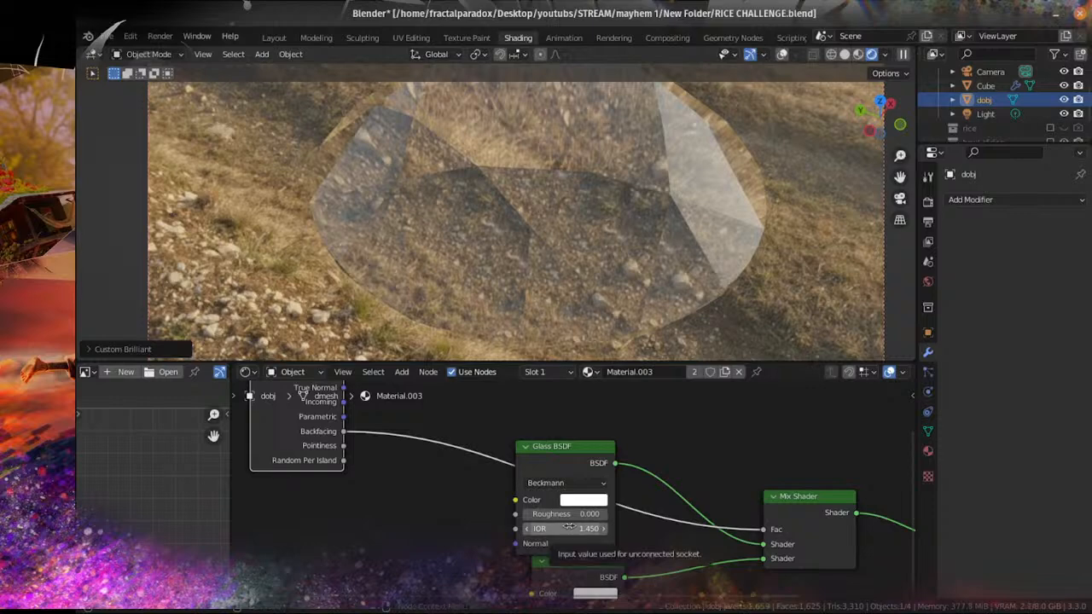
click(568, 526)
click(537, 548)
mouse_move(568, 529)
mouse_down()
mouse_move(546, 529)
mouse_move(569, 530)
mouse_up()
click(568, 530)
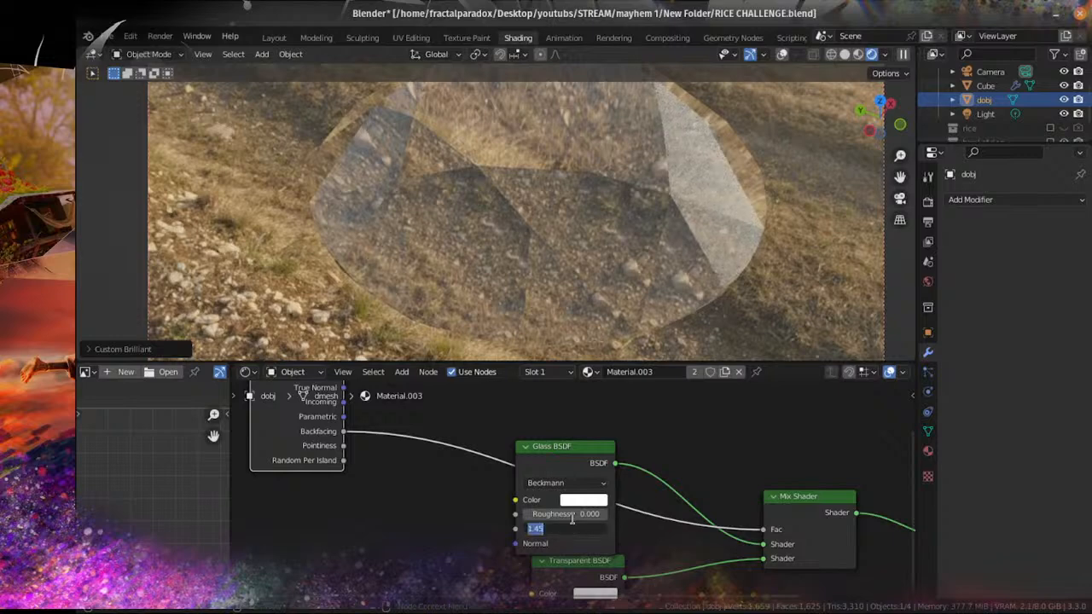
click(468, 527)
Step: Delete the diamond and select the hand again
middle_drag(607, 232, 583, 249)
key(x)
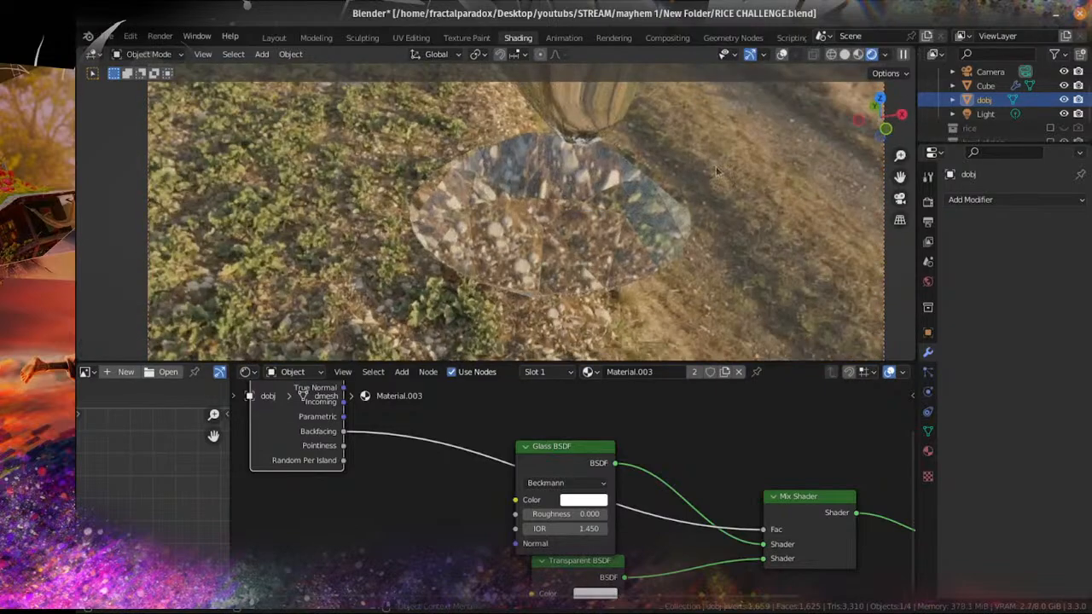
key(Delete)
click(584, 102)
middle_drag(584, 101, 559, 279)
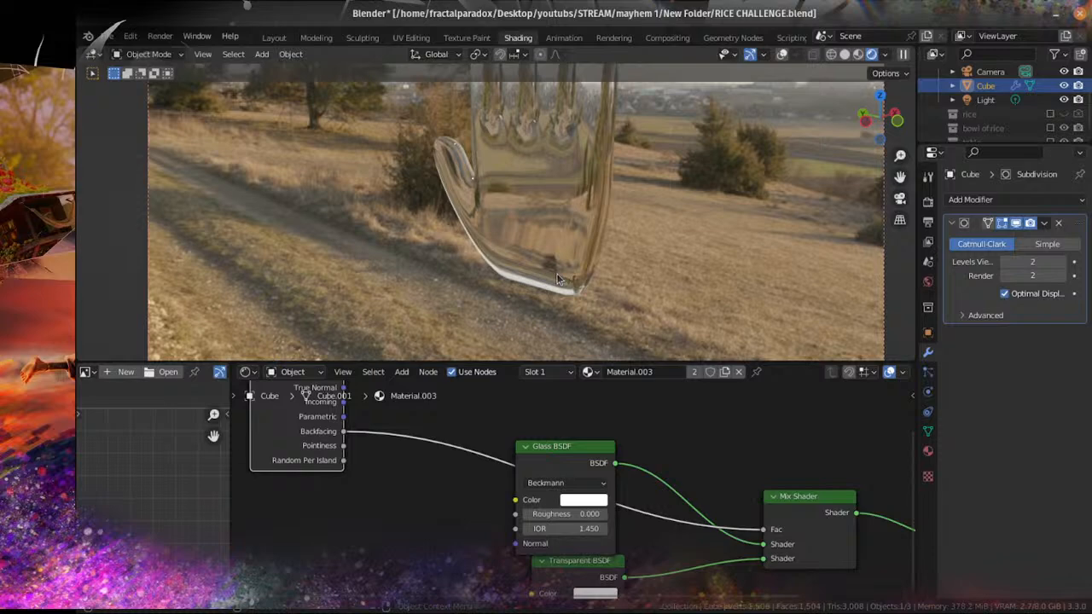
Step: Display the hand in Solid viewport shading and return to the Layout workspace
middle_drag(558, 279, 678, 107)
click(846, 55)
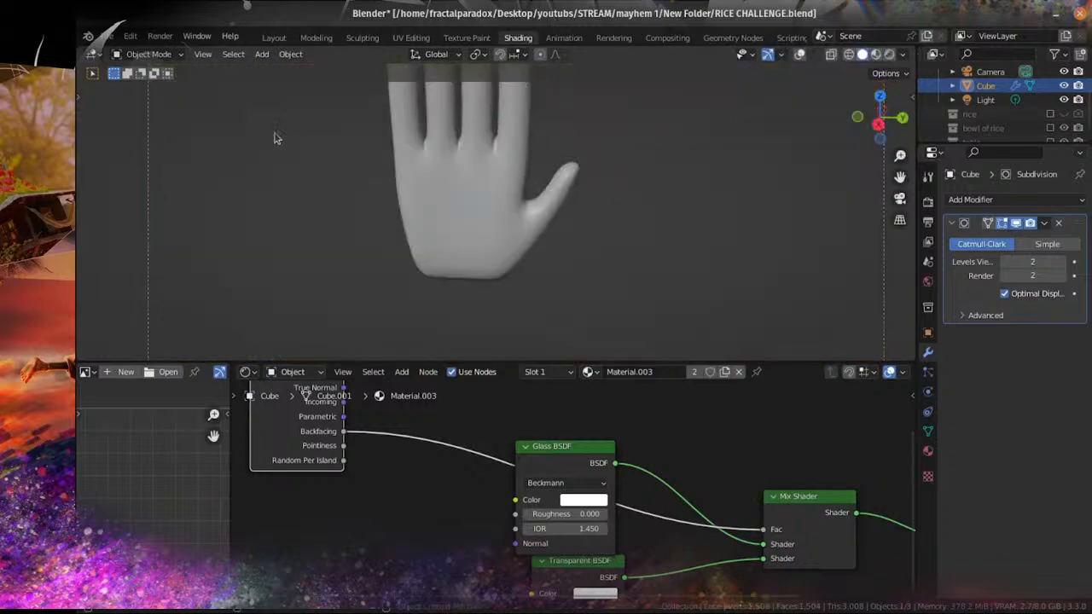
click(274, 37)
Step: Flip the hand by scaling it by -1 along the global X axis
middle_drag(338, 115, 556, 395)
scroll(556, 395, down, 3)
key(s)
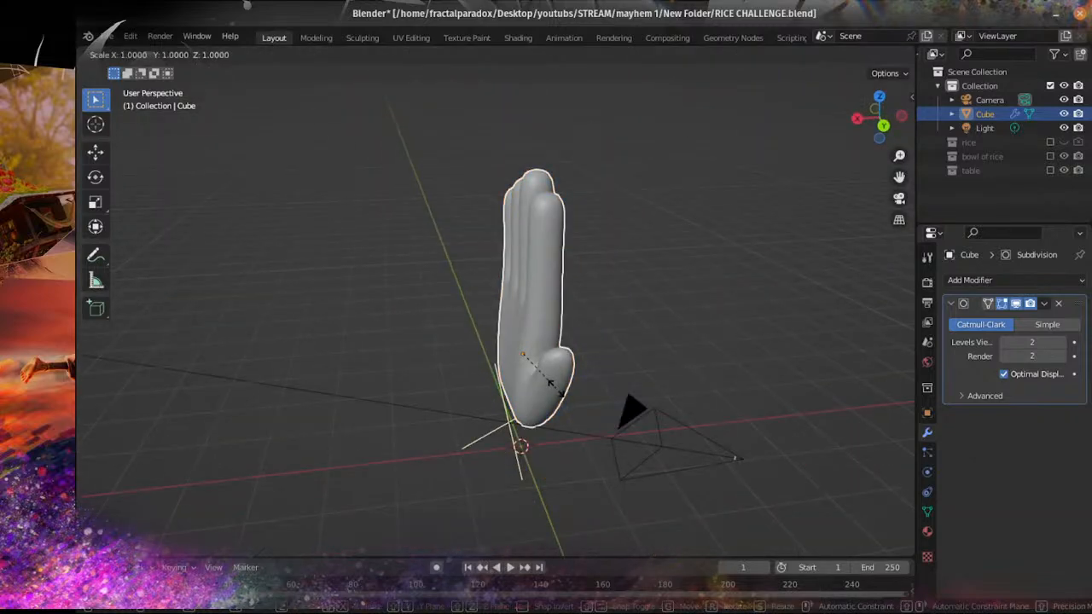
key(x)
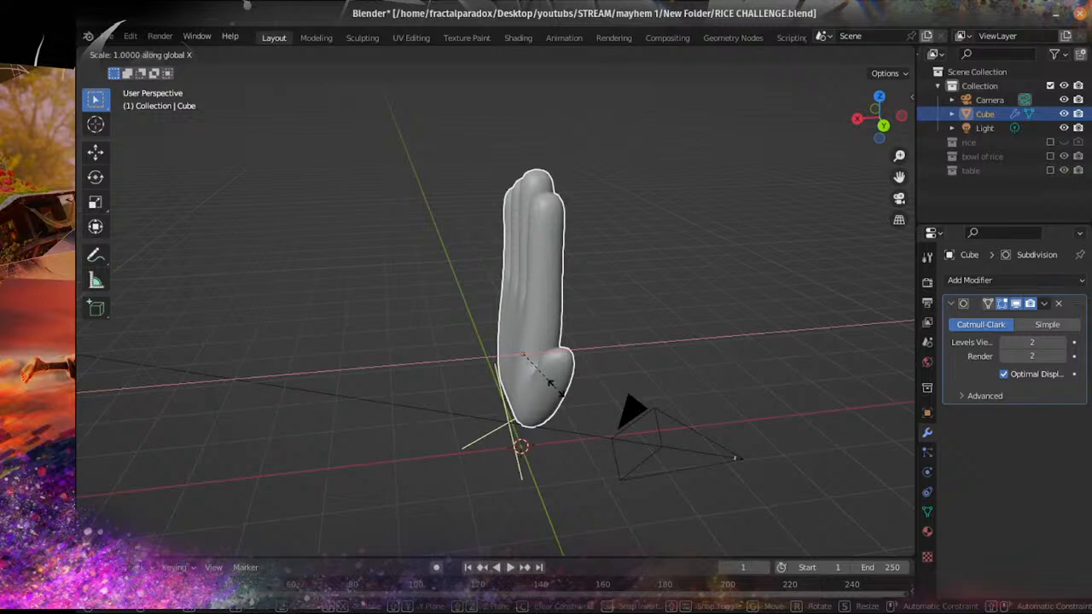
text(-1)
key(Return)
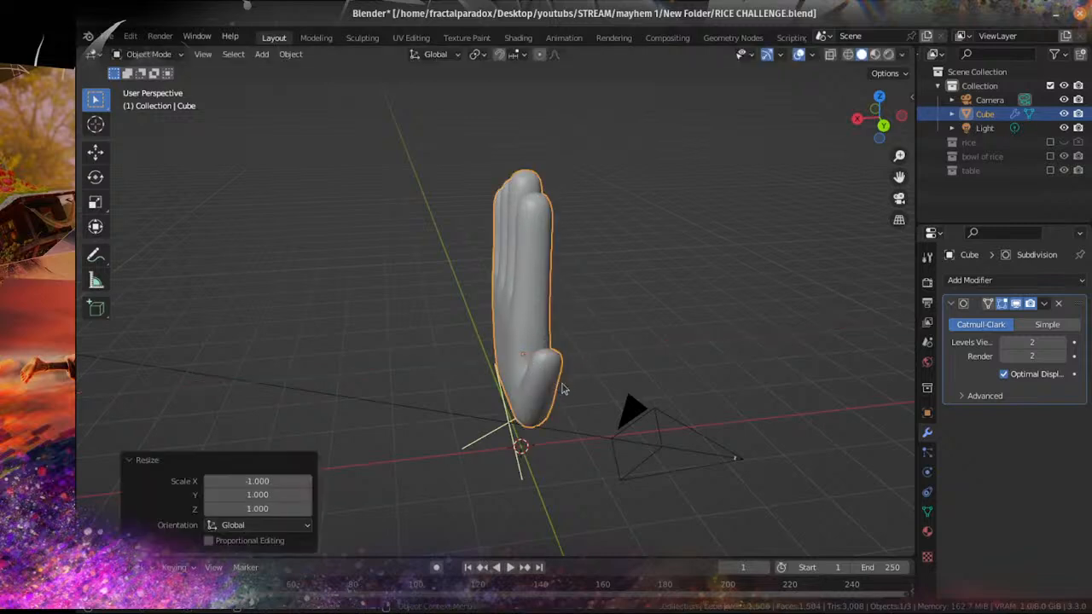
Step: Try applying the hand's Subdivision modifier, and undo the application
middle_drag(561, 391, 768, 337)
scroll(584, 325, down, 4)
key(Tab)
key(Tab)
click(1041, 305)
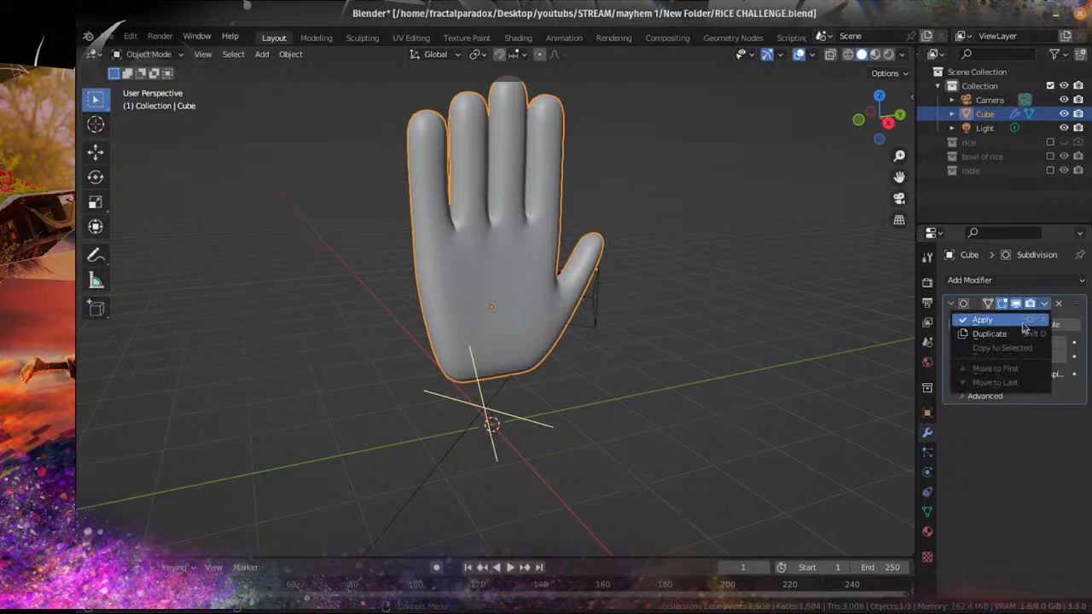
click(1022, 329)
click(1037, 288)
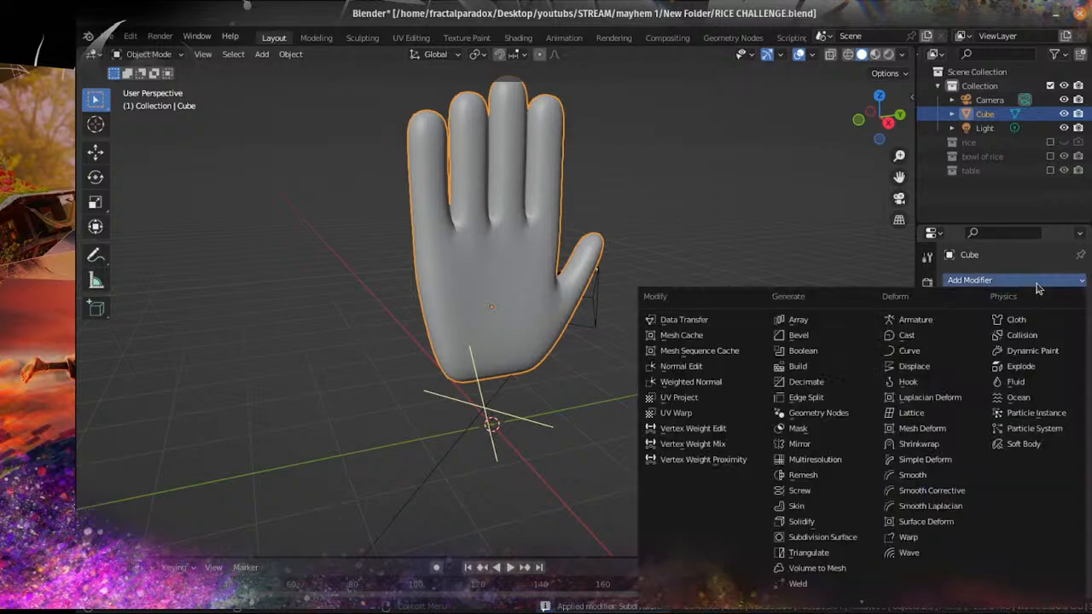
scroll(696, 300, up, 3)
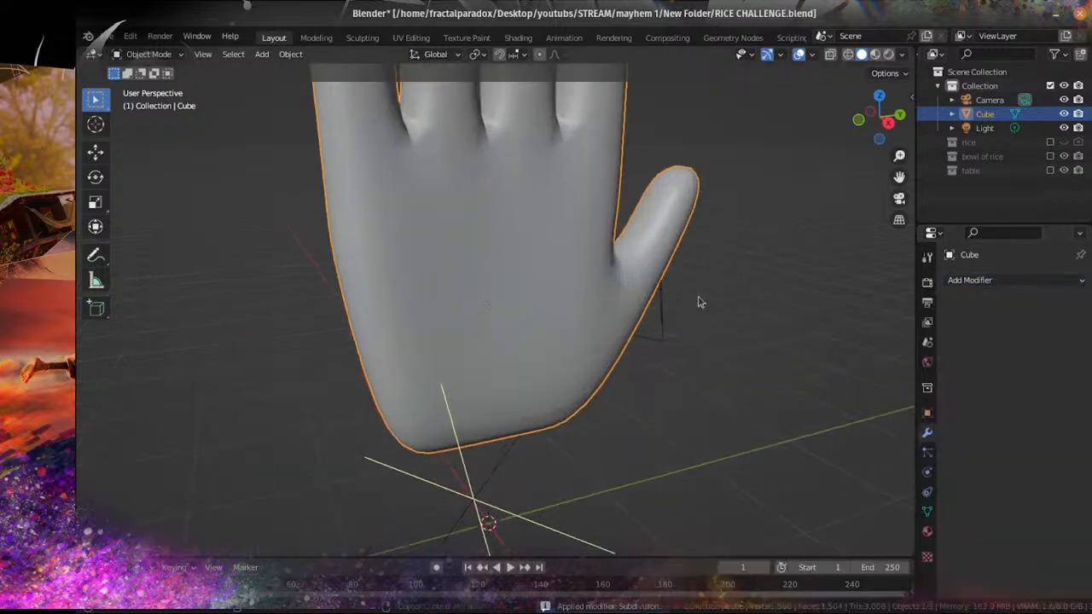
key(ctrl+2)
Step: Enable the Subdivision modifier's On Cage display in Edit Mode, turn off Optimal Display, and return to Object Mode
key(Tab)
middle_drag(699, 283, 658, 288)
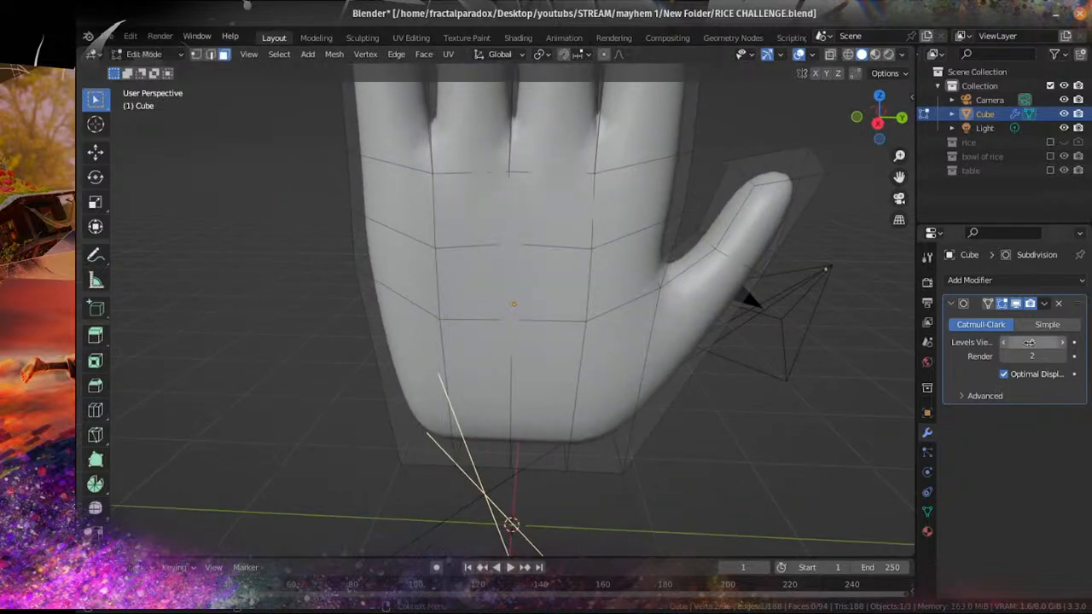
click(988, 304)
scroll(692, 220, down, 3)
middle_drag(692, 221, 624, 213)
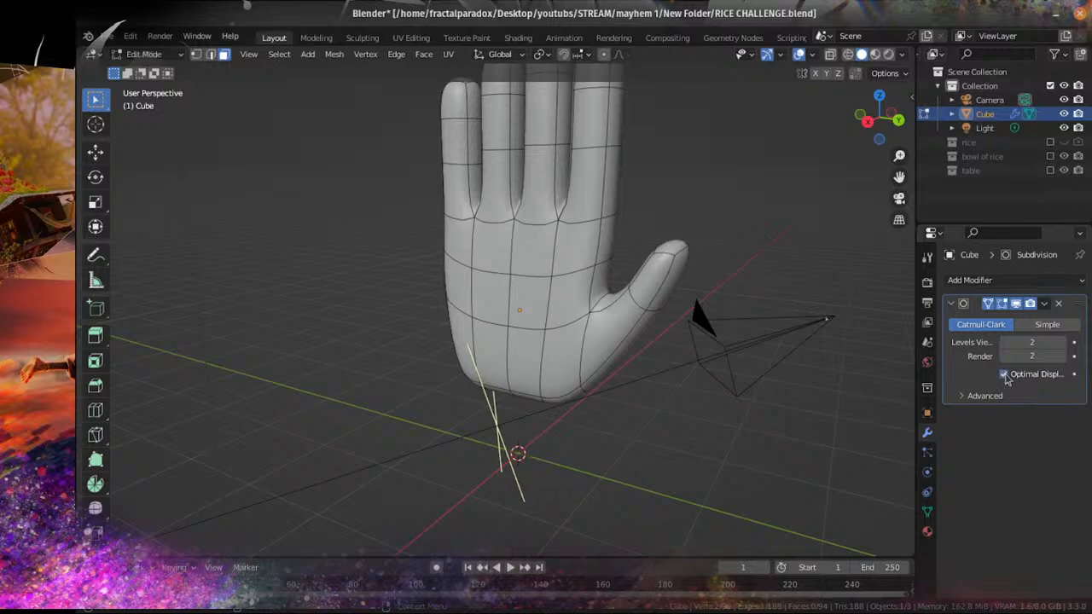
middle_drag(850, 109, 495, 217)
key(Tab)
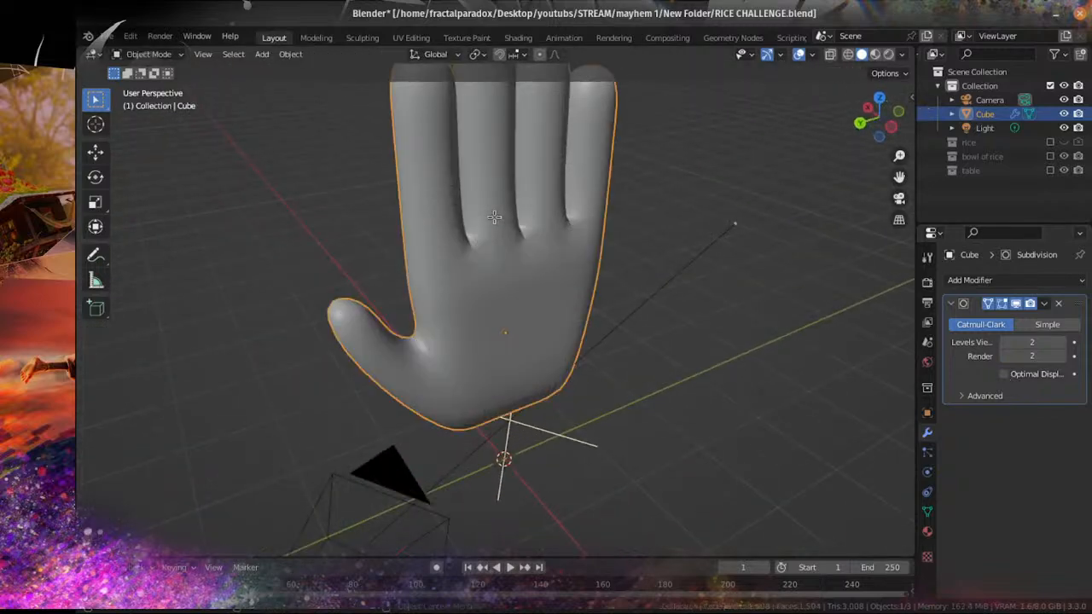
Step: Display the hand in Wireframe shading and examine its edge loops around the finger bases in Edit Mode
click(848, 54)
mouse_move(719, 292)
middle_down()
mouse_move(298, 312)
mouse_move(393, 247)
mouse_move(325, 262)
mouse_move(441, 288)
middle_up()
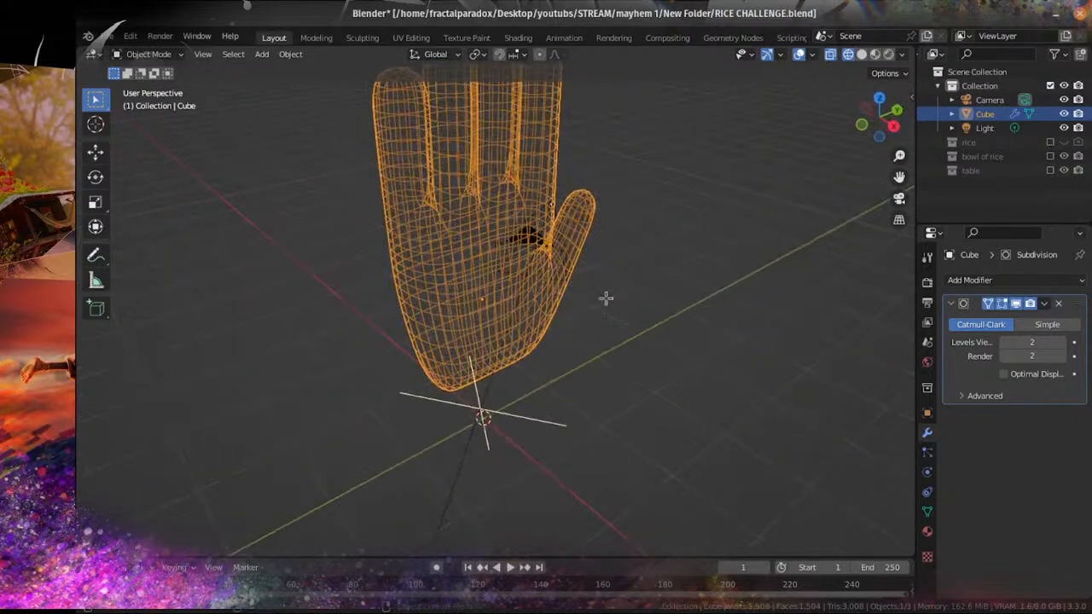
key(Tab)
scroll(546, 281, down, 4)
middle_drag(524, 275, 407, 283)
scroll(529, 266, up, 4)
middle_drag(566, 261, 587, 310)
key(ctrl+b)
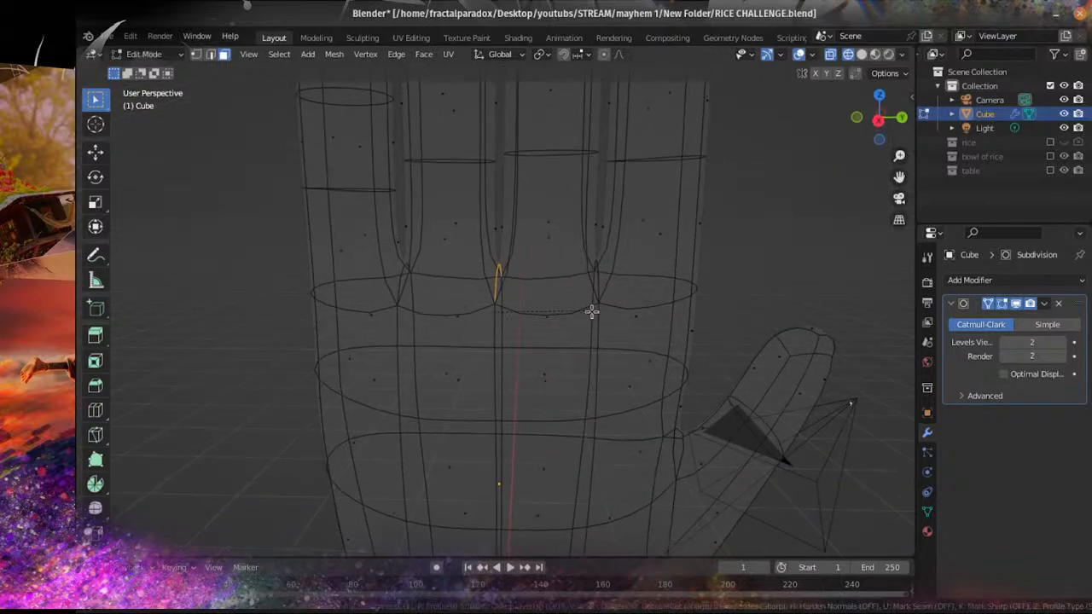
right_click(837, 357)
key(Tab)
Step: Apply the Subdivision modifier to the whole hand in Object Mode
scroll(759, 353, down, 5)
middle_drag(758, 352, 698, 353)
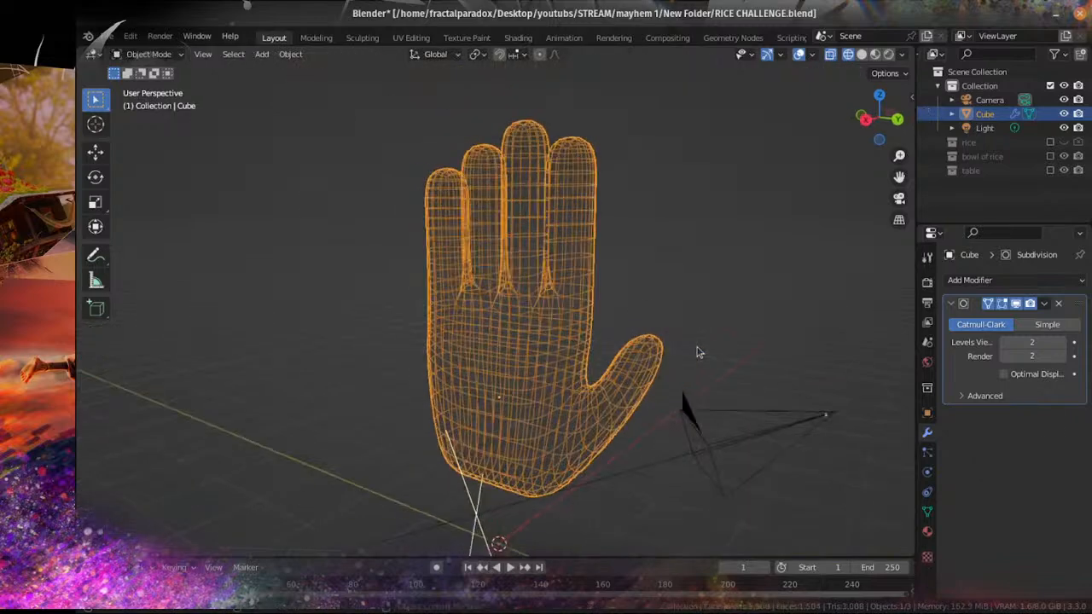
click(1043, 303)
click(975, 317)
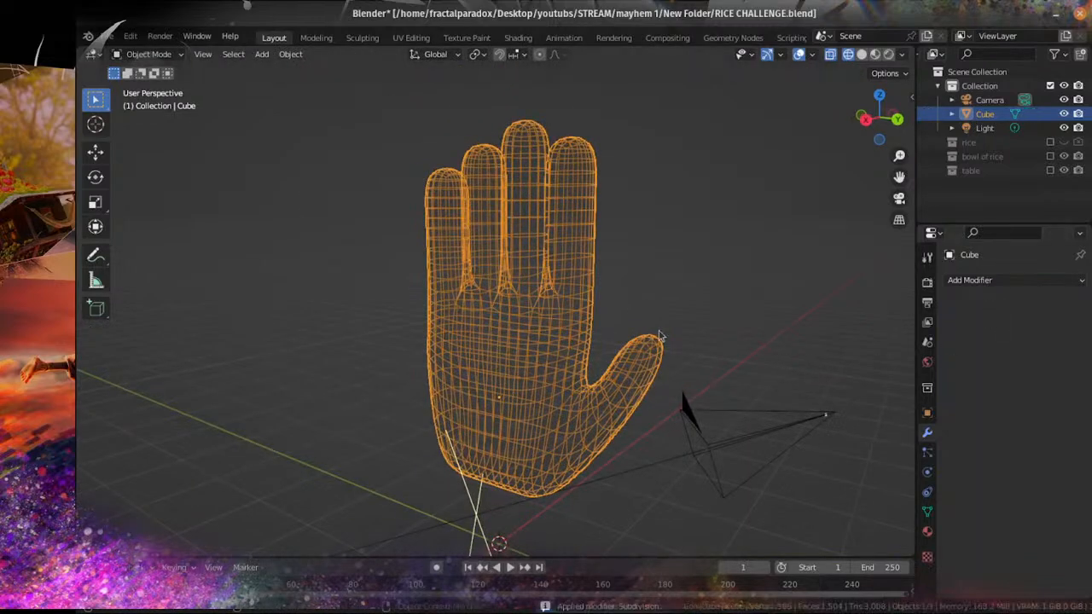
Step: Switch the hand to Sculpt Mode and display it in Solid viewport shading
middle_drag(563, 255, 477, 251)
scroll(476, 251, up, 3)
click(150, 54)
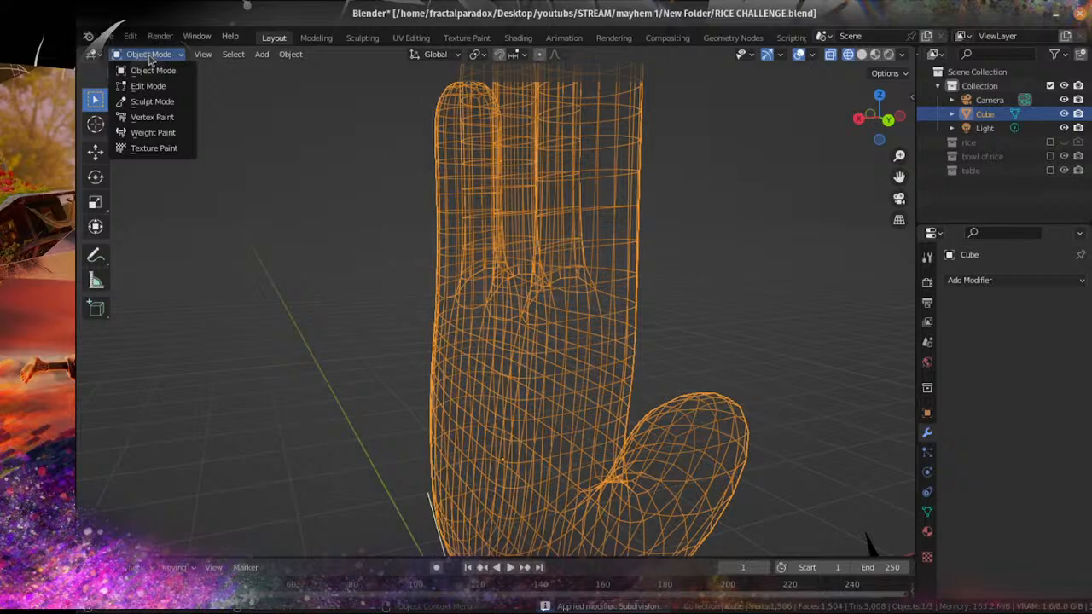
click(146, 102)
scroll(575, 286, down, 4)
middle_drag(575, 285, 538, 297)
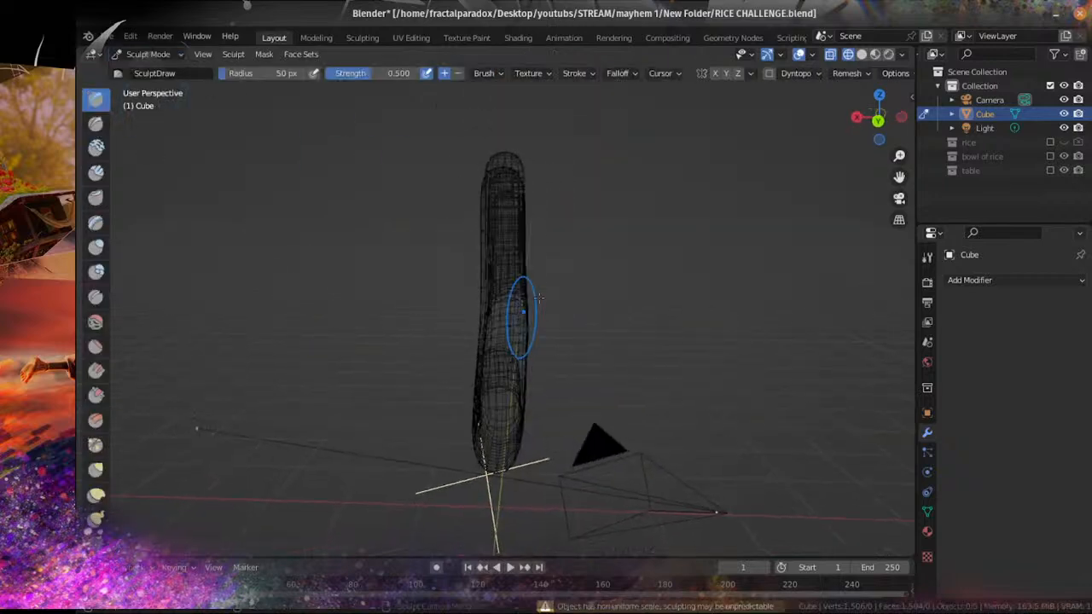
click(862, 54)
scroll(767, 256, down, 3)
mouse_move(751, 282)
middle_down()
mouse_move(573, 402)
mouse_move(275, 370)
middle_up()
scroll(592, 394, up, 4)
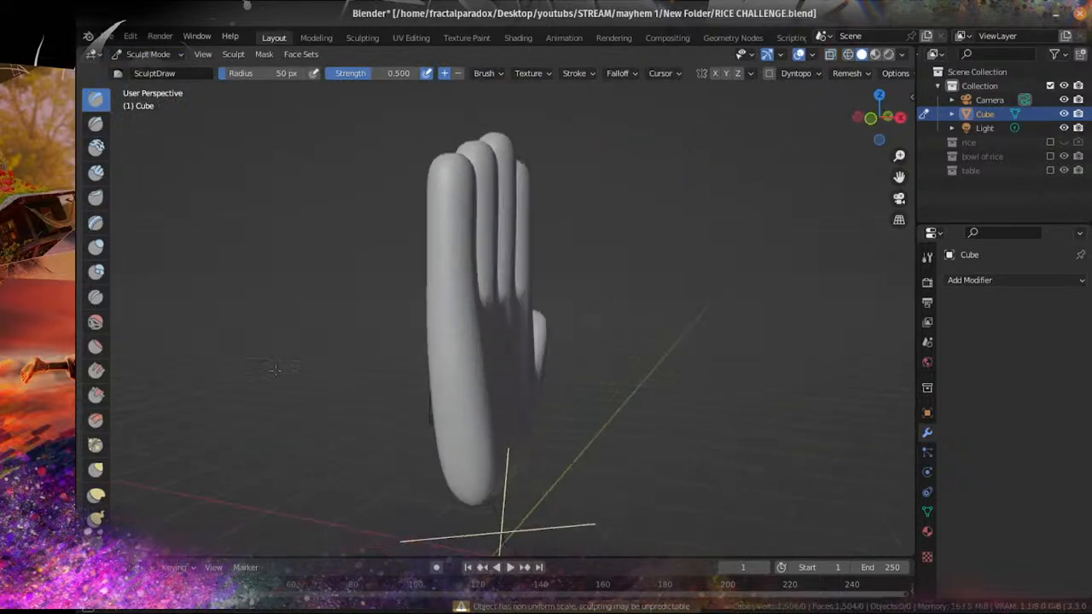
Step: Choose the Smooth brush and smooth across the upper palm below the fingers in the right orthographic view
scroll(275, 370, down, 3)
middle_drag(333, 352, 378, 258)
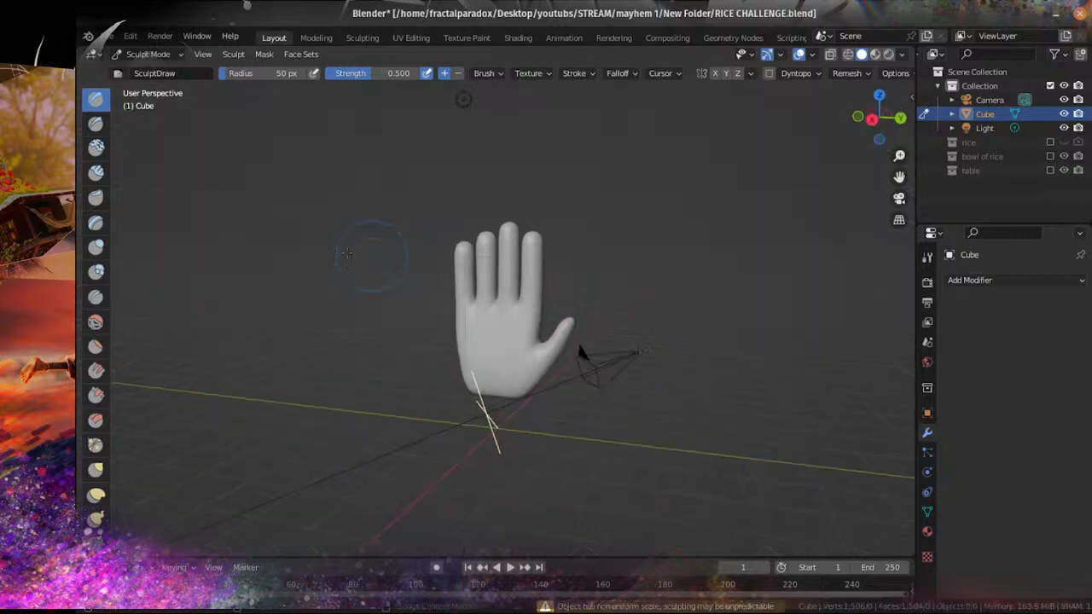
click(95, 323)
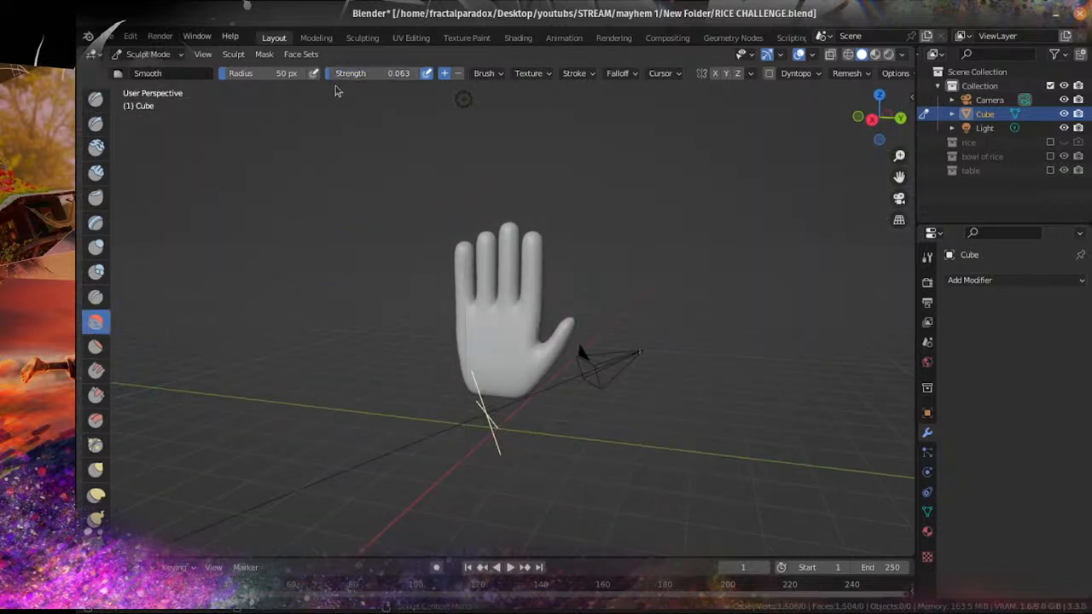
scroll(405, 308, up, 2)
key(KP_3)
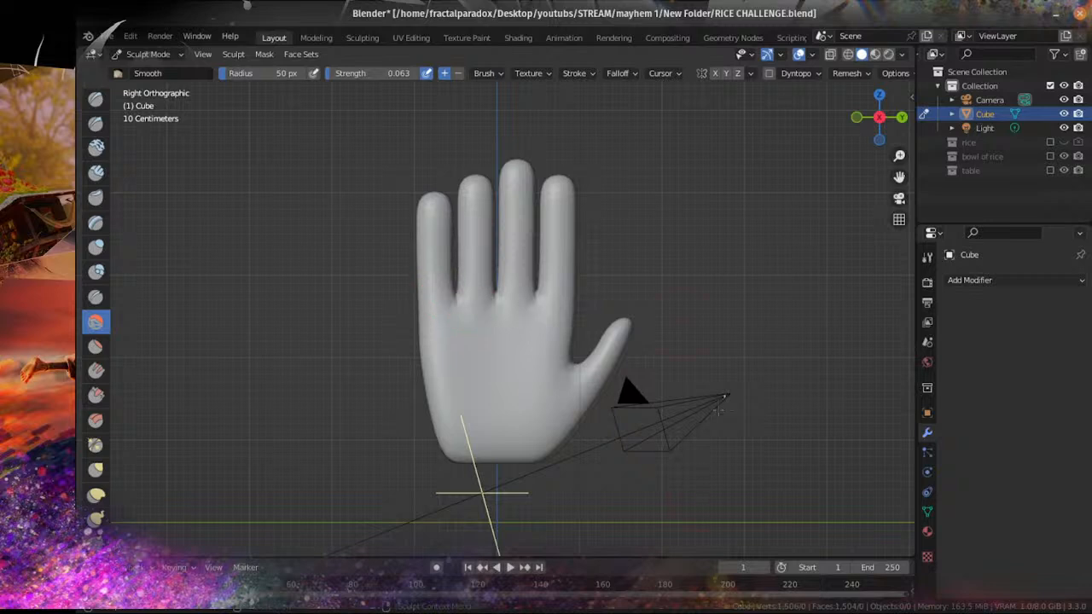
drag(488, 338, 546, 336)
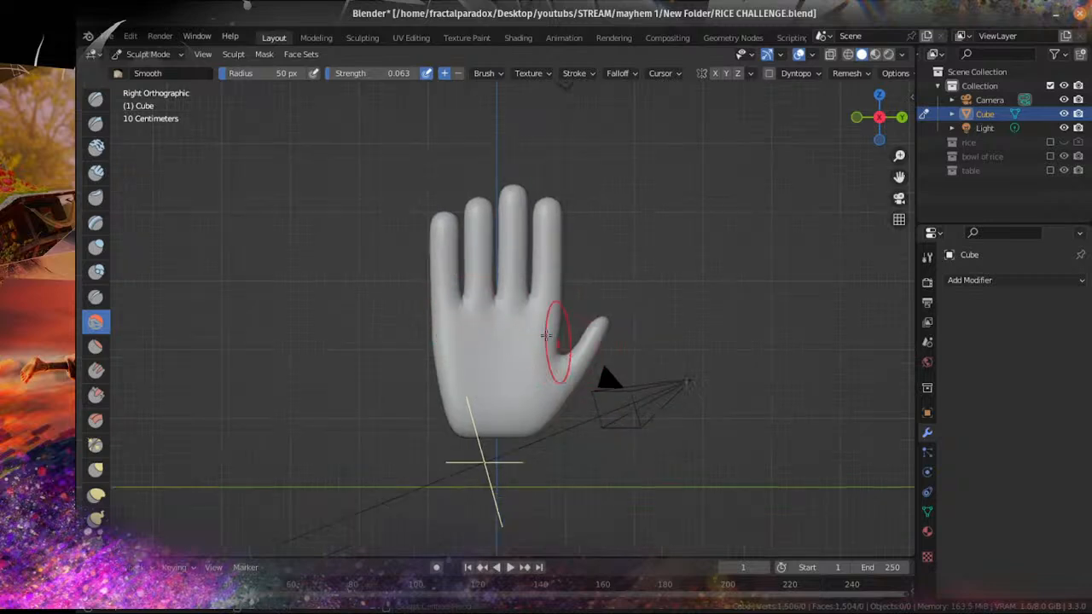
middle_drag(542, 321, 500, 349)
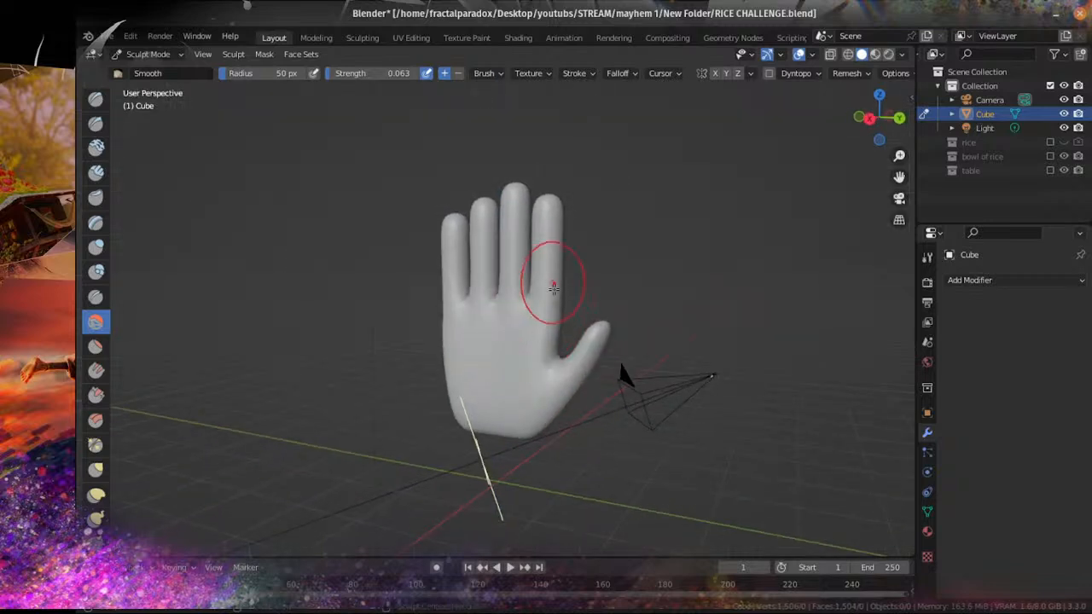
scroll(557, 357, down, 3)
scroll(529, 345, up, 3)
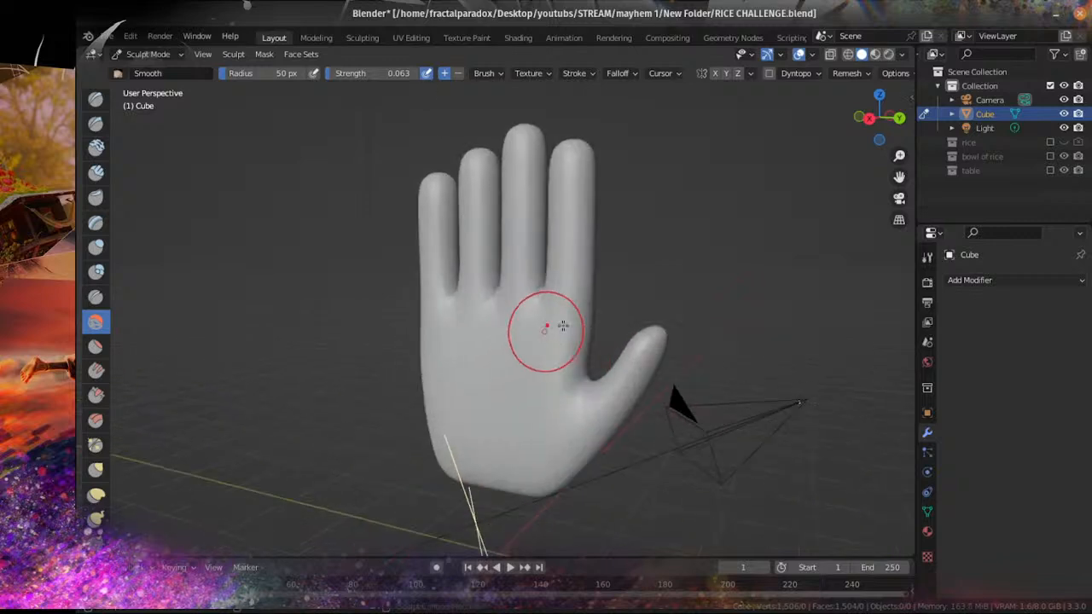
Step: Set the Smooth brush's strength to 0.152 and smooth the hand around the base of the index finger
mouse_move(343, 75)
mouse_down()
mouse_move(376, 75)
mouse_move(341, 79)
mouse_up()
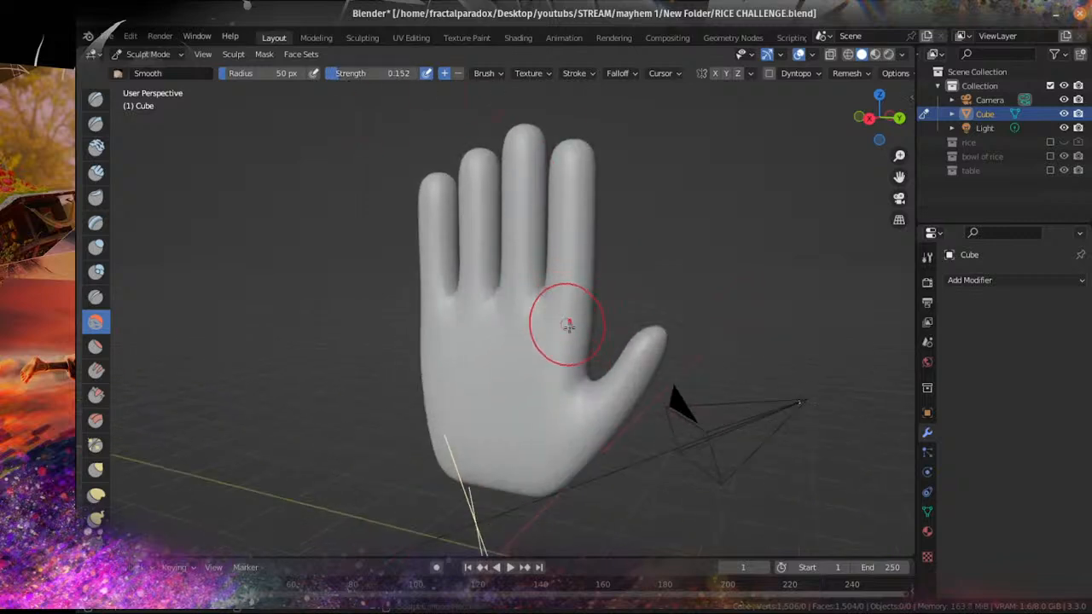
middle_drag(618, 333, 414, 352)
scroll(414, 353, down, 4)
scroll(453, 324, up, 2)
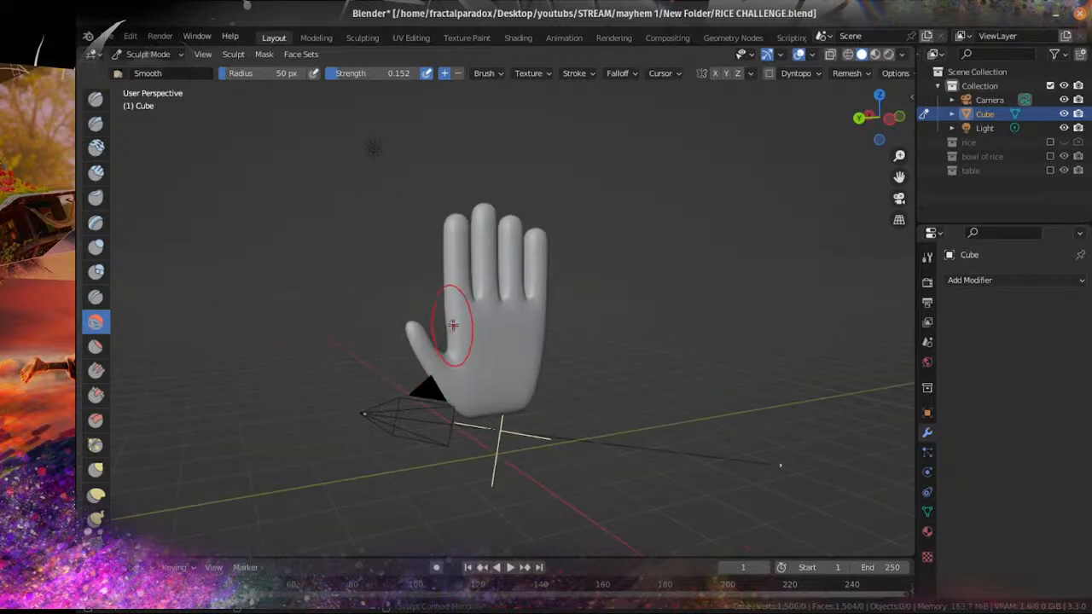
scroll(451, 294, up, 2)
middle_drag(560, 325, 623, 243)
scroll(556, 263, up, 2)
scroll(557, 261, down, 2)
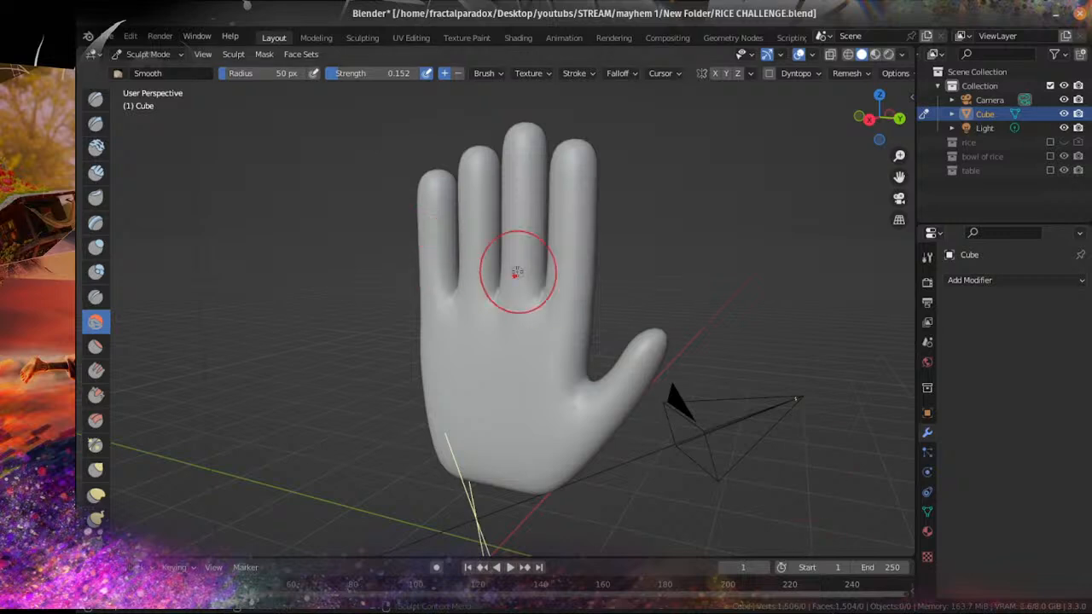
Step: Smooth the fingers and the valleys between their bases, checking them in right orthographic and angled views
key(KP_3)
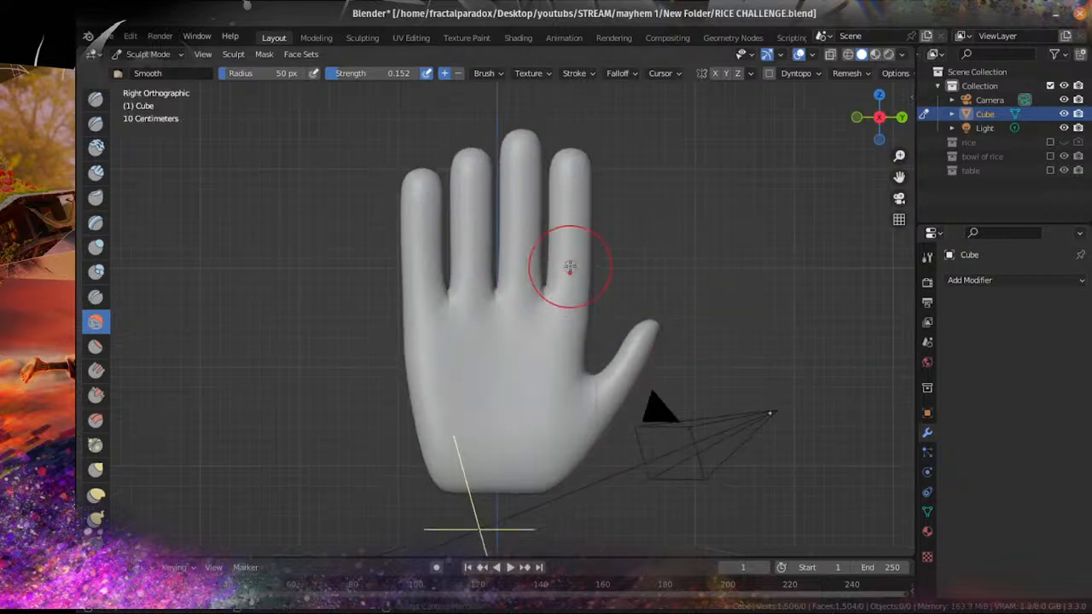
scroll(559, 263, down, 4)
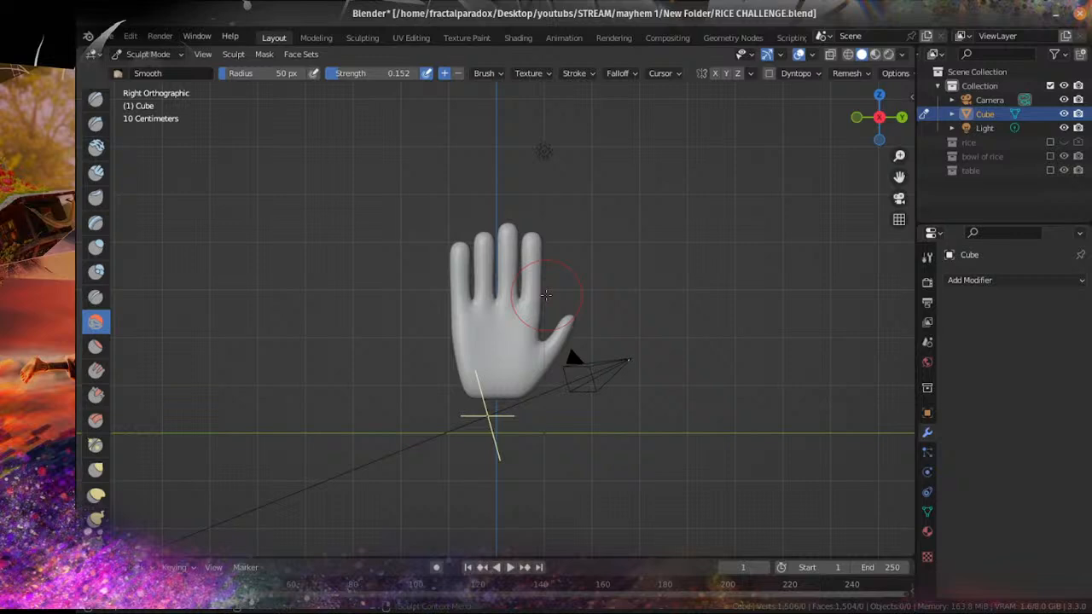
scroll(499, 280, up, 3)
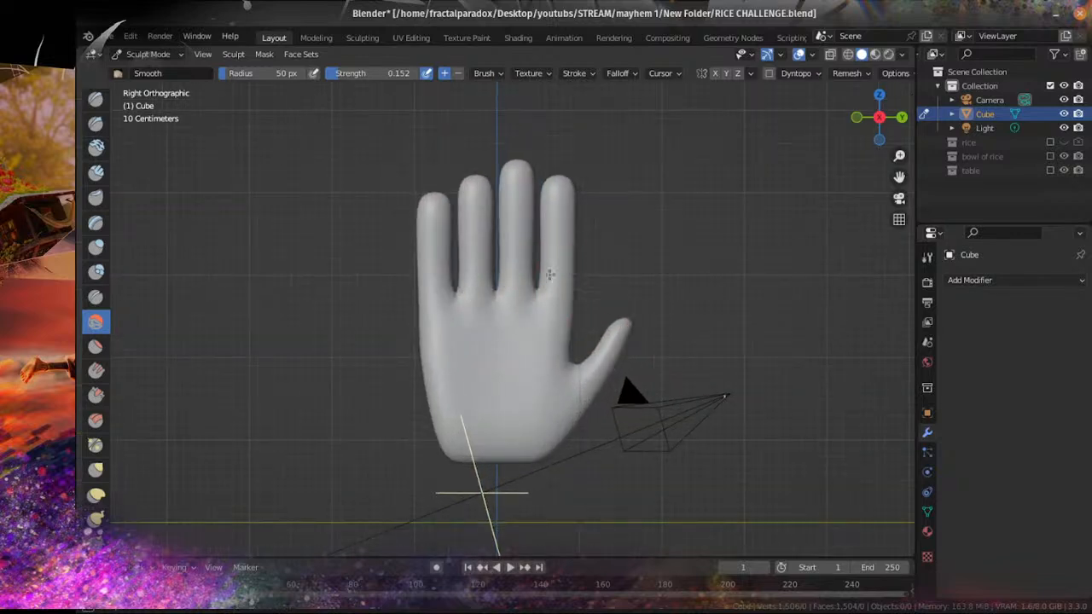
middle_drag(555, 214, 487, 277)
key(KP_3)
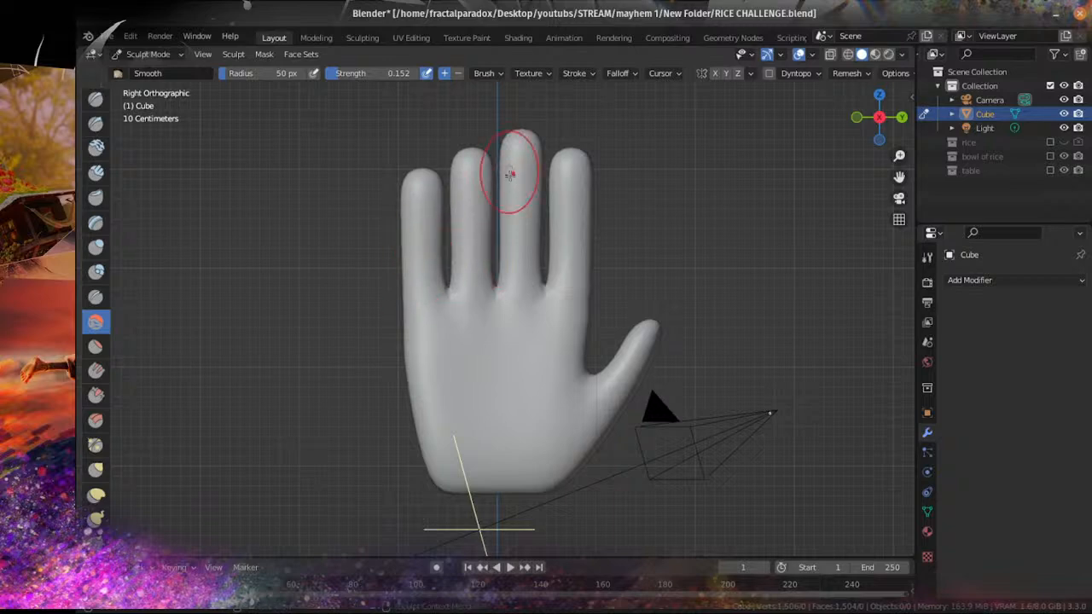
middle_drag(500, 324, 445, 338)
scroll(555, 302, up, 3)
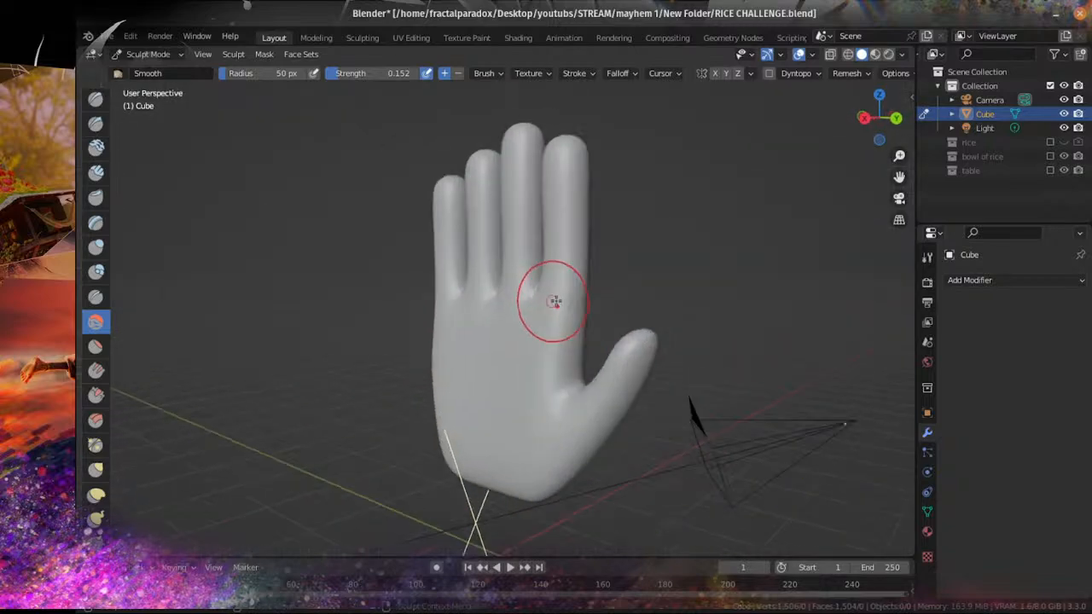
middle_drag(555, 302, 457, 317)
key(KP_3)
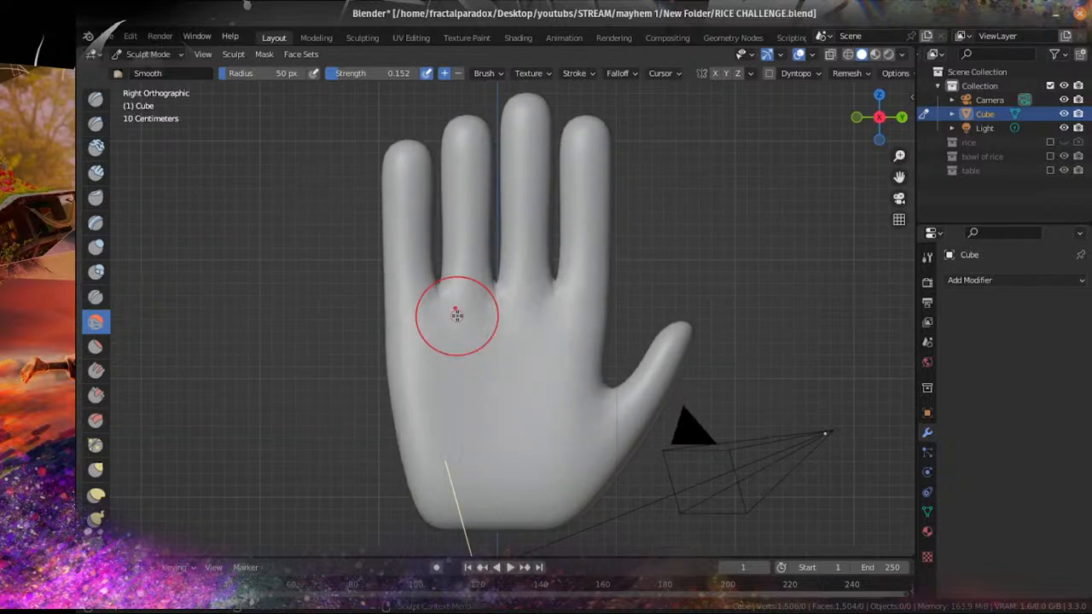
middle_drag(517, 214, 417, 259)
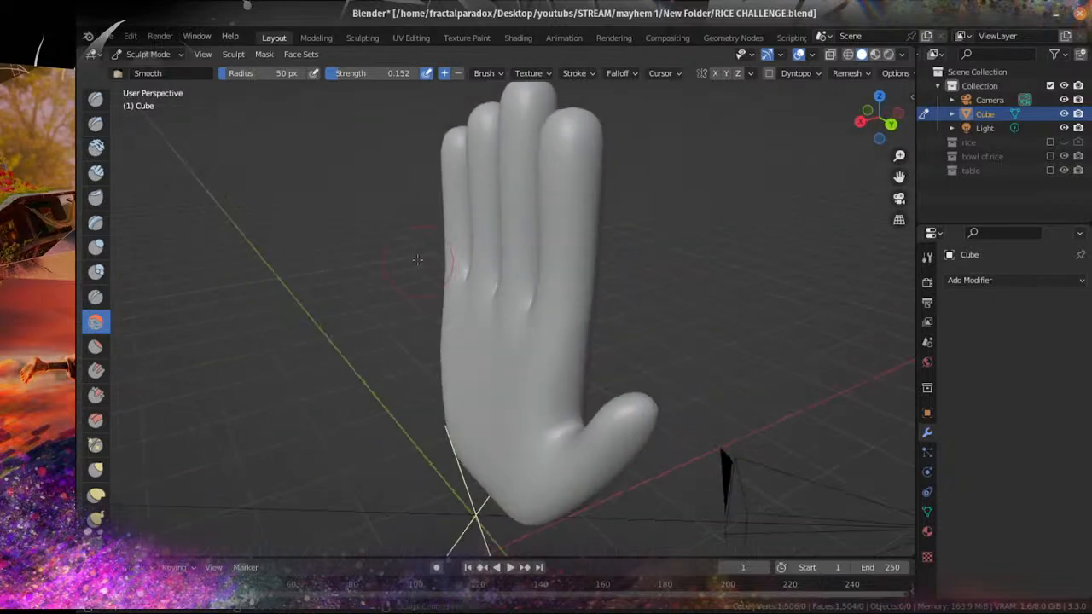
Step: Raise the Smooth brush's strength to 0.344 and smooth the little and ring fingers
drag(388, 75, 406, 75)
scroll(487, 215, down, 4)
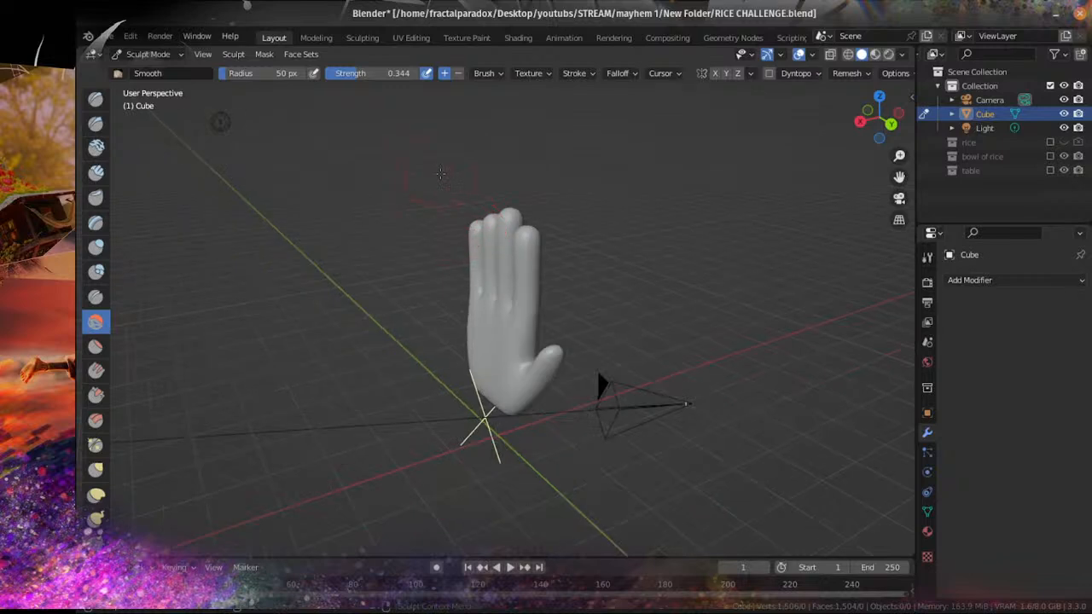
key(KP_3)
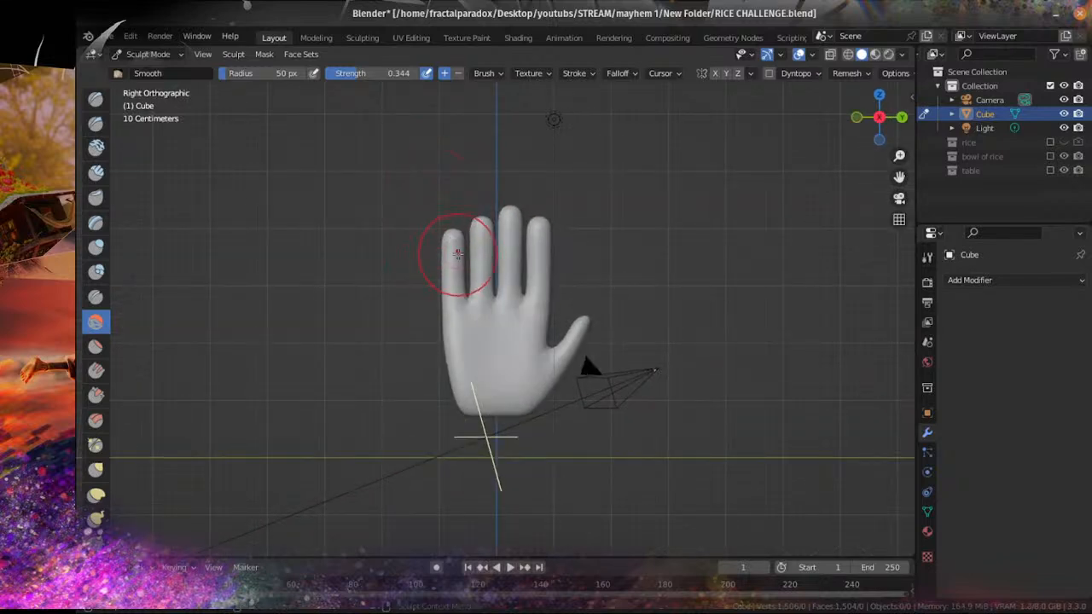
scroll(452, 267, up, 3)
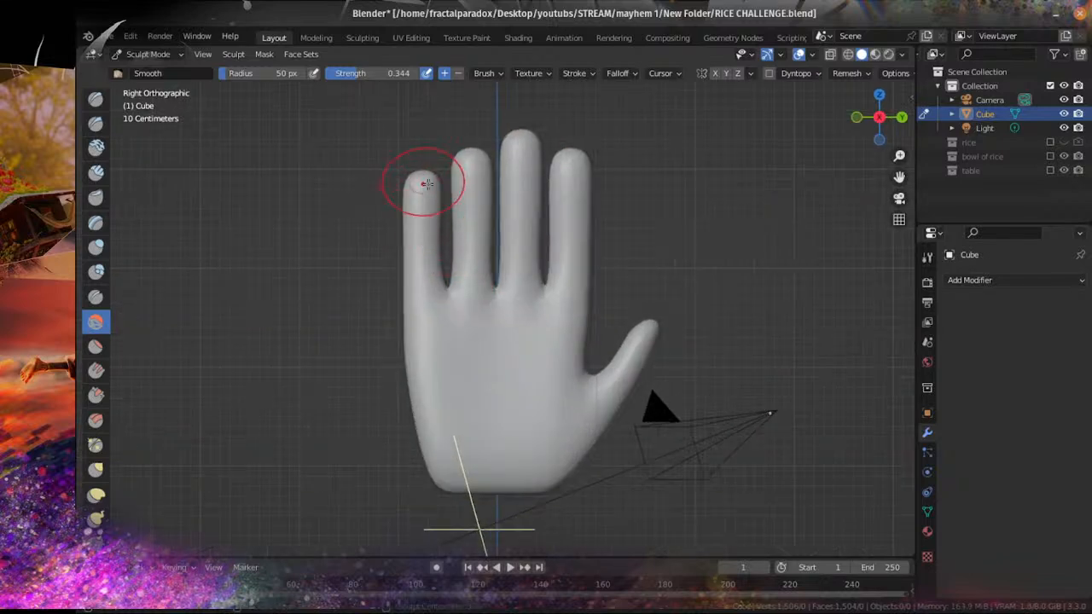
middle_drag(487, 219, 639, 266)
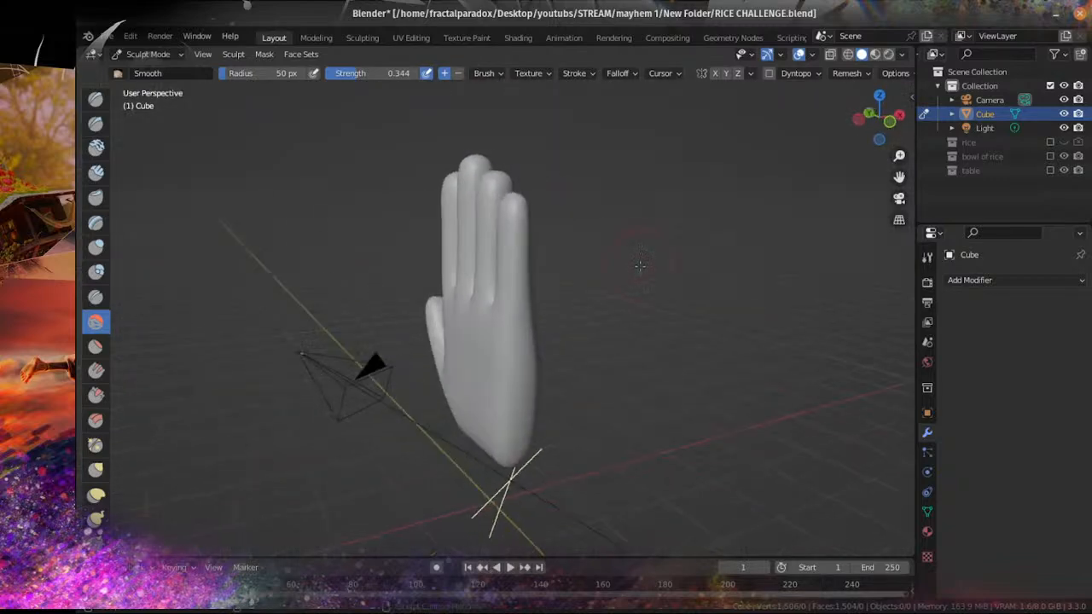
key(KP_3)
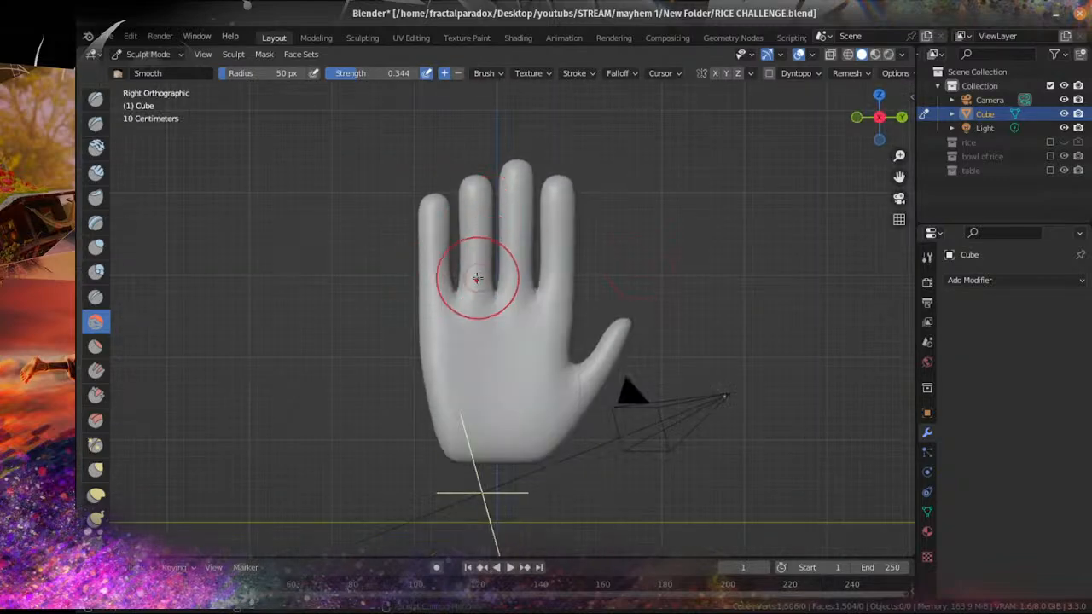
middle_drag(598, 284, 516, 309)
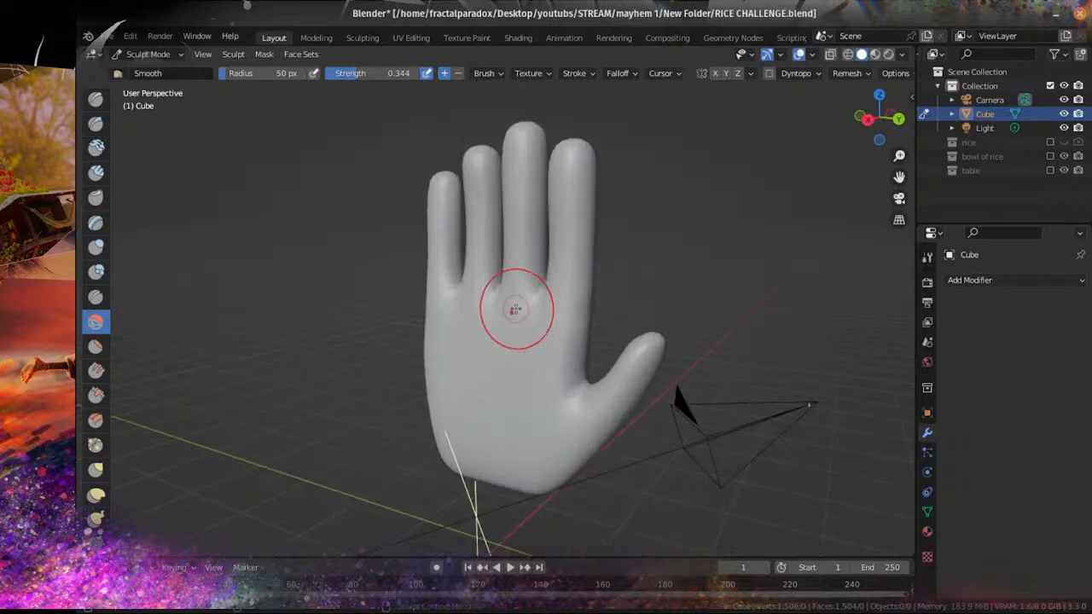
key(KP_3)
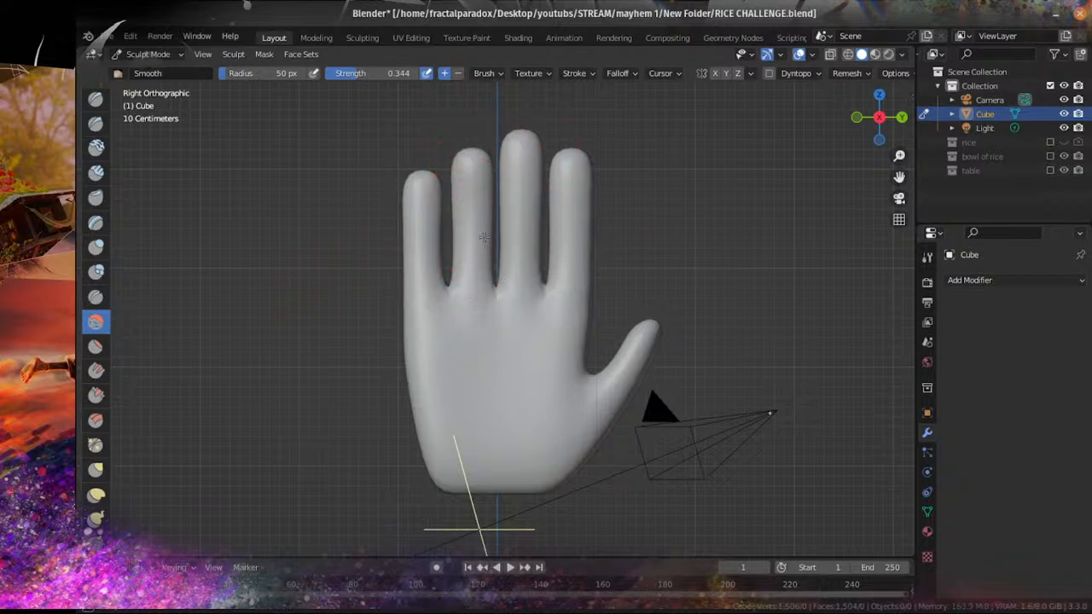
Step: Smooth the fingertips and the webs between the fingers further, checking the hand from several angles
middle_drag(484, 237, 474, 206)
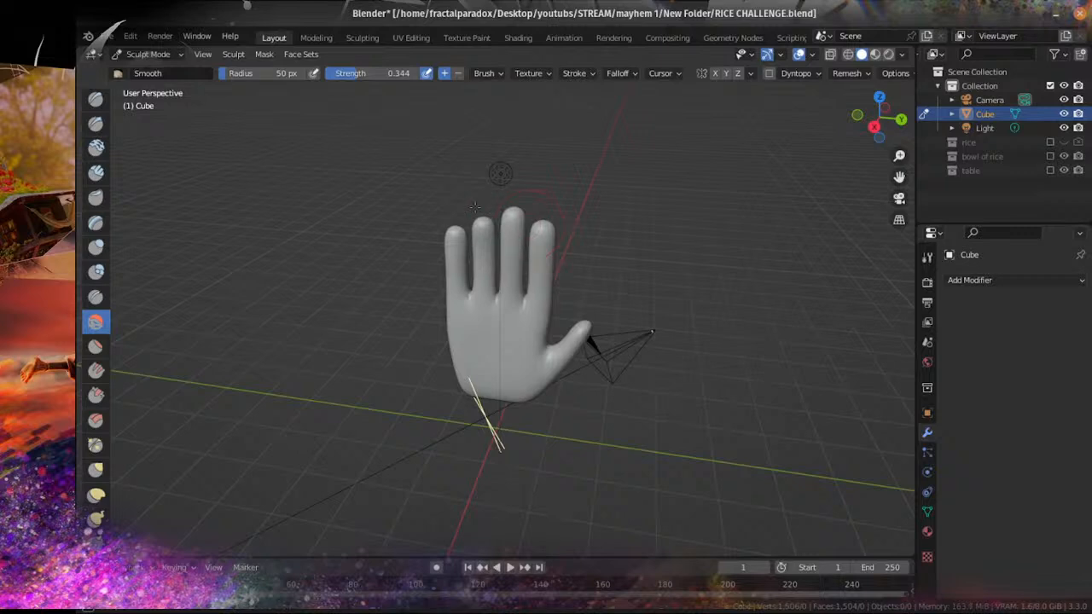
scroll(465, 242, up, 3)
scroll(545, 204, down, 3)
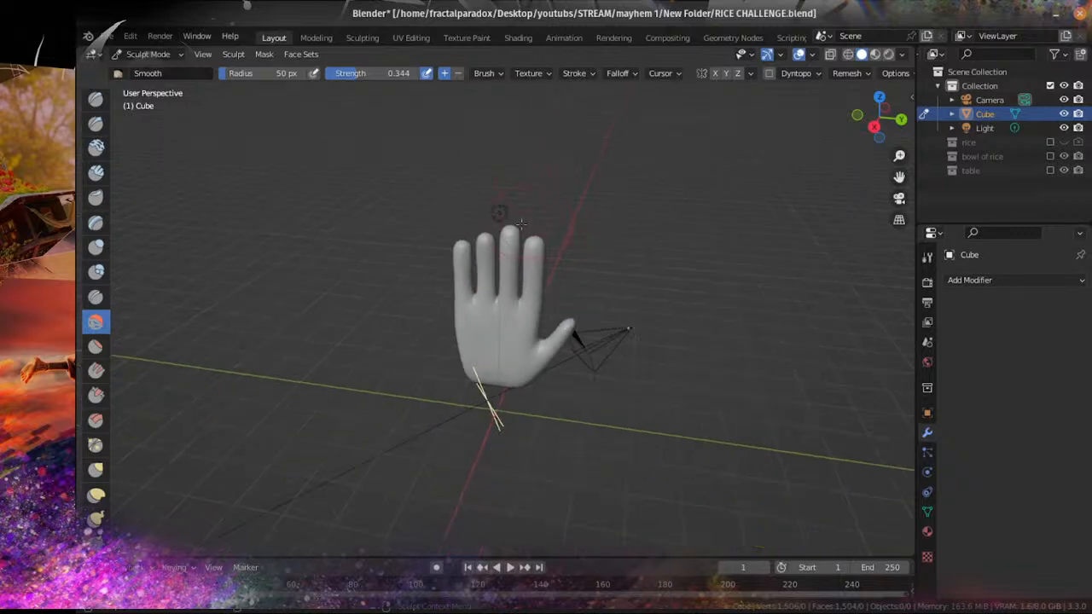
scroll(523, 273, up, 5)
middle_drag(524, 273, 236, 319)
middle_drag(452, 212, 543, 239)
scroll(547, 198, down, 4)
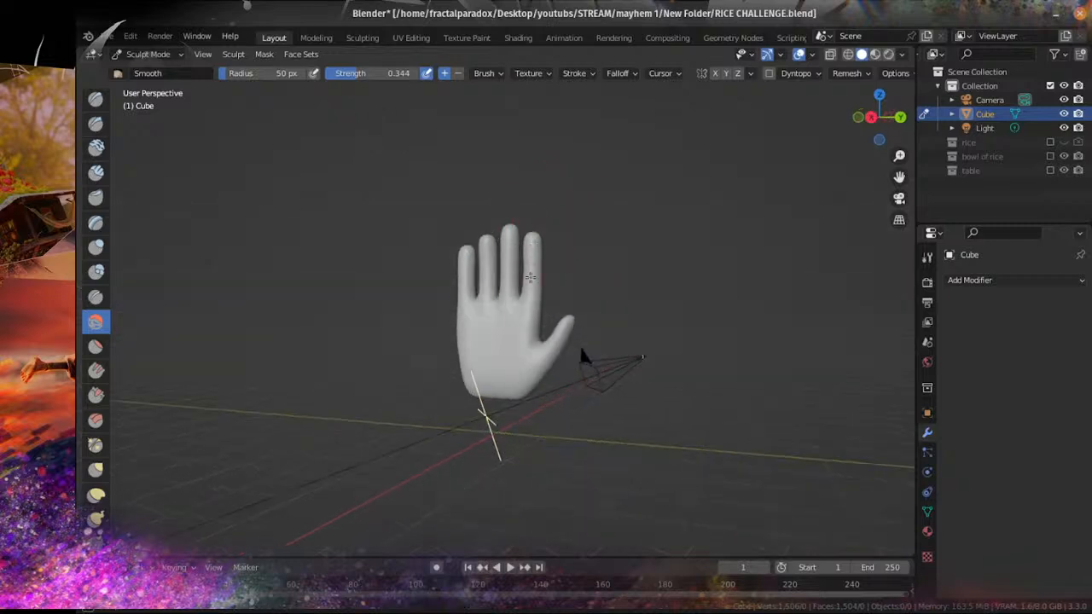
scroll(529, 308, up, 4)
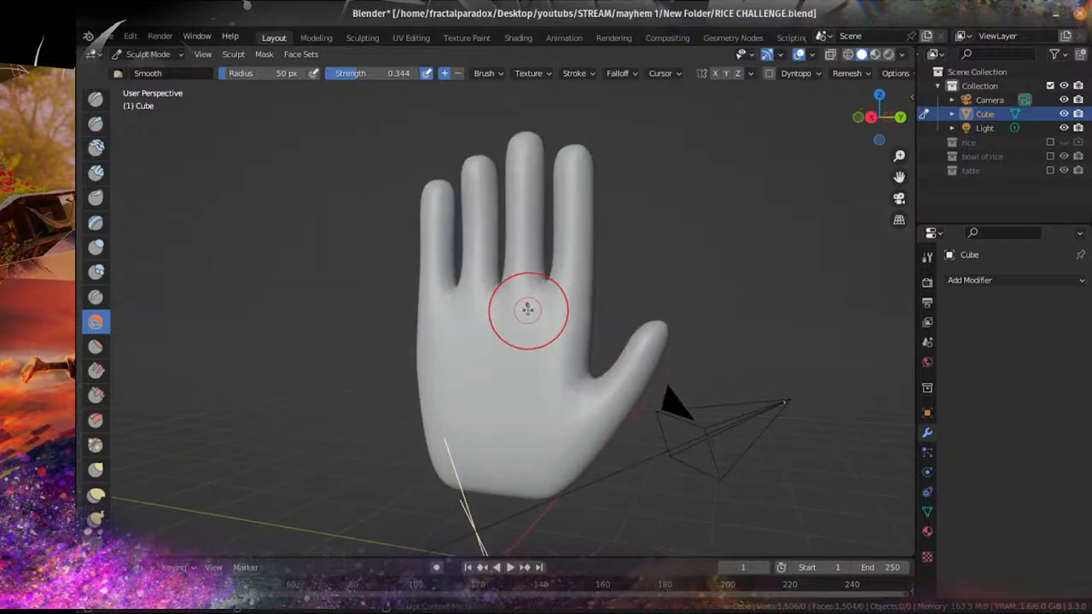
scroll(528, 330, up, 4)
scroll(532, 333, down, 7)
middle_drag(532, 333, 573, 355)
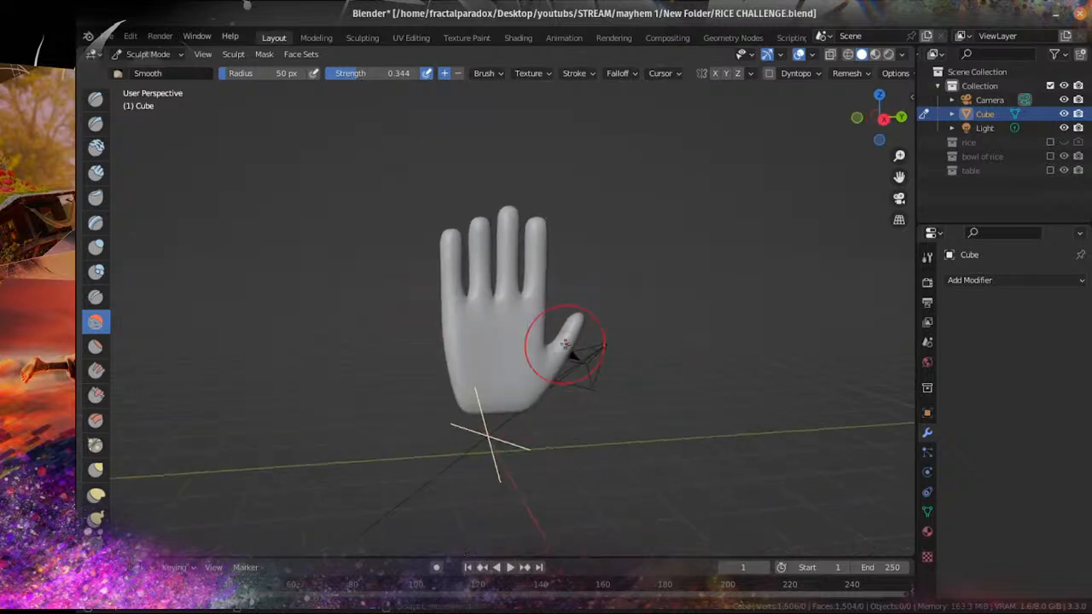
scroll(559, 337, up, 3)
key(KP_3)
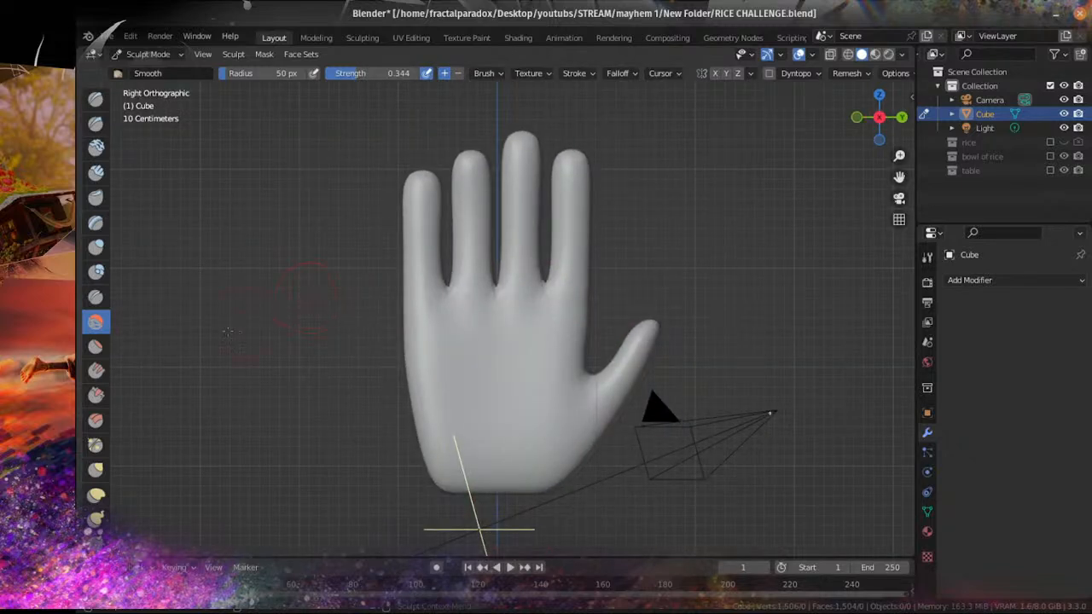
Step: Switch from the Grab brush to Elastic Deform with the fingers framed in the right orthographic view
click(95, 470)
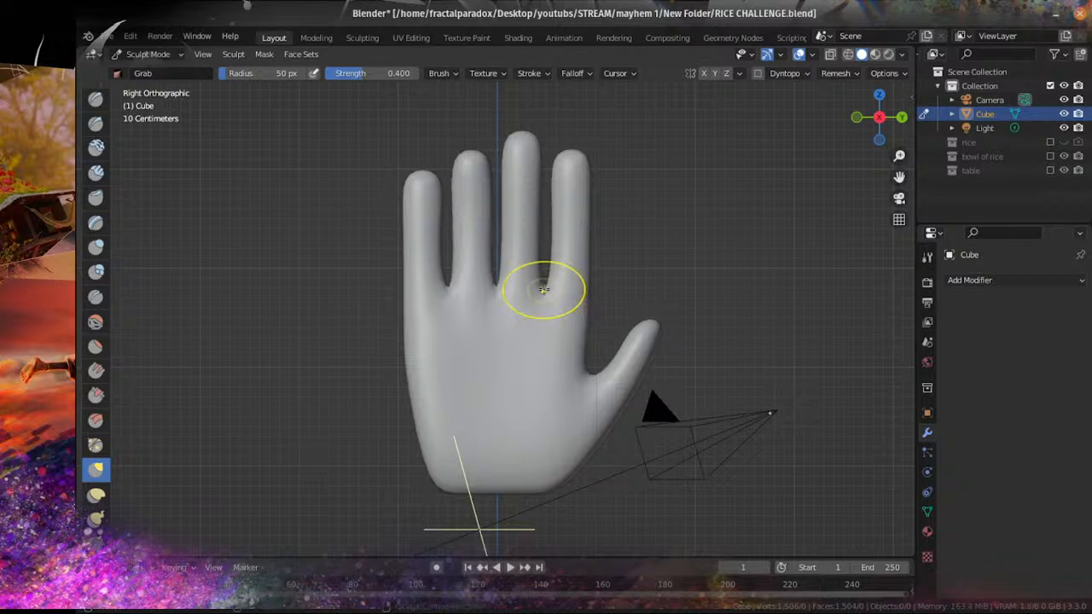
scroll(543, 188, down, 3)
shift+middle_drag(540, 185, 522, 246)
scroll(519, 249, up, 4)
scroll(388, 304, down, 1)
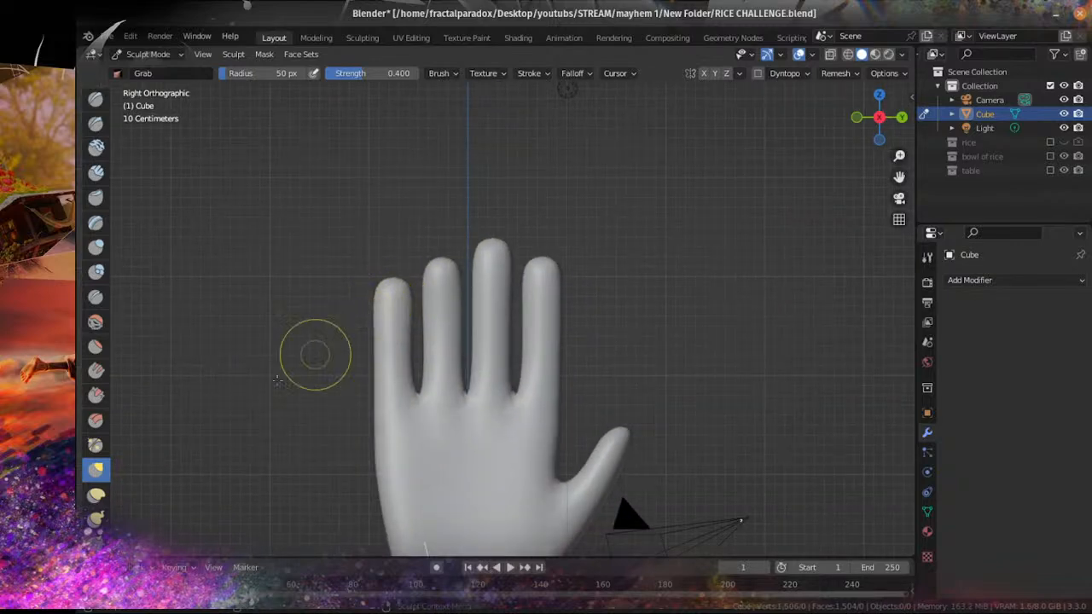
scroll(315, 353, down, 2)
scroll(371, 336, up, 2)
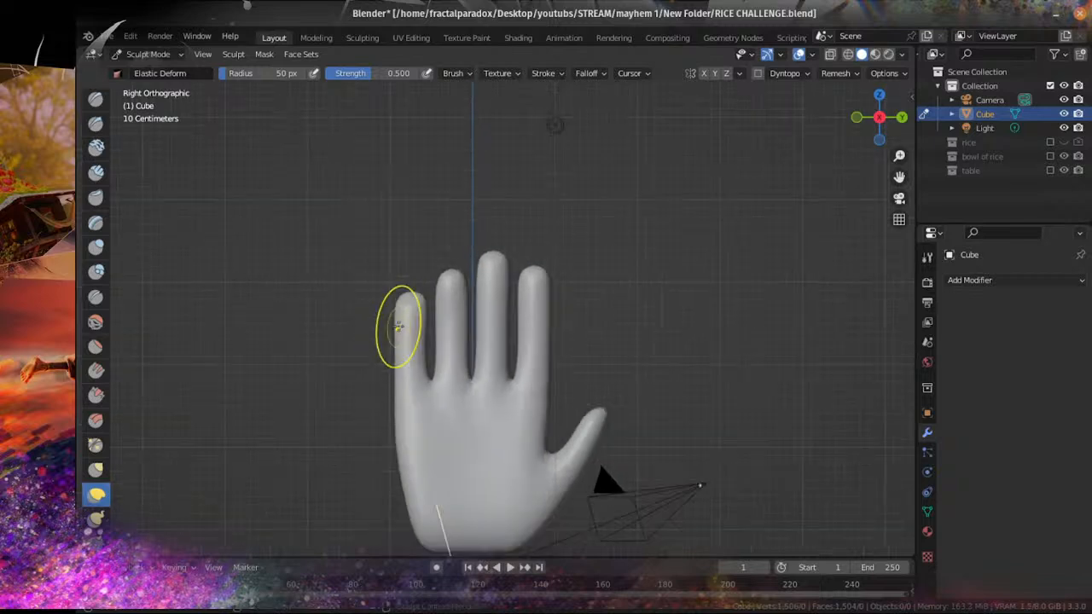
Step: Examine the little finger and the bases of the fingers from angled and right orthographic views
middle_drag(398, 324, 480, 298)
scroll(555, 296, up, 2)
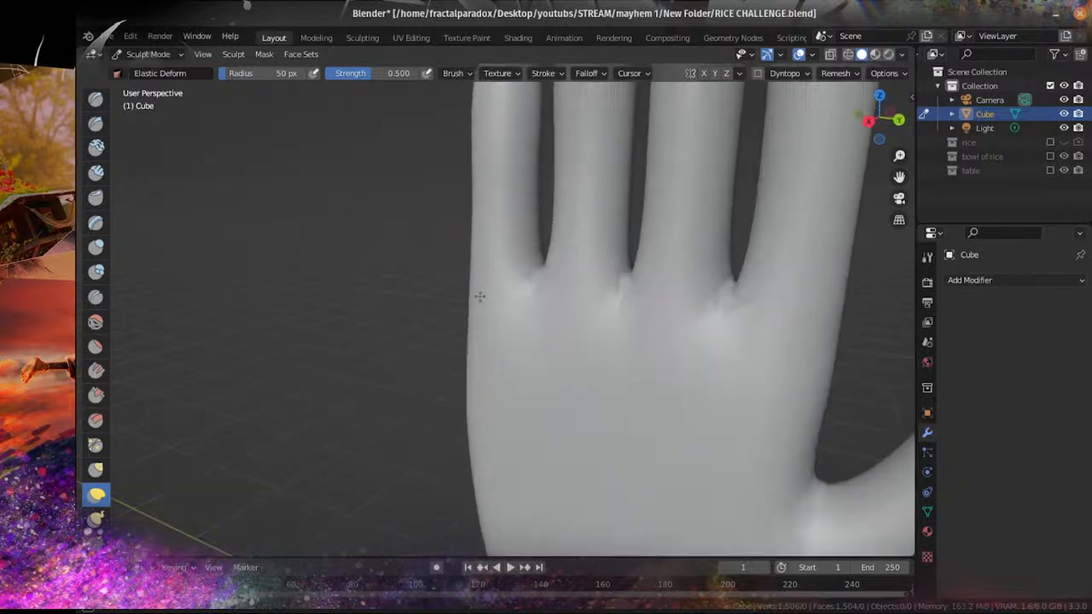
scroll(441, 336, down, 4)
middle_drag(441, 336, 484, 317)
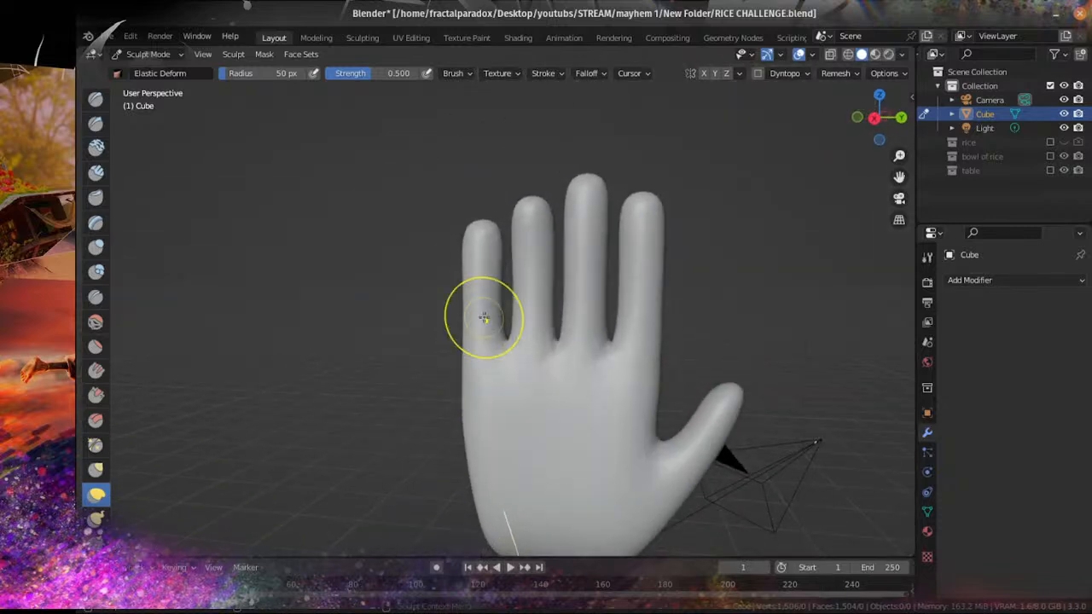
key(KP_3)
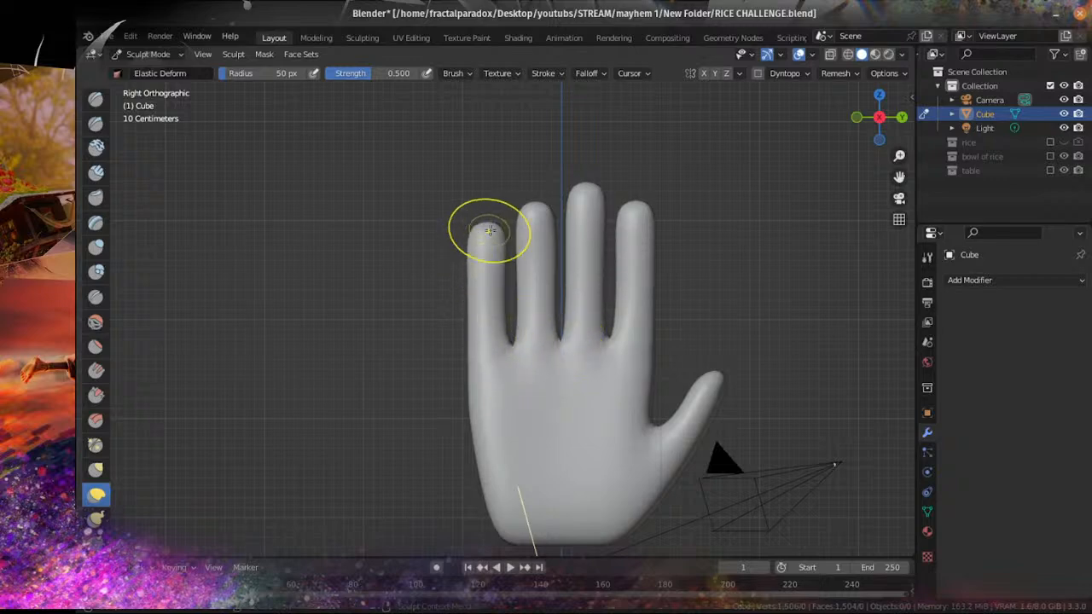
scroll(487, 236, up, 3)
mouse_move(504, 244)
middle_down()
mouse_move(459, 258)
mouse_move(485, 312)
mouse_move(514, 259)
mouse_move(582, 324)
middle_up()
scroll(459, 257, down, 2)
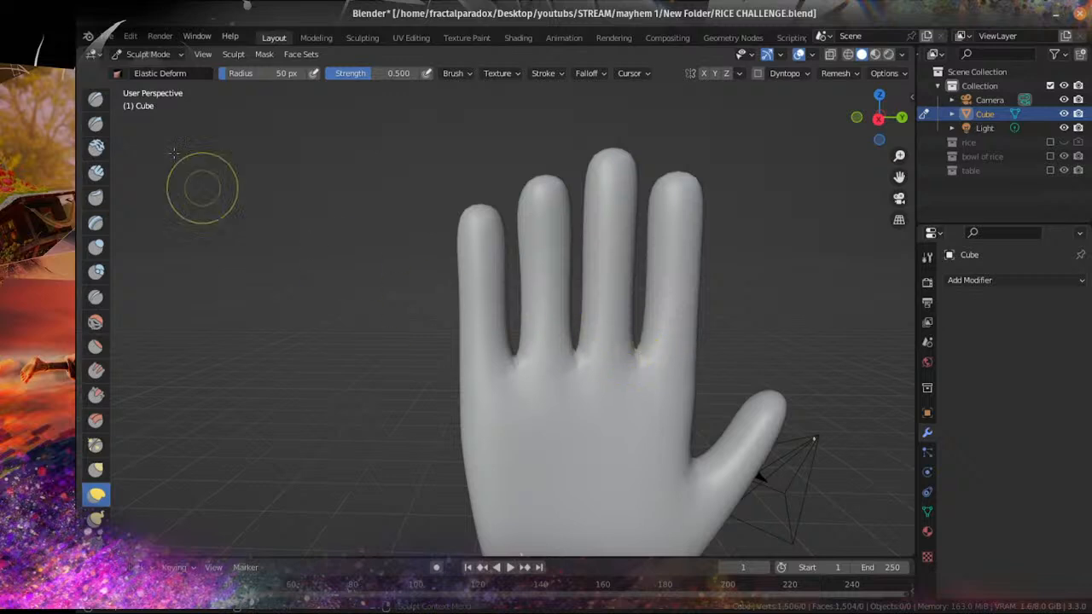
Step: Switch to Object Mode and examine both sides of the hand, the webs between the fingers and the finger outlines
click(148, 54)
click(143, 68)
middle_drag(429, 214, 529, 425)
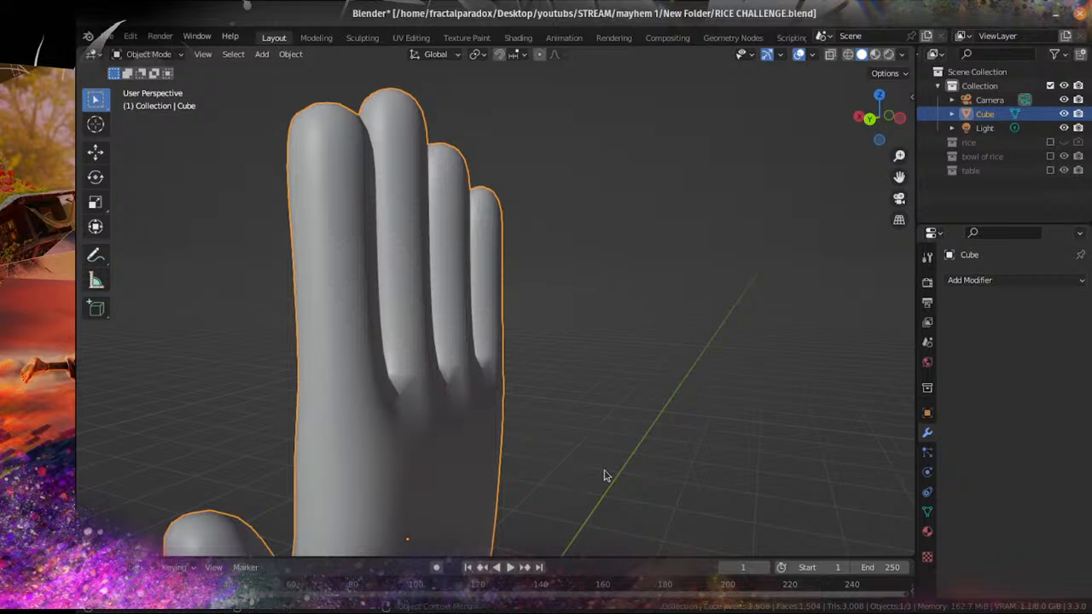
middle_drag(672, 528, 505, 358)
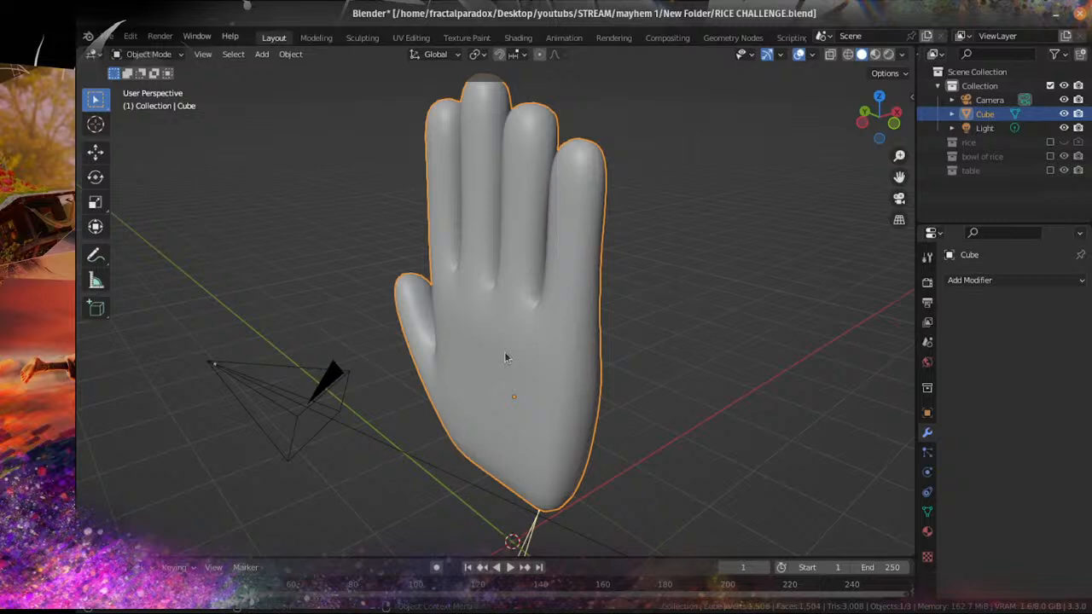
scroll(497, 285, up, 3)
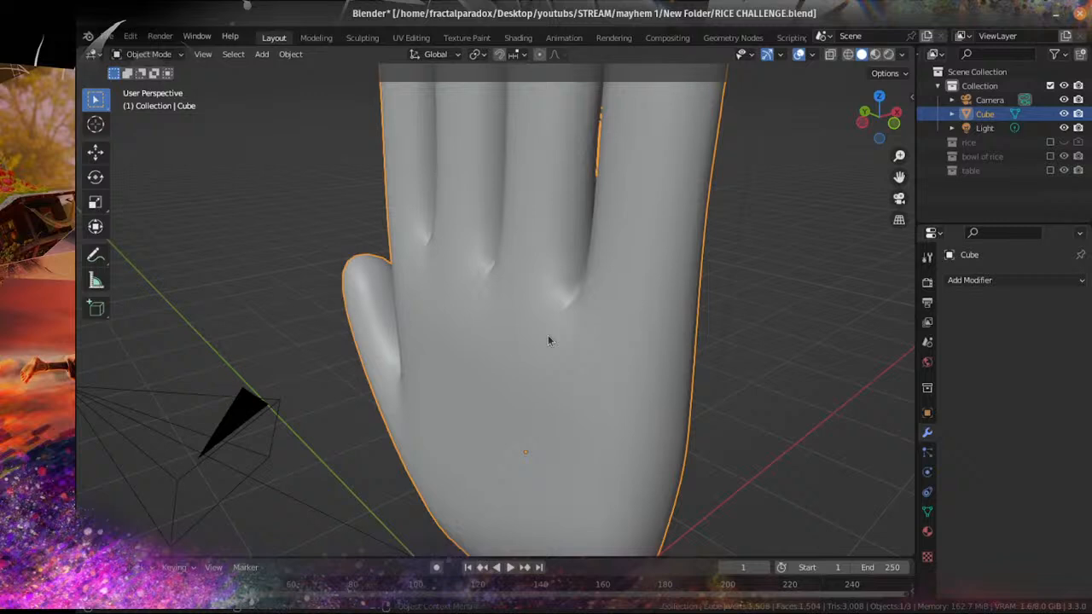
middle_drag(744, 290, 474, 374)
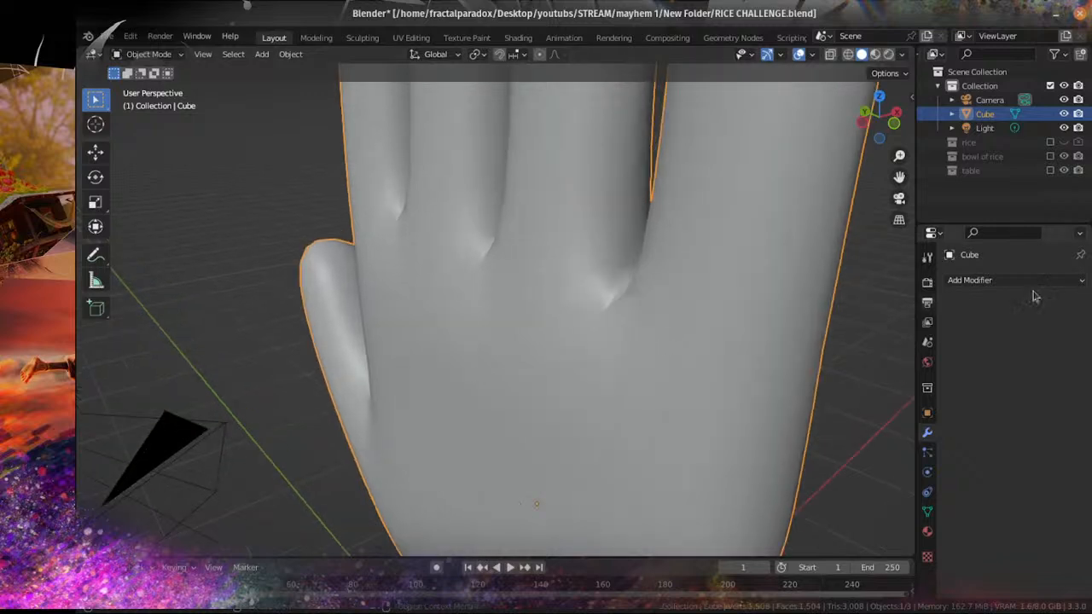
scroll(543, 290, down, 2)
middle_drag(544, 290, 614, 279)
scroll(547, 337, down, 5)
scroll(548, 337, up, 3)
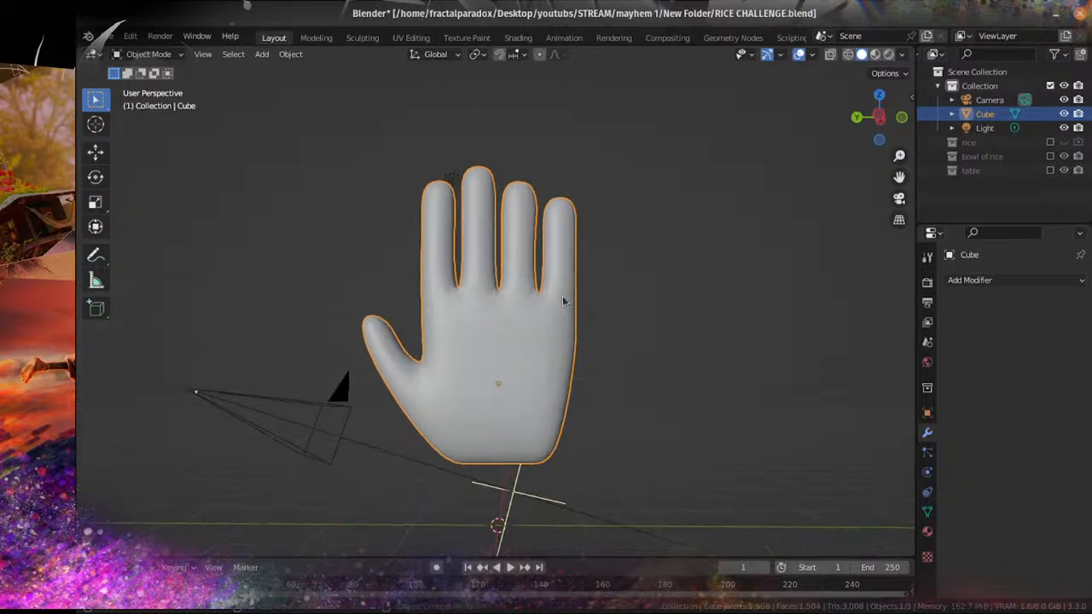
click(159, 55)
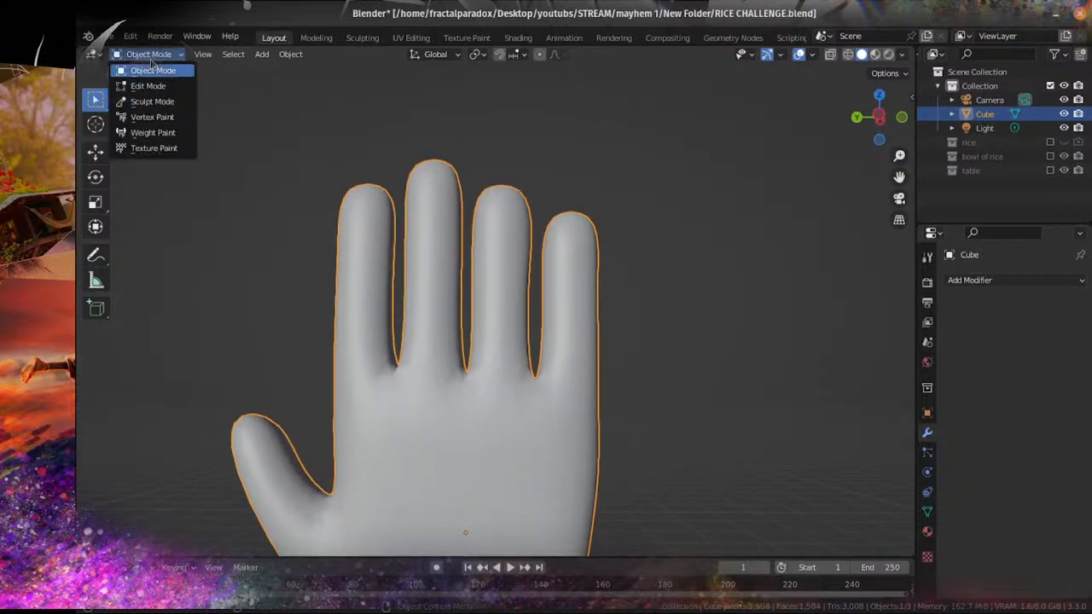
scroll(460, 230, up, 1)
middle_drag(721, 249, 626, 291)
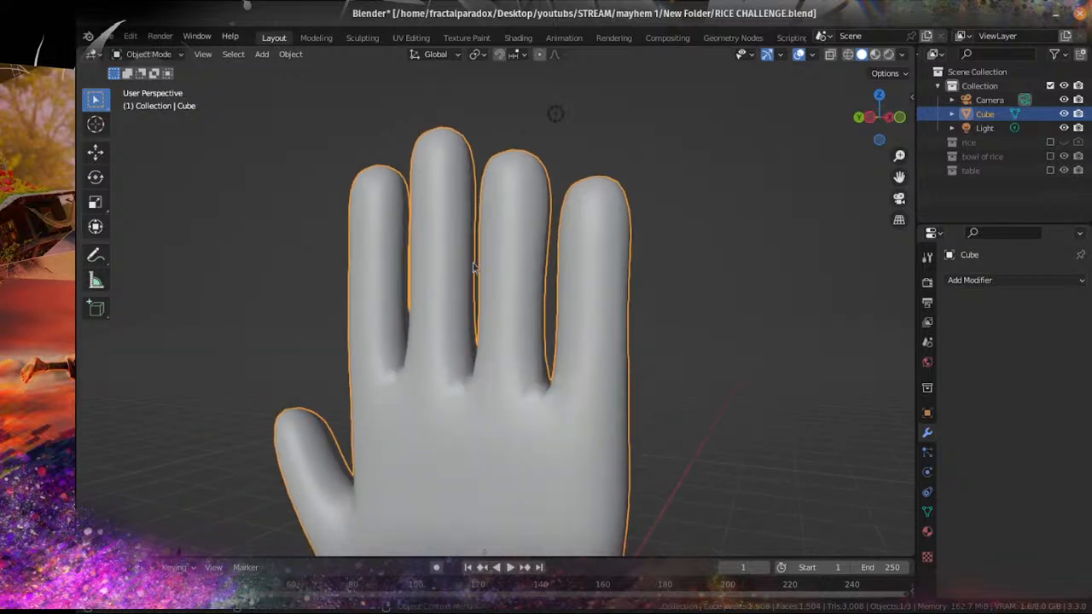
Step: Return to Sculpt Mode and use the Smooth brush at strength 0.344 around the gap between the middle and index fingers
click(156, 56)
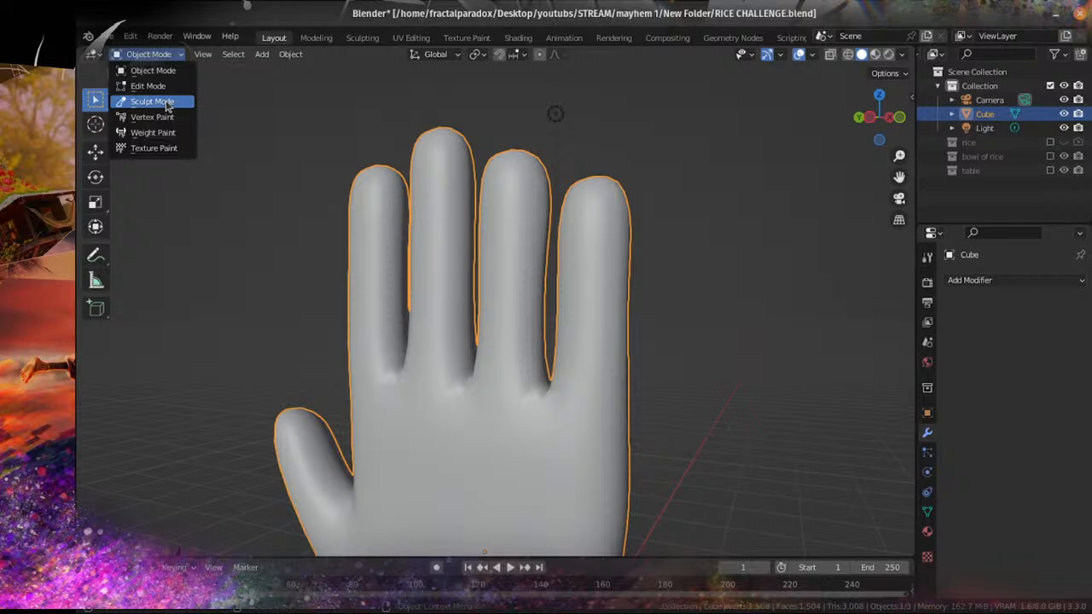
click(166, 103)
mouse_move(382, 219)
middle_down()
mouse_move(329, 276)
mouse_move(531, 262)
middle_up()
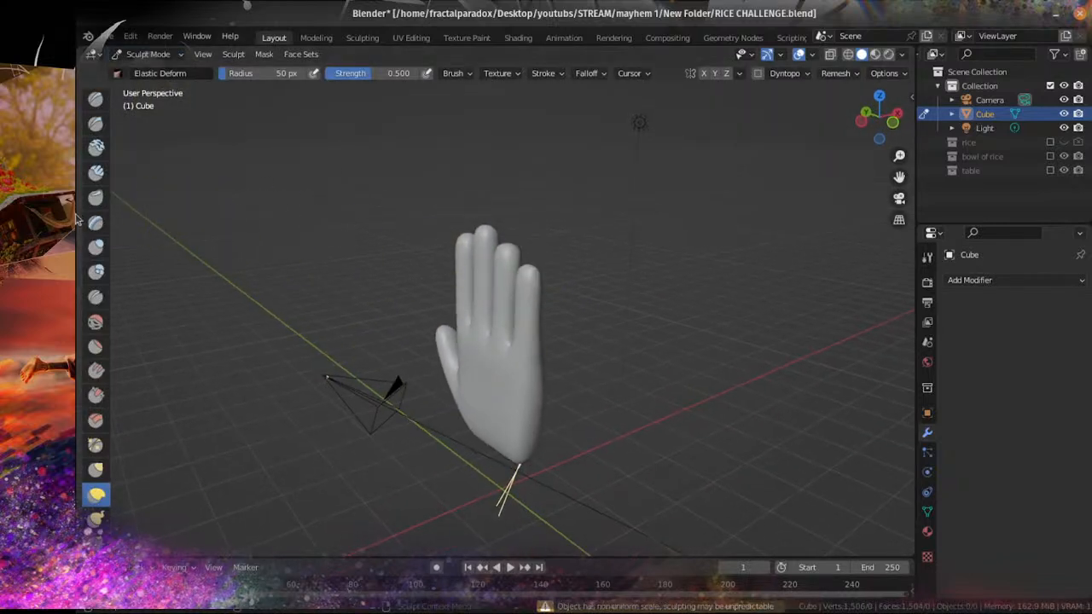
click(94, 321)
middle_drag(500, 309, 524, 285)
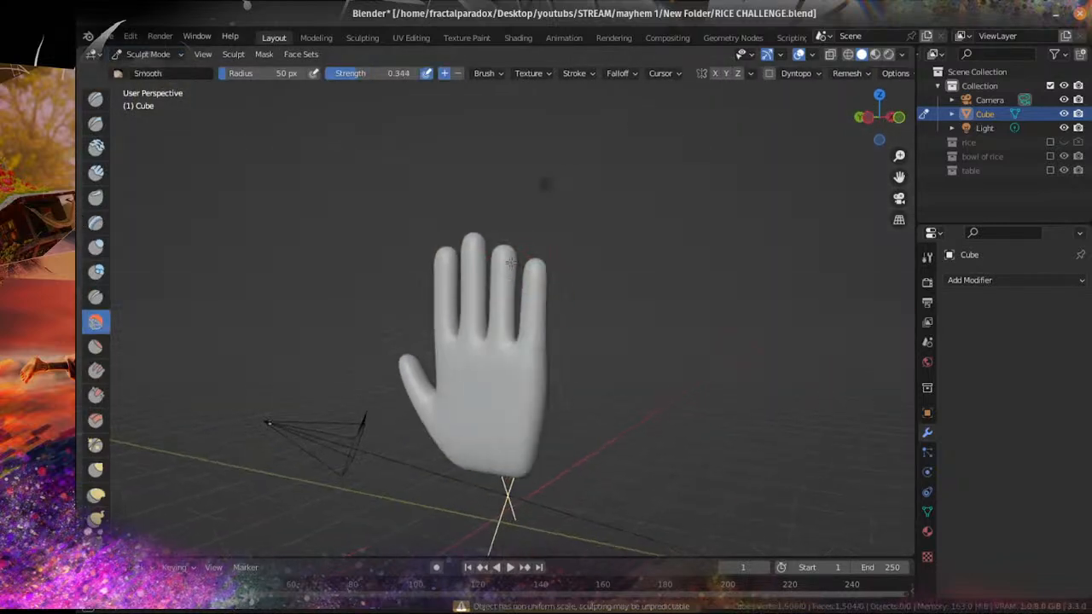
mouse_move(508, 248)
middle_down()
mouse_move(614, 258)
mouse_move(512, 263)
middle_up()
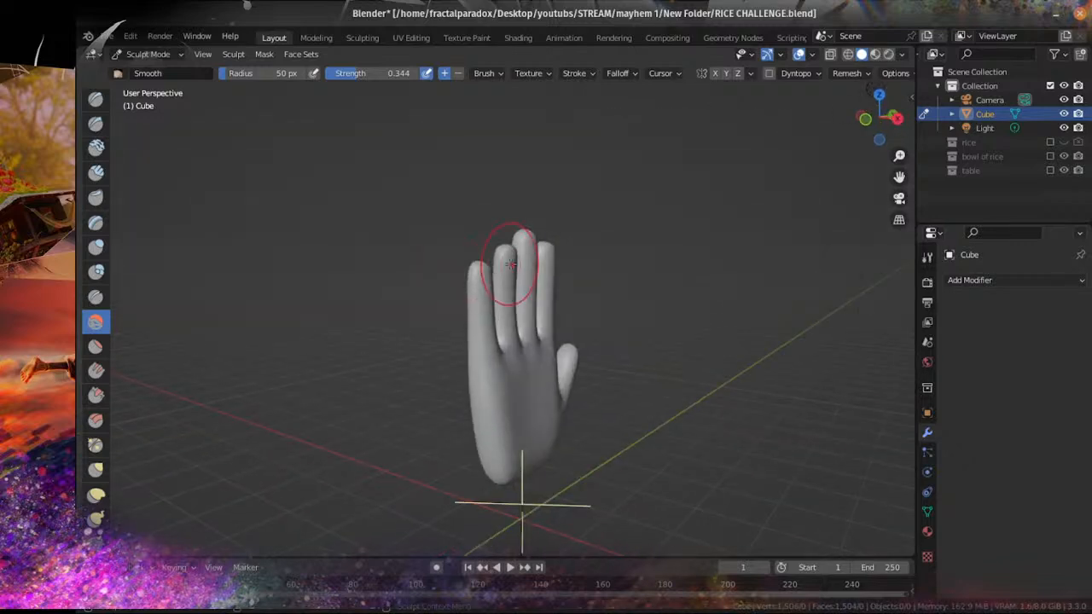
mouse_move(629, 340)
middle_down()
mouse_move(549, 257)
mouse_move(534, 273)
middle_up()
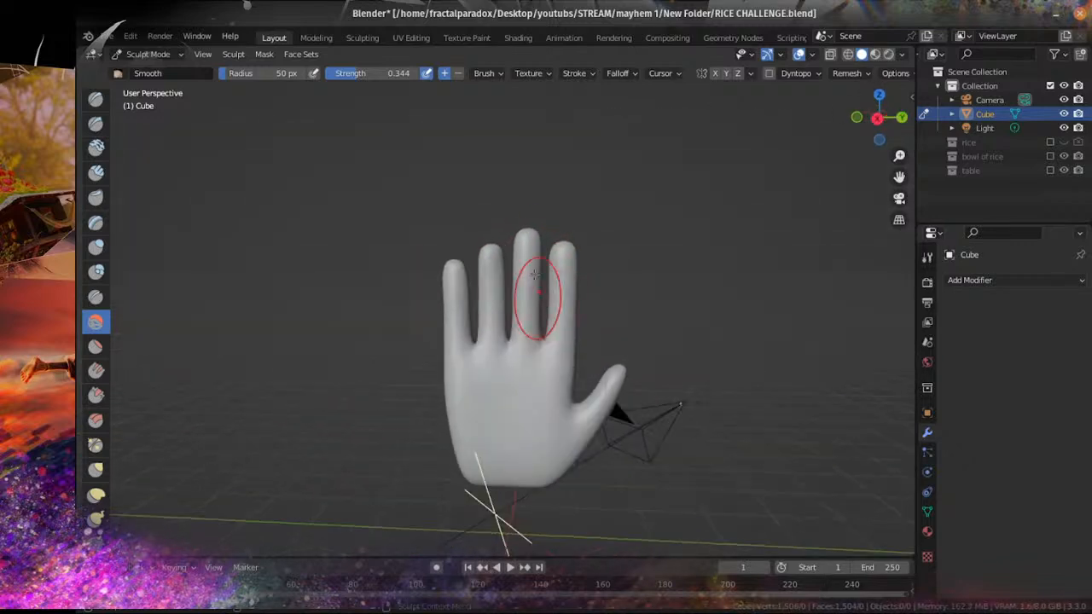
scroll(522, 331, up, 3)
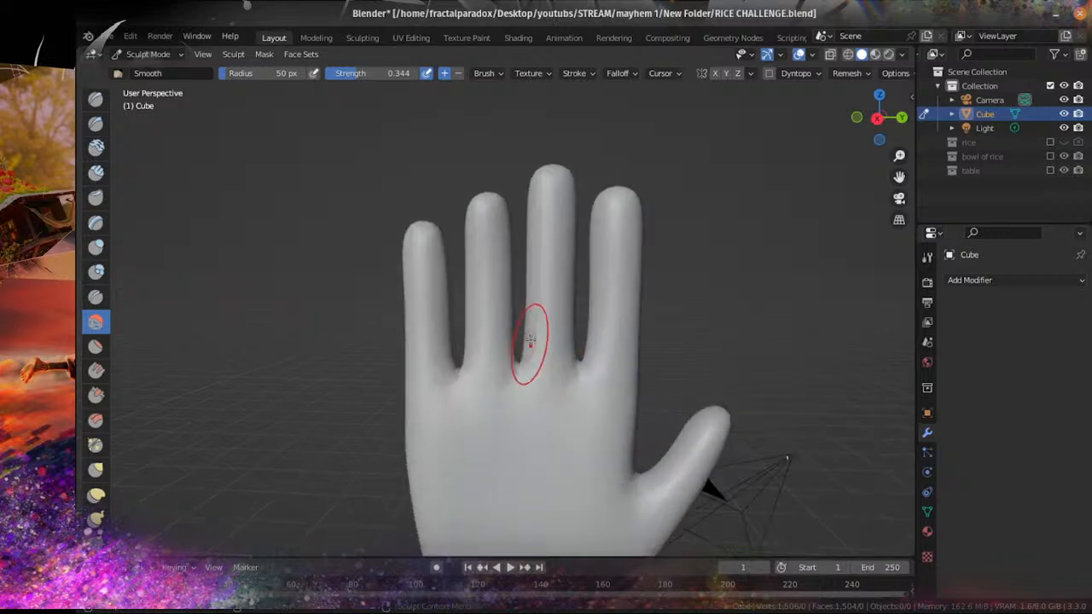
scroll(530, 340, down, 1)
mouse_move(569, 312)
mouse_down()
mouse_move(577, 349)
mouse_move(586, 268)
mouse_up()
Step: Examine the hand's overall proportions, finger spacing and palm from several angles, including the right orthographic view
scroll(585, 245, down, 3)
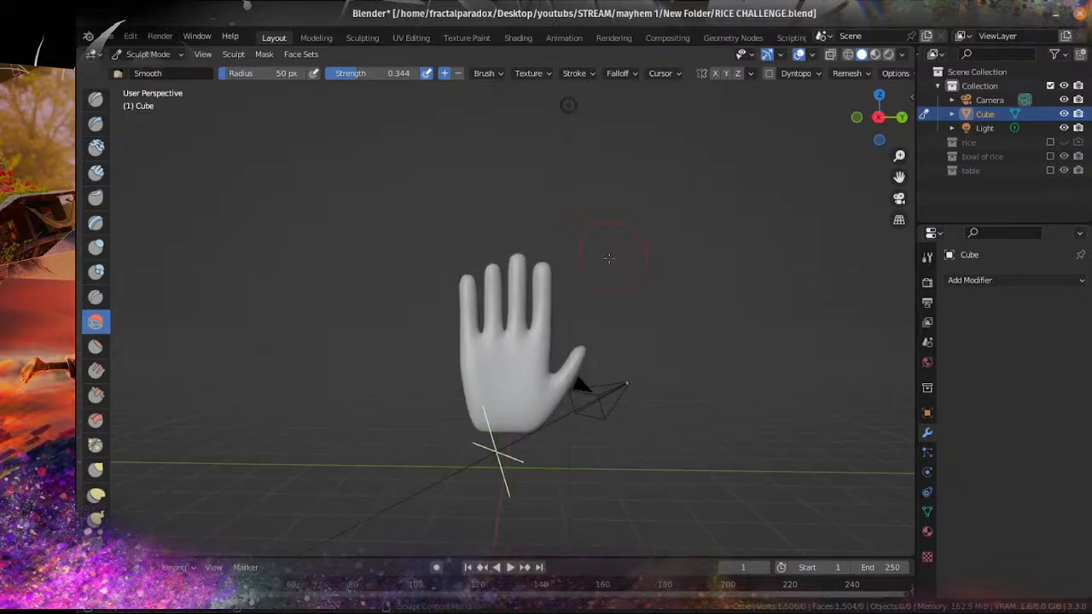
middle_drag(585, 245, 551, 270)
middle_drag(526, 341, 533, 282)
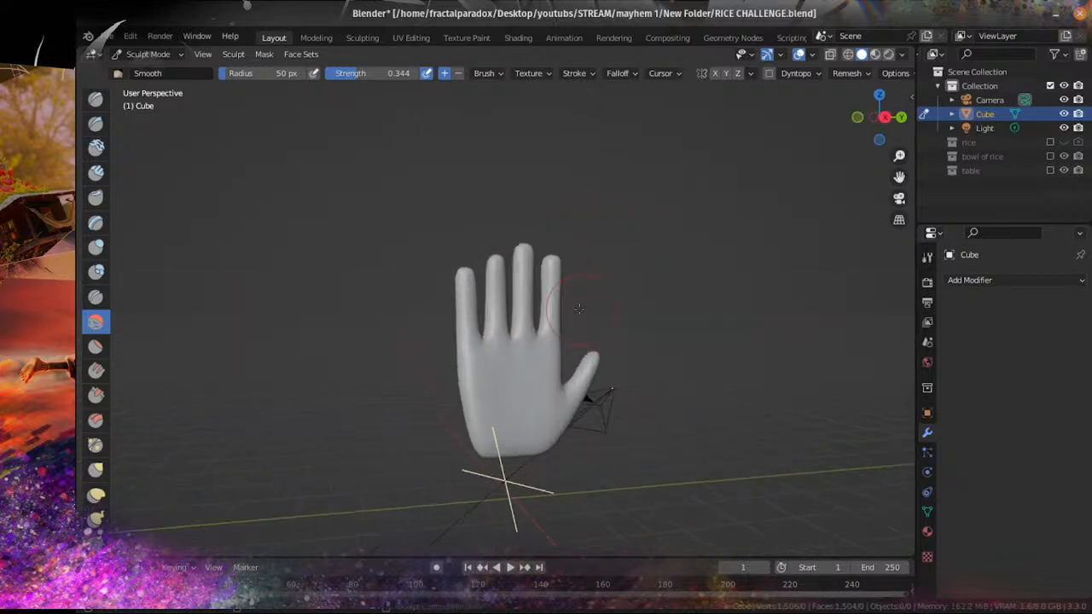
scroll(538, 241, up, 2)
mouse_move(688, 277)
middle_down()
mouse_move(487, 316)
mouse_move(507, 324)
middle_up()
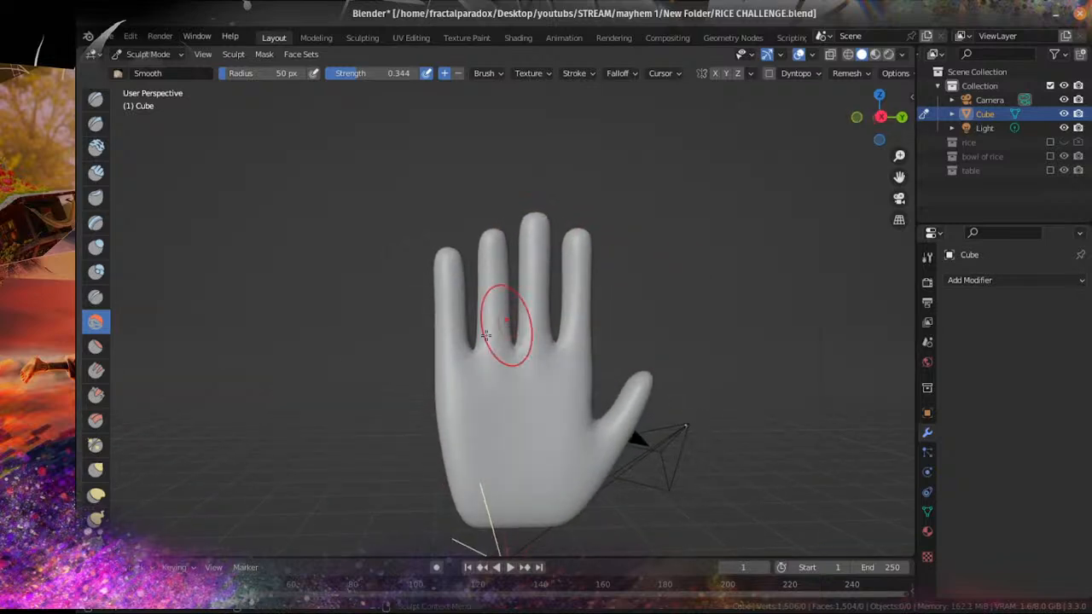
middle_drag(575, 376, 543, 384)
scroll(543, 382, down, 1)
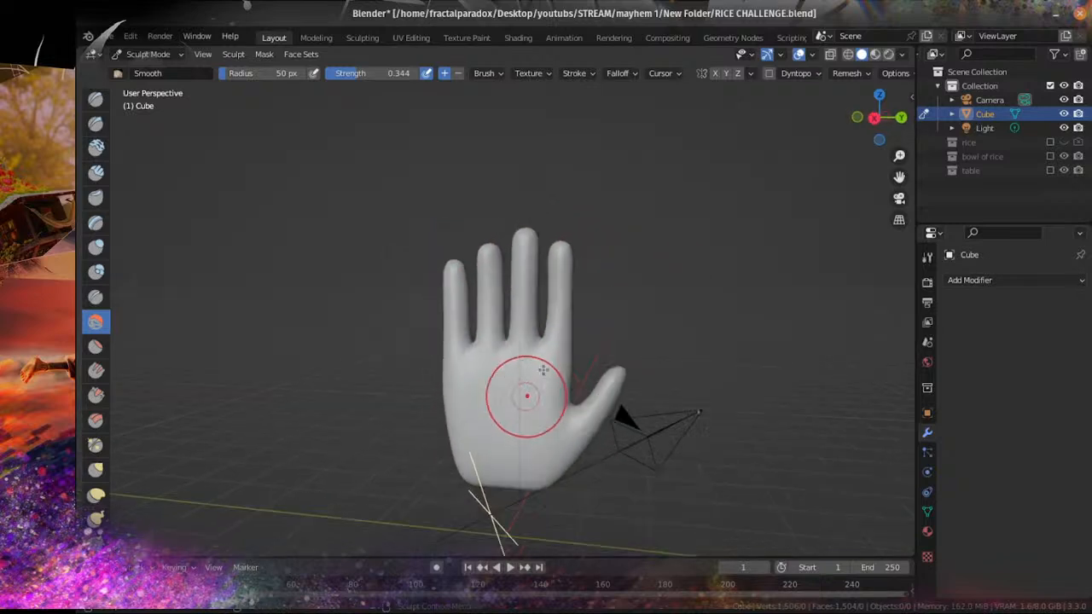
middle_drag(584, 314, 486, 301)
key(KP_3)
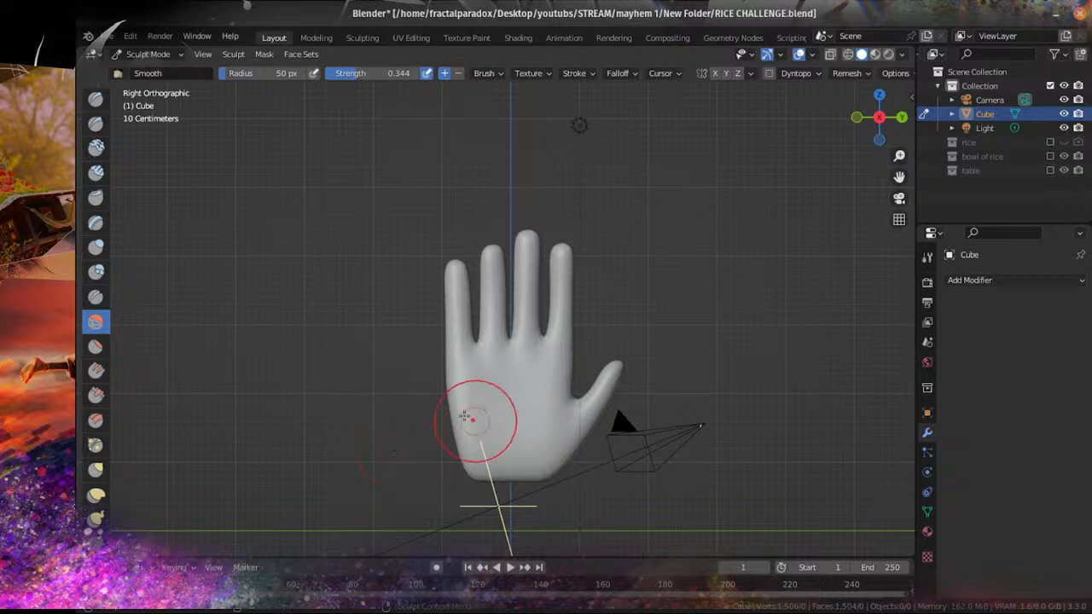
middle_drag(469, 426, 524, 381)
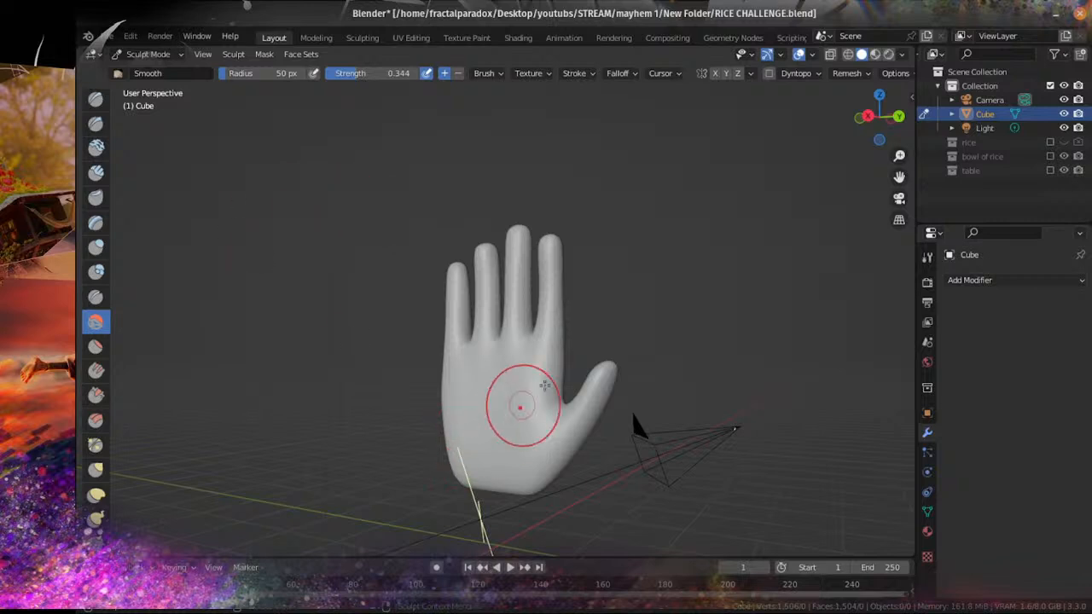
middle_drag(520, 406, 553, 385)
scroll(563, 351, up, 4)
scroll(563, 351, down, 6)
scroll(547, 372, up, 2)
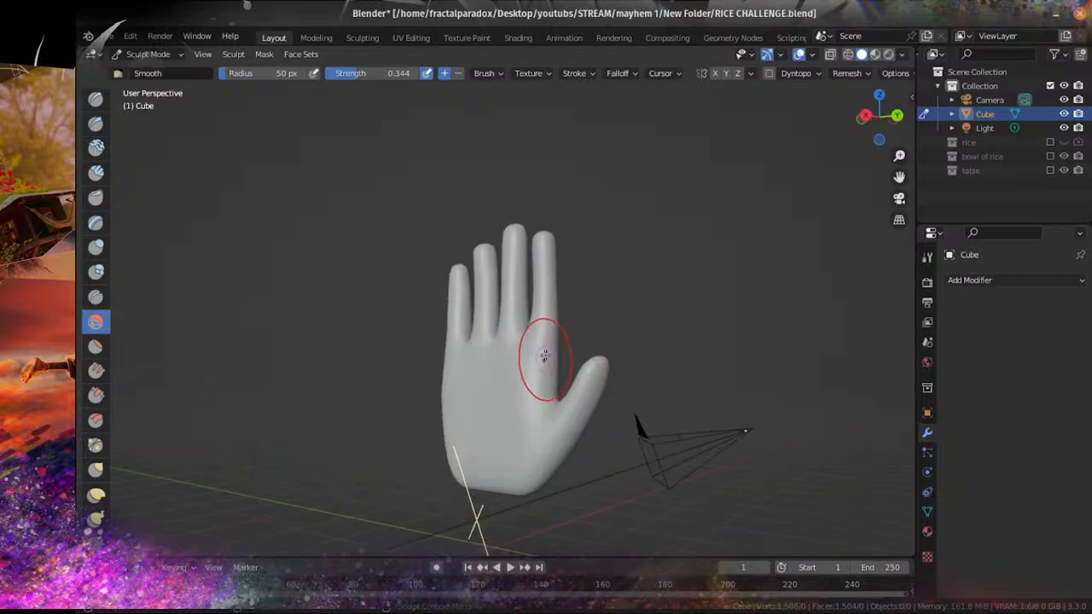
scroll(539, 336, down, 3)
middle_drag(536, 340, 397, 351)
scroll(438, 342, up, 3)
Step: Nudge the little fingertip toward the ring finger with the Elastic Deform brush in right orthographic view, and adjust the neighbouring fingertips
click(96, 494)
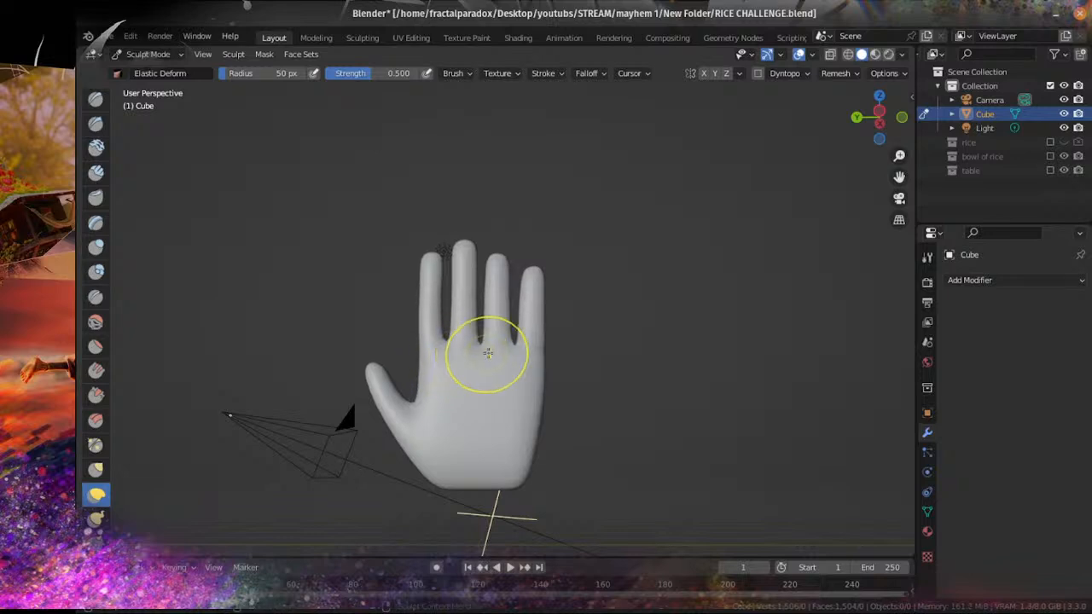
scroll(546, 257, up, 2)
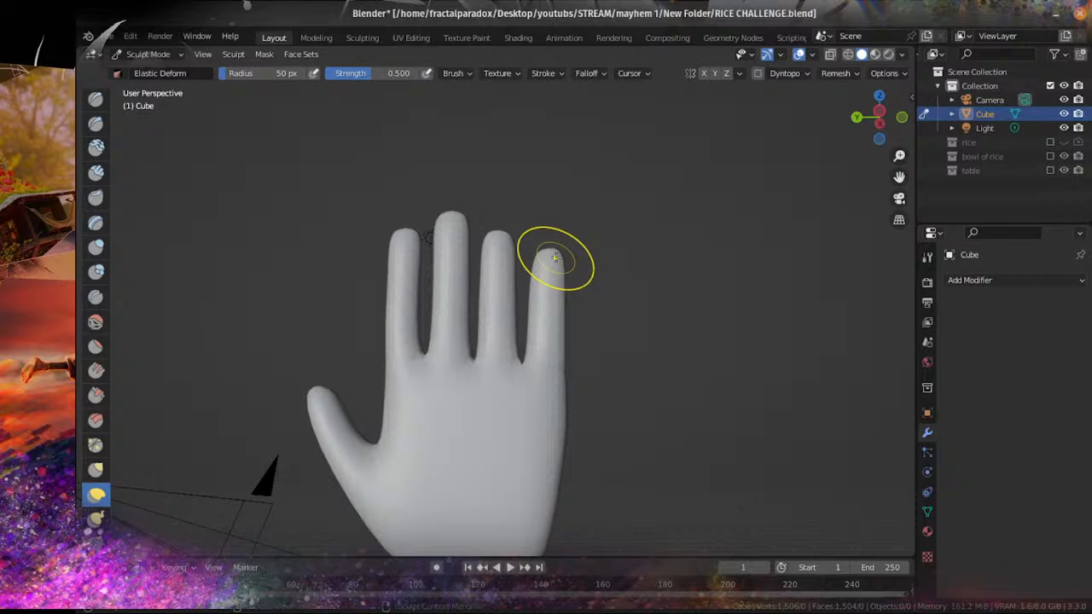
middle_drag(554, 256, 415, 264)
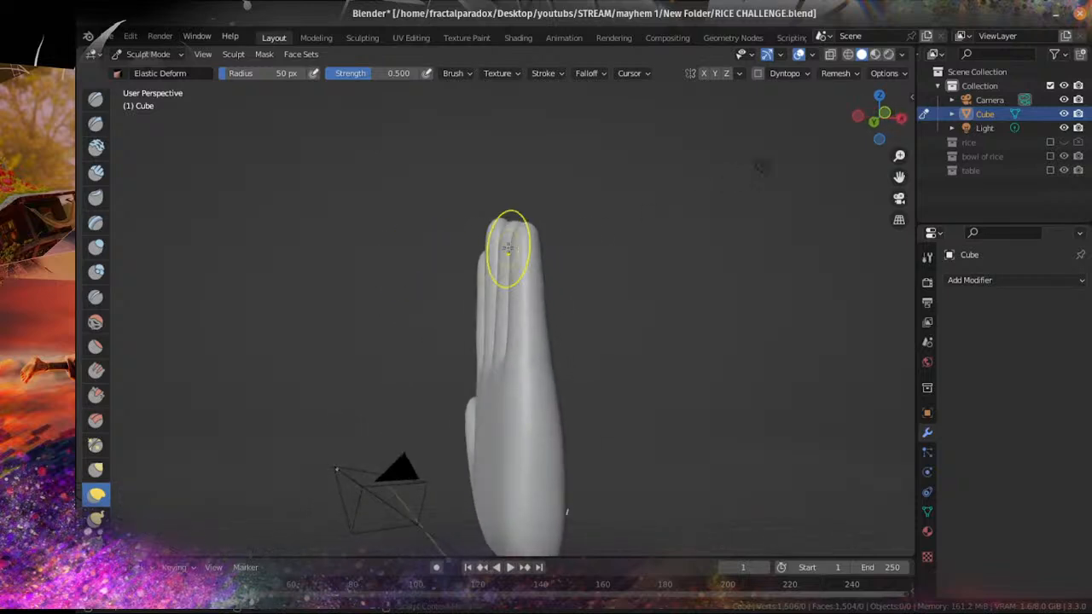
middle_drag(508, 248, 516, 324)
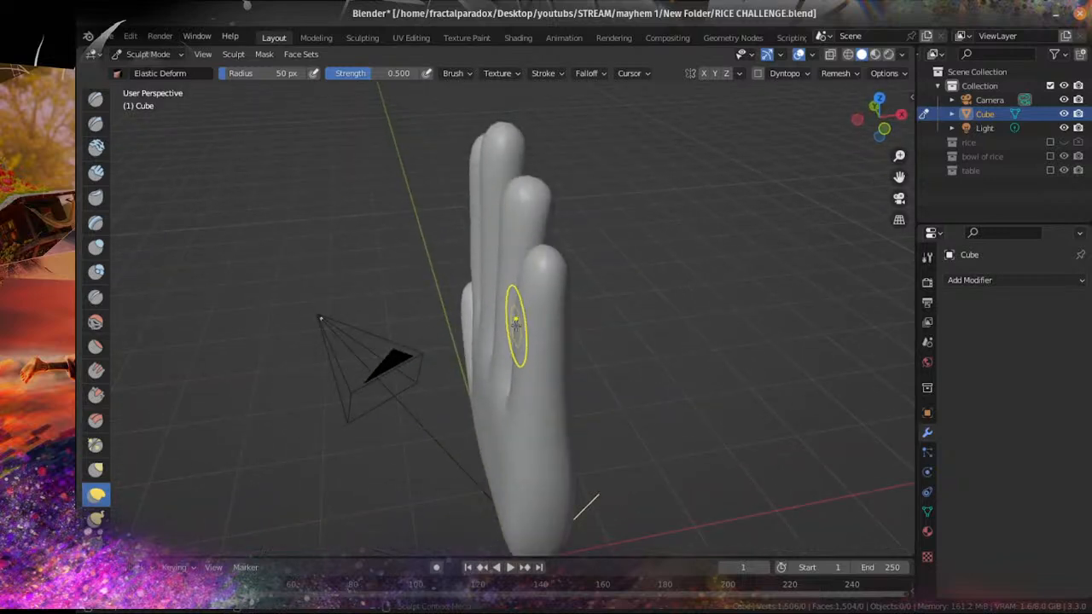
scroll(515, 325, up, 1)
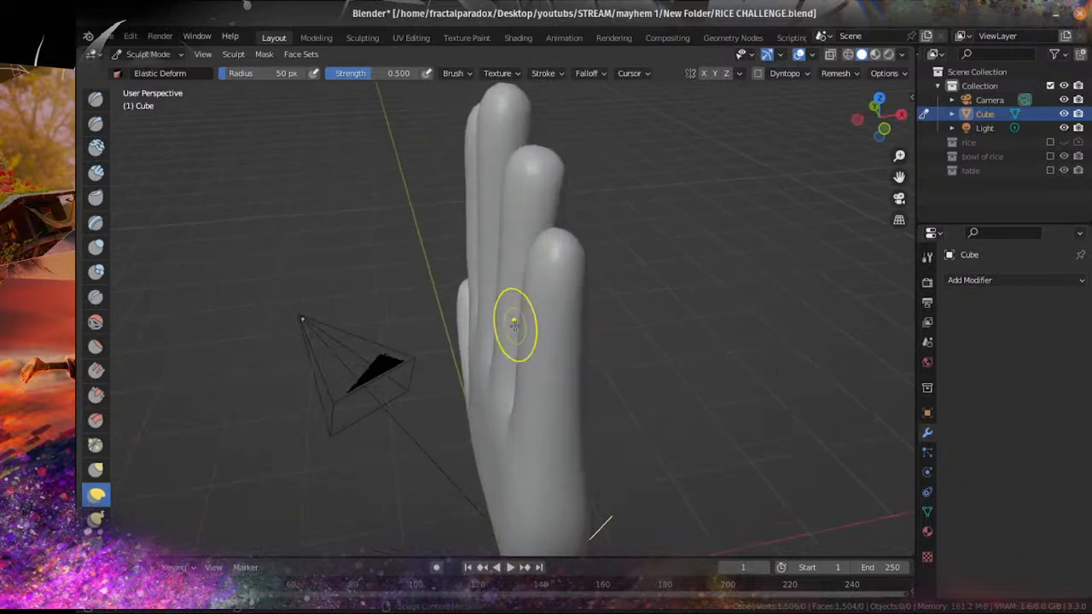
key(KP_3)
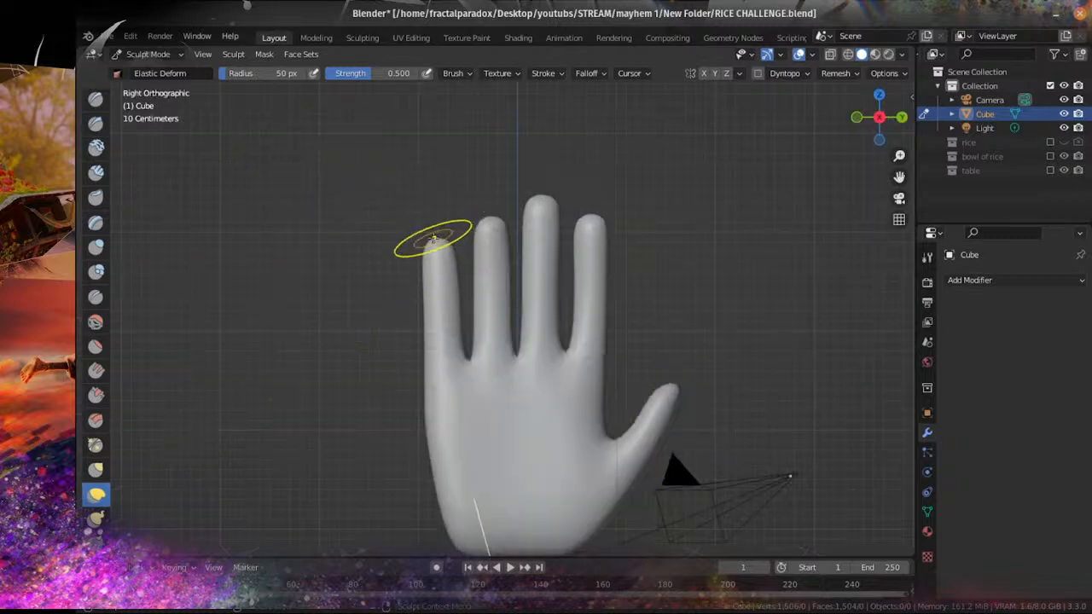
drag(433, 237, 451, 254)
drag(495, 218, 541, 198)
Step: Smooth the lengths of the little and ring fingers with the Smooth brush at strength 0.344 in right orthographic view
scroll(546, 222, down, 3)
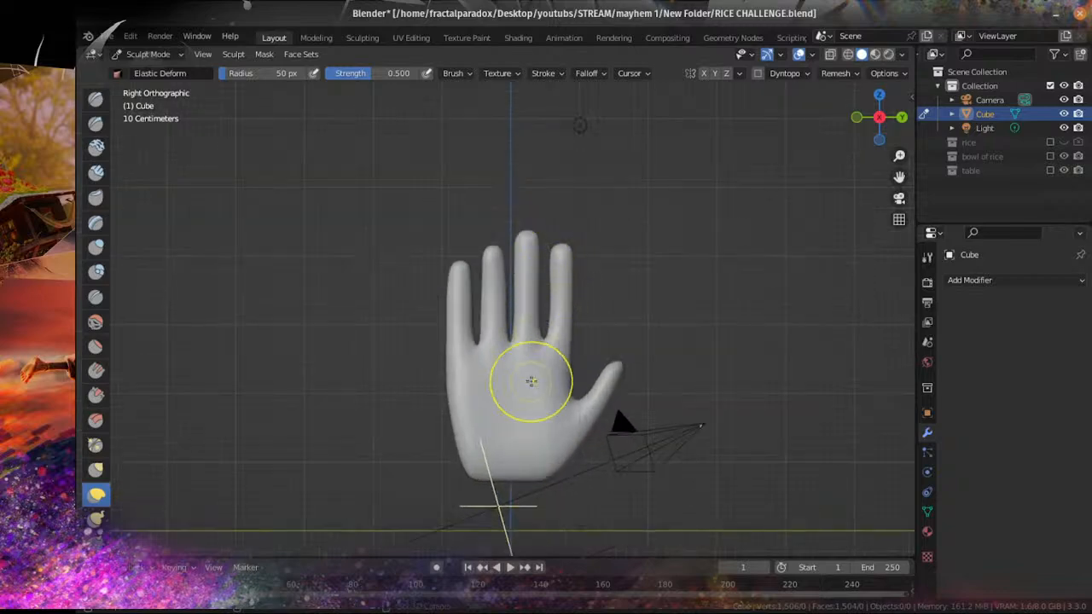
scroll(537, 383, up, 5)
click(96, 322)
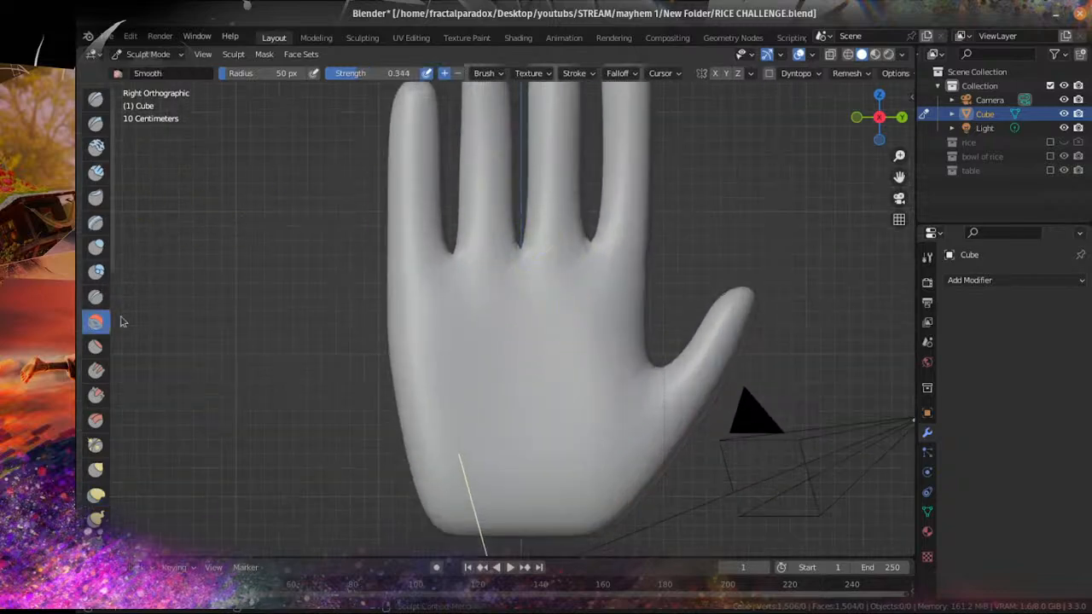
scroll(451, 220, down, 4)
drag(452, 219, 472, 288)
drag(494, 208, 507, 277)
scroll(536, 288, up, 4)
mouse_move(554, 201)
shift+middle_down()
mouse_move(500, 347)
mouse_move(435, 343)
mouse_move(474, 338)
mouse_move(402, 383)
mouse_move(547, 295)
shift+middle_up()
key(KP_3)
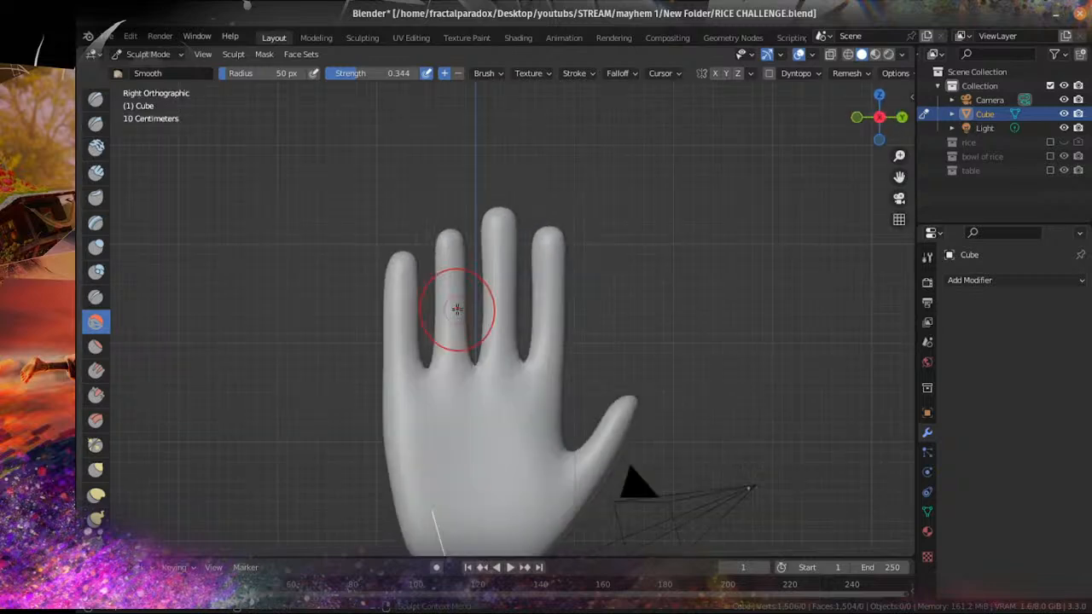
Step: Select the Elastic Deform brush and examine the hand's thin profile and both faces from the front, right and left orthographic views
key(KP_1)
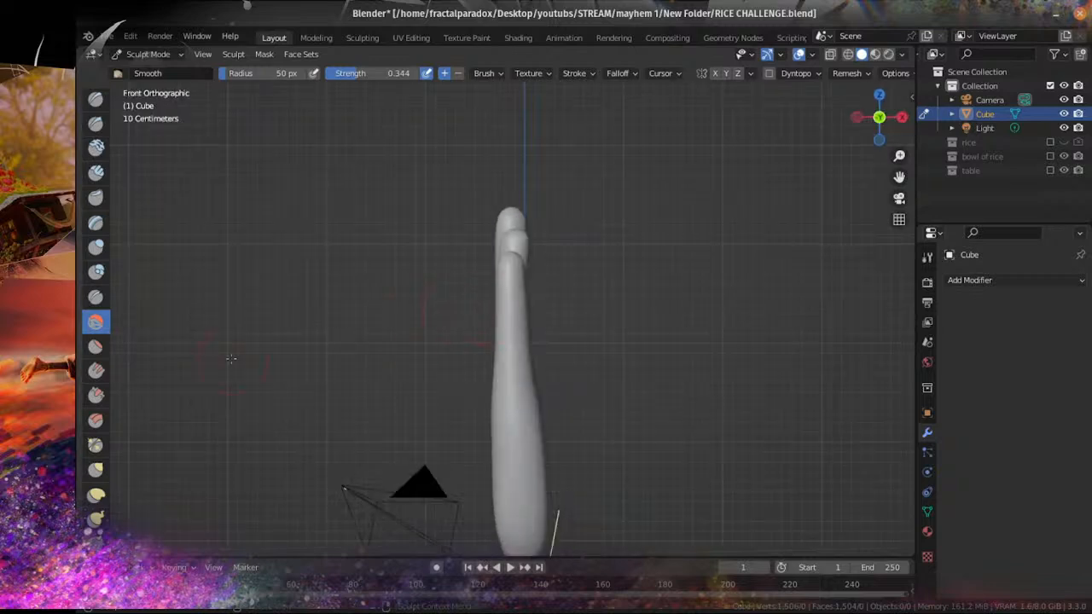
click(94, 498)
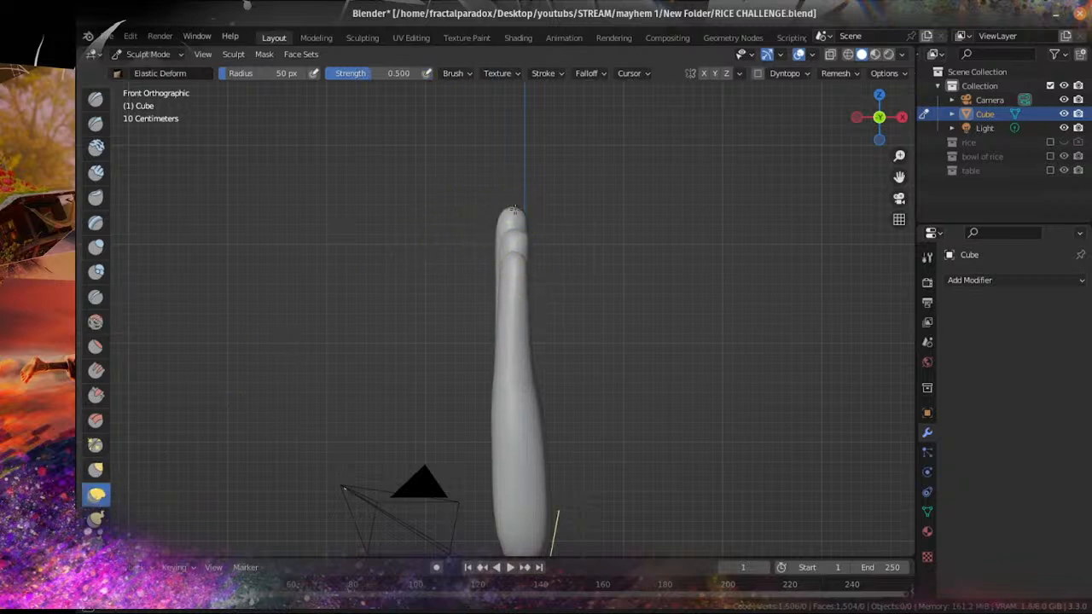
scroll(595, 355, down, 5)
scroll(551, 363, up, 3)
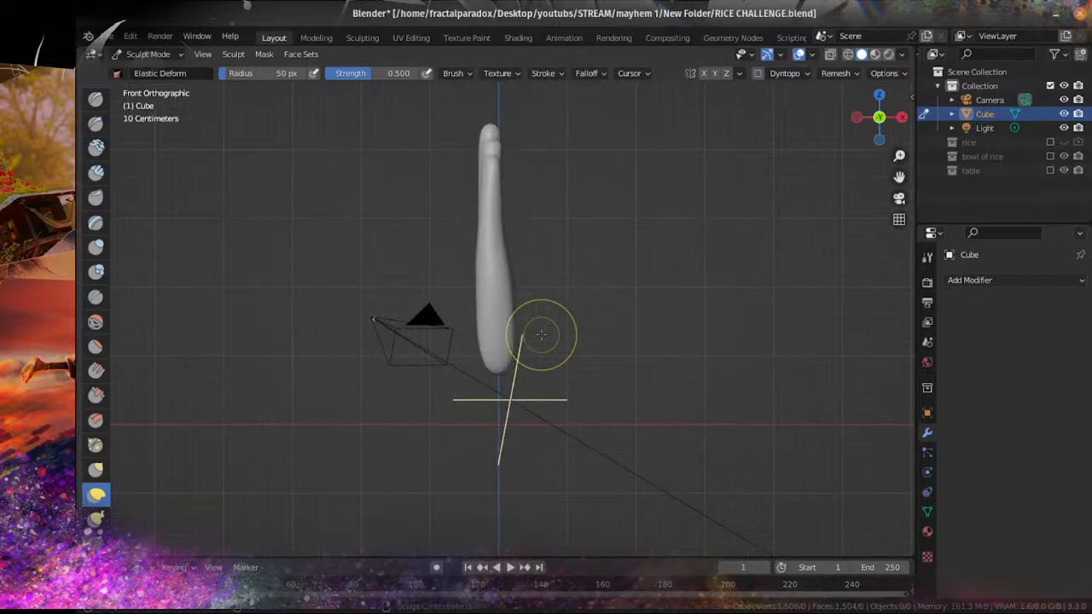
scroll(541, 334, up, 2)
scroll(541, 335, down, 4)
middle_drag(541, 334, 417, 332)
scroll(417, 331, up, 3)
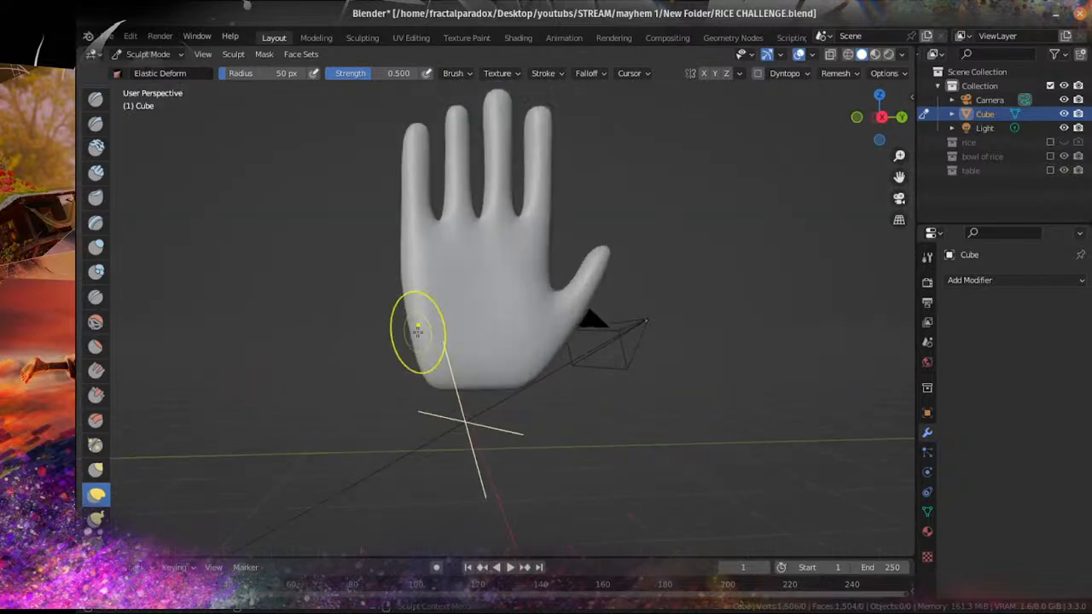
key(KP_3)
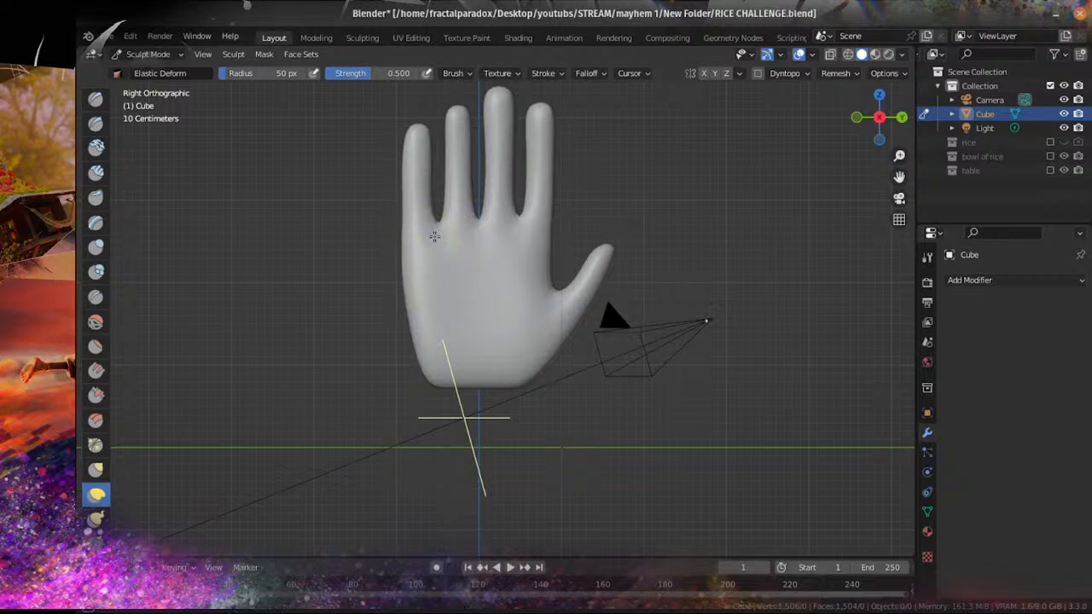
middle_drag(531, 224, 389, 270)
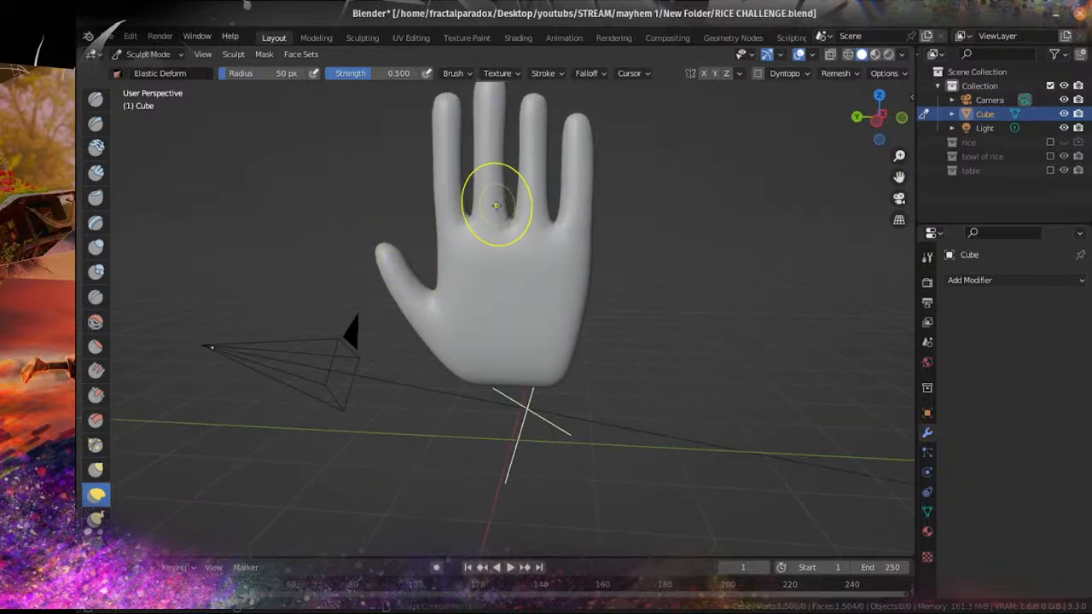
key(ctrl+KP_3)
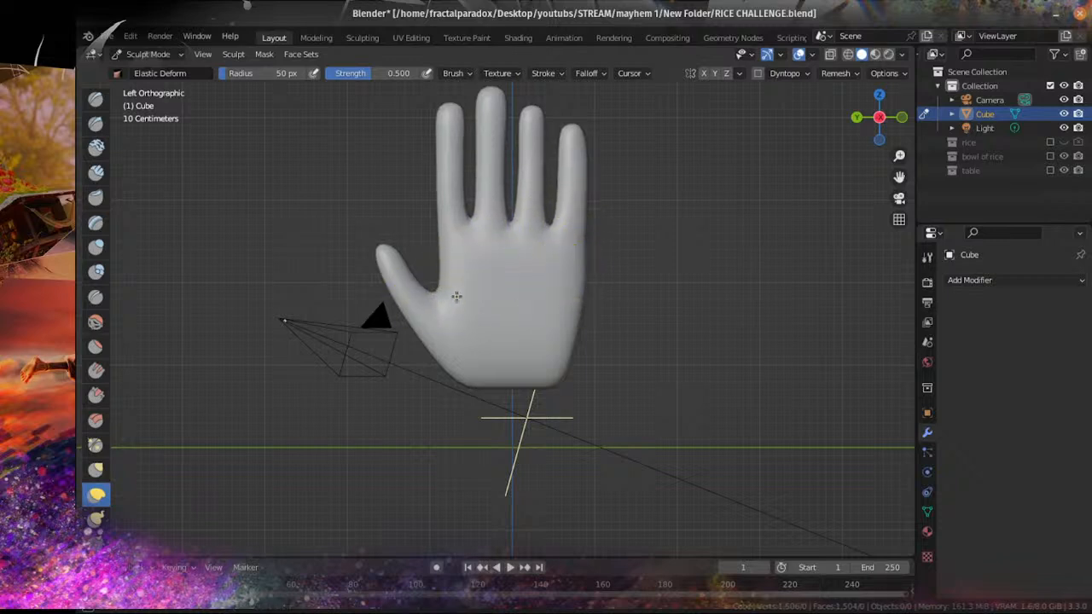
shift+middle_drag(456, 128, 466, 200)
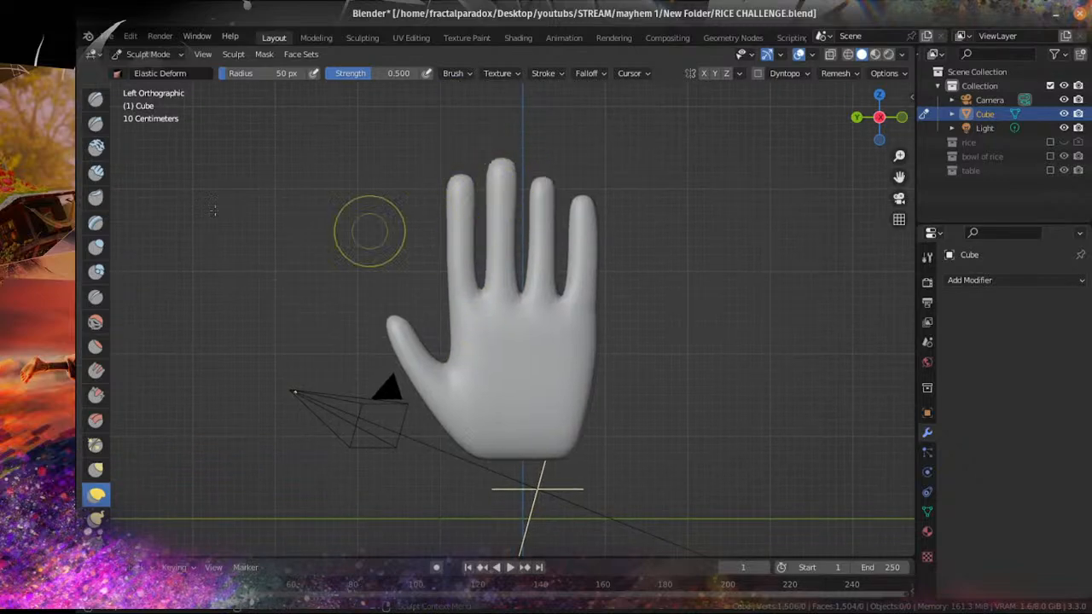
Step: Select the Smooth brush and check the hand's mesh topology in Edit Mode and its overall shape in Sculpt Mode
click(95, 321)
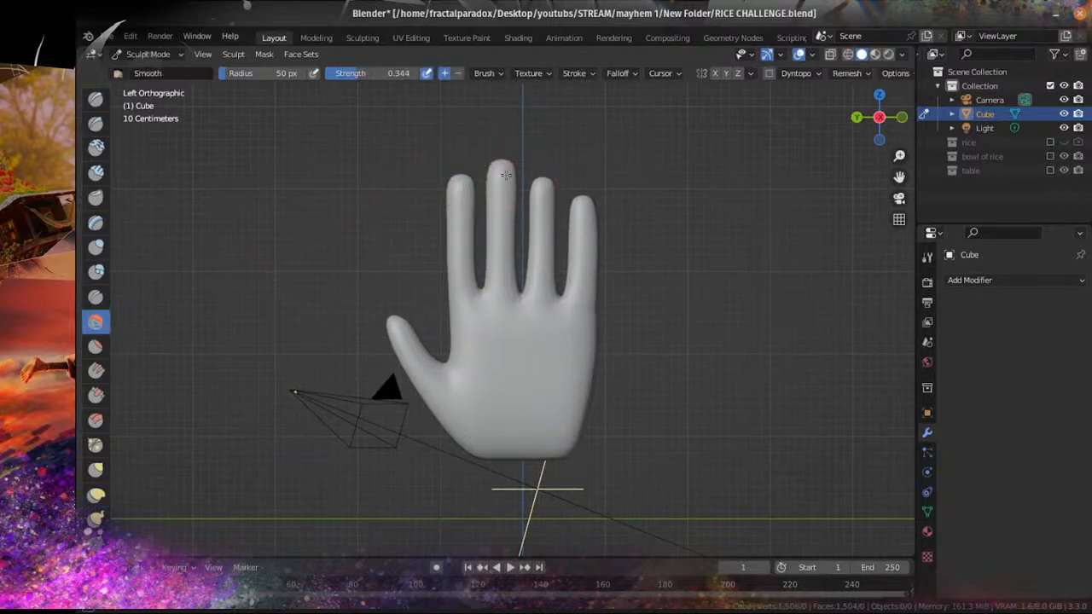
middle_drag(506, 178, 657, 226)
key(Tab)
middle_drag(433, 318, 595, 282)
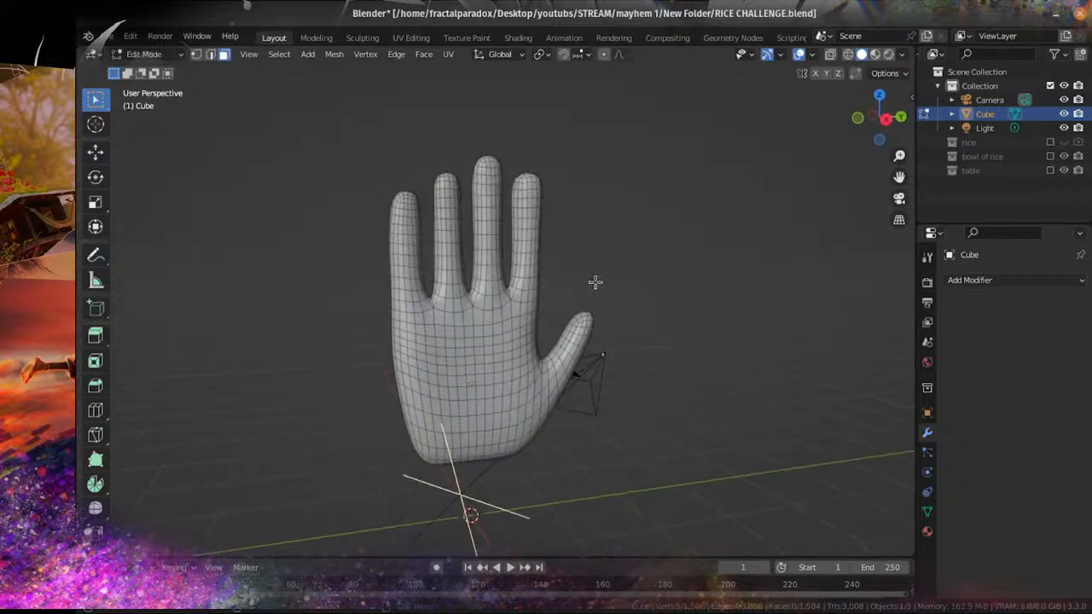
key(Tab)
mouse_move(442, 256)
middle_down()
mouse_move(341, 316)
mouse_move(552, 334)
mouse_move(589, 294)
mouse_move(483, 262)
middle_up()
key(KP_3)
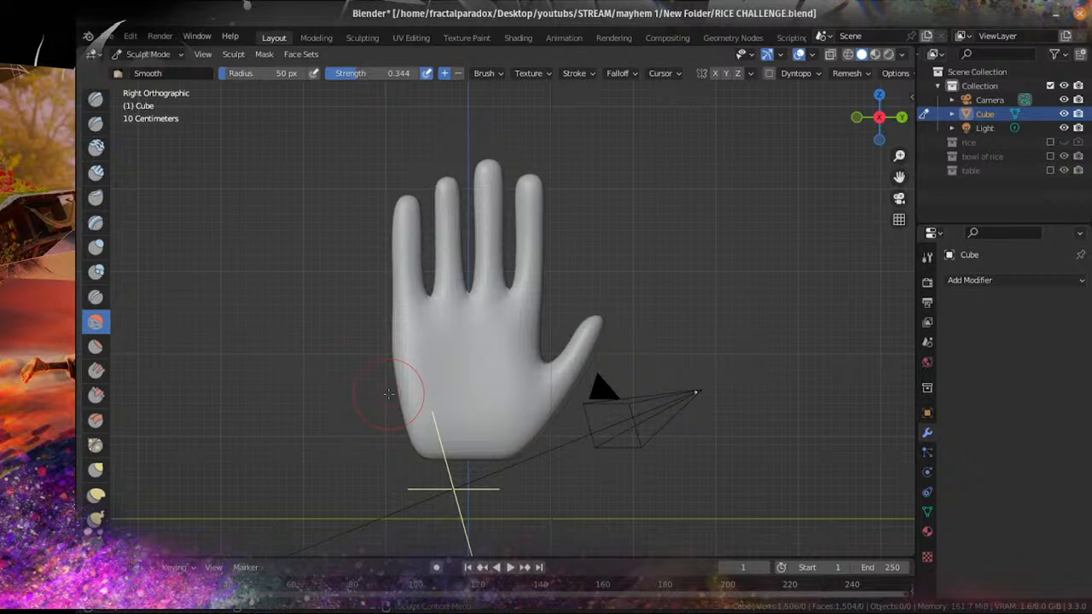
middle_drag(401, 378, 426, 367)
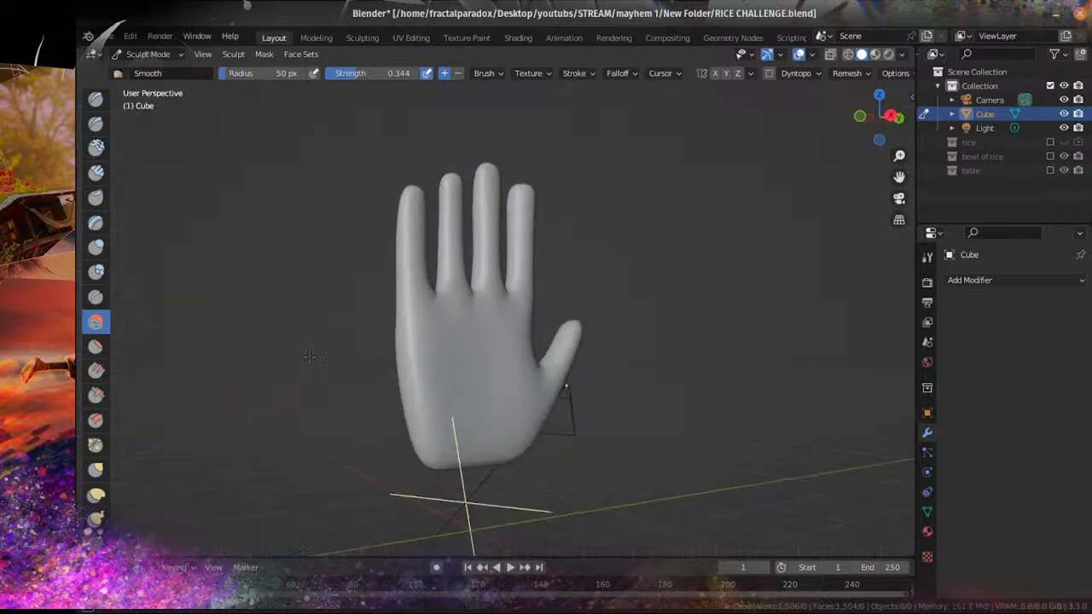
scroll(461, 341, down, 5)
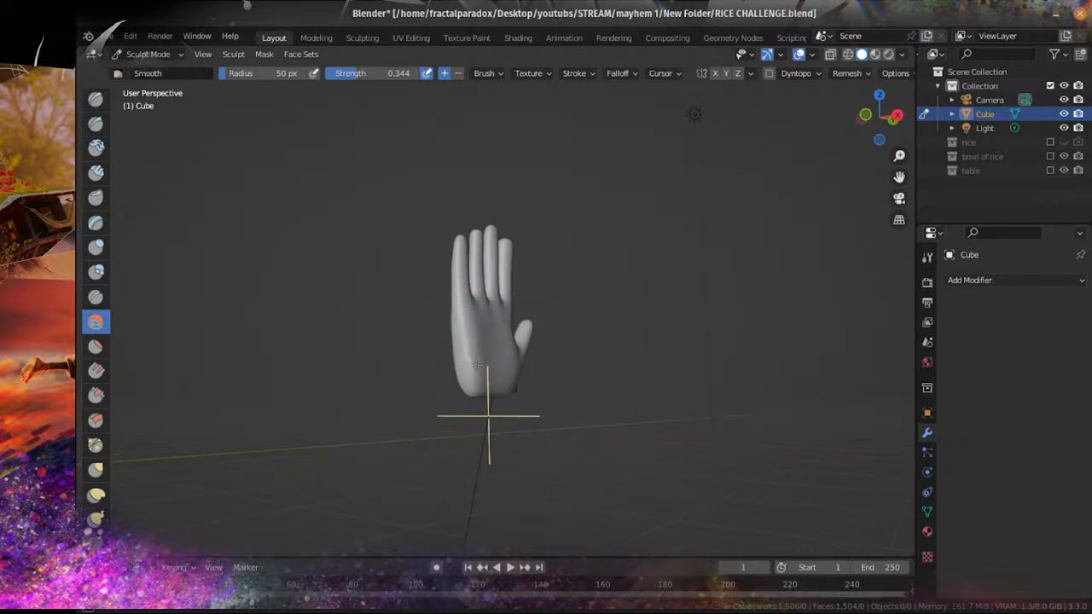
middle_drag(478, 335, 413, 383)
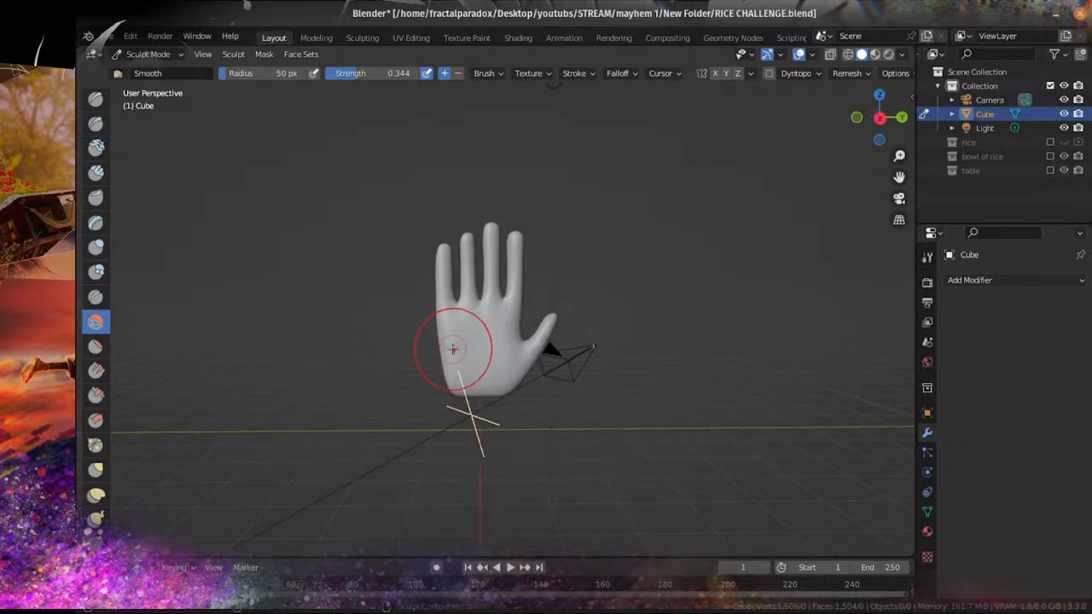
Step: Pull the web between the middle and index fingers slightly toward the palm with the Elastic Deform brush in right orthographic view
key(KP_3)
click(96, 494)
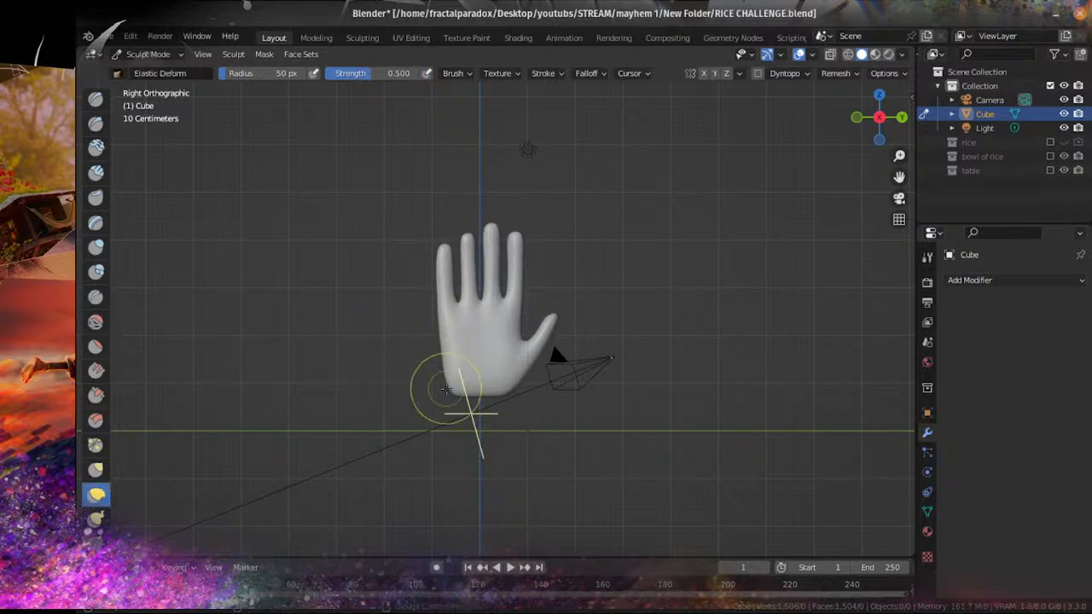
scroll(430, 305, up, 2)
scroll(487, 284, up, 3)
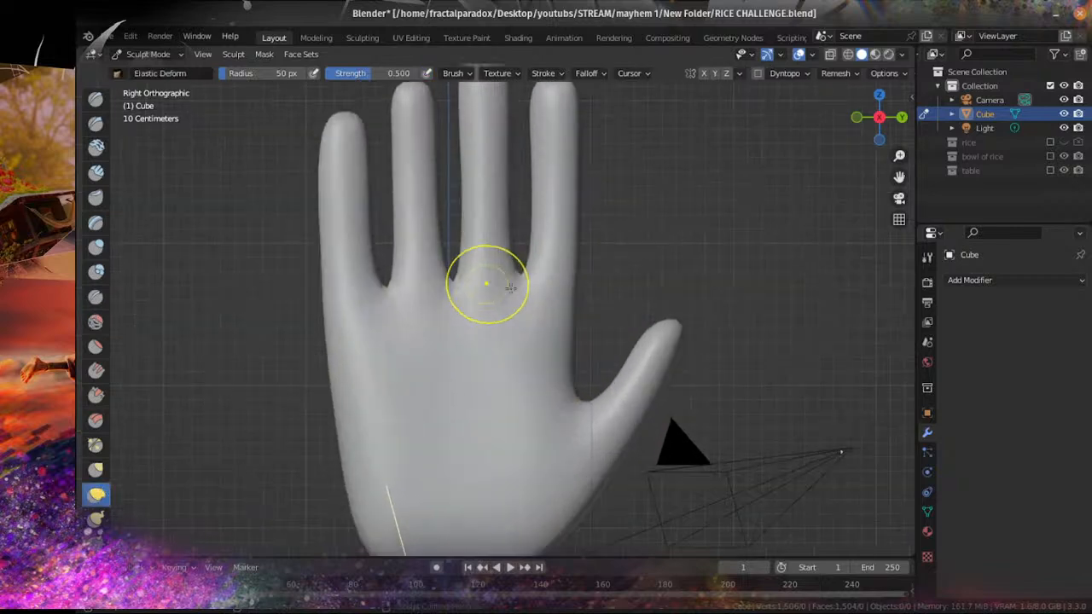
drag(522, 286, 521, 296)
scroll(519, 278, down, 3)
Step: Switch to Object Mode and examine the hand's outline, thumb side and finger thickness from the right and edge-on
mouse_move(519, 215)
middle_down()
mouse_move(512, 236)
mouse_move(574, 264)
mouse_move(585, 292)
mouse_move(507, 330)
mouse_move(184, 330)
middle_up()
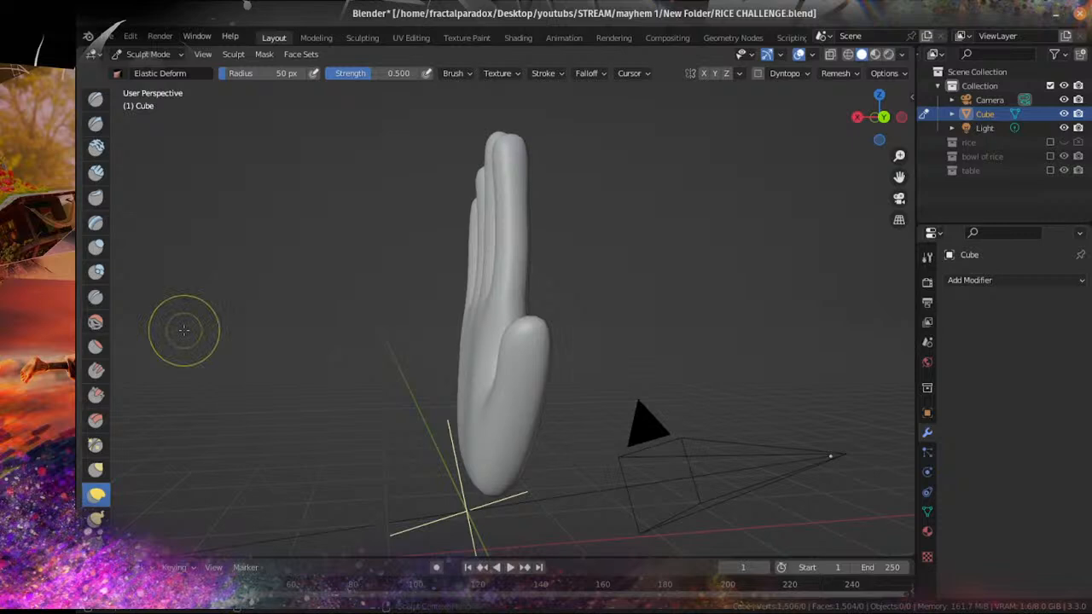
click(157, 55)
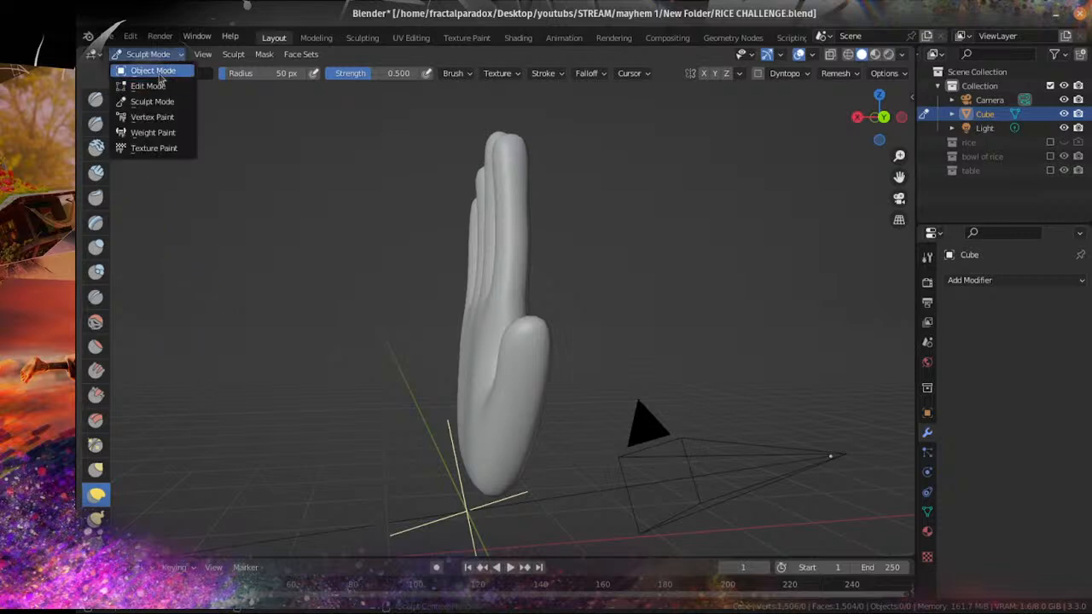
click(160, 77)
middle_drag(598, 310, 551, 317)
key(KP_3)
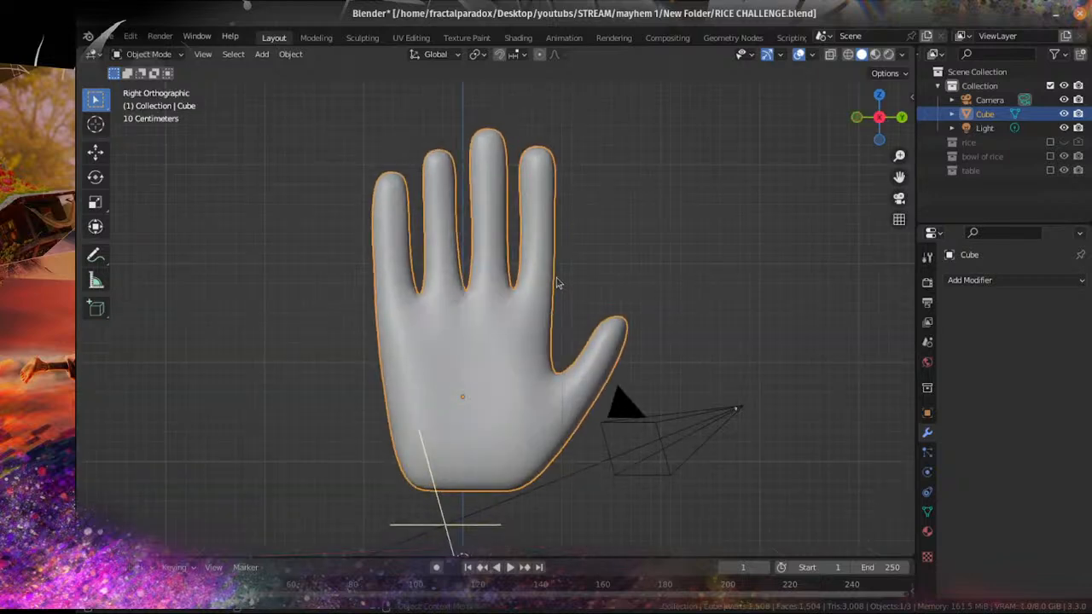
middle_drag(590, 305, 406, 316)
scroll(500, 346, up, 2)
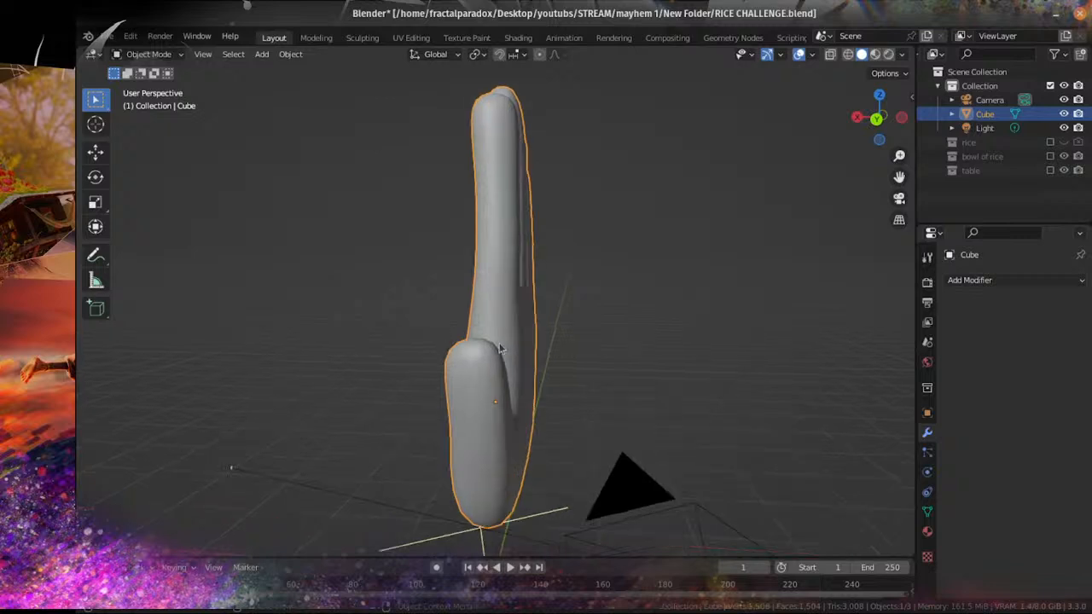
scroll(607, 323, down, 5)
shift+middle_drag(515, 217, 507, 291)
scroll(506, 292, up, 5)
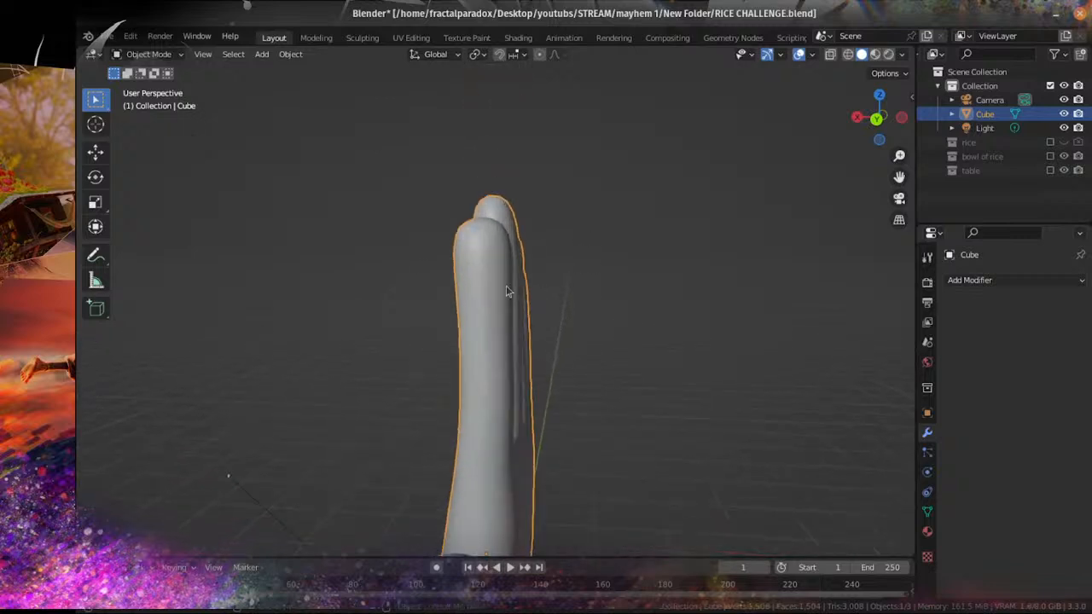
Step: Return the hand to Sculpt Mode and view the fingers in right orthographic view
click(167, 54)
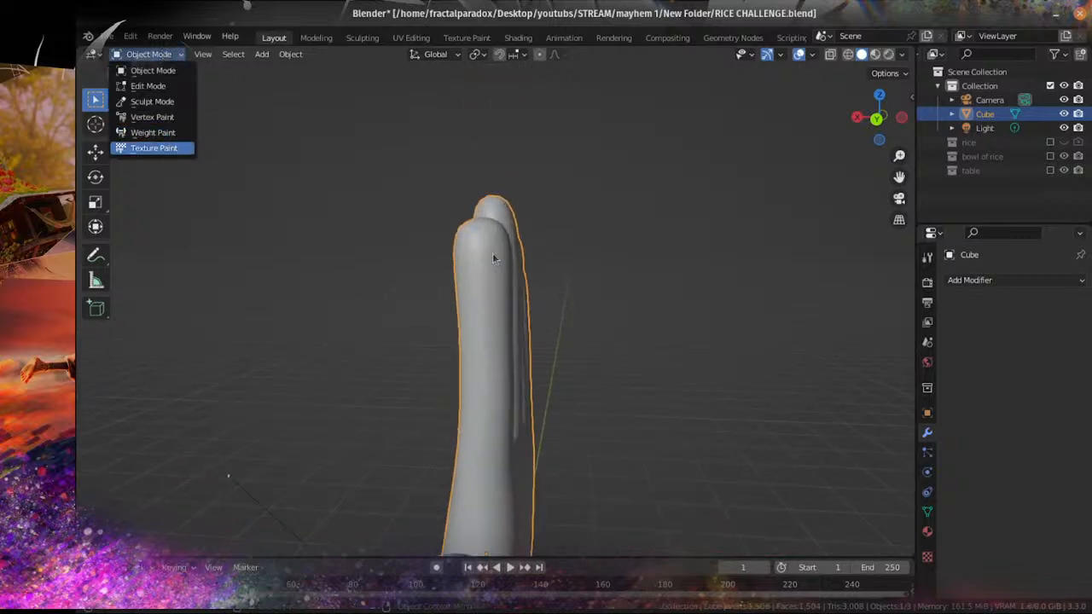
scroll(493, 259, down, 3)
scroll(383, 185, up, 2)
click(159, 53)
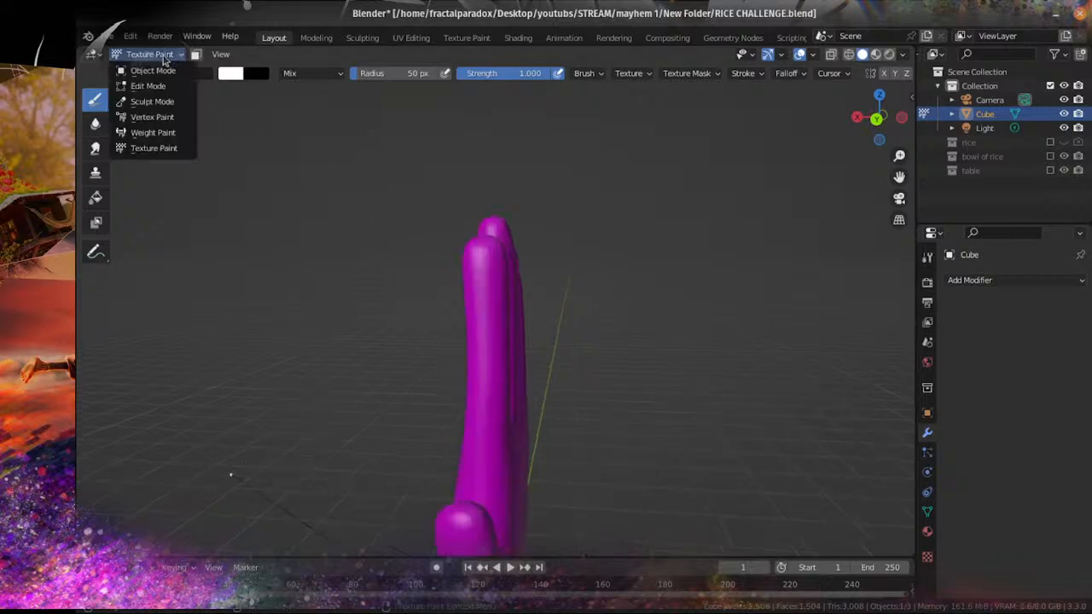
click(160, 98)
middle_drag(469, 315, 597, 280)
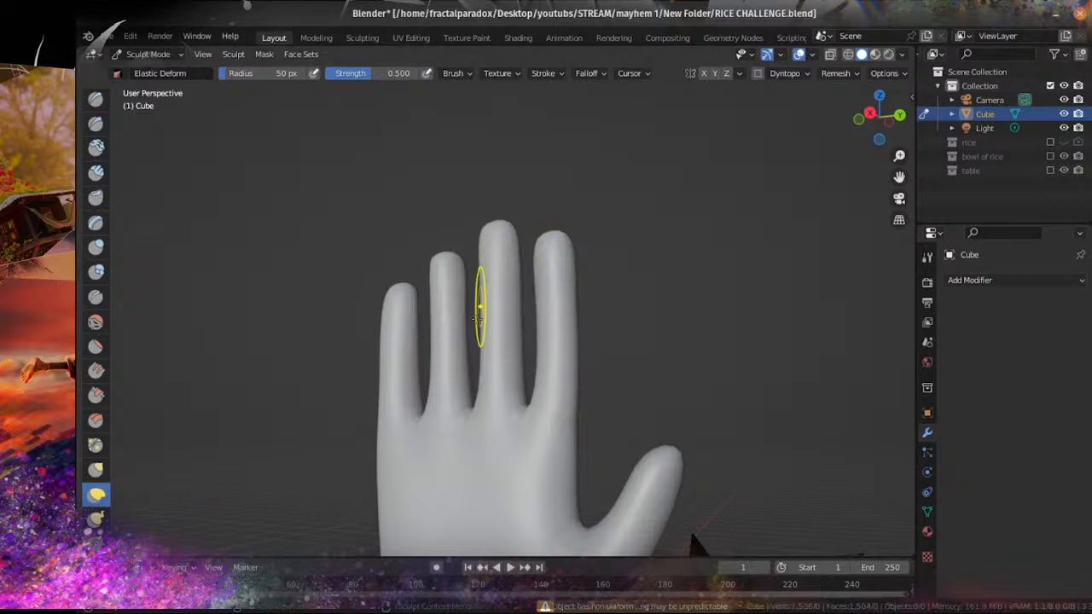
middle_drag(480, 305, 579, 351)
key(KP_3)
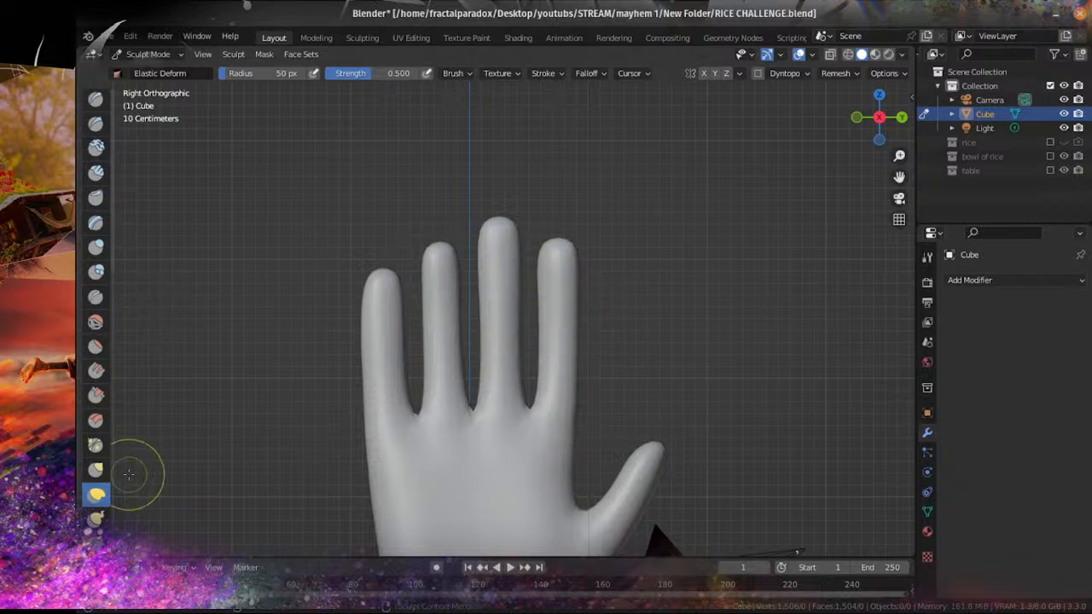
Step: Smooth the index and middle fingertips with the Smooth brush at strength 0.344 and check the fingers from above
click(96, 321)
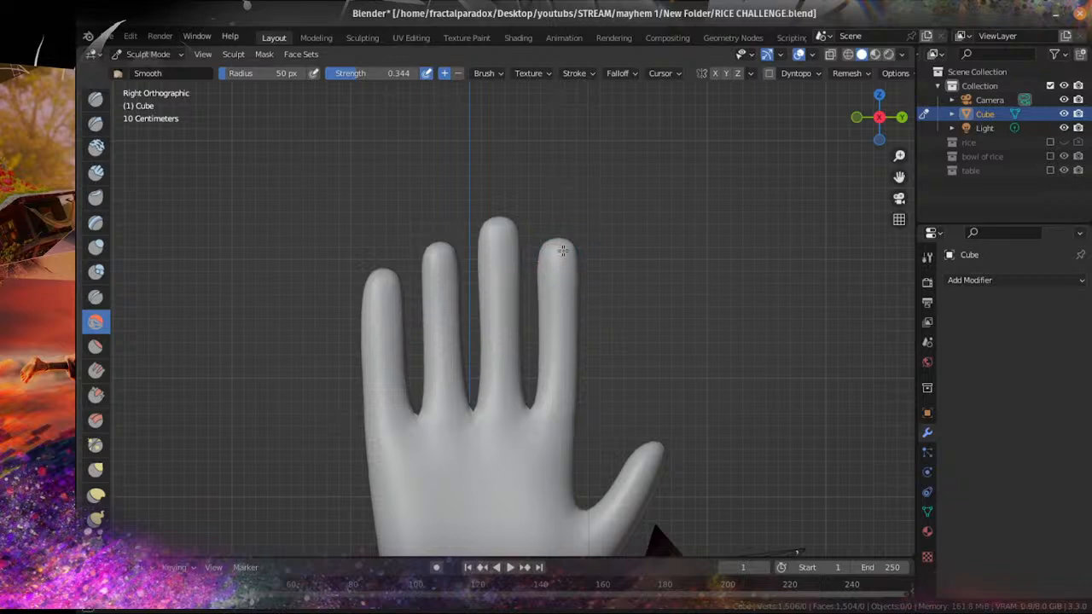
middle_drag(560, 312, 550, 301)
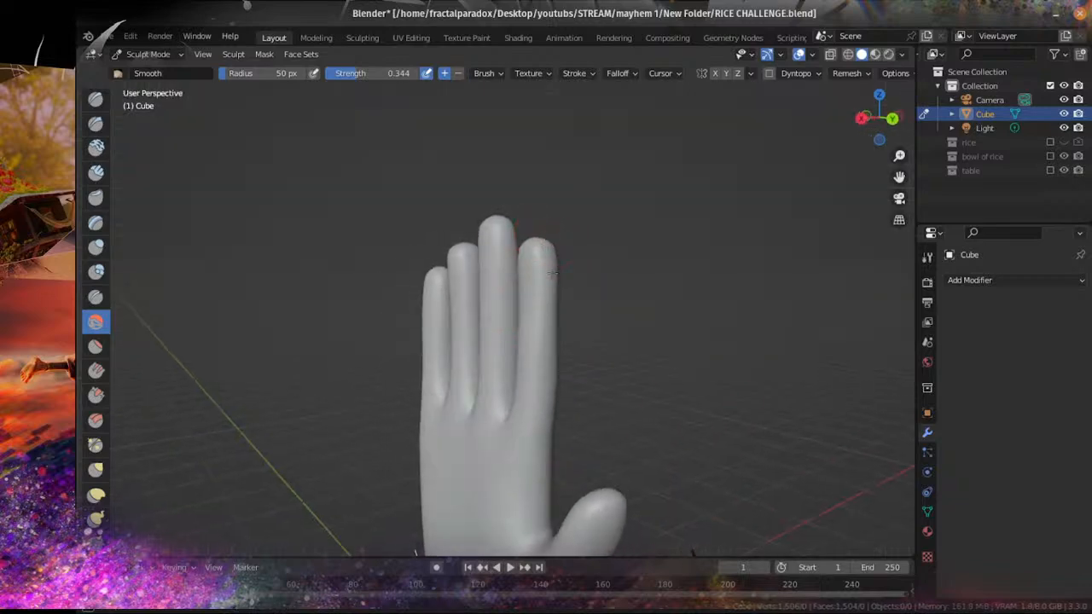
middle_drag(496, 216, 437, 320)
scroll(437, 320, up, 2)
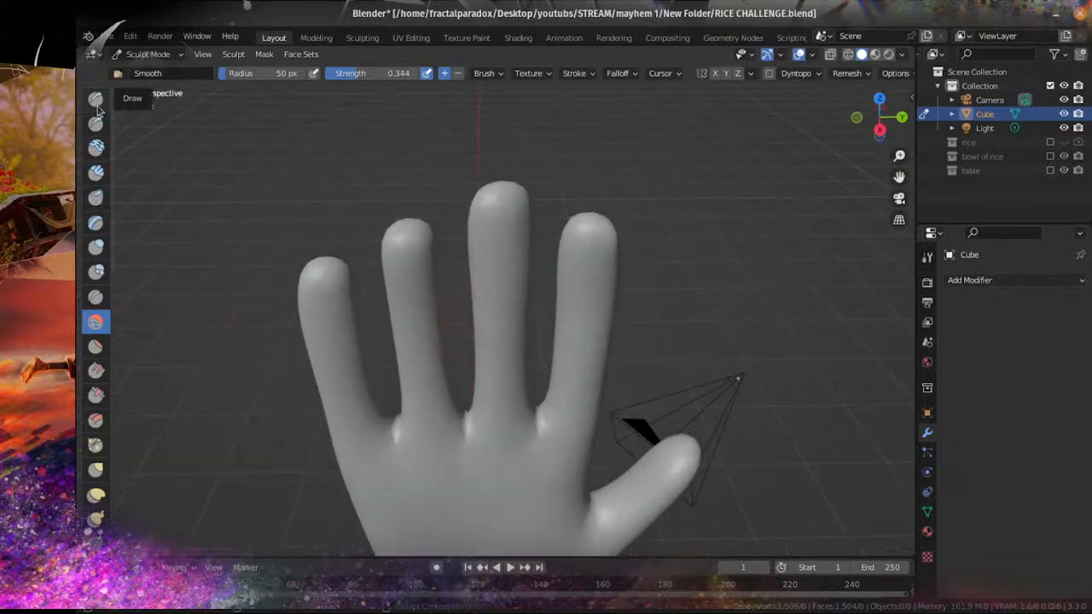
Step: Carve joint creases across the little finger with the Crease brush at radius 50 px and strength 0.250
click(95, 297)
mouse_move(341, 333)
middle_down()
mouse_move(376, 341)
mouse_move(366, 342)
middle_up()
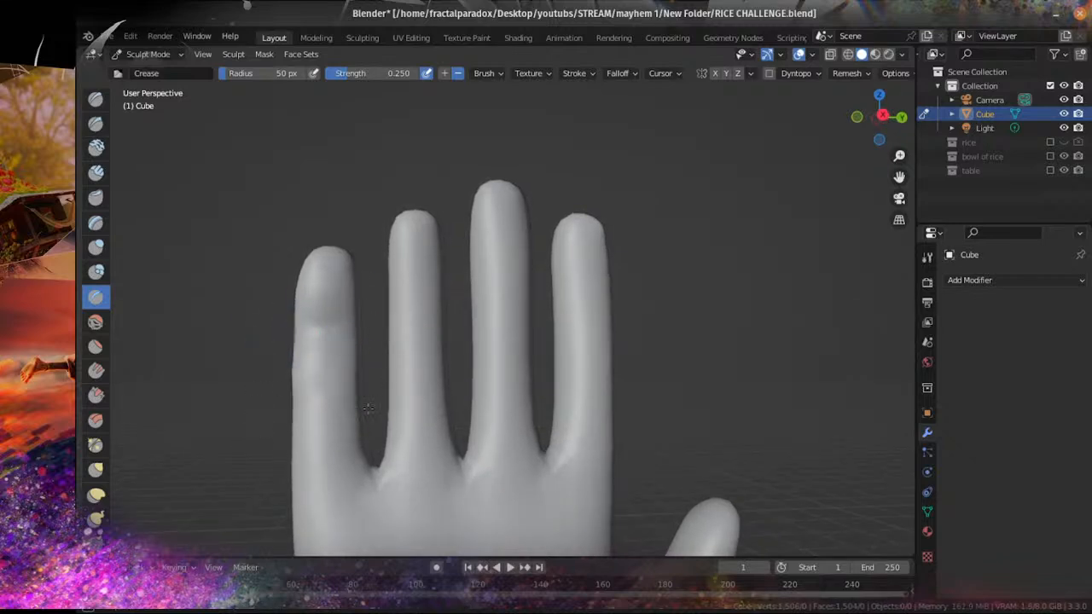
drag(346, 395, 305, 409)
middle_drag(331, 425, 435, 452)
mouse_move(435, 452)
shift+middle_down()
mouse_move(485, 320)
mouse_move(483, 337)
mouse_move(512, 342)
mouse_move(447, 336)
shift+middle_up()
Step: Carve the little finger's lower joint crease and the ring finger's joint creases with the Crease brush
scroll(485, 321, down, 3)
scroll(452, 316, up, 3)
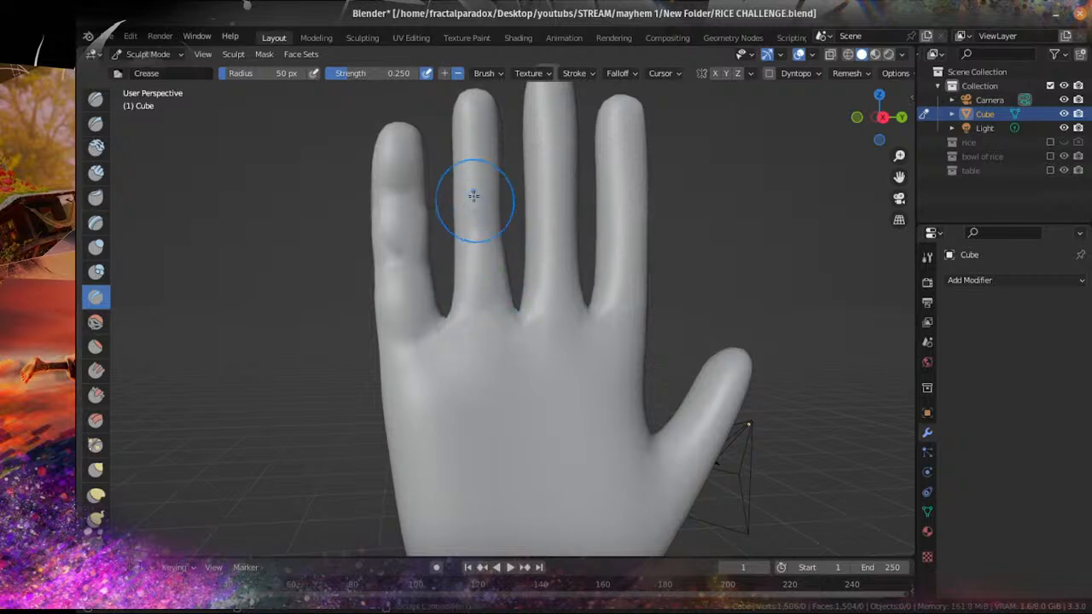
scroll(504, 252, up, 3)
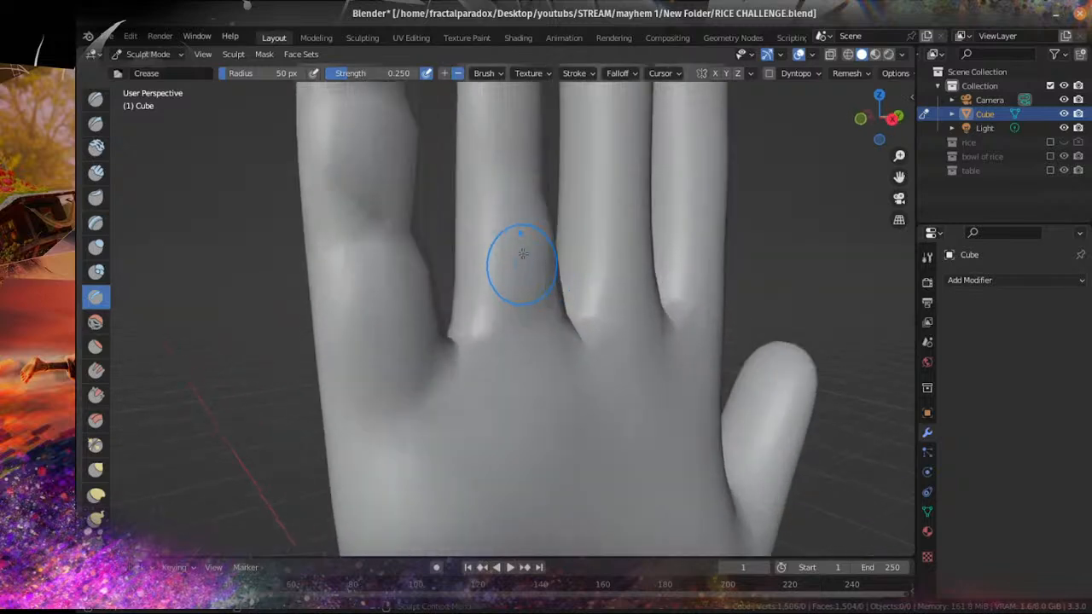
middle_drag(520, 253, 432, 244)
mouse_move(515, 250)
middle_down()
mouse_move(417, 221)
mouse_move(460, 324)
mouse_move(505, 297)
middle_up()
scroll(455, 341, down, 3)
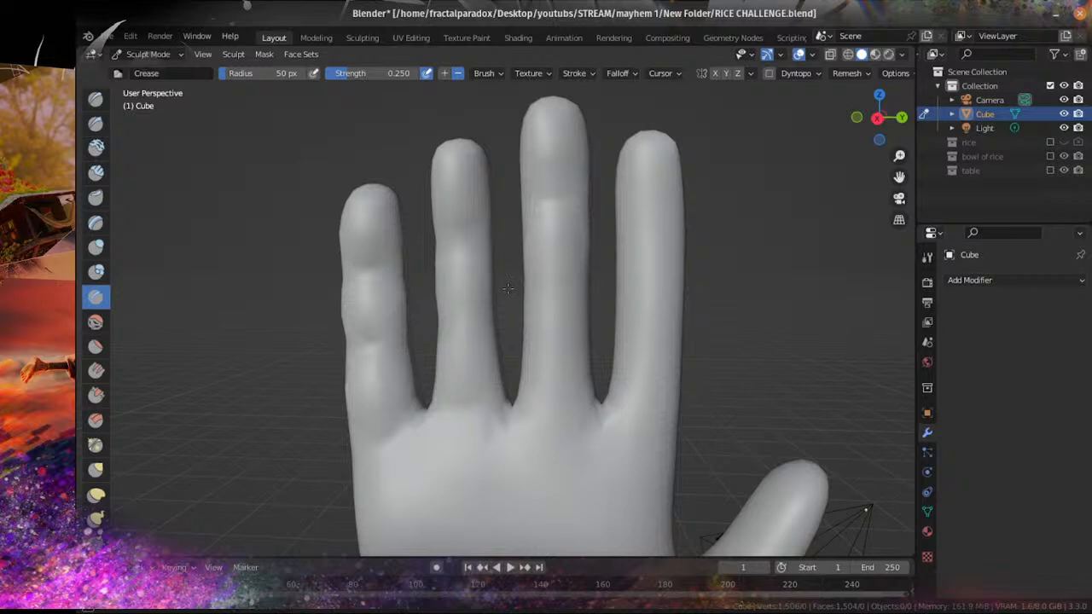
Step: Carve joint creases across the middle and index fingers with the Crease brush
middle_drag(559, 293, 629, 288)
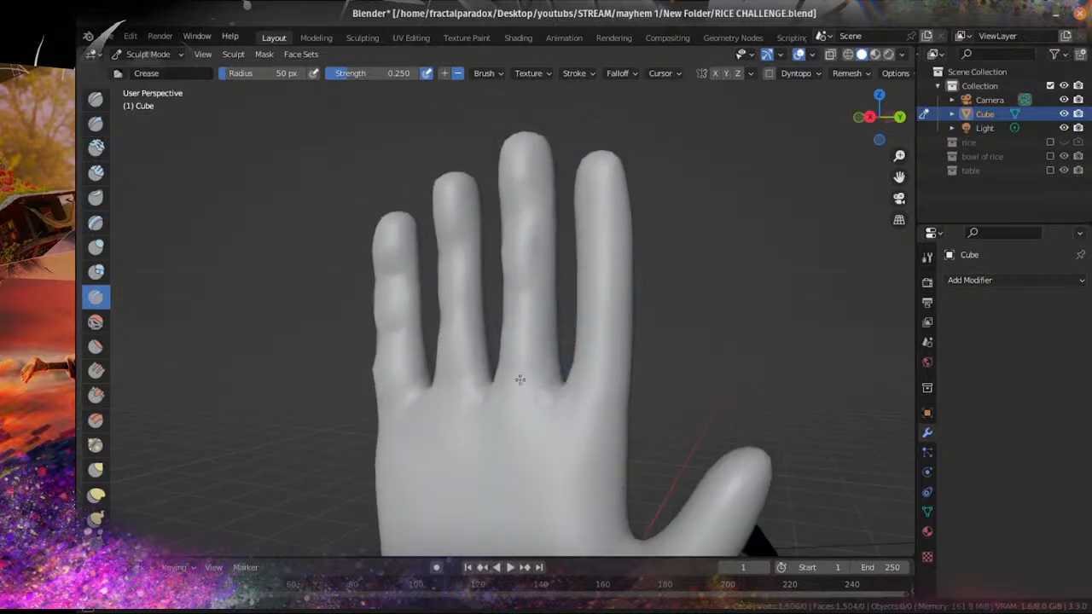
middle_drag(575, 391, 597, 380)
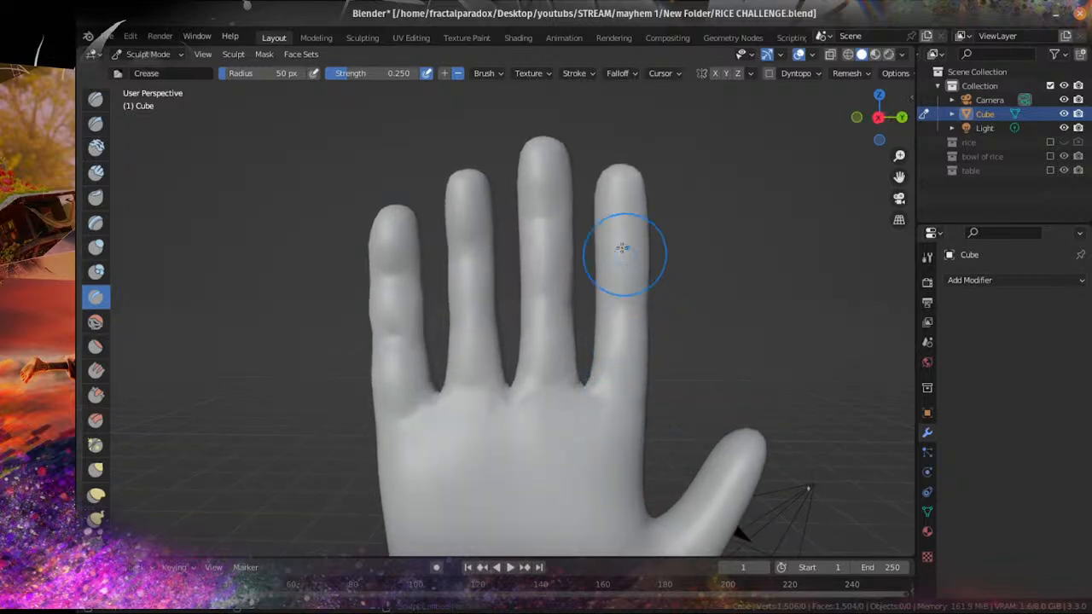
middle_drag(674, 277, 583, 283)
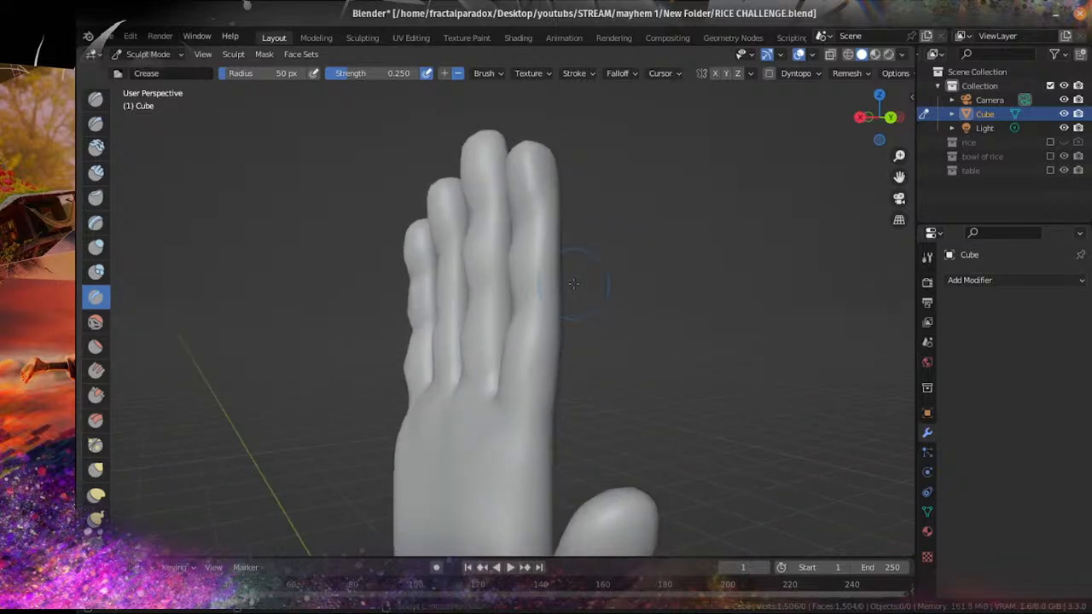
Step: Carve a crease across the upper palm and a curved crease around the base of the thumb
scroll(583, 283, down, 4)
shift+middle_drag(468, 424, 493, 334)
middle_drag(493, 333, 621, 362)
scroll(621, 363, up, 4)
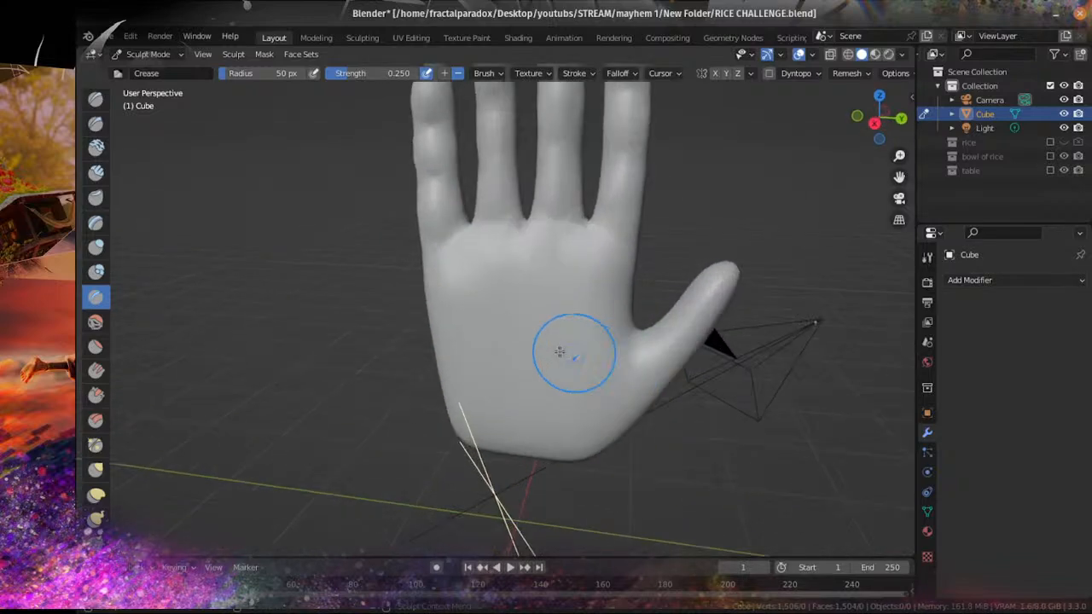
mouse_move(499, 317)
middle_down()
mouse_move(569, 292)
mouse_move(490, 305)
middle_up()
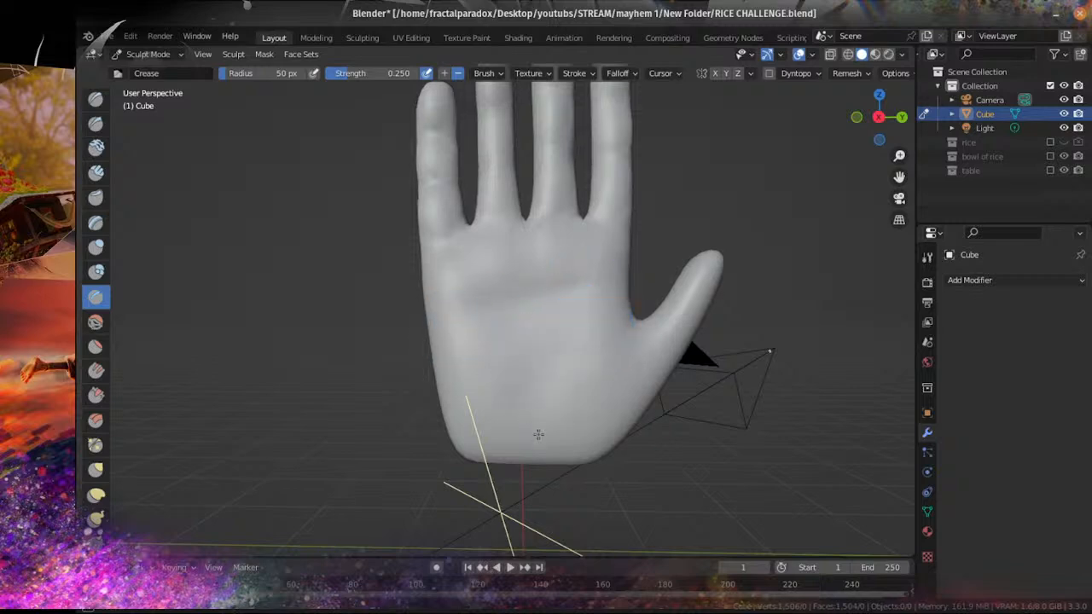
mouse_move(588, 329)
mouse_down()
mouse_move(537, 413)
mouse_move(531, 454)
mouse_up()
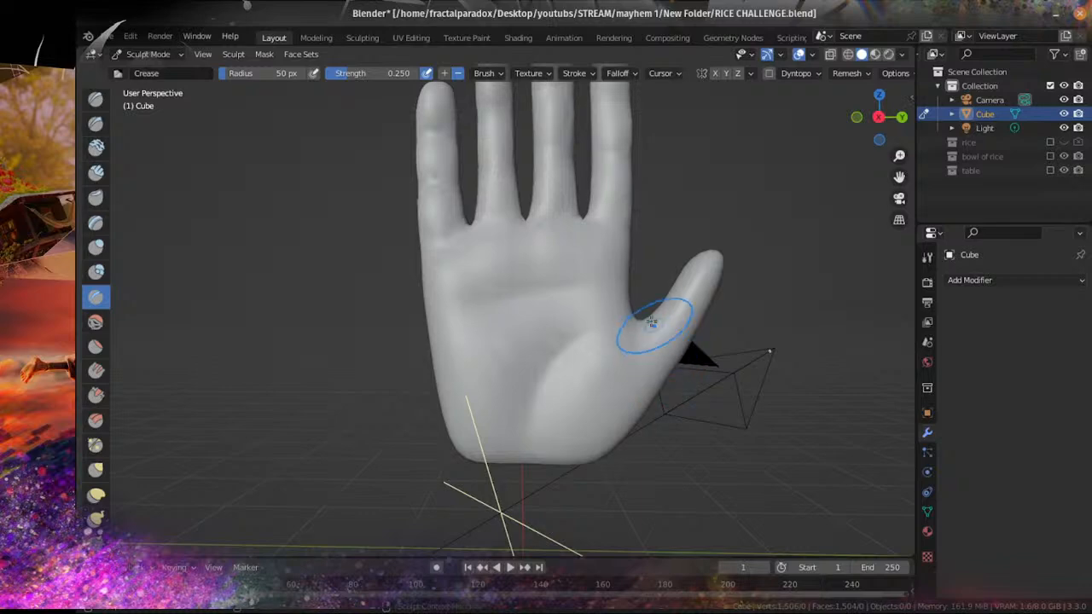
Step: Switch to Object Mode and examine the creased hand from the thumb side and the palm side
middle_drag(706, 305, 394, 321)
scroll(733, 333, up, 3)
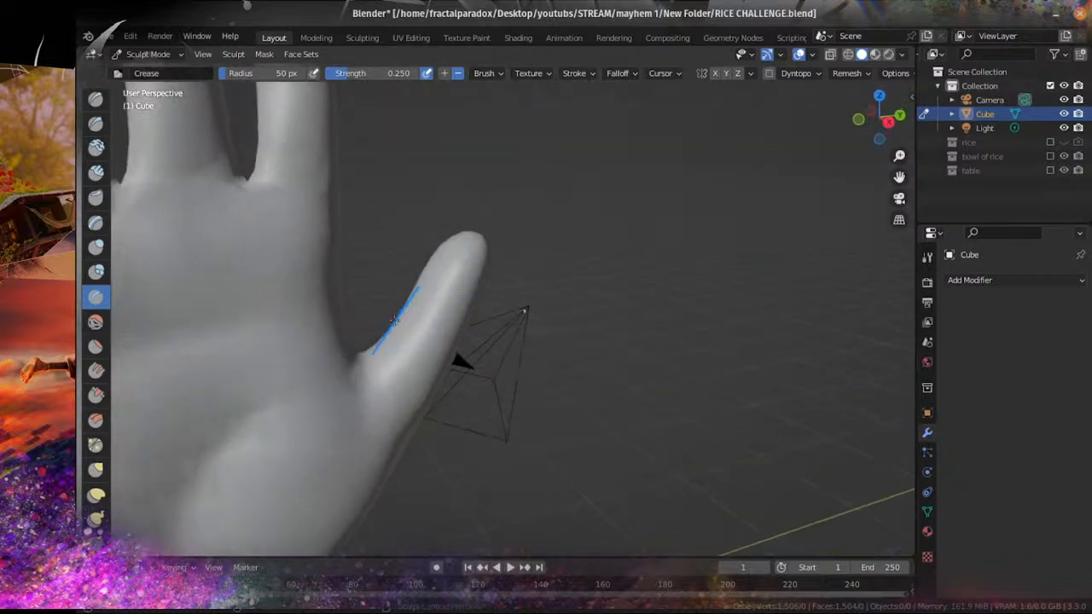
click(96, 246)
scroll(469, 311, down, 6)
mouse_move(483, 298)
middle_down()
mouse_move(504, 315)
mouse_move(495, 300)
mouse_move(503, 315)
mouse_move(526, 231)
middle_up()
scroll(475, 295, down, 3)
scroll(527, 231, up, 3)
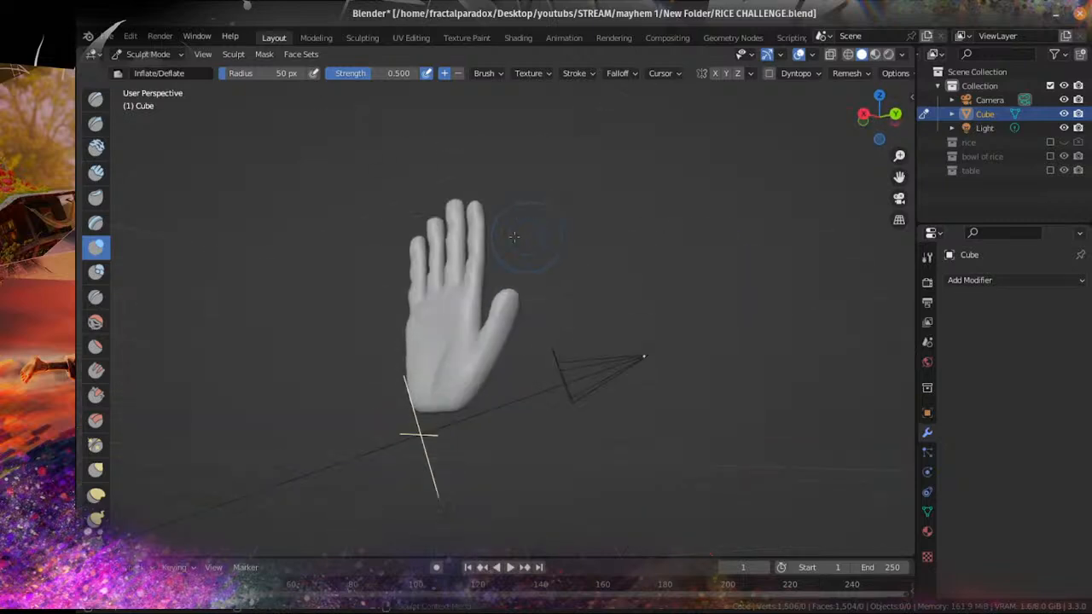
click(150, 55)
click(145, 69)
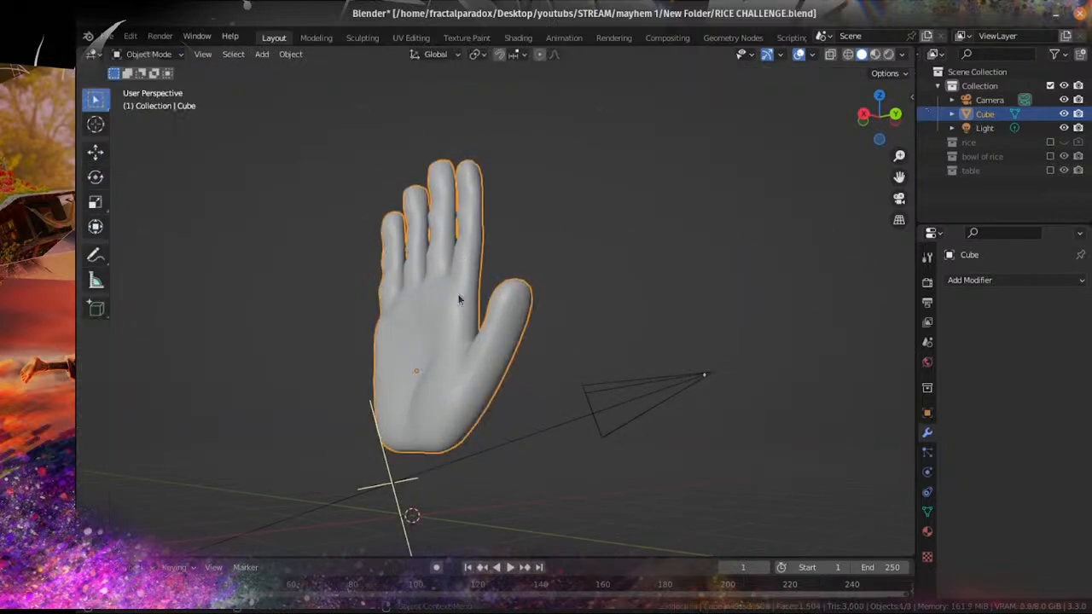
scroll(475, 256, up, 3)
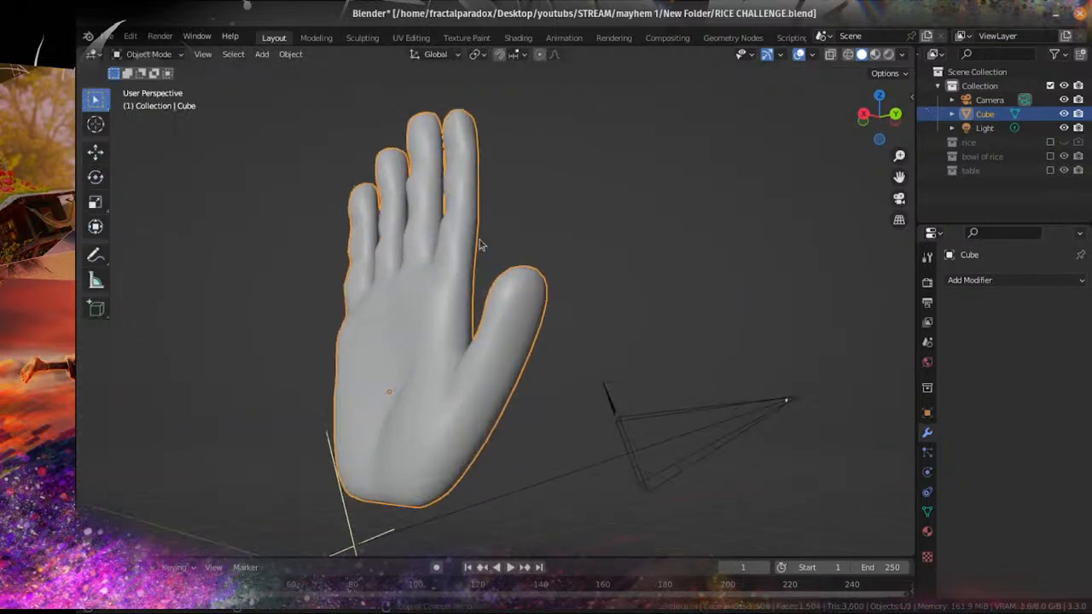
middle_drag(299, 244, 401, 280)
scroll(406, 282, down, 4)
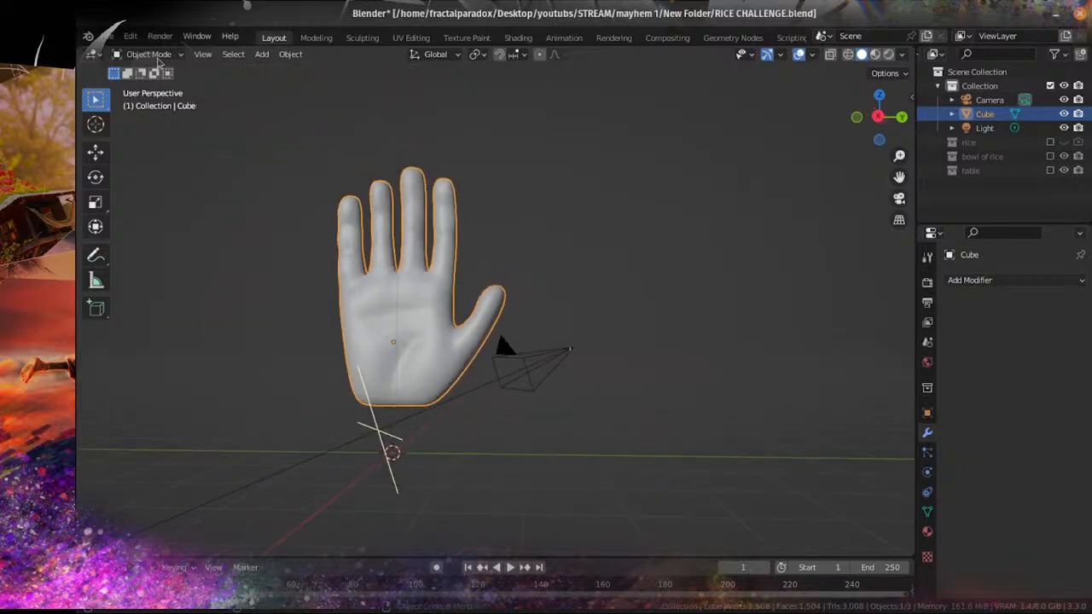
Step: Slightly inflate the whole hand in Sculpt Mode with the Inflate mesh filter at strength 1.000, and return to Object Mode
click(150, 53)
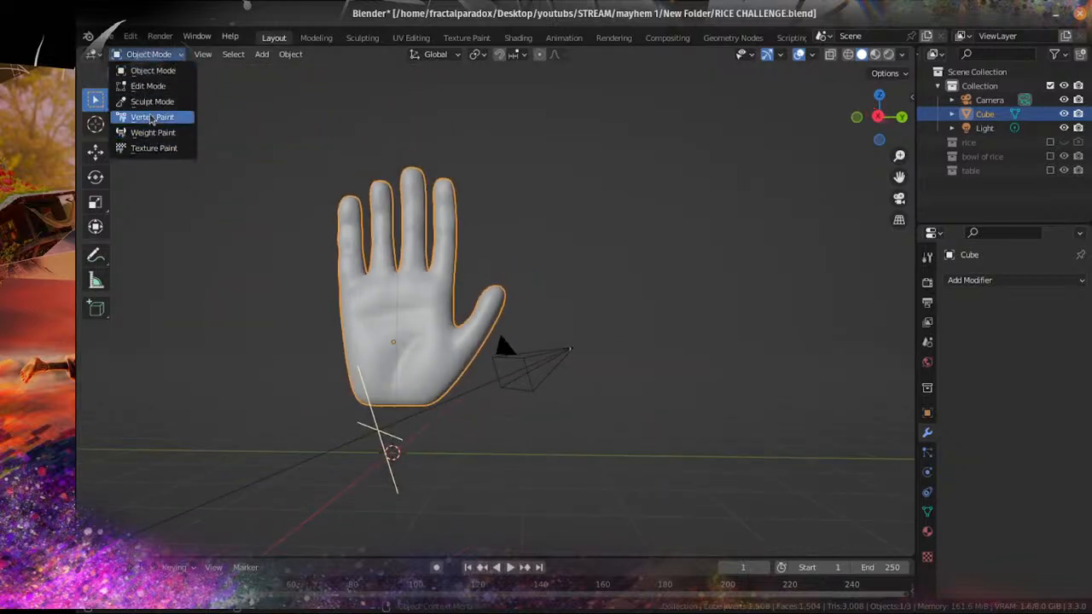
click(145, 100)
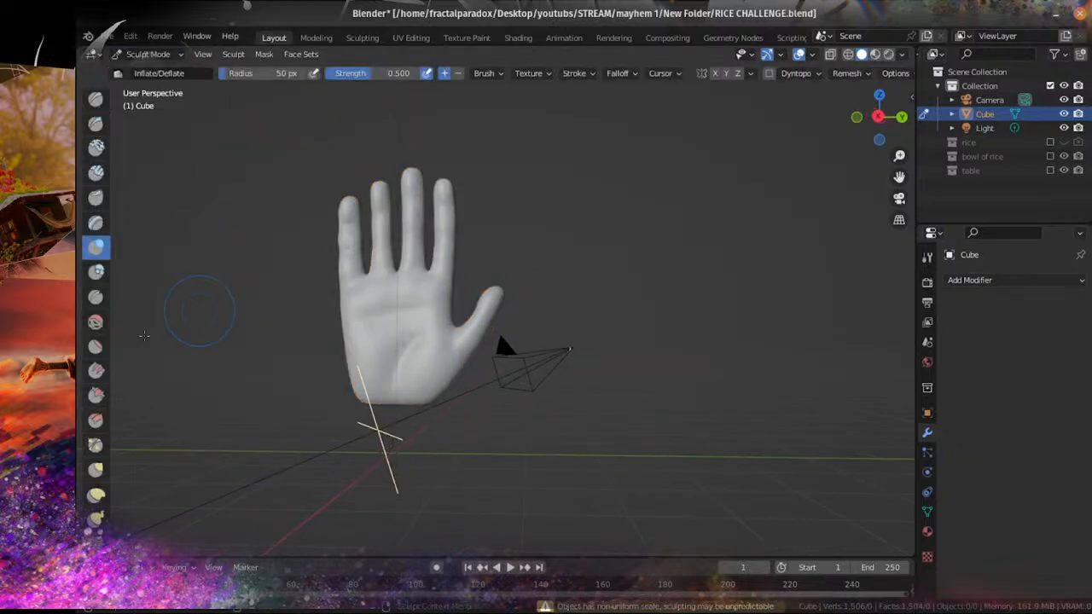
click(97, 323)
drag(109, 321, 140, 320)
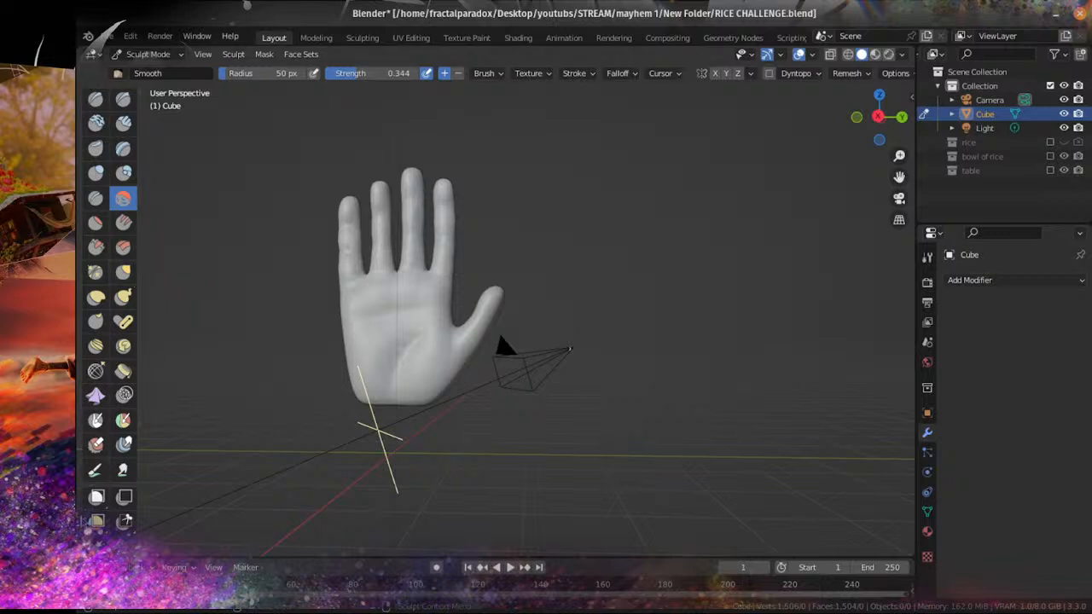
scroll(111, 488, down, 5)
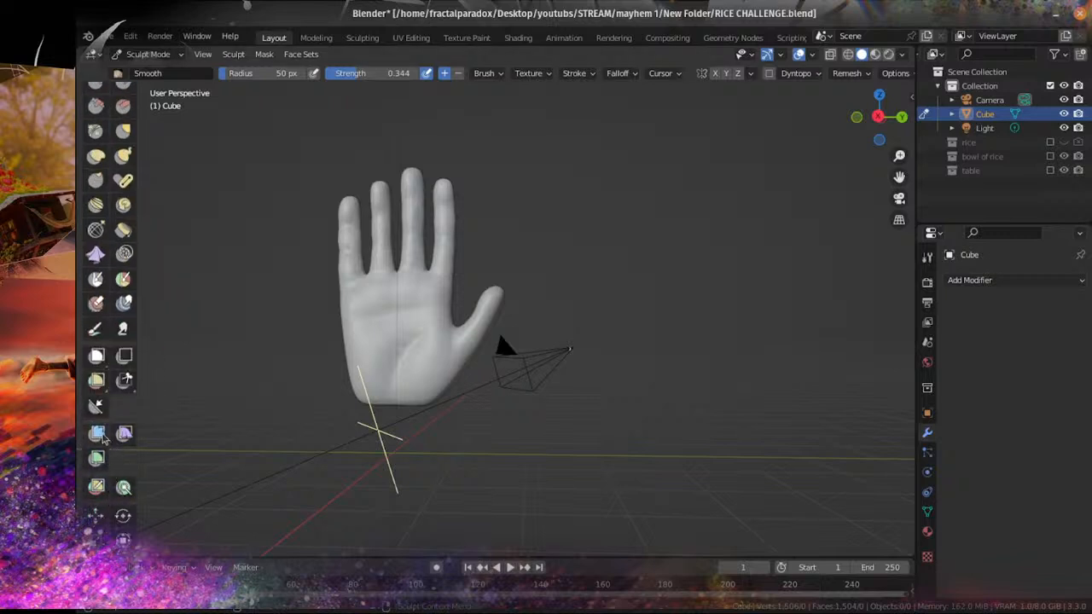
click(97, 435)
click(159, 55)
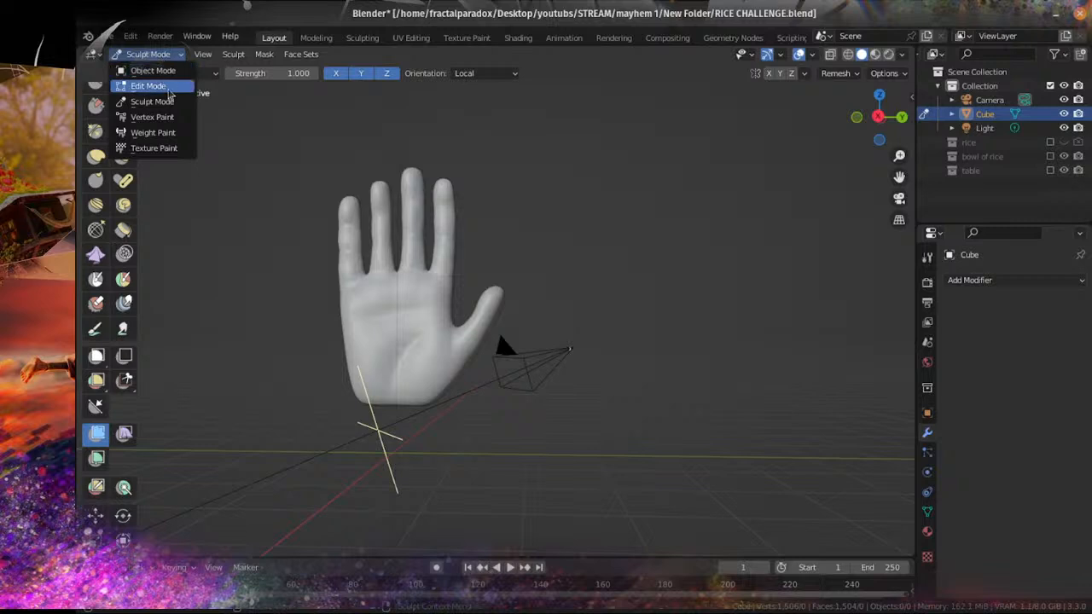
mouse_move(260, 226)
mouse_down()
mouse_move(294, 220)
mouse_move(277, 221)
mouse_up()
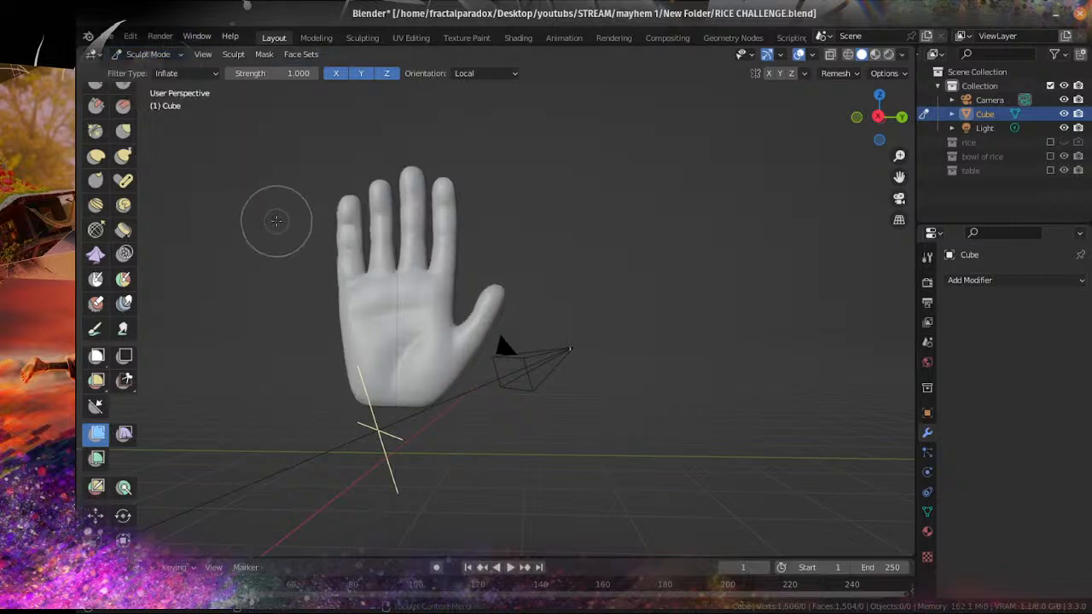
click(148, 53)
click(154, 69)
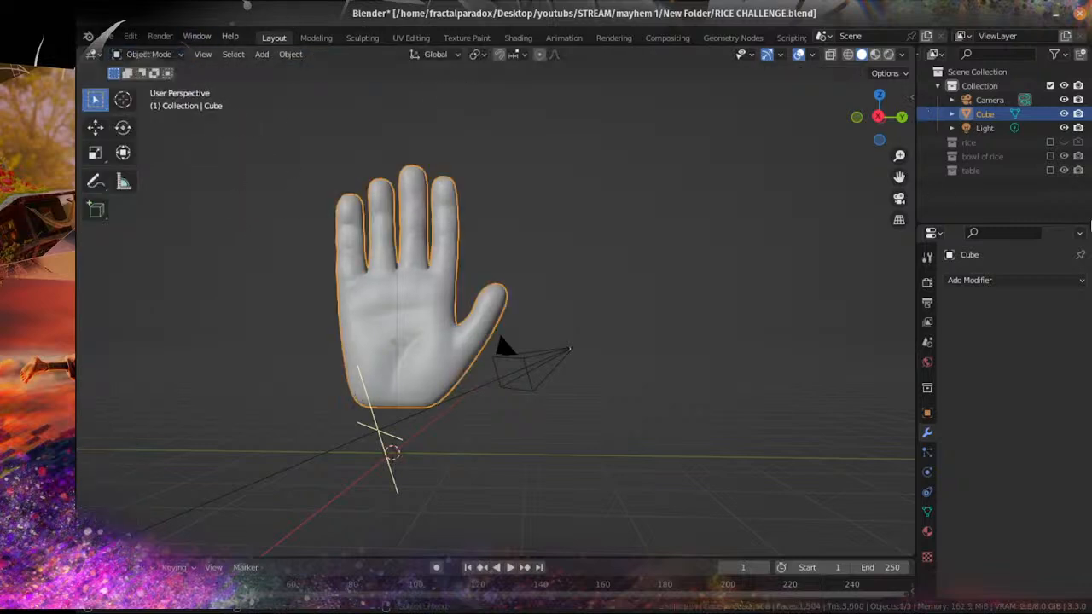
Step: Try a Remesh modifier on the hand in Voxel, Sharp, Blocks and Smooth modes, and remove it
click(963, 280)
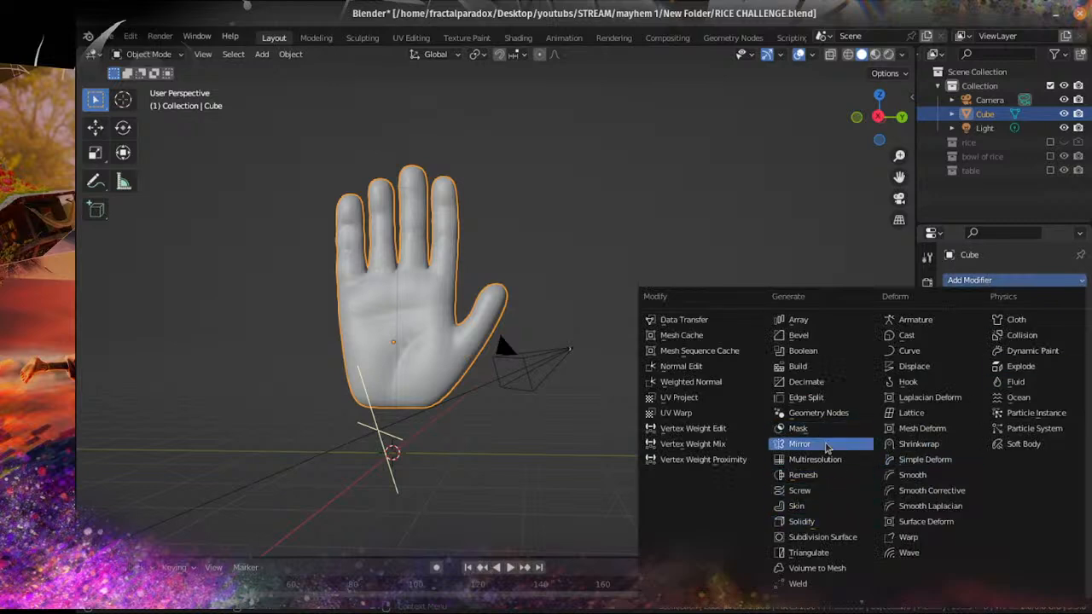
click(818, 478)
scroll(614, 351, up, 2)
middle_drag(615, 353, 644, 352)
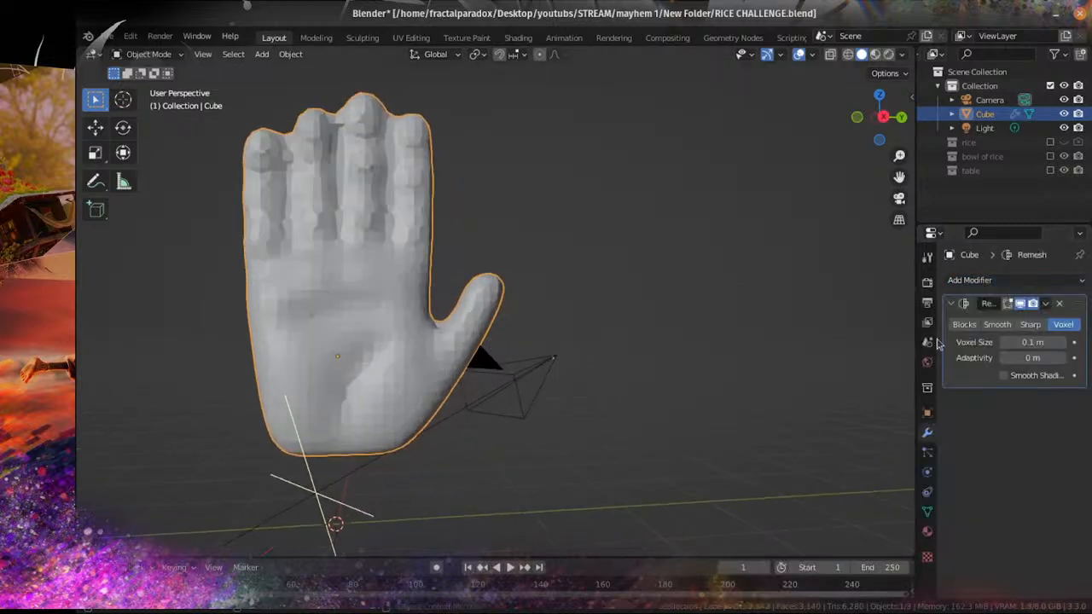
click(1030, 325)
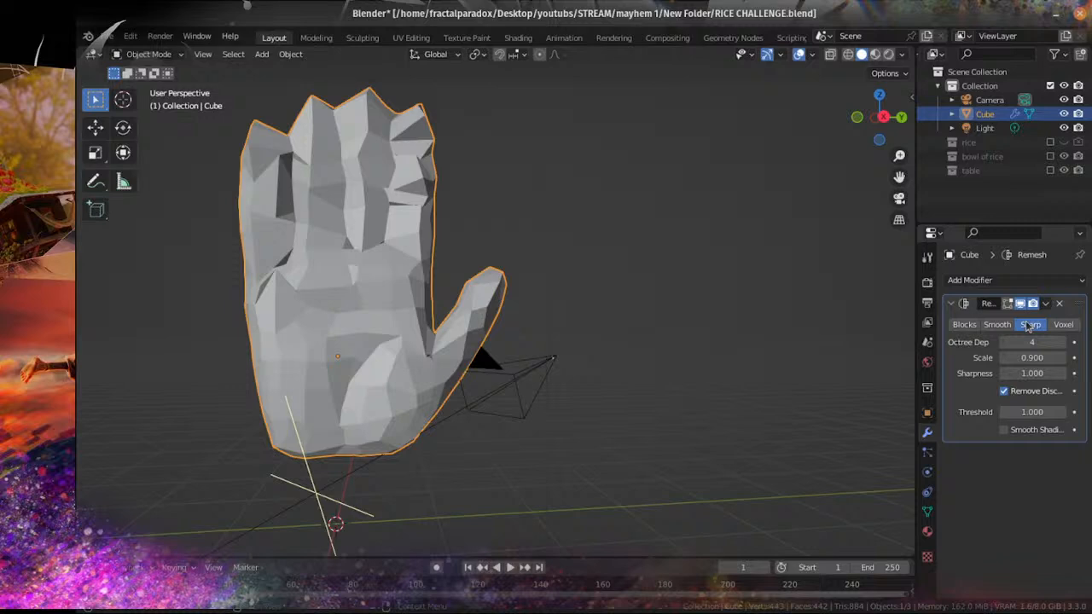
click(965, 326)
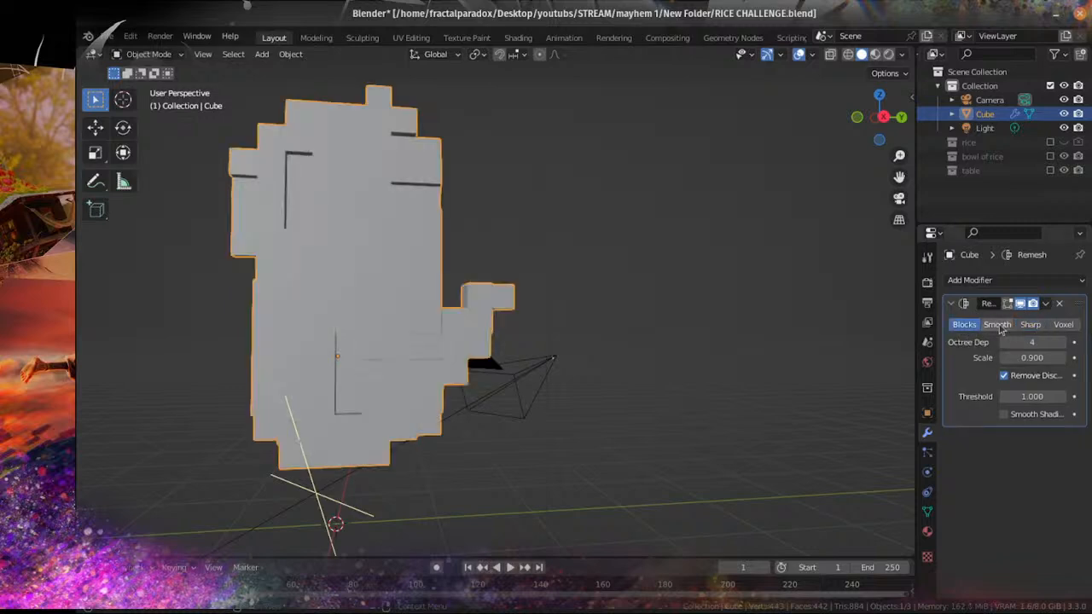
click(996, 325)
click(1029, 325)
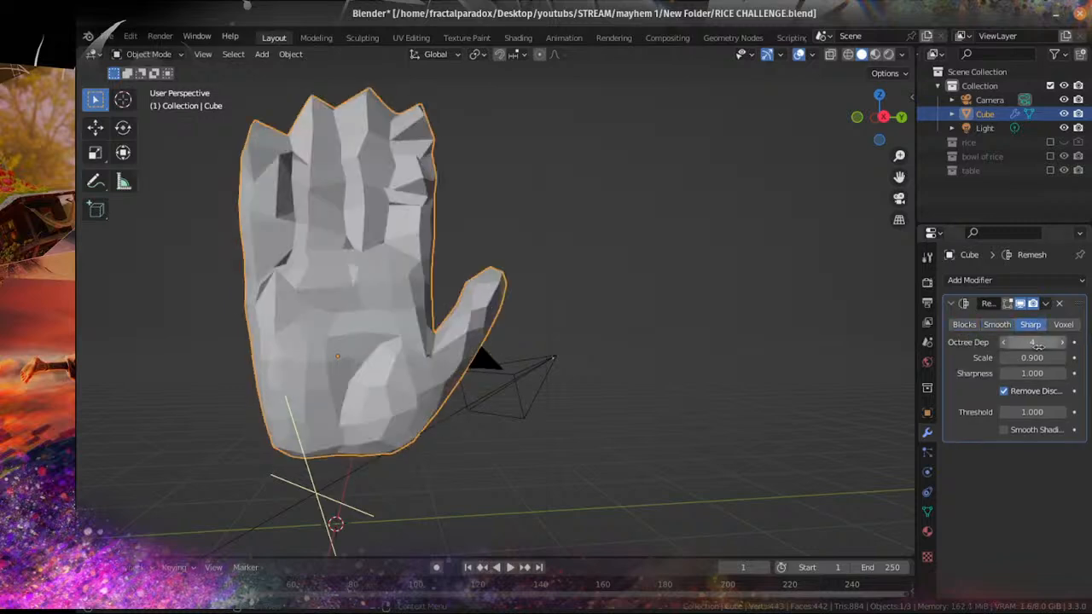
mouse_move(1038, 342)
mouse_down()
mouse_move(1064, 342)
mouse_move(1037, 342)
mouse_up()
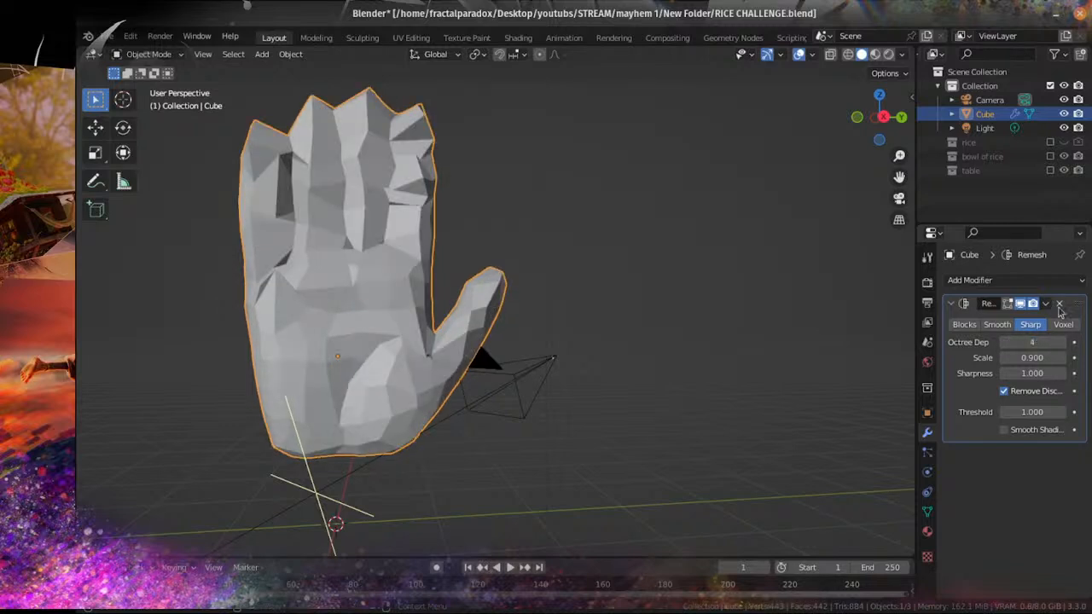
click(1058, 304)
Step: Add a Decimate modifier in Collapse mode to the hand and set its ratio to 0.1227
click(972, 280)
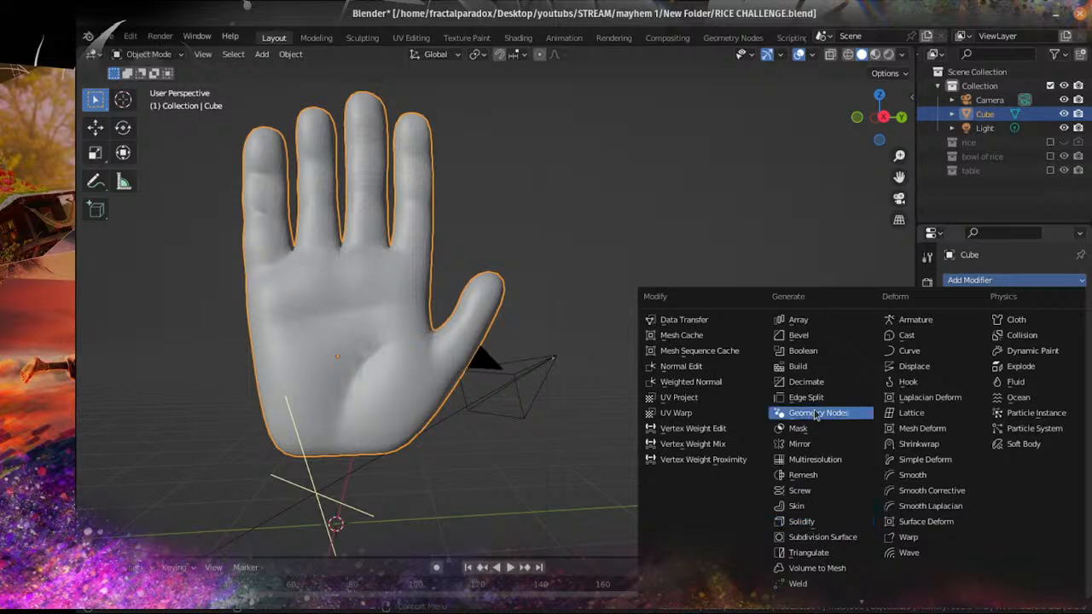
click(789, 383)
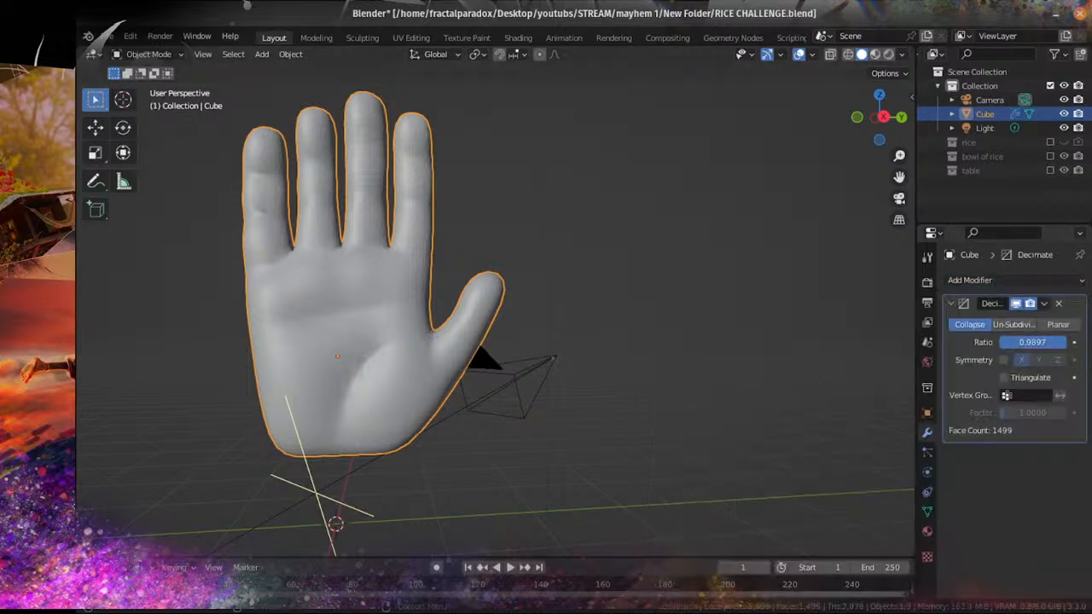
drag(1064, 342, 1002, 342)
middle_drag(417, 294, 313, 415)
drag(1036, 342, 1066, 342)
middle_drag(537, 295, 542, 351)
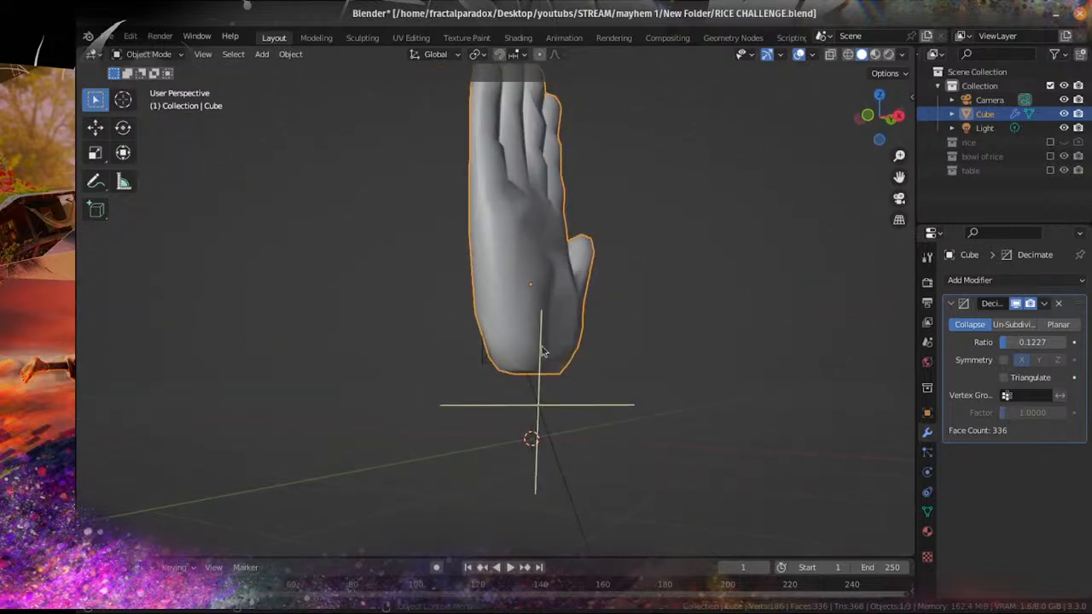
Step: Check the decimated palm and fingers up close and set the Decimate ratio to 0.2567
scroll(543, 351, down, 2)
scroll(563, 375, up, 3)
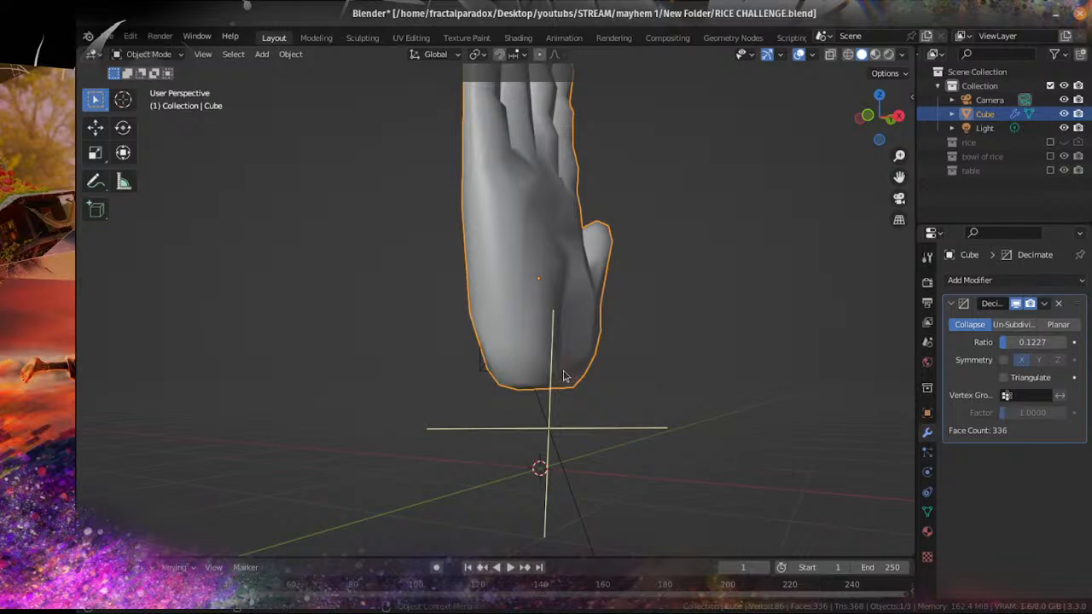
middle_drag(563, 375, 684, 396)
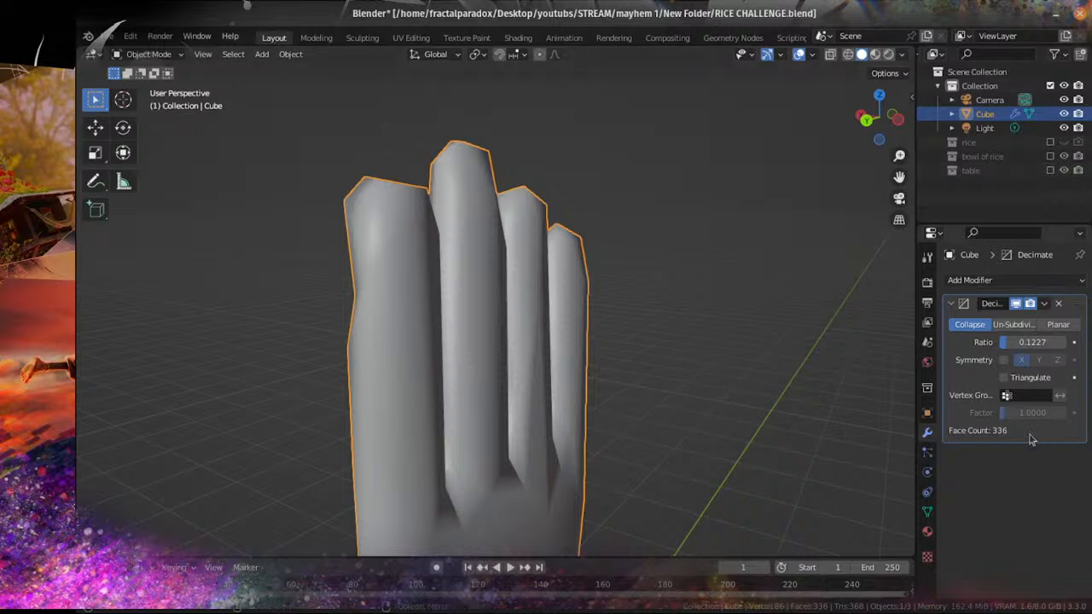
middle_drag(816, 307, 597, 410)
drag(1005, 348, 1014, 348)
middle_drag(626, 366, 553, 334)
Step: Switch the viewport to wireframe shading and examine the hand's decimated topology from several sides
click(811, 54)
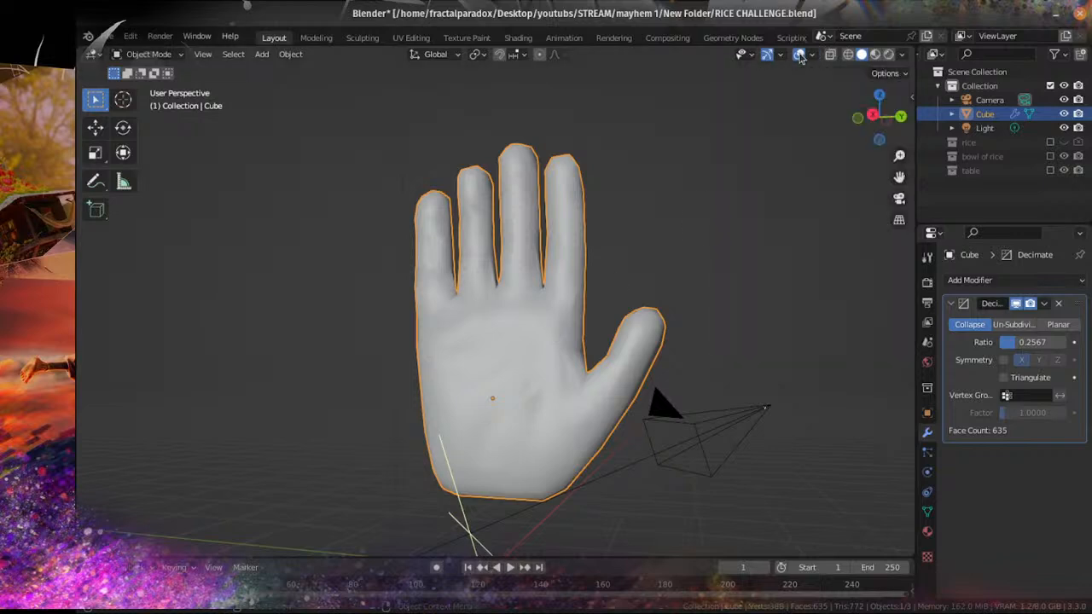
click(799, 53)
click(800, 53)
click(847, 54)
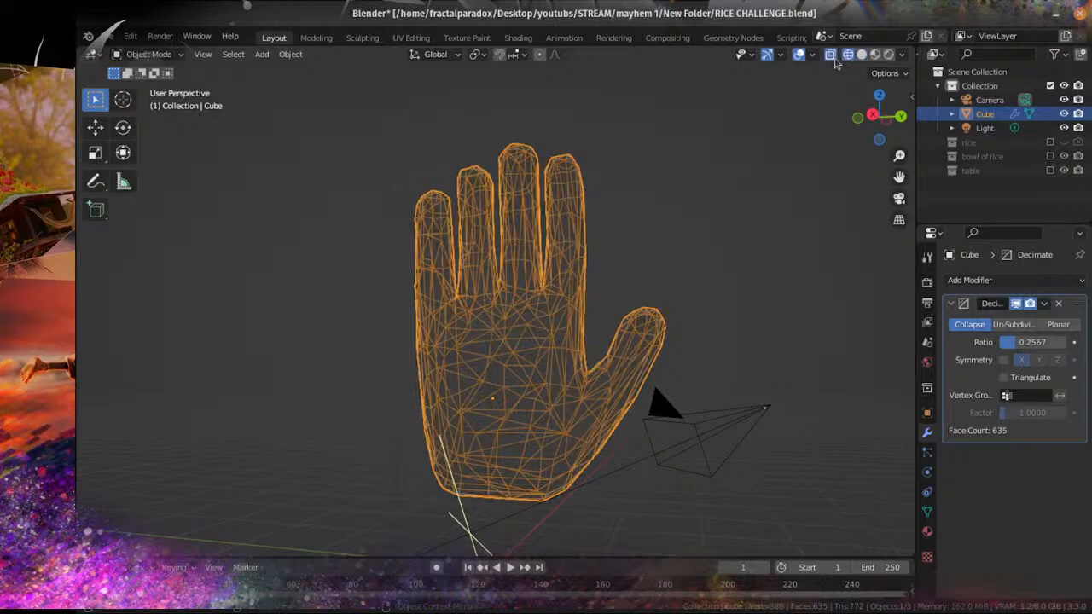
mouse_move(708, 188)
middle_down()
mouse_move(673, 227)
mouse_move(709, 253)
mouse_move(602, 365)
mouse_move(606, 343)
mouse_move(382, 262)
middle_up()
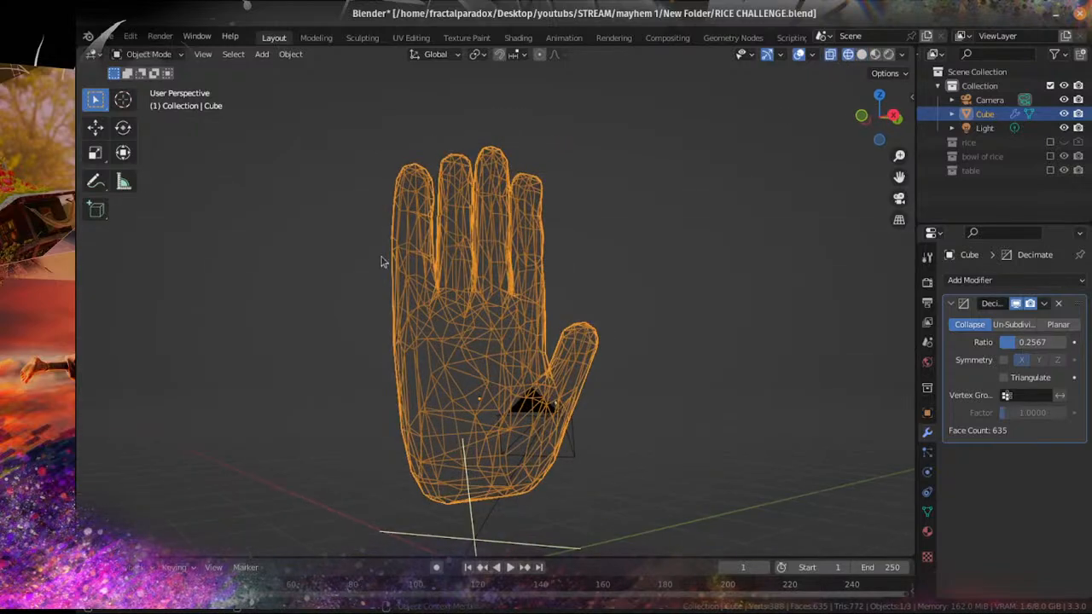
Step: Return the viewport to solid shading and examine the decimated hand's palm, back and side profile
click(861, 54)
mouse_move(714, 214)
middle_down()
mouse_move(661, 225)
mouse_move(519, 311)
mouse_move(673, 355)
mouse_move(580, 356)
middle_up()
scroll(579, 350, up, 2)
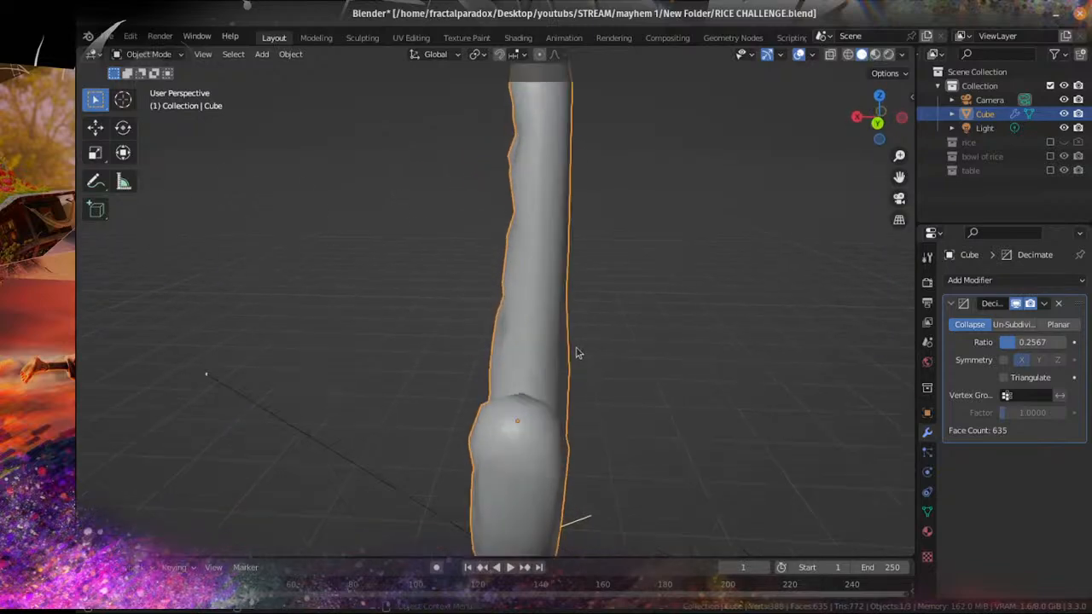
middle_drag(452, 348, 650, 358)
scroll(568, 373, down, 2)
middle_drag(567, 371, 571, 362)
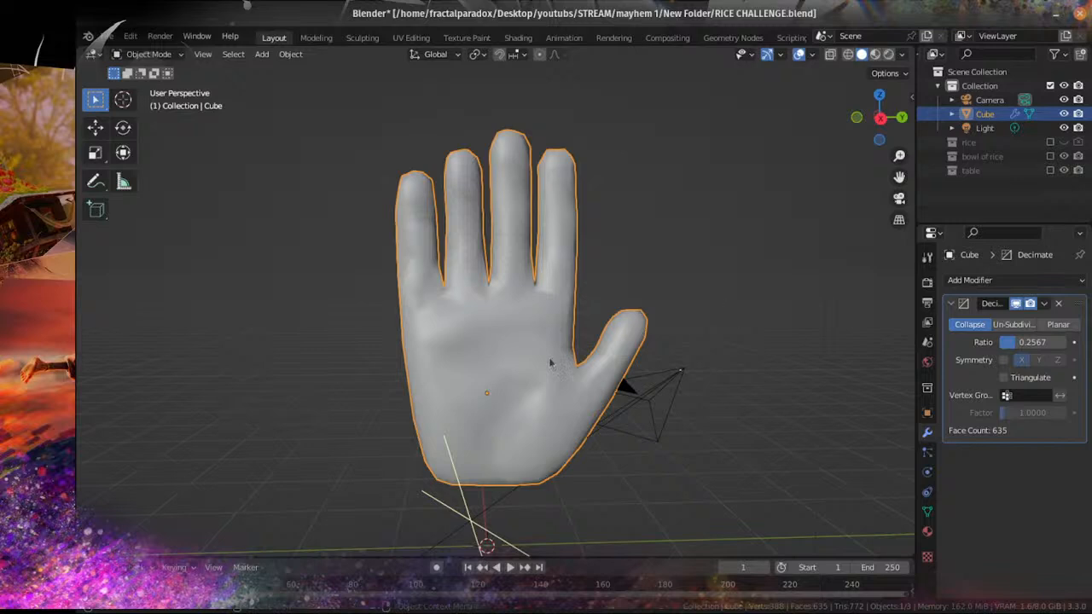
middle_drag(552, 363, 422, 355)
scroll(421, 355, up, 3)
middle_drag(555, 333, 489, 306)
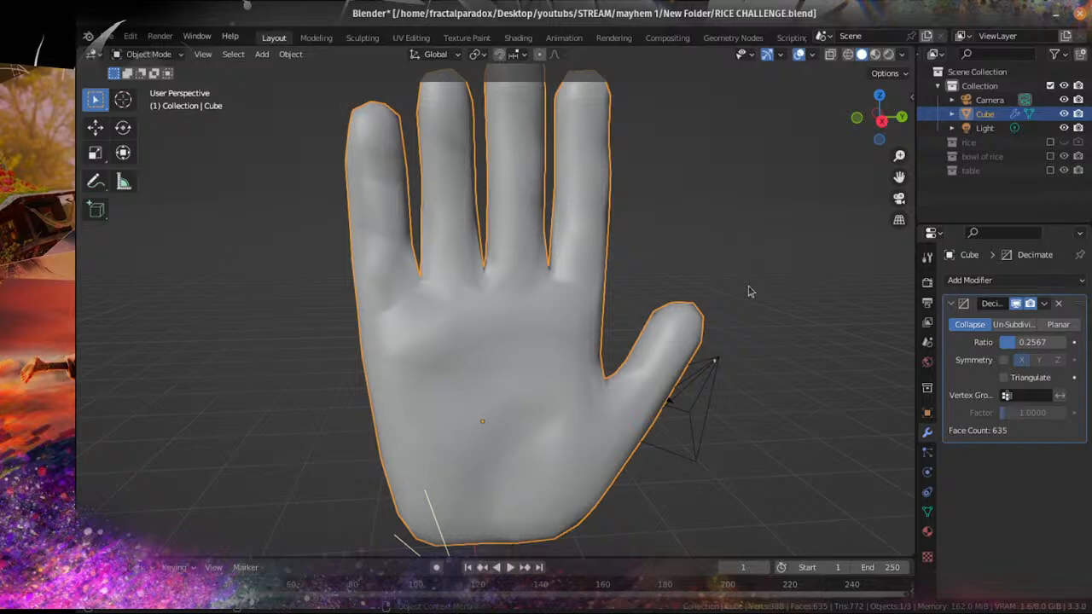
mouse_move(583, 315)
middle_down()
mouse_move(657, 315)
mouse_move(540, 304)
mouse_move(590, 333)
middle_up()
scroll(541, 312, down, 3)
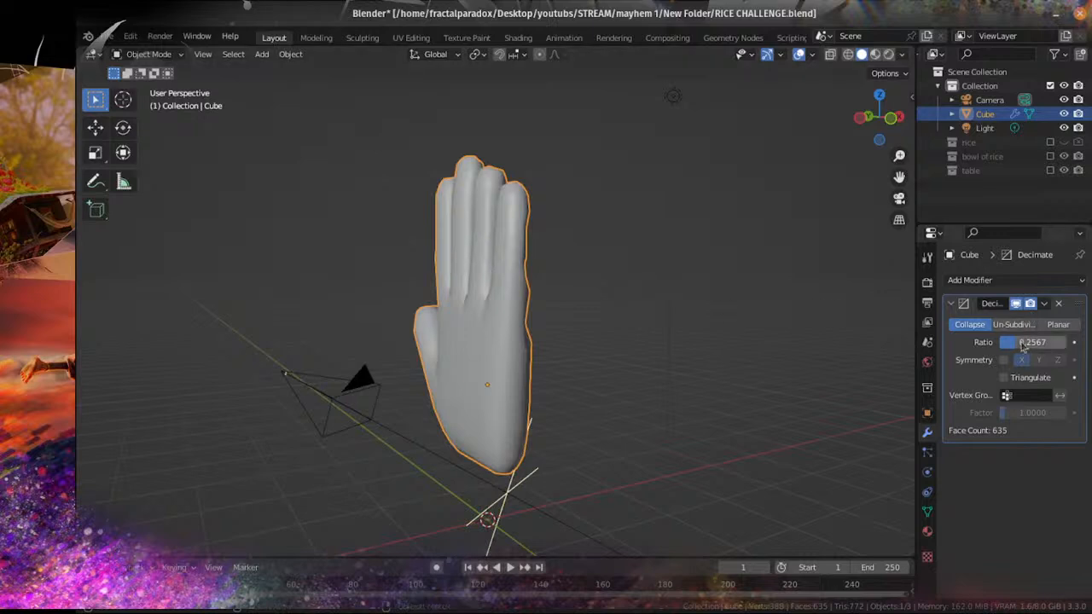
Step: Set the hand's Decimate ratio to 0.2979 and check the fingers up close
drag(1021, 345, 1022, 344)
middle_drag(767, 307, 680, 419)
scroll(615, 353, up, 4)
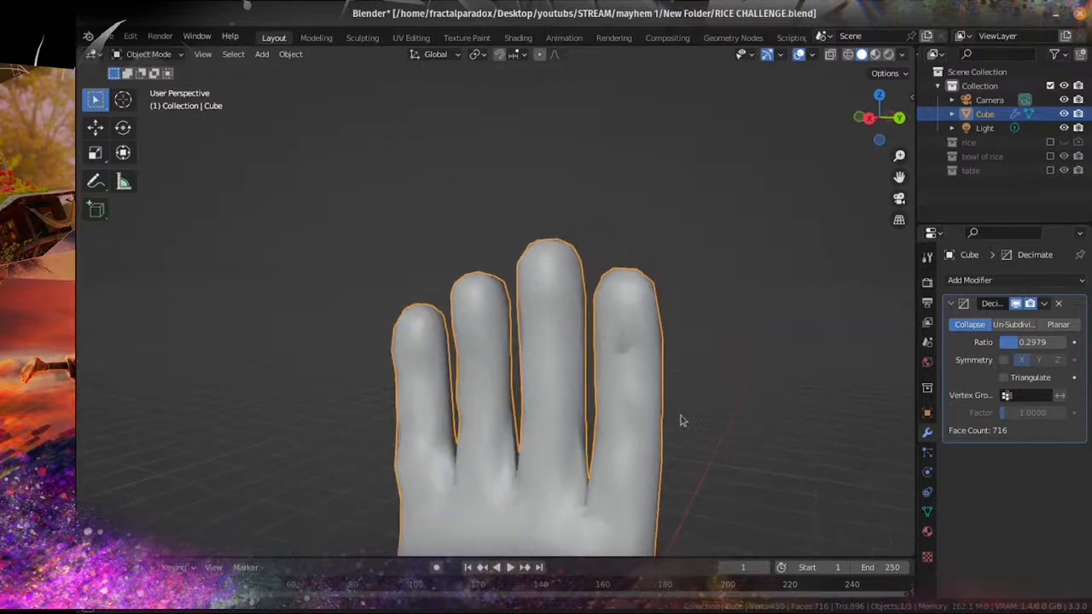
scroll(632, 318, up, 2)
scroll(629, 351, down, 4)
middle_drag(593, 414, 412, 316)
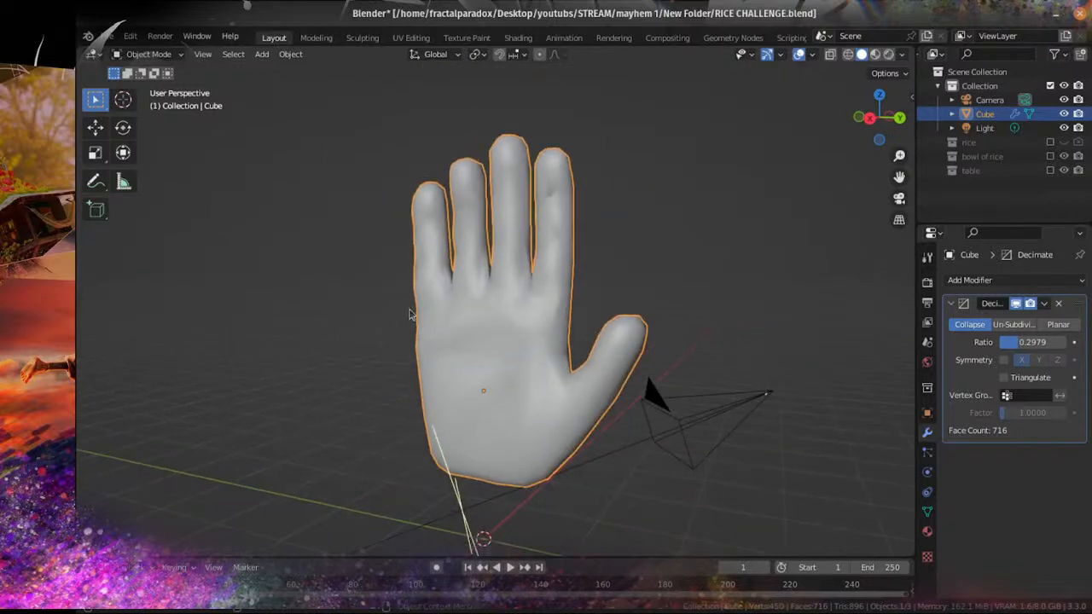
Step: Examine the decimated thumb, finger edges and palm surface from several angles in Object Mode
click(148, 53)
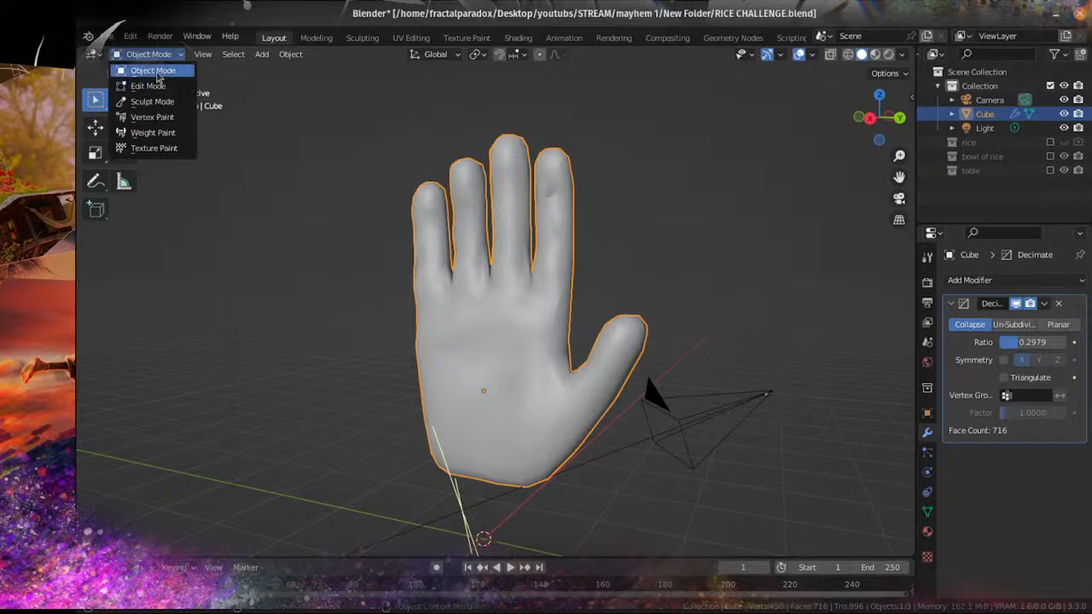
click(157, 74)
scroll(670, 215, up, 3)
middle_drag(670, 215, 554, 349)
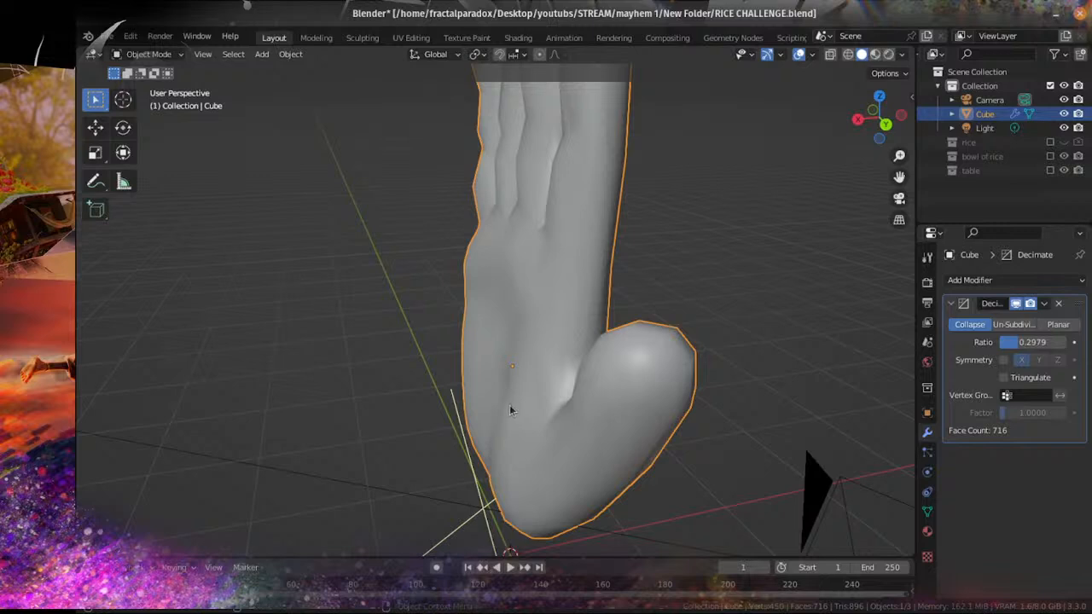
middle_drag(509, 408, 501, 314)
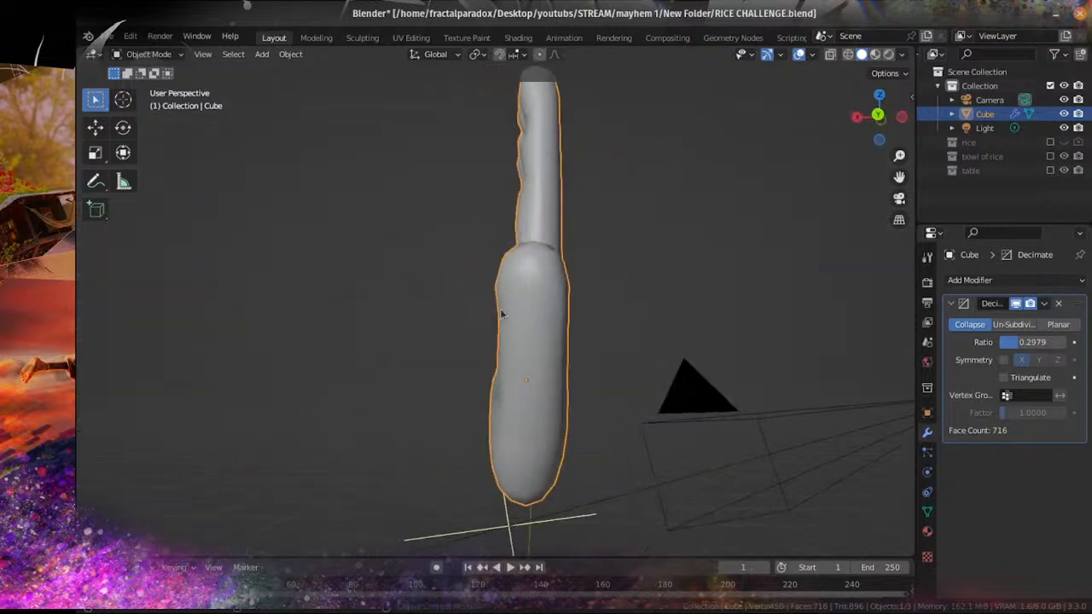
middle_drag(393, 243, 488, 264)
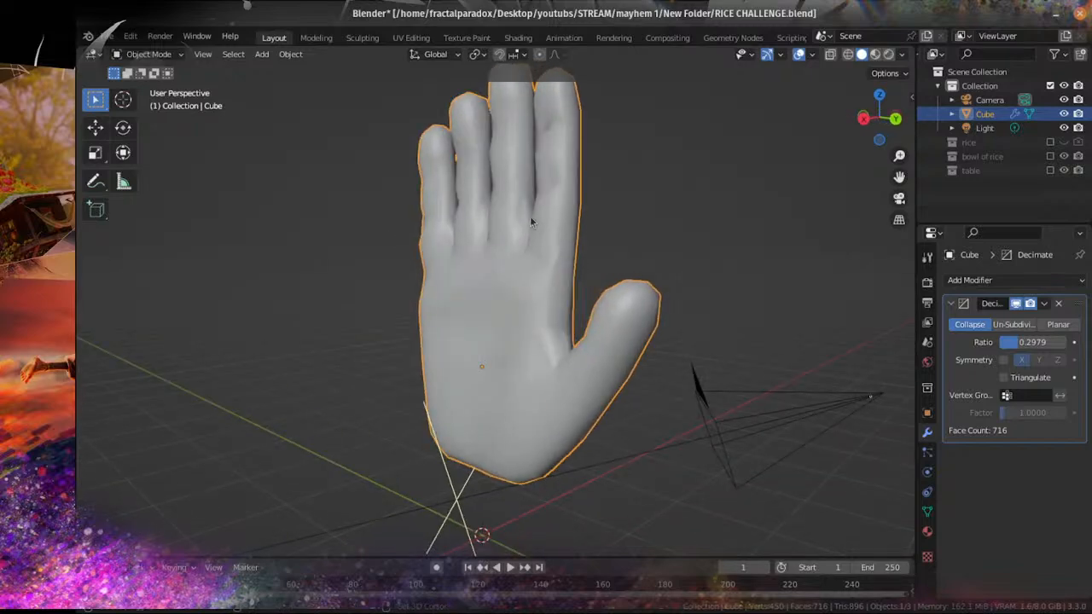
scroll(530, 256, up, 3)
middle_drag(494, 322, 652, 375)
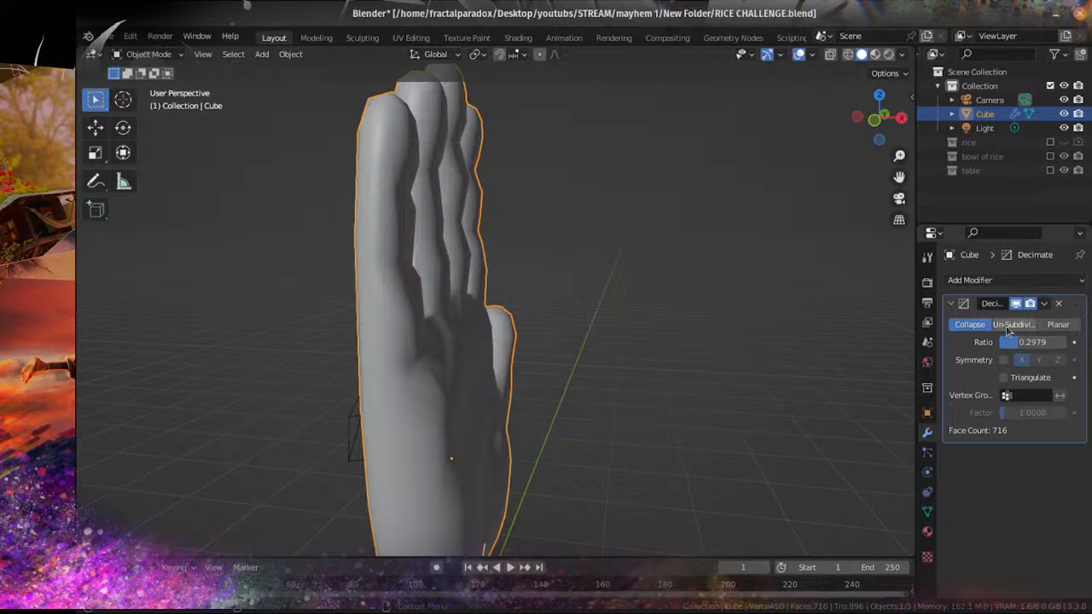
middle_drag(801, 341, 499, 332)
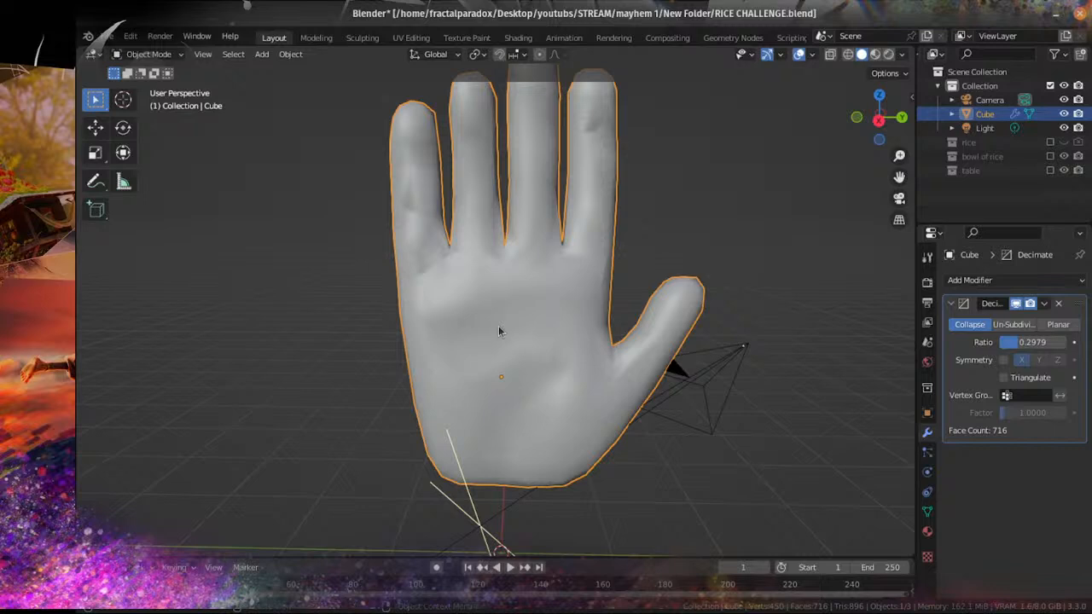
middle_drag(506, 312, 555, 273)
Step: Raise the Decimate ratio to 0.9784 and check the palm creases and fingertips
drag(1007, 354, 1064, 342)
middle_drag(722, 345, 664, 312)
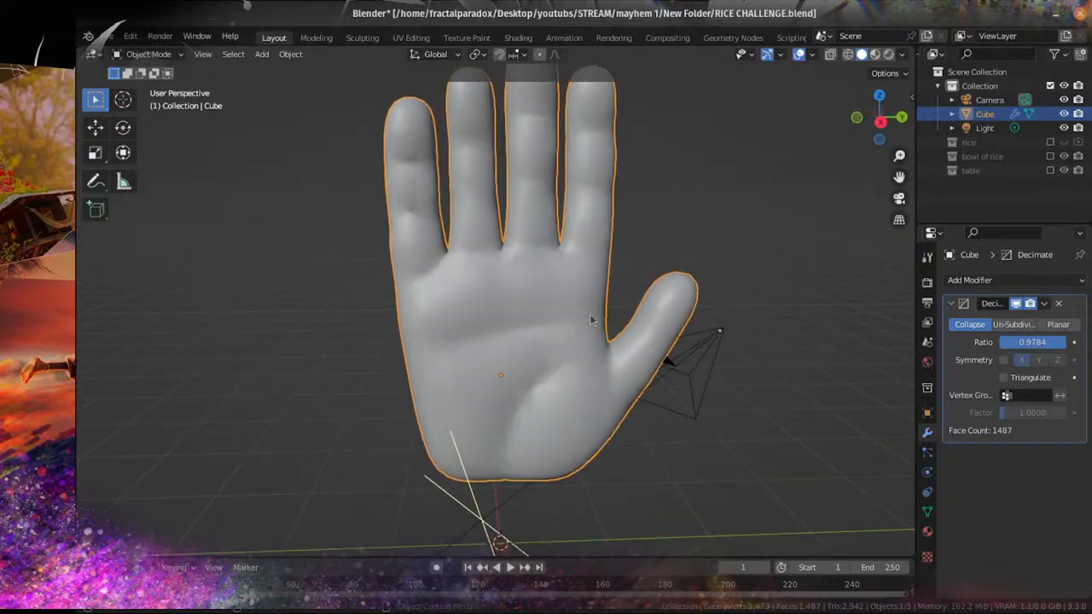
click(166, 55)
middle_drag(768, 210, 535, 297)
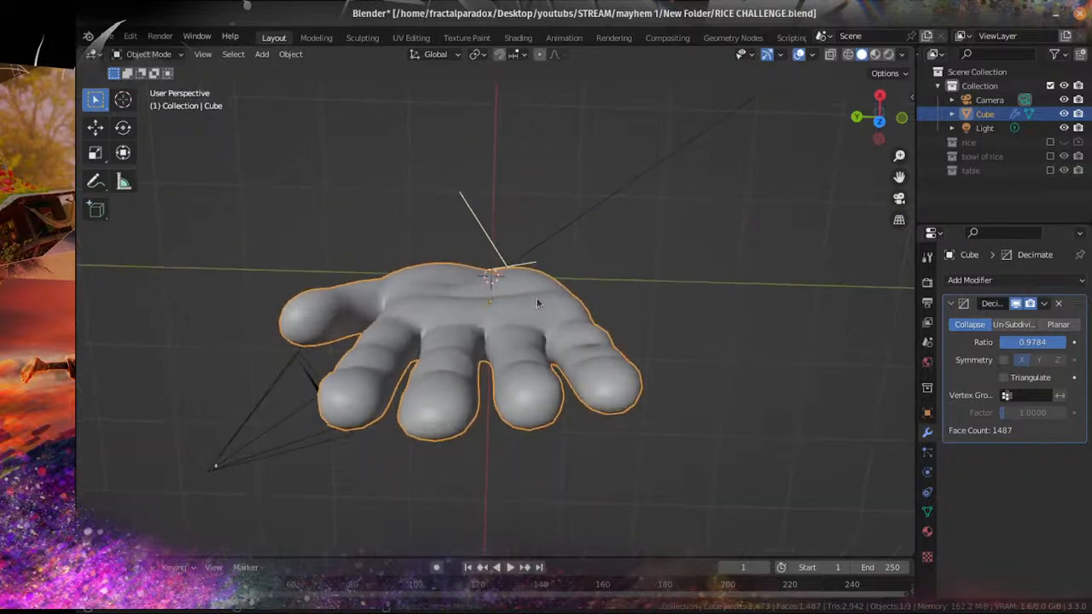
Step: Examine the smooth, nearly full-density hand from the back, the thumb side and the right orthographic view
click(161, 55)
scroll(375, 254, down, 2)
middle_drag(375, 254, 909, 383)
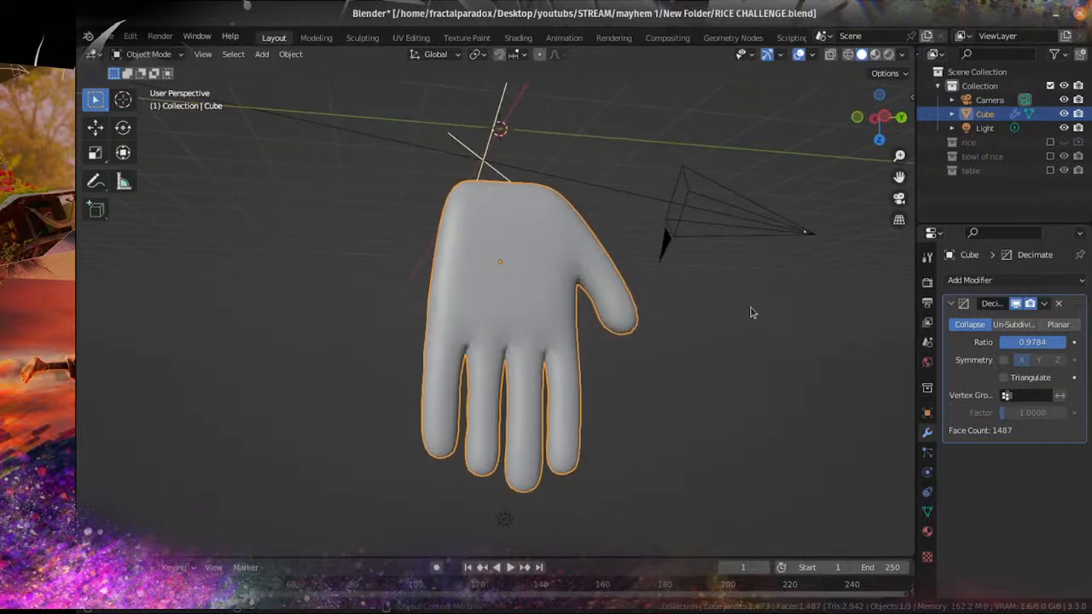
scroll(573, 260, up, 2)
middle_drag(573, 260, 530, 416)
key(KP_3)
scroll(414, 410, down, 3)
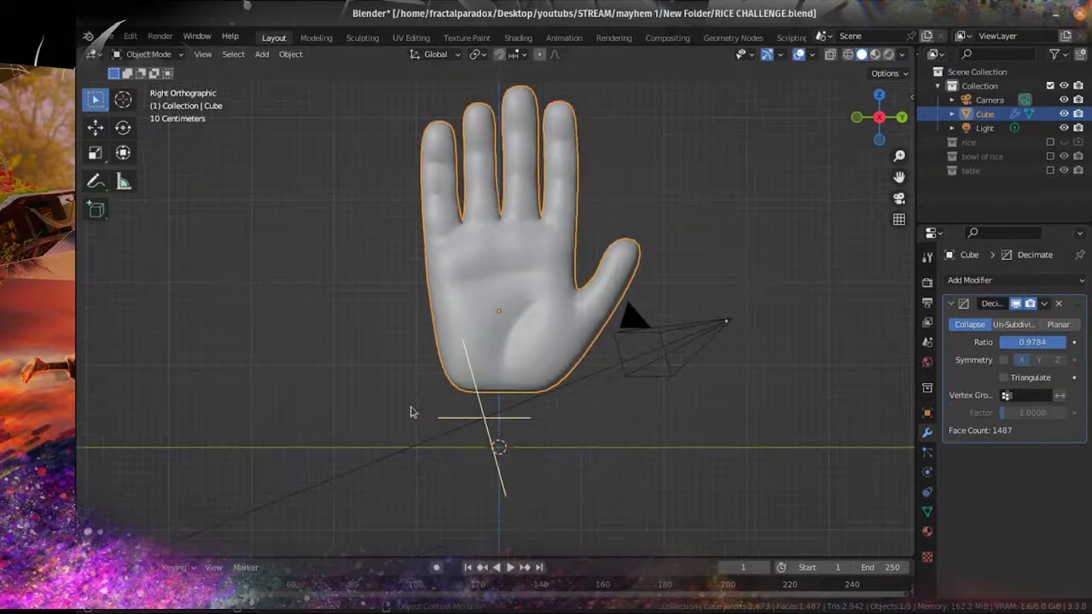
middle_drag(414, 410, 574, 317)
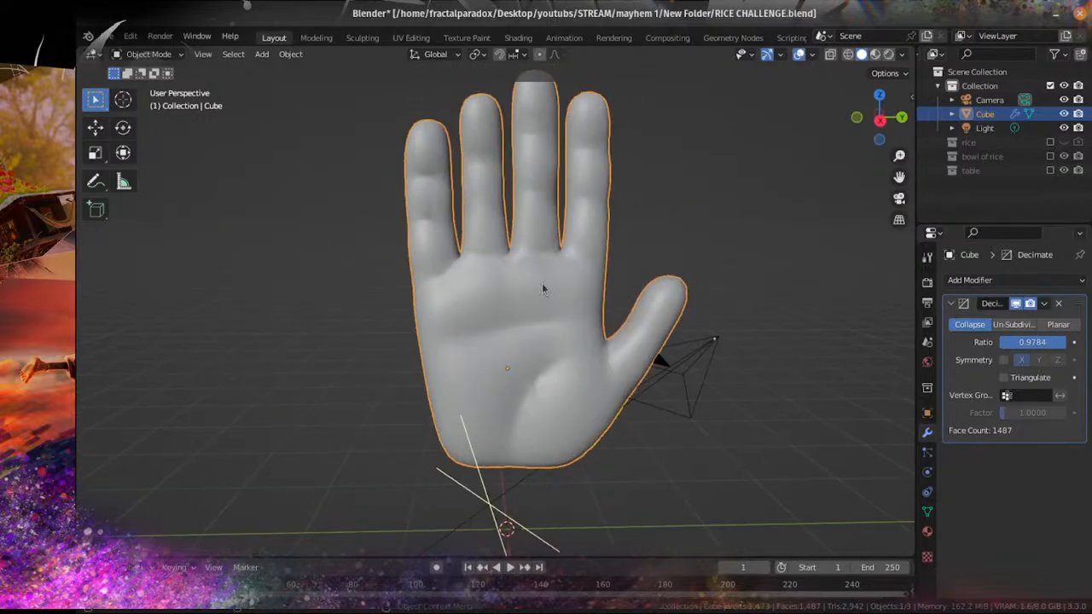
scroll(546, 287, down, 4)
middle_drag(497, 330, 384, 339)
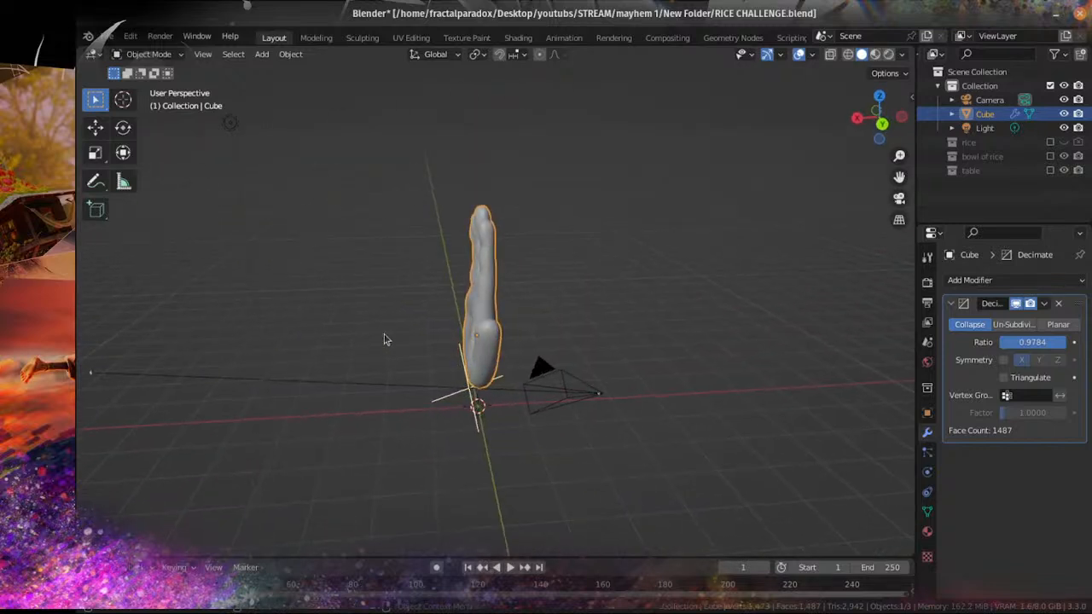
middle_drag(378, 191, 766, 397)
Step: Switch the viewport to rendered shading, disable Scene World and check the glass hand from several sides
click(888, 53)
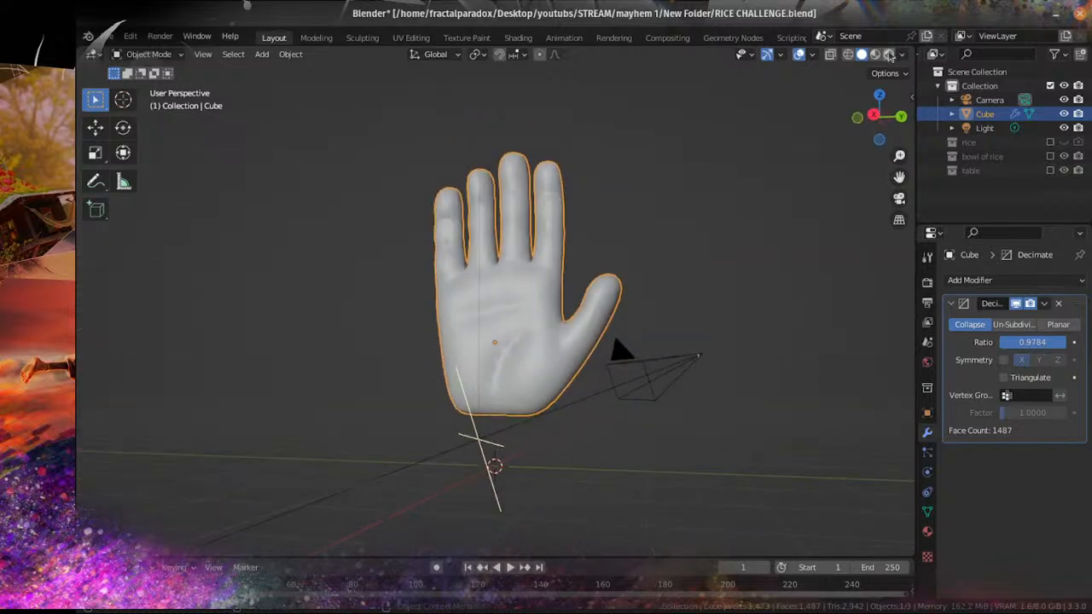
middle_drag(633, 292, 579, 341)
mouse_move(256, 388)
middle_down()
mouse_move(523, 390)
mouse_move(694, 292)
middle_up()
scroll(727, 264, up, 2)
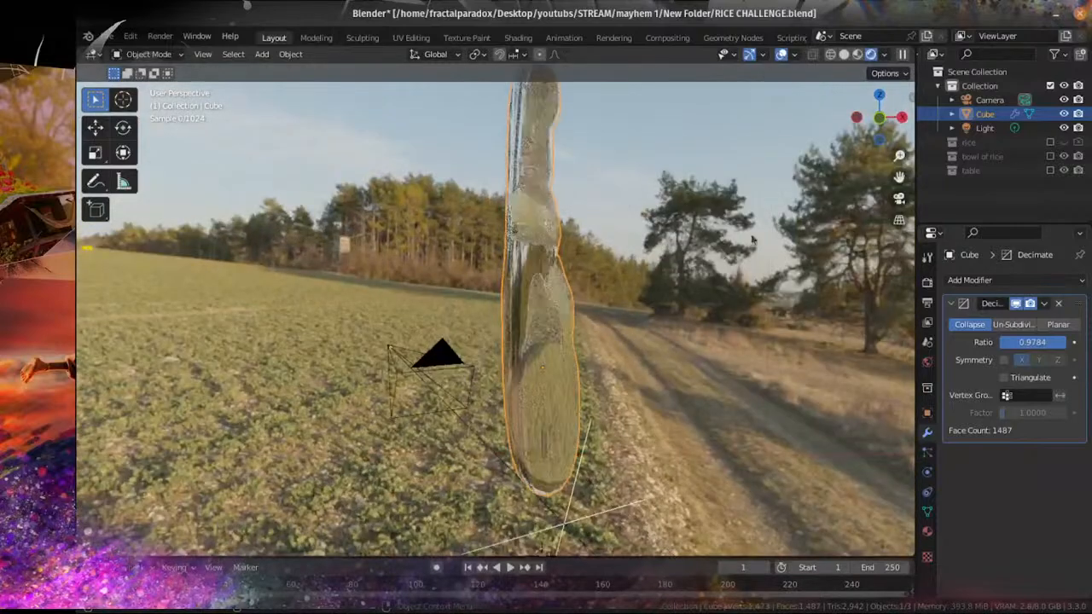
click(886, 54)
click(803, 139)
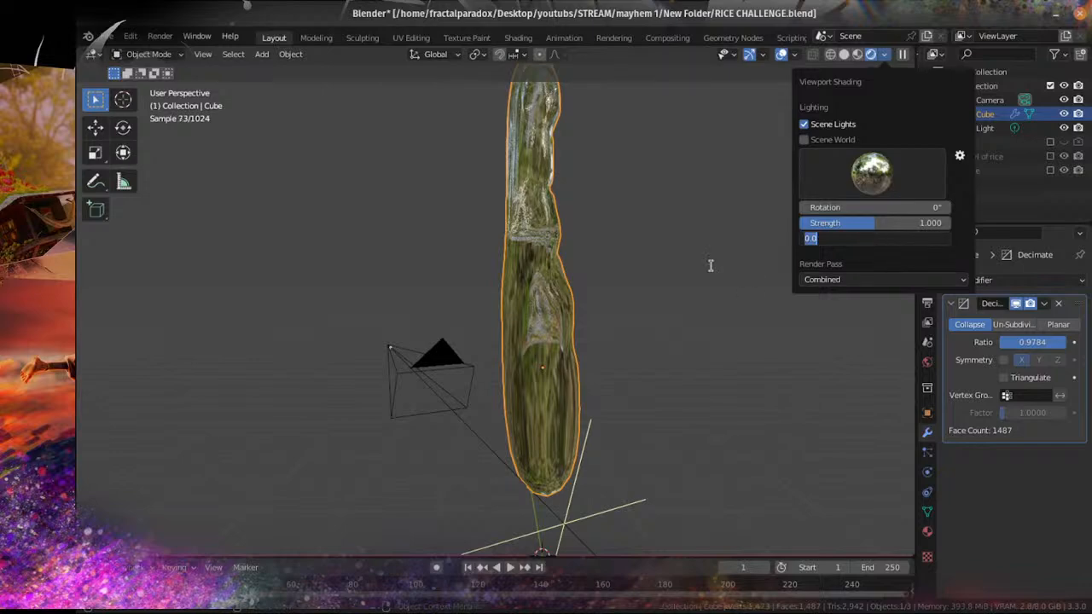
middle_drag(727, 290, 545, 309)
scroll(545, 308, down, 5)
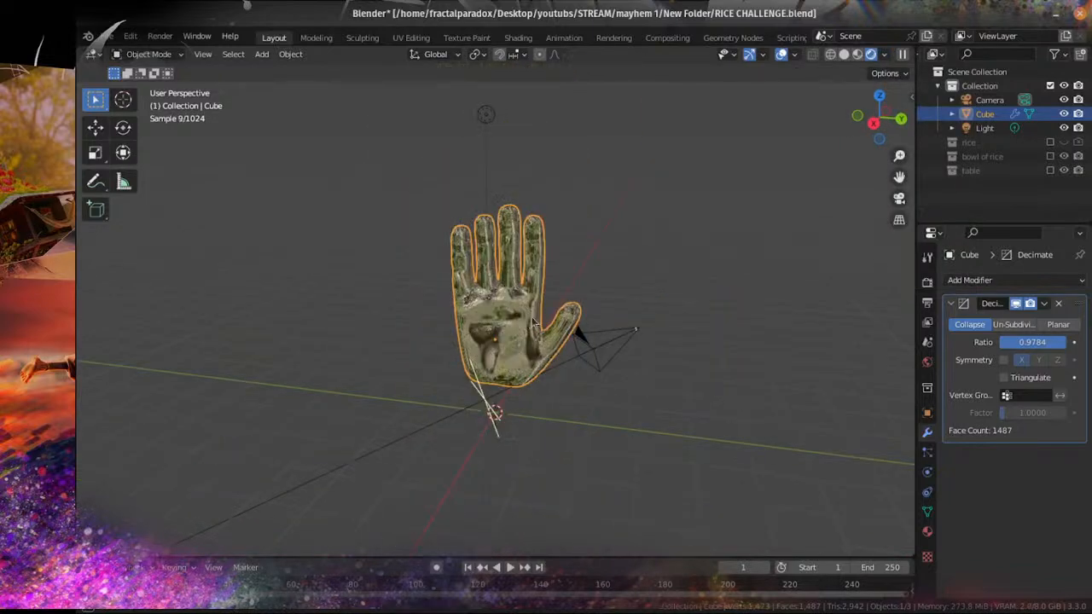
middle_drag(691, 321, 786, 338)
scroll(786, 338, up, 4)
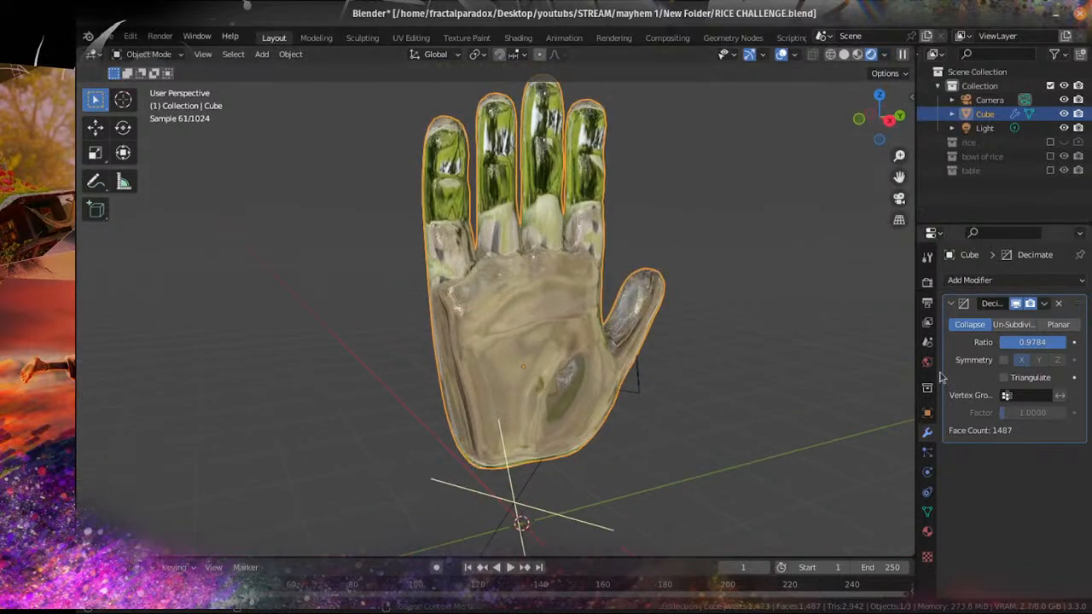
Step: Set the Decimate ratio to 0.5866, shade the hand flat and check its facets on both sides
drag(1015, 346, 932, 345)
click(291, 54)
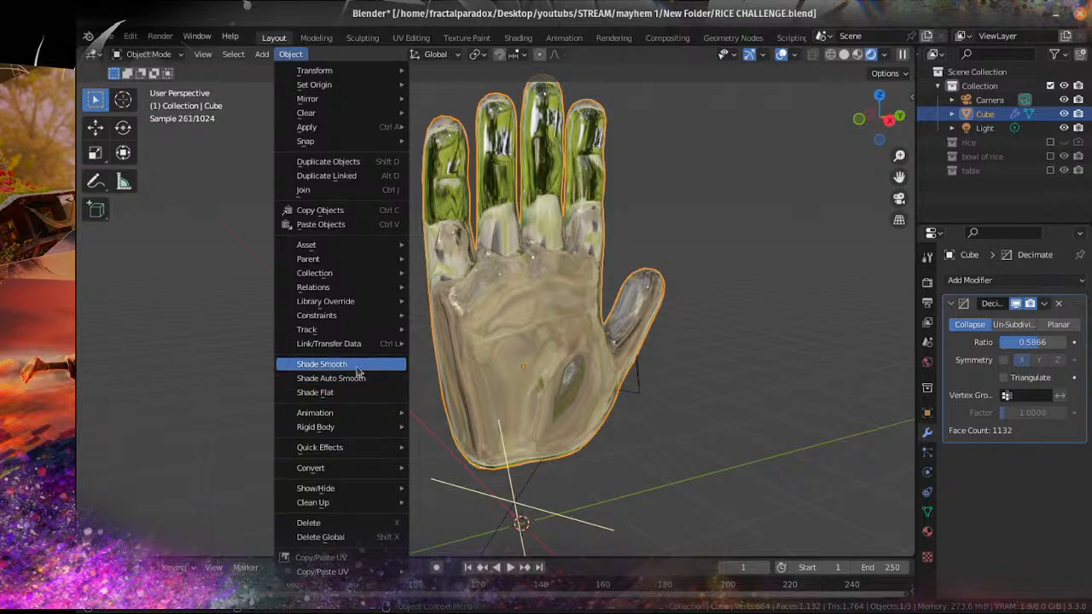
click(341, 393)
middle_drag(620, 265, 514, 269)
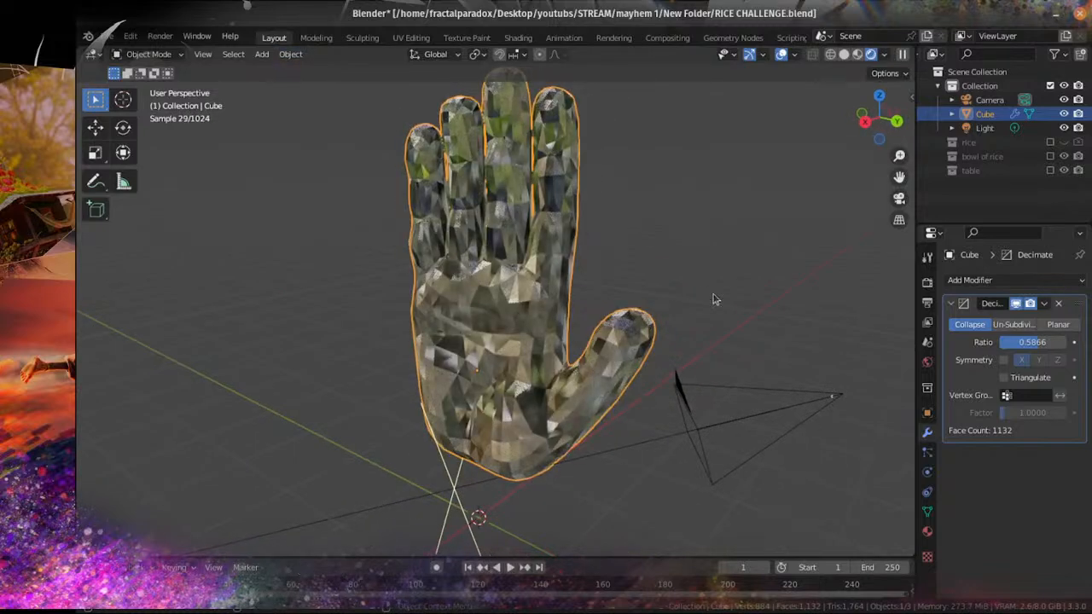
middle_drag(713, 296, 516, 298)
scroll(514, 269, up, 3)
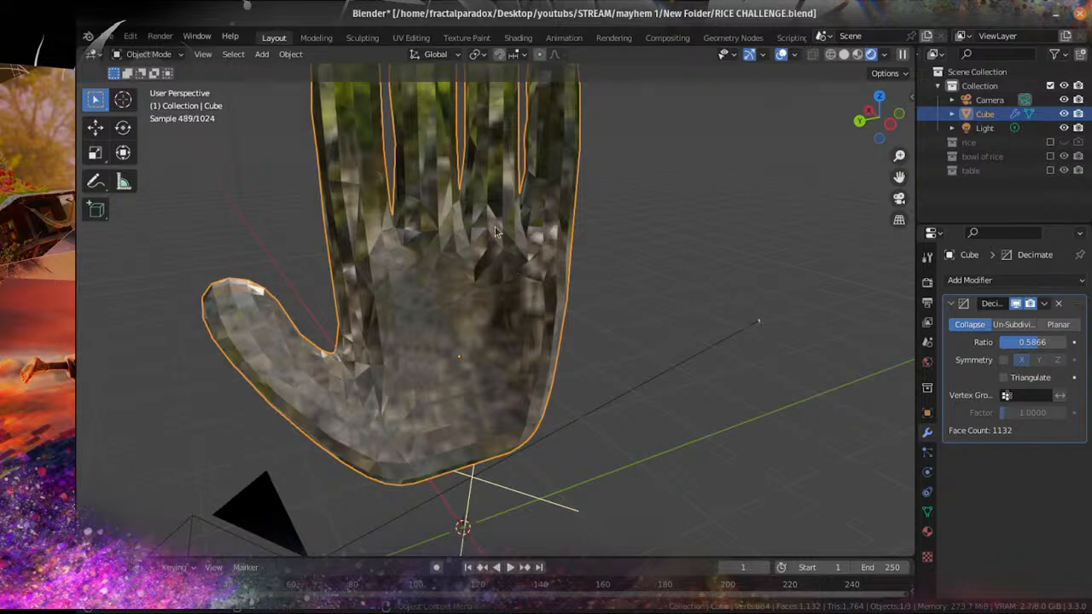
middle_drag(499, 232, 865, 280)
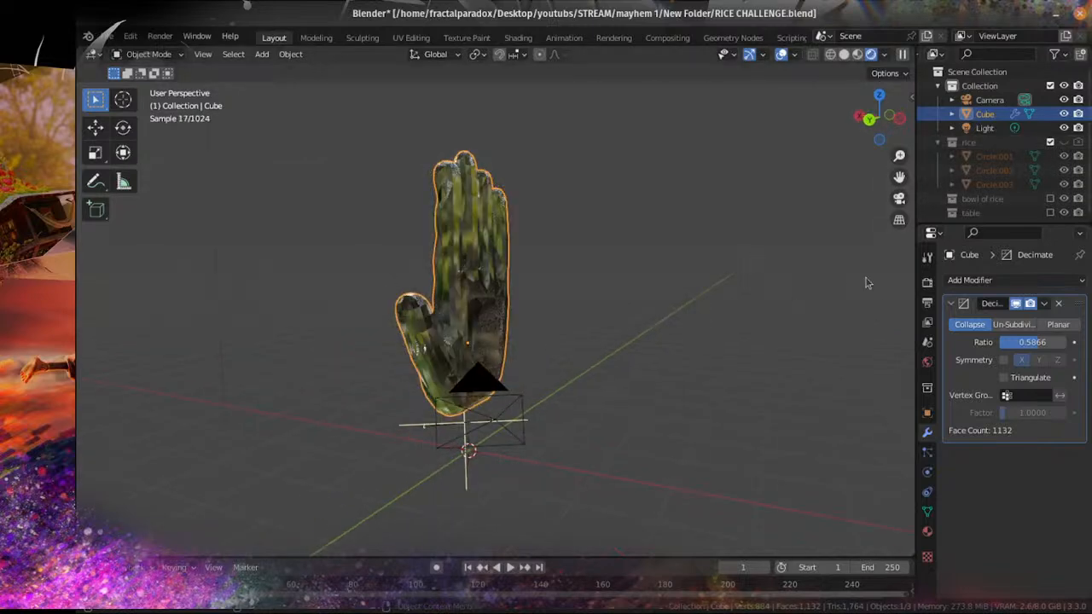
Step: Keep the rice collection excluded and enable the bowl of rice and table collections around the hand
click(1050, 141)
click(1050, 156)
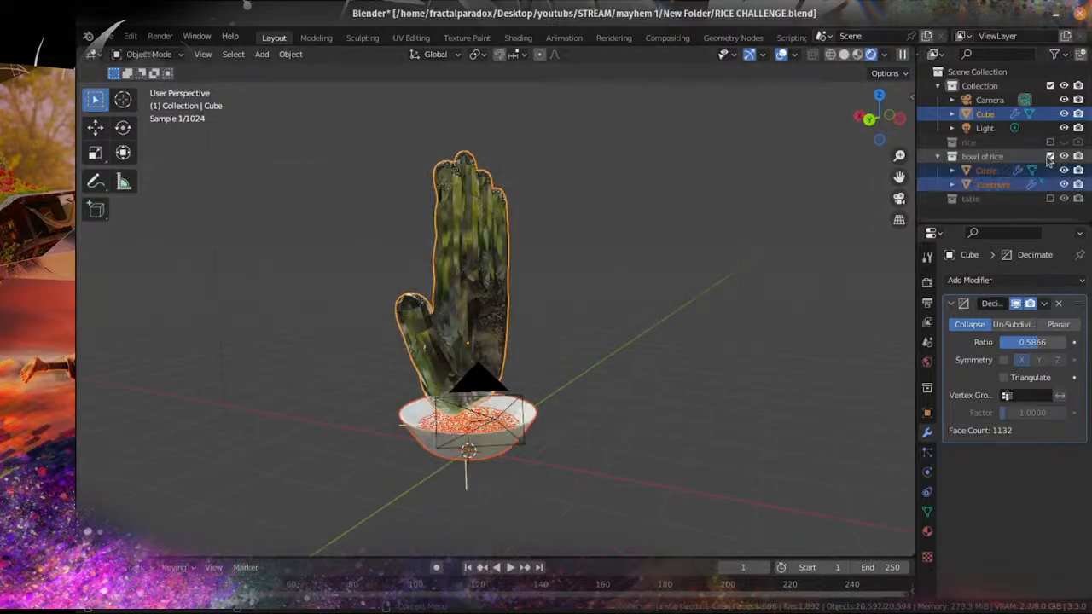
click(1050, 198)
middle_drag(527, 405, 653, 402)
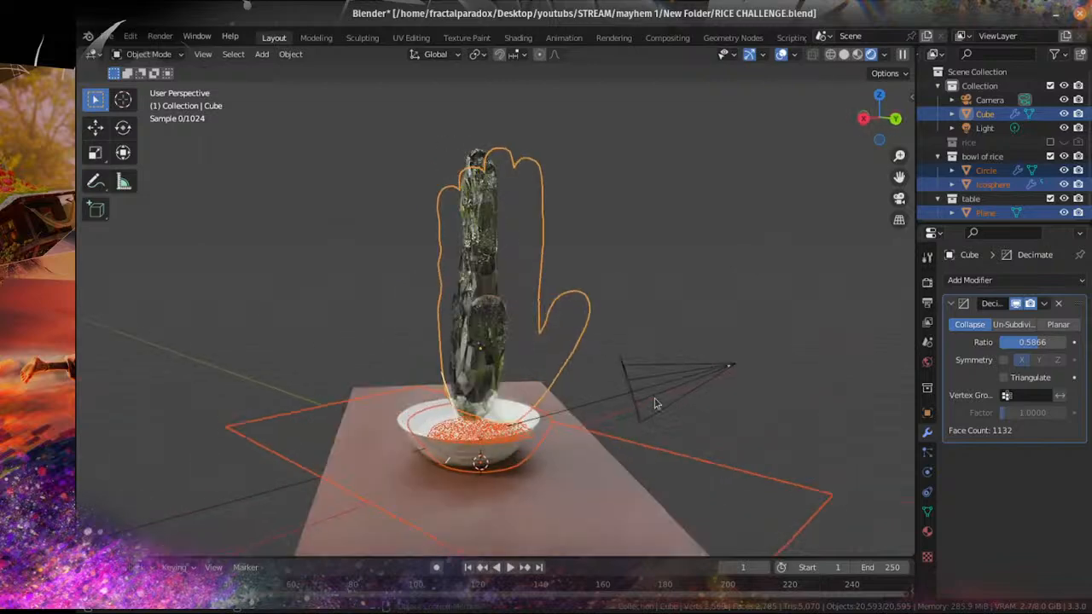
scroll(630, 368, up, 3)
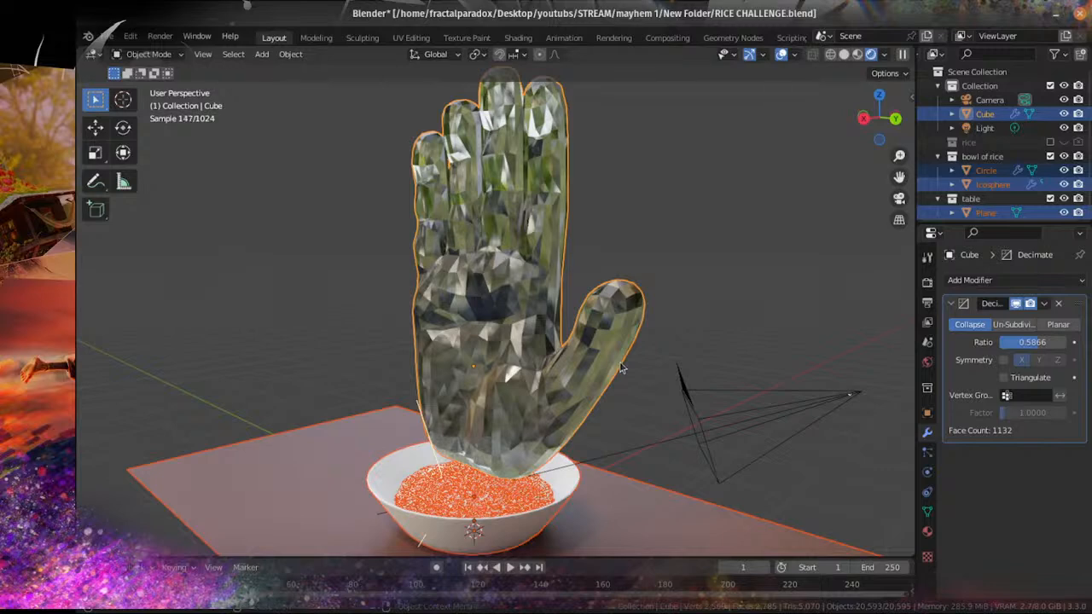
Step: Switch to the Shading workspace and lower the hand's Decimate ratio to 0.2845
click(517, 38)
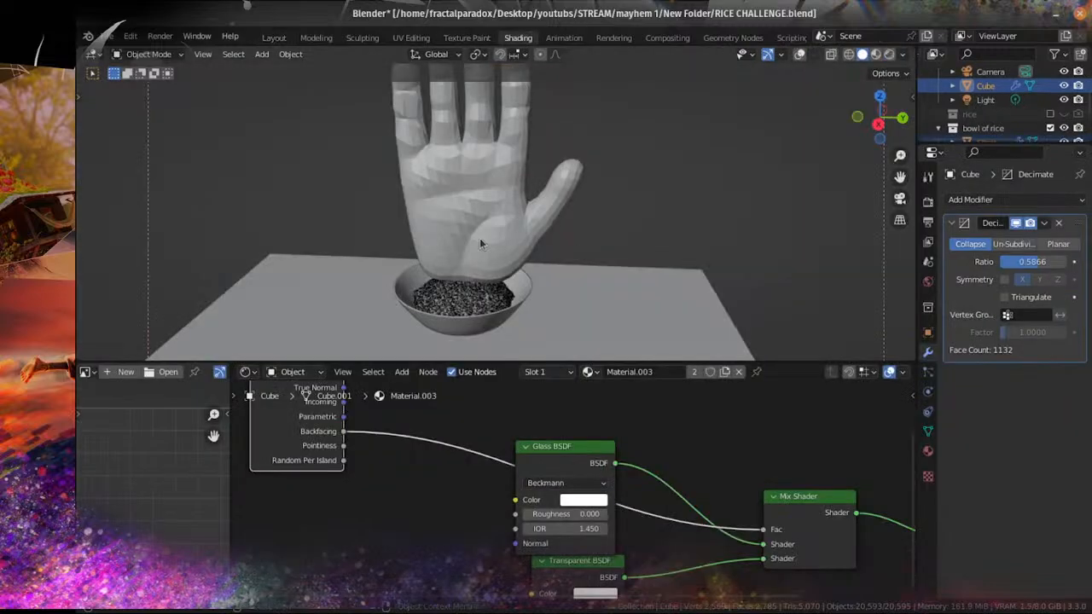
scroll(474, 226, down, 4)
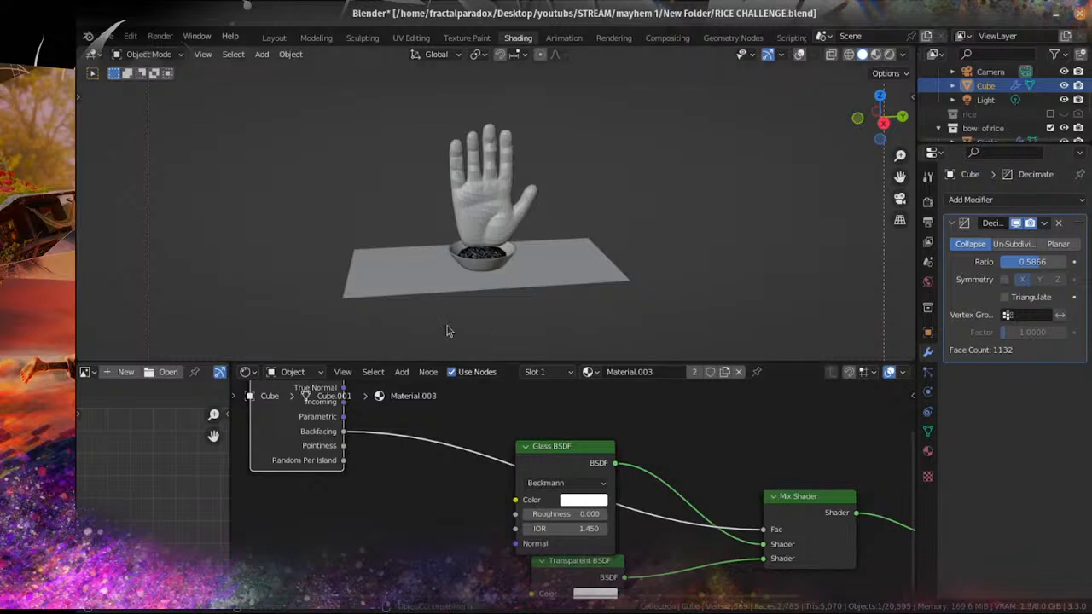
scroll(464, 214, up, 5)
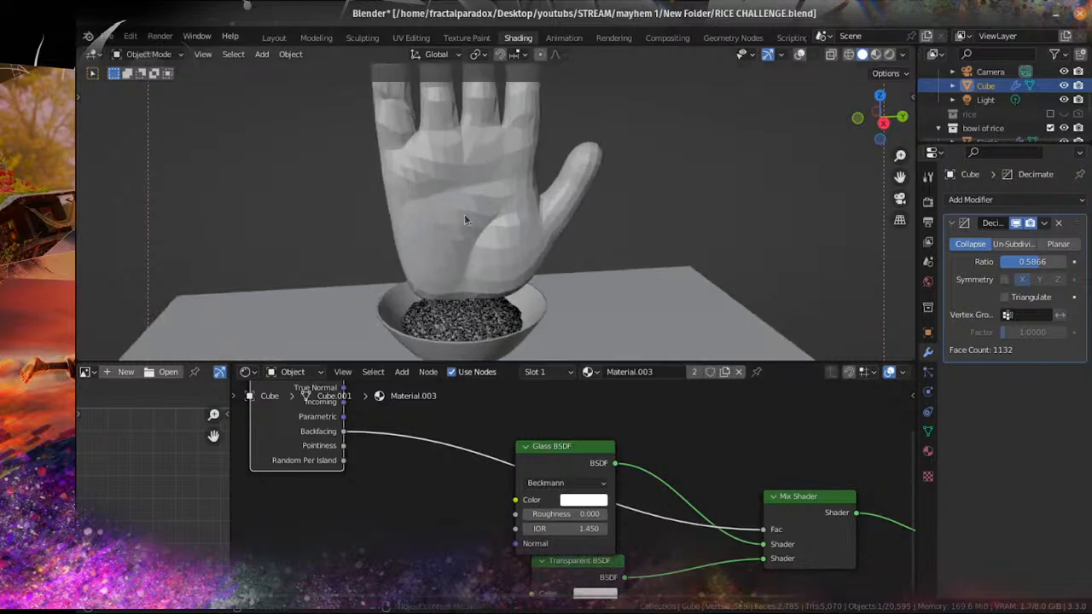
middle_drag(603, 219, 465, 255)
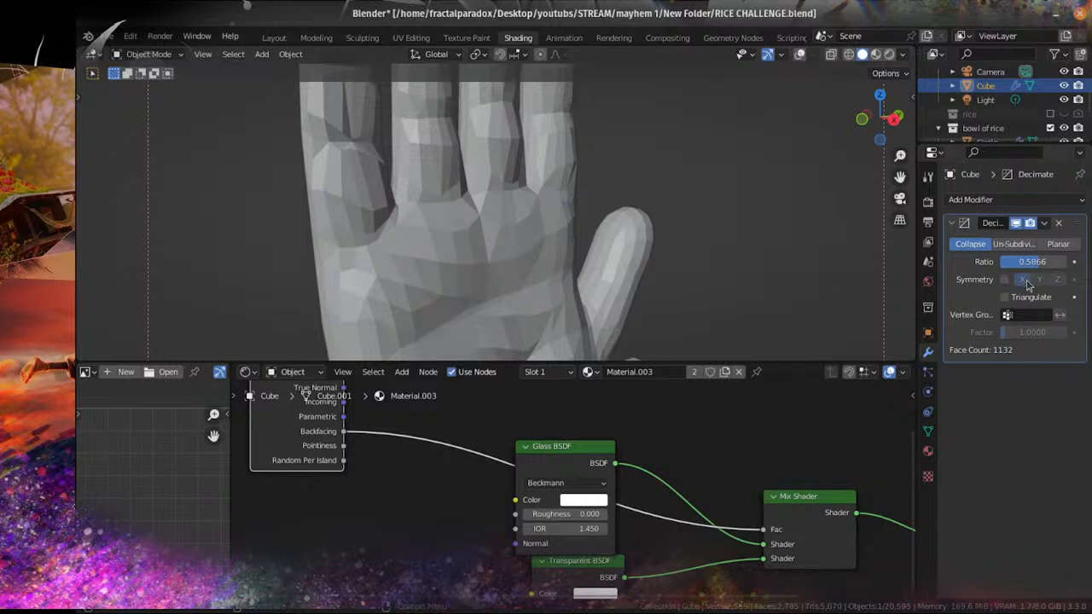
drag(1034, 266, 928, 252)
scroll(687, 227, down, 3)
middle_drag(688, 227, 542, 303)
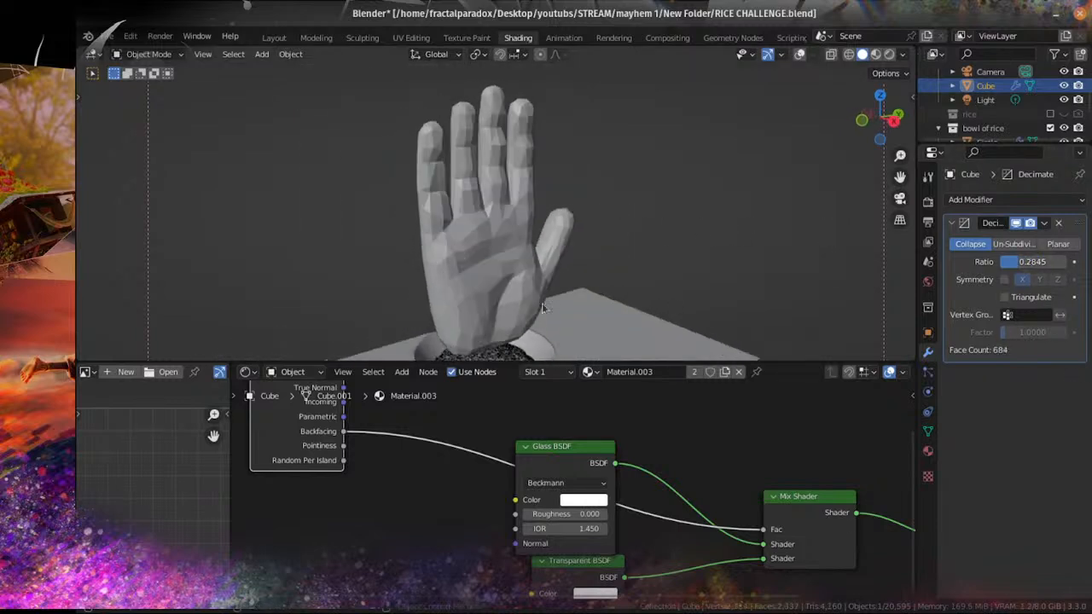
Step: Set the Glass BSDF's IOR to 2.418 and view the hand up close in rendered shading
scroll(539, 522, up, 1)
click(568, 534)
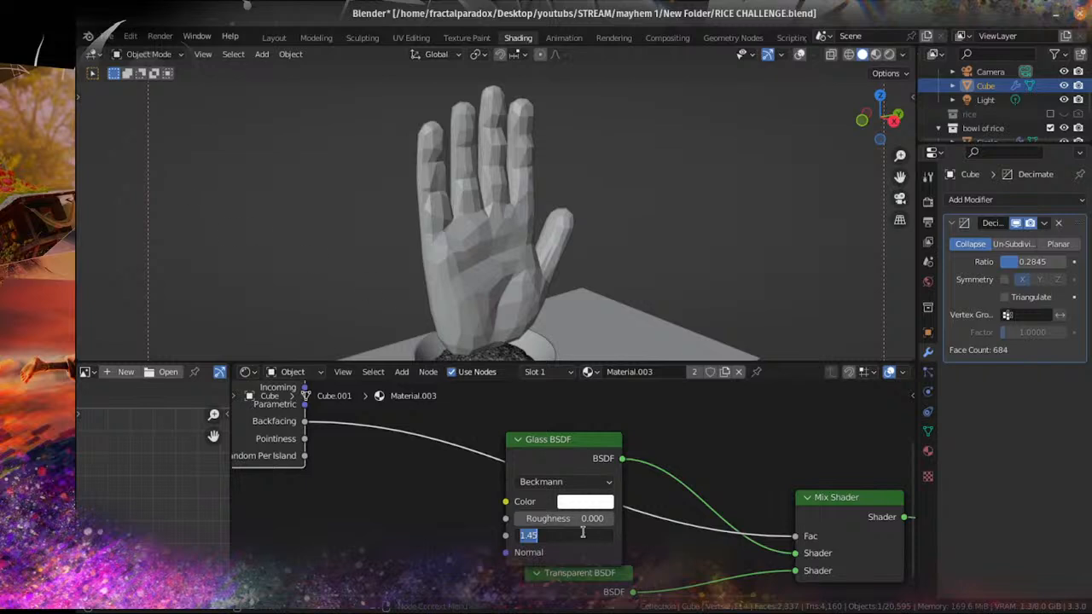
text(2.418)
key(Return)
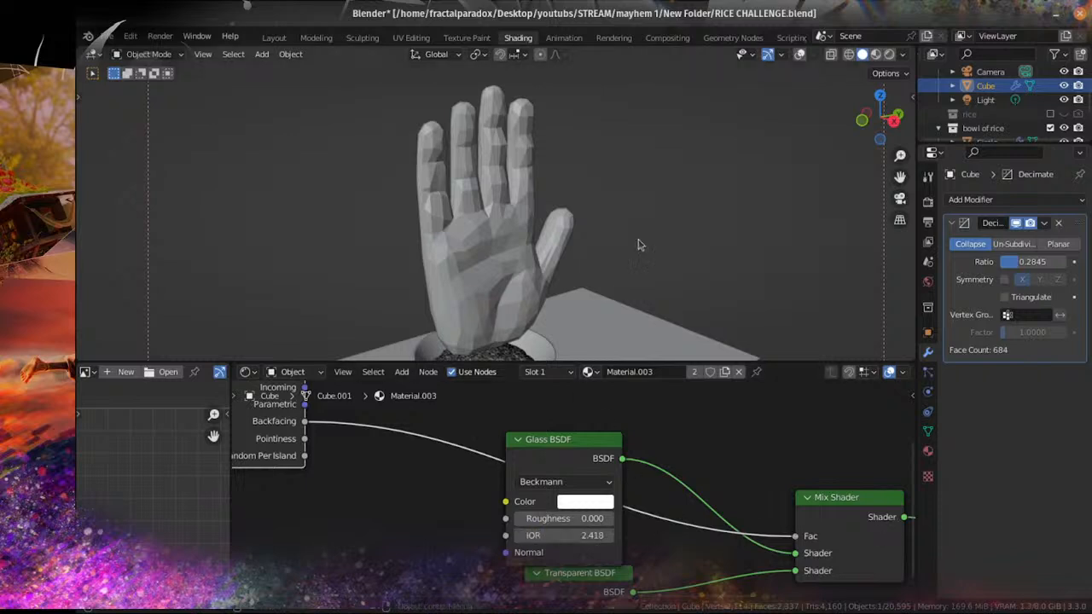
click(890, 55)
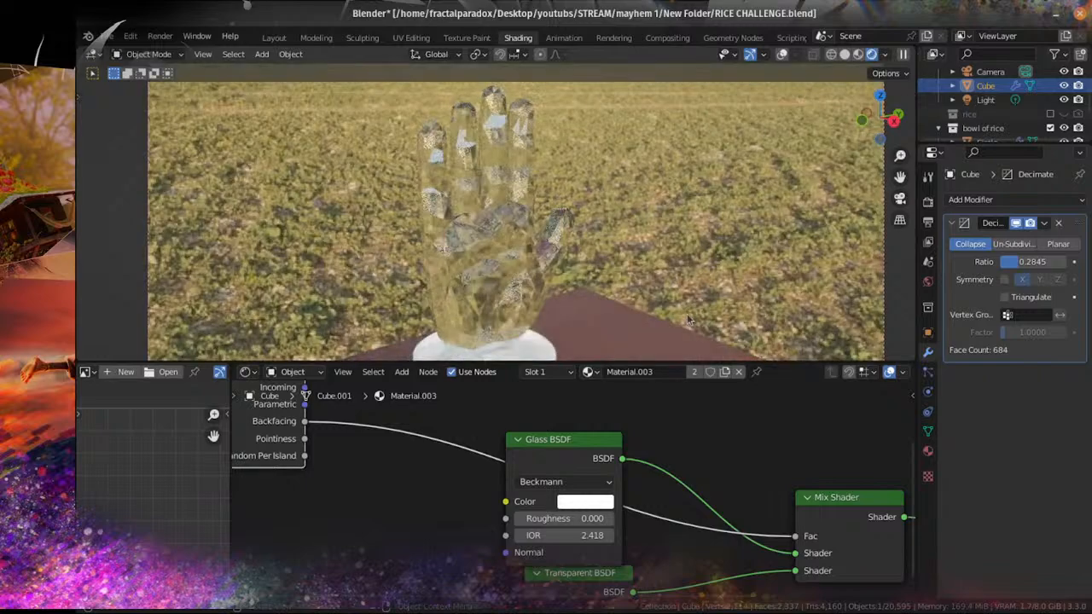
middle_drag(687, 319, 638, 278)
scroll(638, 277, up, 3)
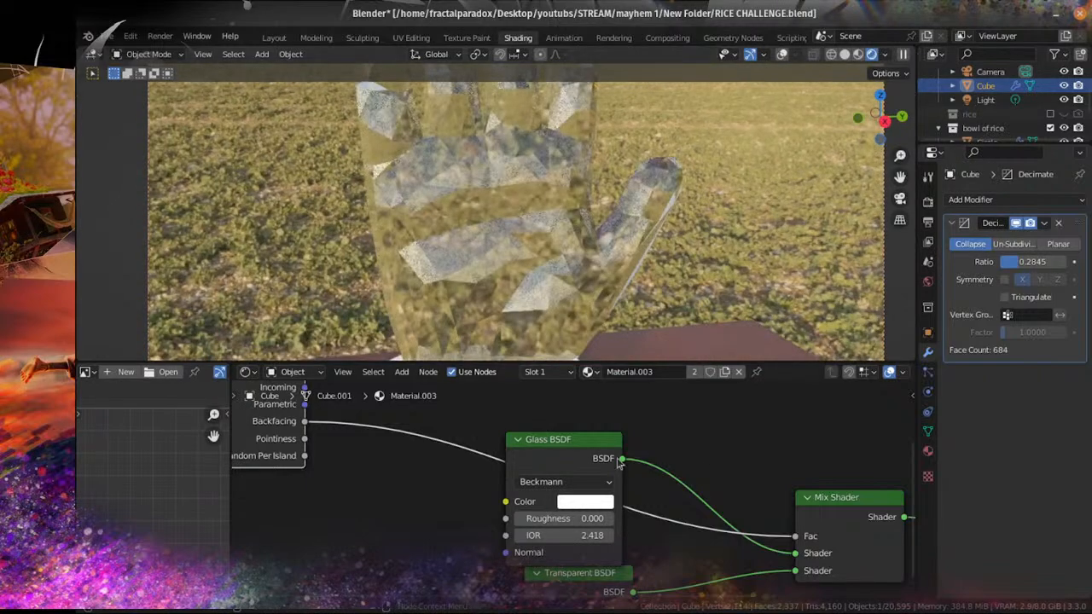
Step: Preview the Glass BSDF alone on the hand by connecting it directly to the Material Output, and inspect it from several angles
ctrl+shift+click(605, 458)
scroll(562, 221, down, 5)
middle_drag(546, 209, 712, 195)
middle_drag(597, 238, 456, 243)
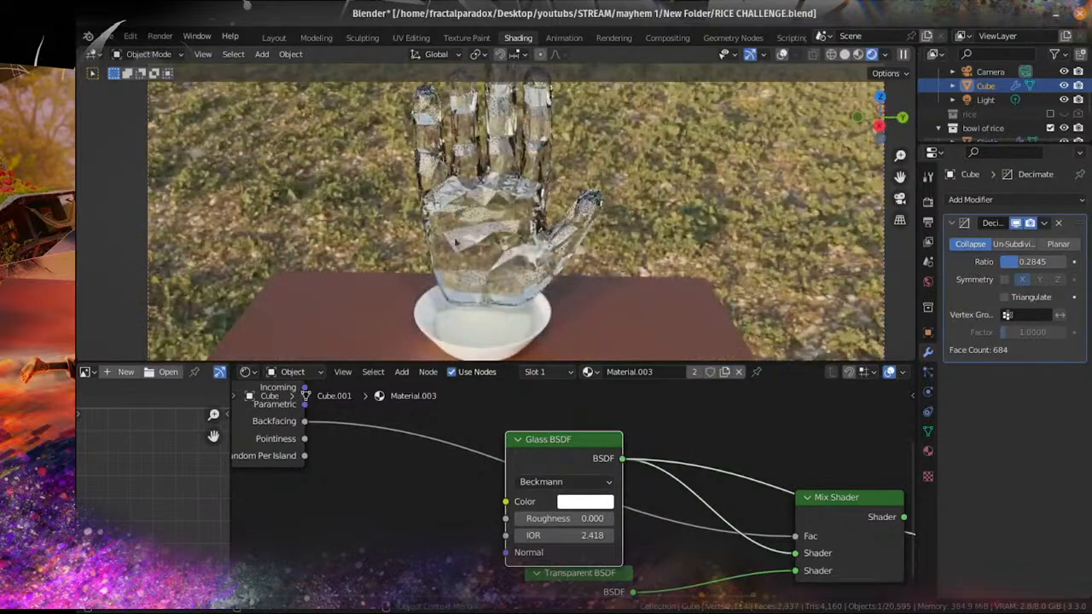
scroll(456, 243, up, 5)
Step: Try a cyan tint with hue 0.524 and saturation 0.802 on the Glass BSDF, and return its colour to white
click(585, 502)
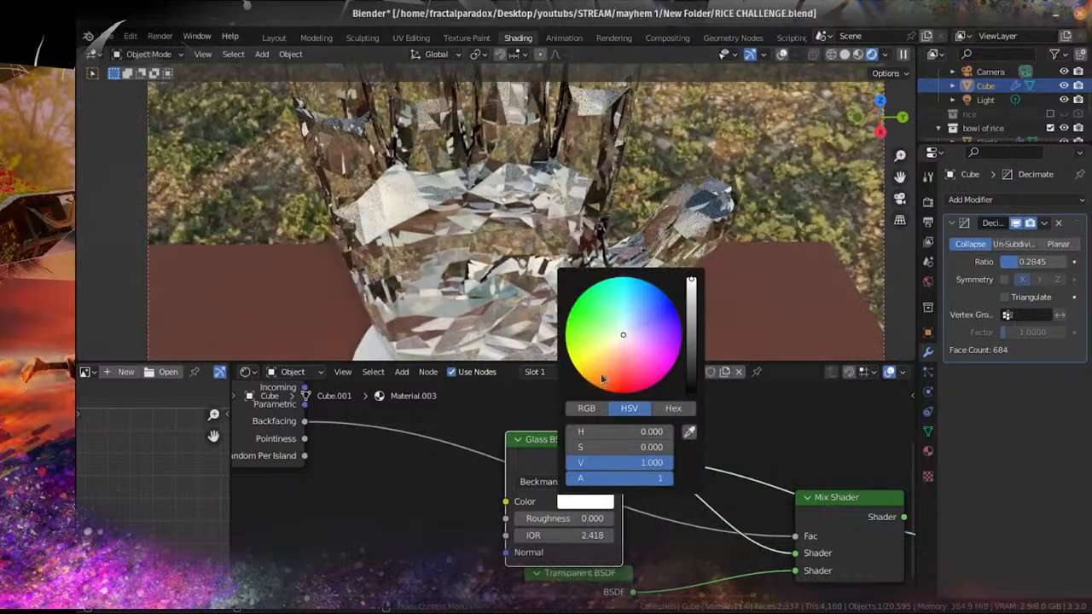
drag(627, 322, 630, 312)
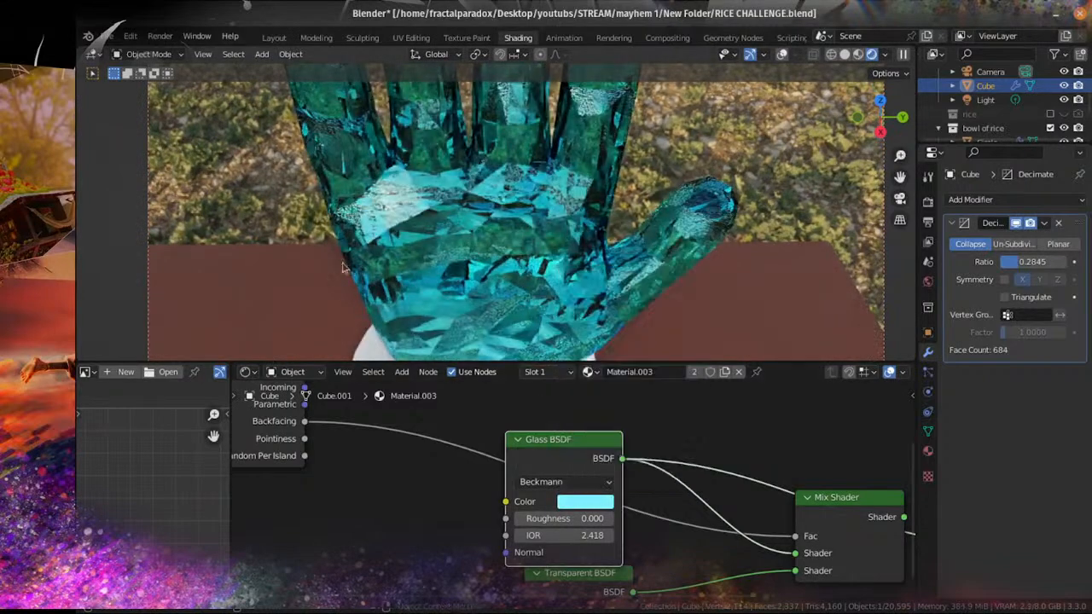
scroll(343, 268, down, 6)
middle_drag(452, 263, 576, 227)
middle_drag(609, 261, 534, 255)
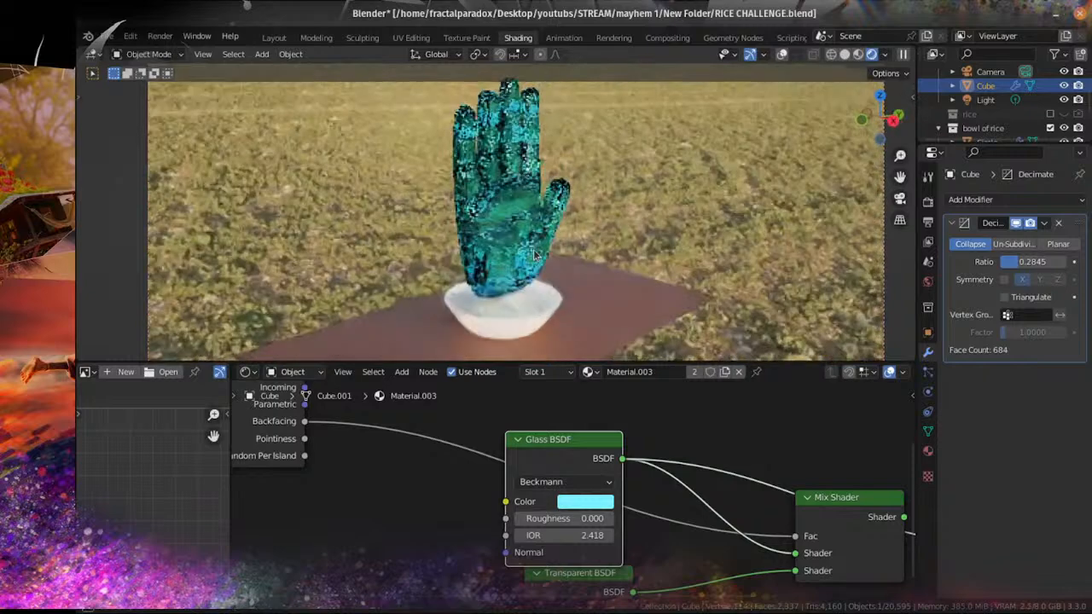
click(589, 502)
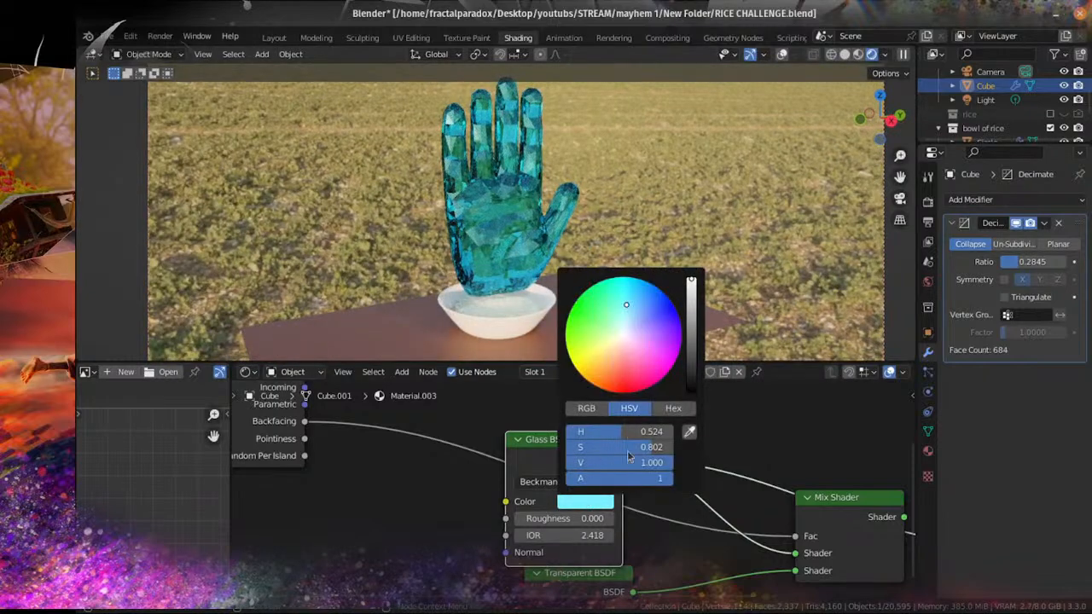
drag(628, 457, 573, 450)
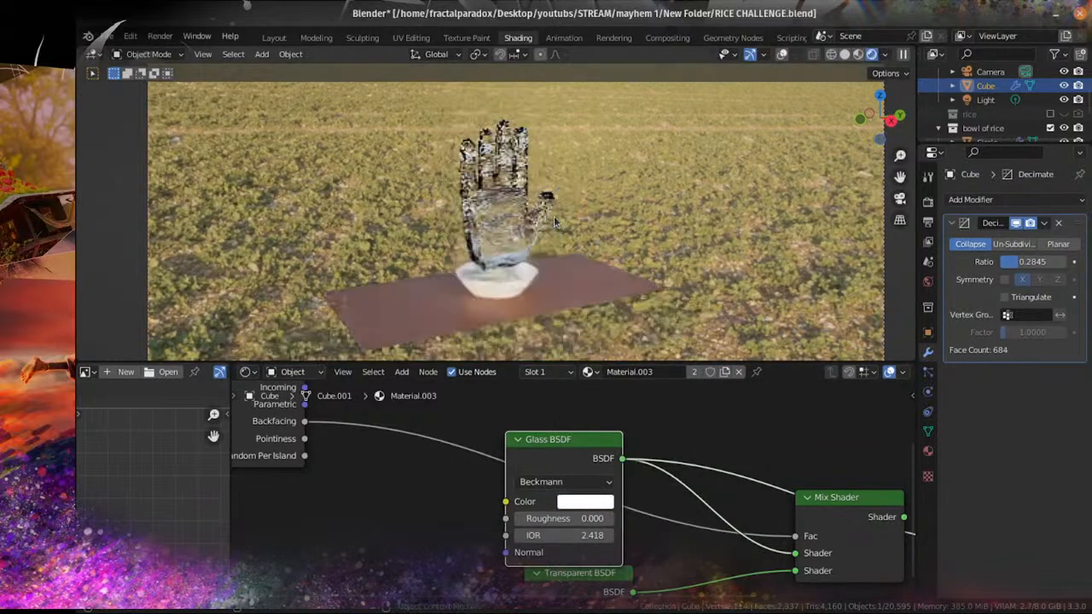
Step: Examine the clear glass palm and fingers up close from different angles
middle_drag(555, 222, 524, 222)
scroll(523, 221, up, 3)
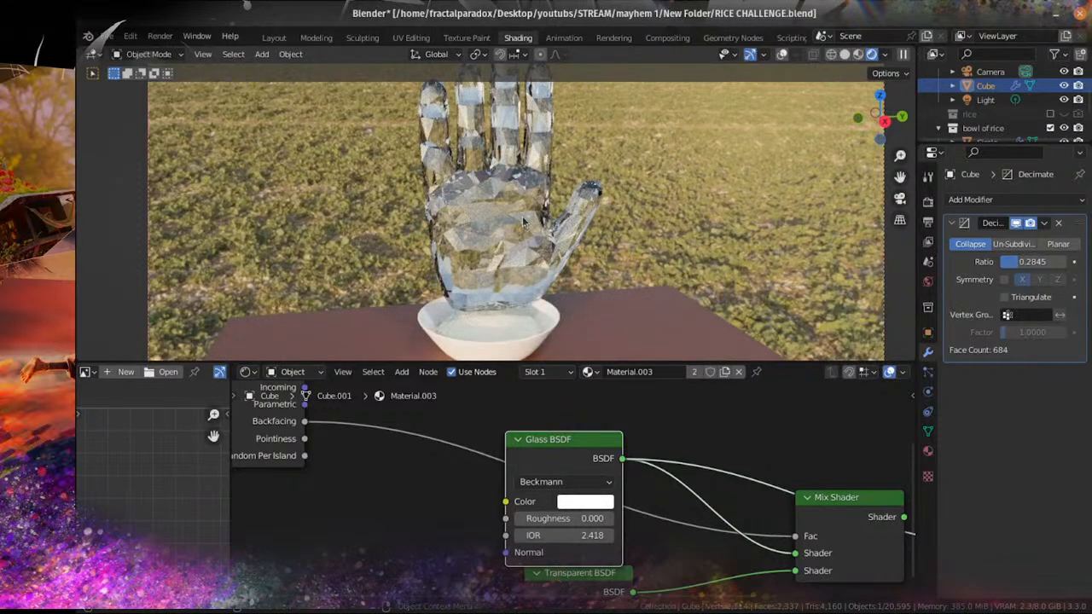
scroll(524, 222, up, 3)
middle_drag(524, 222, 482, 224)
scroll(483, 223, down, 2)
shift+middle_drag(478, 183, 332, 159)
scroll(332, 158, up, 2)
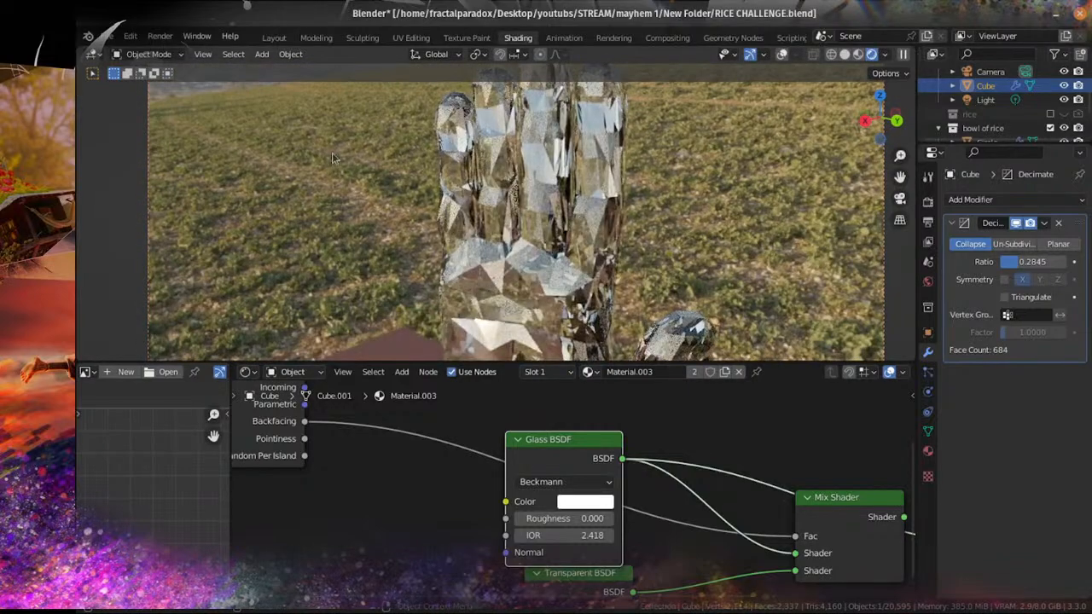
click(130, 36)
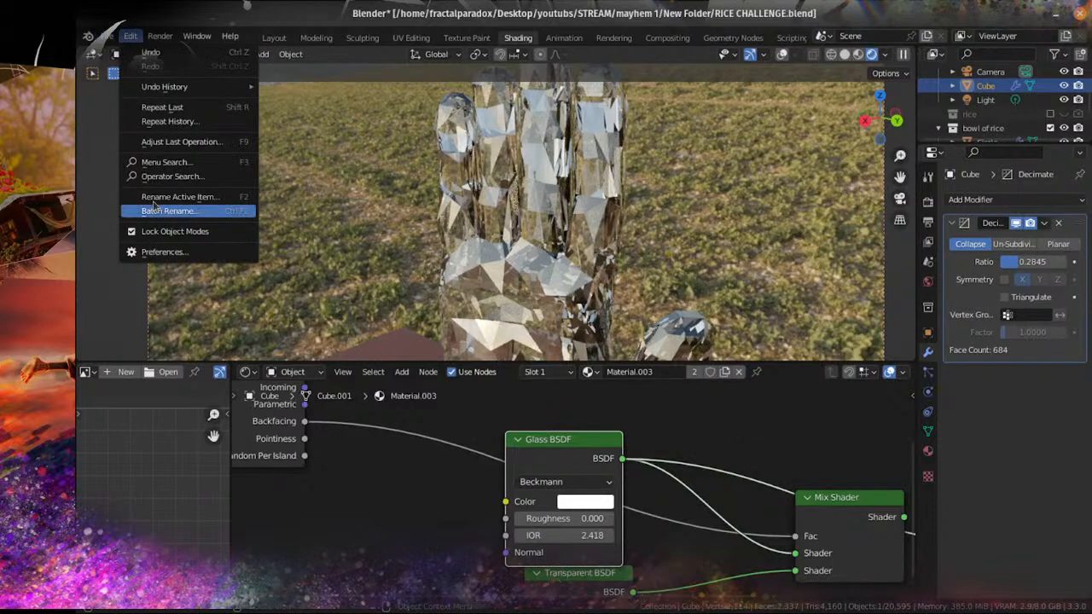
mouse_move(107, 36)
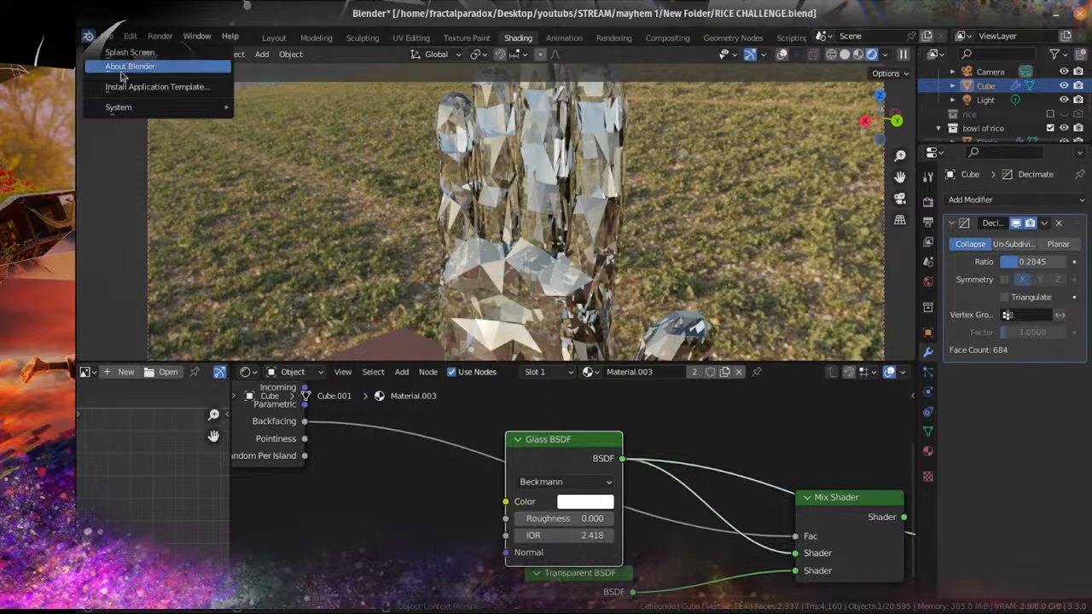
click(112, 37)
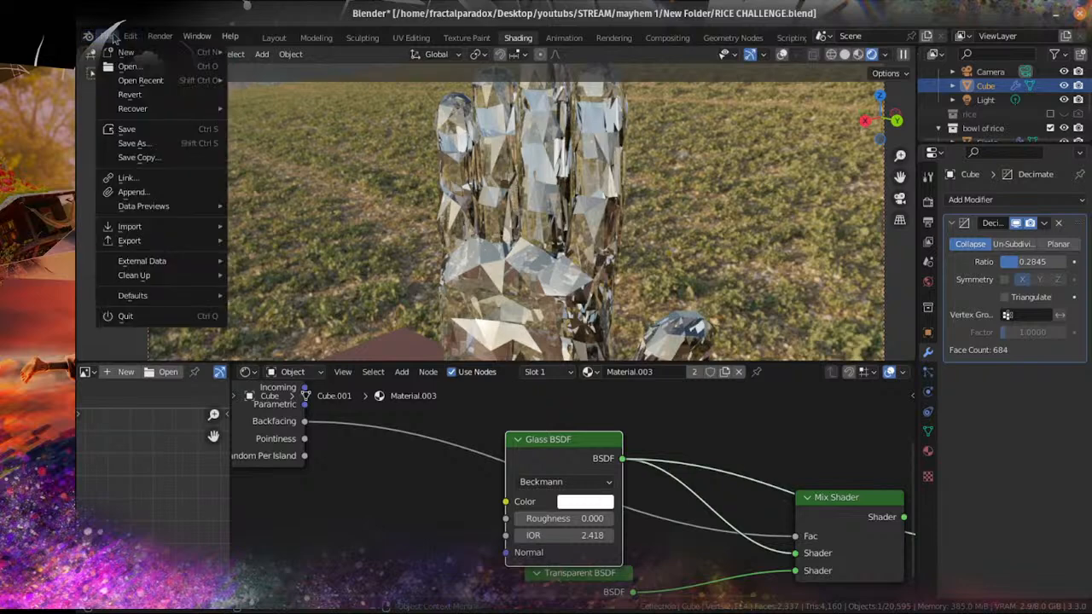
click(139, 192)
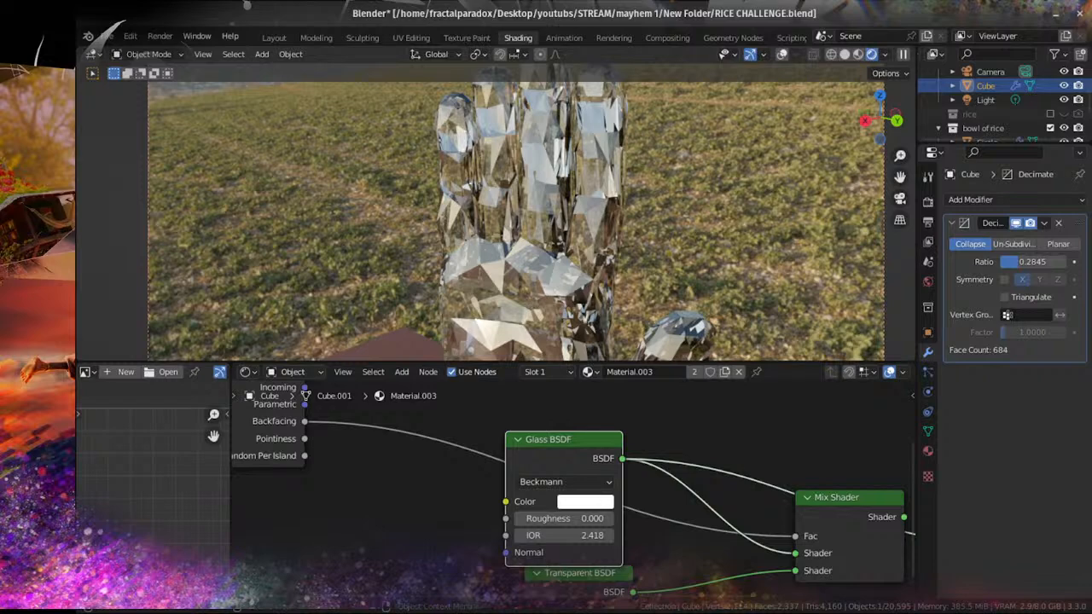
Step: Reconnect the Mix Shader to the Material Output and move the Transparent BSDF node down, clear of the Glass BSDF
scroll(692, 497, down, 3)
scroll(591, 242, down, 3)
middle_drag(592, 242, 657, 215)
scroll(522, 476, down, 2)
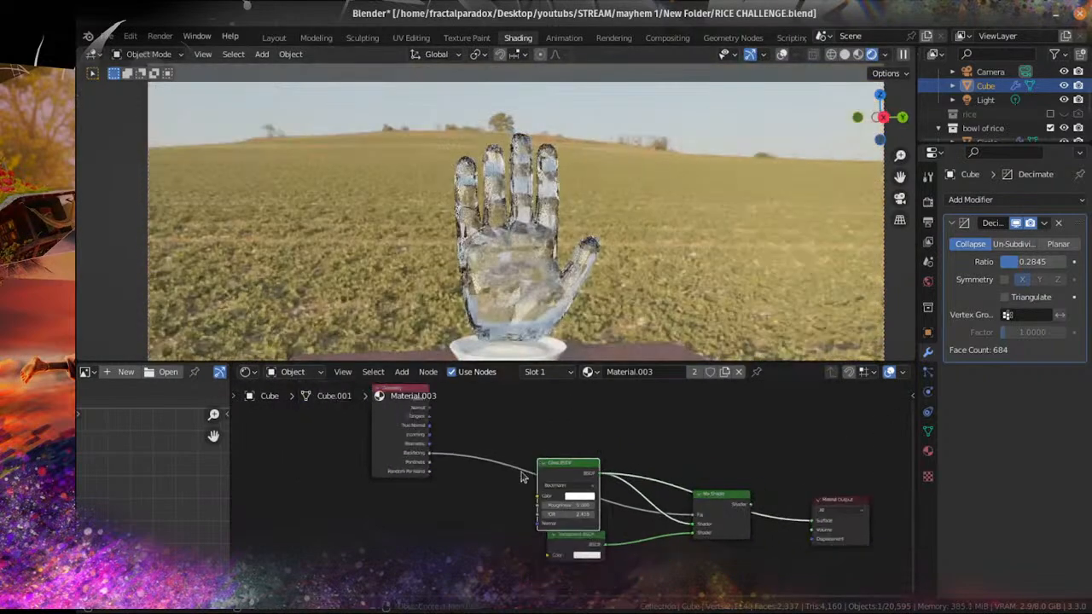
scroll(522, 476, up, 2)
scroll(687, 466, up, 1)
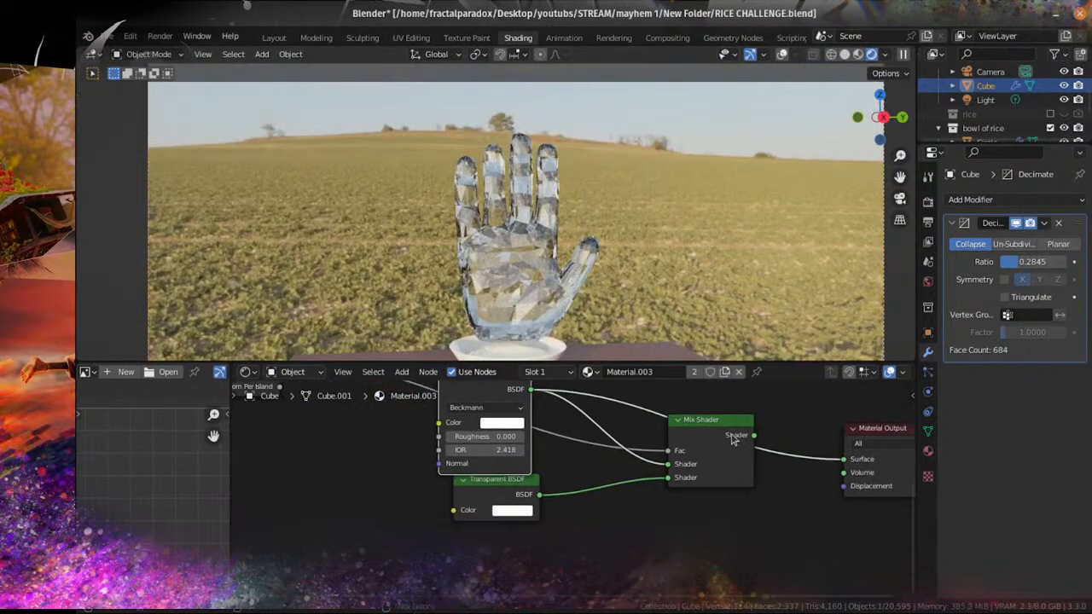
drag(491, 502, 448, 561)
middle_drag(499, 249, 618, 266)
scroll(580, 524, up, 3)
scroll(469, 505, down, 3)
Step: Move the Mix Shader node slightly farther from the Glass and Transparent BSDF nodes
middle_drag(456, 501, 702, 568)
scroll(648, 545, down, 3)
middle_drag(629, 537, 561, 491)
scroll(695, 503, up, 1)
middle_drag(657, 494, 634, 494)
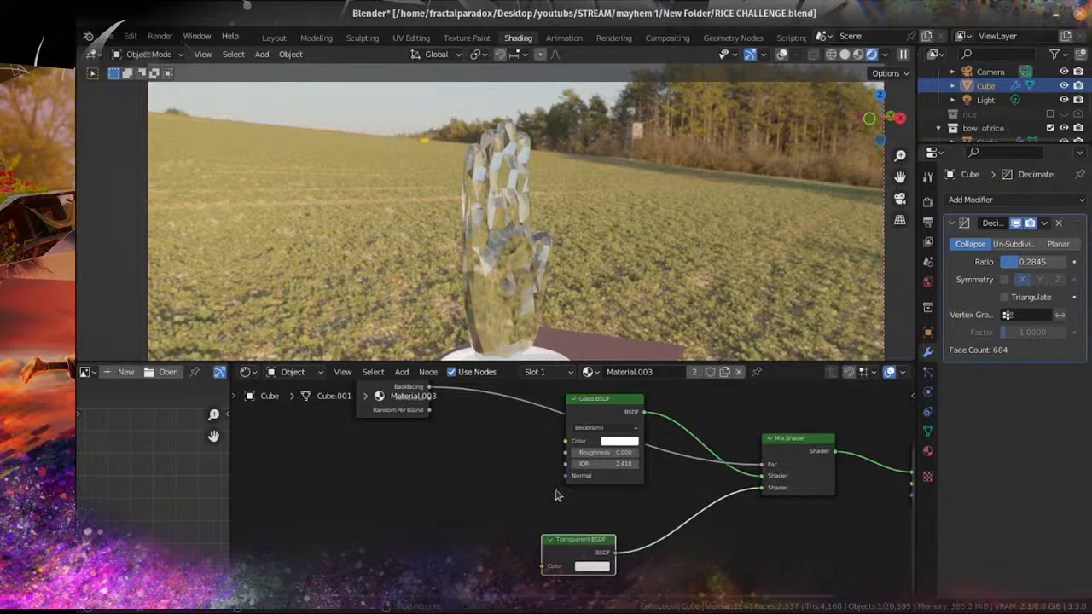
drag(807, 475, 822, 481)
Step: Add a Glossy BSDF node and connect it to the Mix Shader's first shader input in place of the Glass BSDF
key(shift+a)
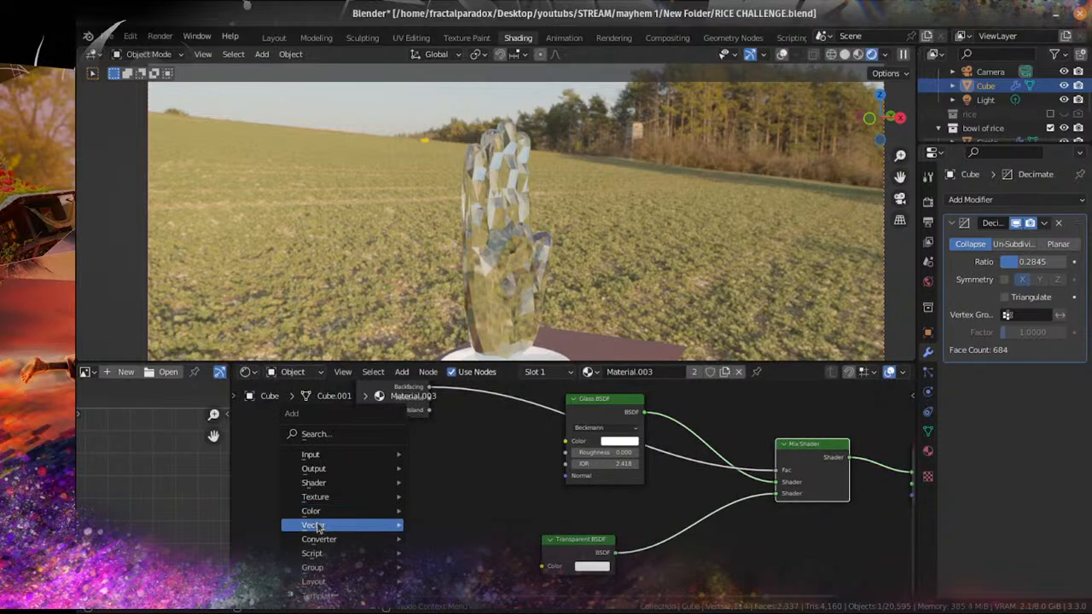
mouse_move(316, 484)
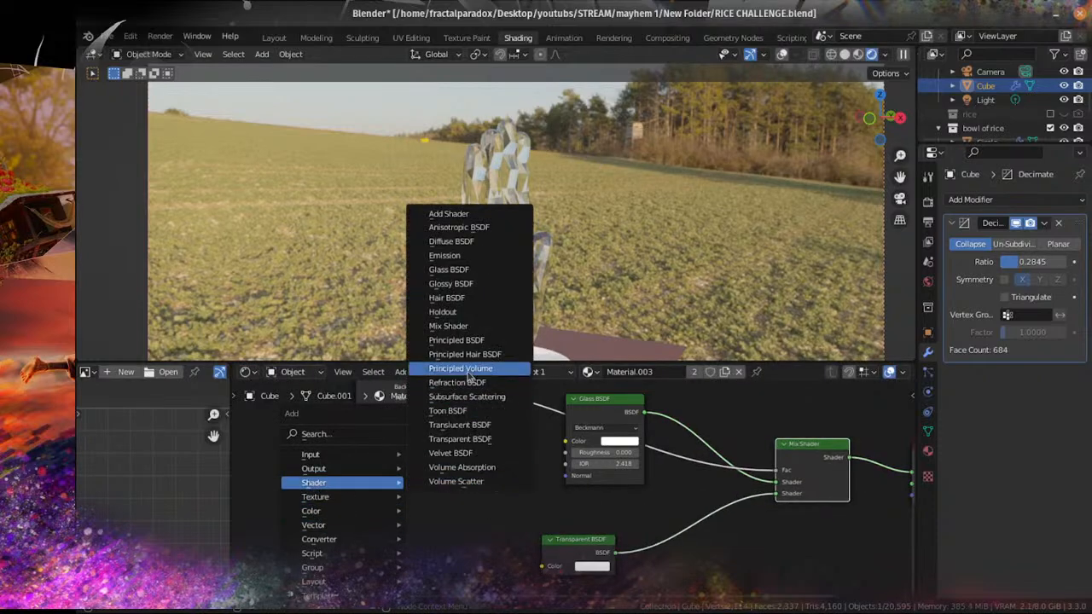
click(450, 283)
click(491, 483)
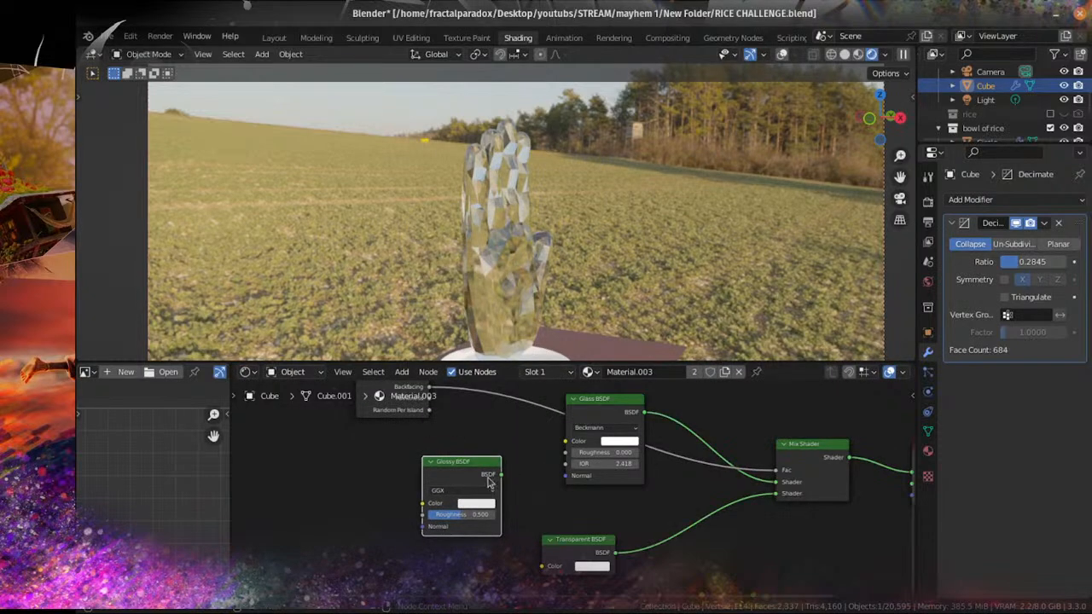
drag(500, 474, 776, 482)
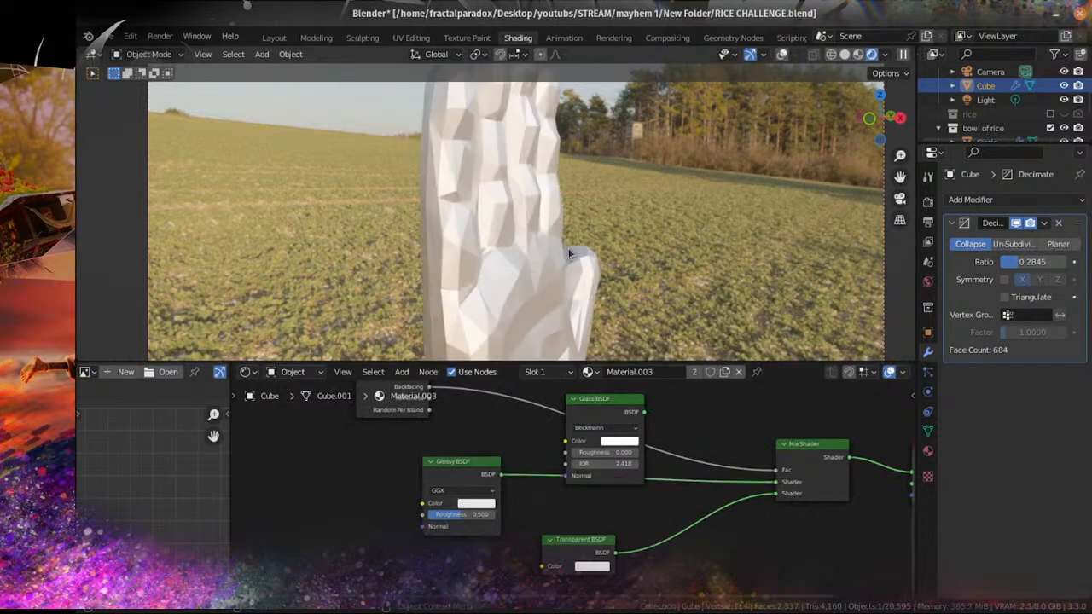
Step: Set the Glossy BSDF's roughness to 0 and check the mirror-like hand from several sides
middle_drag(538, 266, 467, 286)
scroll(652, 482, down, 3)
middle_drag(619, 507, 600, 515)
scroll(542, 258, down, 2)
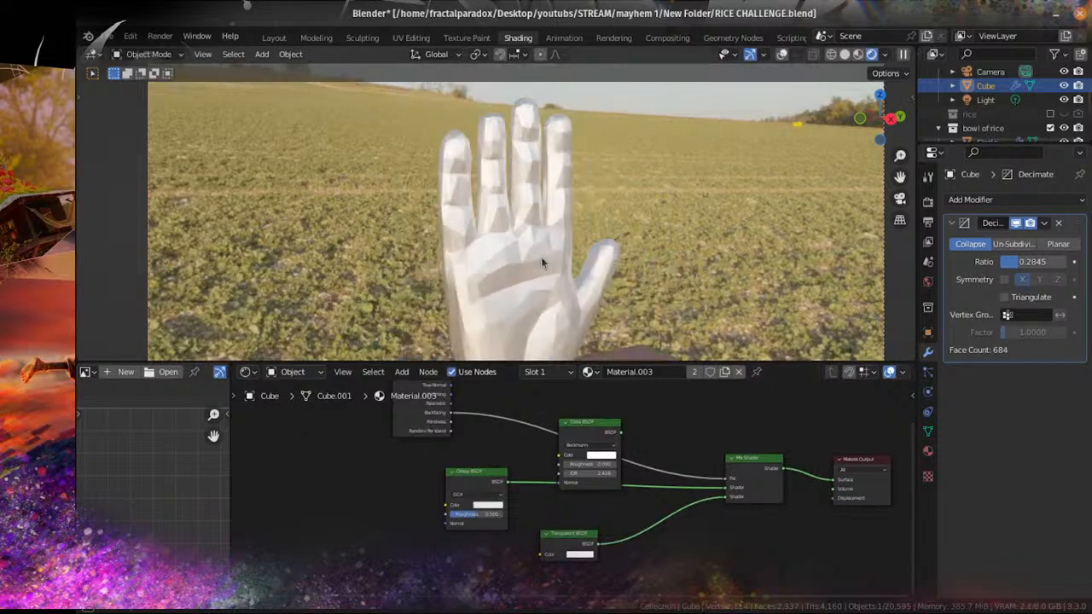
middle_drag(541, 261, 537, 273)
drag(480, 516, 449, 515)
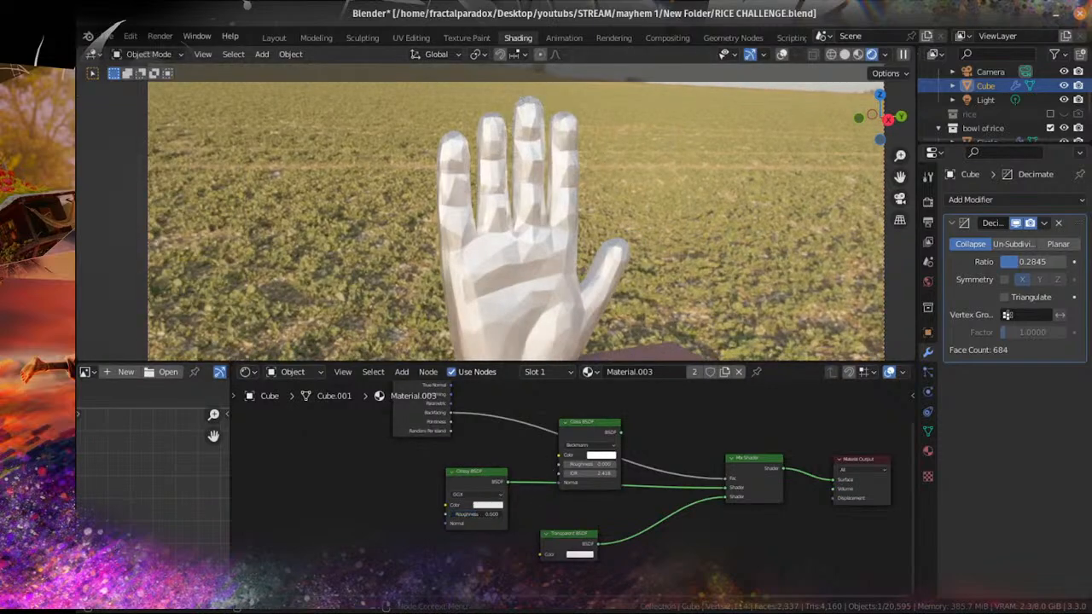
middle_drag(645, 274, 593, 282)
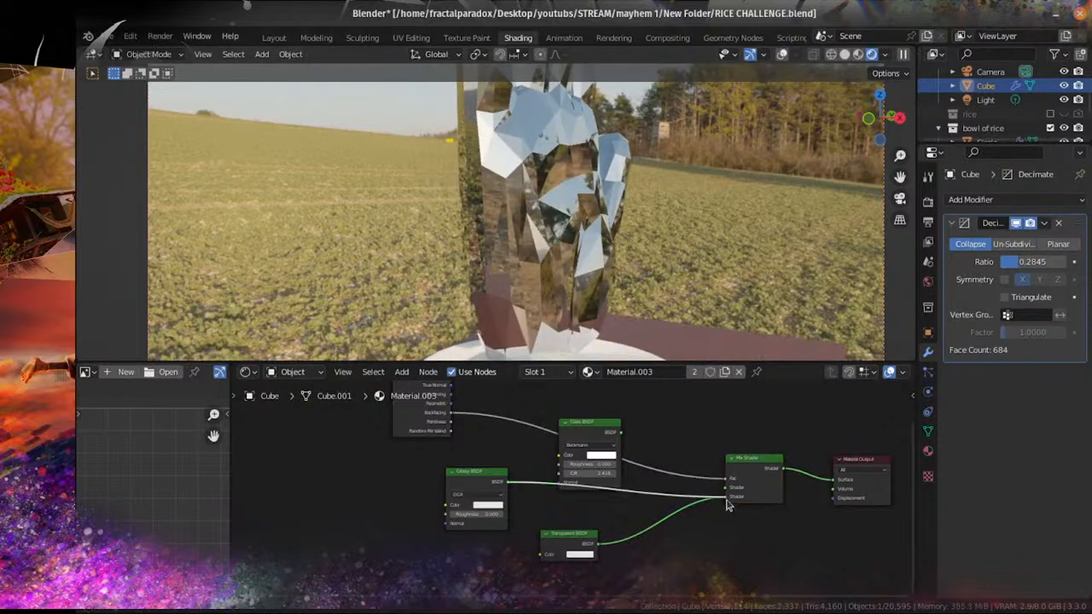
Step: Connect the Transparent BSDF to the Mix Shader's first shader input and the Glass BSDF to the second, and inspect the hand closely
drag(727, 505, 727, 505)
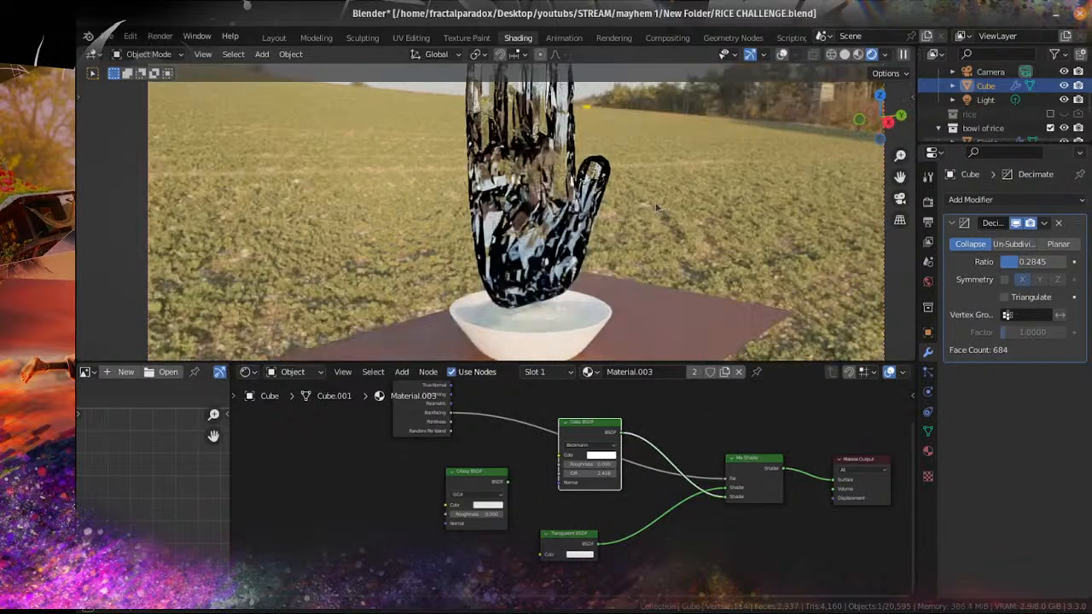
scroll(695, 201, up, 5)
middle_drag(696, 201, 249, 237)
Step: Set both the glossy and transparent maximum bounces to 12 in the Cycles Light Paths settings
click(928, 222)
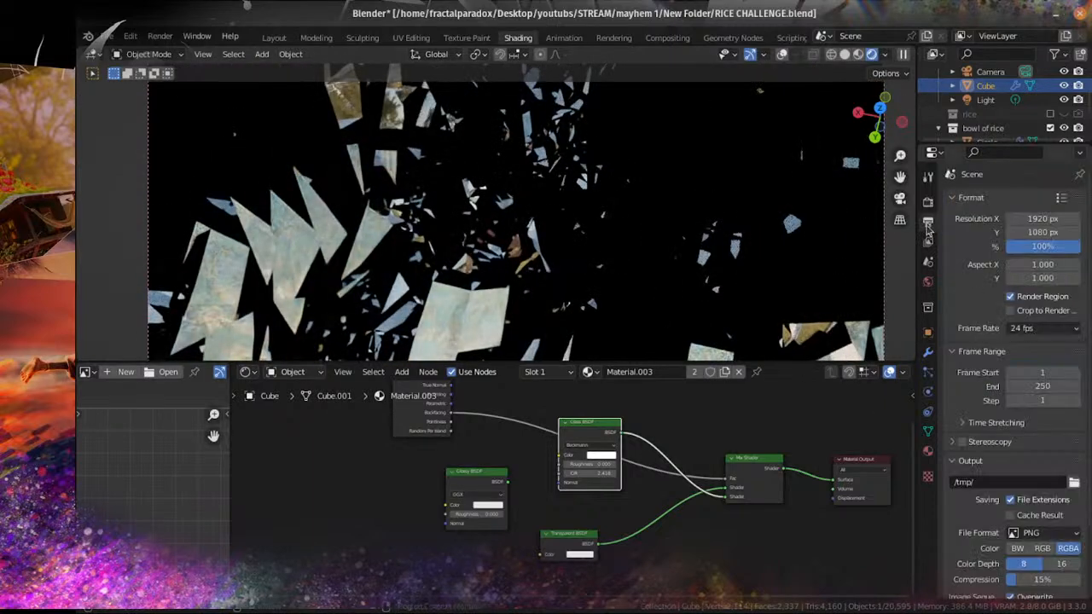
click(927, 202)
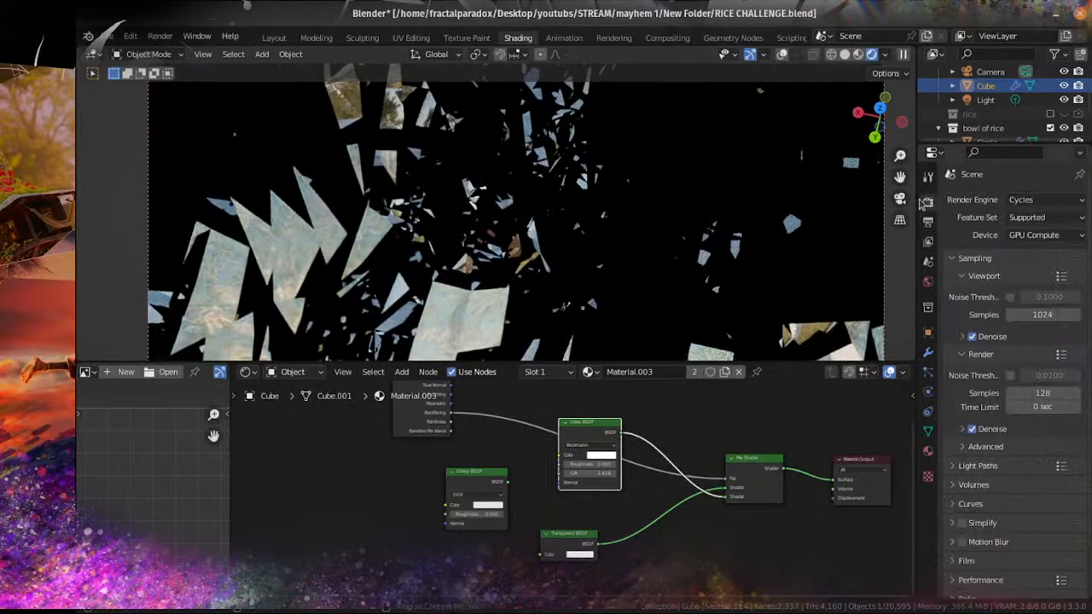
click(928, 242)
click(928, 222)
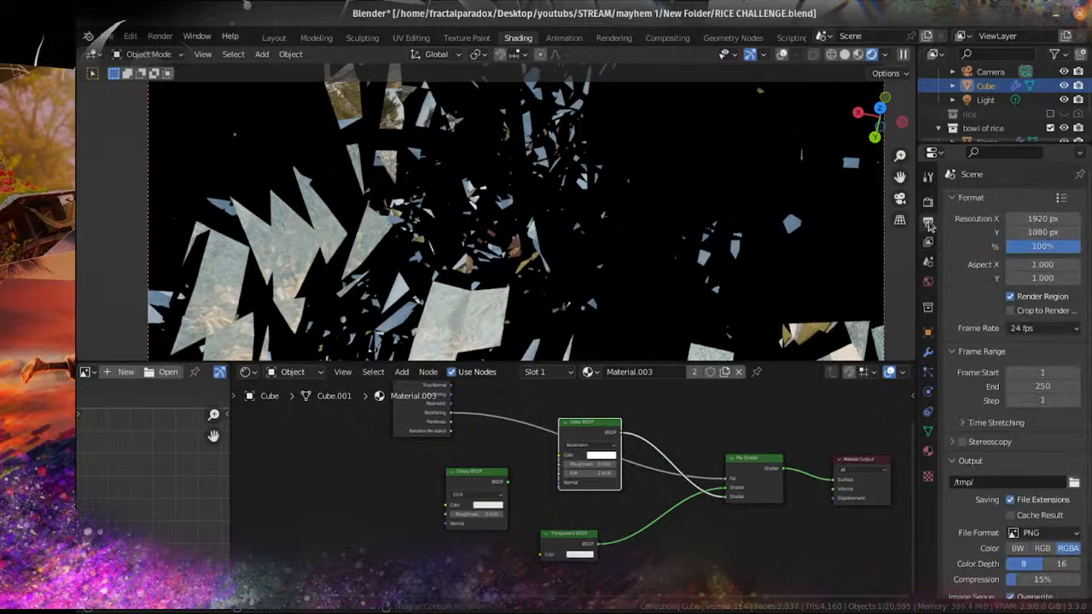
click(927, 202)
scroll(1015, 311, down, 2)
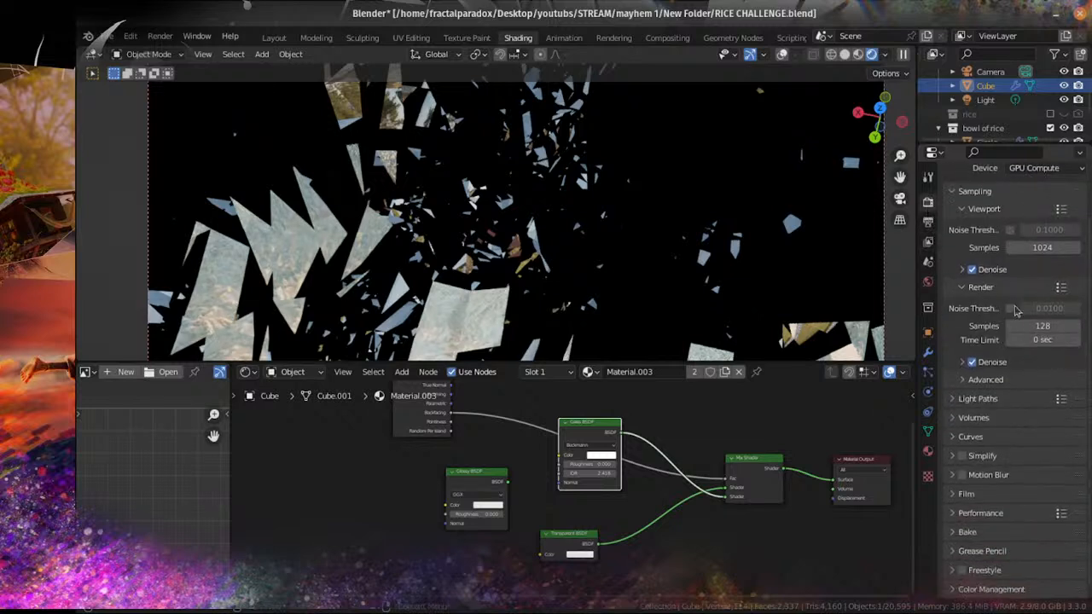
click(978, 405)
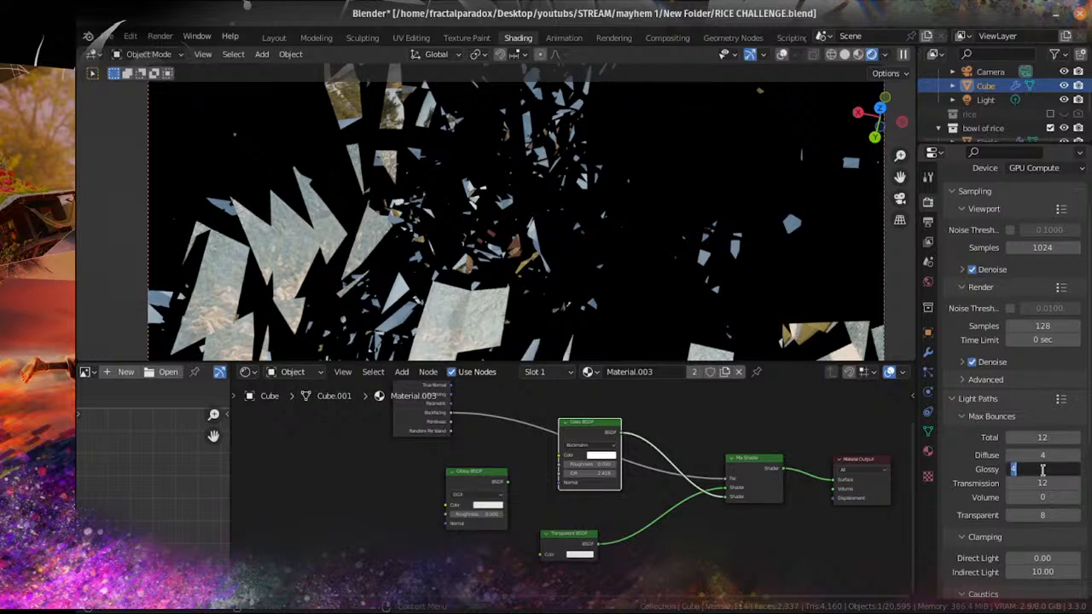
key(Return)
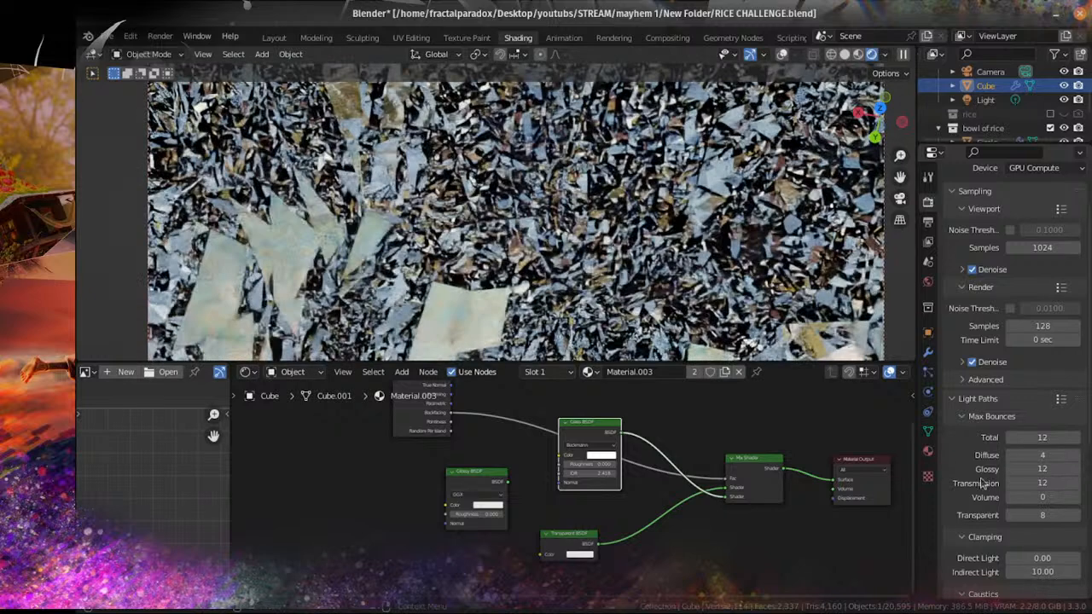
click(1024, 515)
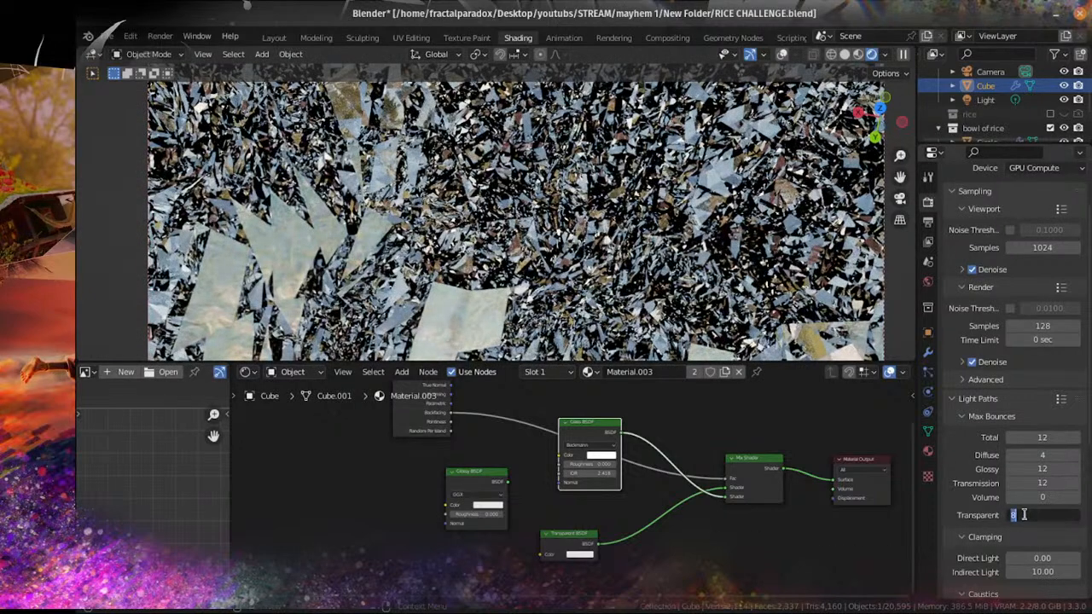
key(Return)
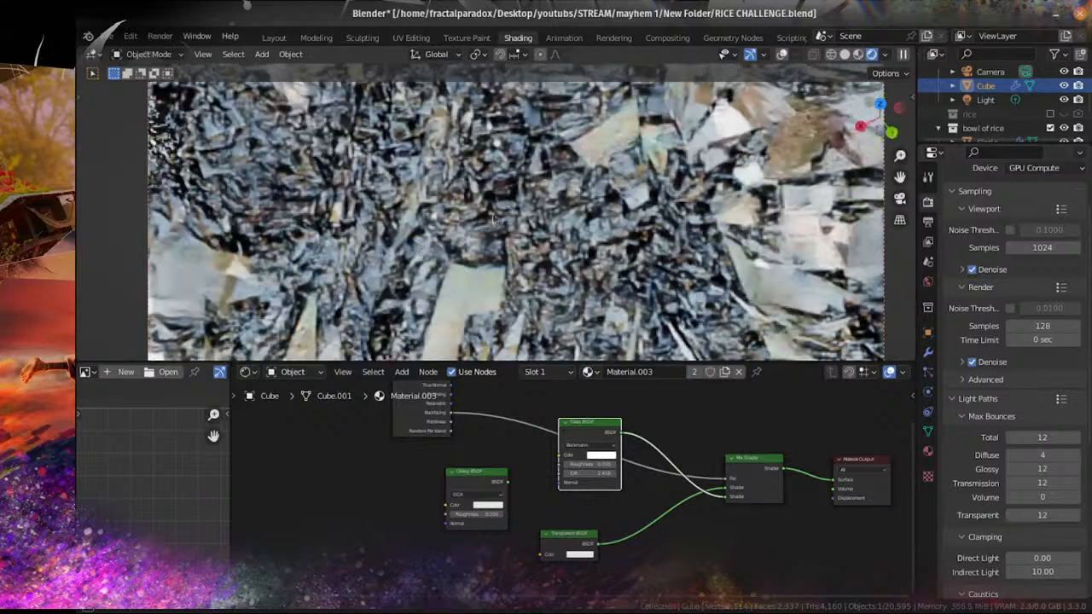
Step: Connect the Glossy BSDF to the Mix Shader's second shader input in place of the Glass BSDF and inspect the hand
middle_drag(614, 248, 590, 226)
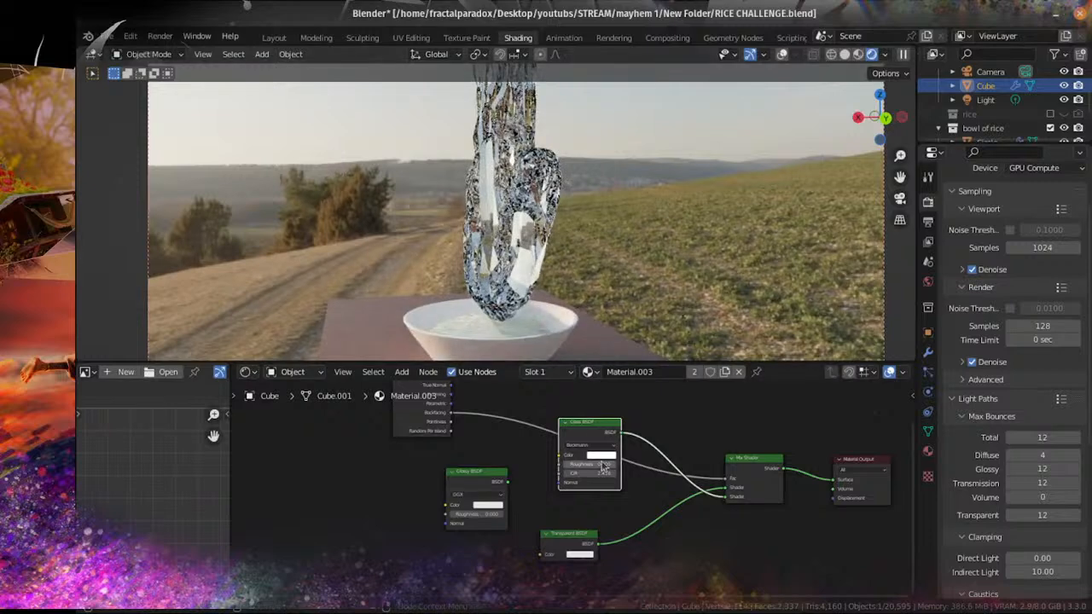
drag(506, 483, 751, 543)
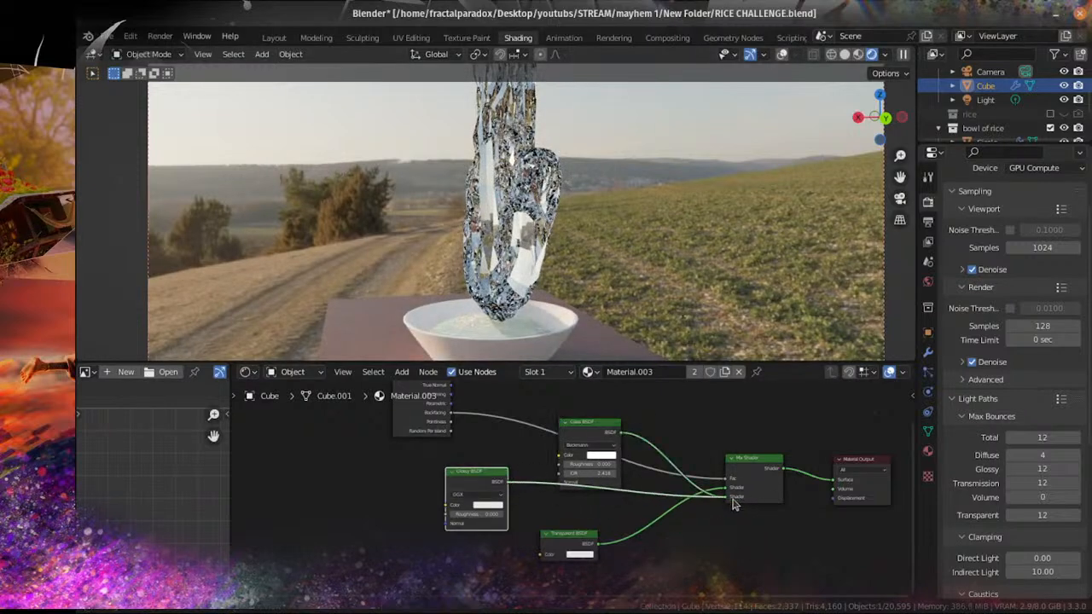
middle_drag(492, 170, 482, 149)
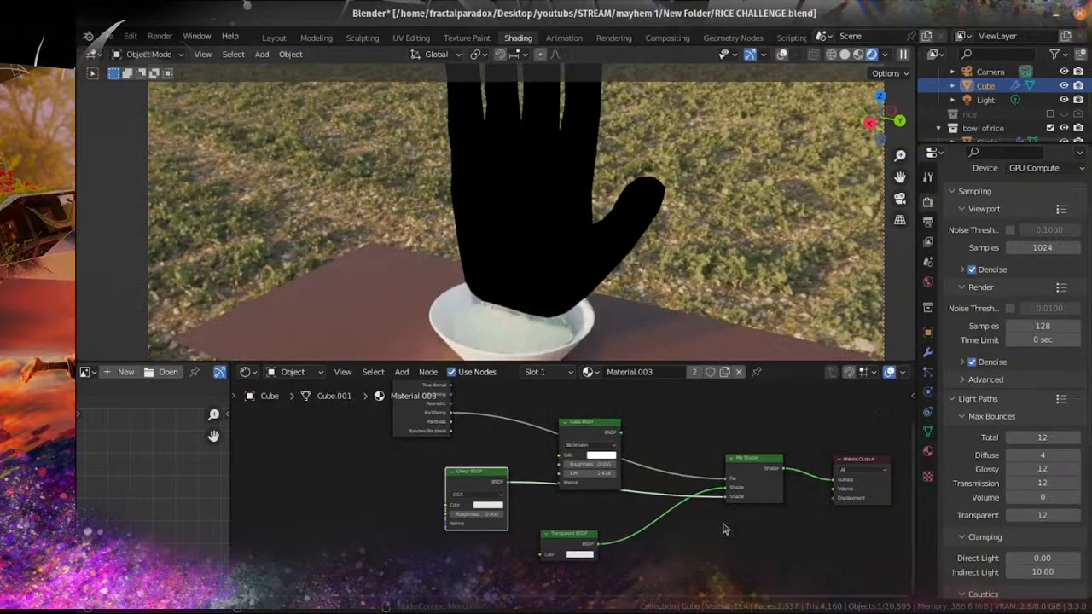
scroll(502, 506, up, 2)
scroll(501, 506, up, 1)
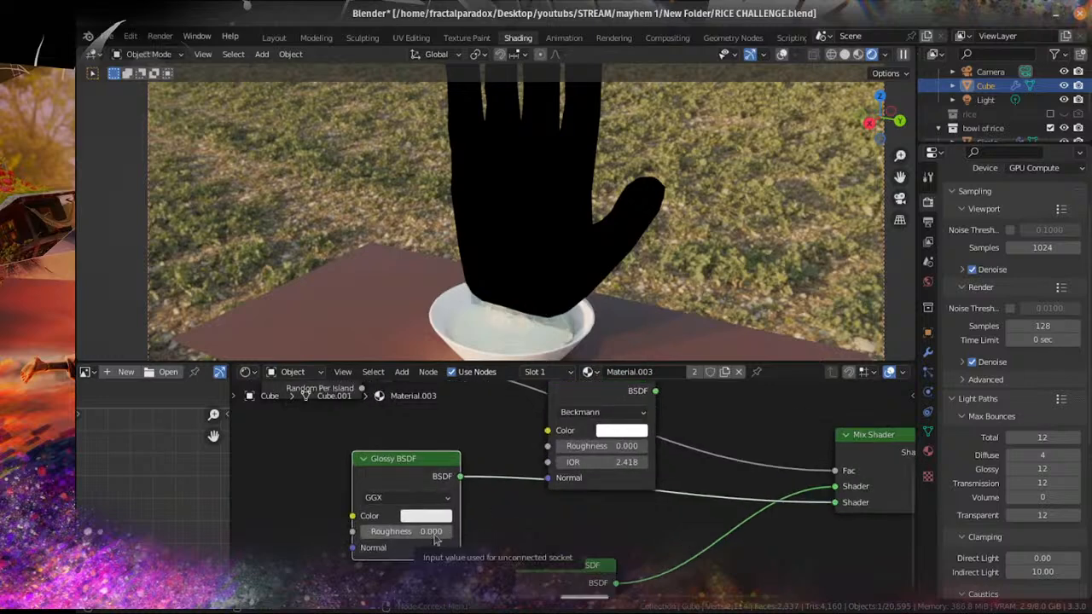
scroll(634, 539, down, 2)
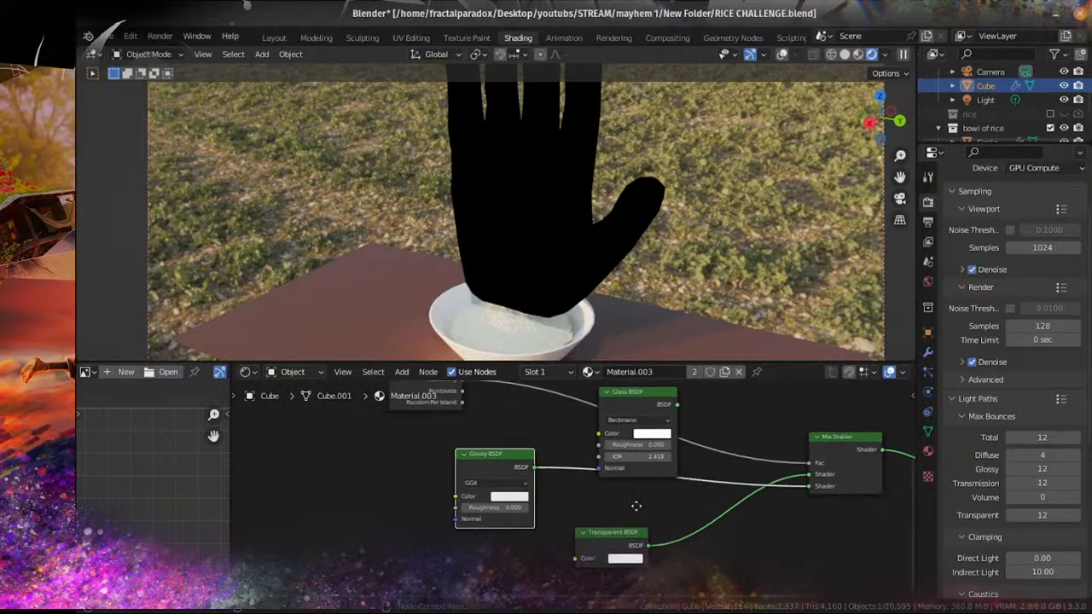
key(shift+a)
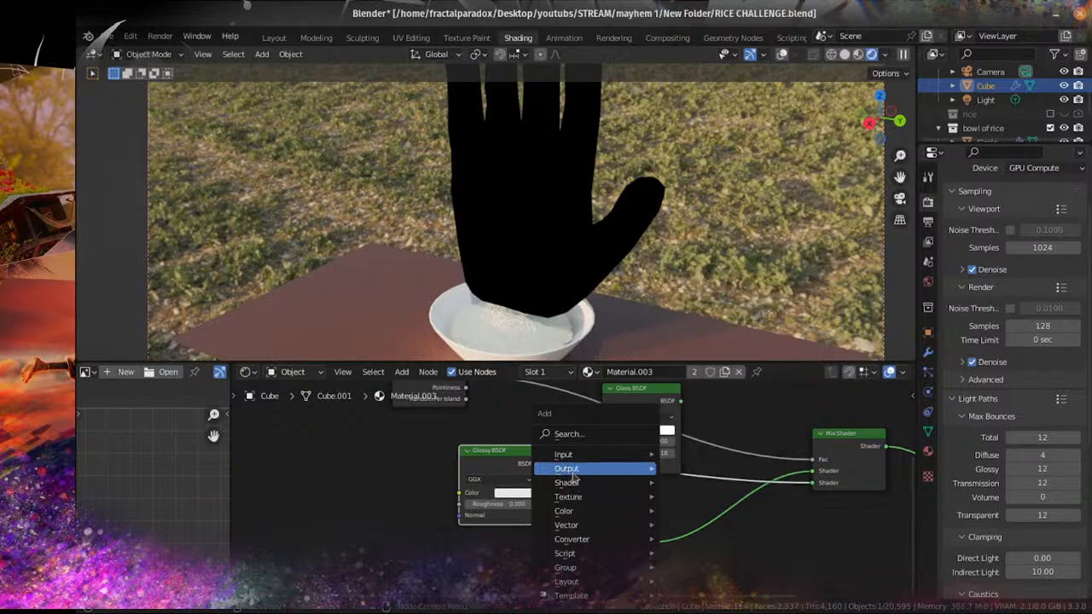
mouse_move(597, 483)
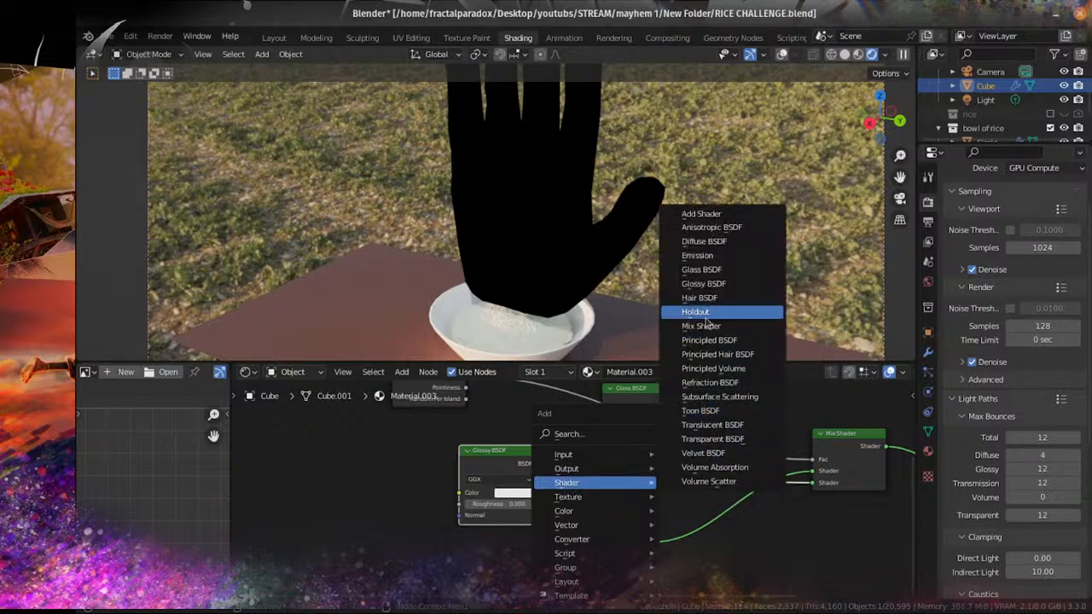
key(Escape)
Step: Duplicate the Mix Shader, insert the copy after the Glossy BSDF, and connect the Transparent BSDF to the copy's second shader input
middle_drag(631, 500, 640, 498)
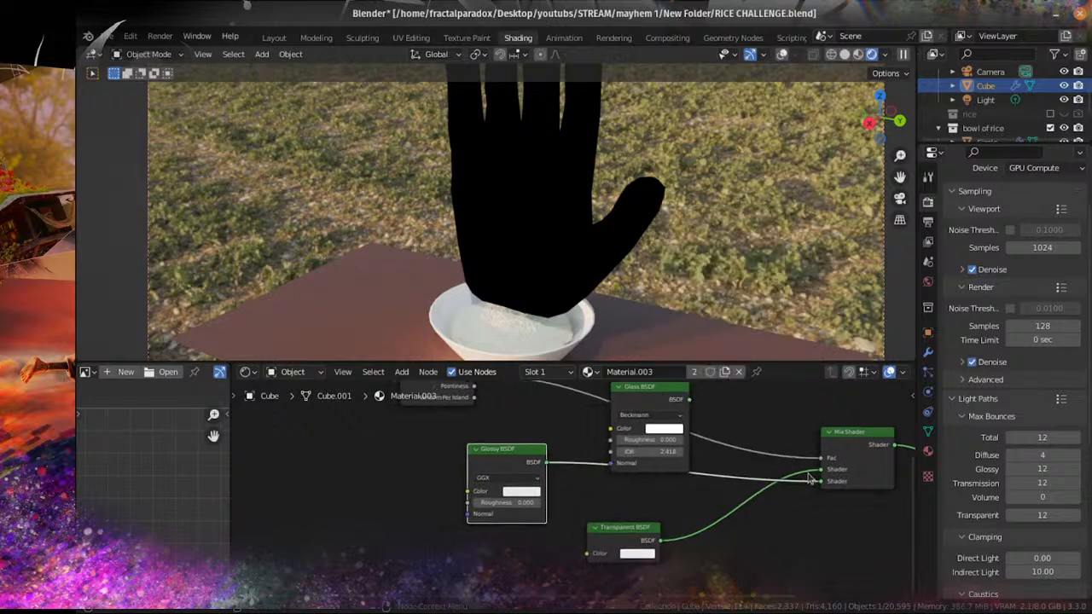
click(843, 458)
key(shift+d)
click(561, 475)
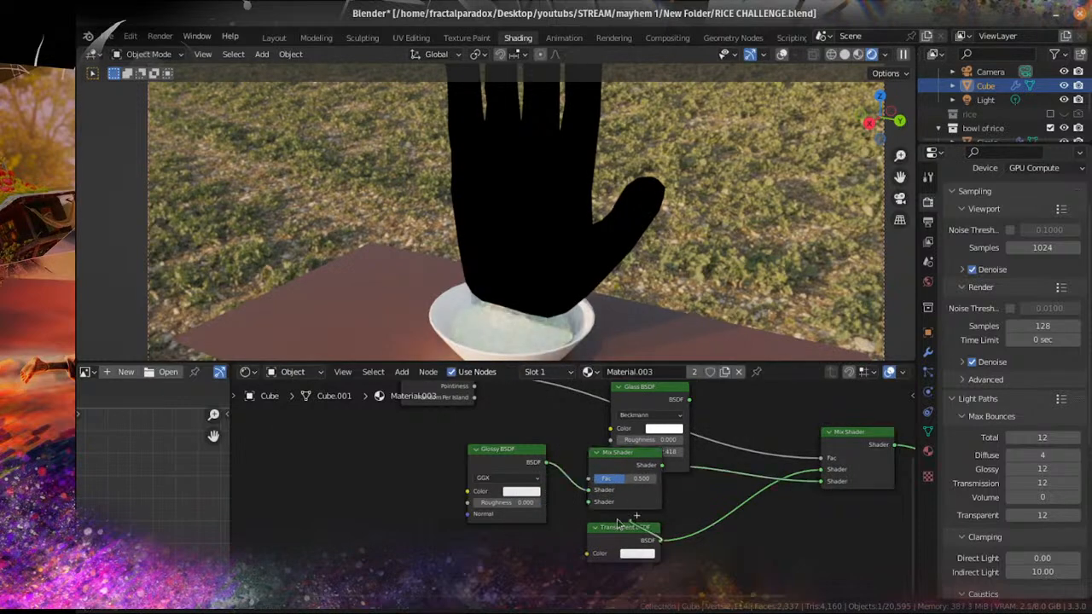
drag(595, 503, 589, 502)
Step: Set the duplicated Mix Shader's factor to 0.083 and inspect the hand's palm up close
middle_drag(619, 489, 657, 467)
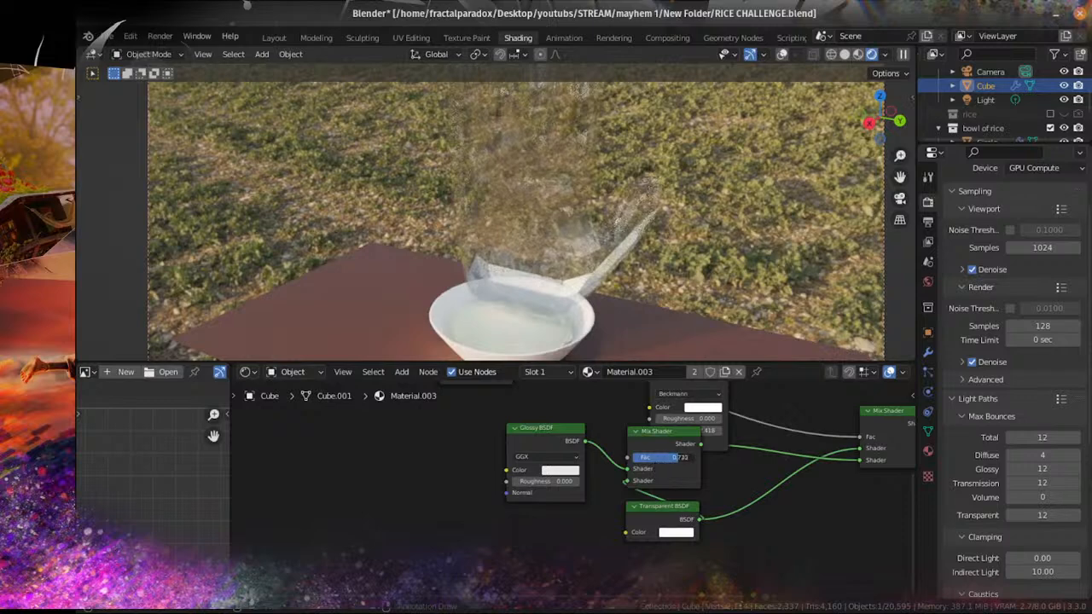
drag(678, 458, 637, 458)
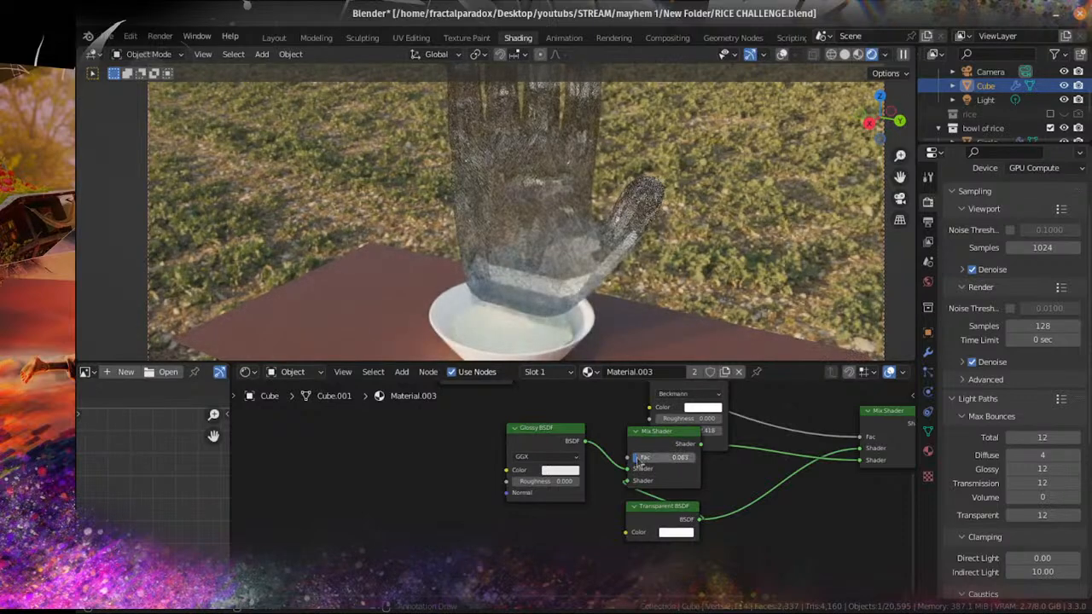
middle_drag(494, 188, 508, 158)
scroll(666, 243, up, 3)
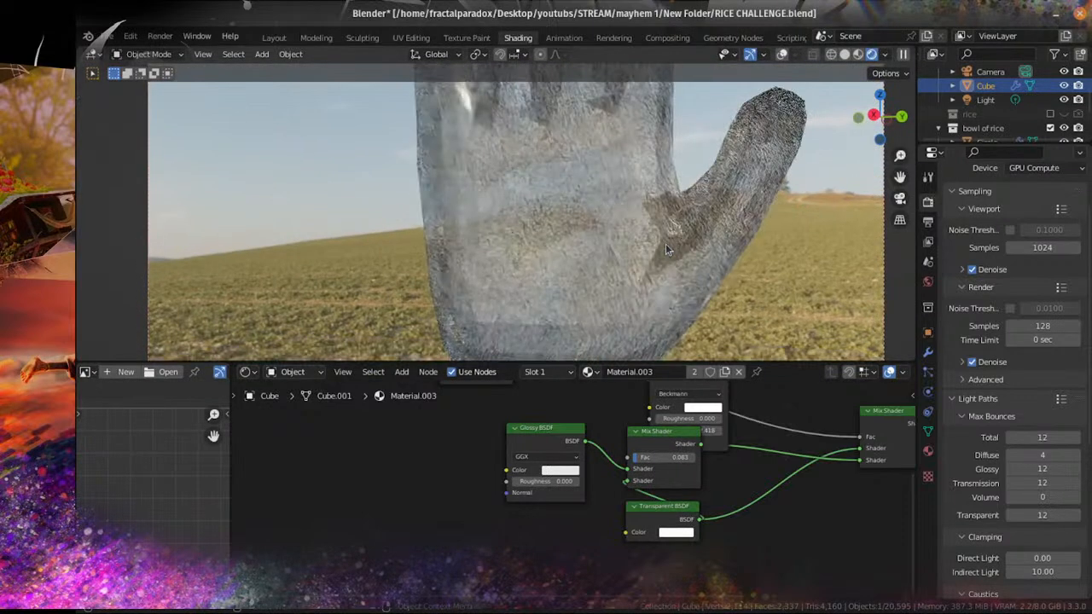
Step: Connect the Glass BSDF to the final Mix Shader's second shader input and check the hand from a wider view
middle_drag(664, 454, 651, 486)
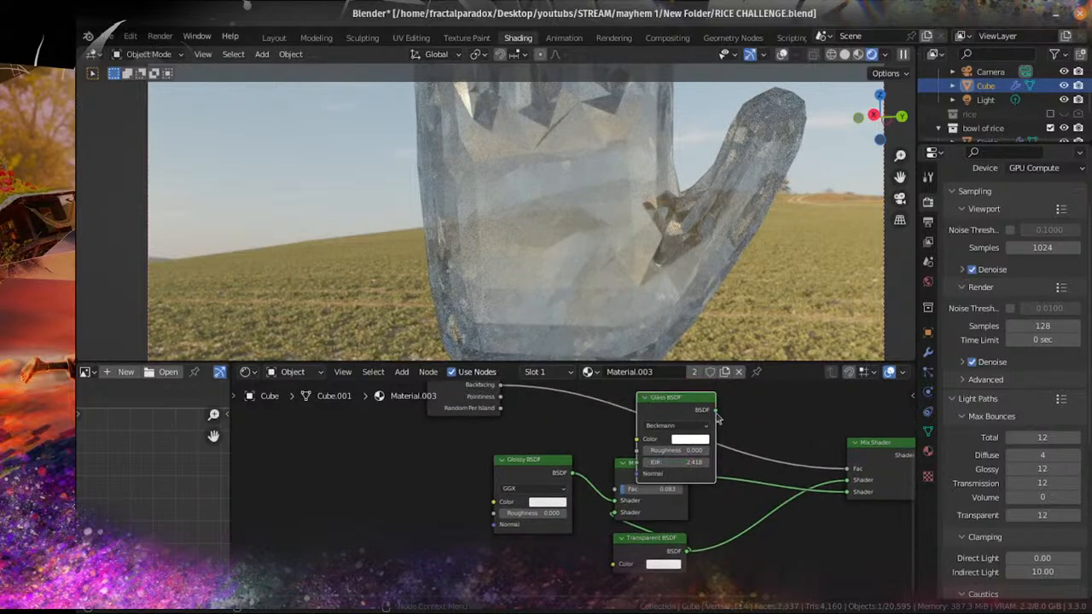
drag(848, 501, 848, 501)
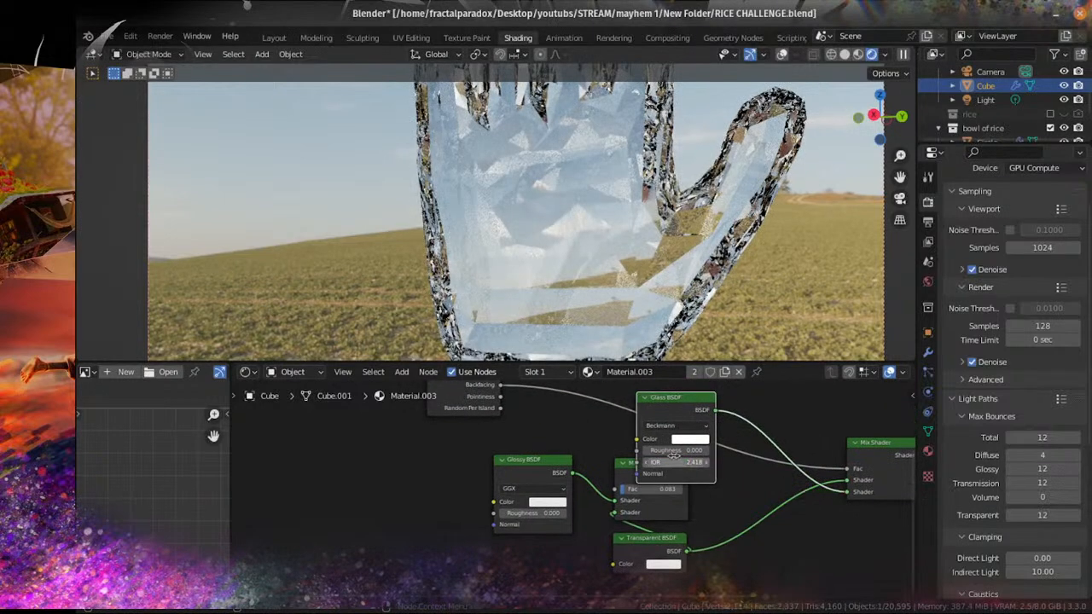
middle_drag(672, 236, 647, 252)
scroll(648, 244, down, 3)
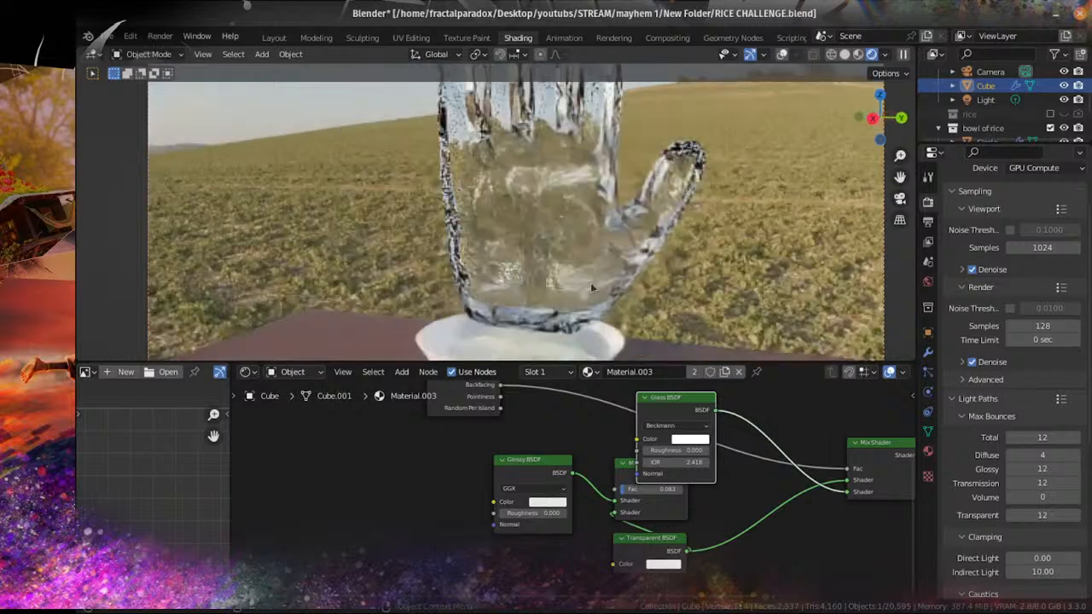
Step: Add a Brilliant Diamond mesh and move it into the open air beside the hand
scroll(631, 252, up, 3)
key(shift+a)
mouse_move(603, 252)
mouse_move(742, 522)
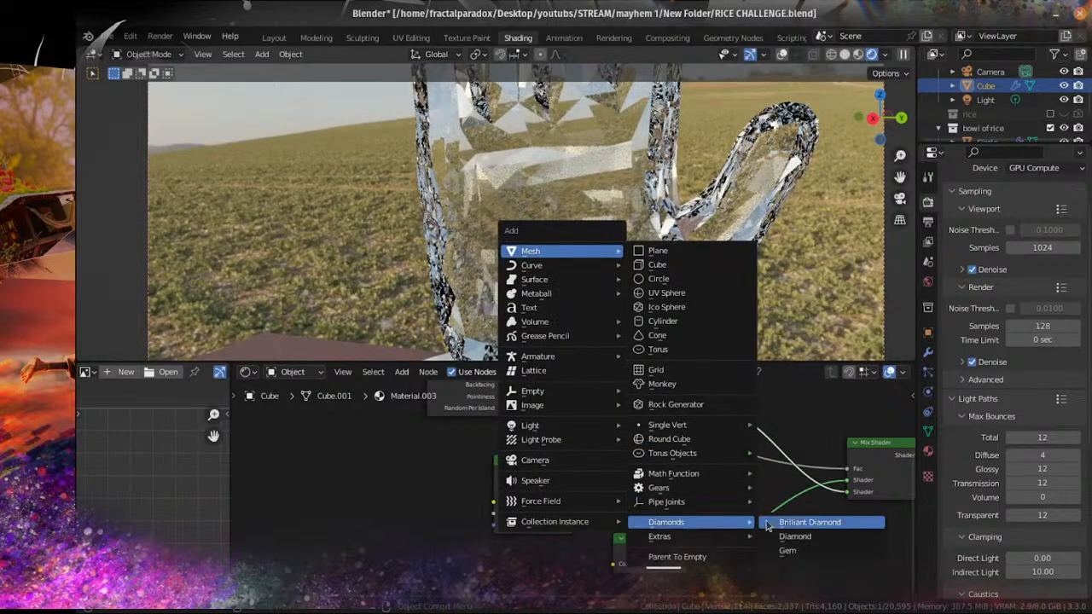
click(789, 527)
scroll(666, 260, down, 3)
middle_drag(639, 276, 580, 315)
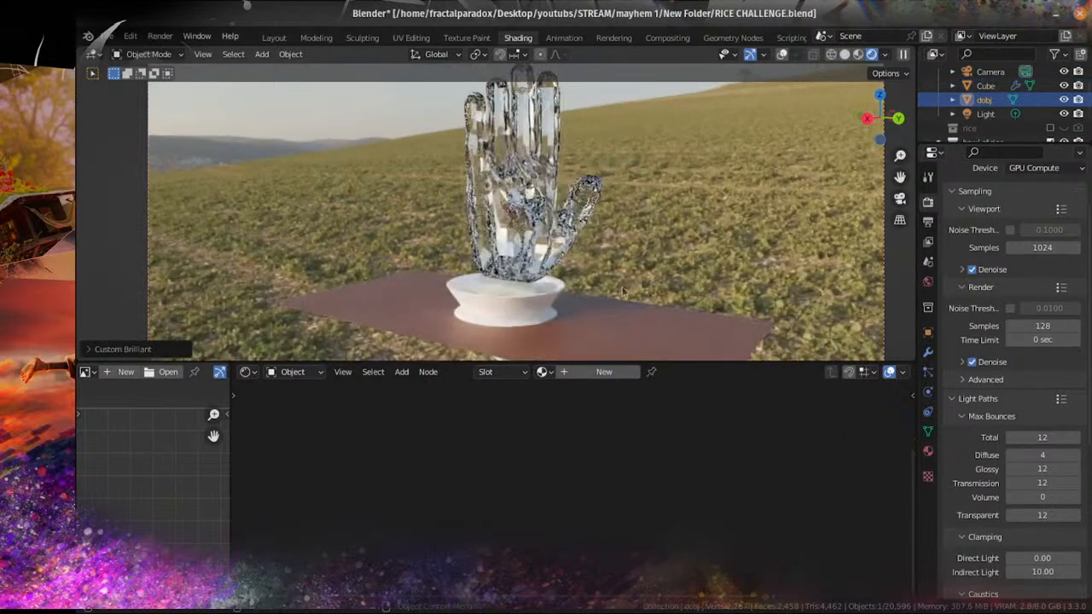
key(g)
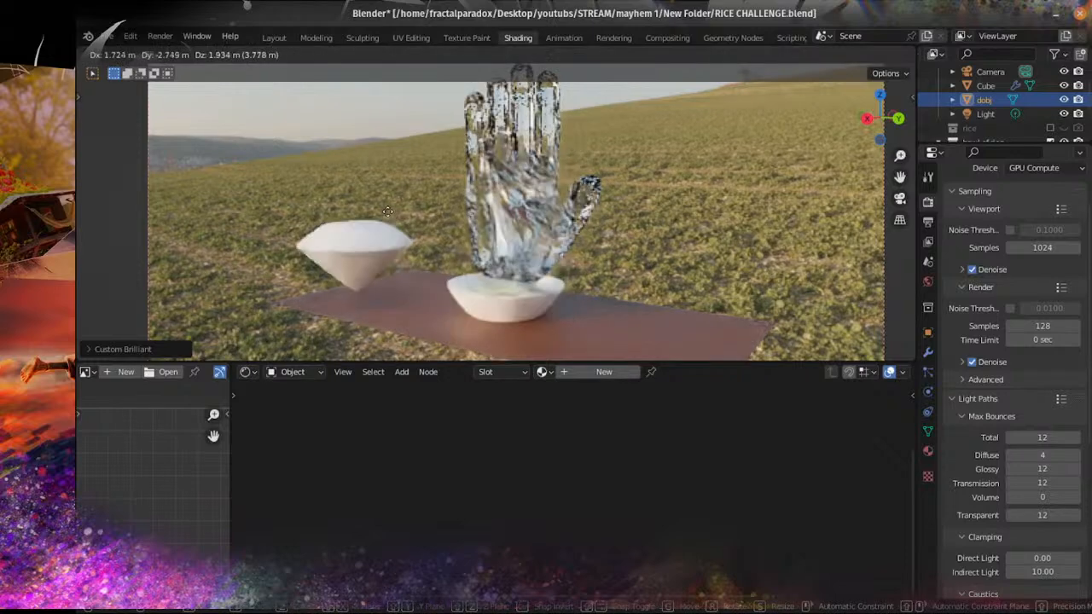
click(393, 170)
Step: Assign Material.003 to the diamond and frame it in top view to examine its facets
click(543, 371)
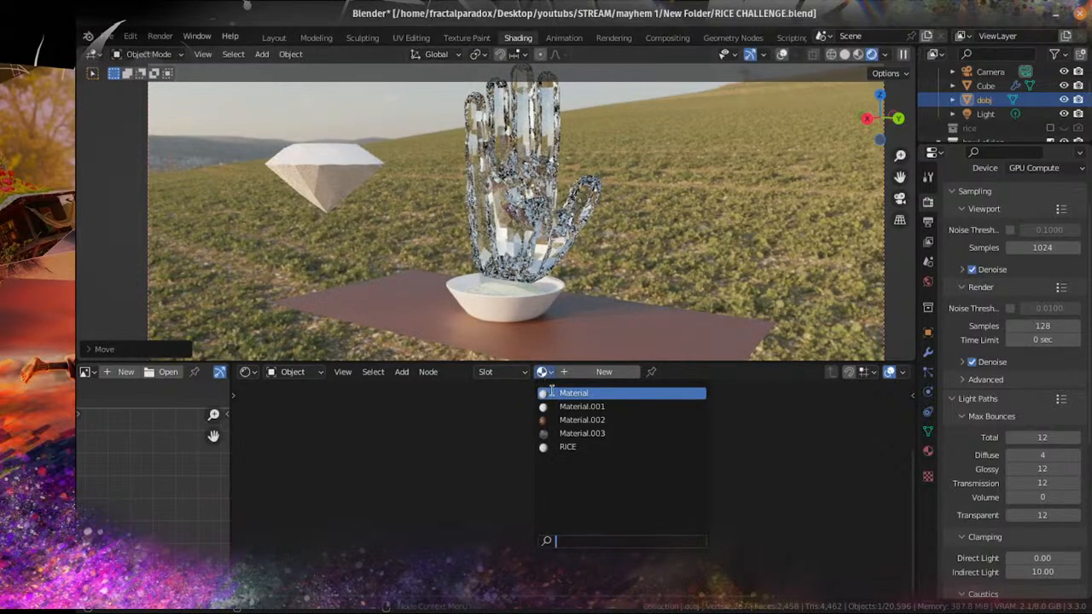
click(567, 435)
middle_drag(367, 247, 356, 292)
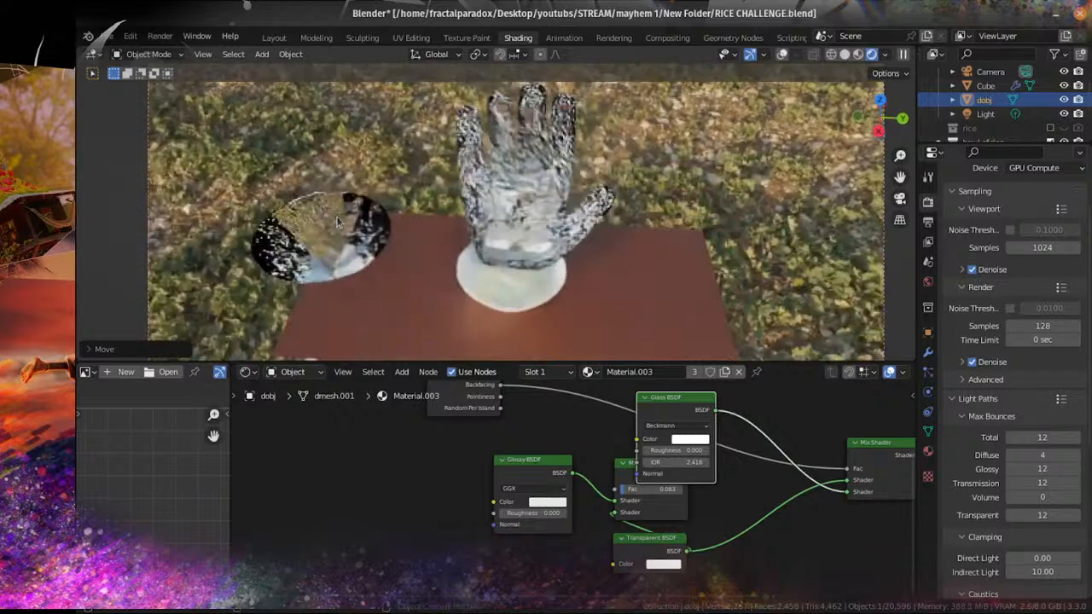
key(KP_7)
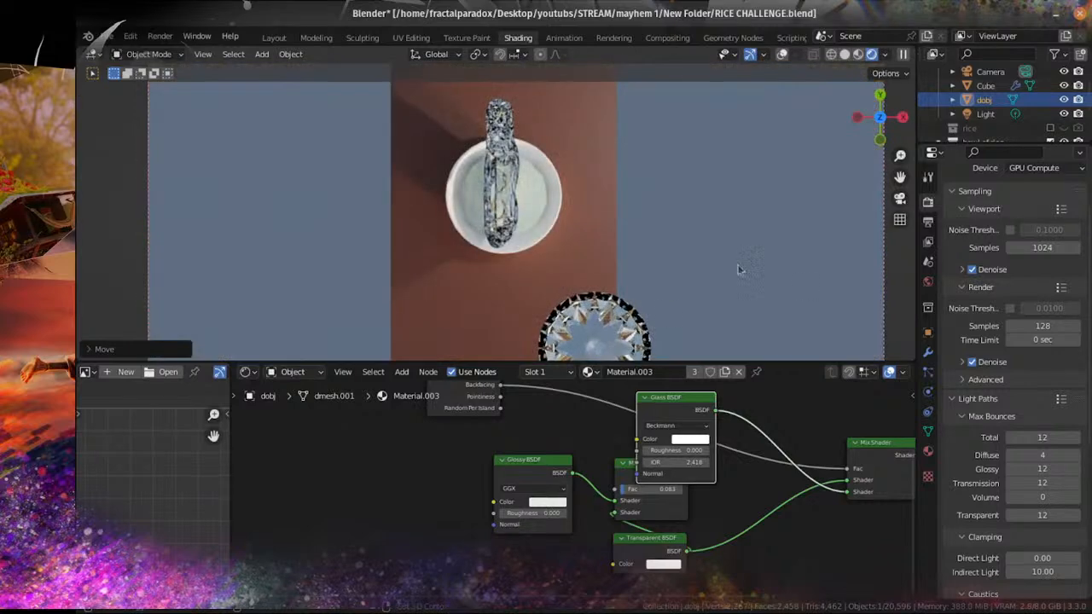
key(KP_Decimal)
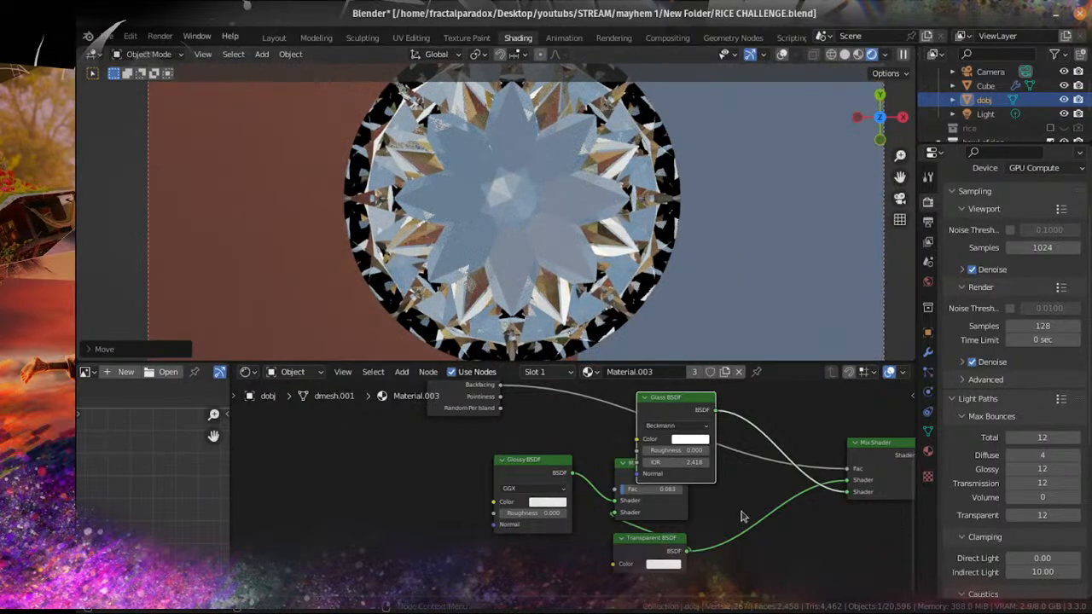
Step: Delete the duplicated Mix Shader between the Glossy BSDF and the final Mix Shader
middle_drag(793, 509, 640, 539)
click(565, 520)
key(x)
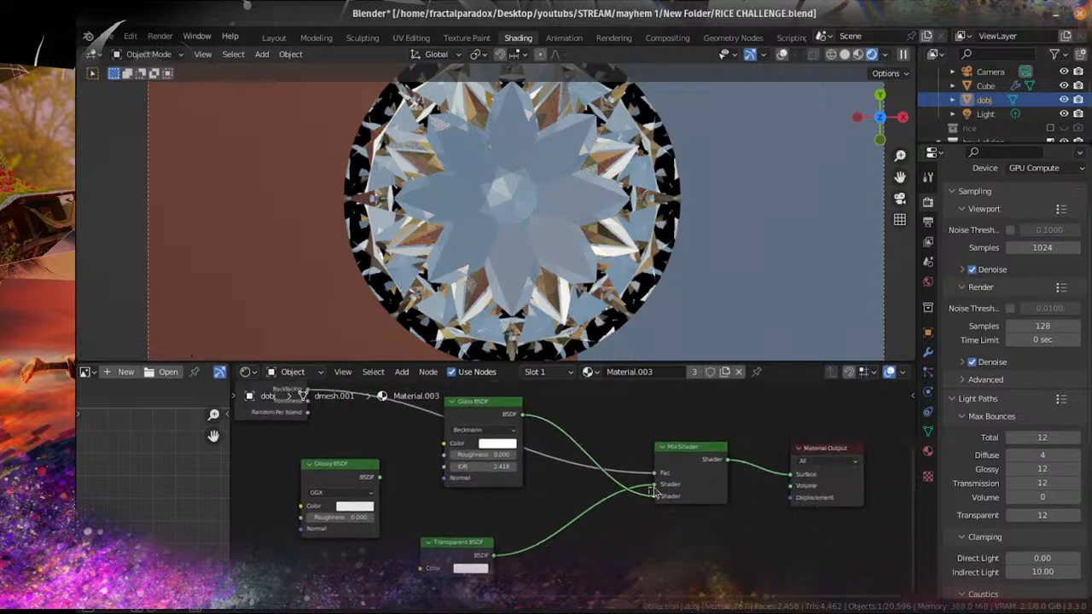
Step: Swap the Mix Shader's two shader inputs, and compare with the Glass BSDF connected directly to the Material Output's surface
click(657, 499)
drag(654, 484, 656, 495)
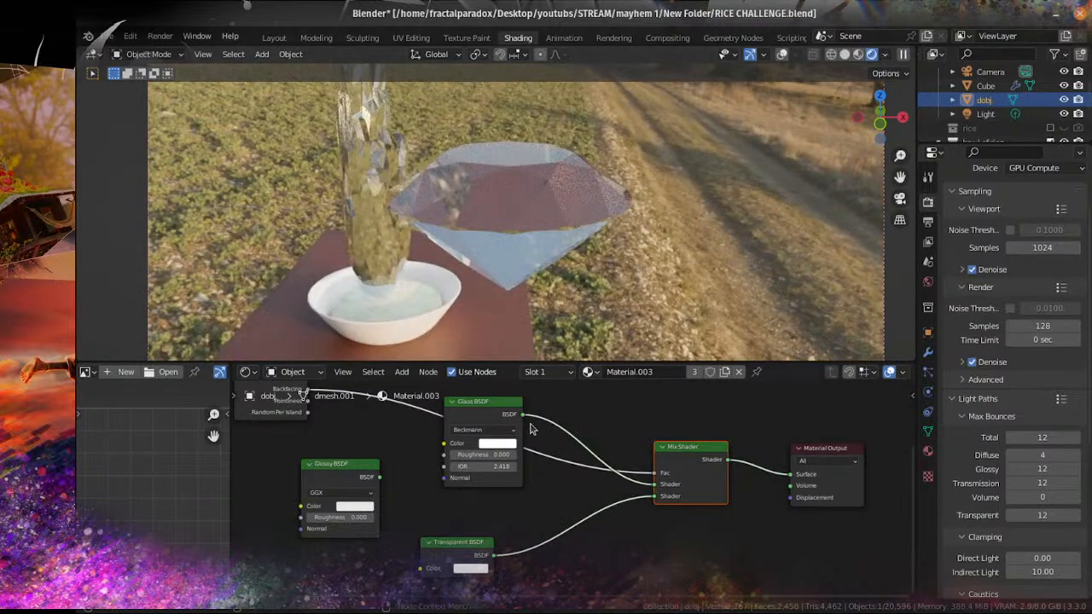
drag(522, 414, 808, 490)
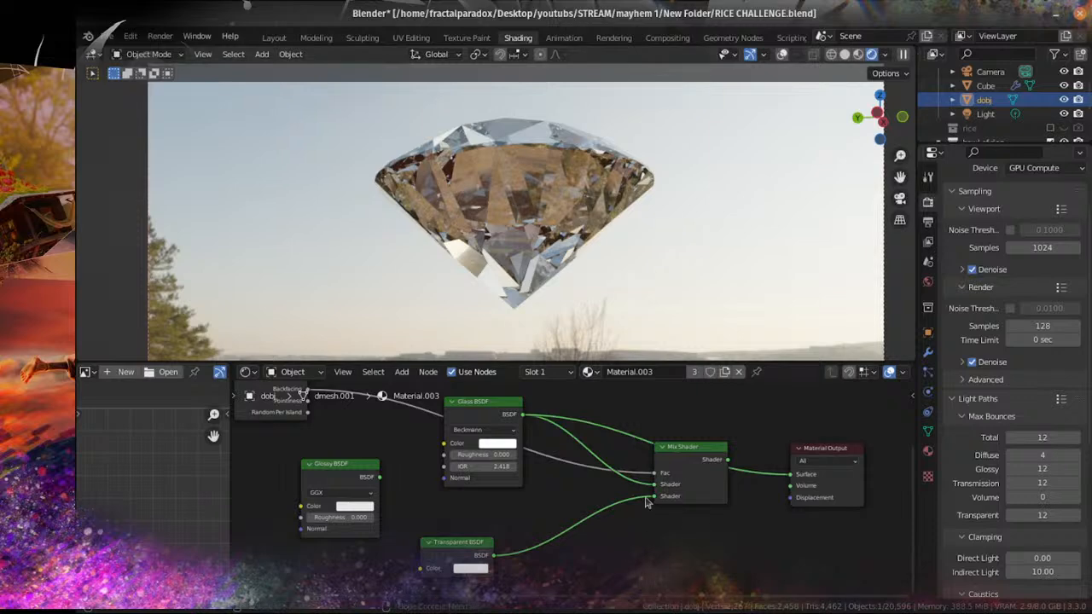
Step: Reconnect the Mix Shader to the Material Output's surface, with Transparent BSDF as its first shader and Glass BSDF as its second
click(724, 463)
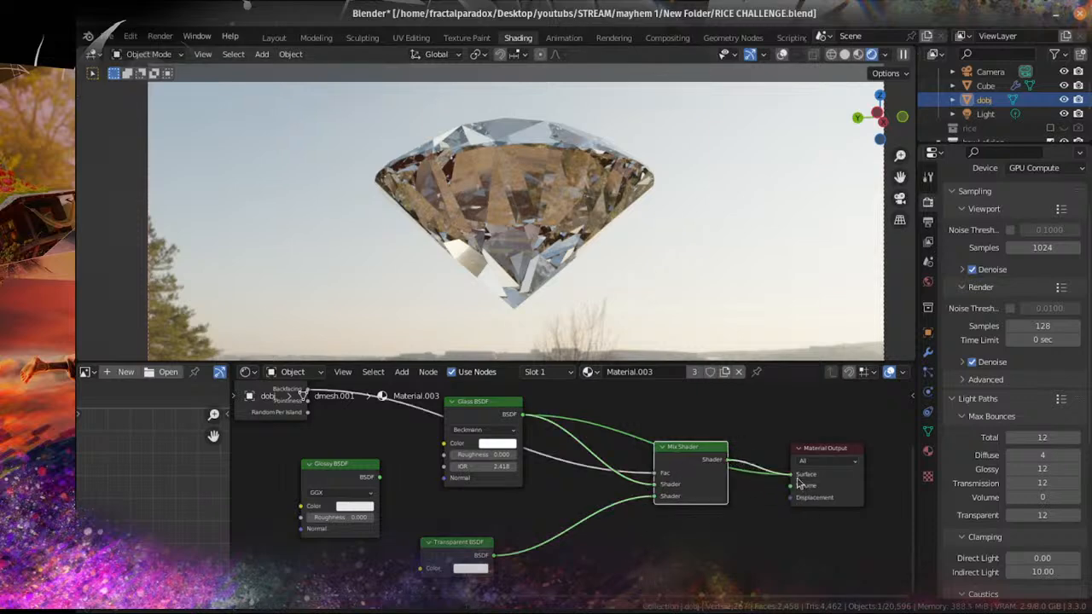
drag(779, 480, 789, 474)
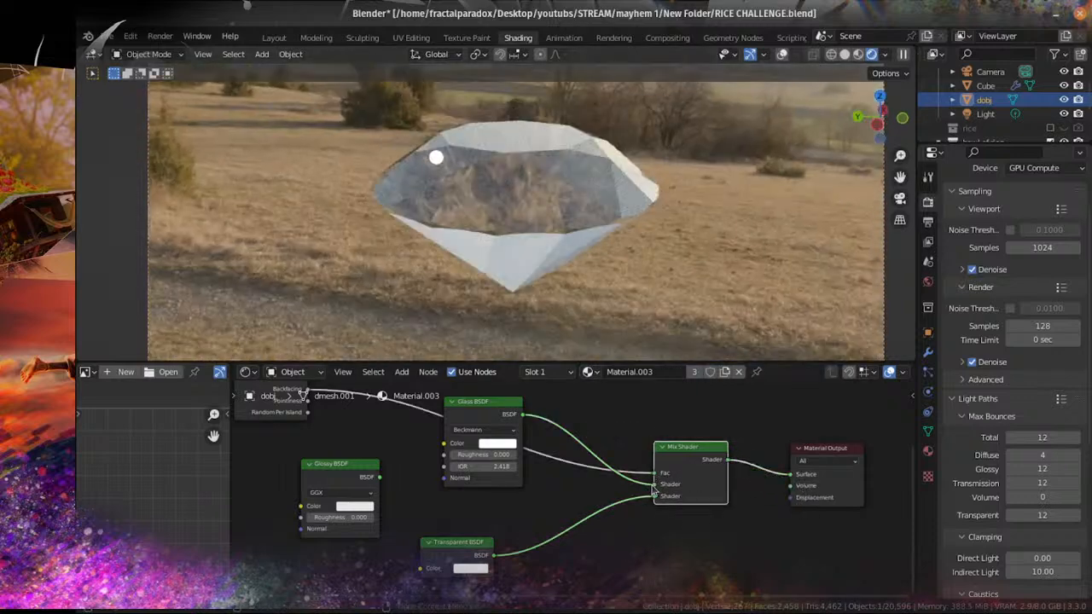
middle_drag(546, 255, 608, 281)
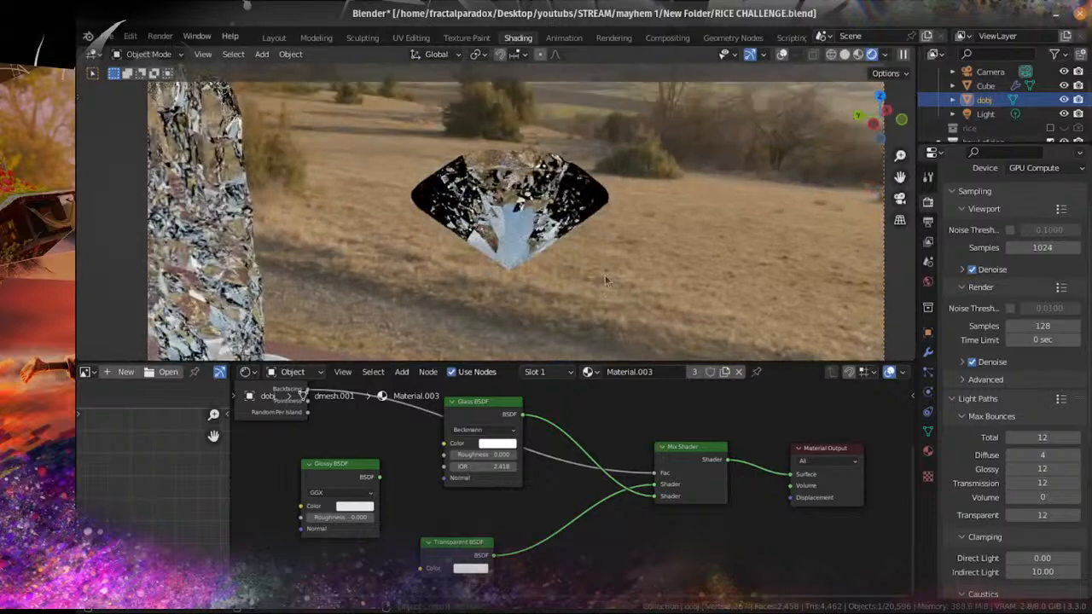
drag(605, 281, 607, 278)
middle_drag(607, 278, 607, 250)
Step: Set the Glass BSDF's IOR to 1.56 and inspect the diamond closely from above
scroll(521, 515, up, 5)
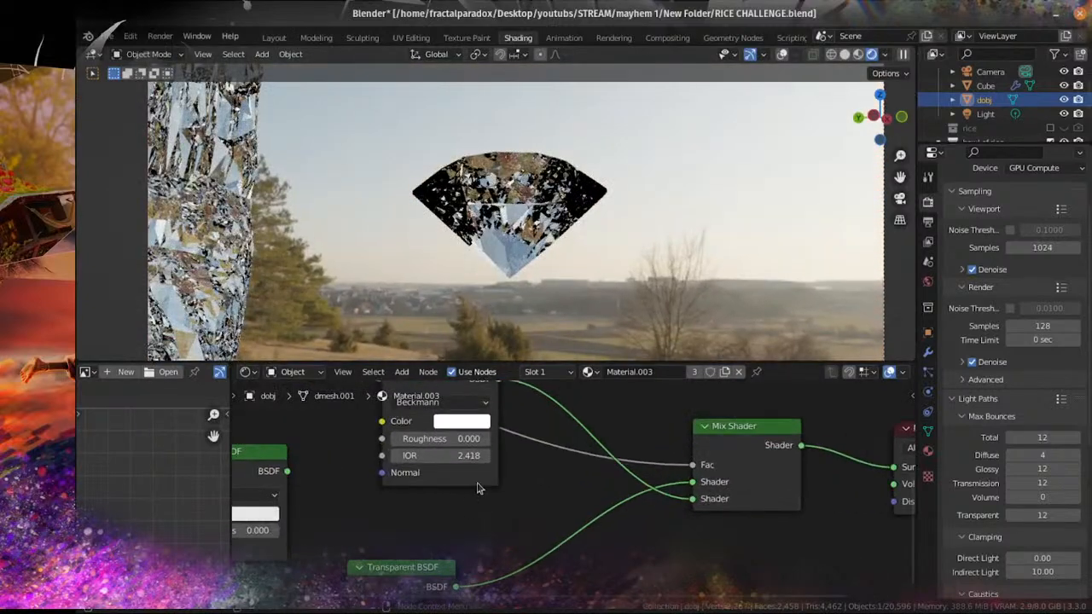
middle_drag(478, 488, 652, 509)
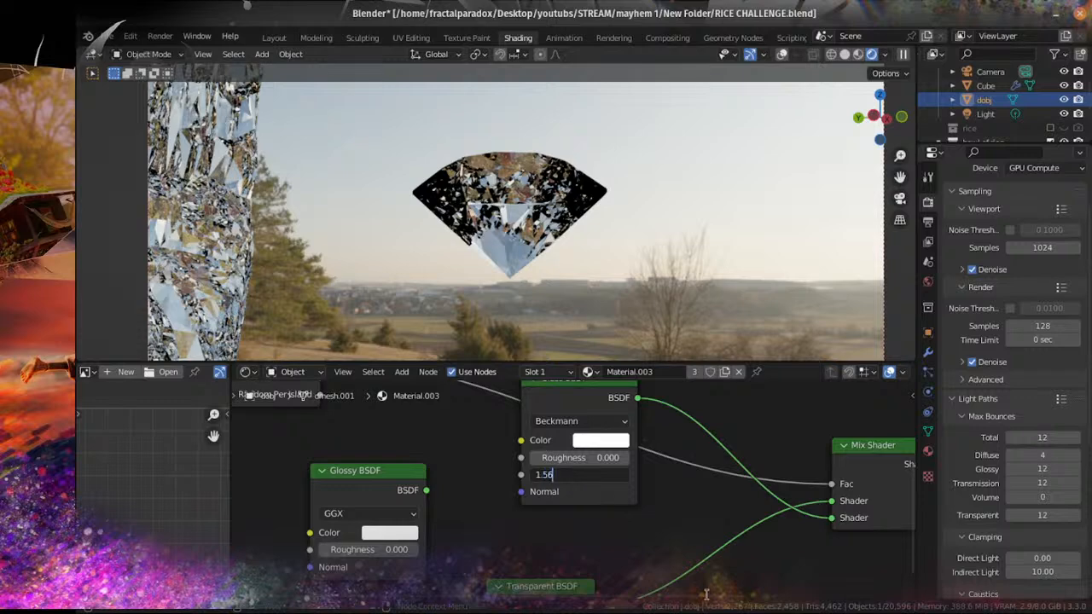
middle_drag(563, 256, 506, 197)
scroll(506, 197, up, 6)
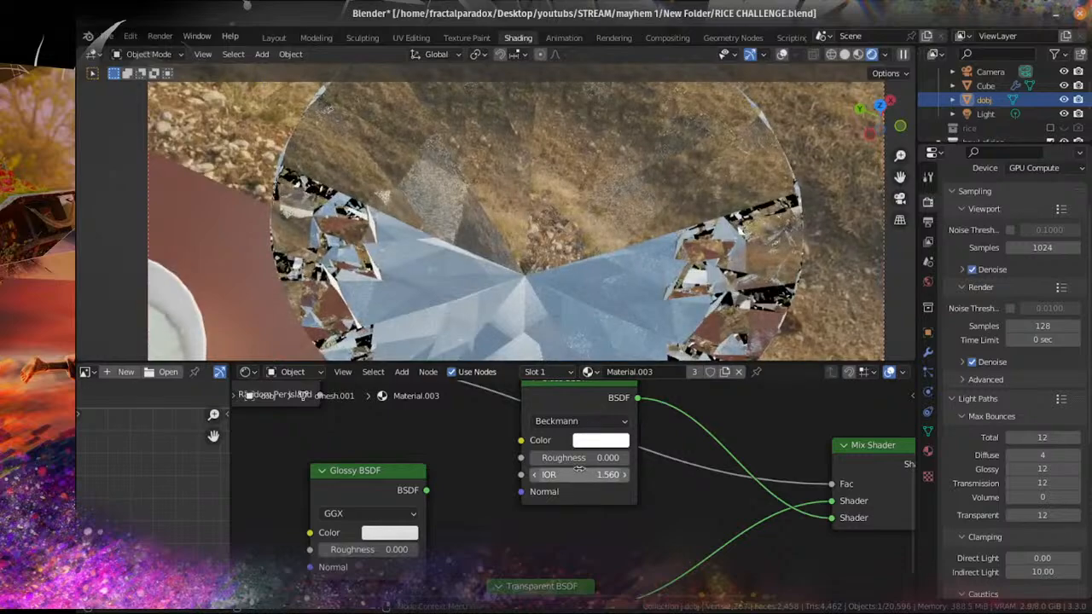
Step: Try raising the Glass BSDF's IOR to about 5.86, cancel the change, and view the diamond from the side
drag(575, 471, 605, 472)
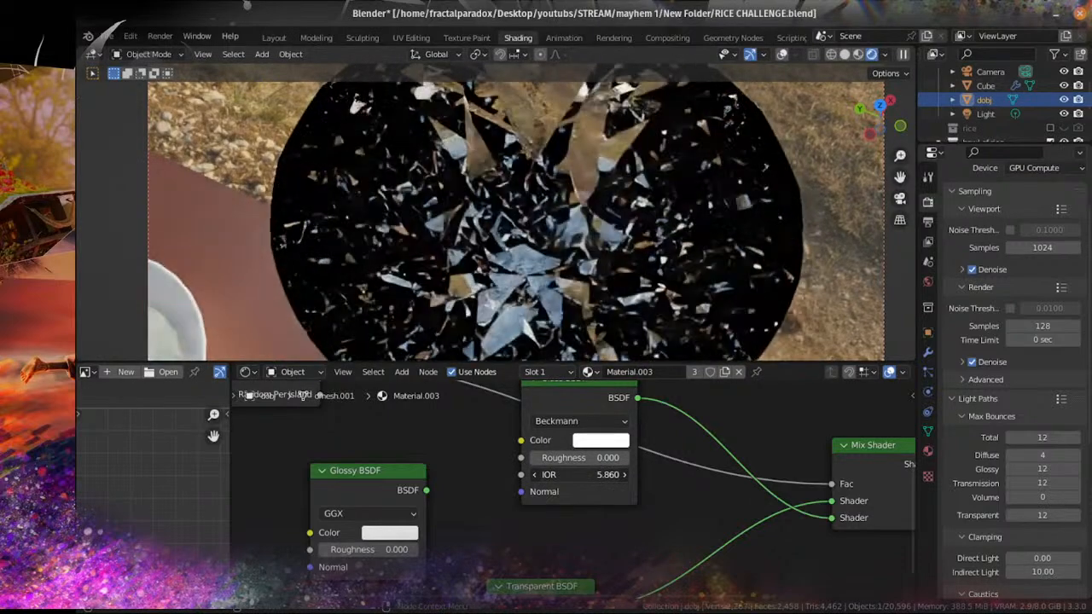
right_click(575, 472)
scroll(590, 292, down, 5)
middle_drag(589, 293, 568, 244)
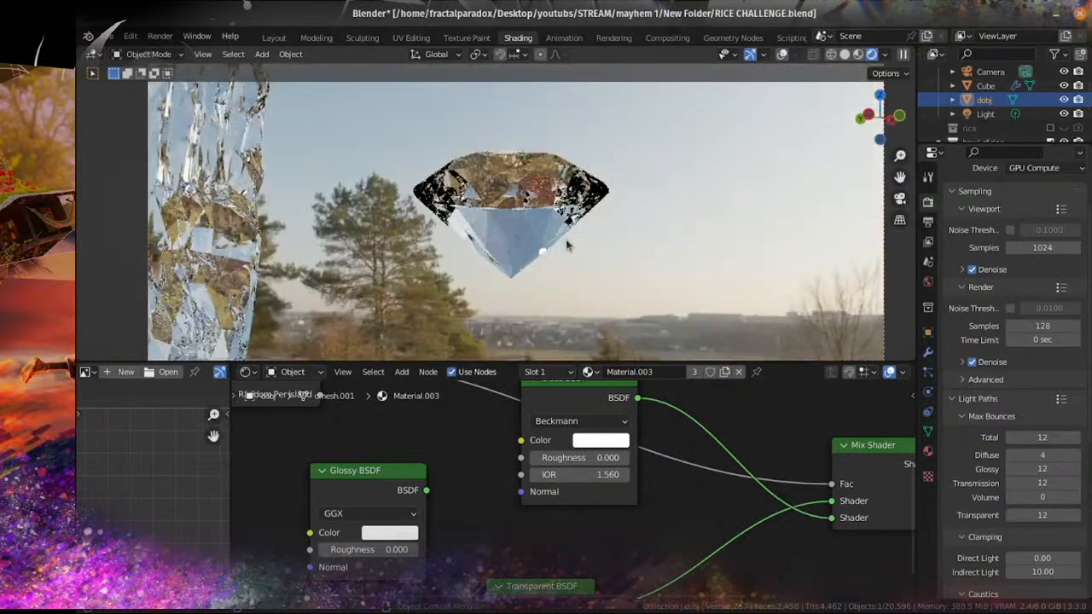
Step: Delete the test diamond and select the glass hand in the bowl
scroll(558, 244, down, 7)
scroll(467, 279, up, 3)
key(x)
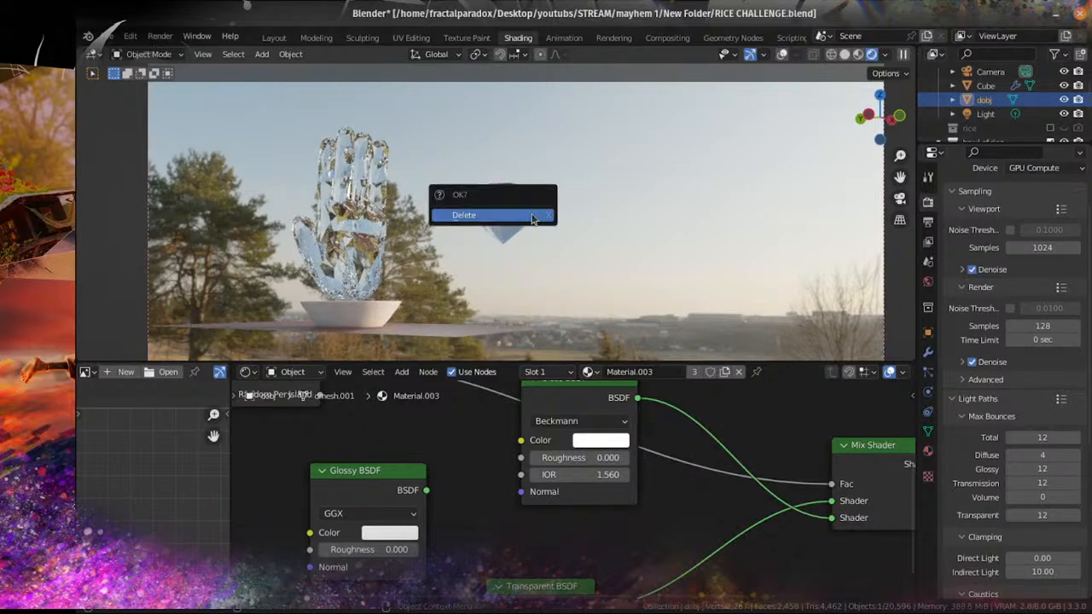
click(467, 215)
click(378, 220)
middle_drag(382, 217, 375, 222)
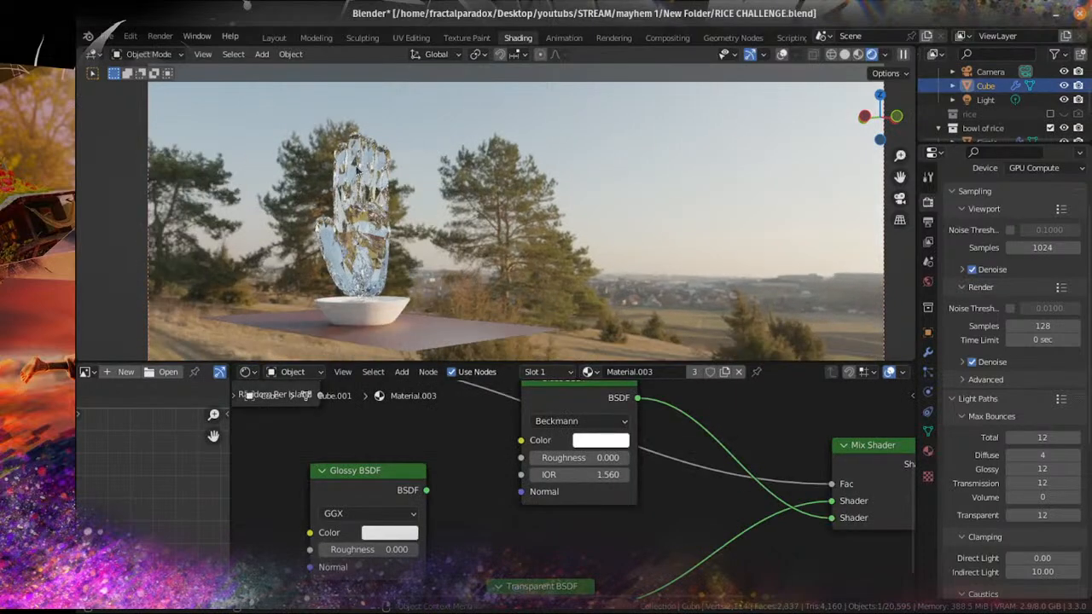
Step: Add a Volume Absorption shader to the hand's material and connect it to the Material Output's volume
scroll(407, 269, up, 3)
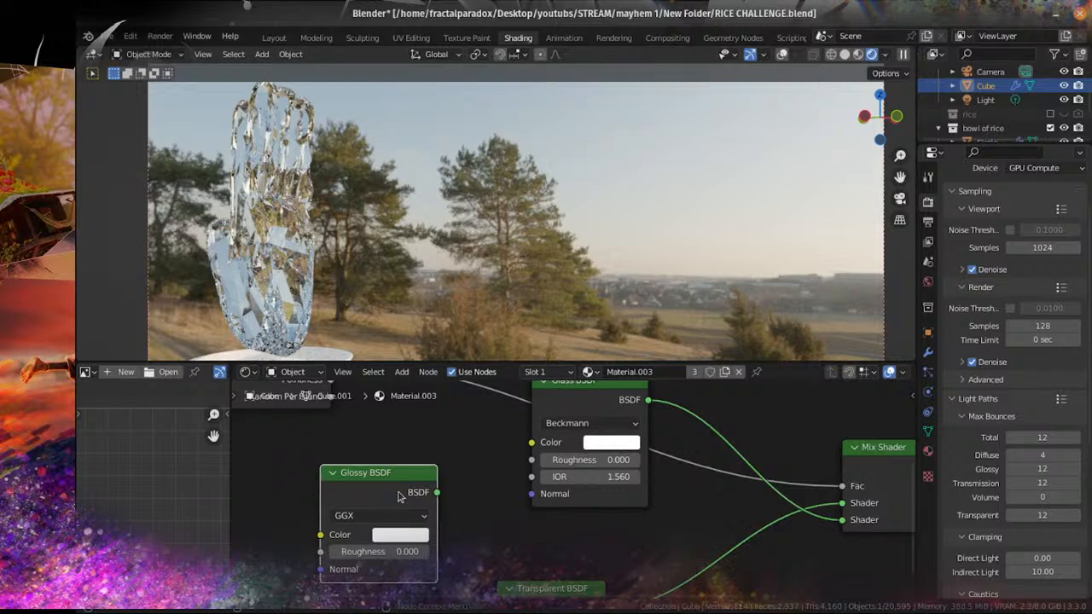
scroll(401, 496, down, 3)
key(shift+a)
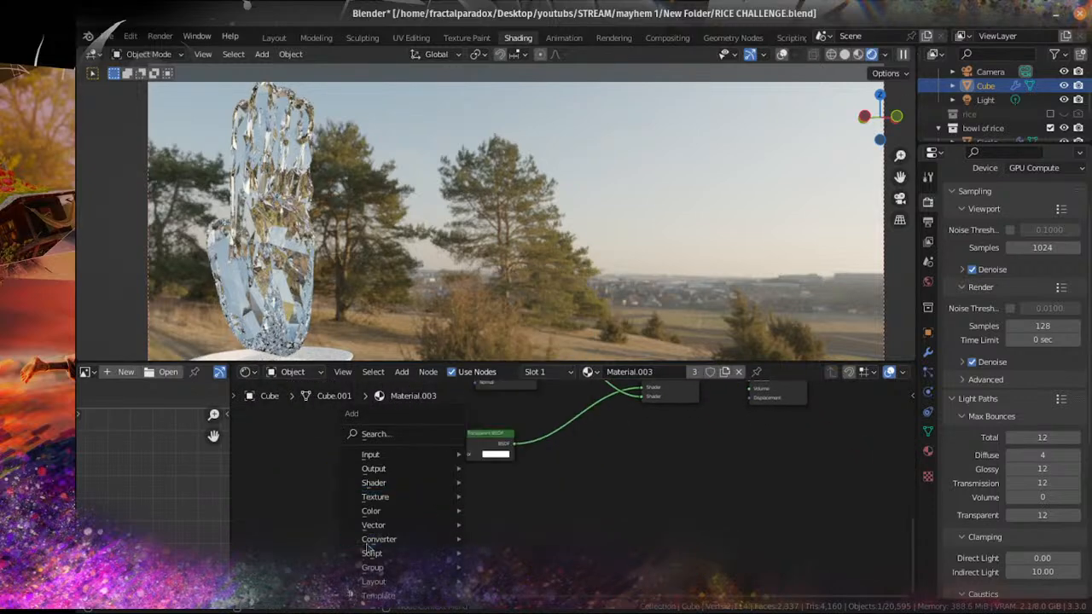
mouse_move(369, 543)
mouse_move(383, 483)
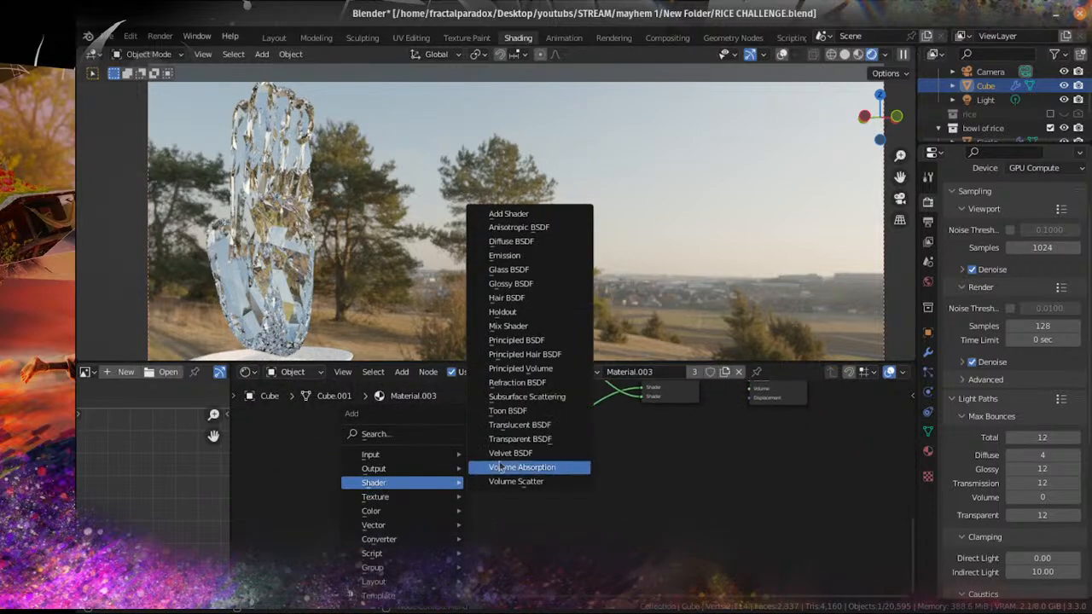
click(548, 468)
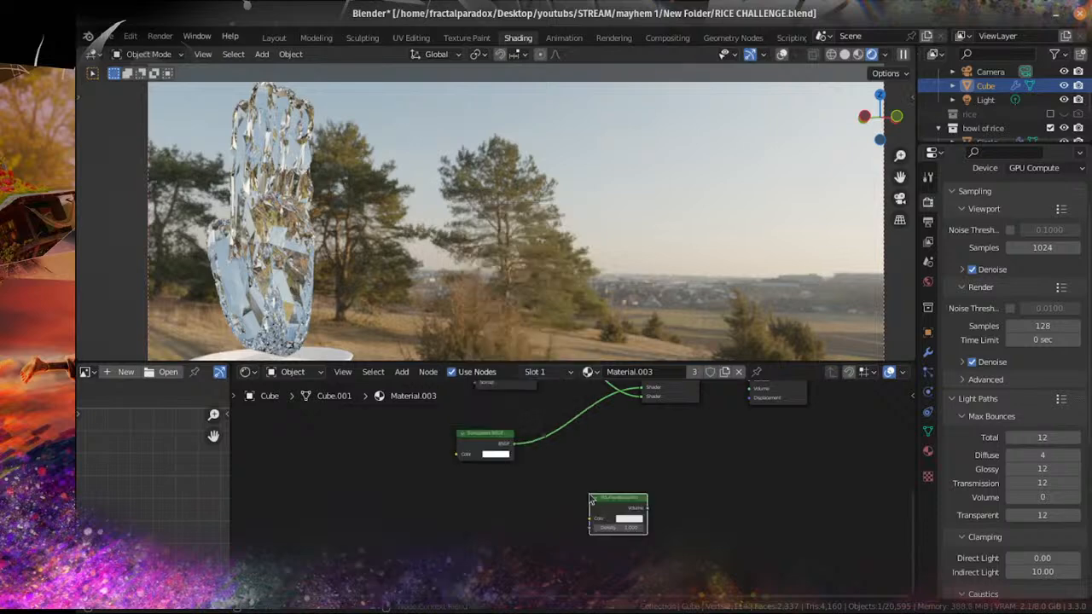
click(647, 512)
drag(646, 509, 758, 454)
Step: Set the Volume Absorption color to cyan with hue 0.524, saturation 0.970 and value 0.800
scroll(704, 543, up, 1)
middle_drag(704, 546, 600, 413)
scroll(600, 413, up, 4)
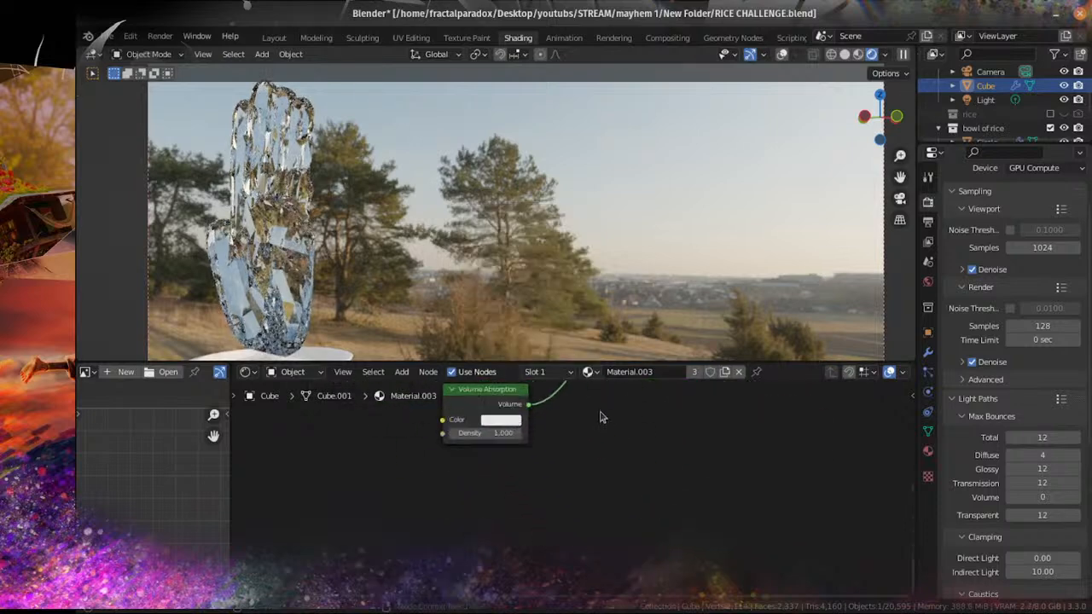
click(504, 420)
click(496, 340)
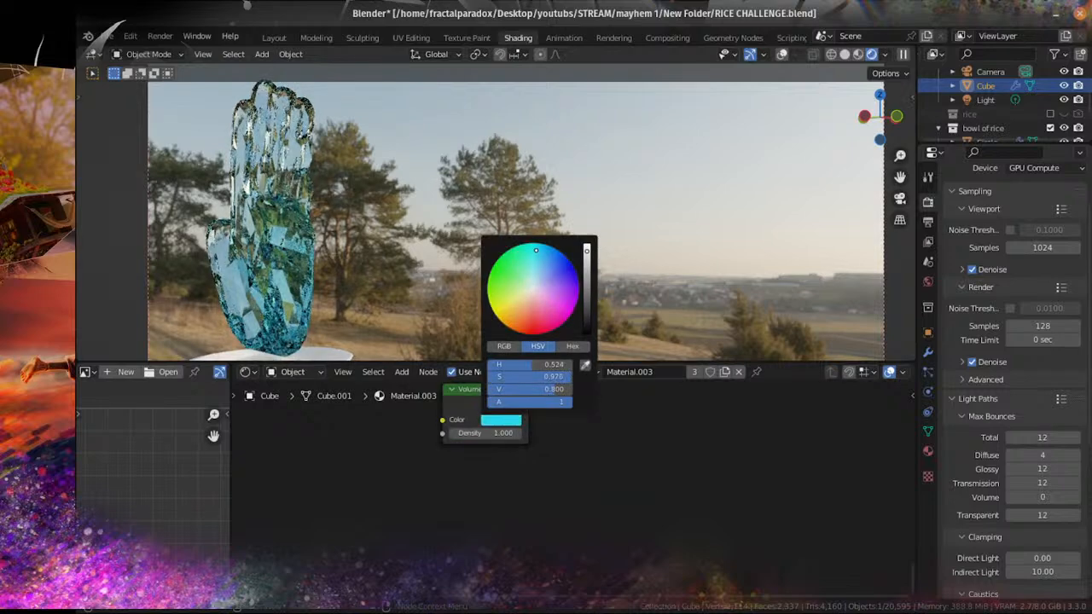
Step: Light the Layout workspace's rendered viewport with the scene world and frame the scene through the camera
middle_drag(177, 288, 551, 307)
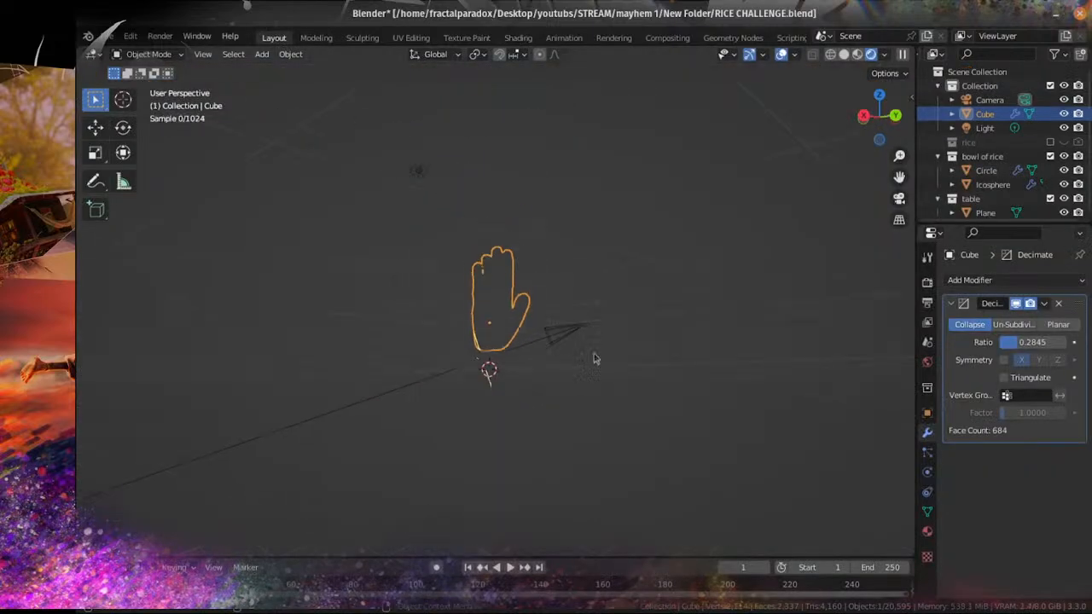
scroll(640, 345, up, 6)
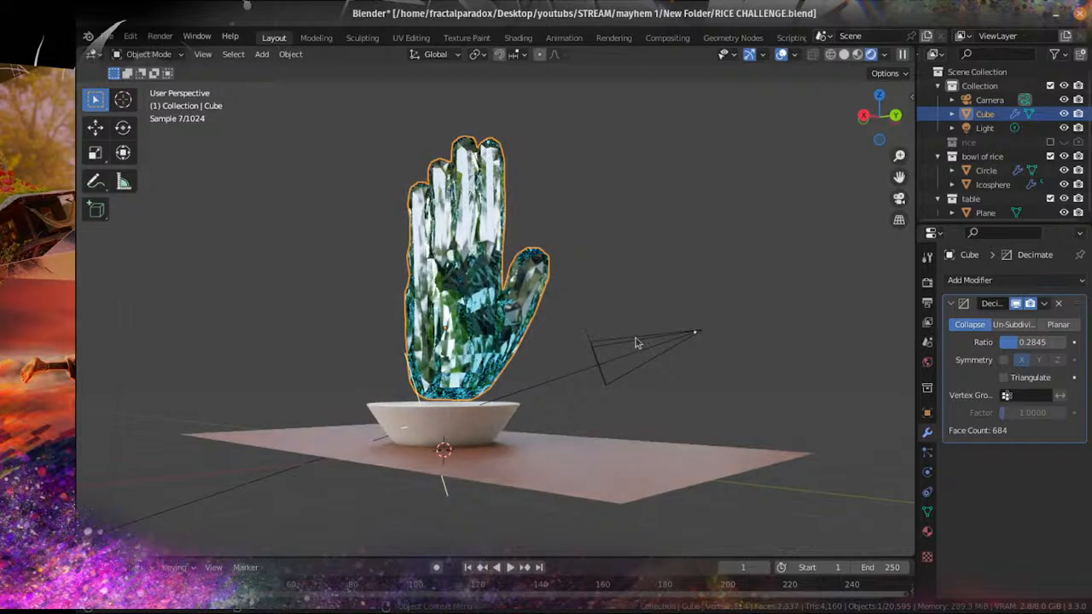
click(884, 54)
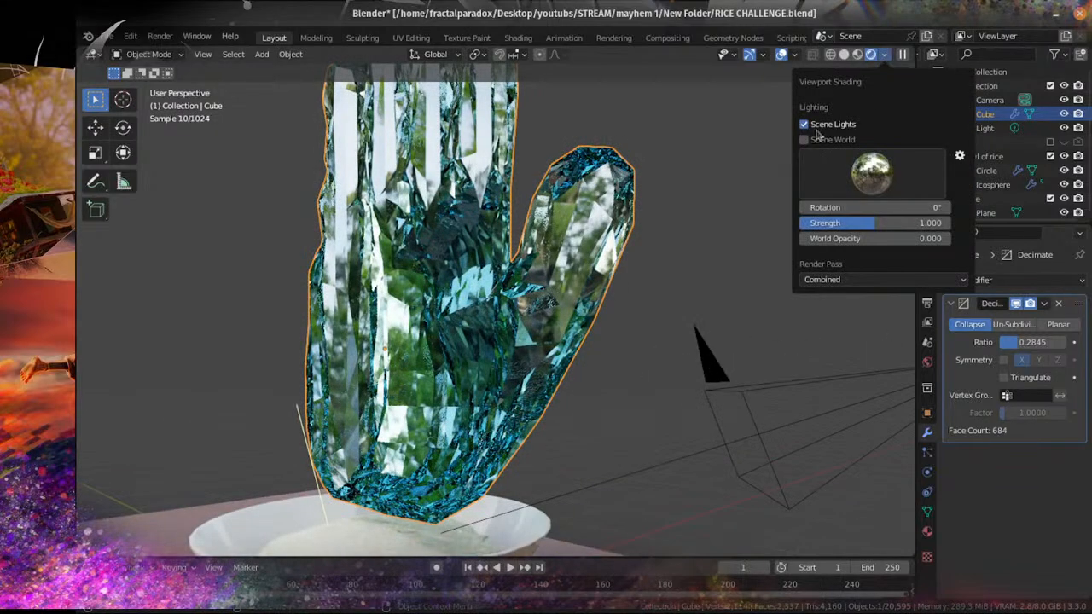
click(808, 141)
key(KP_0)
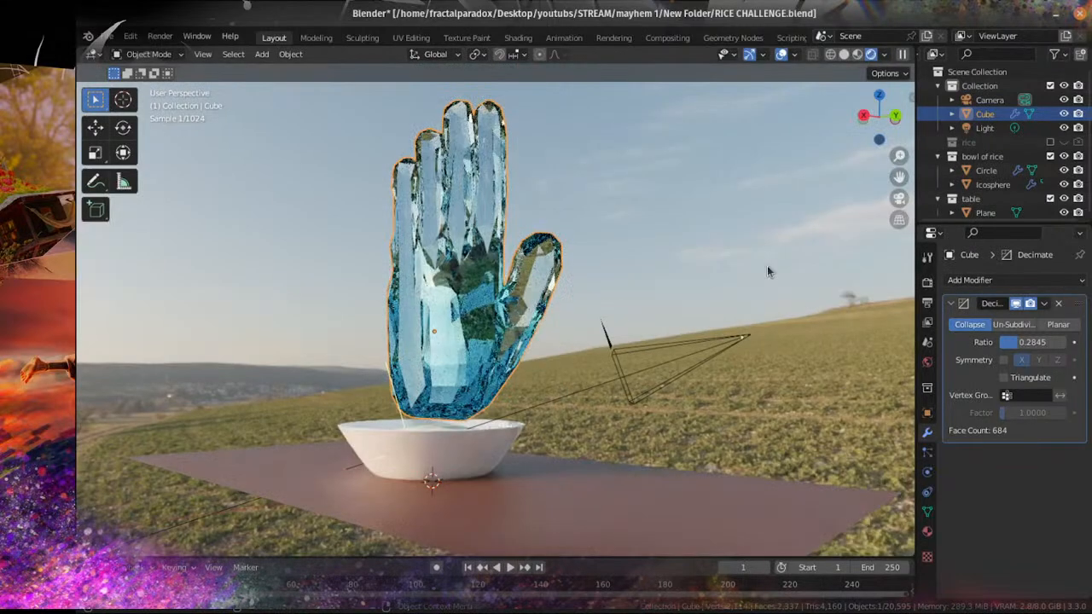
key(Home)
Step: Enable Receive Shadow Caustics on the rice icosphere and on the bowl
click(646, 307)
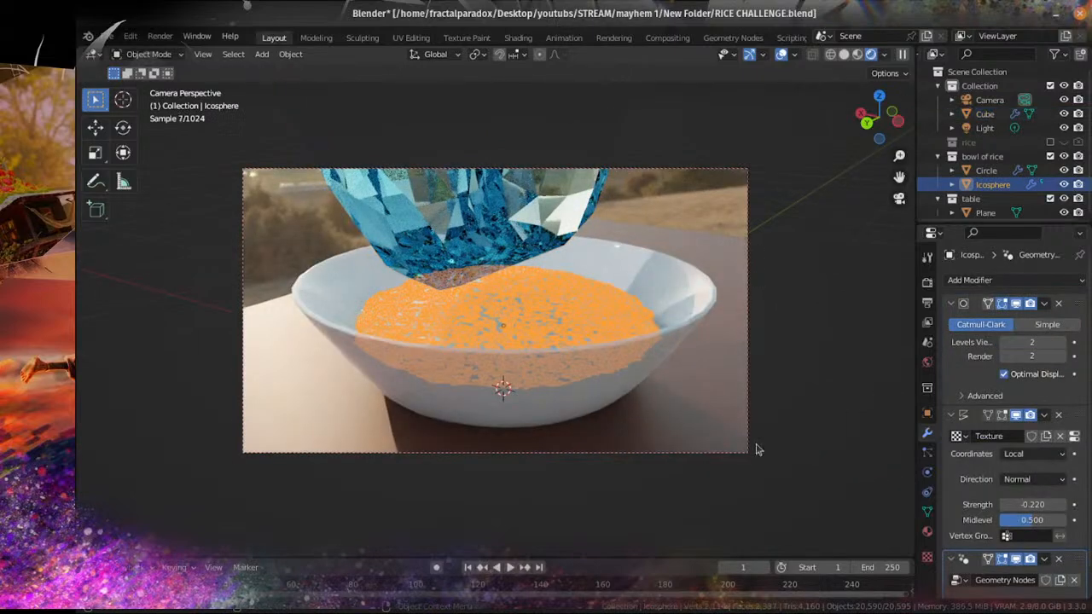
click(927, 412)
scroll(1009, 533, down, 4)
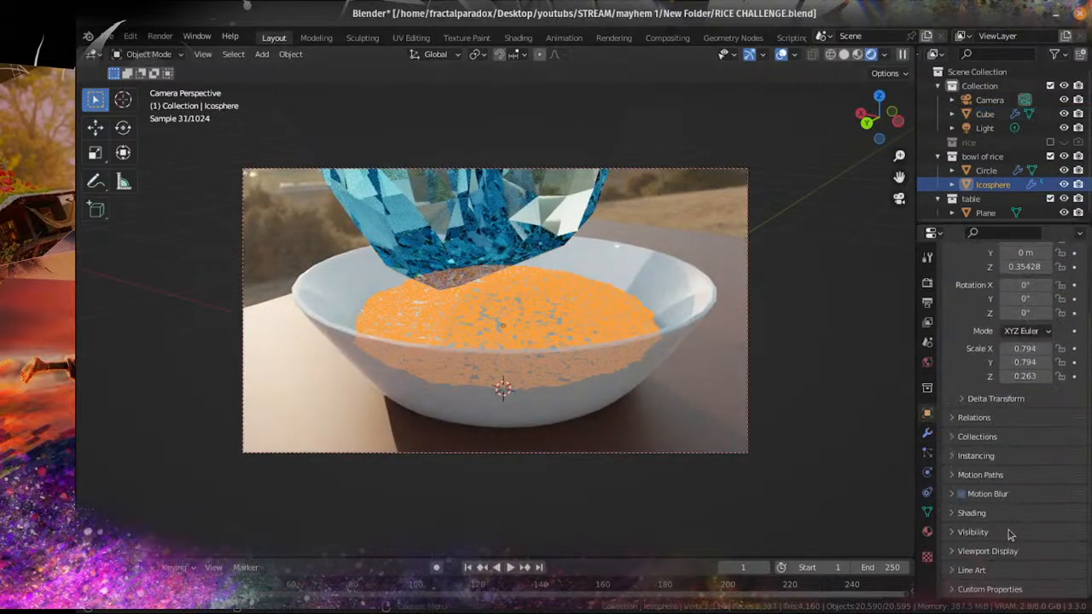
click(968, 513)
scroll(989, 529, down, 3)
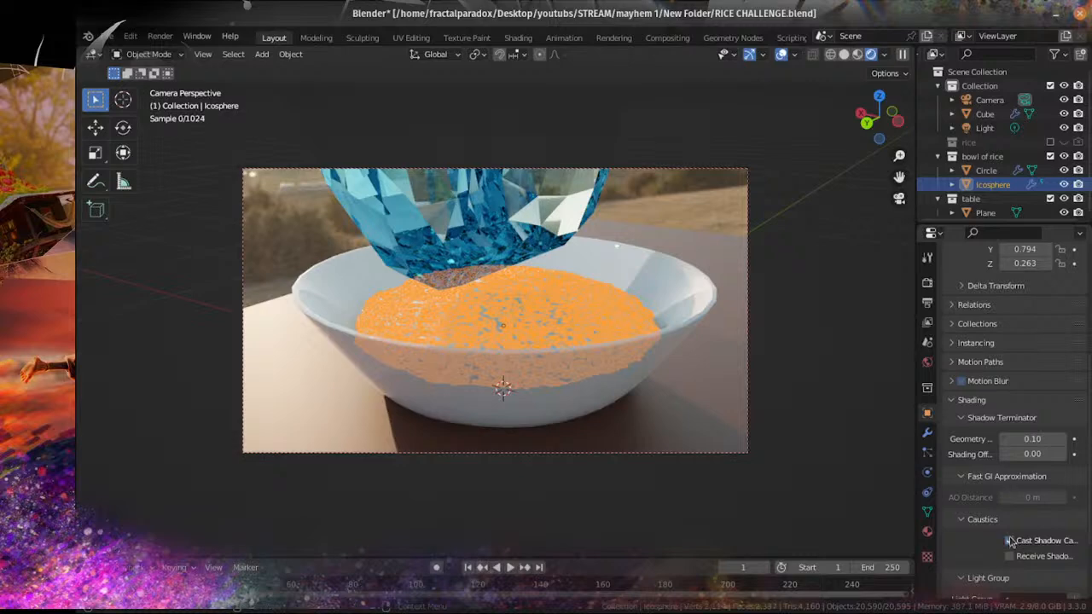
click(1010, 556)
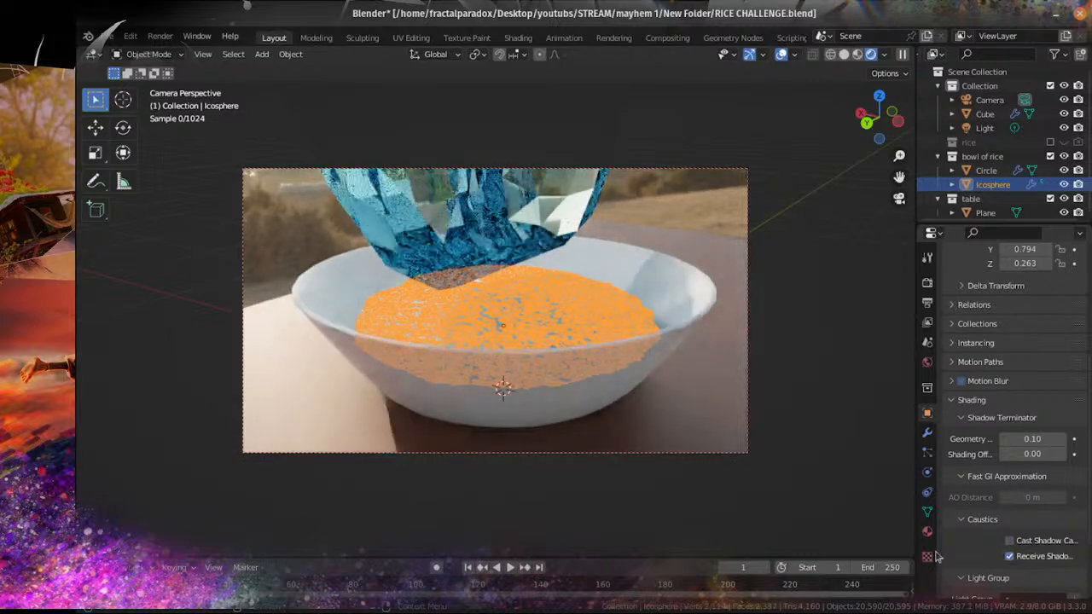
click(705, 299)
click(1014, 557)
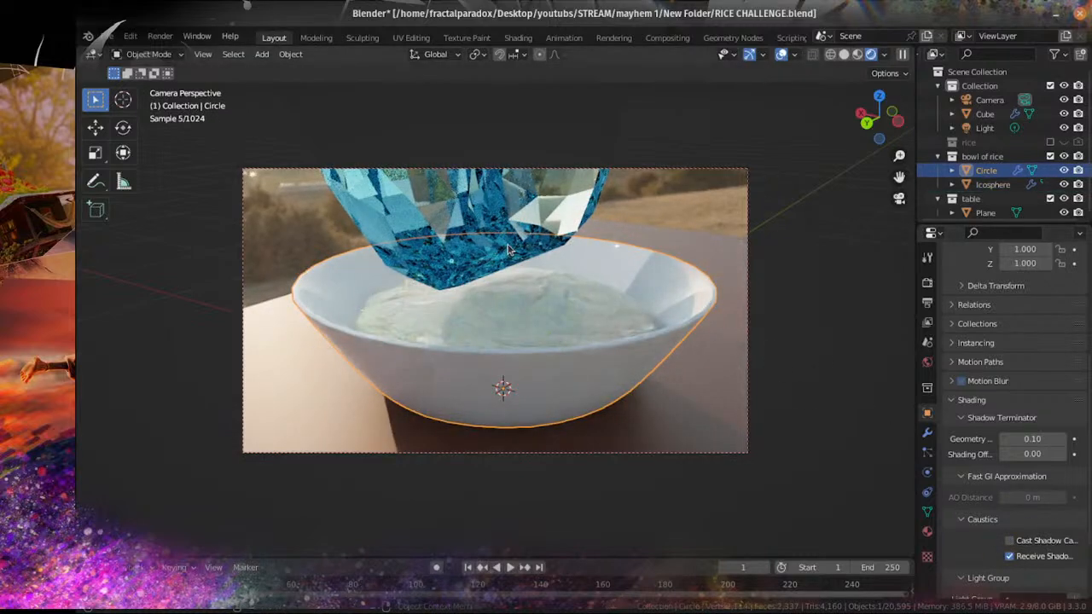
Step: Enable Cast Shadow Caustics on the glass hand
click(502, 244)
click(1010, 540)
middle_drag(597, 362, 477, 336)
scroll(476, 336, down, 5)
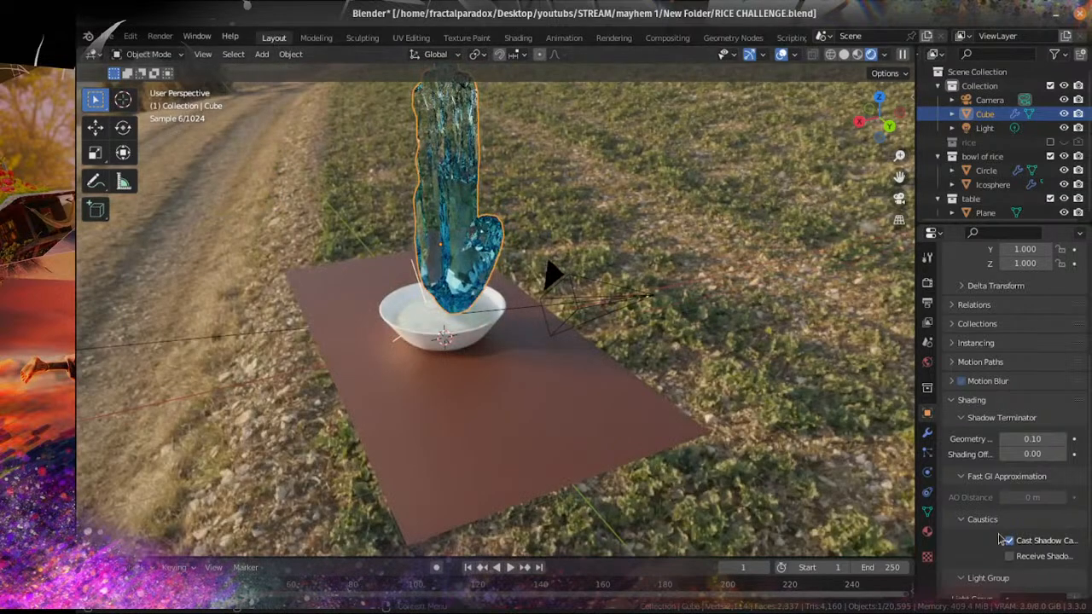
Step: Rotate the glass hand 90° about the global Y axis
scroll(461, 299, down, 2)
mouse_move(448, 305)
middle_down()
mouse_move(488, 312)
mouse_move(431, 305)
middle_up()
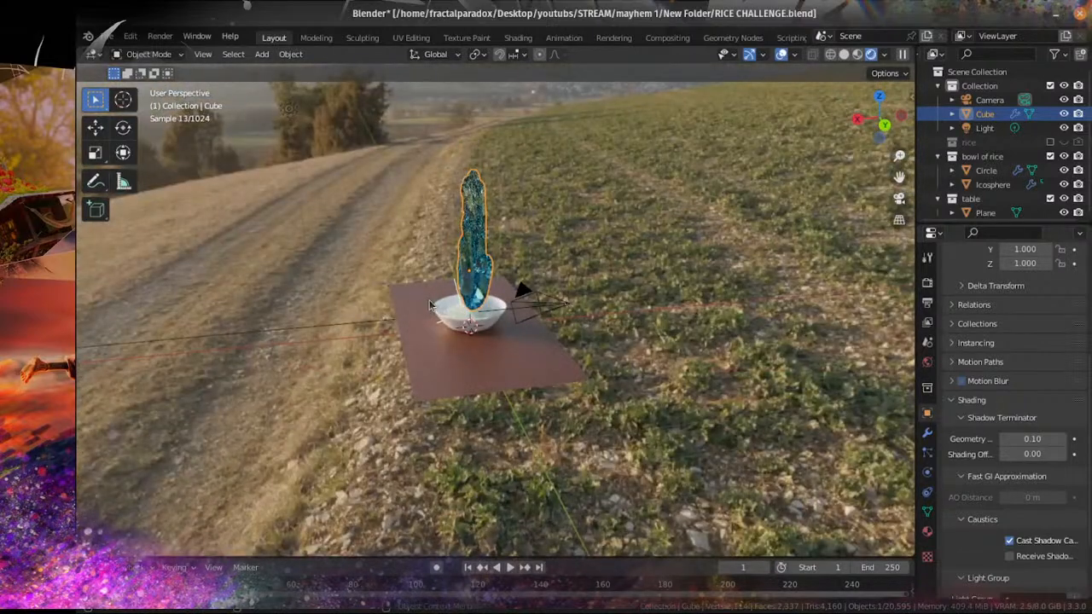
key(r)
key(x)
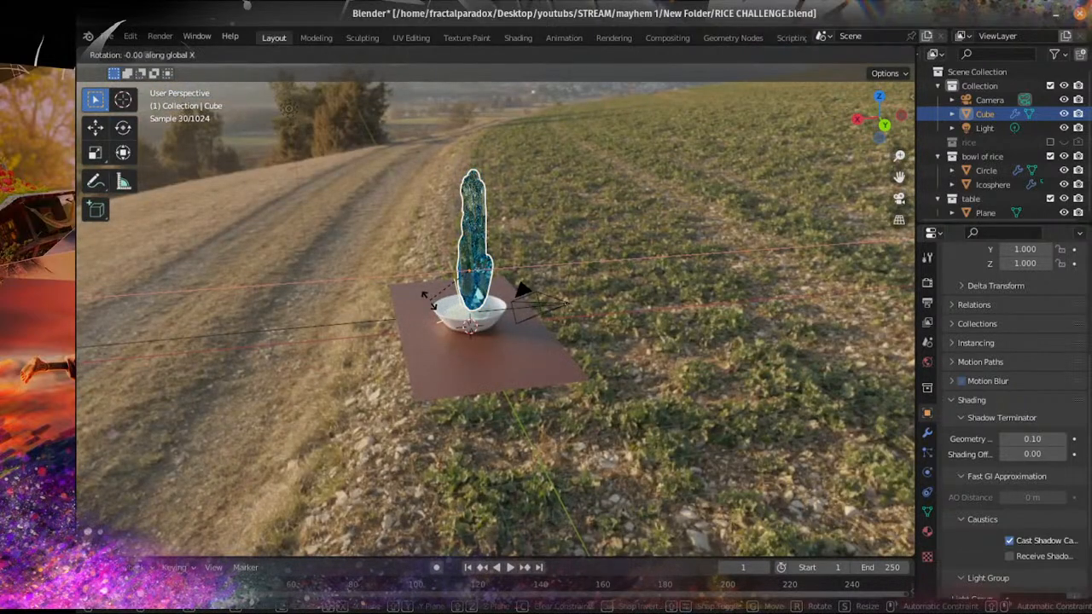
text(90)
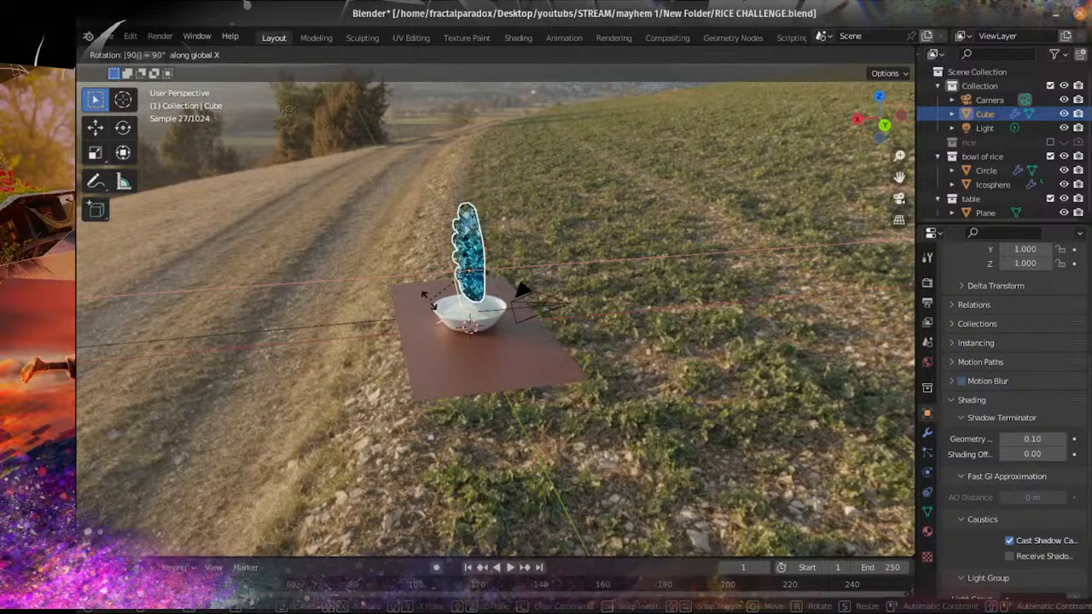
text(y)
key(Return)
middle_drag(424, 294, 522, 290)
key(r)
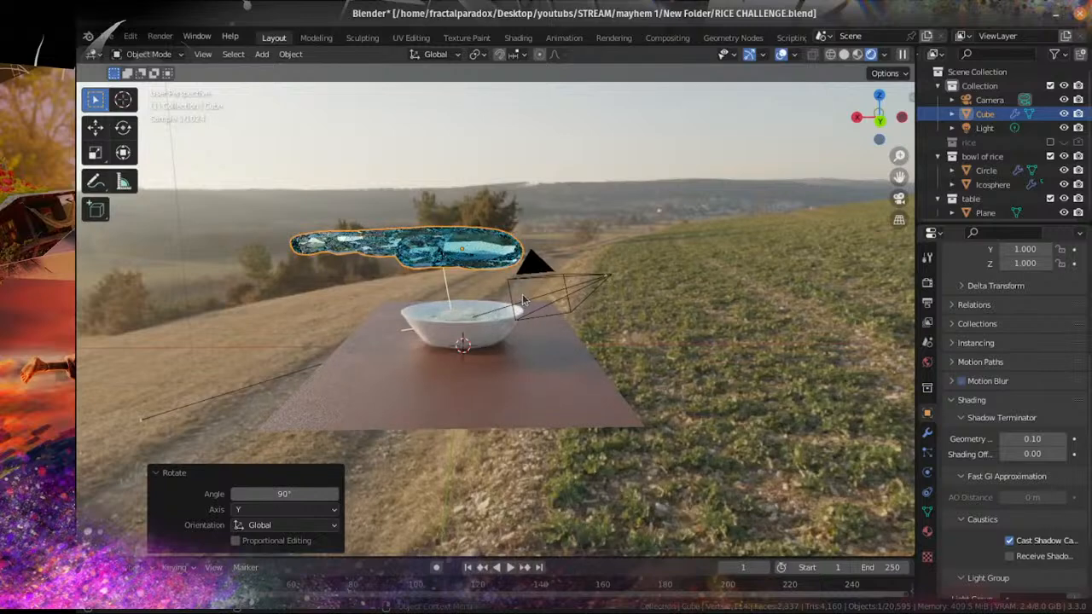
key(r)
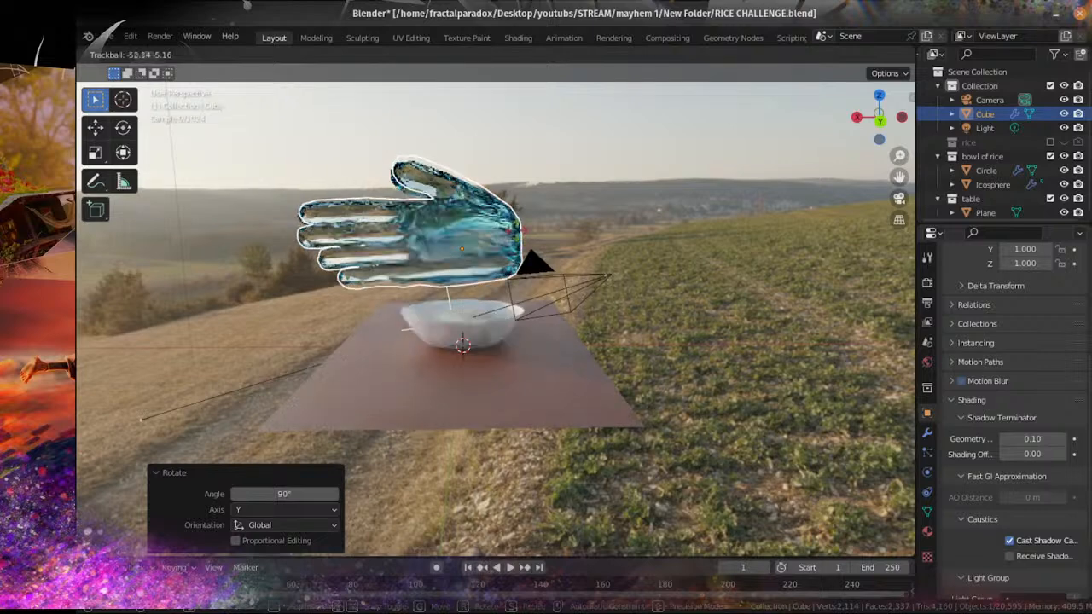
key(Escape)
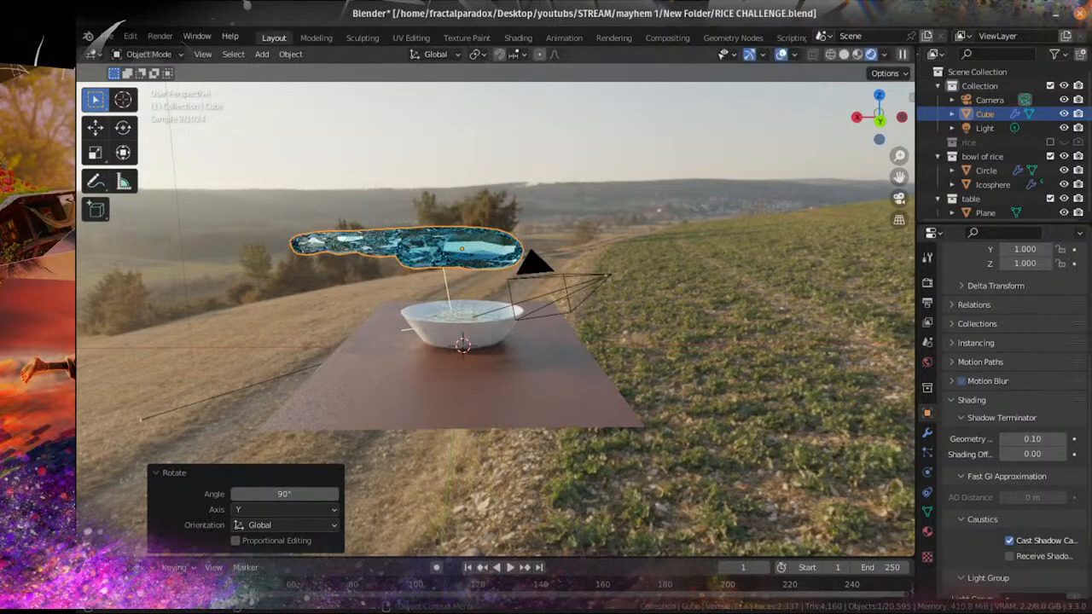
Step: Tilt the glass hand a further 33.9° about the global Y axis so its fingers slope down toward the table
key(r)
key(y)
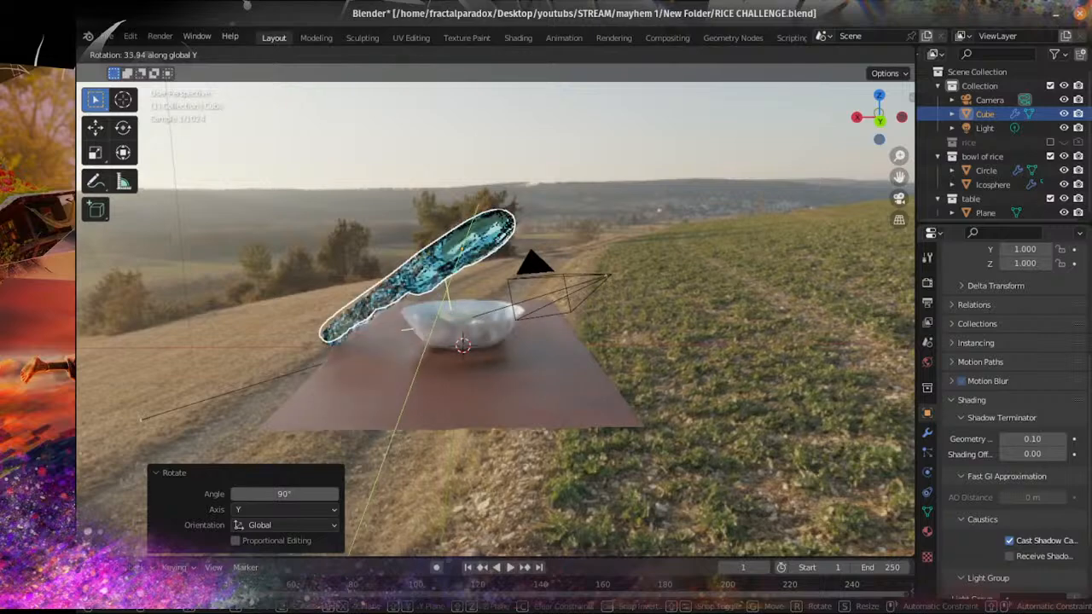
click(457, 304)
middle_drag(457, 303, 496, 329)
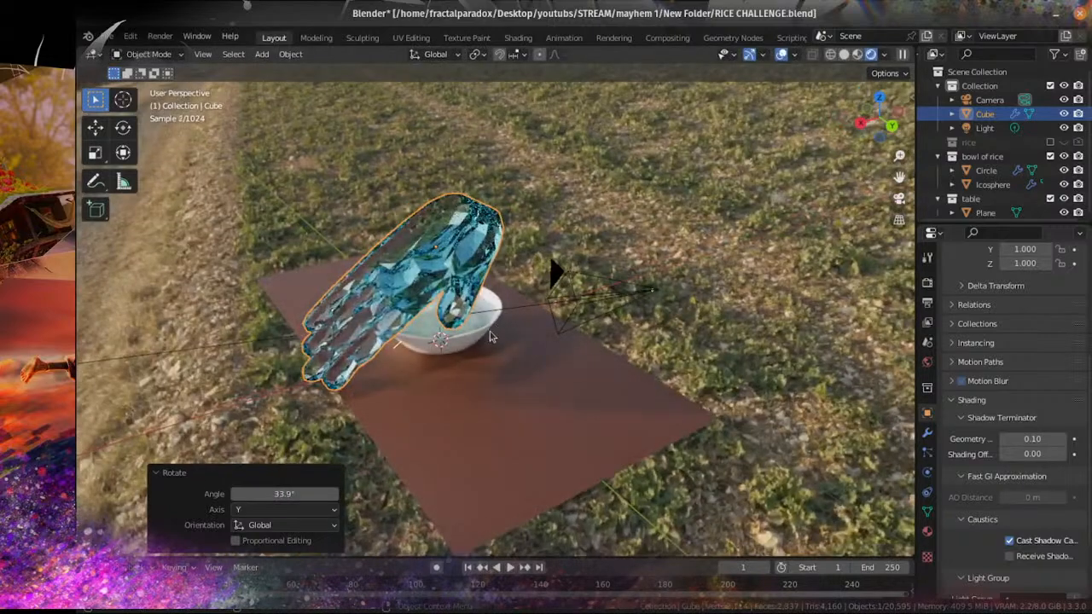
scroll(395, 309, up, 2)
middle_drag(395, 307, 344, 318)
scroll(420, 285, down, 3)
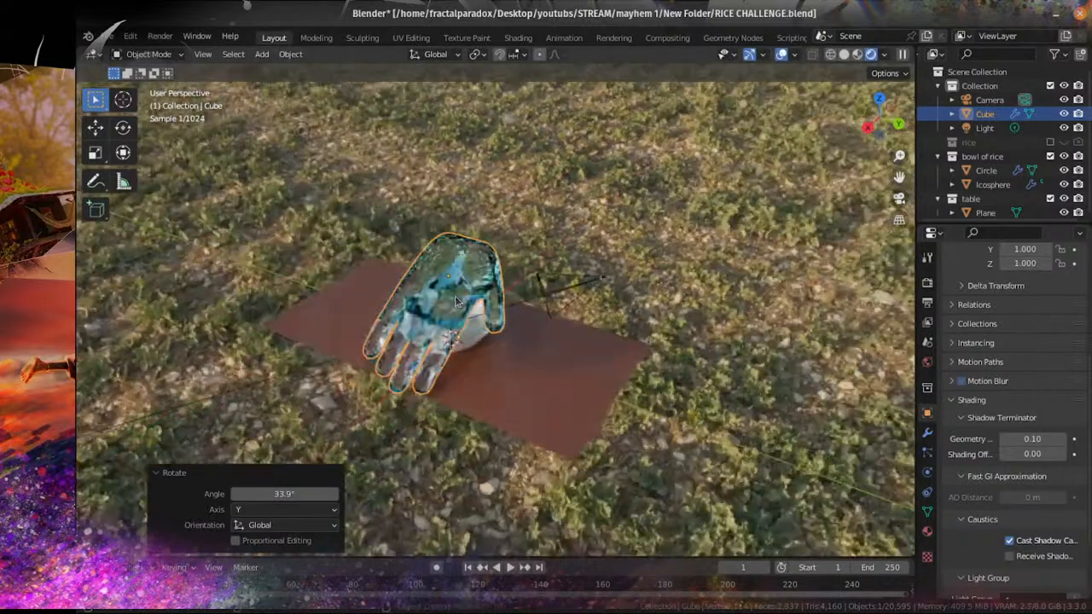
Step: Enable Shadow Caustics on the scene light and change its type to Area
click(299, 135)
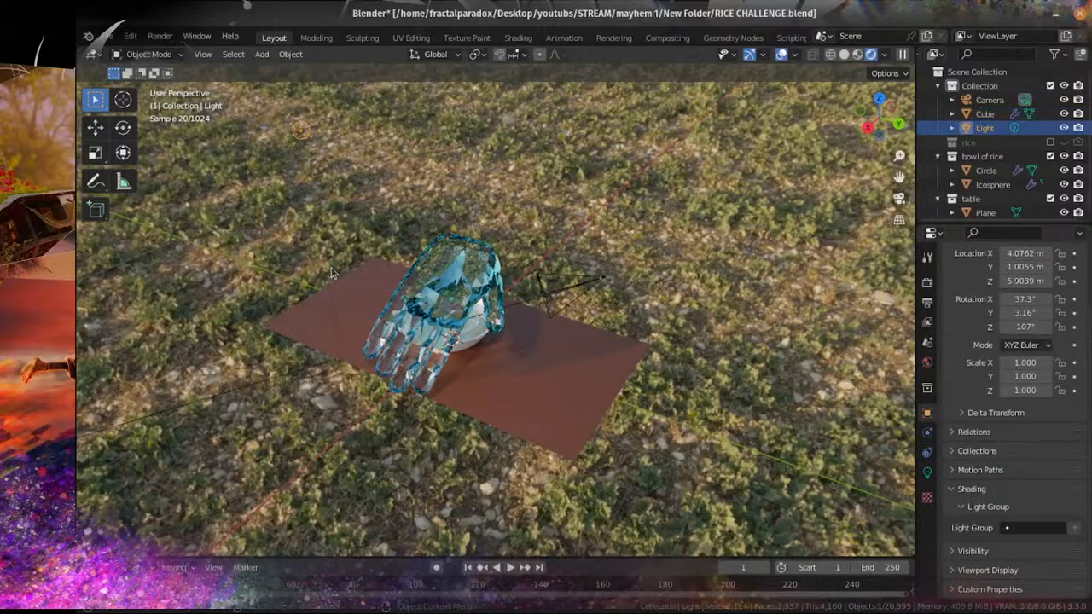
click(928, 472)
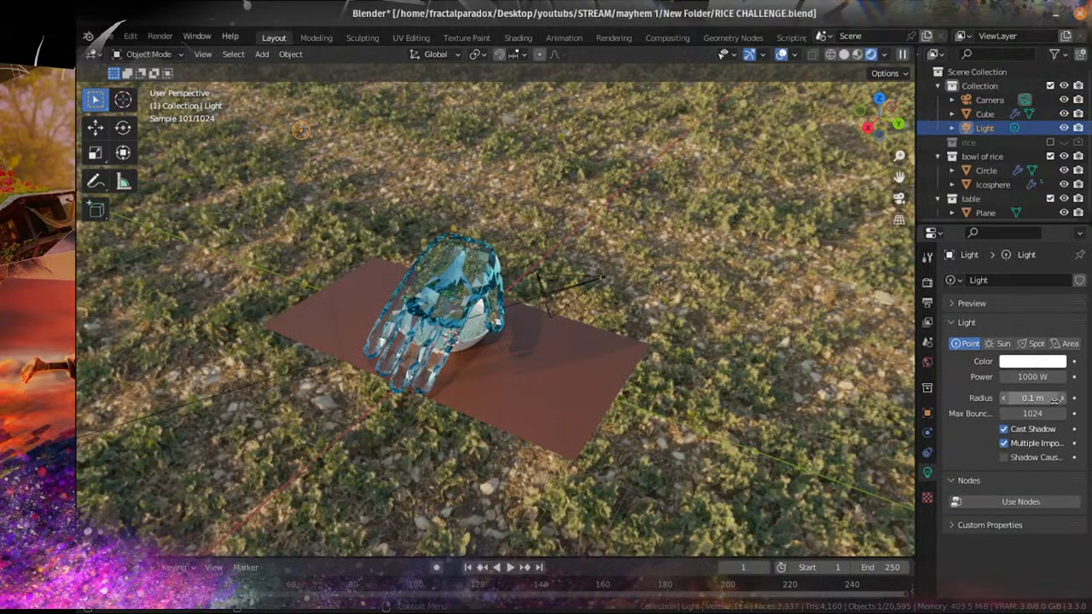
click(1003, 458)
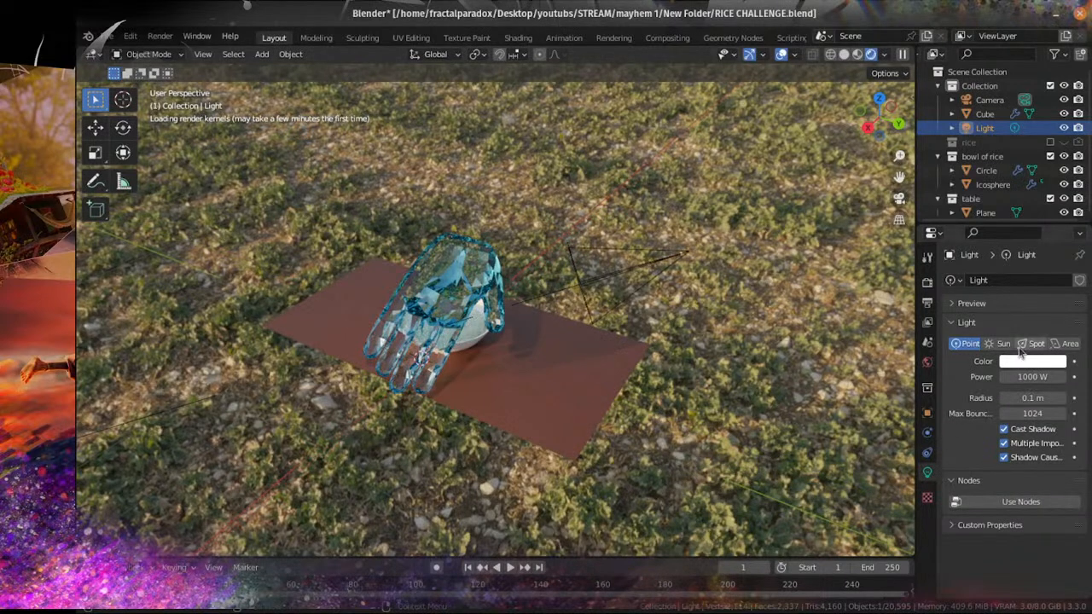
click(1065, 343)
middle_drag(592, 335, 533, 336)
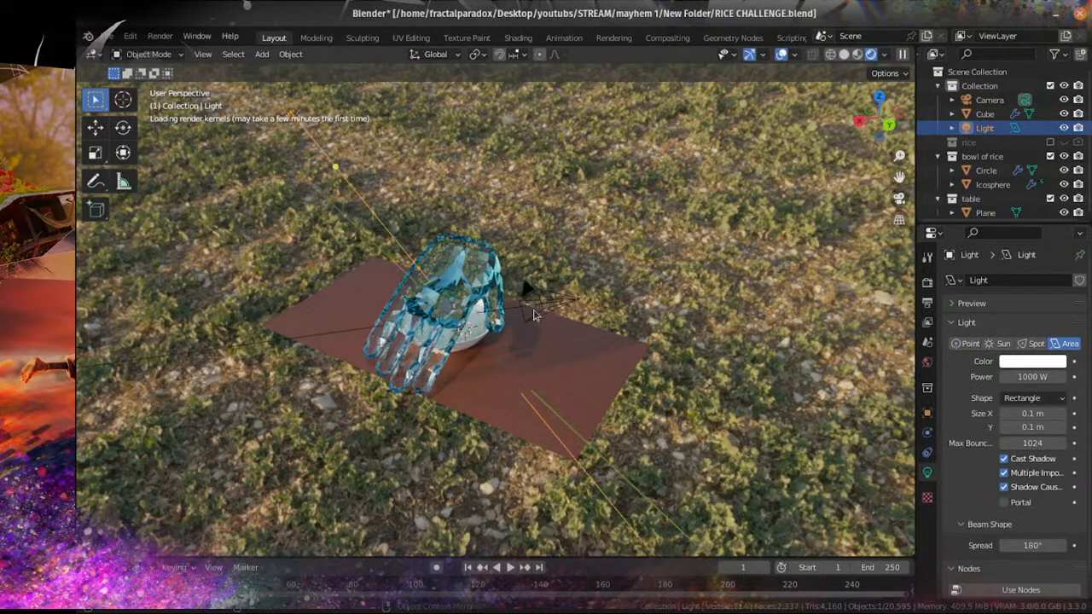
scroll(533, 334, up, 1)
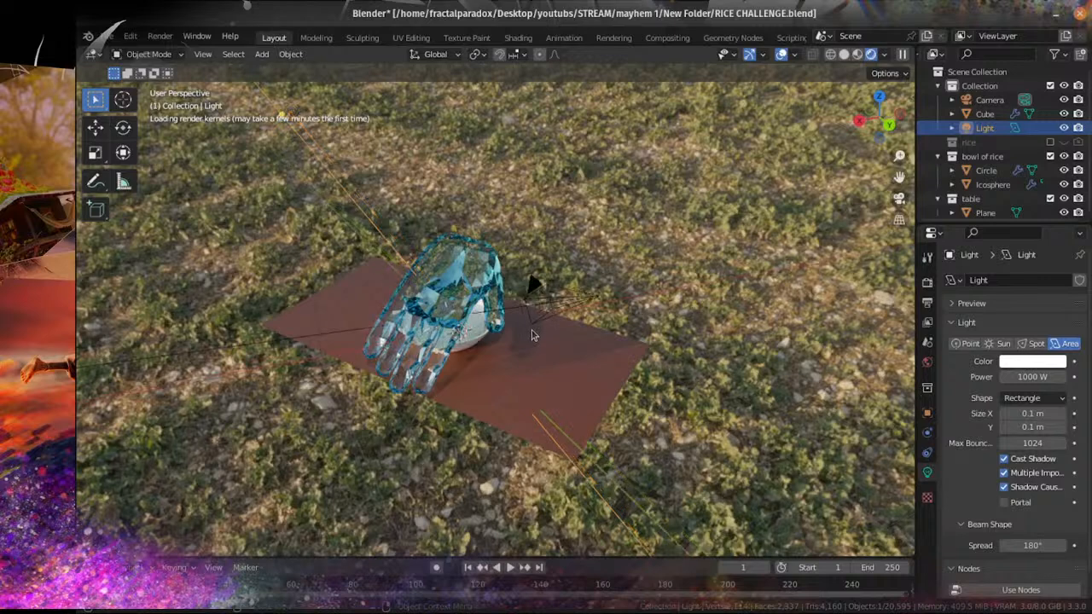
scroll(535, 334, down, 4)
middle_drag(679, 290, 636, 366)
key(KP_0)
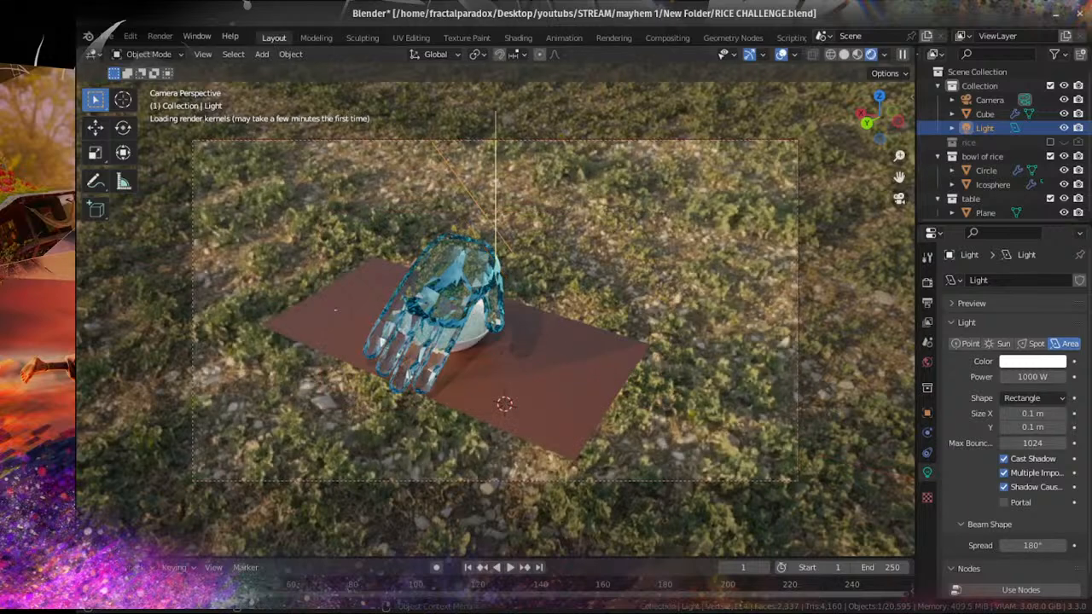
scroll(455, 373, up, 4)
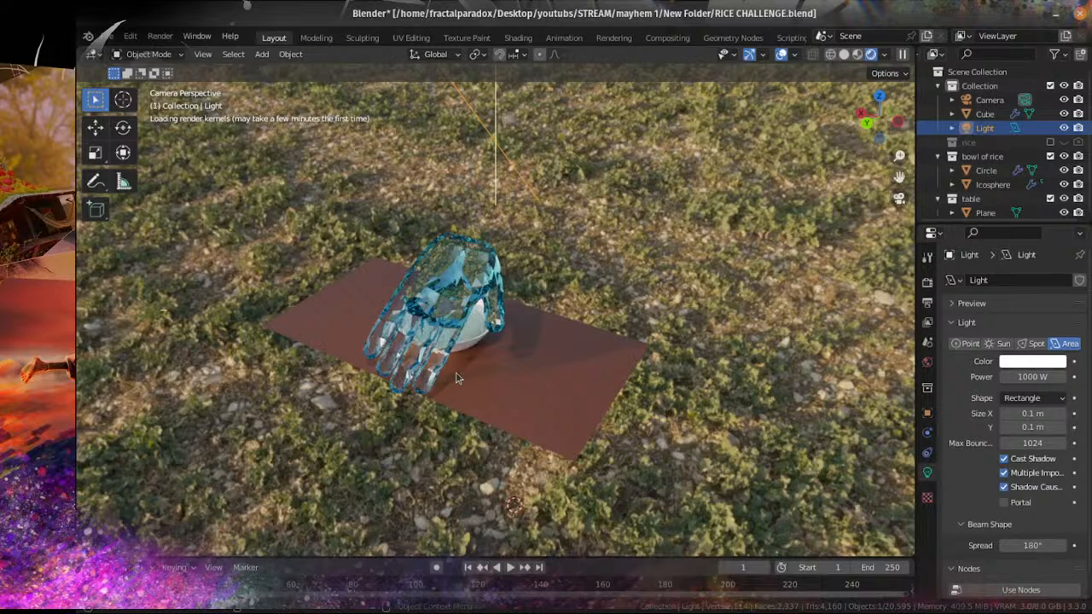
scroll(445, 313, down, 4)
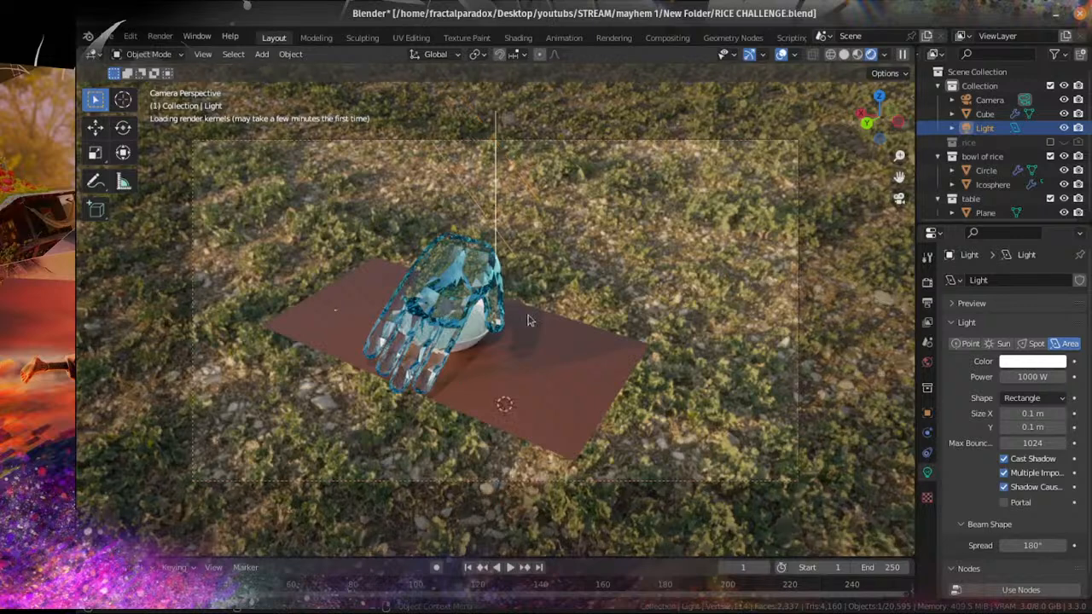
middle_drag(335, 310, 387, 306)
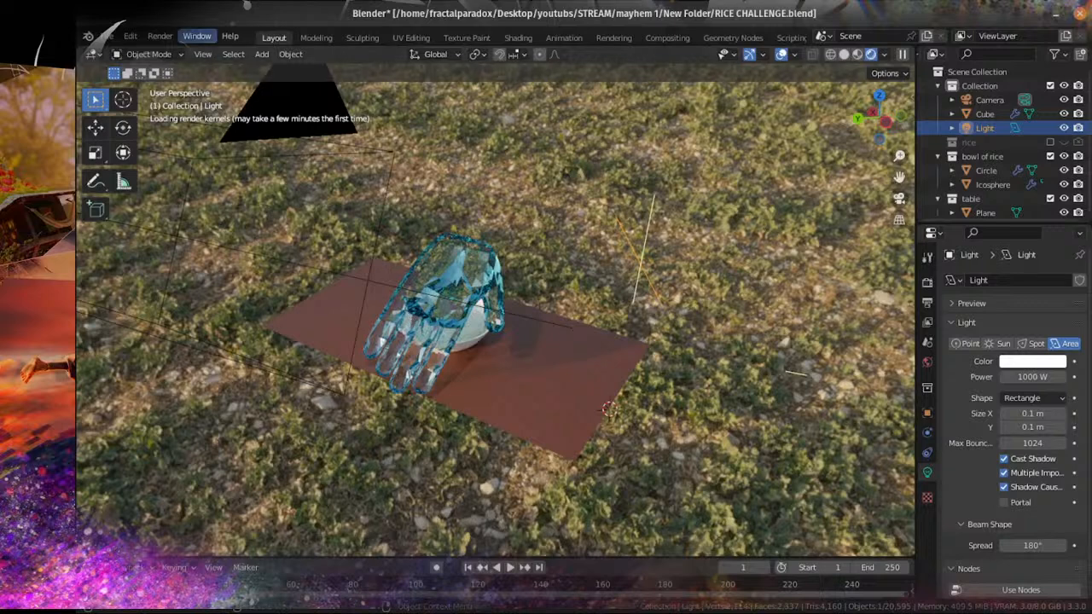
scroll(479, 383, up, 2)
scroll(482, 383, down, 1)
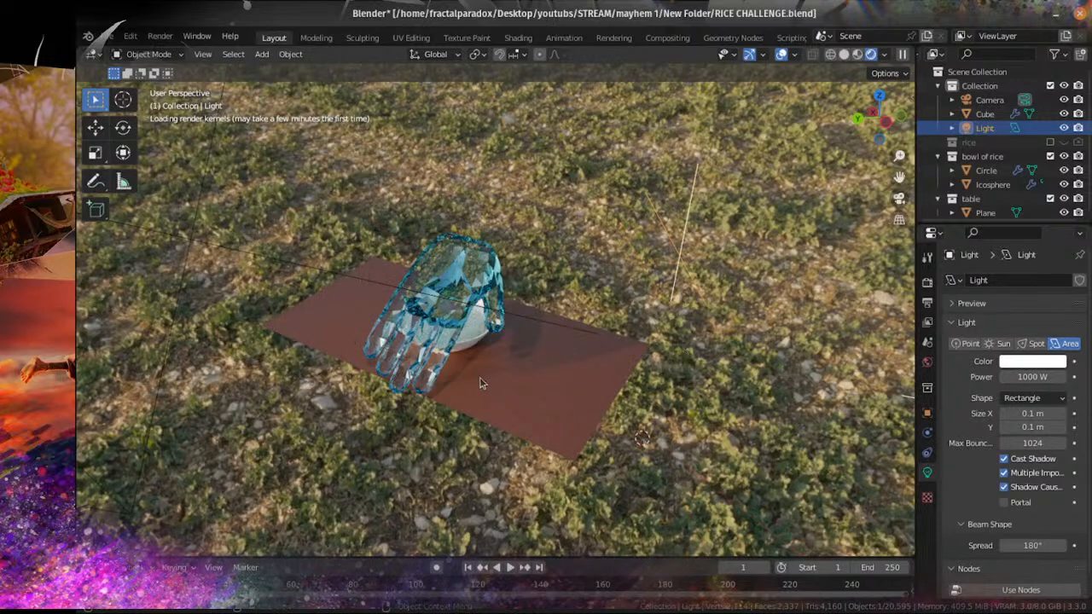
scroll(480, 383, down, 3)
middle_drag(461, 384, 430, 341)
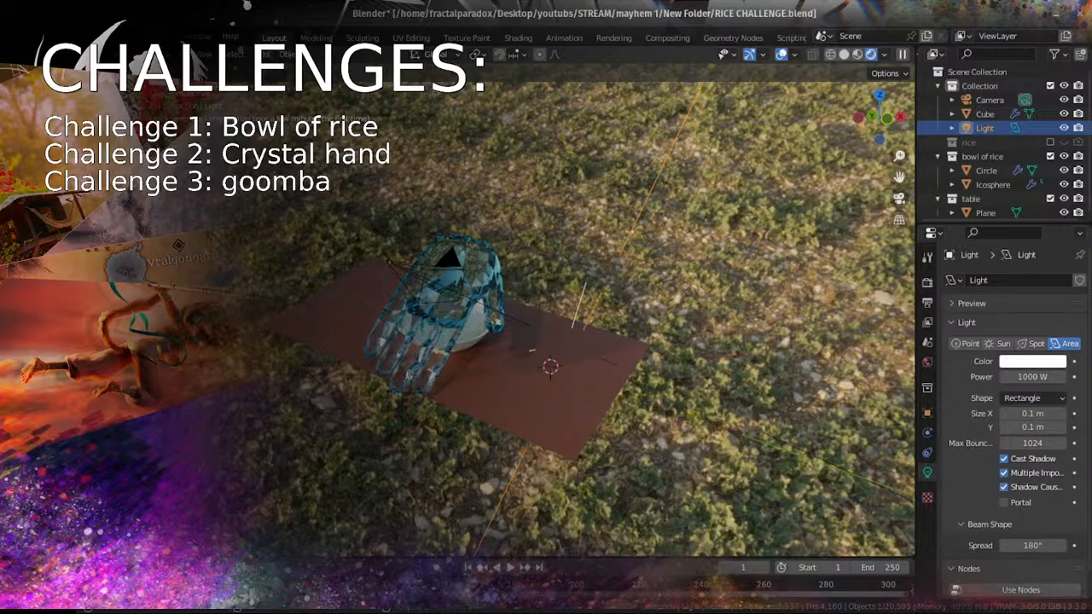
Step: Complete the third line of the challenge list so it reads "Goomba with realistic hands"
text(with realsii)
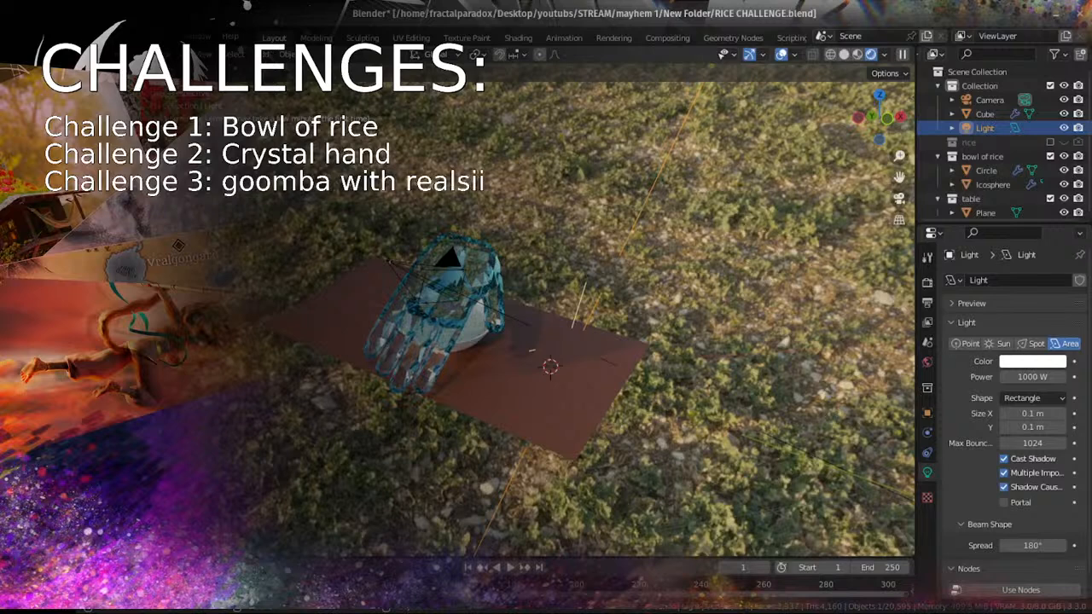
key(BackSpace)
key(BackSpace)
key(BackSpace)
text(istic hands)
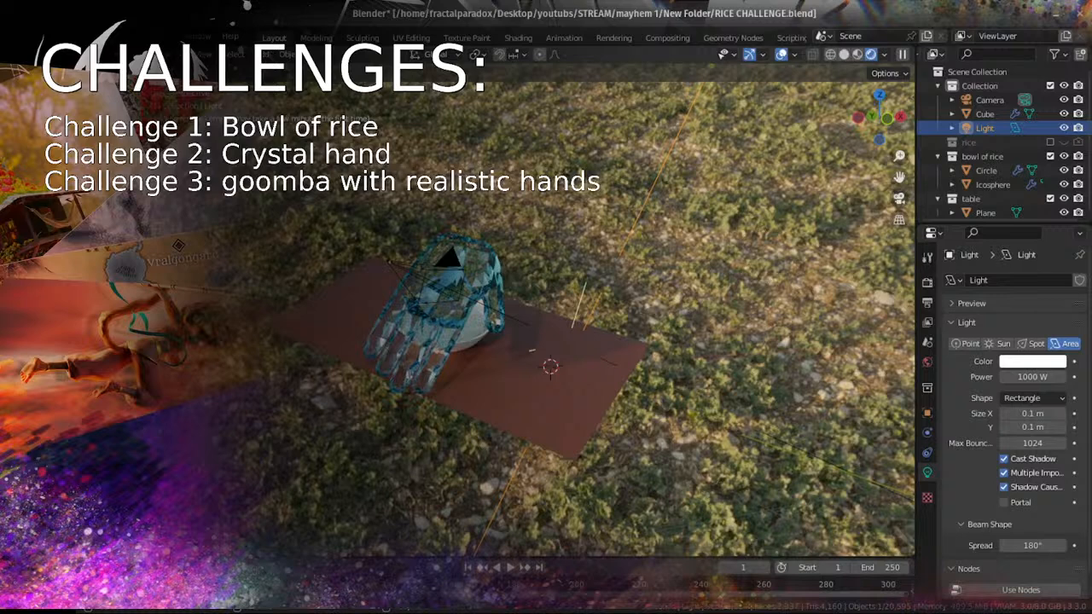
key(BackSpace)
text(G)
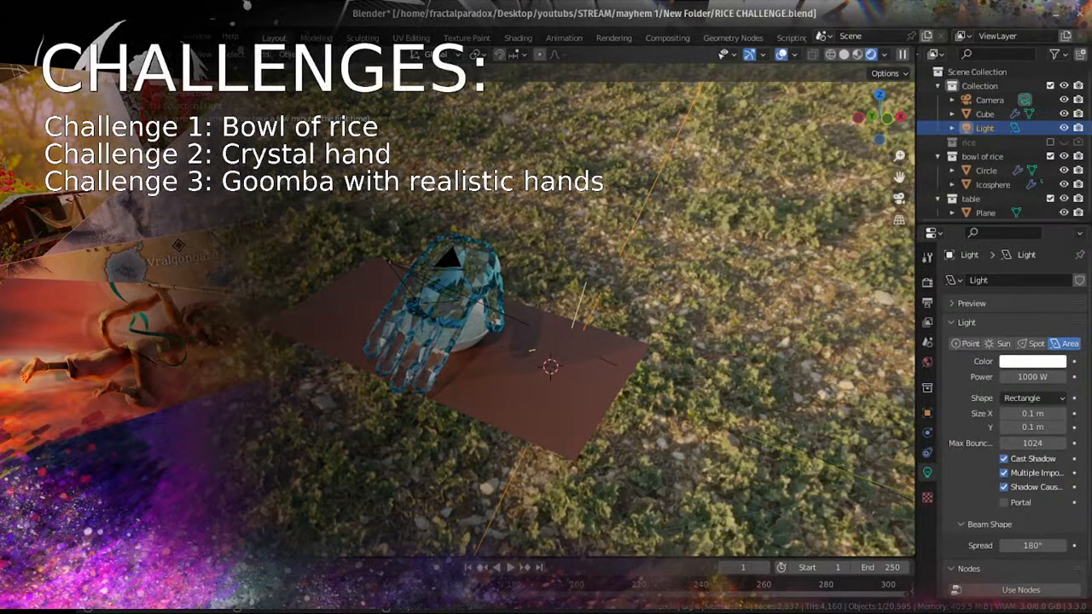
Step: Save the scene file with the current light and caustics settings
scroll(564, 428, down, 1)
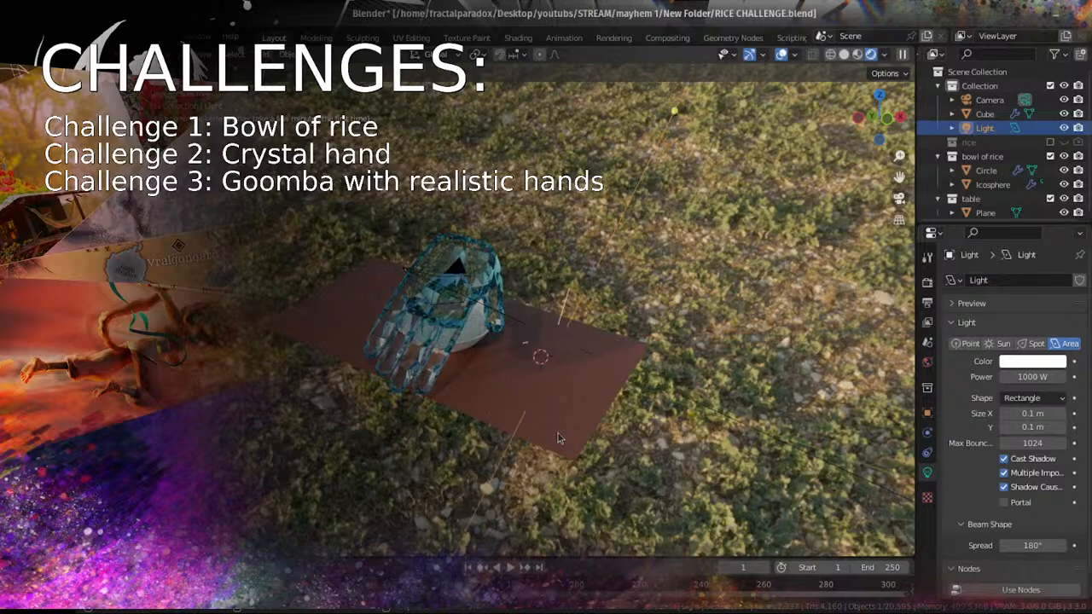
scroll(559, 438, down, 3)
middle_drag(559, 439, 551, 386)
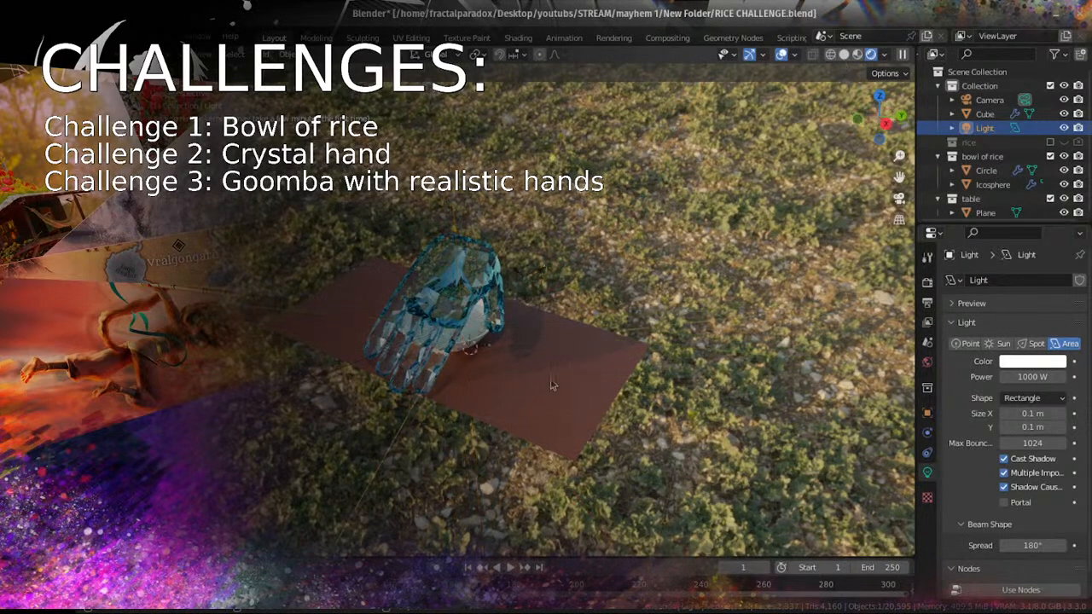
key(ctrl+s)
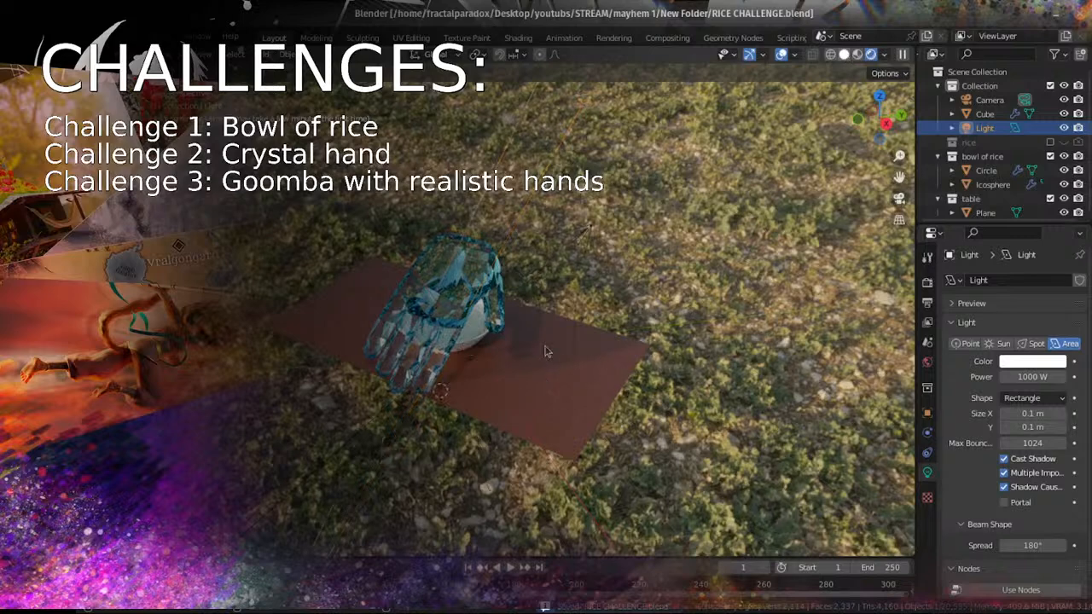
Step: Reopen the recent file RICE CHALLENGE.blend and look over the hand and bowl
click(569, 237)
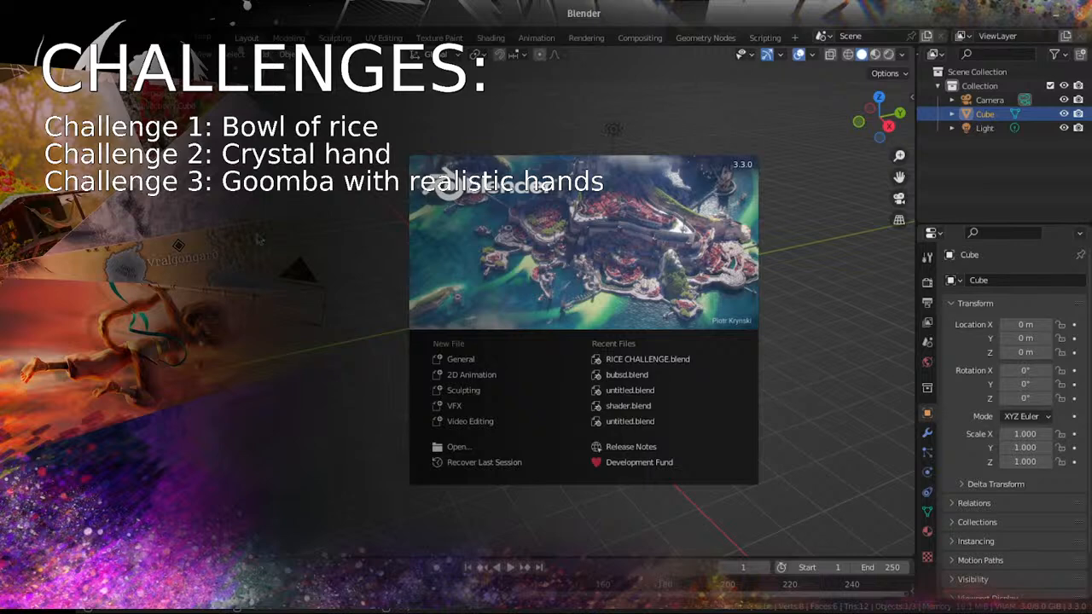
click(648, 359)
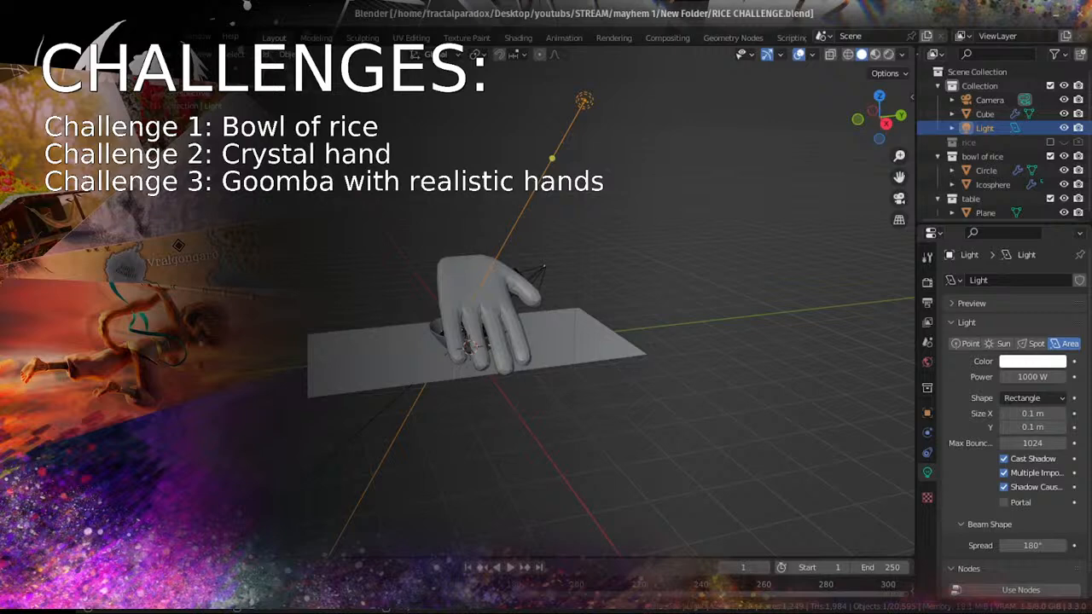
middle_drag(770, 373, 535, 382)
scroll(512, 363, up, 2)
shift+middle_drag(505, 331, 548, 395)
scroll(597, 413, down, 3)
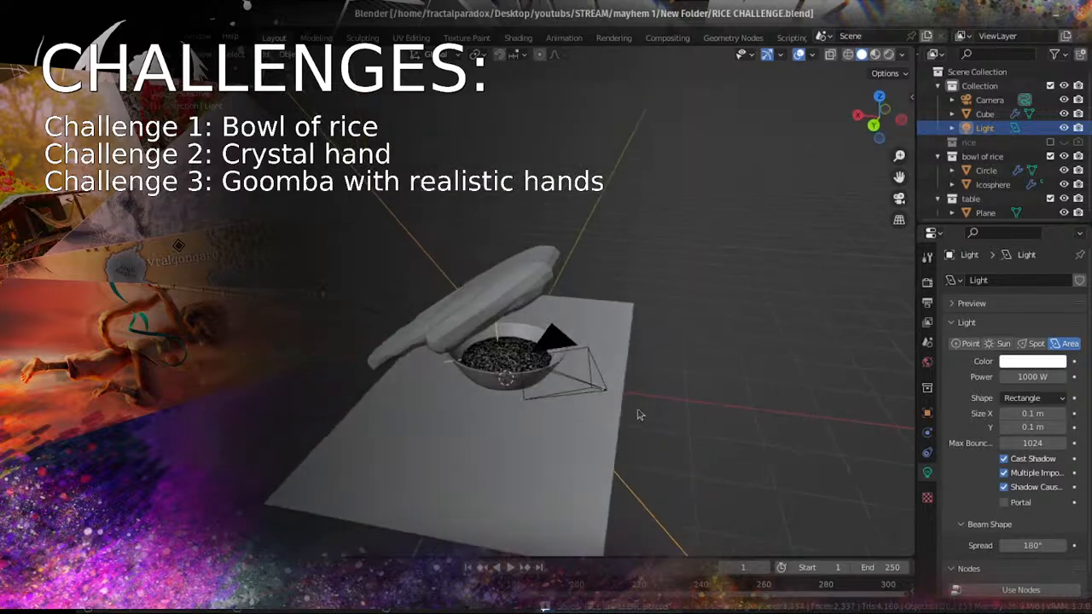
Step: Select the rice inside the bowl and save the file
click(511, 365)
scroll(537, 341, up, 5)
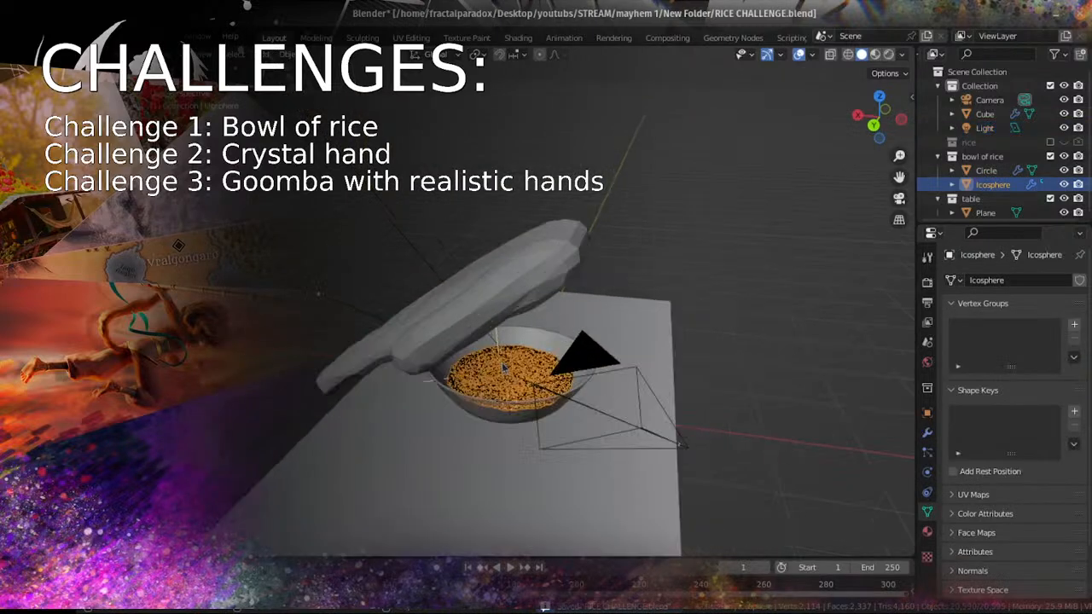
key(ctrl+s)
Step: Render the scene from the camera view and inspect the bowl of rice in the render result
scroll(538, 343, down, 4)
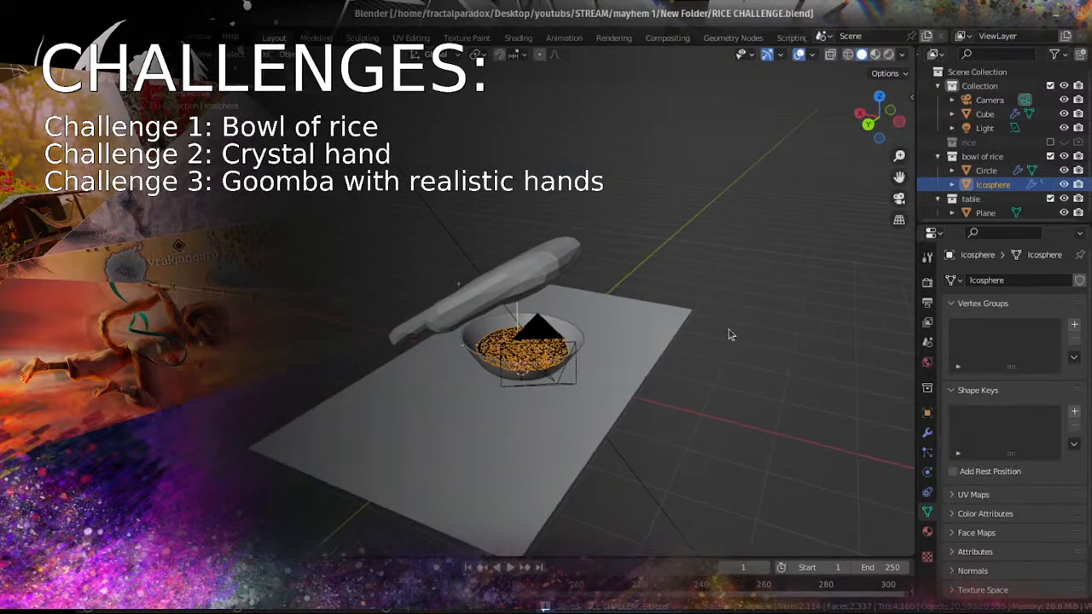
key(KP_0)
scroll(730, 333, down, 3)
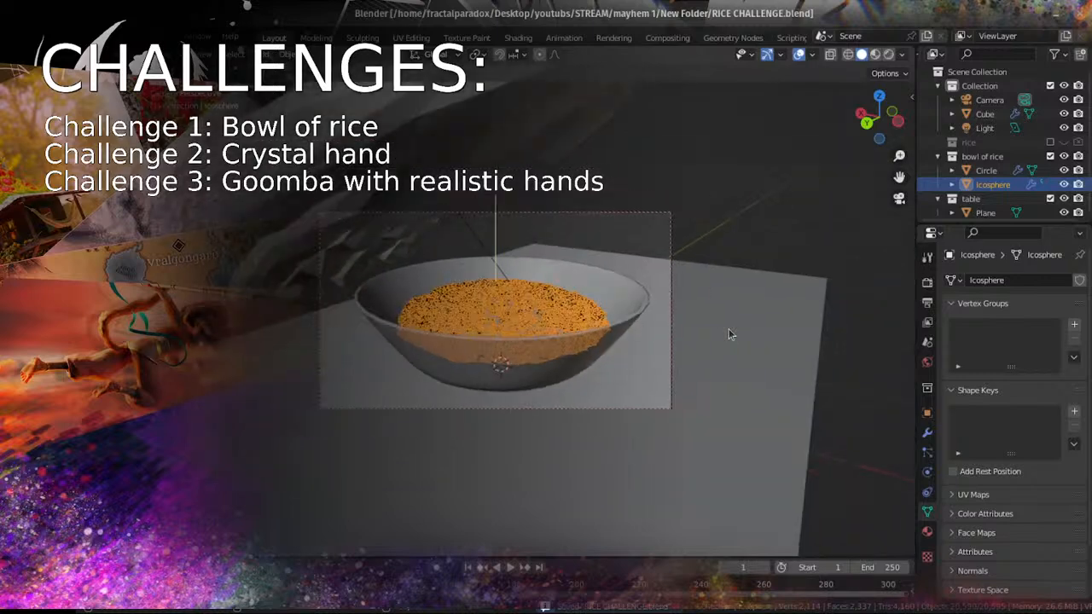
key(F12)
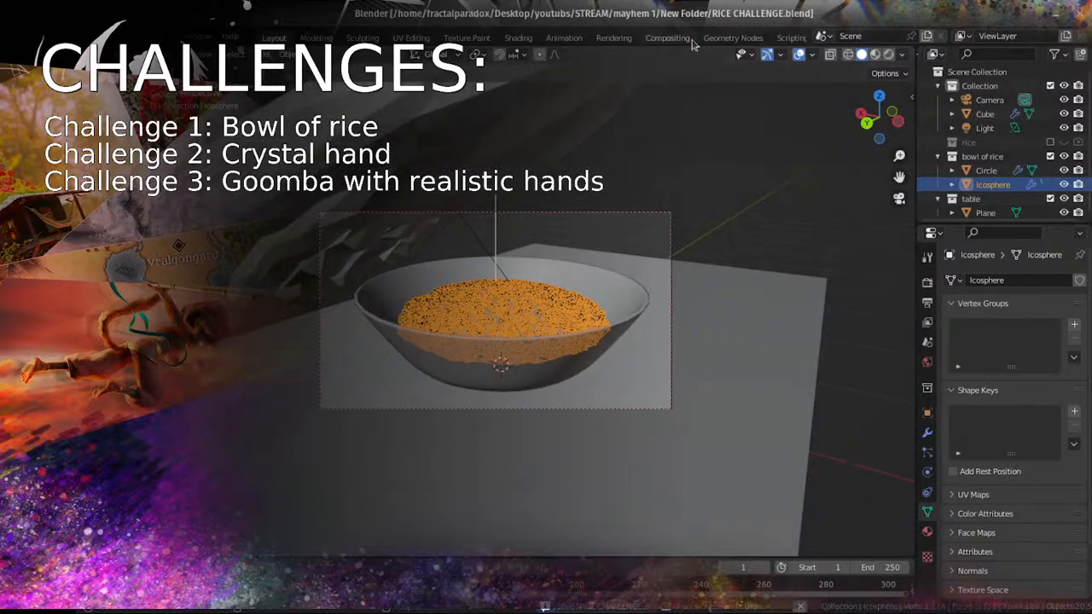
click(629, 39)
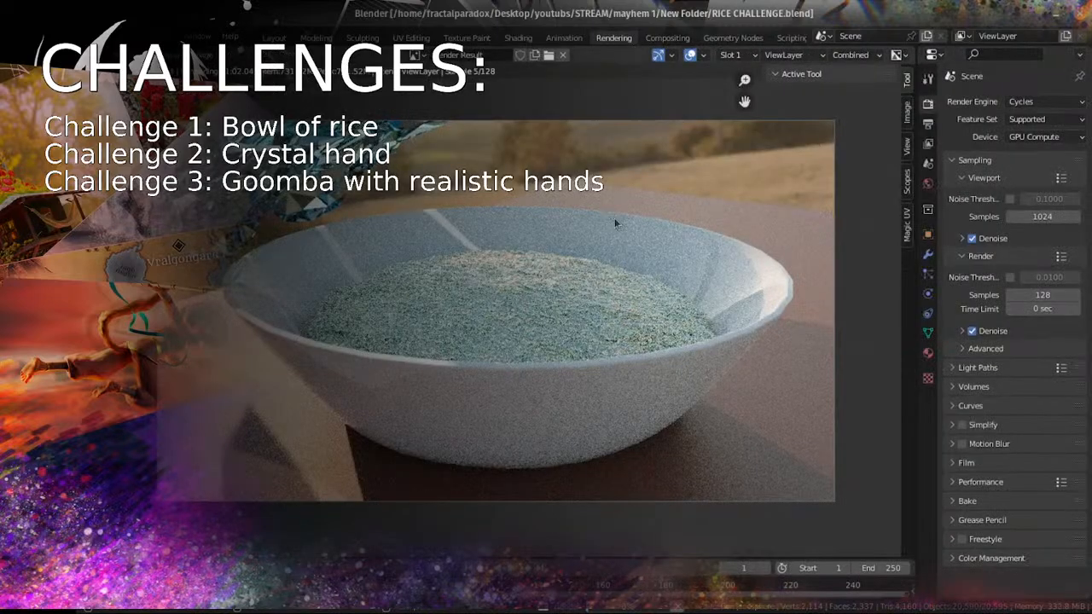
scroll(643, 278, up, 1)
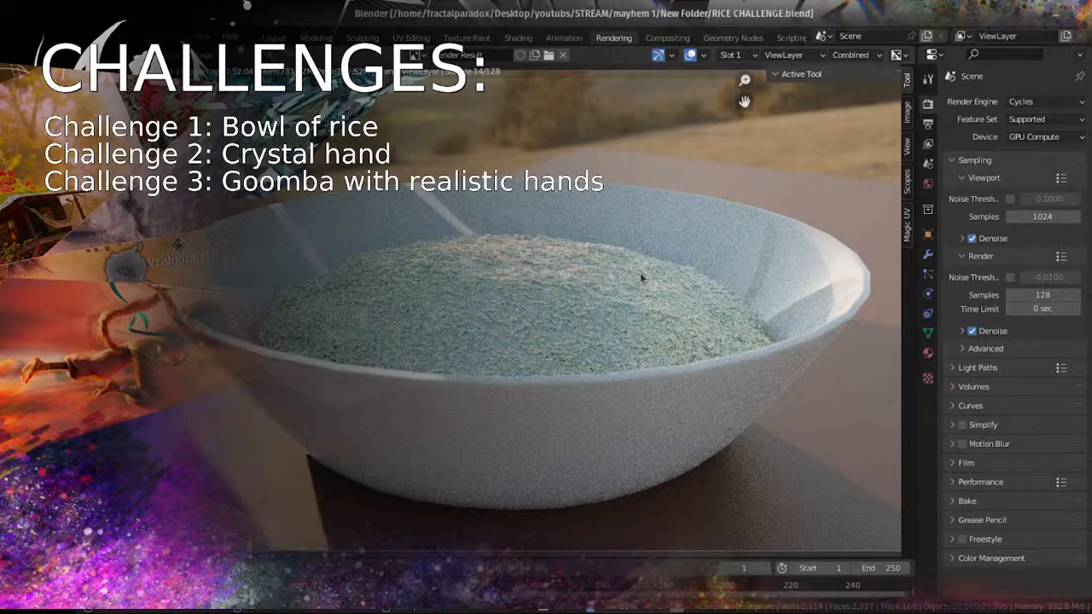
scroll(512, 317, down, 3)
scroll(507, 319, up, 2)
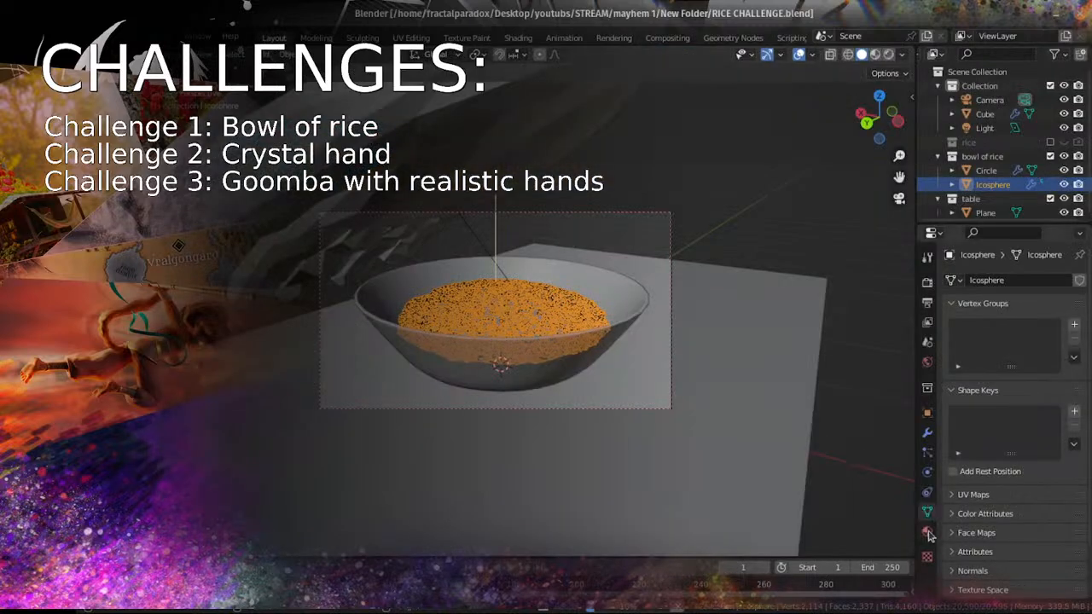
Step: Select the bowl and check its Cast and Receive Shadow Caustics settings
click(642, 319)
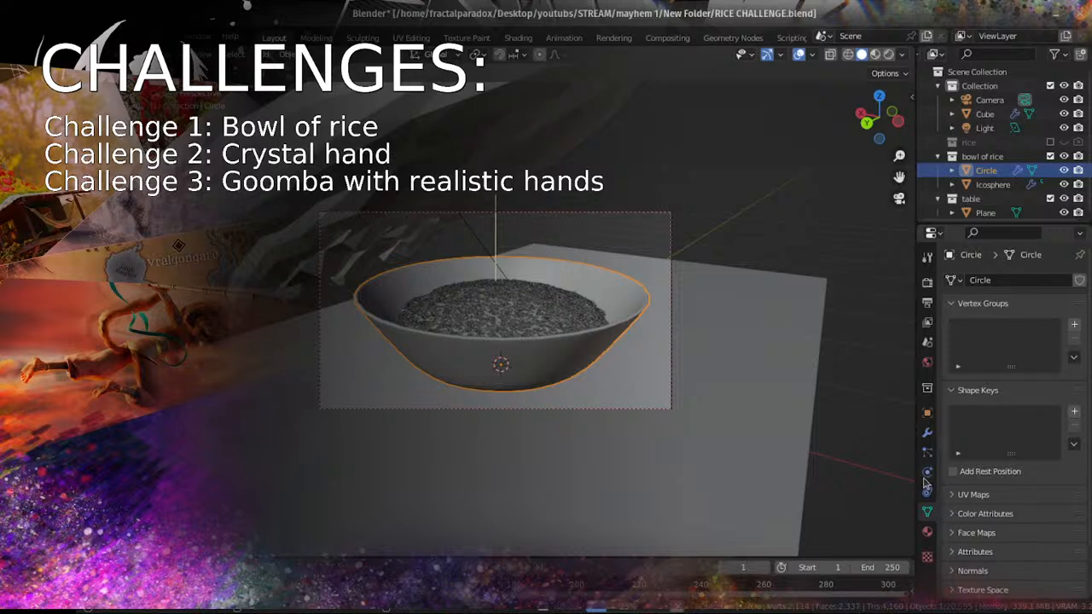
click(927, 413)
scroll(1024, 461, down, 6)
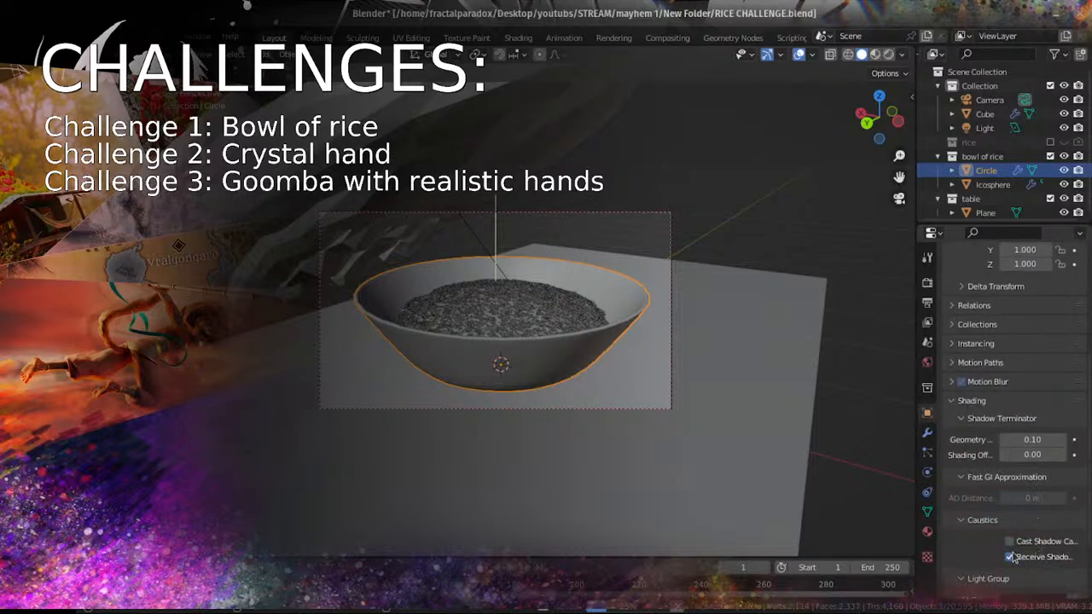
scroll(514, 243, up, 1)
Step: Select the scene light and check its Shadow Caustics setting
click(445, 145)
scroll(493, 225, down, 1)
click(476, 232)
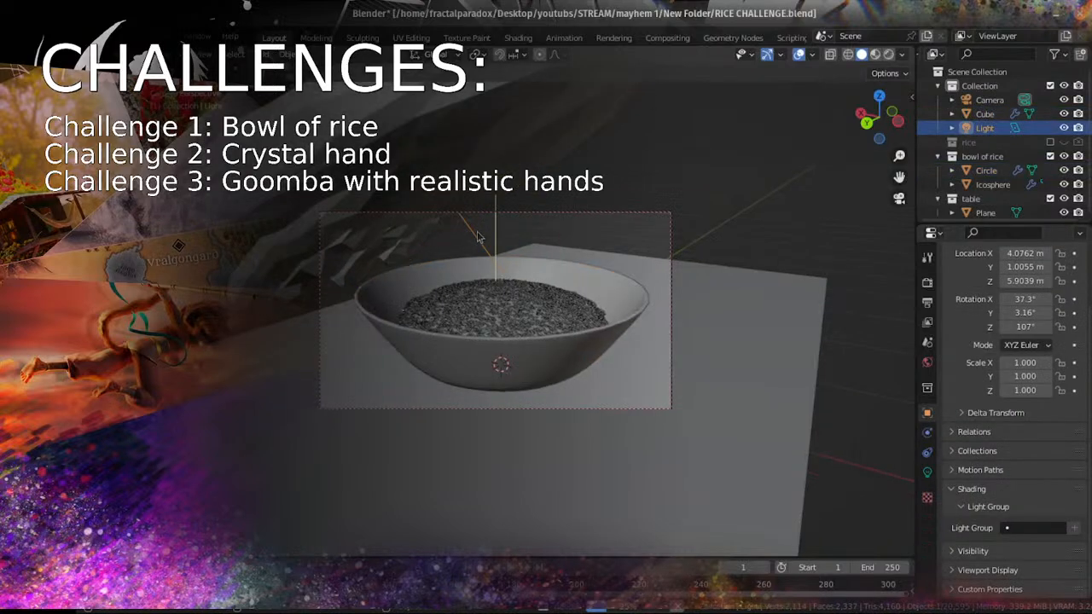
click(927, 472)
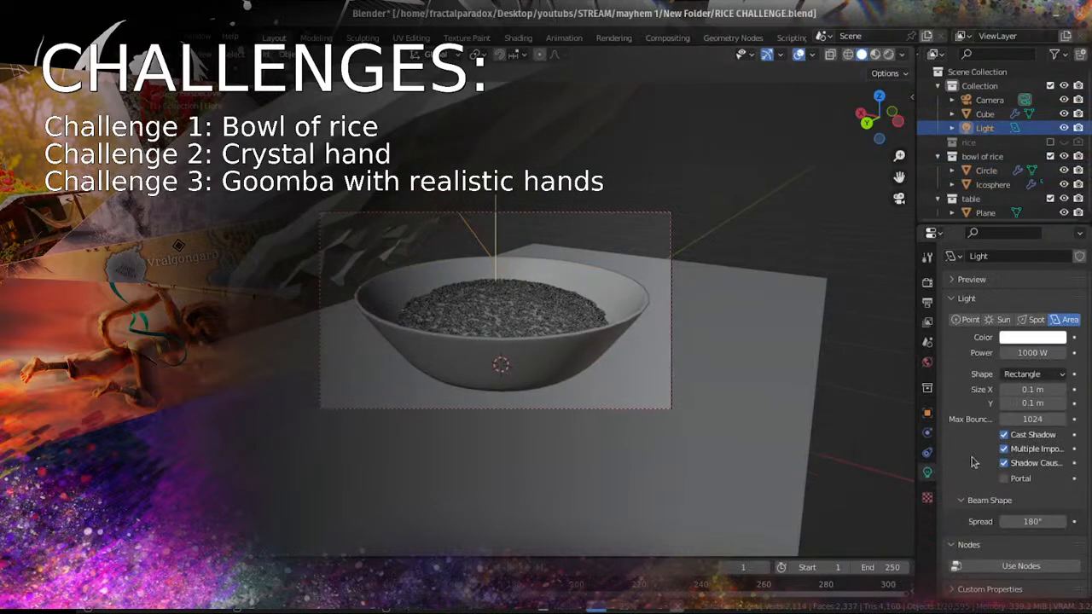
Step: Examine how the hand sits above the bowl and review the render result
middle_drag(600, 301, 640, 309)
scroll(515, 299, down, 5)
middle_drag(515, 298, 595, 238)
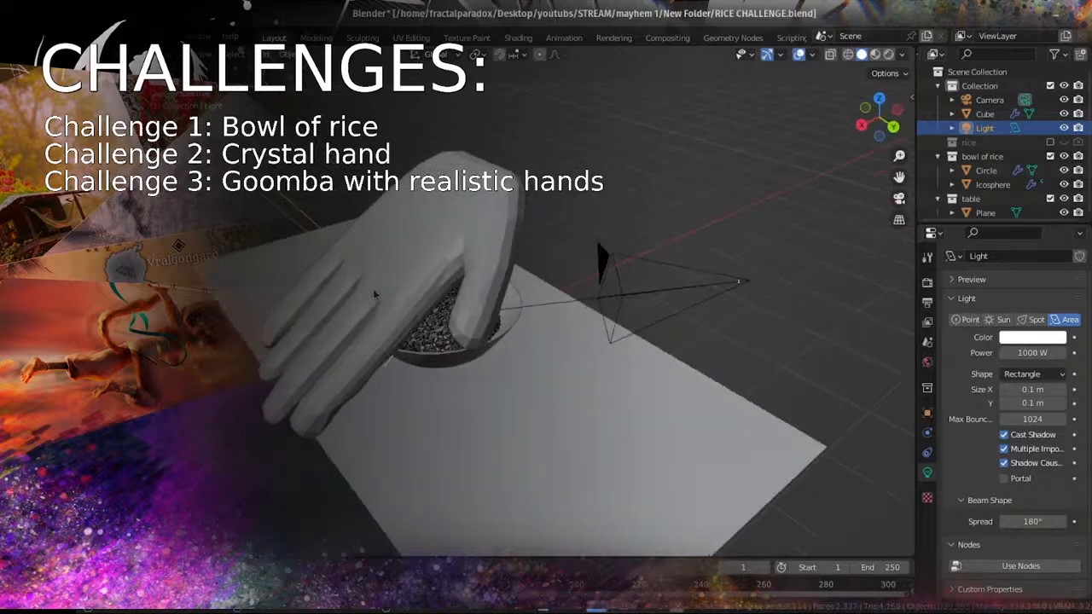
scroll(597, 234, down, 4)
scroll(597, 233, up, 5)
click(613, 38)
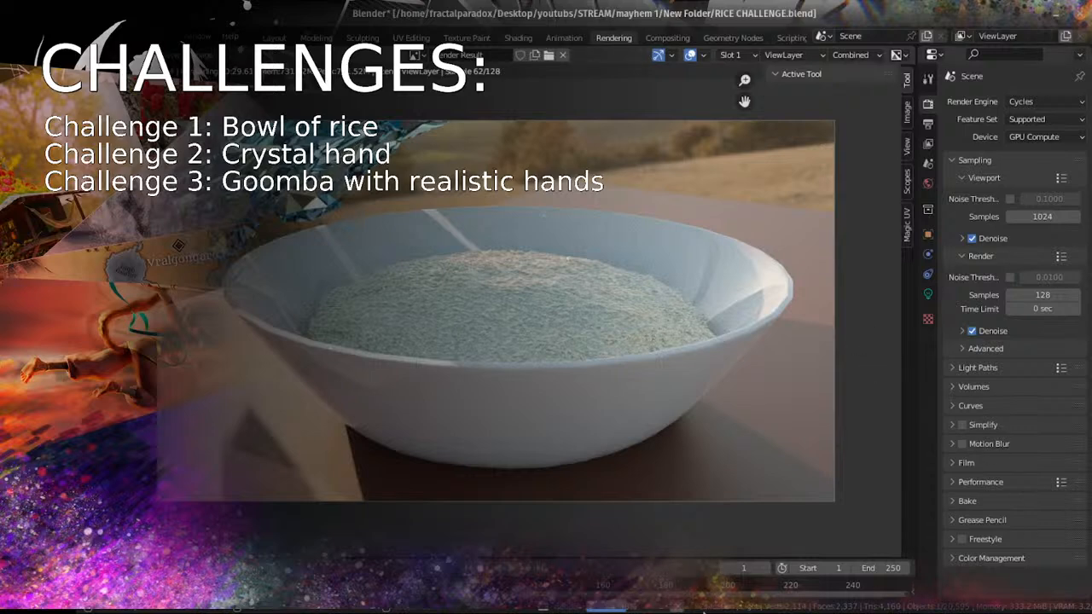
Step: Save the file and lower the render samples to 32
key(ctrl+s)
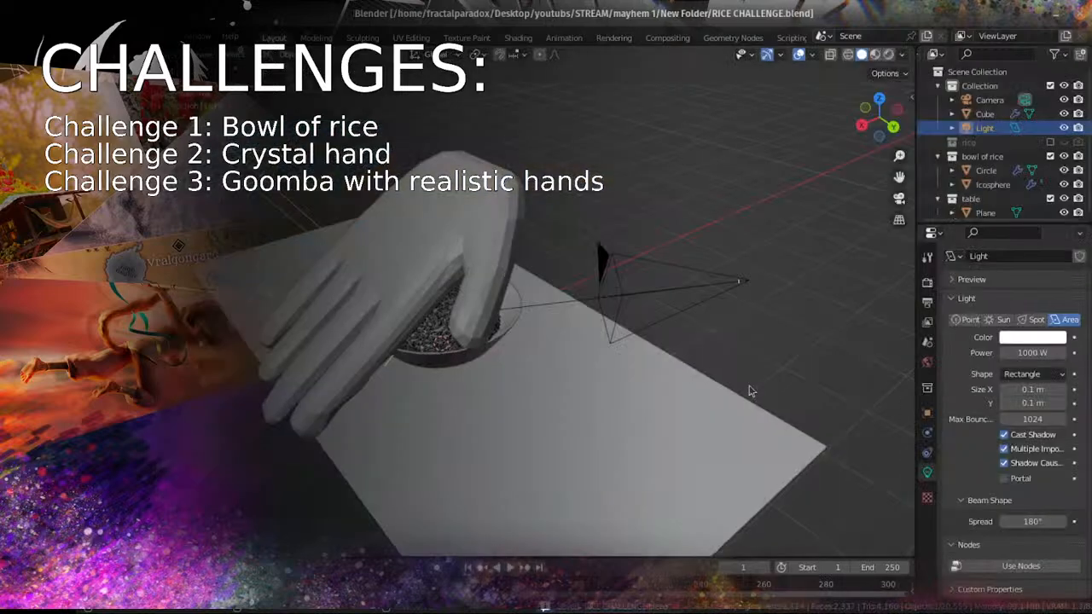
click(927, 281)
click(1034, 449)
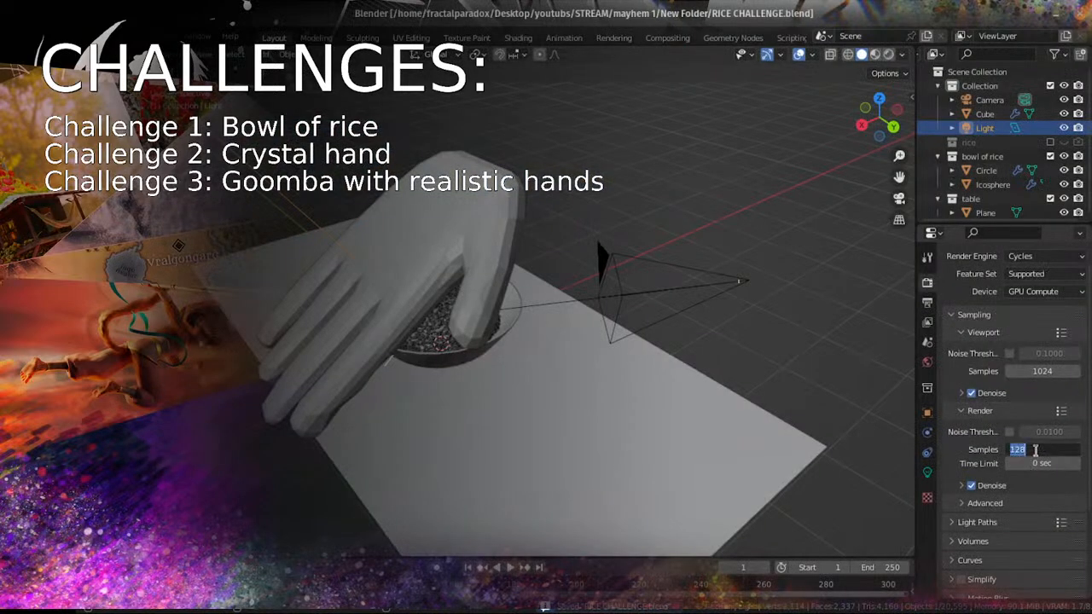
text(32)
key(Return)
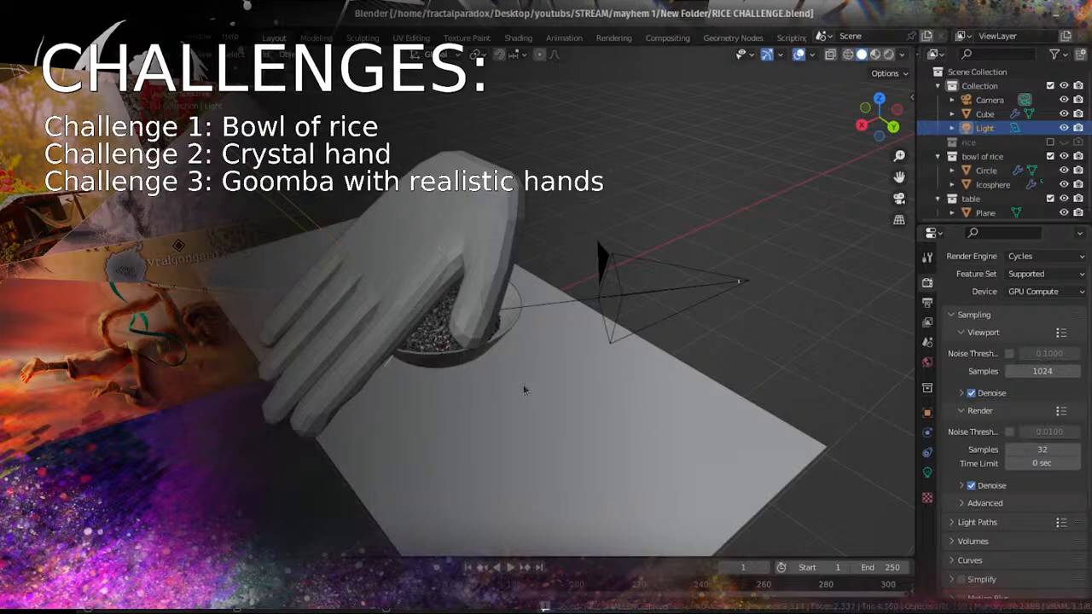
Step: Move the scene light about -0.84 m in X, 1.36 m in Y and -0.84 m in Z
scroll(523, 384, up, 3)
click(460, 190)
scroll(393, 242, down, 5)
click(370, 240)
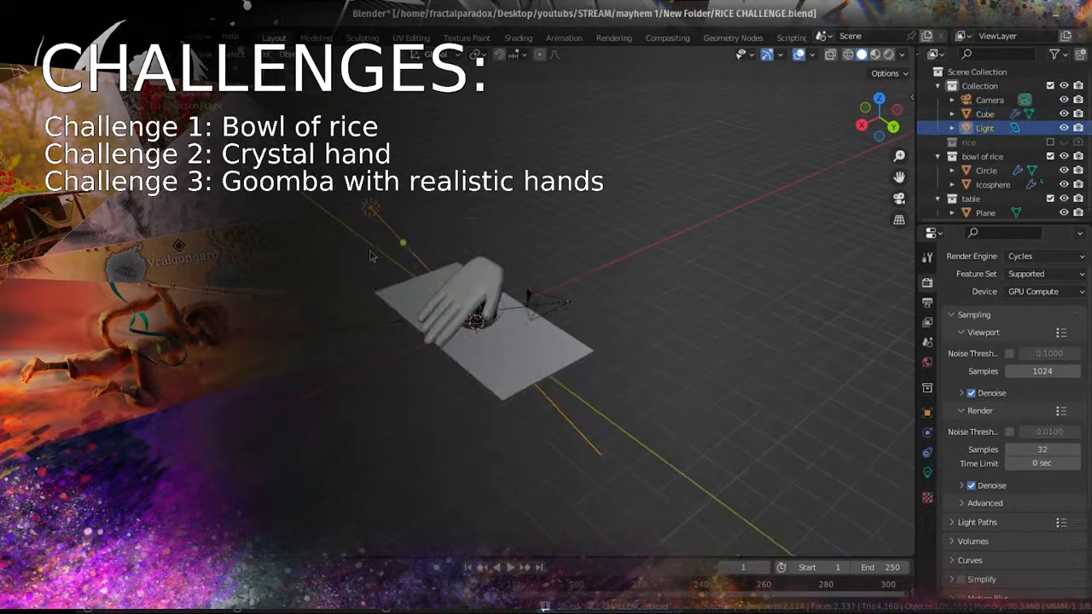
scroll(371, 240, down, 3)
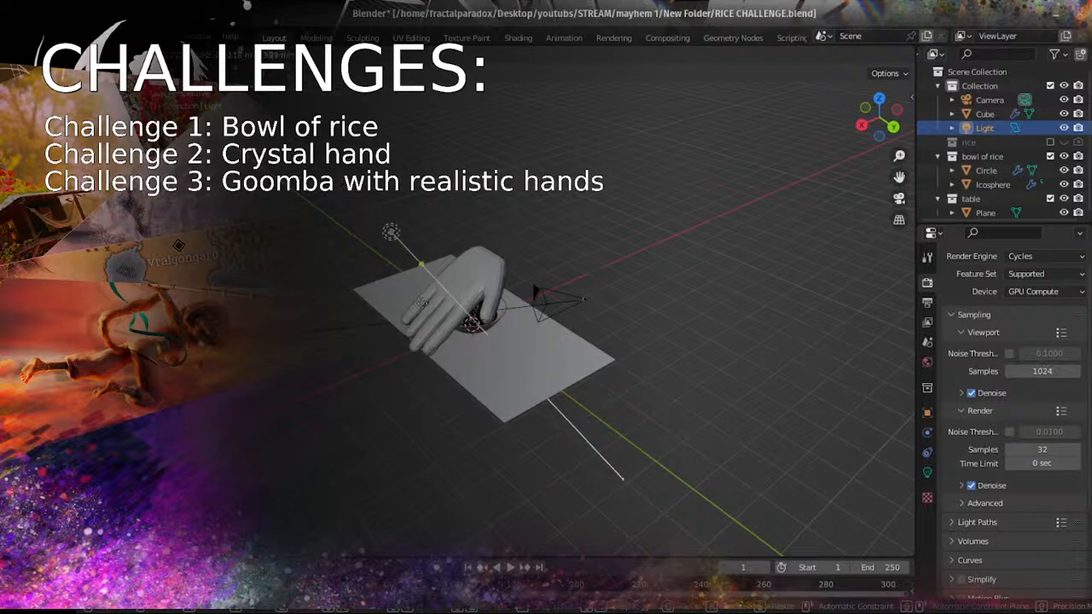
click(442, 315)
Step: Switch the viewport to rendered shading to preview the light on the glass hand
click(888, 57)
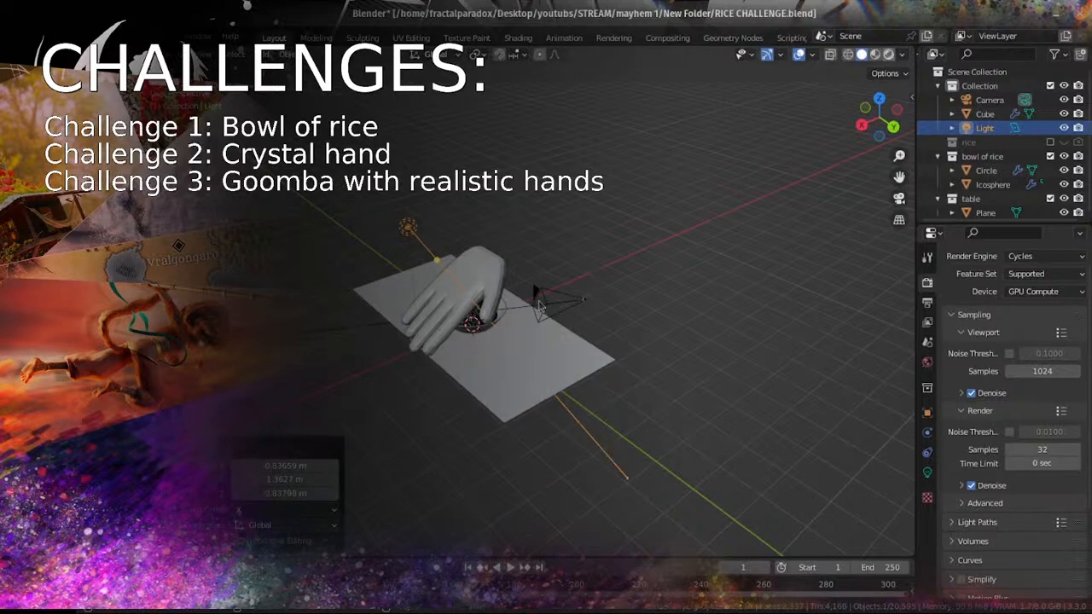
scroll(512, 302, up, 4)
middle_drag(446, 316, 480, 322)
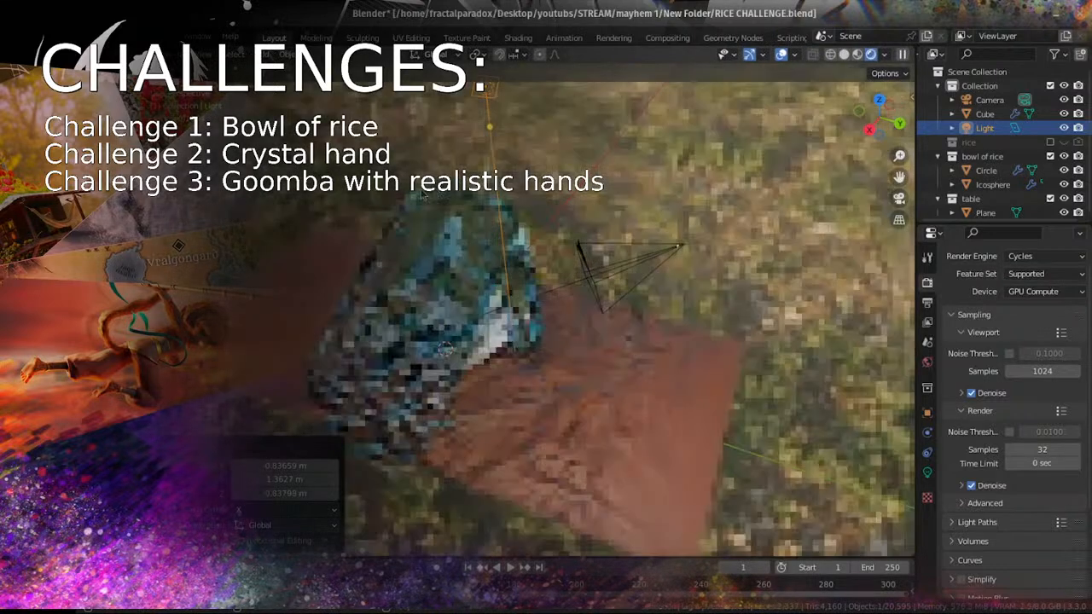
Step: Turn off Scene World for the rendered viewport and choose the dark studio environment as its lighting
click(885, 55)
click(804, 140)
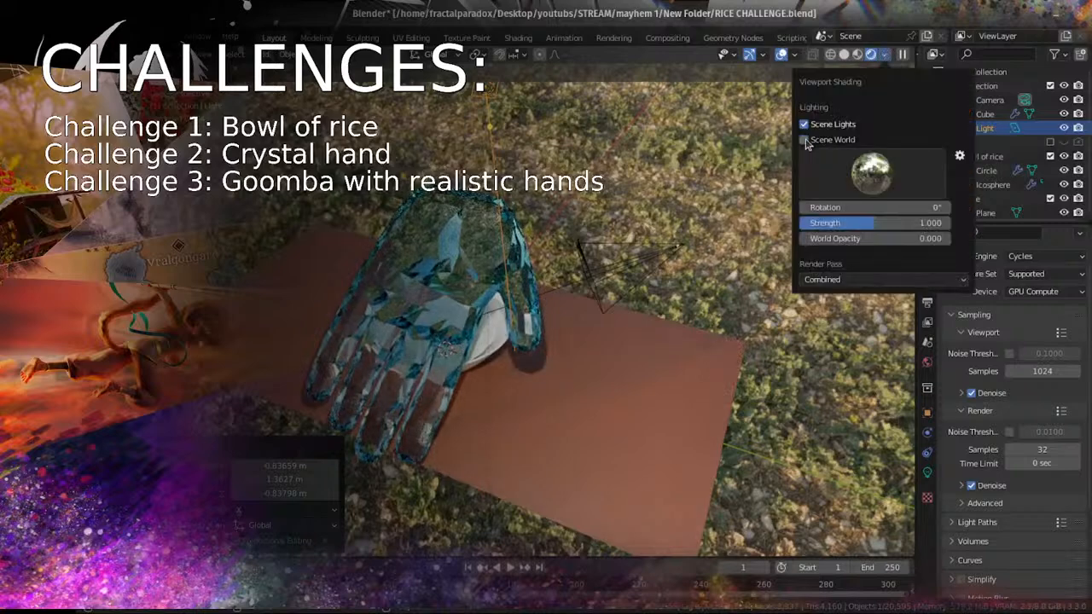
click(868, 172)
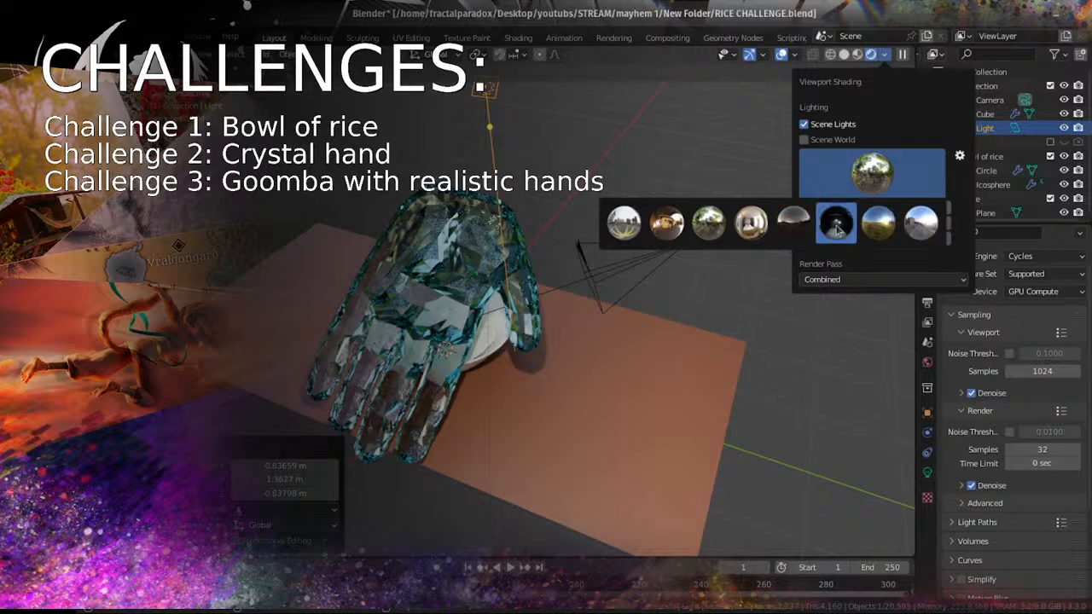
click(836, 226)
middle_drag(659, 313, 548, 258)
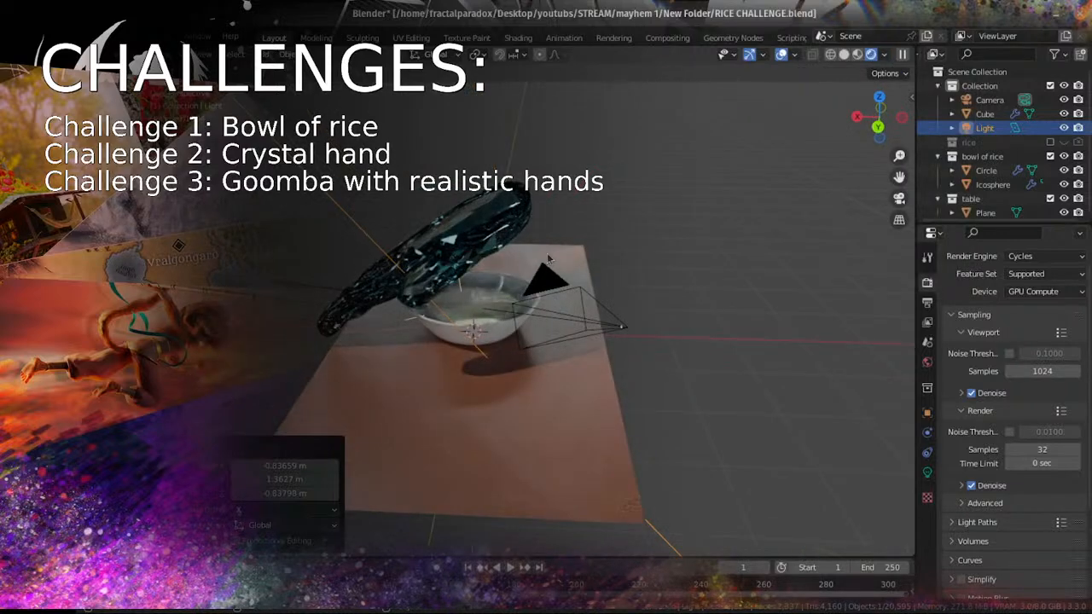
scroll(300, 194, down, 5)
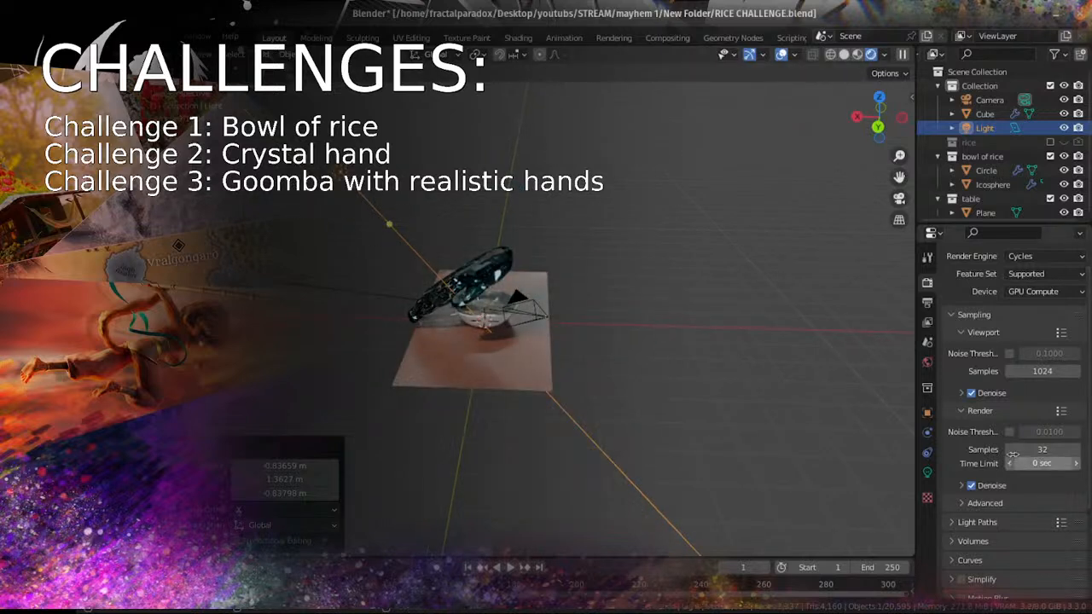
Step: Enlarge the area light to 2.02 m in both X and Y and move it closer to the bowl and crystal hand
click(927, 472)
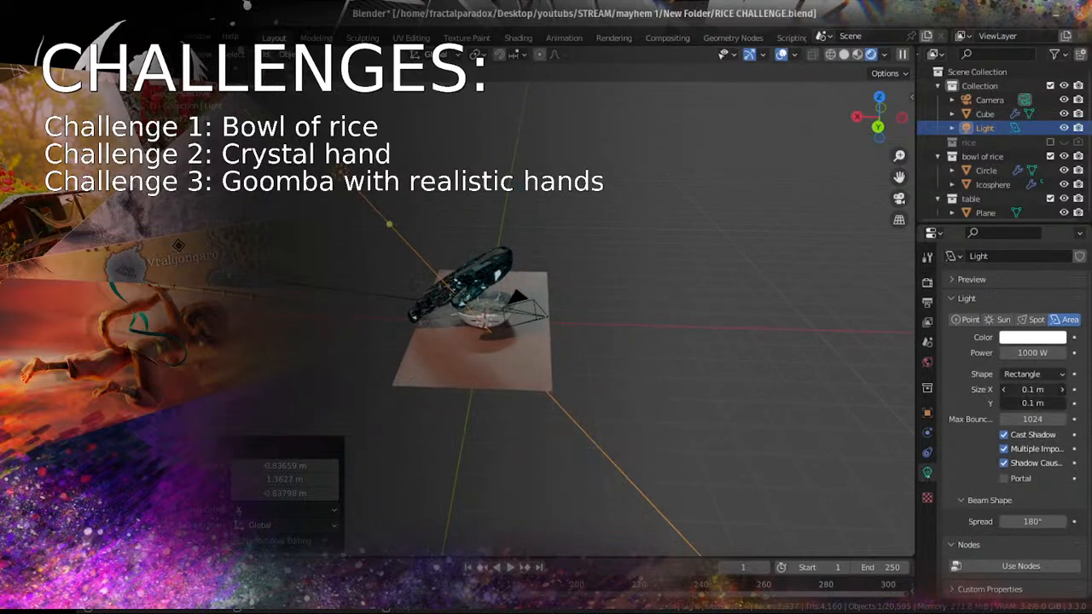
drag(1032, 389, 1075, 402)
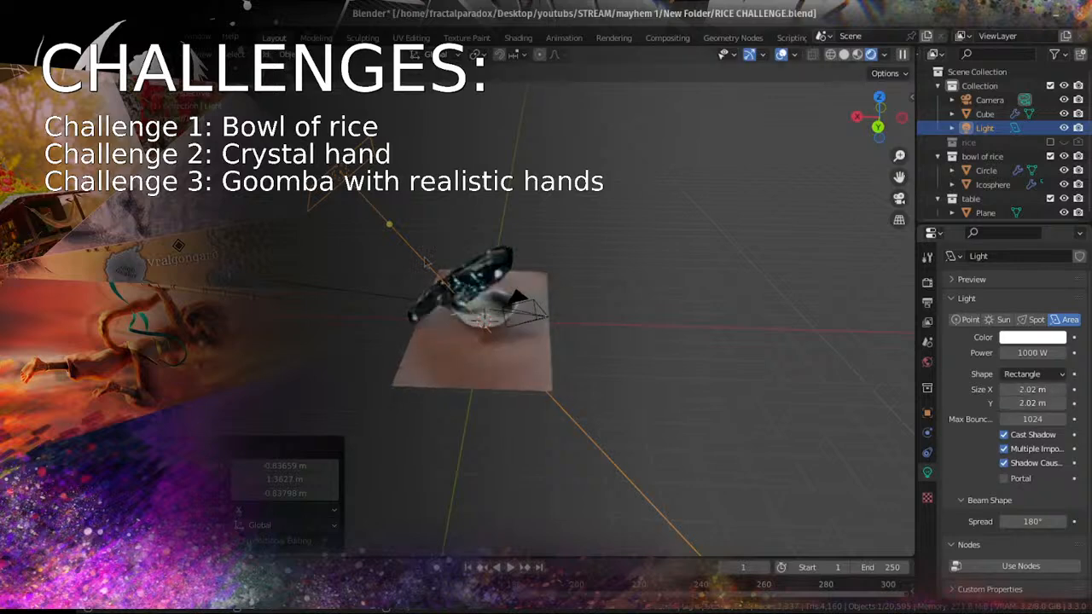
middle_drag(426, 263, 409, 254)
key(g)
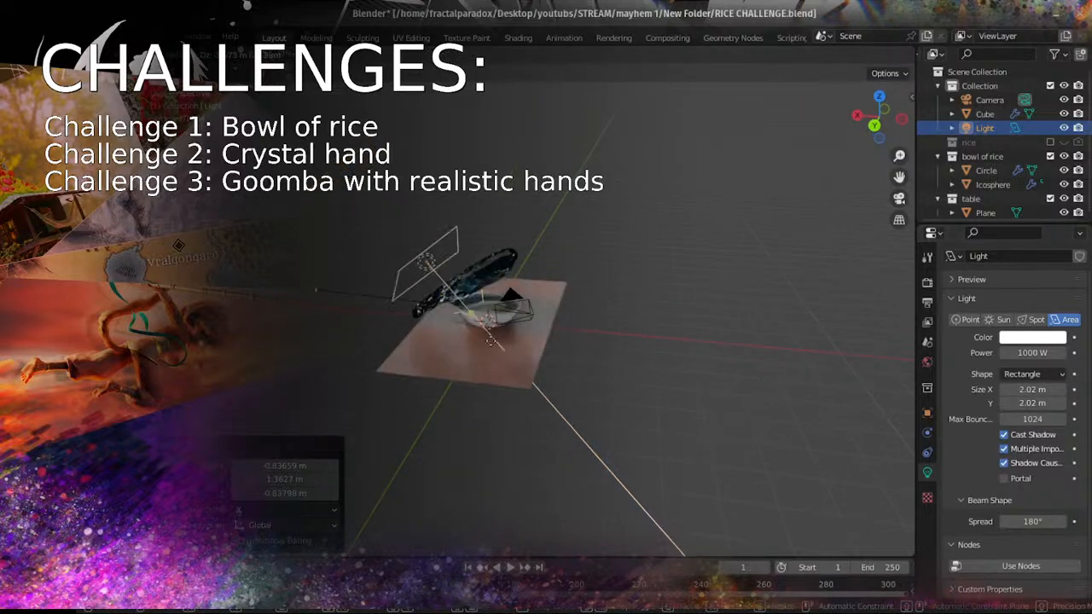
click(520, 315)
middle_drag(522, 313, 596, 230)
scroll(634, 284, up, 4)
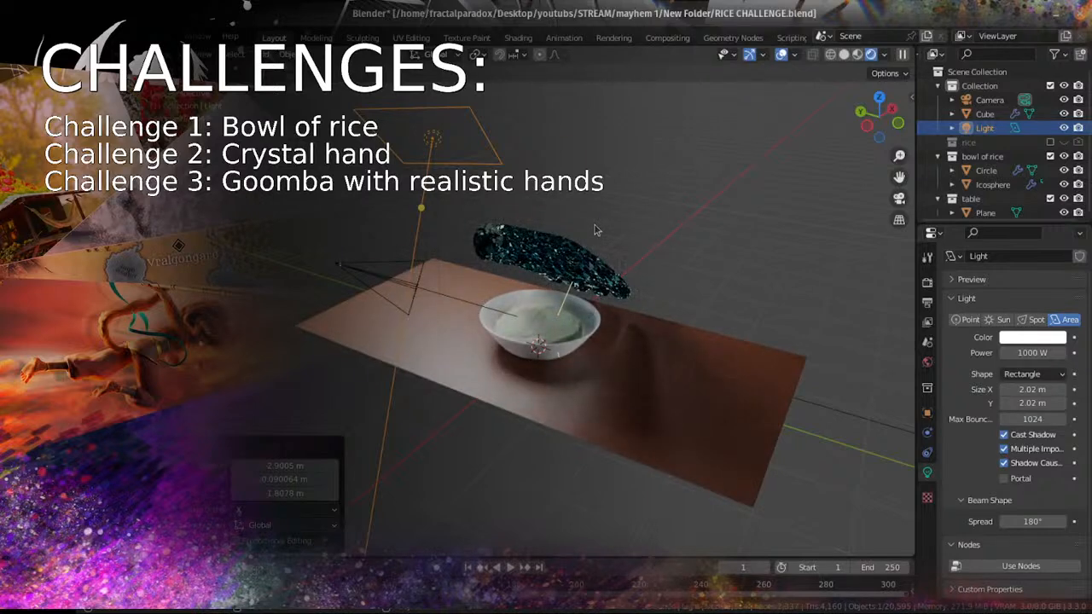
Step: In top view, rotate the area light about 16.2° and move it over the crystal hand's fingers
key(KP_7)
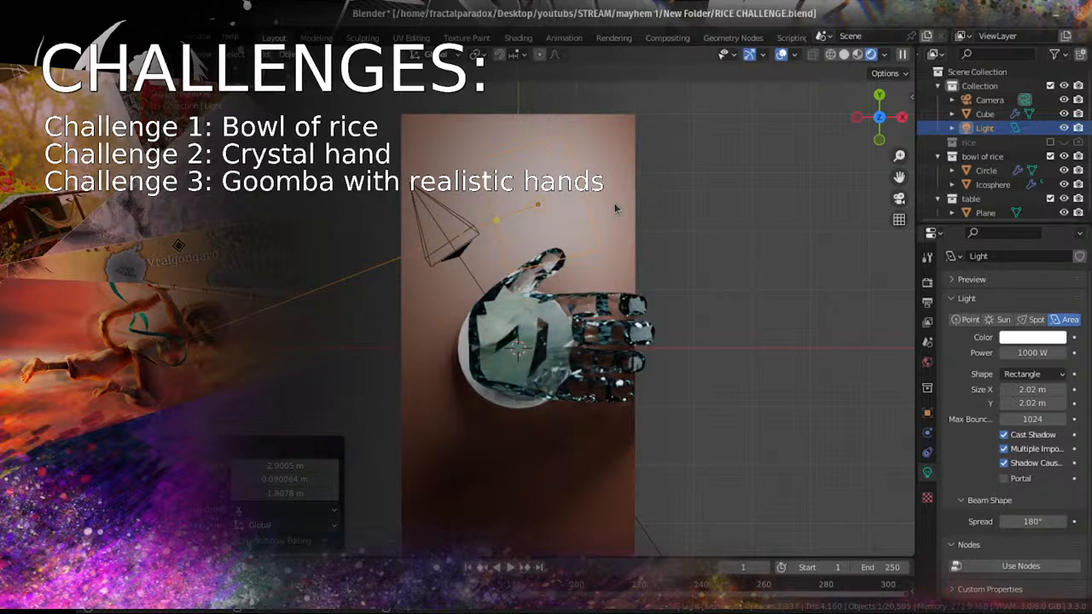
key(g)
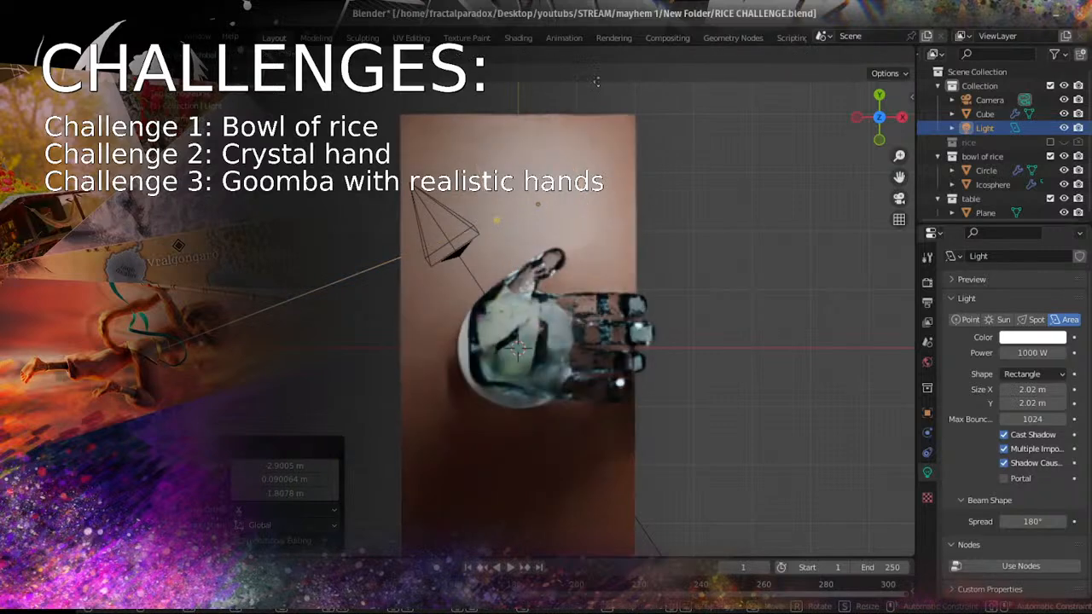
key(Escape)
right_click(583, 273)
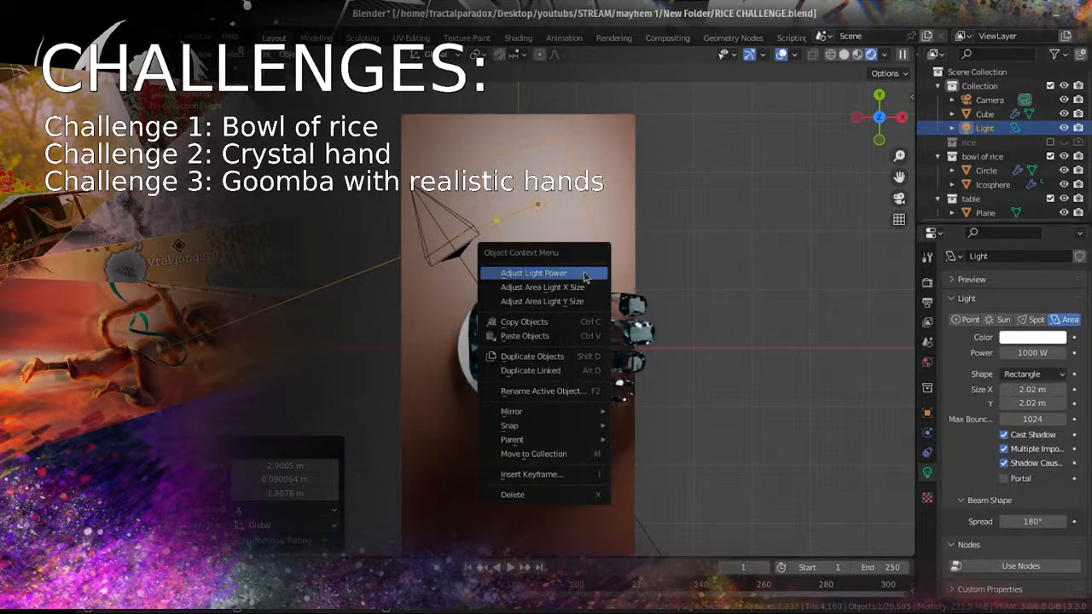
key(r)
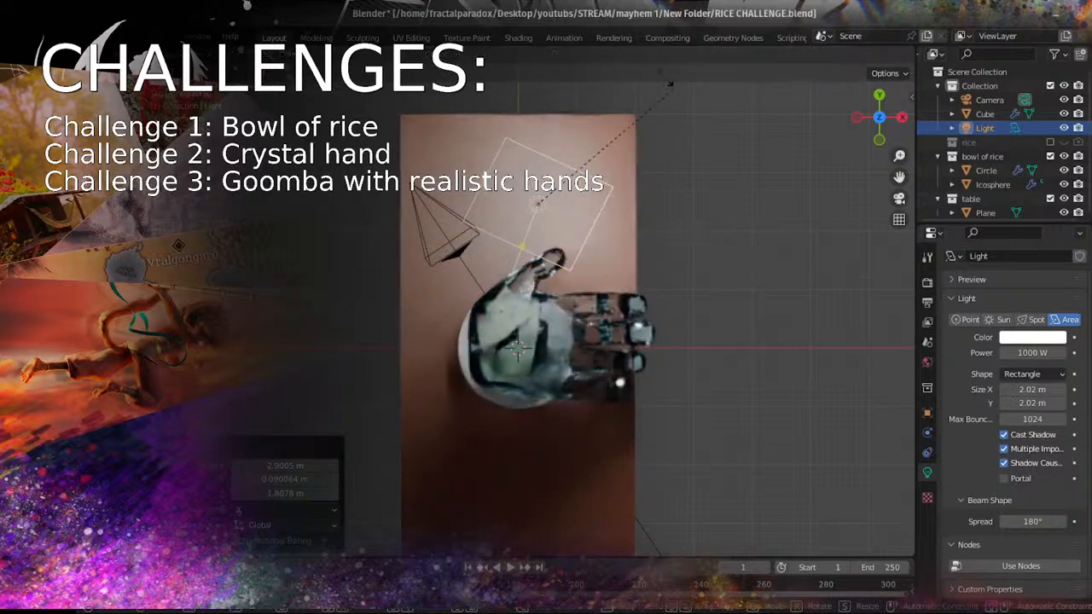
click(704, 185)
key(g)
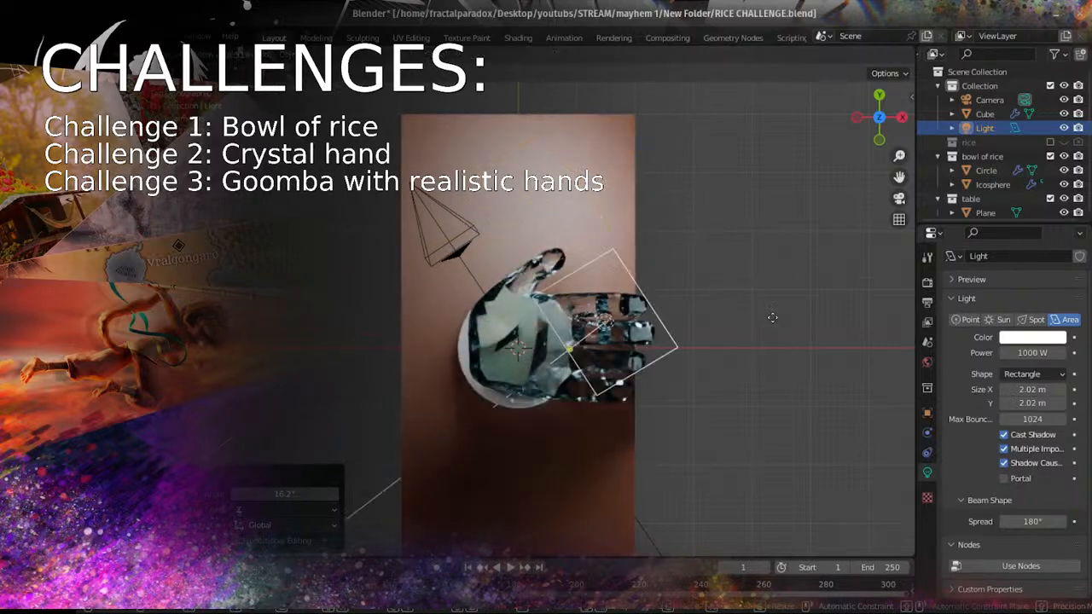
click(781, 297)
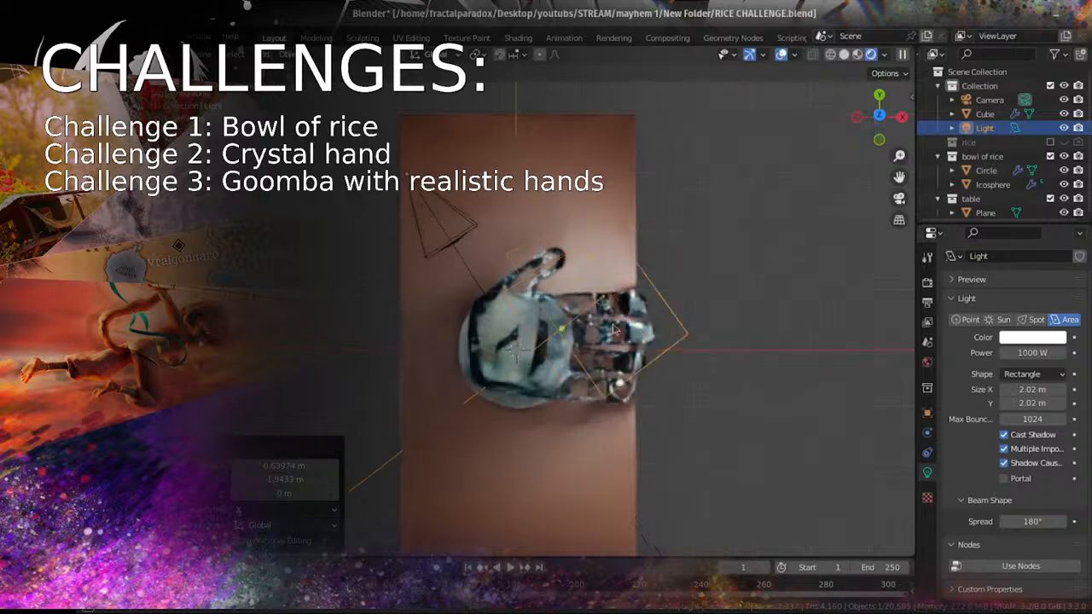
Step: Lower the area light by about 1.03 m so it sits just above the crystal hand
middle_drag(621, 354, 597, 246)
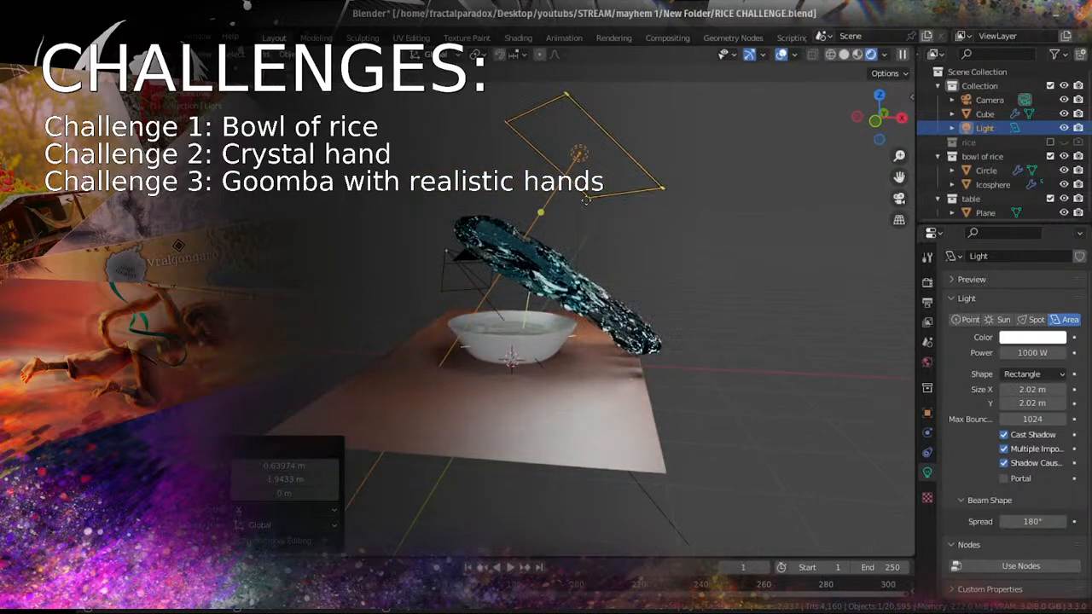
key(g)
click(577, 267)
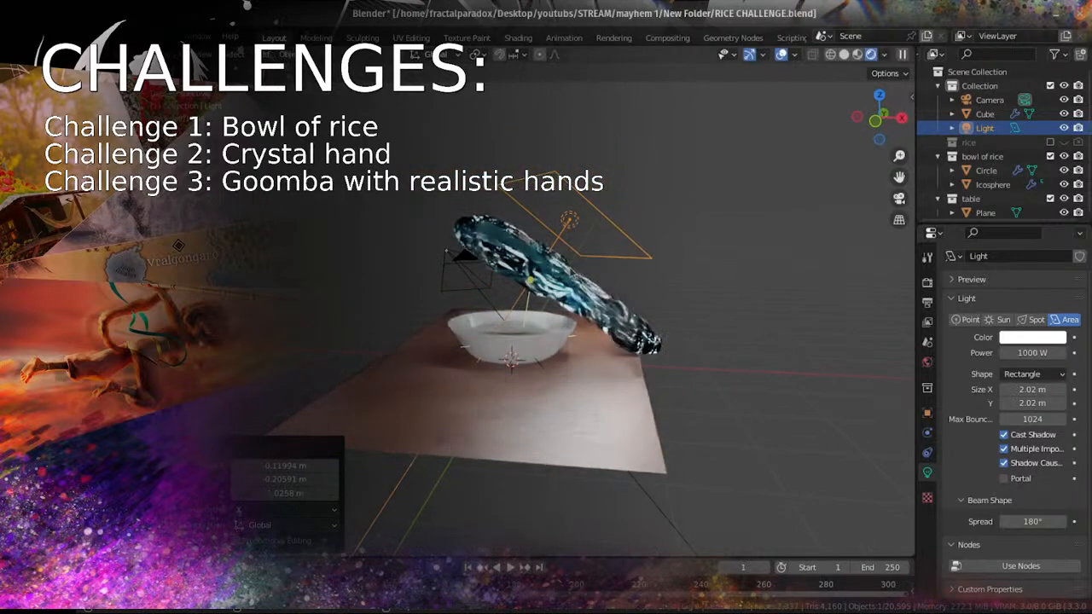
Step: Add an ico sphere mesh at the 3D cursor, overlapping the rice bowl
middle_drag(622, 367, 629, 302)
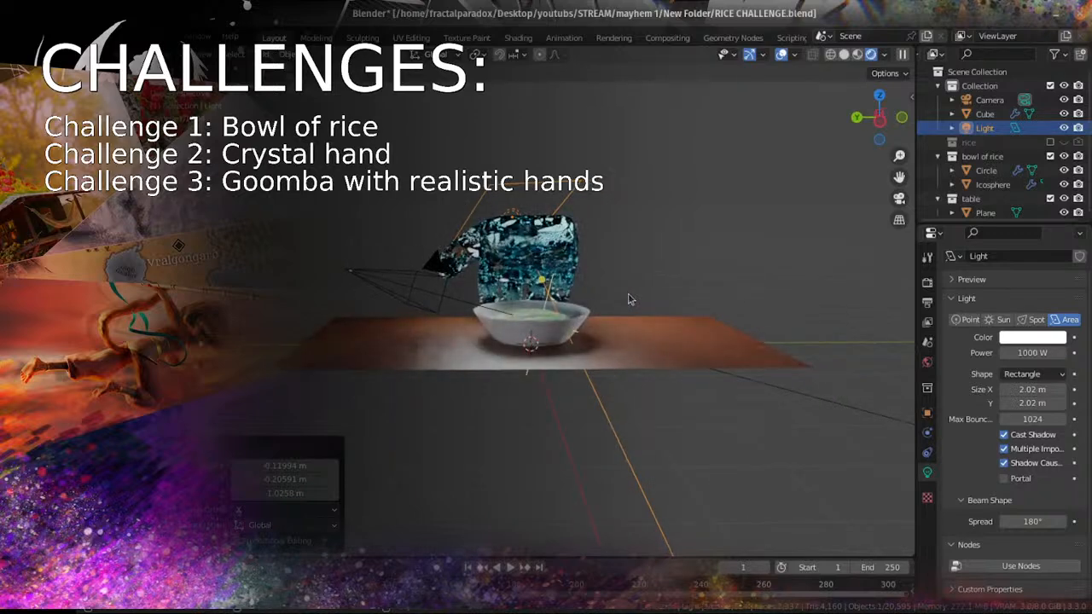
click(597, 261)
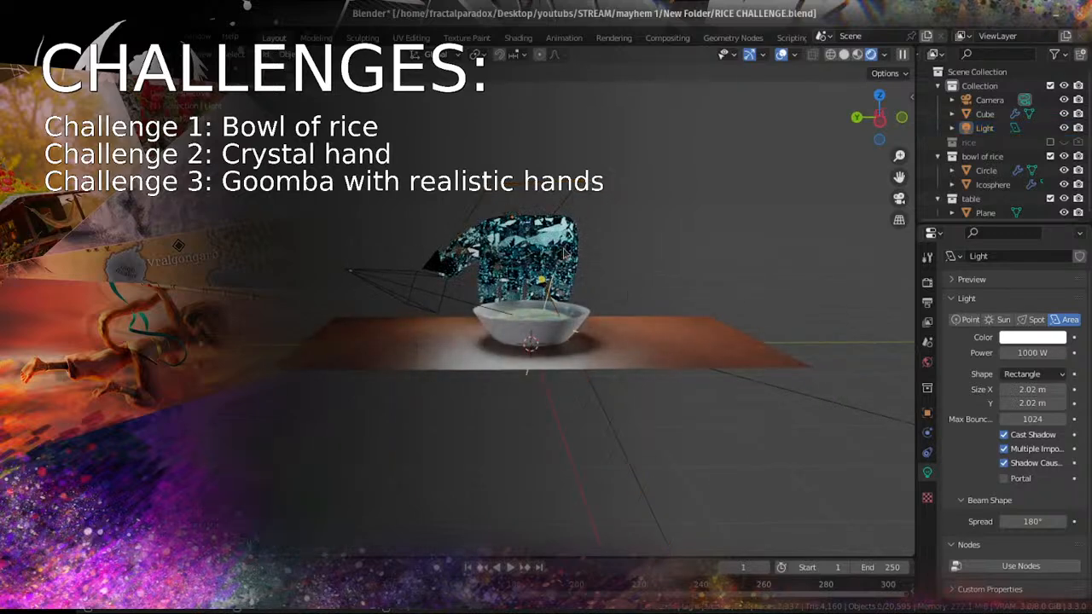
key(shift+a)
mouse_move(546, 272)
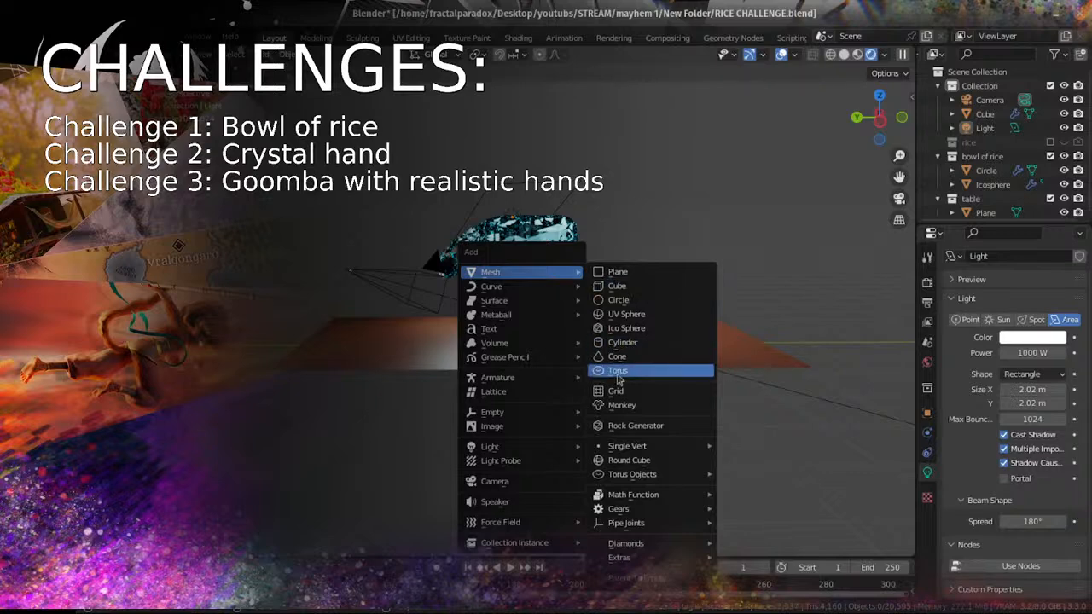
click(621, 423)
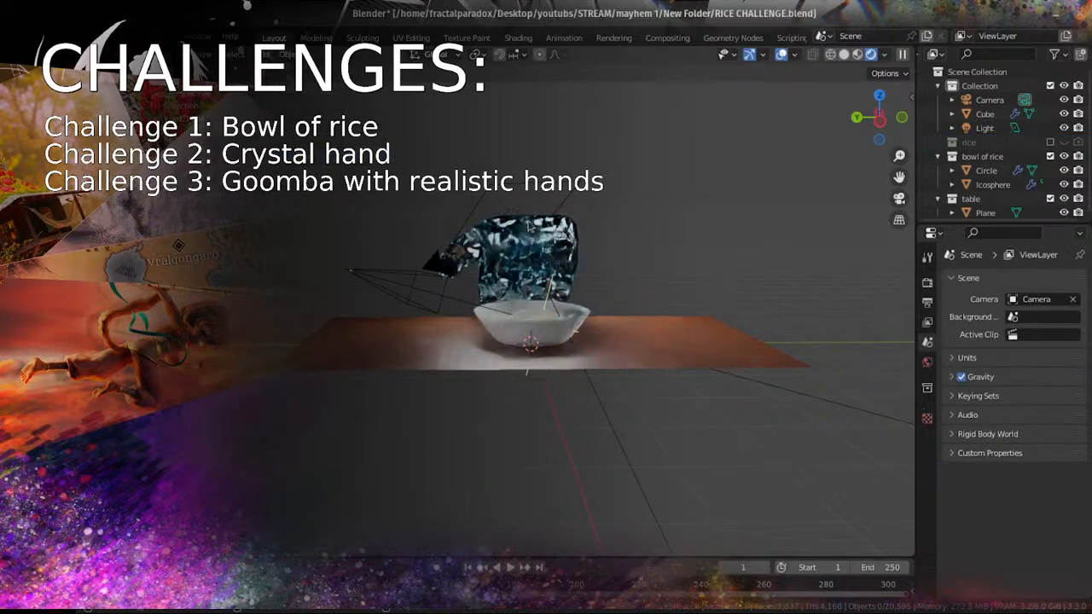
key(shift+a)
click(625, 279)
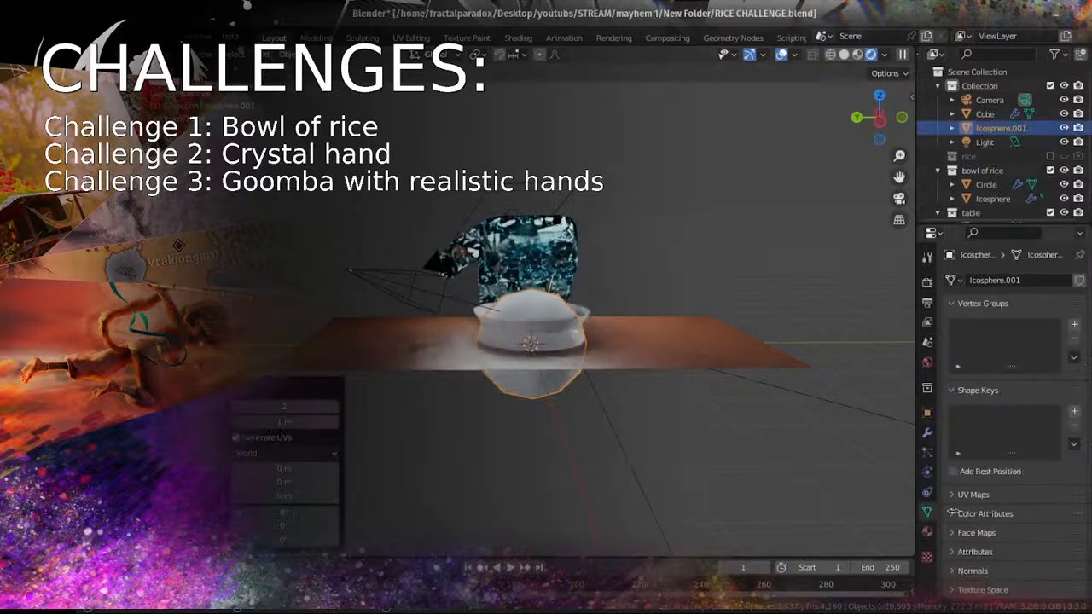
Step: Give the new ico sphere a new material with a Glass BSDF surface
click(927, 530)
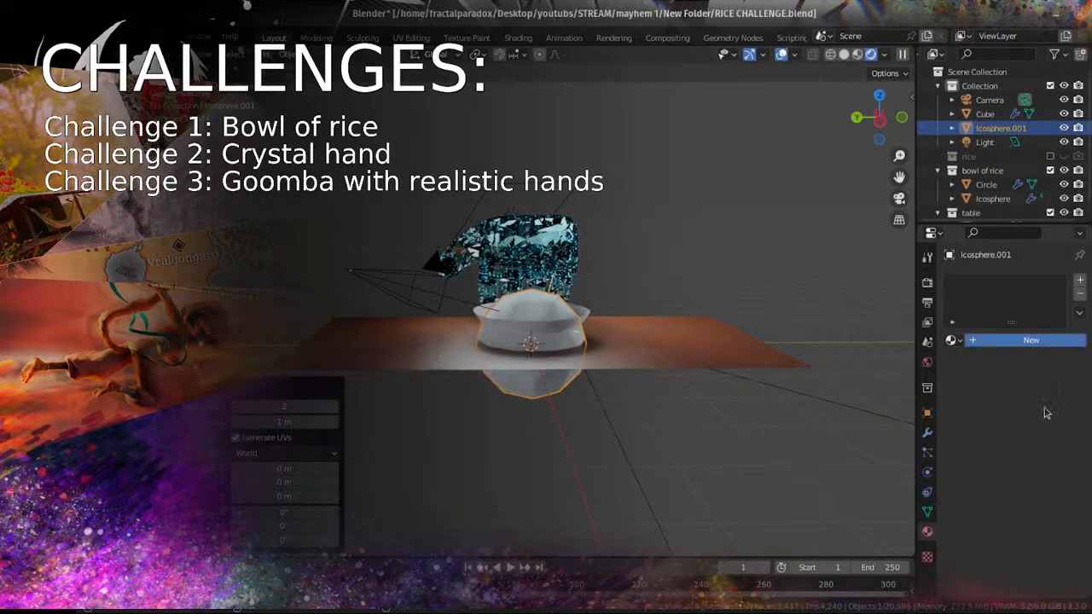
click(1032, 339)
click(1036, 404)
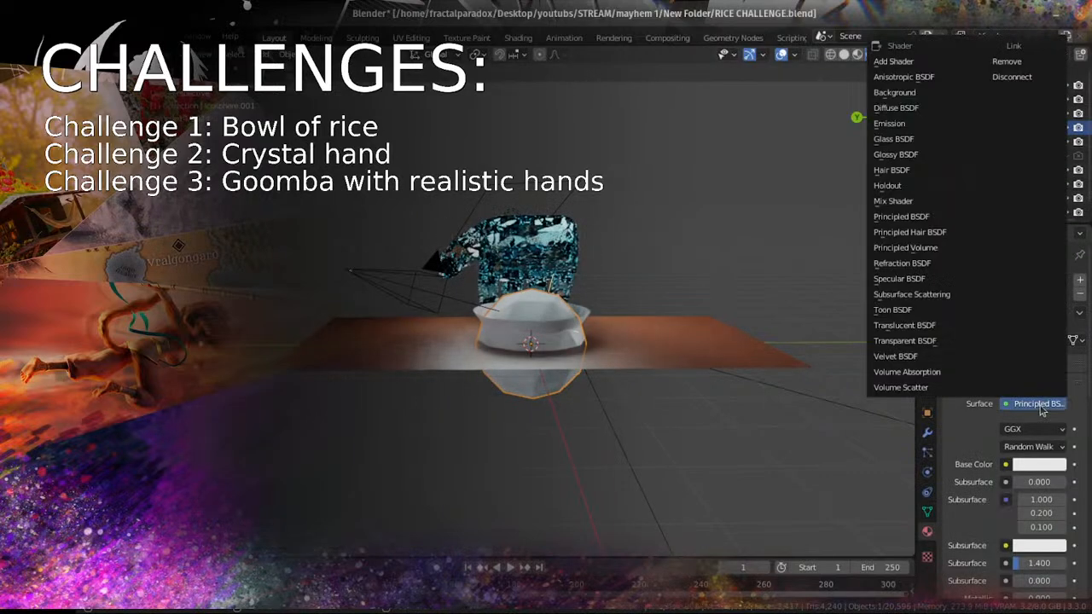
click(893, 139)
Step: In solid shading, save the file and enable Cast Shadow Caustics for the glass ico sphere
click(927, 412)
scroll(1048, 559, down, 5)
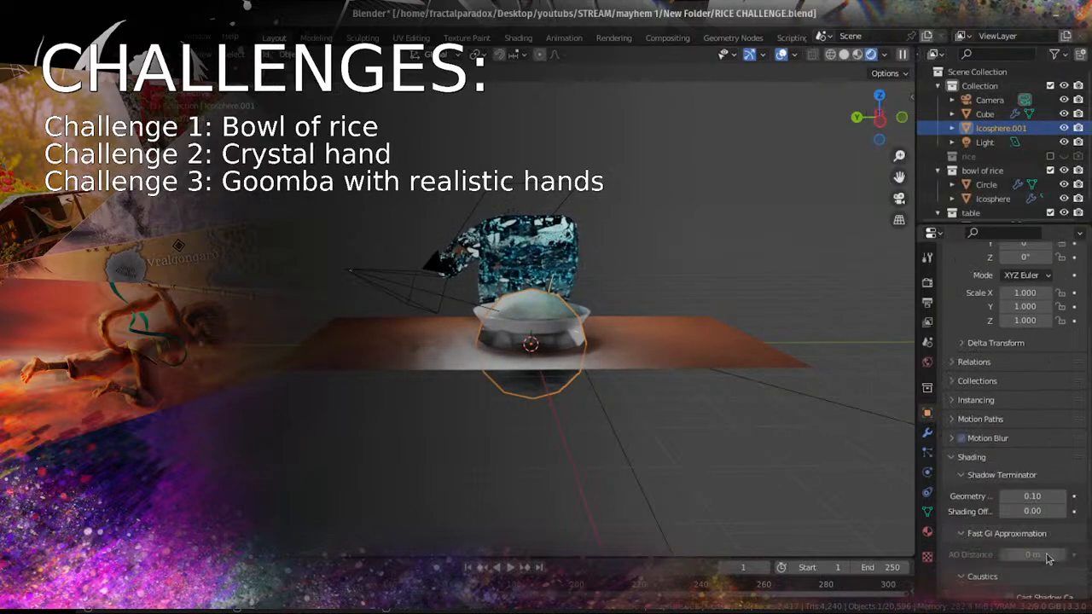
click(844, 53)
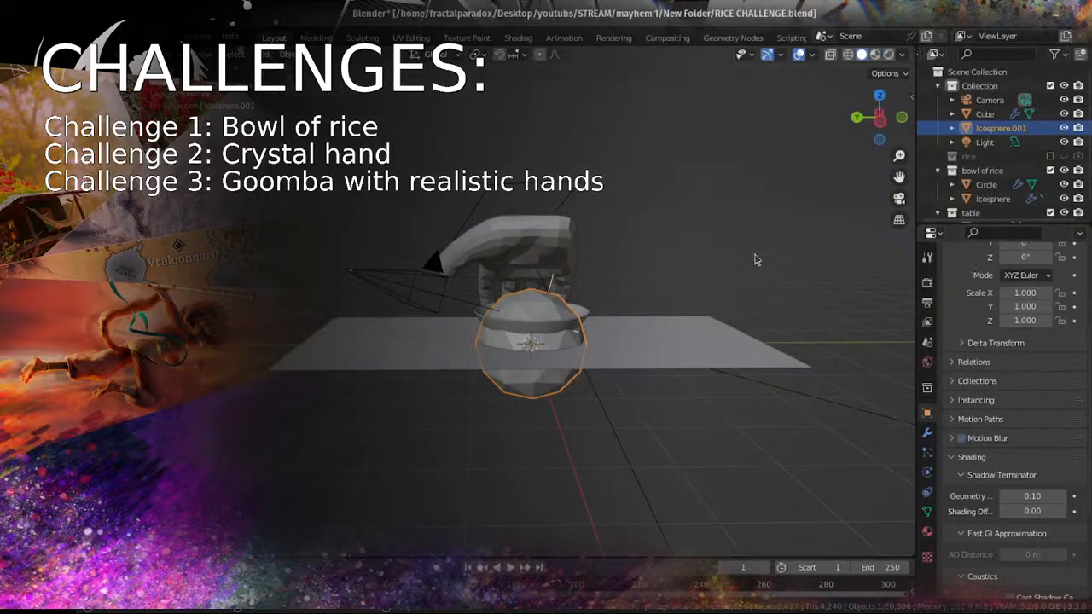
key(ctrl+s)
scroll(968, 498, down, 4)
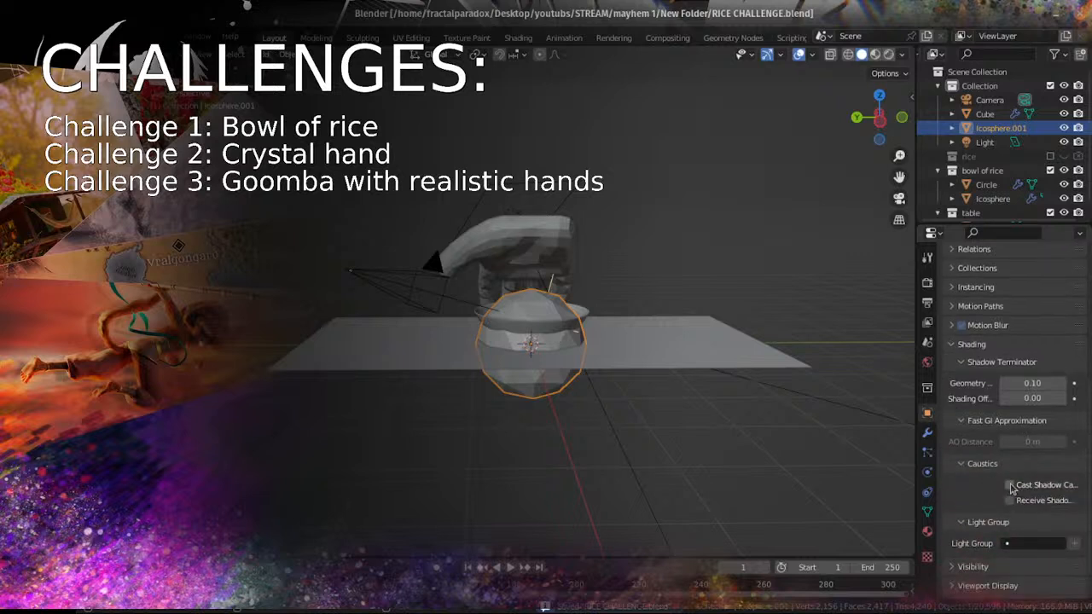
click(1010, 485)
scroll(665, 341, up, 3)
Step: Move the ico sphere out of the bowl to the camera side, clear of the crystal hand
click(525, 213)
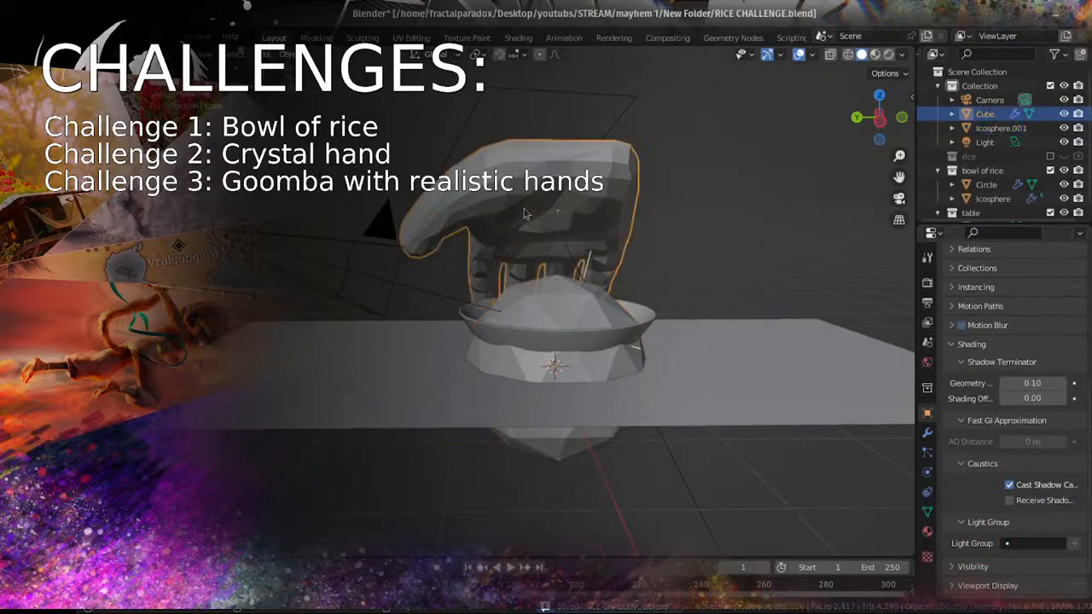
click(540, 325)
key(g)
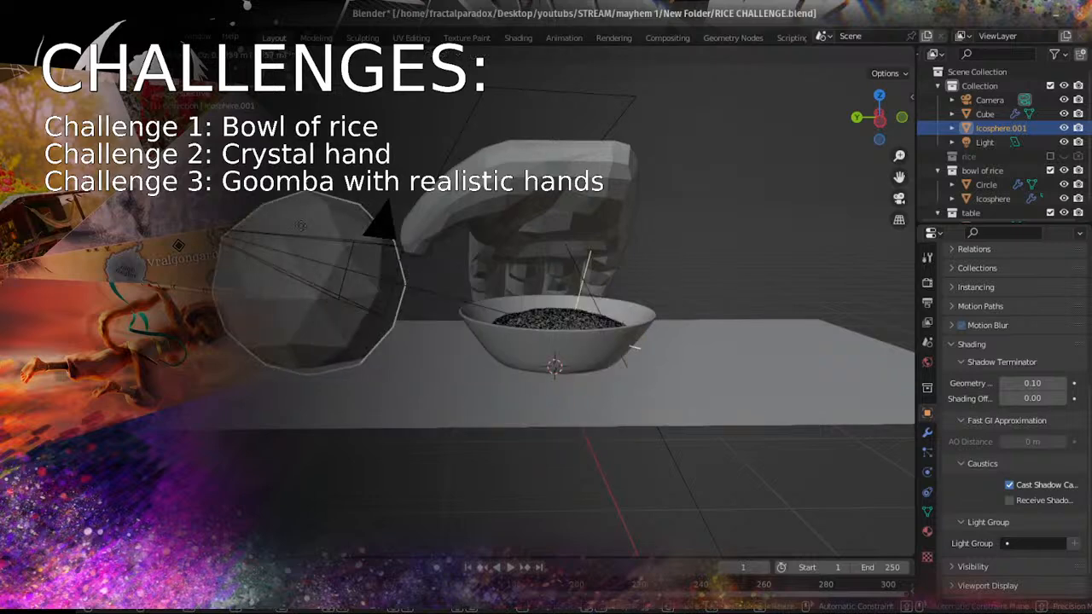
click(299, 203)
Step: Move the area light behind the ico sphere, to about X 0.77 m, Y 3.31 m, Z 2.49 m
click(504, 111)
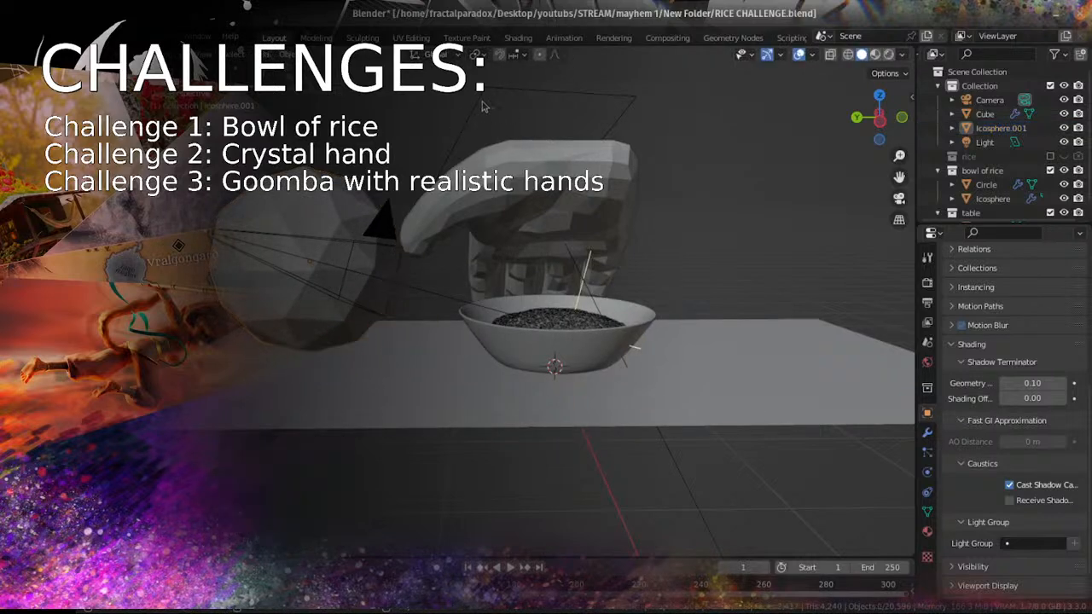
click(474, 113)
key(g)
click(297, 194)
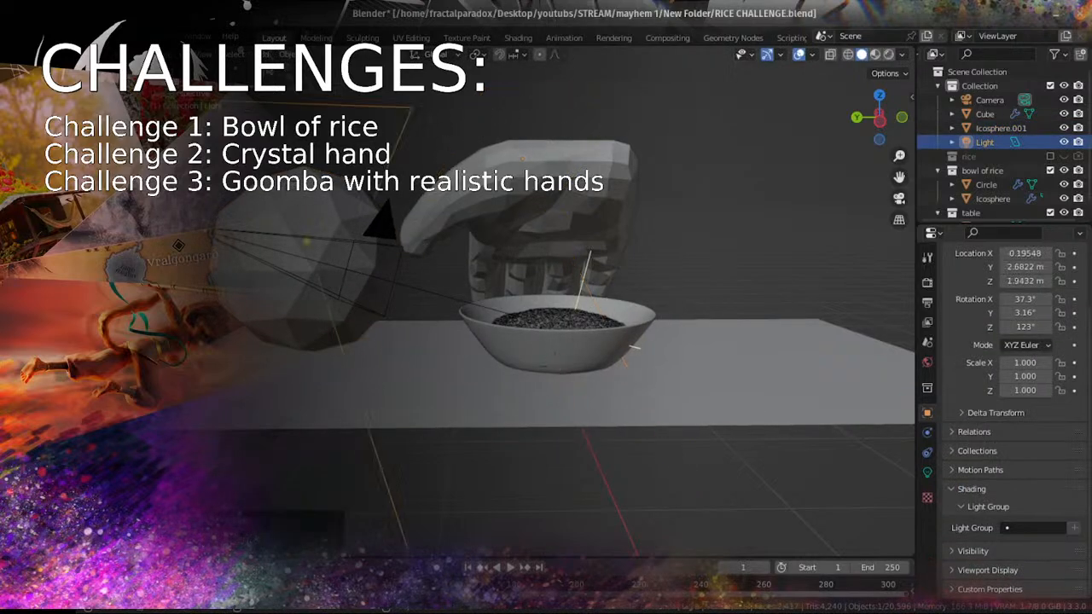
middle_drag(345, 292, 450, 296)
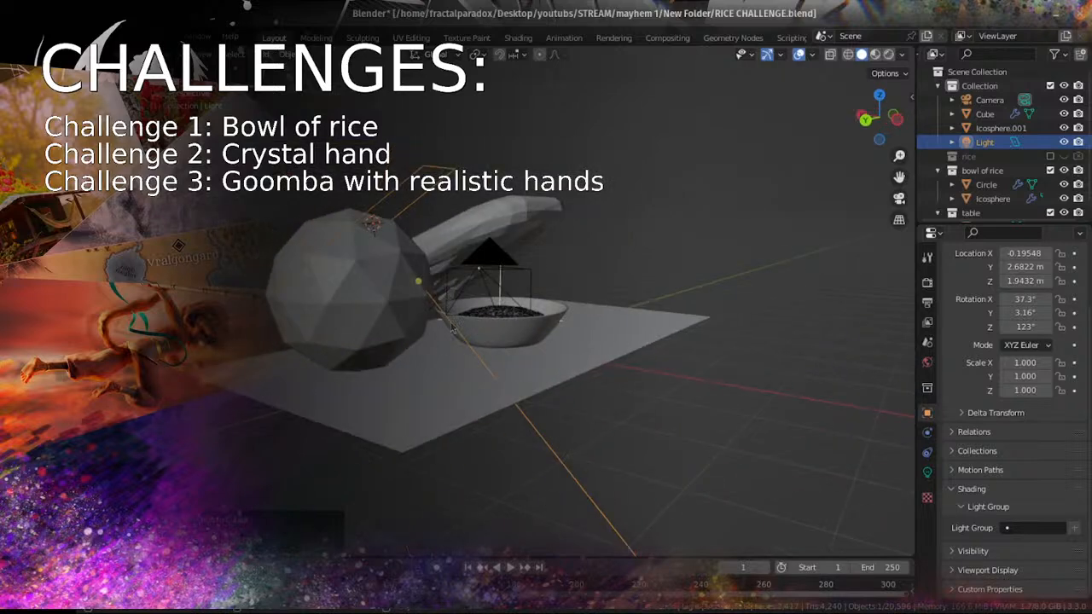
key(g)
click(354, 280)
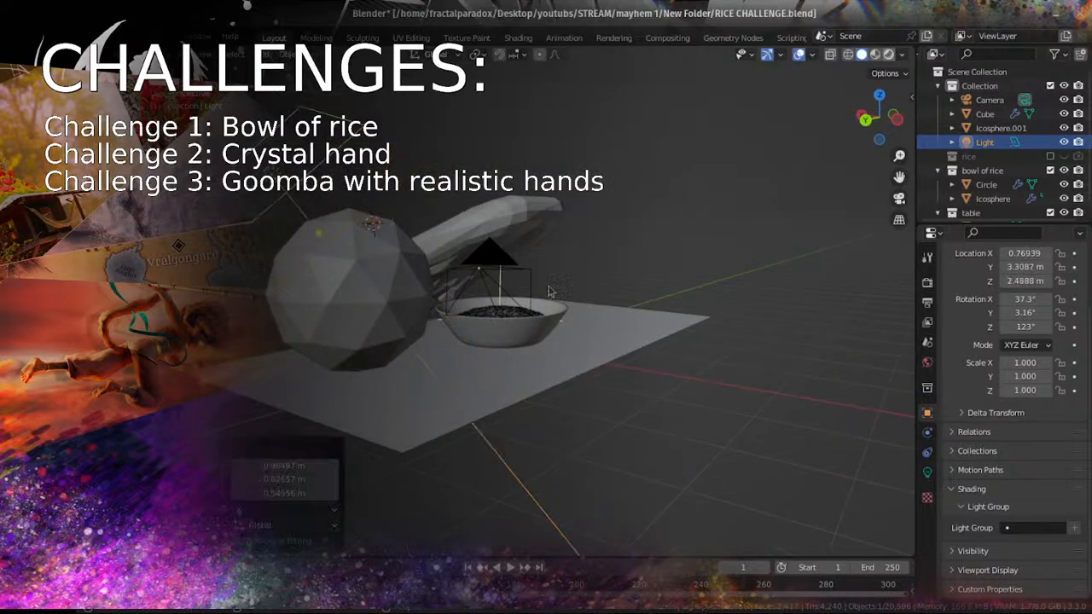
Step: Switch to rendered shading and set the ico sphere's Glass BSDF roughness to 0
key(z)
scroll(548, 292, up, 1)
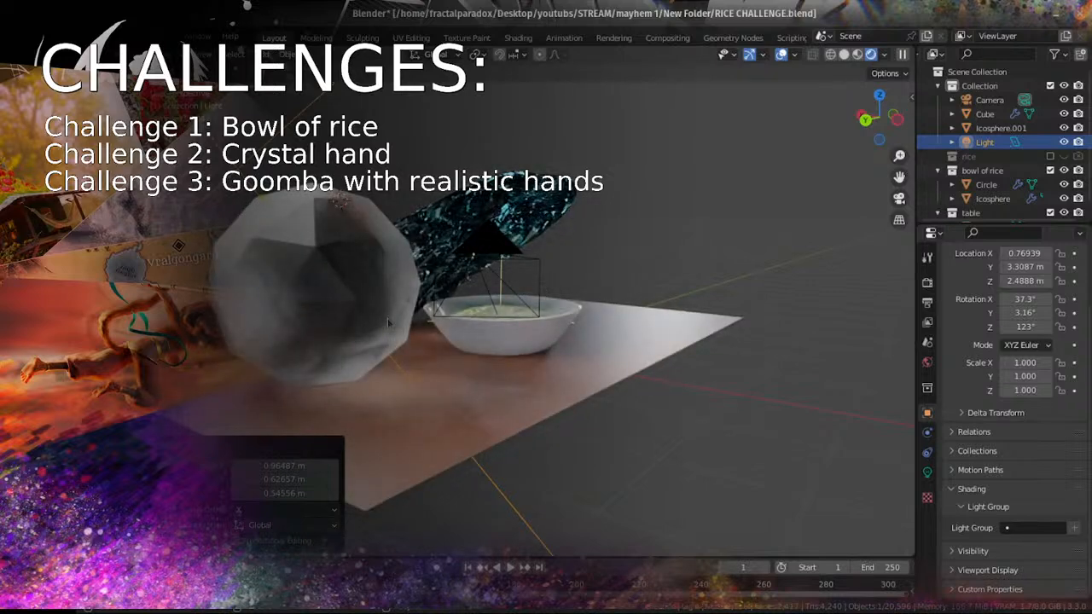
click(359, 276)
click(927, 530)
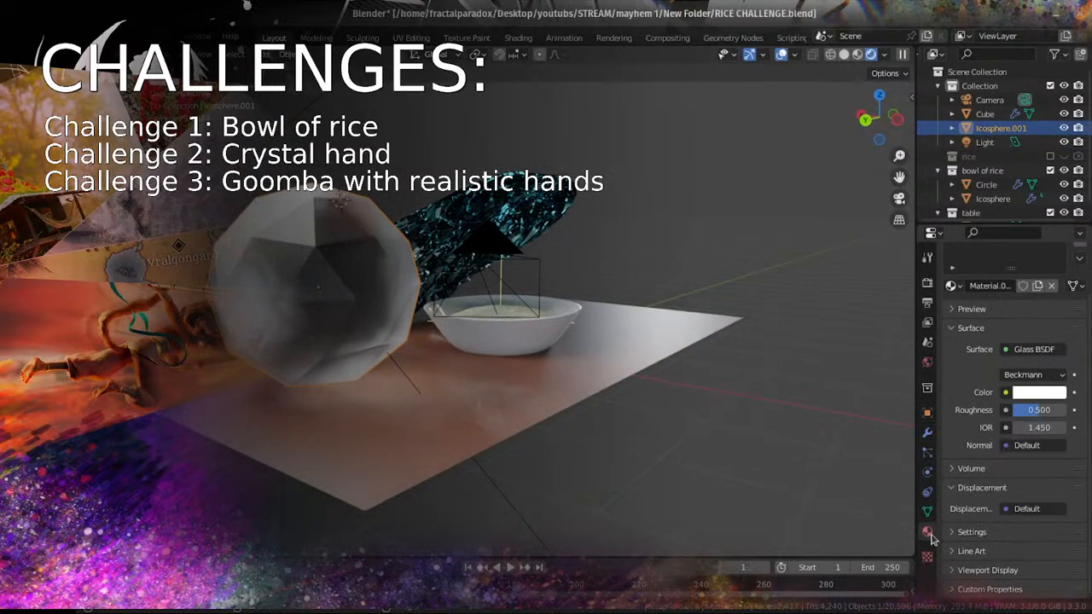
text(0)
key(Return)
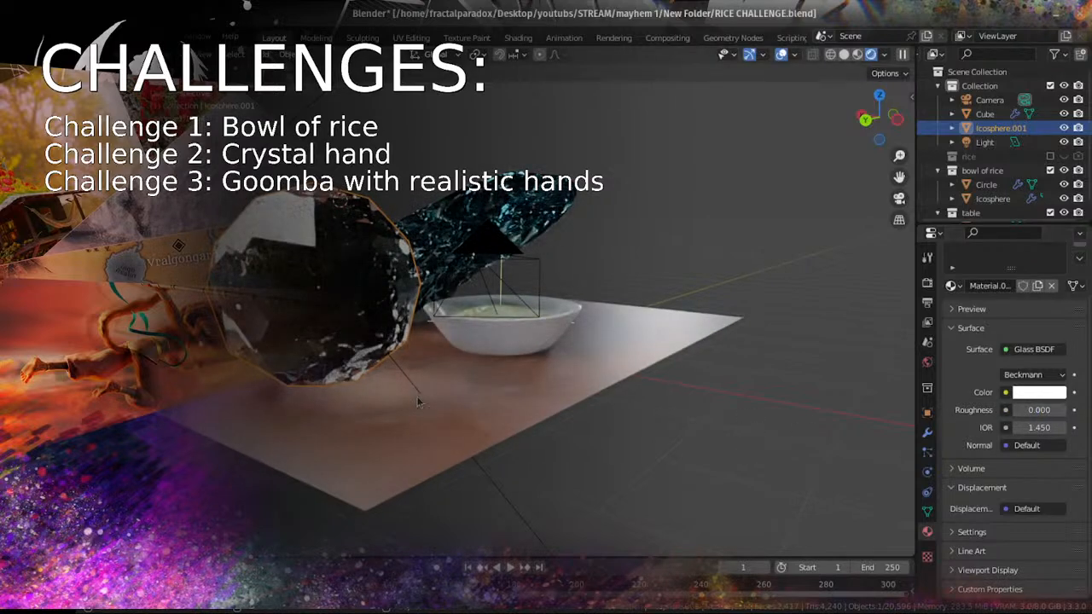
Step: Enable Receive Shadow Caustics for the table plane and return the viewport to solid shading
middle_drag(451, 378, 503, 348)
click(540, 351)
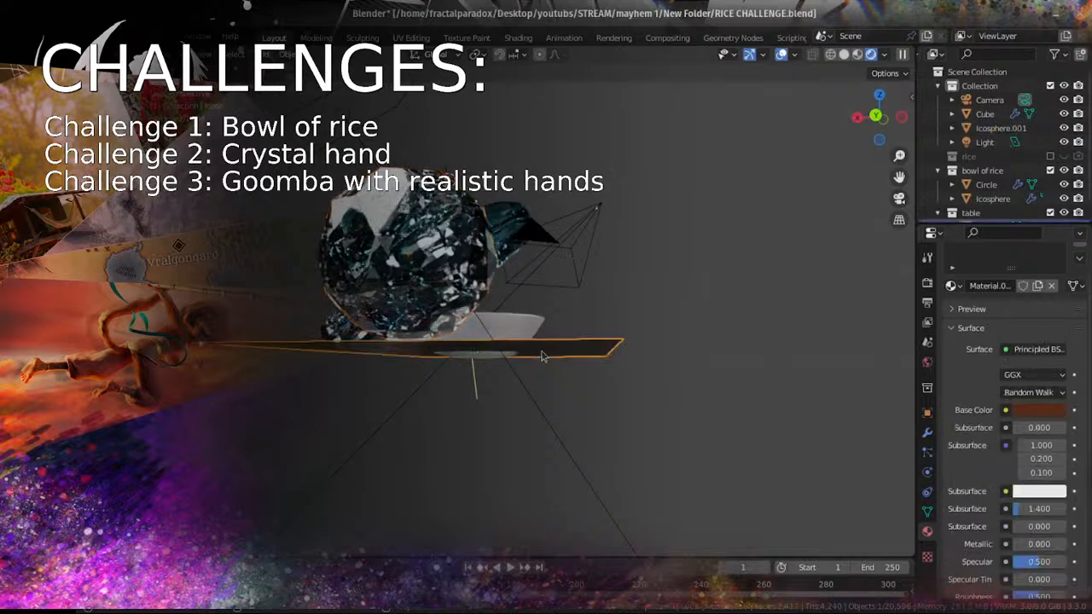
click(927, 412)
scroll(1026, 564, down, 4)
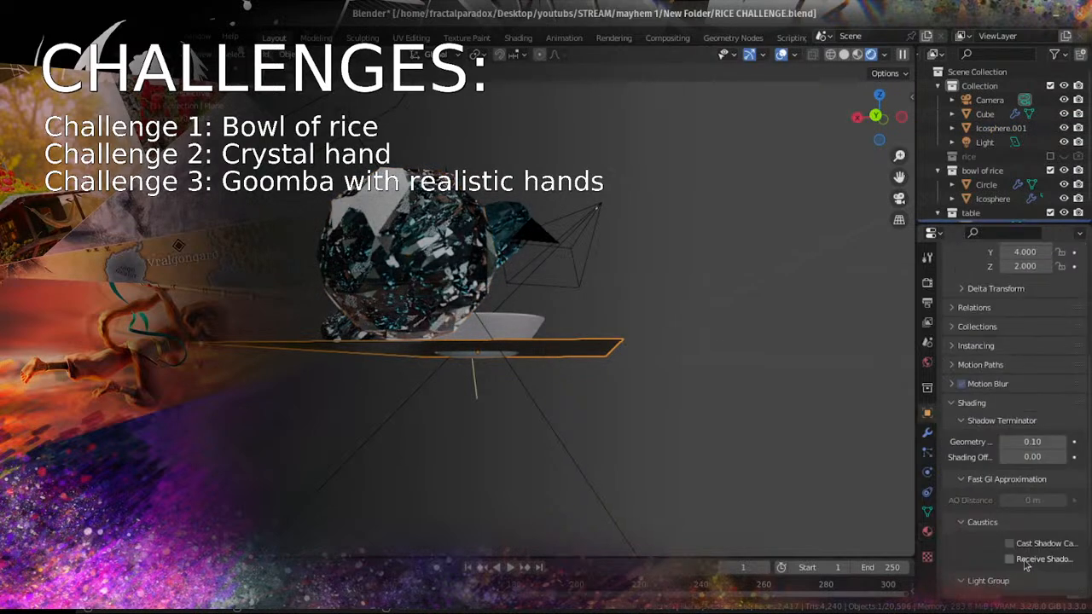
click(1012, 560)
middle_drag(640, 270, 619, 322)
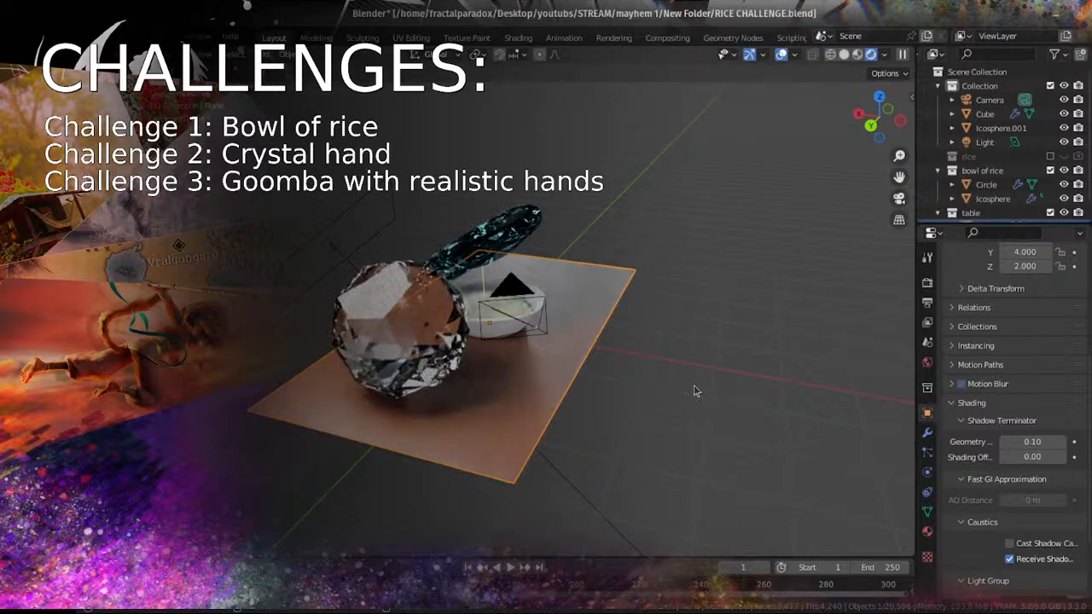
scroll(687, 381, up, 3)
click(843, 53)
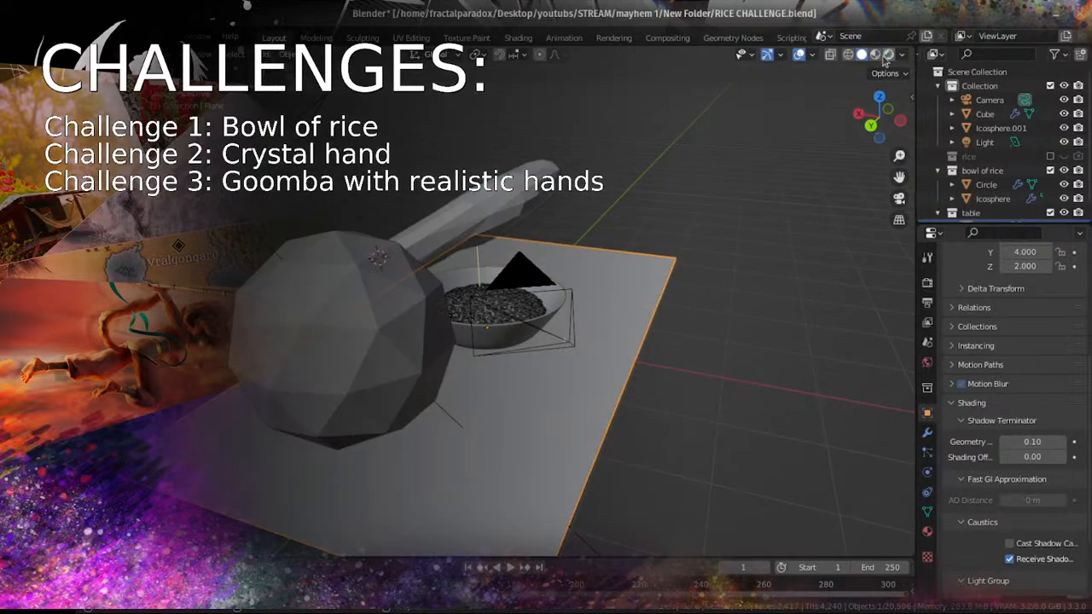
Step: Switch to rendered shading and set the area light's power to 10000 W
click(888, 55)
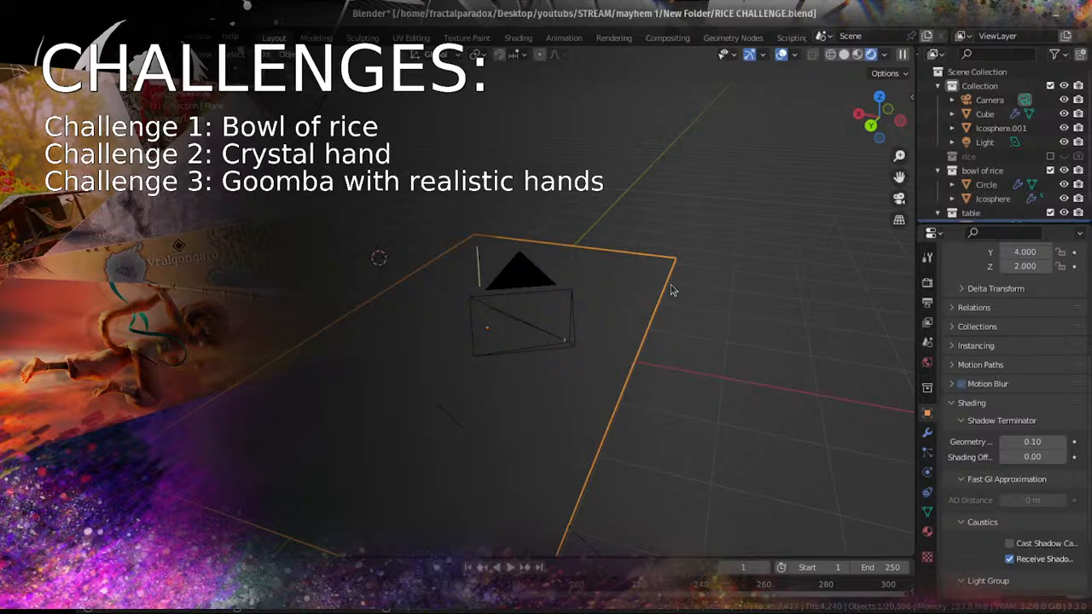
middle_drag(671, 290, 342, 211)
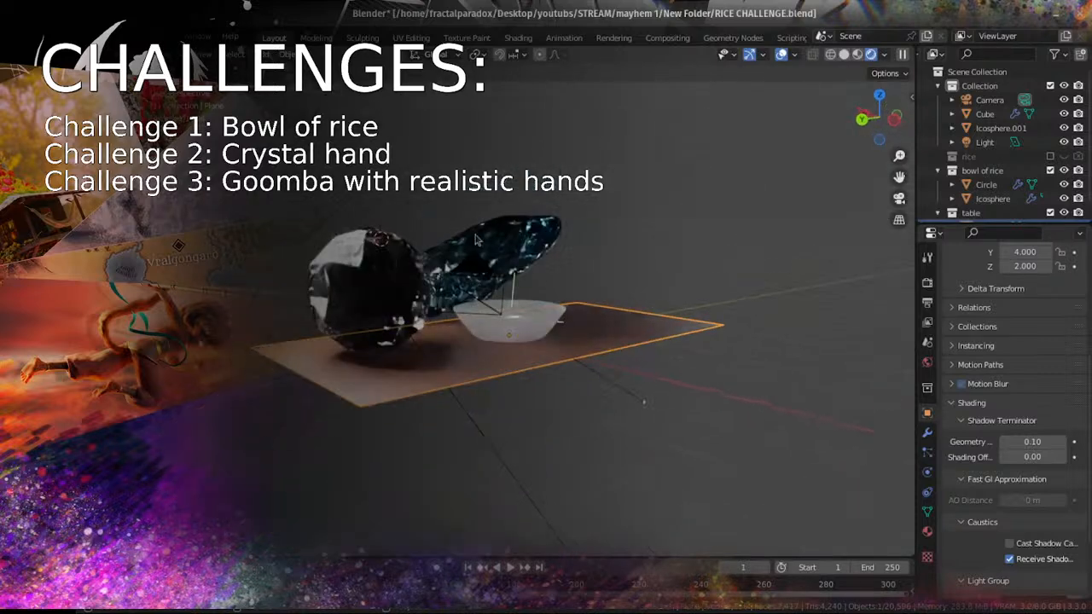
click(314, 205)
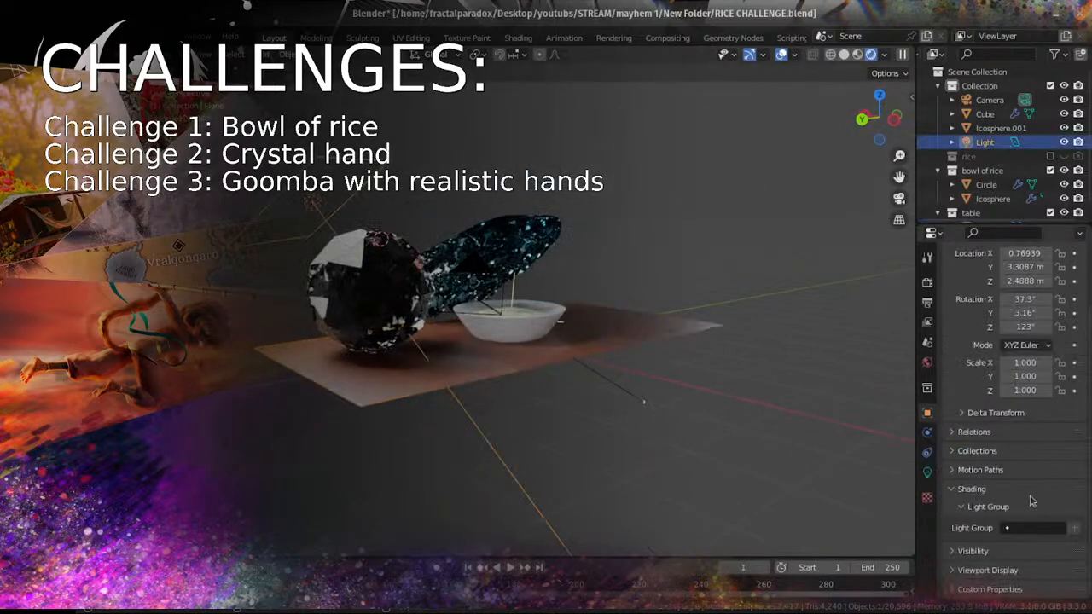
click(927, 471)
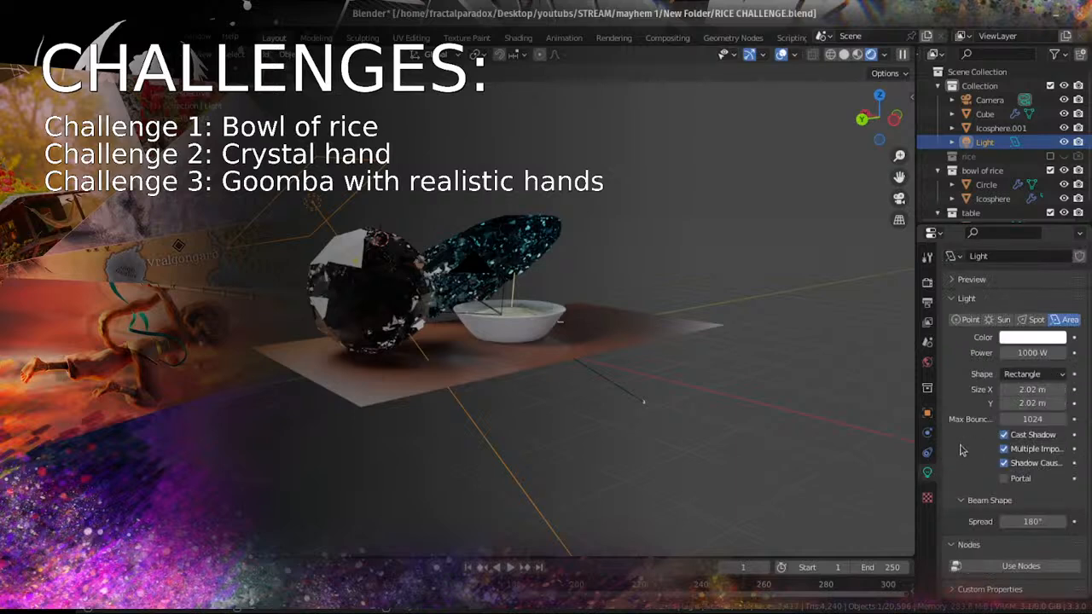
drag(916, 433, 817, 420)
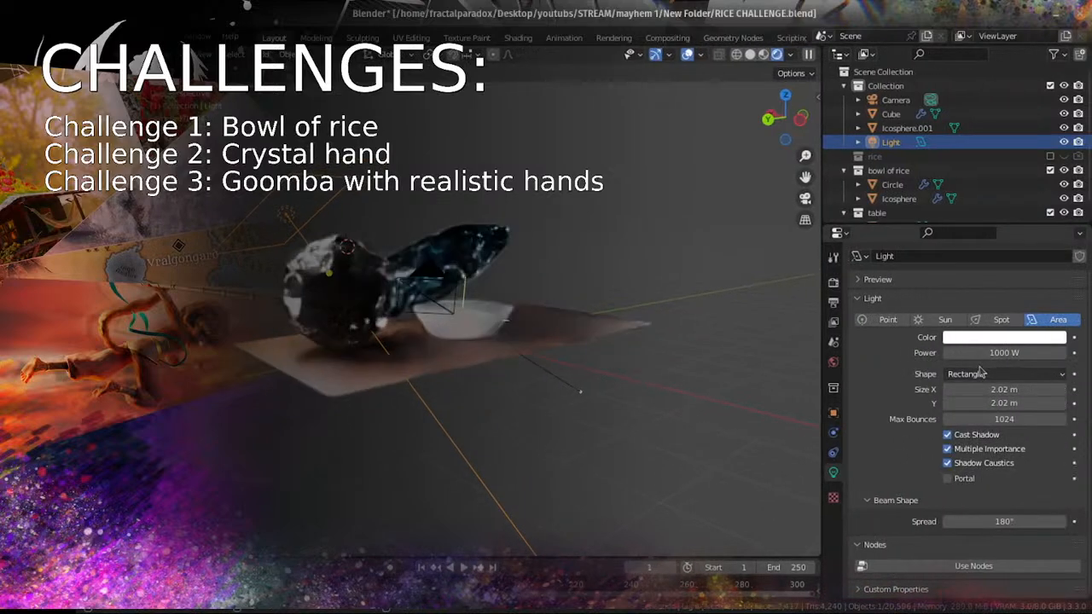
click(992, 353)
drag(992, 356, 921, 344)
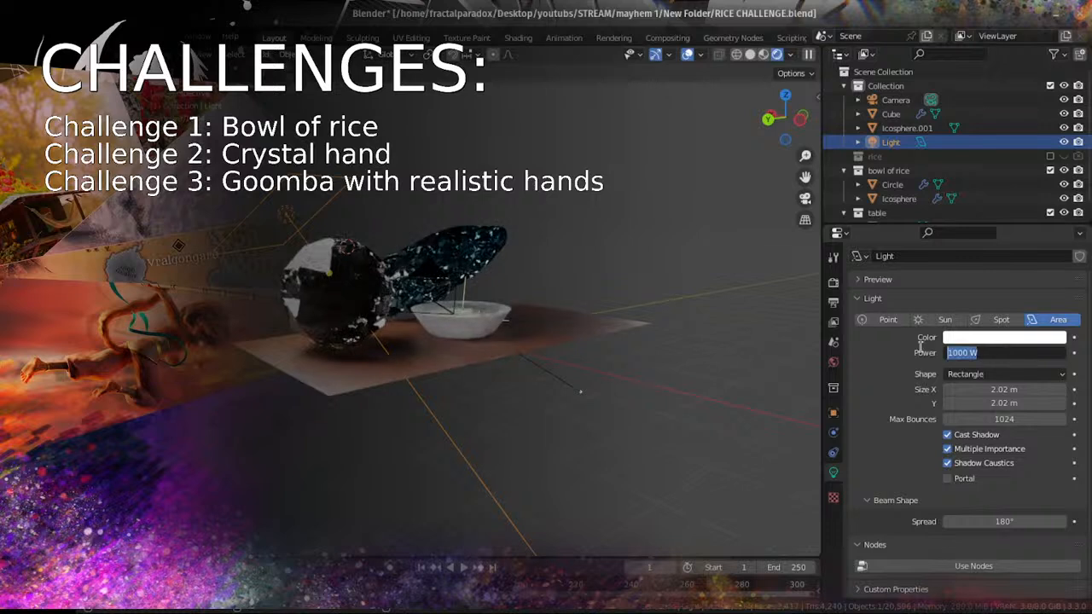
text(100)
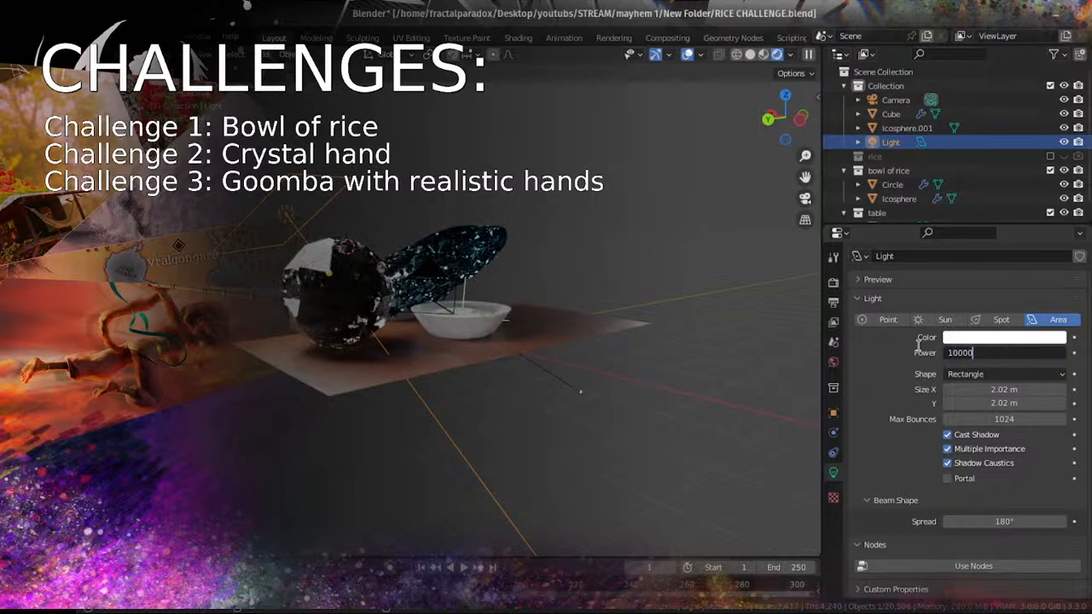
key(Return)
Step: Set the area light's color to cyan, with hue 0.515 and saturation 0.931
click(999, 338)
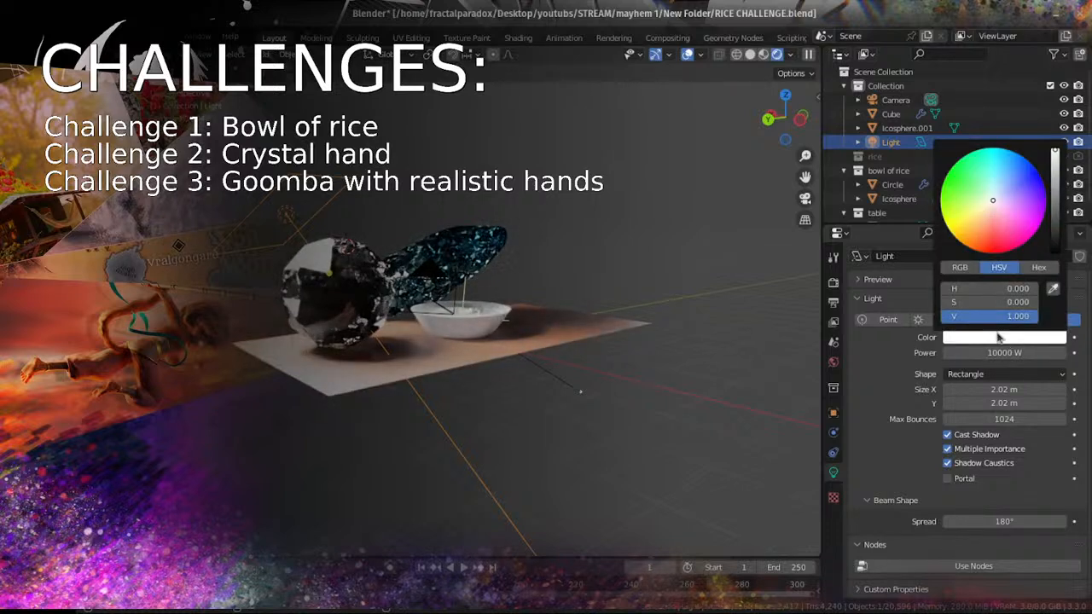
drag(990, 205, 994, 162)
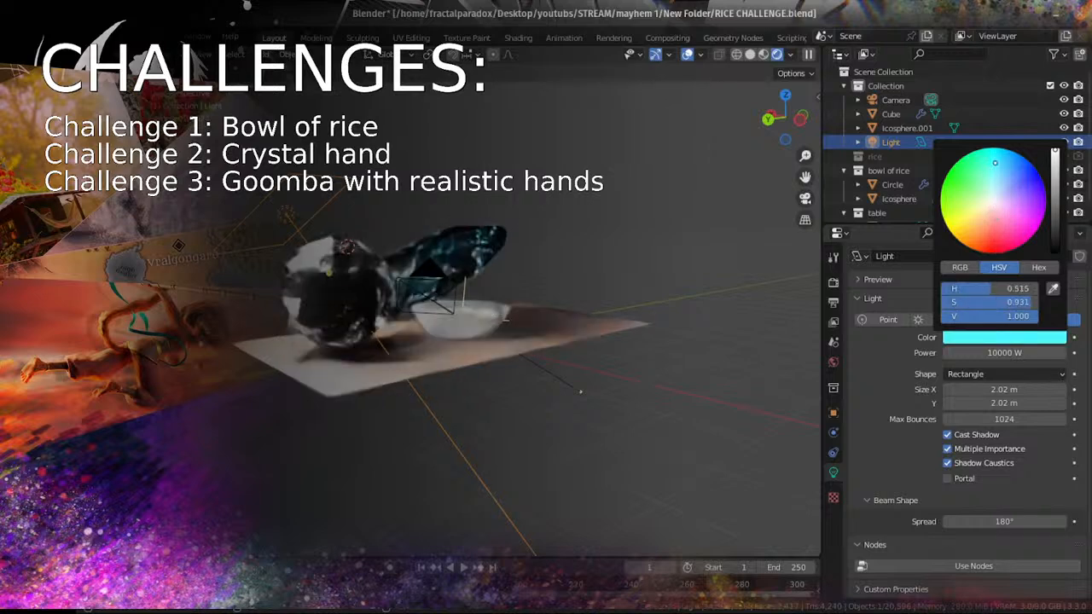
middle_drag(502, 318, 480, 352)
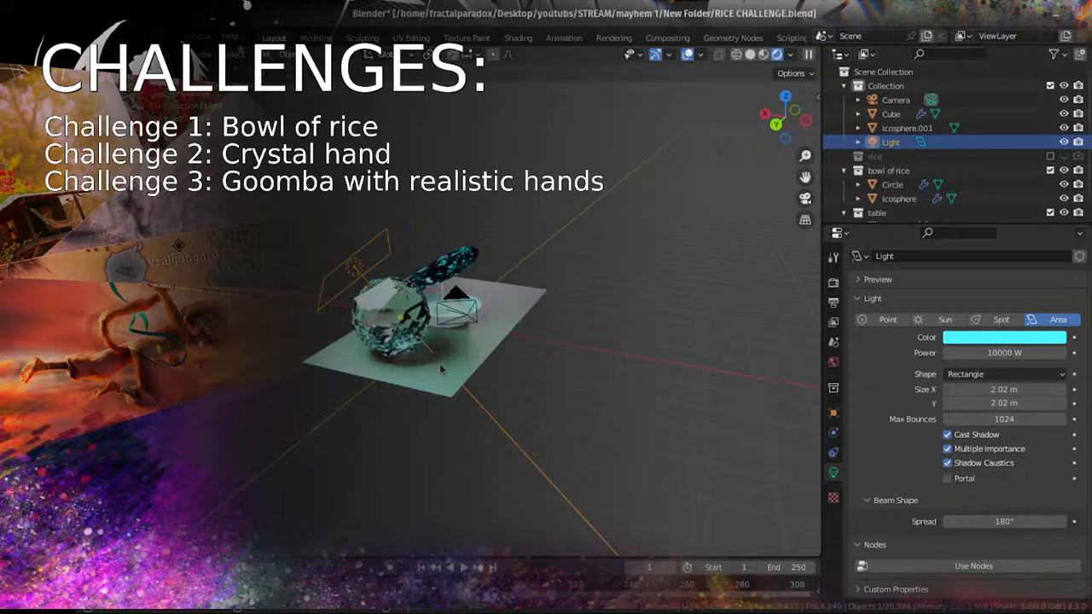
Step: Rotate the area light about 42° in the view and lower it by about 1.14 m to shine across the table
key(r)
click(492, 257)
key(g)
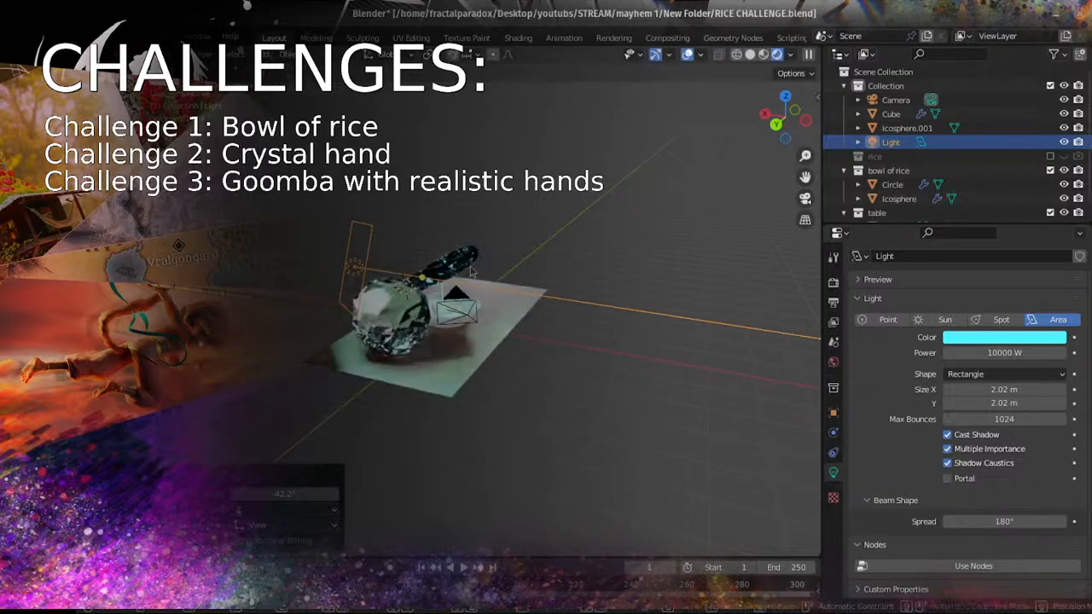
click(433, 412)
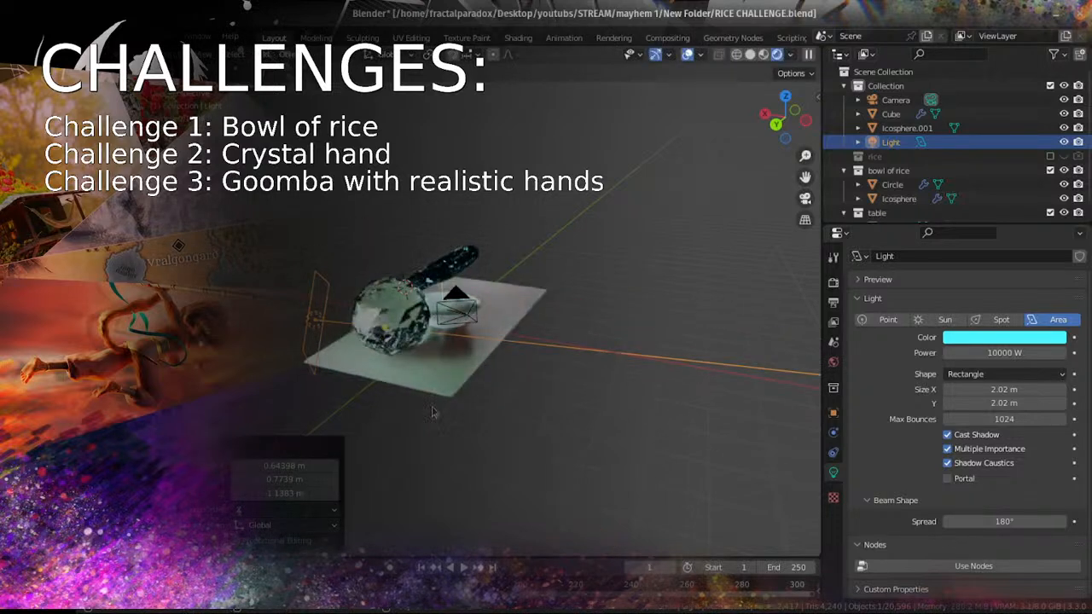
middle_drag(582, 384, 504, 373)
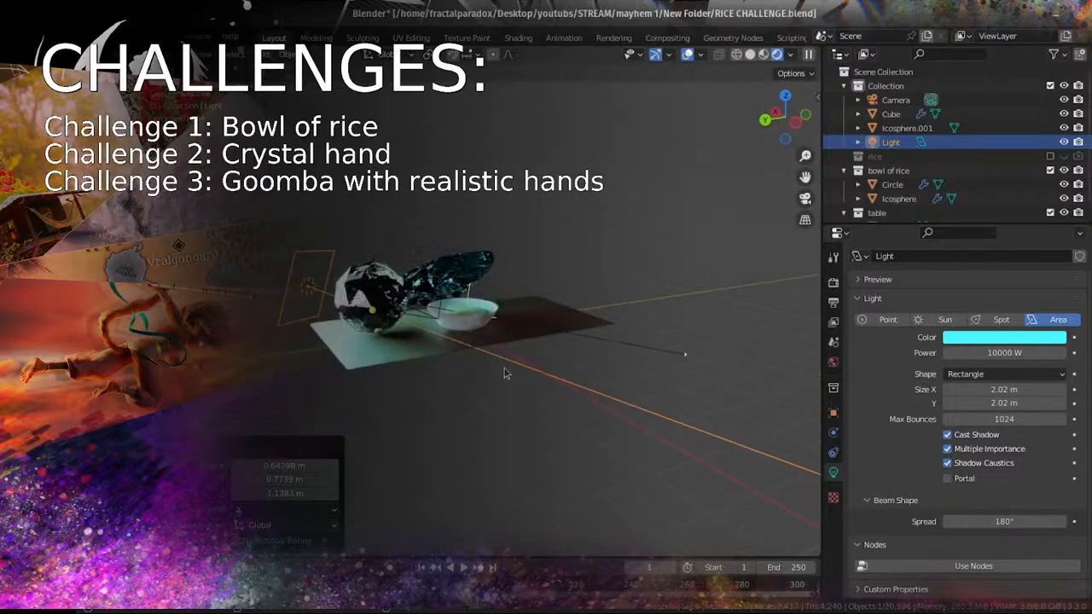
scroll(436, 369, up, 6)
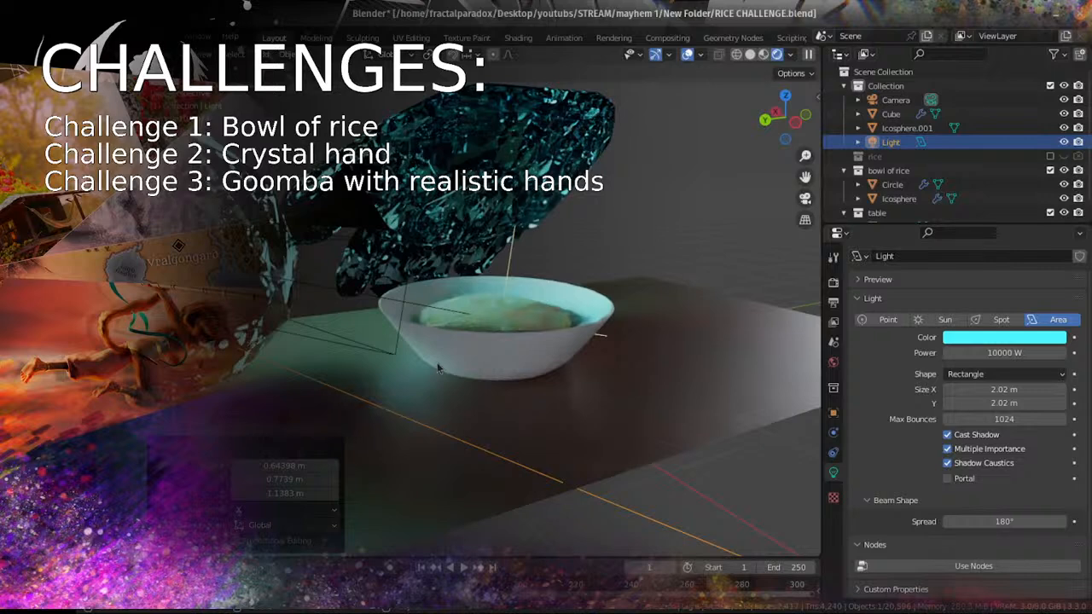
scroll(437, 368, down, 4)
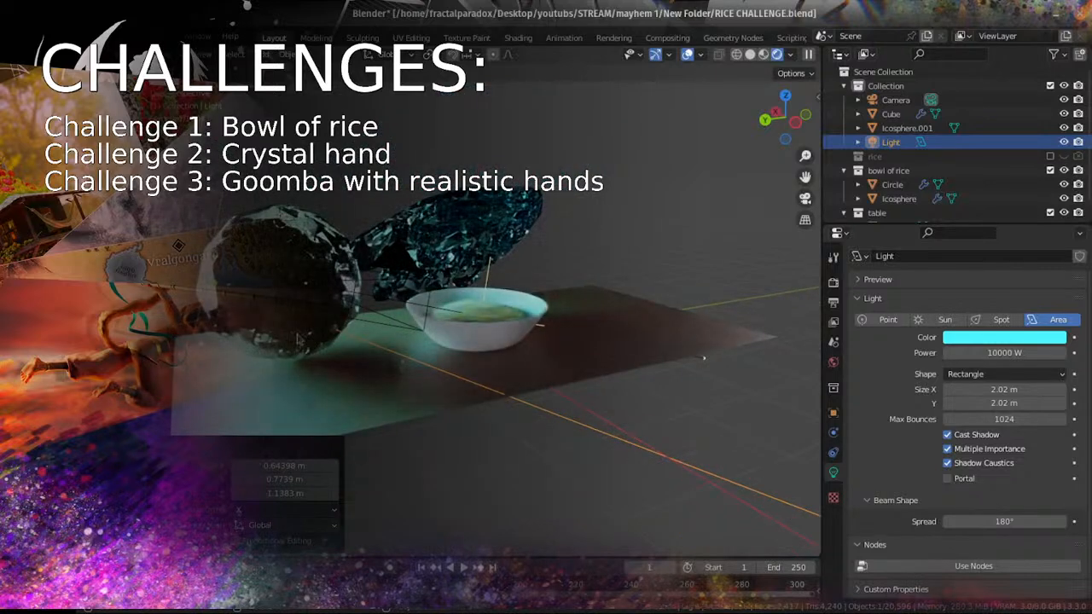
Step: Delete the glass ico sphere and the area light
click(308, 269)
key(x)
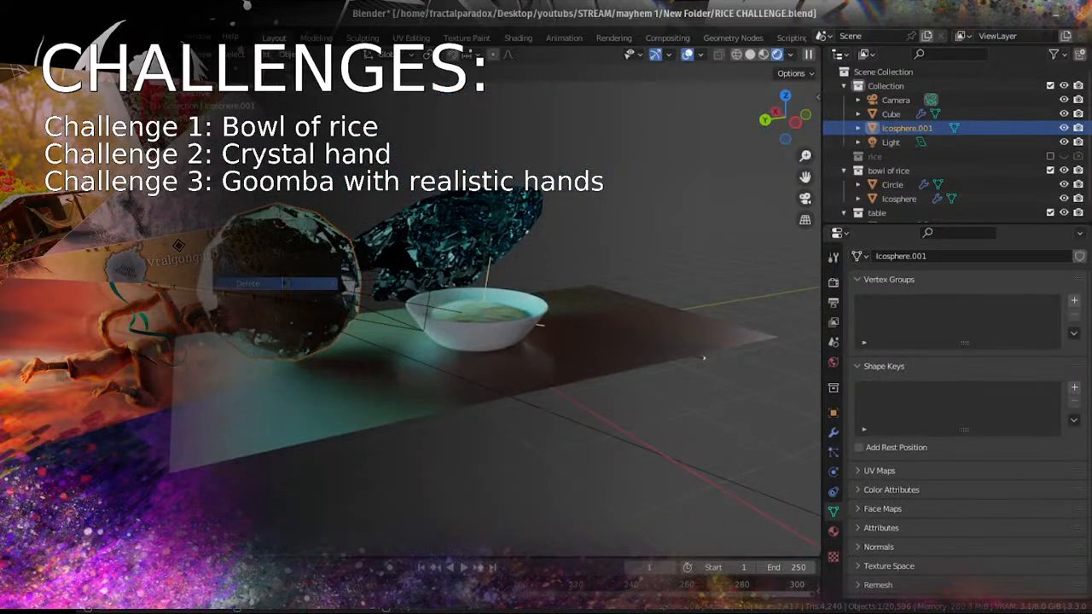
click(284, 282)
click(256, 295)
key(x)
click(256, 295)
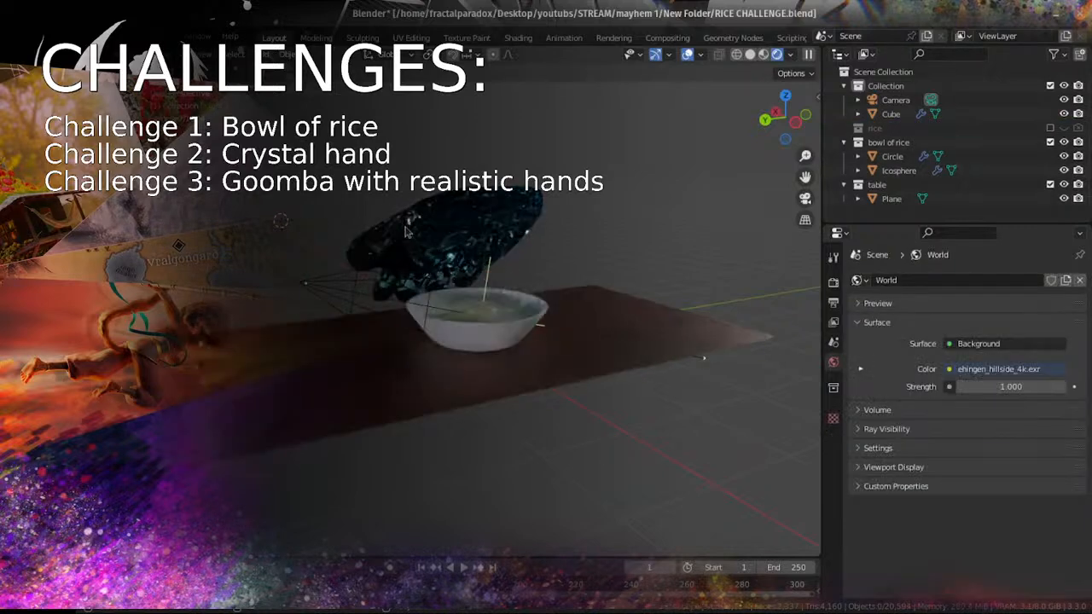
Step: Add a point light at the 3D cursor above the table, at X -0.195 m, Y 2.68 m, Z 1.94 m
middle_drag(406, 231, 422, 294)
key(shift+a)
mouse_move(341, 253)
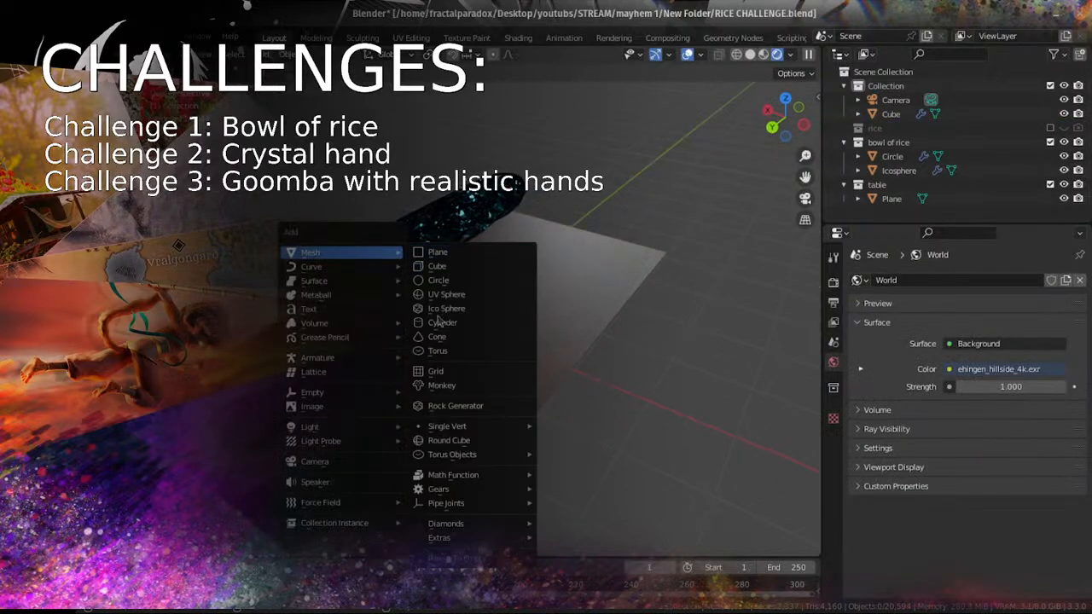
mouse_move(312, 432)
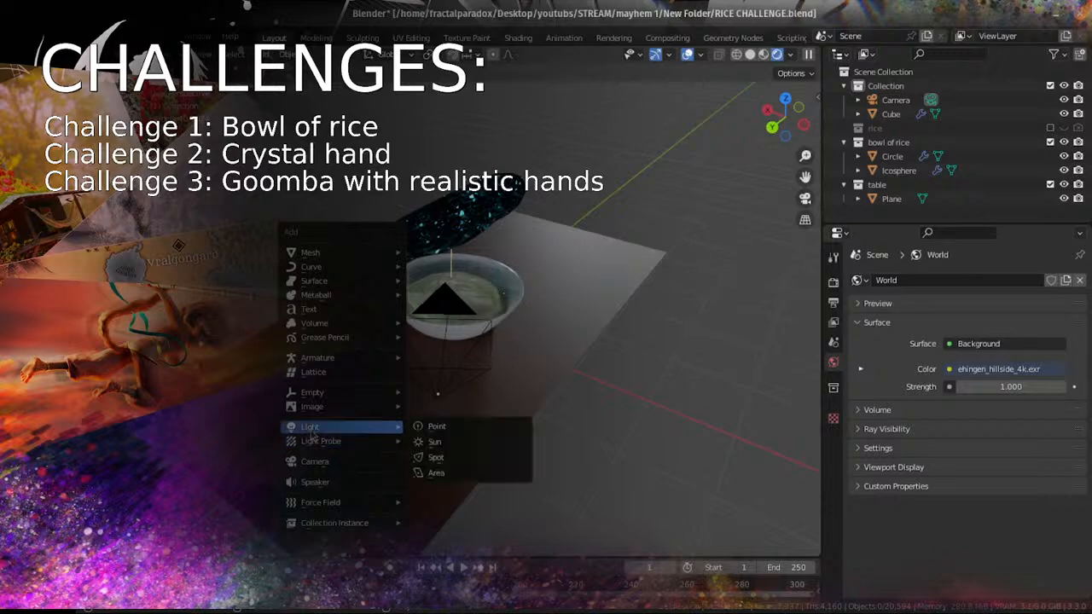
click(431, 426)
middle_drag(574, 464, 387, 352)
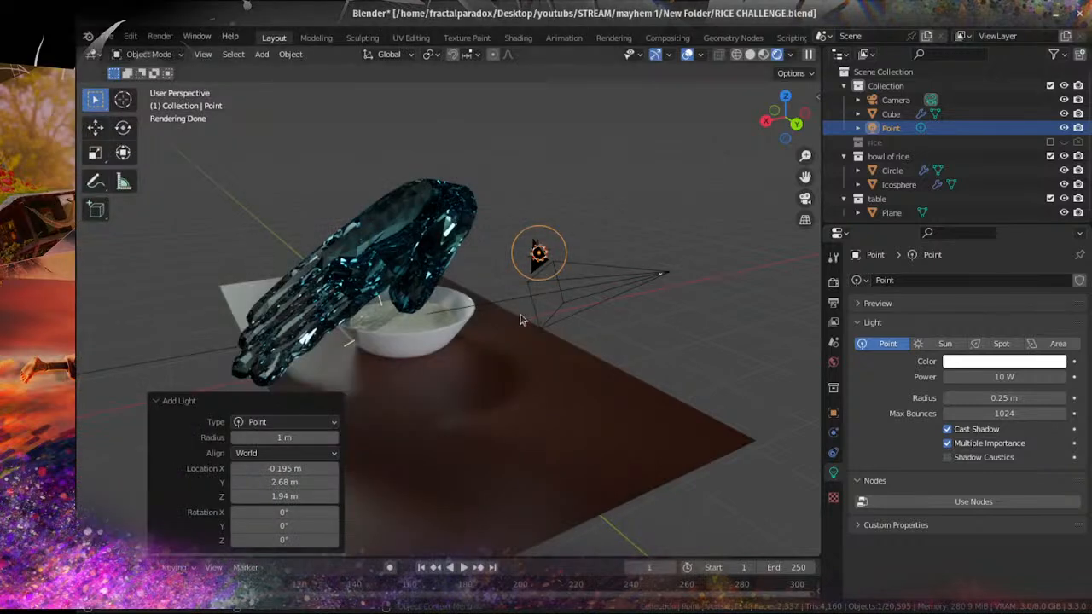
Step: Advance to frame 2, view the bowl through the camera, and save the file
middle_drag(489, 324, 496, 362)
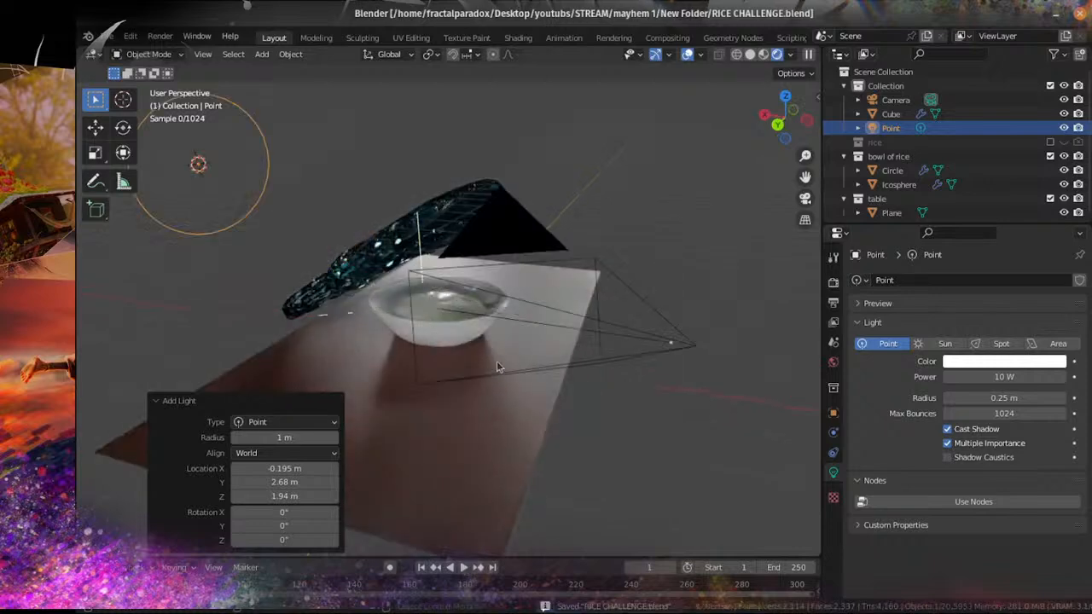
scroll(505, 363, up, 4)
key(ctrl+s)
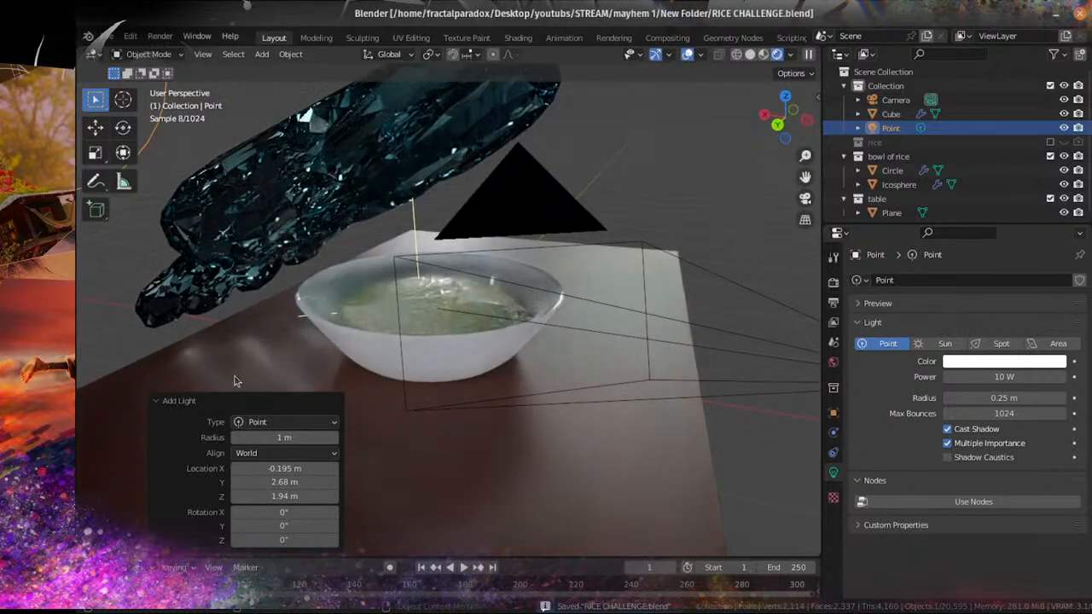
click(169, 402)
middle_drag(614, 324, 542, 325)
key(Right)
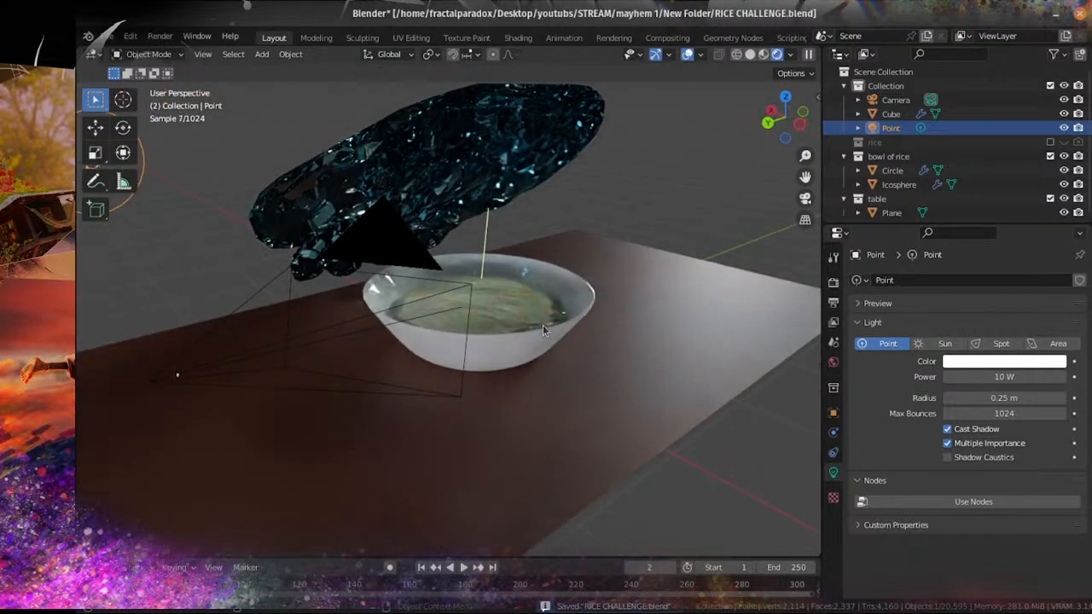
key(KP_0)
key(ctrl+s)
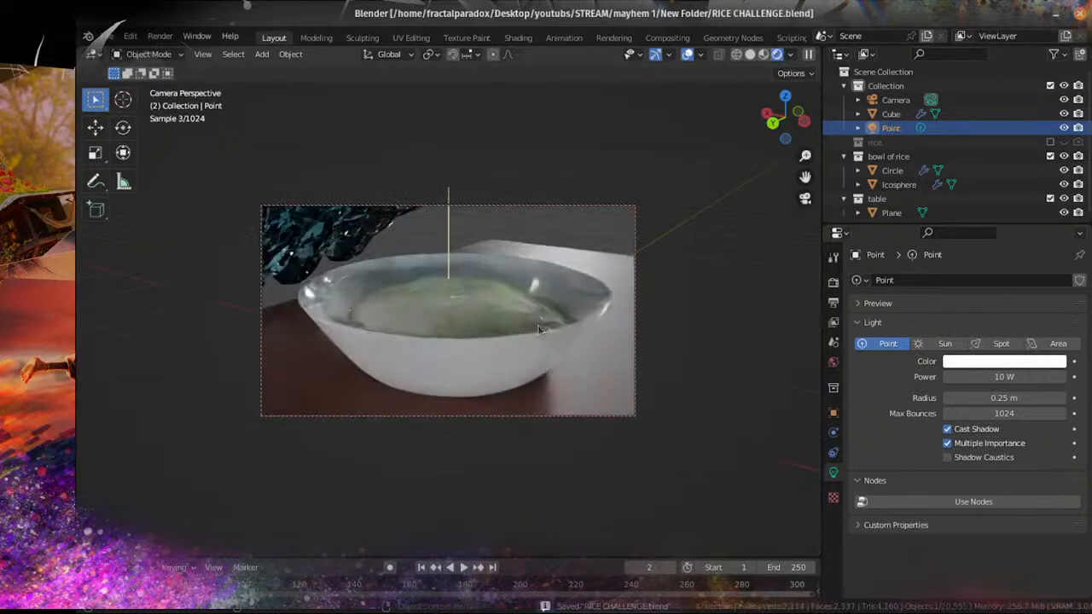
Step: Duplicate the bowl and its rice and move the copies about 2.48 m along the global Y axis
scroll(465, 326, down, 2)
middle_drag(462, 326, 418, 326)
scroll(478, 329, down, 4)
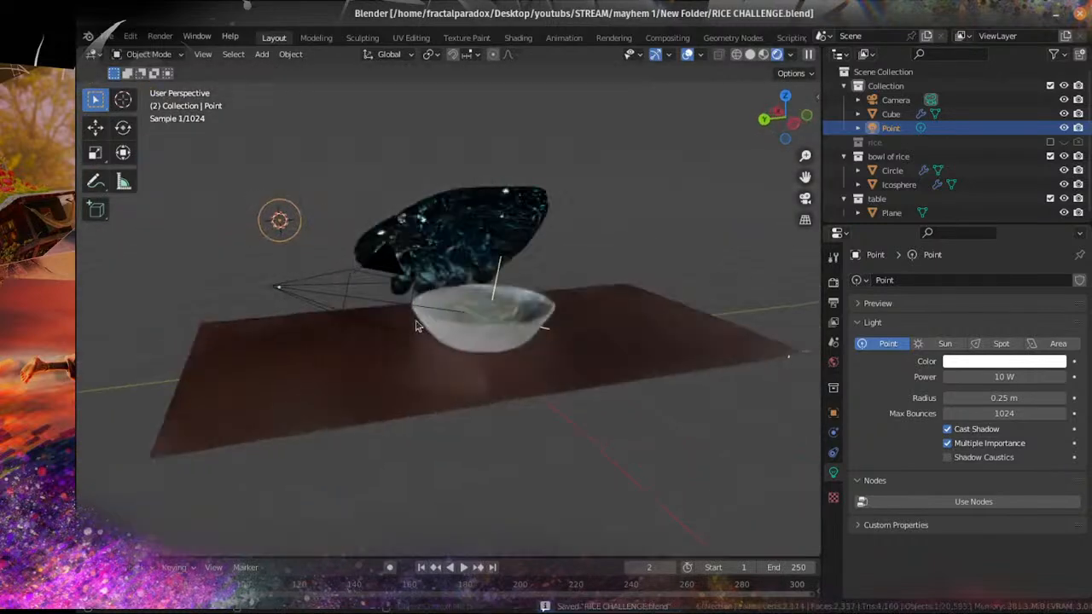
scroll(418, 325, up, 3)
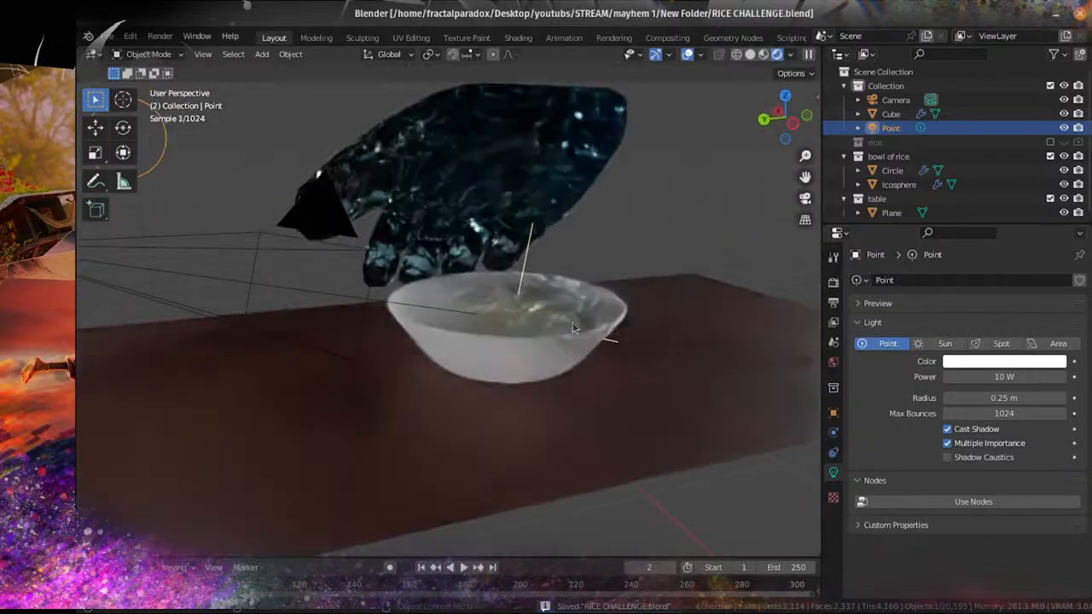
middle_drag(621, 349, 578, 363)
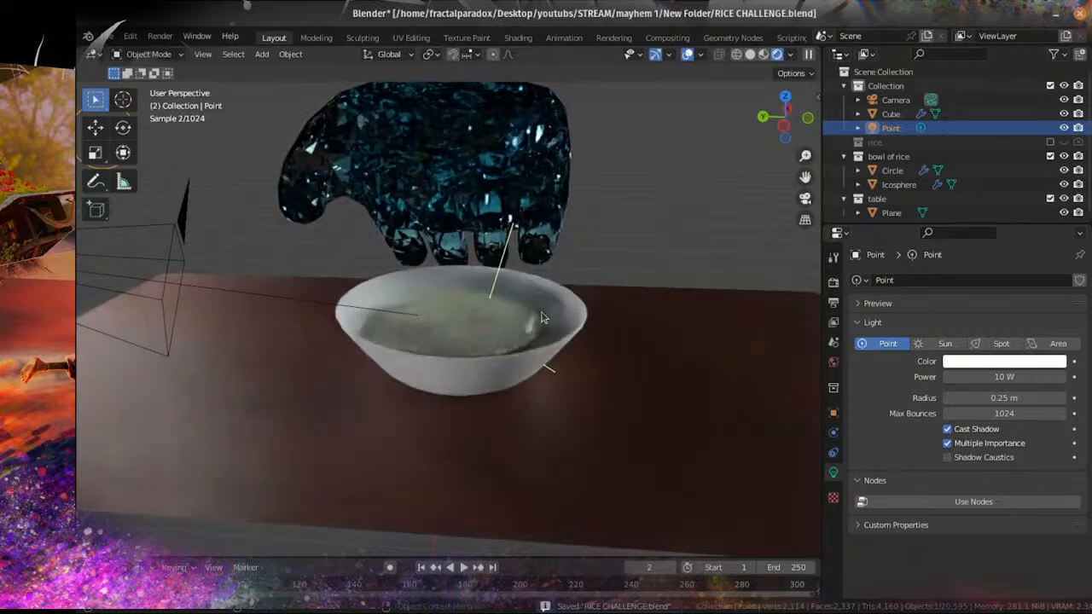
click(569, 351)
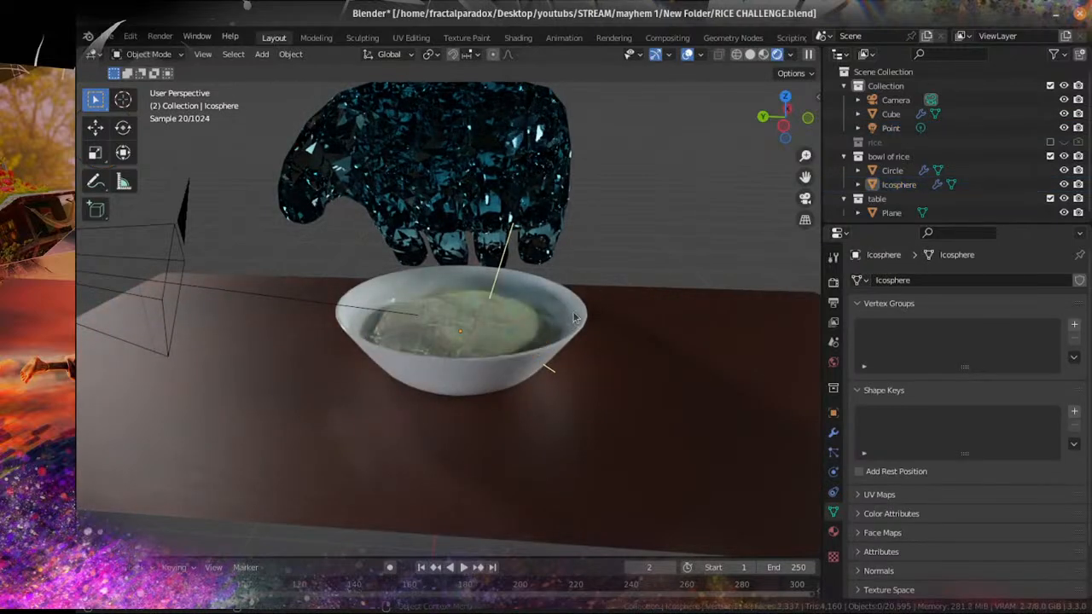
click(517, 320)
shift+click(517, 322)
key(shift+d)
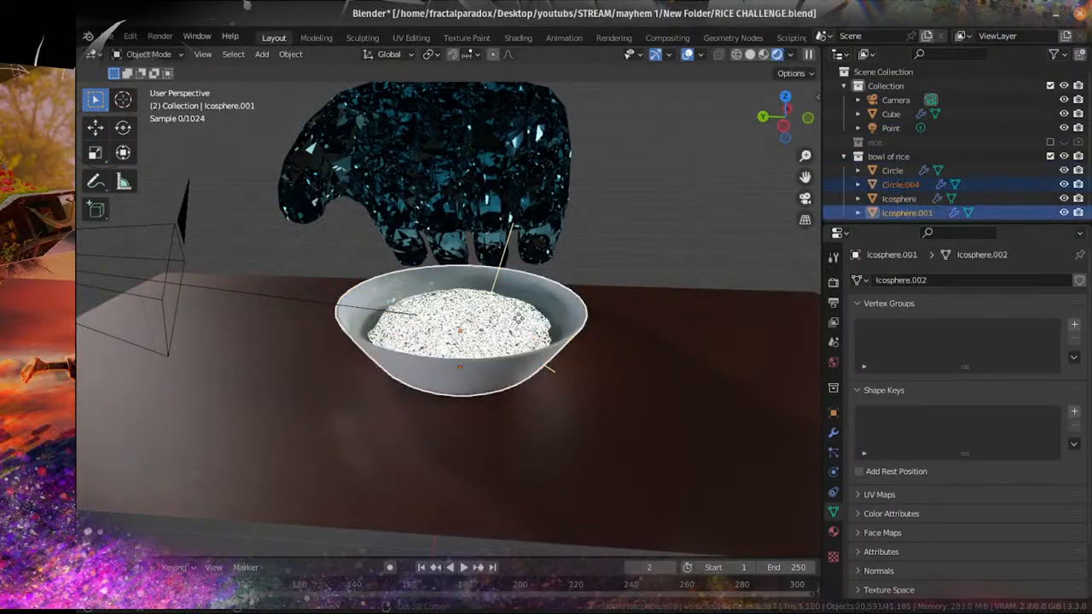
key(x)
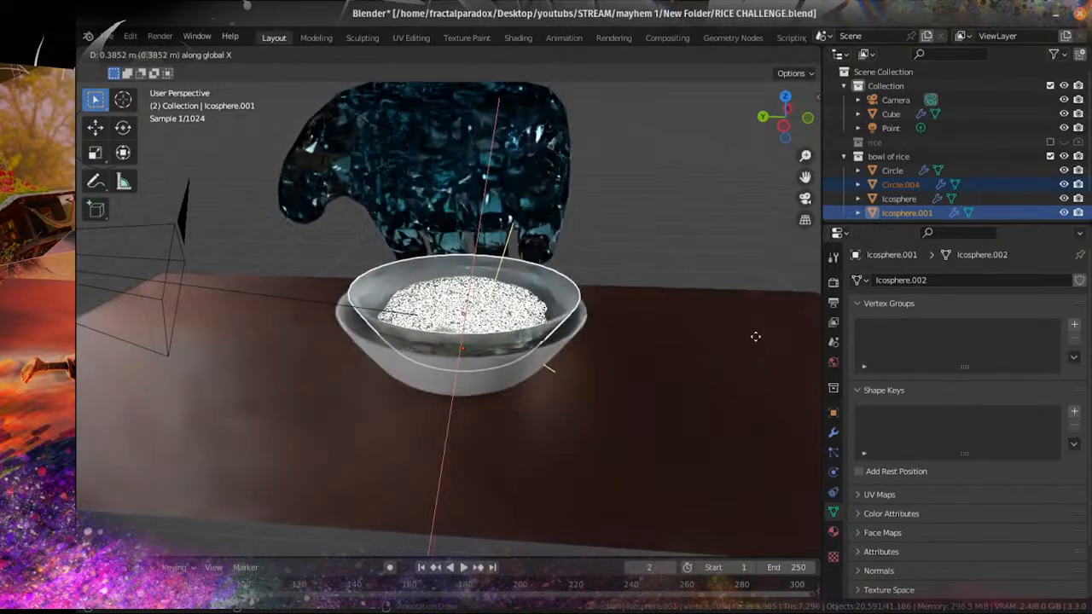
key(y)
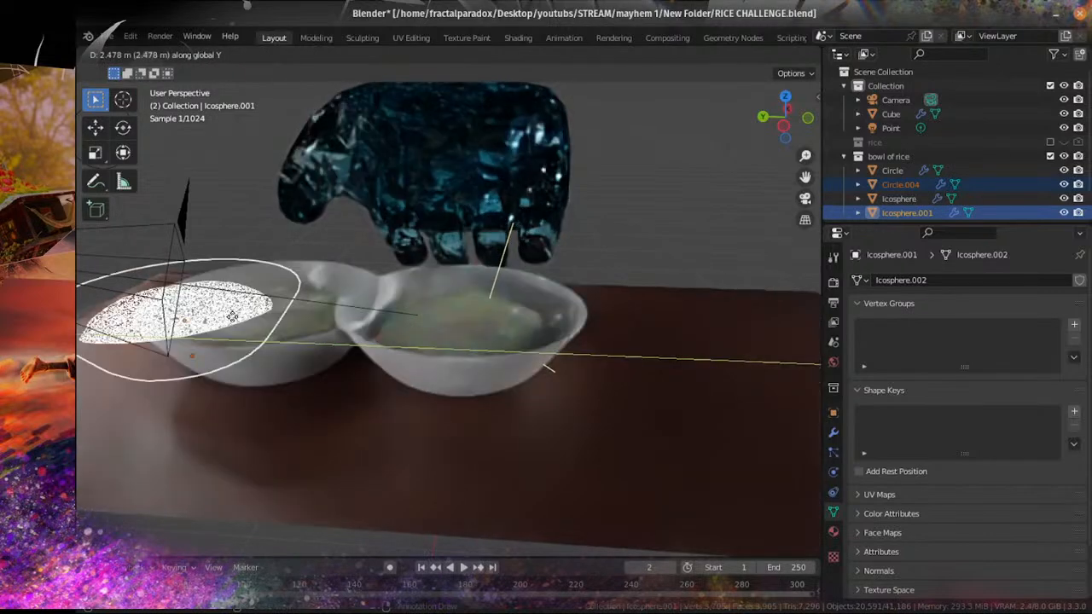
click(231, 319)
Step: Switch the viewport to solid shading and move the duplicated bowl and rice into a new collection named SKIN BOWL
mouse_move(291, 321)
middle_down()
mouse_move(413, 308)
mouse_move(669, 236)
middle_up()
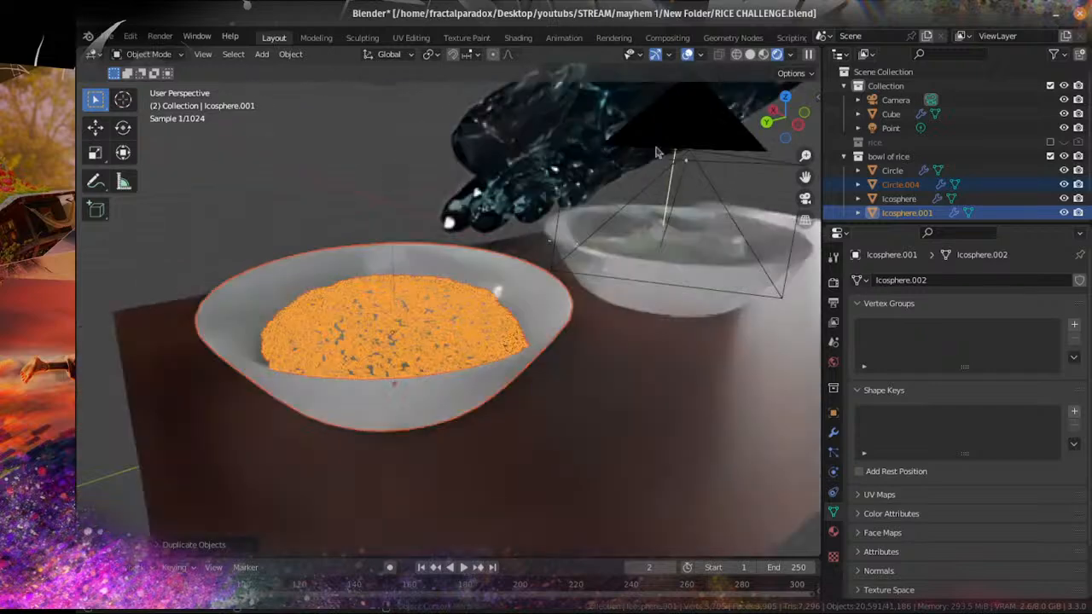
click(750, 56)
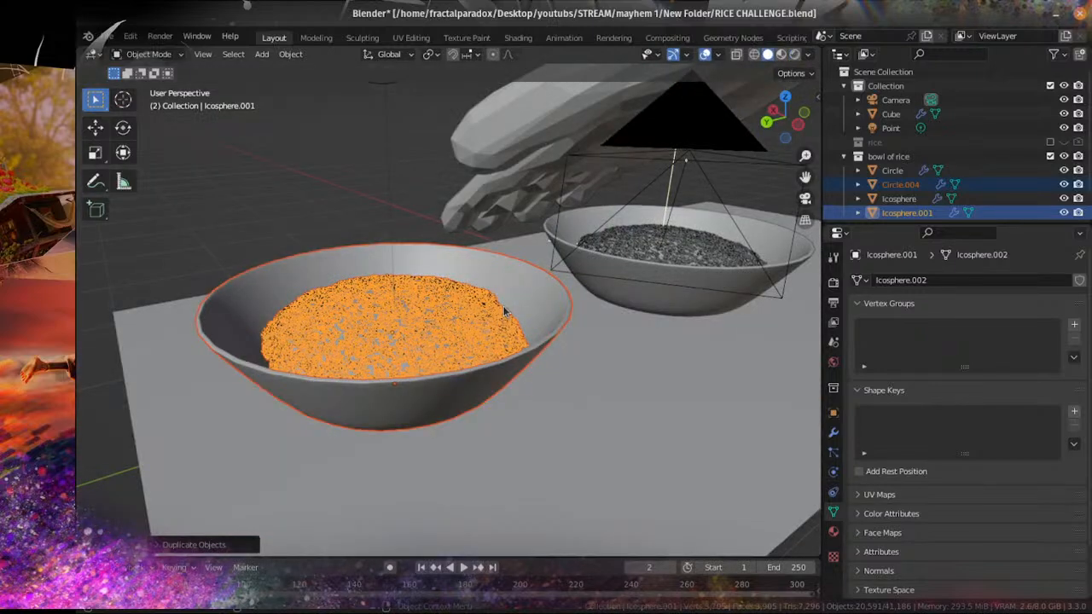
key(m)
click(504, 312)
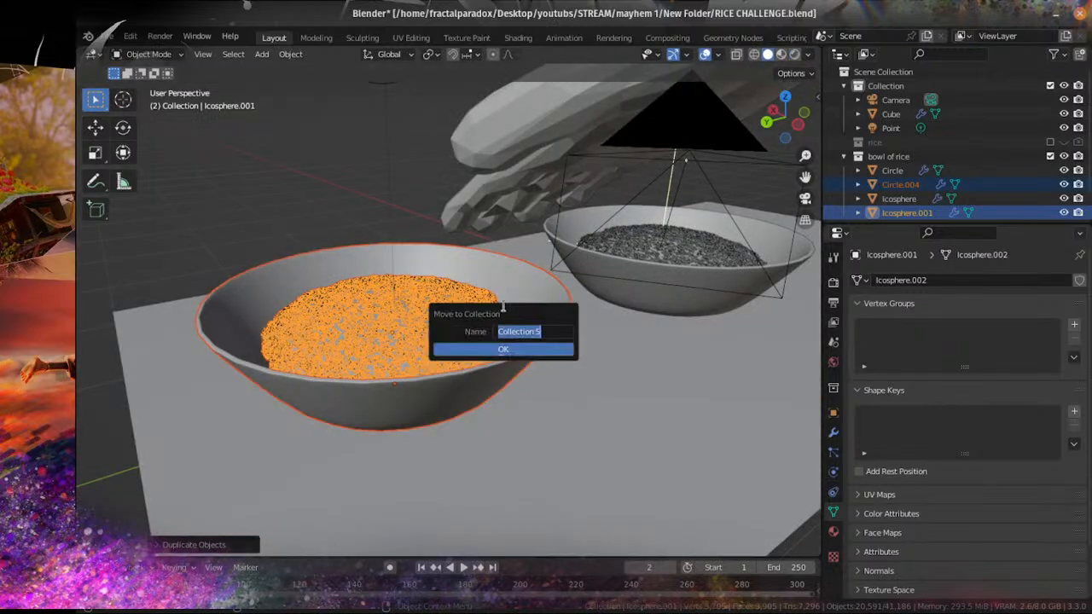
text(SKIN B)
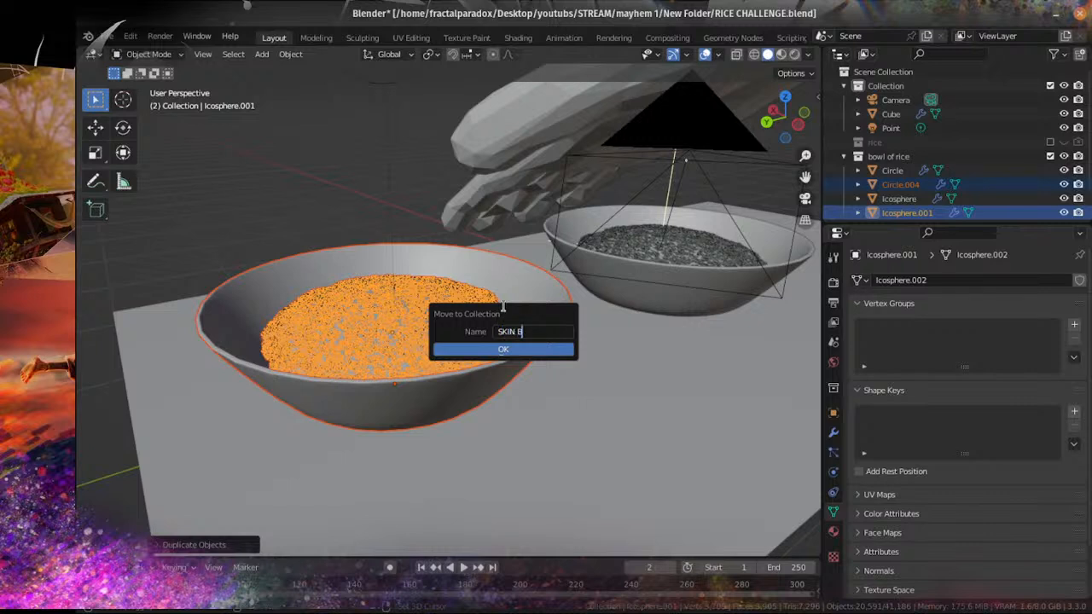
text(OWN)
click(503, 349)
Step: Select the duplicated bowl on its own and examine its shape around the rice and beside the original bowl
scroll(489, 331, up, 3)
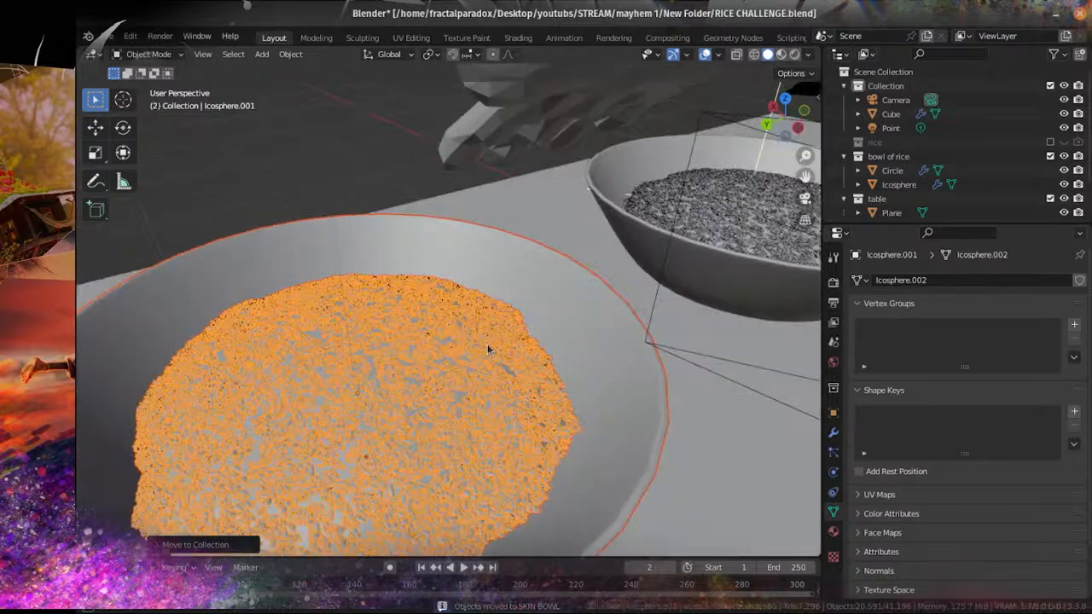
click(530, 332)
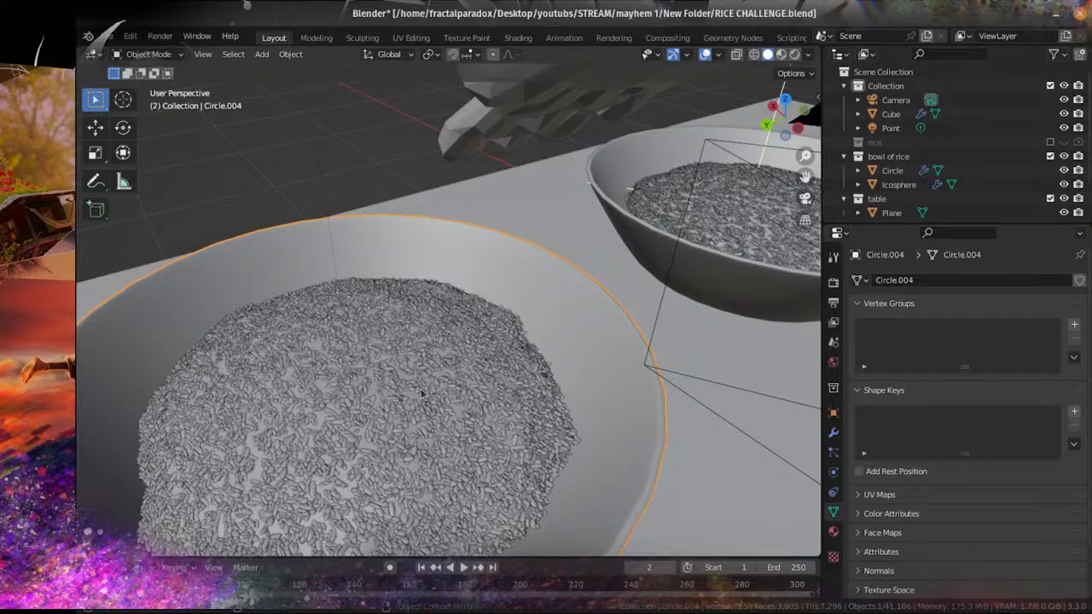
scroll(443, 394, up, 2)
scroll(442, 394, down, 5)
middle_drag(443, 395, 485, 392)
scroll(484, 392, down, 4)
scroll(478, 426, up, 5)
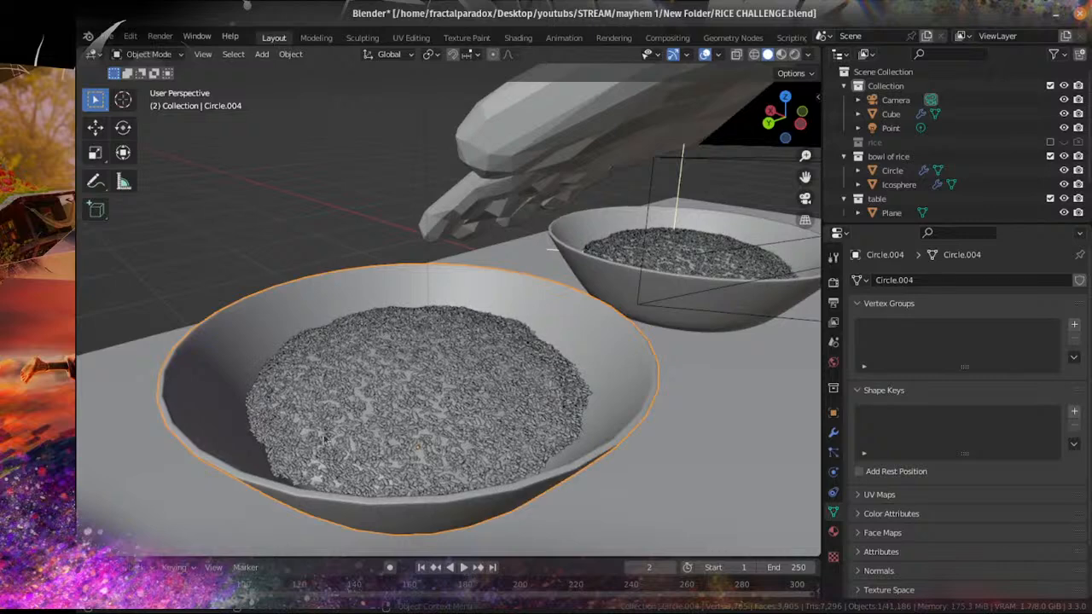
scroll(478, 426, down, 4)
middle_drag(479, 431, 458, 436)
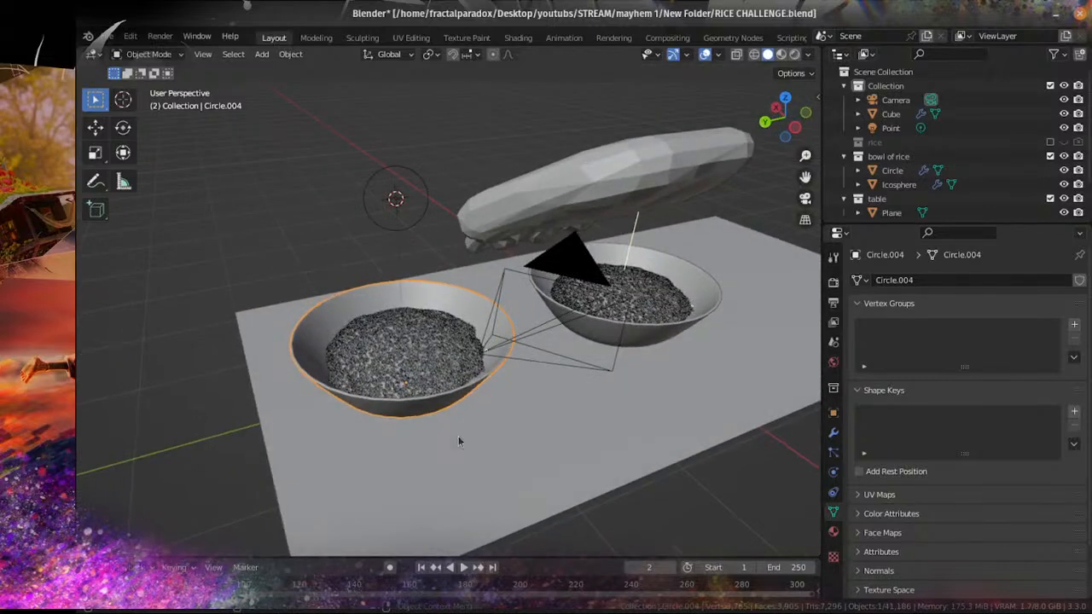
scroll(458, 439, up, 2)
scroll(458, 438, up, 3)
click(150, 54)
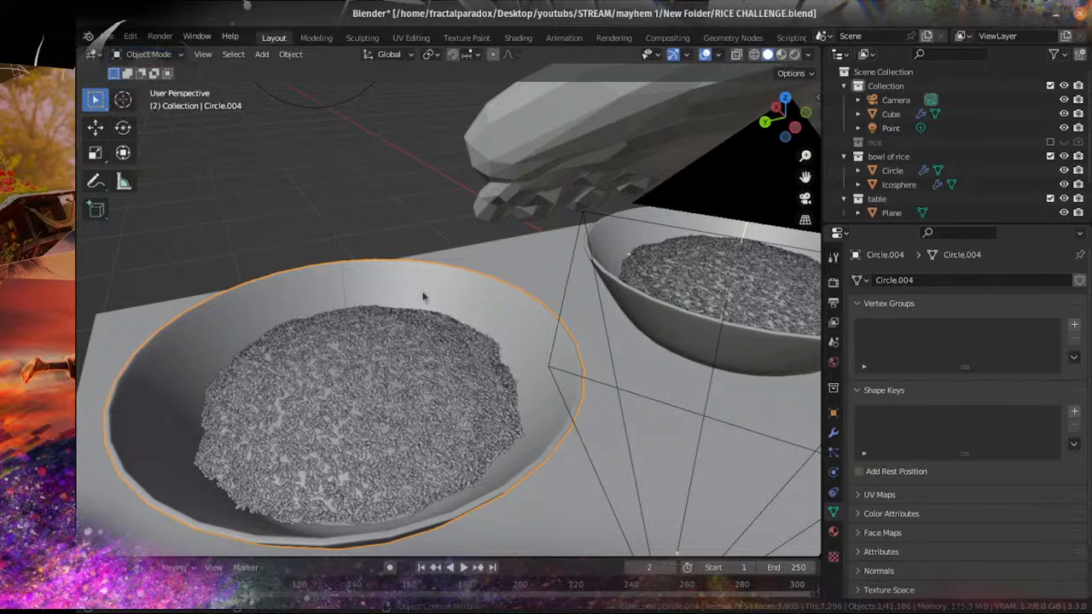
Step: Raise the duplicated bowl's Subdivision modifier to 4 levels for both viewport and render, and apply the modifier
click(834, 432)
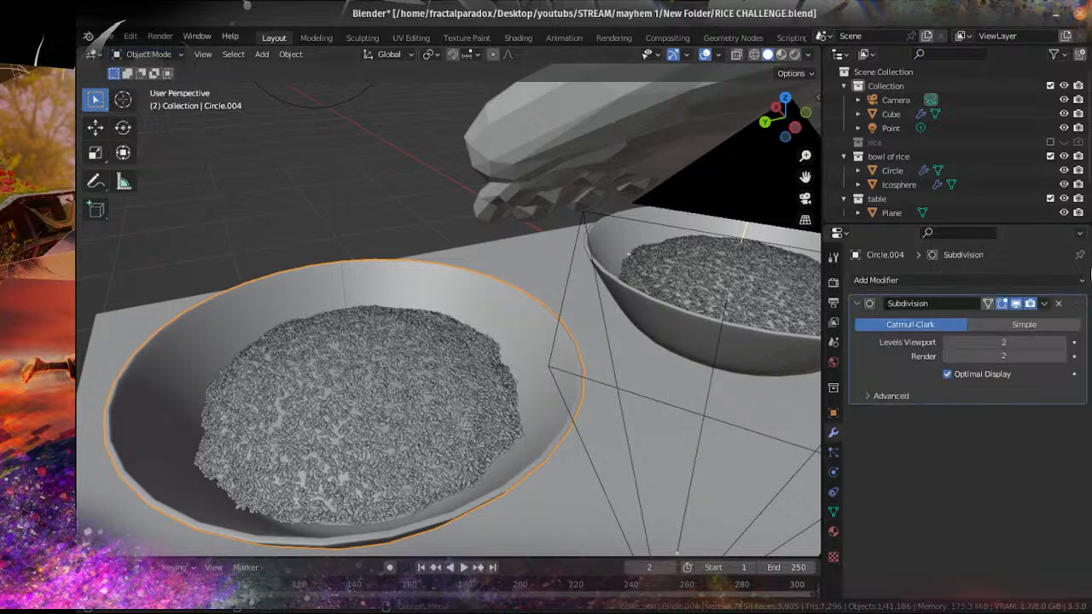
click(1062, 343)
click(1062, 356)
click(1061, 343)
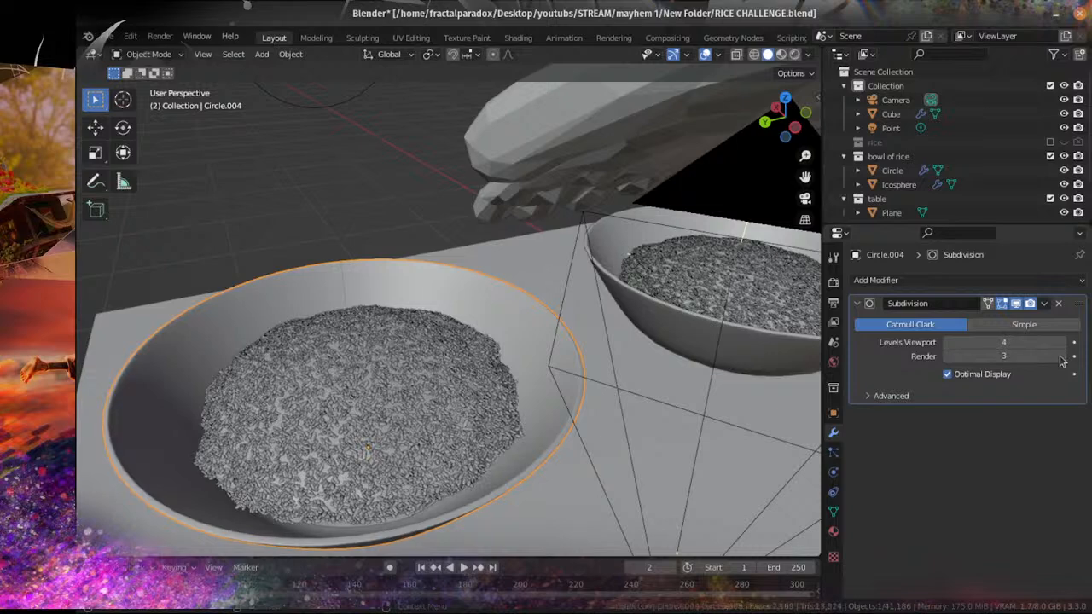
click(1061, 356)
click(1044, 302)
click(990, 318)
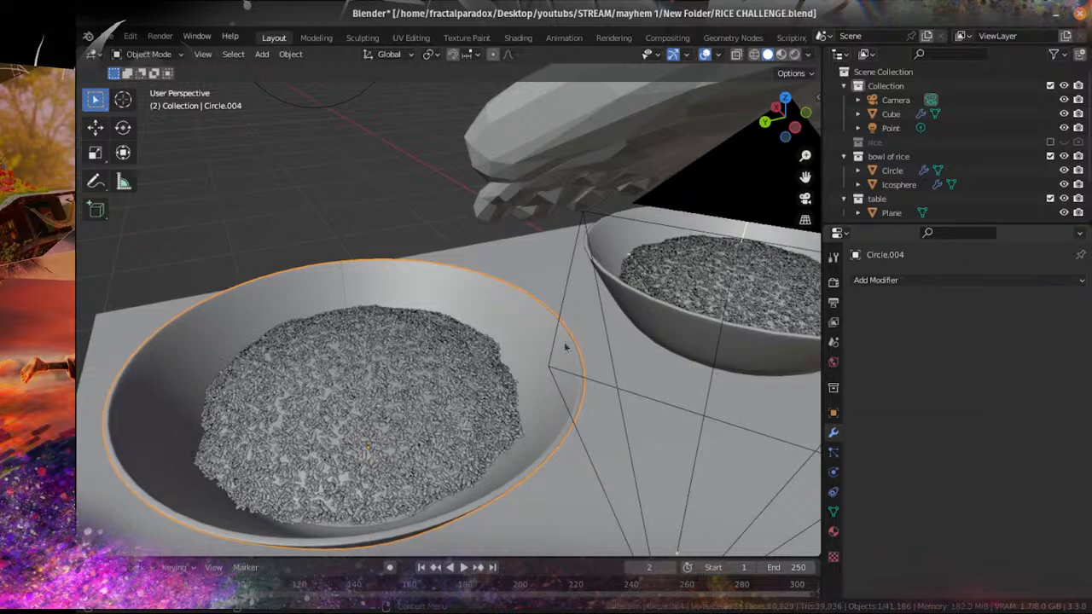
scroll(527, 353, up, 3)
scroll(527, 349, down, 5)
middle_drag(527, 349, 480, 407)
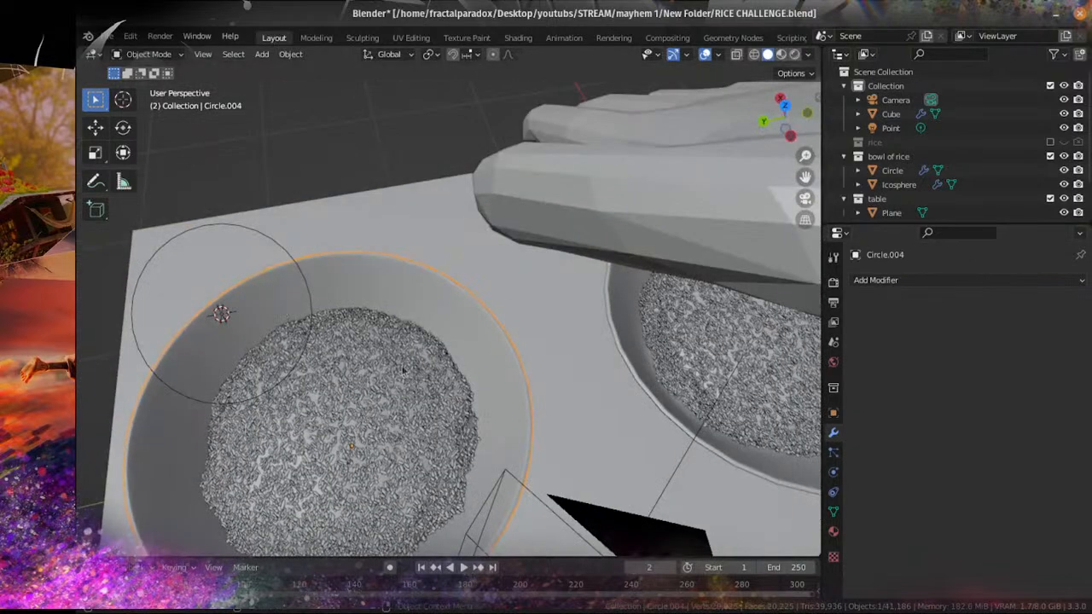
click(130, 55)
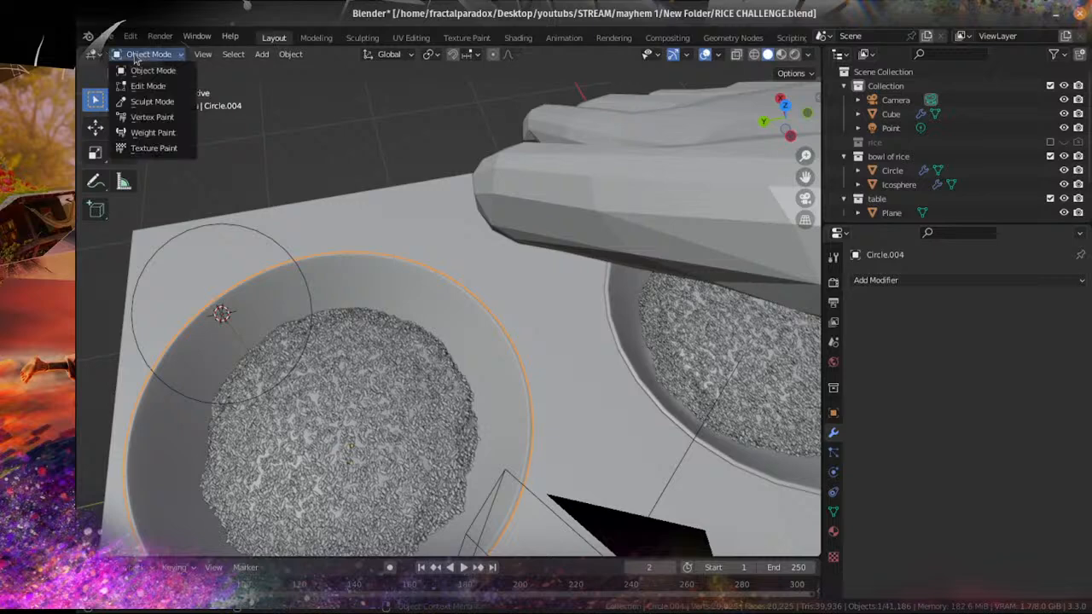
click(149, 119)
scroll(540, 317, down, 4)
mouse_move(540, 318)
middle_down()
mouse_move(537, 260)
mouse_move(561, 238)
middle_up()
scroll(561, 238, down, 1)
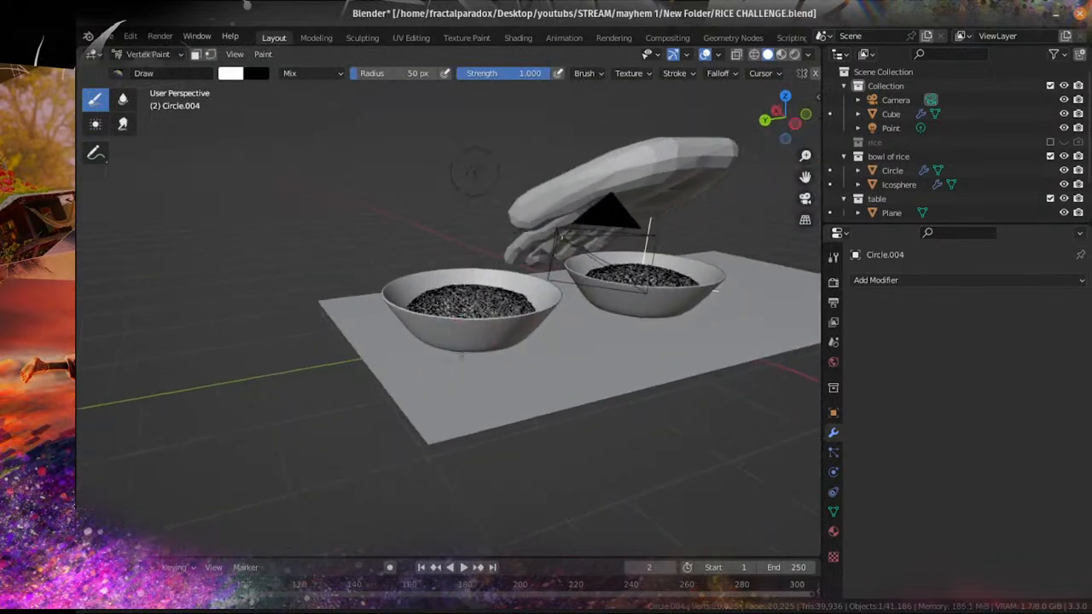
Step: Switch the duplicated bowl to Sculpt Mode and choose the Cloth brush
click(136, 56)
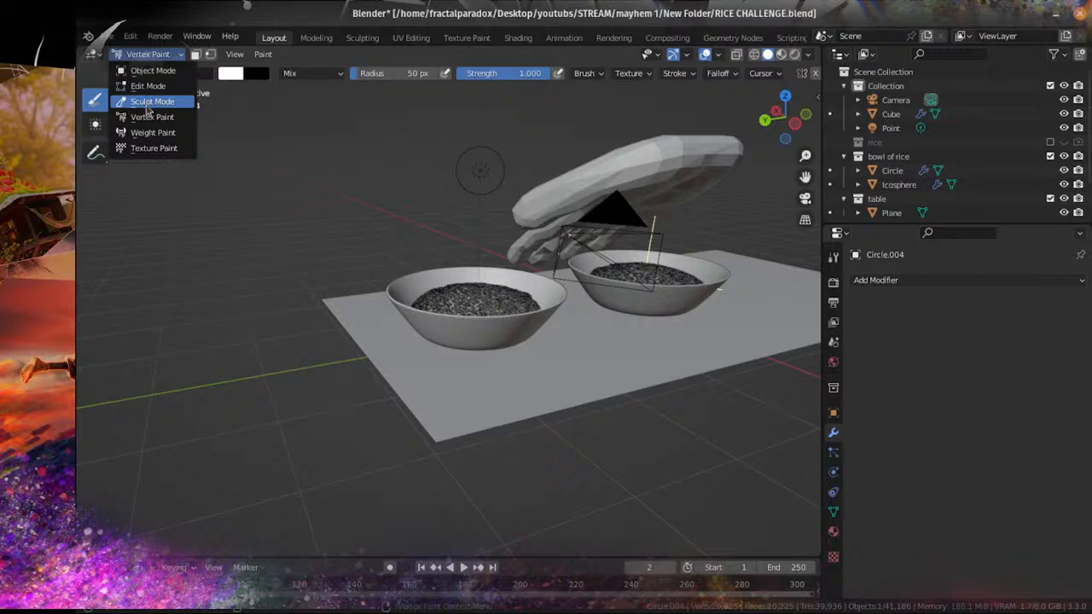
click(151, 101)
scroll(452, 324, up, 2)
click(95, 394)
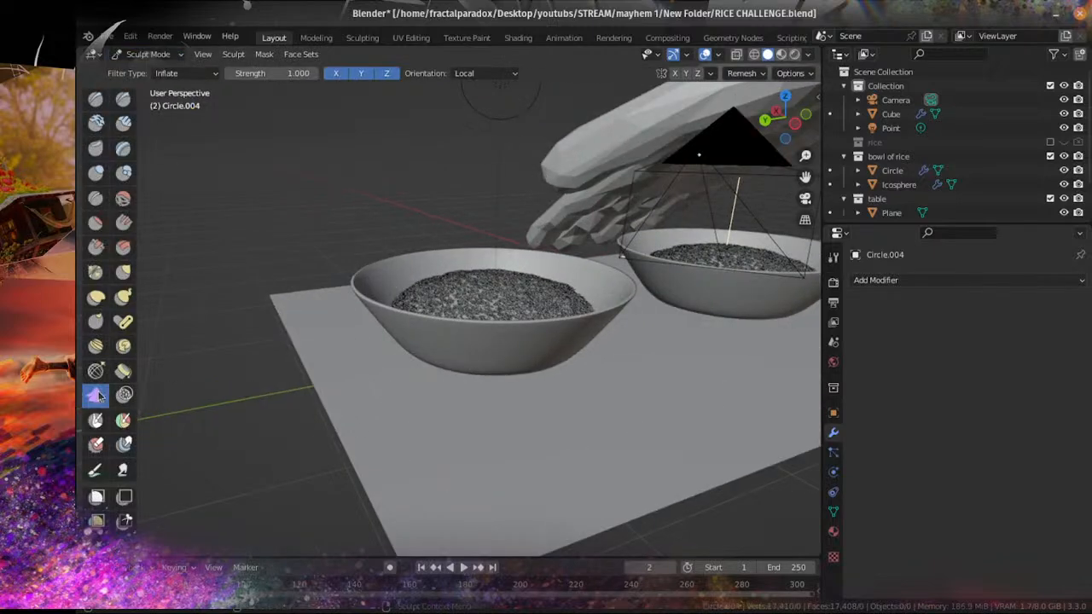
click(95, 394)
Step: Try Cloth brush strokes on the outer wall of the duplicated bowl with a 50 px radius and 0.500 strength
middle_drag(488, 358, 555, 271)
shift+middle_drag(494, 234, 465, 317)
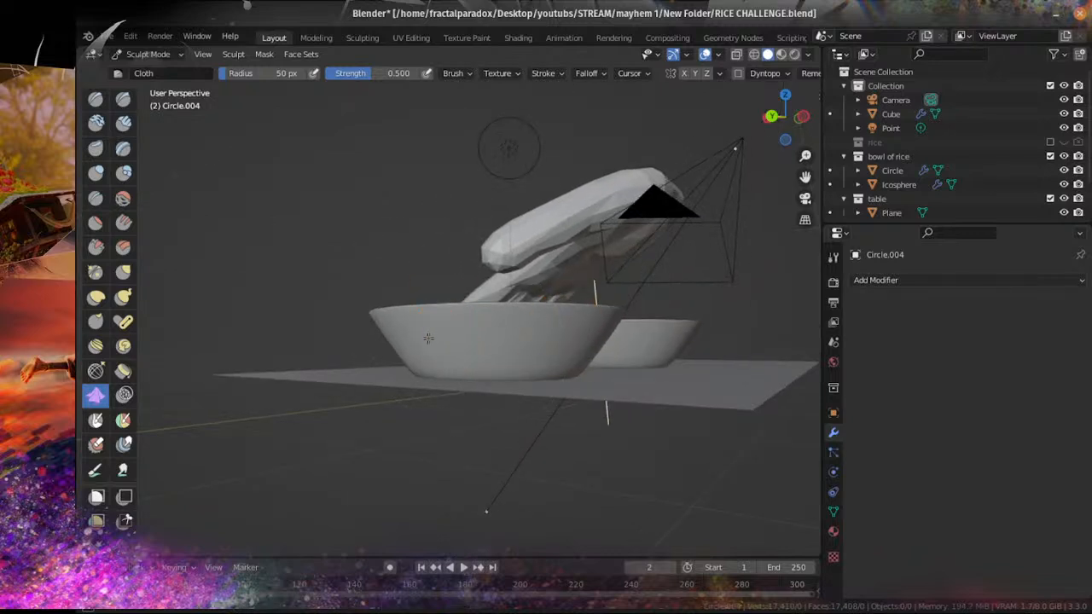
middle_drag(499, 329, 522, 312)
drag(551, 286, 543, 329)
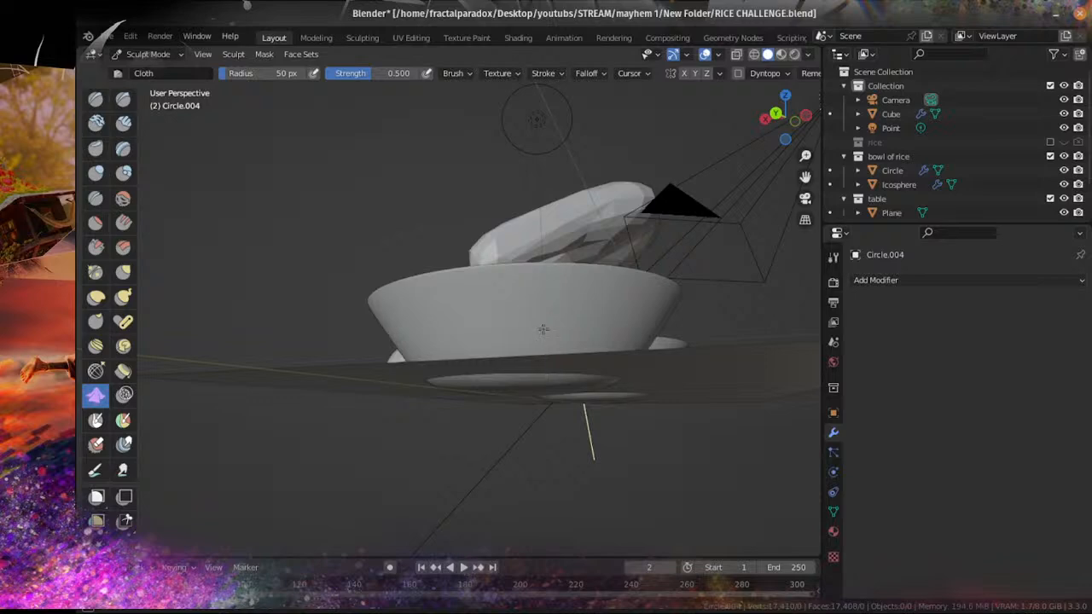
mouse_move(554, 250)
mouse_down()
mouse_move(573, 295)
mouse_move(574, 274)
mouse_up()
mouse_move(574, 275)
middle_down()
mouse_move(478, 412)
mouse_move(489, 393)
middle_up()
scroll(584, 154, up, 2)
shift+middle_drag(375, 401, 492, 337)
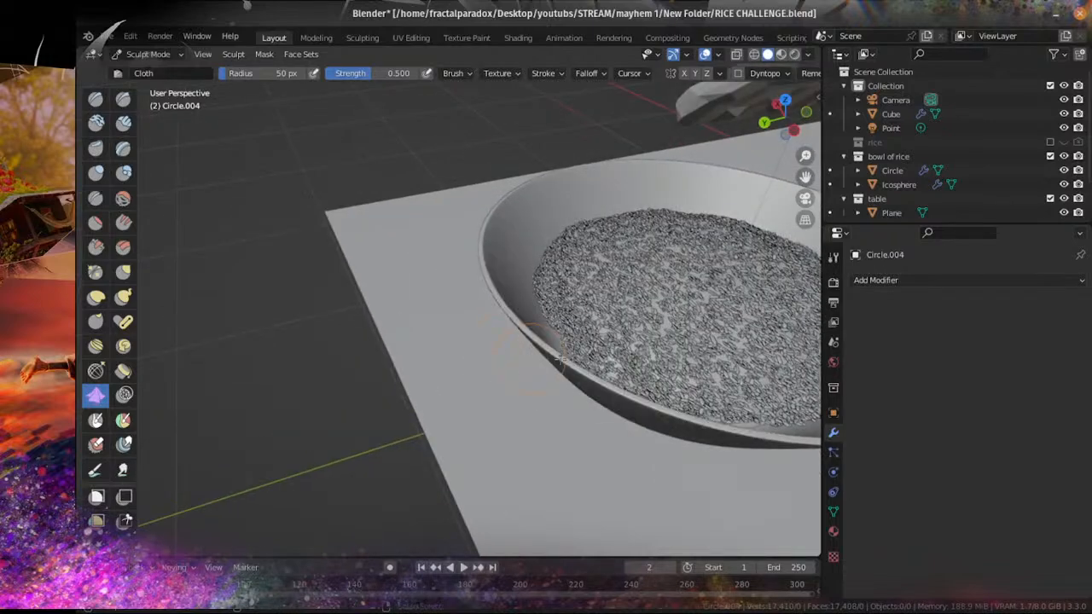
scroll(631, 359, down, 3)
middle_drag(658, 360, 597, 319)
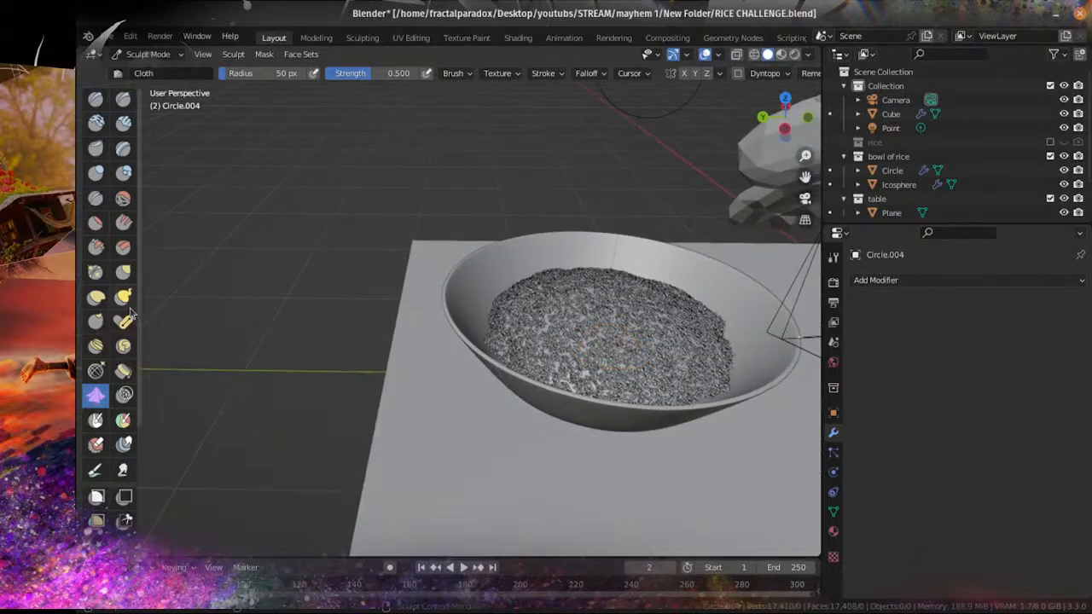
Step: Try a Cloth brush stroke on the duplicated bowl's wall near the rim and undo it
scroll(113, 501, down, 5)
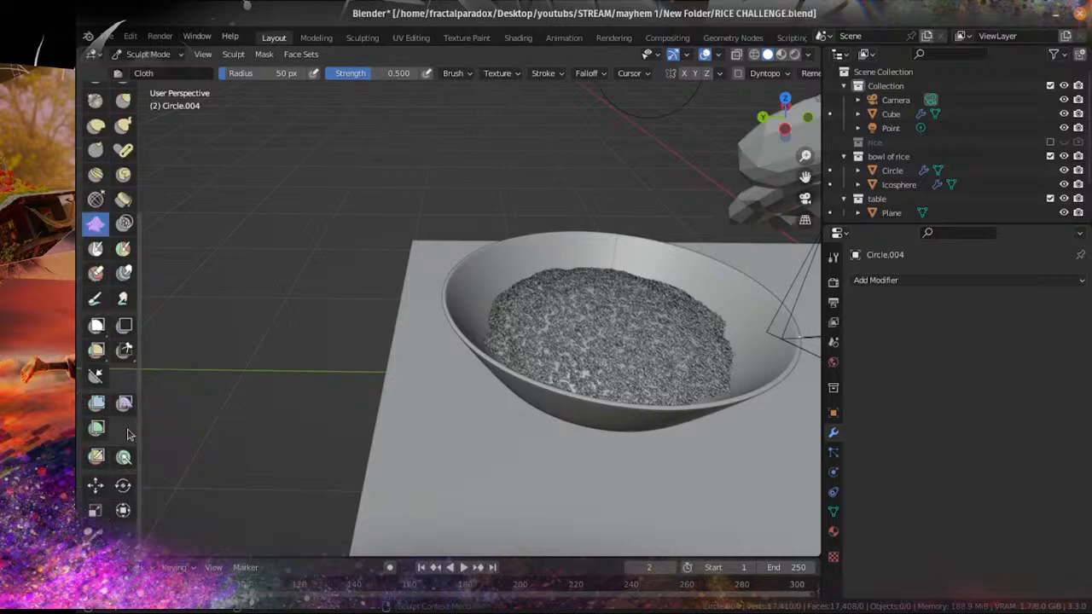
scroll(128, 435, up, 2)
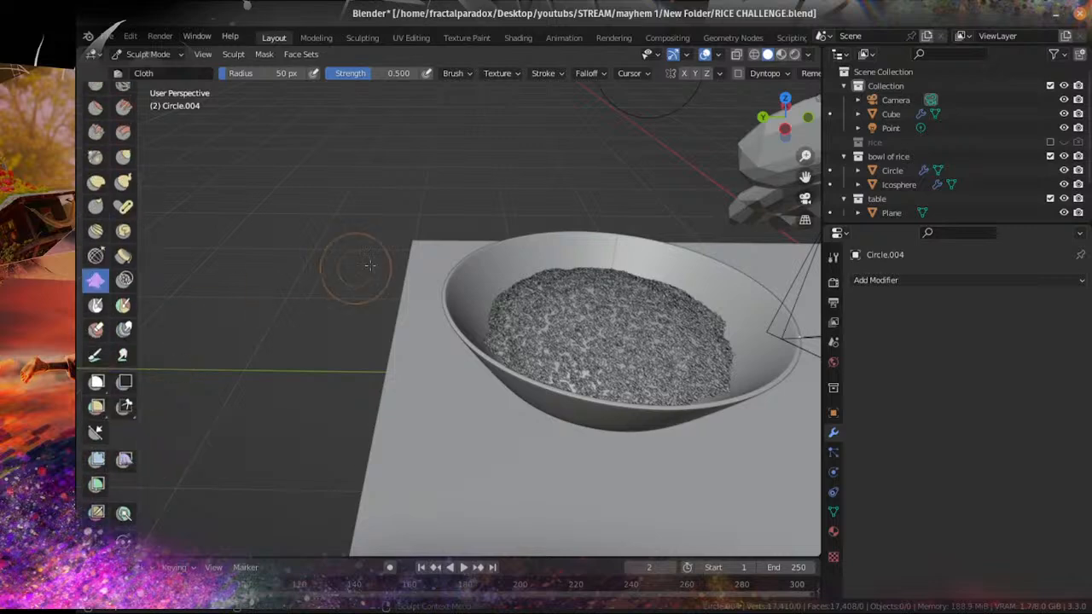
scroll(363, 271, up, 1)
scroll(363, 272, up, 2)
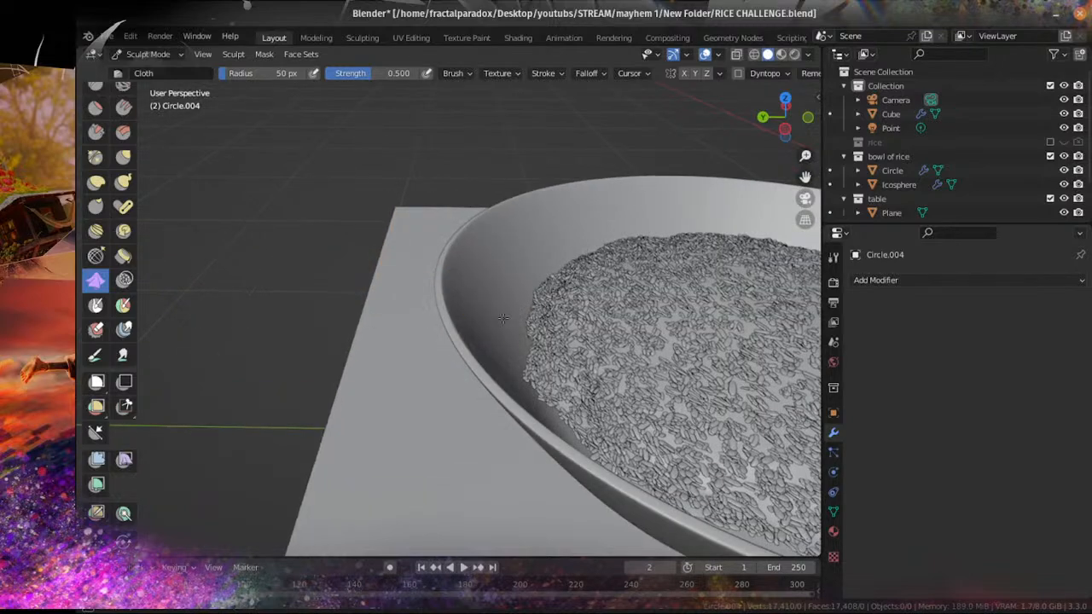
middle_drag(499, 311, 432, 362)
mouse_move(437, 408)
mouse_down()
mouse_move(413, 371)
mouse_move(442, 383)
mouse_move(437, 401)
mouse_move(378, 296)
mouse_move(507, 375)
mouse_up()
scroll(507, 358, down, 3)
middle_drag(506, 359, 483, 355)
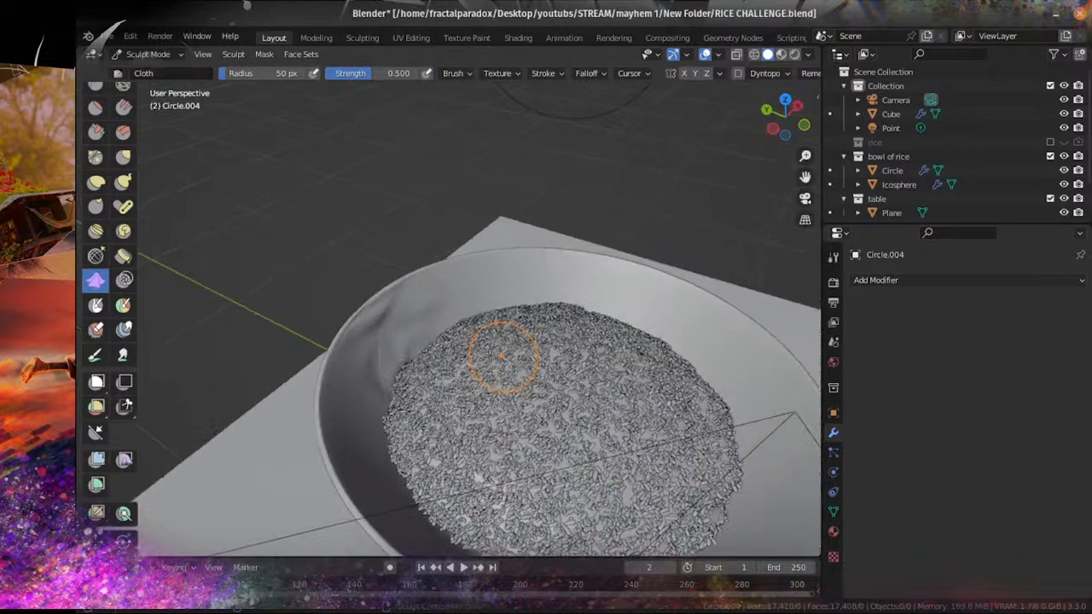
scroll(376, 331, up, 2)
scroll(384, 302, up, 2)
key(ctrl+z)
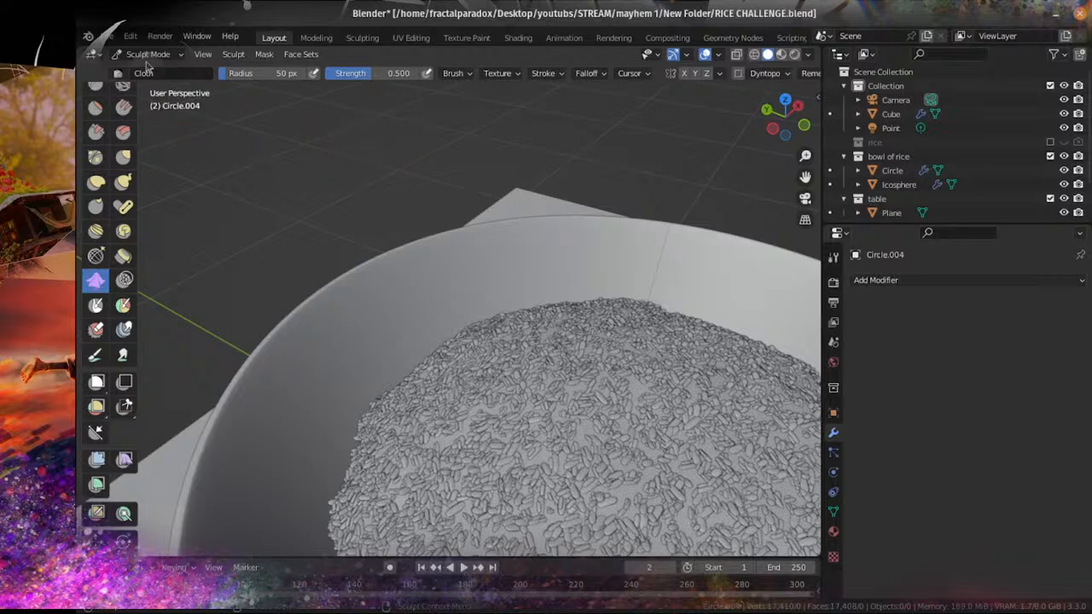
Step: Try to remesh the duplicated bowl with a voxel size of 0.1 m
scroll(524, 265, up, 2)
scroll(501, 288, down, 3)
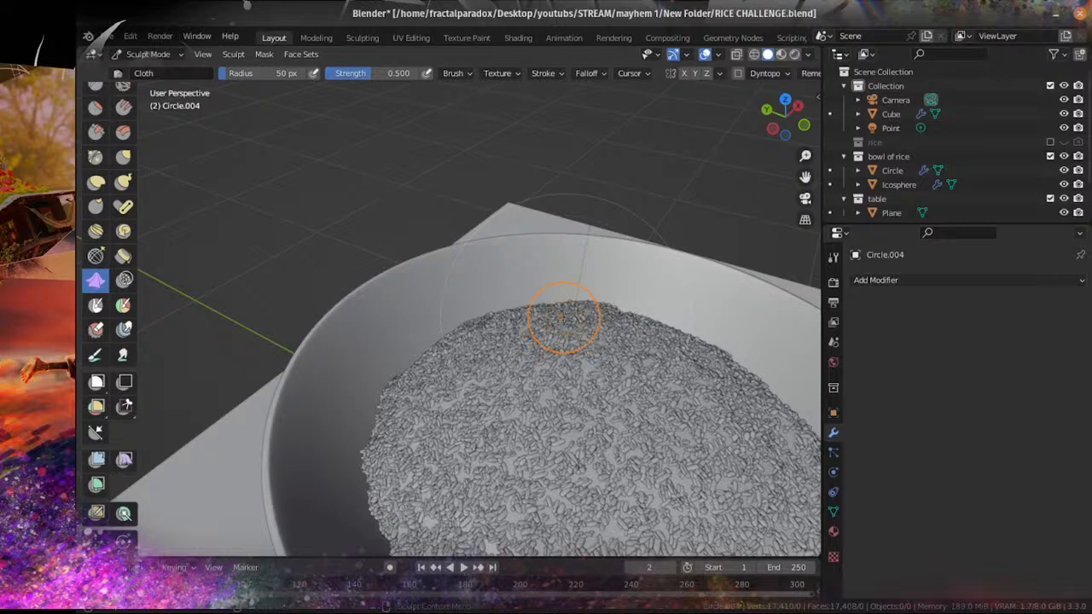
scroll(507, 174, down, 4)
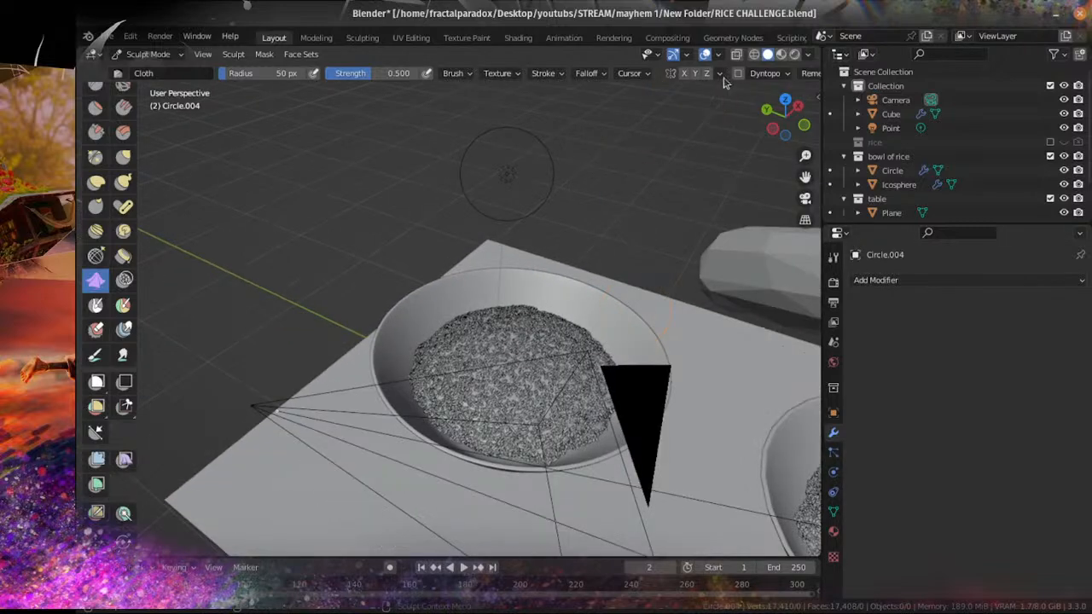
click(732, 76)
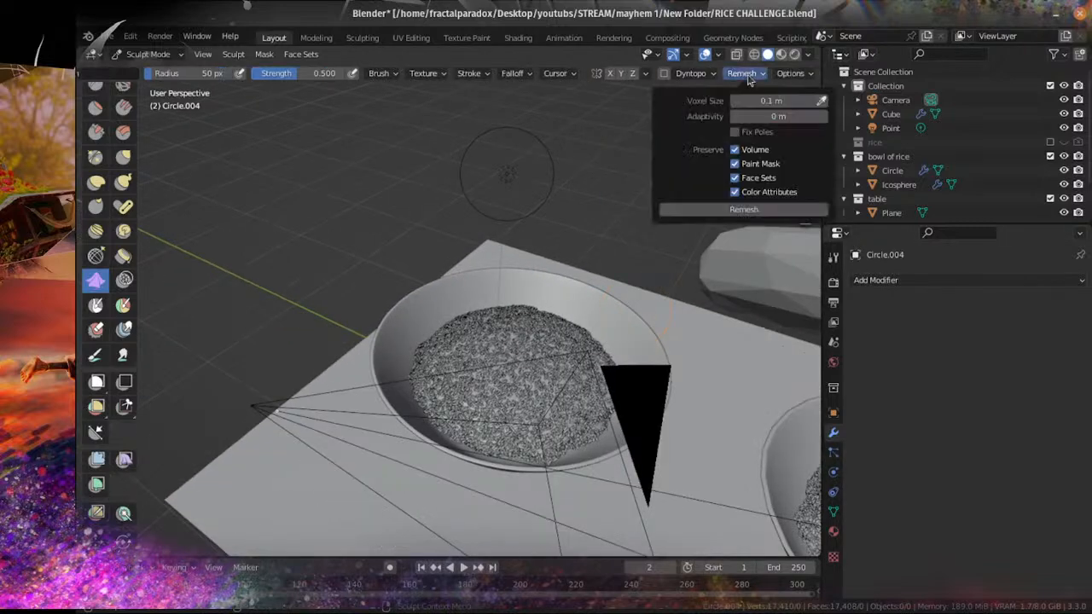
click(733, 210)
scroll(440, 340, up, 5)
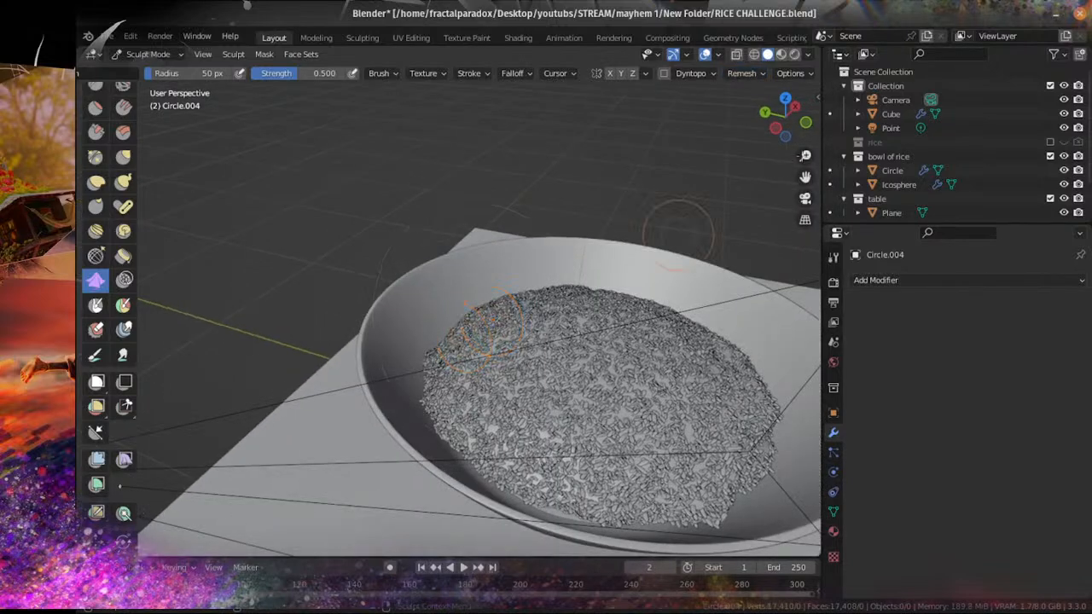
Step: Remesh the duplicated bowl with a voxel size of 0.05 m
click(741, 74)
click(756, 100)
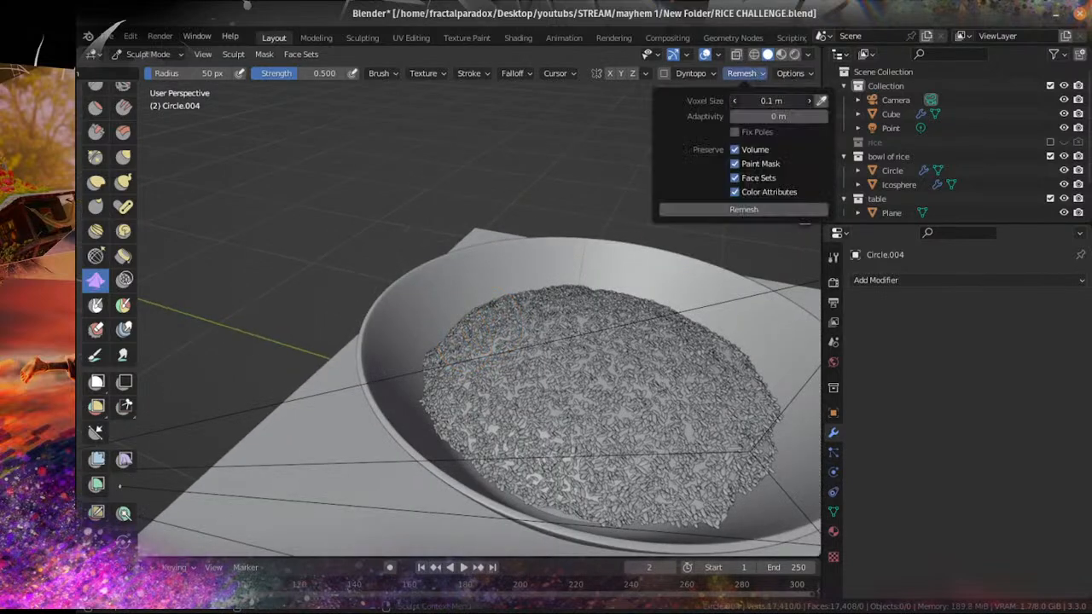
key(BackSpace)
text(.05)
click(734, 209)
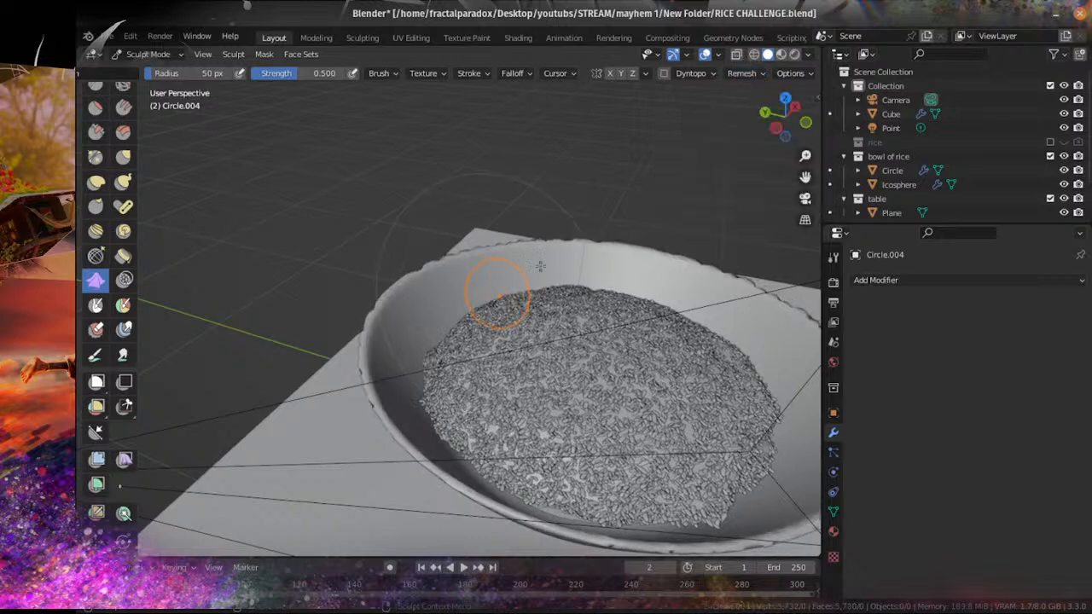
Step: Remesh the duplicated bowl with a voxel size of 0.01 m
click(742, 73)
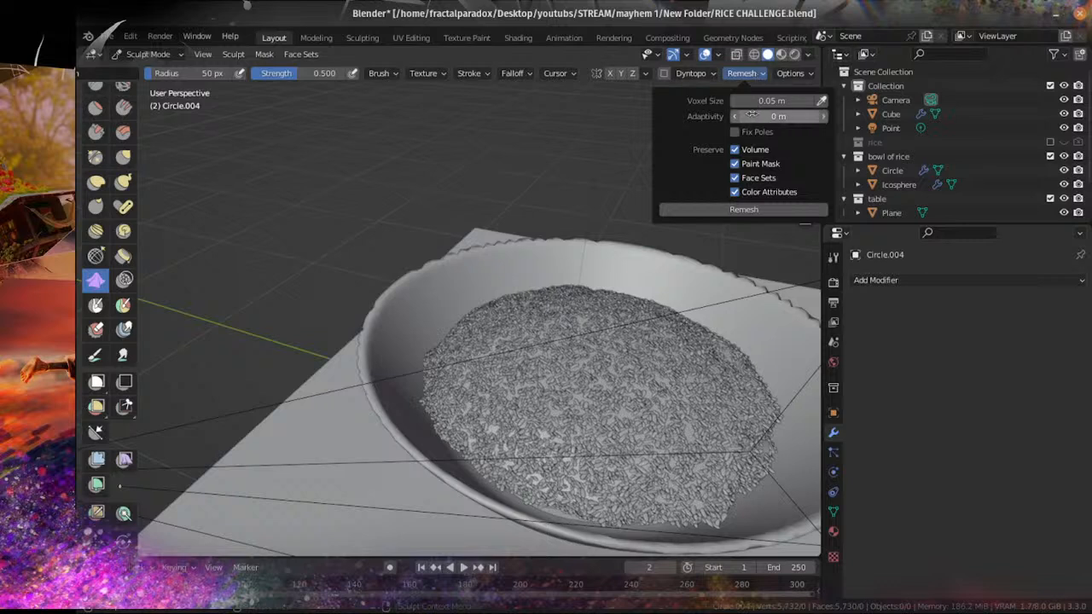
click(754, 101)
key(BackSpace)
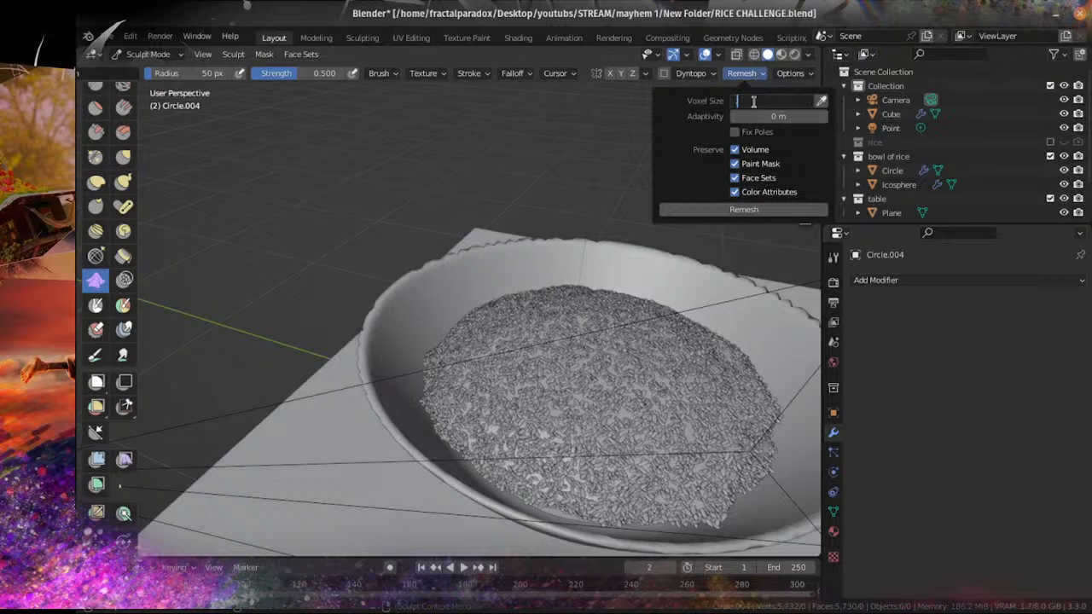
key(Return)
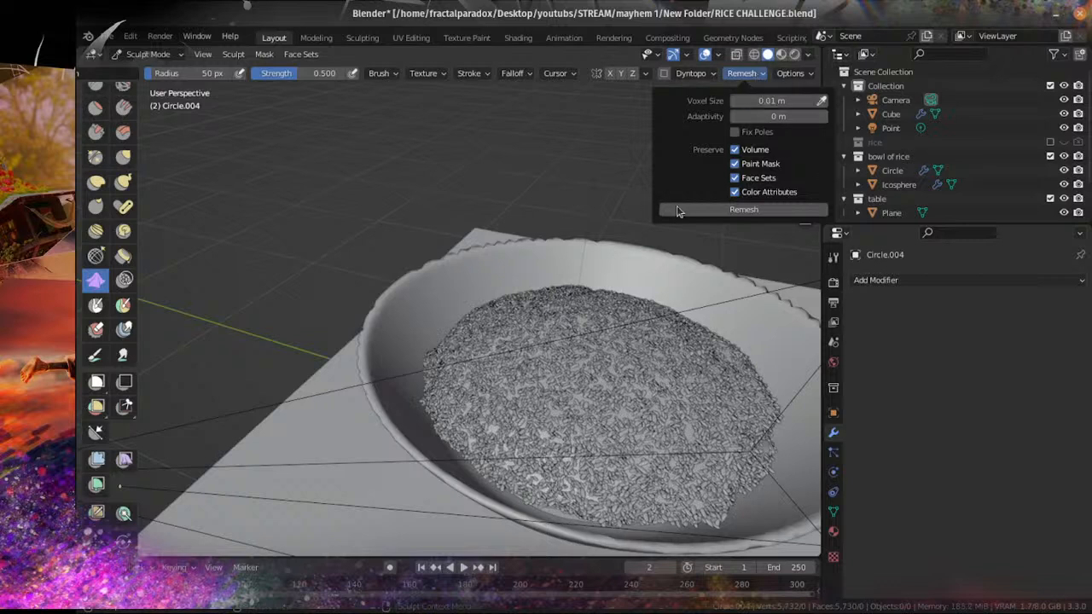
click(681, 211)
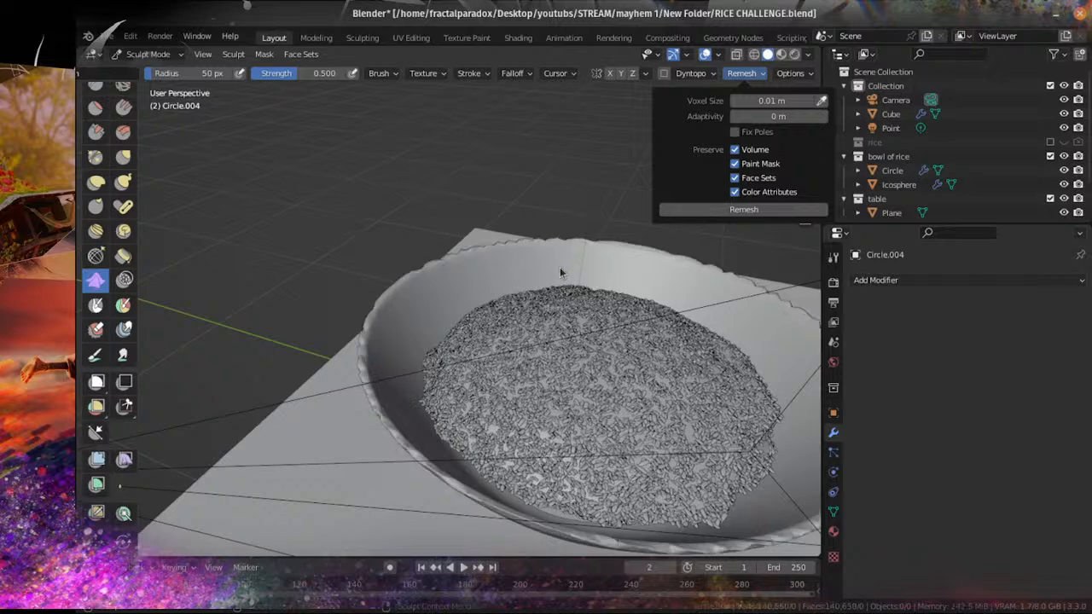
scroll(525, 281, down, 5)
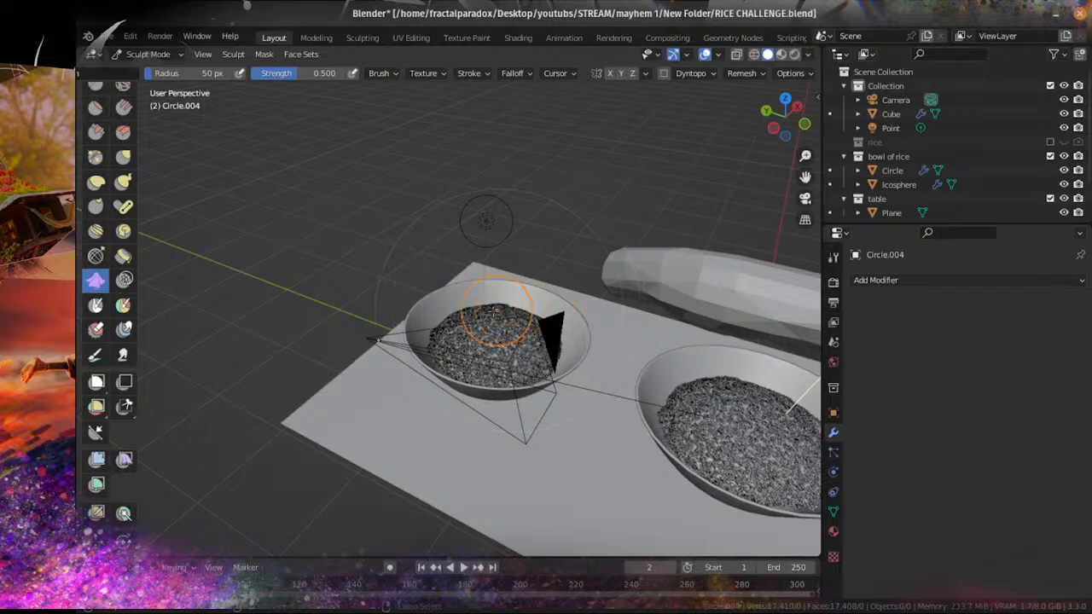
scroll(512, 324, up, 5)
click(741, 73)
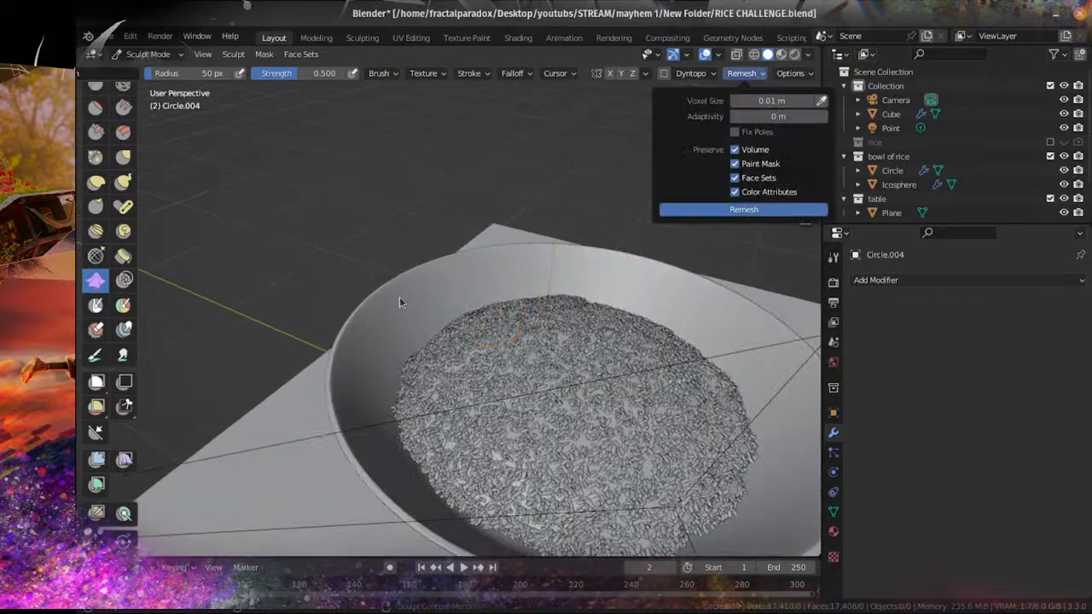
Step: Try Cloth brush strokes on the duplicated bowl's inner wall beside the rice with a 50 px radius and 0.500 strength
scroll(401, 300, up, 4)
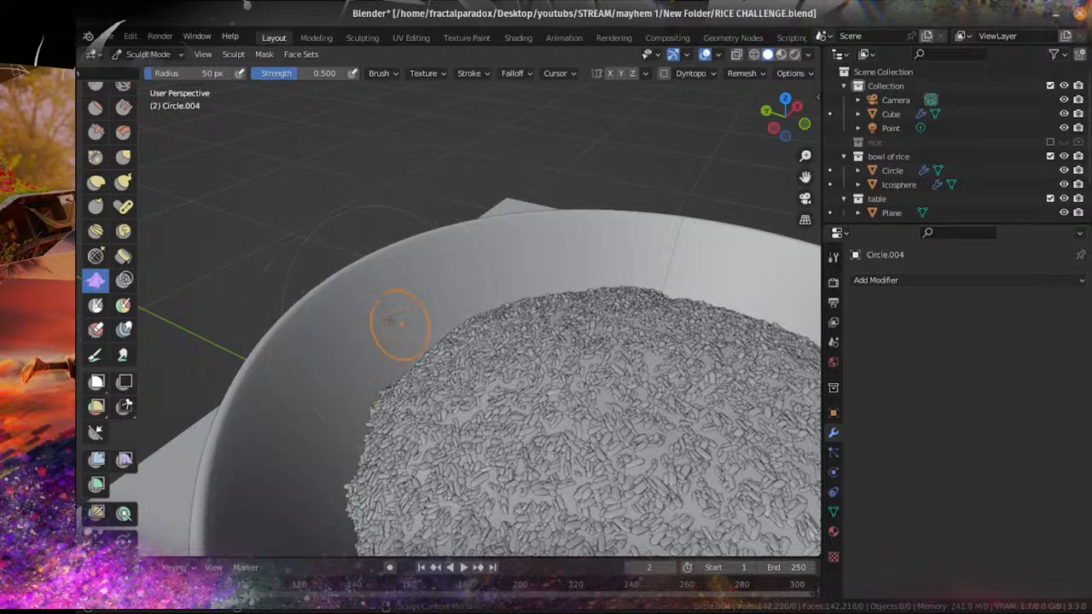
drag(397, 320, 410, 351)
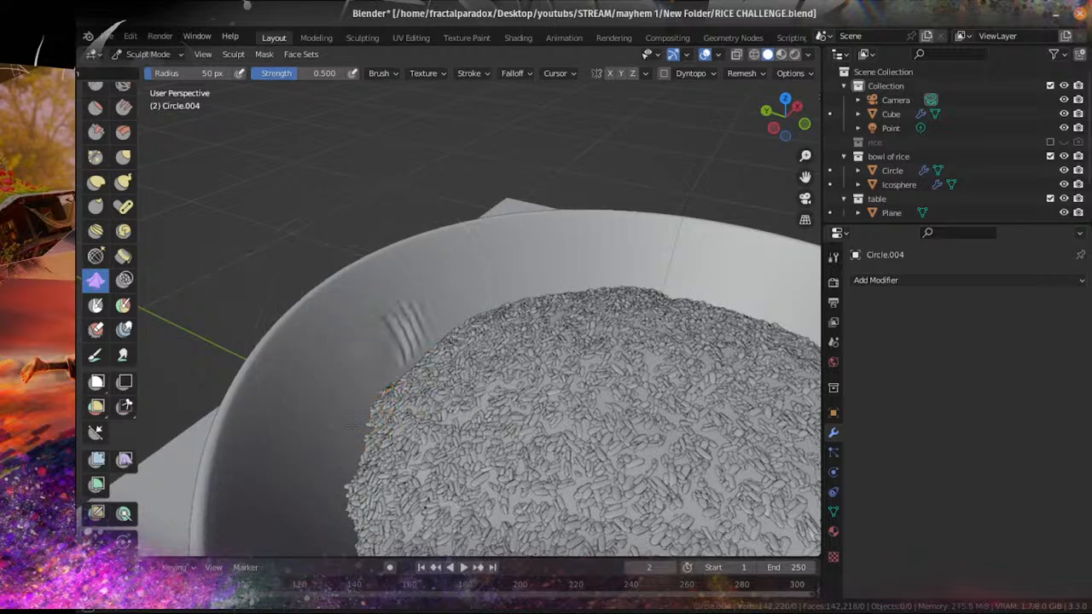
drag(331, 450, 331, 452)
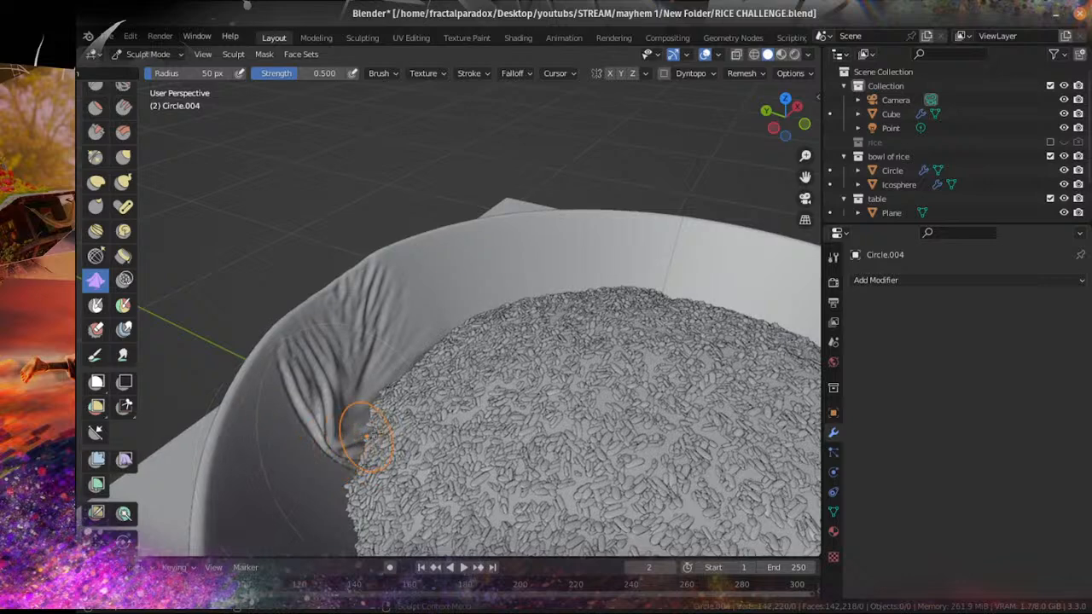
scroll(422, 404, down, 5)
middle_drag(456, 384, 558, 477)
scroll(563, 457, up, 3)
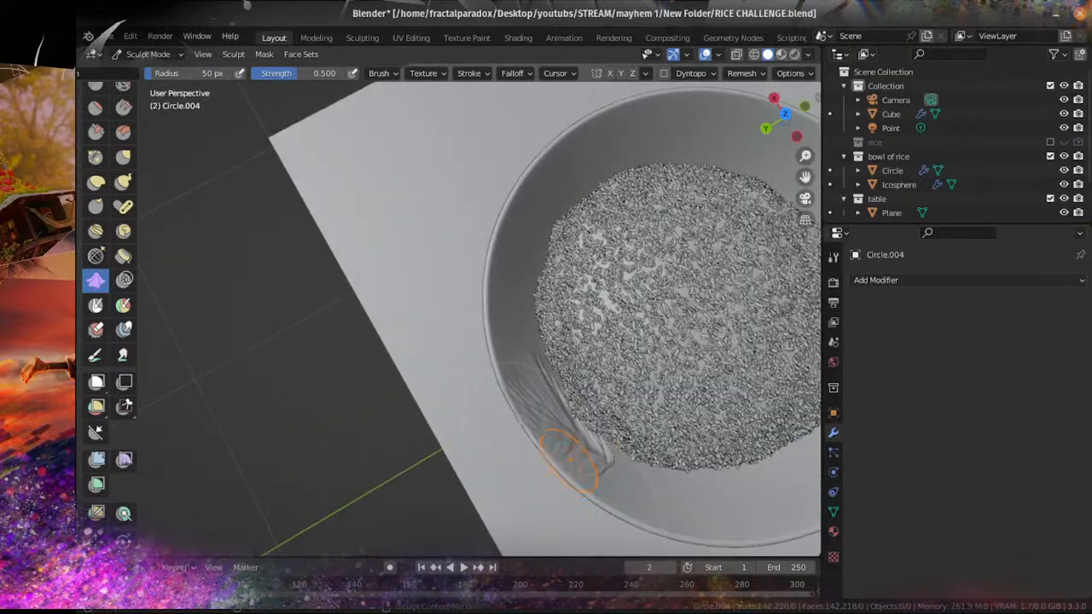
mouse_move(651, 454)
shift+middle_down()
mouse_move(514, 388)
mouse_move(495, 402)
shift+middle_up()
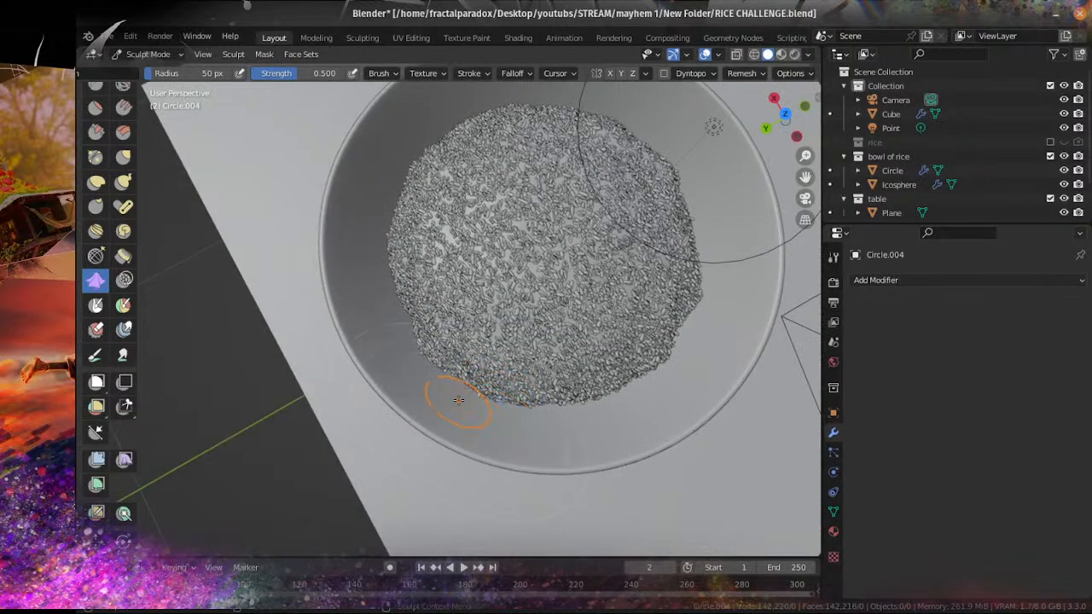
key(f)
right_click(525, 286)
Step: Return the duplicated bowl to Object Mode and add a Decimate modifier to it
click(148, 54)
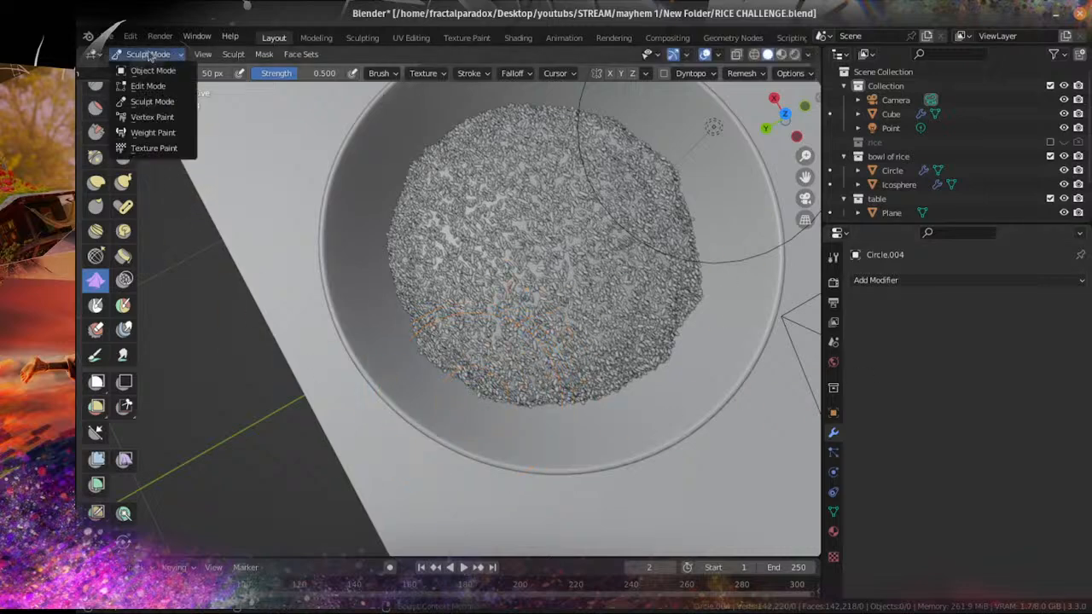
click(148, 85)
click(144, 54)
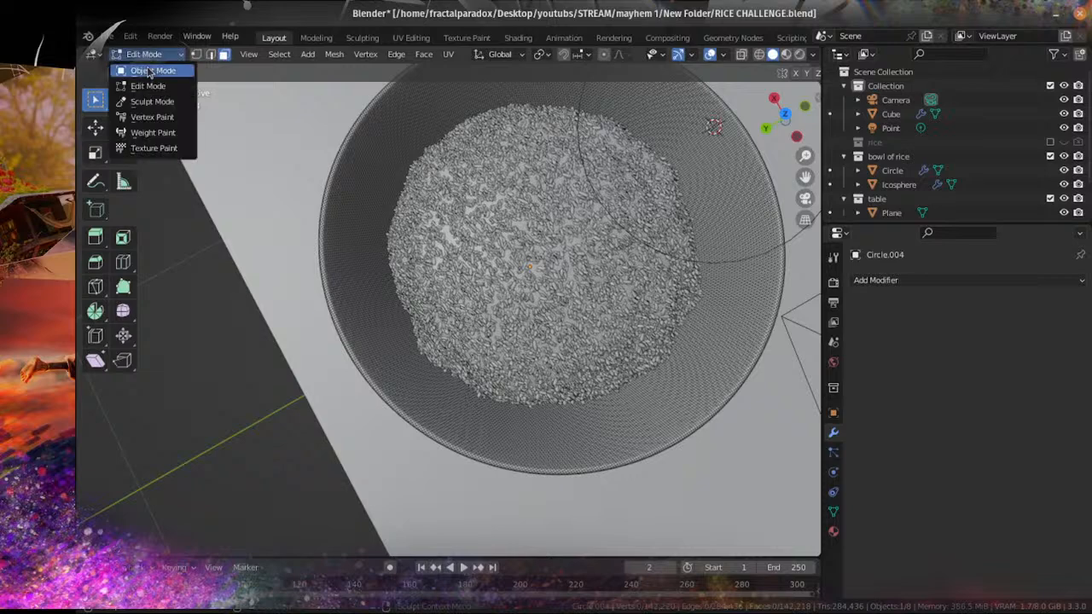
click(154, 71)
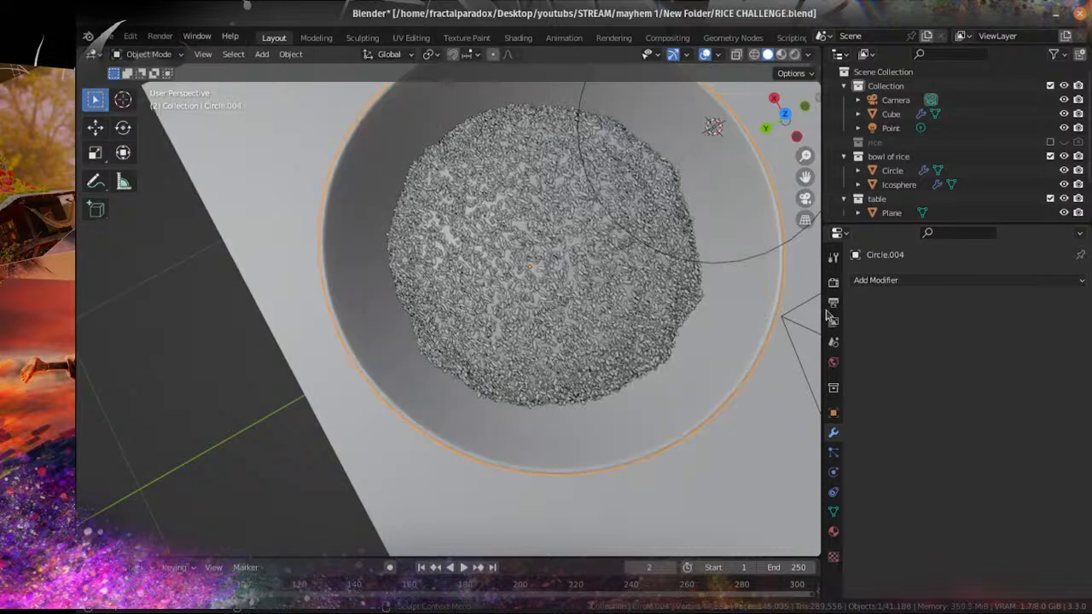
click(870, 281)
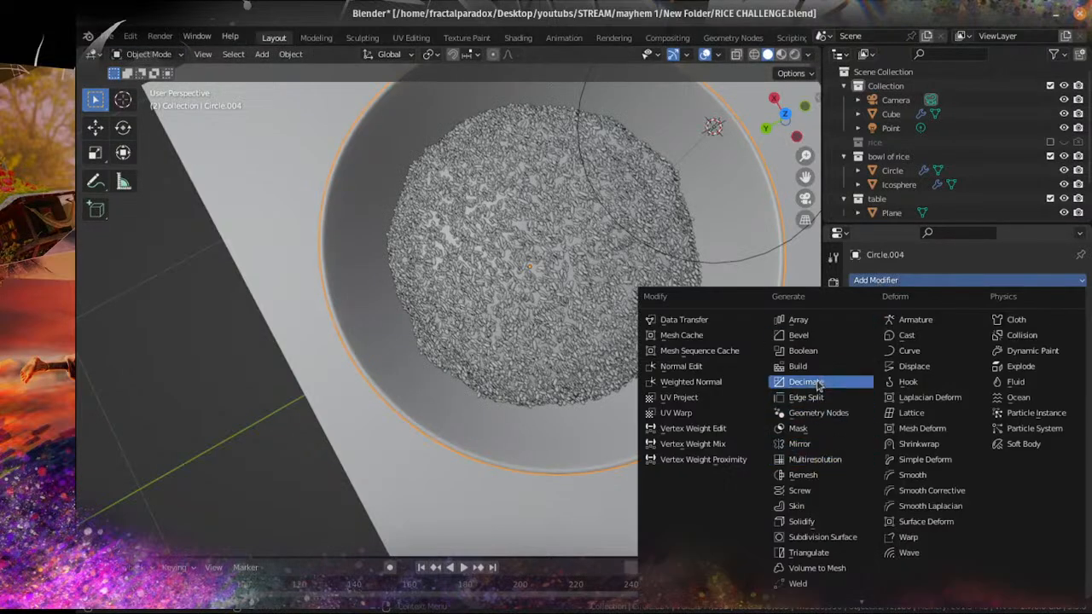
click(814, 382)
Step: Set the bowl's Decimate modifier to Un-Subdivide with 2 iterations
click(964, 325)
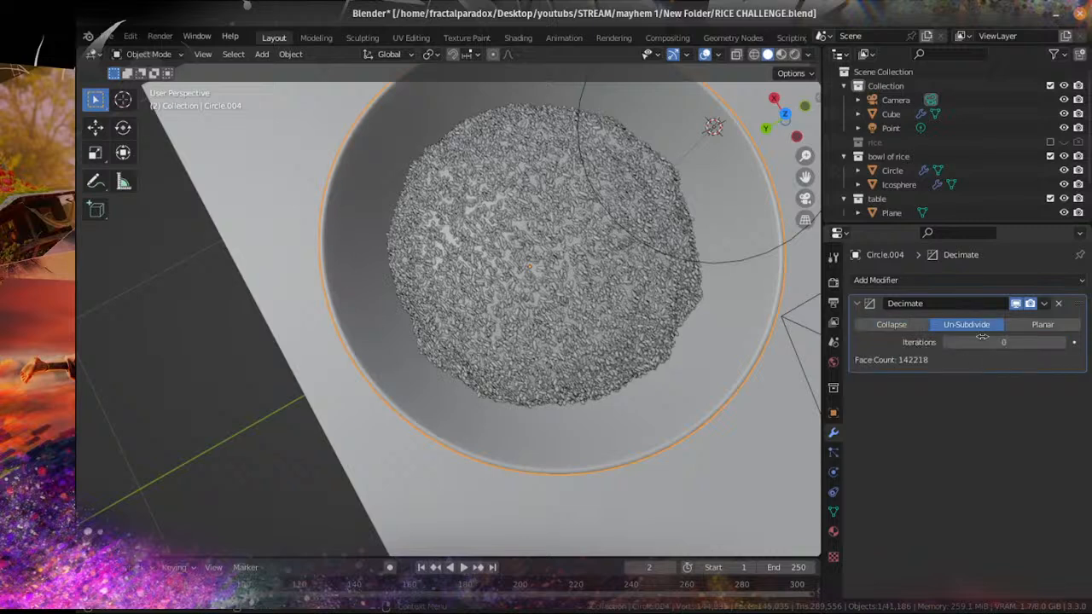
click(981, 342)
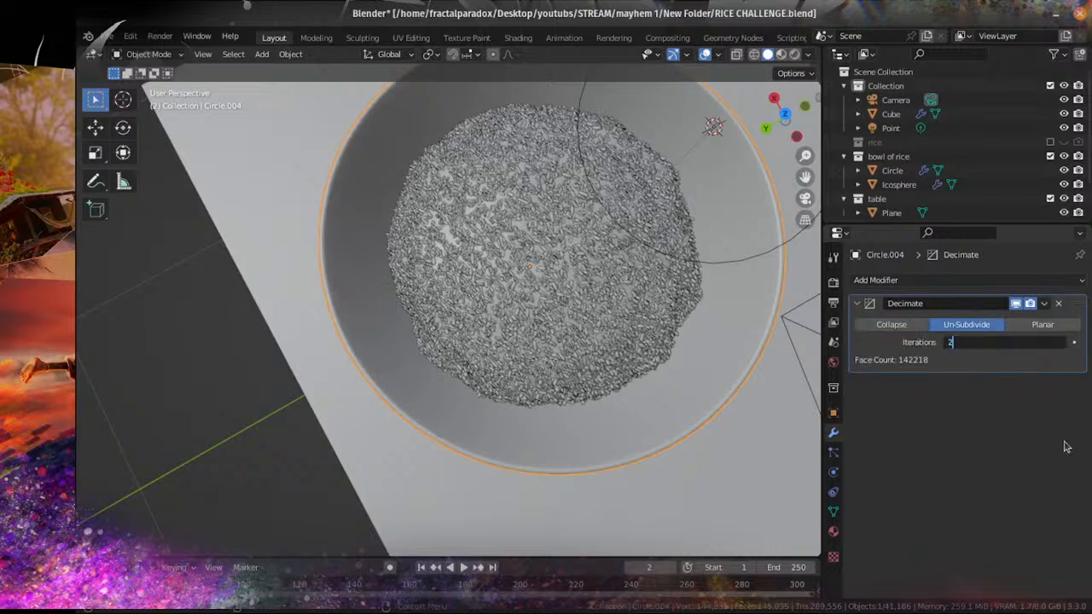
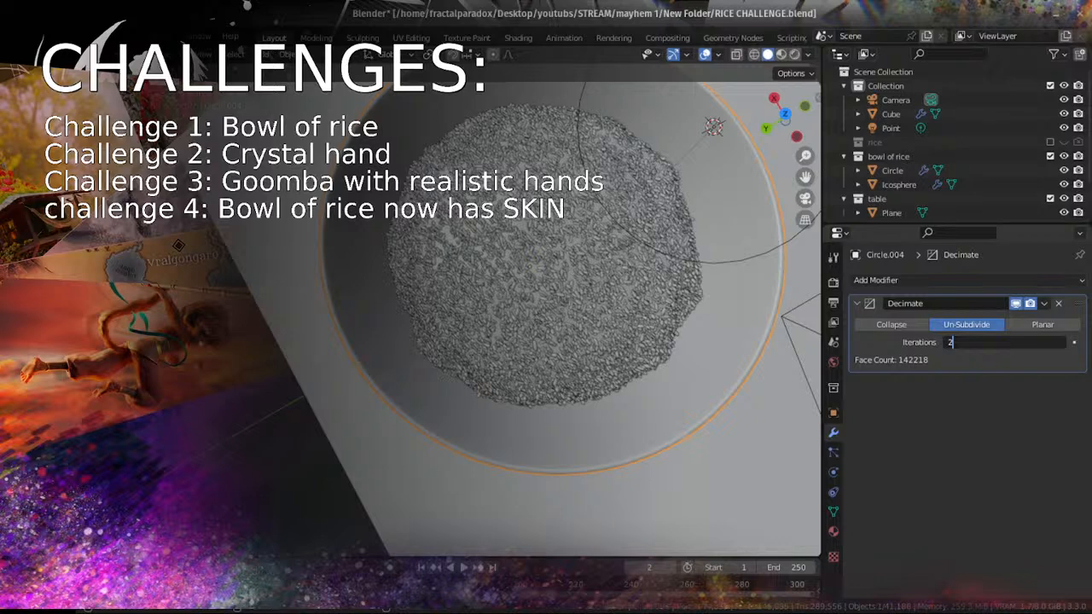
key(Return)
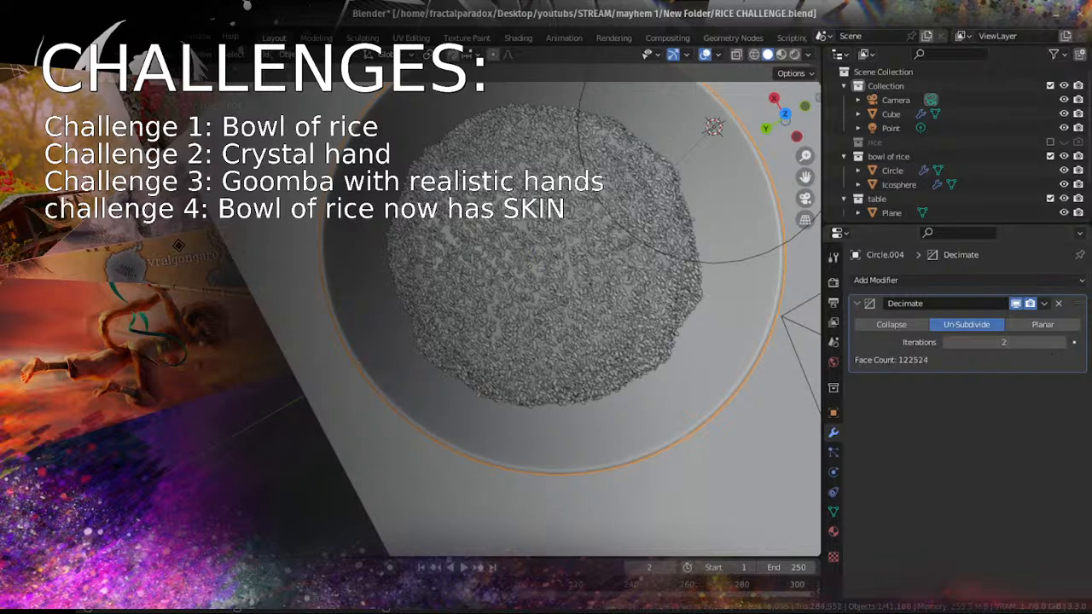
Step: Add the line "Challenge 5: Bag of rubber gloves" to the challenge list
text(Challenge n)
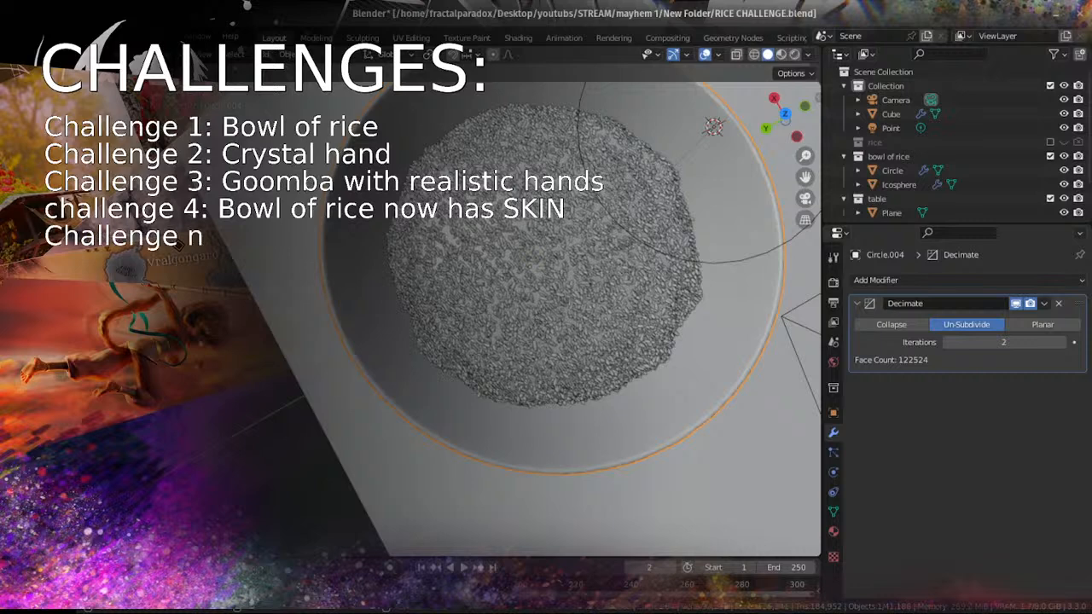
key(BackSpace)
text(5: Ba)
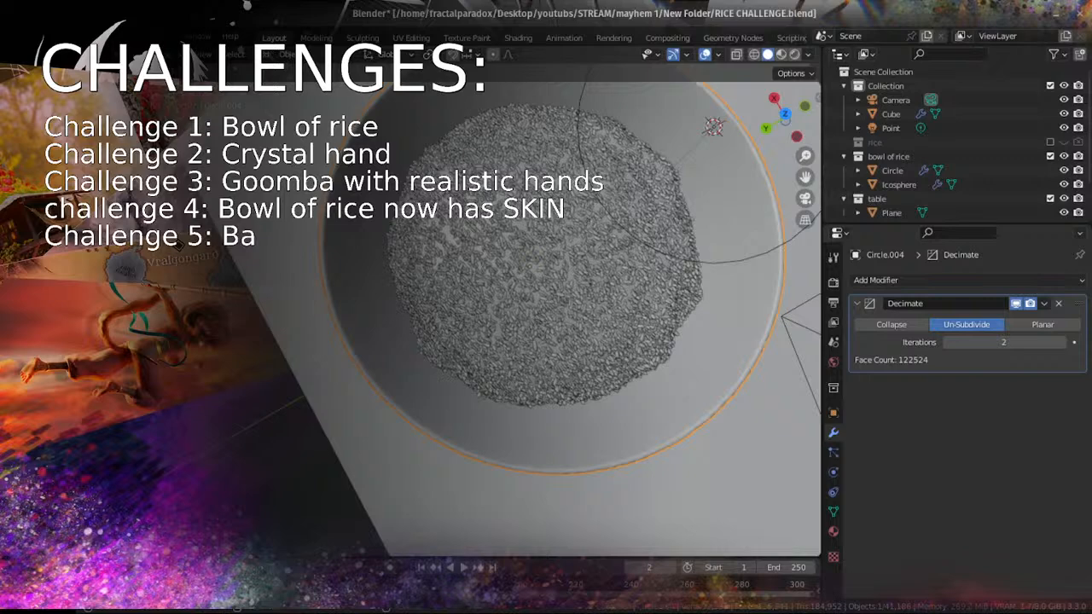
text(g of ru)
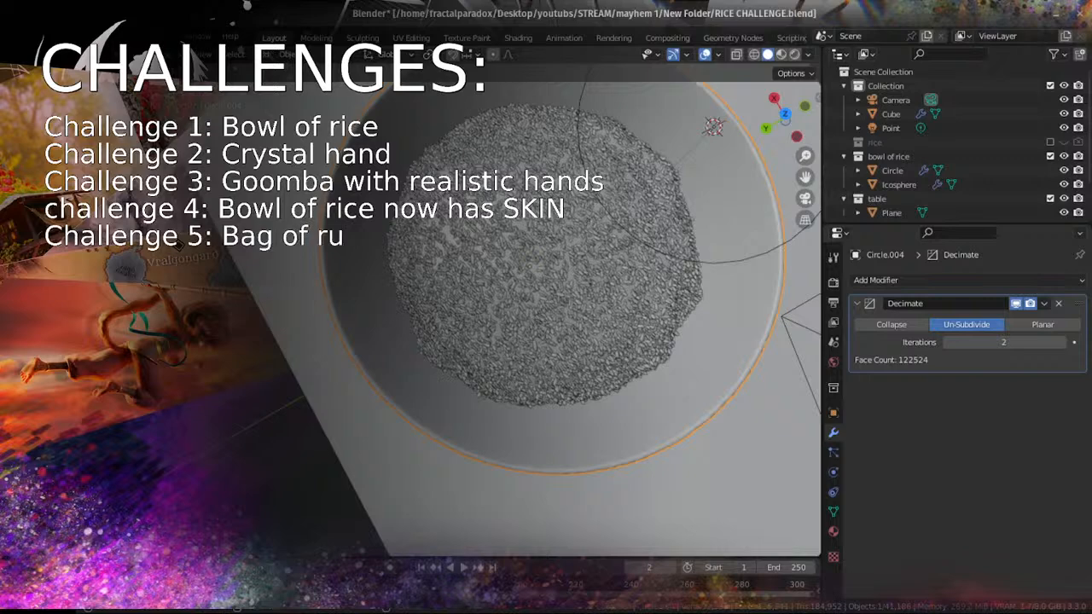
text(bber gloves)
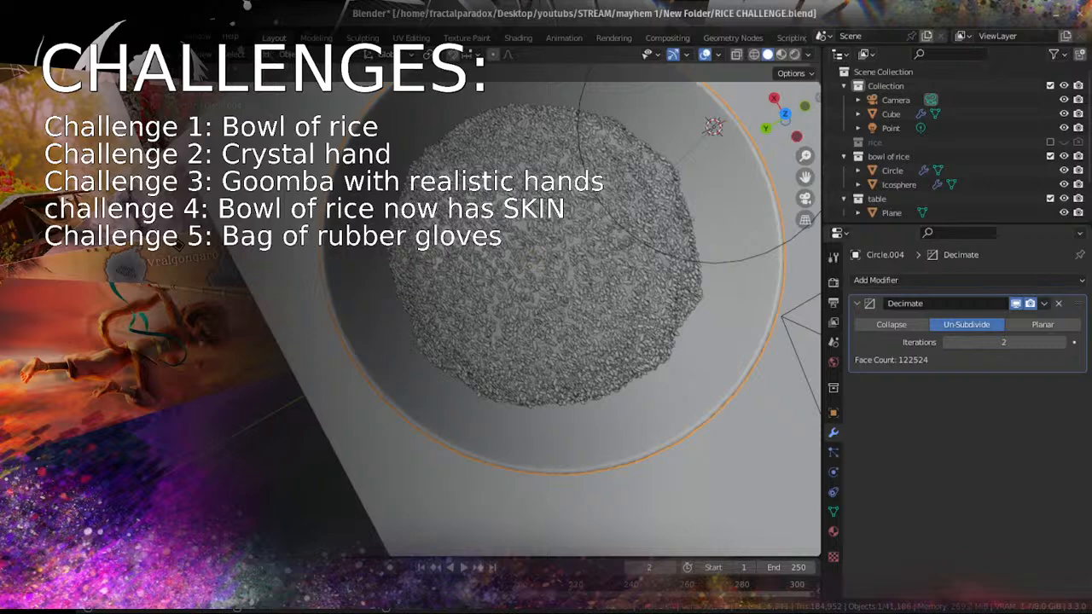
Step: Add the line "Challenge 6: Making my DOGS in blender first try no cap" to the challenge list
key(Return)
text(Challenge n)
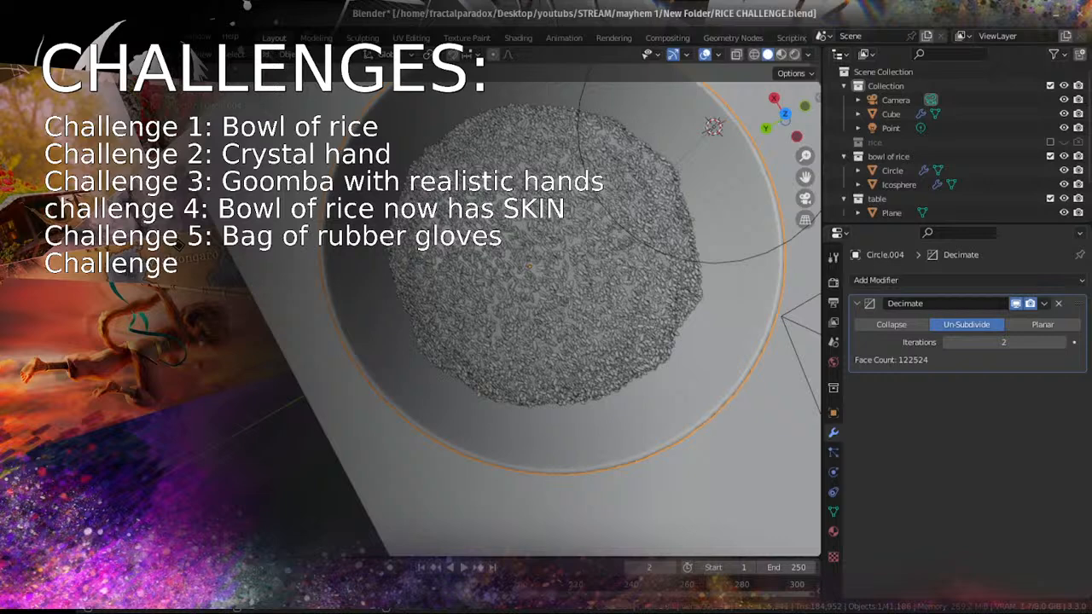
key(BackSpace)
text(6: Making)
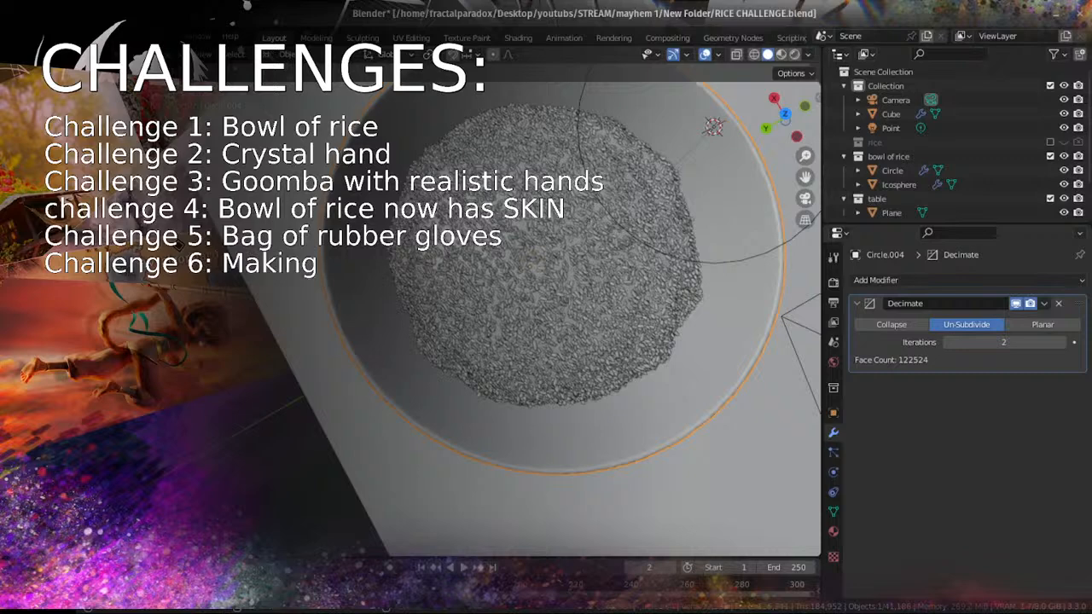
text( my)
text(DOG)
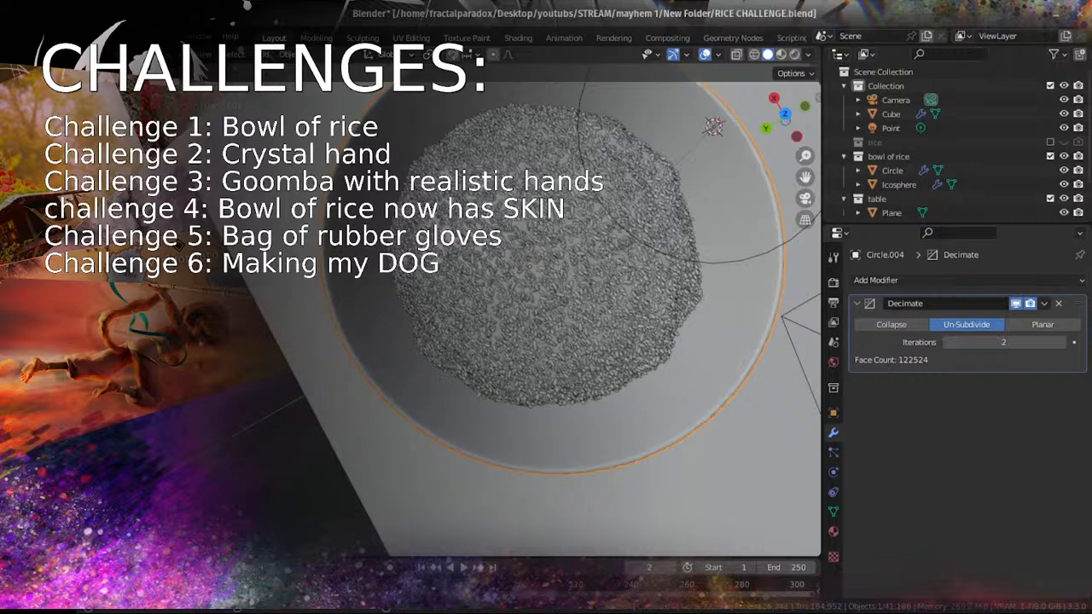
text(S in blender)
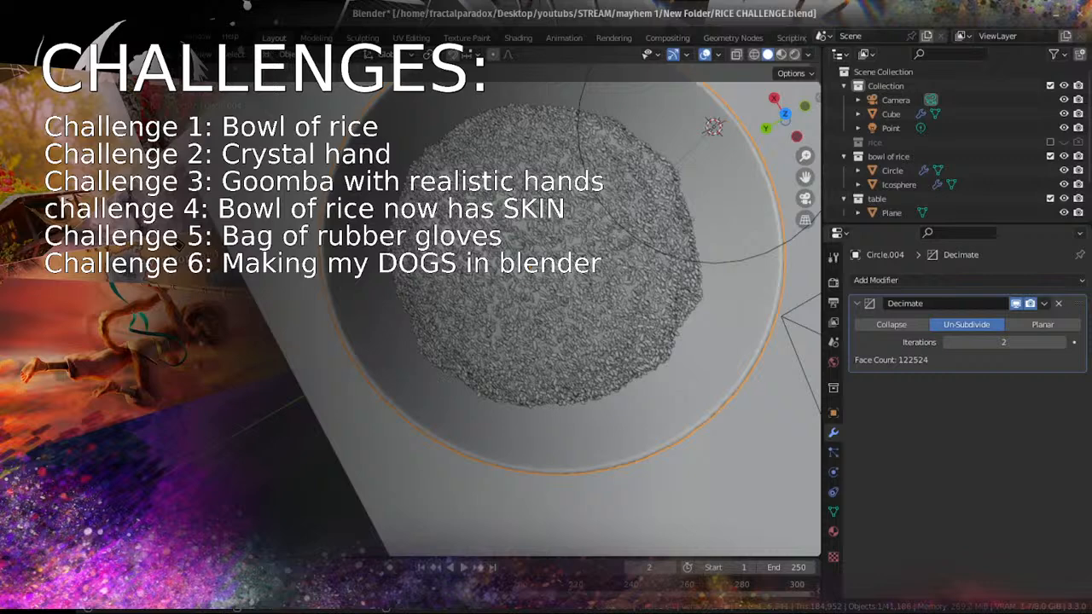
text(first)
text( tr)
key(BackSpace)
text(tr)
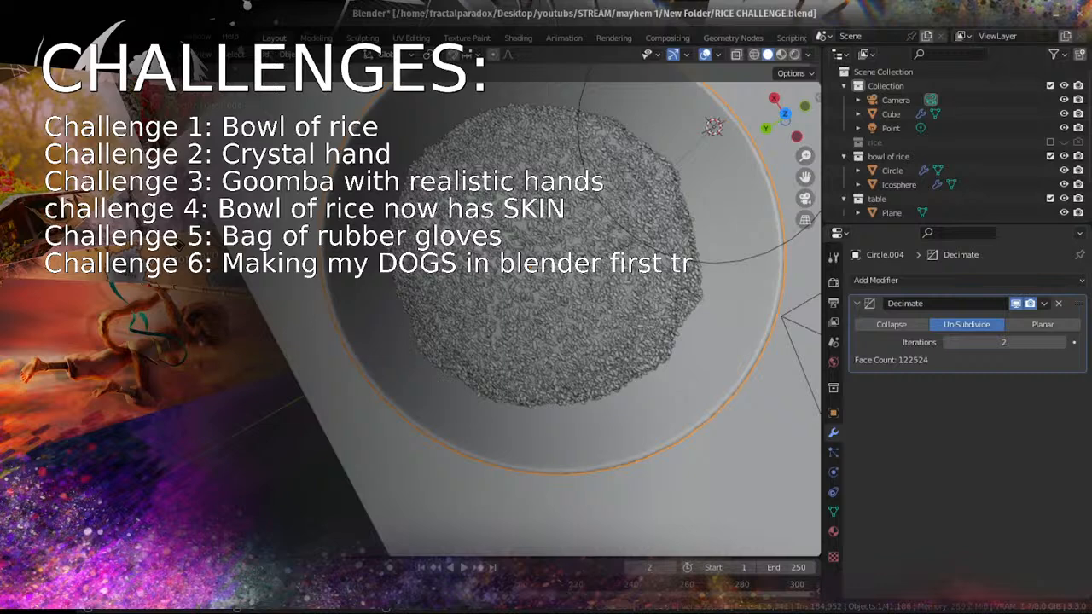
text(y no cap)
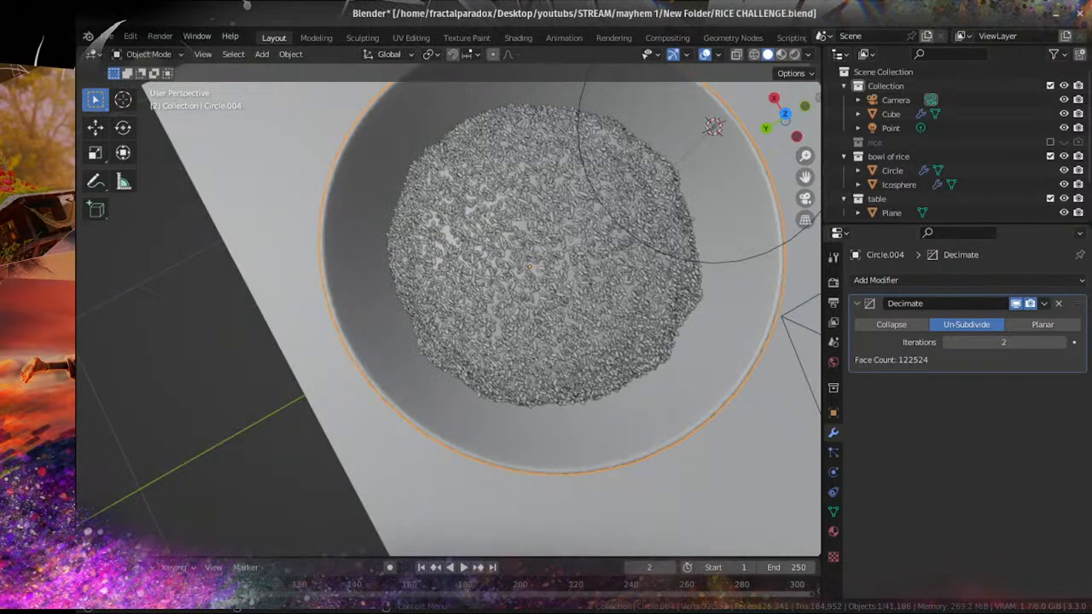
Step: Save the Blender file and switch the viewport to wireframe shading to inspect the duplicated bowl's mesh
scroll(498, 382, down, 5)
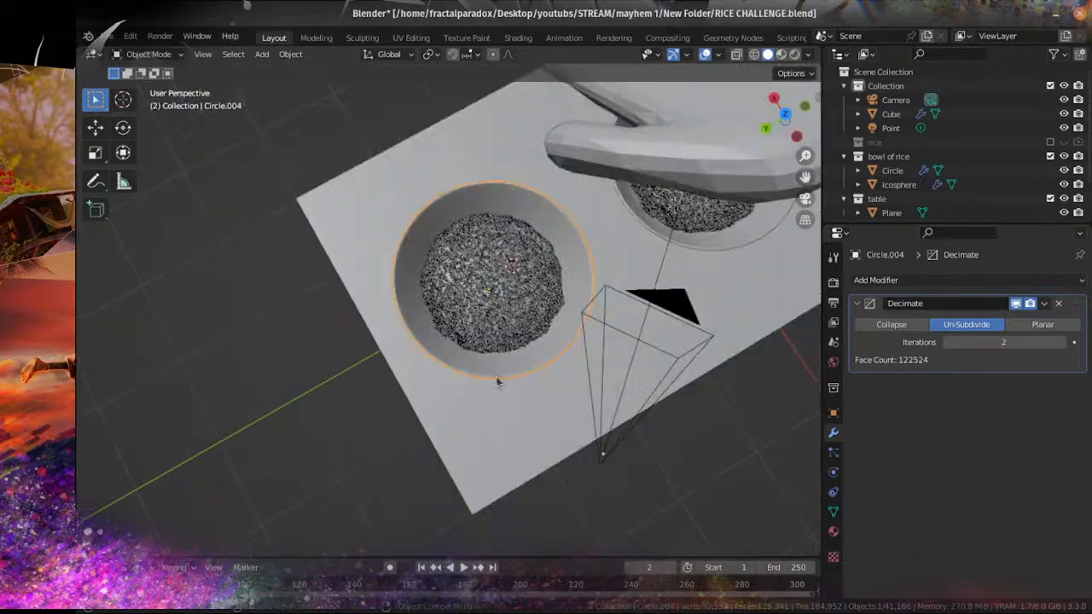
middle_drag(498, 382, 490, 303)
key(ctrl+s)
scroll(469, 343, up, 5)
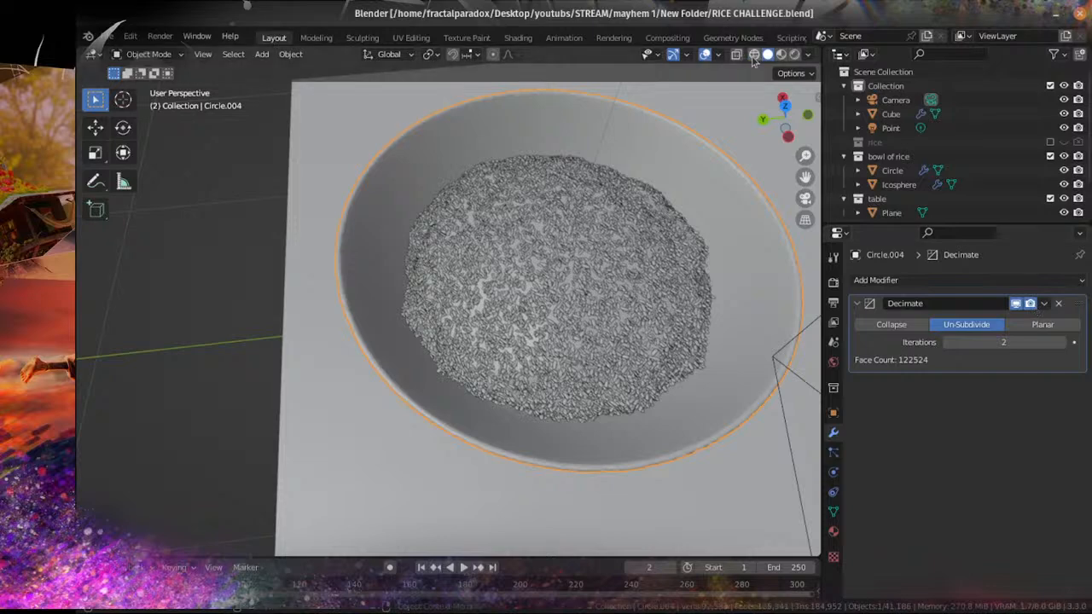
key(shift+z)
scroll(471, 214, up, 5)
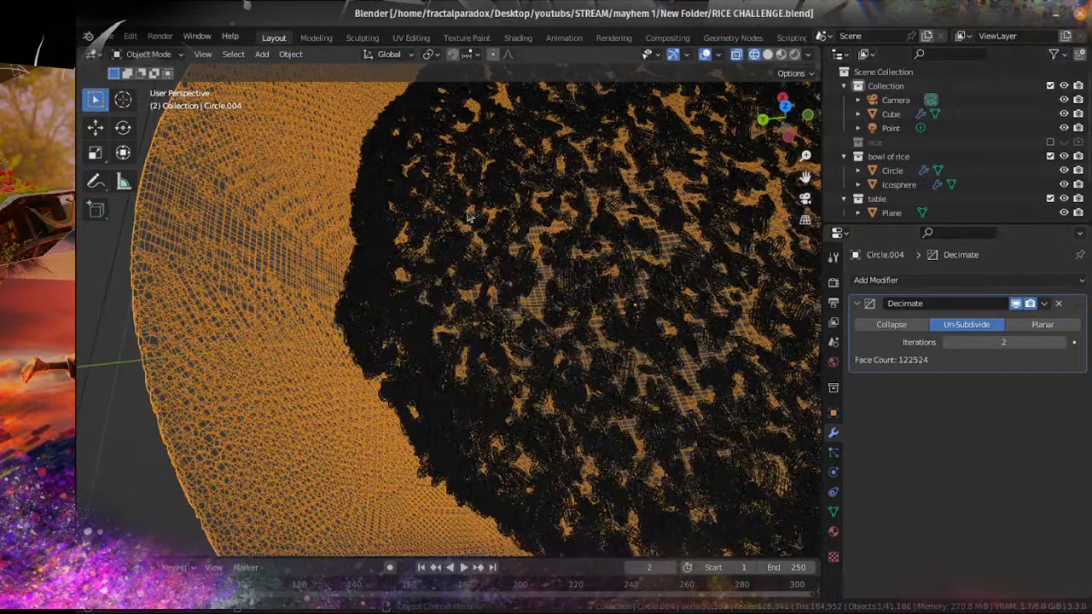
Step: Set the bowl's Decimate modifier to Collapse with a ratio of about 0.6 and apply it
click(912, 332)
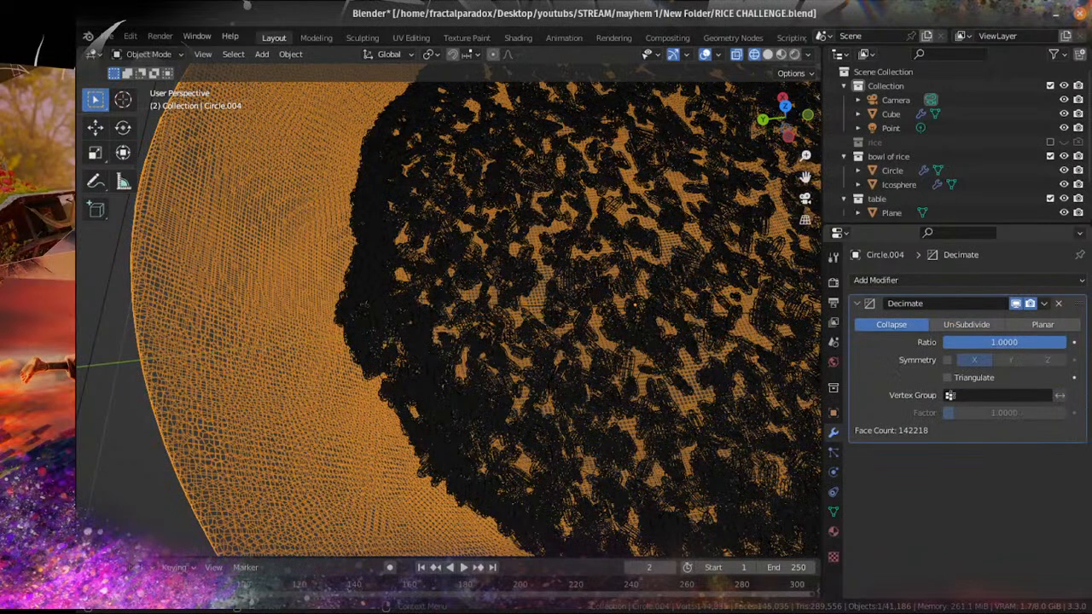
drag(1004, 342, 955, 342)
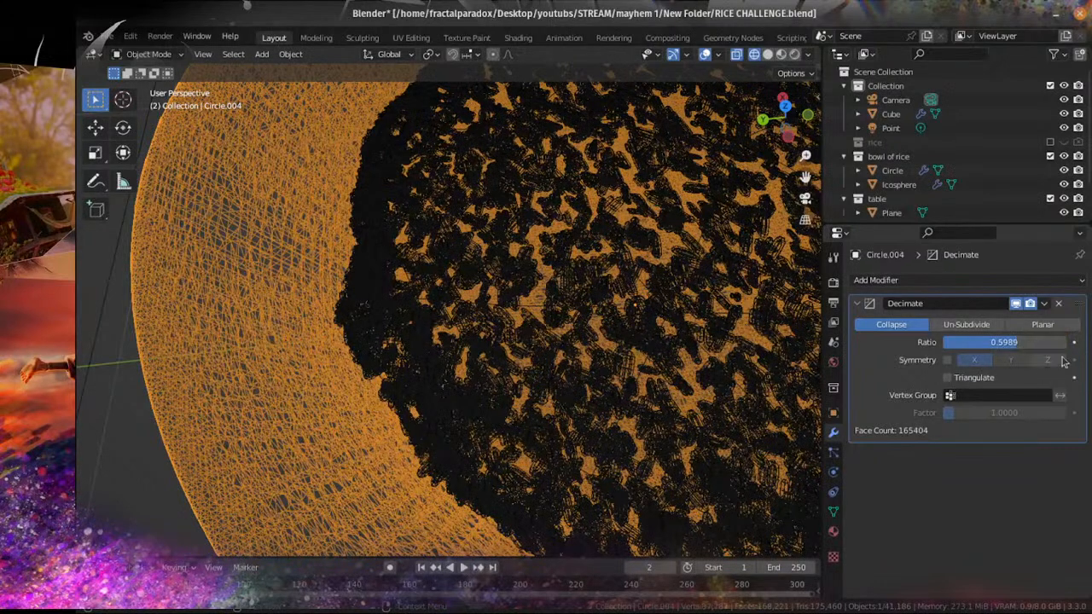
click(1044, 303)
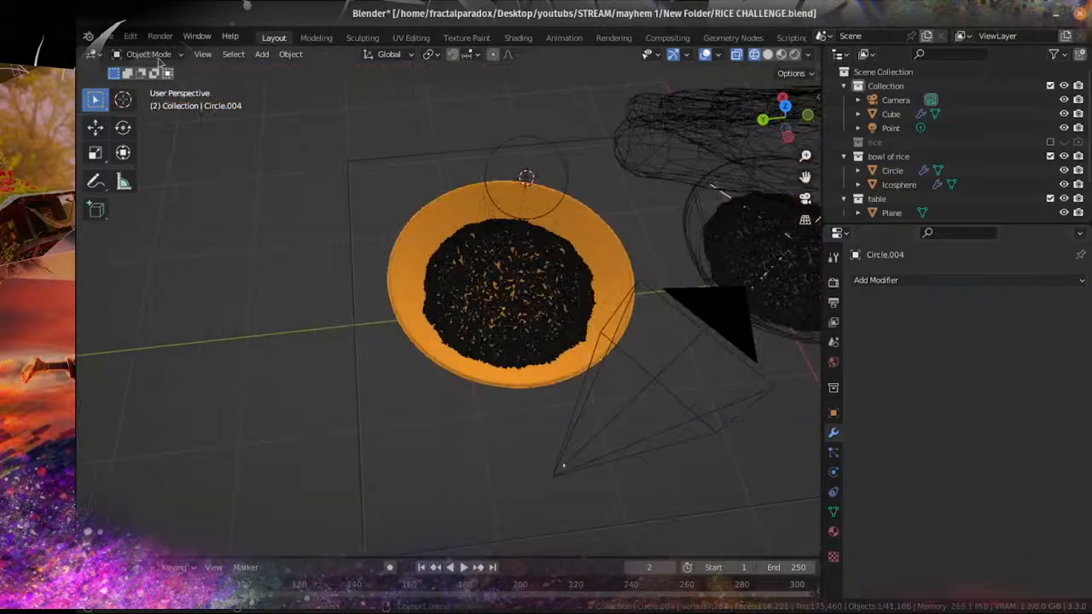
Step: Put the duplicated bowl into Sculpt Mode and switch the viewport to solid shading
click(149, 54)
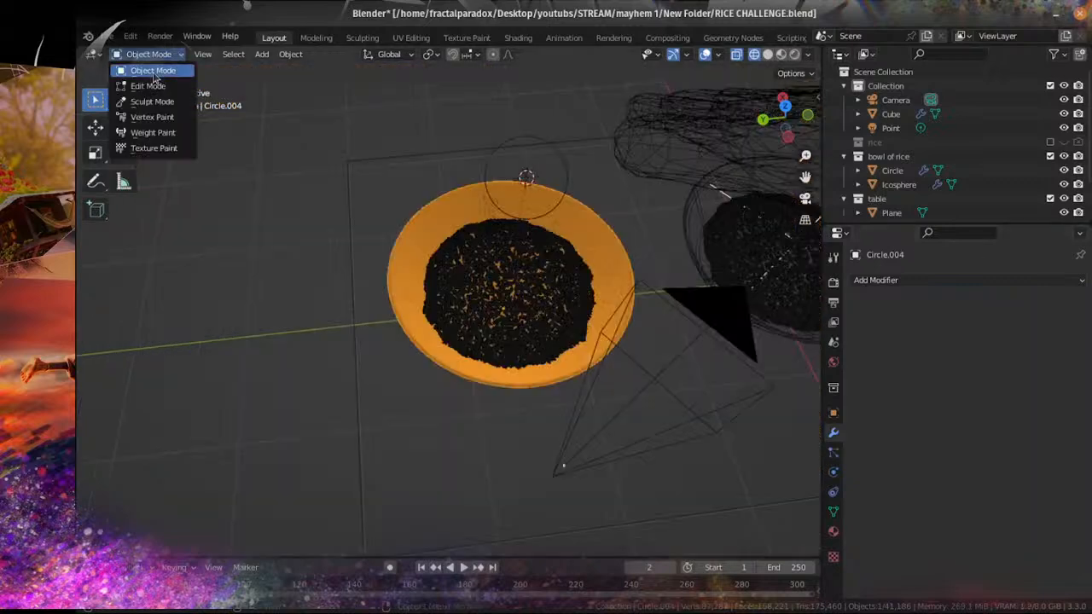
click(150, 97)
scroll(479, 214, up, 4)
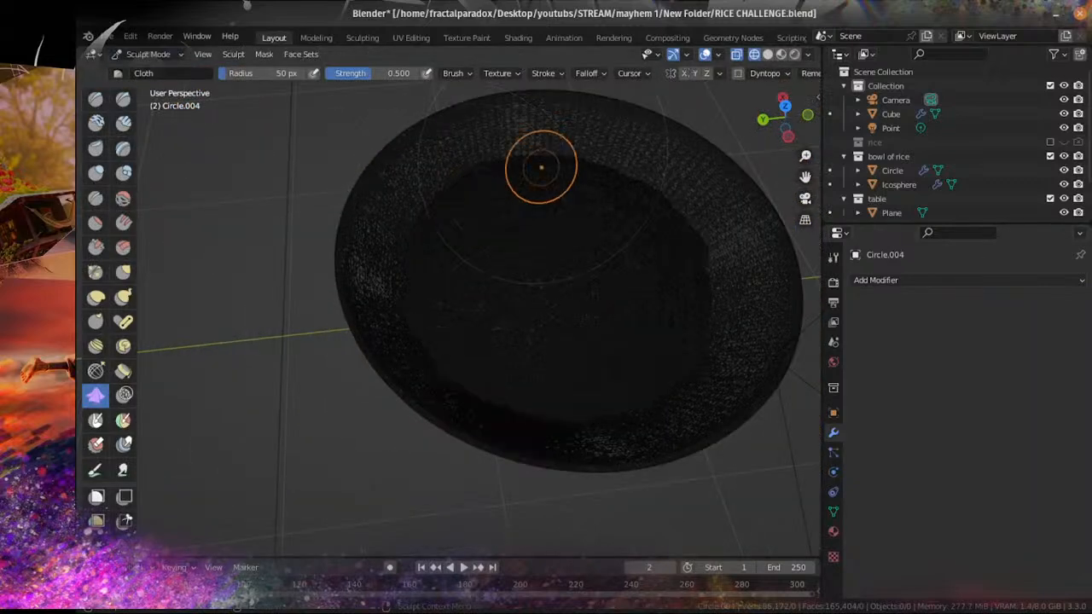
click(768, 54)
scroll(462, 290, down, 5)
mouse_move(462, 290)
middle_down()
mouse_move(462, 263)
mouse_move(488, 283)
middle_up()
scroll(430, 292, up, 2)
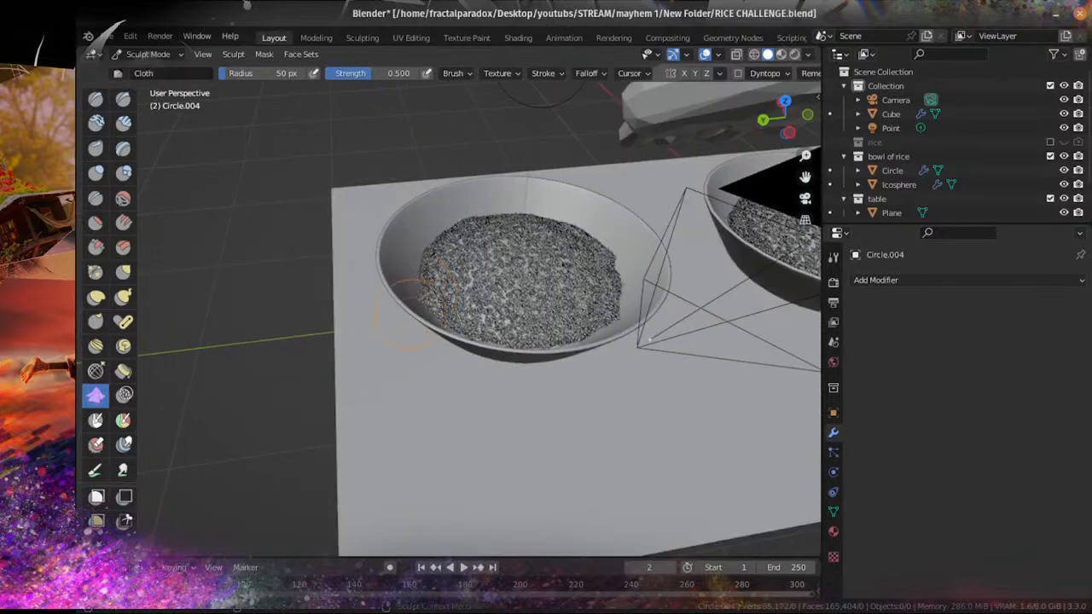
middle_drag(420, 305, 454, 291)
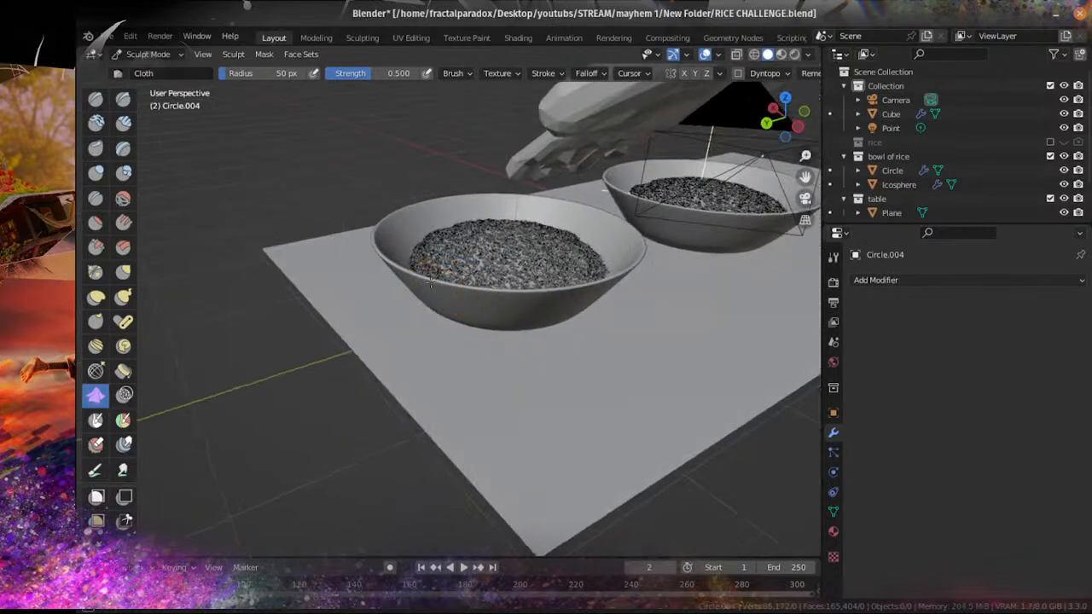
scroll(471, 316, up, 3)
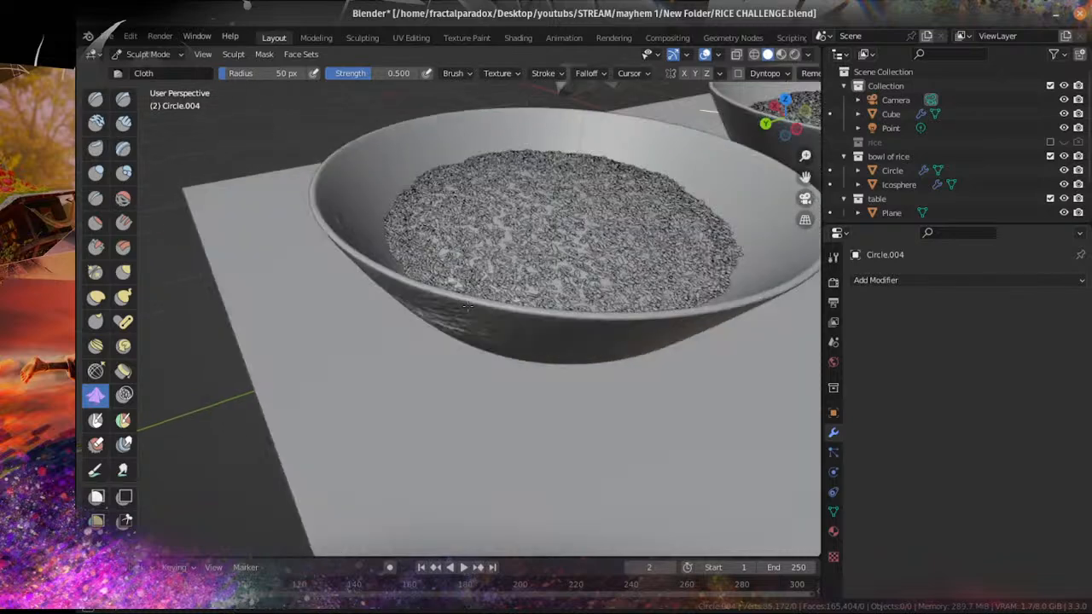
Step: Configure the Cloth brush to pin the simulation boundary and auto-mask by topology and mesh boundary
click(837, 284)
click(833, 256)
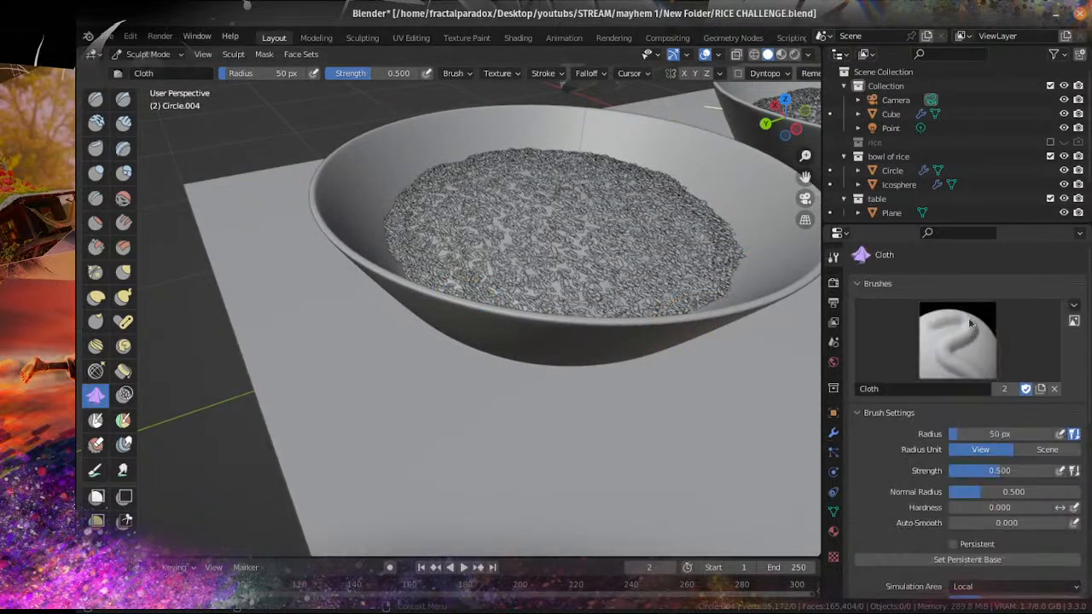
scroll(981, 473, down, 5)
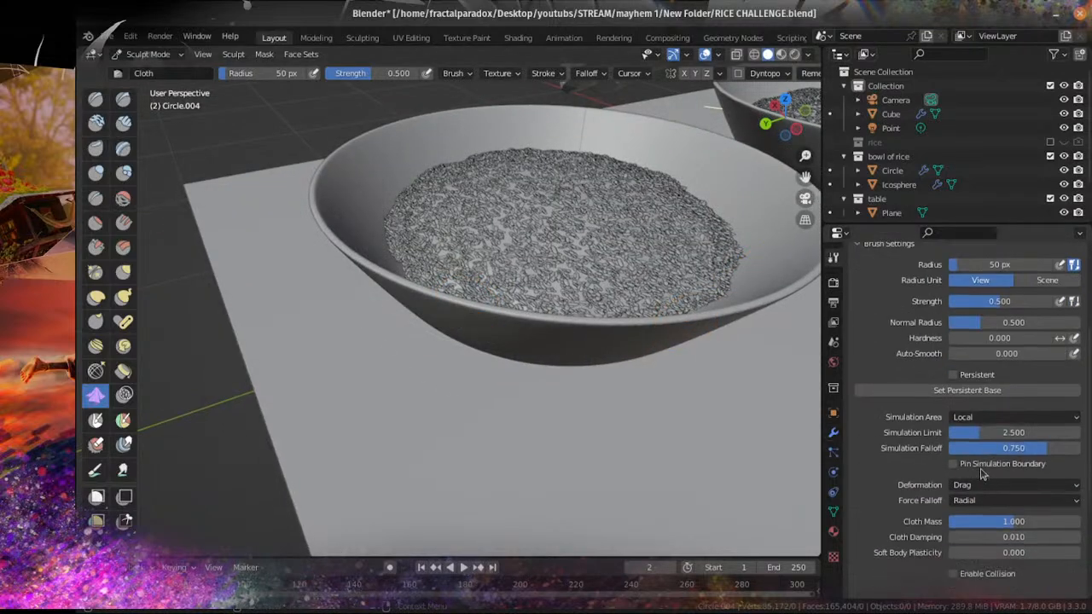
click(953, 375)
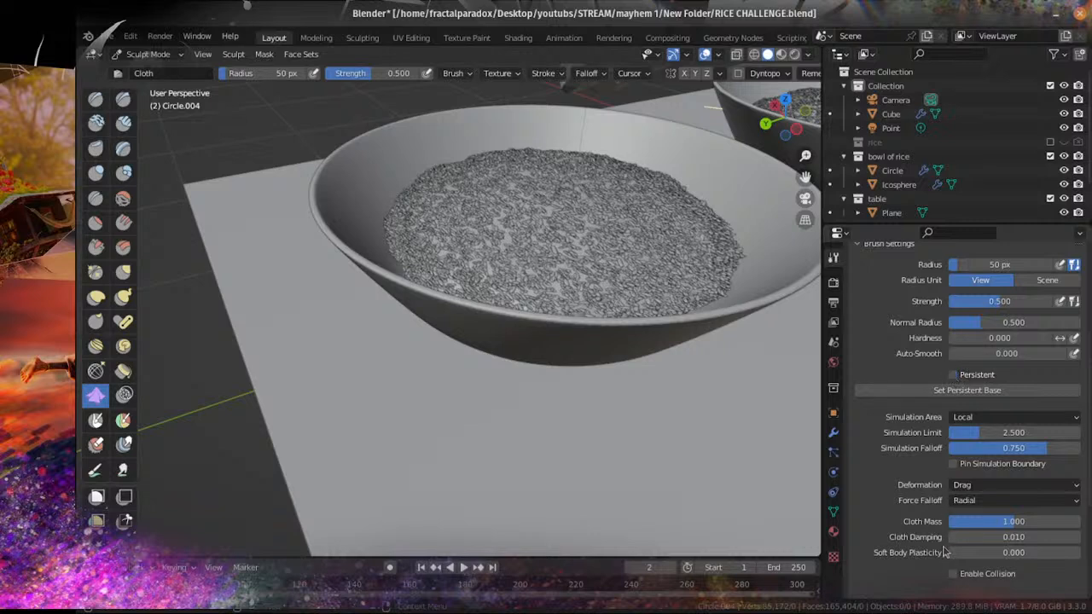
scroll(945, 547, down, 2)
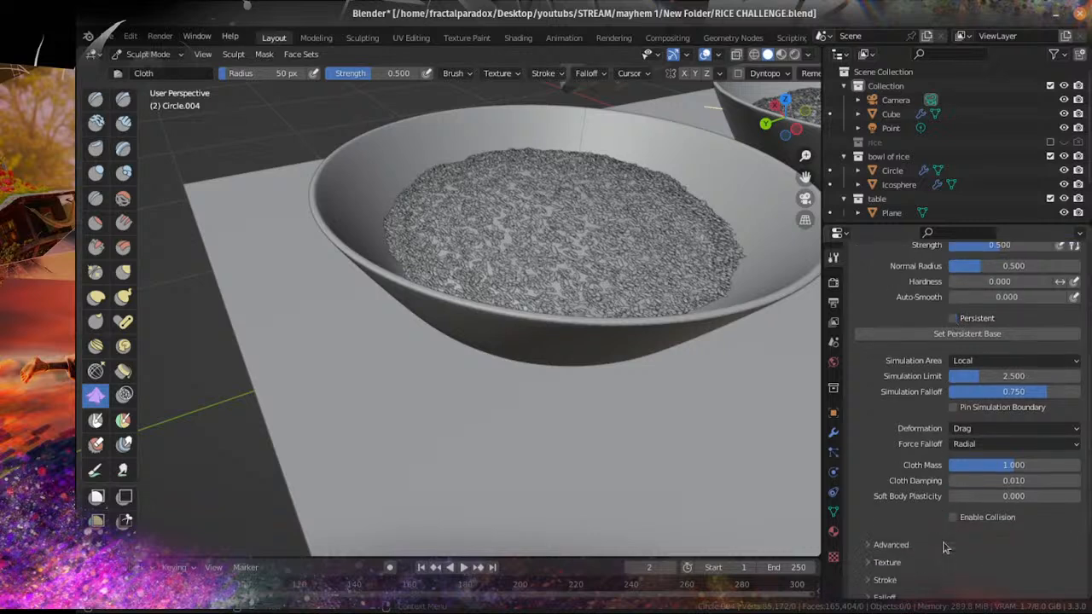
click(953, 410)
click(889, 546)
scroll(908, 546, down, 3)
click(952, 482)
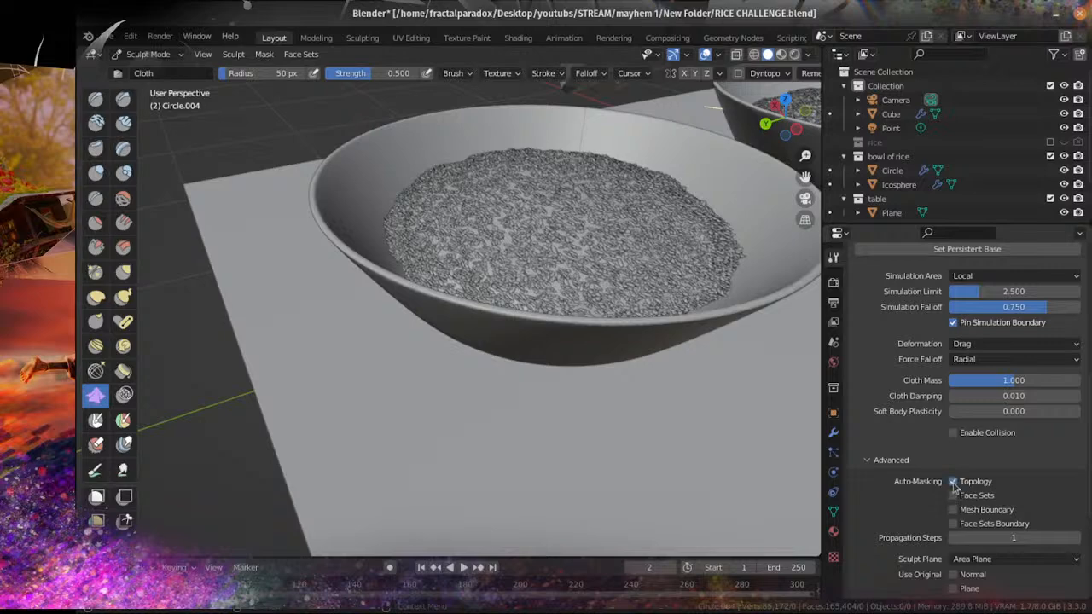
scroll(622, 392, down, 4)
middle_drag(617, 387, 549, 379)
scroll(549, 379, up, 4)
scroll(550, 379, up, 1)
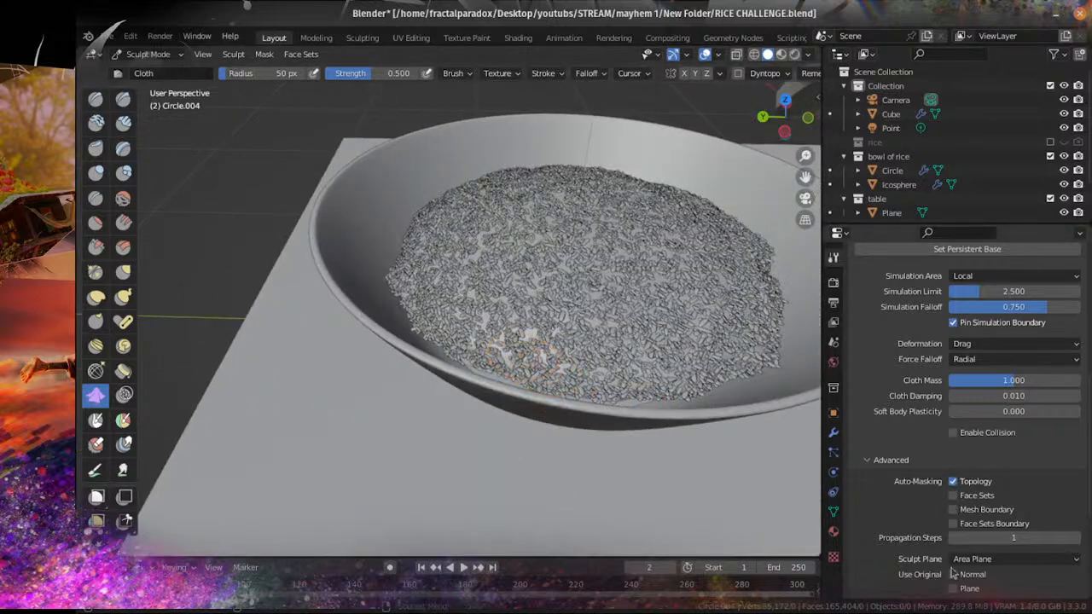
scroll(449, 386, up, 2)
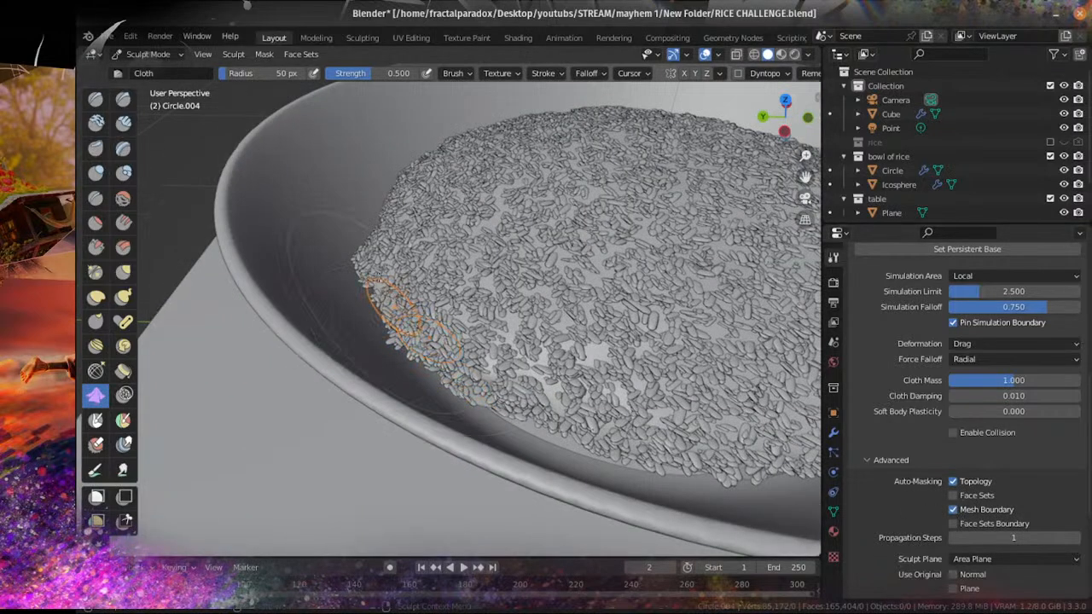
Step: Sculpt the first cloth wrinkles into one side of the duplicated bowl's wall and rim with the Cloth brush
scroll(343, 226, down, 3)
mouse_move(390, 258)
mouse_down()
mouse_move(402, 226)
mouse_move(346, 303)
mouse_move(366, 325)
mouse_move(418, 239)
mouse_move(401, 229)
mouse_up()
mouse_move(430, 235)
middle_down()
mouse_move(393, 248)
mouse_move(512, 243)
middle_up()
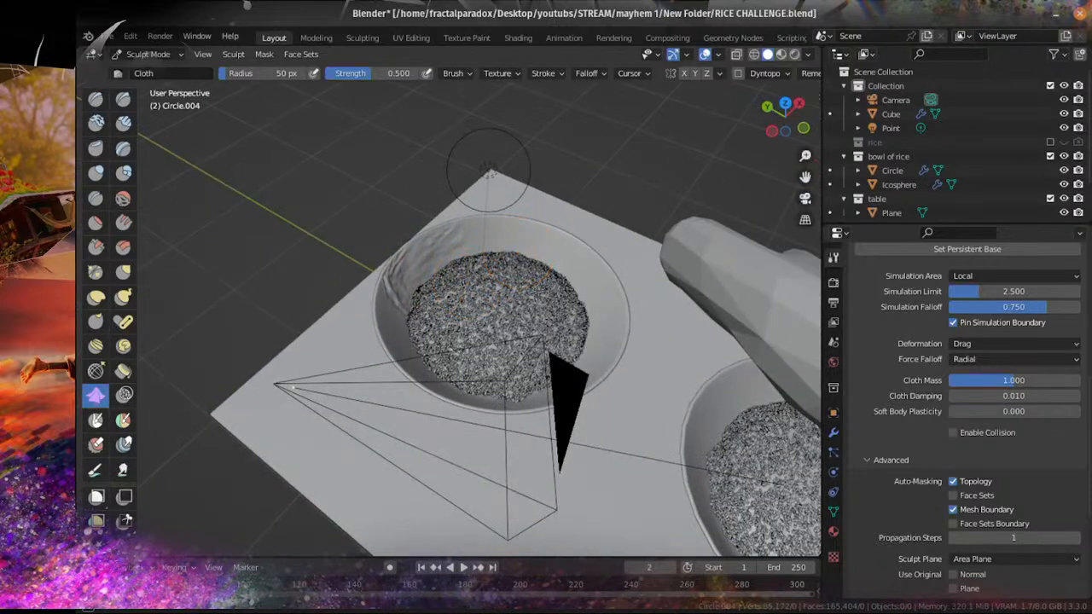
scroll(529, 230, up, 5)
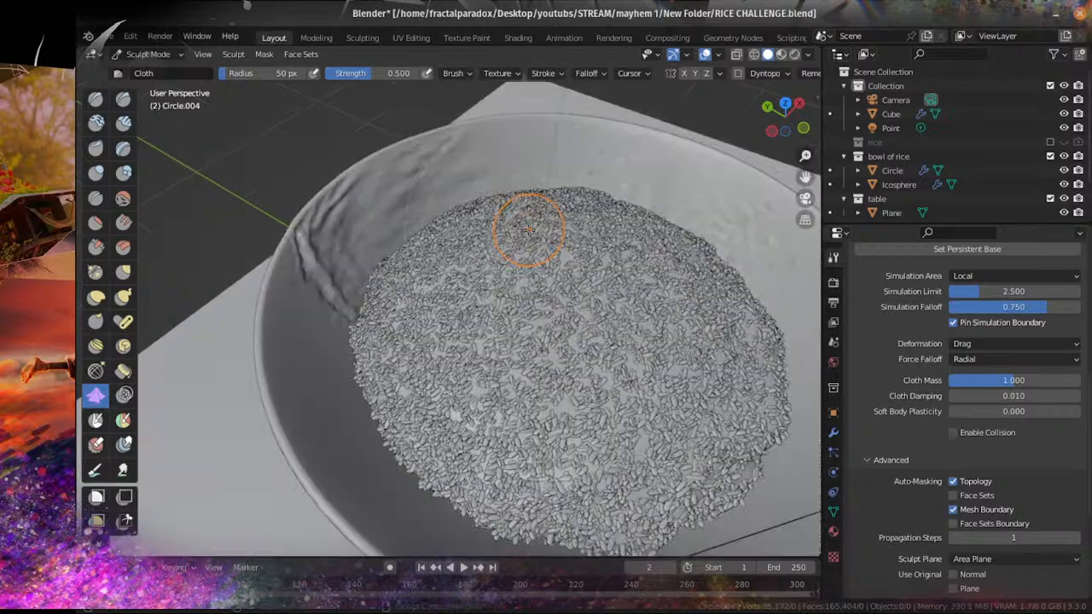
scroll(531, 231, down, 3)
middle_drag(531, 231, 456, 212)
scroll(455, 212, up, 5)
middle_drag(286, 278, 244, 215)
scroll(260, 214, down, 4)
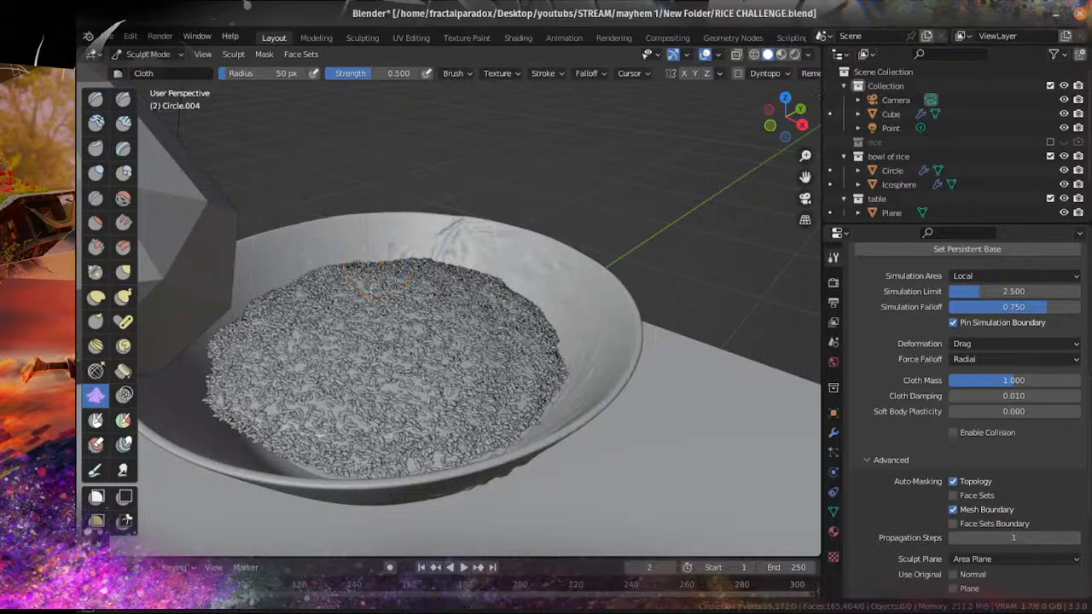
Step: Extend the cloth wrinkles along the neighbouring stretch of the duplicated bowl's rim and inner wall
mouse_move(370, 236)
mouse_down()
mouse_move(321, 275)
mouse_move(299, 277)
mouse_up()
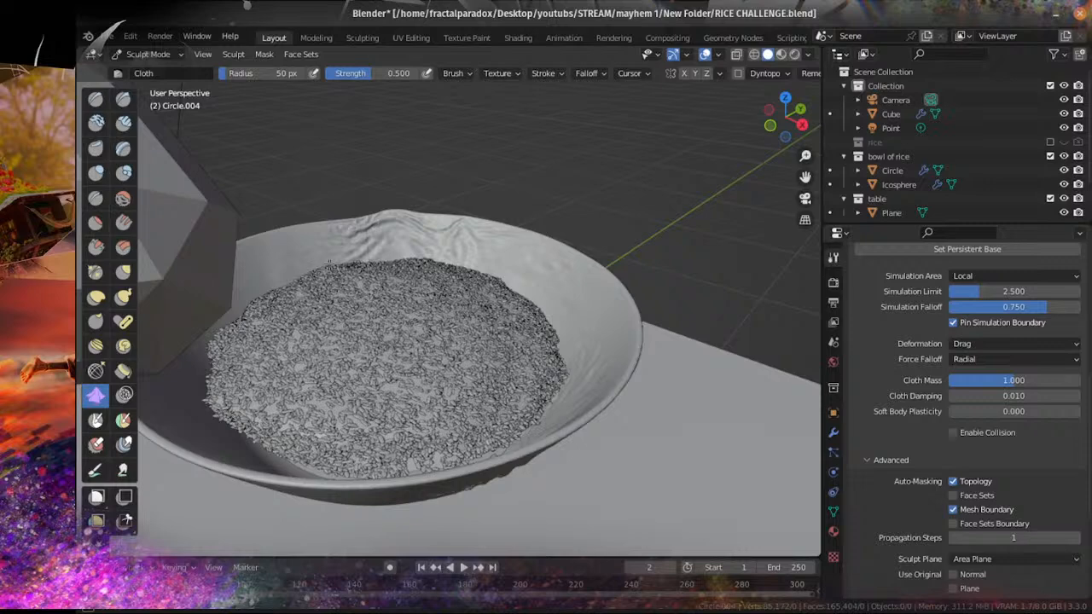
scroll(339, 258, down, 2)
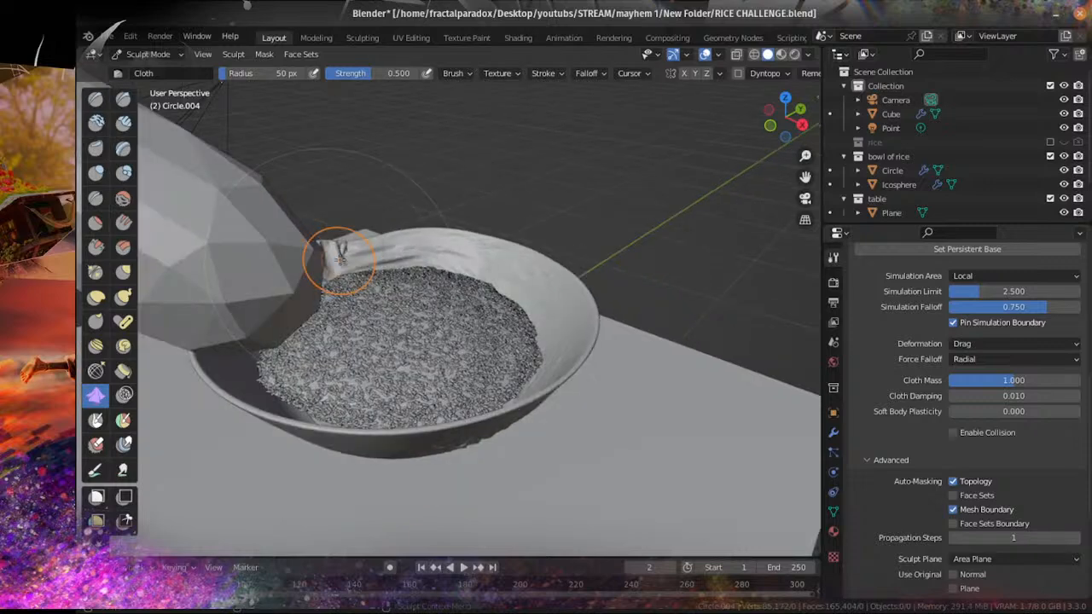
middle_drag(341, 253, 282, 277)
mouse_move(734, 290)
middle_down()
mouse_move(648, 226)
mouse_move(480, 202)
middle_up()
middle_drag(744, 279, 606, 299)
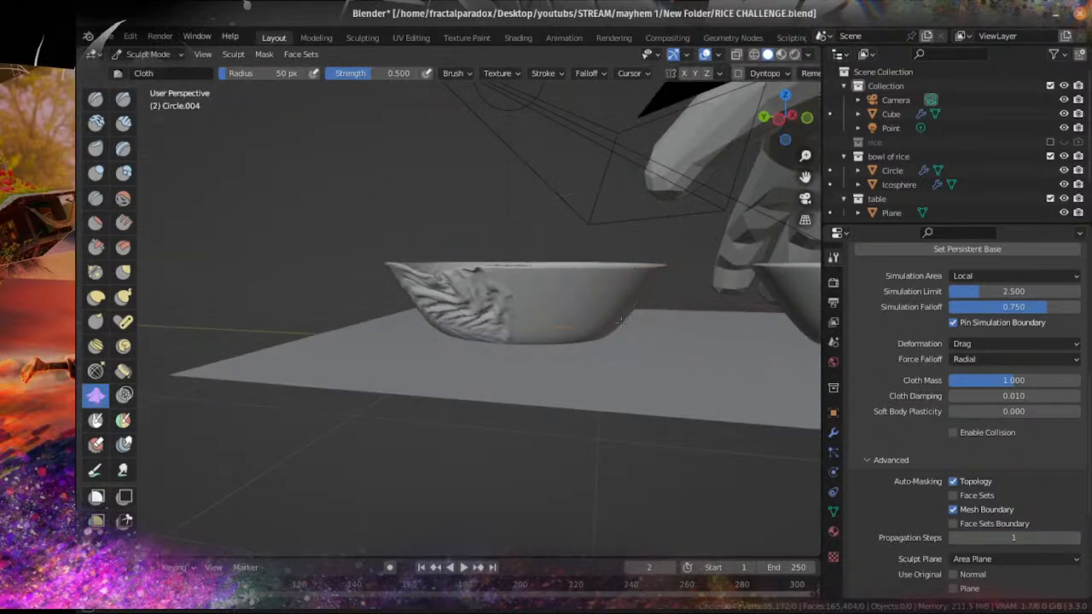
Step: Pull skin-like folds across the smooth part of the duplicated bowl's outer wall with the Cloth brush
click(612, 332)
drag(615, 317, 621, 314)
mouse_move(631, 298)
middle_down()
mouse_move(599, 335)
mouse_move(592, 309)
mouse_move(627, 294)
mouse_move(602, 324)
mouse_move(606, 316)
middle_up()
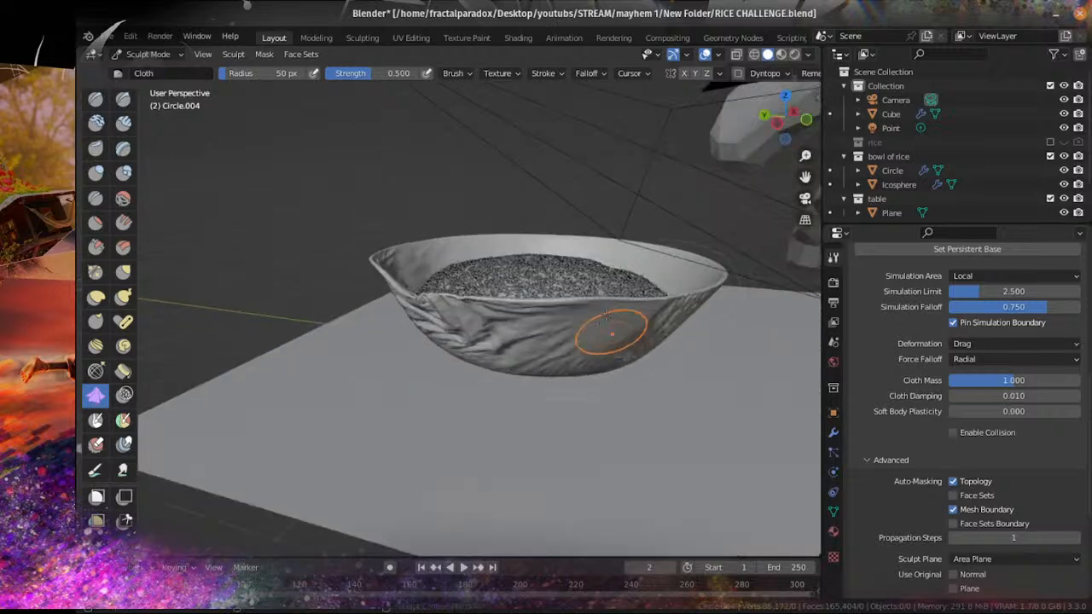
drag(607, 309, 613, 345)
scroll(614, 348, down, 3)
middle_drag(614, 348, 643, 365)
scroll(460, 262, up, 2)
scroll(469, 282, down, 2)
middle_drag(498, 375, 607, 396)
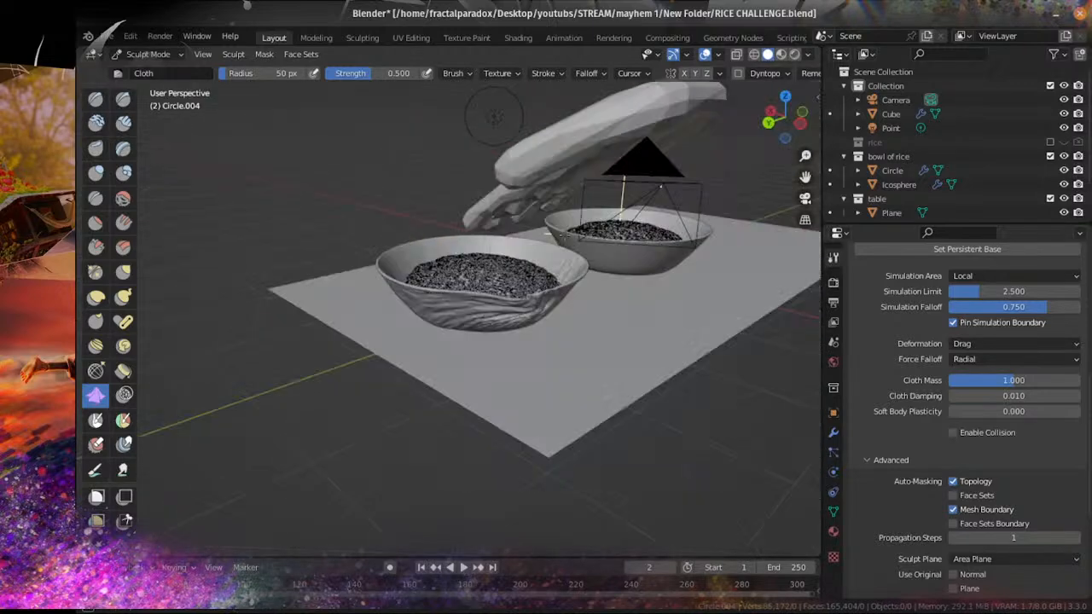
Step: Wrinkle the remaining smooth outer wall on the hand's side of the duplicated bowl with short Cloth strokes
middle_drag(494, 117, 417, 130)
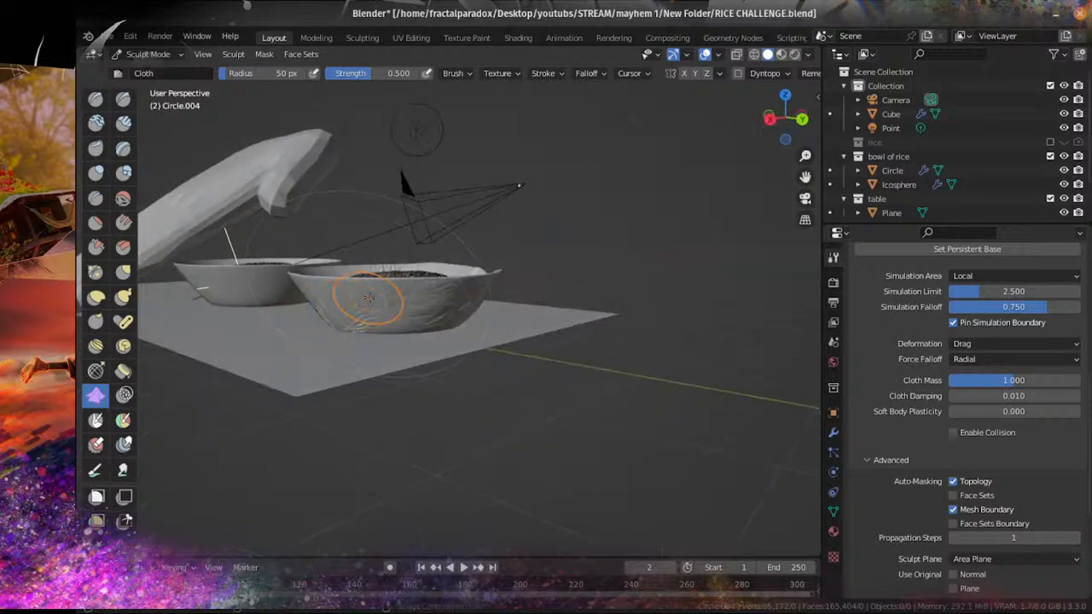
drag(382, 274, 383, 294)
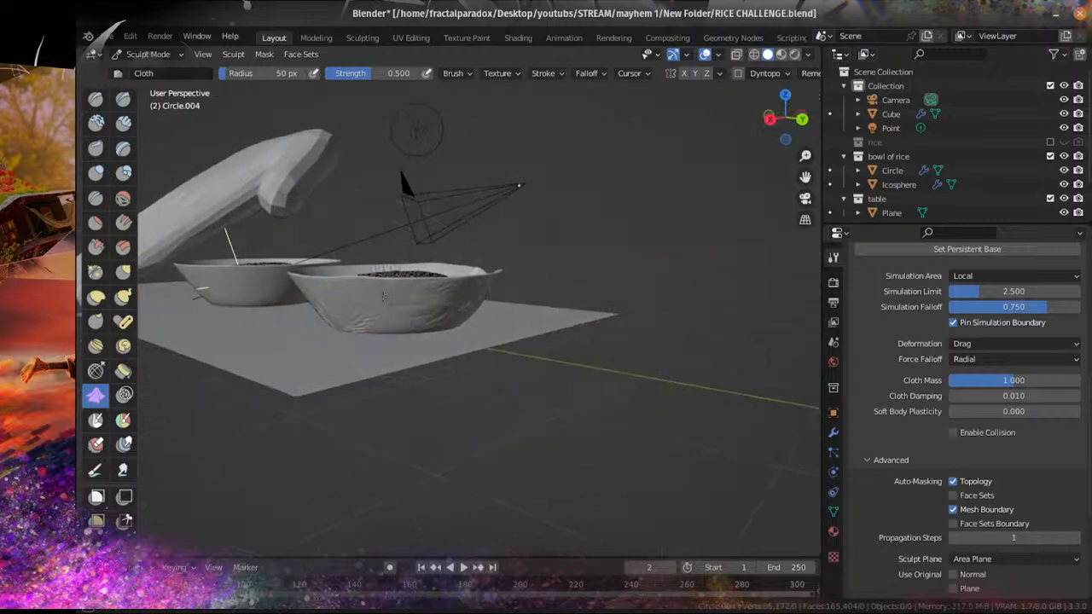
scroll(377, 304, down, 4)
middle_drag(377, 305, 404, 341)
scroll(404, 341, up, 6)
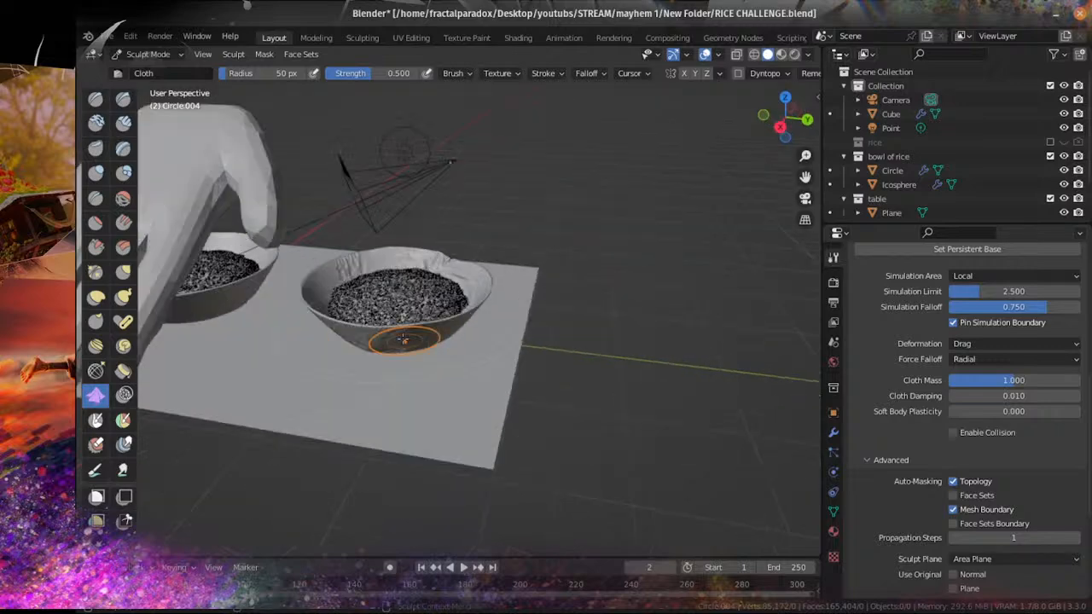
drag(407, 358, 411, 370)
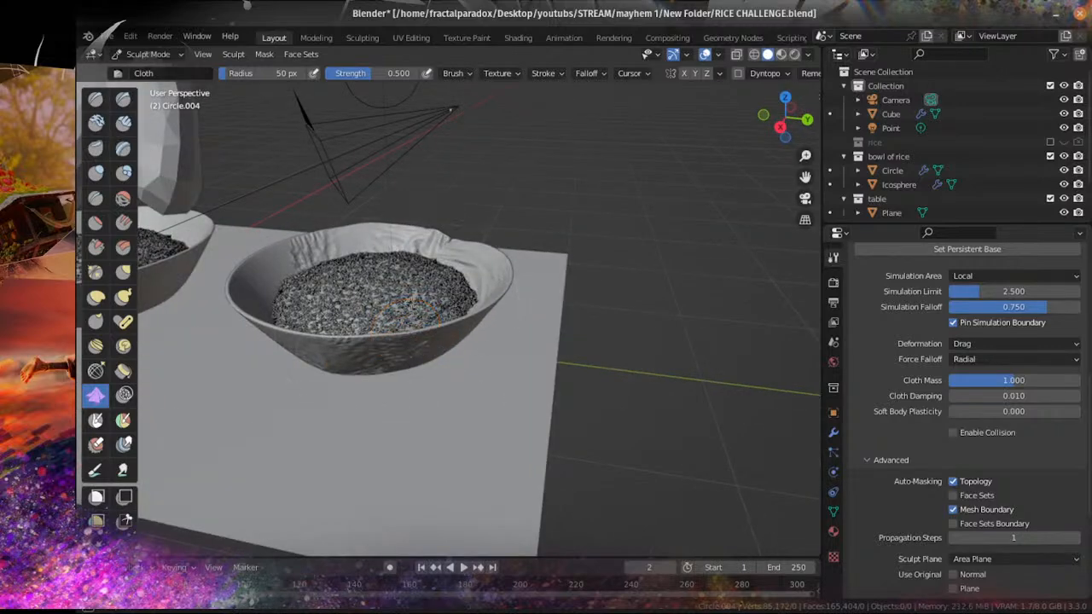
scroll(418, 314, down, 3)
middle_drag(417, 314, 406, 322)
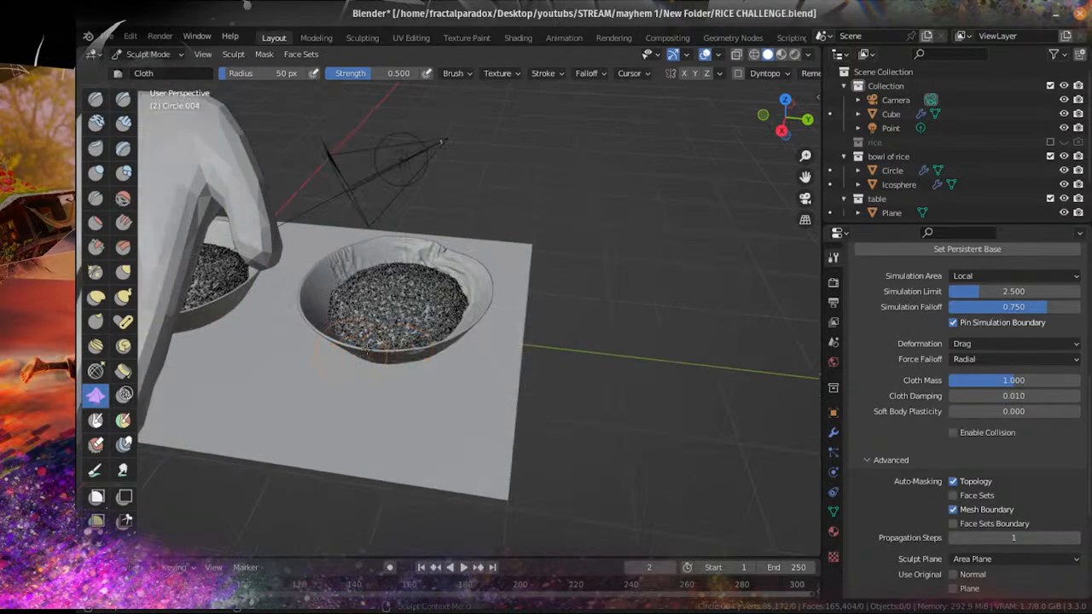
scroll(406, 322, up, 2)
mouse_move(407, 322)
mouse_down()
mouse_move(389, 334)
mouse_move(370, 281)
mouse_up()
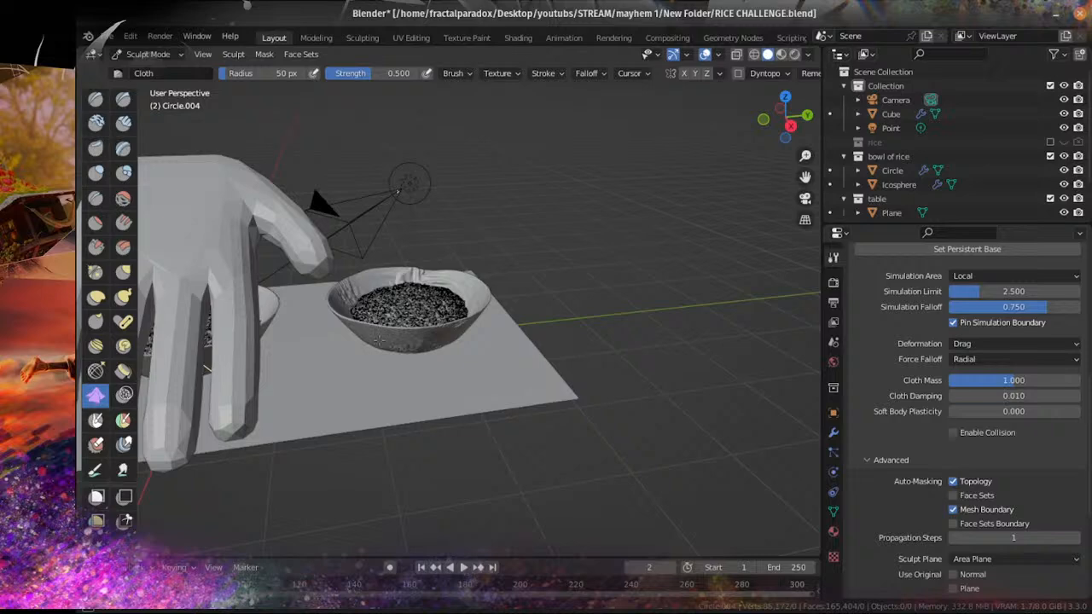
Step: Enlarge the Cloth brush radius to 101 px and wrinkle the duplicated bowl's inner wall nearest the original bowl
scroll(367, 346, up, 7)
scroll(384, 341, down, 4)
middle_drag(375, 341, 338, 341)
scroll(344, 331, up, 4)
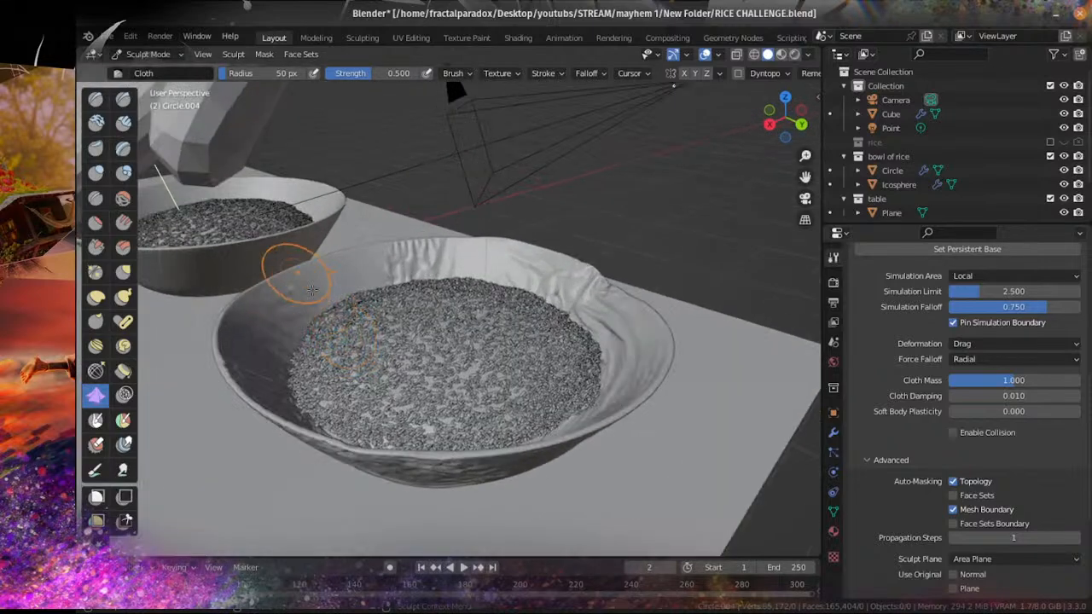
key(f)
click(404, 316)
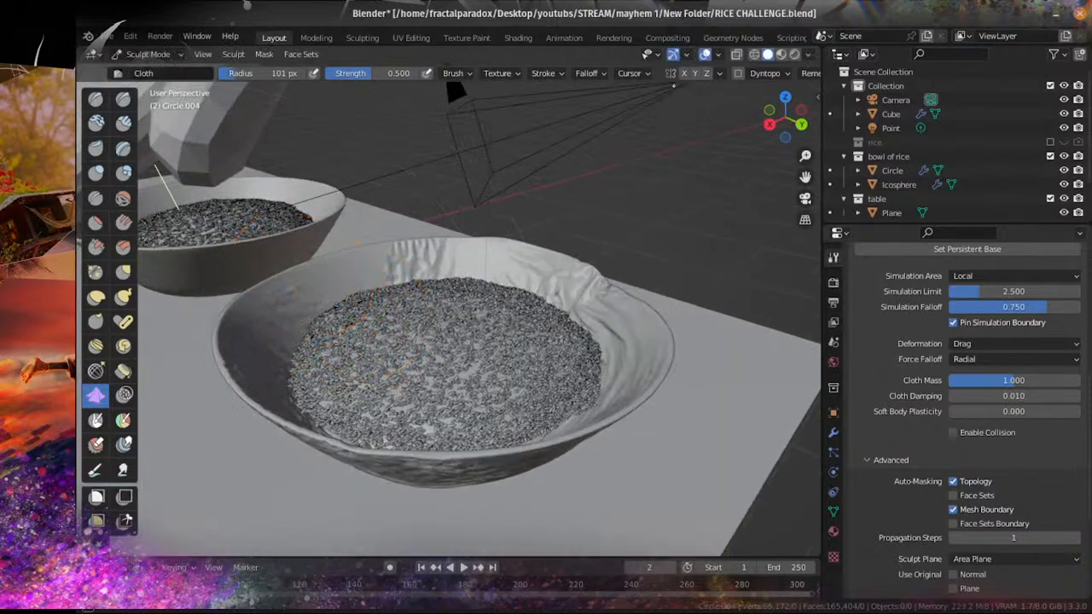
click(326, 261)
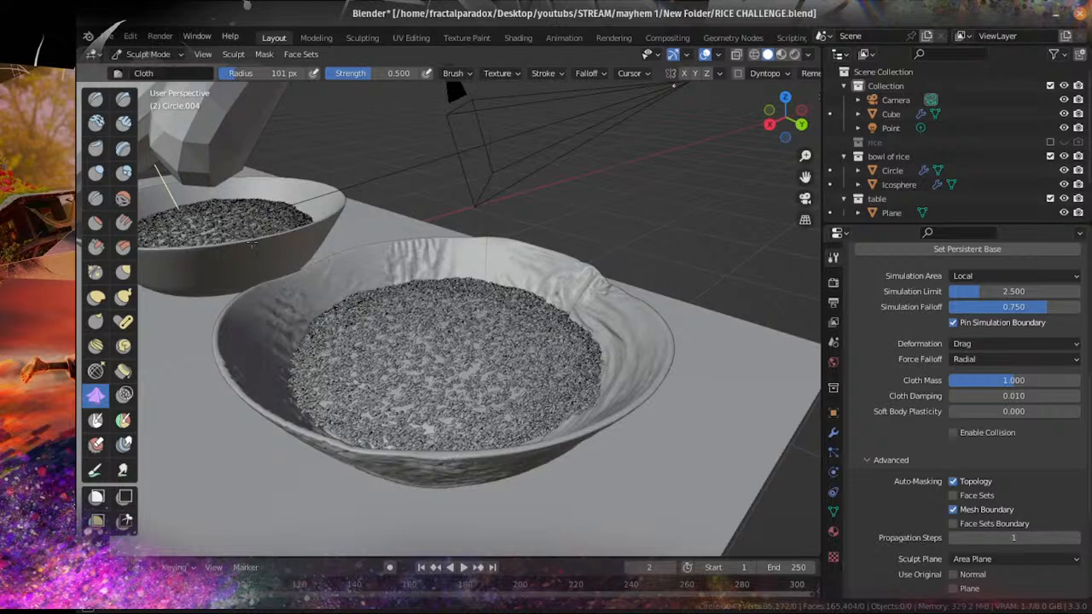
Step: Work broad cloth folds around the whole duplicated bowl, bending its round rim into an irregular outline
middle_drag(383, 299, 162, 254)
scroll(264, 248, up, 1)
middle_drag(672, 383, 554, 395)
scroll(483, 321, up, 6)
scroll(482, 321, down, 6)
scroll(512, 349, down, 4)
middle_drag(441, 280, 458, 321)
scroll(504, 357, up, 4)
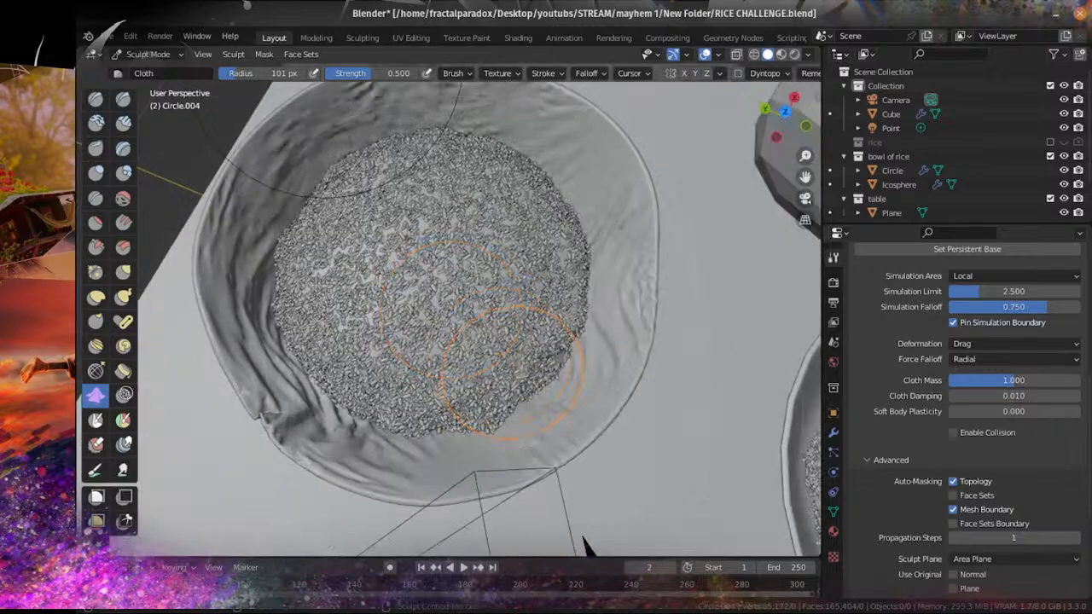
Step: Sculpt more ripples and bends into the duplicated bowl's wall and rim beside the camera with the Cloth brush
middle_drag(512, 365, 548, 277)
middle_drag(565, 322, 597, 365)
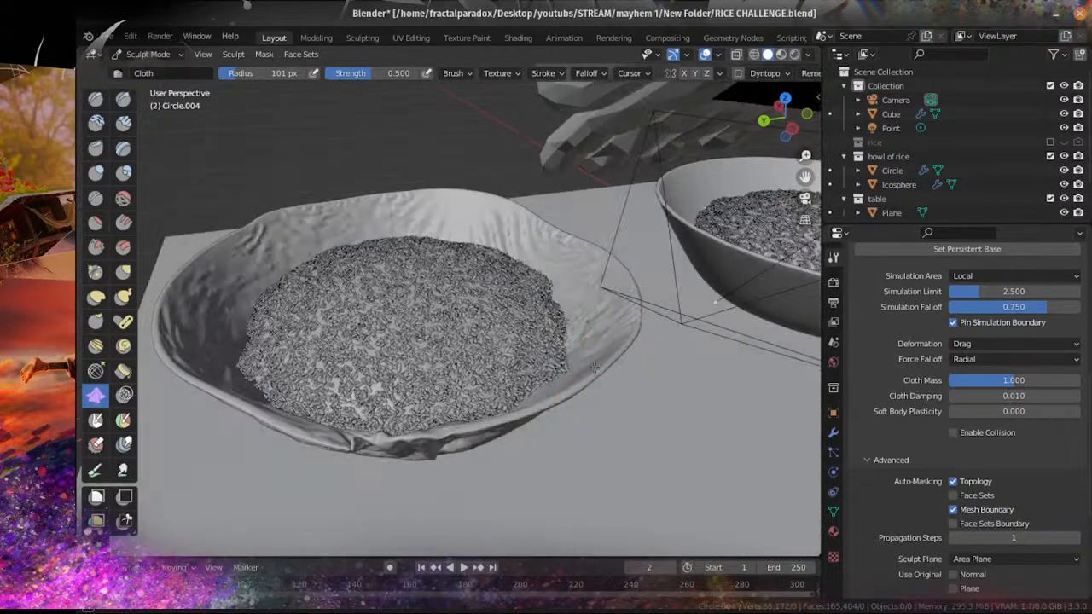
mouse_move(607, 354)
mouse_down()
mouse_move(600, 367)
mouse_move(610, 354)
mouse_up()
drag(587, 371, 581, 367)
drag(493, 290, 493, 290)
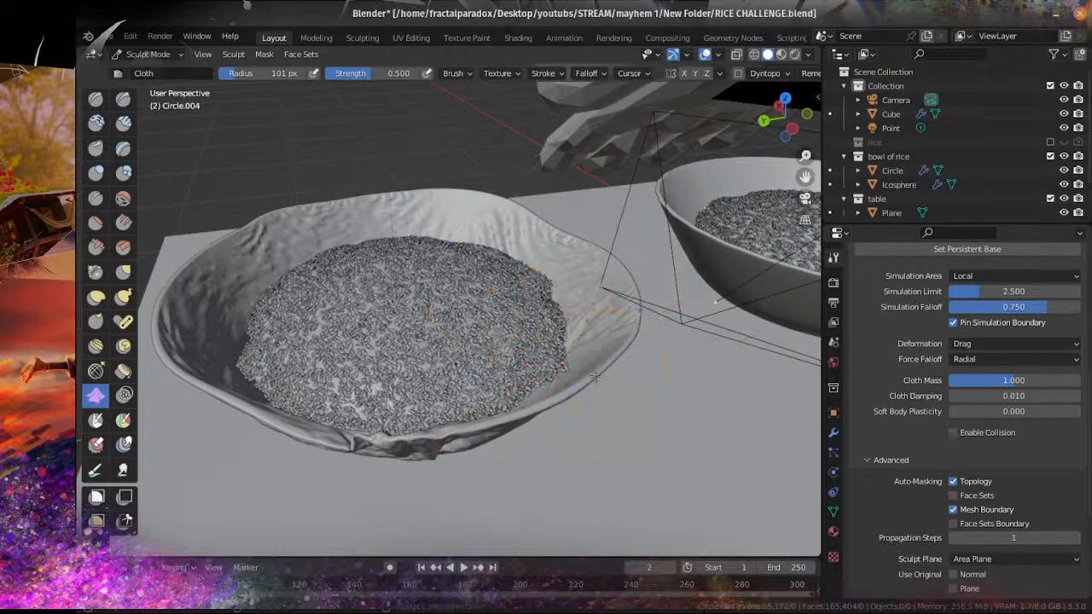
middle_drag(594, 376, 451, 298)
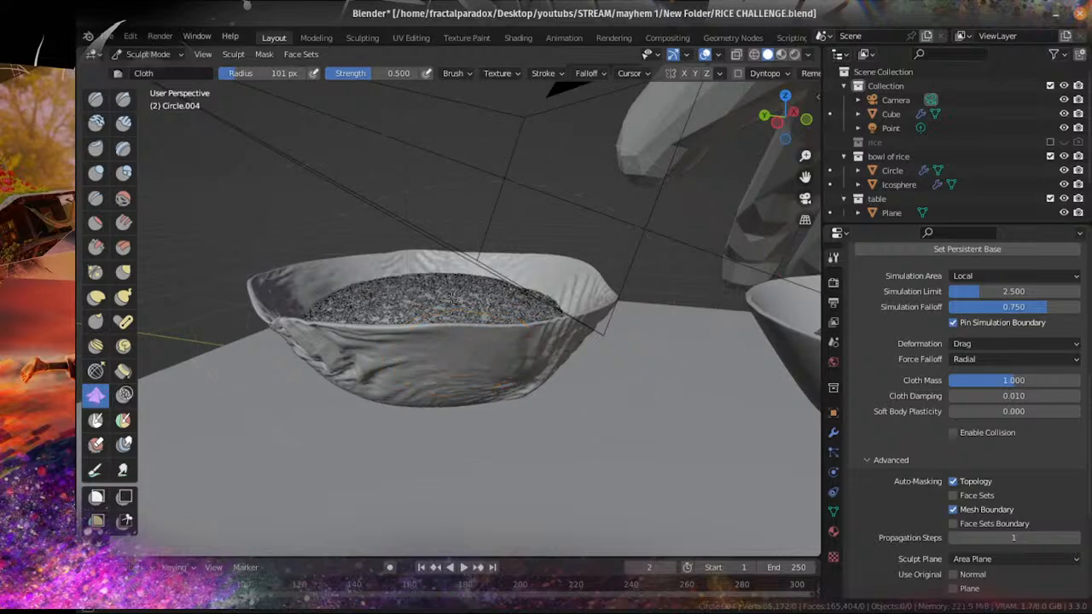
mouse_move(541, 463)
middle_down()
mouse_move(533, 414)
mouse_move(366, 309)
mouse_move(478, 334)
middle_up()
scroll(570, 408, up, 4)
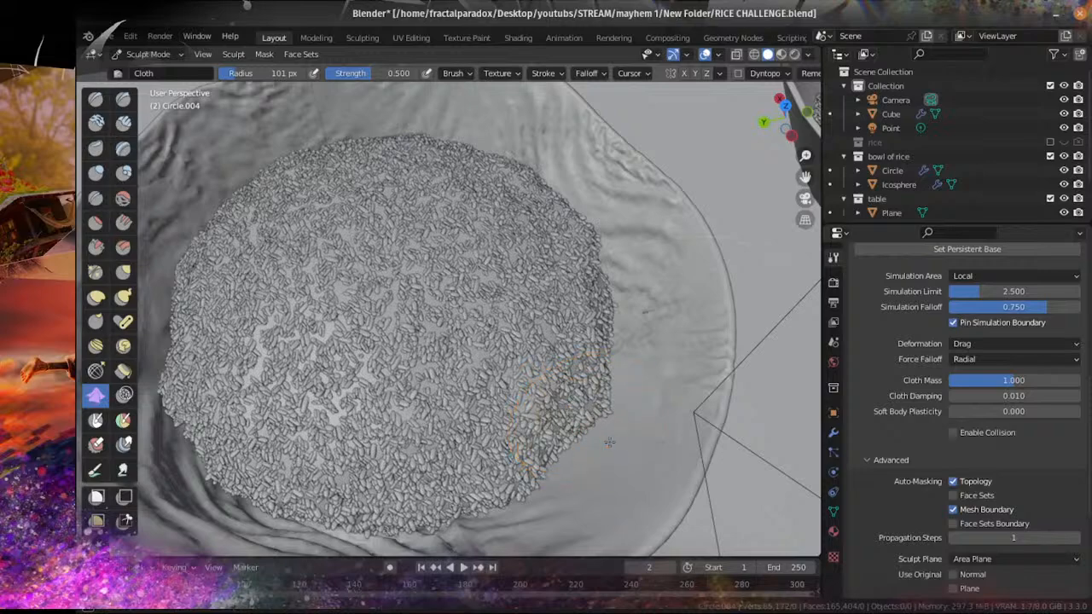
middle_drag(576, 416, 556, 479)
scroll(554, 396, down, 3)
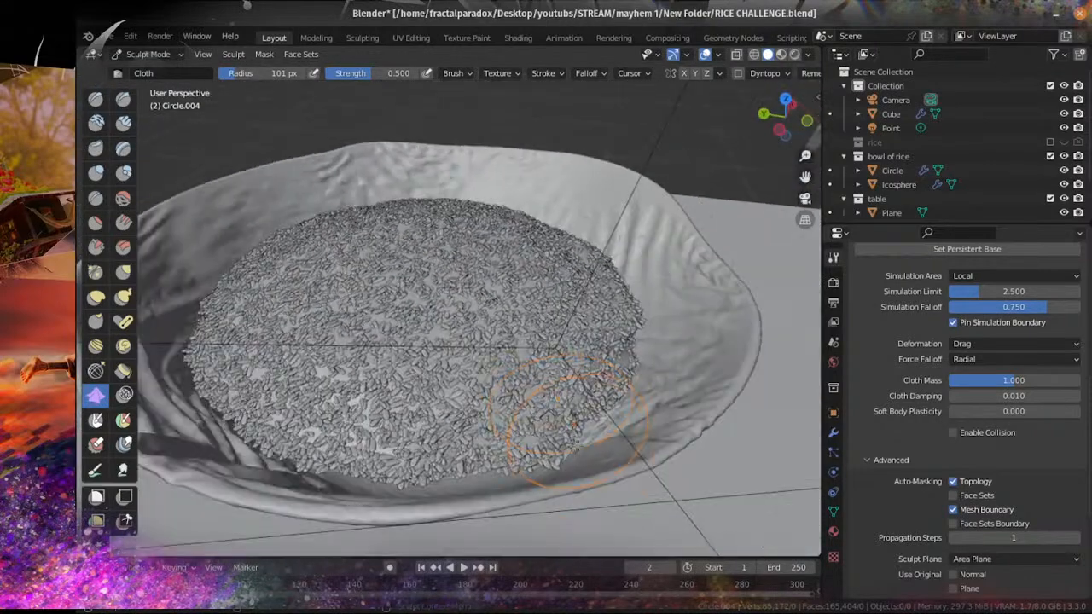
Step: Add fine Cloth ripples to the smooth patch of the duplicated bowl's wall and rim beneath the camera
scroll(555, 396, down, 3)
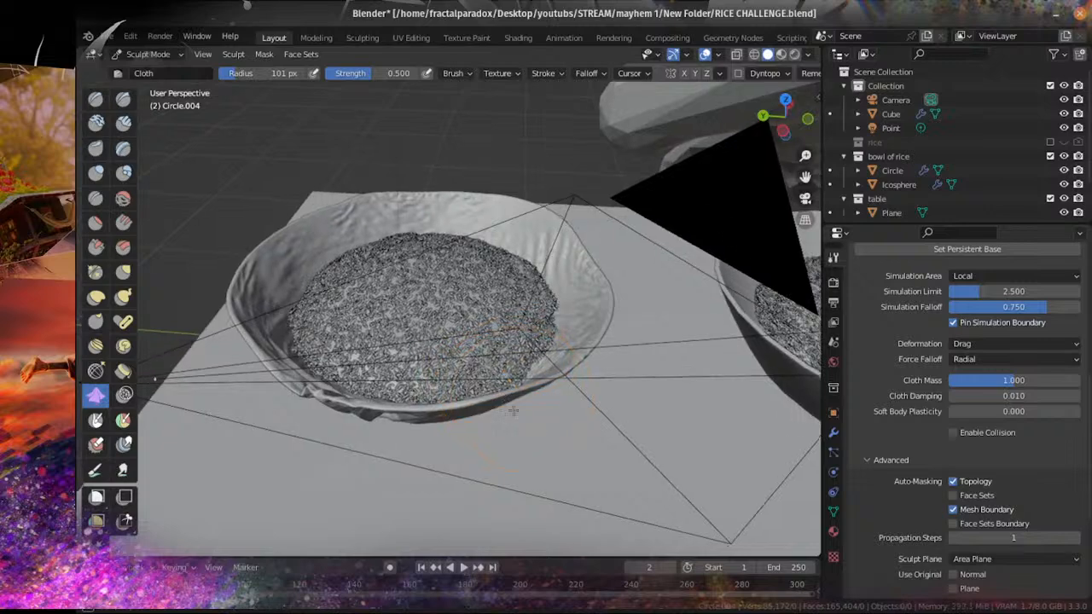
middle_drag(463, 366, 499, 402)
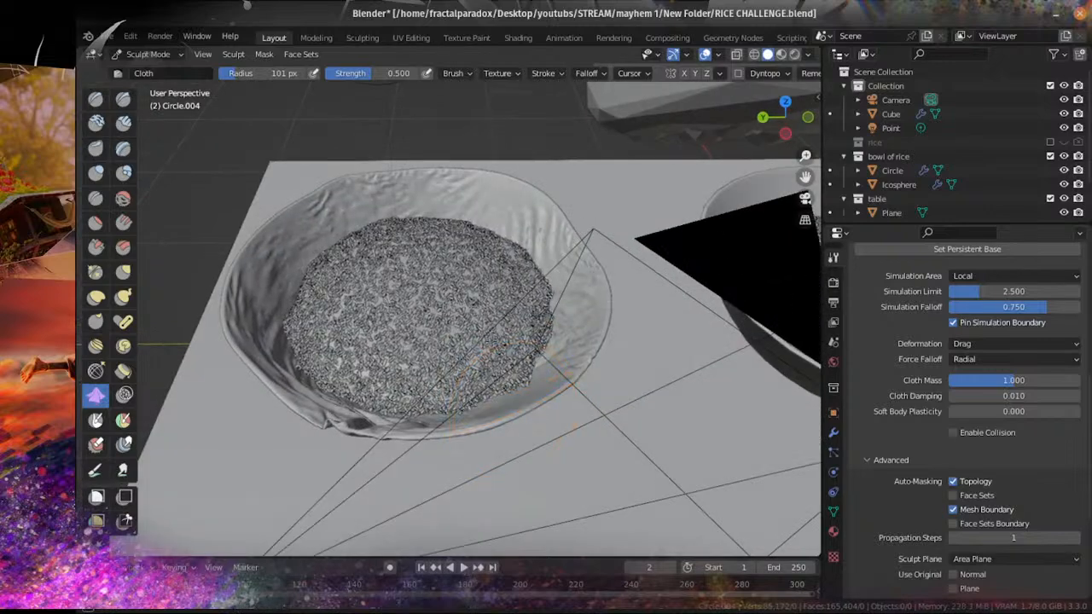
middle_drag(495, 354, 368, 344)
scroll(367, 344, up, 3)
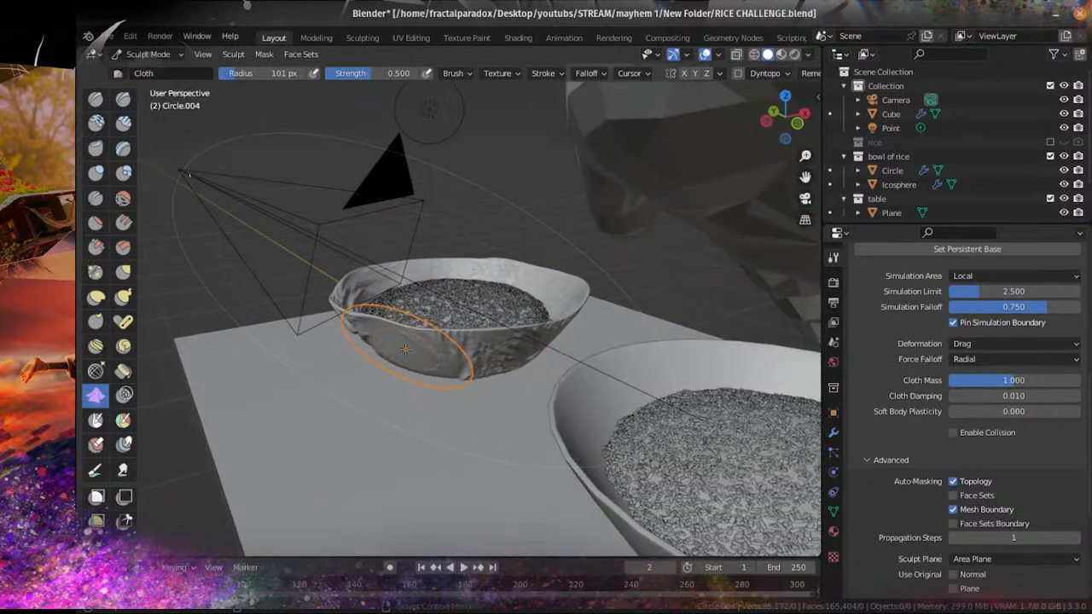
middle_drag(405, 349, 408, 380)
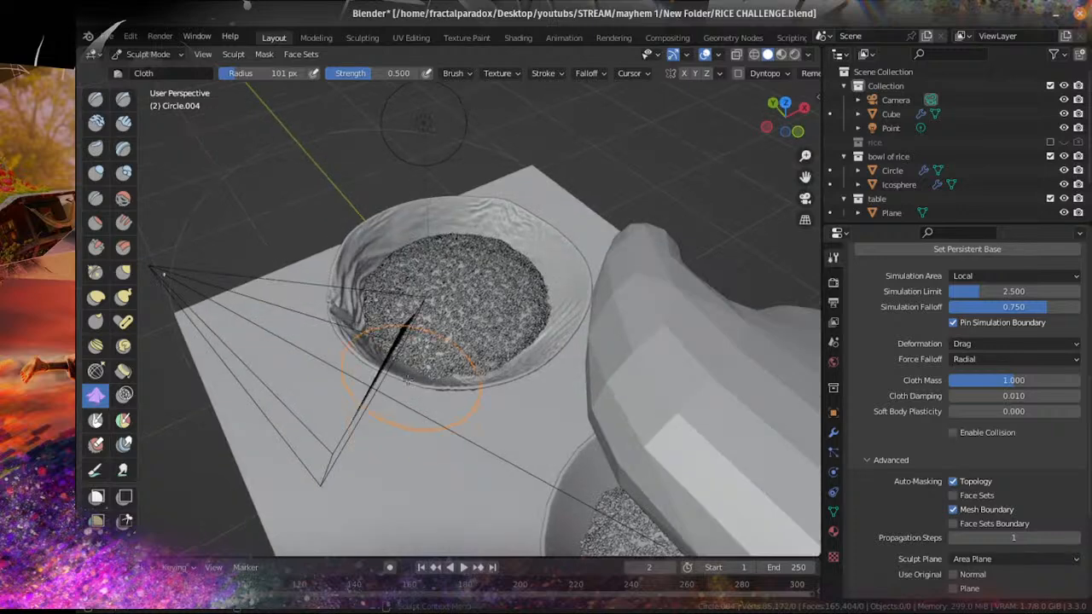
drag(405, 380, 429, 344)
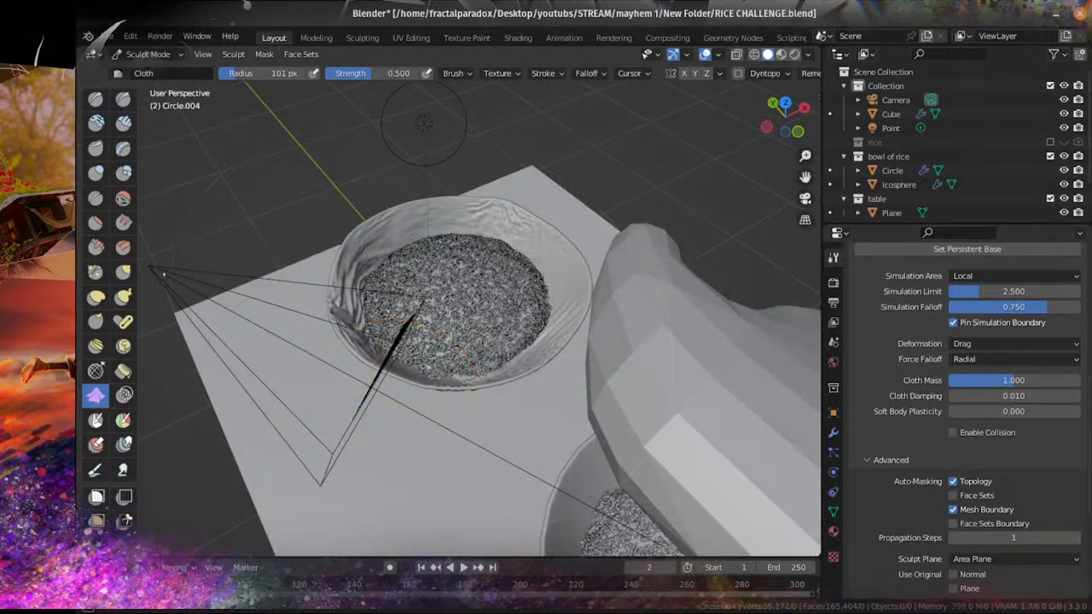
scroll(424, 360, up, 4)
scroll(418, 367, down, 2)
middle_drag(354, 386, 337, 394)
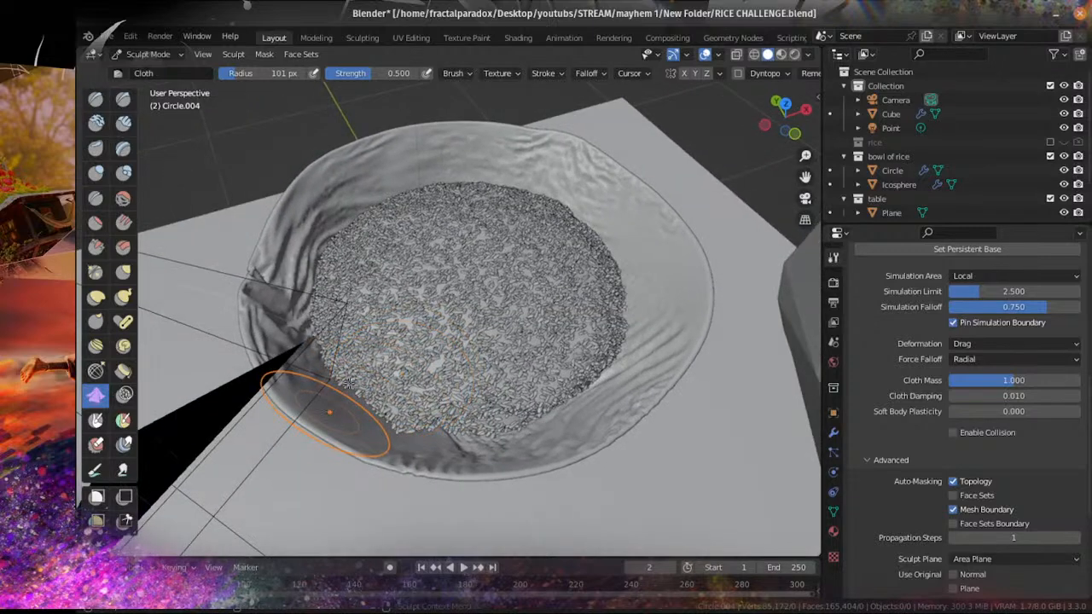
drag(349, 383, 361, 365)
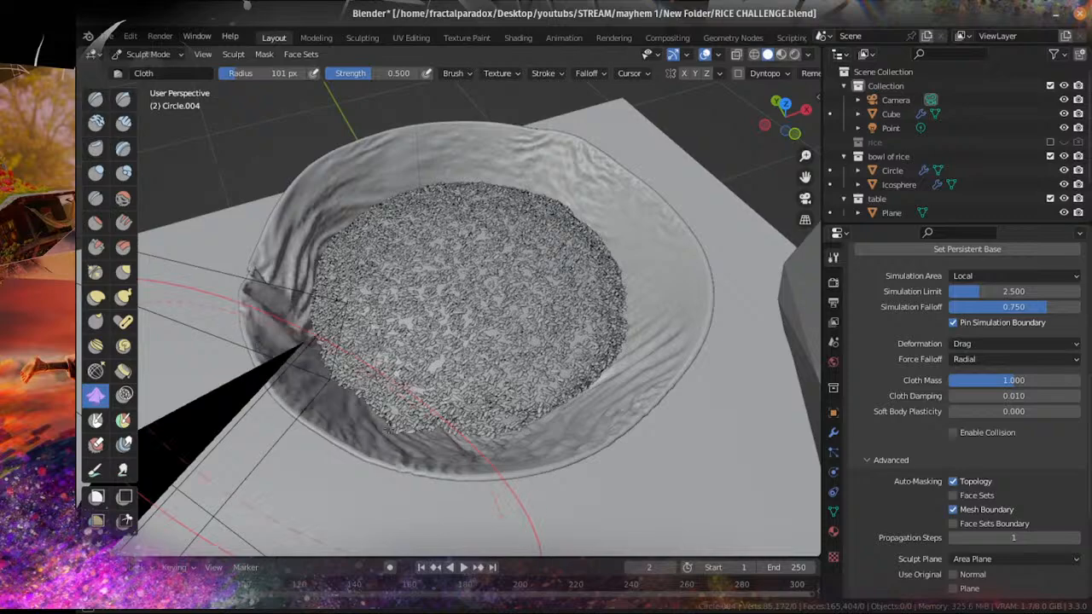
Step: Wrinkle the smooth patch on the duplicated bowl's outer wall, on the side facing away from the original bowl
middle_drag(453, 400, 705, 365)
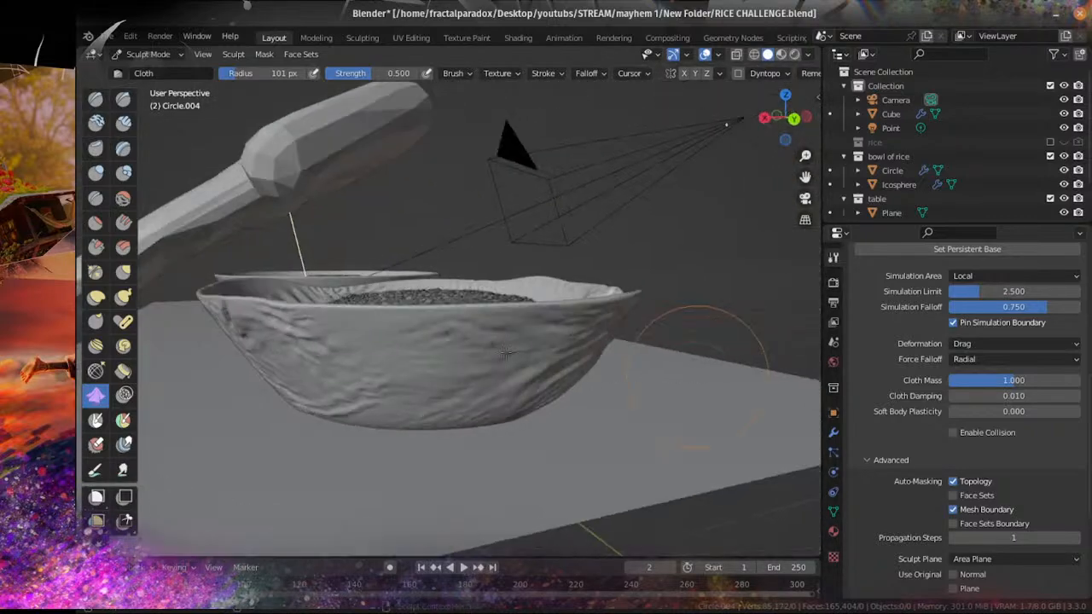
scroll(705, 365, down, 6)
middle_drag(531, 344, 557, 336)
scroll(558, 336, up, 4)
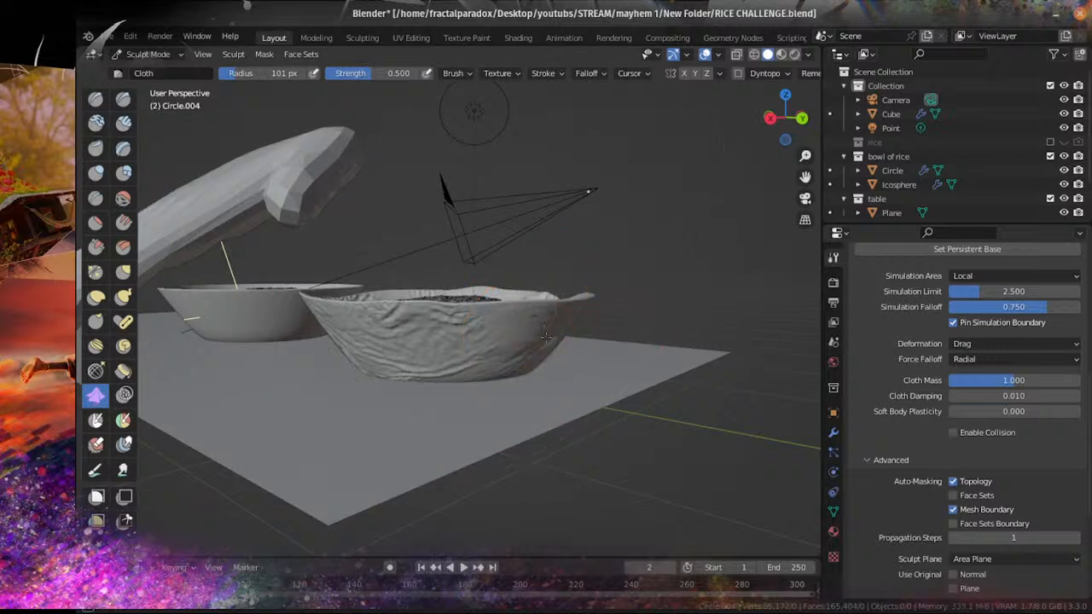
mouse_move(546, 338)
mouse_down()
mouse_move(549, 390)
mouse_move(555, 383)
mouse_up()
middle_drag(561, 317, 532, 326)
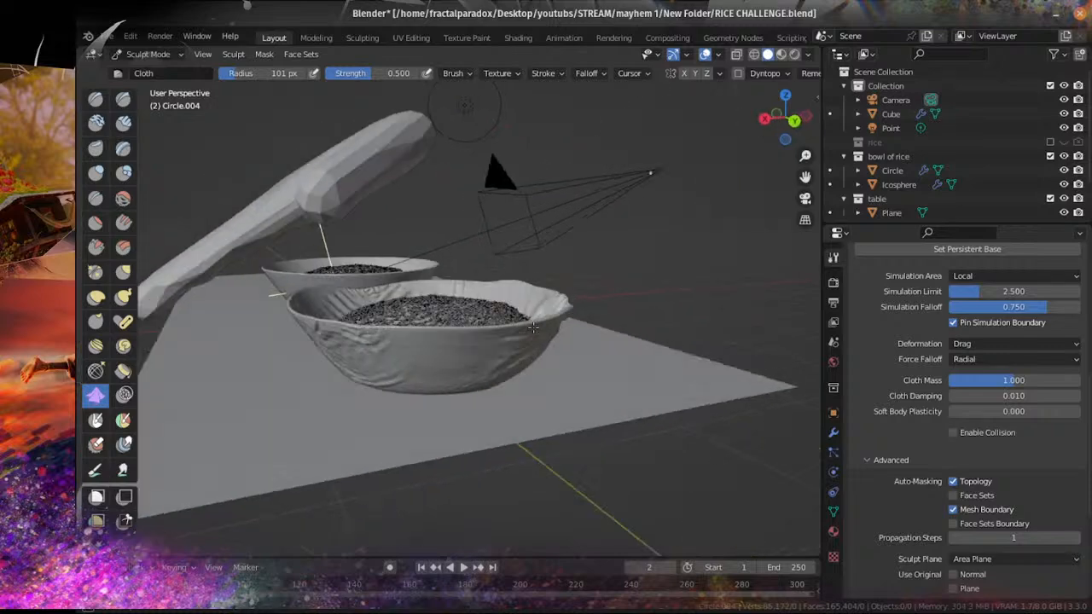
scroll(526, 329, up, 1)
middle_drag(460, 354, 447, 416)
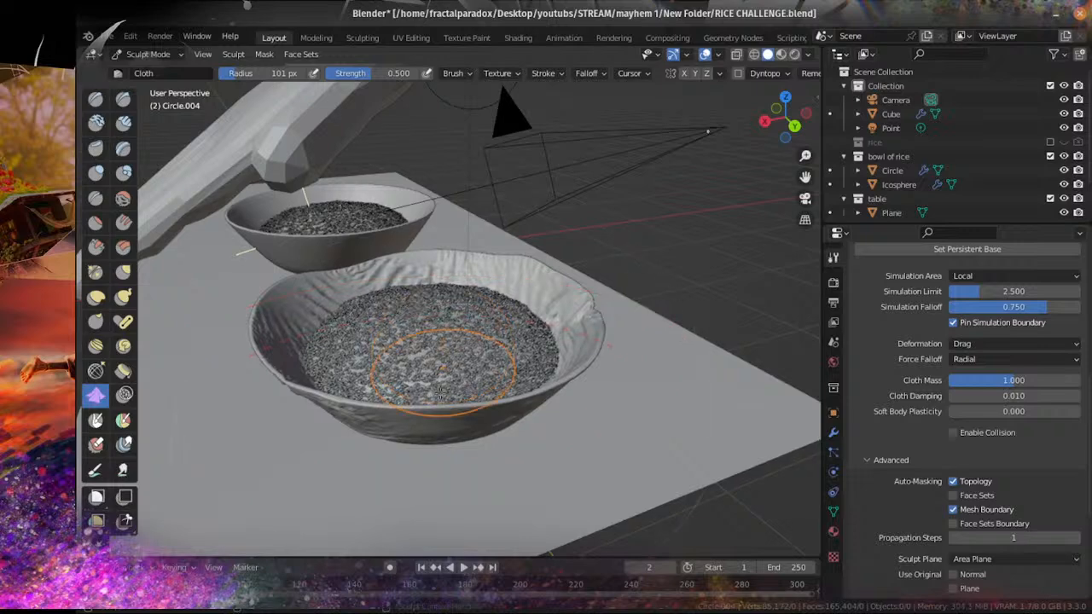
Step: Finish the duplicated bowl with Cloth strokes from its outer base up to the rim and on the rim facing the original bowl
middle_drag(442, 340, 528, 350)
scroll(516, 341, up, 1)
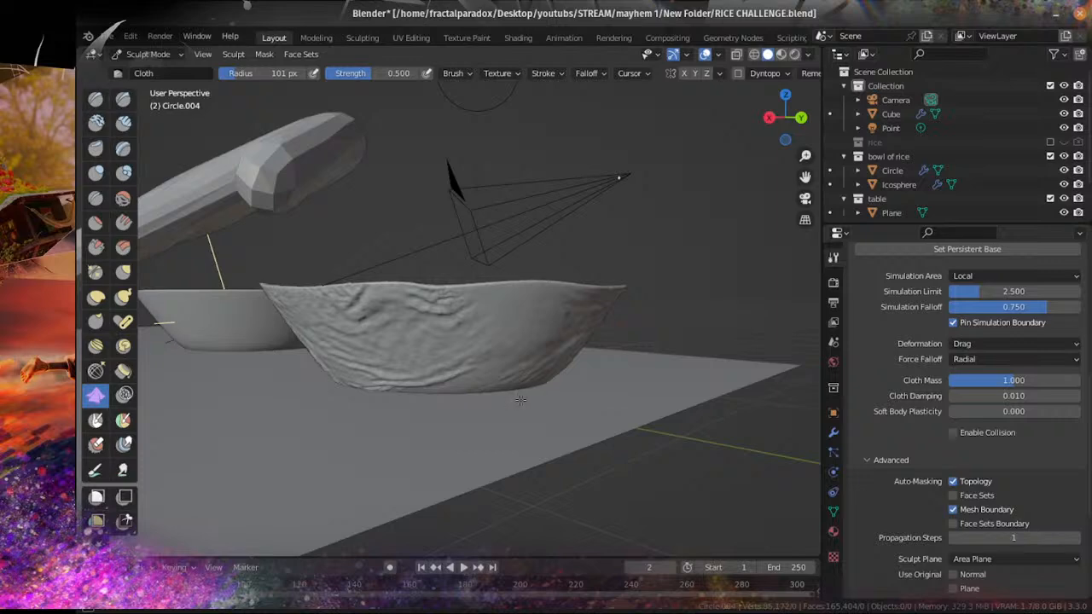
drag(521, 399, 534, 250)
middle_drag(539, 281, 789, 376)
scroll(385, 349, down, 4)
middle_drag(444, 328, 409, 309)
scroll(407, 309, up, 4)
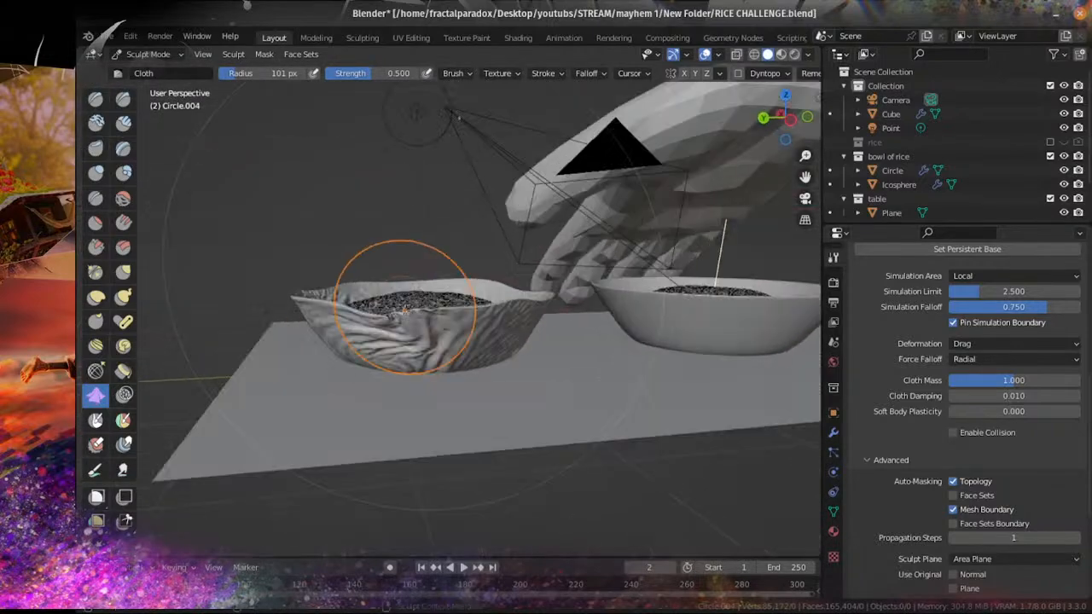
drag(516, 307, 551, 305)
scroll(548, 306, down, 3)
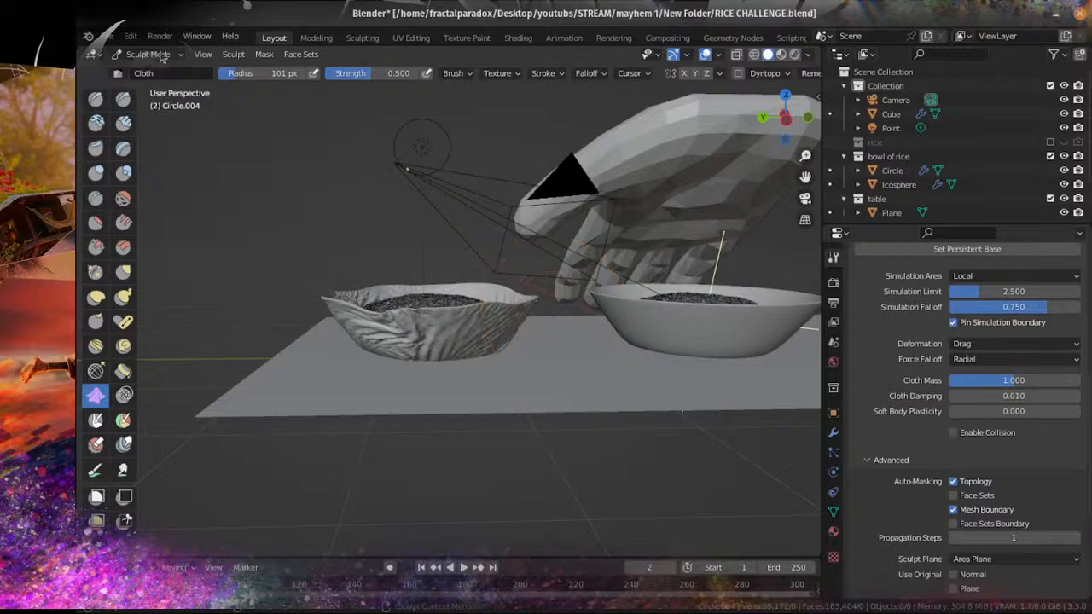
Step: Return to Object Mode and shade the wrinkled bowl smooth
click(149, 53)
click(141, 62)
scroll(403, 287, up, 3)
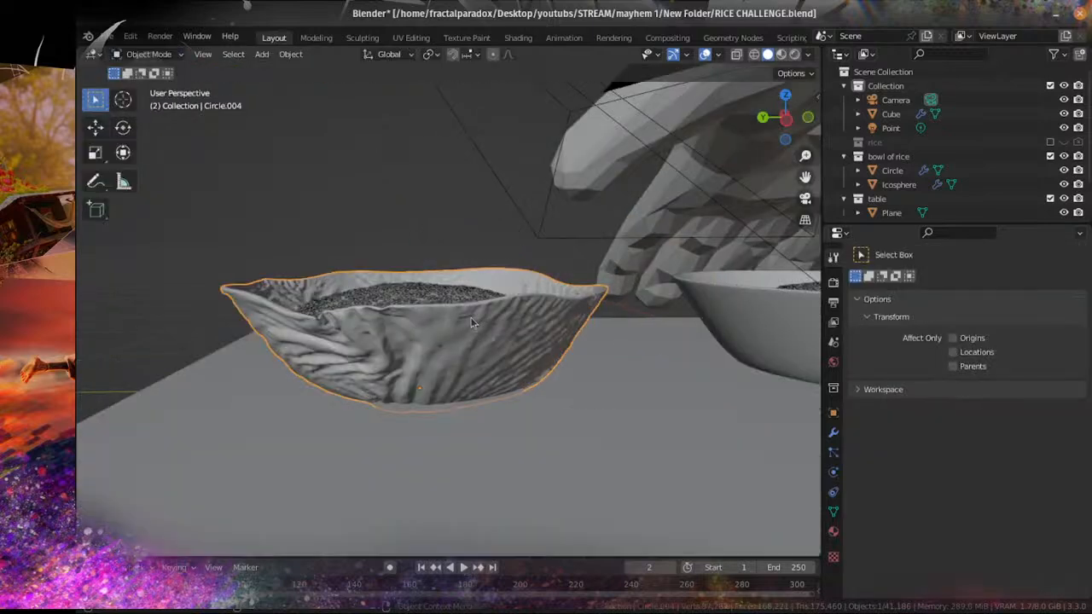
middle_drag(442, 289, 431, 361)
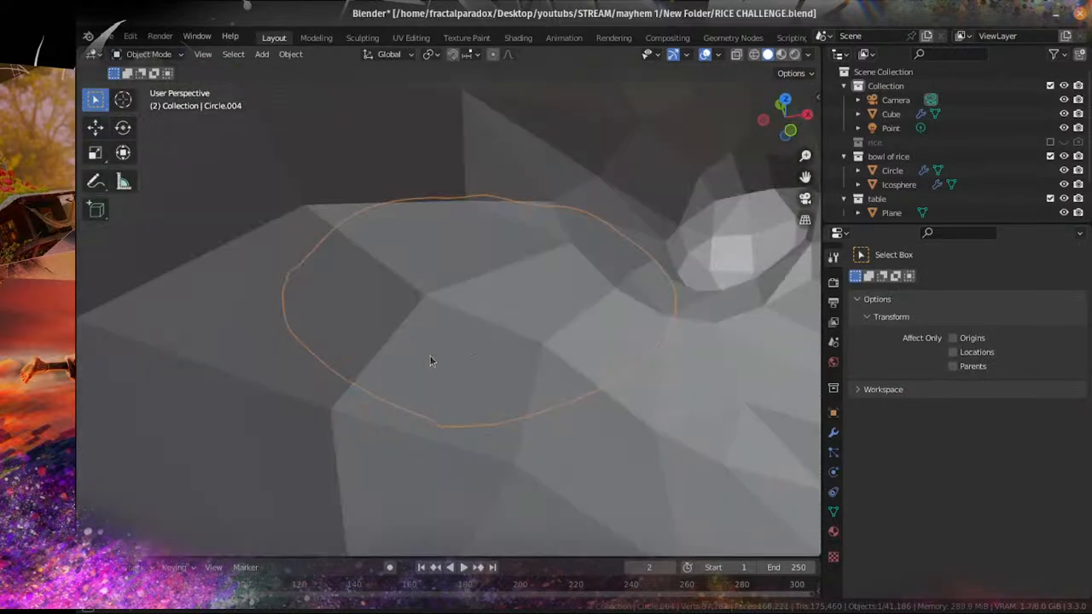
scroll(432, 361, down, 4)
middle_drag(317, 239, 451, 237)
click(290, 54)
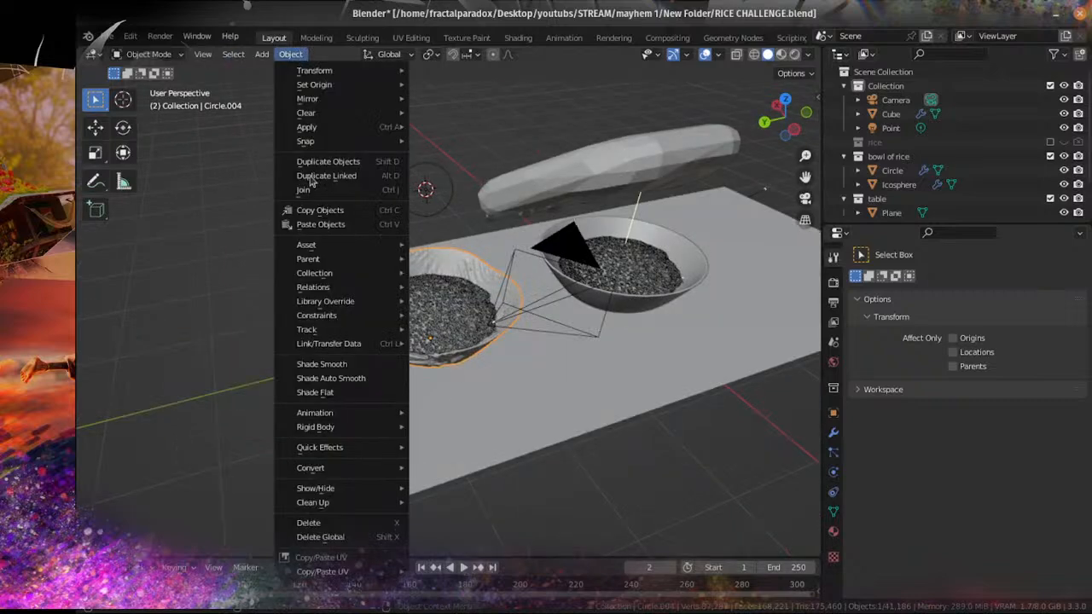
click(335, 362)
scroll(414, 339, up, 2)
scroll(414, 338, up, 2)
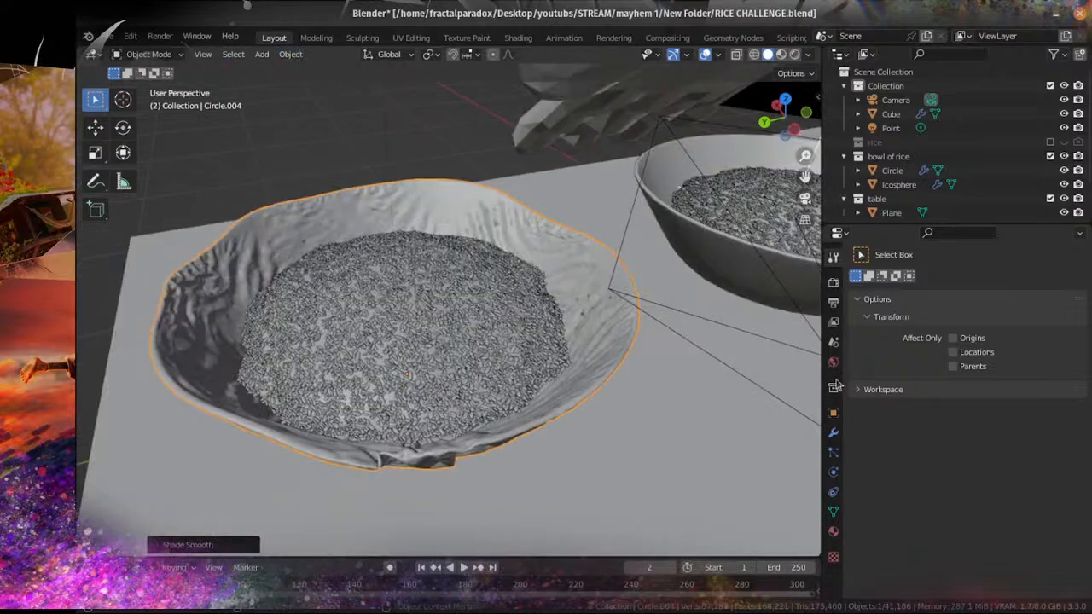
Step: Reapply Shade Smooth to the sculpted duplicate bowl
scroll(414, 338, down, 3)
middle_drag(391, 257, 407, 242)
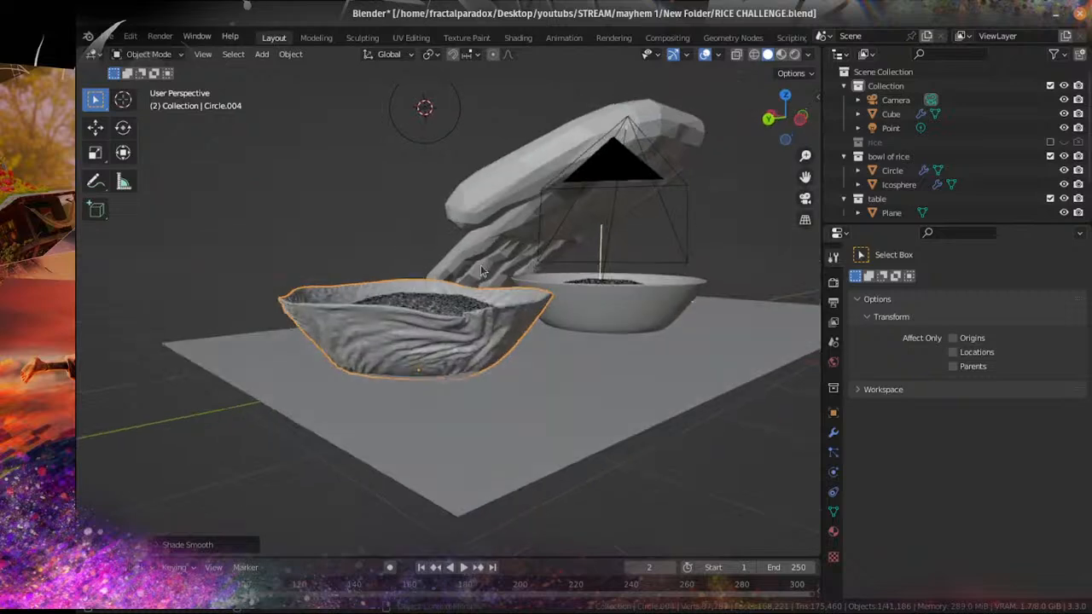
scroll(407, 243, up, 2)
click(290, 54)
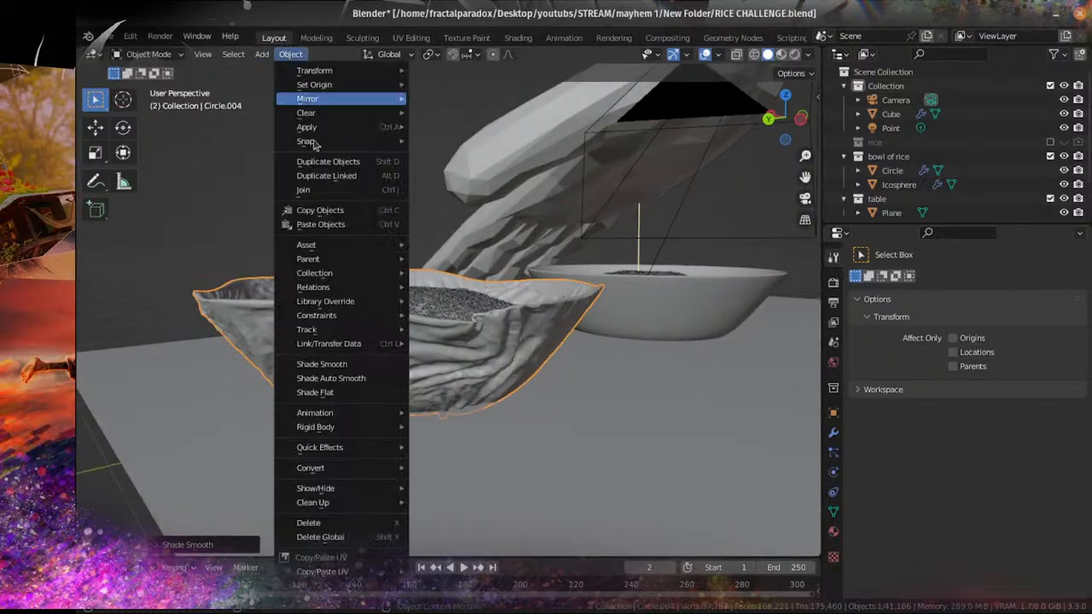
click(353, 367)
middle_drag(425, 333, 498, 331)
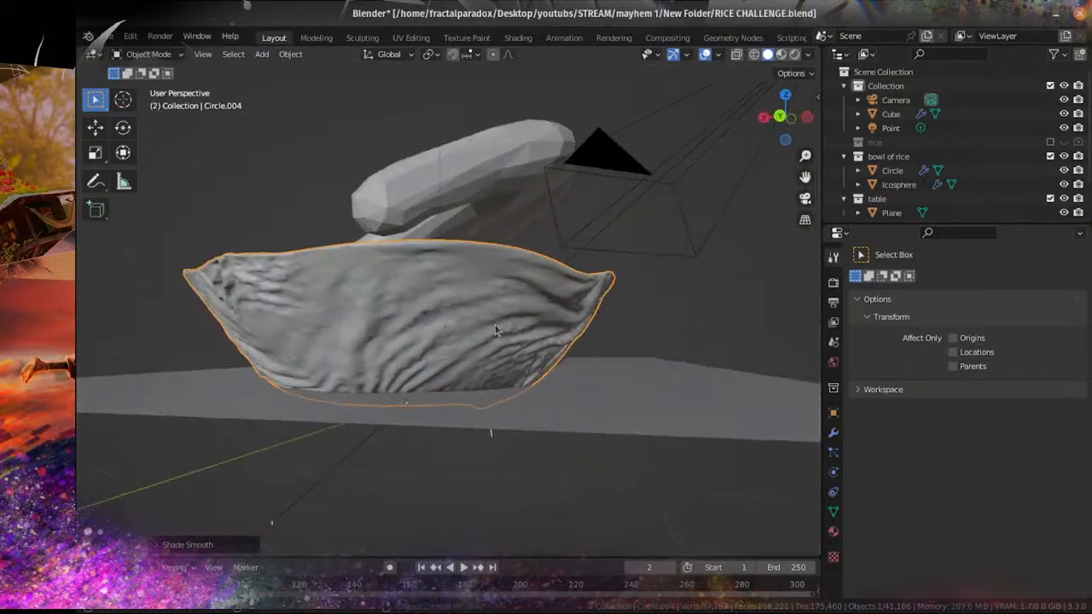
Step: Add a Subdivision Surface modifier to the wrinkled bowl and save the file
click(833, 433)
click(895, 279)
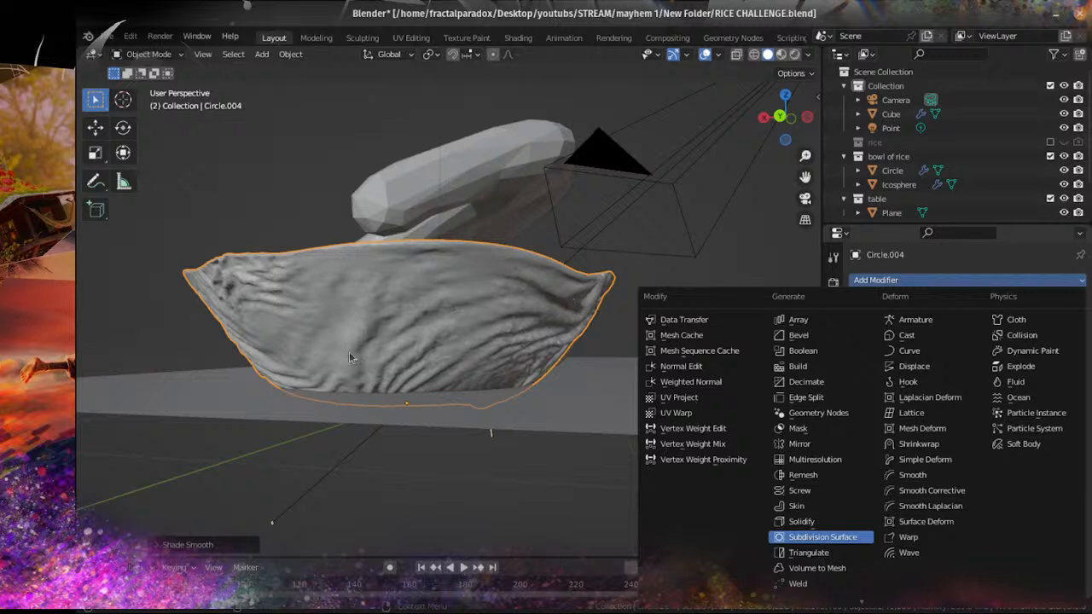
scroll(302, 319, down, 12)
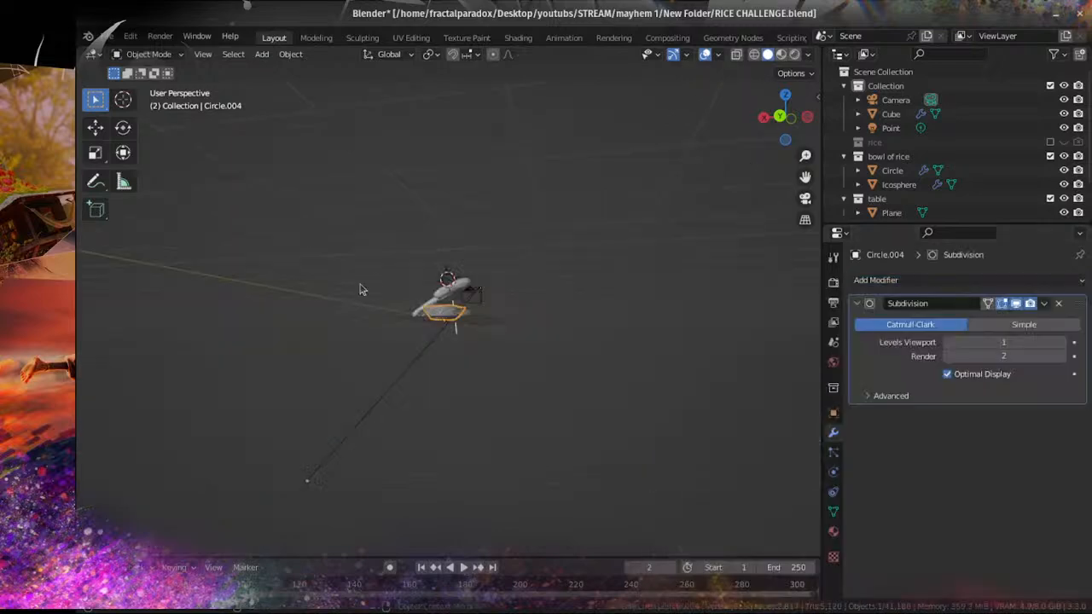
scroll(517, 383, up, 6)
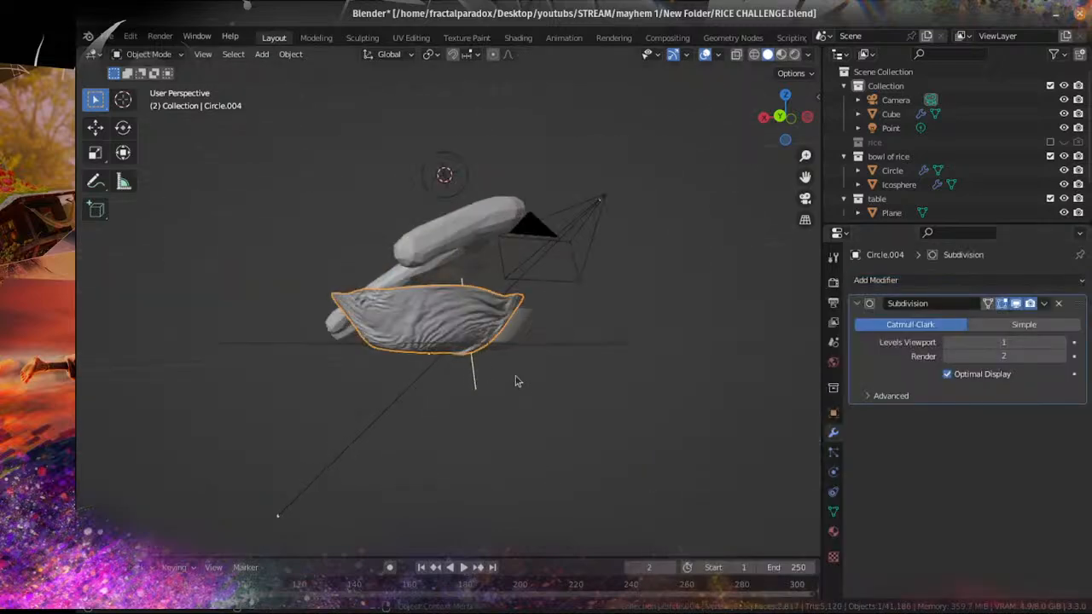
scroll(515, 381, up, 4)
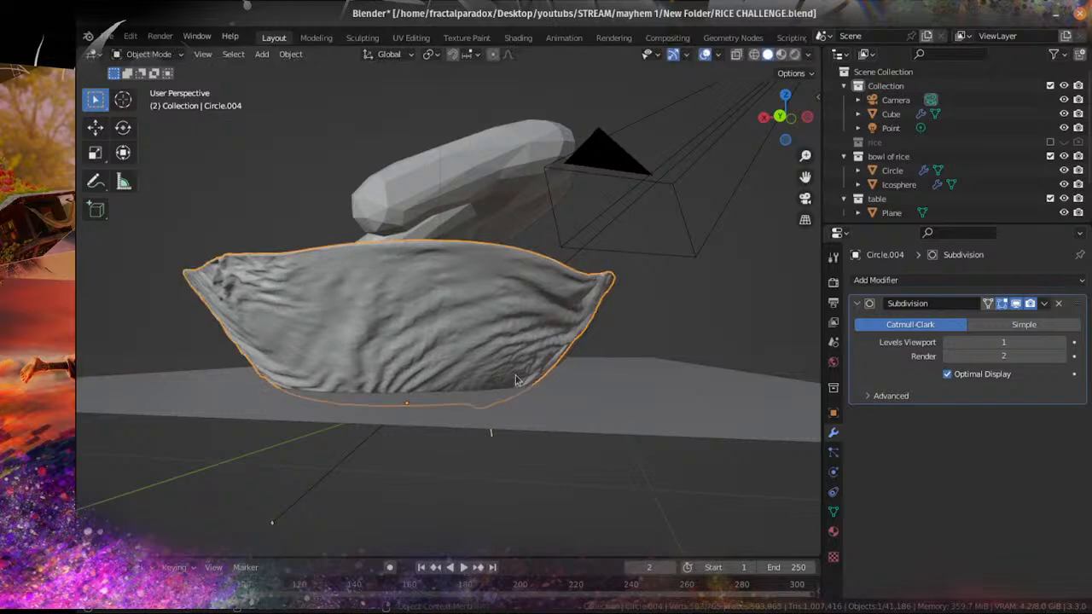
key(ctrl+s)
Step: Examine the subdivided bowl's wrinkled walls, rim and rice filling up close from several angles
middle_drag(515, 382, 550, 408)
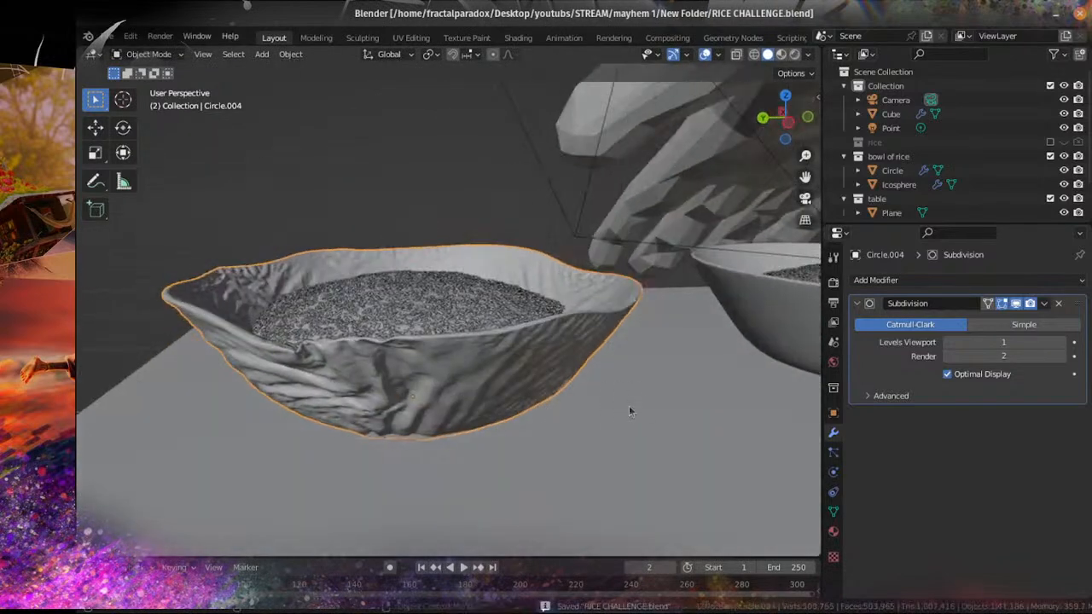
scroll(650, 385, up, 2)
middle_drag(650, 385, 567, 413)
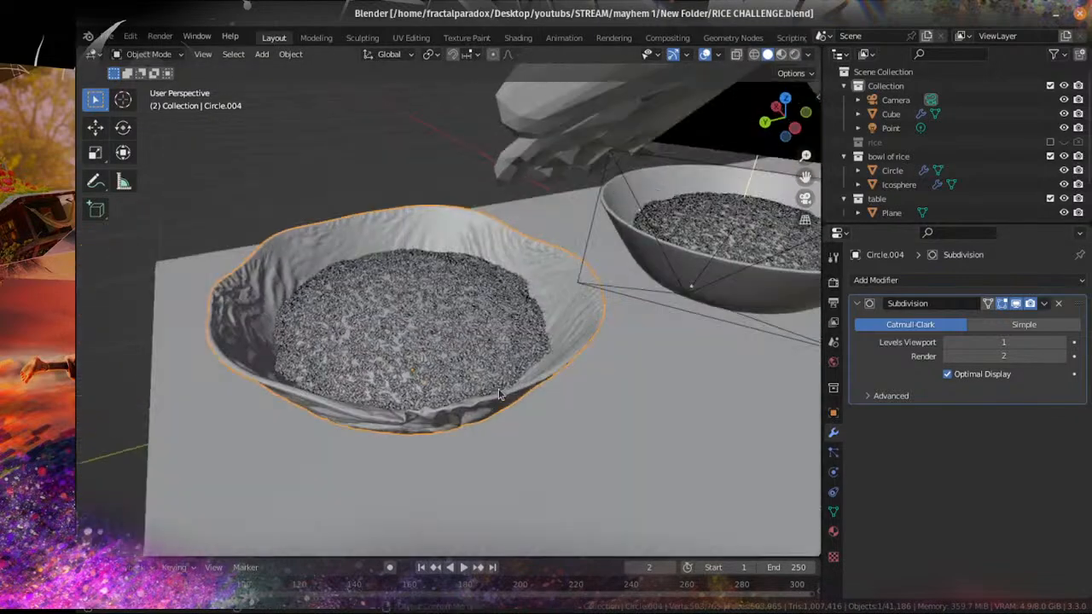
scroll(569, 416, up, 2)
scroll(569, 417, up, 3)
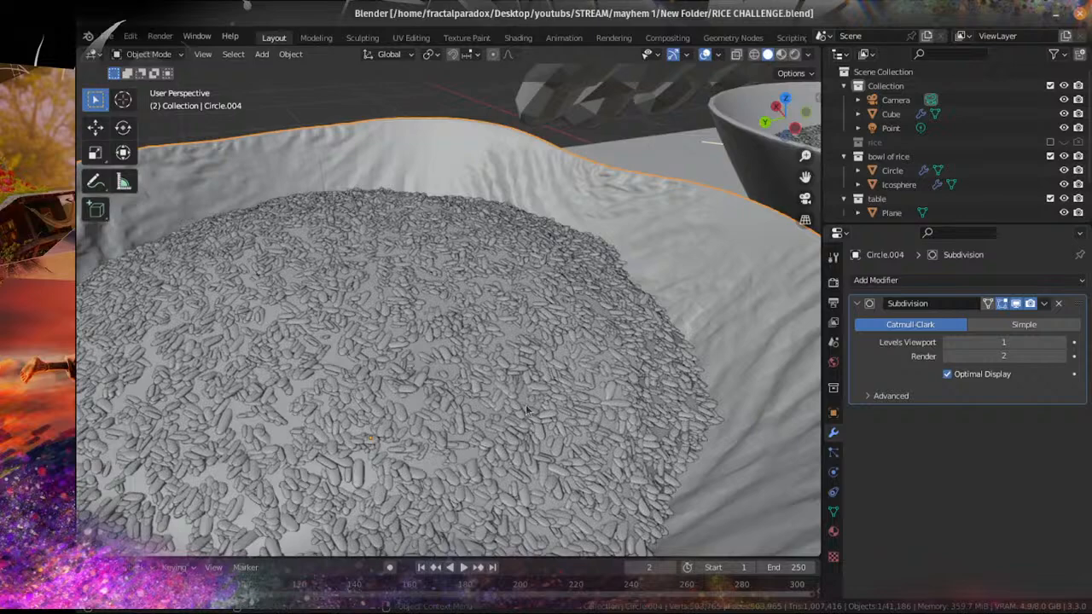
middle_drag(528, 410, 516, 404)
scroll(526, 408, down, 3)
scroll(566, 351, down, 1)
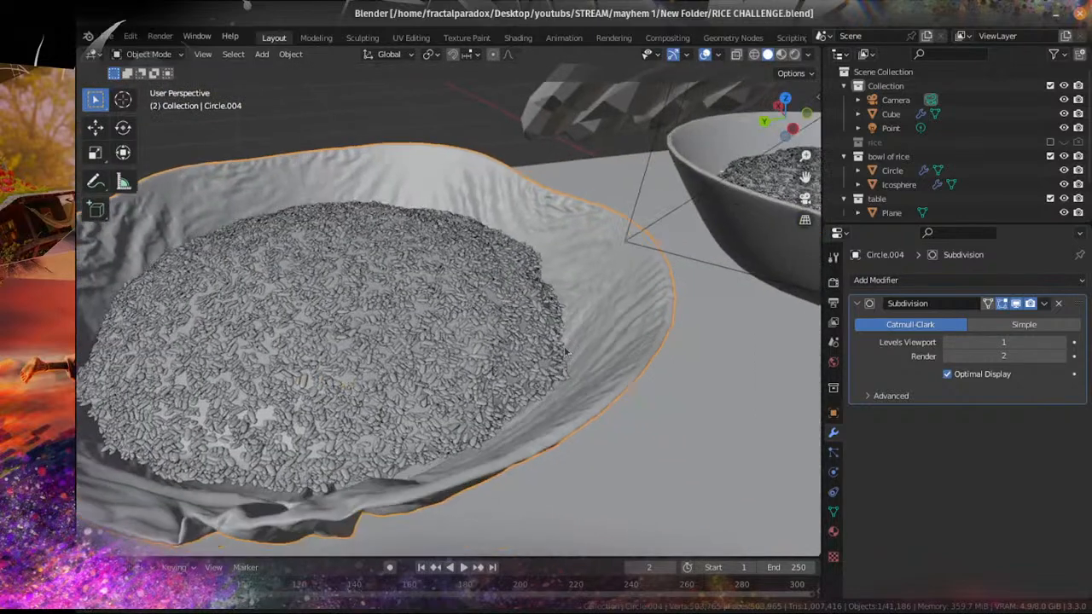
scroll(565, 351, up, 2)
Step: Switch to the Shading workspace and frame the wrinkled bowl together with its material nodes
click(520, 37)
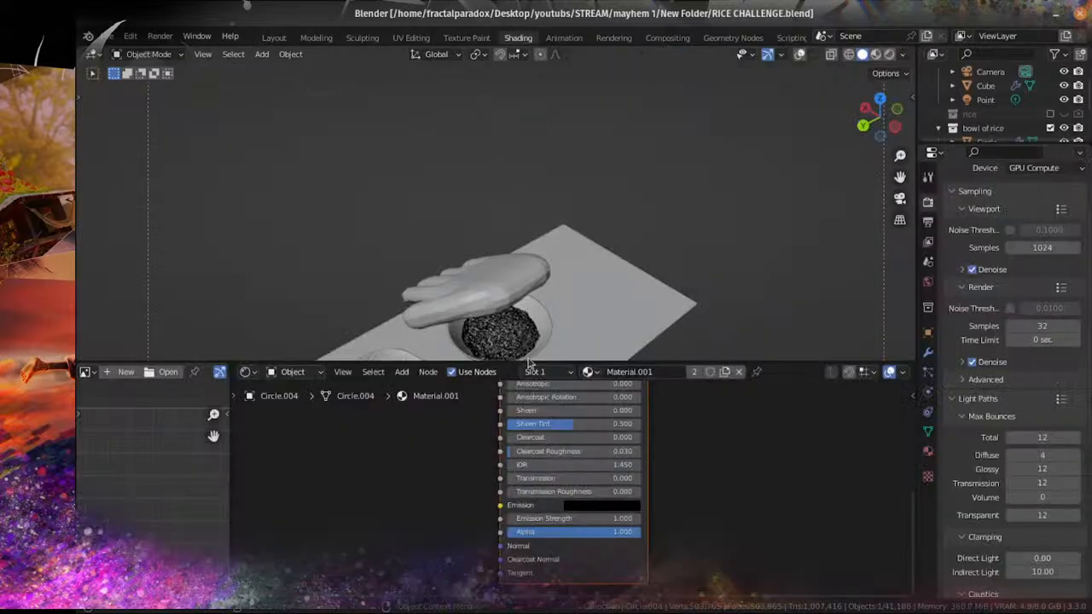
scroll(522, 332, down, 3)
middle_drag(520, 321, 498, 172)
scroll(477, 307, up, 4)
scroll(605, 274, up, 6)
scroll(583, 453, down, 4)
middle_drag(580, 454, 571, 555)
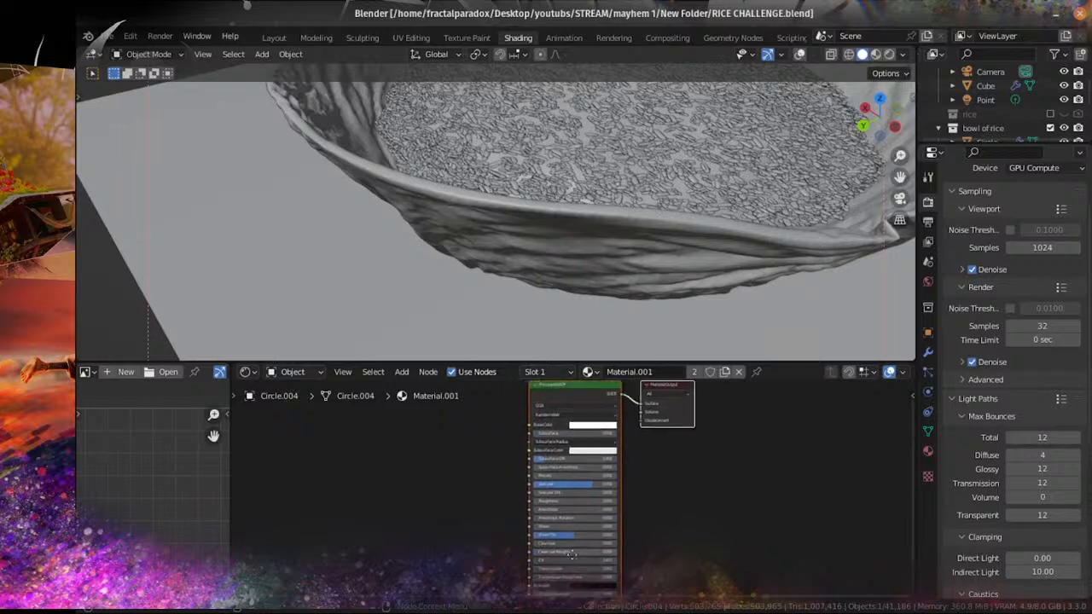
scroll(421, 449, down, 4)
middle_drag(420, 447, 432, 506)
scroll(456, 478, up, 4)
Step: Make a single-user copy of the wrinkled bowl's shared material and name it SKIN
click(724, 378)
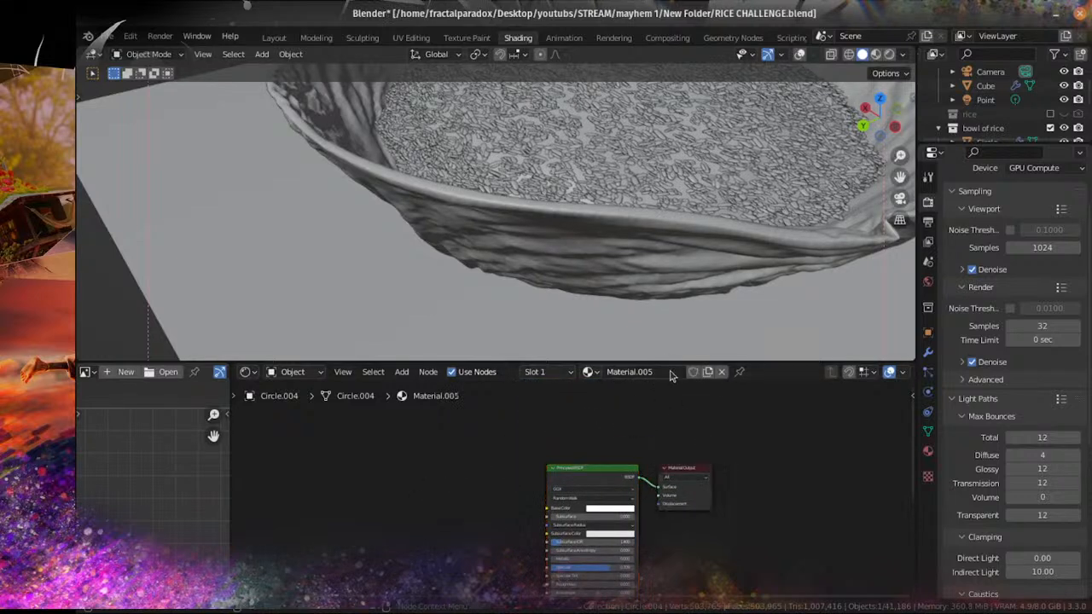
click(648, 372)
text(SKIN)
key(Return)
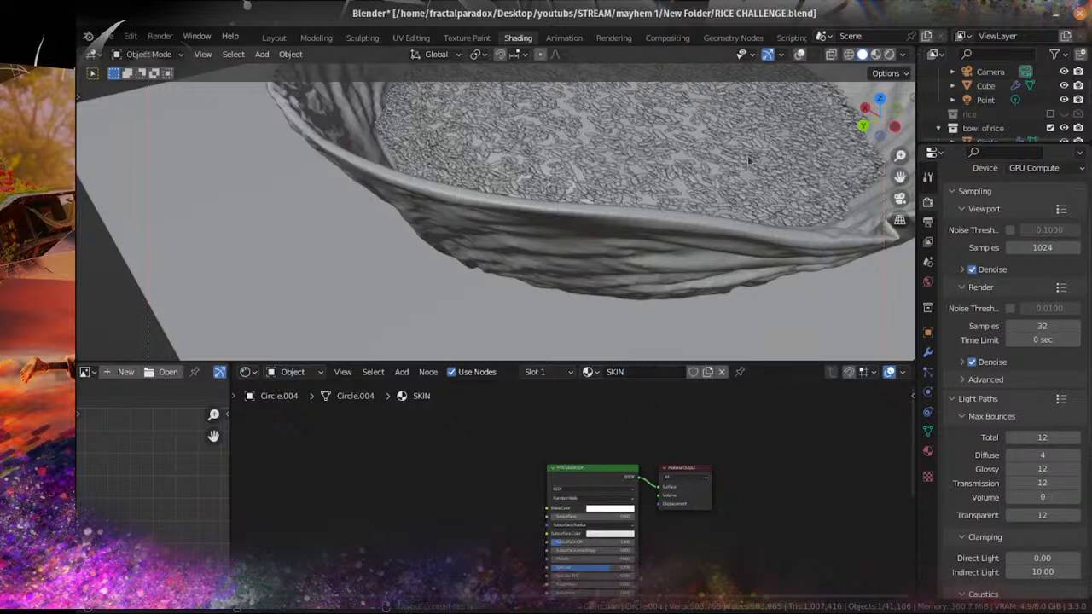
Step: Rename the original bowl's material as BOWL
scroll(747, 162, down, 7)
click(700, 143)
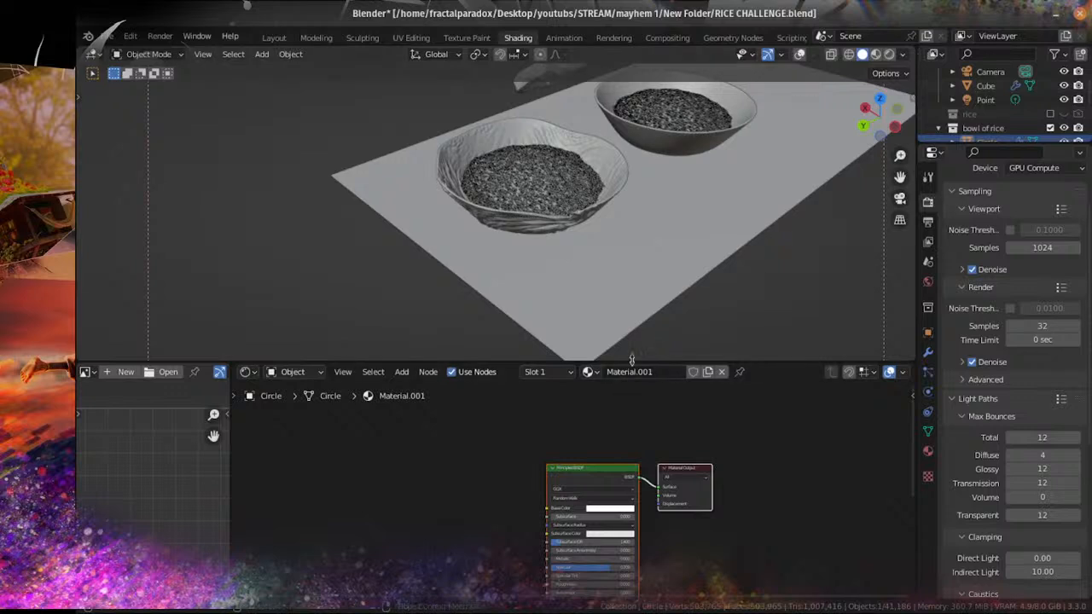
double_click(636, 372)
text(BOWL)
key(Return)
Step: Select the wrinkled bowl with the SKIN material again and frame it in the viewport
click(544, 228)
key(KP_Decimal)
scroll(832, 100, down, 10)
middle_drag(762, 130, 660, 249)
scroll(642, 248, up, 5)
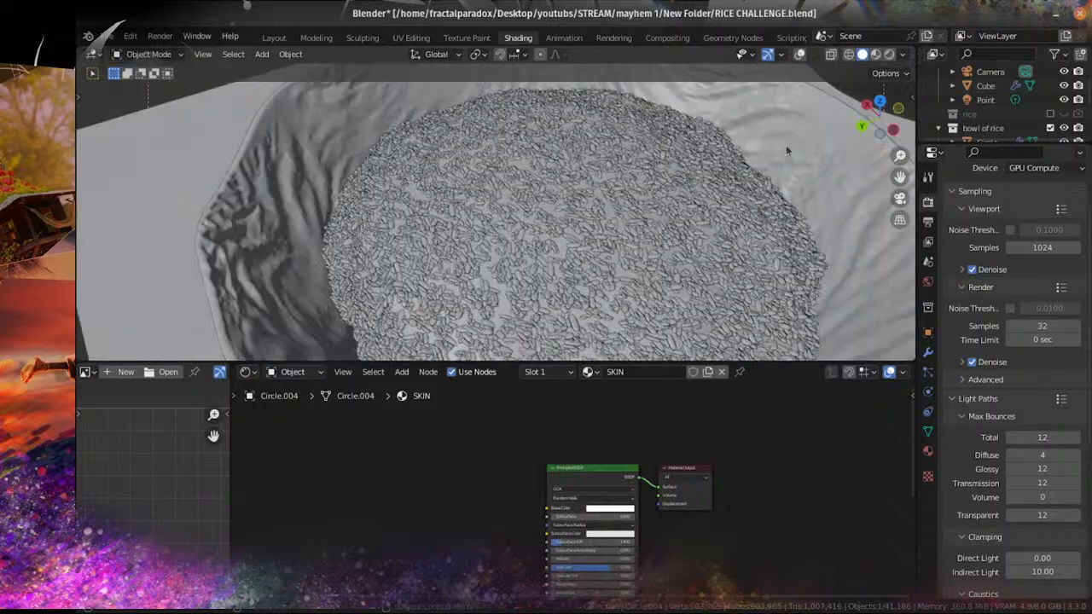
Step: Turn the viewport overlays back on and save the scene with both bowls in view
click(798, 56)
scroll(735, 214, down, 7)
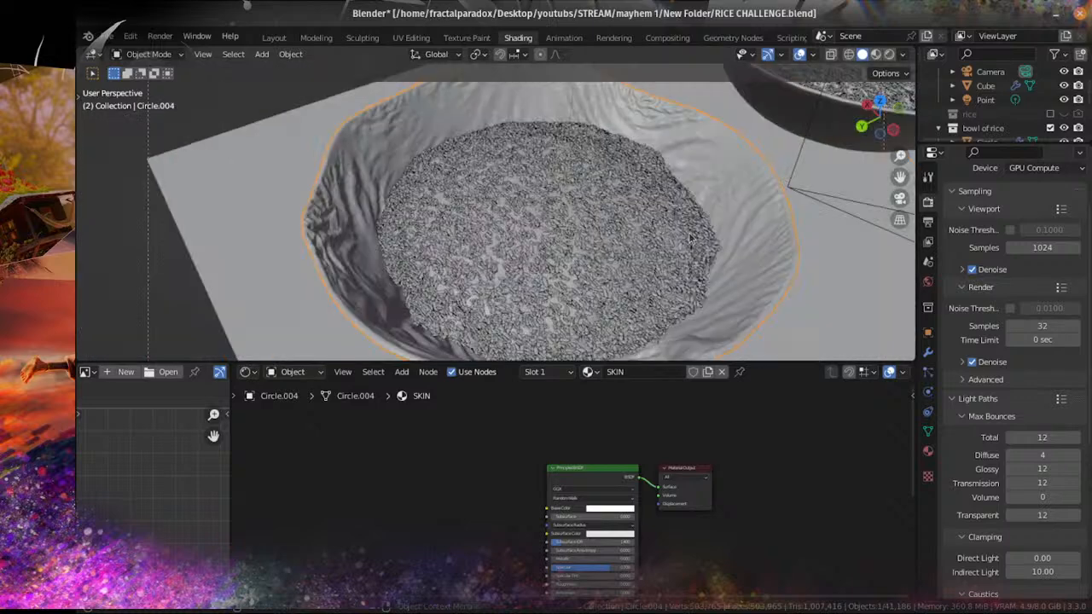
shift+middle_drag(682, 236, 579, 213)
key(ctrl+s)
scroll(579, 214, up, 2)
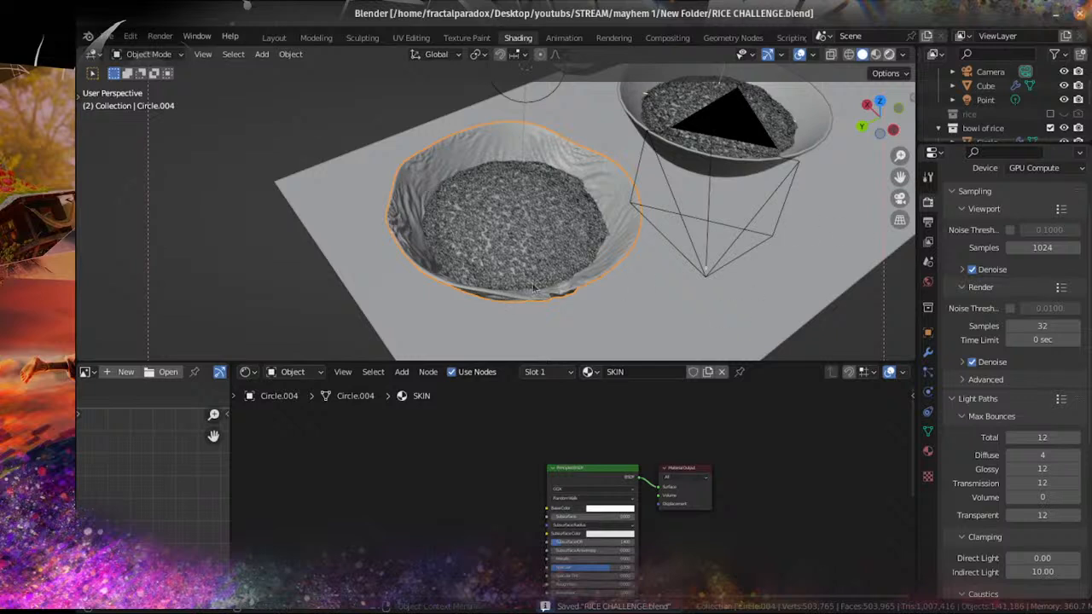
Step: Close Blender, relaunch it, reopen the recent file RICE CHALLENGE.blend and save it again
click(1076, 15)
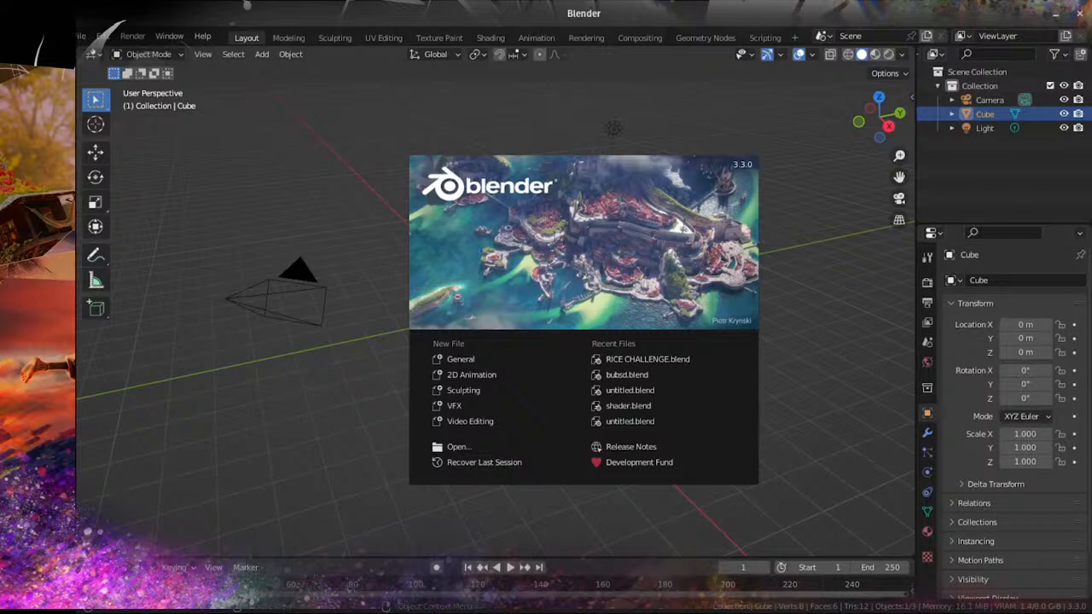
click(680, 360)
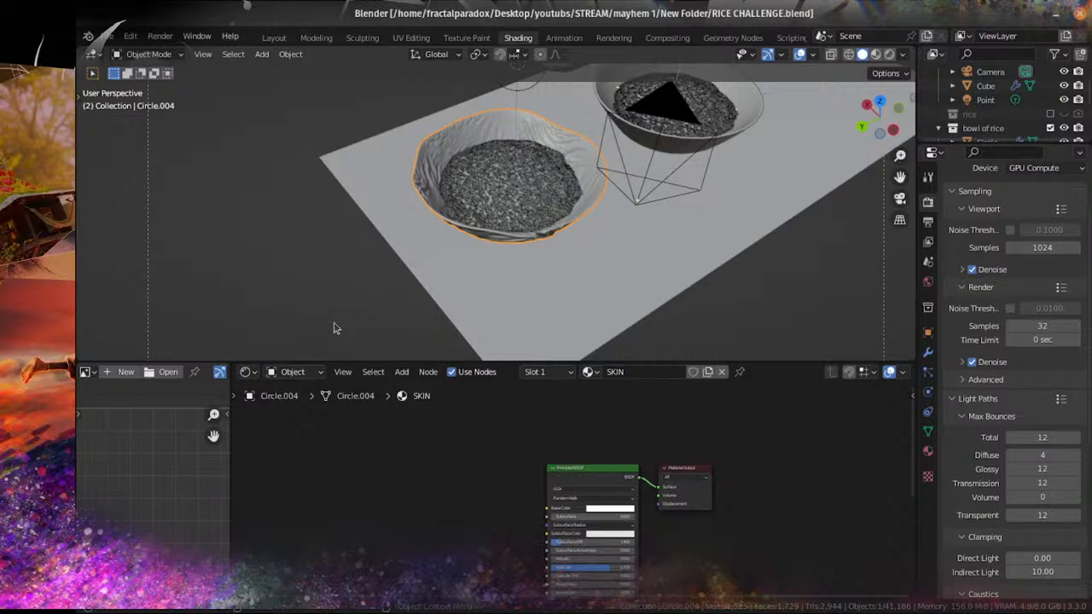
scroll(538, 212, up, 2)
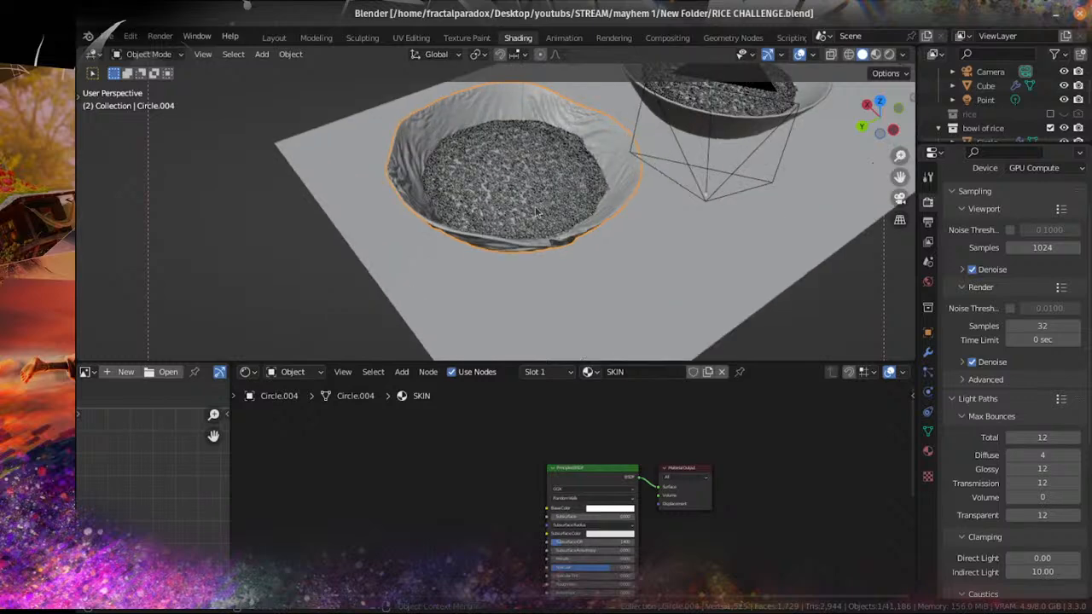
scroll(512, 239, down, 2)
scroll(500, 235, up, 5)
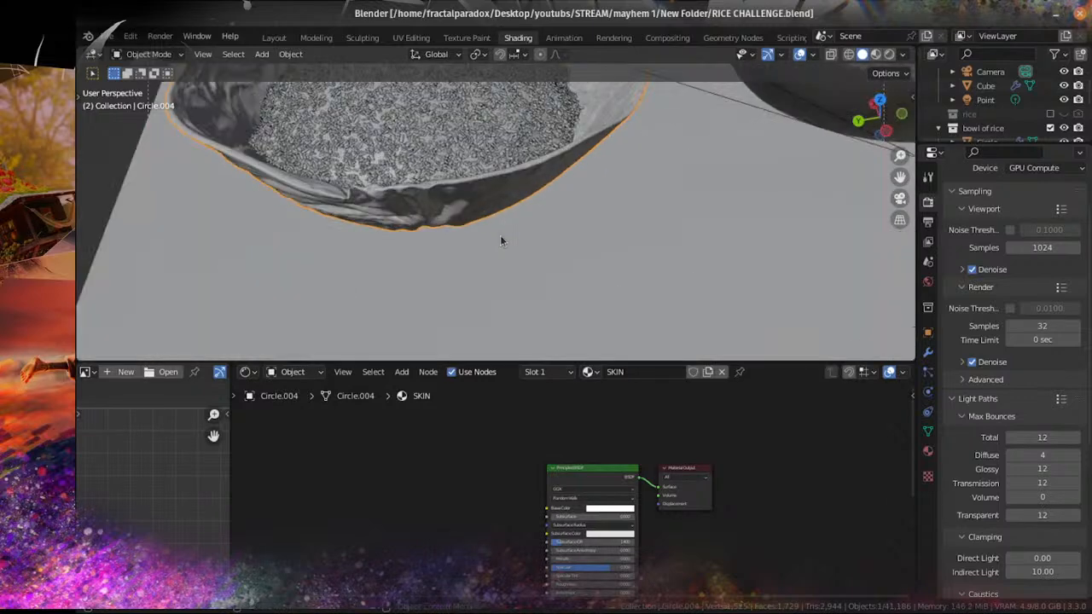
key(ctrl+s)
scroll(526, 238, up, 1)
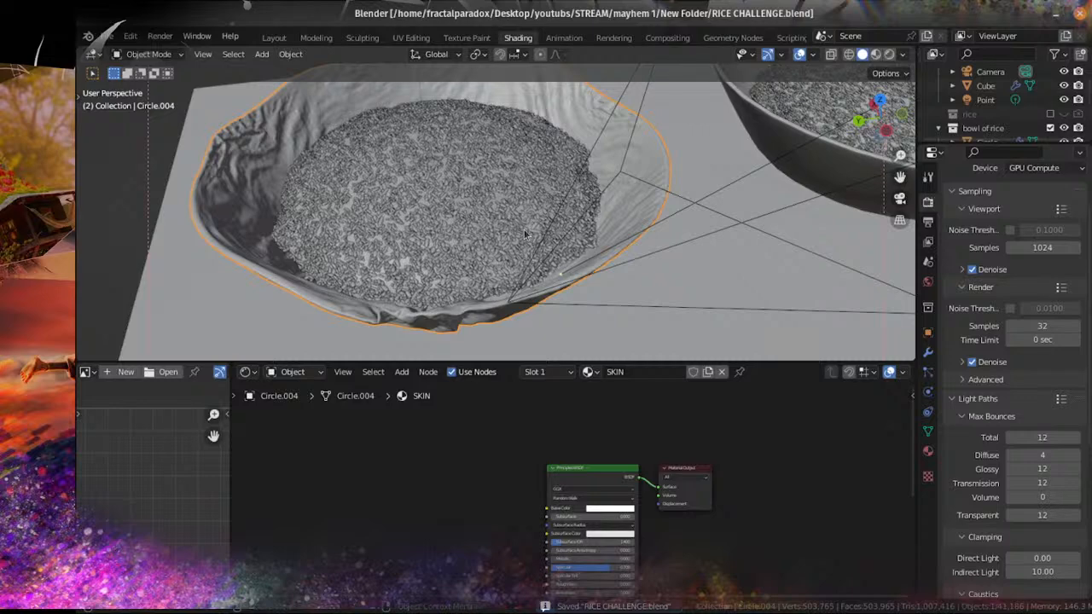
key(KP_0)
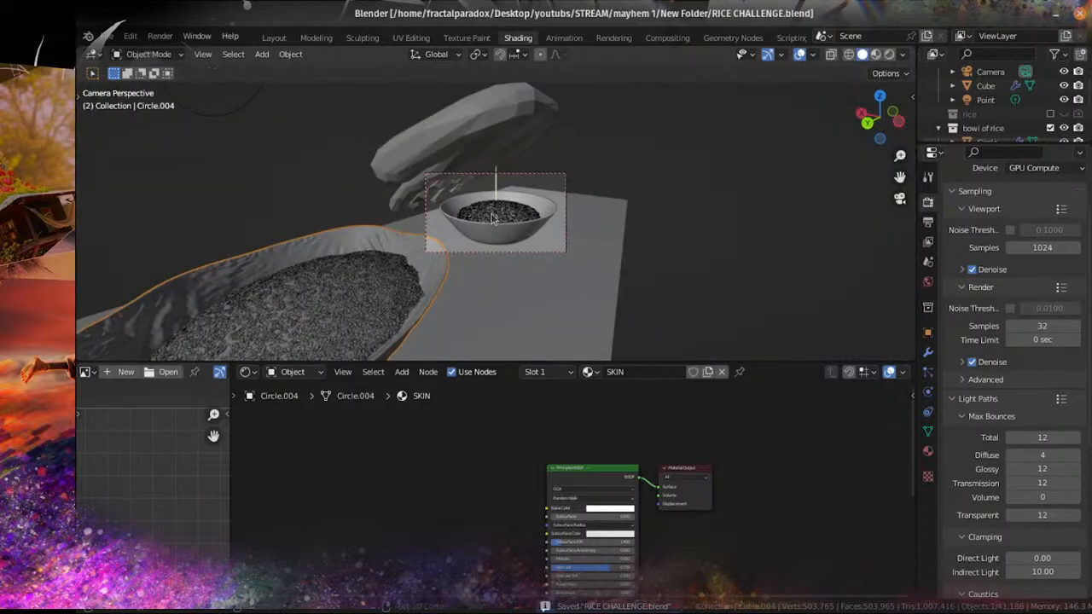
key(shift+grave)
key(w)
key(w)
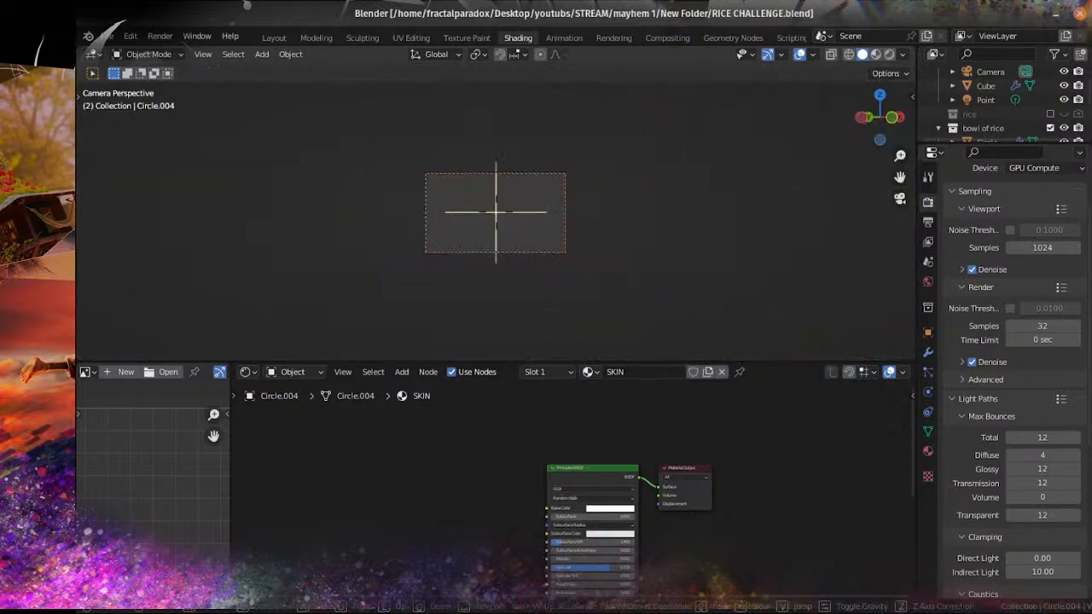
key(w)
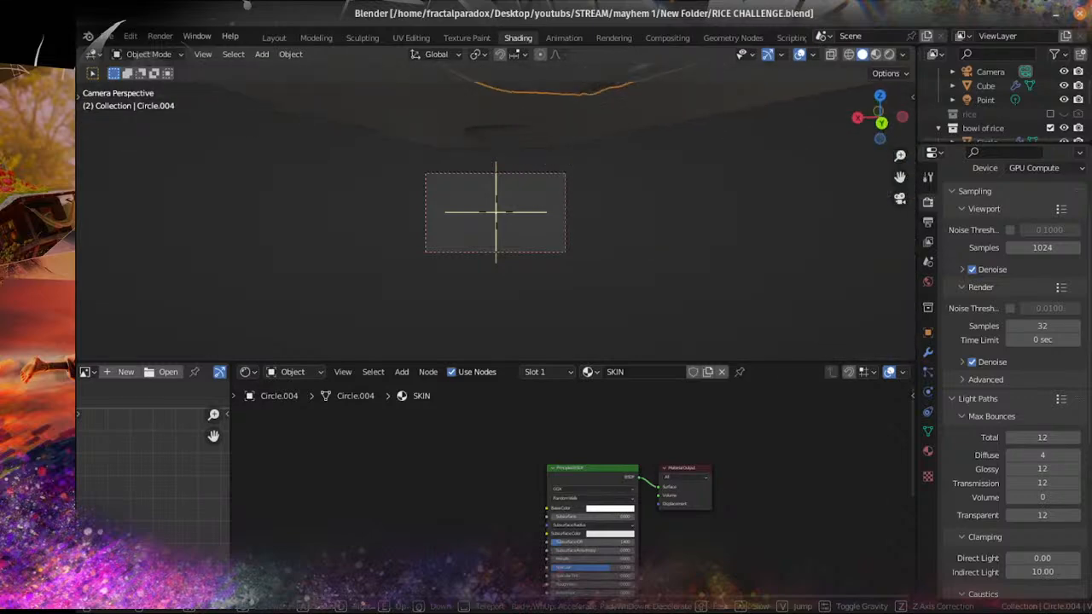
key(w)
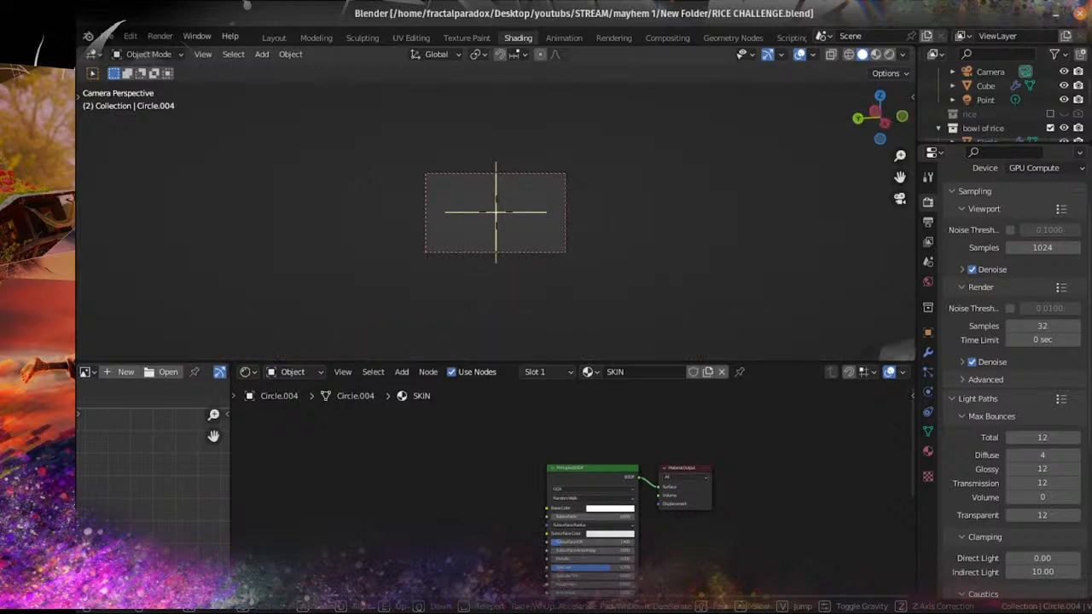
key(w)
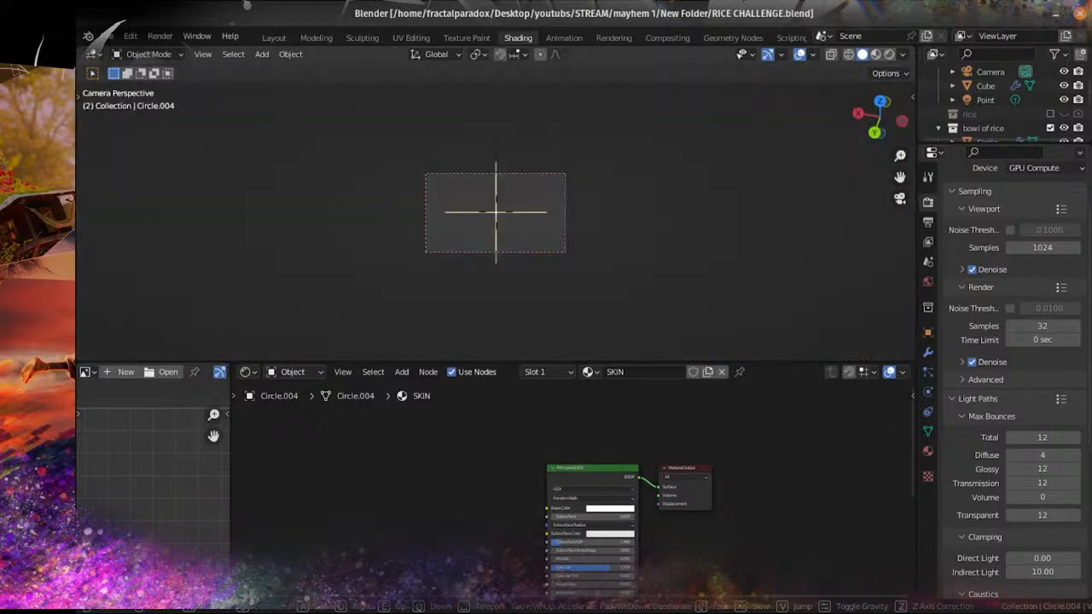
key(Escape)
Step: Align the camera to a raised view of both bowls, the table and the hand, and save the file
middle_drag(612, 216, 502, 244)
scroll(459, 275, down, 5)
key(ctrl+alt+KP_0)
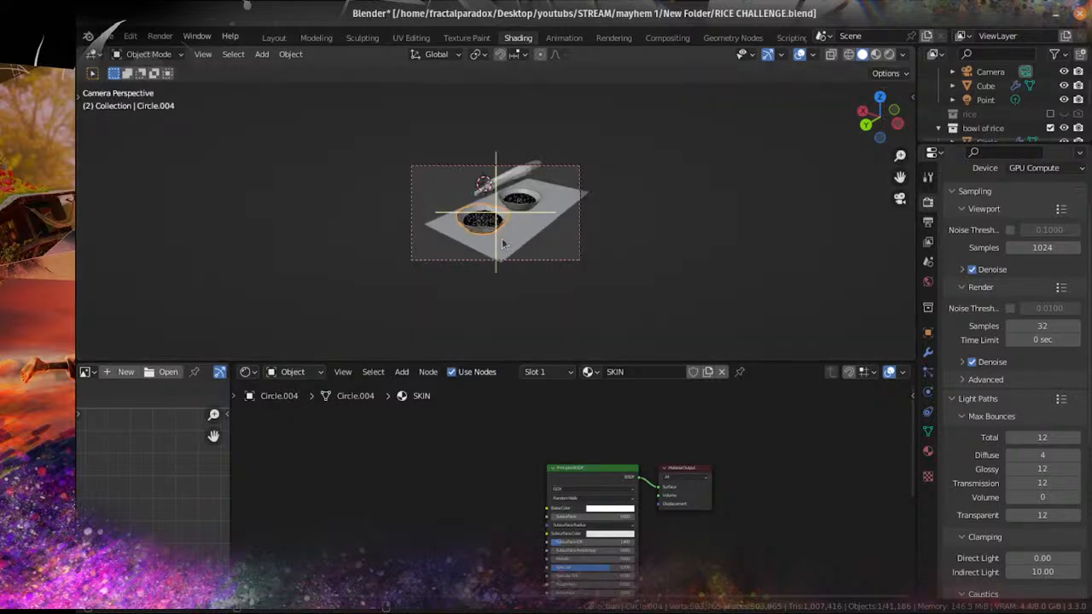
scroll(502, 244, up, 2)
scroll(504, 243, up, 1)
key(ctrl+s)
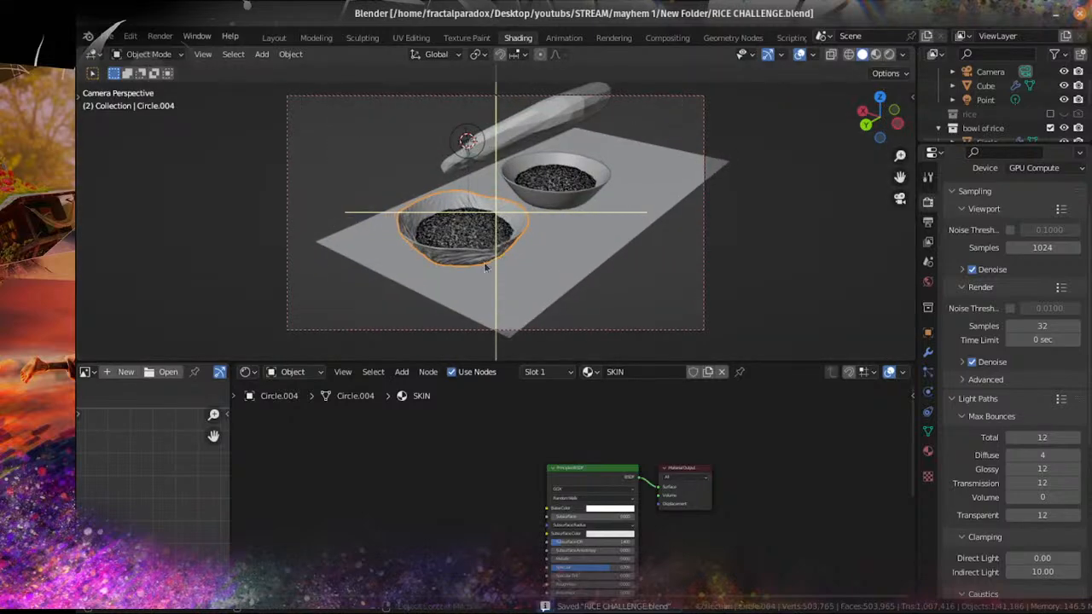
Step: Fly the camera in closer until the wrinkled bowl fills most of the frame, and save the file
scroll(483, 270, up, 2)
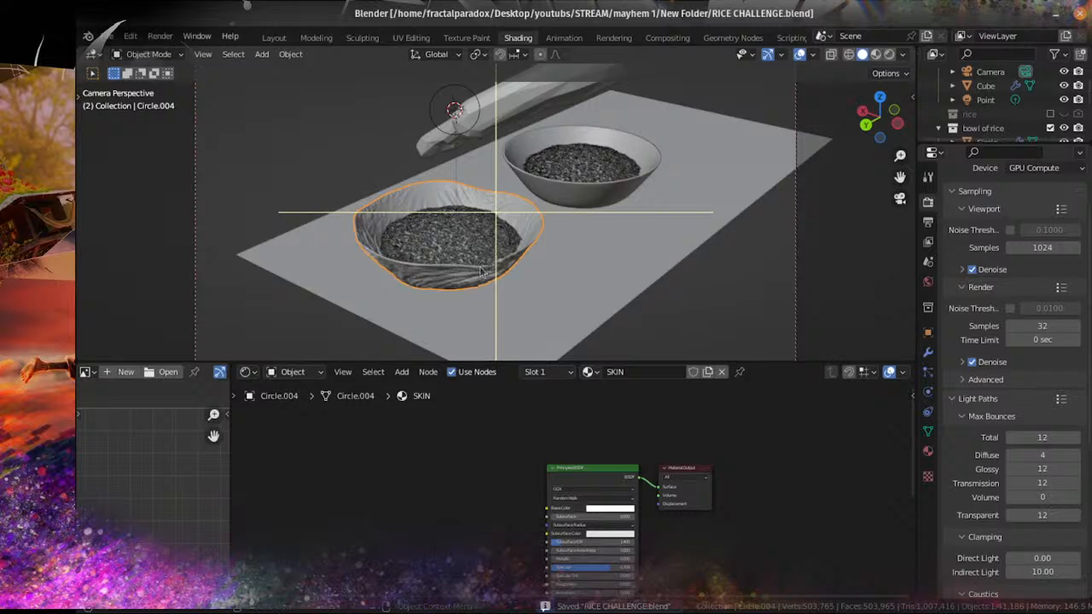
key(shift+grave)
key(w)
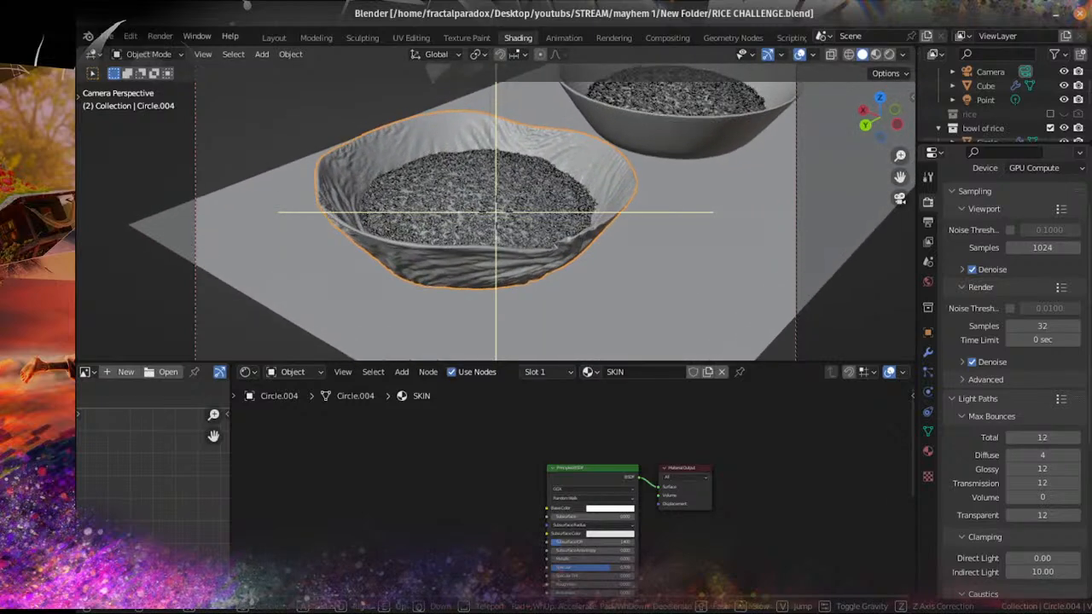
click(525, 299)
key(ctrl+s)
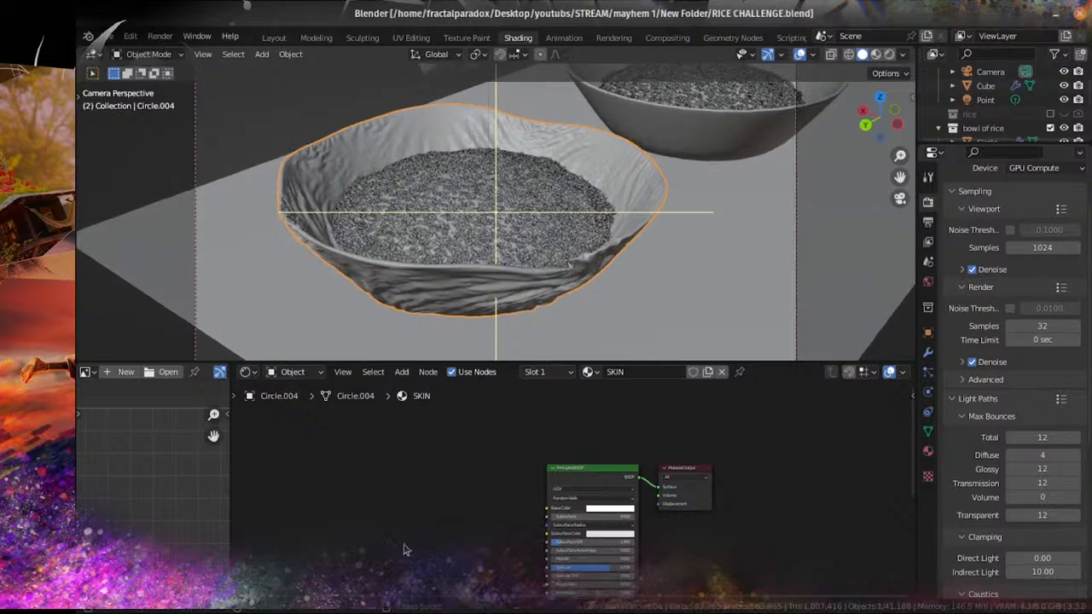
Step: Set the SKIN material's Base Color to a light orange with hue about 0.027 and value 1.000
middle_drag(553, 529, 535, 448)
scroll(438, 524, down, 3)
scroll(592, 425, up, 4)
scroll(534, 446, up, 2)
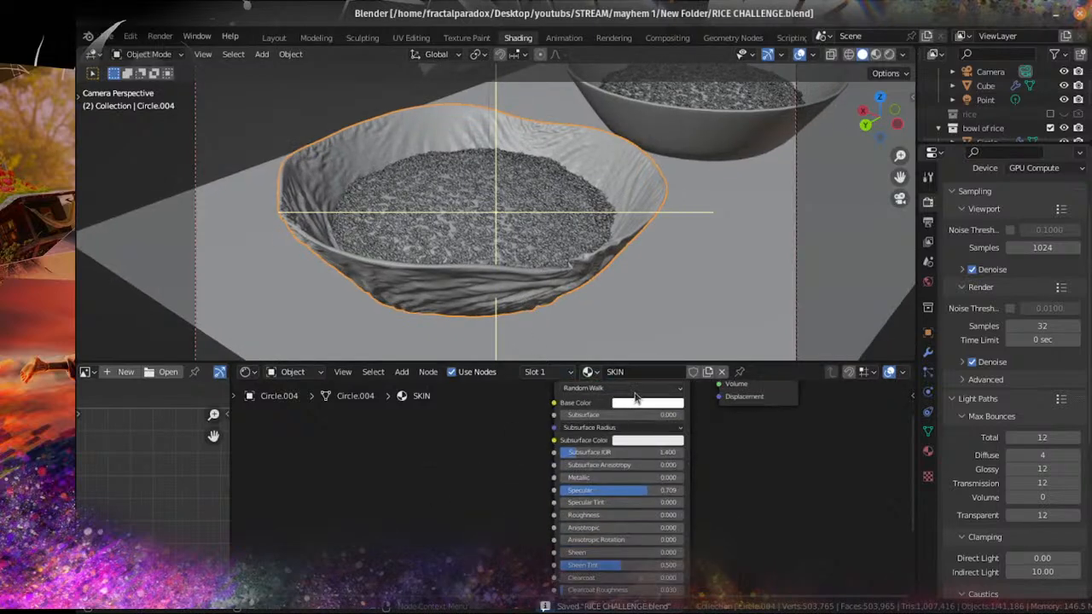
click(647, 403)
click(650, 296)
drag(651, 297, 652, 306)
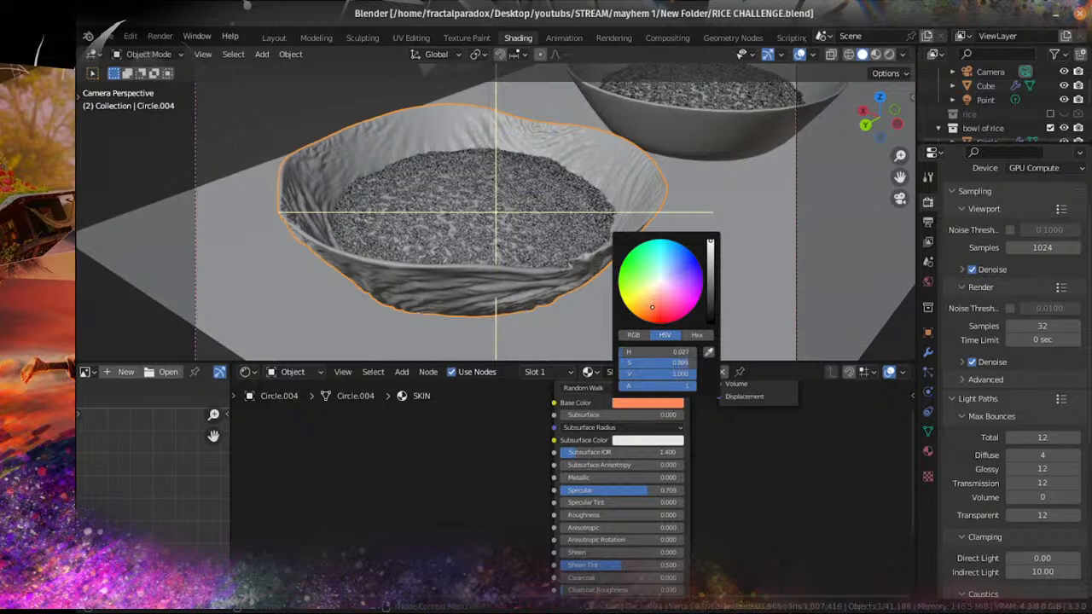
Step: Set the SKIN material's Subsurface Color to a fully saturated bright red
scroll(621, 469, down, 1)
click(626, 445)
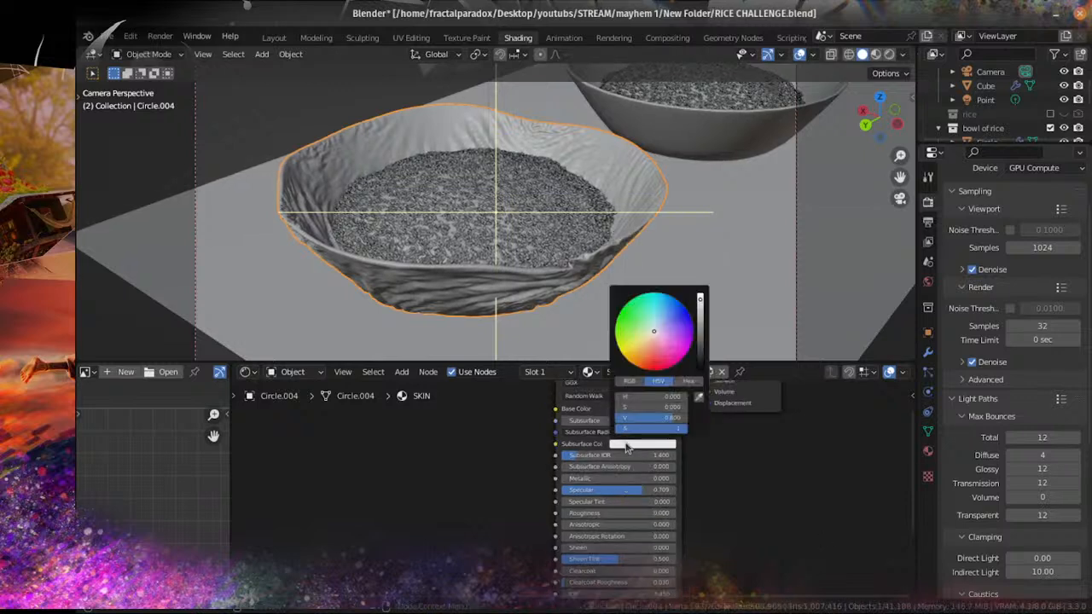
click(656, 371)
drag(701, 339, 701, 300)
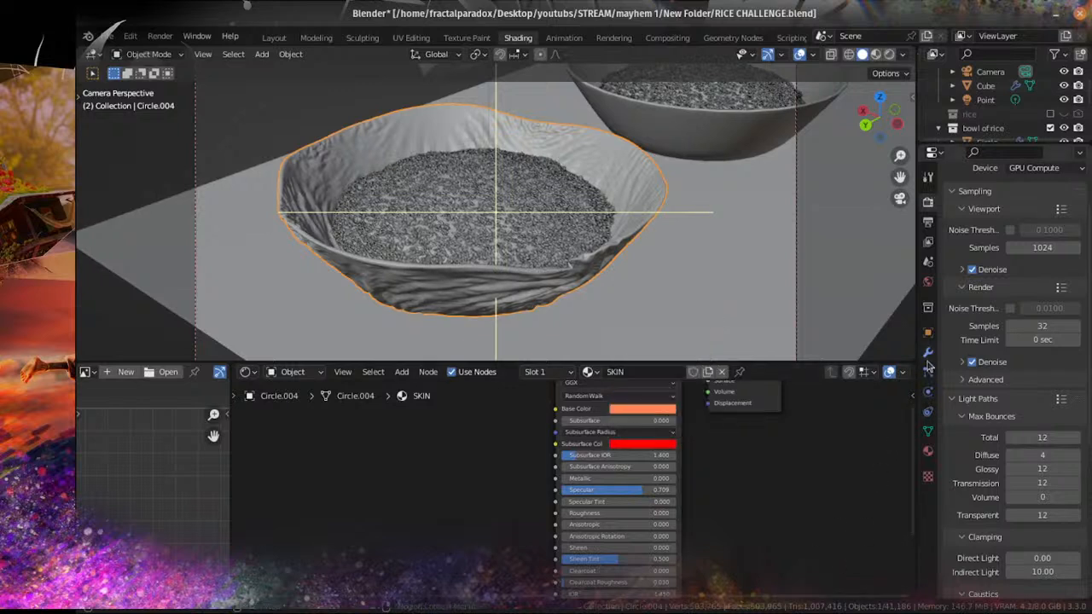
Step: Review the caustics options in the render settings and the wrinkled bowl's object shading settings, and save the file
scroll(1003, 420, down, 4)
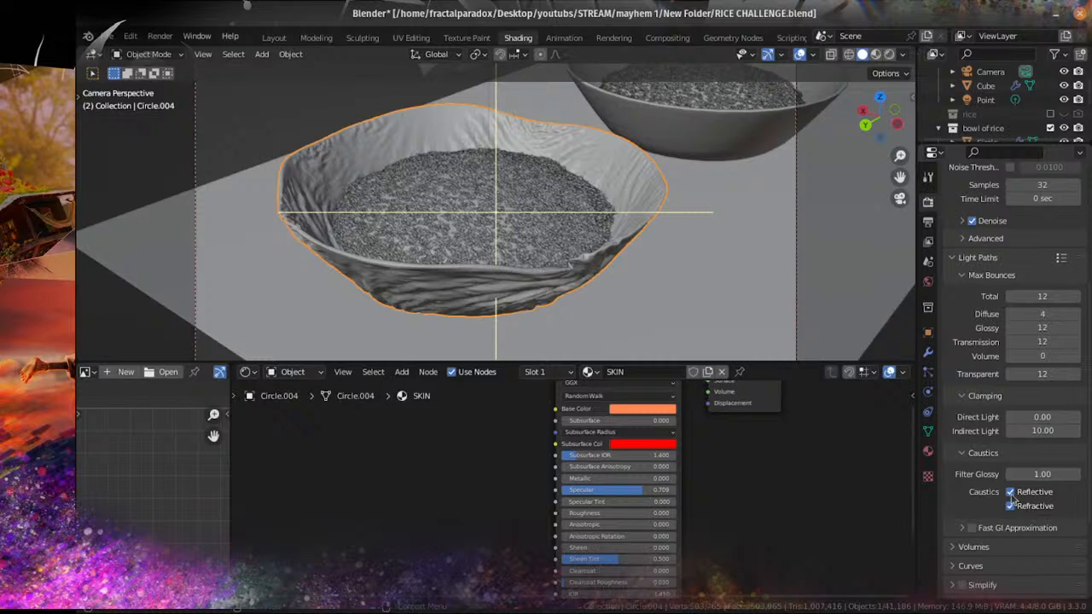
scroll(973, 552, down, 2)
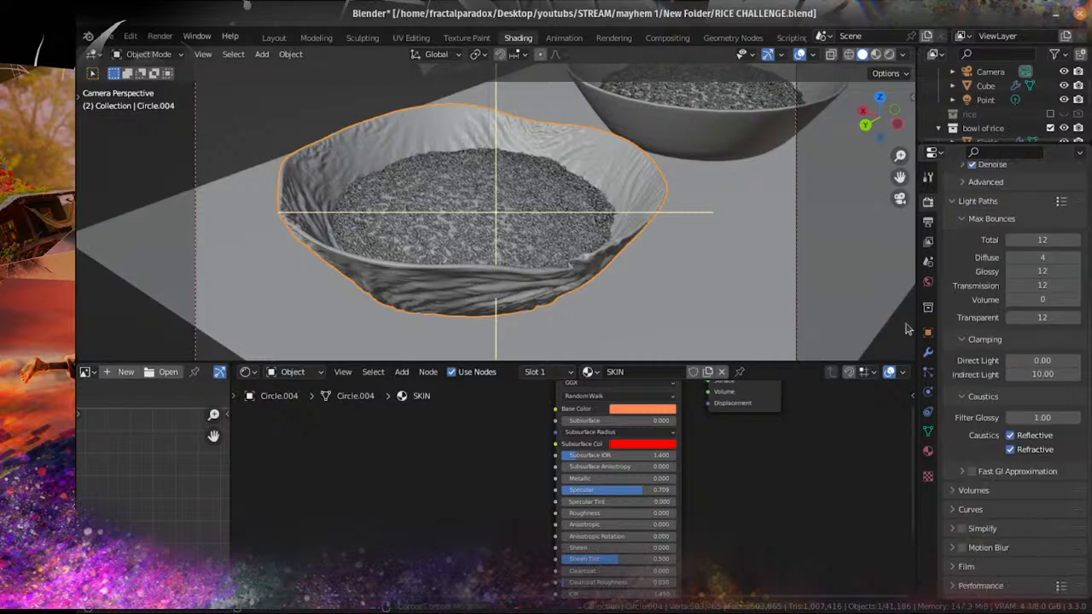
click(928, 332)
click(972, 512)
scroll(980, 522, down, 4)
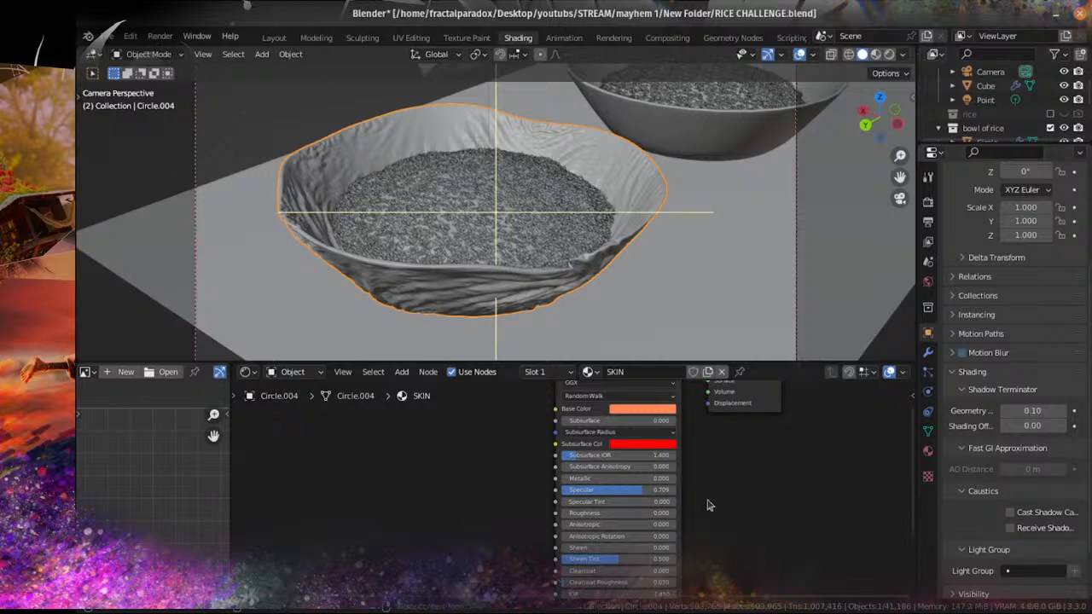
key(ctrl+s)
scroll(802, 242, up, 6)
scroll(804, 242, down, 5)
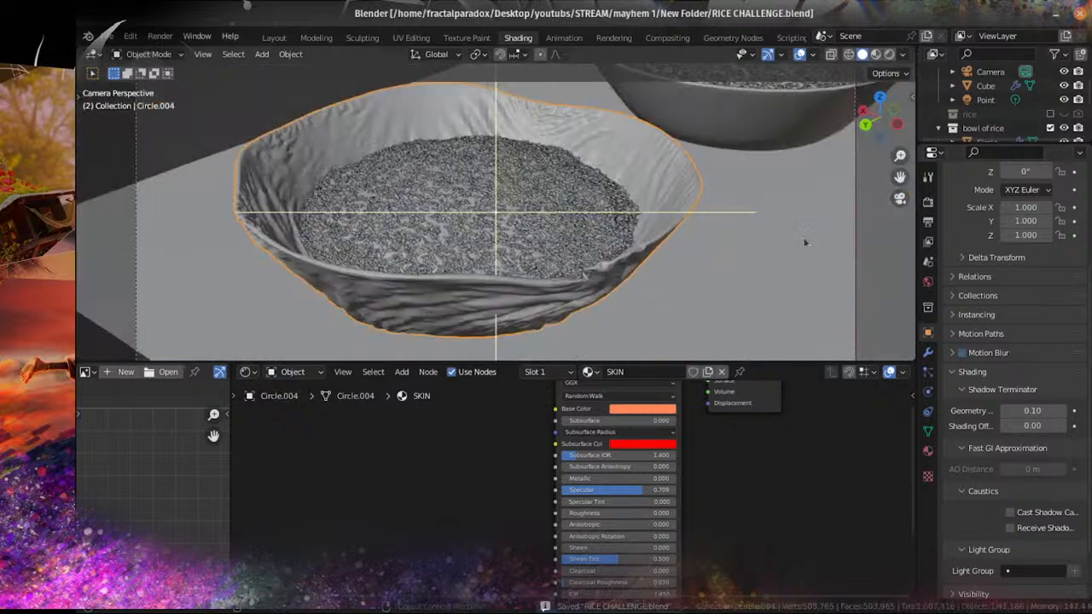
Step: Set the wrinkled bowl's Subdivision viewport level to 0 and save the file
click(928, 351)
click(1005, 265)
click(1006, 265)
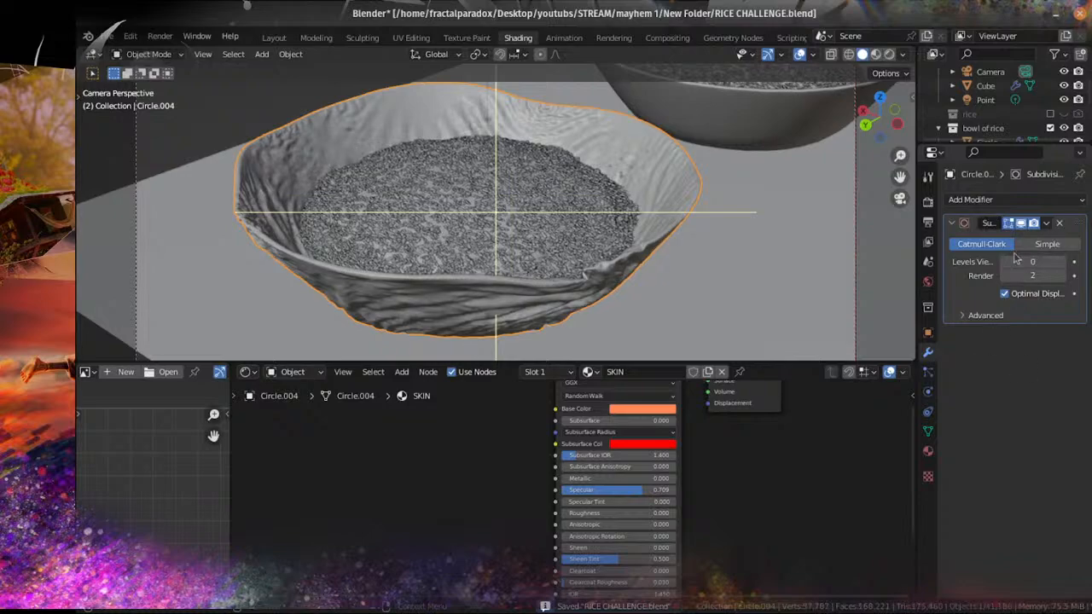
scroll(626, 248, down, 2)
key(ctrl+s)
scroll(621, 263, up, 3)
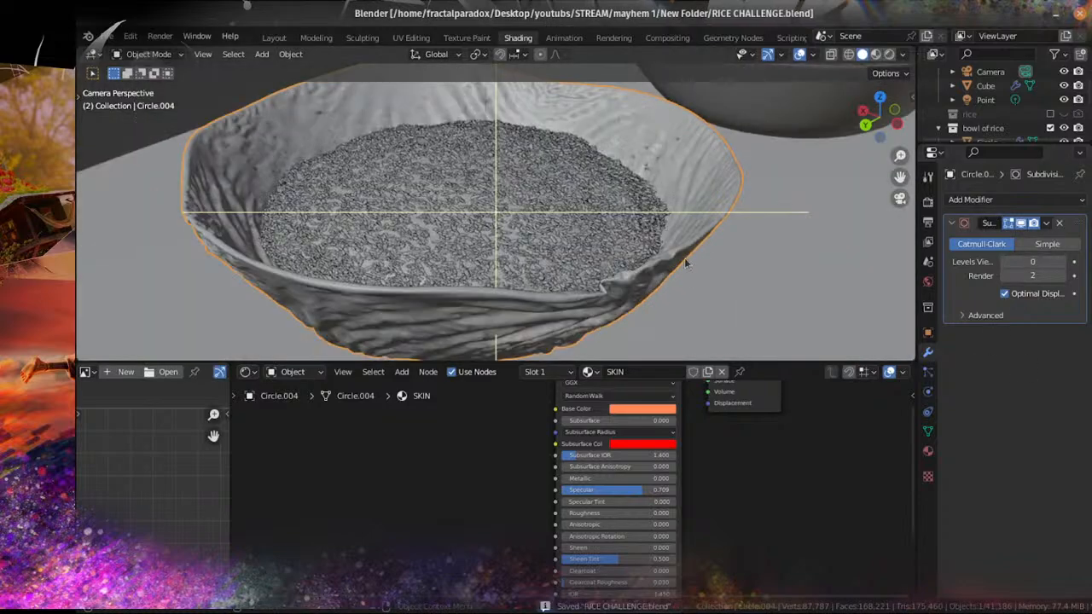
Step: Raise the wrinkled bowl slightly along the global Z axis so its base sits on the table, and save the file
middle_drag(685, 263, 548, 224)
scroll(666, 260, up, 6)
scroll(564, 200, down, 5)
scroll(539, 234, up, 2)
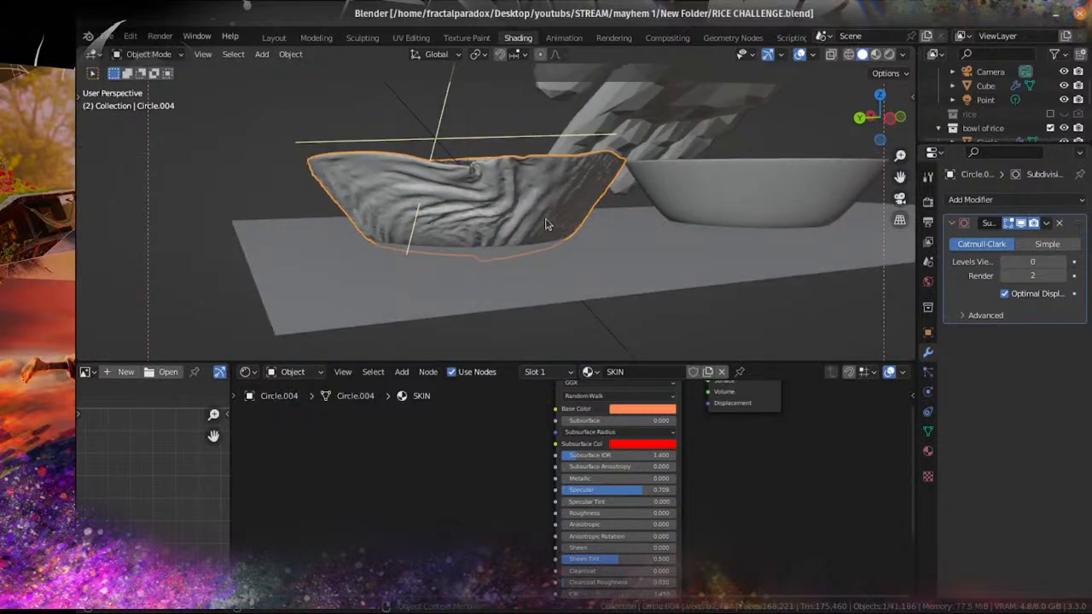
key(g)
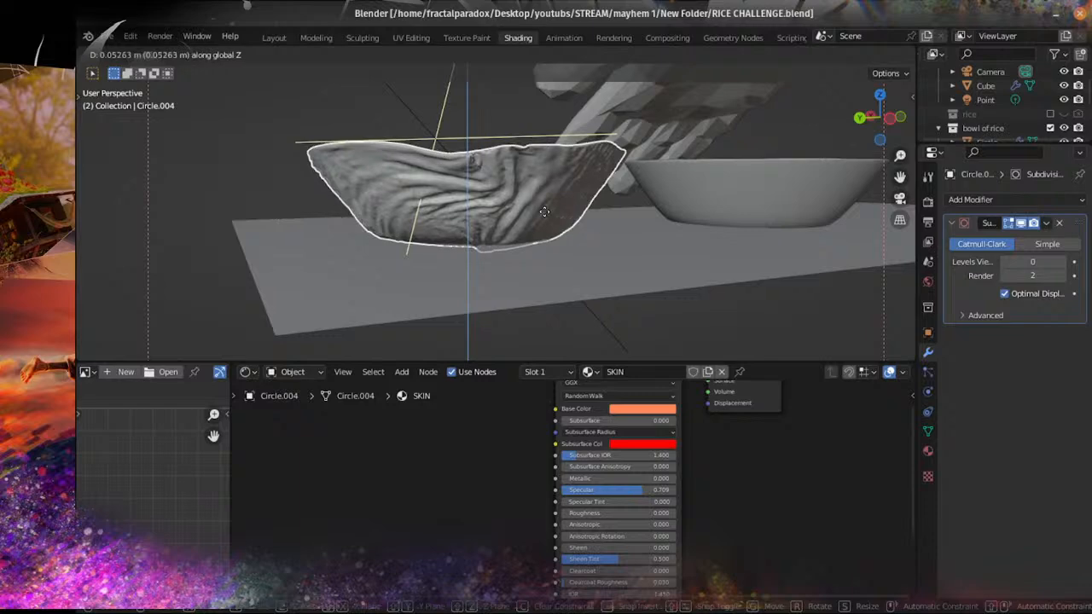
click(541, 217)
middle_drag(540, 217, 563, 220)
key(ctrl+s)
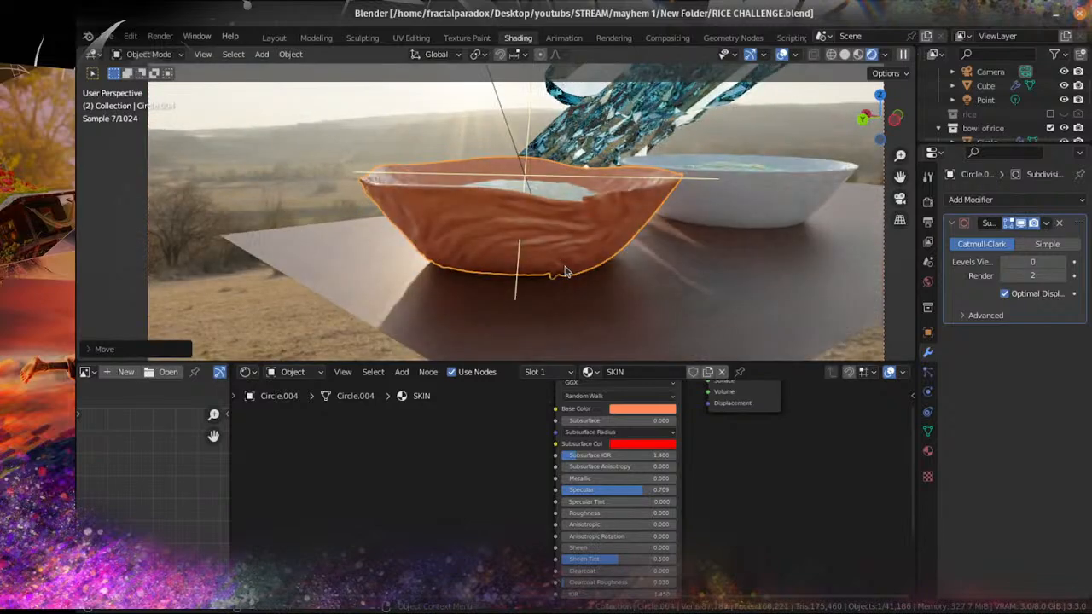
Step: Look through the camera and add a Geometry node in front of the SKIN material's Principled BSDF
key(KP_0)
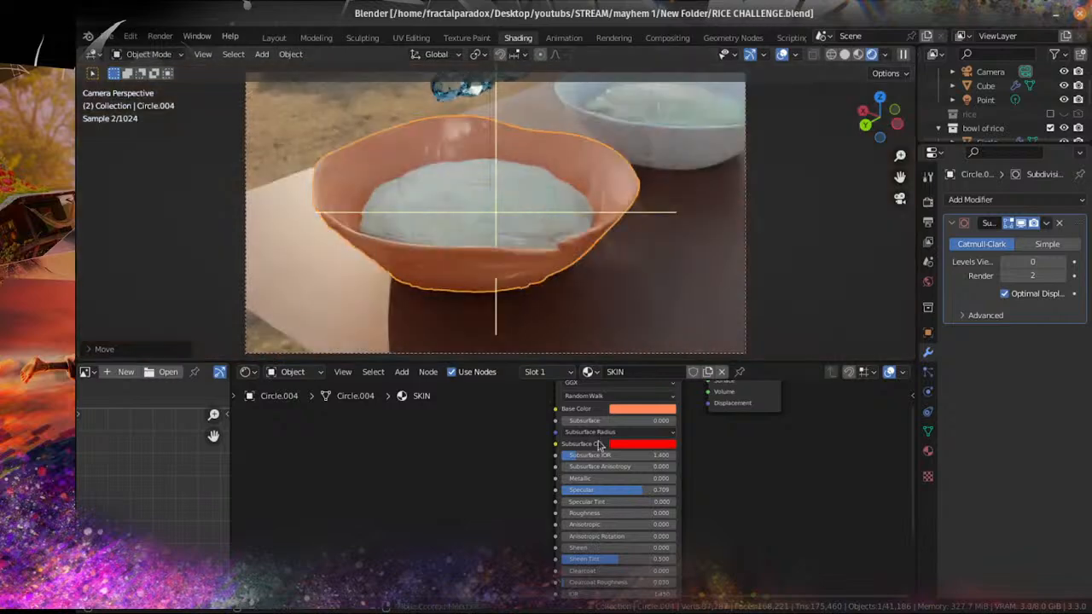
scroll(512, 487, up, 3)
middle_drag(568, 497, 633, 580)
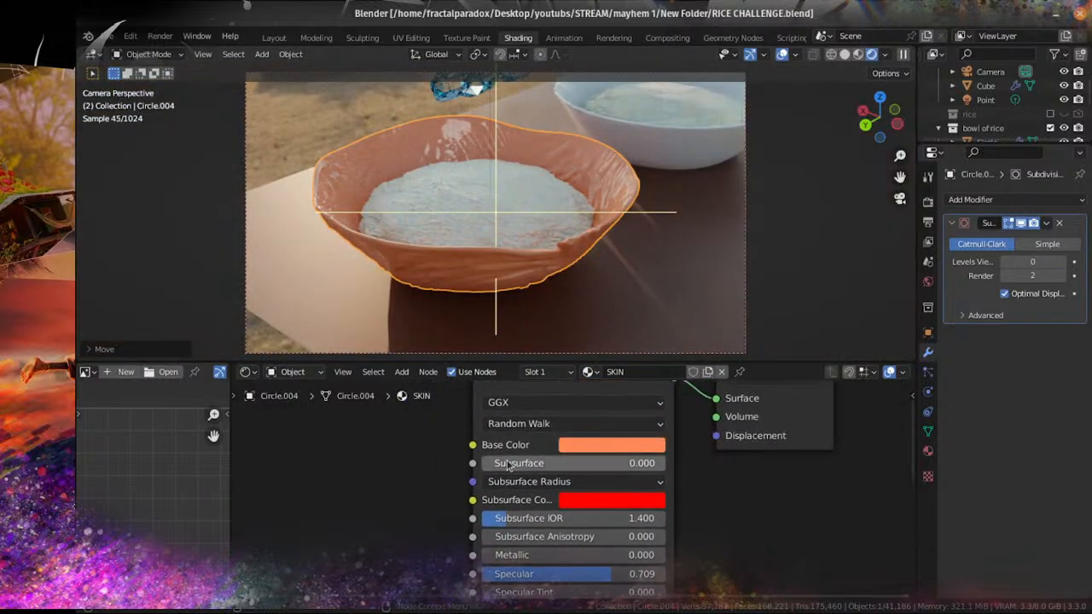
middle_drag(383, 480, 442, 478)
key(shift+a)
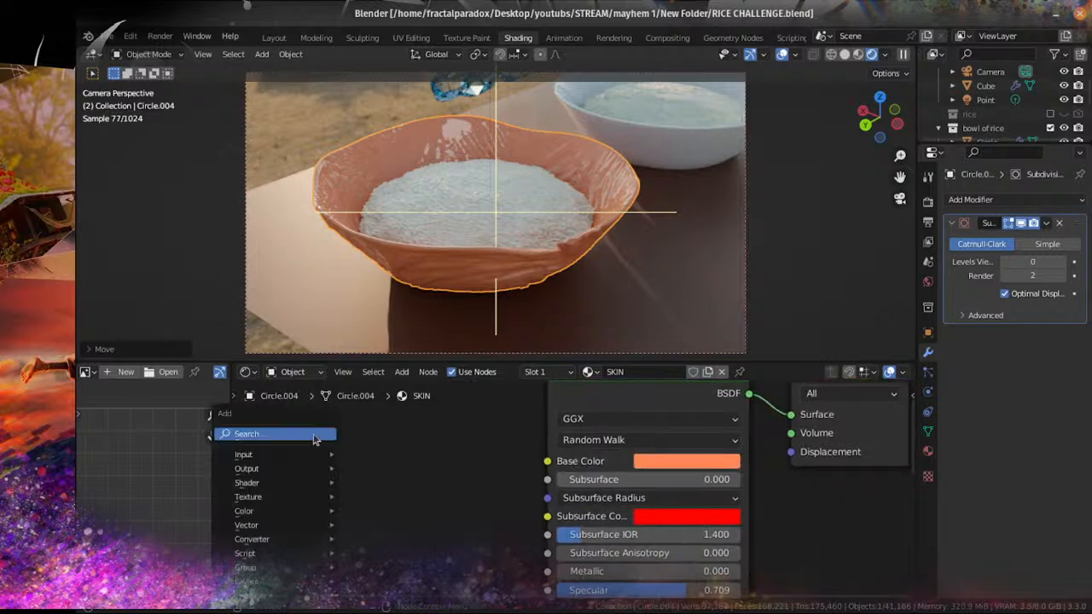
mouse_move(281, 455)
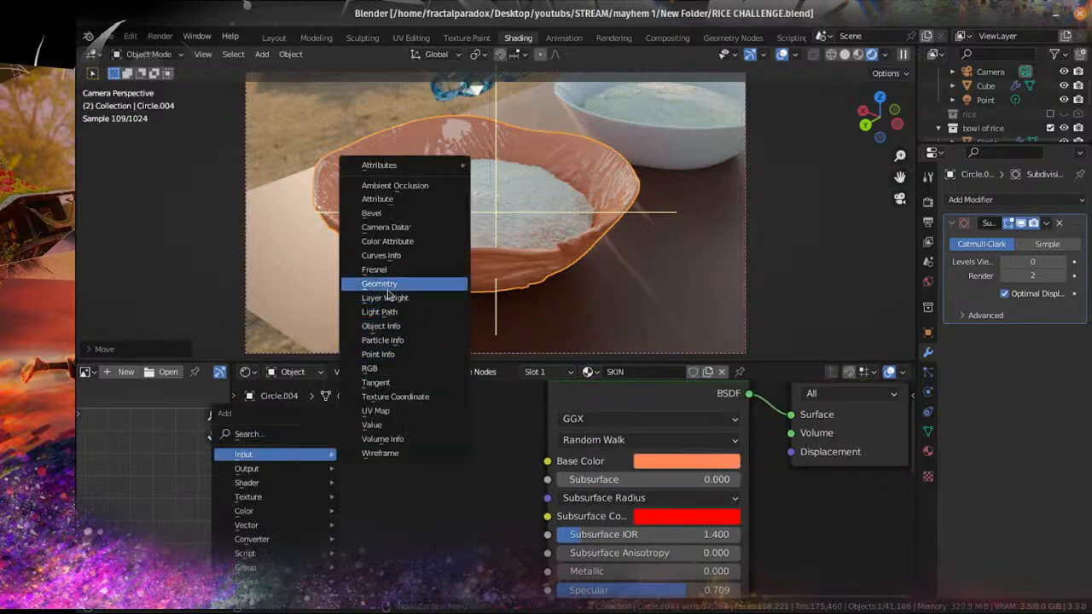
click(384, 284)
click(313, 404)
middle_drag(456, 481, 596, 428)
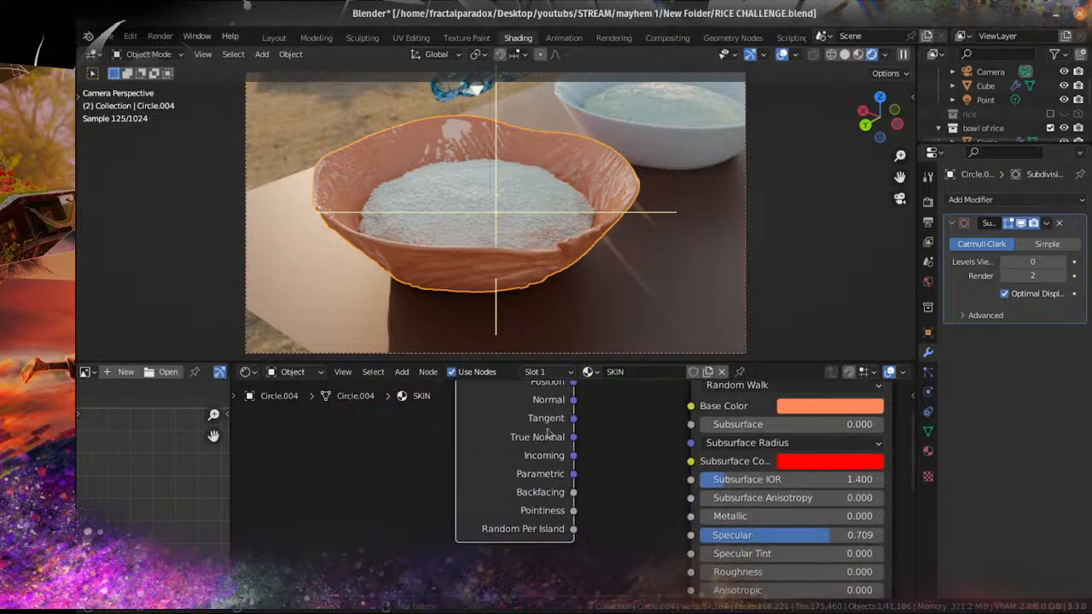
Step: Cycle the material preview through the Geometry node's outputs until Pointiness is shown on the bowl
ctrl+shift+click(547, 429)
ctrl+shift+click(548, 430)
ctrl+shift+click(548, 430)
ctrl+shift+click(548, 430)
ctrl+shift+click(547, 429)
ctrl+shift+click(547, 430)
ctrl+shift+click(547, 430)
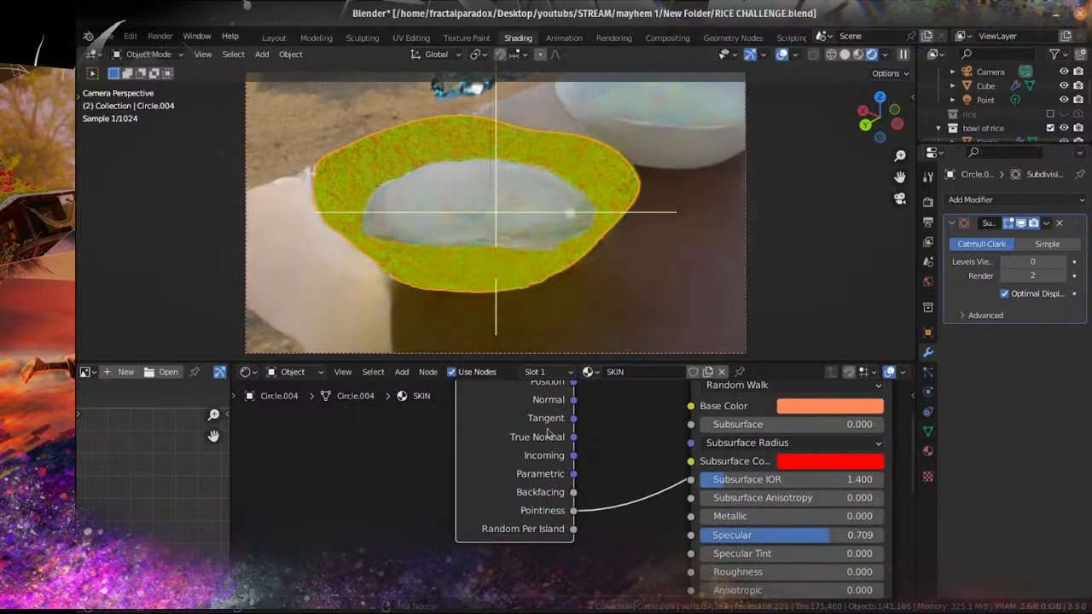
Step: Insert a ColorRamp on the Geometry node's Pointiness link and move its black stop to 0.386
drag(511, 432, 175, 447)
key(shift+a)
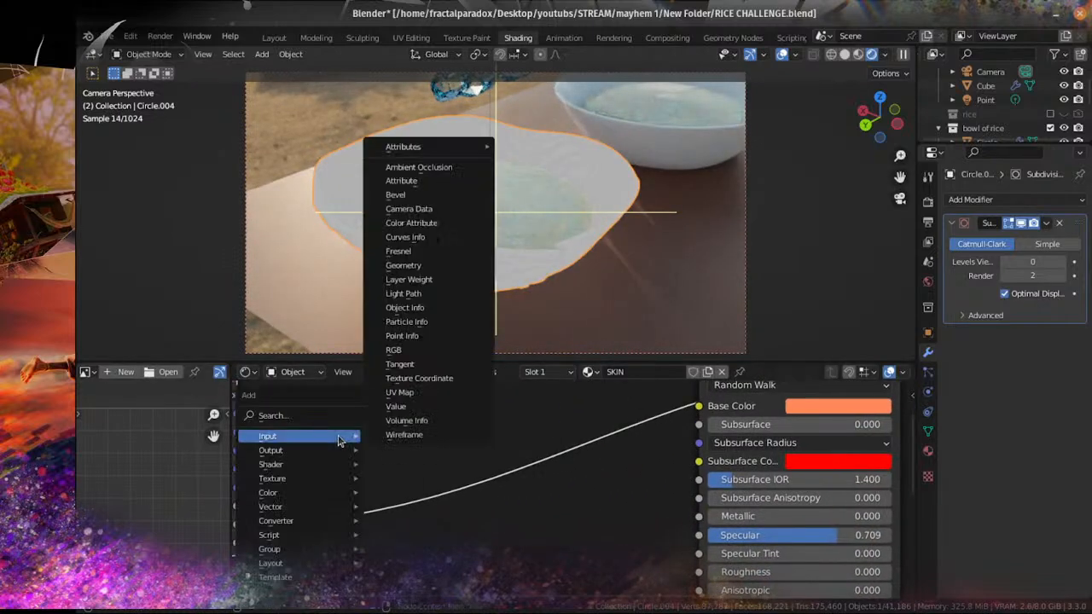
mouse_move(281, 520)
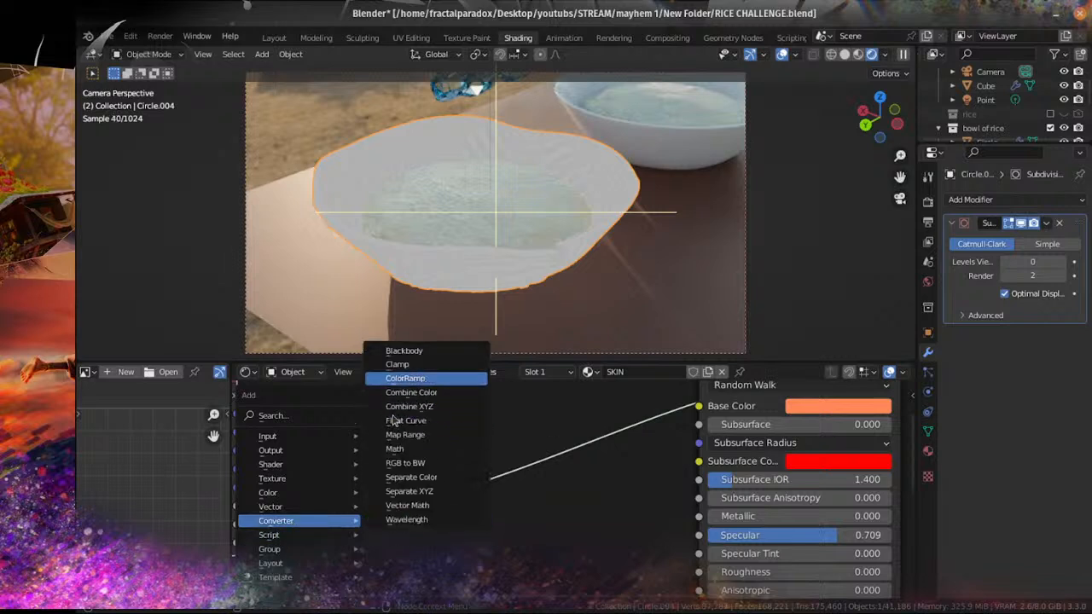
click(405, 378)
click(392, 526)
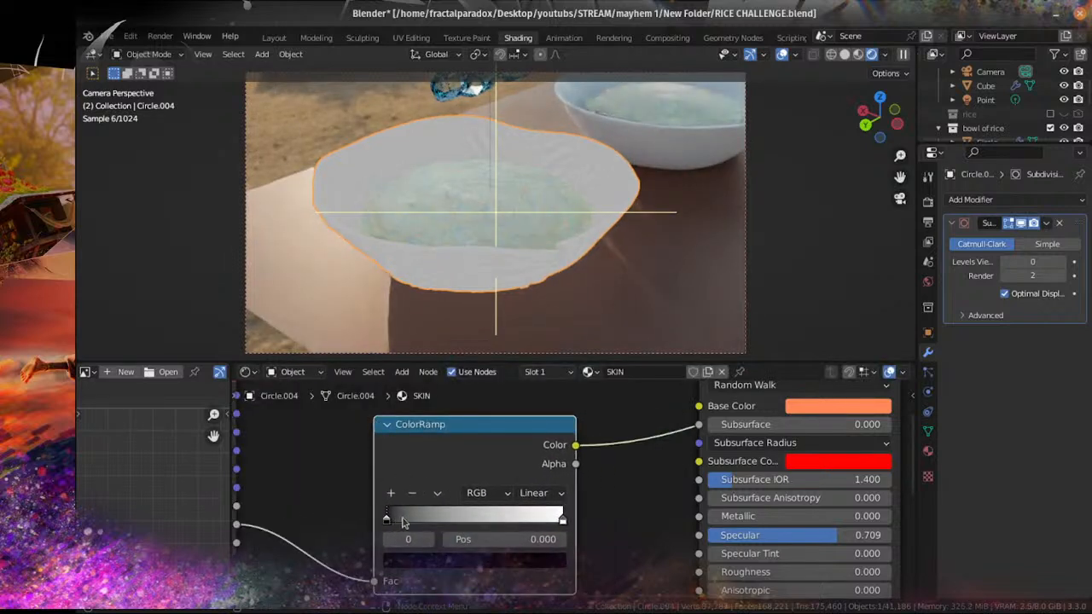
click(404, 522)
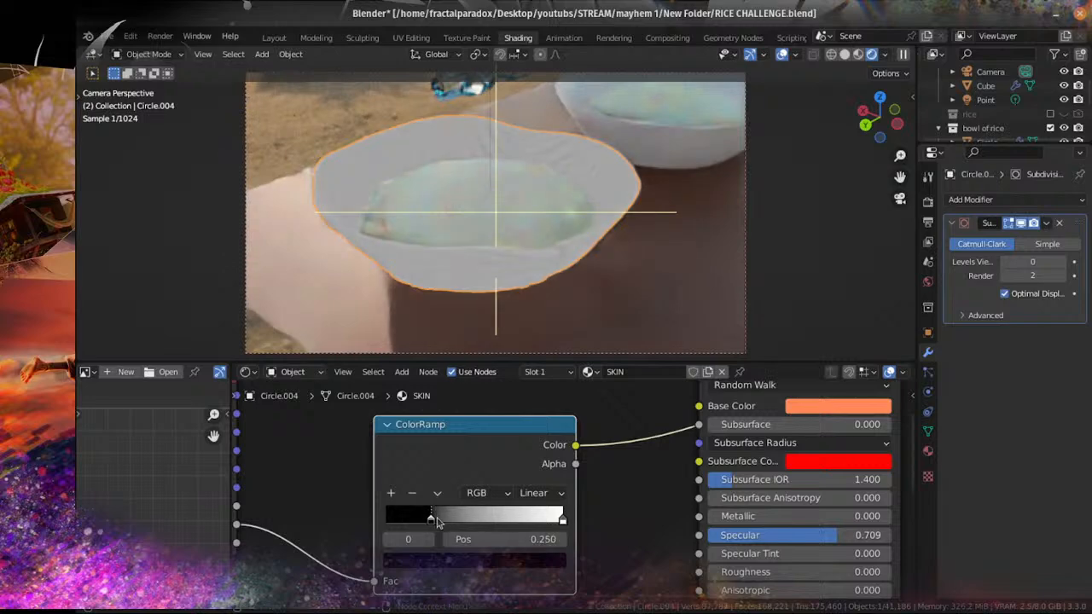
mouse_move(436, 522)
mouse_down()
mouse_move(476, 522)
mouse_move(456, 521)
mouse_up()
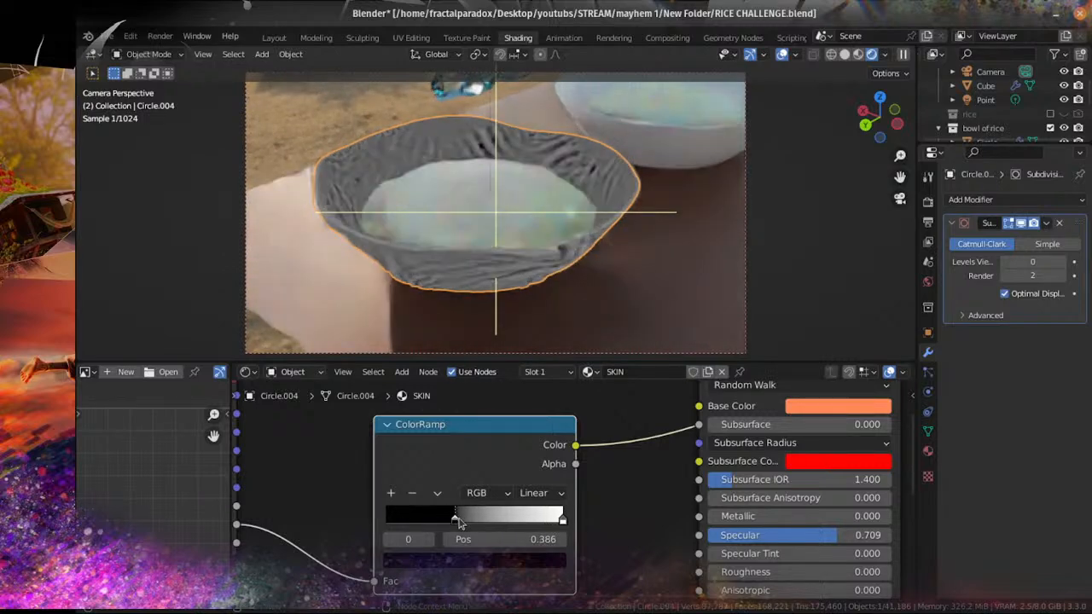
Step: Connect the ColorRamp's Color to the Principled BSDF's Subsurface input and set the subsurface method to Random Walk (Fixed Radius)
drag(576, 446, 699, 429)
middle_drag(671, 441, 471, 493)
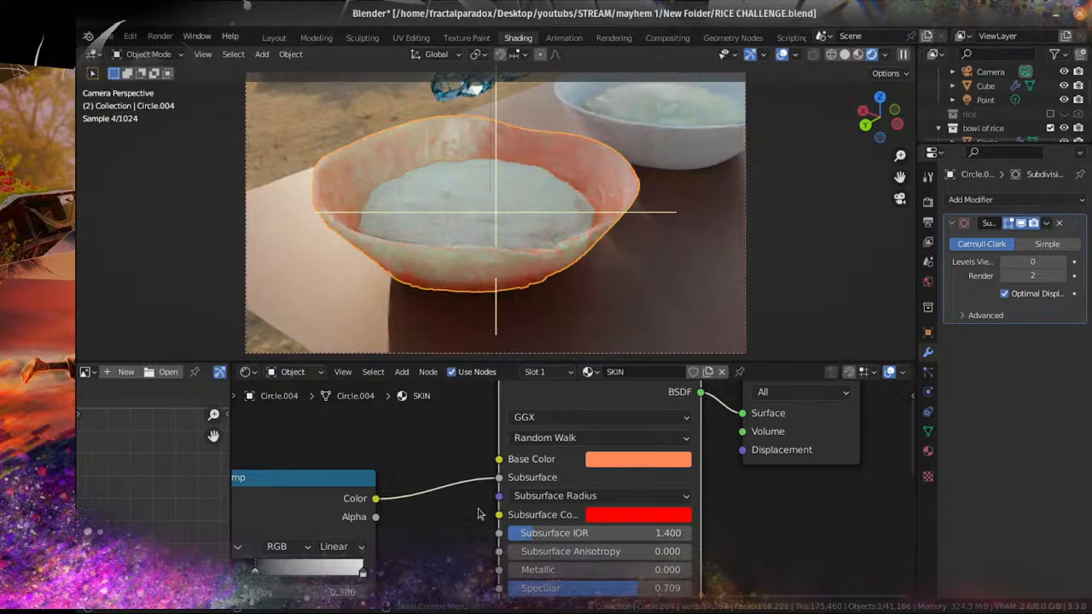
middle_drag(461, 533, 612, 458)
scroll(529, 479, up, 4)
middle_drag(503, 486, 611, 462)
scroll(601, 461, up, 3)
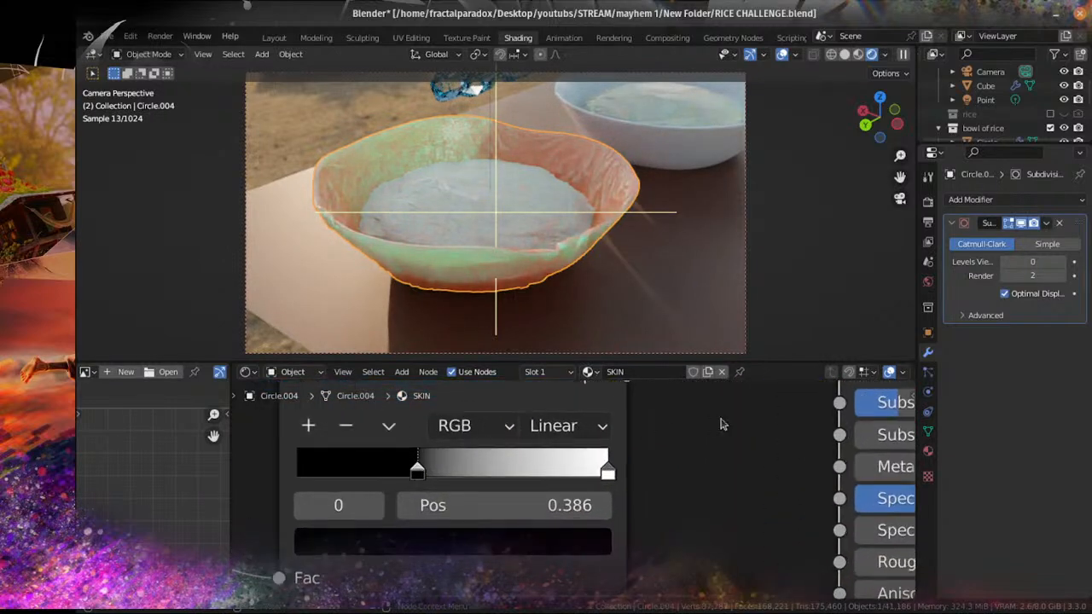
middle_drag(897, 395, 551, 583)
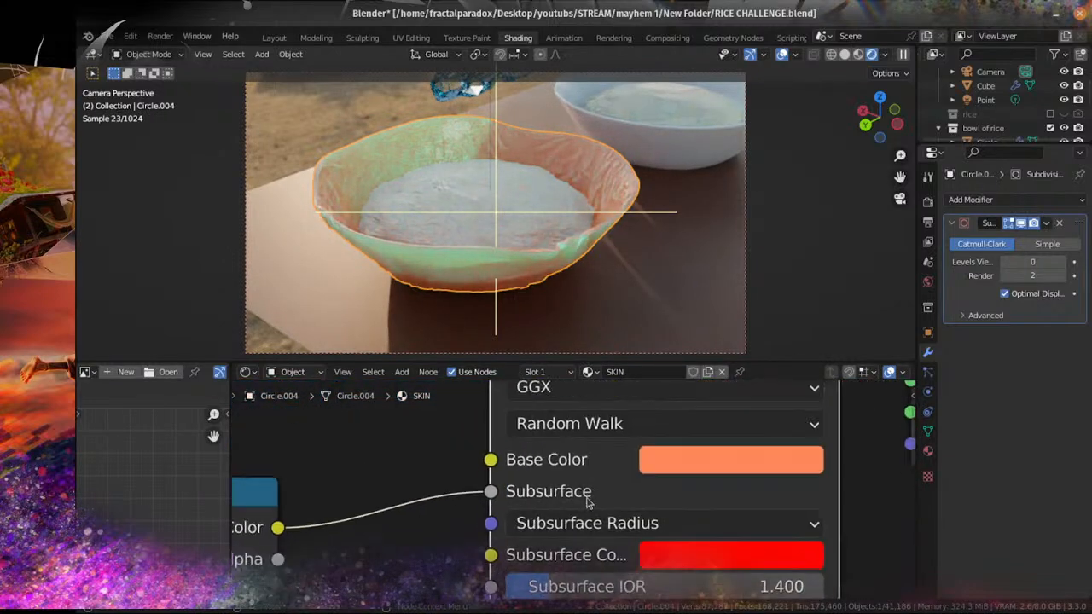
click(609, 430)
click(581, 498)
Step: Set the SKIN material's Principled BSDF Roughness to 0.755
scroll(446, 518, down, 8)
middle_drag(470, 505, 516, 471)
scroll(514, 471, up, 2)
middle_drag(492, 292, 523, 214)
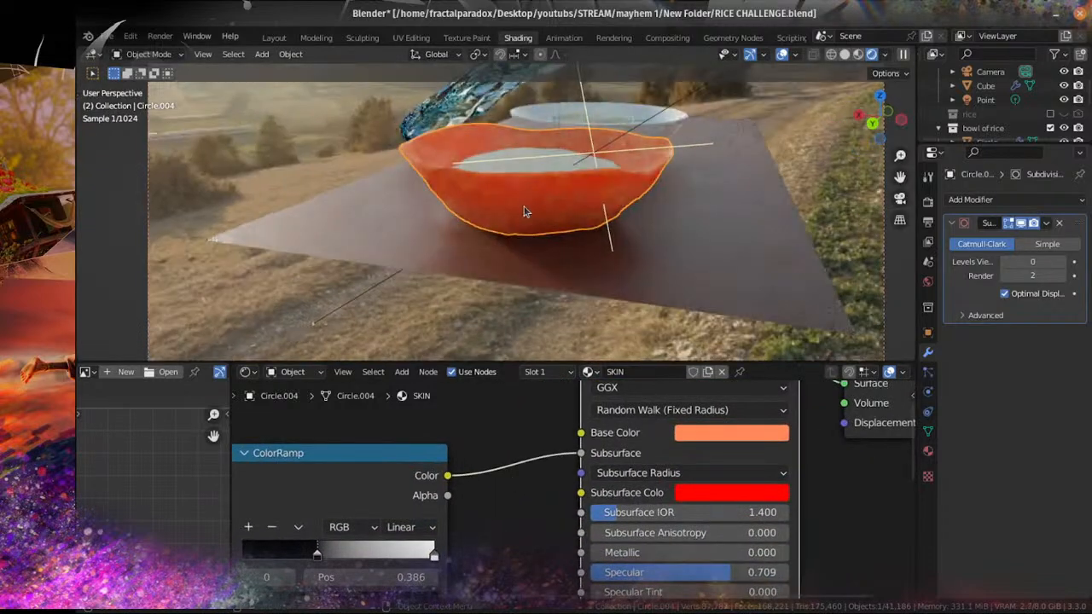
scroll(460, 212, up, 4)
shift+middle_drag(455, 212, 468, 277)
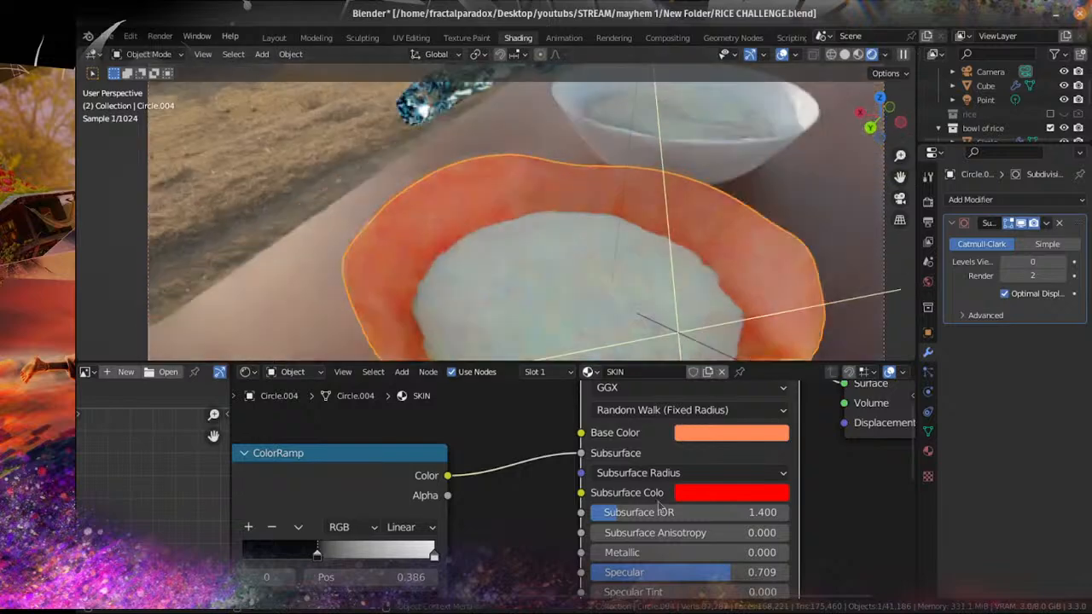
scroll(499, 544, down, 3)
middle_drag(587, 587, 572, 512)
middle_drag(505, 464, 466, 419)
scroll(528, 485, up, 2)
scroll(528, 484, up, 1)
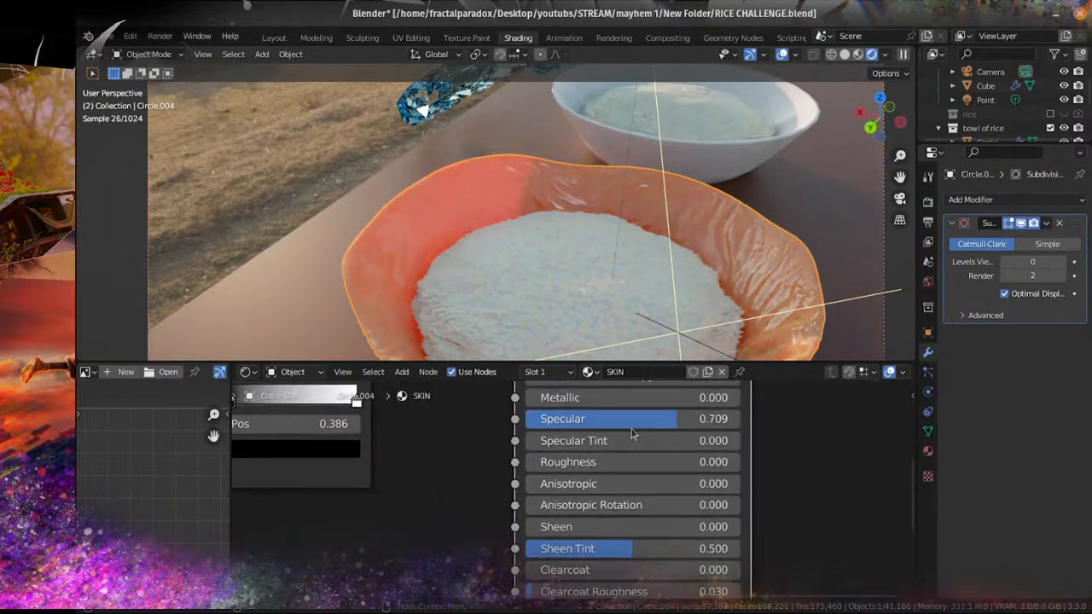
drag(614, 461, 753, 461)
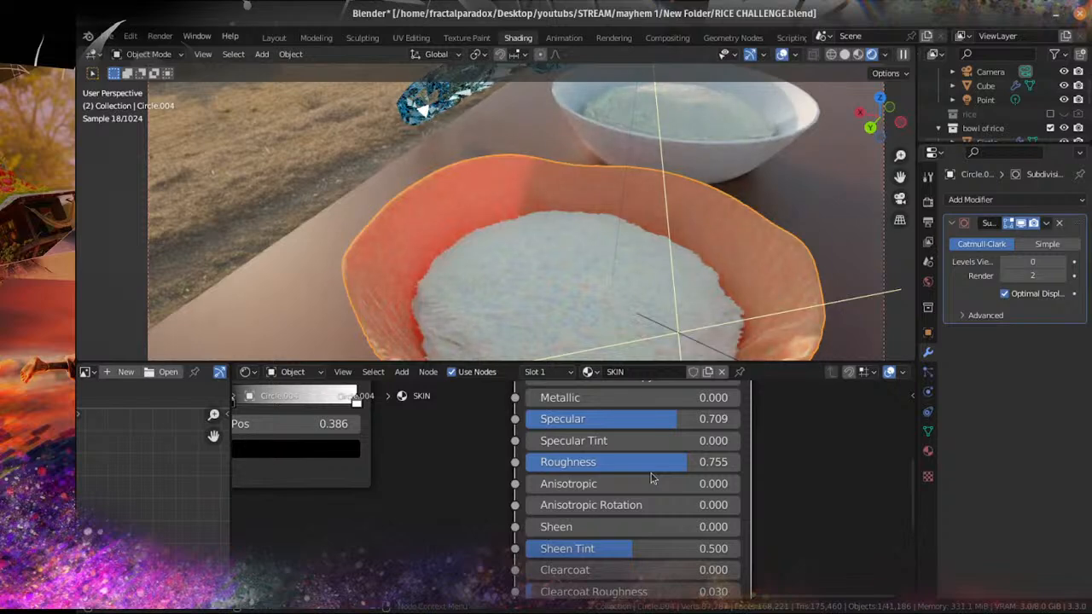
Step: Place the 3D cursor on the empty part of the table beside the white bowl and snap the crystal hand to it
scroll(427, 483, down, 1)
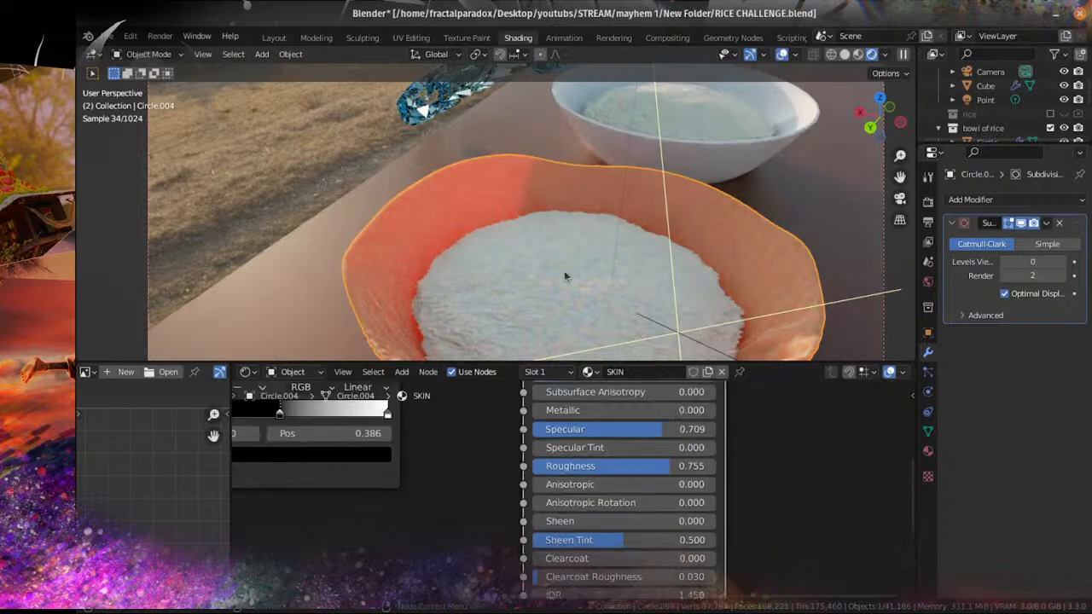
scroll(564, 273, down, 5)
middle_drag(571, 257, 472, 227)
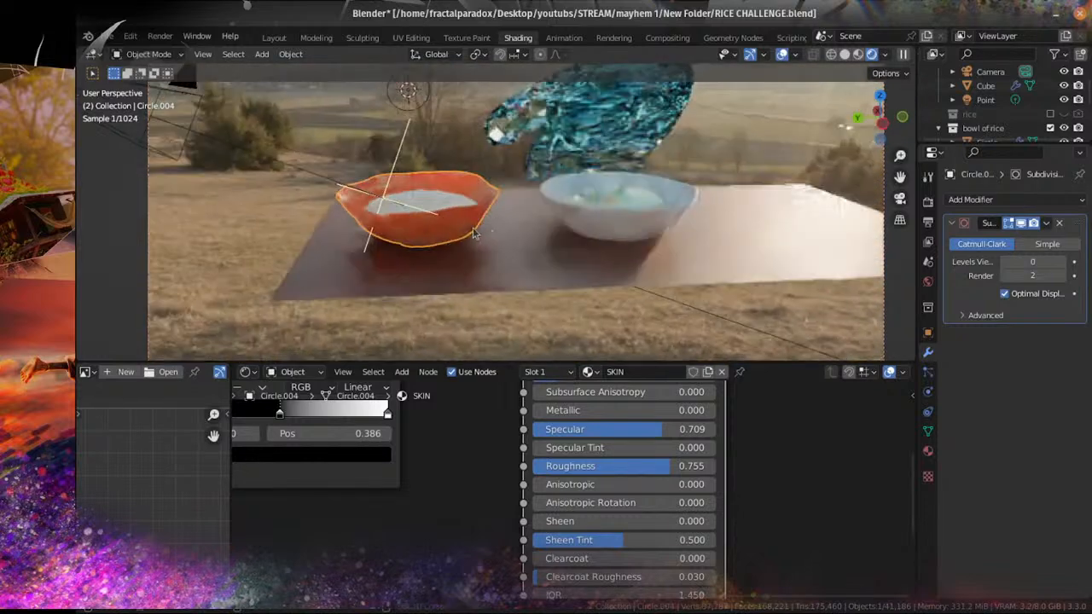
scroll(472, 227, up, 4)
middle_drag(550, 237, 597, 205)
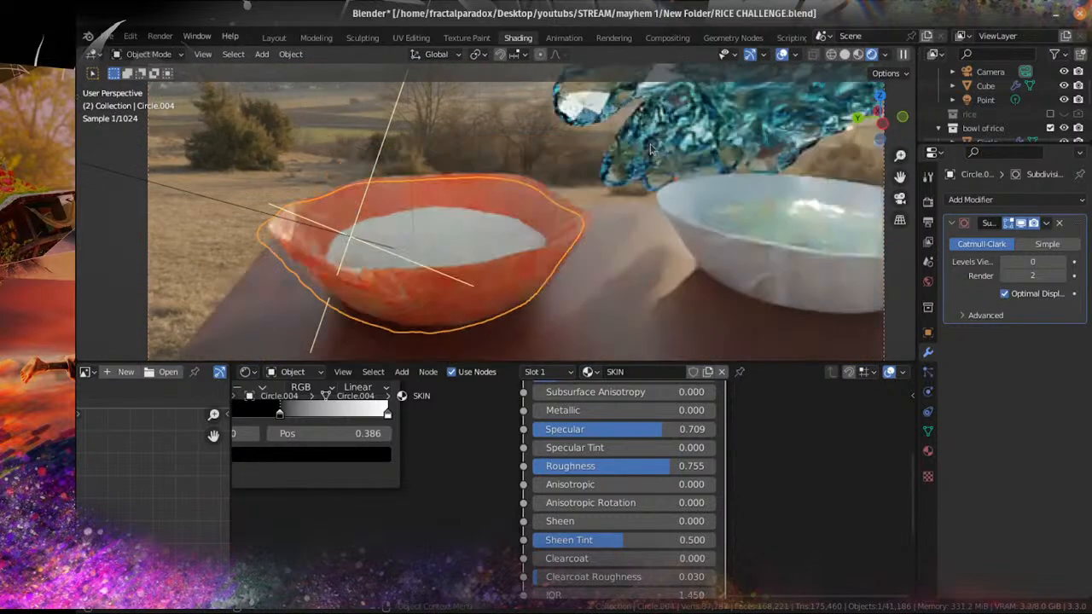
click(653, 157)
middle_drag(762, 229, 758, 246)
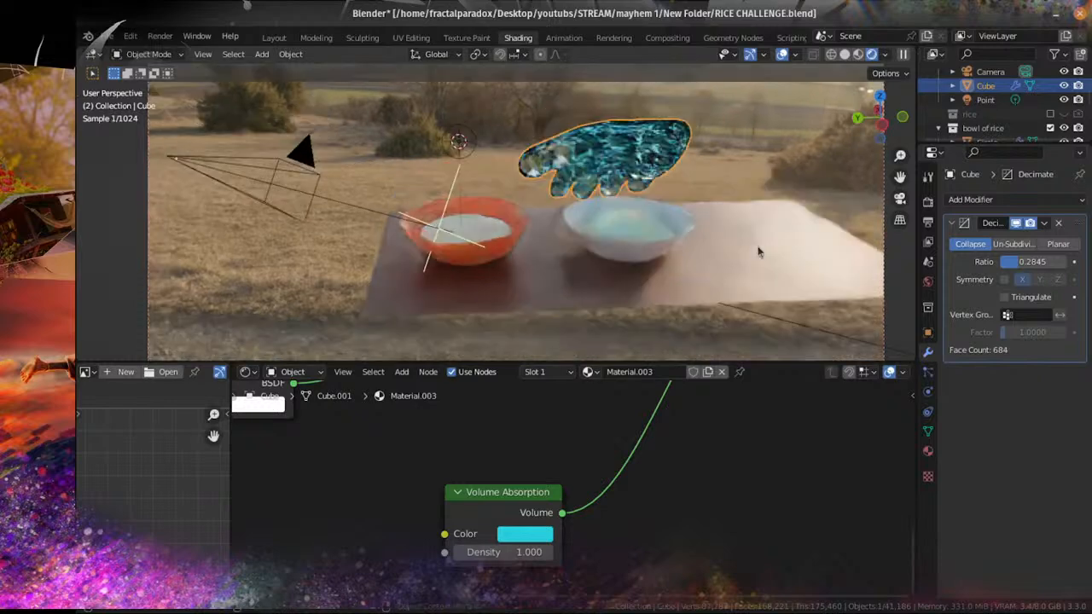
shift+right_click(775, 238)
key(shift+s)
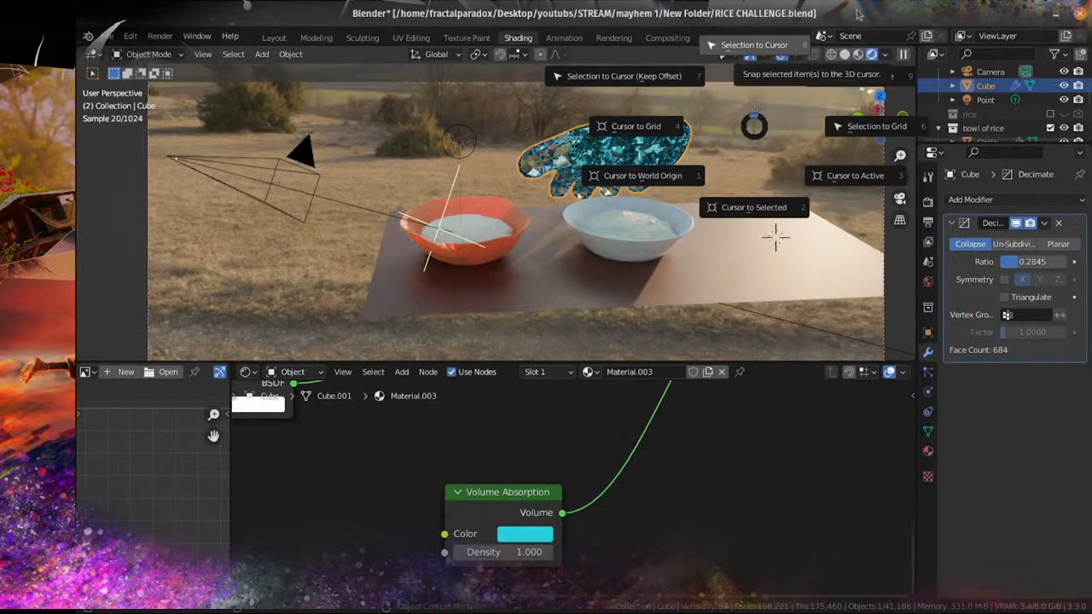
click(752, 41)
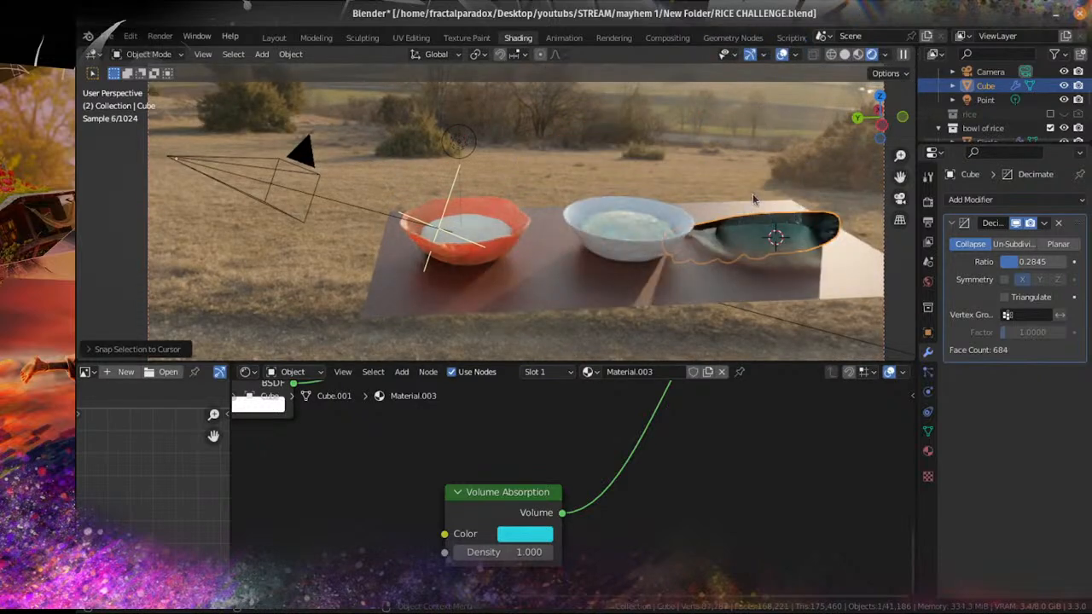
Step: Clear the crystal hand's rotation and raise it so its base stands on the table
middle_drag(747, 228, 702, 241)
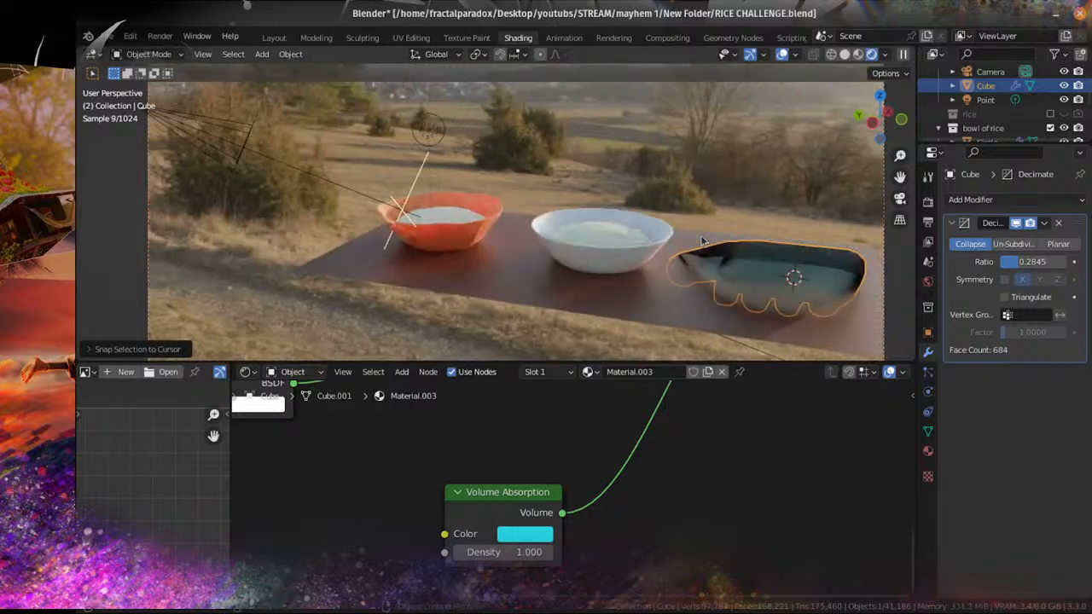
key(g)
key(z)
click(709, 208)
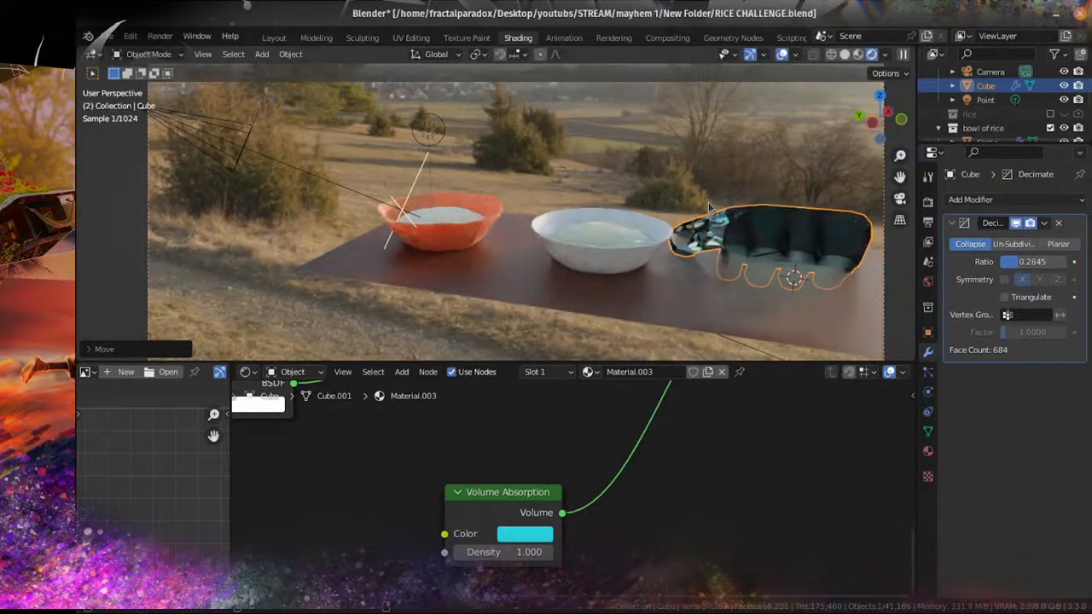
key(alt+r)
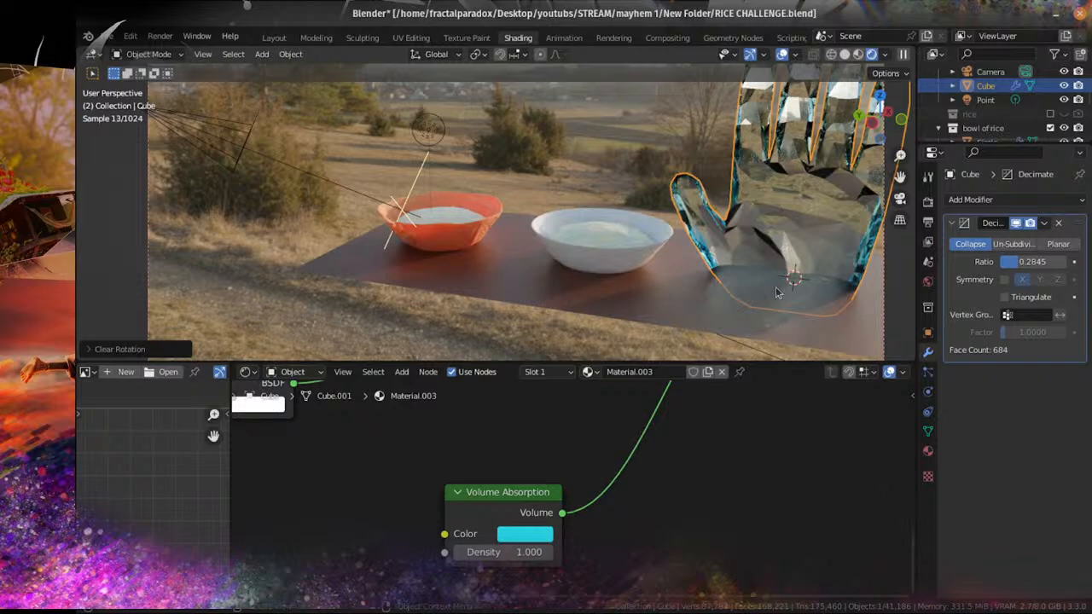
key(g)
click(769, 250)
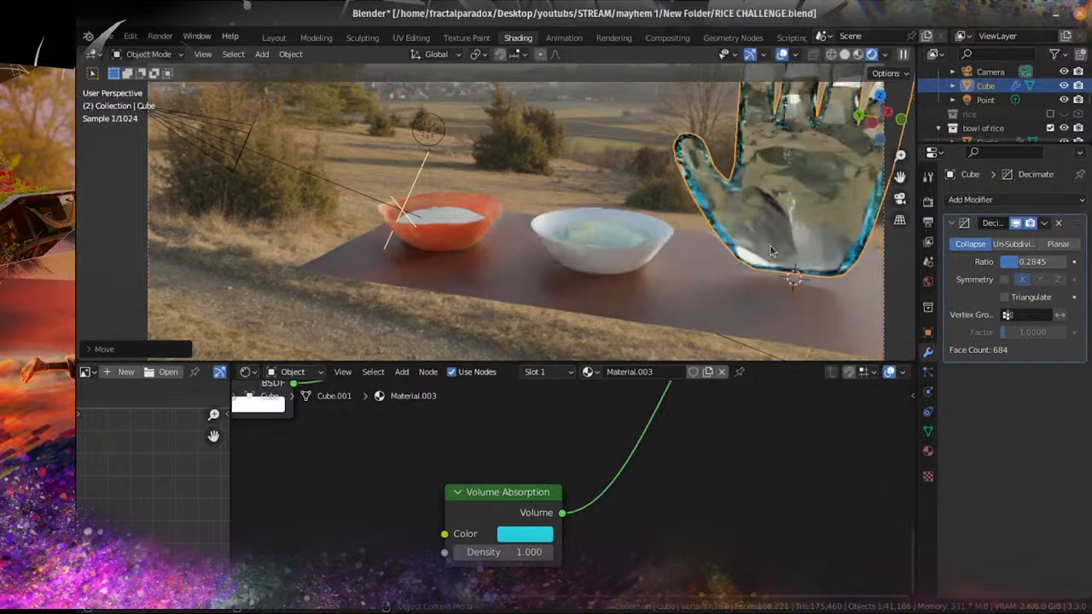
Step: Inspect the rice-filled skin bowl up close and save the file
middle_drag(412, 266, 427, 273)
scroll(492, 255, up, 3)
scroll(494, 251, up, 4)
shift+middle_drag(492, 256, 515, 243)
key(ctrl+s)
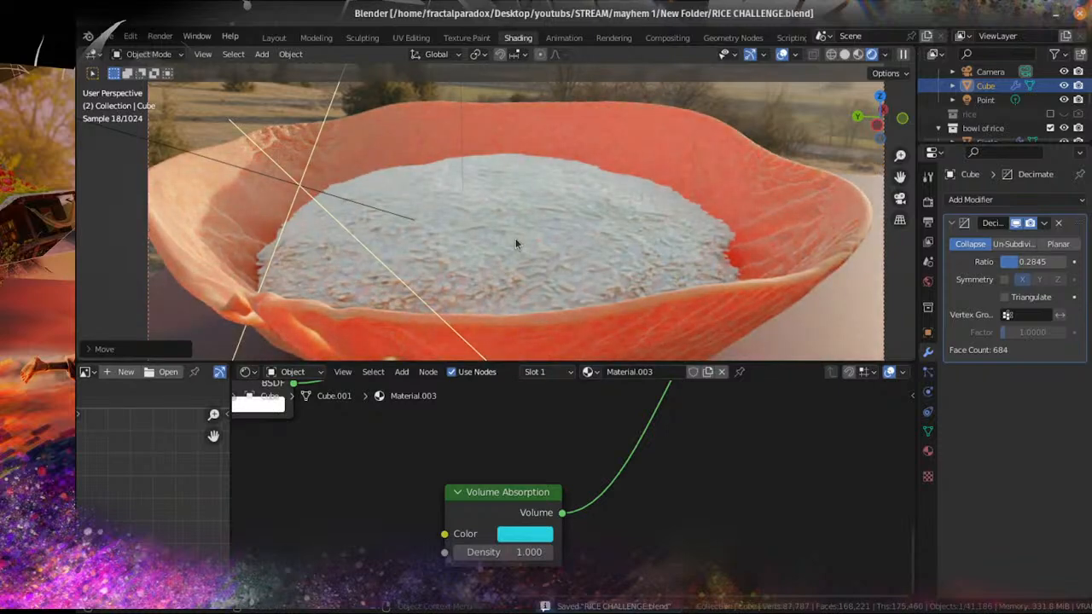
Step: Select the wrinkled bowl and examine its skin shading from above and around its sides
scroll(505, 250, down, 5)
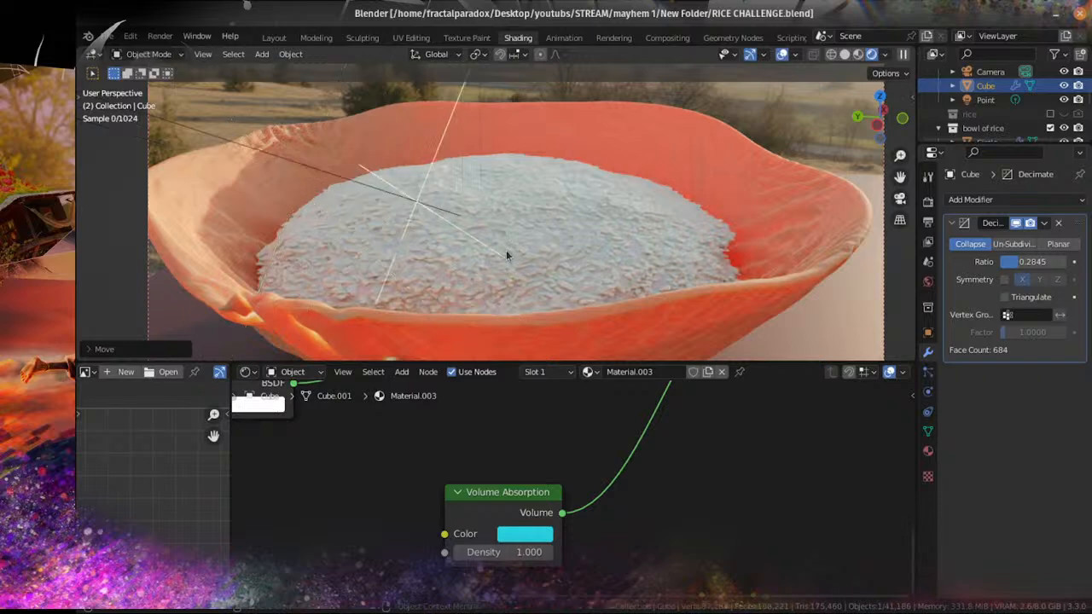
click(547, 271)
scroll(547, 283, up, 2)
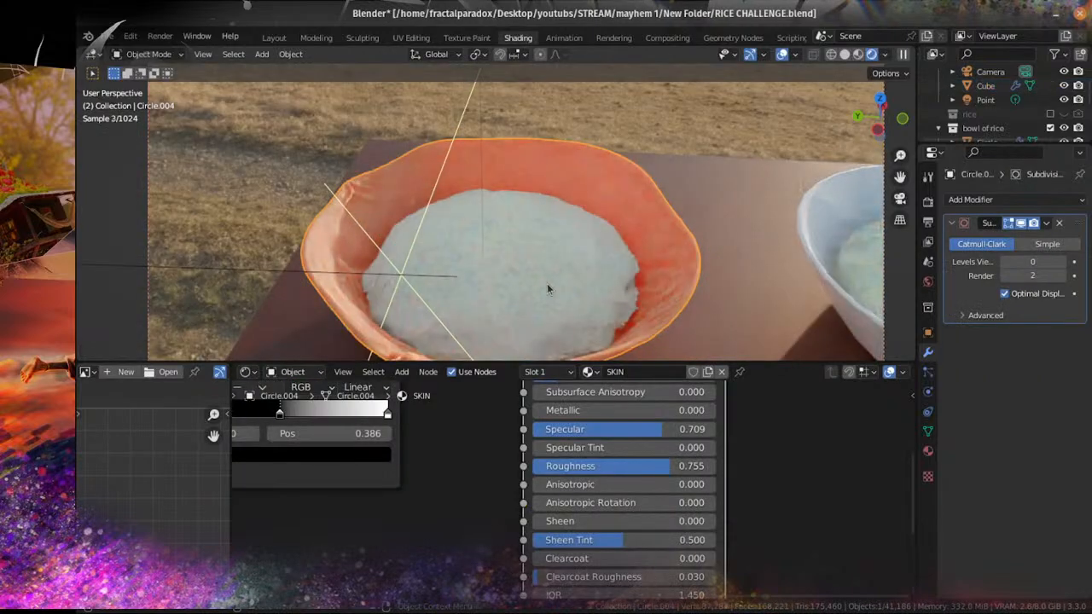
key(KP_7)
scroll(546, 190, down, 3)
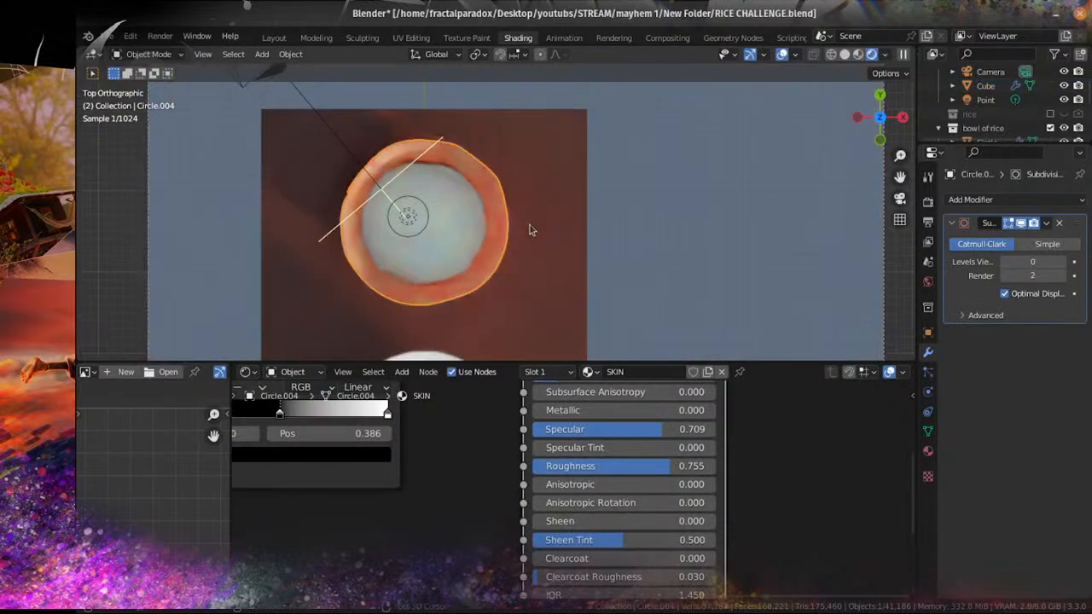
middle_drag(568, 182, 477, 119)
middle_drag(503, 156, 528, 174)
scroll(528, 174, up, 2)
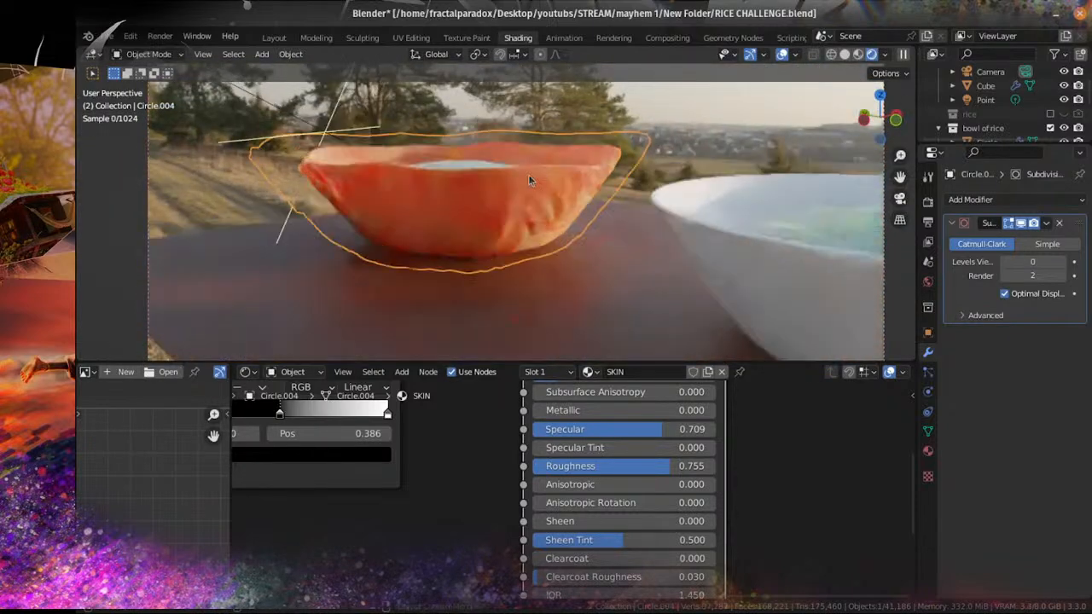
middle_drag(622, 207, 568, 254)
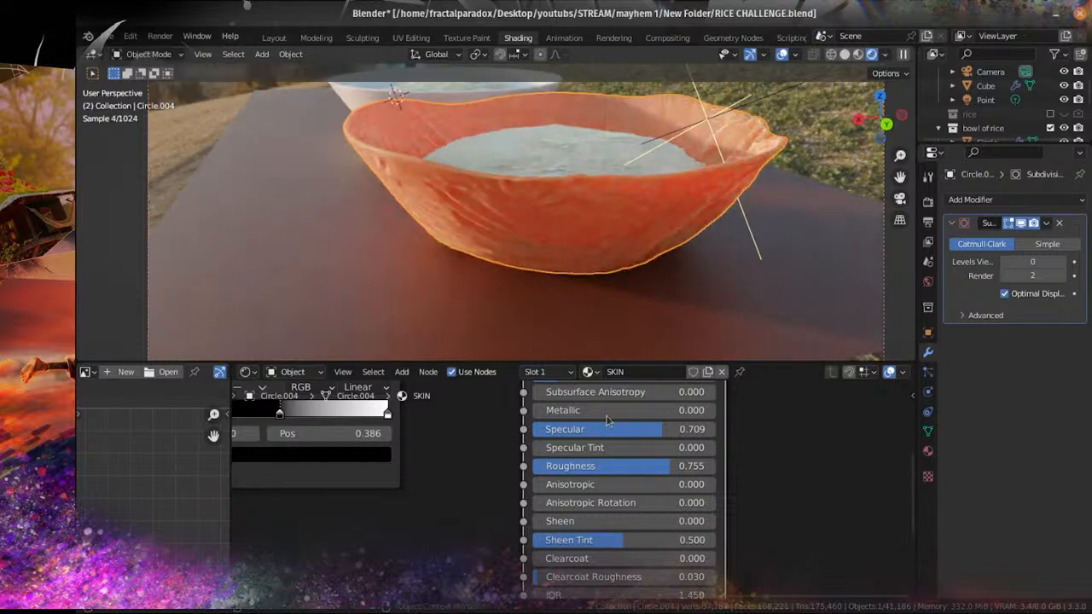
Step: Try switching the SKIN material's Principled BSDF to a Vector Math node, and undo the switch
scroll(572, 511, down, 3)
middle_drag(503, 495, 565, 383)
scroll(476, 334, down, 4)
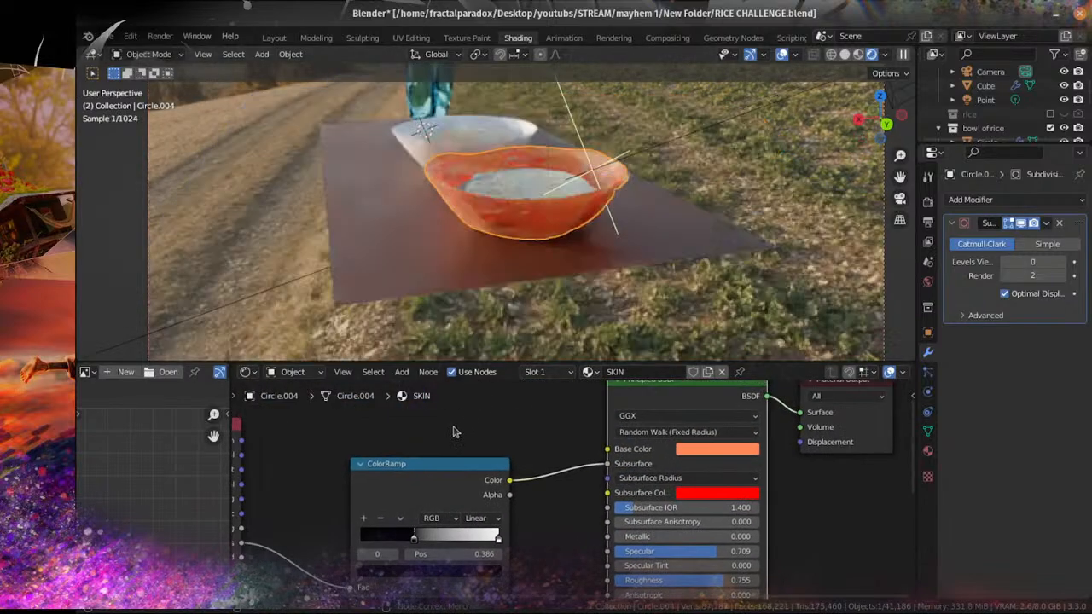
scroll(456, 434, down, 3)
middle_drag(455, 441, 494, 477)
scroll(495, 477, up, 1)
key(shift+s)
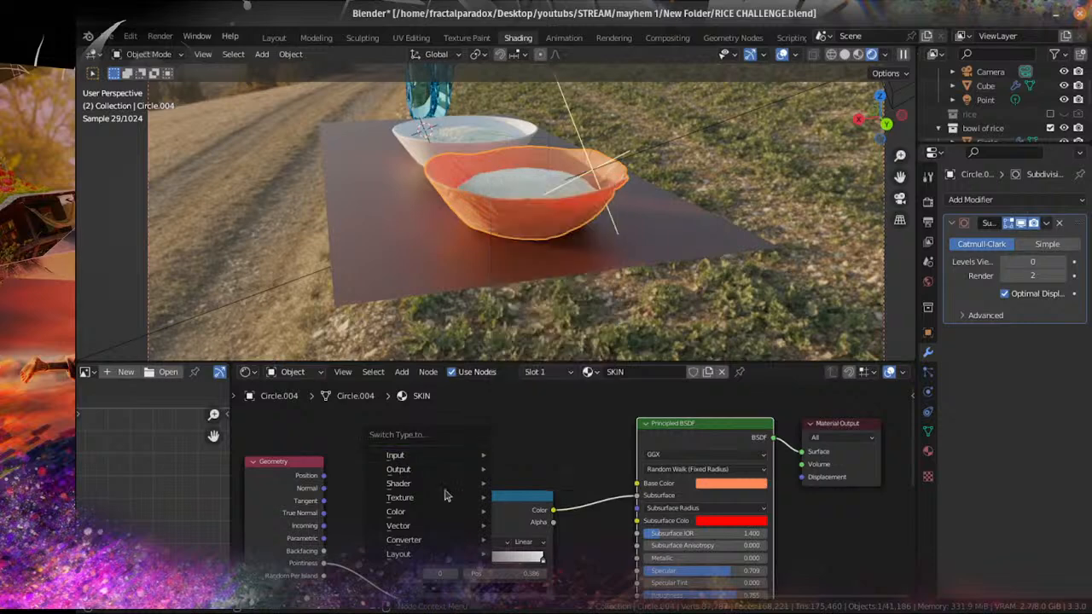
mouse_move(421, 530)
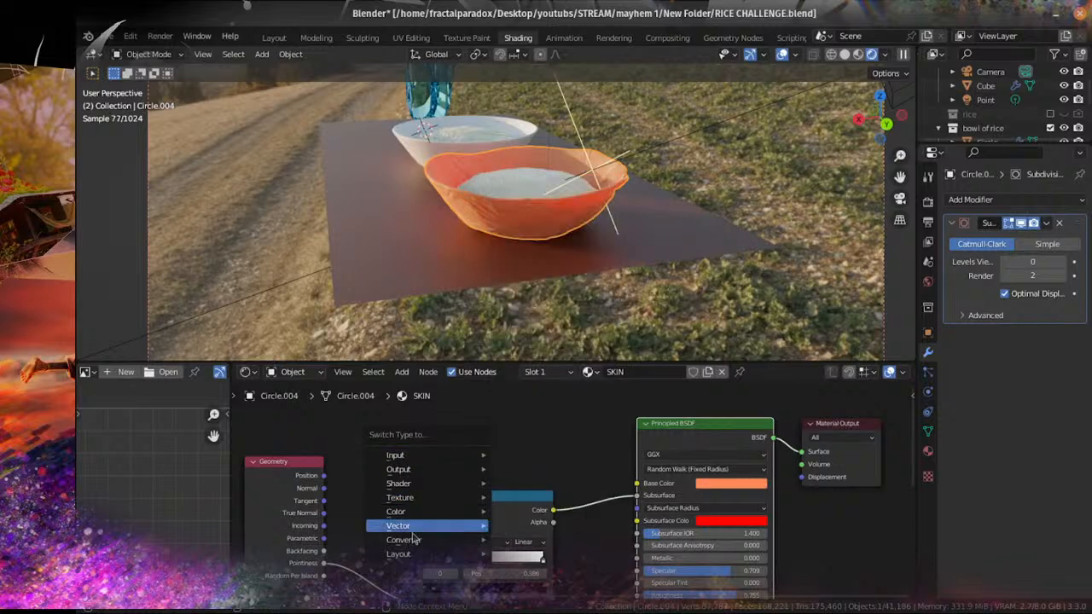
mouse_move(484, 531)
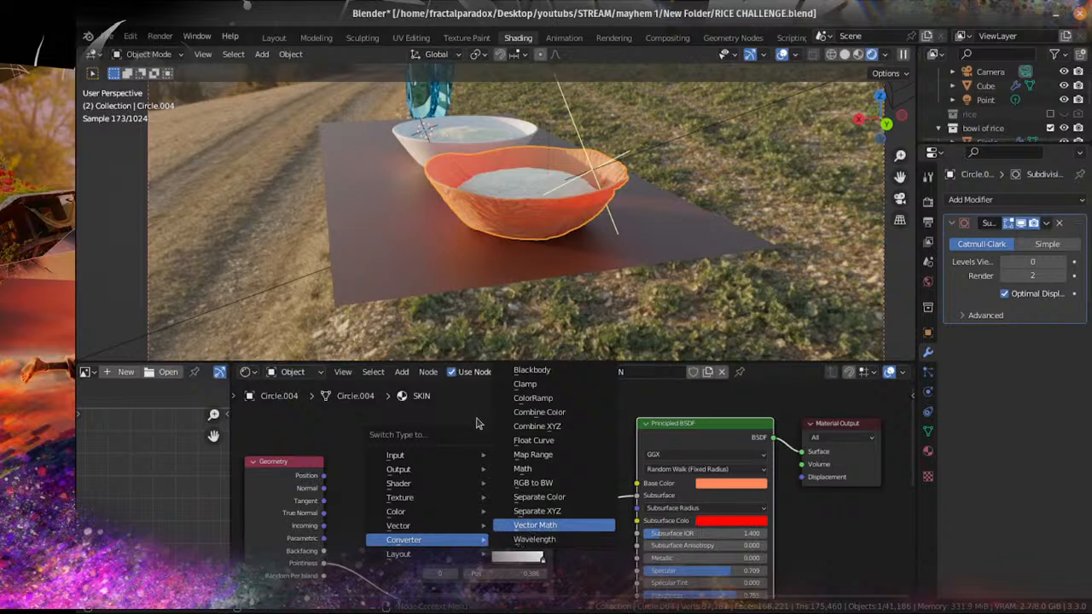
click(535, 526)
scroll(601, 471, down, 4)
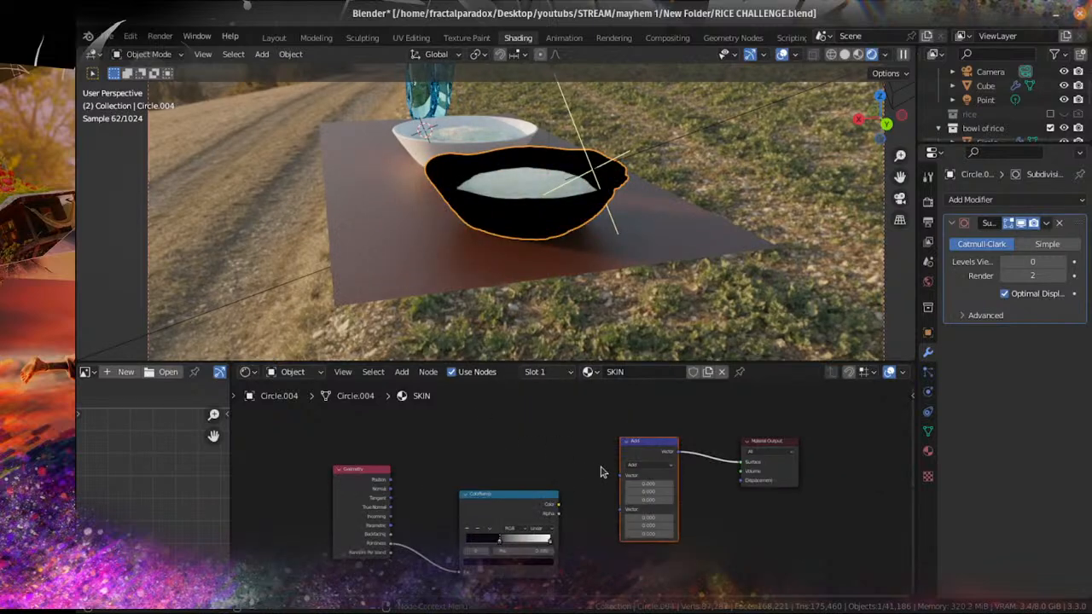
key(ctrl+z)
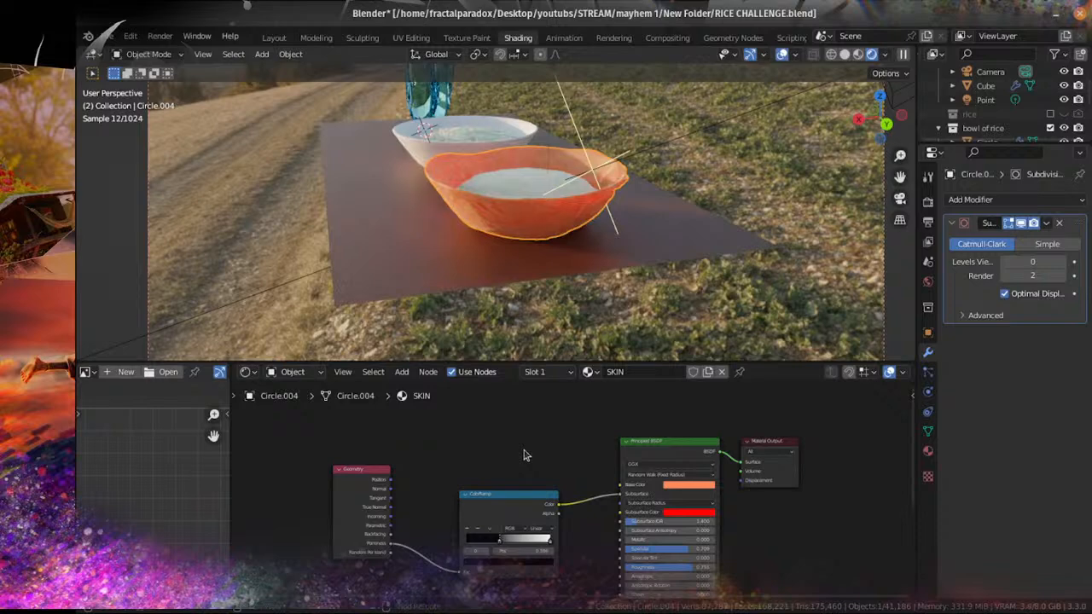
Step: Add a Vector Math node above the ColorRamp in the SKIN material and set its operation to Divide
key(shift+a)
mouse_move(524, 452)
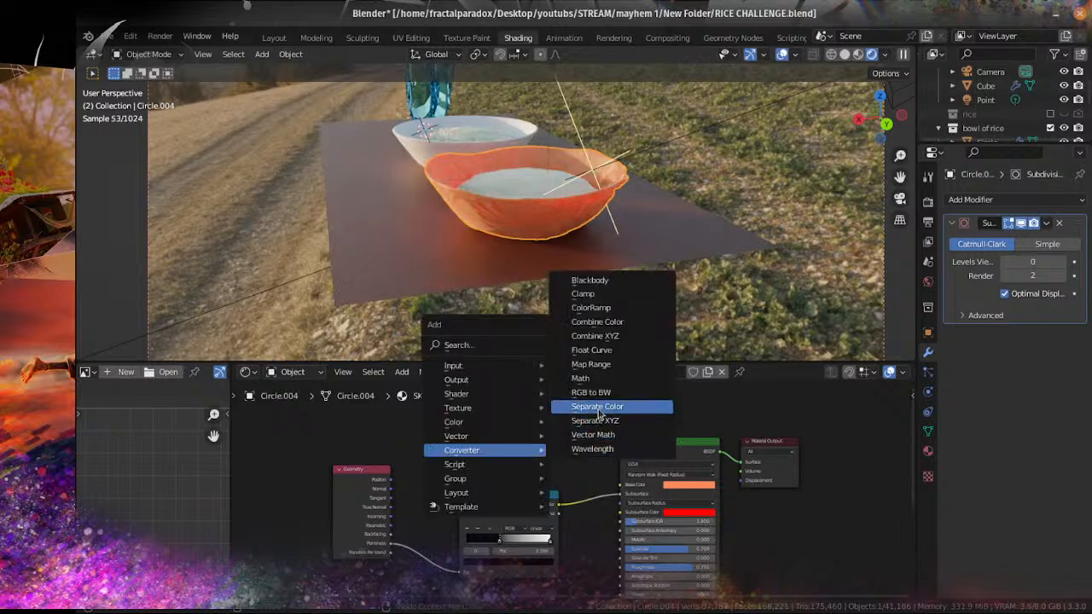
click(593, 435)
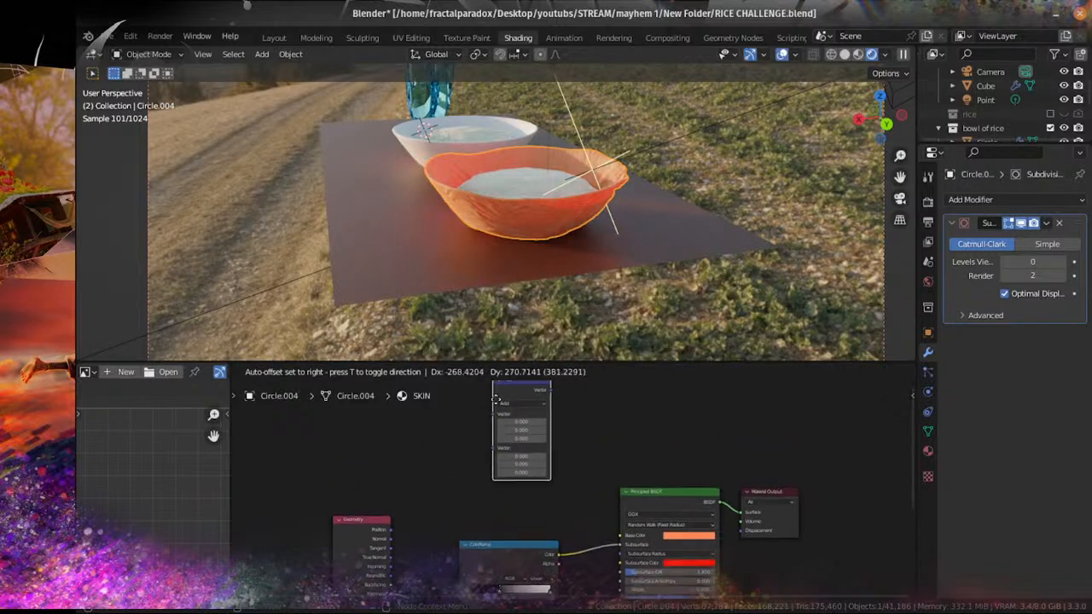
click(523, 460)
click(524, 450)
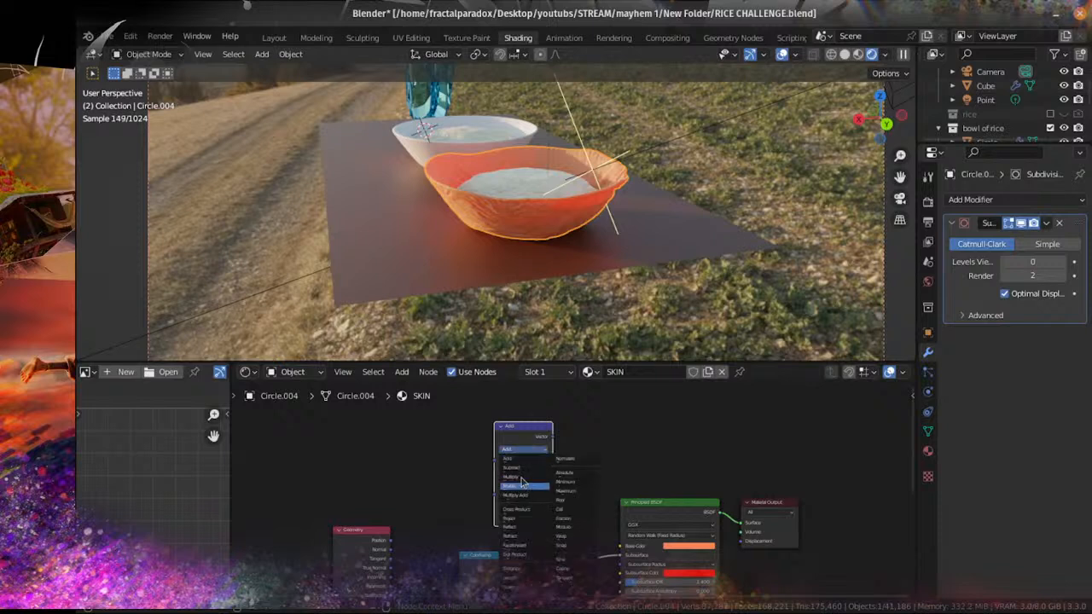
click(526, 487)
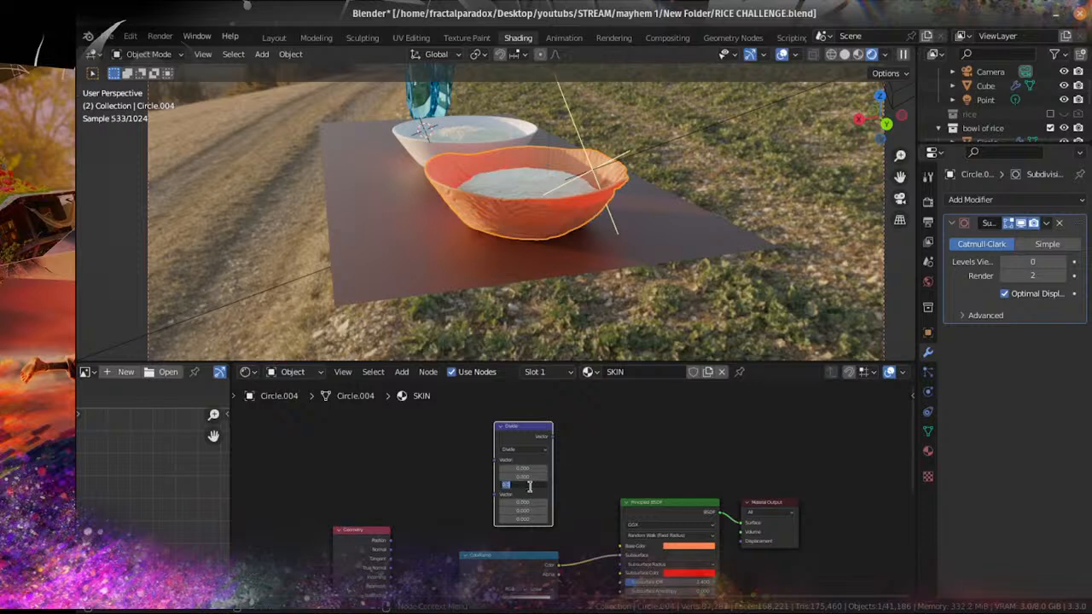
Step: Set the Divide node's vectors to 1, 0.2, 0.1 and 0.5, 0.5, 0.5, and connect its output to Subsurface Radius
key(Return)
mouse_move(618, 548)
mouse_down()
mouse_move(623, 572)
mouse_move(622, 557)
mouse_move(604, 551)
mouse_up()
scroll(549, 496, up, 8)
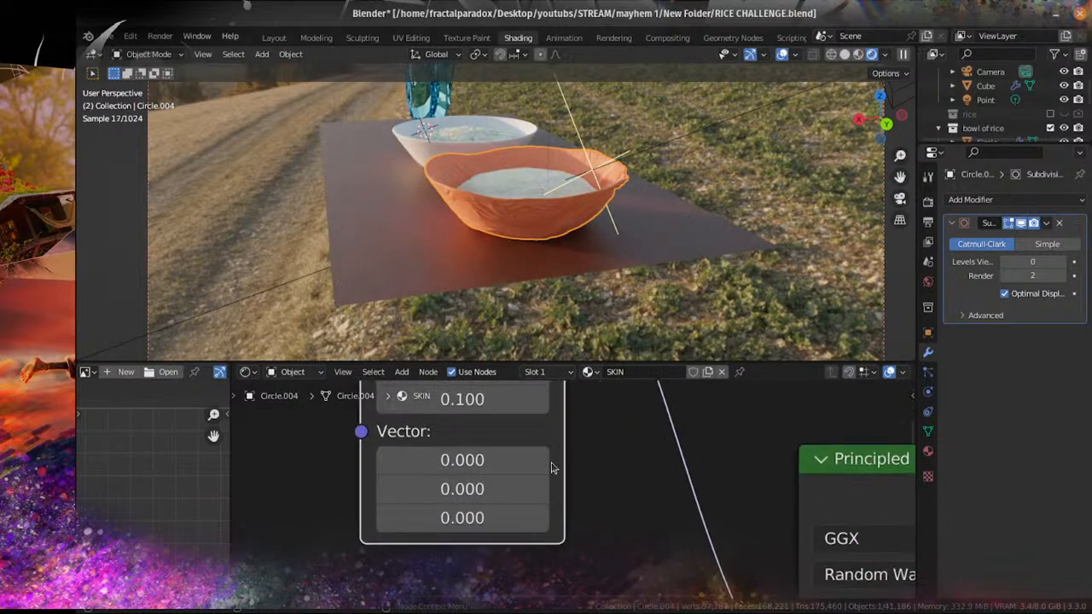
click(533, 509)
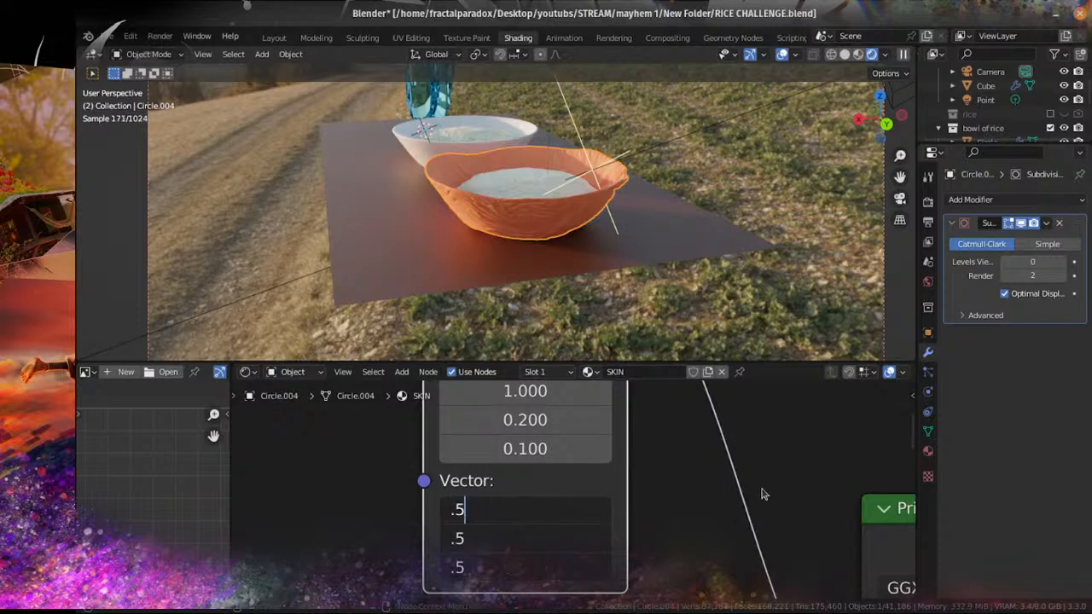
text(.5)
key(Return)
Step: Examine the skin bowl's shading from the side and above, and review the SKIN material's ColorRamp and Principled BSDF nodes
scroll(478, 182, up, 3)
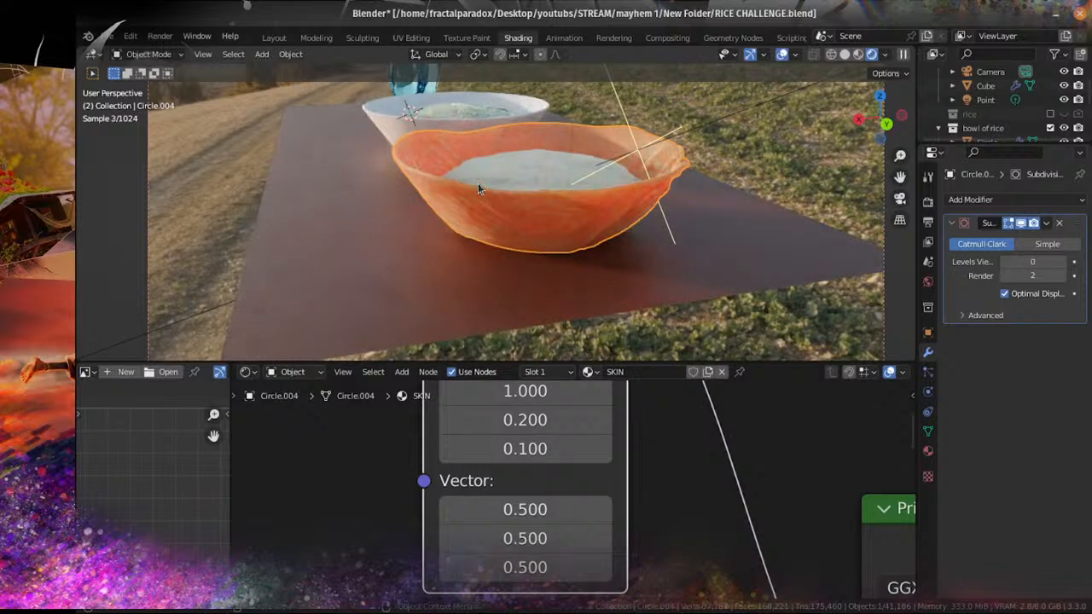
middle_drag(477, 183, 446, 209)
scroll(446, 209, up, 1)
middle_drag(478, 150, 500, 227)
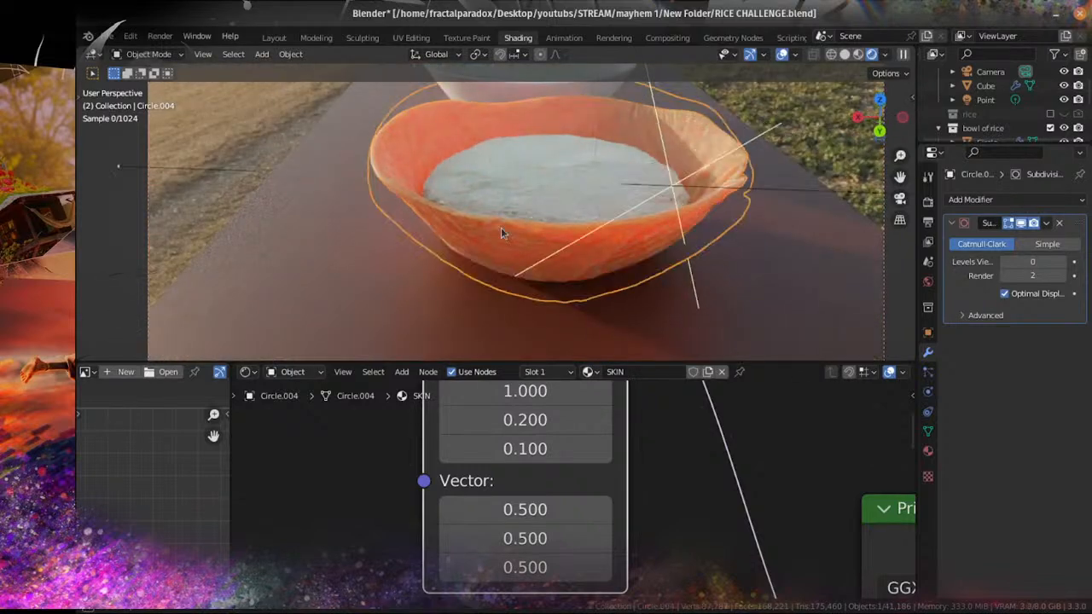
scroll(500, 227, up, 2)
scroll(702, 502, down, 2)
scroll(704, 502, up, 1)
middle_drag(705, 502, 557, 381)
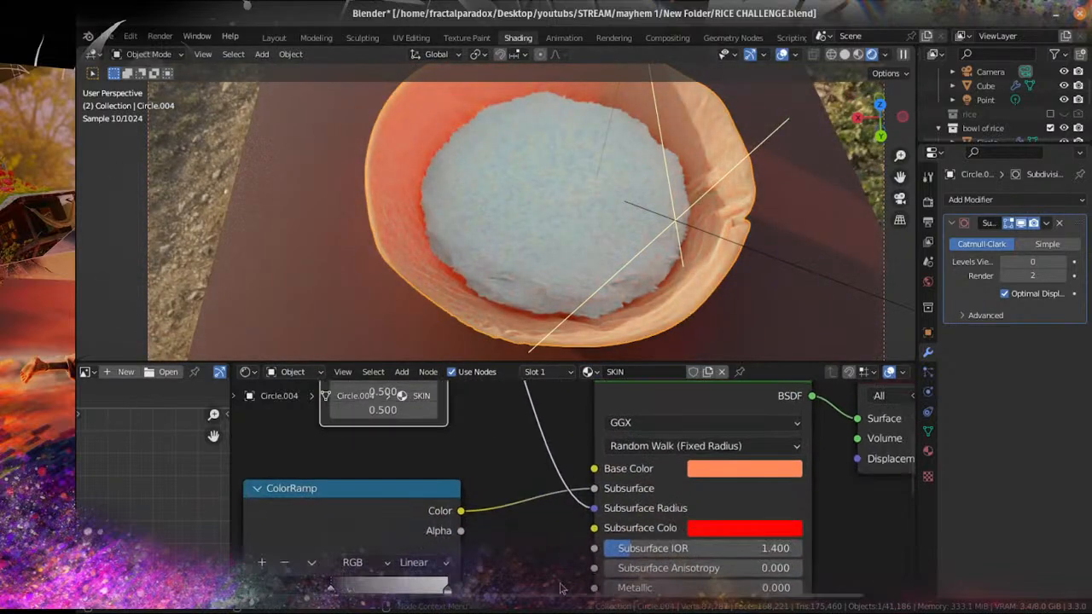
scroll(591, 501, down, 1)
scroll(612, 512, down, 1)
middle_drag(610, 505, 542, 423)
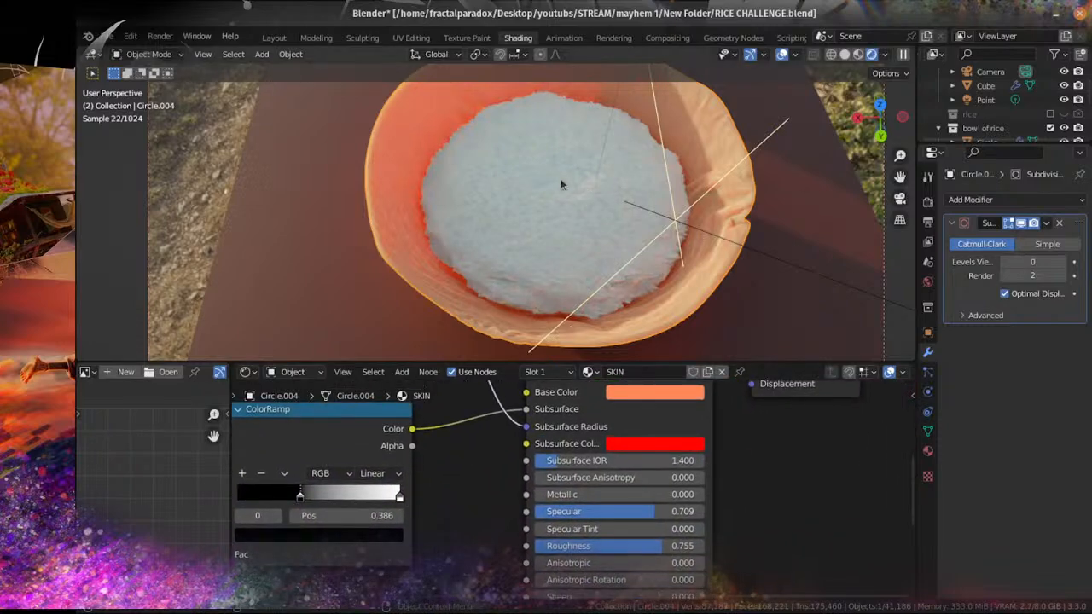
Step: Scale the rice mound in the skin bowl up to about 1.07 and check its fit from the side
click(670, 188)
key(s)
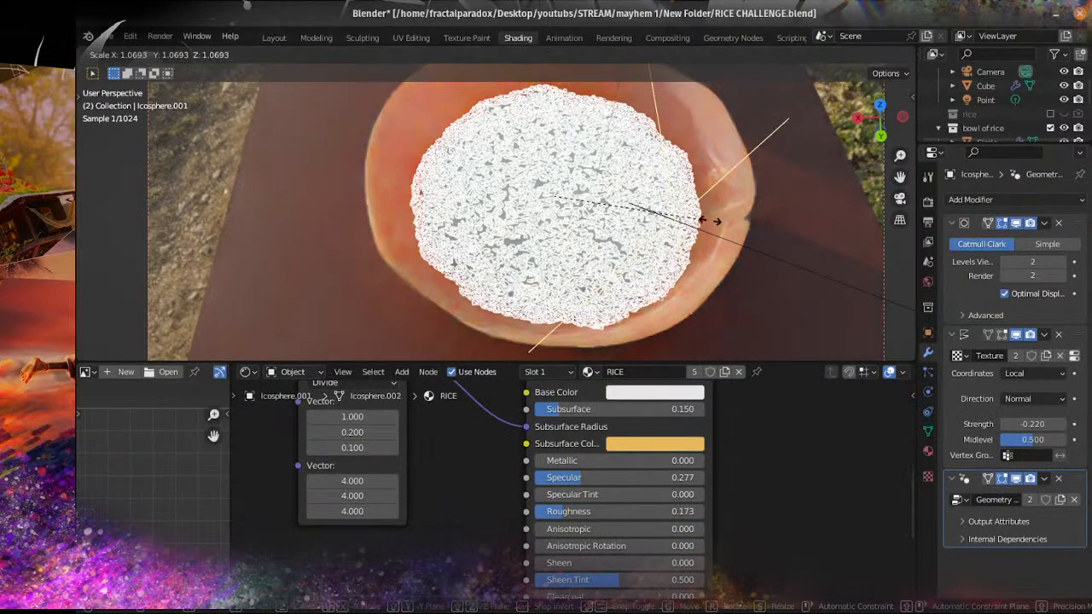
click(711, 220)
middle_drag(675, 279, 654, 224)
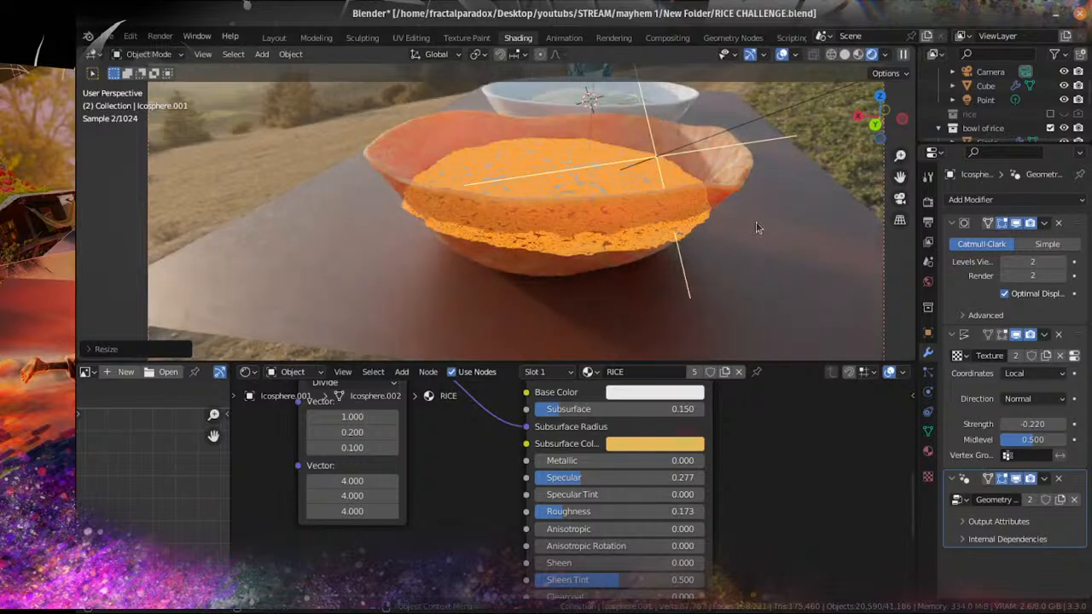
middle_drag(756, 225, 682, 228)
Step: Switch to solid shading, scale the skin bowl's rice mound down to about 0.9, and save the file
click(844, 55)
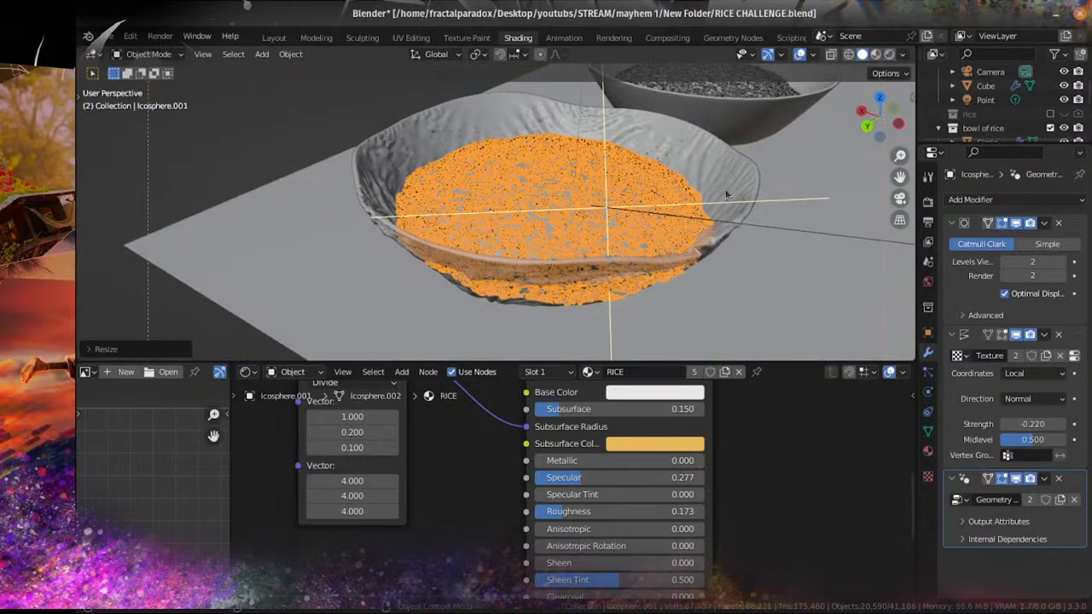
key(s)
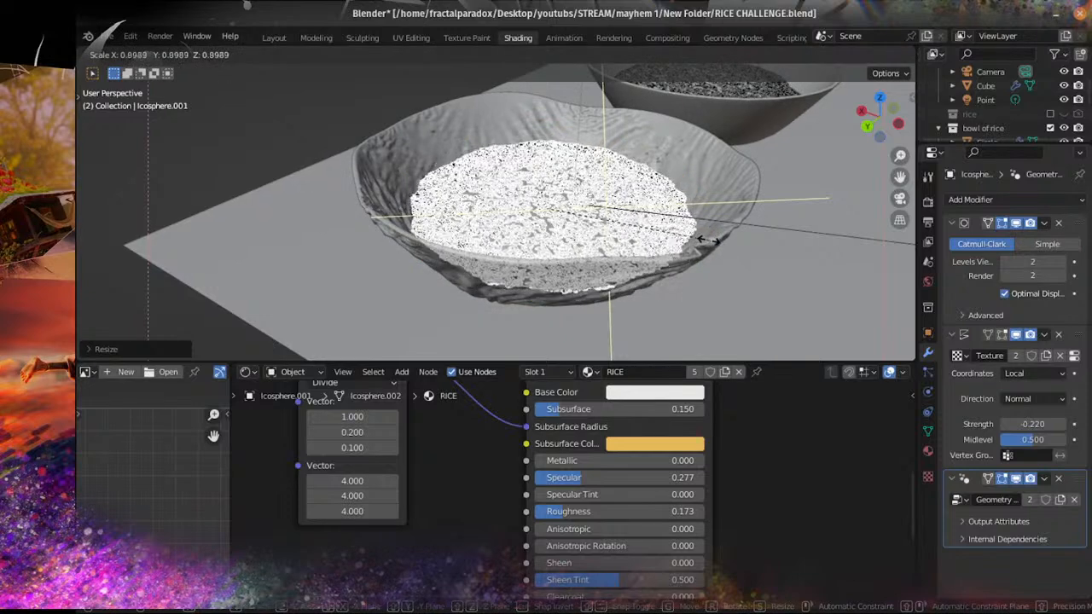
click(711, 244)
middle_drag(710, 245, 655, 268)
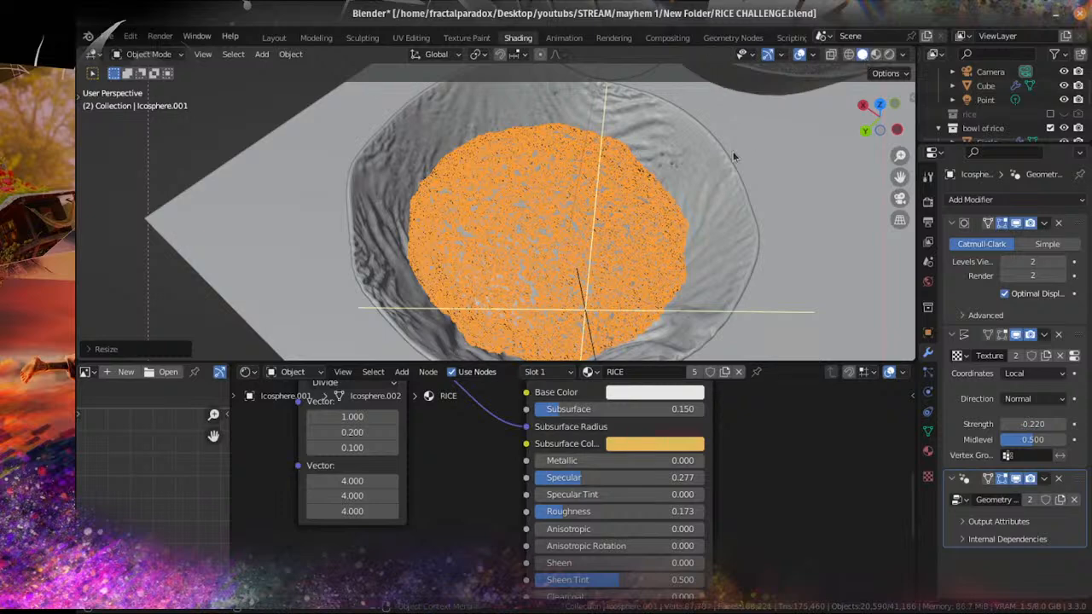
middle_drag(734, 156, 628, 173)
key(ctrl+s)
Step: Resize the rice mound within the skin bowl and stretch it slightly along the Z axis
middle_drag(651, 243, 734, 218)
scroll(566, 246, up, 2)
key(s)
click(563, 245)
key(s)
key(z)
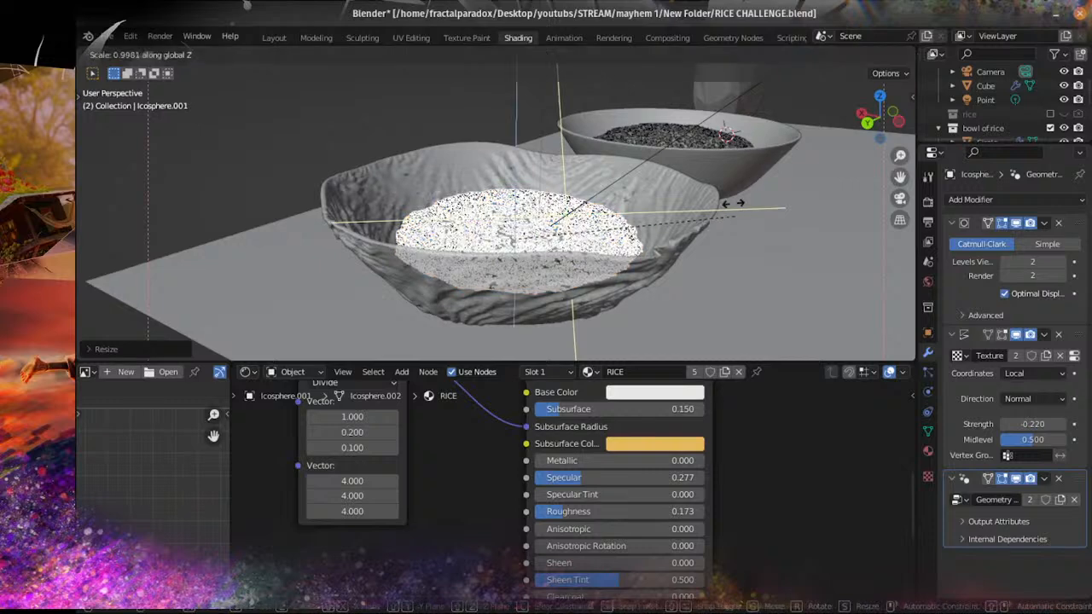
click(768, 157)
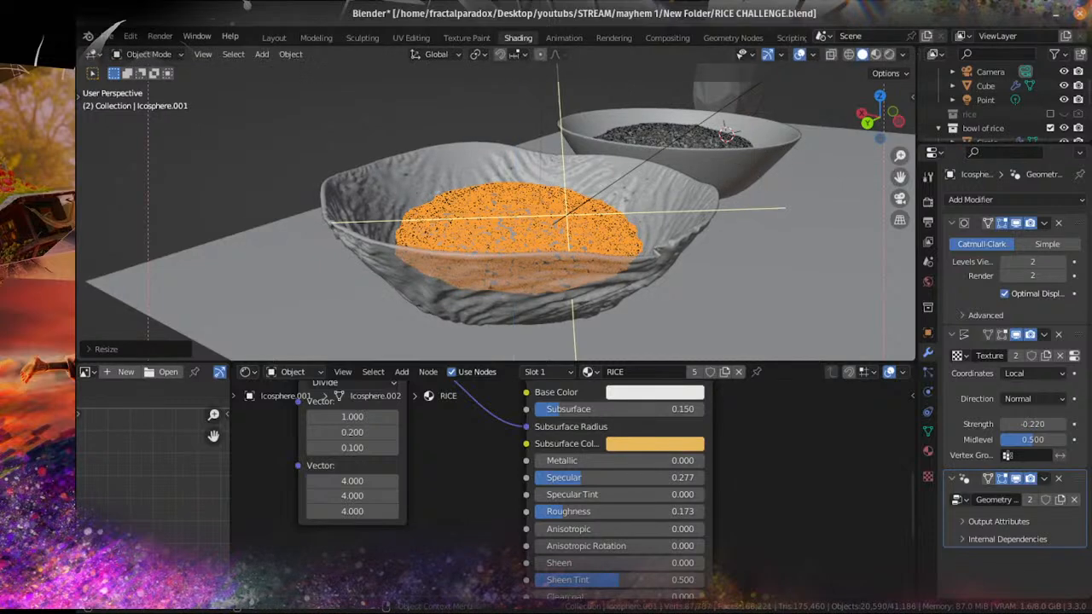
Step: Scale the rice mound uniformly once more, check it through the camera view, and save the file
key(s)
click(756, 192)
middle_drag(756, 192, 757, 207)
key(KP_0)
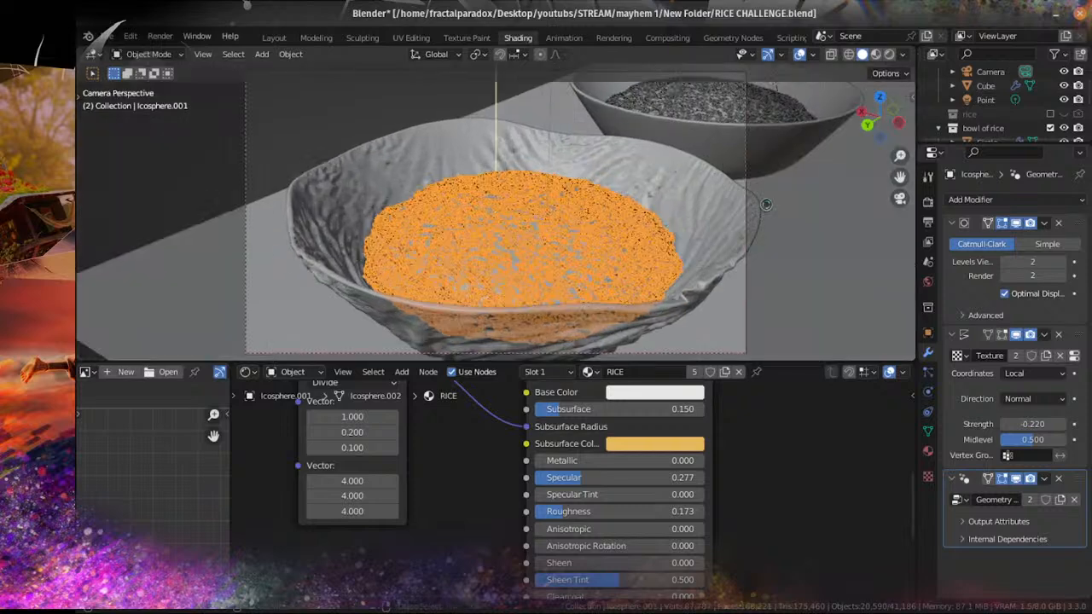
key(ctrl+s)
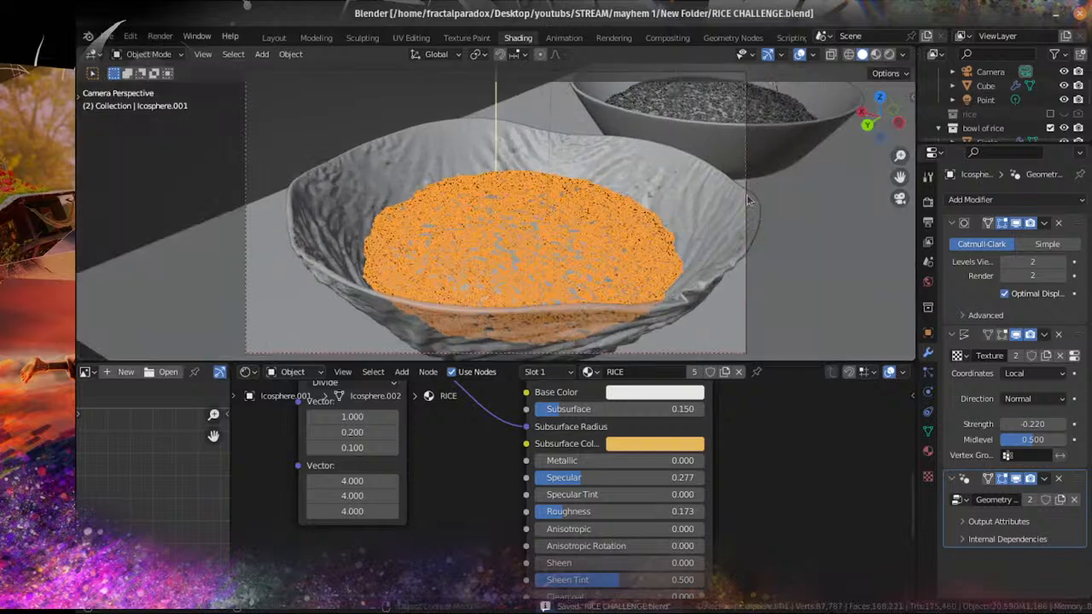
Step: Identify the smooth bowl's rice object and exclude the "bowl of rice" collection from the view layer
click(691, 126)
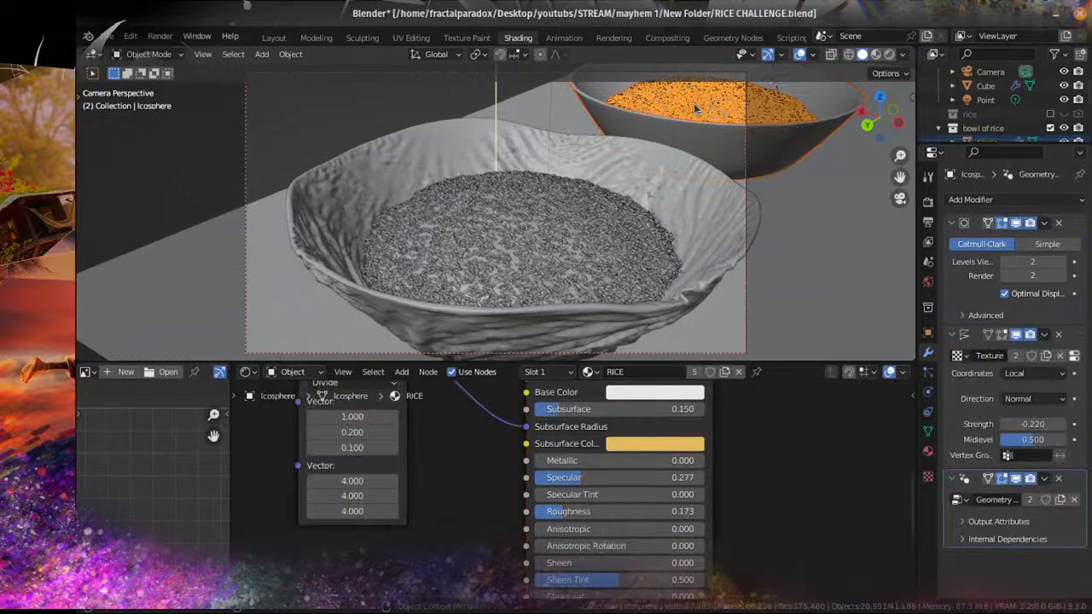
scroll(527, 217, down, 2)
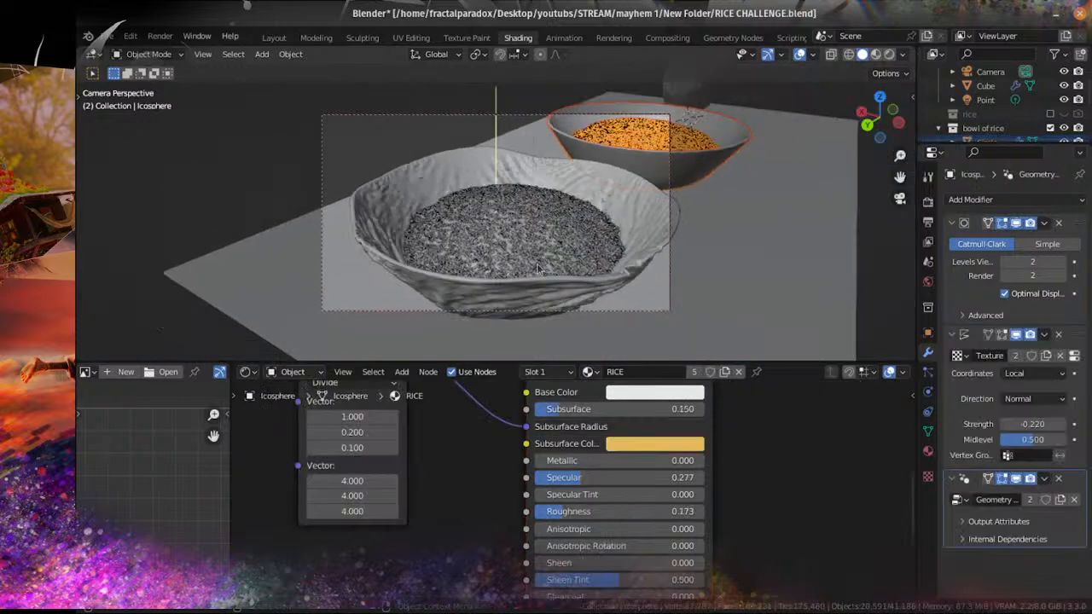
click(388, 223)
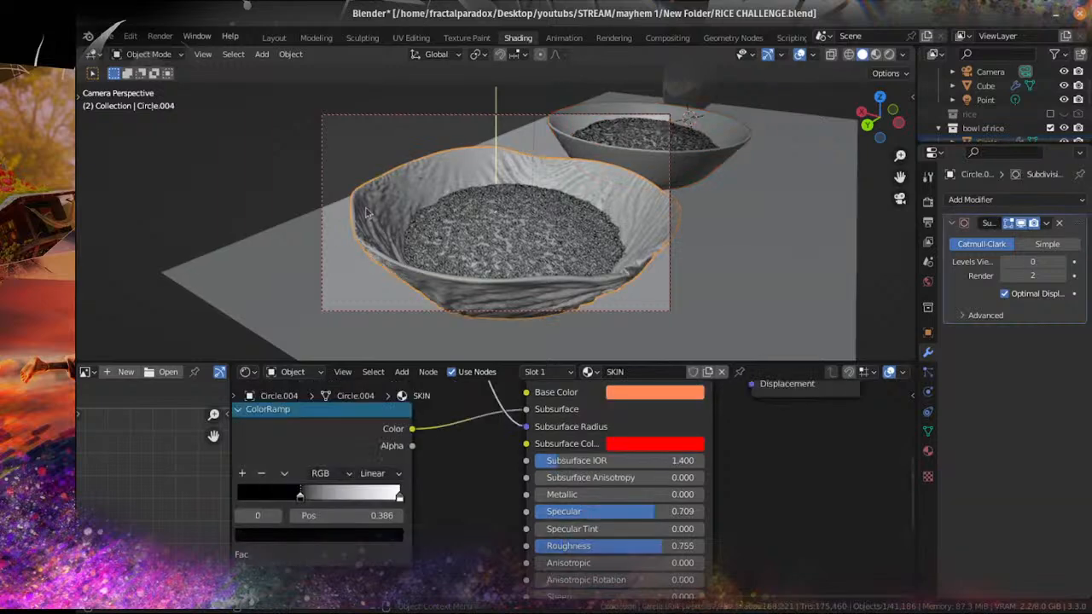
click(638, 152)
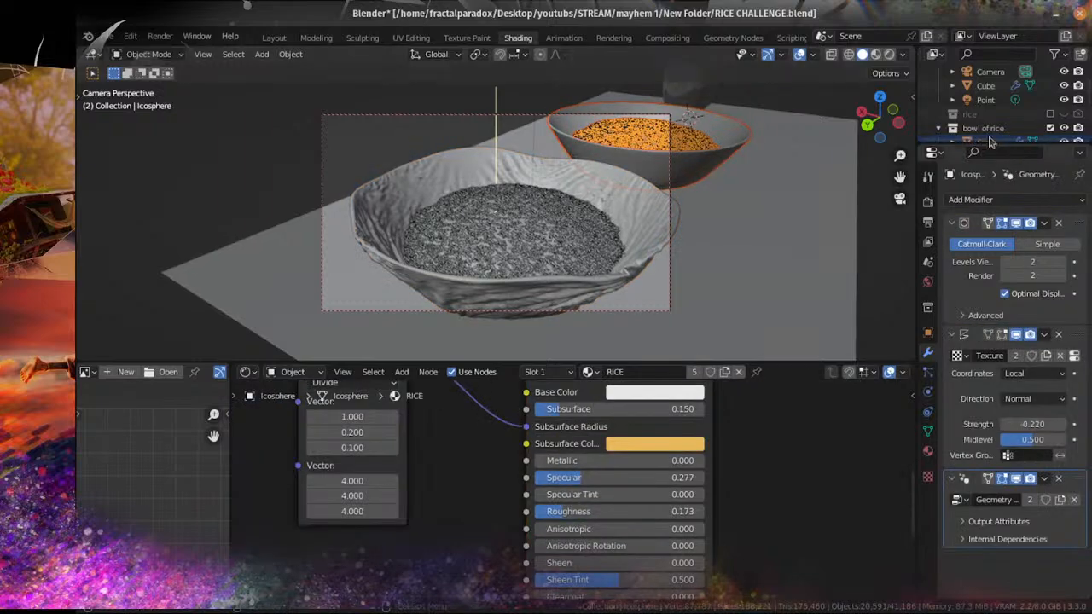
click(1050, 128)
scroll(765, 202, down, 3)
middle_drag(765, 202, 569, 274)
scroll(668, 224, down, 6)
Step: Move the skin bowl and its rice together across the table toward the hand, and save the file
click(512, 211)
shift+click(532, 216)
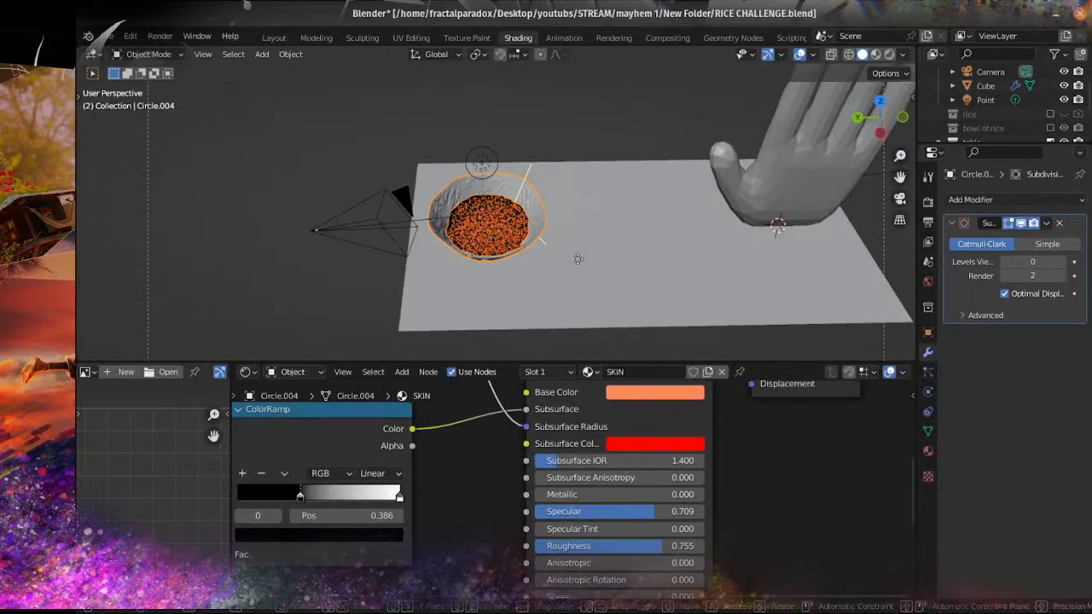
key(g)
key(z)
click(635, 278)
key(ctrl+s)
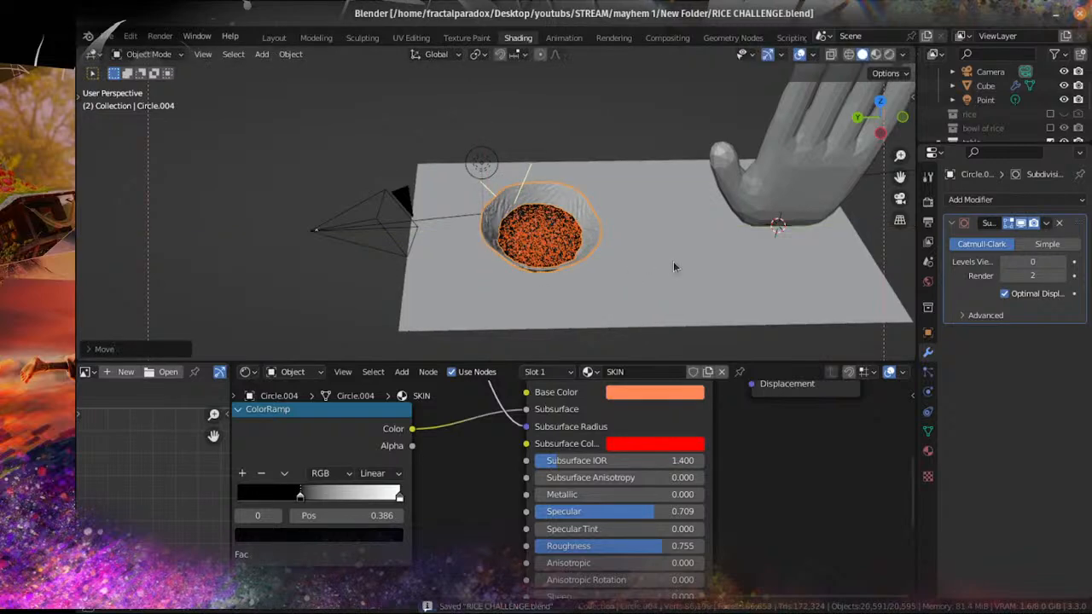
Step: Select the hand and switch to the Layout workspace with the whole table in view
middle_drag(673, 261, 742, 273)
click(763, 280)
middle_drag(549, 256, 400, 201)
click(273, 37)
scroll(542, 275, down, 4)
scroll(542, 274, down, 6)
middle_drag(566, 280, 518, 302)
Step: Add a mesh cylinder at the hand's base and reduce it to 6 vertices
key(shift+a)
mouse_move(543, 297)
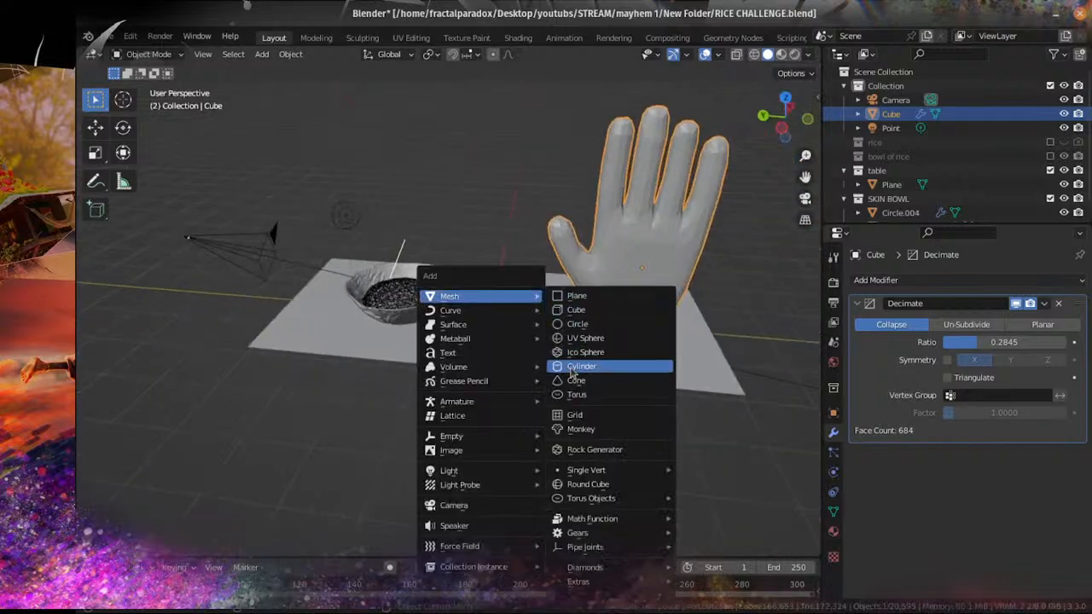
click(581, 366)
scroll(511, 384, down, 3)
scroll(341, 469, up, 2)
click(180, 545)
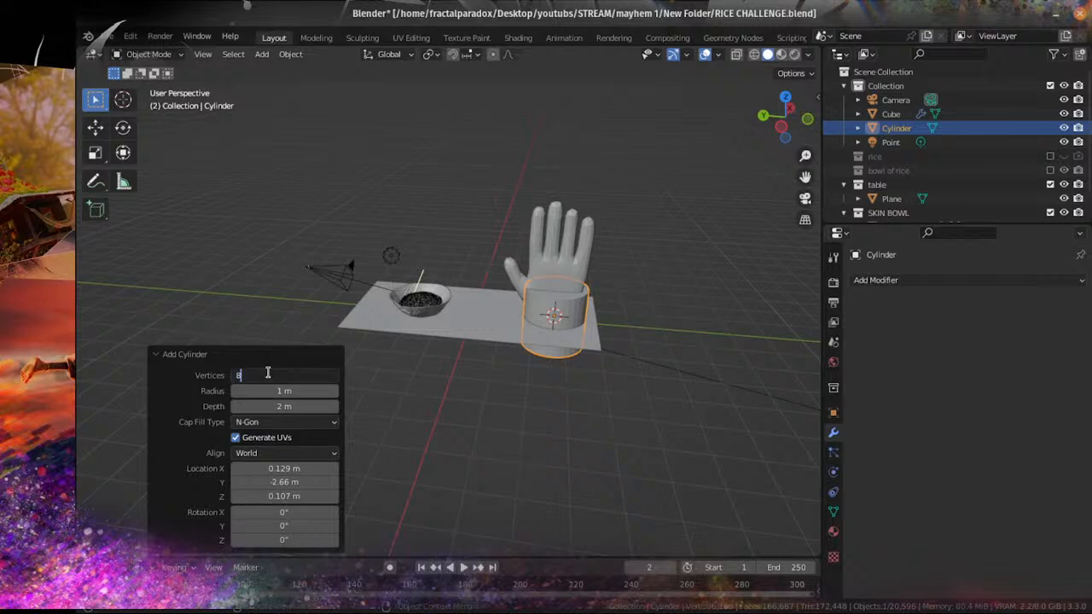
key(Return)
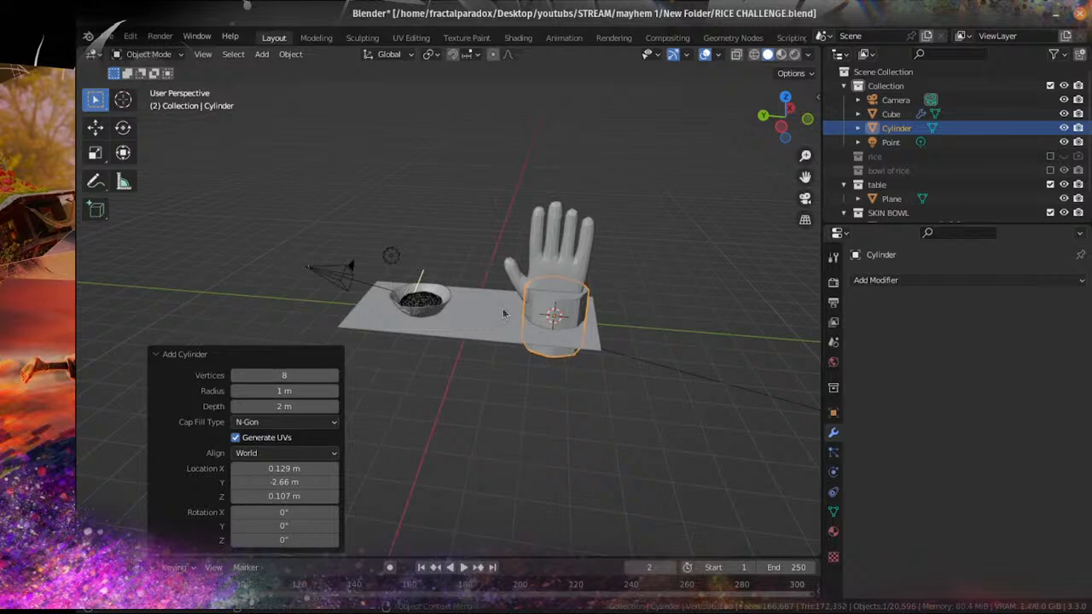
scroll(617, 386, up, 4)
middle_drag(618, 381, 604, 294)
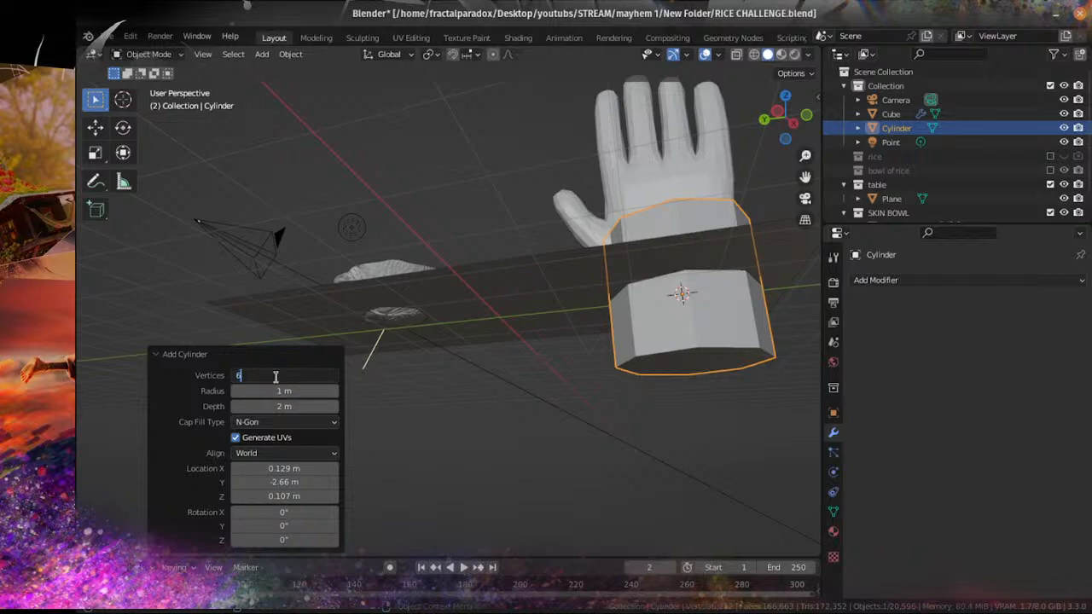
key(Return)
scroll(515, 373, down, 3)
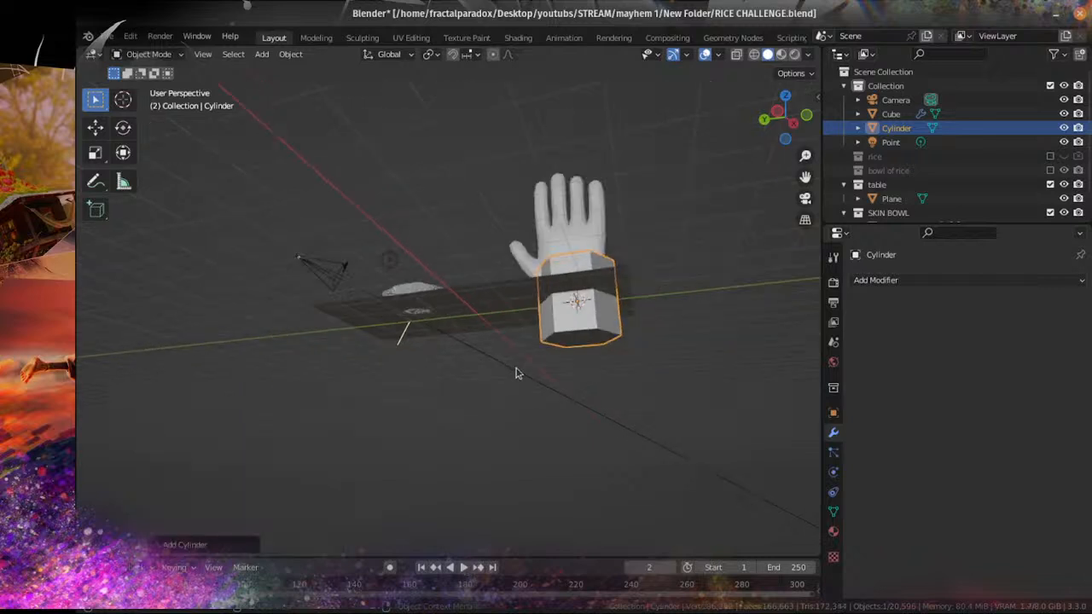
Step: Enter Edit Mode on the cylinder and knife-cut its bottom face between two opposite corners
middle_drag(514, 373, 446, 358)
key(Tab)
middle_drag(513, 290, 556, 224)
shift+middle_drag(546, 247, 508, 386)
key(k)
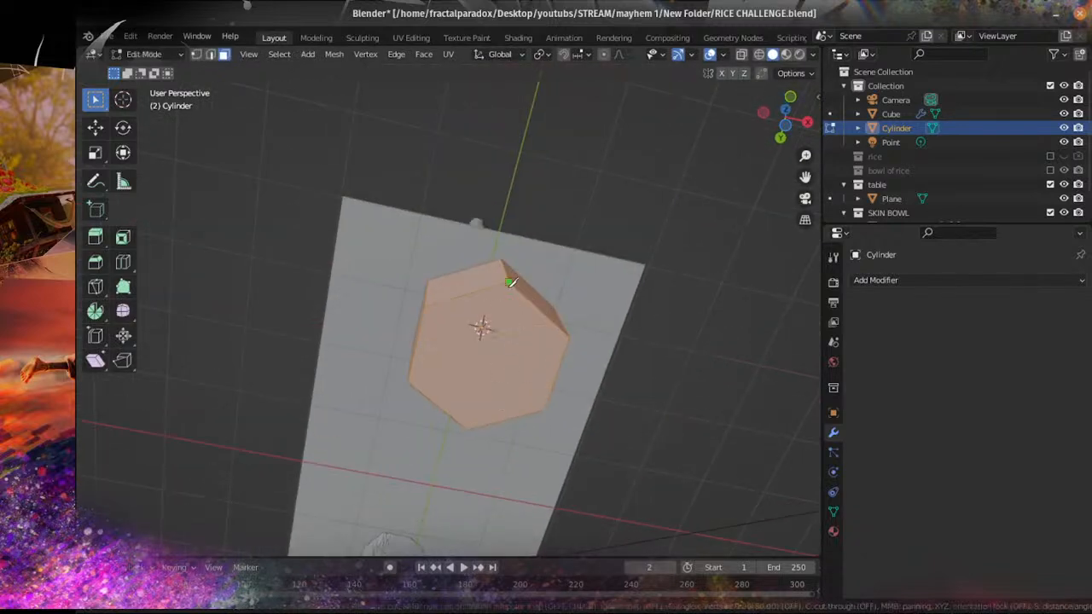
click(468, 429)
key(ctrl+z)
key(Escape)
middle_drag(460, 316, 485, 416)
scroll(537, 434, down, 3)
scroll(341, 287, up, 5)
click(216, 56)
middle_drag(478, 297, 488, 364)
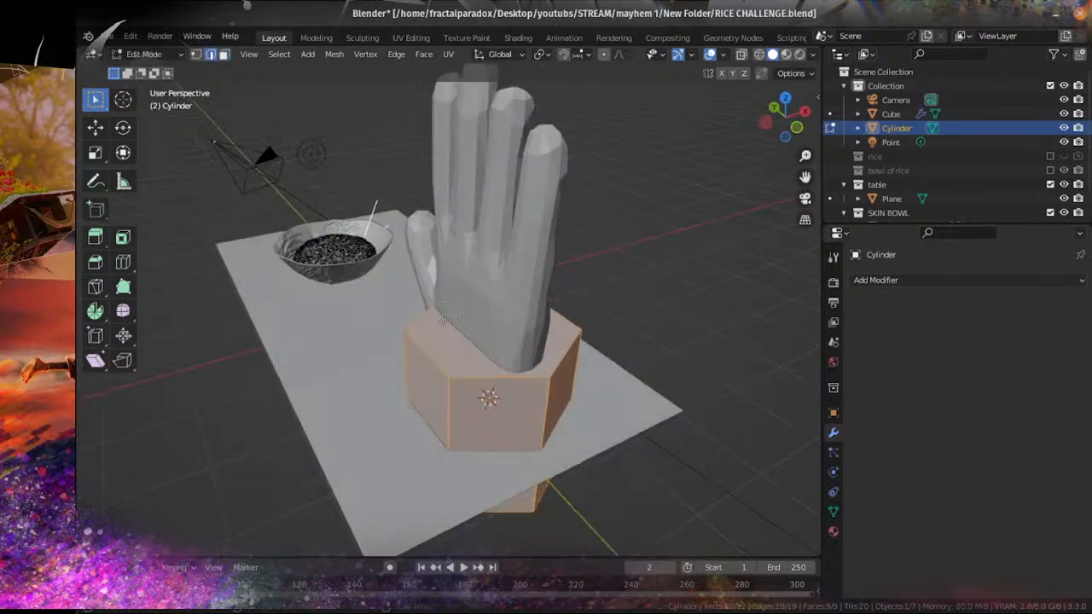
click(488, 367)
key(x)
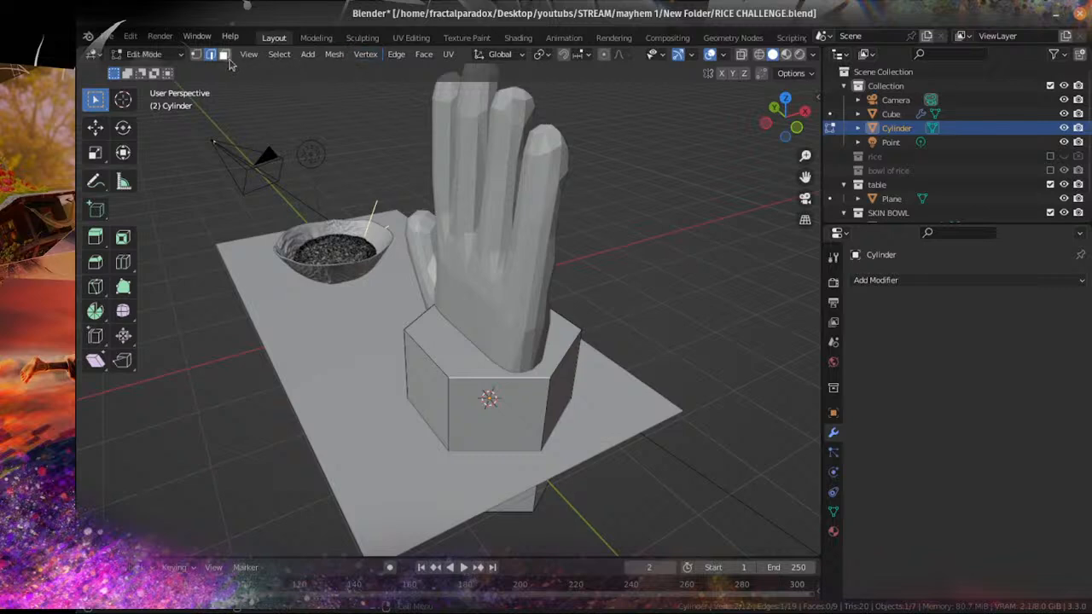
Step: Delete the cylinder's top face beneath the hand and save the file
click(475, 367)
key(x)
click(471, 331)
scroll(476, 367, down, 4)
middle_drag(476, 367, 484, 310)
key(ctrl+z)
key(x)
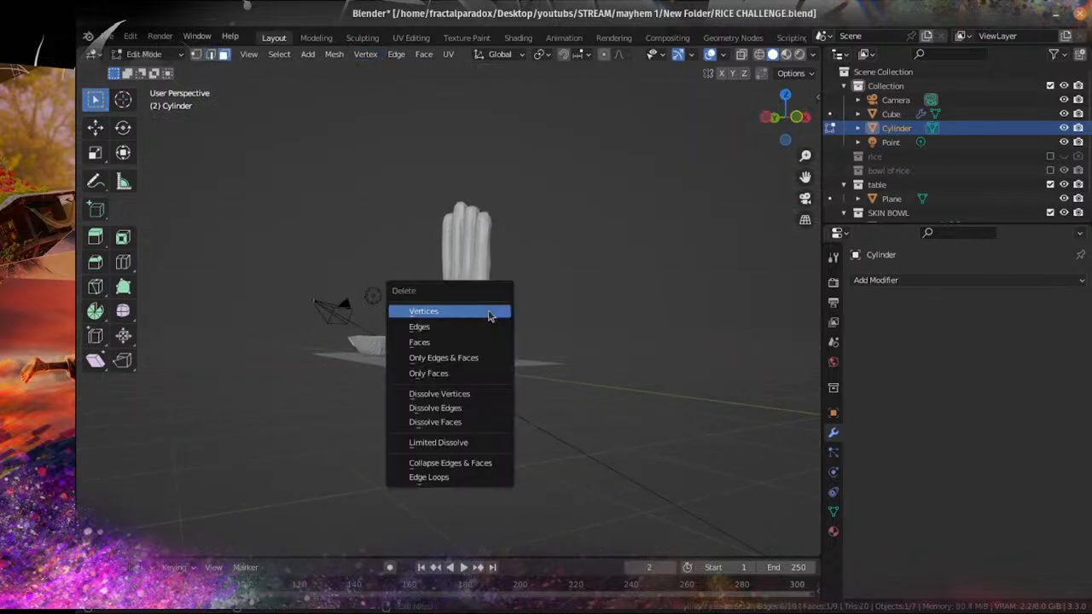
click(487, 337)
middle_drag(487, 338, 479, 294)
key(ctrl+s)
Step: Add a horizontal loop cut around the cylinder's sides
key(ctrl+r)
click(477, 378)
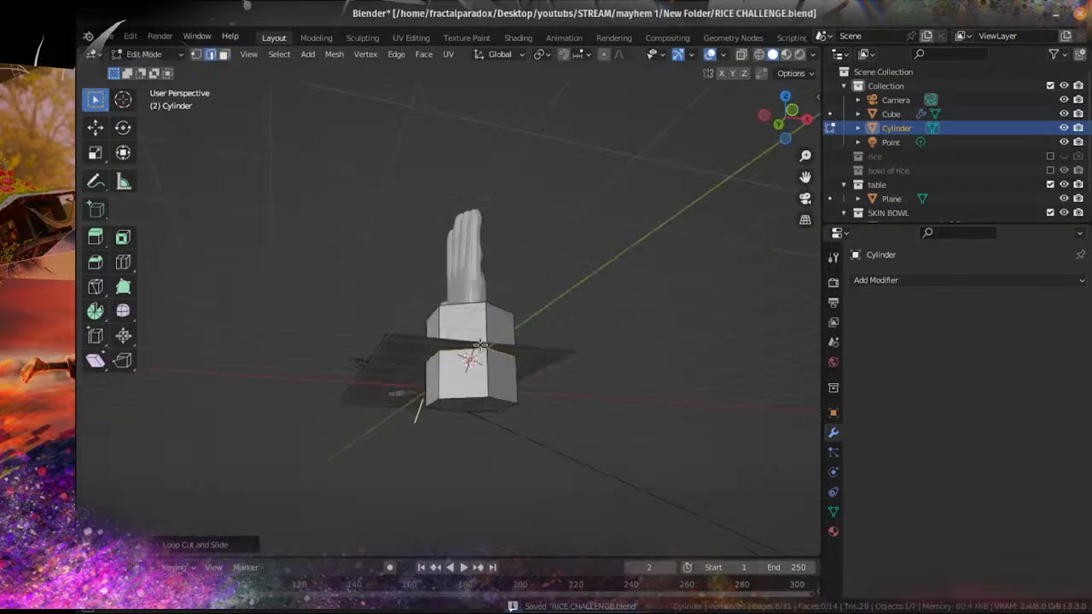
Step: Leave Edit Mode and give the cylinder a Subdivision Surface modifier with 2 viewport levels and 3 render levels
scroll(482, 342, up, 4)
middle_drag(597, 426, 546, 409)
shift+middle_drag(579, 511, 526, 373)
scroll(550, 396, down, 3)
key(Tab)
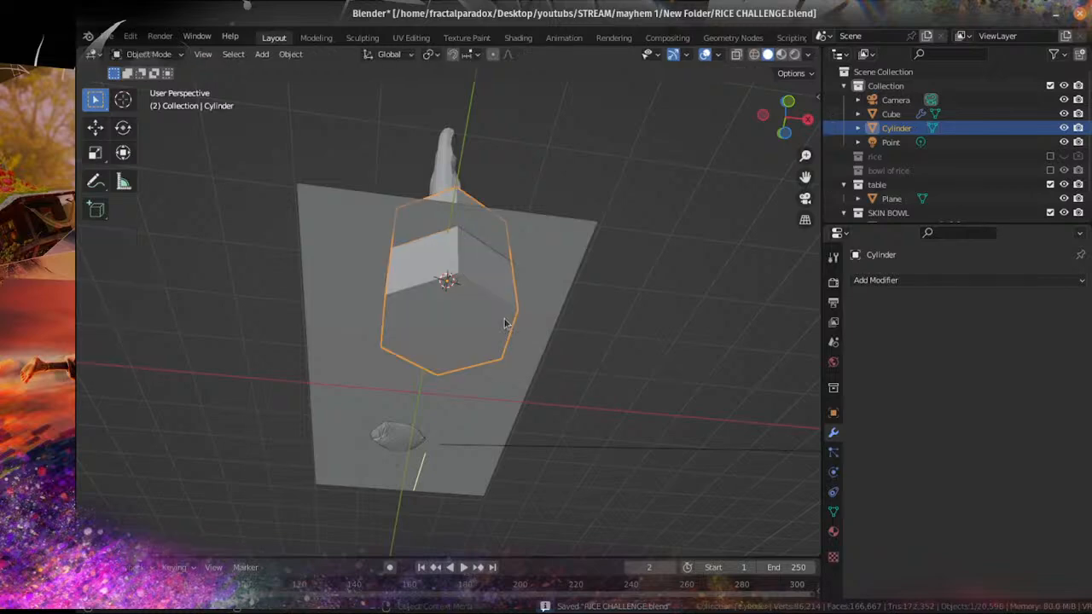
click(923, 279)
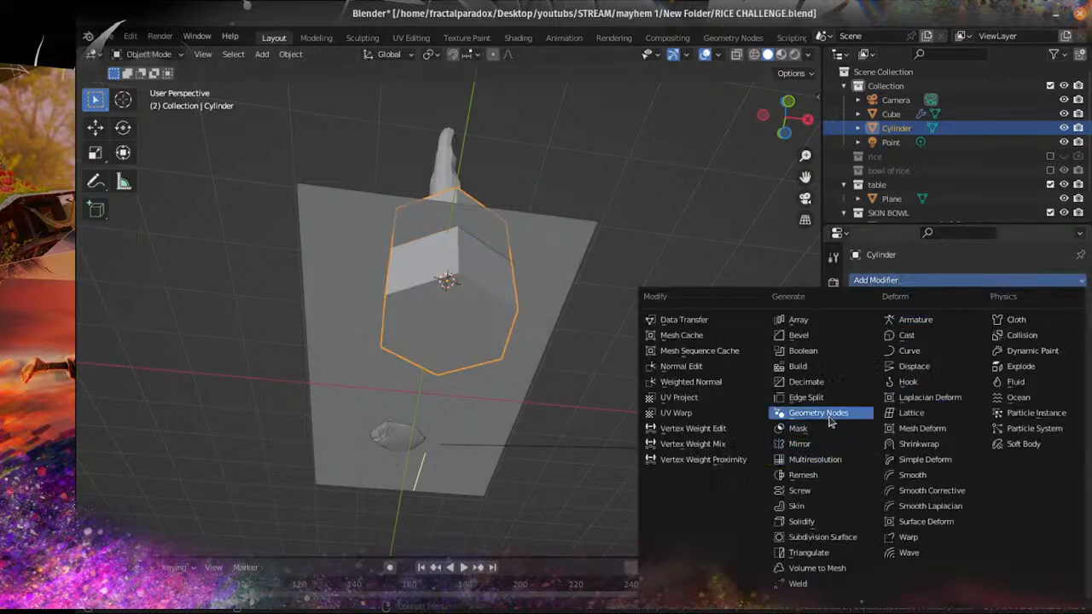
click(843, 542)
middle_drag(585, 299, 548, 363)
click(1062, 344)
click(1063, 357)
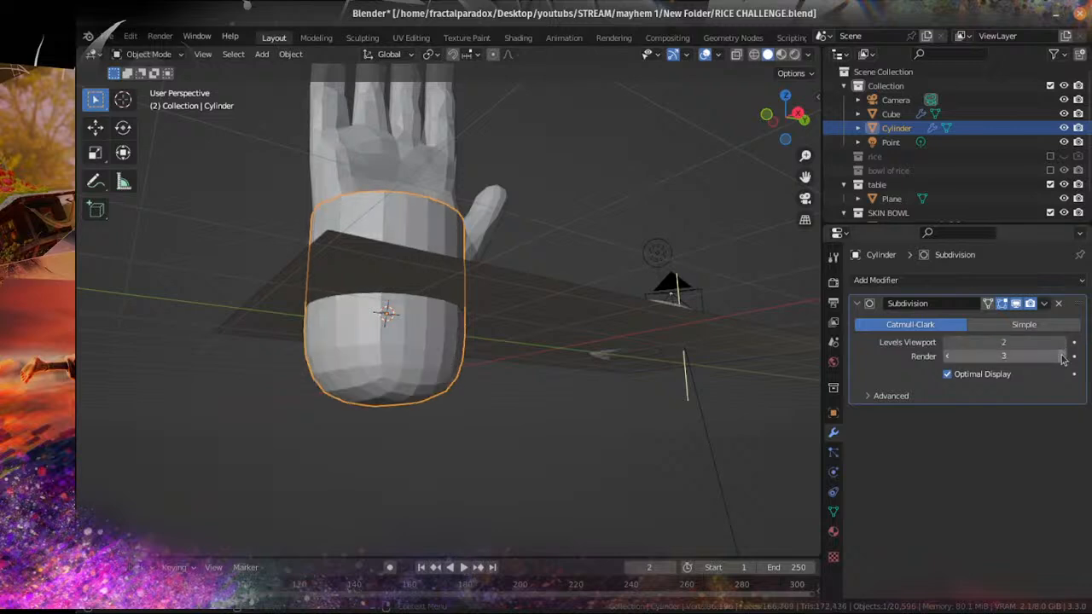
Step: Raise the cylinder along the Z axis until its rounded base rests on the table
middle_drag(558, 283, 440, 347)
scroll(491, 350, down, 2)
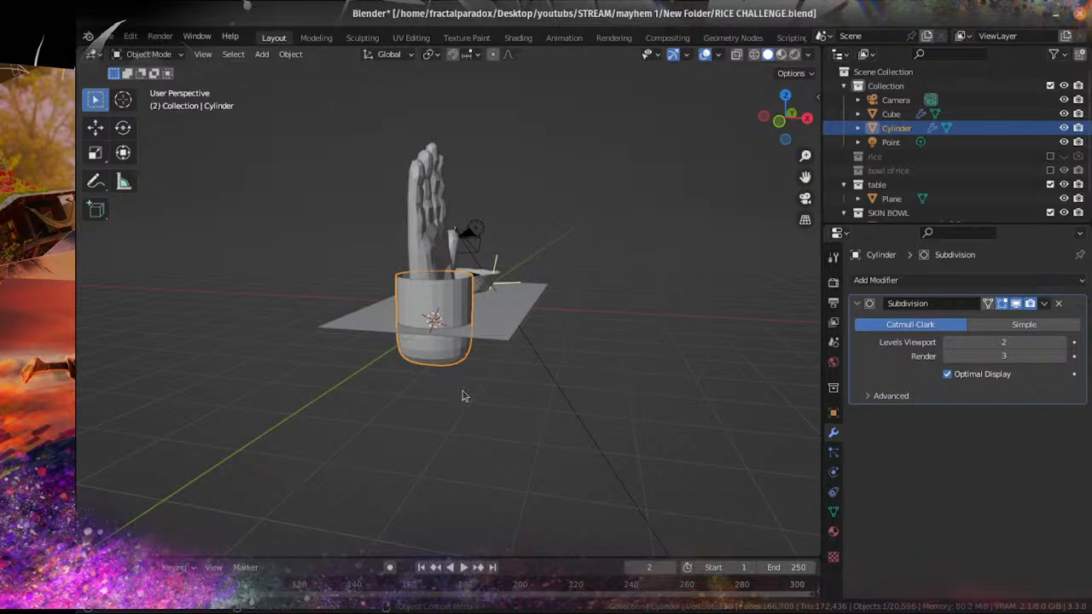
scroll(515, 376, up, 3)
middle_drag(519, 335, 455, 358)
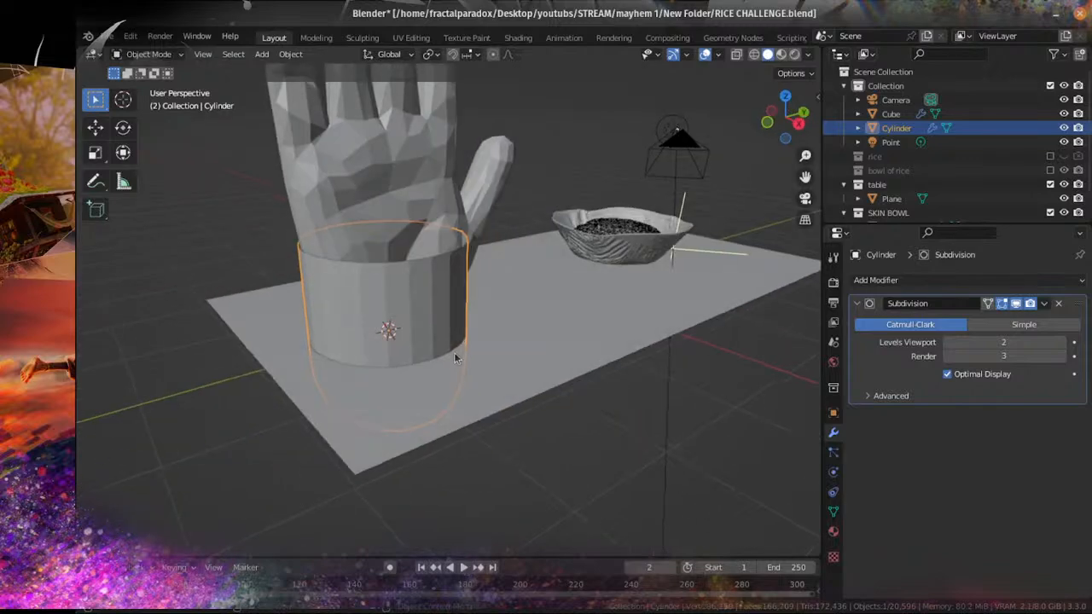
scroll(477, 328, down, 3)
key(KP_3)
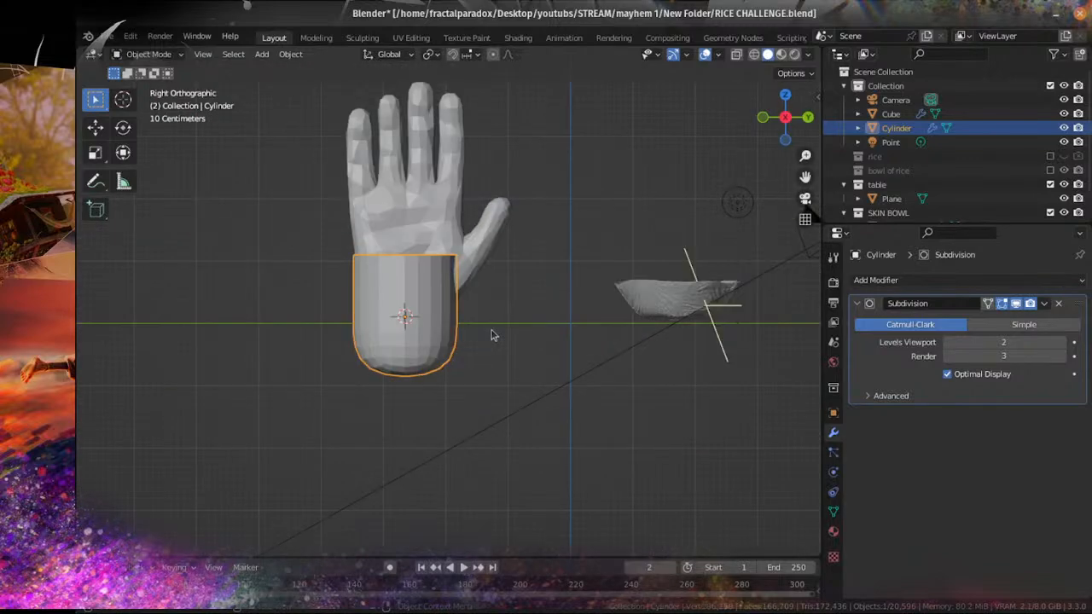
scroll(486, 337, up, 4)
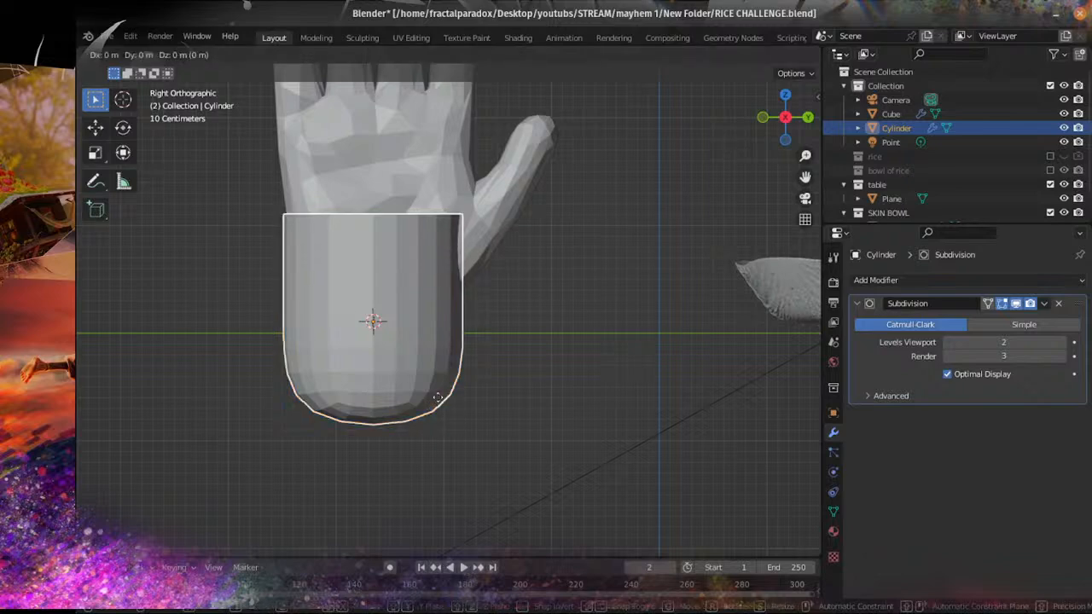
key(g)
key(z)
click(436, 315)
middle_drag(439, 335, 430, 365)
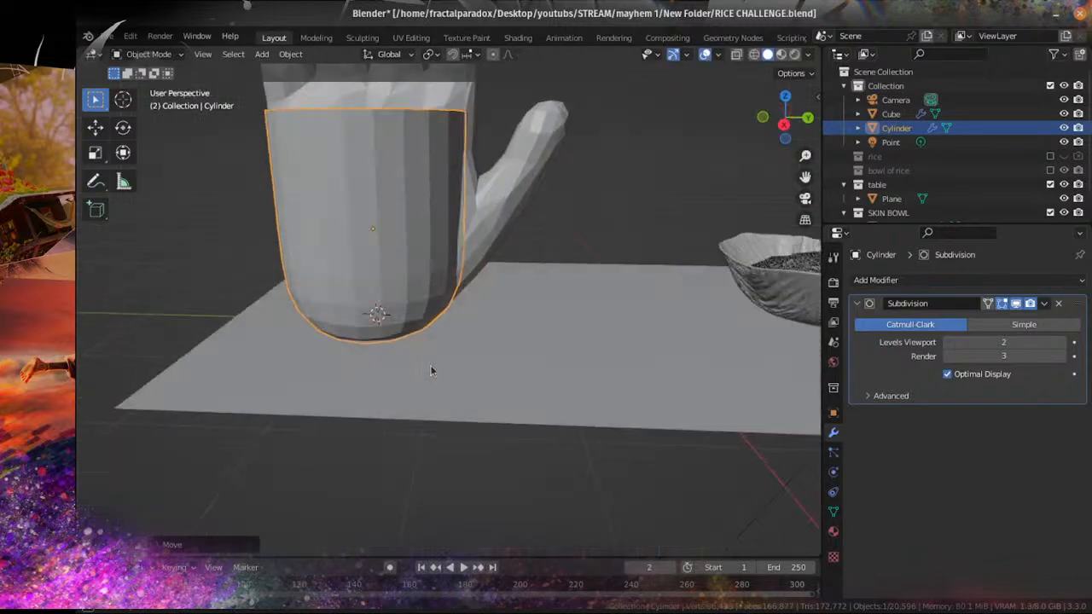
scroll(442, 357, down, 4)
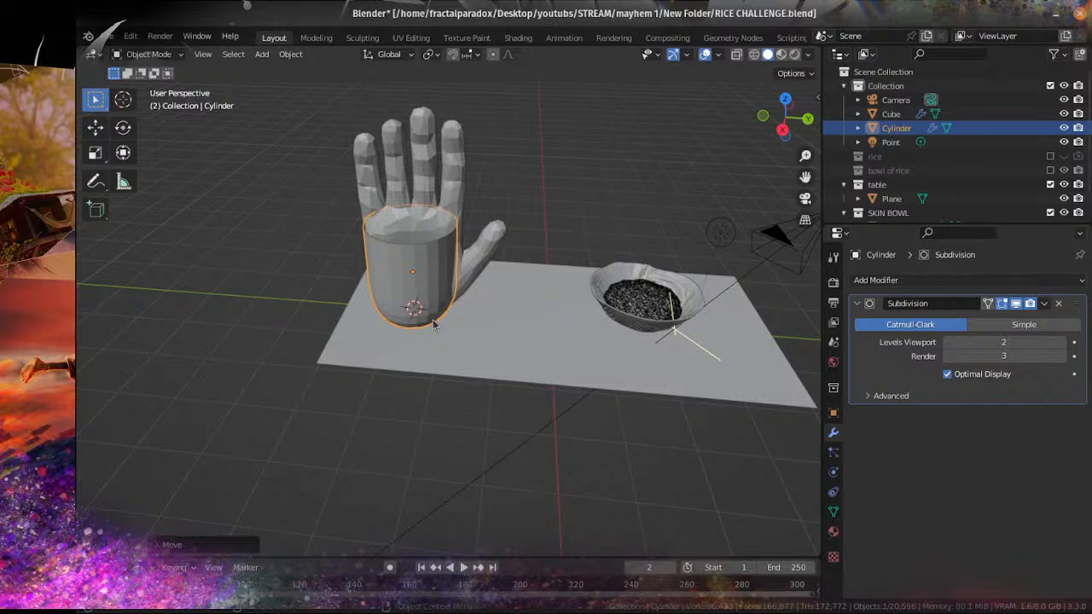
scroll(517, 271, up, 2)
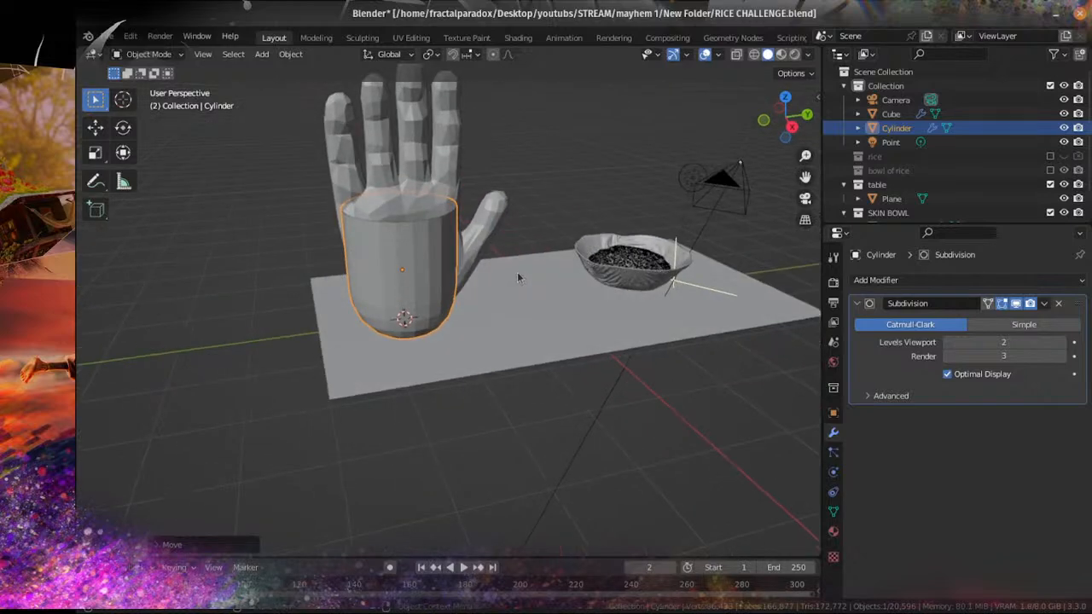
Step: Select the skin bowl together with its rice and clear their location
middle_drag(517, 272, 608, 341)
click(658, 345)
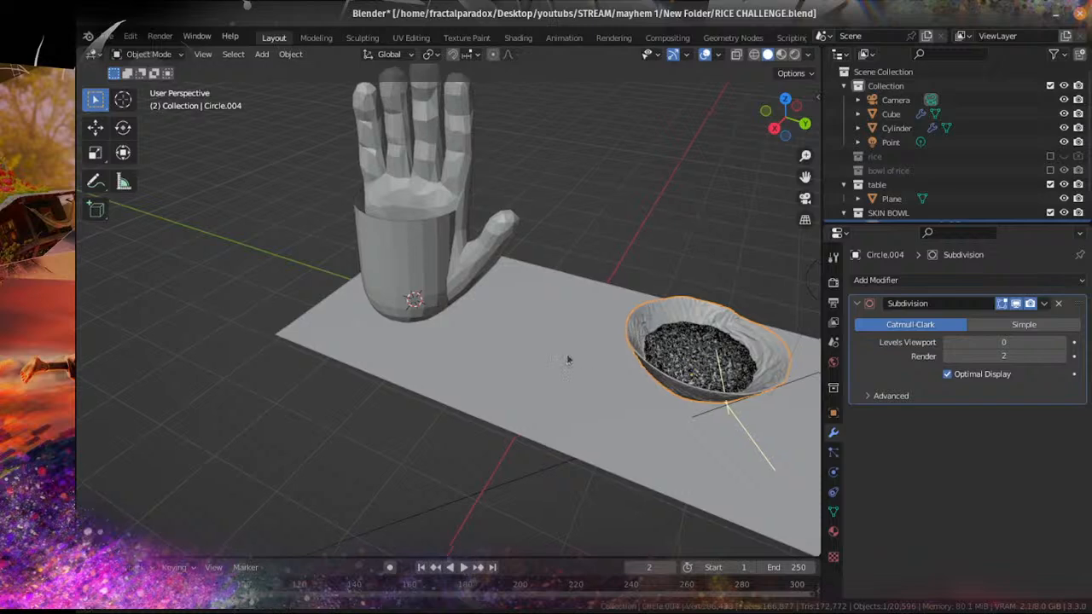
scroll(570, 361, up, 1)
shift+middle_drag(706, 351, 607, 345)
click(605, 344)
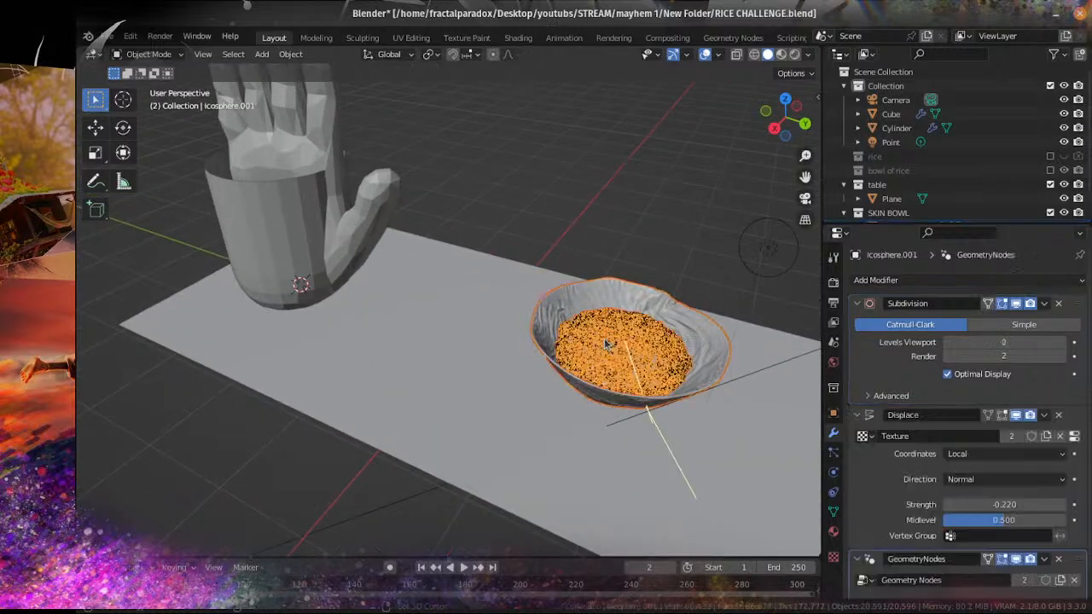
key(g)
key(shift+z)
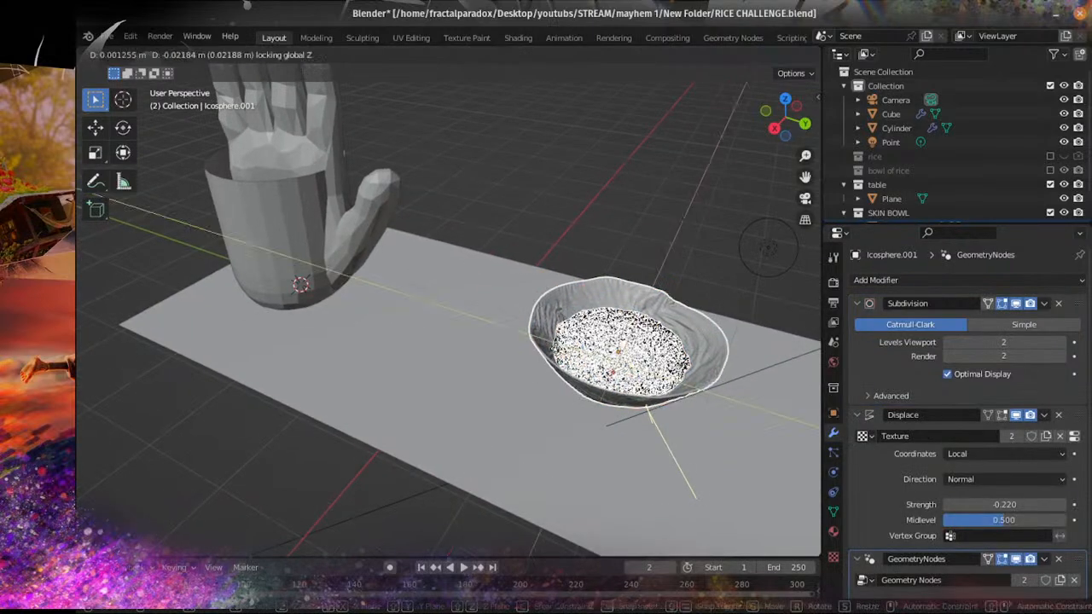
right_click(550, 353)
key(alt+g)
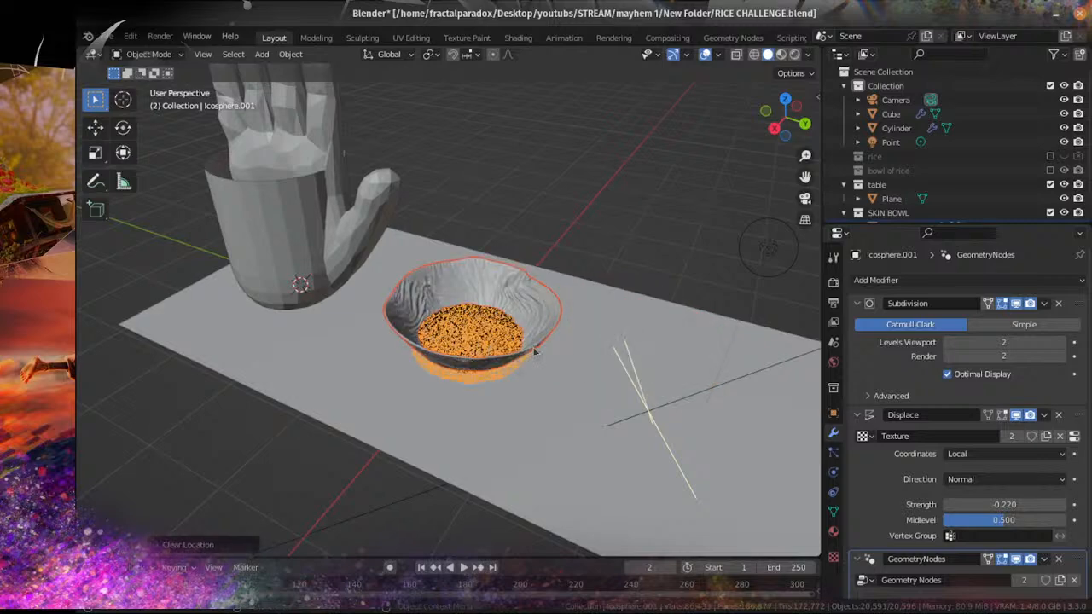
Step: Raise the rice along the Z axis so it sits inside the bowl and check the fit from several angles
key(KP_Decimal)
key(g)
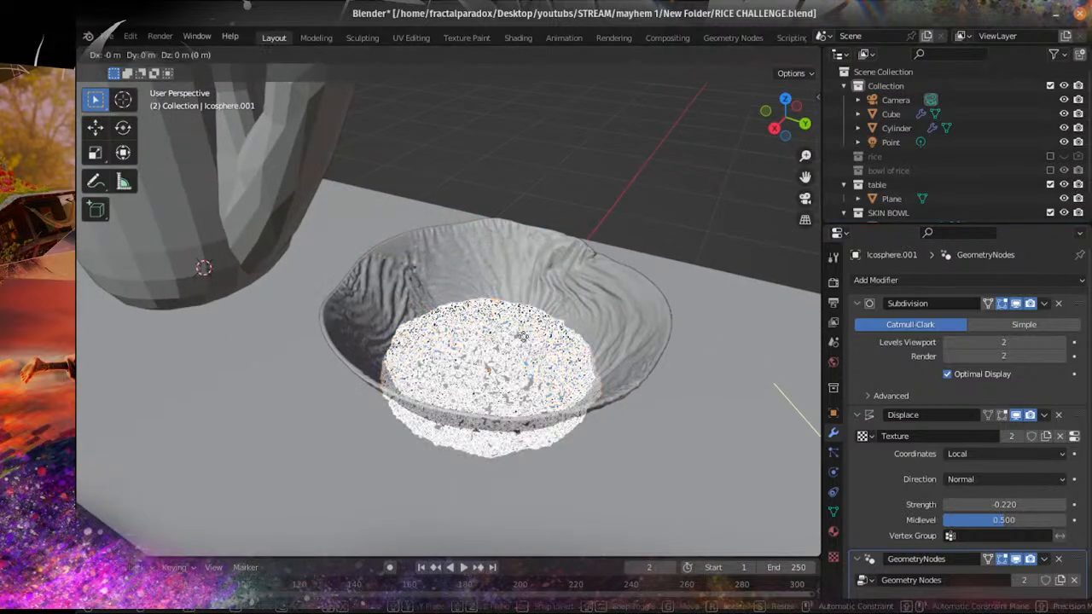
key(z)
click(517, 317)
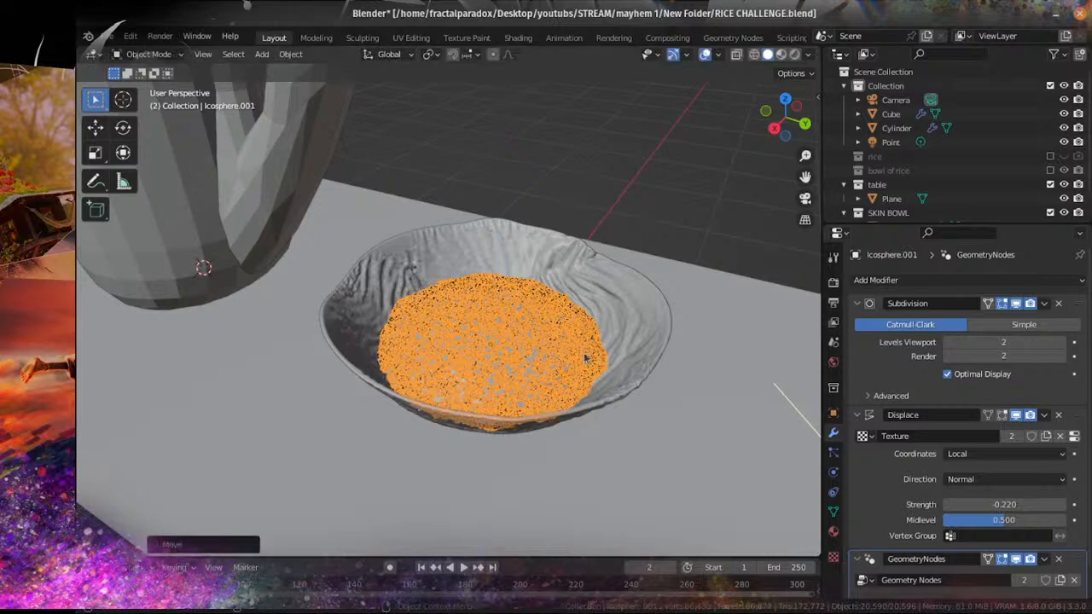
middle_drag(589, 361, 527, 295)
scroll(580, 390, up, 3)
scroll(520, 273, up, 2)
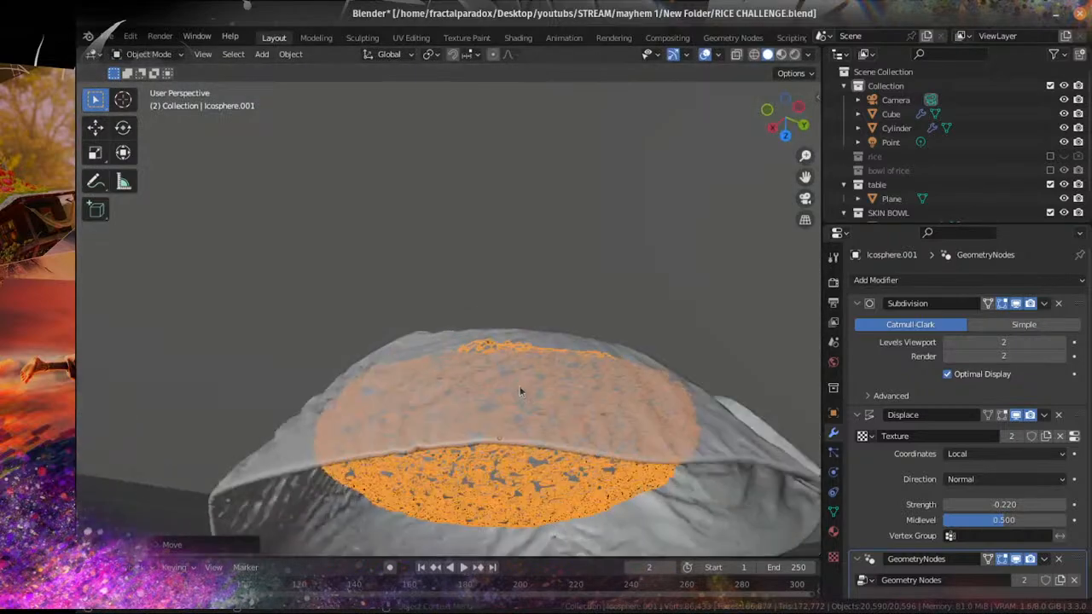
middle_drag(514, 192, 506, 284)
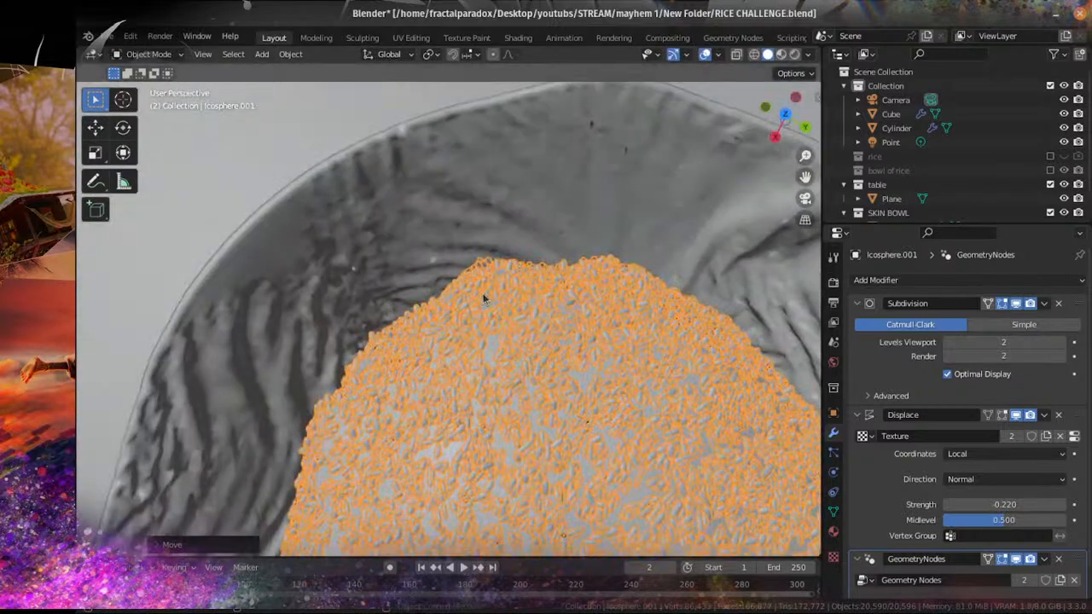
middle_drag(439, 360, 544, 274)
scroll(524, 327, down, 8)
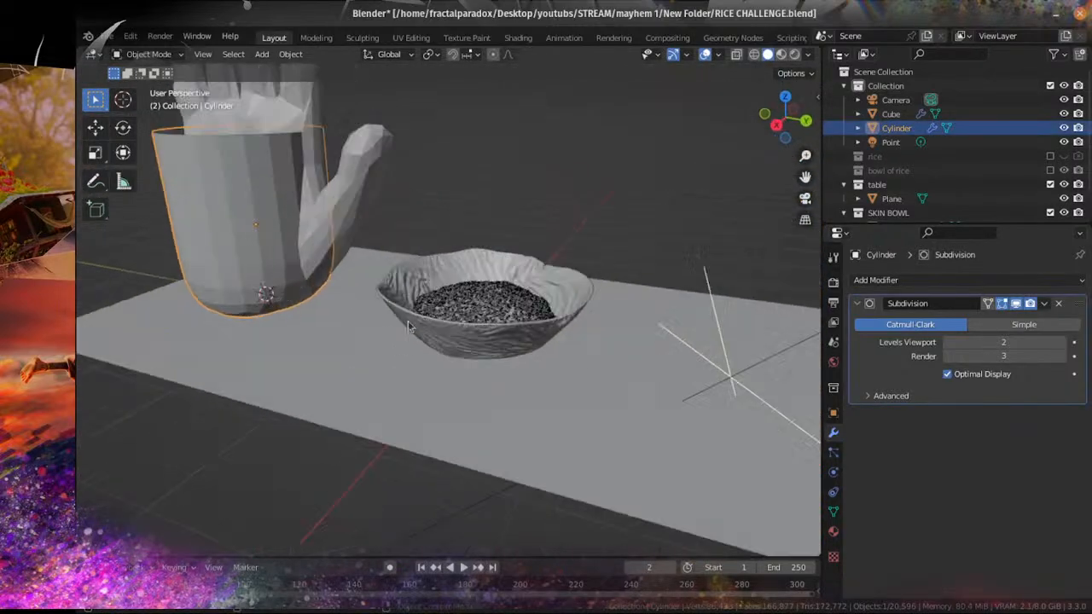
Step: Switch the viewport to rendered shading to preview the bowl and cylinder
scroll(576, 281, up, 1)
scroll(563, 306, down, 6)
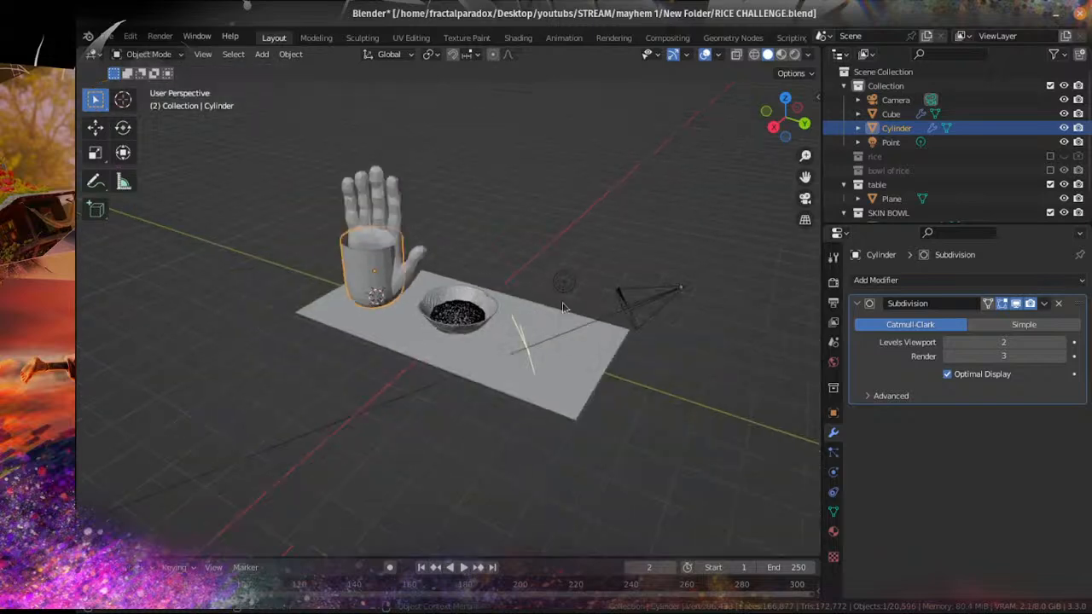
click(805, 53)
scroll(535, 324, up, 6)
scroll(597, 324, down, 1)
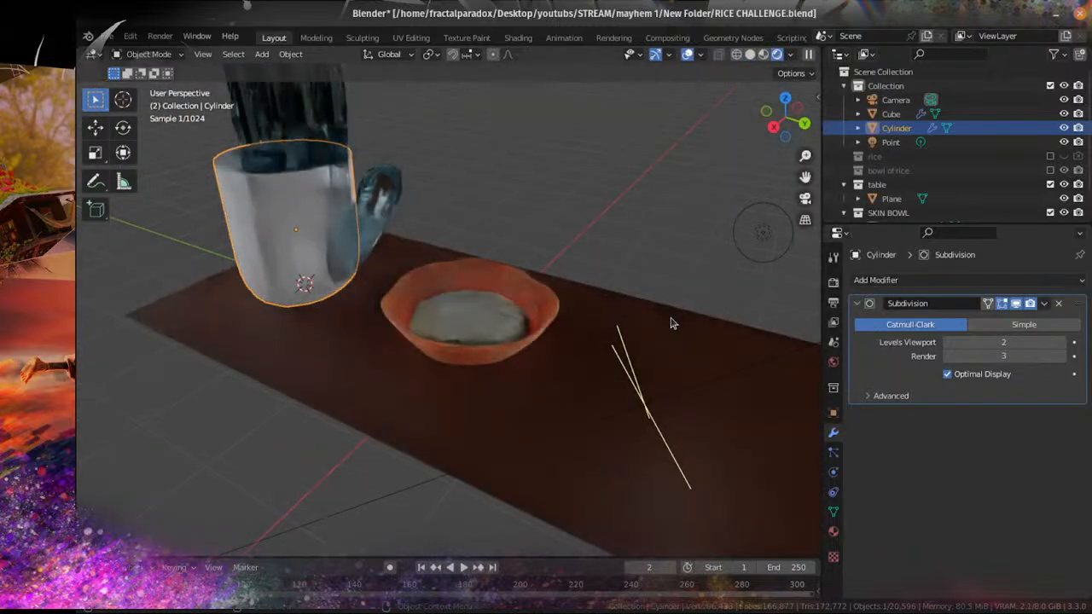
scroll(580, 343, up, 4)
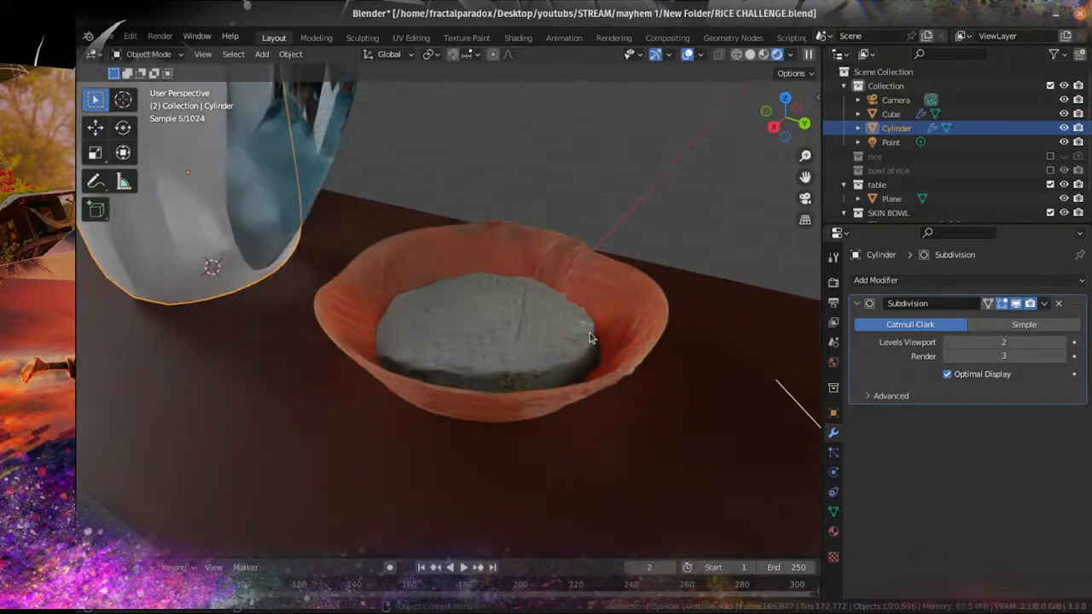
Step: Align the camera to a close view of the bowl and adjust the framing to include the cylinder behind it
key(KP_0)
middle_drag(490, 326, 480, 319)
scroll(503, 306, down, 5)
middle_drag(527, 292, 563, 337)
scroll(571, 290, up, 8)
key(KP_0)
key(ctrl+alt+KP_0)
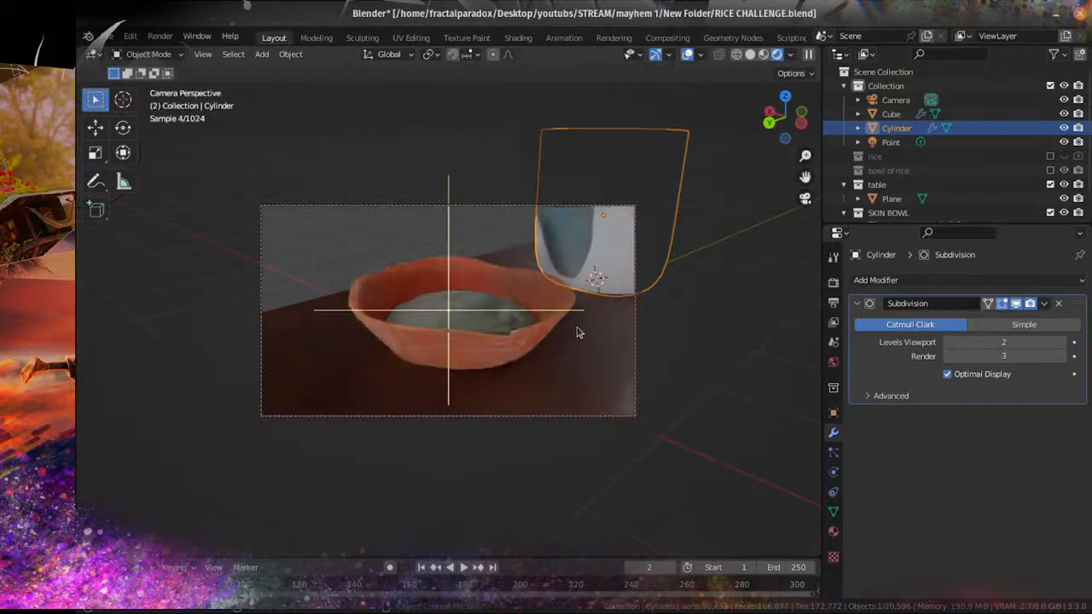
key(shift+grave)
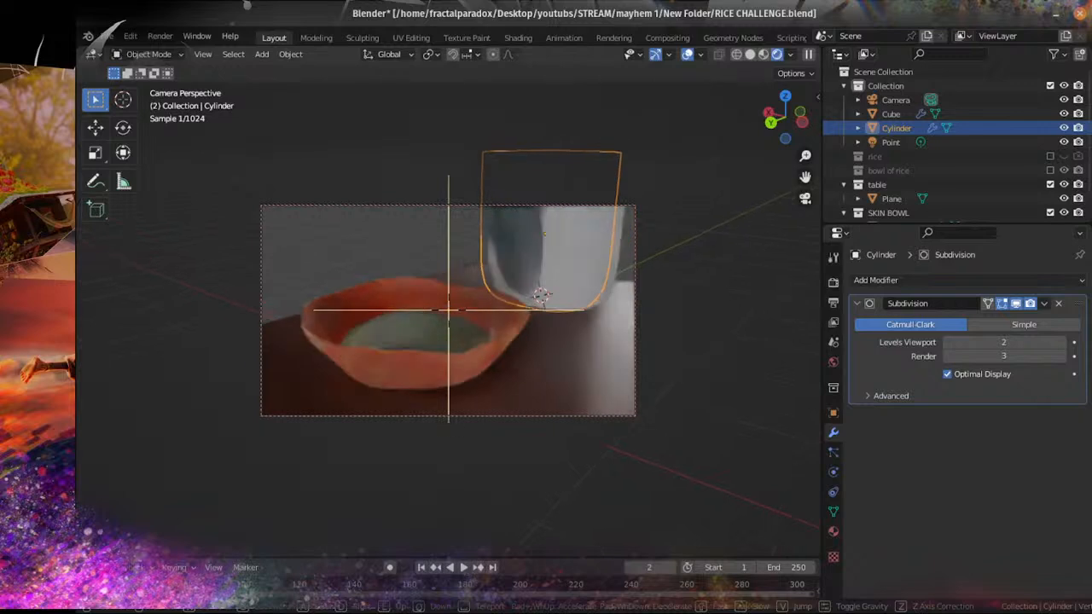
click(611, 304)
Step: Enlarge the table plane along X and Y so it fills more of the camera frame
click(615, 370)
key(s)
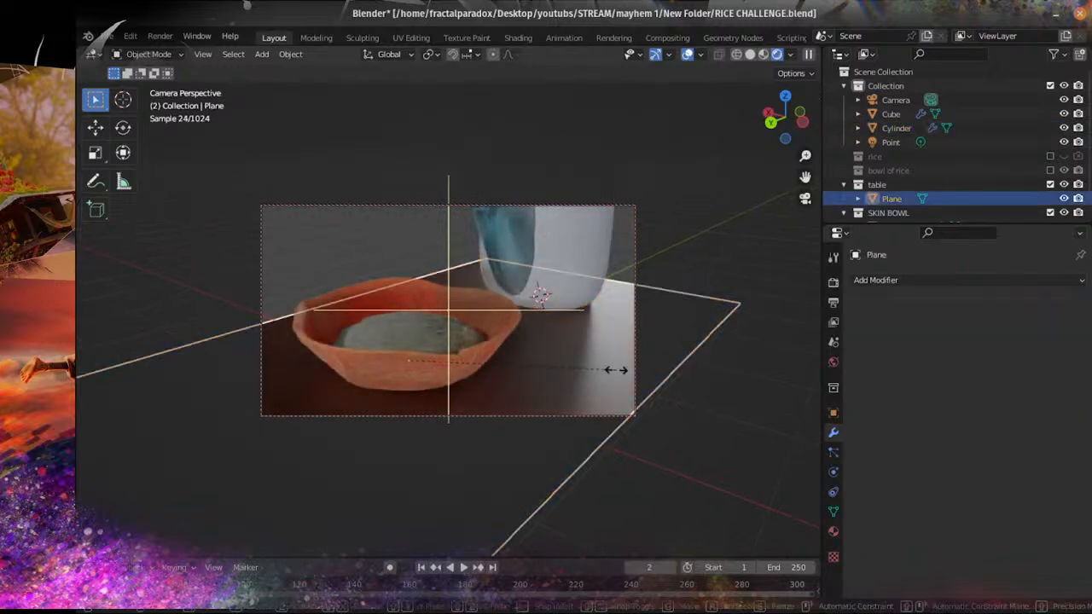
key(shift+z)
click(105, 359)
Step: Shift the table plane horizontally to better cover the camera frame and save the file
key(g)
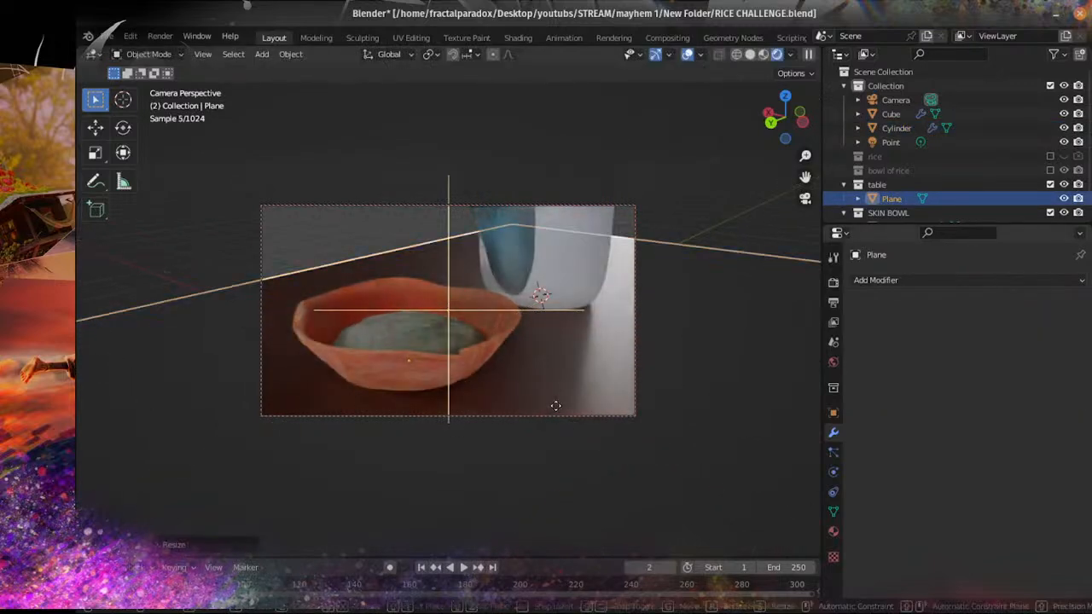
key(shift+z)
click(443, 384)
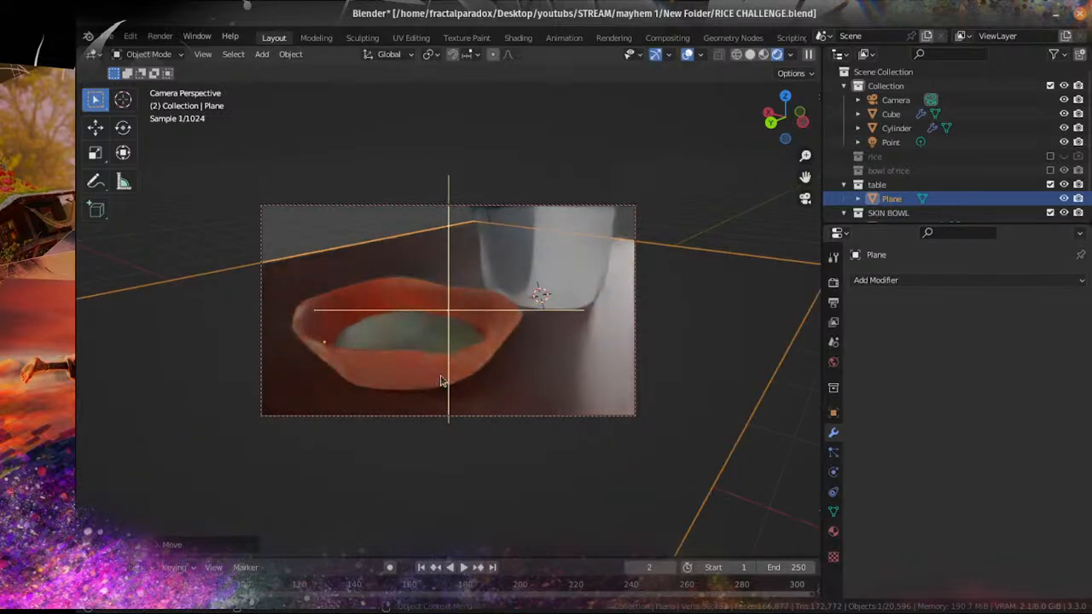
key(ctrl+s)
Step: Return to solid shading, snap the hand to the 3D cursor behind the bowl, and save the file
scroll(536, 350, up, 1)
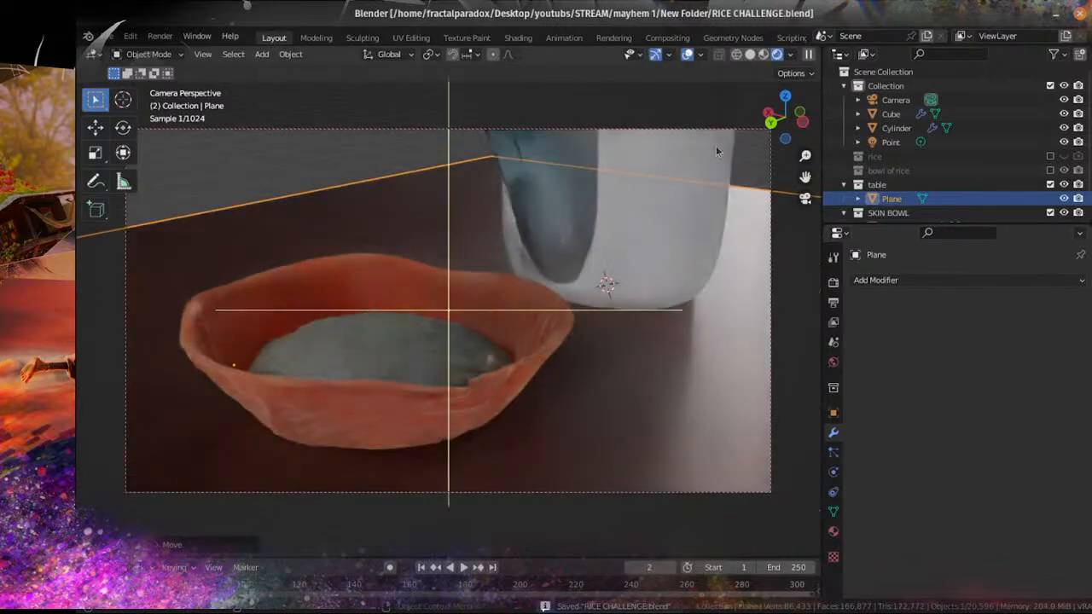
click(749, 54)
click(565, 219)
scroll(551, 280, down, 4)
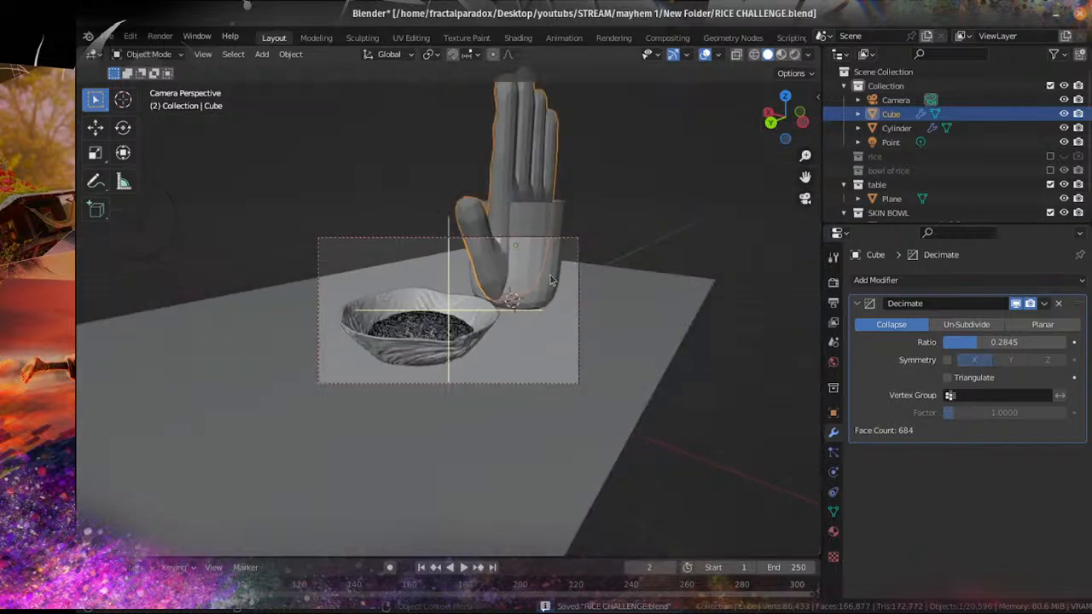
middle_drag(551, 281, 486, 297)
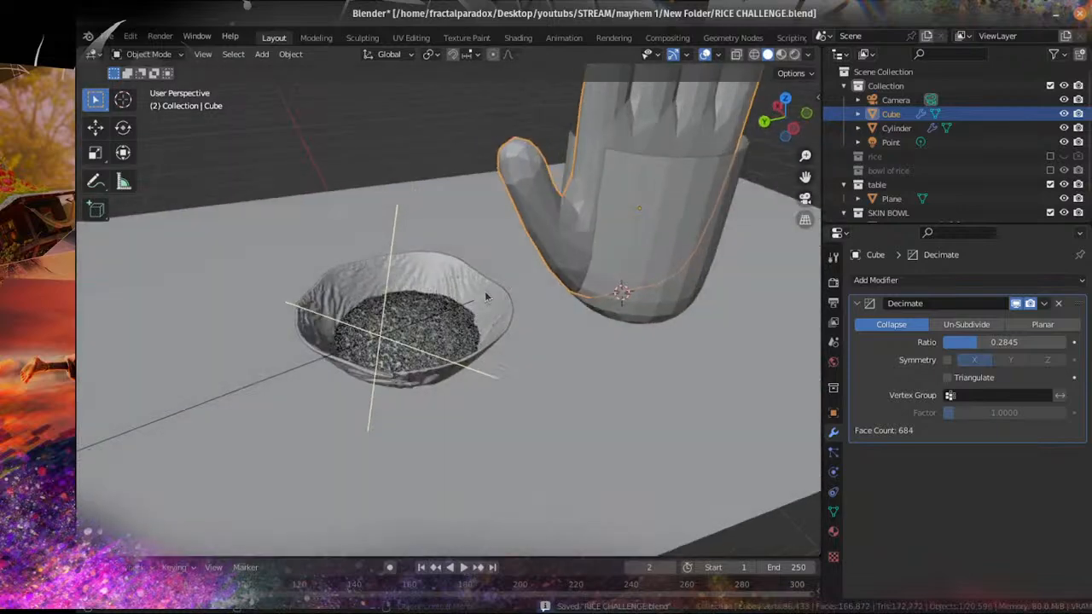
scroll(487, 297, down, 5)
key(shift+s)
click(401, 190)
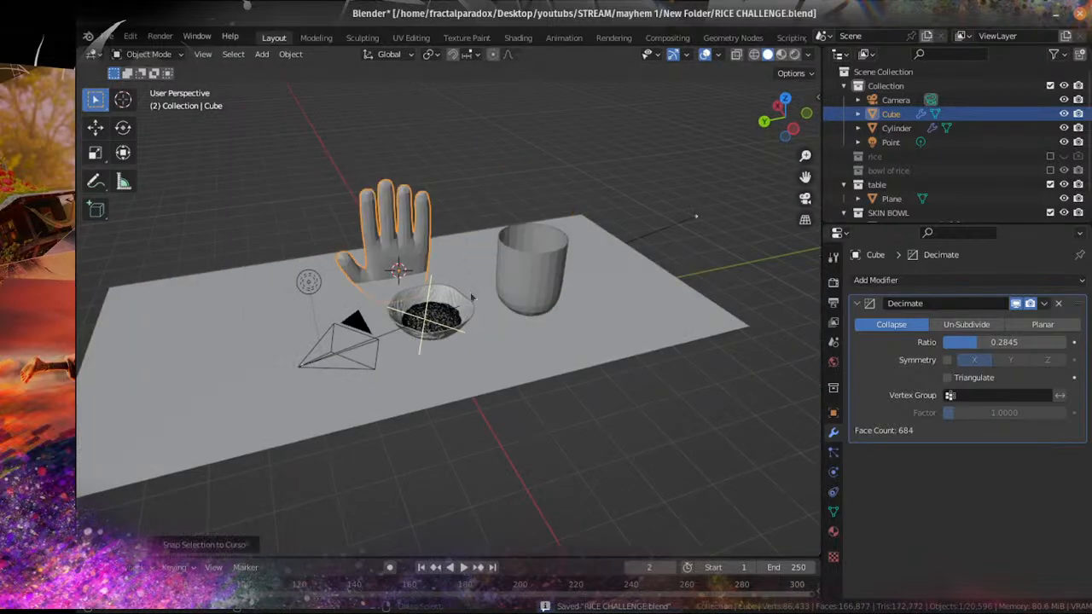
key(ctrl+s)
Step: Add Collision physics to the table plane
scroll(537, 309, up, 3)
click(610, 309)
scroll(628, 348, down, 3)
shift+middle_drag(628, 348, 448, 310)
key(KP_Decimal)
scroll(449, 309, down, 4)
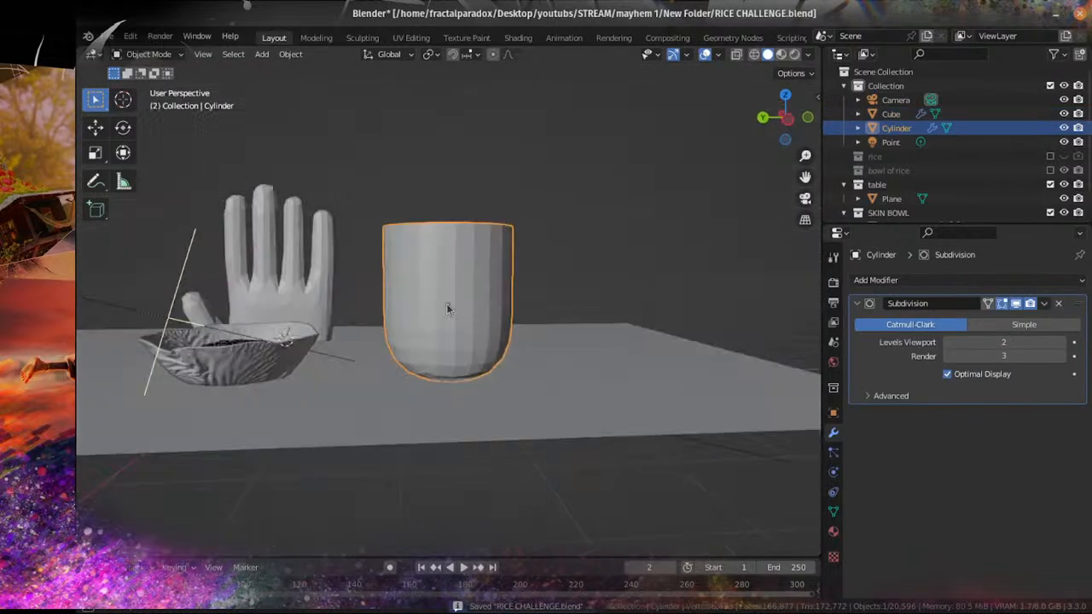
click(505, 380)
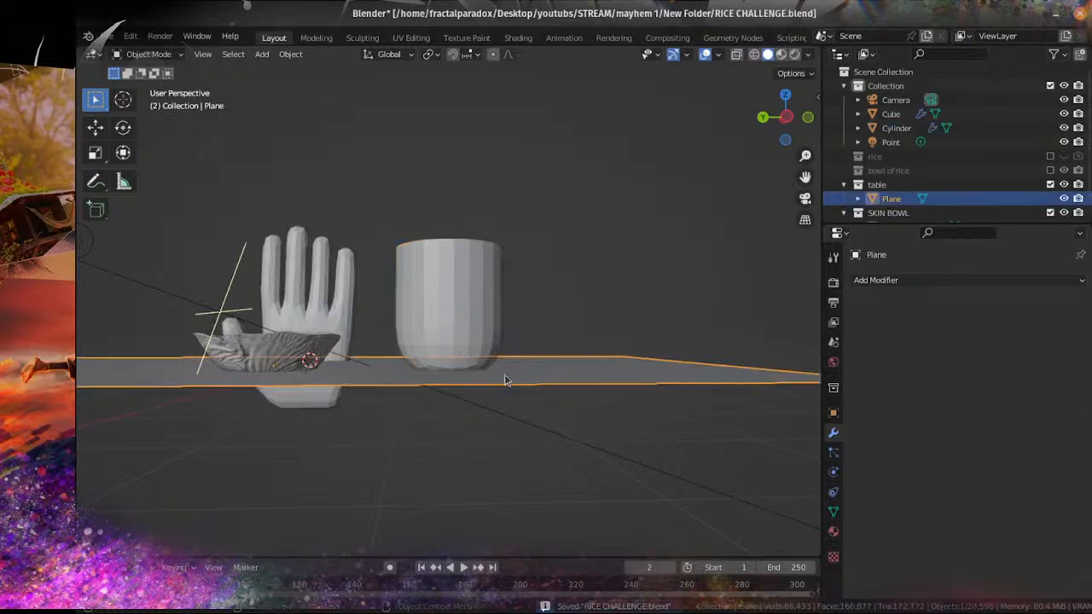
click(833, 473)
click(904, 296)
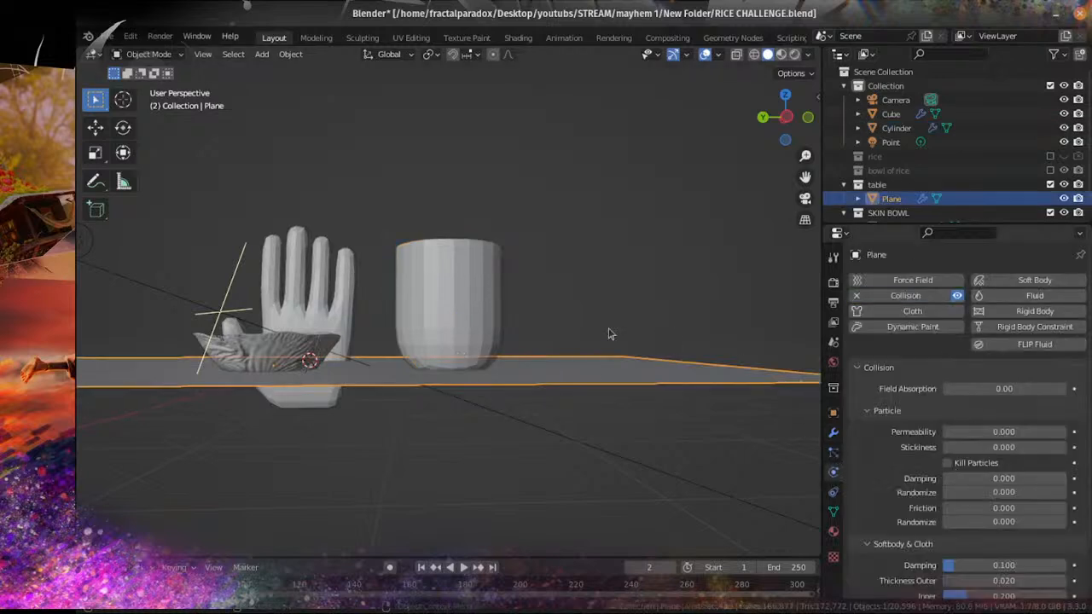
Step: Lift the cylinder clear of the table so it hangs above the plane
click(474, 344)
key(g)
click(458, 291)
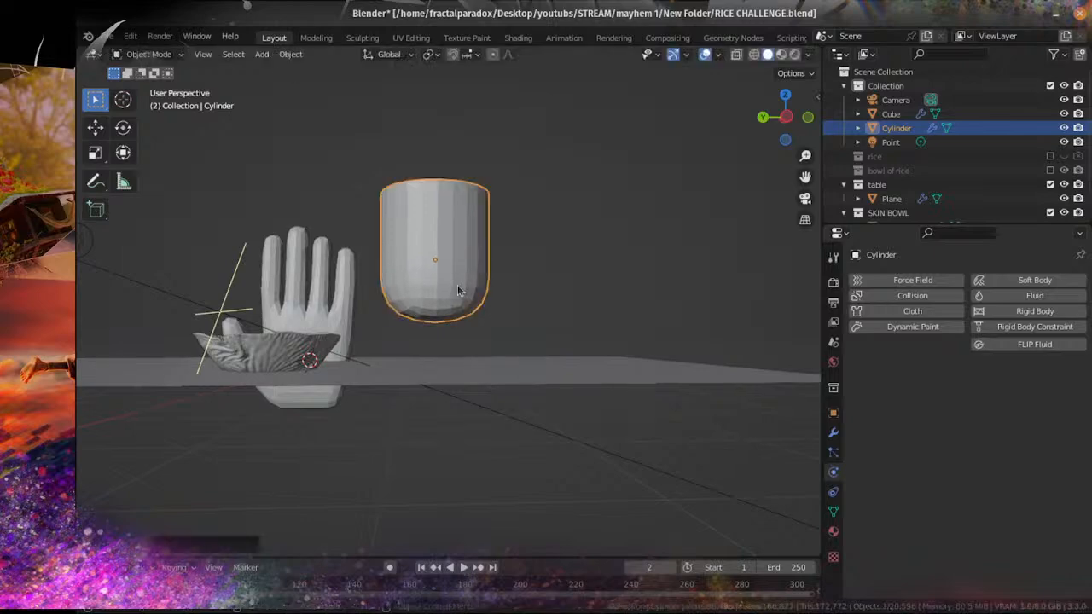
Step: Tilt the cylinder so its opening leans toward the bowl and scale it up about 1.68 times
key(r)
click(555, 175)
middle_drag(555, 175, 515, 260)
key(r)
key(x)
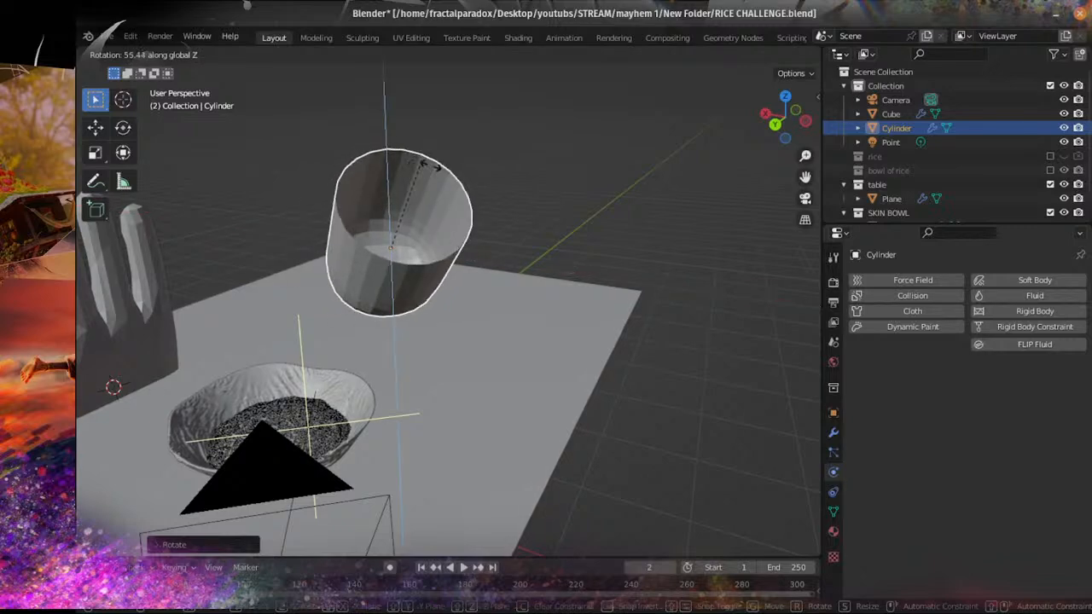
click(532, 244)
middle_drag(532, 244, 513, 281)
key(s)
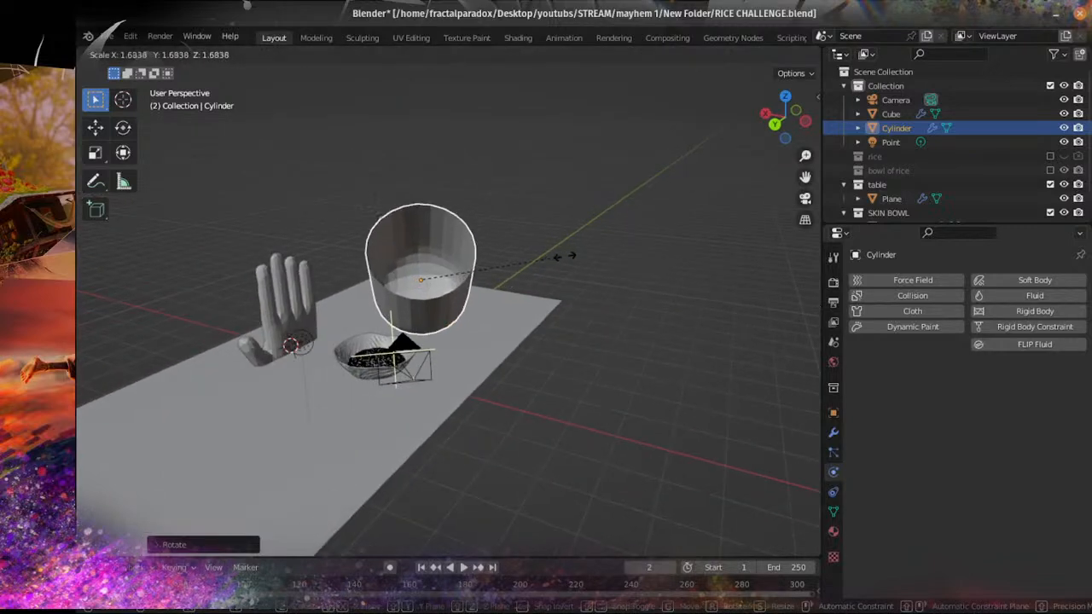
click(566, 254)
Step: Save the file and duplicate the skin bowl in place
middle_drag(565, 253, 376, 341)
scroll(339, 354, up, 2)
click(343, 344)
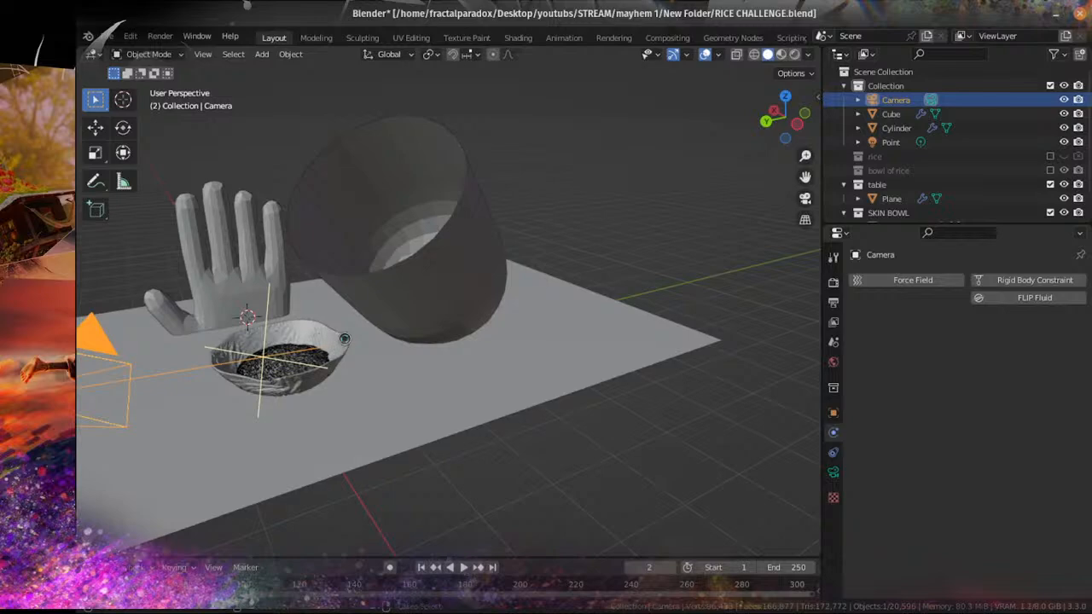
key(ctrl+s)
click(343, 342)
shift+middle_drag(363, 365, 455, 337)
scroll(461, 340, up, 4)
key(ctrl+s)
scroll(465, 336, down, 4)
scroll(455, 342, up, 2)
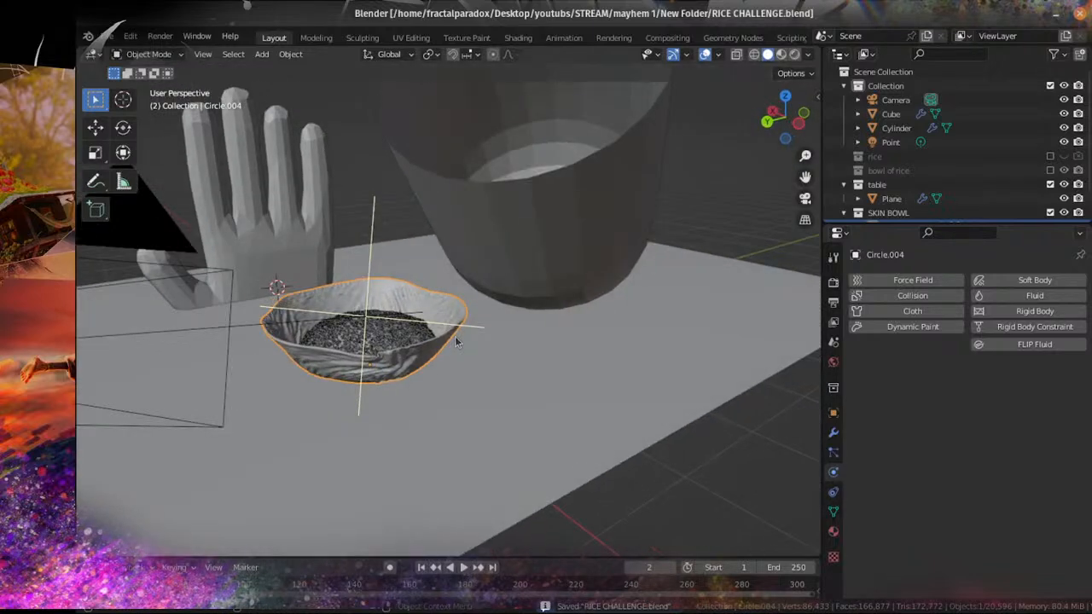
key(shift+d)
right_click(452, 305)
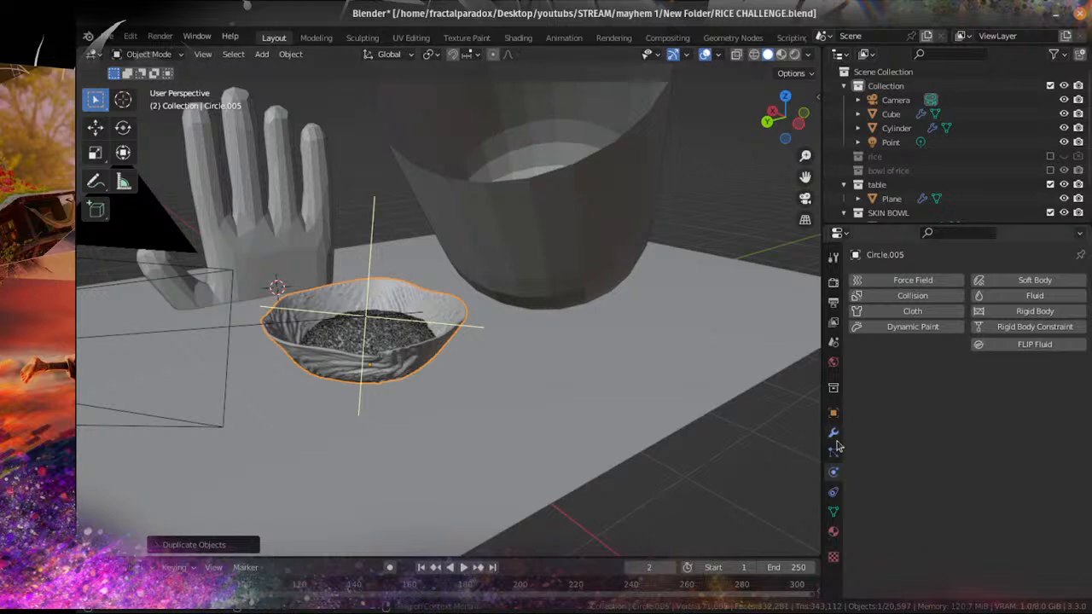
Step: Replace the duplicate bowl's Subdivision modifier with a Decimate modifier cutting its faces to roughly half, and apply it
click(832, 435)
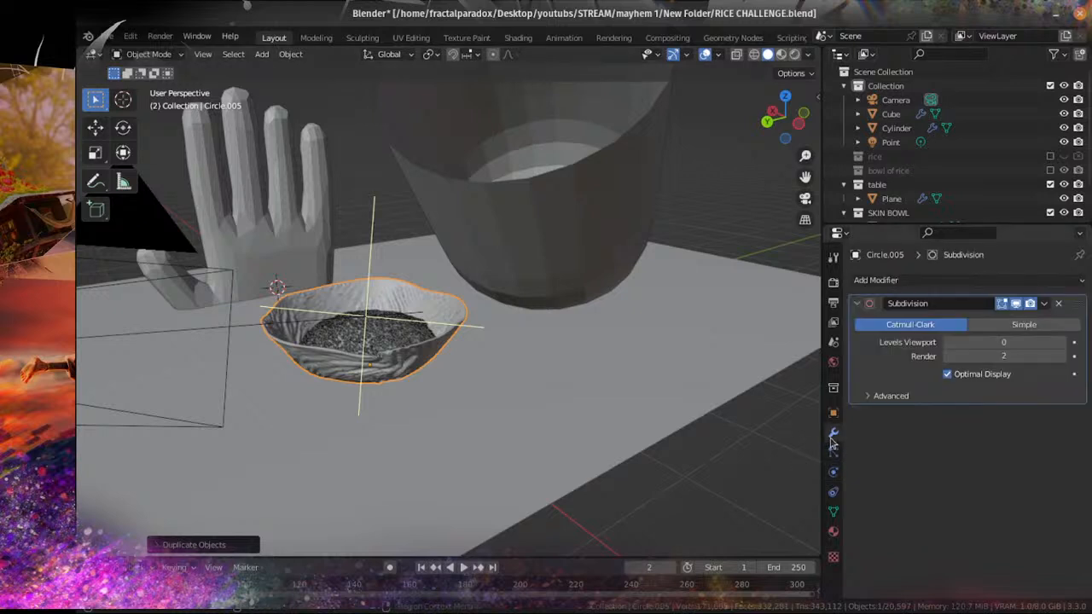
click(1057, 304)
click(976, 282)
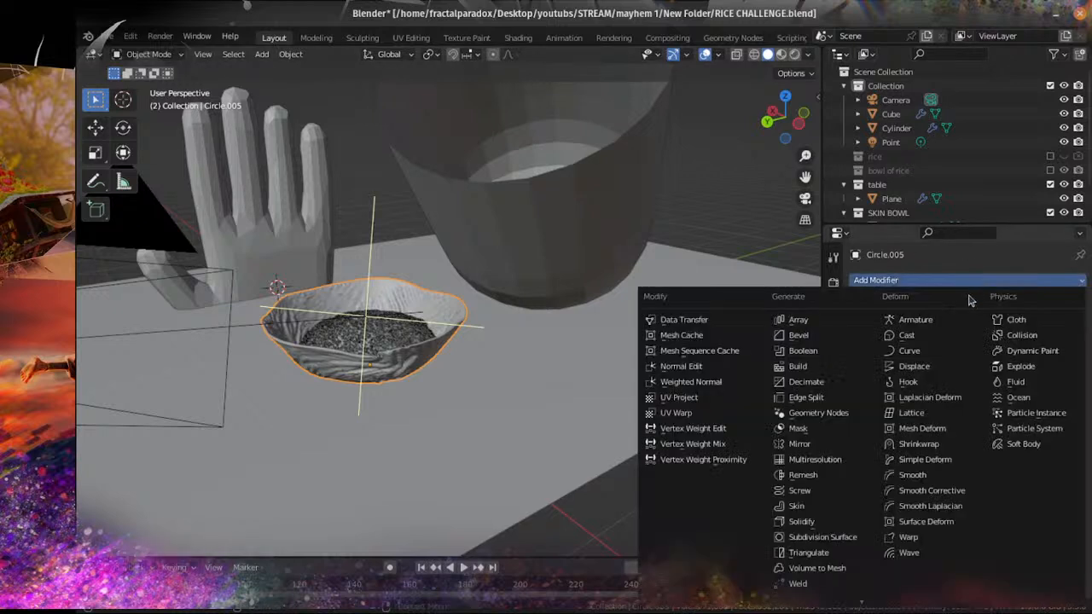
click(836, 389)
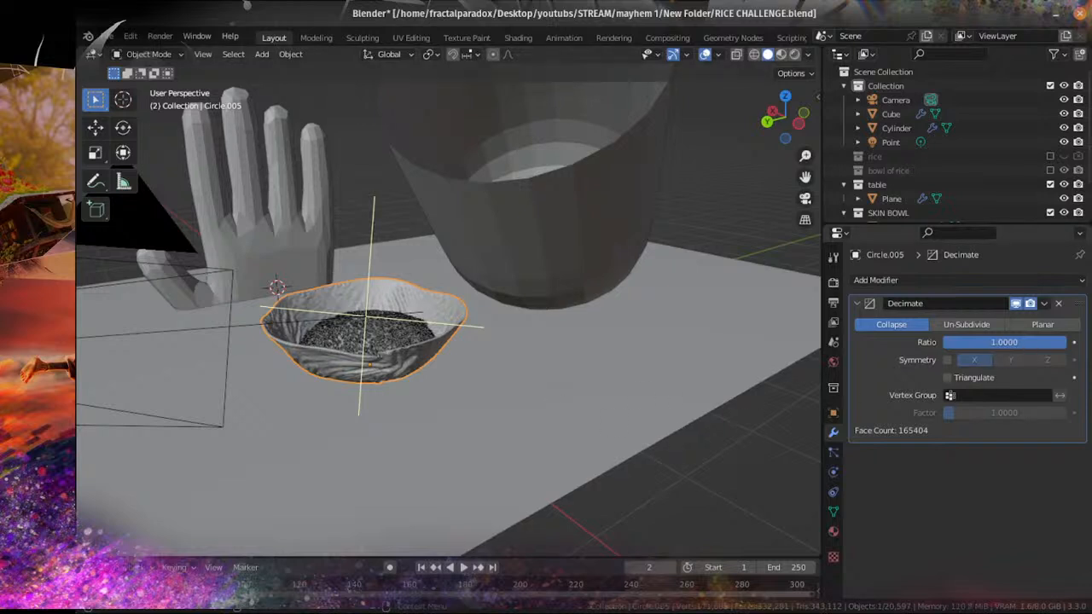
mouse_move(1003, 342)
mouse_down()
mouse_move(955, 342)
mouse_move(1006, 343)
mouse_up()
click(1046, 304)
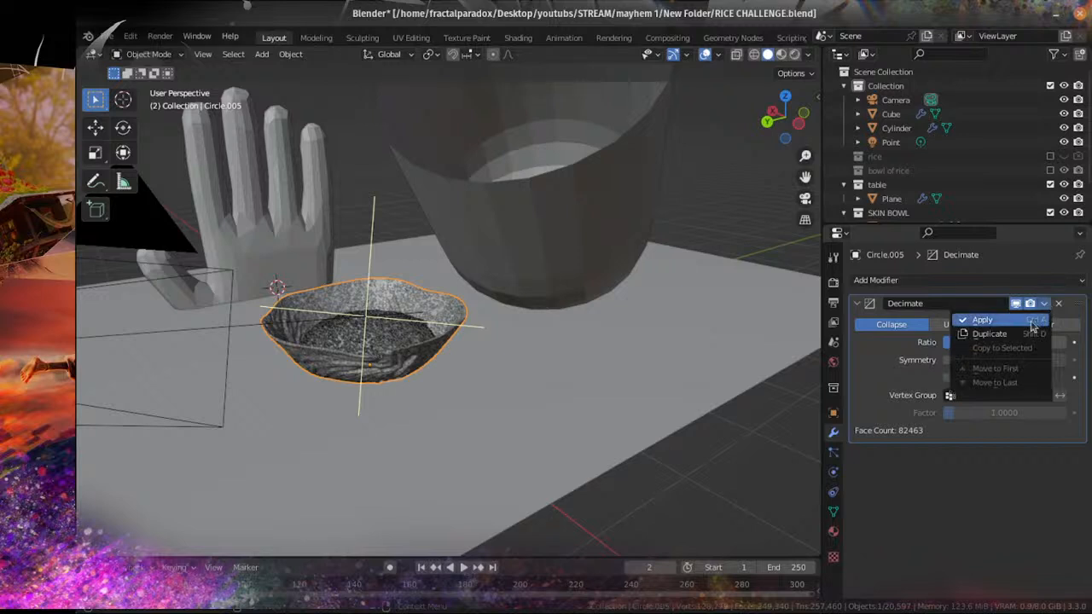
Step: Move the decimated bowl copy into a new collection named colliders
scroll(589, 350, up, 1)
key(m)
click(588, 350)
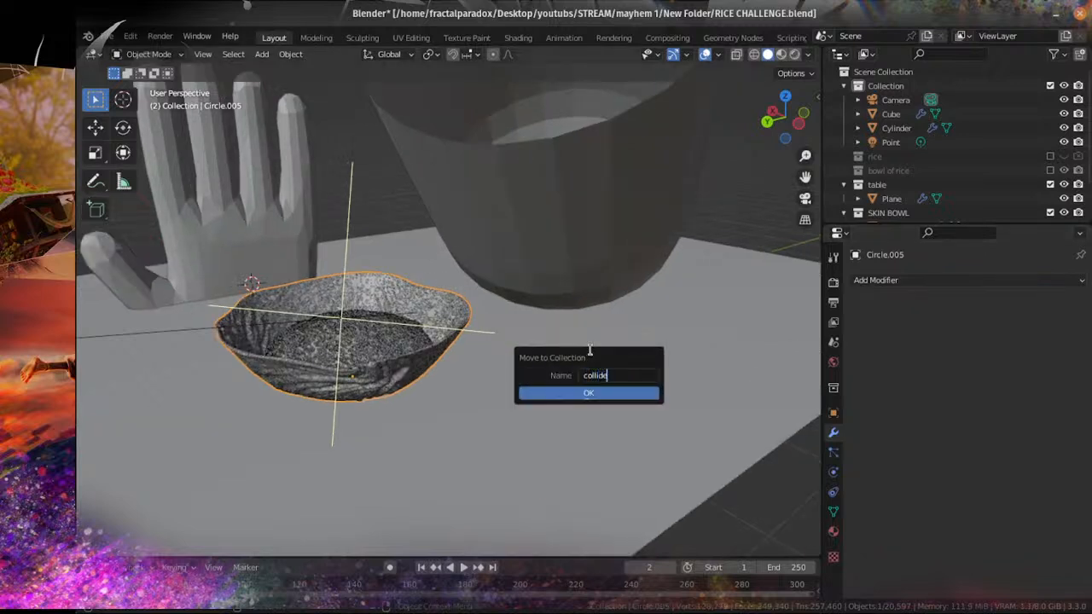
click(587, 393)
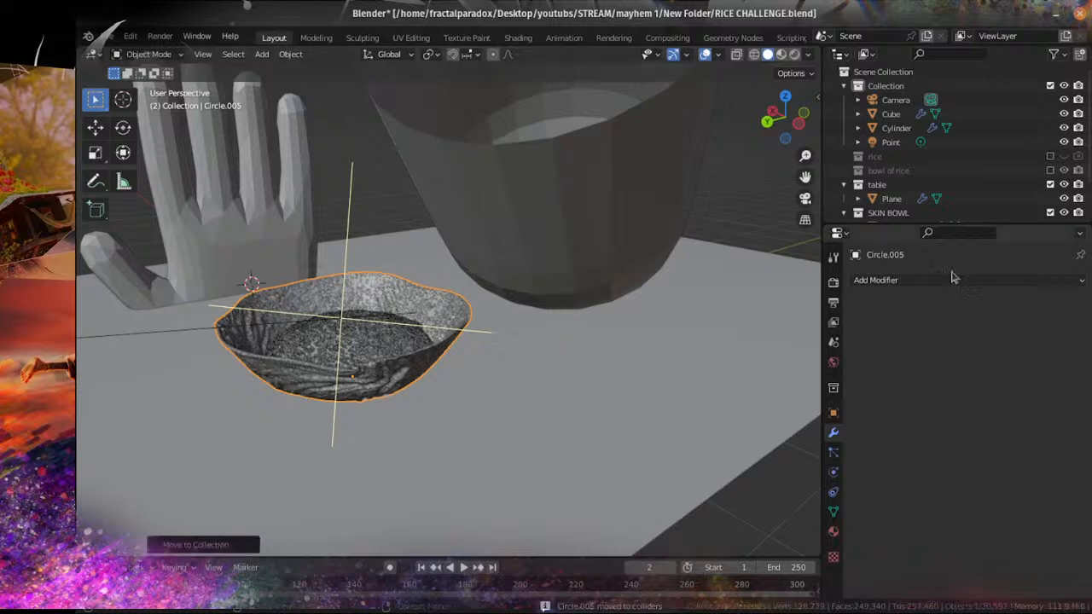
Step: Collapse the SKIN BOWL collection and nest the table collection inside the colliders collection
scroll(933, 178, down, 4)
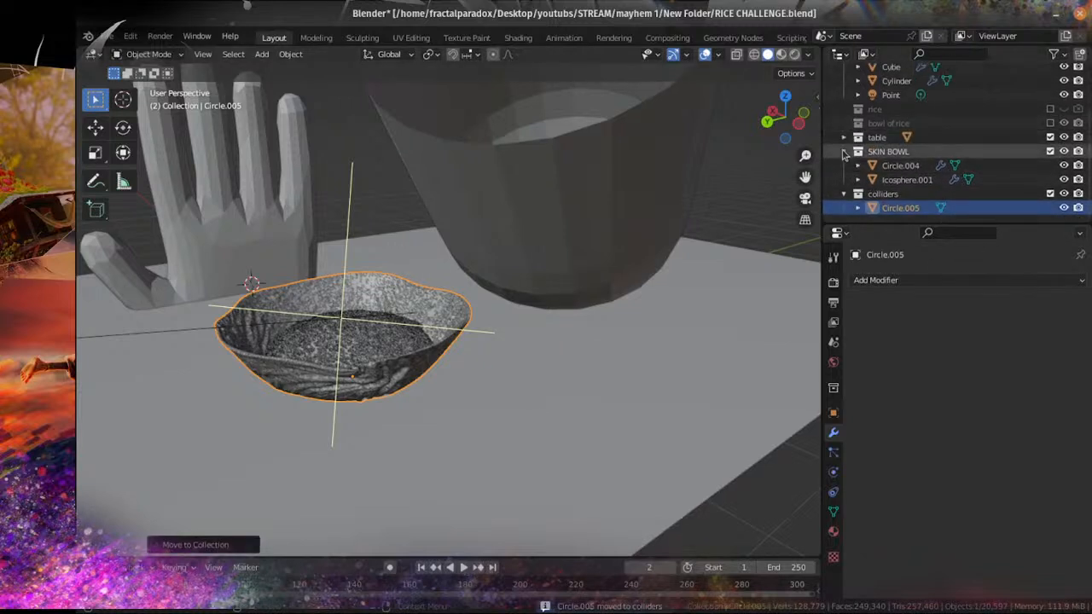
click(844, 152)
drag(887, 168, 887, 194)
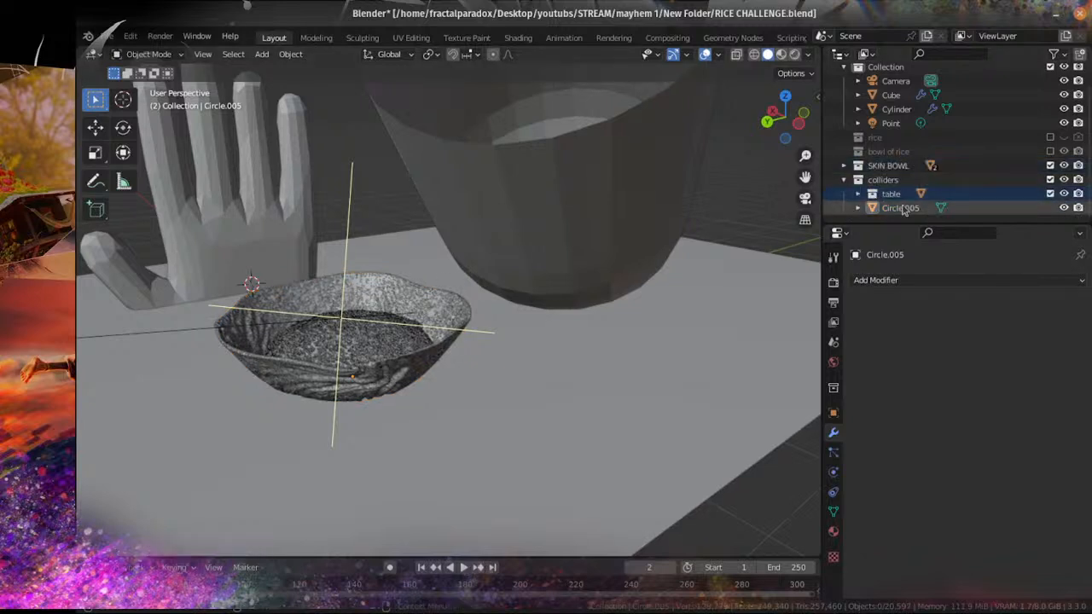
Step: Add a Cloth modifier to the cylinder
click(571, 265)
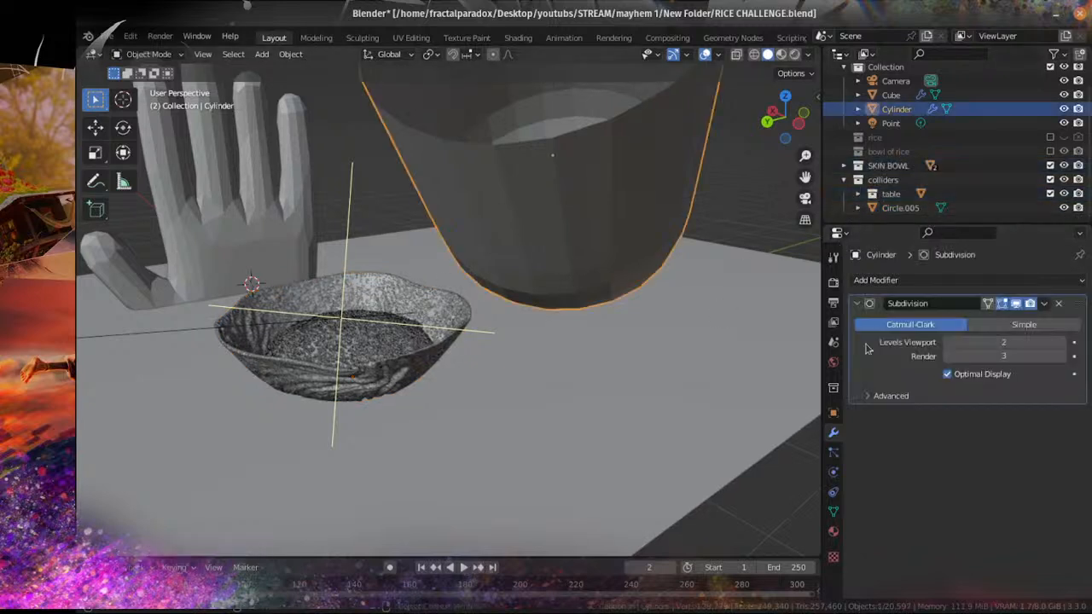
click(909, 281)
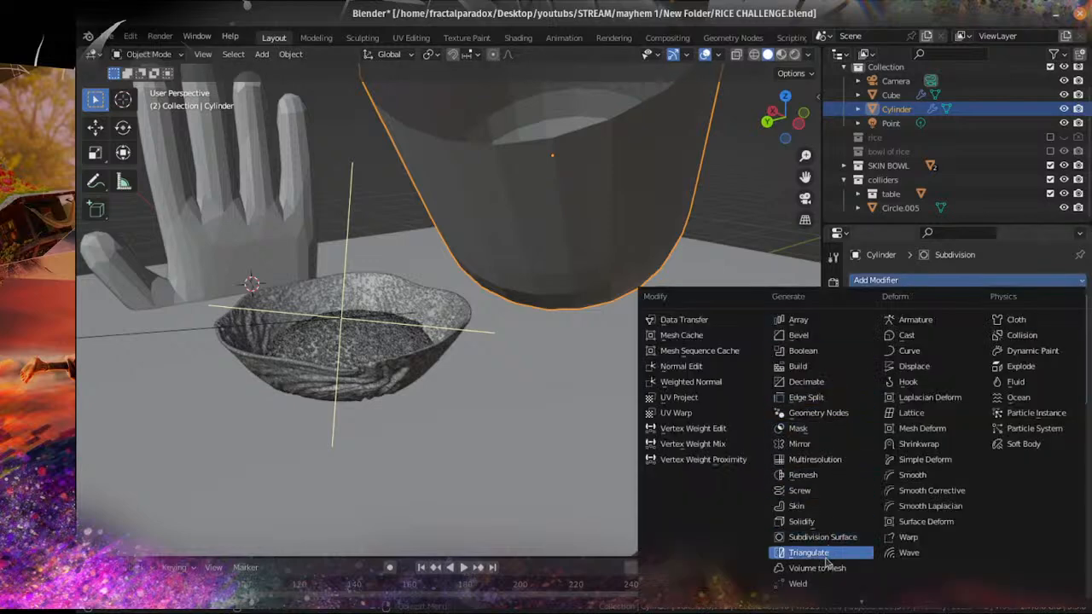
click(1016, 320)
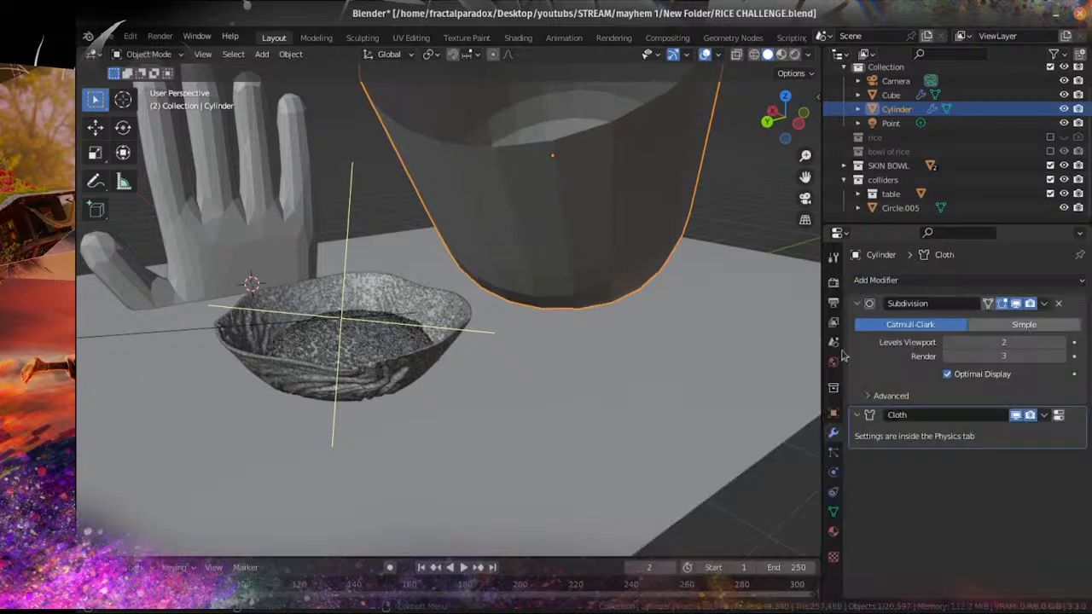
Step: Play the cylinder's cloth simulation from the first frame to check how it falls, and rewind to the start
middle_drag(529, 350, 530, 384)
click(422, 568)
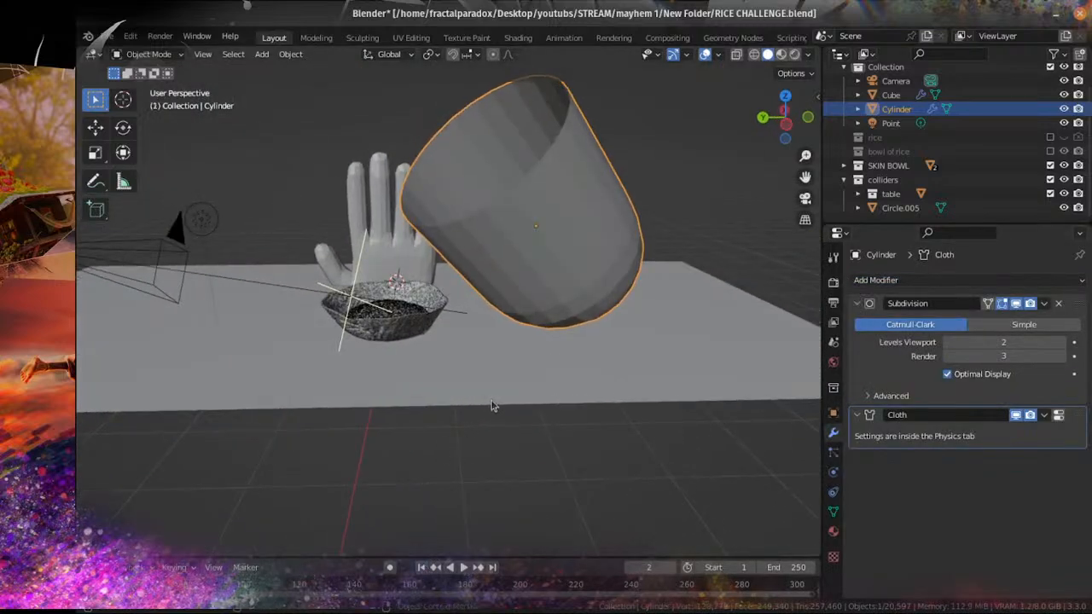
click(463, 568)
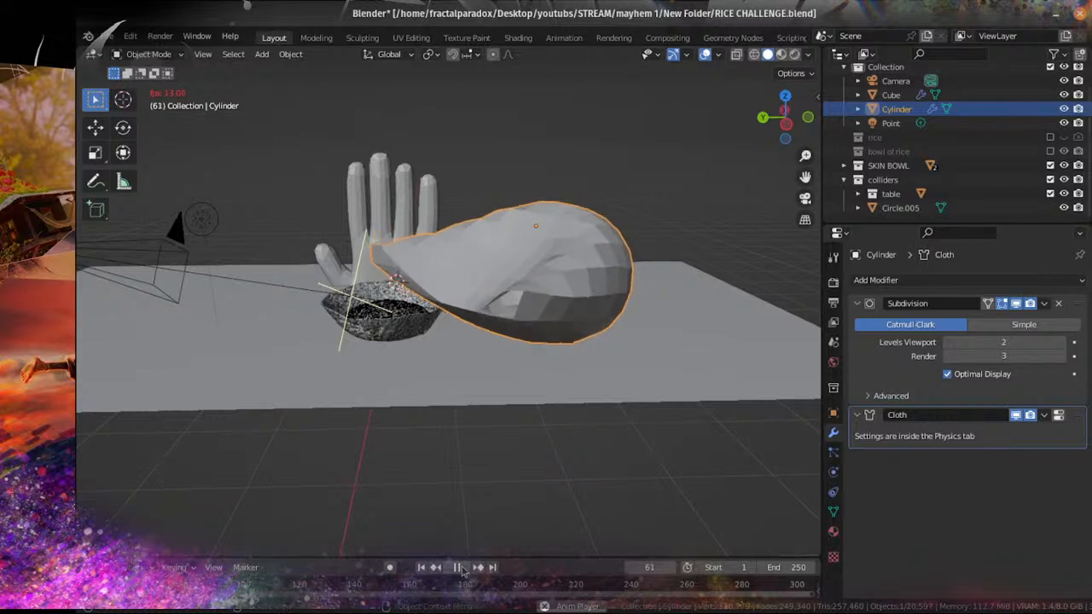
click(461, 568)
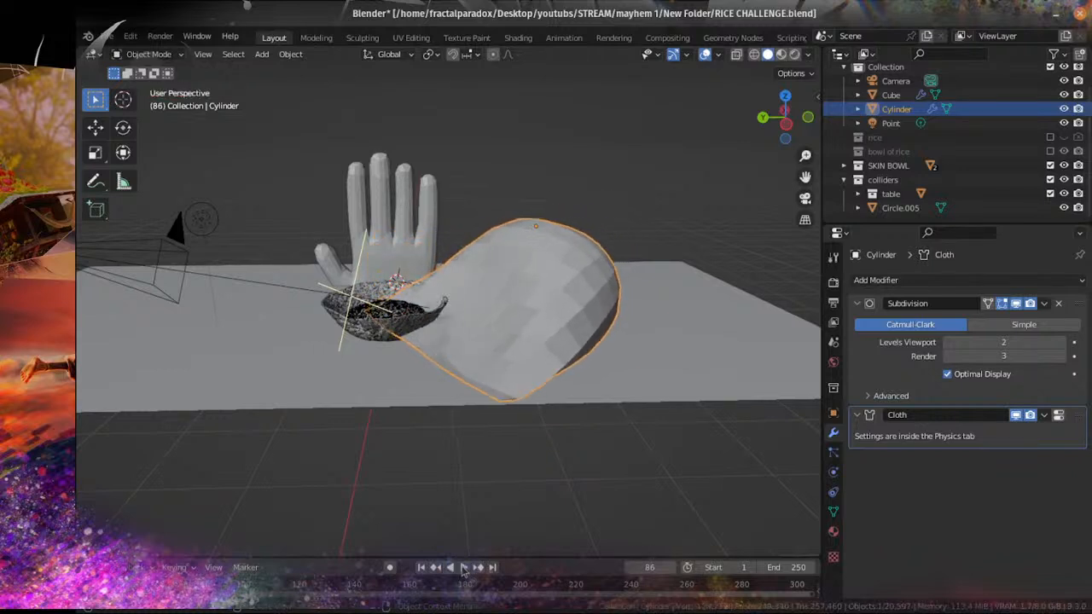
click(421, 567)
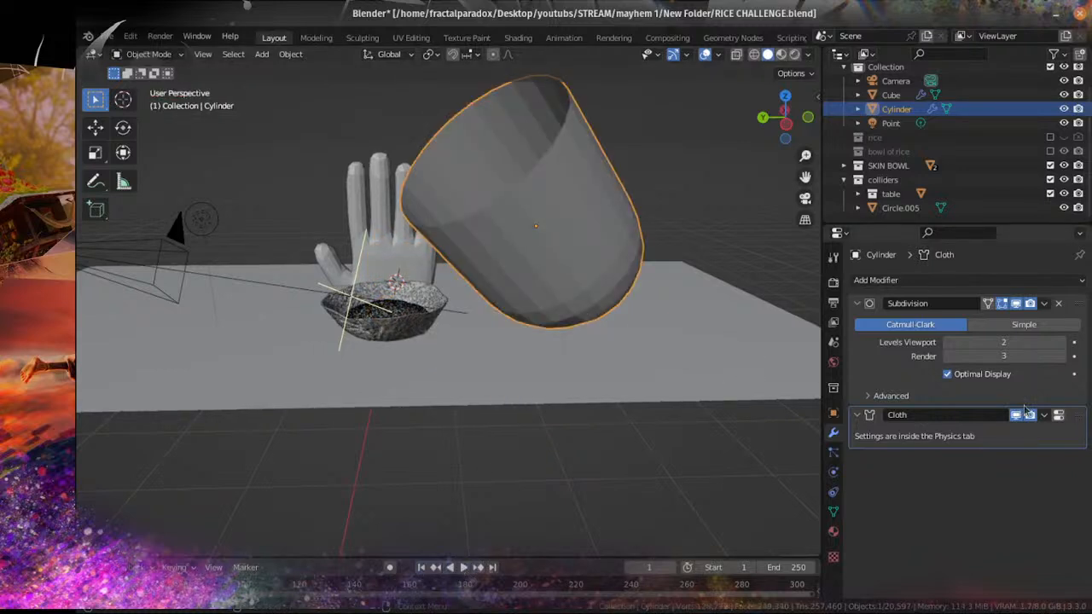
Step: Set the cylinder's viewport subdivision level to 3 and load the Silk preset for its cloth physics
click(1065, 342)
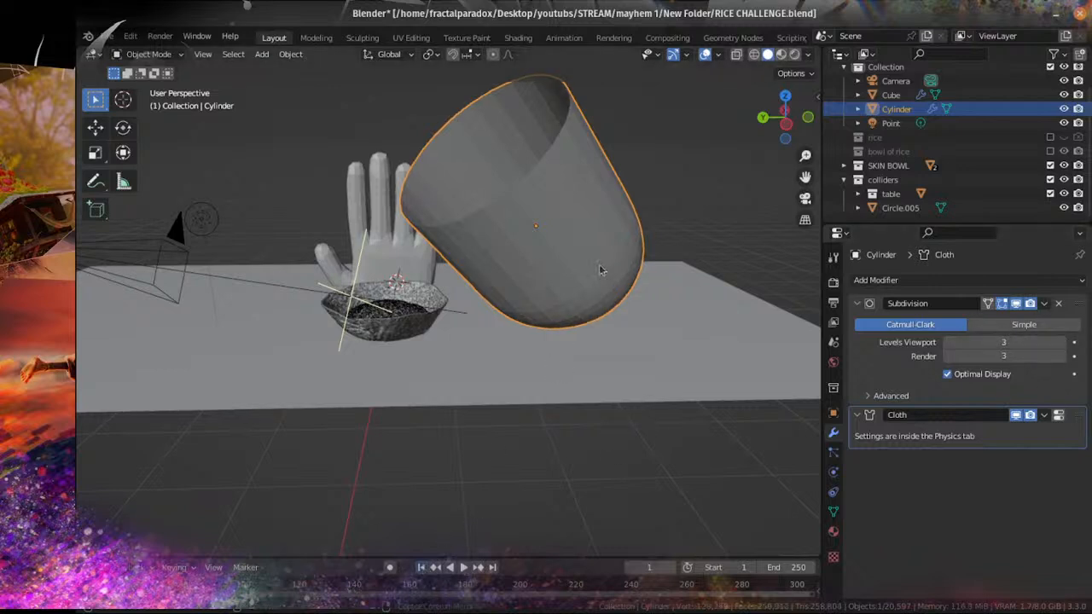
click(833, 472)
scroll(1003, 436, down, 4)
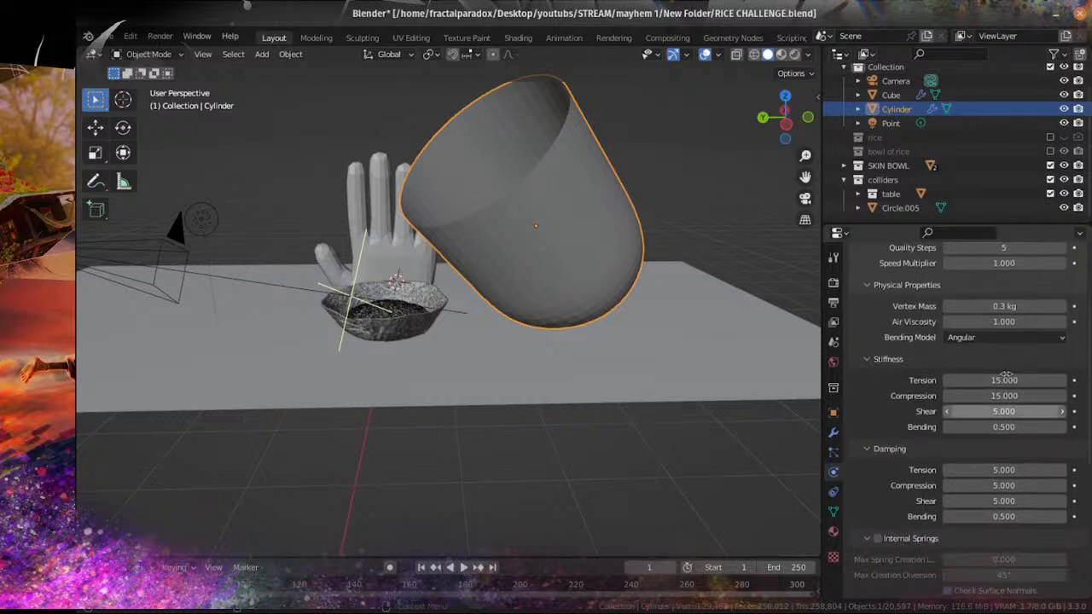
scroll(1060, 325, up, 2)
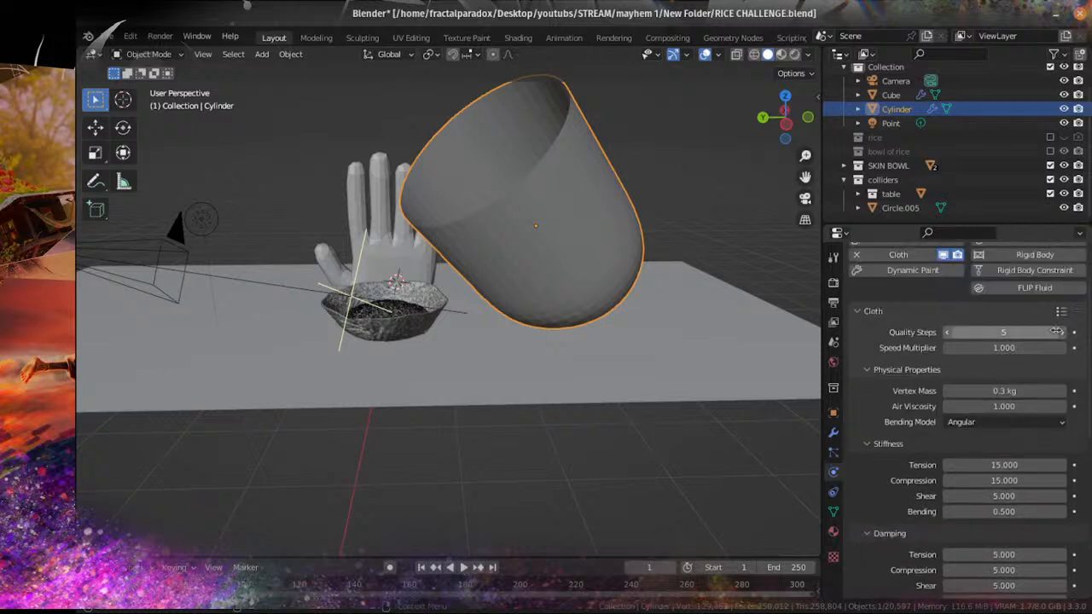
click(1061, 313)
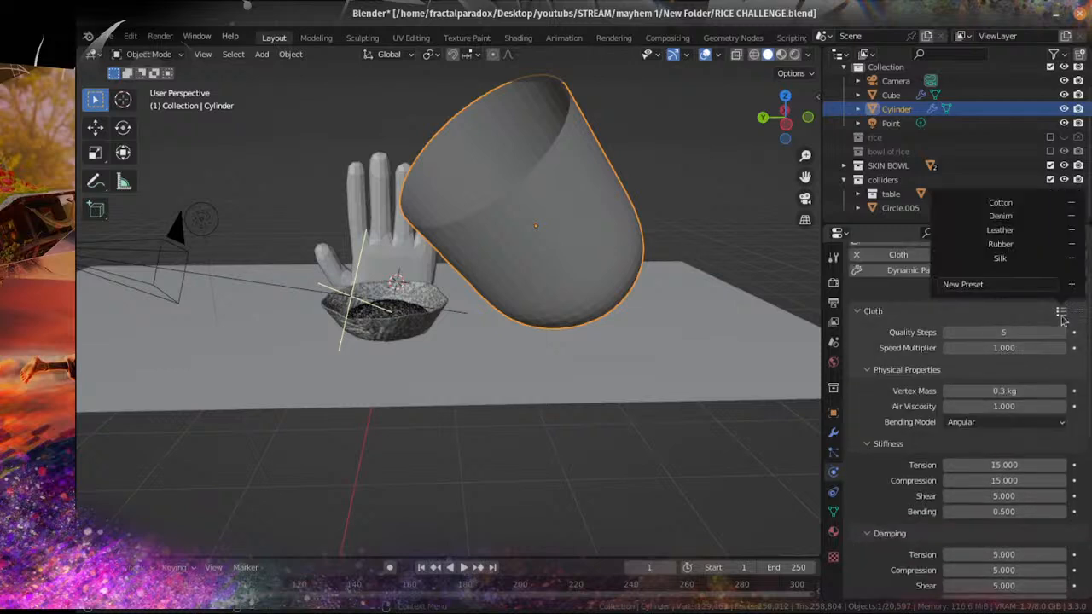
click(1046, 263)
scroll(1006, 341, down, 1)
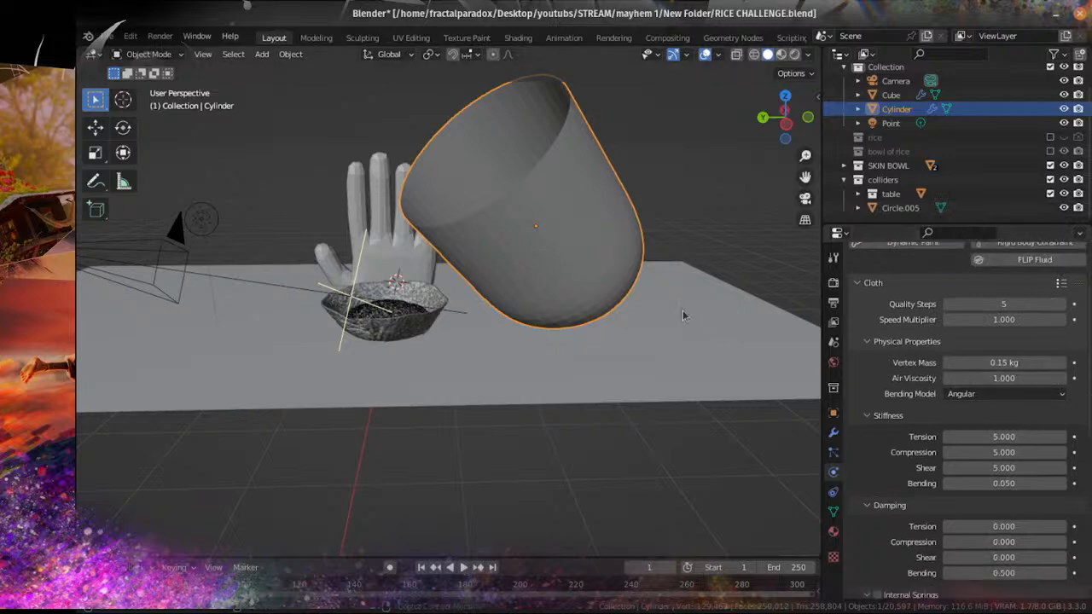
Step: Raise the cylinder along the Z axis above the table and save the file
middle_drag(597, 282, 589, 322)
key(ctrl+s)
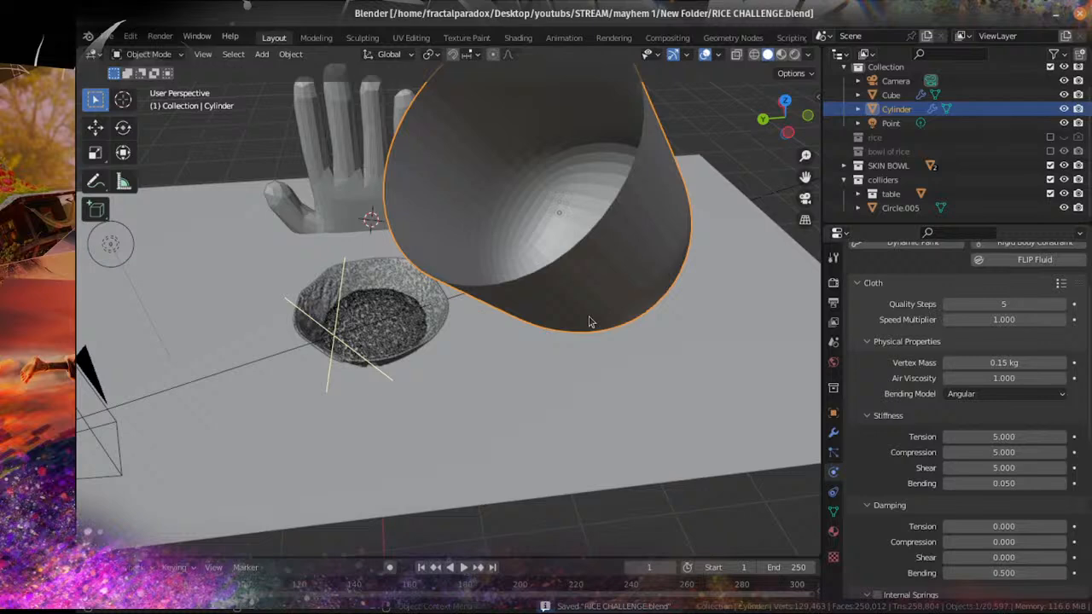
scroll(589, 322, down, 3)
middle_drag(588, 322, 551, 279)
key(g)
key(z)
click(554, 299)
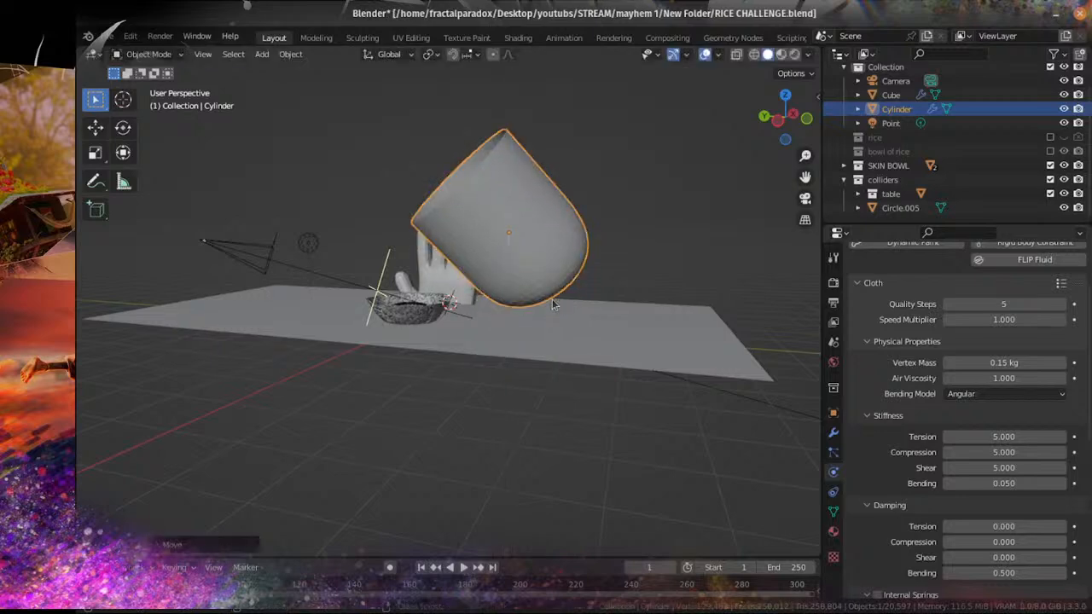
key(ctrl+s)
Step: Play the silk cloth simulation to examine the cylinder's collapse near the bowl, and rewind to the first frame
middle_drag(588, 322, 652, 301)
scroll(946, 495, up, 1)
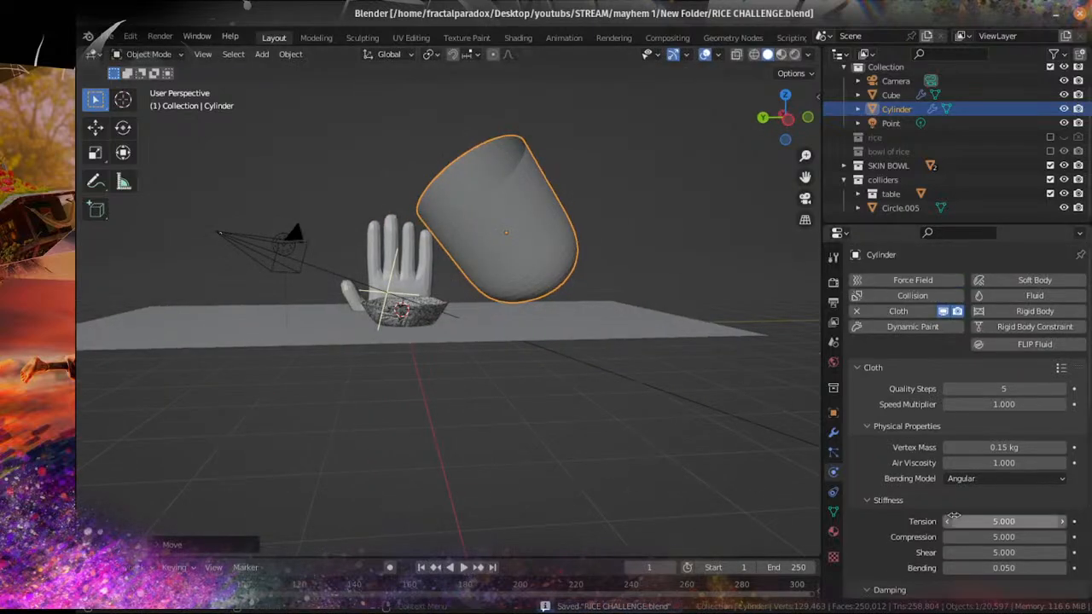
scroll(947, 512, down, 6)
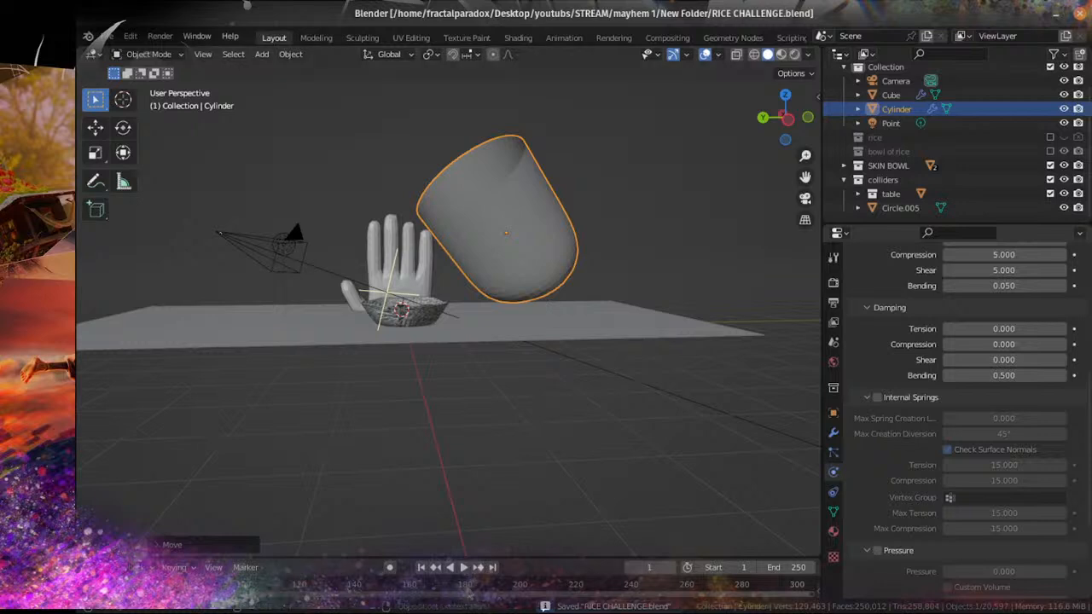
click(465, 568)
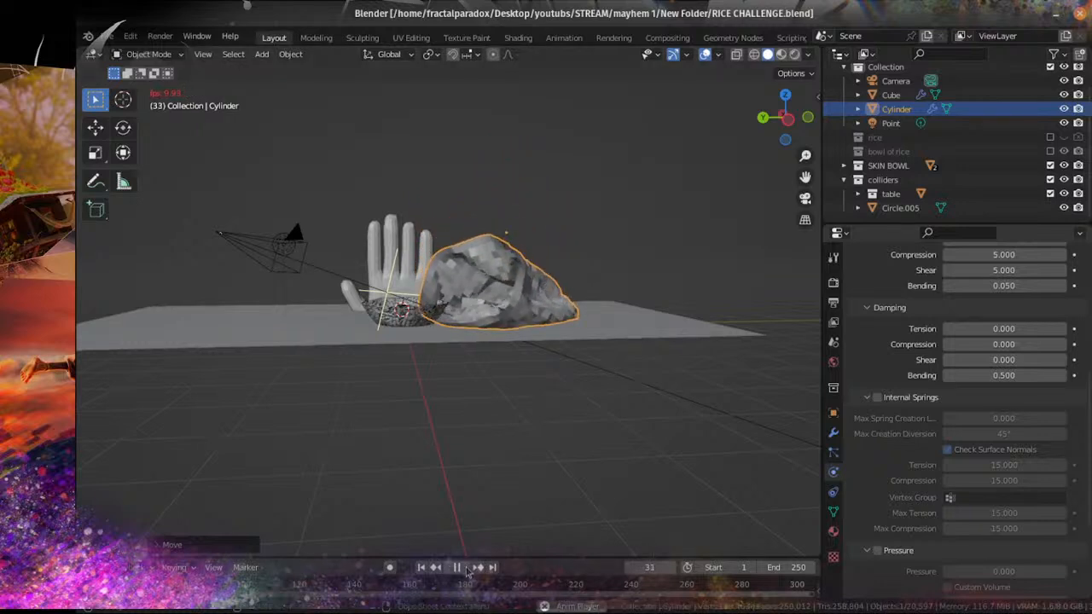
key(space)
scroll(512, 335, up, 8)
middle_drag(497, 303, 527, 358)
click(420, 568)
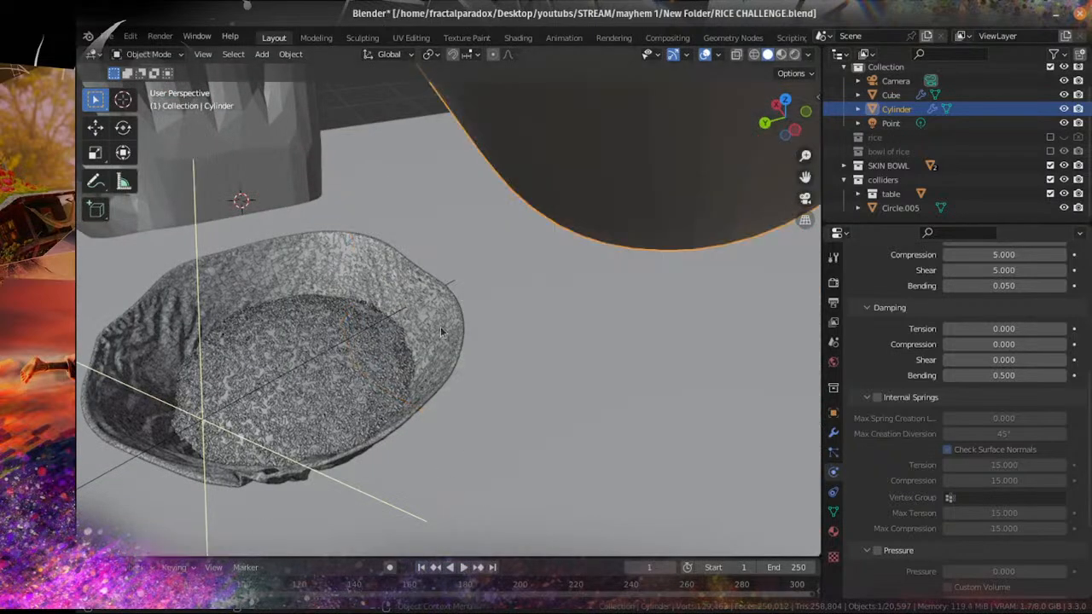
Step: Add Collision physics to the bowl object Circle.005 and save the file
click(993, 208)
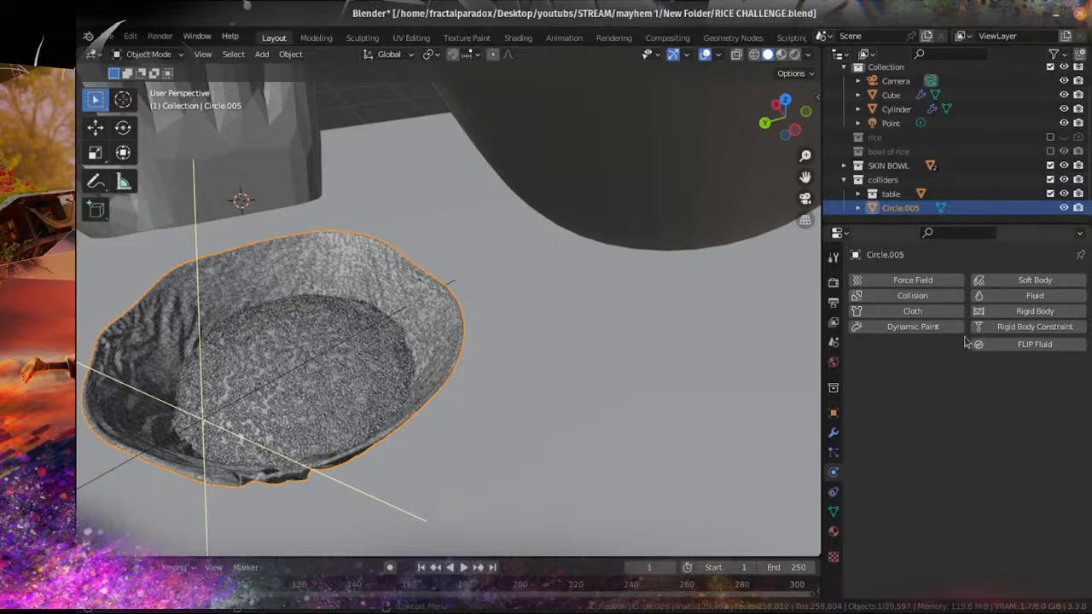
click(912, 295)
scroll(929, 449, down, 2)
scroll(929, 450, down, 1)
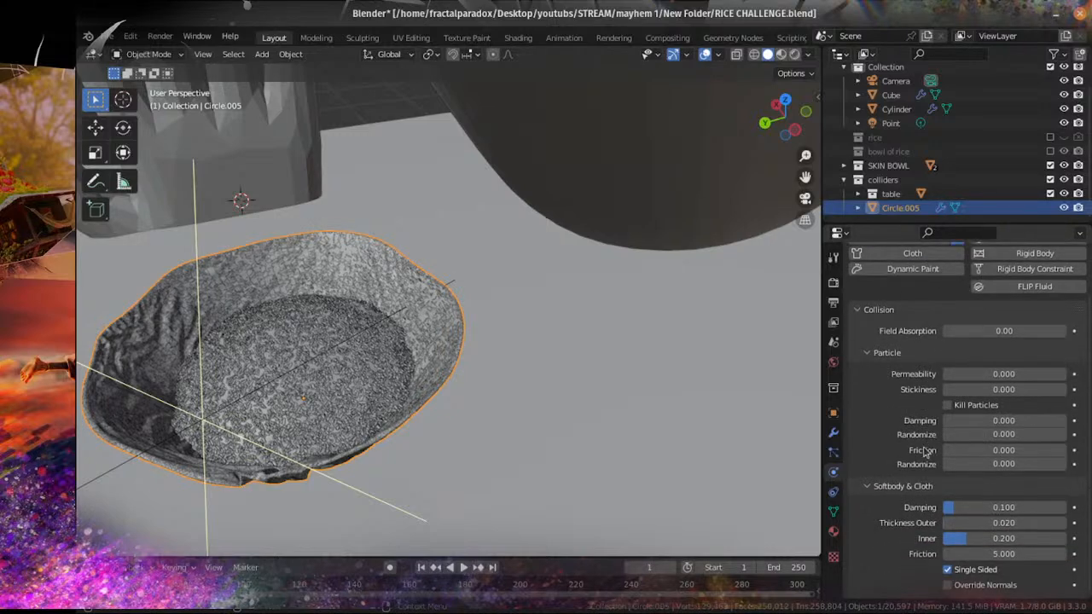
key(ctrl+s)
scroll(541, 371, down, 5)
middle_drag(542, 369, 537, 363)
scroll(537, 363, up, 2)
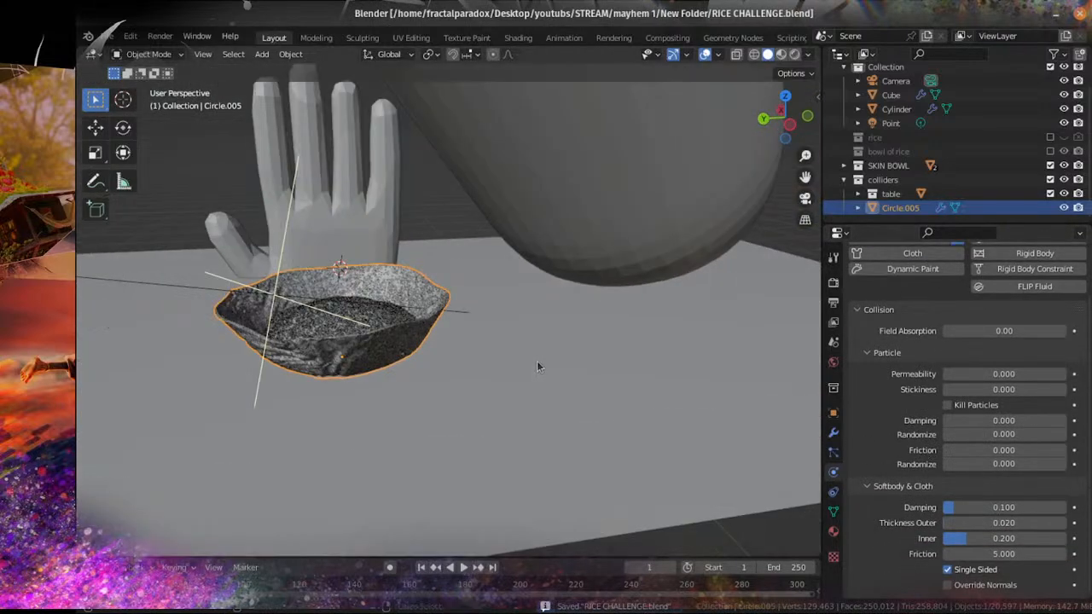
Step: Set the cylinder's cloth collision quality to 4, enable self collisions, and save the file
scroll(562, 376, down, 4)
click(567, 223)
scroll(972, 510, down, 10)
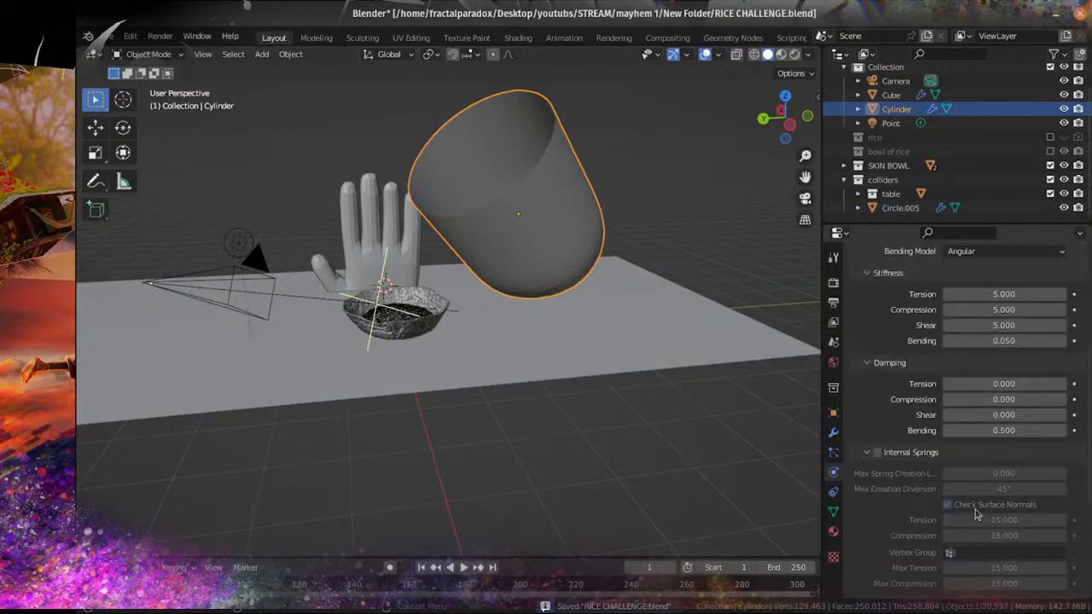
scroll(928, 514, down, 1)
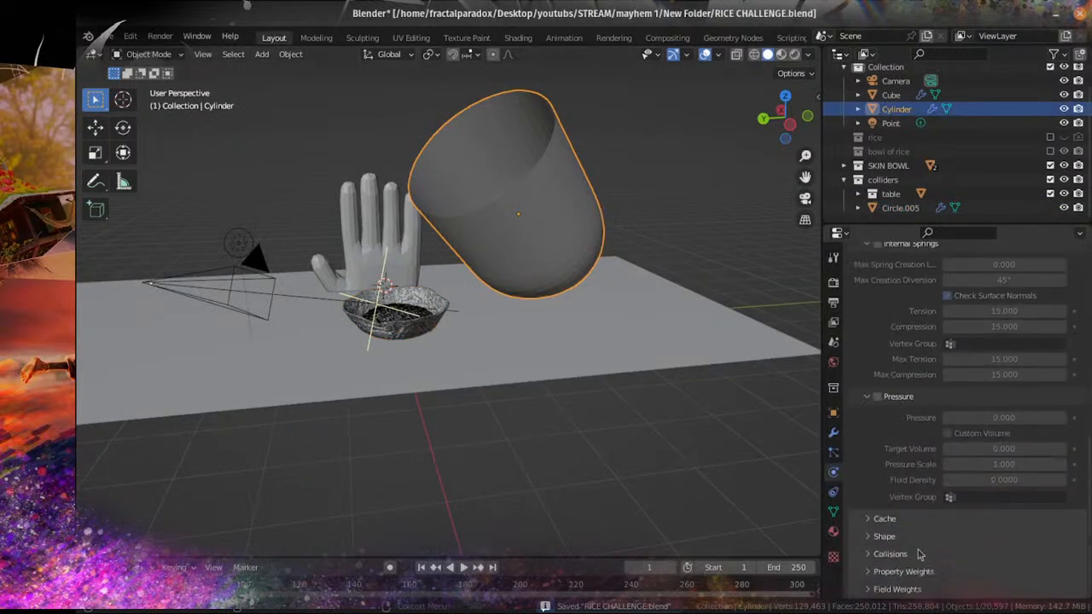
click(873, 554)
scroll(933, 549, down, 4)
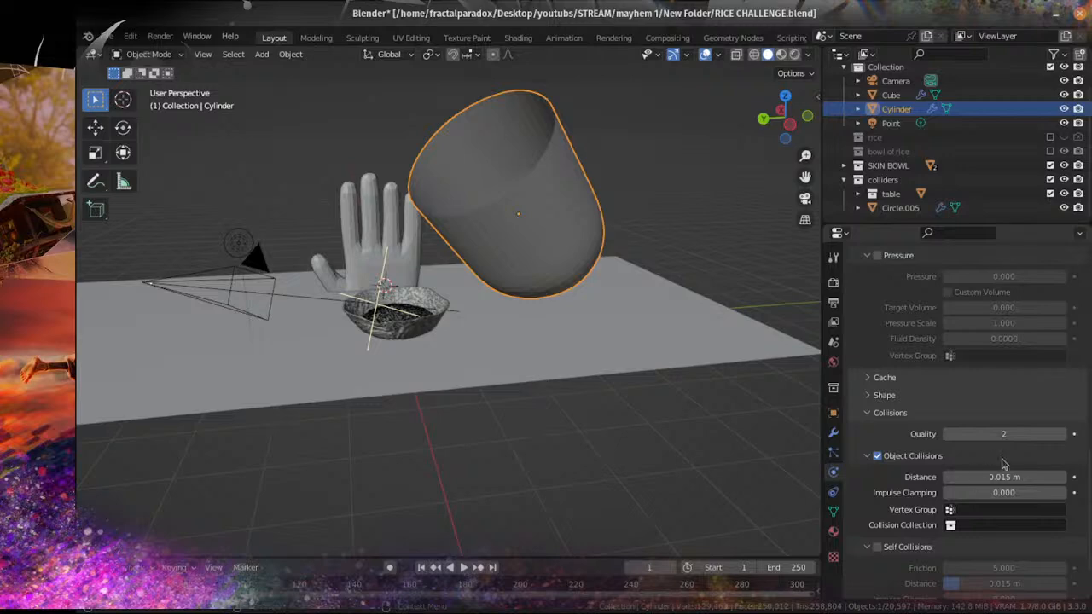
click(1062, 435)
click(1062, 435)
scroll(1015, 478, down, 3)
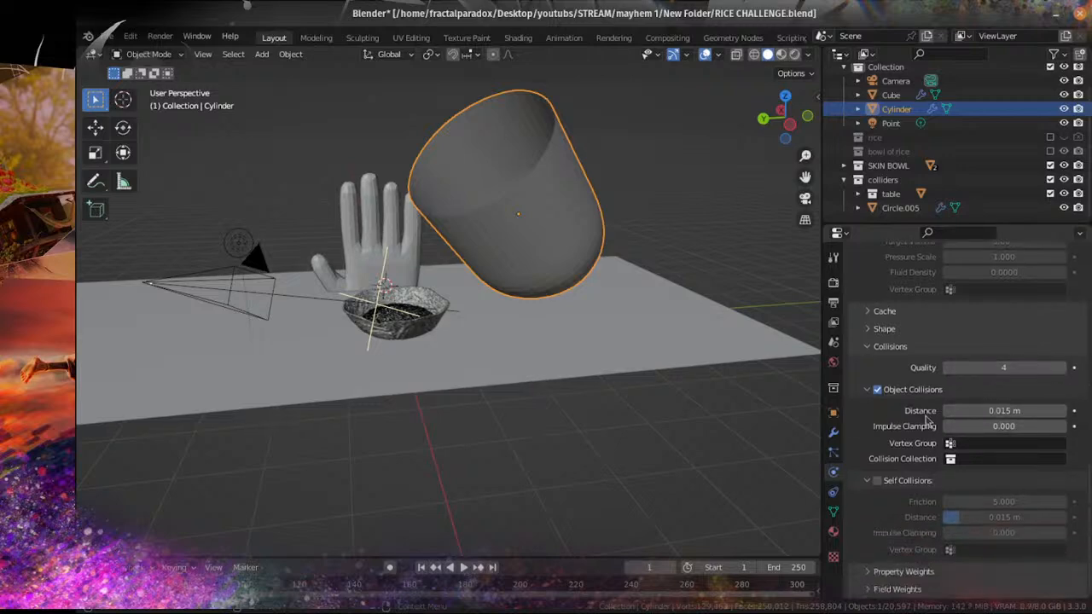
click(877, 480)
key(ctrl+s)
Step: Run the cylinder's cloth simulation and stop it at frame 39
scroll(777, 456, up, 4)
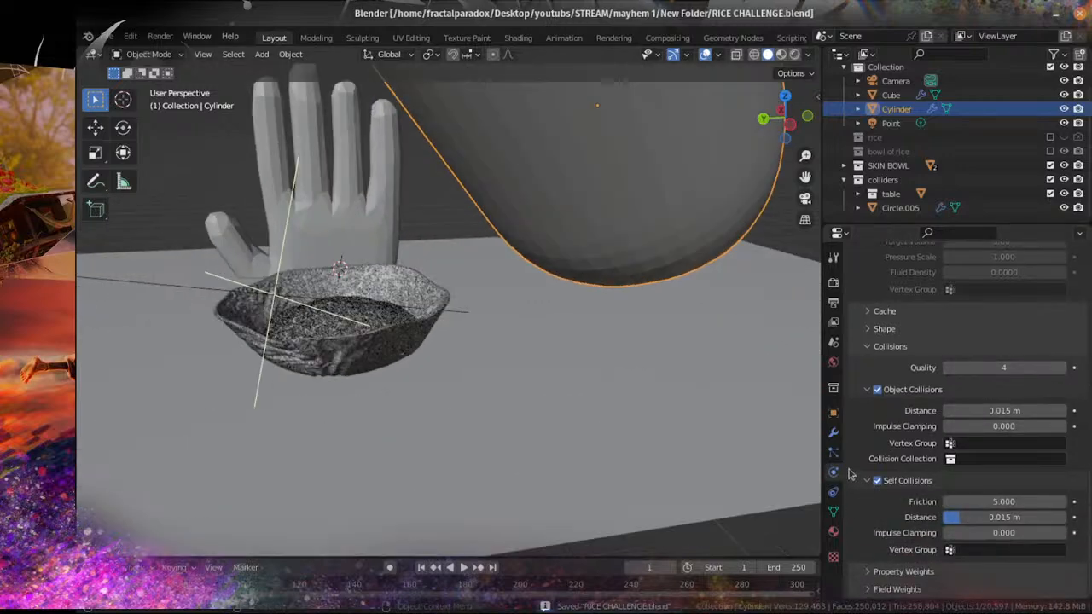
scroll(587, 429, down, 3)
middle_drag(660, 448, 573, 409)
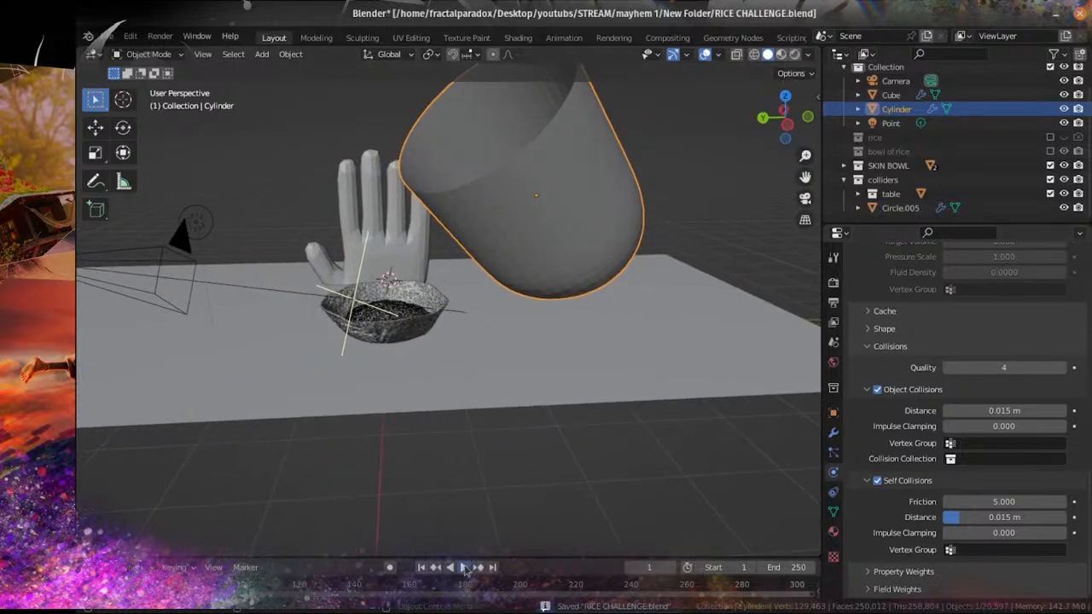
click(463, 567)
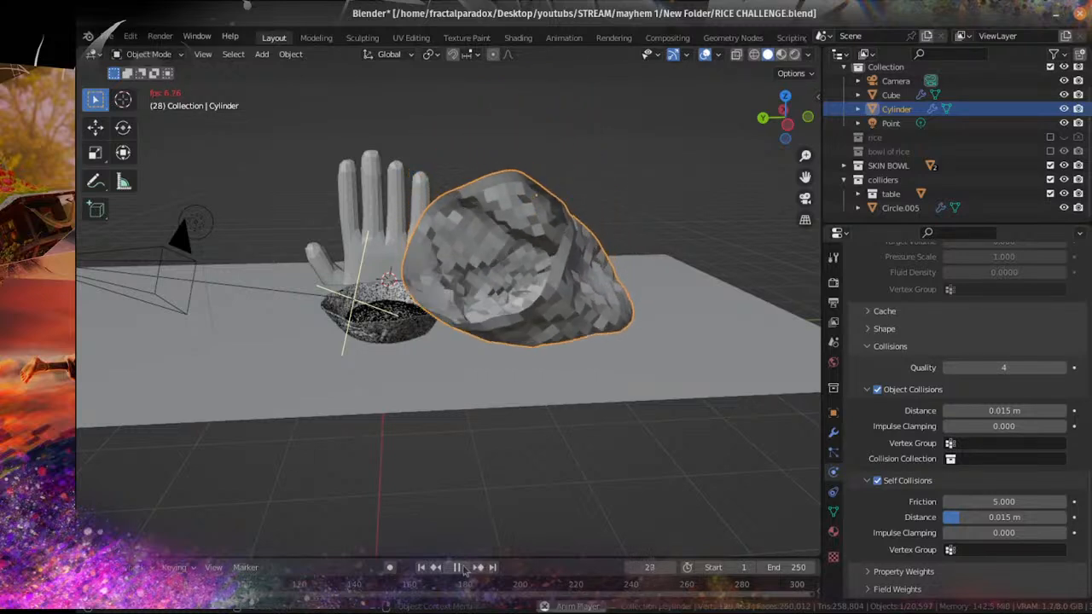
click(461, 567)
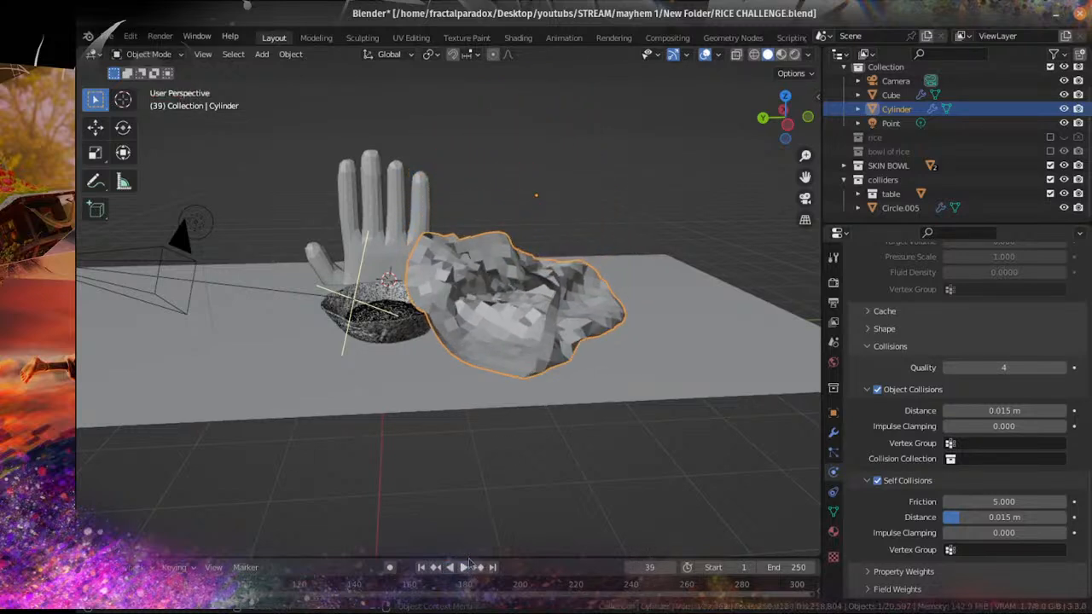
middle_drag(364, 305, 240, 320)
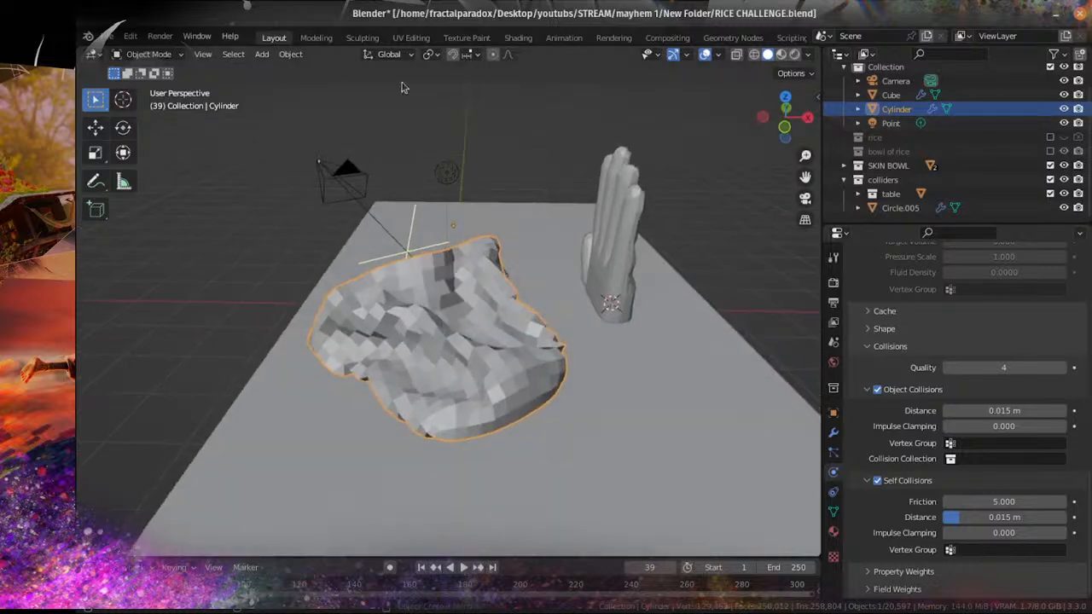
Step: Duplicate the cylinder's Subdivision modifier and place the copy below the Cloth modifier
click(833, 432)
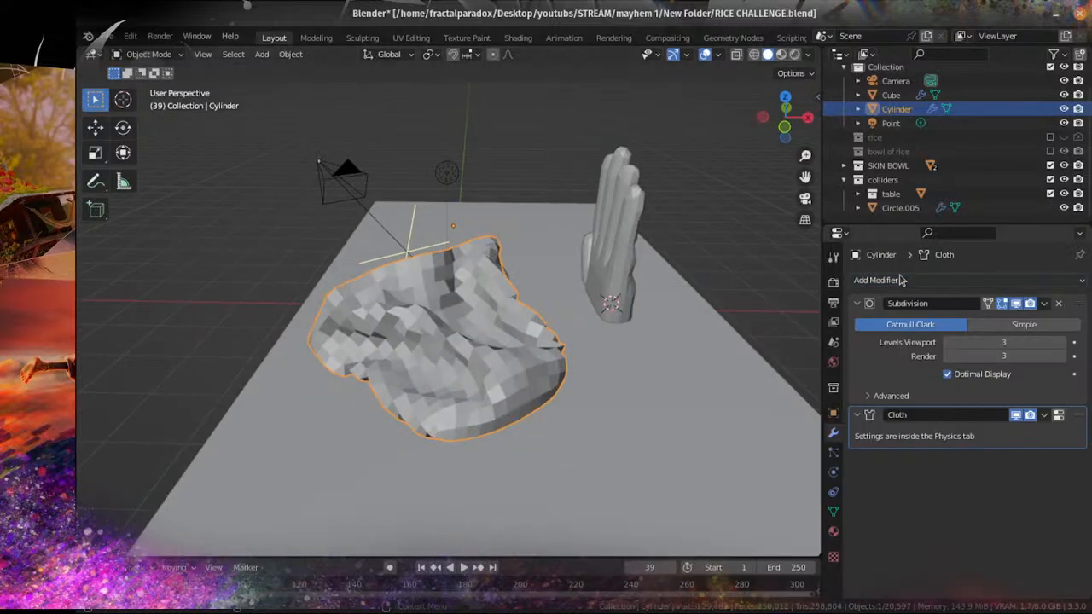
click(1044, 303)
click(1020, 334)
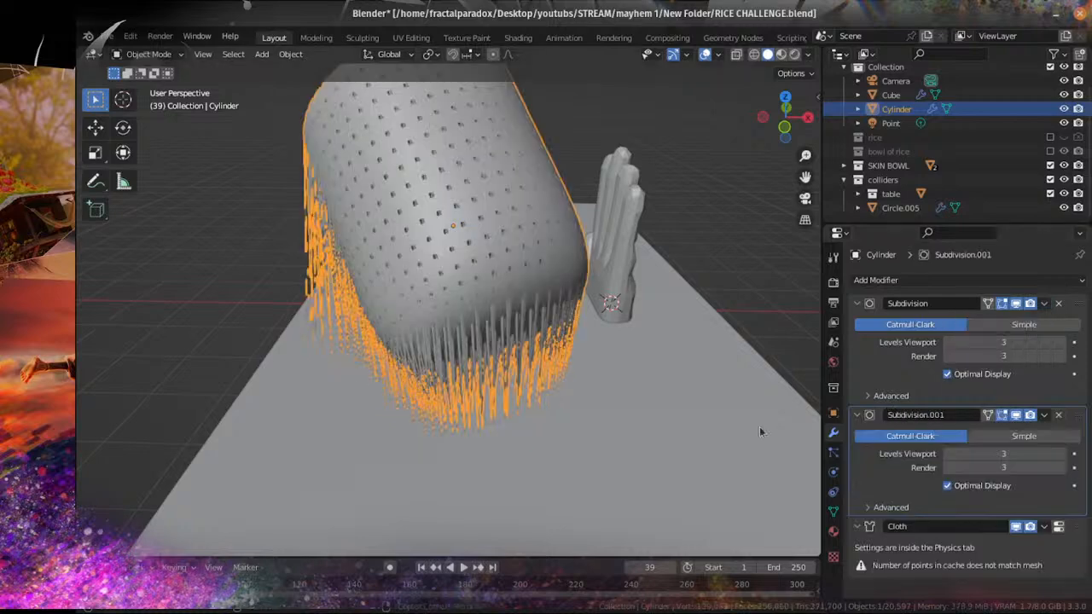
drag(1077, 415, 1058, 566)
middle_drag(768, 281, 444, 391)
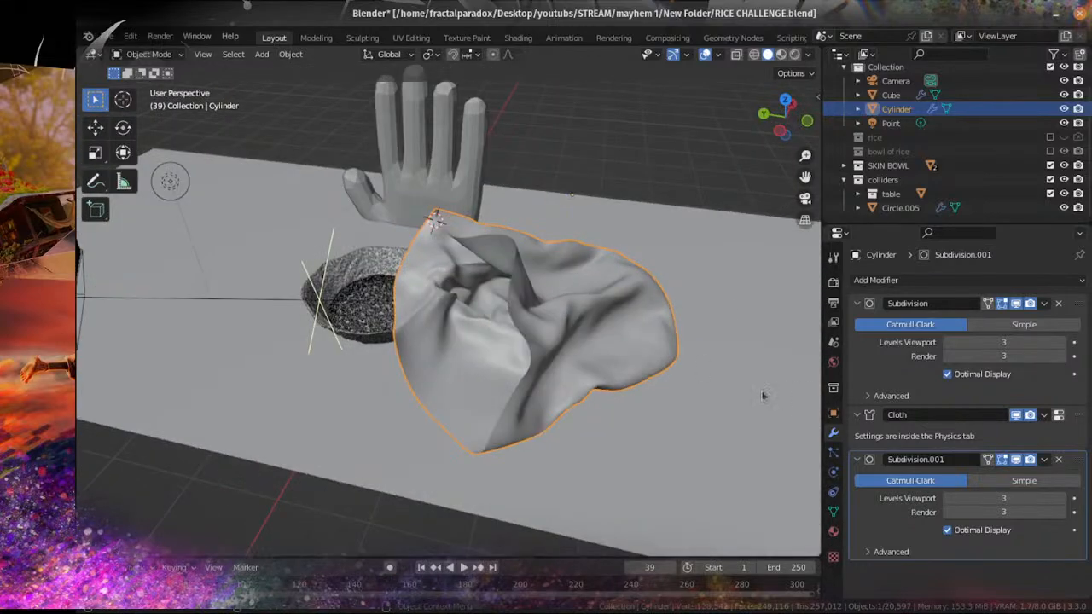
Step: Set the solid viewport shading colour to Random and save the file
click(807, 54)
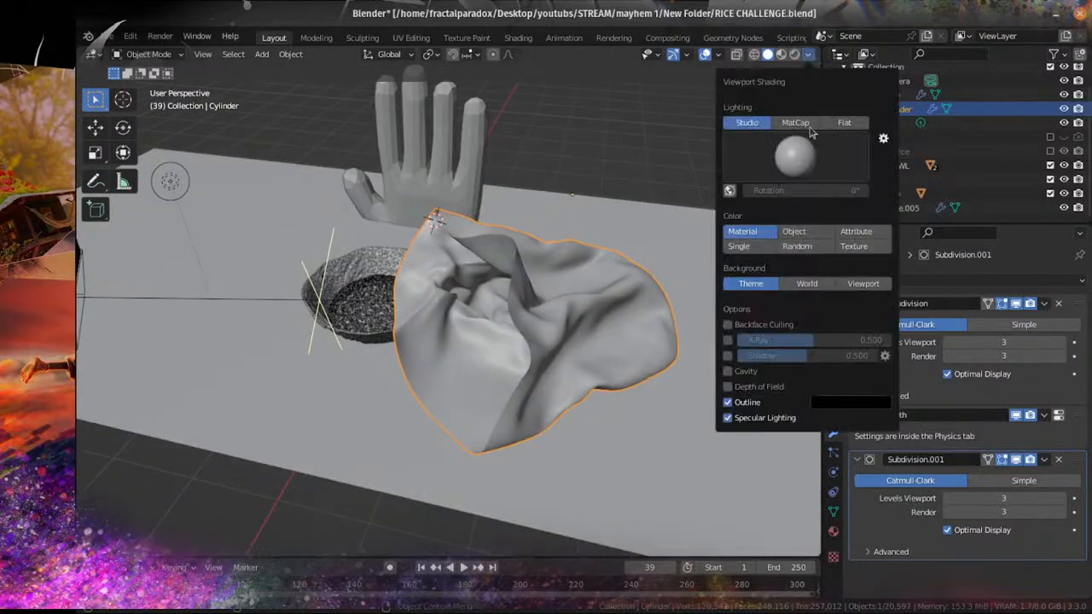
click(797, 245)
mouse_move(512, 299)
middle_down()
mouse_move(557, 296)
mouse_move(427, 332)
middle_up()
key(ctrl+s)
scroll(538, 302, up, 3)
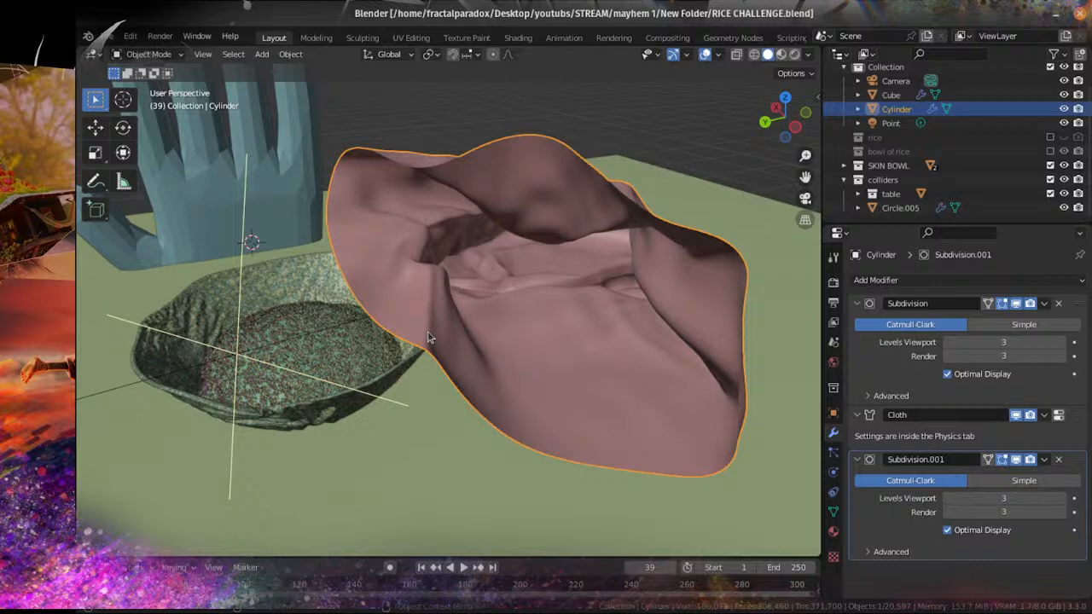
Step: Examine the crumpled cloth beside the bowl from several angles and through the camera, saving the file along the way
scroll(429, 338, down, 4)
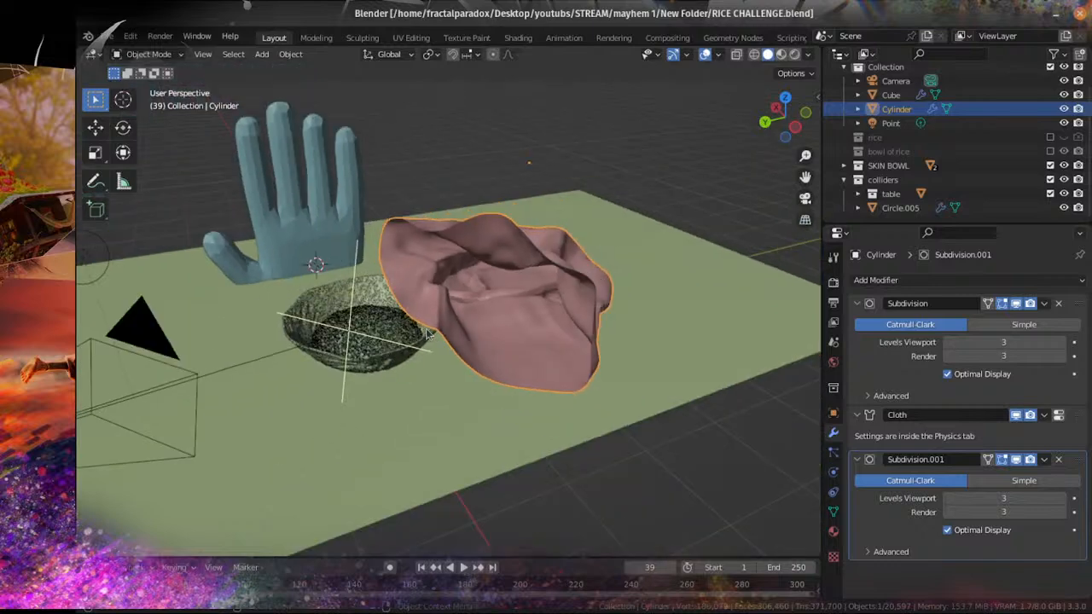
scroll(429, 338, up, 2)
middle_drag(429, 338, 453, 337)
key(ctrl+s)
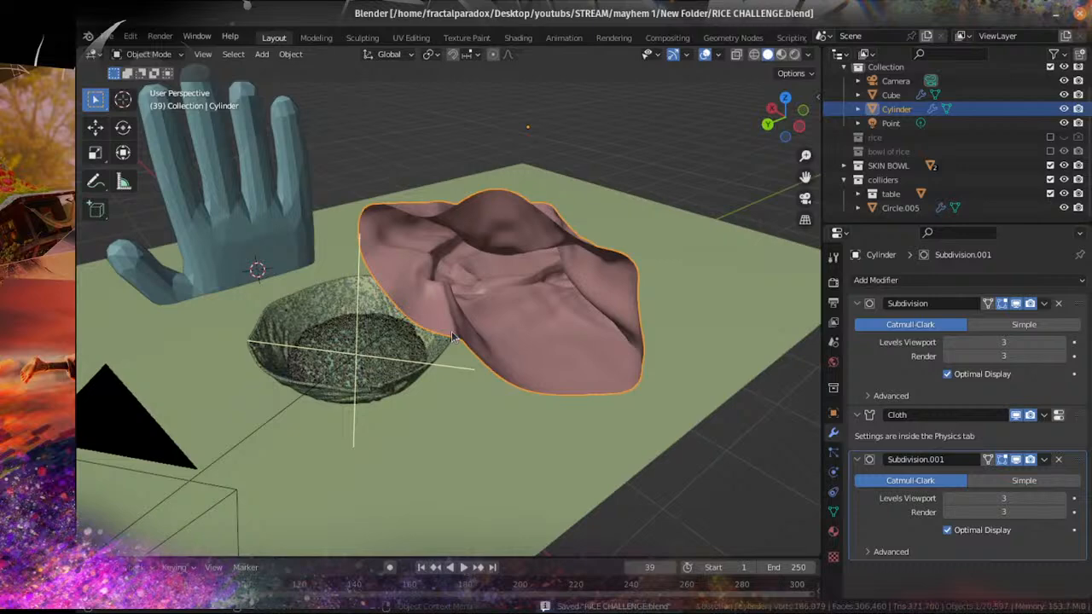
middle_drag(444, 326, 493, 341)
key(KP_0)
scroll(468, 379, up, 3)
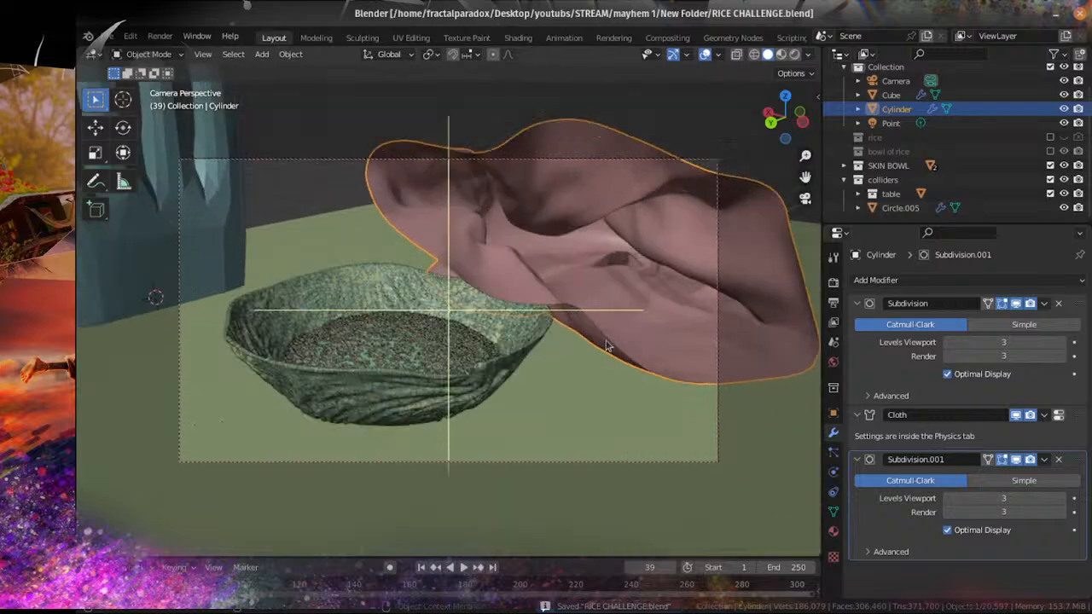
scroll(468, 379, down, 2)
middle_drag(467, 375, 457, 374)
scroll(528, 340, down, 1)
middle_drag(529, 338, 527, 352)
key(KP_0)
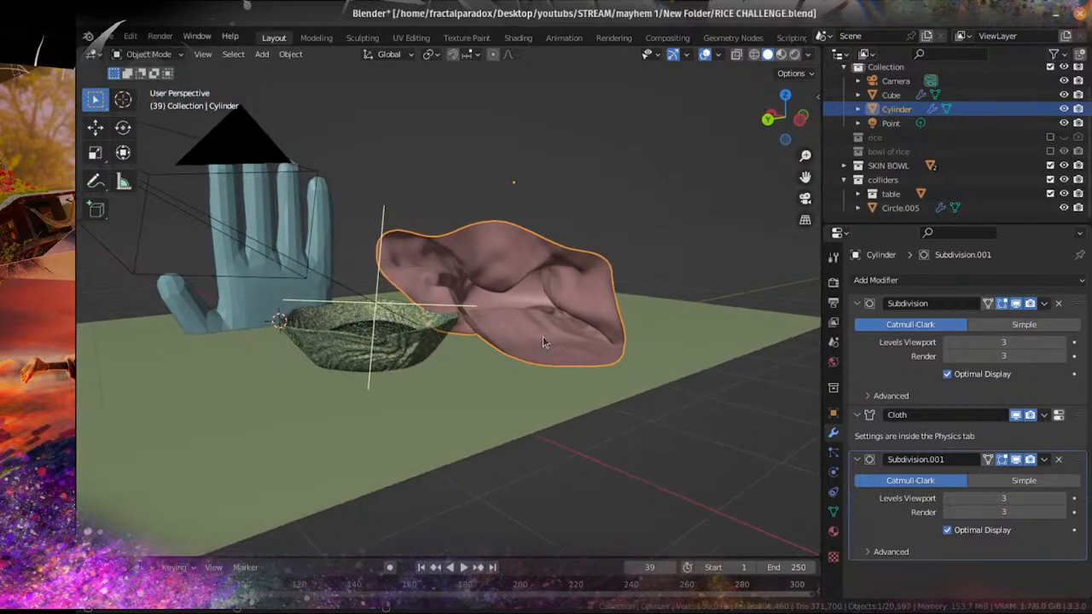
key(ctrl+s)
scroll(542, 336, up, 5)
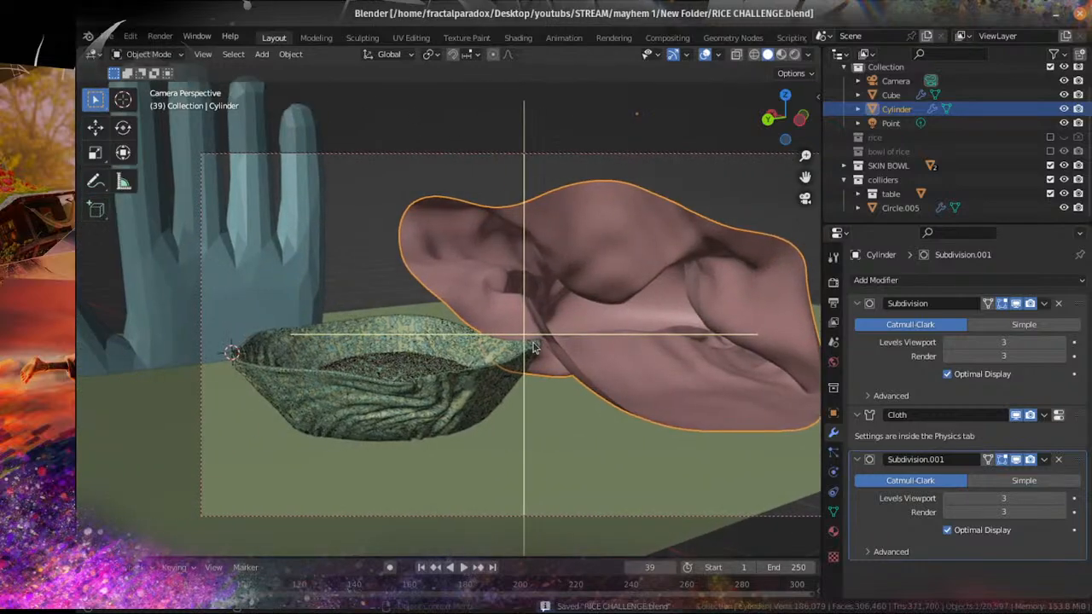
scroll(559, 345, down, 6)
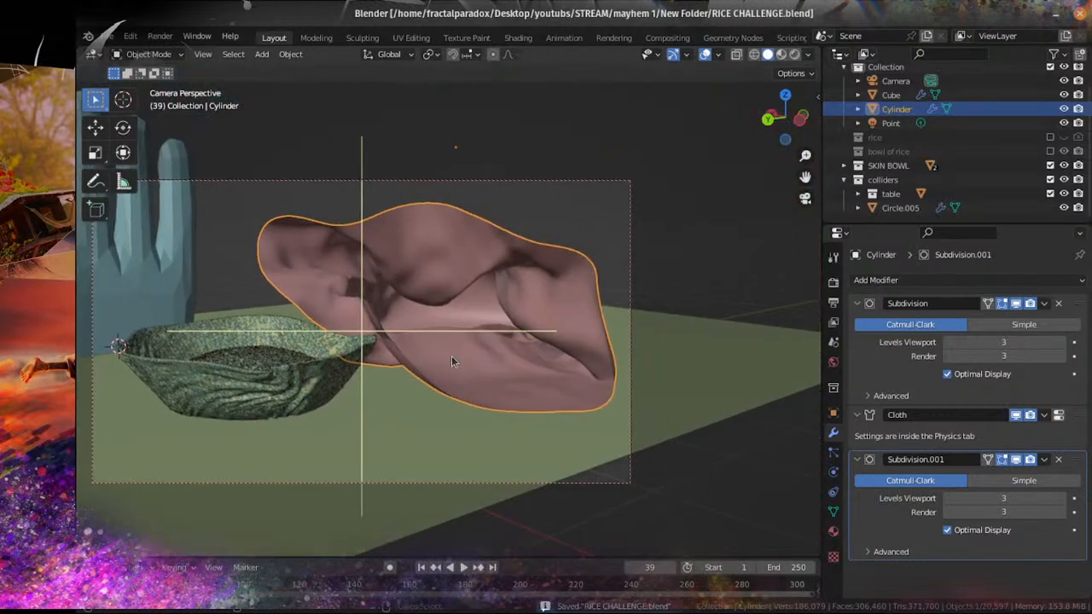
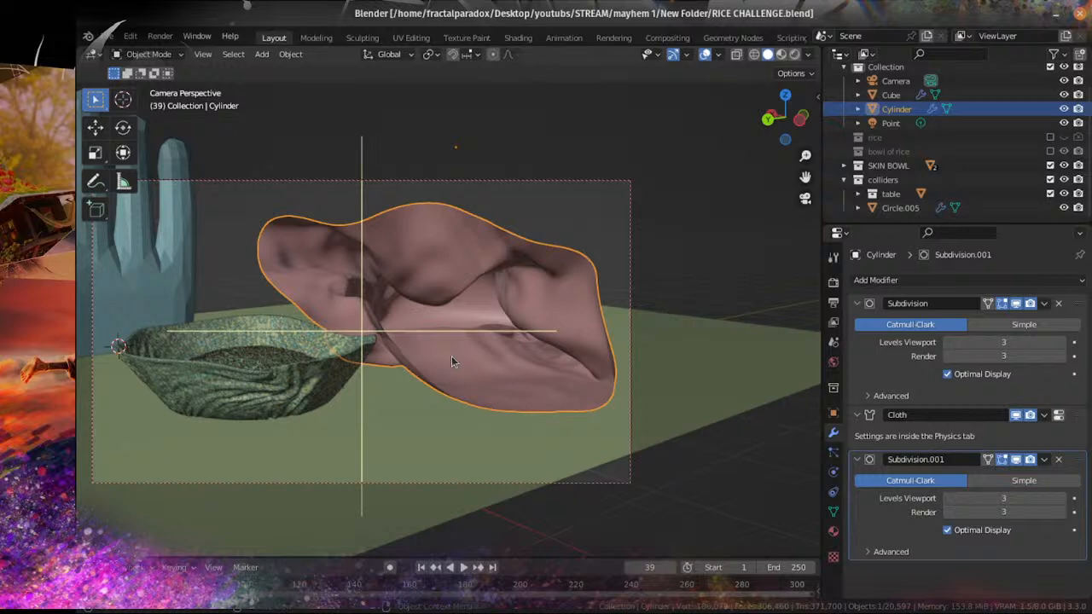
Step: Save the file and switch the viewport to rendered shading
middle_drag(452, 361, 477, 355)
scroll(483, 364, up, 2)
key(ctrl+s)
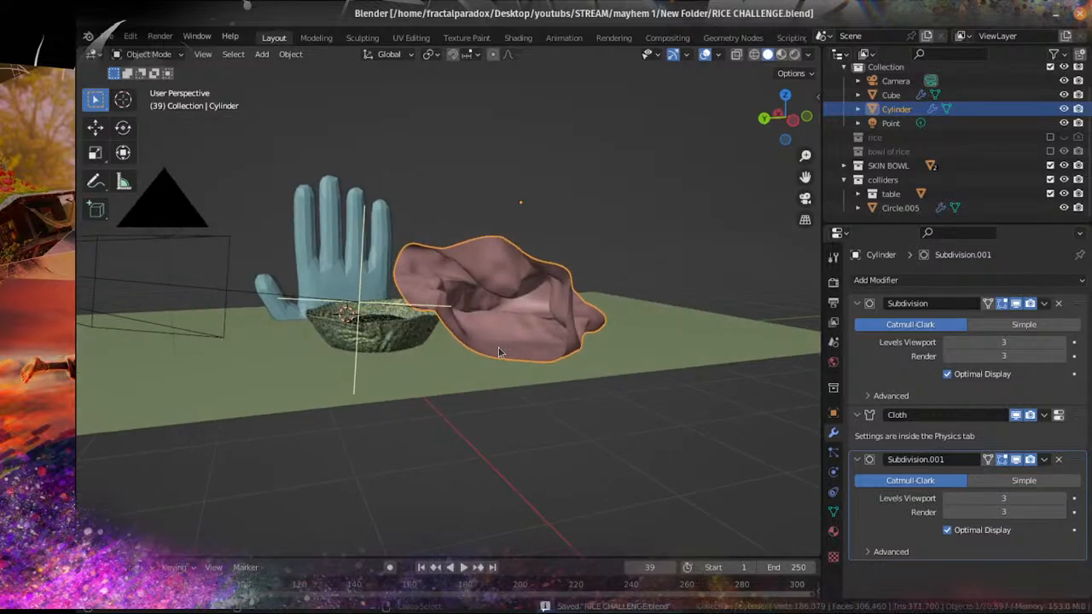
scroll(505, 328, up, 5)
middle_drag(523, 309, 625, 312)
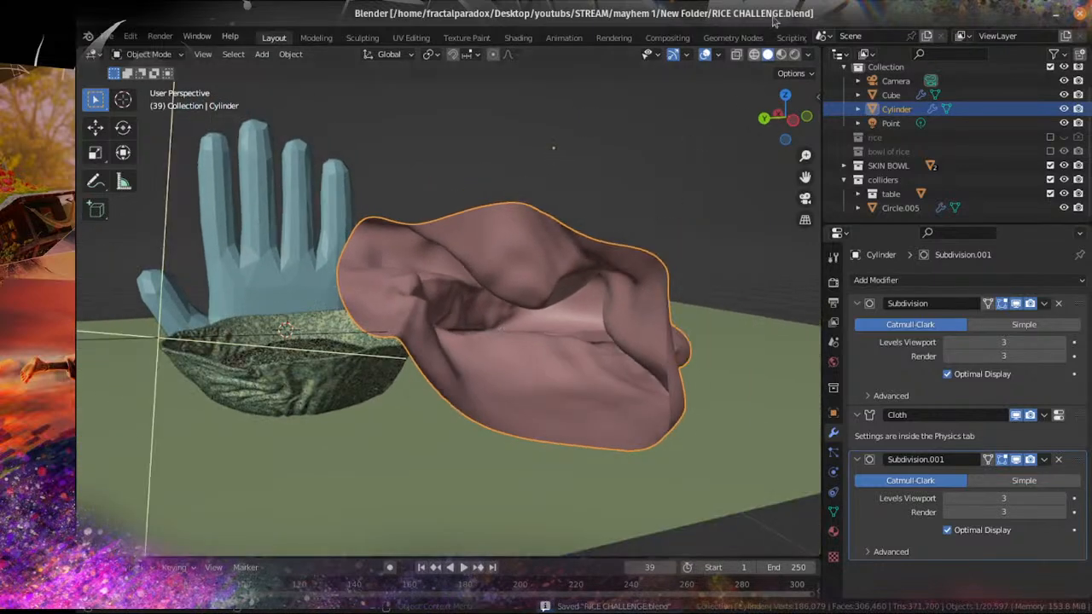
key(shift+z)
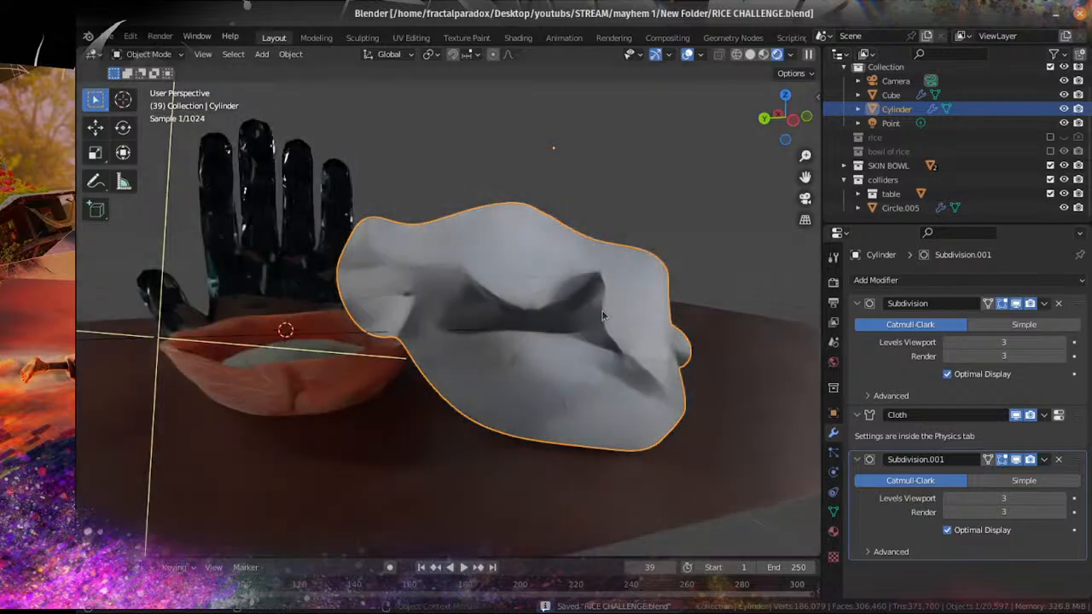
Step: Examine the bowl and cloth in the rendered preview, select the bowl, and check the framing through the camera
middle_drag(603, 315, 399, 403)
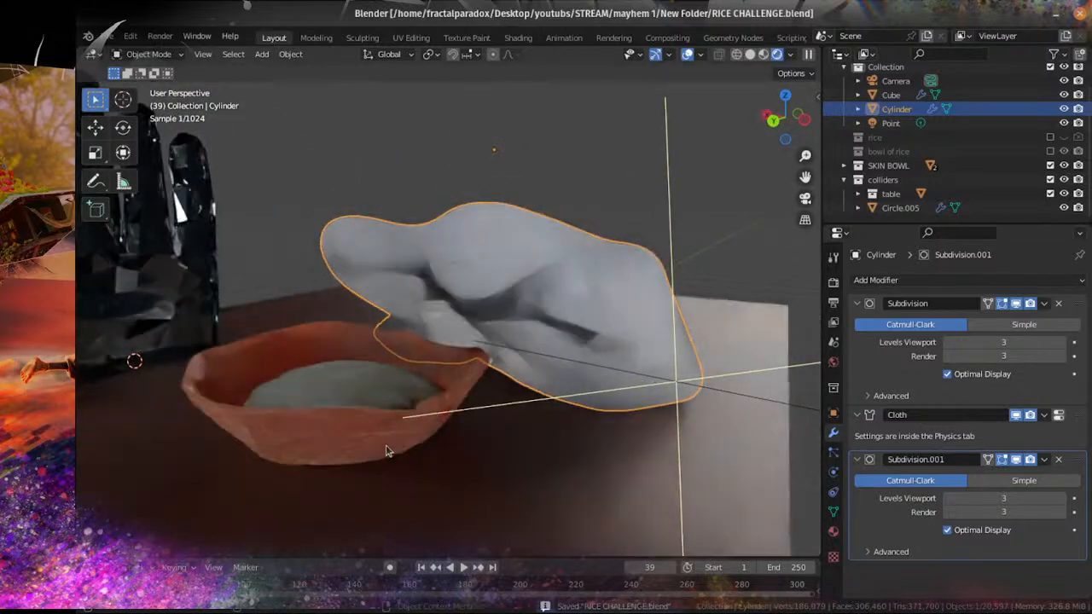
mouse_move(379, 439)
middle_down()
mouse_move(397, 441)
mouse_move(383, 446)
middle_up()
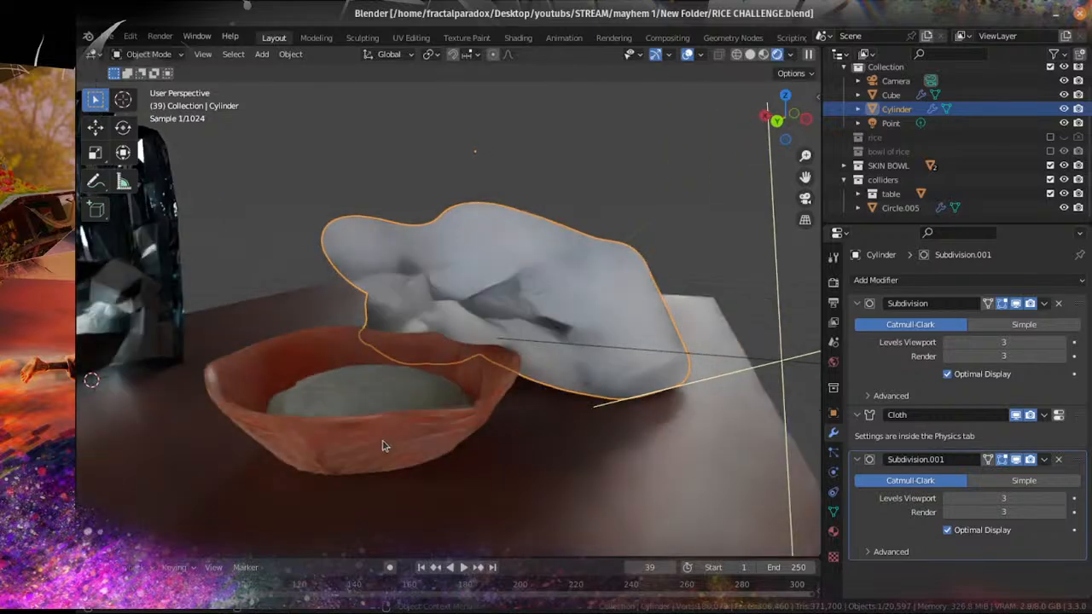
scroll(402, 444, up, 1)
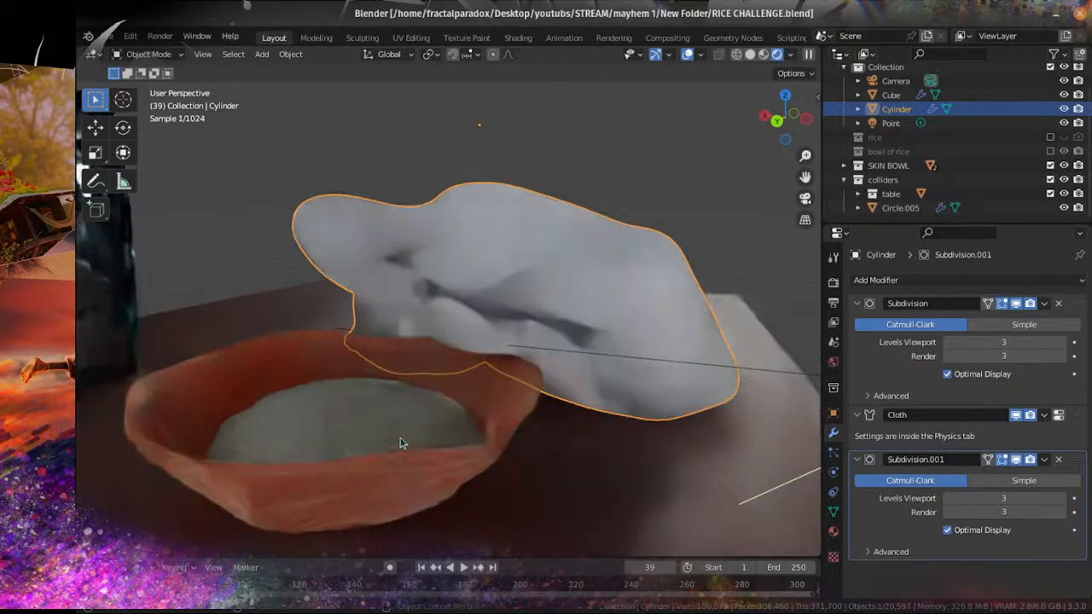
shift+middle_drag(402, 443, 480, 450)
scroll(473, 413, up, 3)
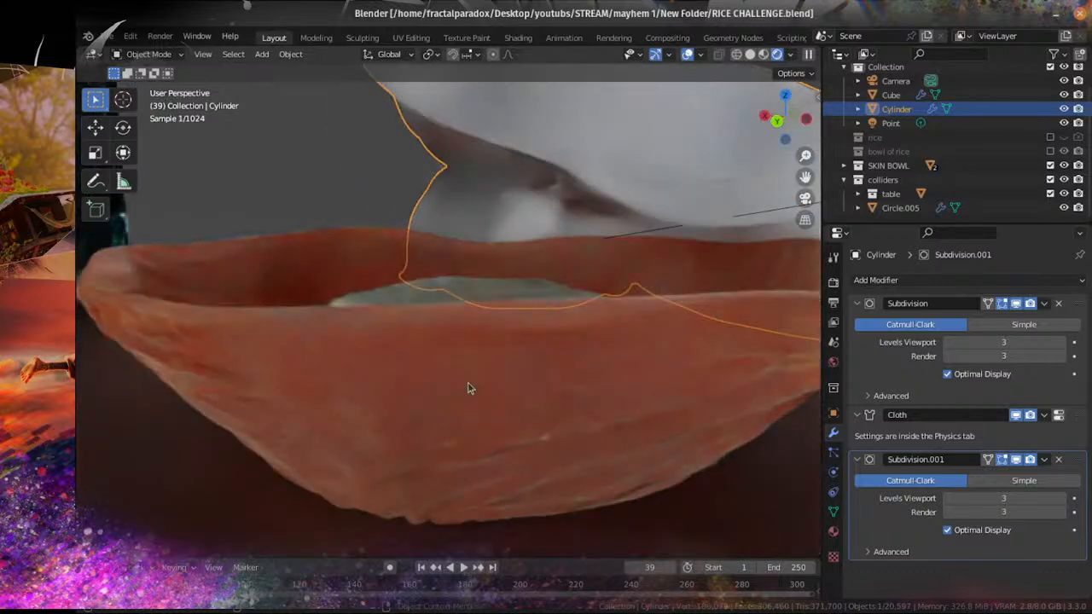
click(470, 386)
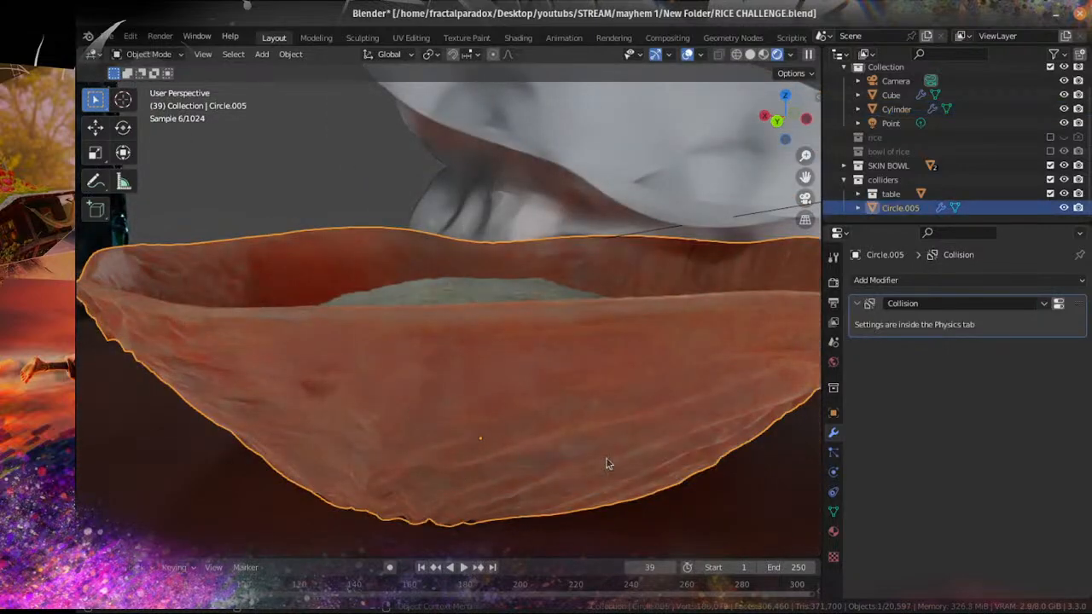
scroll(537, 439, down, 5)
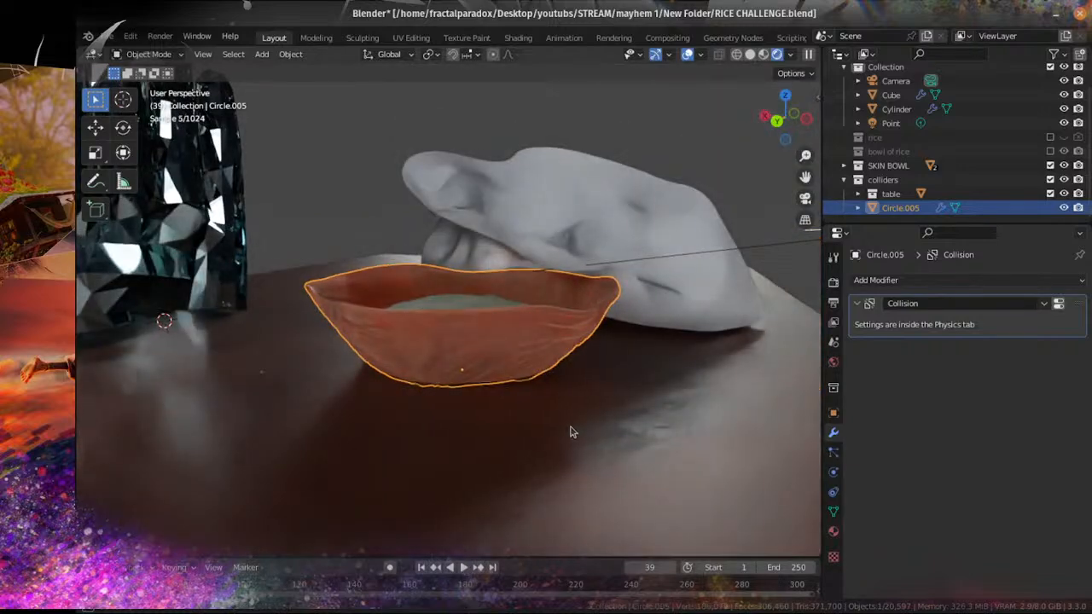
middle_drag(572, 434, 548, 441)
key(KP_0)
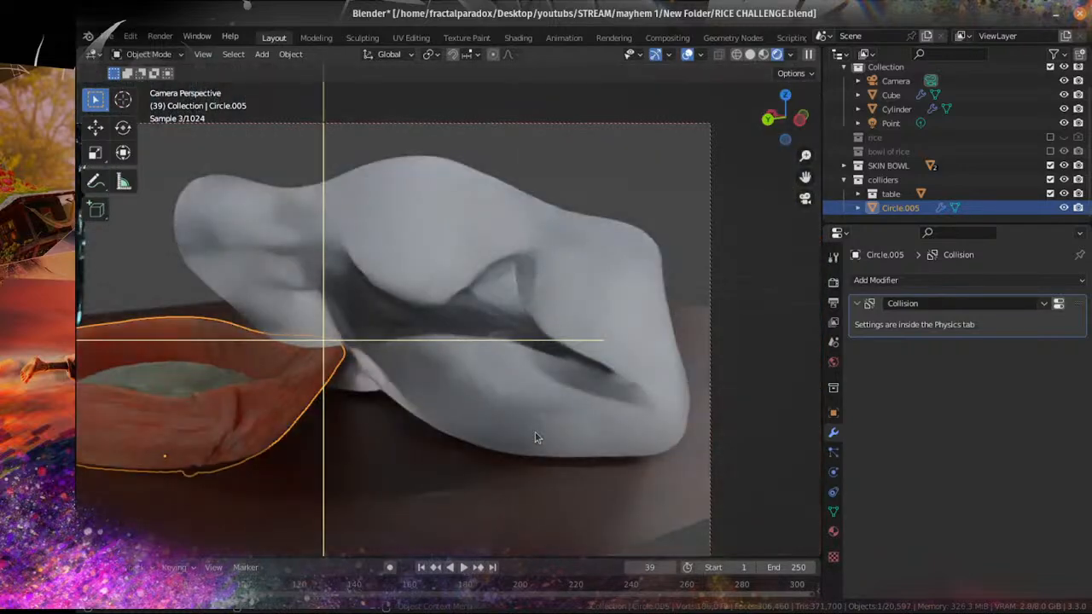
scroll(535, 431, down, 4)
scroll(383, 370, up, 2)
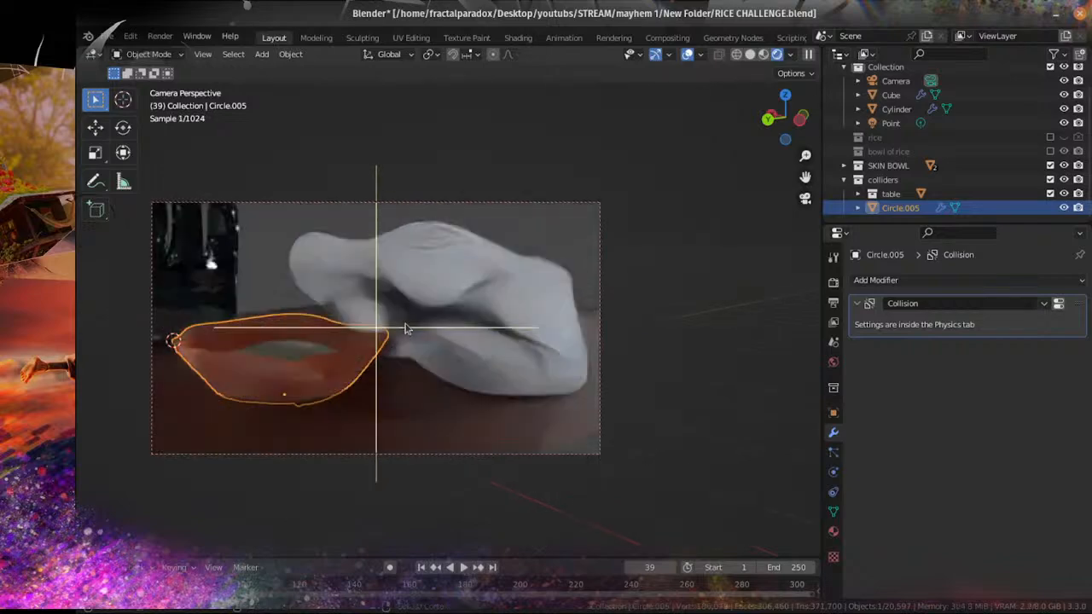
Step: Save the file and examine the bowl and cloth in the rendered preview through the camera and from the side
key(ctrl+s)
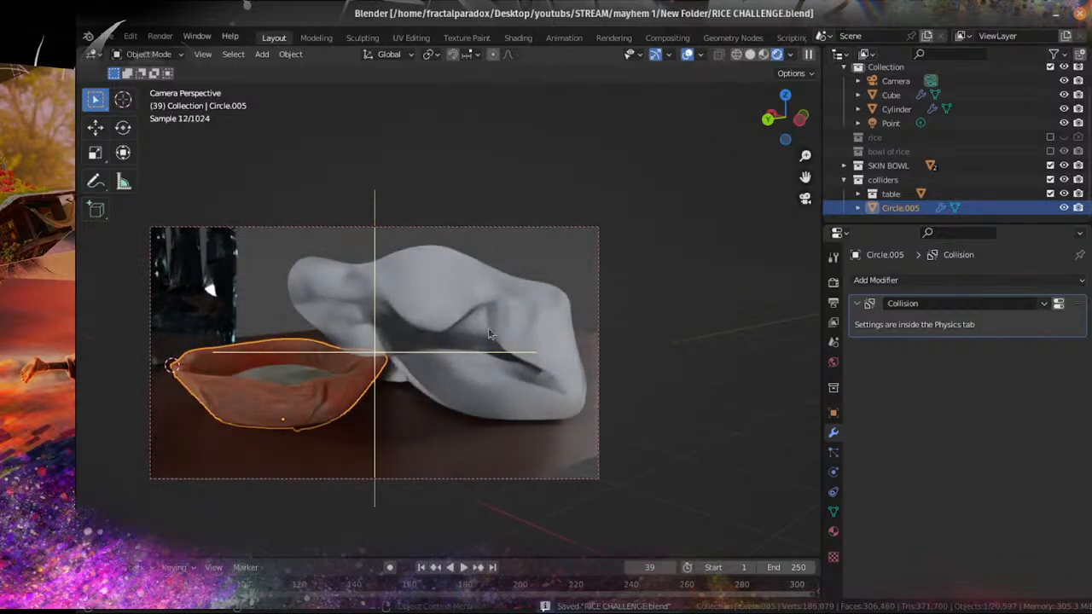
scroll(405, 354, up, 2)
shift+middle_drag(535, 322, 525, 321)
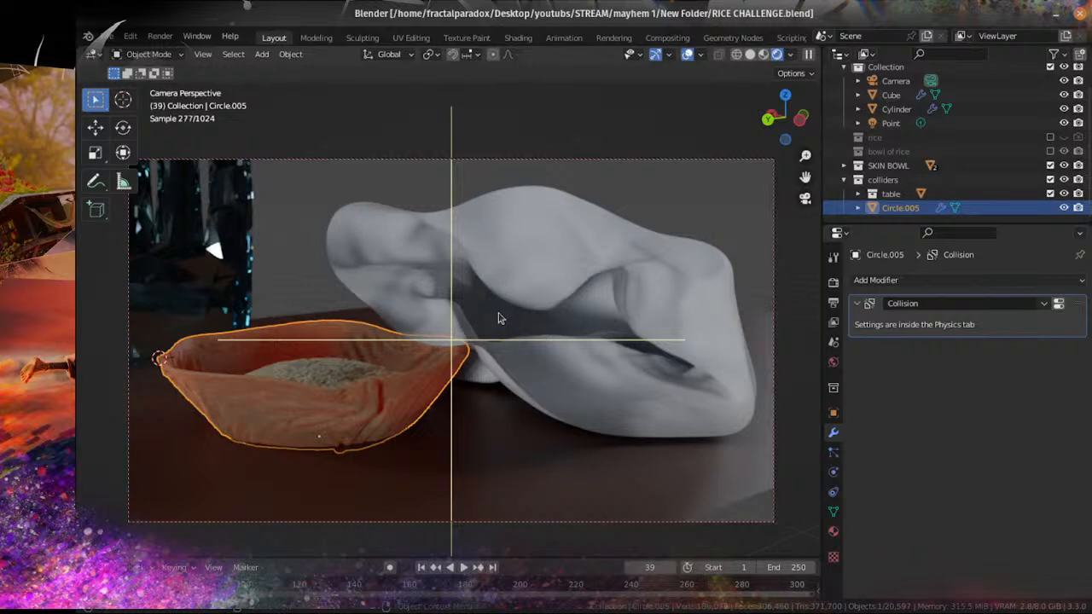
middle_drag(499, 317, 560, 316)
key(ctrl+s)
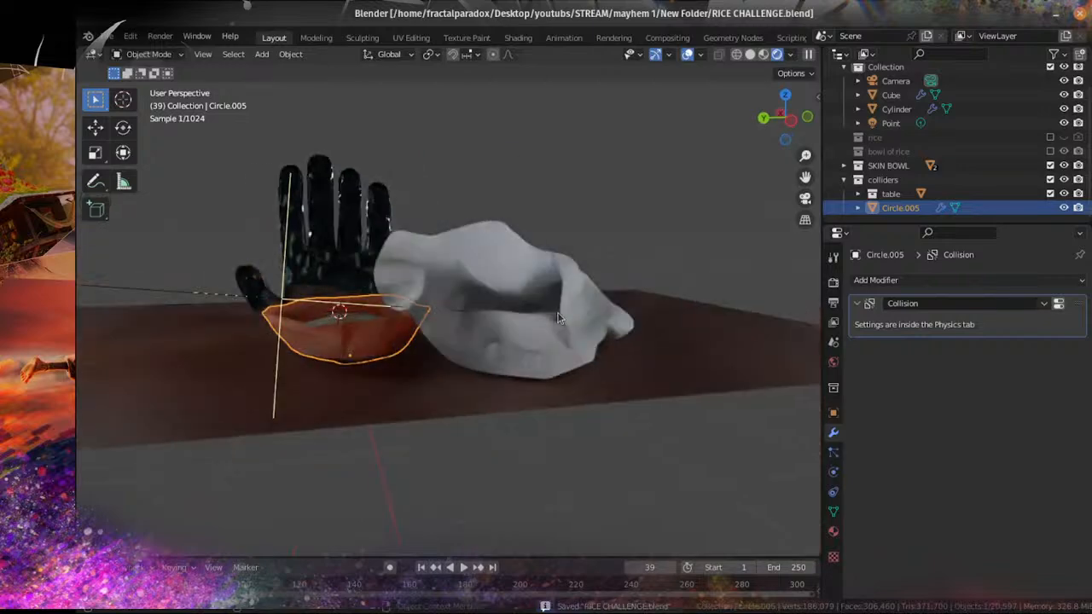
Step: Set the cloth cylinder's first Subdivision modifier to 4 levels for viewport and render, and return to frame 1
click(561, 316)
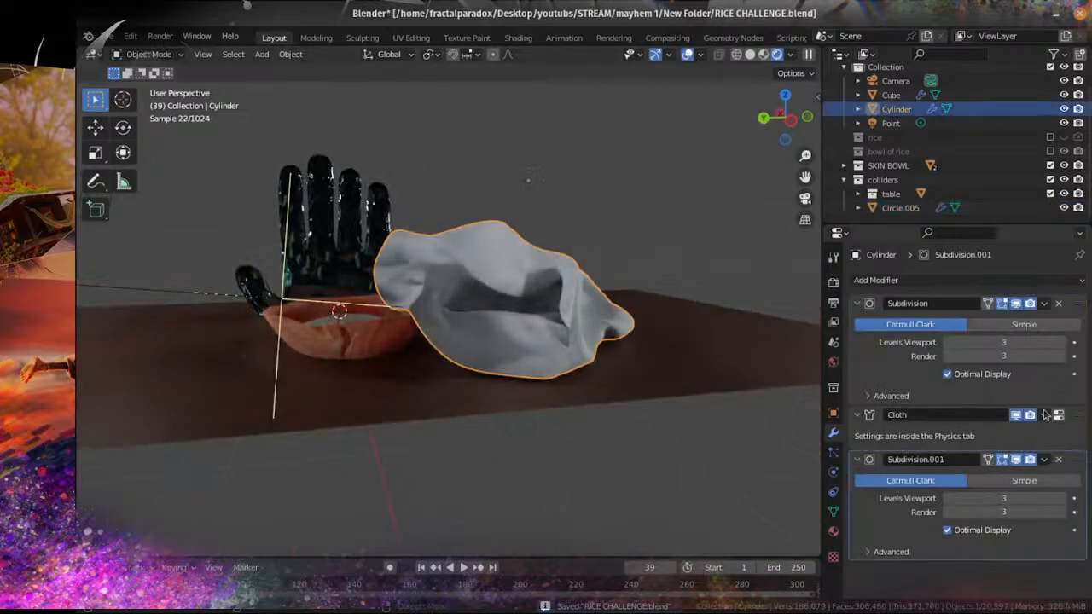
click(1062, 342)
click(1062, 357)
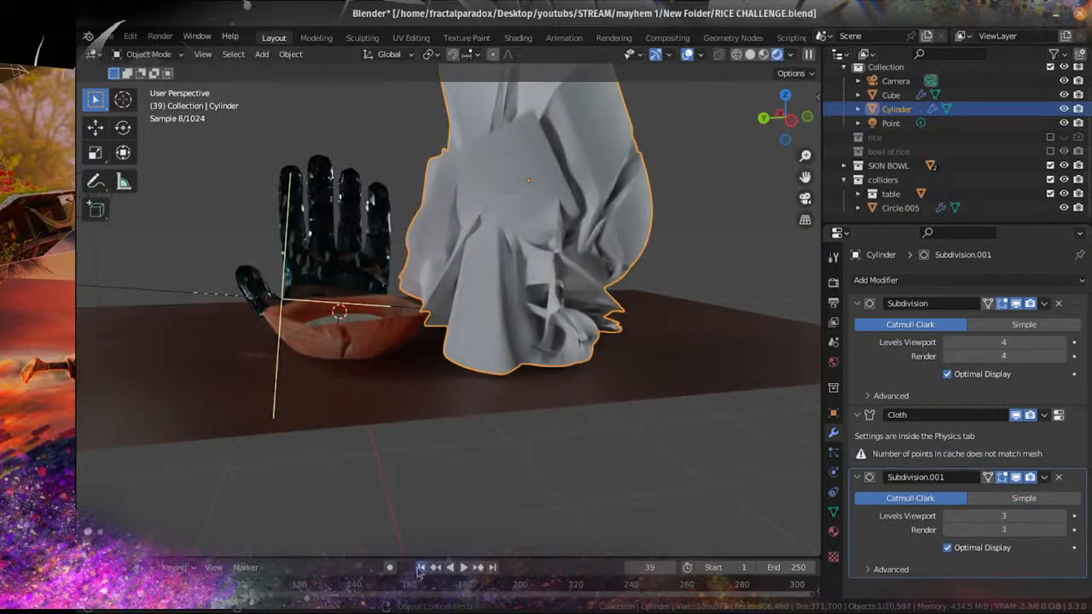
click(420, 568)
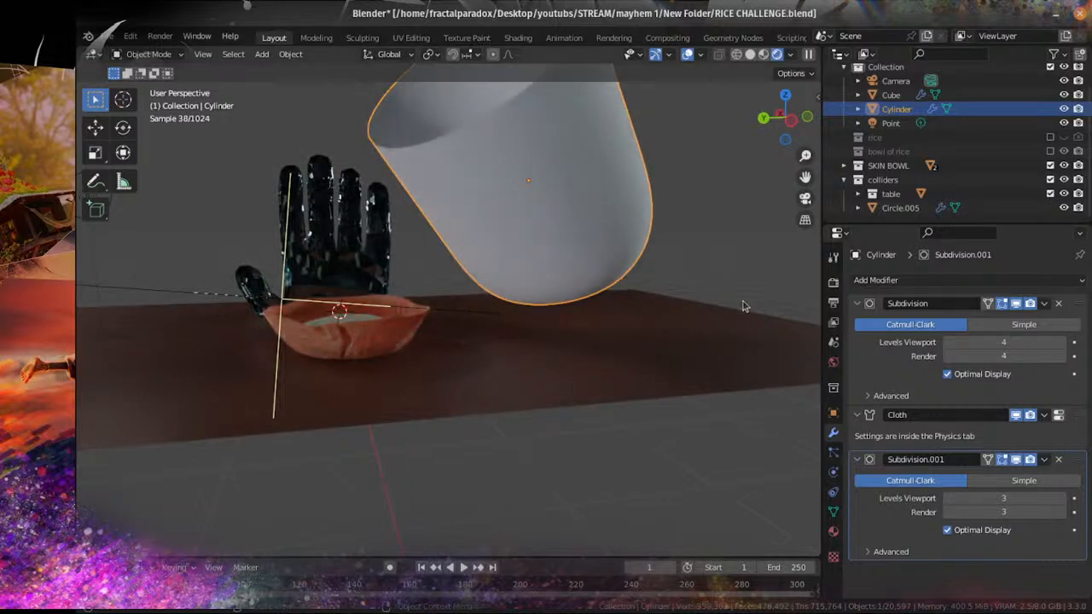
Step: Save the file and switch the viewport to solid shading
scroll(665, 266, up, 1)
middle_drag(640, 247, 612, 284)
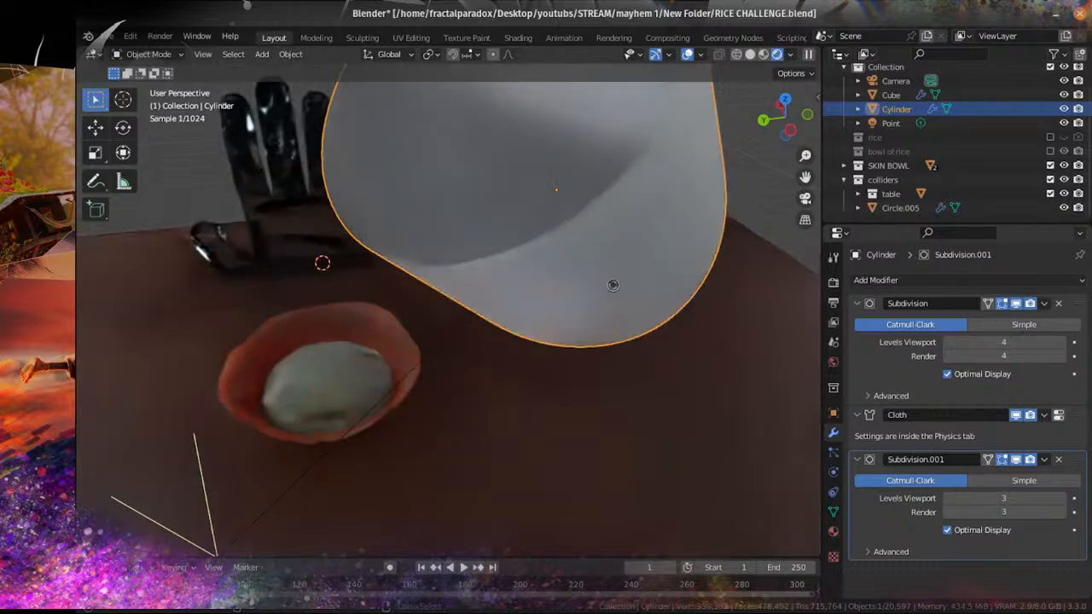
key(ctrl+s)
click(751, 54)
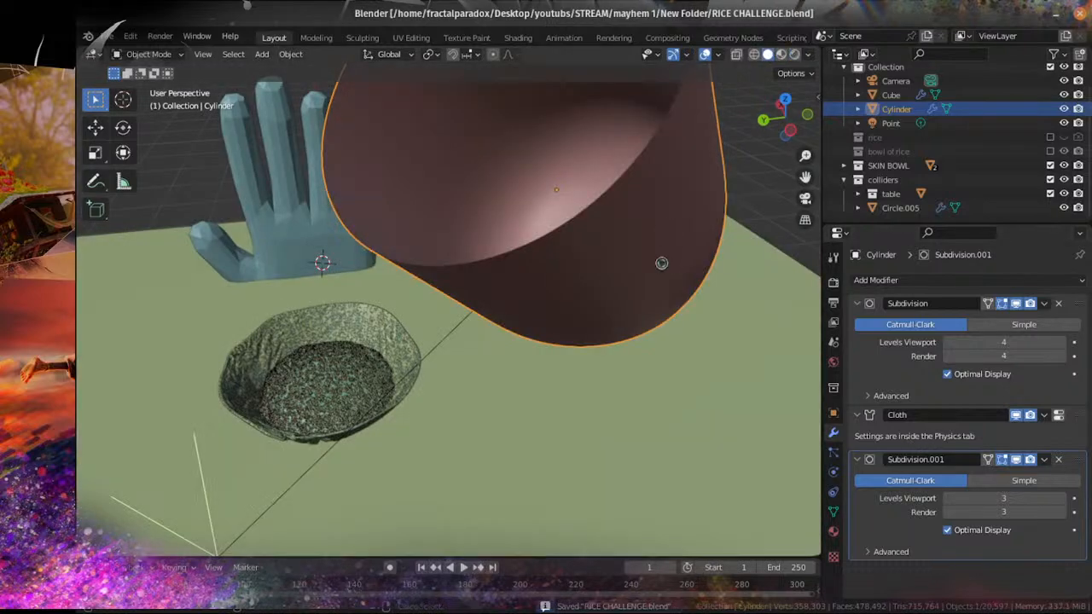
Step: Play the cloth simulation from the first frame and stop it at frame 33
scroll(713, 388, down, 4)
middle_drag(719, 407, 724, 386)
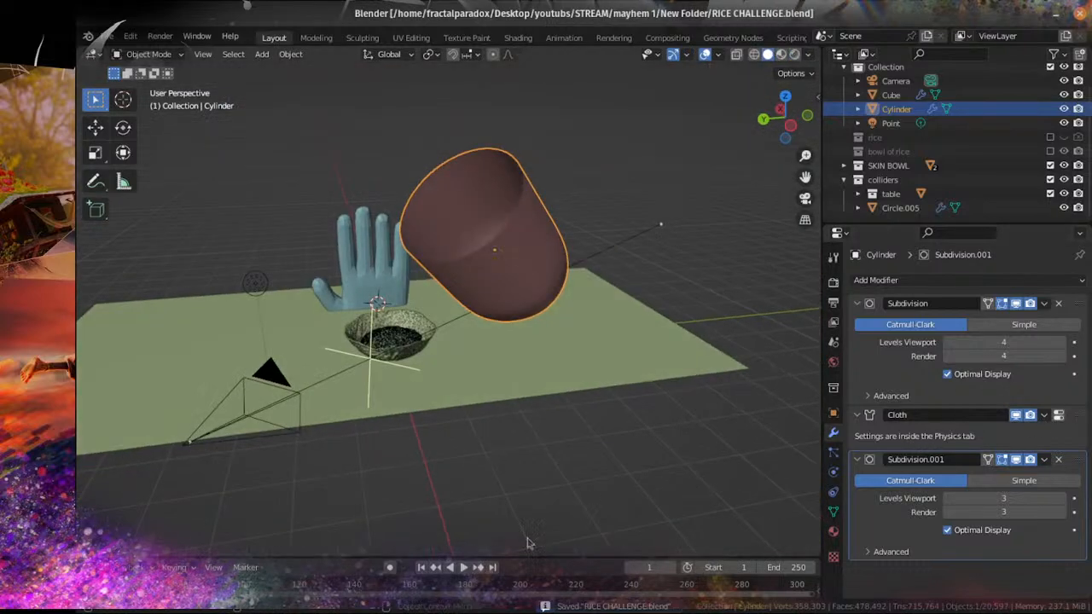
click(418, 571)
click(465, 573)
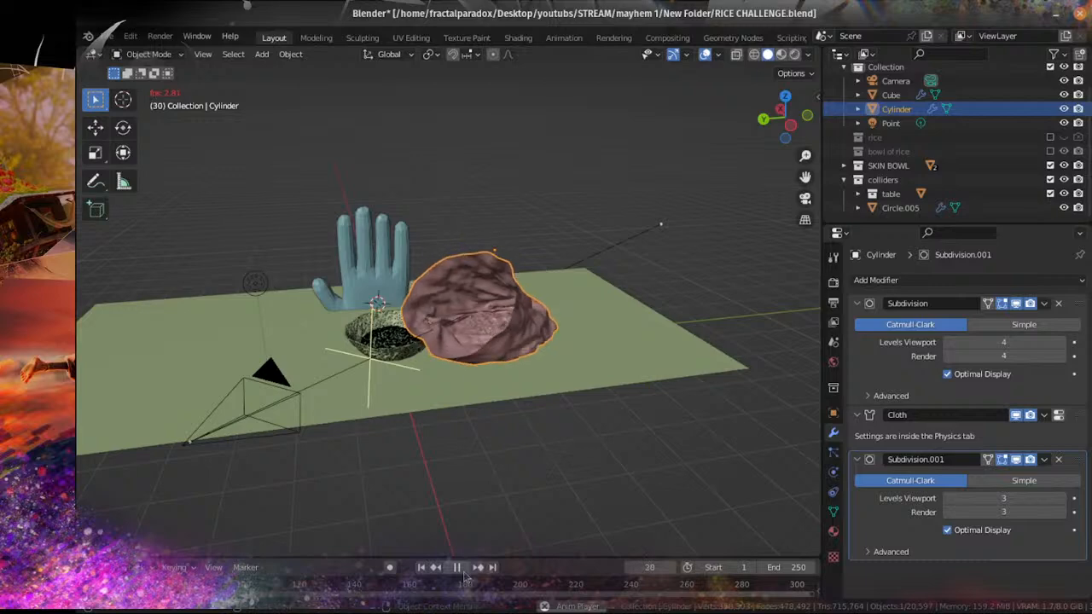
click(464, 572)
Step: Examine the inside and folds of the crumpled cloth beside the bowl, saving the file along the way
middle_drag(635, 359, 452, 545)
scroll(508, 362, up, 3)
key(ctrl+s)
scroll(500, 381, down, 3)
scroll(480, 373, up, 1)
scroll(516, 389, up, 2)
scroll(504, 392, up, 2)
scroll(486, 401, down, 5)
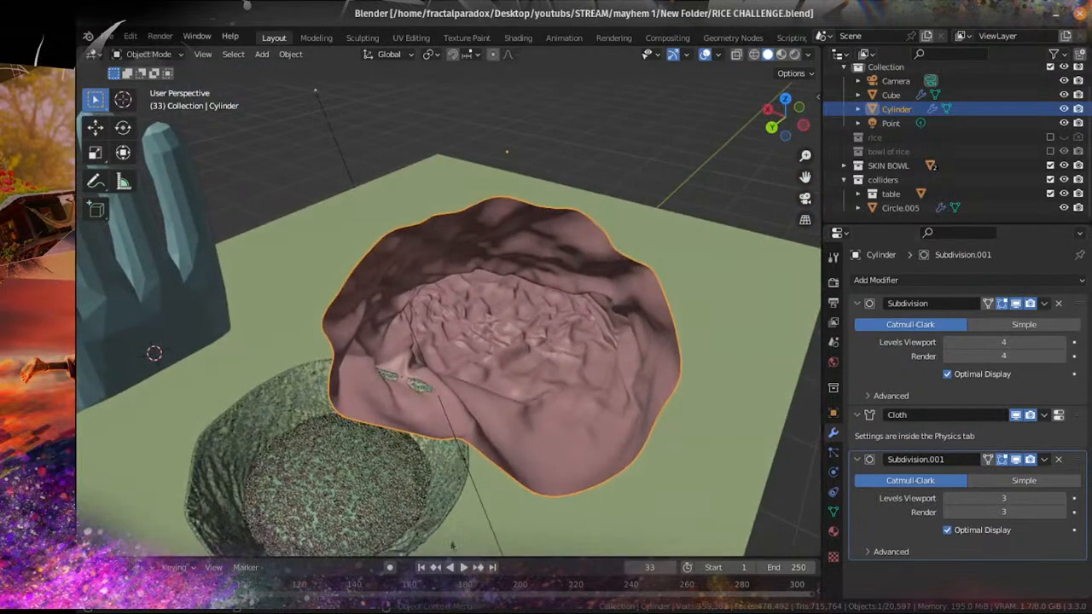
Step: Return the animation to frame 1, enlarge the timeline area, and save the file
click(420, 567)
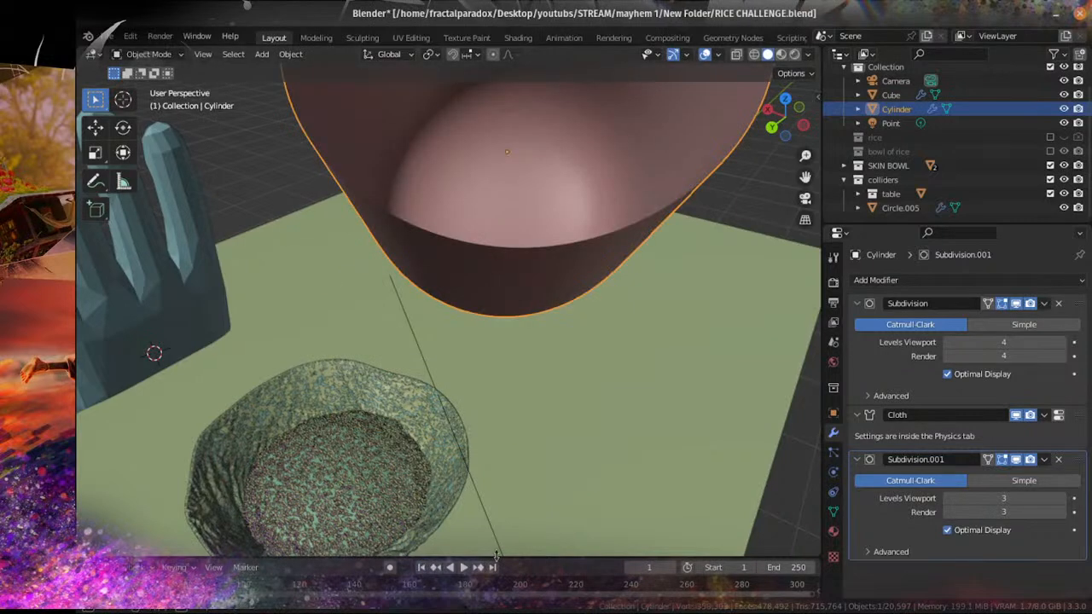
drag(495, 557, 454, 493)
middle_drag(354, 545, 530, 543)
key(ctrl+s)
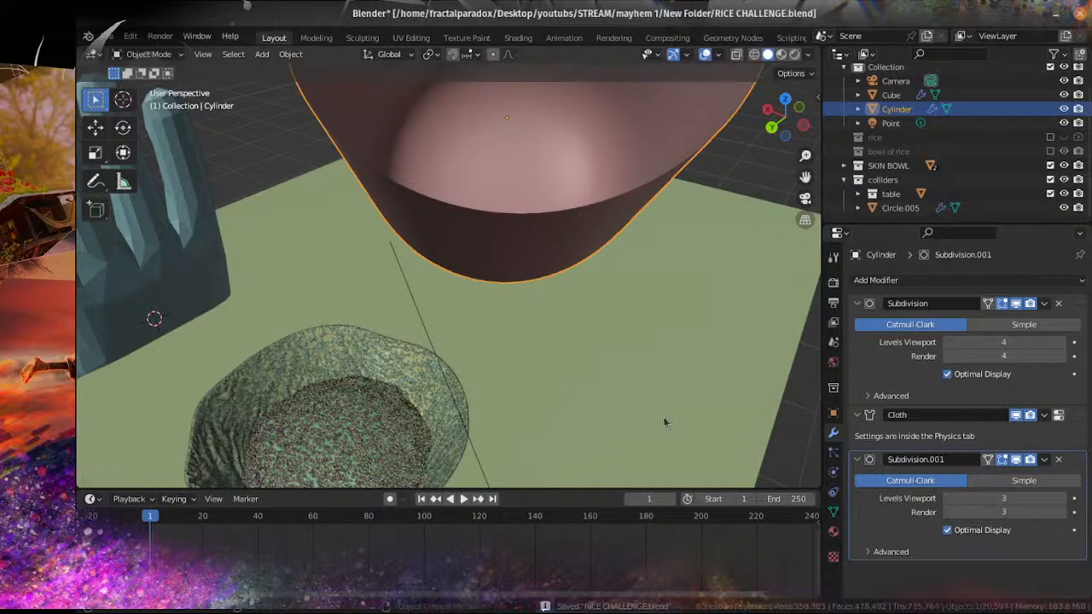
Step: Turn off the viewport display of the Subdivision.001 modifier and shade the cylinder smooth
scroll(664, 421, down, 5)
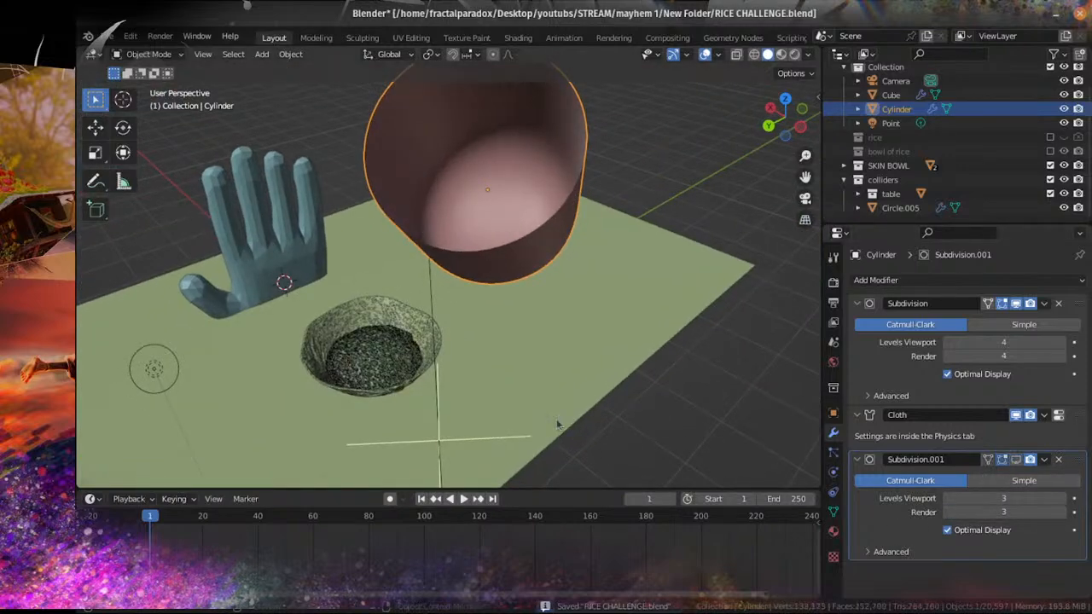
middle_drag(556, 424, 451, 469)
click(290, 55)
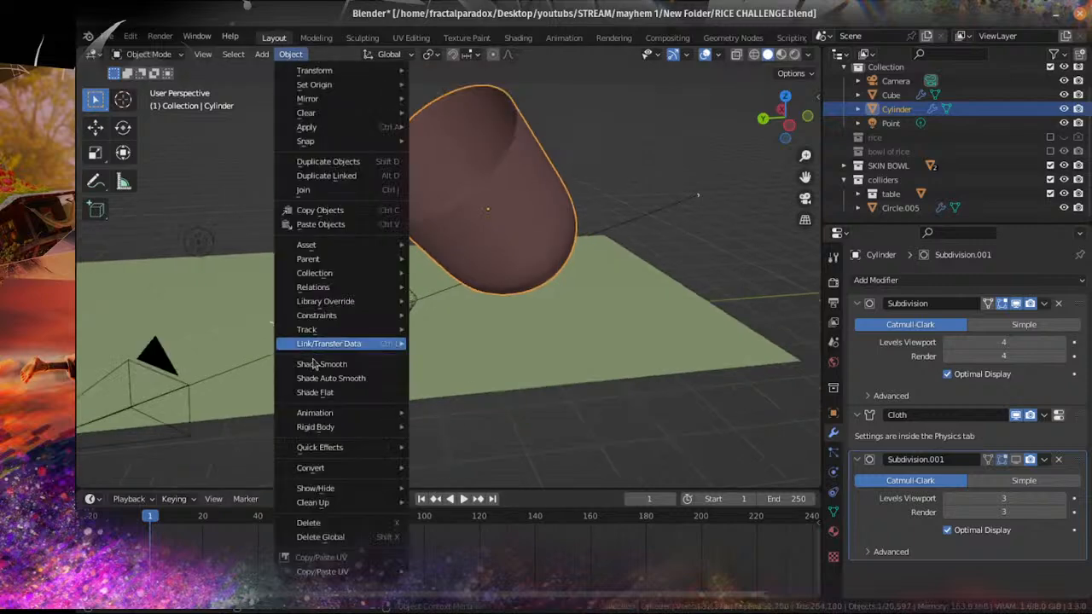
click(328, 366)
Step: Run the cloth simulation and stop it at frame 30
click(463, 499)
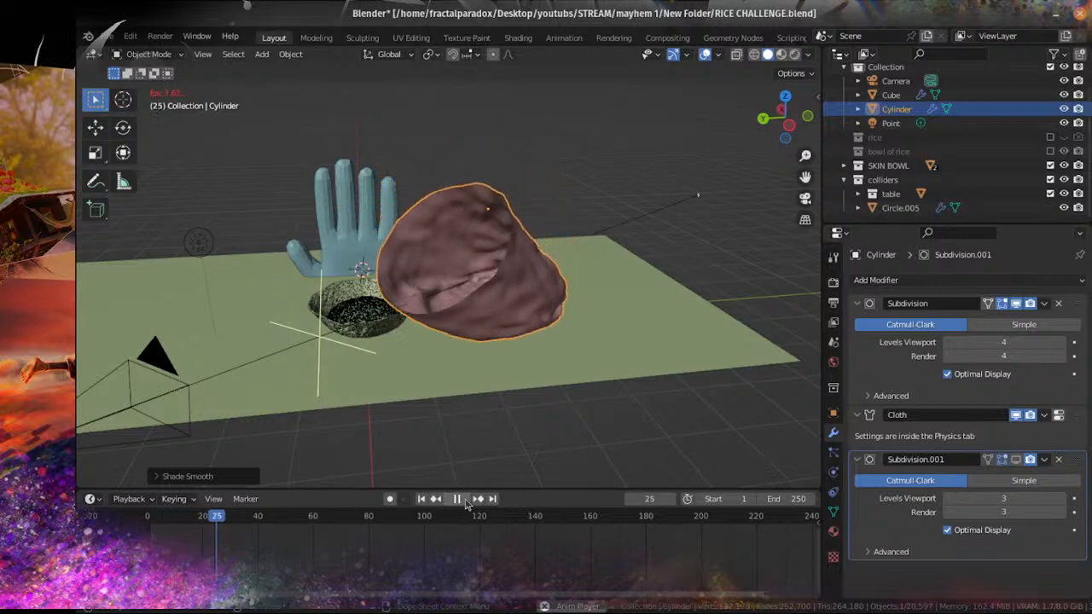
click(457, 499)
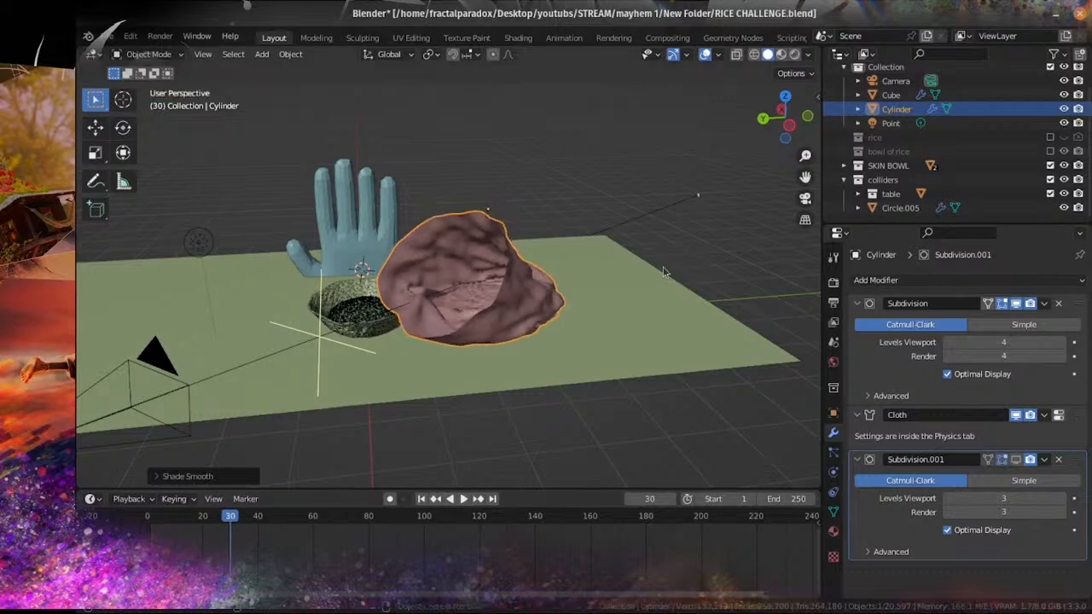
middle_drag(555, 324, 622, 299)
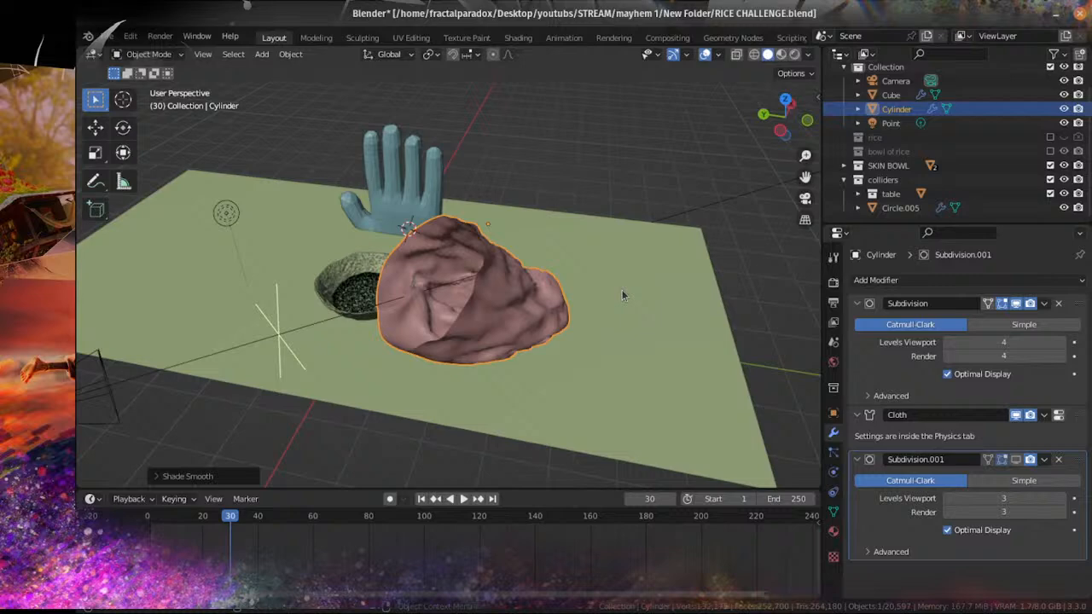
Step: Turn the viewport display of the Subdivision.001 modifier back on for the crumpled cloth
middle_drag(414, 290, 522, 304)
scroll(519, 320, up, 2)
scroll(522, 303, up, 2)
click(1016, 461)
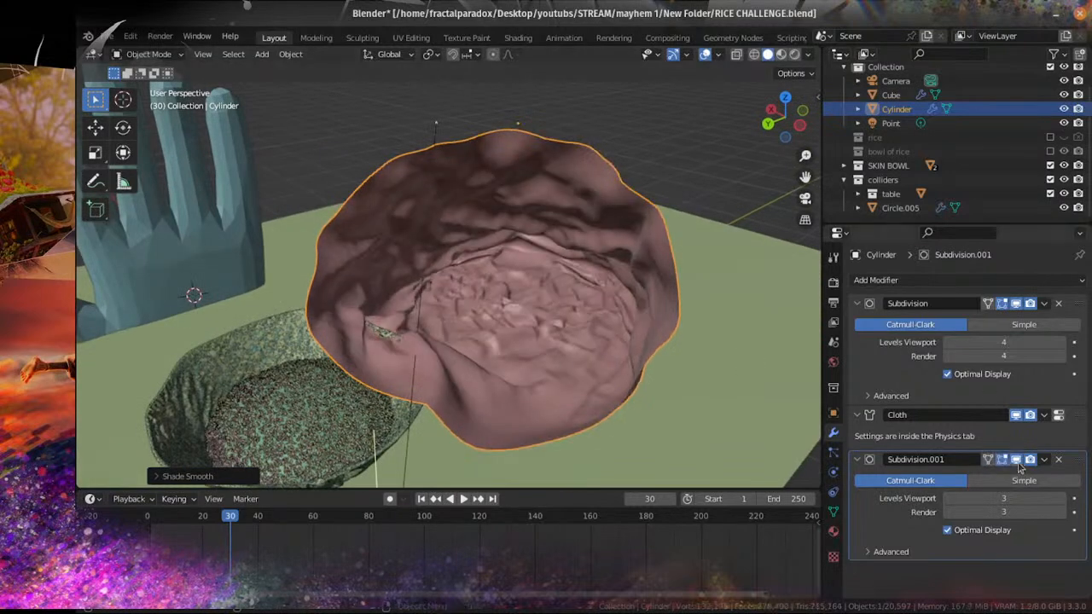
Step: Apply the first Subdivision modifier and the Cloth modifier to the crumpled cylinder, leaving Subdivision.001 unapplied
middle_drag(631, 368, 580, 348)
scroll(580, 348, down, 1)
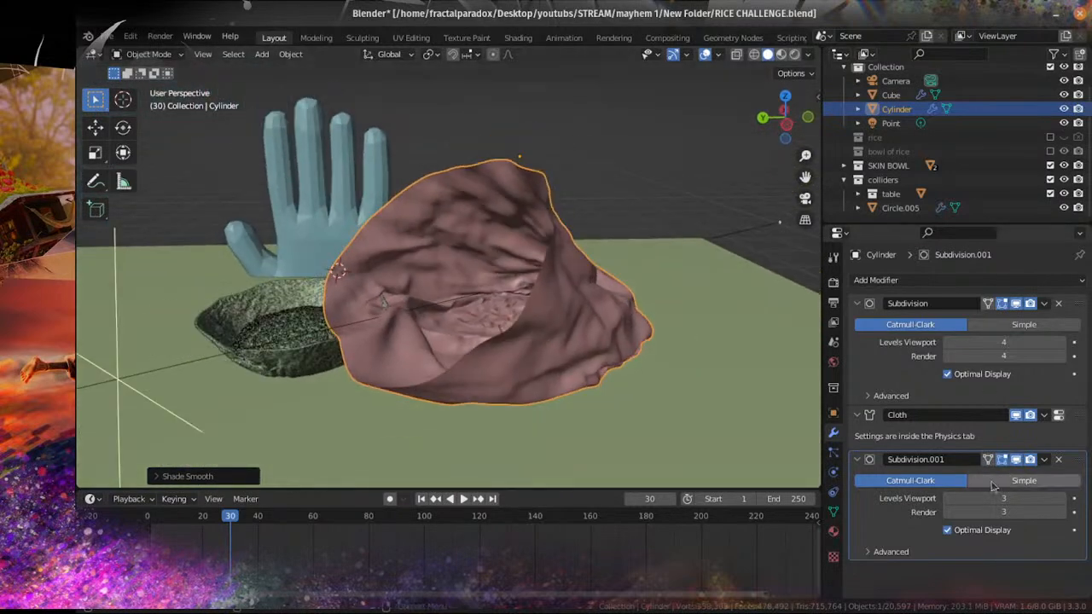
middle_drag(599, 296, 863, 241)
click(1043, 303)
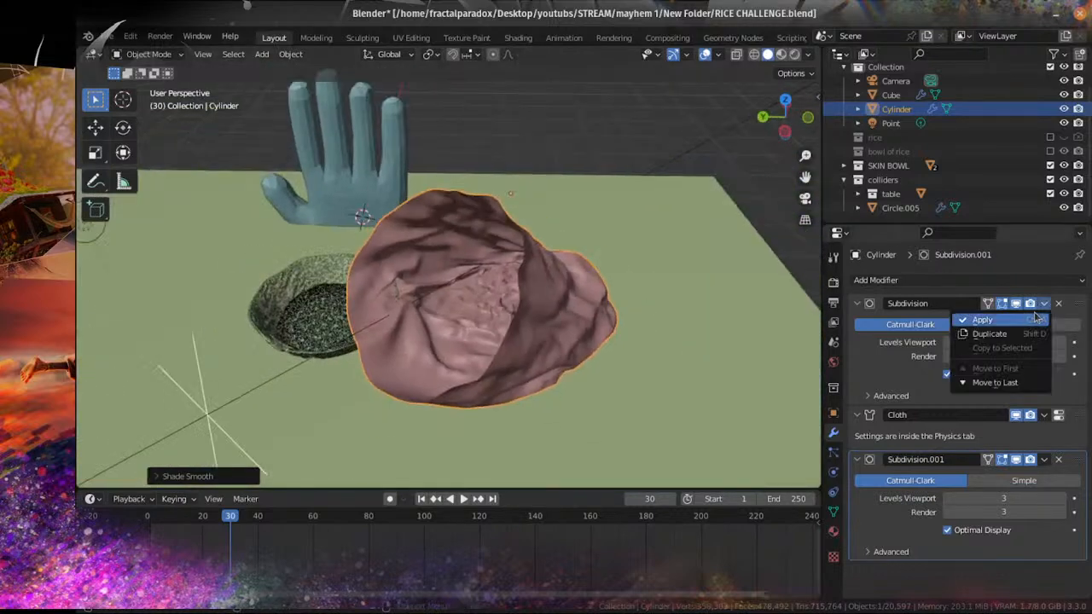
click(1017, 318)
click(1043, 304)
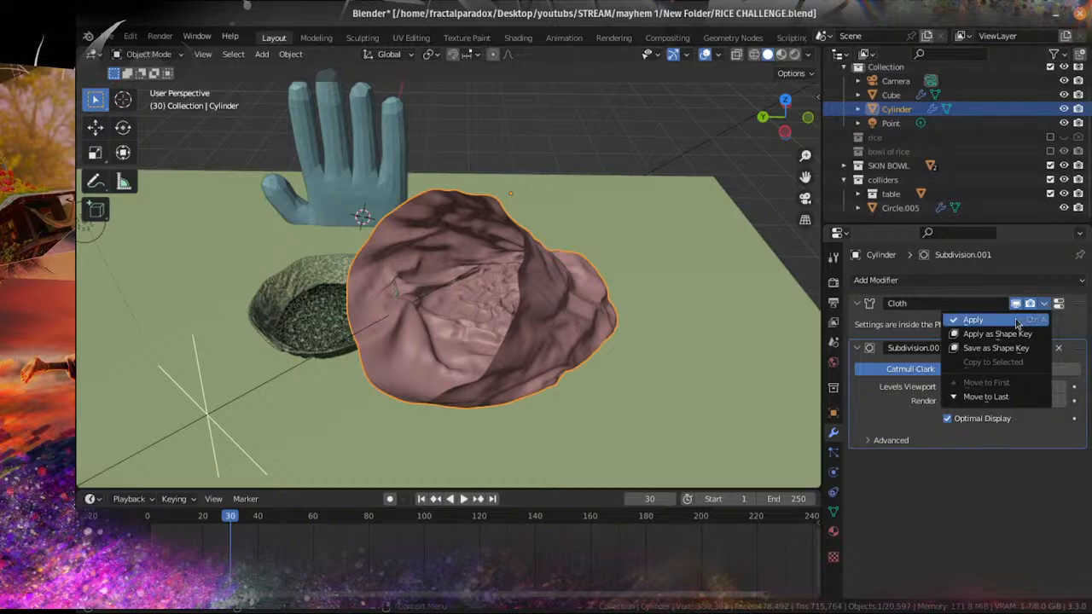
click(980, 318)
click(1044, 303)
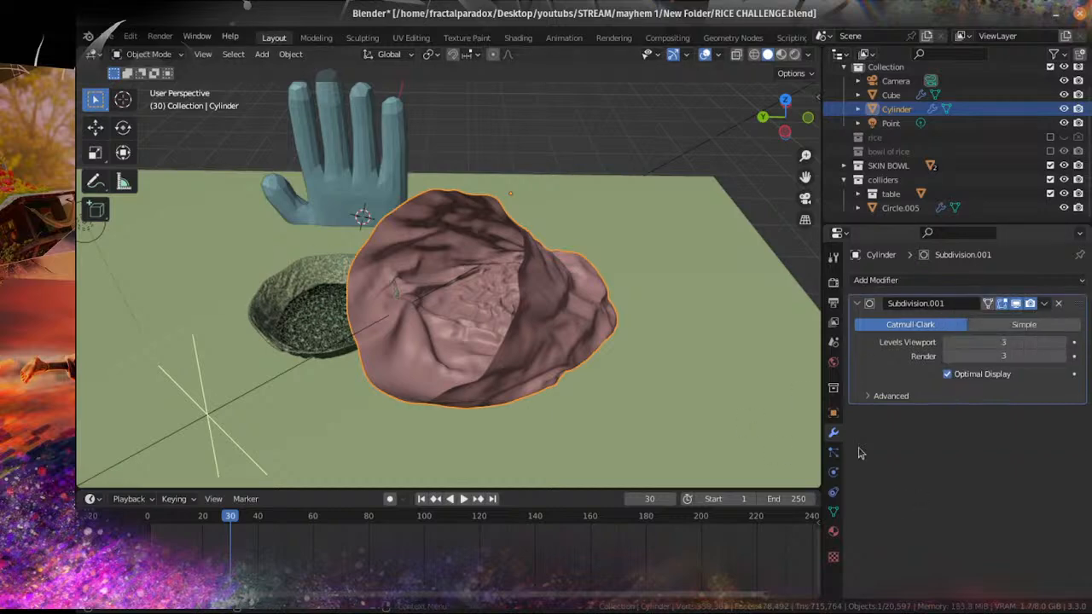
Step: Put the crumpled cylinder into Sculpt Mode, after briefly entering Vertex Paint
scroll(469, 350, up, 5)
click(151, 55)
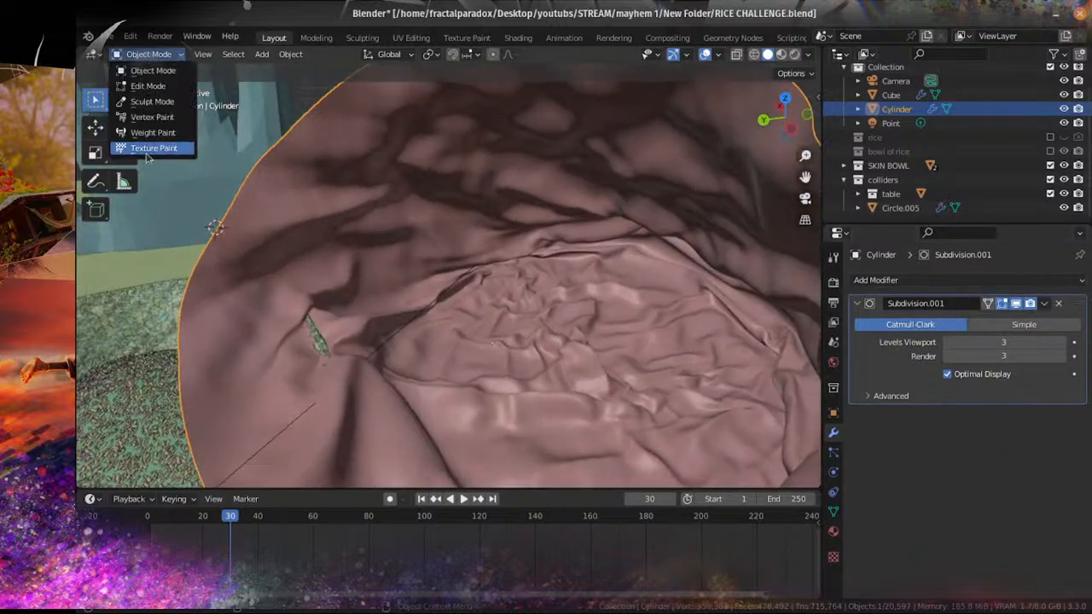
click(152, 117)
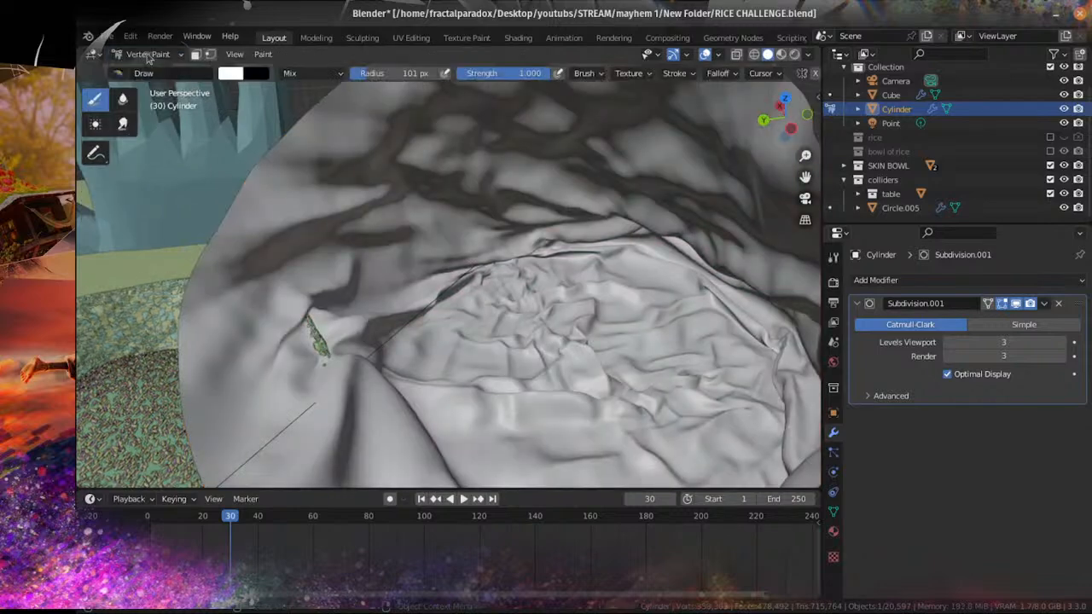
click(149, 54)
click(152, 101)
Step: Sculpt the fold where the bowl pokes through the cloth with the Cloth brush, and save the file
scroll(336, 358, down, 5)
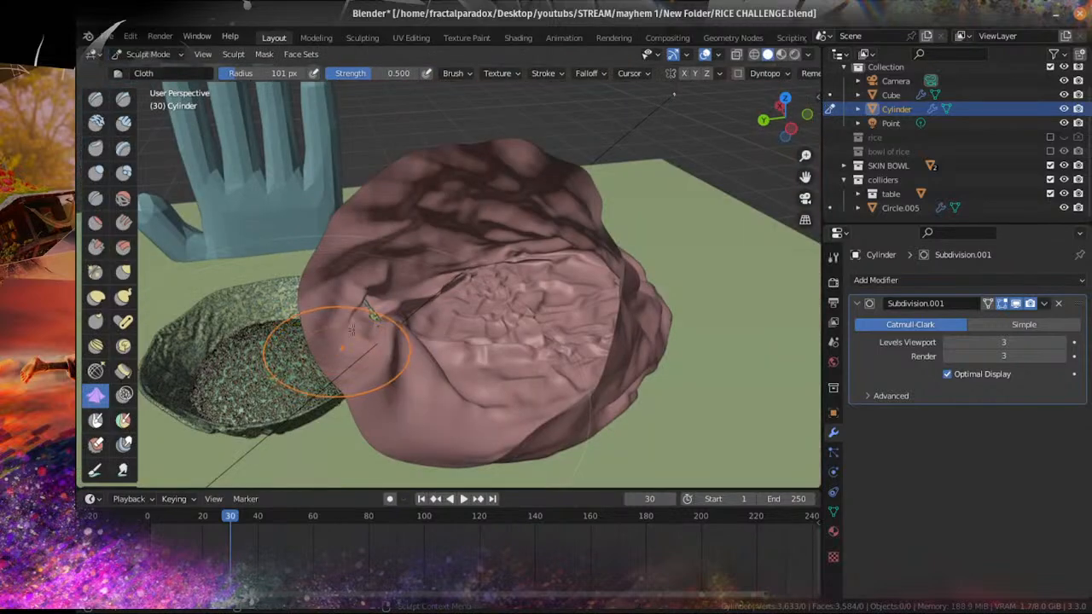
scroll(329, 352, up, 5)
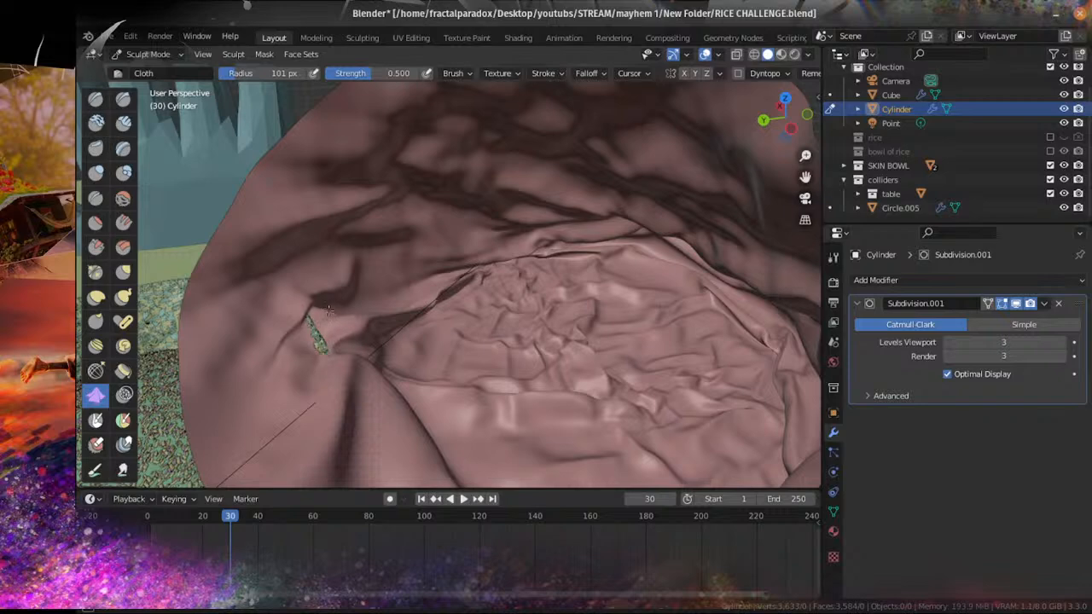
middle_drag(311, 358, 312, 365)
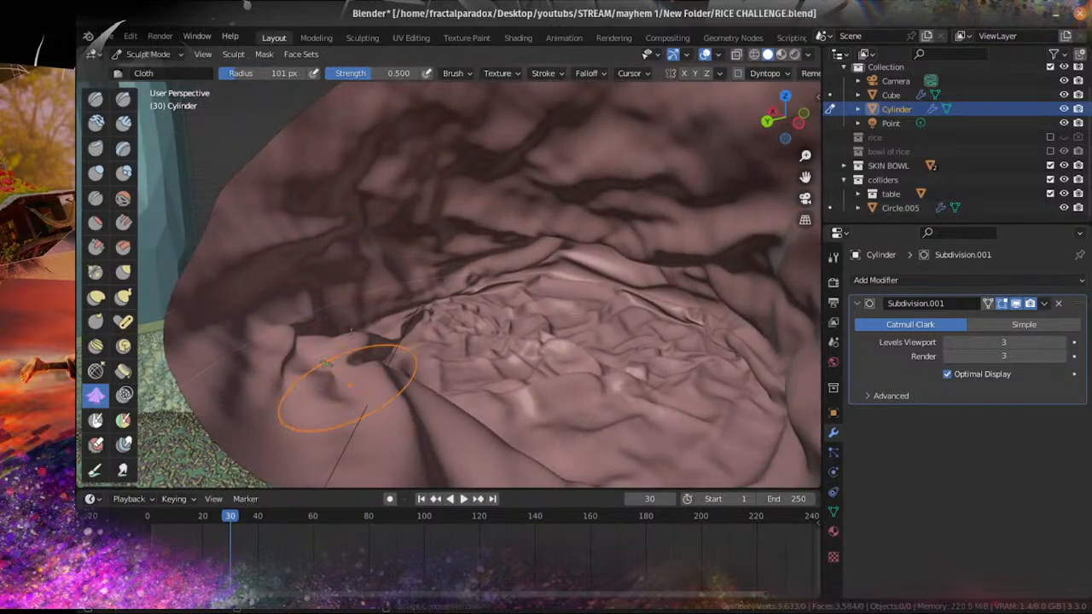
drag(356, 303, 354, 304)
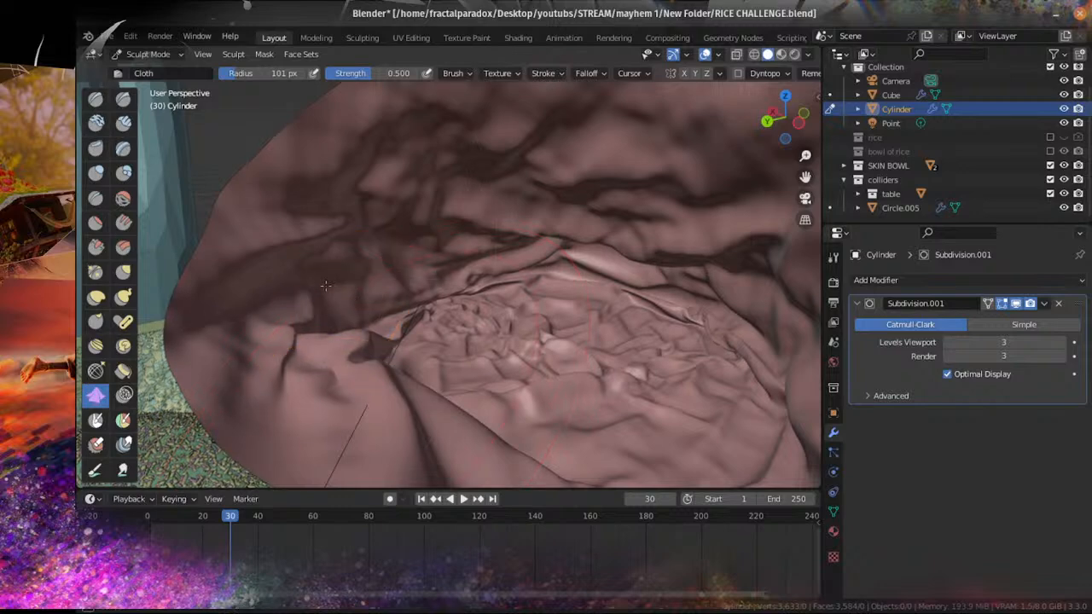
scroll(382, 344, down, 7)
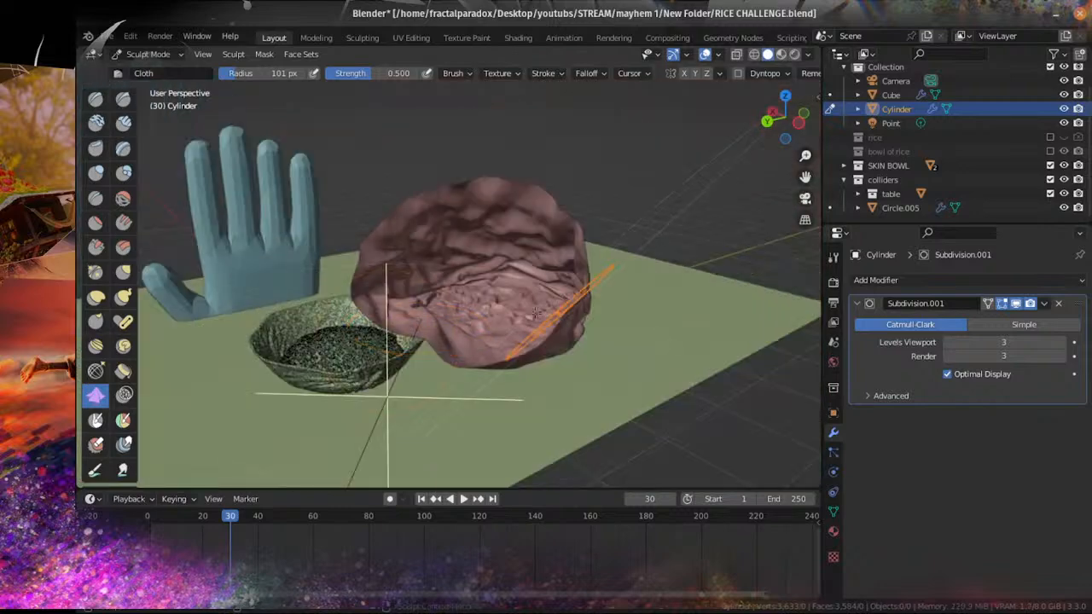
middle_drag(560, 314, 563, 338)
scroll(507, 319, up, 3)
key(ctrl+s)
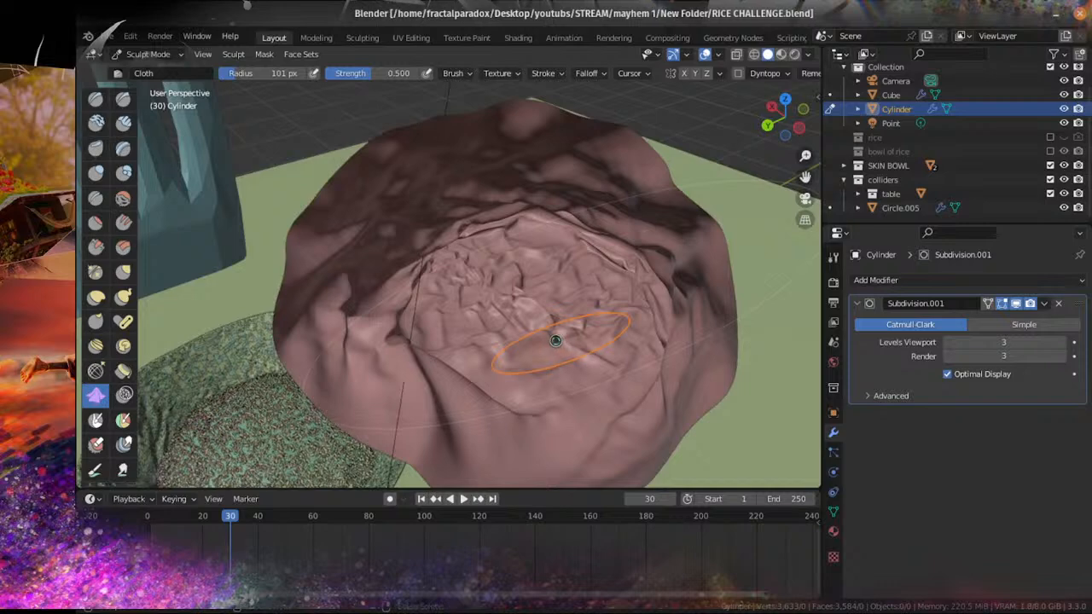
Step: Return to Object Mode and duplicate the hand model in place
scroll(558, 341, down, 9)
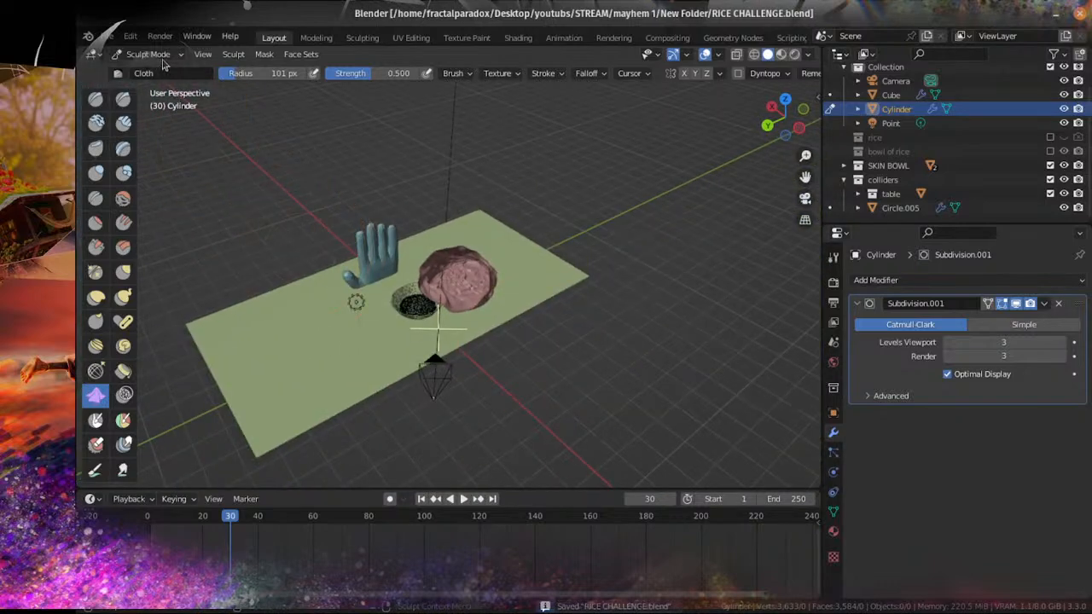
click(149, 54)
click(147, 70)
scroll(317, 253, up, 4)
click(320, 248)
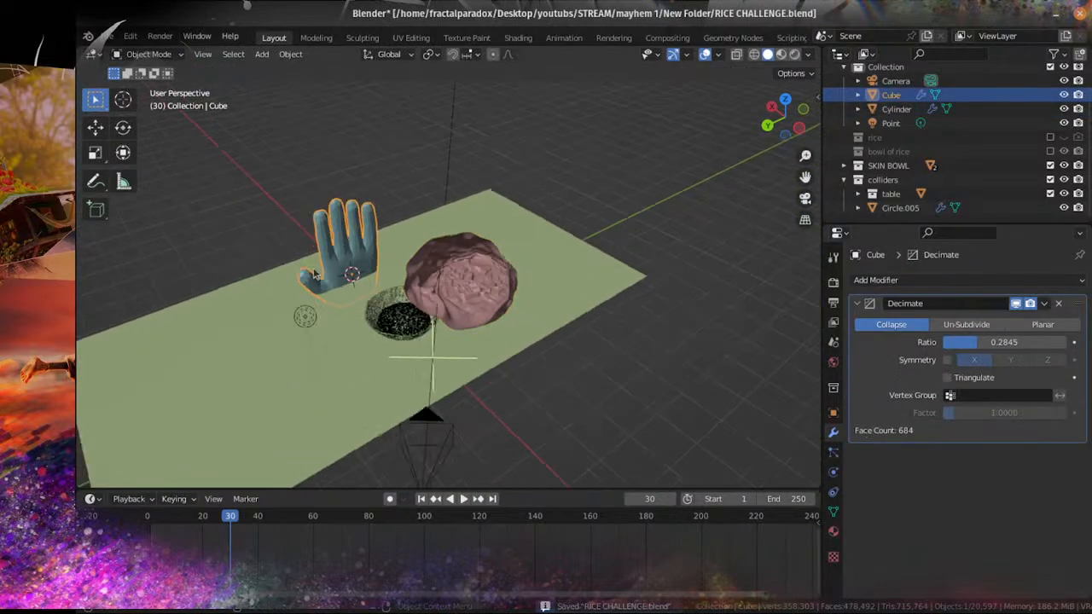
middle_drag(320, 247, 550, 284)
key(shift+d)
right_click(390, 194)
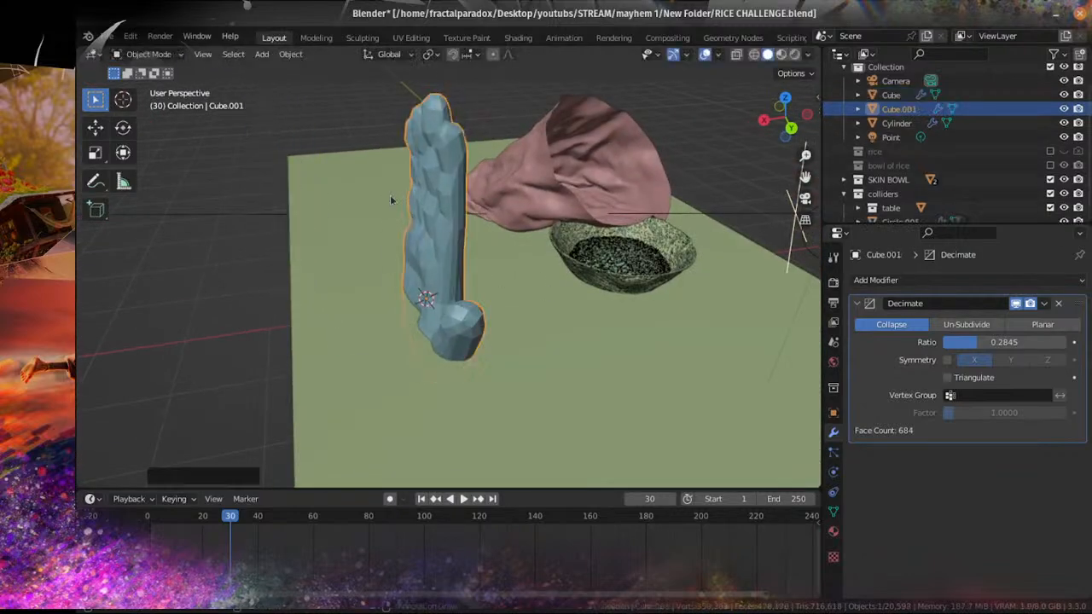
Step: Put the duplicate hand into Edit Mode and remove its Decimate modifier
middle_drag(389, 195, 435, 377)
key(Tab)
scroll(478, 400, up, 2)
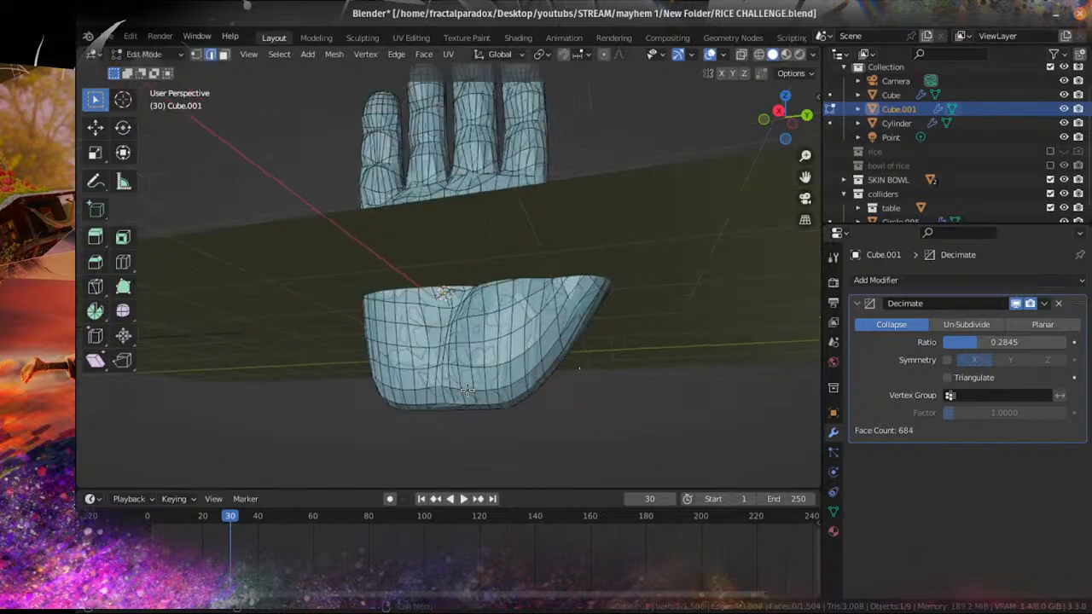
middle_drag(533, 443, 556, 372)
scroll(555, 372, up, 1)
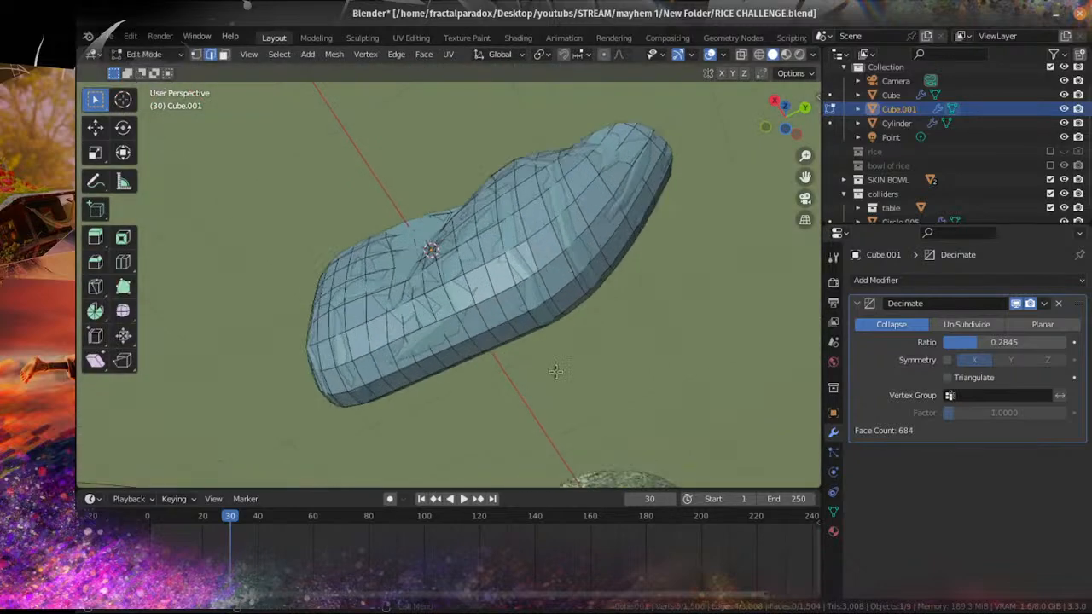
click(1058, 304)
middle_drag(511, 298, 478, 287)
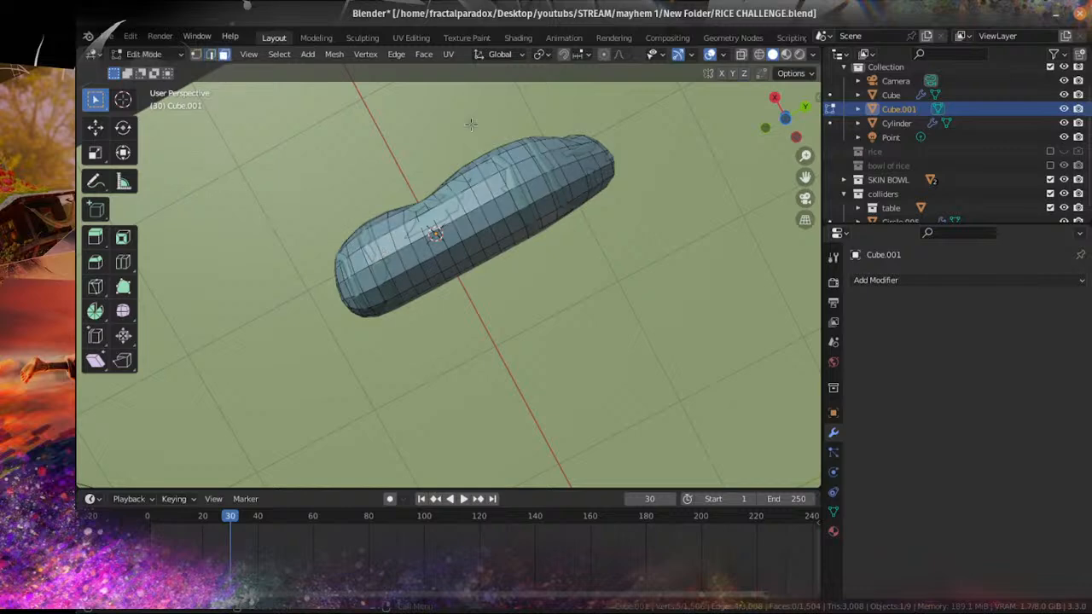
Step: Select the patch of faces across the underside of the duplicate hand's wrist and delete those faces
middle_drag(470, 124, 488, 401)
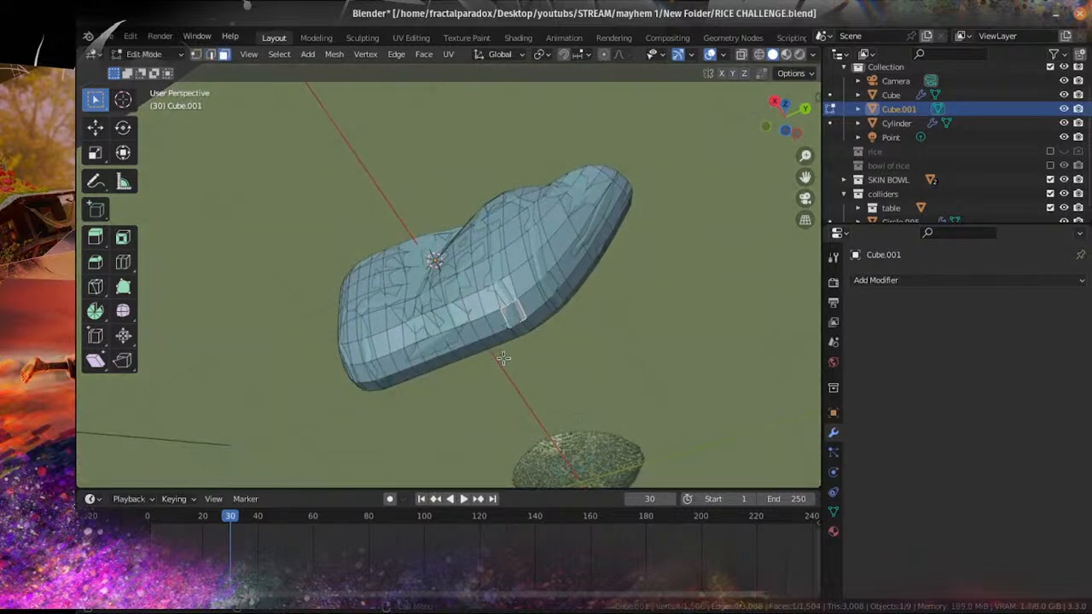
middle_drag(504, 358, 419, 253)
ctrl+click(371, 257)
ctrl+click(547, 208)
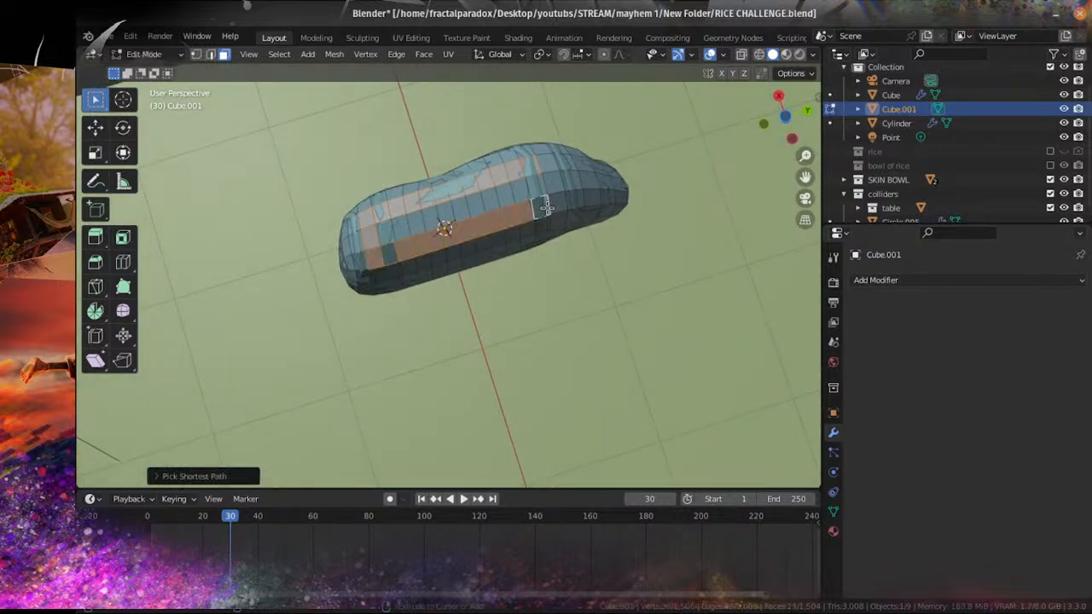
key(x)
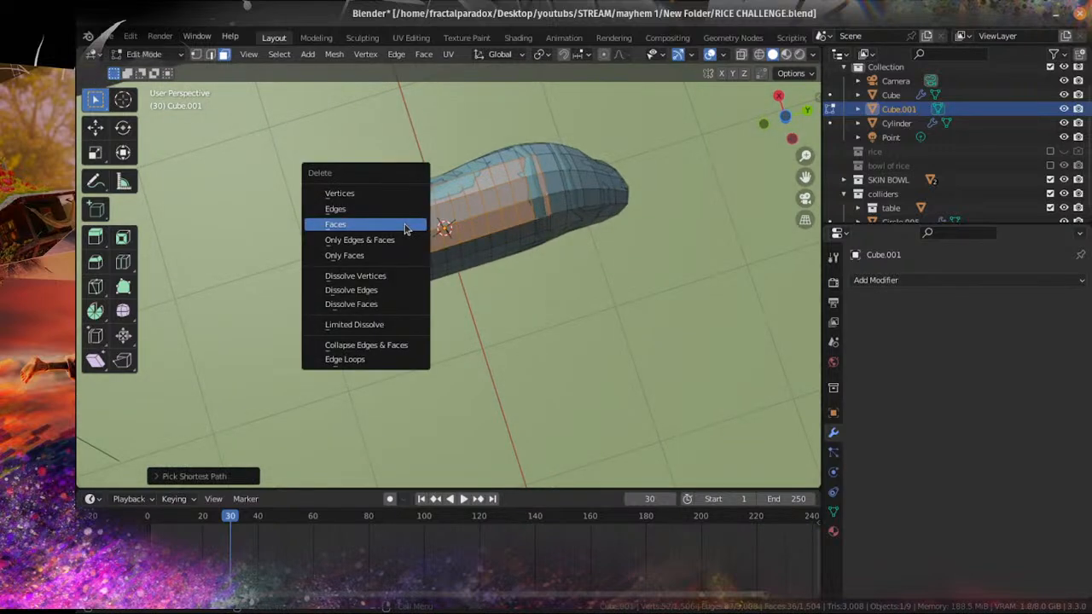
click(414, 224)
middle_drag(444, 227, 569, 327)
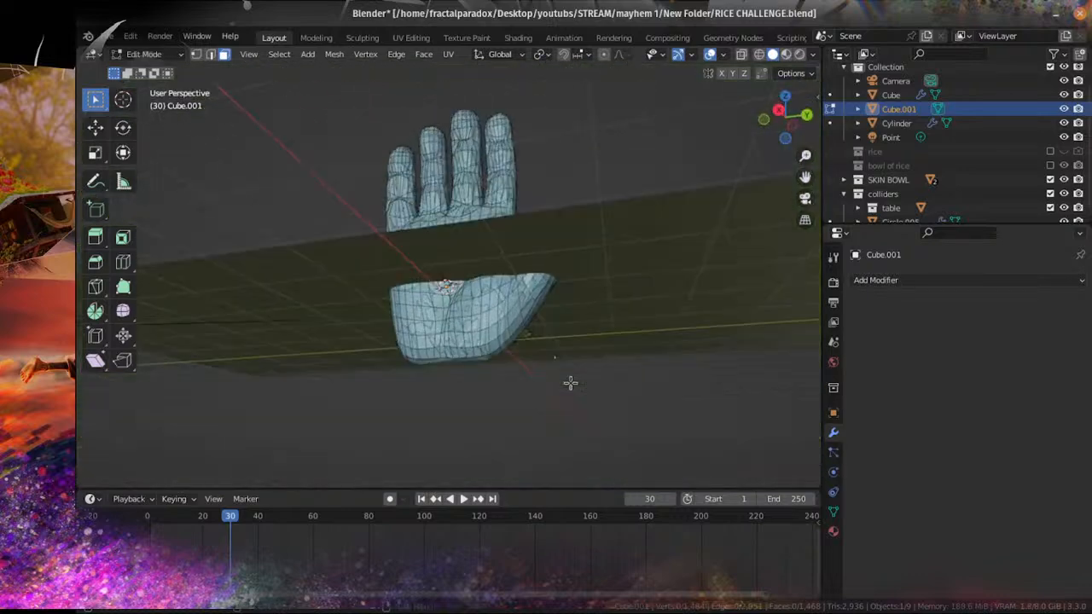
scroll(568, 383, up, 3)
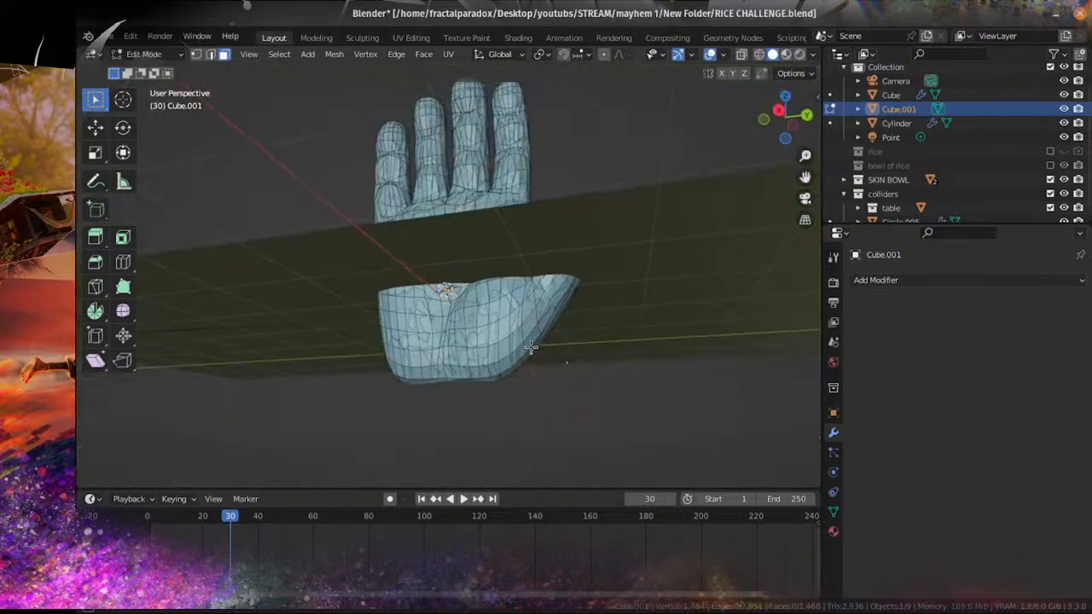
Step: Return to Object Mode and hide the original hand, Cube, in the viewport
key(Tab)
scroll(529, 352, down, 4)
middle_drag(503, 355, 417, 336)
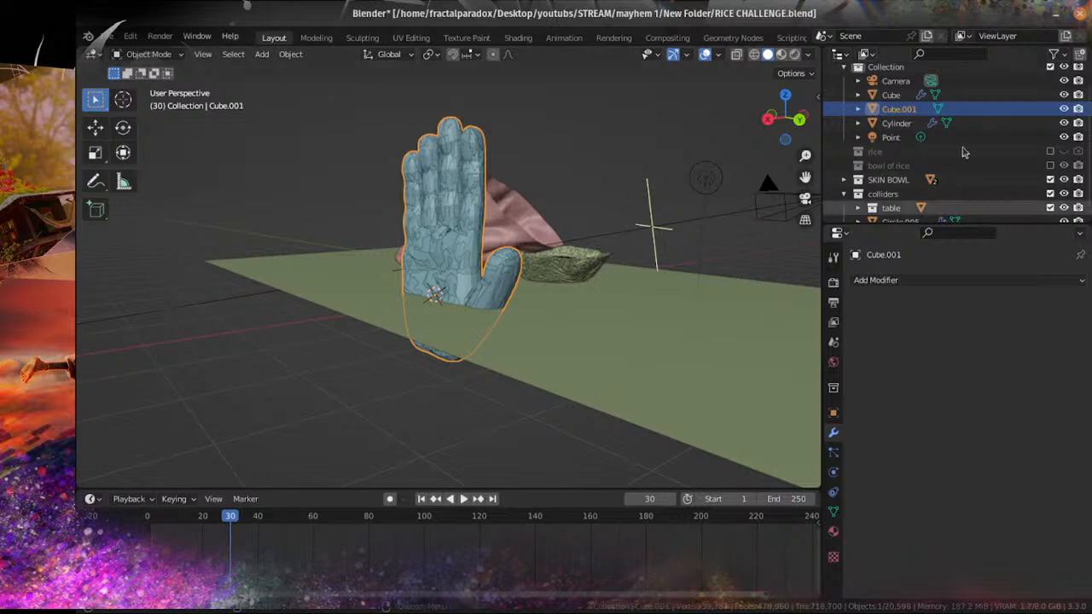
click(1064, 96)
click(1063, 95)
click(1063, 95)
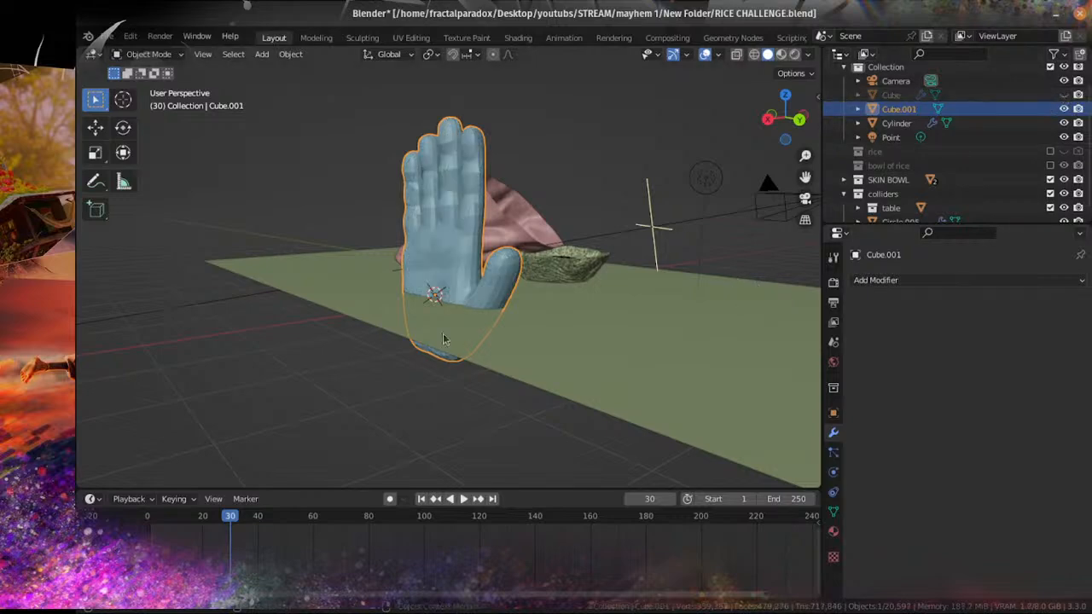
Step: Put Cube.001 into Edit Mode and select the boundary edge loop around the wrist opening
middle_drag(446, 338, 519, 252)
scroll(487, 263, up, 3)
key(Tab)
scroll(513, 321, up, 3)
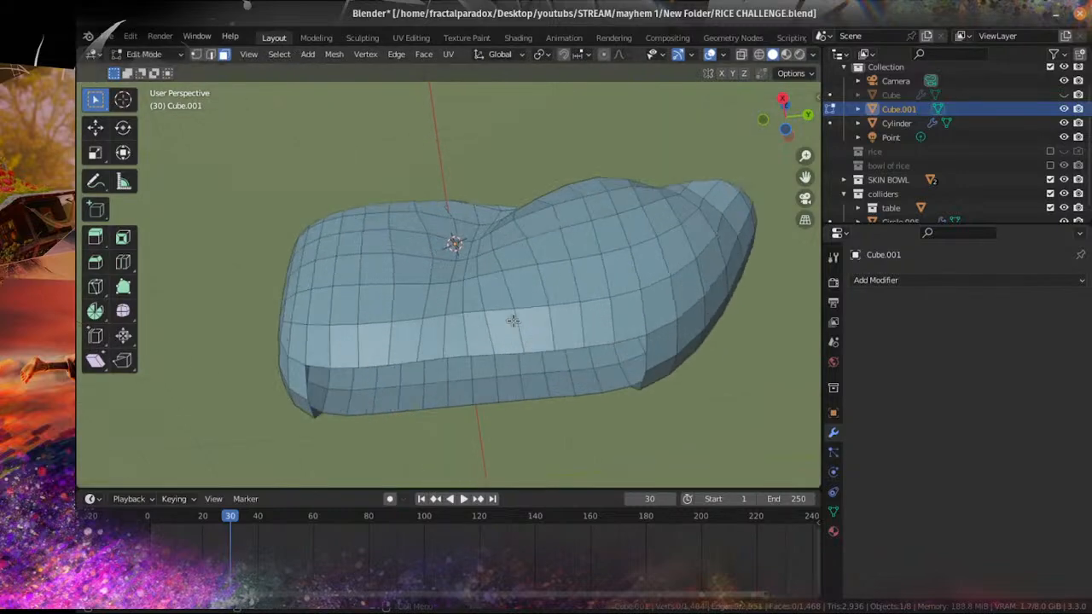
alt+click(461, 349)
click(209, 55)
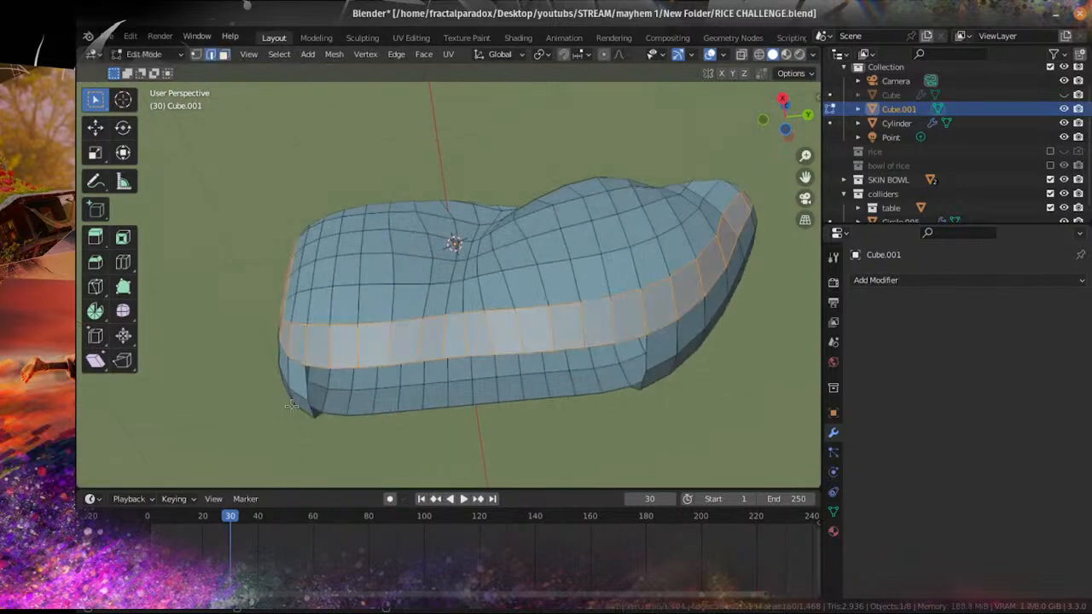
alt+click(321, 376)
middle_drag(613, 423, 629, 442)
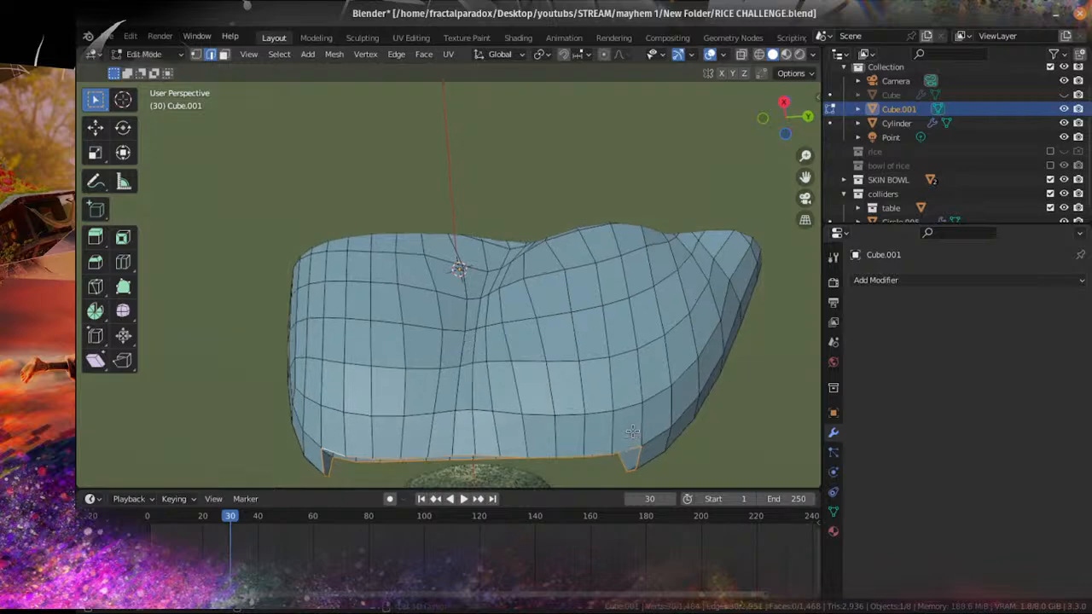
Step: Scale the wrist's boundary loop by about 1.2 with Z locked, using smooth proportional editing at size 0.42
key(KP_3)
shift+middle_drag(505, 372, 493, 215)
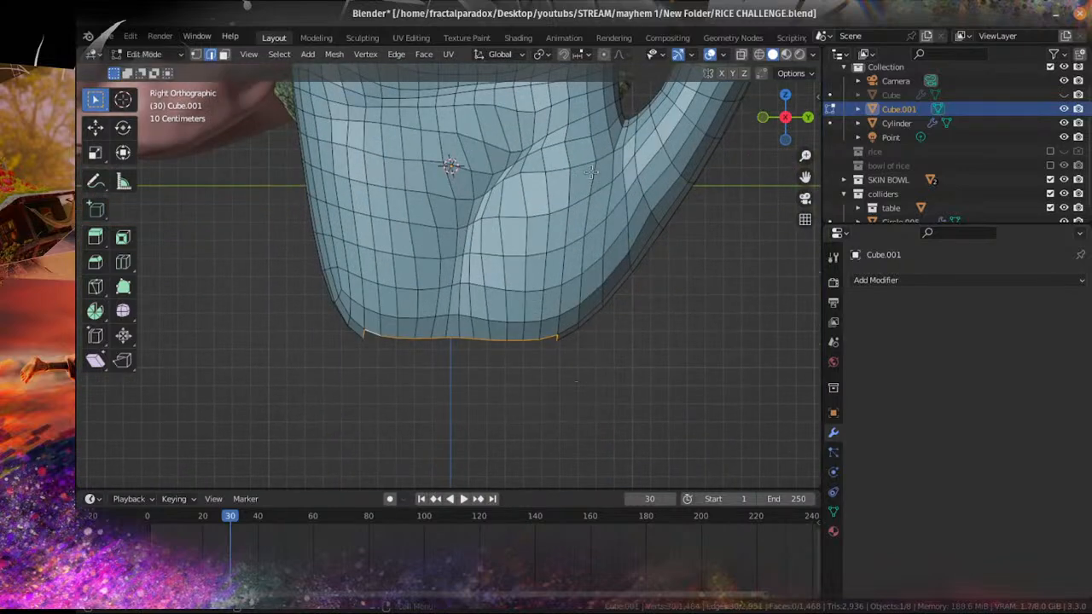
key(s)
key(shift+z)
right_click(651, 307)
click(547, 54)
click(562, 85)
key(s)
key(shift+z)
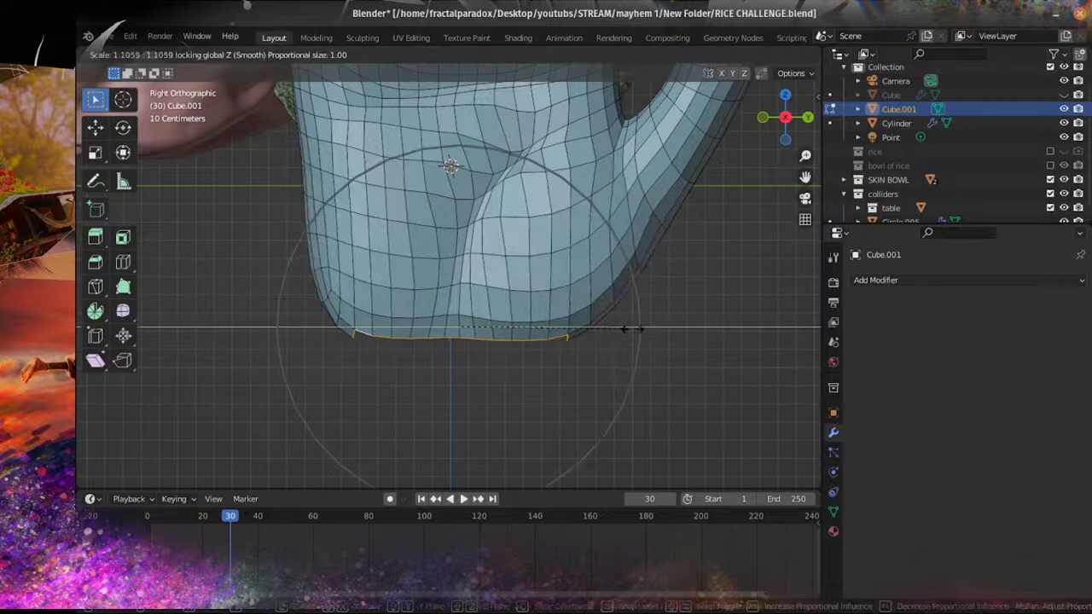
scroll(638, 327, up, 3)
scroll(638, 329, up, 1)
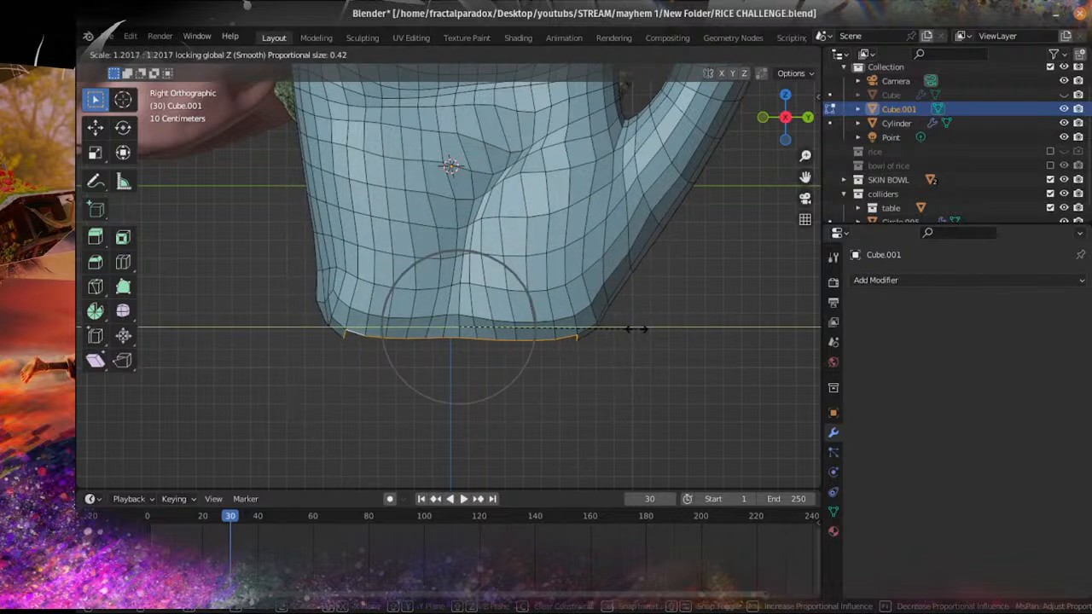
click(633, 329)
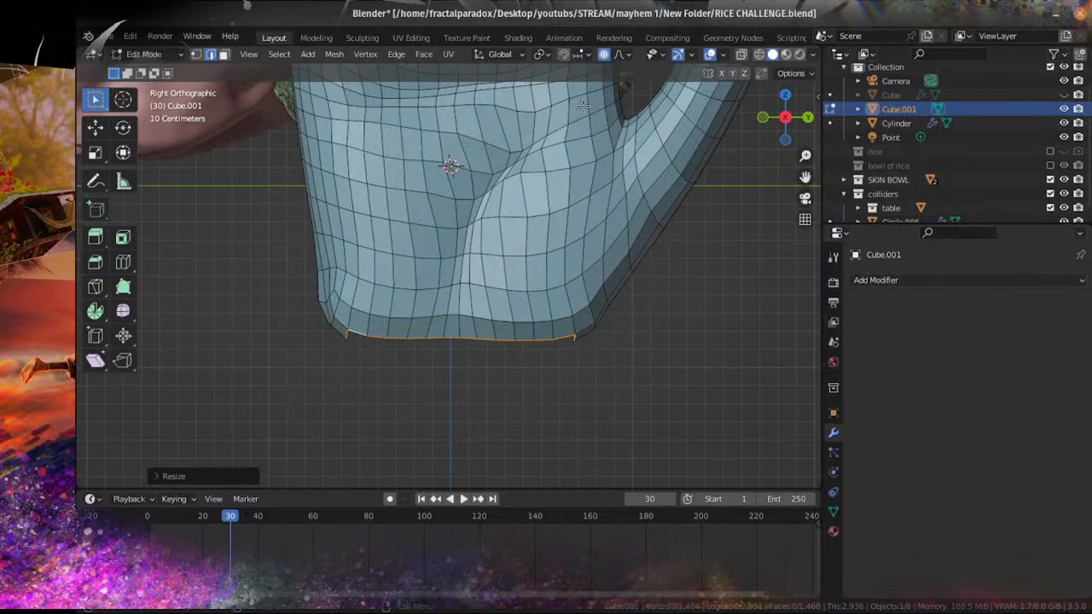
Step: Switch the proportional falloff to Sharp and widen the wrist loop by about 1.05 with Z locked
click(621, 58)
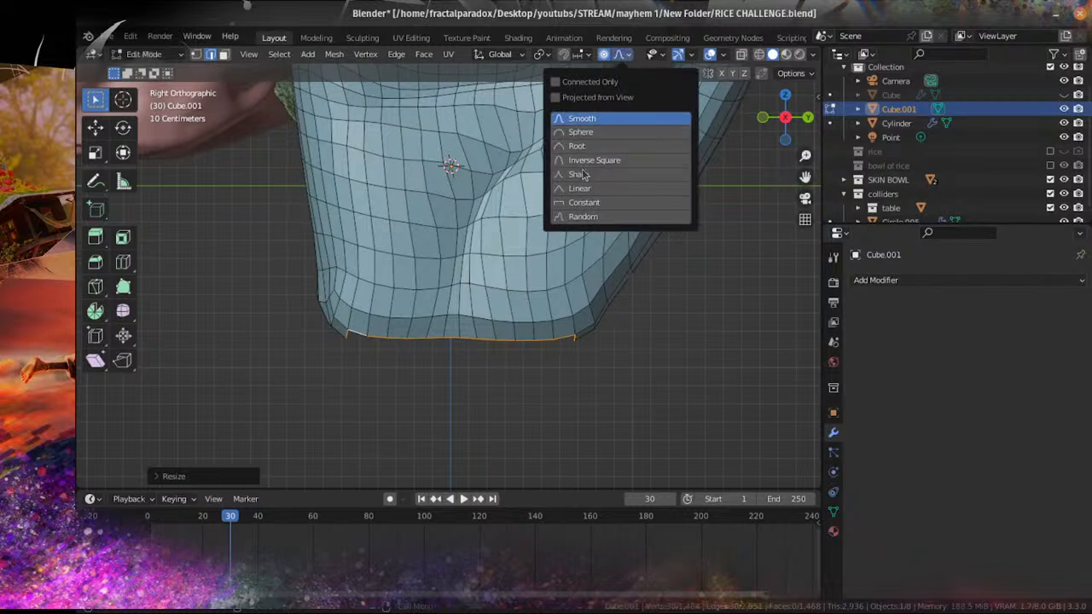
key(s)
key(shift+z)
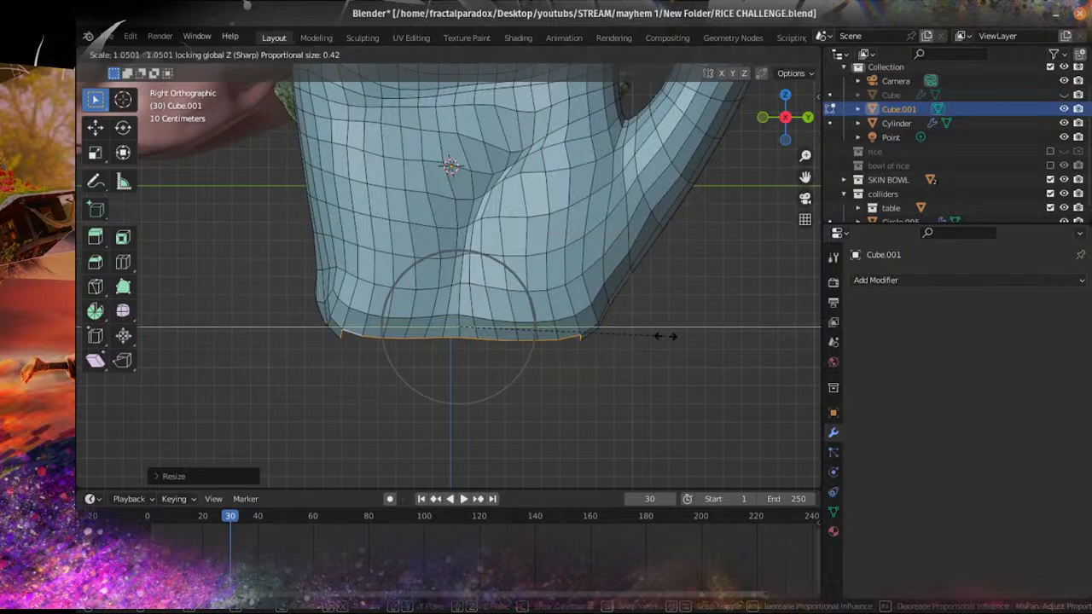
click(676, 334)
scroll(641, 325, down, 3)
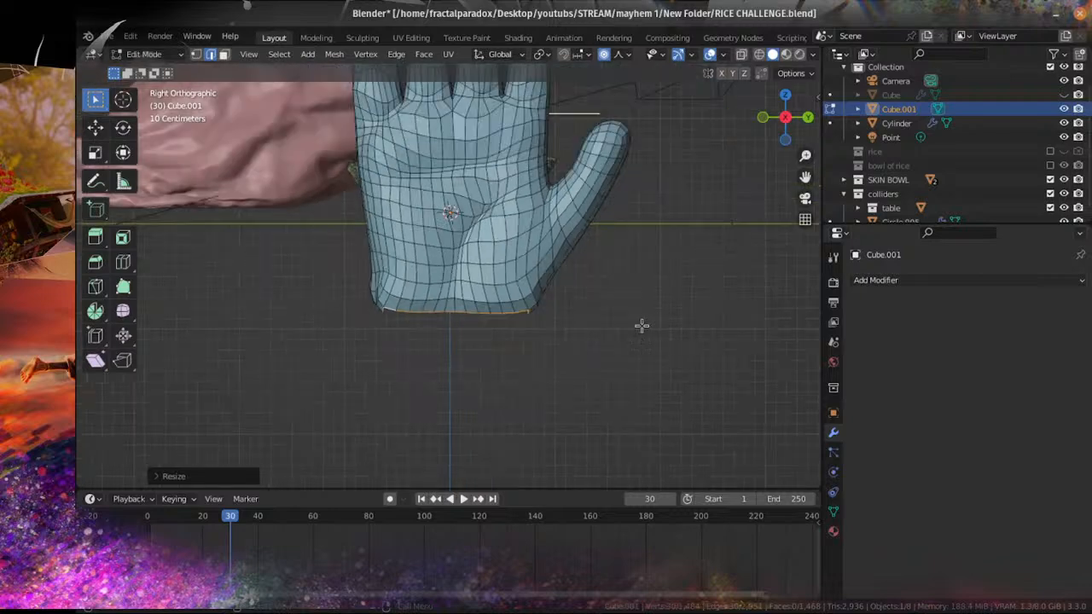
Step: Extrude the wrist's boundary loop downward along Z by about 0.41 m to form a cuff
scroll(554, 296, up, 3)
middle_drag(669, 308, 428, 260)
key(g)
key(z)
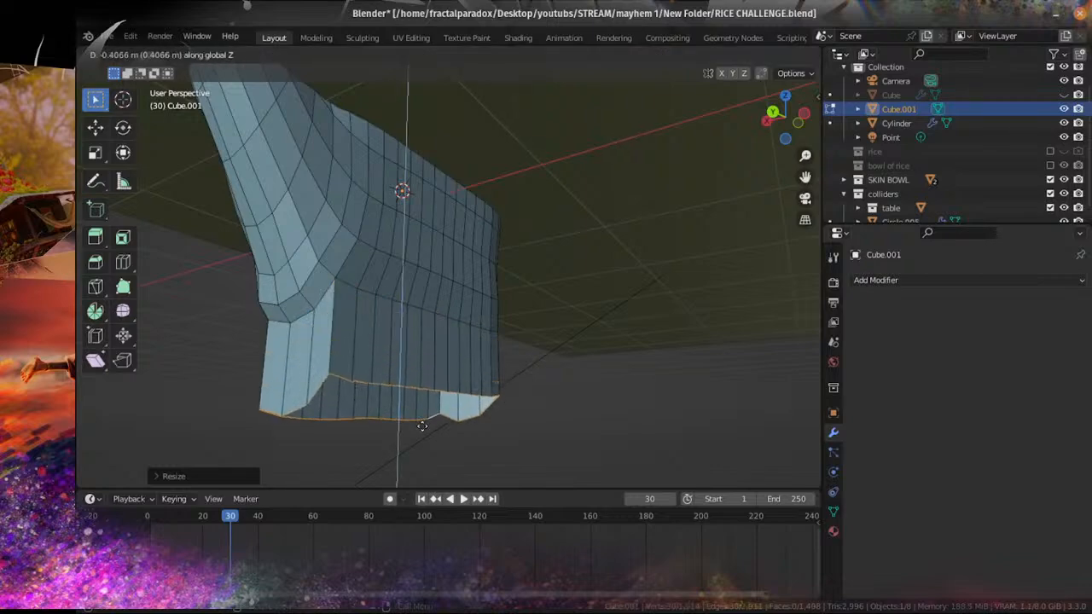
click(450, 382)
middle_drag(451, 382, 529, 380)
scroll(626, 327, down, 3)
scroll(595, 393, up, 3)
scroll(528, 380, up, 5)
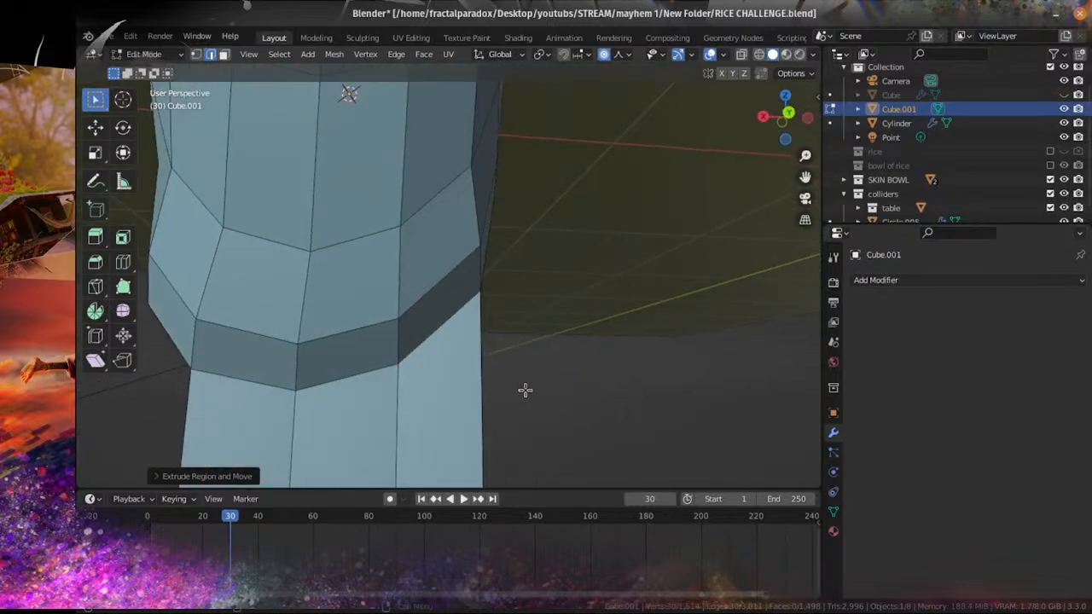
scroll(524, 390, down, 5)
middle_drag(568, 402, 505, 386)
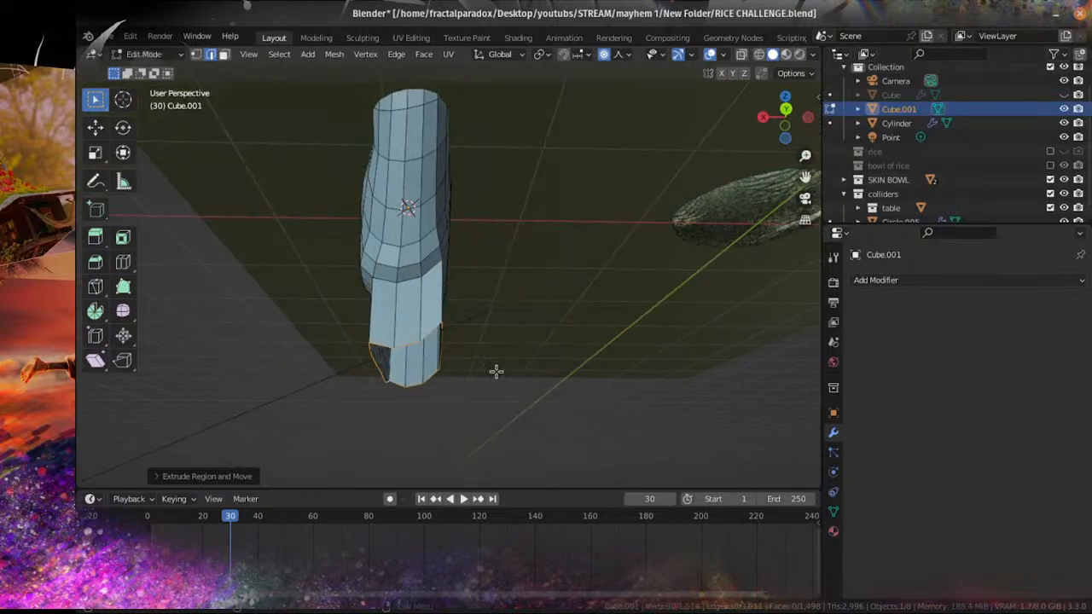
Step: Flare the cuff's open end by scaling its edge loop, and add two loop cuts around the cuff
middle_drag(496, 372, 519, 373)
key(s)
click(402, 307)
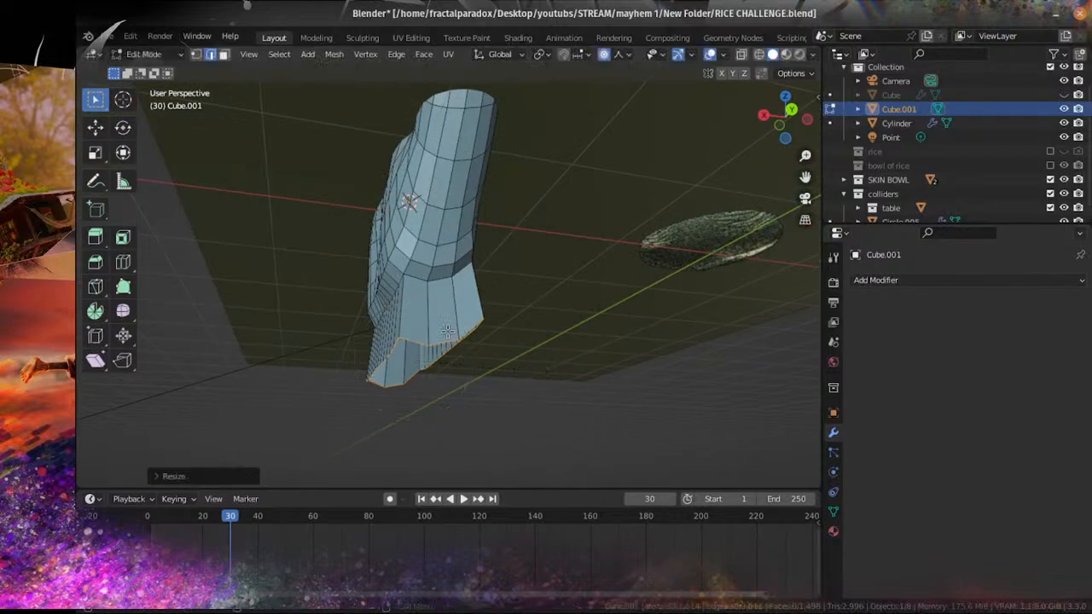
key(ctrl+r)
scroll(402, 305, up, 1)
click(402, 305)
click(401, 306)
Step: Return to Object Mode and apply Shade Smooth to the hand
key(Tab)
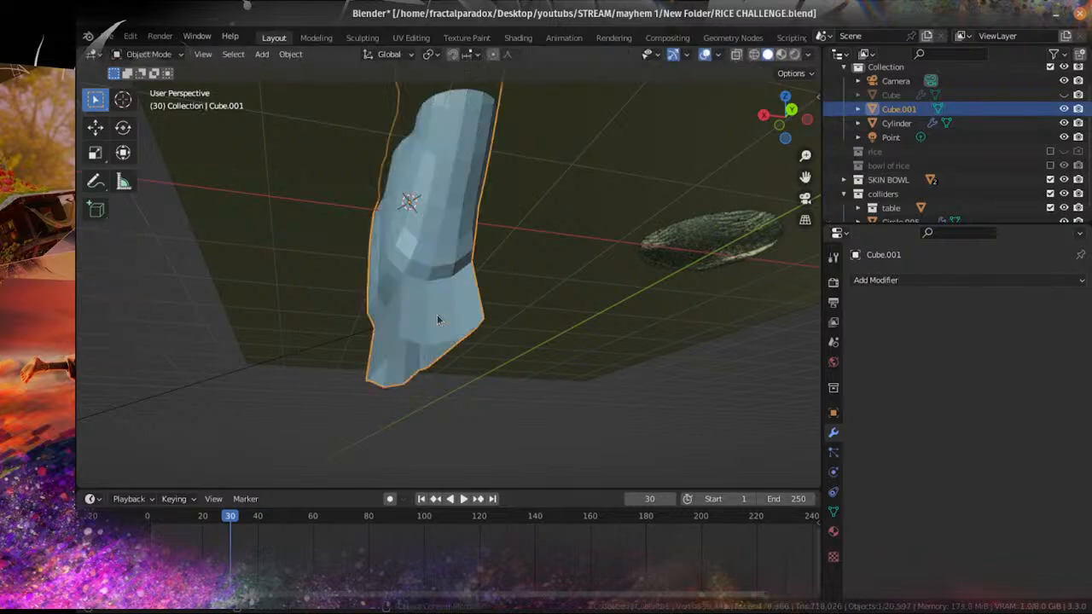
middle_drag(436, 316, 542, 350)
scroll(541, 351, down, 1)
click(290, 53)
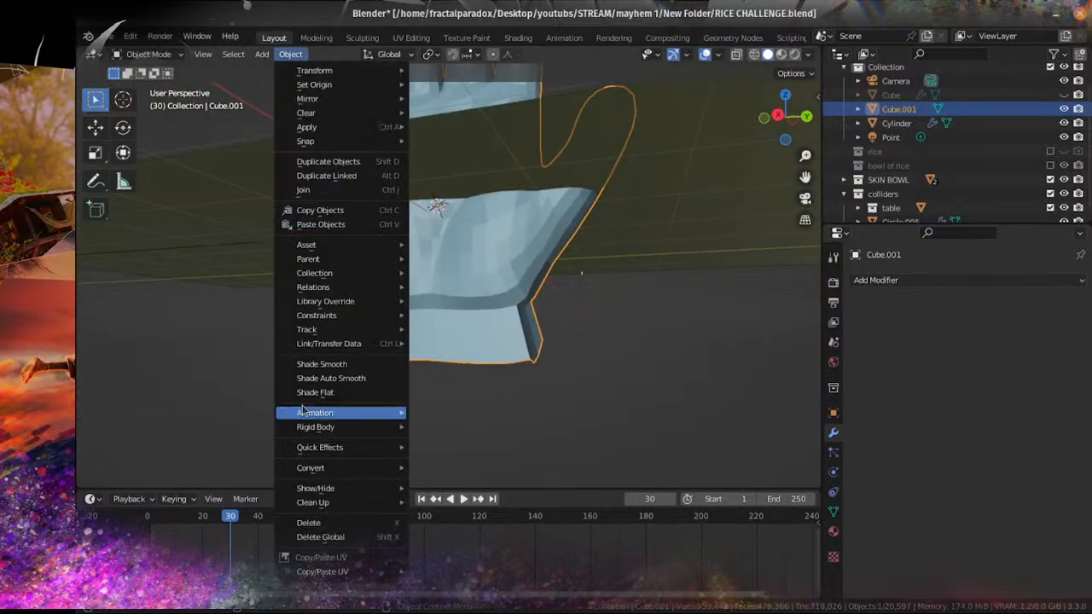
click(322, 364)
middle_drag(478, 375, 511, 384)
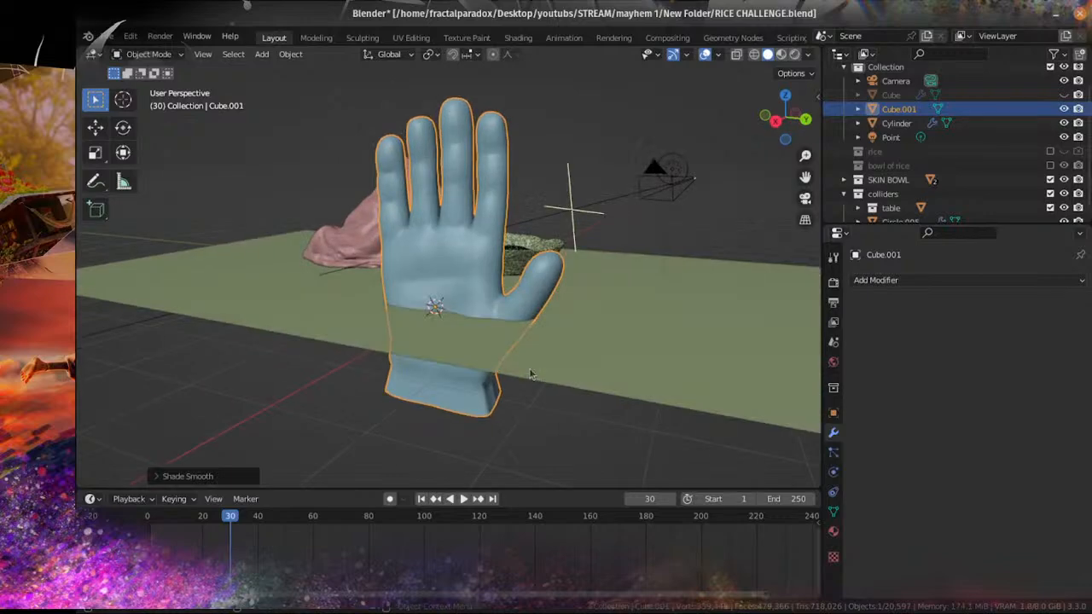
Step: Move the hand above the table behind the cloth and scale it down
key(g)
click(538, 170)
middle_drag(538, 170, 457, 374)
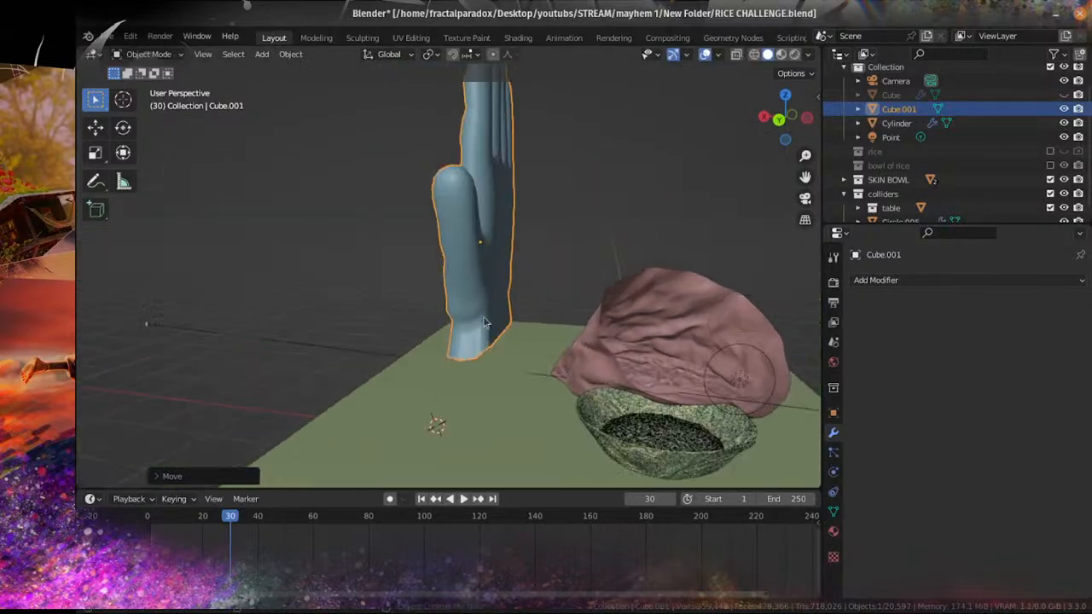
key(s)
click(529, 247)
Step: Enlarge the hand to suit the size of the cloth and rice bowl
middle_drag(577, 250, 456, 267)
shift+middle_drag(570, 337, 568, 179)
middle_drag(575, 295, 513, 267)
scroll(513, 267, down, 6)
key(s)
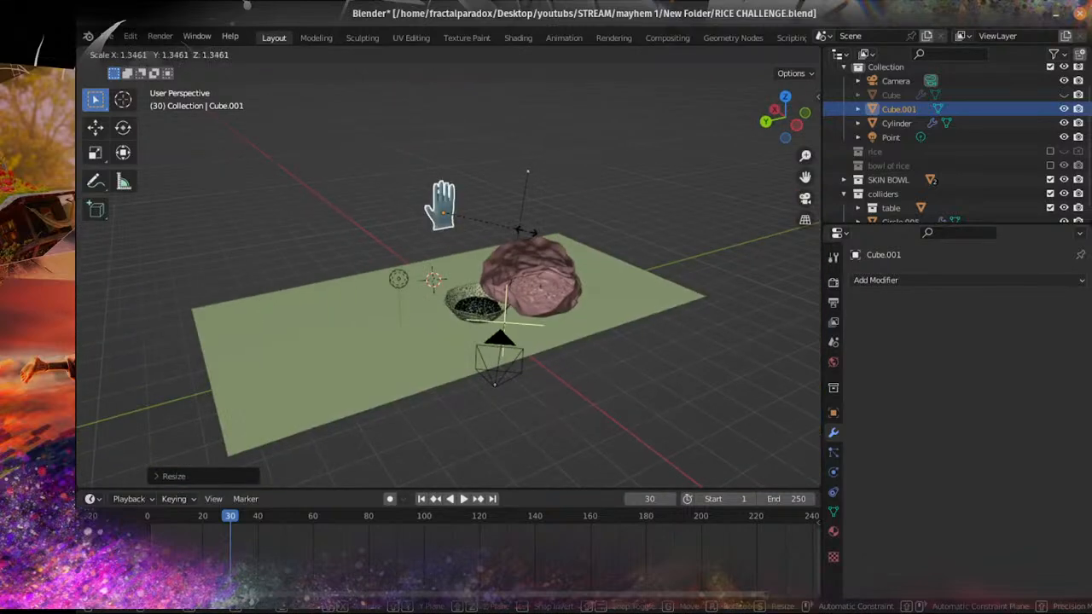
click(528, 307)
scroll(546, 315, up, 6)
middle_drag(666, 341, 631, 344)
scroll(553, 308, down, 5)
scroll(570, 270, up, 3)
middle_drag(384, 294, 490, 343)
scroll(609, 336, down, 3)
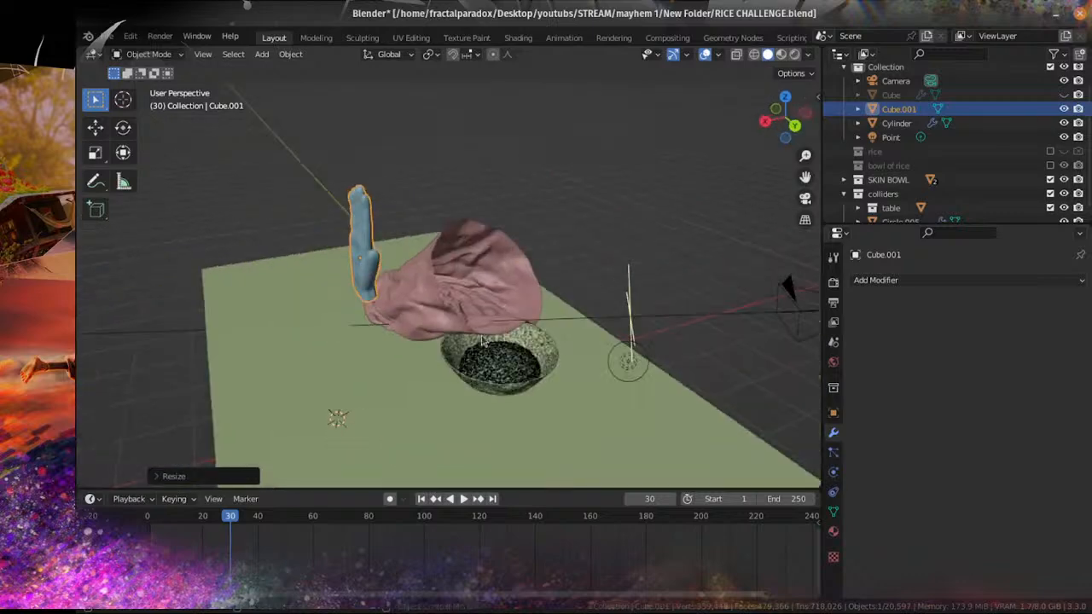
Step: Place the 3D cursor on the crumpled cloth and snap the hand to it
shift+right_click(508, 296)
key(shift+s)
click(505, 242)
middle_drag(580, 236, 491, 223)
scroll(529, 256, up, 4)
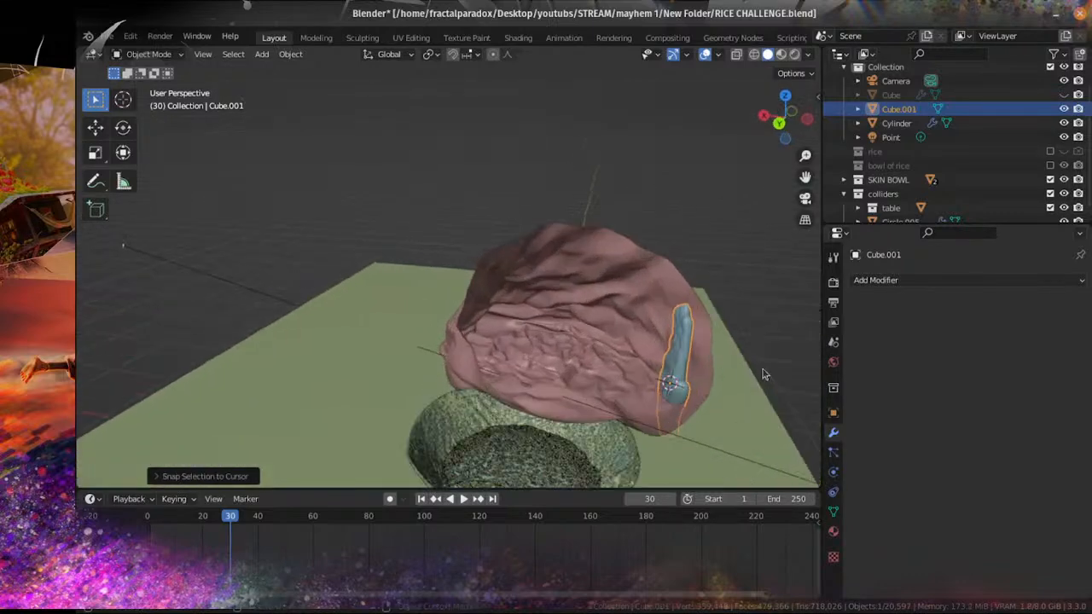
Step: Lower the viewport level of the crumpled cloth's Subdivision.001 modifier and save the file
shift+middle_drag(765, 373, 465, 290)
scroll(341, 266, up, 2)
shift+middle_drag(324, 263, 529, 316)
middle_drag(529, 315, 465, 435)
shift+middle_drag(465, 435, 465, 365)
click(505, 351)
shift+middle_drag(465, 365, 546, 281)
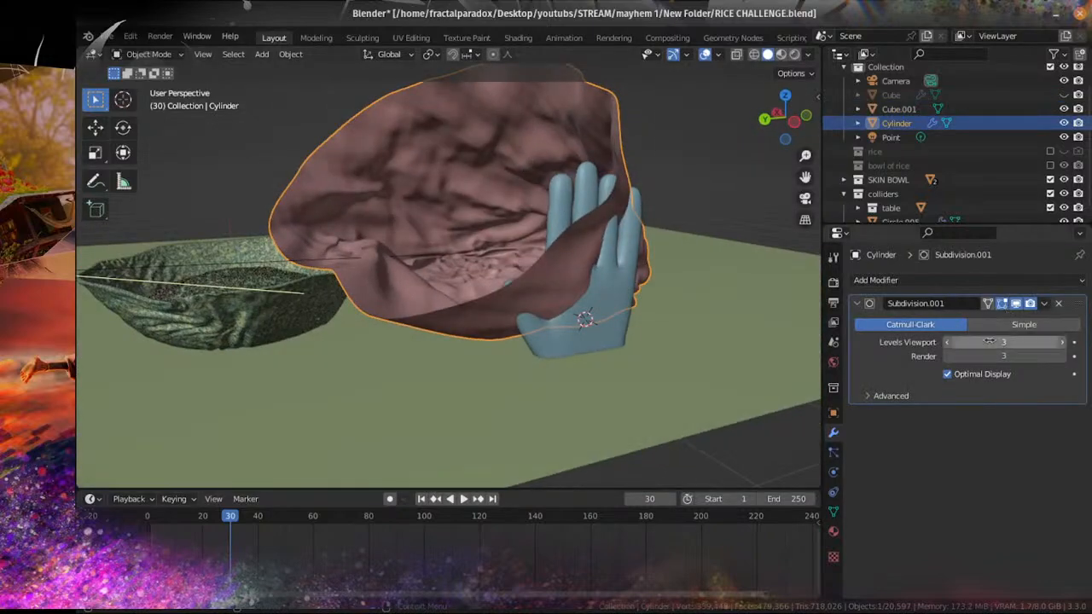
drag(1006, 342, 955, 342)
middle_drag(614, 282, 683, 359)
key(ctrl+s)
Step: Show the physics properties, raise the hand above the crumpled cloth, and save the file
click(833, 472)
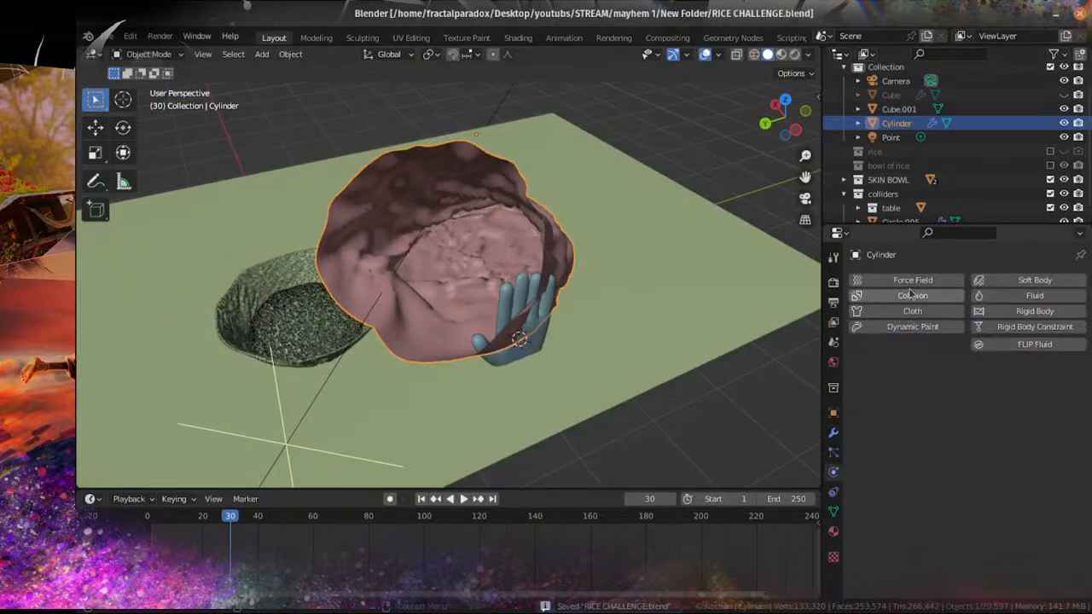
click(526, 327)
middle_drag(526, 327, 511, 383)
key(g)
click(463, 188)
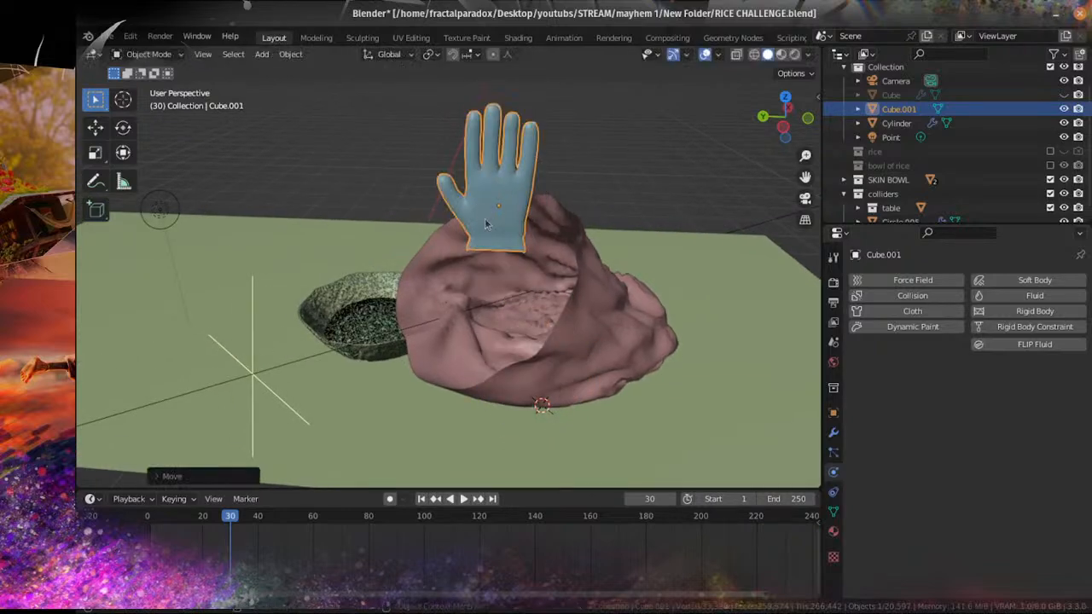
middle_drag(523, 259, 612, 269)
scroll(512, 249, up, 3)
key(ctrl+s)
middle_drag(511, 244, 515, 302)
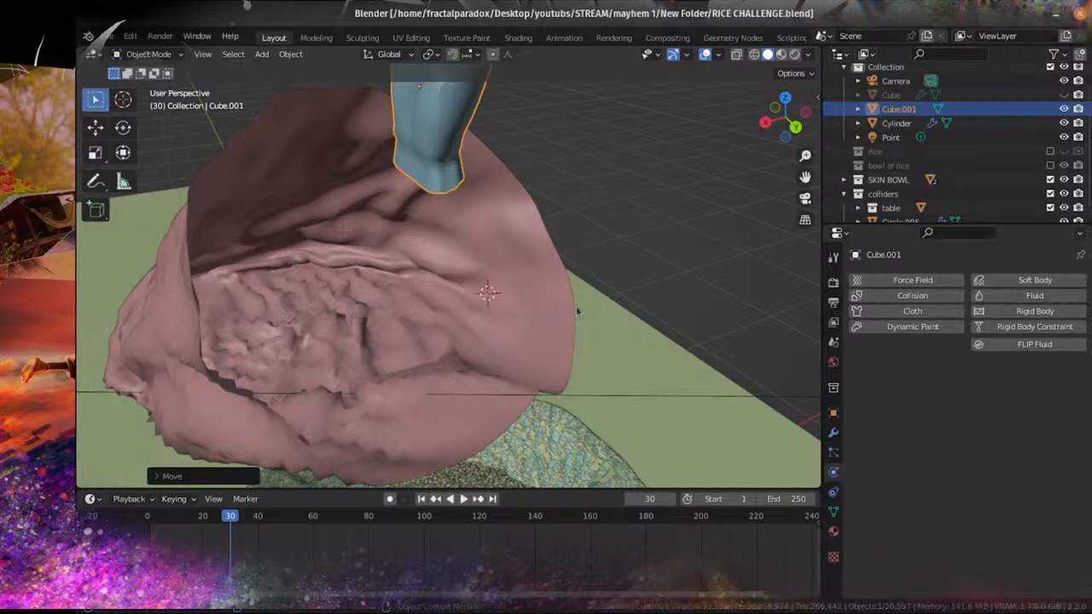
Step: Save the file while reviewing the raised hand above the crumpled cloth
scroll(587, 317, down, 4)
middle_drag(588, 317, 465, 314)
key(ctrl+s)
middle_drag(539, 326, 477, 313)
scroll(477, 316, up, 2)
scroll(511, 341, down, 1)
middle_drag(531, 359, 507, 319)
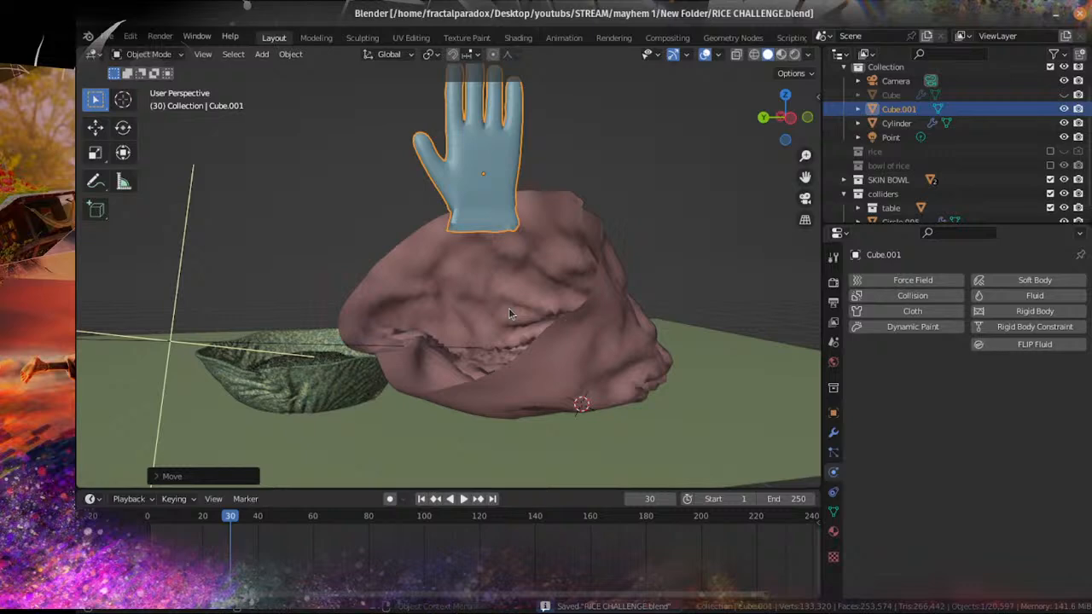
scroll(509, 309, down, 1)
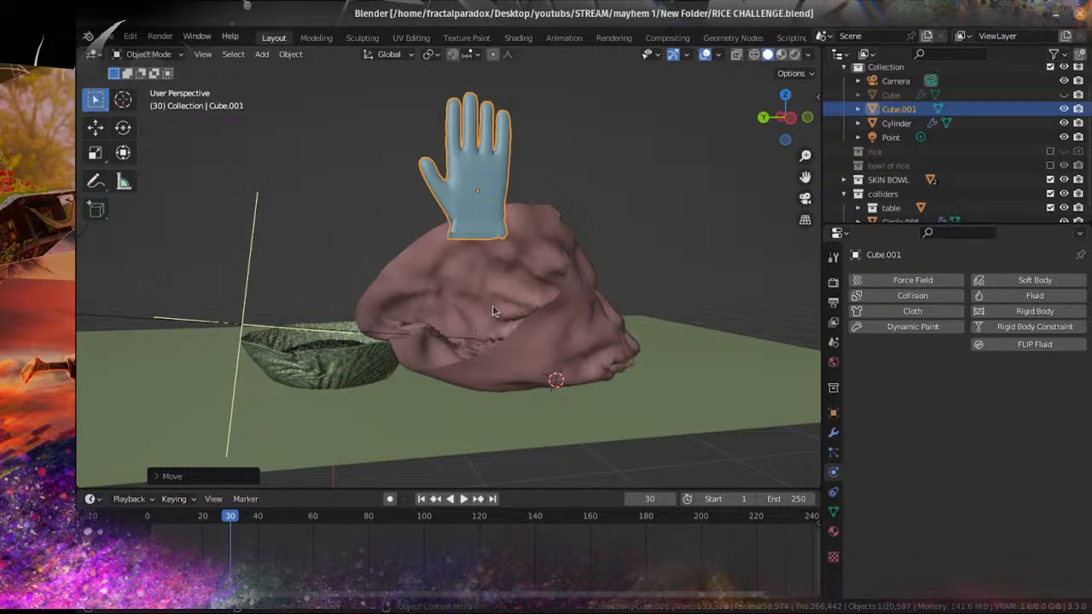
Step: Examine the hand's placement over the crumpled cloth from several sides and save the file
scroll(567, 253, up, 3)
shift+middle_drag(567, 253, 572, 273)
scroll(571, 273, down, 3)
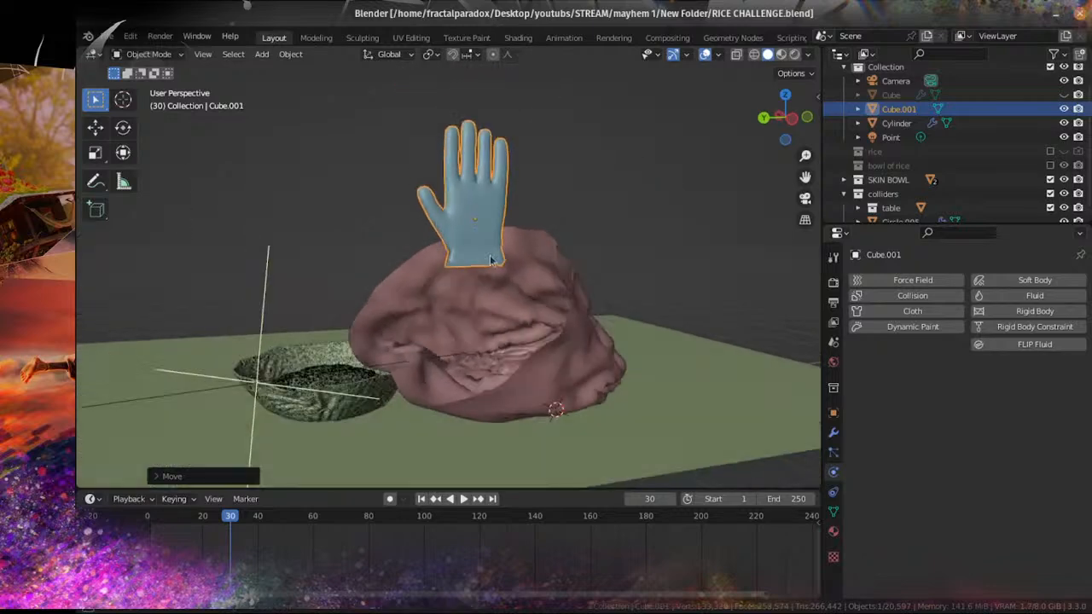
scroll(530, 255, up, 4)
middle_drag(489, 255, 531, 290)
scroll(532, 290, down, 3)
middle_drag(467, 281, 526, 318)
scroll(526, 319, up, 3)
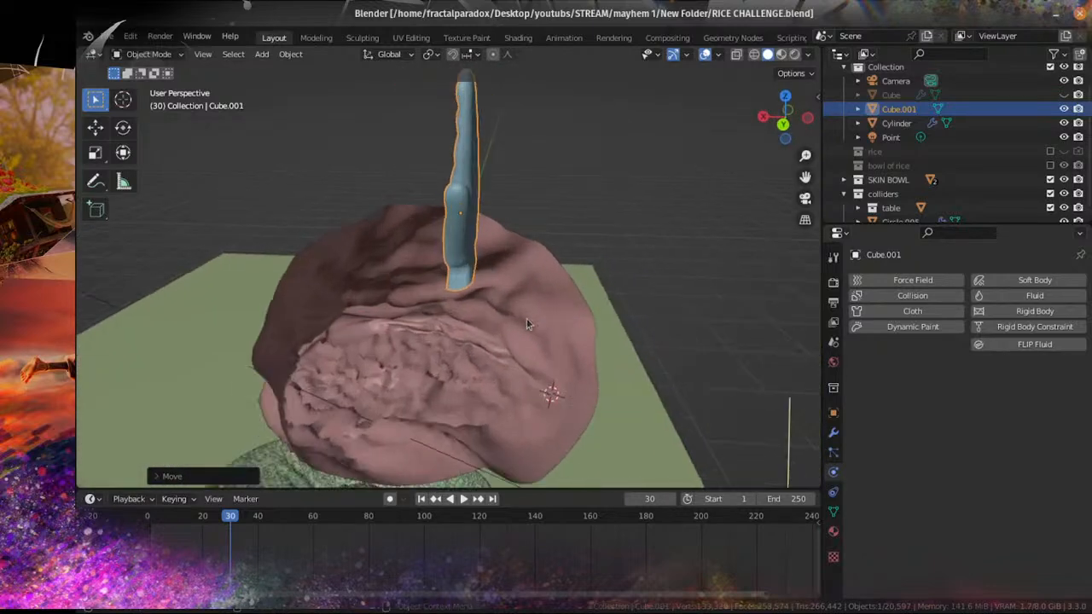
middle_drag(457, 243, 497, 260)
scroll(497, 260, down, 4)
middle_drag(567, 321, 506, 302)
scroll(470, 344, up, 3)
scroll(507, 301, up, 3)
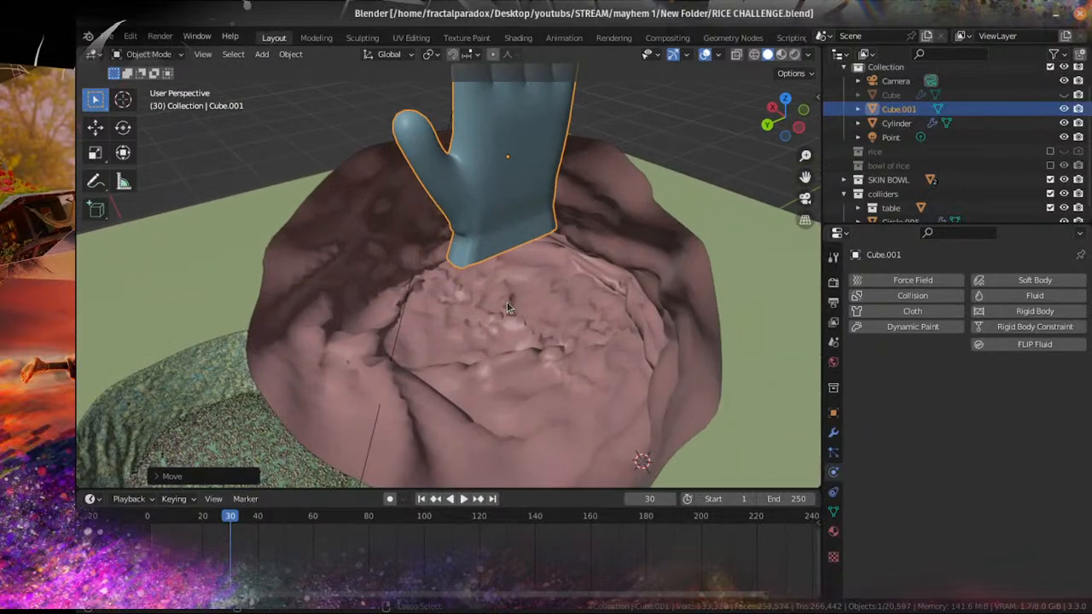
key(ctrl+s)
scroll(507, 301, up, 2)
scroll(509, 296, down, 4)
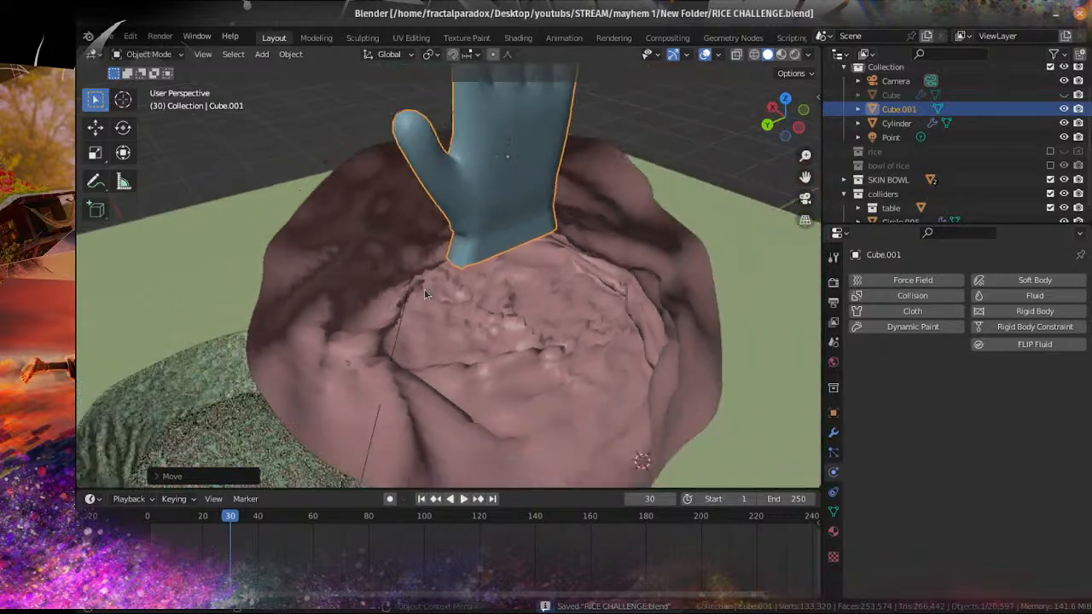
Step: Place the 3D cursor on the crumpled cloth's edge nearest the rice bowl and snap the hand to it
middle_drag(424, 288, 415, 363)
shift+right_click(429, 376)
key(shift+s)
click(466, 195)
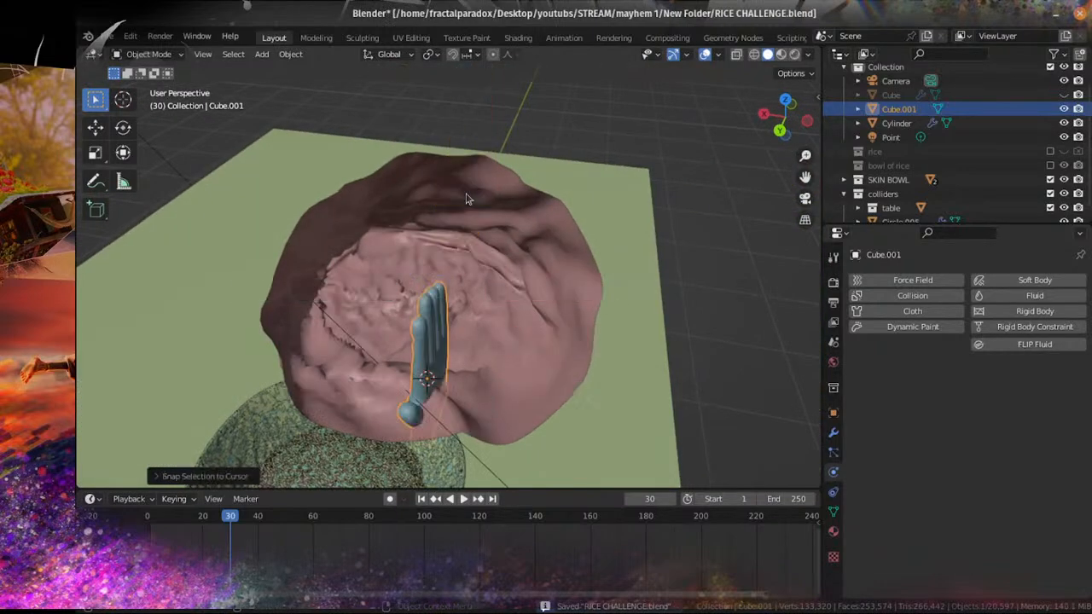
Step: Raise the hand and shift it inward so its wrist hovers above the hollow of the crumpled cloth
middle_drag(466, 194, 374, 139)
middle_drag(441, 388, 470, 378)
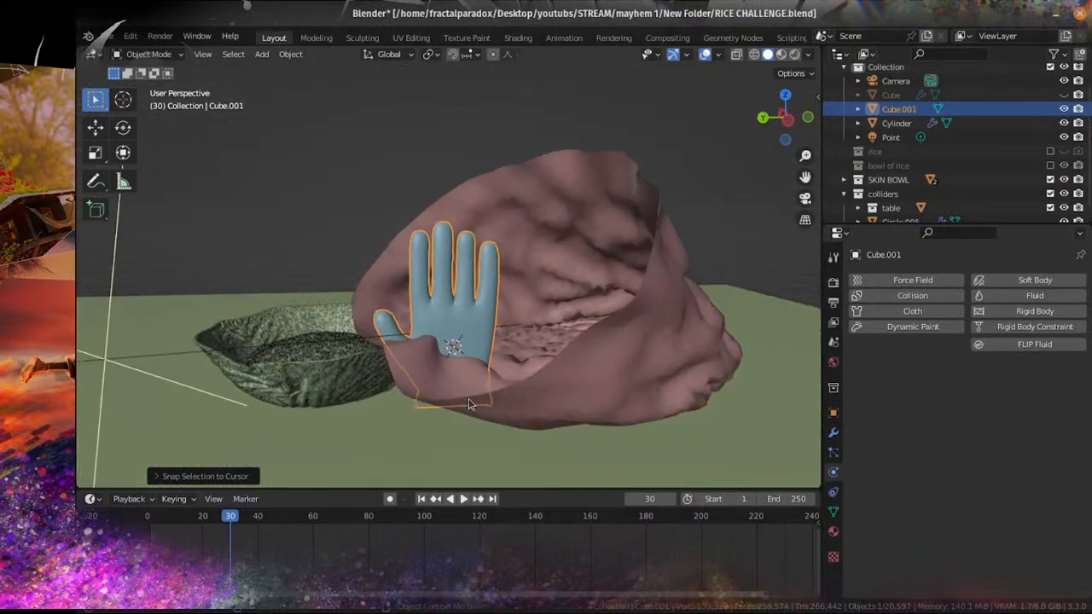
key(g)
click(493, 324)
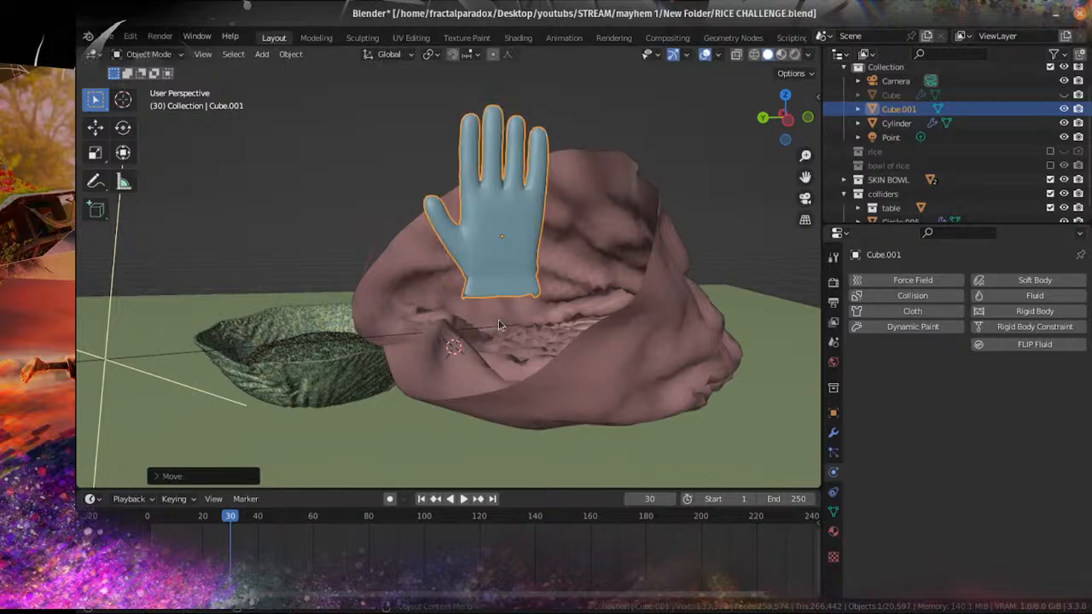
middle_drag(376, 315, 656, 273)
scroll(509, 356, down, 4)
scroll(430, 336, up, 3)
scroll(431, 337, up, 3)
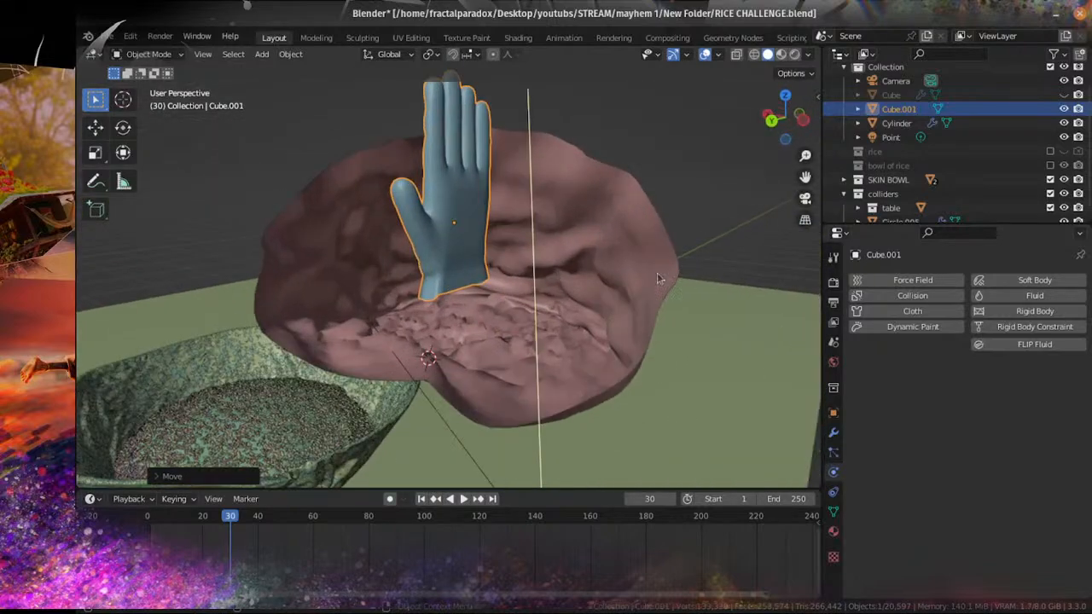
Step: Hide the Circle.005 collider from the viewport and save the file
scroll(981, 153, down, 1)
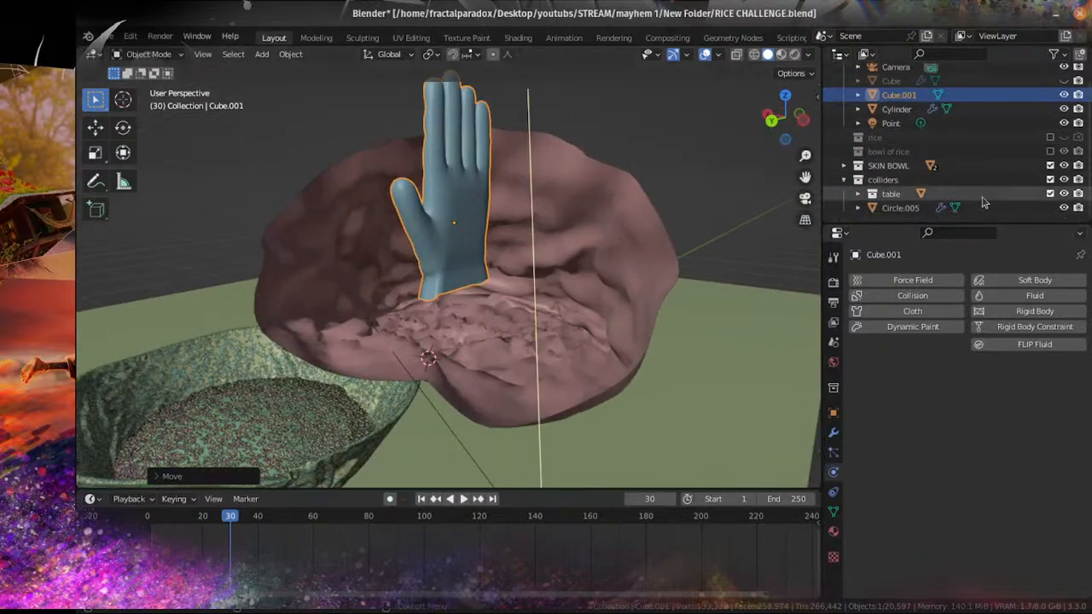
click(1064, 209)
middle_drag(595, 208, 443, 313)
key(ctrl+s)
scroll(478, 315, down, 3)
scroll(443, 313, down, 5)
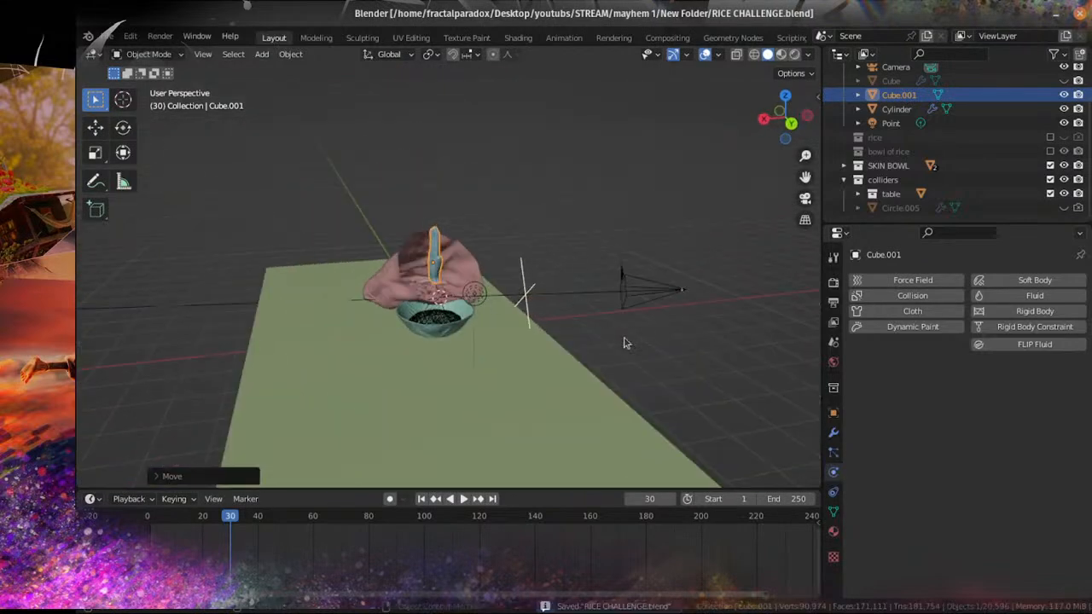
Step: Inspect the tabletop around the rice bowl and camera for a free working area
middle_drag(623, 343, 487, 341)
scroll(465, 299, up, 4)
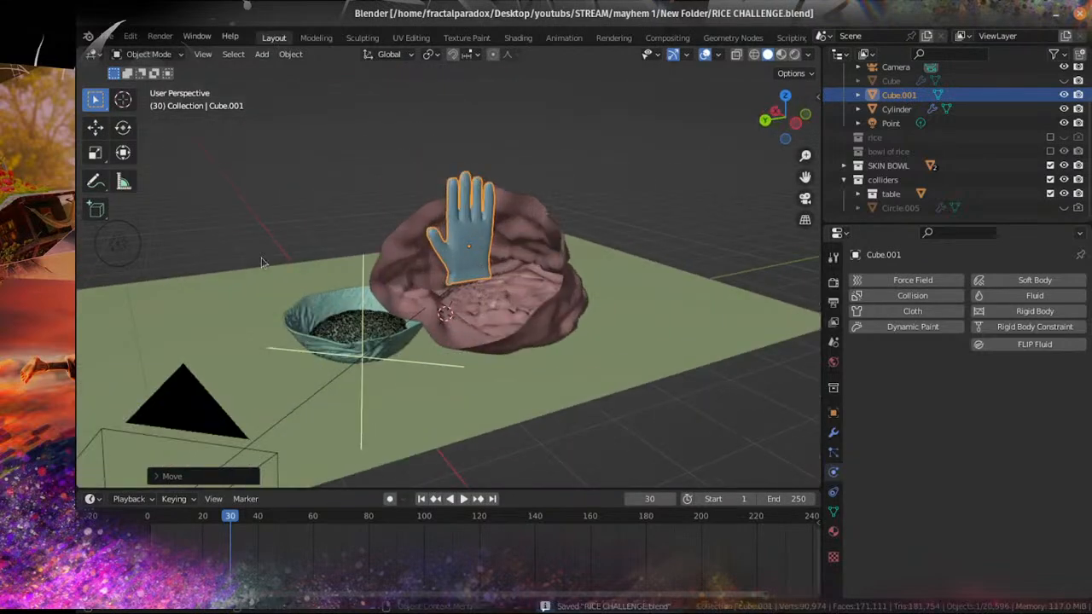
middle_drag(198, 295, 461, 253)
scroll(526, 296, down, 4)
scroll(450, 315, up, 3)
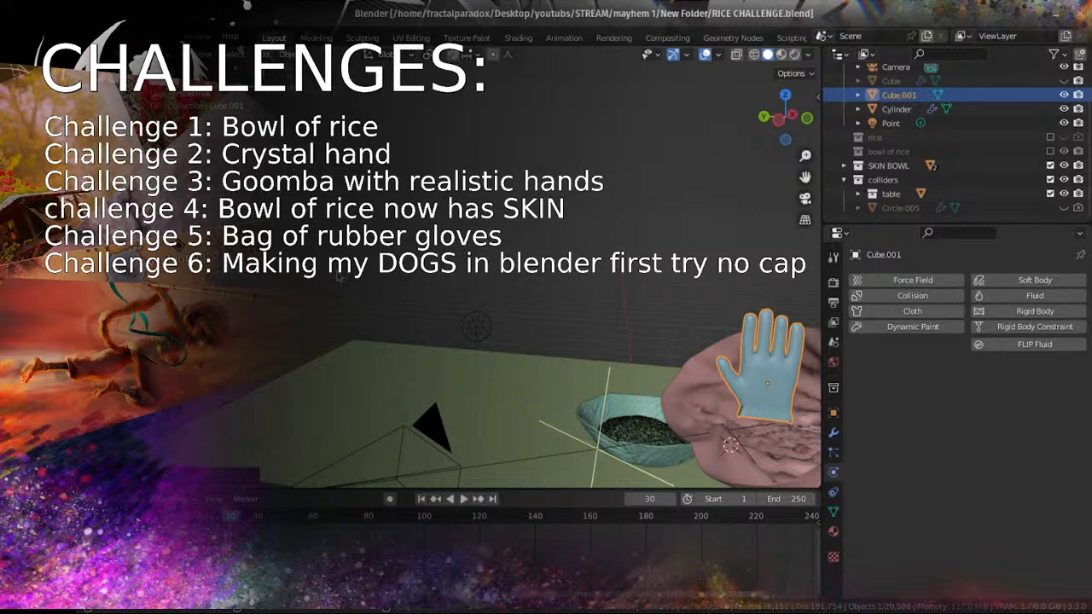
scroll(463, 387, up, 4)
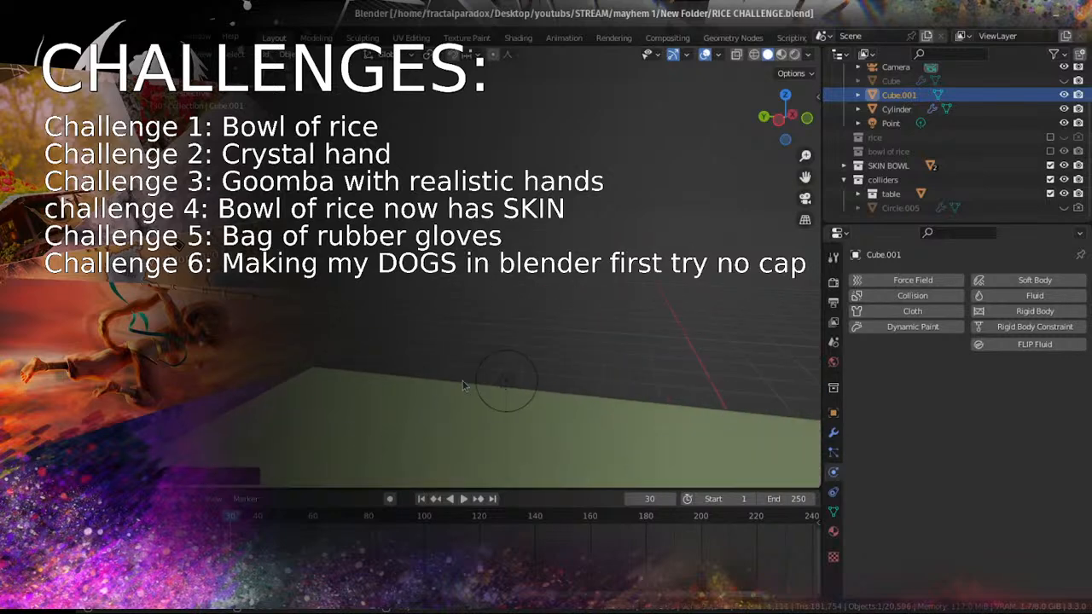
scroll(463, 383, down, 5)
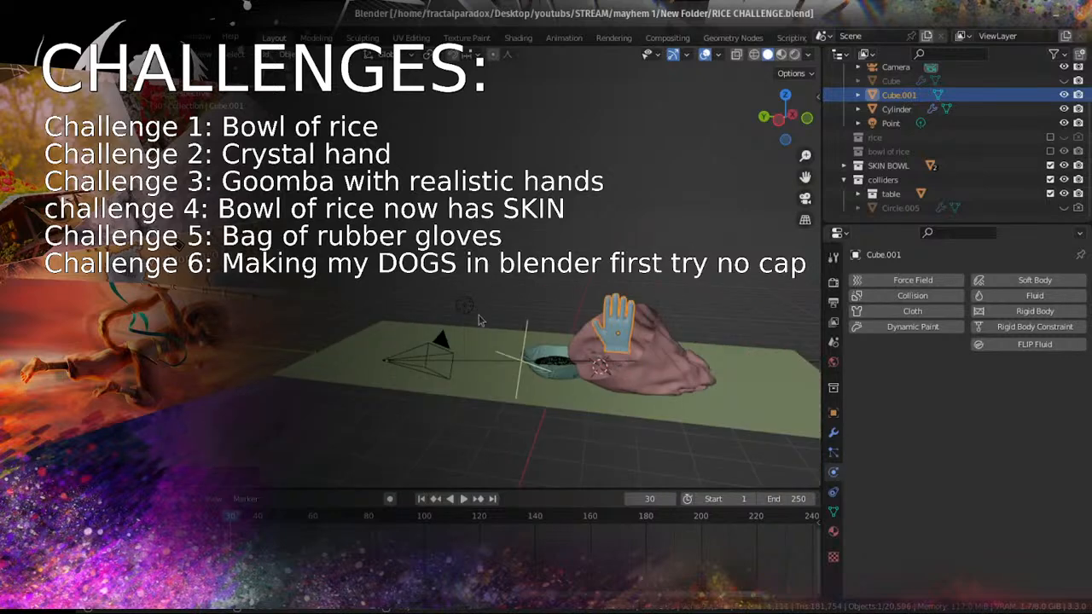
mouse_move(479, 318)
middle_down()
mouse_move(483, 338)
mouse_move(483, 328)
middle_up()
scroll(483, 304, up, 5)
scroll(482, 304, down, 6)
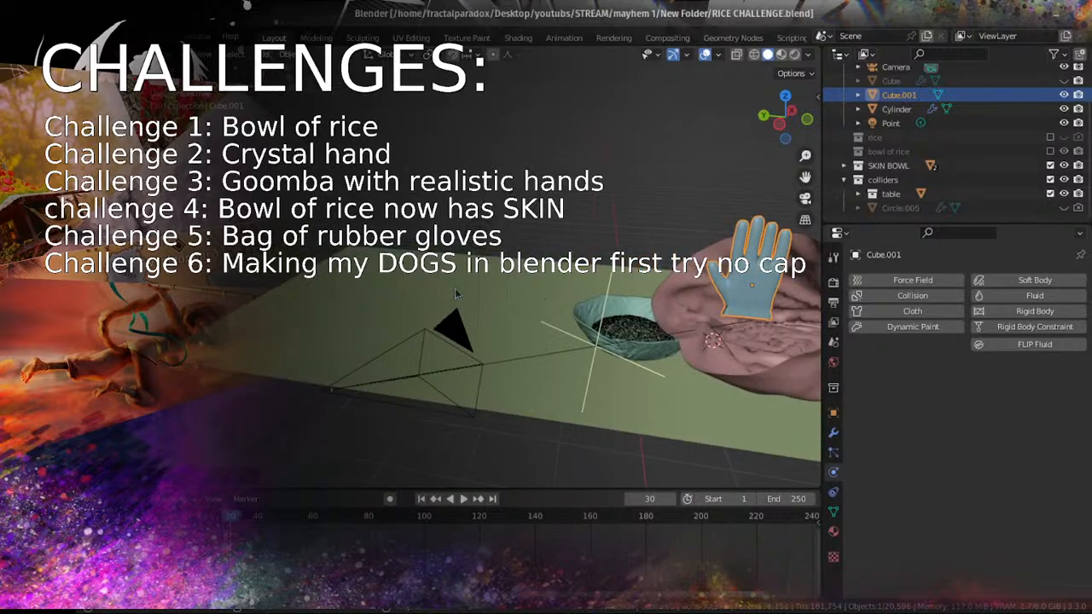
scroll(455, 294, up, 4)
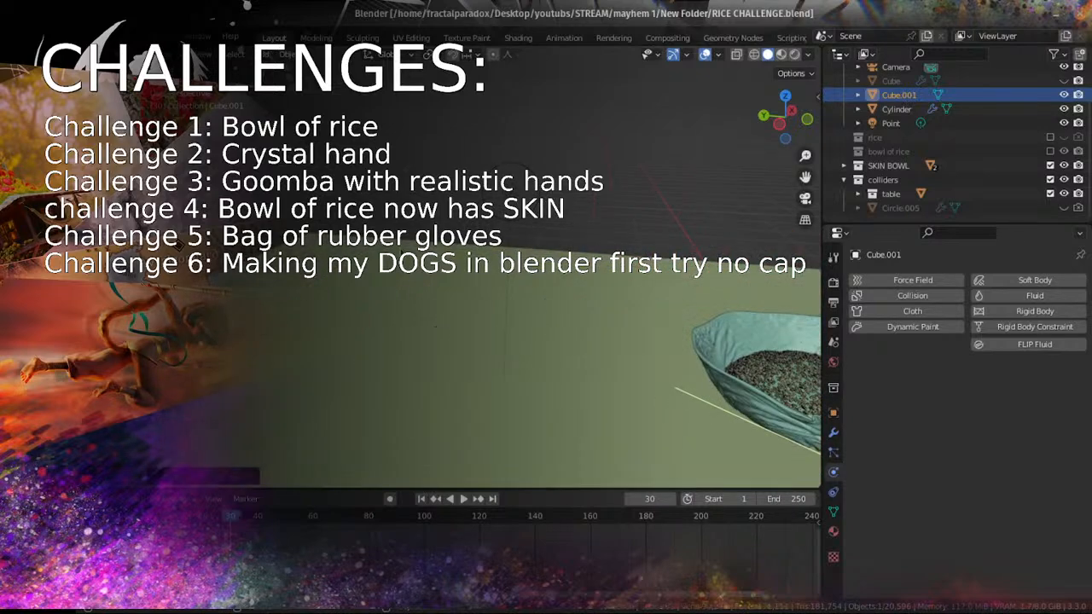
key(shift+a)
key(shift+a)
mouse_move(417, 296)
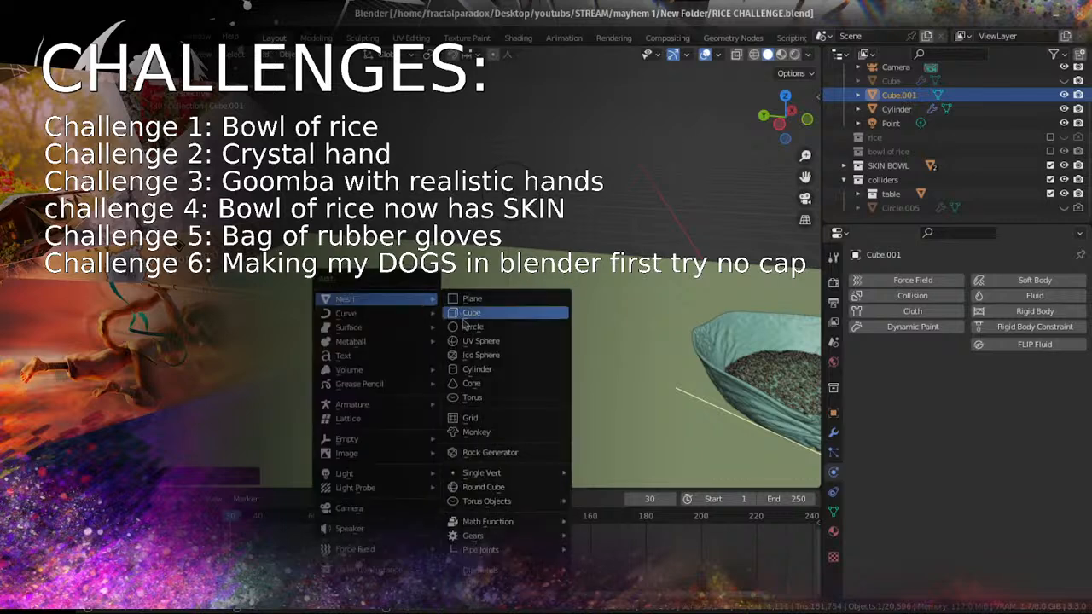
click(464, 325)
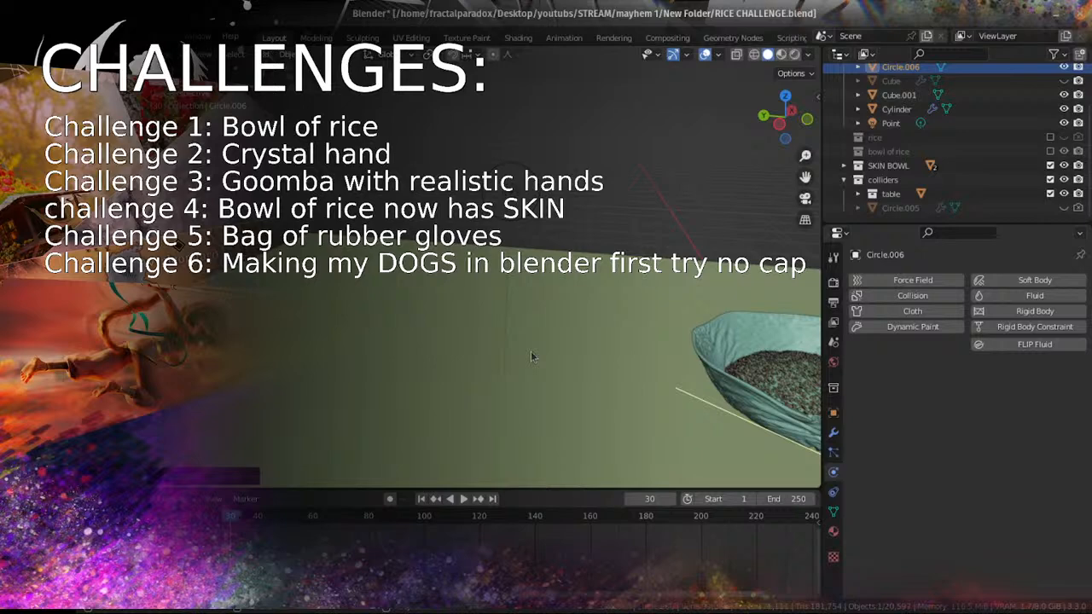
scroll(531, 351, down, 5)
middle_drag(531, 353, 541, 356)
shift+middle_drag(647, 362, 585, 357)
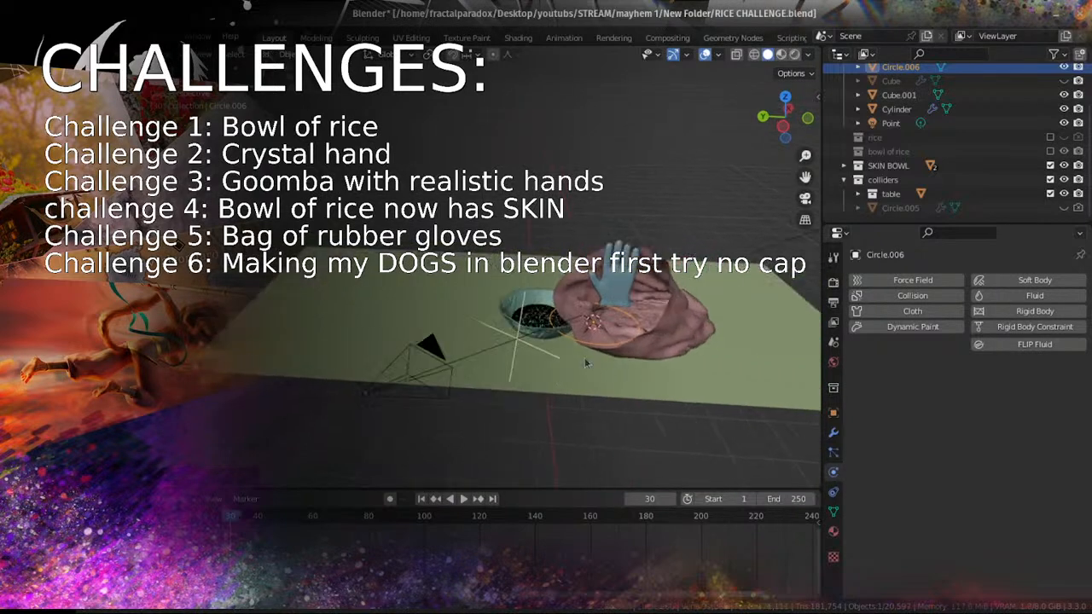
key(x)
click(580, 358)
Step: Place the 3D cursor on the empty tabletop beside the rice bowl, away from the crumpled cloth
shift+right_click(370, 308)
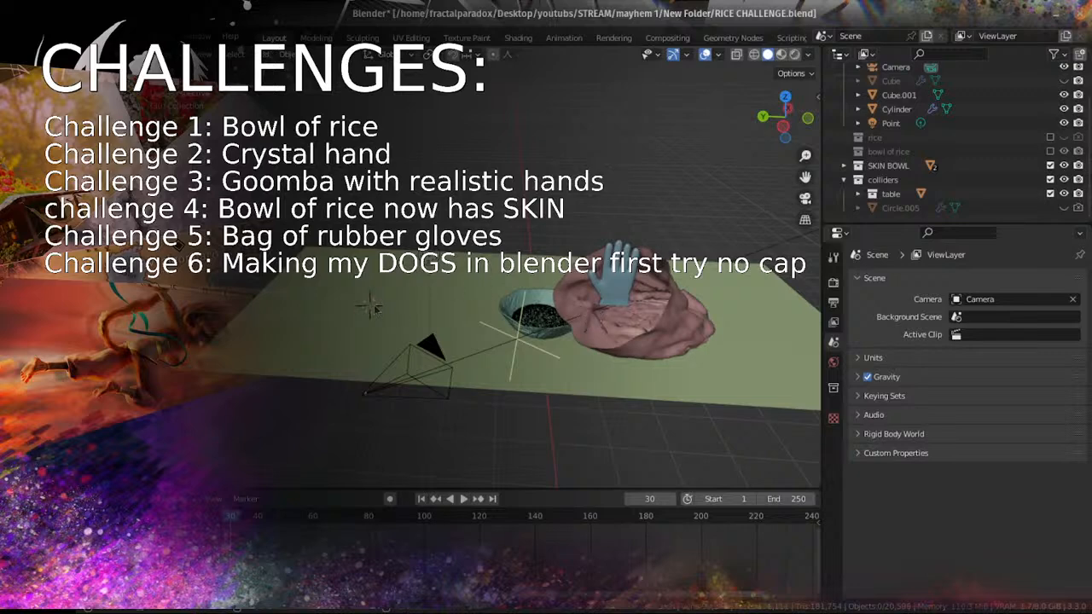
scroll(370, 309, up, 6)
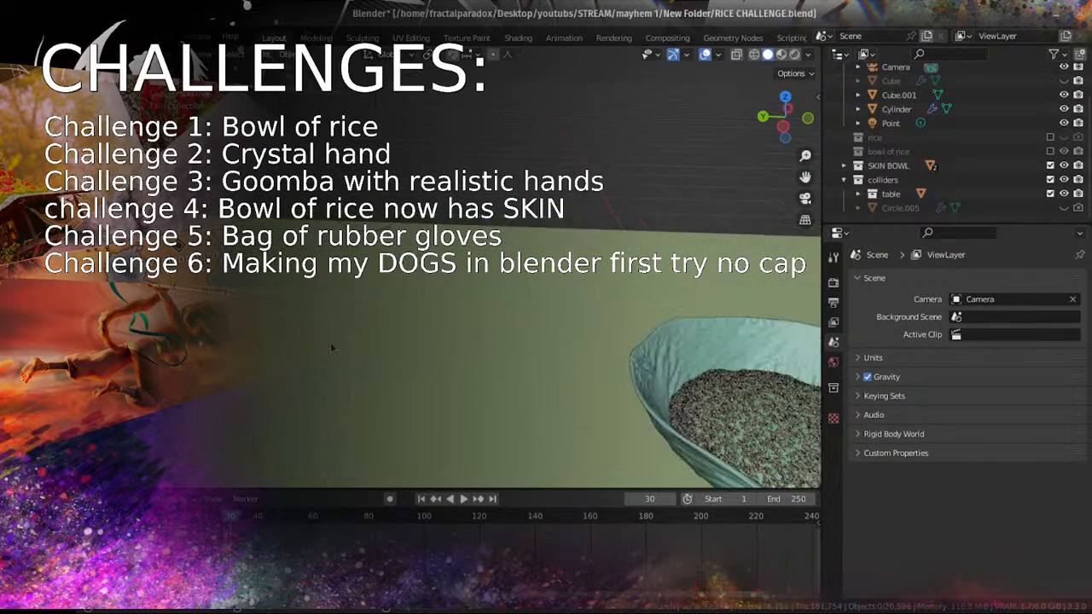
scroll(333, 345, down, 2)
middle_drag(335, 381, 484, 296)
key(shift+a)
mouse_move(484, 296)
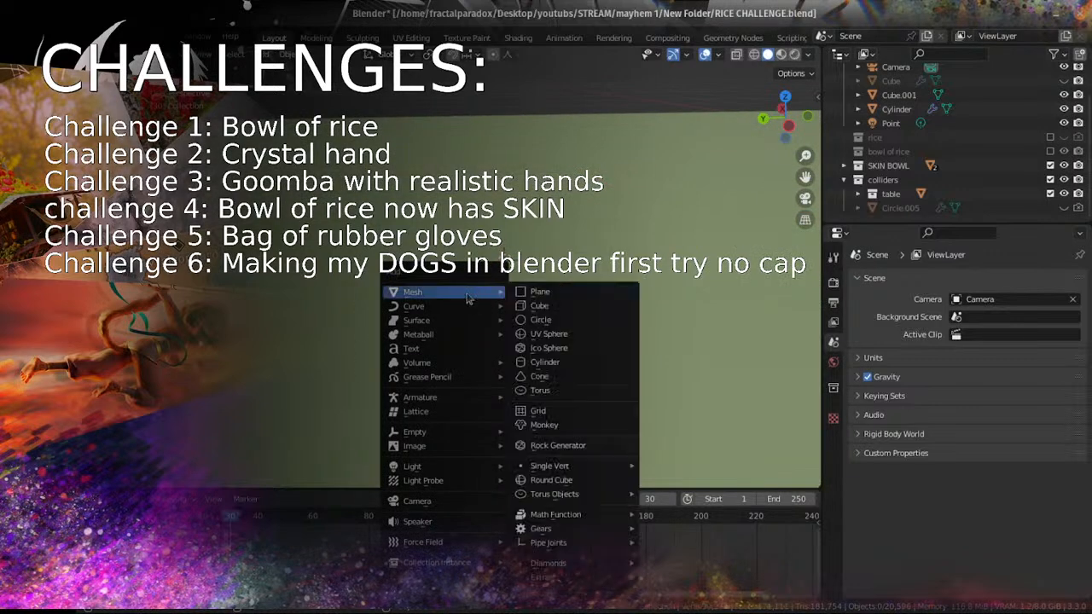
click(545, 322)
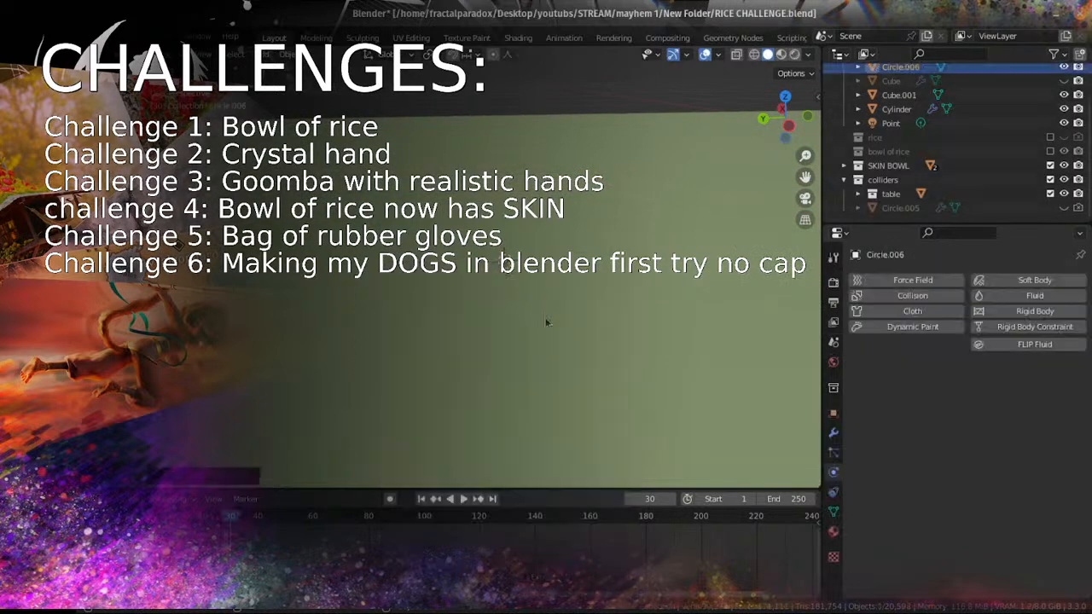
scroll(521, 284, down, 3)
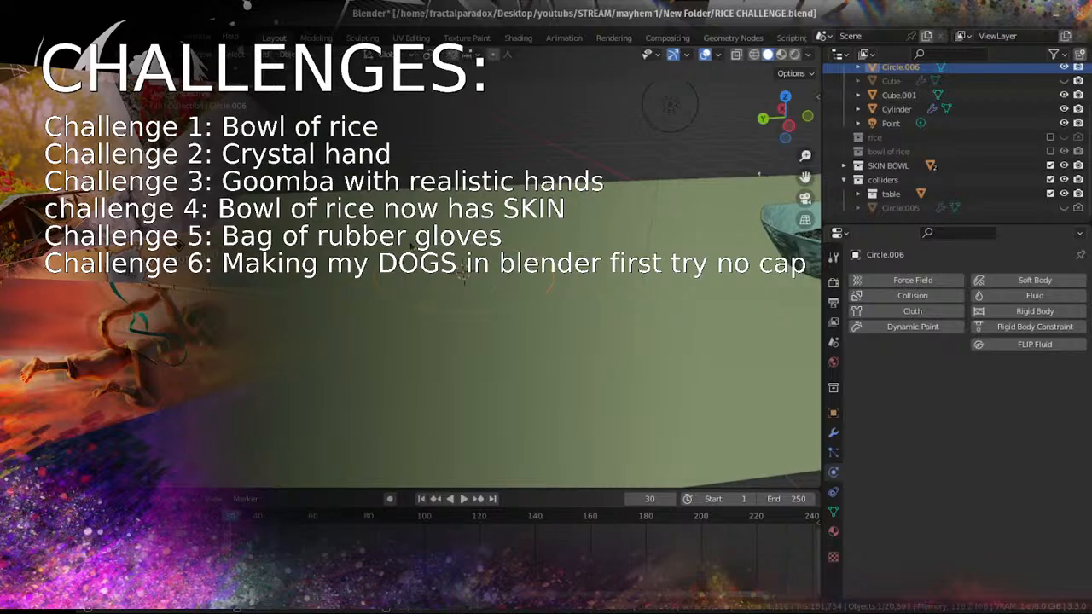
key(Tab)
key(Tab)
key(x)
click(425, 255)
Step: Add a mesh circle with 6 vertices at the 3D cursor on the empty tabletop
key(shift+a)
mouse_move(430, 255)
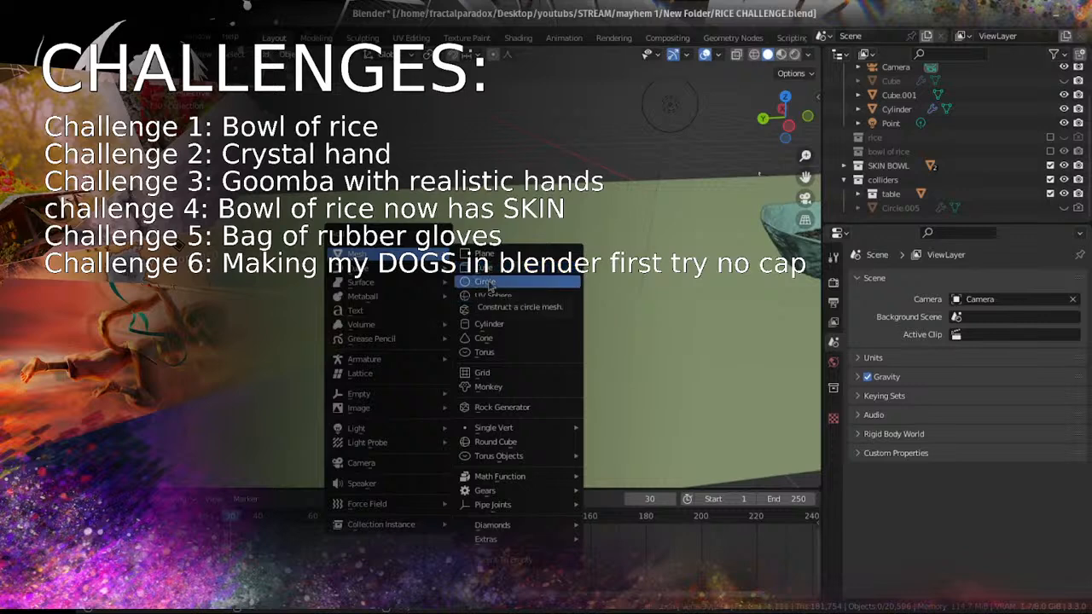
click(489, 285)
click(224, 476)
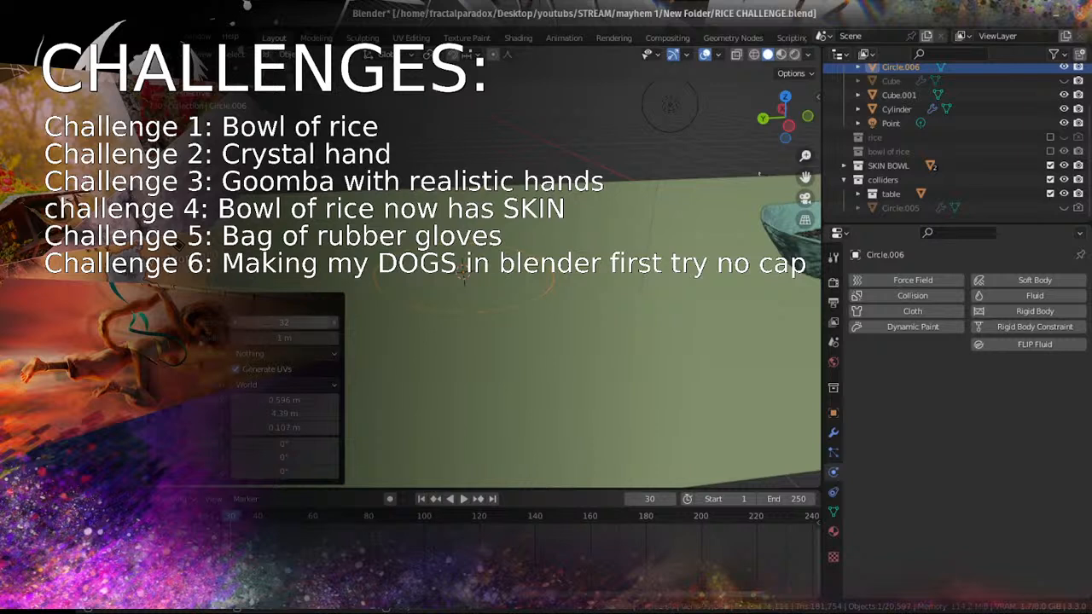
click(267, 324)
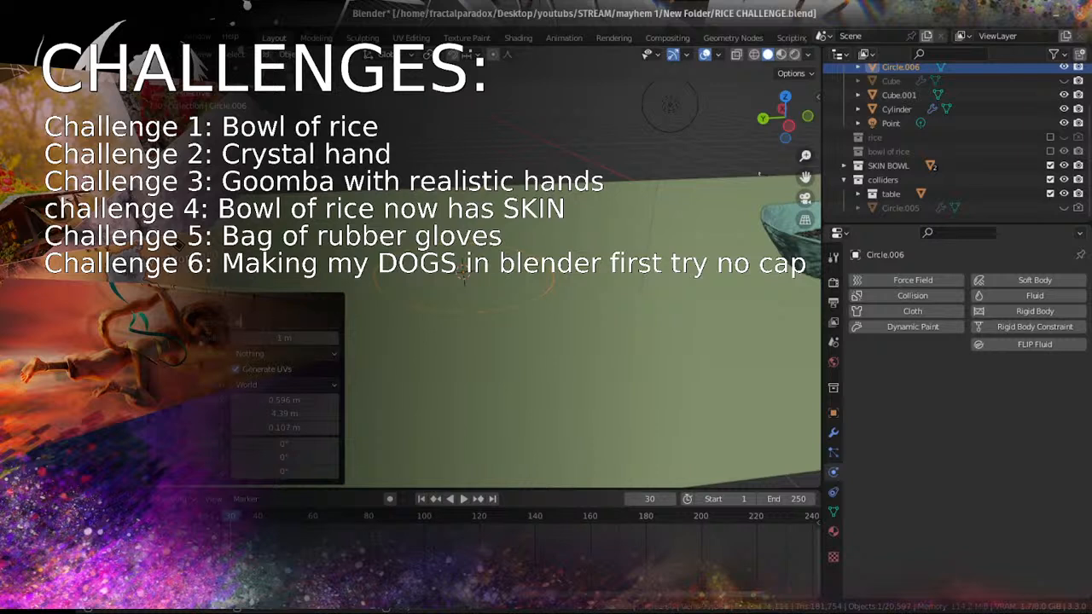
key(Return)
click(247, 304)
Step: Enter Edit Mode on the new six-sided circle and fill it with a face
middle_drag(442, 307, 515, 300)
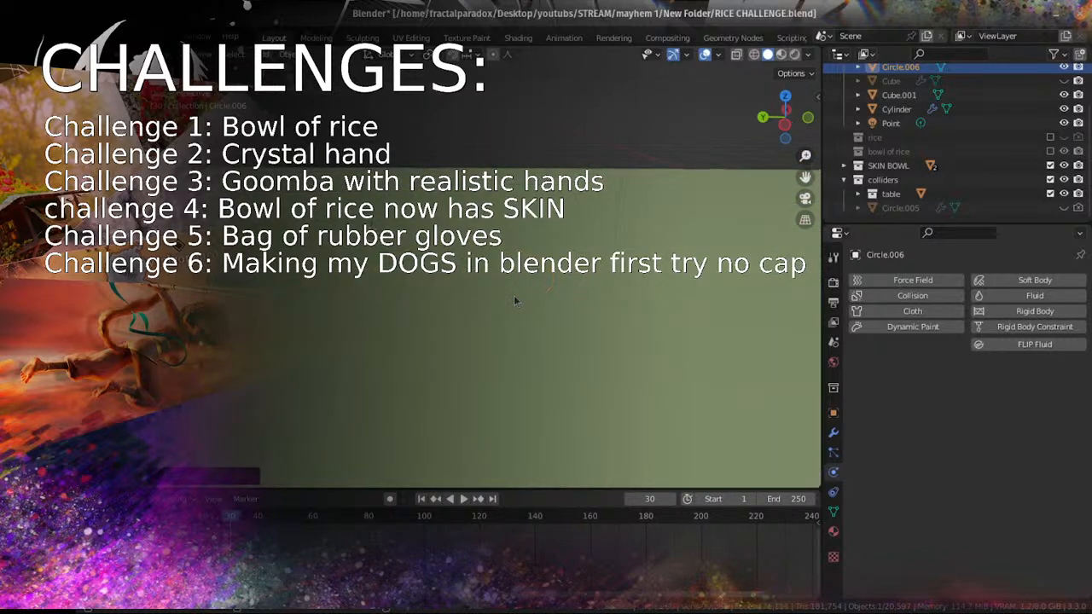
key(KP_3)
shift+middle_drag(533, 249, 534, 374)
scroll(532, 380, up, 3)
scroll(533, 355, up, 2)
key(Tab)
scroll(534, 355, down, 1)
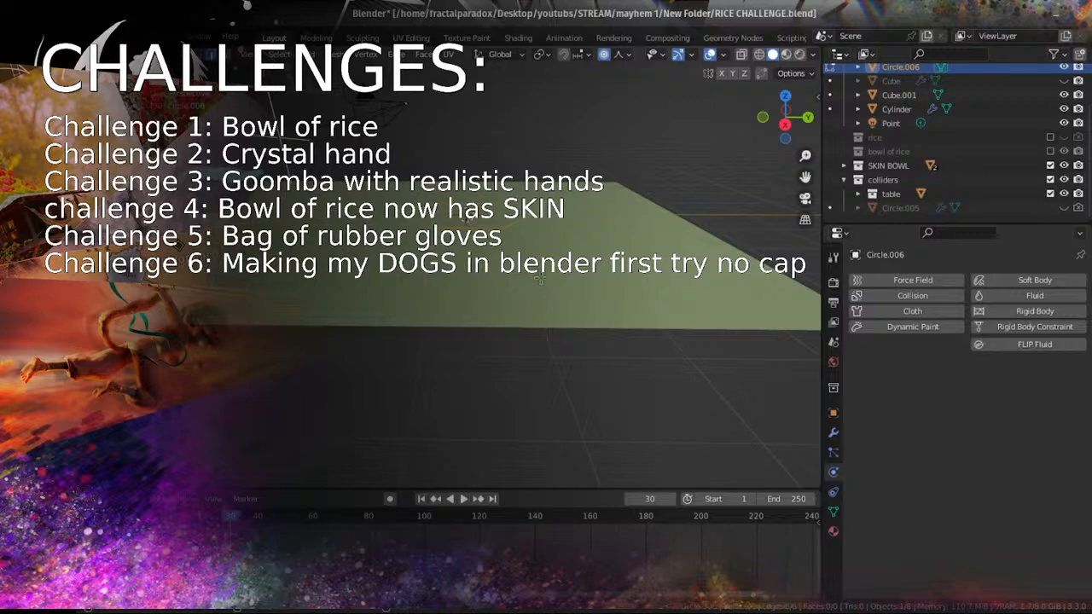
scroll(541, 279, up, 2)
shift+middle_drag(540, 278, 514, 311)
Step: Examine the filled six-sided circle edge-on in the right orthographic view and in perspective
key(KP_3)
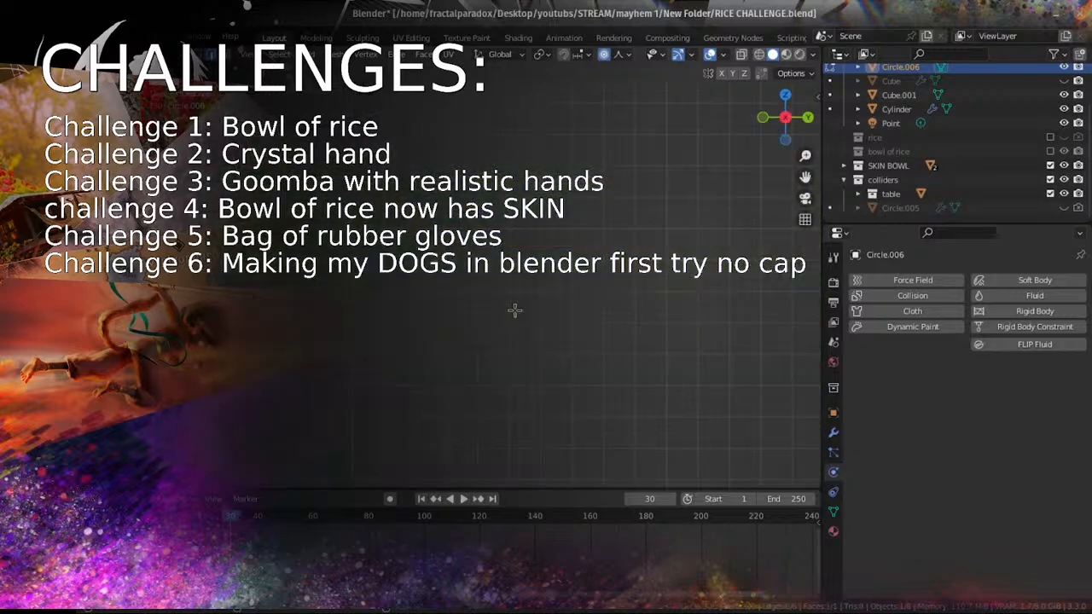
scroll(514, 316, down, 8)
scroll(515, 321, up, 4)
shift+middle_drag(500, 358, 506, 316)
scroll(507, 316, up, 5)
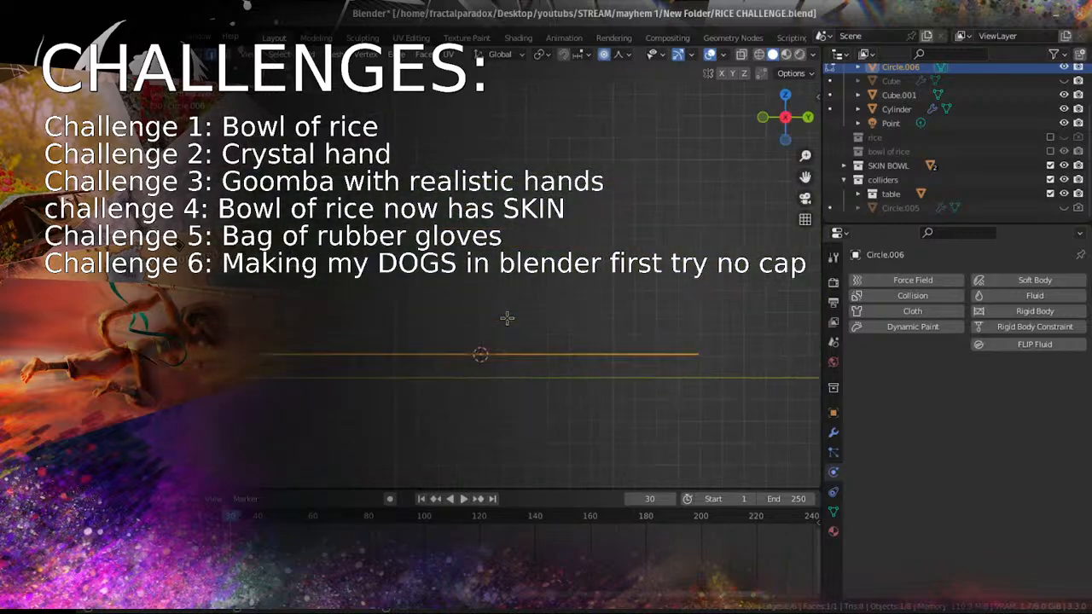
scroll(576, 355, down, 3)
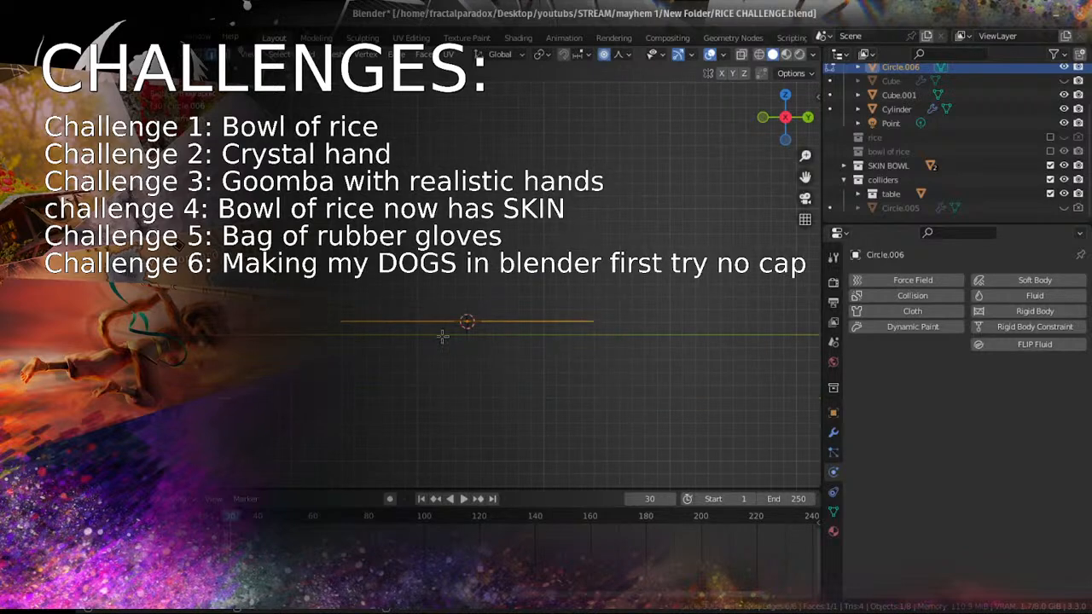
middle_drag(537, 206, 534, 240)
scroll(537, 271, up, 6)
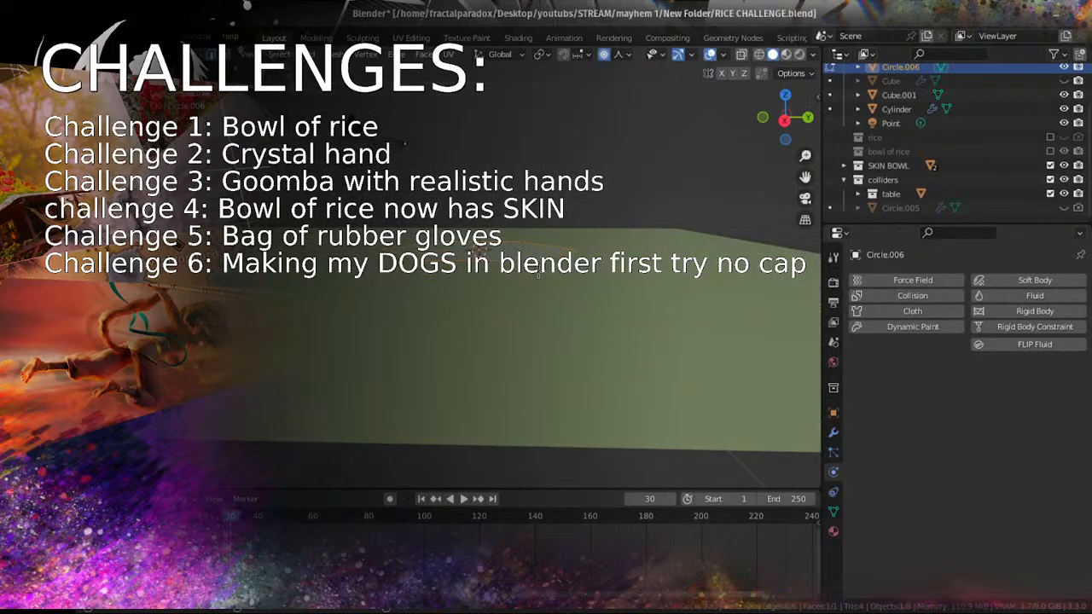
Step: Extrude the six-sided face upward along Z and scale the new top outward to form a flared base
key(KP_3)
scroll(573, 318, down, 6)
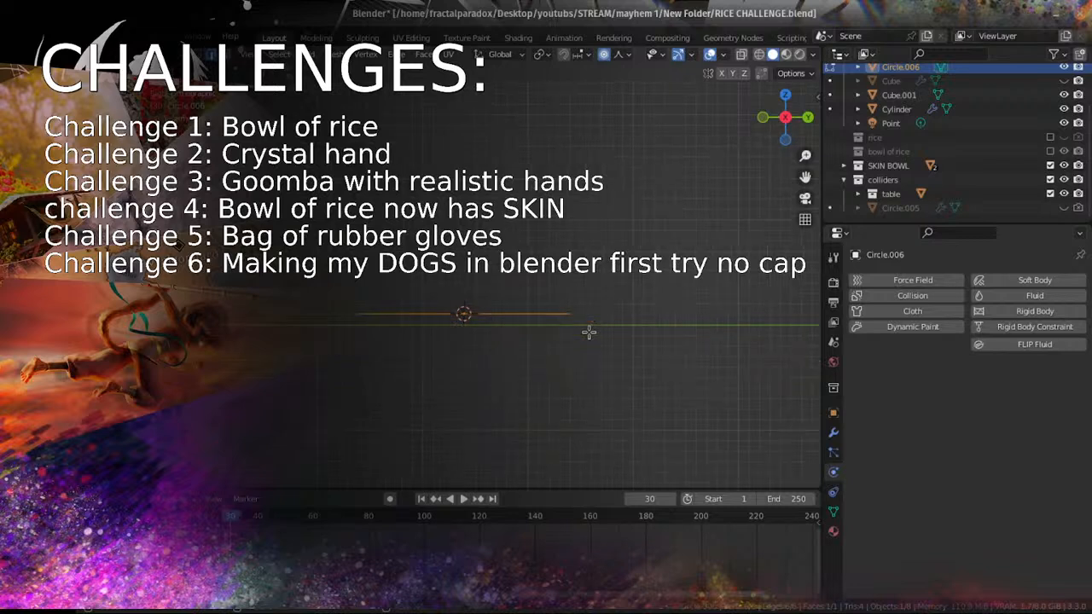
key(e)
key(z)
key(z)
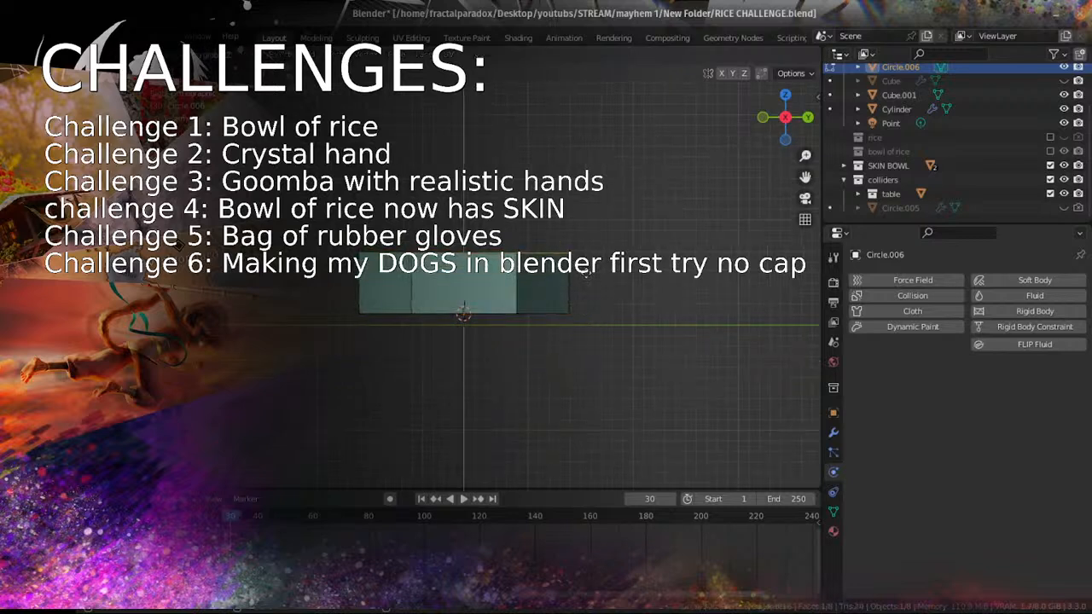
click(584, 274)
key(s)
click(689, 266)
shift+middle_drag(548, 239, 546, 281)
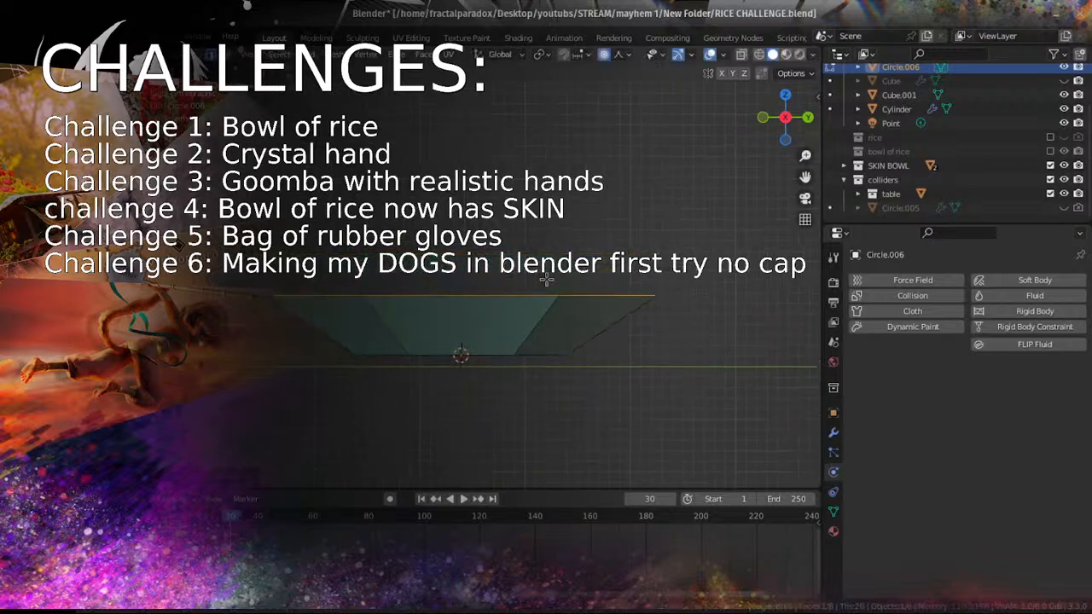
Step: Extrude the top face into a straight band, extrude it upward again and scale the new top inward to taper it
key(e)
click(553, 252)
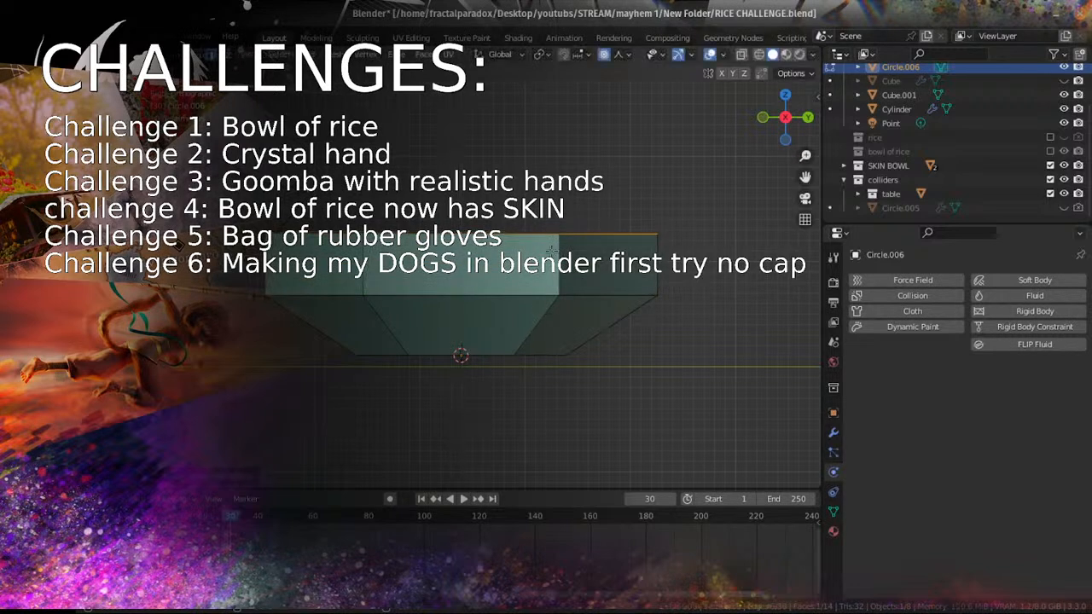
shift+middle_drag(574, 244, 574, 314)
key(e)
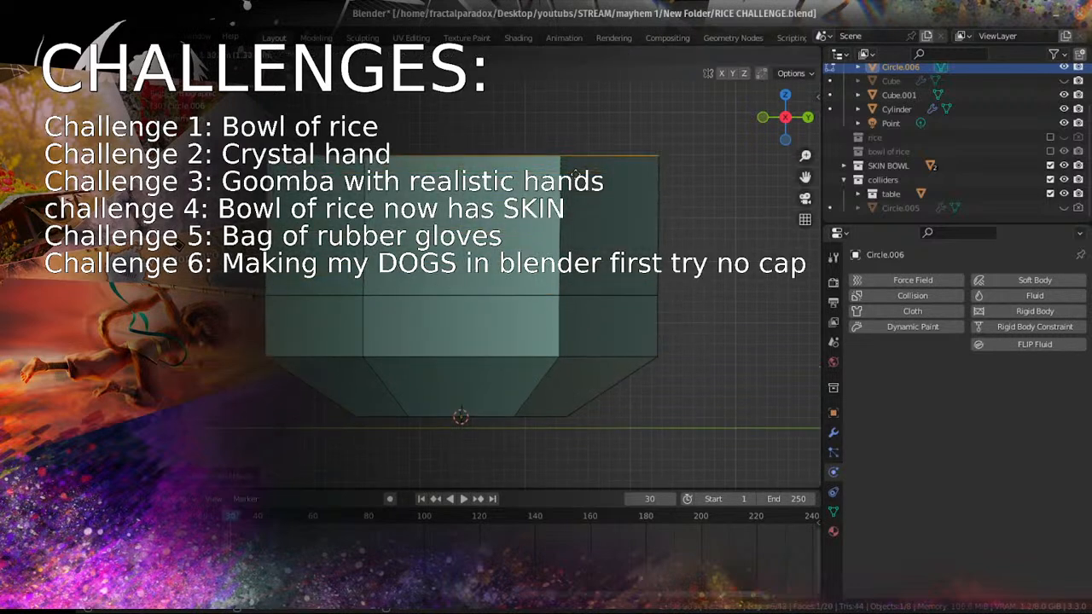
click(561, 225)
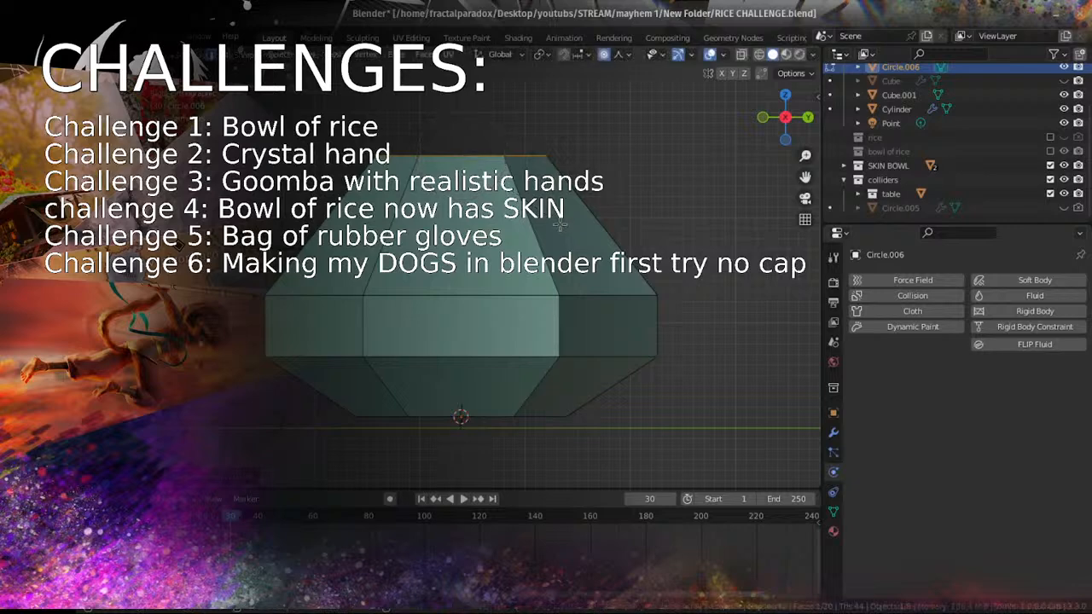
Step: Extrude the tapered top face upward into a short straight-sided neck
shift+middle_drag(566, 205, 560, 282)
key(e)
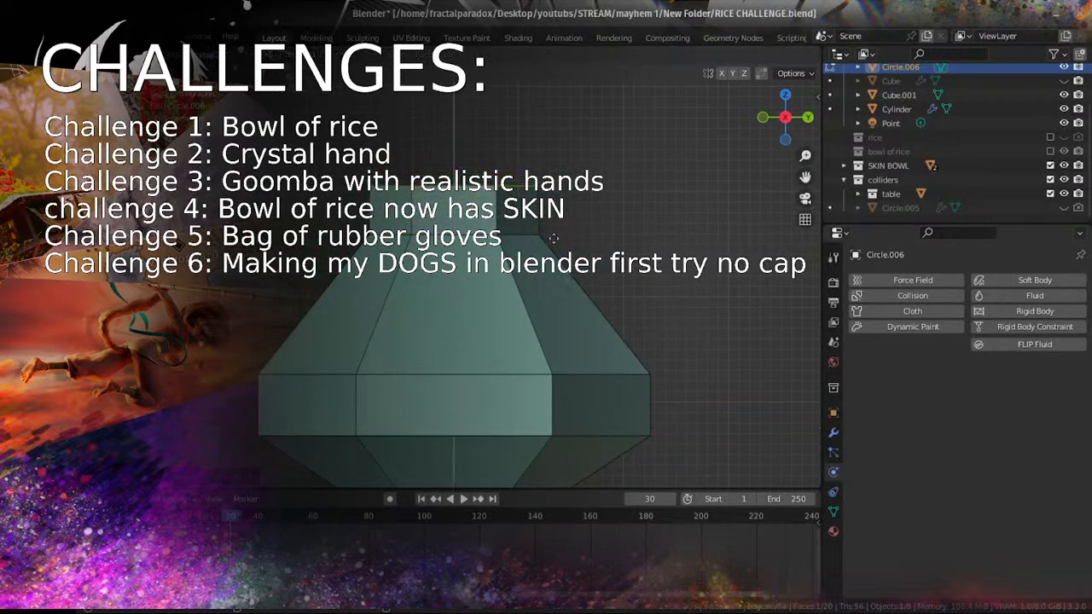
click(554, 233)
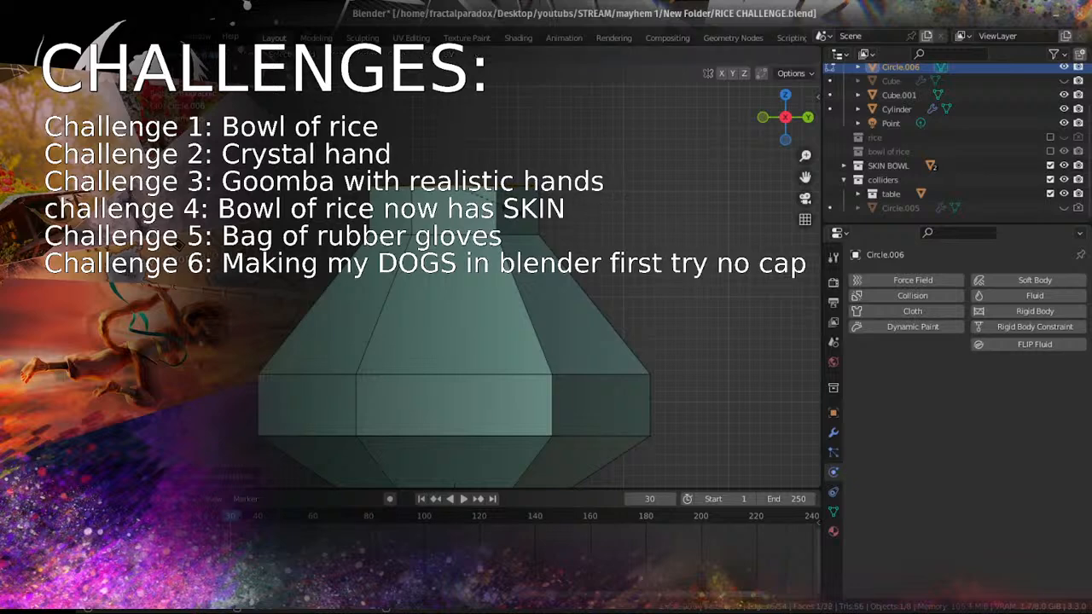
Step: Inset the top face of the neck and split the small central face with a knife cut
middle_drag(597, 209, 515, 306)
shift+middle_drag(517, 157, 516, 423)
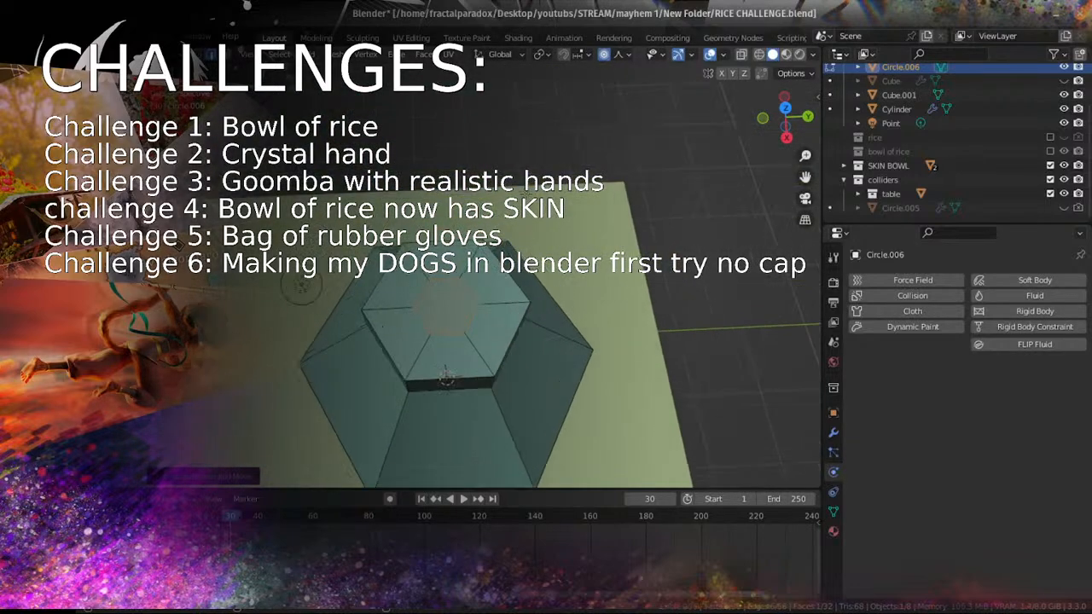
scroll(516, 422, up, 4)
key(Tab)
key(Tab)
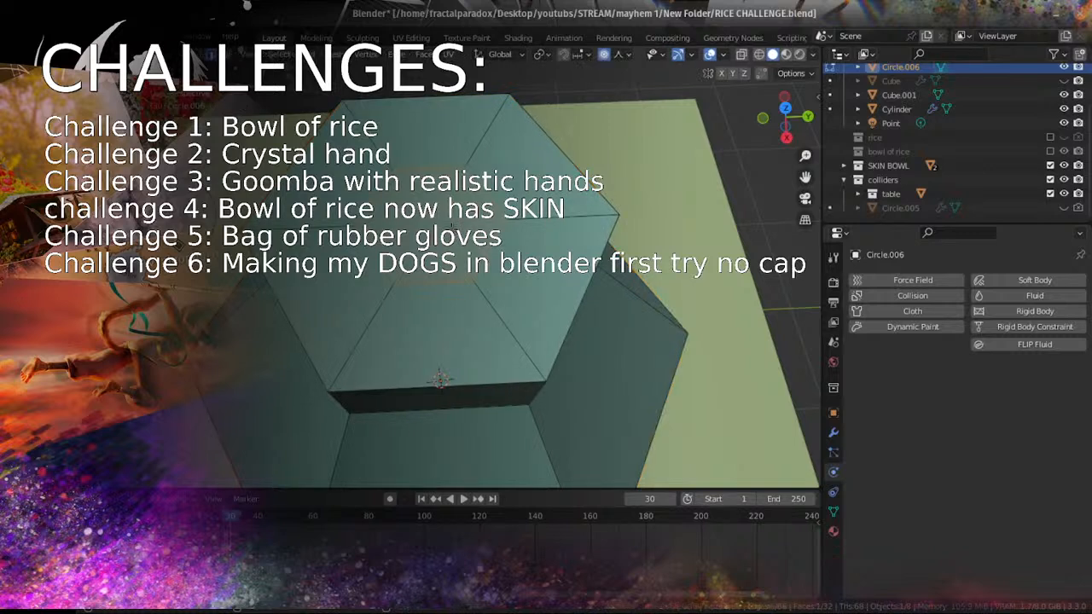
scroll(449, 228, down, 1)
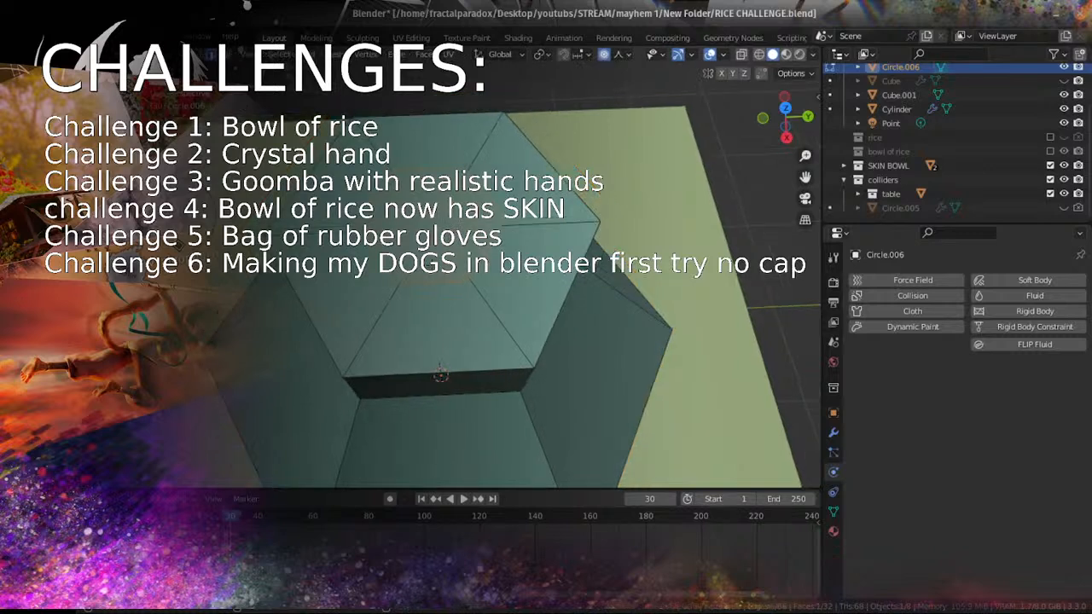
key(k)
click(380, 230)
key(Return)
Step: Leave Edit Mode and examine the six-sided shape on the table in perspective and in the right orthographic view
scroll(500, 281, down, 4)
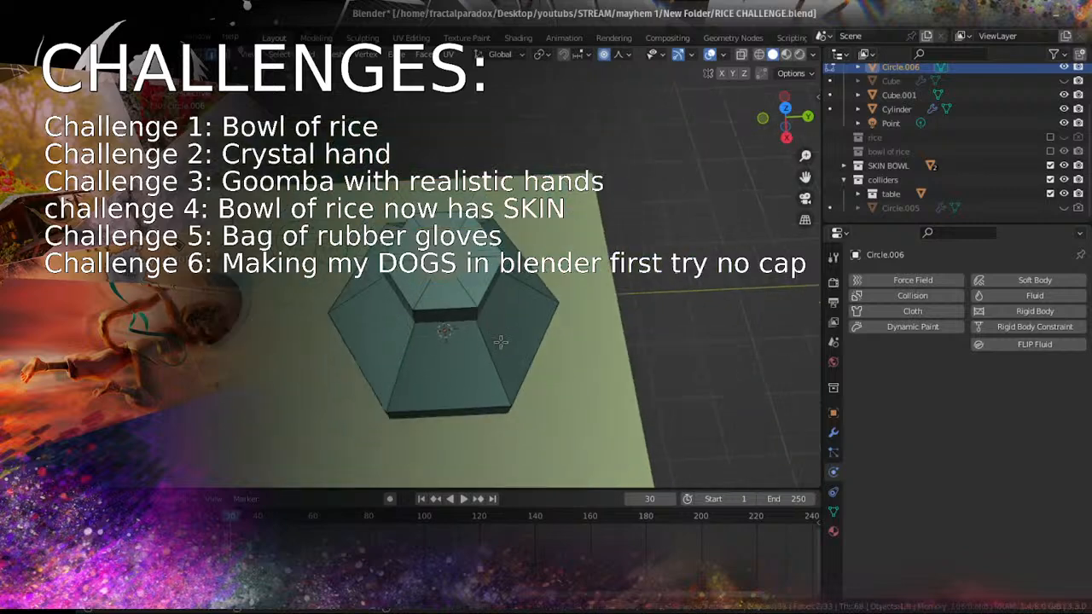
middle_drag(502, 341, 494, 260)
scroll(469, 294, down, 4)
shift+middle_drag(426, 307, 441, 169)
scroll(441, 169, up, 3)
scroll(502, 307, down, 3)
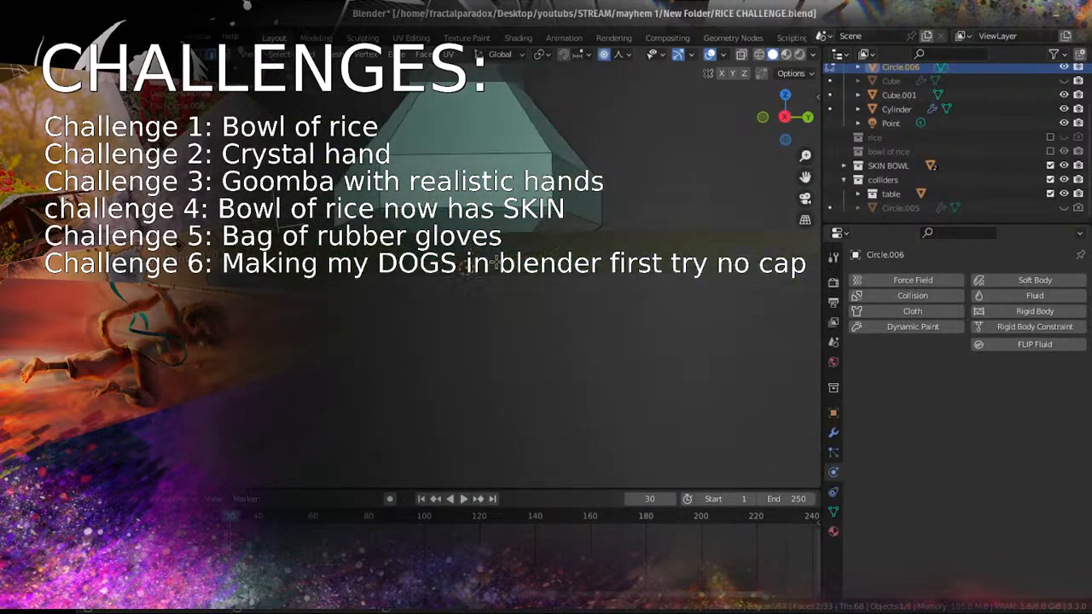
key(Tab)
scroll(502, 307, down, 3)
middle_drag(502, 307, 492, 294)
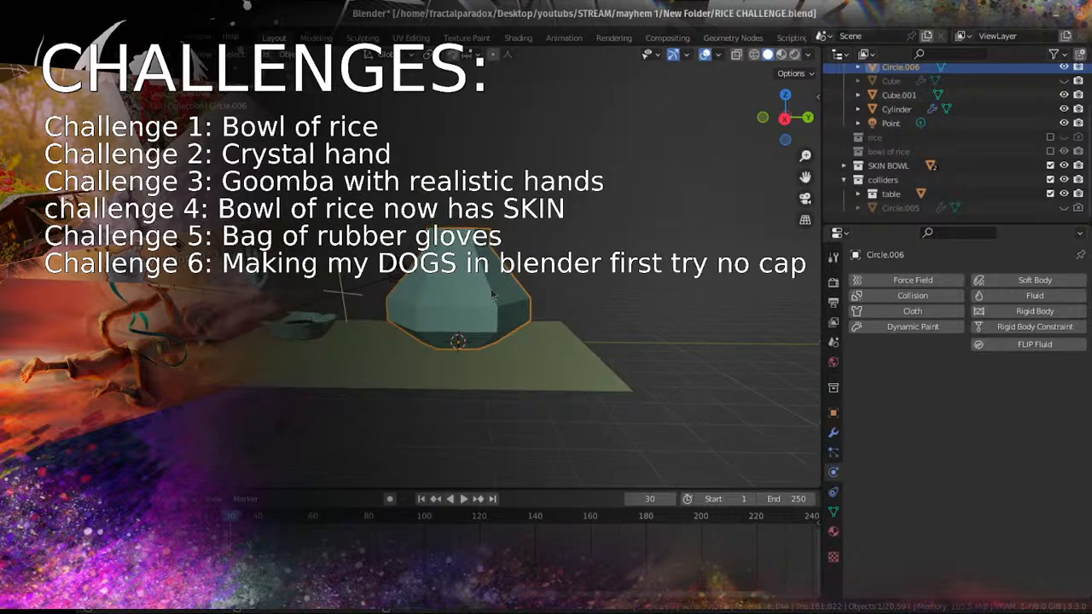
key(KP_3)
scroll(492, 294, down, 3)
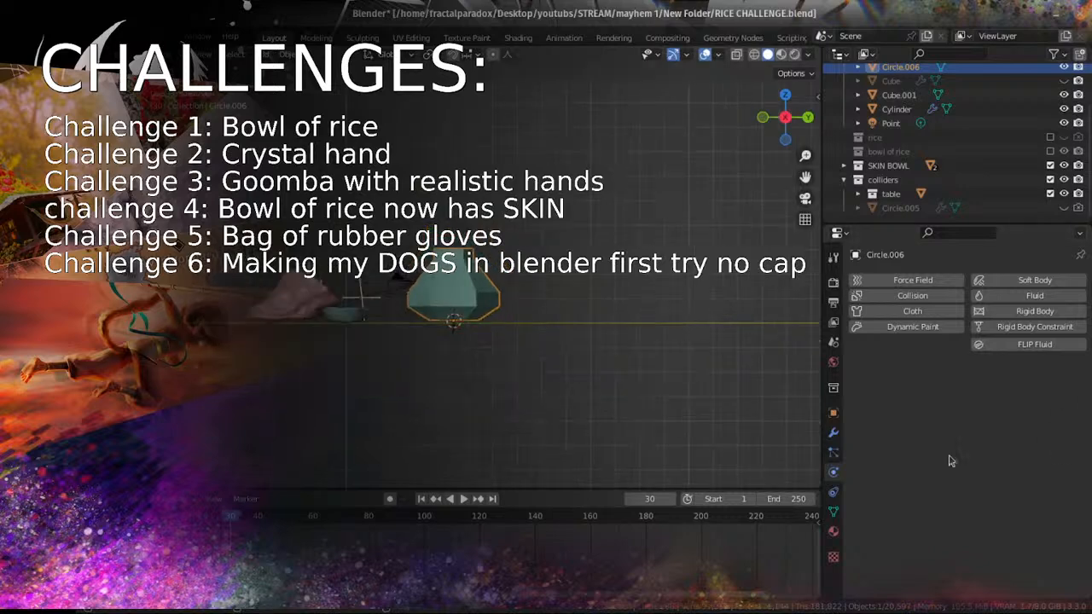
Step: Add a Subdivision Surface modifier to the six-sided mesh
click(834, 433)
click(934, 280)
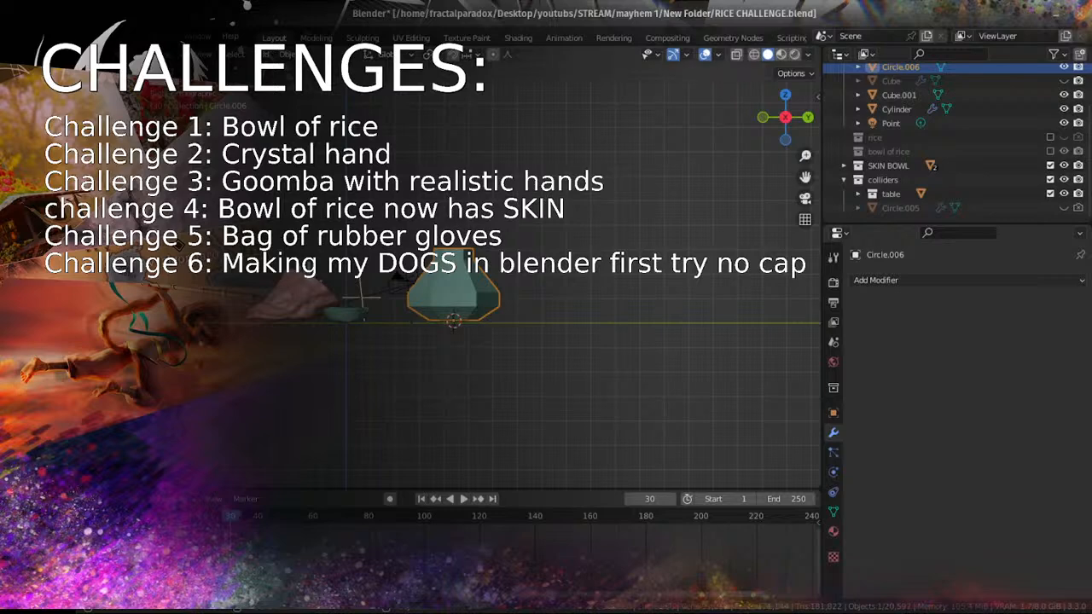
scroll(438, 294, up, 1)
click(904, 280)
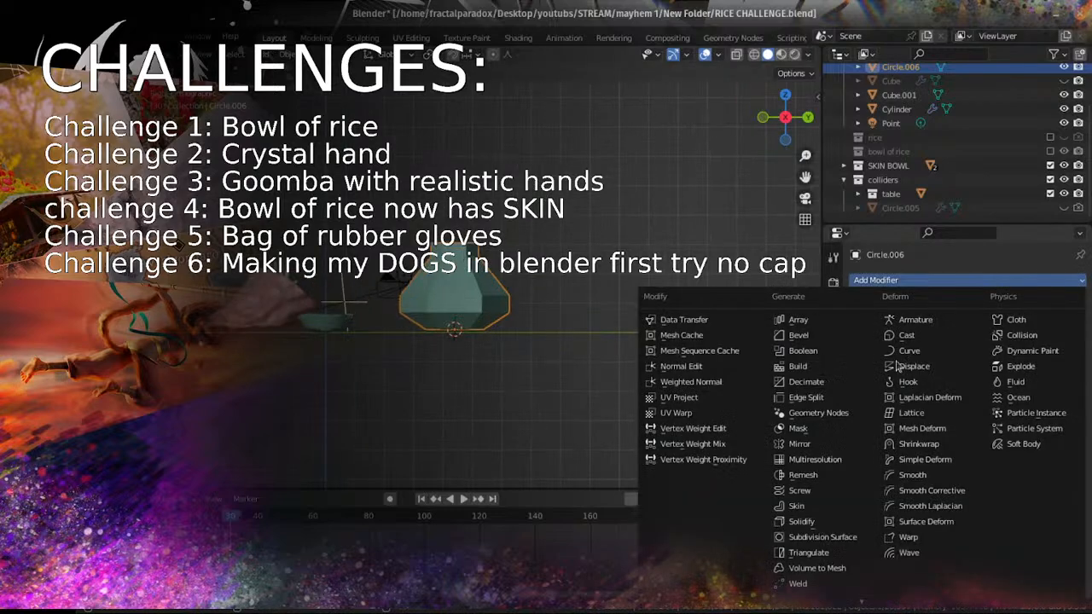
click(822, 536)
scroll(536, 350, up, 5)
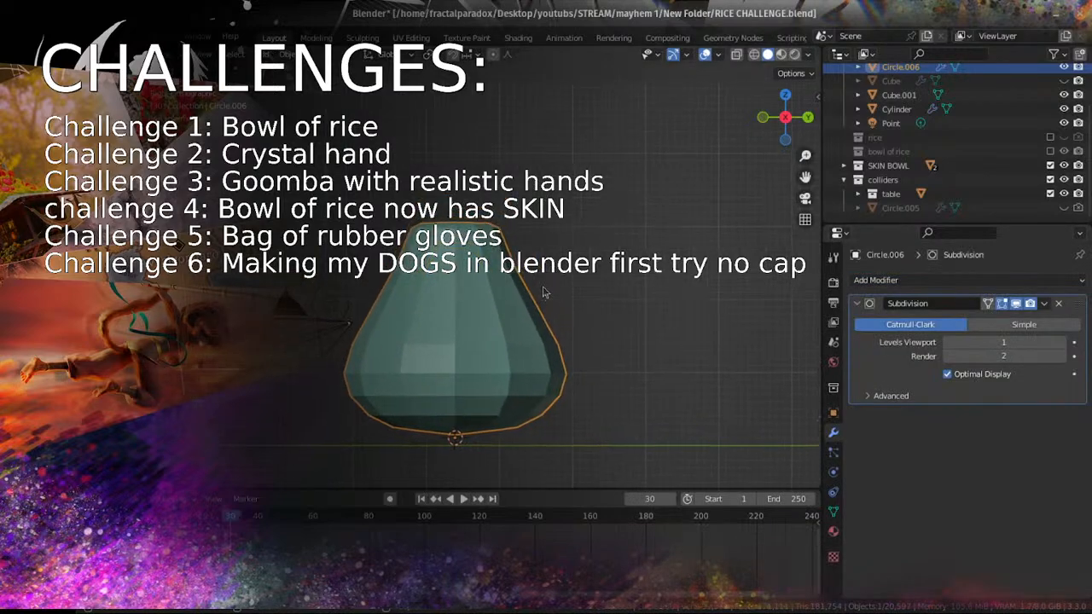
Step: Enter Edit Mode, select the face loop around the widest band of the mesh and scale it outward
key(Tab)
scroll(554, 341, down, 1)
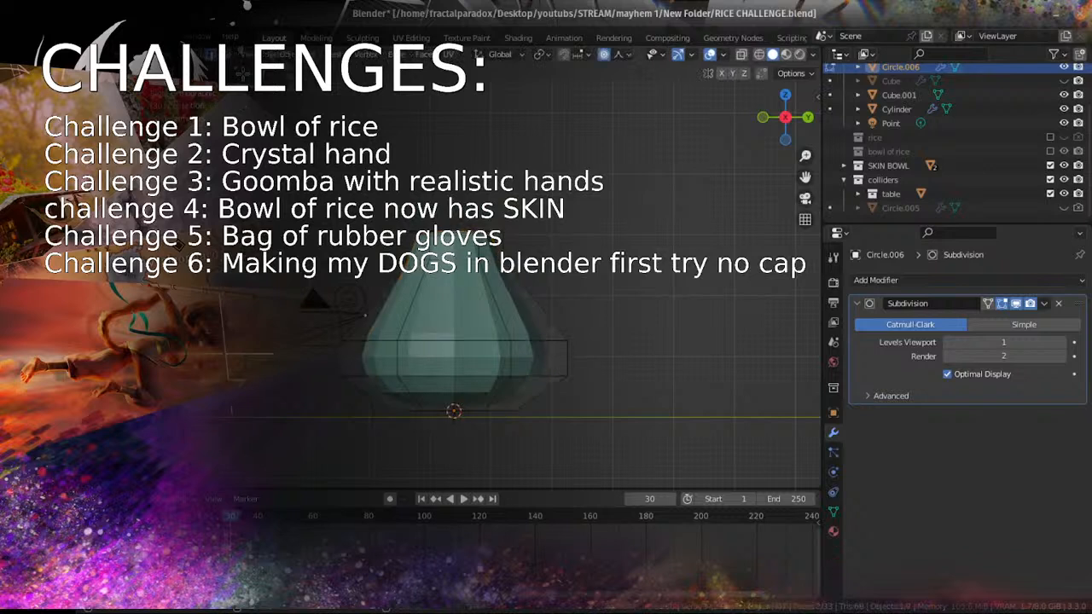
alt+click(396, 358)
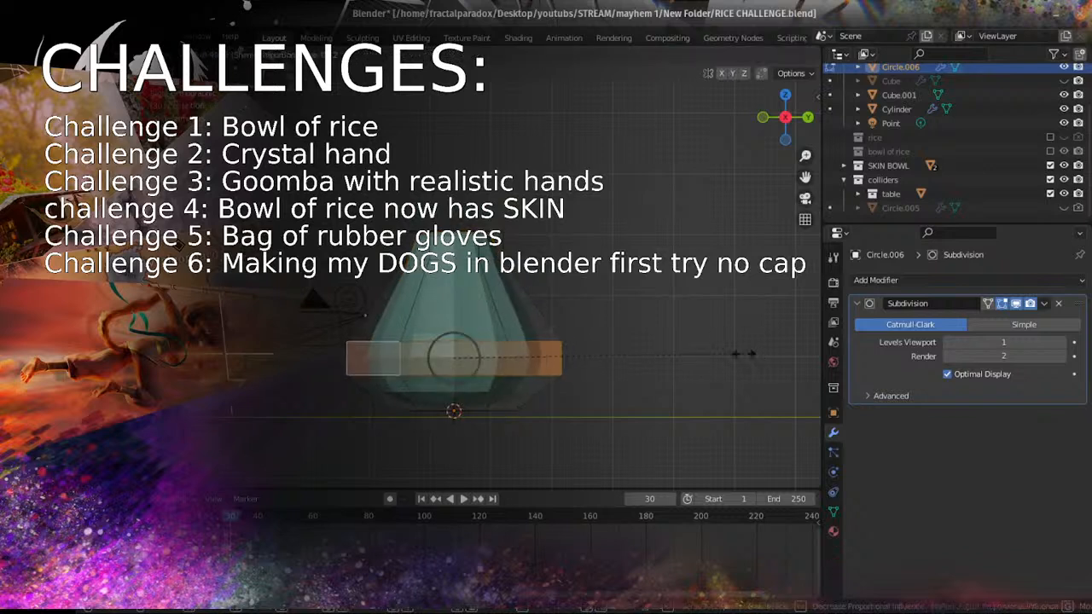
key(s)
click(832, 343)
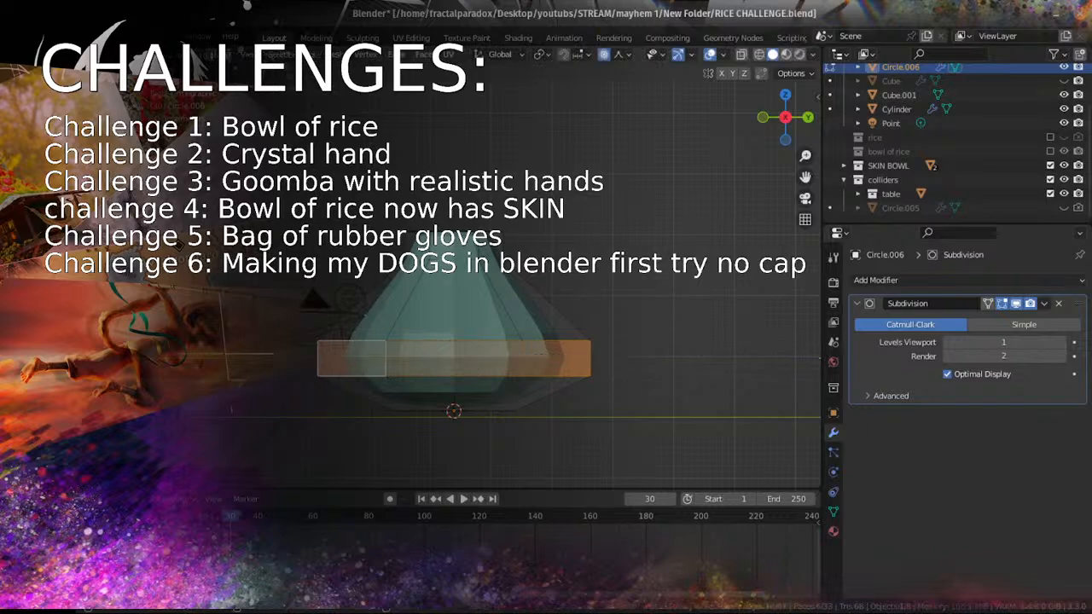
Step: Stretch the selected face band vertically by scaling it along Z
scroll(568, 338, up, 2)
key(s)
key(z)
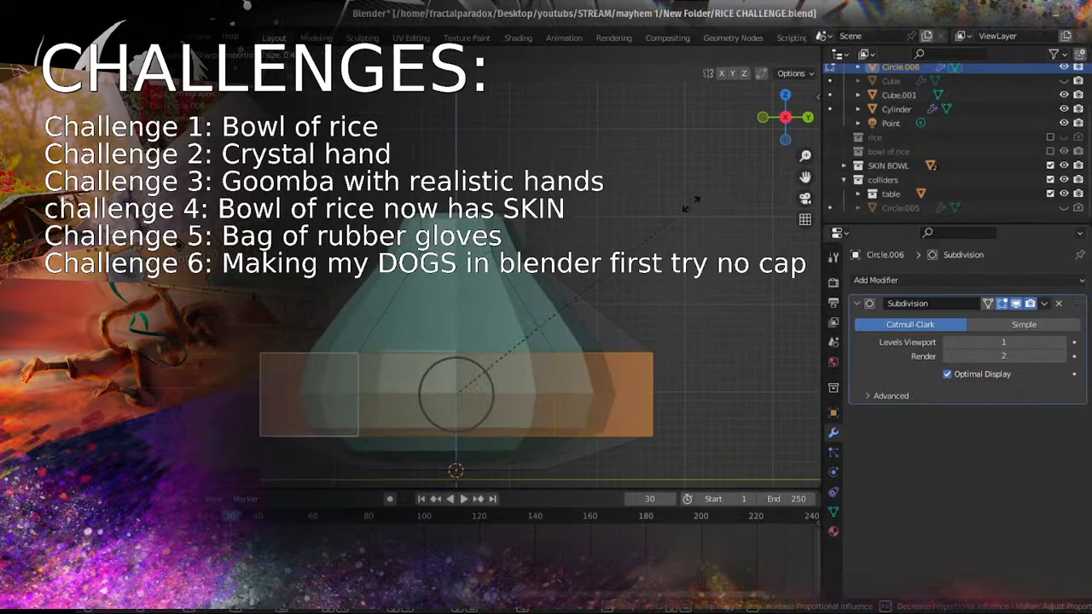
click(691, 205)
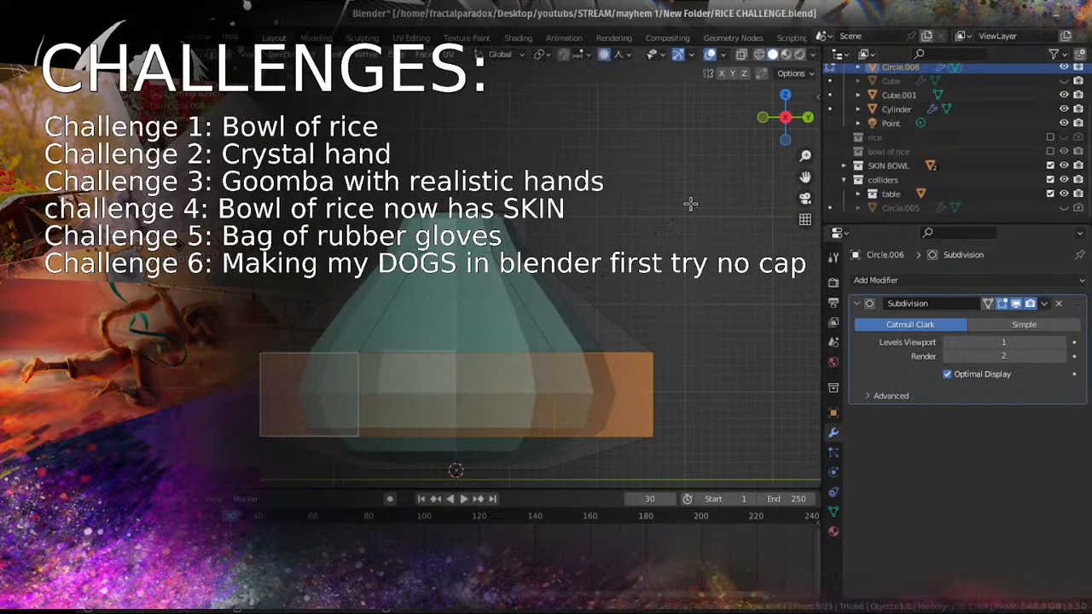
Step: Switch to edge selection and scale the edge loop at the base of the neck outward
scroll(660, 193, down, 3)
shift+middle_drag(562, 257, 559, 231)
scroll(494, 220, up, 4)
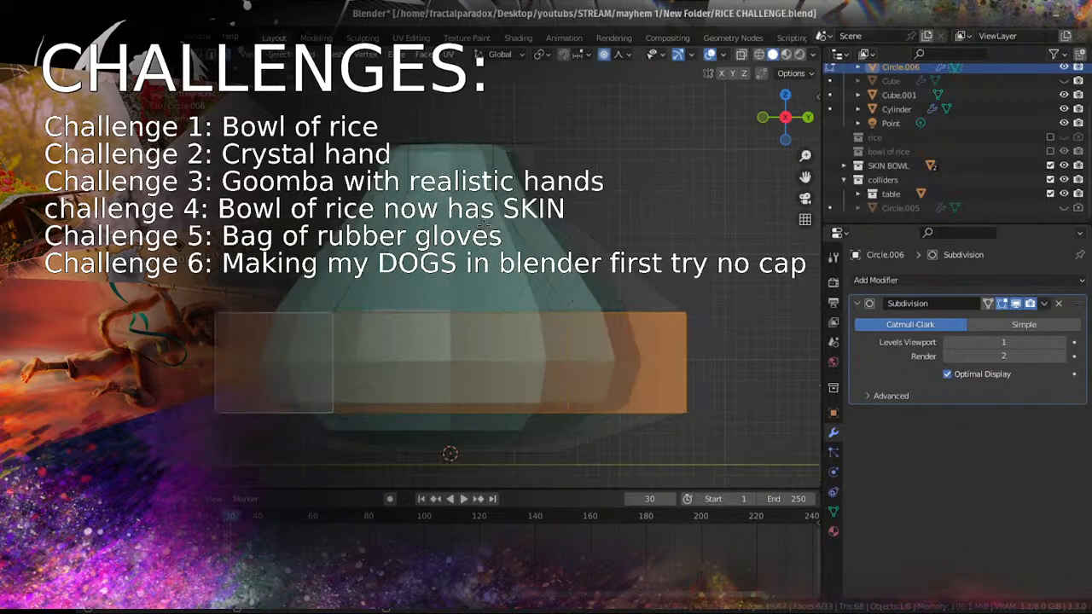
shift+middle_drag(486, 214, 498, 304)
key(2)
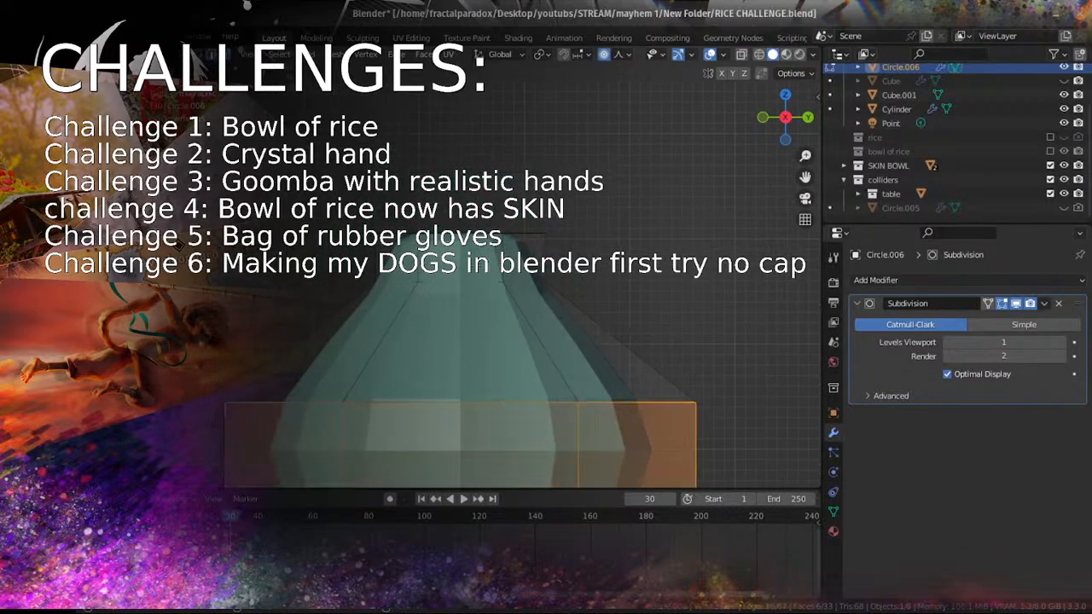
alt+click(472, 277)
key(s)
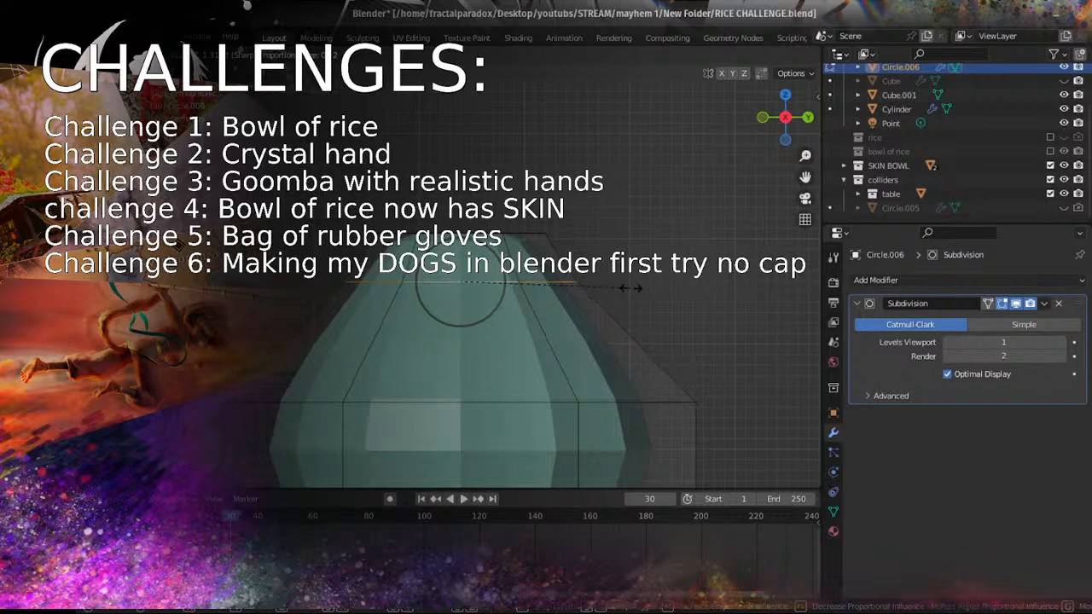
click(640, 283)
key(ctrl+z)
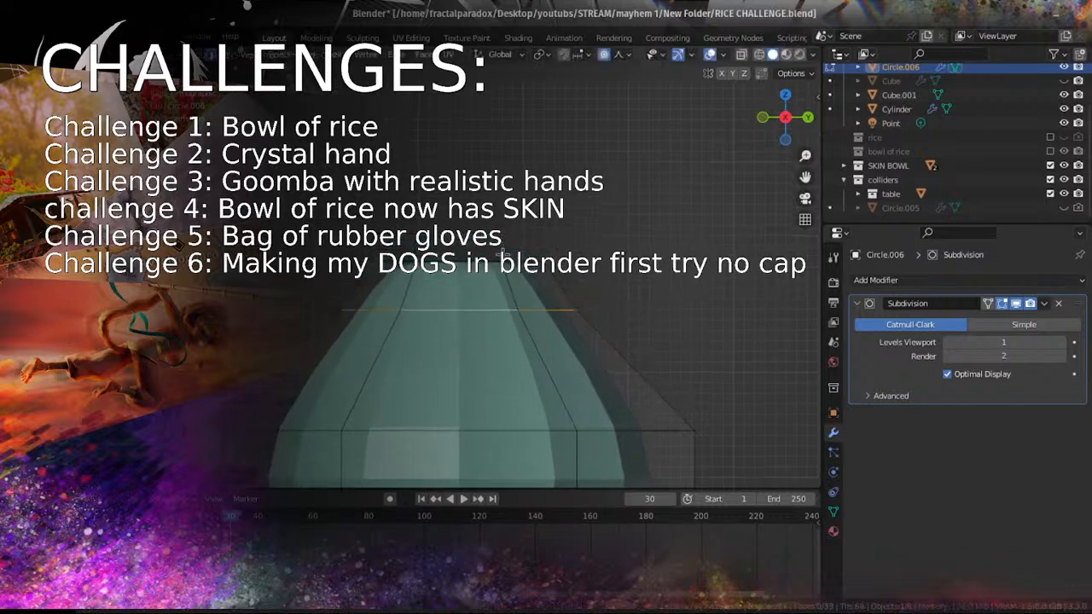
Step: Scale the top rim's edge loop outward and lower it along Z toward the loop below
alt+click(494, 260)
key(s)
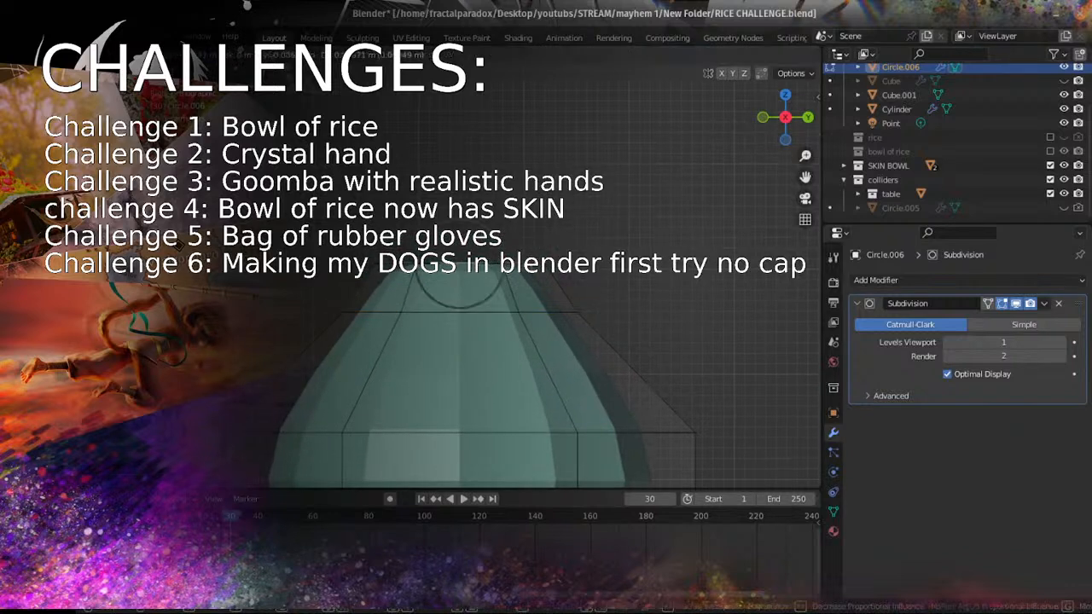
click(523, 285)
key(g)
key(z)
click(531, 304)
Step: Slide the edge loop below the rim down along the sloping sides and leave Edit Mode
alt+click(539, 311)
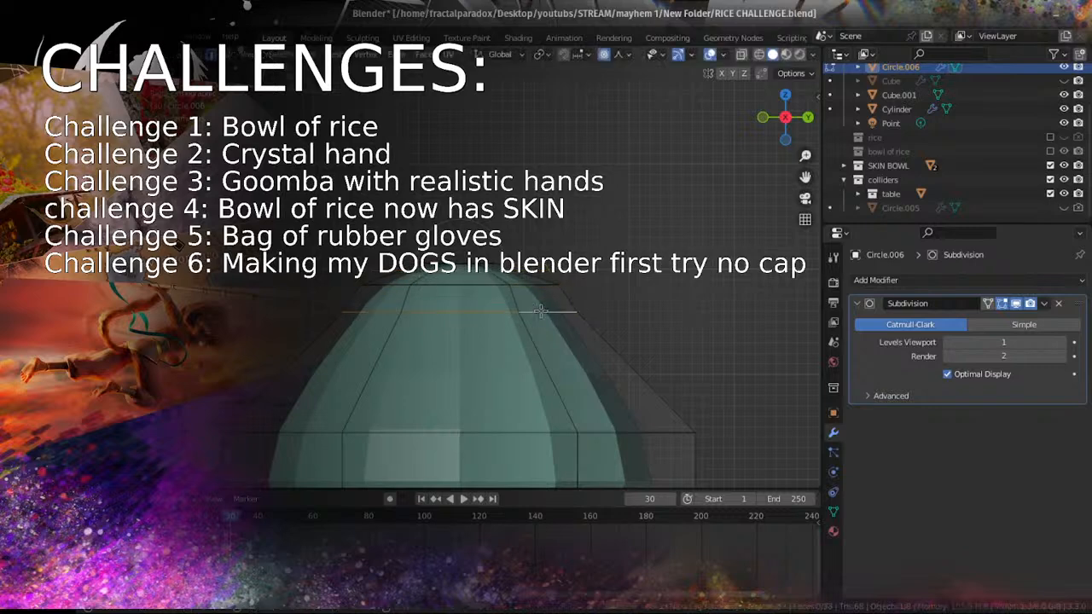
key(g)
key(g)
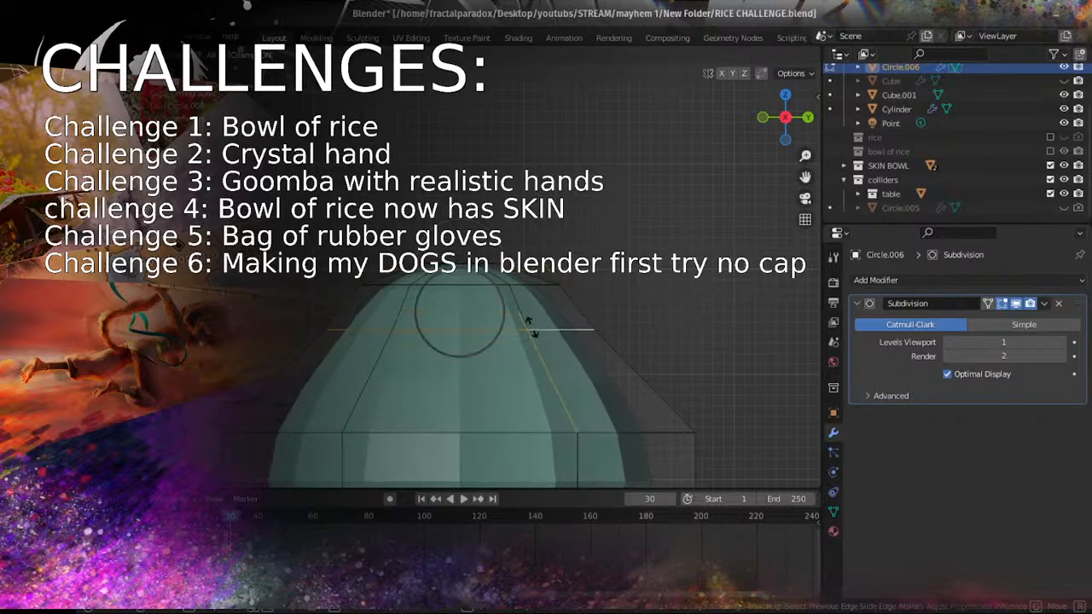
click(532, 326)
scroll(533, 326, down, 7)
key(Tab)
scroll(529, 312, up, 4)
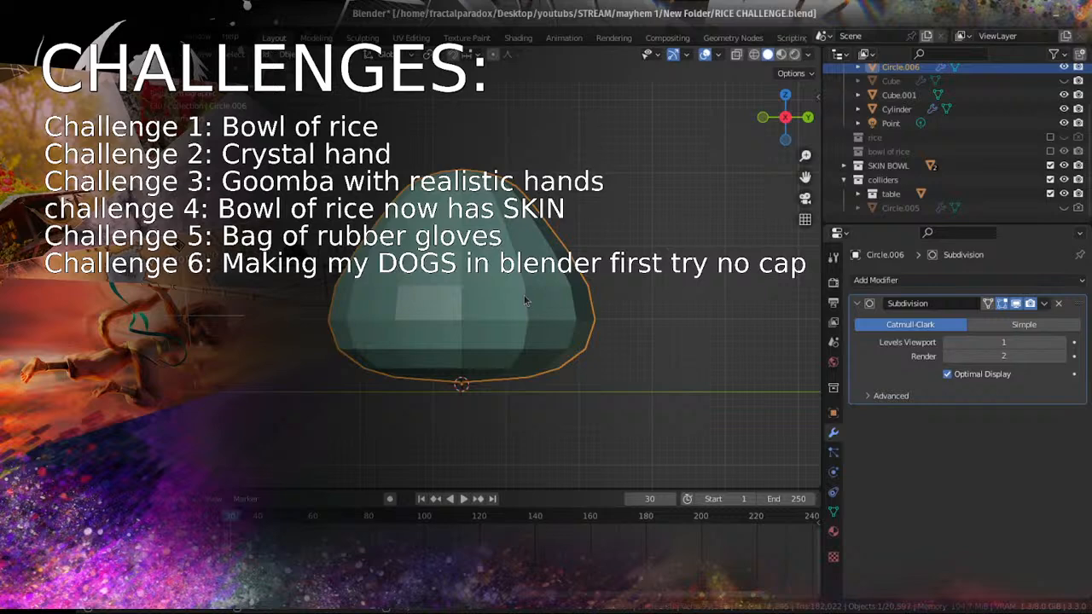
Step: Raise the rounded object along Z so it floats well above the tabletop
key(g)
key(z)
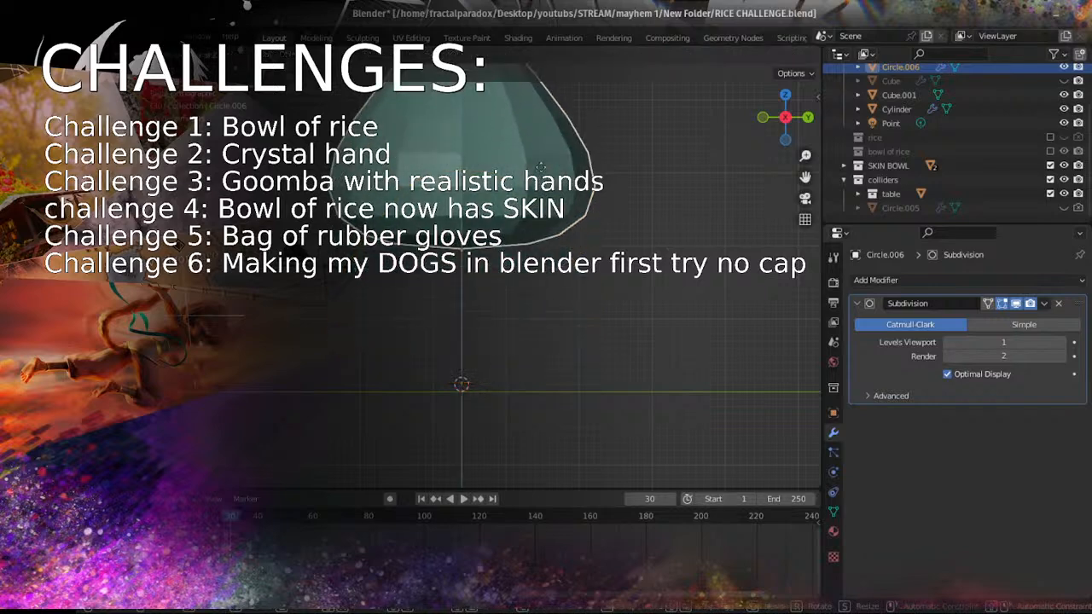
click(524, 173)
shift+middle_drag(524, 293, 538, 385)
scroll(536, 353, up, 3)
shift+middle_drag(540, 230, 493, 285)
scroll(526, 288, down, 4)
scroll(509, 348, down, 2)
key(KP_3)
scroll(498, 335, up, 2)
scroll(492, 287, up, 3)
scroll(492, 287, down, 3)
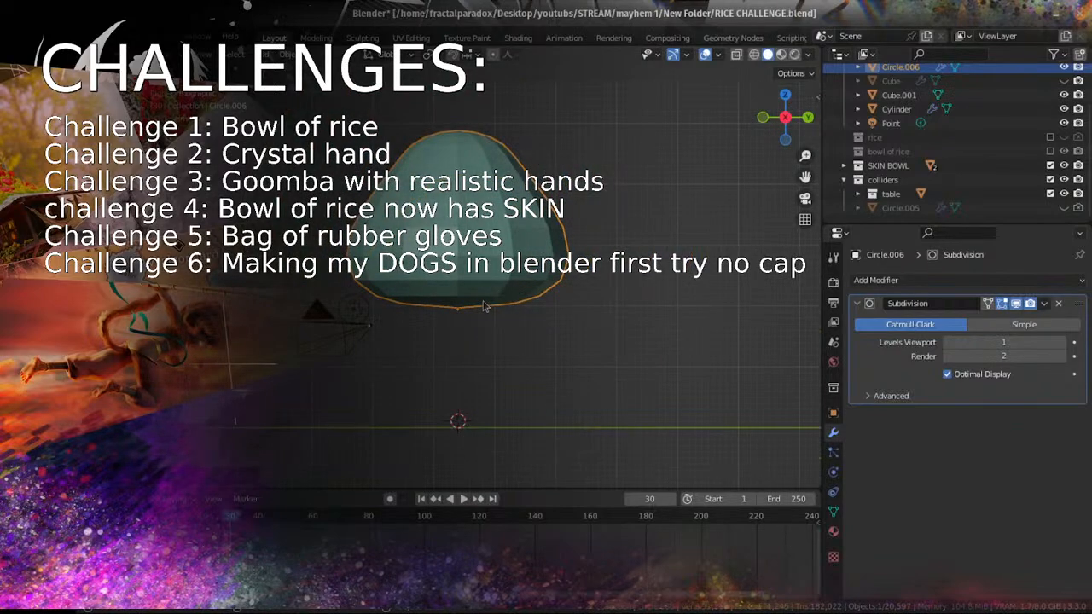
Step: Duplicate the rounded object's whole mesh in Edit Mode and move the copy down along Z beneath the original
key(Tab)
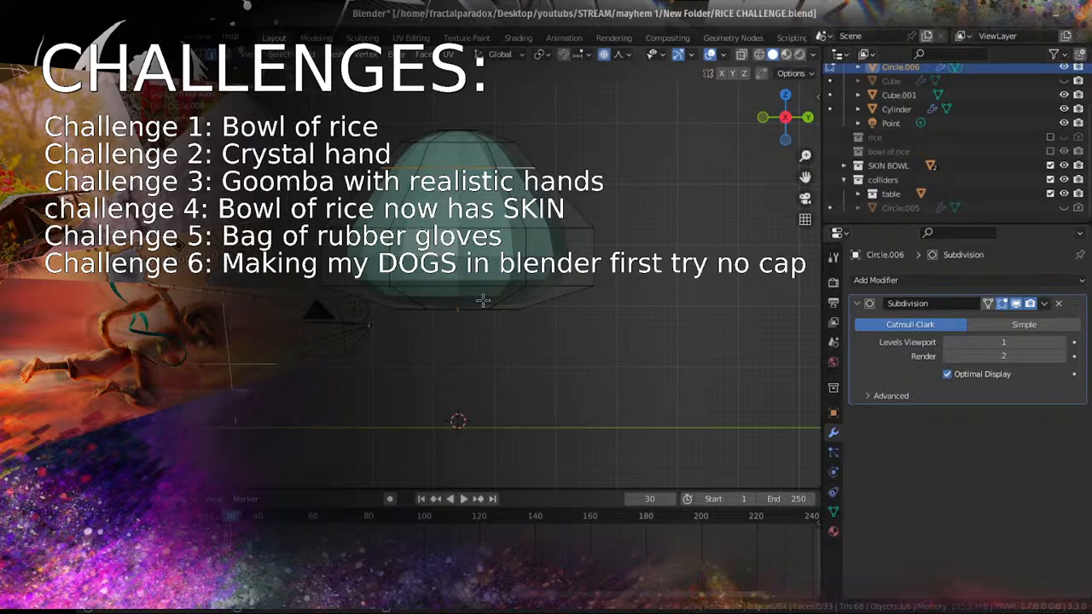
key(a)
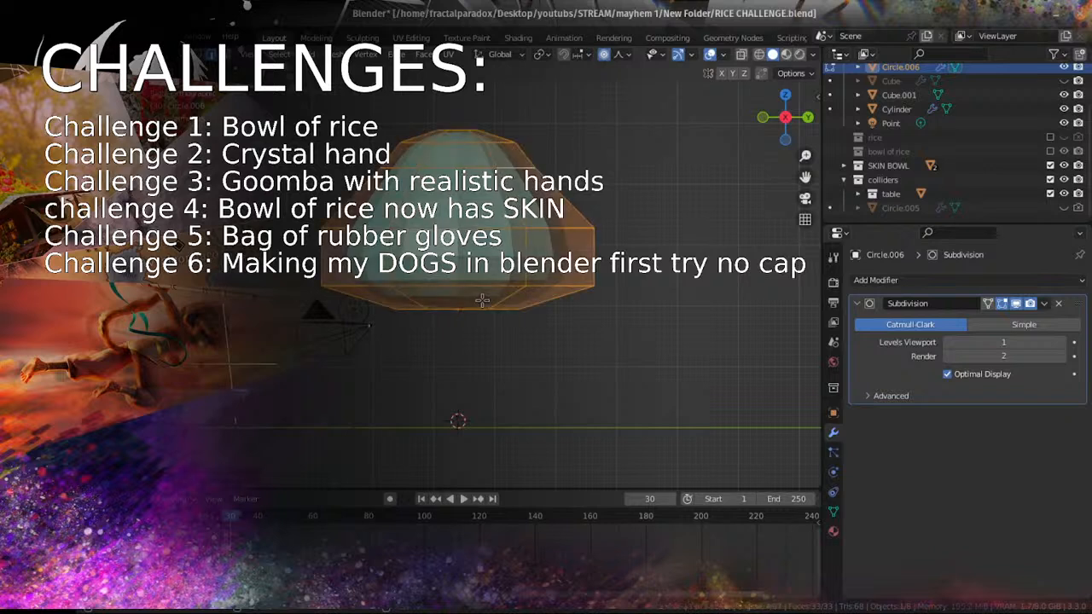
key(shift+d)
key(z)
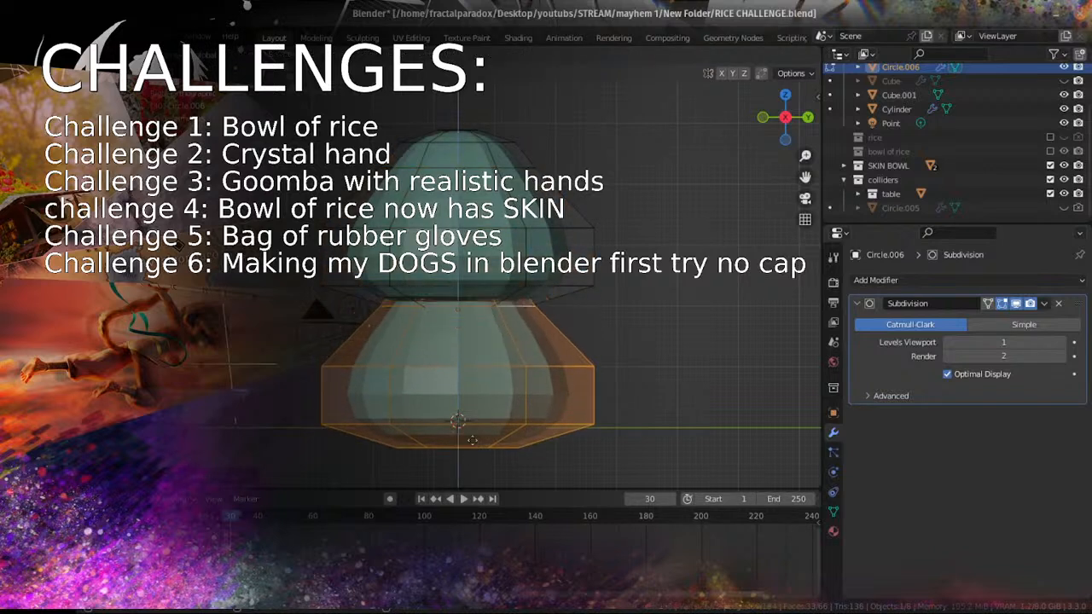
click(472, 431)
Step: Try to scale the lower copy in X and Y only, keeping its height, and undo the change
key(s)
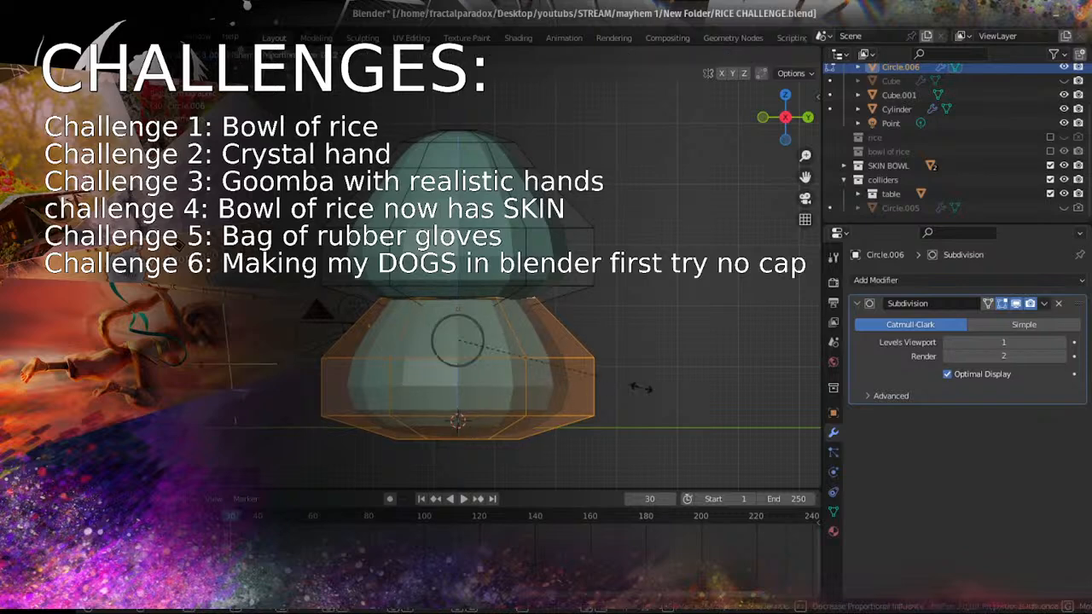
key(shift+z)
click(698, 383)
scroll(631, 381, down, 2)
key(ctrl+z)
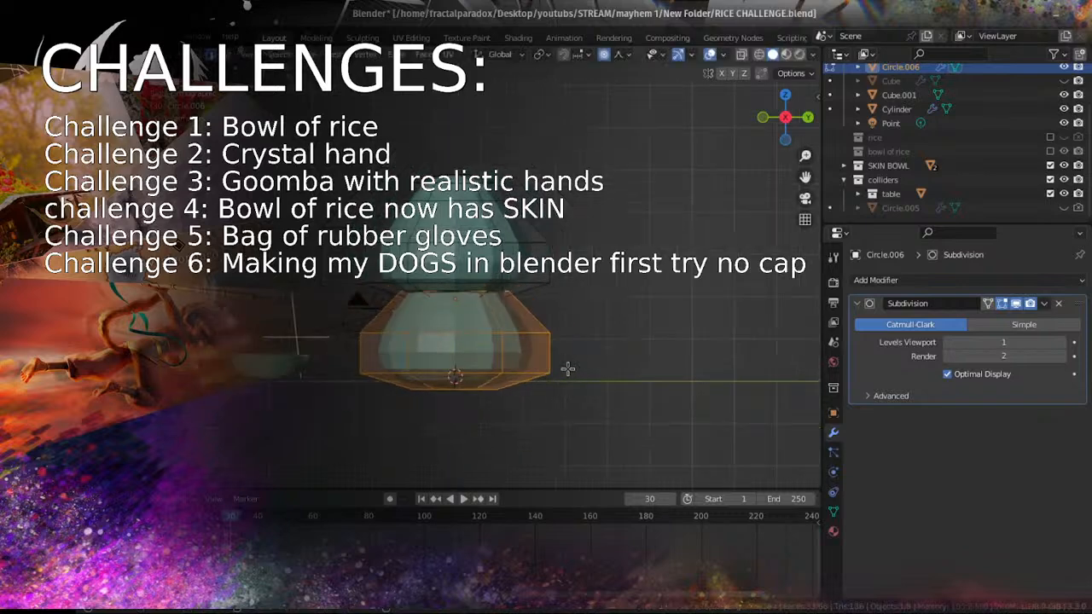
scroll(589, 374, up, 4)
scroll(593, 373, down, 5)
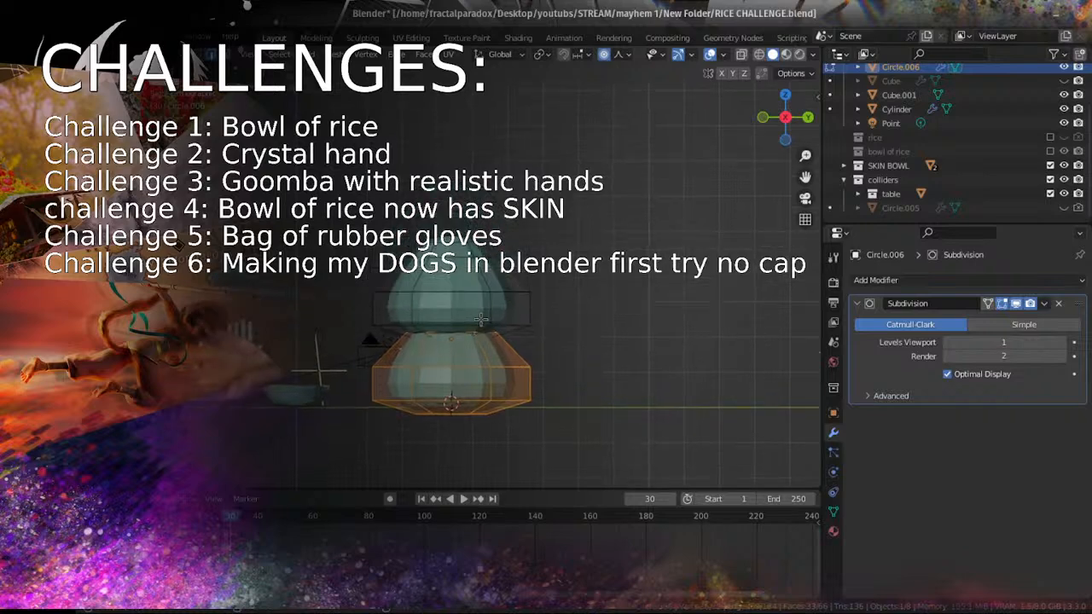
Step: Select the upper rounded body and scale it down slightly relative to the lower one
click(493, 304)
scroll(493, 305, up, 4)
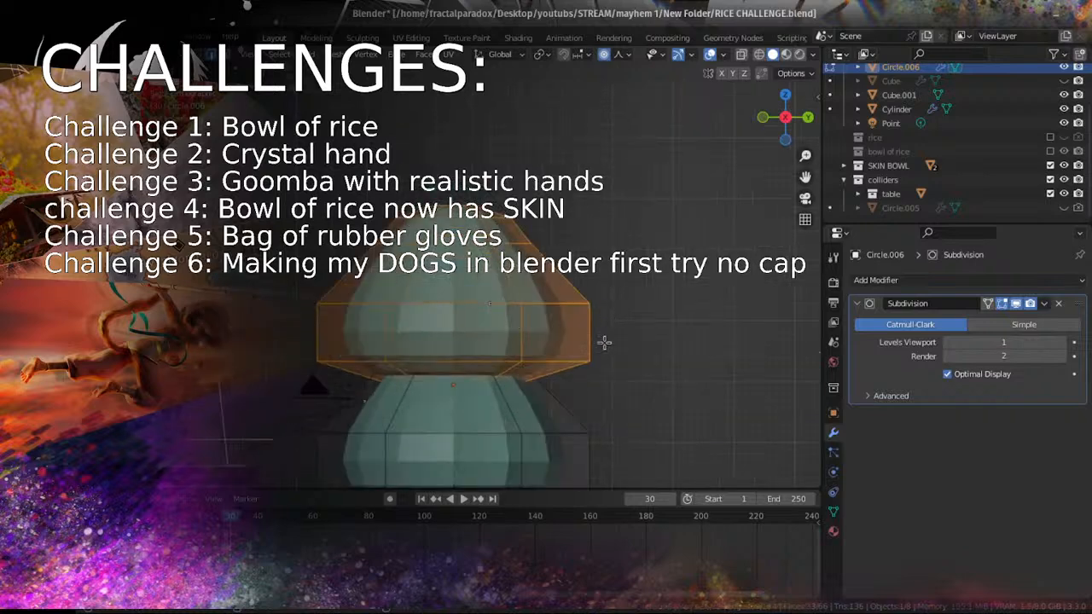
key(s)
click(558, 362)
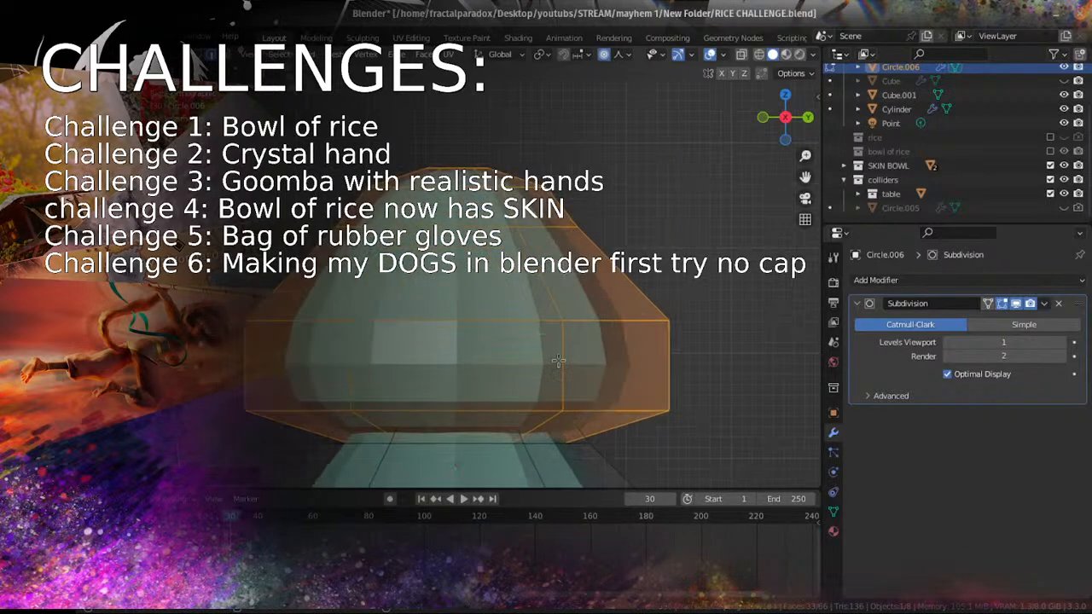
Step: Add an edge loop around the lower body's sloping shoulder and scale it inward
scroll(540, 404, up, 3)
shift+middle_drag(541, 404, 528, 318)
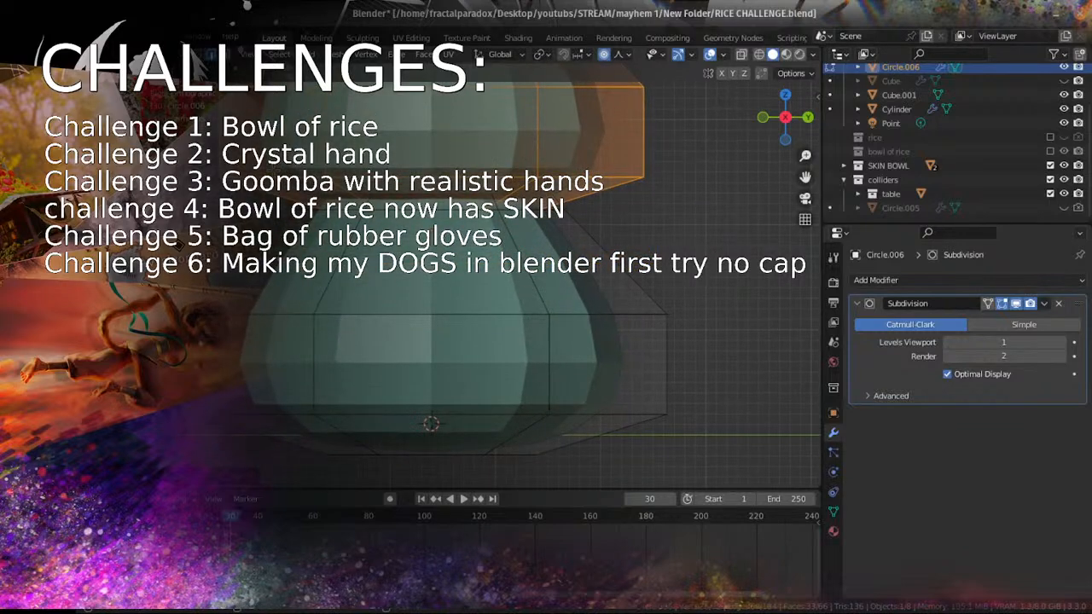
click(597, 277)
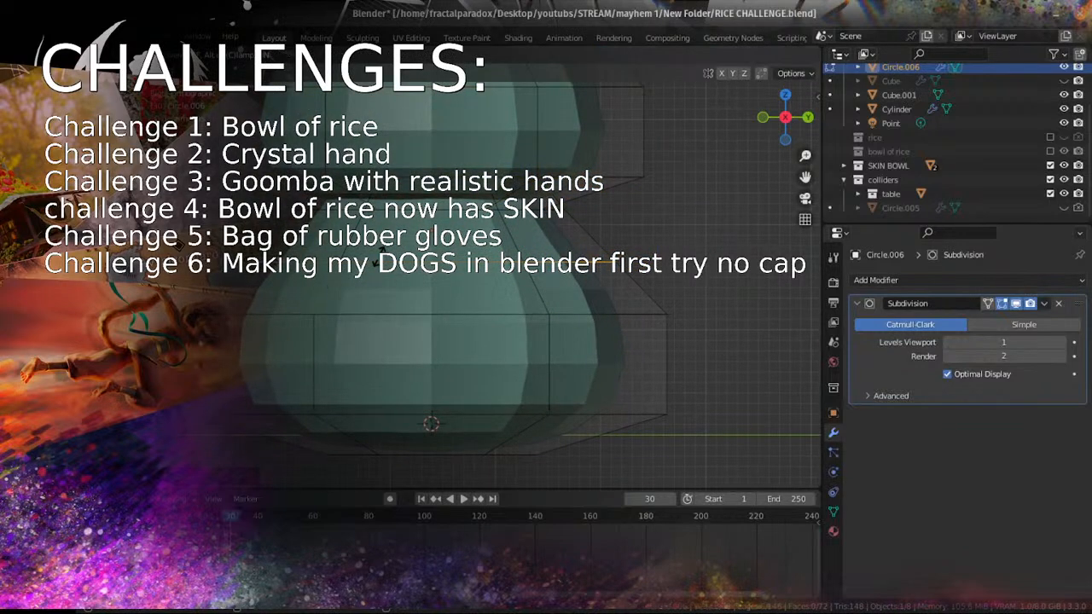
right_click(597, 277)
key(s)
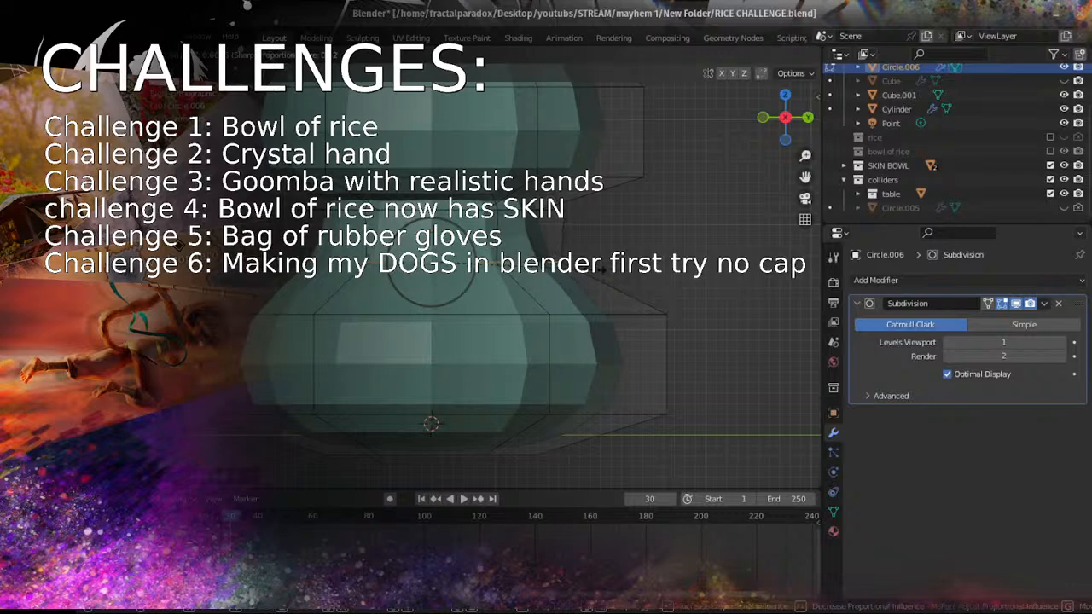
click(562, 216)
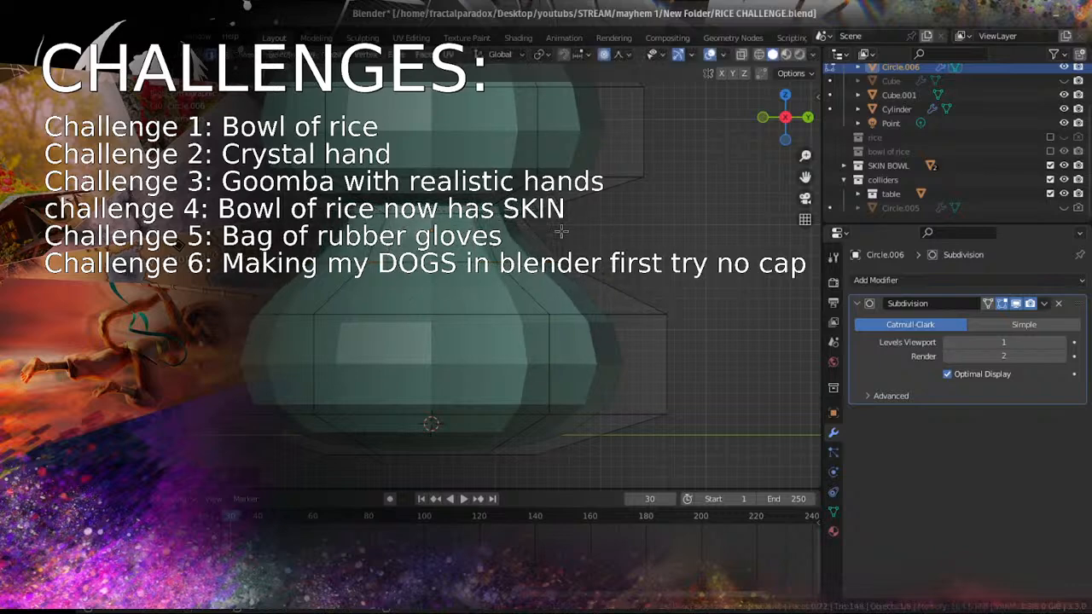
Step: Scale the lower body's shoulder edge loop outward and move it up toward the neck to round the shape
middle_drag(561, 230, 400, 306)
scroll(621, 299, up, 3)
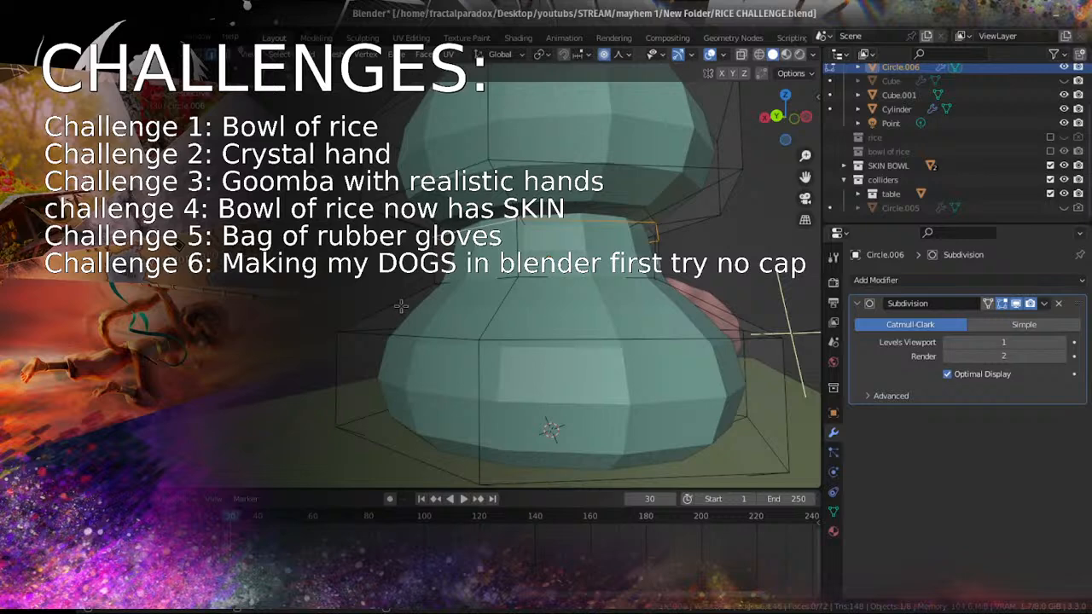
key(KP_3)
scroll(475, 309, up, 2)
alt+click(488, 290)
key(s)
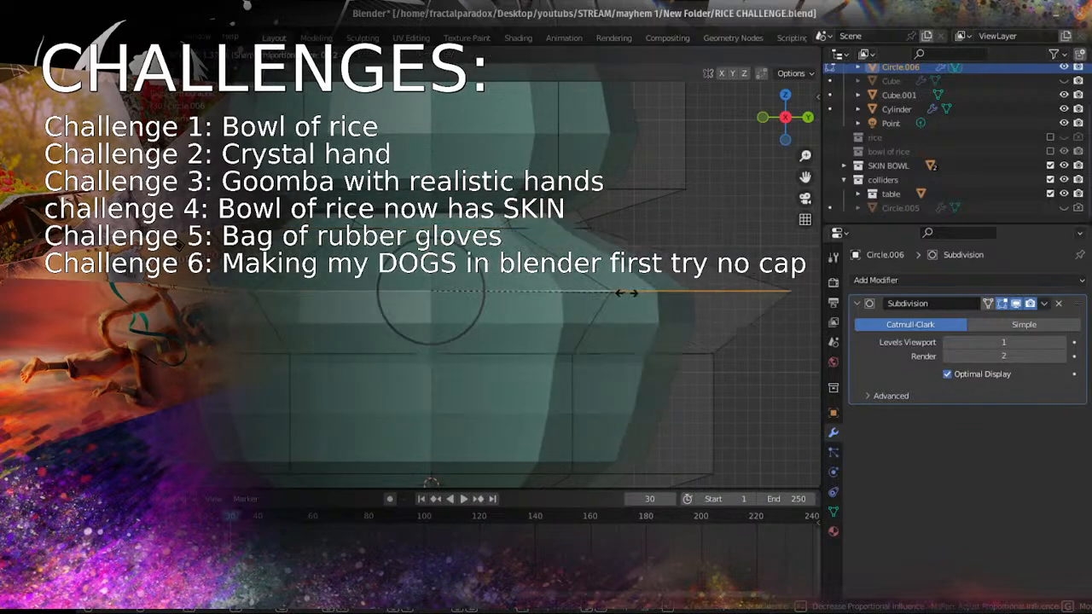
click(643, 299)
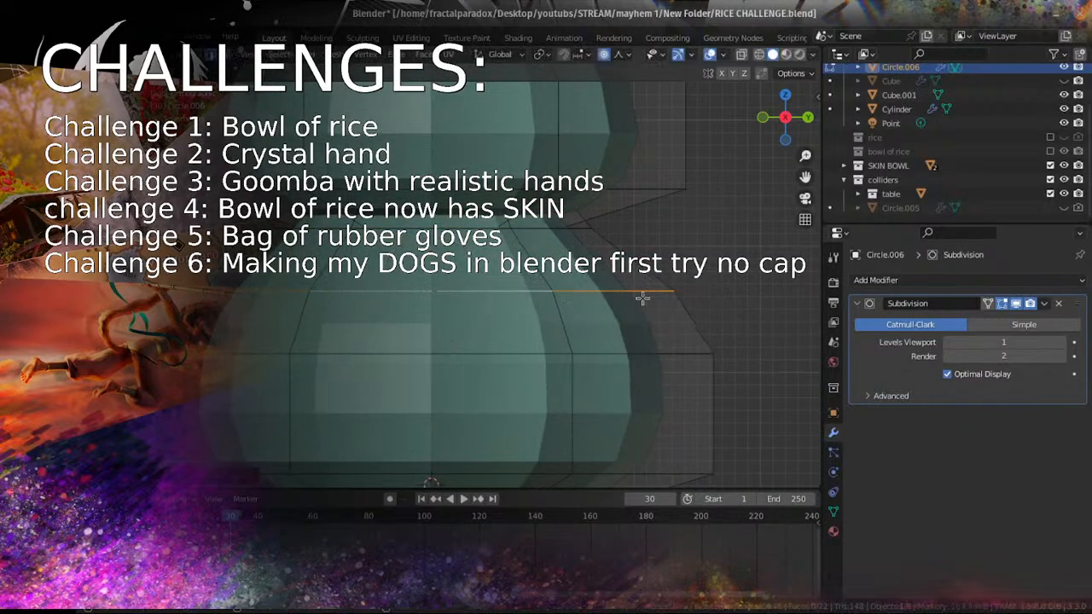
key(g)
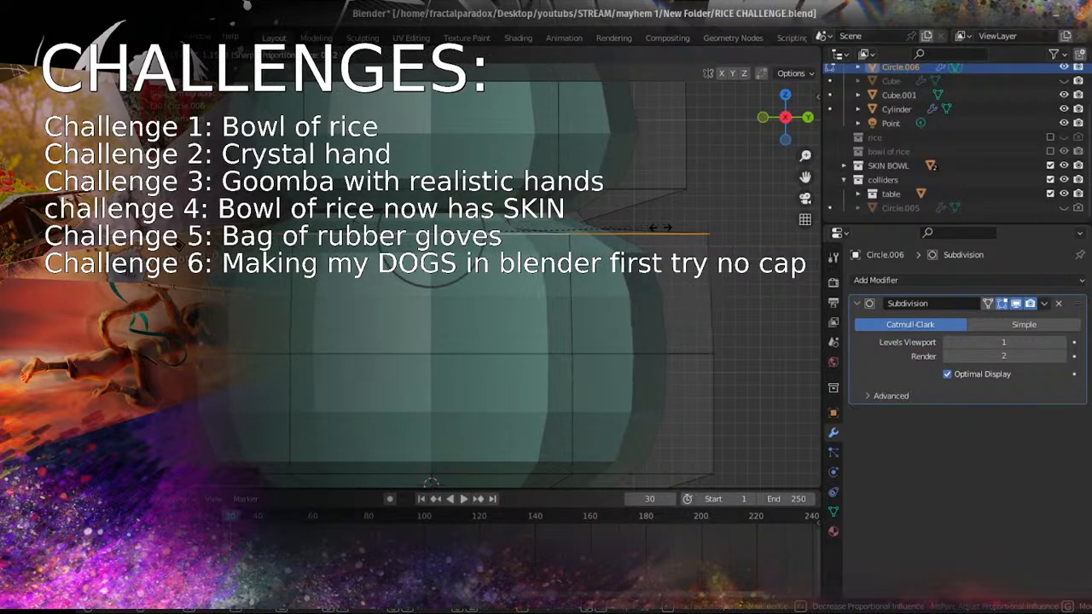
click(612, 275)
Step: Switch to wireframe shading and step back through the last changes to the shoulder edge loop
scroll(612, 275, down, 3)
middle_drag(612, 275, 469, 299)
scroll(469, 299, down, 2)
middle_drag(580, 307, 492, 291)
scroll(492, 291, up, 4)
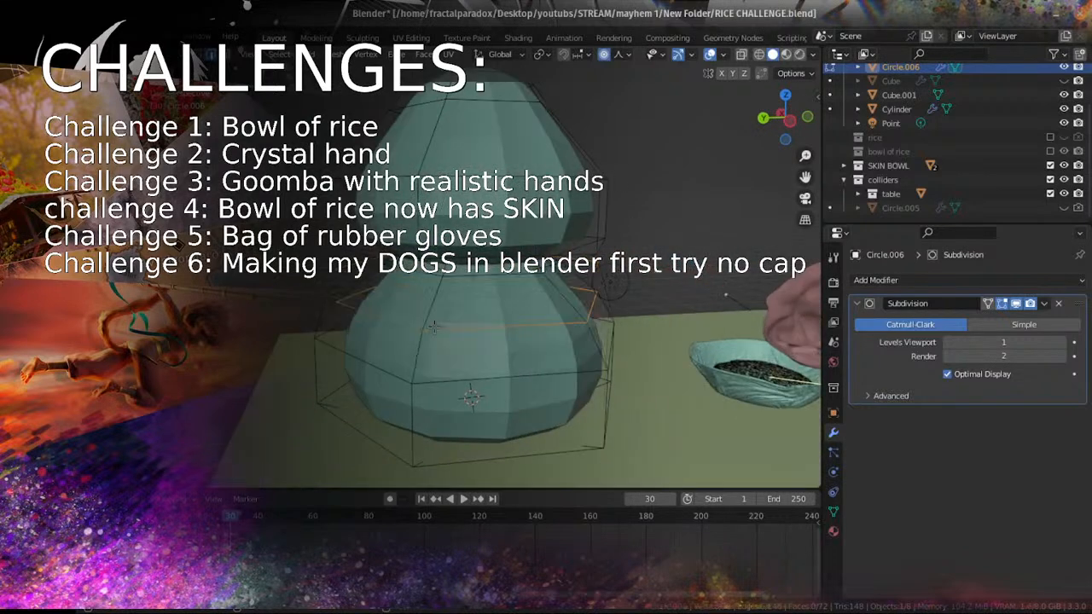
key(shift+z)
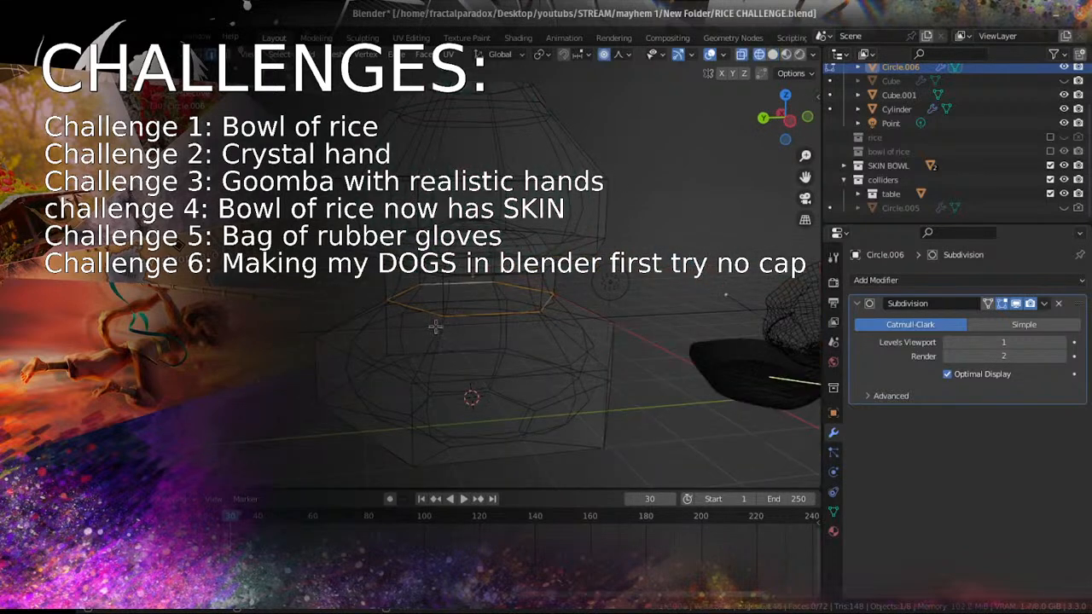
key(ctrl+z)
key(ctrl+z)
key(ctrl+z)
key(ctrl+z)
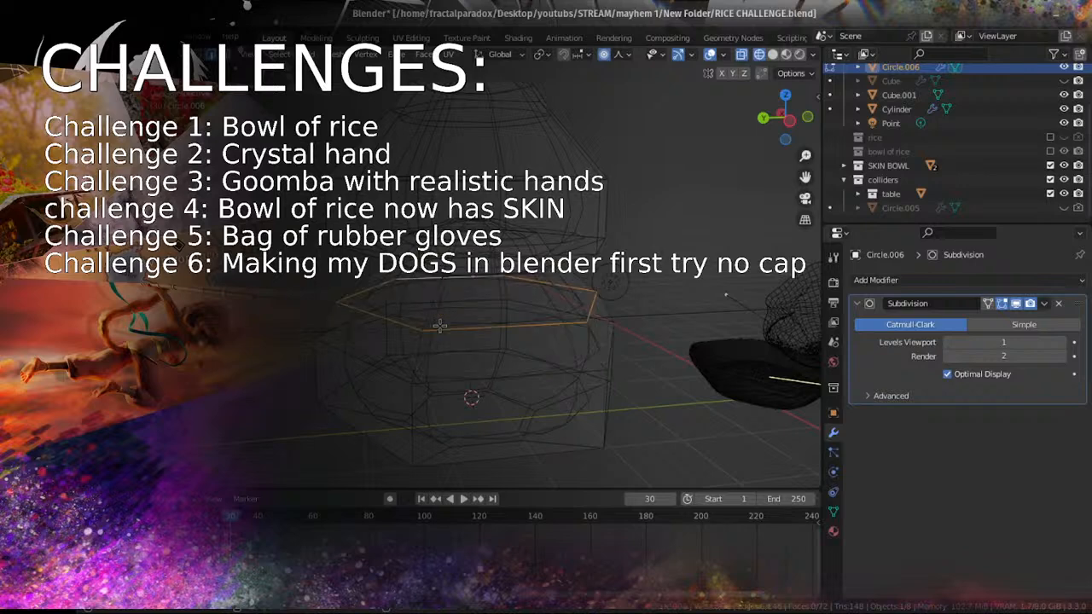
Step: Return to solid shading and examine the two stacked rounded bodies from several sides
middle_drag(439, 325, 512, 324)
scroll(509, 324, down, 2)
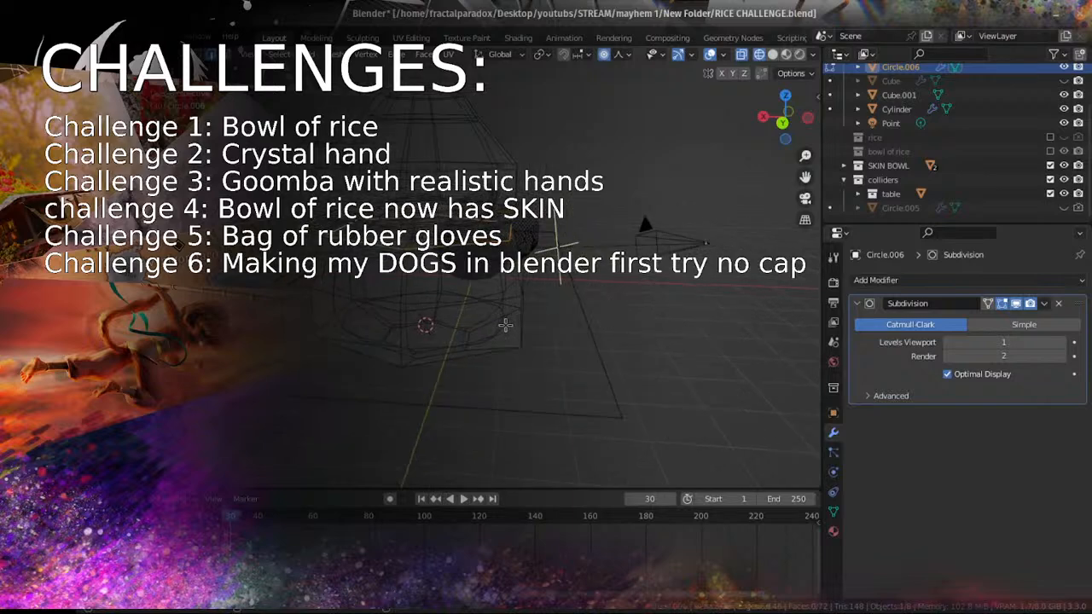
scroll(506, 325, down, 1)
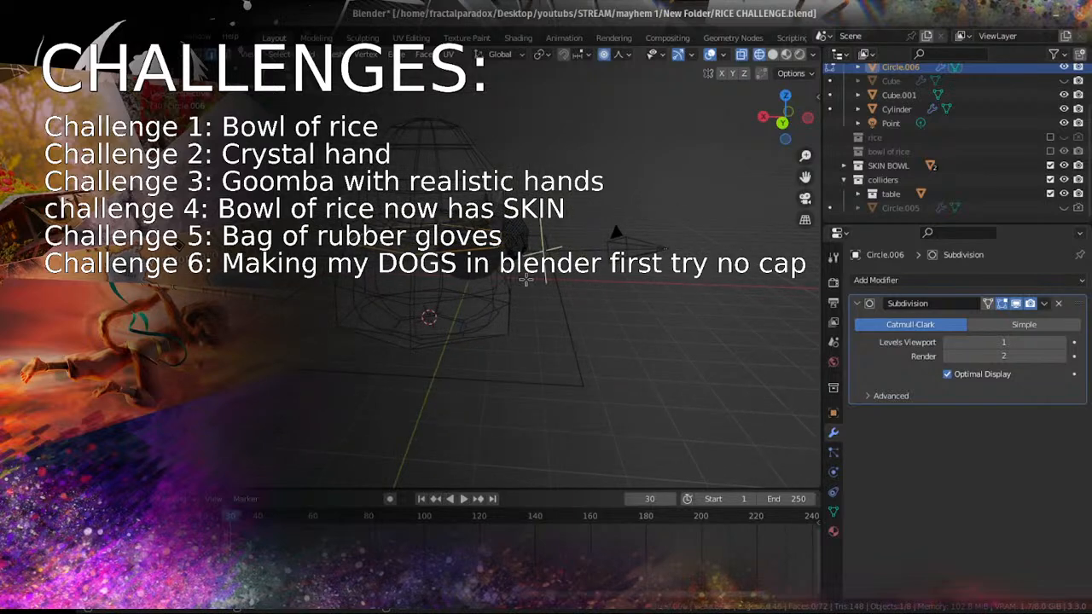
middle_drag(527, 281, 594, 274)
click(772, 55)
scroll(511, 312, up, 3)
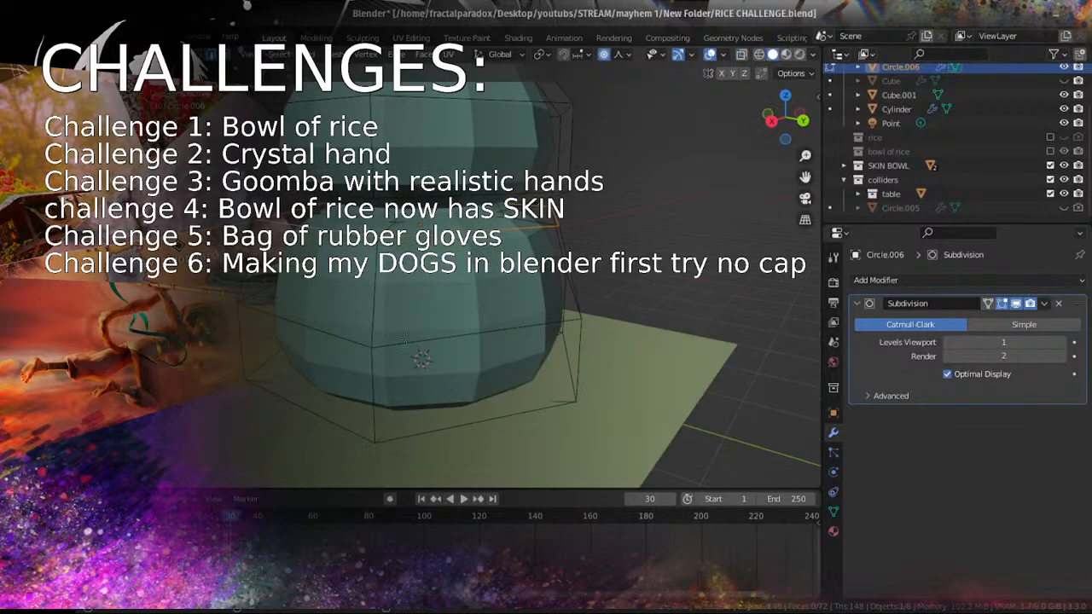
mouse_move(433, 338)
middle_down()
mouse_move(490, 329)
mouse_move(505, 312)
middle_up()
scroll(490, 327, down, 3)
scroll(504, 288, up, 2)
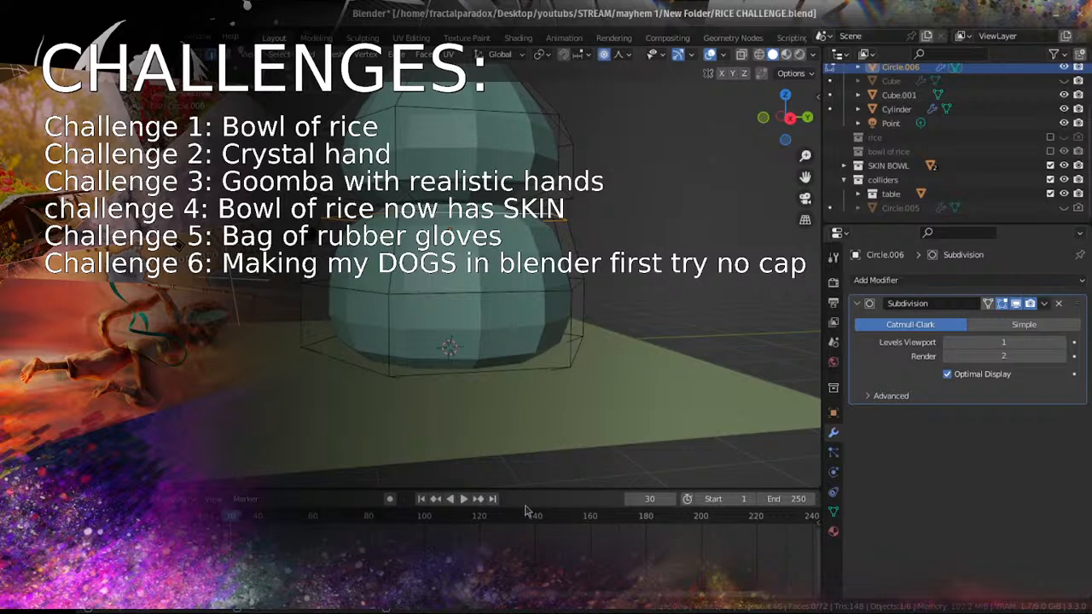
scroll(491, 393, down, 4)
scroll(546, 324, up, 3)
middle_drag(595, 269, 527, 285)
Step: Leave Edit Mode and delete the stacked rounded object
key(Tab)
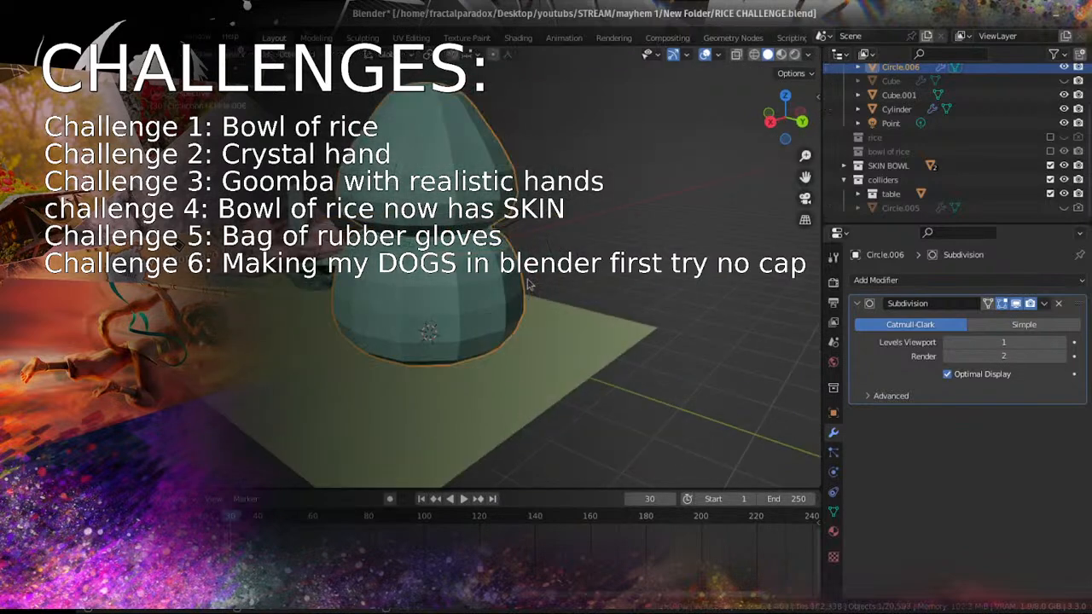
key(x)
click(510, 284)
Step: Add a new cube mesh at the 3D cursor on the tabletop
middle_drag(418, 329, 492, 346)
scroll(491, 346, down, 2)
key(shift+a)
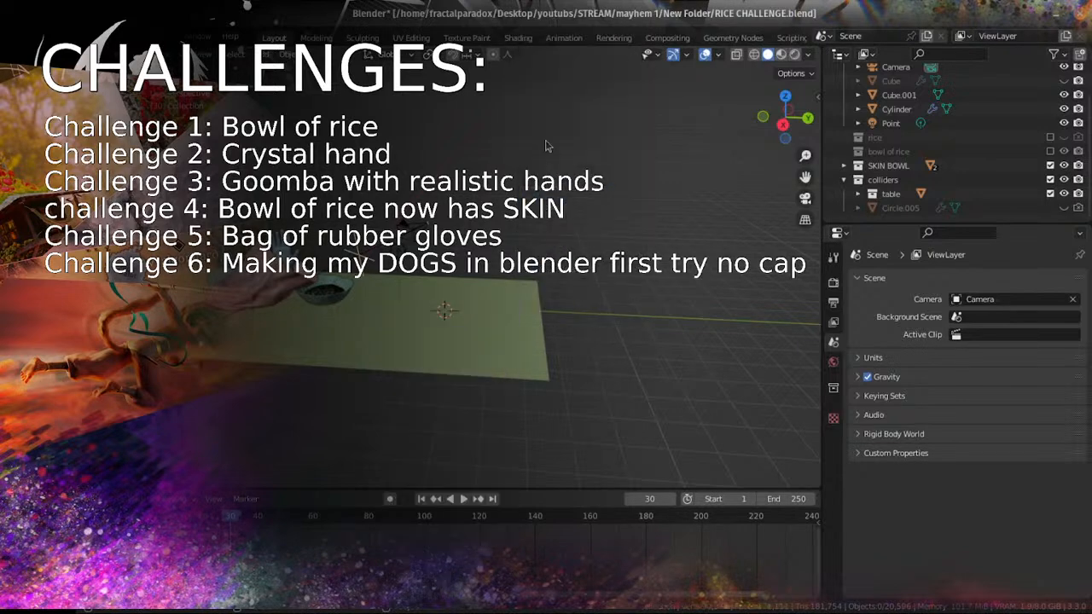
key(shift+a)
mouse_move(384, 280)
click(461, 293)
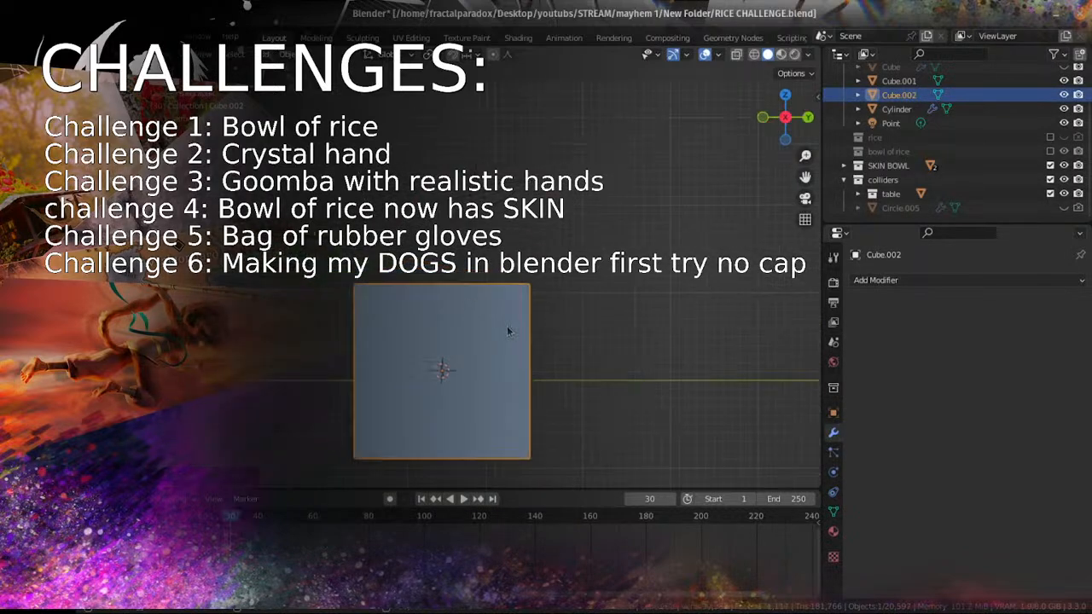
Step: In Edit Mode, select the cube's top face and scale it inward along Y to taper the sides
middle_drag(507, 324, 469, 274)
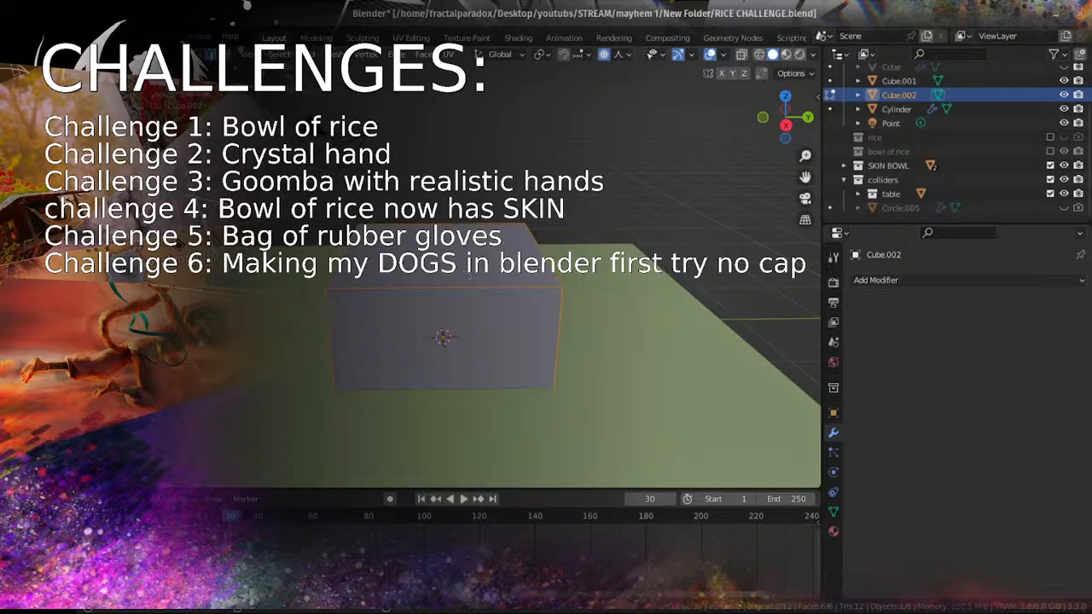
middle_drag(451, 228, 518, 279)
key(KP_3)
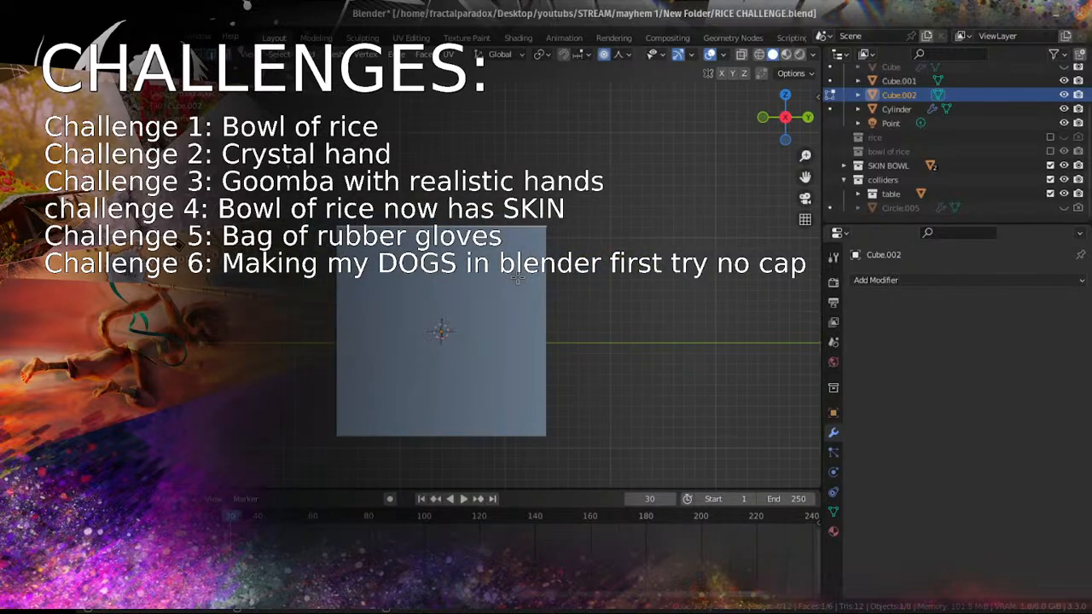
key(s)
scroll(588, 247, up, 8)
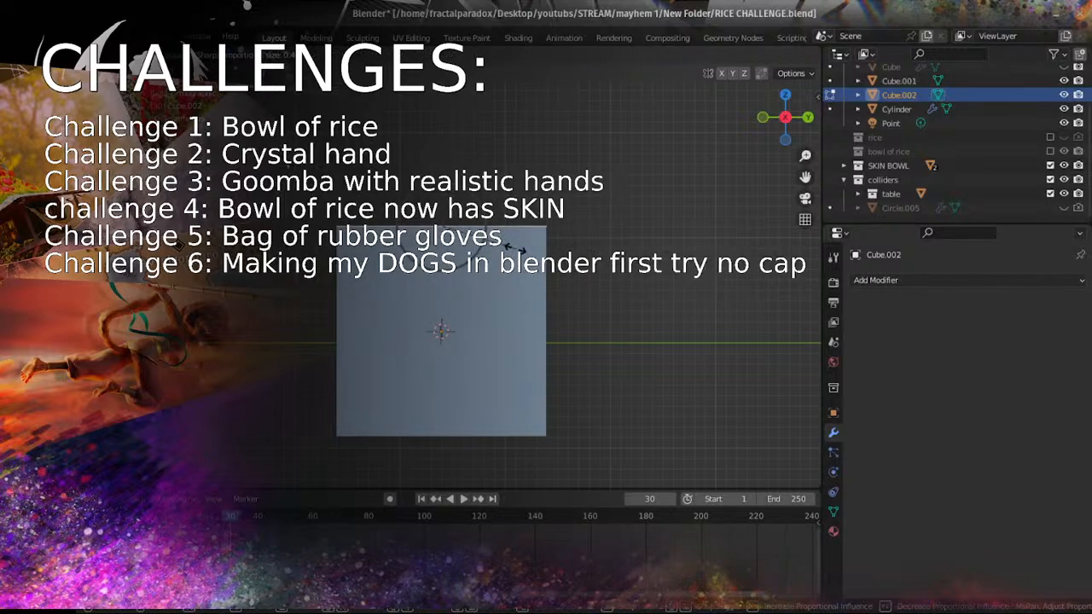
key(y)
click(503, 256)
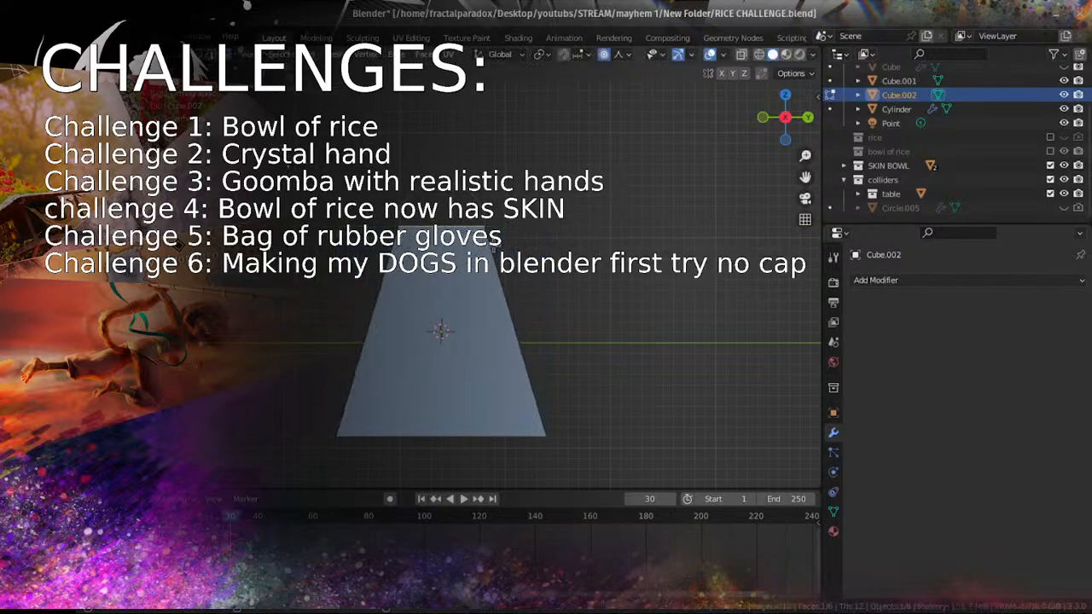
Step: Select the tapered cube's bottom face and move it up along Z to shorten the shape
mouse_move(503, 256)
middle_down()
mouse_move(514, 289)
mouse_move(562, 279)
mouse_move(493, 243)
middle_up()
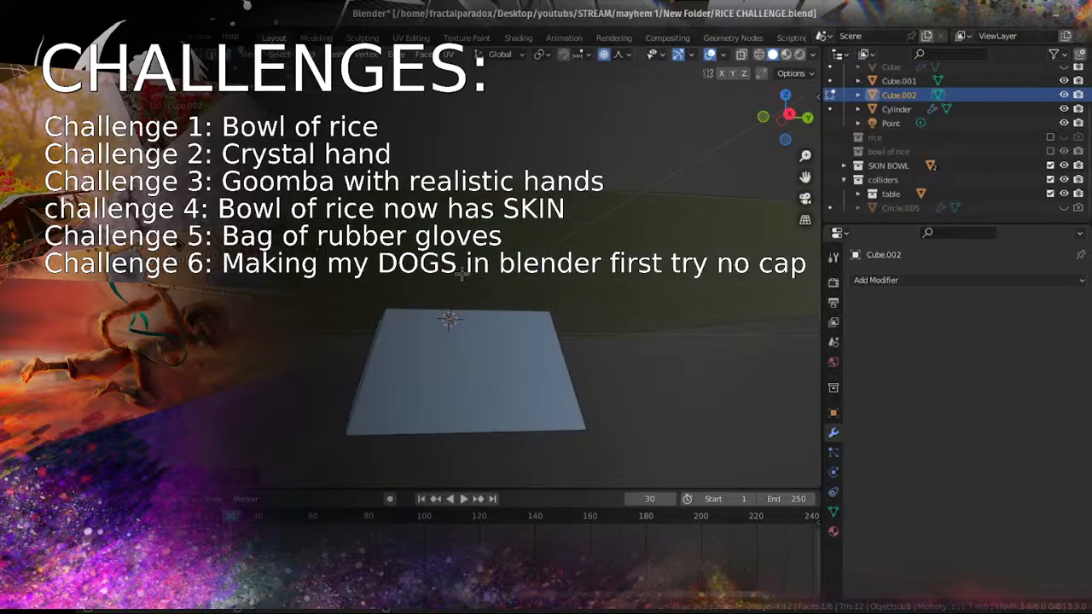
middle_drag(456, 436, 497, 388)
click(481, 358)
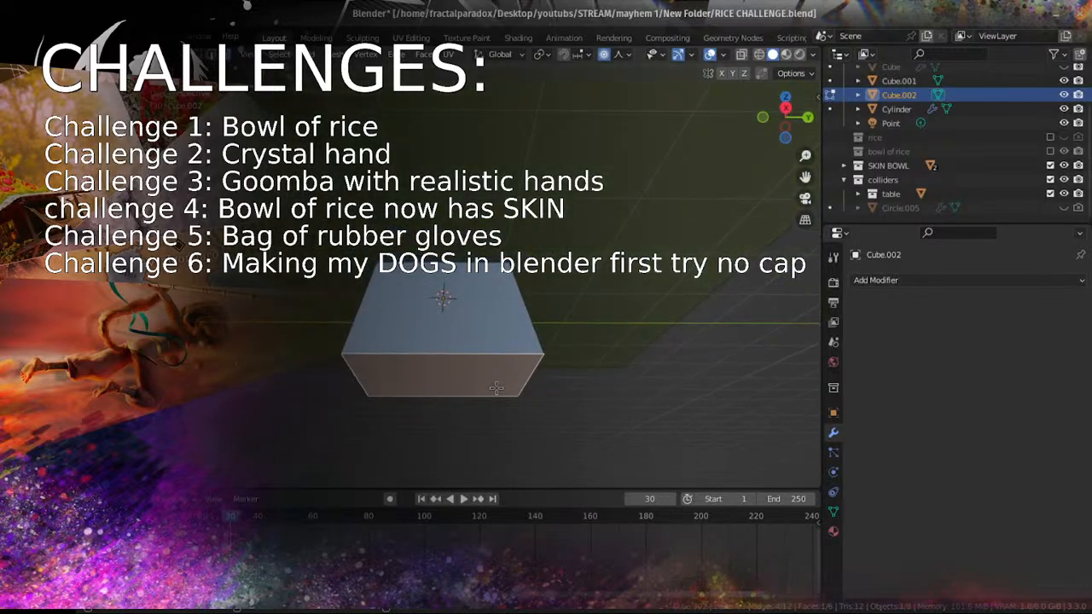
key(KP_3)
key(g)
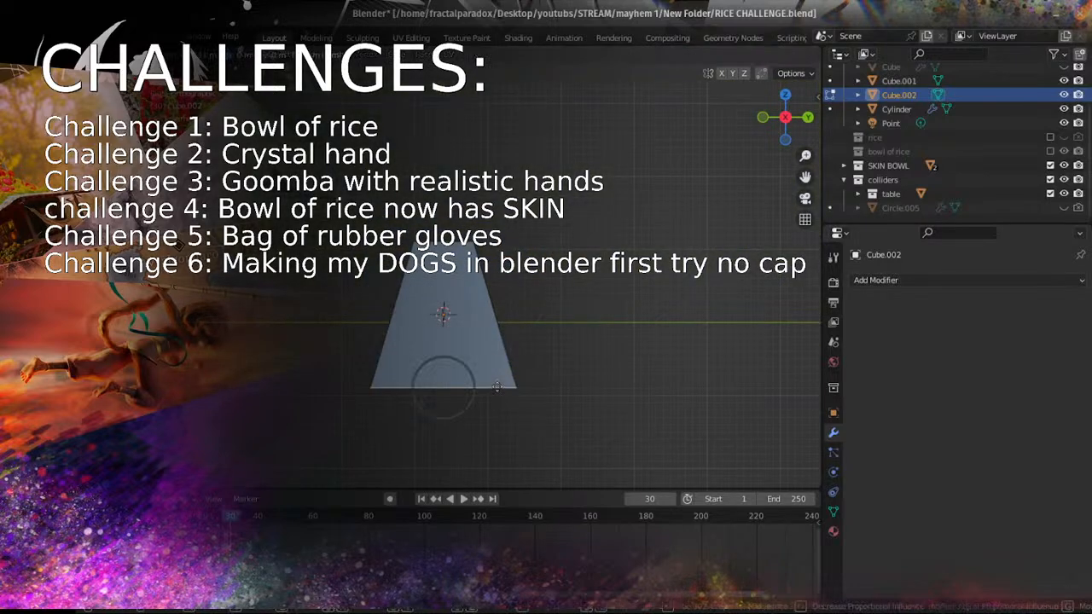
click(490, 303)
Step: Extrude the tapered shape's bottom face downward along Z to add a straight-sided lower block
key(e)
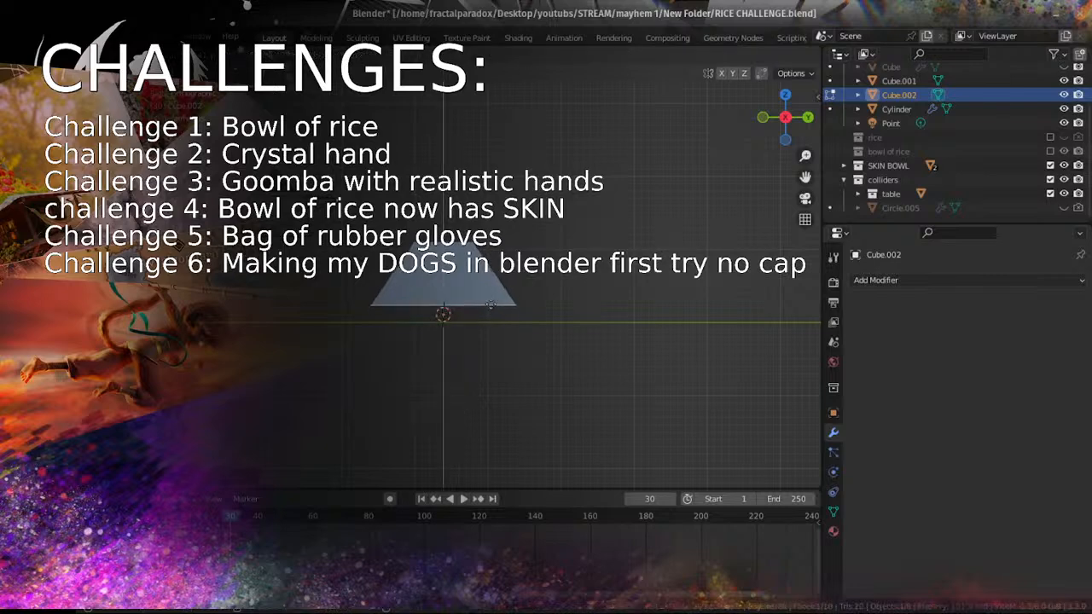
click(480, 318)
middle_drag(480, 318, 458, 253)
middle_drag(515, 215, 503, 223)
key(e)
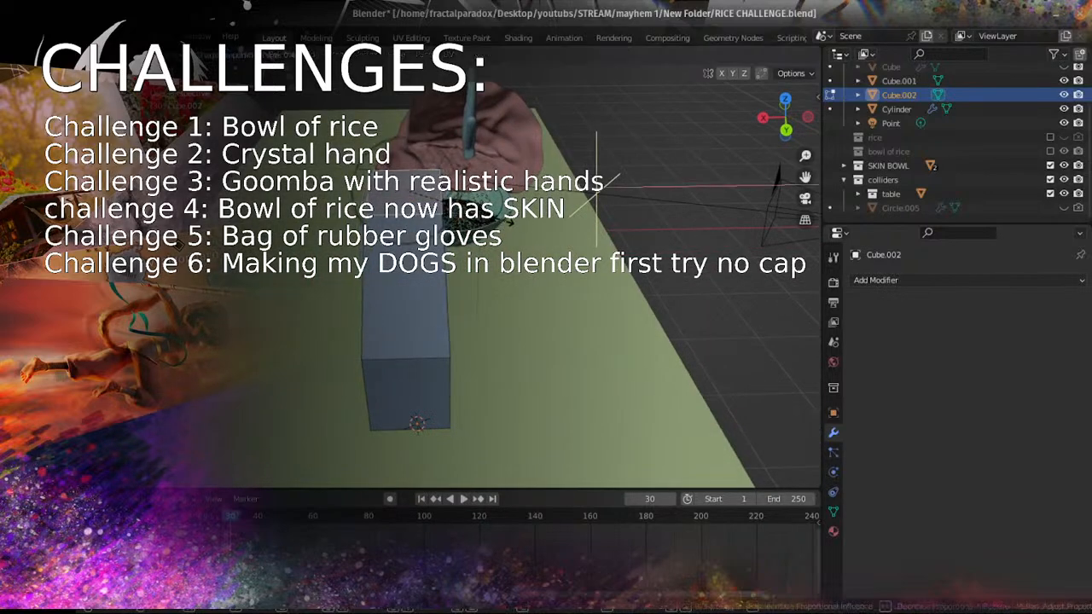
click(502, 223)
Step: Select the lower block's two long side faces and scale them along X to adjust its thickness
middle_drag(511, 333, 435, 307)
click(416, 295)
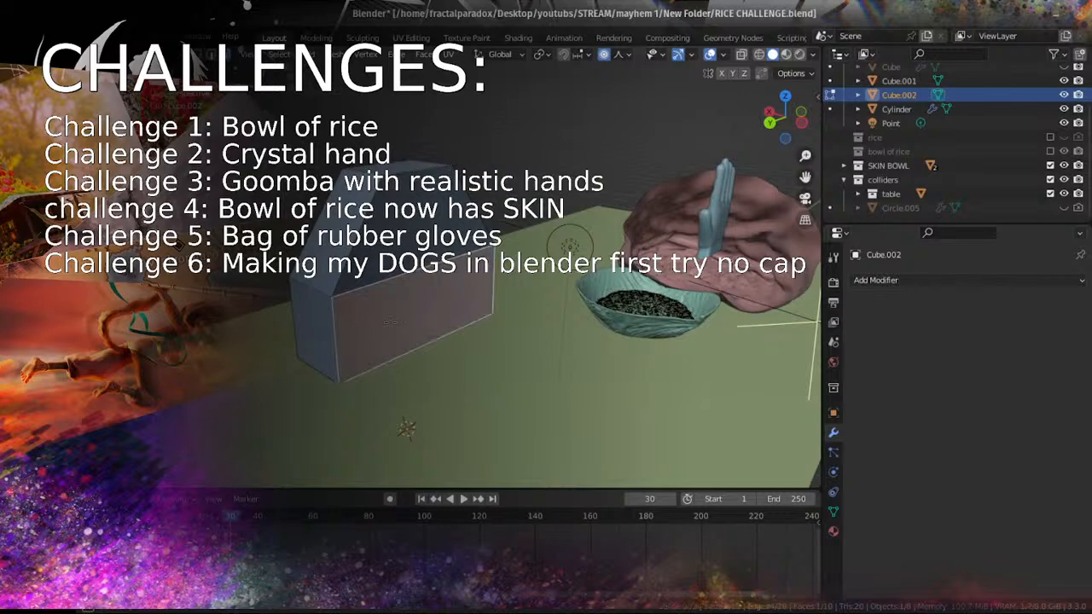
middle_drag(342, 329, 388, 307)
key(g)
key(x)
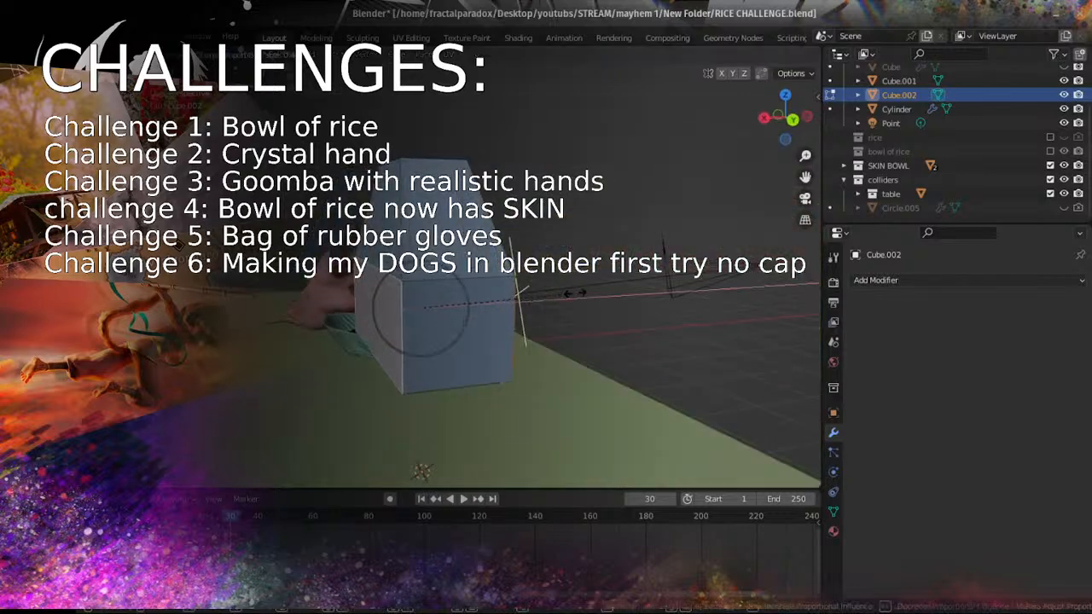
click(575, 290)
Step: Add a vertical loop cut through the middle of the shape's long sides
middle_drag(571, 291, 548, 322)
scroll(469, 292, down, 3)
scroll(546, 323, up, 3)
middle_drag(429, 336, 518, 338)
scroll(520, 327, up, 2)
scroll(418, 293, down, 3)
middle_drag(515, 274, 509, 311)
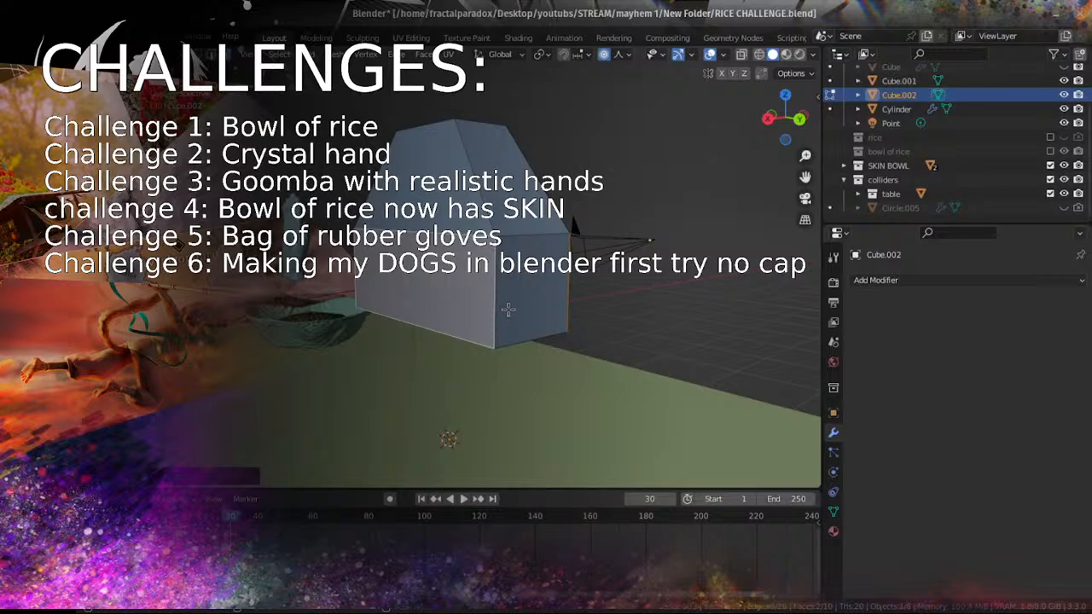
middle_drag(507, 309, 460, 315)
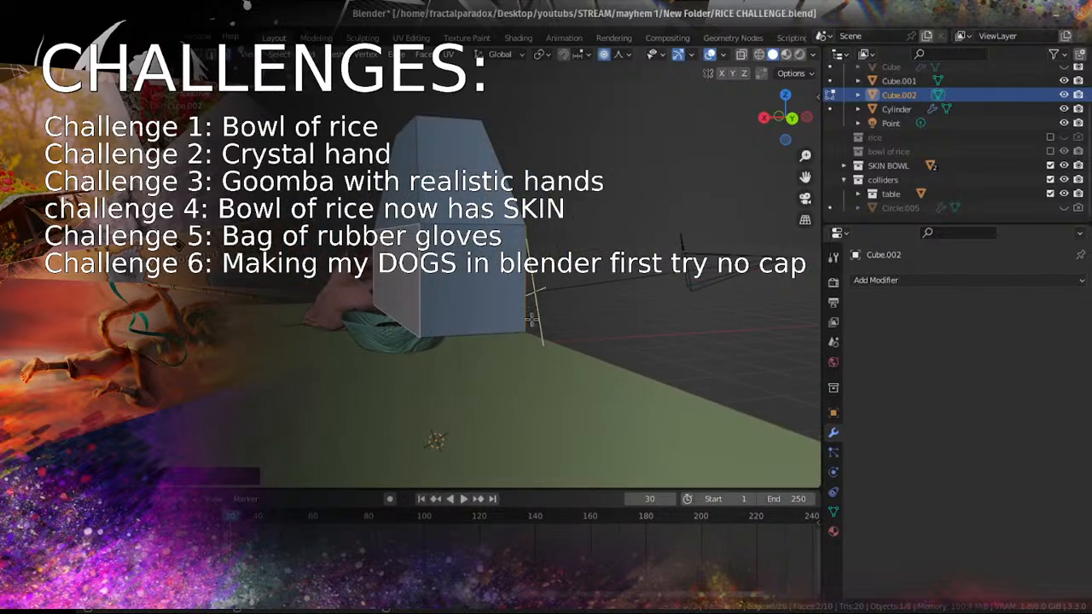
middle_drag(531, 319, 515, 329)
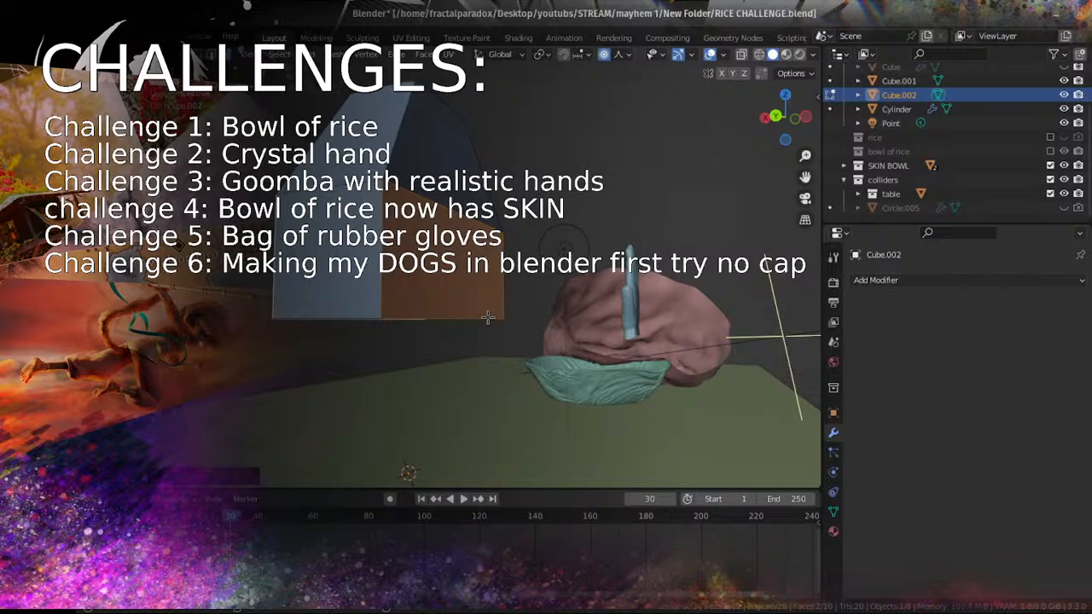
middle_drag(445, 288, 430, 277)
double_click(431, 223)
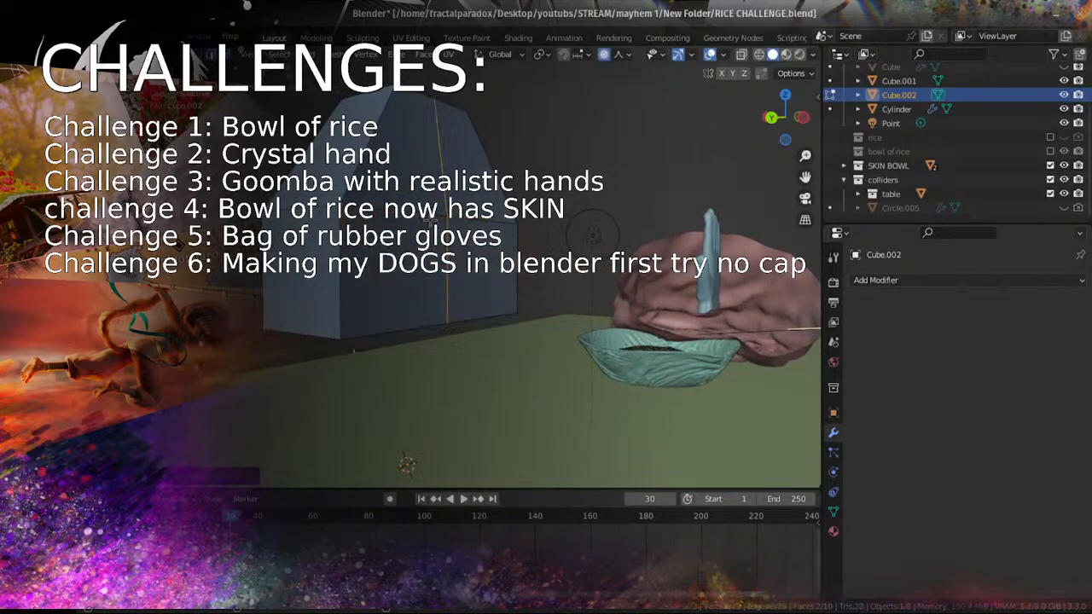
middle_drag(431, 223, 416, 224)
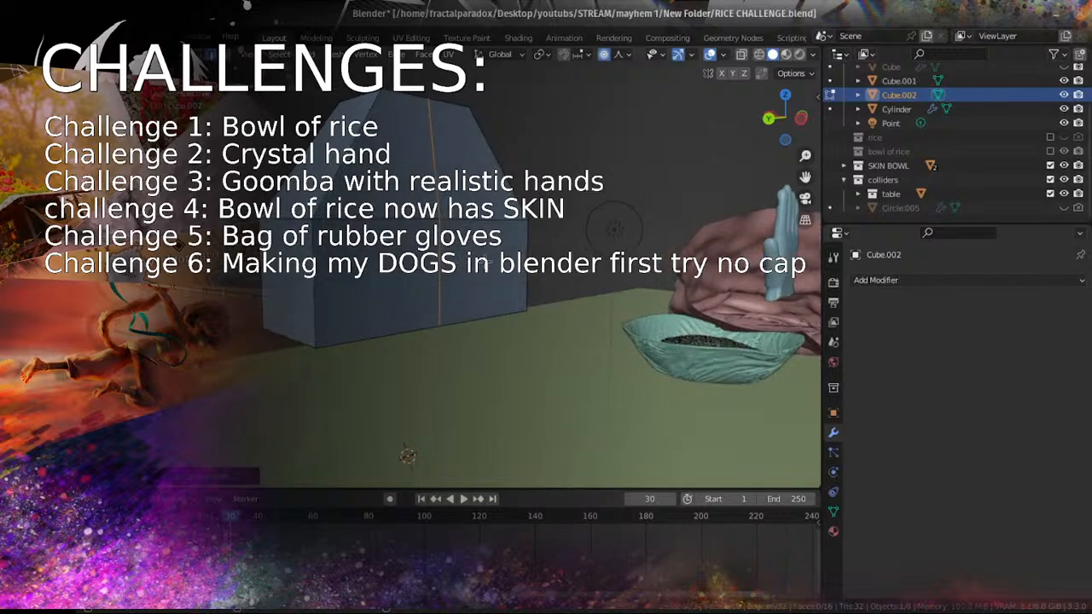
Step: Select the lower block's middle vertical edges on both long sides and scale them outward so the sides bulge
click(442, 269)
middle_drag(388, 282, 518, 282)
shift+click(401, 293)
middle_drag(653, 306, 585, 272)
key(s)
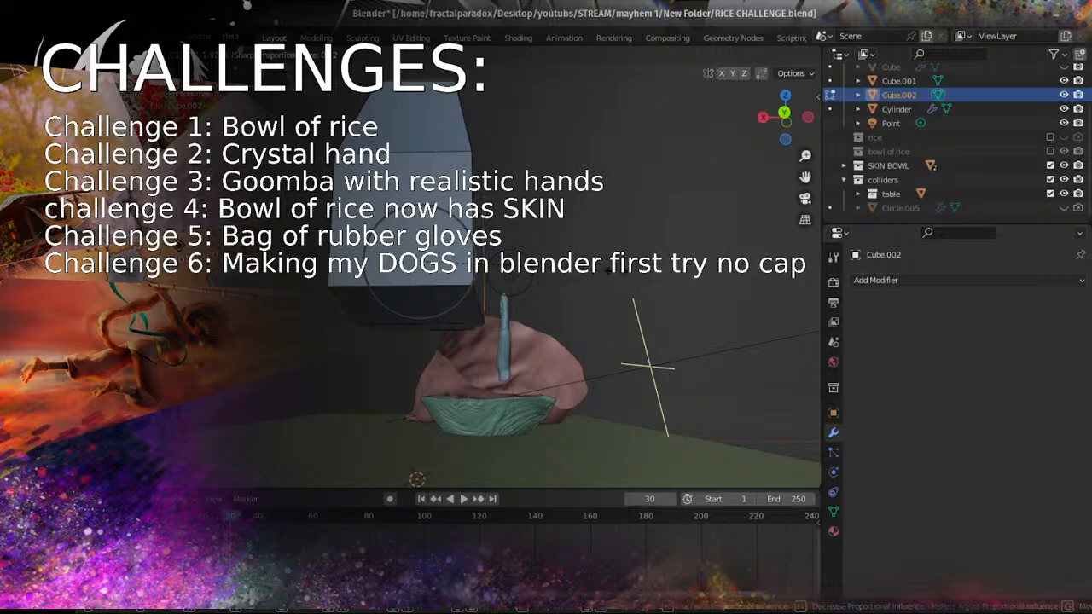
click(657, 274)
Step: Save the file and leave Edit Mode
middle_drag(646, 273, 474, 350)
scroll(478, 345, up, 3)
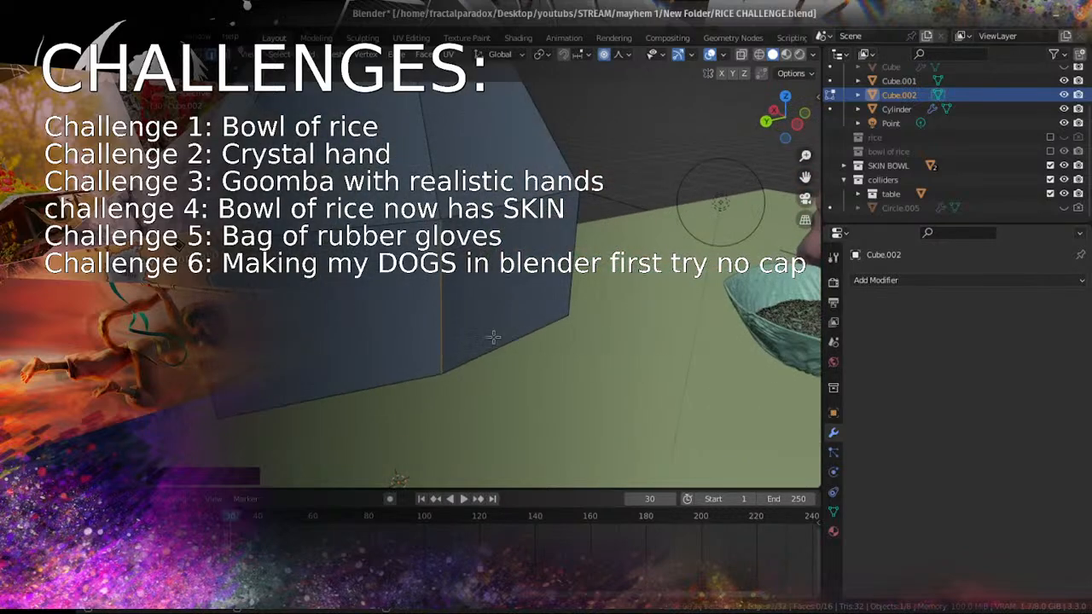
scroll(503, 329, up, 1)
key(ctrl+s)
scroll(509, 324, down, 3)
middle_drag(509, 324, 485, 293)
key(Tab)
scroll(484, 293, up, 2)
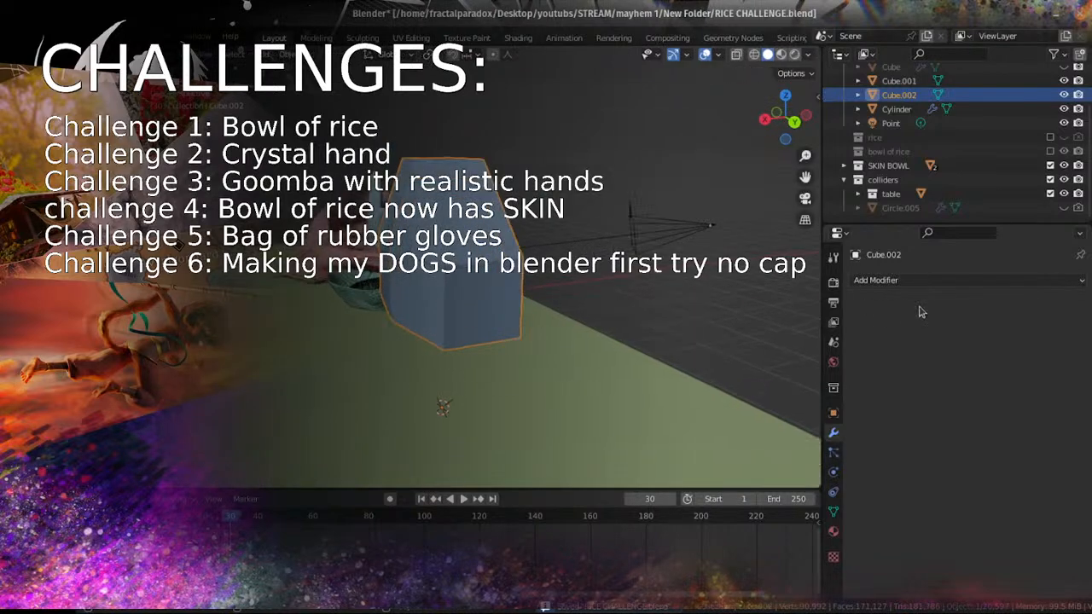
Step: Add a Subdivision Surface modifier to the shape and save the file
click(925, 282)
click(840, 540)
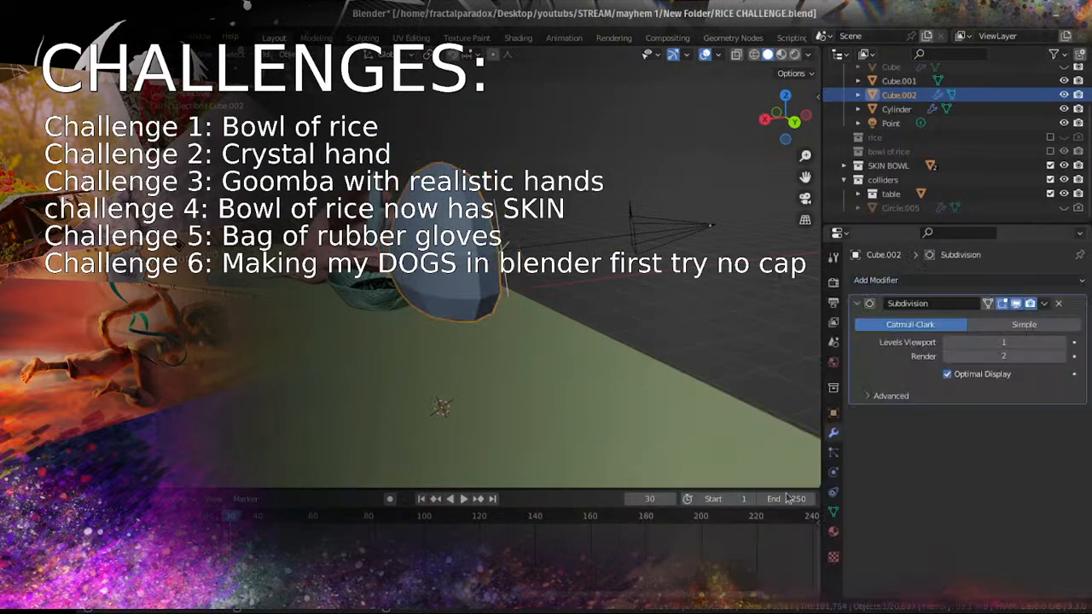
middle_drag(522, 338, 554, 321)
key(ctrl+s)
Step: Examine the smoothed shape from several sides and distances to judge its form
scroll(640, 320, up, 3)
middle_drag(711, 319, 451, 286)
scroll(541, 319, down, 3)
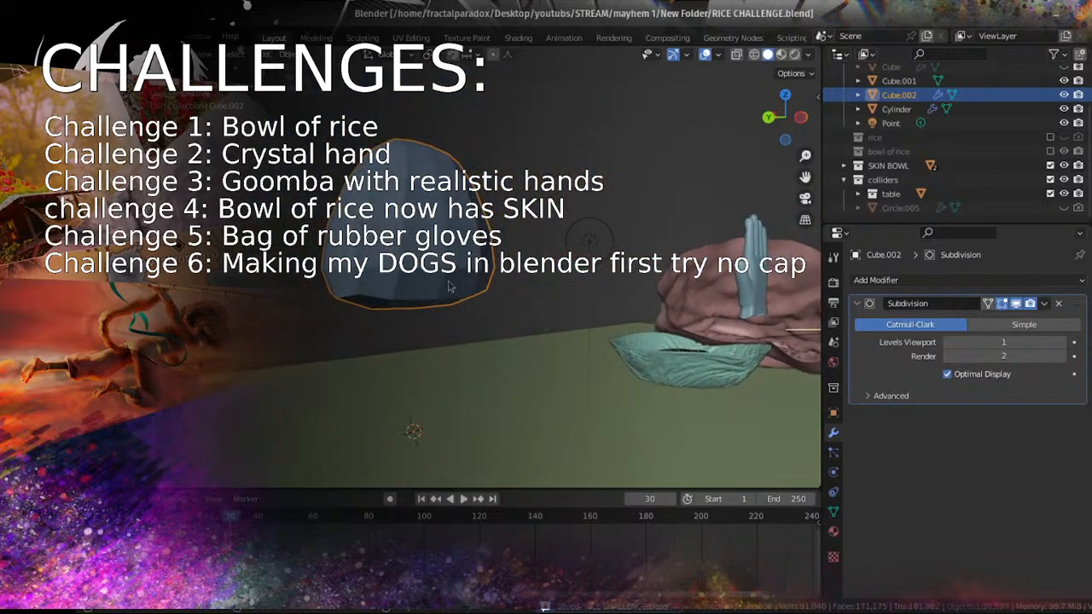
scroll(452, 287, up, 2)
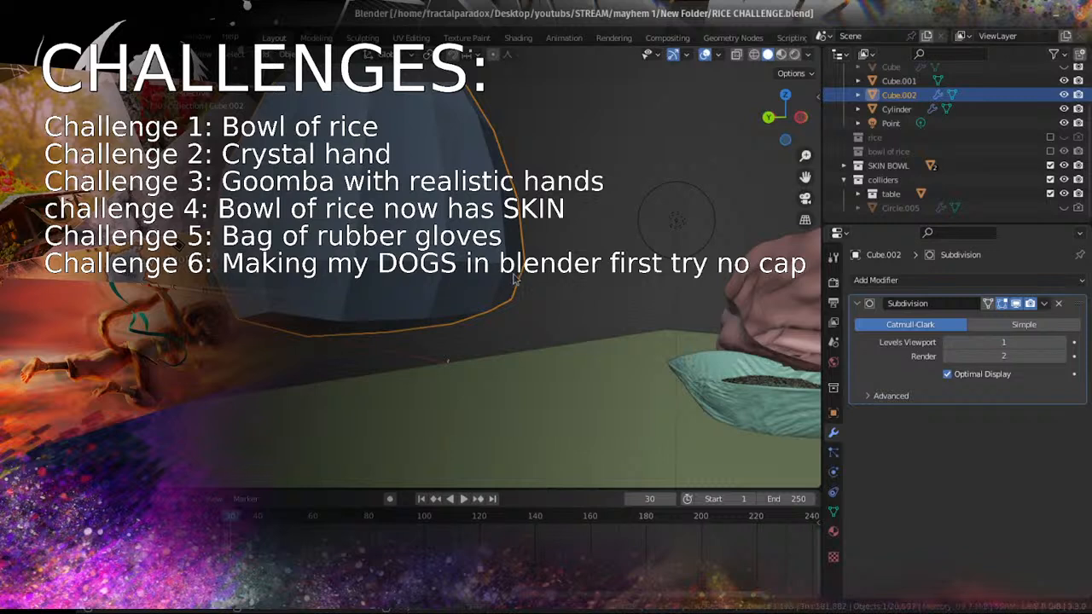
scroll(497, 246, down, 1)
mouse_move(467, 248)
middle_down()
mouse_move(504, 249)
mouse_move(482, 263)
middle_up()
scroll(458, 249, up, 1)
scroll(458, 249, down, 3)
scroll(461, 256, up, 2)
middle_drag(375, 254, 486, 249)
middle_drag(583, 251, 299, 142)
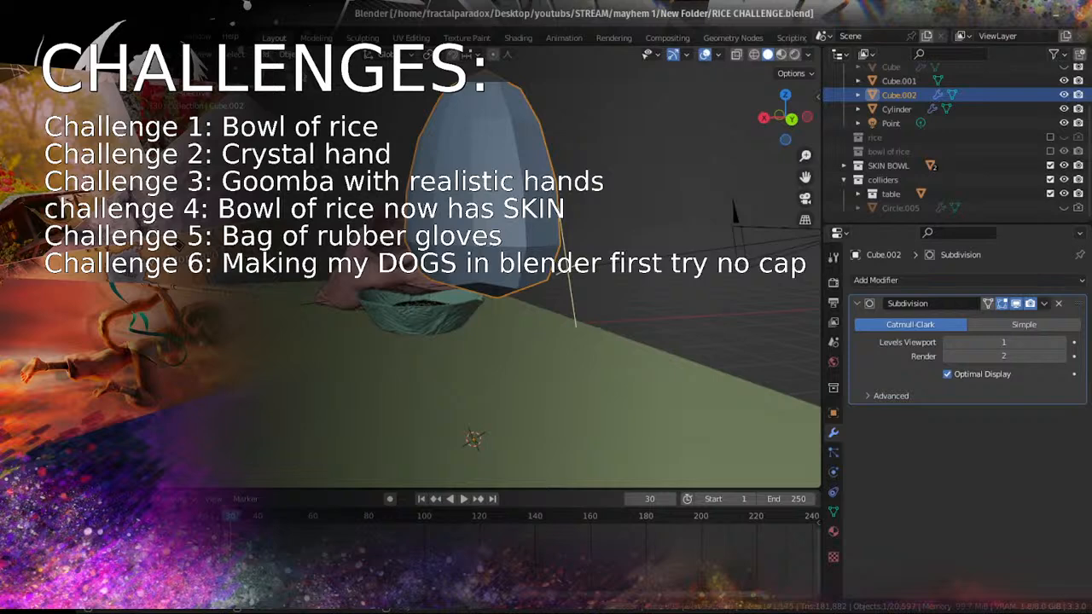
middle_drag(534, 299, 502, 293)
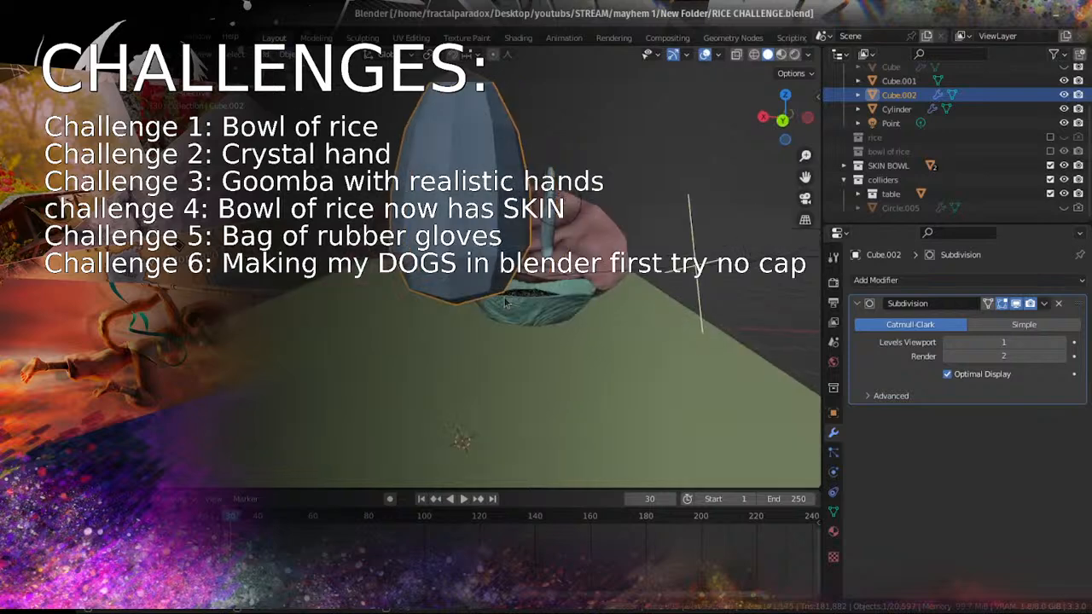
scroll(501, 290, up, 3)
middle_drag(506, 256, 478, 279)
scroll(519, 281, down, 2)
scroll(478, 278, up, 3)
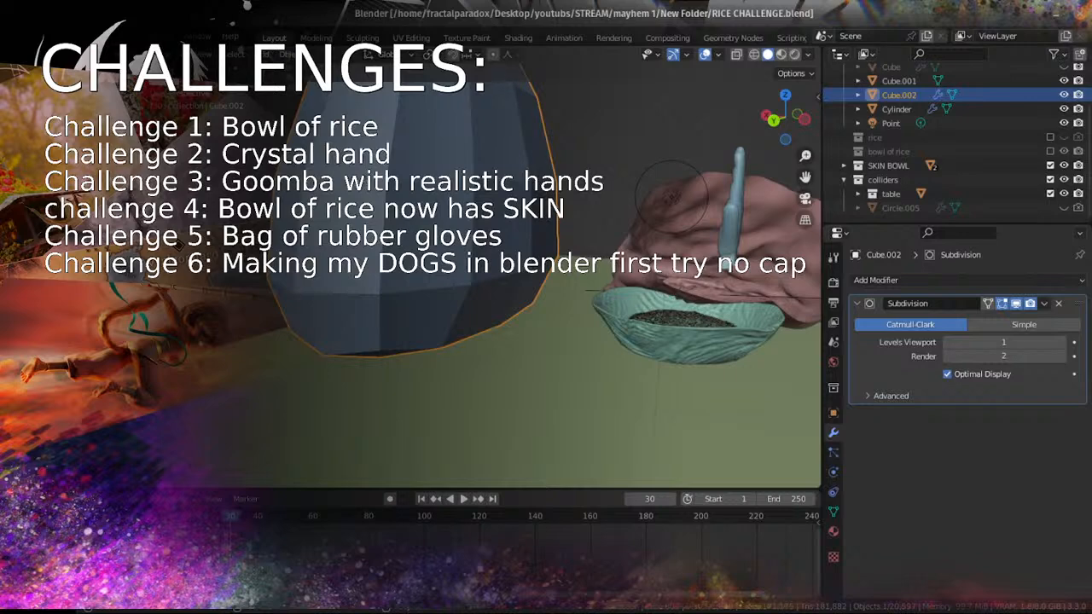
scroll(409, 256, down, 3)
middle_drag(410, 256, 380, 255)
scroll(410, 264, down, 3)
scroll(410, 264, up, 3)
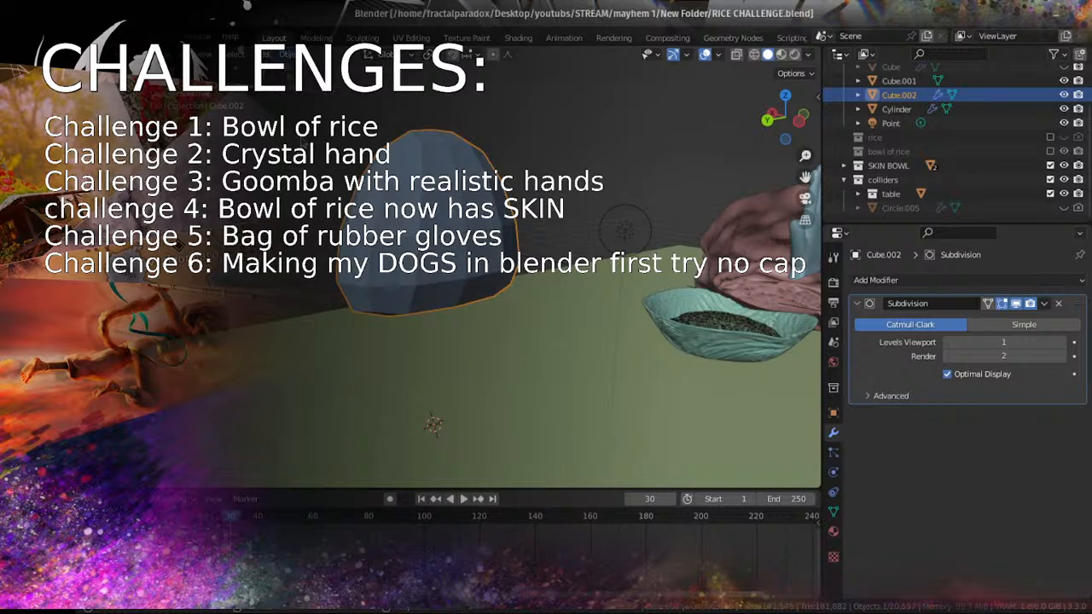
scroll(494, 282, down, 4)
scroll(495, 273, up, 4)
Step: In Edit Mode, select the horizontal edges halfway up the two ends and scale them inward along Y in side view
key(Tab)
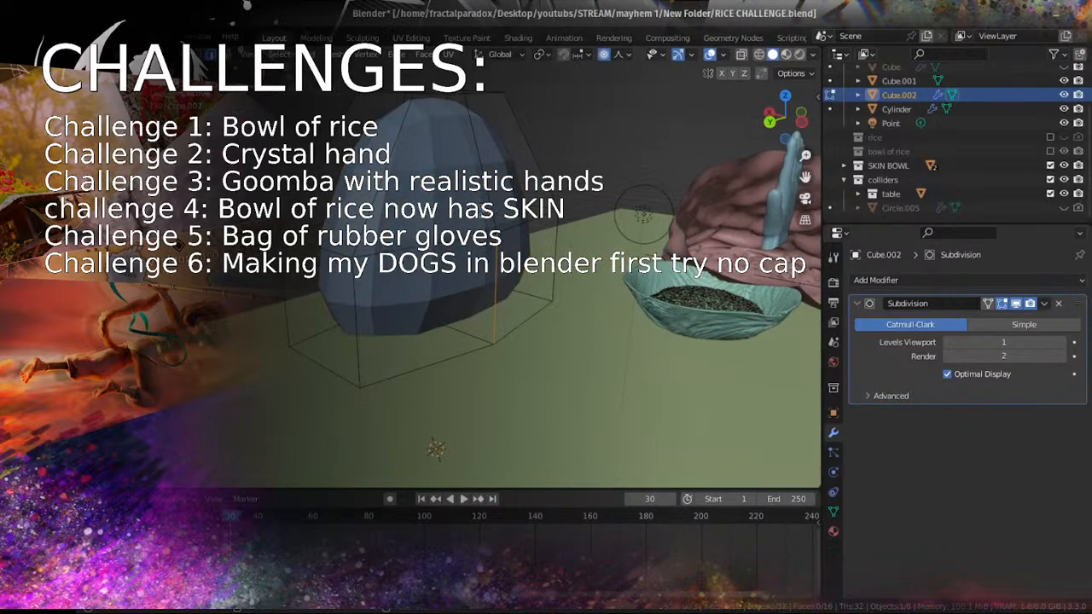
mouse_move(484, 211)
middle_down()
mouse_move(445, 195)
mouse_move(484, 210)
middle_up()
click(634, 218)
click(556, 211)
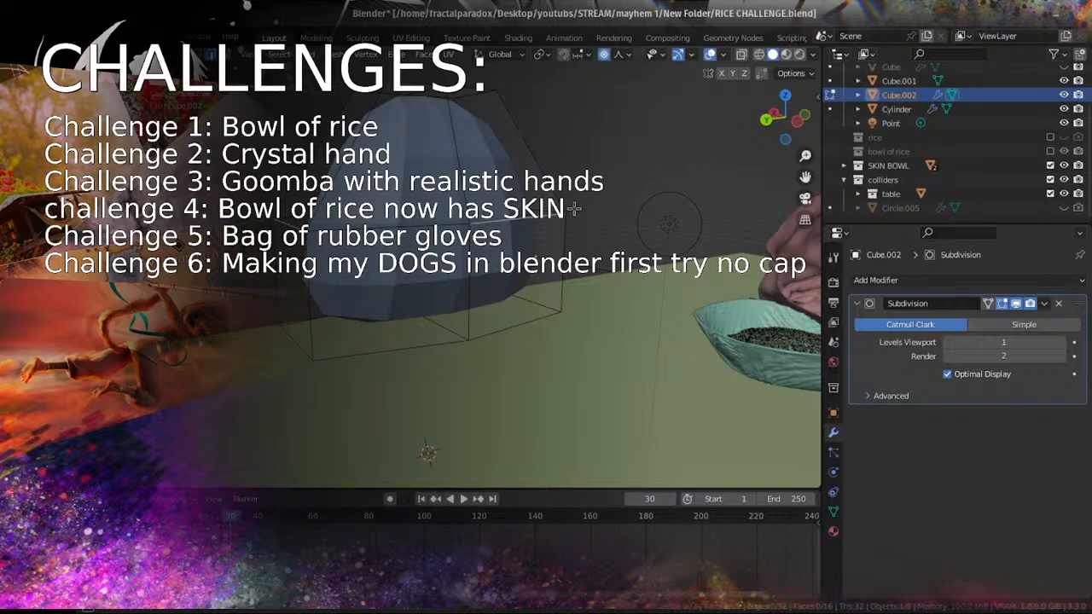
middle_drag(575, 209, 554, 199)
key(KP_3)
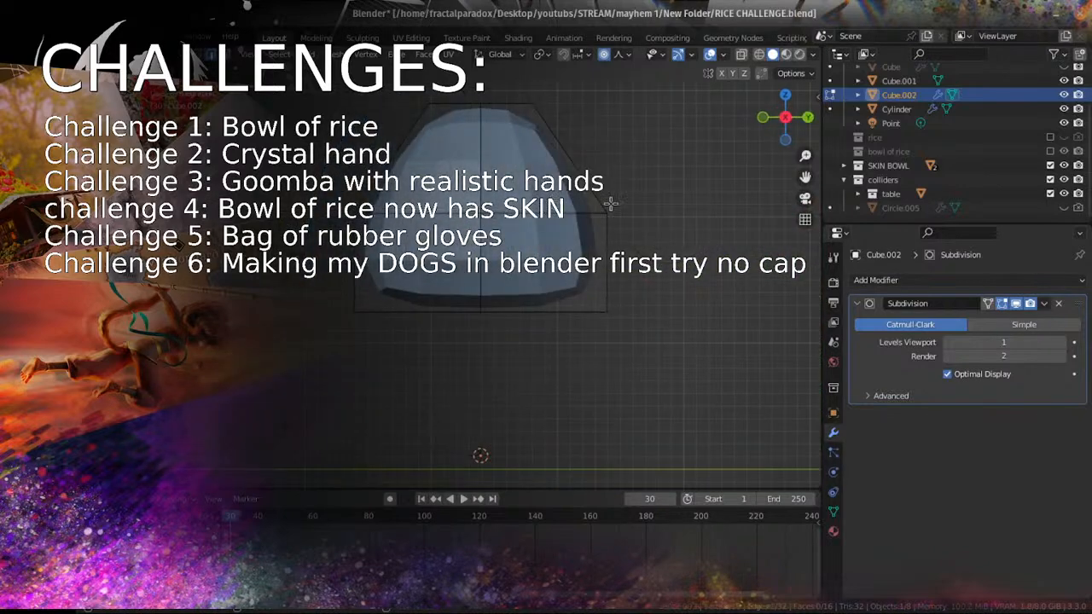
key(s)
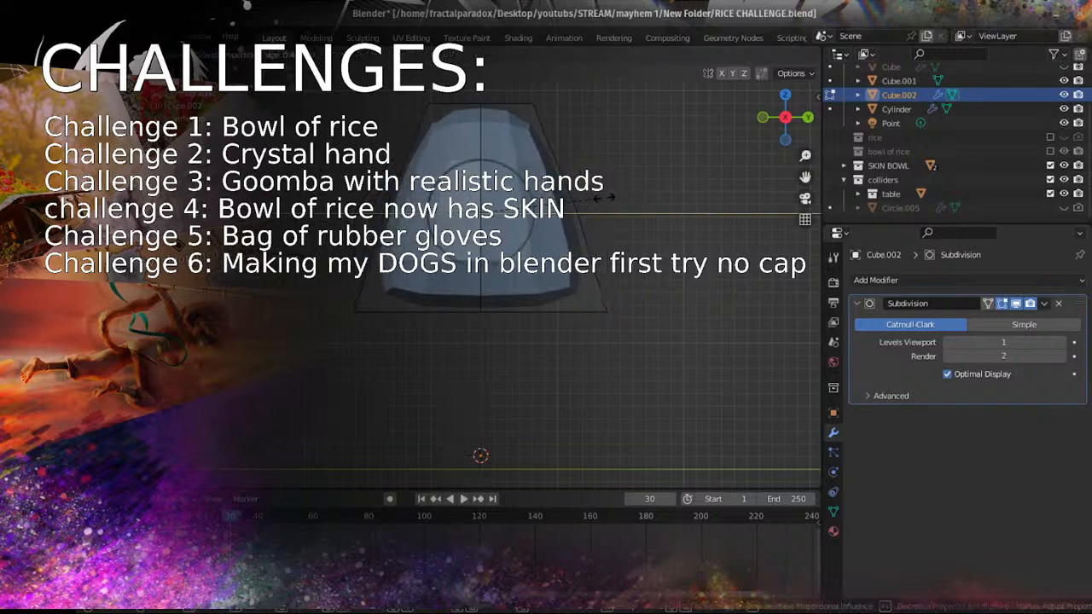
click(597, 244)
middle_drag(597, 245, 606, 310)
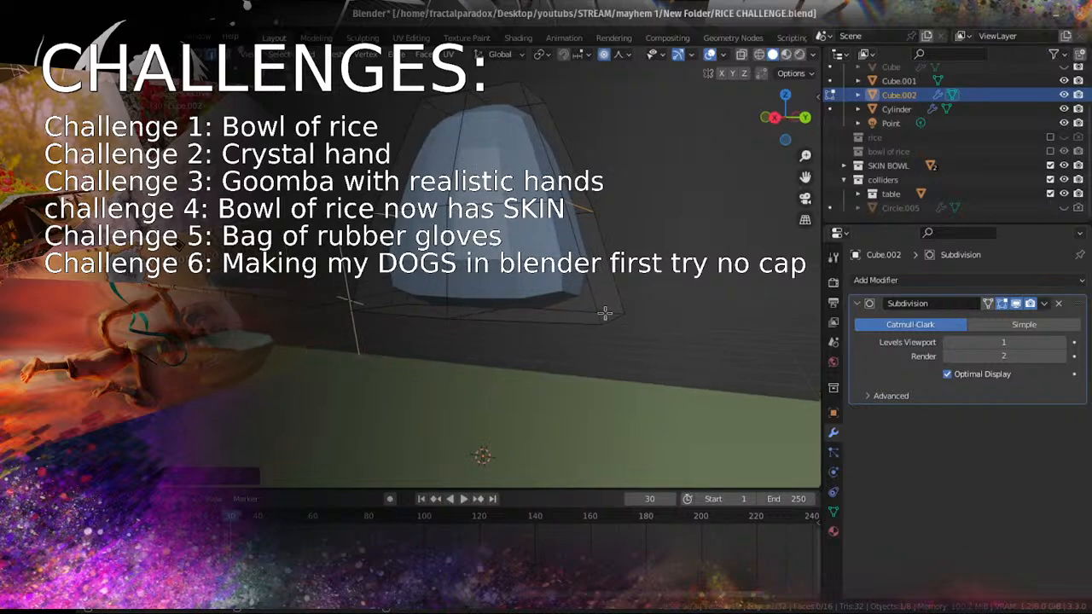
click(616, 315)
middle_drag(350, 317, 457, 314)
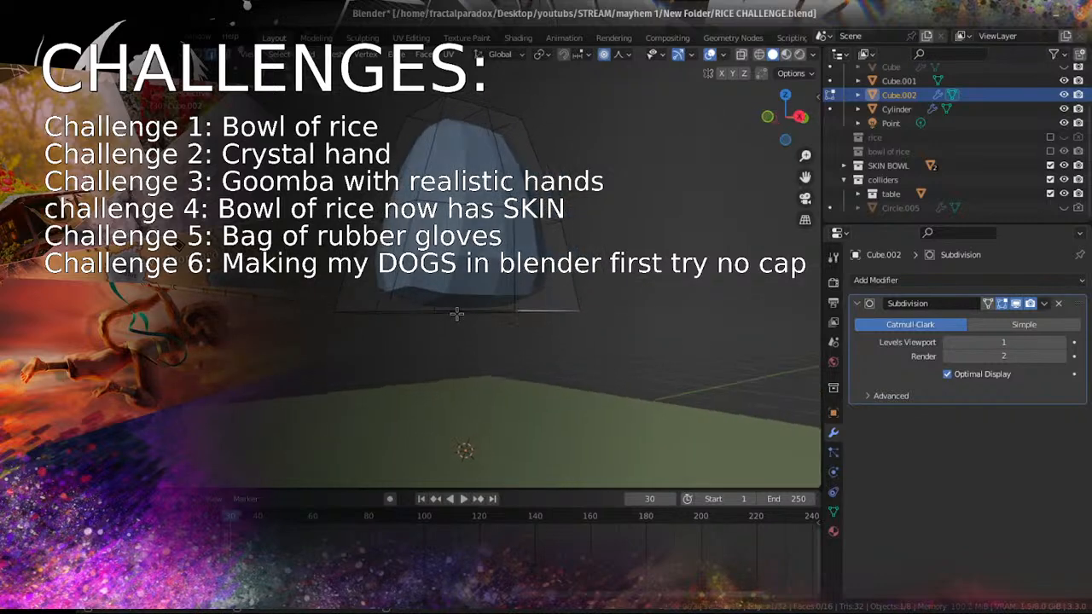
middle_drag(356, 316, 451, 315)
key(g)
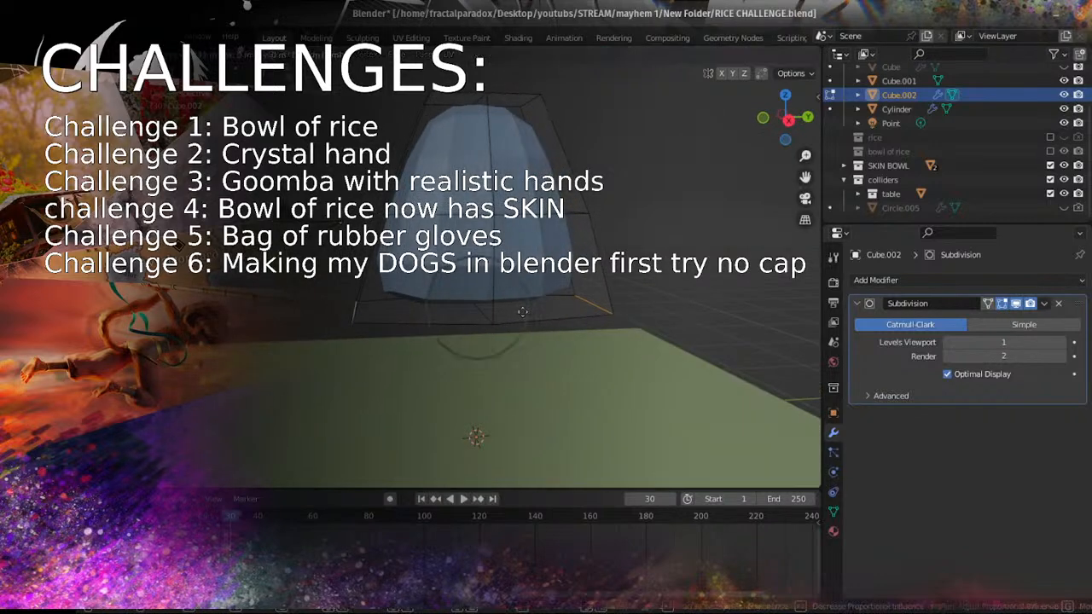
key(s)
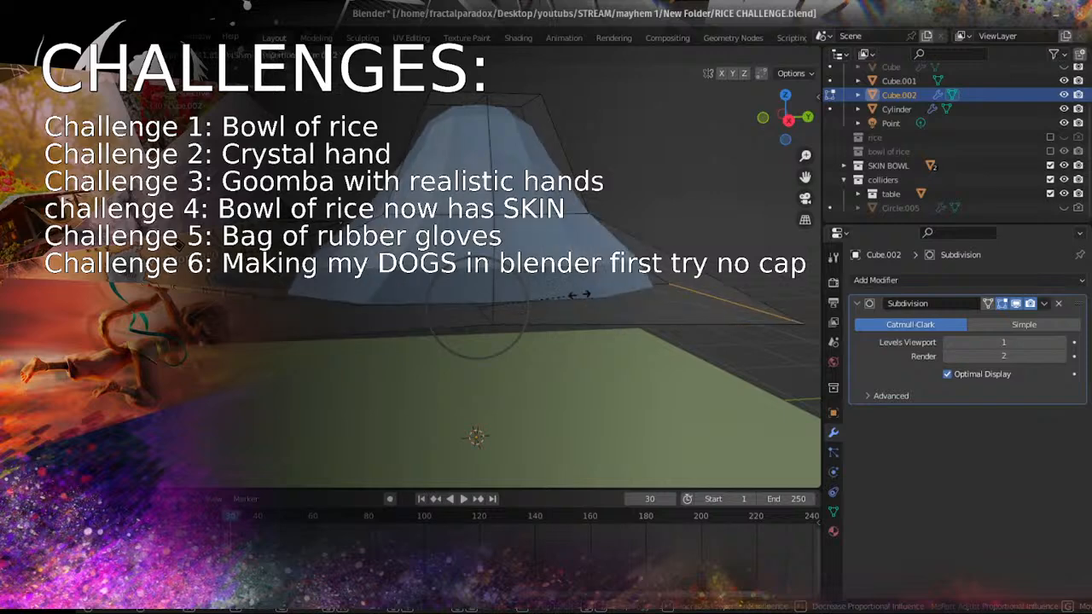
right_click(555, 296)
Step: Try to scale the halfway-height end edges along X
middle_drag(555, 296, 486, 291)
middle_drag(542, 223, 607, 241)
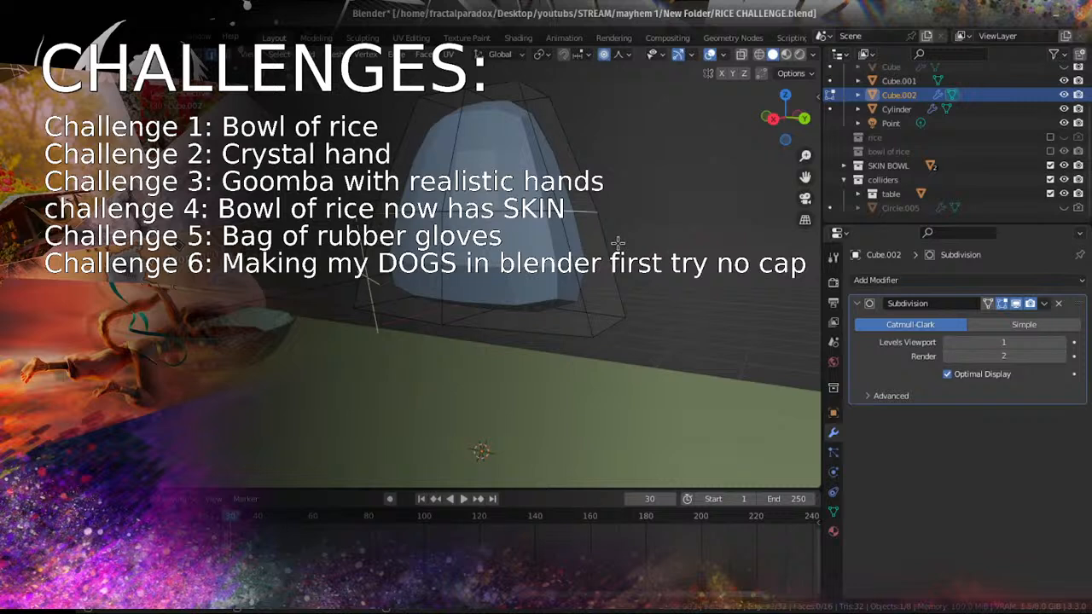
key(s)
key(x)
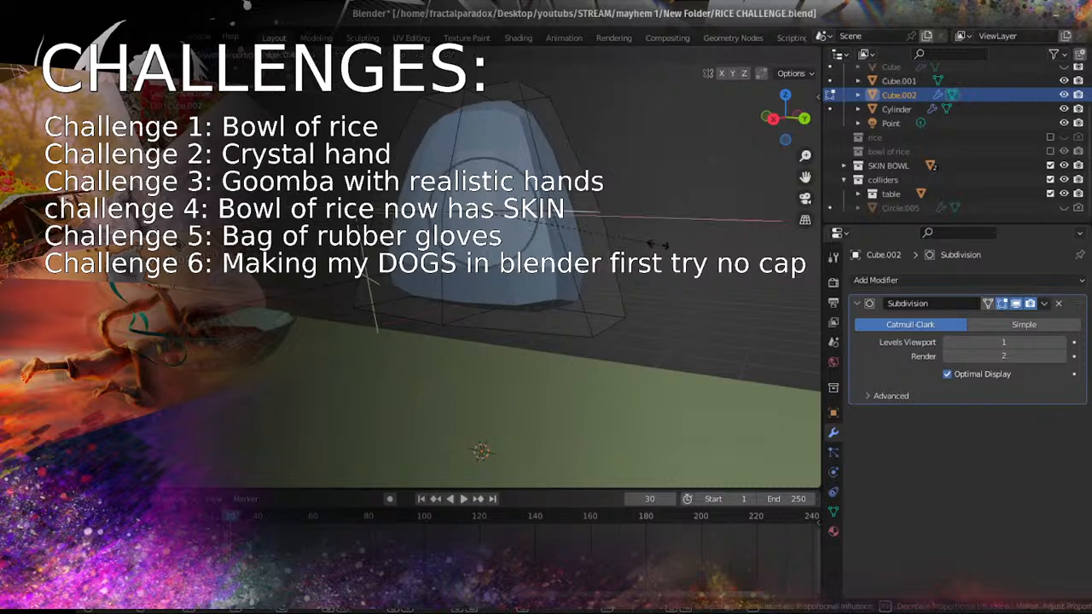
click(652, 245)
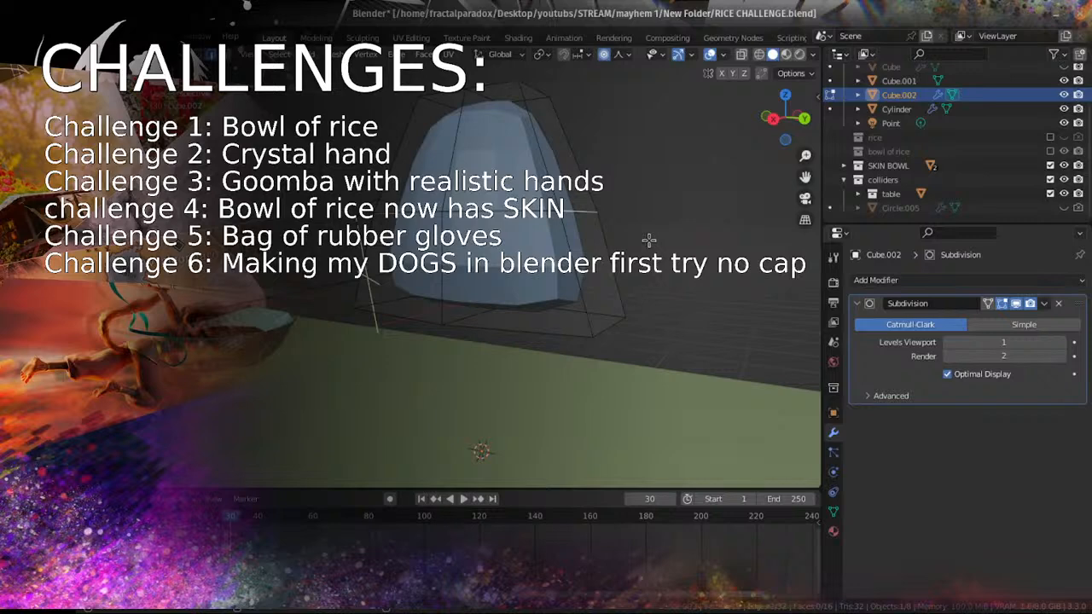
Step: In side view, scale the halfway-height end edges outward along Y to widen the middle
key(KP_3)
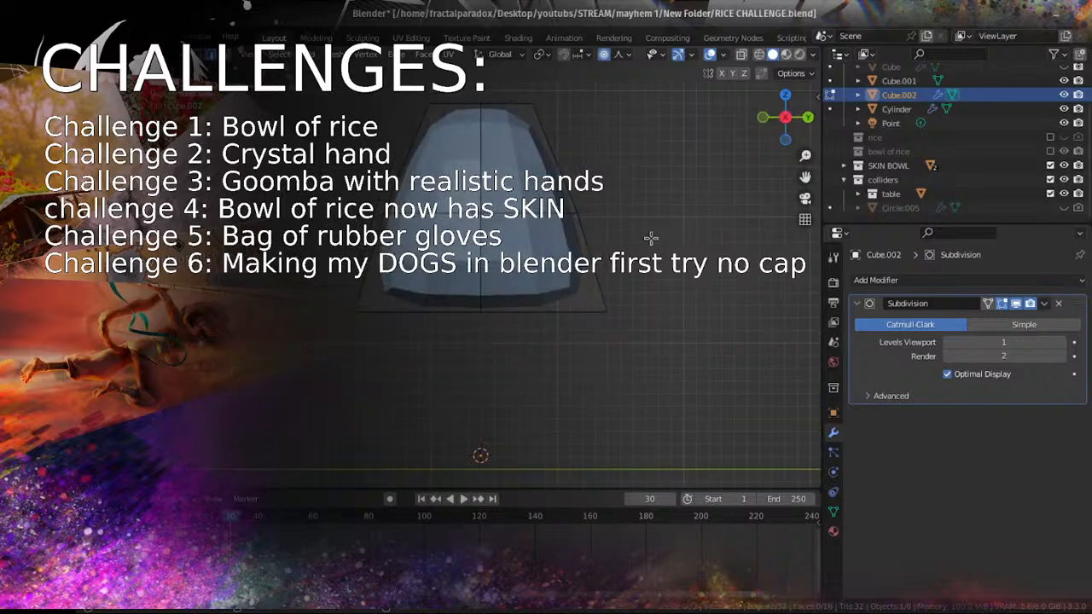
key(s)
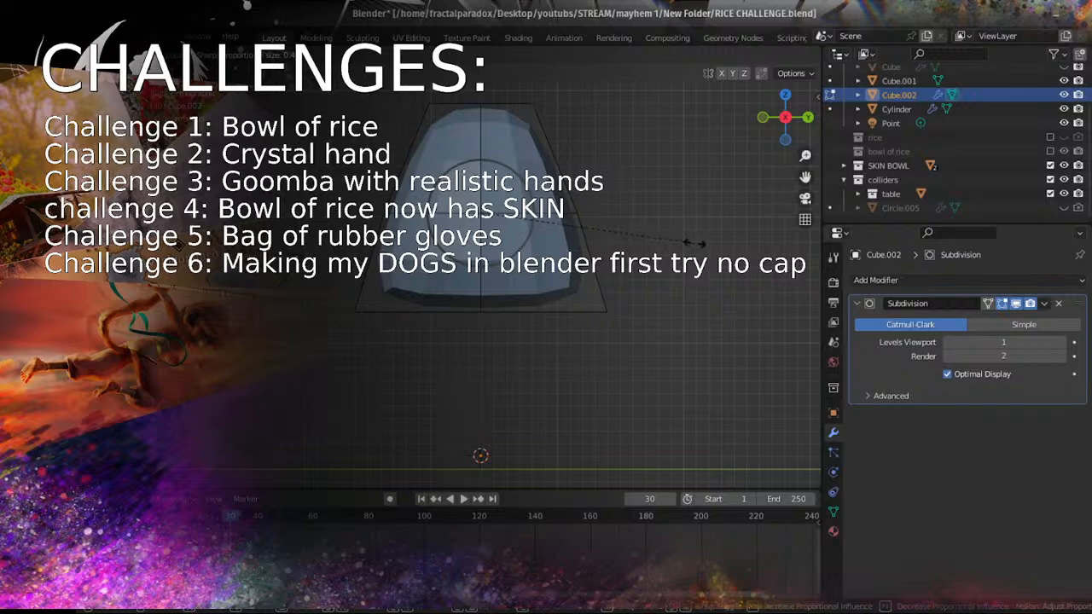
key(y)
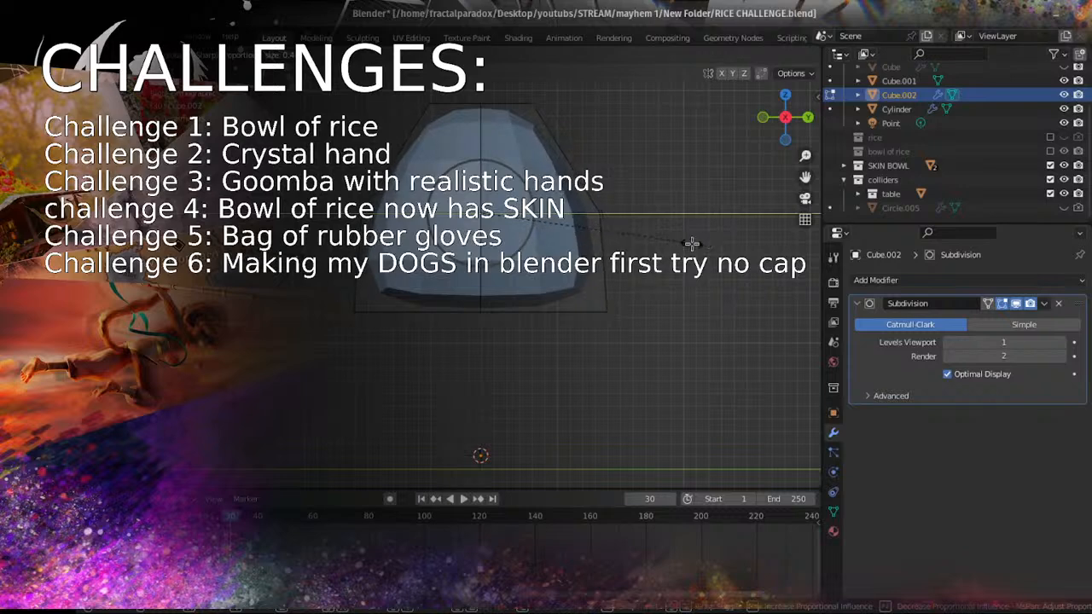
click(692, 244)
Step: Slide the halfway-height end edges along the shape's ends
middle_drag(684, 242, 623, 248)
key(g)
key(g)
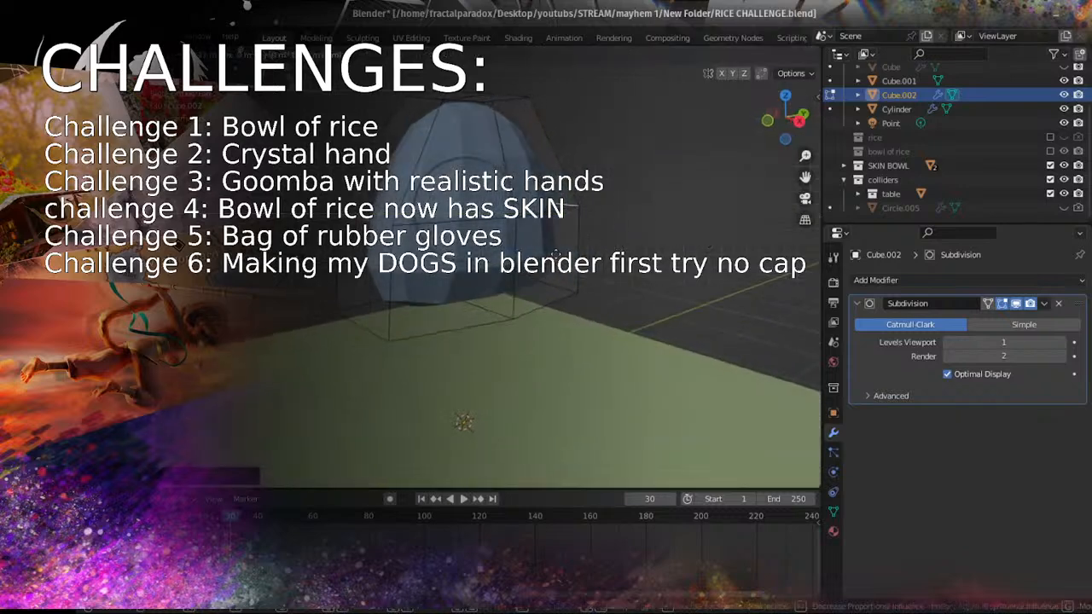
click(556, 273)
Step: Add a loop cut to the upper part of the shape
middle_drag(568, 252, 507, 194)
key(ctrl+r)
click(505, 194)
click(506, 193)
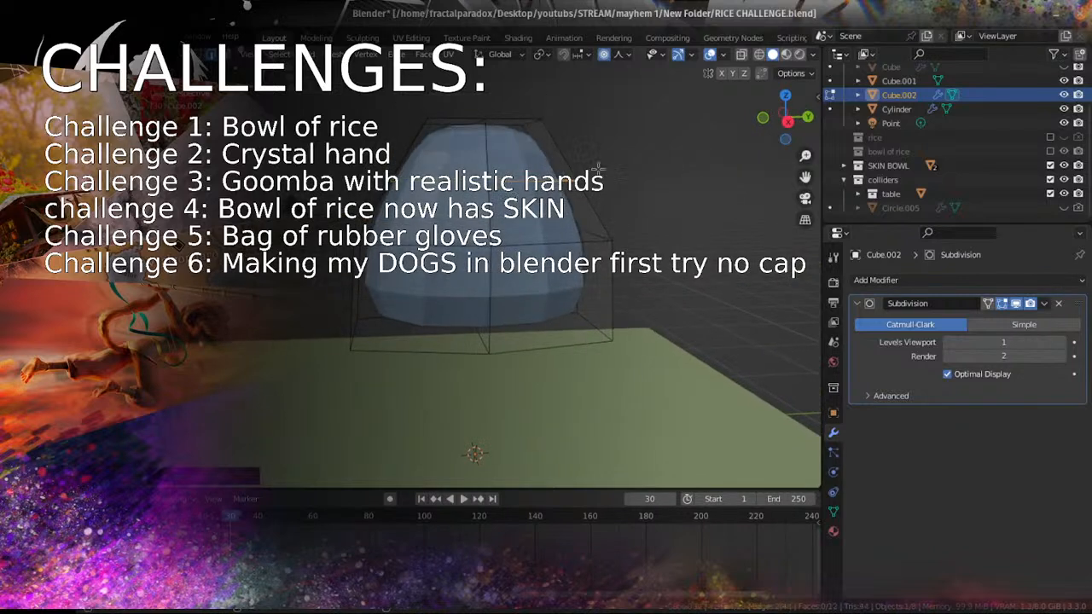
Step: Slide the upper loop cut's end edges lower along the shape and adjust their position along Y
key(g)
key(g)
click(597, 188)
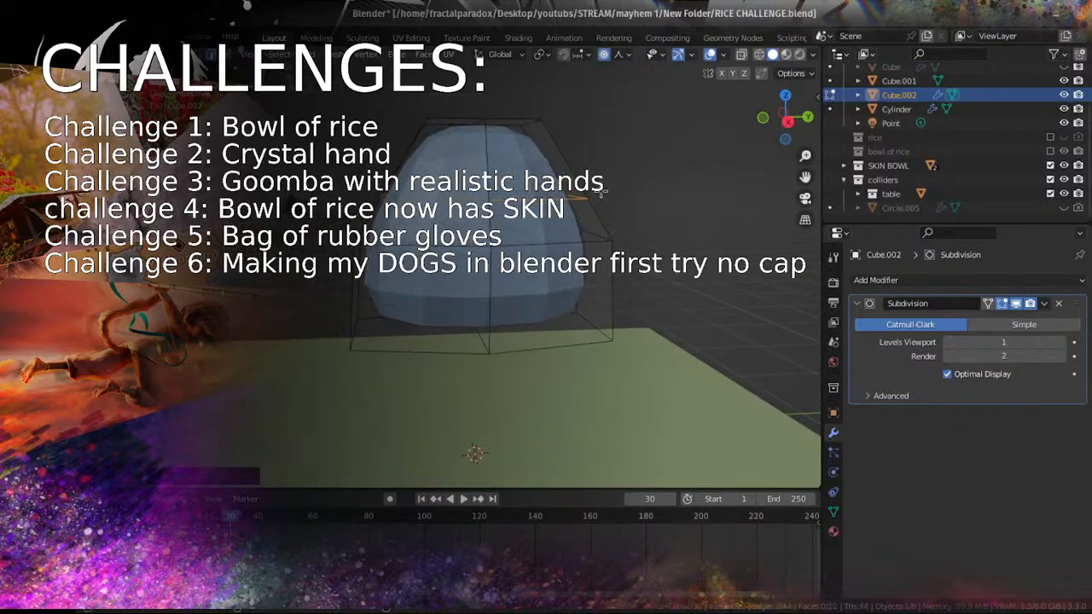
key(g)
key(y)
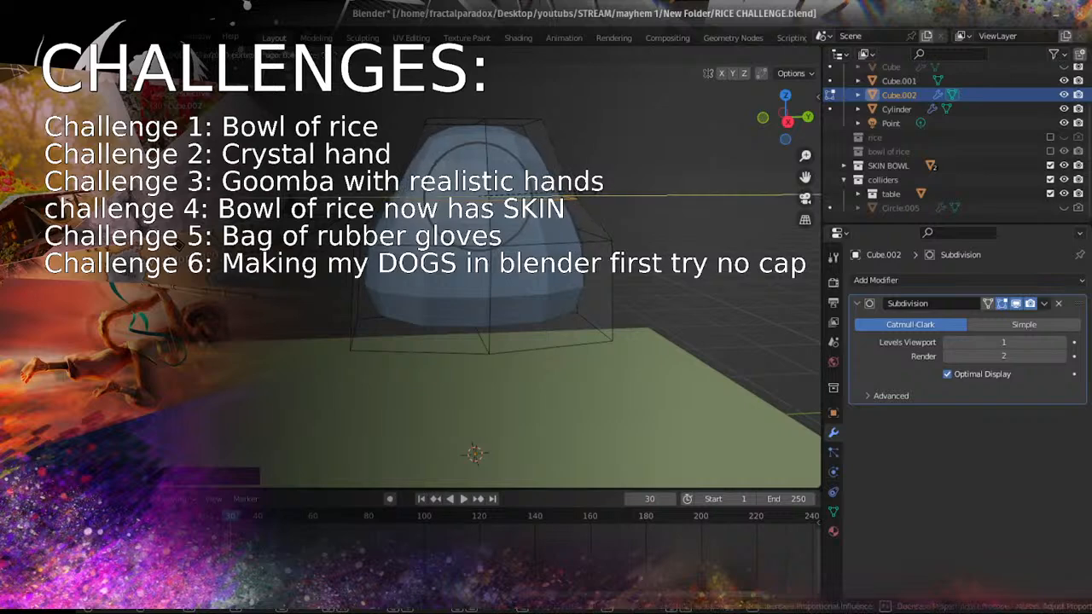
click(573, 237)
middle_drag(573, 237, 509, 271)
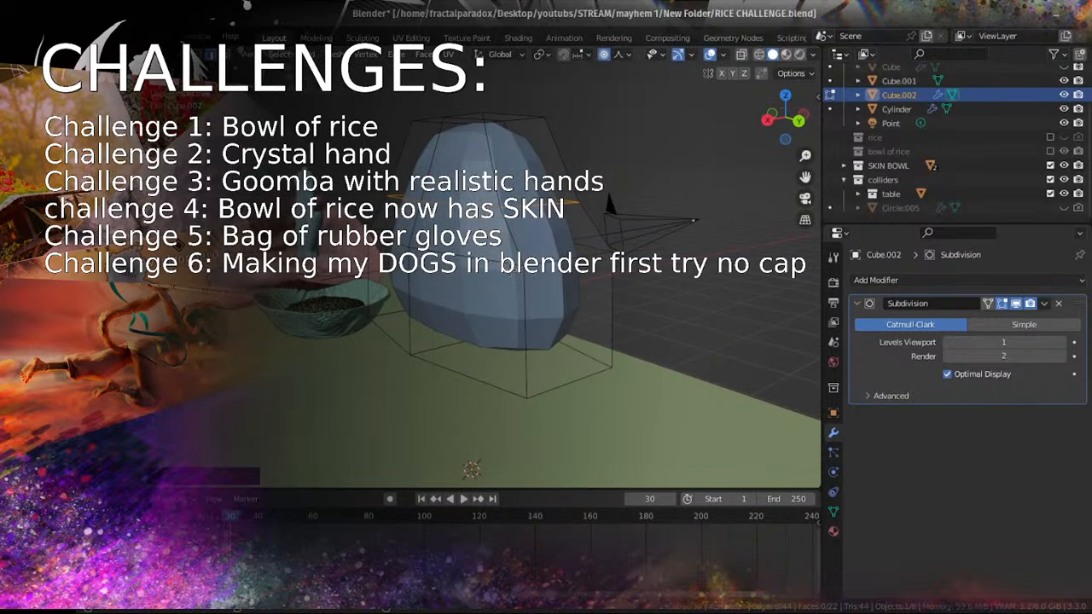
middle_drag(589, 312, 478, 334)
Step: Shade the blue dog shape smooth in Object Mode and save the file
key(Tab)
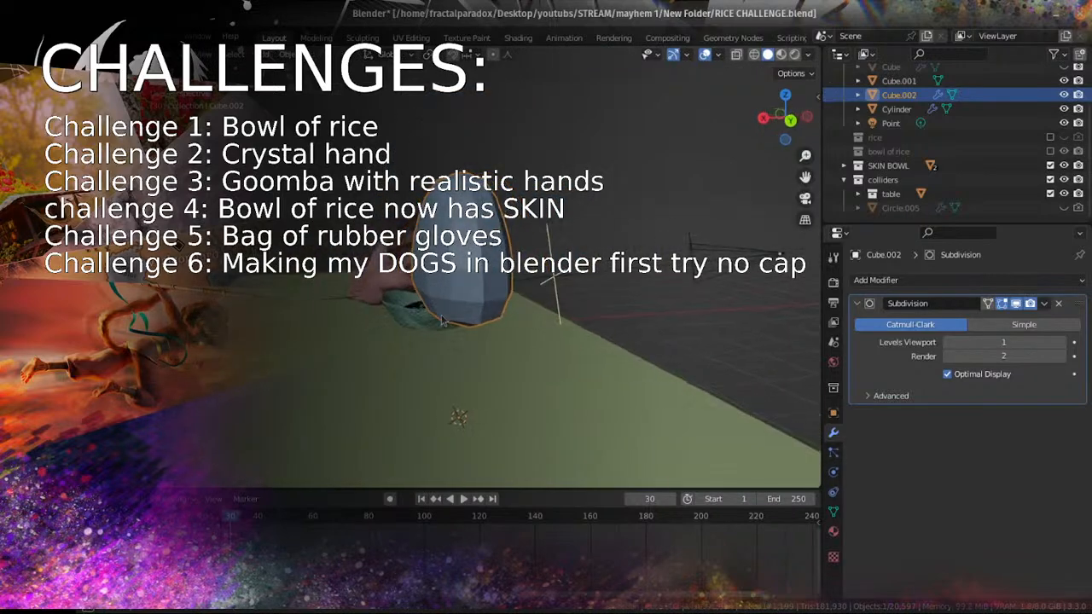
click(318, 54)
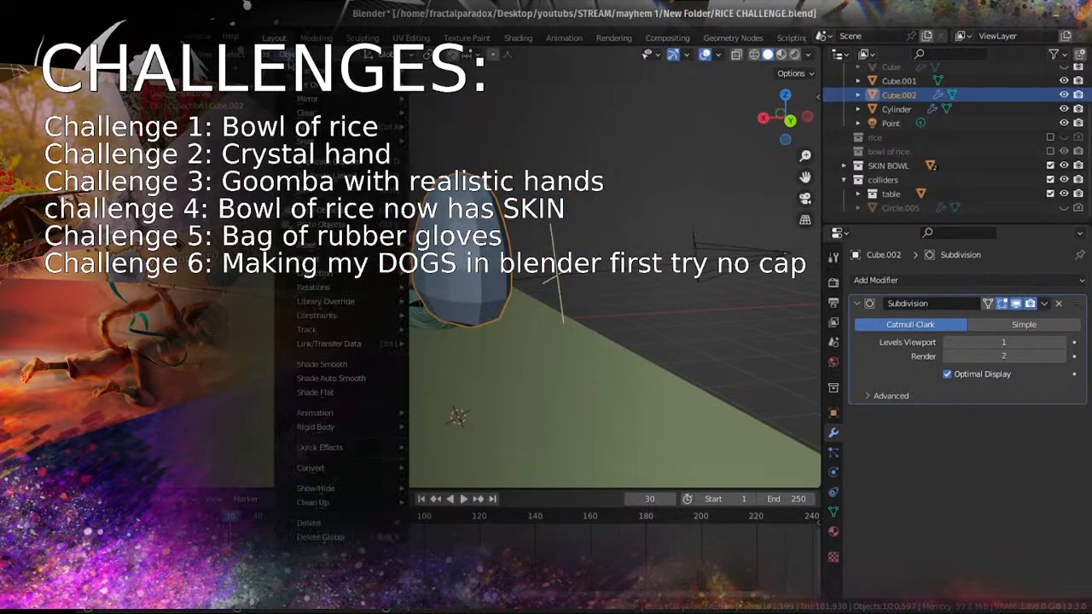
click(358, 364)
middle_drag(586, 272, 510, 307)
scroll(452, 278, up, 3)
key(ctrl+s)
Step: In Edit Mode, select a side vertex on the dog shape's cage and move it slightly inward along X
key(Tab)
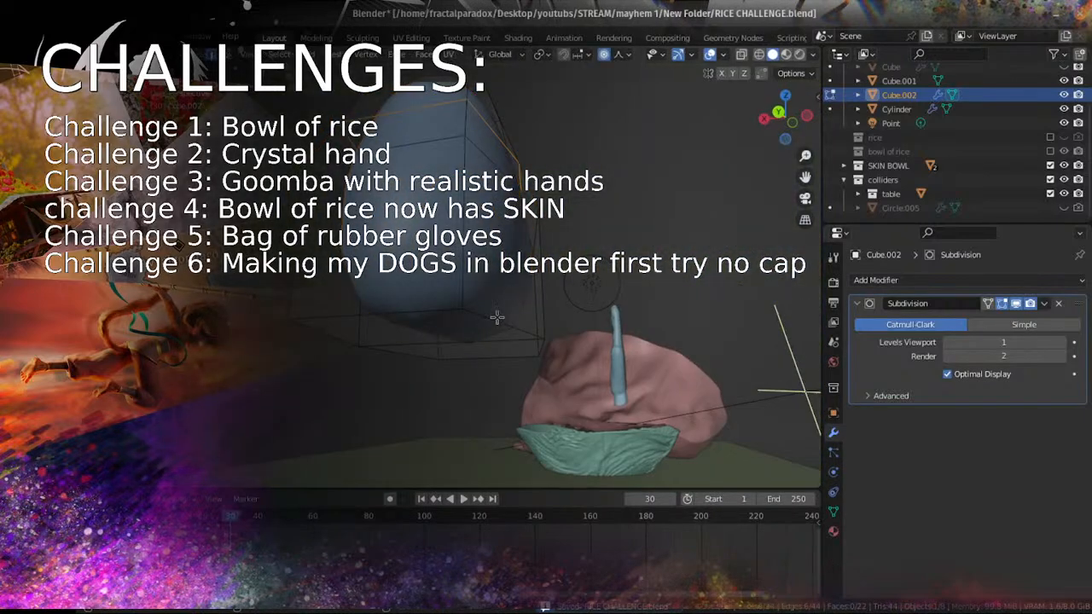
middle_drag(430, 328, 526, 291)
scroll(526, 292, up, 2)
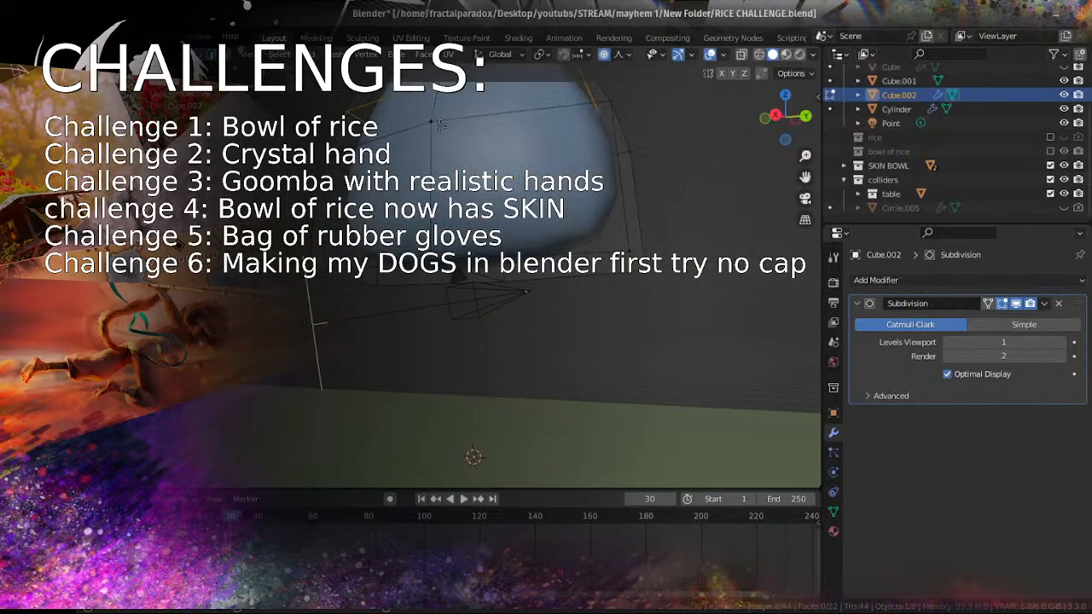
middle_drag(673, 201, 545, 207)
click(516, 157)
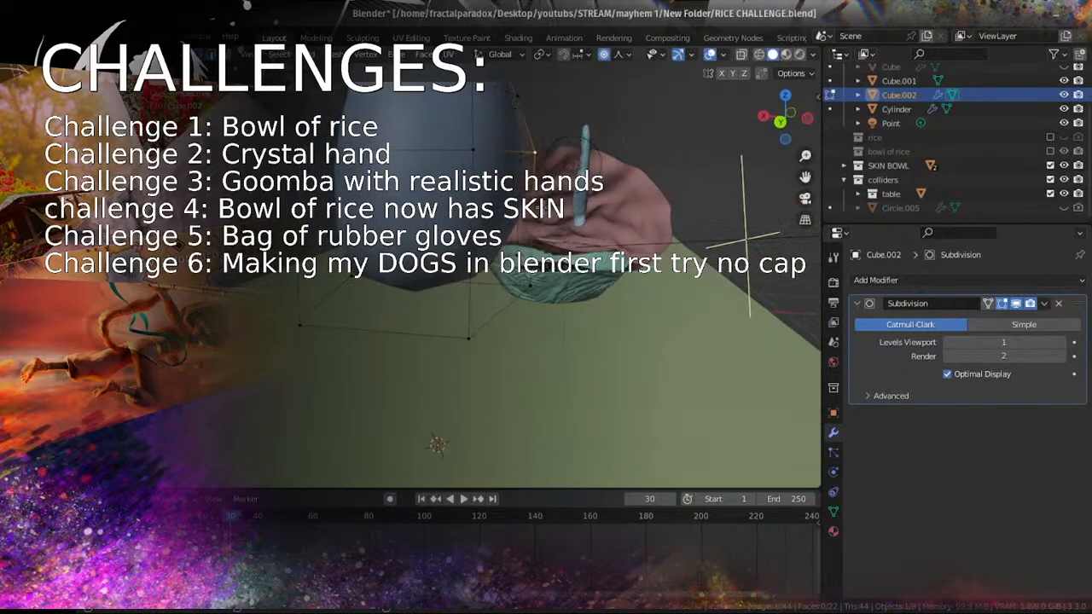
key(g)
key(x)
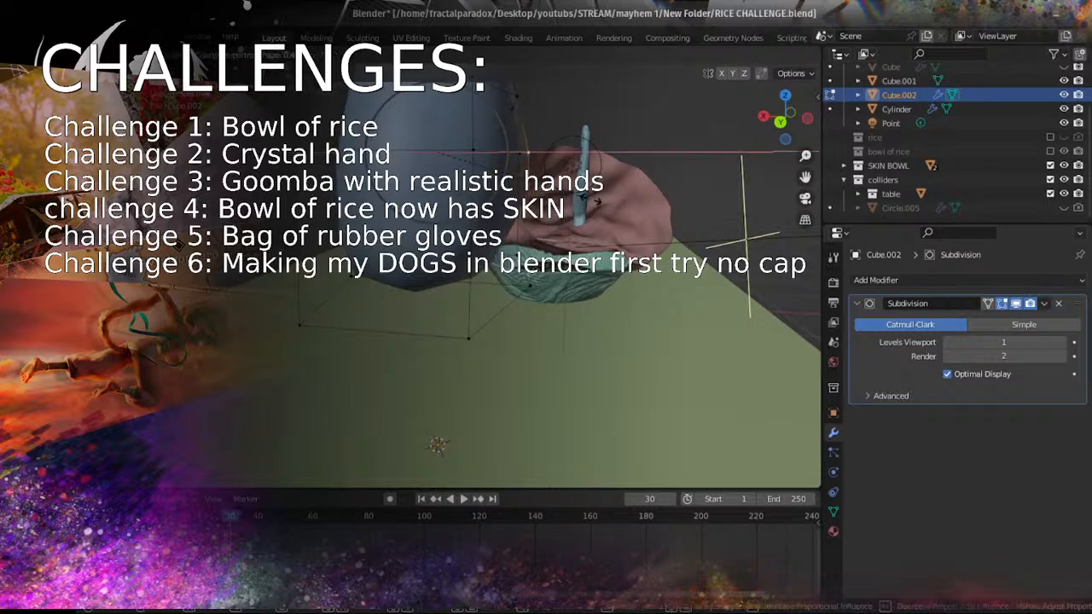
click(591, 198)
middle_drag(592, 198, 484, 270)
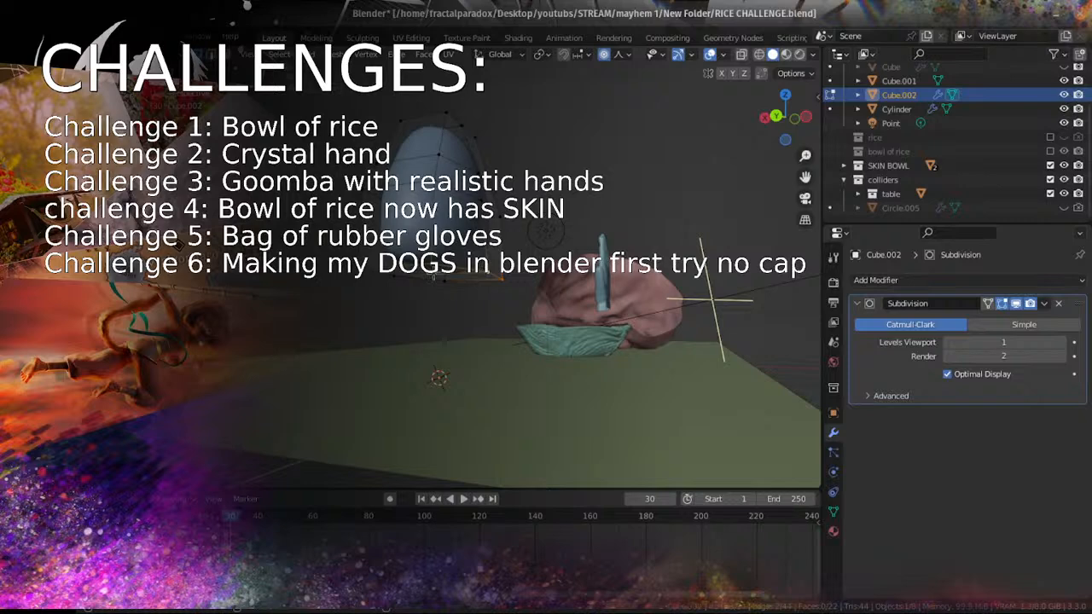
Step: Examine the blue shape's base edges and overall silhouette from several angles, in and out of Edit Mode
shift+click(399, 277)
alt+click(430, 282)
alt+click(384, 278)
middle_drag(389, 279, 554, 280)
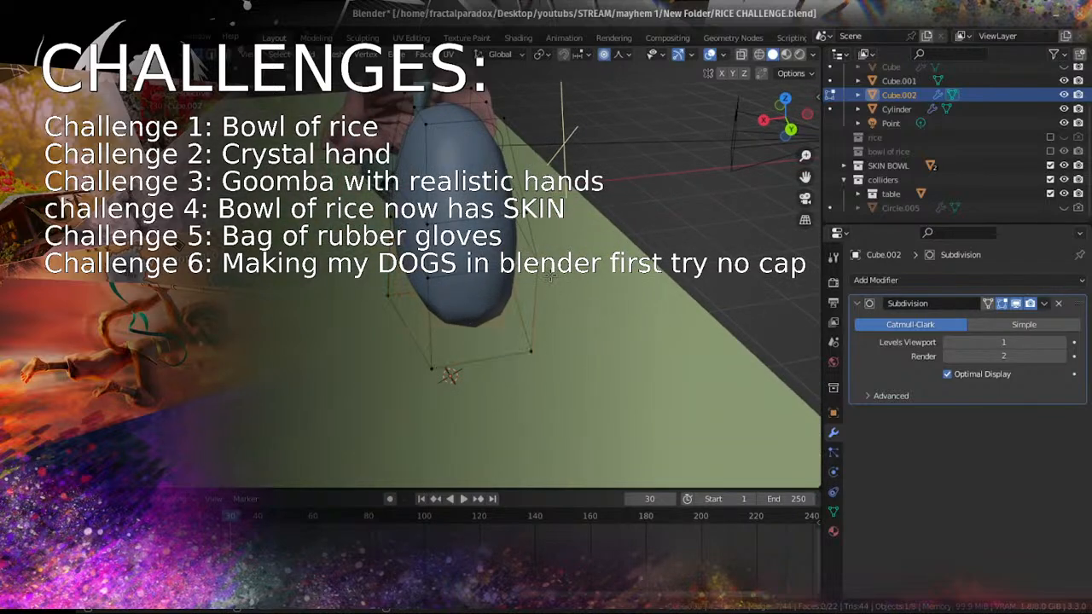
middle_drag(547, 275, 362, 269)
key(Tab)
scroll(526, 277, down, 4)
scroll(357, 258, up, 4)
key(Tab)
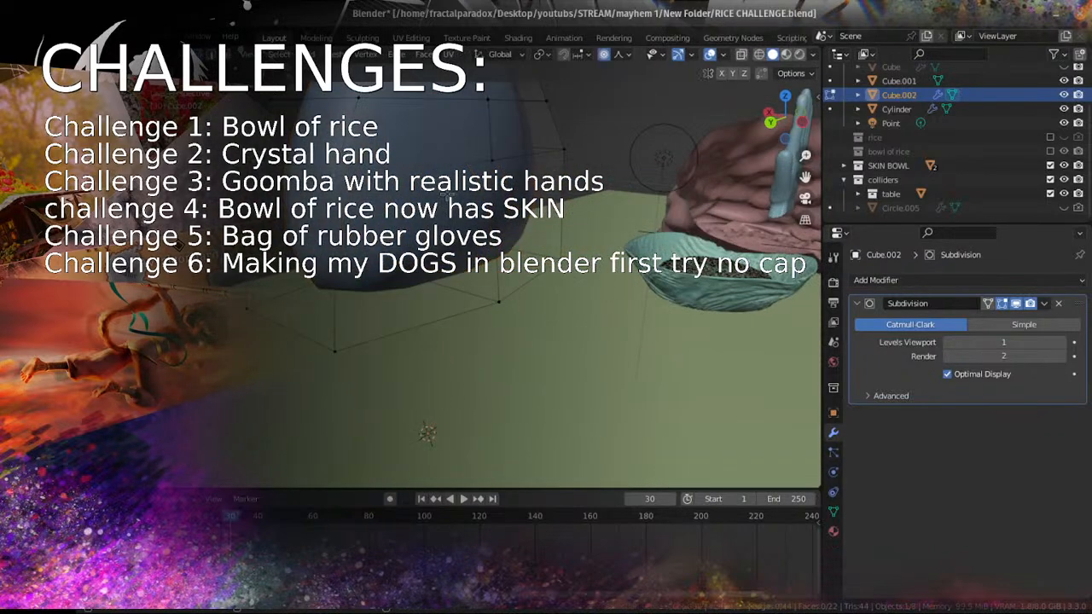
Step: Nudge the selected side geometry of the blue shape along X with proportional editing
middle_drag(499, 171, 515, 85)
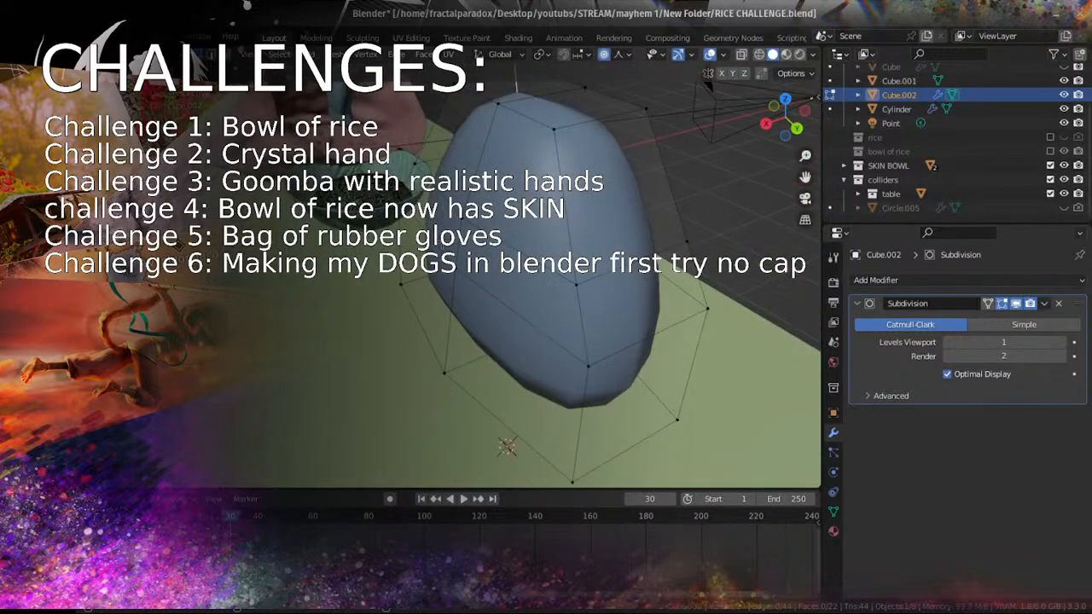
middle_drag(681, 256, 593, 243)
key(g)
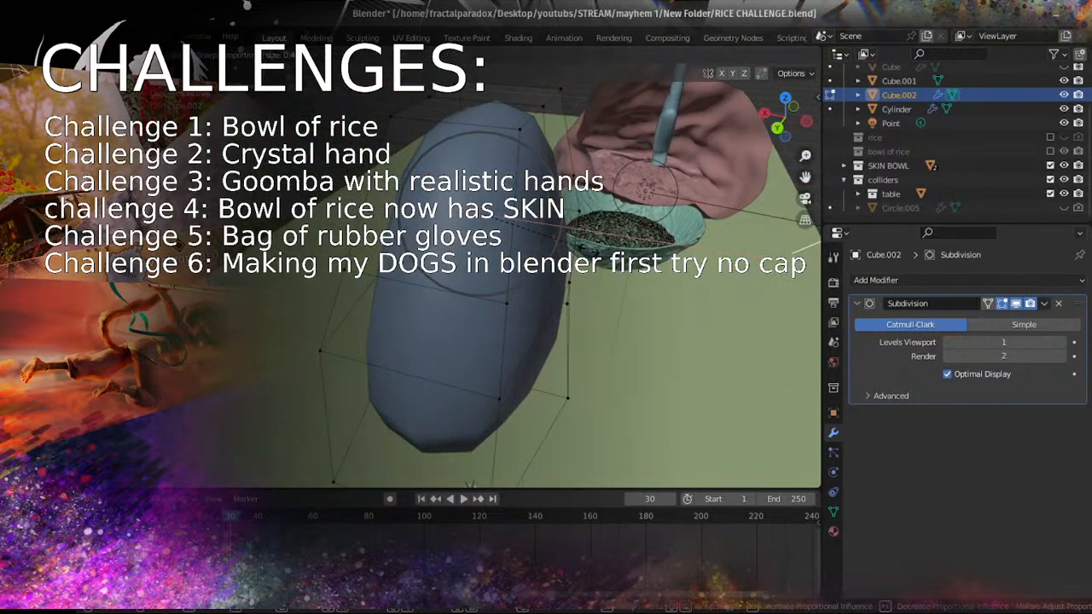
click(559, 226)
middle_drag(580, 384, 469, 300)
Step: Return to Object Mode and add a cylinder mesh to the scene
key(Tab)
scroll(455, 305, up, 2)
key(shift+a)
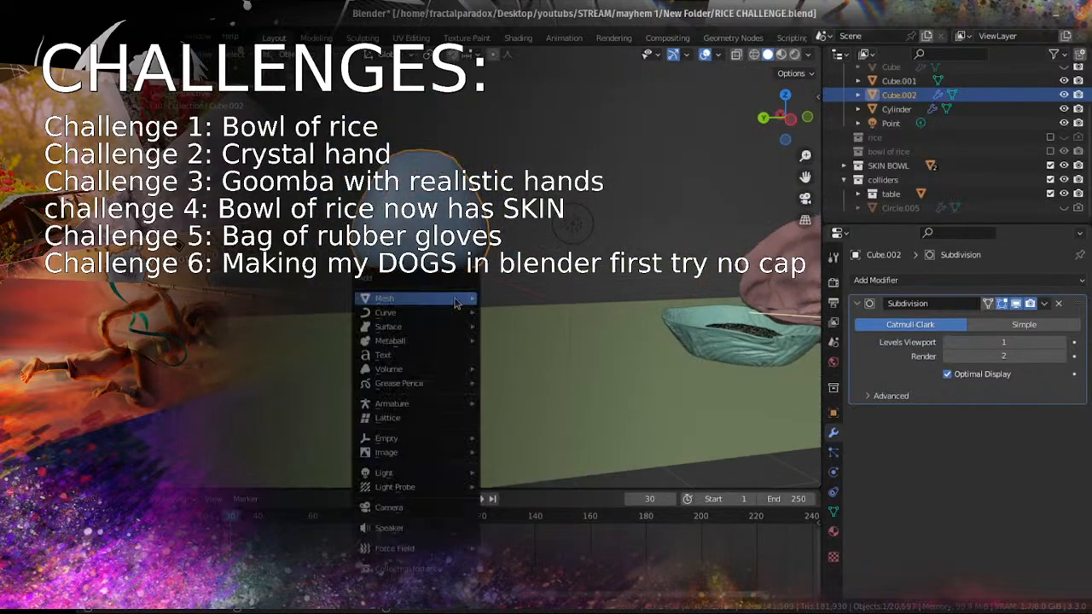
mouse_move(464, 298)
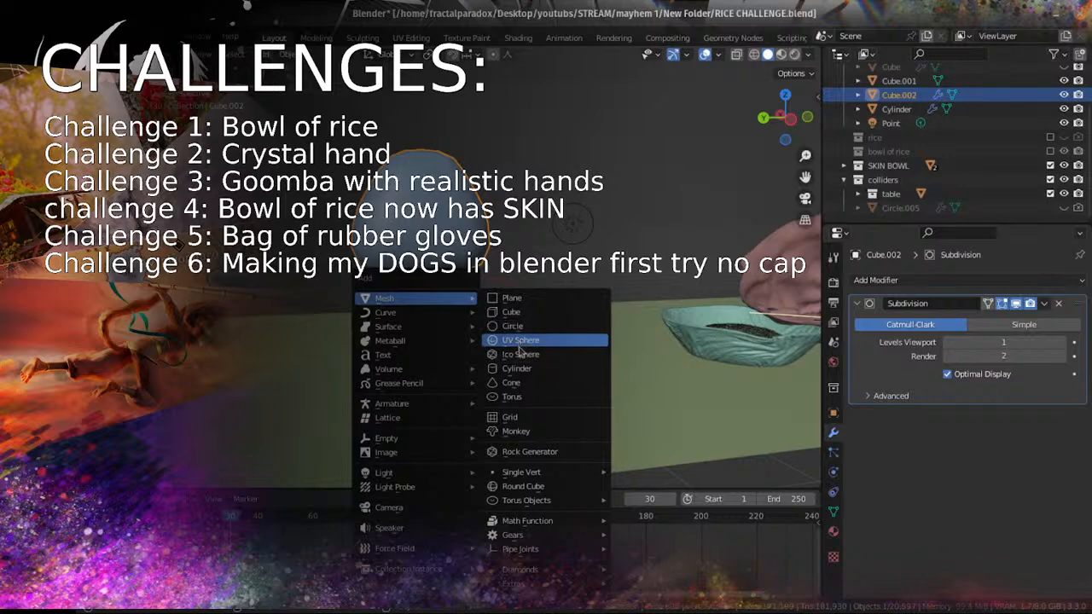
click(516, 369)
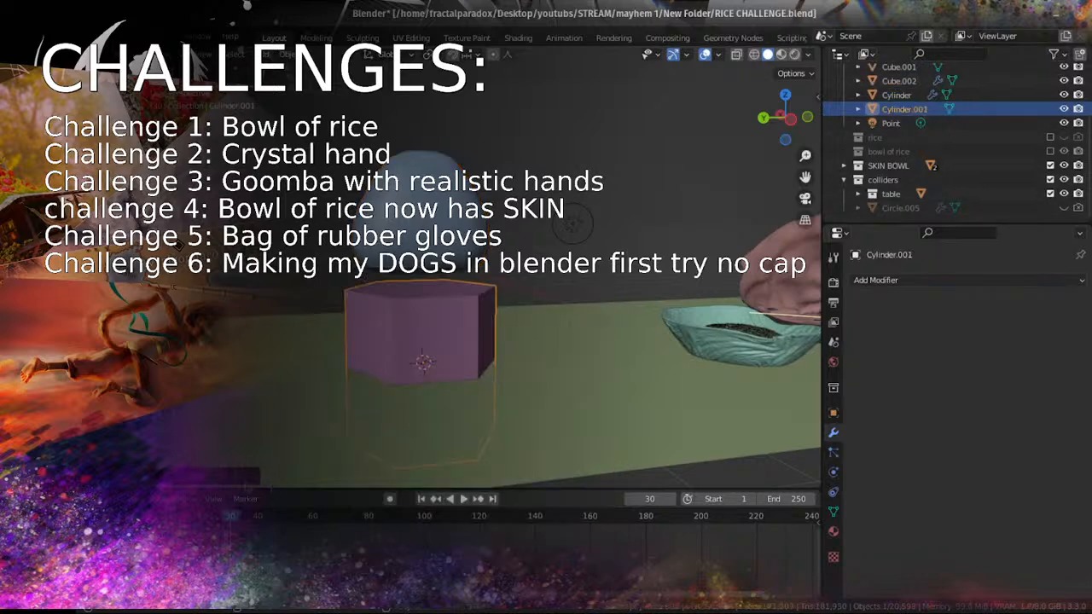
Step: Scale the new cylinder down and move it up to sit directly beneath the blue shape
middle_drag(556, 299, 623, 294)
key(s)
click(531, 305)
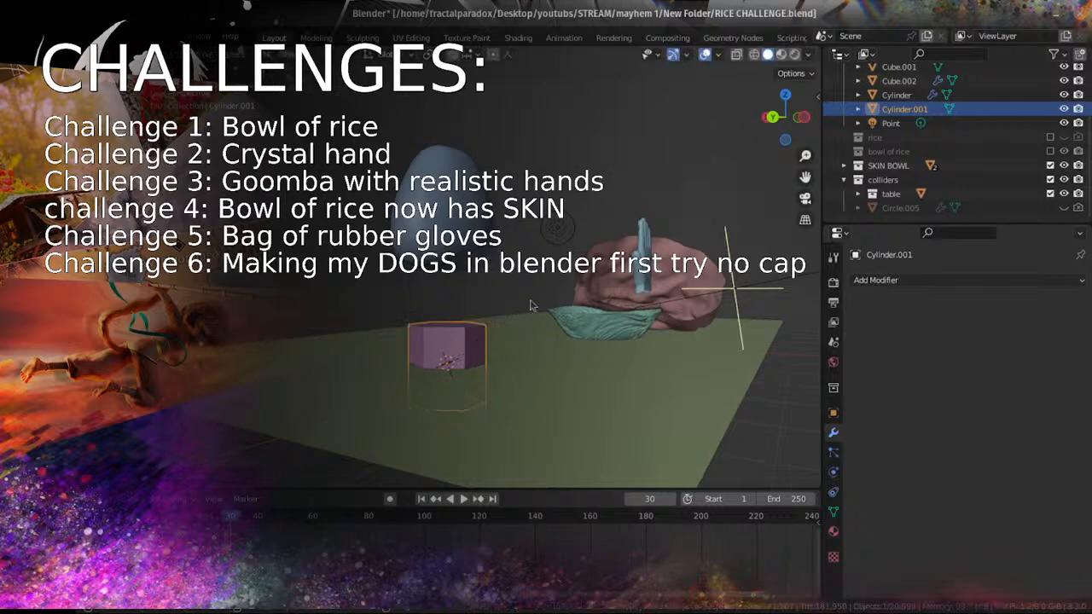
key(g)
click(487, 309)
middle_drag(588, 316, 555, 317)
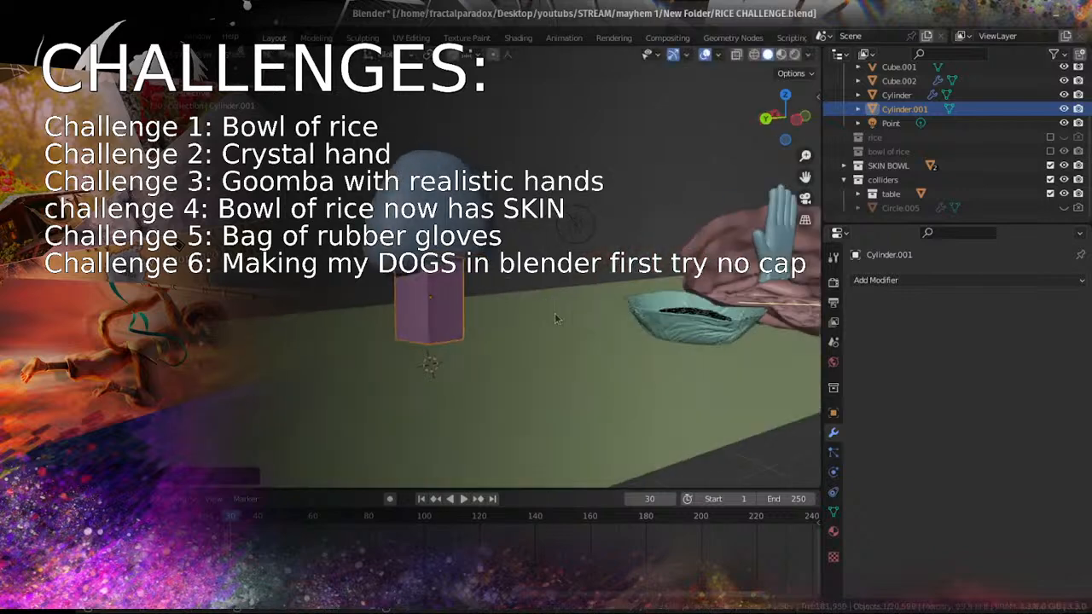
key(s)
click(544, 295)
middle_drag(461, 299, 530, 297)
scroll(525, 297, up, 3)
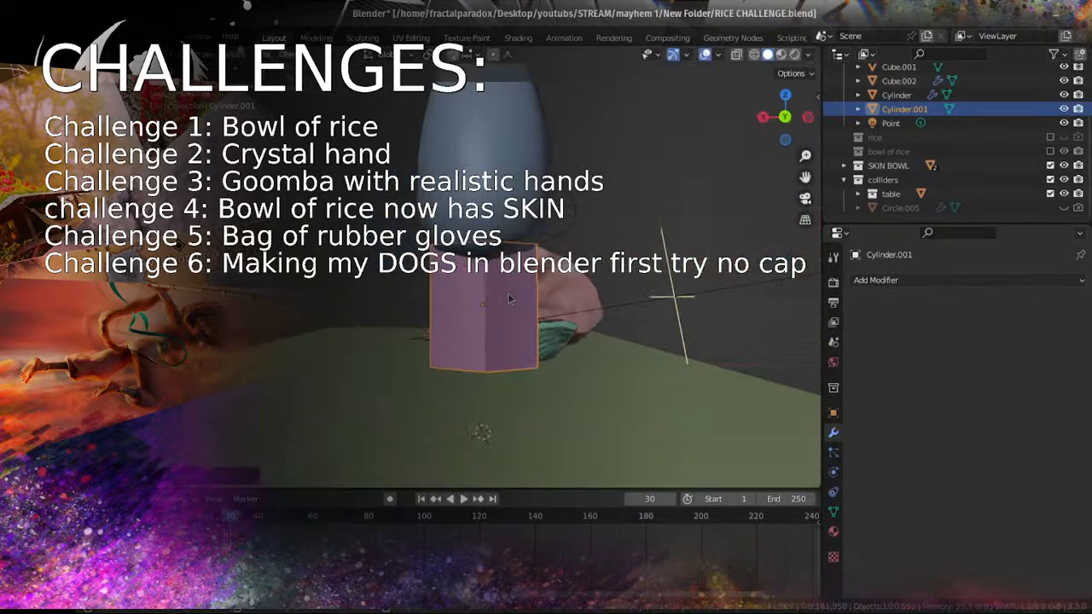
Step: Add a loop cut around the cylinder's mid-height and scale it outward so the sides bulge slightly
key(Tab)
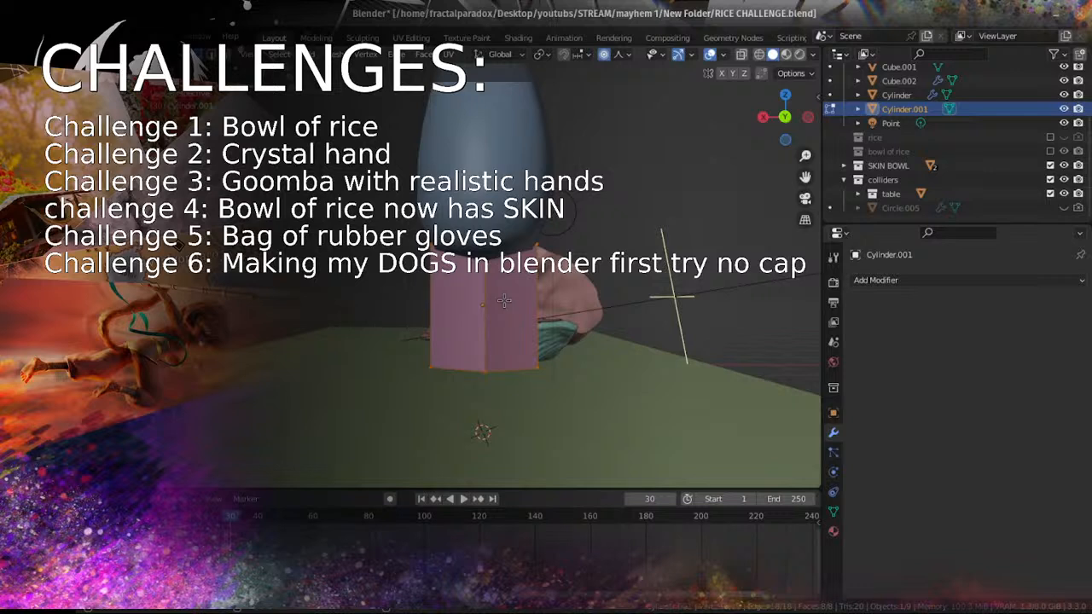
click(504, 301)
click(504, 301)
key(s)
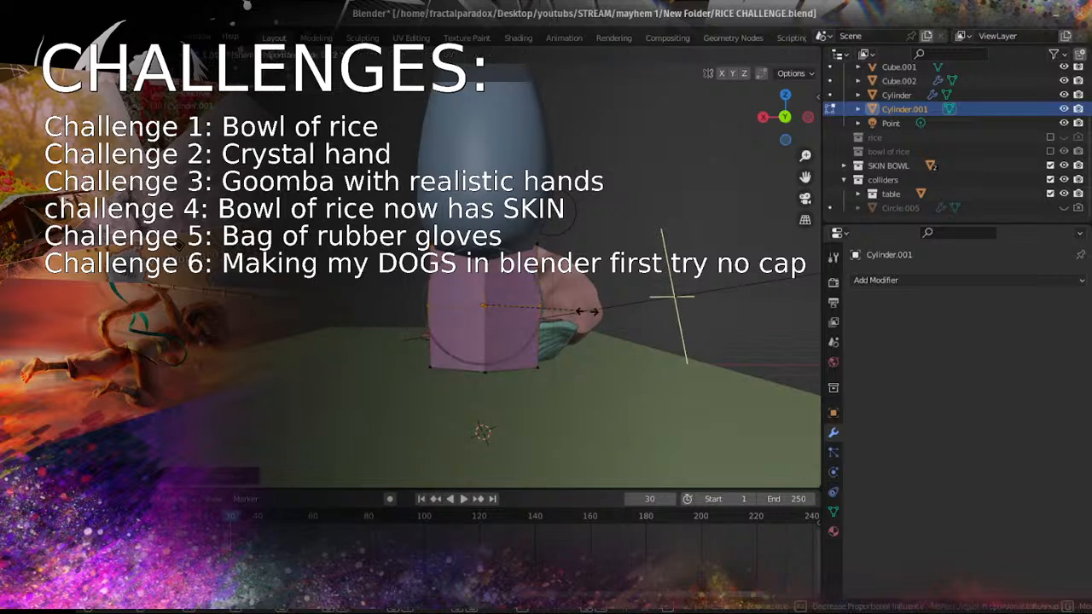
click(591, 312)
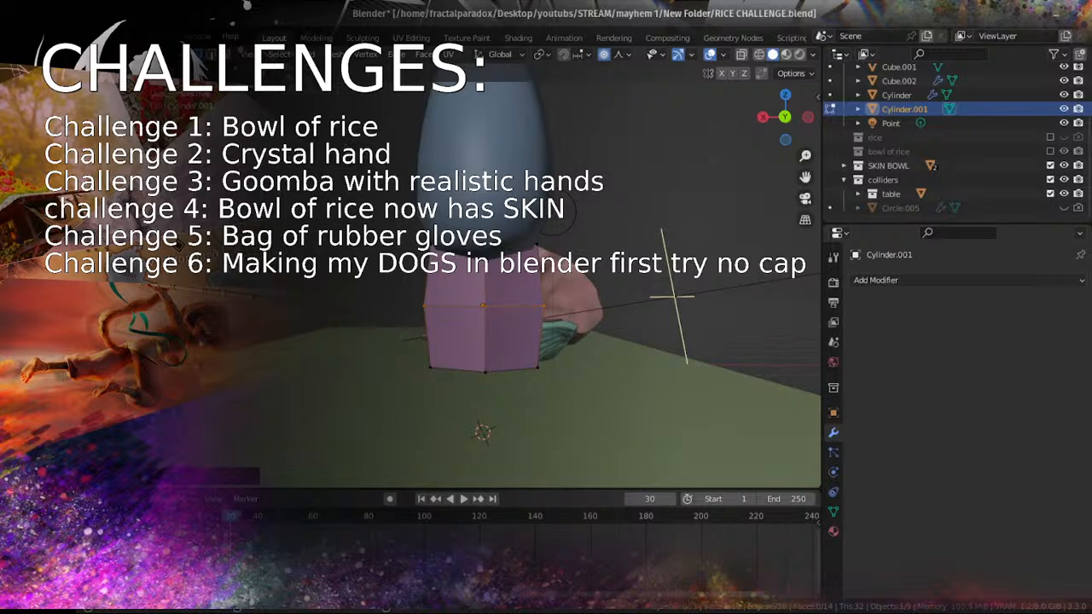
Step: Select the cylinder's whole mesh, scale it down, and move it up against the underside of the blue shape
key(a)
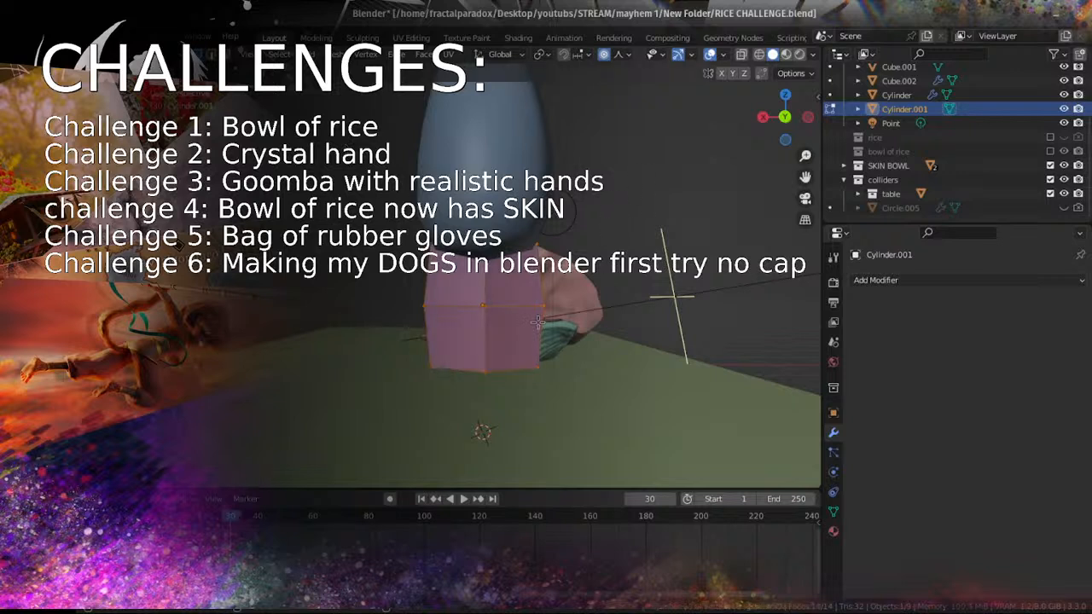
key(s)
click(556, 294)
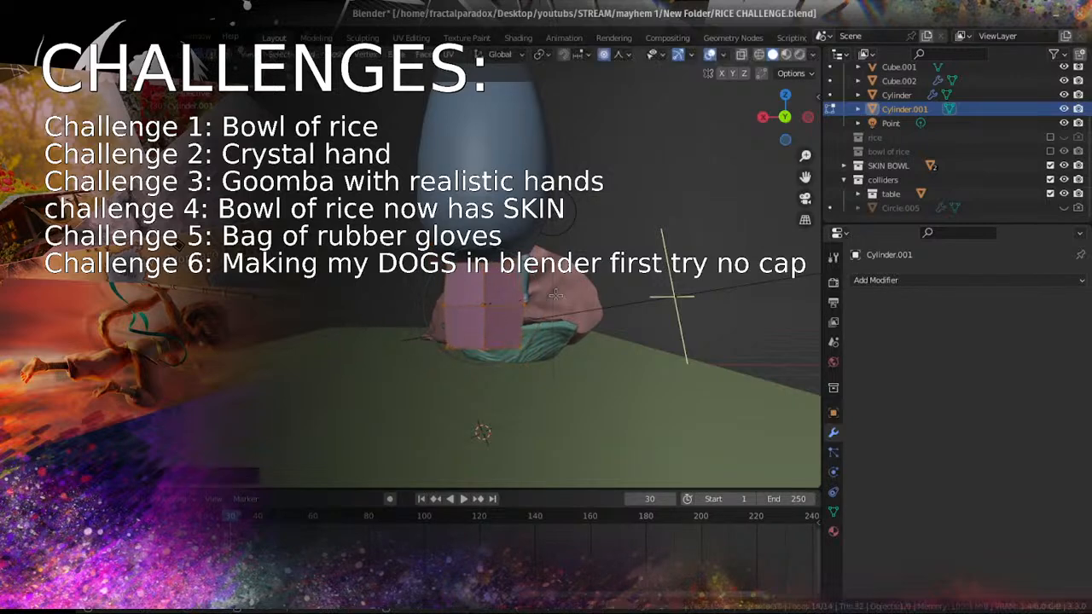
key(g)
click(555, 281)
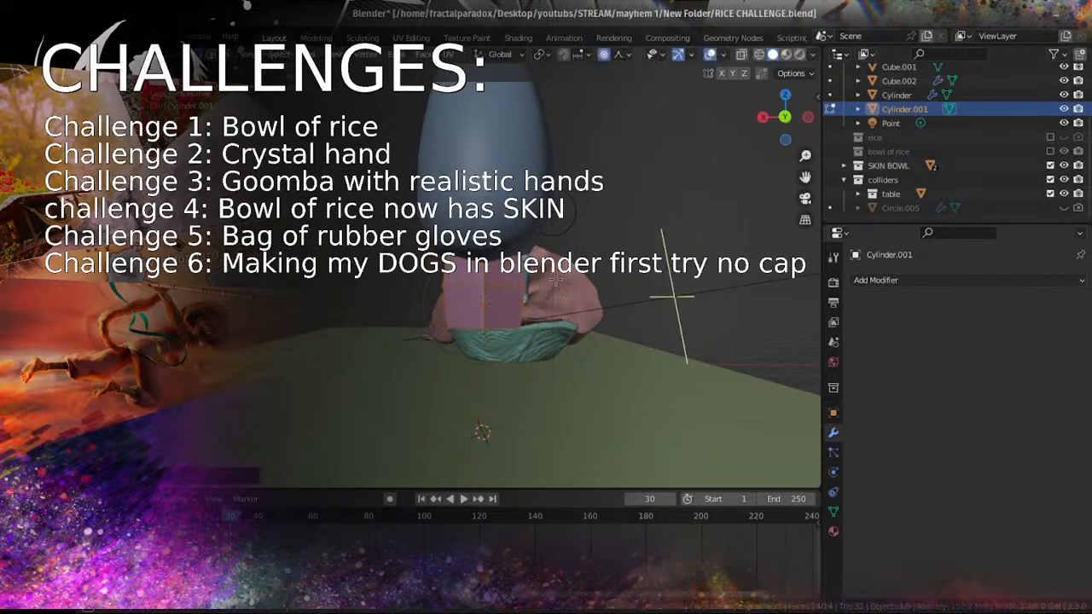
Step: Use the Knife tool to cut across the cylinder's bottom cap from a corner
scroll(532, 279, up, 2)
mouse_move(553, 290)
middle_down()
mouse_move(532, 280)
mouse_move(553, 328)
mouse_move(538, 300)
middle_up()
scroll(553, 329, down, 1)
scroll(551, 357, up, 4)
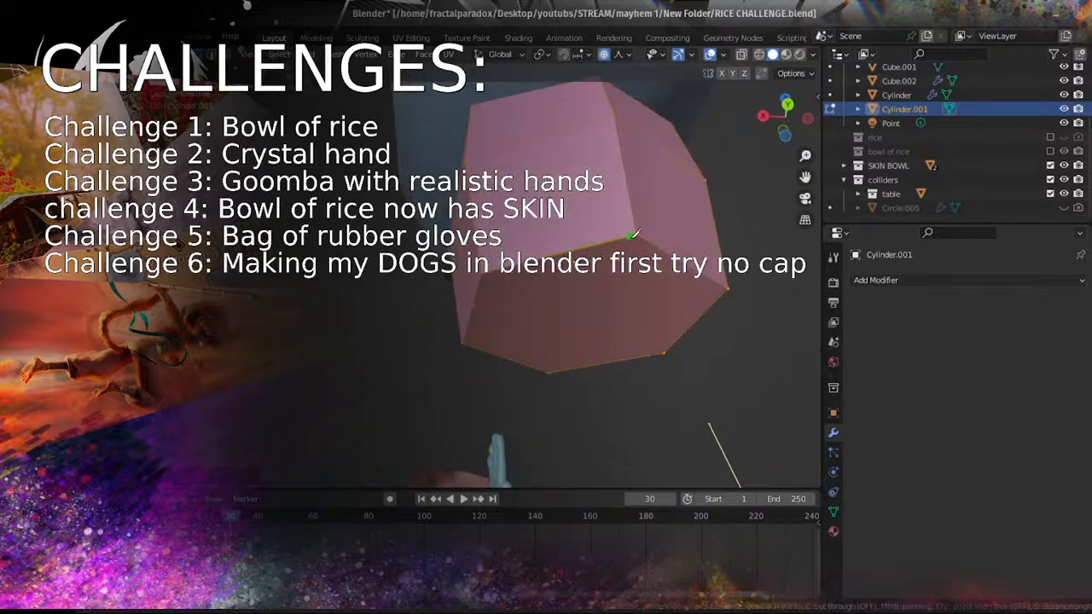
key(Escape)
Step: Knife-cut the cylinder's top cap with a straight edge between two opposite corners
middle_drag(549, 371, 447, 306)
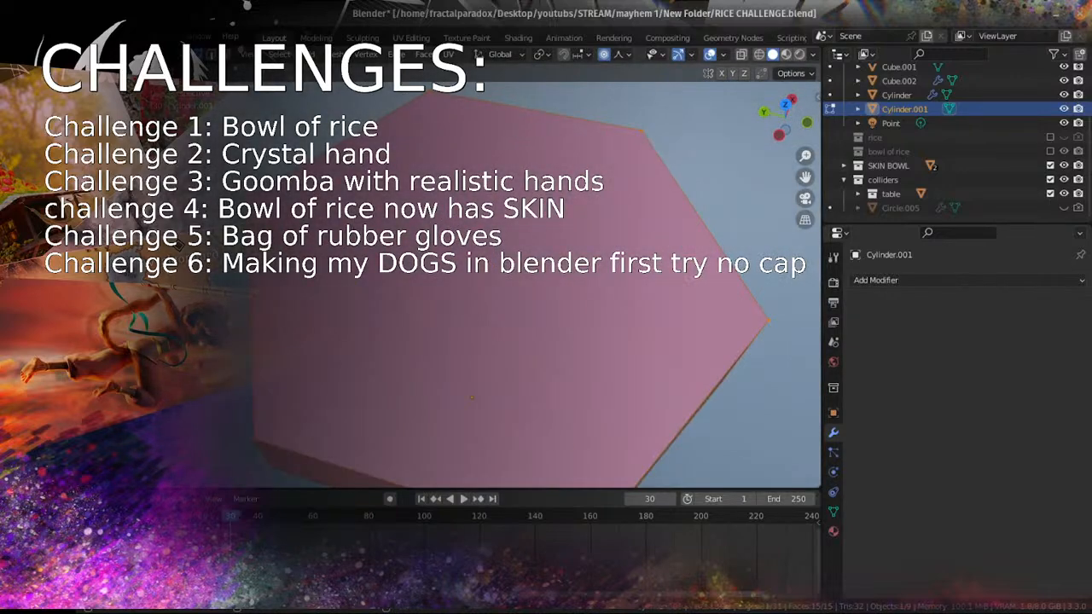
click(254, 197)
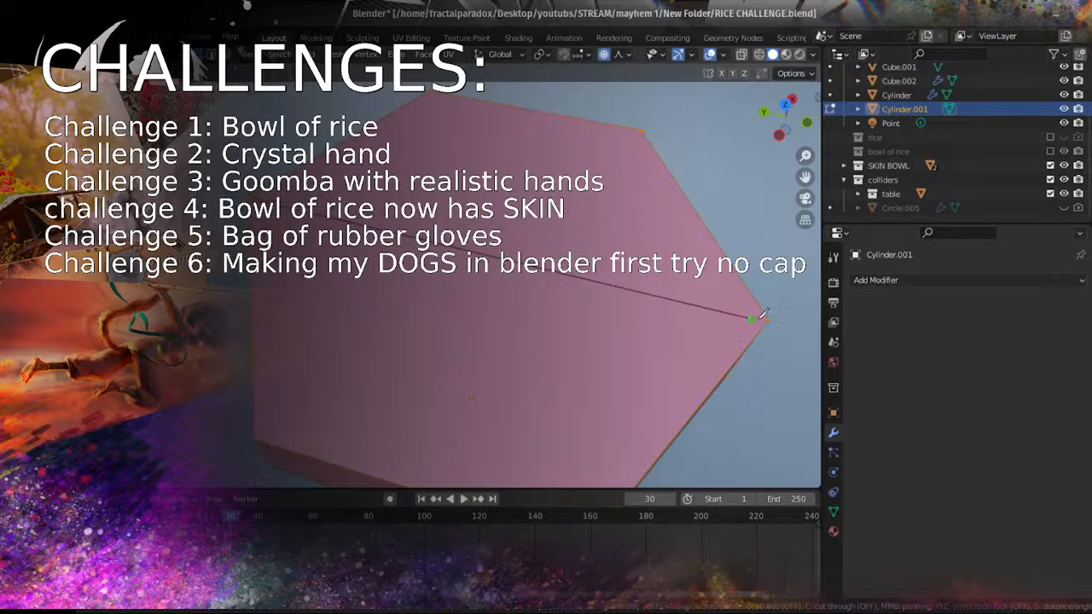
click(768, 321)
key(Return)
middle_drag(580, 294, 503, 315)
scroll(503, 315, up, 3)
Step: Leave Edit Mode and add a Subdivision Surface modifier to the cylinder
key(Tab)
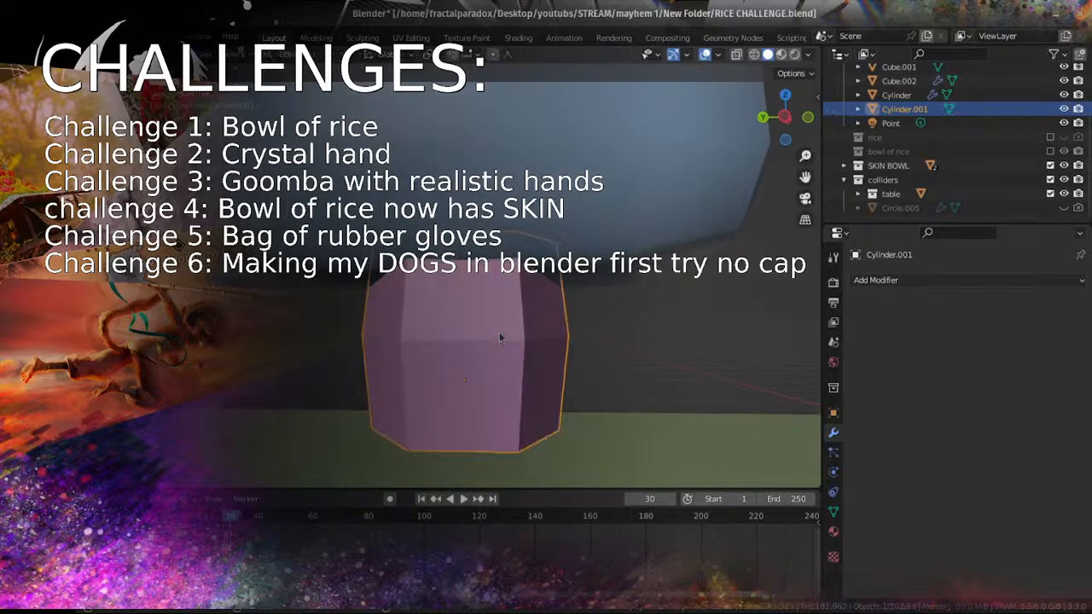
scroll(493, 316, down, 5)
click(866, 280)
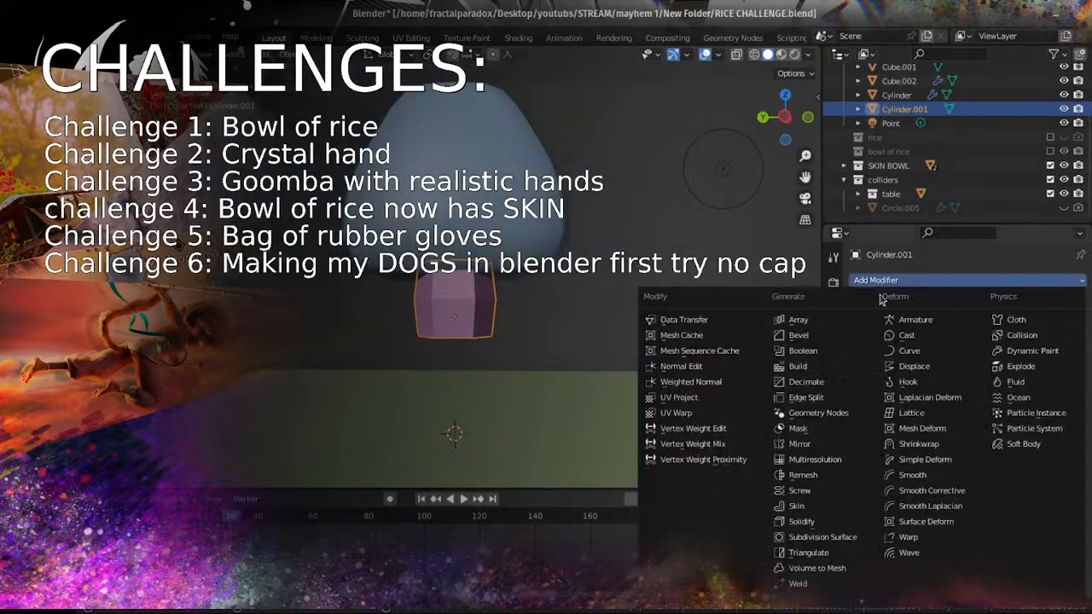
click(825, 525)
Step: Adjust the subdivided cylinder along Z beneath the blue shape
middle_drag(514, 294, 531, 304)
scroll(531, 303, up, 3)
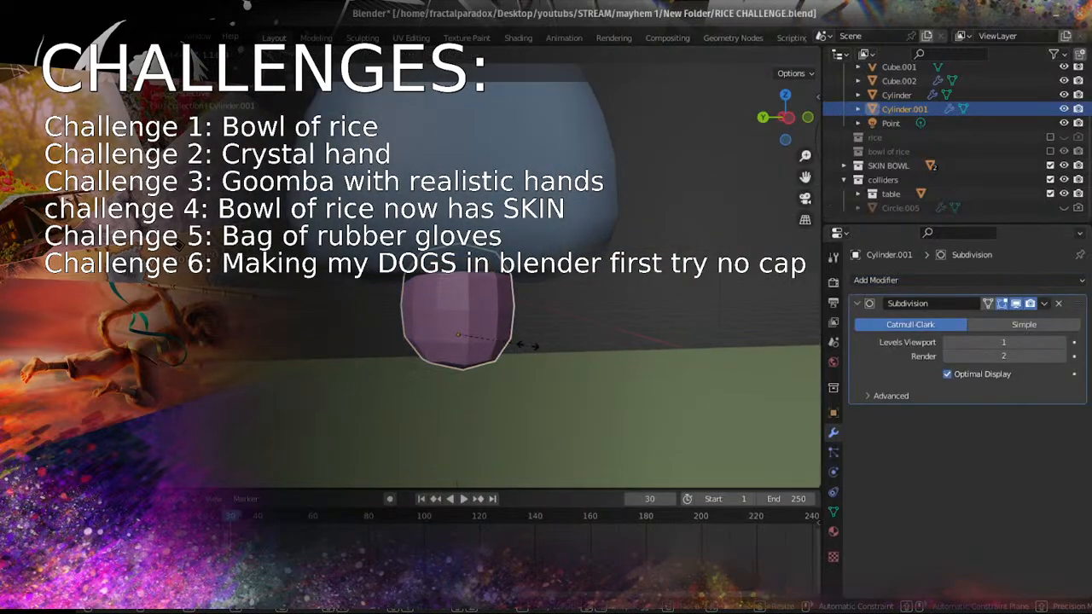
key(g)
key(z)
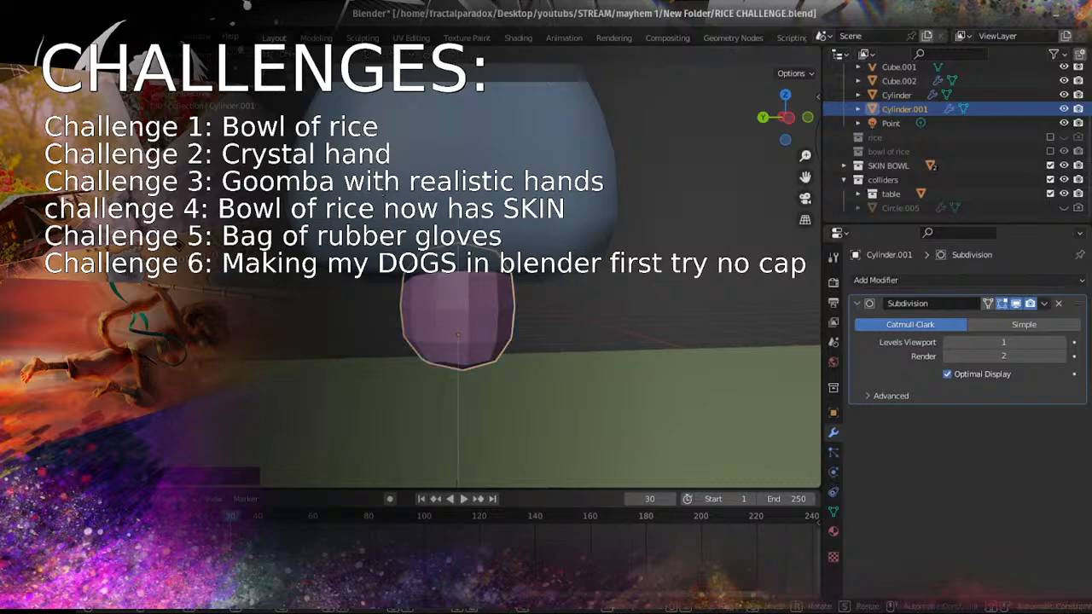
click(478, 220)
middle_drag(531, 249, 574, 243)
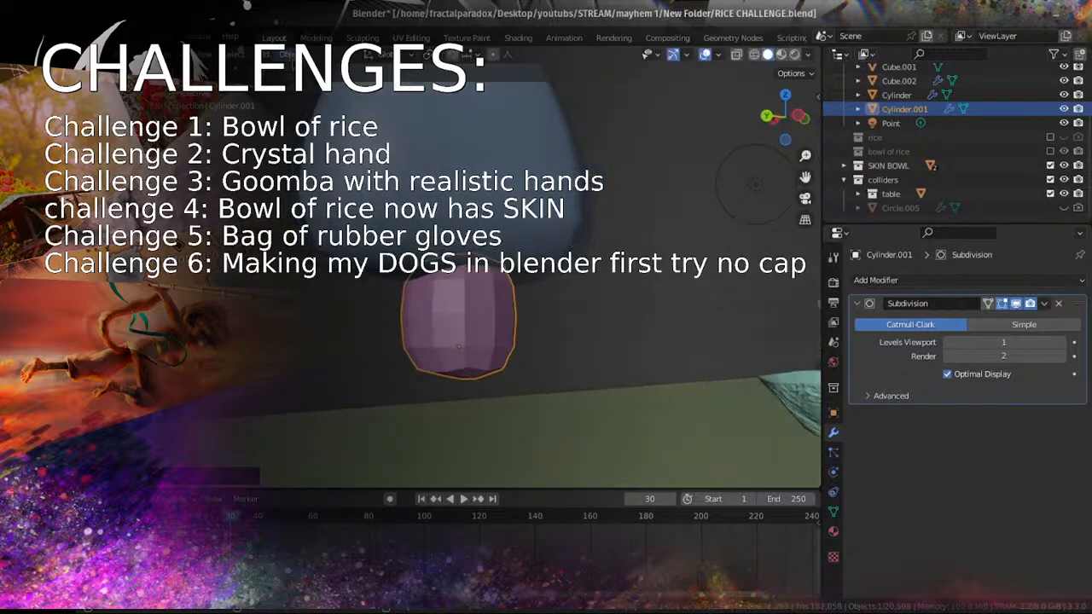
Step: Shade the subdivided cylinder smooth
right_click(396, 323)
click(368, 364)
middle_drag(580, 367, 707, 357)
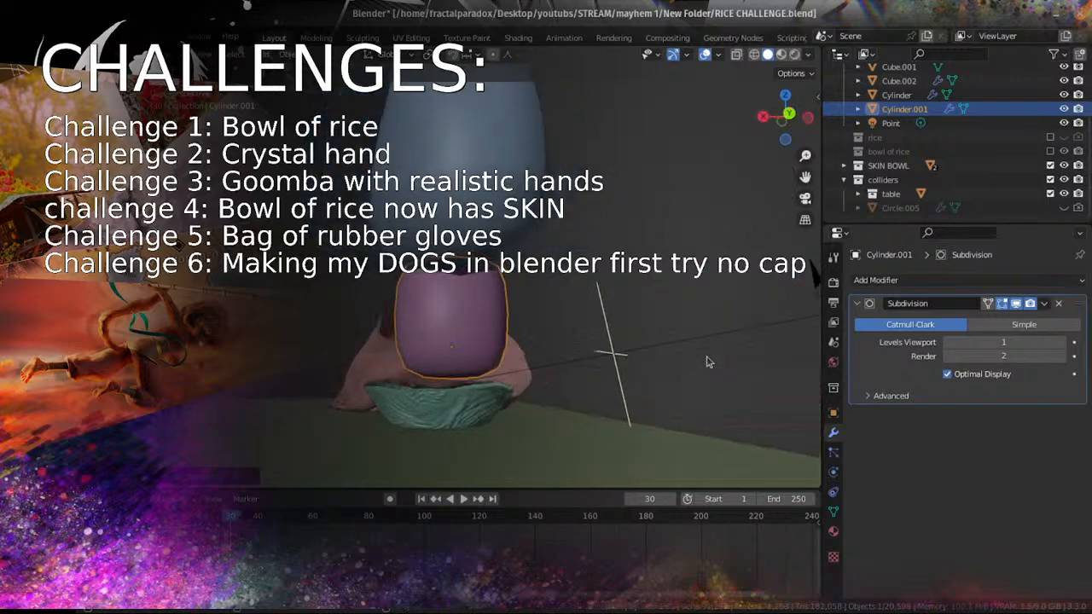
Step: Try to add a horizontal loop cut around the blue shape and slide it upward along its sides
scroll(707, 362, down, 3)
middle_drag(568, 395, 455, 293)
scroll(442, 380, up, 4)
scroll(455, 294, down, 3)
shift+middle_drag(462, 400, 468, 483)
click(465, 230)
middle_drag(435, 260, 553, 274)
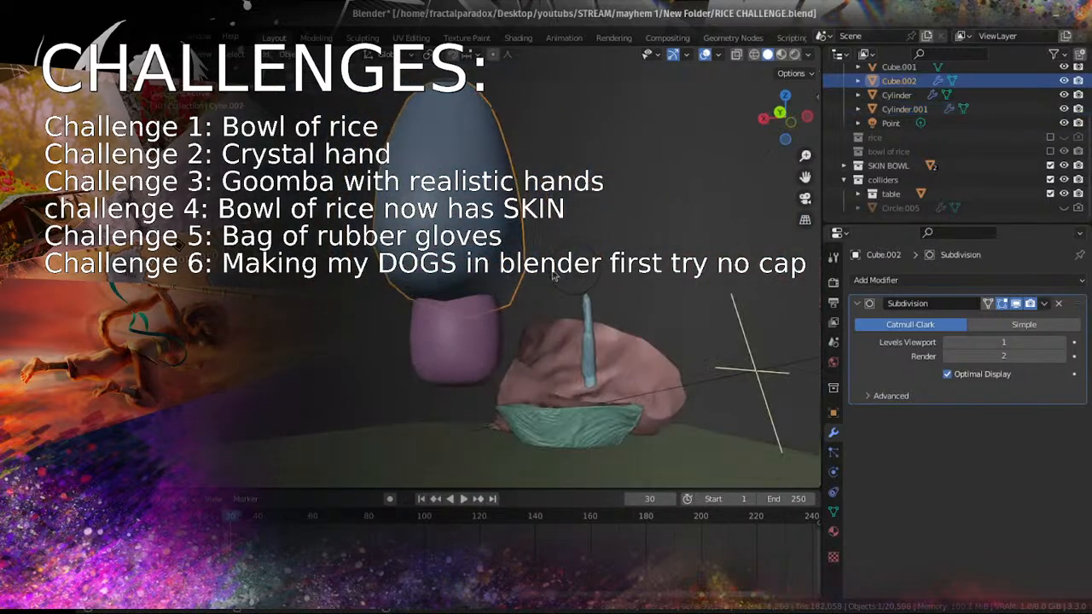
key(Tab)
scroll(563, 265, up, 4)
scroll(601, 242, down, 3)
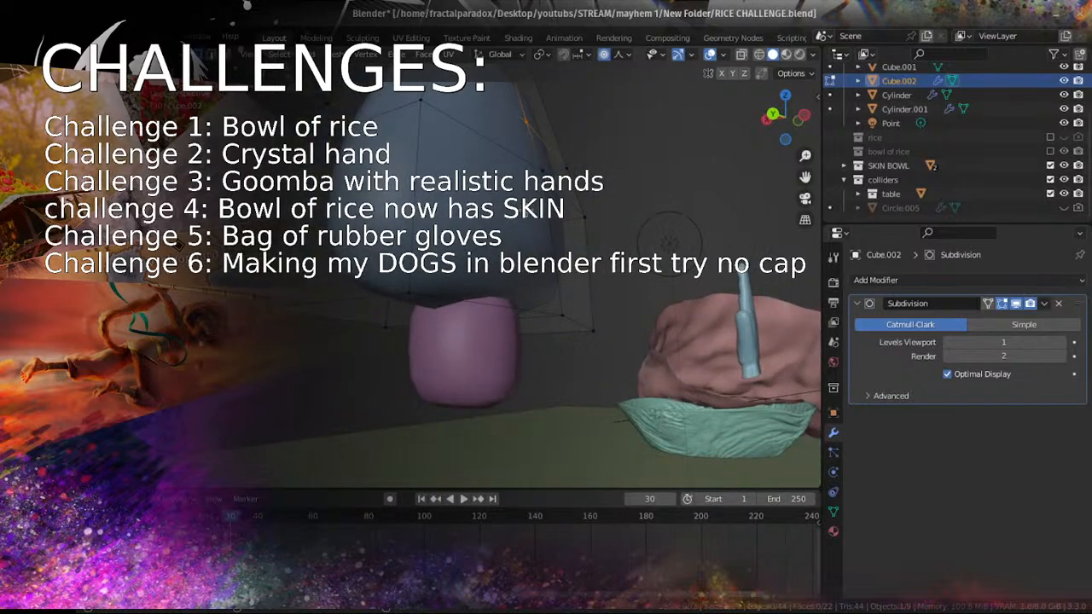
middle_drag(601, 242, 508, 232)
key(ctrl+r)
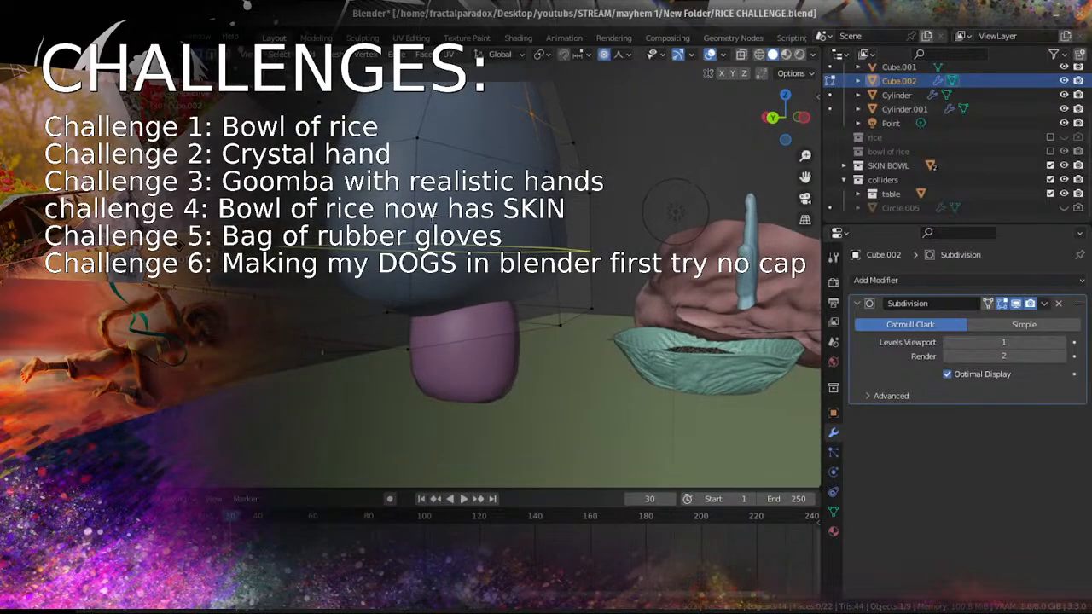
double_click(504, 235)
key(g)
key(g)
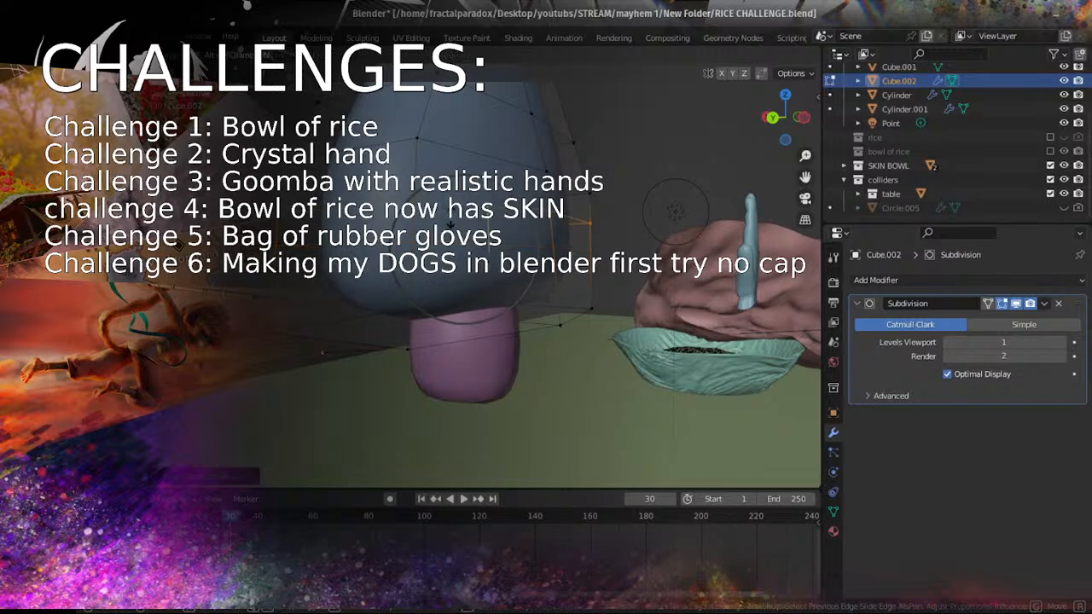
click(449, 224)
Step: Try to add a vertical loop cut through the blue shape
middle_drag(606, 229, 517, 228)
scroll(584, 234, up, 1)
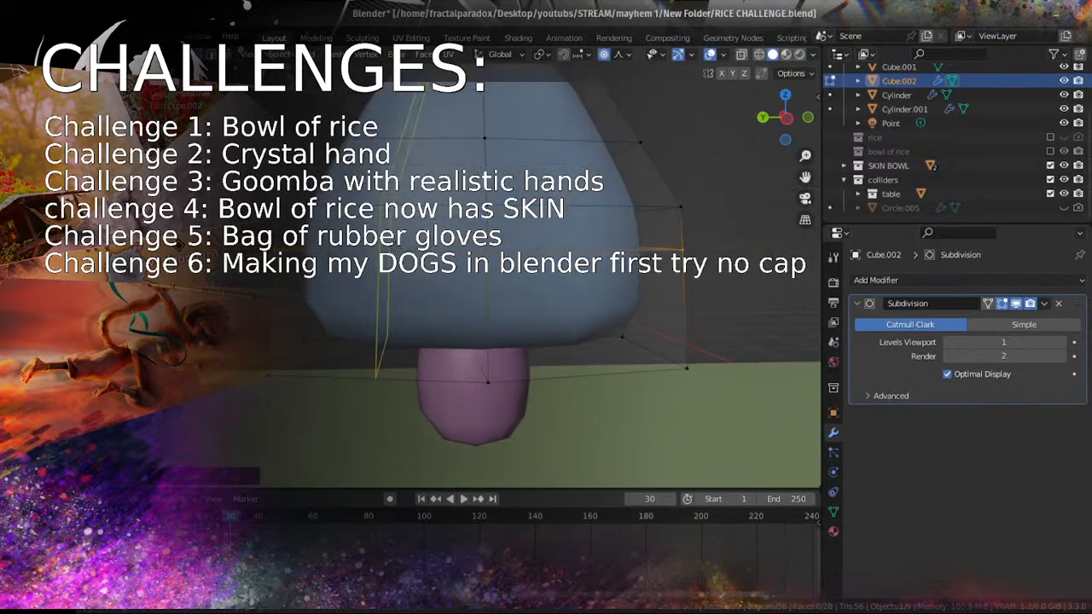
key(ctrl+r)
click(583, 233)
click(583, 235)
Step: Undo the loop cuts on the blue shape and leave Edit Mode
scroll(583, 235, down, 3)
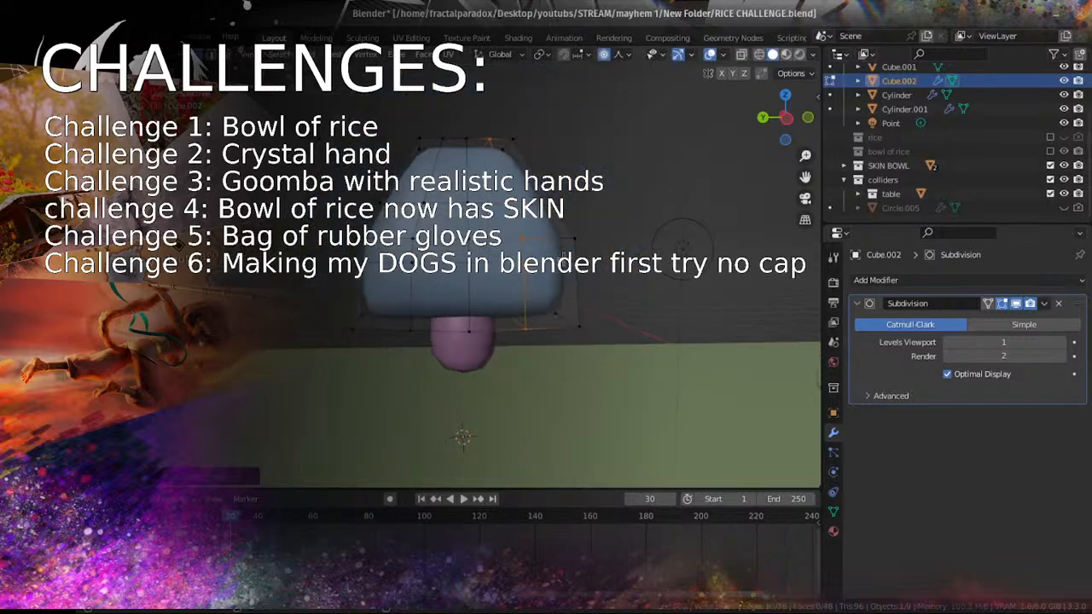
middle_drag(583, 235, 548, 251)
scroll(569, 253, up, 3)
key(ctrl+z)
key(ctrl+z)
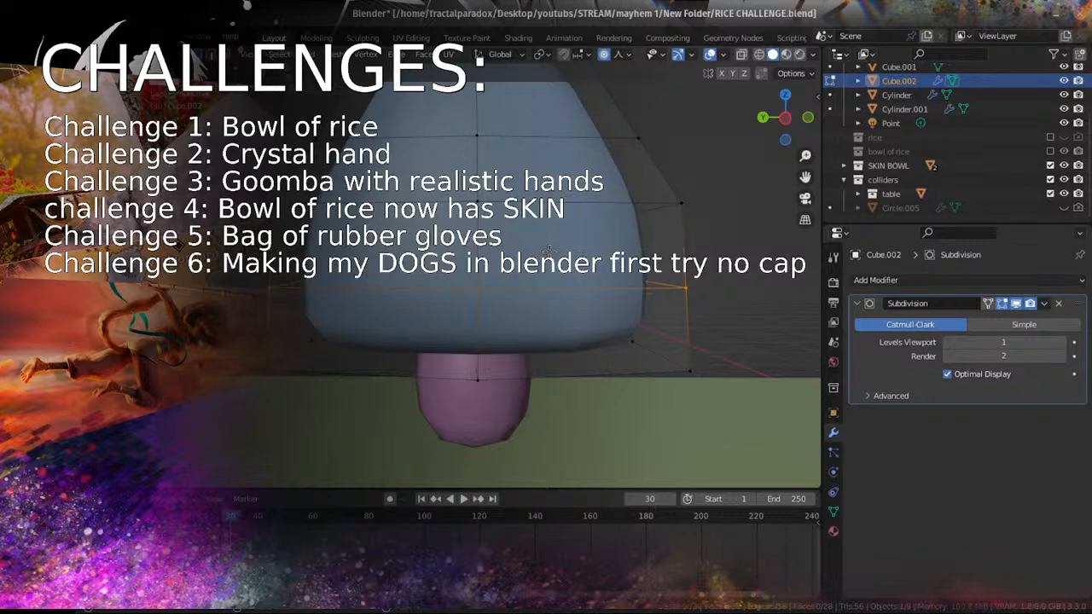
key(ctrl+z)
scroll(548, 251, down, 3)
middle_drag(549, 251, 512, 249)
middle_drag(363, 248, 418, 253)
key(Tab)
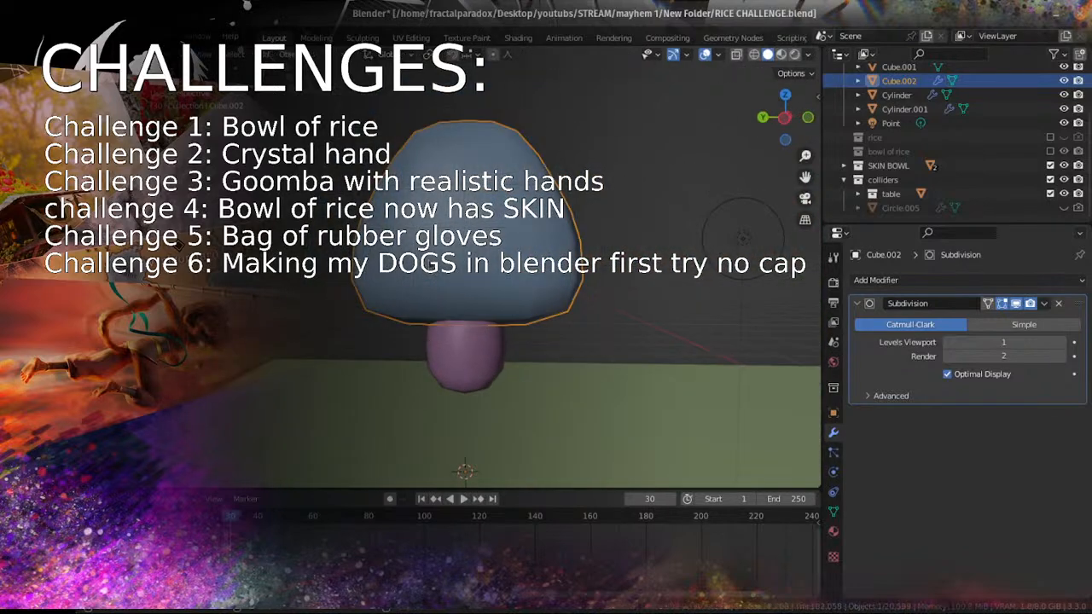
key(Tab)
key(Tab)
Step: Add an Ico Sphere on the blue shape's front and scale it down to eye size
scroll(451, 198, up, 4)
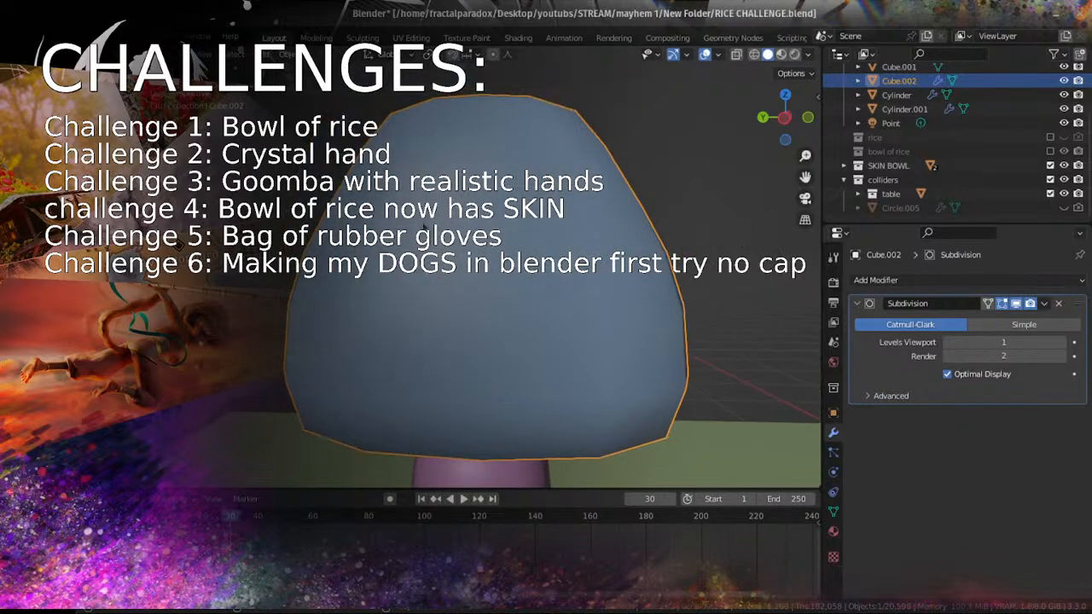
key(shift+a)
mouse_move(416, 228)
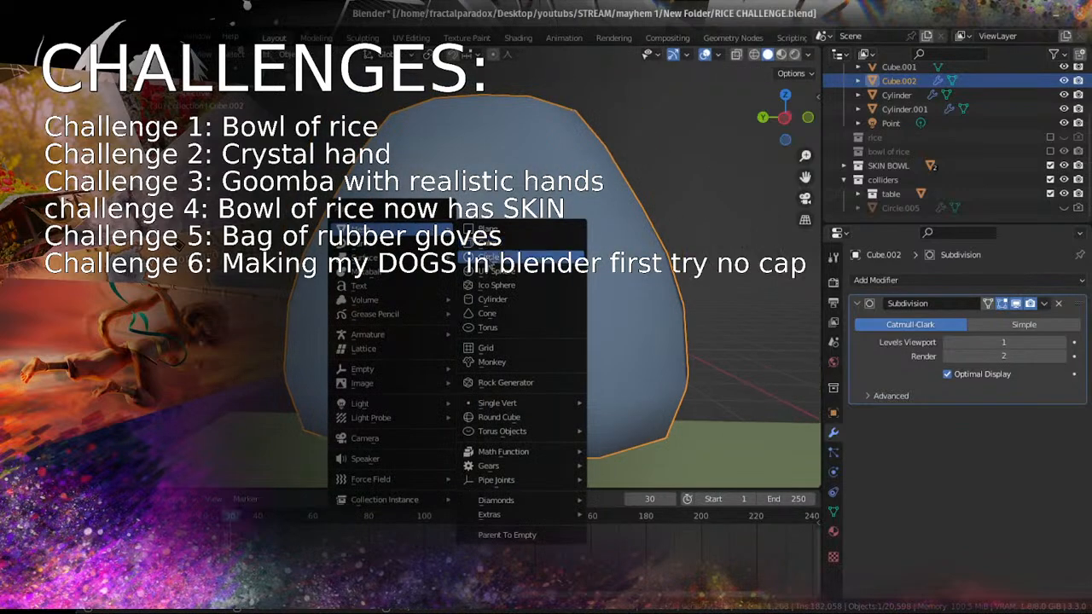
click(495, 286)
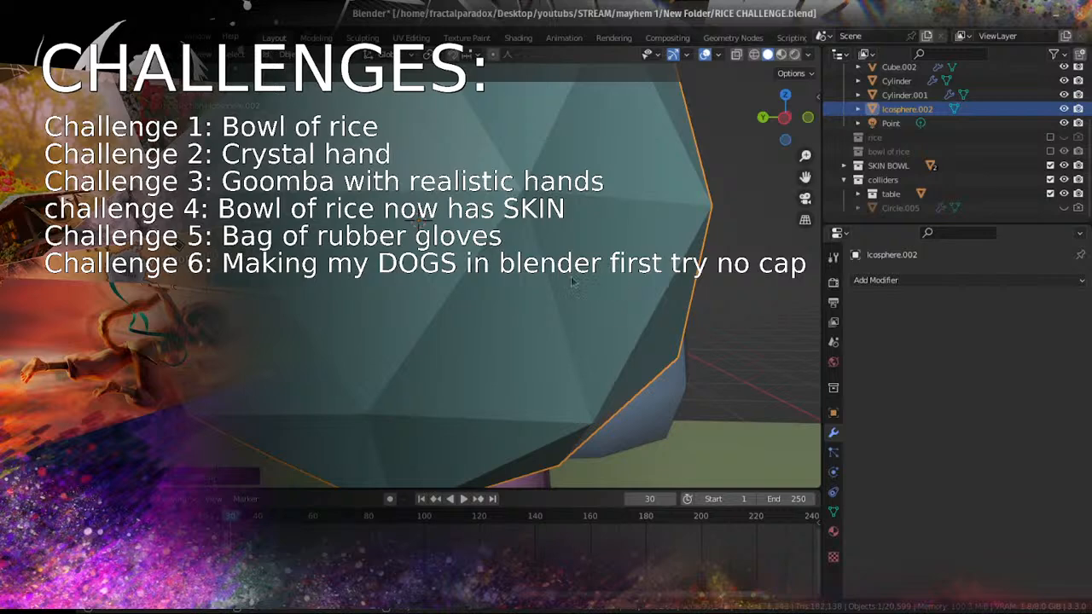
key(s)
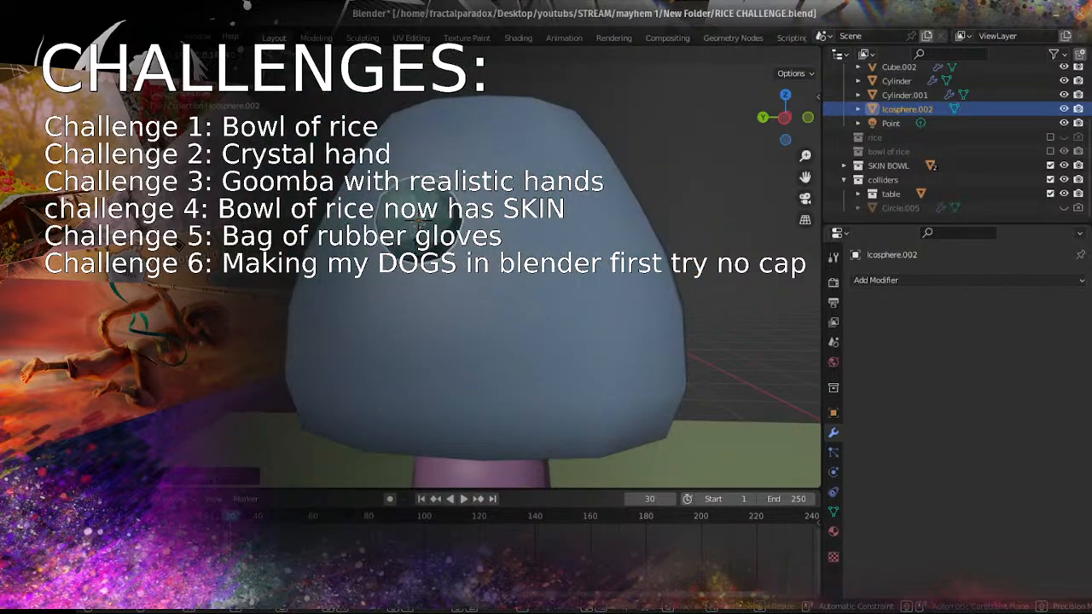
click(640, 282)
Step: Add a Mirror modifier to the small icosphere
click(883, 281)
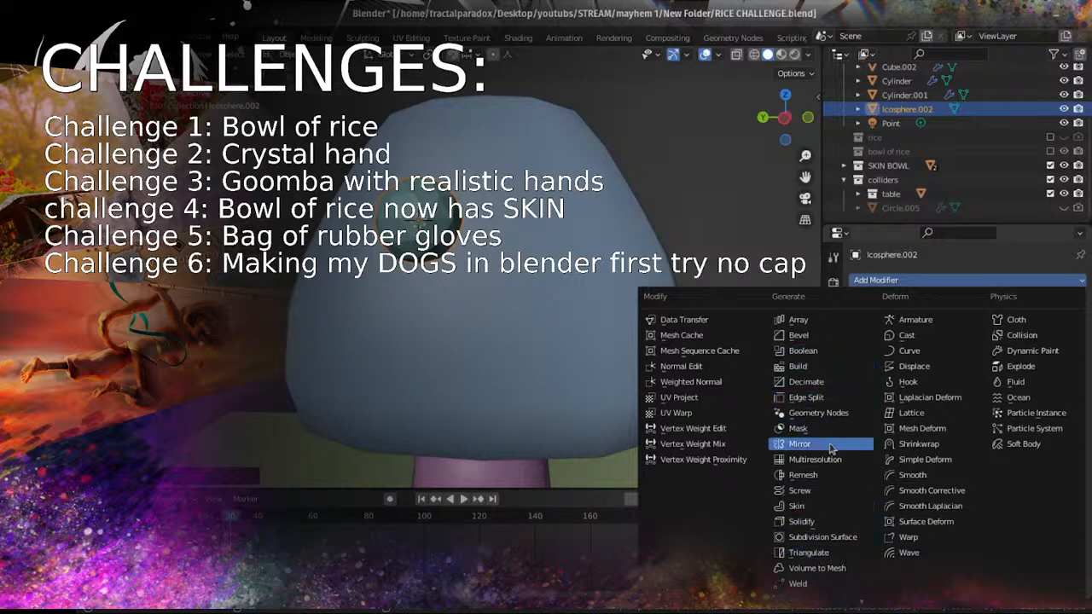
click(799, 443)
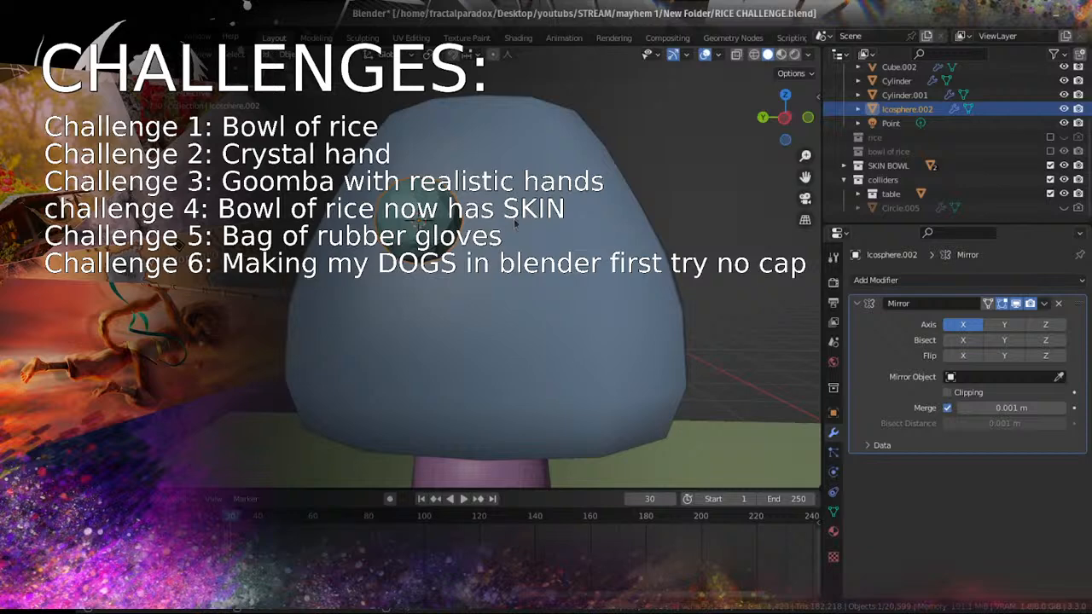
scroll(515, 225, down, 4)
key(Tab)
scroll(514, 228, up, 4)
key(Tab)
Step: Use the blue shape, Cube.002, as the mirror object of the icosphere's Mirror modifier
scroll(420, 223, down, 3)
key(KP_3)
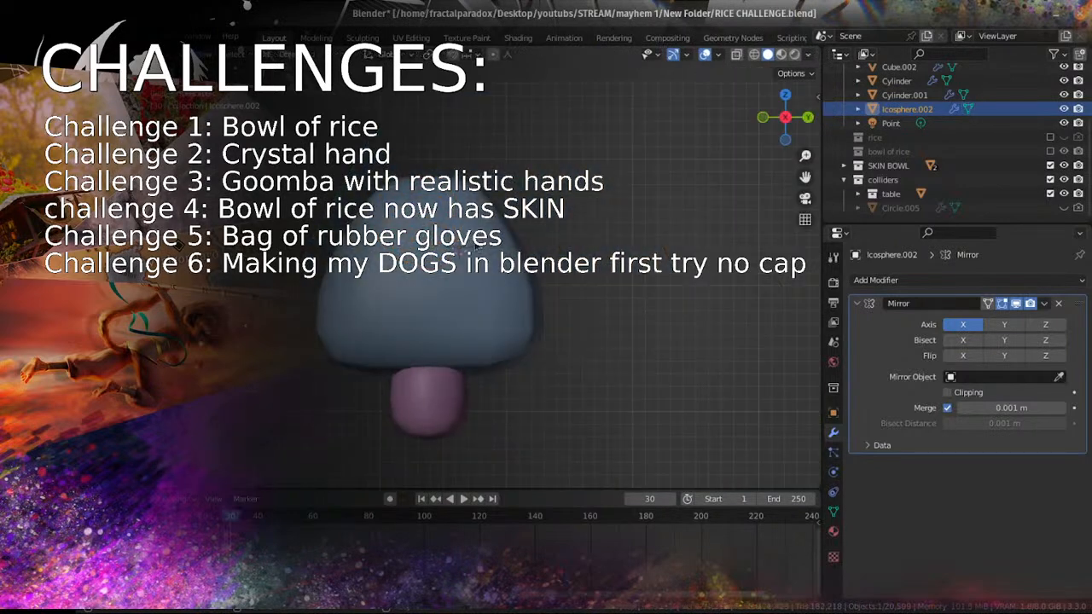
scroll(452, 275, up, 4)
shift+middle_drag(450, 277, 472, 265)
scroll(451, 258, down, 3)
click(451, 258)
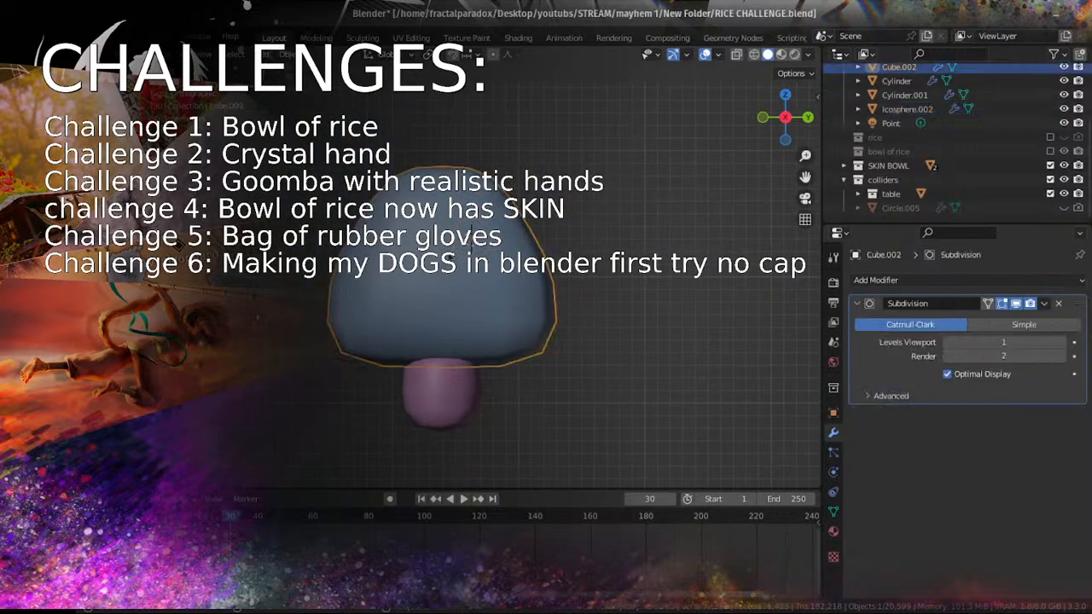
middle_drag(409, 316, 418, 312)
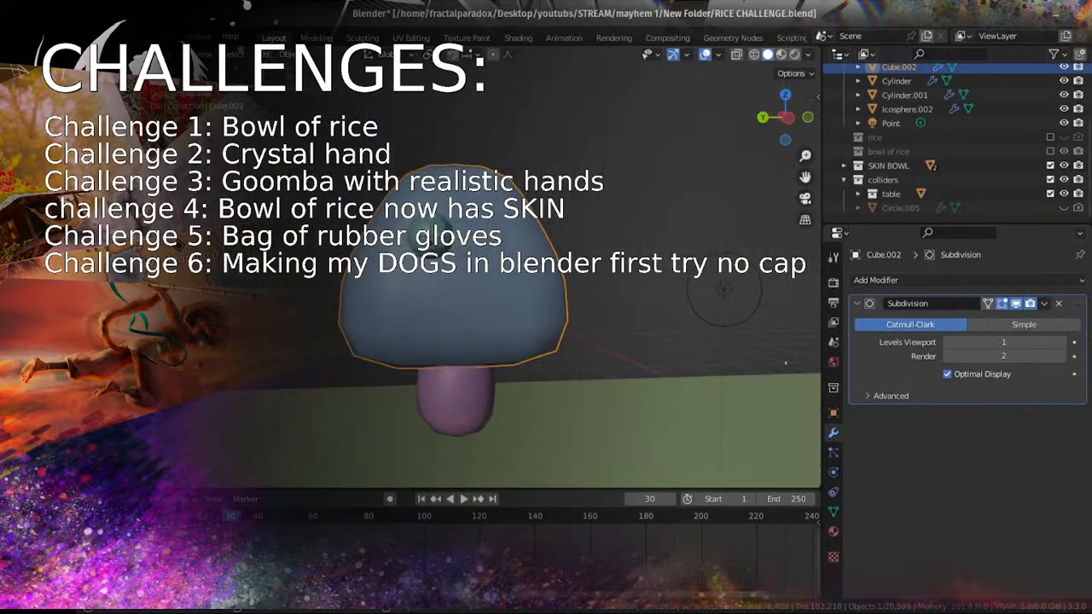
click(431, 236)
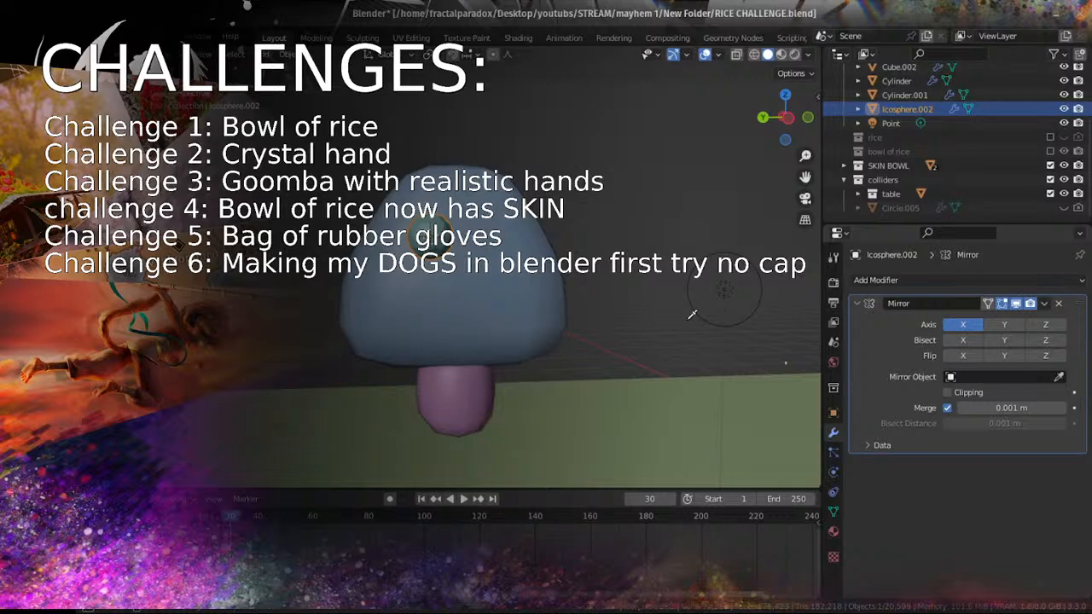
click(487, 275)
Step: Change the icosphere's mirror axis from X to Y
scroll(520, 290, down, 3)
middle_drag(504, 291, 588, 331)
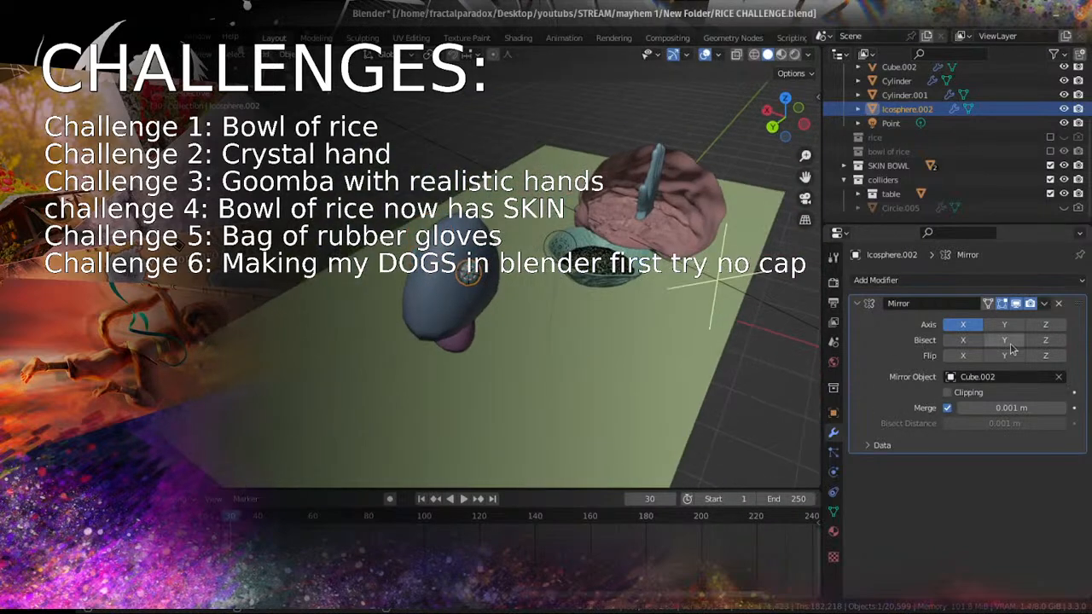
middle_drag(704, 322, 751, 324)
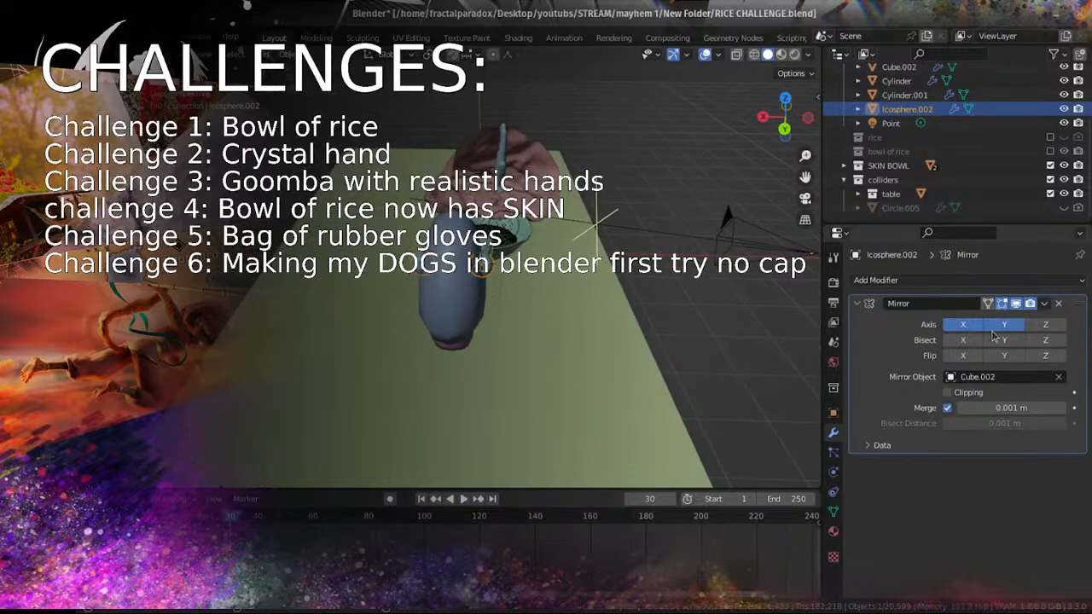
click(955, 329)
Step: Reposition the icosphere and move its mesh in Edit Mode to space the two mirrored eyes across the blue shape's front
middle_drag(648, 329, 476, 261)
scroll(576, 278, up, 3)
scroll(475, 261, down, 3)
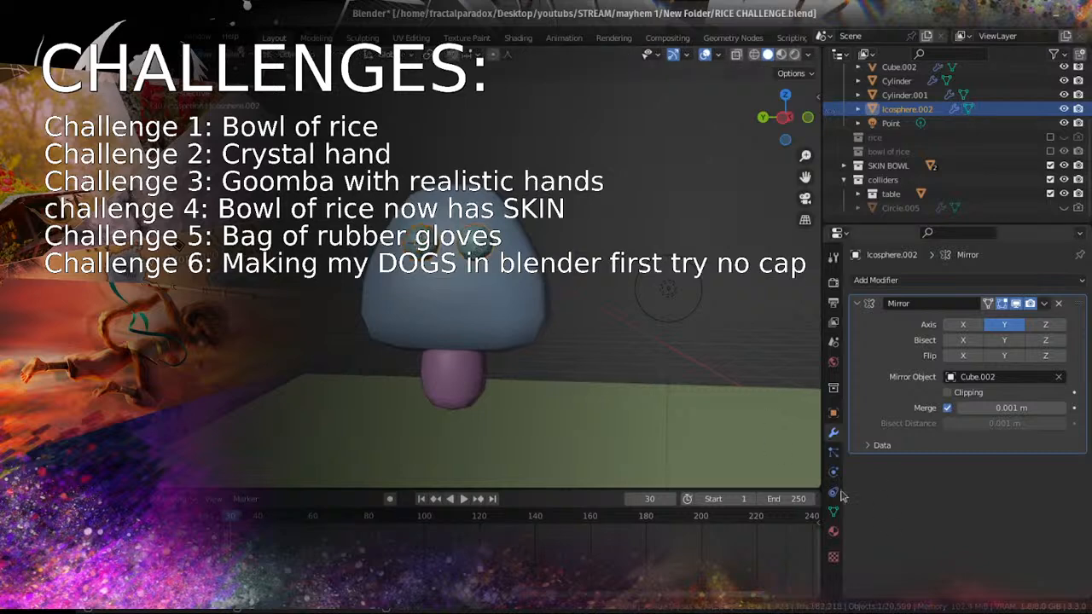
scroll(546, 312, up, 4)
scroll(544, 309, down, 2)
middle_drag(544, 299, 509, 307)
key(g)
click(535, 307)
key(Tab)
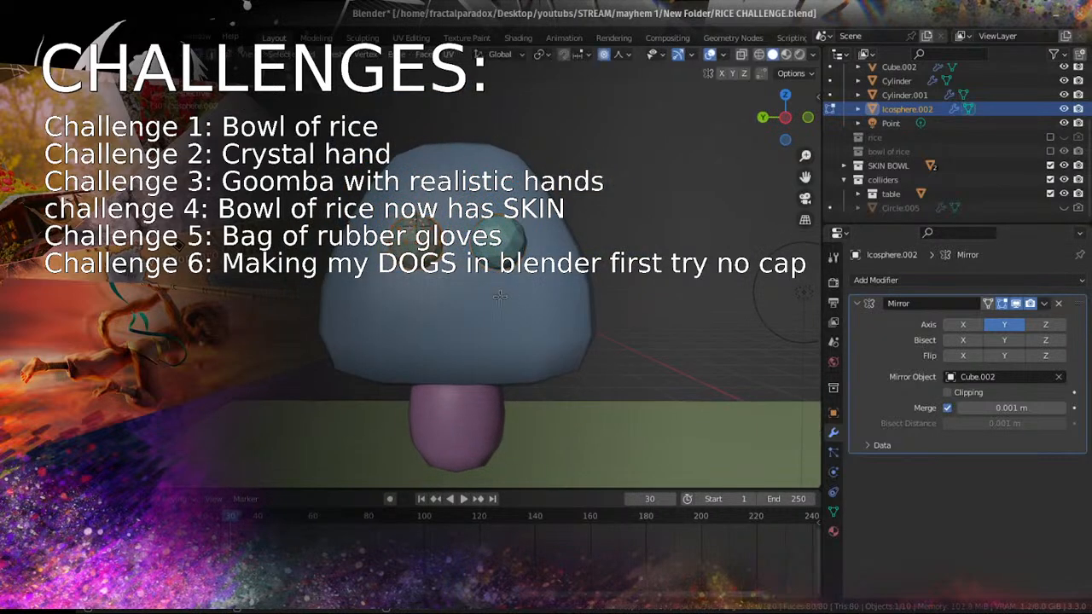
key(g)
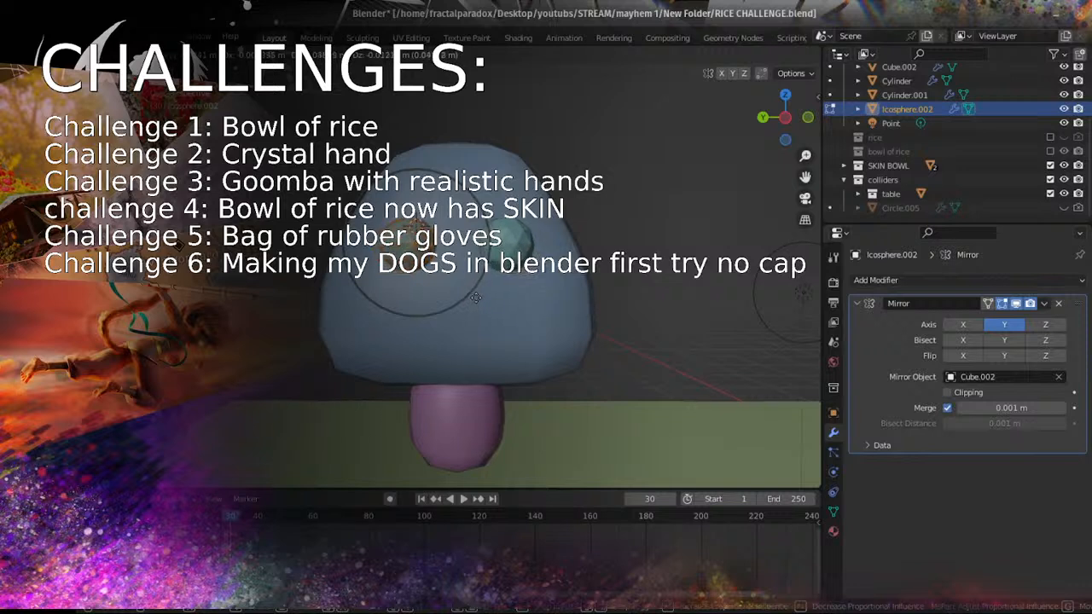
click(463, 302)
Step: Enlarge the eye mesh along Y and Z into a taller oval
key(s)
key(z)
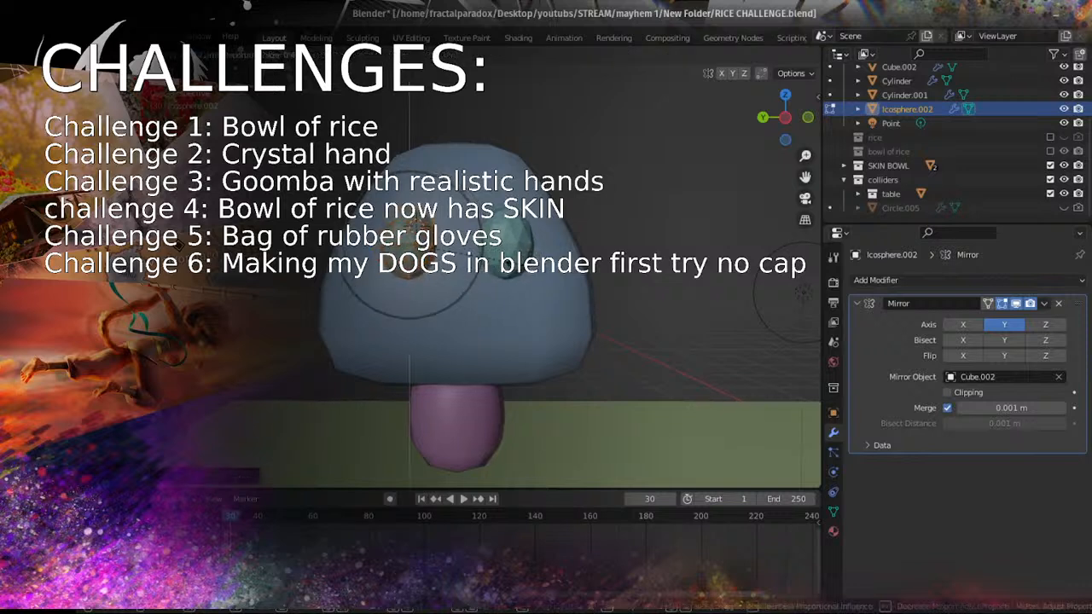
key(y)
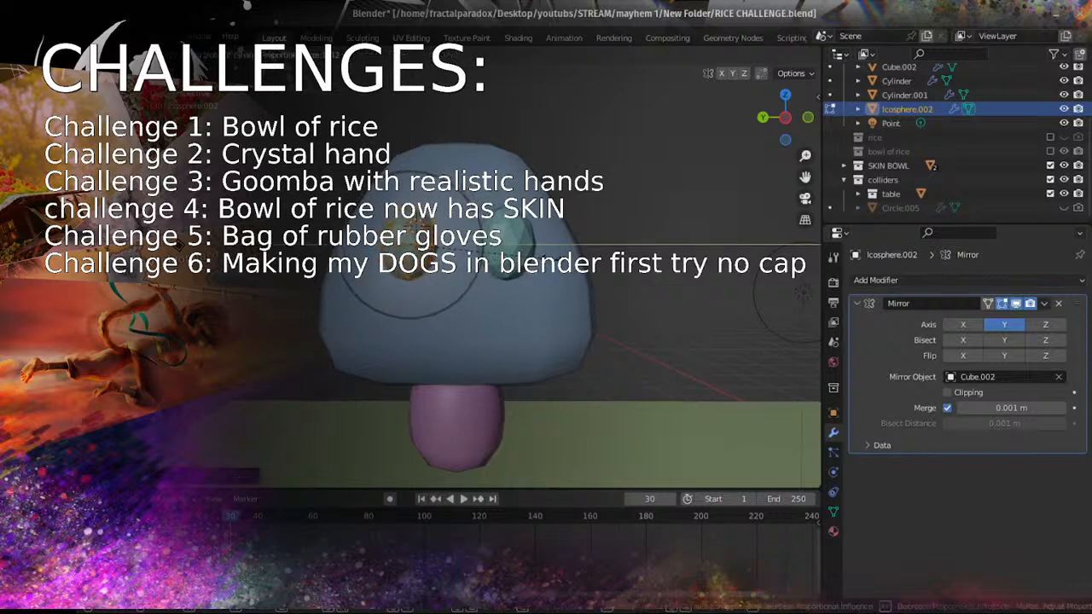
key(z)
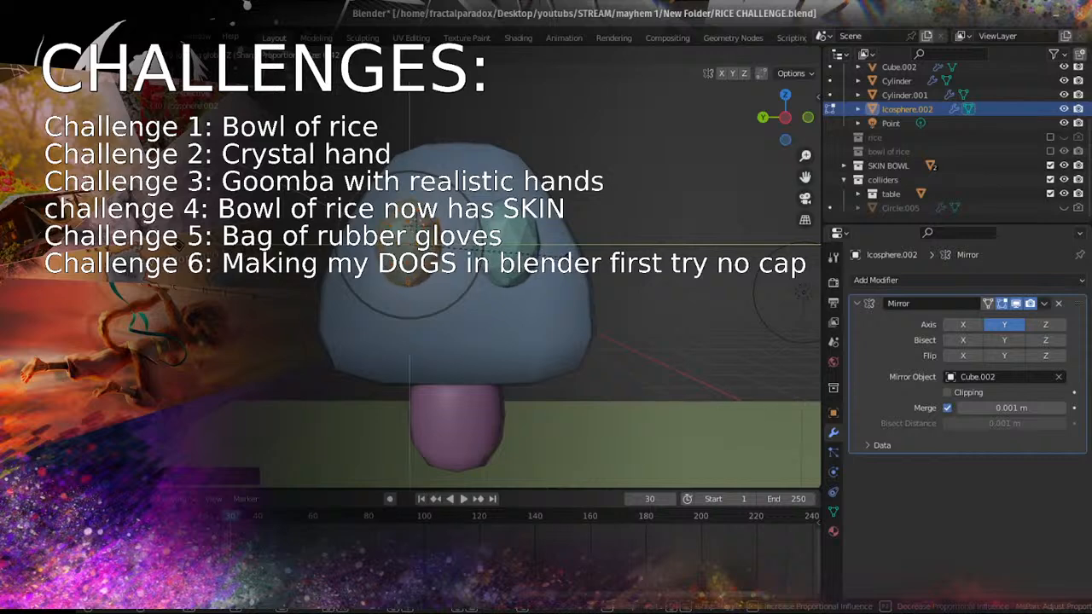
click(583, 256)
Step: Move the eye mesh along X so it sinks into the blue shape's front surface
middle_drag(522, 258, 610, 280)
scroll(580, 271, up, 2)
key(g)
key(x)
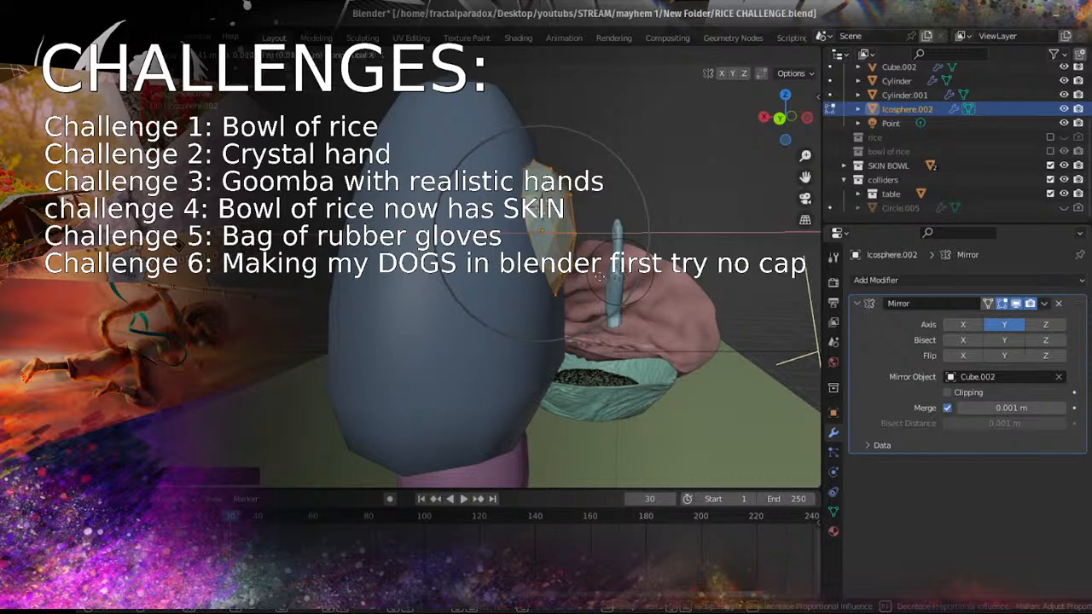
click(575, 276)
Step: Nudge the eye mesh slightly up along Z and along X to refit it on the blue shape
key(r)
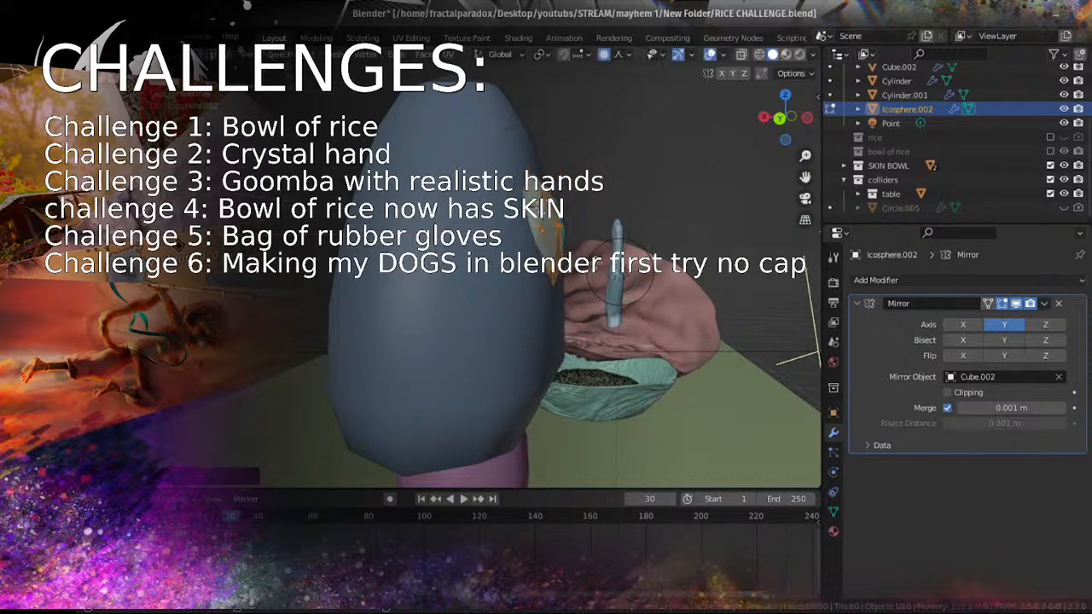
key(z)
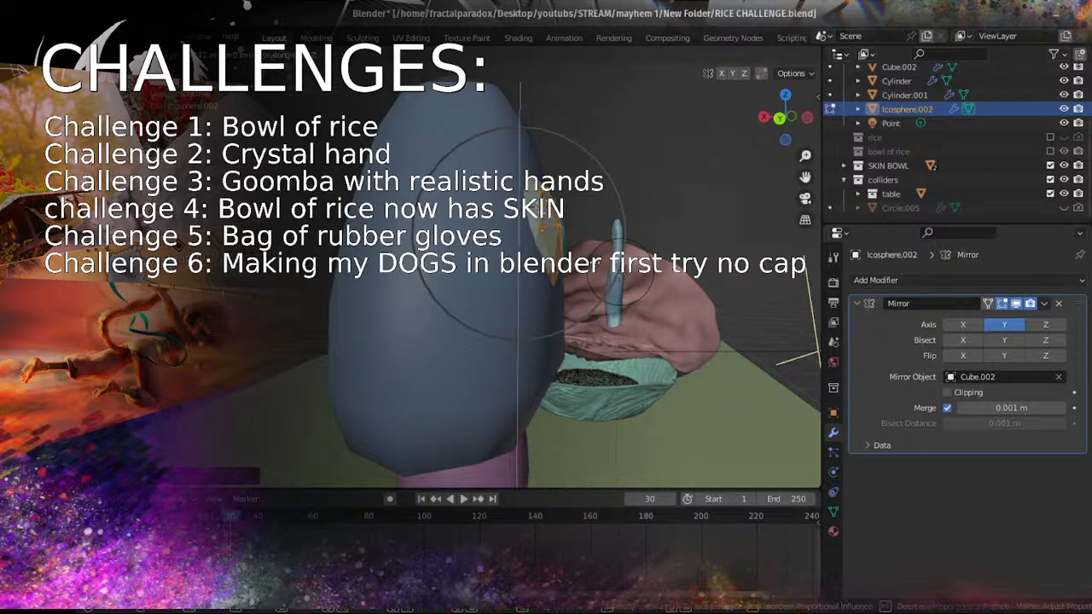
key(z)
key(z)
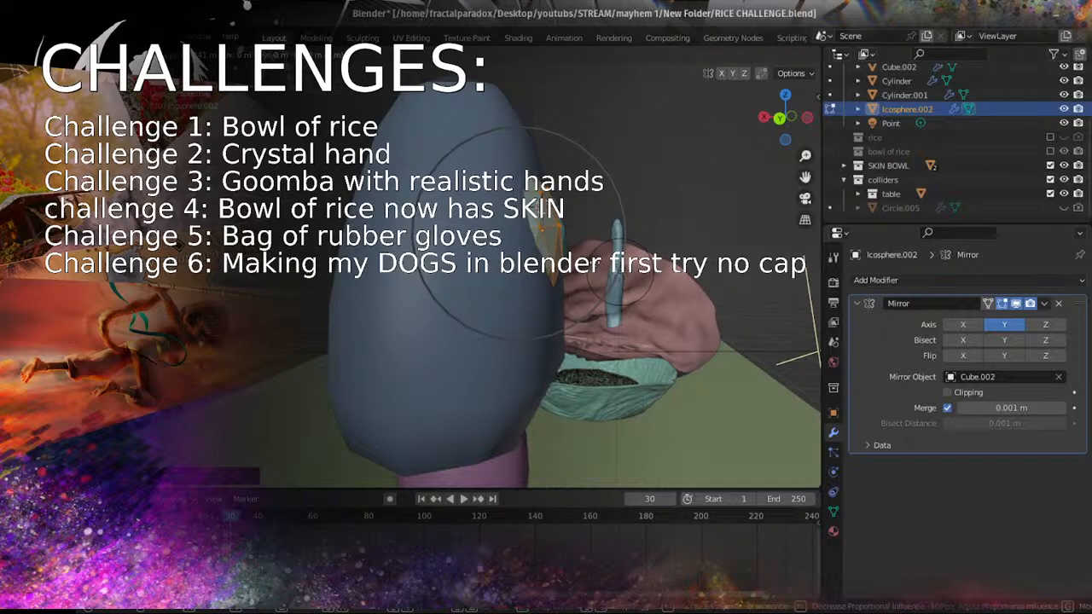
key(z)
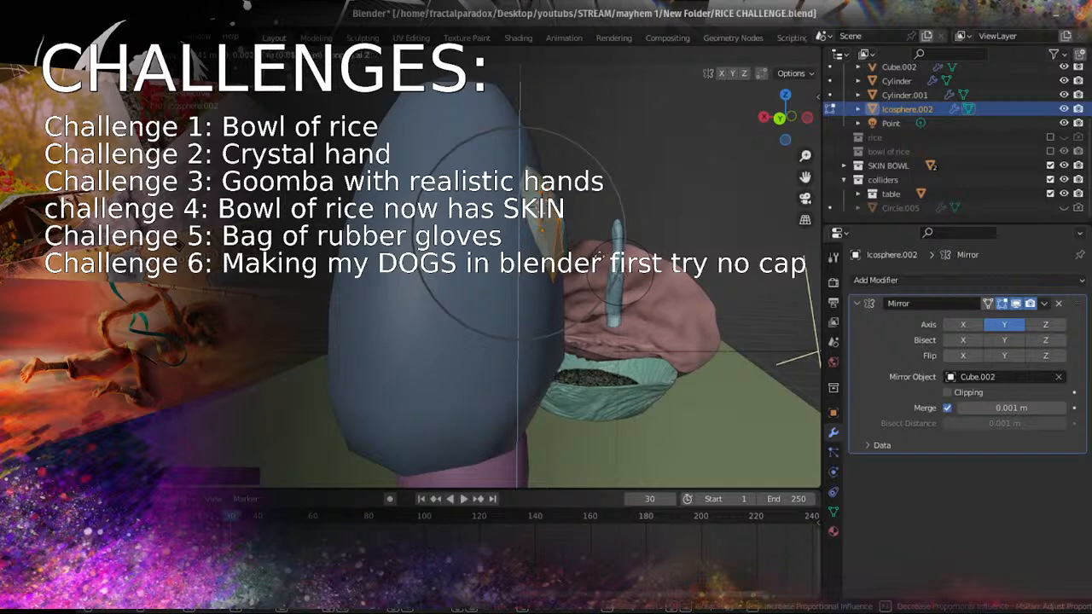
key(x)
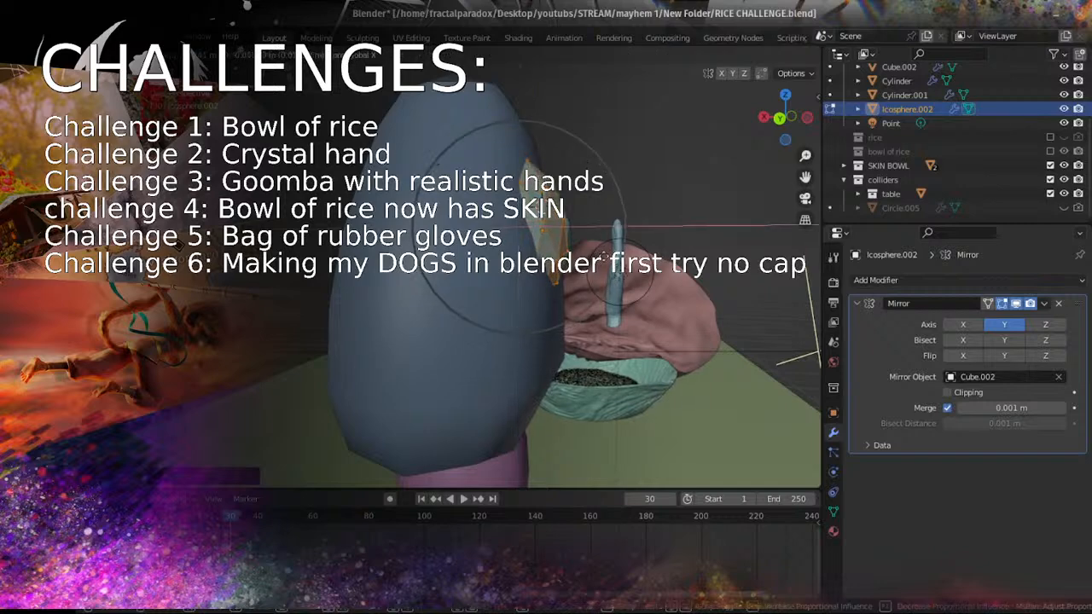
click(609, 258)
Step: Leave Edit Mode and shade the mirrored icosphere eyes smooth
middle_drag(609, 258, 505, 264)
key(Tab)
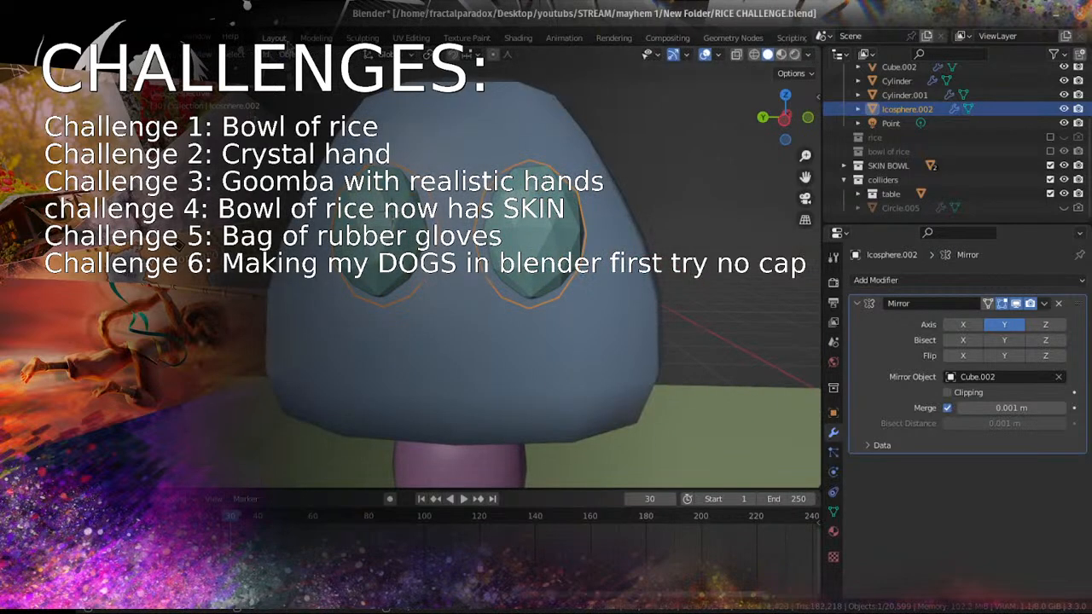
click(288, 57)
click(347, 363)
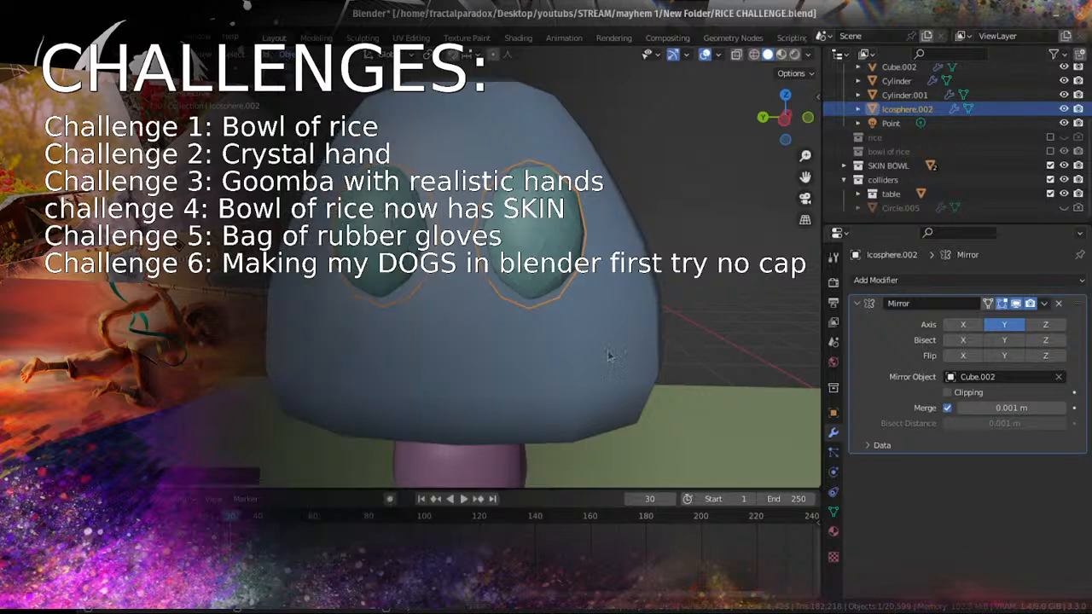
Step: Add a Subdivision Surface modifier to the mirrored icosphere eyes
click(906, 281)
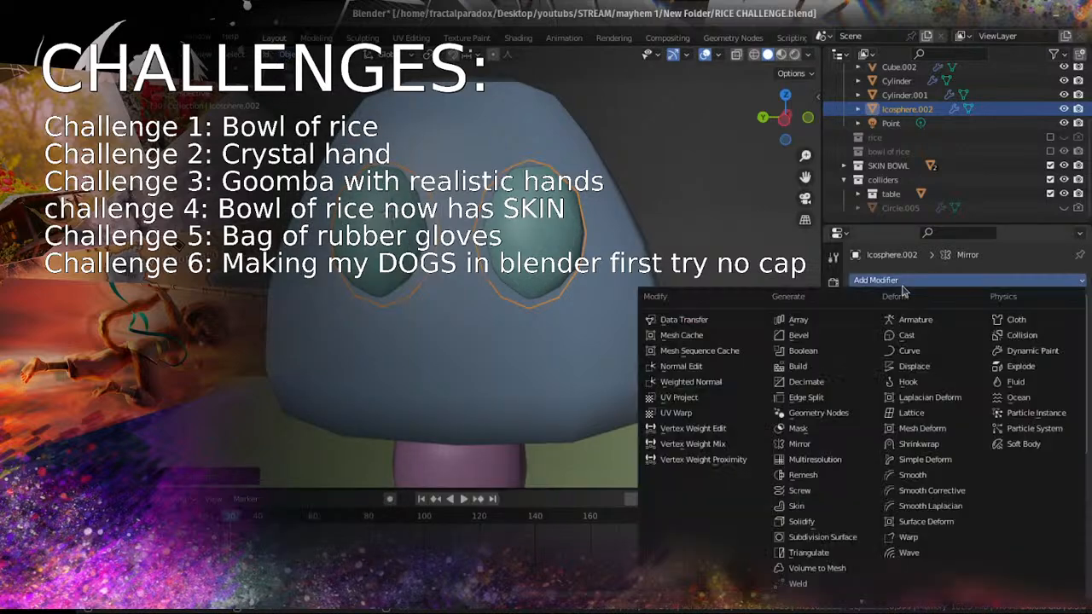
click(812, 543)
middle_drag(555, 301, 269, 326)
scroll(536, 297, down, 7)
scroll(410, 313, up, 4)
Step: Set the blue shape's Subdivision viewport level to 2
click(409, 313)
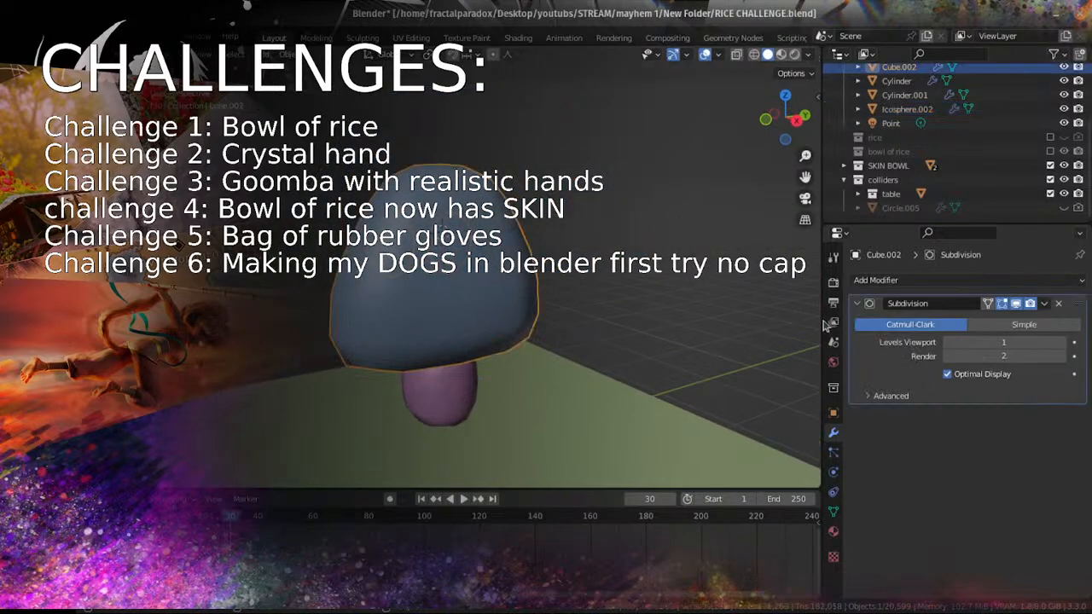
click(1062, 343)
mouse_move(577, 336)
middle_down()
mouse_move(663, 319)
mouse_move(497, 323)
mouse_move(712, 343)
mouse_move(597, 332)
middle_up()
scroll(663, 319, up, 1)
scroll(711, 343, down, 2)
scroll(510, 324, up, 1)
Step: In Edit Mode, add a horizontal loop cut around the blue shape below the eyes
key(Tab)
scroll(510, 324, up, 4)
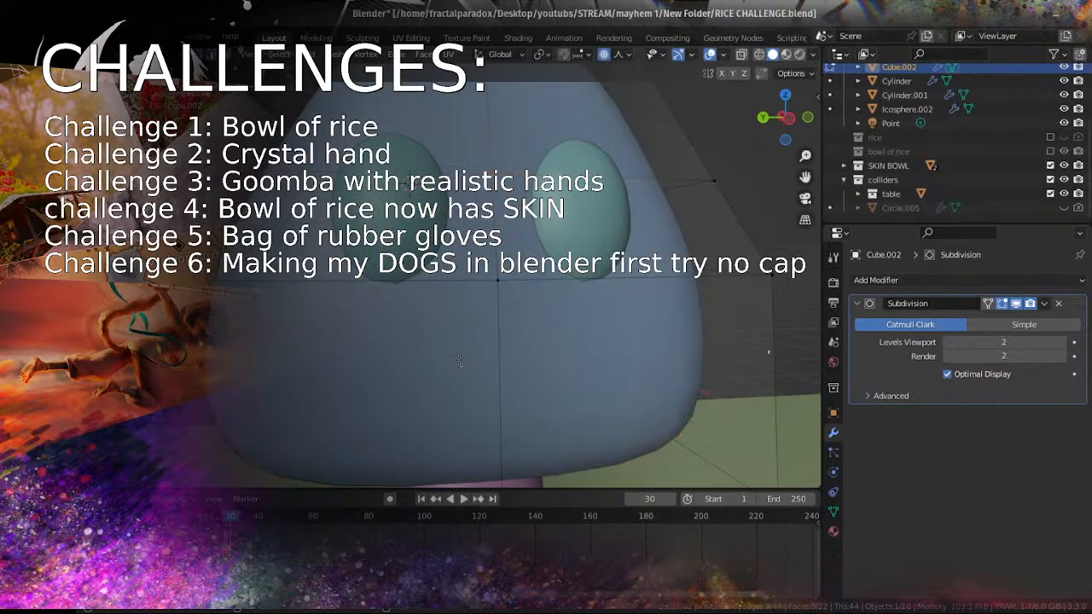
middle_drag(510, 324, 465, 318)
key(ctrl+r)
click(479, 299)
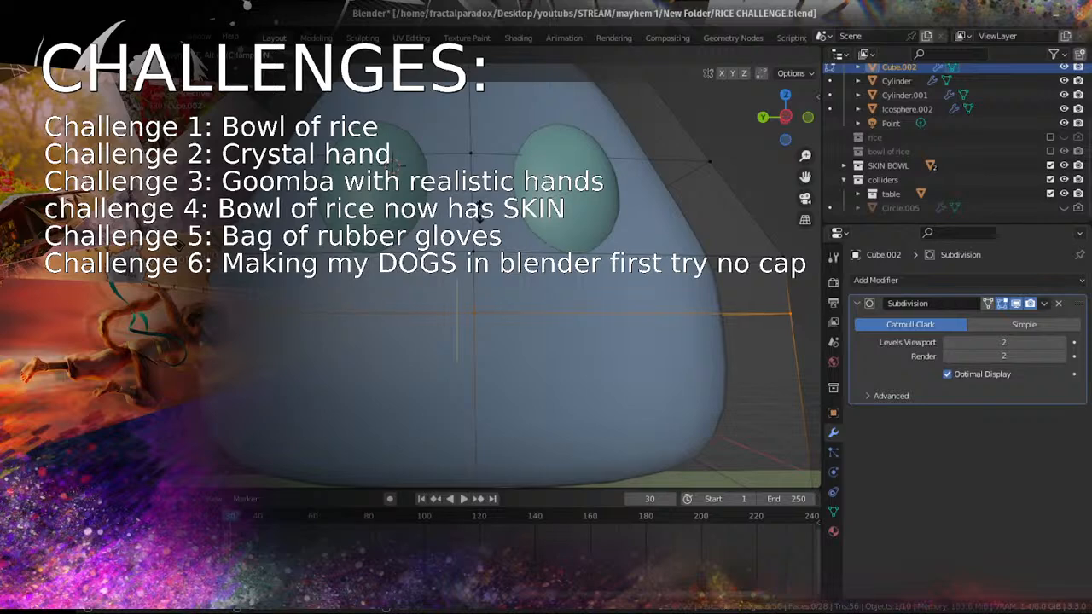
click(644, 327)
scroll(644, 326, down, 4)
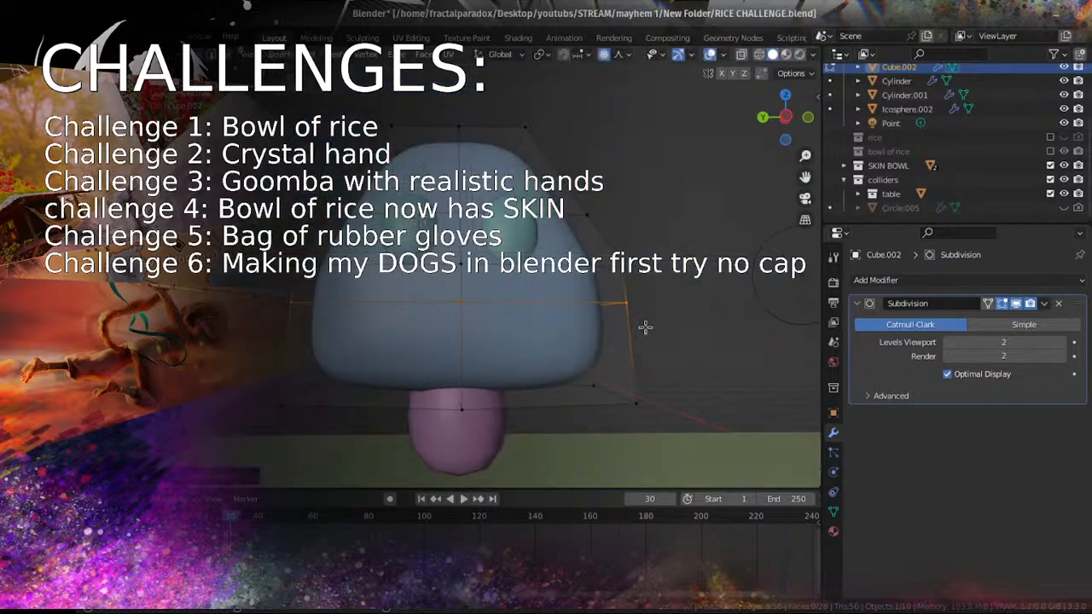
Step: Scale the new horizontal edge loop slightly wider along Y
key(s)
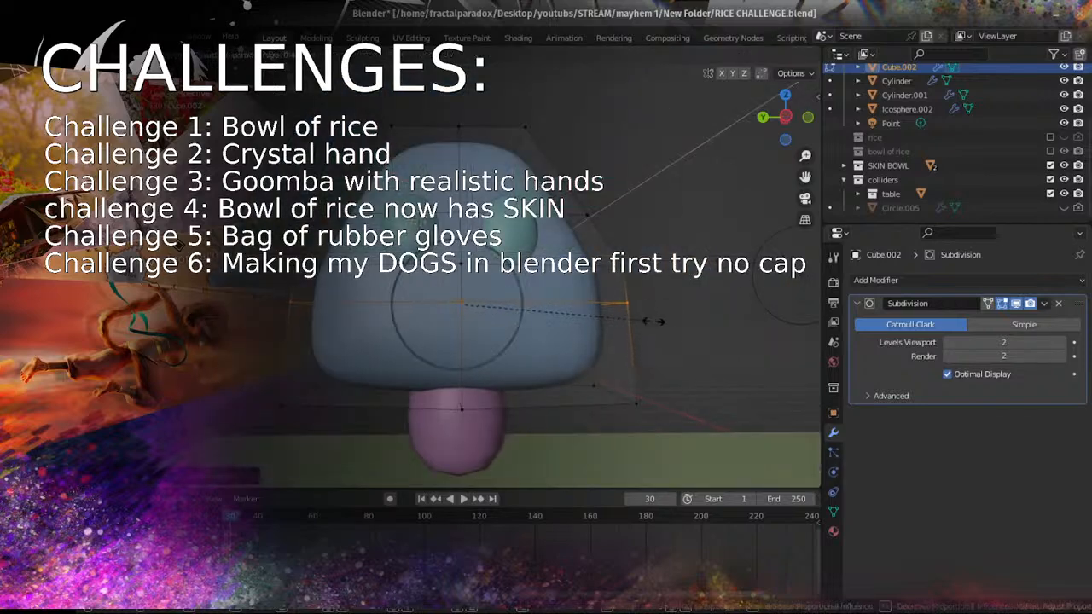
key(y)
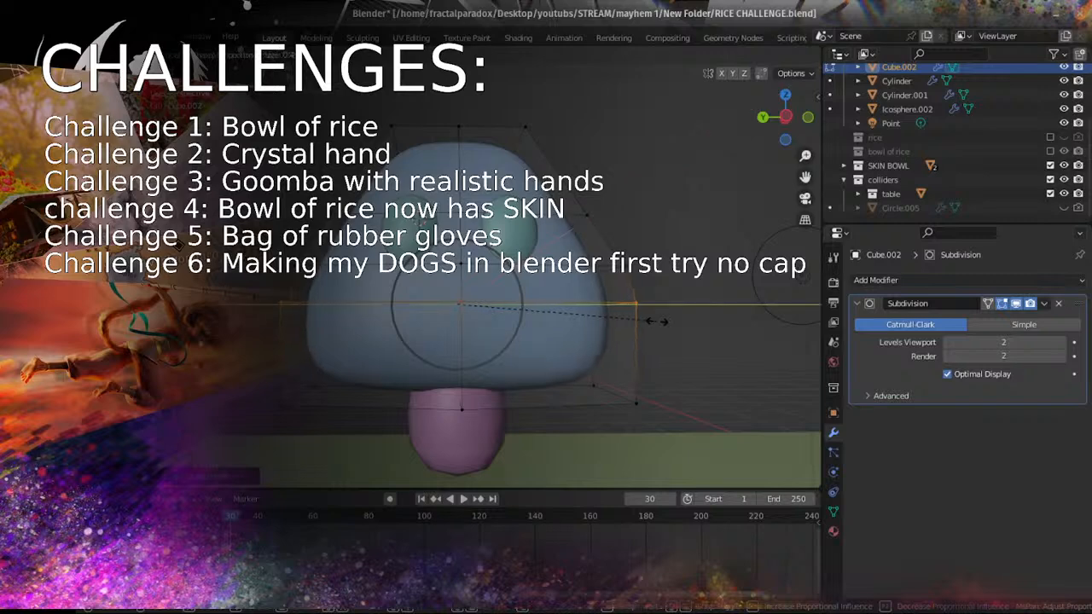
click(657, 321)
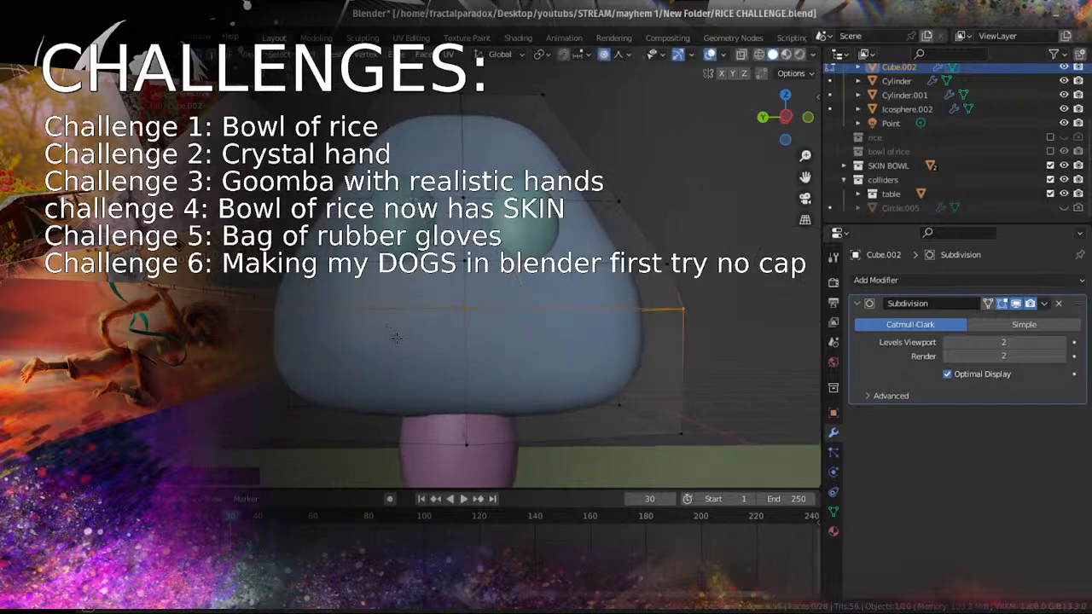
Step: Add vertical loop cuts on either side of the blue shape's centre line
key(ctrl+r)
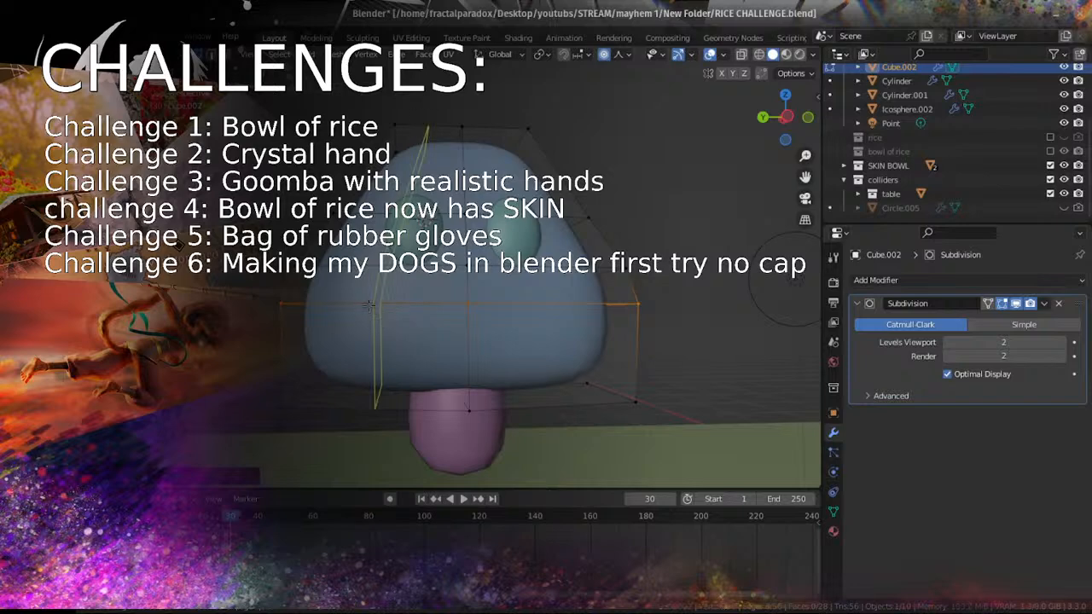
click(369, 305)
click(382, 302)
middle_drag(461, 290, 505, 308)
scroll(493, 305, up, 1)
Step: Select the front edges of the horizontal loop below the eyes and bevel them into a narrow mouth strip
alt+click(516, 305)
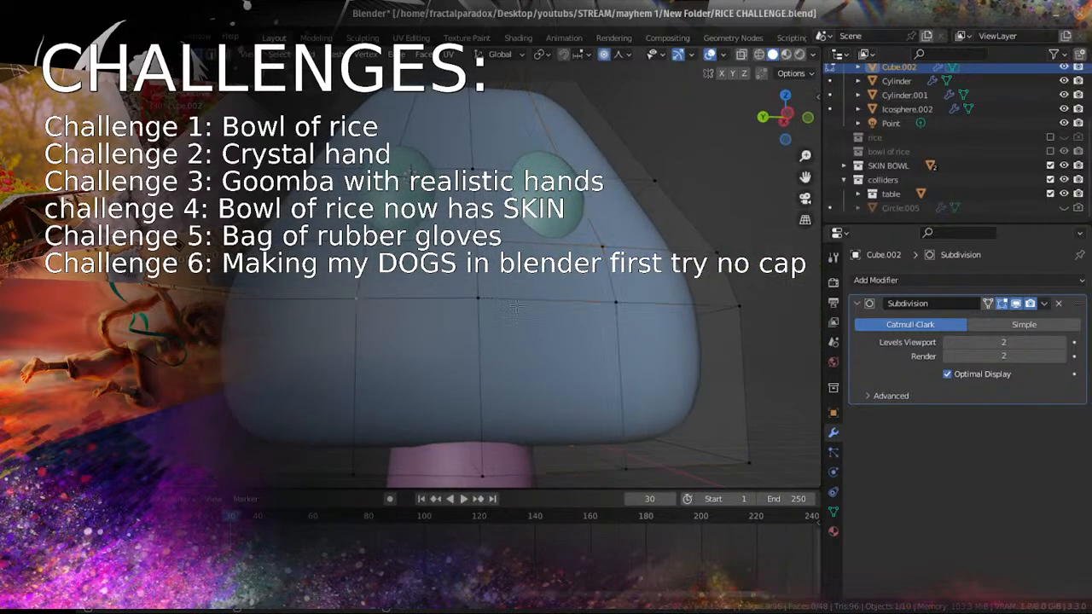
shift+click(621, 308)
key(ctrl+b)
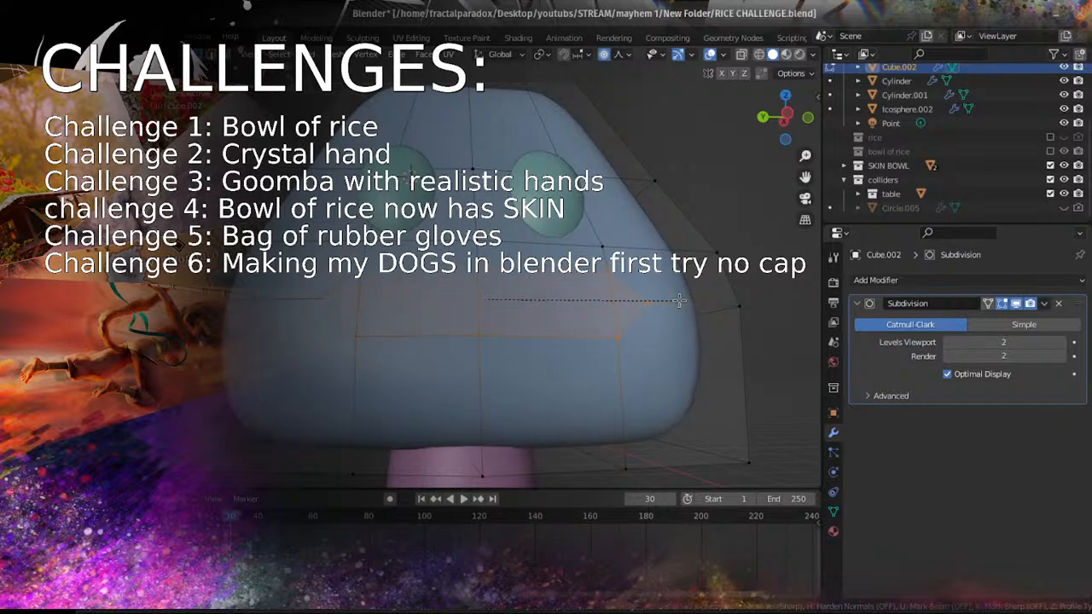
click(657, 302)
Step: Move the mouth strip's two corner vertices up along Z with a small proportional editing radius
key(alt+a)
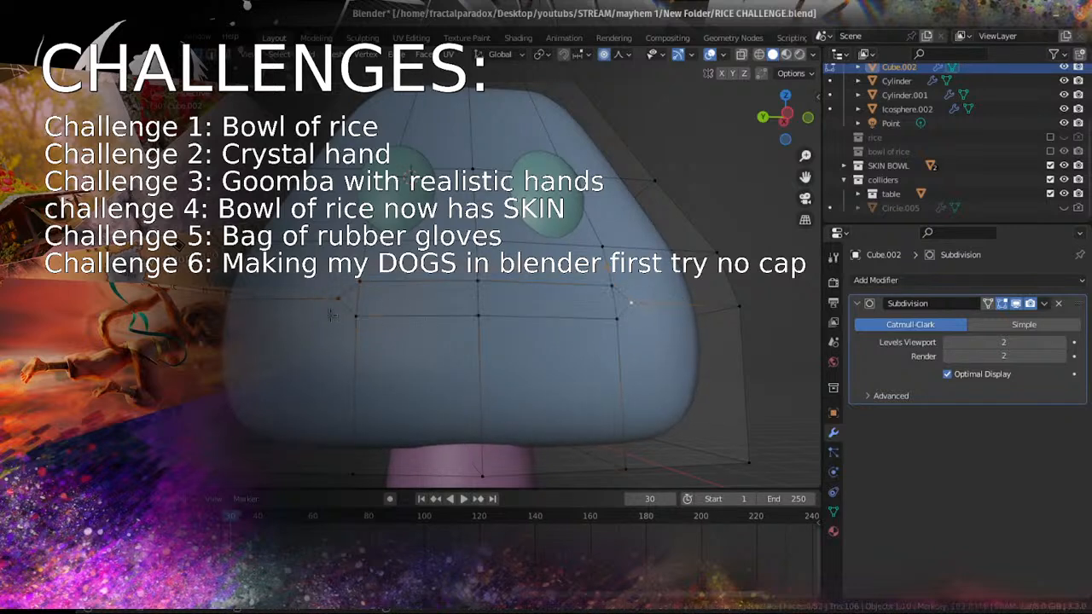
key(g)
key(z)
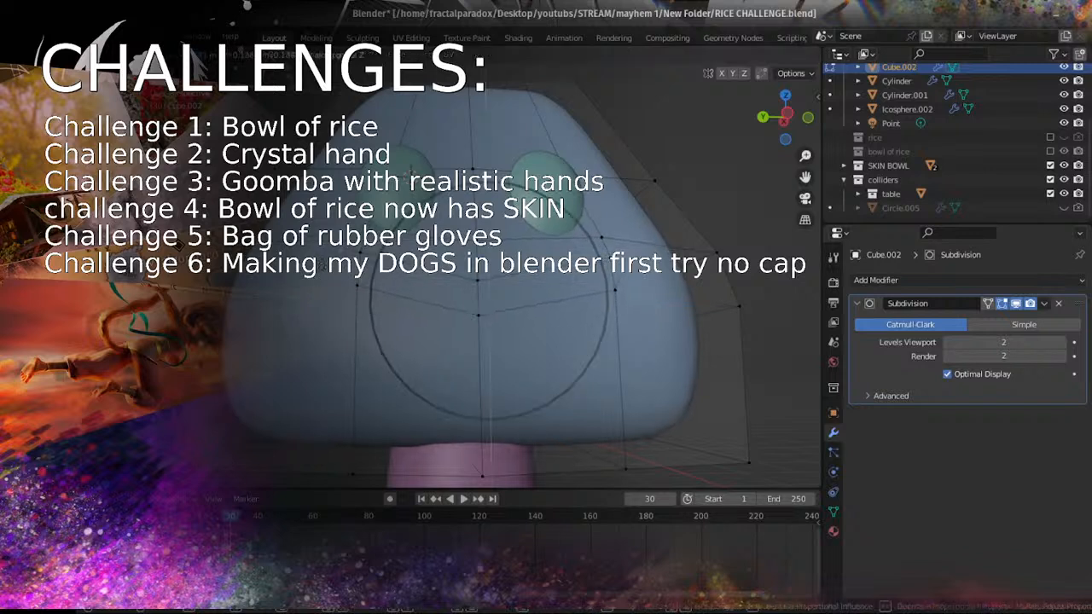
scroll(486, 324, up, 15)
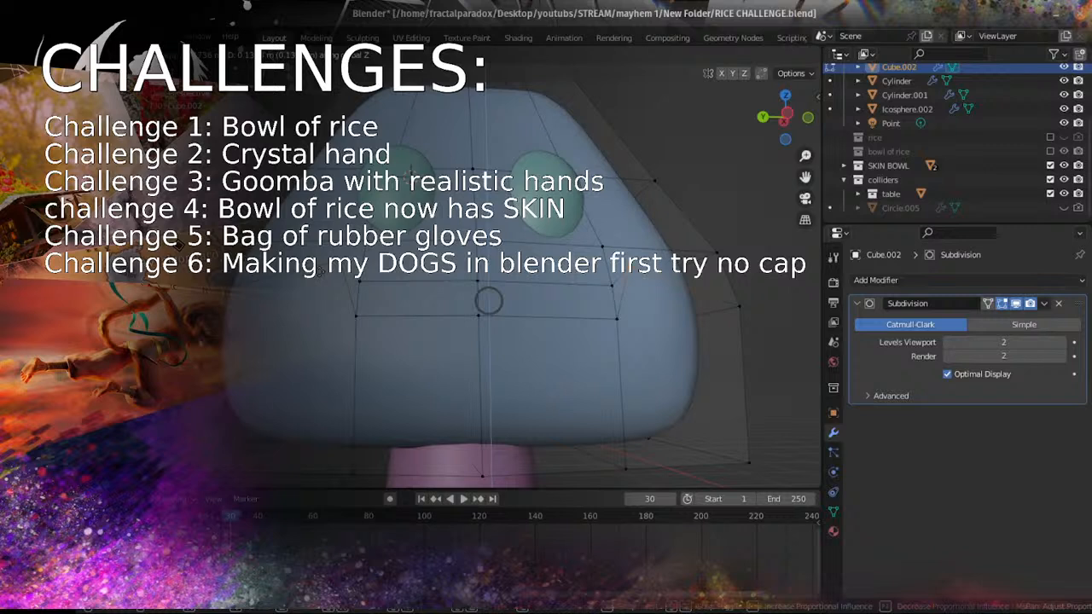
click(411, 174)
Step: Spread the mouth strip's corner vertices outward along Y
key(g)
key(x)
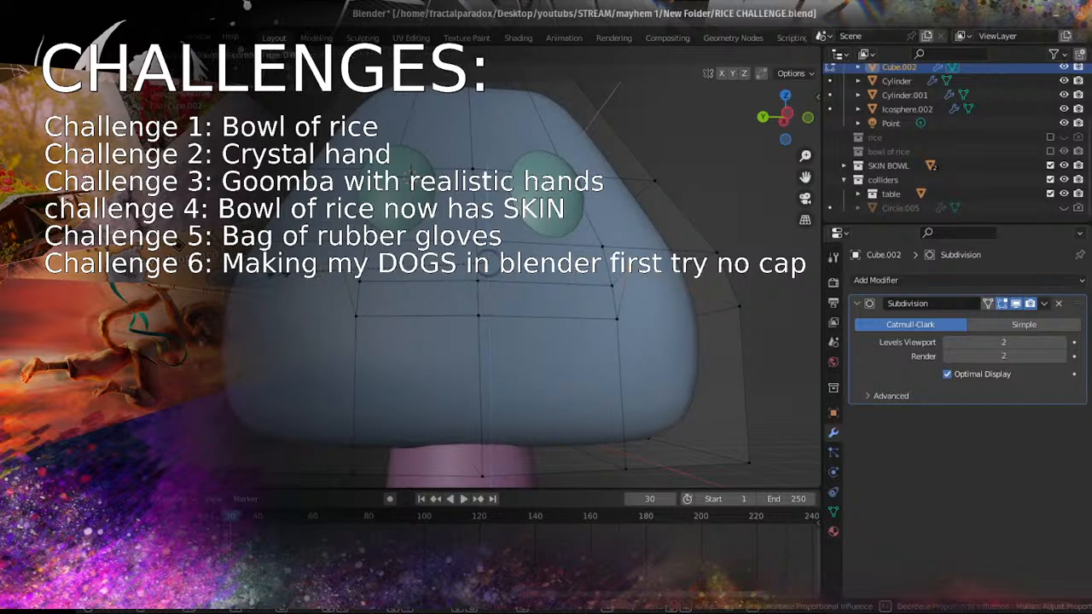
key(y)
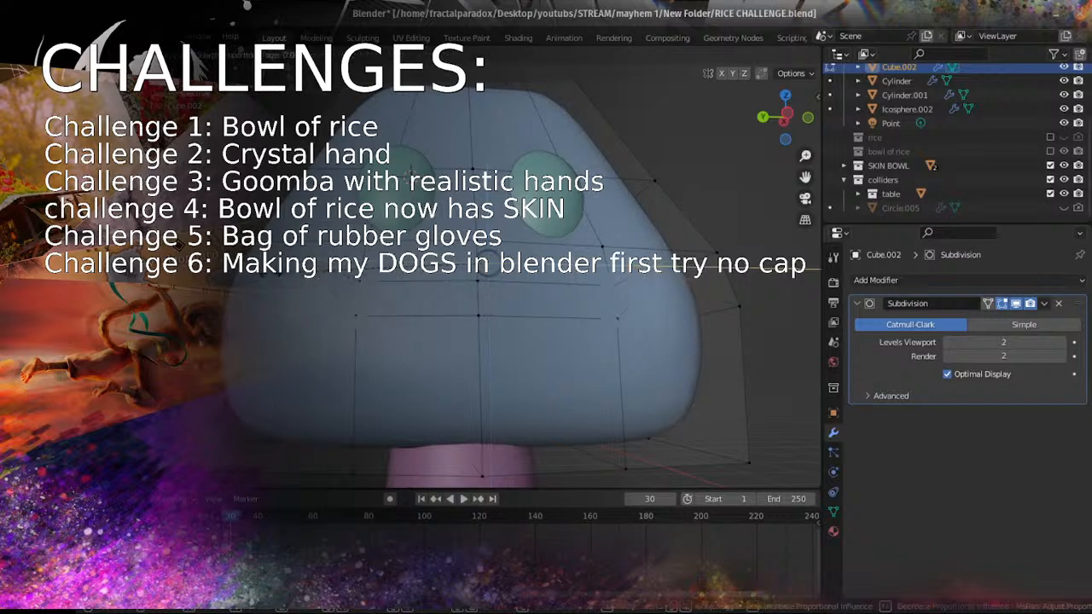
click(411, 174)
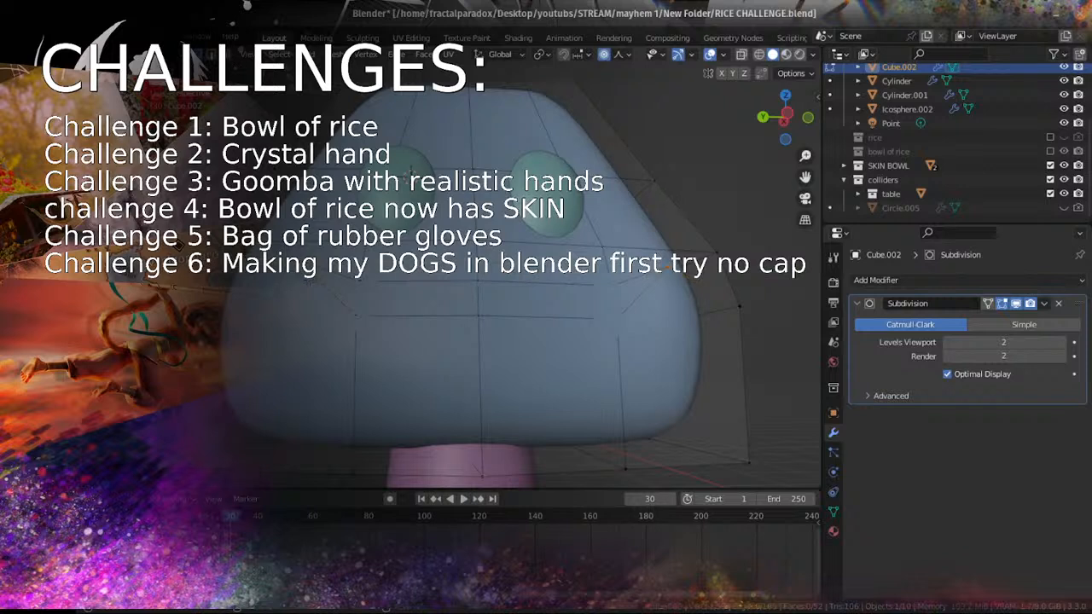
Step: Select all the mouth strip's faces across the front and extrude them inward to form a mouth crease
key(3)
click(341, 284)
shift+click(410, 299)
shift+click(541, 302)
shift+click(647, 293)
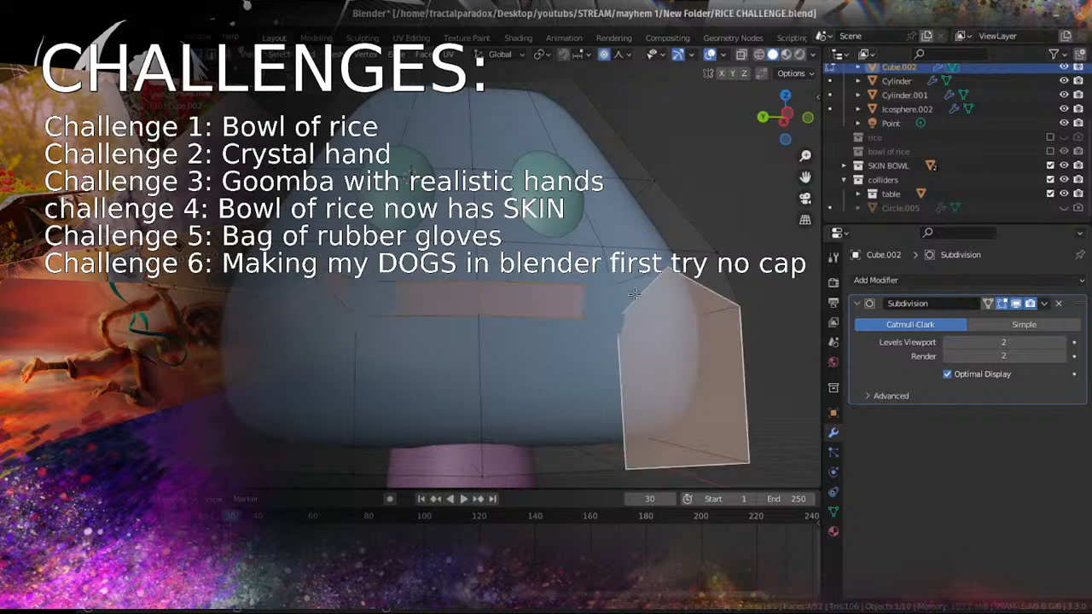
key(alt+a)
key(ctrl+z)
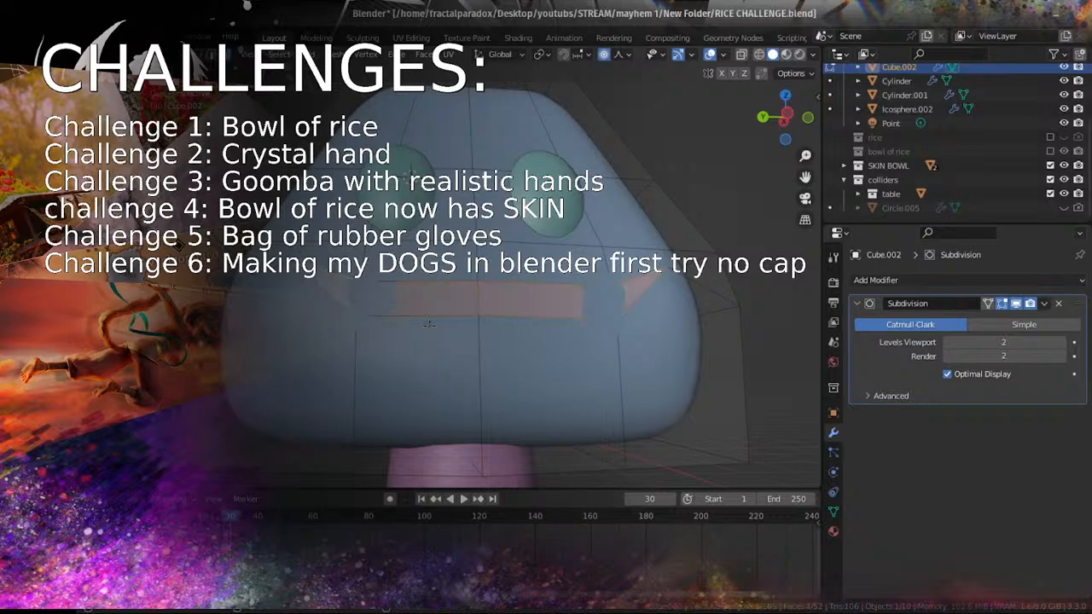
middle_drag(324, 278, 505, 338)
key(e)
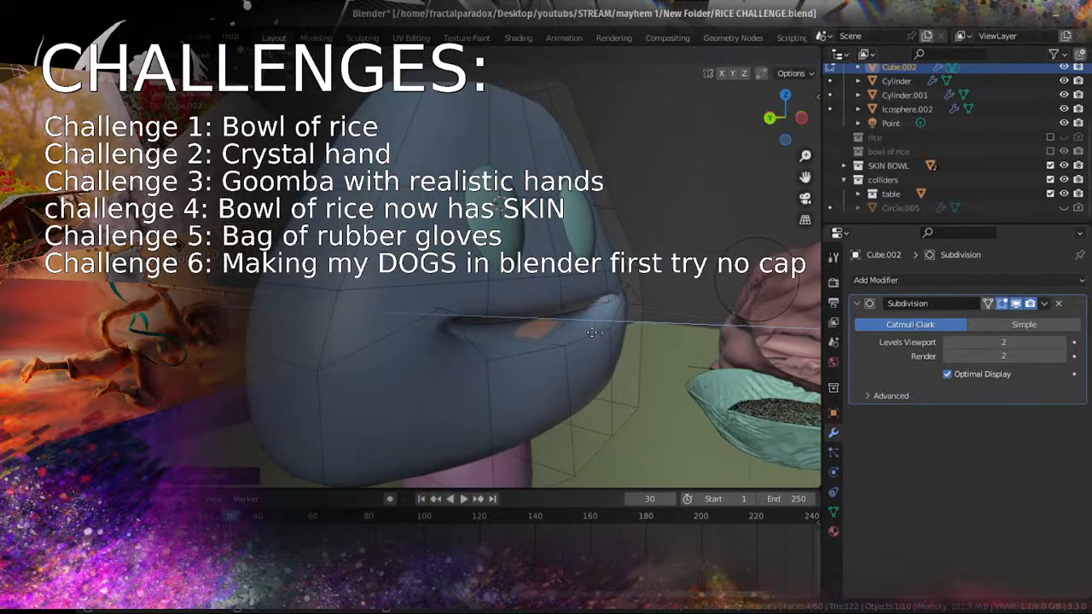
click(590, 318)
Step: Examine the mouth crease from the front in Object Mode and Edit Mode
middle_drag(591, 317, 550, 328)
scroll(554, 324, down, 5)
scroll(537, 331, up, 3)
key(Tab)
mouse_move(467, 348)
middle_down()
mouse_move(670, 336)
mouse_move(434, 351)
mouse_move(482, 362)
middle_up()
scroll(513, 339, down, 4)
scroll(512, 338, up, 5)
key(Tab)
scroll(470, 359, up, 2)
scroll(471, 360, up, 4)
click(465, 350)
scroll(483, 361, down, 4)
key(Tab)
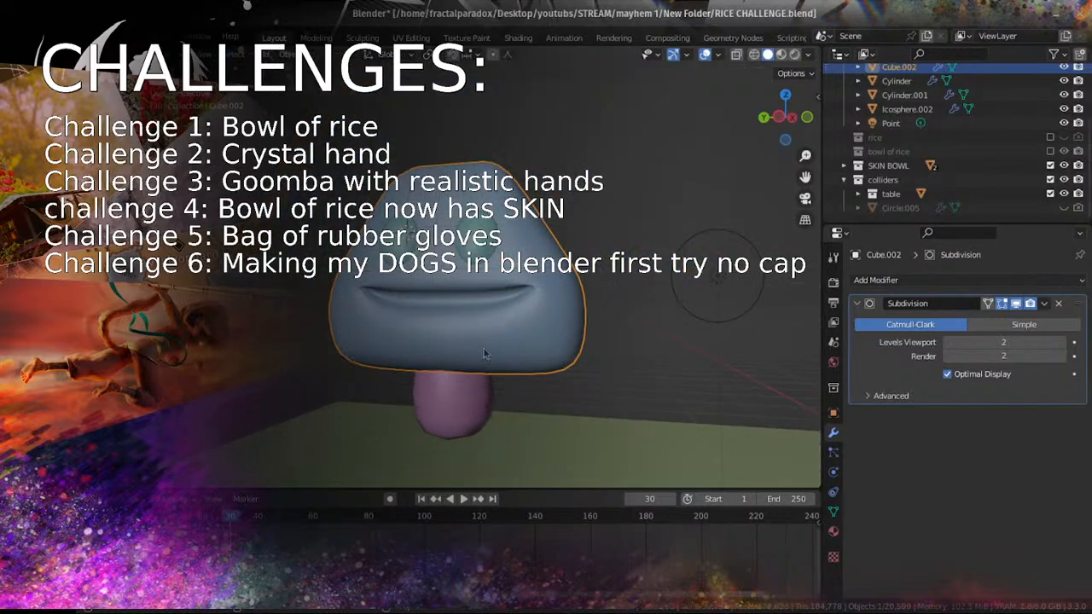
Step: Select the two mouth-corner vertices in Edit Mode and move them slightly up along Z
key(Tab)
scroll(483, 361, up, 4)
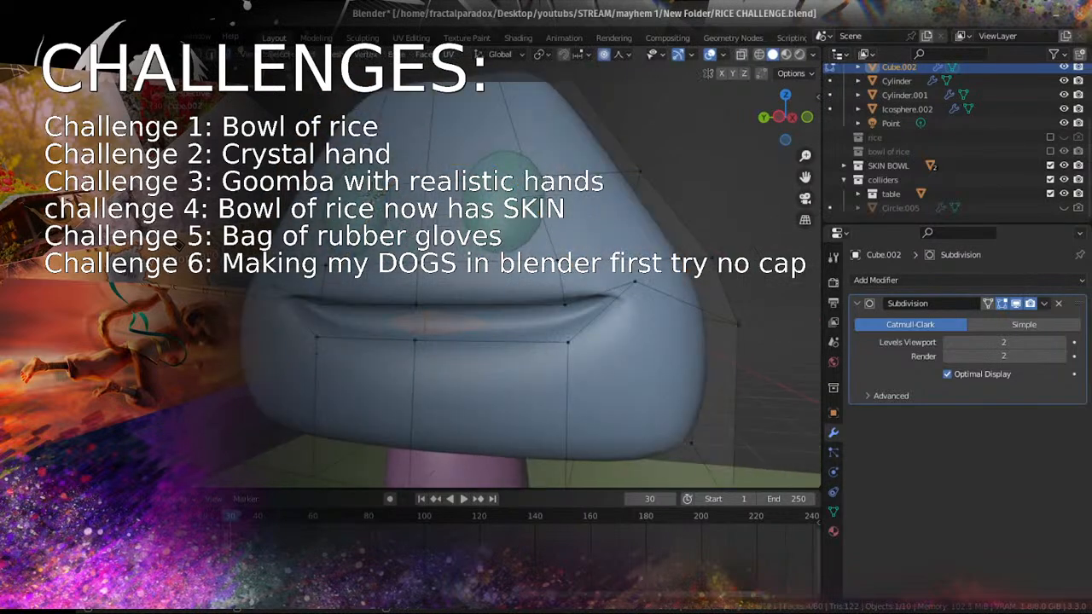
click(631, 282)
middle_drag(505, 346, 512, 349)
key(g)
key(z)
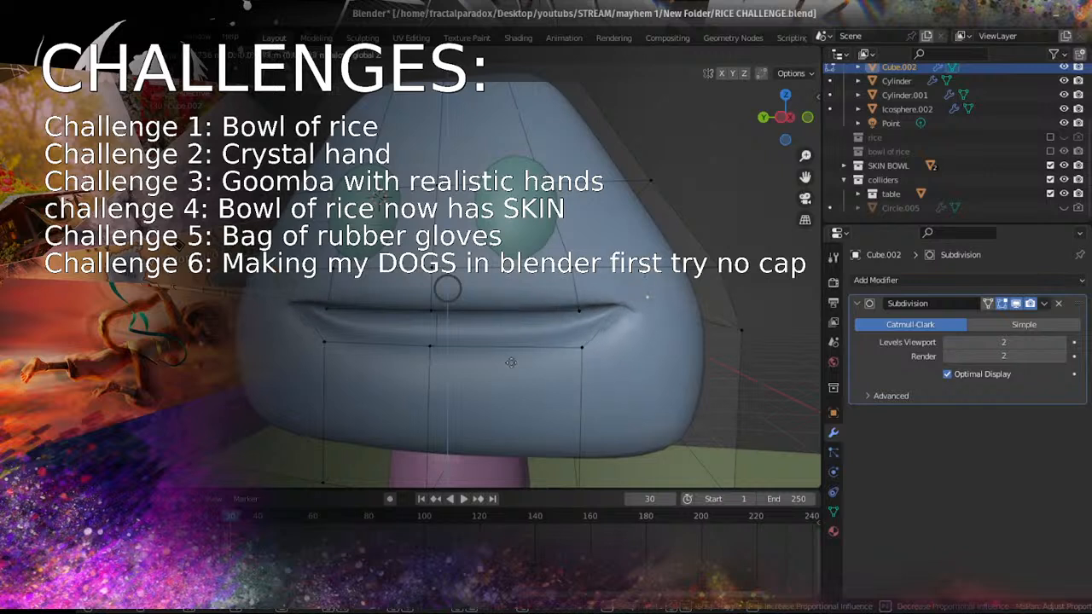
click(568, 316)
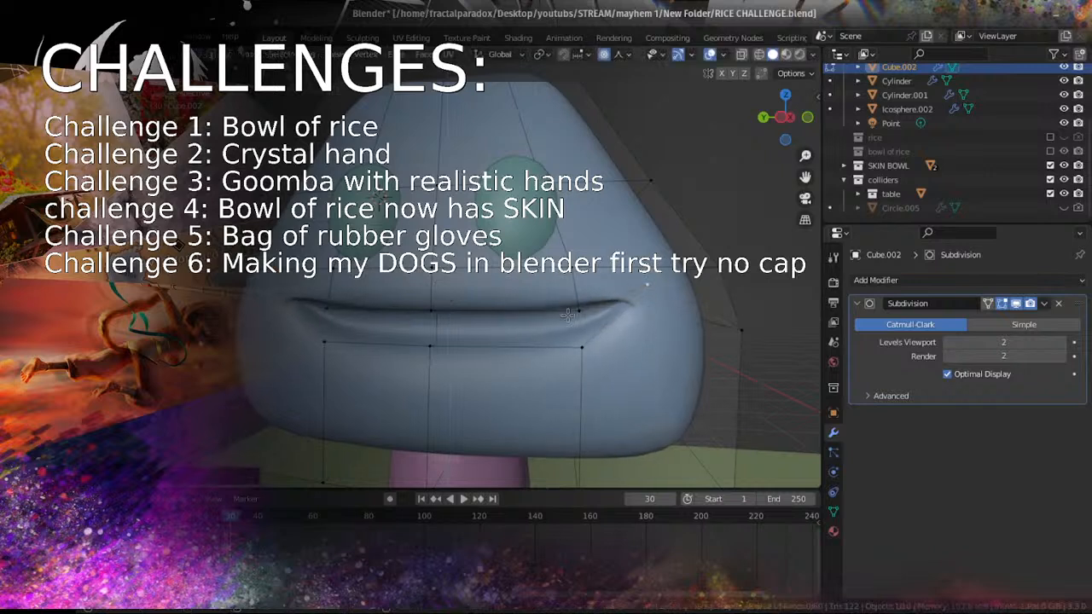
Step: Select the vertices on the mouth's upper and lower edges just inside both corners and lower them along Z
click(592, 308)
shift+click(583, 350)
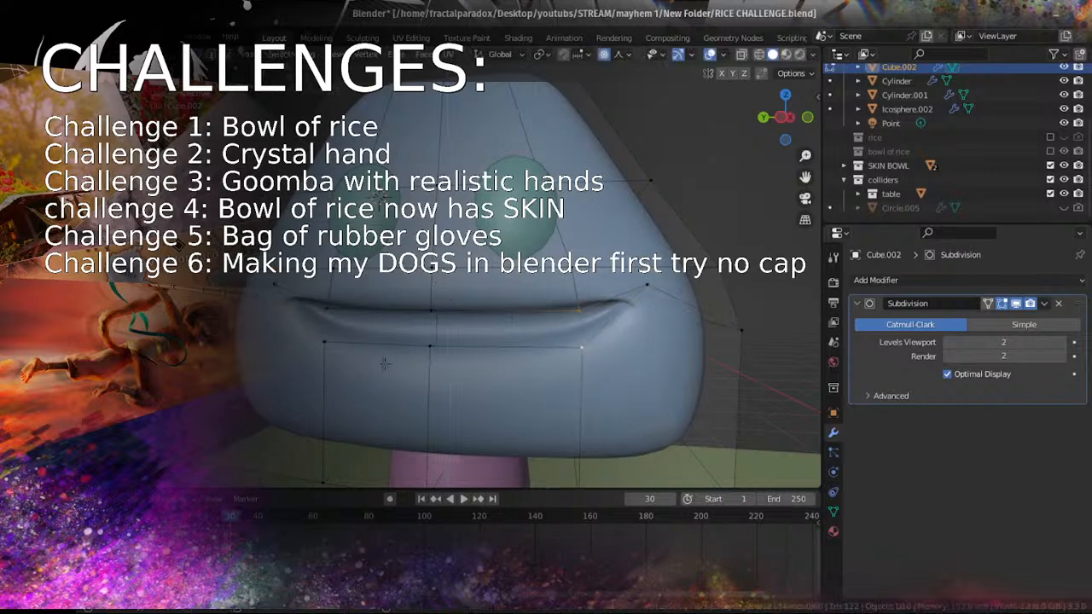
middle_drag(402, 375, 409, 375)
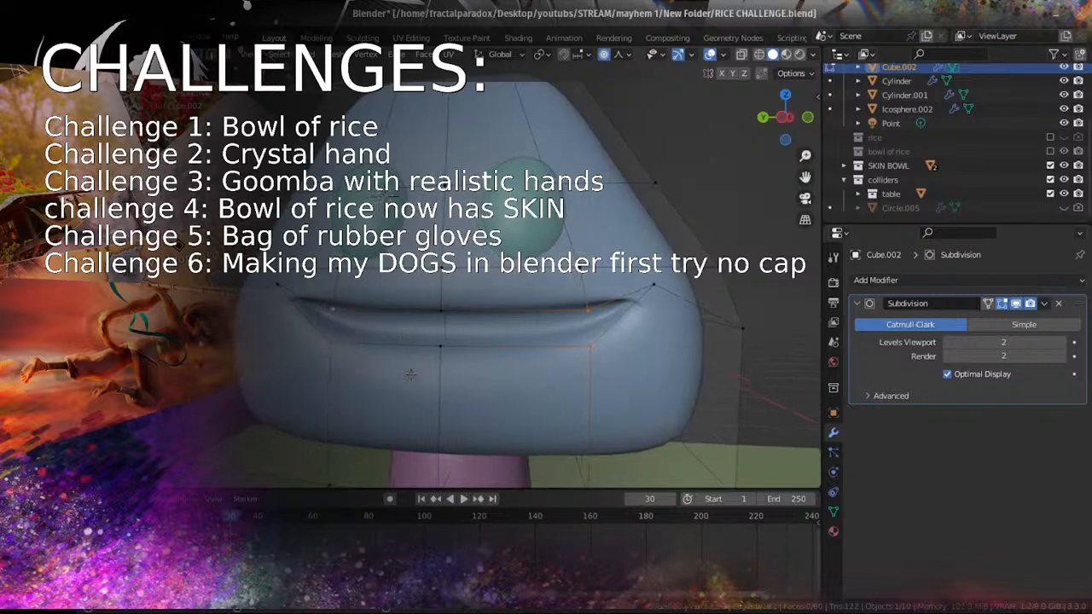
key(g)
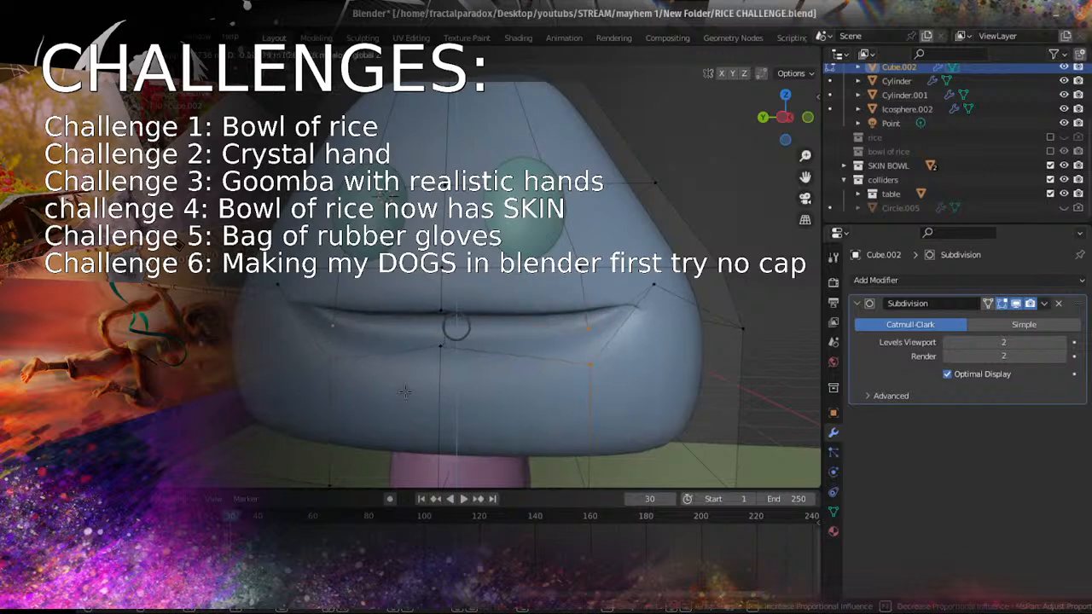
click(462, 397)
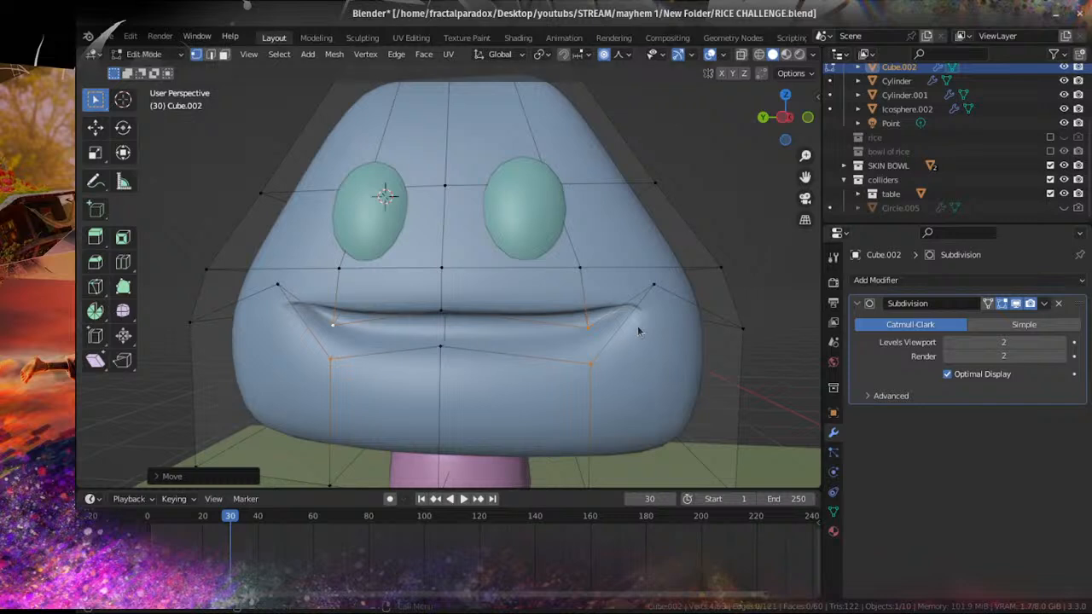
Step: Select the mouth's upper and lower centre vertices and lower them along Z to curve the mouth into a smile
click(443, 313)
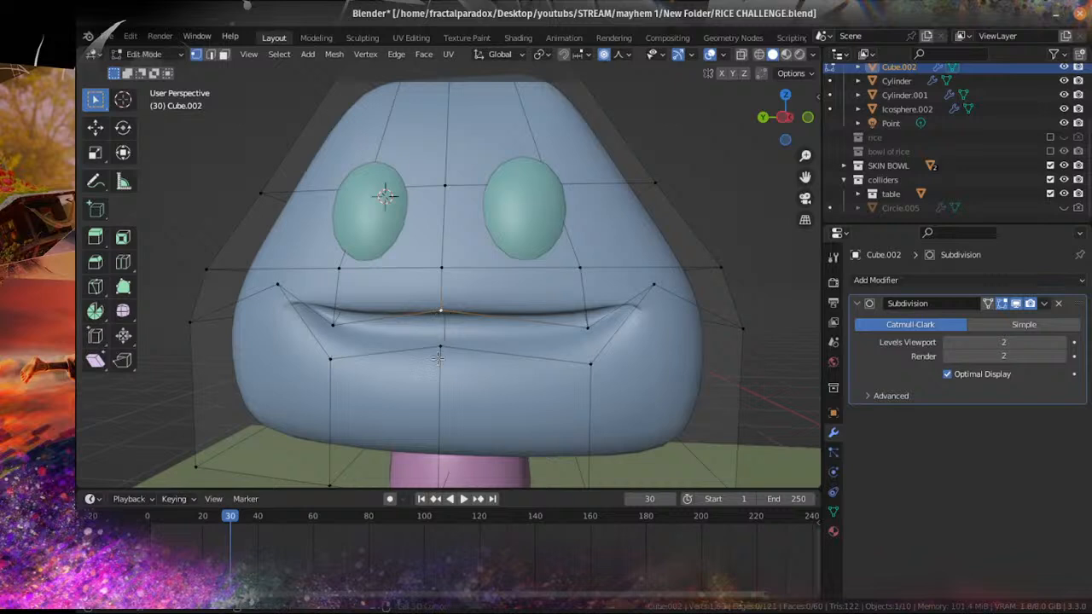
shift+click(447, 355)
key(g)
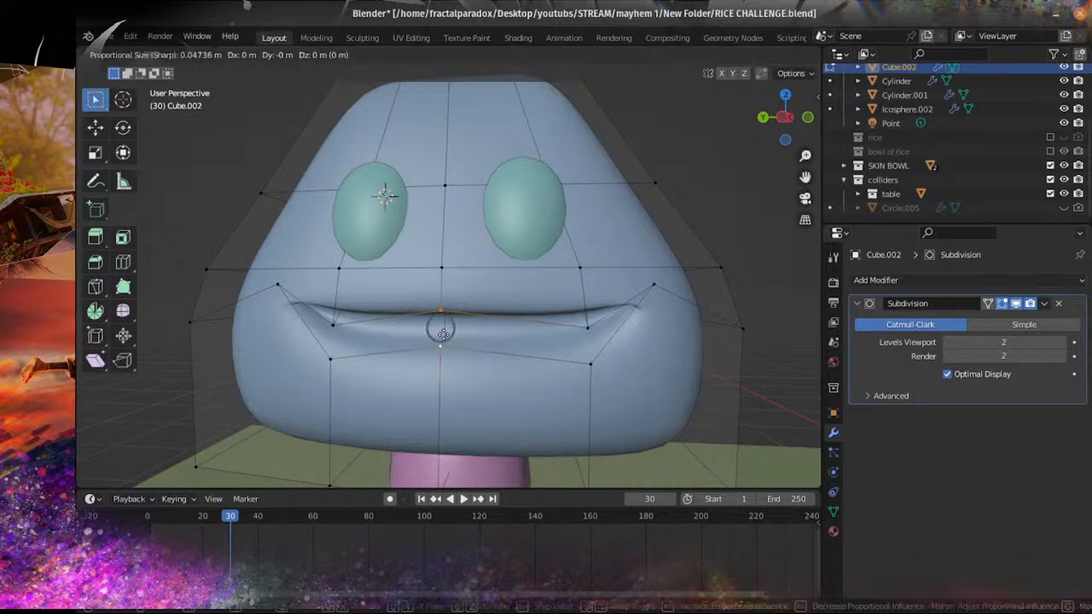
key(x)
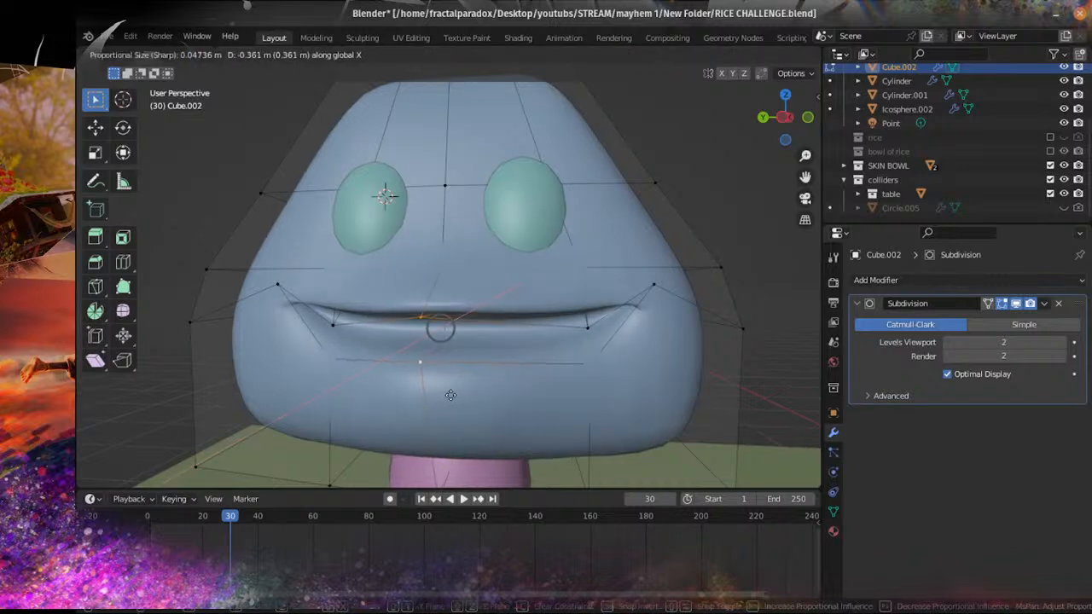
key(z)
click(456, 397)
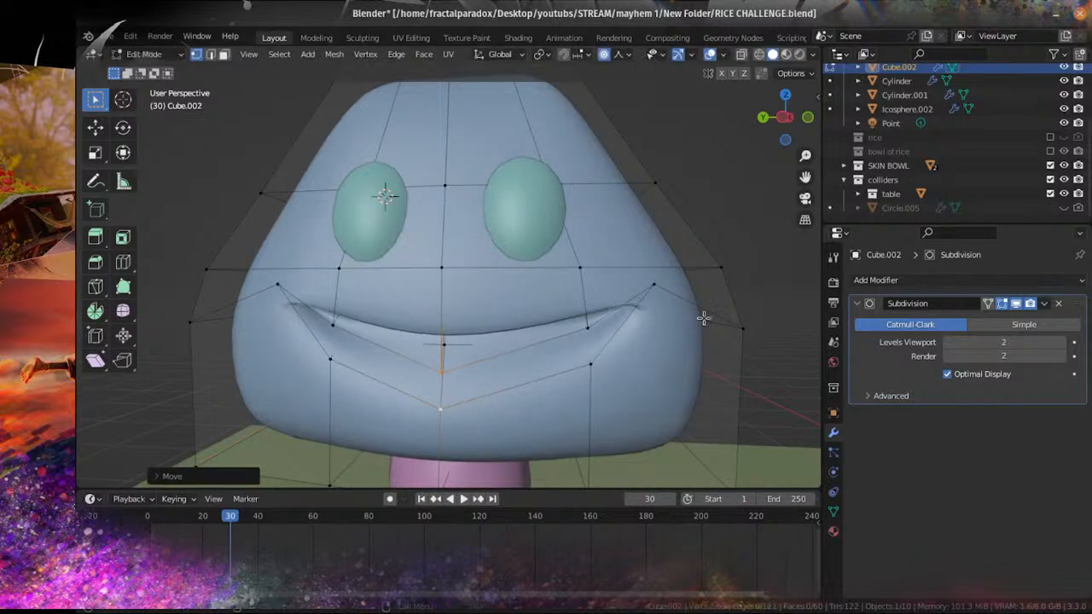
Step: Select a mouth-corner vertex and examine the mouth corners from the front and both sides
click(660, 290)
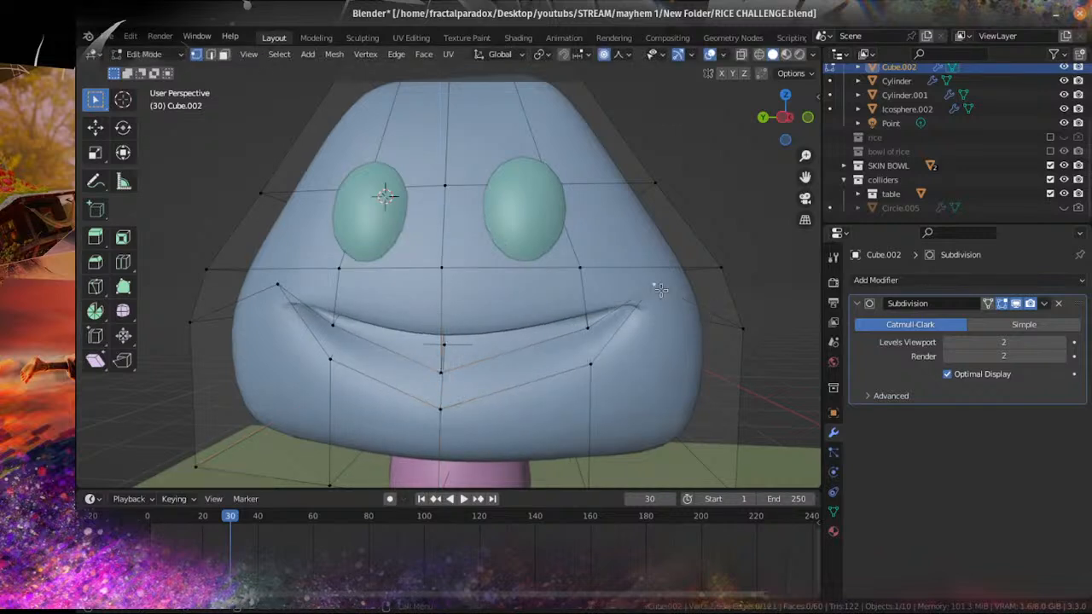
scroll(660, 290, up, 2)
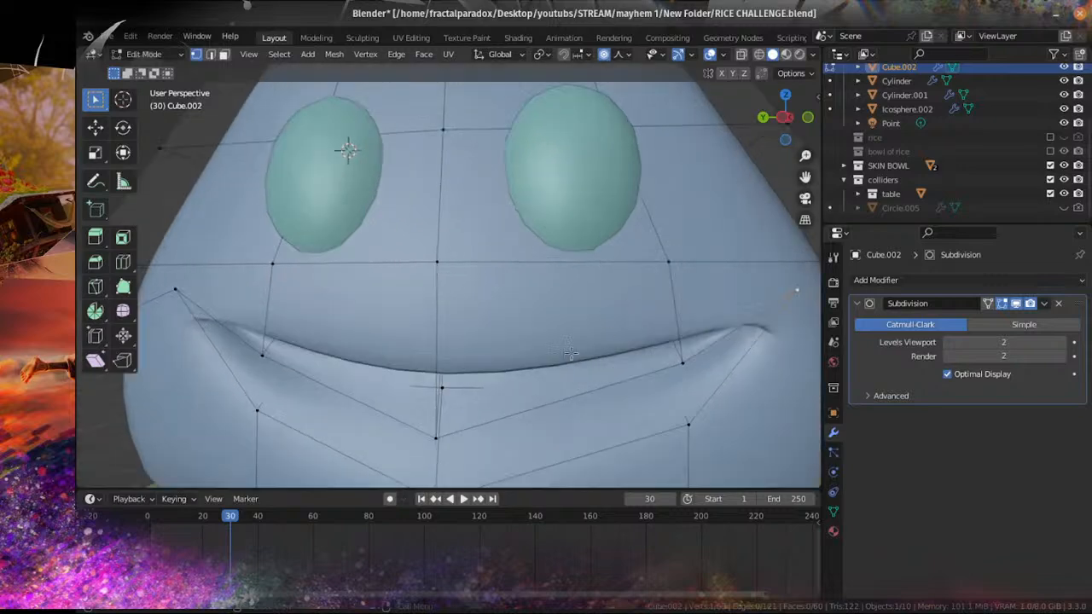
scroll(660, 290, down, 5)
middle_drag(585, 344, 620, 324)
scroll(420, 275, up, 3)
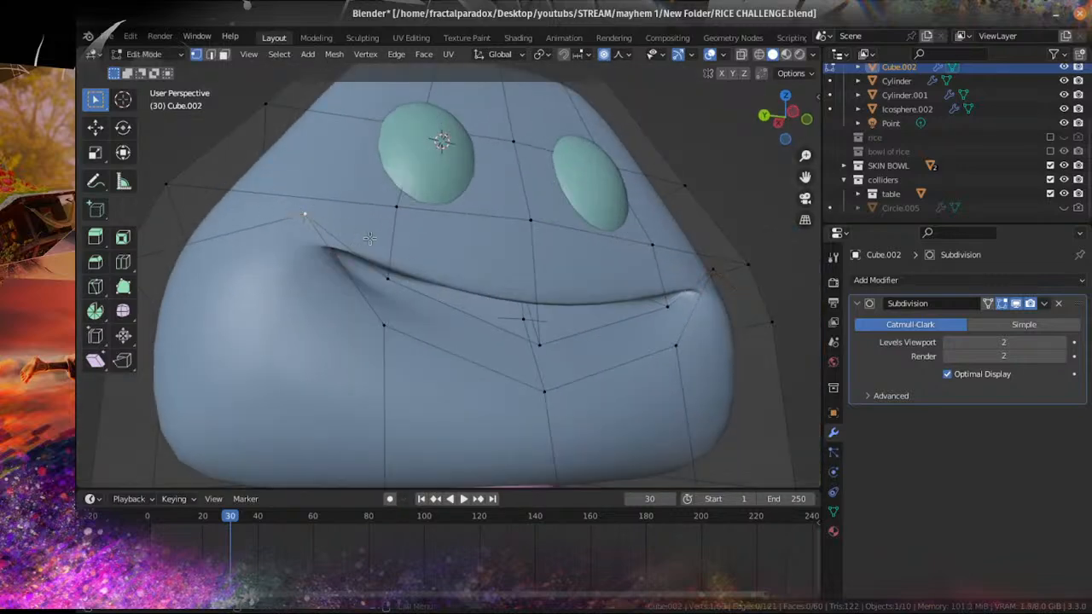
scroll(653, 332, down, 1)
middle_drag(653, 333, 590, 313)
scroll(533, 378, up, 1)
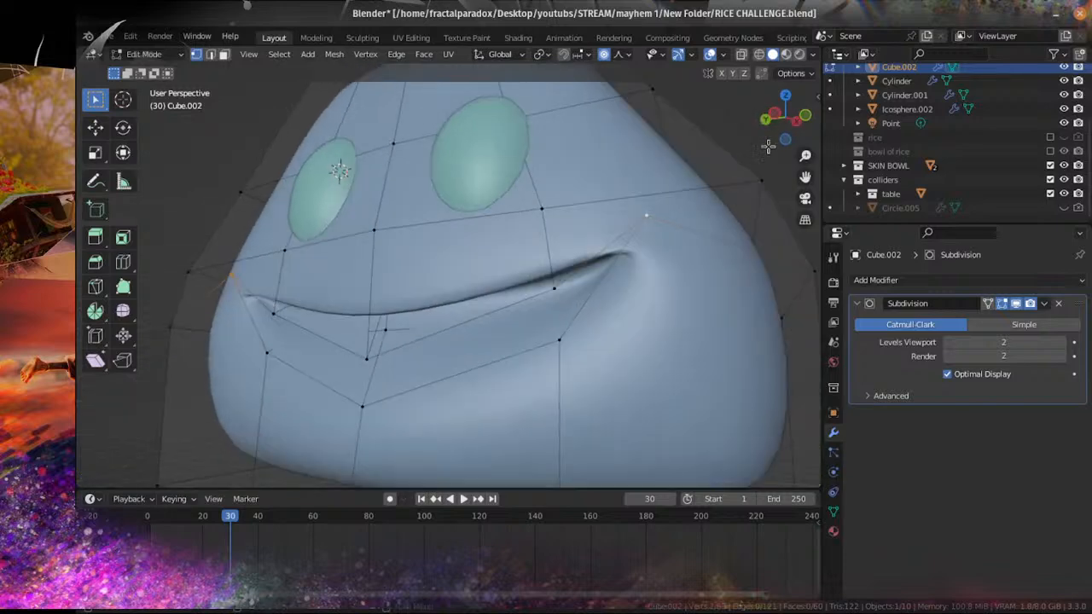
Step: Select the four inner mouth vertices near both corners in wireframe shading and lower them along Z to follow the smile
click(758, 54)
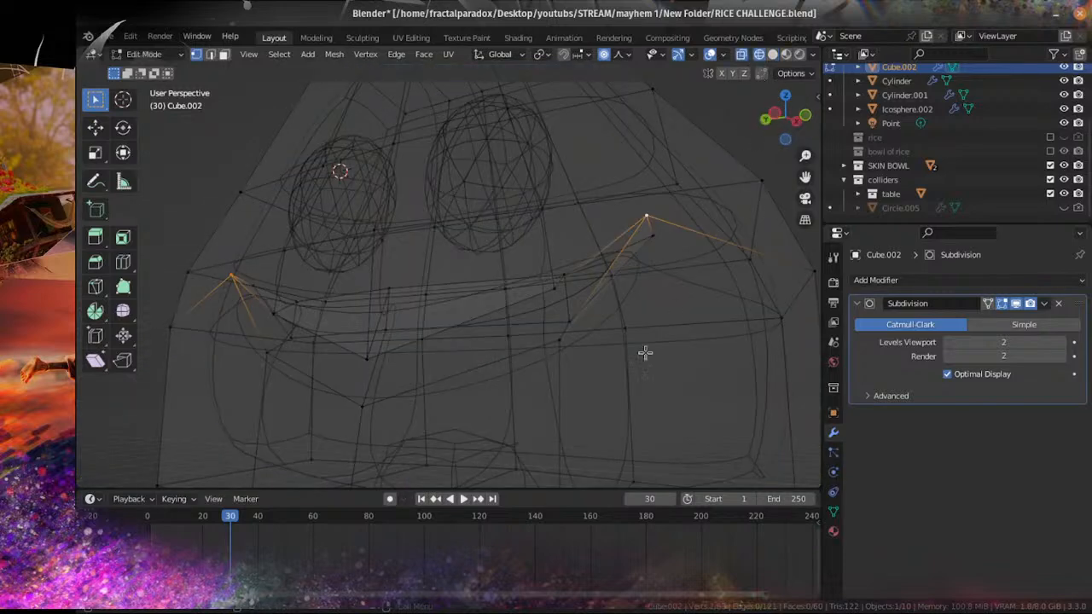
click(566, 276)
shift+click(568, 322)
shift+click(295, 298)
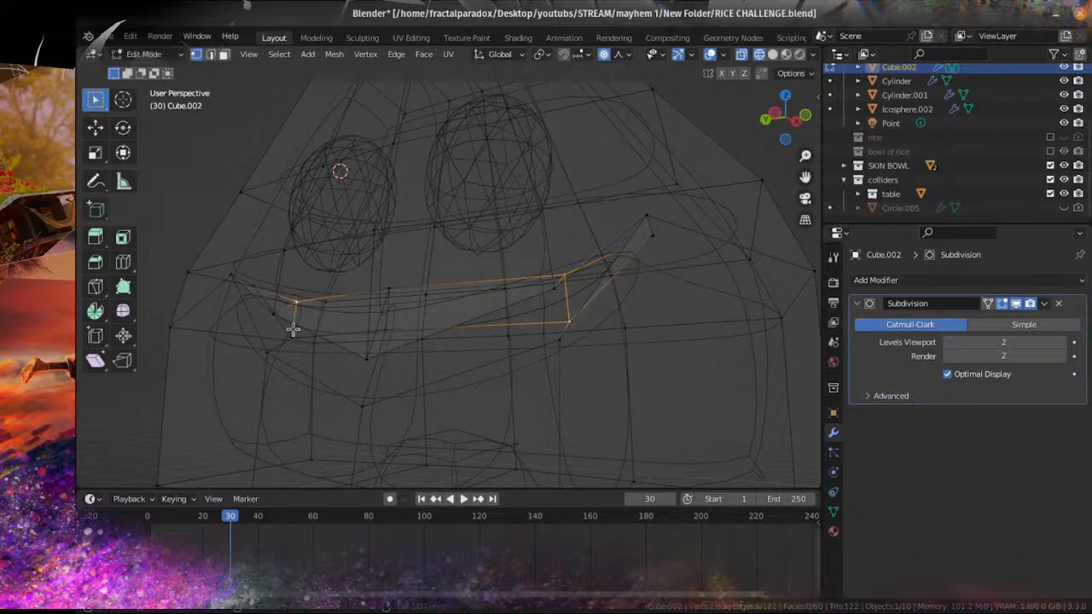
shift+click(292, 334)
middle_drag(400, 322, 420, 327)
key(KP_3)
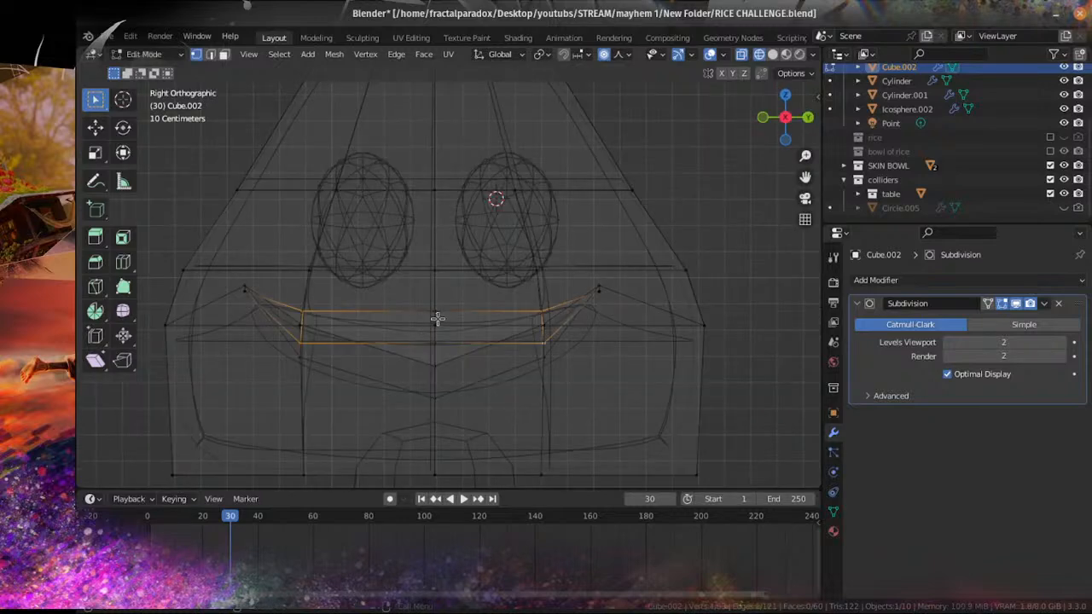
key(g)
key(z)
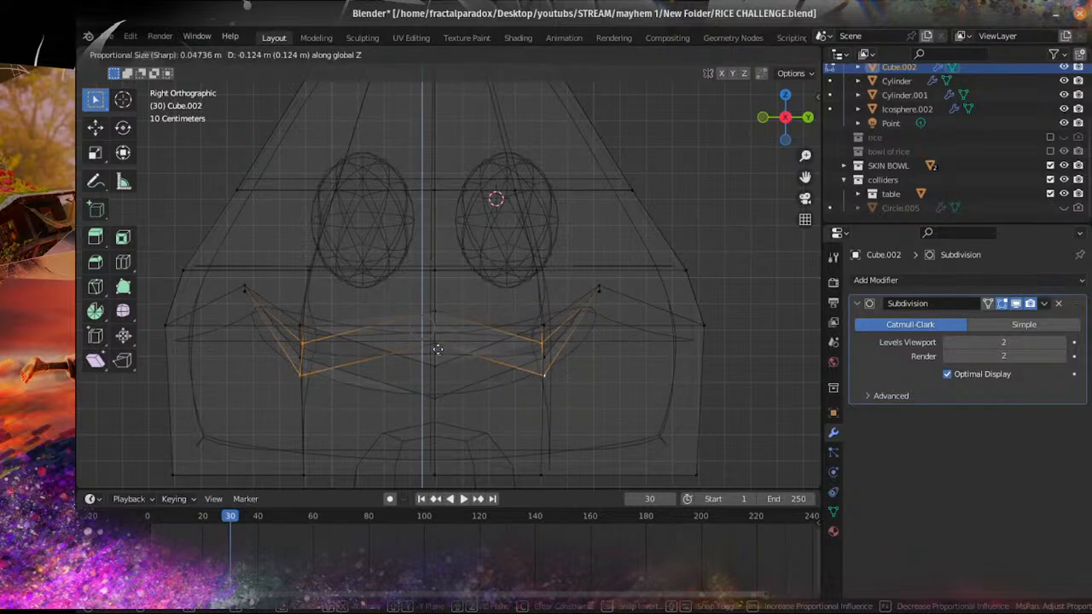
click(433, 358)
Step: Select the two inner centre vertices of the mouth and lower them along Z to match the smile curve
middle_drag(433, 358, 407, 336)
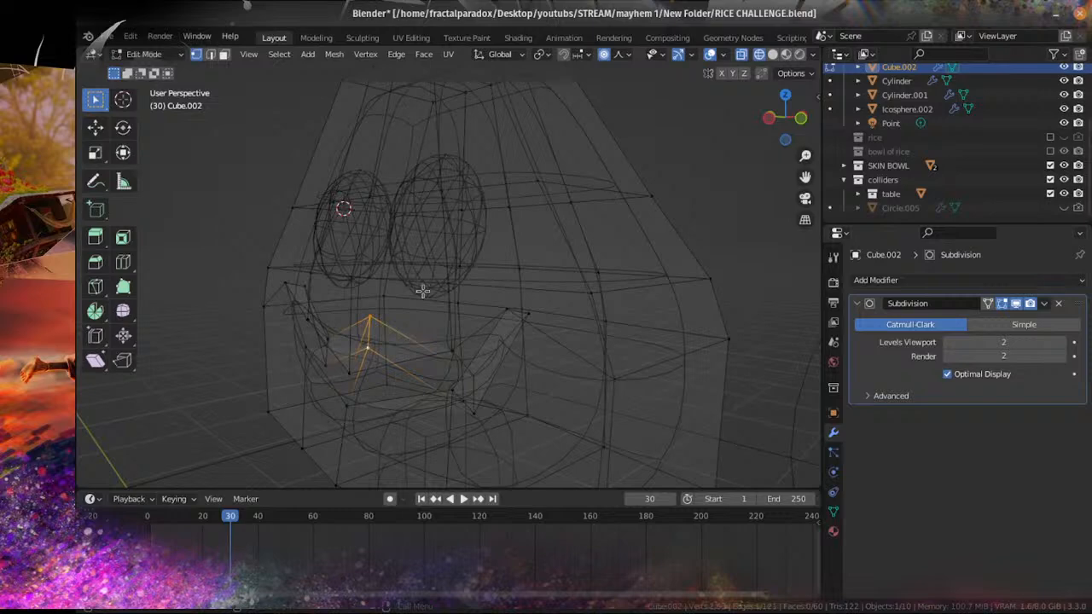
key(KP_3)
key(g)
key(z)
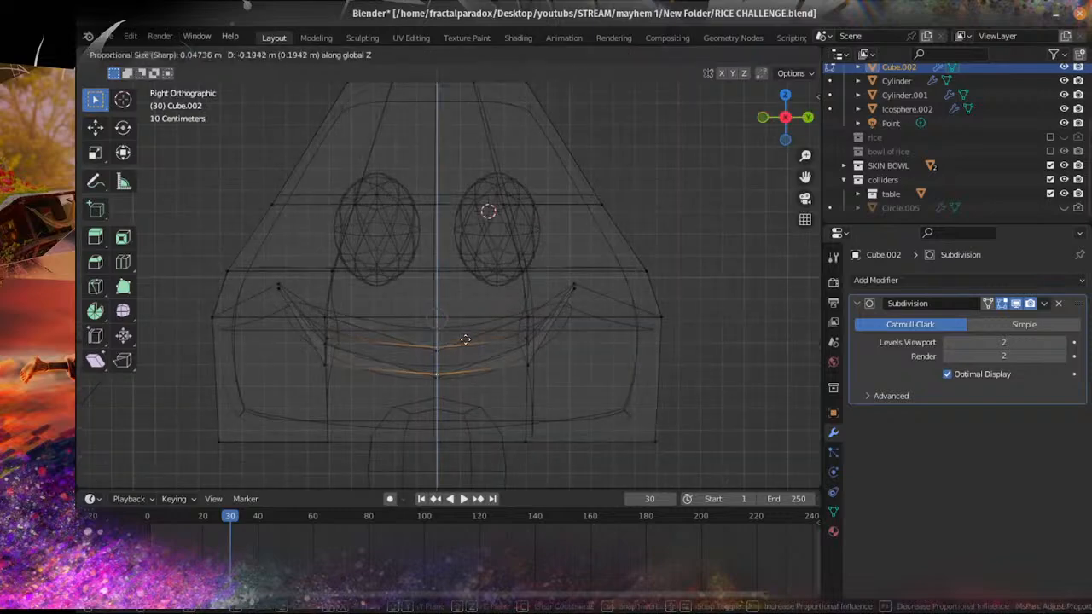
click(462, 349)
Step: Return to solid shading and push the mouth-corner vertices back into the head along X
click(773, 54)
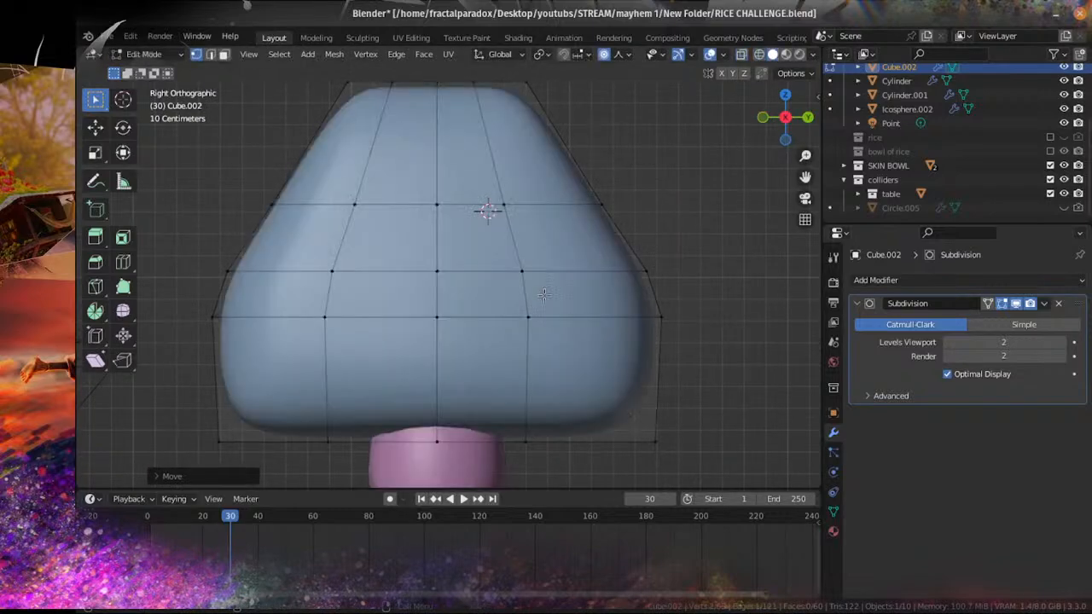
mouse_move(544, 295)
middle_down()
mouse_move(501, 292)
mouse_move(428, 318)
mouse_move(610, 342)
middle_up()
scroll(428, 318, down, 2)
key(g)
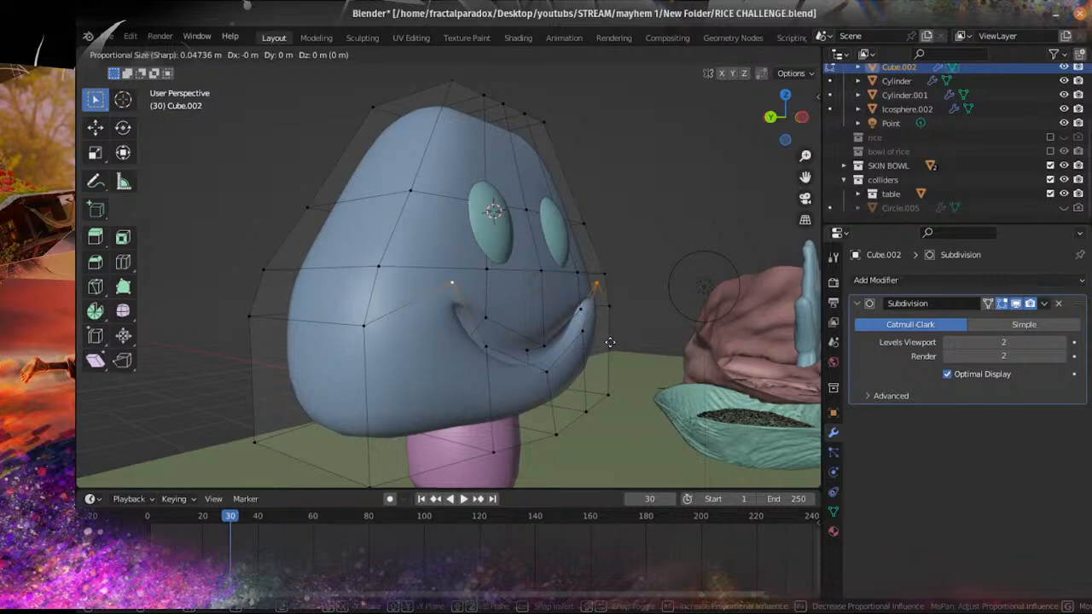
key(x)
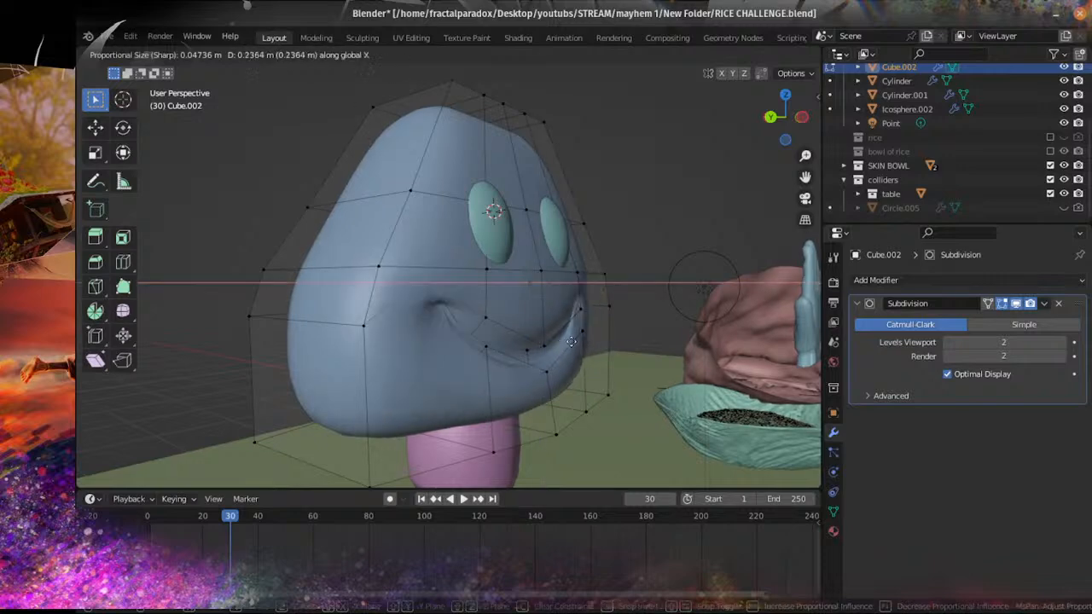
click(552, 341)
Step: Examine the smile's depth and shape up close and from a distance in Object Mode
middle_drag(553, 341, 482, 347)
scroll(482, 346, up, 3)
scroll(482, 347, up, 3)
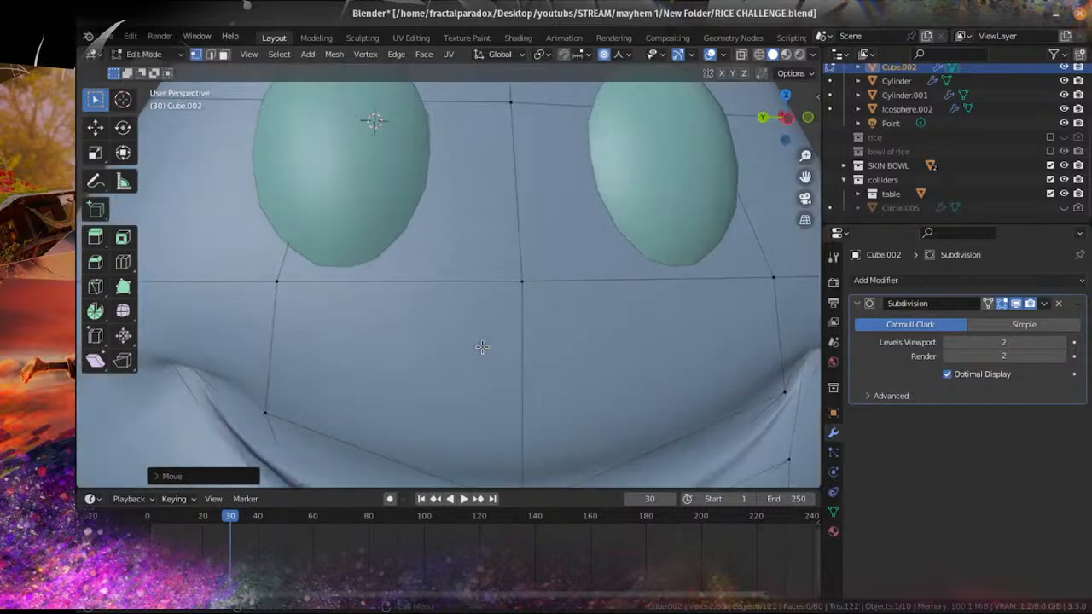
scroll(482, 346, down, 4)
middle_drag(633, 353, 600, 316)
key(Tab)
scroll(559, 333, down, 4)
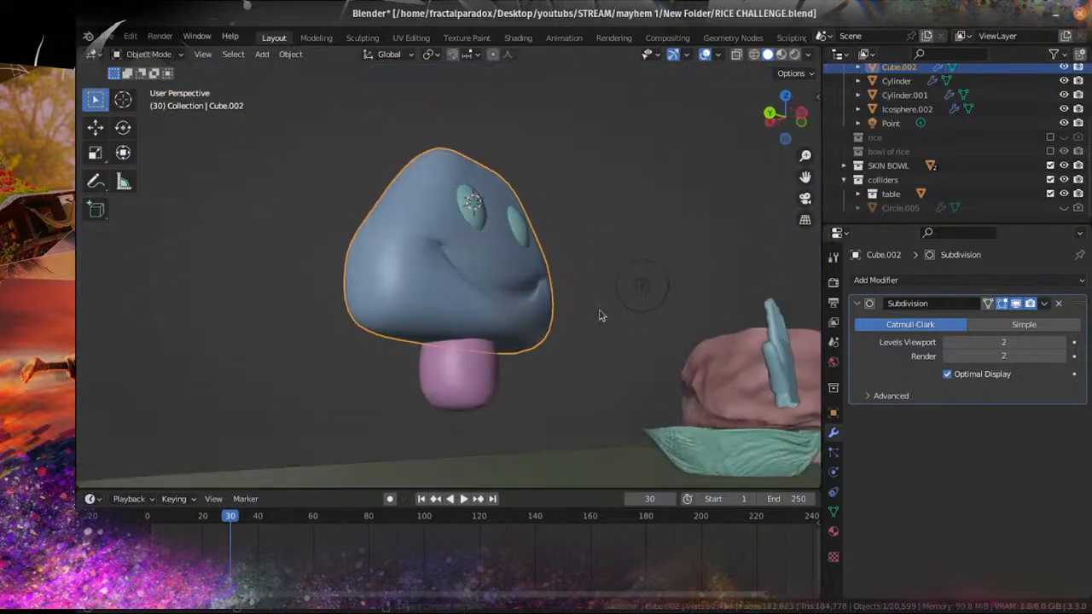
click(552, 315)
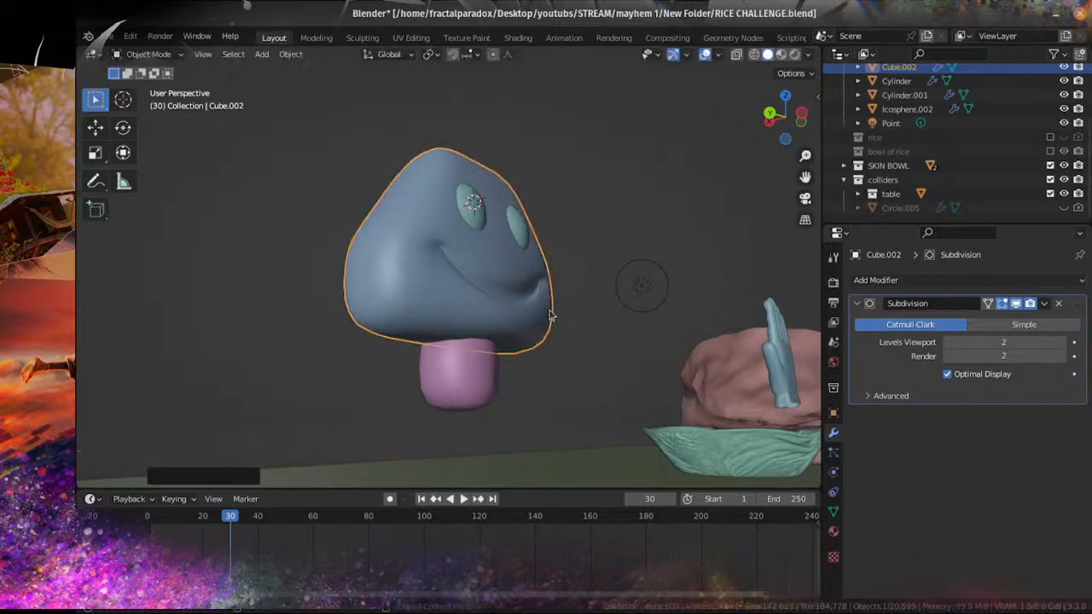
middle_drag(550, 315, 520, 317)
scroll(528, 318, up, 5)
Step: Bevel the mouth's inner edge in Edit Mode and push it deeper into the head along X
key(Tab)
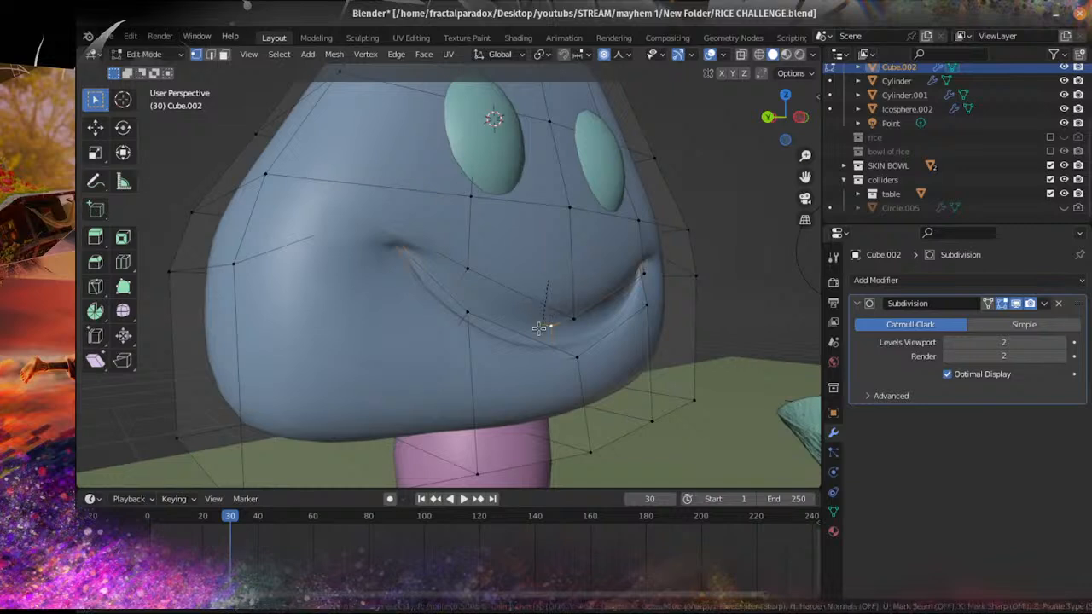
alt+click(537, 328)
key(ctrl+b)
click(541, 327)
key(g)
key(x)
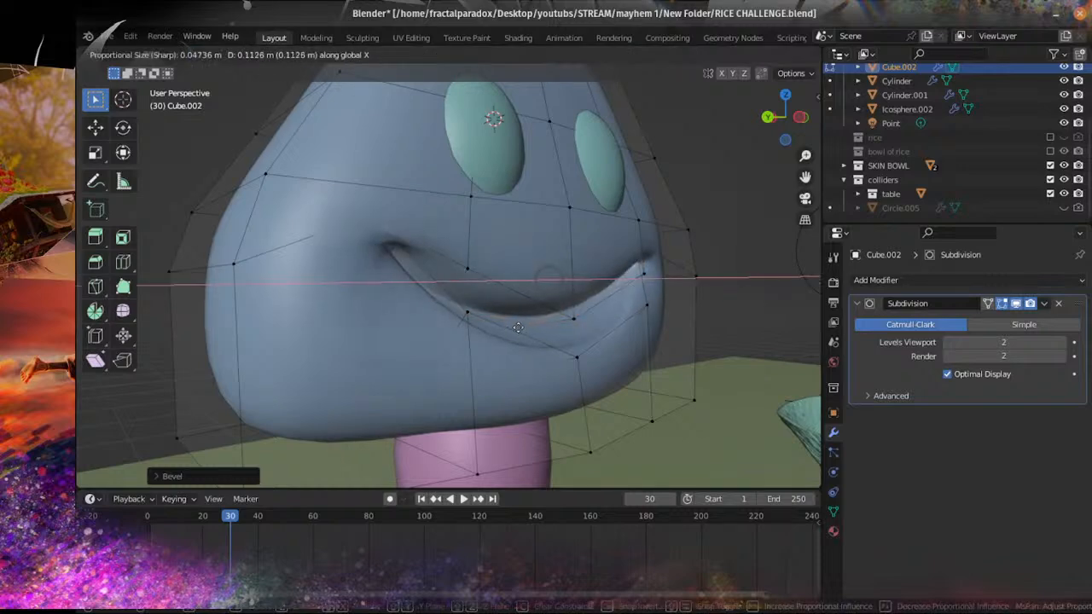
click(515, 329)
Step: Add a loop cut around the middle of the head's thickness in Edit Mode
scroll(514, 329, down, 3)
key(Tab)
middle_drag(515, 328, 352, 332)
scroll(464, 335, down, 7)
scroll(517, 327, up, 7)
middle_drag(464, 298, 437, 293)
key(Tab)
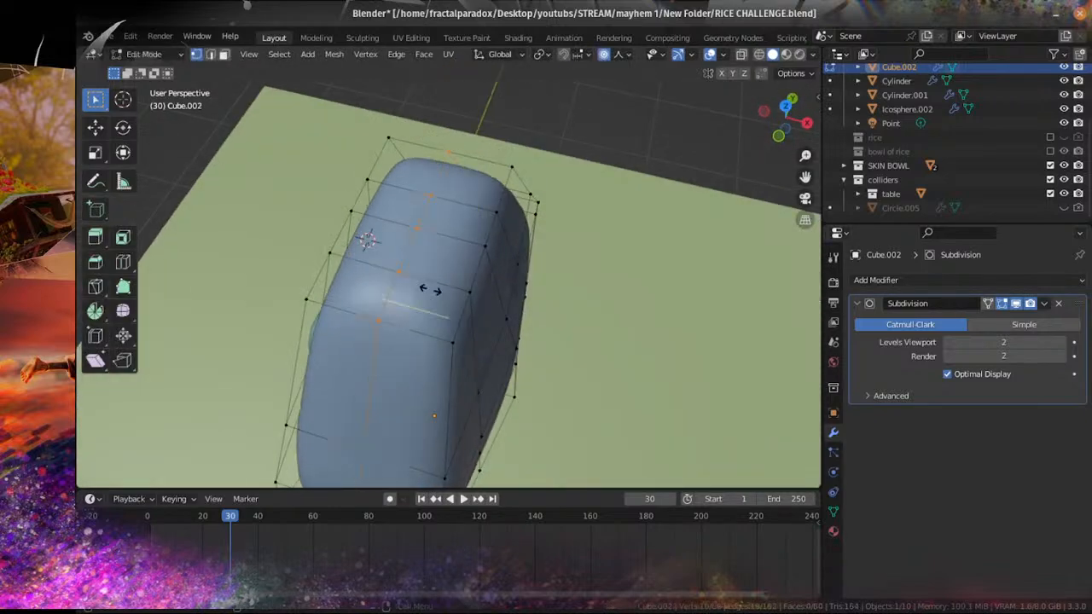
Step: Select the whole head mesh, even it out with the Smooth tool and return to Object Mode
key(a)
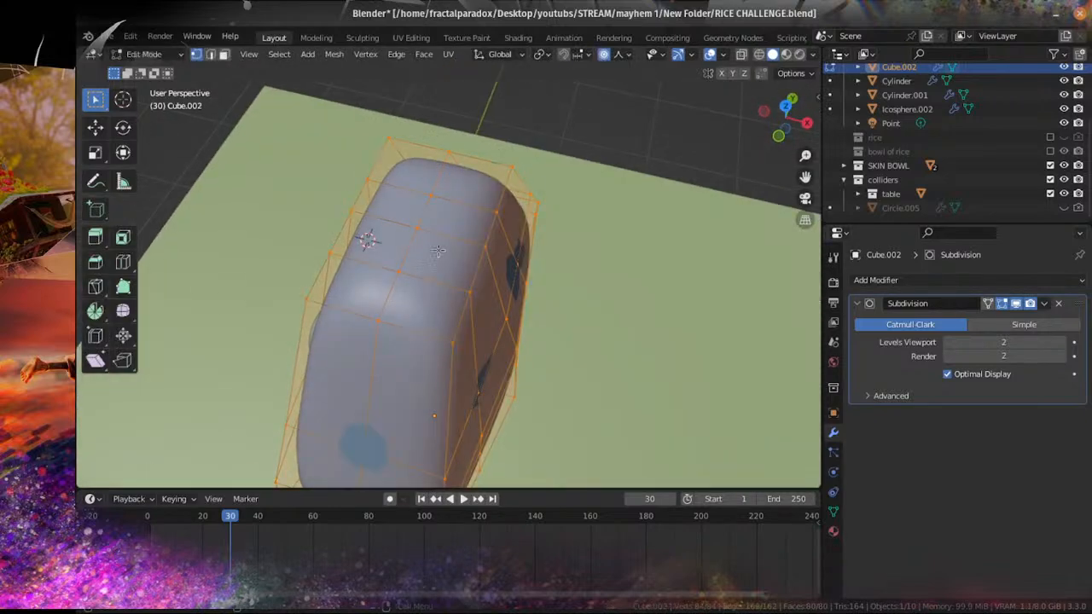
click(123, 312)
middle_drag(374, 304, 399, 273)
drag(399, 271, 494, 359)
middle_drag(408, 306, 512, 275)
key(Tab)
scroll(512, 277, down, 4)
middle_drag(515, 333, 505, 285)
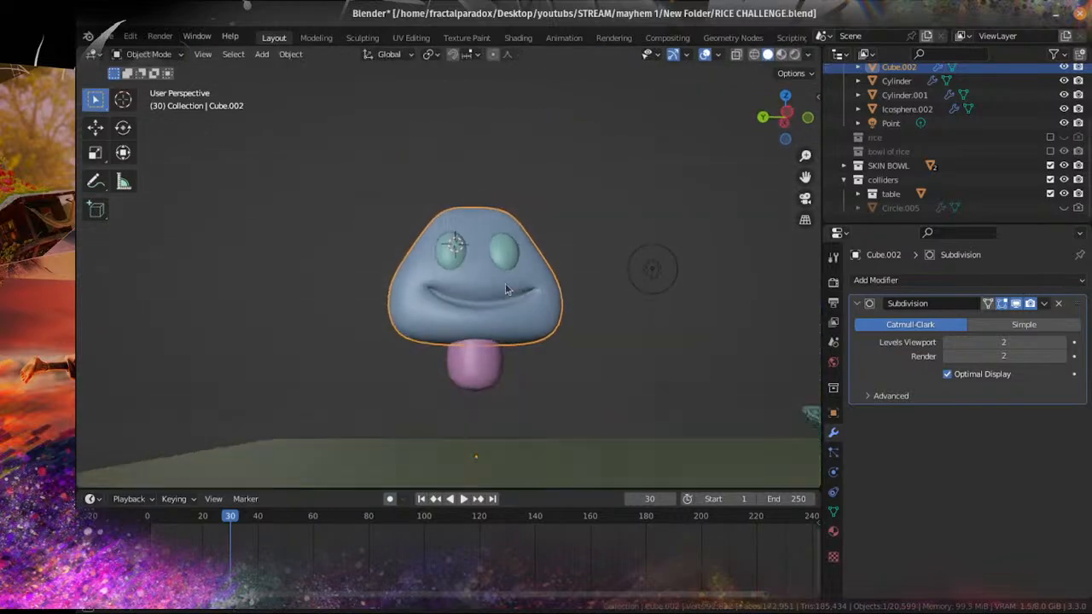
click(491, 374)
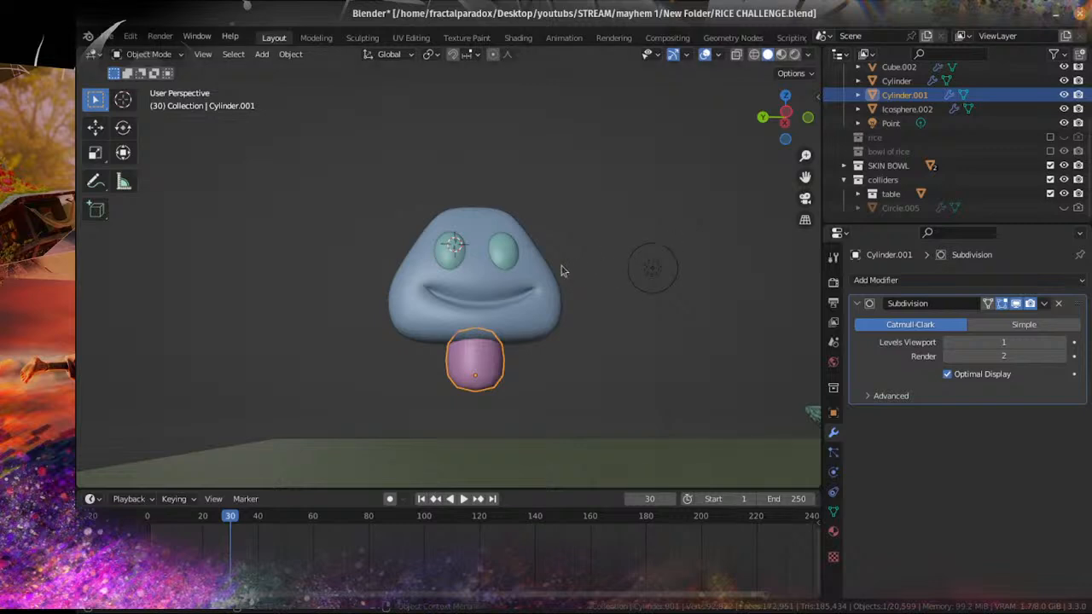
click(458, 248)
scroll(475, 263, up, 5)
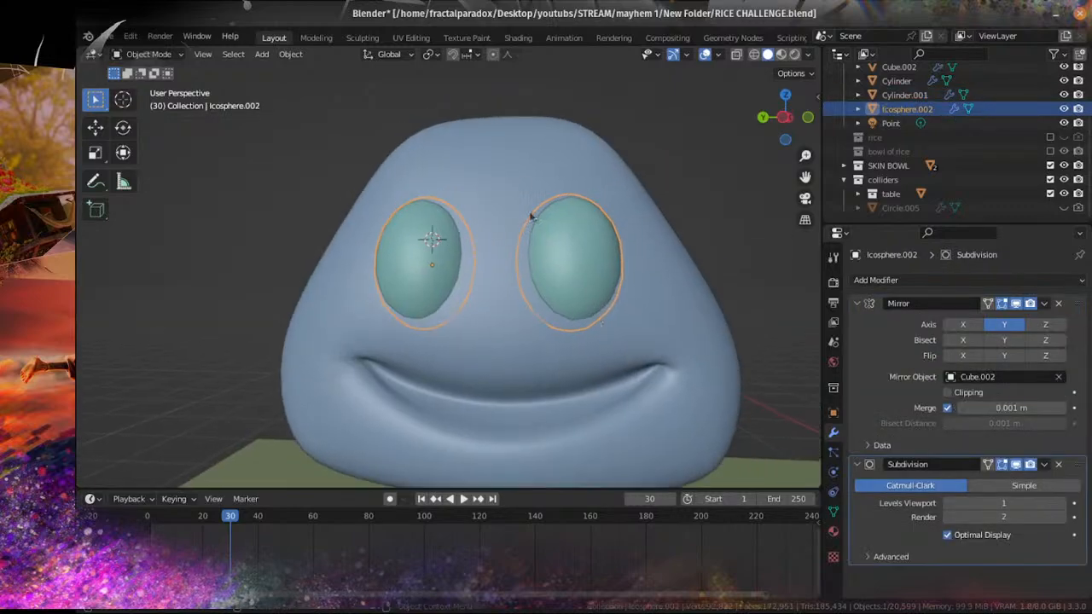
key(shift+a)
key(Escape)
Step: Place the 3D cursor on the head between the upper parts of the eyes and add a Bezier curve there
click(462, 235)
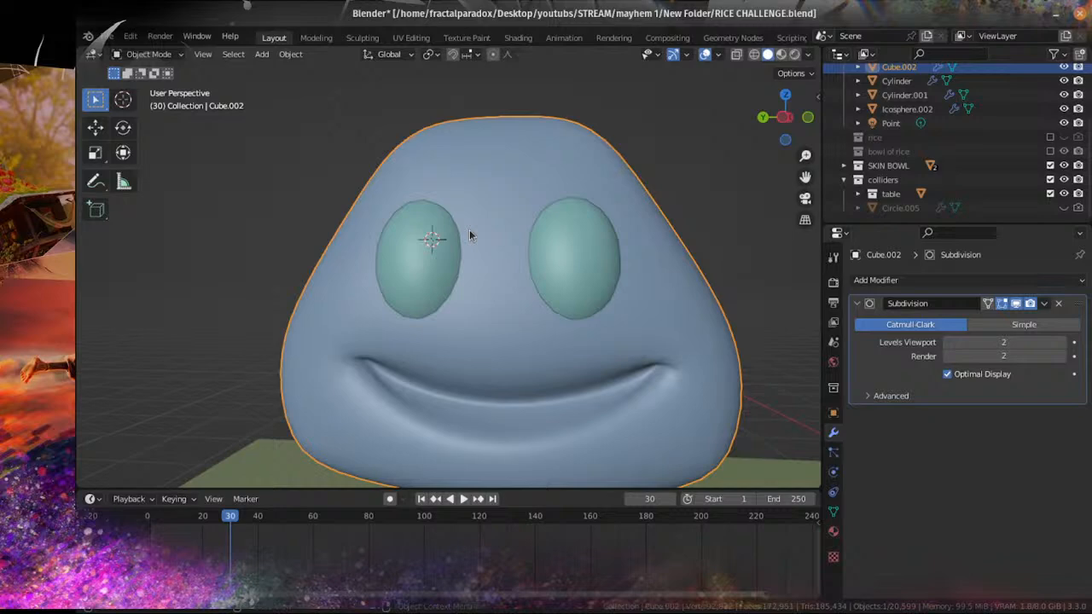
scroll(475, 223, down, 3)
scroll(483, 244, up, 3)
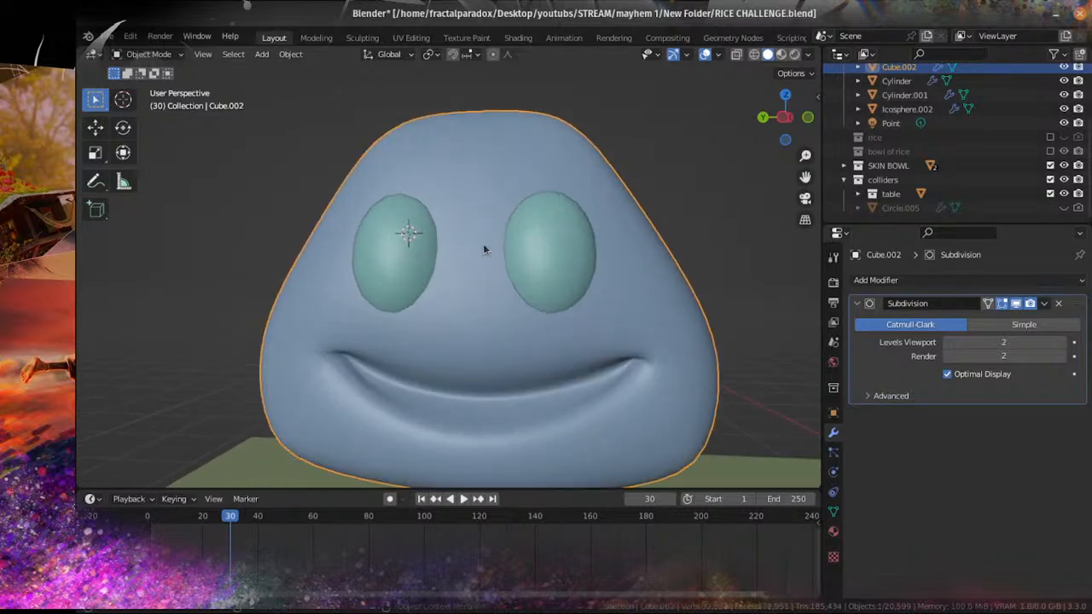
shift+right_click(494, 212)
key(Tab)
key(Tab)
key(shift+a)
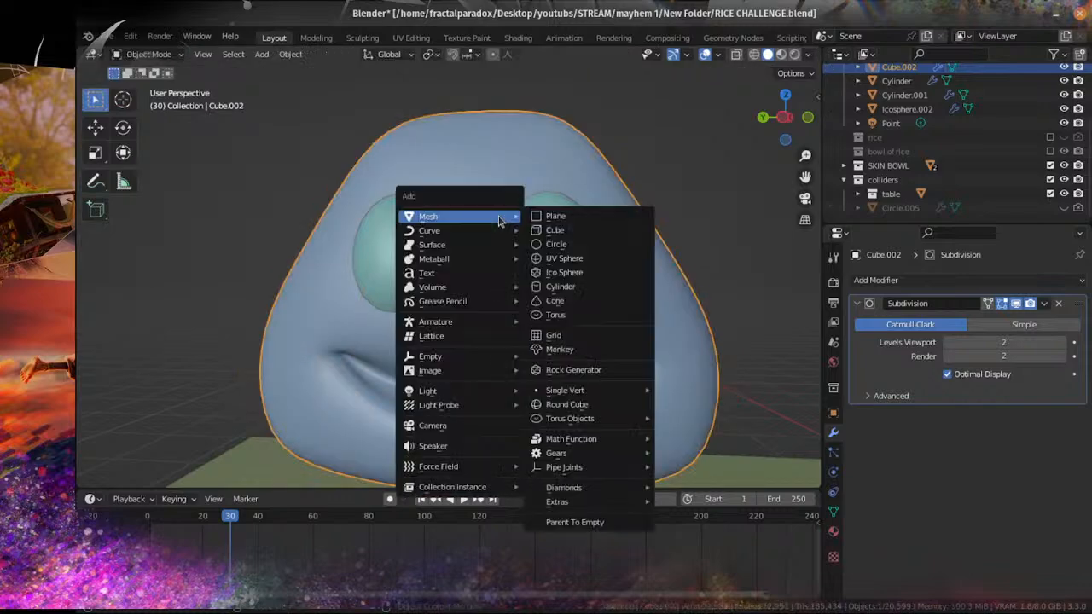
mouse_move(458, 231)
click(557, 230)
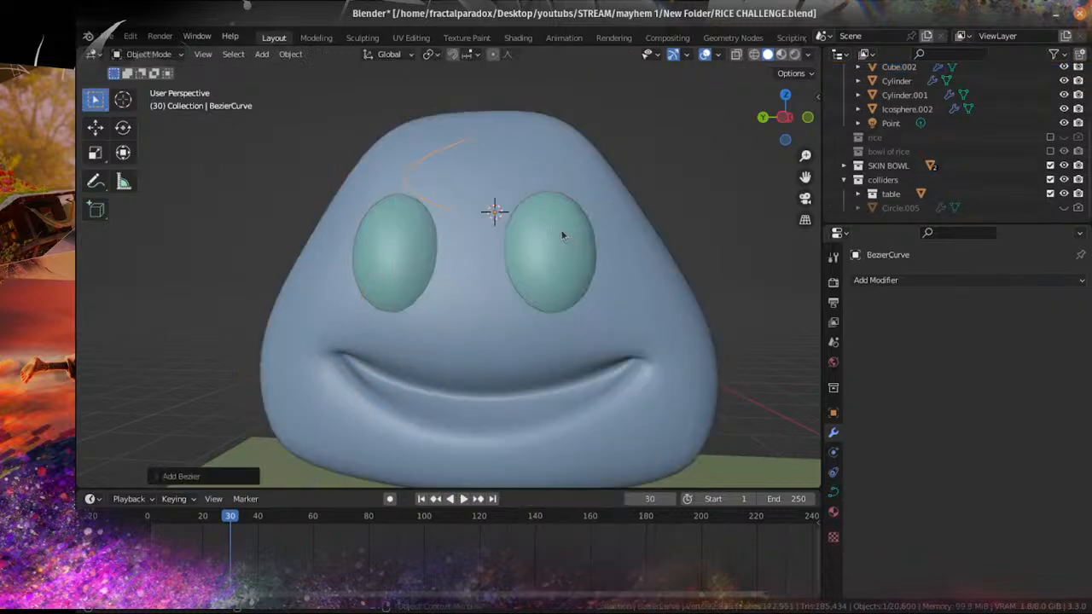
Step: Delete the new Bezier curve's default points in Edit Mode
key(Tab)
middle_drag(500, 214, 437, 264)
key(x)
click(438, 264)
Step: Place the 3D cursor beside the eye's upper inner edge and draw a four-point curve rising over the eye
shift+right_click(438, 236)
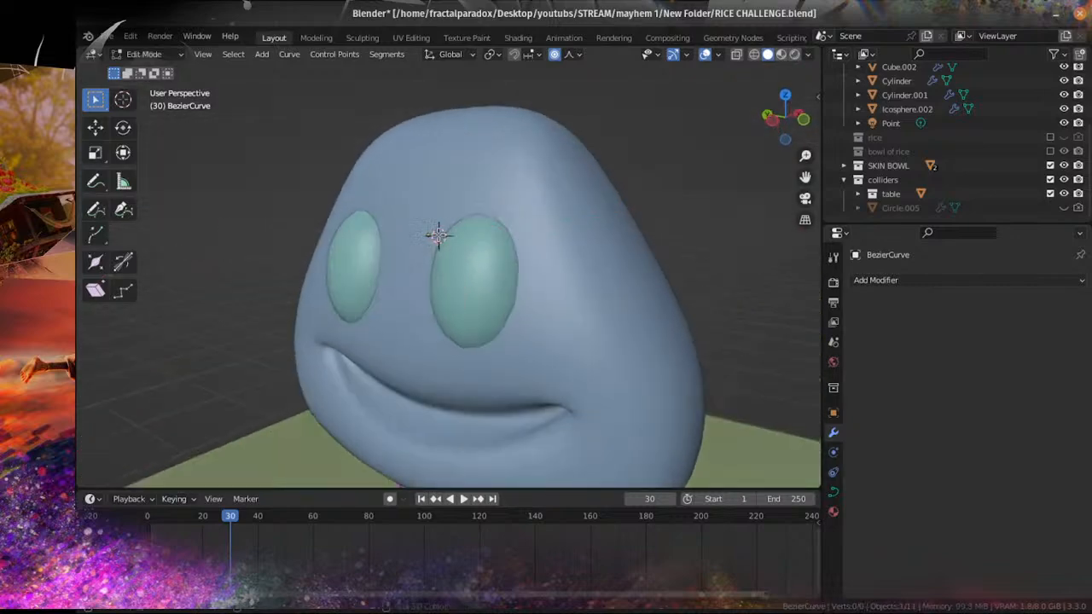
ctrl+right_click(438, 235)
ctrl+right_click(478, 184)
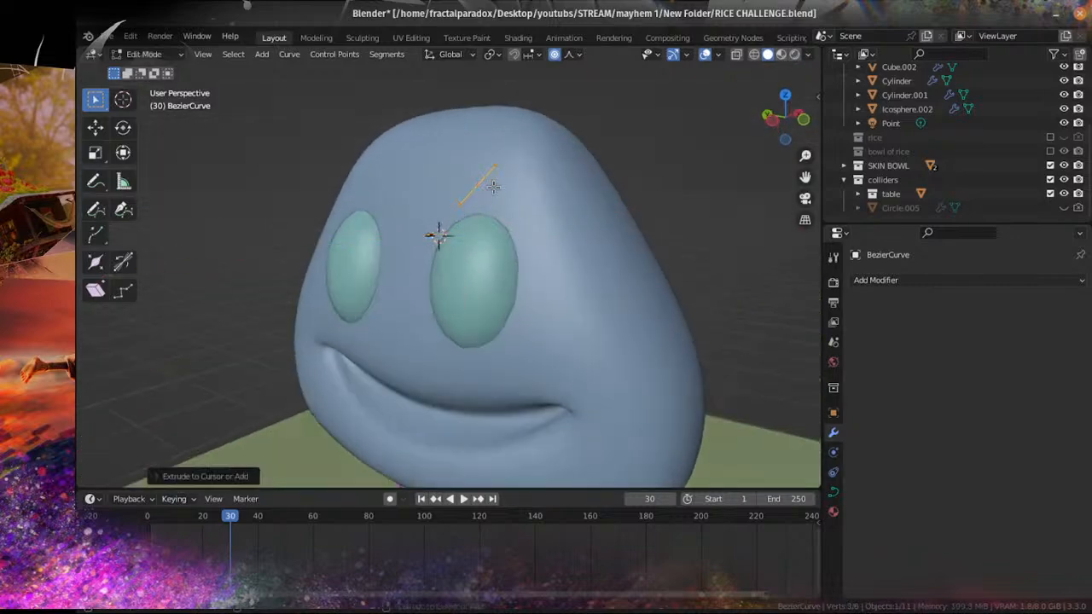
ctrl+right_click(544, 185)
ctrl+right_click(605, 114)
Step: Select the curve's second control point above the eye in the right orthographic view with wireframe shading
middle_drag(485, 220, 551, 233)
key(KP_3)
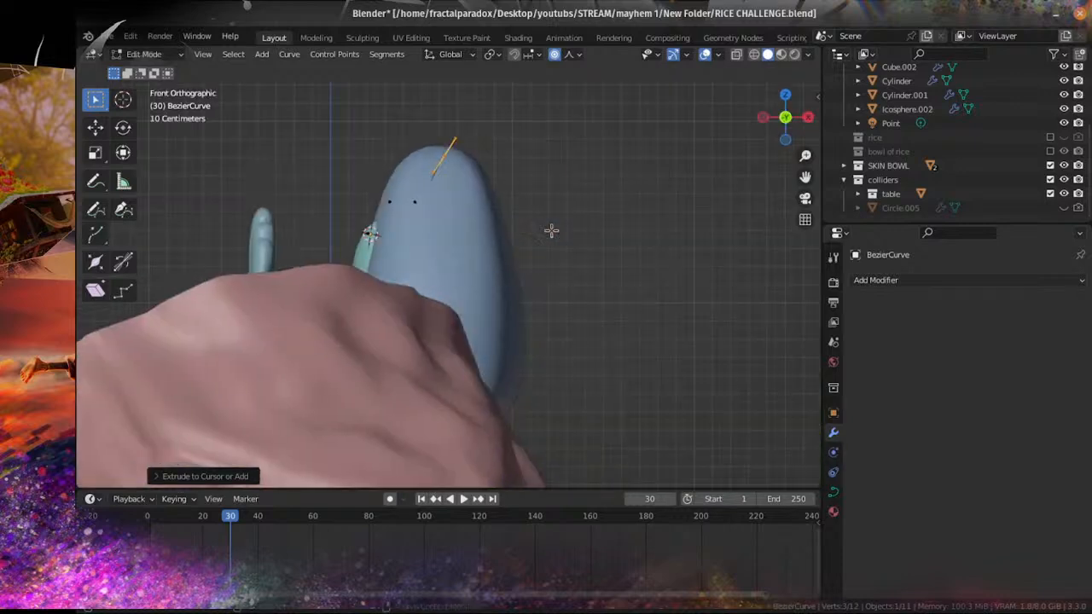
scroll(569, 198, up, 1)
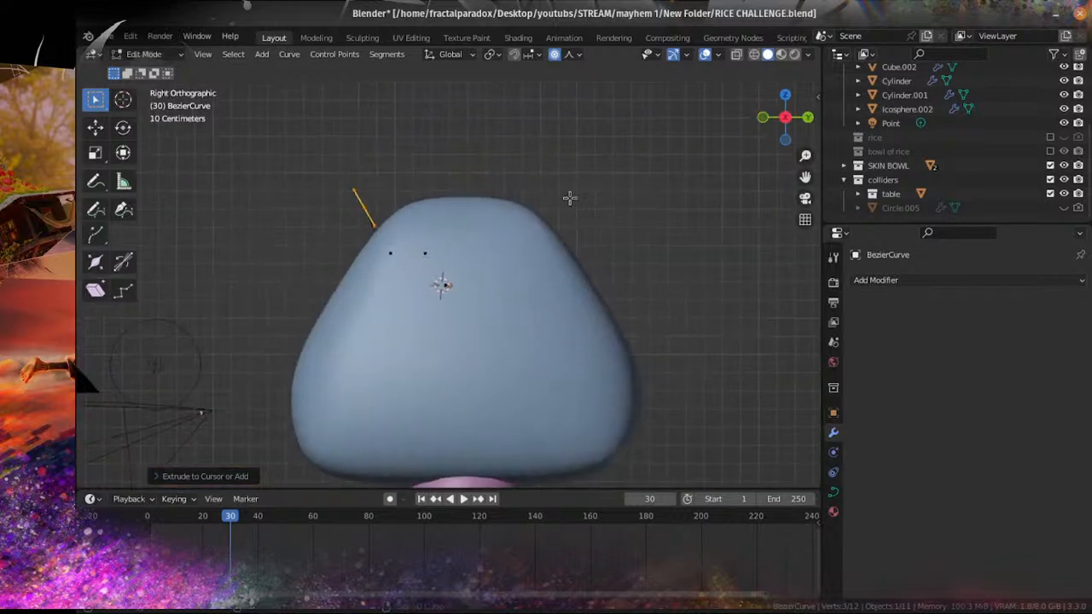
click(754, 55)
scroll(443, 247, up, 2)
click(430, 257)
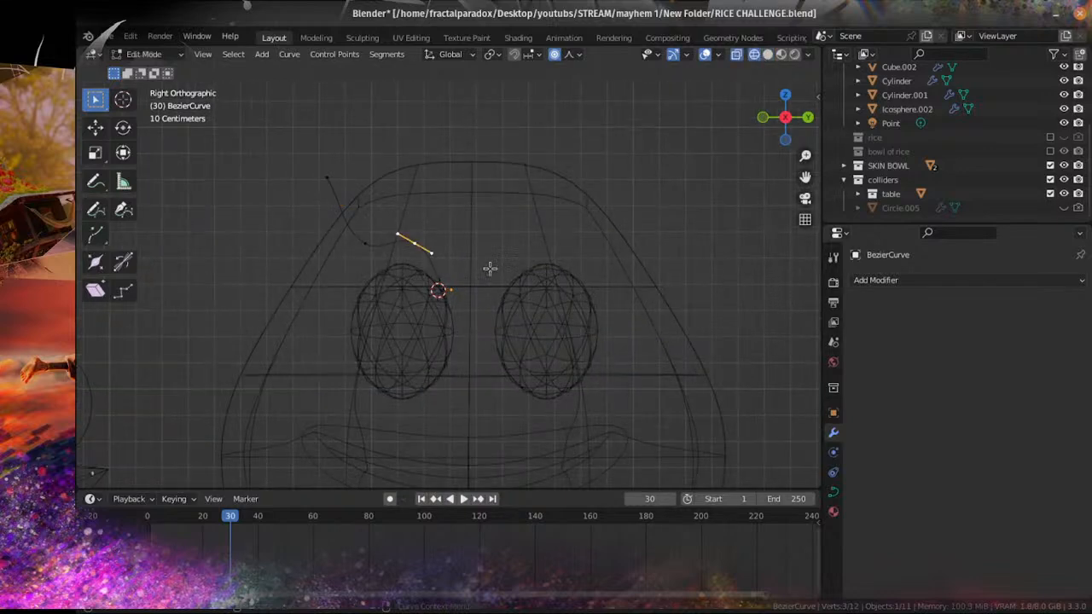
Step: Move the curve's inner end point toward the face's centre line between the eyes and try rotating it about X
click(452, 292)
key(g)
click(474, 302)
key(r)
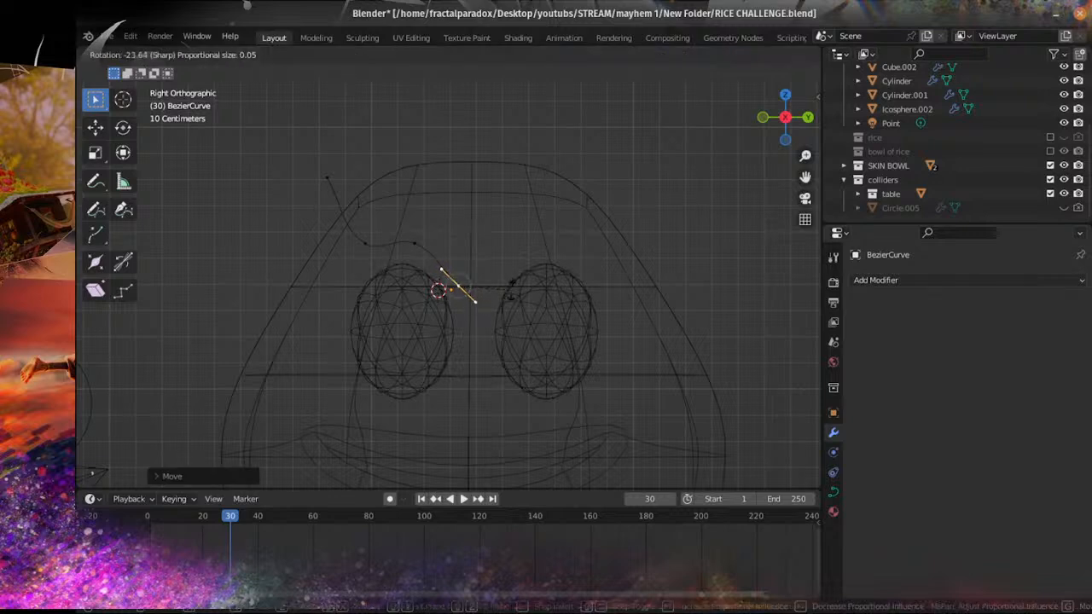
key(z)
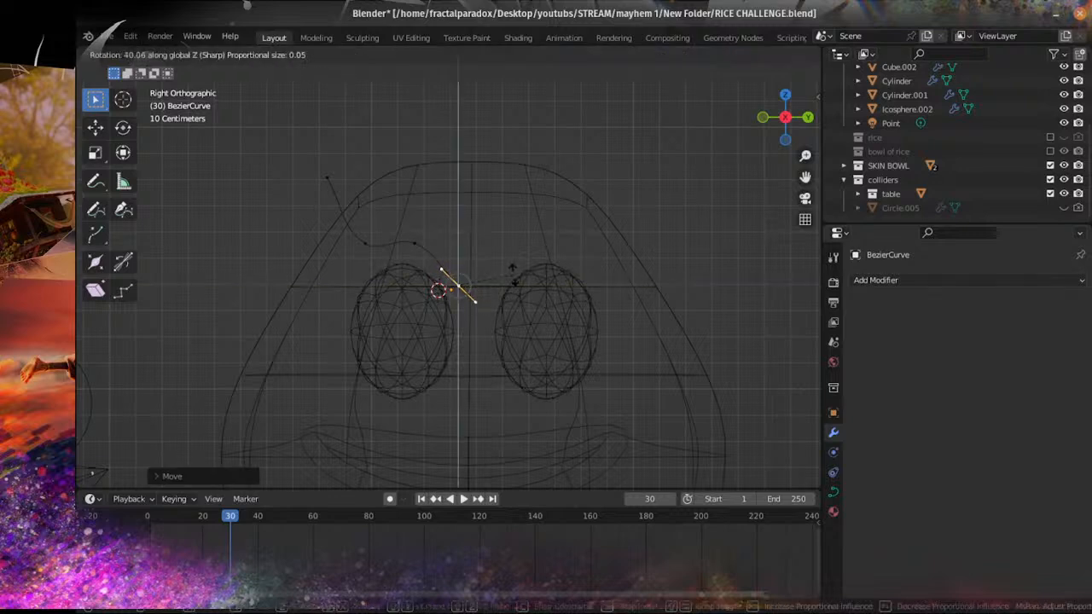
key(x)
key(Return)
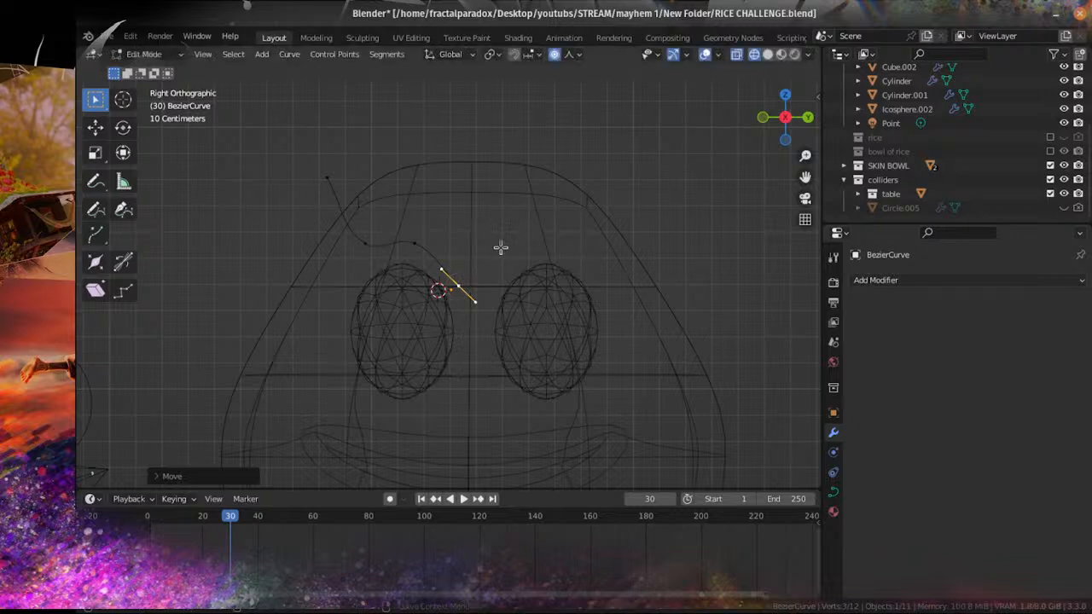
scroll(458, 284, up, 3)
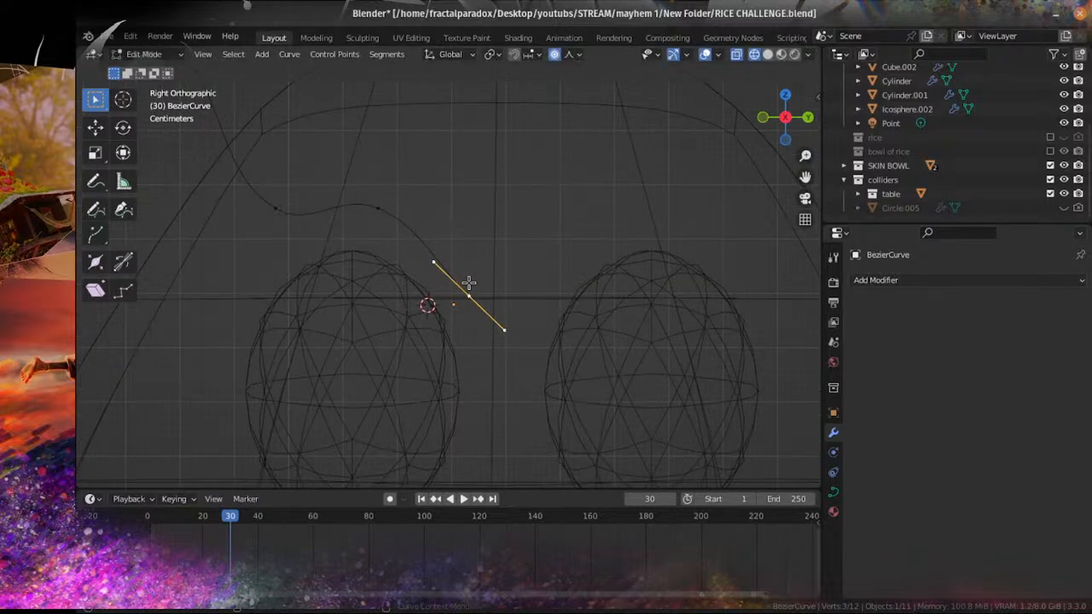
key(g)
click(476, 282)
Step: Lower the curve's middle control point to just above the eye and adjust the neighbouring point on its outer side
click(395, 210)
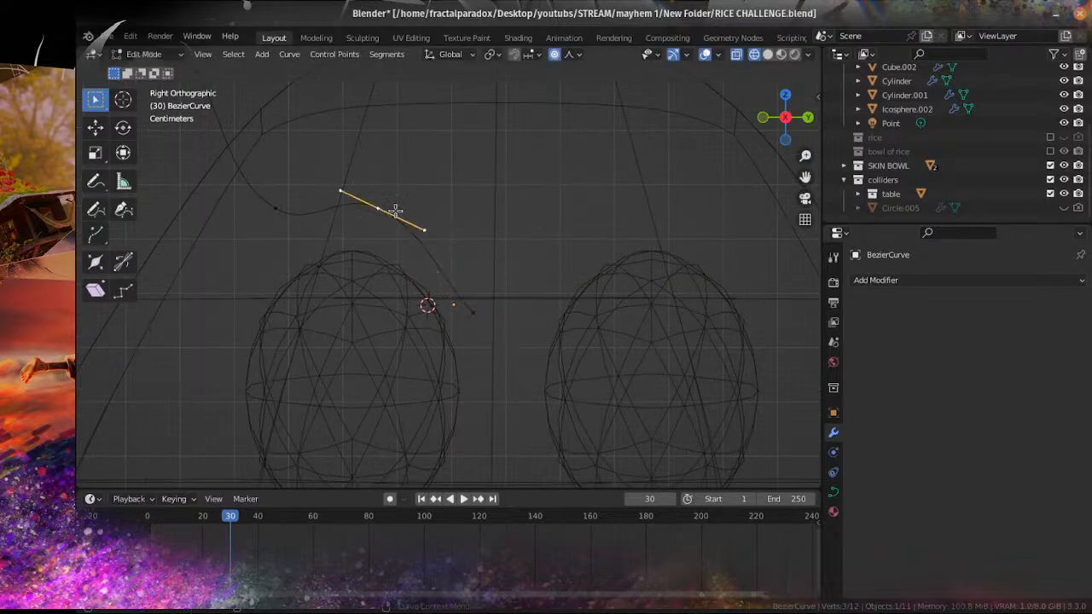
key(g)
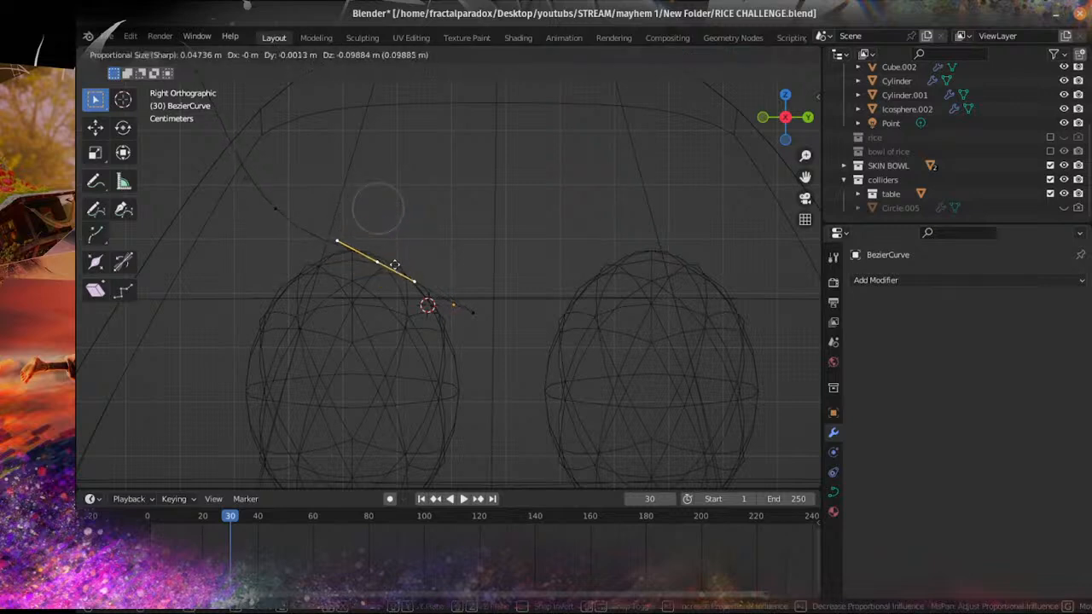
click(312, 226)
click(284, 197)
shift+middle_drag(288, 198, 352, 277)
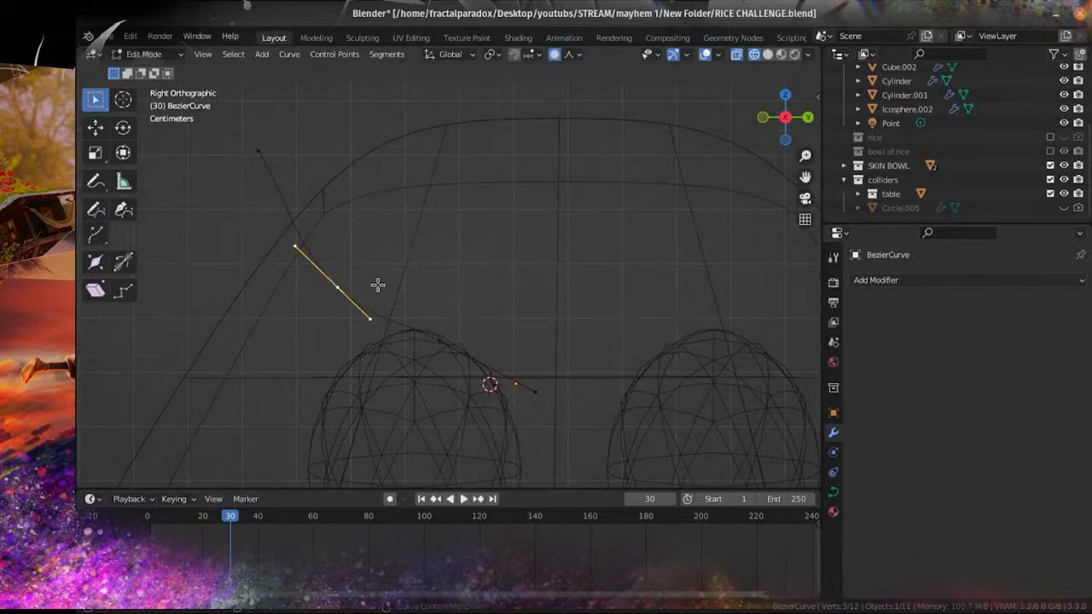
key(g)
click(388, 295)
Step: Move the curve's outer end point slightly down beside the upper edge of the head
click(260, 138)
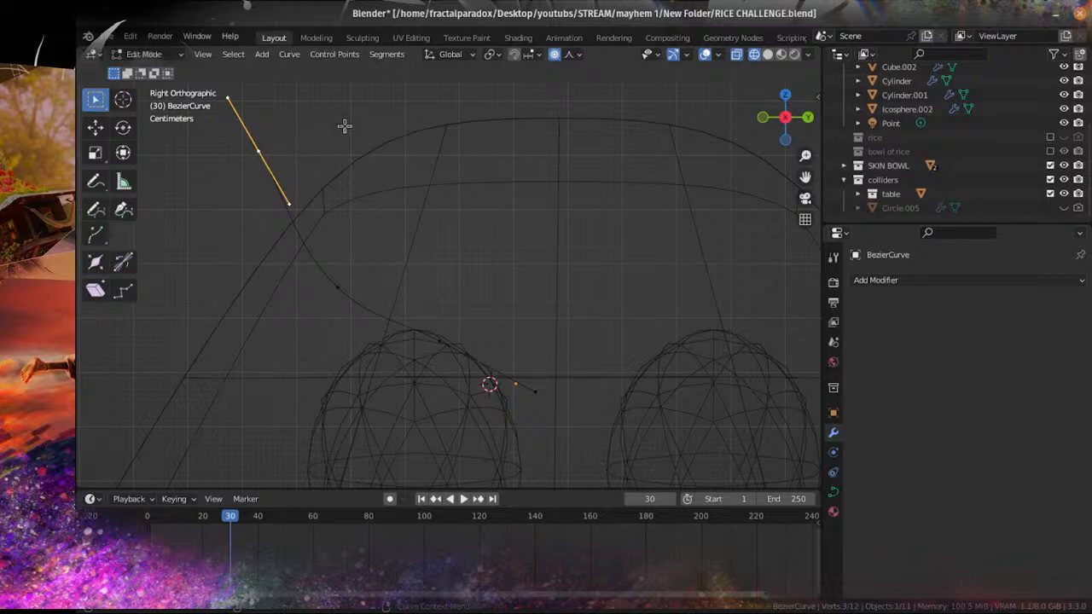
key(g)
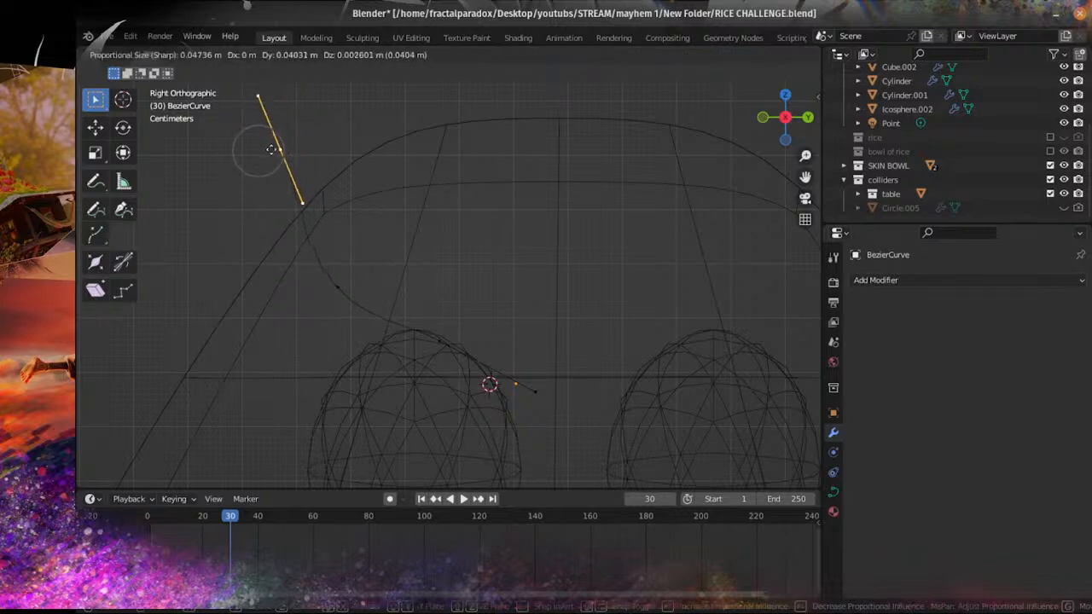
click(258, 162)
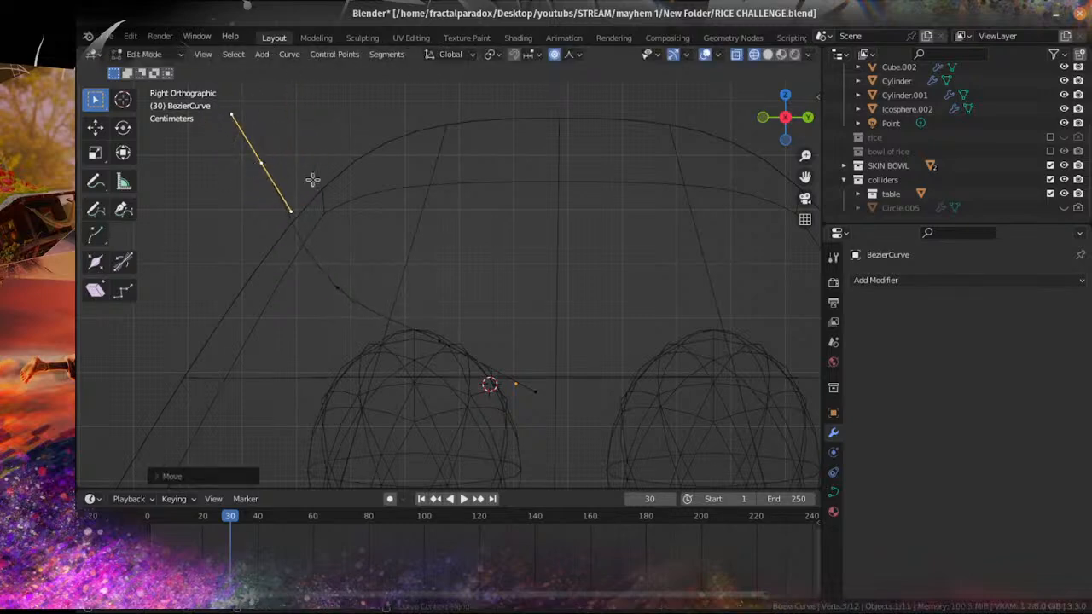
Step: Try raising the curve's inner end point between the eyes, and undo the move
click(541, 390)
key(g)
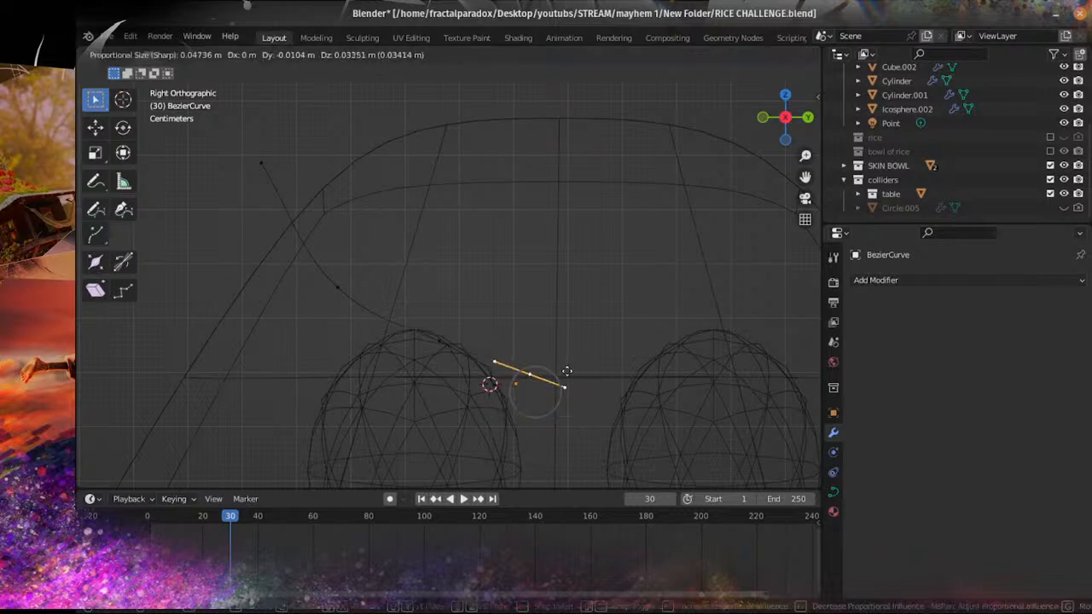
click(564, 371)
key(ctrl+z)
Step: Flatten the whole curve in Object Mode by scaling it to 0 along the X axis
middle_drag(449, 324, 403, 415)
shift+click(467, 304)
key(Tab)
key(s)
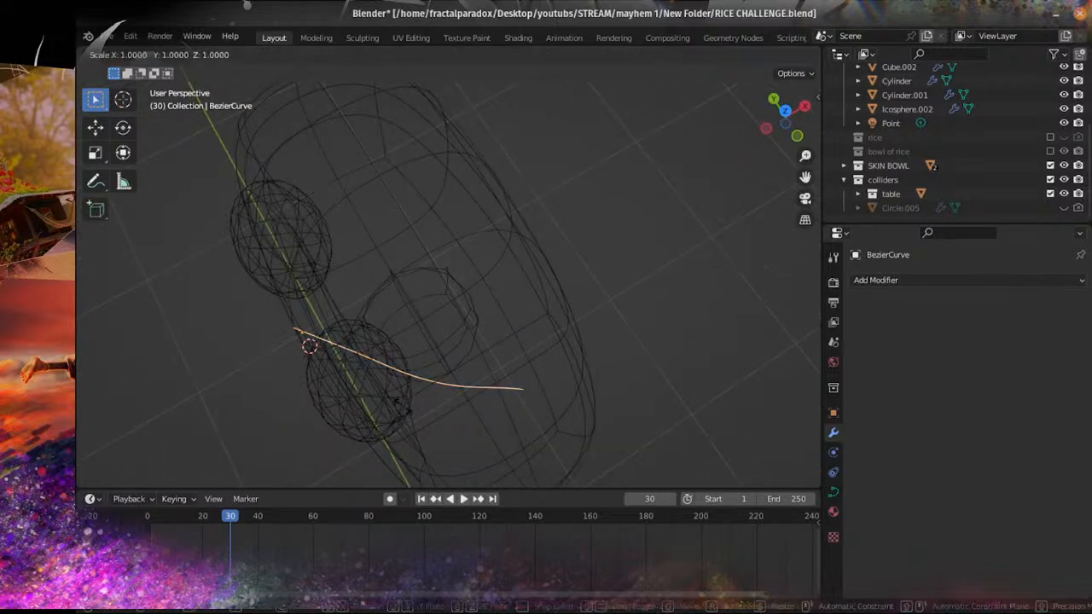
key(x)
key(0)
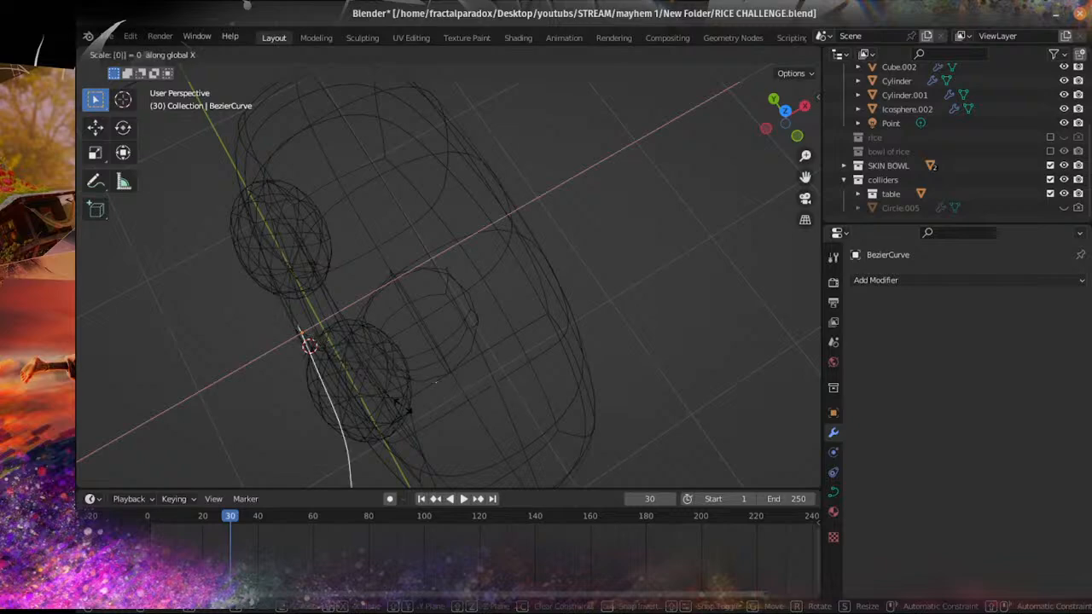
key(Return)
Step: Switch the viewport to solid shading and add a Mirror modifier to the curve
scroll(326, 377, down, 3)
middle_drag(327, 377, 487, 270)
scroll(433, 278, up, 5)
scroll(522, 279, down, 5)
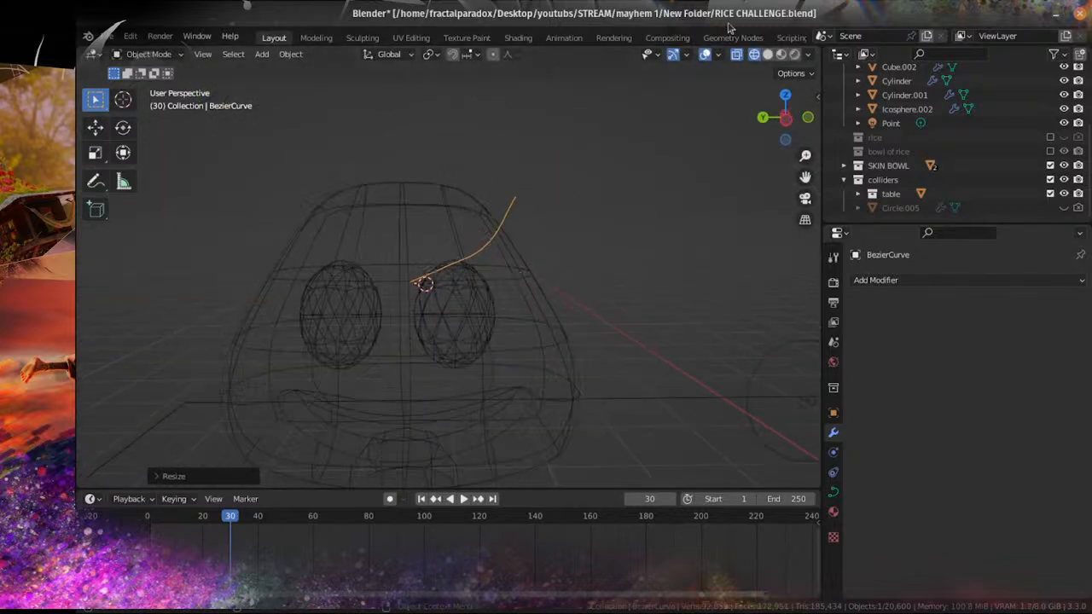
click(767, 54)
mouse_move(621, 224)
middle_down()
mouse_move(466, 315)
mouse_move(390, 338)
mouse_move(410, 335)
middle_up()
click(923, 280)
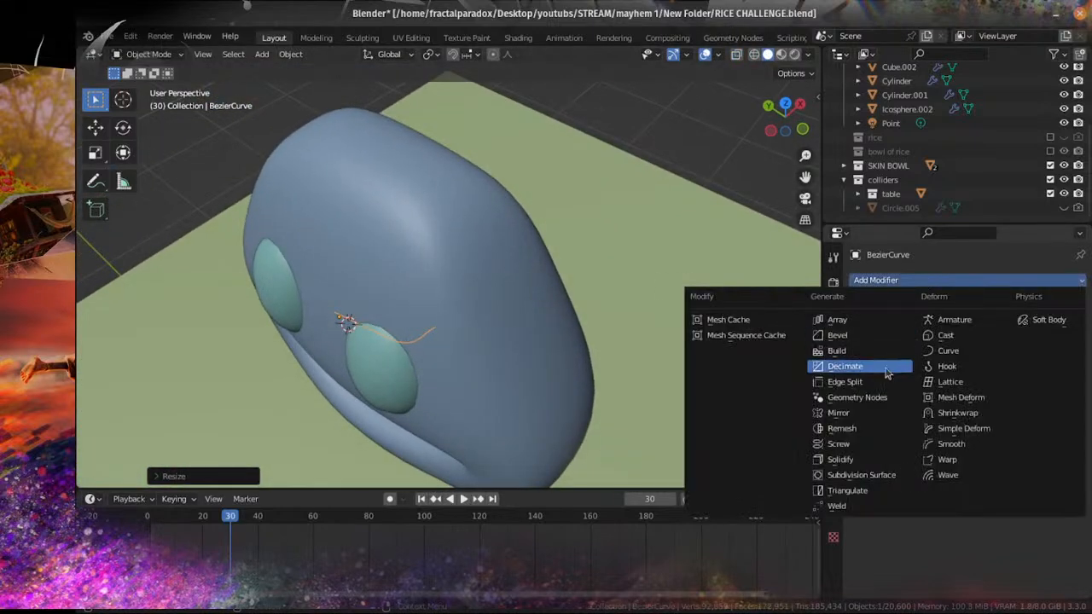
click(859, 415)
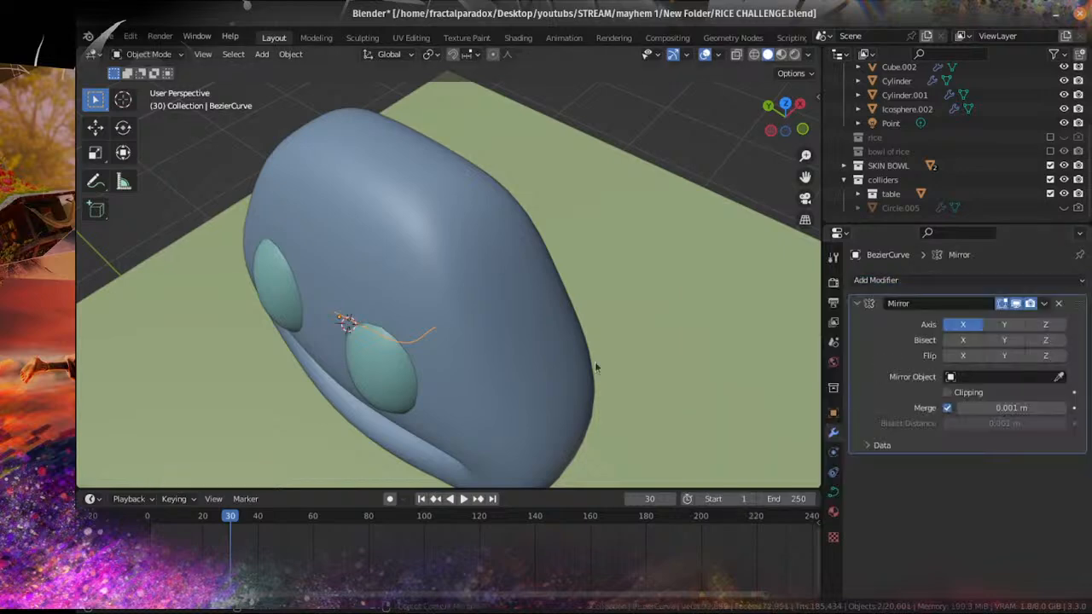
Step: Set the Mirror modifier's object to the head, Cube.002, and its axis to Y only
middle_drag(595, 366, 456, 350)
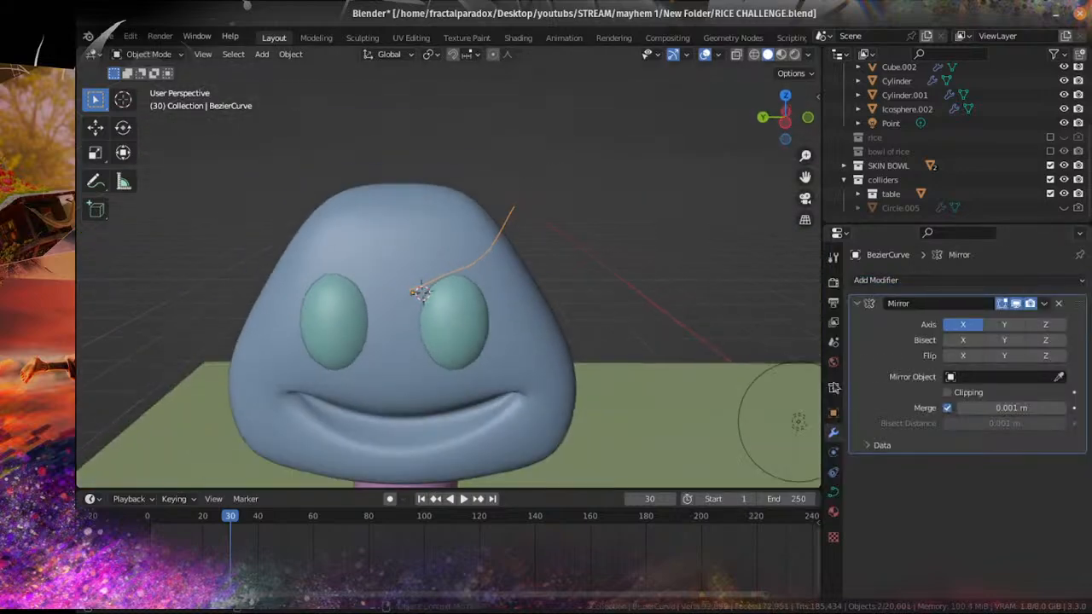
click(1059, 376)
click(430, 205)
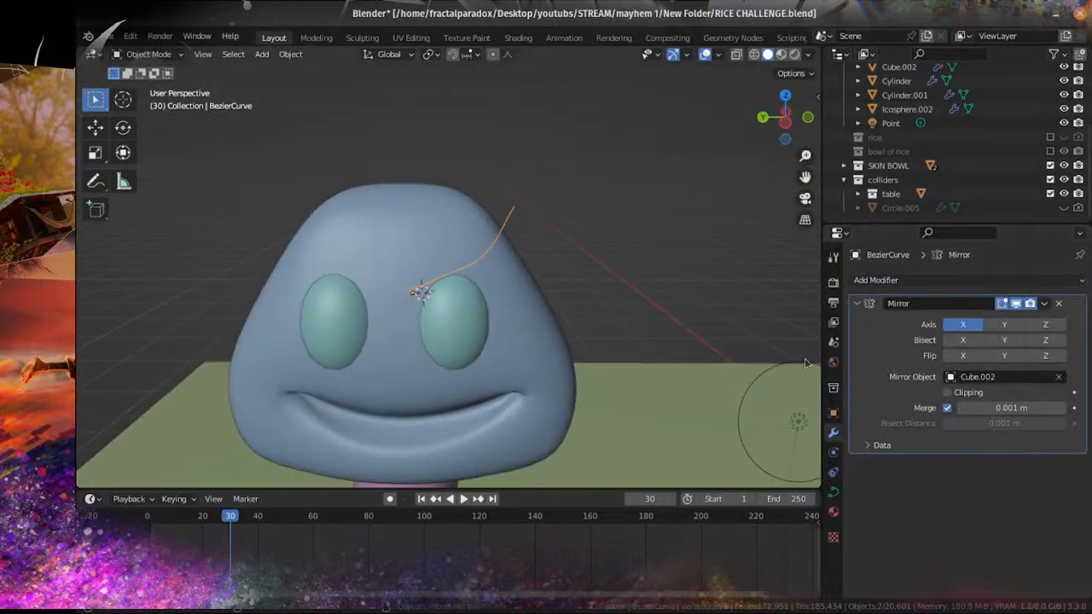
click(991, 326)
Step: Examine the curve's mirroring across the face in both Edit Mode and Object Mode
scroll(491, 346, down, 3)
middle_drag(491, 346, 447, 297)
key(Tab)
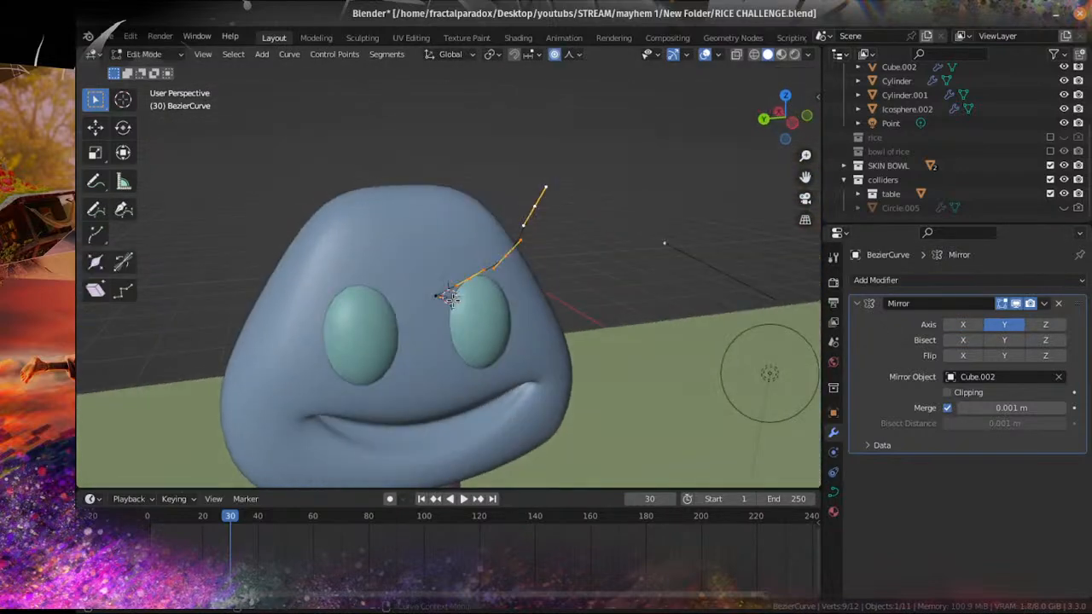
key(Tab)
key(Tab)
key(Tab)
scroll(623, 309, up, 3)
middle_drag(651, 347, 674, 350)
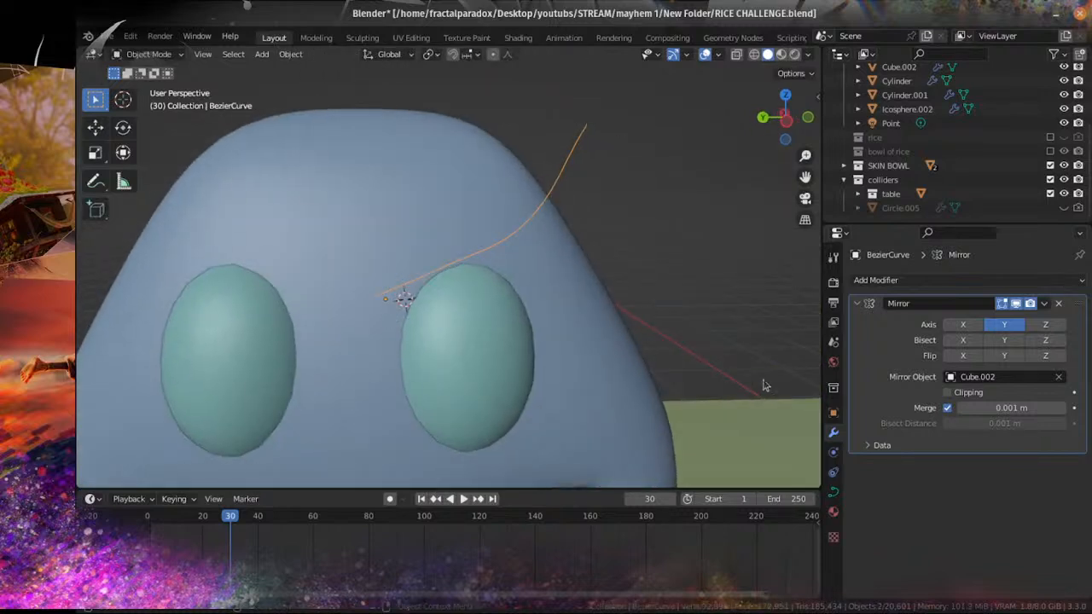
Step: Try reassigning the head, Cube.002, as the mirror object and toggling the Mirror modifier's X and Y axes
click(1058, 378)
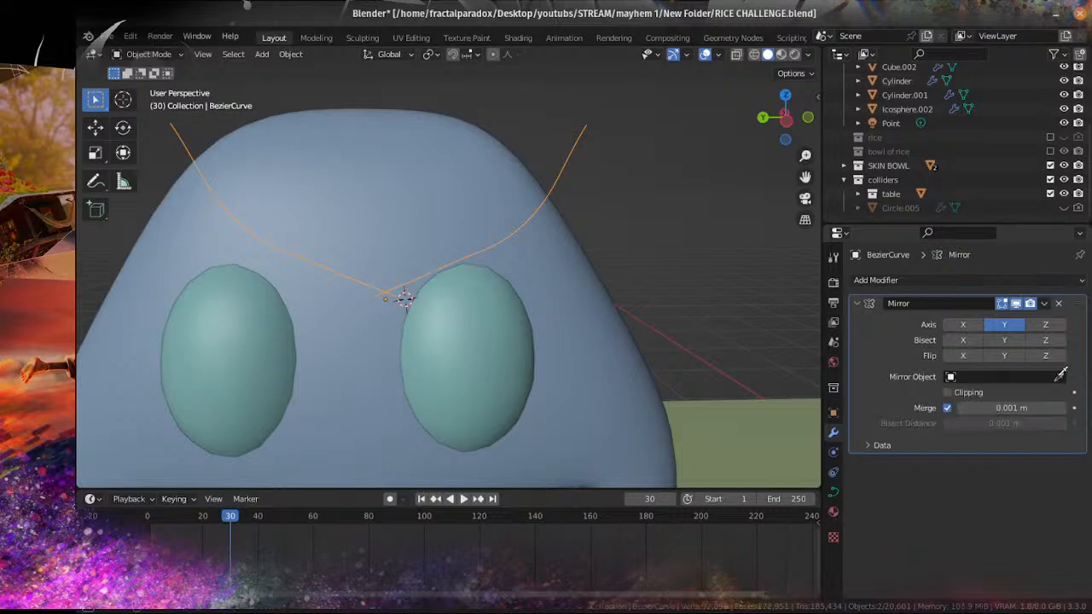
click(417, 169)
scroll(431, 237, down, 6)
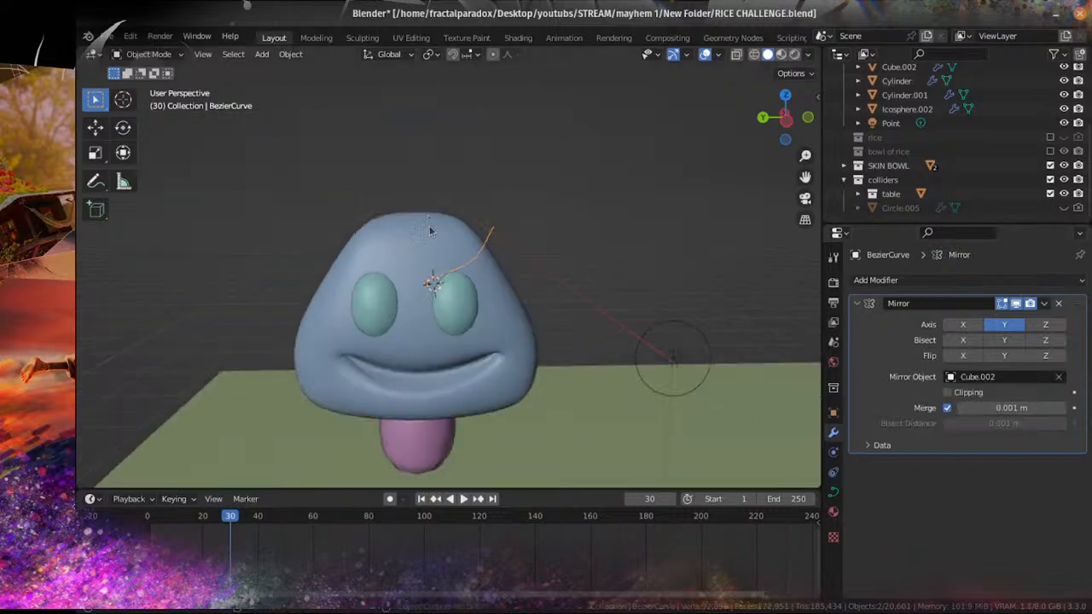
scroll(476, 316, up, 5)
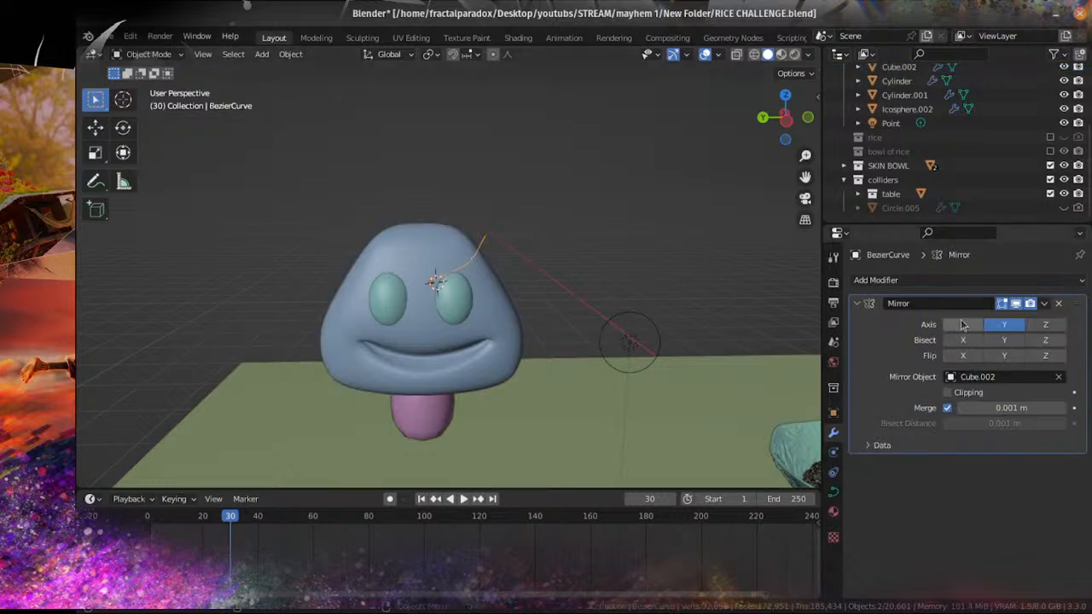
click(972, 327)
click(997, 328)
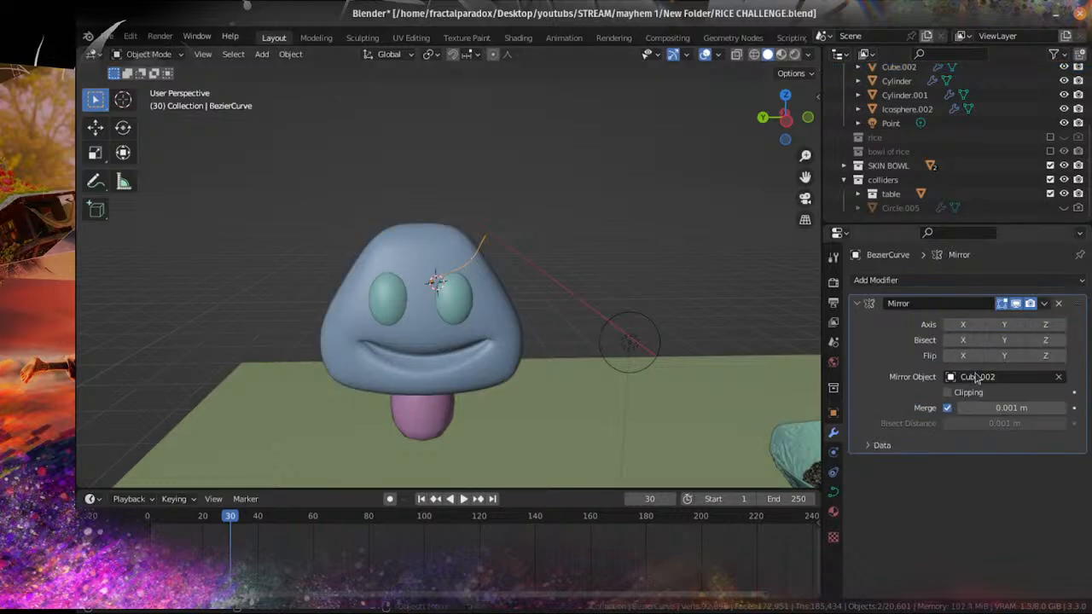
Step: Clear the Mirror modifier's mirror object and enable its Y axis
click(1059, 377)
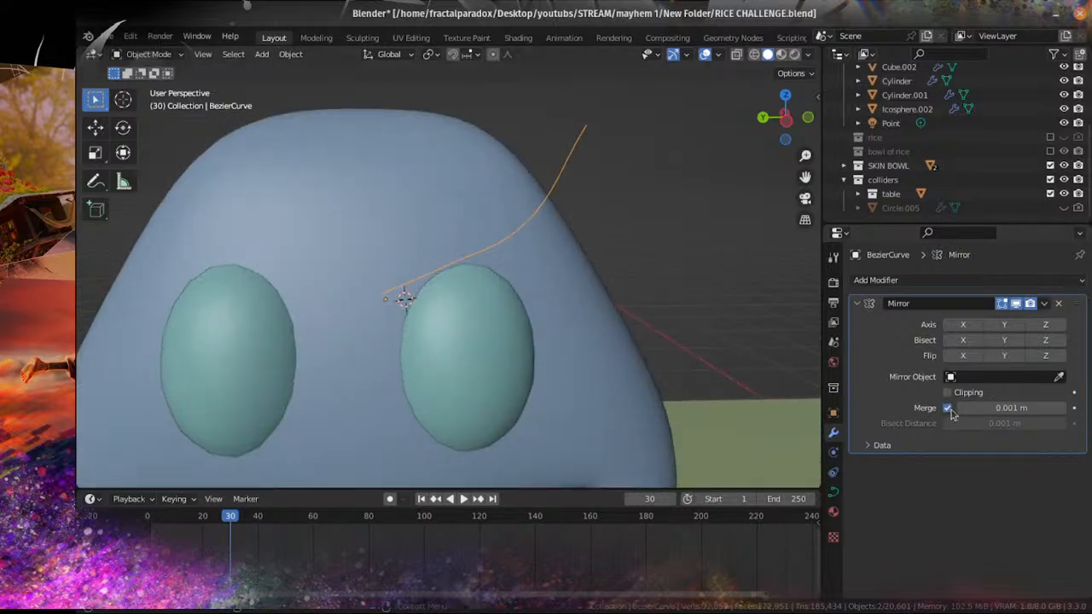
click(1004, 325)
scroll(575, 316, down, 4)
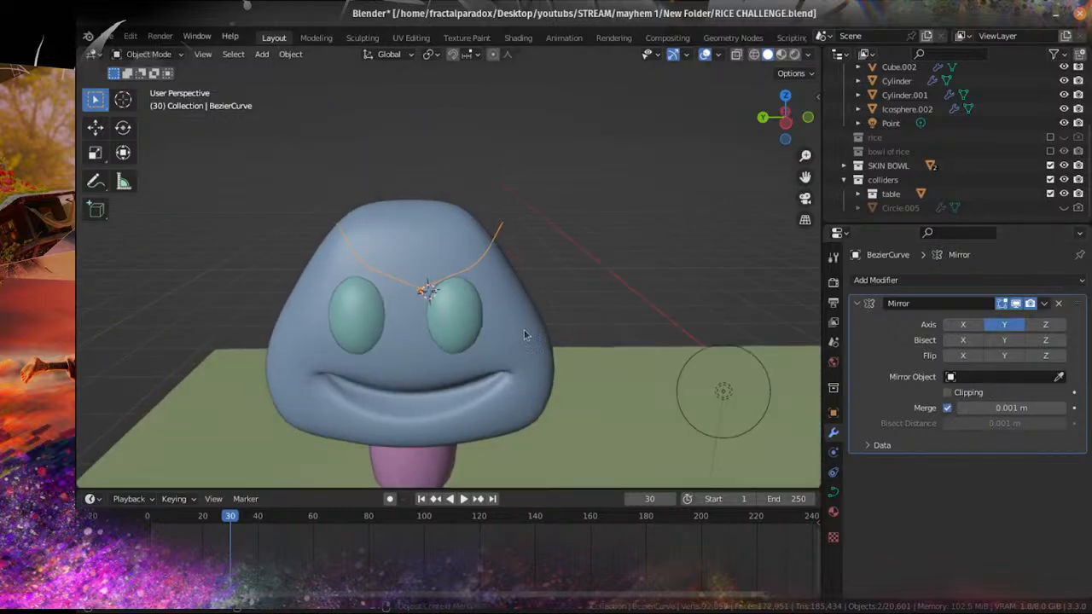
scroll(478, 341, up, 5)
scroll(459, 346, down, 3)
click(483, 325)
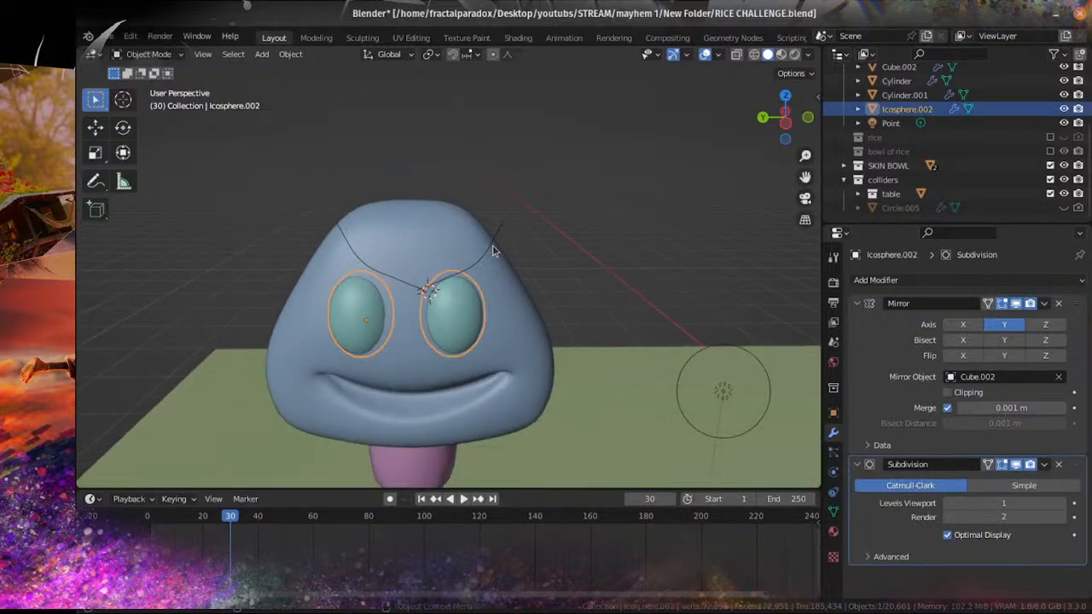
click(492, 251)
key(shift+s)
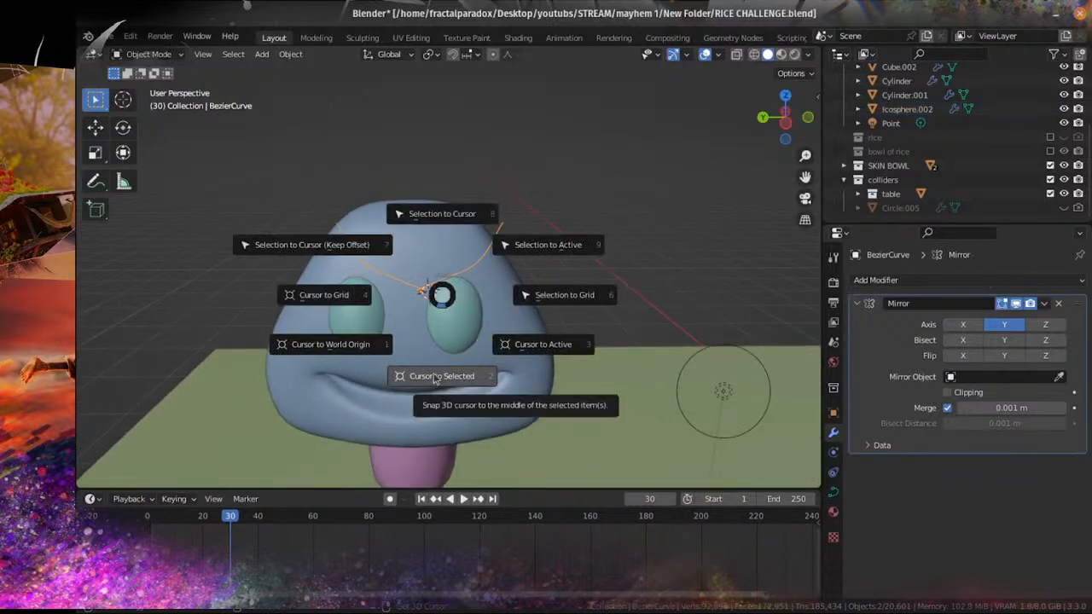
click(442, 296)
Step: Select the head, Cube.002, and snap the 3D cursor to it
click(451, 283)
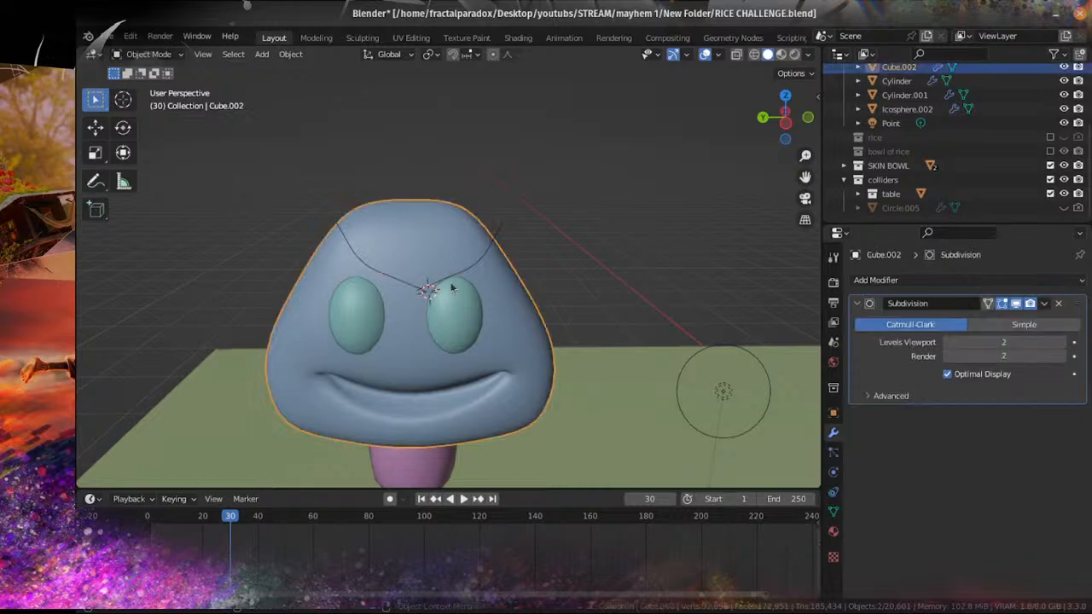
key(shift+s)
click(432, 369)
Step: Try to snap the curve to the 3D cursor
click(463, 251)
key(shift+s)
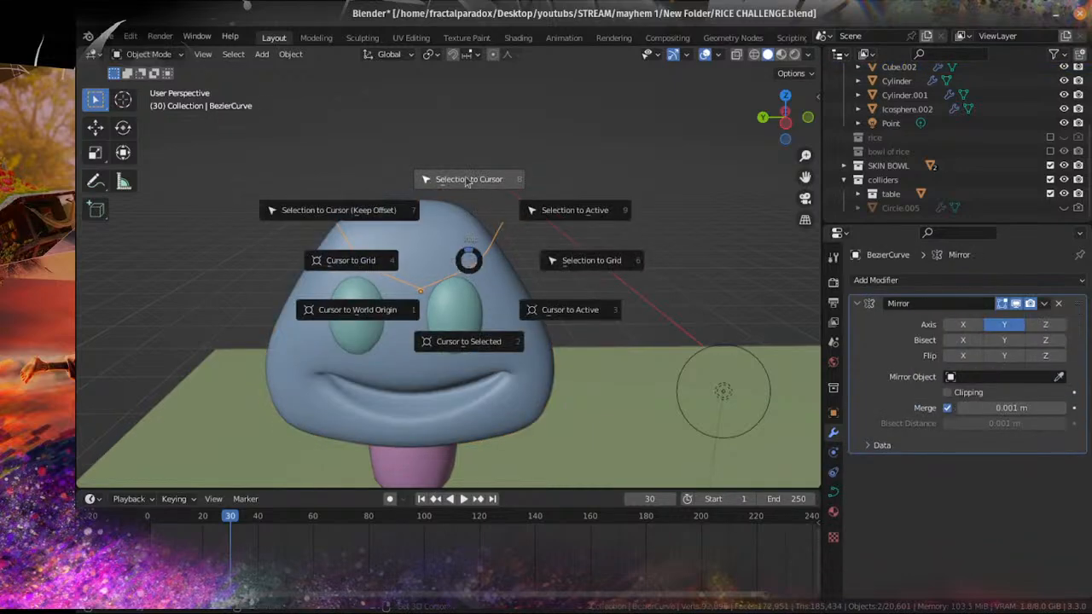
click(465, 158)
scroll(465, 157, down, 3)
Step: Select the curve and set its origin to the 3D cursor
click(468, 265)
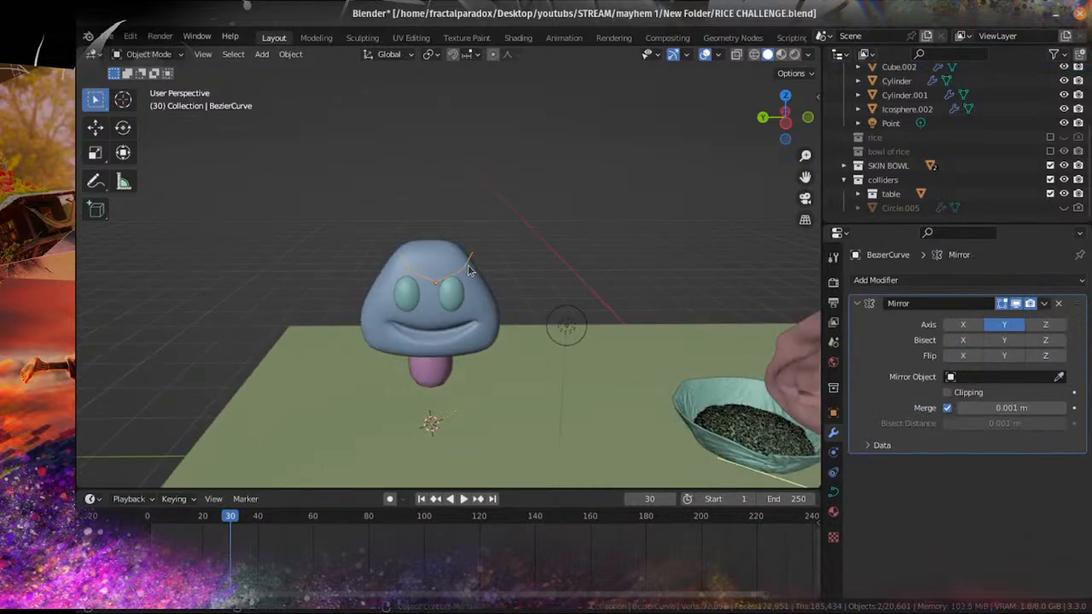
click(290, 54)
mouse_move(334, 84)
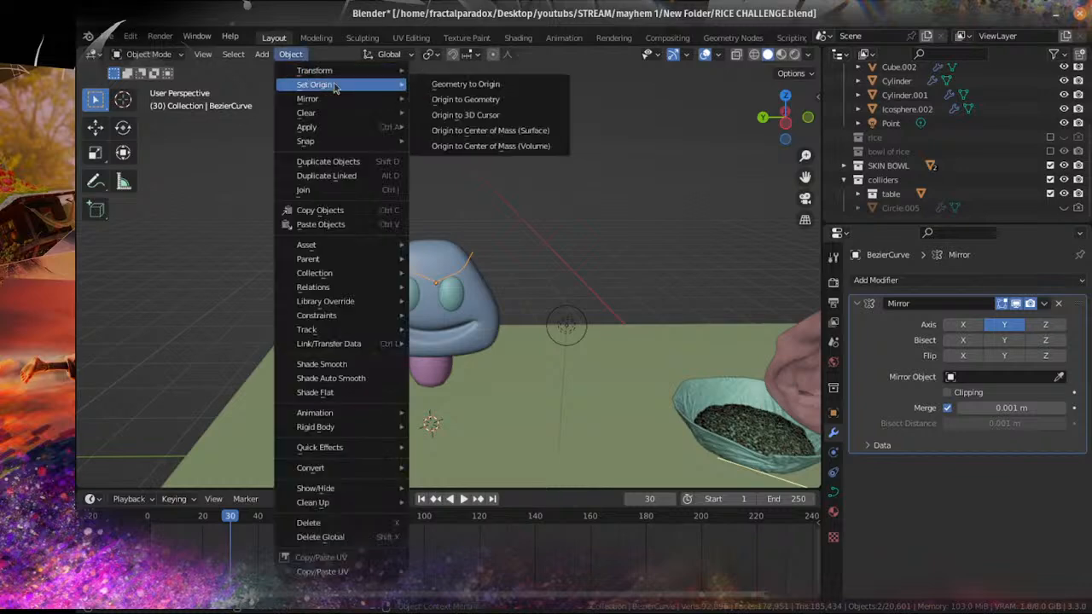
click(474, 119)
Step: Repeat the Origin to 3D Cursor operation on the curve and check the curve in Edit Mode
scroll(478, 207, up, 3)
scroll(478, 208, down, 1)
shift+middle_drag(453, 304, 449, 213)
click(290, 54)
mouse_move(314, 83)
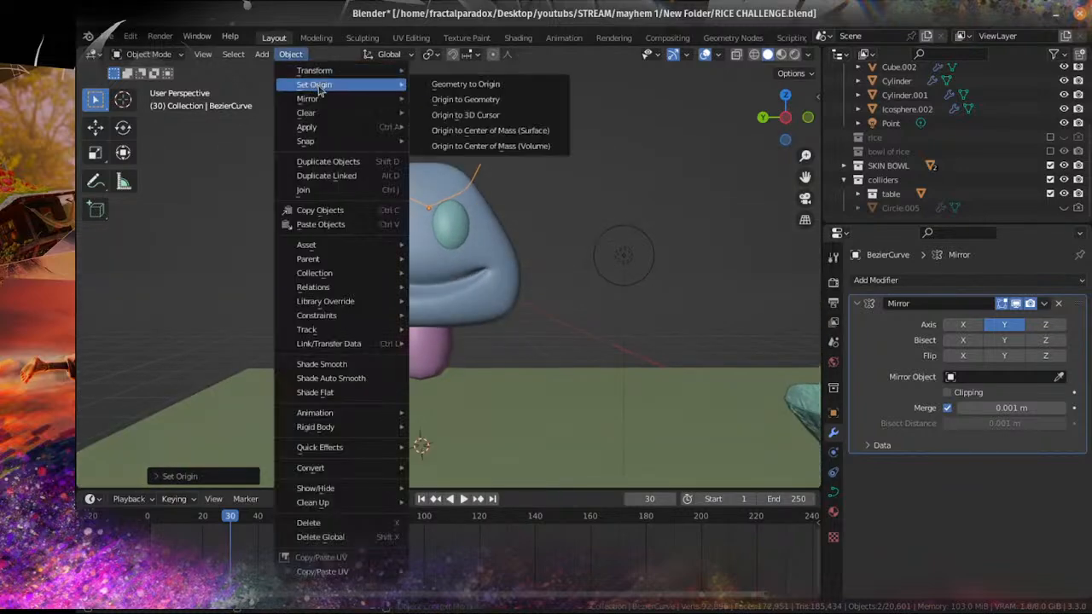
click(460, 115)
scroll(465, 122, up, 3)
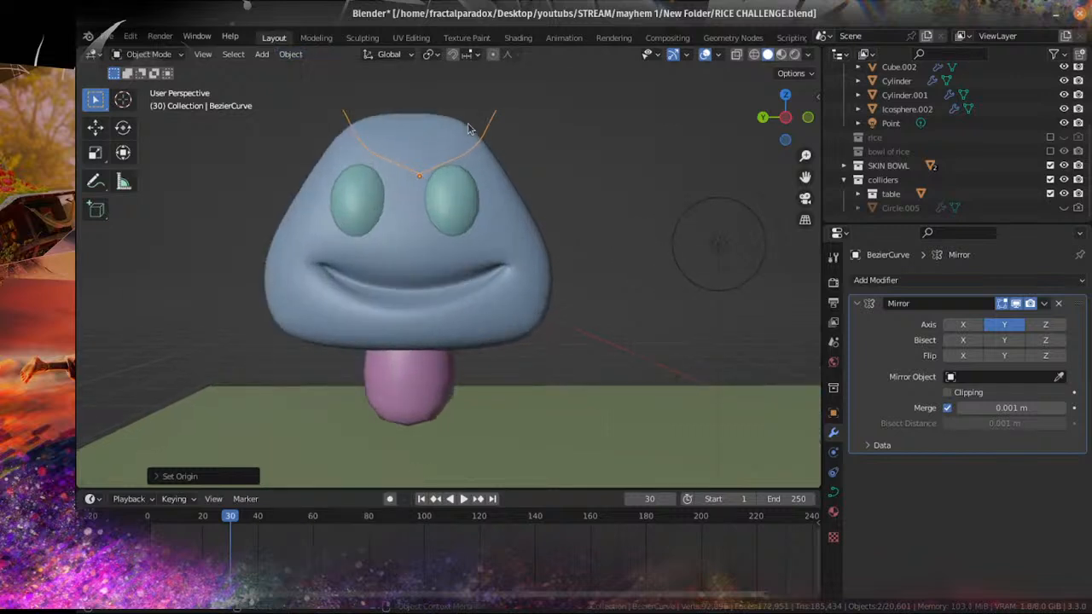
key(Tab)
key(Tab)
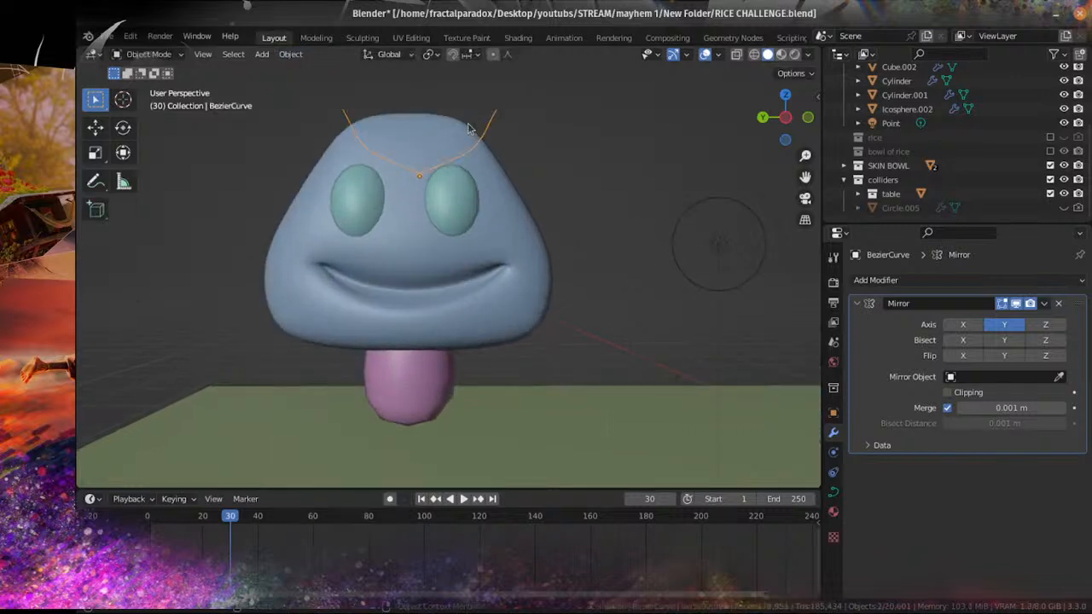
Step: Move the mirrored curve along the global Y axis so it is centred between the eyes
scroll(427, 140, up, 2)
shift+middle_drag(393, 150, 420, 205)
key(KP_3)
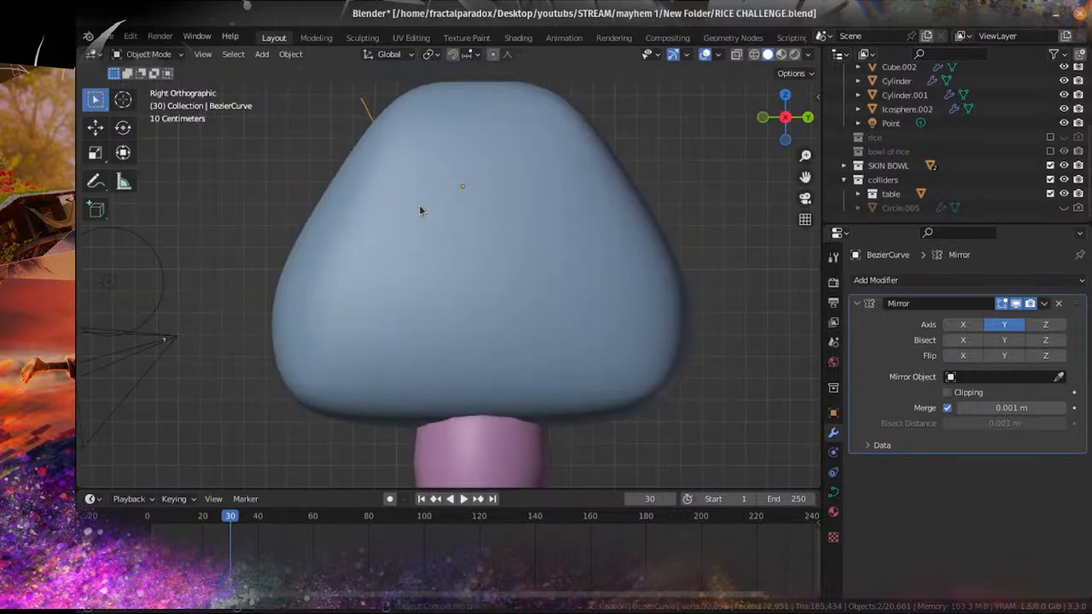
key(KP_1)
key(ctrl+KP_3)
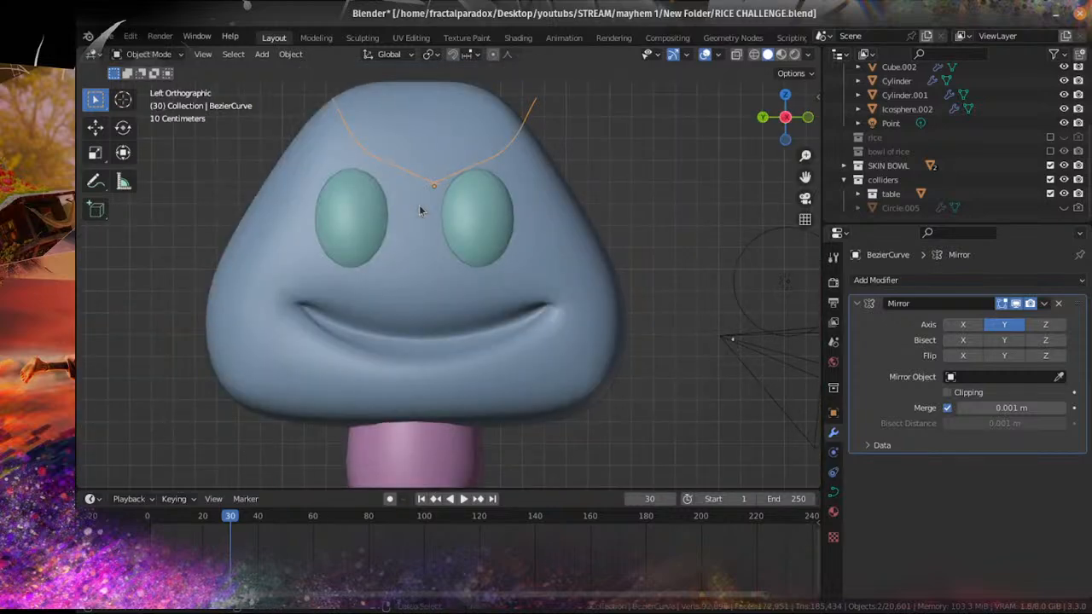
scroll(419, 204, up, 5)
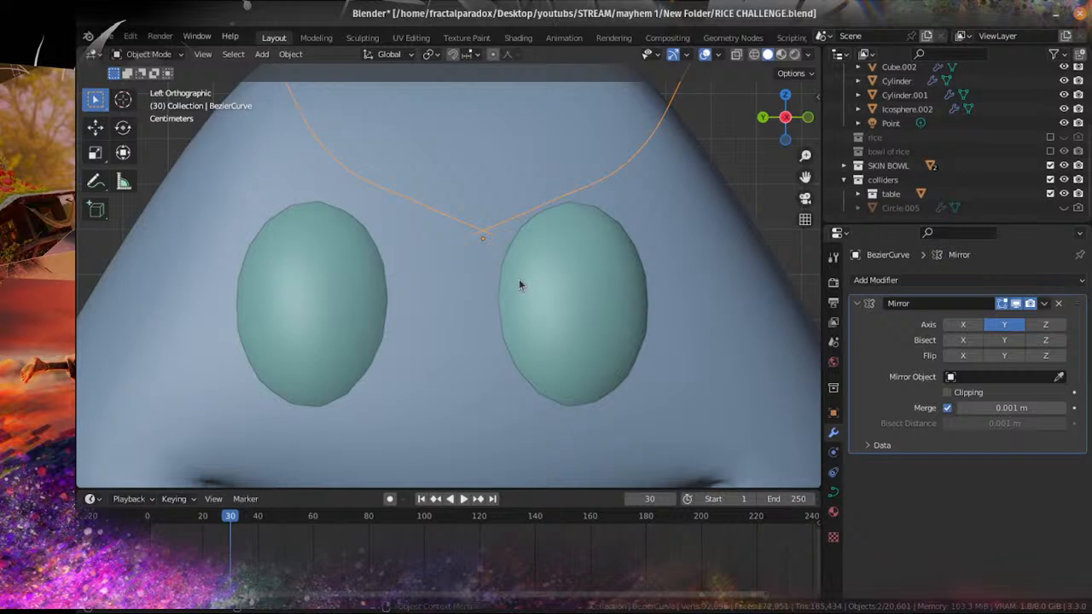
key(g)
key(x)
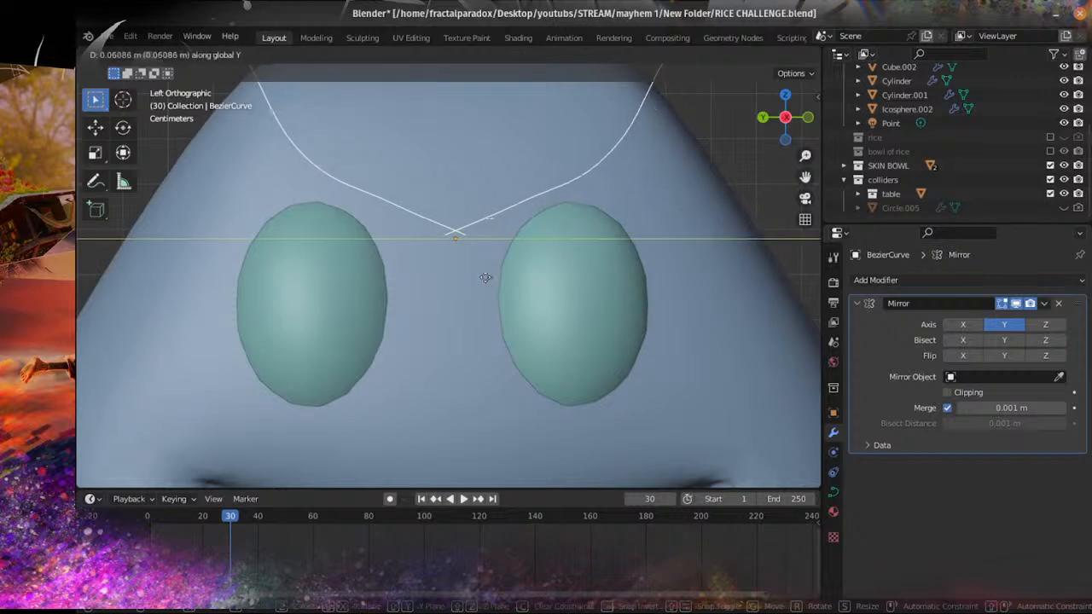
click(482, 282)
Step: Reposition the curve's selected outer control points above the eye in Edit Mode
key(Tab)
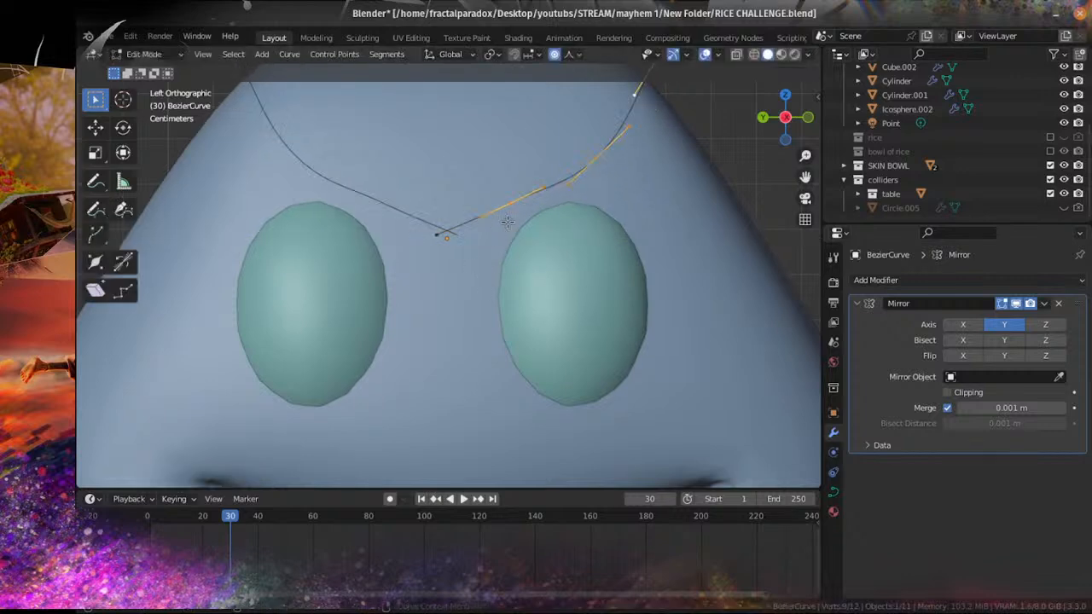
scroll(536, 263, down, 1)
key(g)
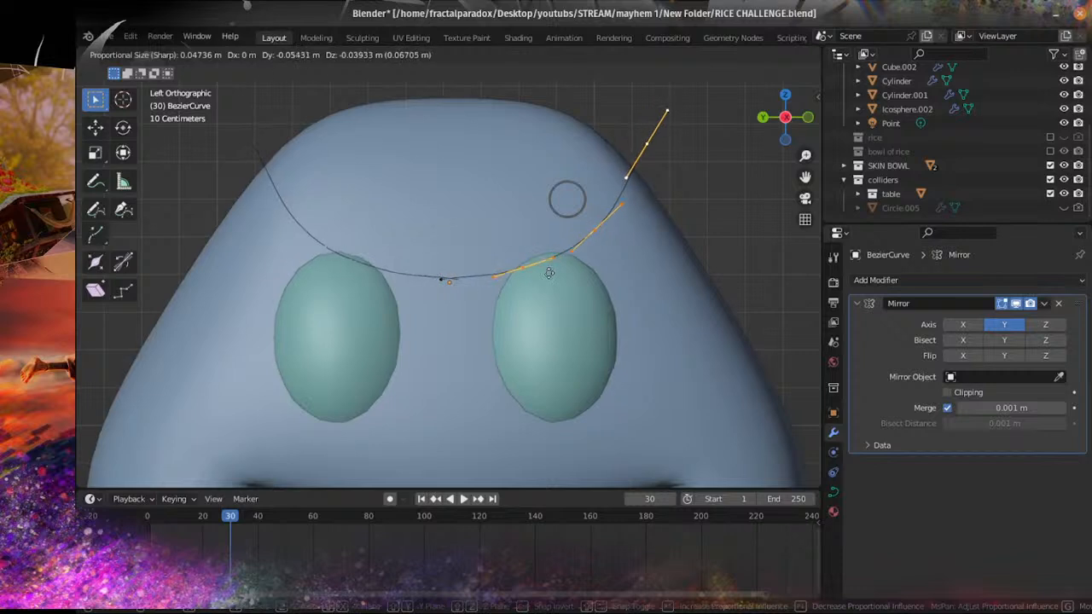
click(489, 265)
Step: Move the curve's inner end point to the head's centre line and adjust its rotation
click(444, 280)
key(g)
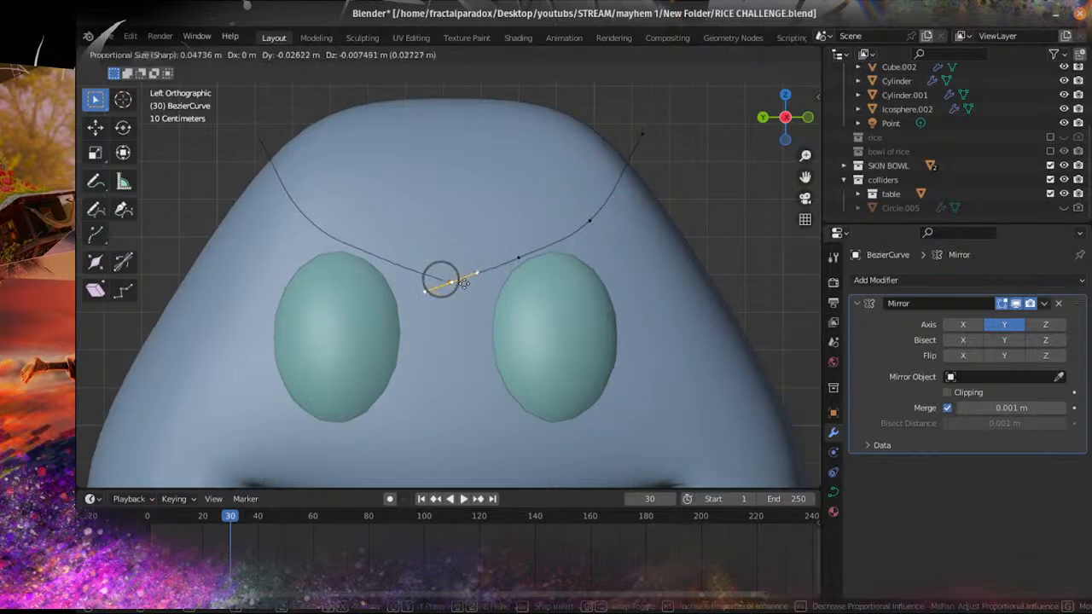
click(480, 270)
key(r)
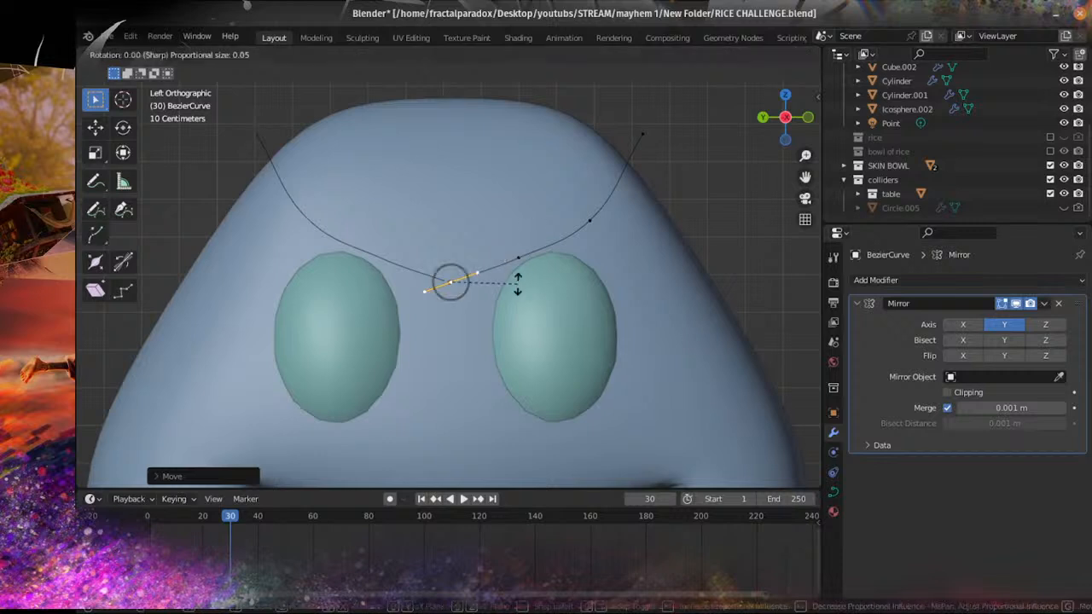
click(506, 298)
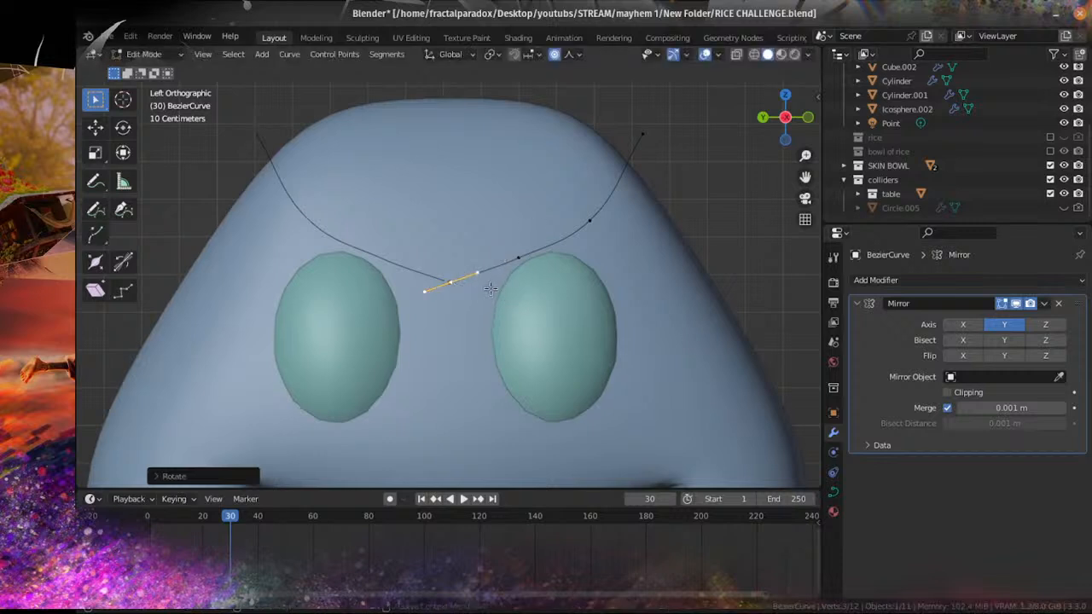
Step: Raise the curve's inner end point about 0.04 m along the global Z axis
key(g)
key(x)
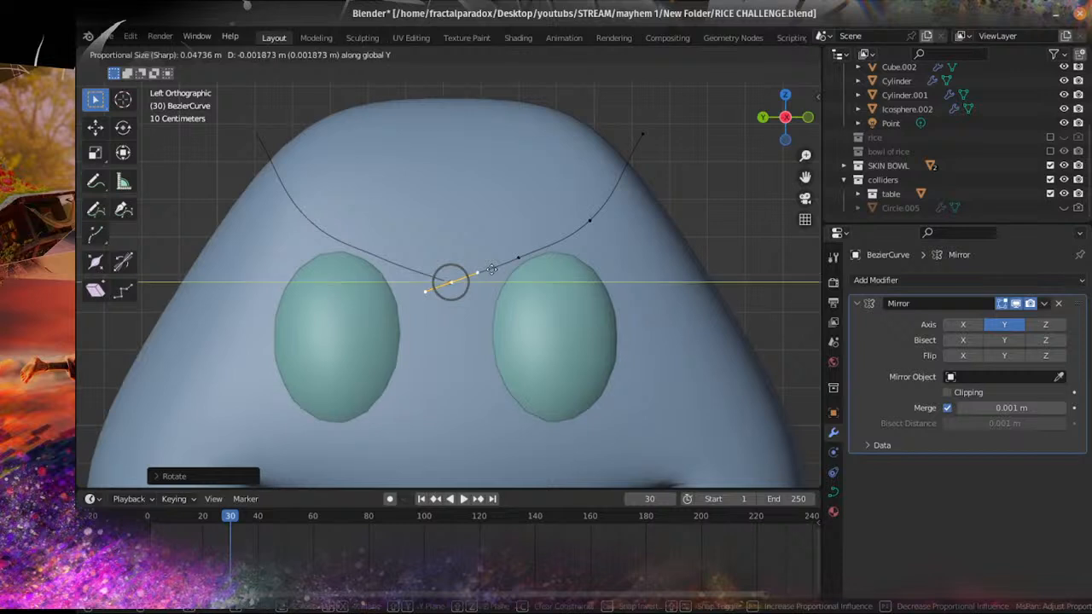
key(z)
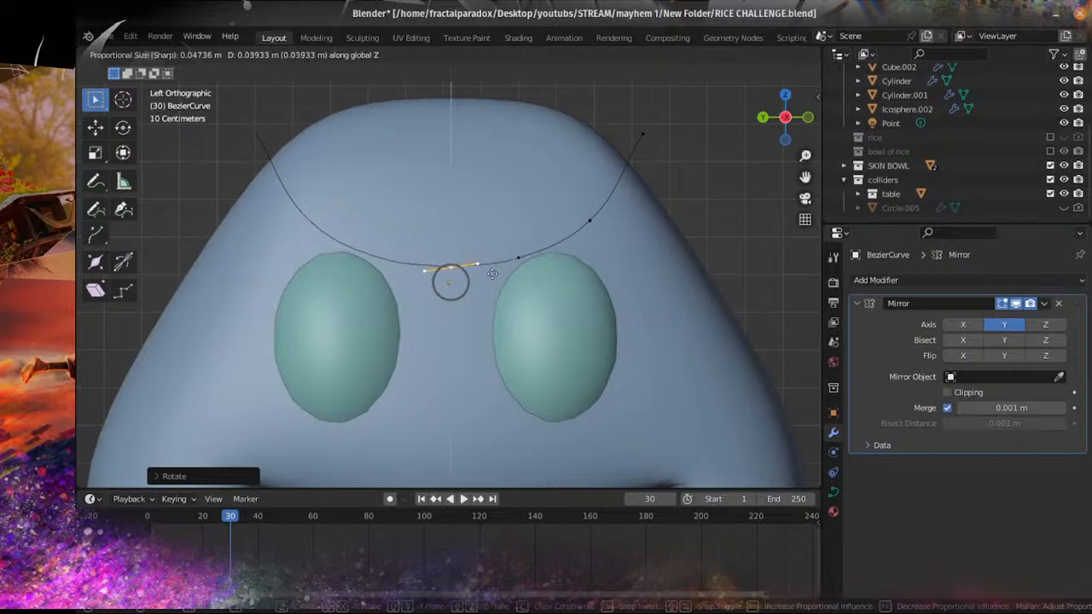
click(492, 272)
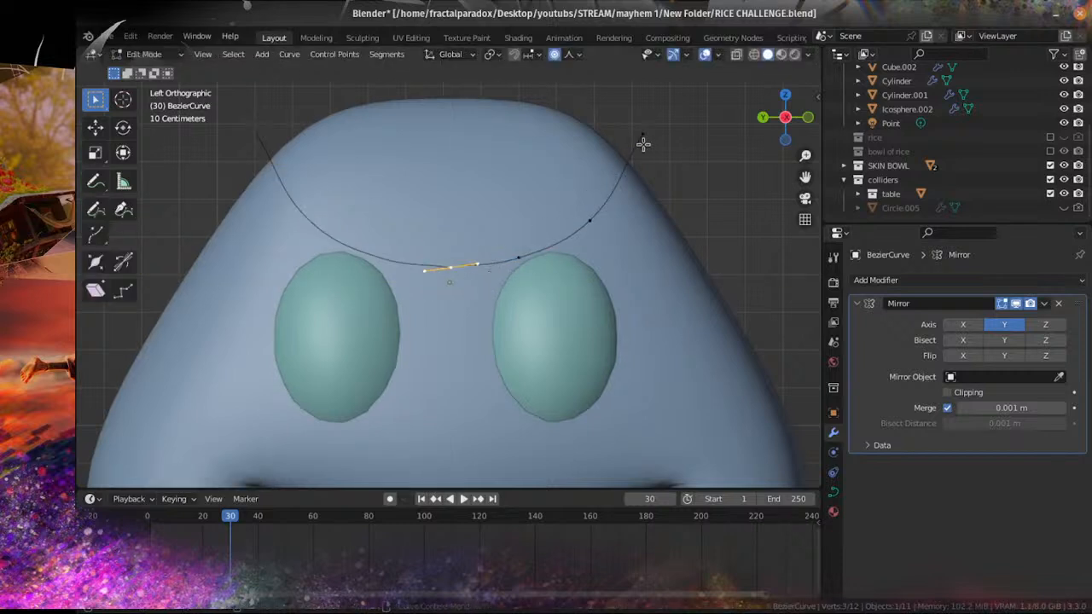
Step: Try to move the curve's outer end point back along the global X axis toward the side of the head
scroll(631, 188, down, 4)
middle_drag(626, 210, 472, 247)
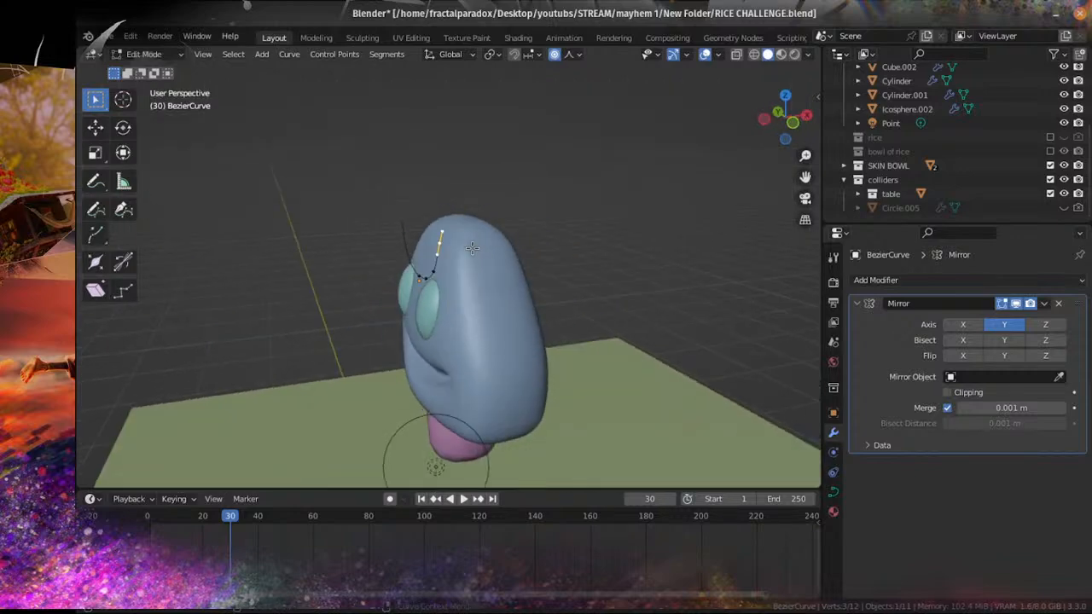
key(g)
key(y)
key(x)
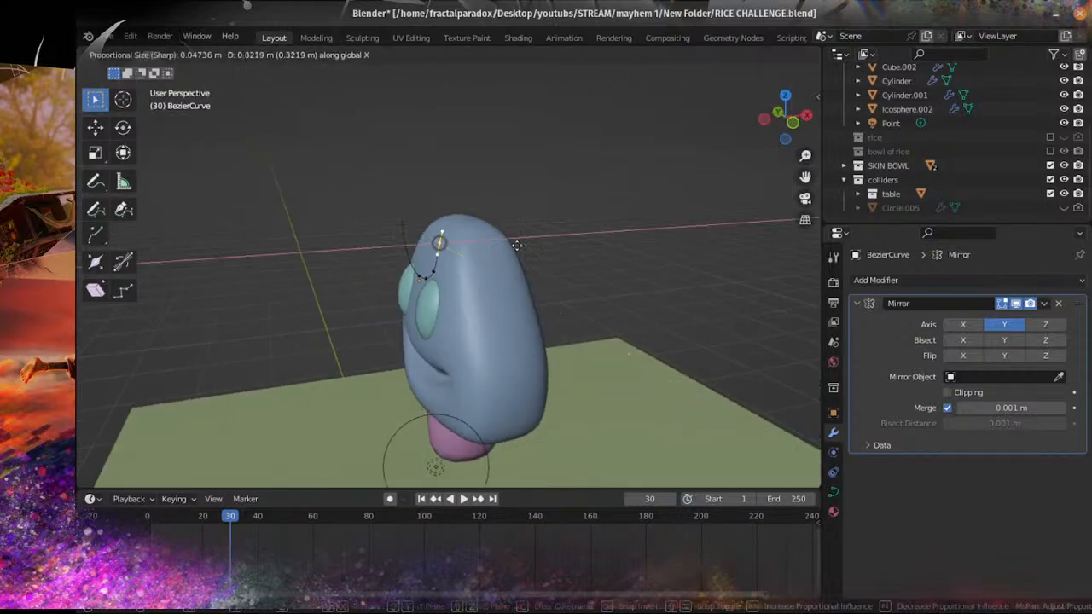
click(539, 239)
Step: Try again to reposition the outer end point, first freely and finally along the global X axis
middle_drag(538, 242, 507, 338)
key(g)
click(528, 341)
scroll(555, 418, down, 3)
key(g)
right_click(553, 397)
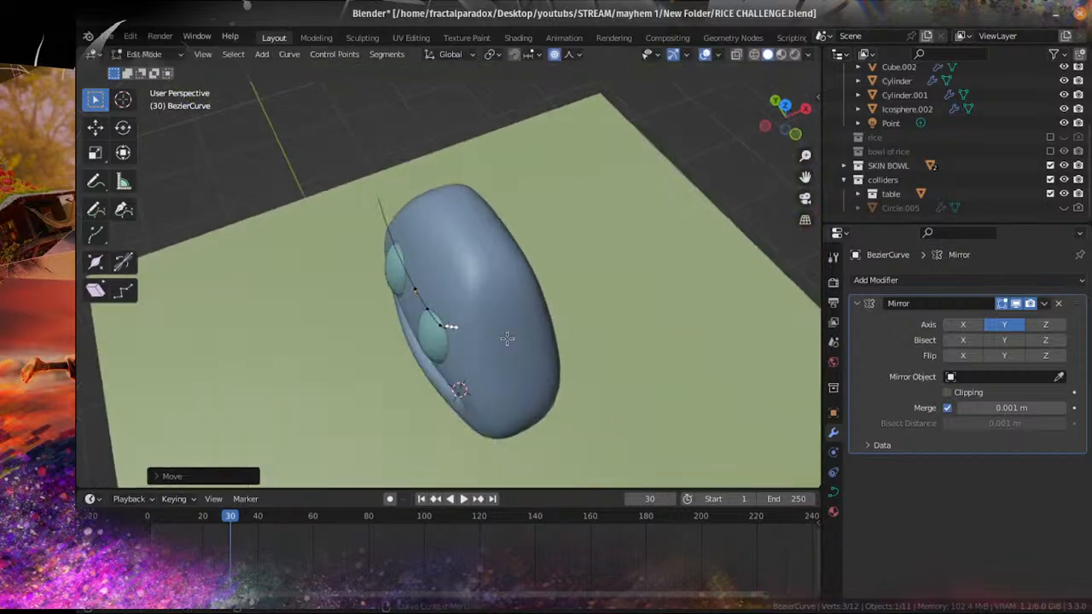
key(g)
key(x)
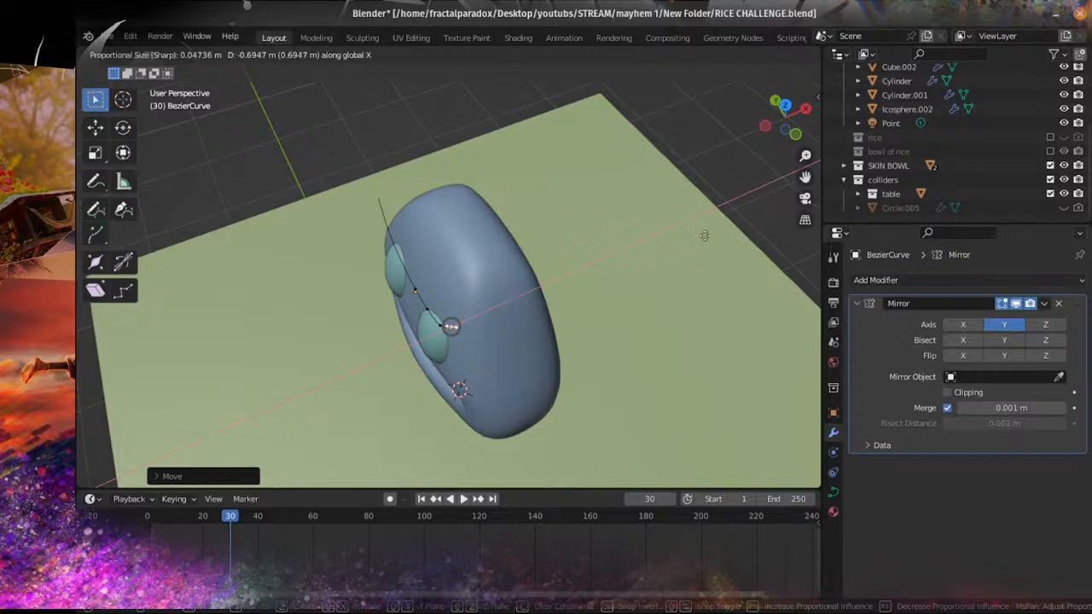
click(467, 293)
Step: Scale all of the curve's control points along the global X axis by about 8 and return to Object Mode
middle_drag(467, 292, 550, 85)
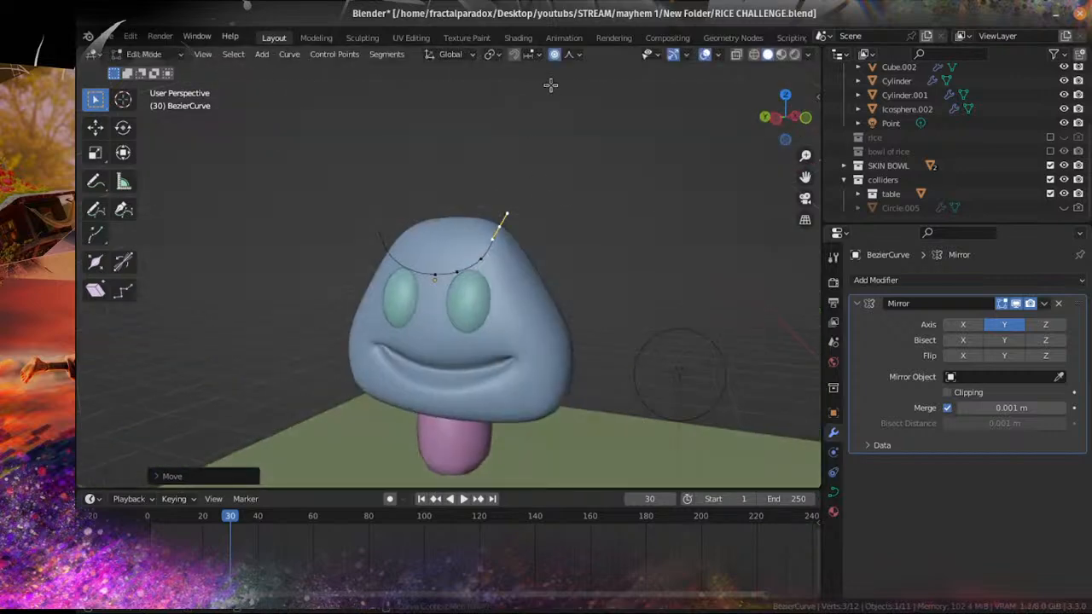
scroll(478, 290, up, 3)
middle_drag(445, 295, 500, 287)
key(a)
scroll(491, 304, up, 3)
key(s)
key(x)
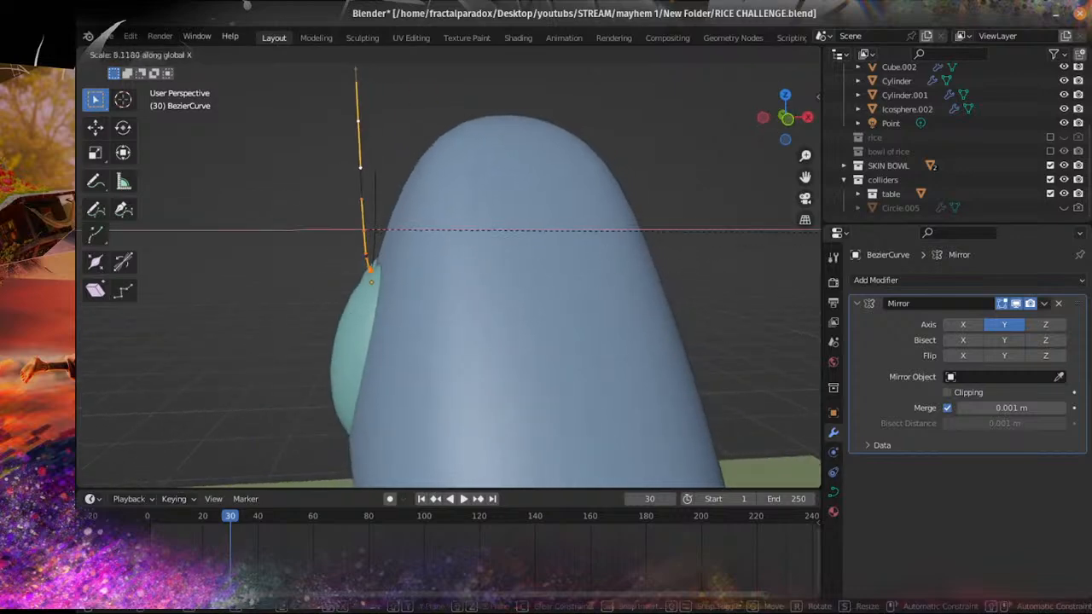
click(702, 419)
key(Tab)
middle_drag(619, 319, 573, 299)
scroll(446, 299, up, 3)
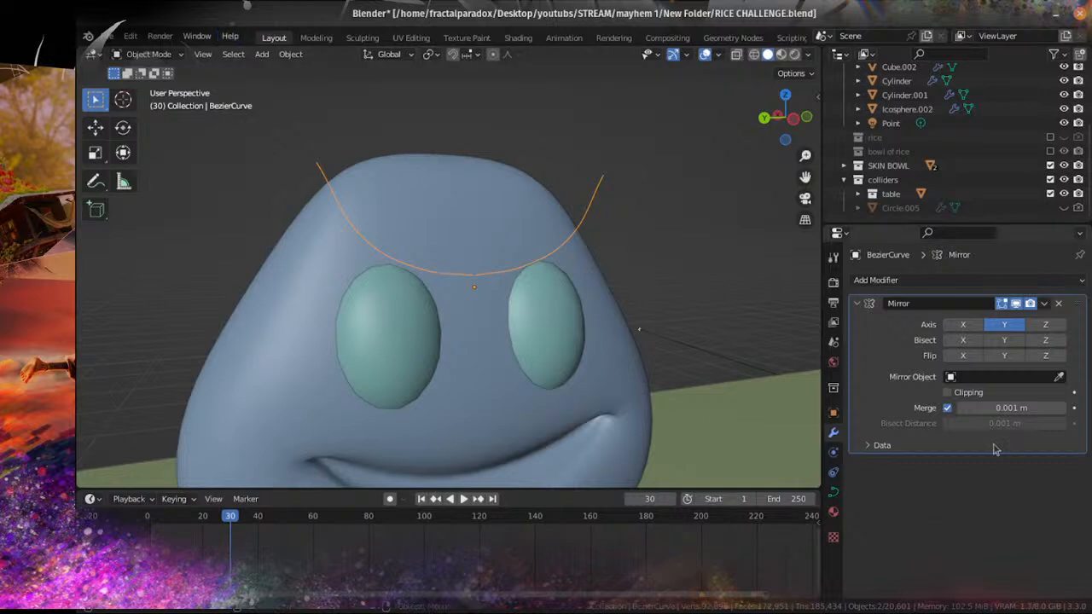
Step: Set Extrude to 0.03 m in the curve's geometry settings
click(833, 493)
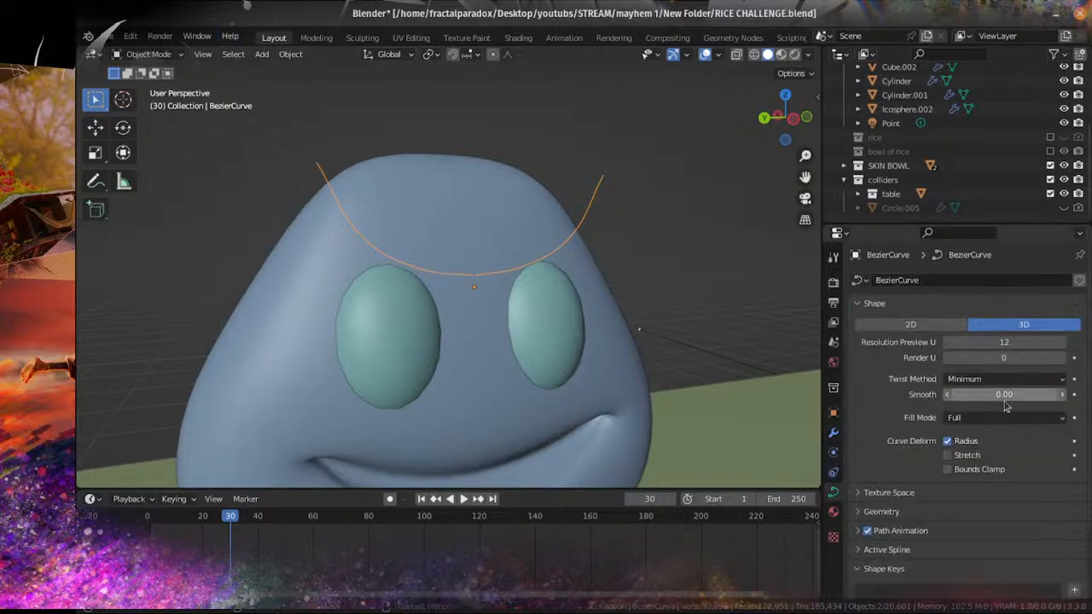
scroll(938, 409, down, 3)
click(902, 413)
scroll(916, 435, down, 2)
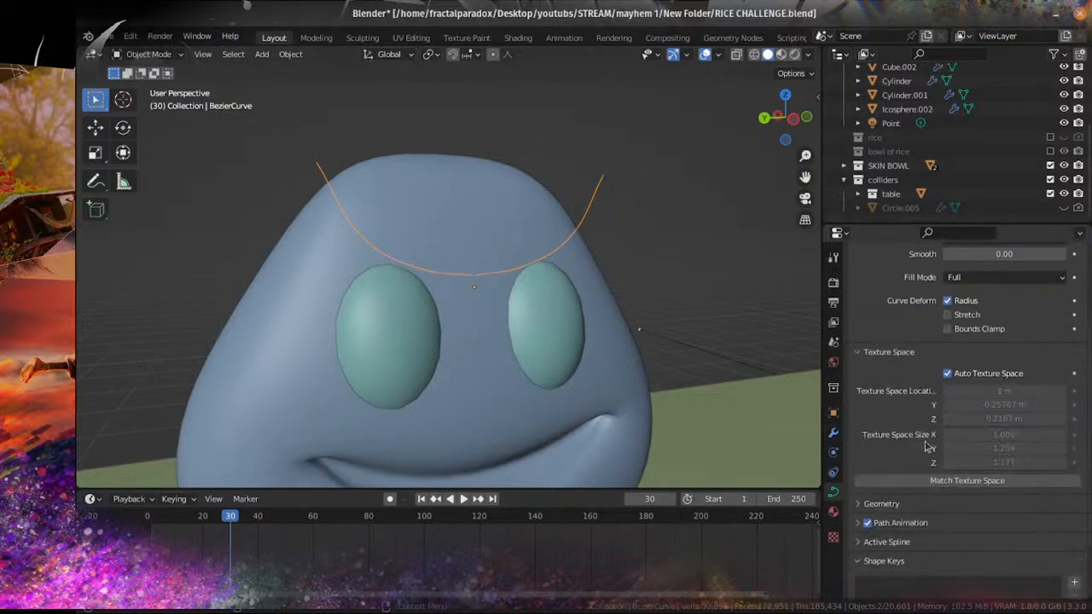
click(894, 361)
click(906, 429)
scroll(909, 432, down, 1)
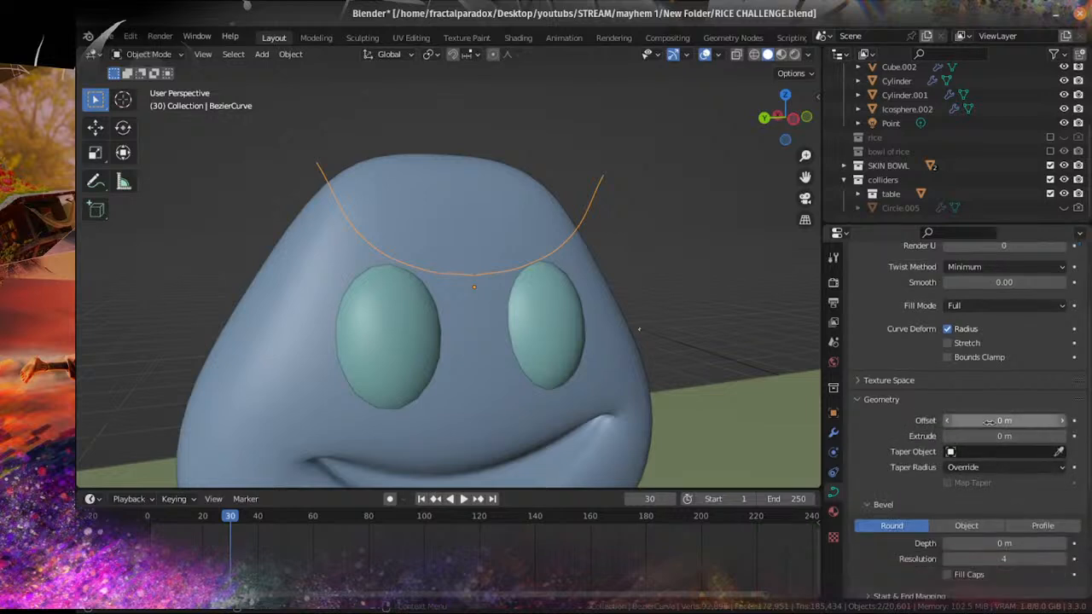
mouse_move(994, 435)
mouse_down()
mouse_move(1019, 436)
mouse_move(995, 436)
mouse_up()
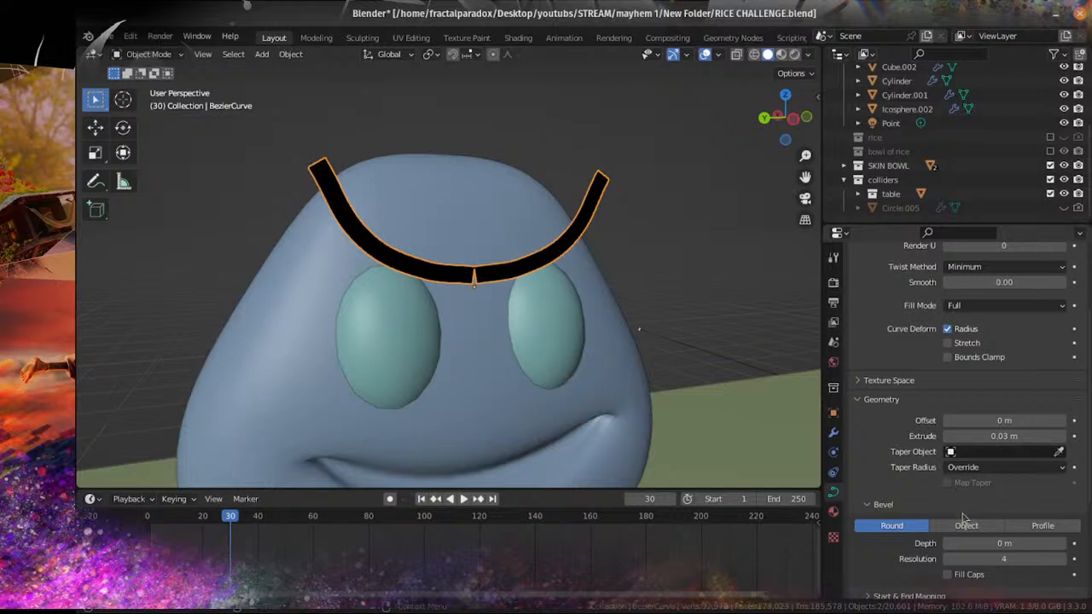
Step: Reset the curve's Extrude to 0 m and set its bevel depth to 0.13 m
drag(1009, 438, 989, 437)
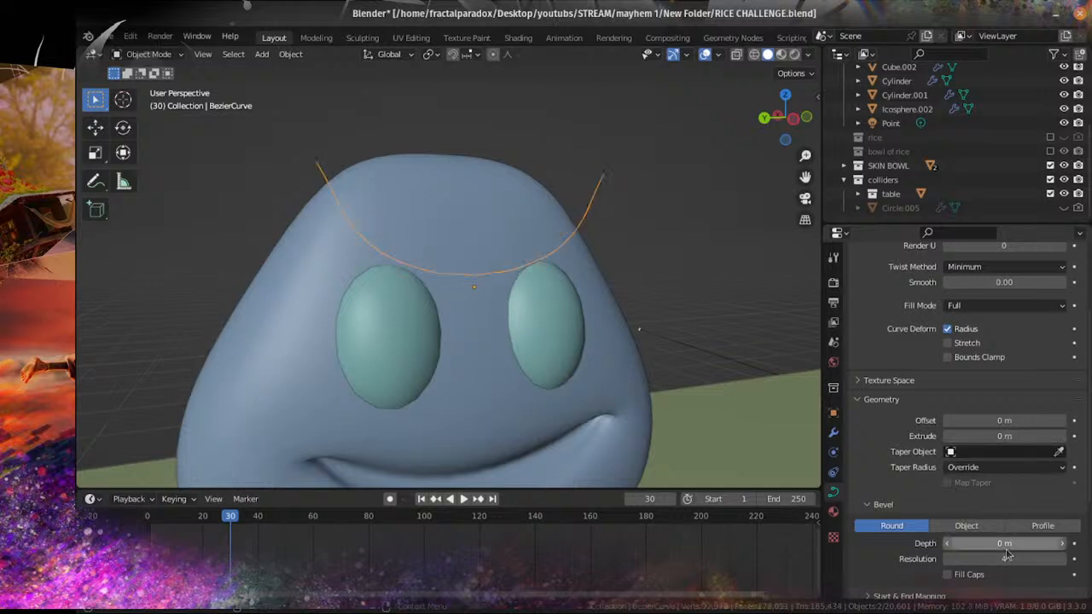
mouse_move(1006, 550)
mouse_down()
mouse_move(1017, 546)
mouse_move(989, 544)
mouse_up()
middle_drag(597, 316, 678, 328)
drag(999, 547, 1024, 546)
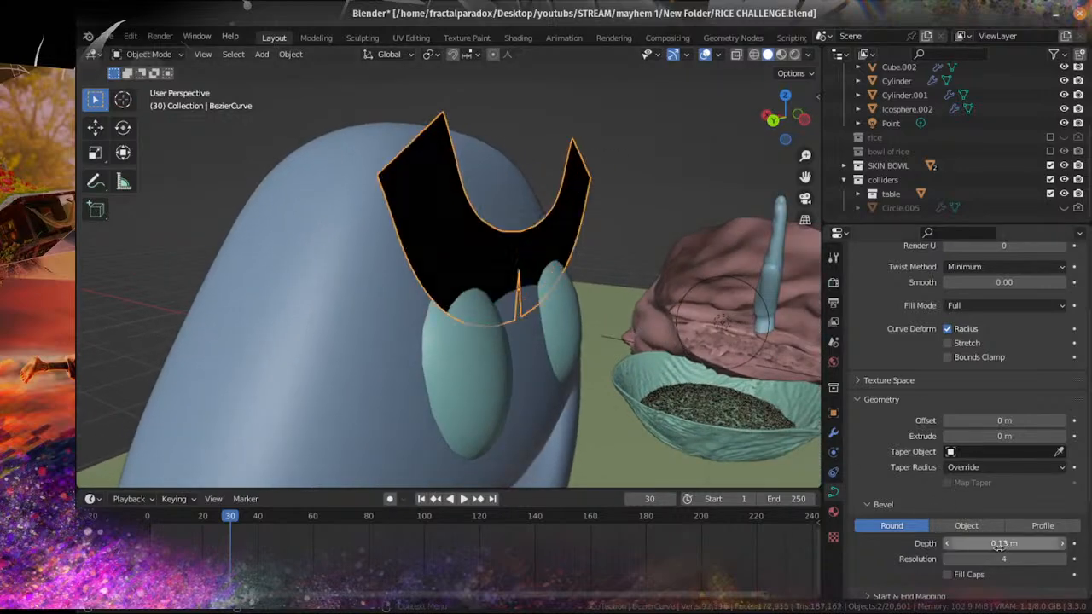
Step: Delete the mirrored Bézier curve from the head
scroll(563, 300, down, 3)
middle_drag(546, 247, 563, 300)
scroll(564, 298, up, 3)
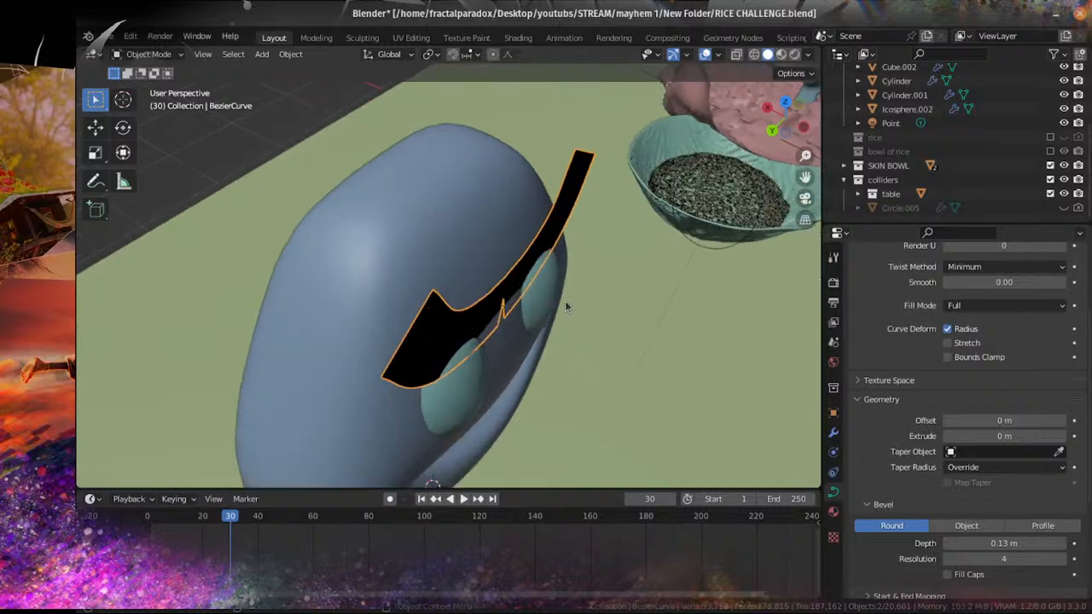
key(x)
click(567, 299)
Step: Select the head's centre vertex between the eyes in Edit Mode, snap the 3D cursor to it and return to Object Mode
scroll(493, 277, up, 2)
middle_drag(493, 277, 464, 299)
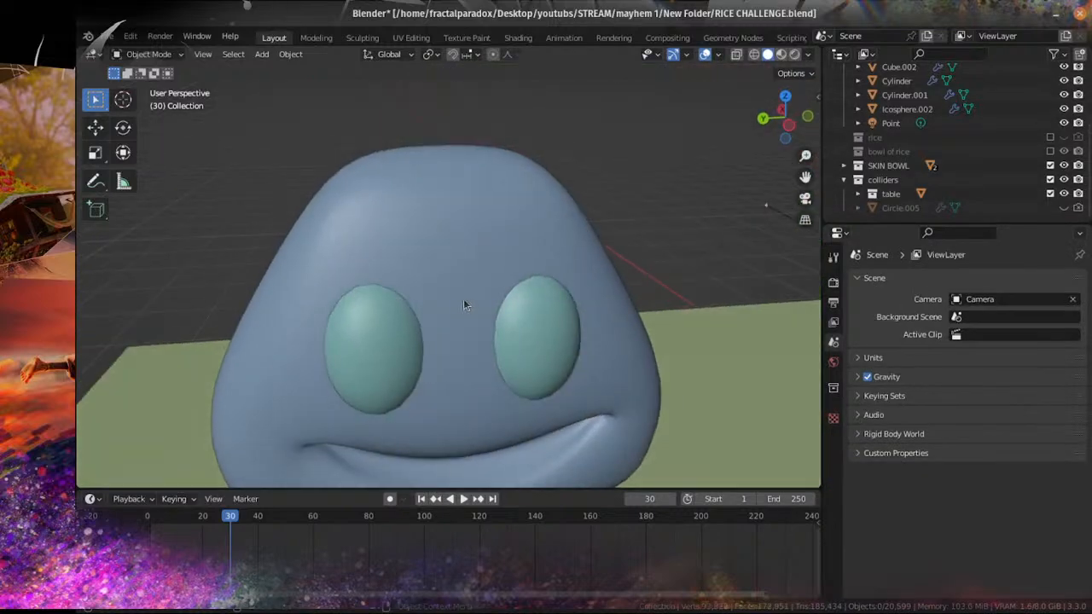
click(458, 303)
scroll(454, 296, down, 2)
scroll(463, 342, up, 5)
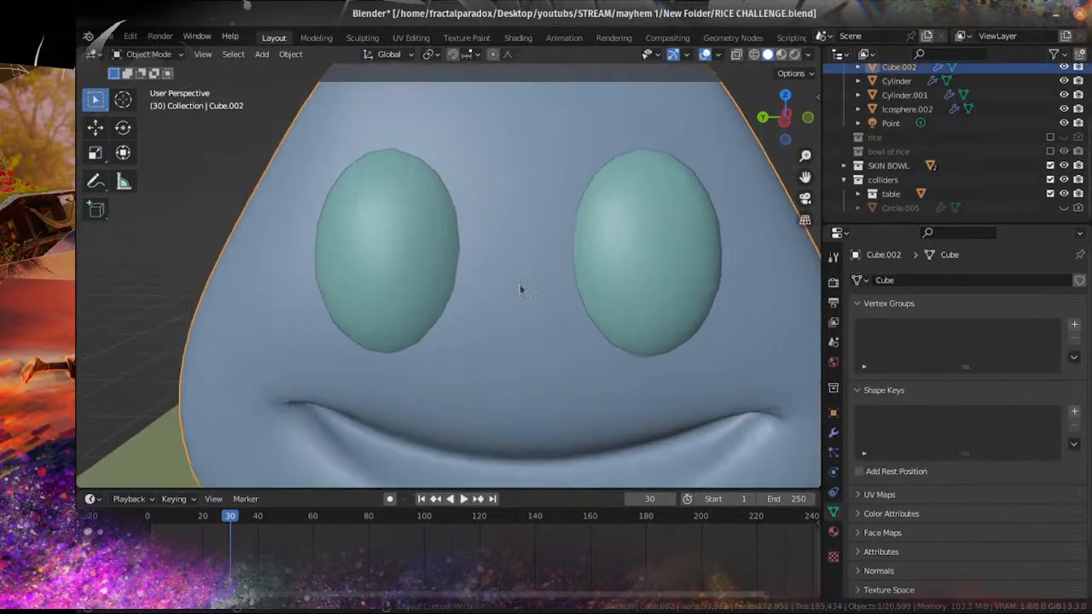
shift+middle_drag(554, 192, 530, 299)
key(Tab)
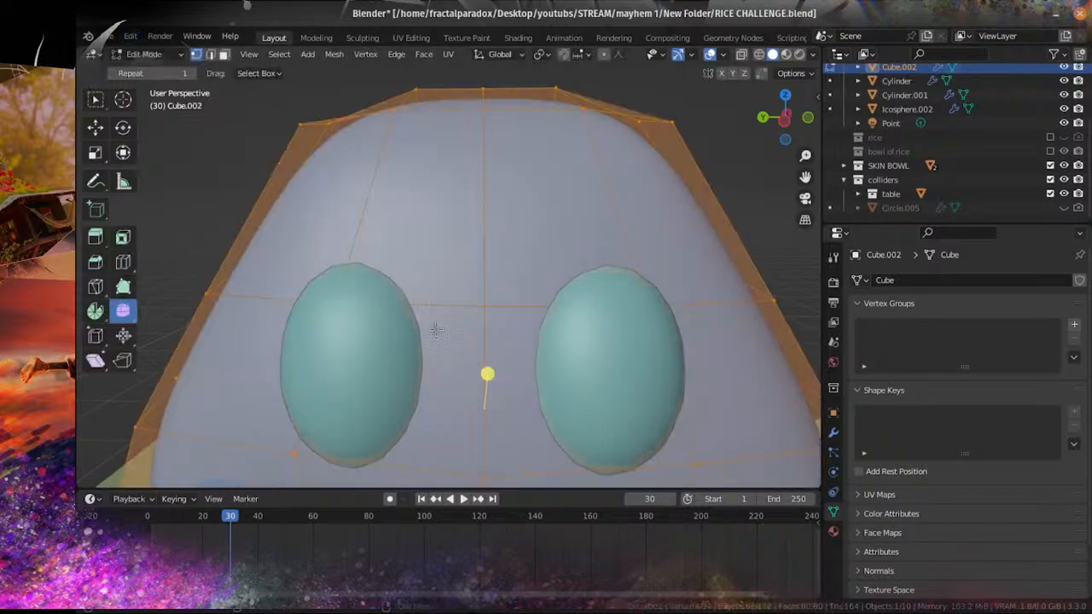
key(shift+s)
click(512, 326)
key(Tab)
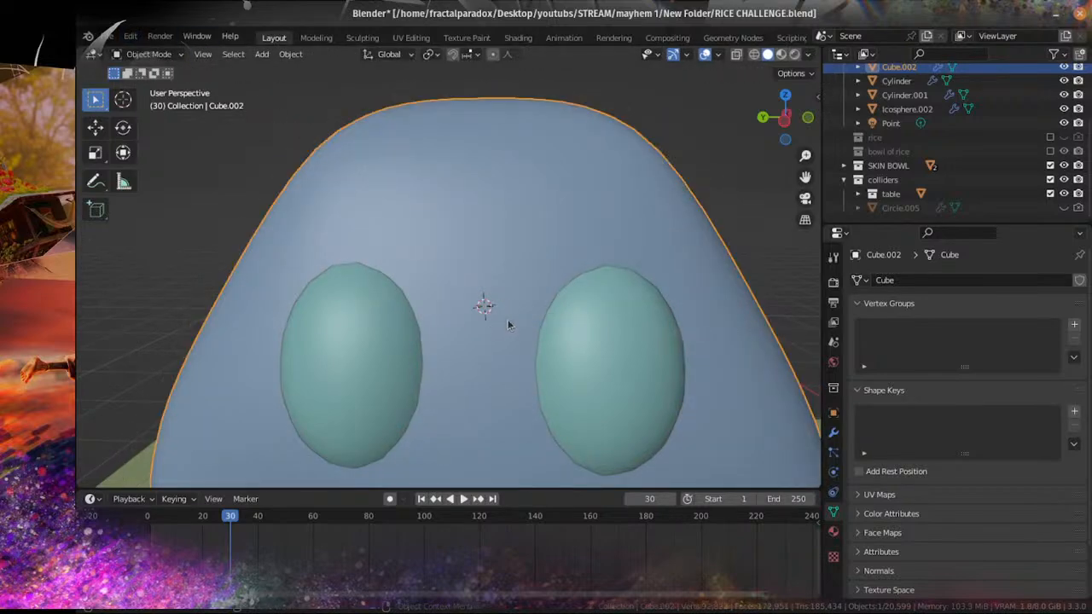
Step: Add a new Bézier curve at the 3D cursor and delete all its default control points in Edit Mode
key(shift+a)
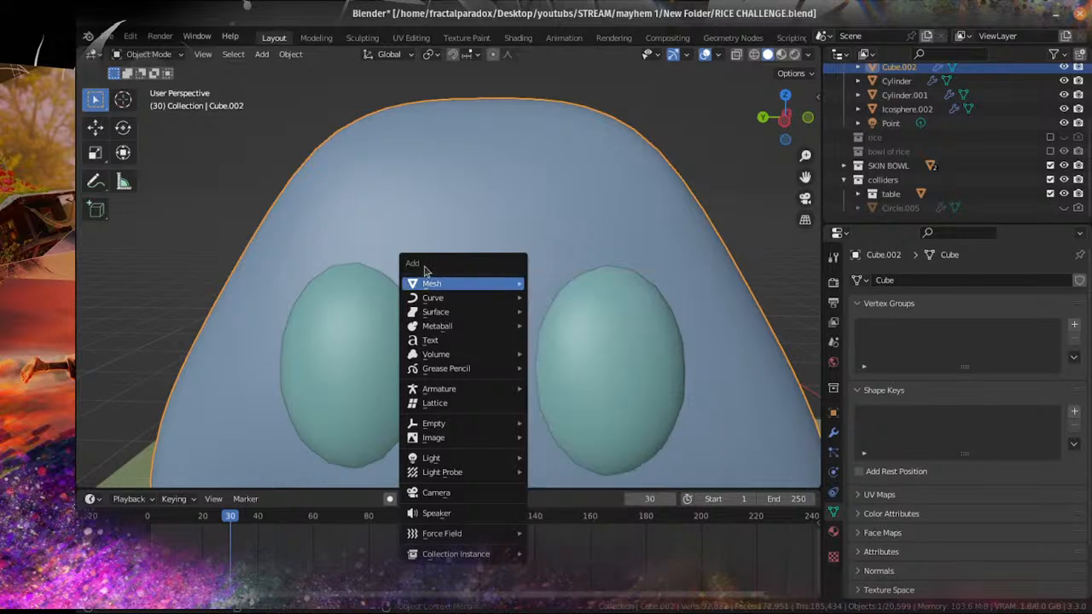
mouse_move(428, 285)
click(559, 310)
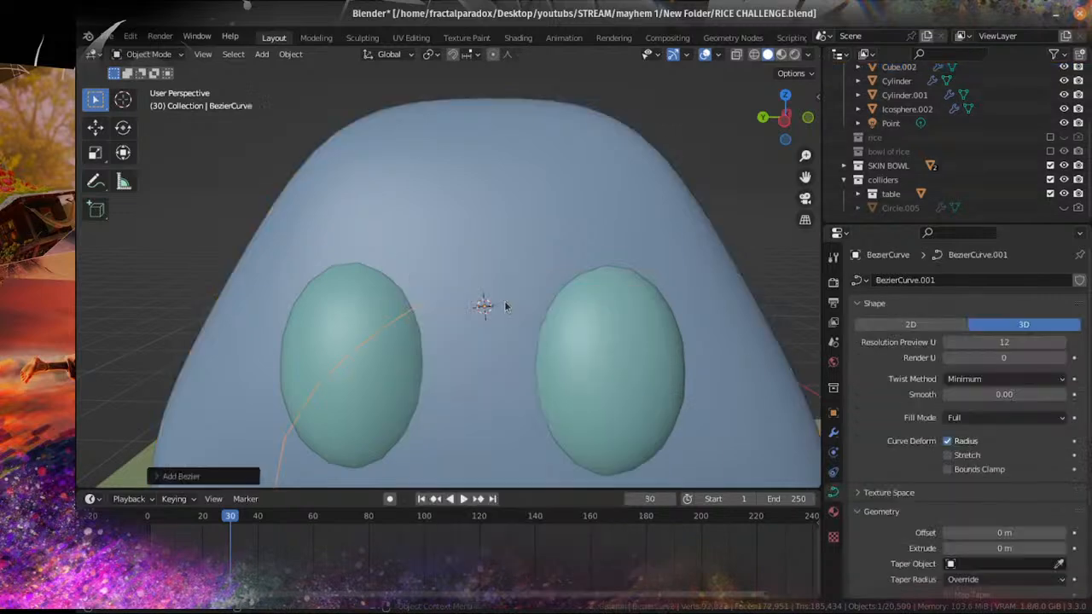
scroll(487, 317, down, 3)
key(Tab)
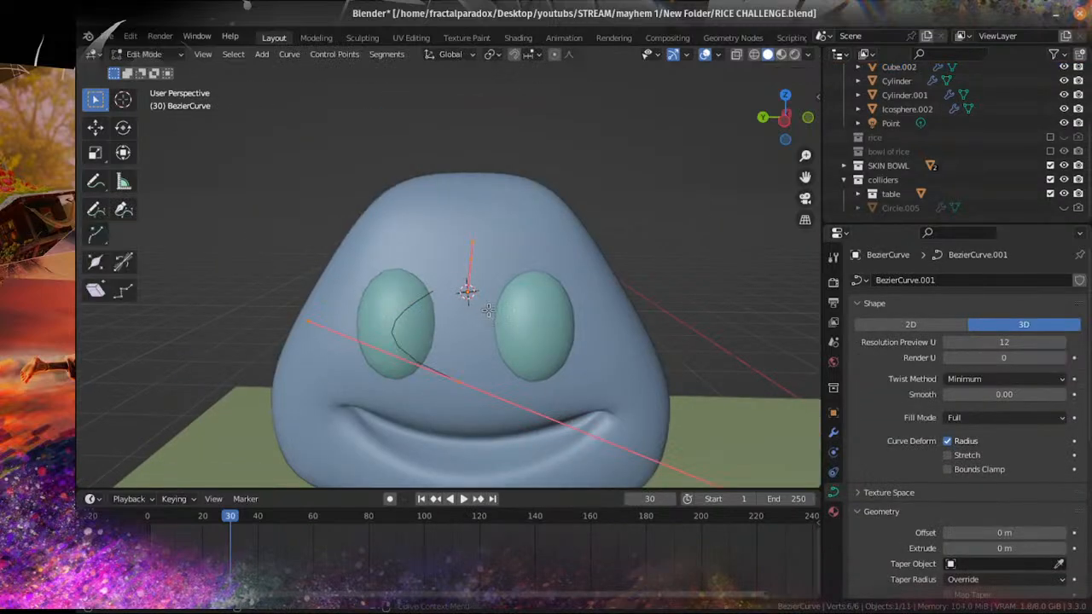
key(Escape)
key(Delete)
key(Tab)
Step: Add a Mirror modifier to the empty Bézier curve object
click(834, 436)
click(891, 281)
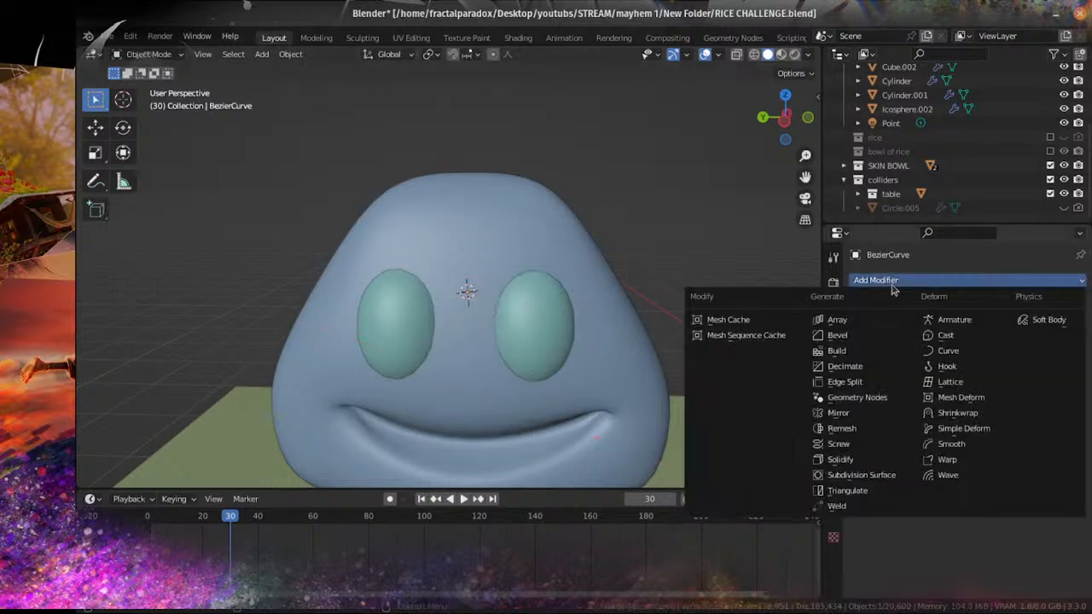
click(839, 413)
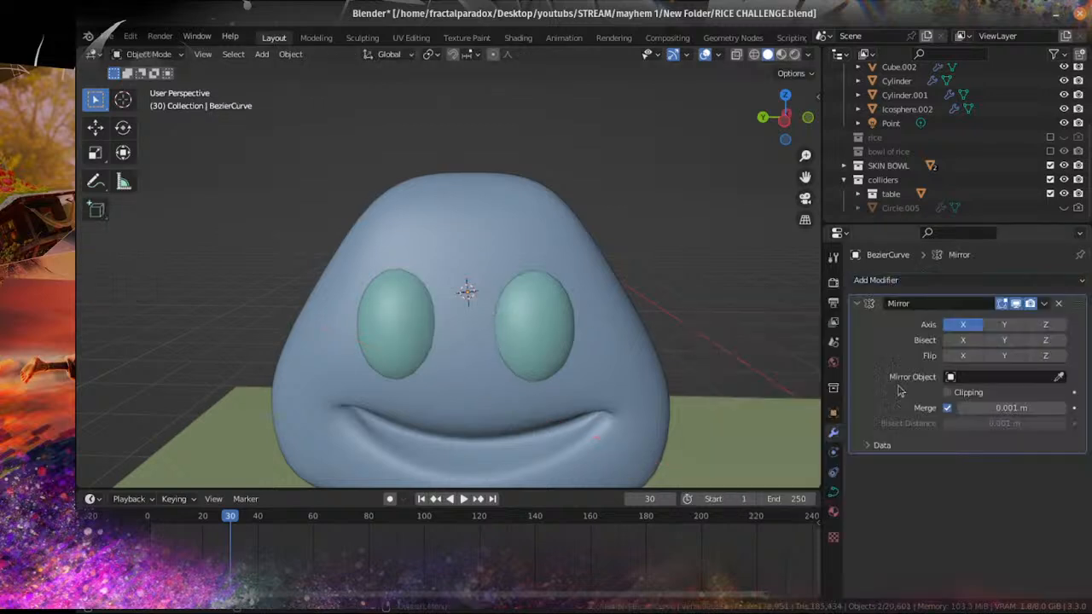
Step: Change the Mirror modifier to mirror across only the Y axis and enter Edit Mode on the curve
click(1004, 324)
click(963, 324)
key(Tab)
Step: Draw four control points from the 3D cursor between the eyes, rising outward above the right-hand eye toward the head's edge
scroll(538, 356, up, 5)
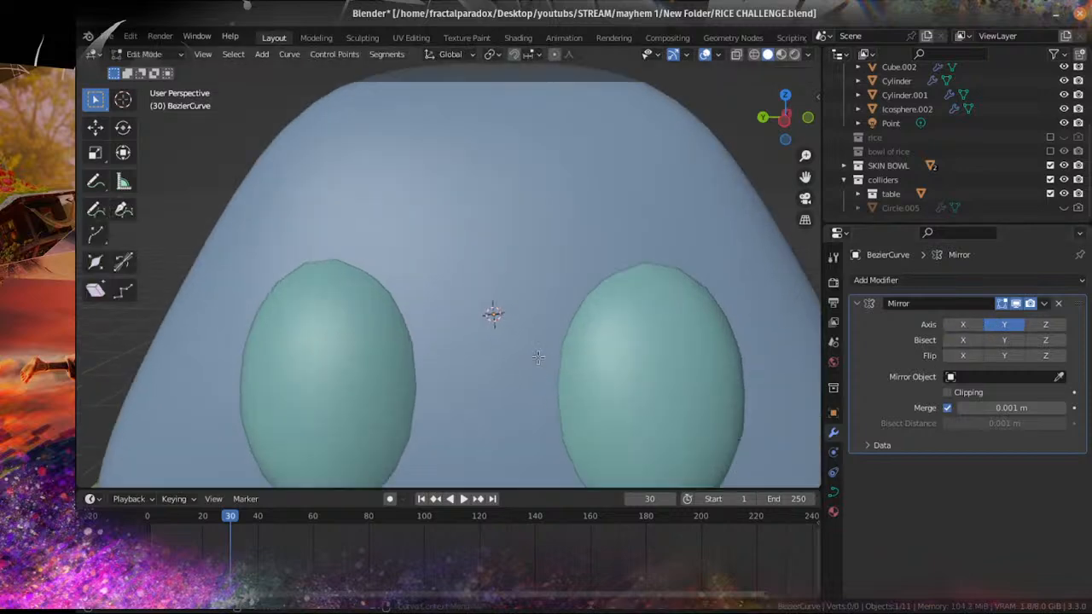
ctrl+right_click(492, 314)
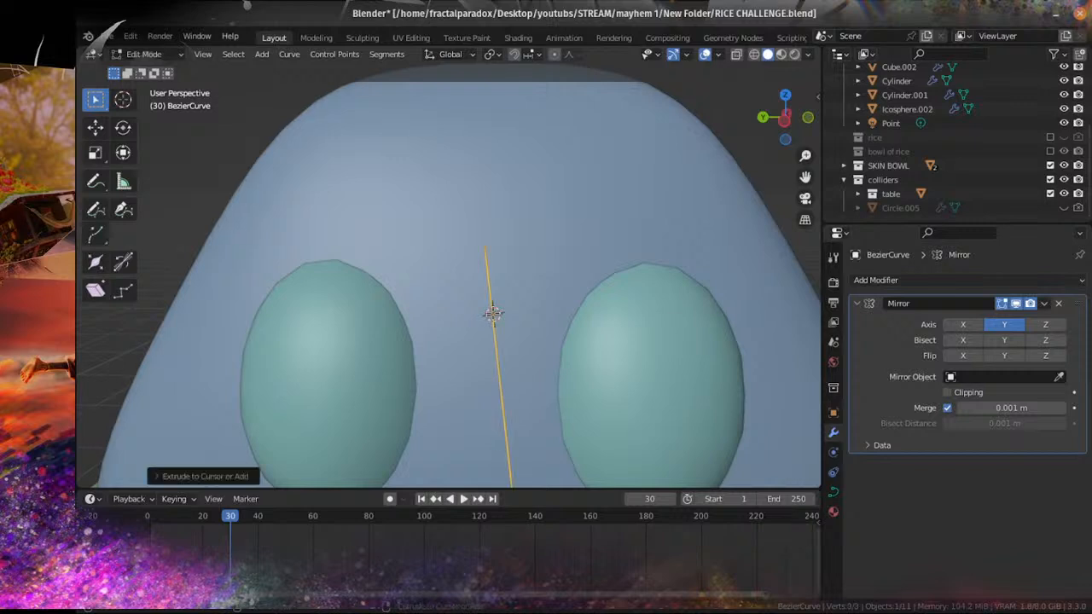
ctrl+right_click(568, 287)
ctrl+right_click(650, 232)
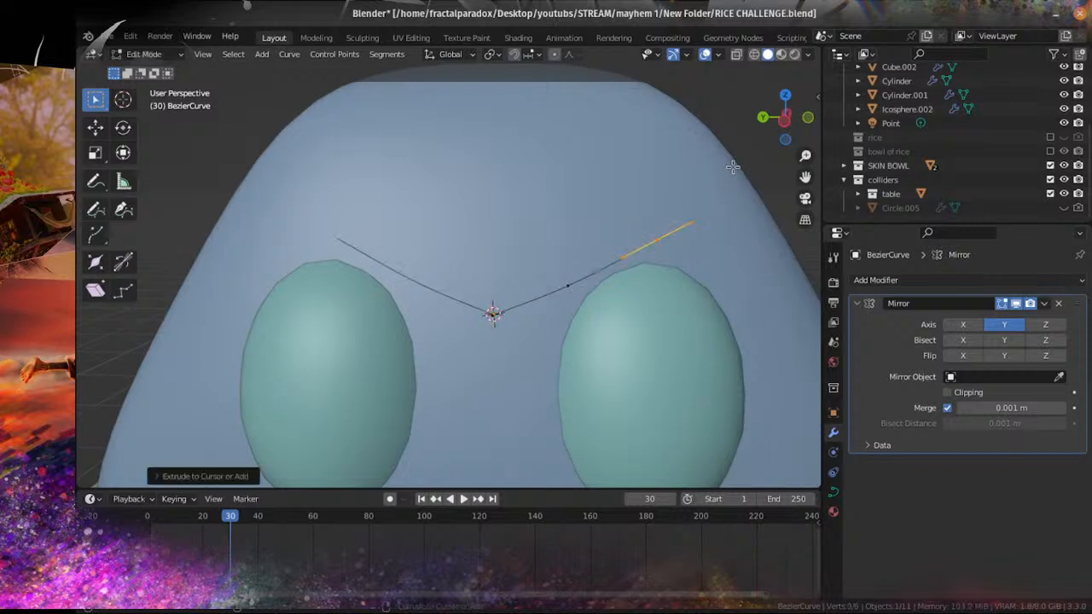
ctrl+right_click(722, 176)
shift+middle_drag(717, 196, 655, 284)
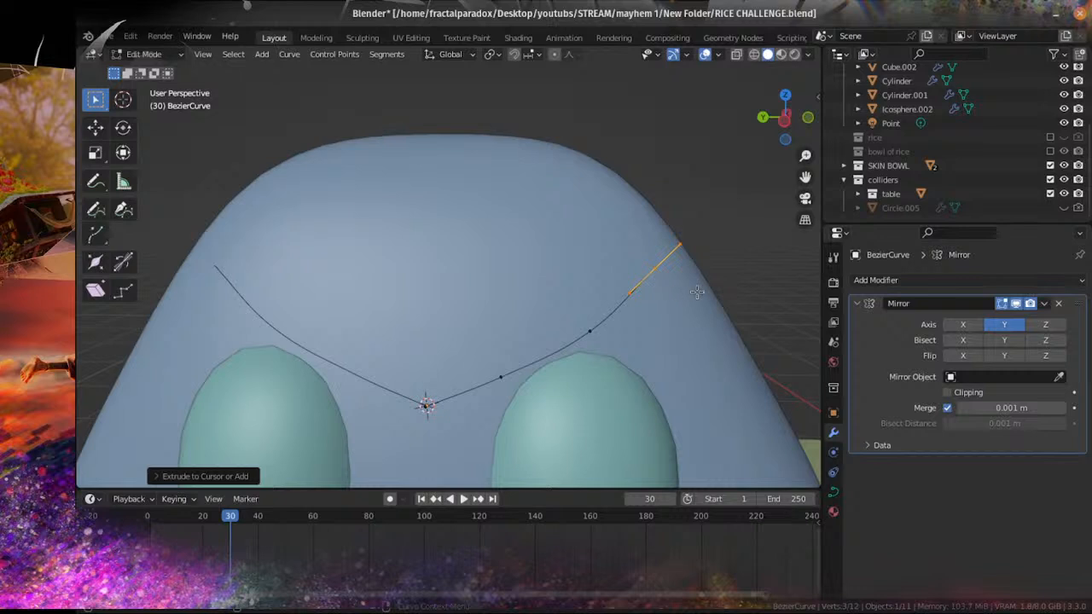
Step: Rotate the outer end control point slightly and raise the two middle control points of the curve
key(r)
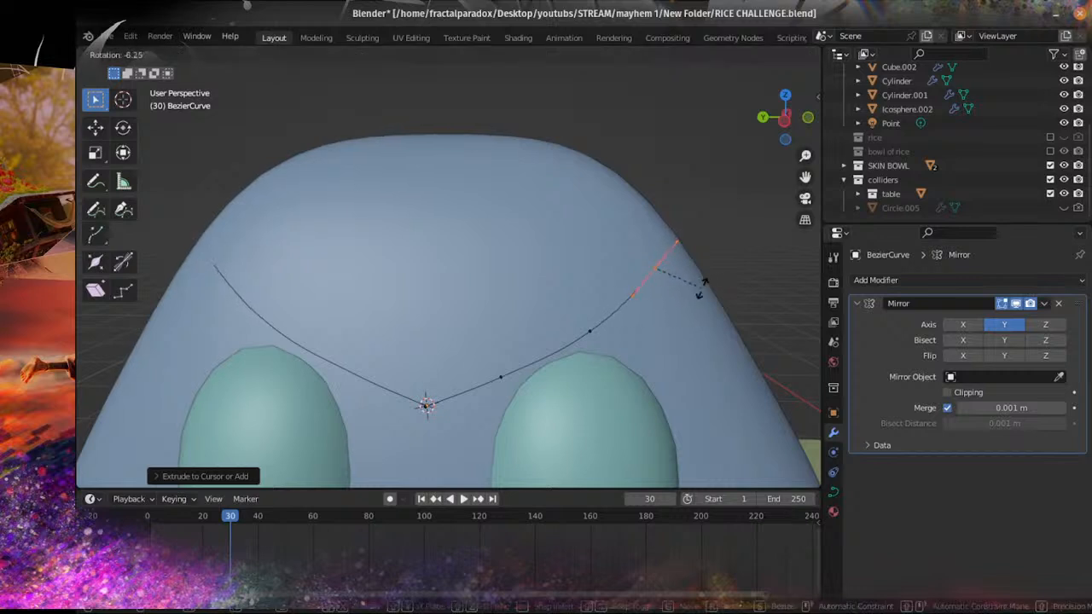
click(699, 287)
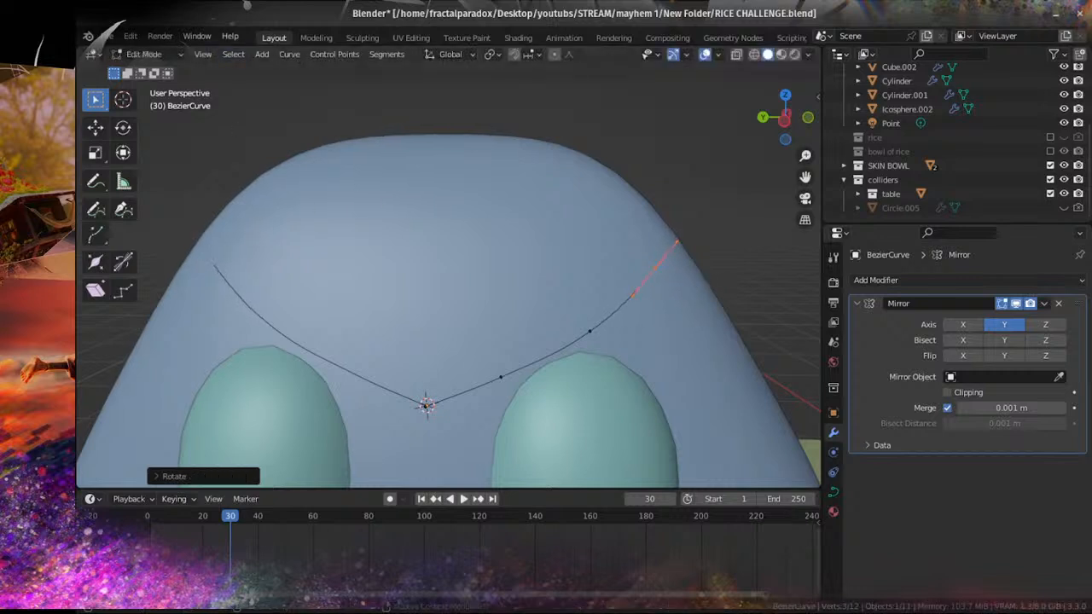
click(514, 385)
click(500, 384)
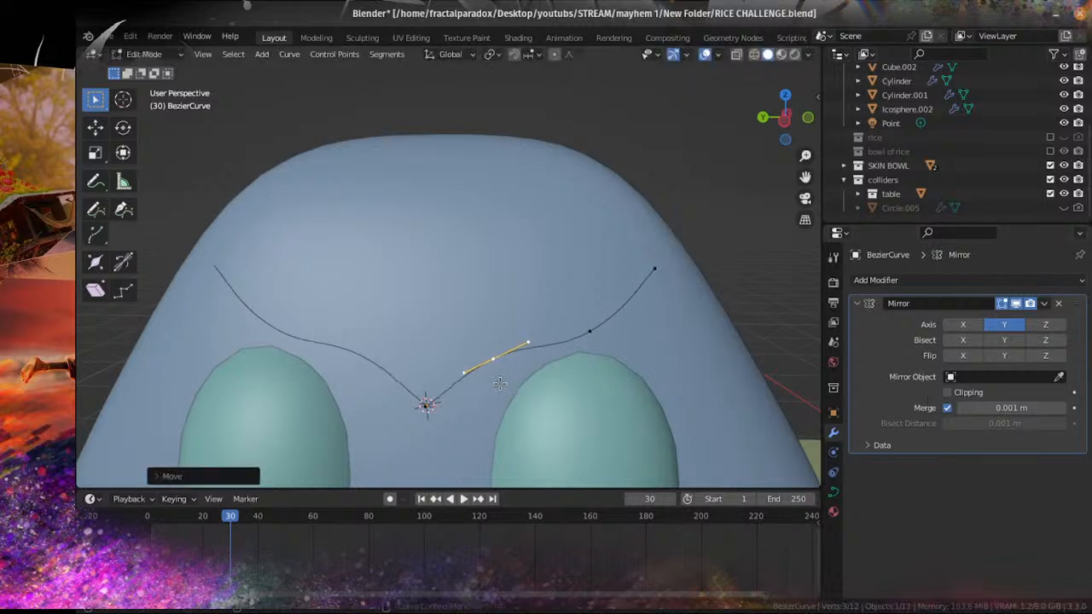
click(587, 324)
key(g)
click(572, 288)
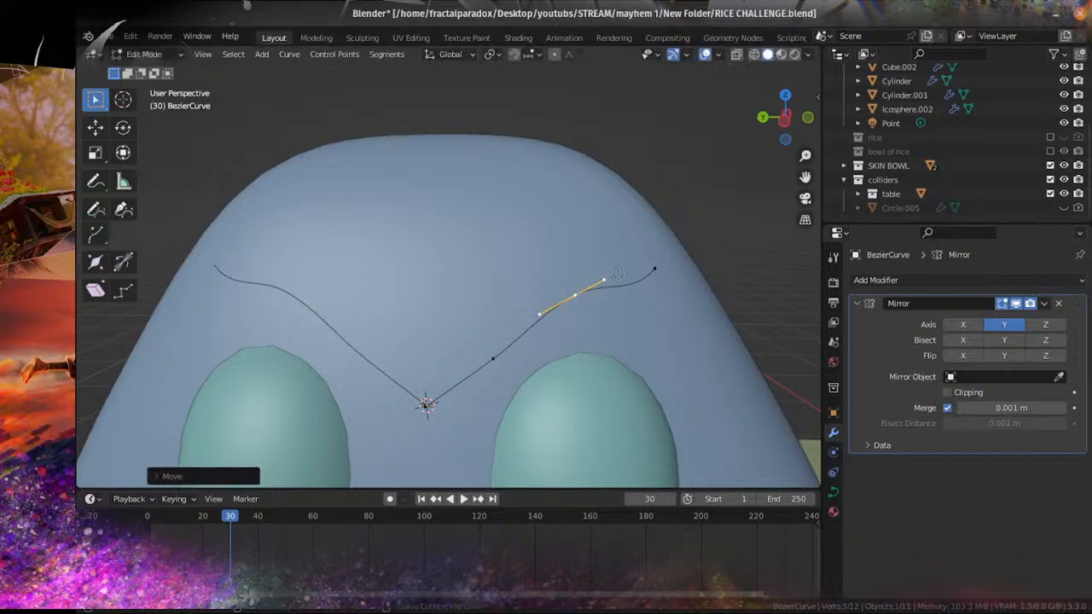
Step: Move the outer end control point near the head's edge, rotate its handles to slope down outward and scale them longer
click(656, 266)
key(g)
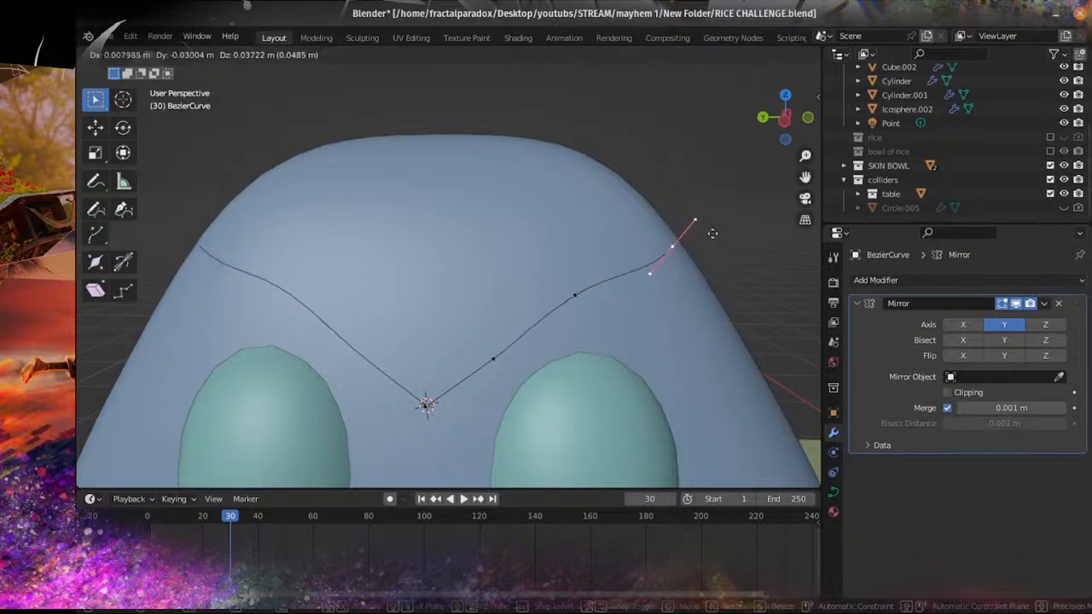
click(707, 237)
key(r)
key(x)
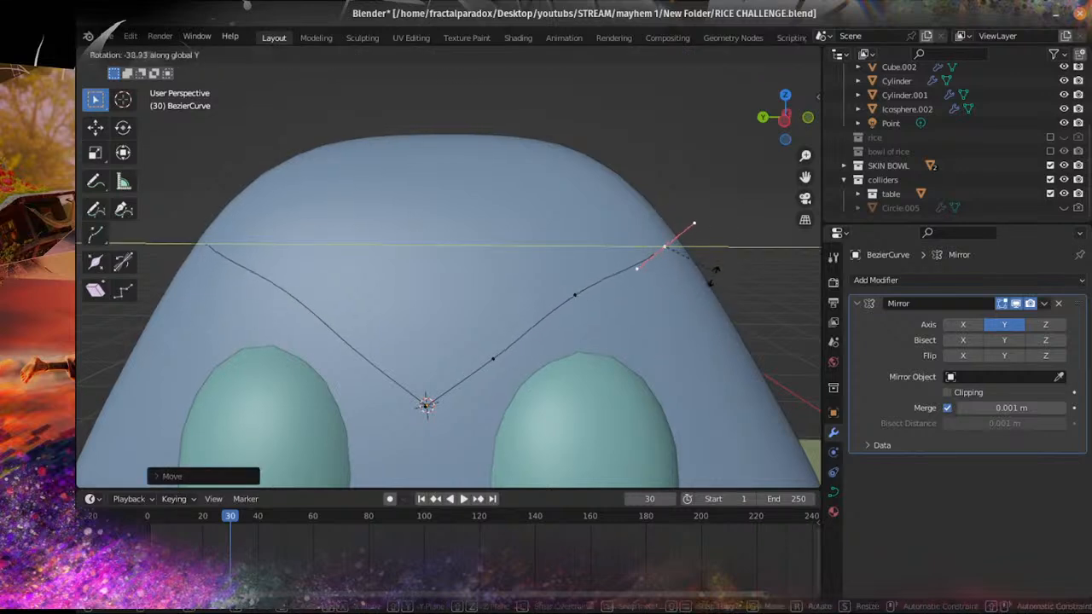
click(692, 295)
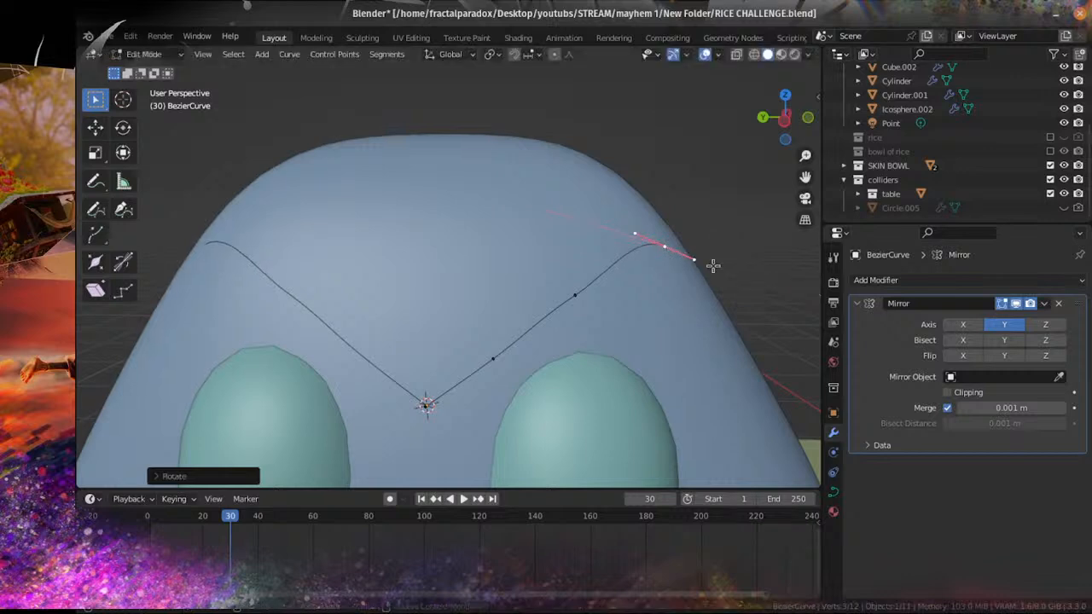
key(s)
click(776, 344)
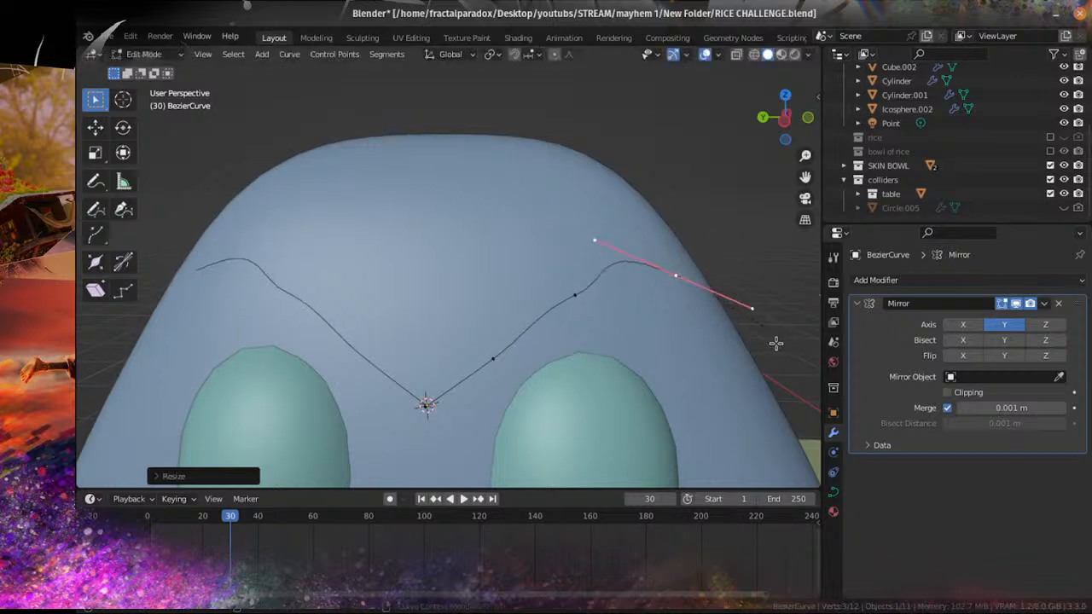
Step: Move the third control point in toward the centre and rotate its handles to a steeper slope
click(554, 296)
key(g)
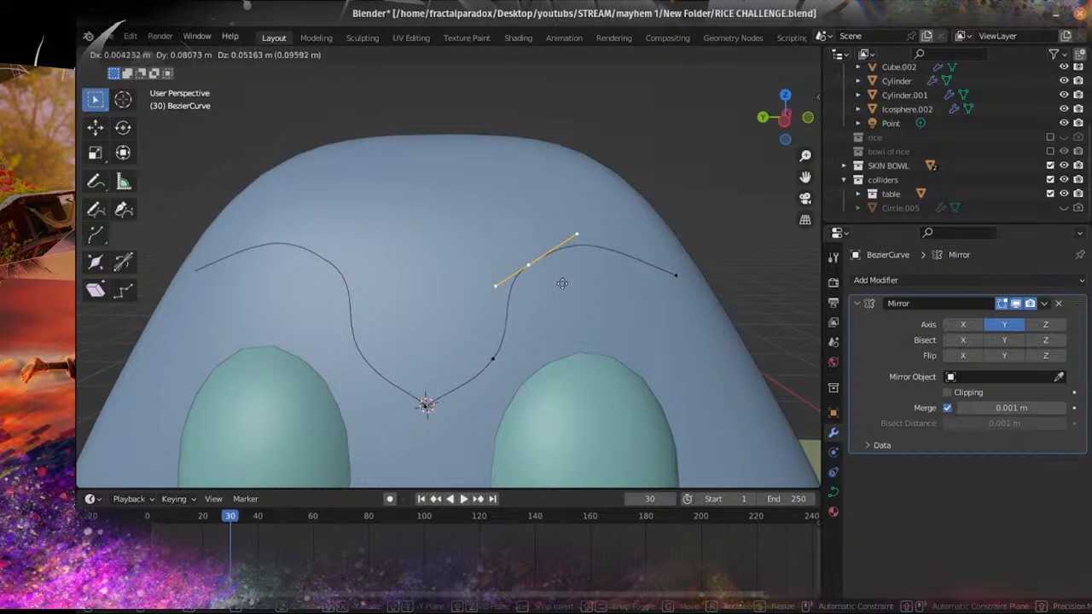
click(597, 314)
key(r)
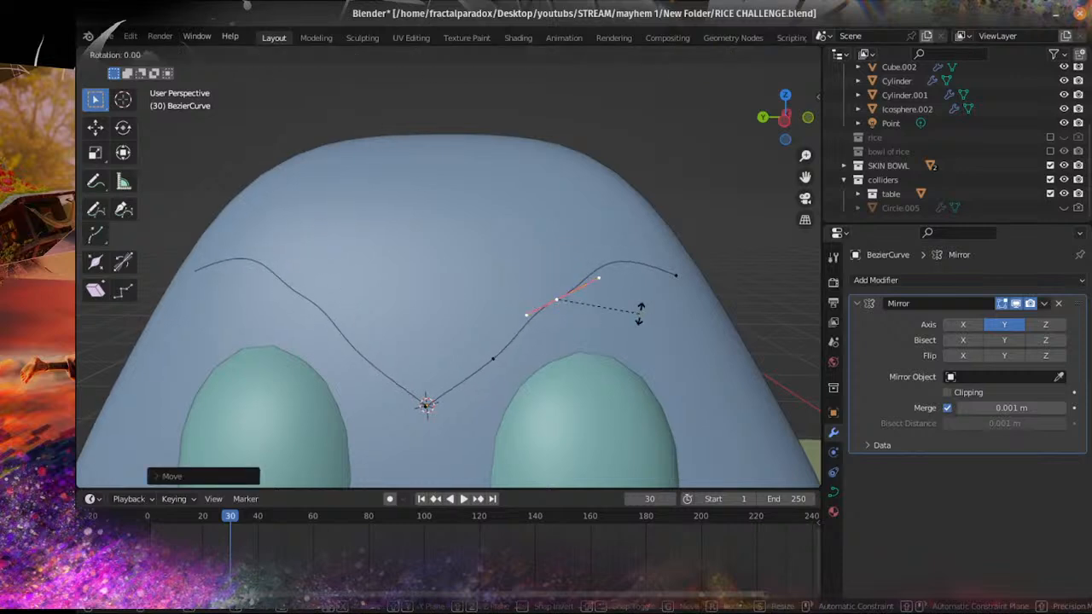
key(y)
click(657, 283)
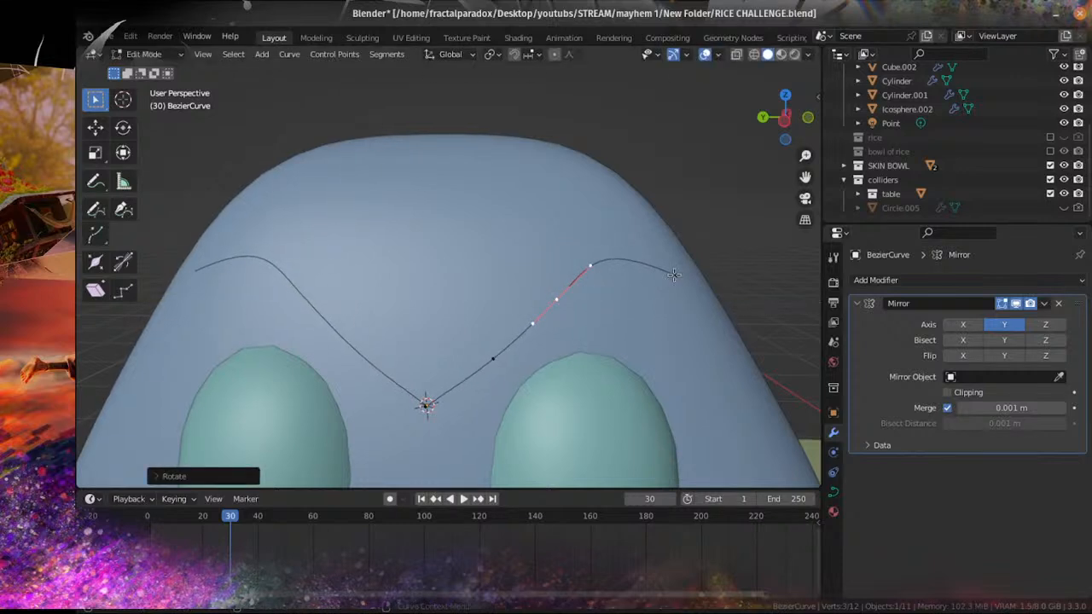
Step: Shift the outer end control point outward and rotate its handles around X to slope down more steeply
click(675, 275)
shift+middle_drag(625, 340, 576, 286)
key(g)
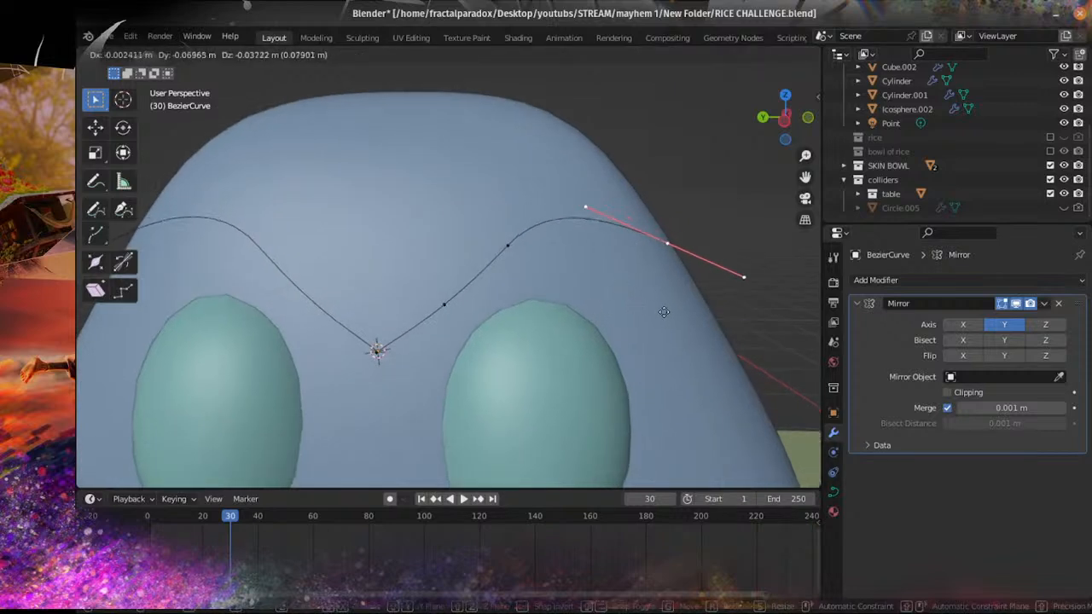
click(770, 302)
key(r)
key(y)
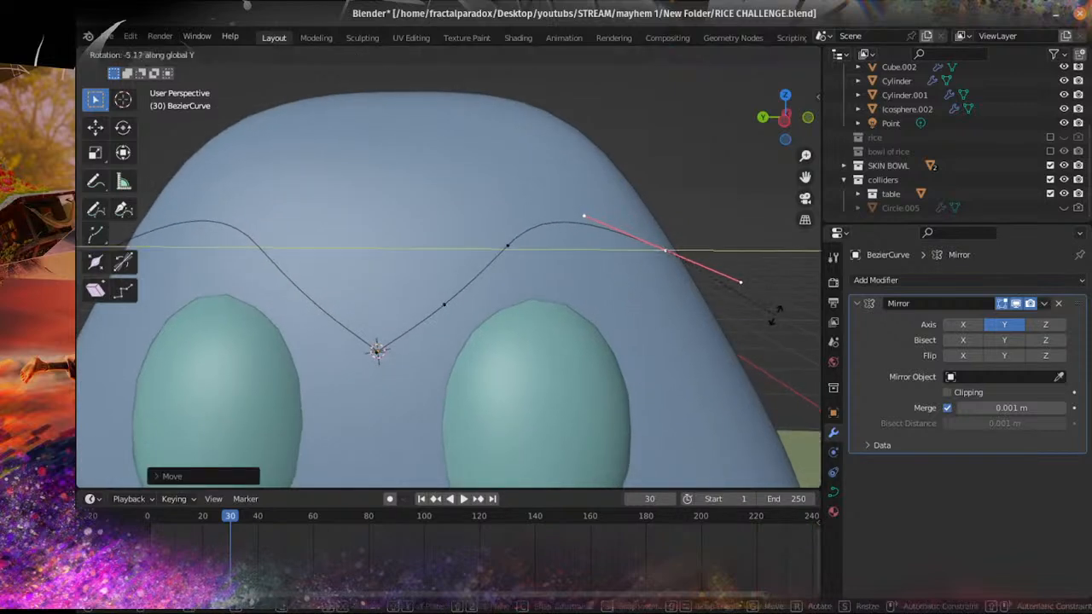
key(x)
click(762, 317)
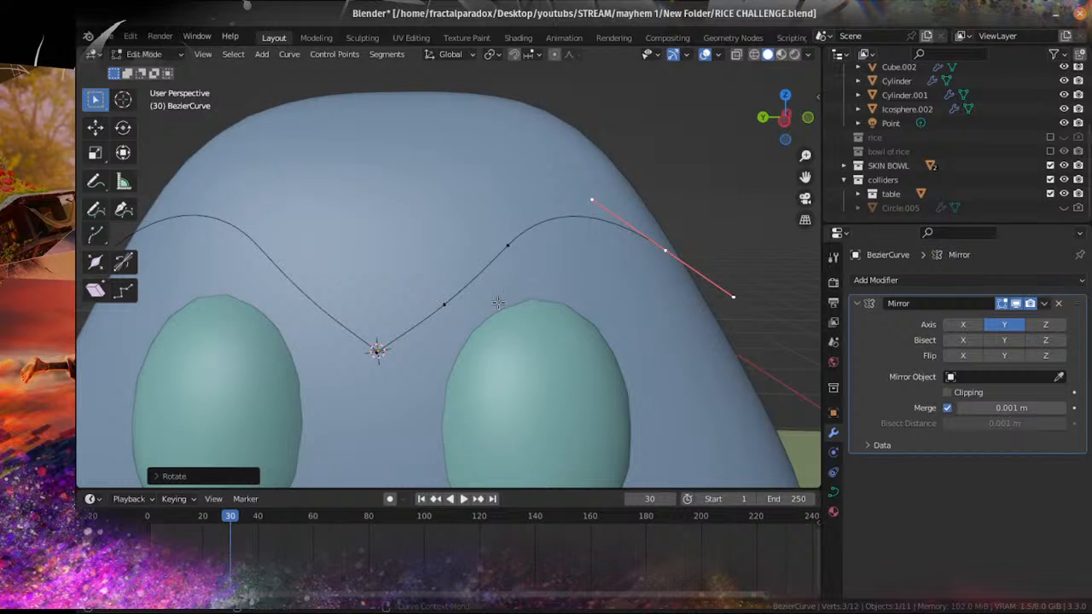
Step: Rotate the handles of the second control point to follow the curve's slope beside the inner edge of the eye
click(460, 311)
key(r)
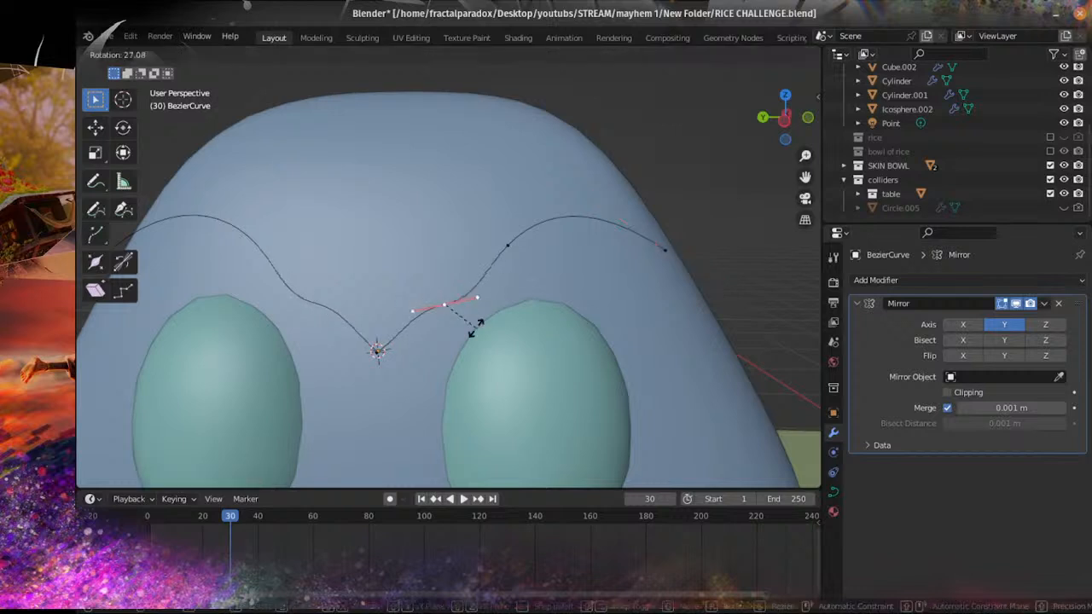
key(z)
click(477, 330)
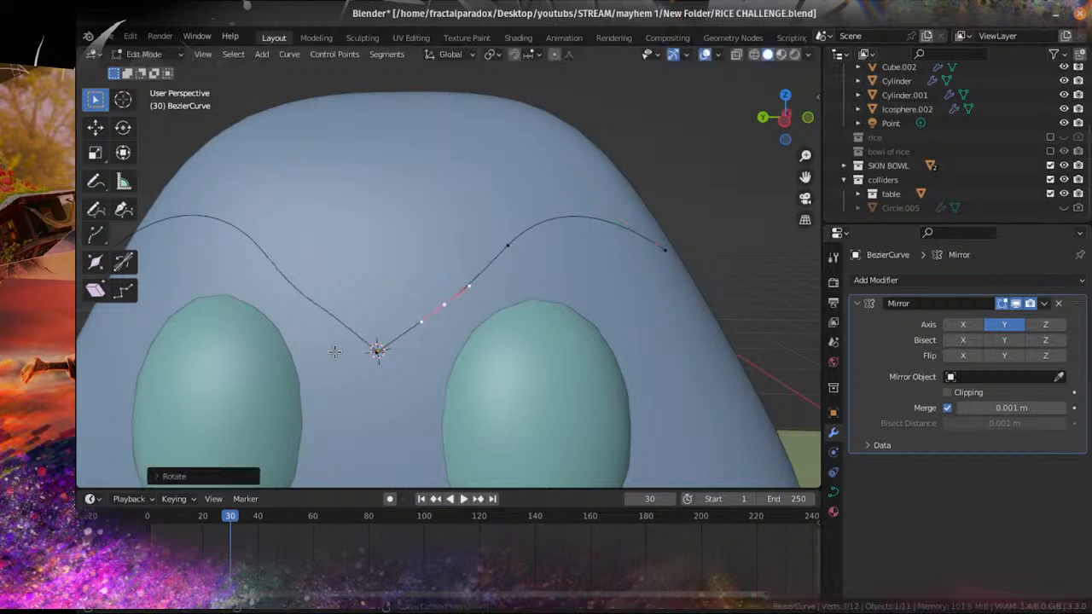
Step: Snap the curve's innermost control point to the 3D cursor and raise it slightly along Z
click(378, 350)
middle_drag(383, 375, 401, 365)
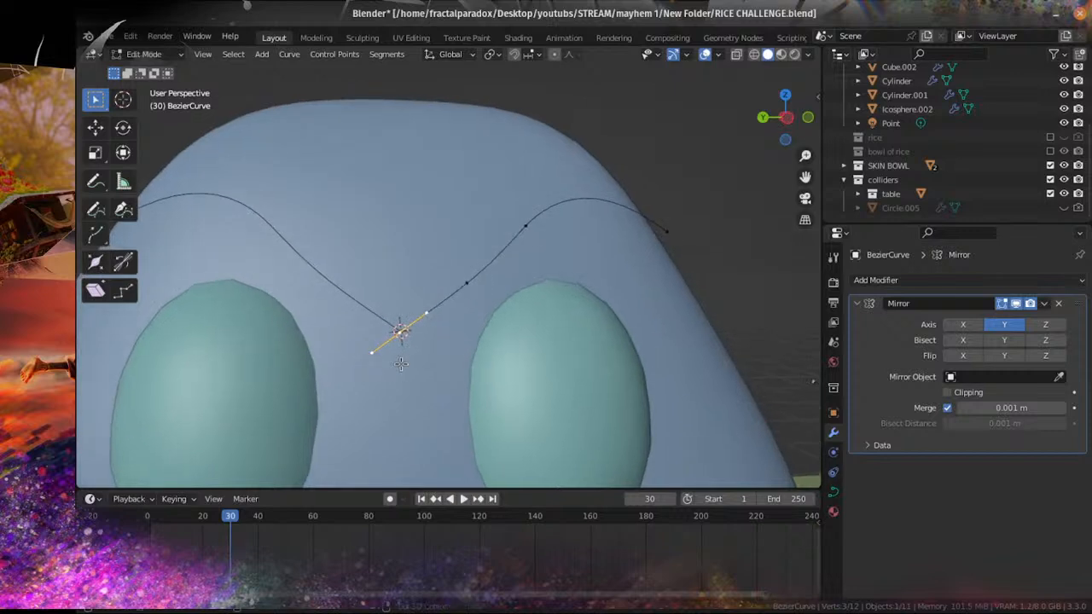
key(shift+s)
click(423, 276)
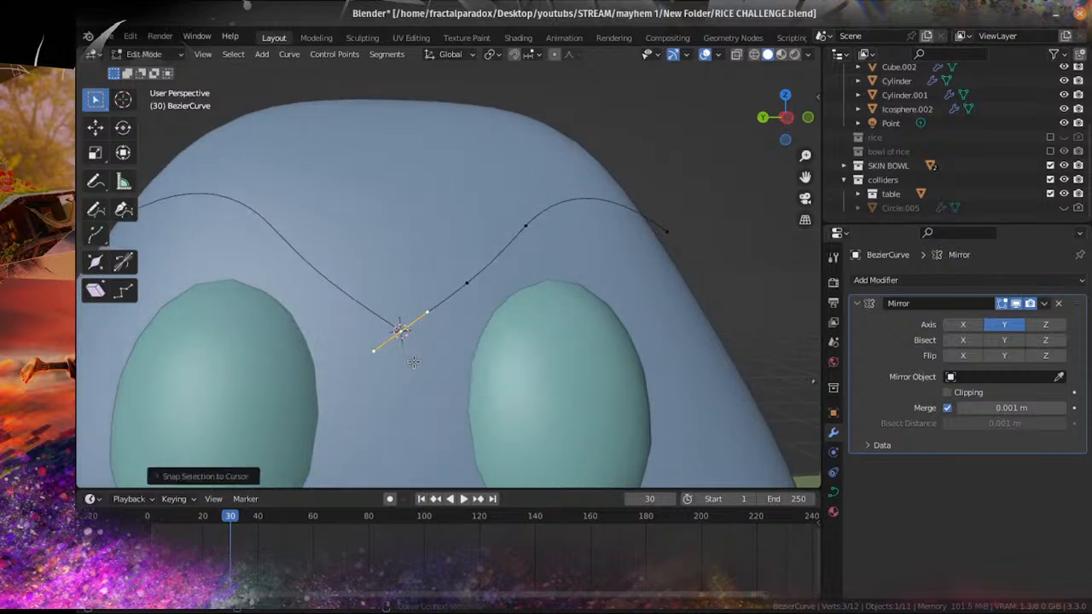
key(g)
key(z)
click(417, 350)
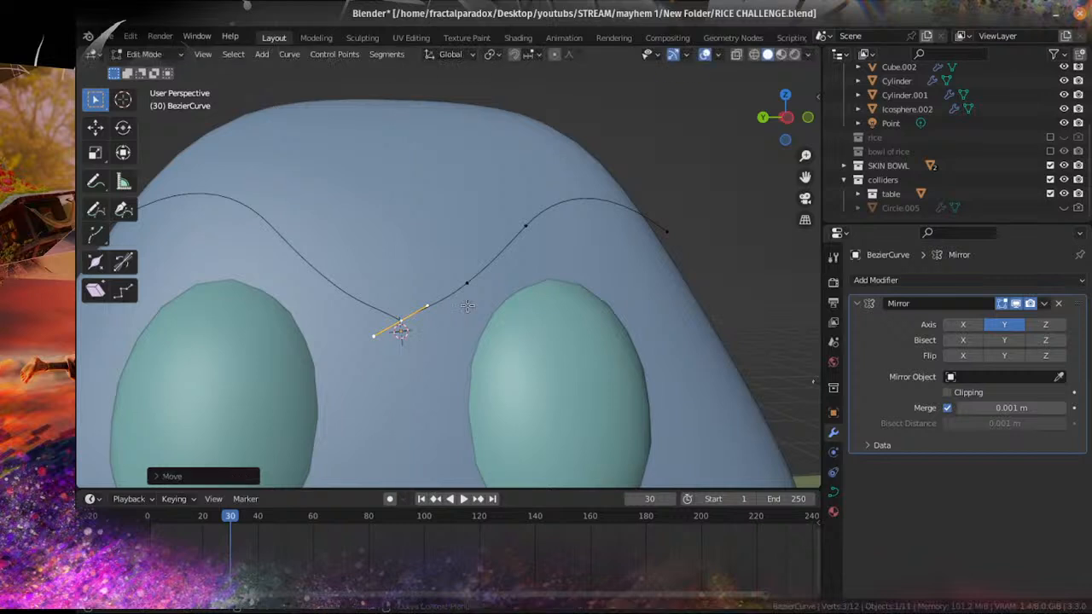
Step: Rotate the innermost control point's handles about 30 degrees around local X so they lie horizontal across the centre line
key(r)
key(x)
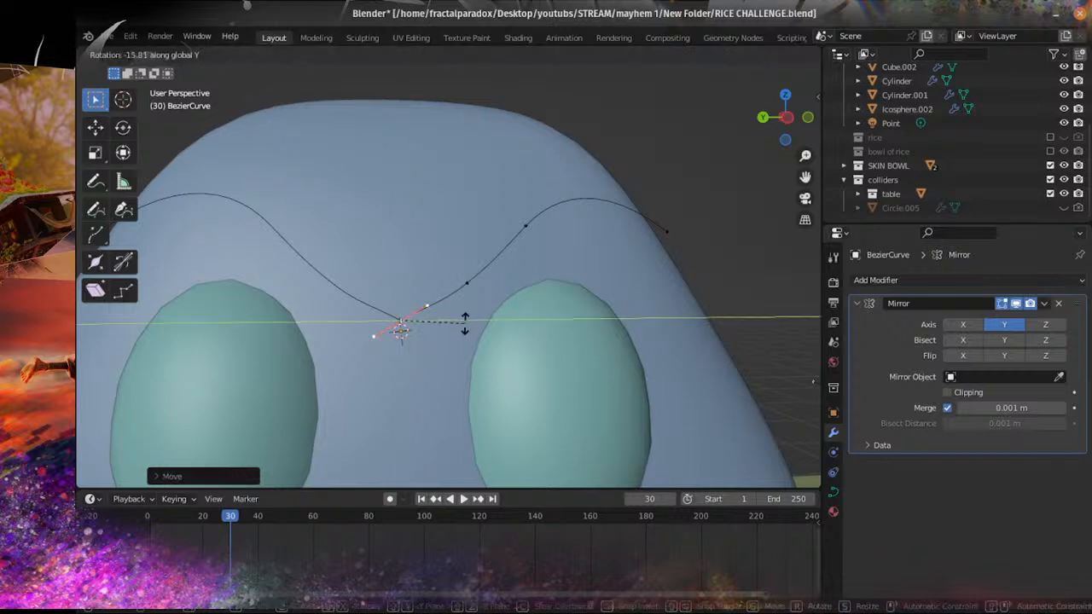
key(x)
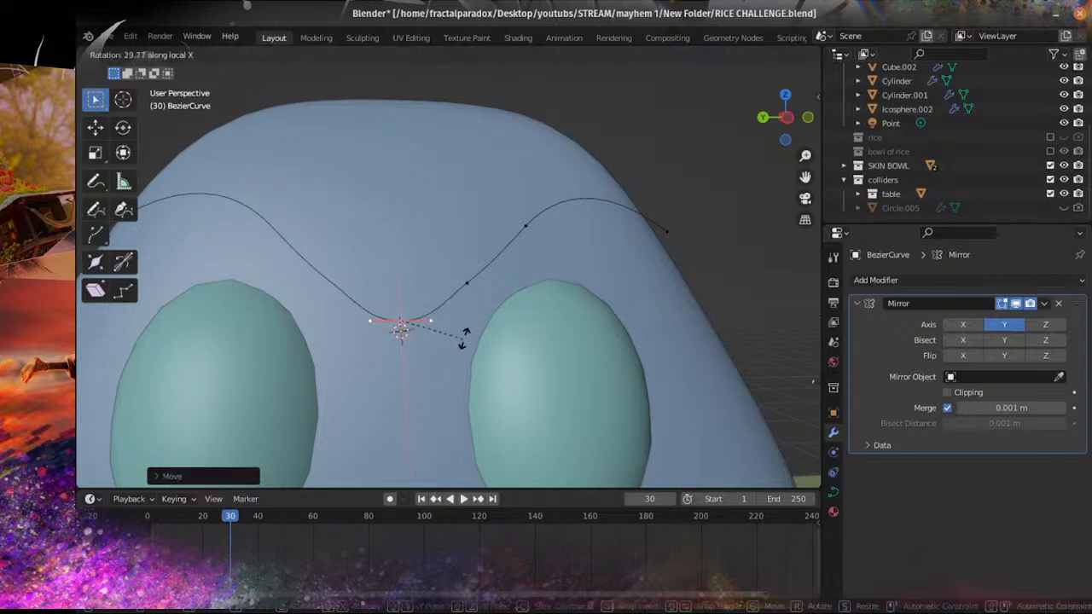
click(463, 334)
Step: In the left orthographic view, move the second control point about 0.012 m outward and slightly down
scroll(465, 333, down, 7)
middle_drag(538, 298, 495, 254)
scroll(489, 311, up, 4)
click(428, 261)
click(395, 293)
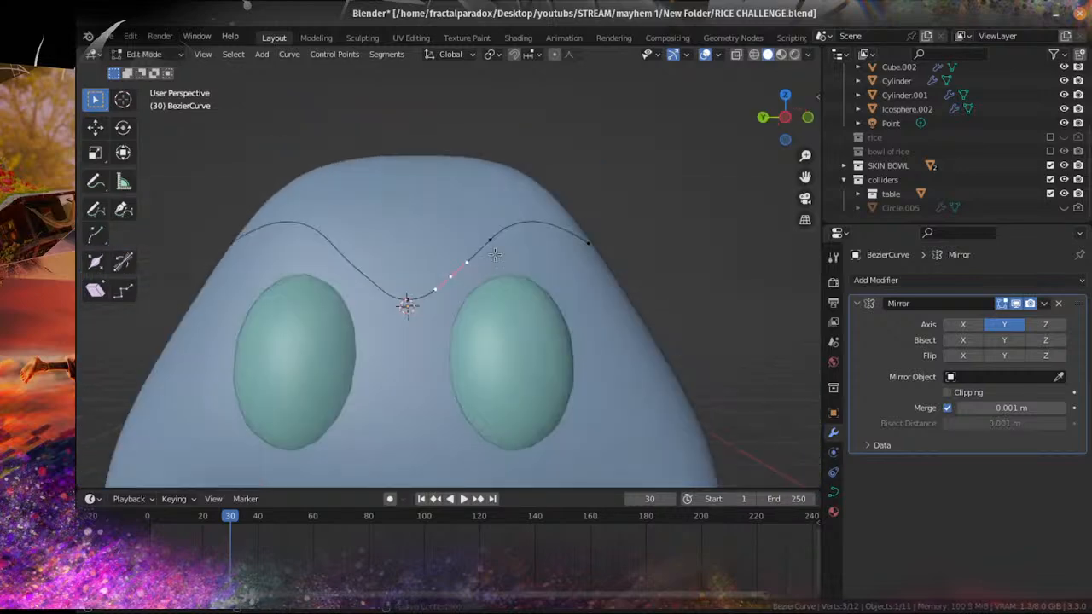
key(KP_3)
scroll(494, 254, up, 2)
key(ctrl+KP_3)
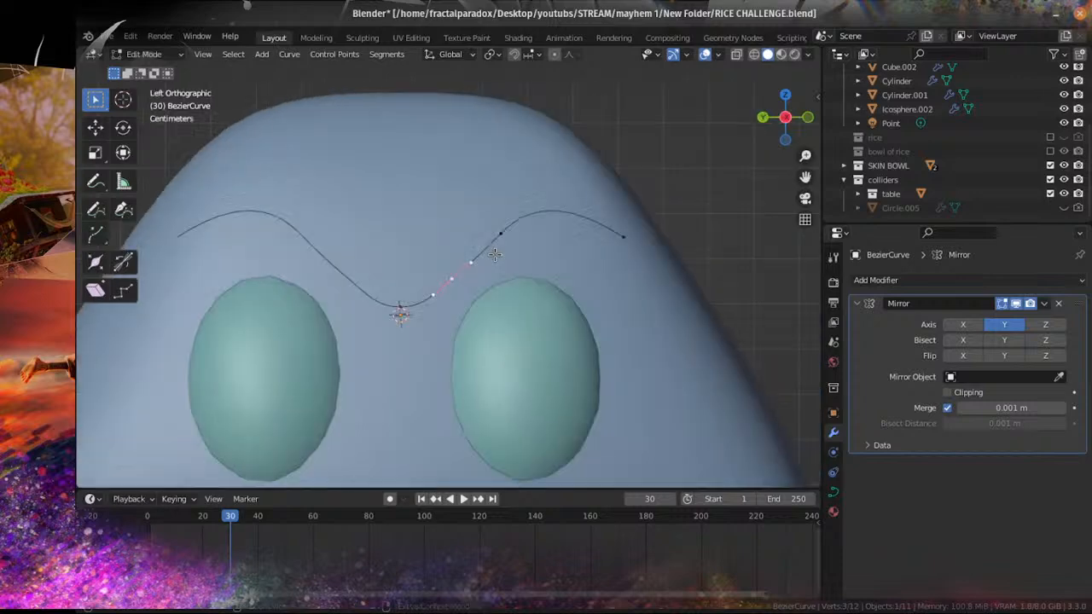
scroll(491, 269, up, 3)
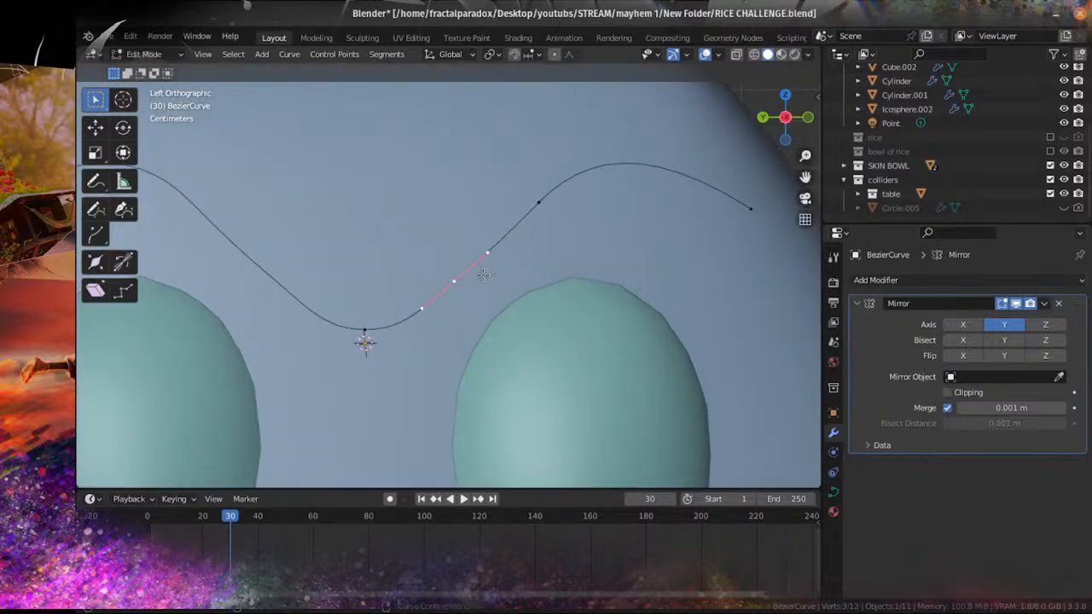
key(g)
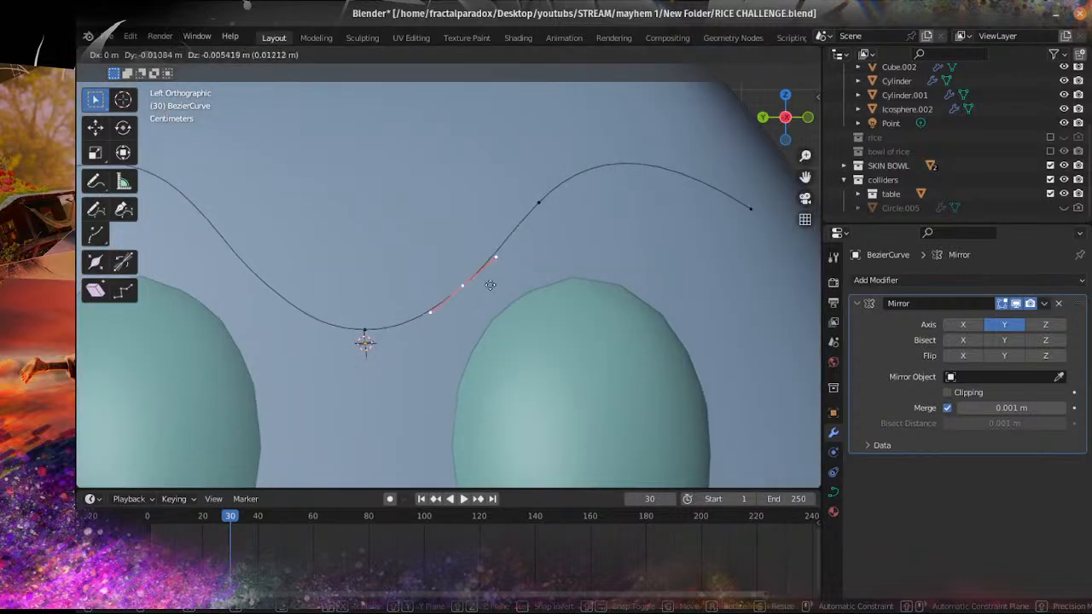
click(492, 287)
Step: In the top orthographic view, rotate the second control point's handles about 30 degrees around Z to follow the head's surface
scroll(465, 280, down, 4)
click(609, 239)
scroll(615, 266, up, 3)
scroll(597, 269, down, 3)
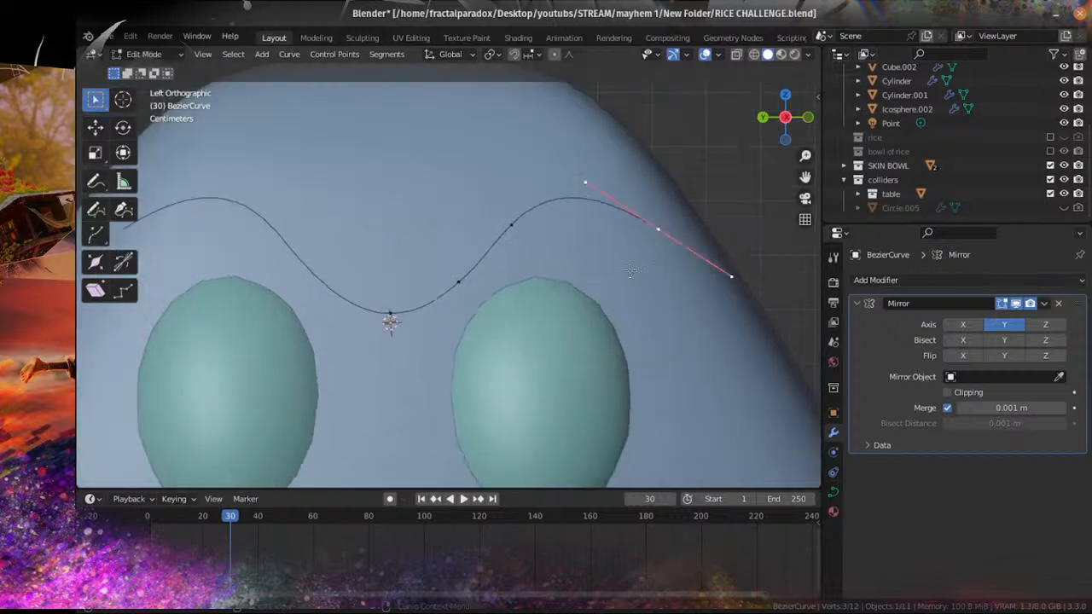
middle_drag(509, 288, 392, 406)
click(408, 318)
key(KP_7)
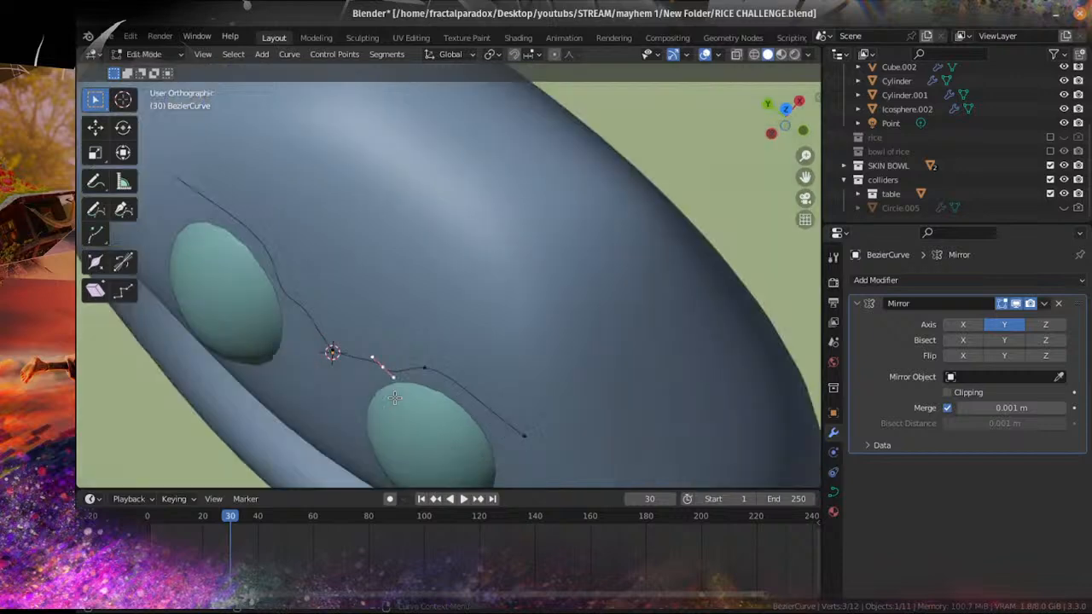
shift+middle_drag(363, 283, 452, 322)
scroll(425, 357, up, 4)
key(r)
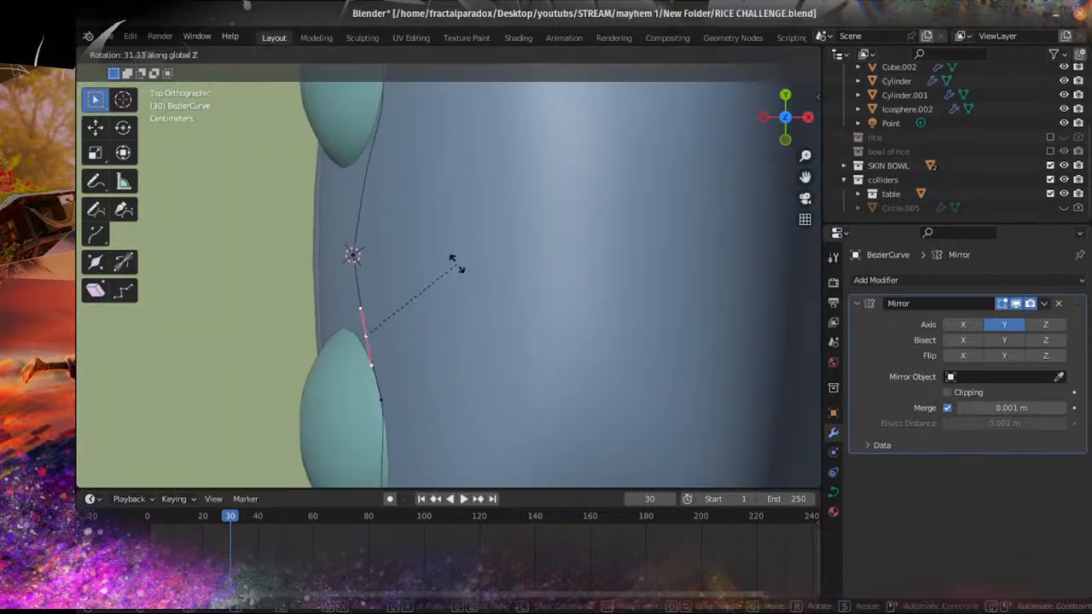
click(452, 260)
scroll(442, 368, down, 4)
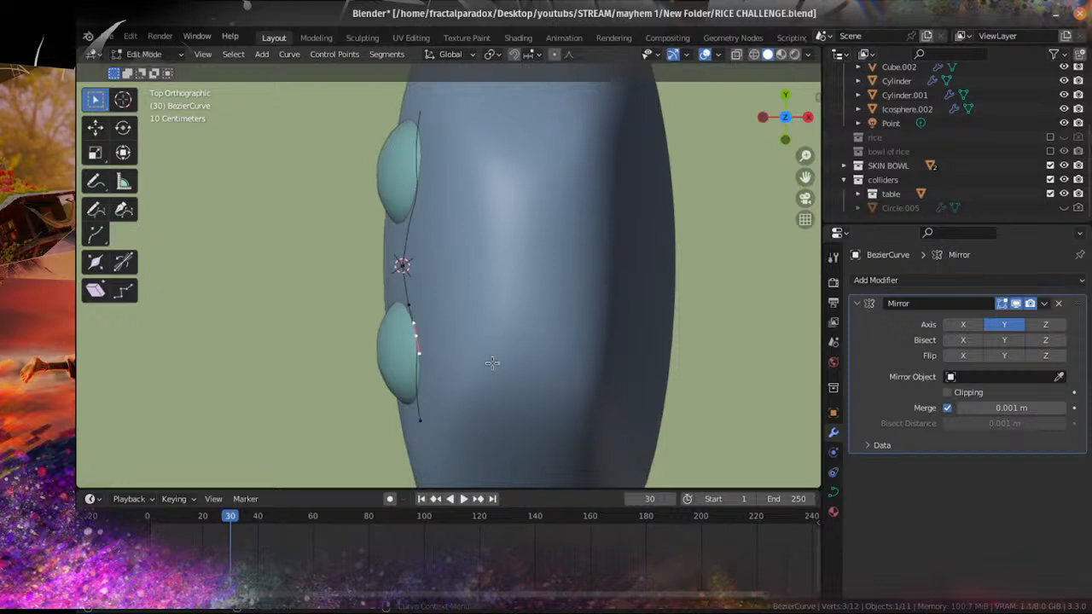
Step: Rotate the outer end control point's handles around Z in the top view and return to Object Mode
key(r)
key(z)
right_click(465, 362)
key(r)
key(z)
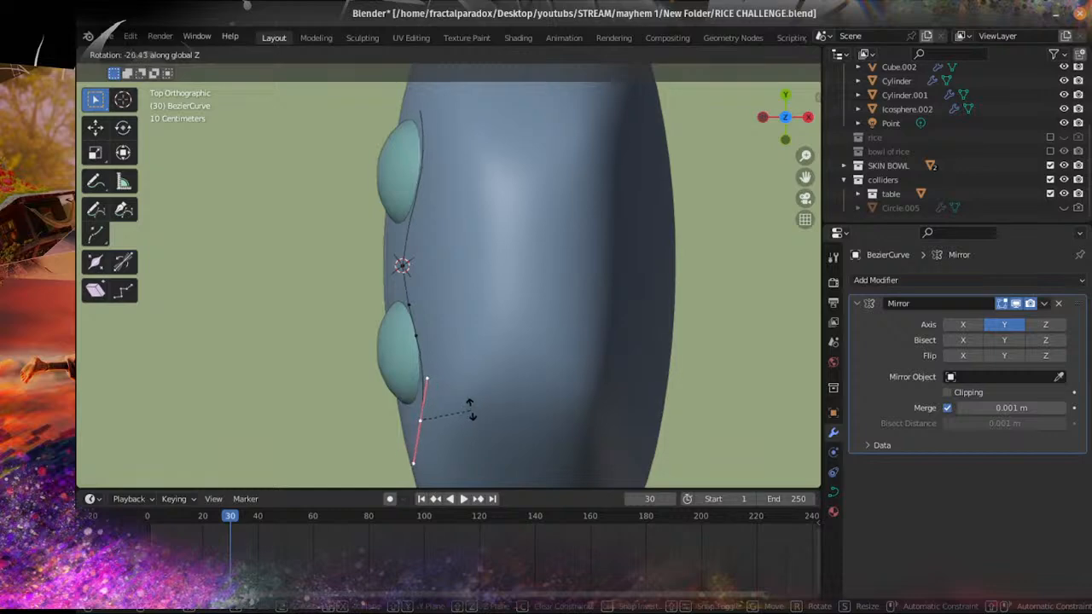
click(478, 401)
middle_drag(479, 397, 486, 199)
key(Tab)
scroll(476, 316, down, 2)
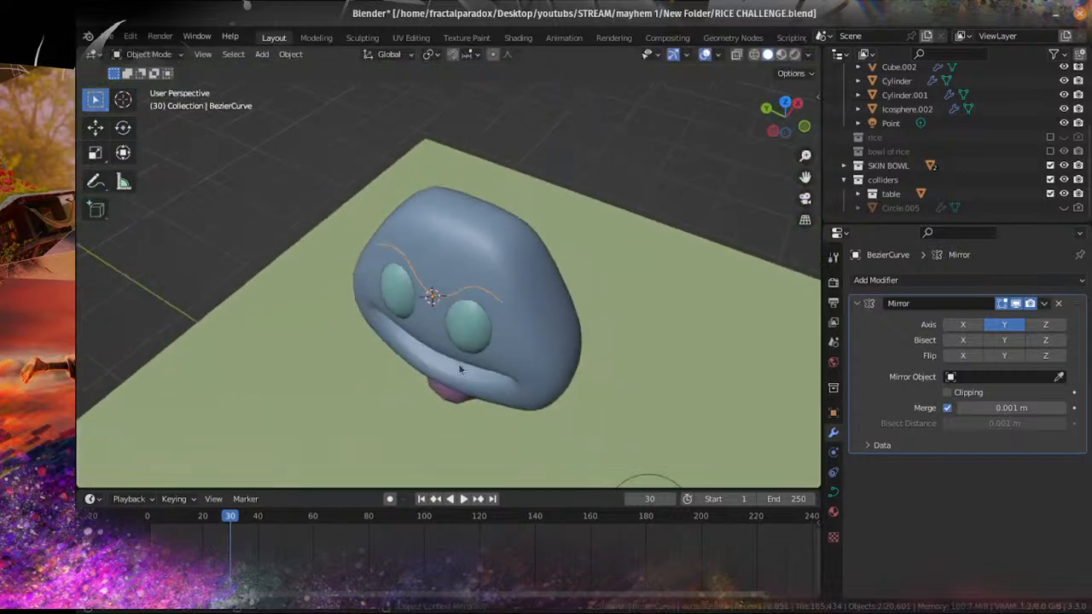
Step: Give the brow curve thickness in Edit Mode by setting its round bevel depth to 0.027 m
middle_drag(460, 365, 490, 221)
scroll(490, 221, up, 2)
key(Tab)
scroll(490, 220, up, 4)
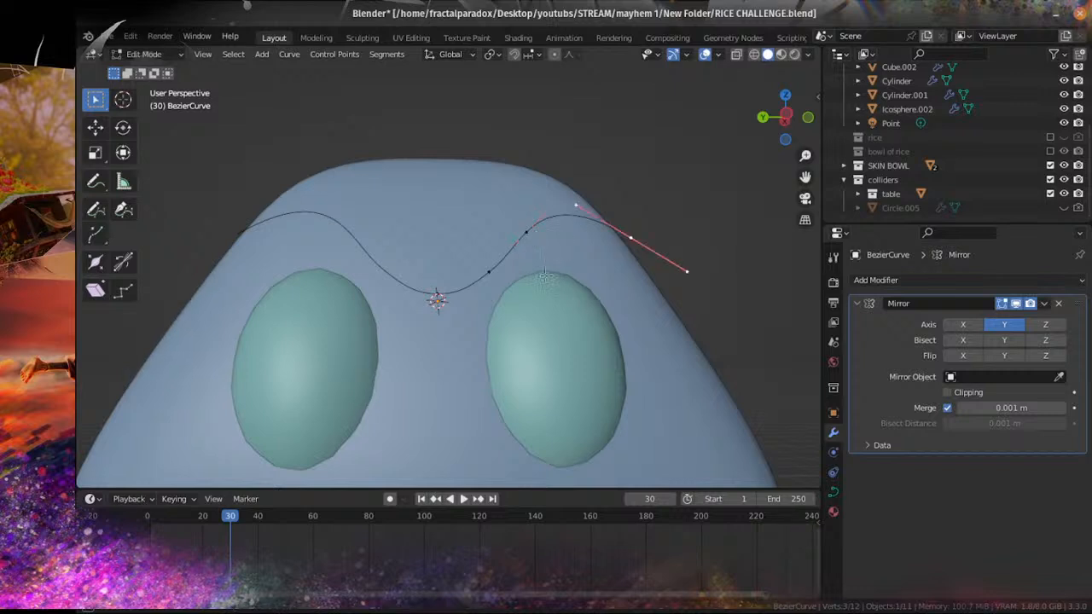
middle_drag(545, 277, 514, 325)
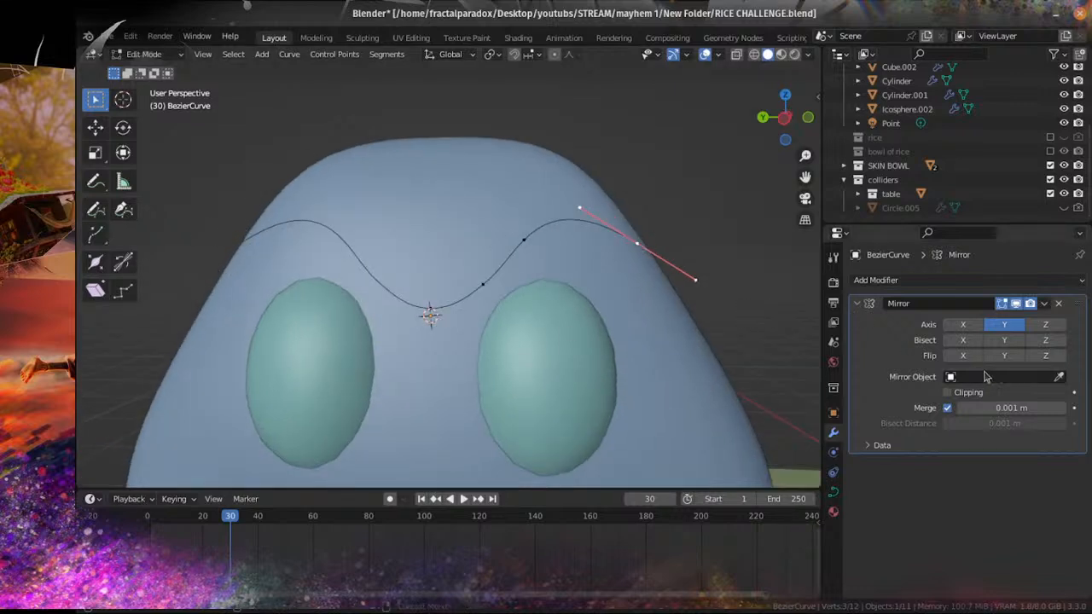
click(835, 493)
scroll(1007, 503, down, 5)
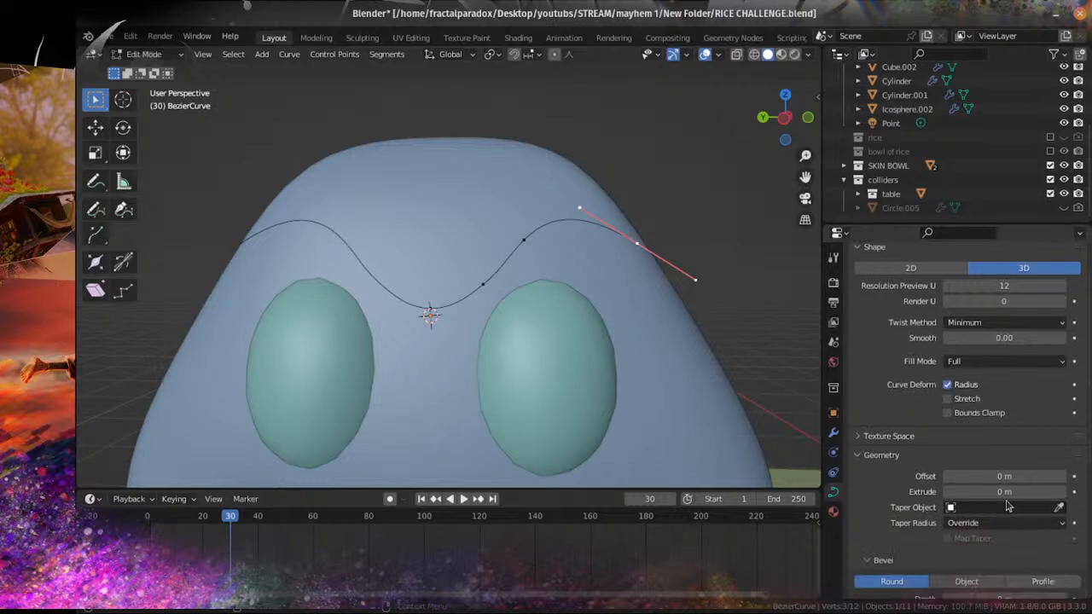
scroll(1004, 431, down, 2)
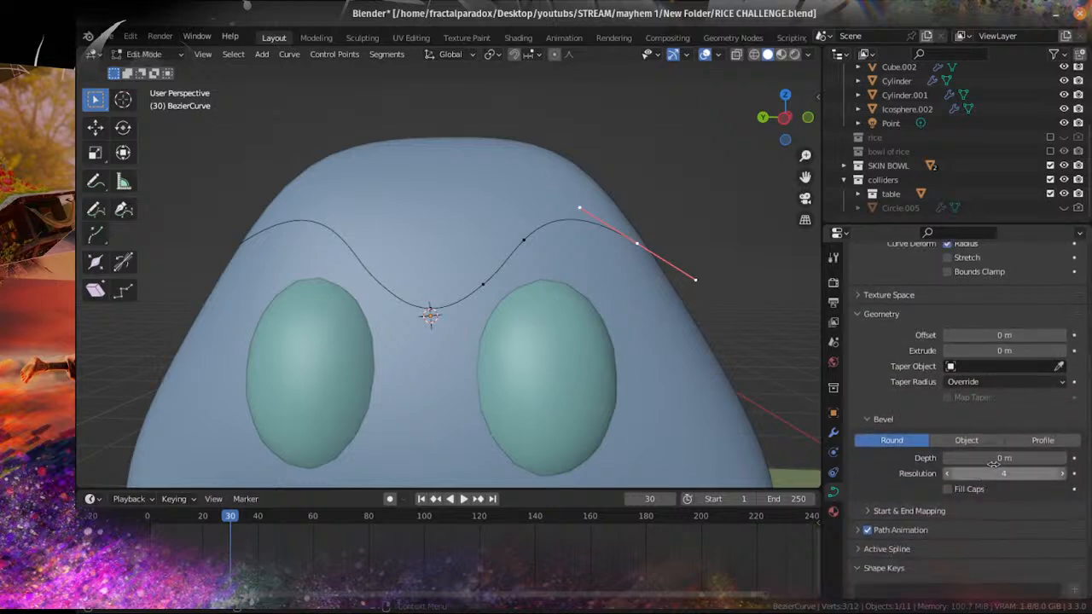
mouse_move(1004, 457)
mouse_down()
mouse_move(1036, 457)
mouse_move(1002, 458)
mouse_move(1021, 457)
mouse_up()
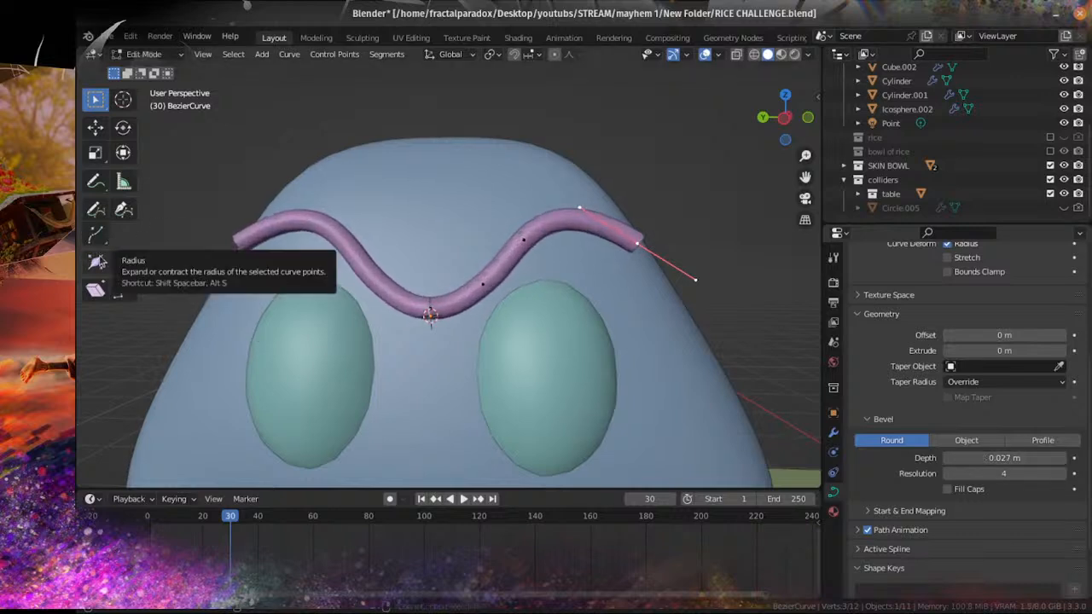
Step: With the Radius tool, taper the brow curve's outer end to a point and slightly thicken its second control point
click(96, 262)
drag(664, 235, 636, 244)
click(524, 240)
mouse_move(548, 233)
mouse_down()
mouse_move(570, 231)
mouse_move(558, 232)
mouse_up()
click(505, 260)
drag(531, 268, 565, 258)
right_click(563, 260)
key(Escape)
key(ctrl+z)
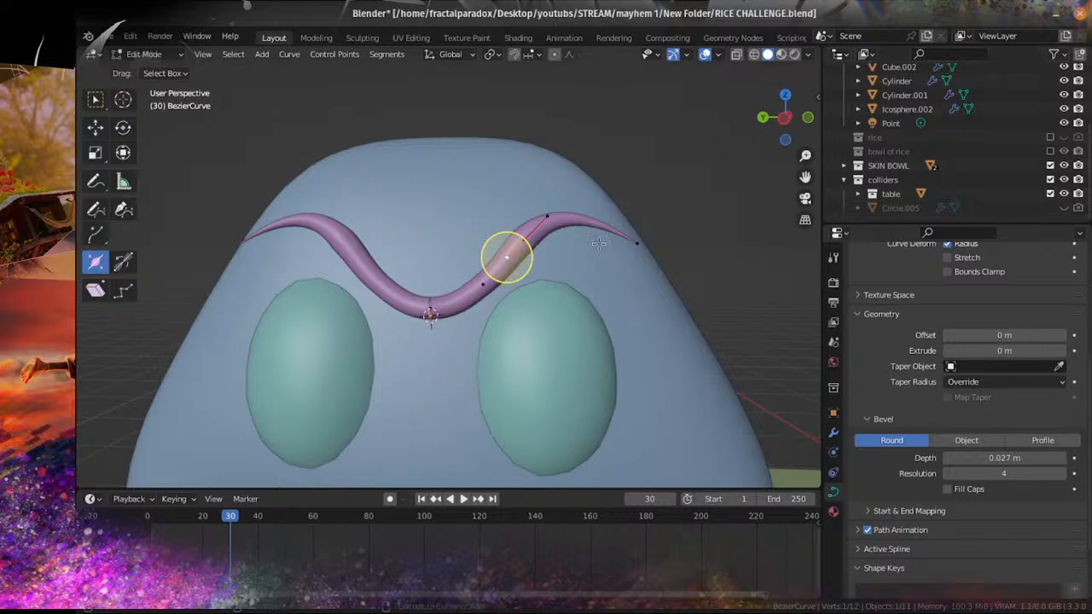
Step: Subdivide the segment between the brow curve's outer end and its neighbour, and select the new middle control point
click(638, 241)
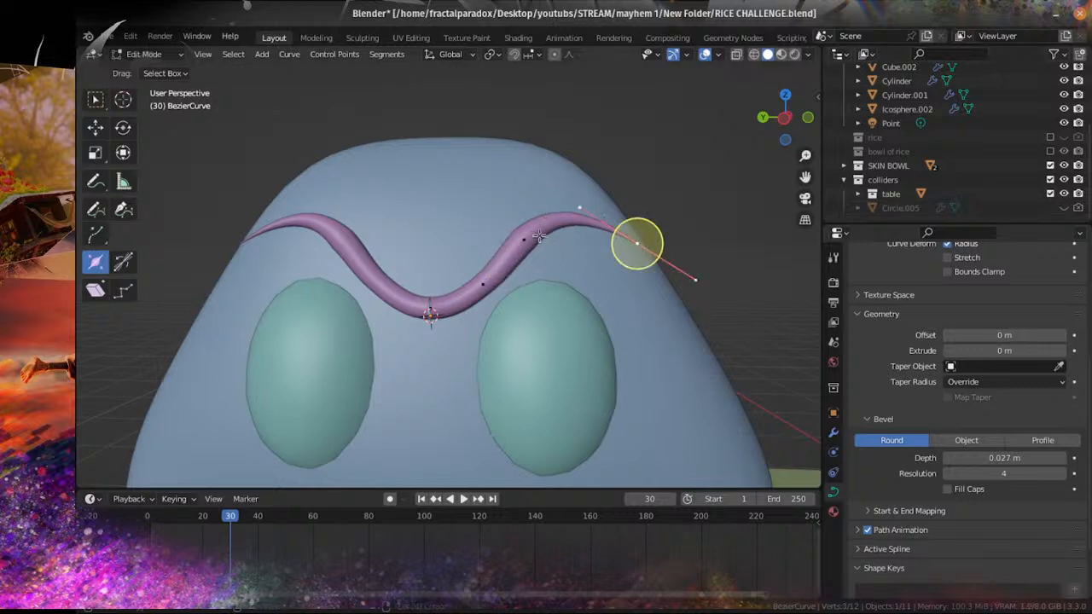
shift+click(540, 236)
right_click(571, 224)
click(578, 221)
click(571, 220)
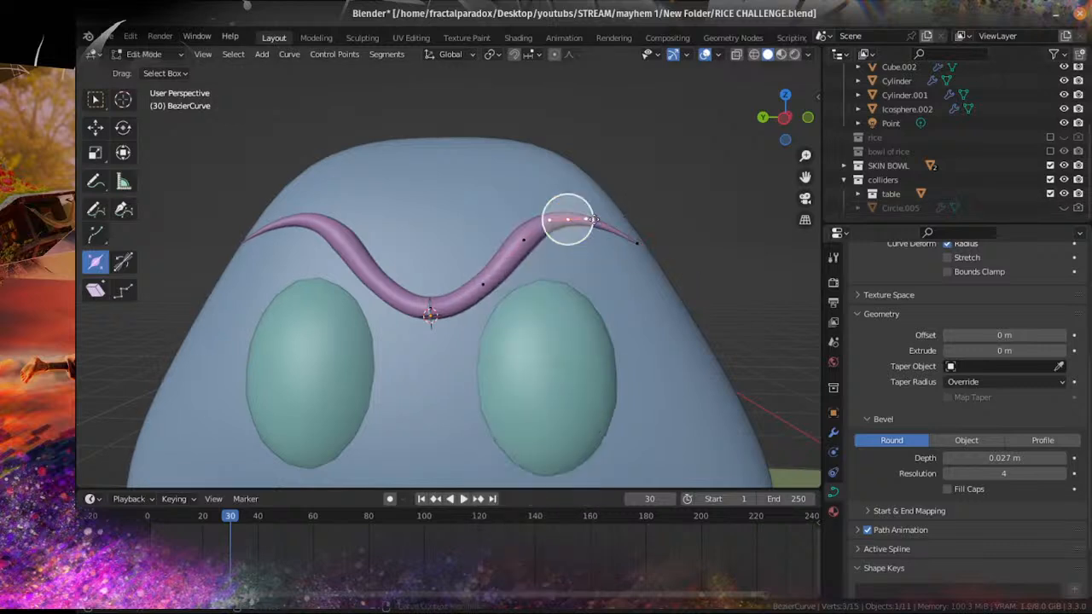
Step: Thicken the brow at the new control point and adjust the radius of the inner points to slim its middle section
drag(570, 251, 500, 295)
click(522, 241)
click(484, 281)
click(429, 309)
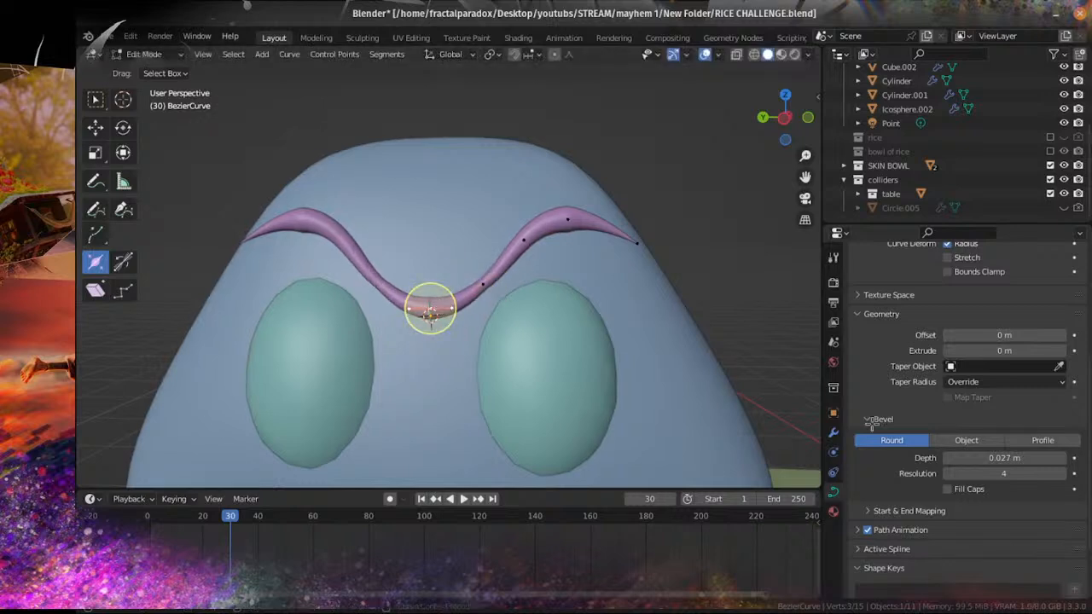
Step: Set the brow's Mirror merge distance to 0.011 m and return to Object Mode
click(833, 433)
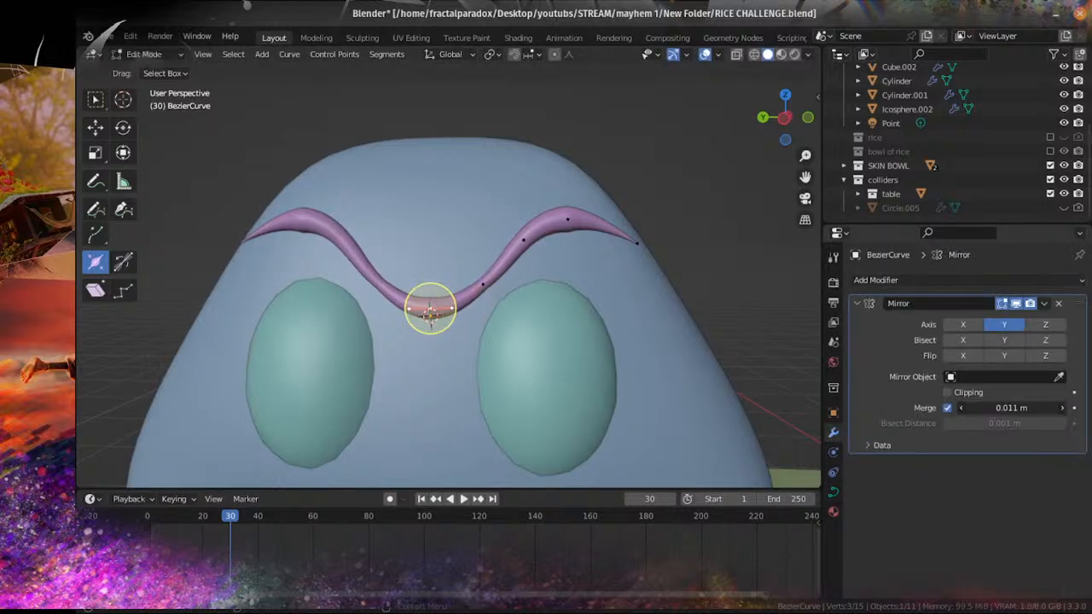
scroll(601, 322, up, 5)
key(Tab)
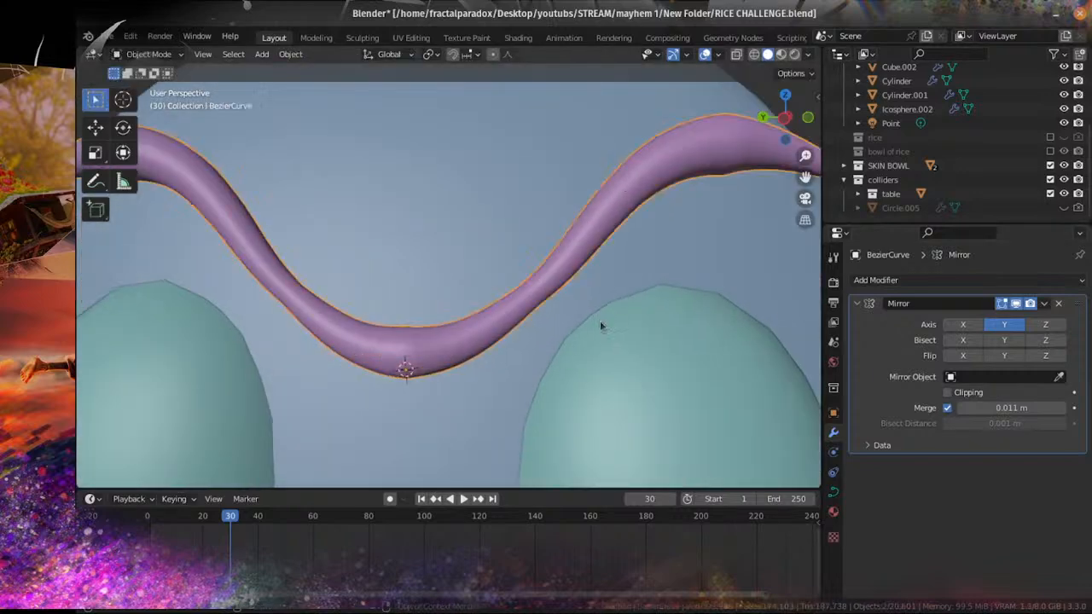
Step: Examine the finished brow on the face from several angles and distances, including its joint at the centre line
scroll(601, 322, down, 7)
middle_drag(482, 292, 524, 305)
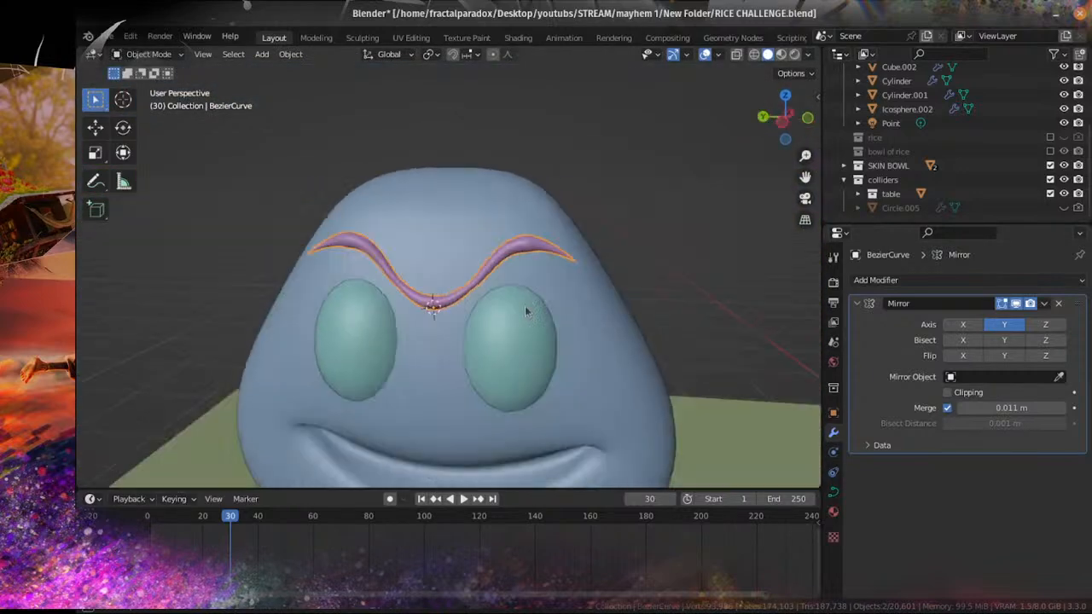
scroll(525, 306, down, 5)
middle_drag(503, 340, 534, 318)
scroll(548, 317, up, 8)
scroll(549, 316, down, 3)
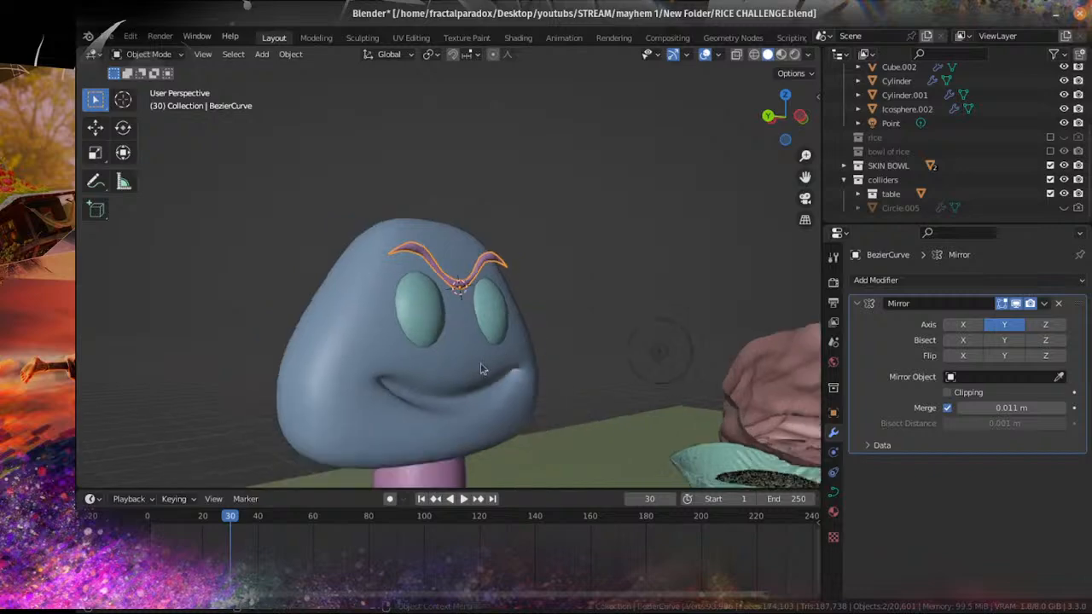
scroll(549, 316, up, 5)
scroll(599, 412, up, 3)
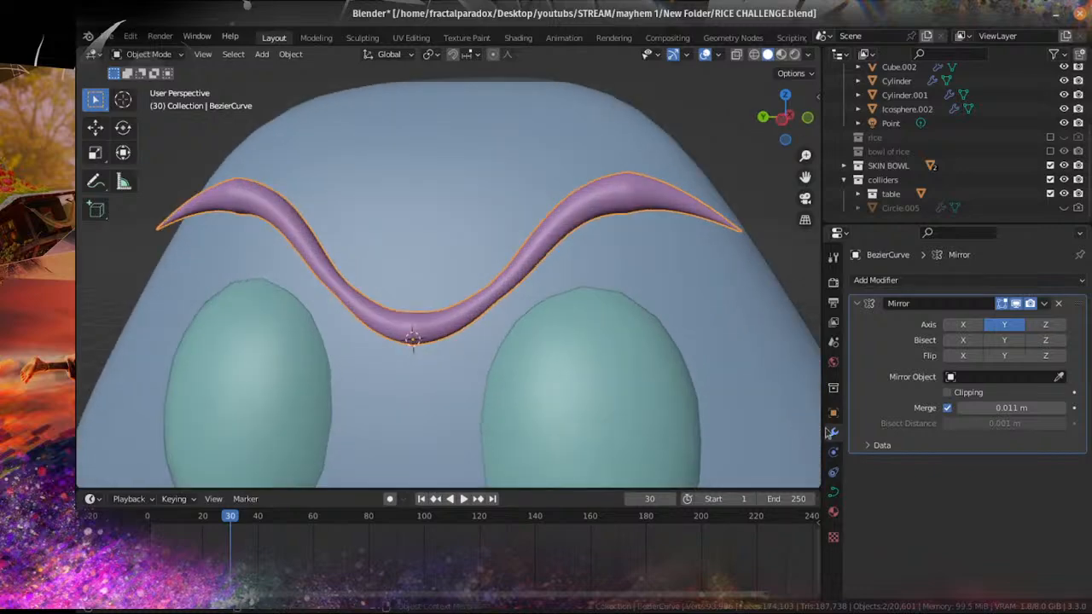
scroll(684, 427, down, 5)
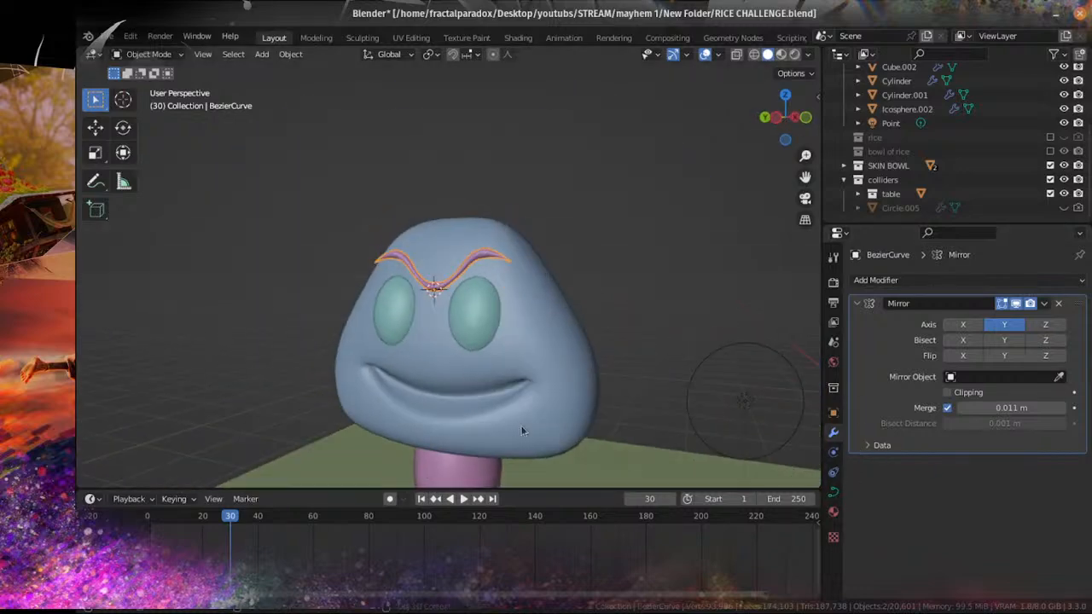
Step: Place the 3D cursor at the lower side of the pink body, where a foot attaches
scroll(521, 425, up, 7)
right_click(512, 305)
scroll(634, 351, down, 4)
middle_drag(491, 309, 437, 271)
scroll(553, 317, up, 3)
key(shift+s)
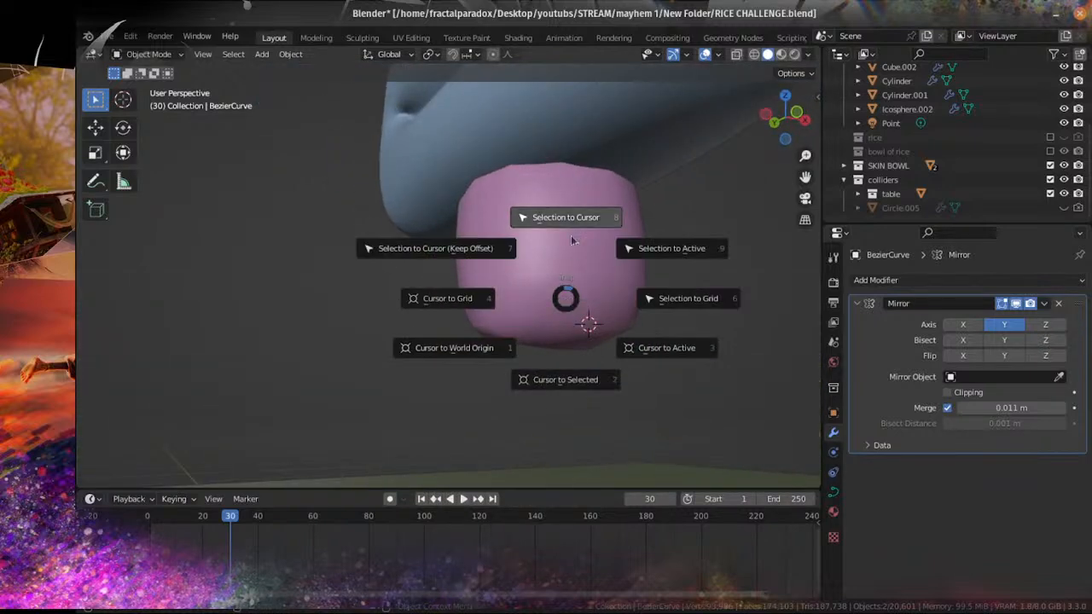
click(621, 263)
Step: Add an ico sphere at the 3D cursor and scale it down to about two-thirds of the pink body's width
key(shift+a)
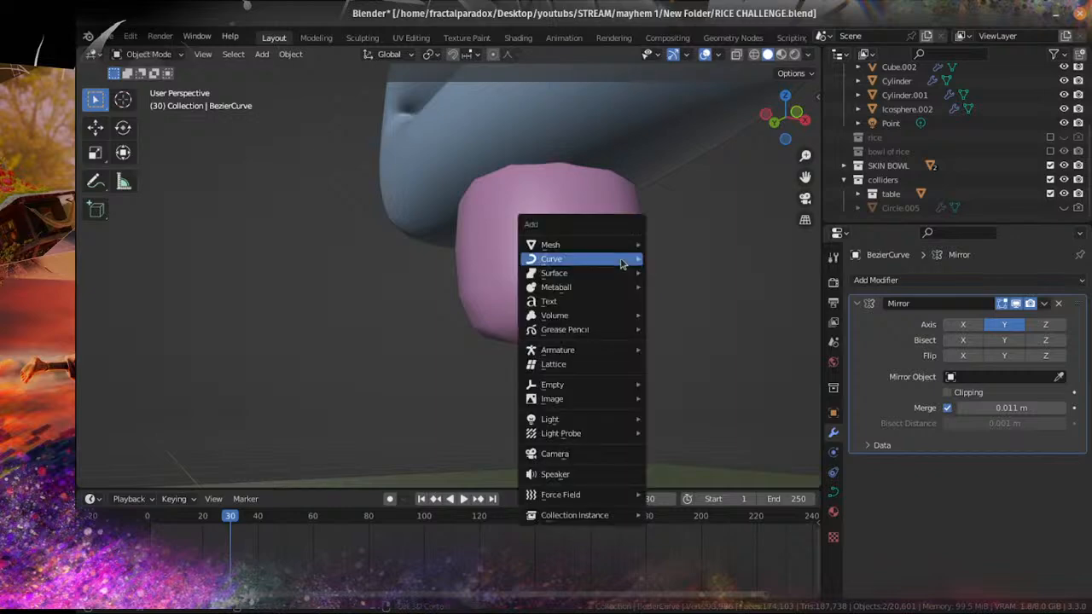
mouse_move(592, 242)
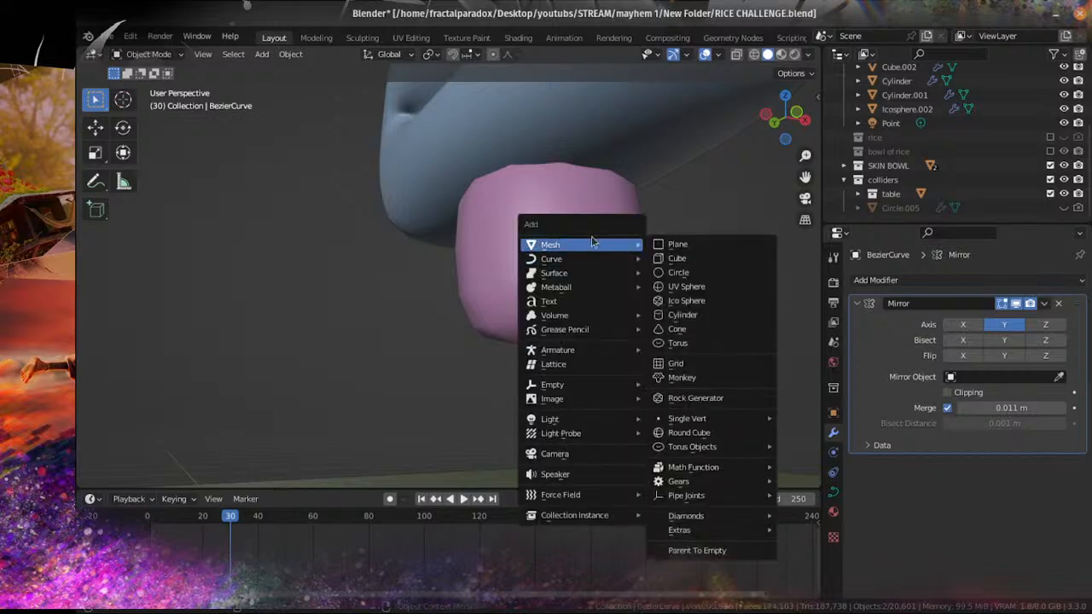
click(684, 303)
scroll(401, 279, down, 5)
middle_drag(617, 298, 528, 309)
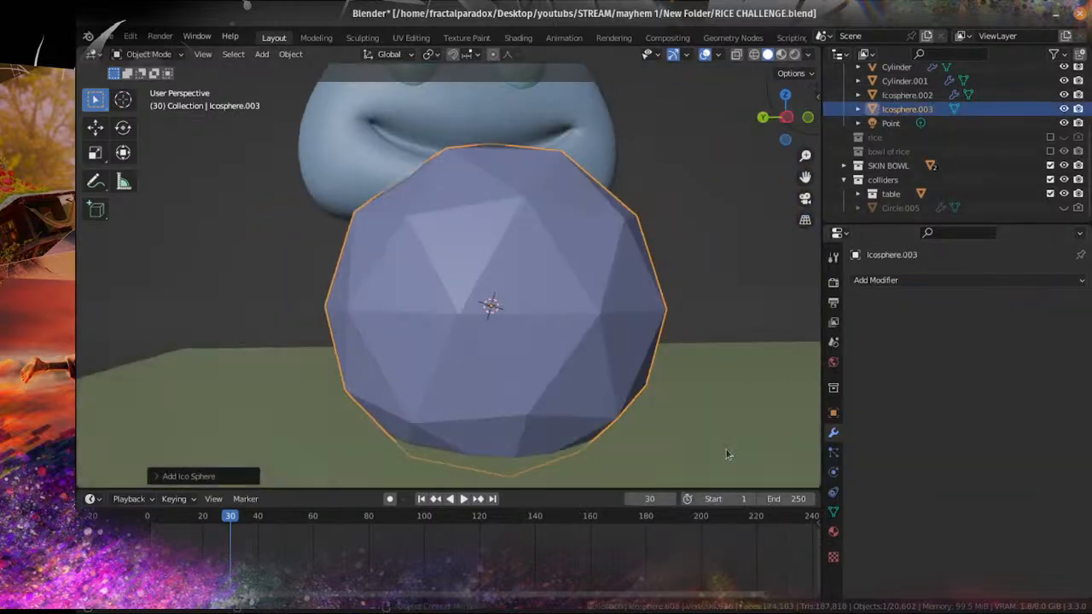
key(s)
click(538, 300)
scroll(534, 320, up, 2)
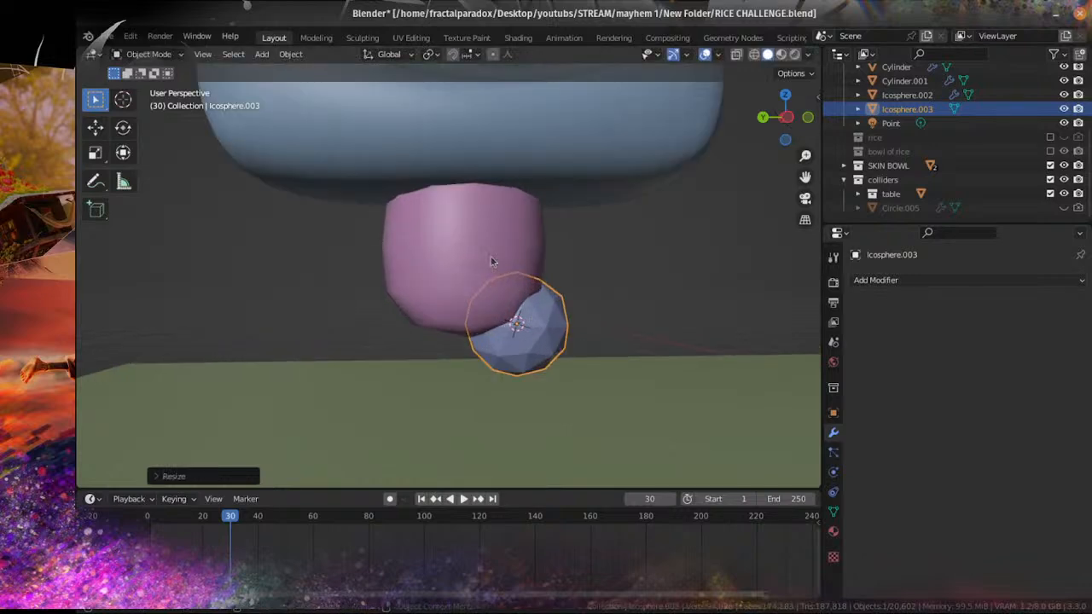
Step: Snap the 3D cursor to the pink body's origin and set the ico sphere's origin to the 3D cursor
click(491, 261)
key(shift+s)
click(563, 318)
click(546, 330)
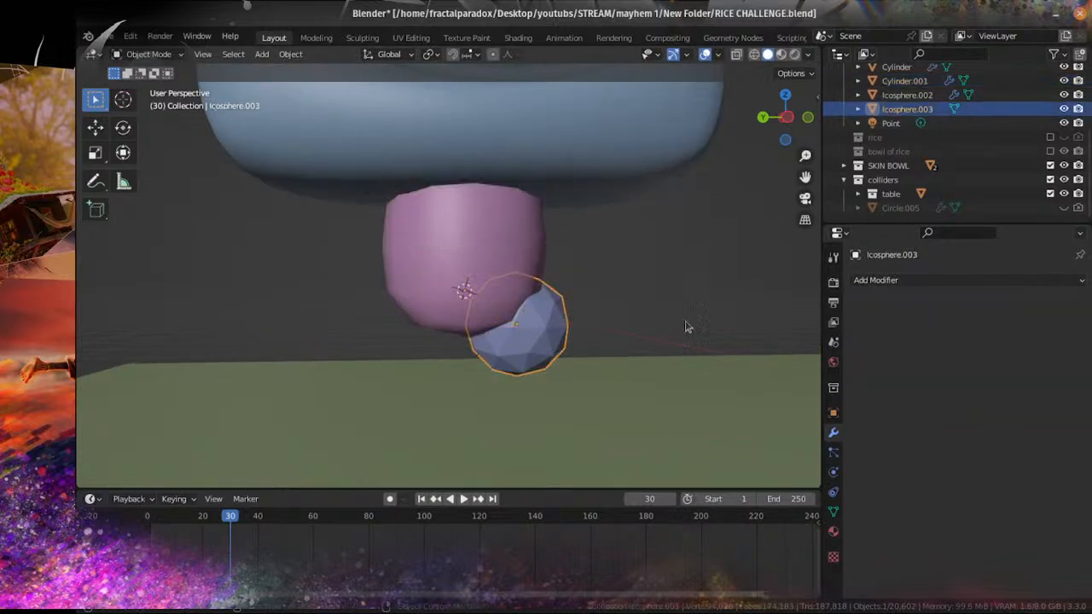
click(294, 57)
mouse_move(323, 86)
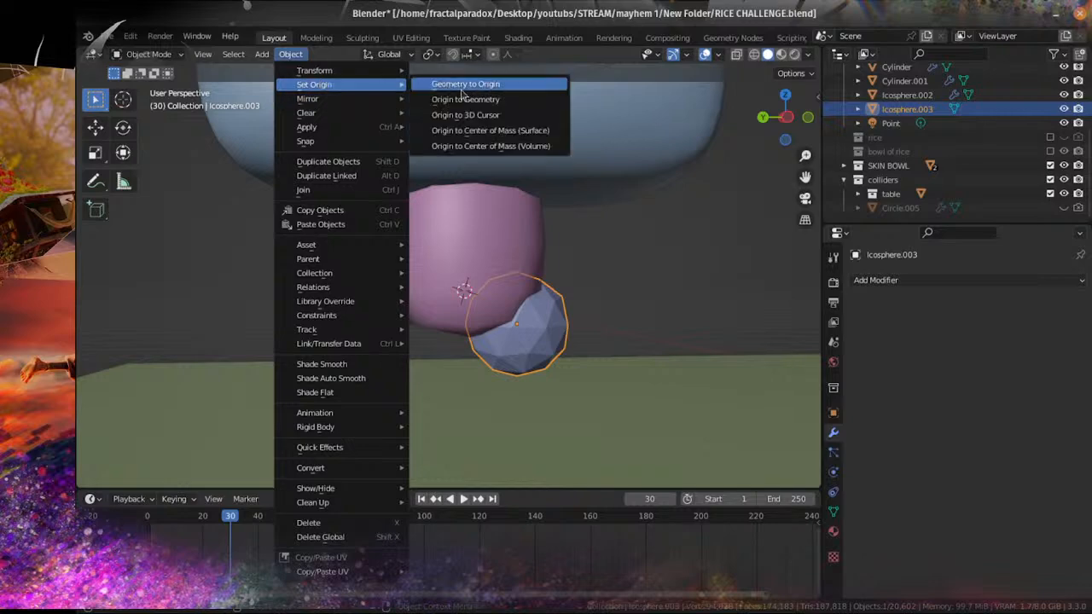
click(479, 114)
Step: Add a Mirror modifier to the ico sphere and enable its Y axis to produce the second foot
click(875, 280)
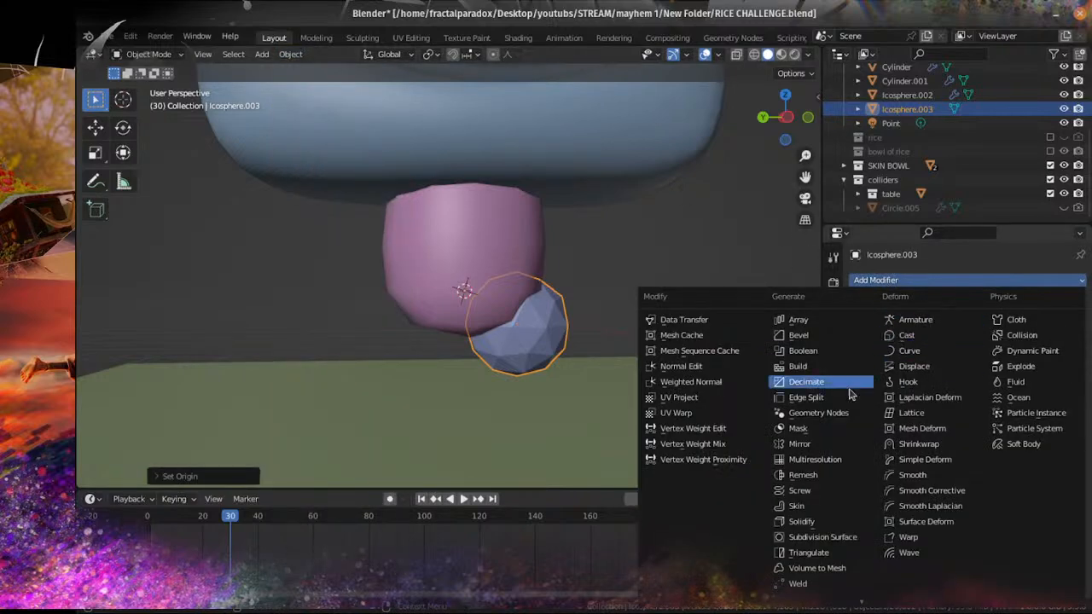
click(818, 449)
middle_drag(636, 337, 708, 346)
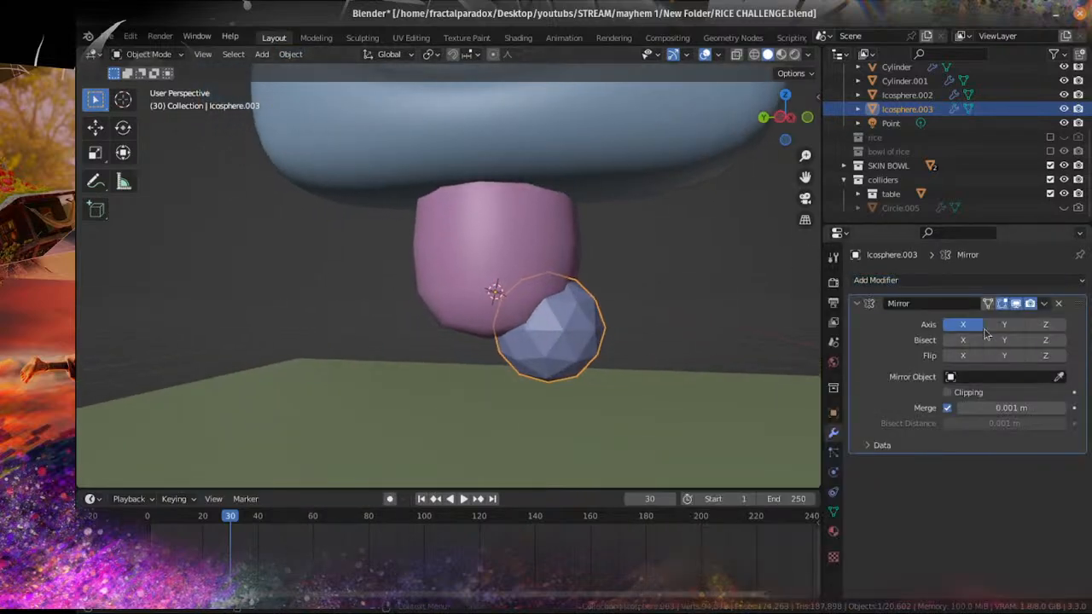
click(990, 329)
Step: Stretch the mirrored feet along the X axis into elongated shapes
middle_drag(548, 339, 634, 344)
key(s)
key(x)
click(703, 323)
scroll(593, 378, up, 1)
Step: Select the vertices on the foot's underside and flatten them by scaling to 0 along Z
key(Tab)
scroll(500, 321, up, 3)
click(634, 339)
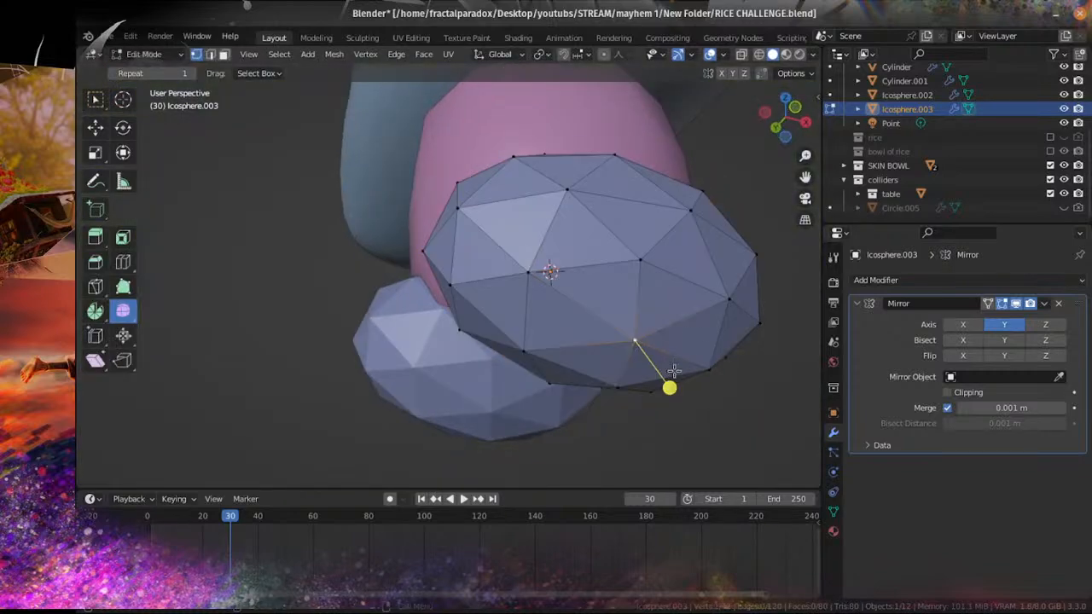
shift+click(621, 384)
shift+click(540, 348)
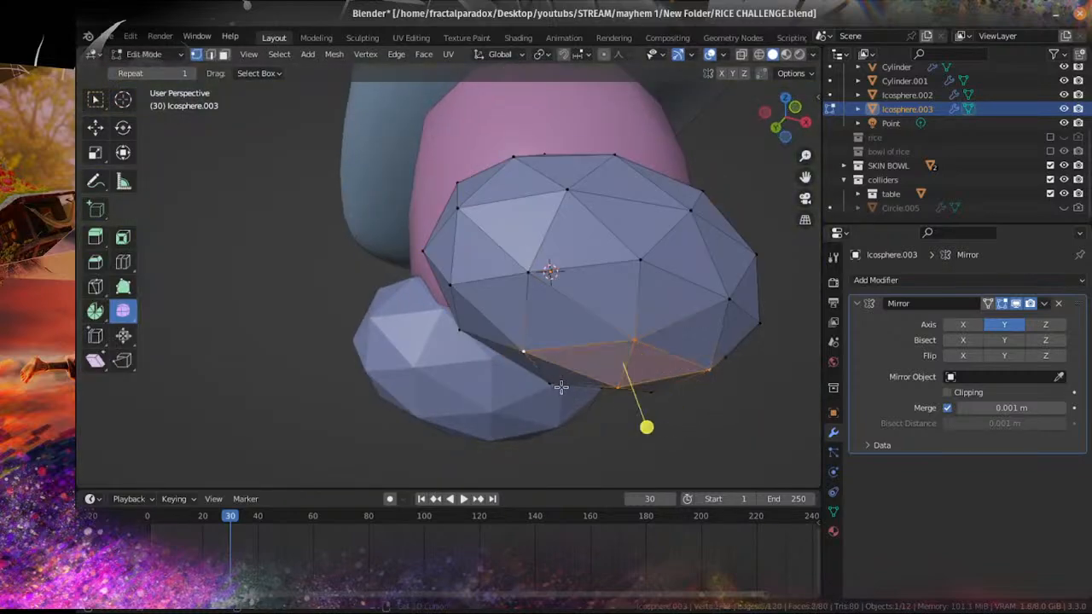
shift+click(546, 376)
middle_drag(621, 396, 576, 389)
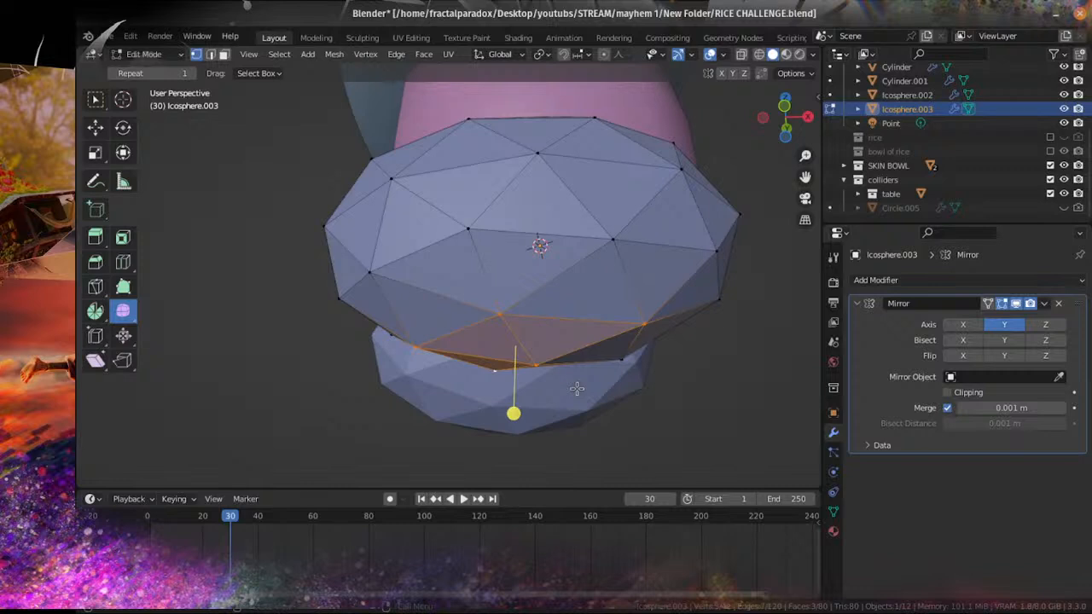
middle_drag(576, 389, 488, 337)
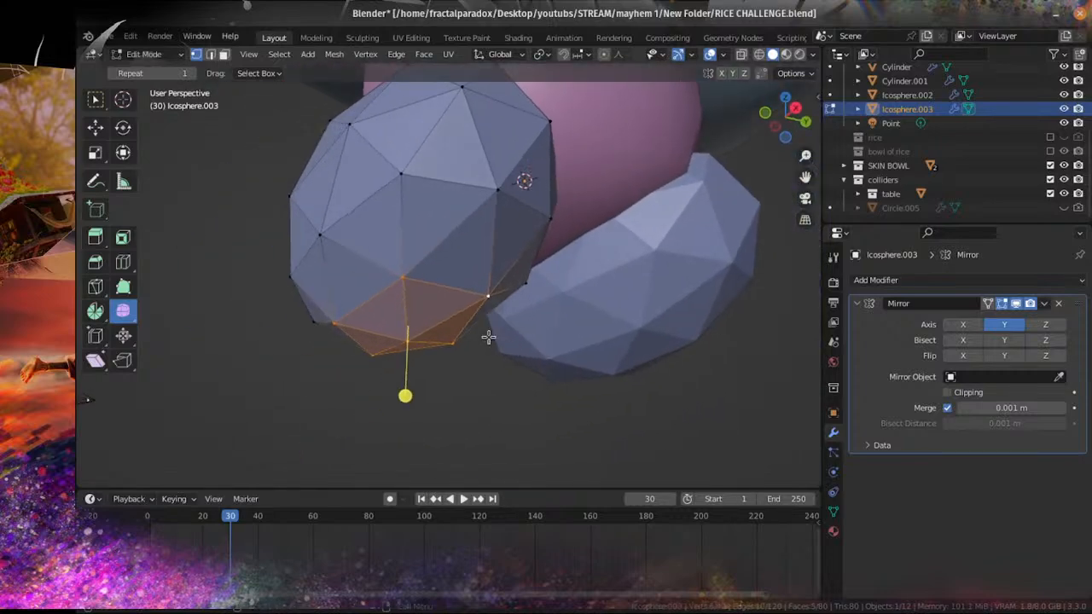
key(KP_3)
scroll(452, 348, up, 4)
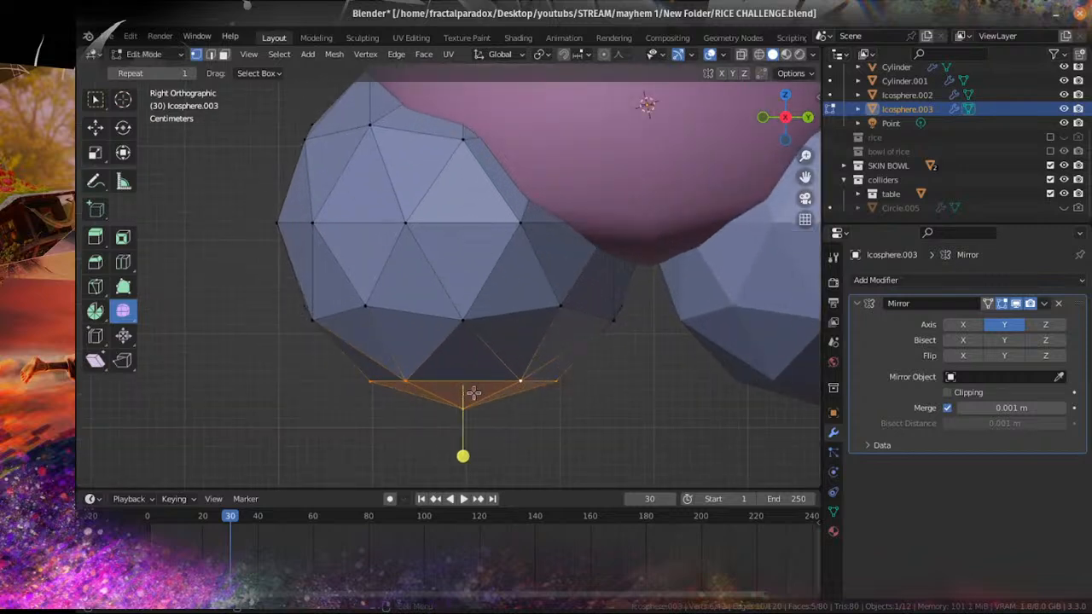
key(s)
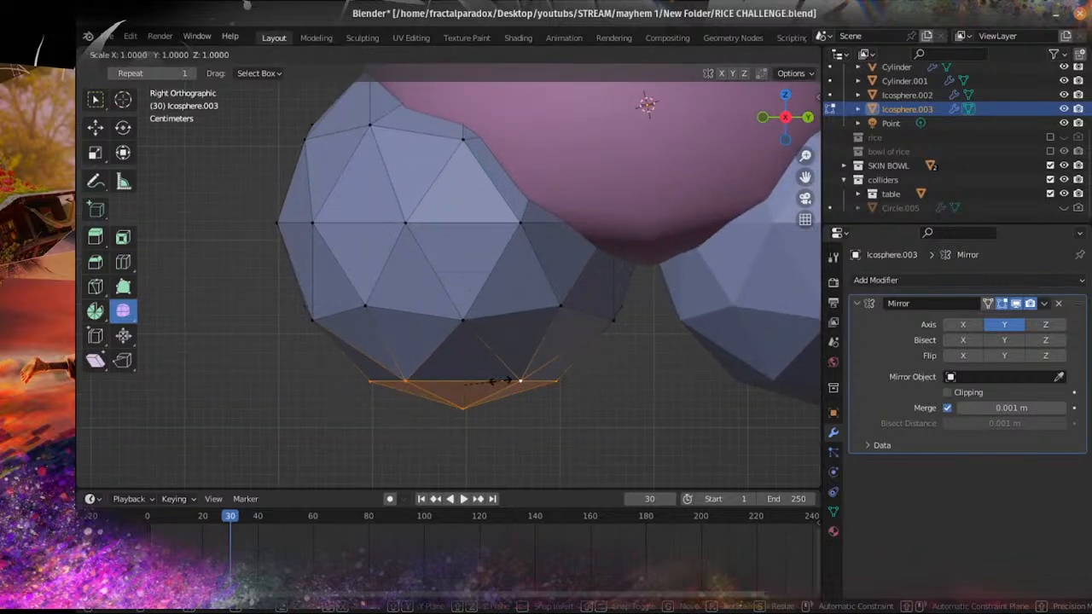
key(z)
key(0)
key(Return)
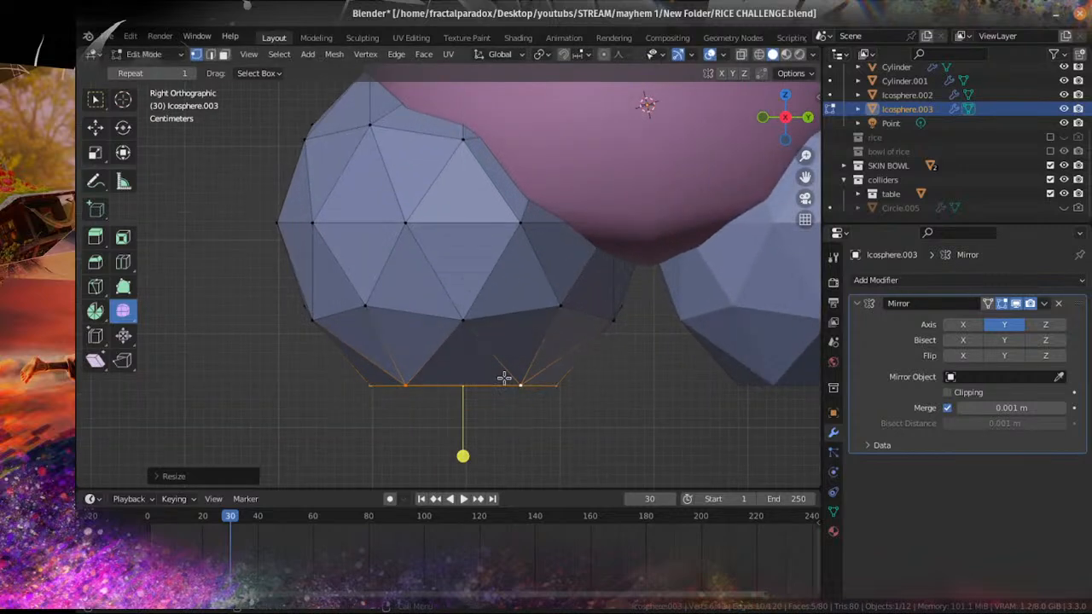
Step: Raise the flattened underside along Z to just below the next ring of vertices, then return to Object Mode
key(g)
key(z)
click(487, 323)
key(Tab)
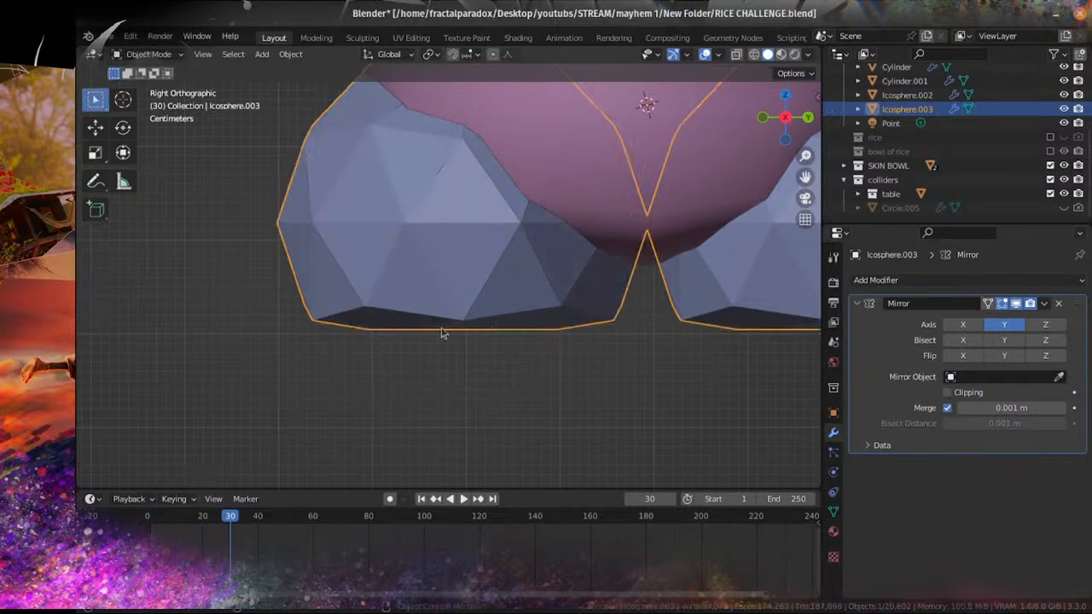
scroll(442, 333, down, 4)
middle_drag(442, 333, 636, 324)
scroll(631, 317, up, 2)
shift+middle_drag(559, 235, 519, 297)
key(Tab)
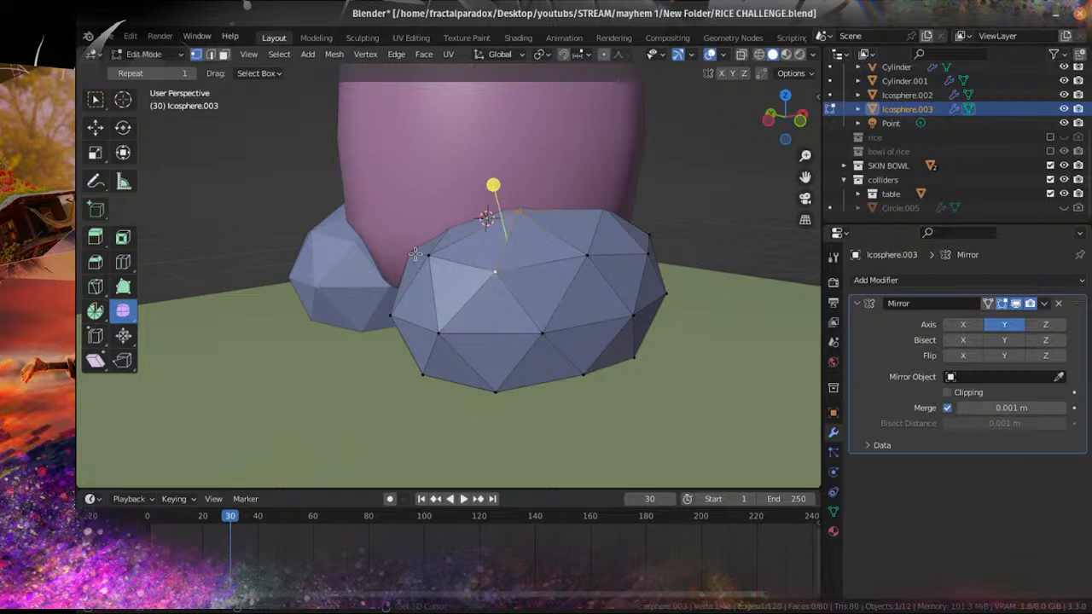
shift+click(415, 253)
shift+click(429, 256)
middle_drag(629, 295, 601, 292)
middle_drag(371, 253, 430, 247)
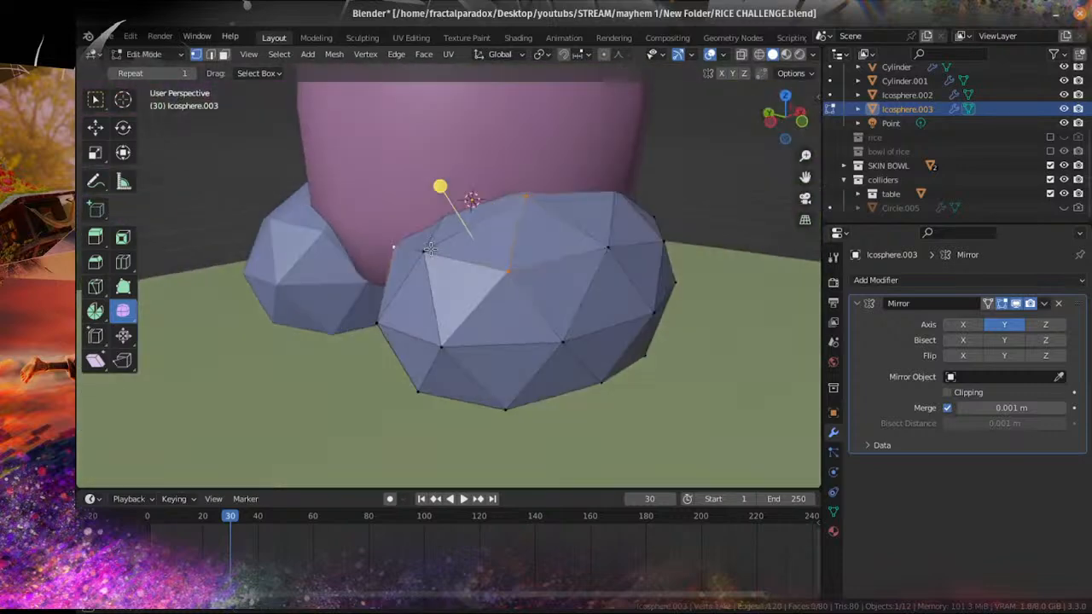
scroll(500, 262, down, 6)
key(Tab)
Step: Examine the character's overall shape from the side and front, then inspect the head's smile up close
middle_drag(440, 289, 472, 312)
scroll(459, 289, down, 7)
scroll(442, 257, up, 3)
click(489, 262)
middle_drag(529, 285, 693, 293)
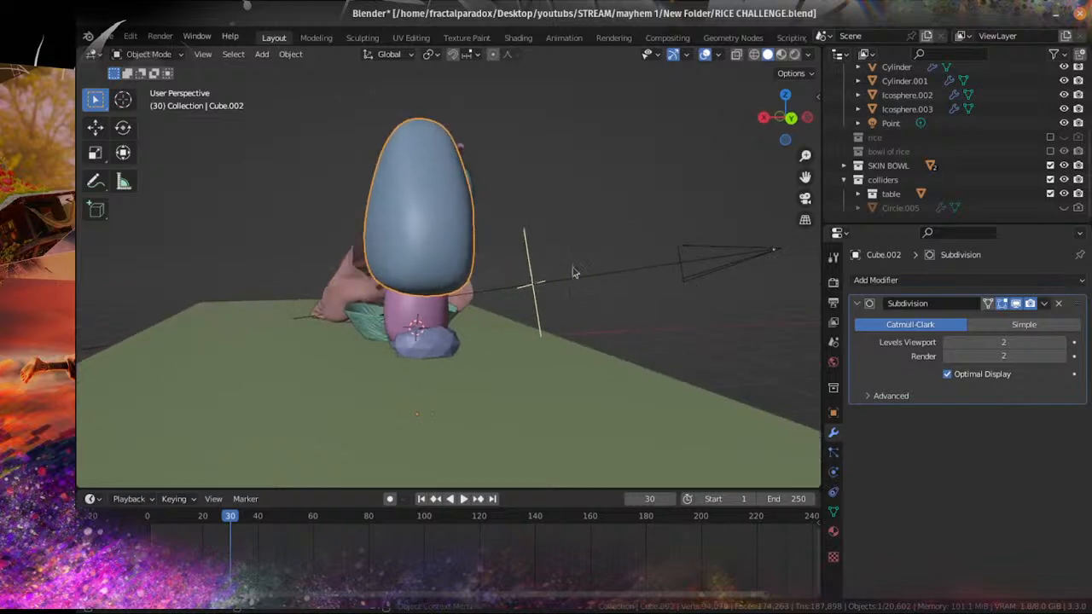
scroll(573, 273, up, 2)
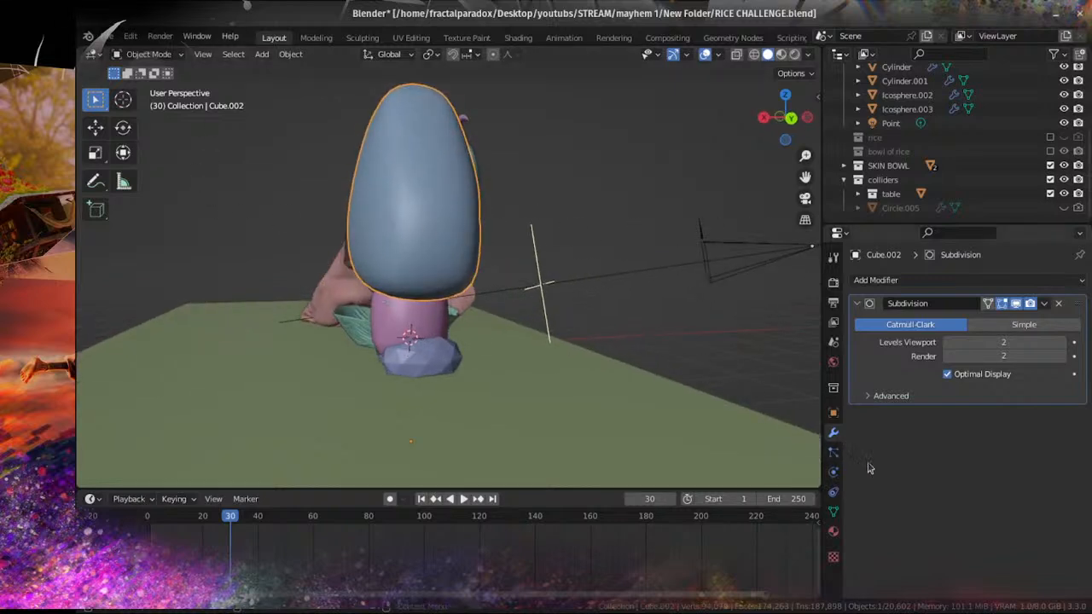
middle_drag(618, 311, 469, 251)
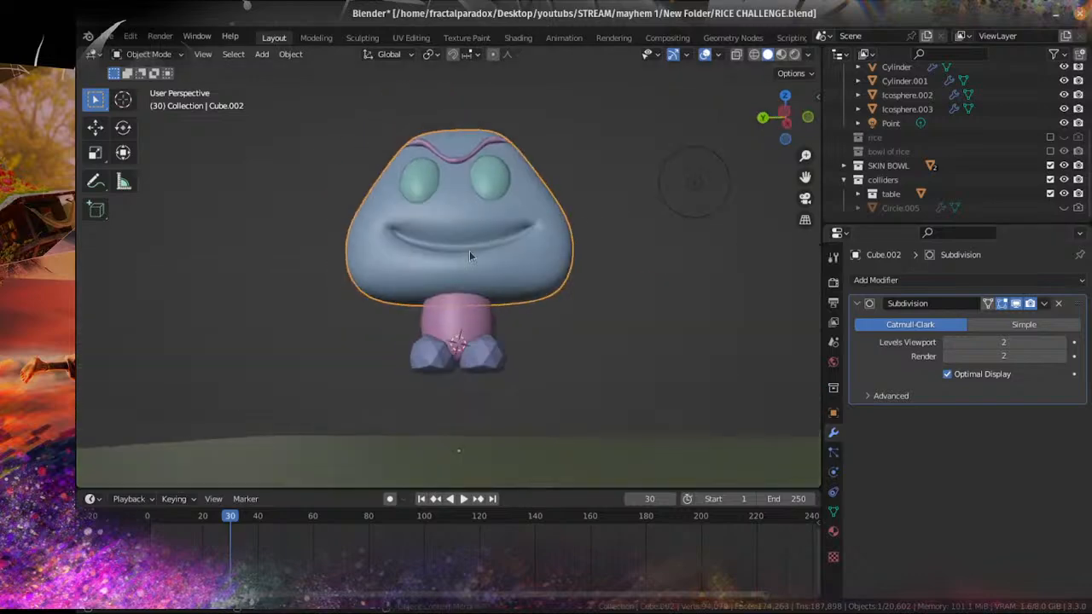
scroll(564, 327, up, 6)
scroll(555, 324, up, 3)
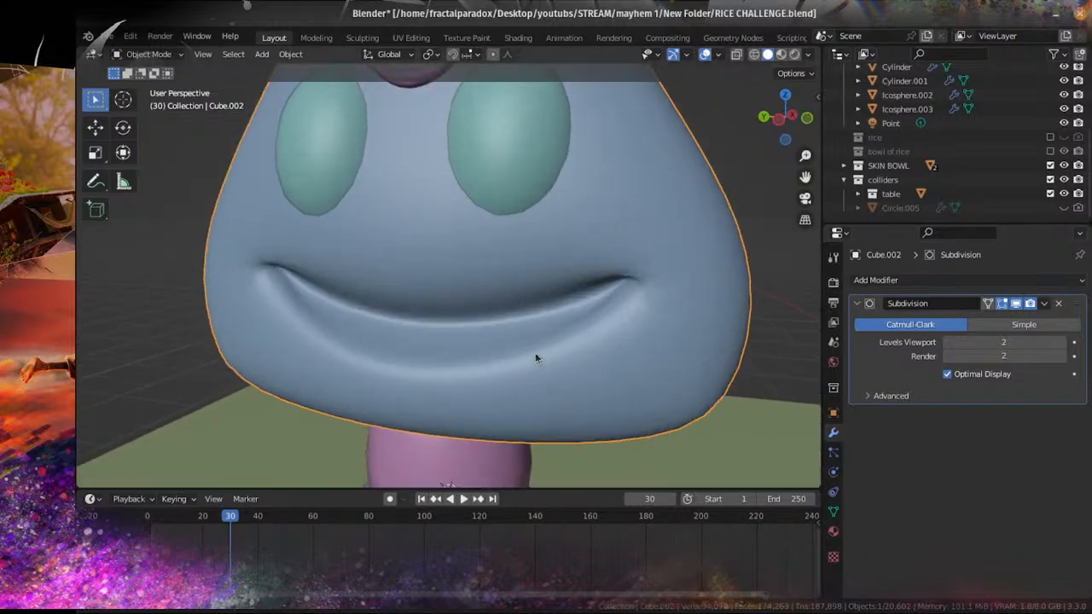
key(Tab)
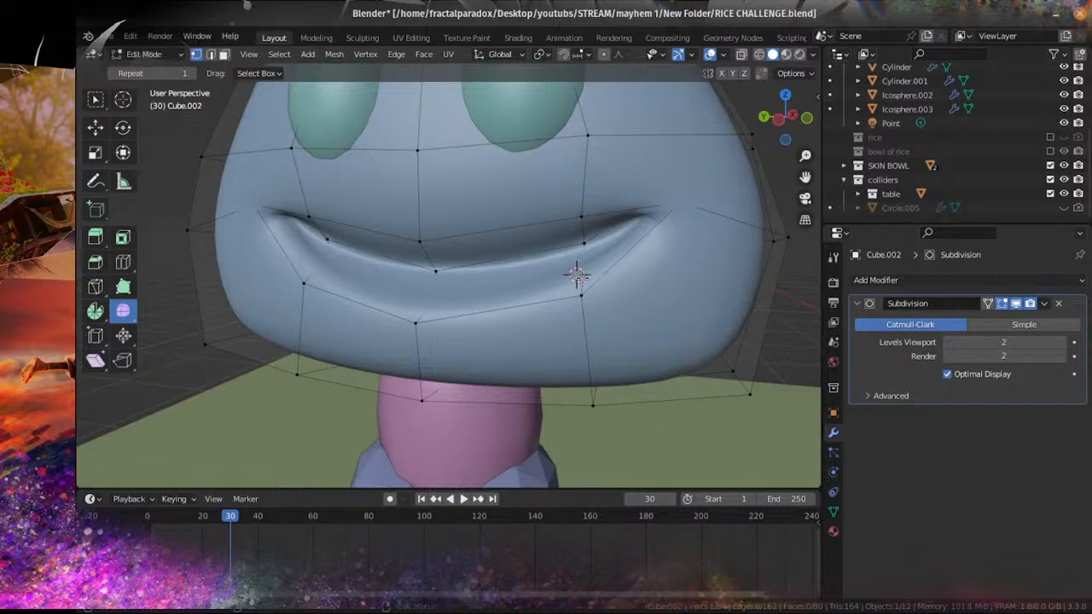
key(Tab)
Step: Add a cone mesh and reduce it to 6 vertices
key(shift+a)
mouse_move(579, 279)
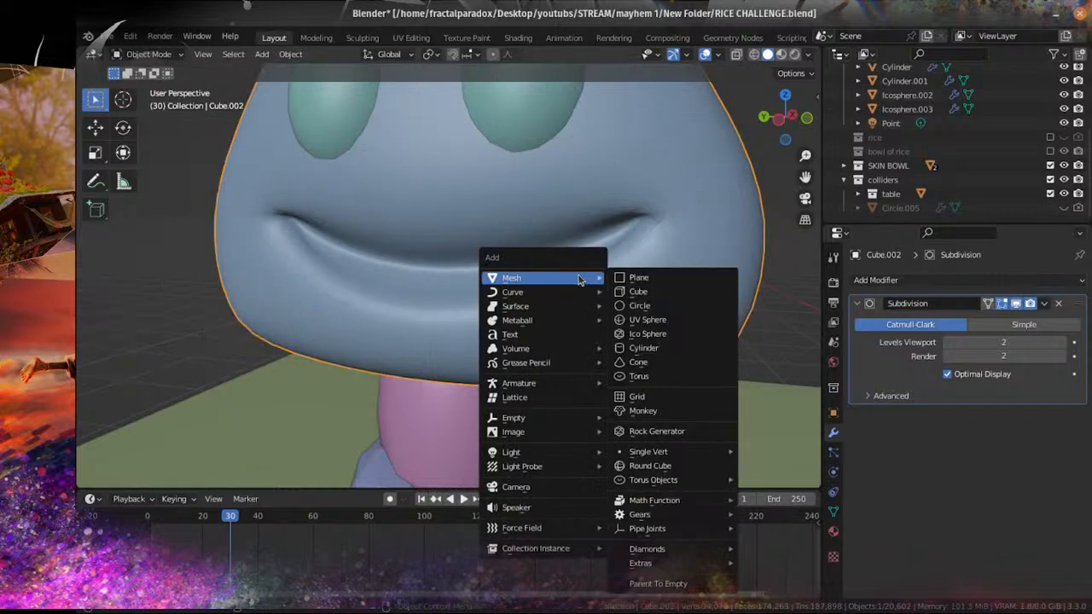
click(638, 362)
scroll(372, 387, down, 3)
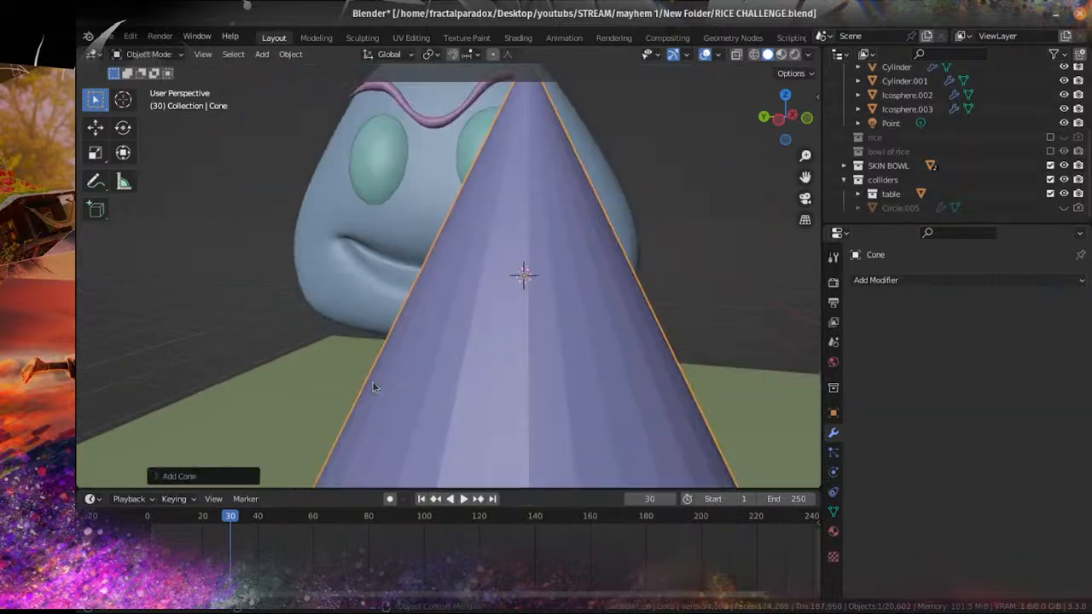
click(157, 476)
double_click(302, 288)
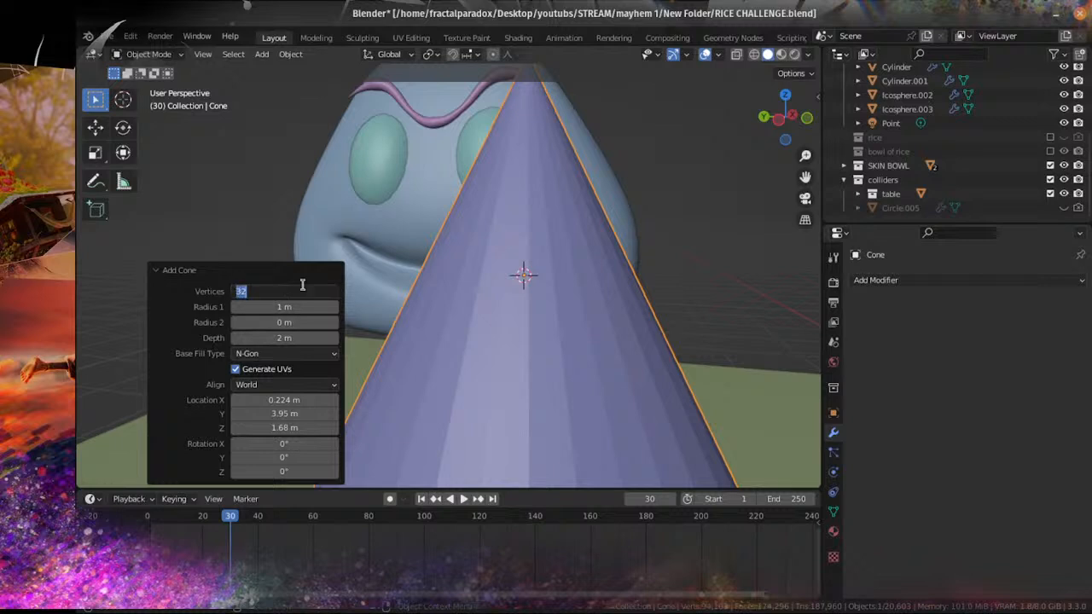
click(158, 270)
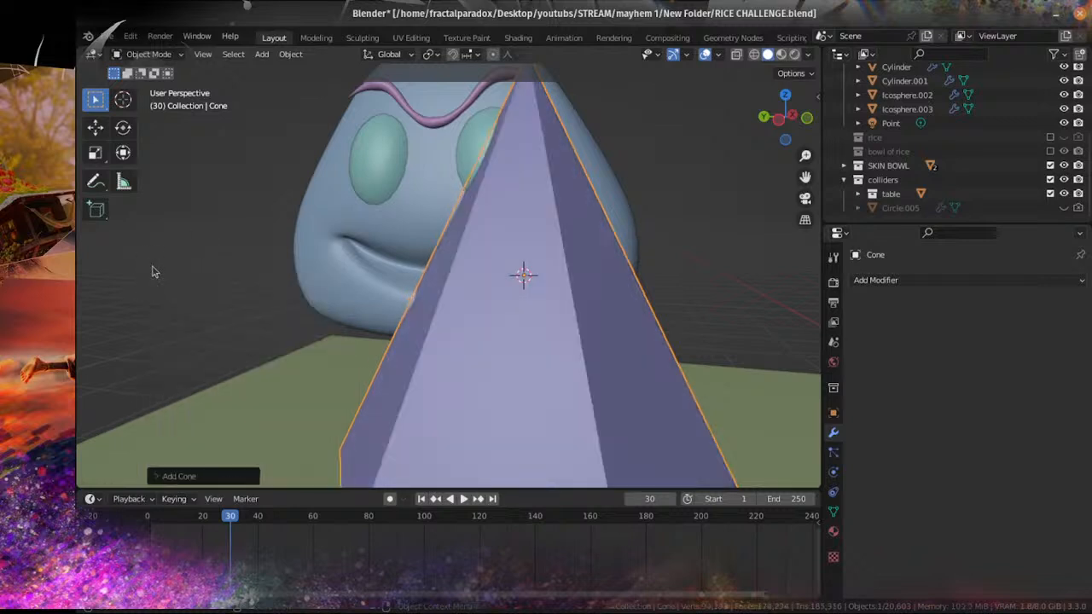
Step: Scale the cone down to a small tooth in front of the smile
scroll(379, 275, down, 5)
key(s)
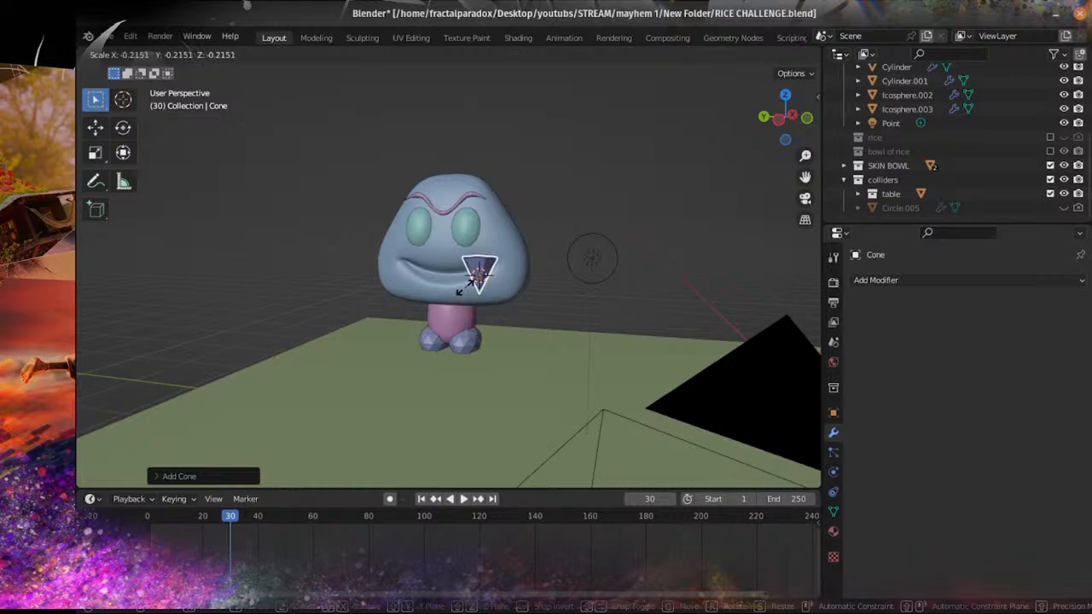
click(483, 291)
scroll(487, 289, up, 7)
key(s)
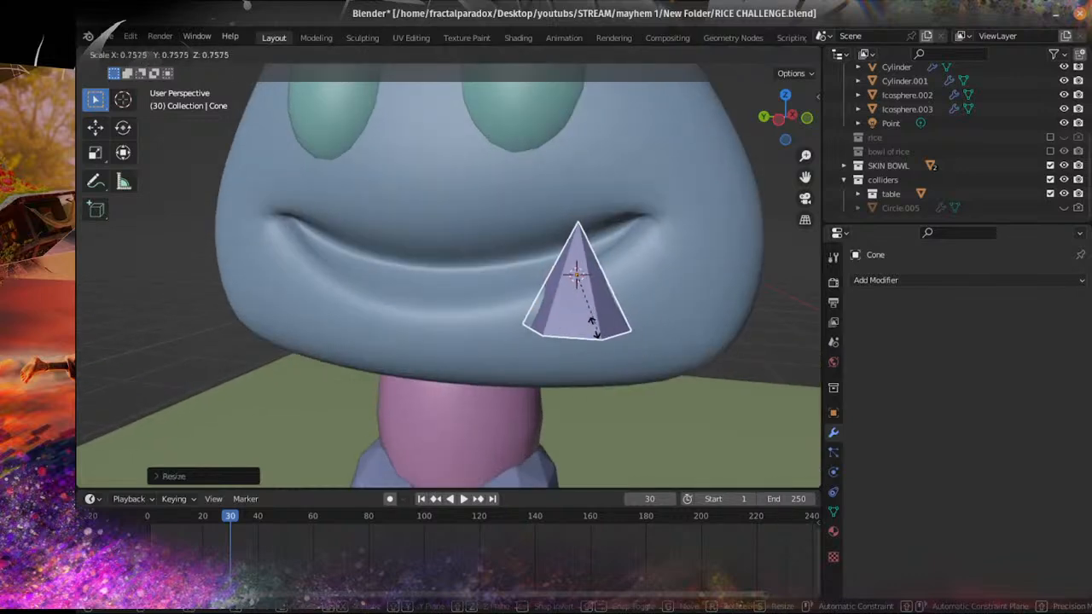
click(673, 308)
Step: Snap the 3D cursor to the pink body and set the cone's origin to the 3D cursor
click(452, 413)
key(shift+s)
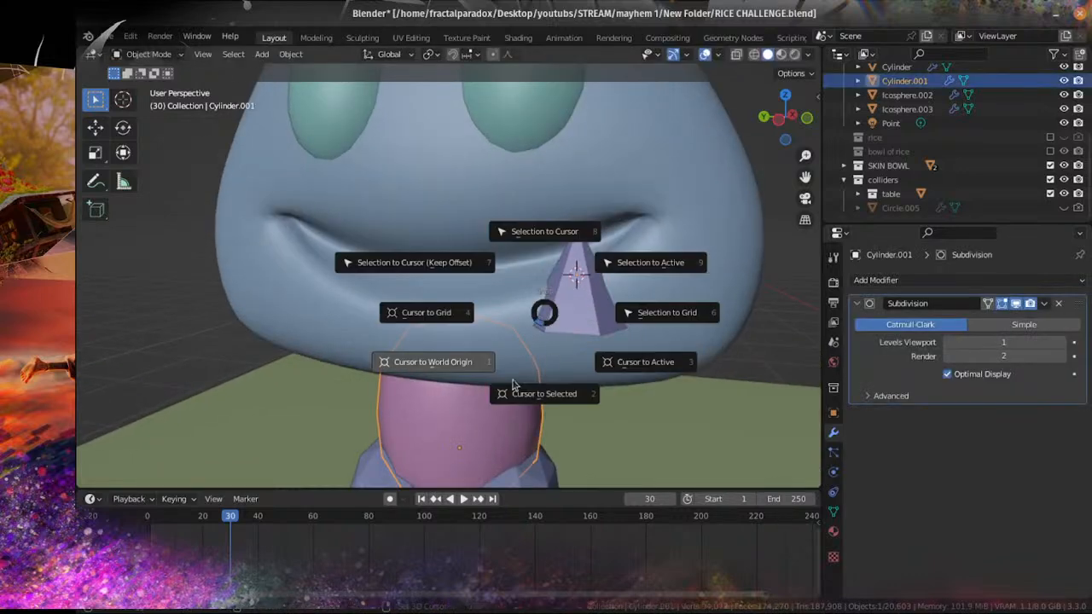
click(541, 390)
click(578, 306)
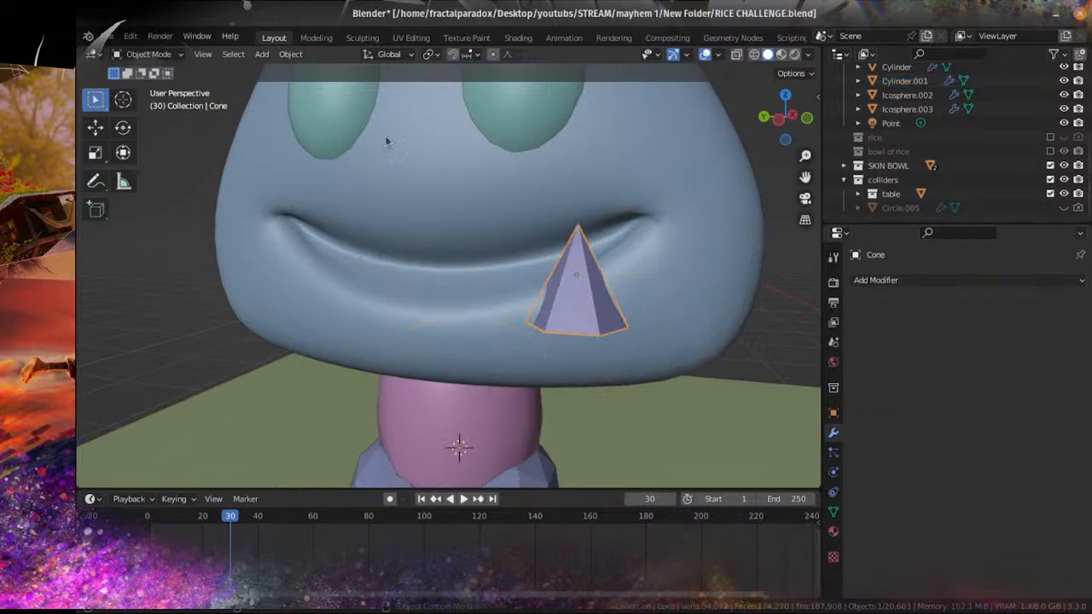
click(291, 54)
mouse_move(355, 92)
click(462, 120)
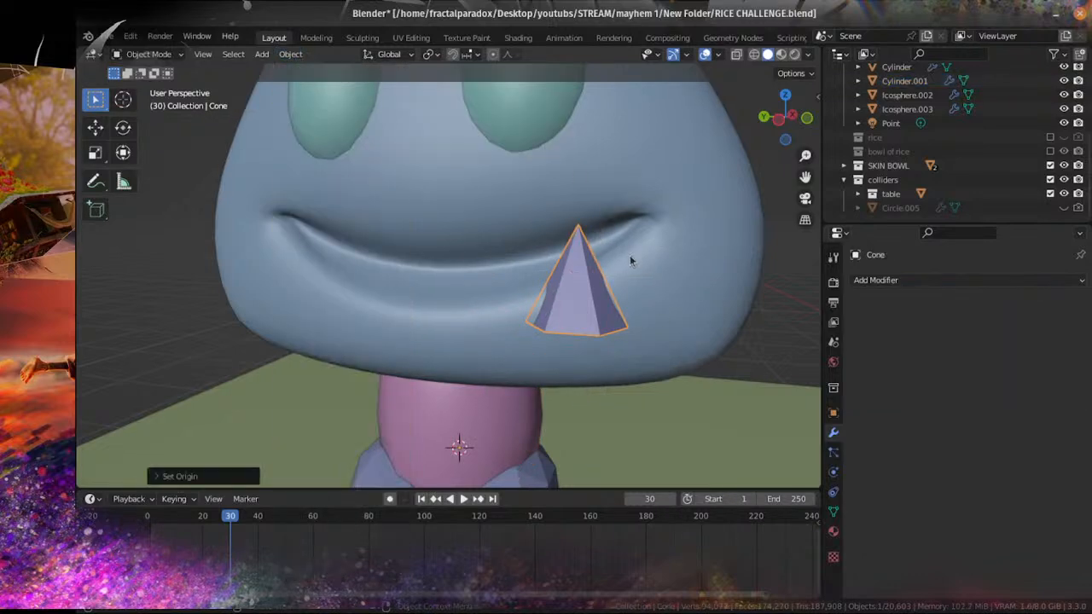
Step: Add a Mirror modifier to the cone, mirroring it across Y only instead of X
scroll(631, 260, up, 1)
click(876, 280)
click(787, 446)
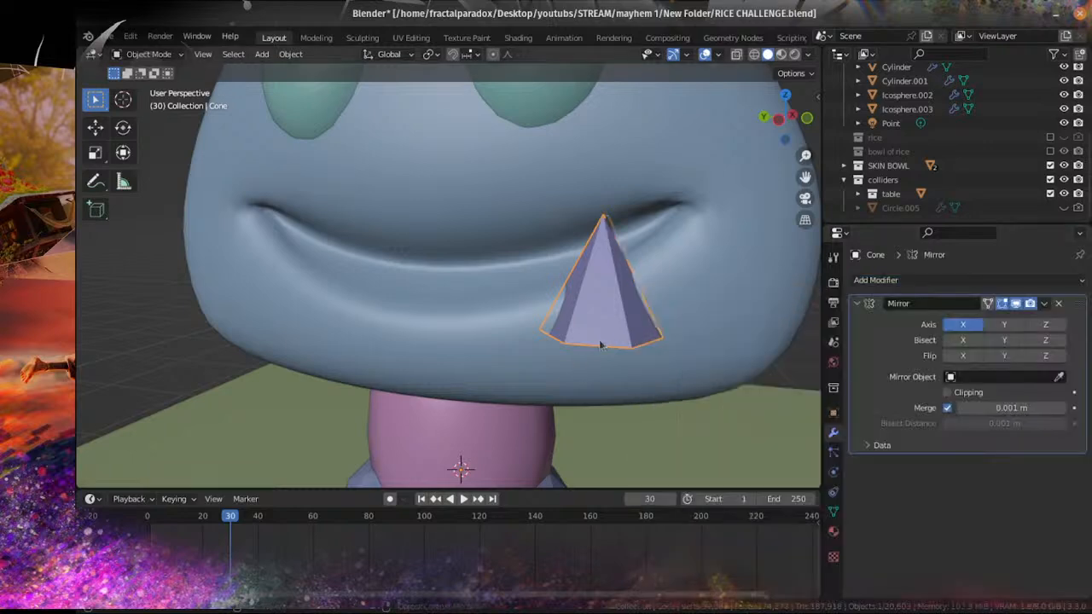
click(1003, 325)
click(962, 325)
Step: Move the cone's whole mesh up in Edit Mode so the mirrored pair overlaps the ends of the mouth
key(Tab)
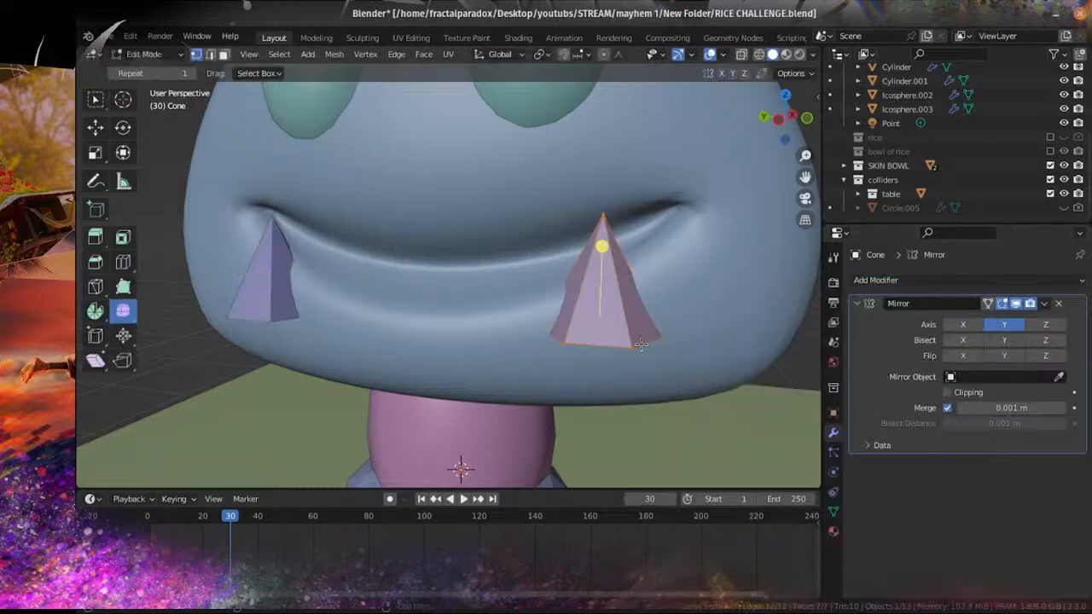
key(g)
click(618, 285)
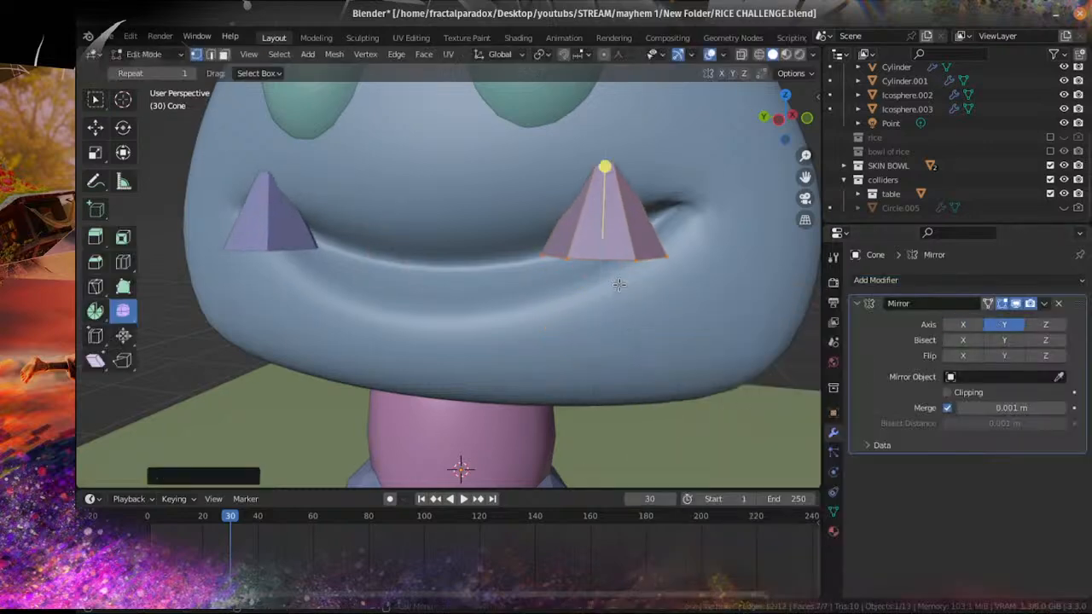
Step: Shrink the cone's base face to about 0.39, extrude it downward and widen the new end slightly
key(s)
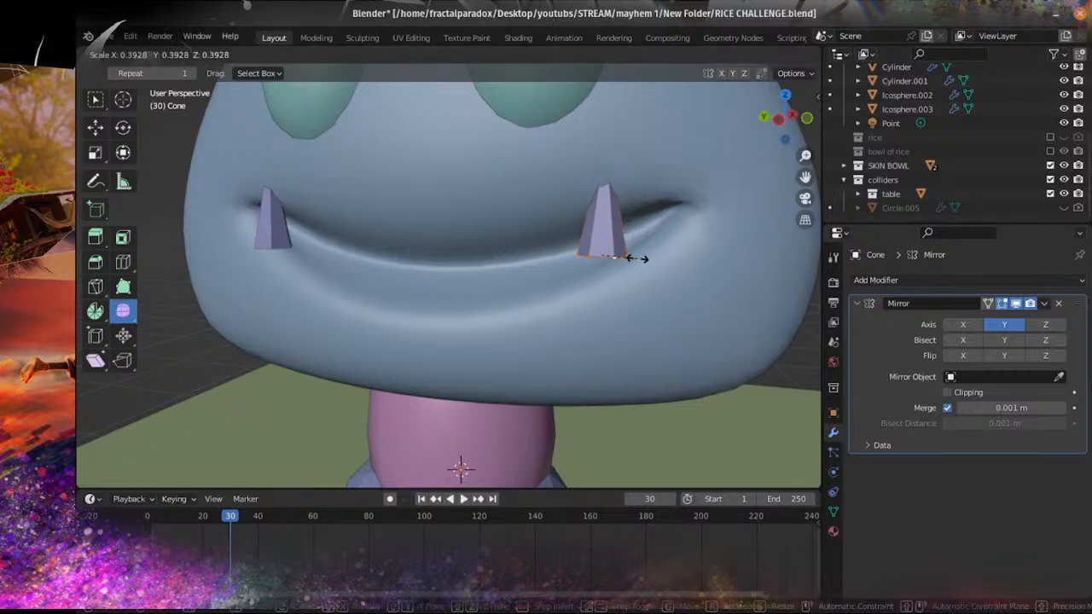
click(638, 258)
key(e)
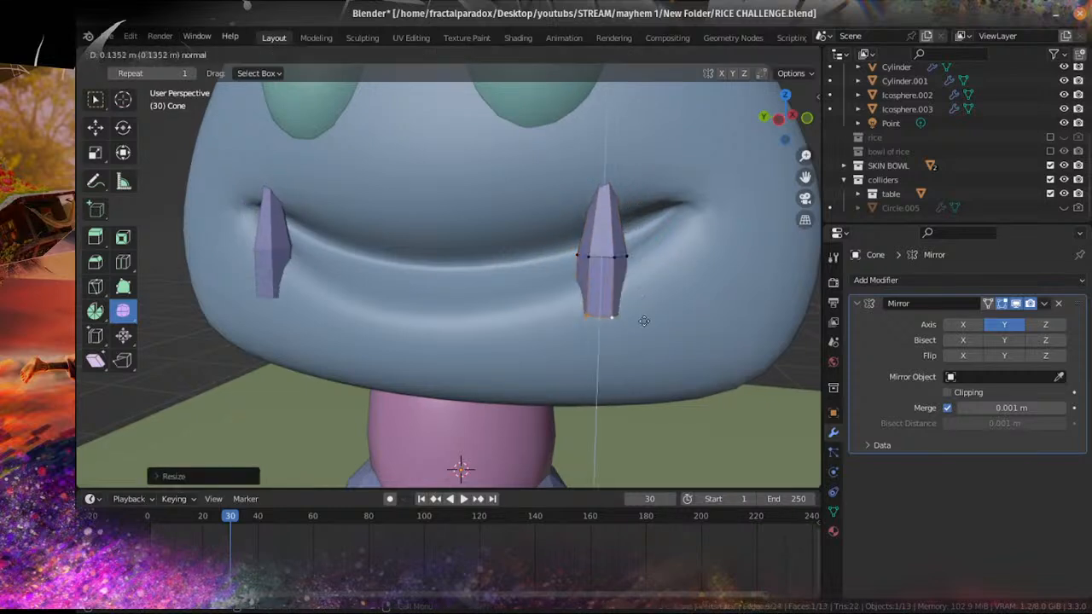
click(650, 318)
key(s)
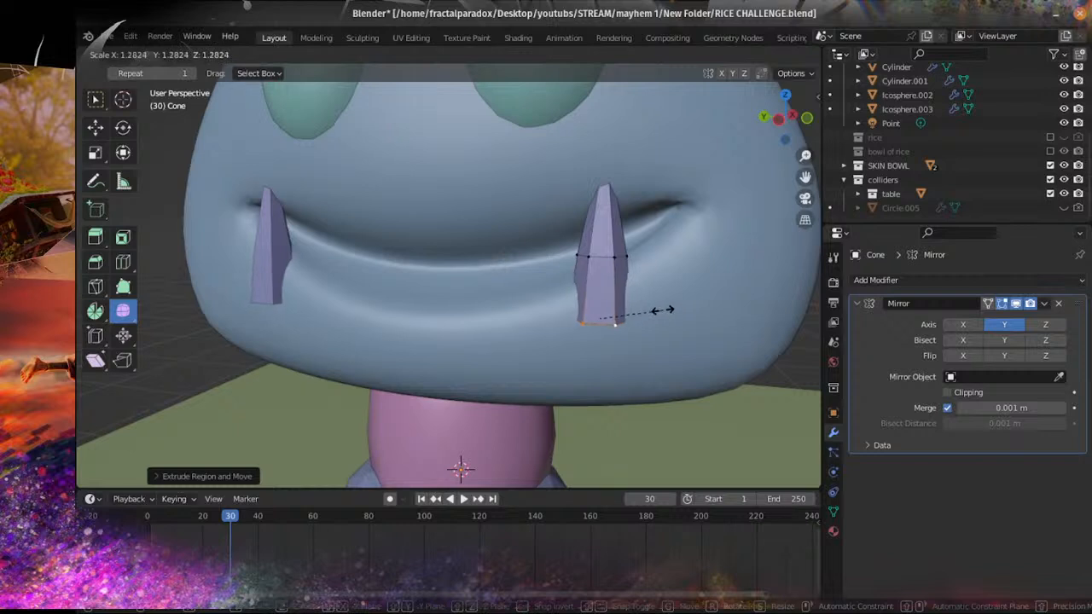
click(662, 309)
Step: Extrude the tooth's bottom face a short distance further down and scale it in to taper the end
key(e)
click(661, 340)
key(s)
click(638, 339)
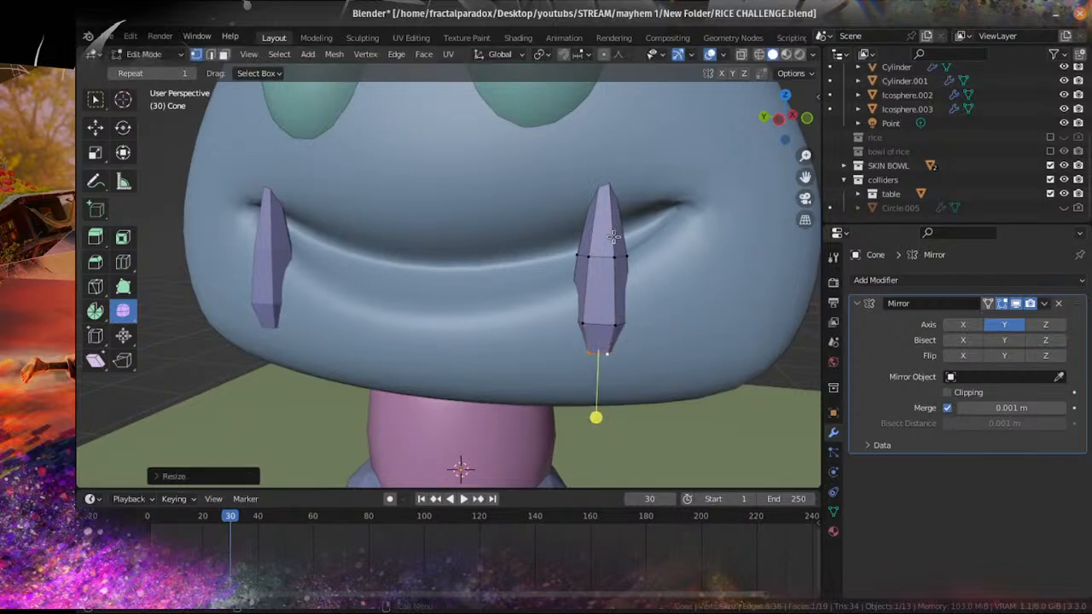
Step: Select the entire tooth mesh and scale it down in wireframe display from the right orthographic view
key(Tab)
scroll(600, 260, down, 3)
key(Tab)
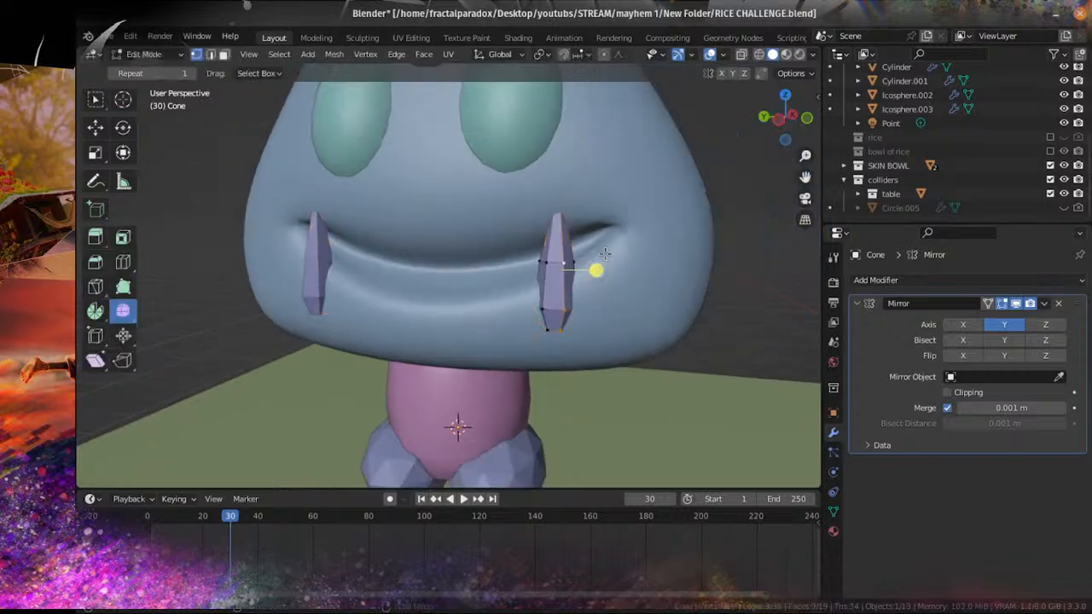
key(a)
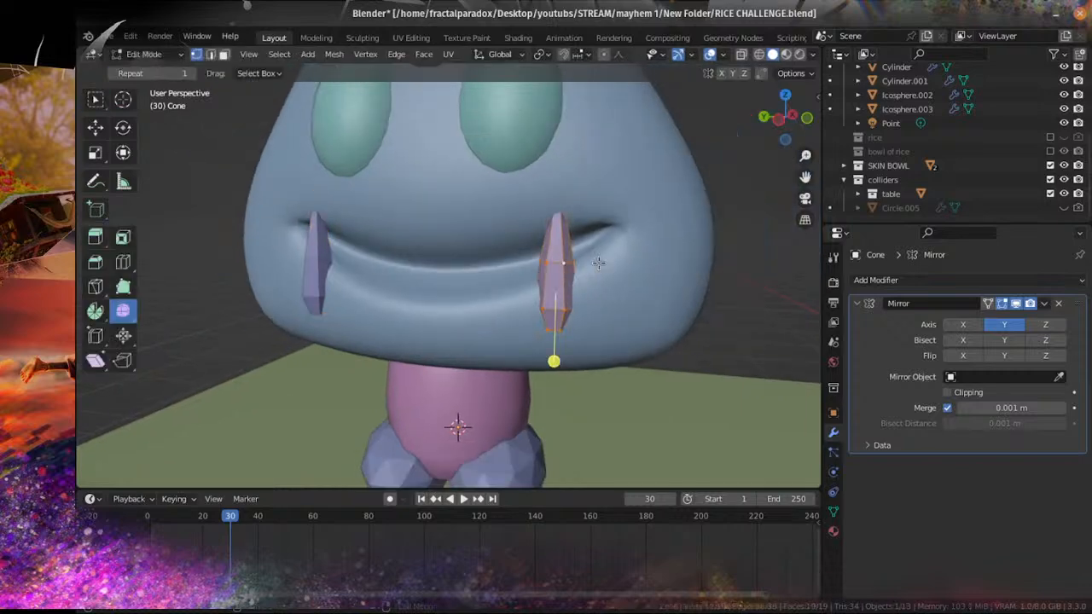
key(KP_3)
scroll(579, 275, up, 3)
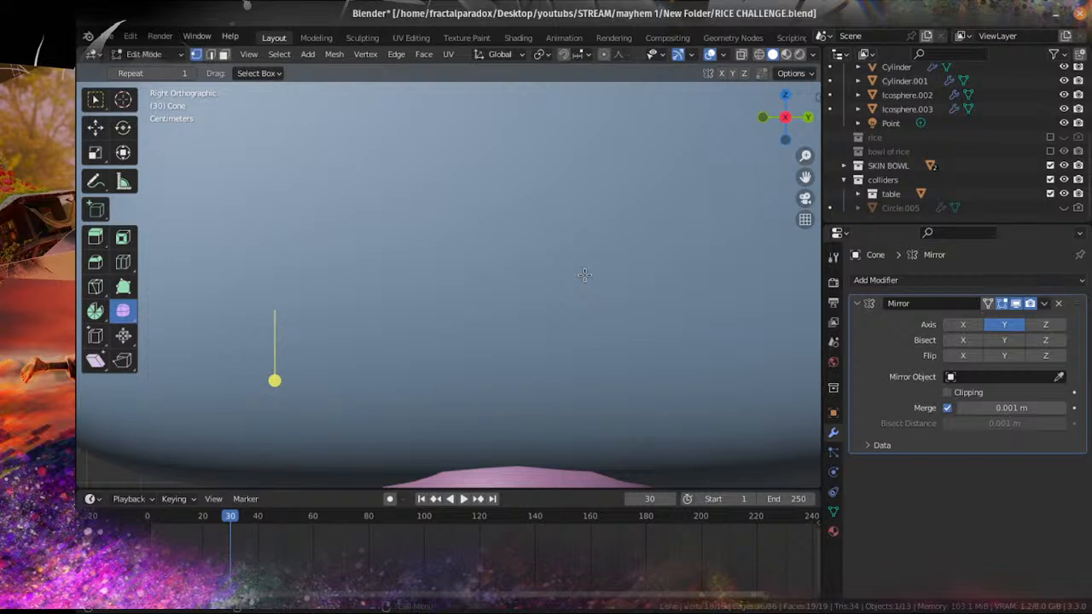
scroll(665, 188, down, 2)
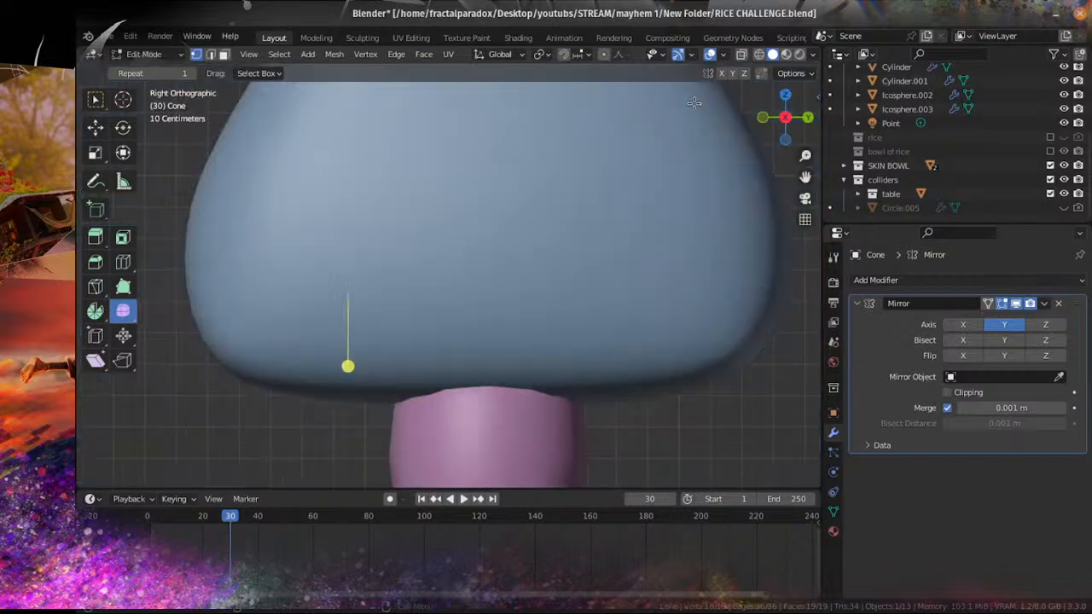
click(759, 54)
scroll(436, 249, up, 1)
shift+middle_drag(434, 245, 528, 249)
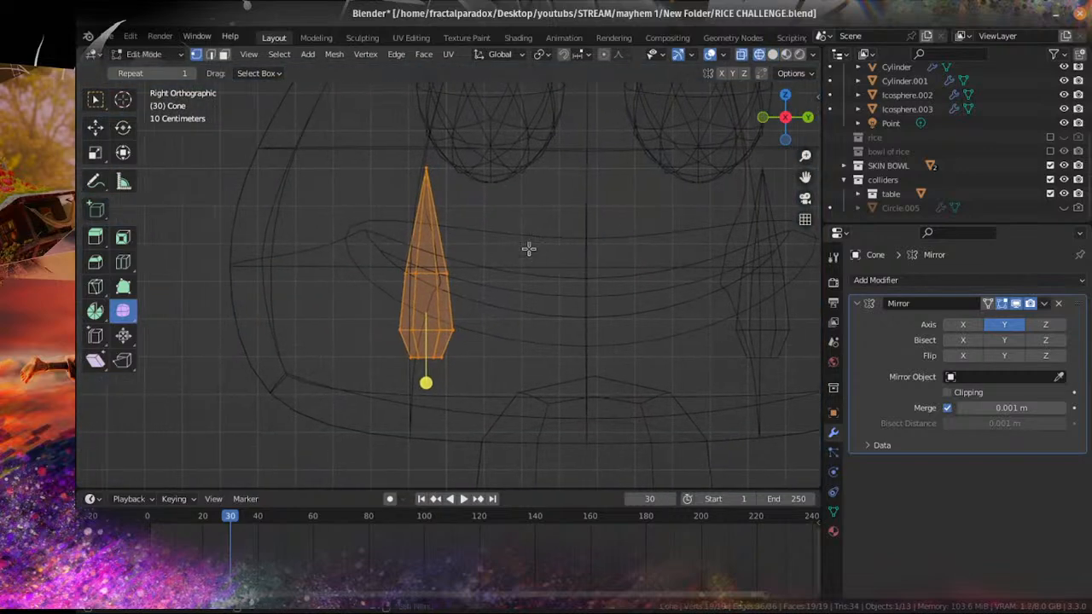
scroll(522, 244, down, 1)
key(s)
click(480, 241)
scroll(469, 236, up, 1)
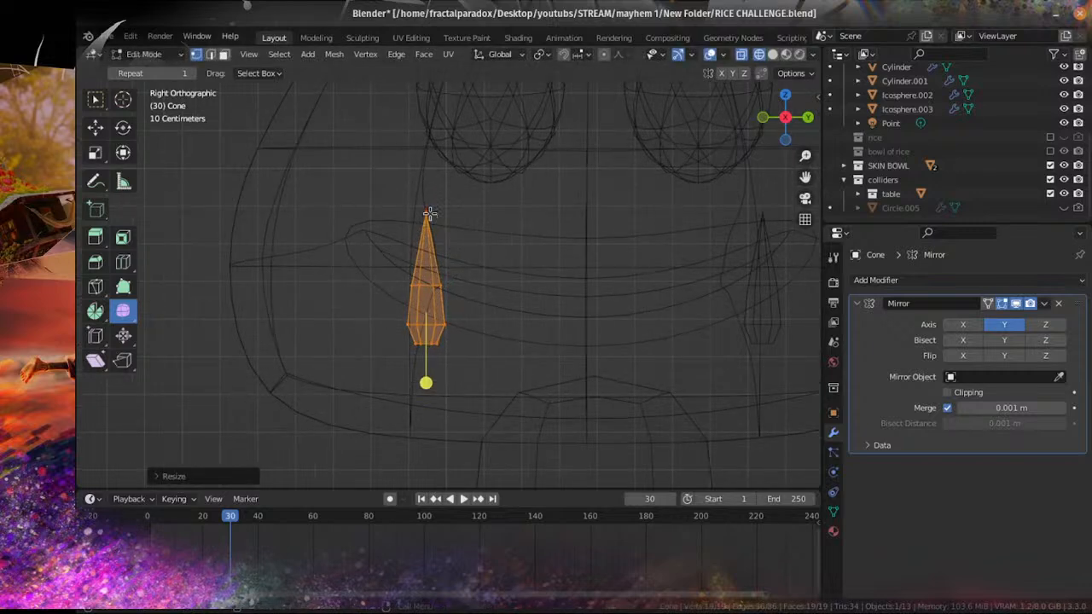
Step: Lower the tooth's tip vertex slightly along the Z axis to shorten the point
click(430, 214)
key(shift+v)
key(g)
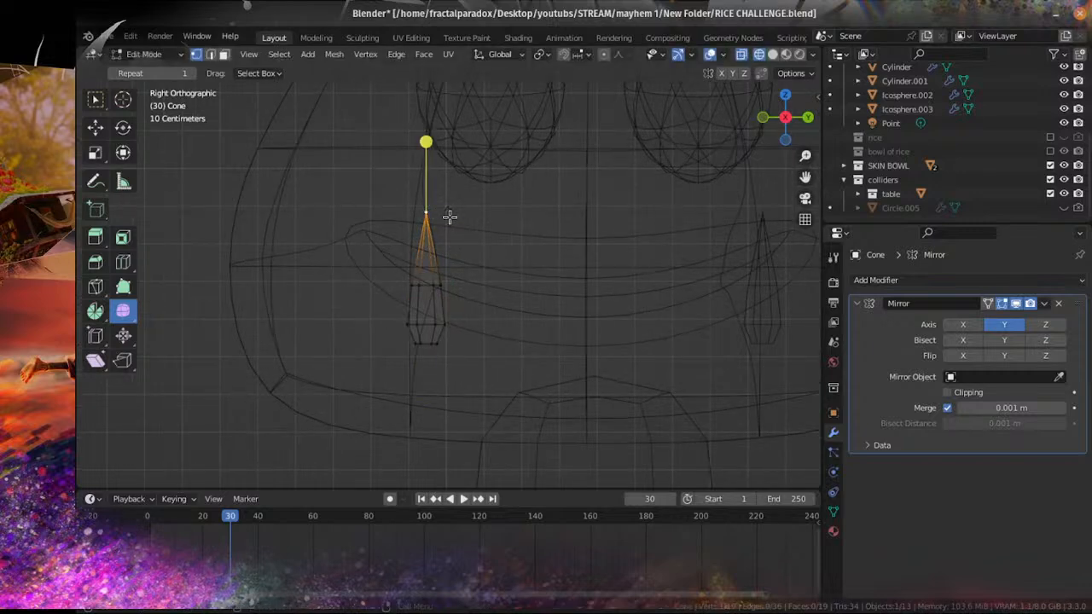
key(z)
click(449, 235)
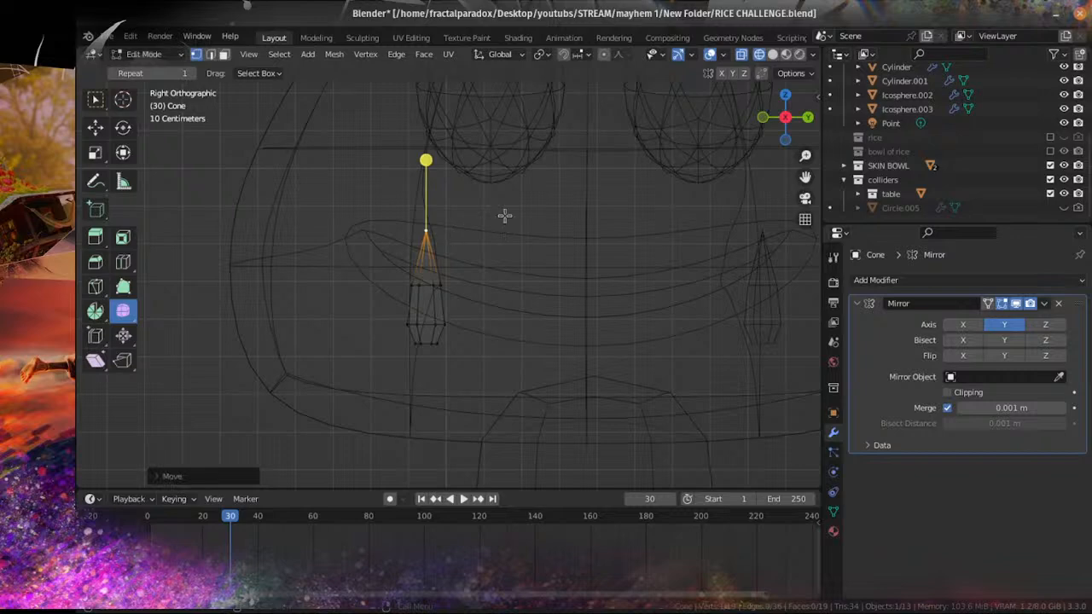
Step: Check the teeth's placement, restore solid shading and return to Object Mode
middle_drag(504, 214, 548, 277)
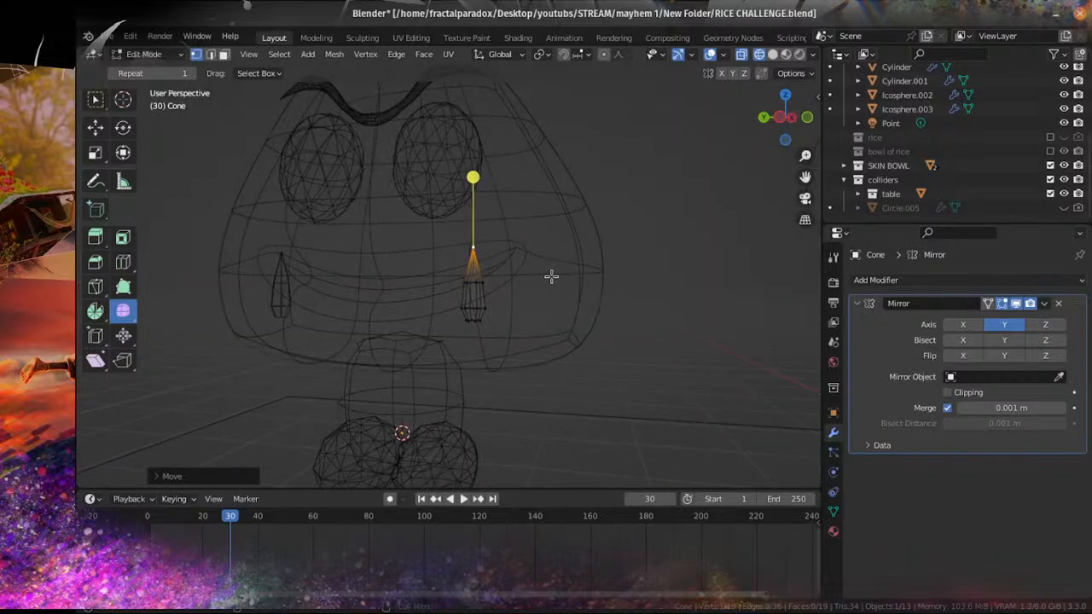
key(KP_3)
scroll(609, 286, up, 4)
scroll(597, 284, down, 4)
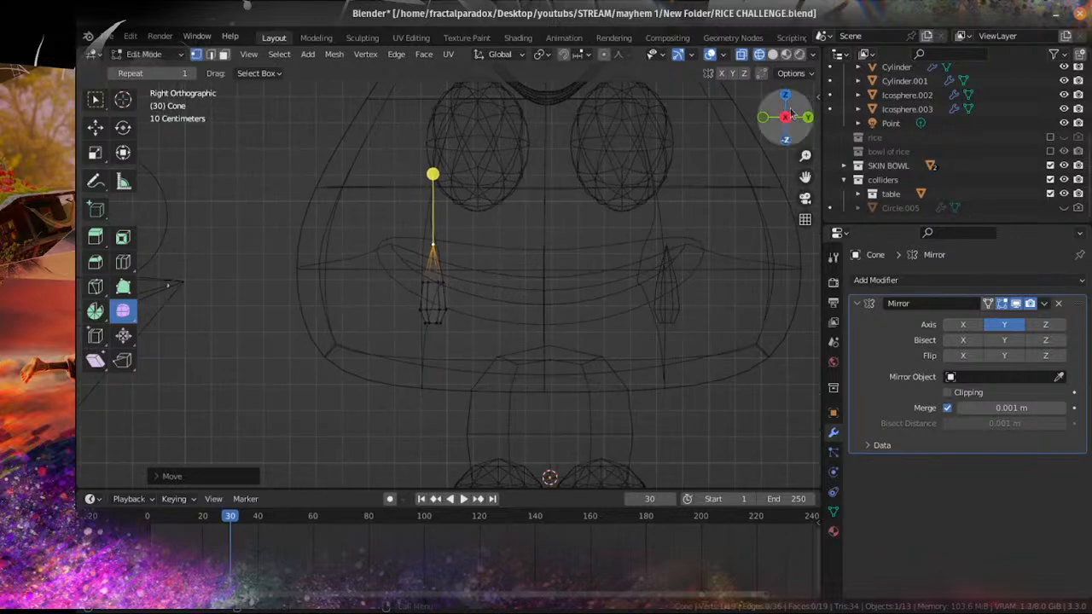
click(774, 56)
mouse_move(783, 243)
middle_down()
mouse_move(745, 261)
mouse_move(552, 275)
mouse_move(501, 299)
mouse_move(539, 348)
middle_up()
key(Tab)
scroll(500, 304, up, 3)
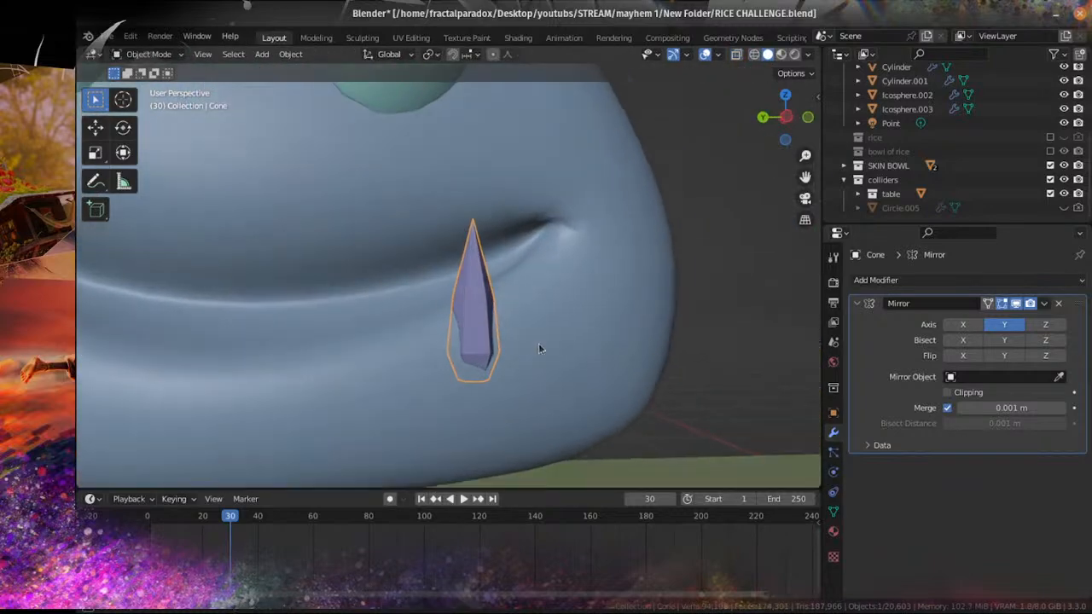
Step: Apply smooth shading to the mirrored teeth while facing them in the left orthographic view
key(KP_3)
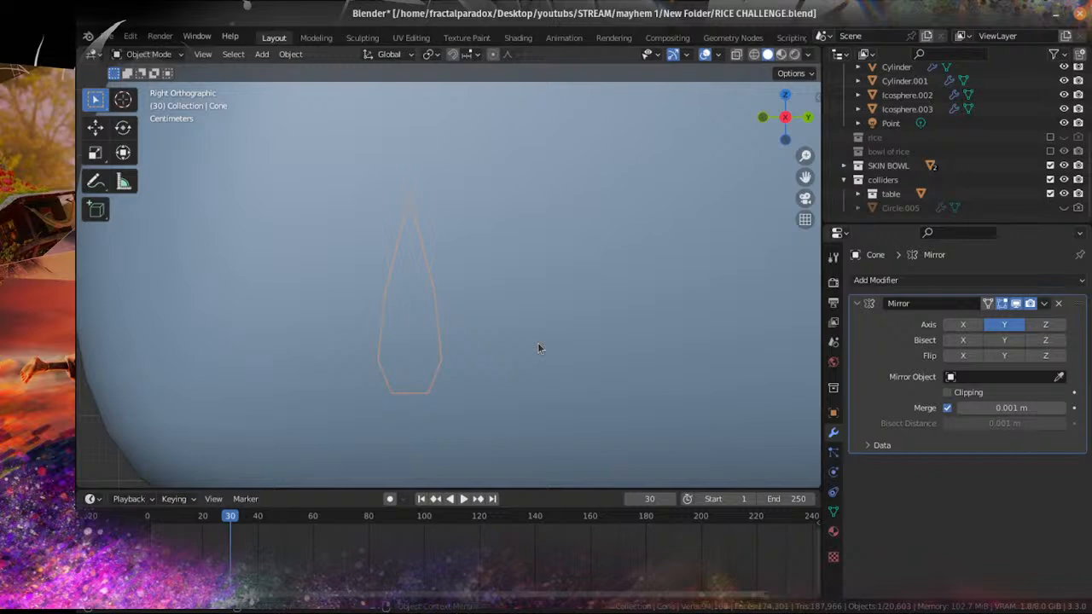
key(ctrl+KP_3)
scroll(536, 351, down, 5)
scroll(509, 341, up, 2)
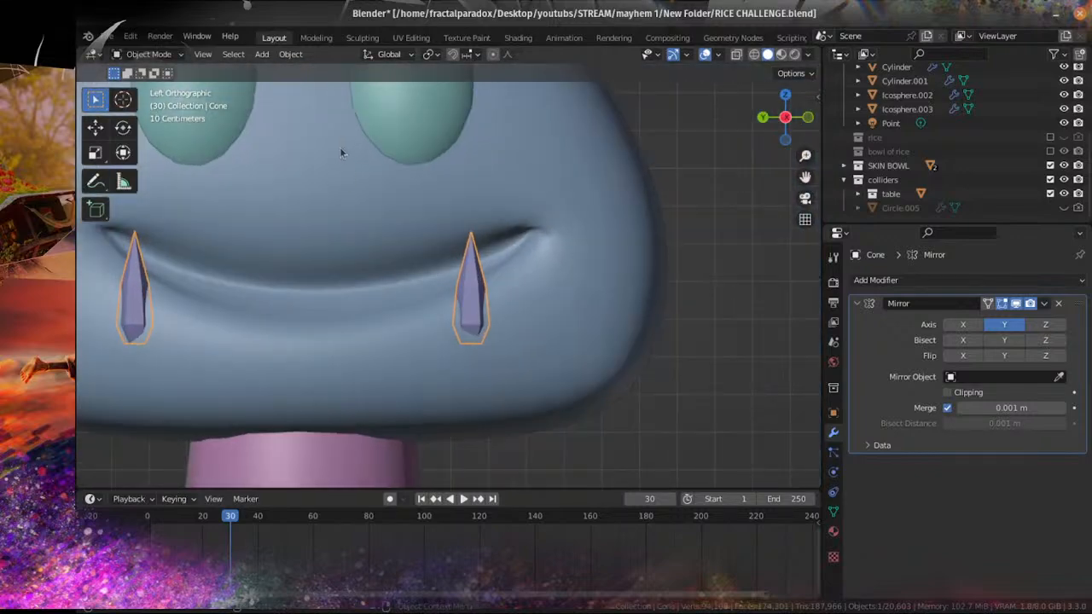
click(290, 53)
click(365, 365)
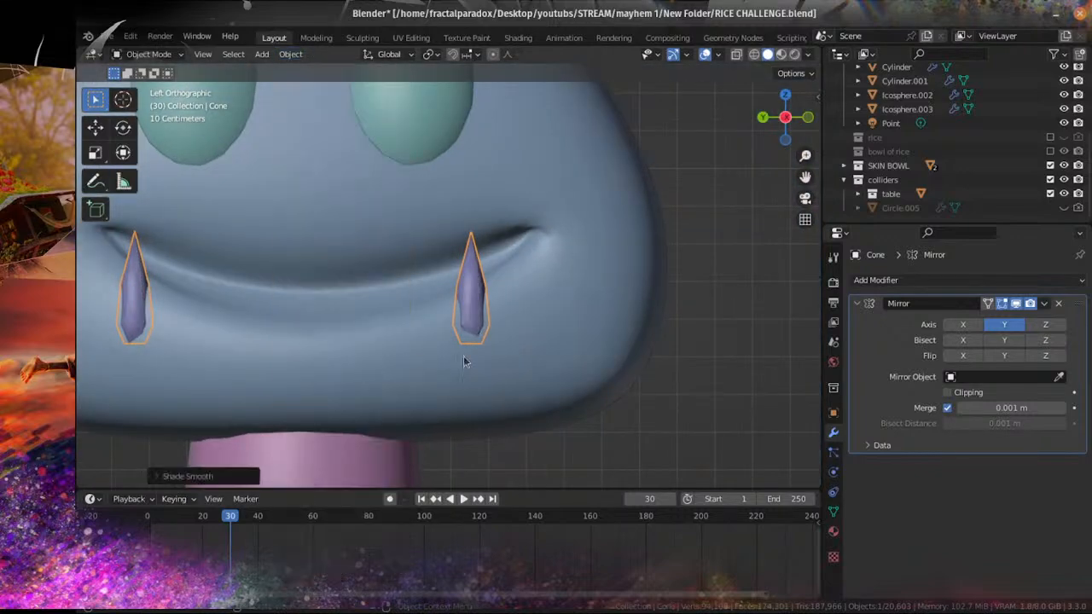
Step: Add a Subdivision Surface modifier to the mirrored teeth and set its viewport level to 2
click(892, 281)
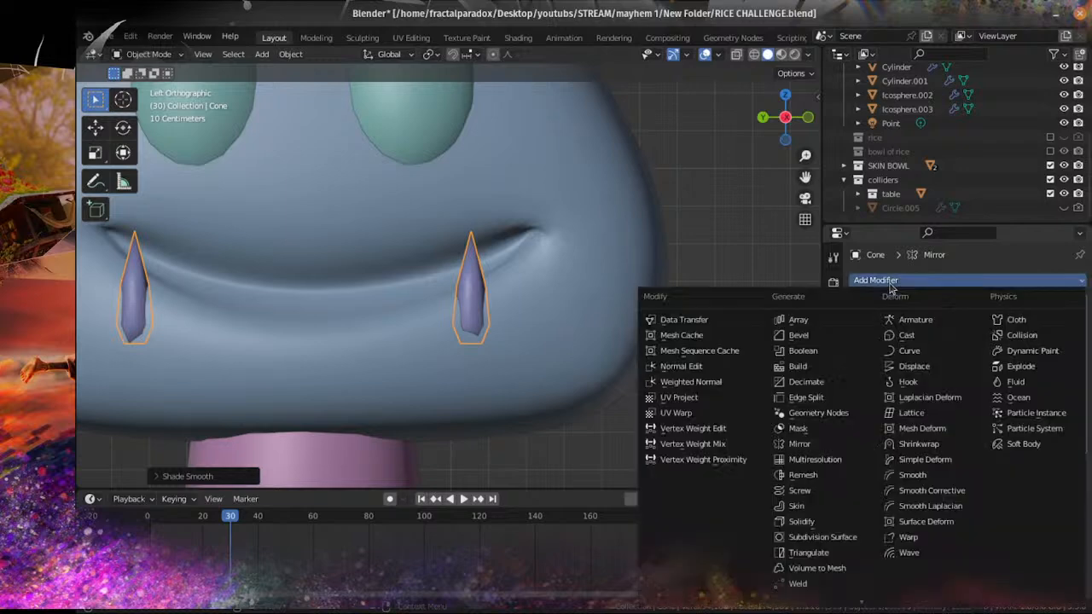
click(815, 537)
scroll(541, 322, up, 3)
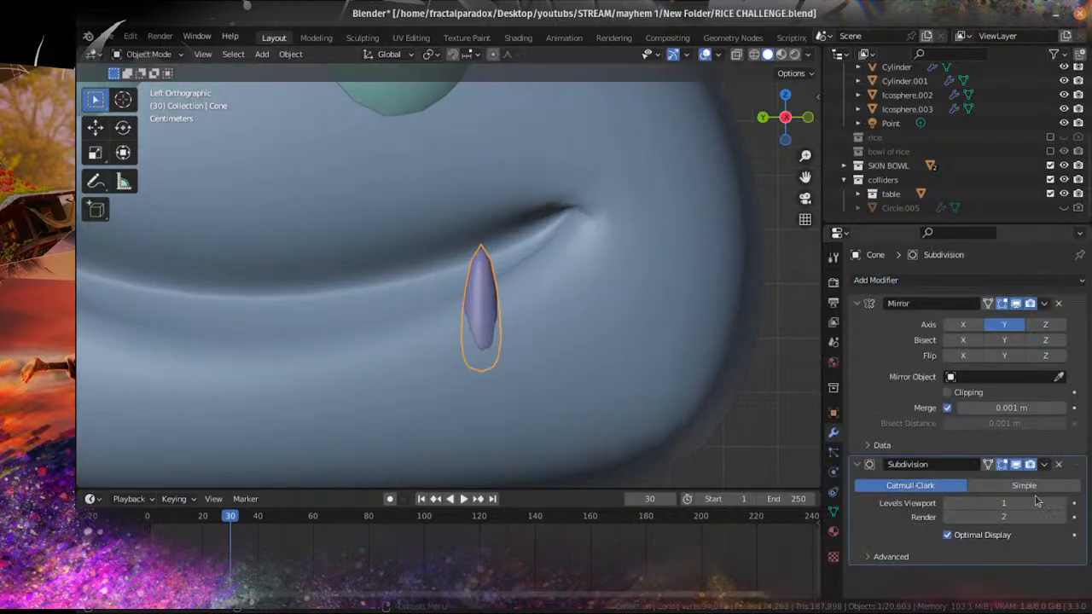
click(1063, 504)
Step: Select the whole tooth mesh in Edit Mode, widen it with the Z axis locked and lengthen it along Z
key(Tab)
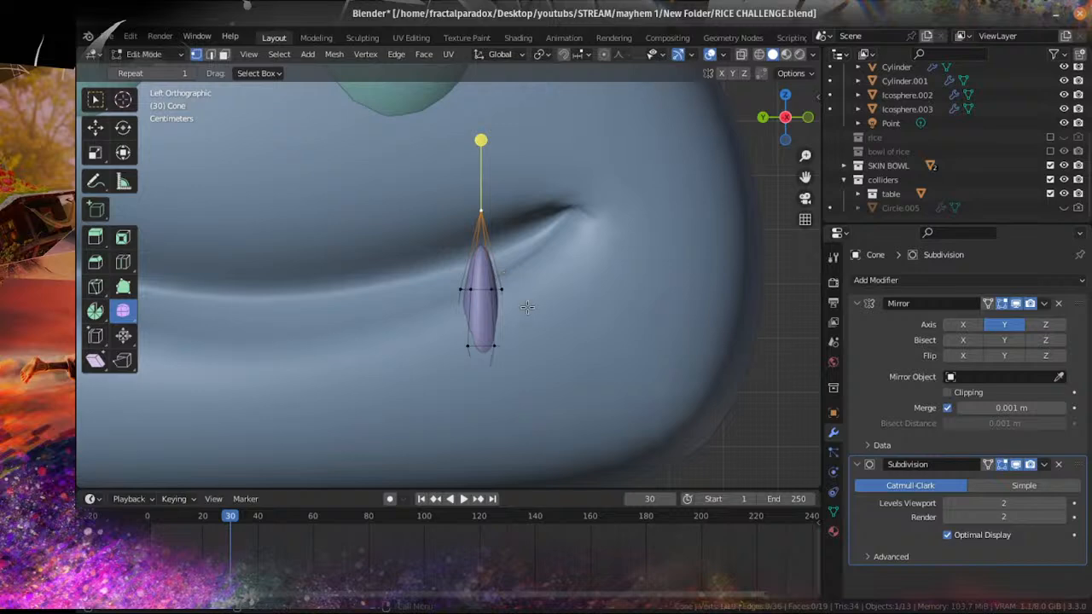
key(a)
scroll(519, 307, down, 3)
key(s)
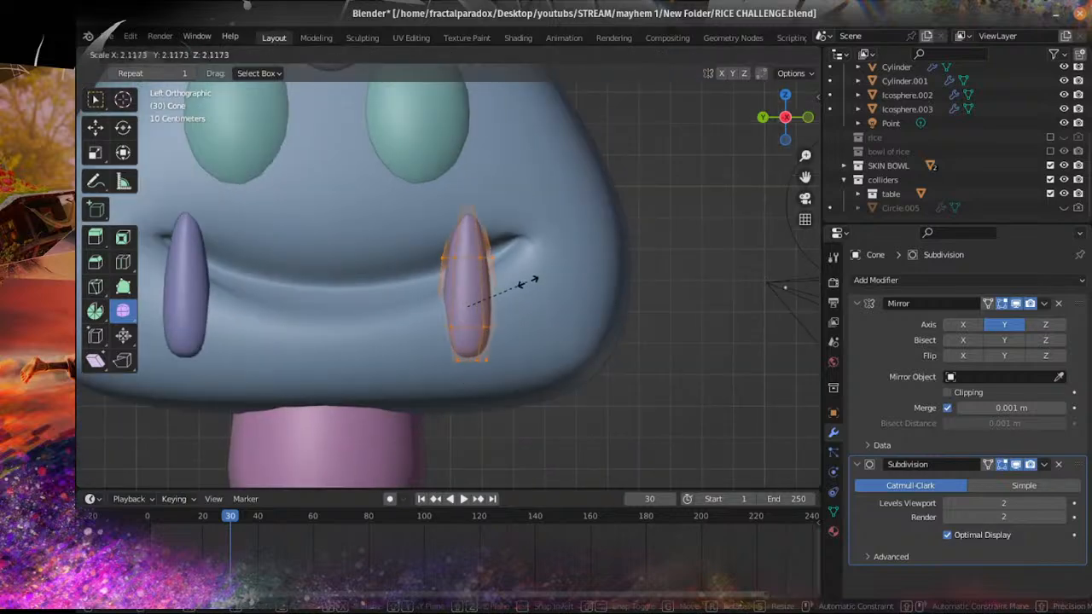
right_click(517, 284)
key(s)
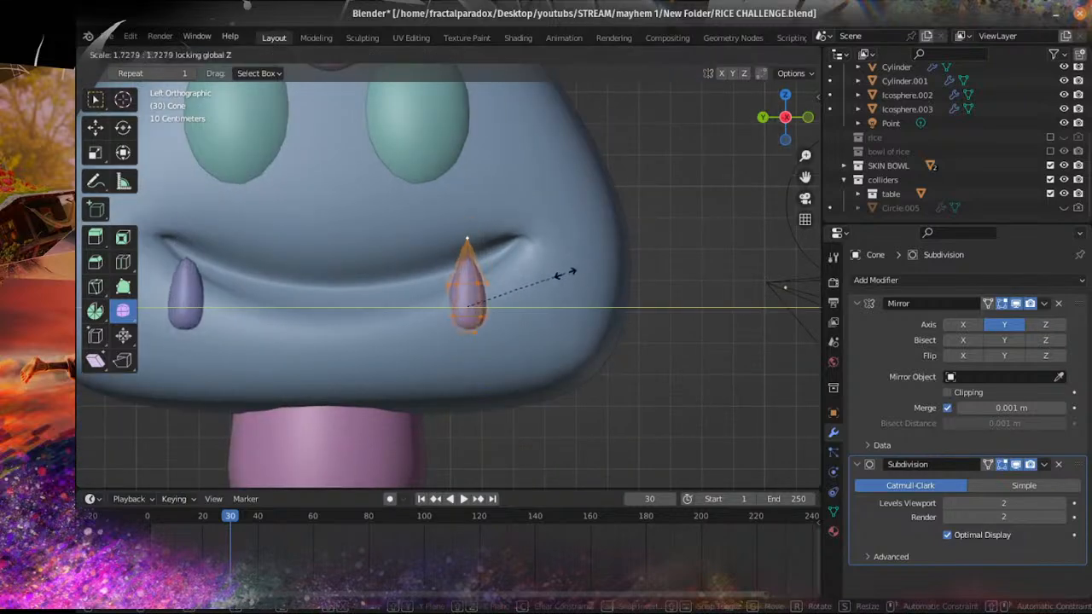
click(553, 273)
key(s)
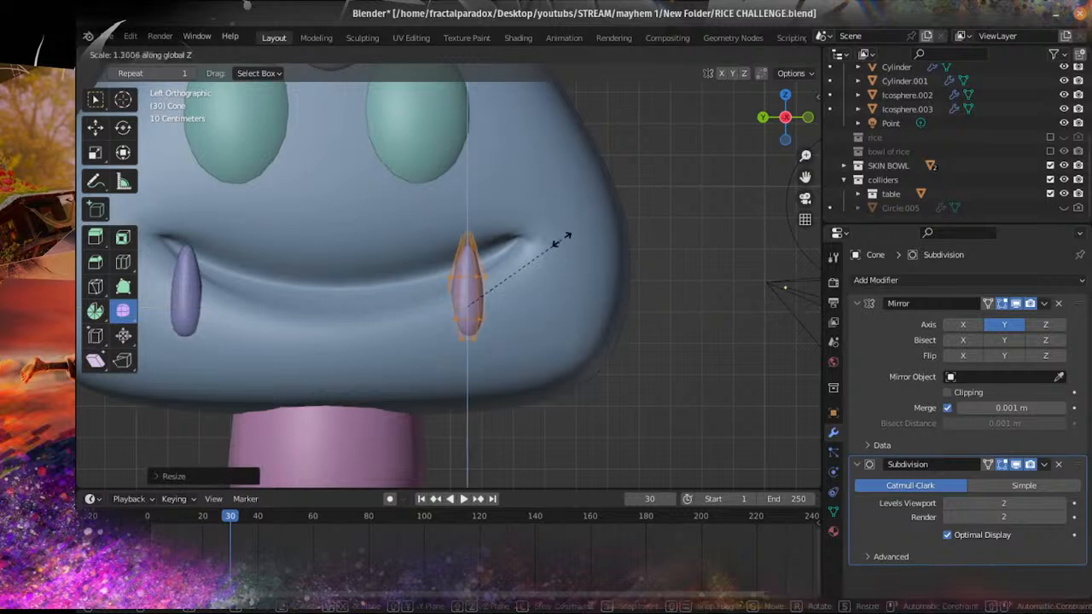
click(586, 261)
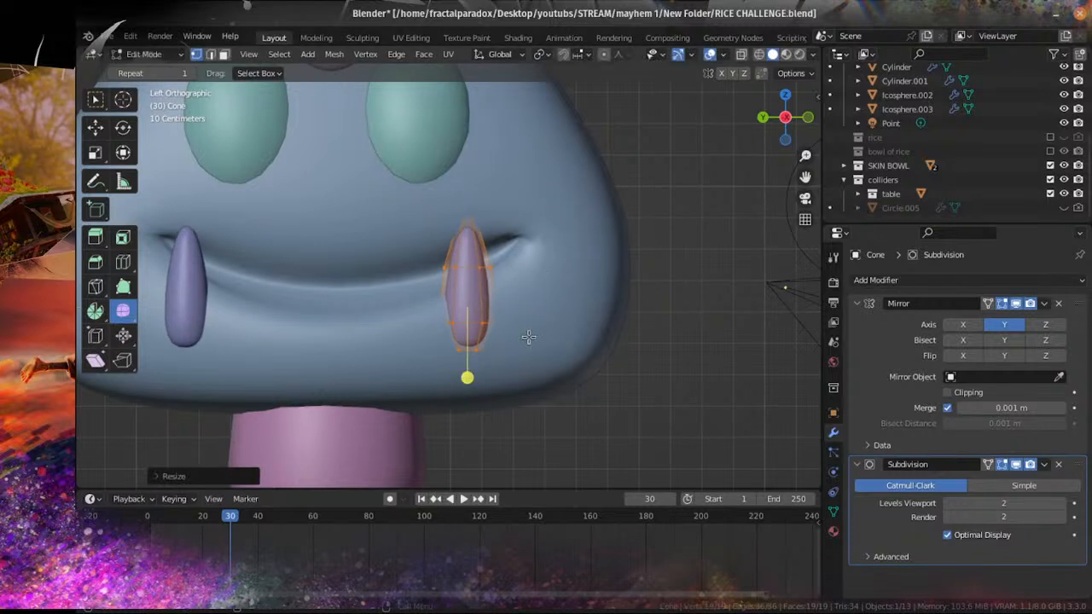
Step: Tilt the tooth mesh slightly about the global Y axis
key(r)
key(z)
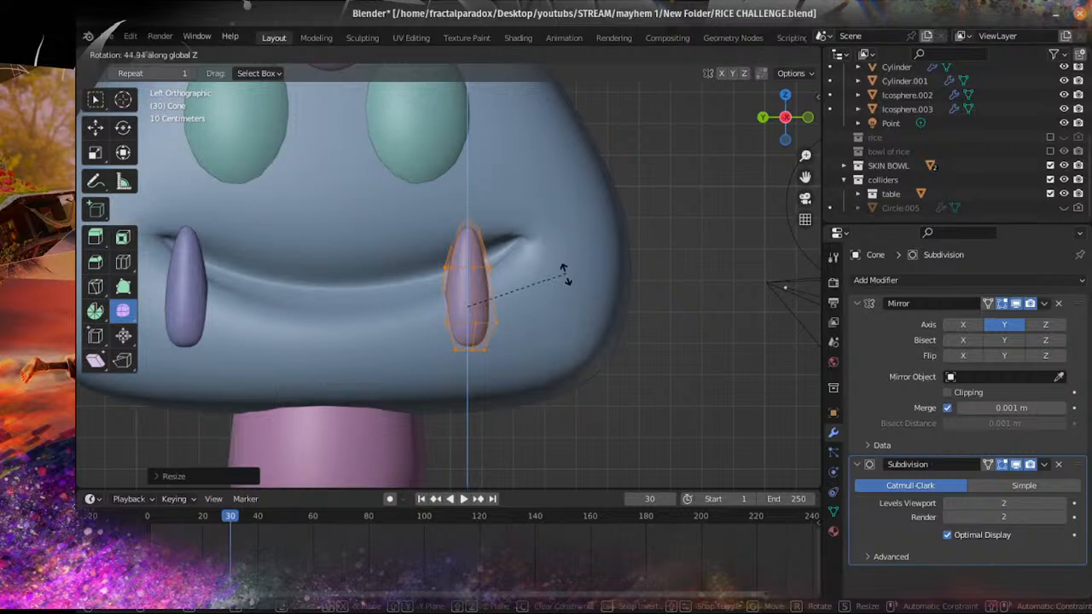
right_click(565, 275)
key(r)
key(x)
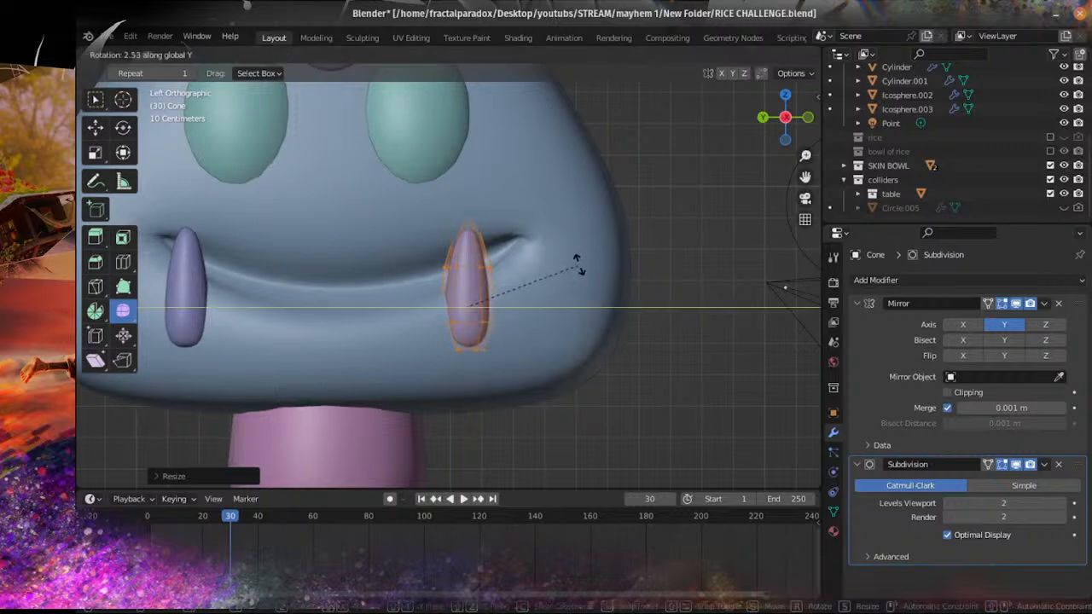
click(560, 244)
Step: Shift the tooth mesh along the global X axis to fit the mouth and return to Object Mode
middle_drag(560, 244, 617, 282)
key(g)
key(x)
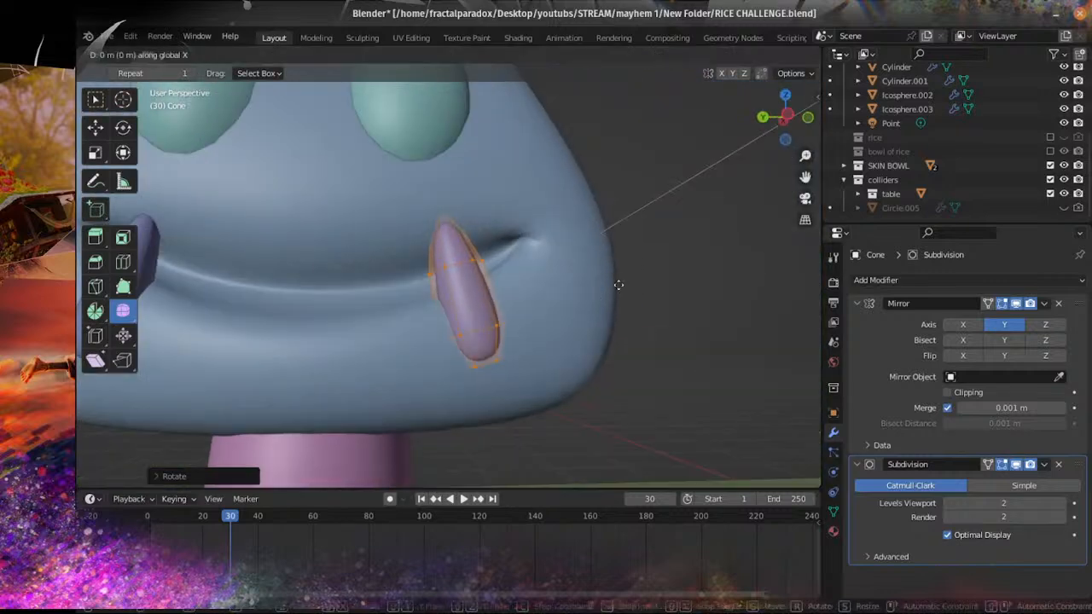
click(638, 283)
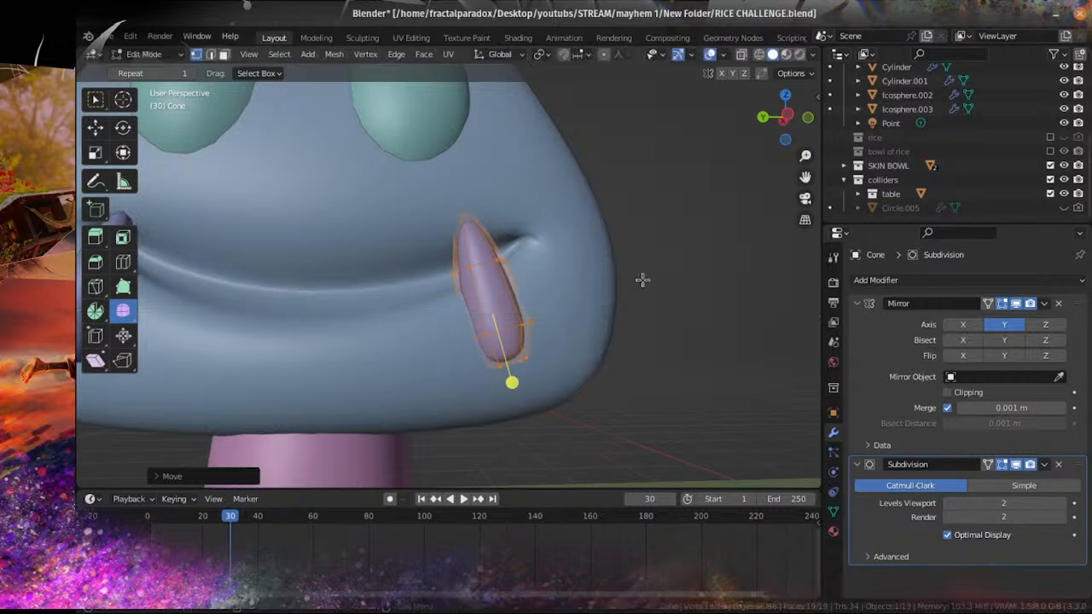
scroll(541, 302, down, 3)
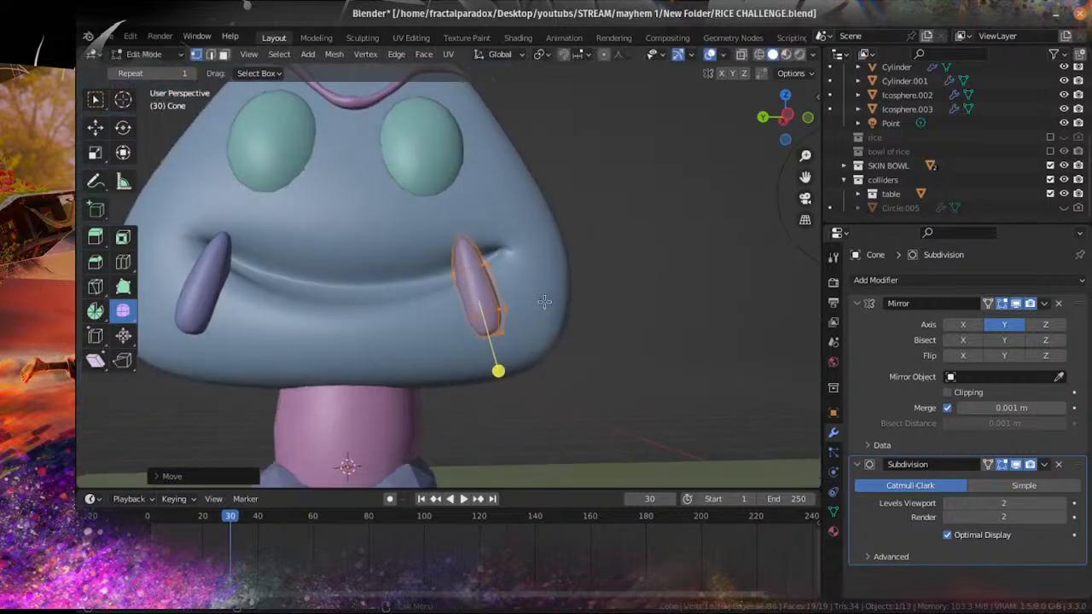
key(Tab)
Step: Select the blue head and switch it to Sculpt Mode with the Inflate/Deflate brush
click(420, 318)
click(120, 54)
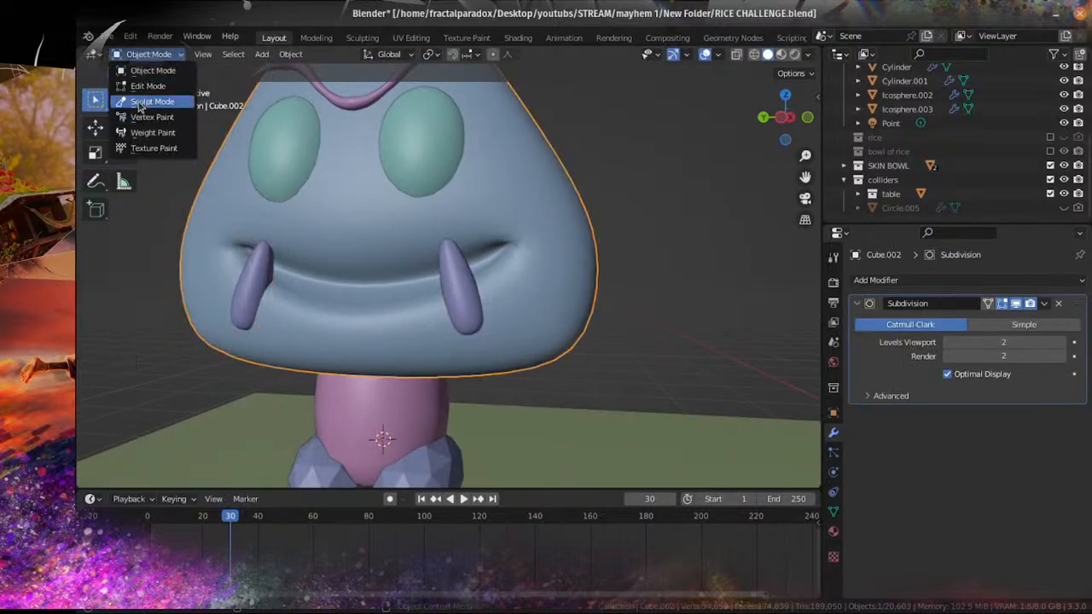
click(143, 101)
click(96, 173)
scroll(487, 341, up, 2)
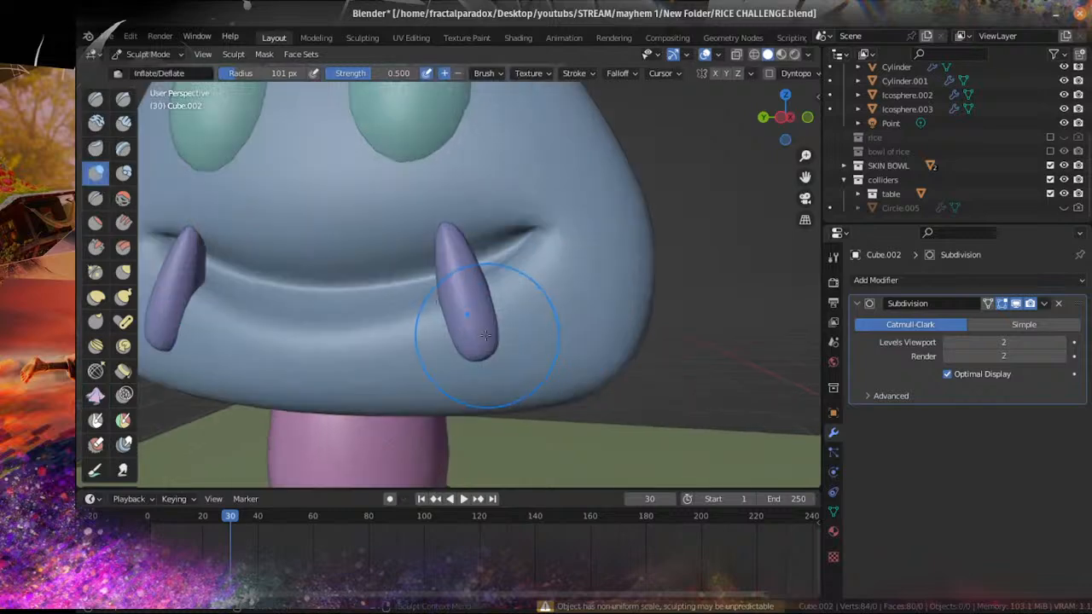
scroll(554, 305, down, 3)
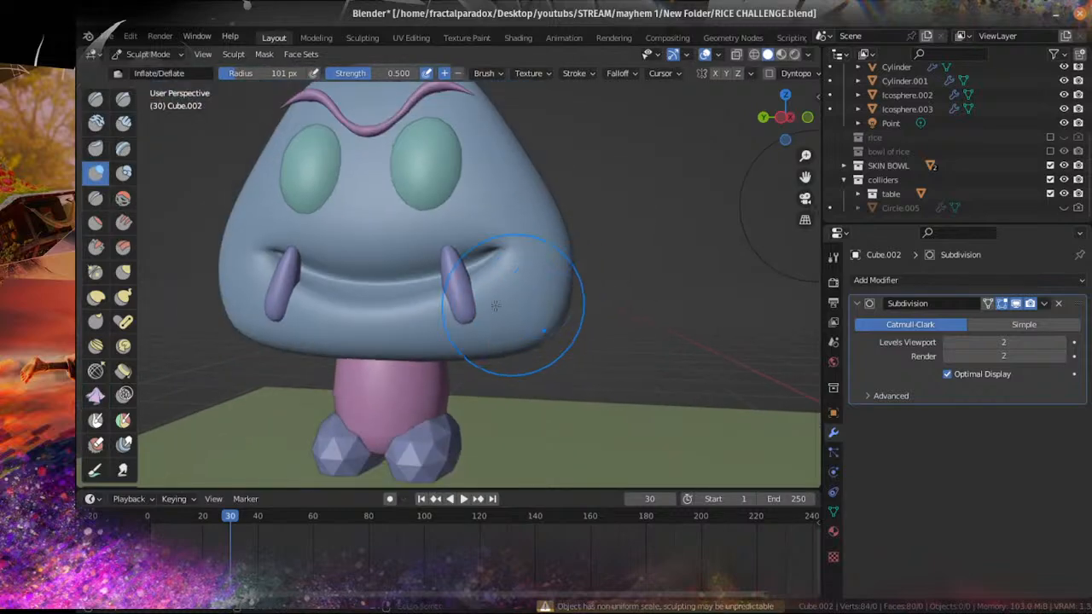
Step: In the head's Edit Mode, pull the lower lip's centre vertex forward about 0.19 m along the X axis
key(Tab)
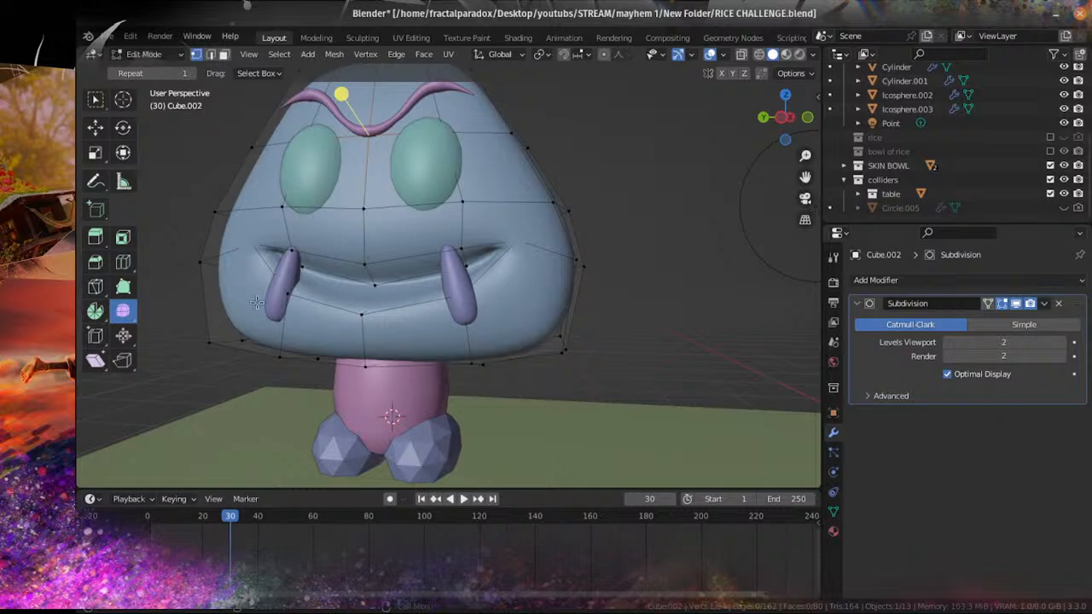
middle_drag(473, 299, 507, 332)
key(g)
key(y)
key(x)
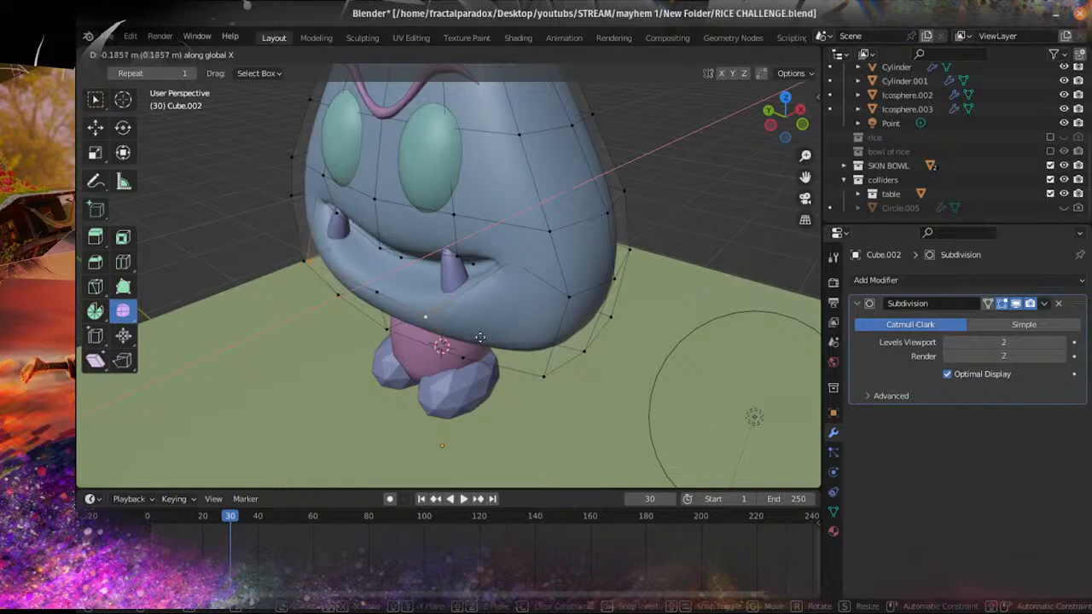
click(480, 337)
Step: Select the vertex at the mouth corner and move it along the X axis
middle_drag(480, 337, 538, 298)
scroll(520, 260, up, 1)
click(516, 253)
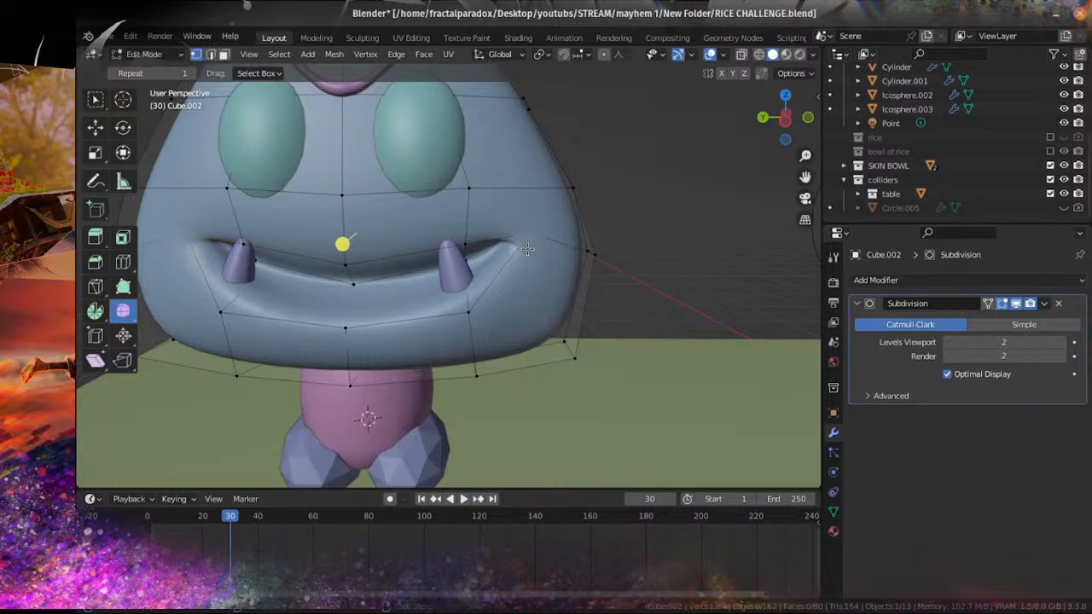
key(g)
key(x)
click(487, 261)
Step: Shift the mouth-corner vertex about 0.12 m along the Y axis
middle_drag(487, 261, 544, 264)
key(g)
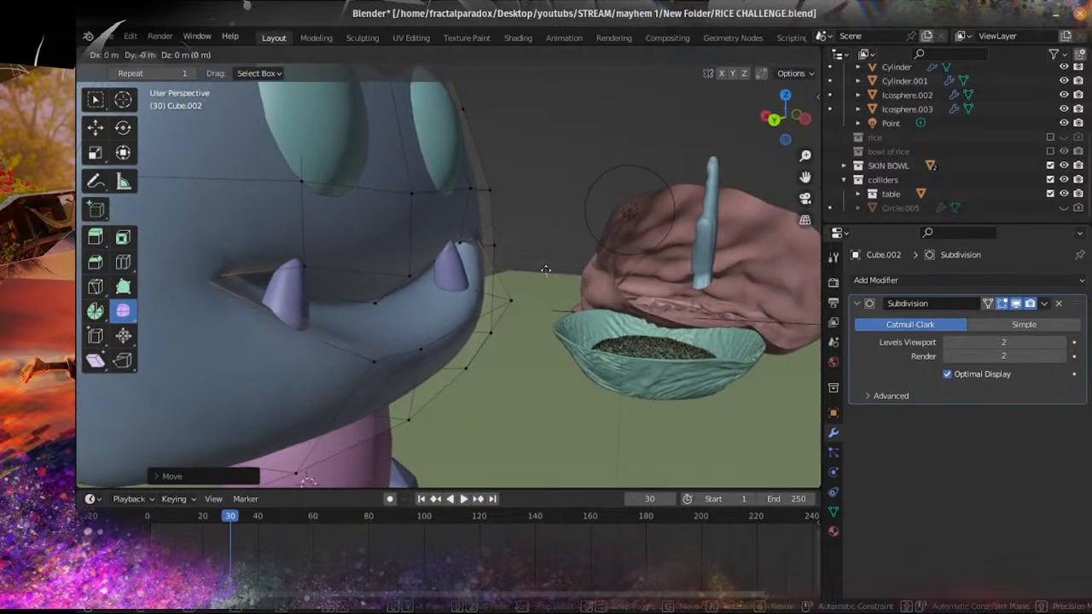
key(z)
key(y)
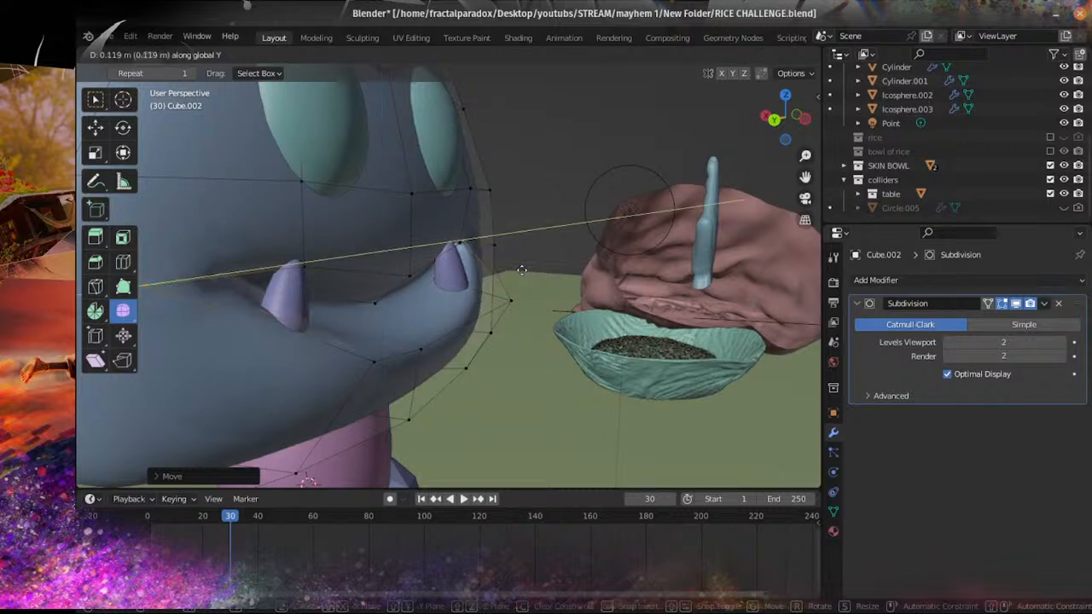
click(518, 270)
Step: Select the lower lip's centre vertex and push it back toward the head along the X axis
click(427, 349)
middle_drag(442, 350, 469, 354)
scroll(476, 375, down, 1)
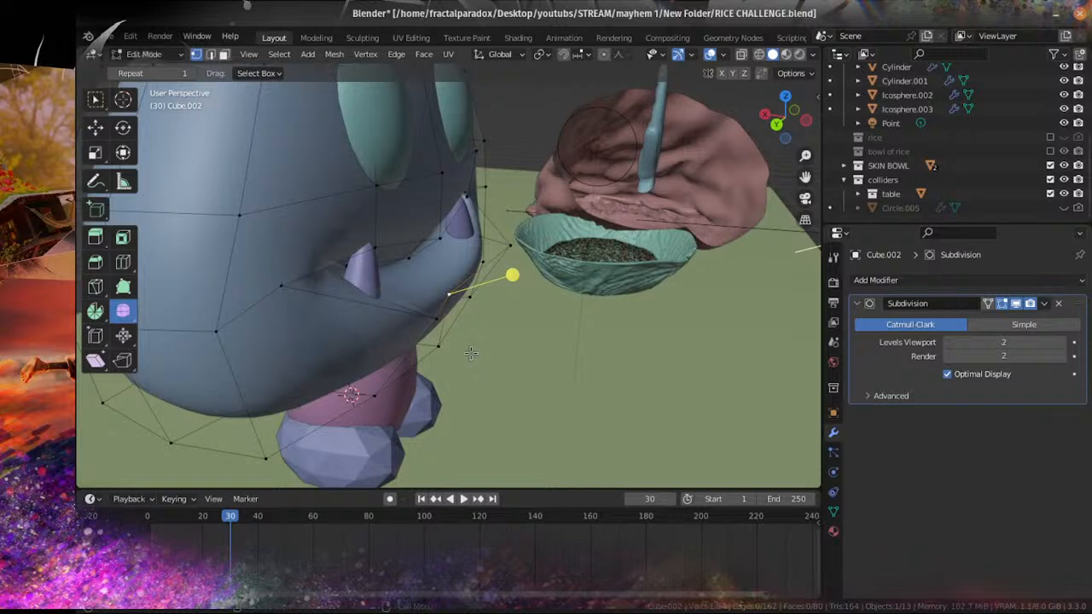
key(g)
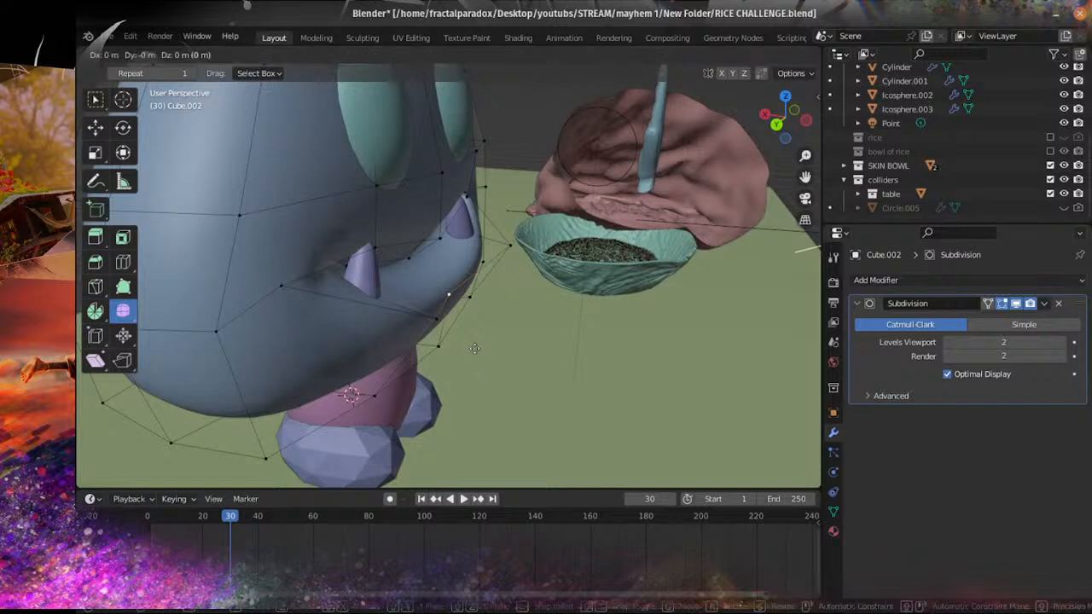
key(x)
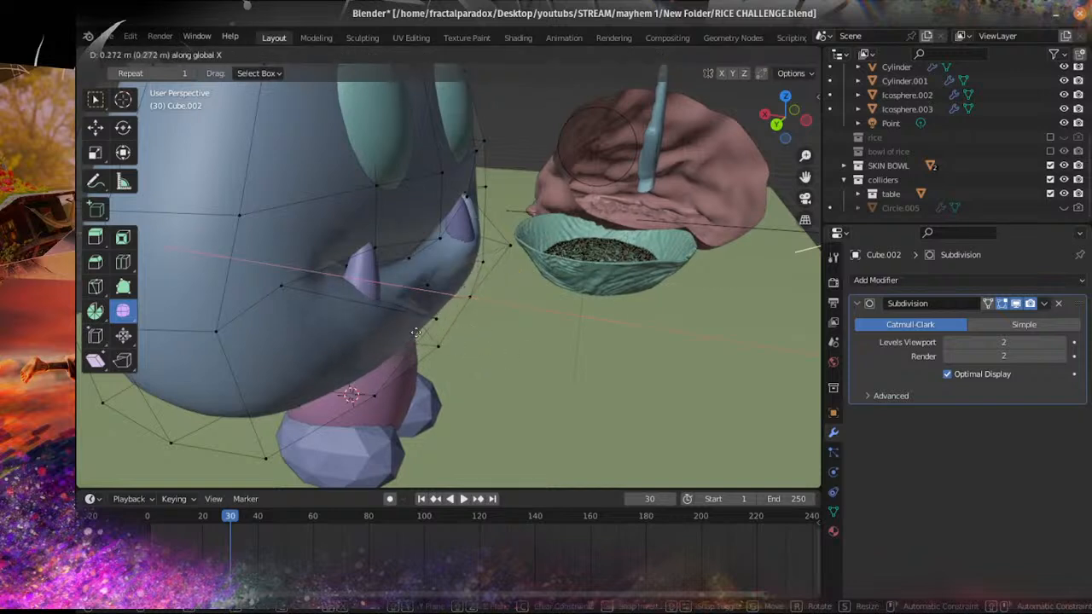
click(433, 328)
Step: Select the two lower-lip vertices beneath the teeth and raise them along the Z axis
middle_drag(531, 326, 471, 329)
click(494, 291)
middle_drag(493, 292, 479, 224)
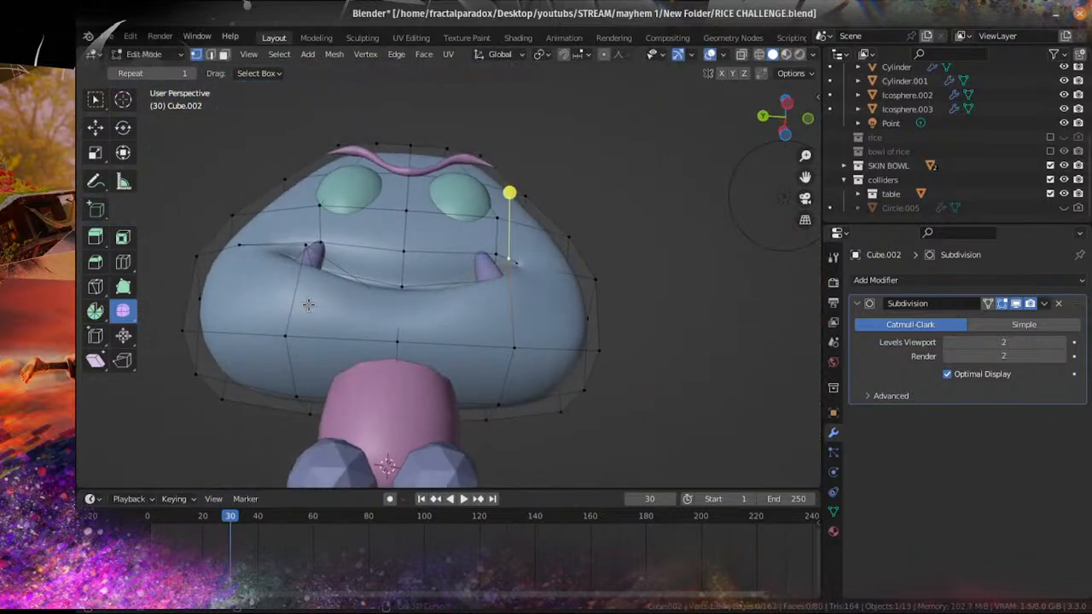
shift+click(308, 249)
middle_drag(401, 271, 454, 370)
scroll(424, 245, up, 2)
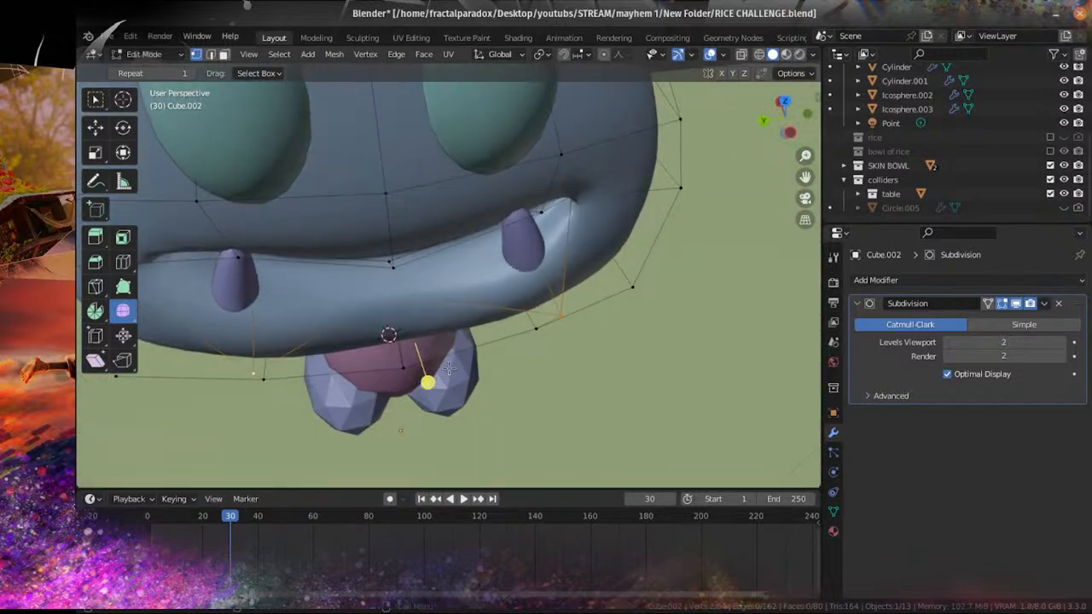
key(g)
key(z)
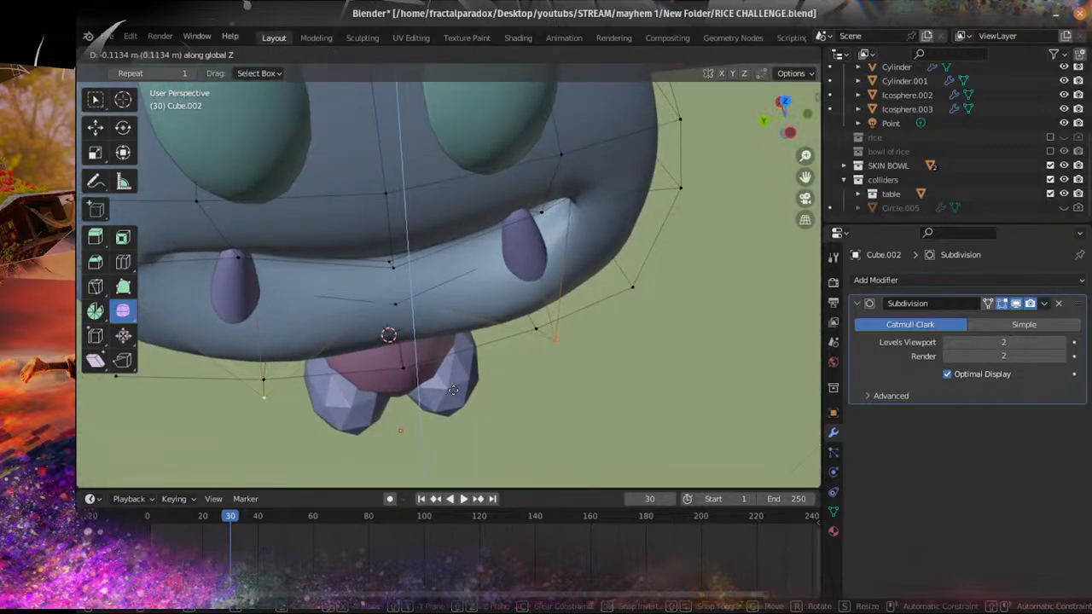
click(421, 337)
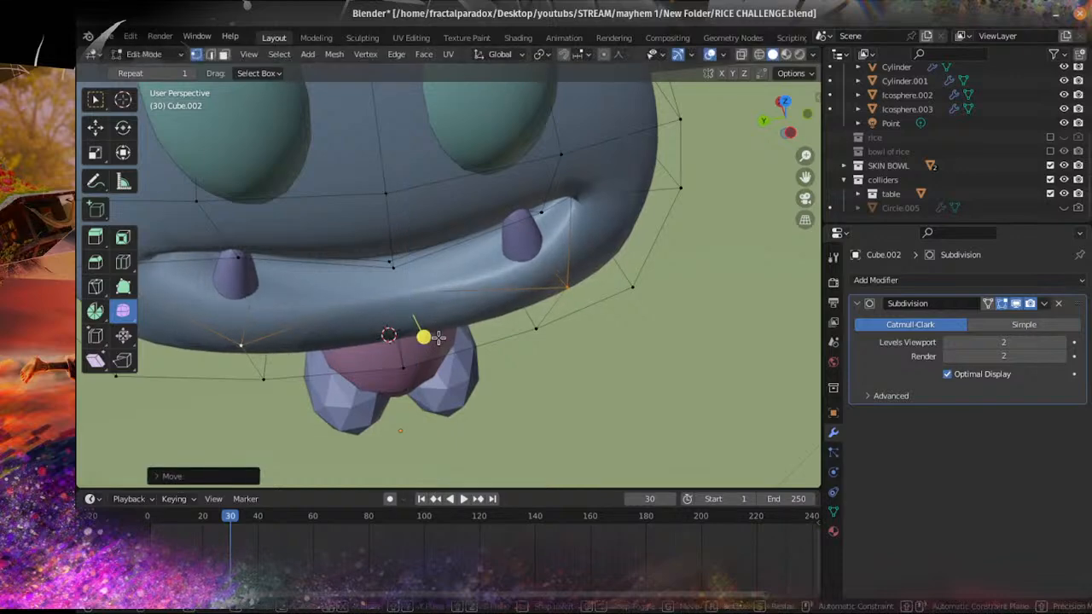
Step: Pull the two lower-lip vertices forward along the X axis
key(g)
key(y)
key(x)
click(436, 365)
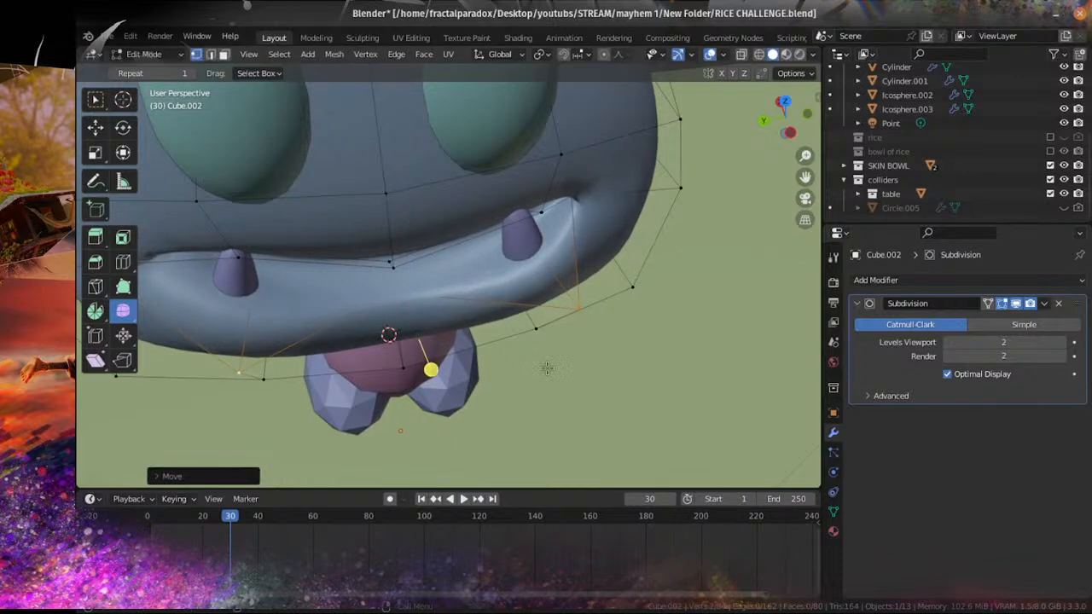
Step: Check the reshaped lip from the front and return the head to Object Mode
middle_drag(546, 367, 515, 319)
scroll(514, 318, down, 5)
key(Tab)
scroll(658, 261, up, 6)
key(Tab)
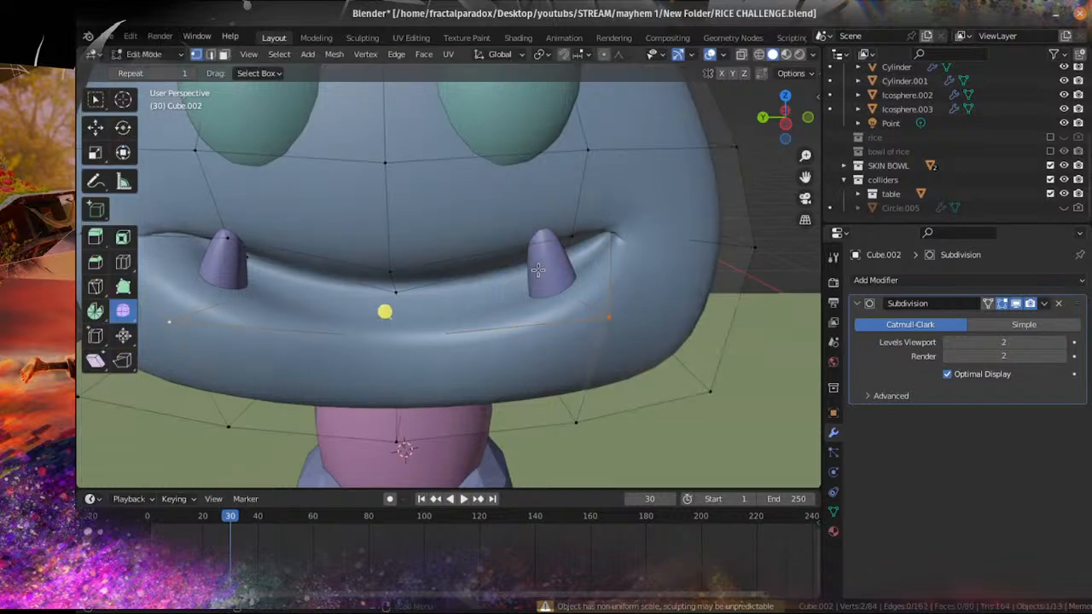
key(Tab)
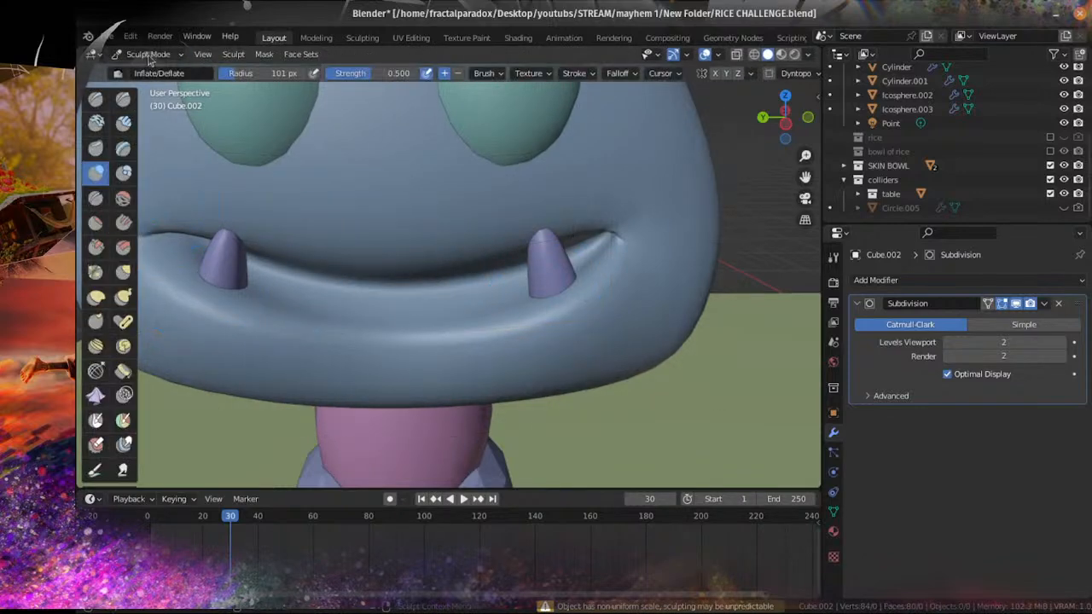
click(149, 54)
click(153, 68)
Step: Select the mirrored teeth and rotate them about the global Y axis to follow the lip
click(552, 275)
middle_drag(552, 274, 492, 295)
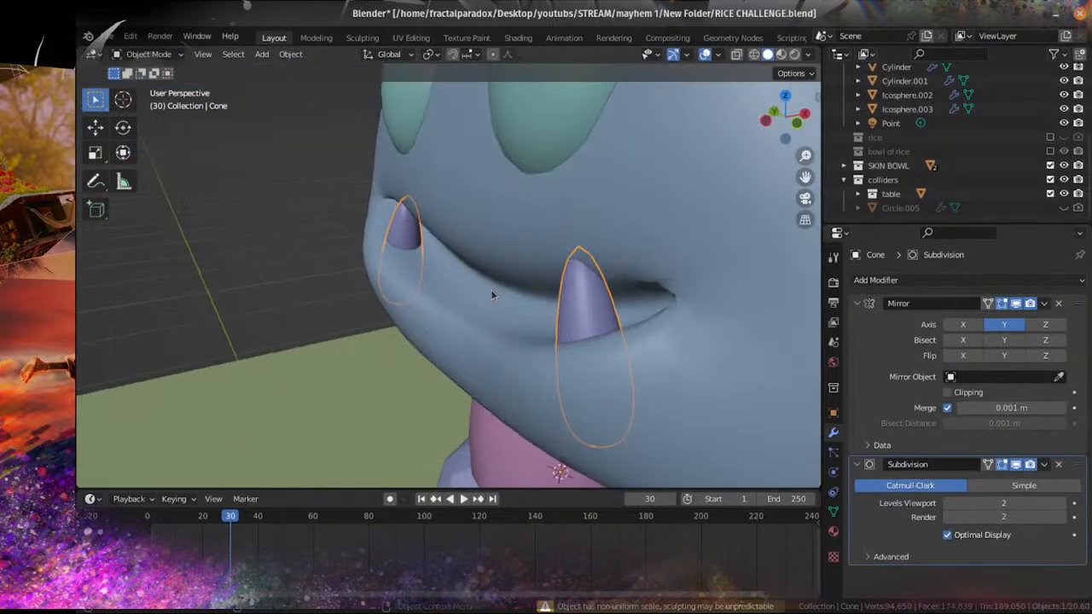
key(r)
key(y)
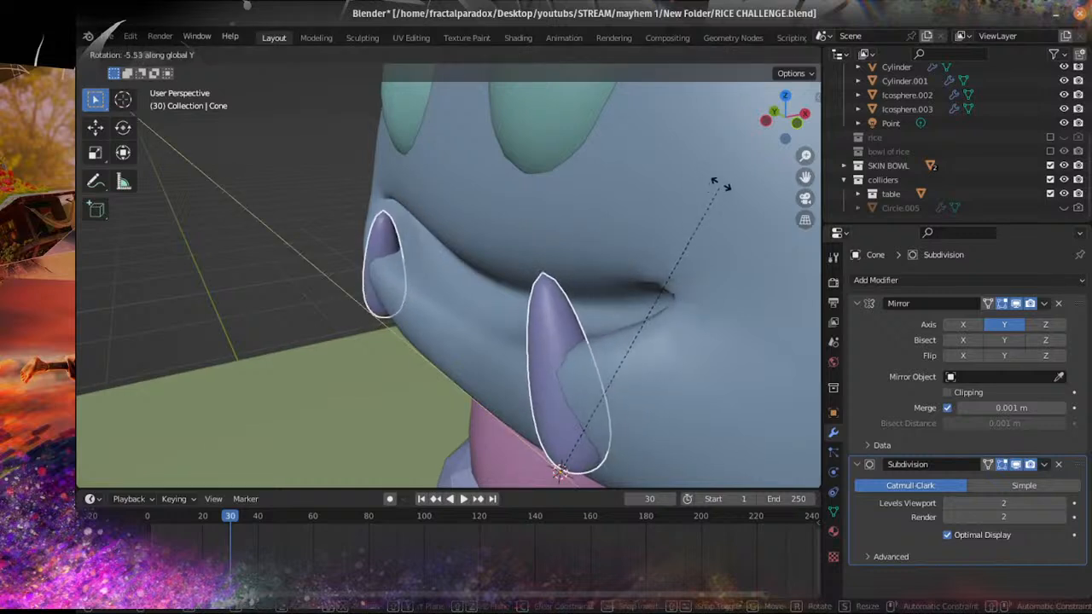
click(635, 218)
Step: Reposition the teeth behind the lower lip and raise them slightly along the Z axis
middle_drag(580, 395, 620, 357)
key(g)
click(488, 361)
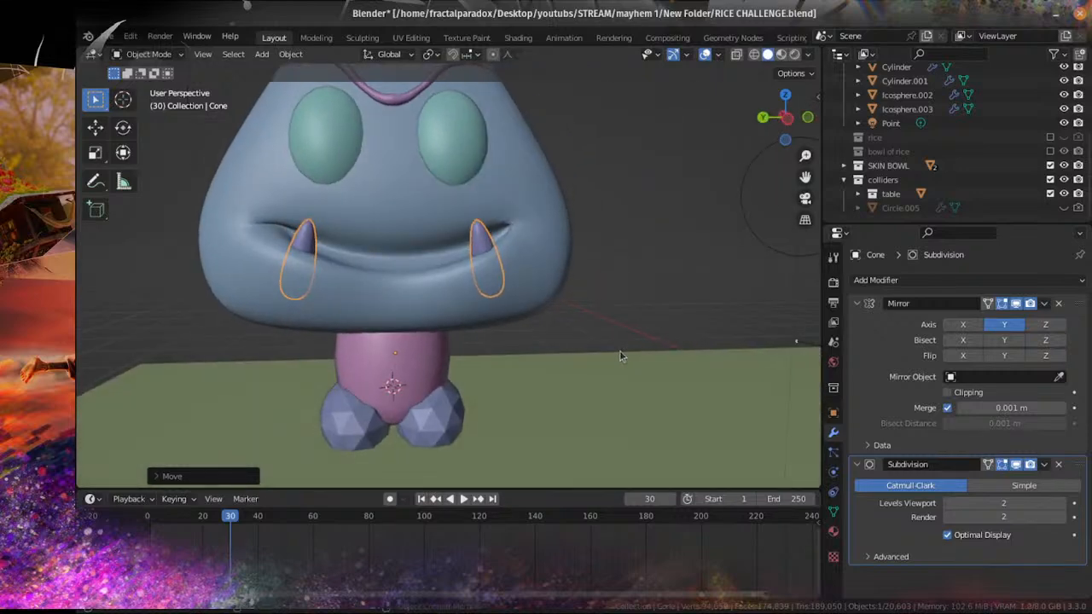
key(g)
key(z)
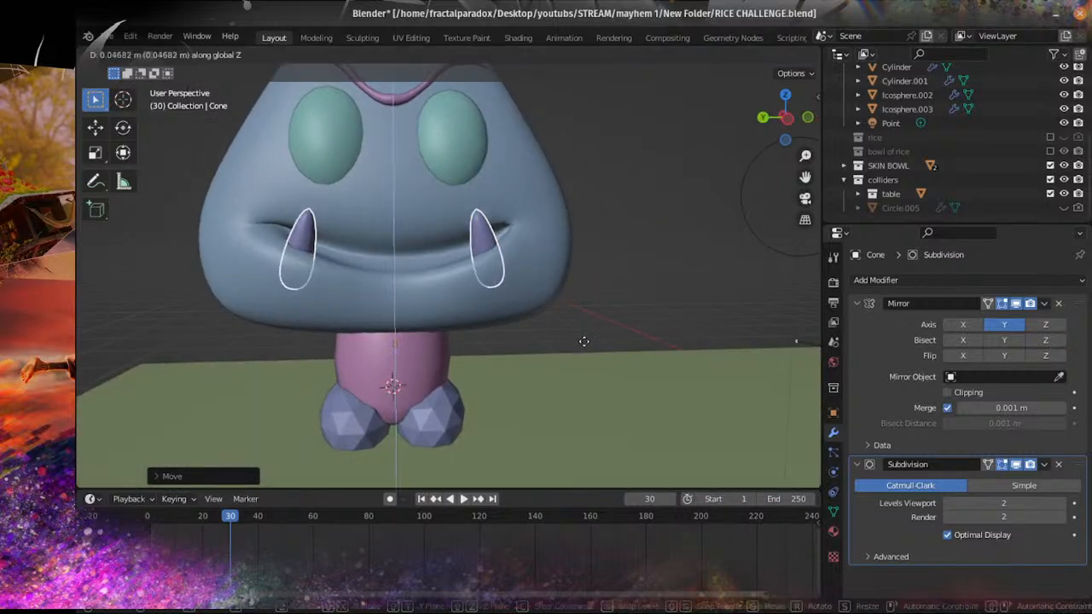
click(582, 338)
Step: Save the RICE CHALLENGE.blend file and frame the whole character in the viewport
scroll(550, 320, down, 3)
key(ctrl+s)
scroll(546, 243, down, 4)
shift+middle_drag(474, 193, 526, 231)
scroll(526, 235, up, 4)
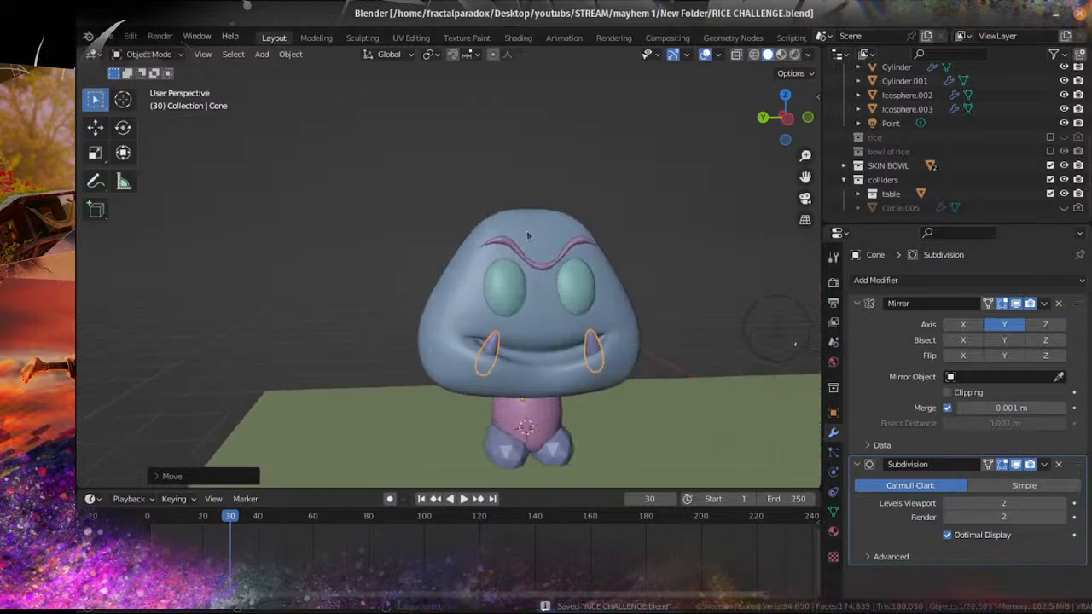
Step: Move all parts of the character into a new collection named NOT A GOOMBA and save the file
click(602, 308)
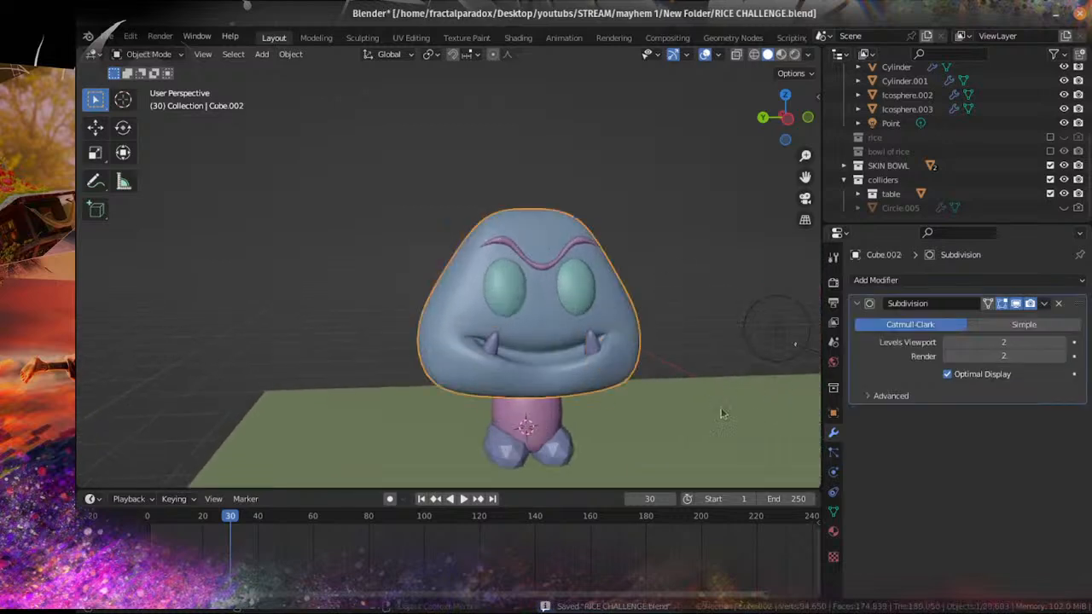
click(833, 531)
scroll(524, 326, down, 3)
scroll(522, 322, down, 1)
middle_drag(498, 256, 475, 238)
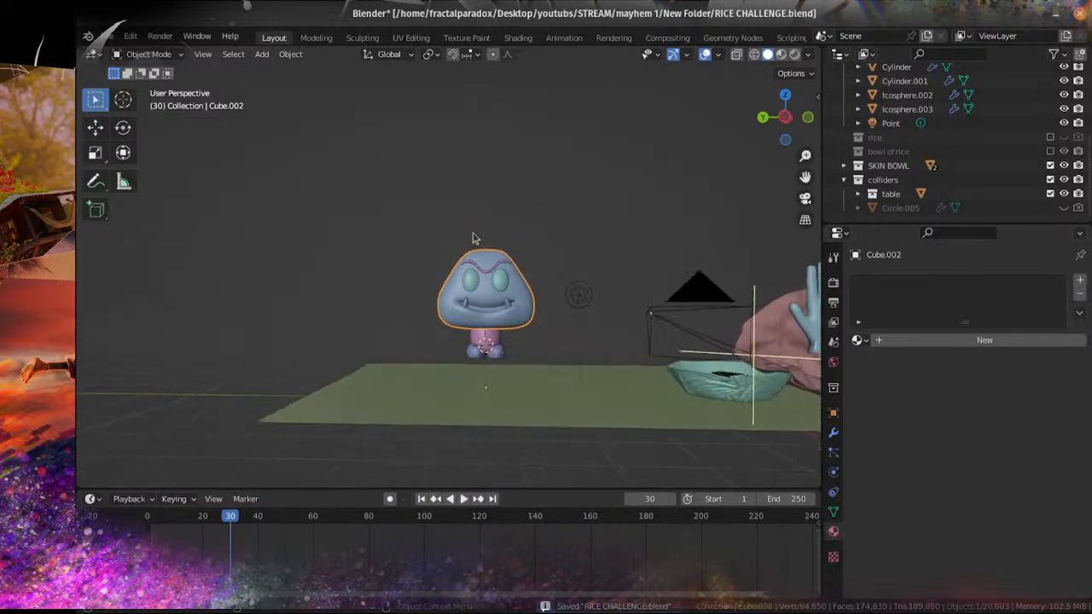
drag(447, 250, 520, 360)
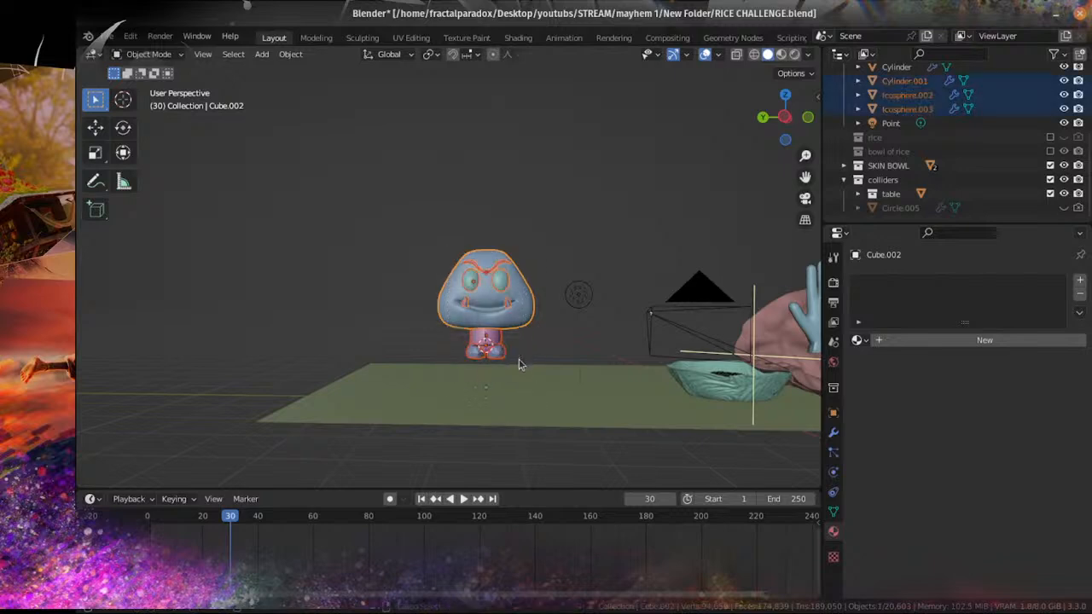
key(m)
click(516, 358)
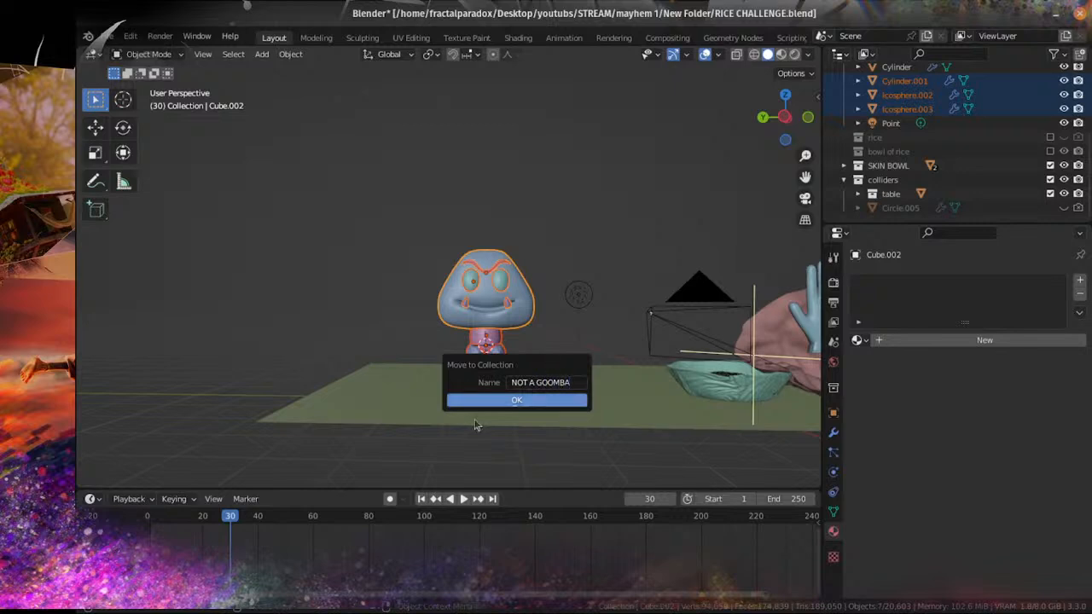
click(499, 402)
key(KP_Decimal)
key(ctrl+s)
Step: Apply smooth shading to the character's mirrored feet
scroll(569, 380, down, 1)
shift+middle_drag(569, 388, 517, 281)
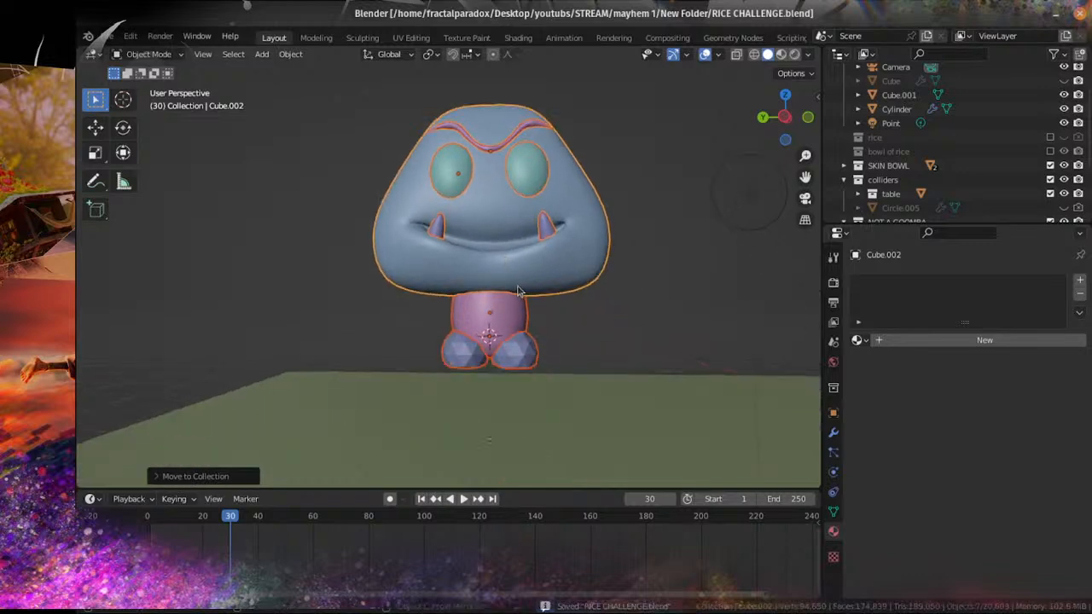
scroll(521, 307, up, 3)
click(592, 408)
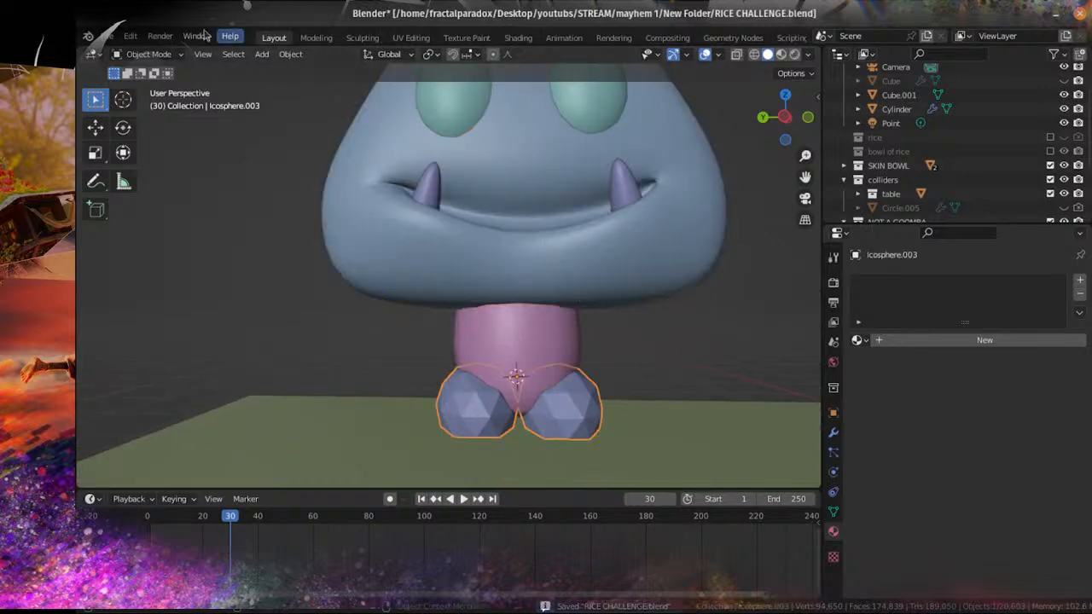
click(291, 55)
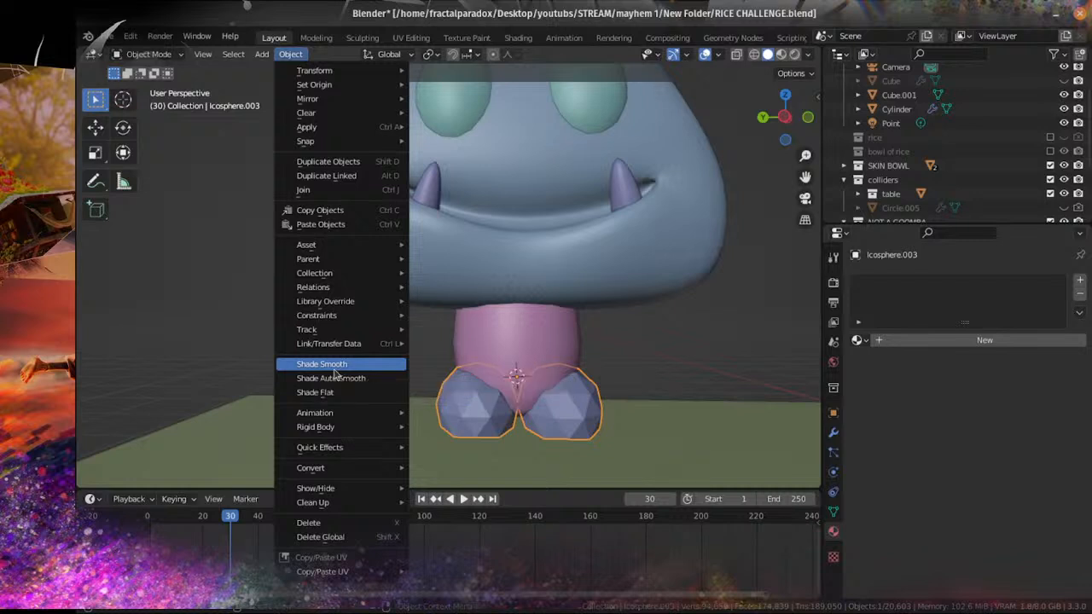
click(335, 365)
Step: Select the whole foot mesh in Edit Mode and move it outward so the mirrored feet spread apart
scroll(627, 433, up, 2)
click(475, 378)
key(Tab)
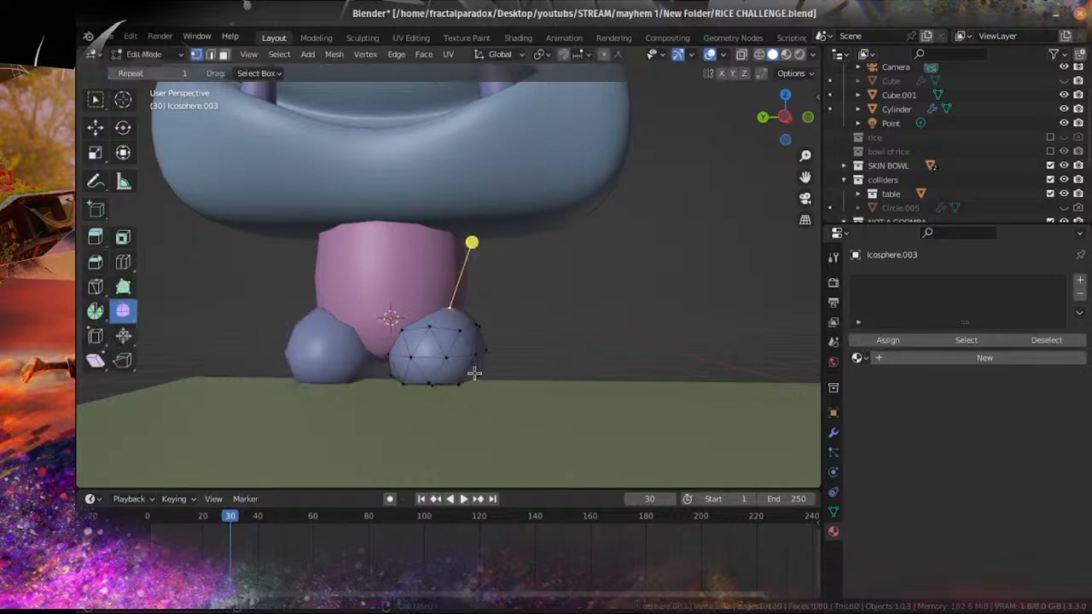
key(l)
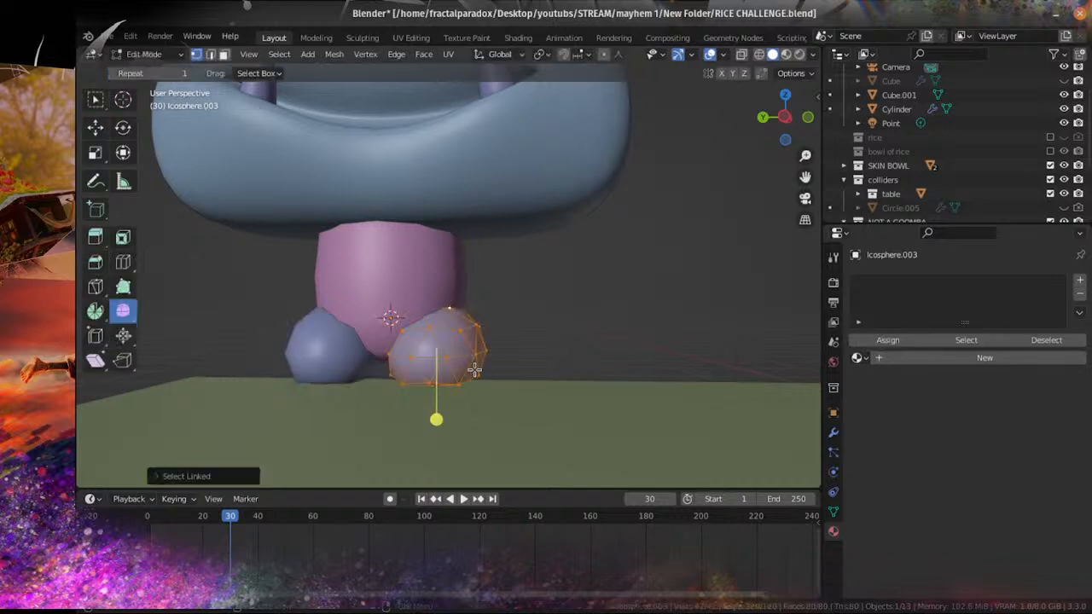
key(g)
click(474, 365)
Step: Scale the foot mesh up by about 1.35, shift it slightly outward, and return to Object Mode
scroll(472, 359, down, 3)
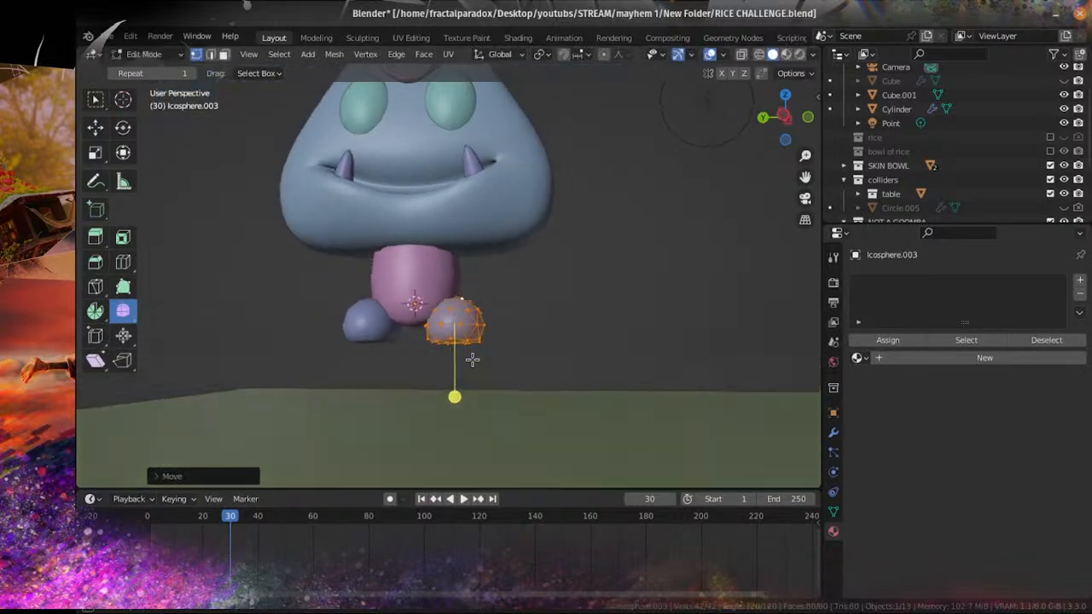
scroll(494, 383, up, 2)
key(s)
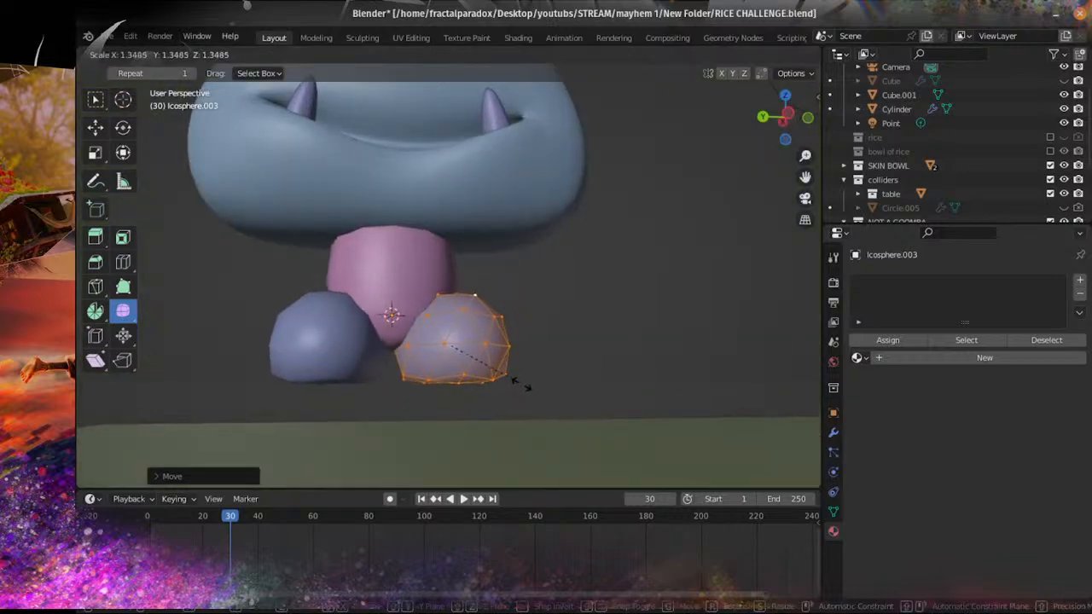
click(515, 381)
key(g)
click(518, 381)
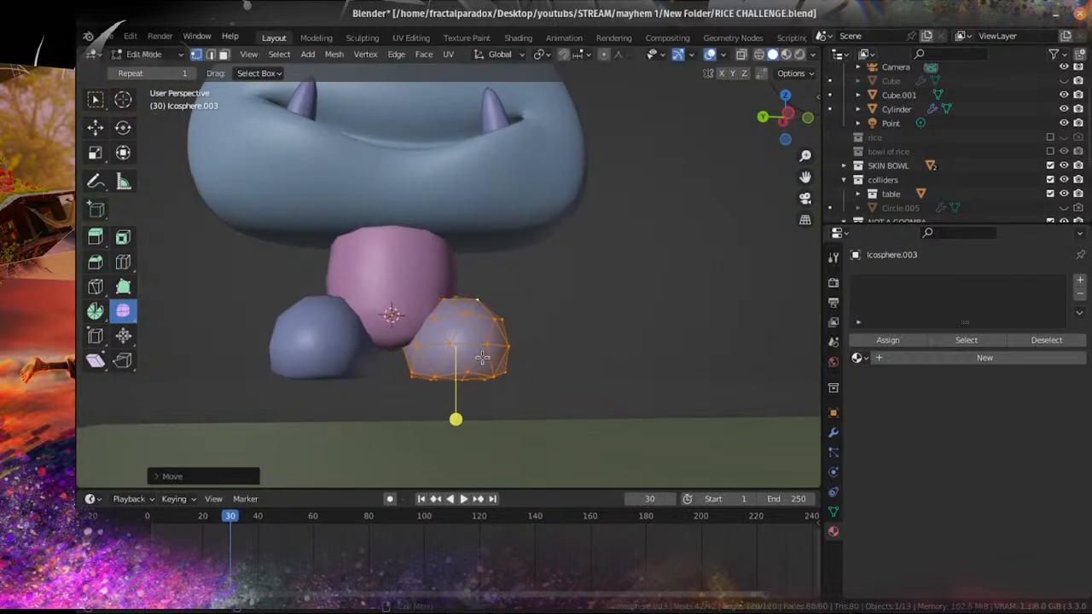
scroll(481, 358, down, 2)
key(Tab)
Step: Edit the mirrored eyes and snap the 3D cursor to a vertex on the lower front of the eye
middle_drag(483, 375, 522, 358)
shift+middle_drag(480, 197, 388, 303)
scroll(519, 326, up, 2)
shift+middle_drag(406, 229, 449, 302)
click(548, 218)
key(Tab)
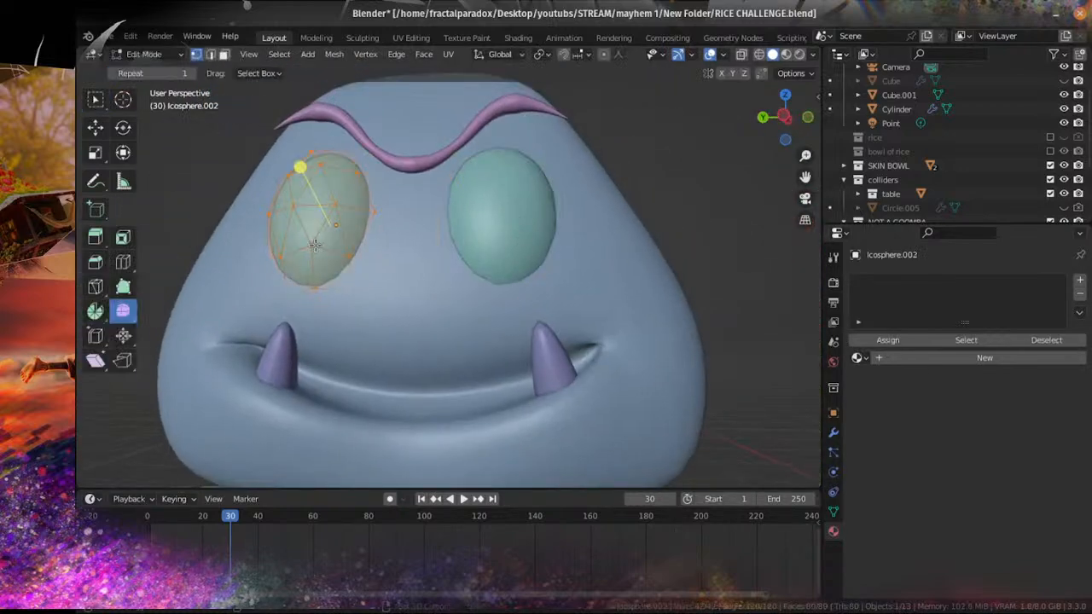
key(alt+a)
key(shift+s)
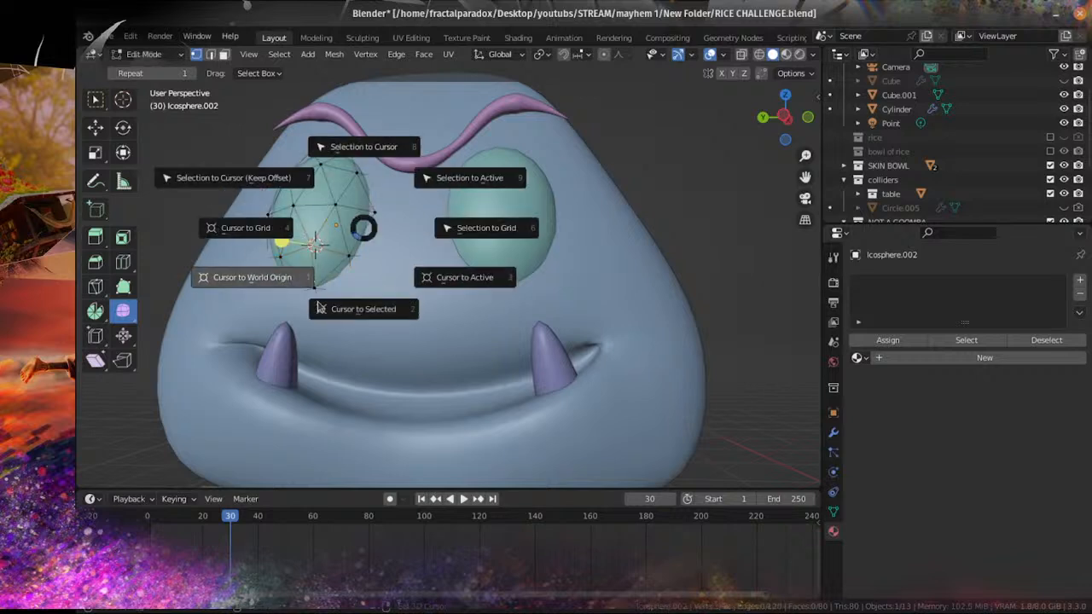
click(349, 312)
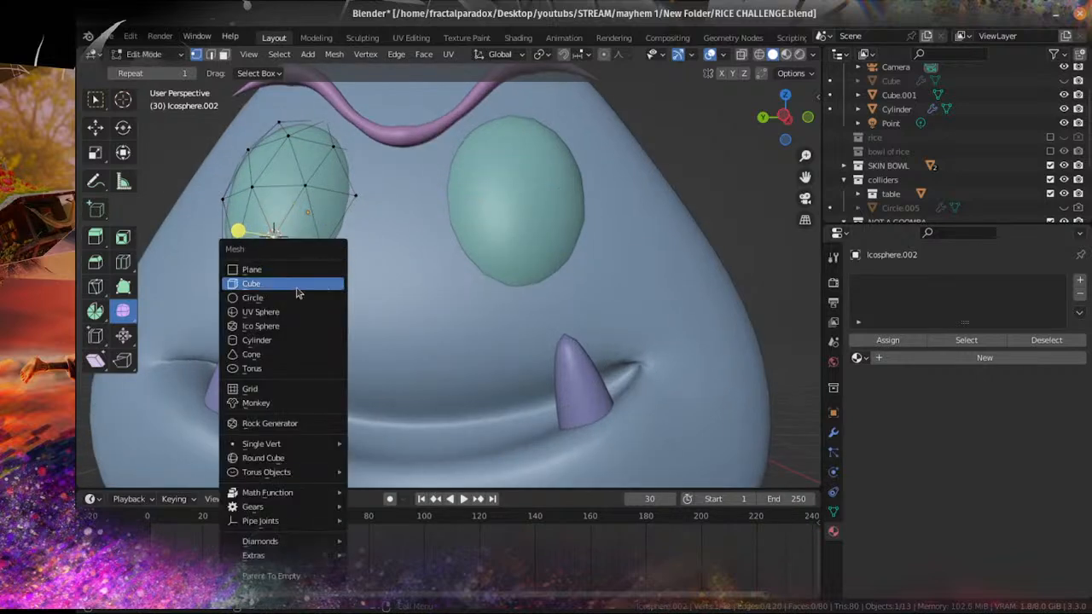
Step: Add an ico sphere at the 3D cursor as a pupil and scale it down to about 0.063
click(260, 325)
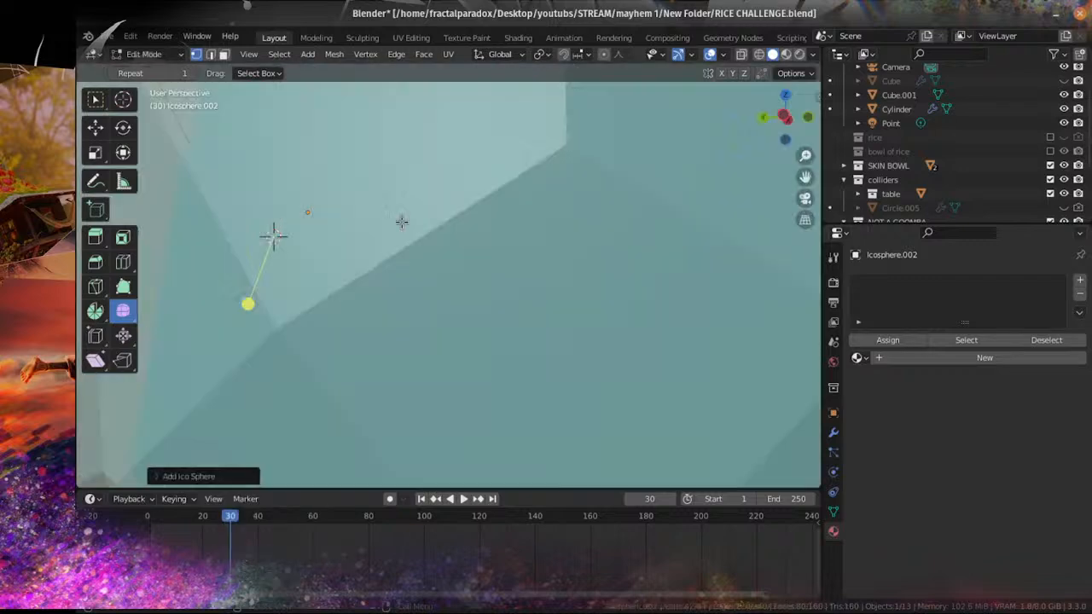
key(s)
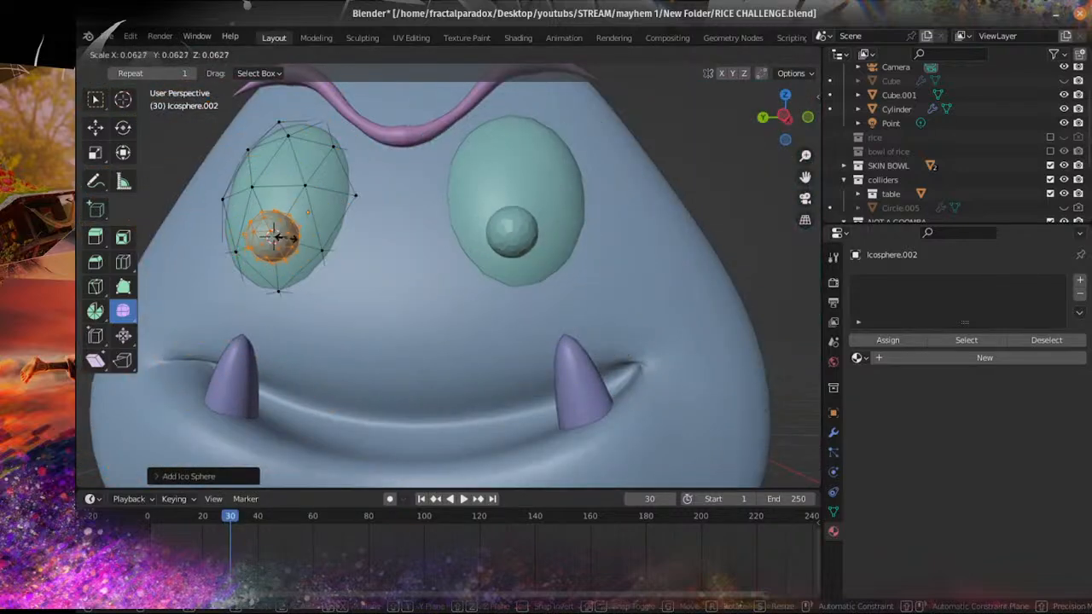
click(272, 239)
Step: Enlarge the pupil sphere slightly while keeping its depth flatter than its width and height
middle_drag(271, 239, 384, 343)
scroll(384, 343, up, 5)
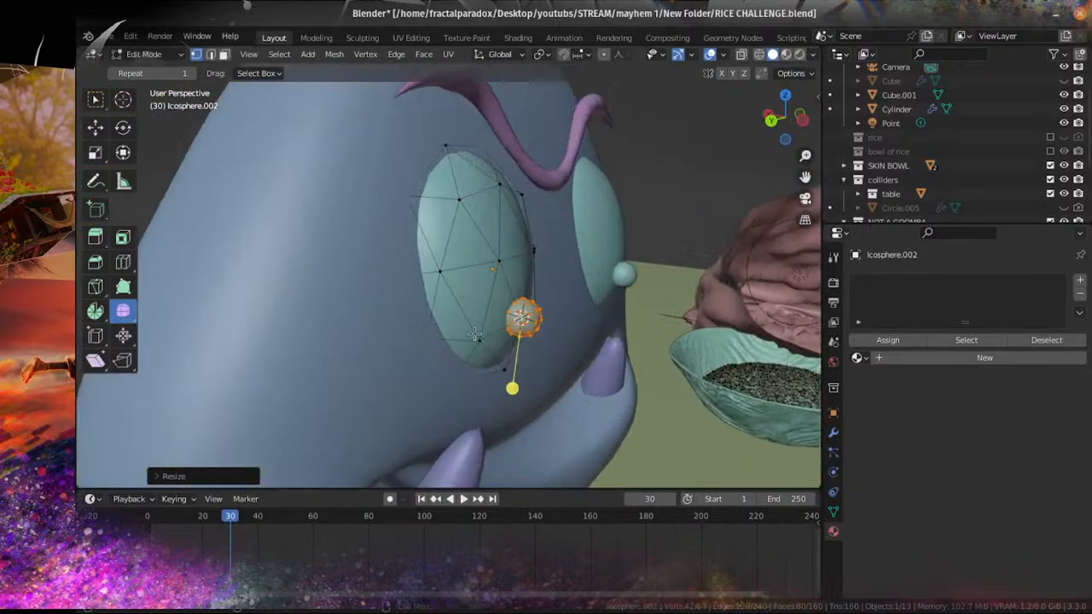
key(s)
key(shift+z)
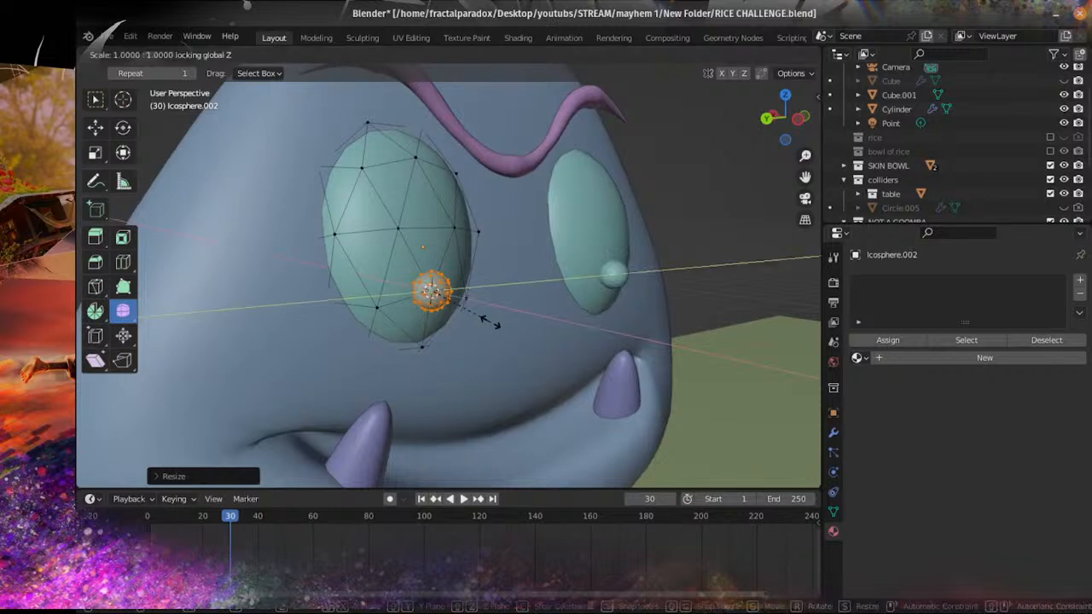
click(524, 335)
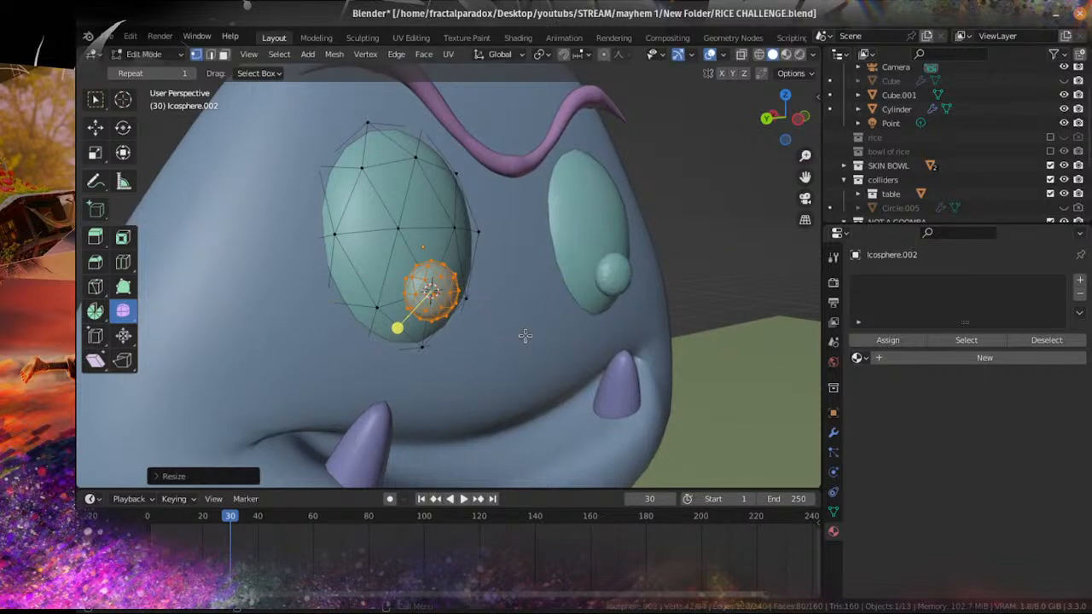
Step: Move the pupil about 0.021 m along the global X axis, then return to Object Mode and check the face
key(g)
key(y)
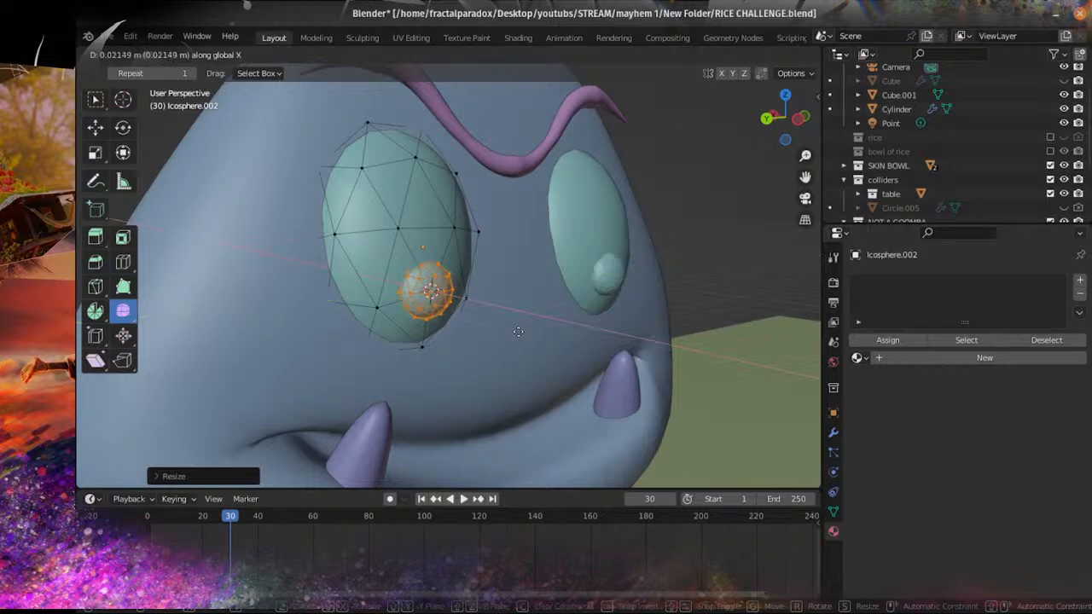
click(518, 332)
scroll(519, 332, down, 6)
key(Tab)
middle_drag(578, 314, 515, 311)
scroll(472, 310, up, 3)
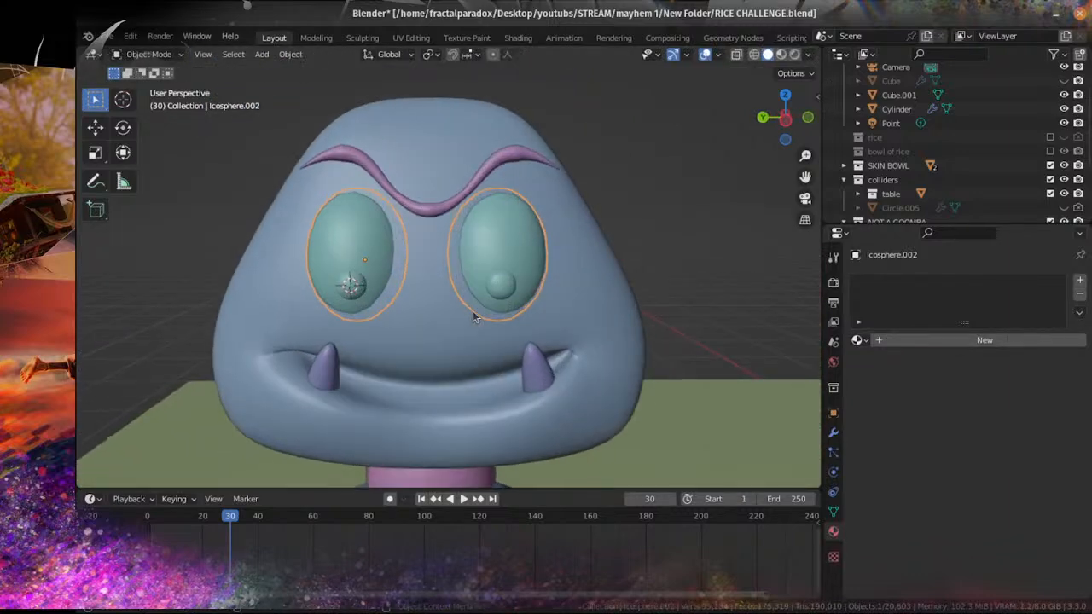
key(Tab)
scroll(474, 312, down, 4)
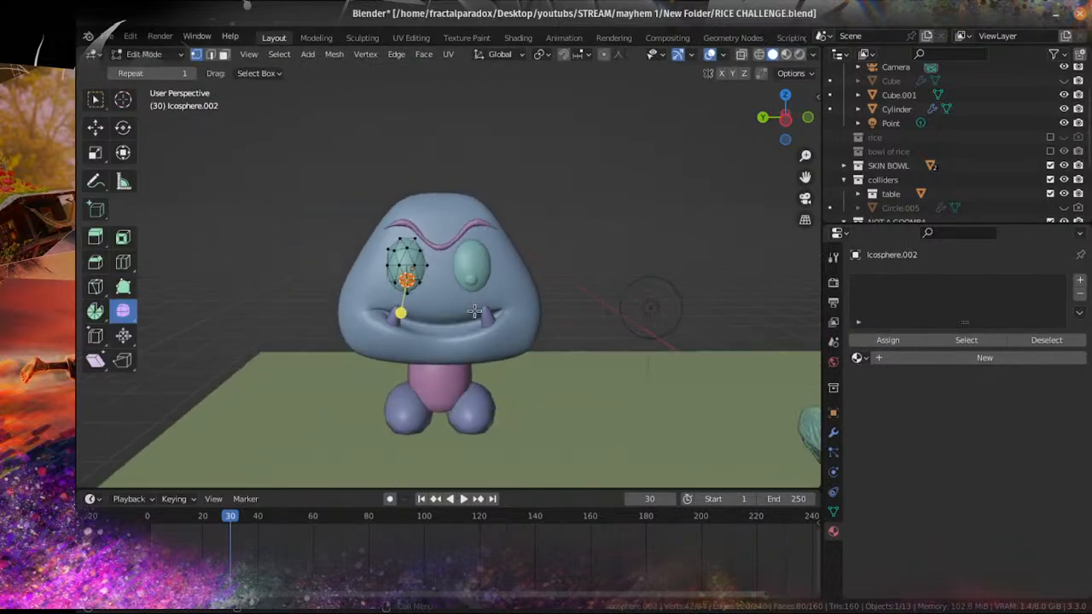
click(334, 55)
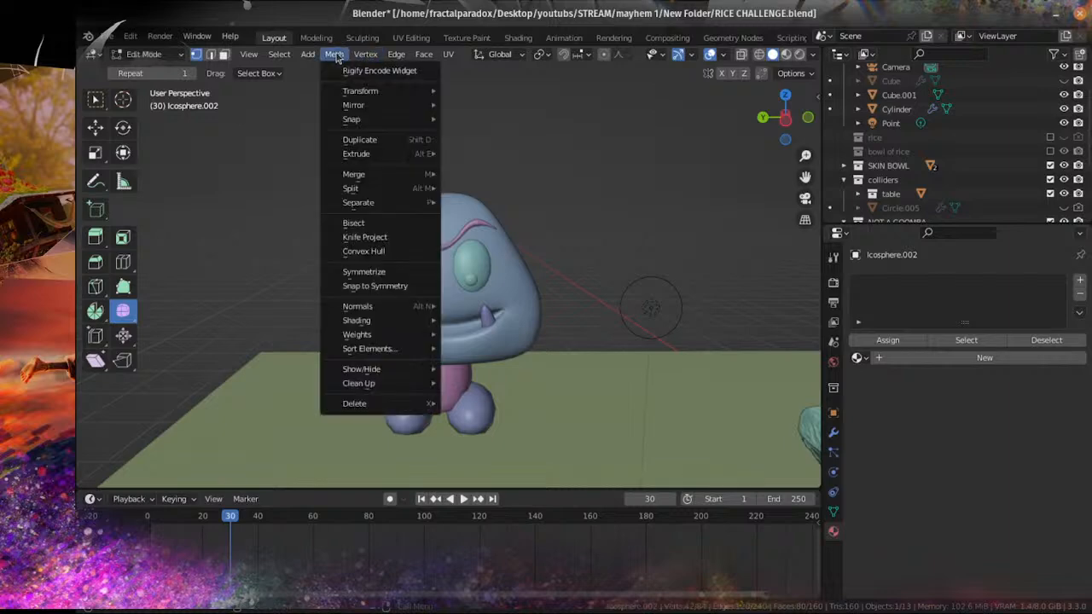
mouse_move(386, 56)
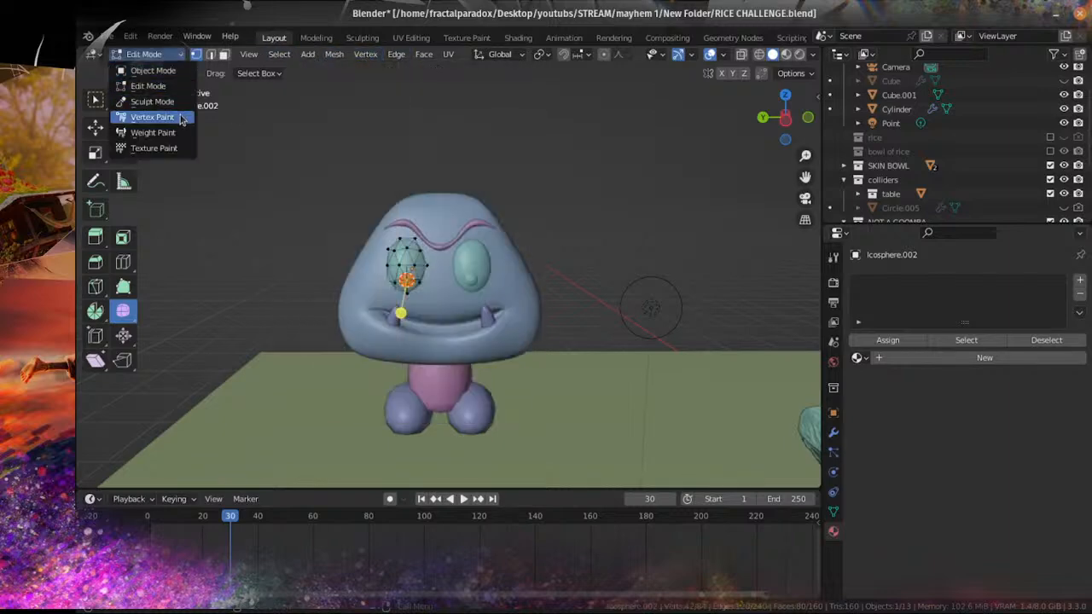
click(151, 56)
click(140, 69)
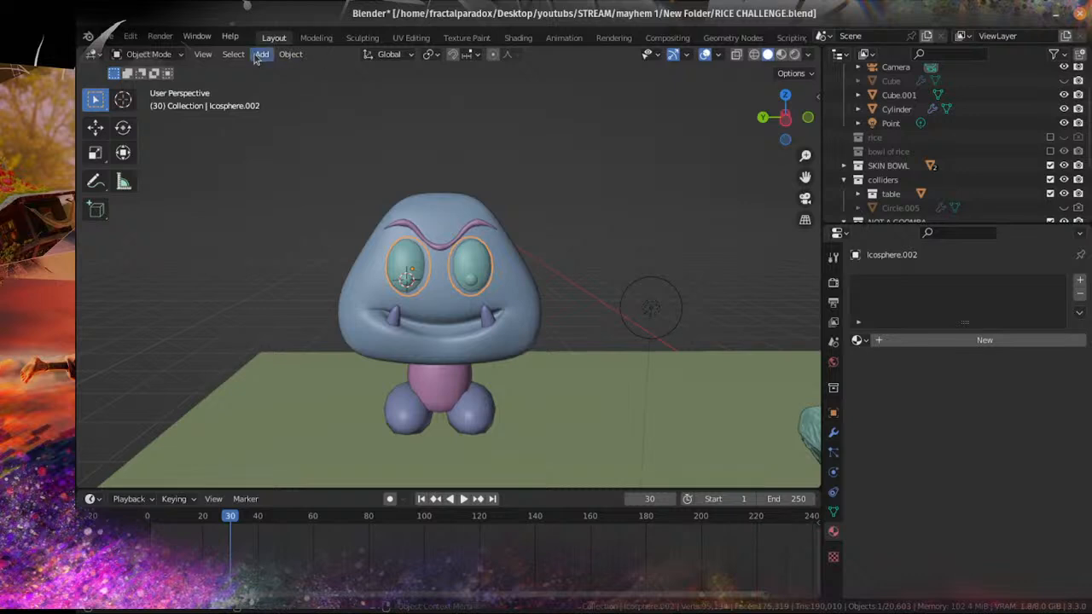
Step: Apply smooth shading to the eyes and their pupils
click(290, 53)
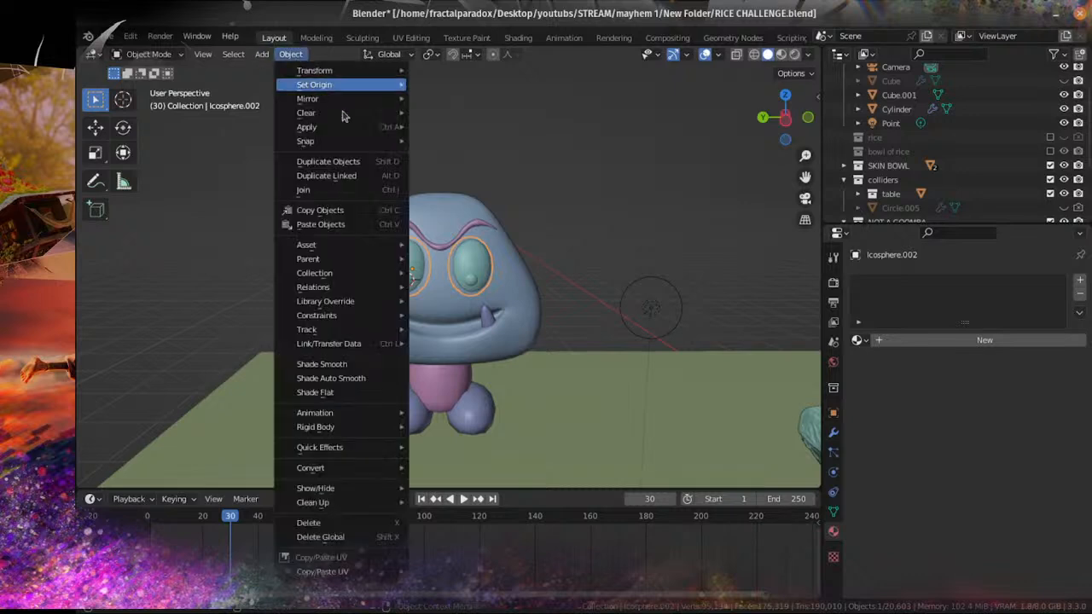
click(349, 364)
scroll(419, 319, up, 5)
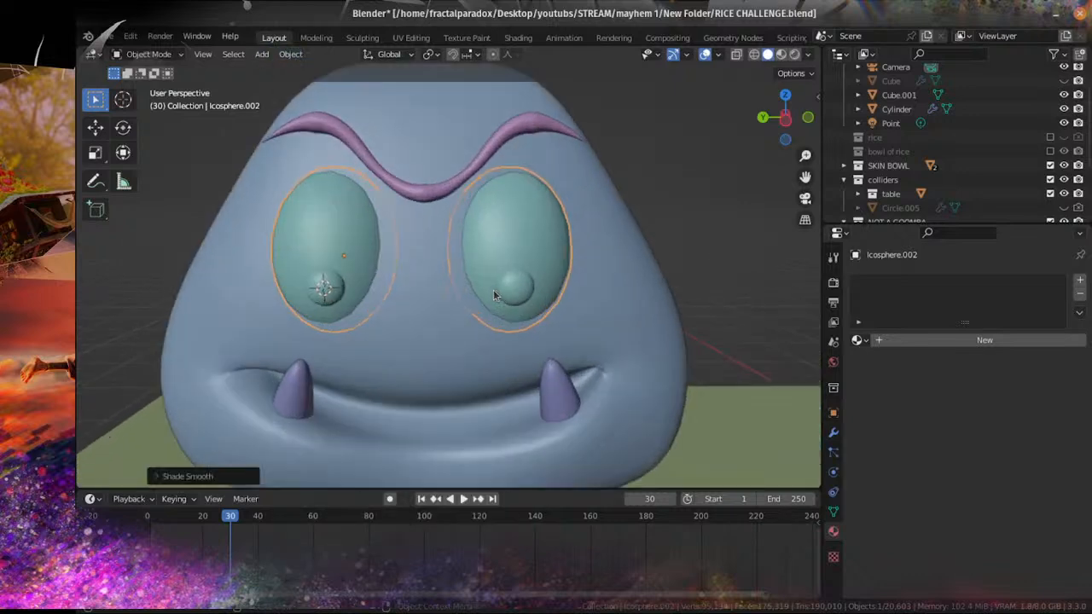
Step: Create a new material for the eyes and set its roughness to 0
scroll(494, 289, up, 2)
middle_drag(495, 289, 464, 289)
scroll(464, 286, up, 3)
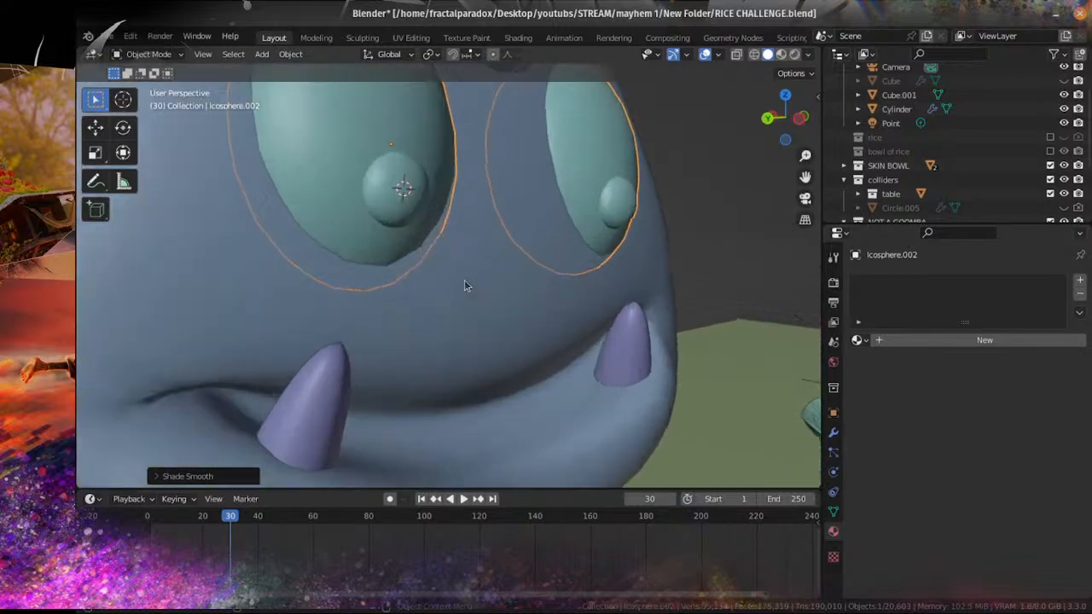
click(911, 341)
click(986, 469)
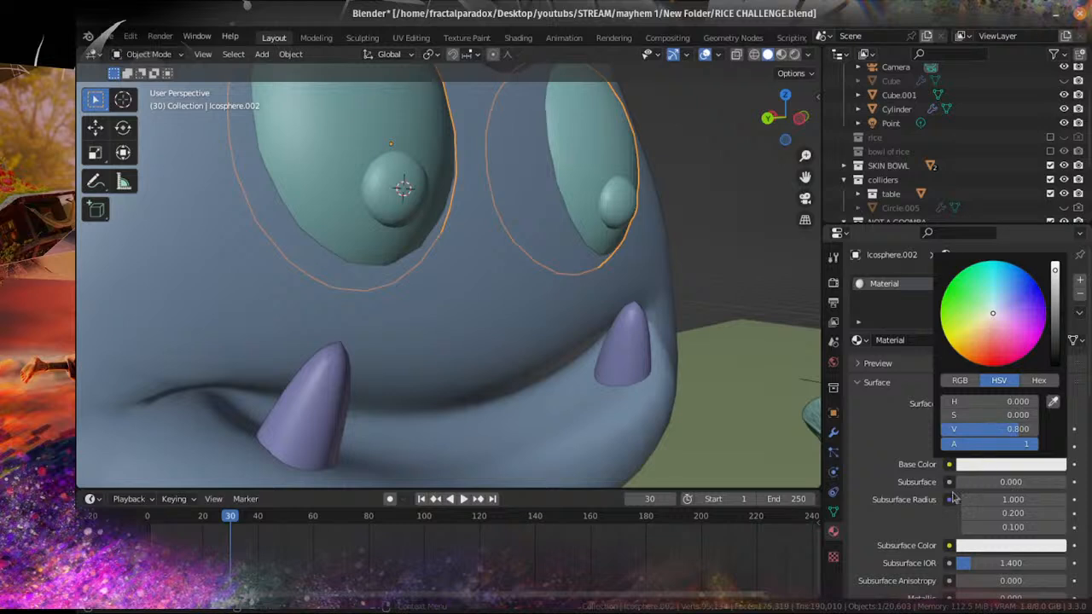
scroll(953, 499, down, 6)
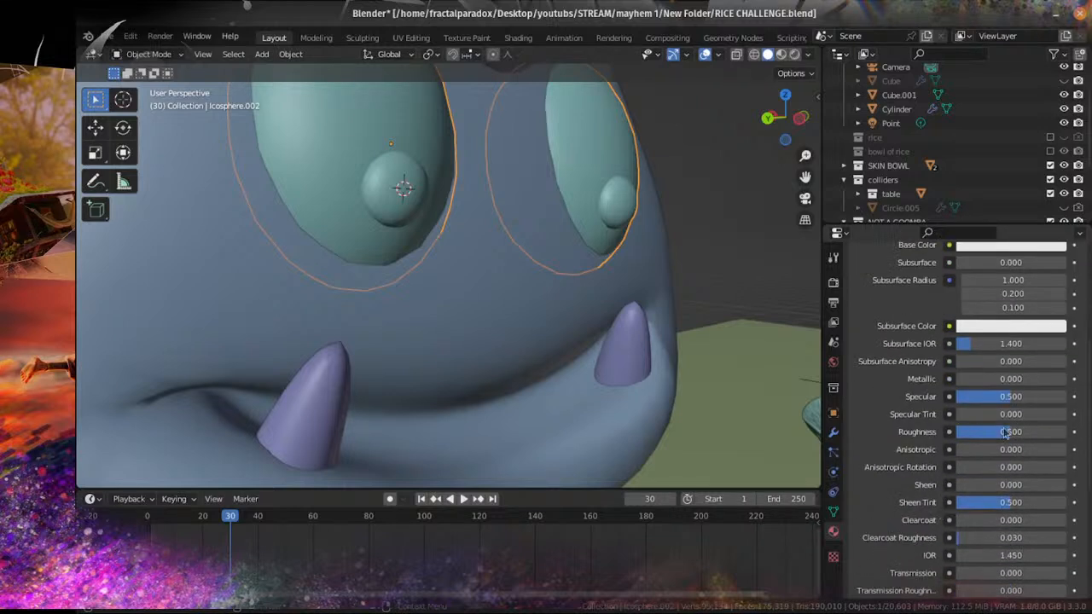
drag(1007, 433, 949, 432)
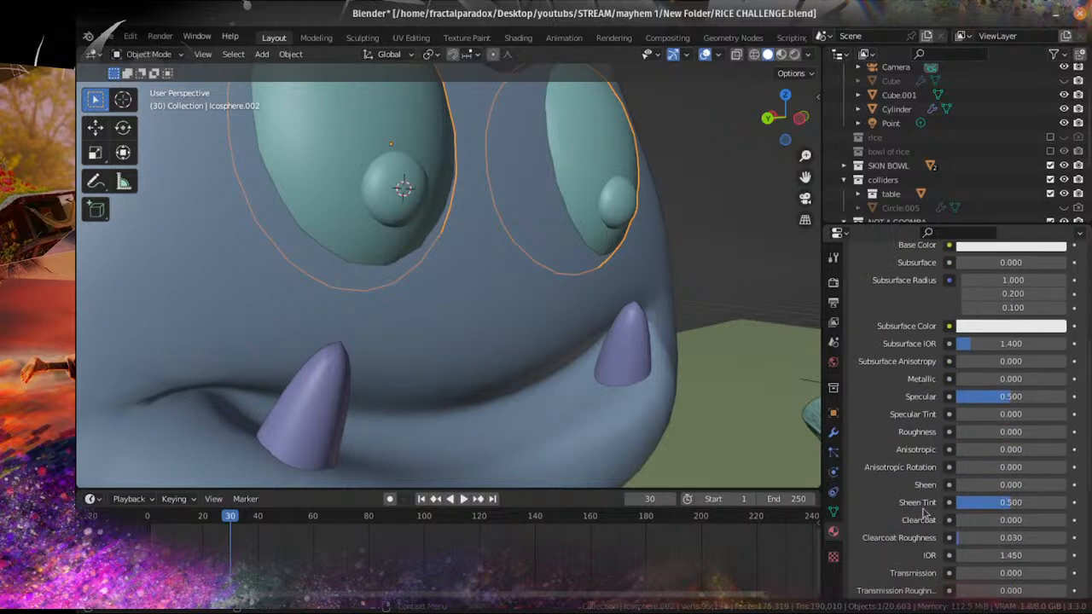
scroll(926, 510, up, 2)
scroll(914, 457, up, 2)
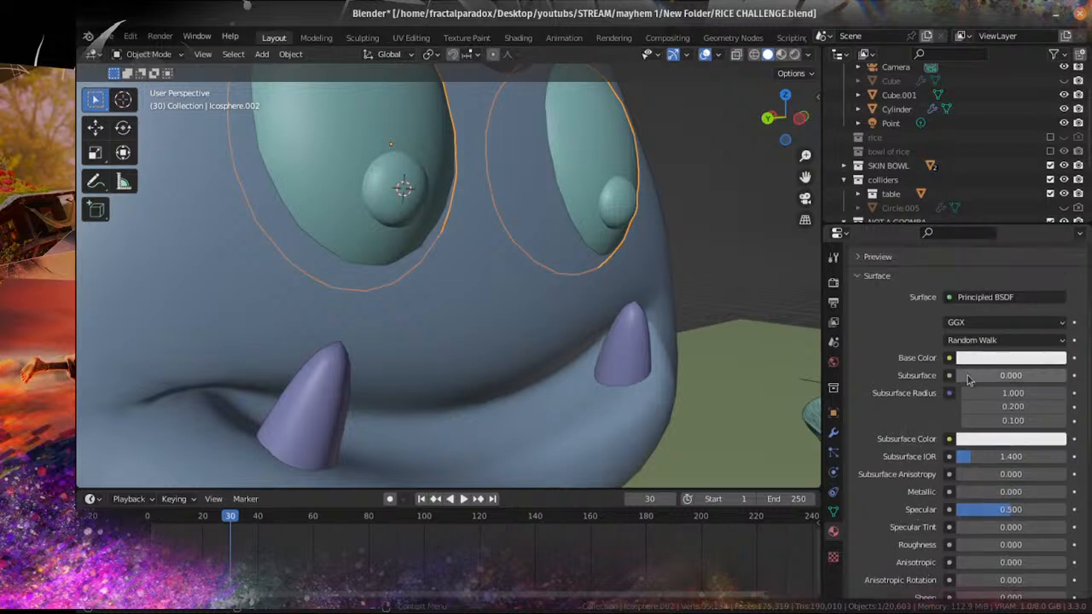
scroll(938, 426, down, 8)
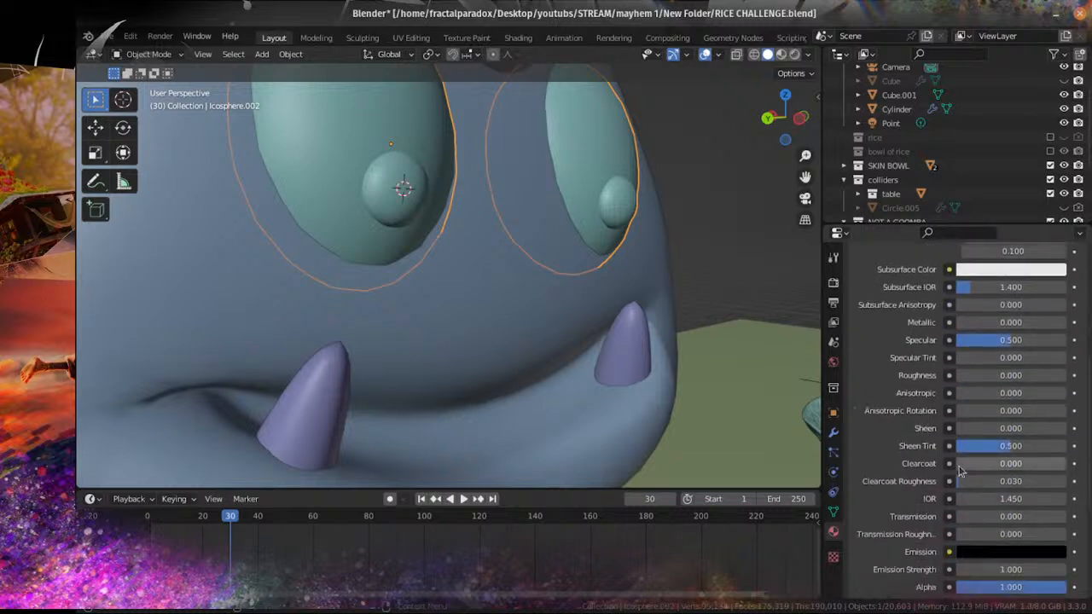
Step: Assign the eyes' existing material to the teeth and rename that material "eye"
click(629, 359)
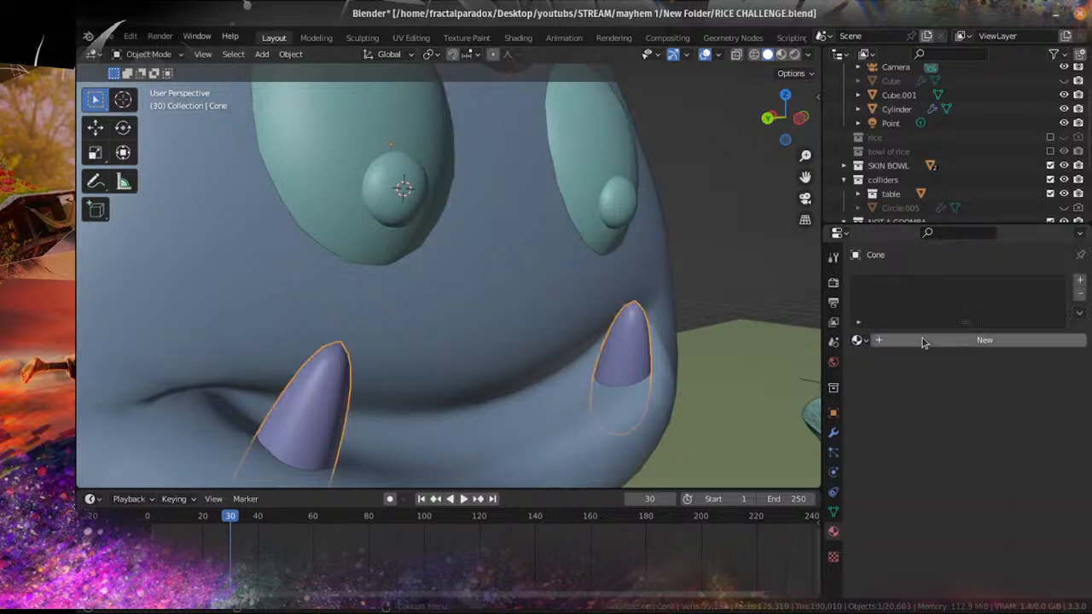
click(857, 340)
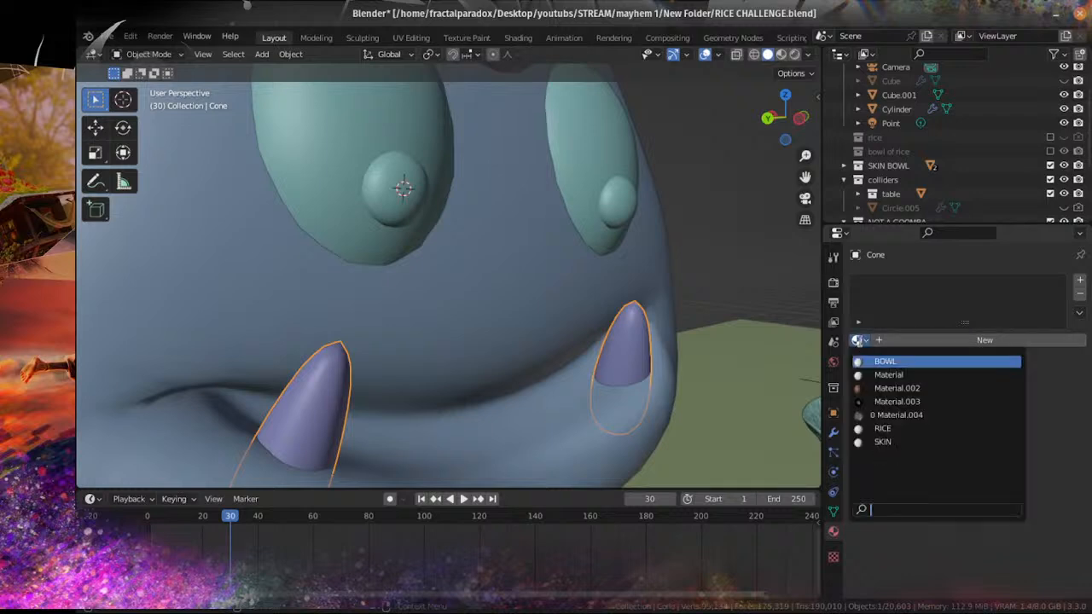
click(889, 374)
click(911, 340)
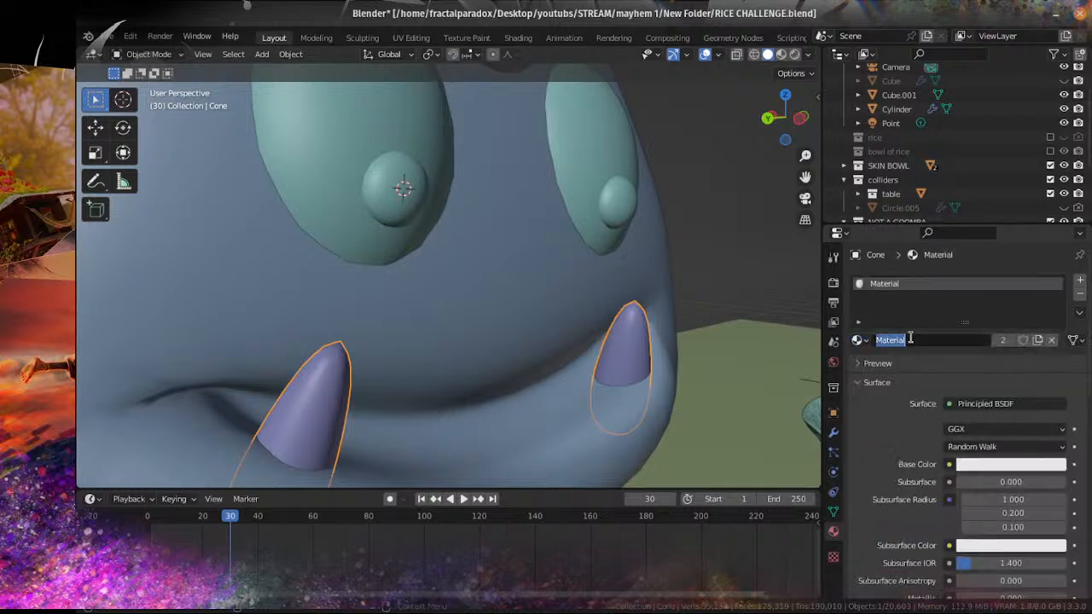
text(eye)
key(Return)
Step: Select the eyes to check their material and switch the viewport to rendered shading
scroll(444, 256, down, 5)
click(431, 239)
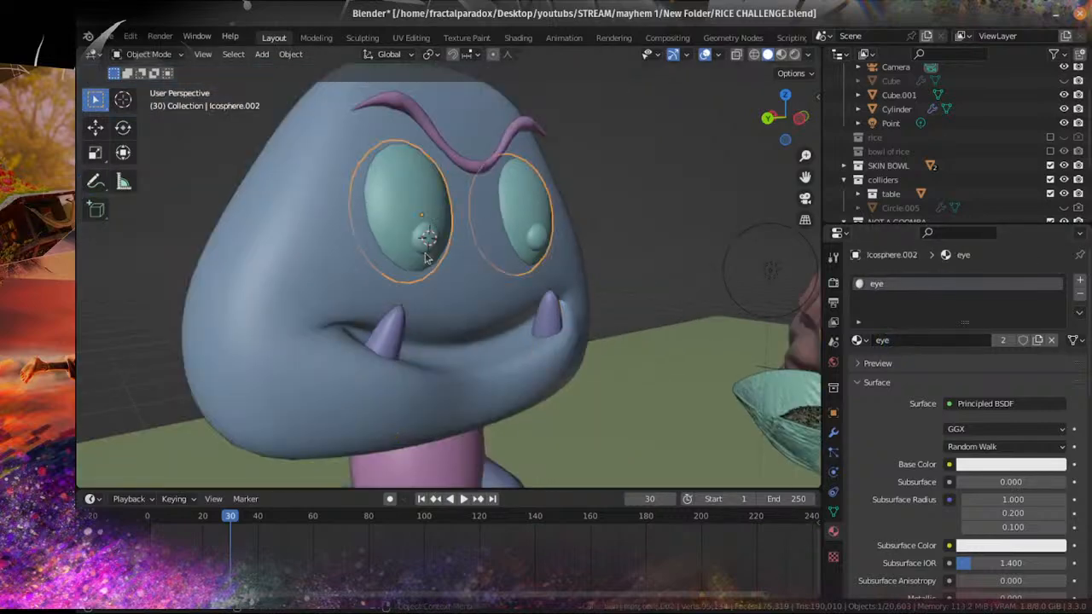
scroll(507, 270, up, 5)
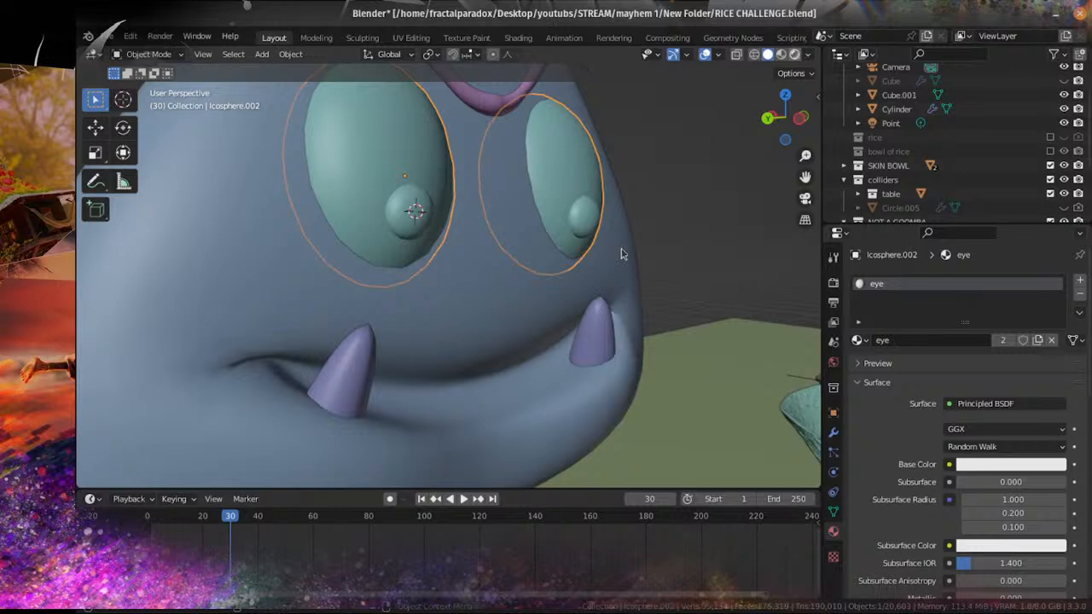
key(z)
scroll(606, 300, down, 6)
middle_drag(607, 300, 567, 300)
scroll(538, 298, up, 3)
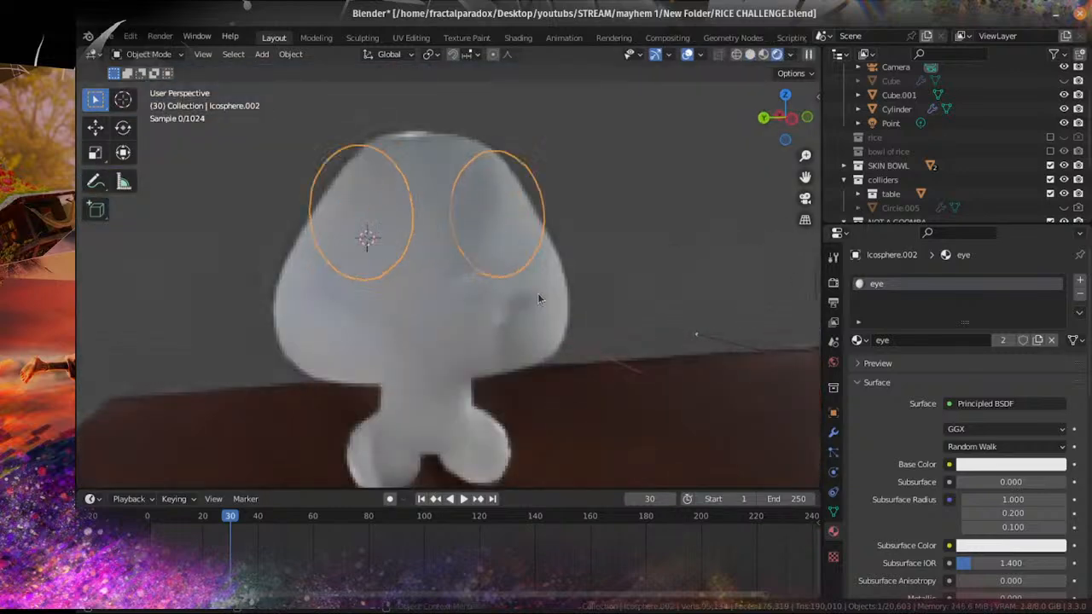
scroll(538, 298, up, 2)
Step: Create a new material for the head and set its base color to a fully saturated orange with value 0.800
click(627, 271)
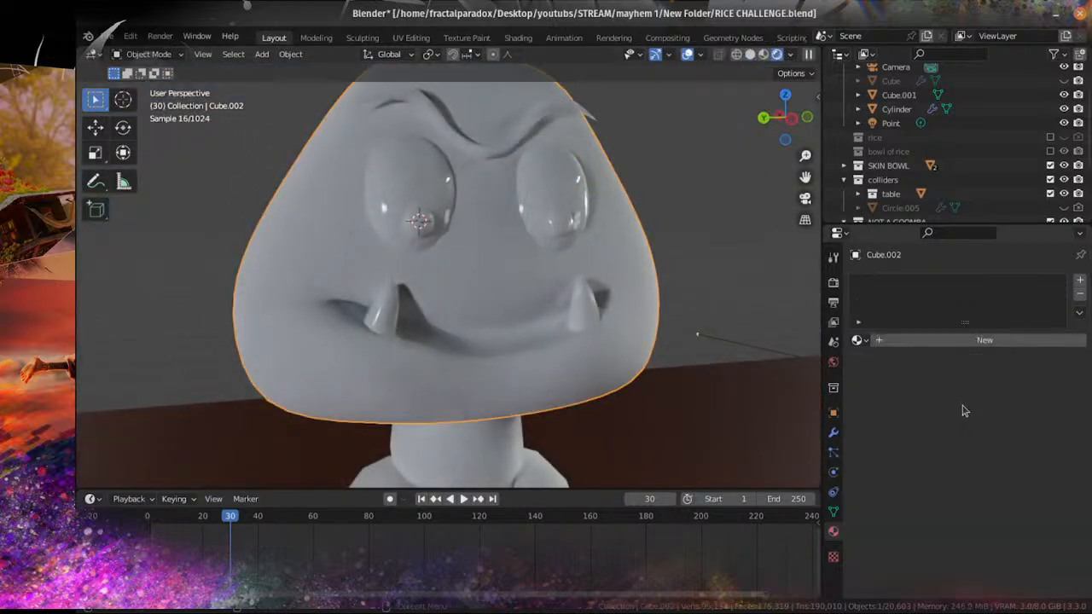
click(930, 342)
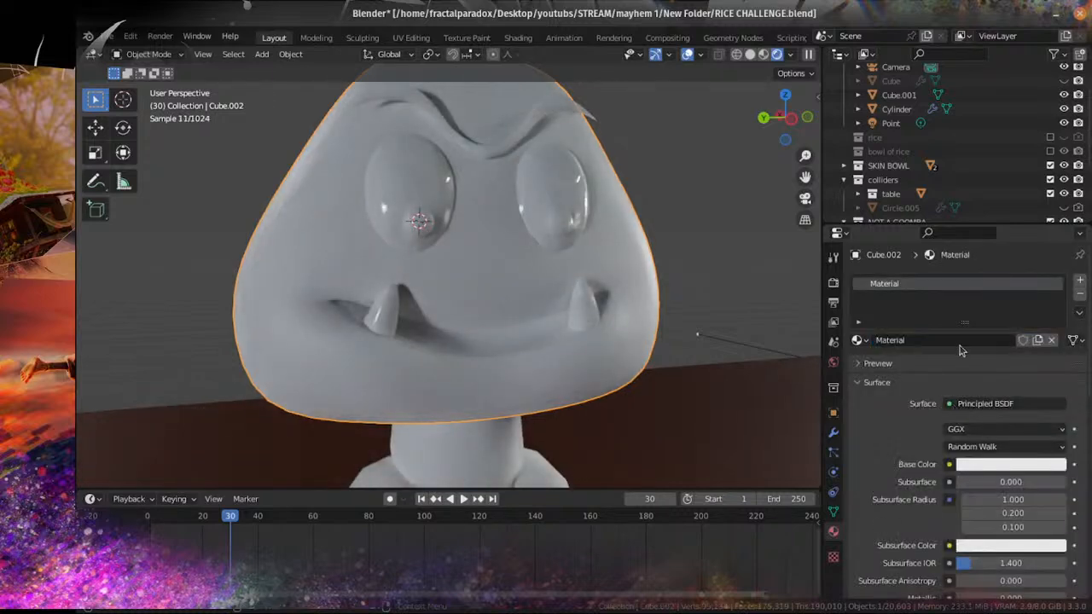
click(959, 340)
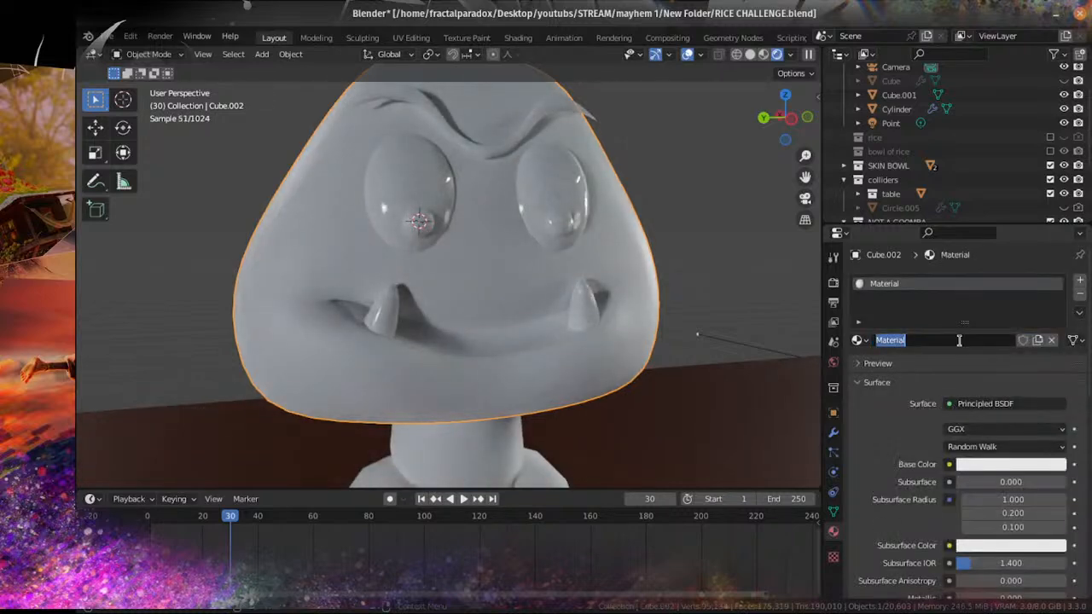
click(981, 464)
click(981, 365)
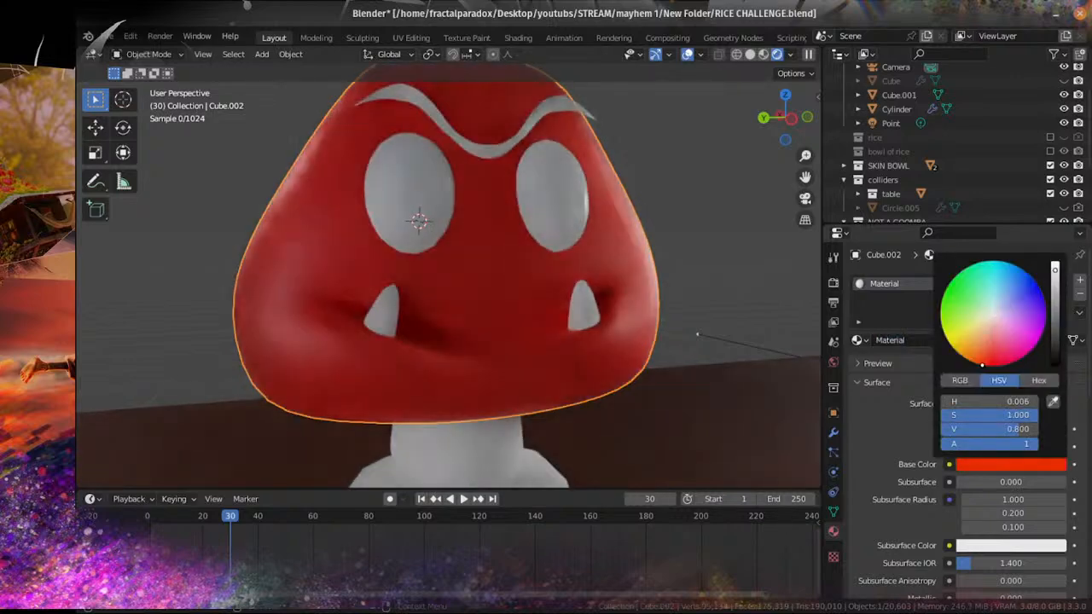
drag(982, 365, 967, 360)
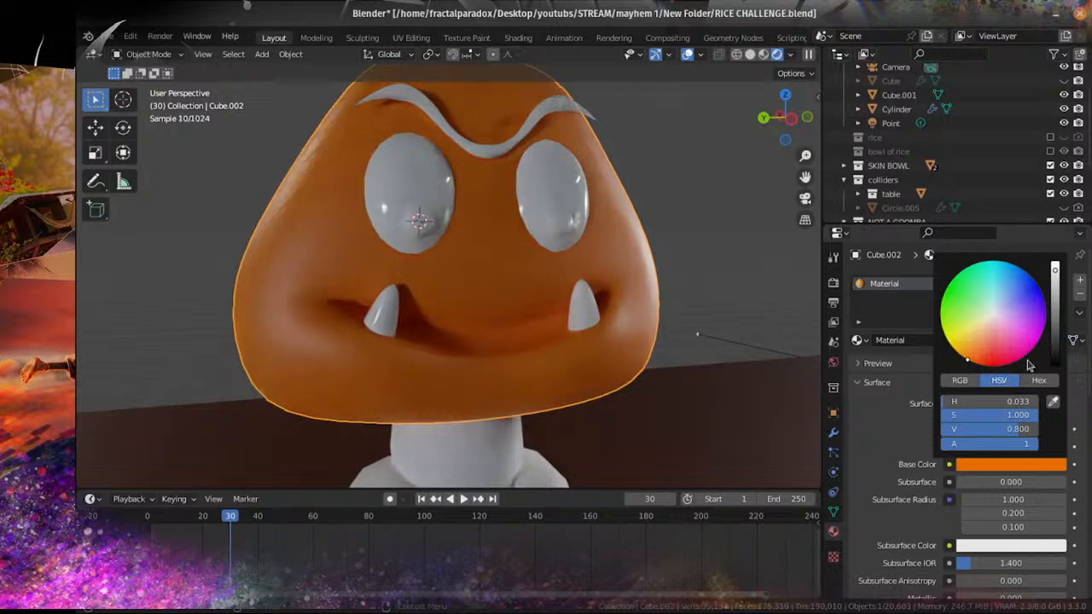
Step: Darken the head material's base color to a deeper brownish orange
scroll(708, 324, down, 4)
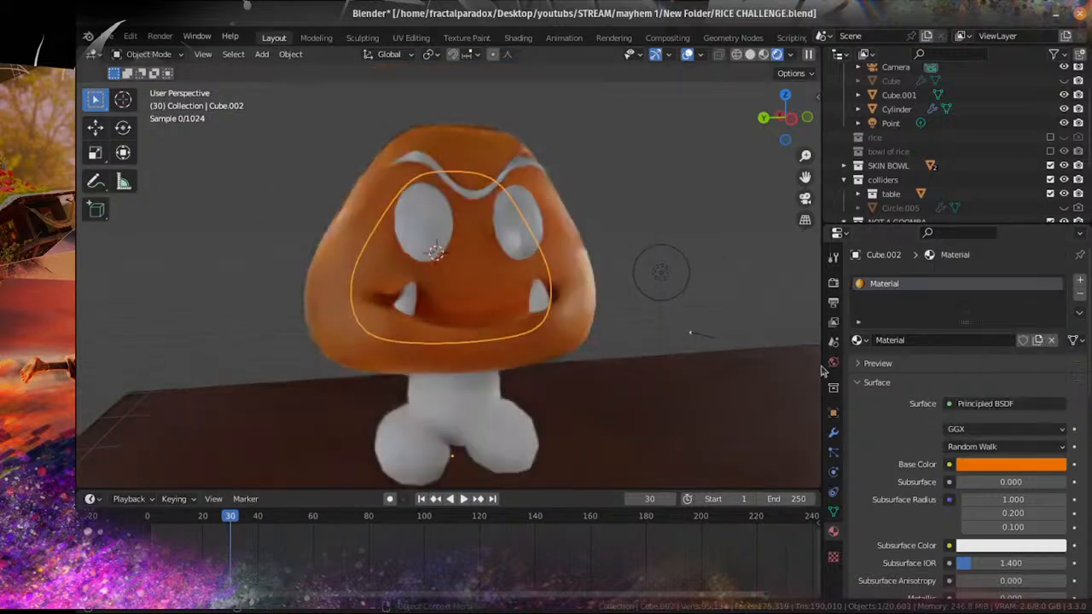
click(980, 464)
click(1055, 328)
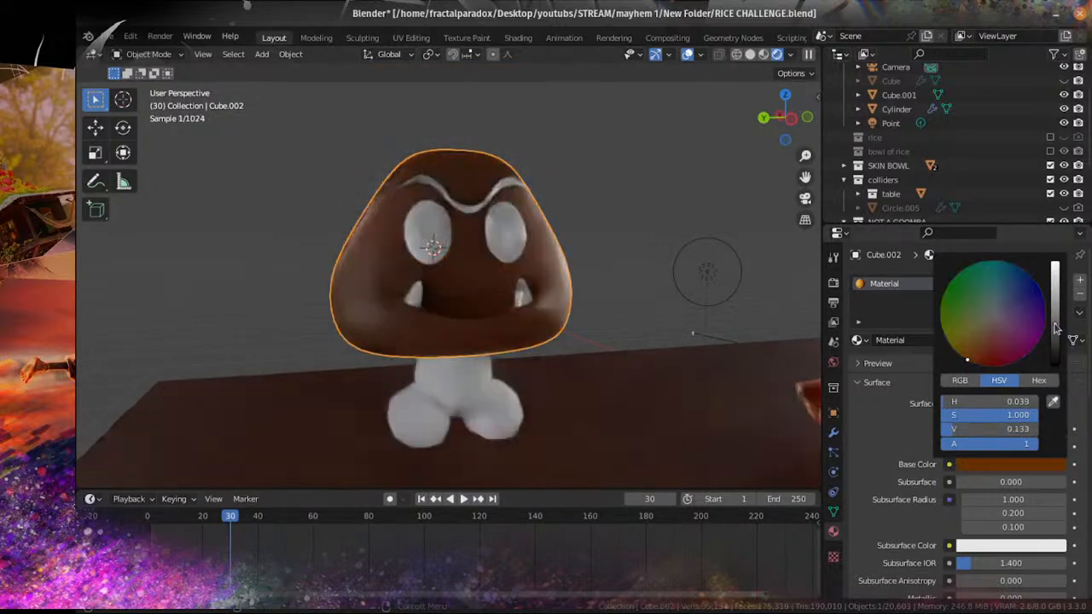
click(1058, 305)
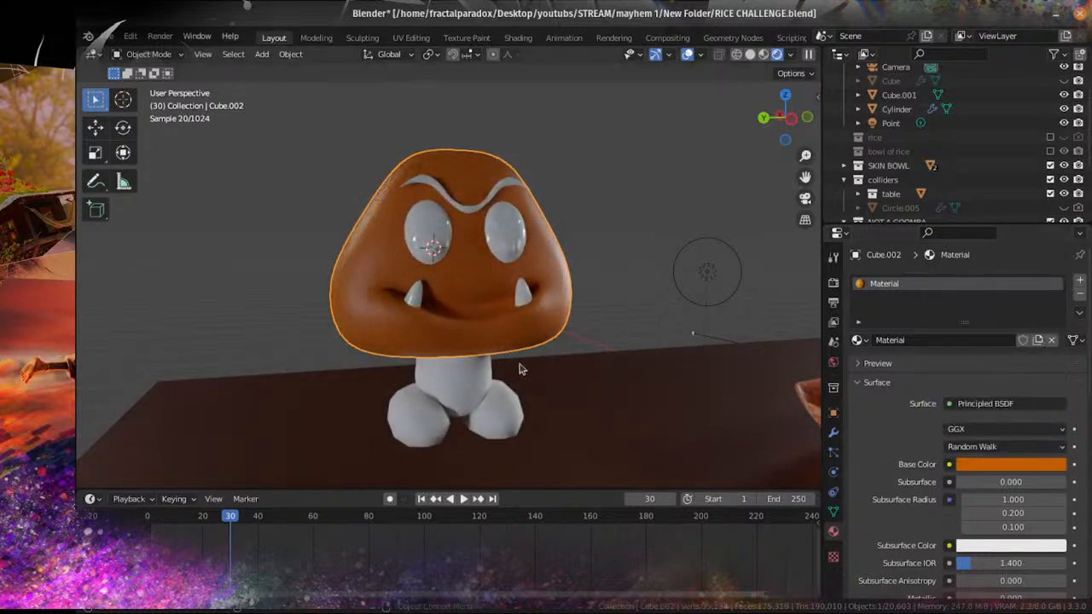
Step: Create a new material for the stem-like body with a tan base color of about hue 0.061, saturation 0.945 and value 0.367
click(463, 377)
click(947, 340)
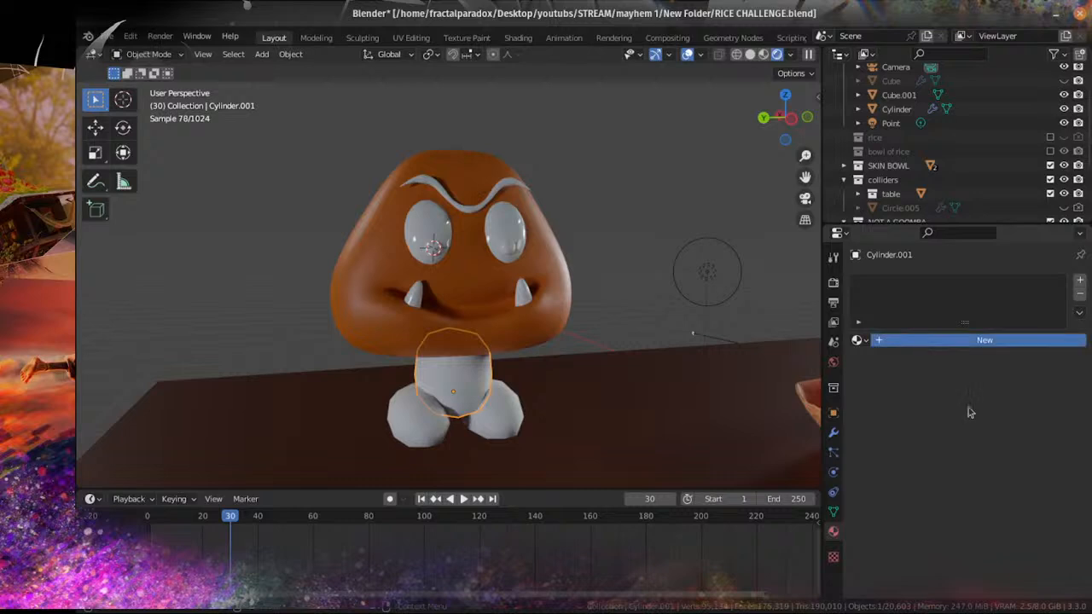
click(998, 464)
drag(972, 333, 976, 352)
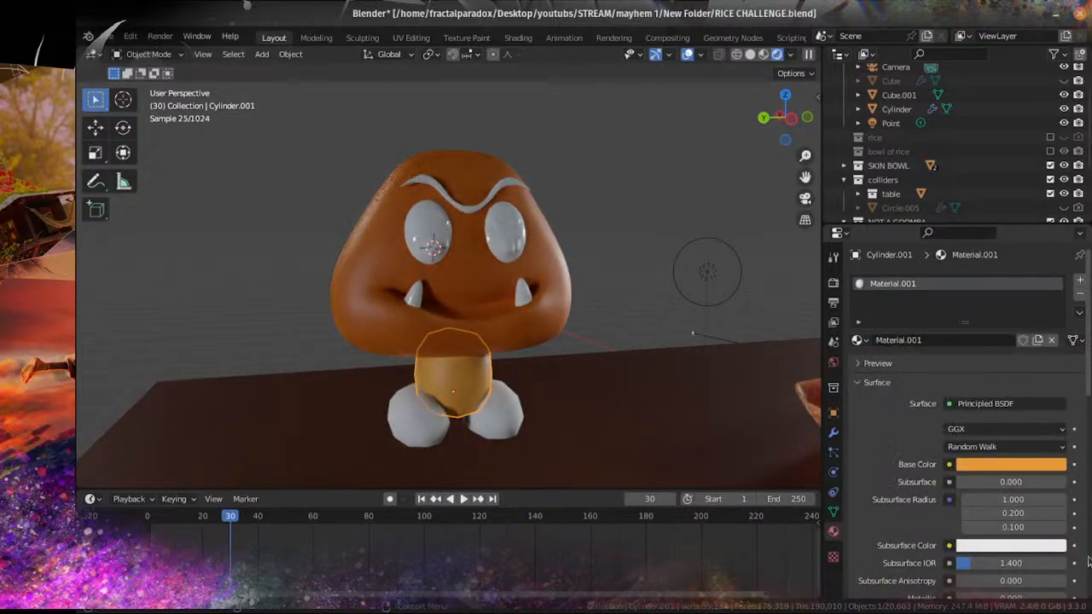
click(1042, 465)
click(1055, 302)
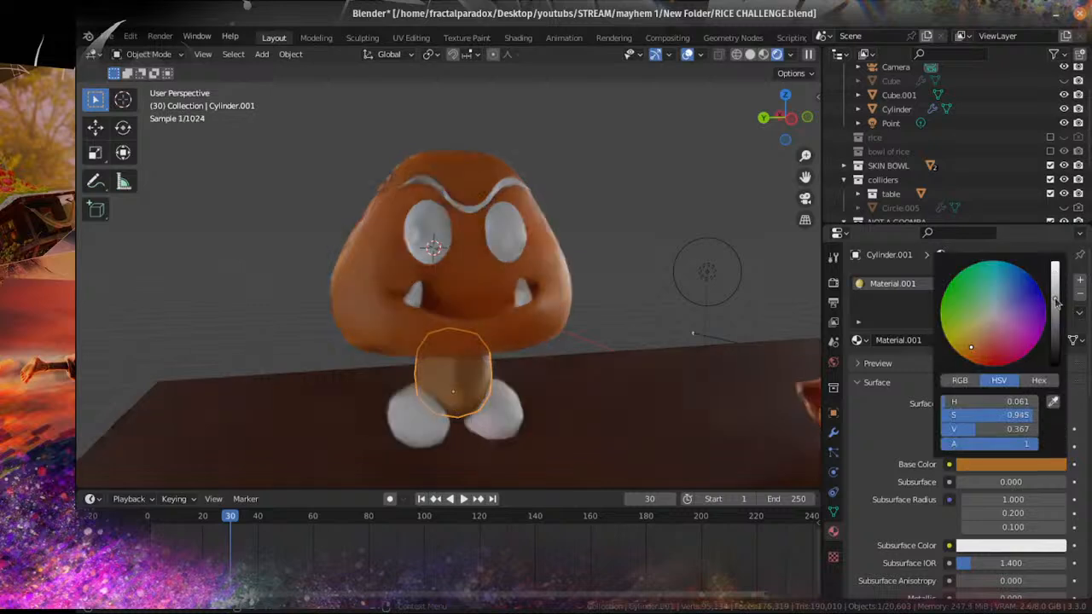
Step: Create a new material for the feet with a dark brown base color of about hue 0.053 and saturation 0.883
click(488, 419)
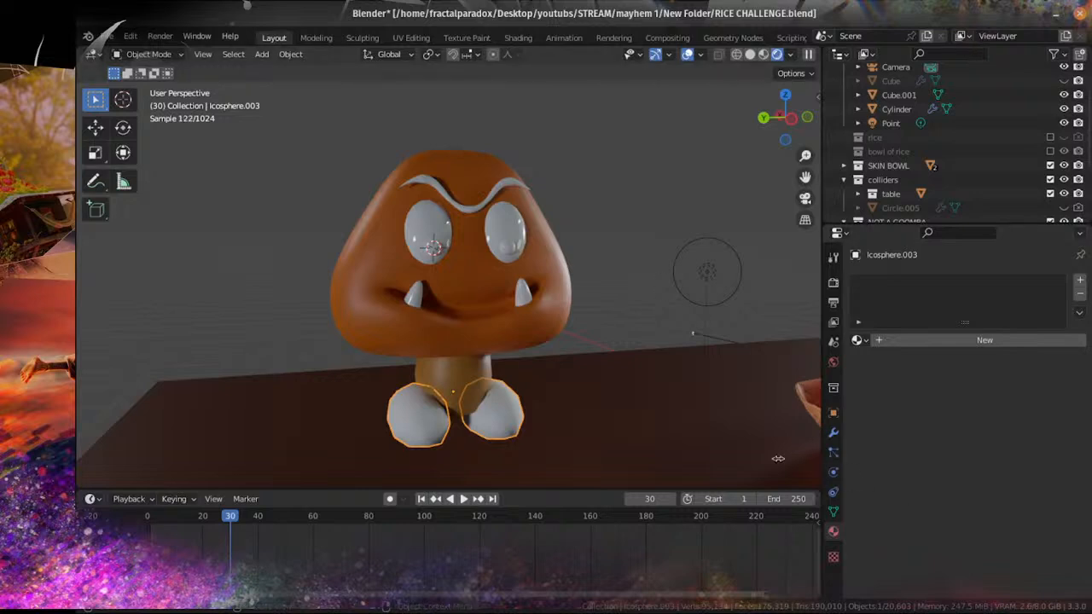
click(967, 345)
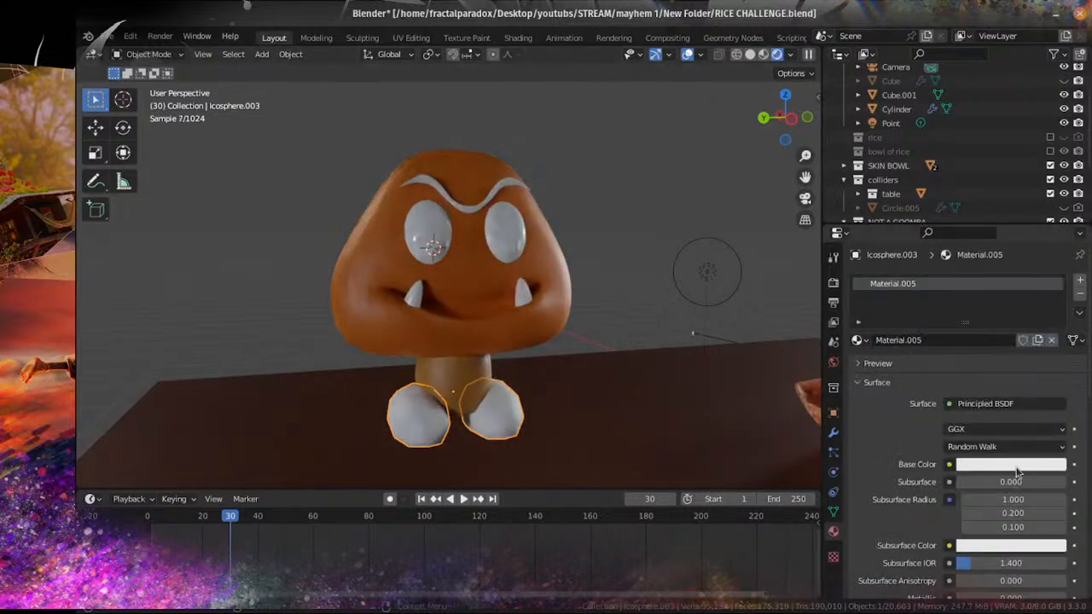
click(1015, 466)
click(975, 357)
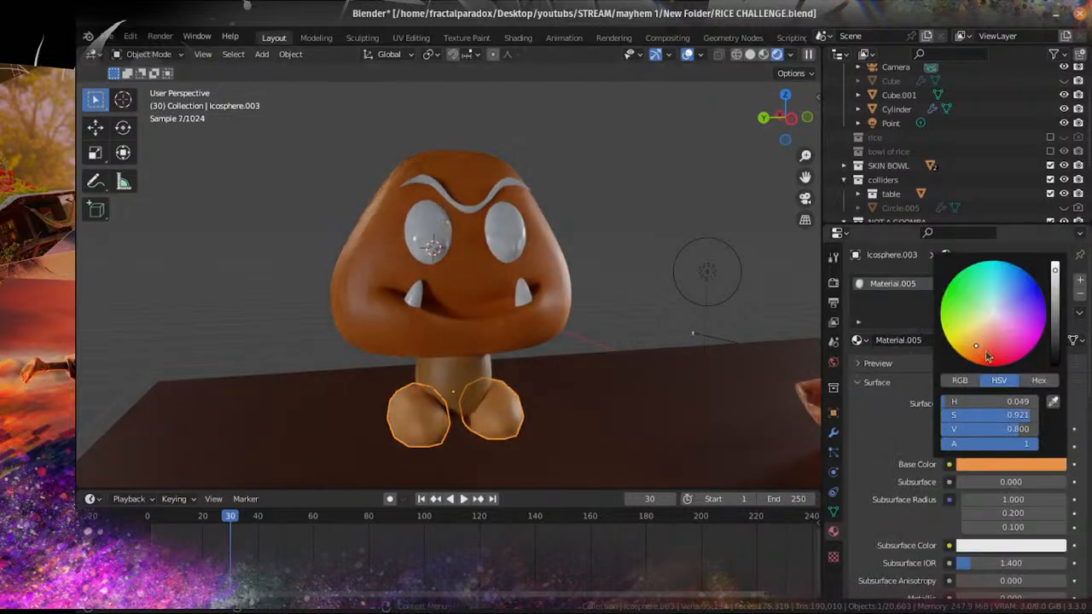
click(1053, 340)
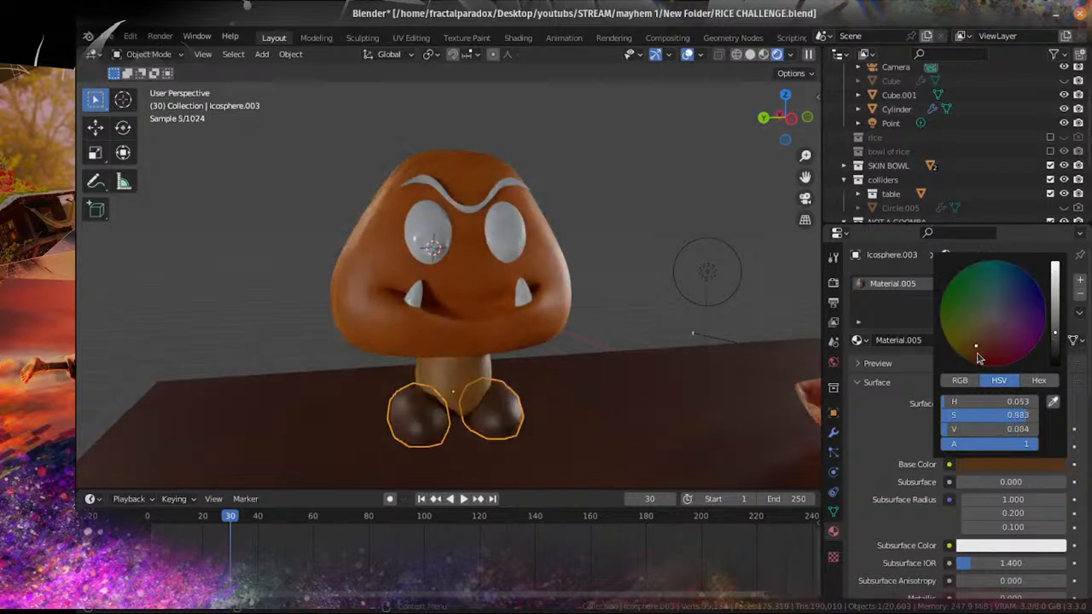
scroll(575, 350, down, 3)
scroll(544, 347, up, 3)
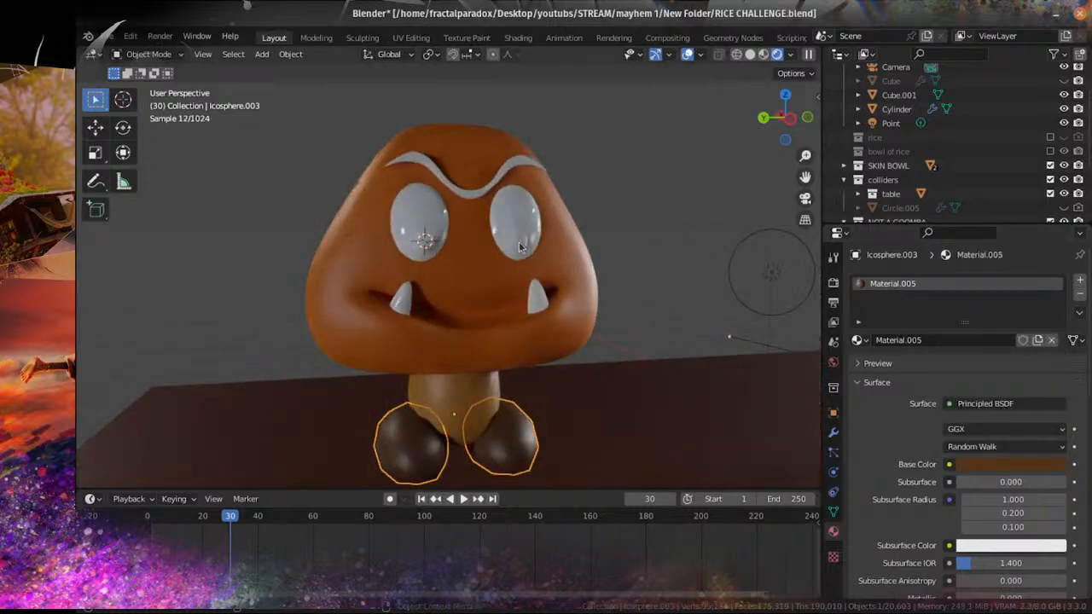
Step: Select the eyes object and enter Edit Mode with only the pupil sphere selected
click(525, 247)
scroll(613, 200, up, 4)
key(Tab)
scroll(626, 248, down, 4)
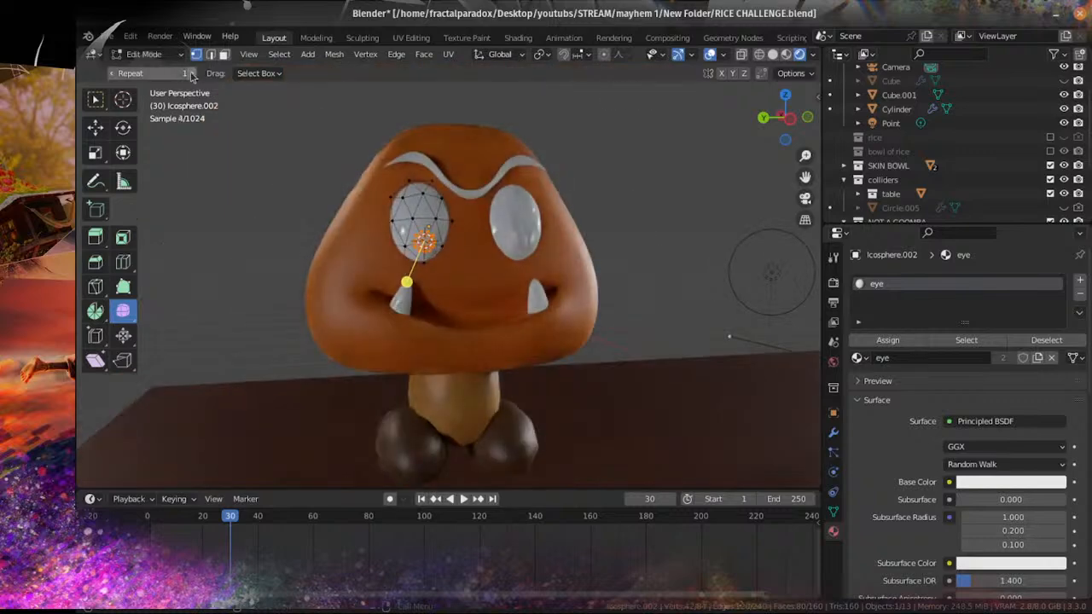
click(143, 53)
click(154, 72)
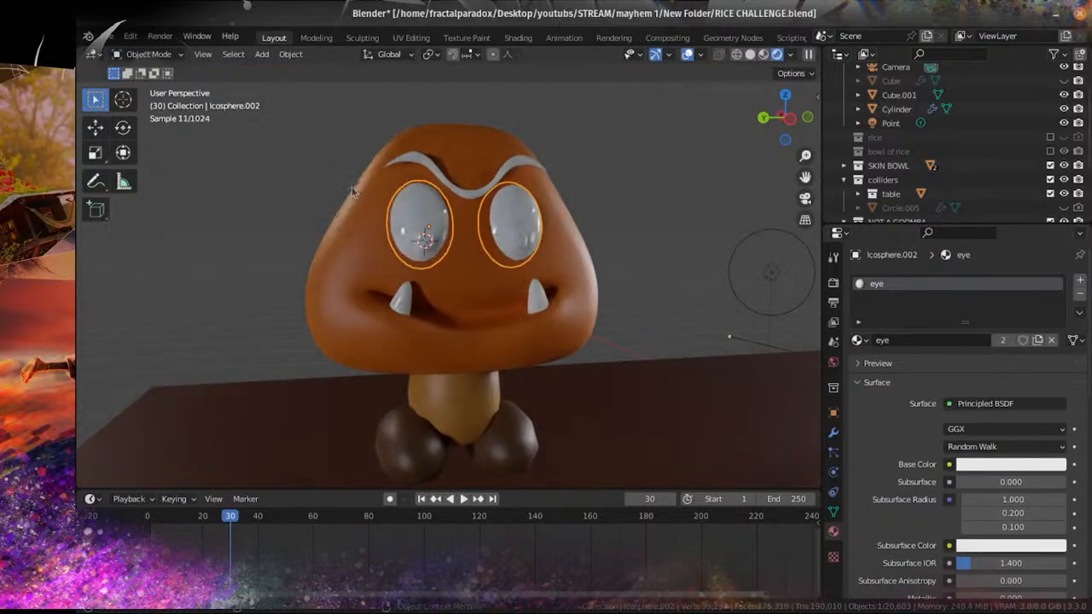
click(159, 54)
click(153, 75)
scroll(538, 265, up, 4)
key(Tab)
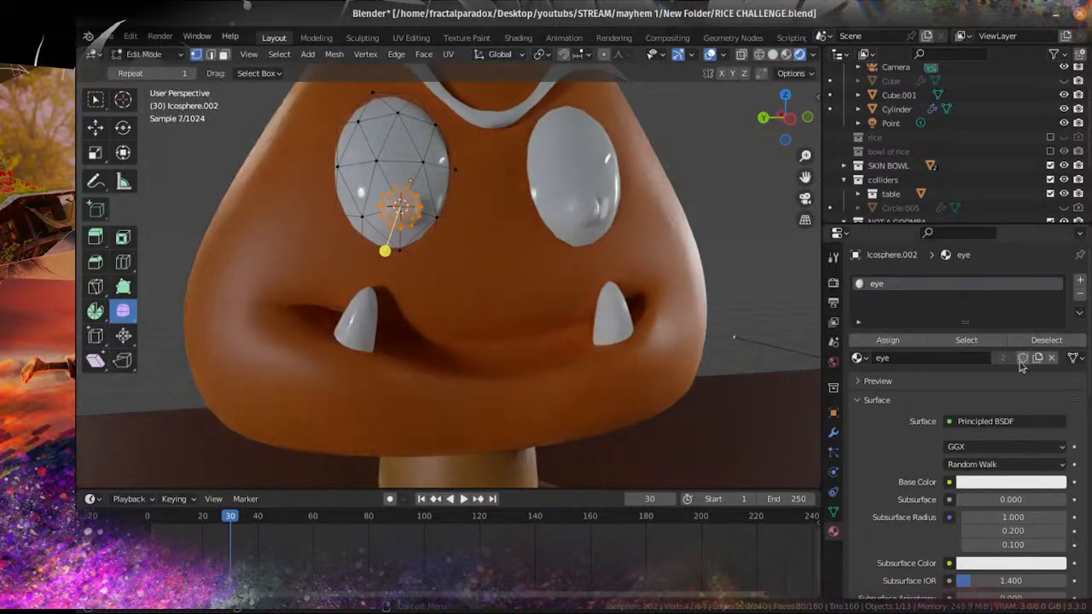
Step: Add a second material slot to the eyes with a new black material and assign it to the selected pupil
click(1080, 280)
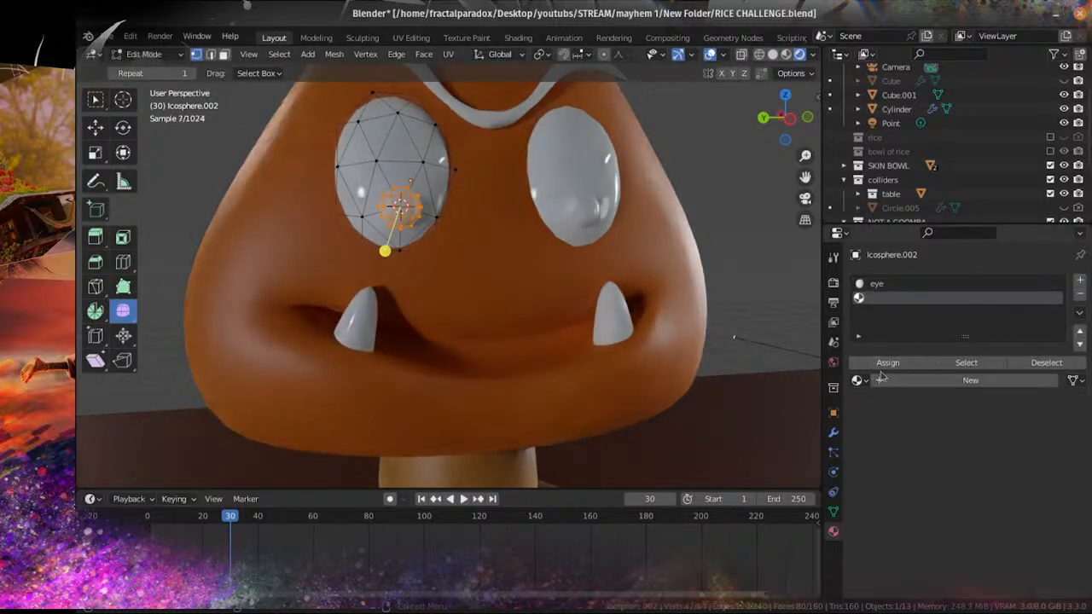
click(877, 382)
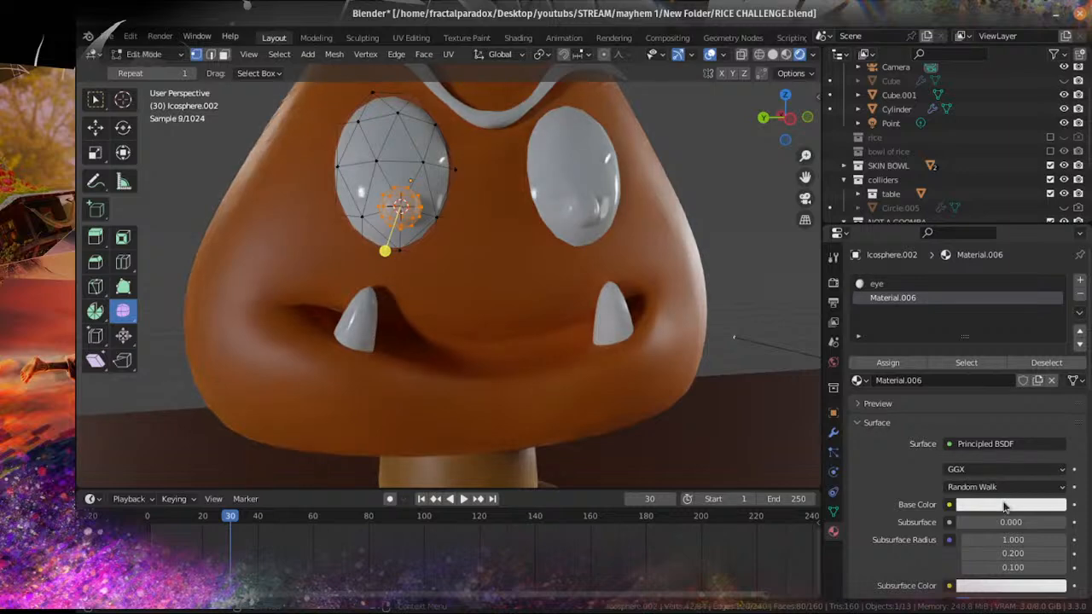
click(1010, 504)
drag(1055, 312, 1055, 407)
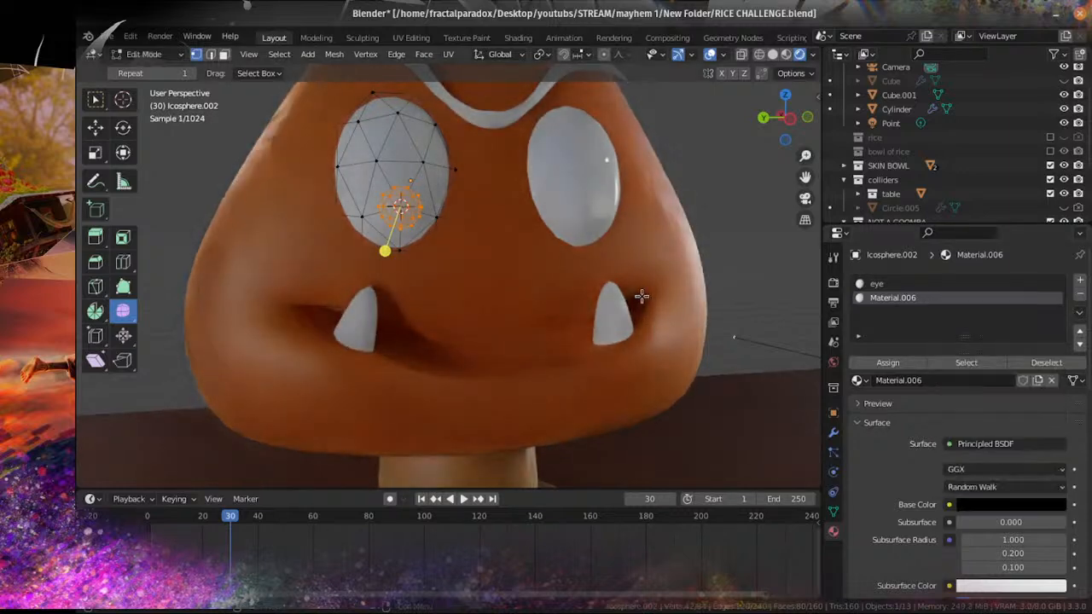
click(887, 365)
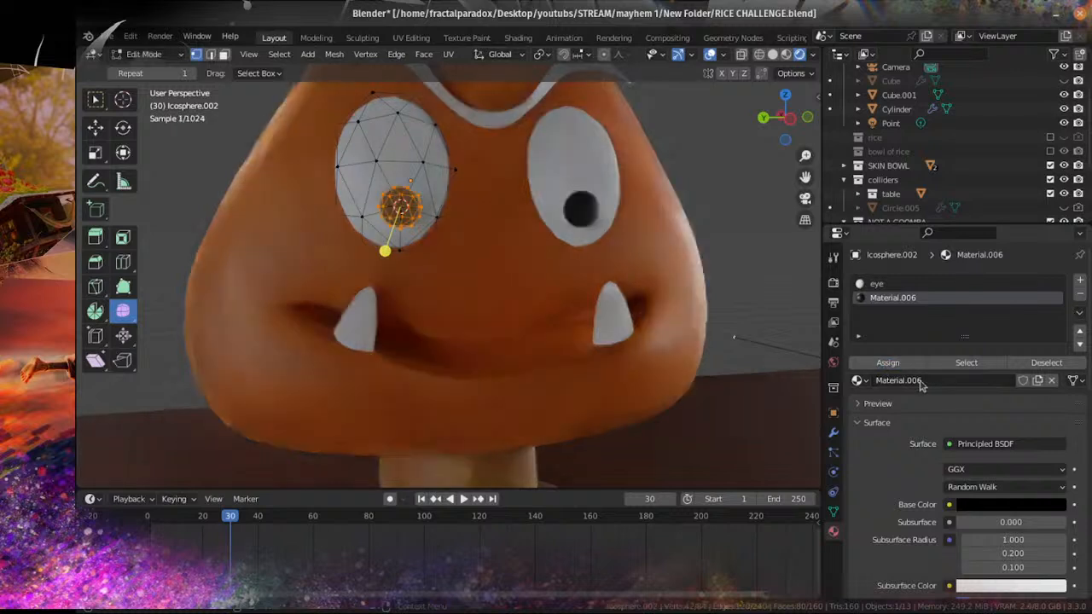
Step: Disconnect the surface shader from the black pupil material and return to Object Mode
scroll(959, 487, down, 4)
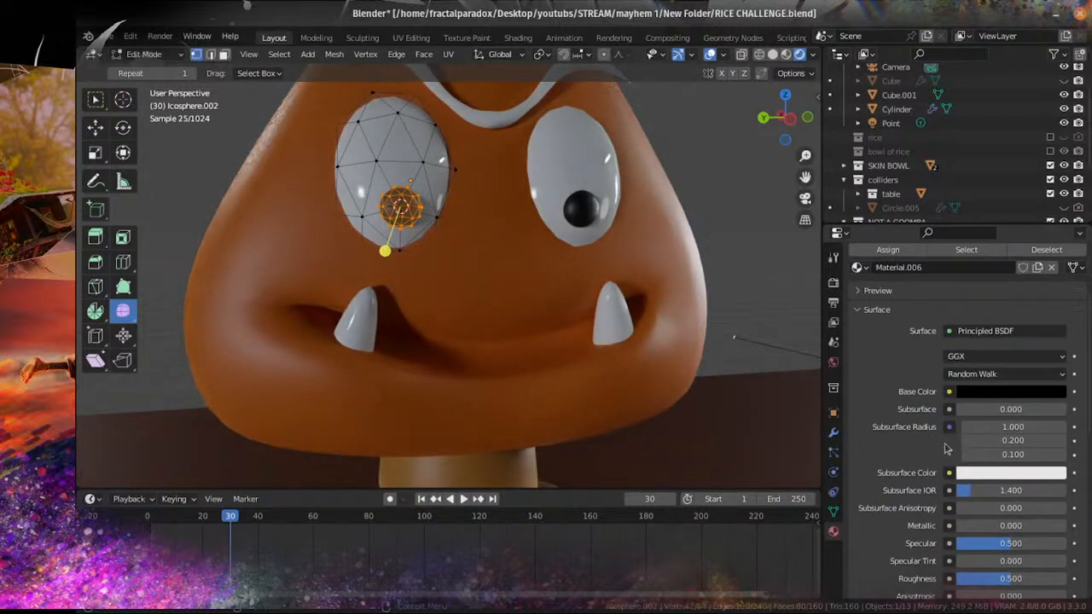
scroll(983, 395, down, 1)
scroll(983, 394, up, 1)
click(985, 331)
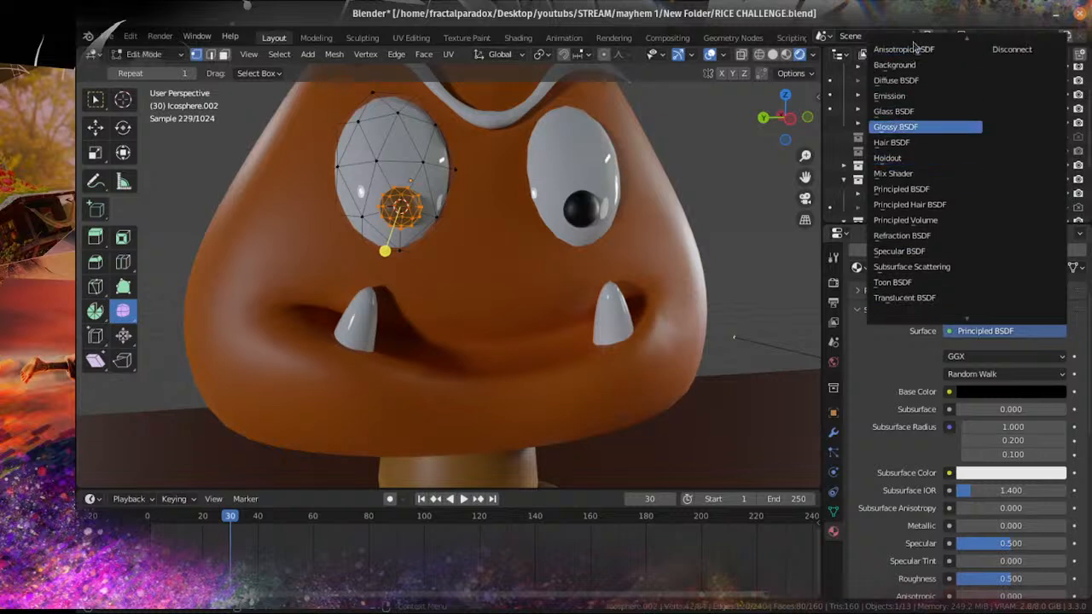
scroll(917, 124, up, 2)
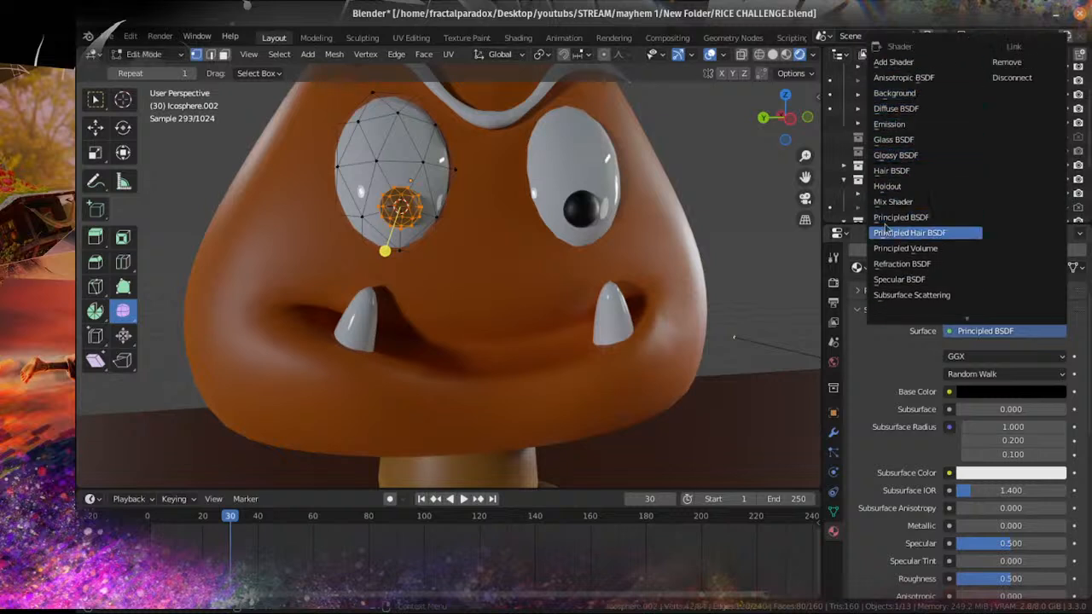
scroll(904, 303, down, 6)
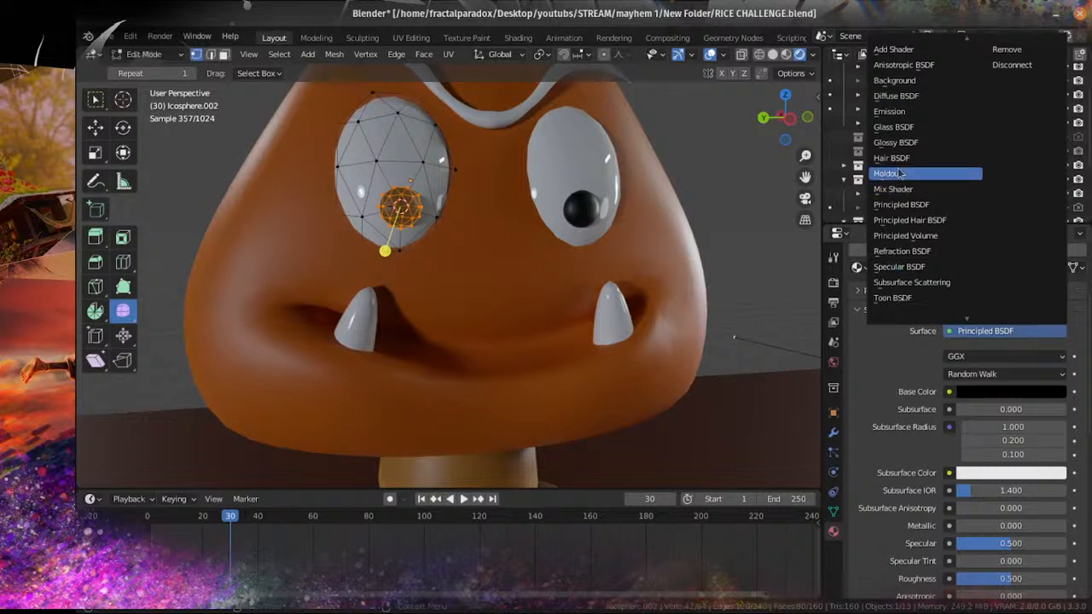
scroll(910, 194, up, 6)
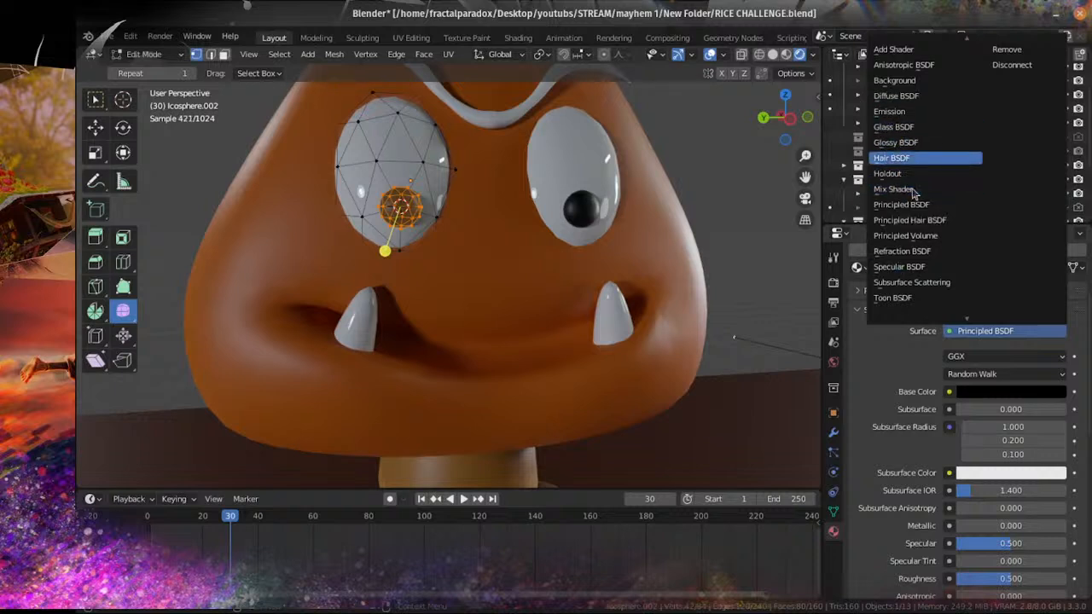
click(1012, 65)
key(Tab)
scroll(462, 270, down, 8)
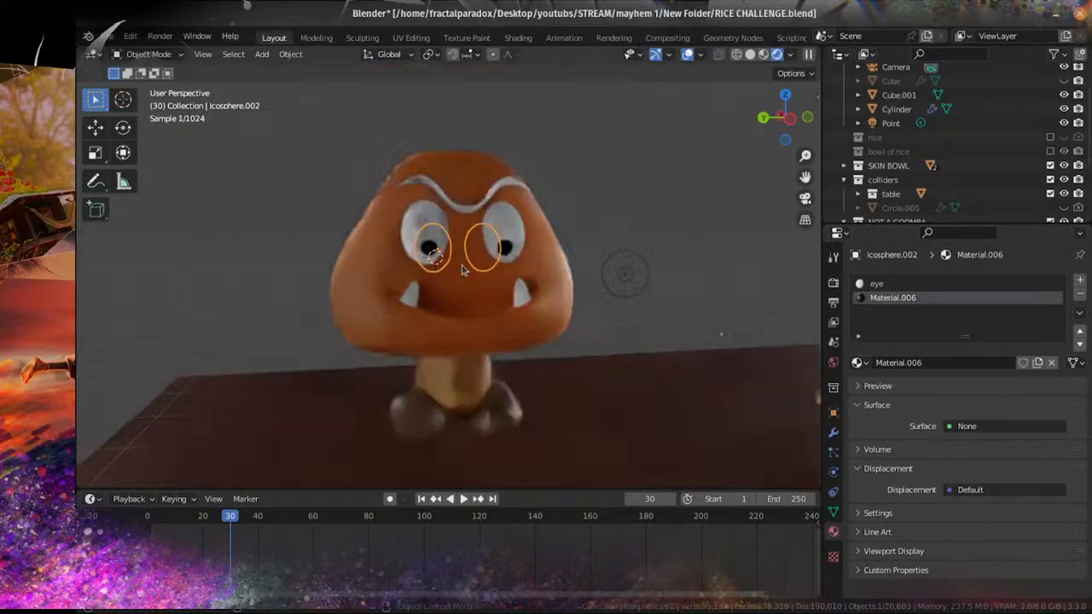
Step: Give the eyebrow curve a new material with a black base color and save the file
click(468, 230)
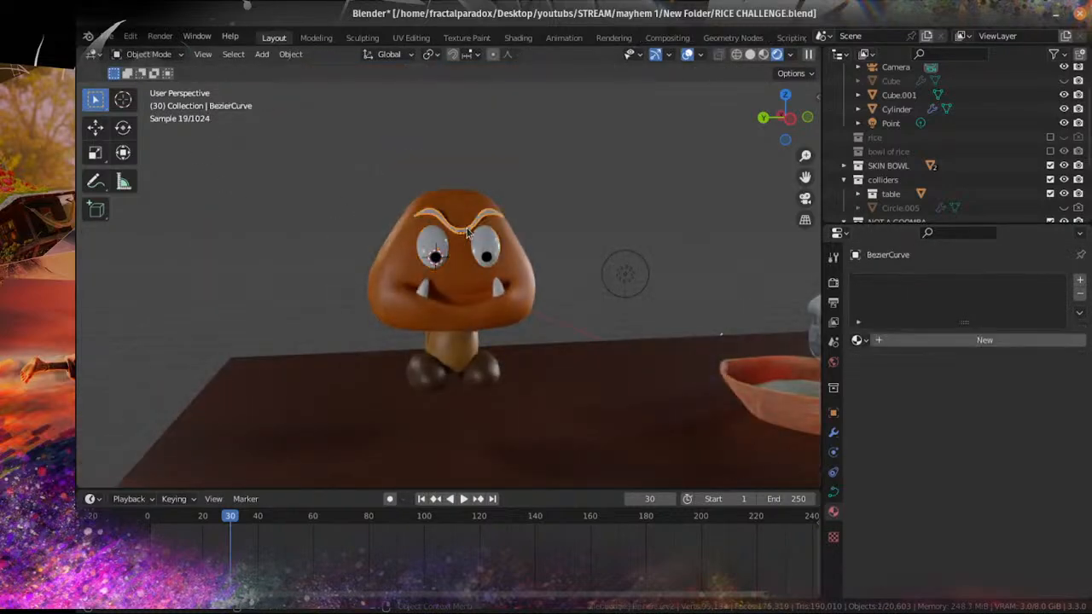
scroll(554, 256, up, 5)
key(ctrl+s)
click(938, 339)
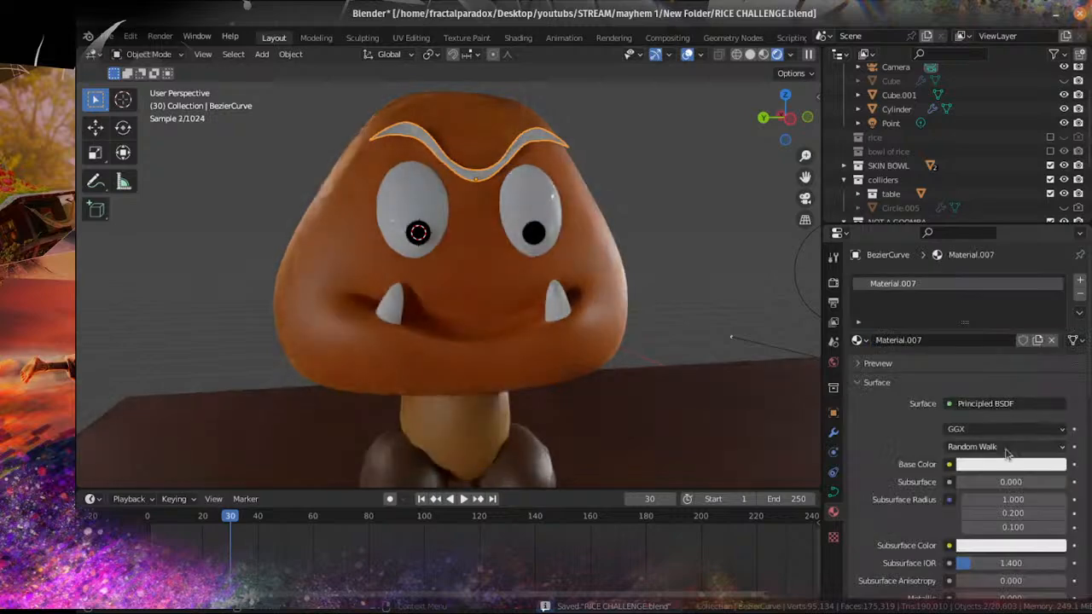
click(1010, 465)
drag(1055, 319, 1055, 362)
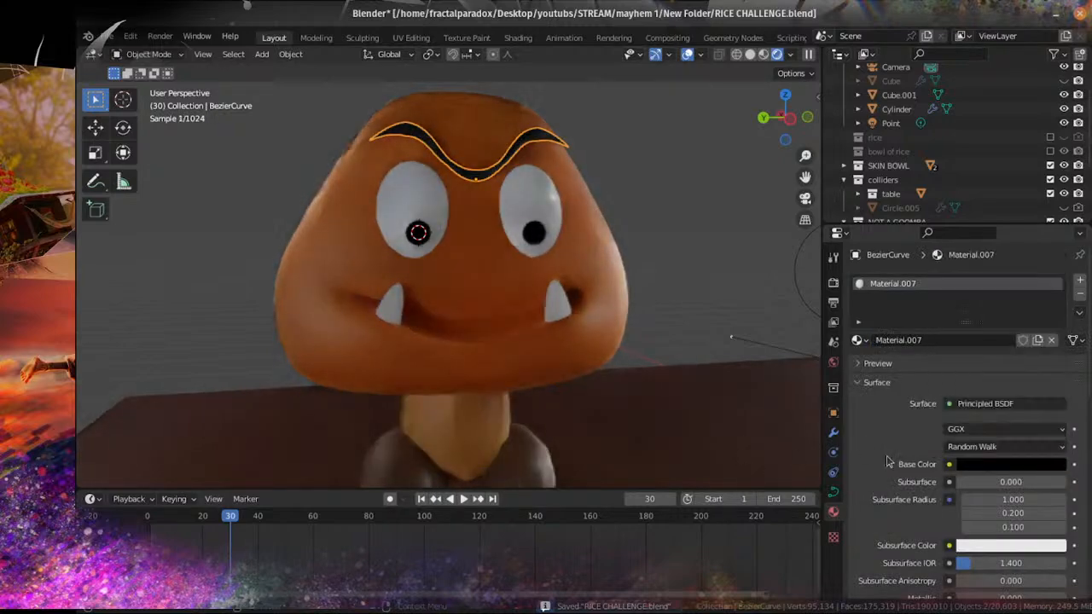
scroll(523, 290, down, 4)
middle_drag(523, 283, 281, 278)
key(ctrl+s)
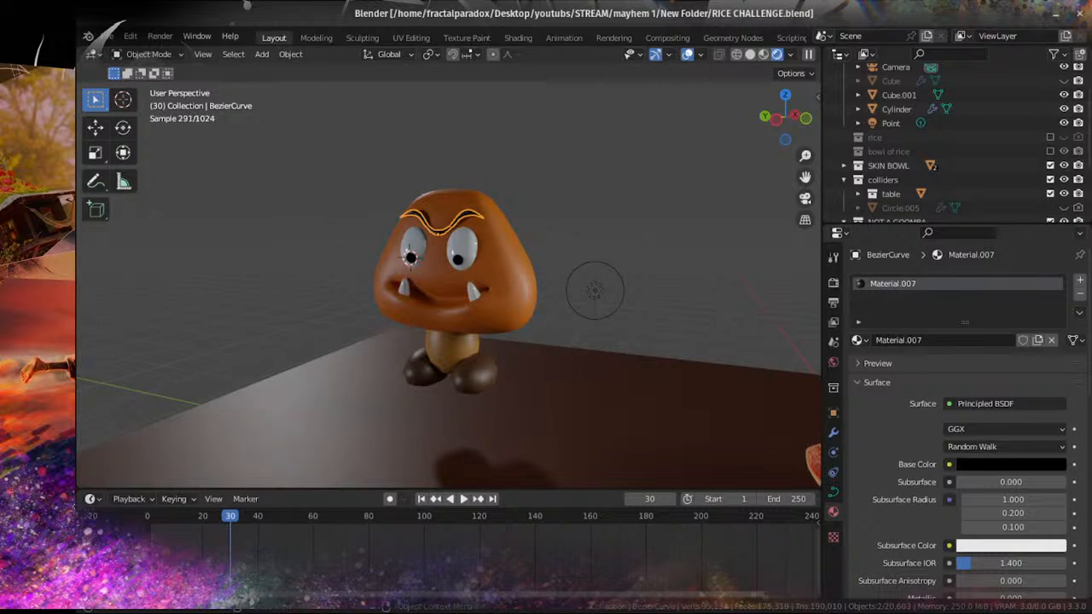
Step: Enlarge the eyebrow curve to about 1.5 times its size in the left orthographic view
middle_drag(563, 304, 499, 364)
key(ctrl+s)
scroll(498, 363, up, 3)
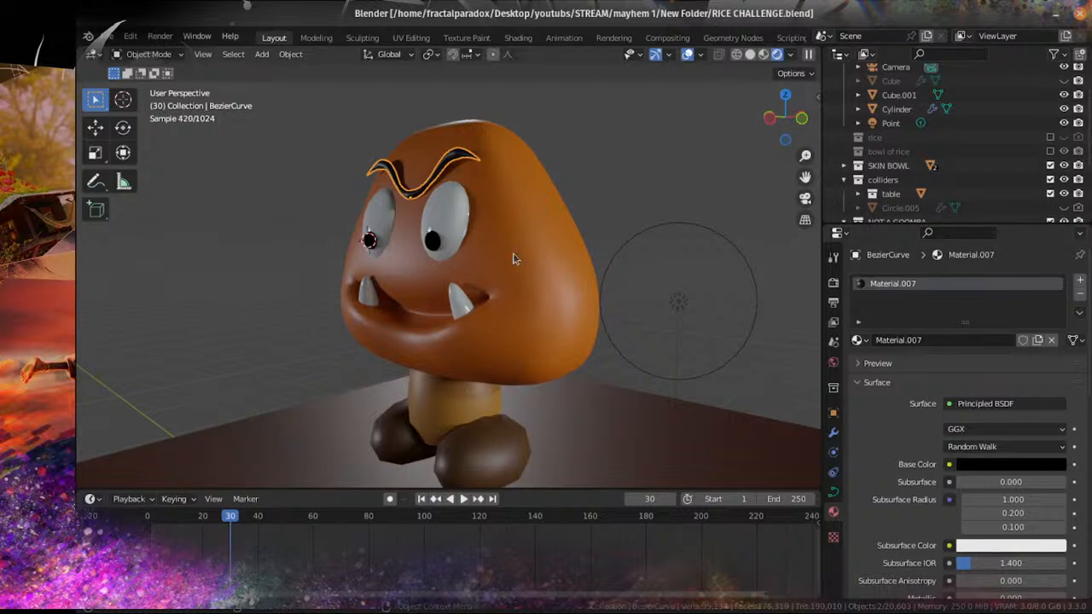
scroll(513, 258, up, 6)
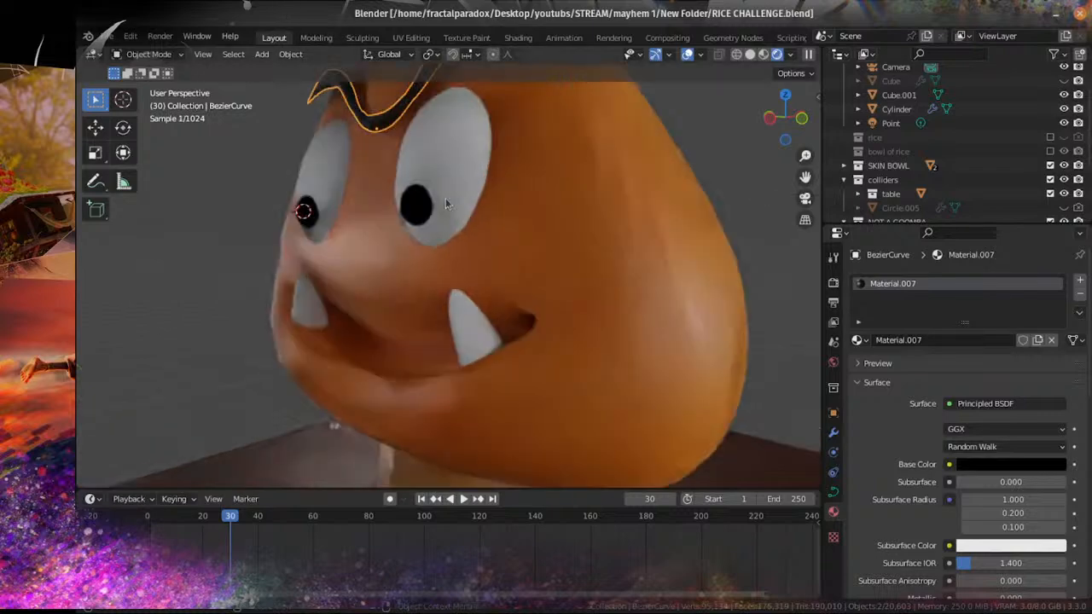
key(KP_3)
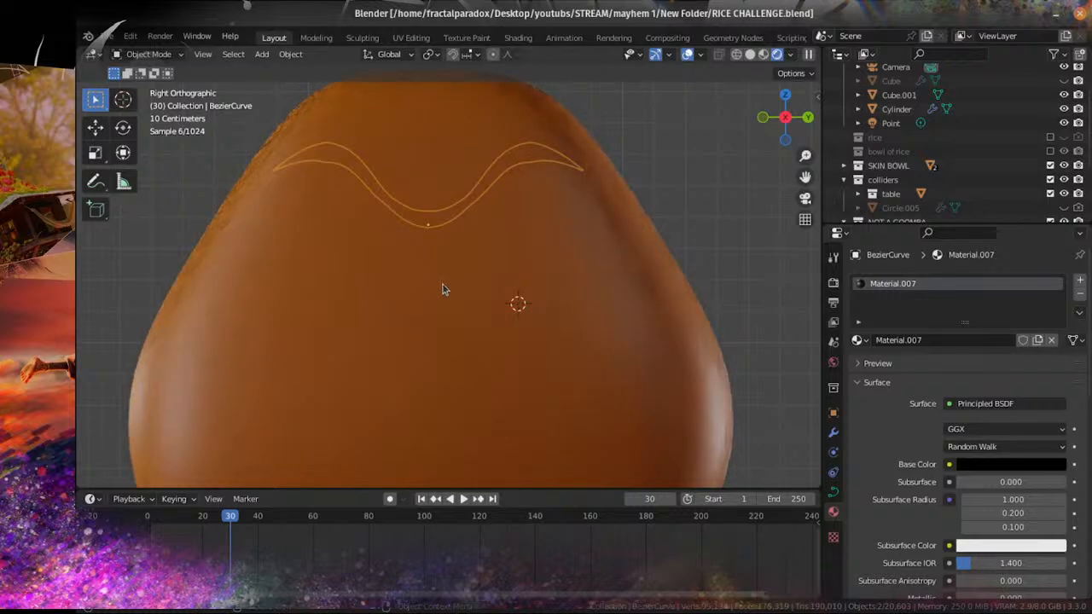
scroll(442, 288, down, 4)
key(ctrl+KP_3)
scroll(443, 269, up, 4)
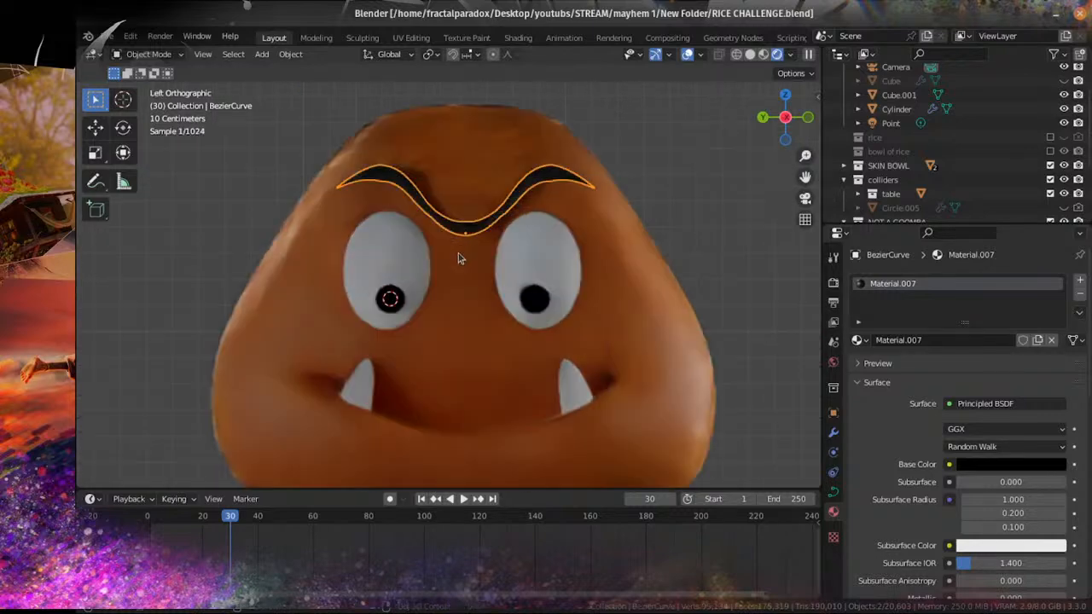
key(s)
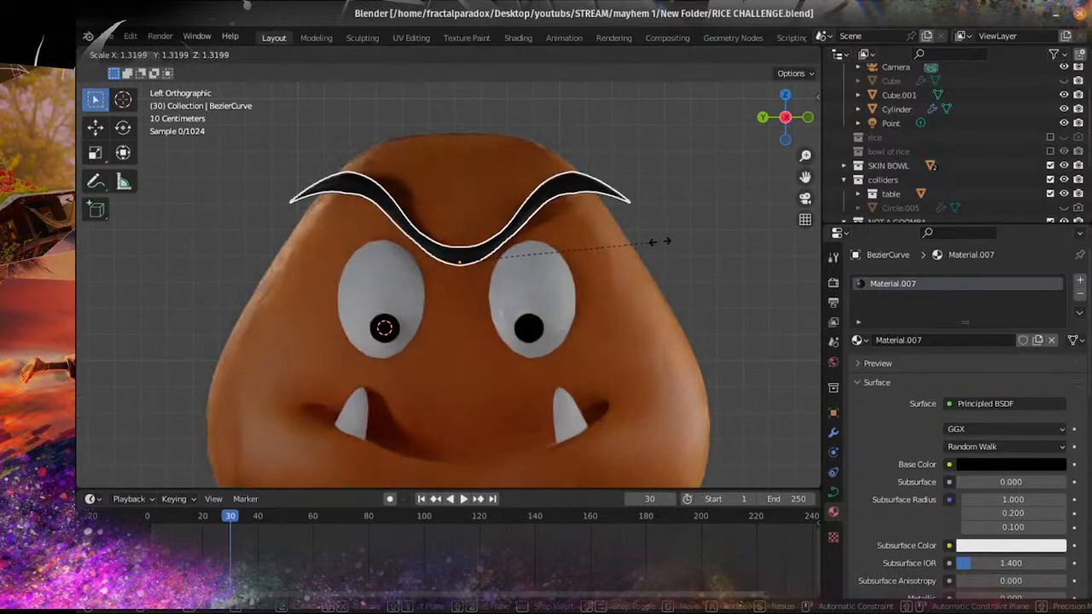
click(647, 258)
key(s)
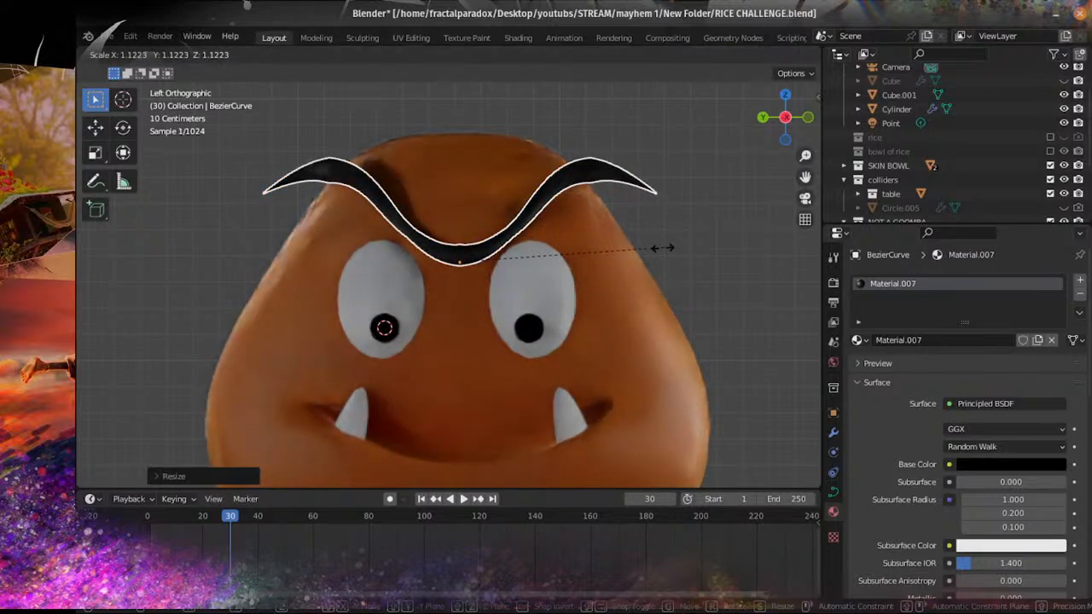
click(662, 248)
Step: Lower the eyebrow curve slightly so its middle dips between the eyes, and save the file
key(g)
click(661, 256)
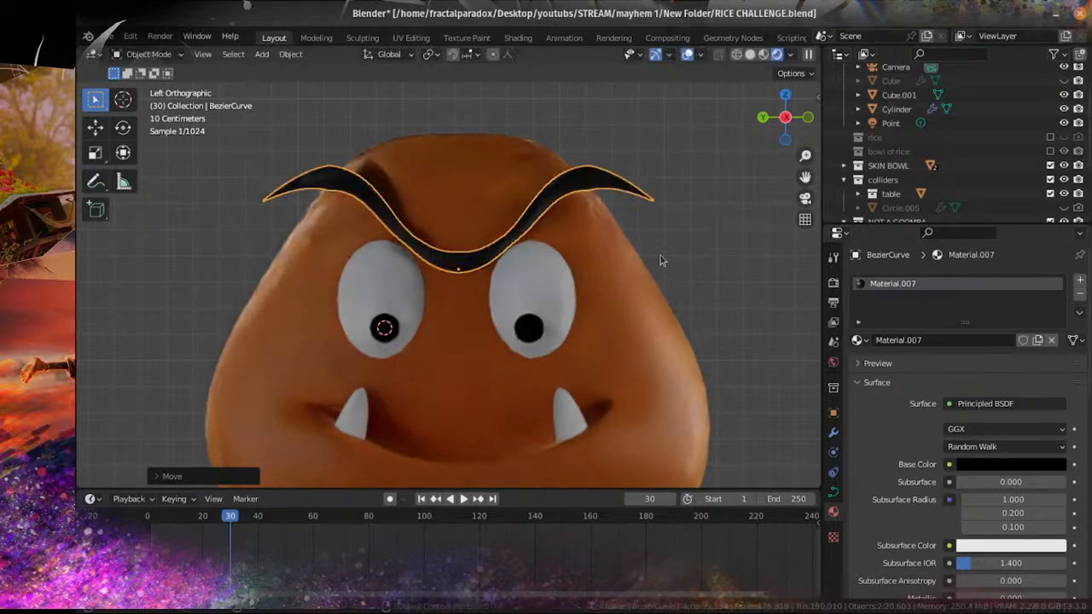
key(ctrl+s)
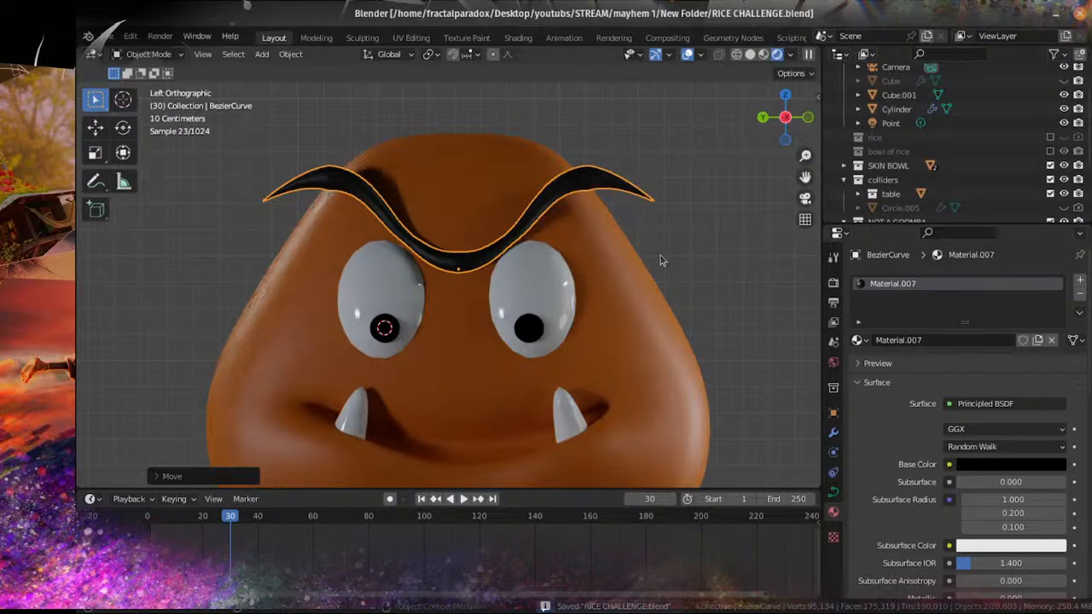
scroll(695, 288, down, 7)
middle_drag(566, 329, 577, 355)
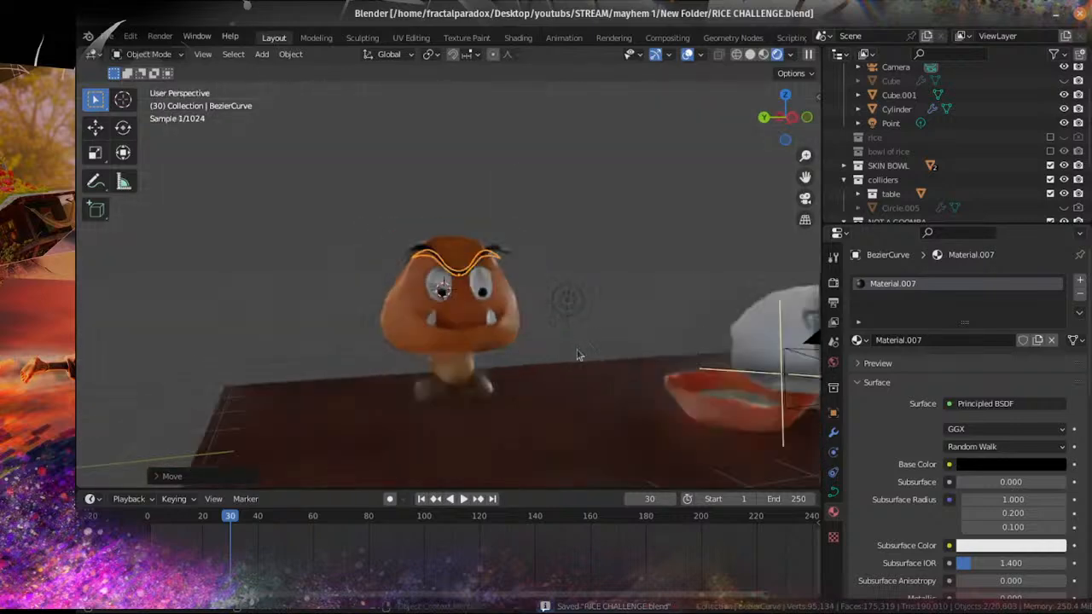
scroll(580, 353, down, 2)
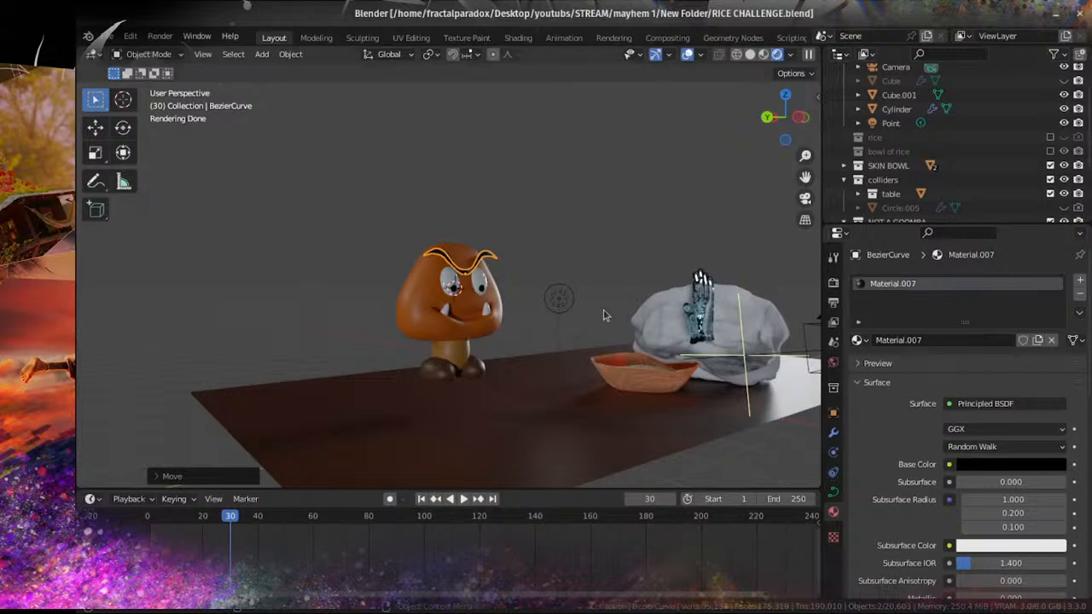
key(ctrl+s)
Step: Select all objects of the NOT A GOOMBA collection
middle_drag(537, 333, 500, 336)
scroll(514, 352, up, 3)
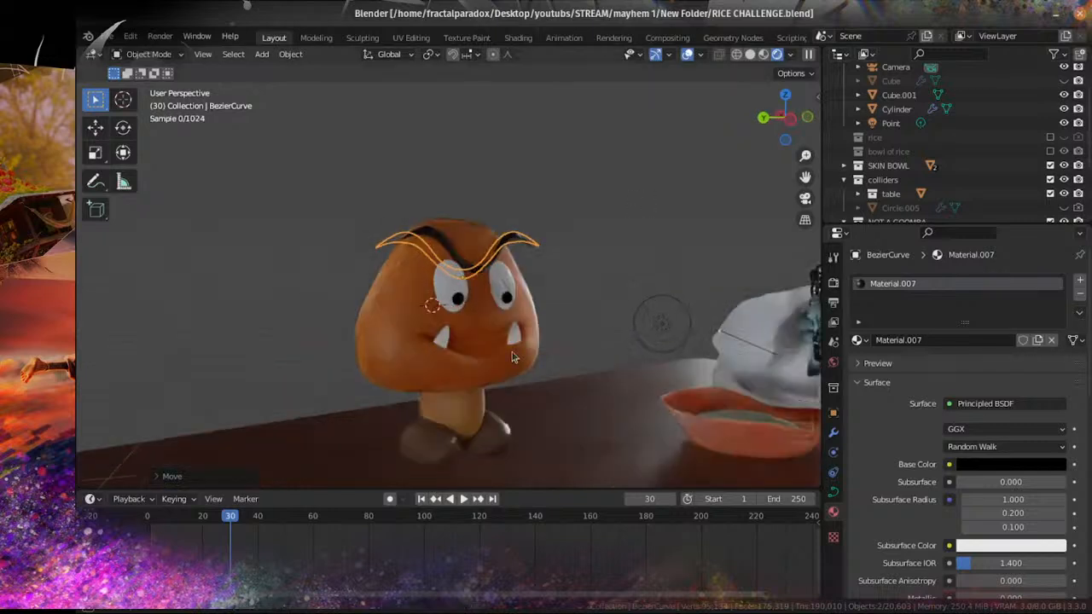
scroll(1024, 154, down, 5)
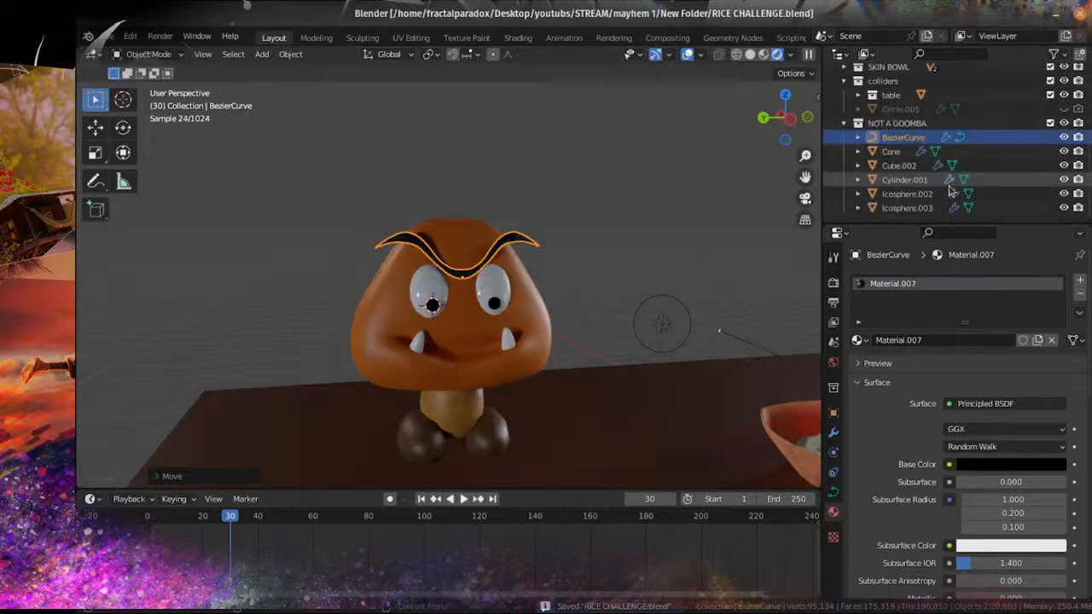
click(1023, 124)
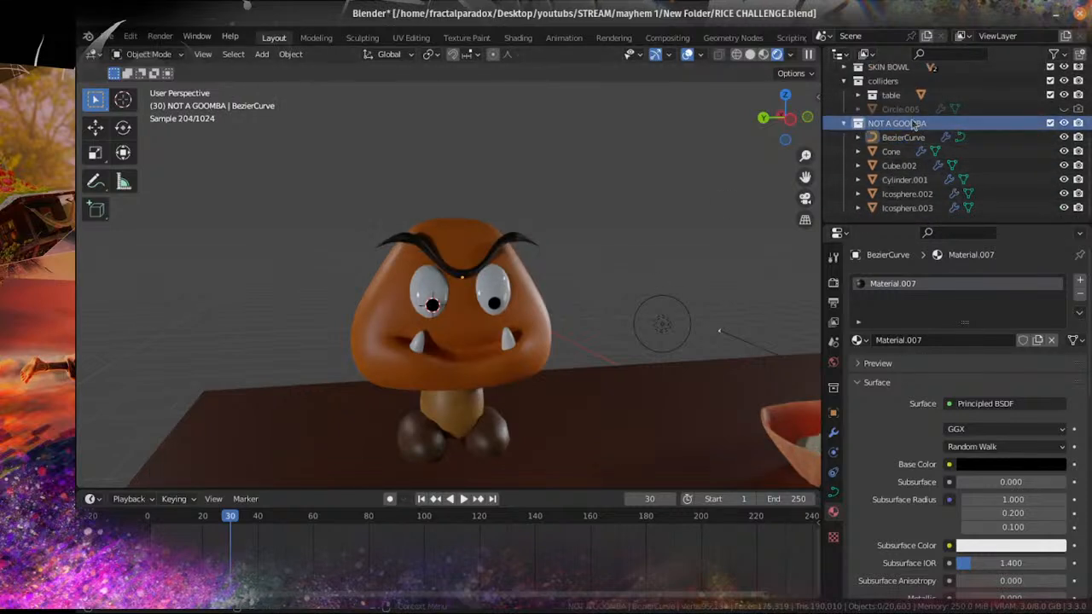
right_click(831, 123)
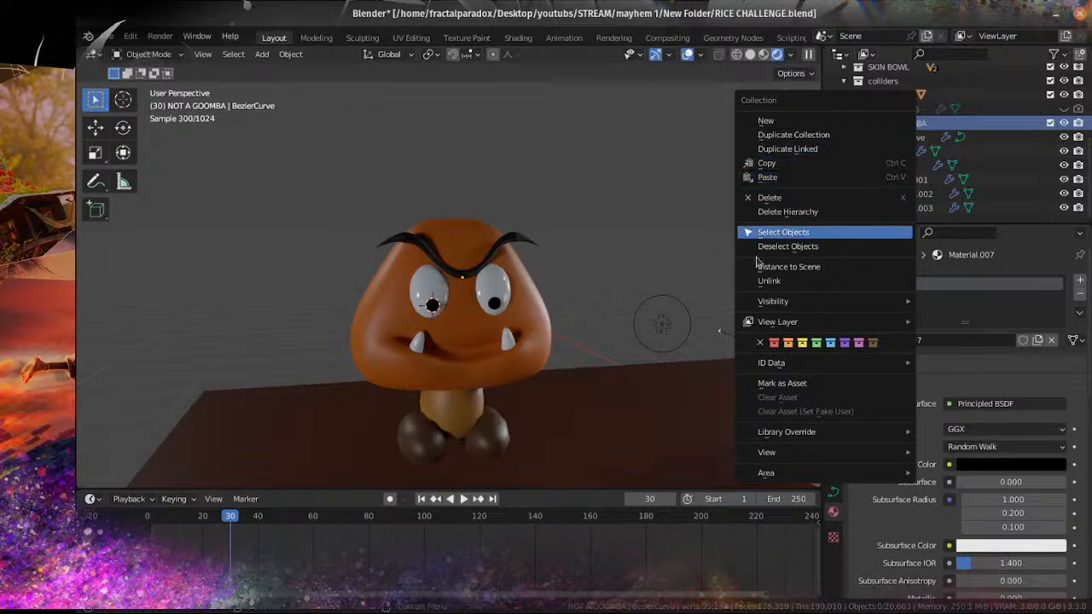
click(783, 232)
Step: Move the whole character by about 1.4 m in X, -1.2 m in Y and -0.7 m in Z
middle_drag(546, 341, 414, 364)
key(g)
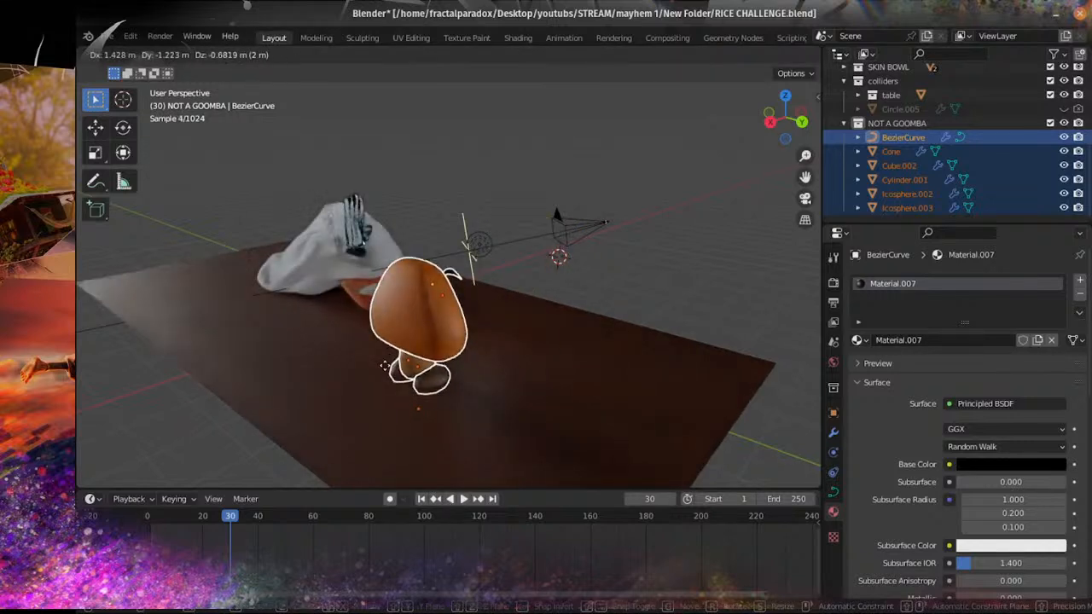
click(388, 368)
middle_drag(614, 344, 336, 339)
scroll(475, 352, down, 2)
scroll(475, 351, down, 4)
middle_drag(475, 351, 606, 319)
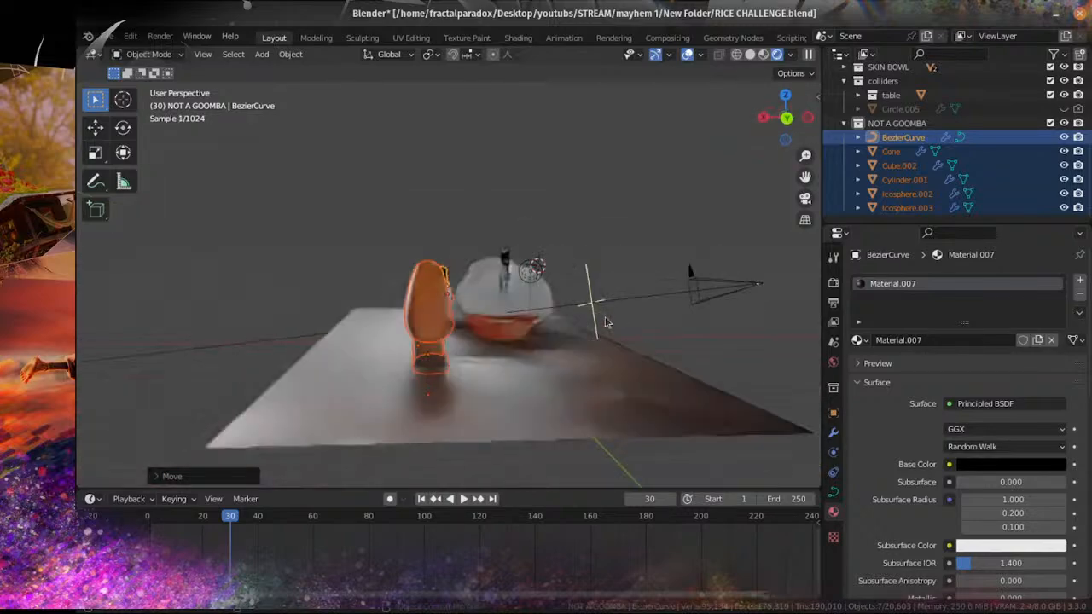
Step: Check the character's placement relative to the camera frame, and view it from the table
key(KP_0)
scroll(579, 319, down, 2)
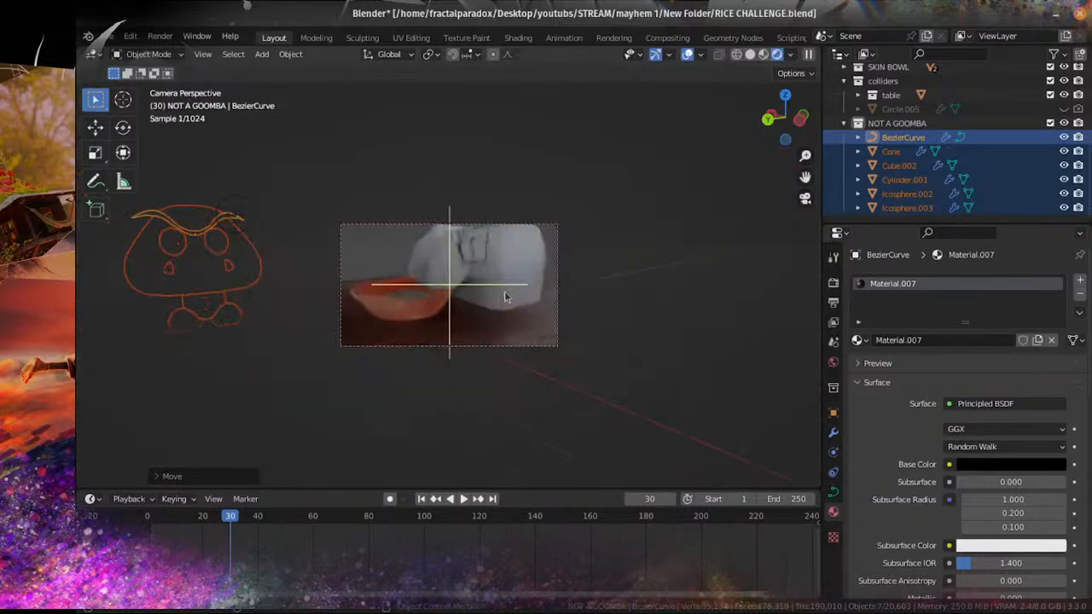
scroll(229, 274, up, 1)
scroll(230, 278, down, 1)
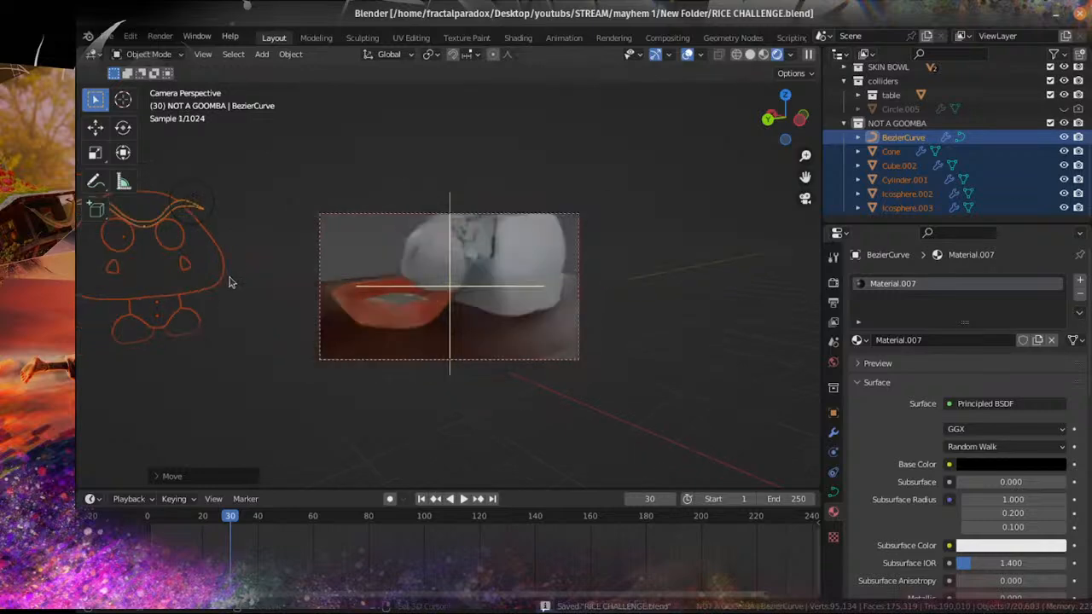
shift+middle_drag(231, 282, 380, 340)
scroll(290, 355, up, 1)
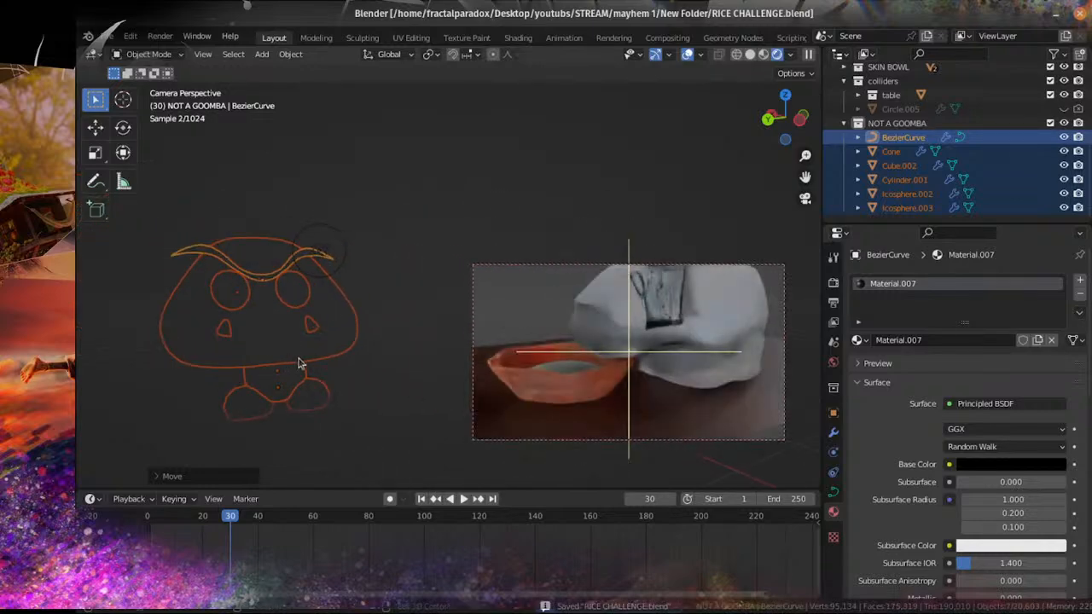
shift+middle_drag(299, 363, 398, 377)
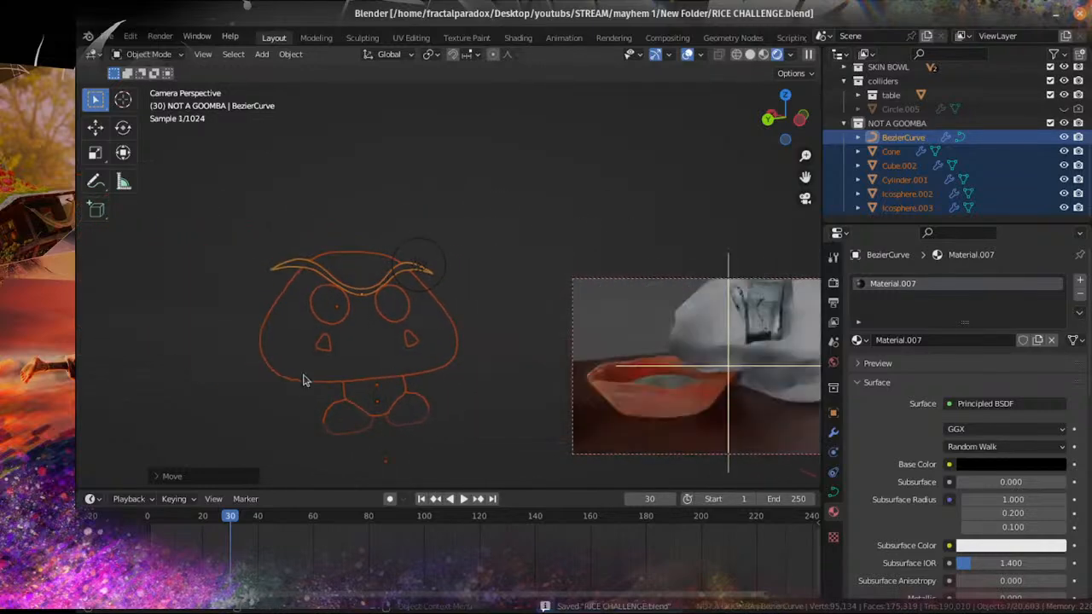
scroll(317, 372, up, 1)
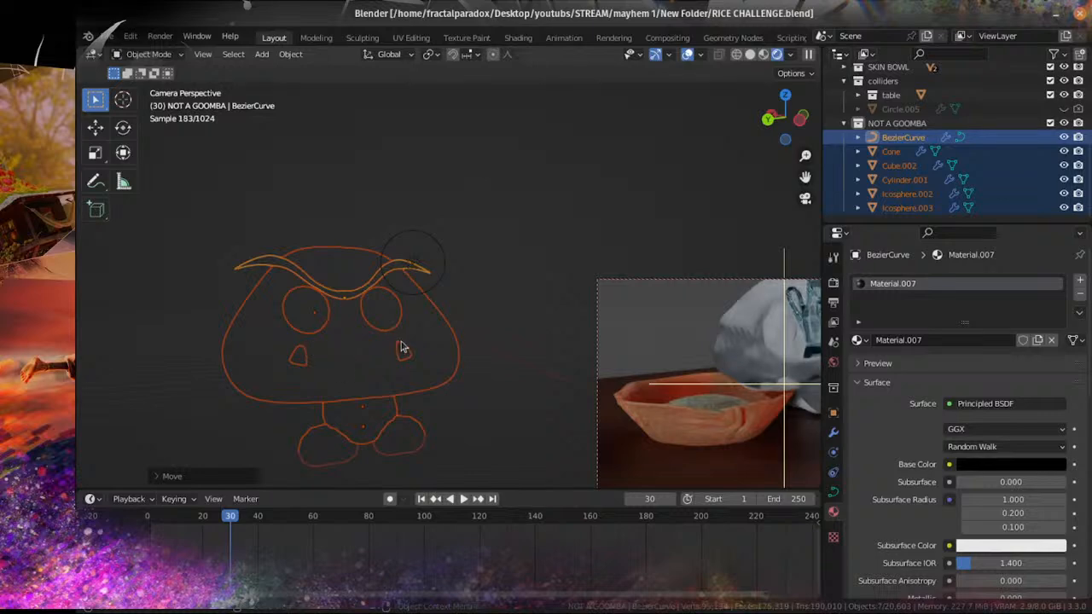
key(KP_0)
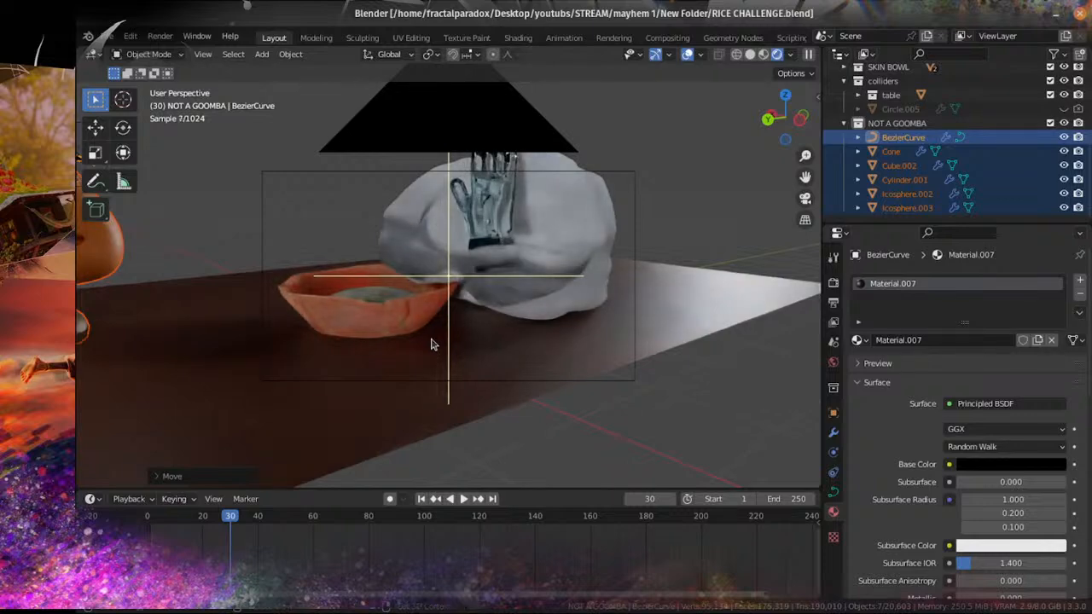
key(shift+grave)
key(a)
click(365, 342)
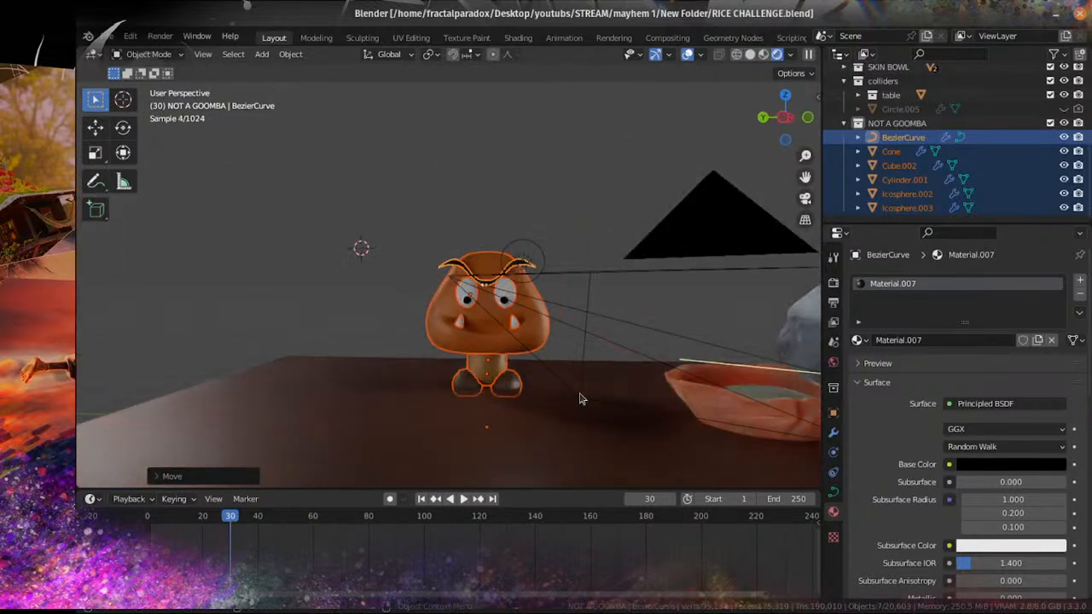
Step: Examine the framing of the bowl, cloth and hand through the camera, and save the file
key(KP_0)
shift+middle_drag(557, 429, 469, 378)
scroll(474, 378, up, 5)
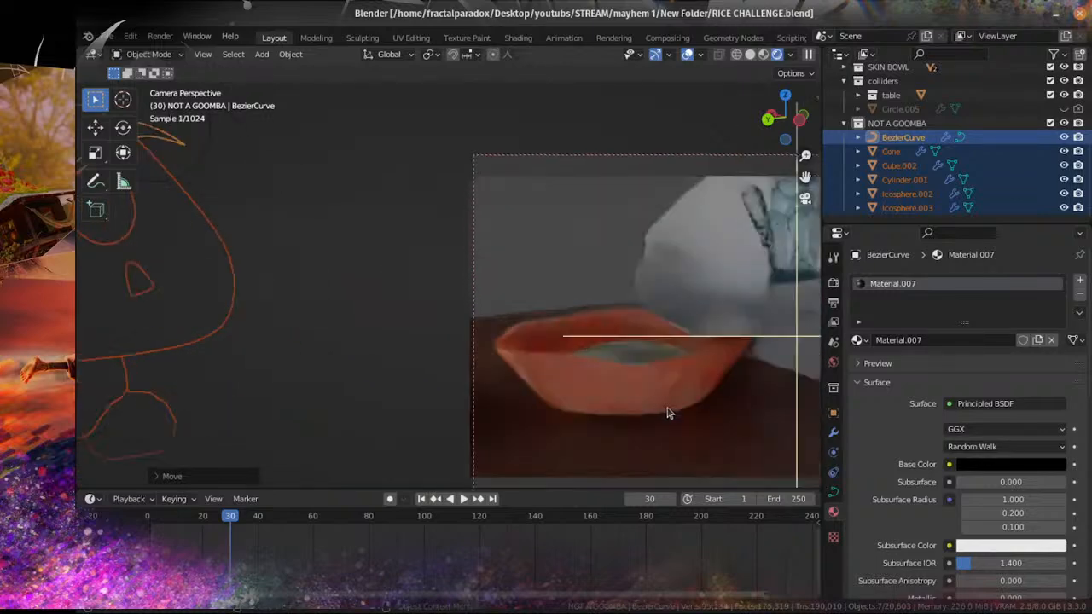
shift+middle_drag(660, 407, 331, 359)
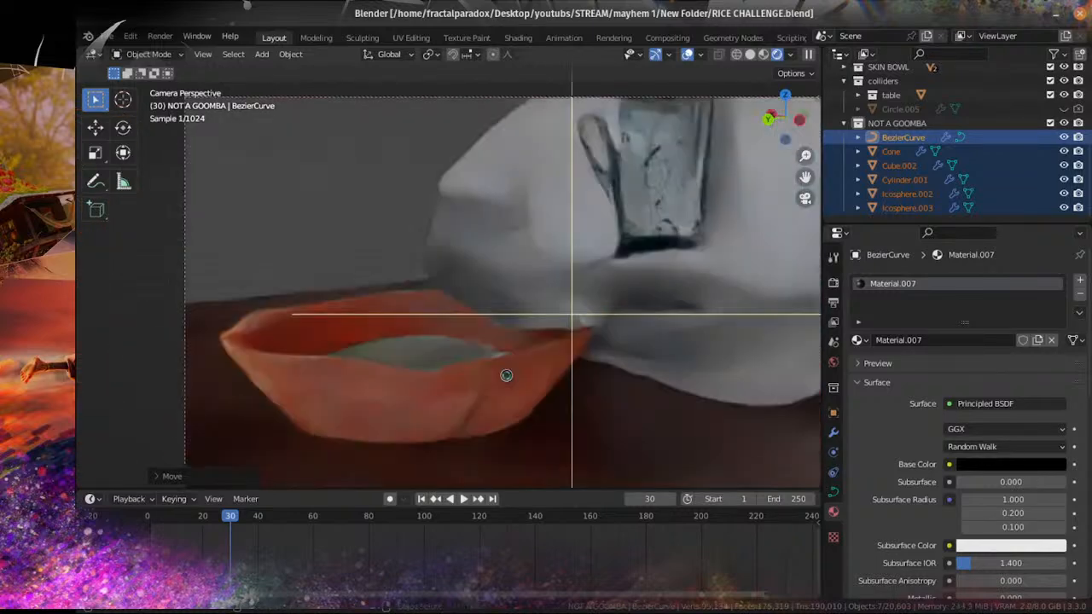
scroll(505, 375, down, 5)
shift+middle_drag(584, 365, 500, 367)
key(ctrl+s)
scroll(500, 367, up, 3)
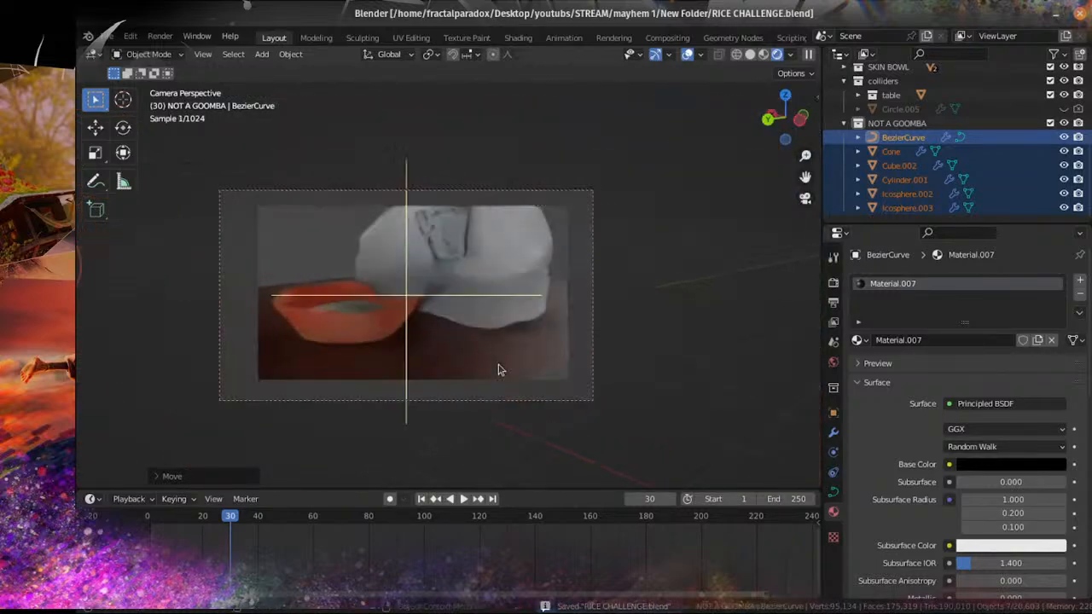
scroll(499, 383, down, 2)
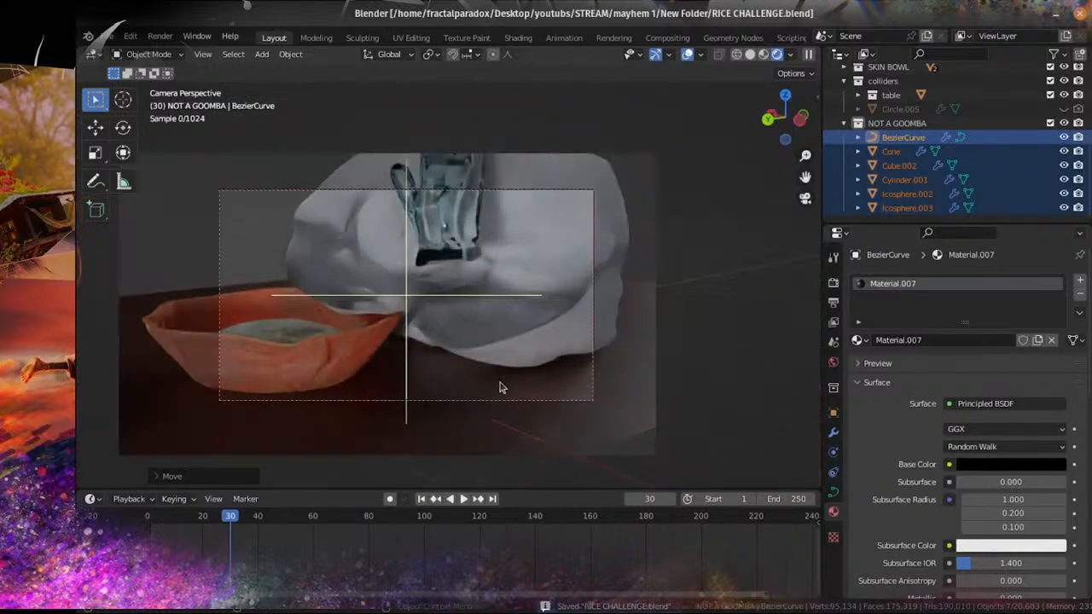
scroll(501, 385, down, 1)
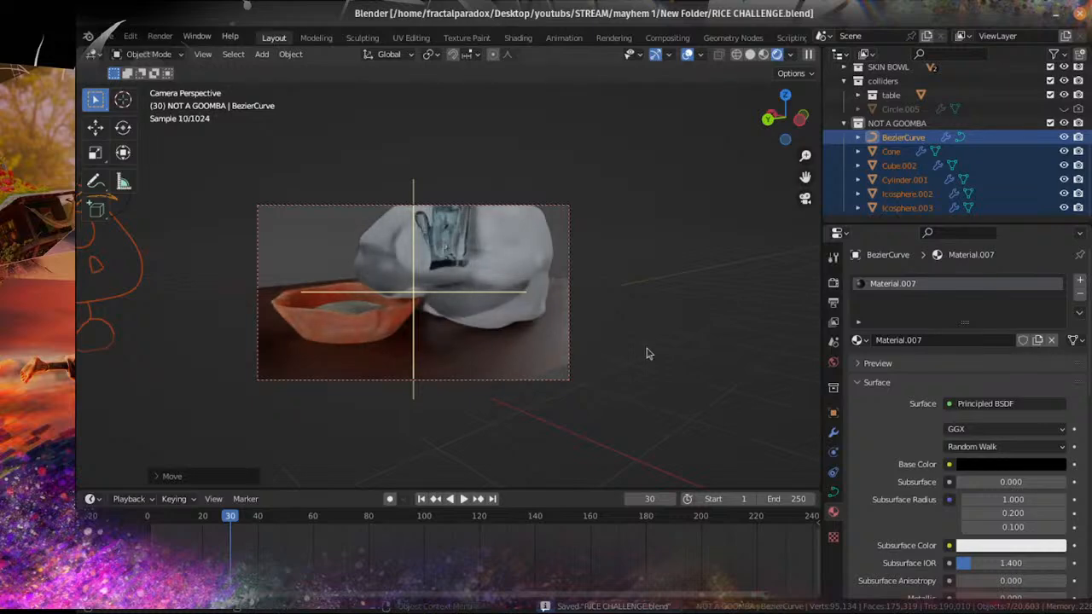
Step: Switch the viewport to Solid shading, select the hand model in front of the cloth for close viewing, and save the file
middle_drag(573, 366, 746, 151)
click(749, 54)
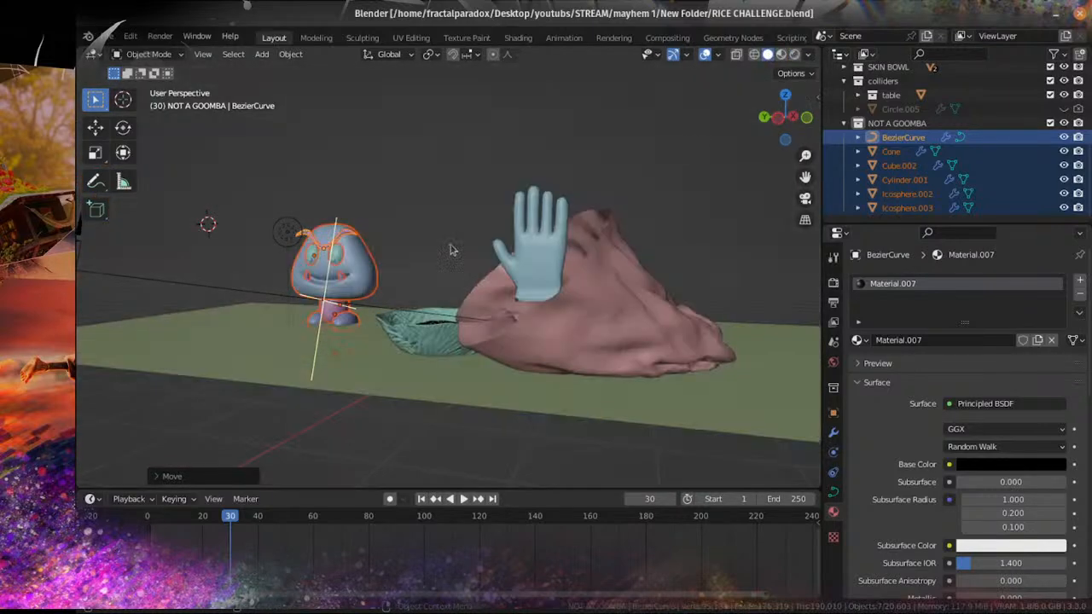
mouse_move(405, 236)
middle_down()
mouse_move(454, 245)
mouse_move(397, 298)
mouse_move(243, 342)
mouse_move(547, 239)
mouse_move(505, 220)
mouse_move(626, 254)
middle_up()
scroll(397, 298, up, 2)
click(398, 297)
scroll(398, 308, up, 2)
key(ctrl+s)
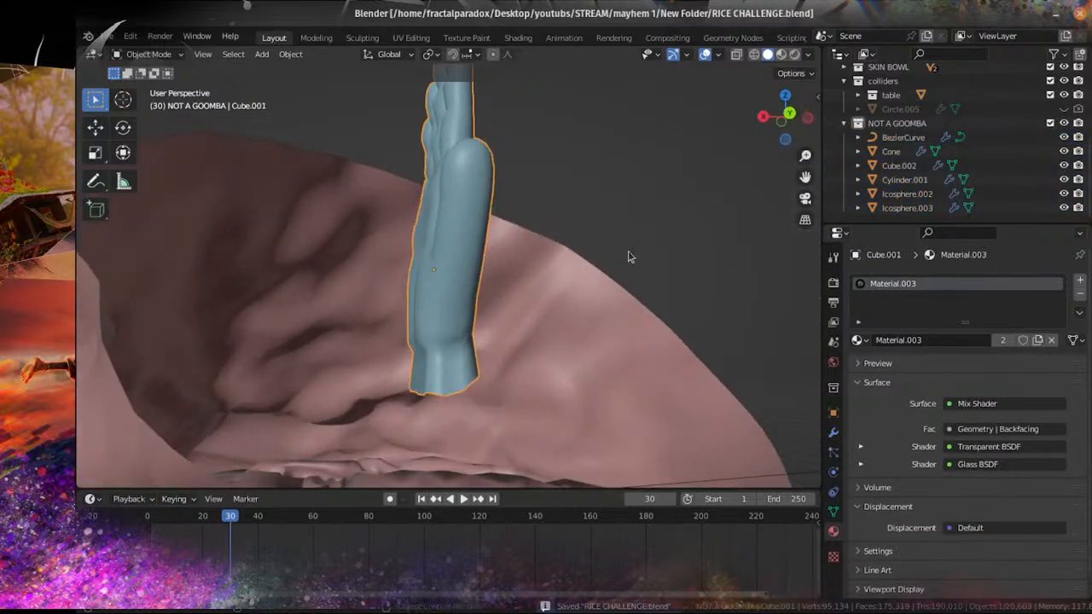
scroll(609, 255, up, 2)
scroll(1040, 130, up, 3)
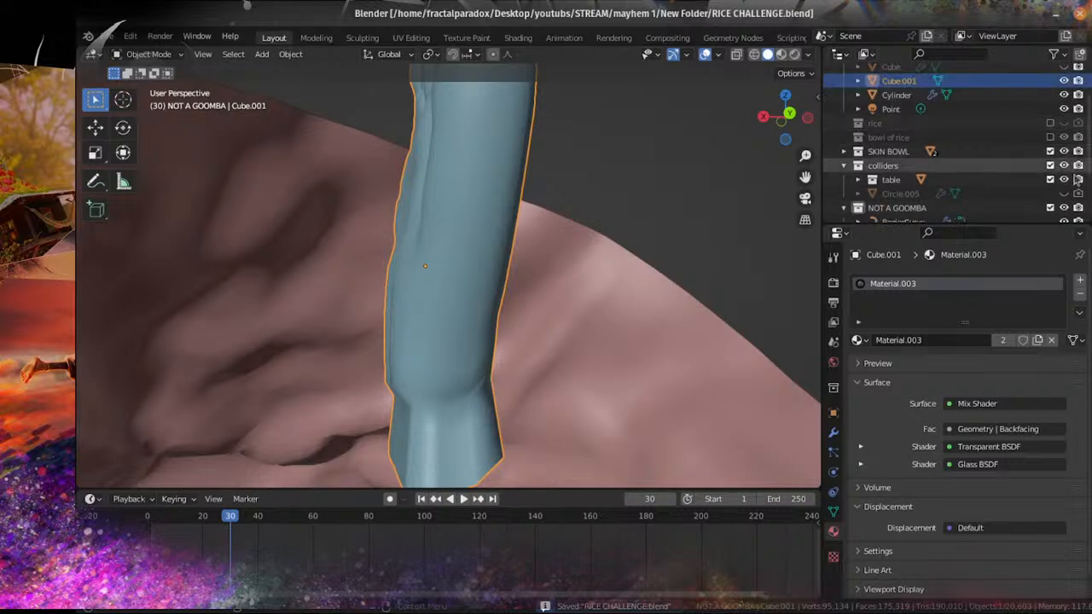
Step: Unhide the large low-poly hand and rotate it about the global Z axis so its palm turns
scroll(1009, 117, up, 2)
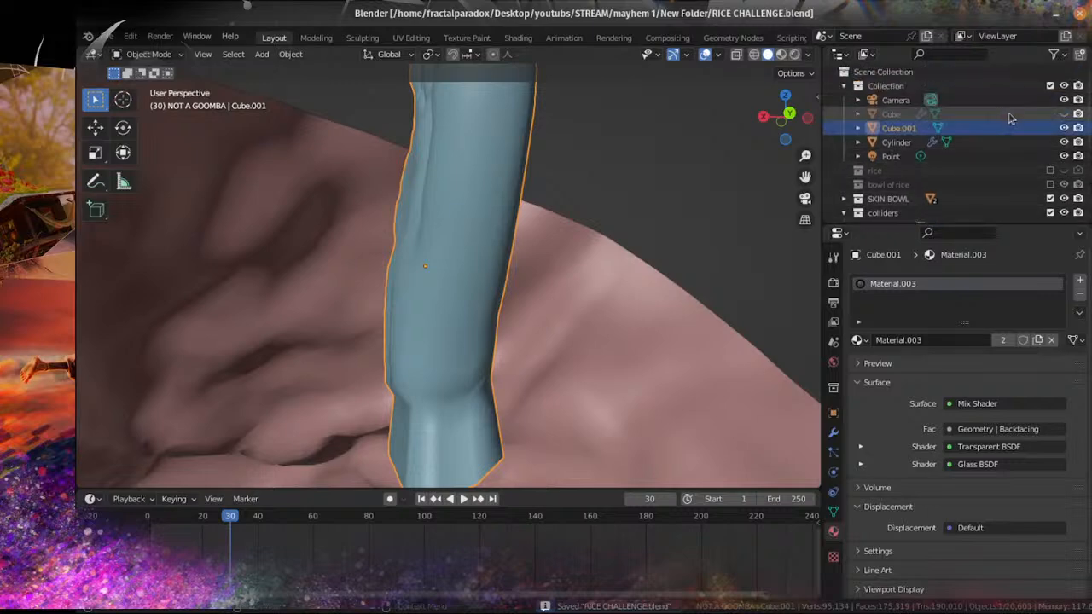
click(1062, 114)
scroll(478, 291, down, 5)
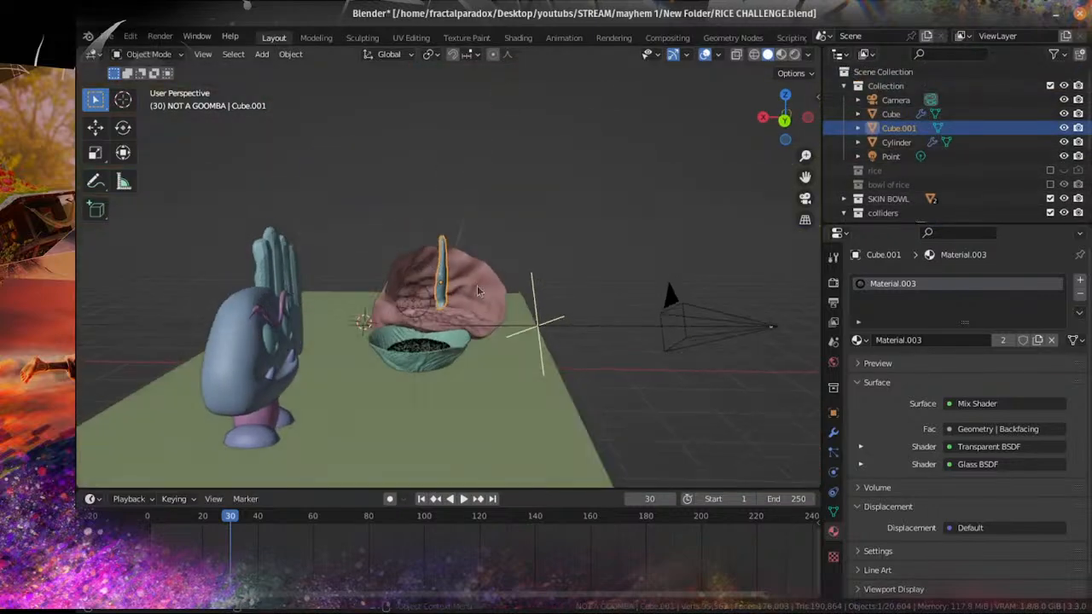
click(284, 271)
middle_drag(284, 271, 494, 353)
key(r)
key(z)
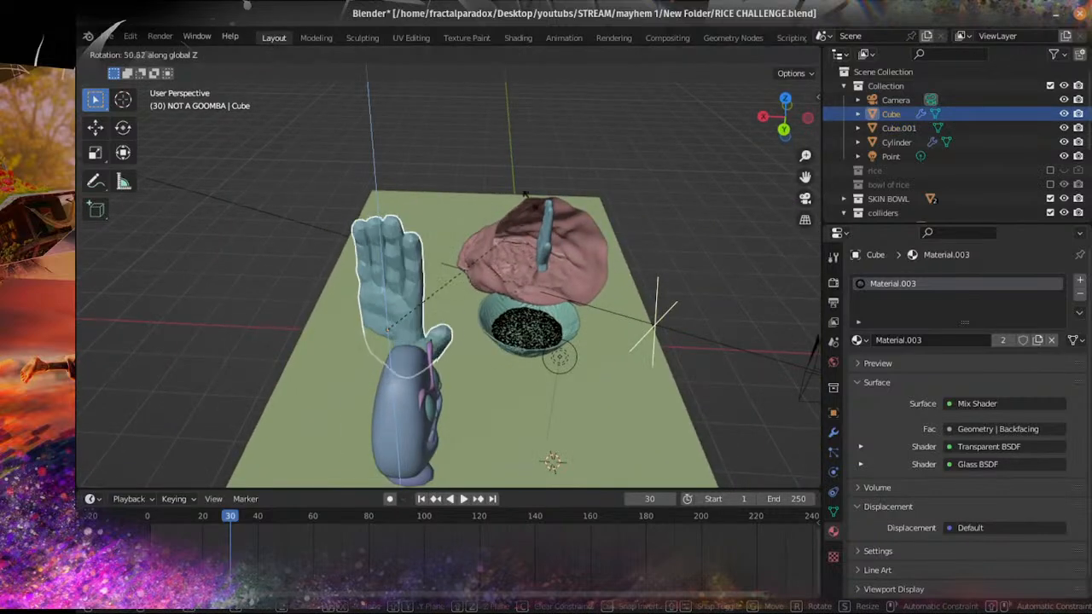
click(298, 253)
Step: Raise the large hand along Z and shift it horizontally so it stands behind the bowl, clear of the Goomba-like character
key(g)
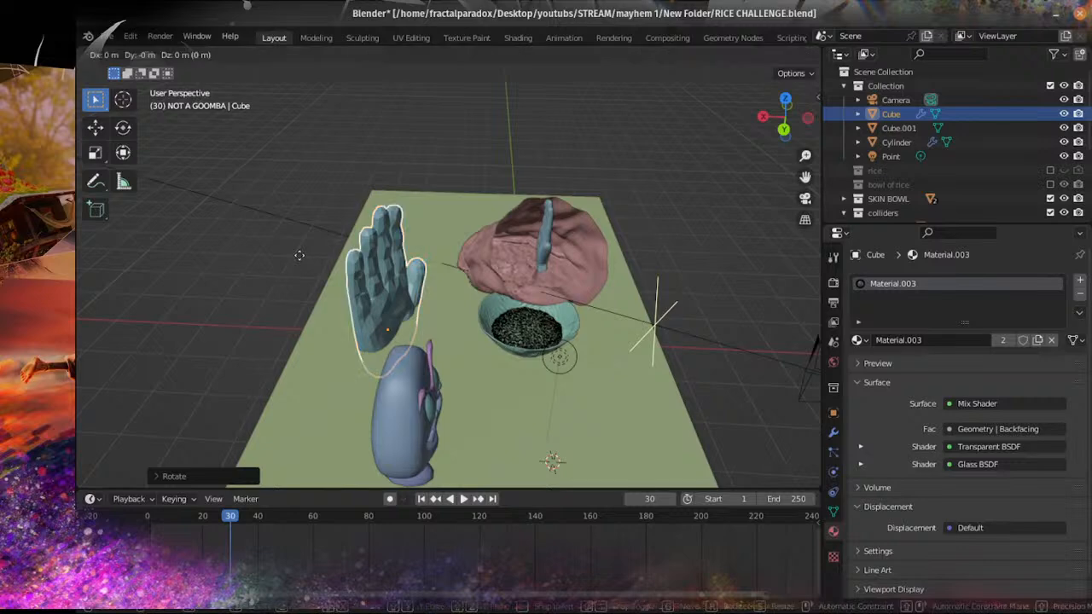
key(z)
click(302, 215)
key(g)
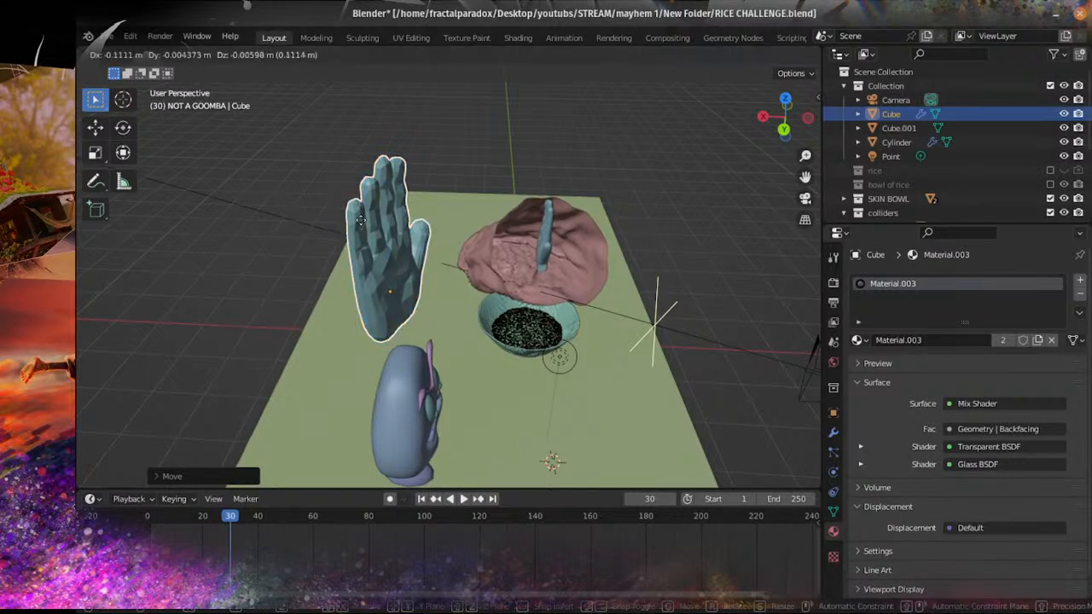
key(shift+z)
click(429, 244)
Step: Select the small hand in front of the cloth, save the file, and inspect the hand against the cloth folds
middle_drag(429, 245, 348, 249)
scroll(409, 256, up, 2)
click(559, 275)
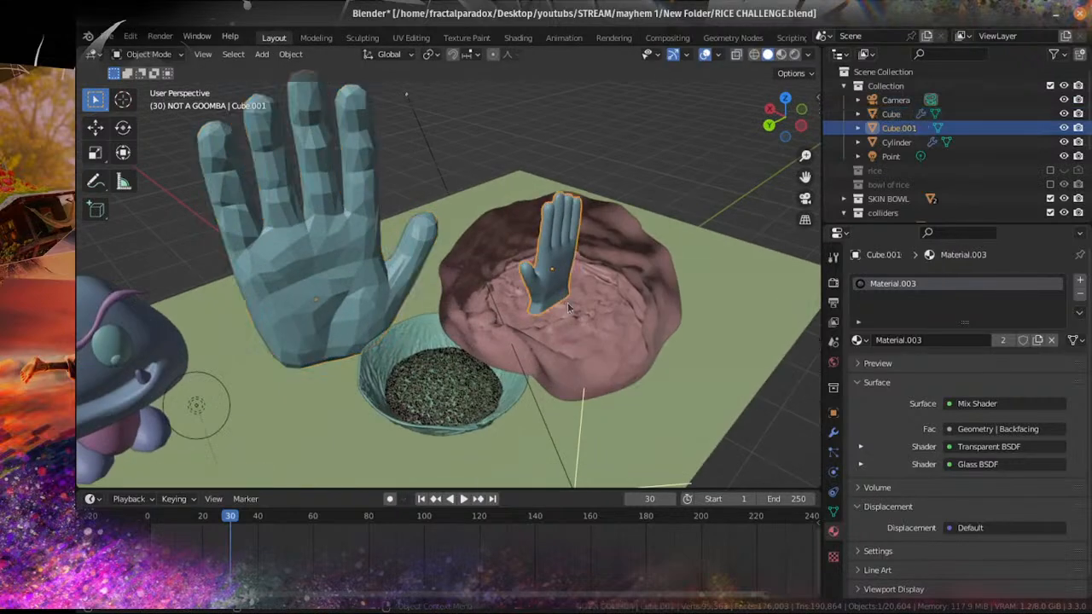
middle_drag(560, 274, 522, 263)
key(ctrl+s)
scroll(523, 263, up, 4)
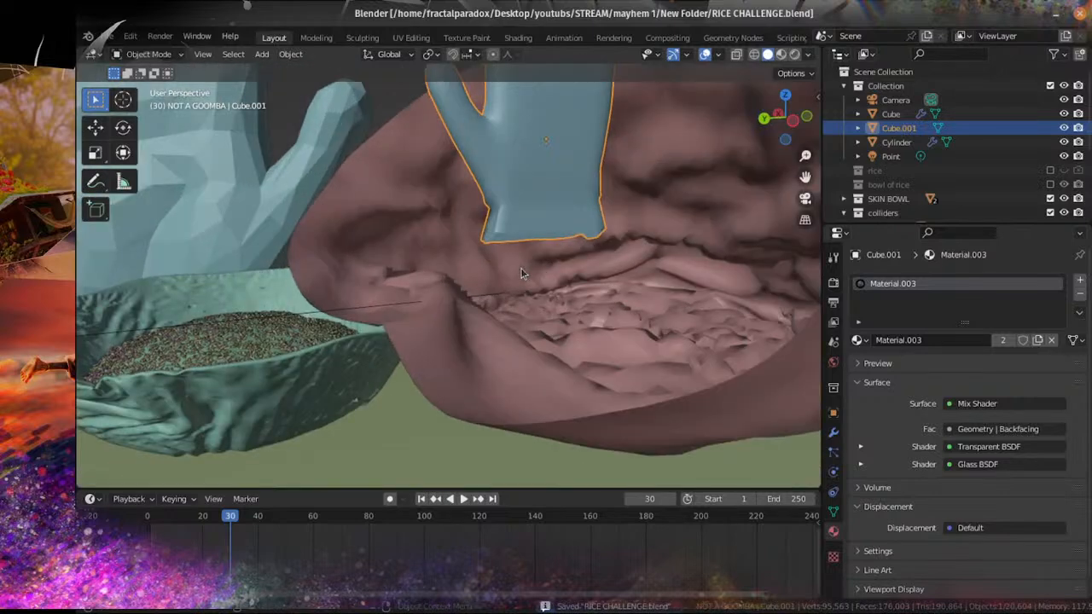
scroll(523, 273, up, 2)
scroll(512, 294, down, 6)
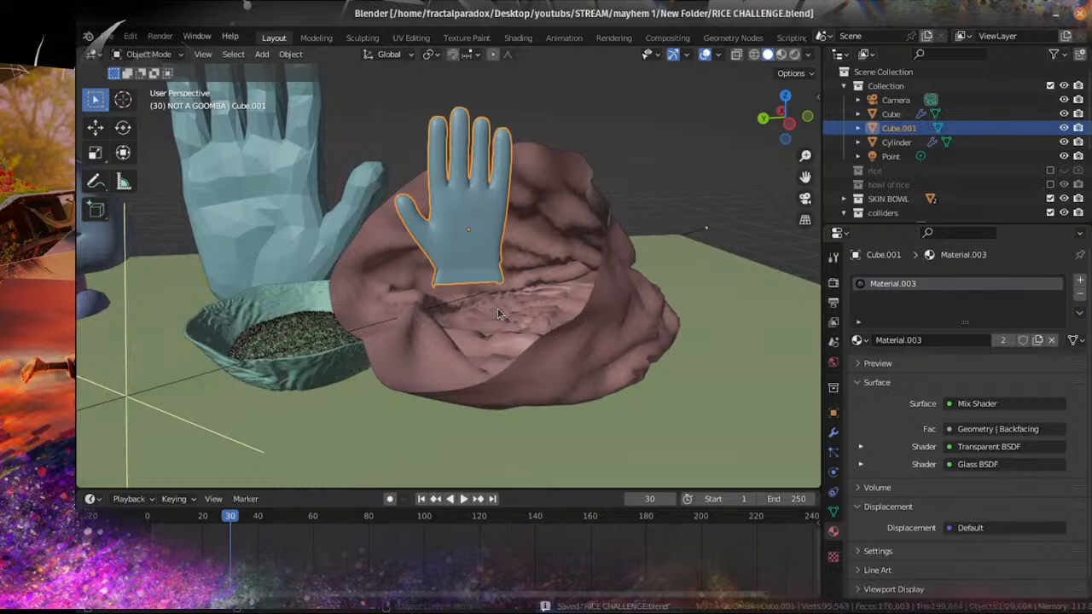
middle_drag(498, 308, 543, 359)
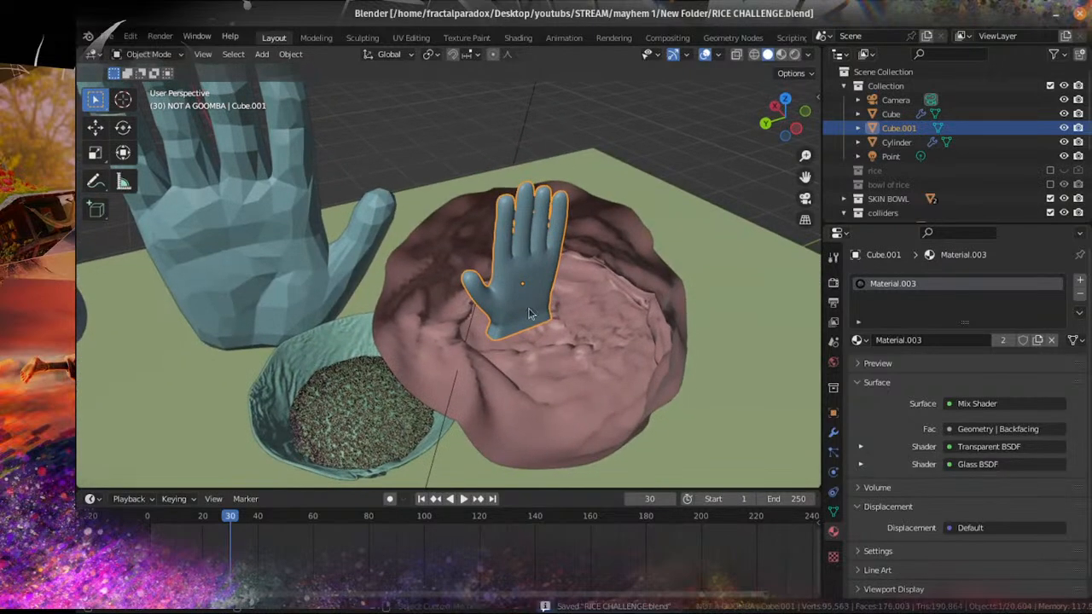
Step: Examine the arrangement of the character, hands, bowl and cloth from the camera side and from above, and save the file
scroll(537, 391, down, 5)
scroll(531, 307, up, 2)
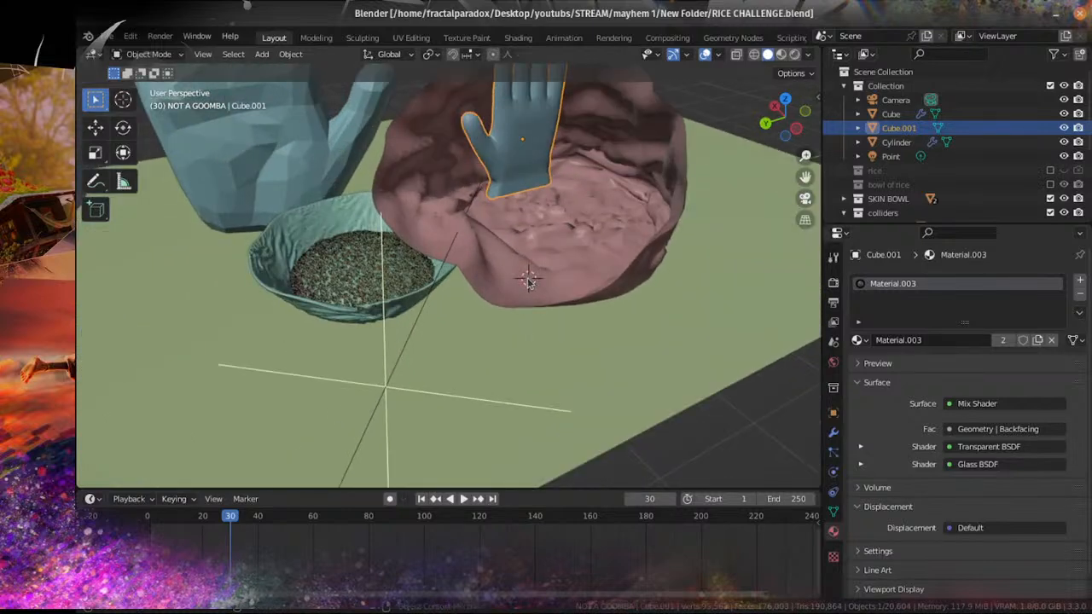
scroll(521, 281, up, 3)
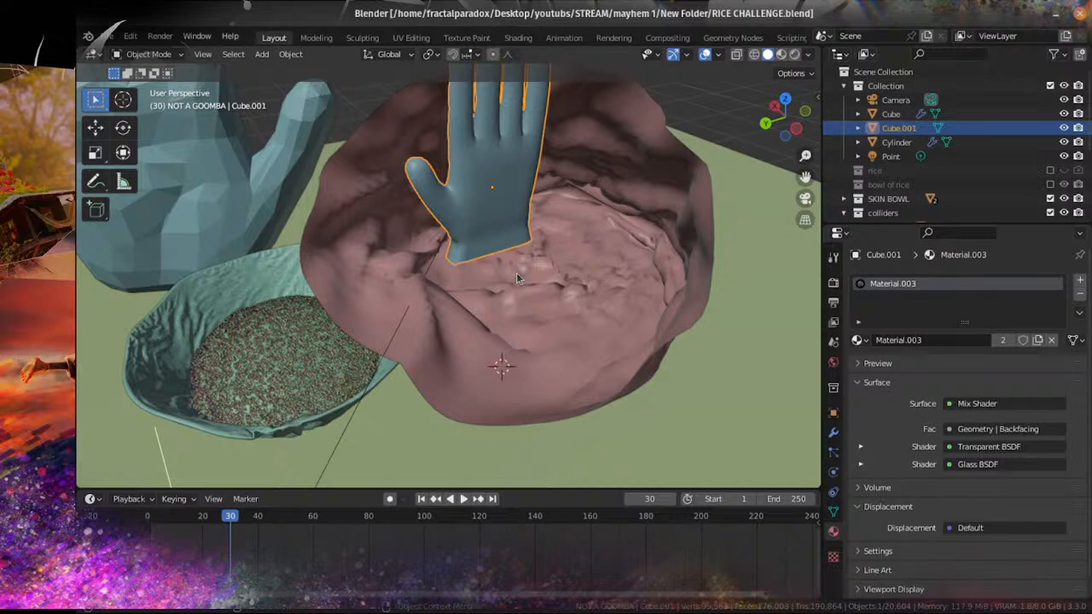
scroll(505, 274, down, 4)
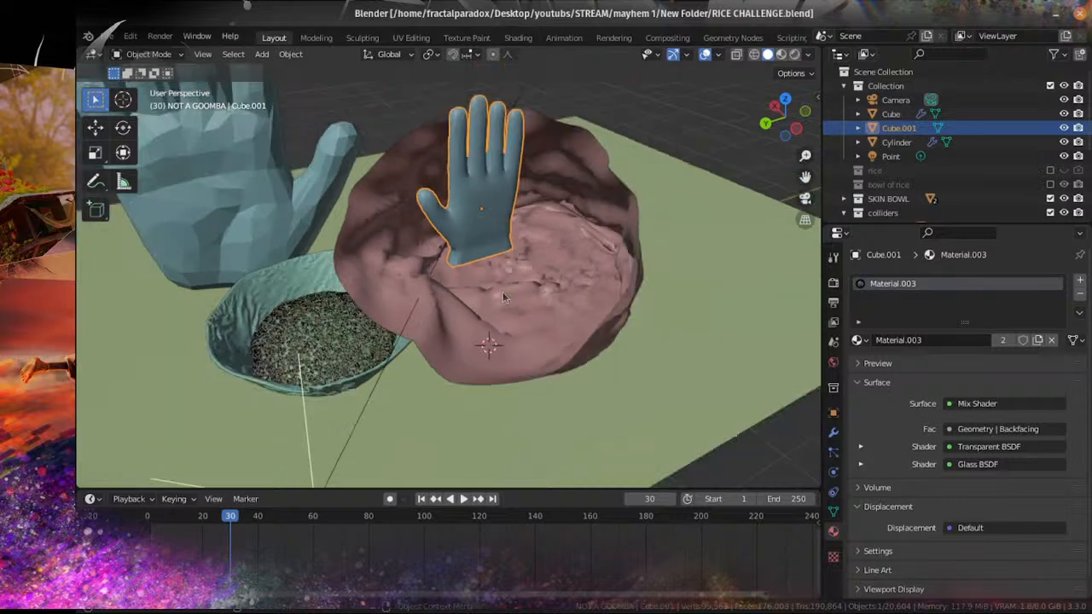
mouse_move(504, 274)
middle_down()
mouse_move(566, 362)
mouse_move(541, 294)
mouse_move(510, 260)
middle_up()
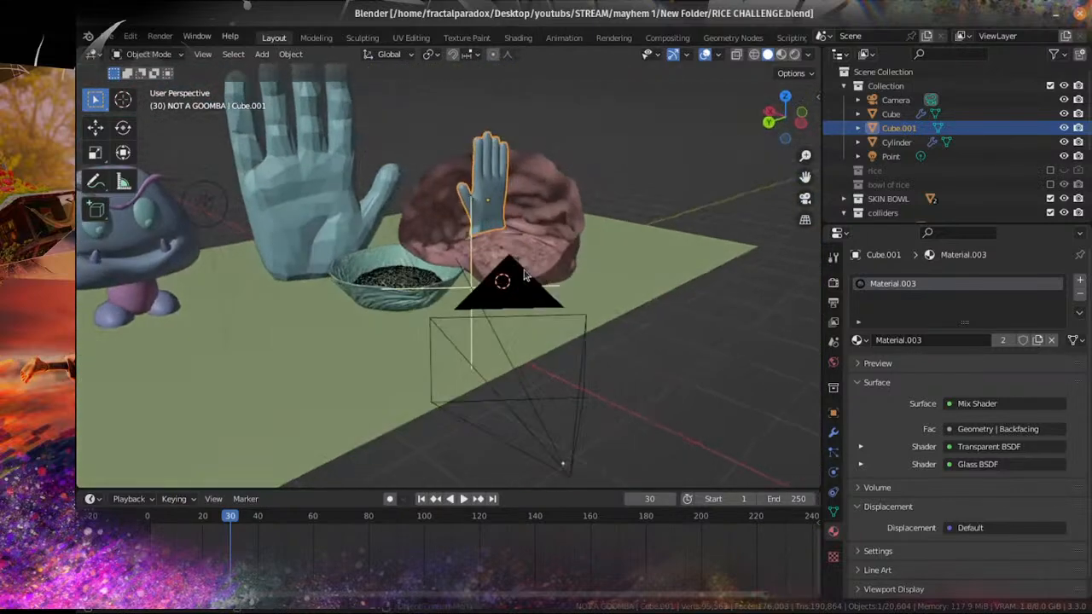
scroll(513, 281, up, 3)
middle_drag(518, 299, 211, 381)
scroll(496, 328, down, 3)
key(ctrl+s)
scroll(497, 328, down, 3)
scroll(520, 359, up, 3)
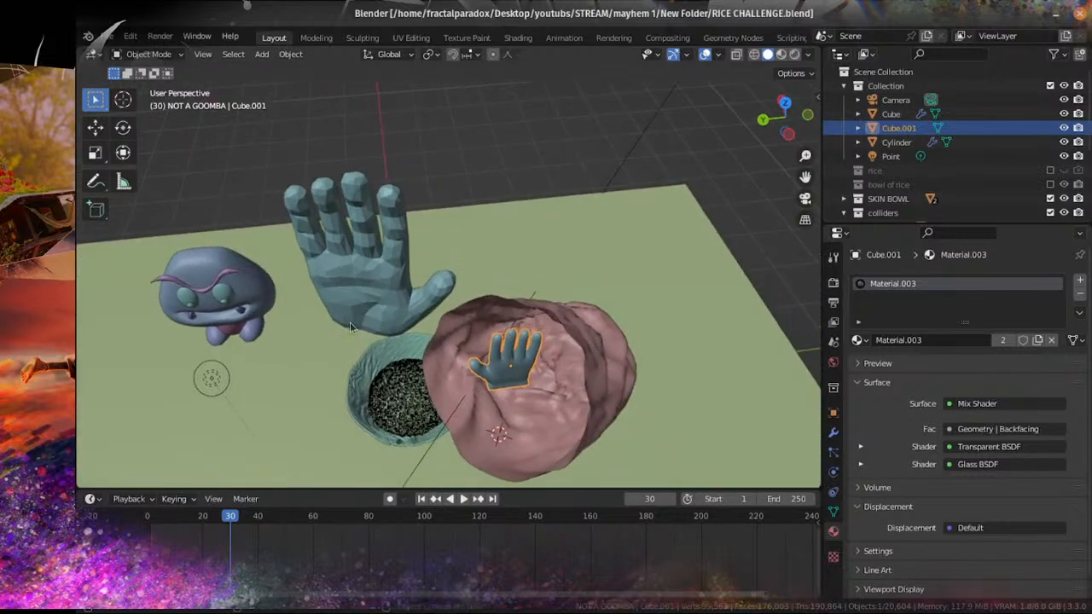
Step: Move the point light from in front of the character to above the bowl, and view the rice up close
click(210, 384)
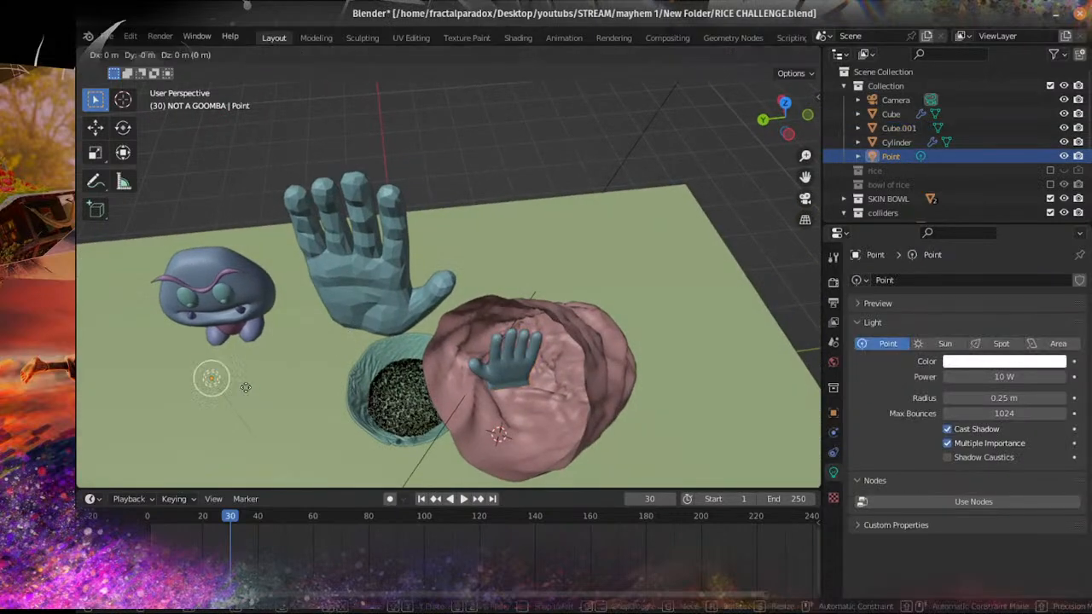
key(g)
click(518, 262)
scroll(516, 253, up, 5)
shift+middle_drag(431, 388, 334, 410)
scroll(334, 409, up, 2)
shift+middle_drag(232, 349, 266, 310)
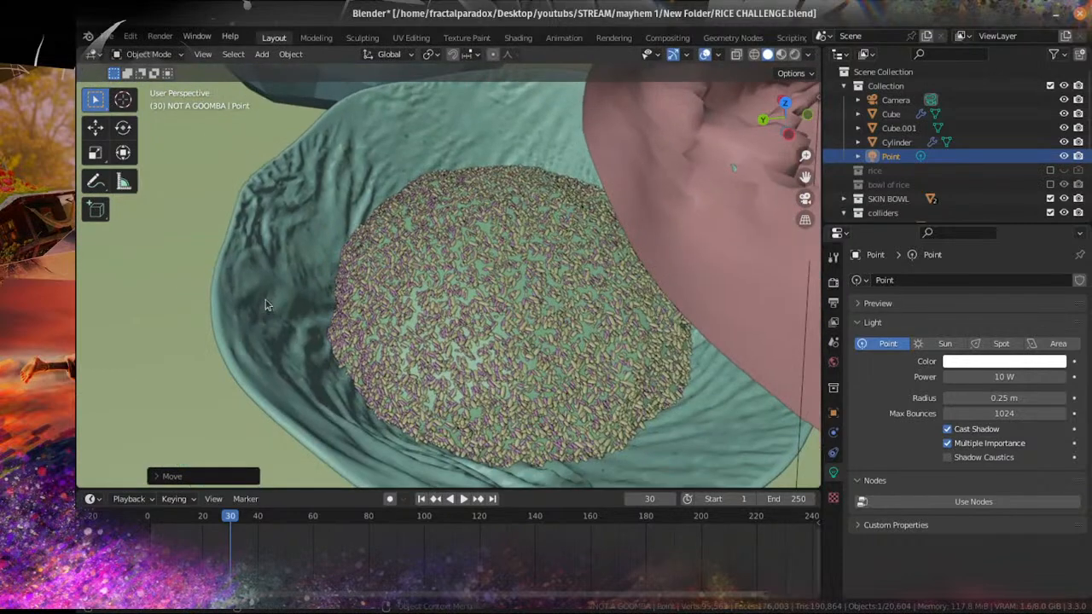
scroll(341, 316, down, 5)
Step: Select the crumpled cloth, save the file, and open its material in the Shading workspace with the scene seen through the camera
click(597, 321)
middle_drag(597, 321, 530, 243)
key(ctrl+s)
click(940, 343)
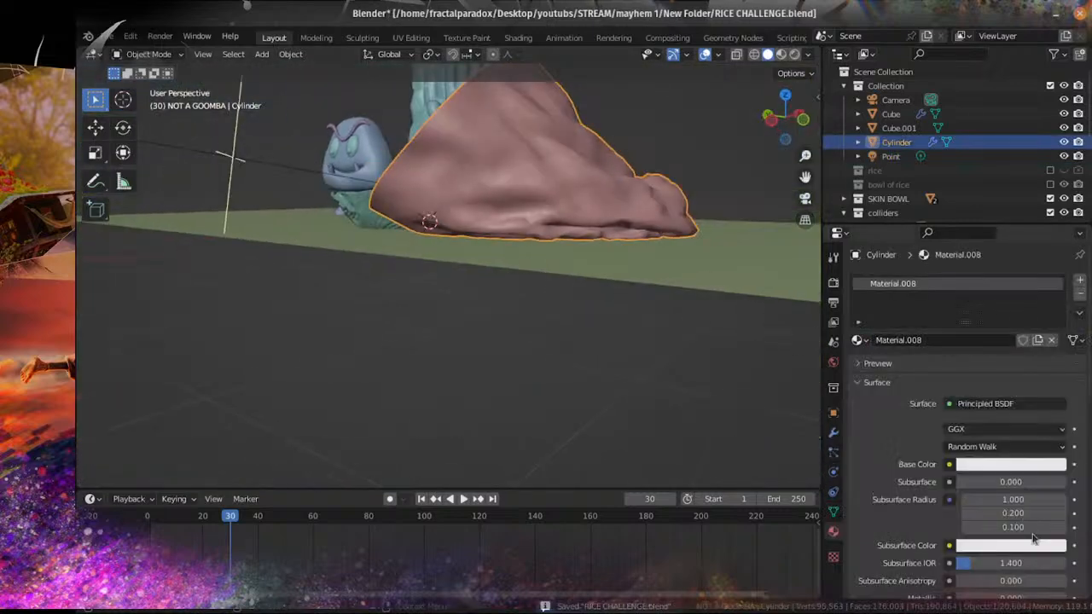
click(1023, 465)
click(519, 37)
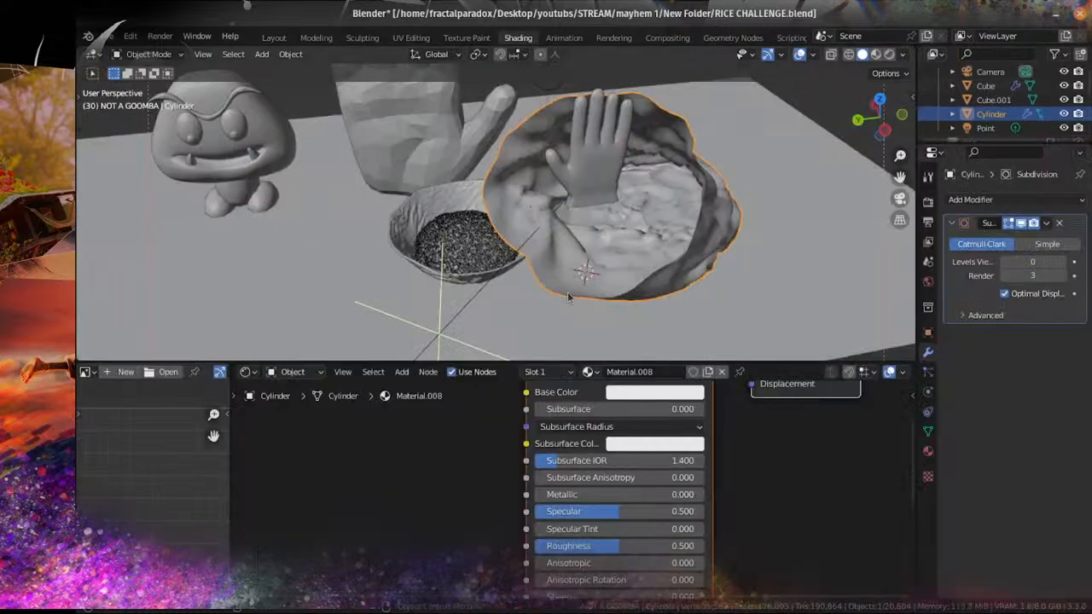
key(KP_0)
Step: Set the Base Color of the cloth's Principled BSDF to black
scroll(510, 477, up, 2)
middle_drag(510, 478, 479, 538)
scroll(480, 539, up, 4)
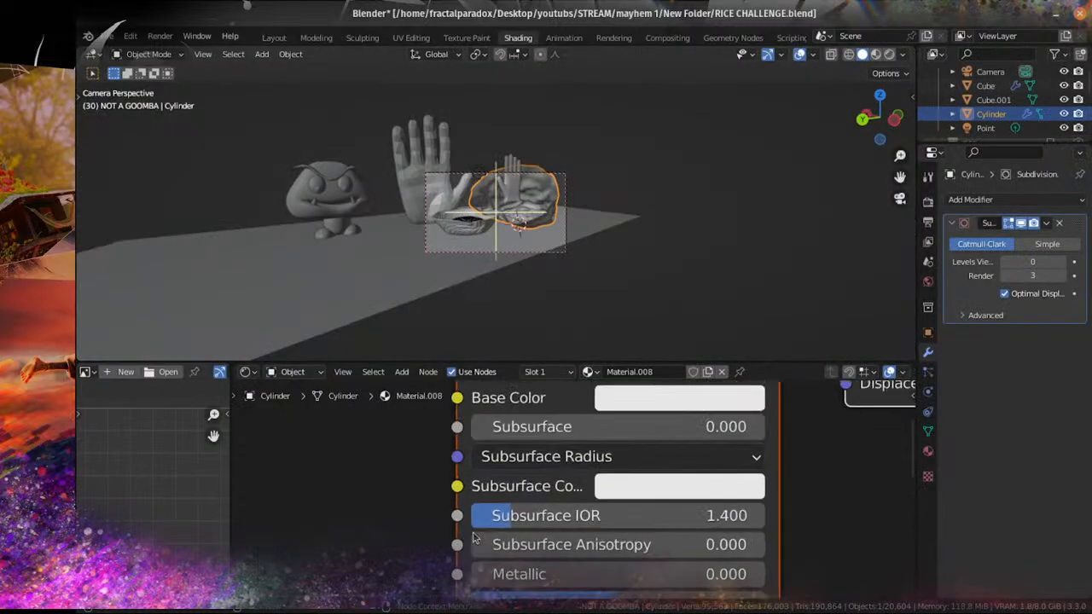
middle_drag(614, 418, 578, 497)
click(576, 483)
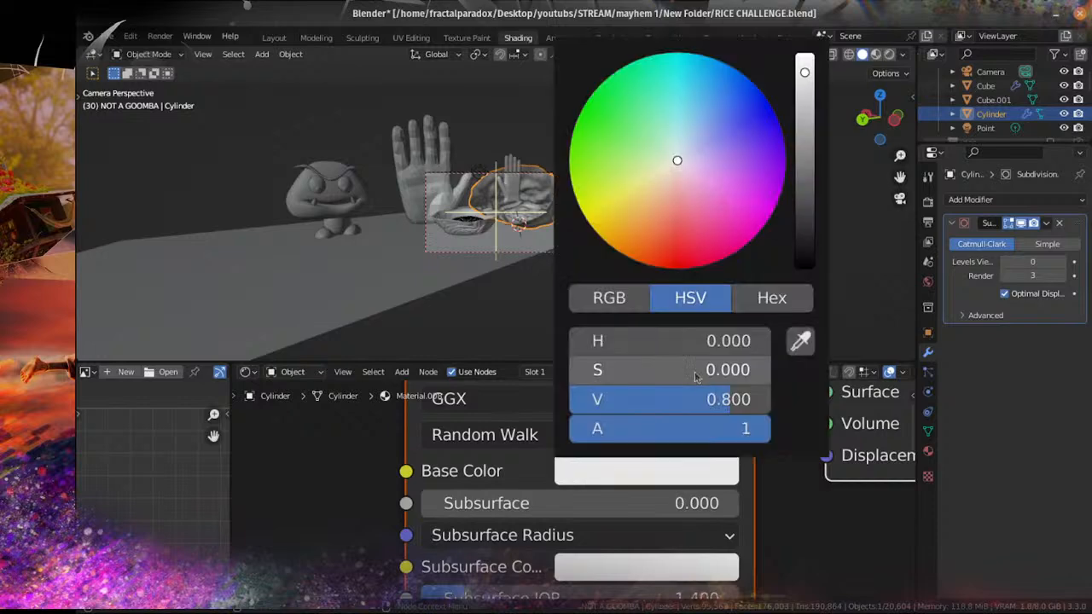
drag(799, 134, 805, 270)
scroll(757, 559, down, 4)
Step: Set the Principled BSDF's Specular to 0.218 and its Roughness to 0.173
middle_drag(576, 592, 575, 462)
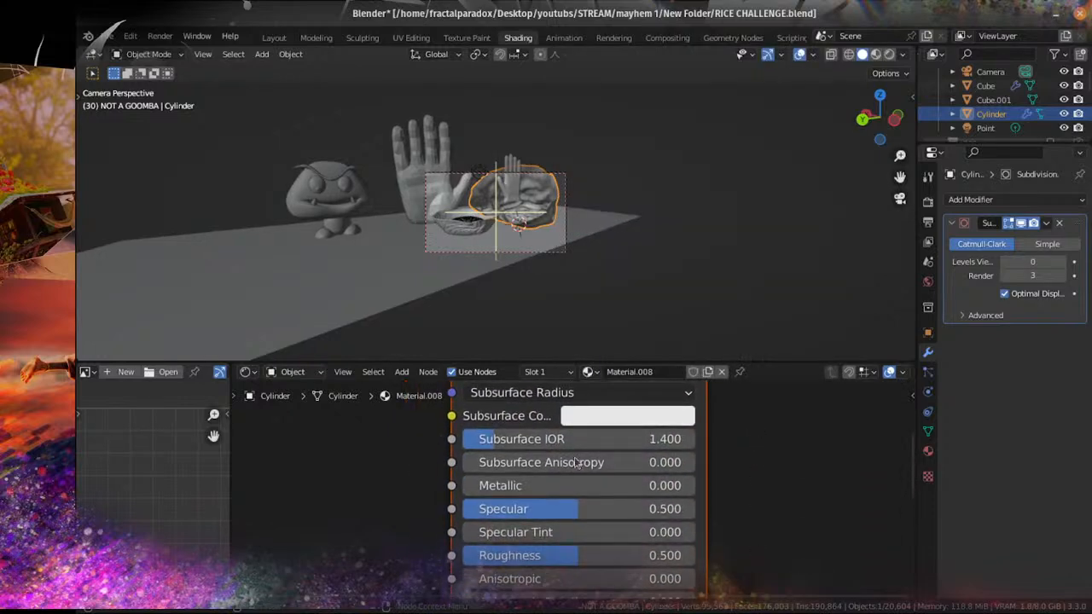
drag(563, 509, 497, 509)
scroll(572, 569, down, 1)
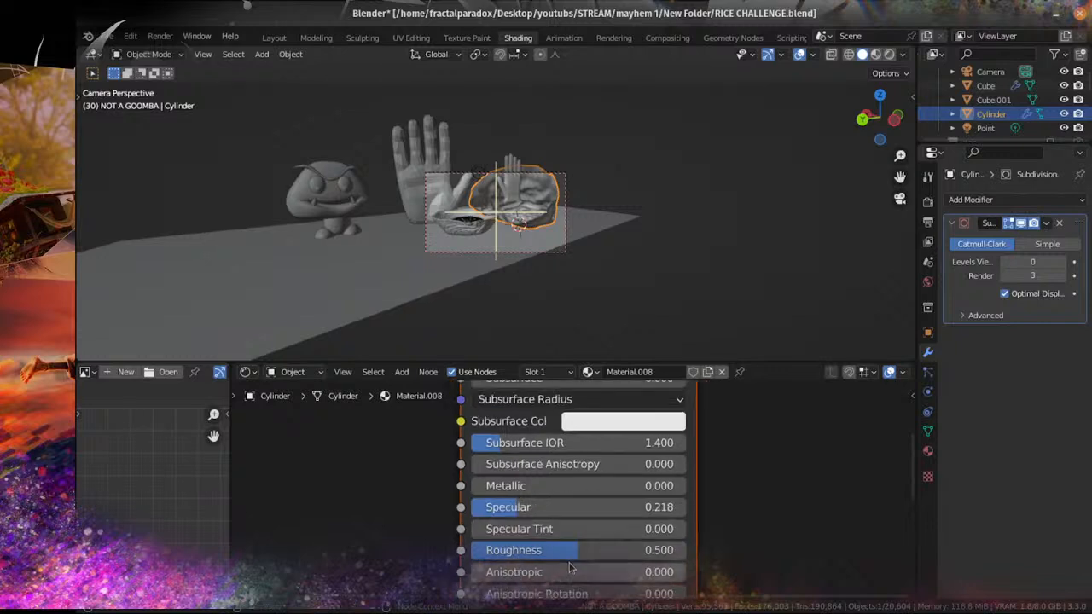
click(571, 568)
click(581, 547)
click(581, 547)
click(362, 533)
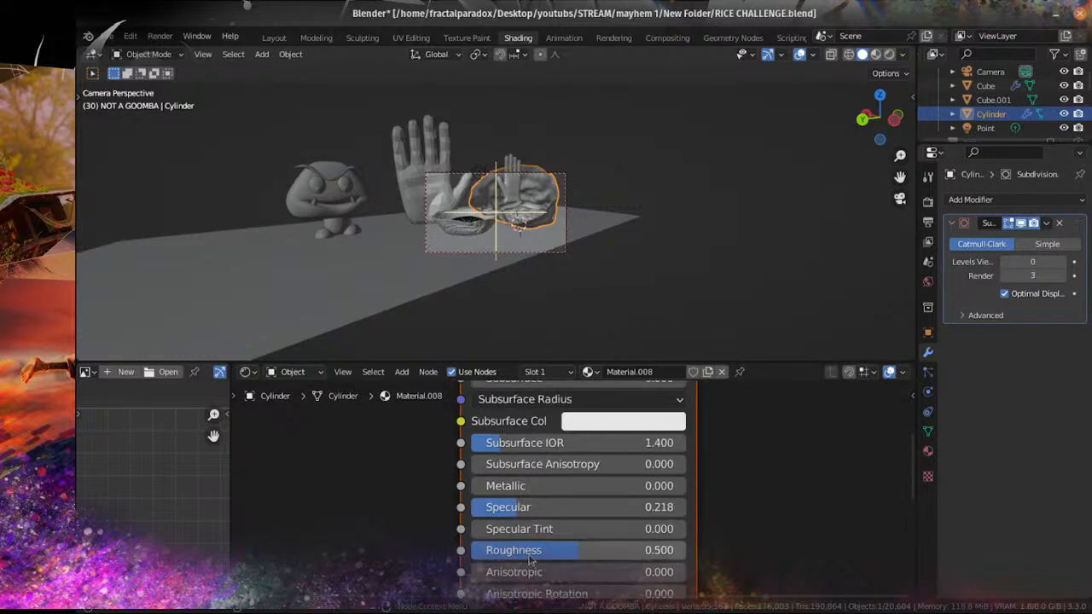
drag(529, 557, 457, 556)
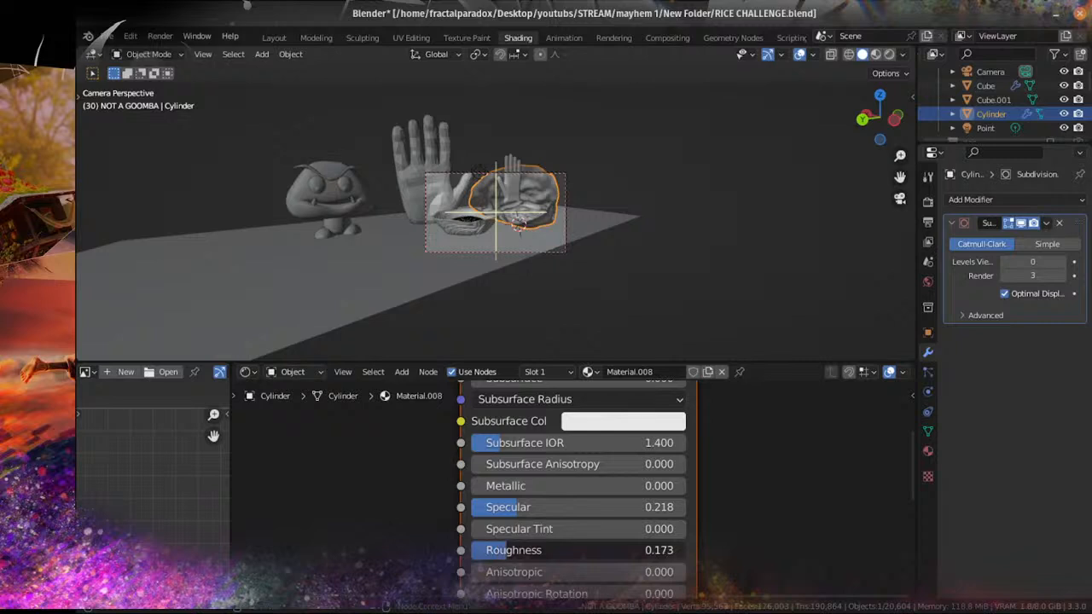
Step: Move the Material Output node away from the Principled BSDF and insert a Mix Shader between them
scroll(441, 575, down, 5)
middle_drag(440, 576, 370, 505)
scroll(370, 505, down, 1)
click(675, 474)
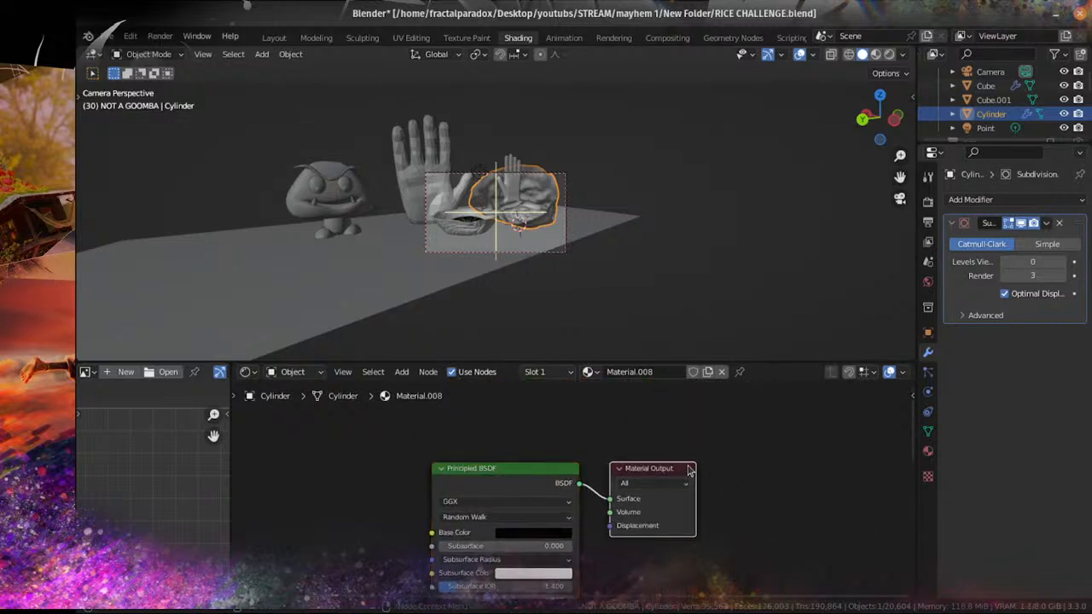
drag(689, 470, 833, 424)
middle_drag(401, 394, 435, 442)
key(shift+a)
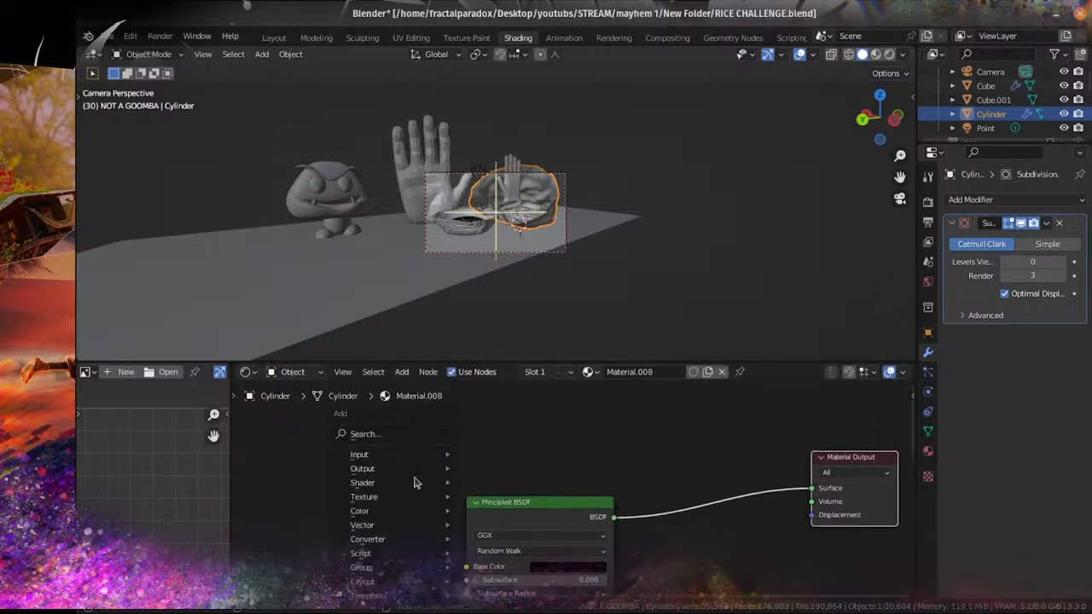
mouse_move(401, 482)
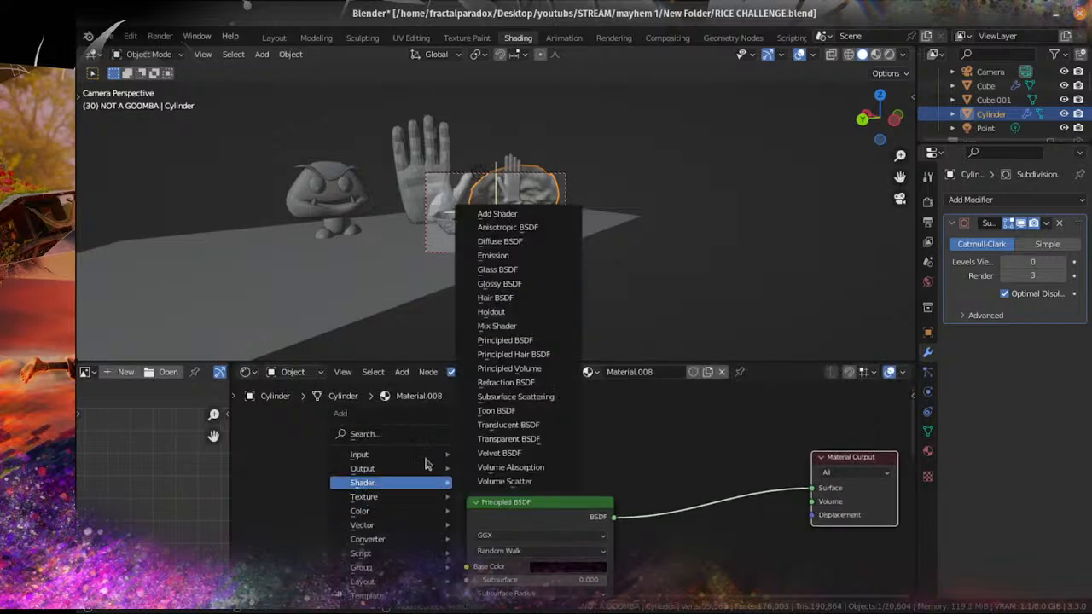
click(504, 327)
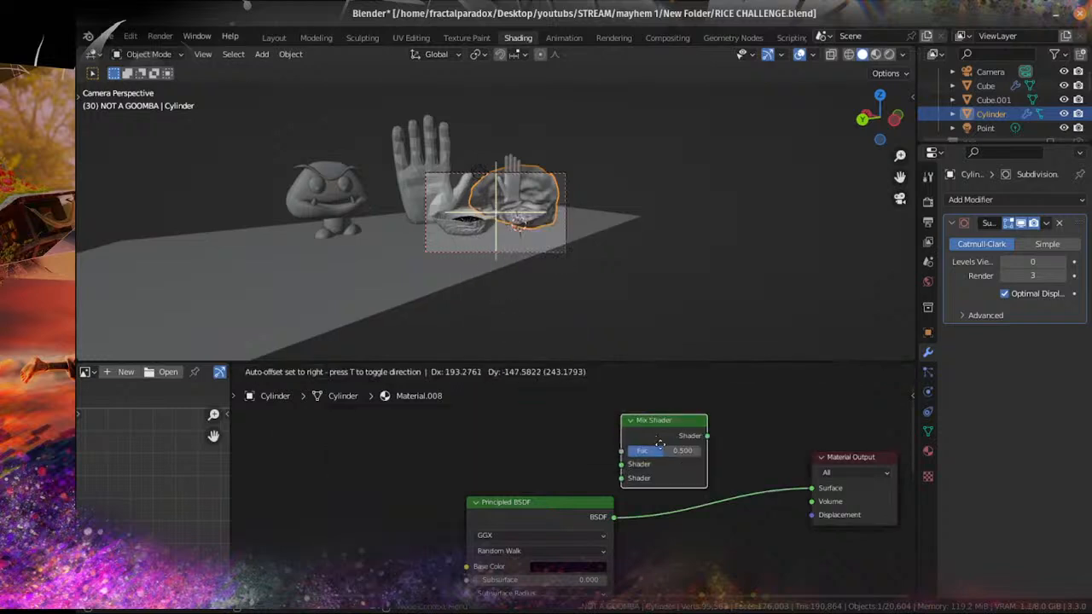
click(699, 482)
Step: Add a Translucent BSDF with a dark grey color and connect it to the Mix Shader's first shader input
key(shift+a)
mouse_move(512, 410)
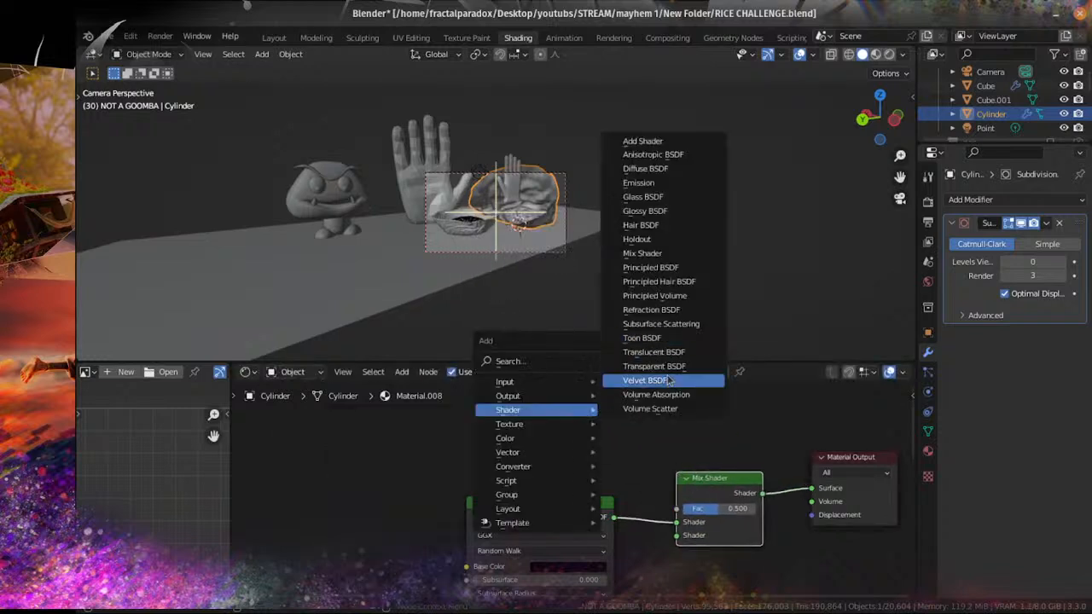
click(654, 352)
click(498, 426)
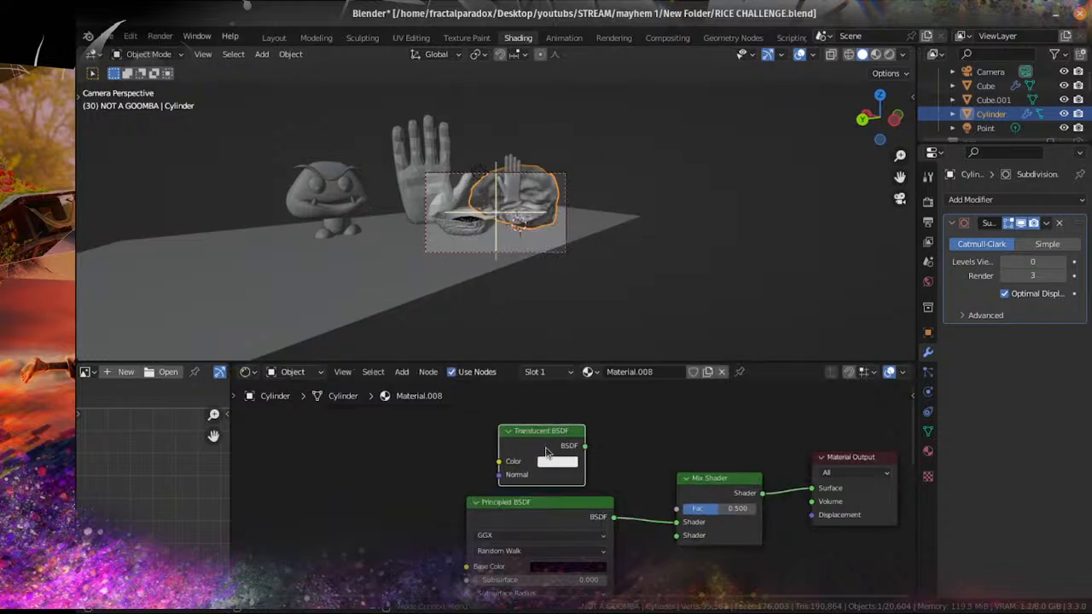
click(561, 464)
click(643, 361)
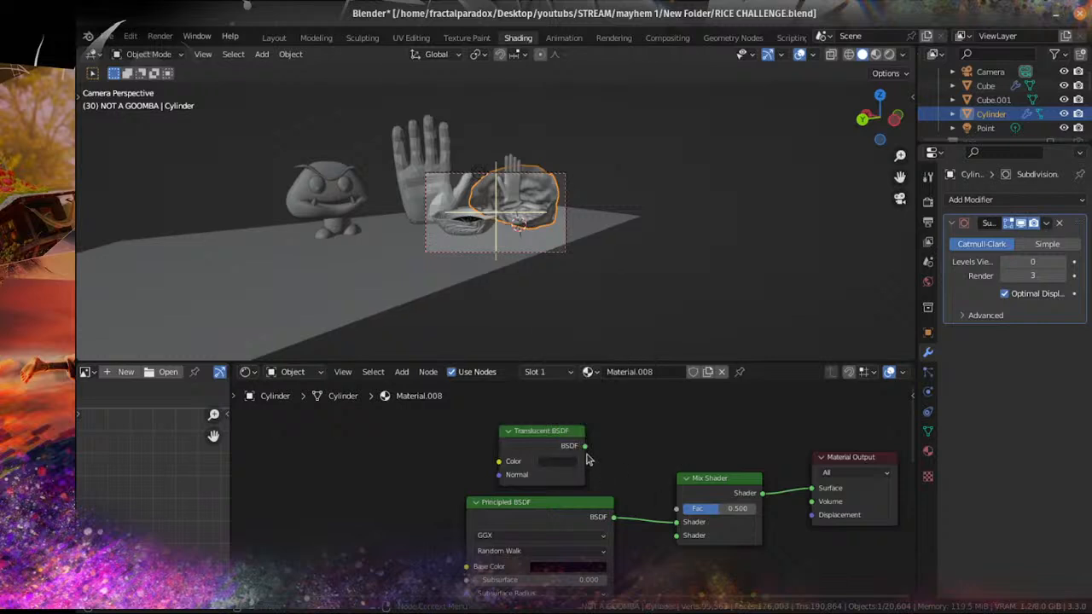
drag(585, 446, 676, 522)
middle_drag(626, 443, 595, 433)
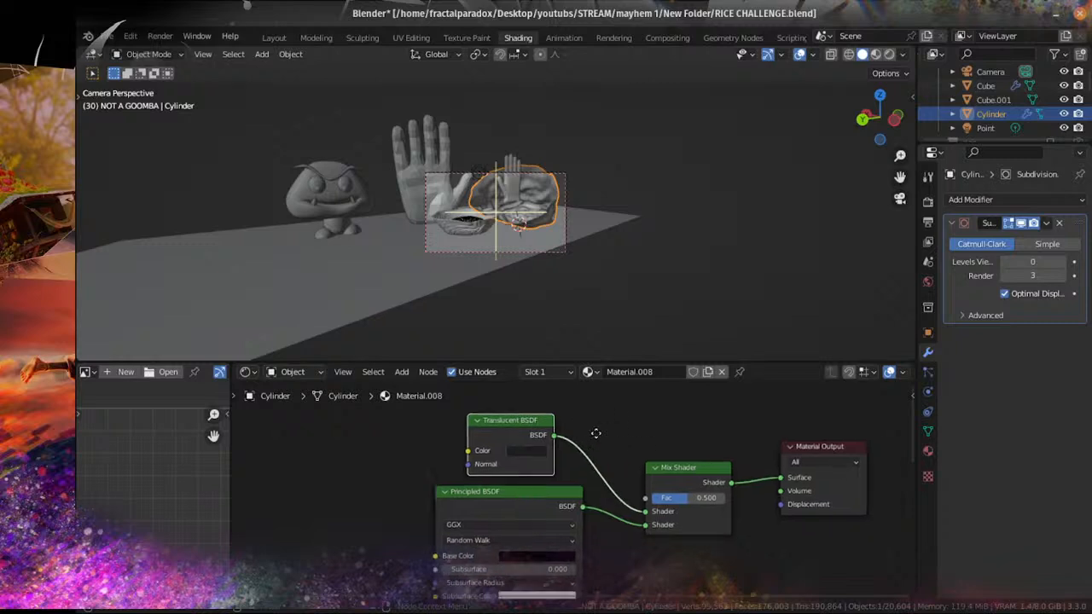
scroll(595, 433, up, 3)
key(shift+a)
mouse_move(636, 463)
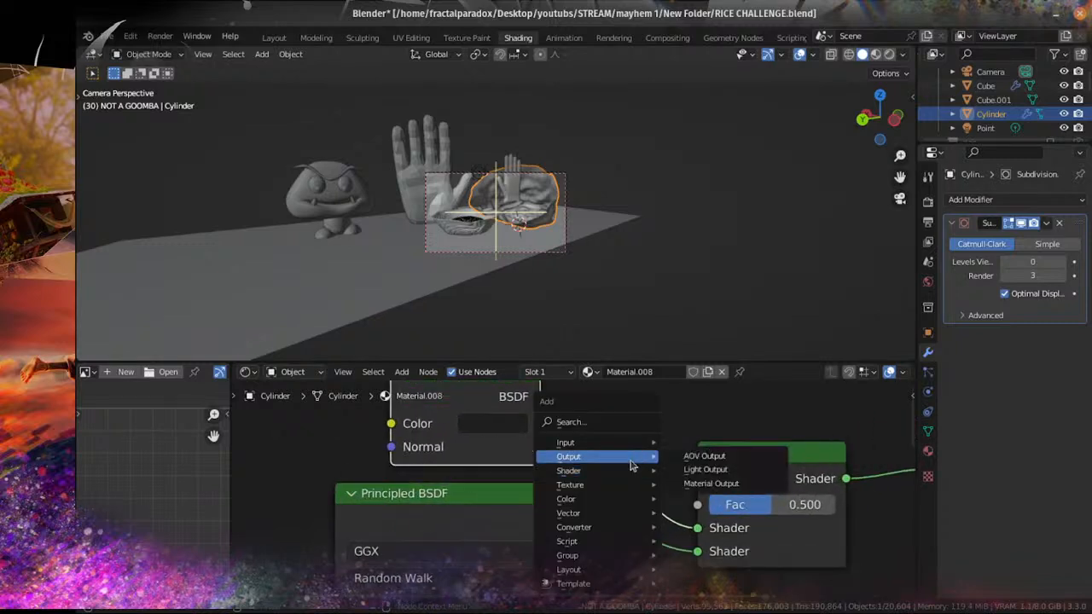
Step: Zoom in on the camera view and switch the viewport to Rendered shading to preview the cloth material
scroll(729, 195, up, 5)
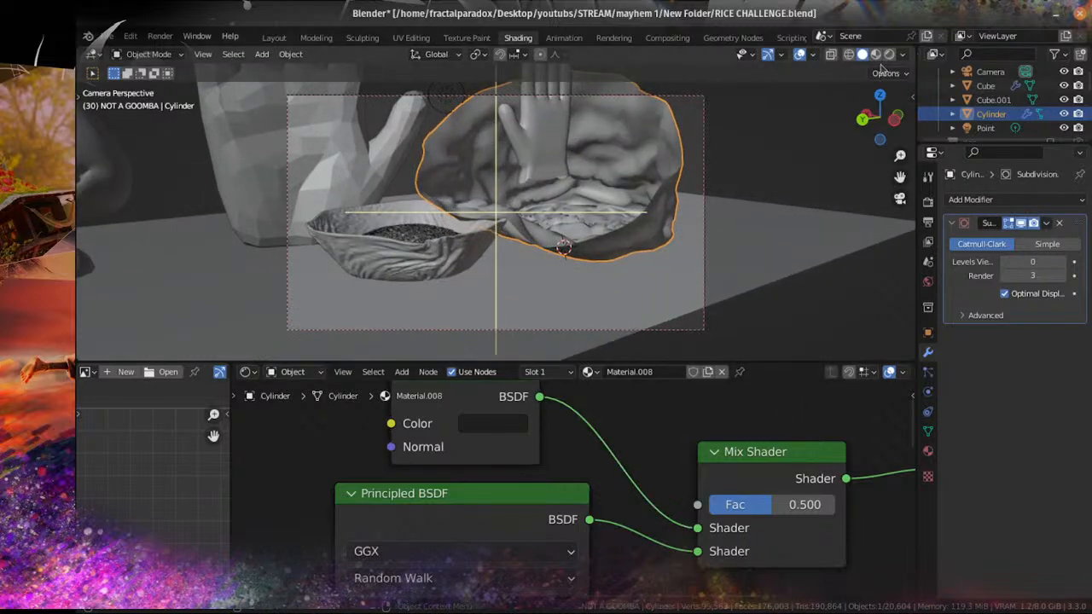
click(902, 56)
key(z)
scroll(641, 184, up, 2)
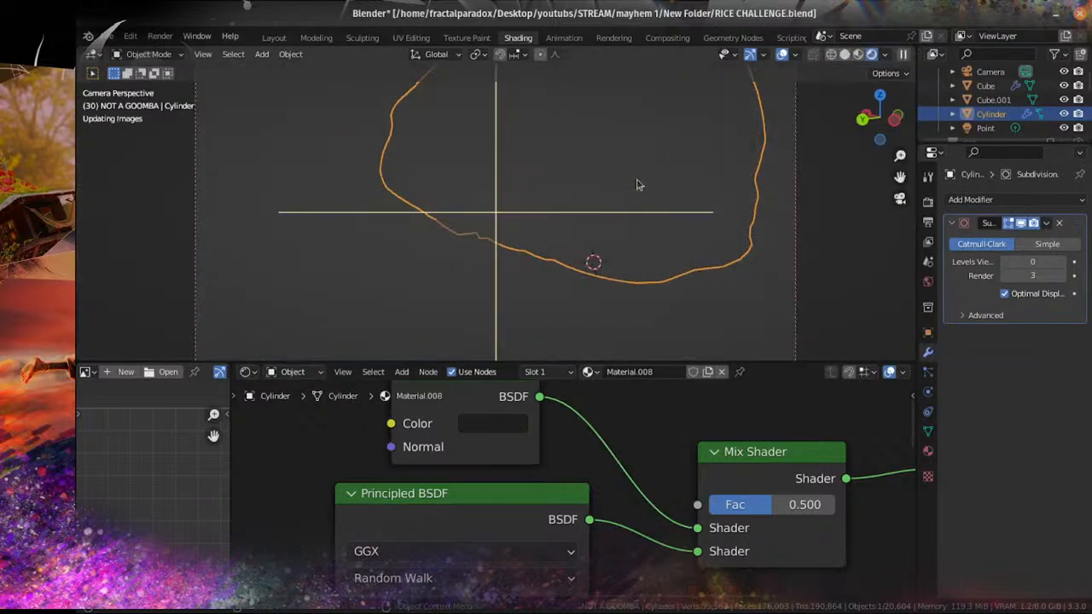
Step: Insert an Add Shader between the Translucent BSDF and the Mix Shader, and connect the Principled BSDF to its second shader input
scroll(631, 186, down, 3)
shift+middle_drag(596, 164, 586, 192)
scroll(583, 194, up, 3)
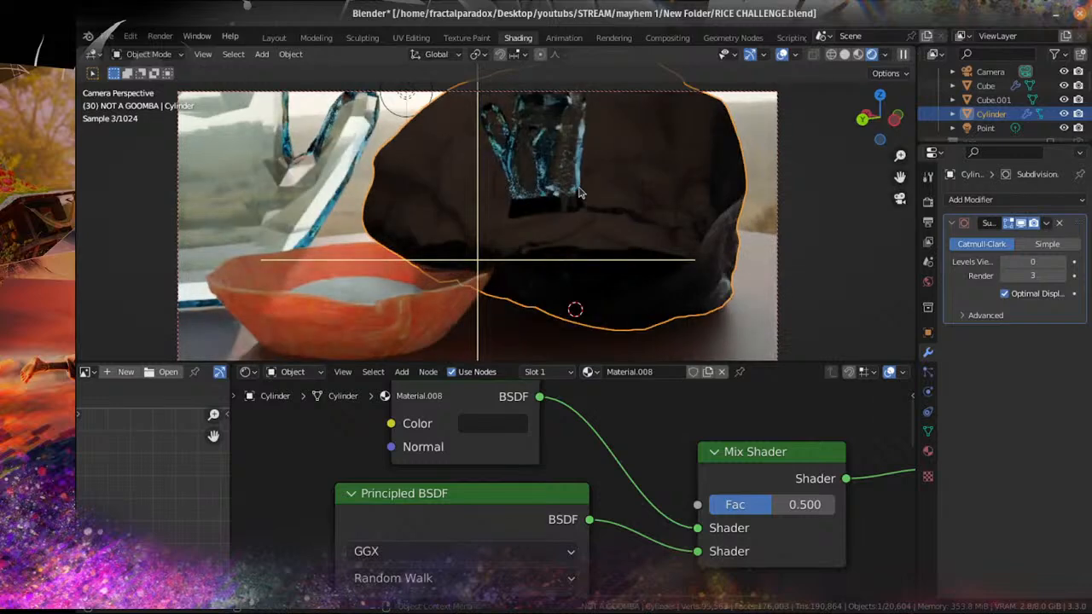
scroll(582, 417, down, 3)
middle_drag(652, 462, 566, 423)
click(606, 436)
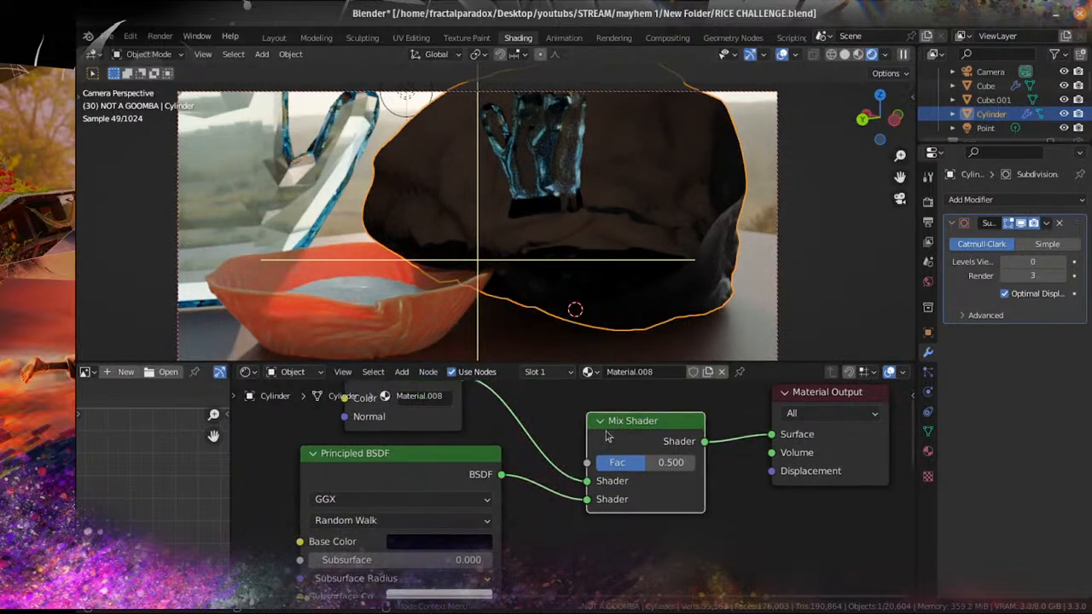
key(shift+a)
mouse_move(608, 434)
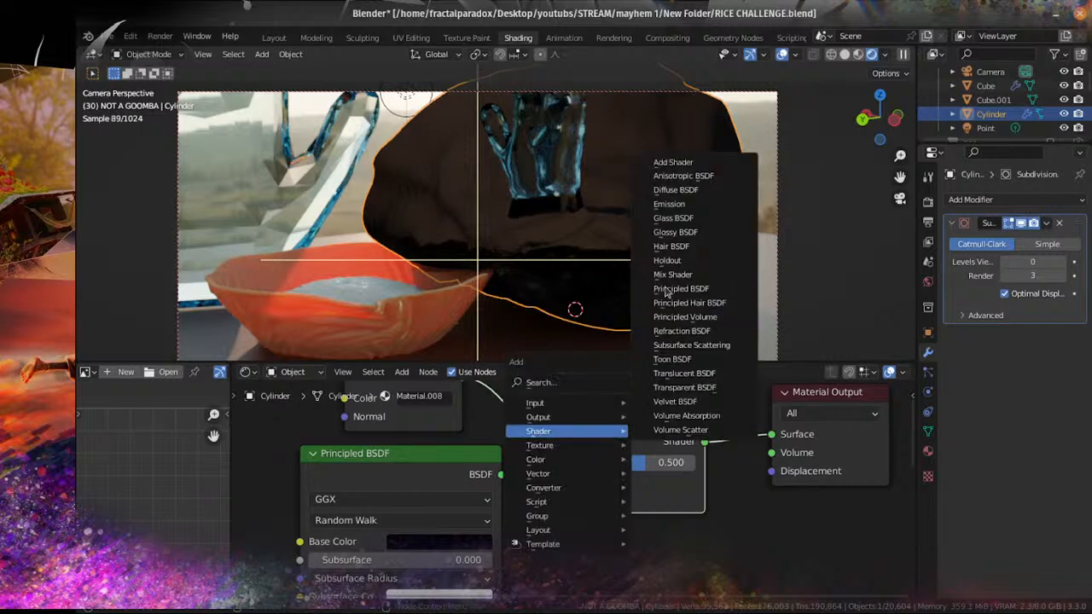
click(674, 164)
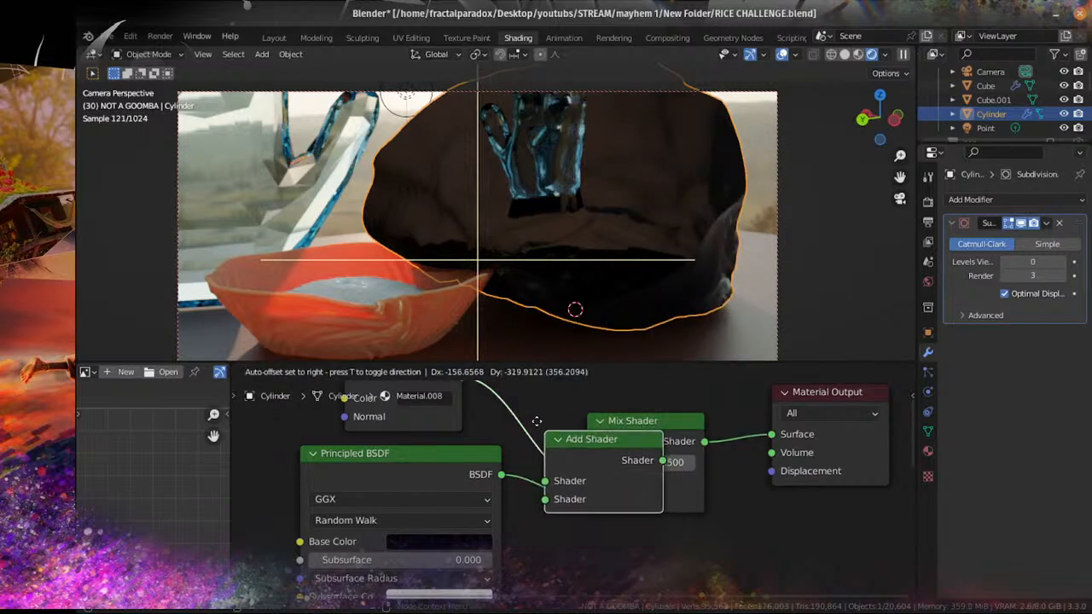
click(528, 409)
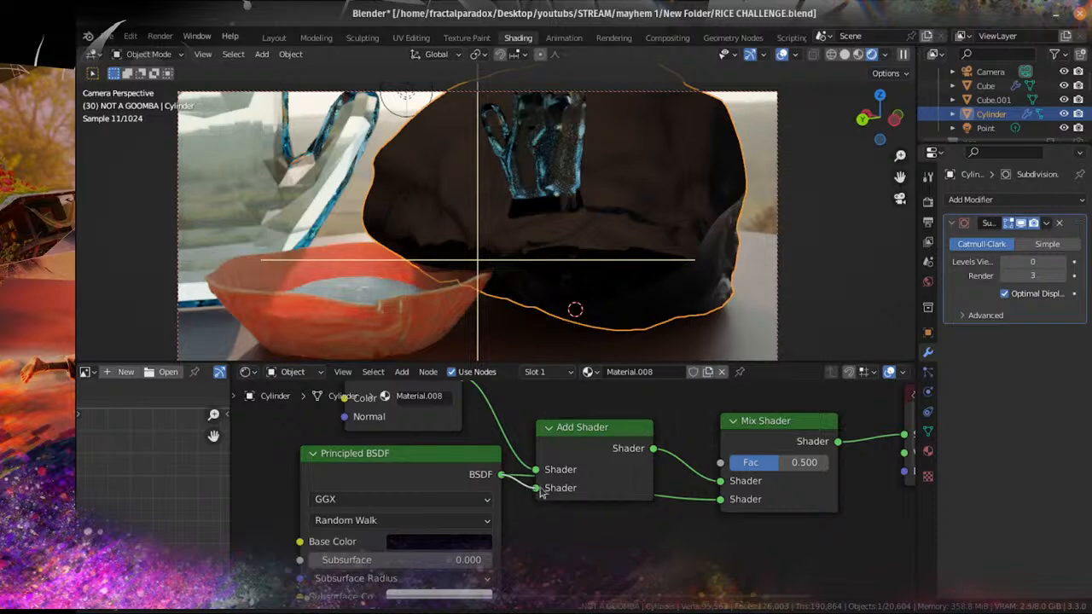
drag(541, 492, 542, 492)
drag(608, 429, 632, 389)
Step: Add a Noise Texture node and connect its Fac output to the Mix Shader's Fac input
middle_drag(533, 206, 534, 236)
key(KP_0)
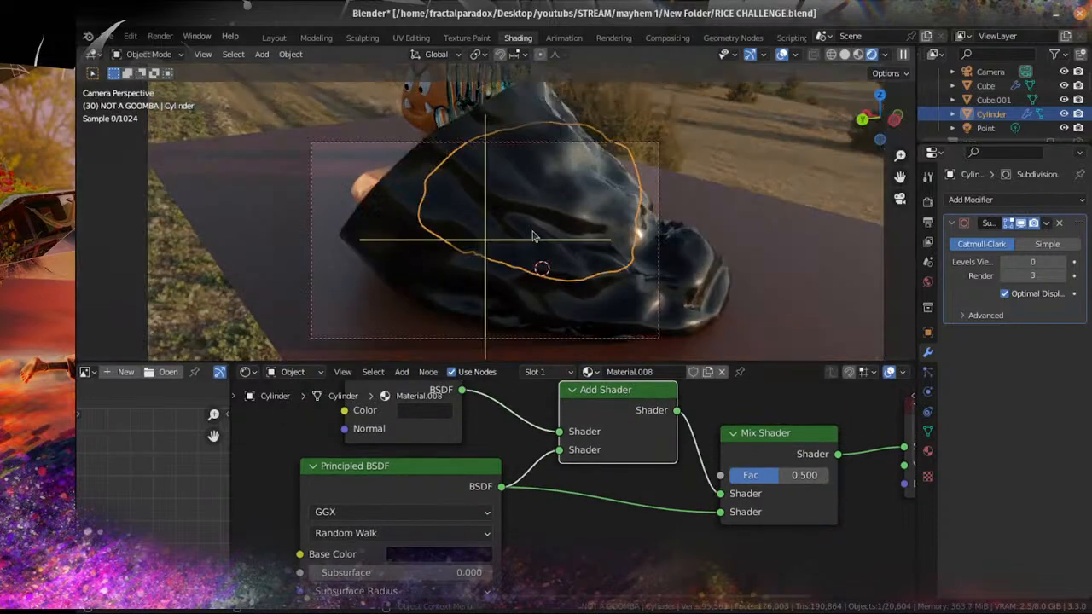
scroll(534, 236, up, 8)
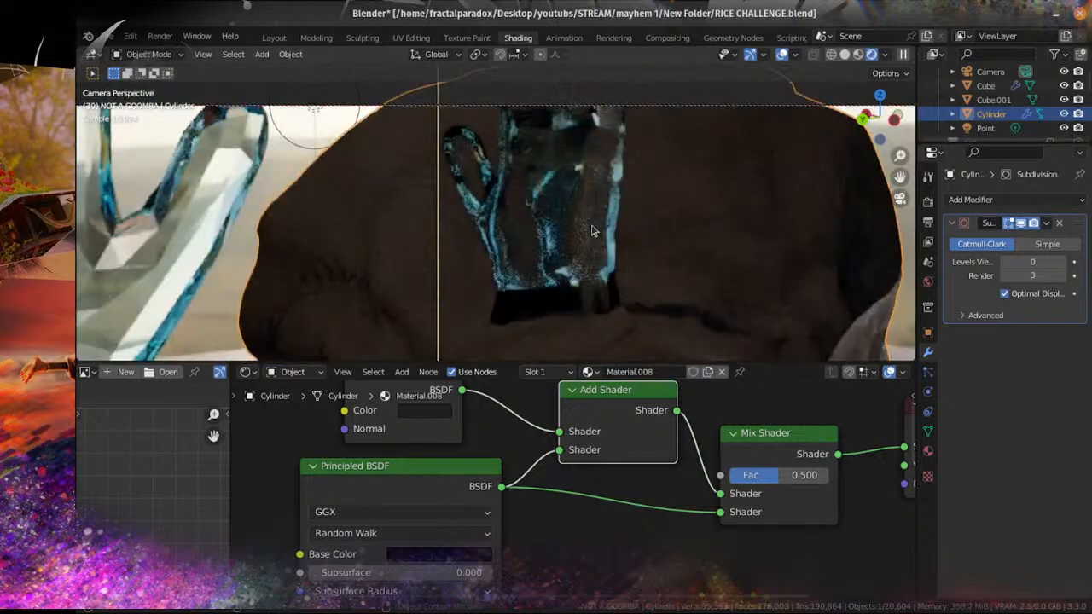
scroll(637, 250, down, 3)
scroll(429, 465, down, 4)
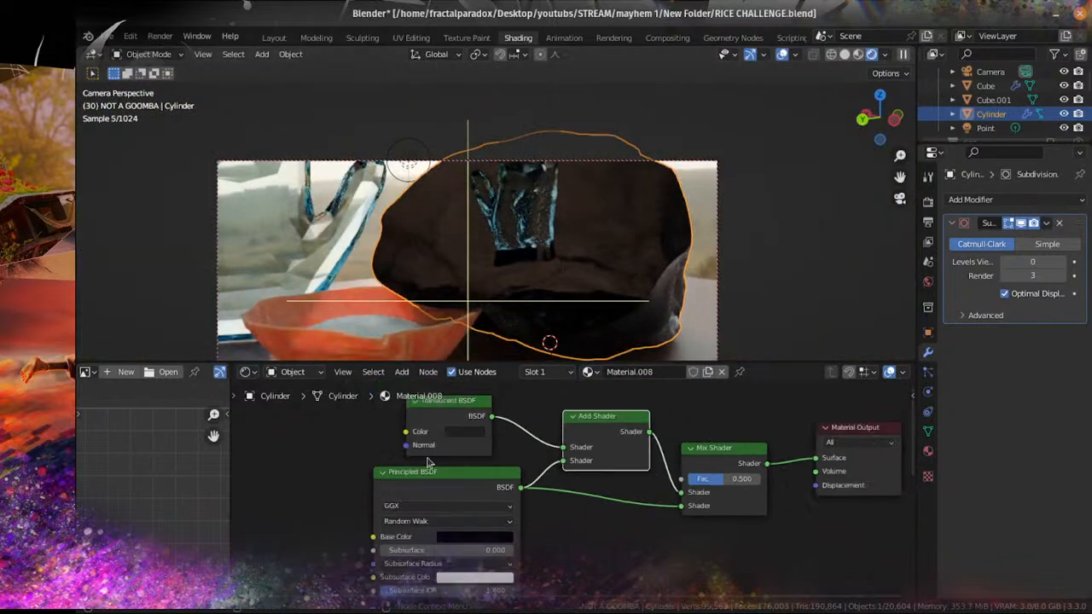
middle_drag(509, 474, 636, 466)
key(shift+a)
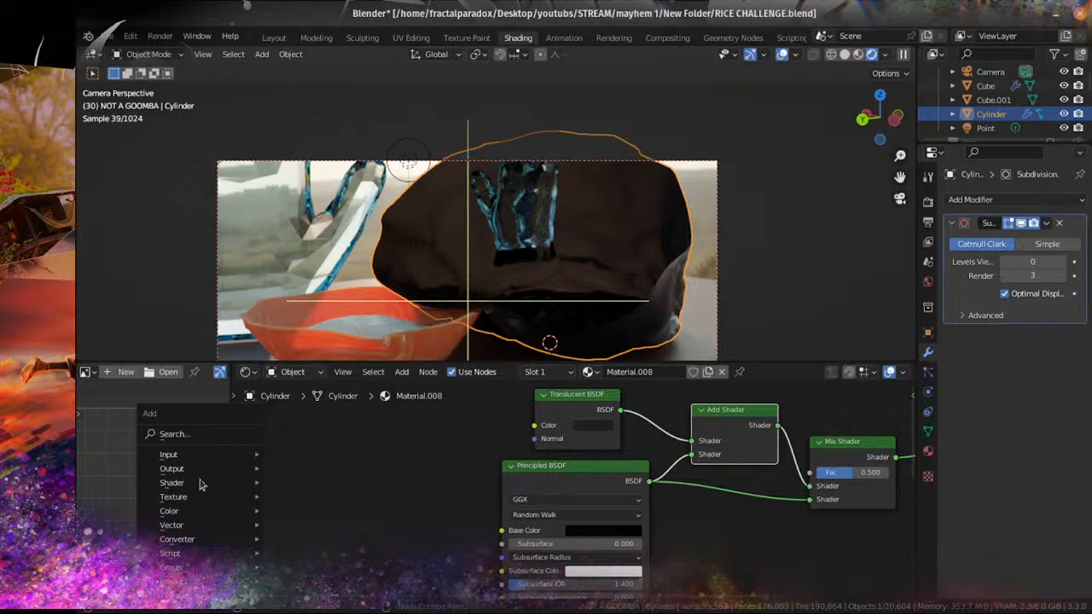
mouse_move(207, 498)
click(322, 425)
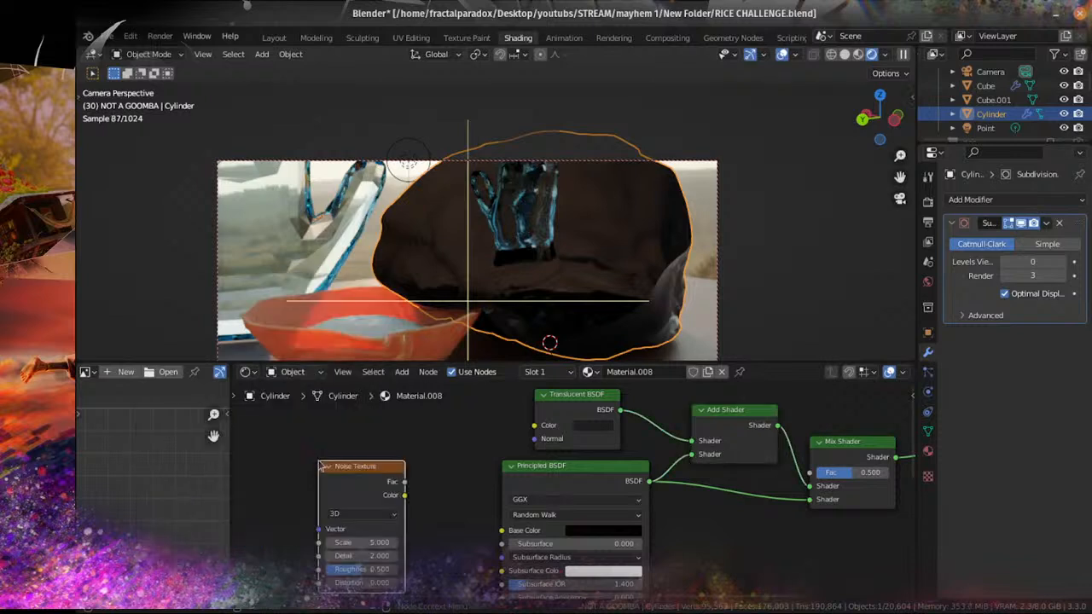
drag(467, 472, 810, 472)
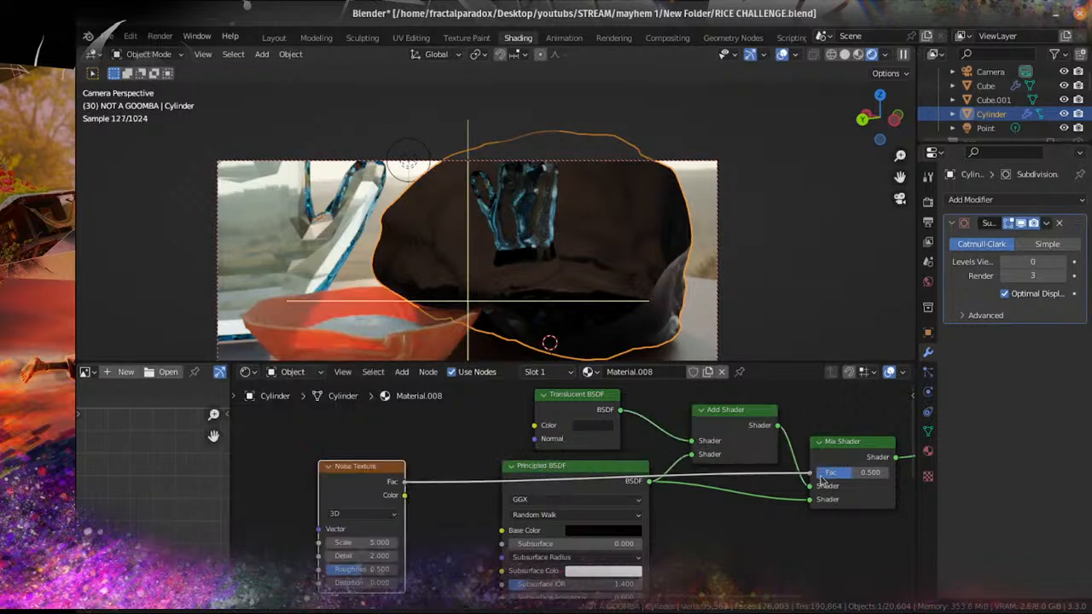
Step: Set the Noise Texture's Scale to 22.5
scroll(378, 508, up, 1)
middle_drag(378, 508, 505, 465)
scroll(571, 239, up, 4)
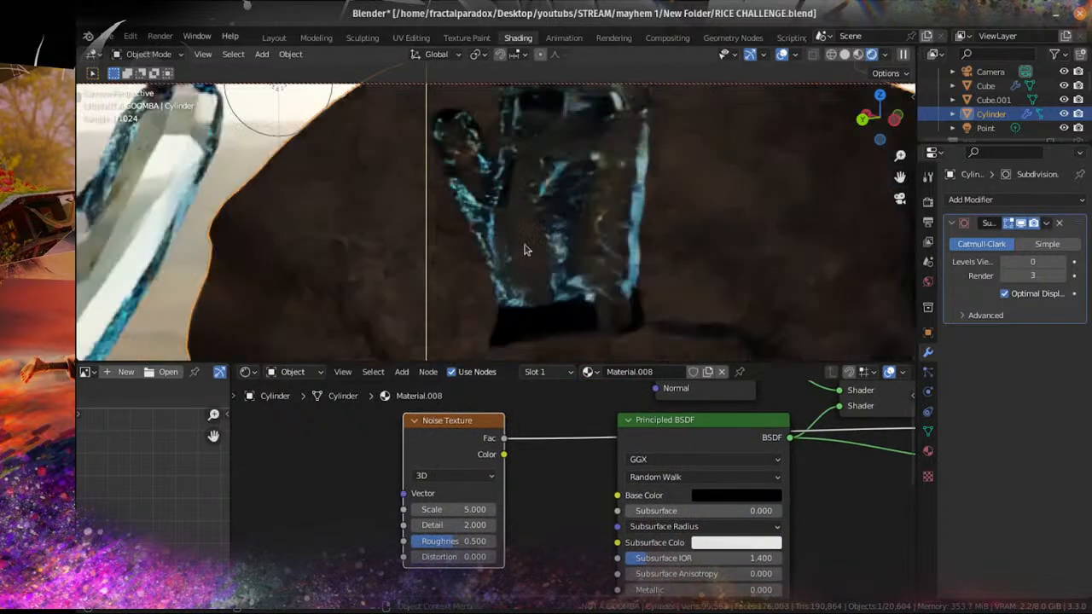
middle_drag(529, 516, 575, 451)
scroll(576, 450, up, 3)
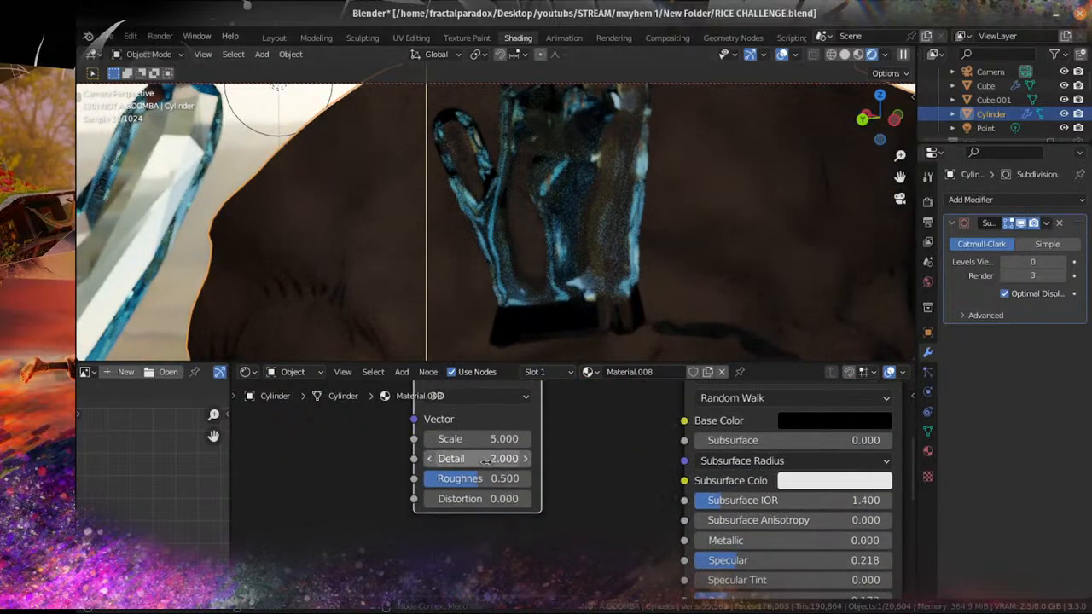
drag(457, 440, 503, 439)
Step: Examine the rendered cloth from several sides, return to the camera view and save the file
scroll(761, 224, down, 5)
middle_drag(683, 293, 541, 302)
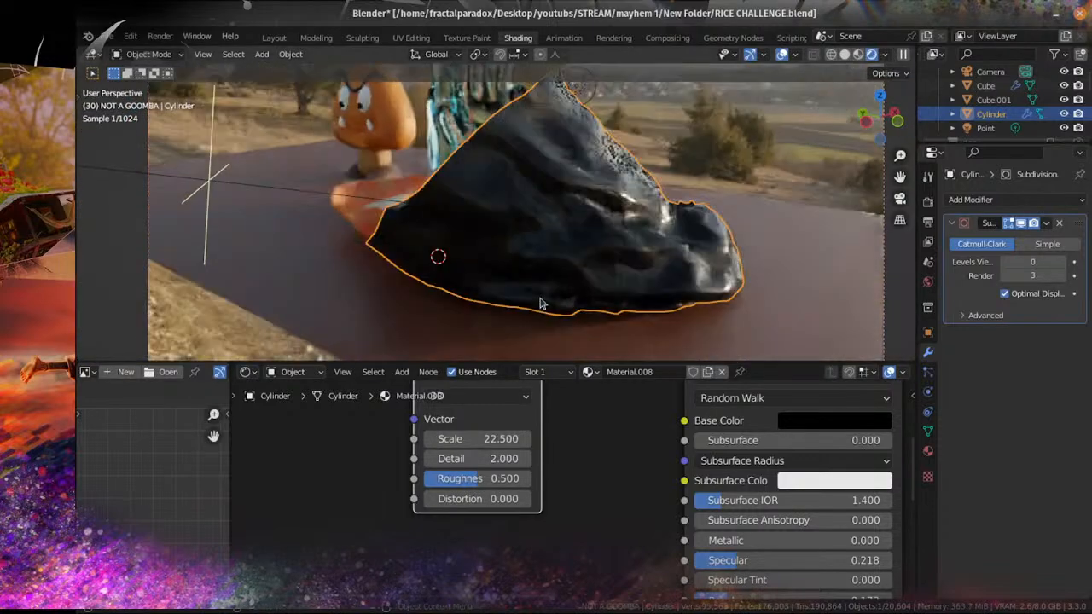
middle_drag(577, 242, 451, 223)
scroll(450, 223, down, 4)
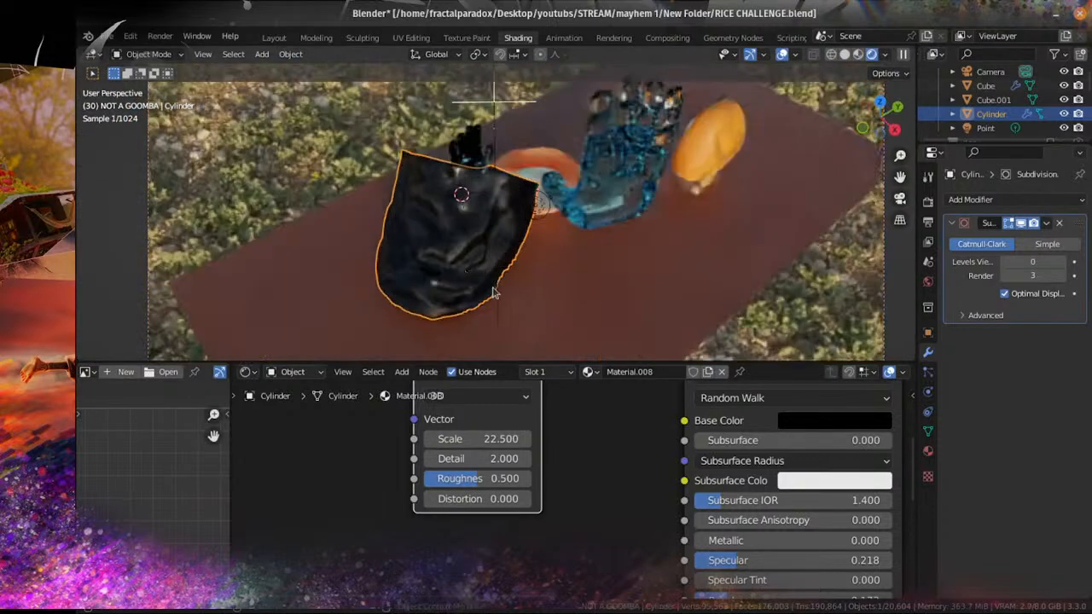
middle_drag(500, 280, 483, 258)
mouse_move(562, 236)
middle_down()
mouse_move(524, 229)
mouse_move(563, 220)
mouse_move(562, 193)
mouse_move(563, 230)
middle_up()
scroll(562, 195, up, 4)
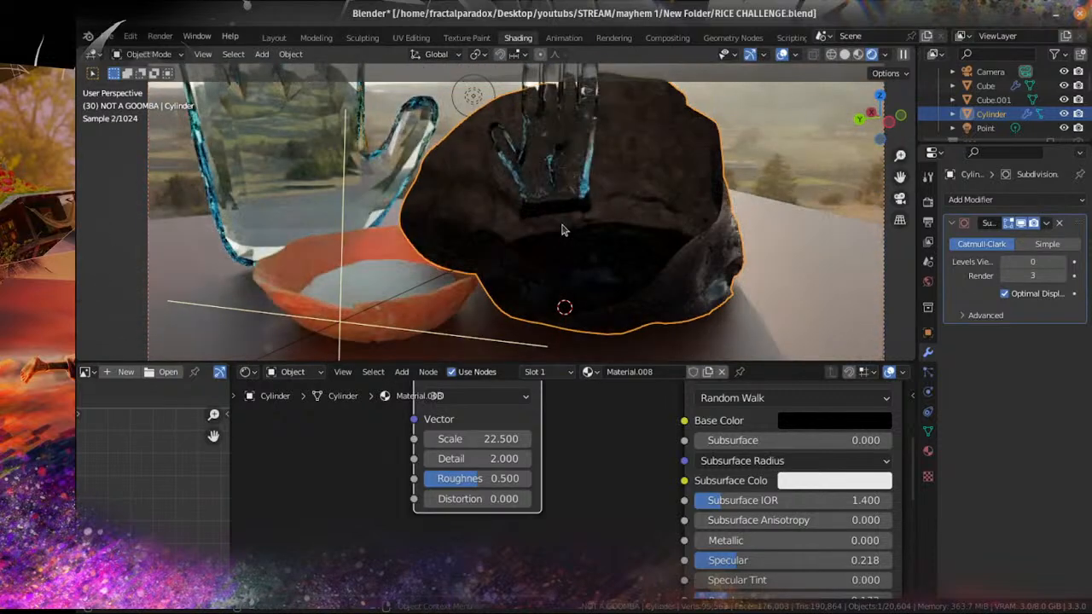
key(KP_0)
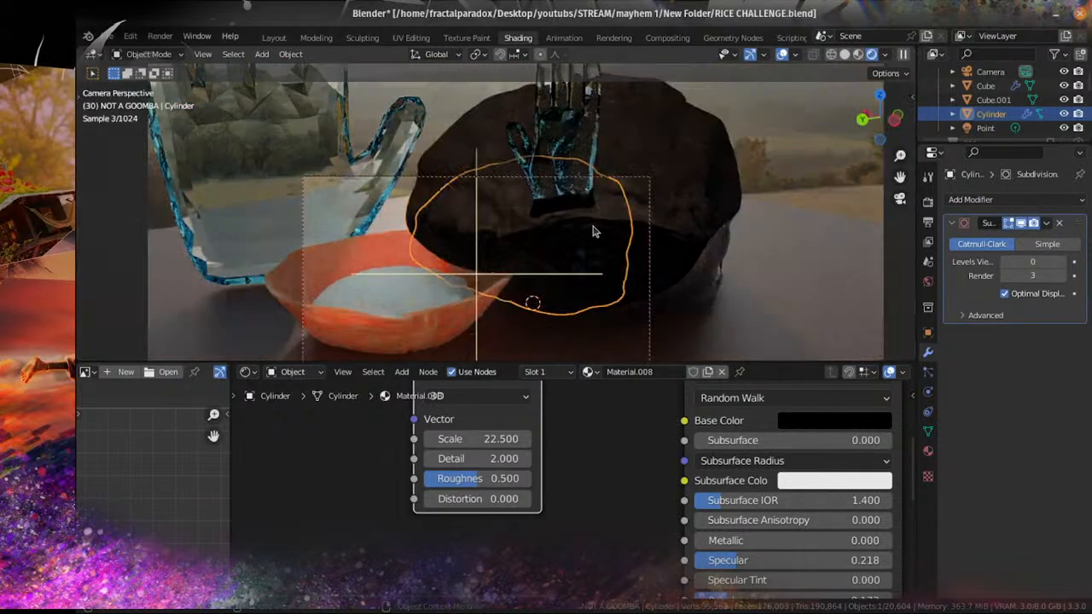
key(ctrl+s)
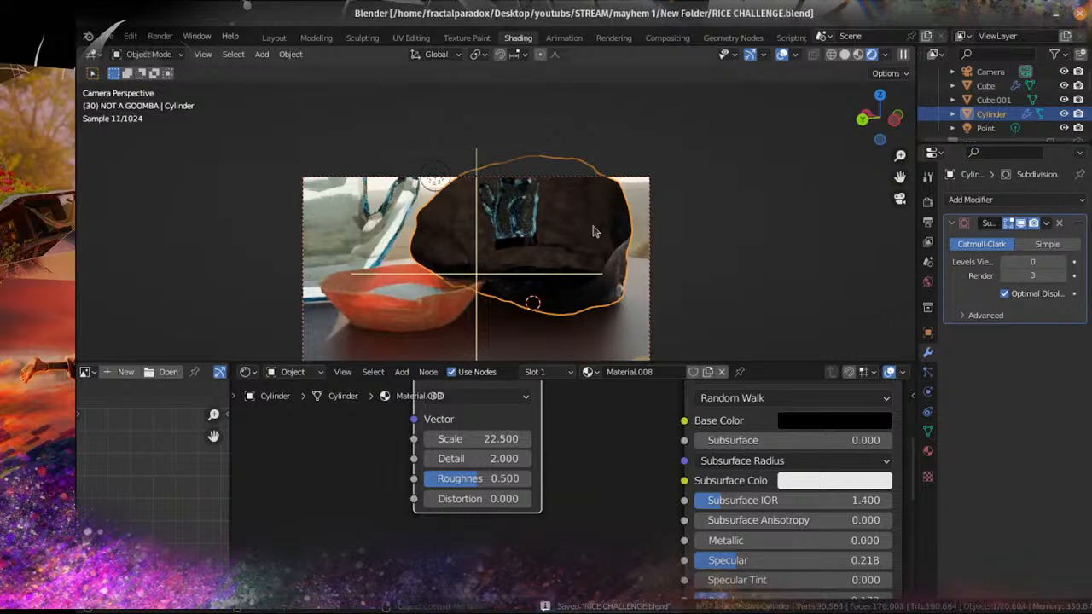
Step: Switch to the Layout workspace, select the small hand in front of the cloth and save the file
click(274, 38)
scroll(473, 253, up, 3)
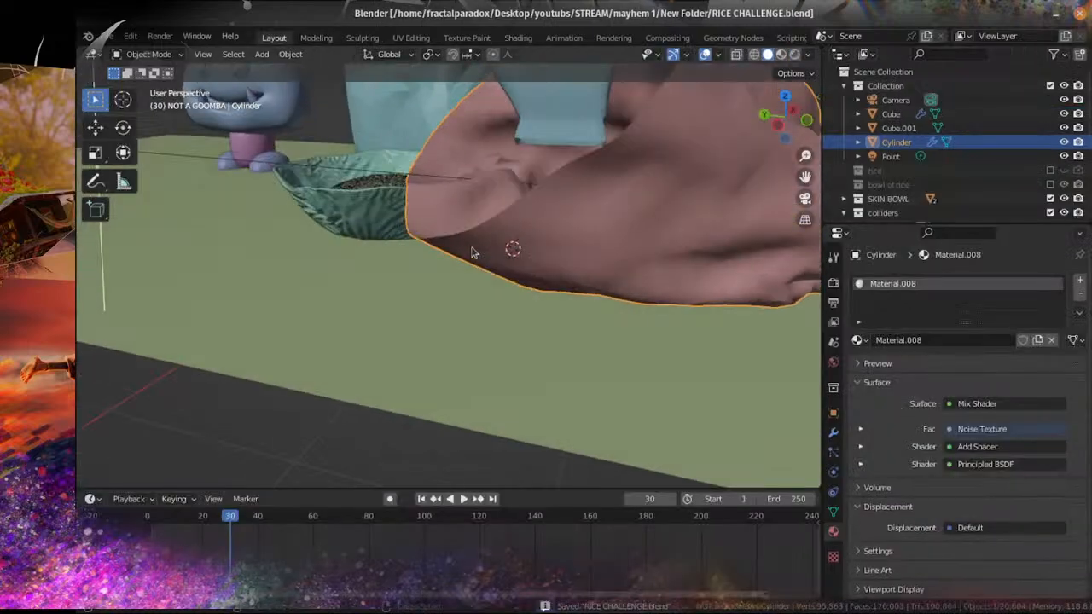
scroll(474, 252, down, 4)
middle_drag(473, 252, 431, 310)
click(463, 254)
key(ctrl+s)
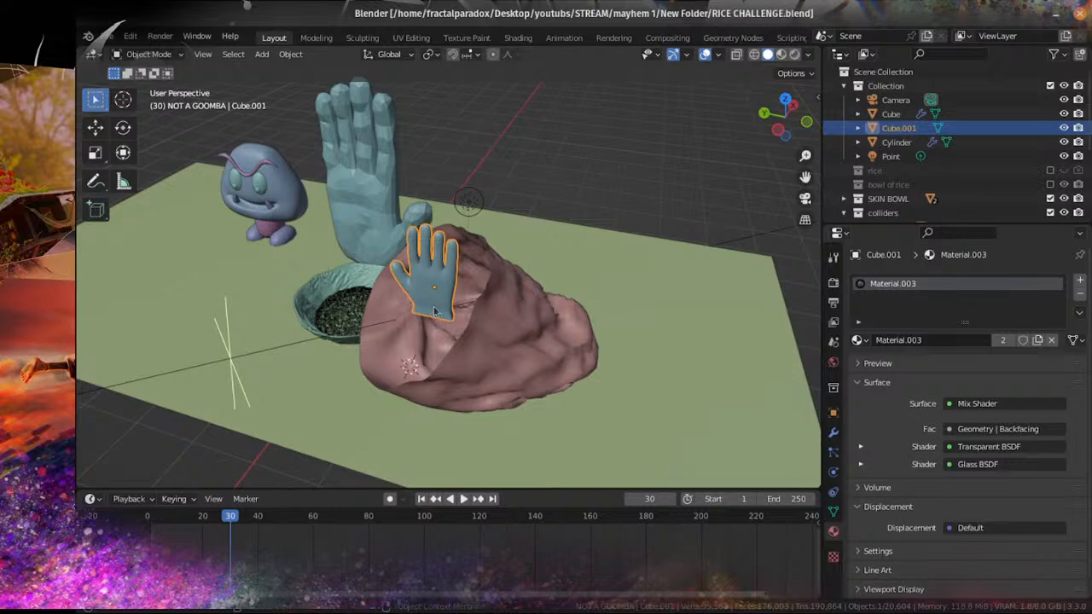
Step: Save the file while viewing the cloth's open side, and select the cloth object
scroll(434, 311, up, 3)
middle_drag(434, 312, 509, 359)
key(ctrl+s)
scroll(544, 331, down, 2)
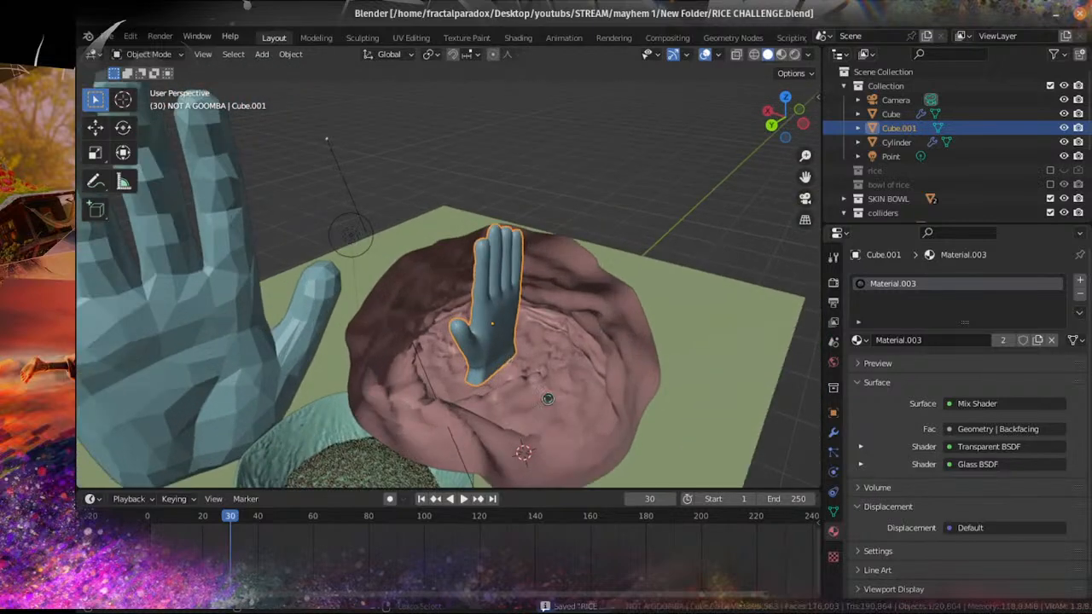
click(567, 405)
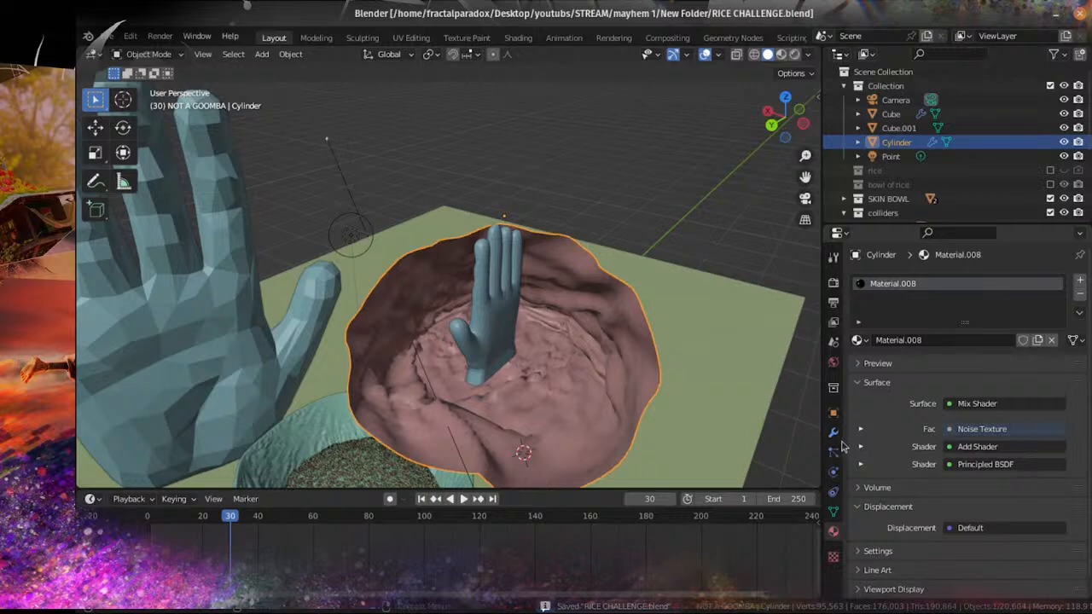
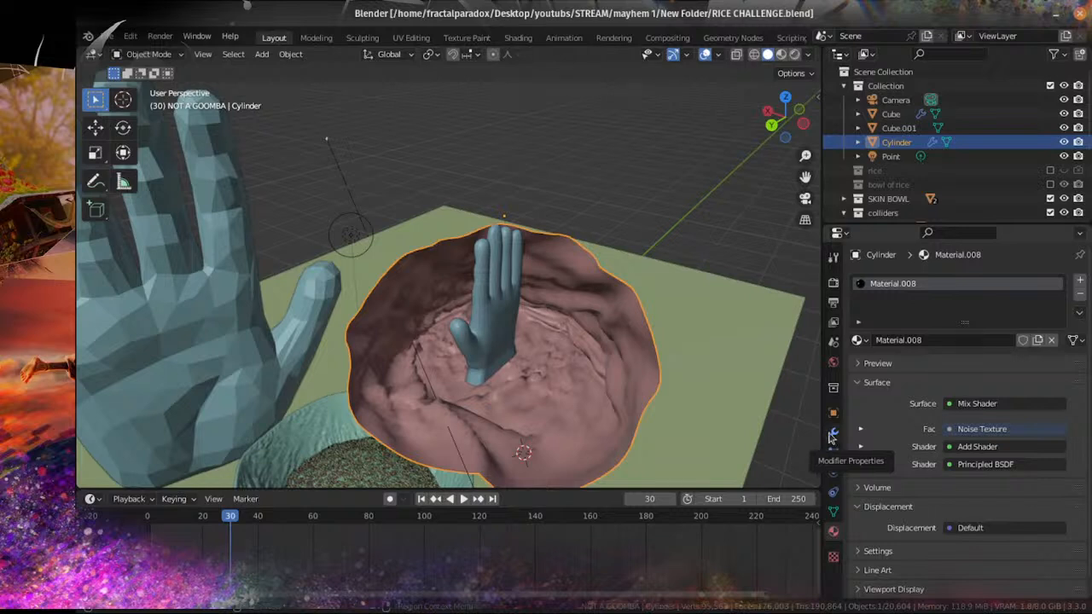
Step: Review the small hand and cloth beside the bowl from several angles, reselect the cloth and save the scene
middle_drag(422, 324, 414, 246)
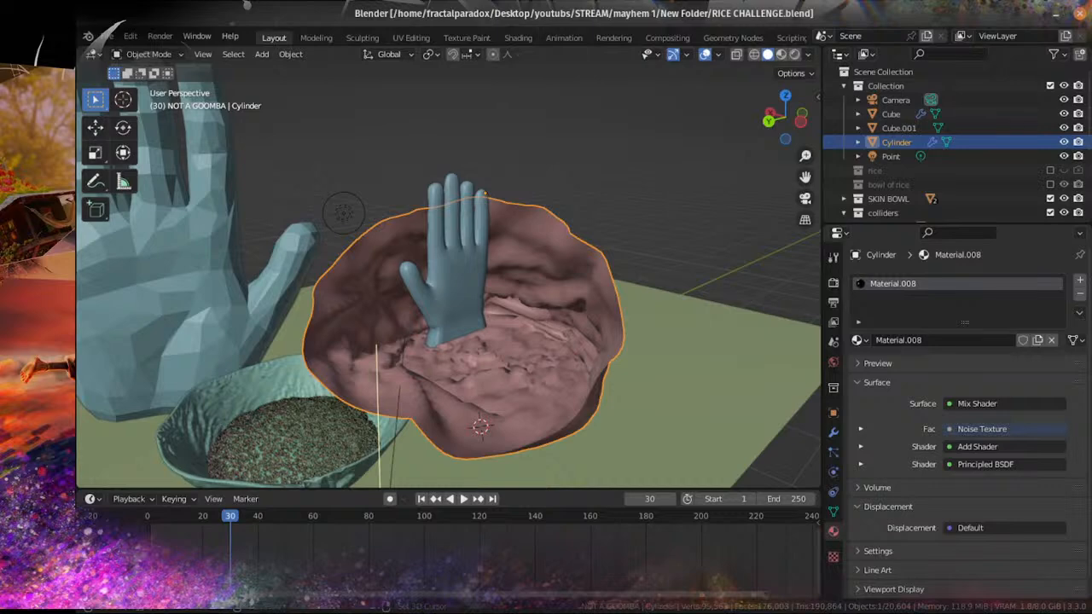
scroll(598, 424, down, 5)
middle_drag(523, 384, 528, 358)
scroll(531, 326, up, 4)
scroll(528, 358, up, 2)
click(432, 295)
scroll(478, 341, down, 5)
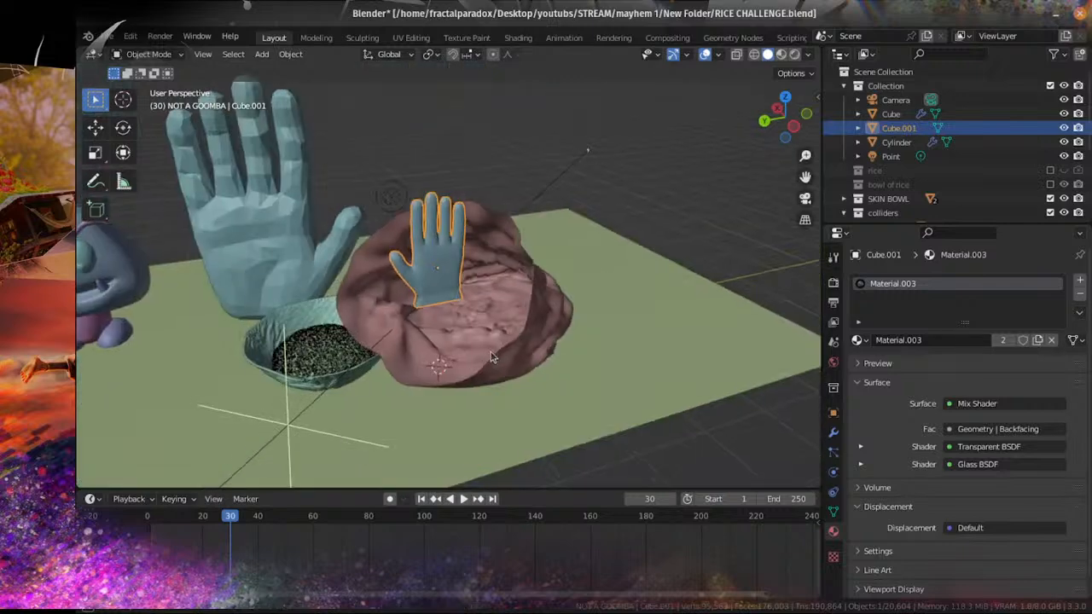
click(513, 337)
key(ctrl+s)
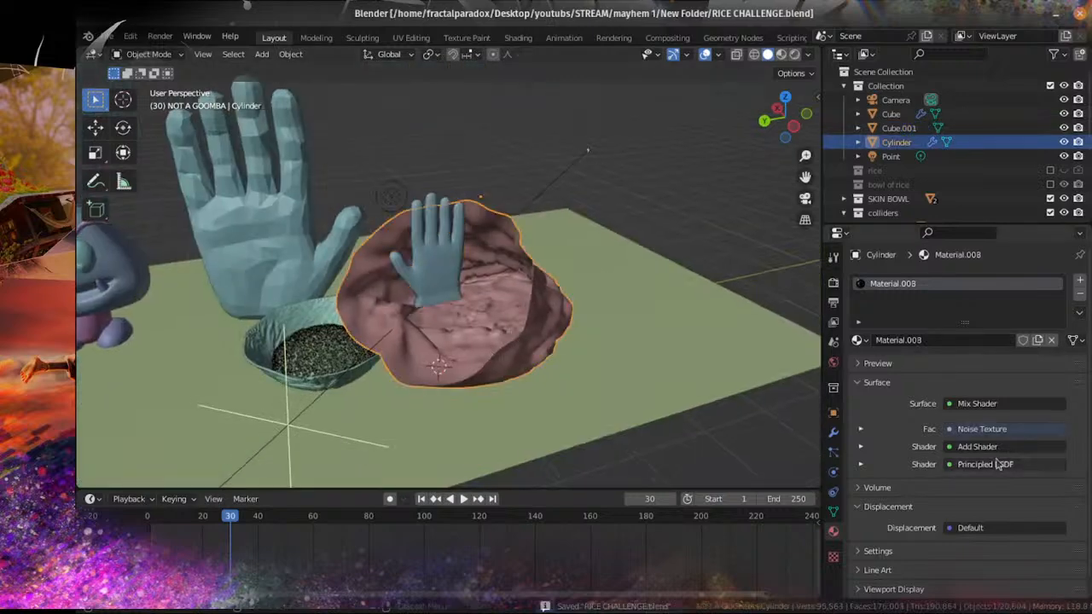
Step: Add collision physics to the pink wrinkled bowl
click(833, 472)
click(911, 295)
scroll(385, 262, up, 3)
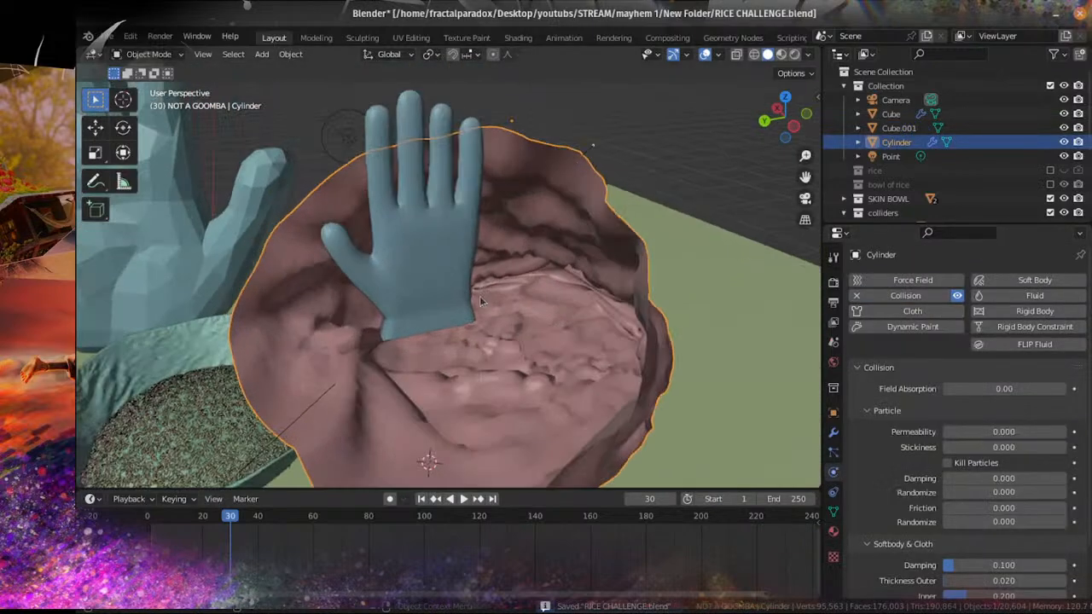
Step: Give the small hand inside the pink bowl cloth physics instead of collision and save the file
click(410, 267)
click(895, 296)
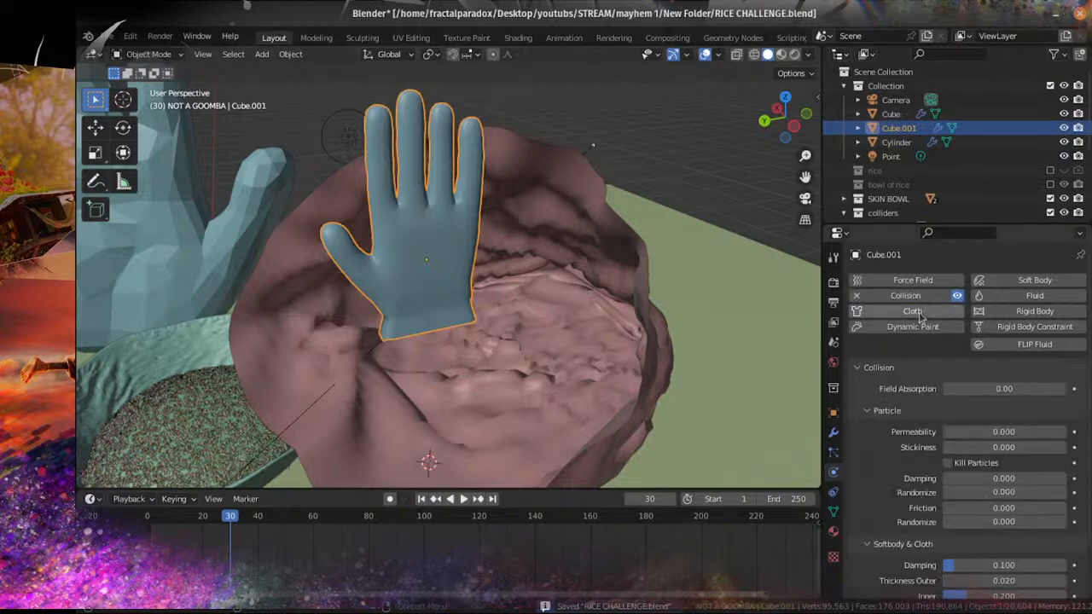
click(857, 295)
click(912, 310)
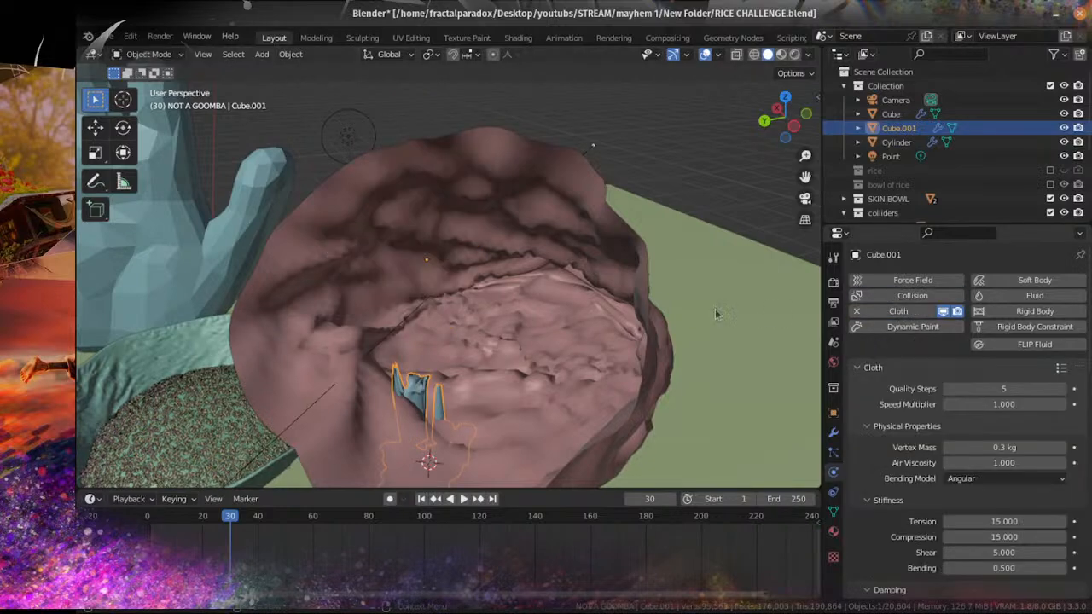
scroll(649, 401, down, 4)
key(ctrl+s)
Step: Play the cloth simulation from the first frame, stop it, save the file and return to frame 1
click(422, 499)
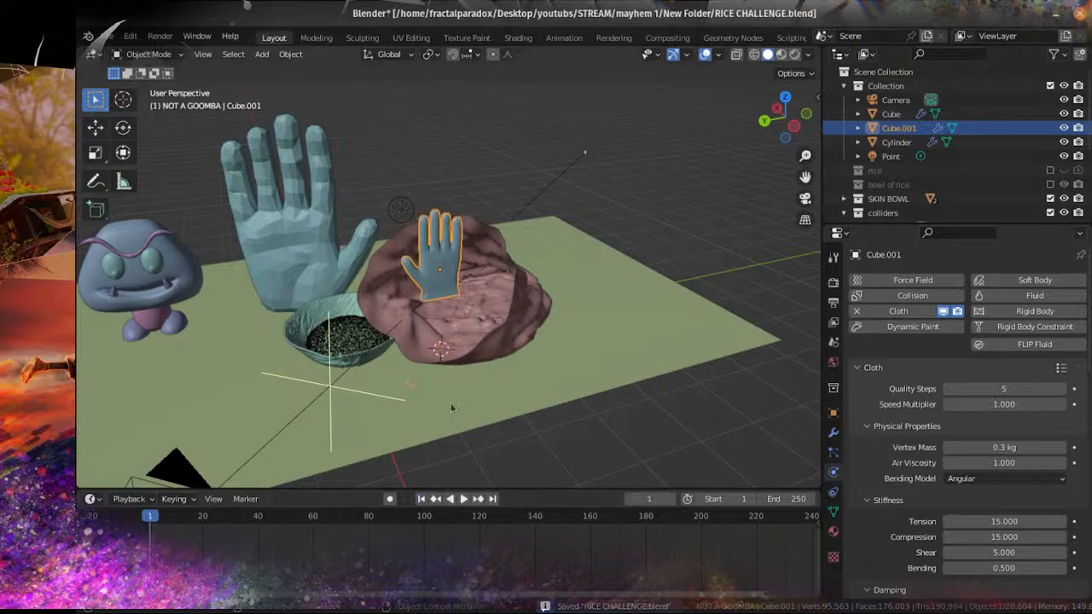
click(463, 499)
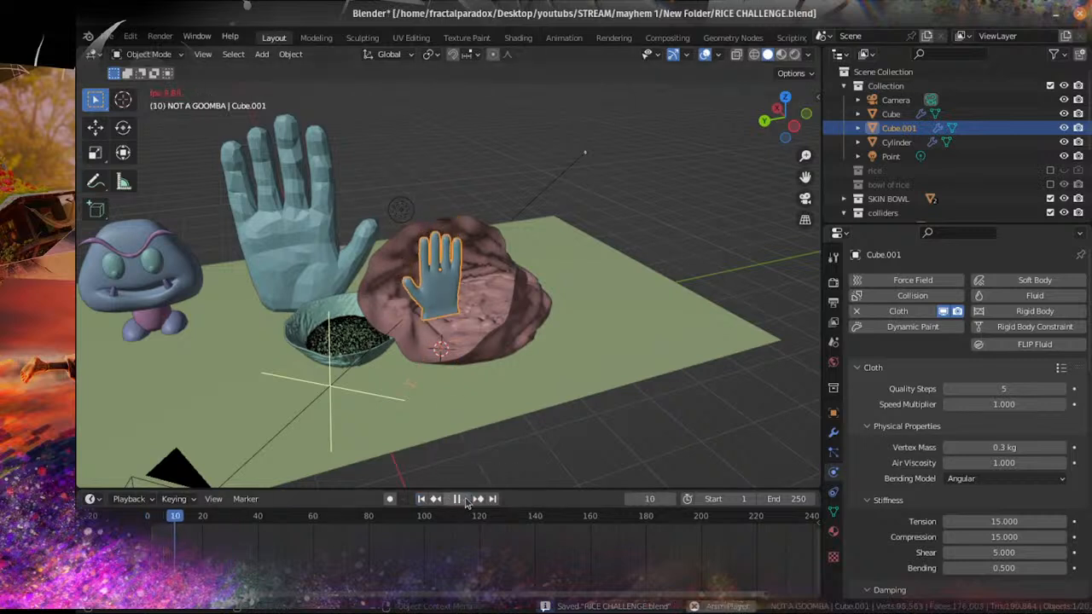
click(466, 502)
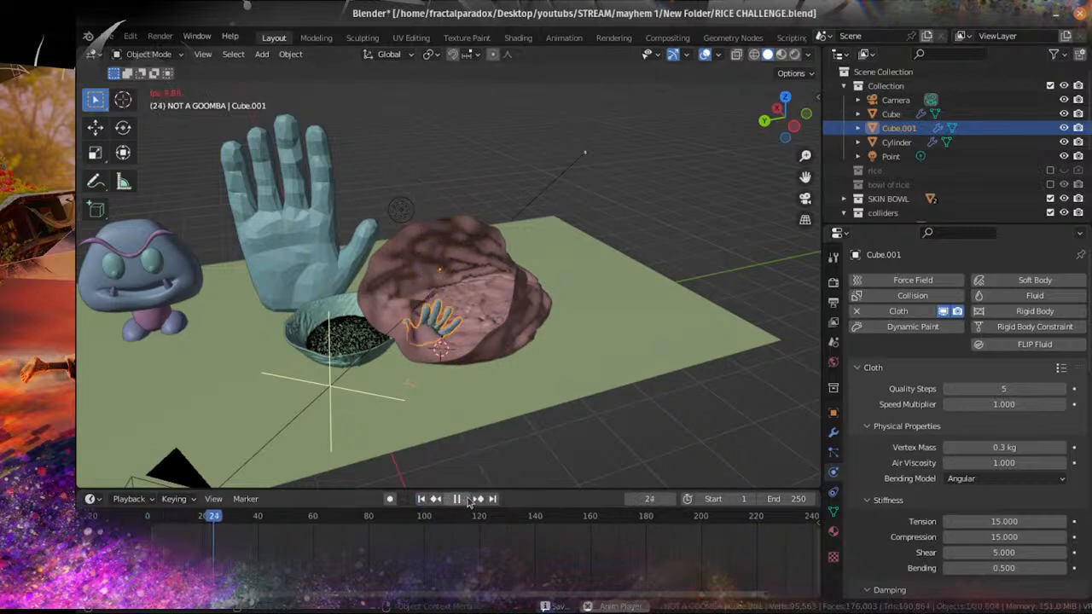
key(ctrl+s)
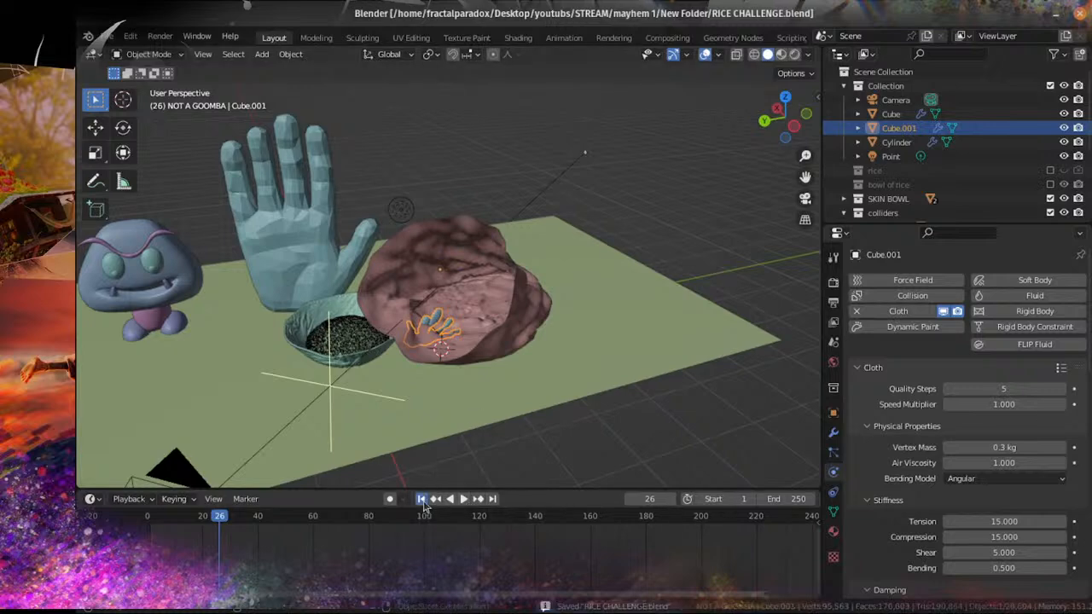
click(422, 500)
Step: Examine the pink bowl's Softbody & Cloth collision settings
scroll(464, 385, up, 3)
click(464, 385)
scroll(957, 440, down, 1)
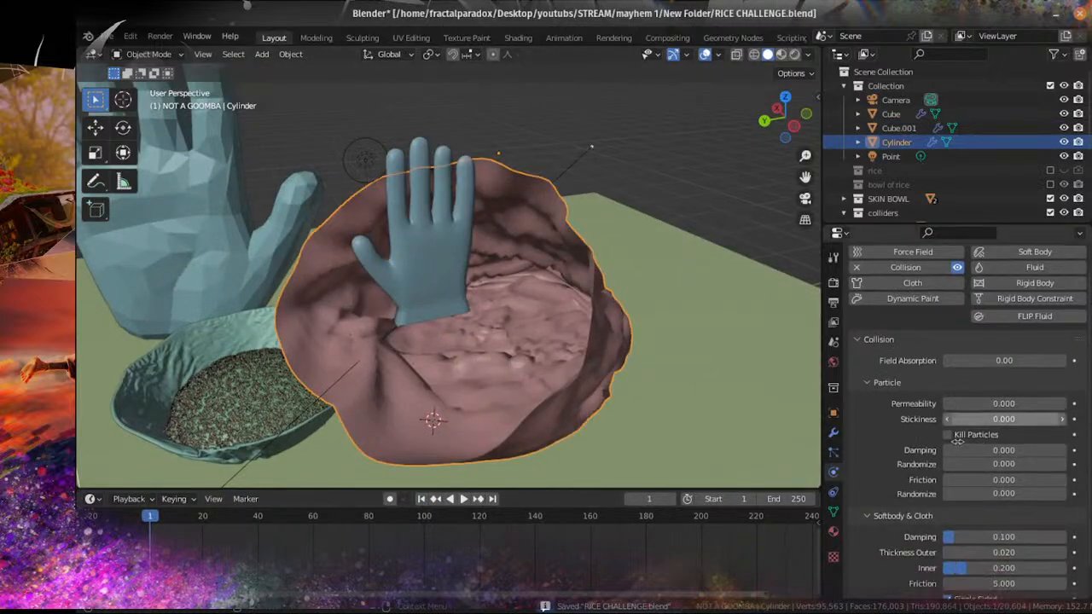
scroll(957, 440, down, 1)
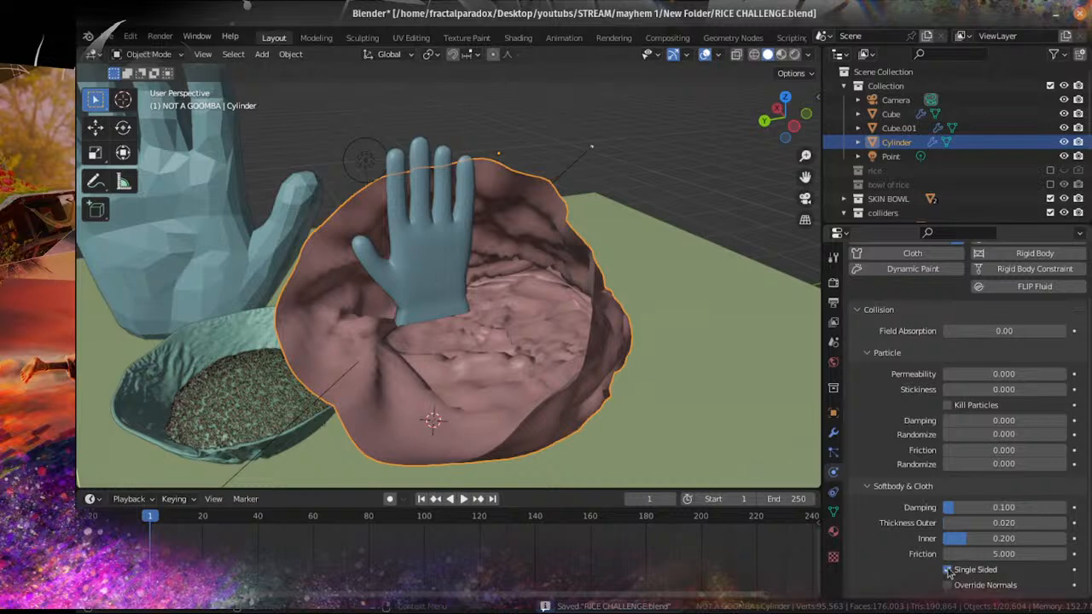
Step: Apply the Rubber preset to the small hand's cloth physics and save the file
click(451, 250)
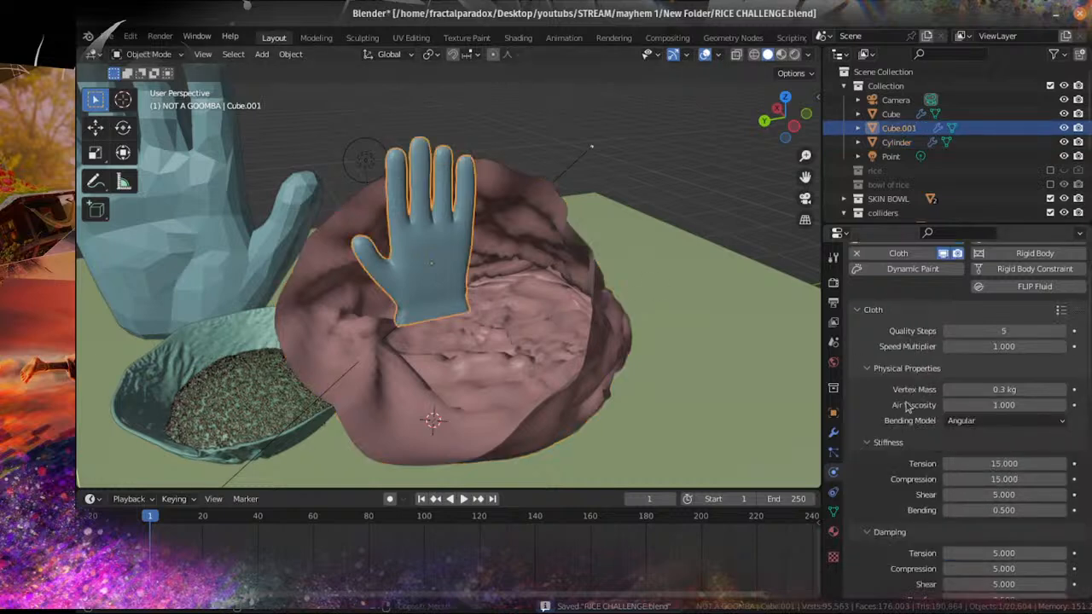
scroll(1049, 368, up, 2)
click(1061, 367)
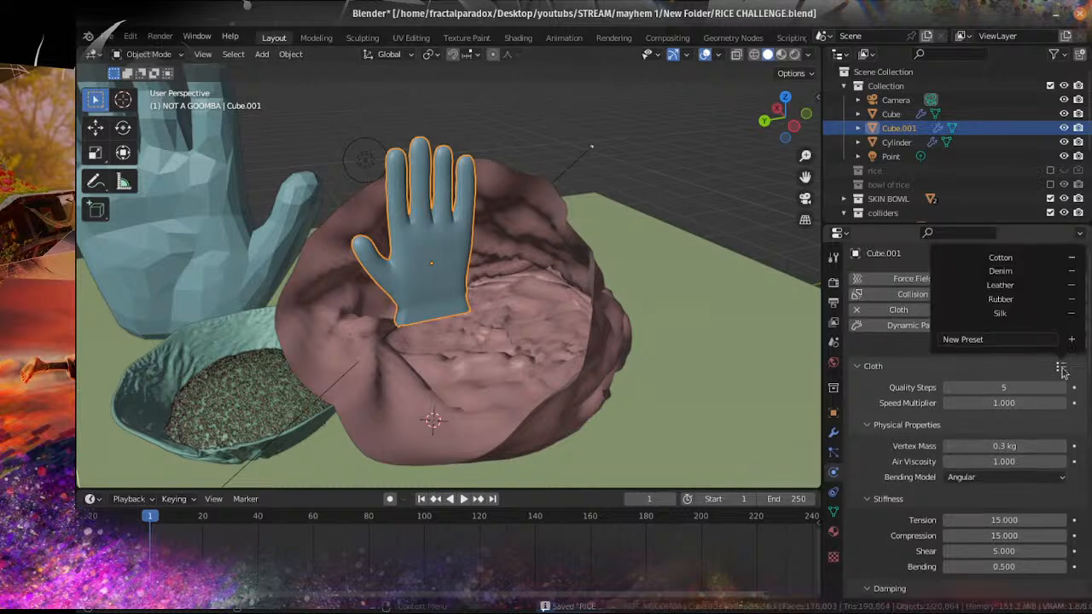
click(1007, 298)
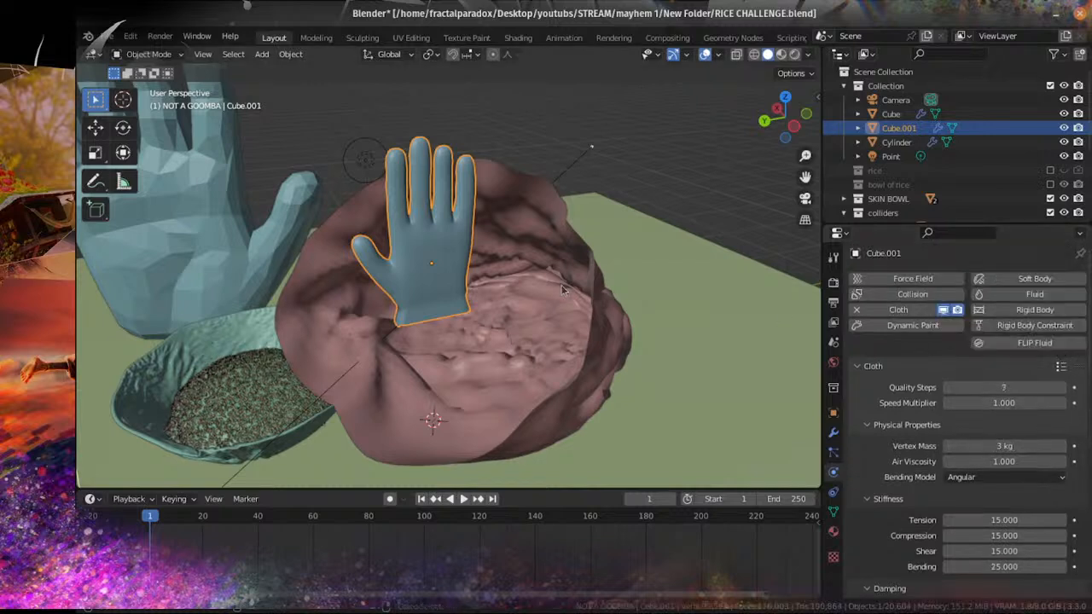
key(ctrl+s)
Step: Duplicate the small hand and place the copy about 0.8 m to the side of the original
key(shift+d)
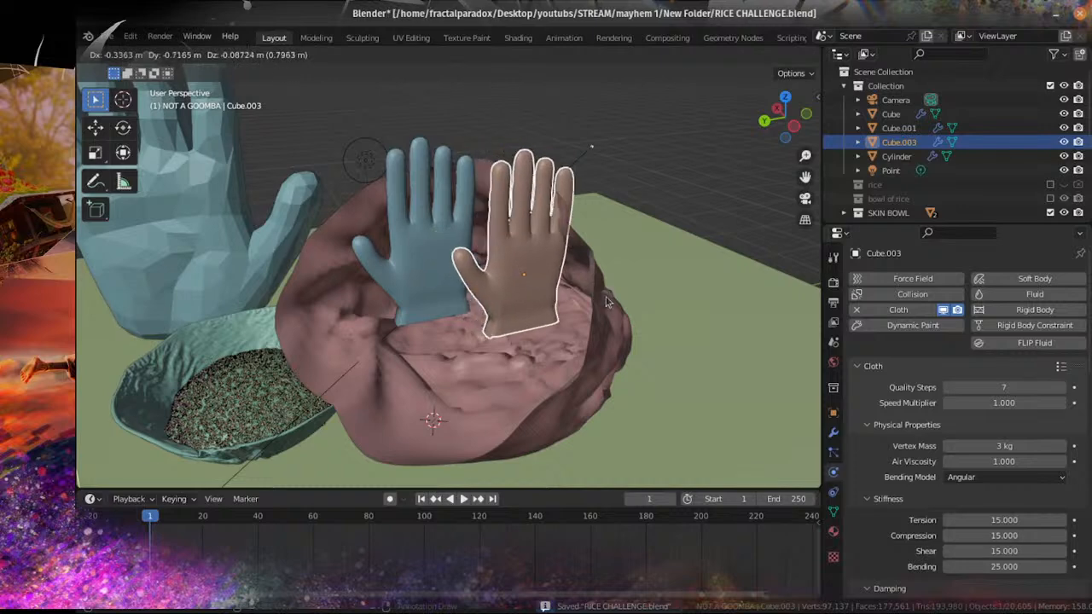
click(602, 302)
scroll(548, 295, down, 4)
middle_drag(548, 295, 512, 303)
scroll(512, 303, up, 1)
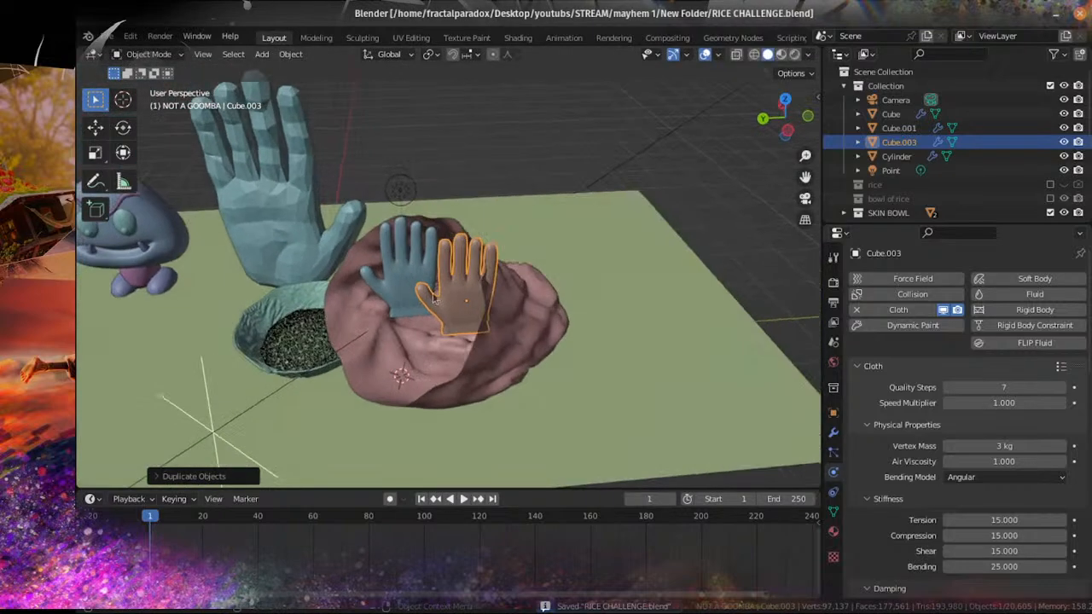
Step: Tilt the small hand and its duplicate together over the pink bowl and save the file
shift+click(406, 280)
middle_drag(611, 311, 583, 309)
key(r)
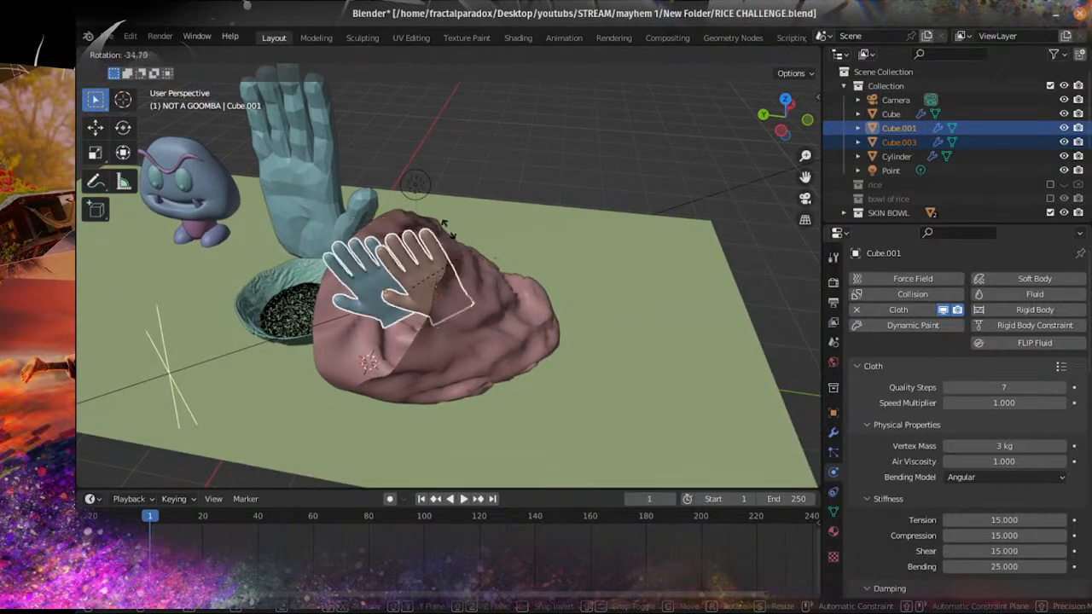
click(497, 234)
middle_drag(498, 235, 583, 213)
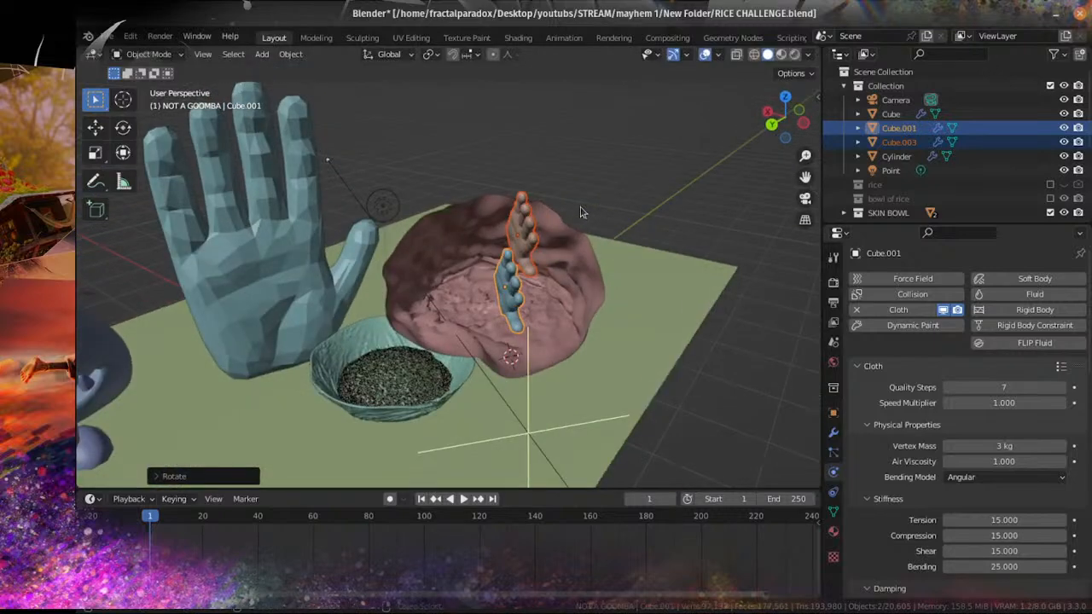
key(ctrl+s)
Step: Play the simulation, stop it to inspect how the two hands collapse in the bowl, and return to frame 1
click(464, 499)
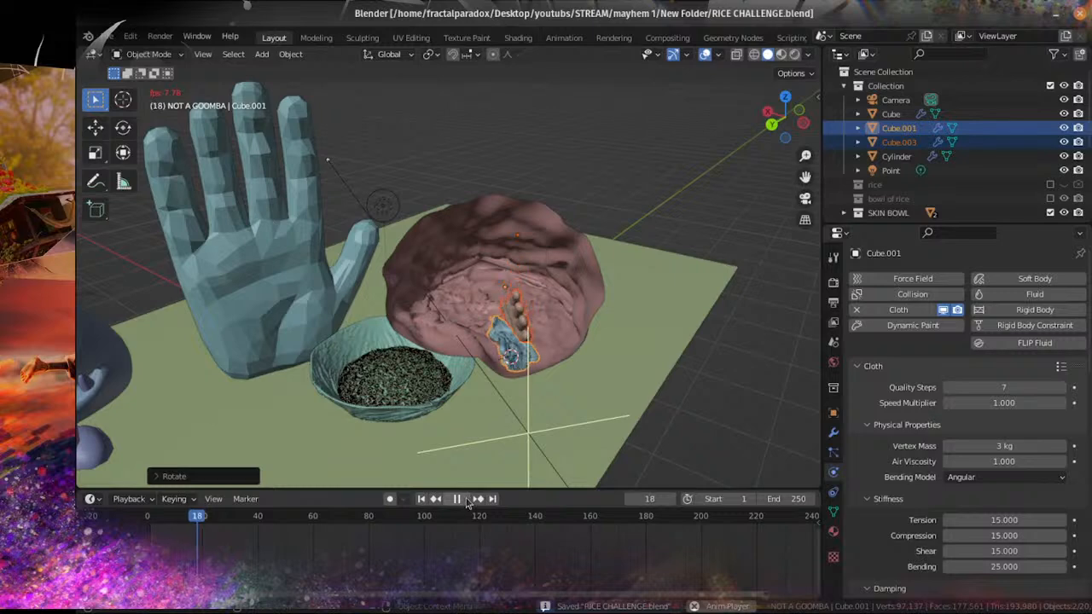
click(457, 499)
scroll(490, 465, up, 10)
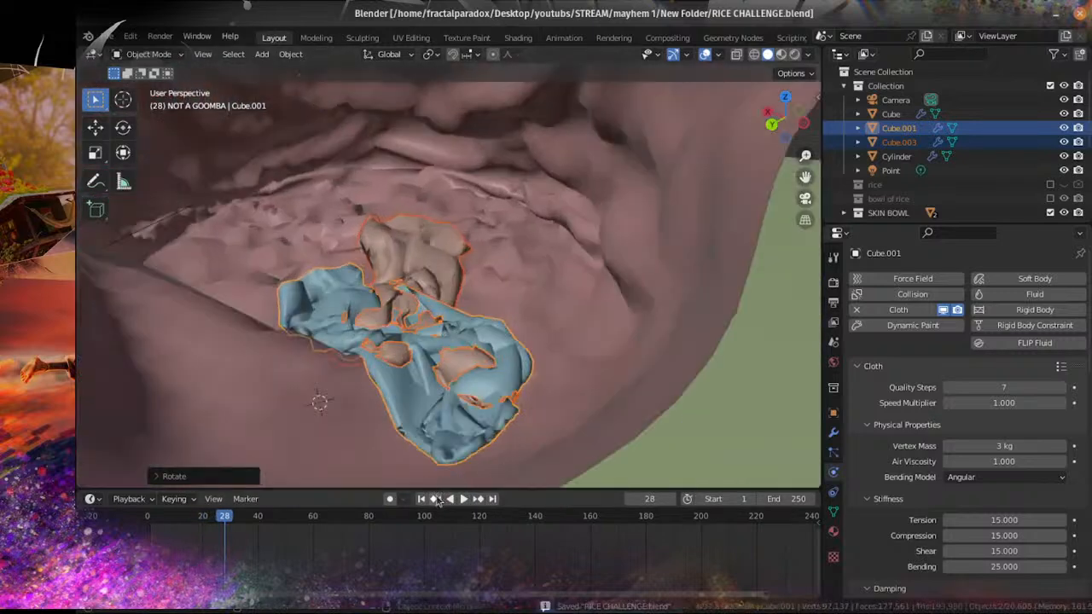
click(421, 499)
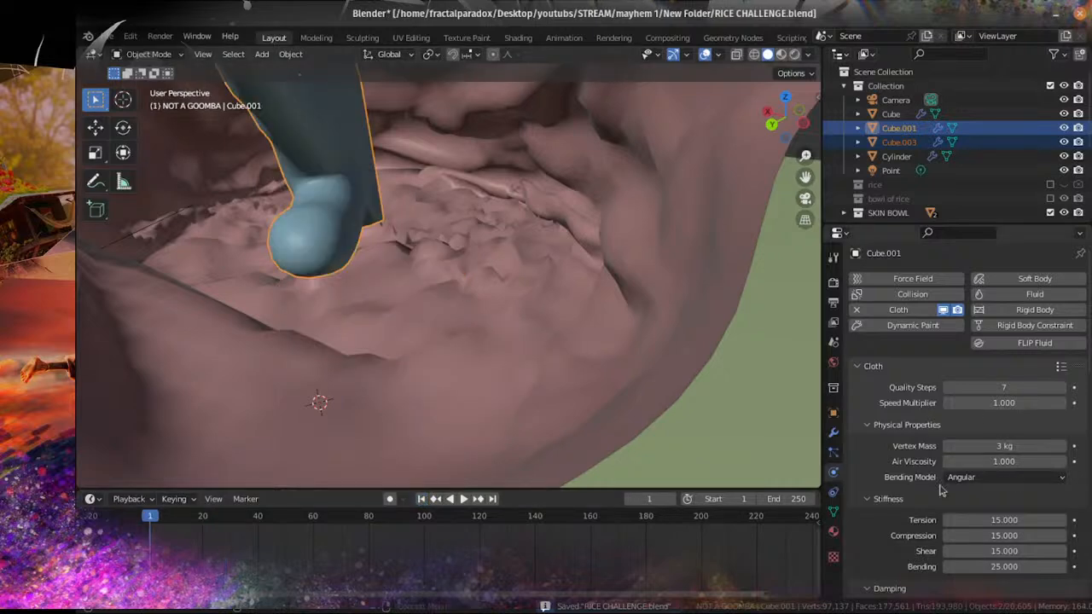
Step: Delete the duplicate hand, keeping the original small hand
scroll(418, 245, down, 8)
key(x)
click(436, 166)
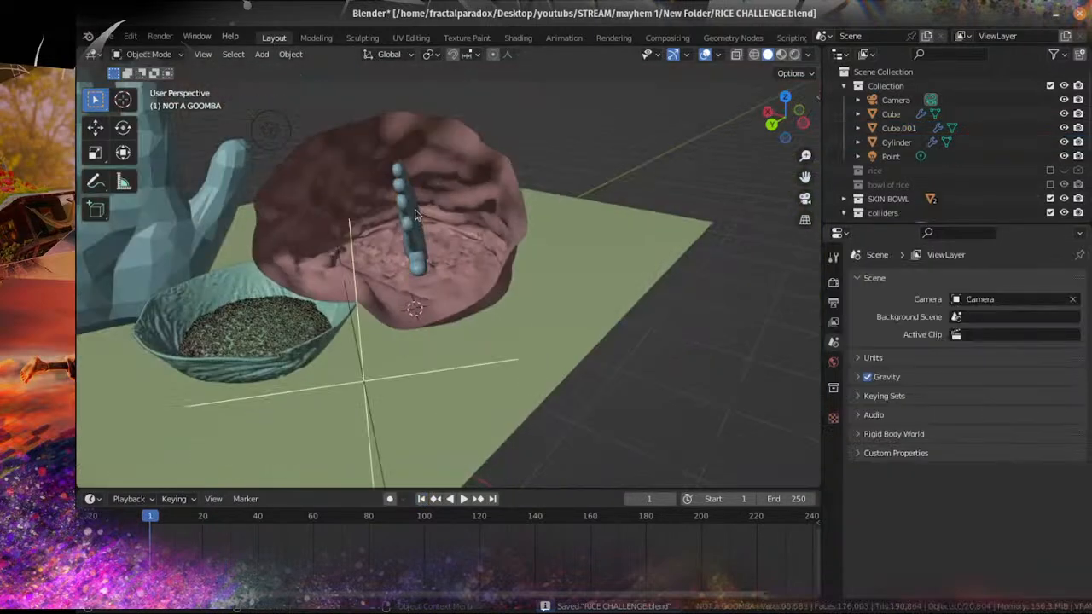
Step: Enable Internal Springs in the small hand's cloth physics, leaving Pressure off, and save the file
click(899, 128)
scroll(985, 505, down, 3)
scroll(969, 521, down, 8)
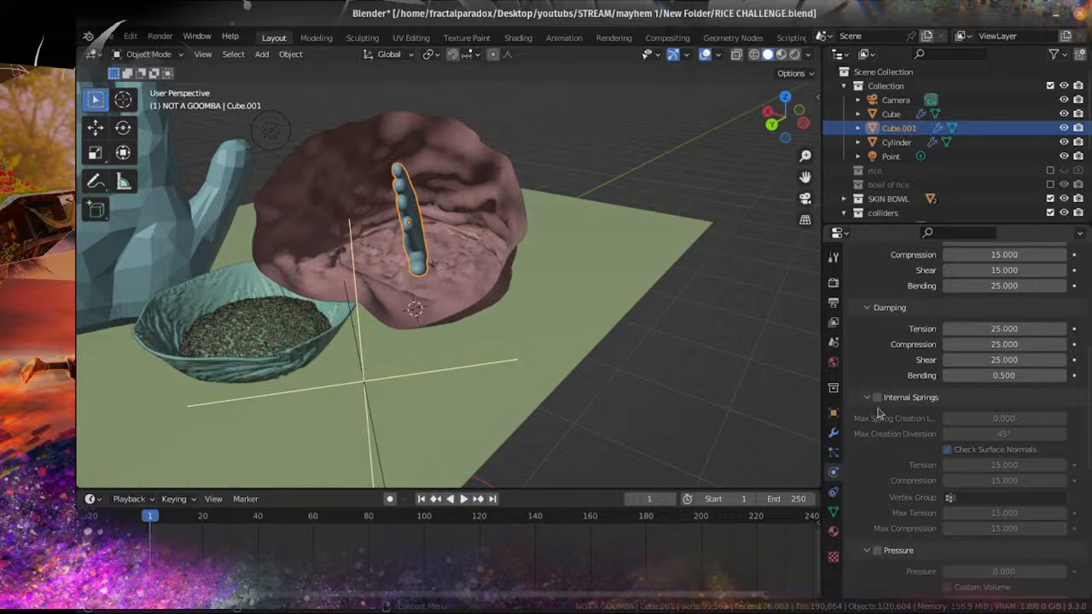
click(877, 437)
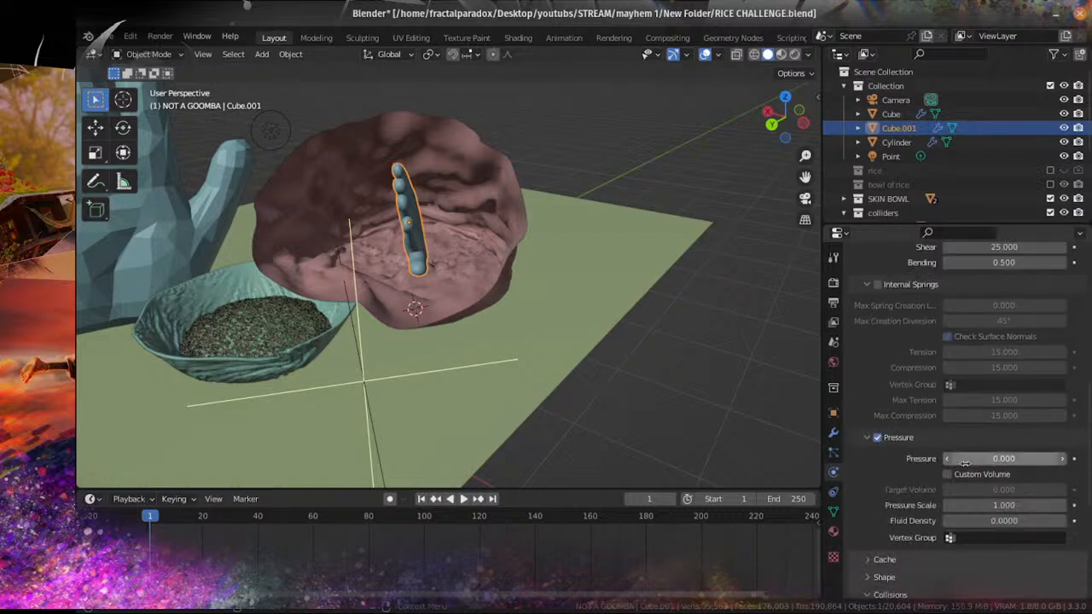
click(877, 437)
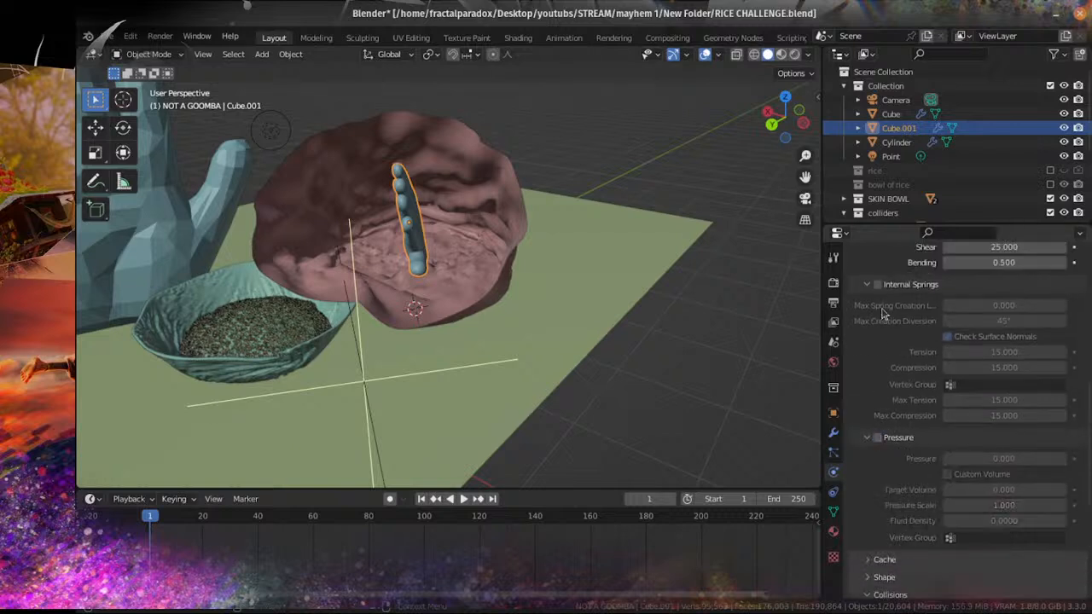
click(877, 284)
key(ctrl+s)
scroll(554, 334, up, 3)
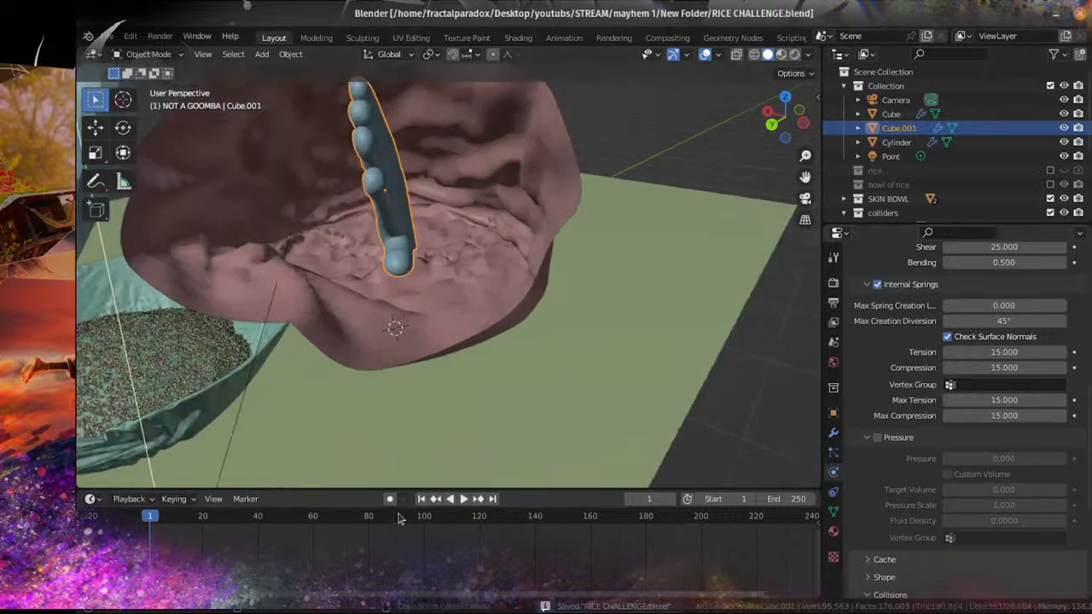
Step: Play the simulation with Internal Springs until the hand settles in the bowl, stop it and save the file
click(463, 500)
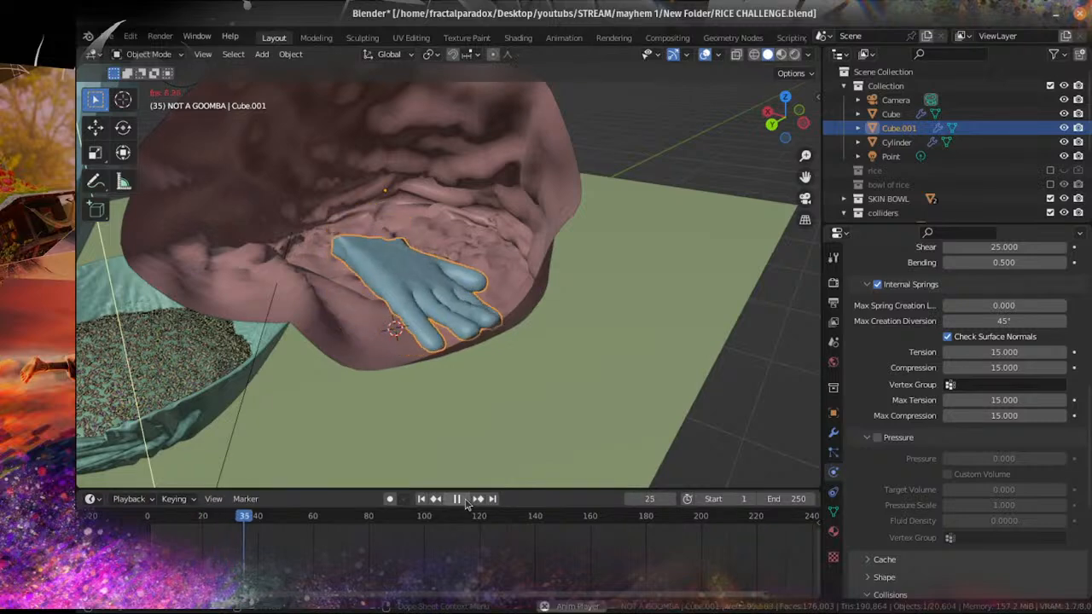
click(465, 500)
key(ctrl+s)
Step: Add collision physics to the small hand alongside its cloth physics and save the file
scroll(904, 354, up, 12)
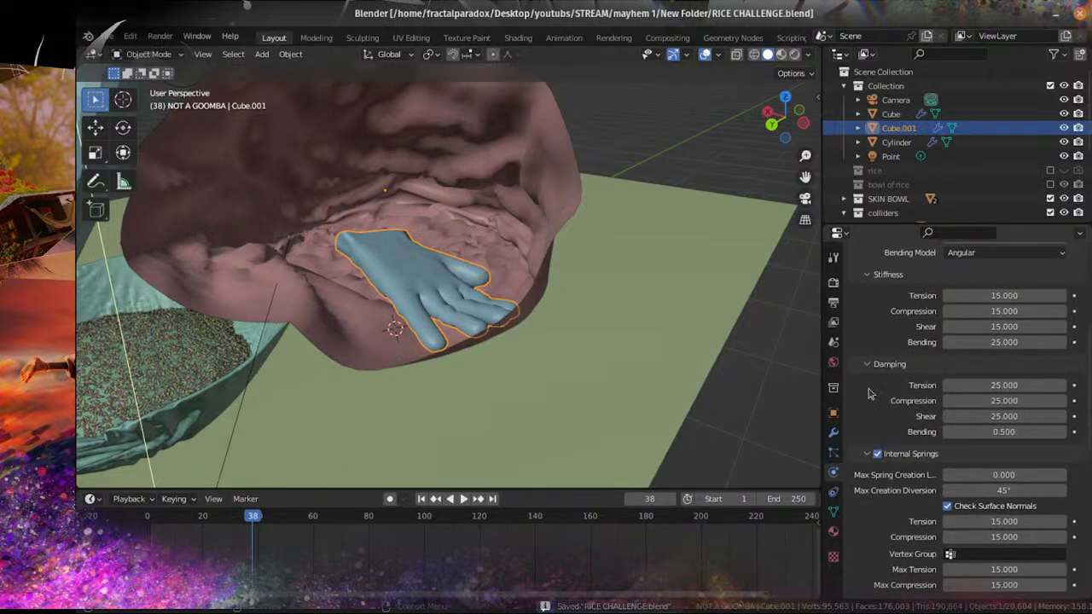
click(903, 296)
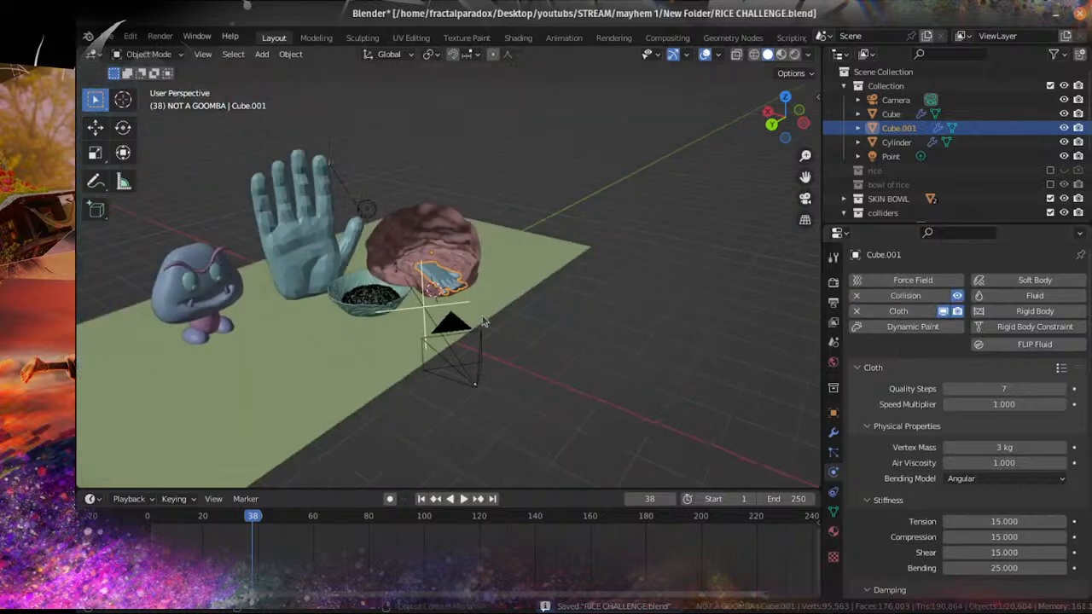
key(ctrl+s)
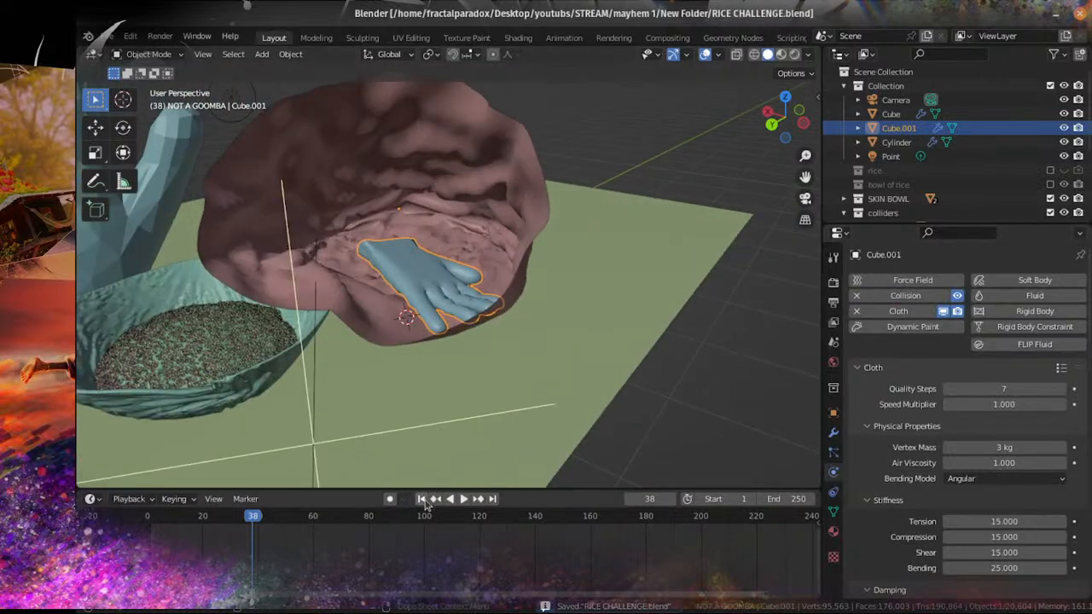
Step: At frame 1, rotate the small hand so its fingers point down, and duplicate it to just above and beside the original
click(423, 500)
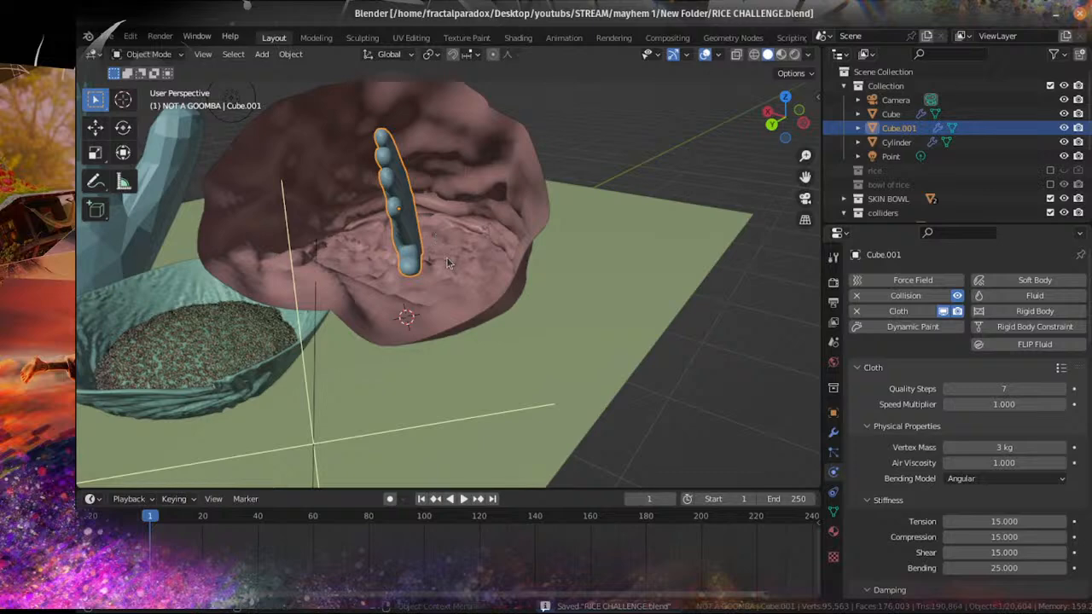
key(r)
click(466, 226)
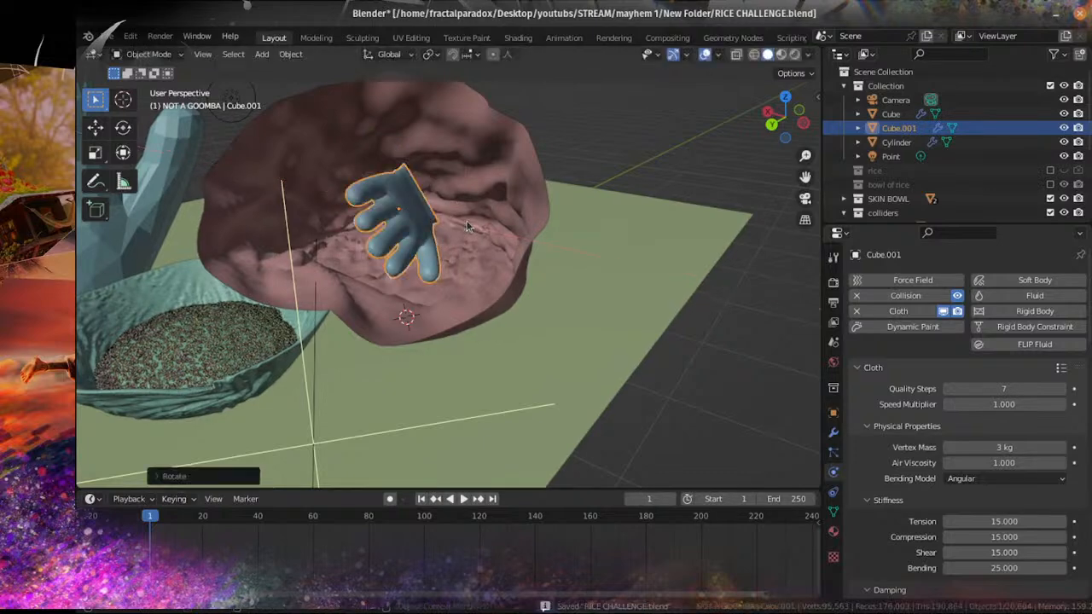
key(shift+d)
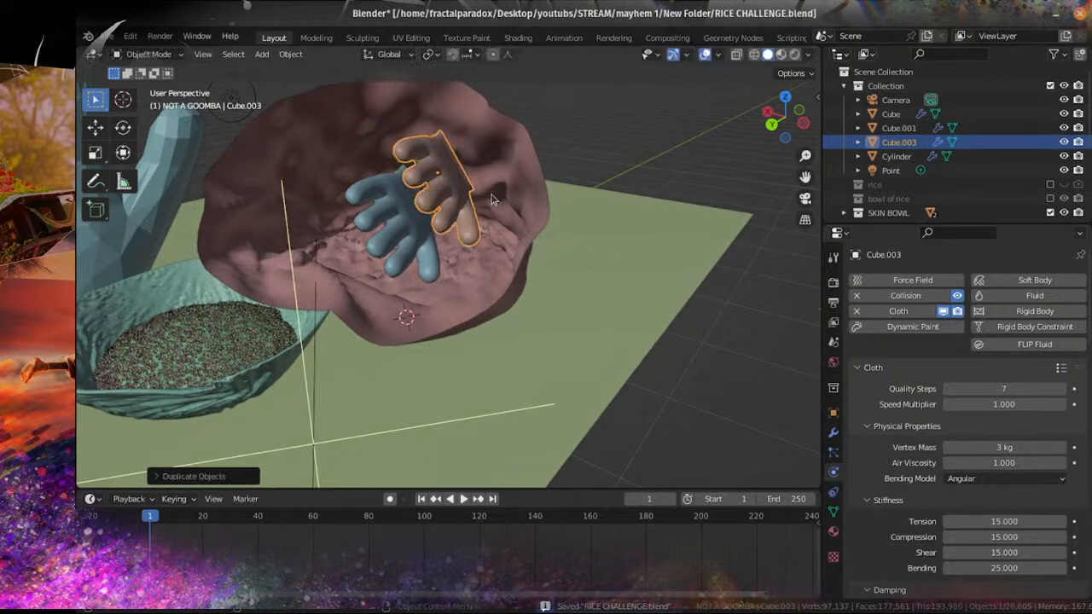
click(499, 196)
Step: Move both small hands into a new collection named GLOVESD
shift+click(406, 229)
key(m)
click(406, 222)
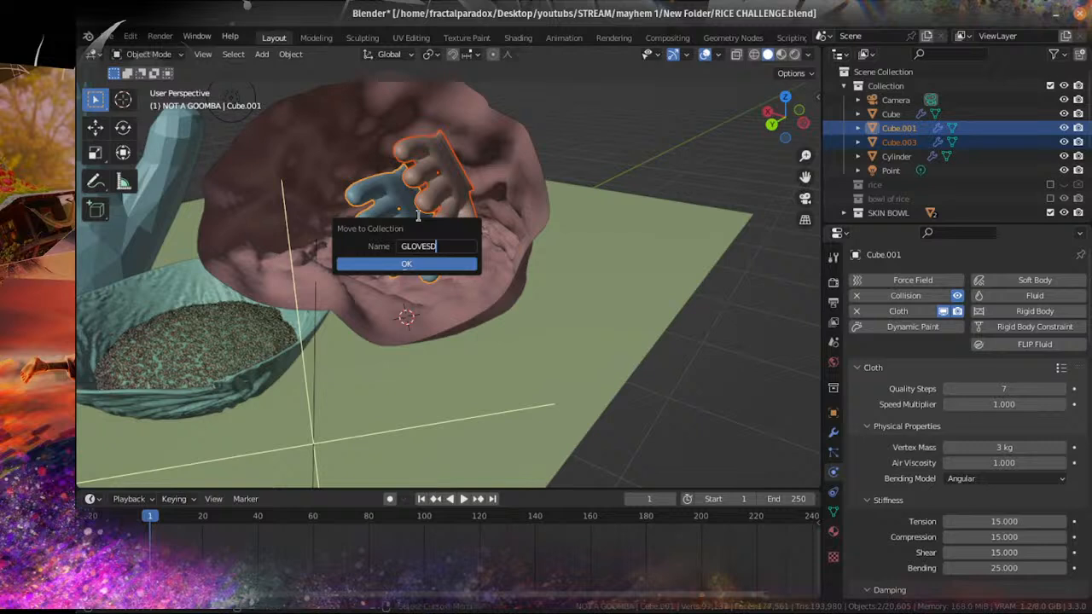
click(410, 265)
Step: Replace the inherited material on the blue small hand with a new material named GLOVES
click(452, 190)
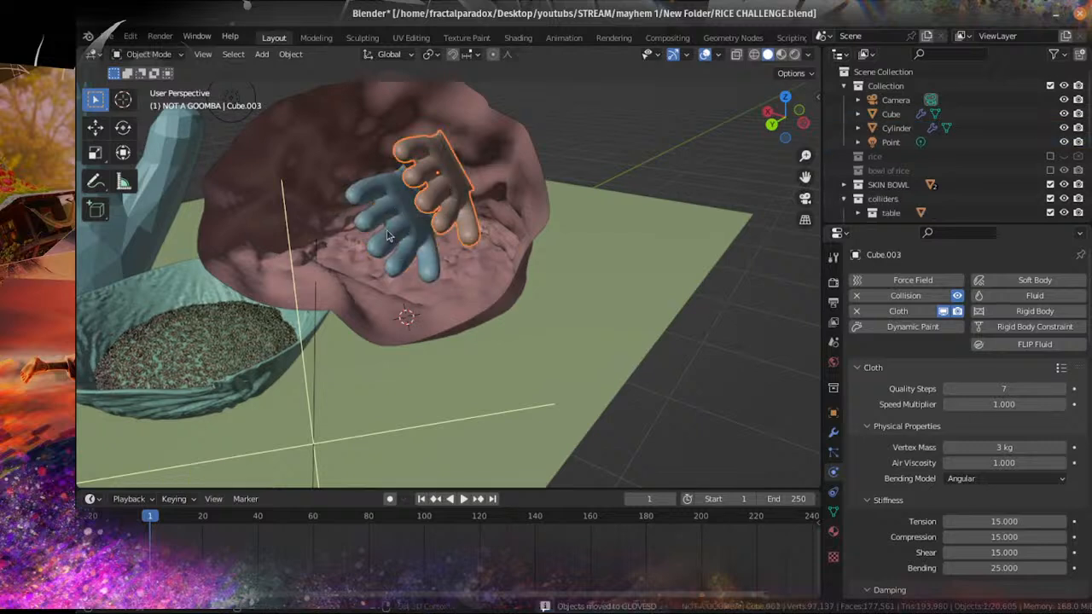
shift+click(388, 233)
click(833, 530)
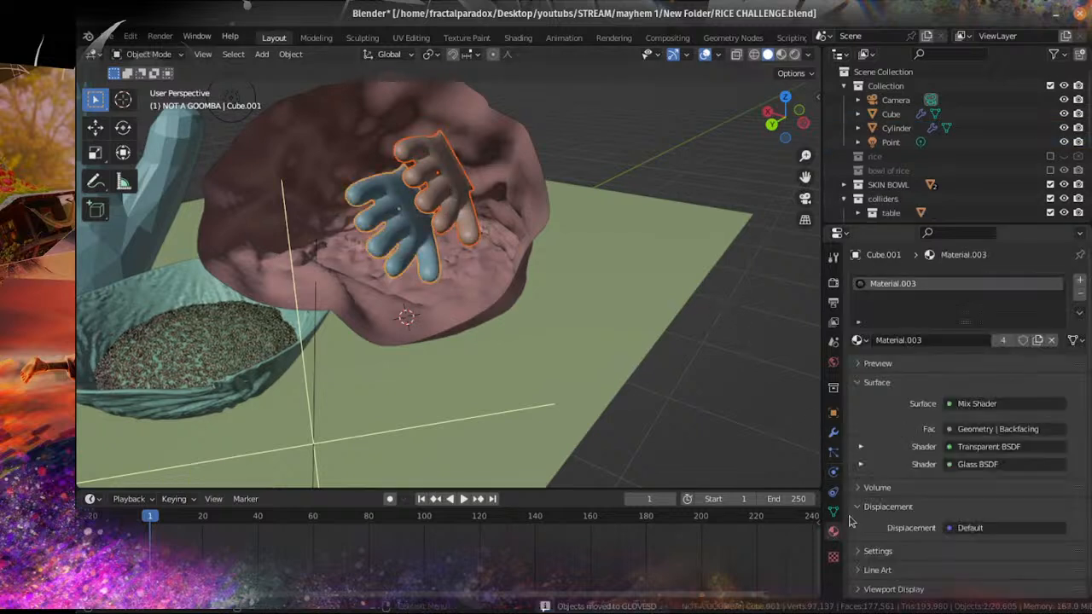
click(1051, 340)
click(947, 340)
double_click(946, 338)
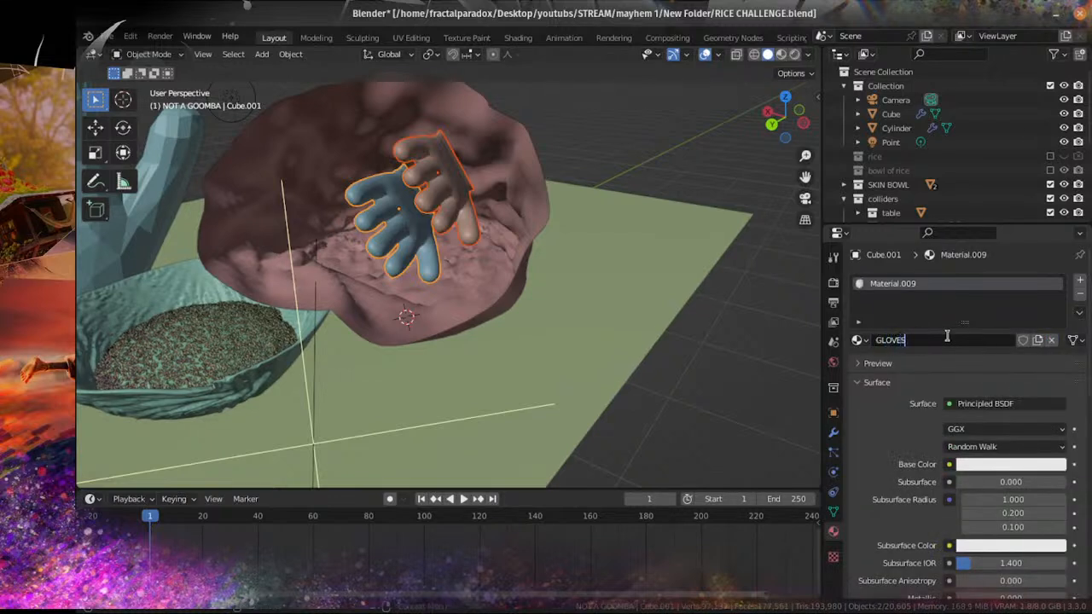
key(Return)
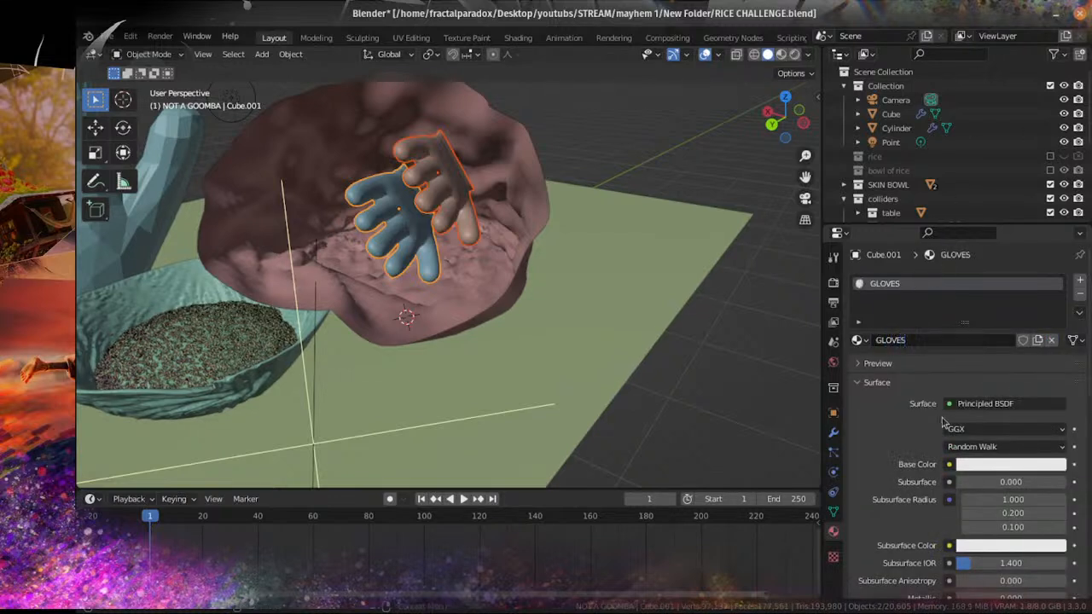
Step: Assign the existing GLOVES material to the tan small hand and save the file
click(398, 217)
click(465, 217)
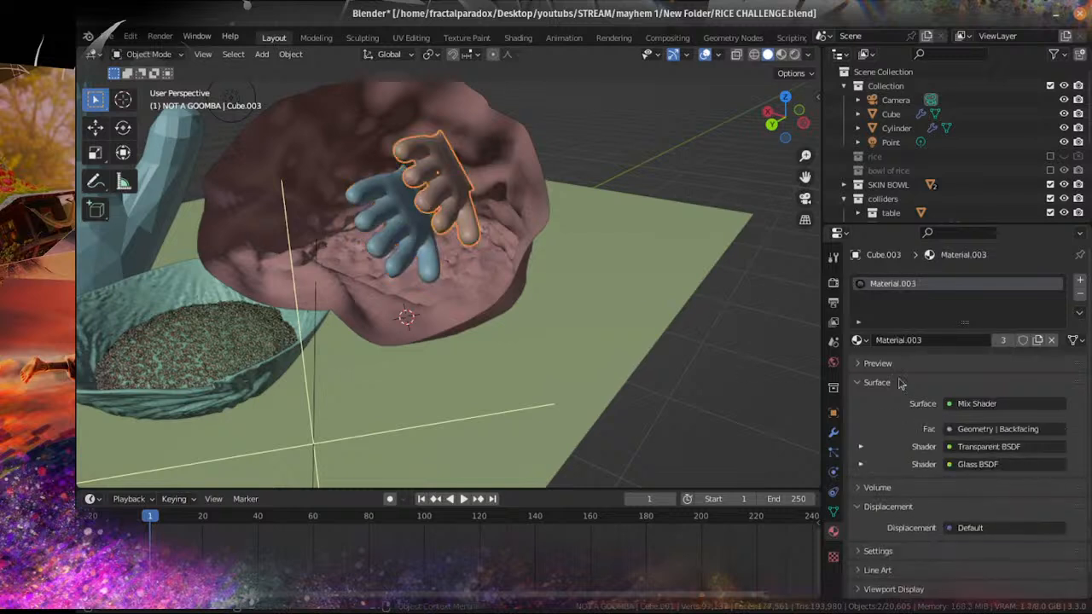
click(854, 341)
click(896, 375)
key(ctrl+s)
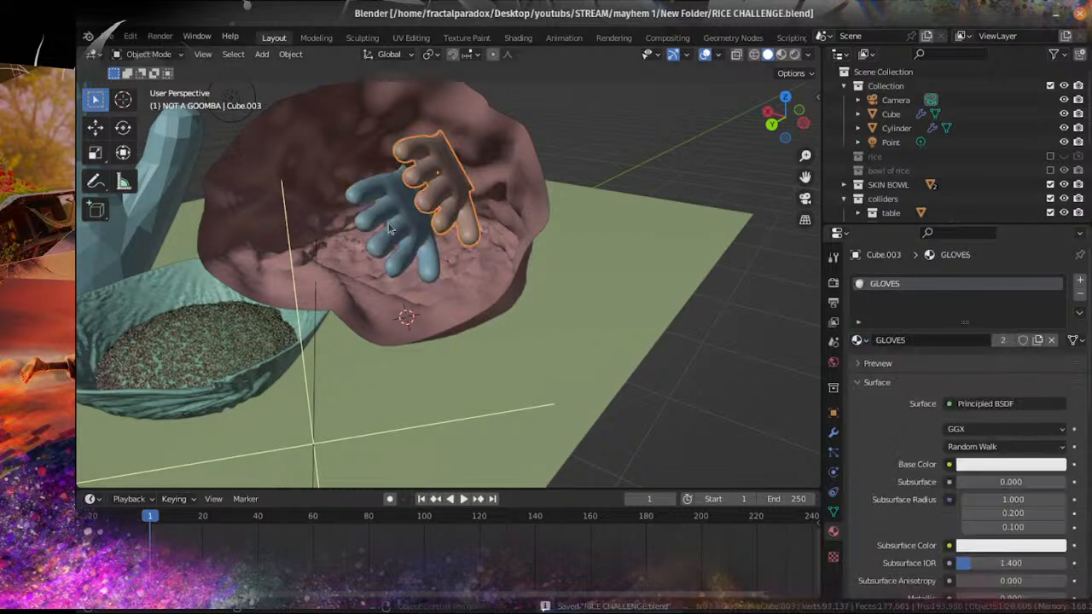
Step: Try to duplicate the small hands above the skin bowl and undo the attempt
shift+click(382, 203)
shift+click(468, 213)
scroll(469, 215, down, 4)
middle_drag(470, 218, 505, 245)
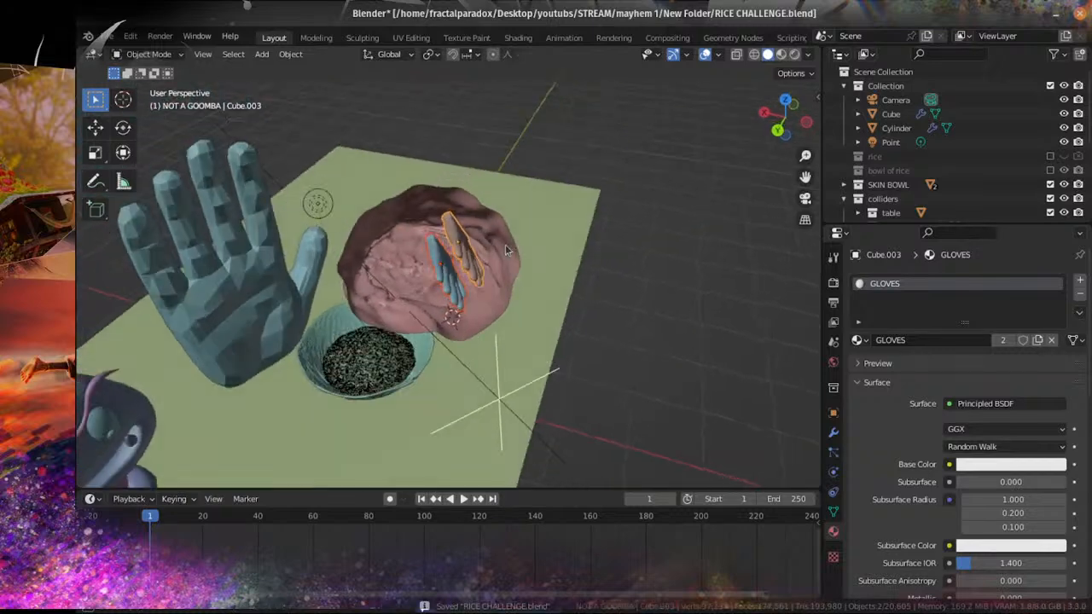
shift+middle_drag(482, 288, 477, 226)
key(shift+d)
click(430, 226)
scroll(441, 220, up, 2)
key(ctrl+z)
scroll(500, 230, up, 3)
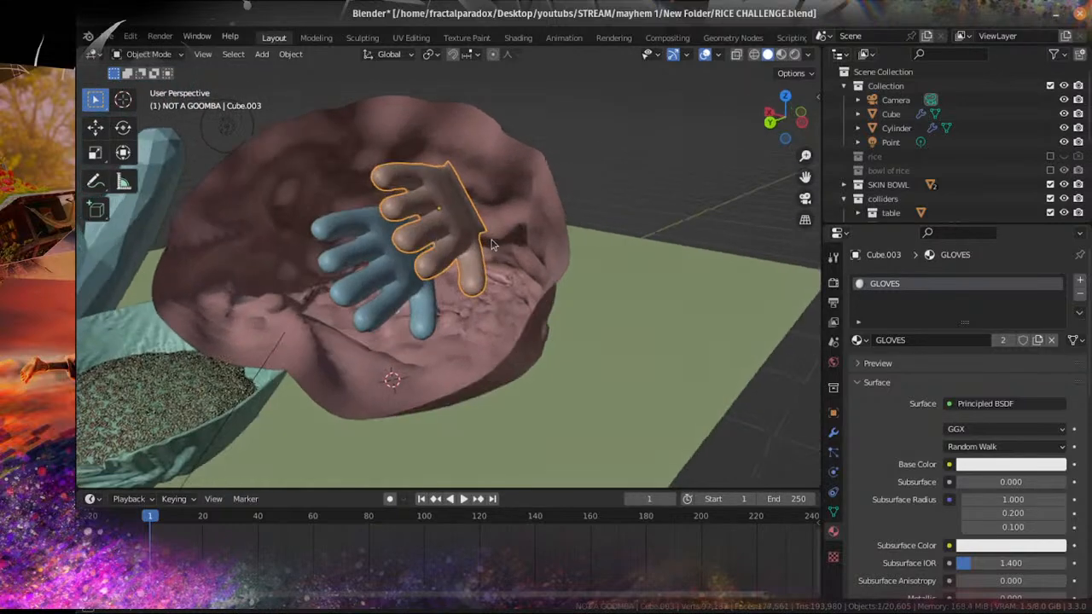
Step: Make a linked duplicate of the tan hand near the bowl's upper rim and rotate it to a different angle
key(shift+d)
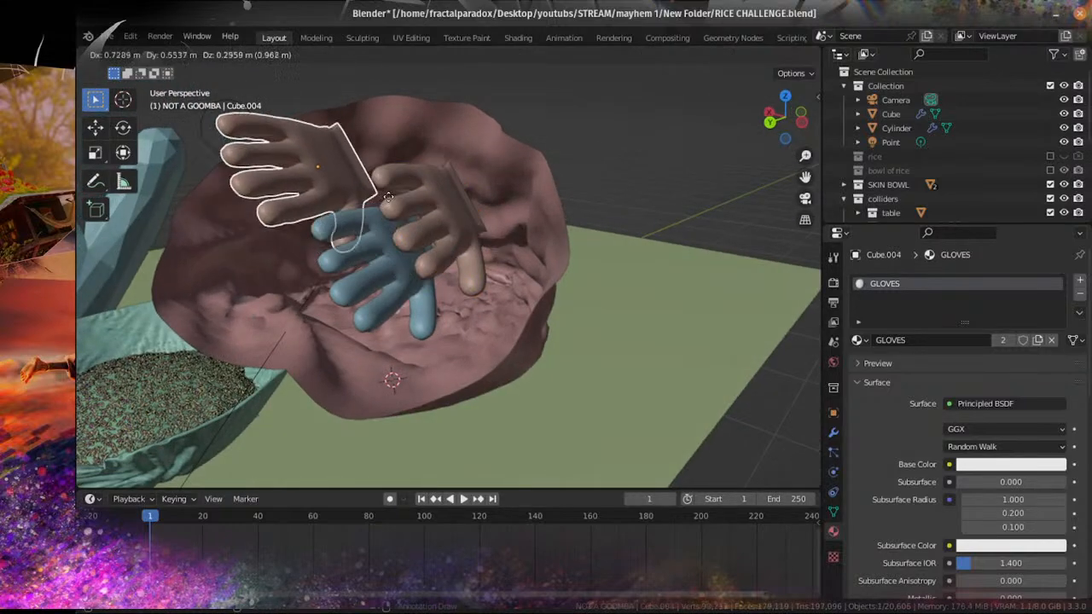
click(383, 223)
key(r)
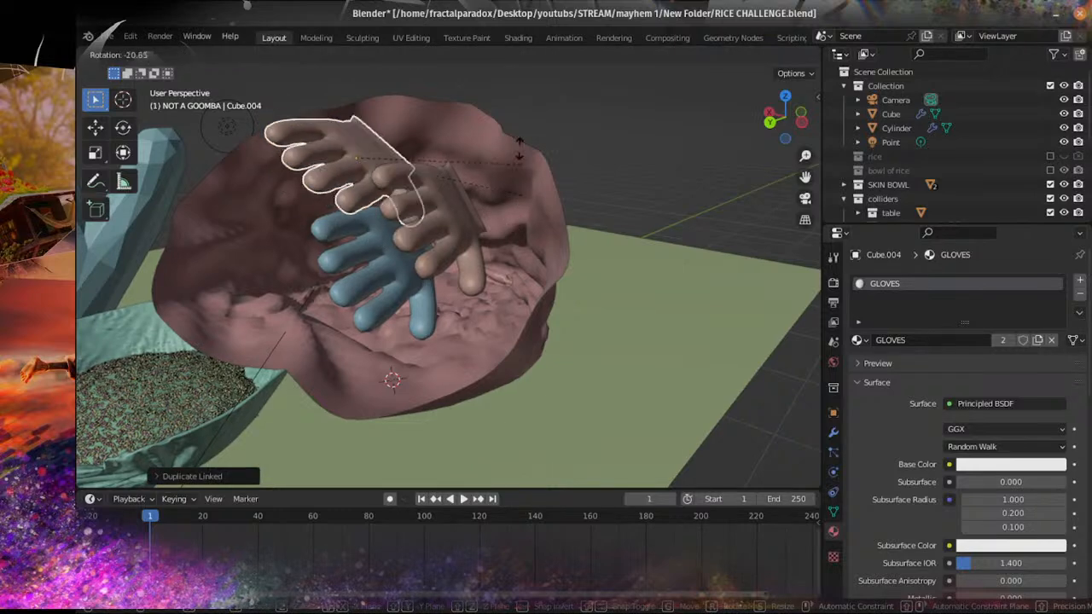
click(504, 108)
Step: Move the rotated duplicate hand away from the other two, toward the opposite side of the bowl, and save the file
middle_drag(394, 219, 432, 222)
key(g)
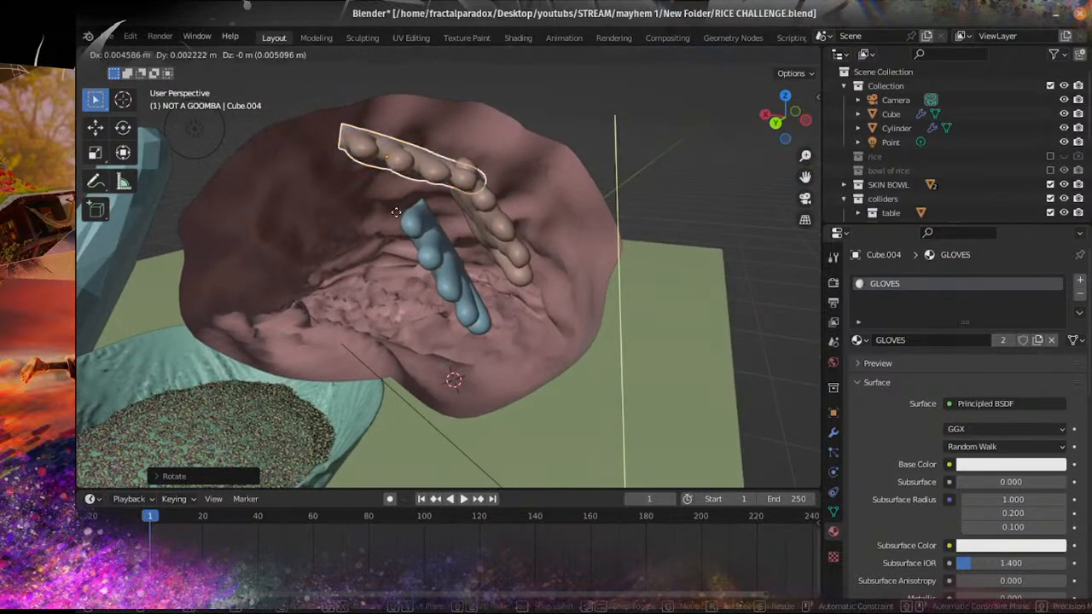
click(389, 215)
key(ctrl+s)
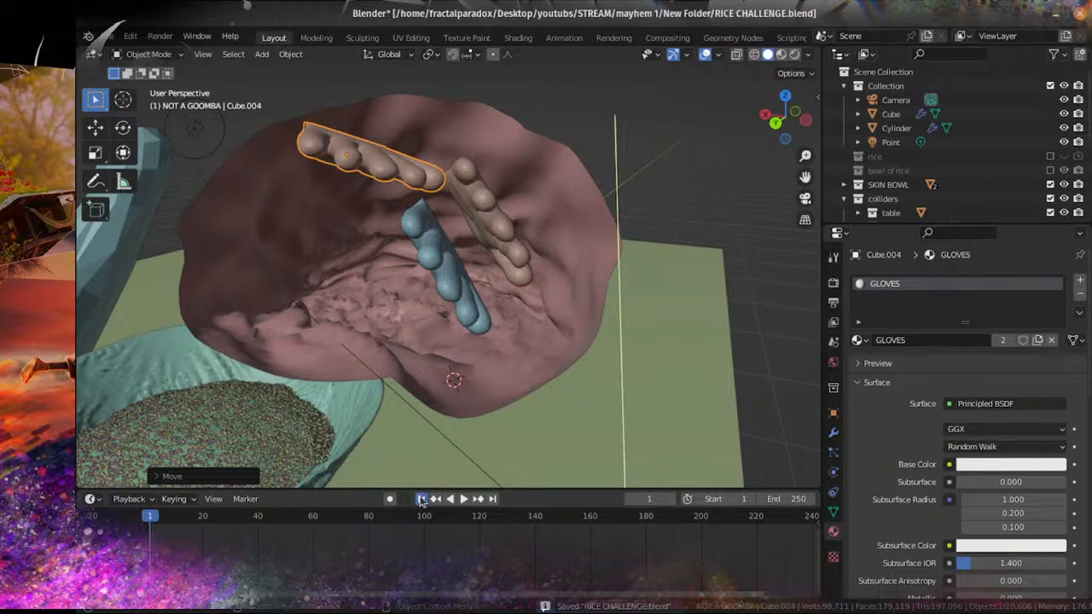
Step: Play the simulation to drop the three hands into the bowl, stop it at frame 21 and save the file
click(463, 499)
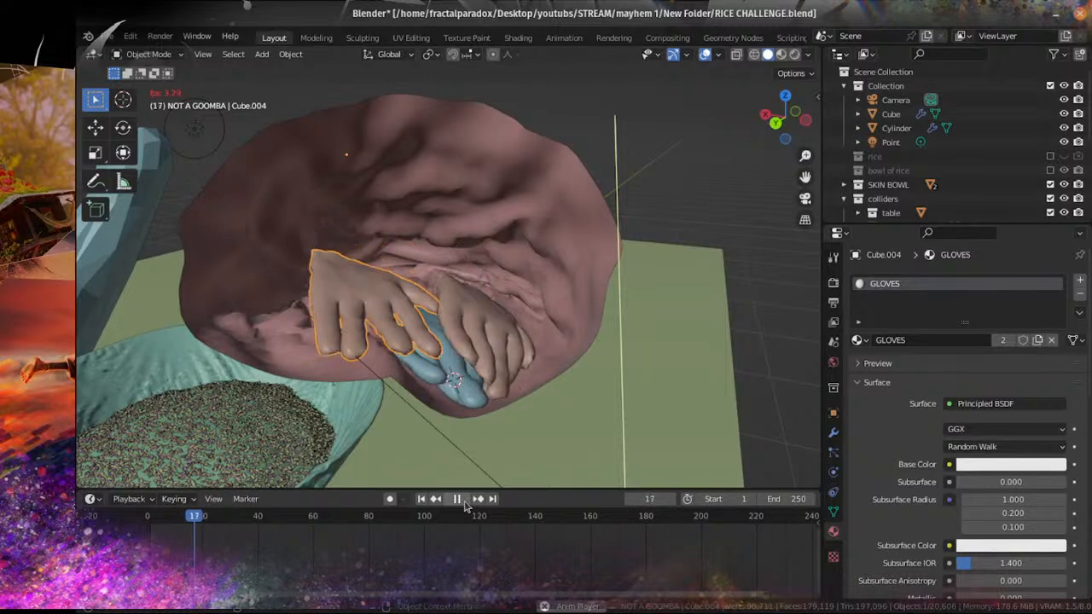
click(464, 504)
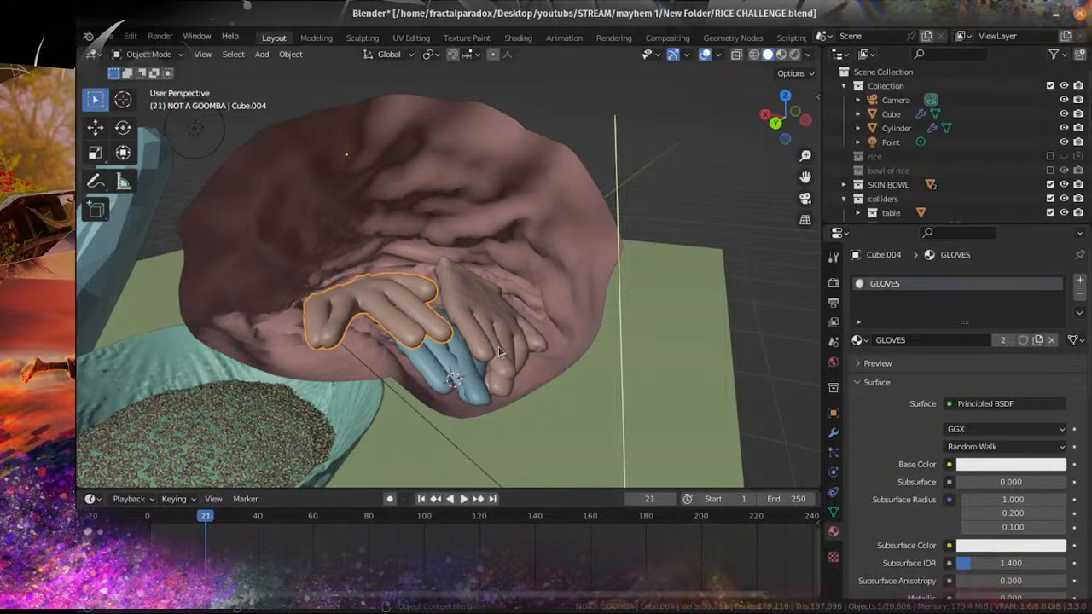
scroll(498, 347, down, 5)
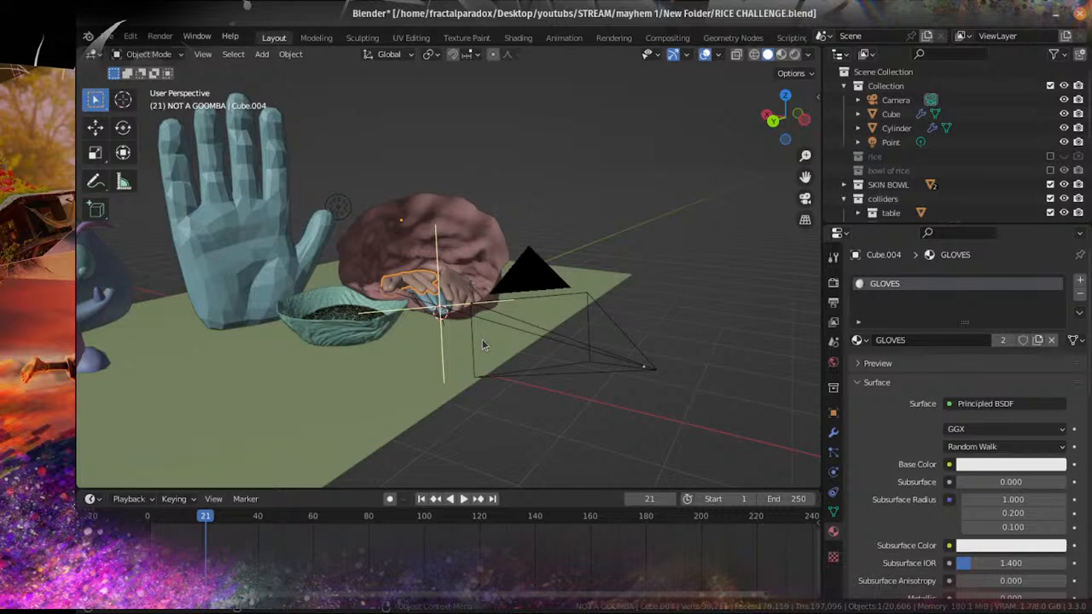
scroll(482, 338, up, 8)
key(ctrl+s)
Step: Select both tan hands together and return the timeline to frame 1
click(456, 328)
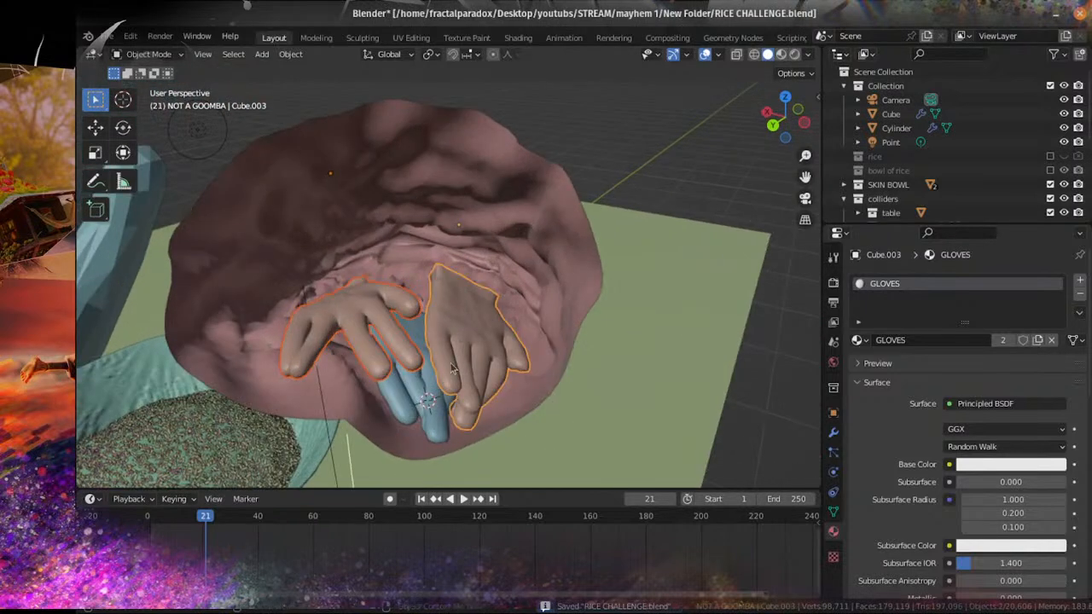
middle_drag(457, 328, 412, 515)
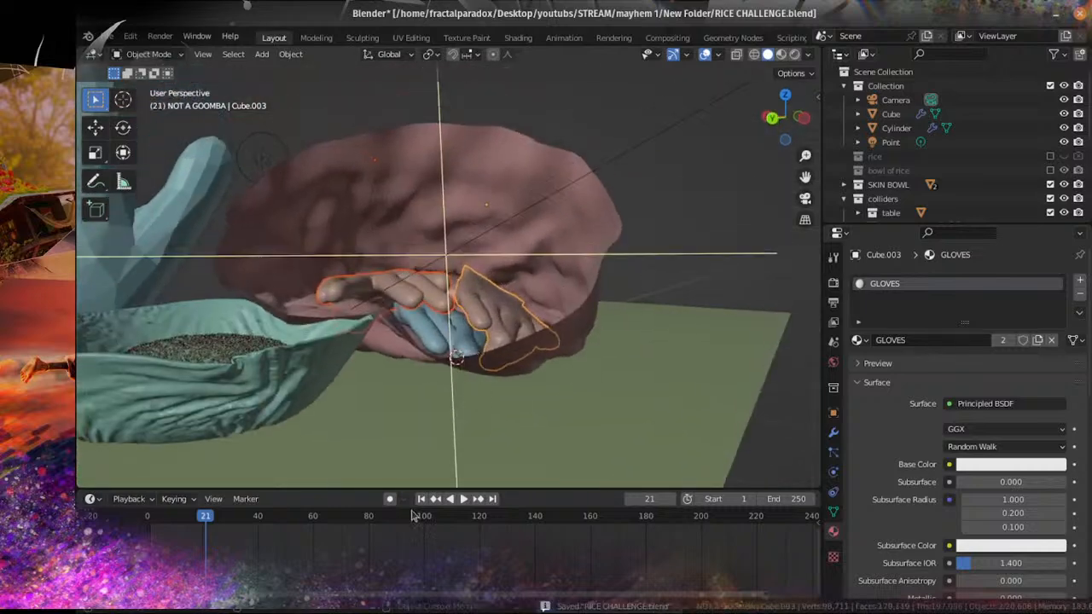
click(421, 498)
middle_drag(438, 331, 455, 324)
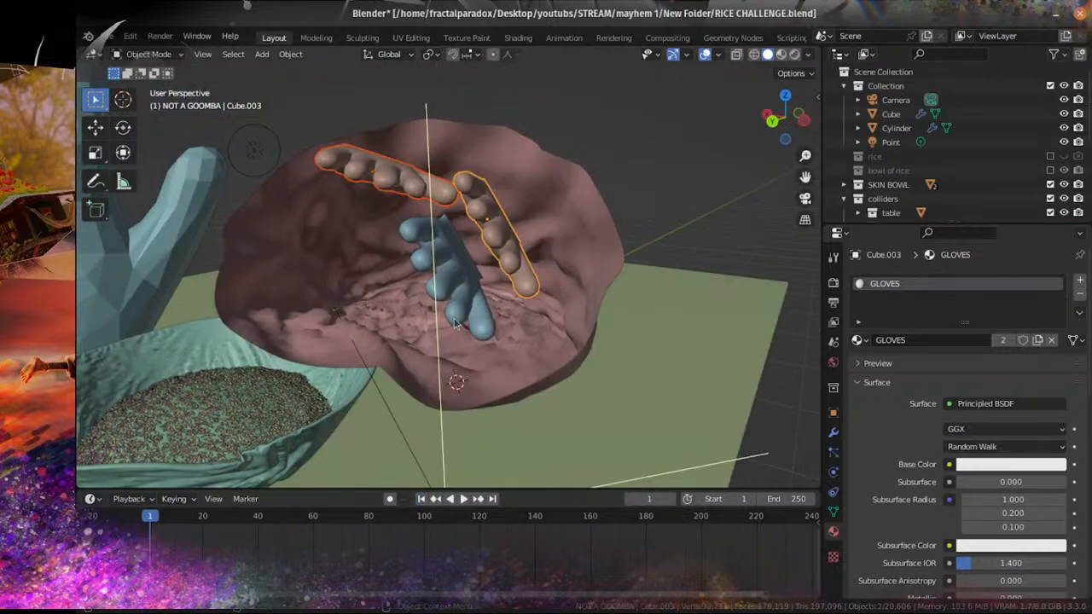
Step: Try to place linked duplicates of both tan hands below the originals and undo the attempt
key(alt+d)
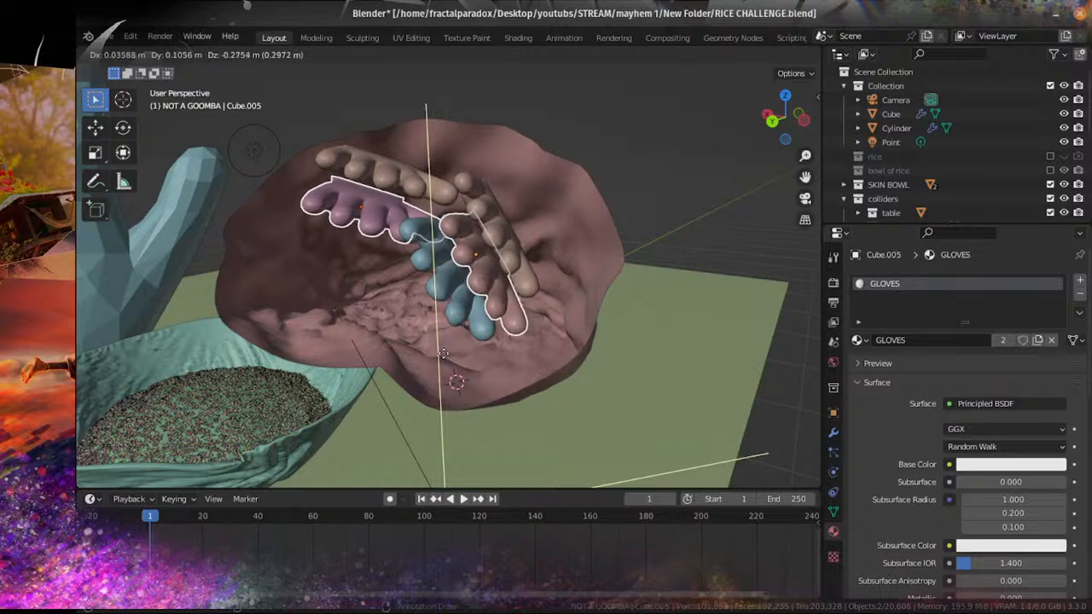
click(442, 358)
middle_drag(443, 358, 469, 355)
key(ctrl+z)
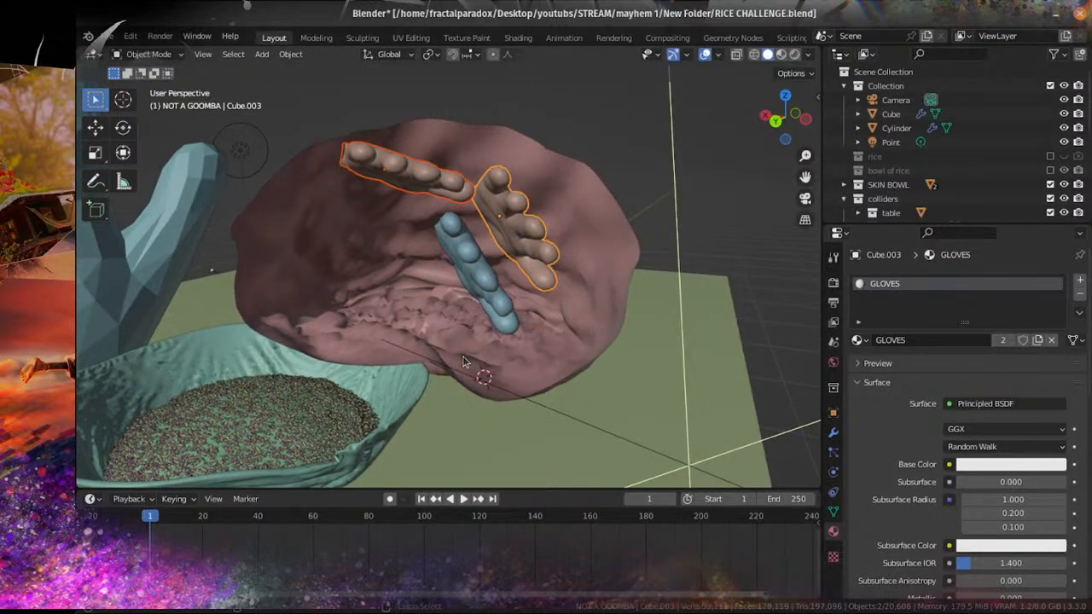
key(ctrl+z)
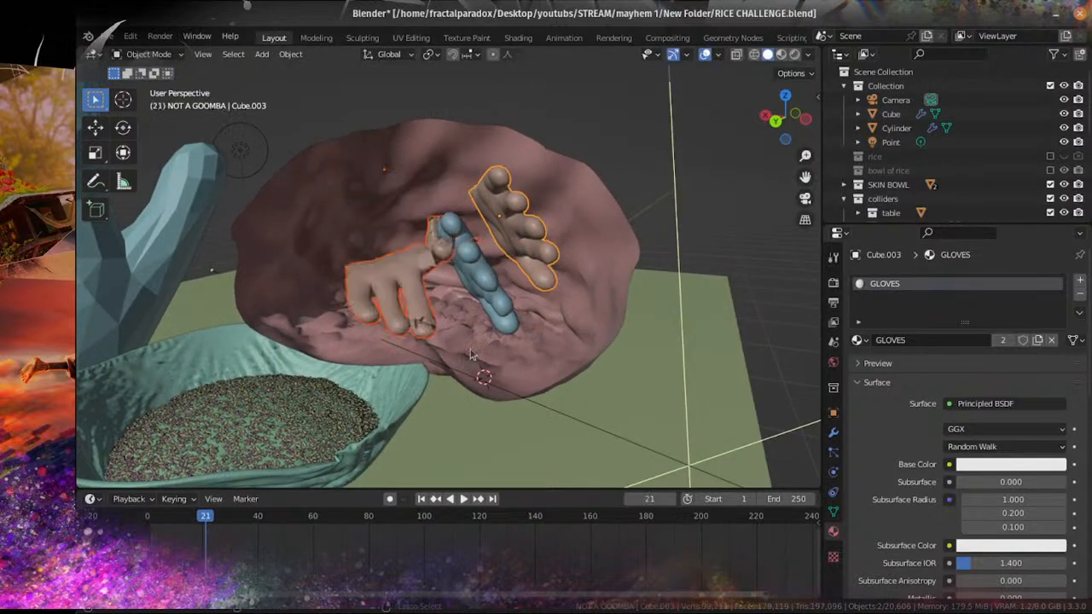
Step: At frame 1, make linked duplicates of both tan hands just beneath the originals
click(422, 498)
key(alt+d)
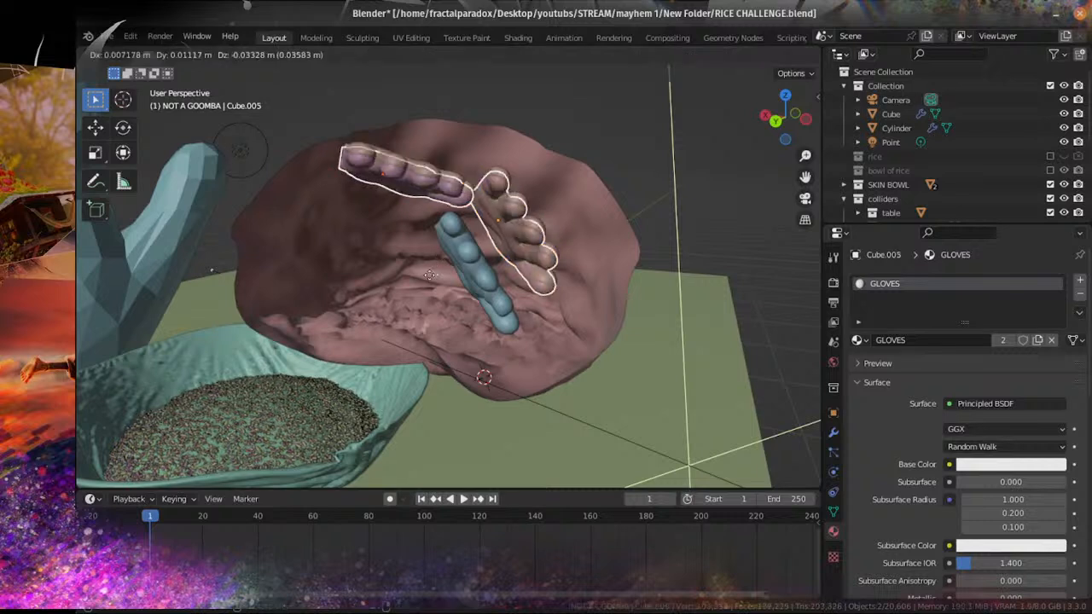
click(429, 275)
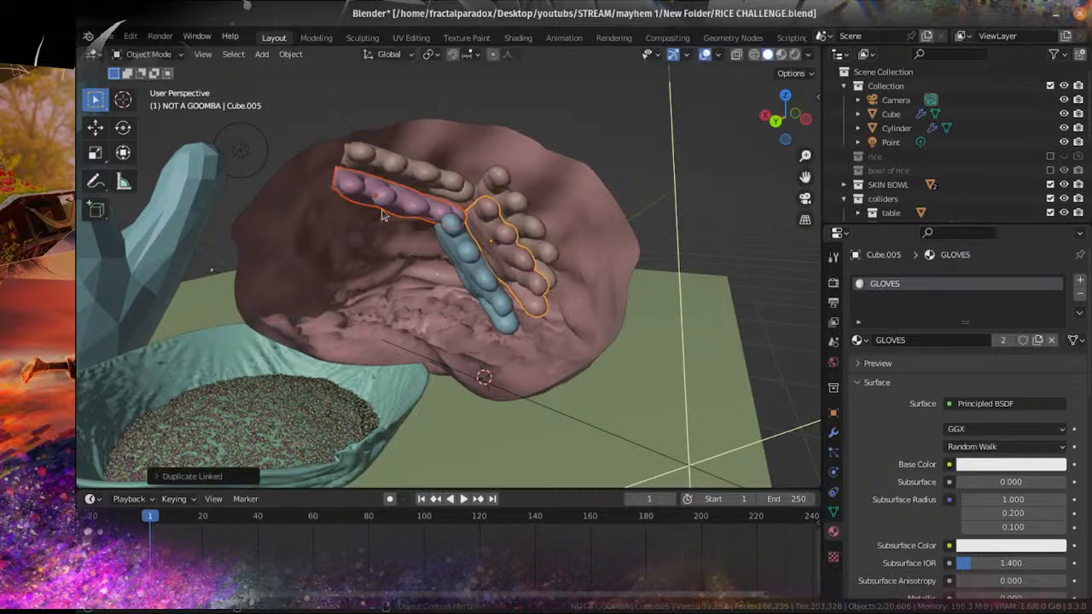
Step: Make three more linked duplicates of the purple hand, spread apart lower inside the bowl
key(alt+d)
key(alt+d)
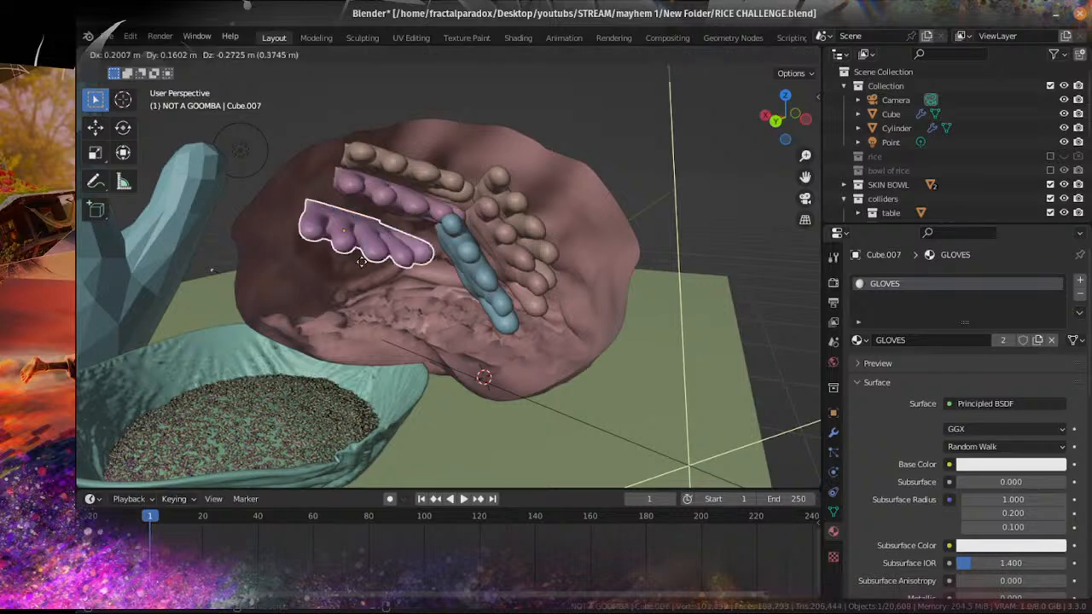
click(372, 260)
key(alt+d)
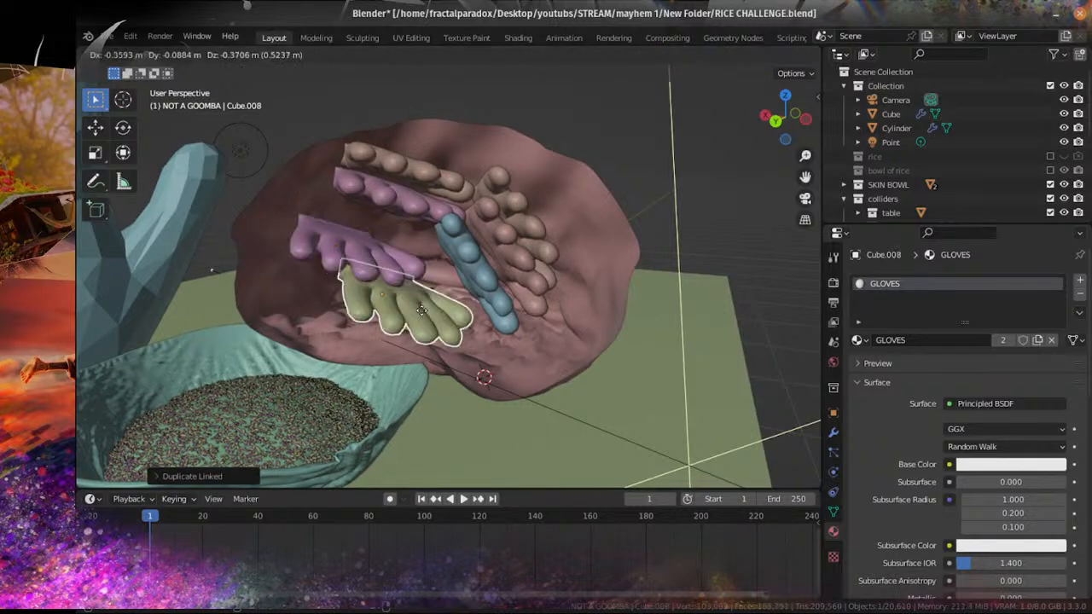
click(429, 318)
middle_drag(429, 318, 461, 341)
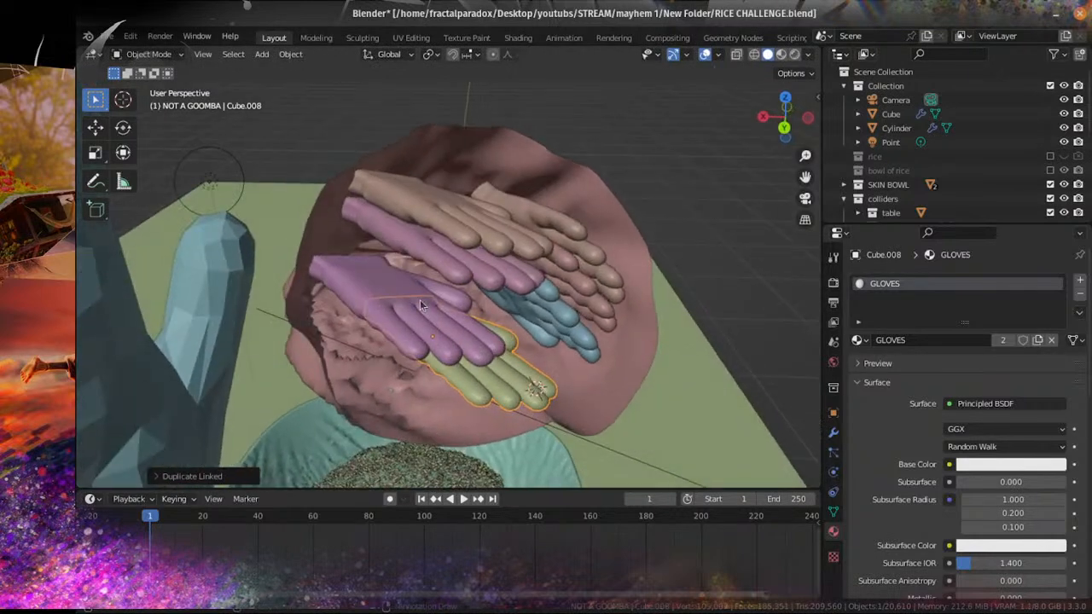
key(alt+d)
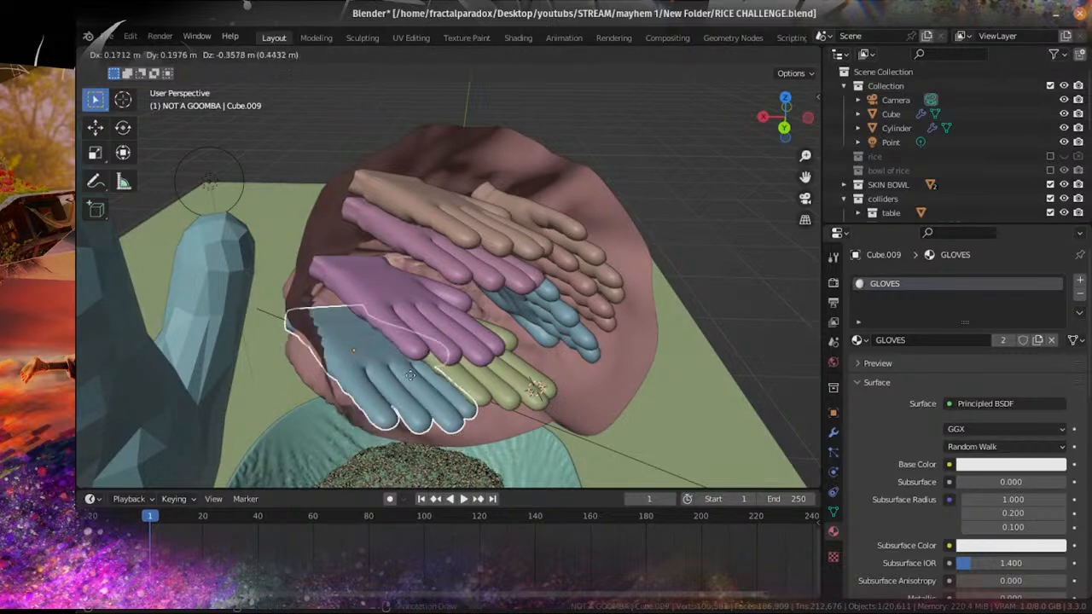
click(414, 374)
Step: Move the two stacked brown hands away from the blue hand toward the bowl's side, and select the lower one
middle_drag(414, 374, 515, 294)
click(545, 278)
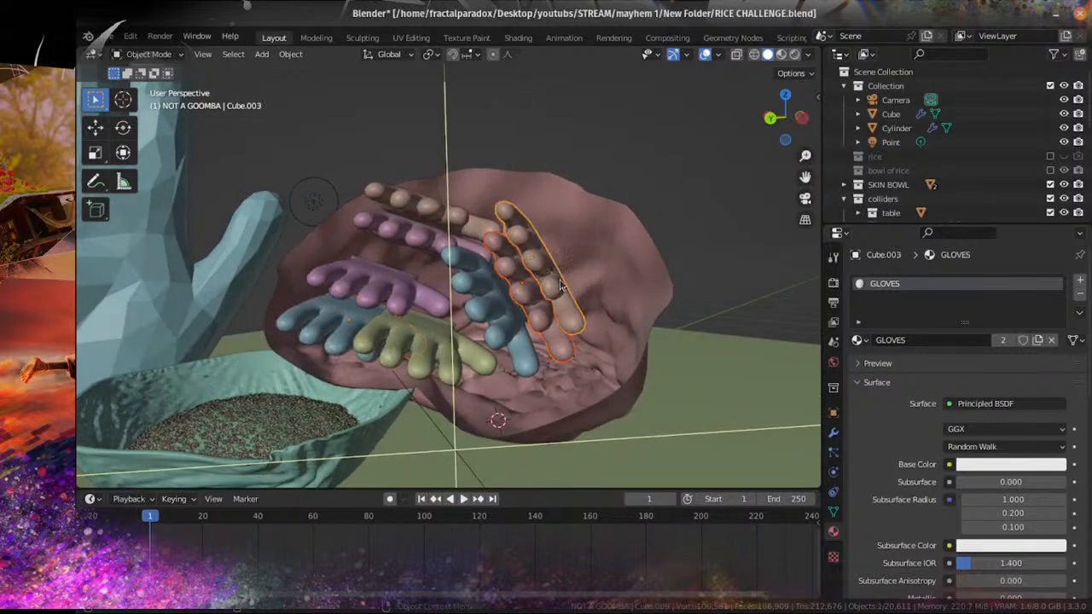
key(g)
click(596, 271)
click(554, 288)
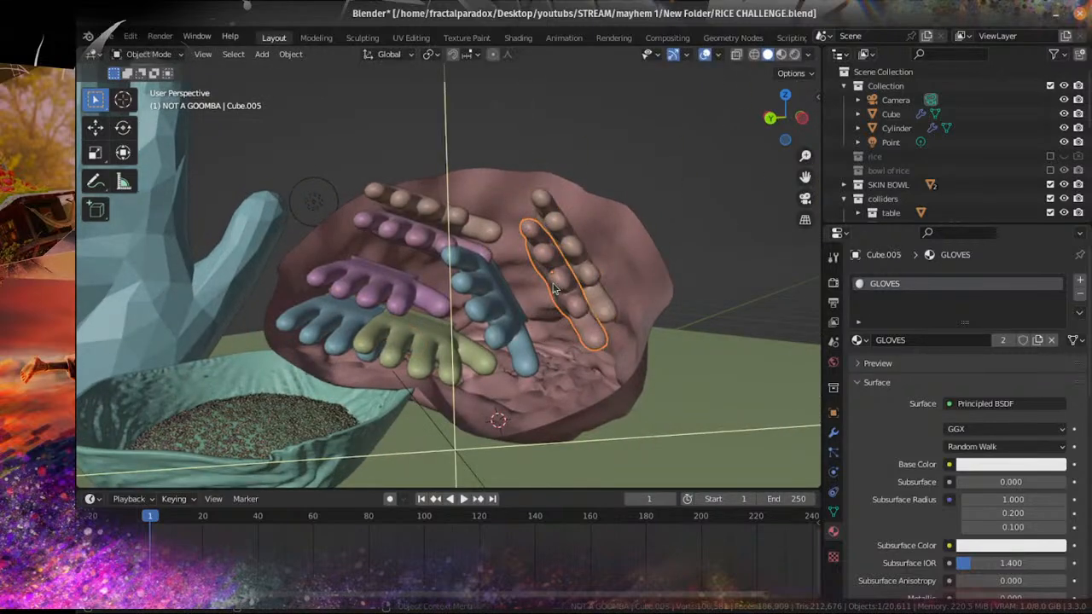
Step: Move the original blue hand lower in the bowl, clear of the purple hands
click(512, 307)
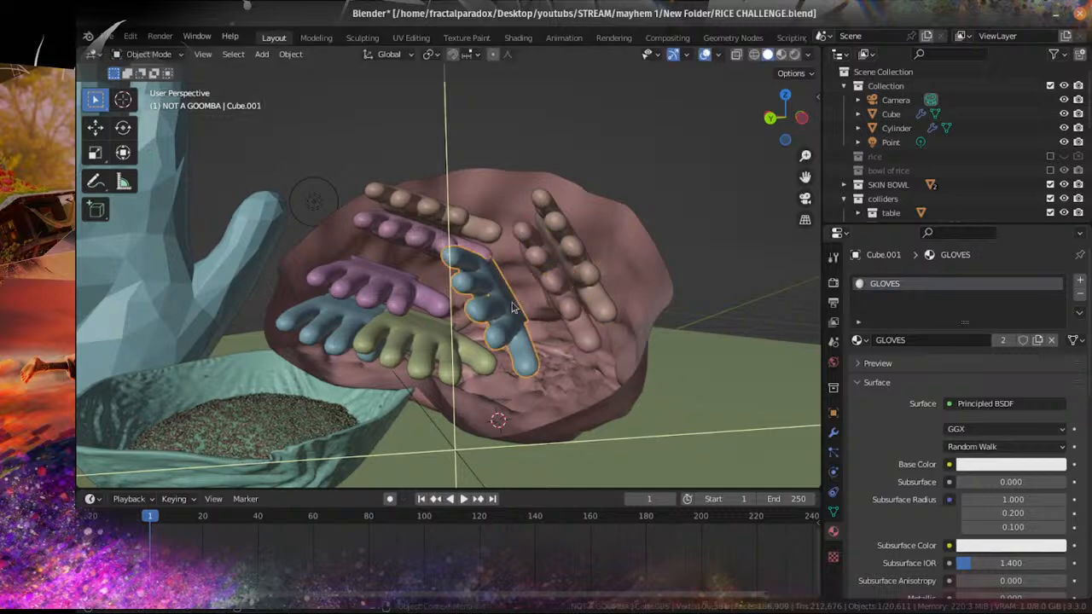
key(g)
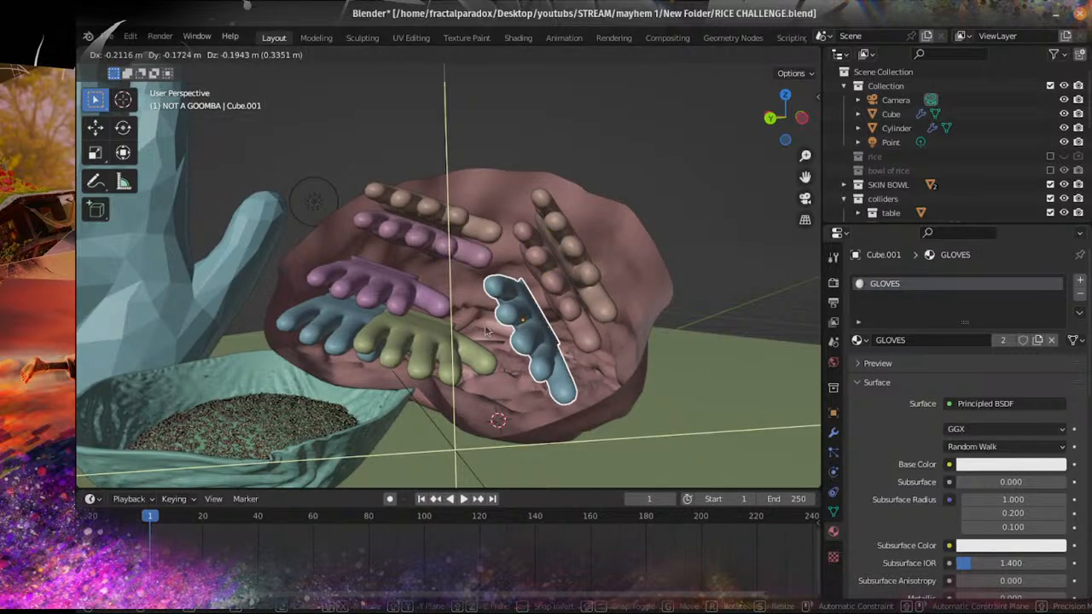
click(554, 345)
Step: Rotate the green hand to a steeper angle and move it toward the original blue hand
click(460, 349)
middle_drag(460, 350, 486, 337)
key(r)
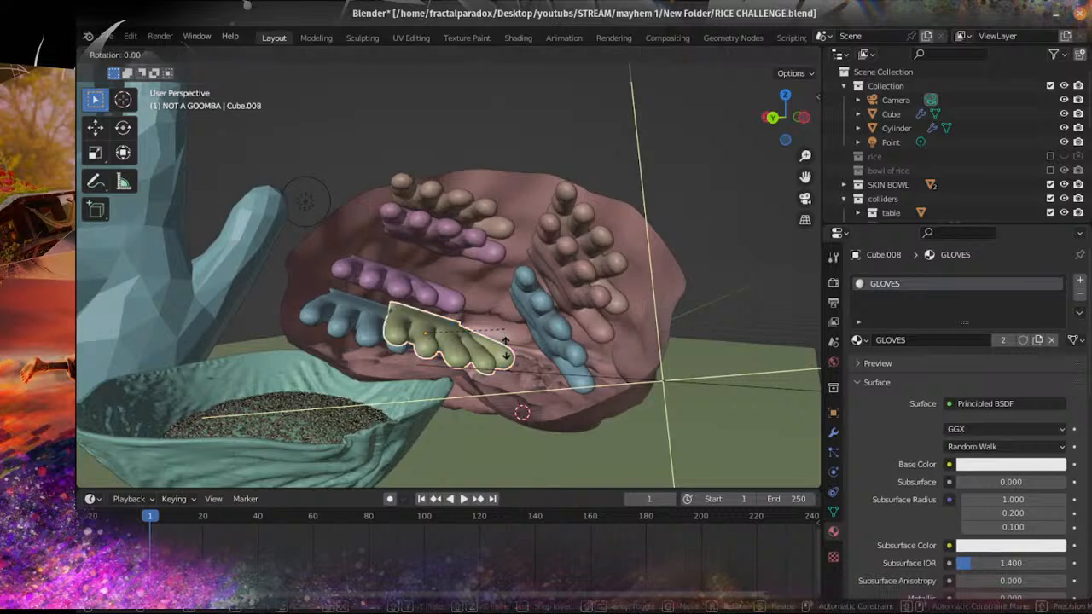
click(508, 345)
key(g)
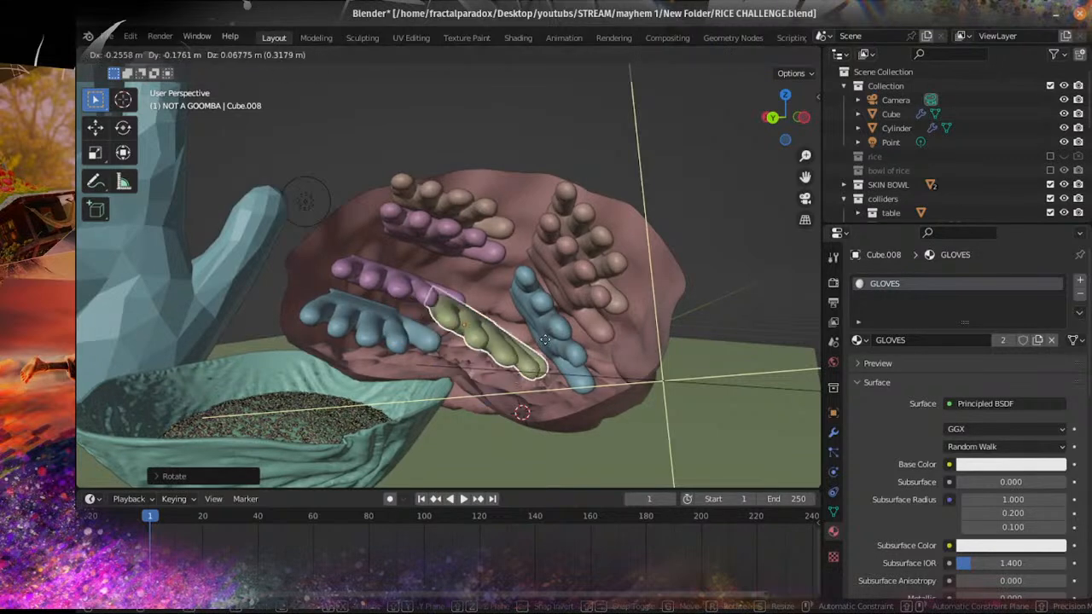
click(559, 335)
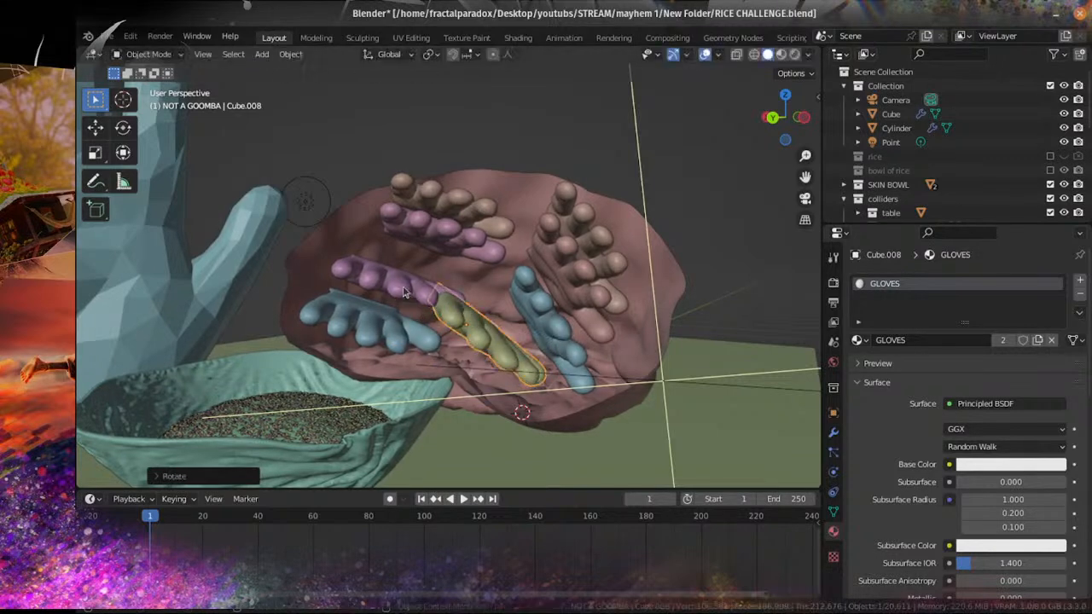
Step: Rotate the lower purple hand so its fingers run closer to level inside the pink bowl
click(465, 287)
key(r)
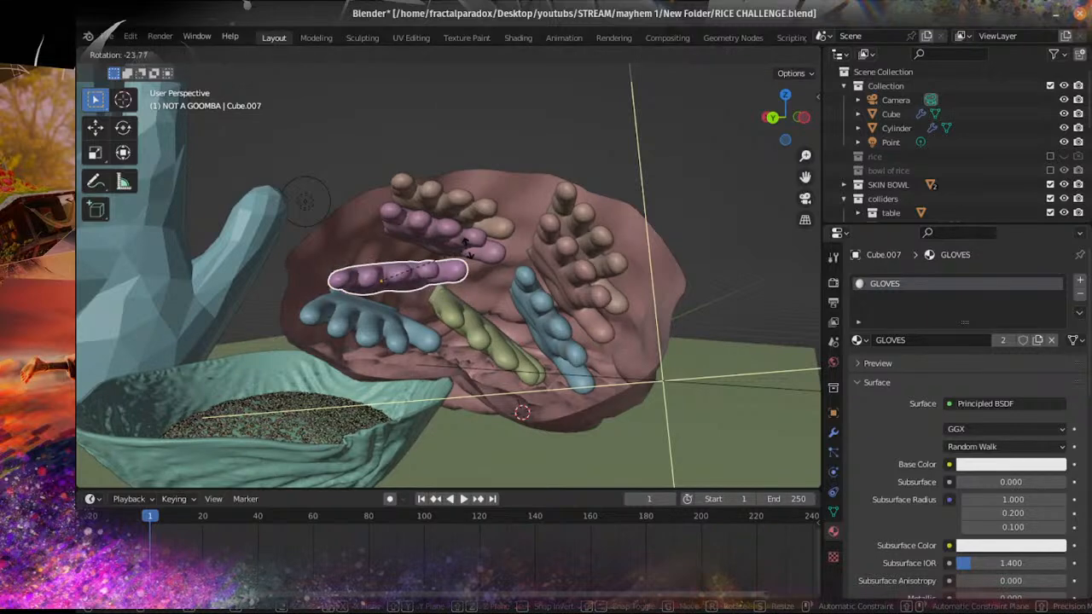
click(385, 320)
Step: Rotate the blue hand beneath the lower purple one, move it slightly down toward the green hand, and save the file
click(424, 342)
key(r)
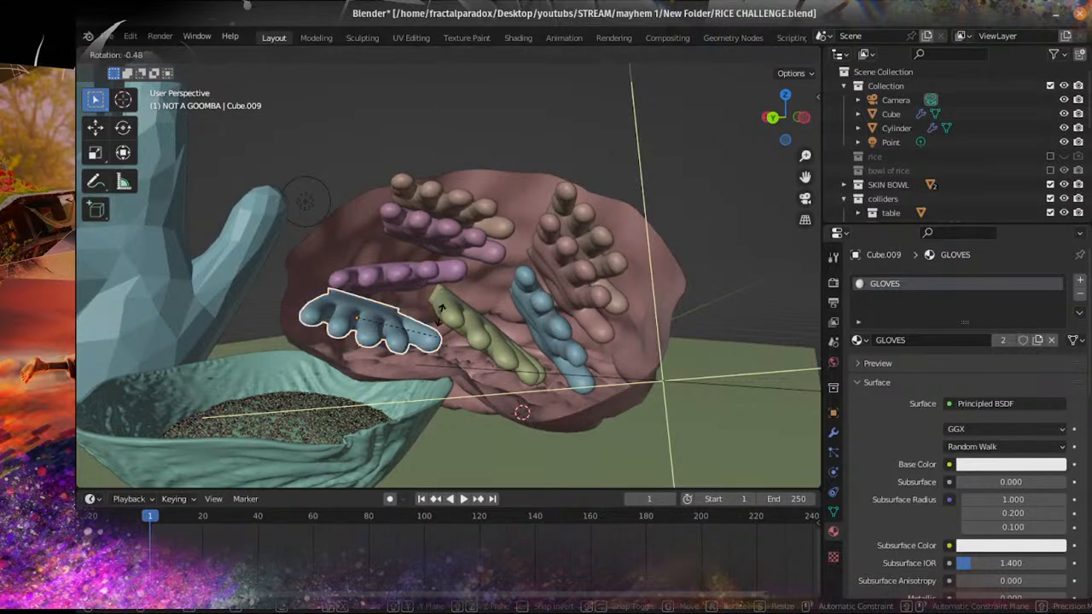
click(441, 315)
middle_drag(441, 315, 449, 328)
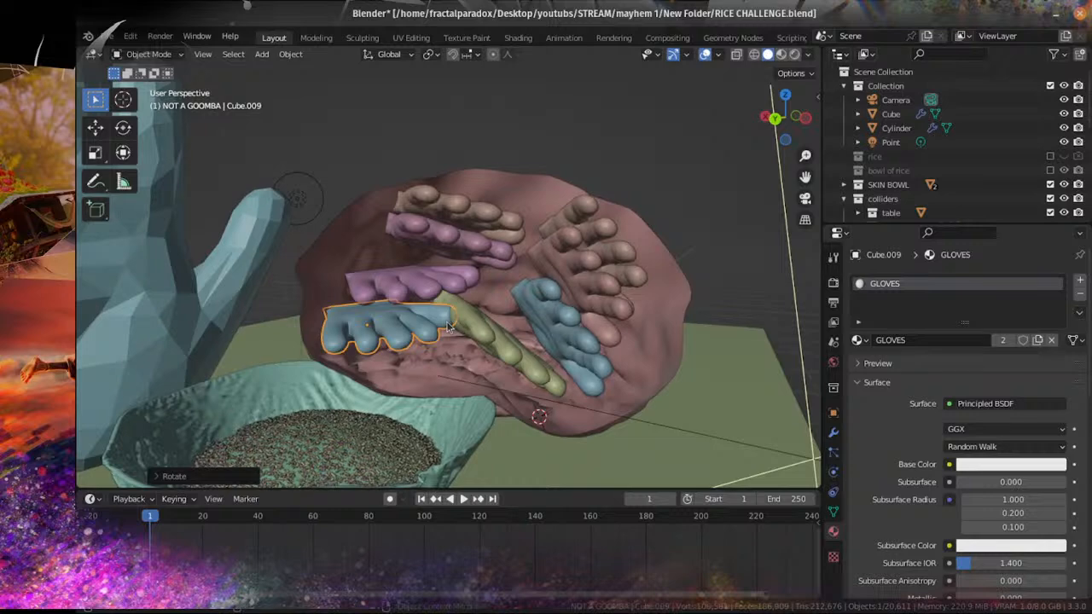
key(g)
click(480, 327)
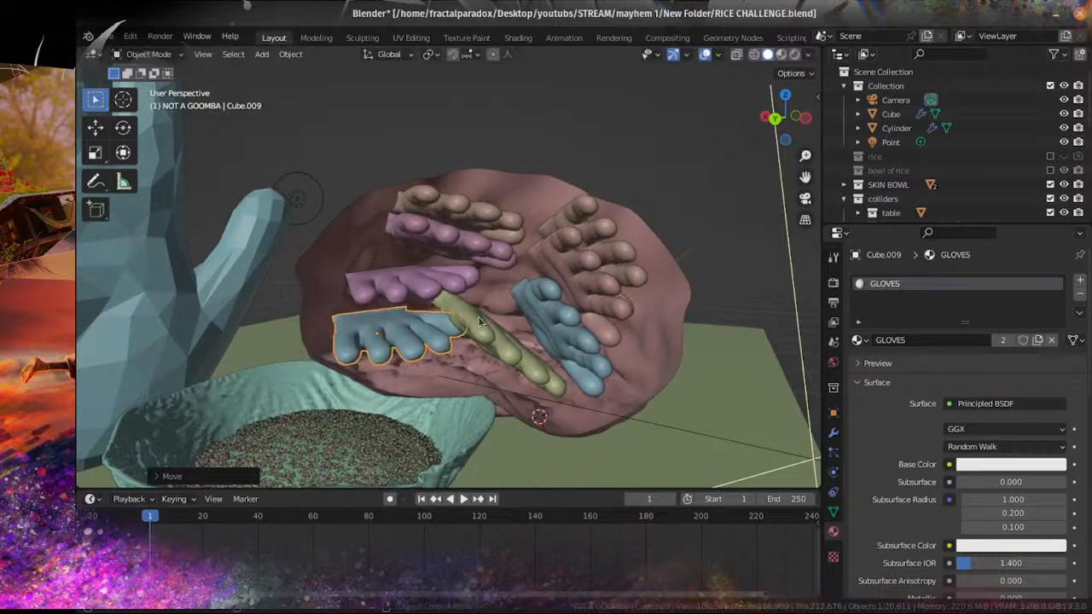
key(r)
click(487, 338)
middle_drag(486, 339, 461, 294)
key(ctrl+s)
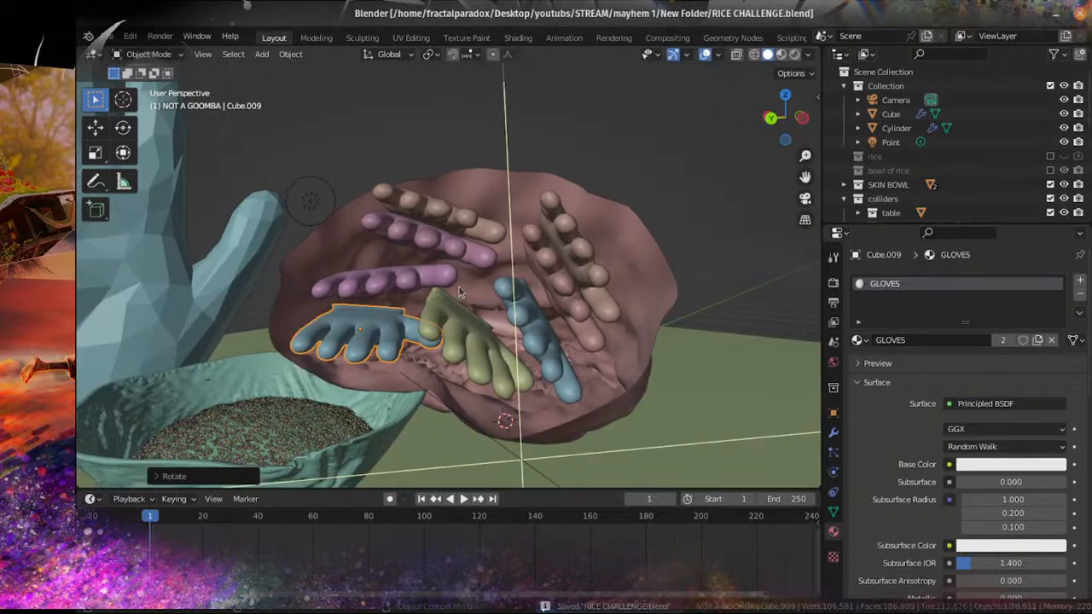
Step: Run the cloth simulation until the hands drop into the bowl, stop at frame 18, and save the file
scroll(461, 407, down, 4)
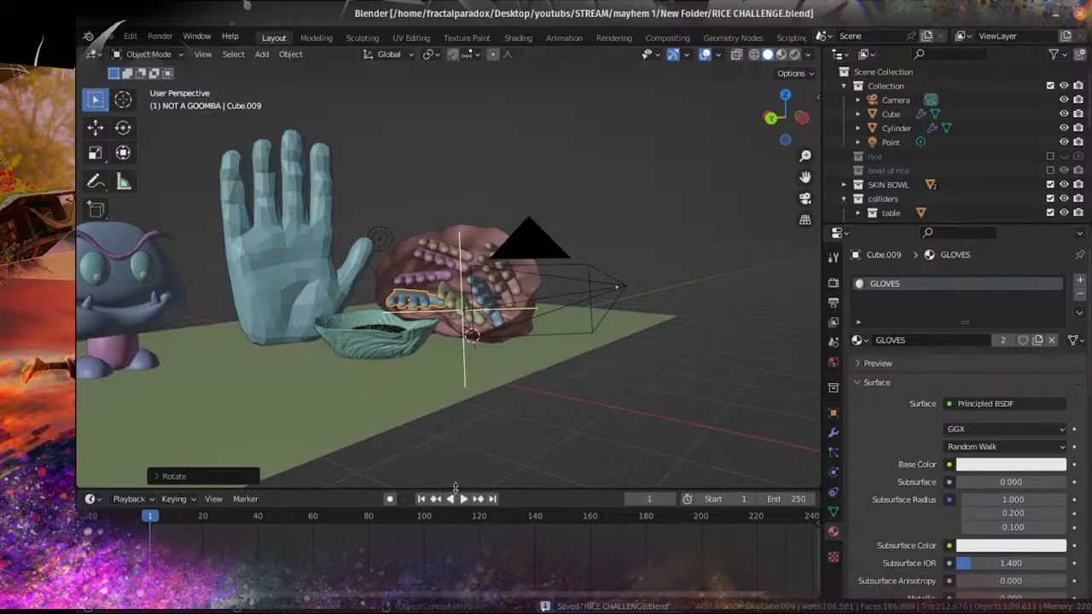
click(463, 499)
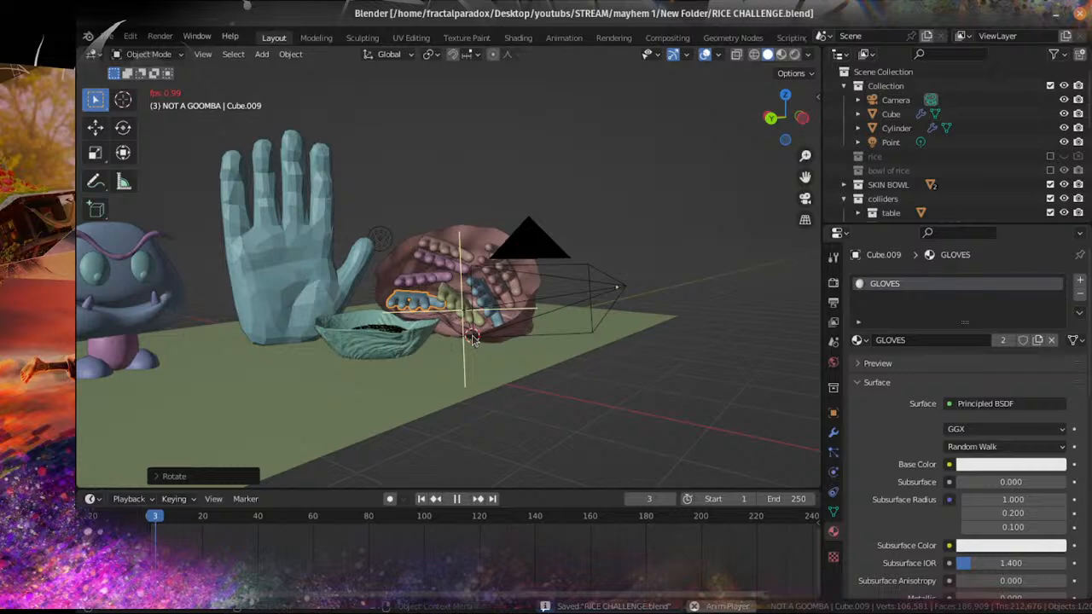
scroll(474, 339, up, 4)
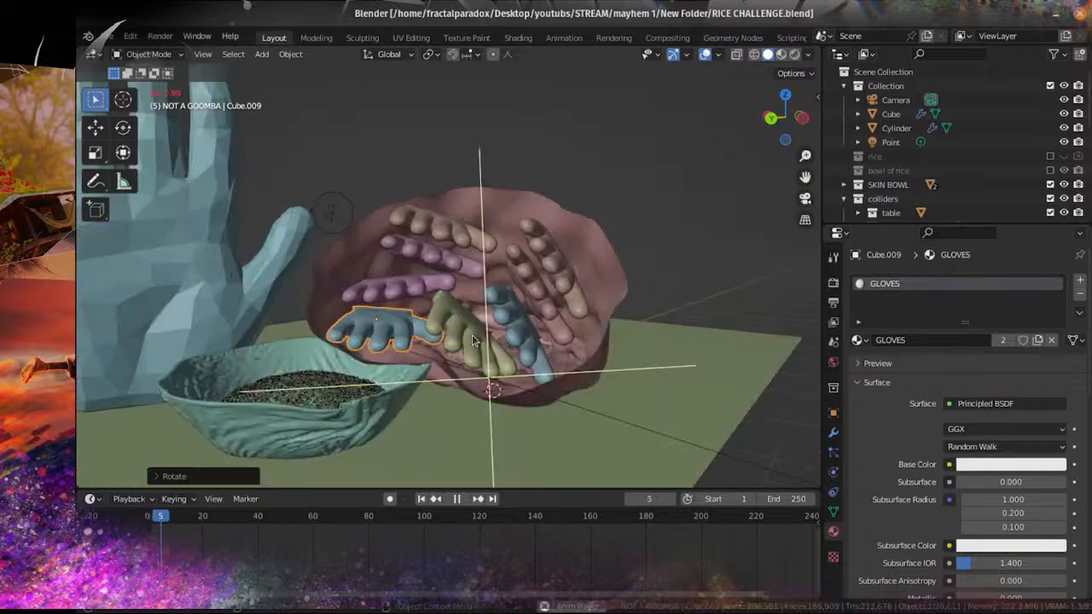
scroll(472, 335, down, 3)
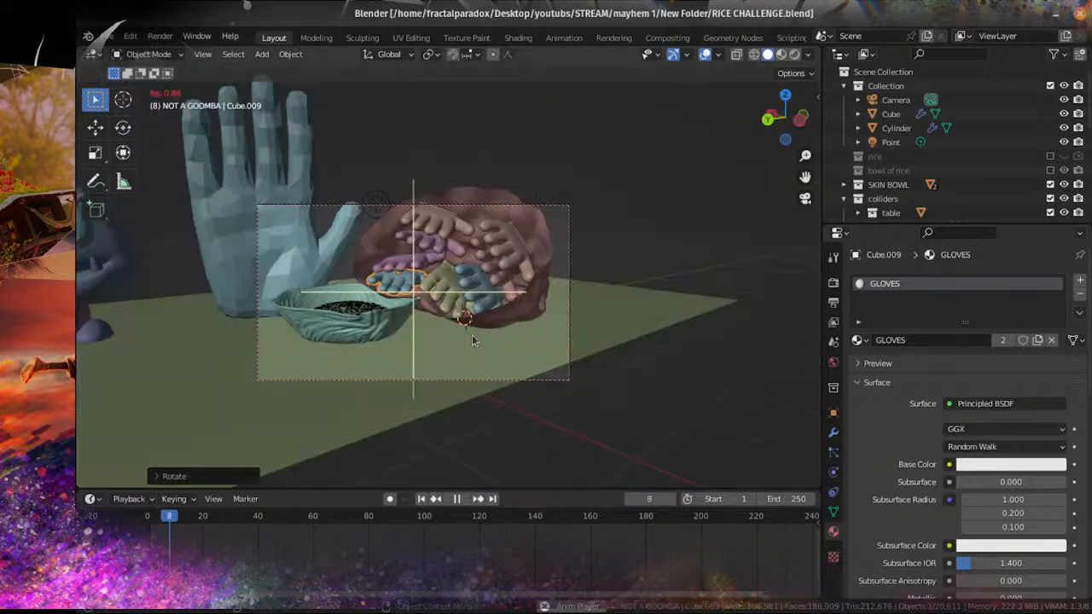
click(459, 499)
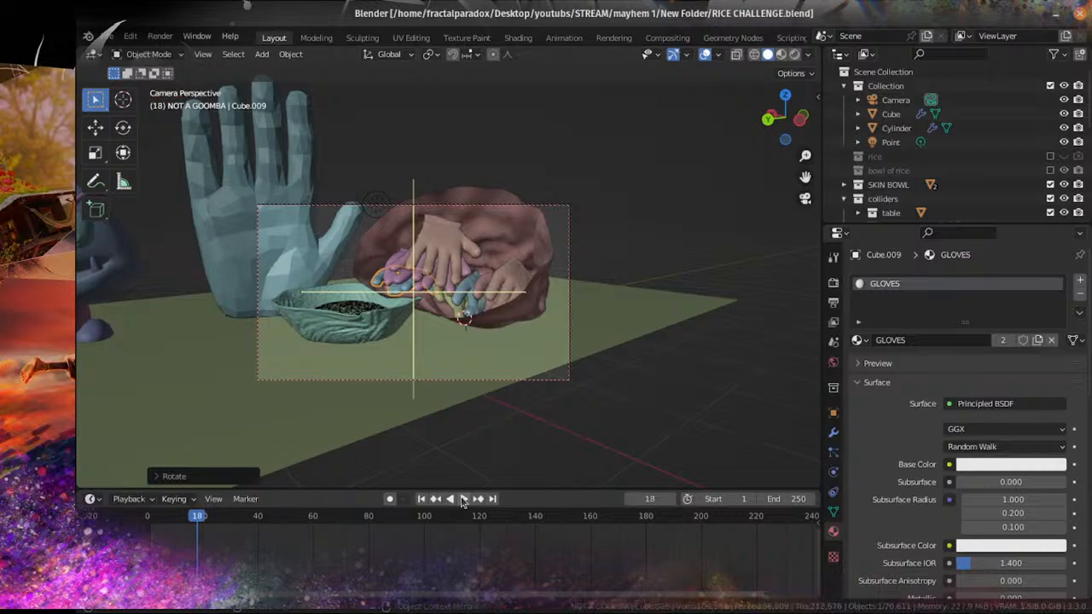
scroll(504, 316, up, 5)
middle_drag(517, 293, 565, 282)
scroll(531, 336, up, 5)
key(ctrl+s)
scroll(569, 274, up, 3)
scroll(472, 280, down, 6)
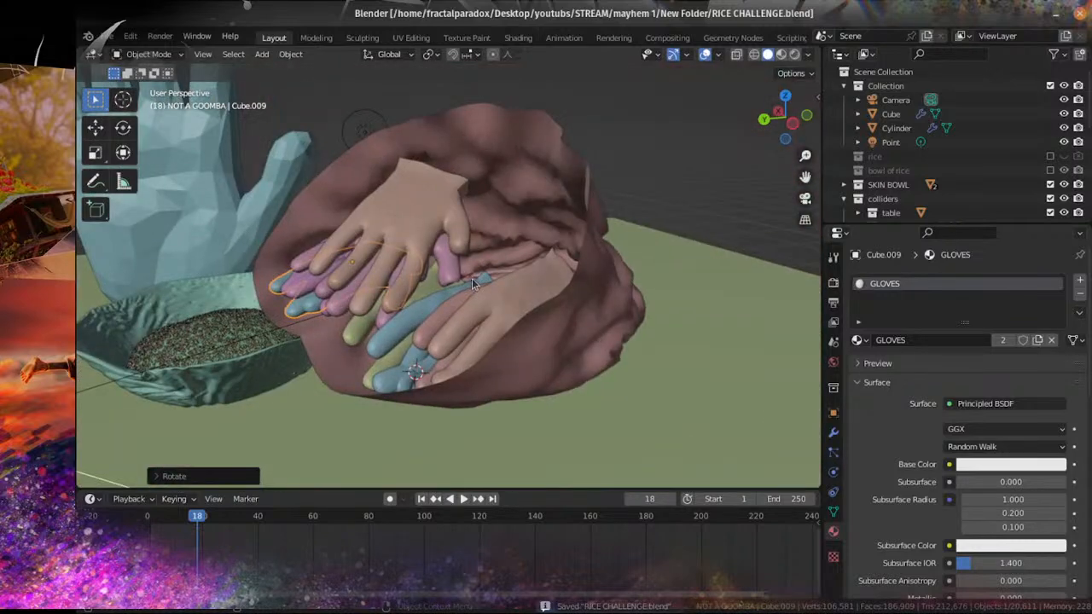
Step: Save the file, then duplicate the large brown hand draped over the purple ones, placing the copy above the pile
click(434, 211)
scroll(562, 274, down, 6)
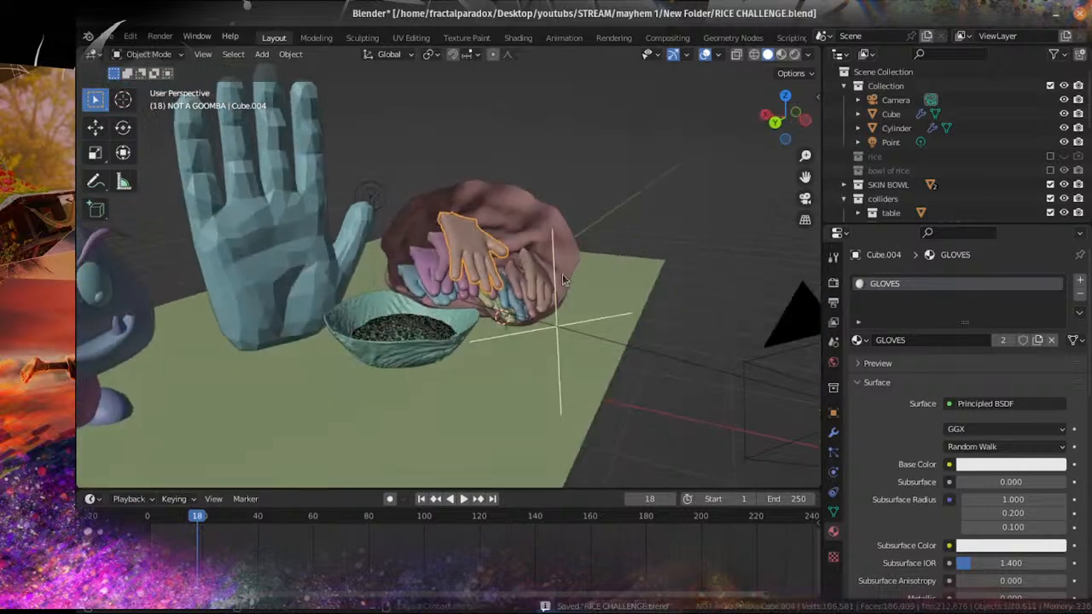
scroll(561, 274, up, 6)
scroll(530, 285, up, 2)
middle_drag(530, 285, 481, 291)
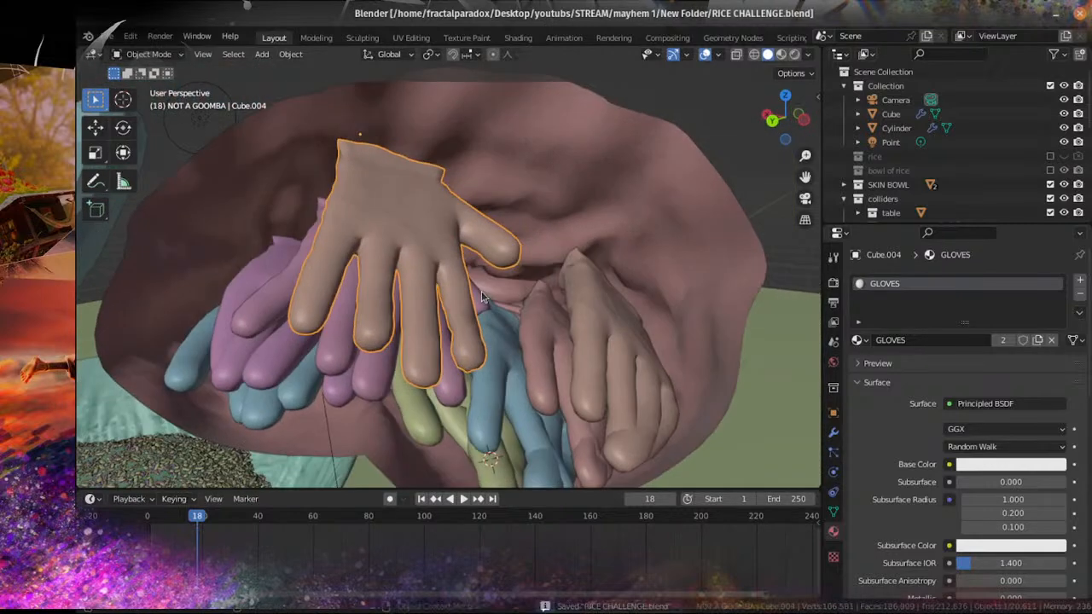
scroll(481, 291, down, 3)
scroll(482, 293, up, 2)
key(ctrl+s)
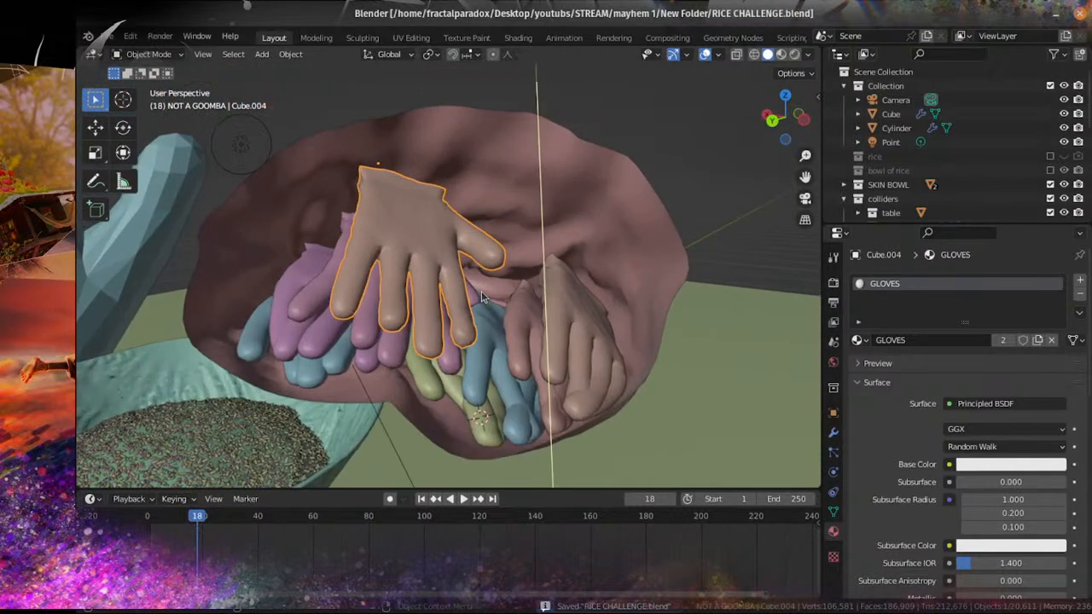
key(shift+d)
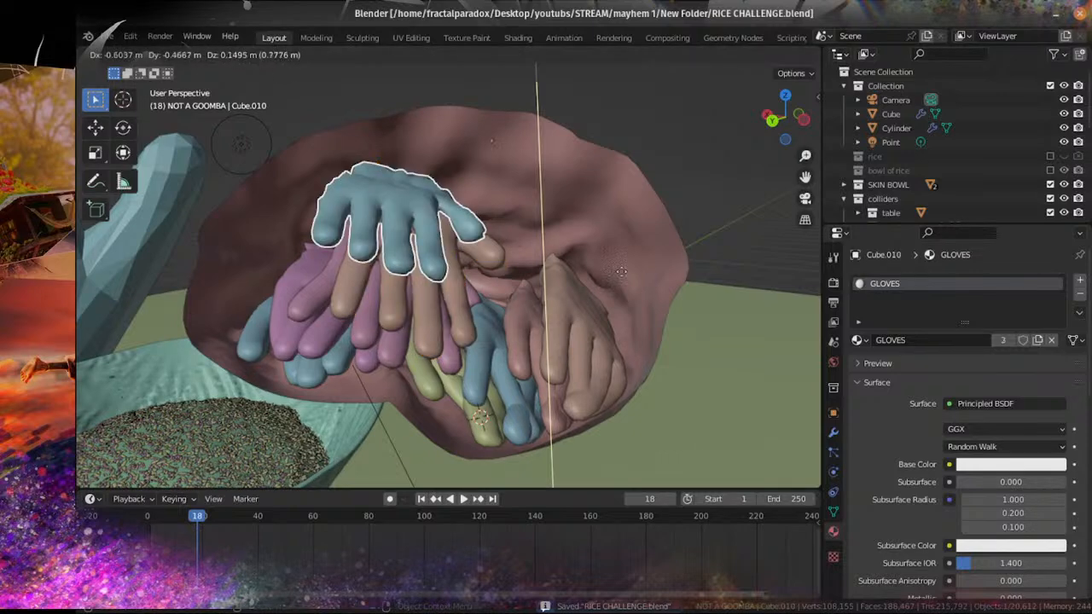
click(635, 265)
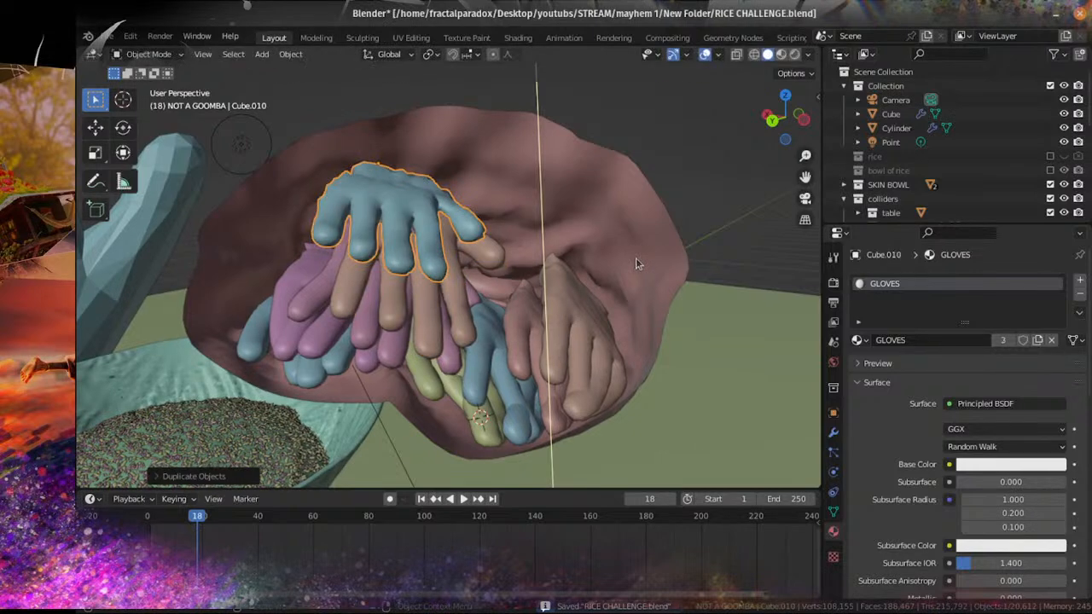
Step: Apply the Cloth modifier as single-user data on the front brown hand at the bowl's side and the brown hand over the purple ones
click(574, 331)
click(833, 433)
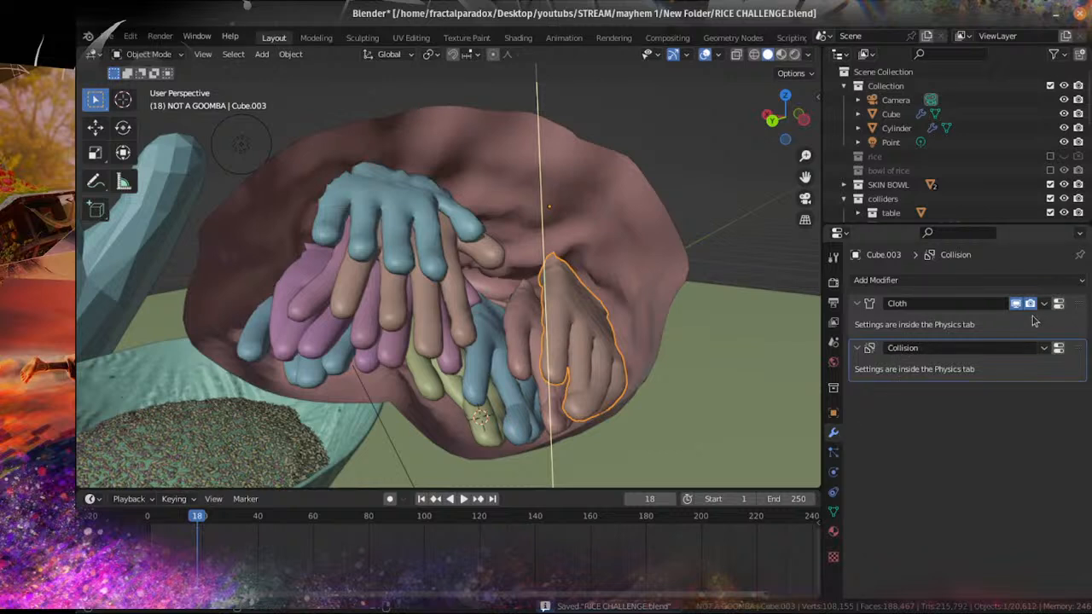
key(ctrl+a)
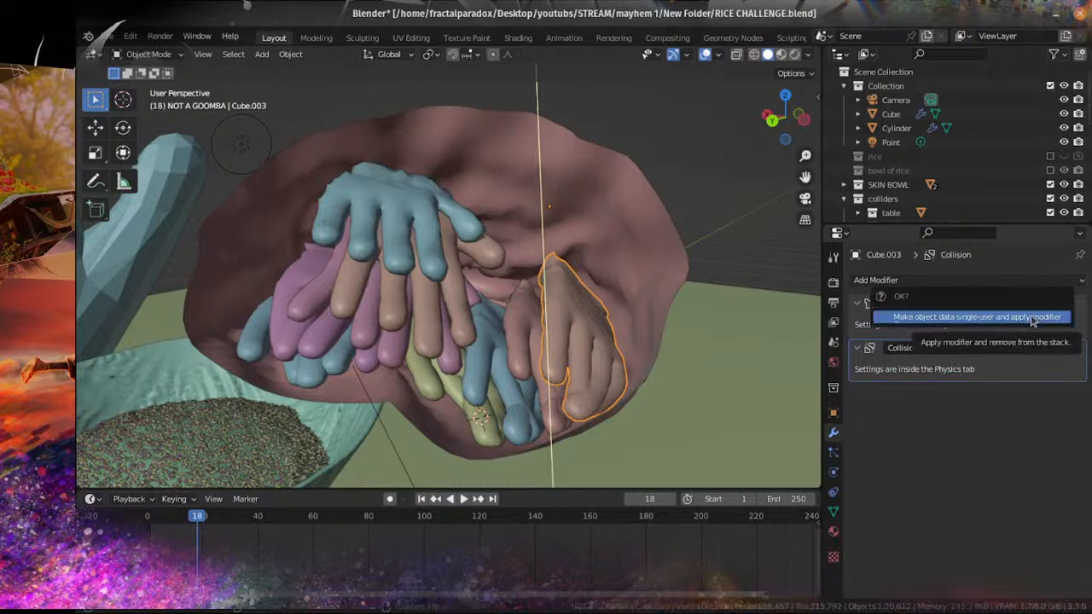
click(1032, 317)
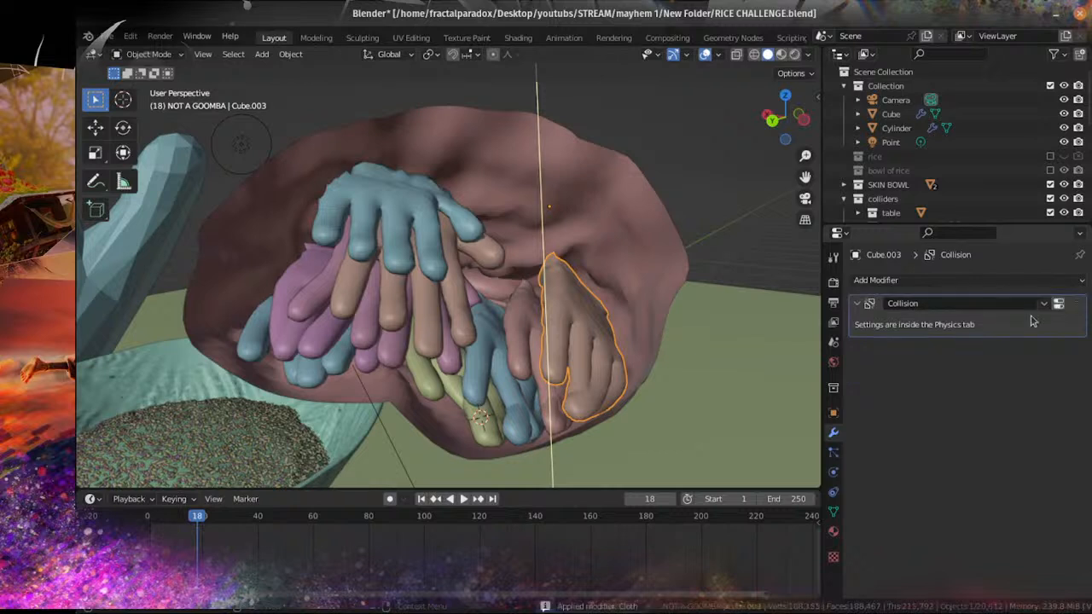
click(420, 320)
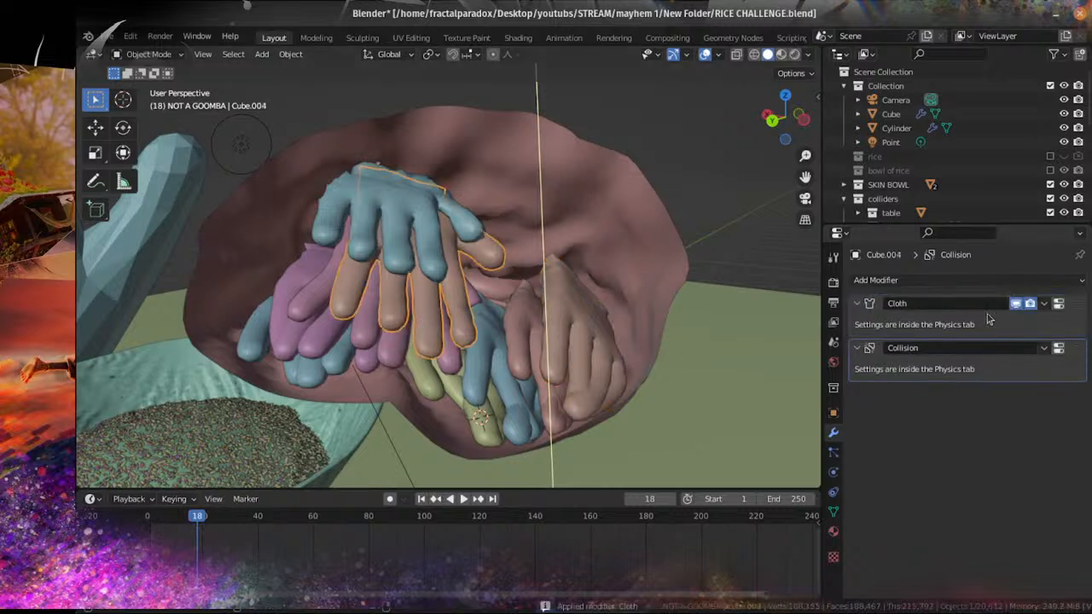
key(ctrl+a)
click(870, 317)
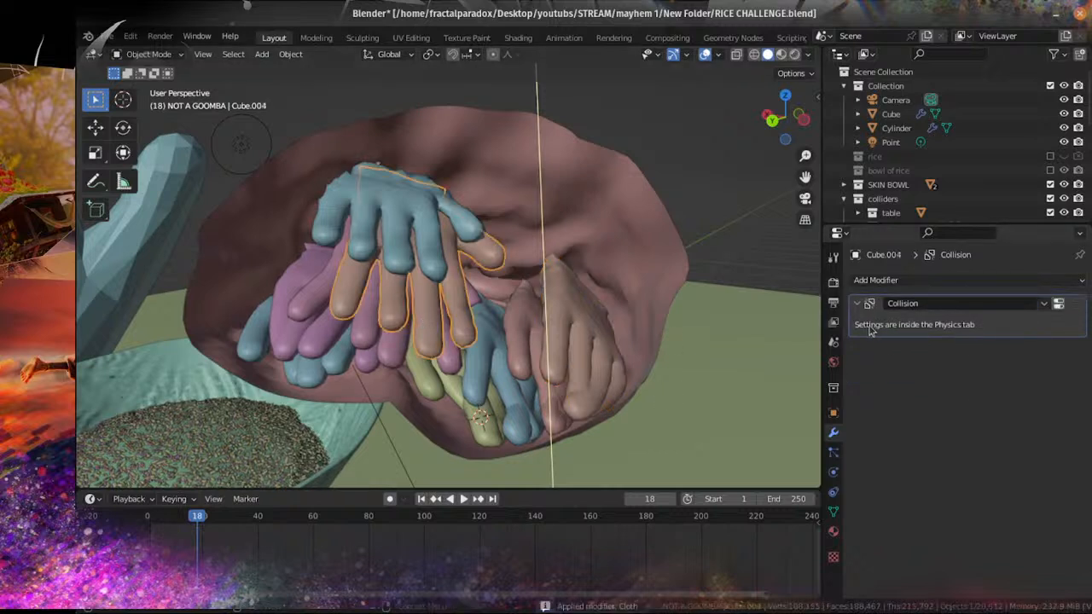
Step: Apply the Cloth modifier on both purple hands, making their object data single-user
click(388, 352)
key(ctrl+a)
click(861, 302)
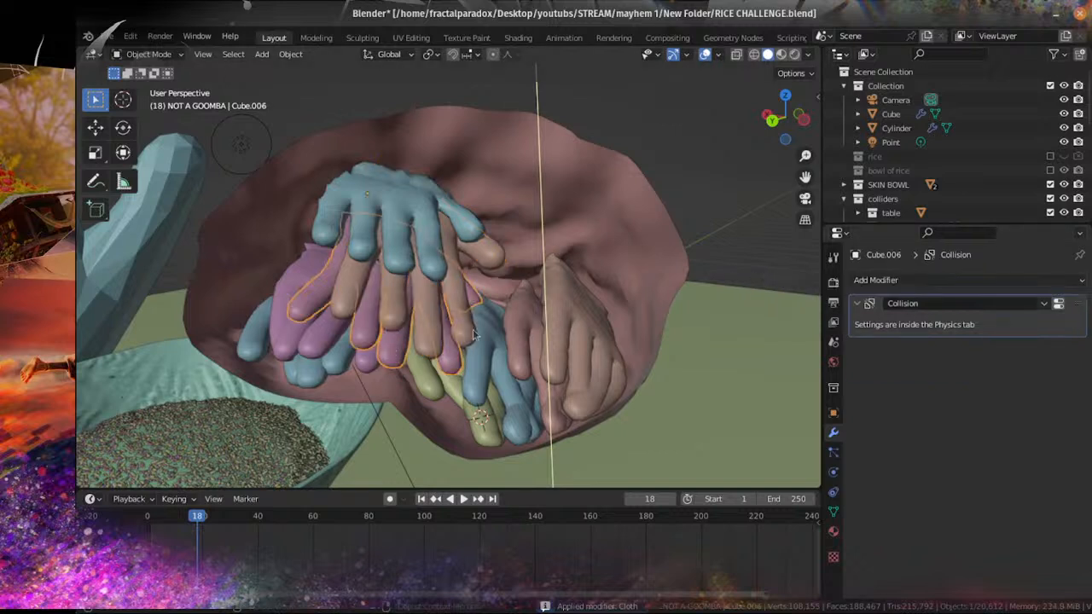
click(326, 344)
key(ctrl+a)
click(964, 310)
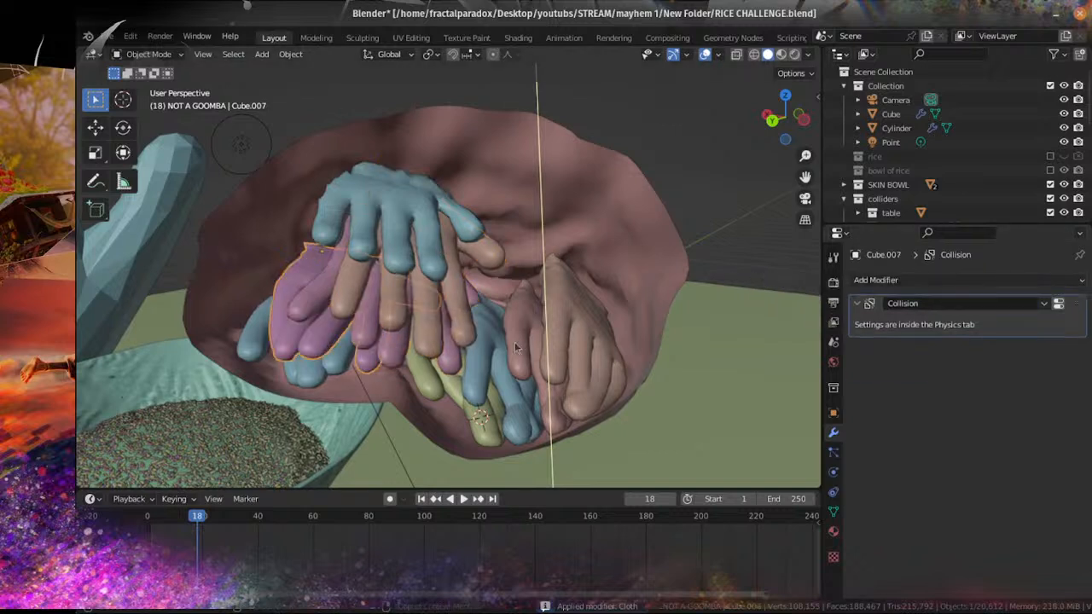
Step: Apply the Cloth modifier on the central blue hand and the rear brown hand beside it, making their data single-user
click(492, 355)
key(ctrl+a)
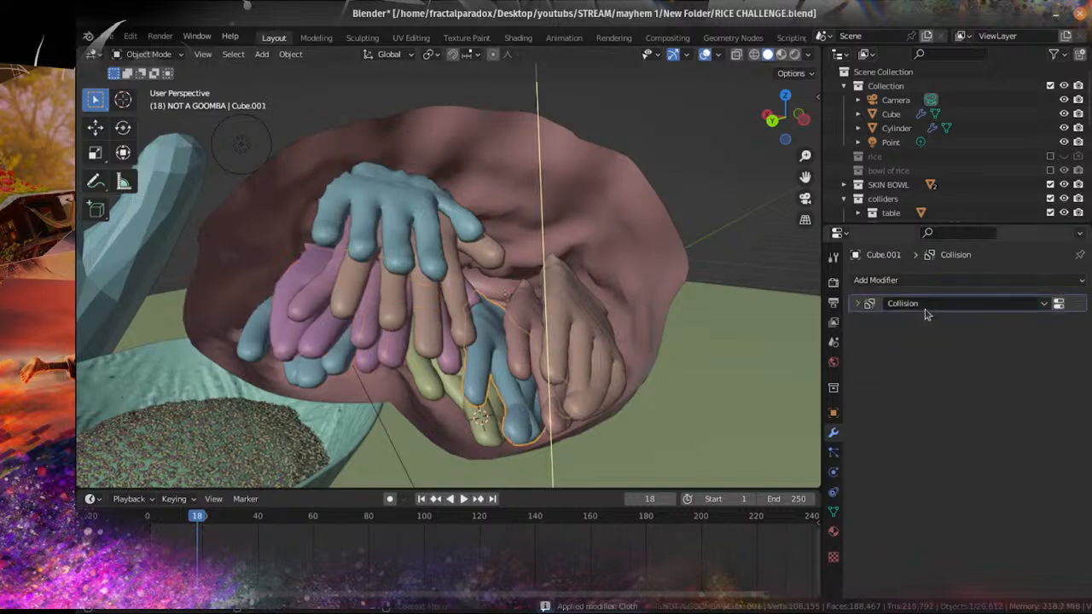
click(533, 361)
key(ctrl+a)
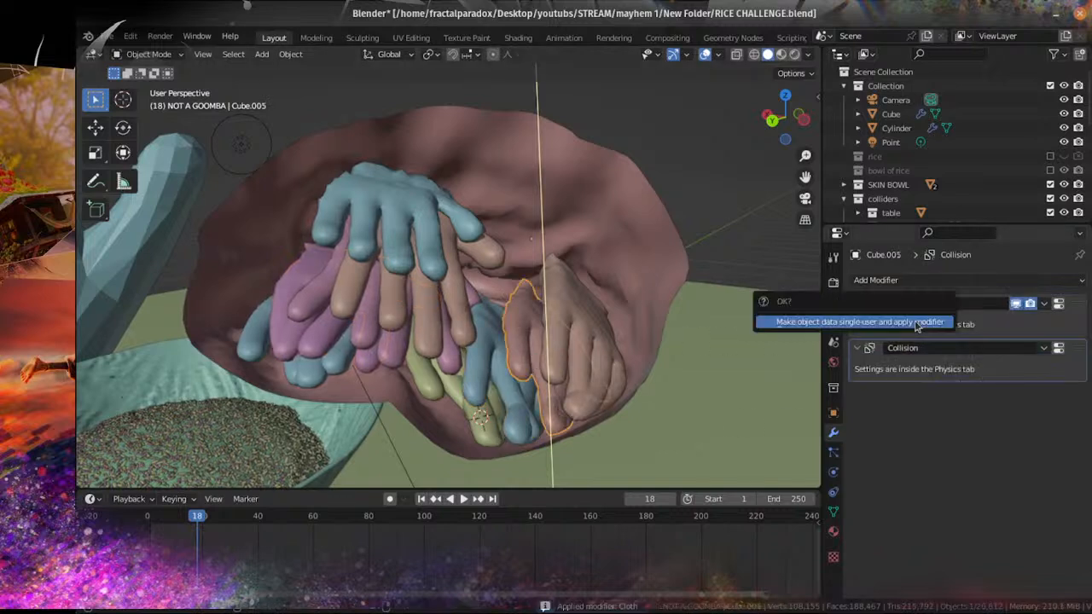
click(916, 322)
Step: Apply the Cloth modifier on the green hand and the blue hand beneath the purple ones, making their data single-user
click(458, 406)
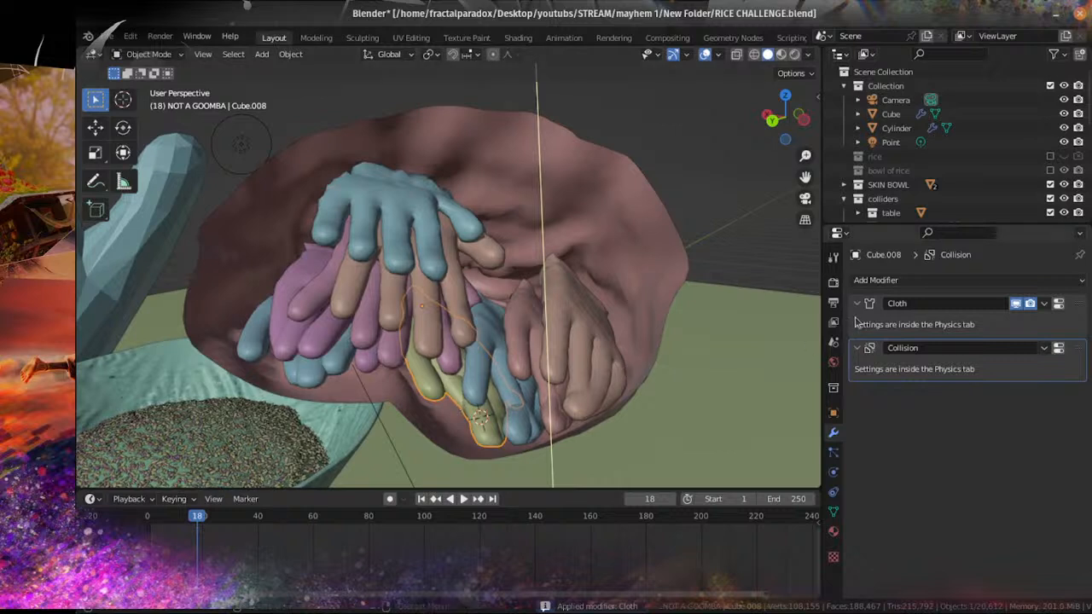
key(ctrl+a)
click(768, 304)
click(305, 374)
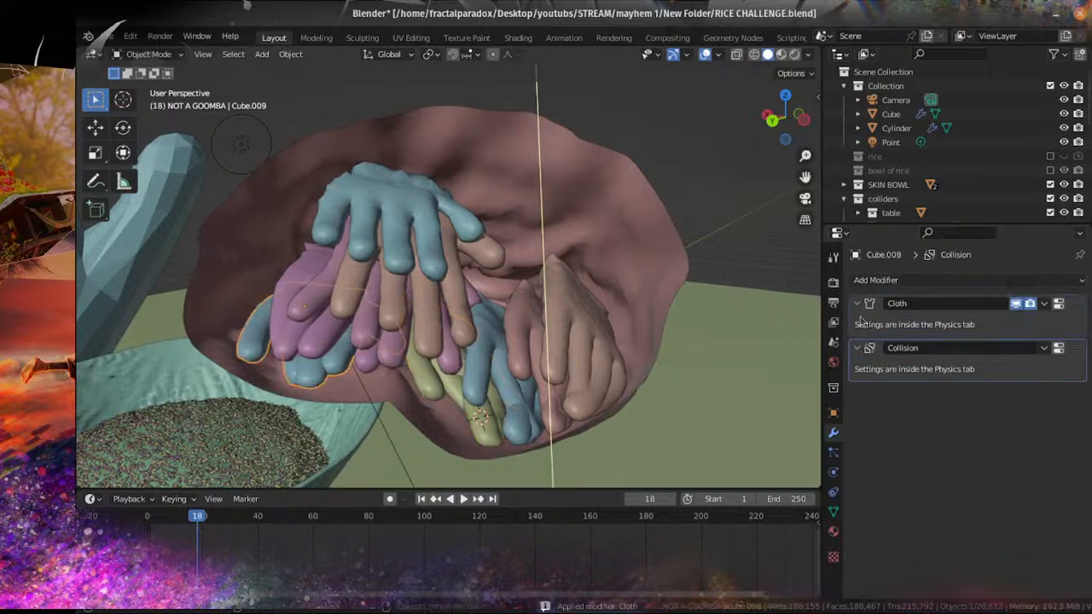
key(ctrl+a)
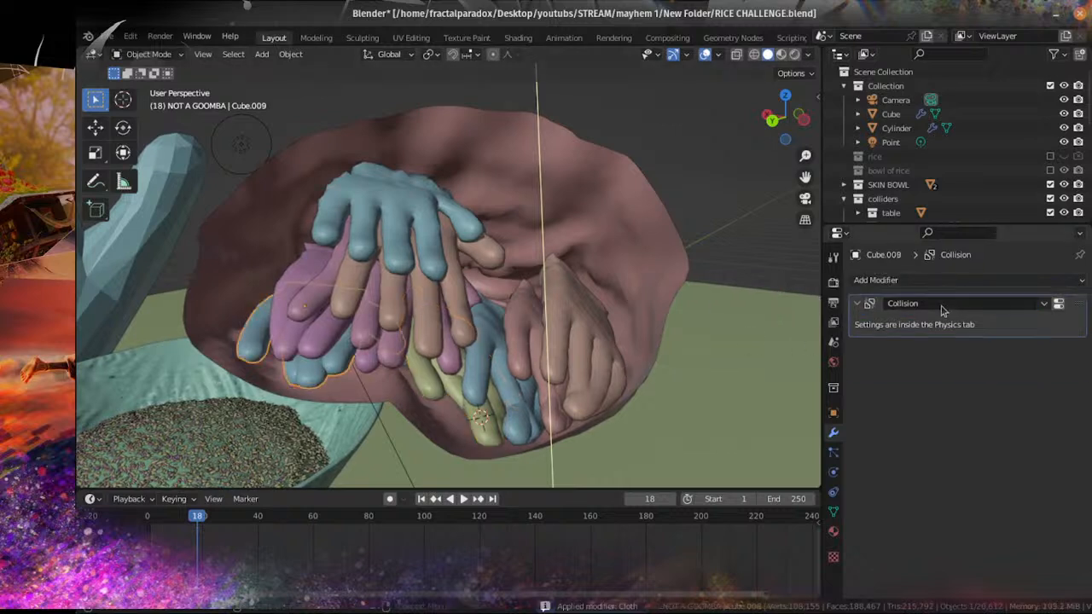
Step: Check the modifier stacks of the settled purple, brown and green hands for any remaining Cloth modifier
click(294, 335)
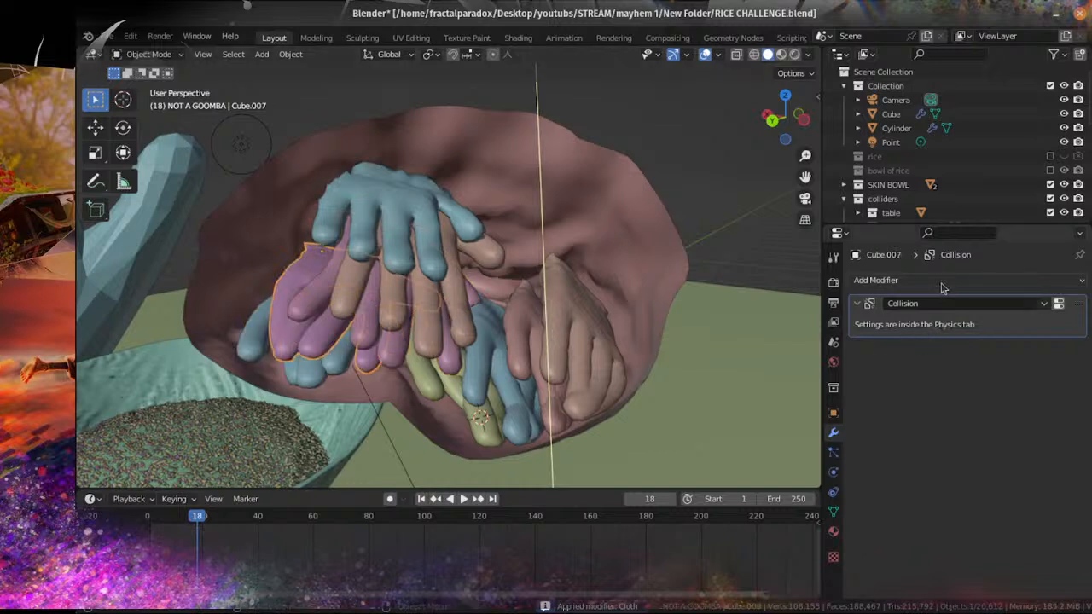
click(442, 334)
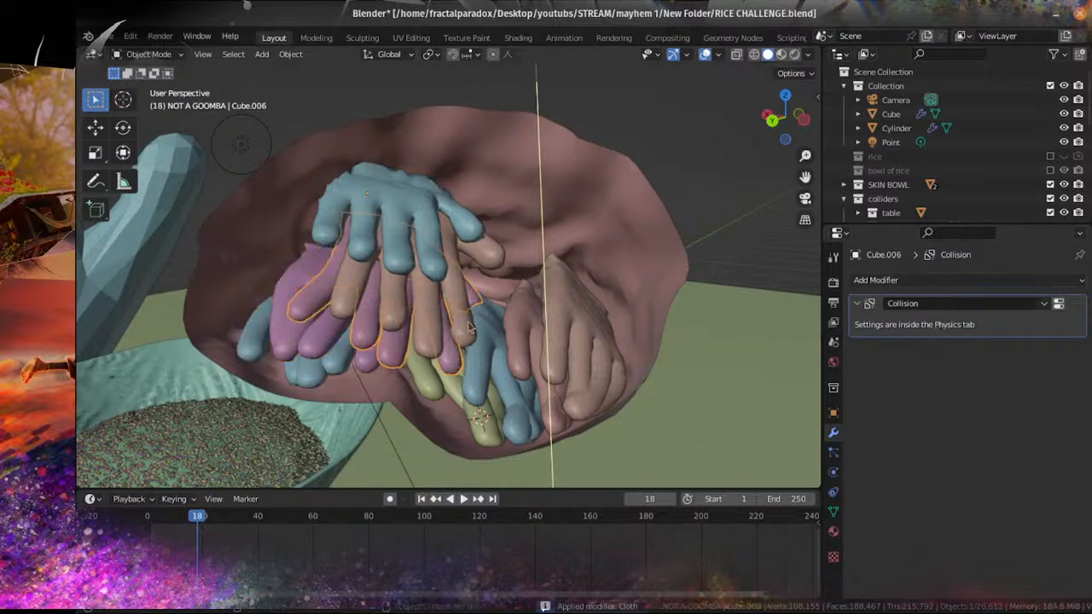
click(468, 328)
click(557, 327)
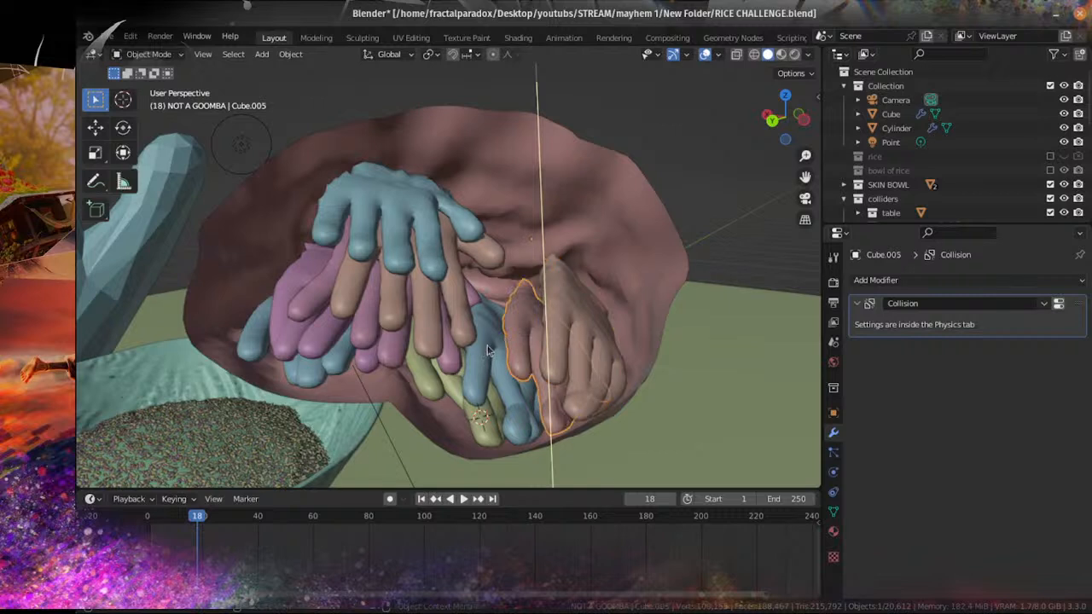
click(452, 397)
click(435, 393)
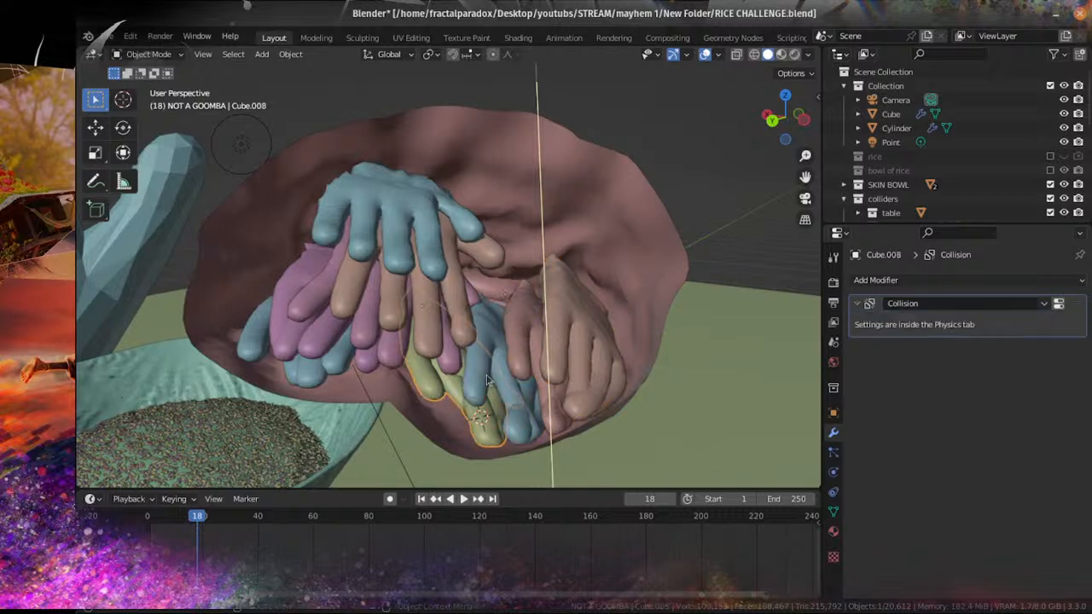
Step: Return to frame 1, then turn the unsettled top blue hand and shift it above the purple hands
click(421, 499)
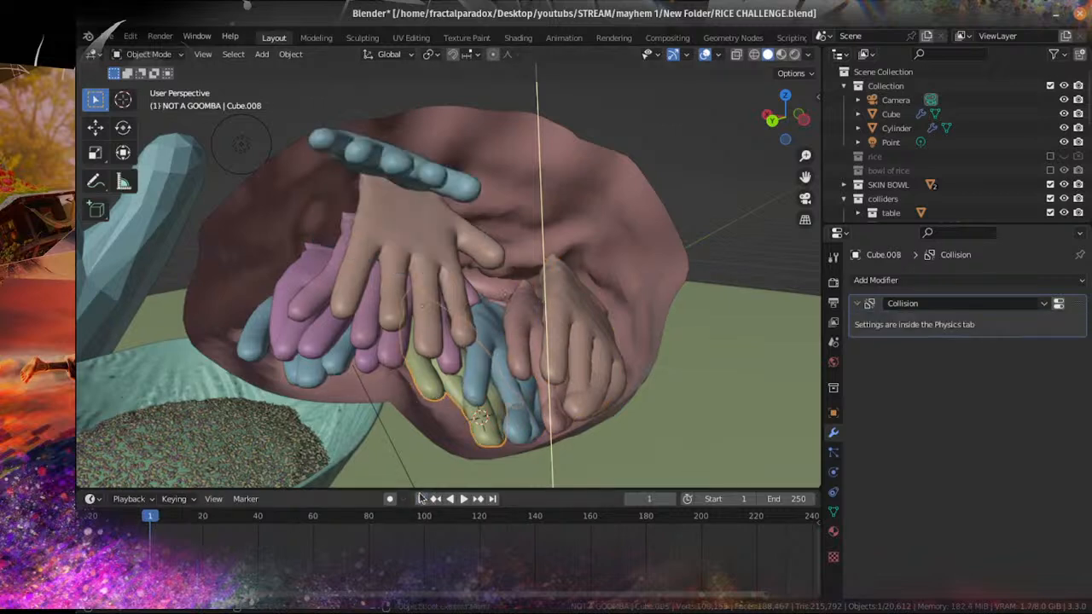
mouse_move(426, 298)
middle_down()
mouse_move(437, 180)
mouse_move(424, 289)
middle_up()
click(429, 180)
click(435, 210)
scroll(430, 232, down, 6)
scroll(424, 288, up, 3)
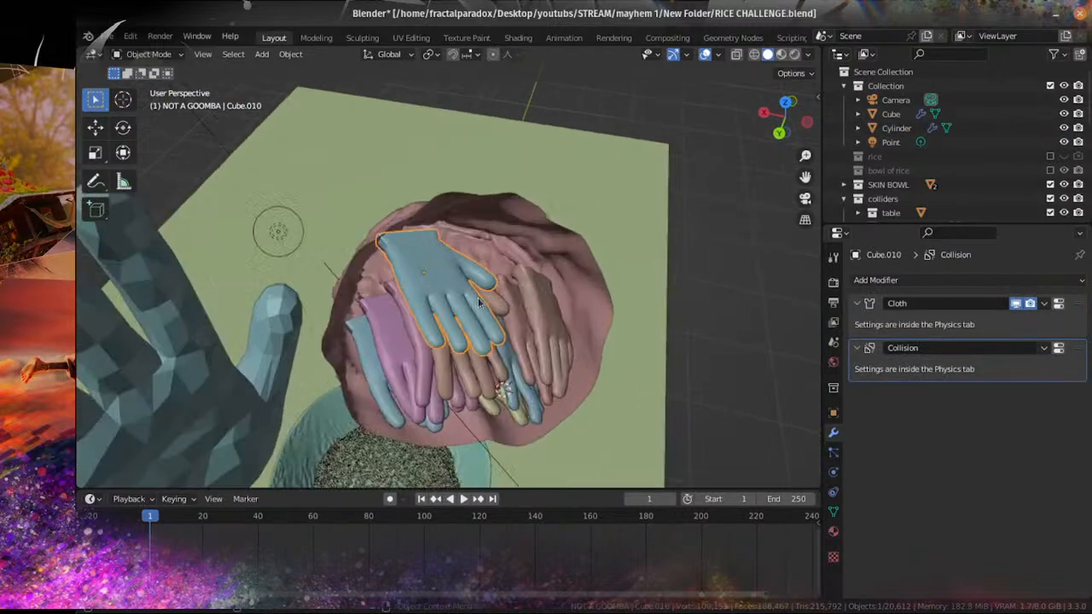
key(r)
click(502, 283)
key(g)
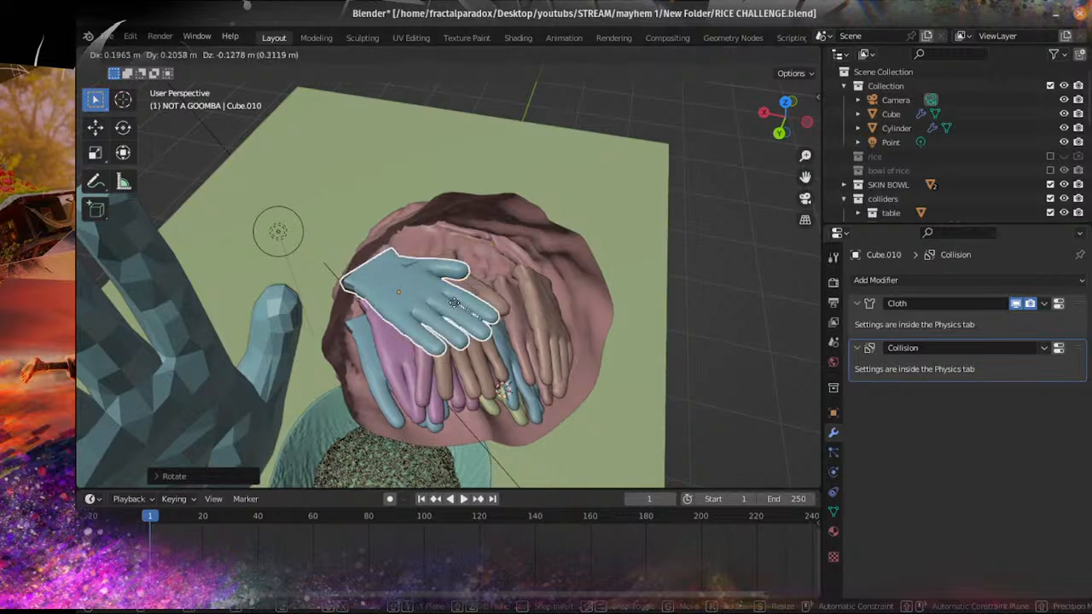
click(489, 307)
key(r)
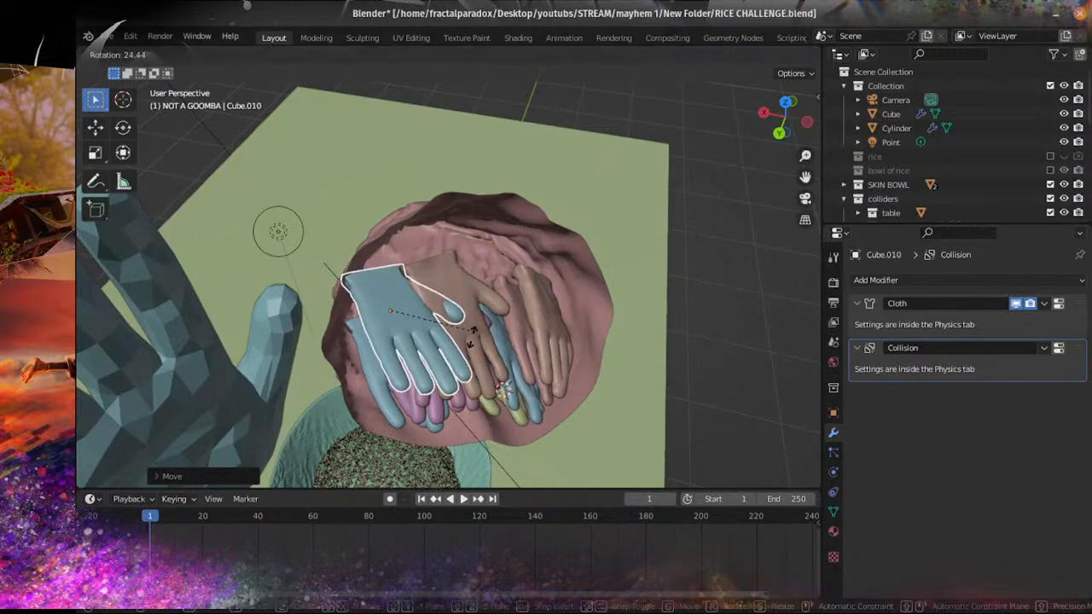
click(462, 340)
Step: Tilt the top blue hand steeply and nudge it outward against the bowl's rim beside the purple hands
middle_drag(462, 339, 460, 244)
scroll(459, 245, up, 4)
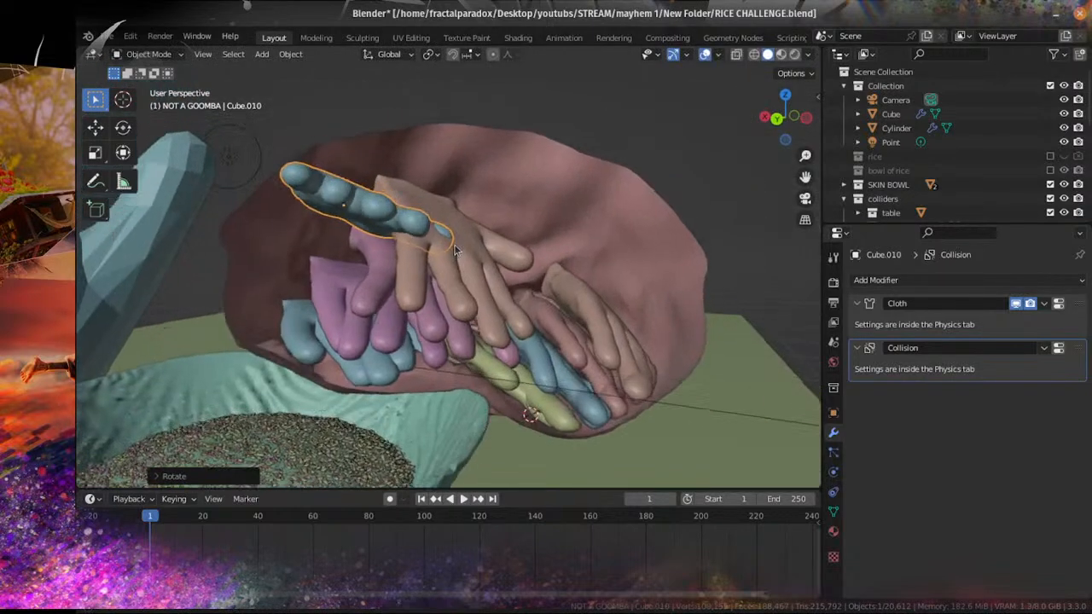
key(r)
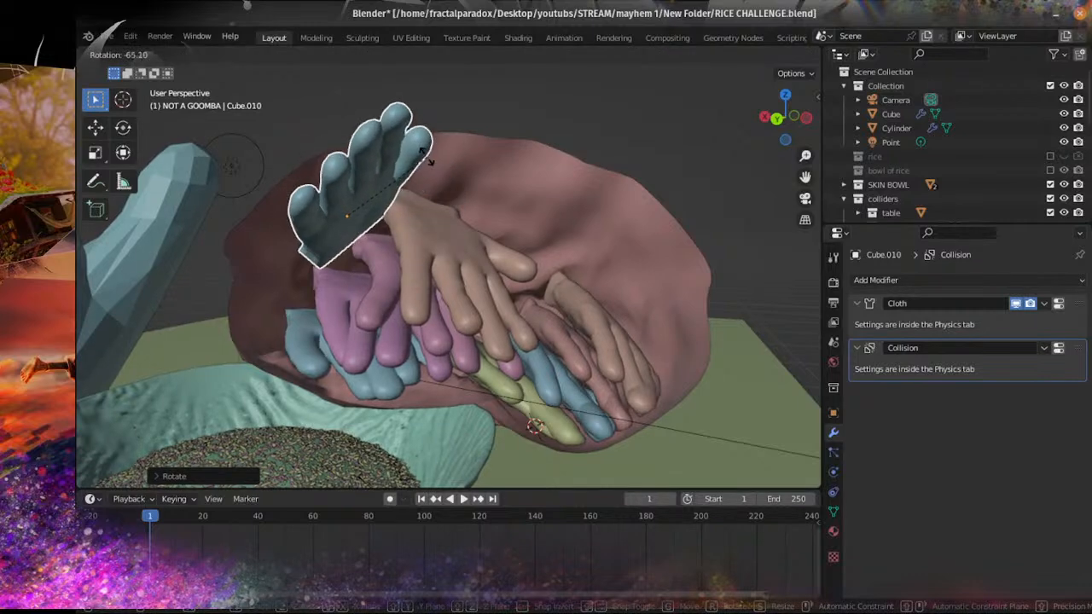
click(388, 239)
key(g)
click(356, 237)
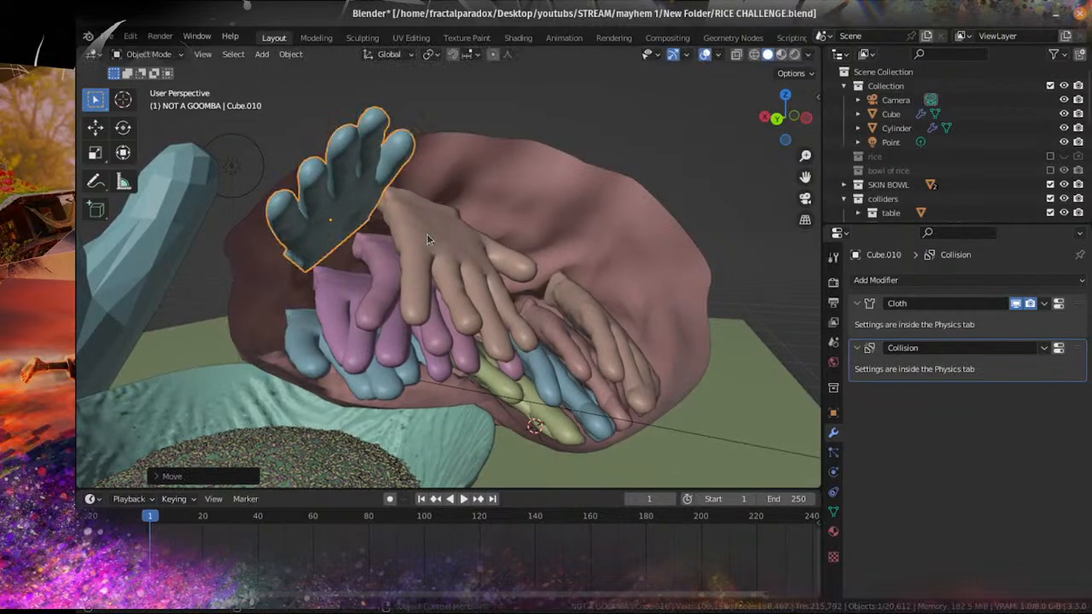
Step: Make a linked duplicate of the tilted blue hand, rotate it, and move it horizontally toward the bowl's back wall
mouse_move(384, 234)
middle_down()
mouse_move(385, 298)
mouse_move(383, 253)
middle_up()
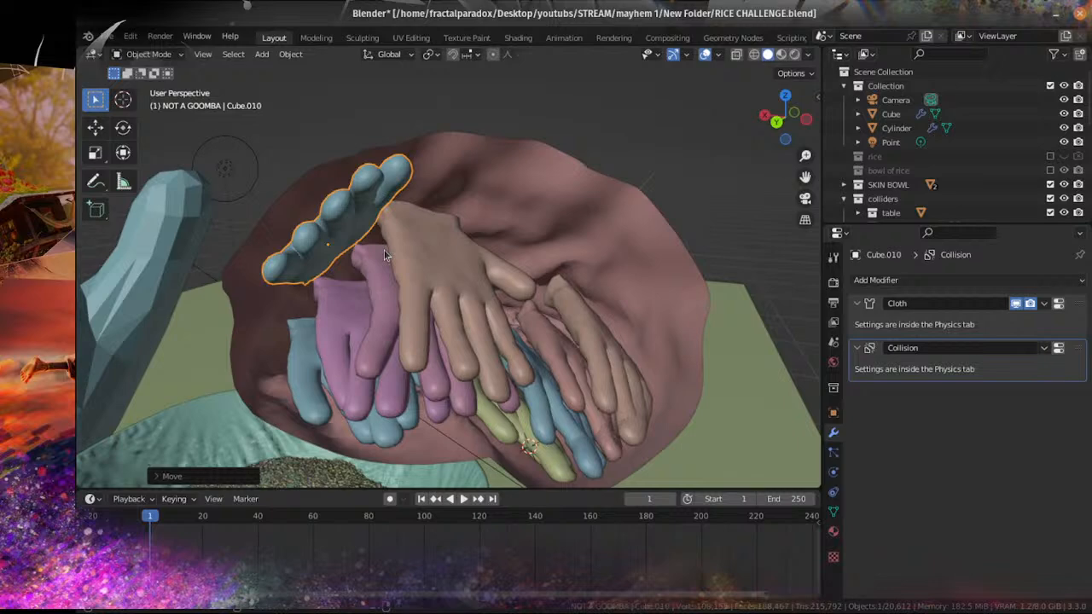
key(alt+d)
click(644, 246)
key(r)
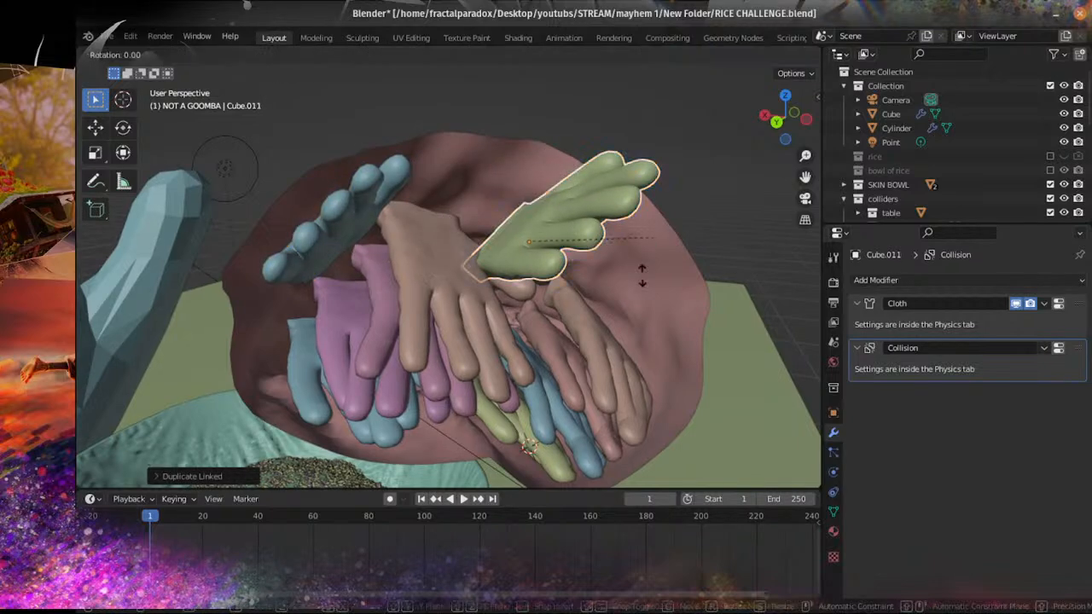
click(592, 370)
middle_drag(592, 370, 554, 386)
key(g)
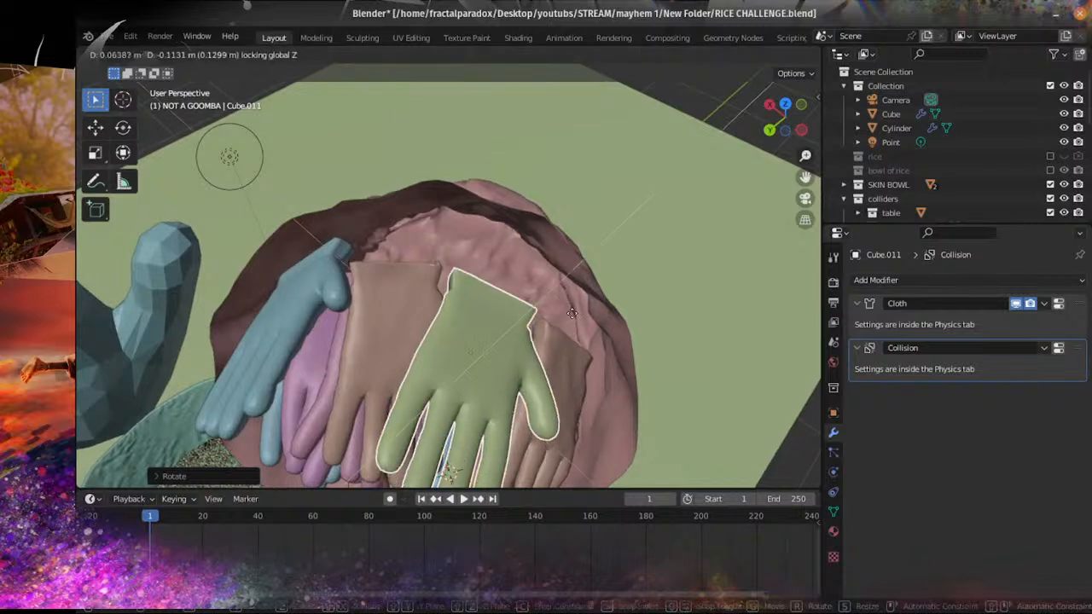
key(shift+z)
click(574, 253)
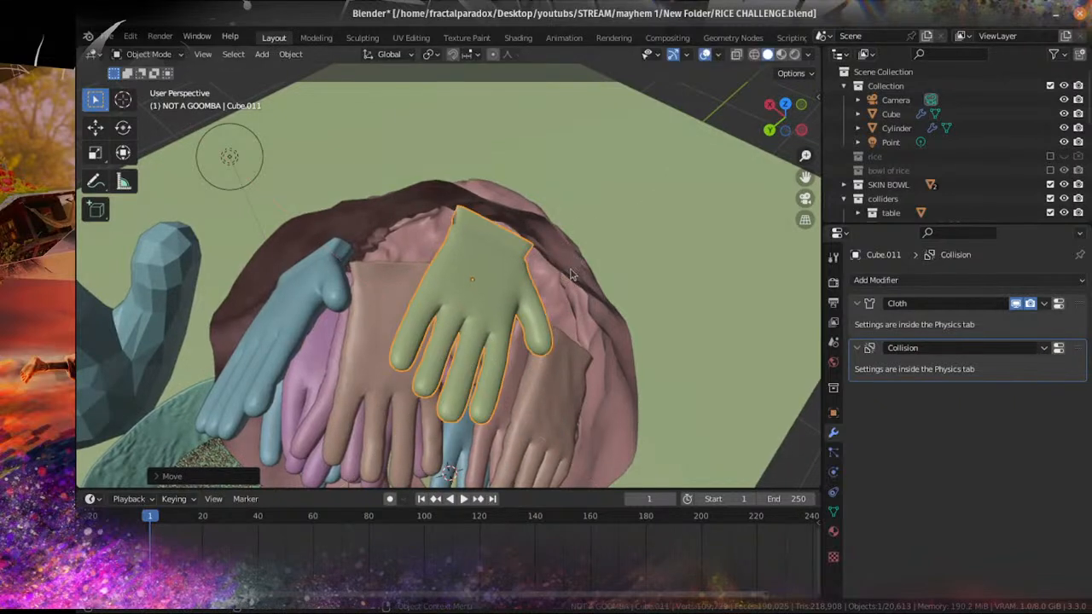
Step: Make a linked duplicate of the new green hand, place it at the same height over the outer brown hand, and turn it about global Z
key(shift+d)
key(shift+z)
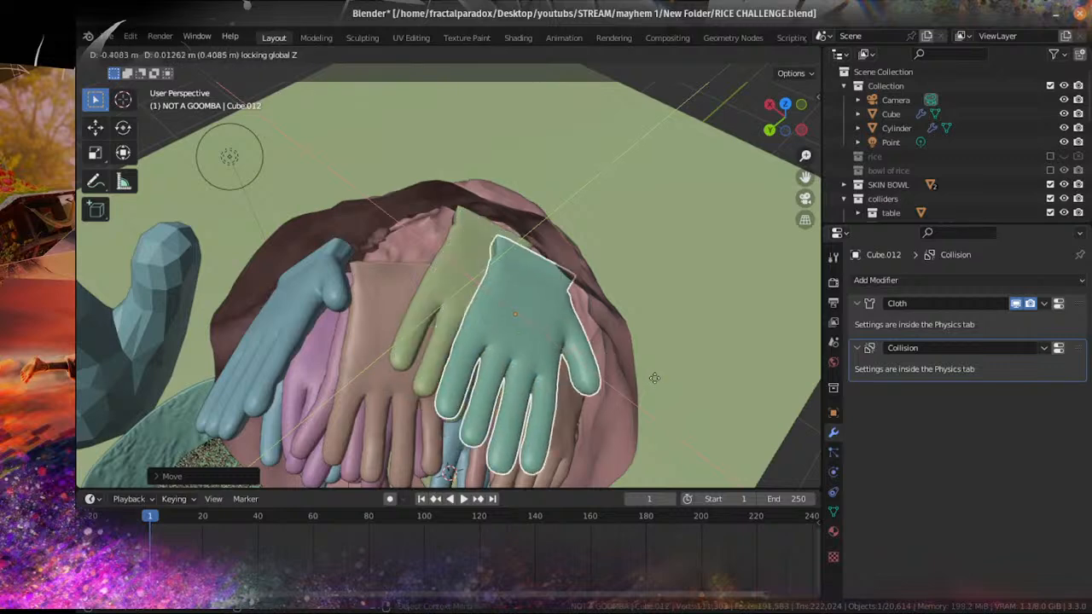
click(663, 400)
middle_drag(662, 400, 642, 256)
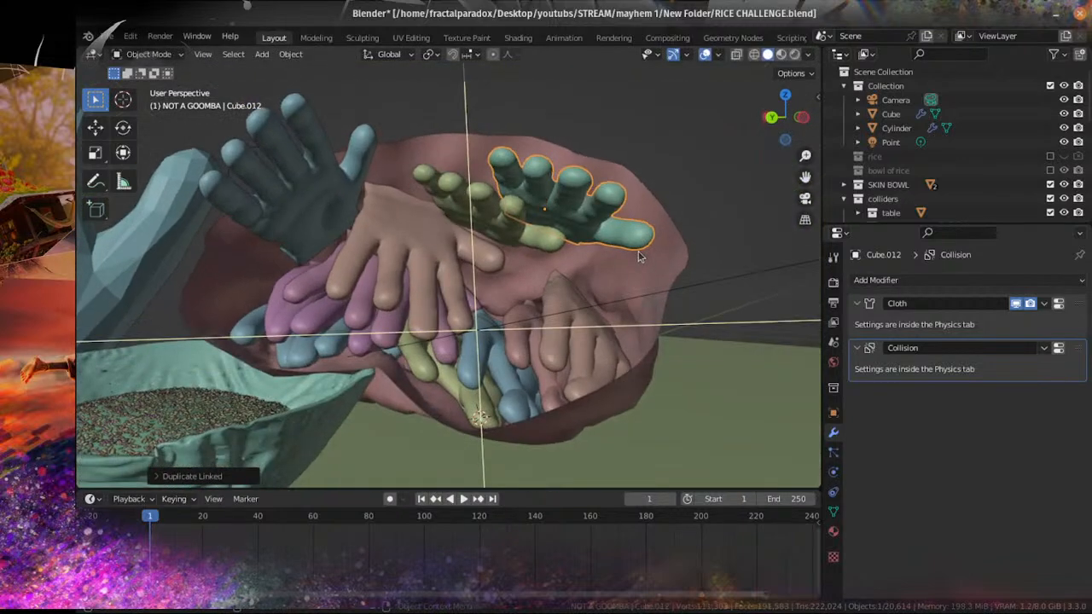
key(r)
key(z)
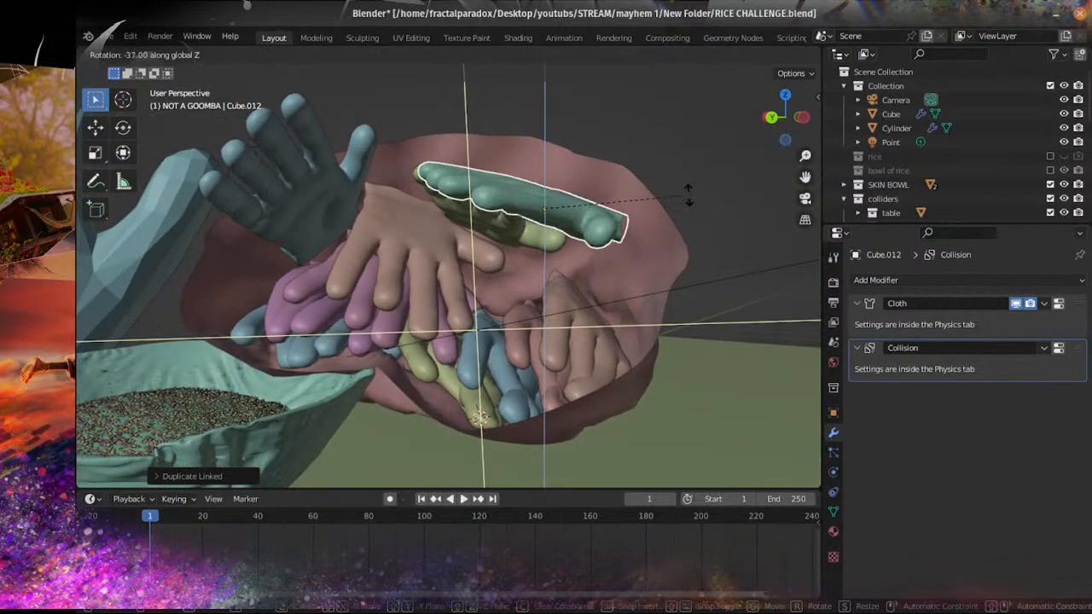
click(687, 267)
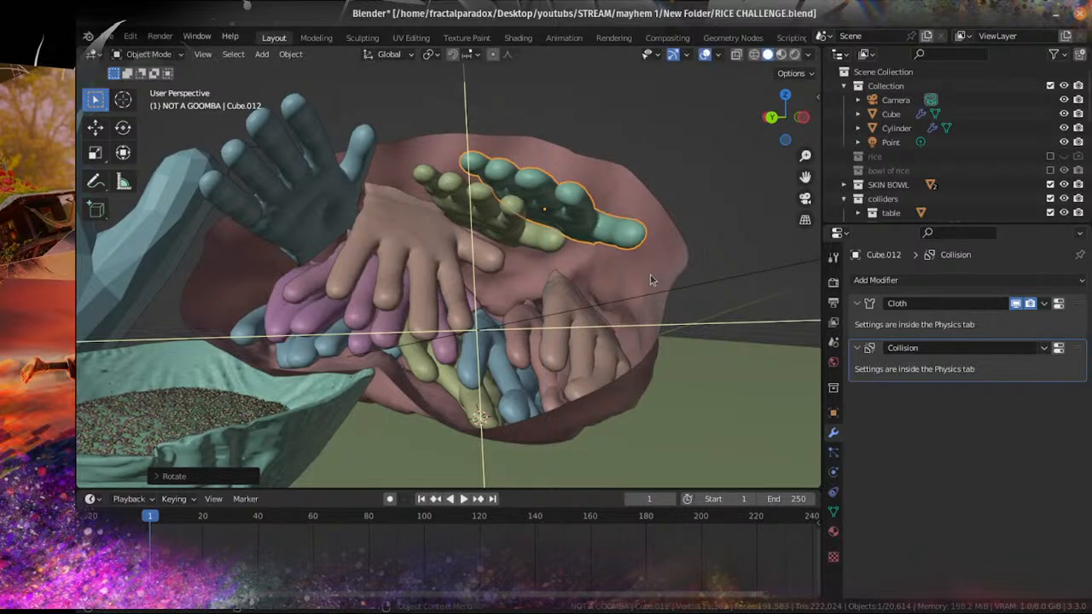
Step: Rotate the new teal hand about the global X axis to match the slope of the bowl
key(r)
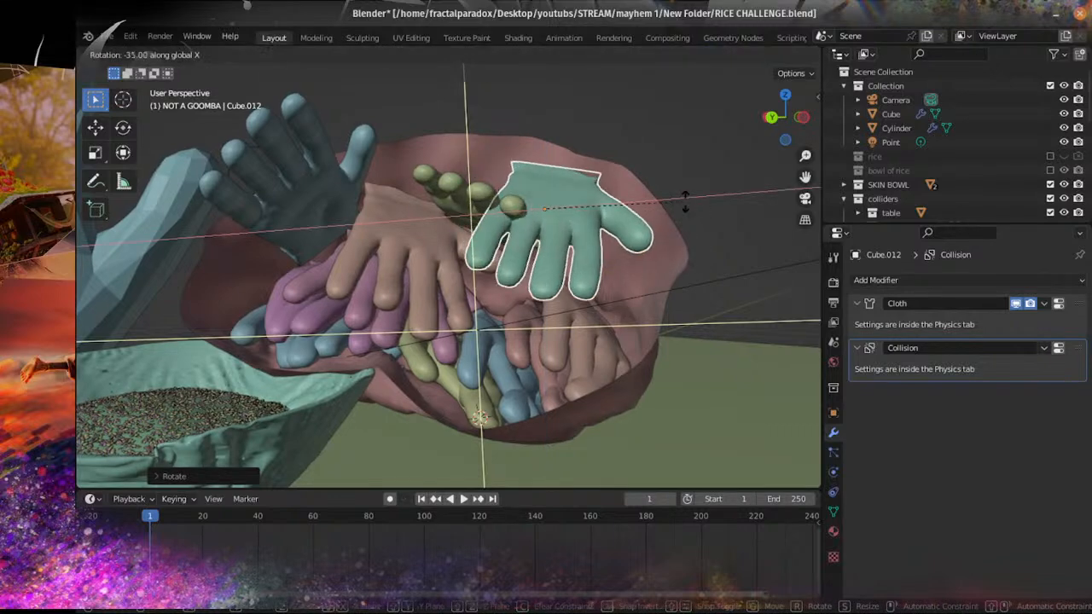
click(685, 213)
middle_drag(685, 214, 498, 288)
key(r)
key(x)
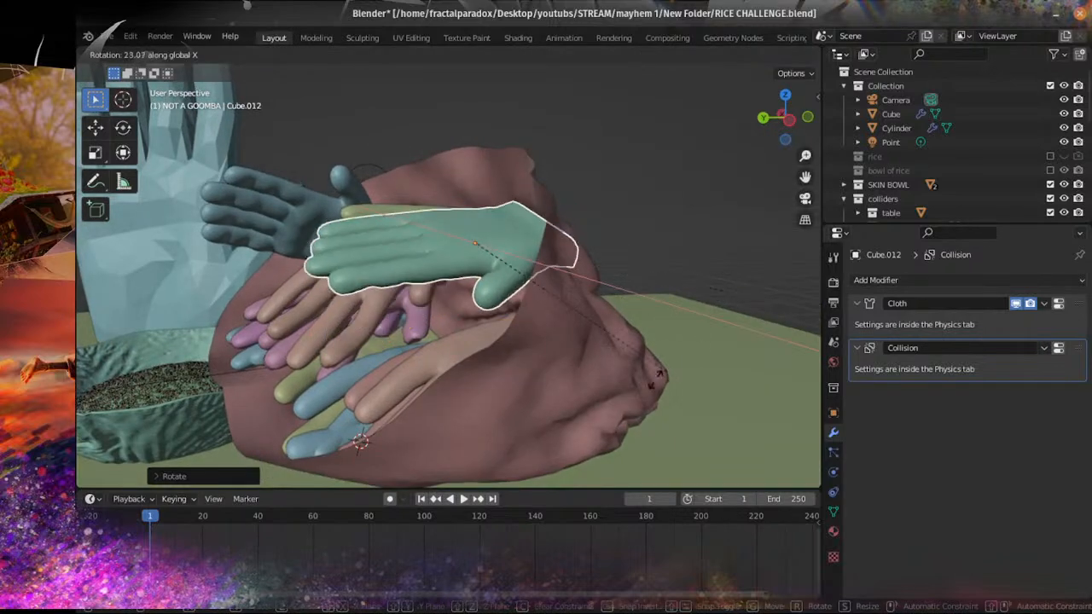
click(484, 313)
Step: Lower the teal hand about 0.3 m along global Z toward the brown hand beneath it
middle_drag(485, 313, 557, 329)
scroll(526, 323, up, 3)
key(g)
key(z)
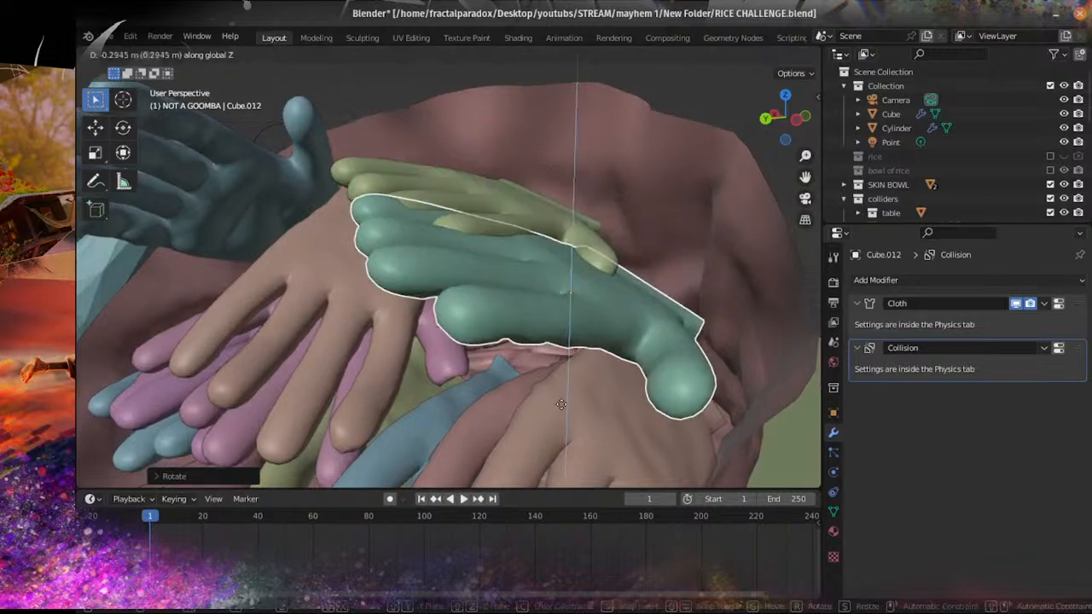
click(562, 413)
Step: Adjust the teal hand's tilt with repeated rotations, including about global X, to lay it above the brown hand
middle_drag(562, 413, 603, 353)
key(r)
key(x)
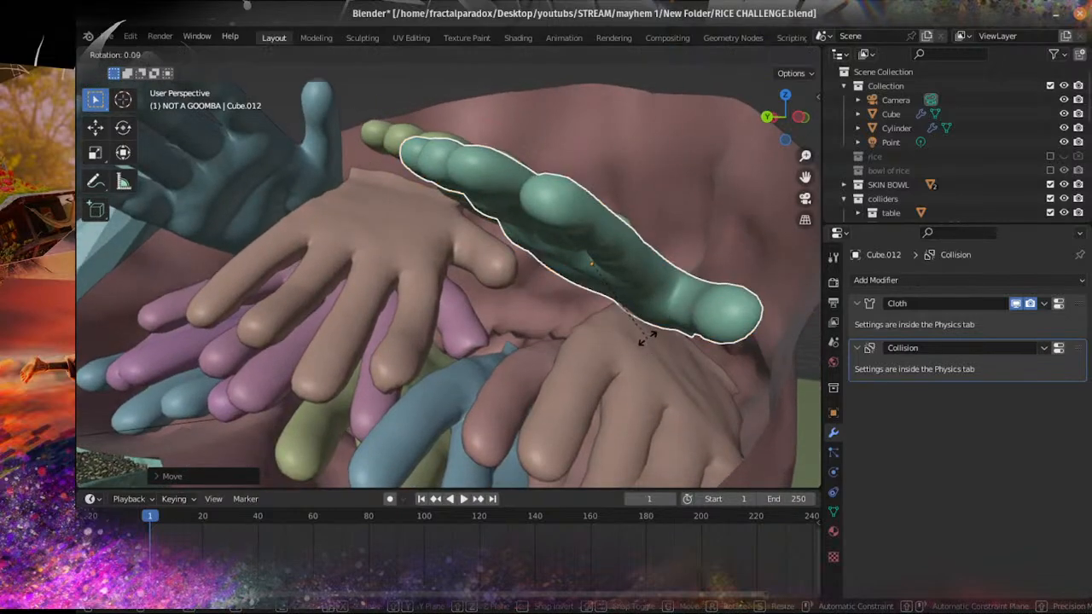
click(672, 301)
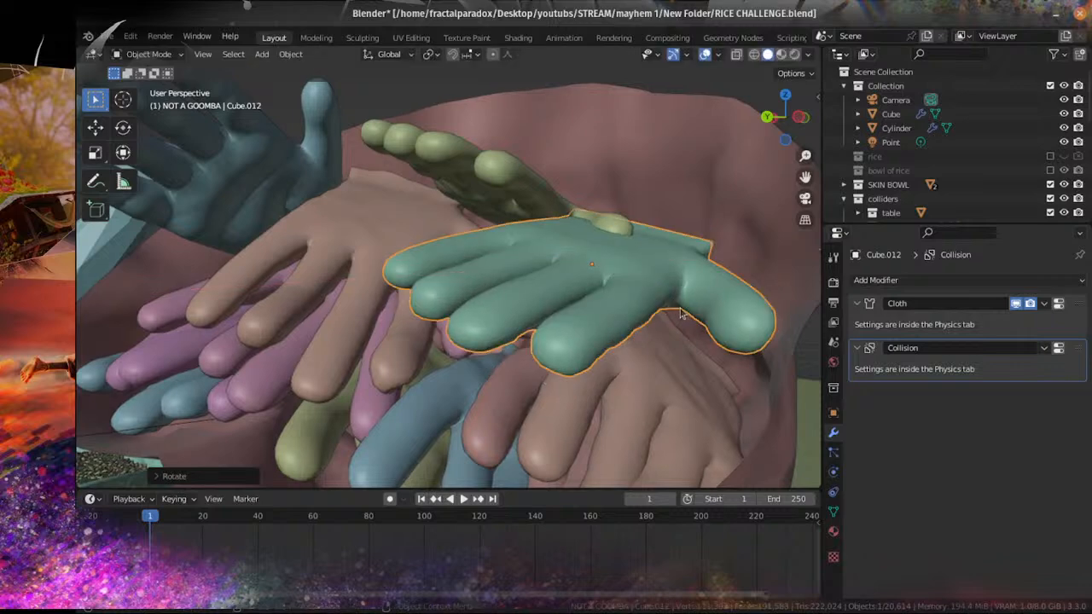
key(r)
key(x)
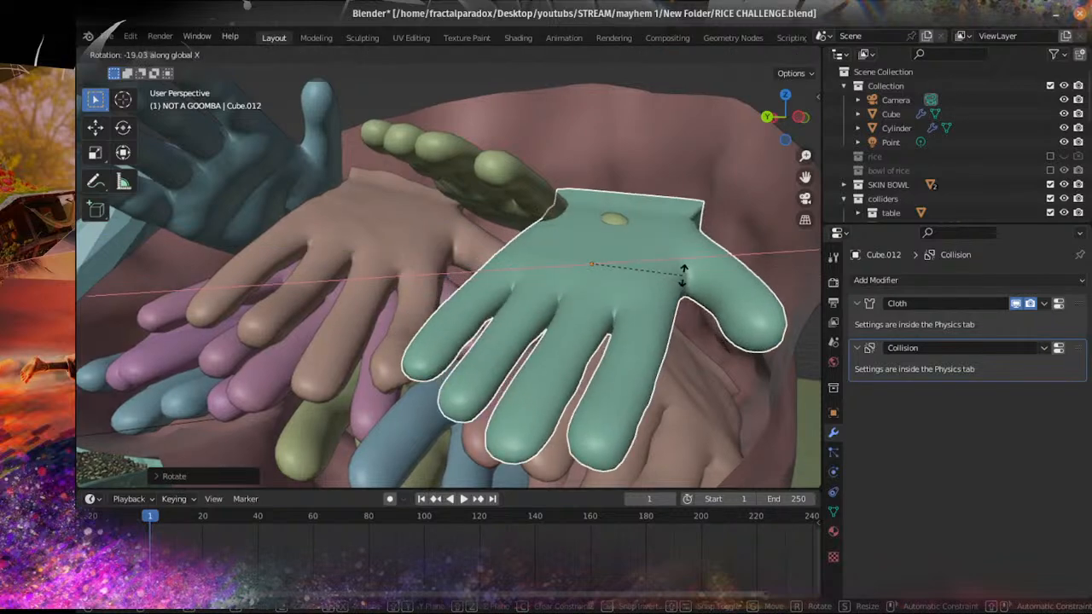
click(695, 321)
Step: Fine-tune the teal hand's orientation about global X and roll it about global Y
middle_drag(694, 321, 708, 319)
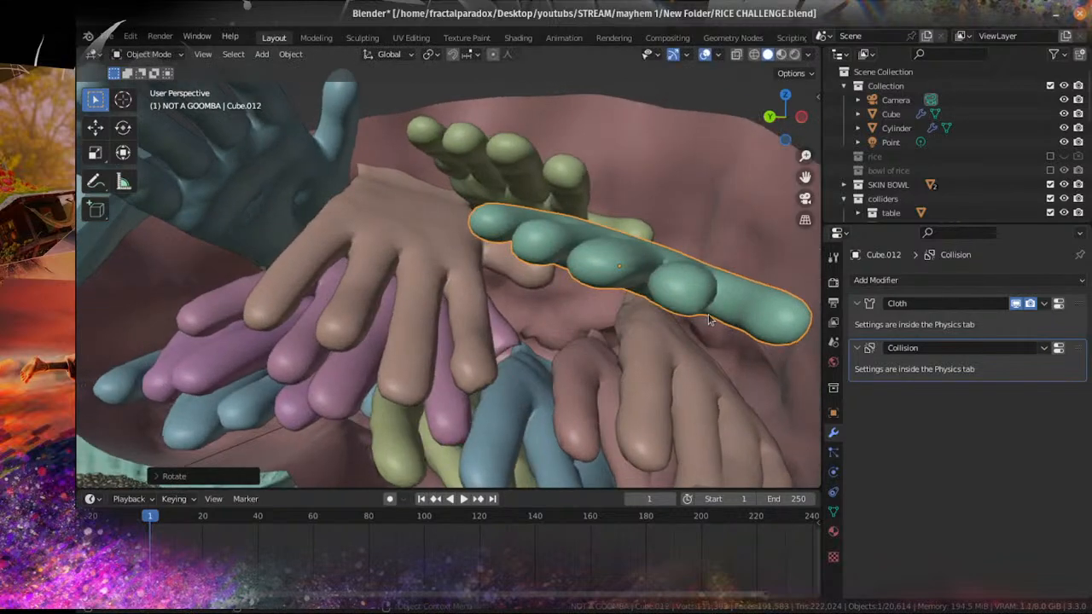
key(r)
key(x)
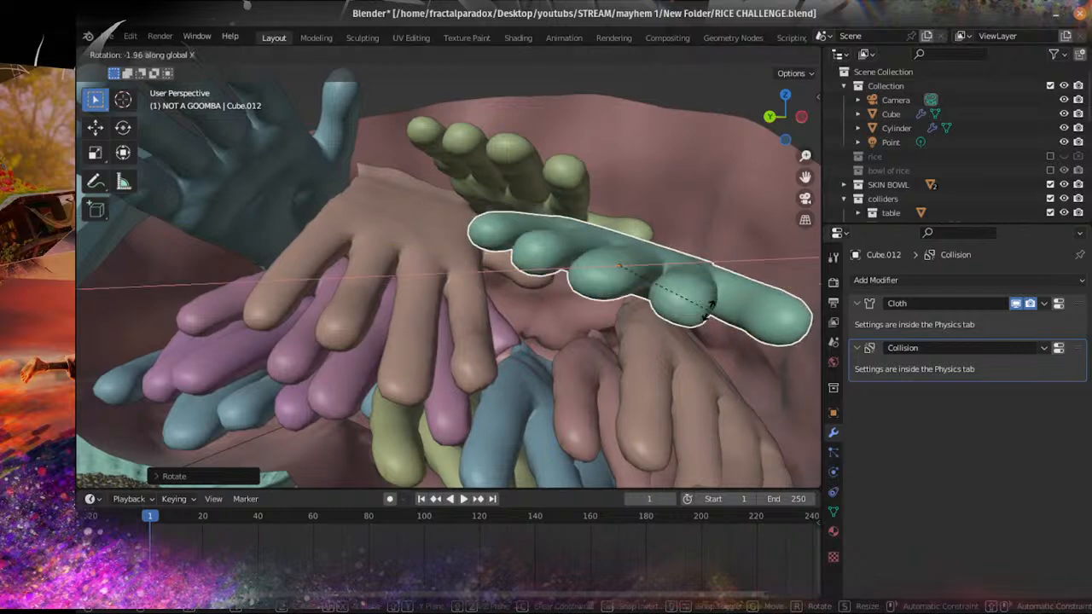
click(717, 321)
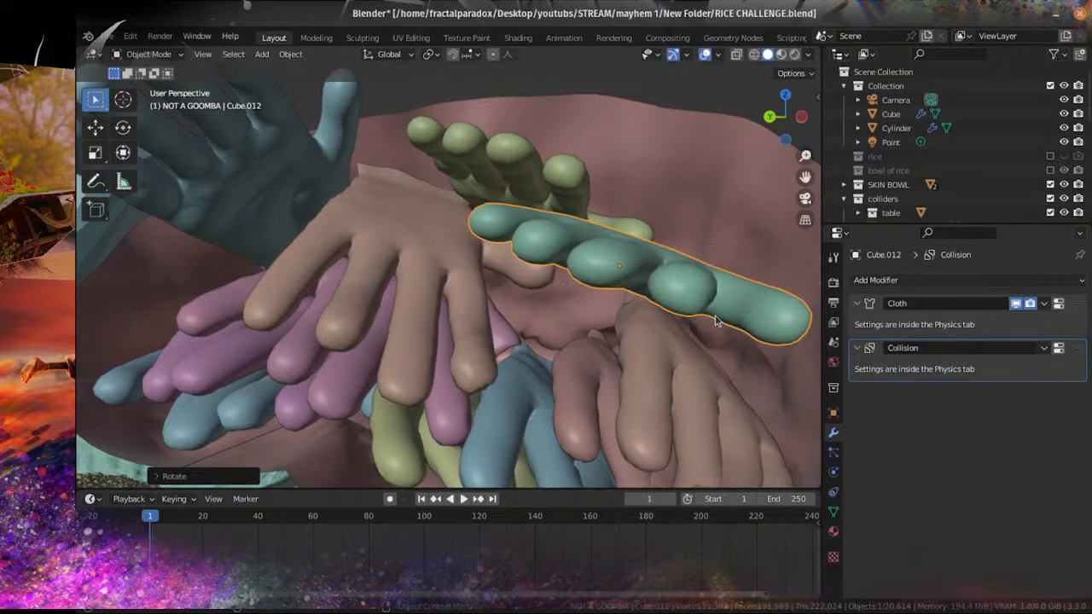
key(y)
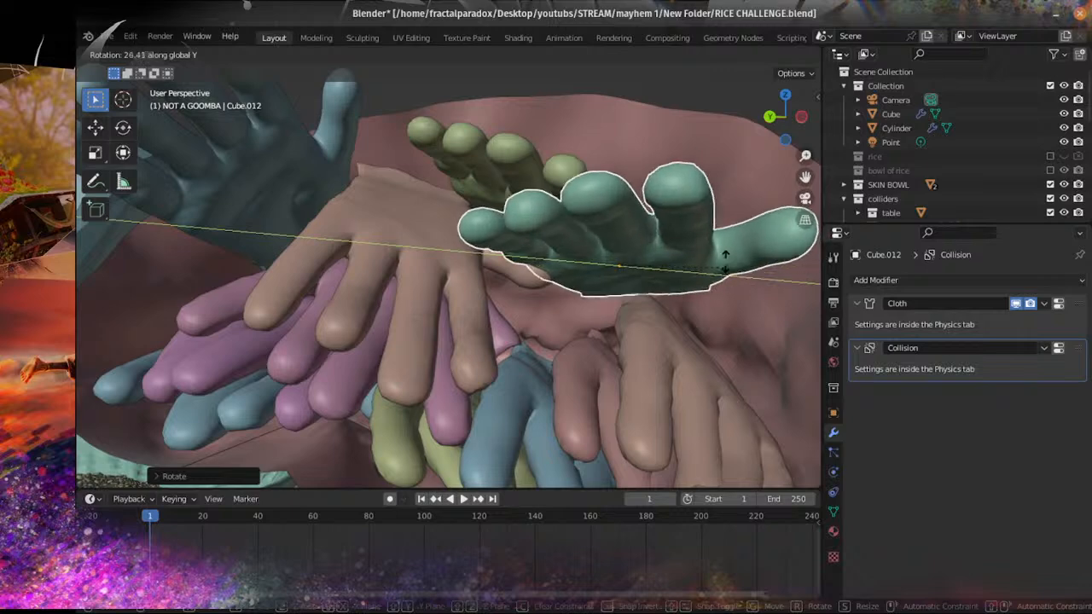
click(687, 322)
Step: Shift the teal hand horizontally by about 0.36 m to sit over the outer brown hand, and save the file
middle_drag(689, 321, 661, 334)
scroll(660, 334, down, 3)
key(g)
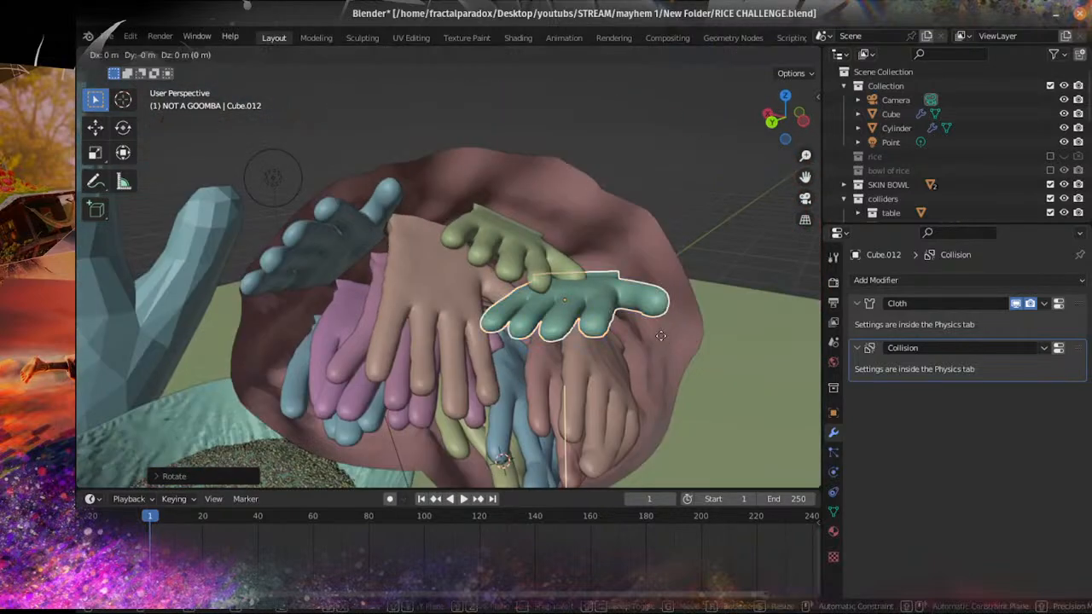
key(shift+z)
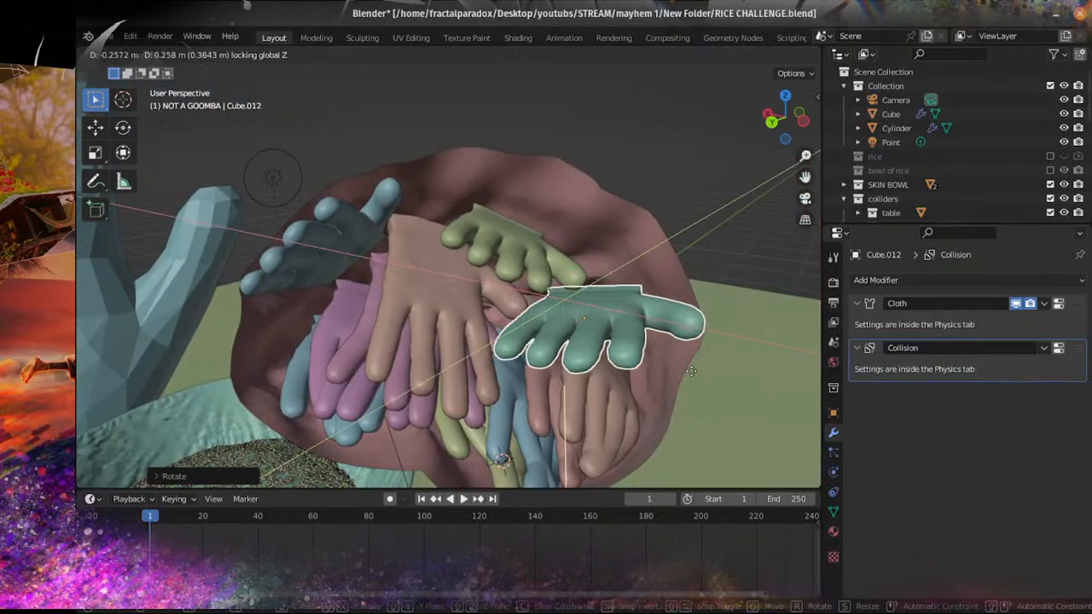
click(689, 366)
key(ctrl+s)
Step: Make a linked duplicate of the green hand by the back wall and slide it about 0.28 m along its local X axis
click(516, 265)
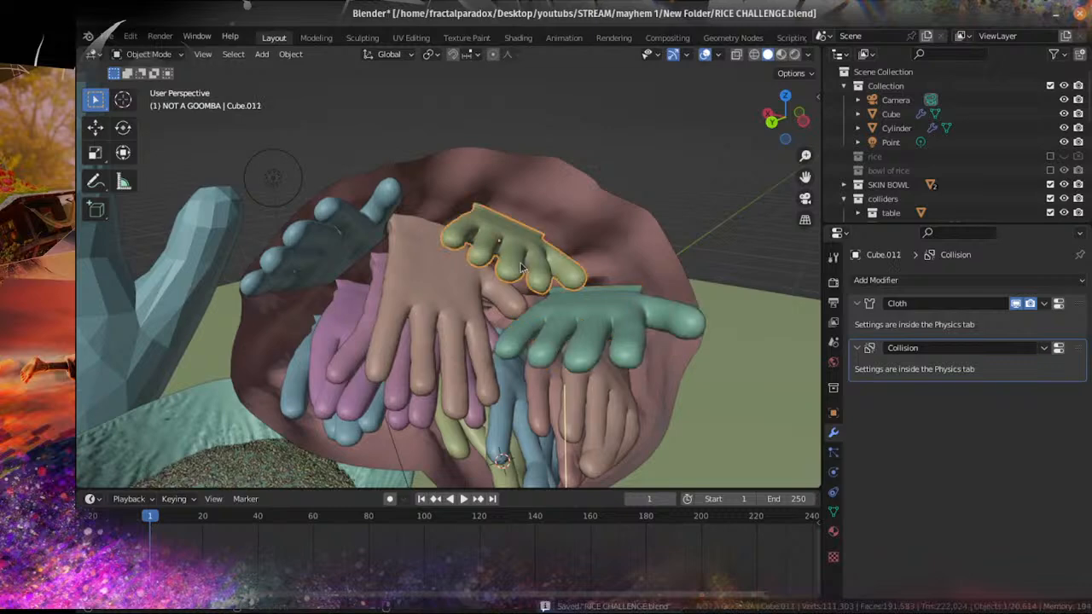
key(shift+d)
click(606, 254)
middle_drag(606, 253, 539, 271)
key(g)
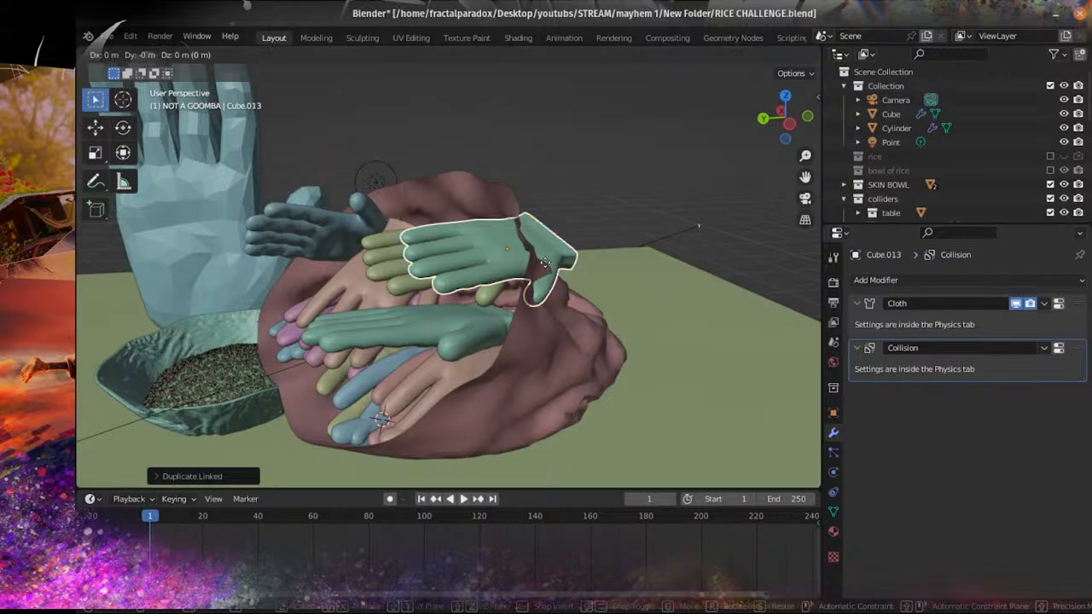
key(x)
key(x)
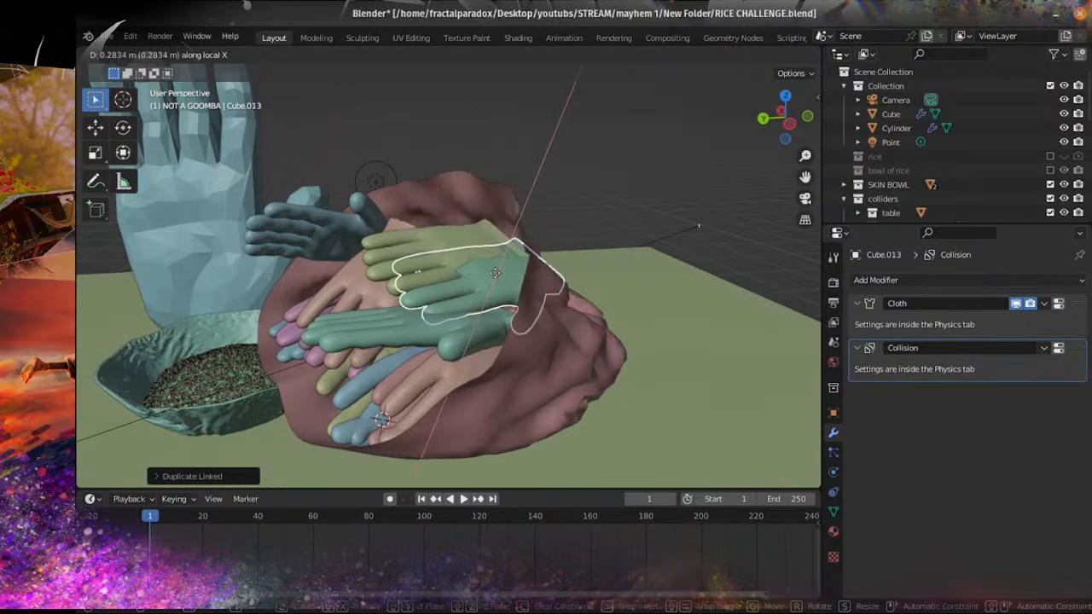
click(498, 264)
Step: Reposition the upper teal duplicate beside the green hand, above the lower teal hand
middle_drag(498, 265, 410, 324)
scroll(522, 275, up, 3)
key(g)
click(551, 277)
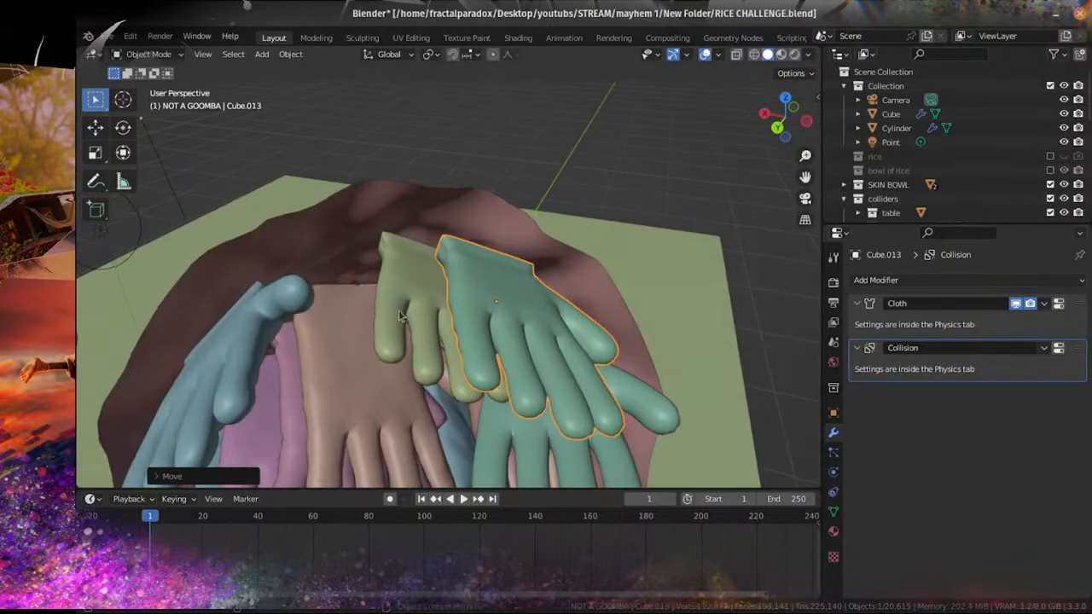
Step: Duplicate the blue hand at the rim, place the copy above the large brown hand, and rotate it
click(256, 310)
middle_drag(256, 310, 304, 310)
key(shift+d)
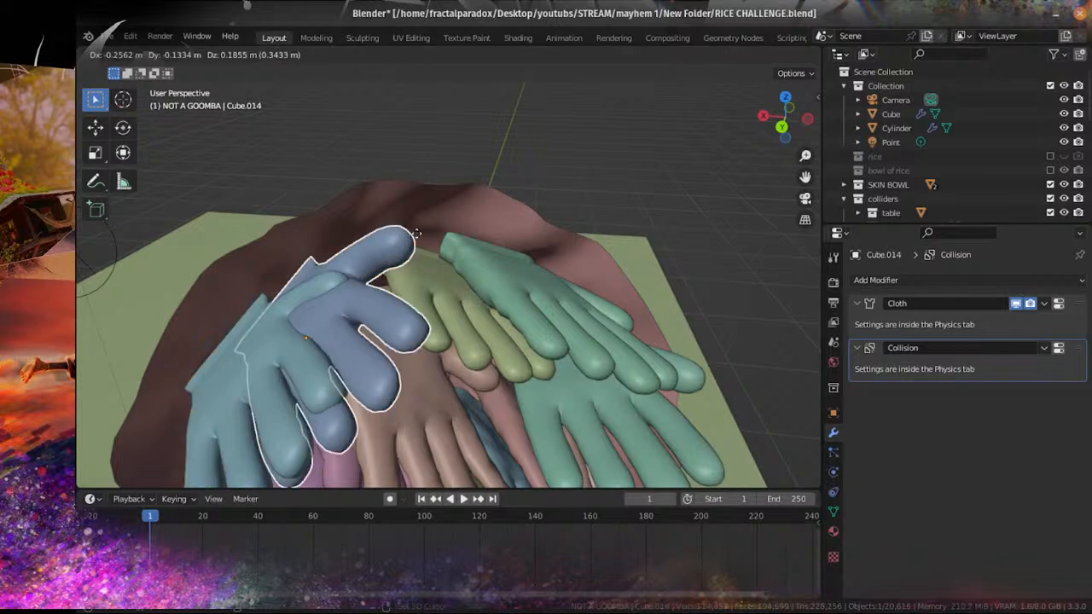
click(454, 197)
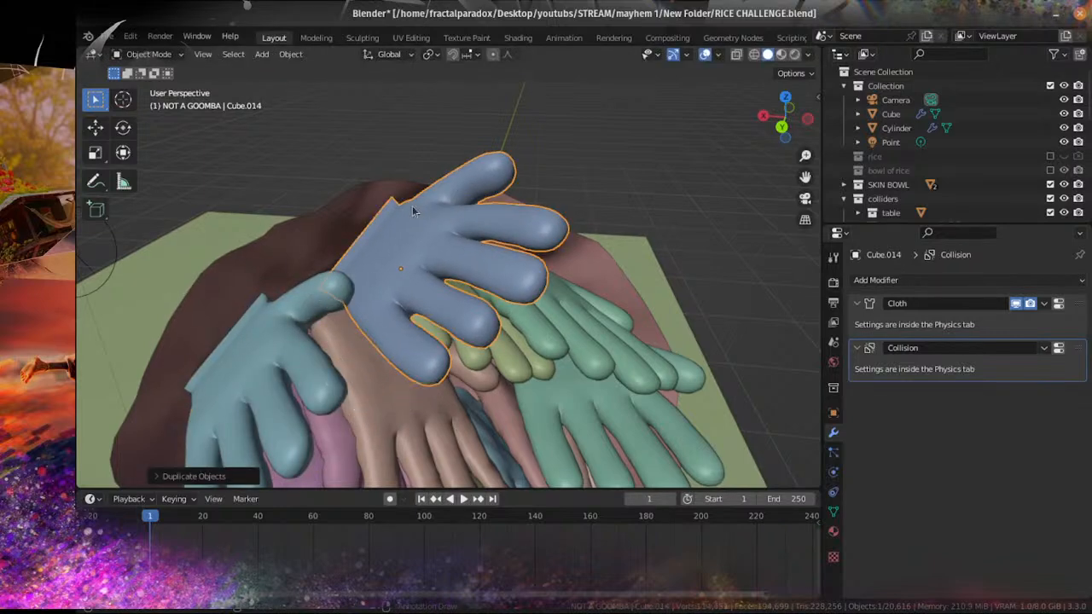
middle_drag(455, 197, 407, 275)
key(r)
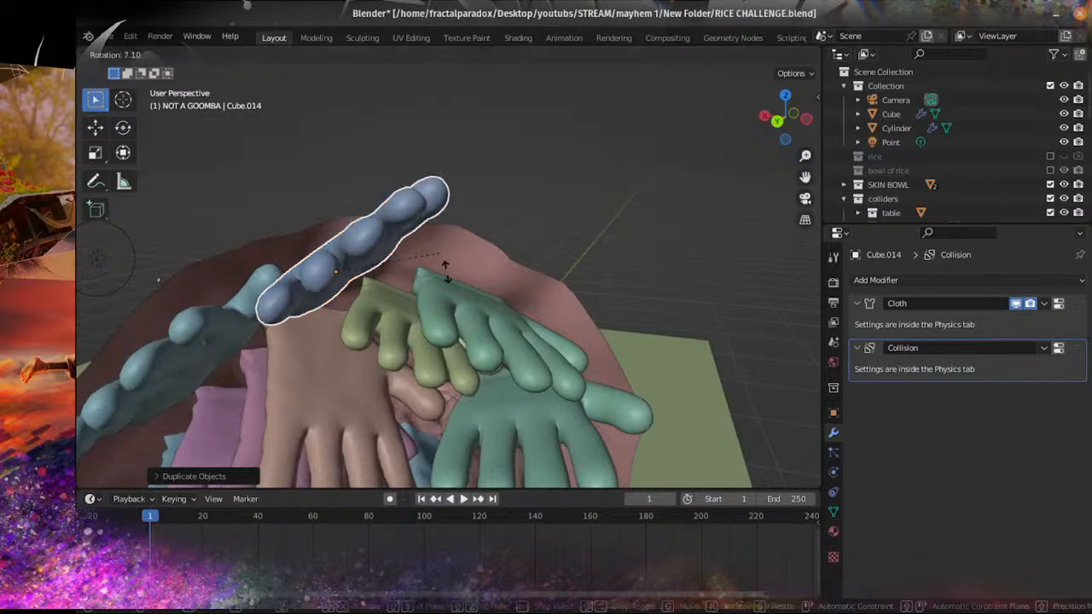
click(326, 284)
middle_drag(327, 284, 380, 281)
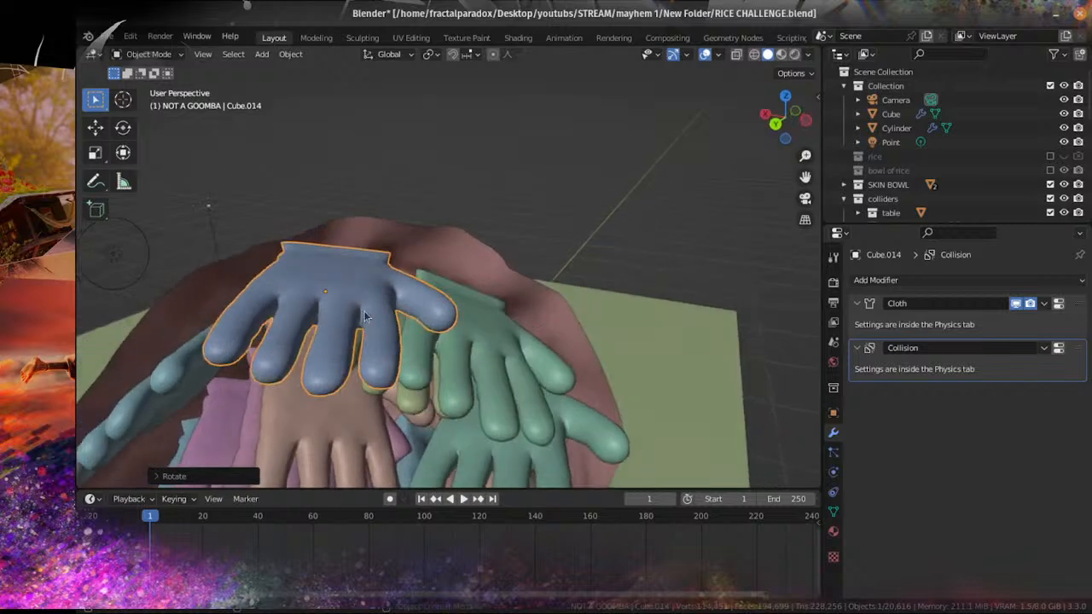
Step: Move the blue hand closer to the green hand, above the large brown hand, and save the file
key(g)
click(391, 302)
key(ctrl+s)
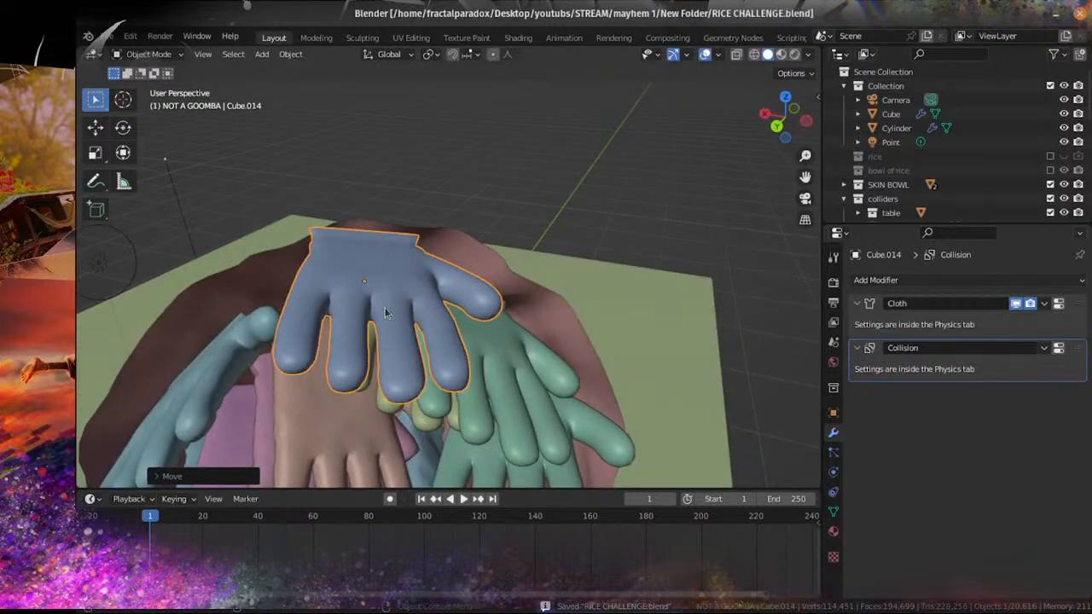
Step: Run the cloth drop simulation to frame 14, replay it to frame 15, and inspect how the hands settle on the pile
middle_drag(386, 313, 406, 367)
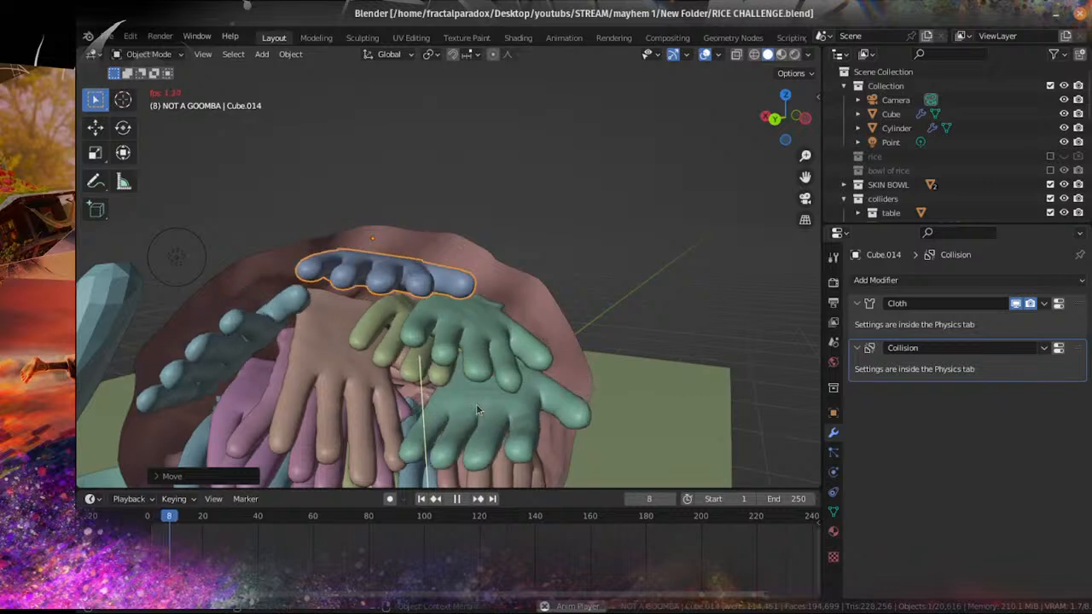
click(457, 500)
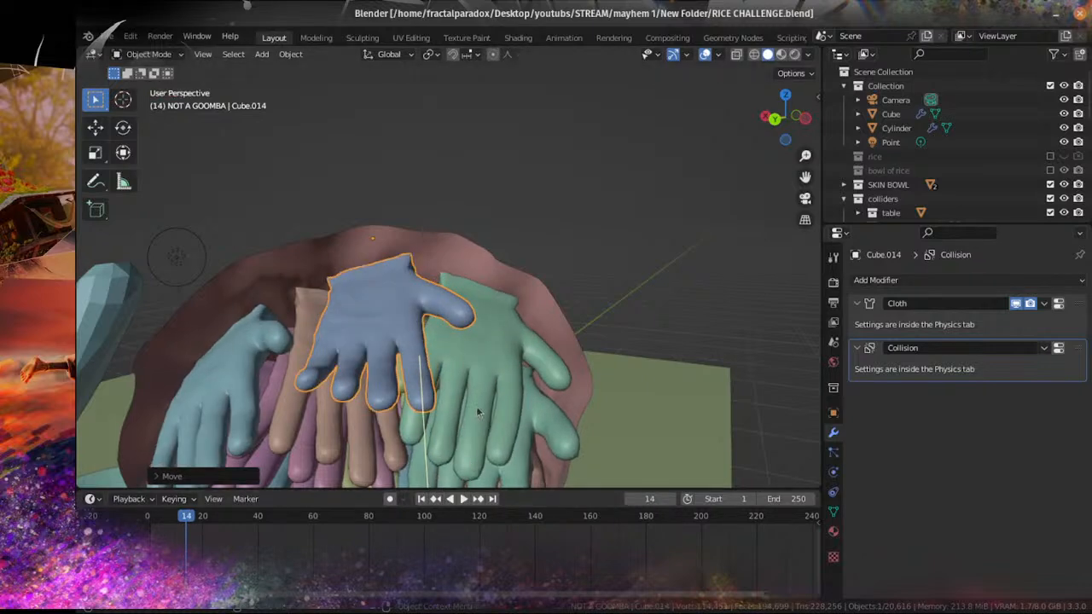
middle_drag(476, 406, 491, 343)
scroll(465, 405, up, 4)
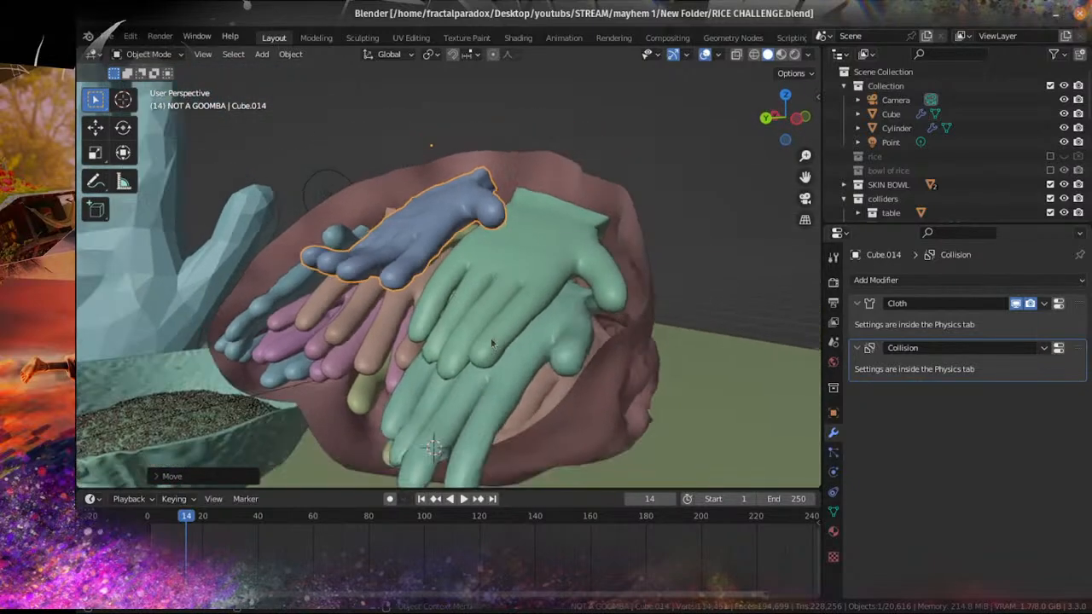
click(464, 499)
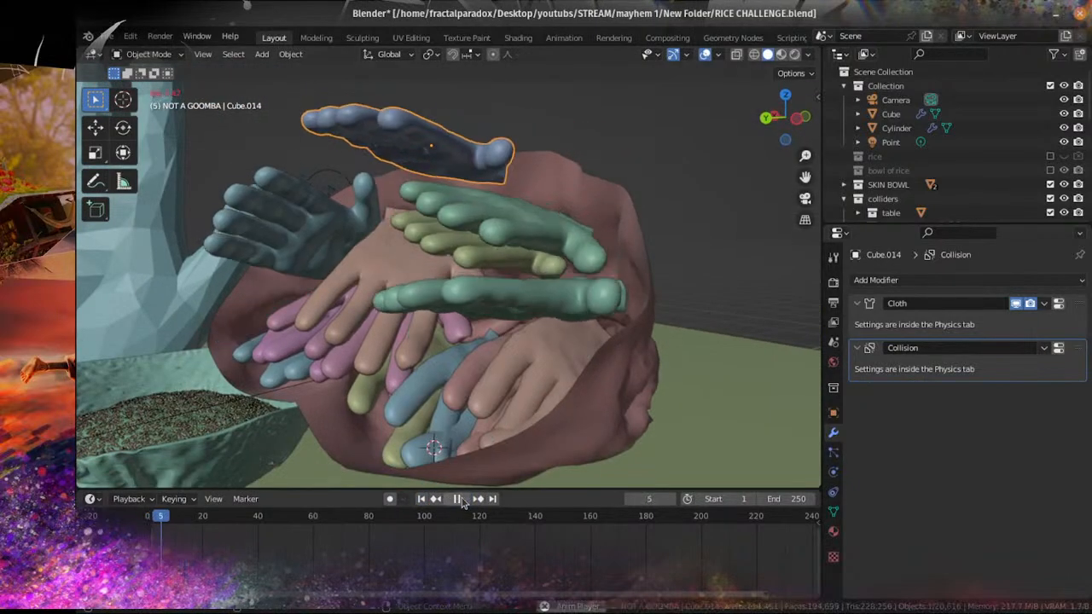
click(459, 500)
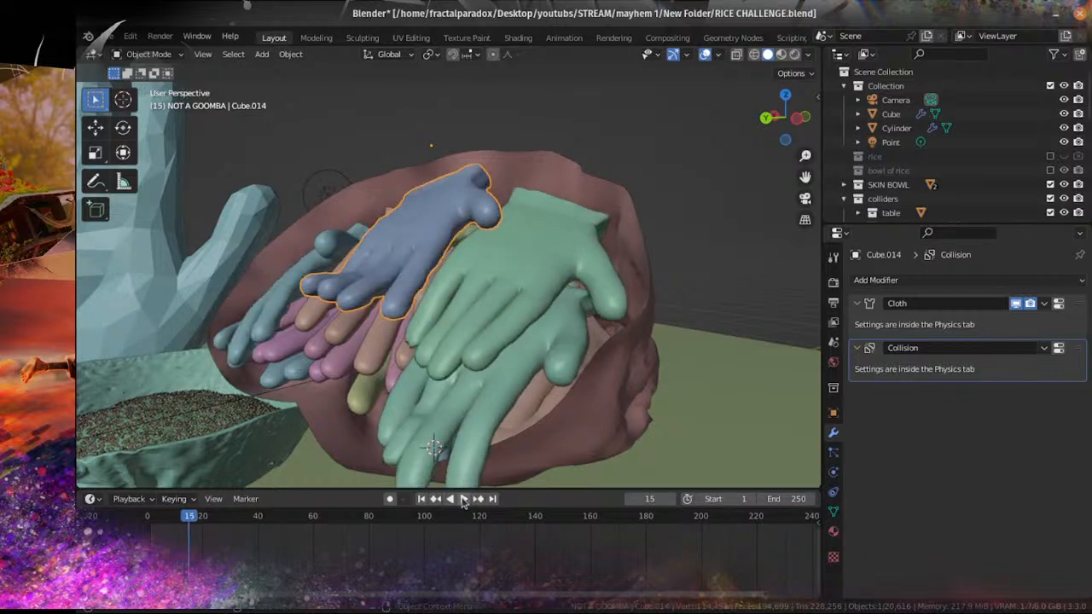
scroll(474, 385, down, 2)
middle_drag(474, 385, 499, 337)
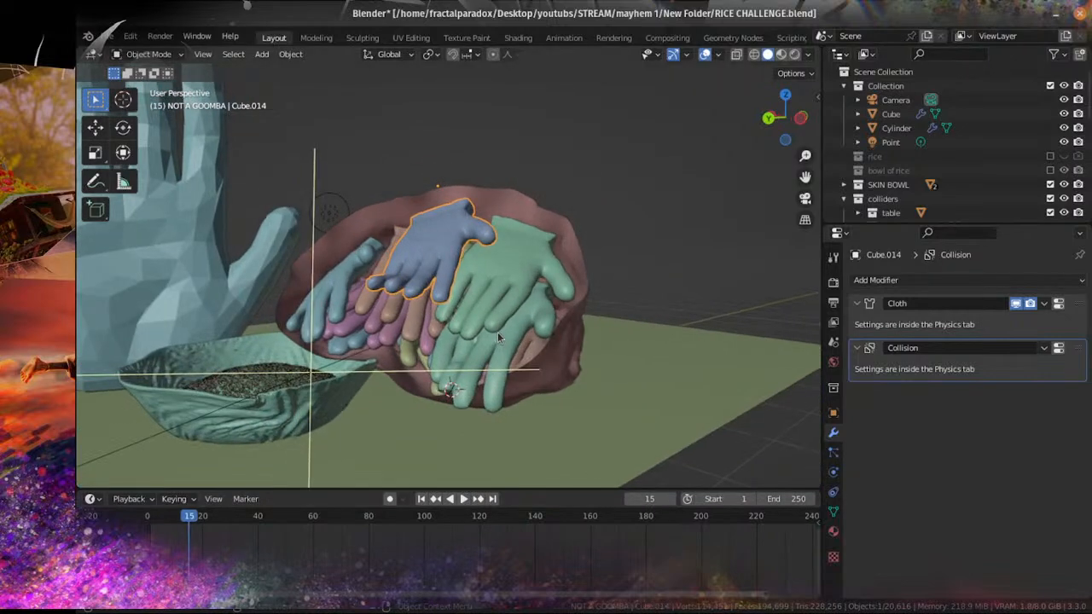
Step: Look through the scene camera and replay the drop simulation up to frame 16
key(KP_0)
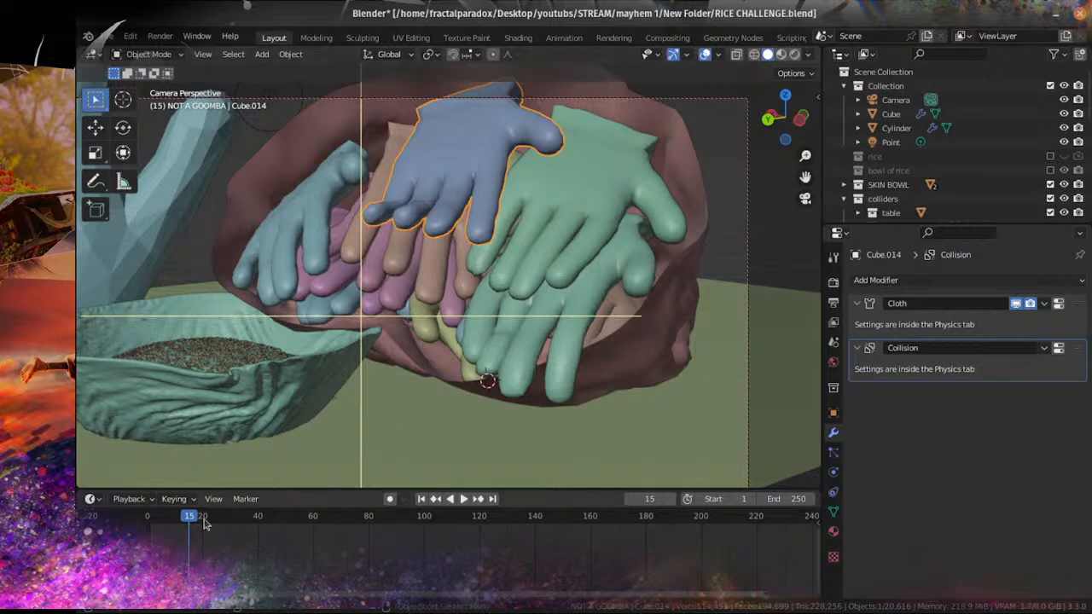
click(170, 521)
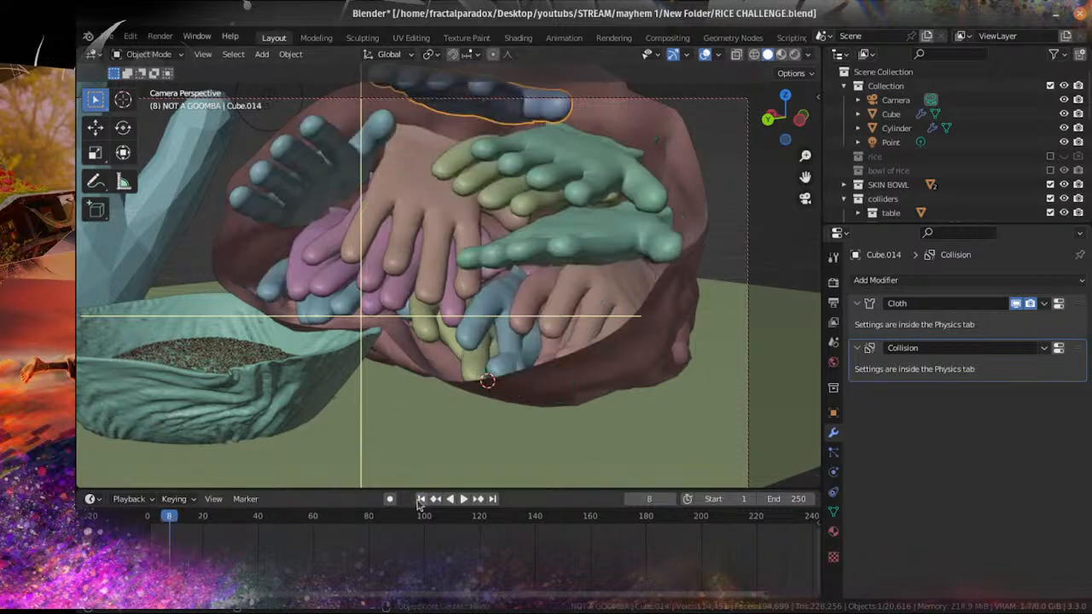
click(463, 499)
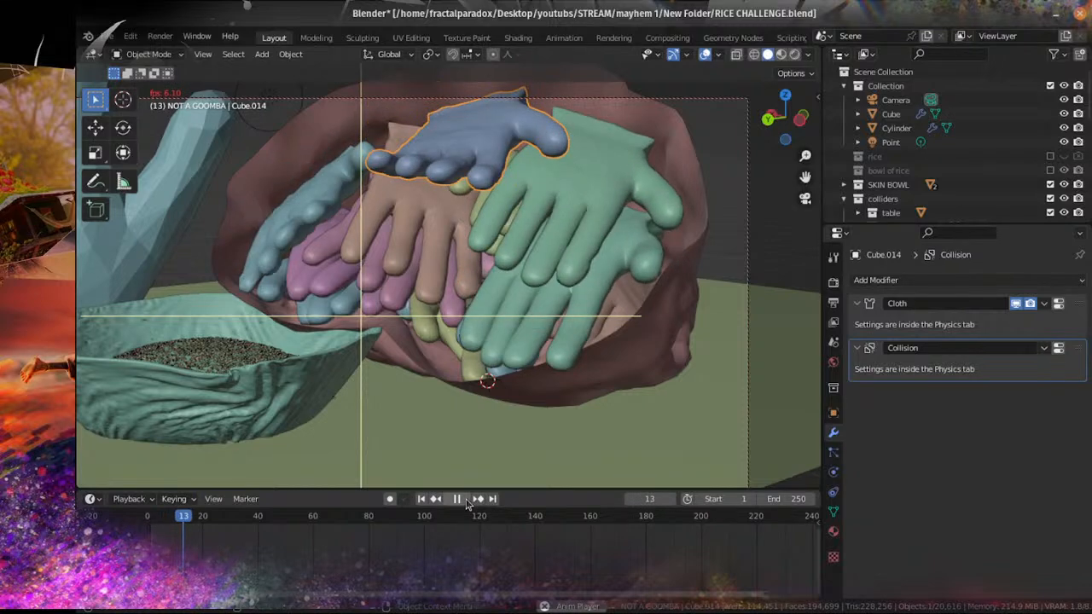
click(466, 503)
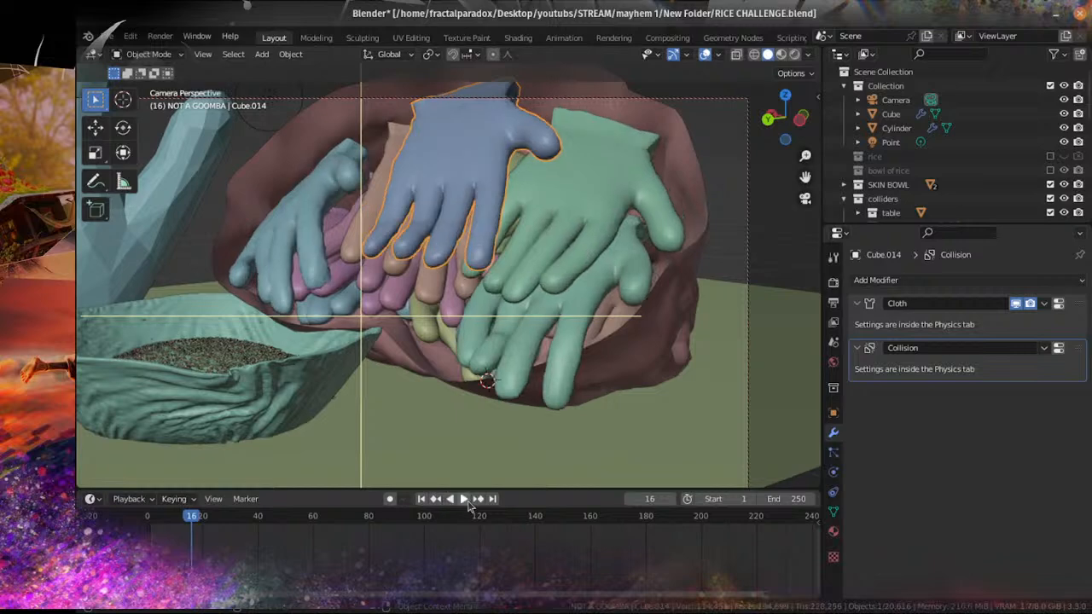
Step: Return to the first frame and scrub the simulation to frame 14, checking the hand pile up close
middle_drag(631, 307, 588, 266)
click(420, 500)
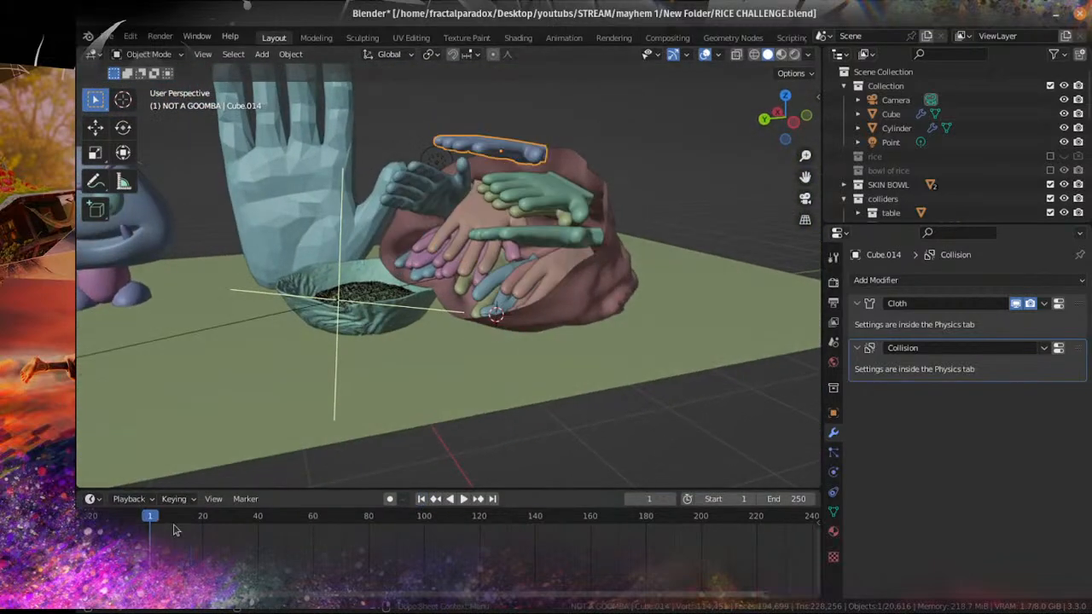
drag(156, 526, 188, 525)
middle_drag(375, 237, 471, 280)
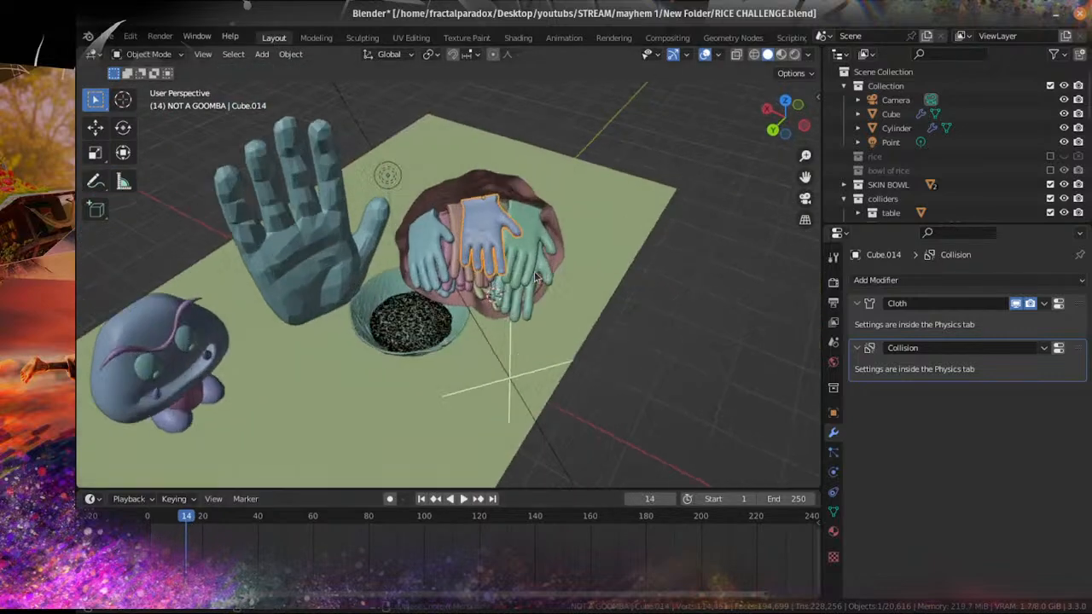
scroll(526, 254, up, 5)
middle_drag(527, 256, 432, 265)
scroll(489, 213, up, 3)
middle_drag(431, 309, 559, 341)
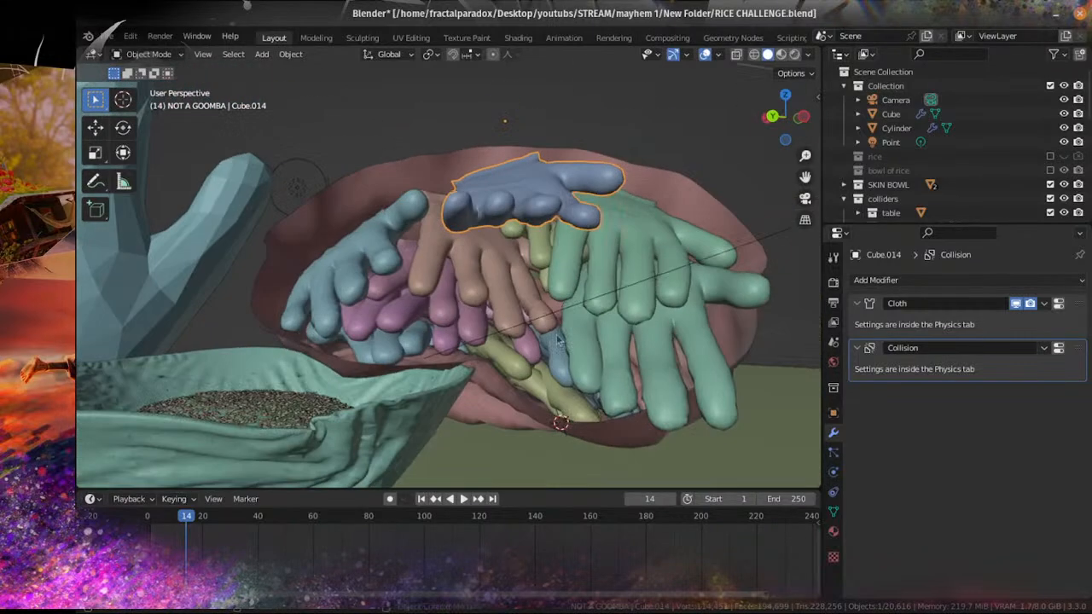
Step: Apply the Cloth modifier on the lower and upper green hands at frame 14, making their object data single-user
click(600, 351)
key(ctrl+a)
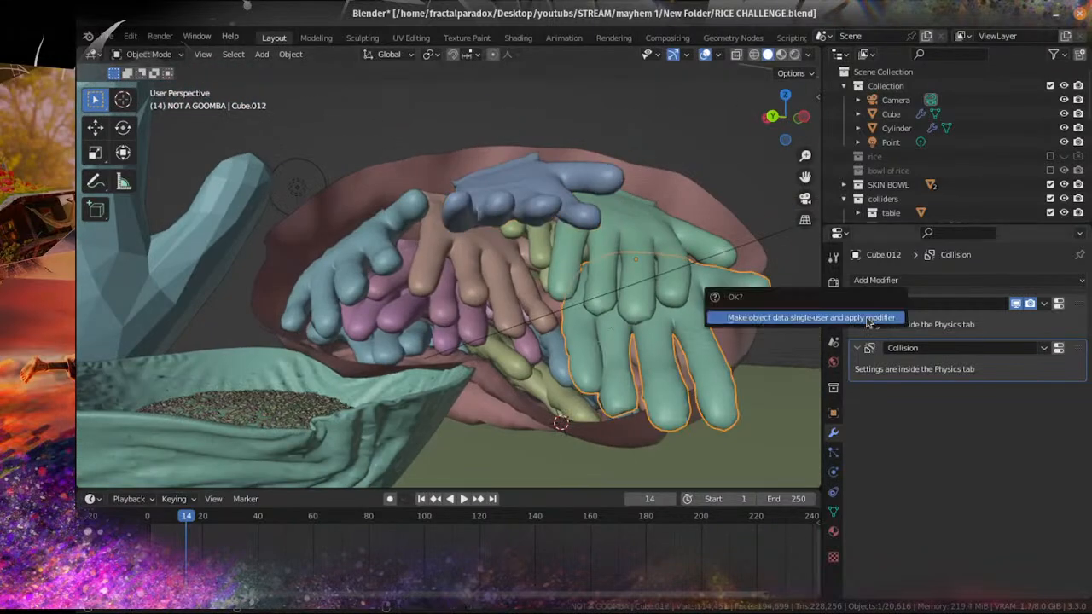
click(868, 319)
click(634, 227)
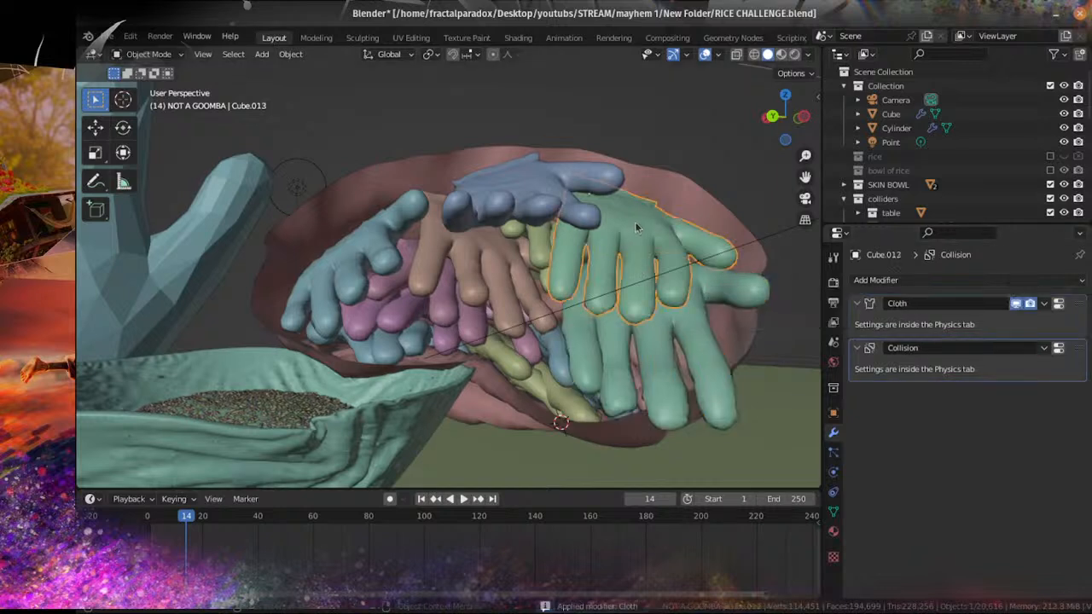
key(ctrl+a)
click(793, 324)
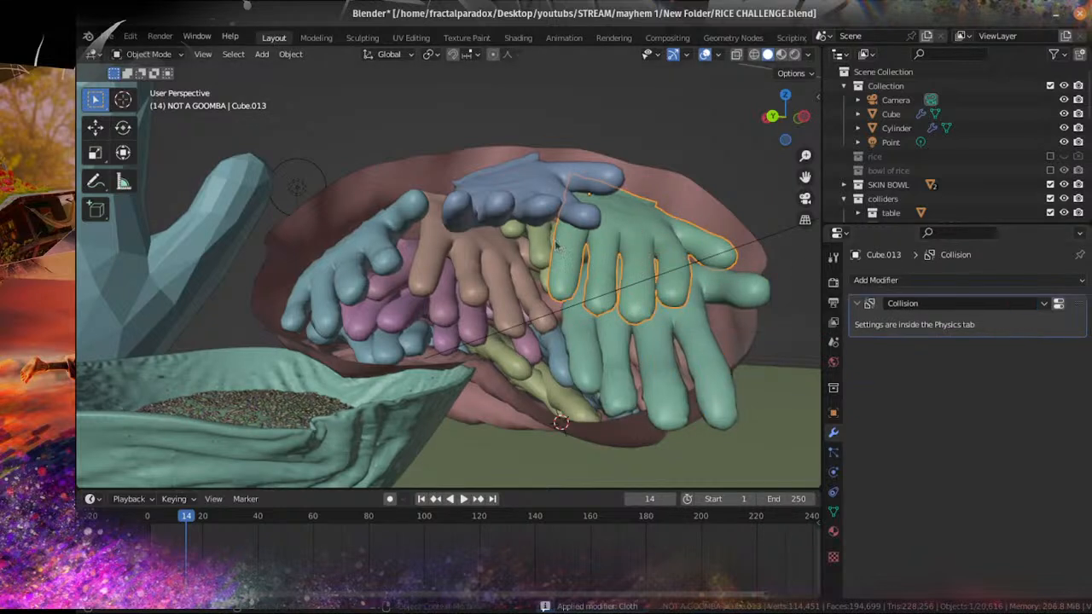
Step: Apply the Cloth modifier on the yellow-green hand and the light blue hand at the bowl's outer side
click(539, 248)
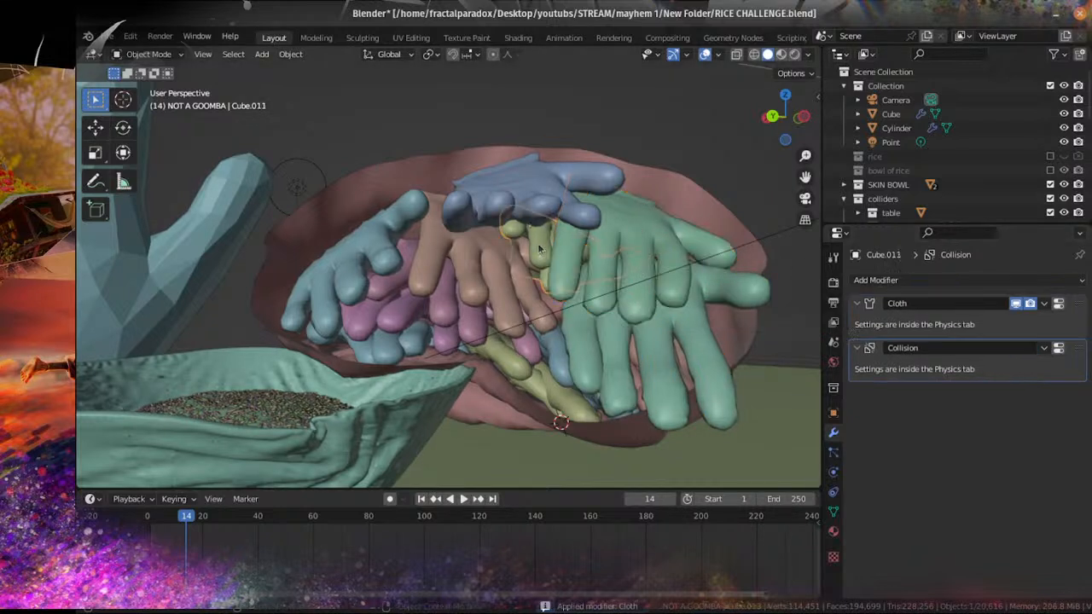
key(ctrl+a)
click(881, 307)
click(389, 233)
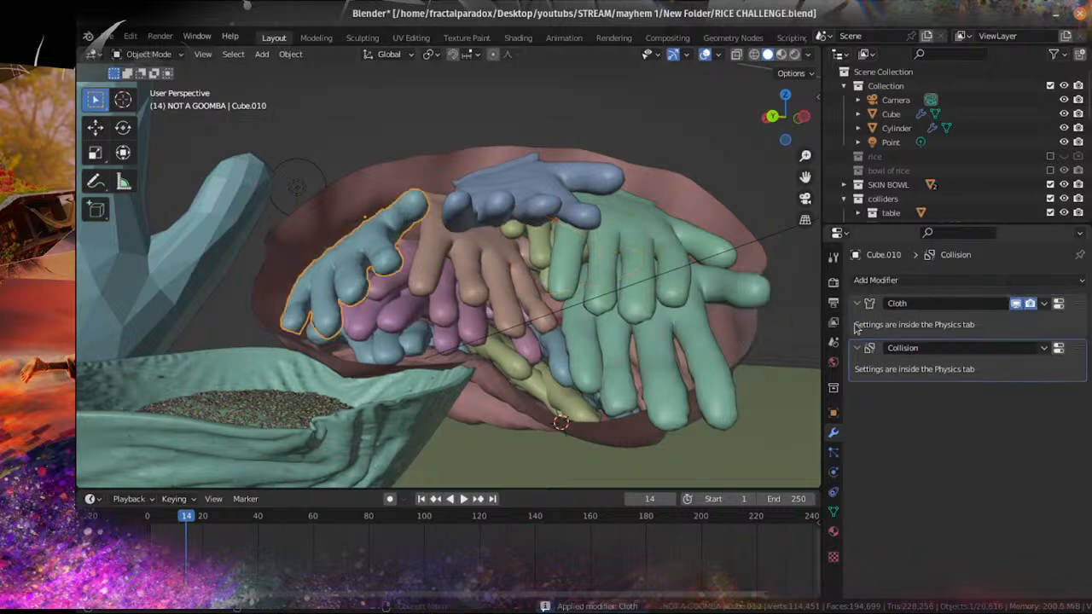
key(ctrl+a)
click(878, 319)
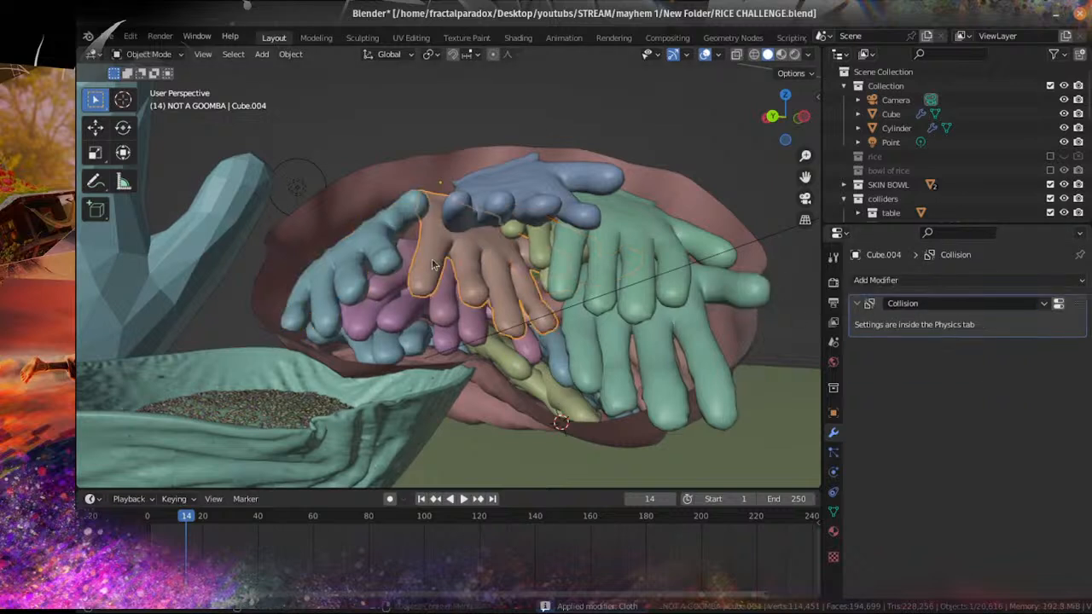
Step: Select the upper blue hand and replay its drop from the first frame onto the frozen hands
click(555, 205)
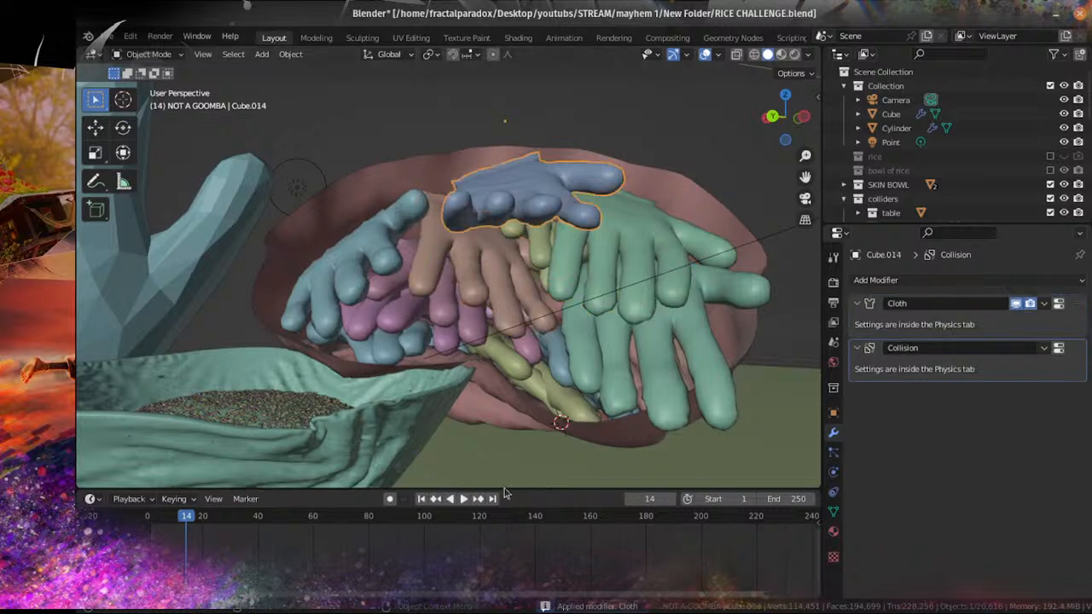
key(shift+Left)
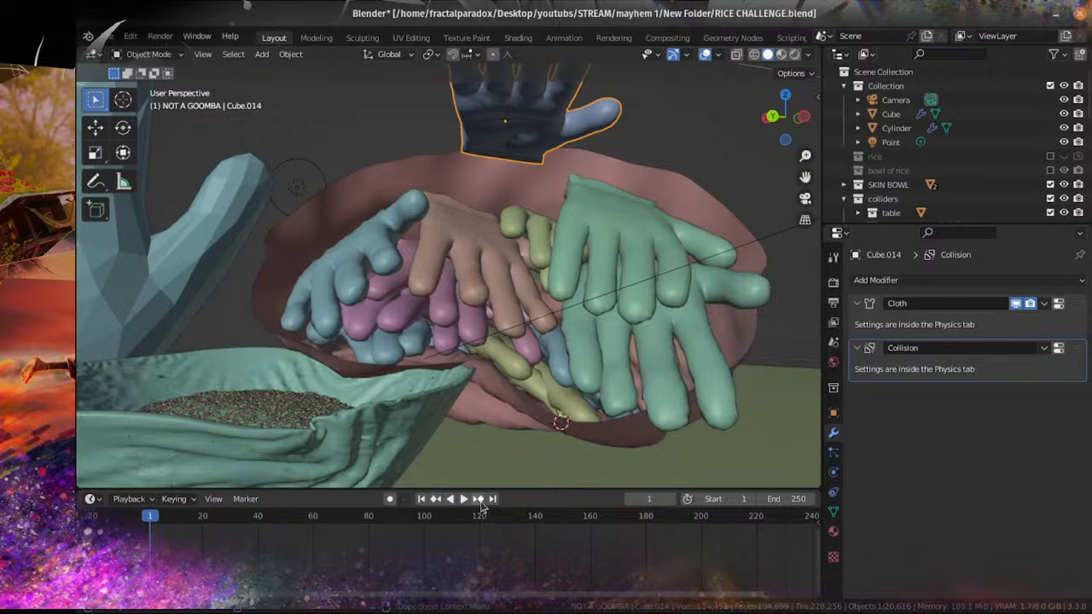
click(464, 501)
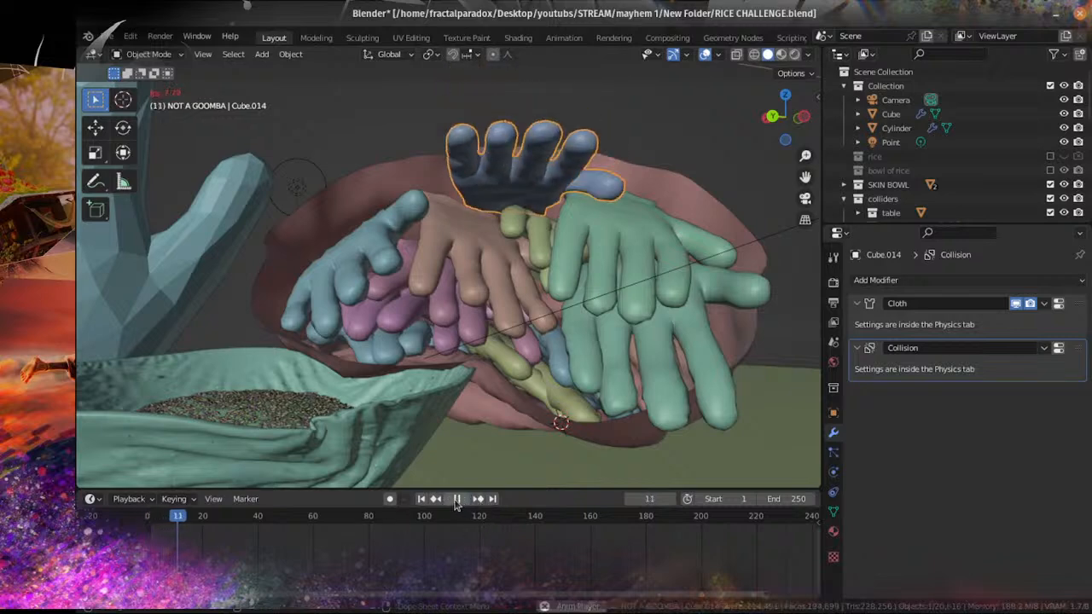
click(456, 500)
Step: Rotate the upper blue hand about the global X axis to tilt it over the pile
middle_drag(597, 245, 606, 302)
middle_drag(502, 348, 484, 299)
key(r)
key(x)
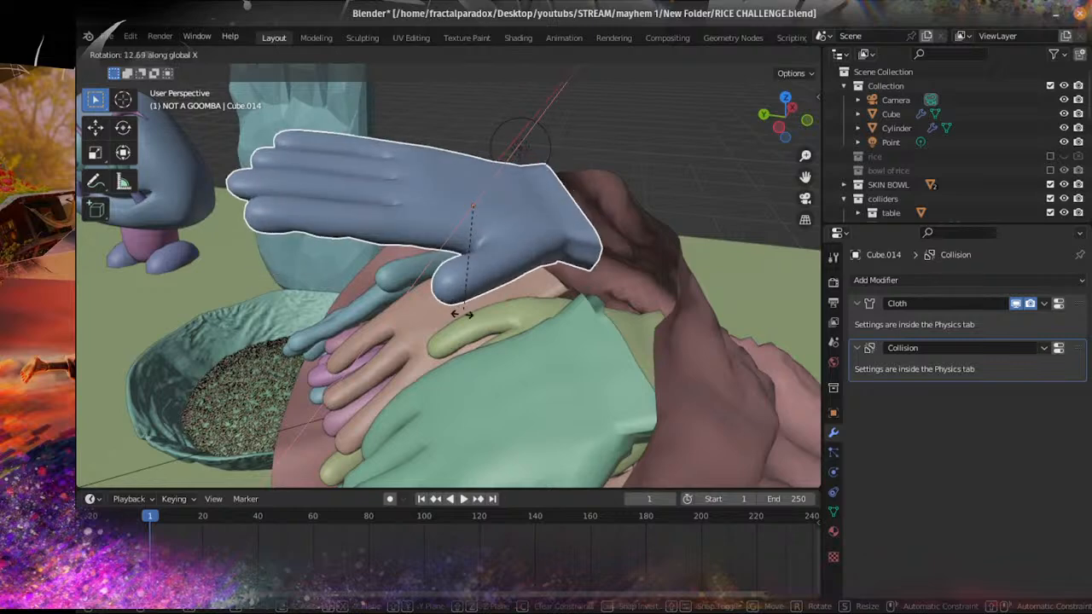
click(445, 315)
Step: Shift the blue hand horizontally towards the bowl's back wall and lower it along Z close to the pile
middle_drag(446, 315, 564, 399)
key(g)
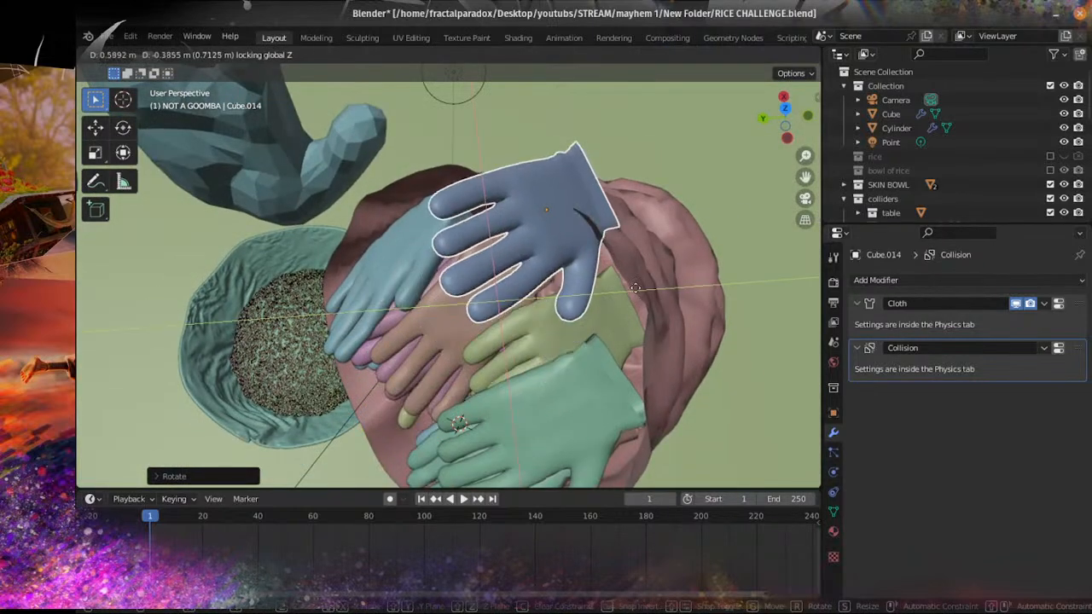
click(627, 312)
key(g)
key(z)
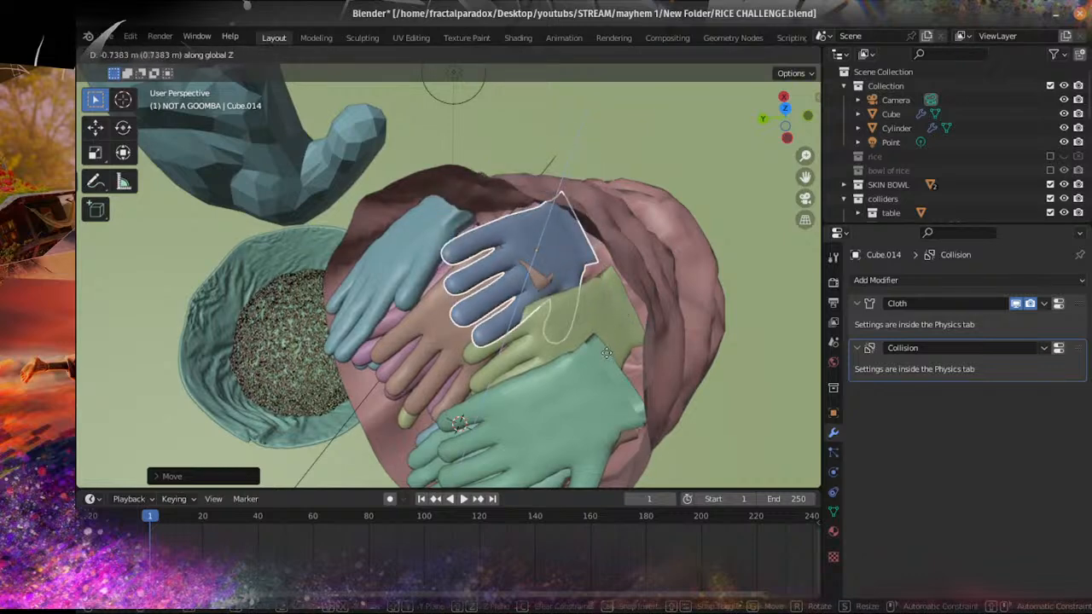
click(607, 338)
Step: Reposition the blue hand above the wrist of the large brown hand and rotate it in the current view
middle_drag(608, 337, 578, 342)
key(g)
click(550, 286)
key(r)
click(583, 300)
scroll(578, 341, up, 2)
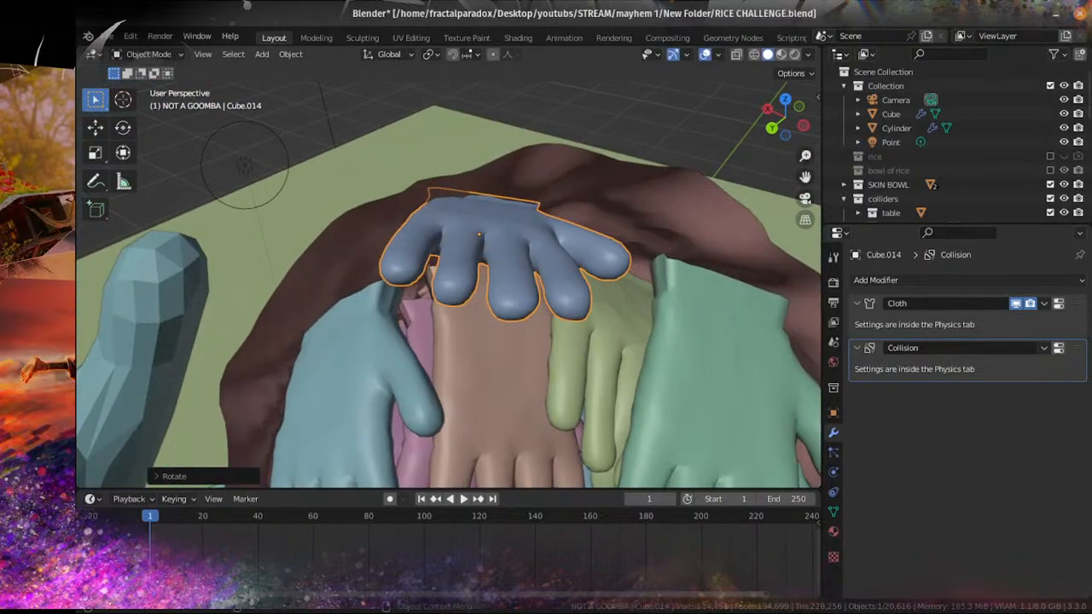
Step: Rotate the blue hand about its local X axis
key(r)
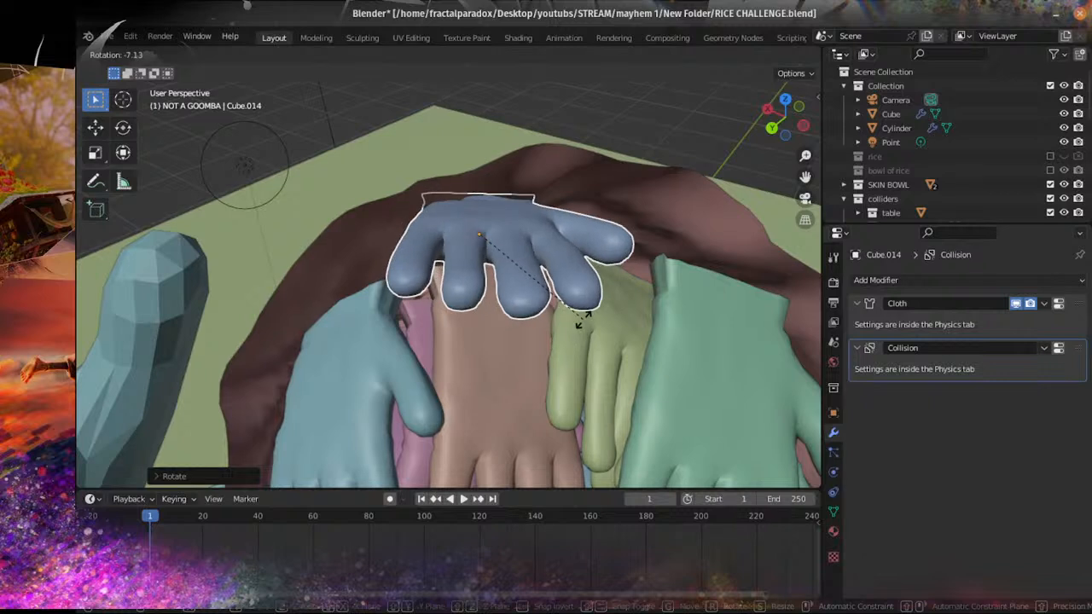
key(z)
key(z)
key(y)
key(y)
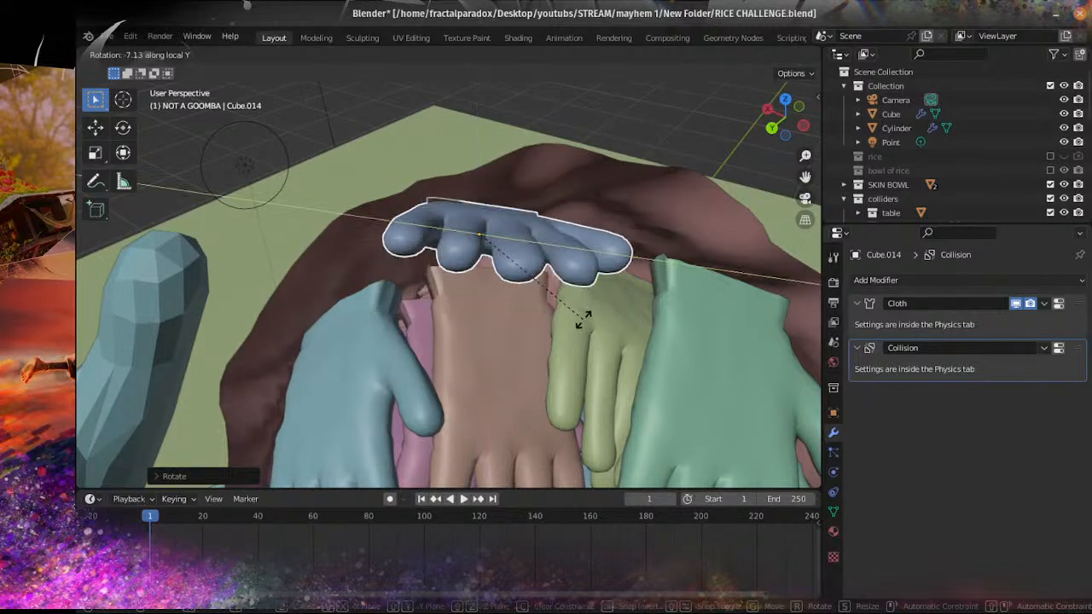
key(x)
key(x)
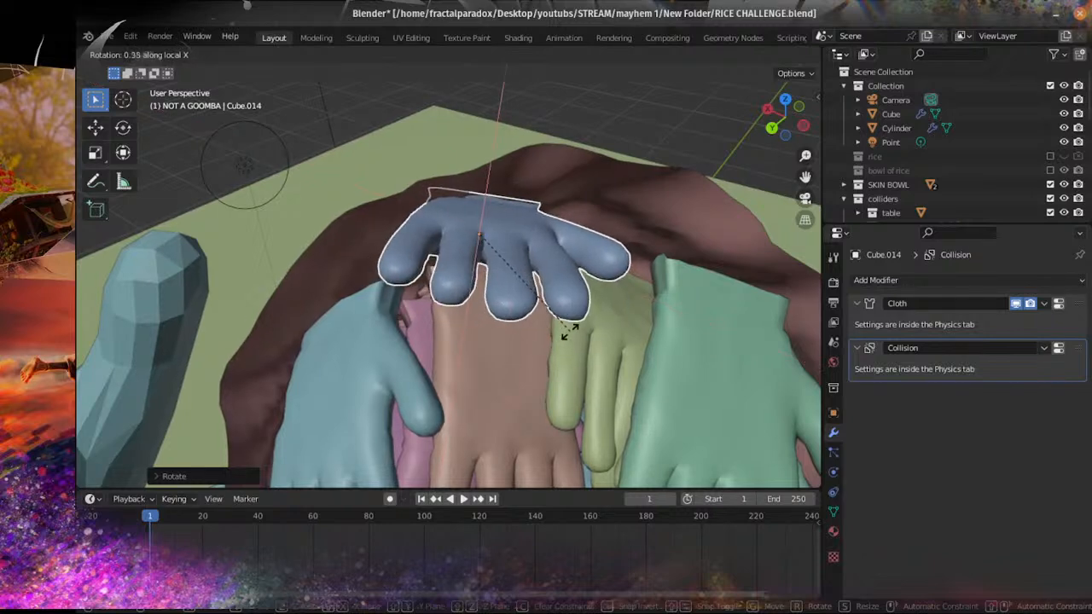
click(541, 333)
Step: Shift the blue hand sideways over the brown and yellow-green hands, and try a further small rotation
middle_drag(541, 333, 563, 341)
key(g)
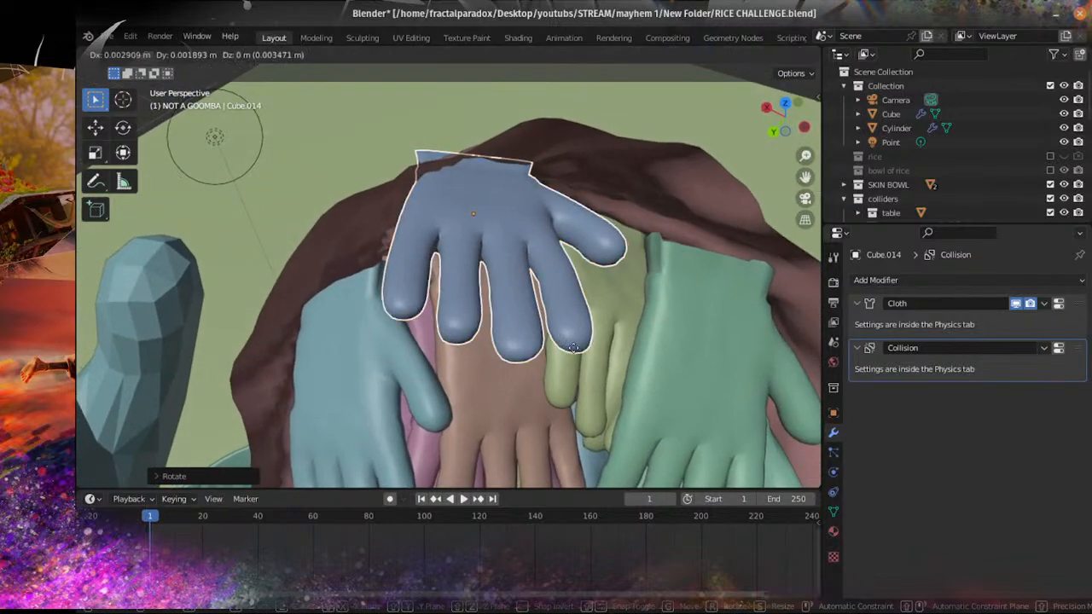
click(596, 365)
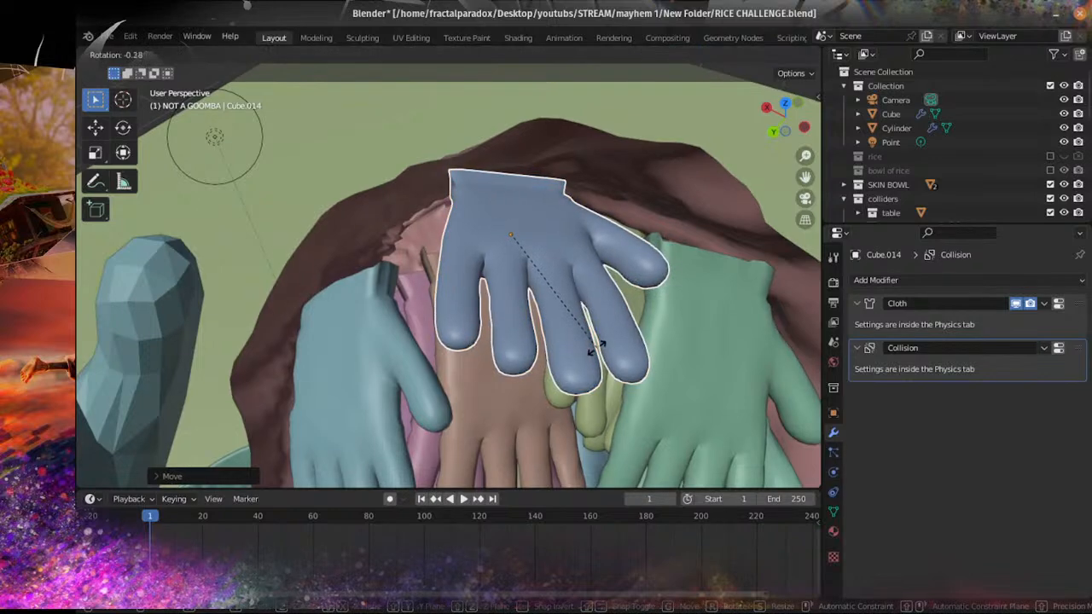
click(612, 313)
middle_drag(613, 313, 634, 262)
key(ctrl+z)
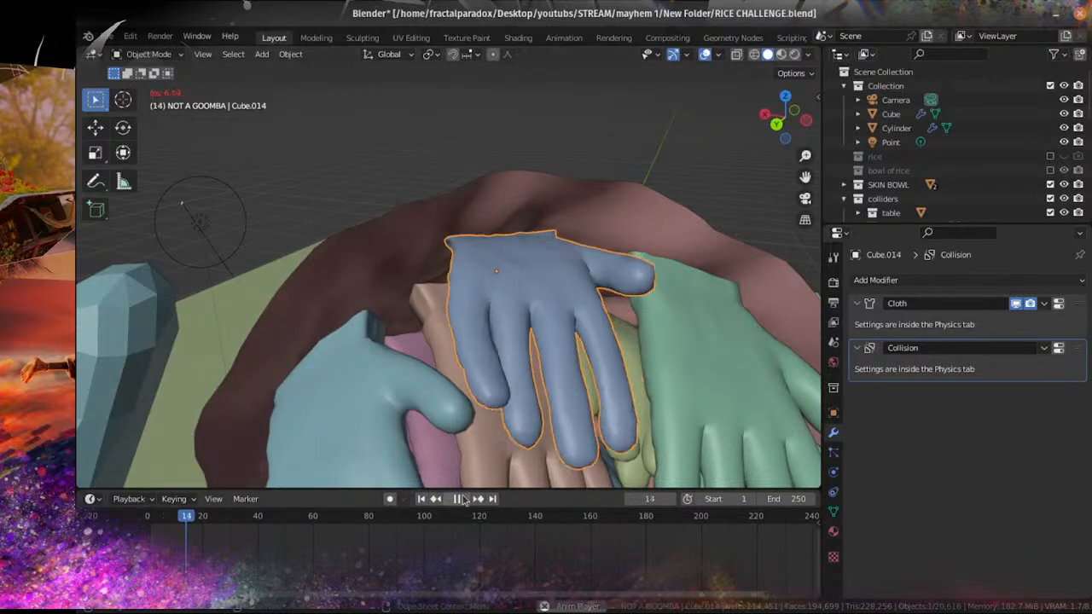
Step: Run the blue hand's drop simulation to frame 20, save the file, and return to the first frame
click(463, 501)
scroll(559, 331, down, 4)
middle_drag(560, 329, 480, 298)
key(ctrl+s)
scroll(474, 317, down, 4)
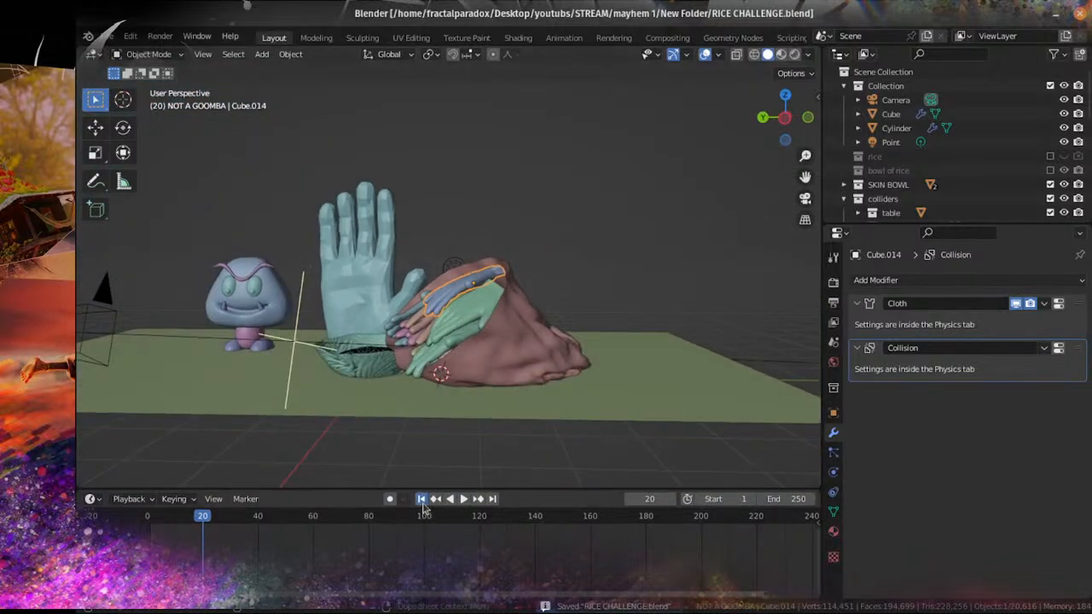
click(422, 499)
middle_drag(456, 359, 442, 362)
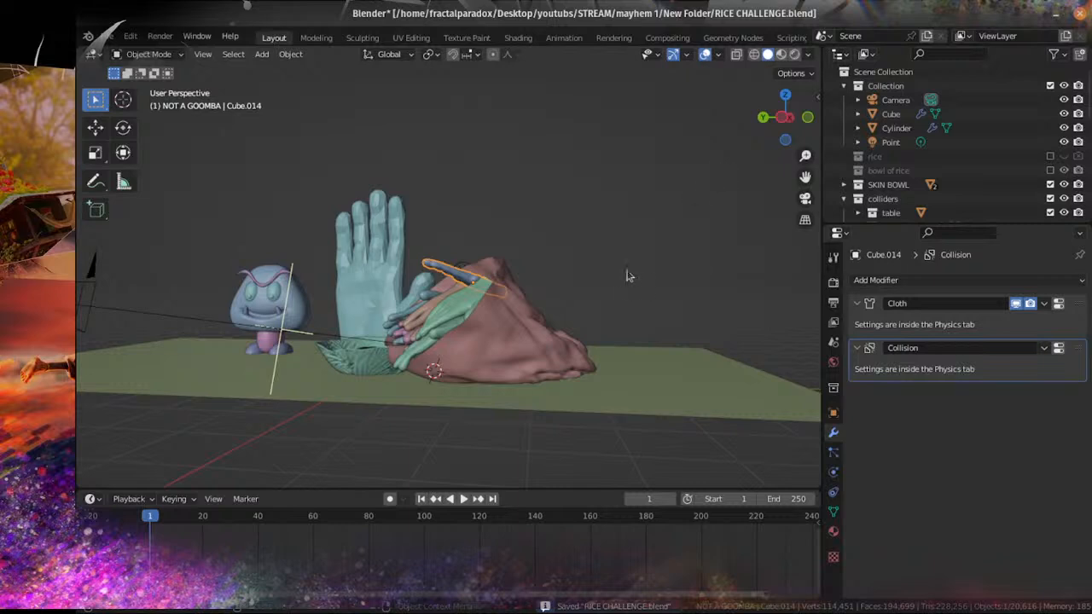
Step: Play the blue hand's drop simulation to about frame 92, check how it falls around the bowl, and return to the first frame
click(464, 499)
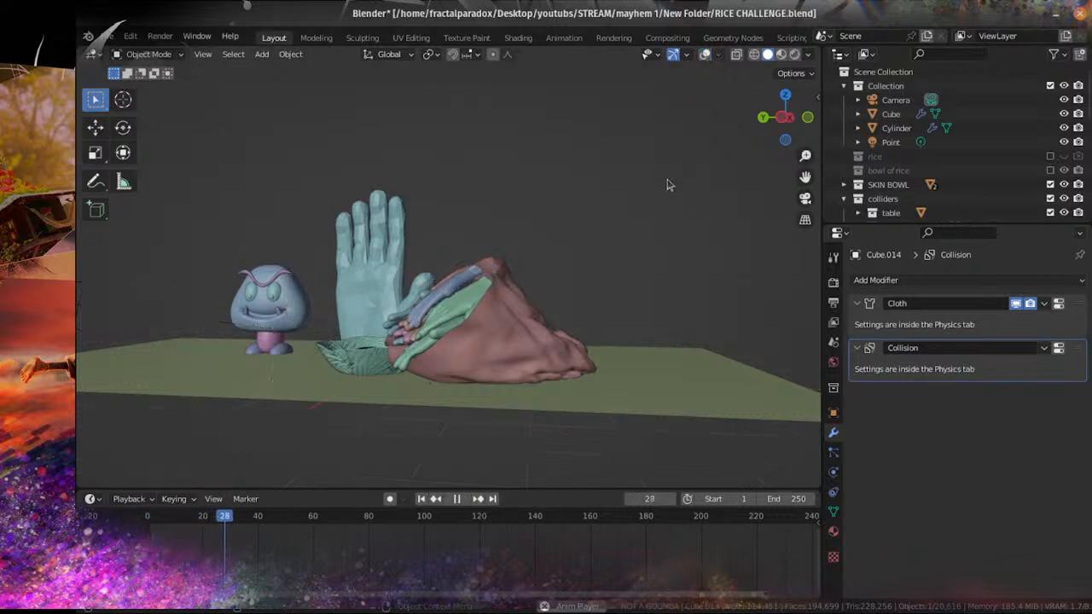
middle_drag(404, 291, 452, 317)
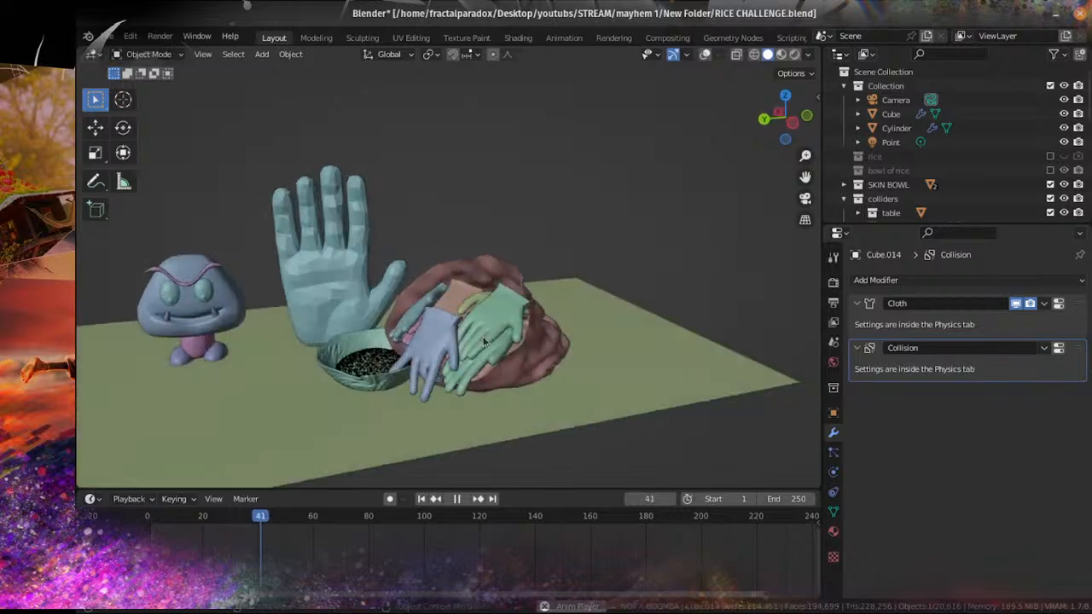
middle_drag(409, 351, 452, 390)
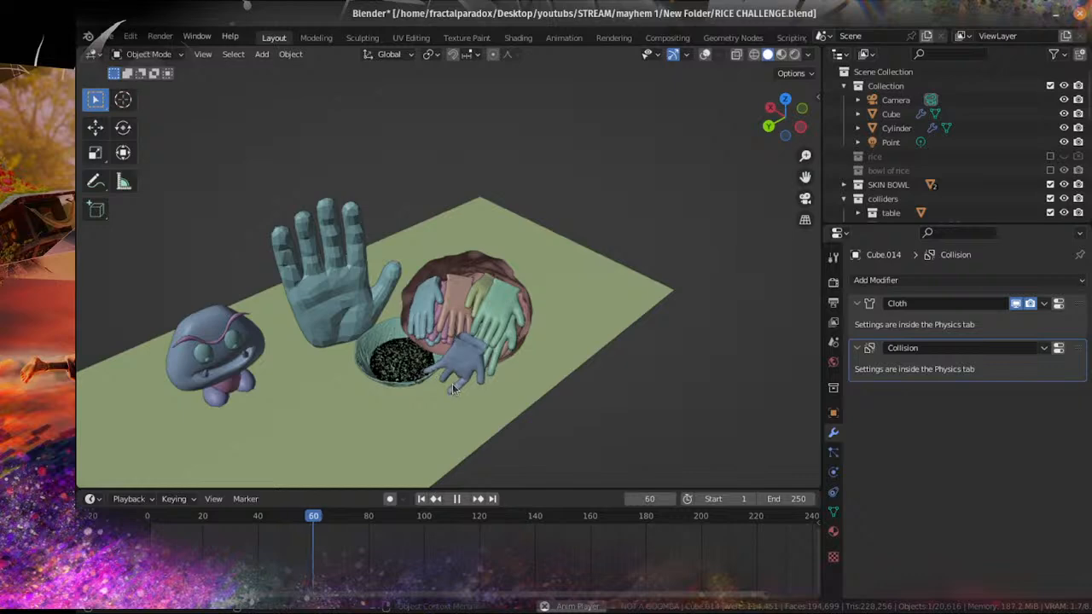
scroll(456, 385, up, 6)
shift+middle_drag(461, 376, 470, 156)
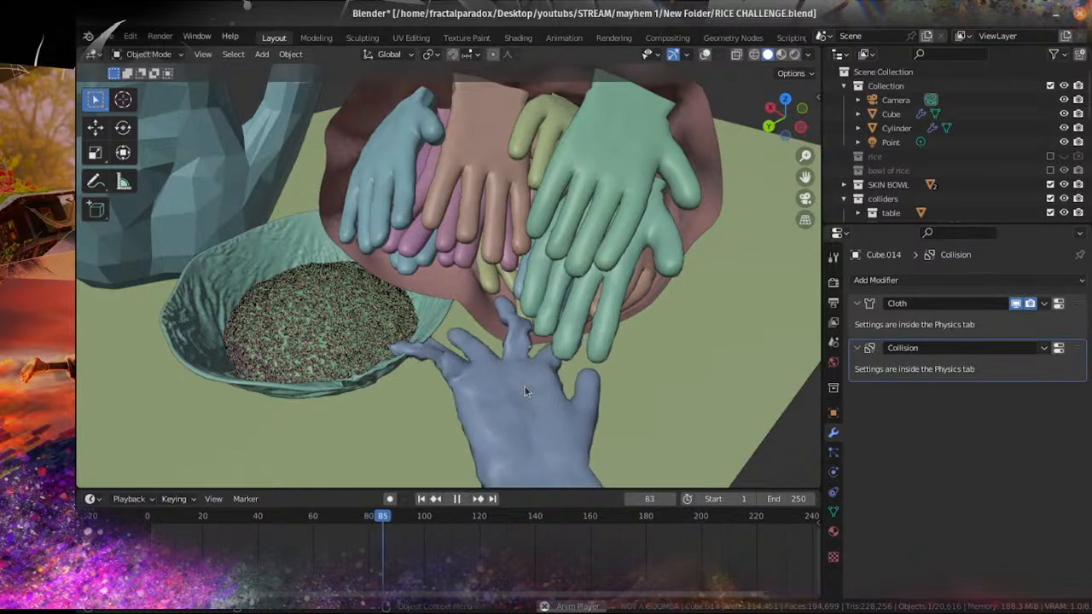
scroll(525, 410, down, 5)
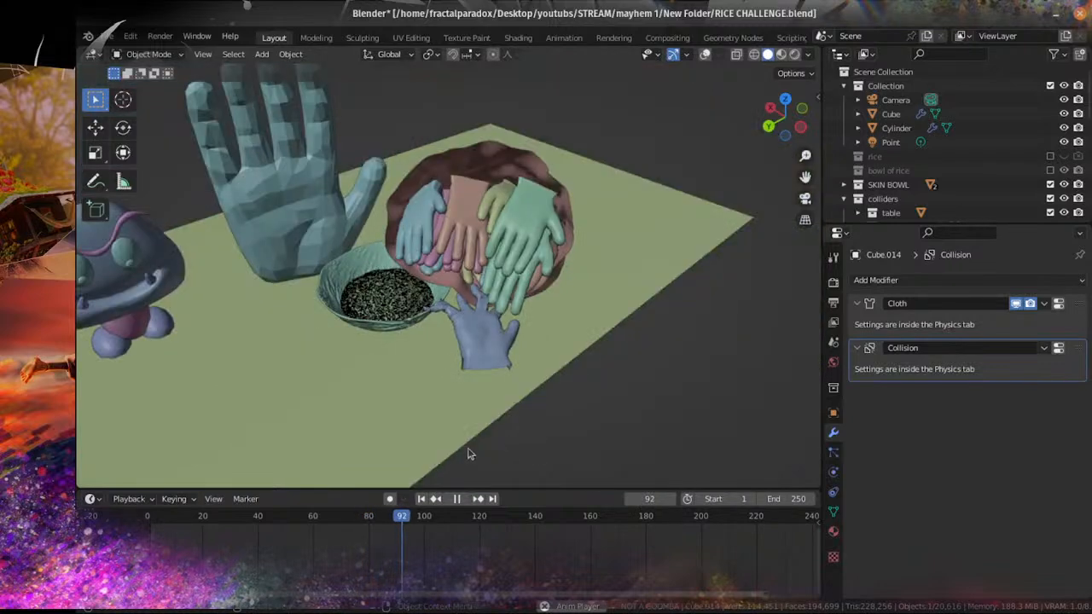
click(458, 499)
click(421, 499)
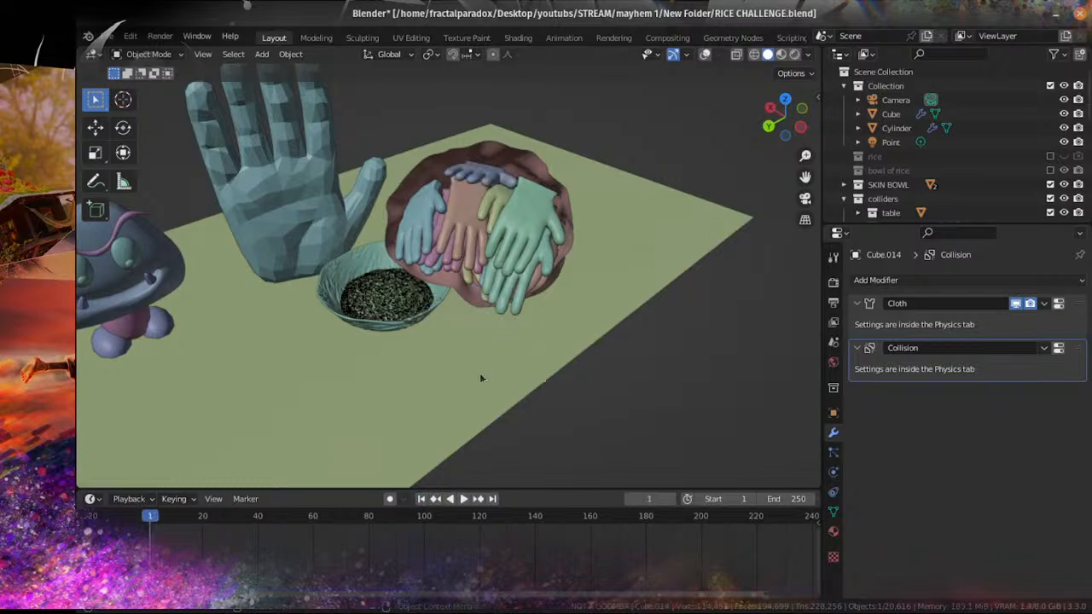
Step: Save the file, and rotate and shift the blue hand slightly above the brown hand's wrist
key(ctrl+s)
middle_drag(505, 171, 526, 203)
scroll(525, 203, up, 4)
scroll(409, 305, up, 2)
shift+middle_drag(599, 157, 442, 321)
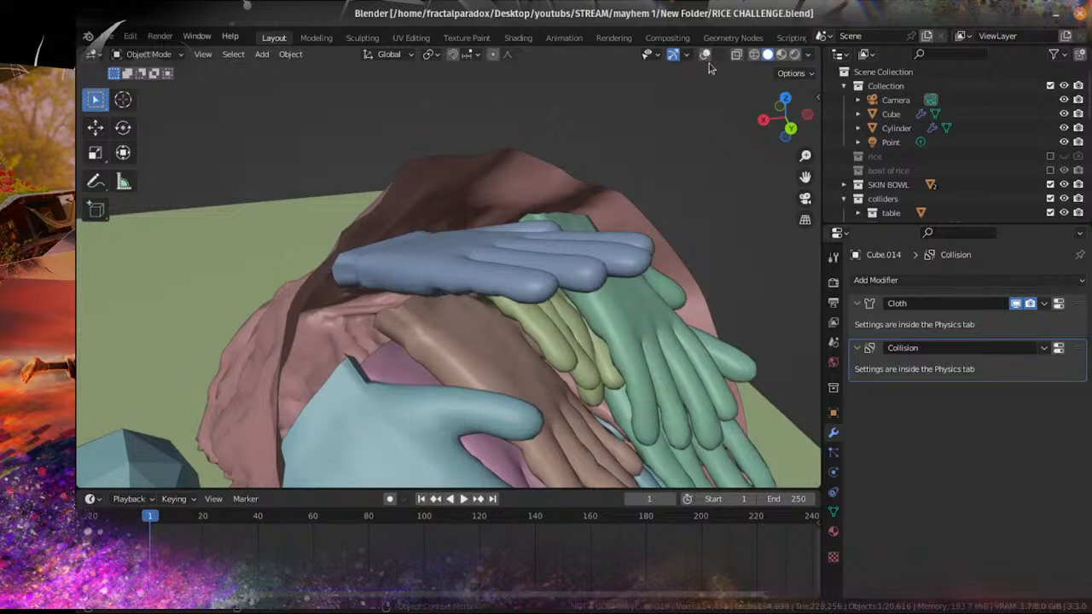
key(r)
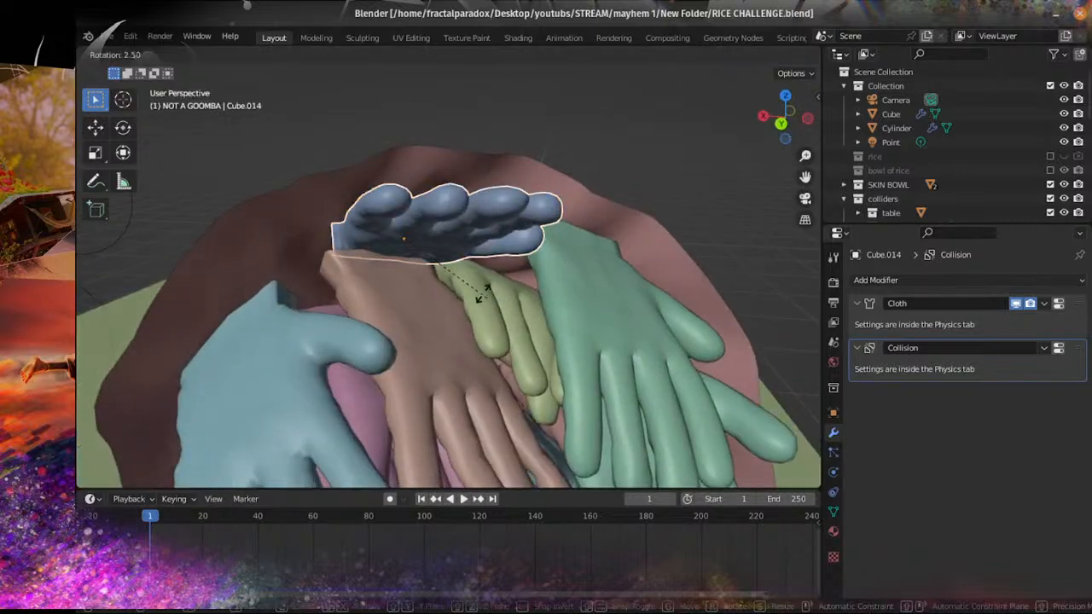
click(462, 291)
key(g)
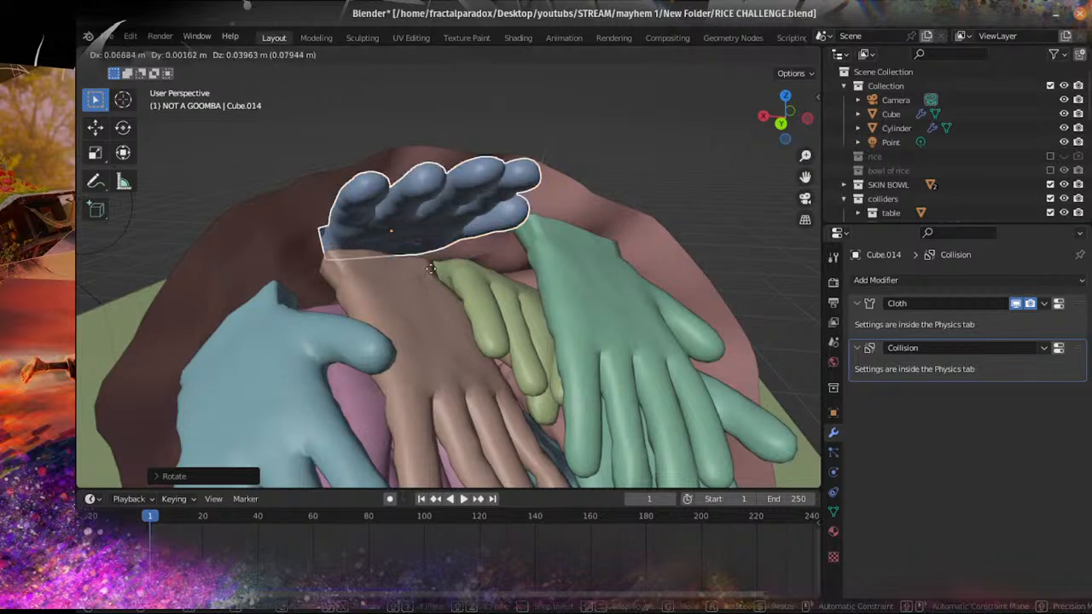
click(413, 277)
Step: Rotate the blue hand so its fingers point steeply upward along the bowl's rim, and save the file
middle_drag(412, 277, 458, 315)
key(r)
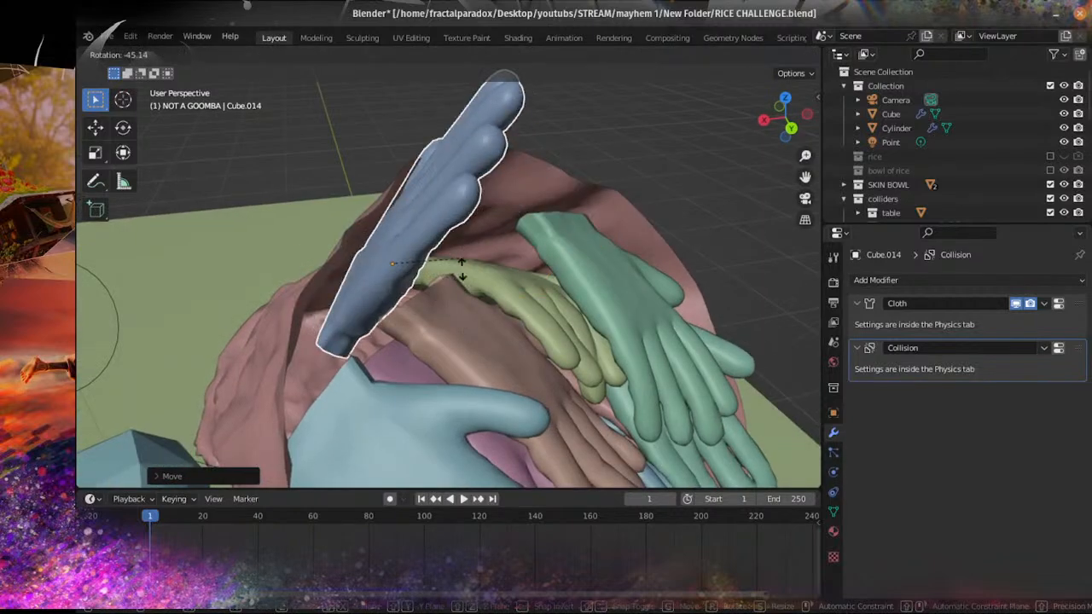
click(464, 263)
middle_drag(464, 264, 485, 268)
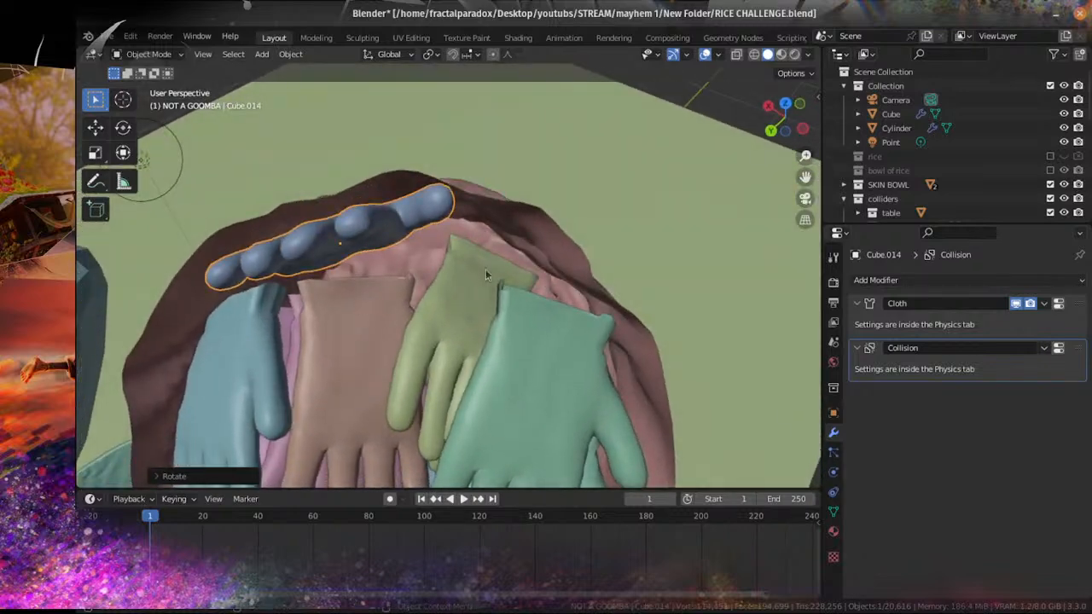
key(r)
click(480, 271)
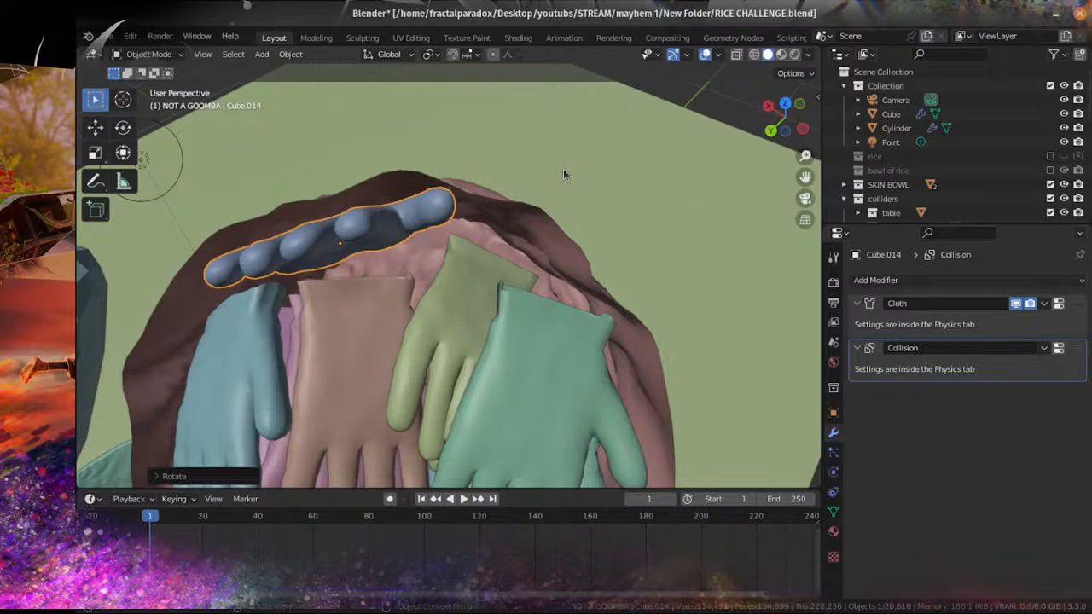
middle_drag(564, 184, 428, 302)
key(ctrl+s)
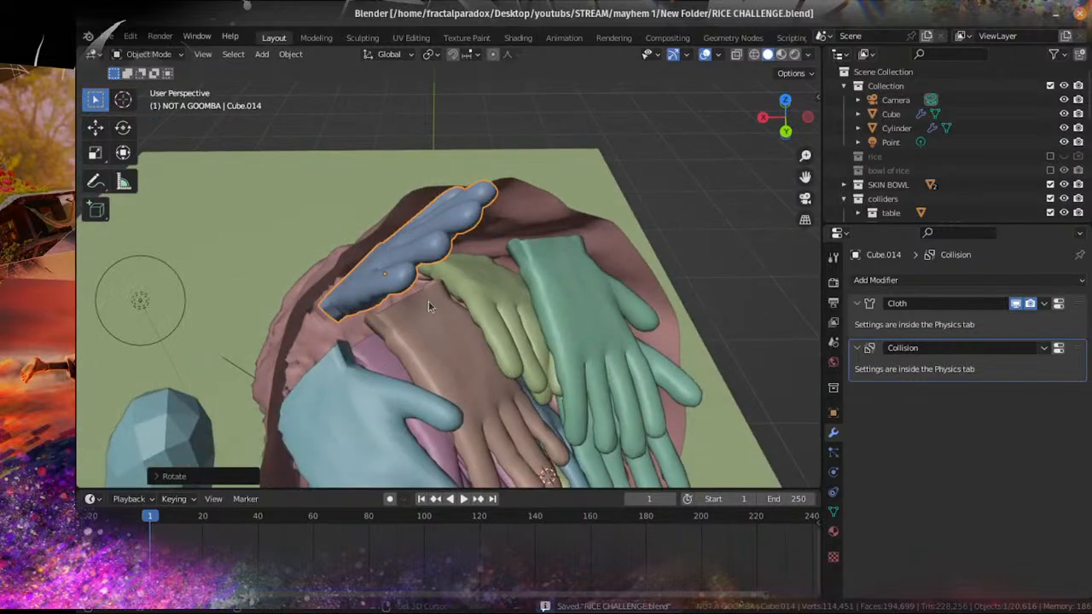
Step: Duplicate the upright blue hand and place the copy beside it, above the yellow-green hand
key(shift+d)
click(524, 288)
middle_drag(524, 288, 493, 263)
key(g)
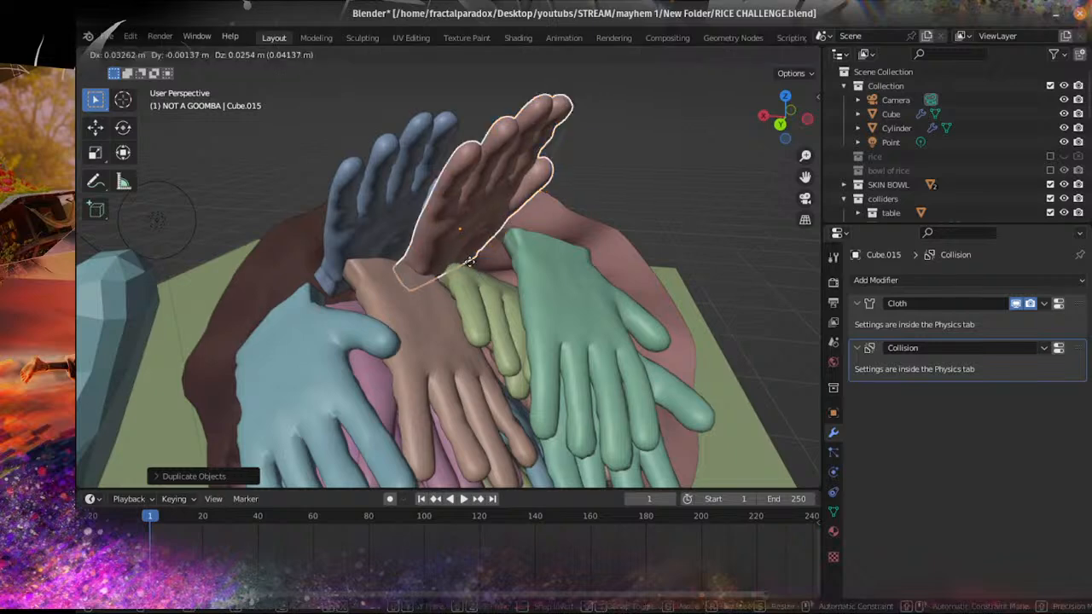
click(511, 266)
Step: Rotate the duplicated hand about the global Z axis to turn its palm toward the bowl's open front
key(r)
key(z)
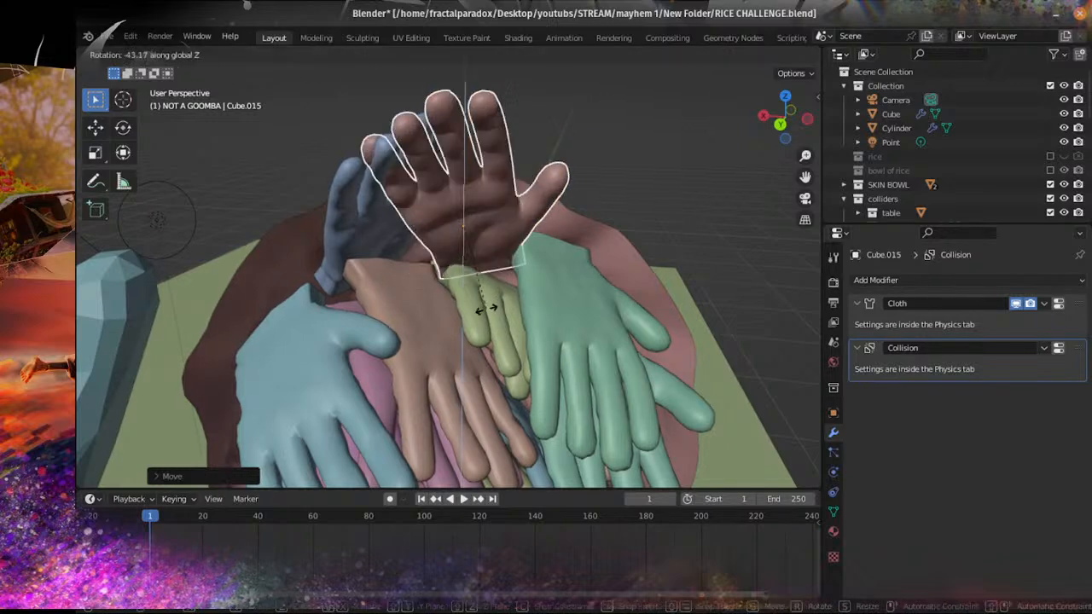
click(493, 307)
middle_drag(493, 307, 518, 269)
key(r)
key(z)
click(433, 312)
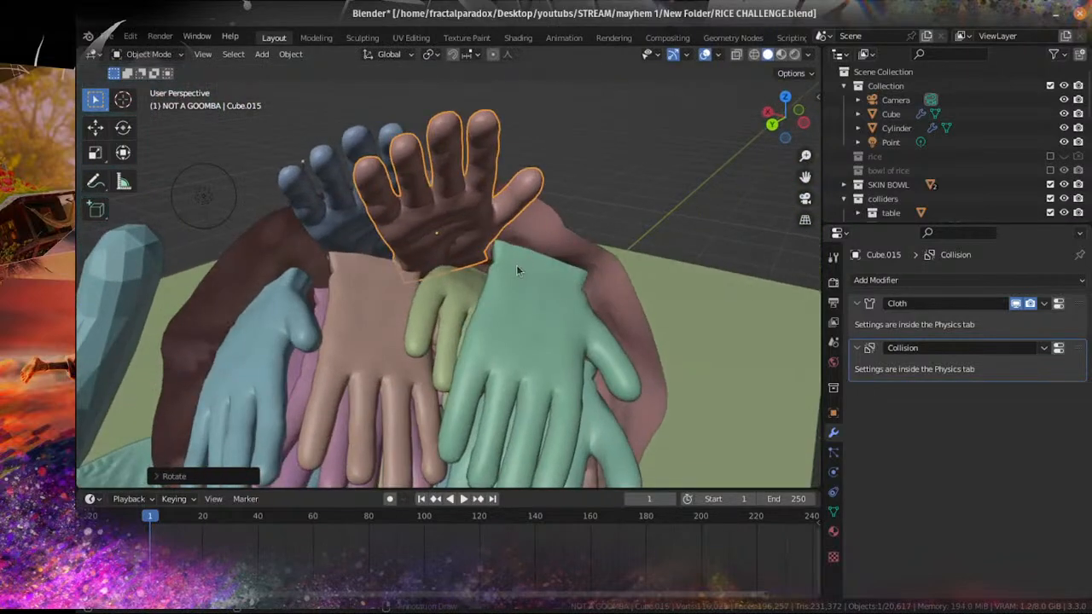
Step: Tilt the duplicated hand forward over the pile by rotating it about its local axes
key(r)
key(y)
key(y)
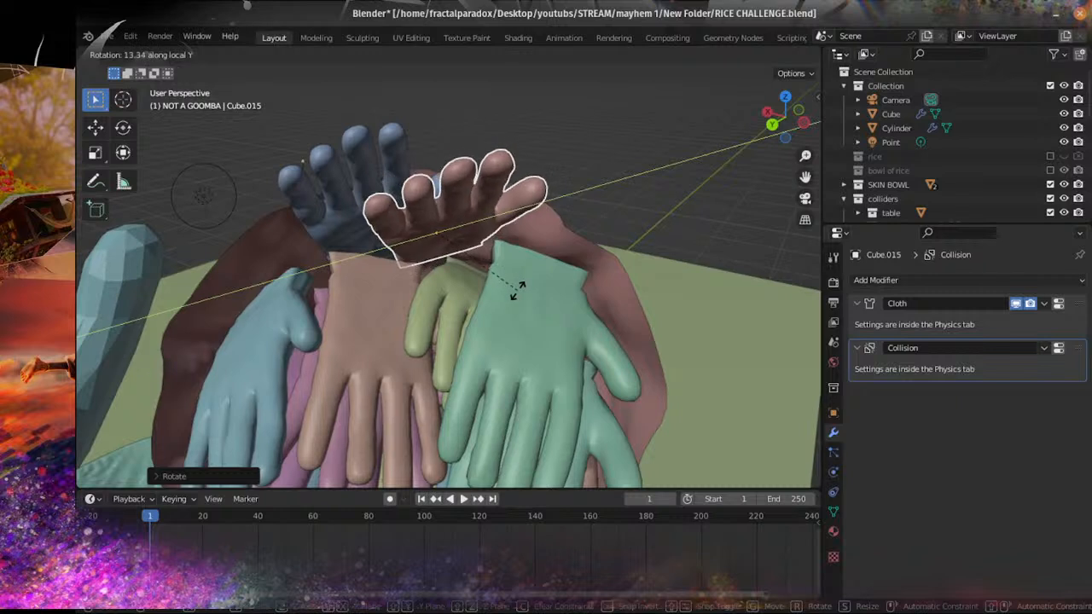
click(524, 275)
key(r)
key(y)
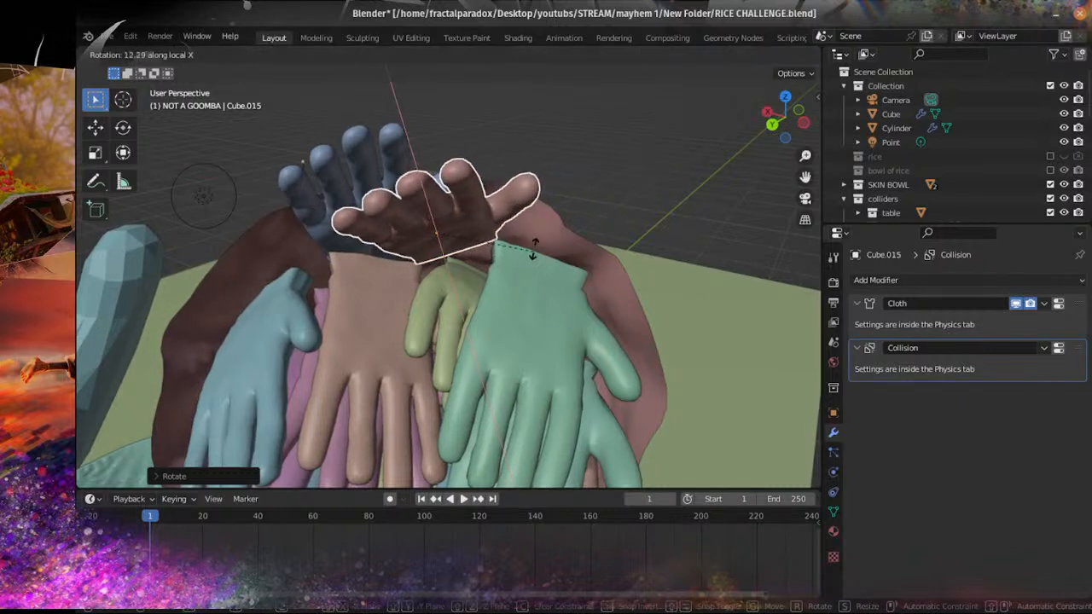
click(507, 254)
Step: Run the drop simulation to frame 17 and apply the blue hand's Cloth modifier
middle_drag(506, 254, 431, 429)
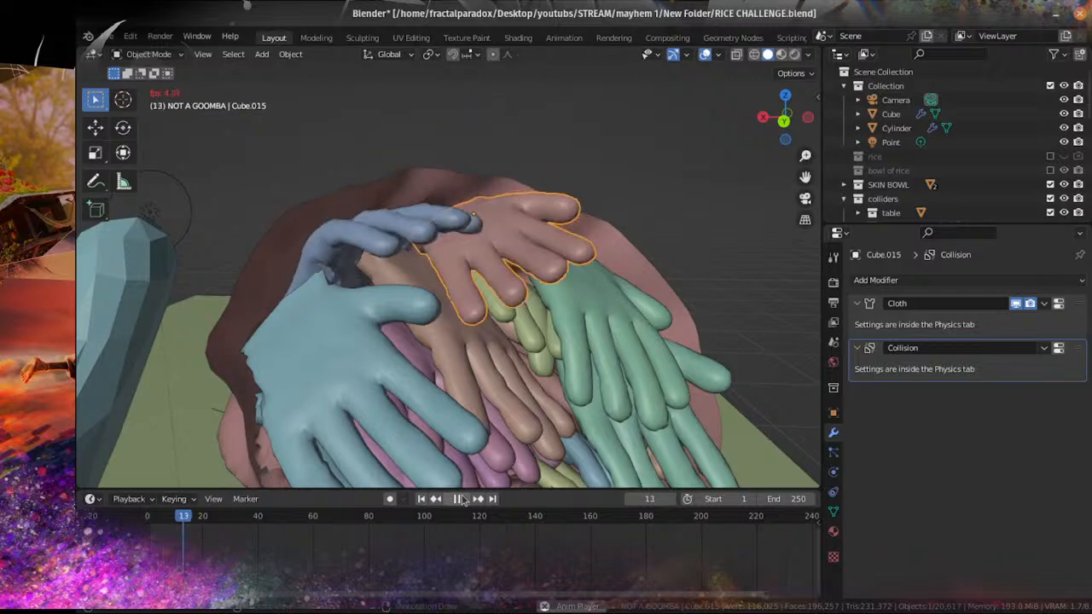
middle_drag(578, 293, 521, 329)
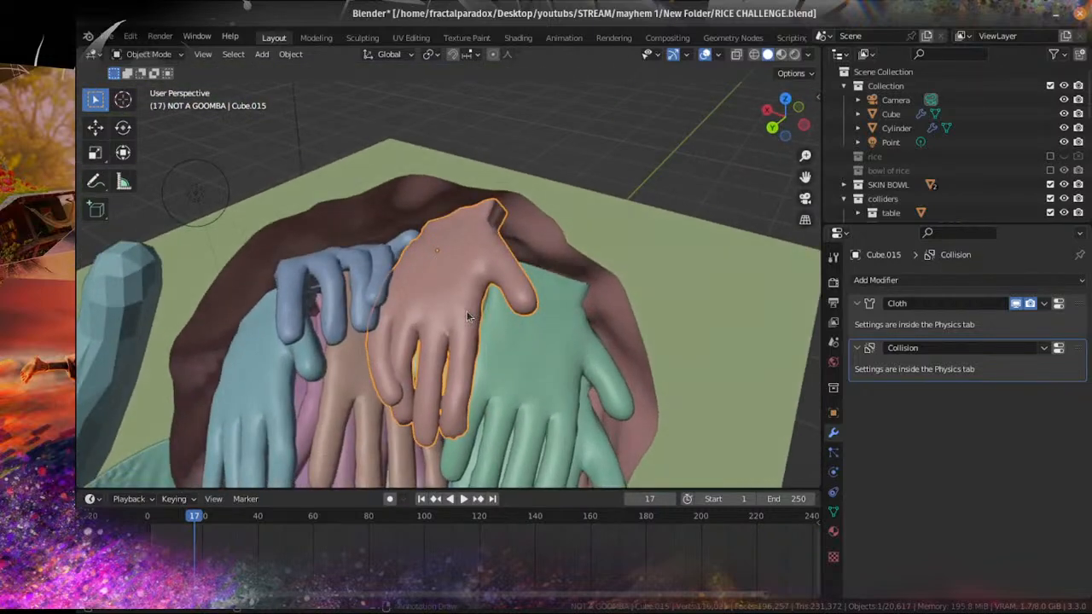
click(296, 314)
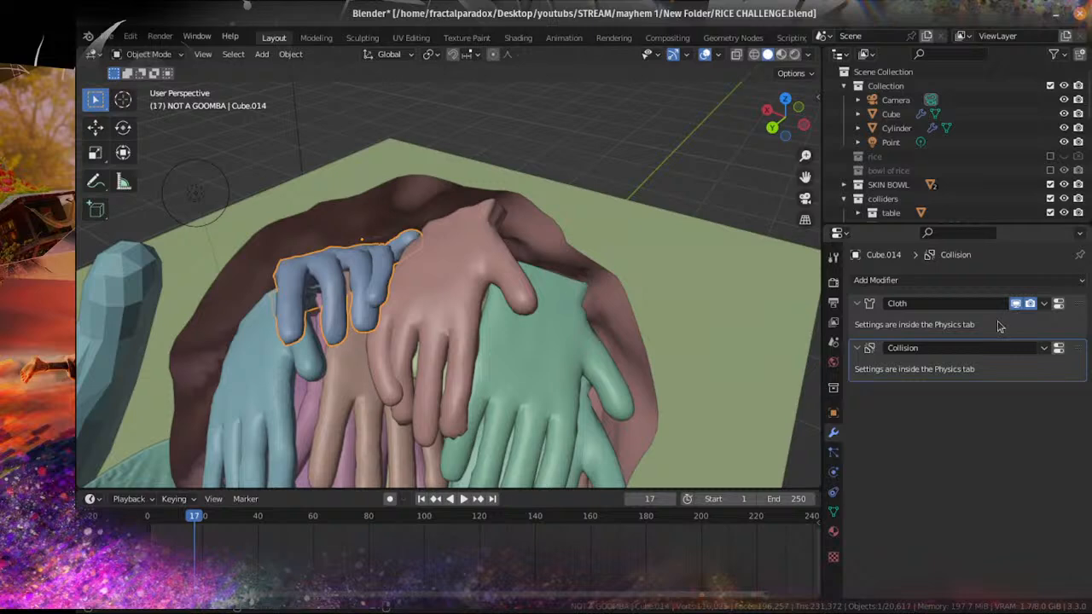
key(ctrl+a)
Step: Duplicate the draped pink hand just above itself, and apply the original pink hand's Cloth modifier
click(461, 302)
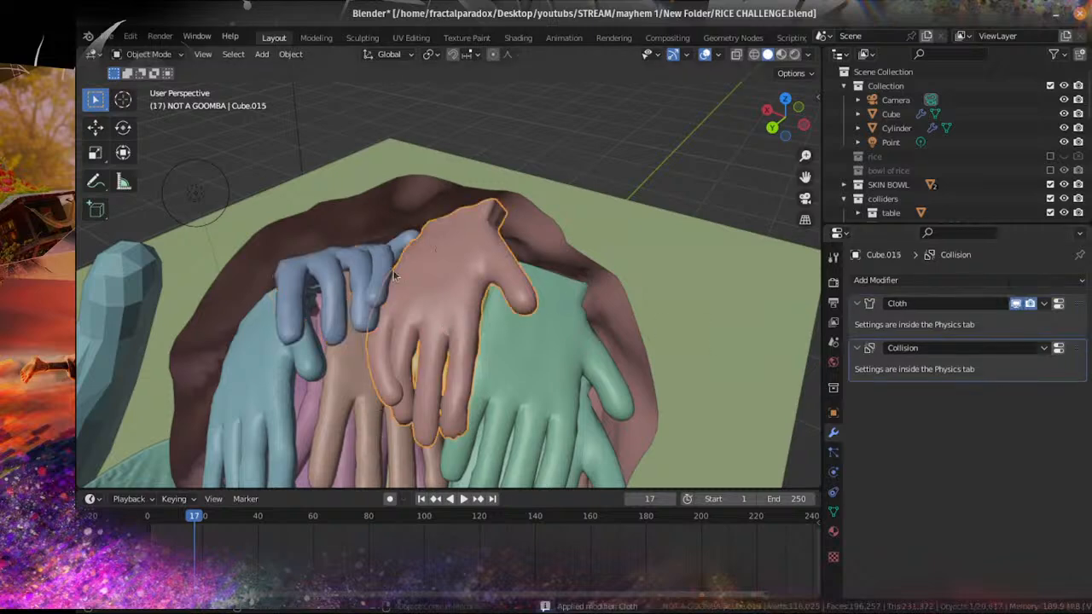
middle_drag(393, 269, 735, 321)
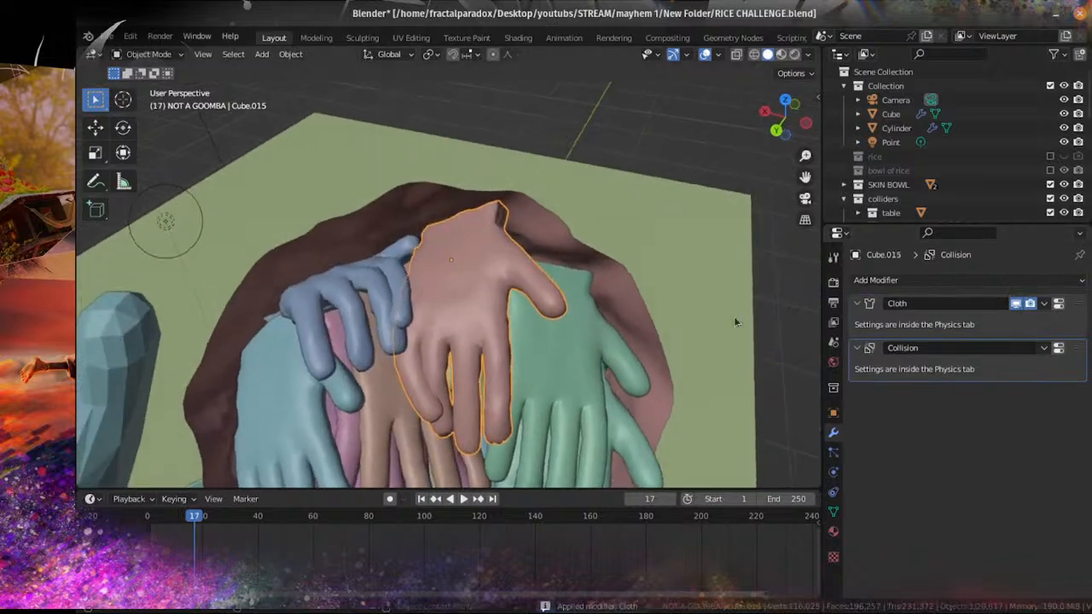
key(shift+d)
click(660, 279)
click(530, 286)
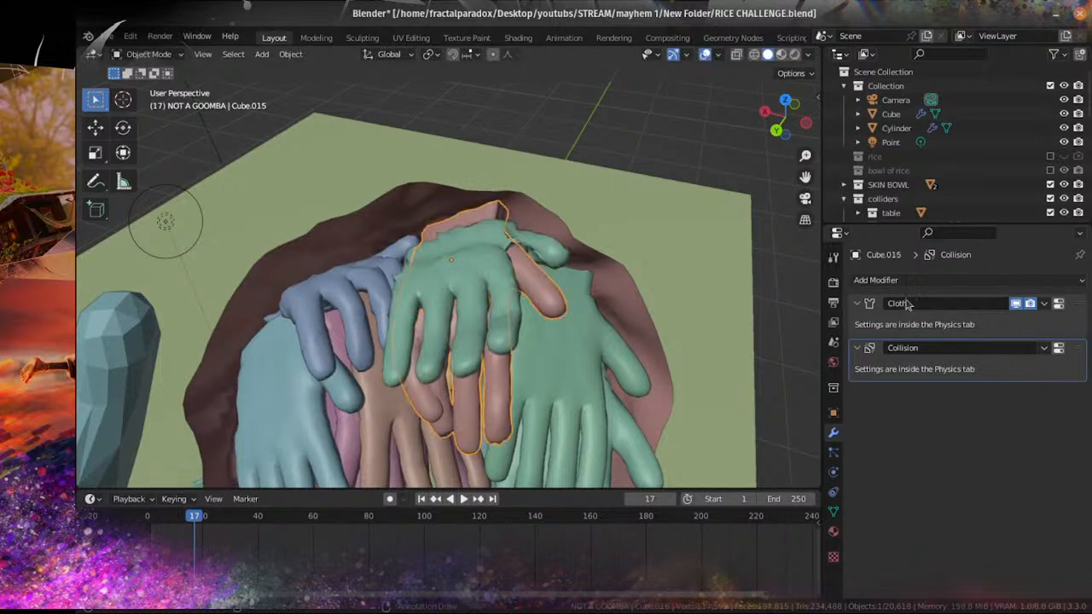
key(ctrl+a)
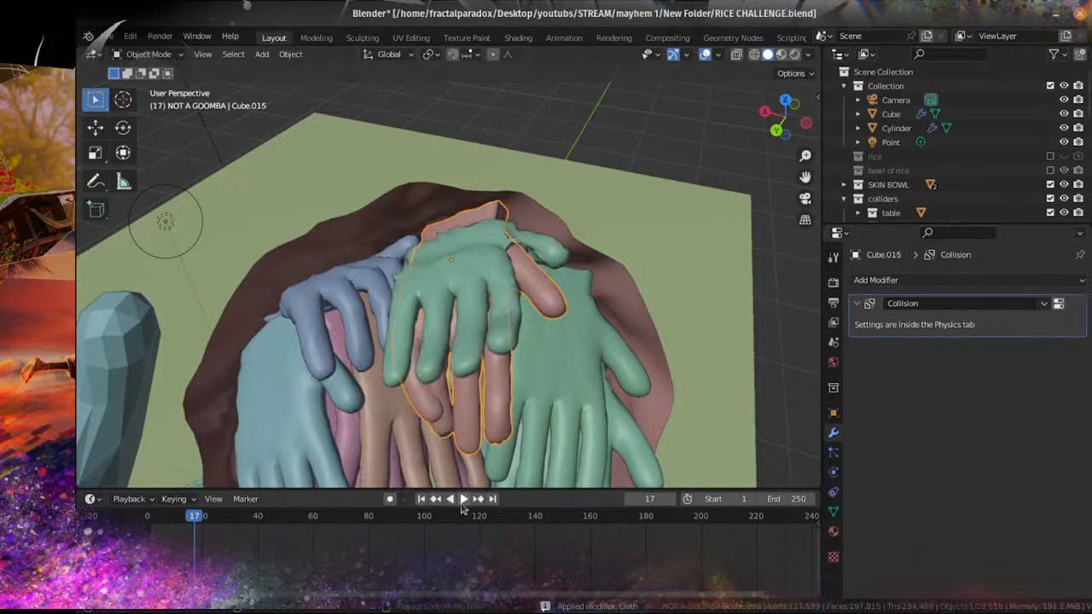
Step: Return to the first frame and move the upper green duplicate over the blue and pink hands
click(421, 499)
middle_drag(425, 311, 465, 336)
key(g)
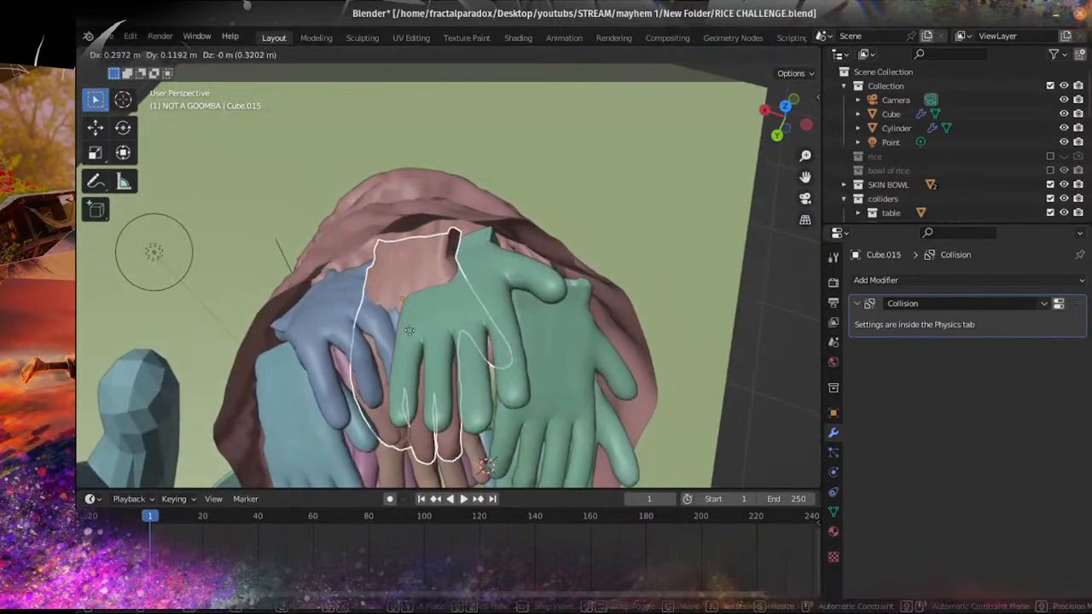
right_click(451, 287)
click(454, 292)
middle_drag(483, 363, 448, 324)
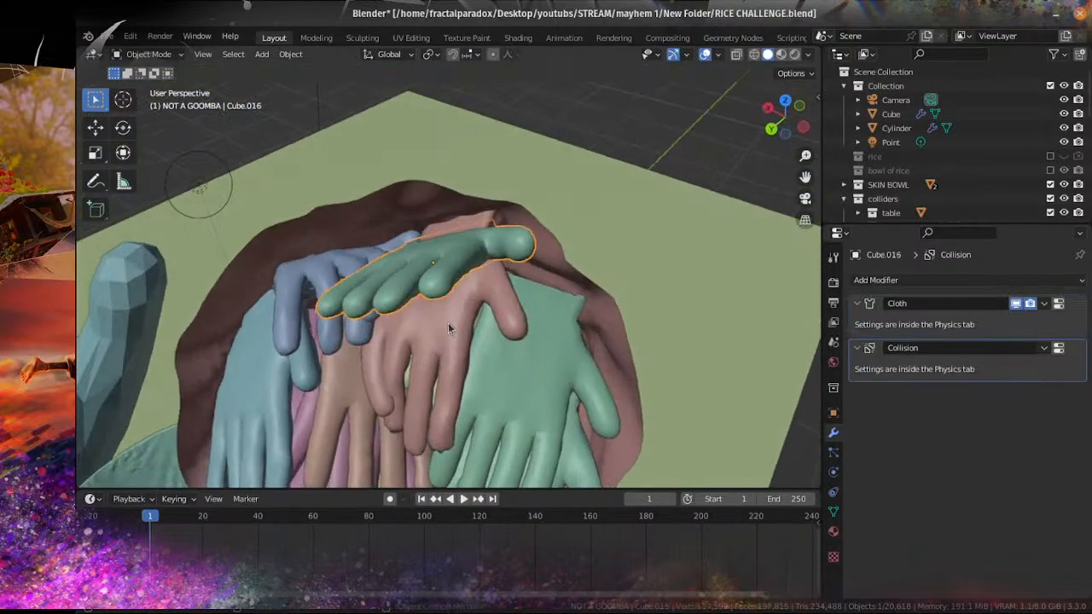
key(g)
click(435, 281)
Step: Adjust the upper green hand's position above the blue hand, rotate it slightly, and save the file
middle_drag(445, 281, 533, 289)
key(g)
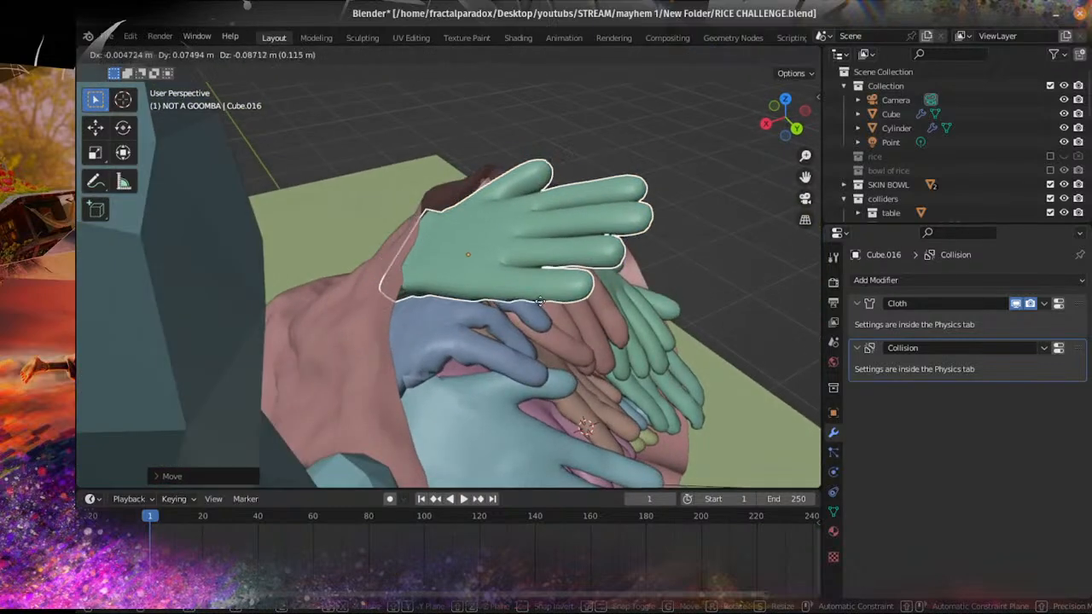
click(542, 291)
key(r)
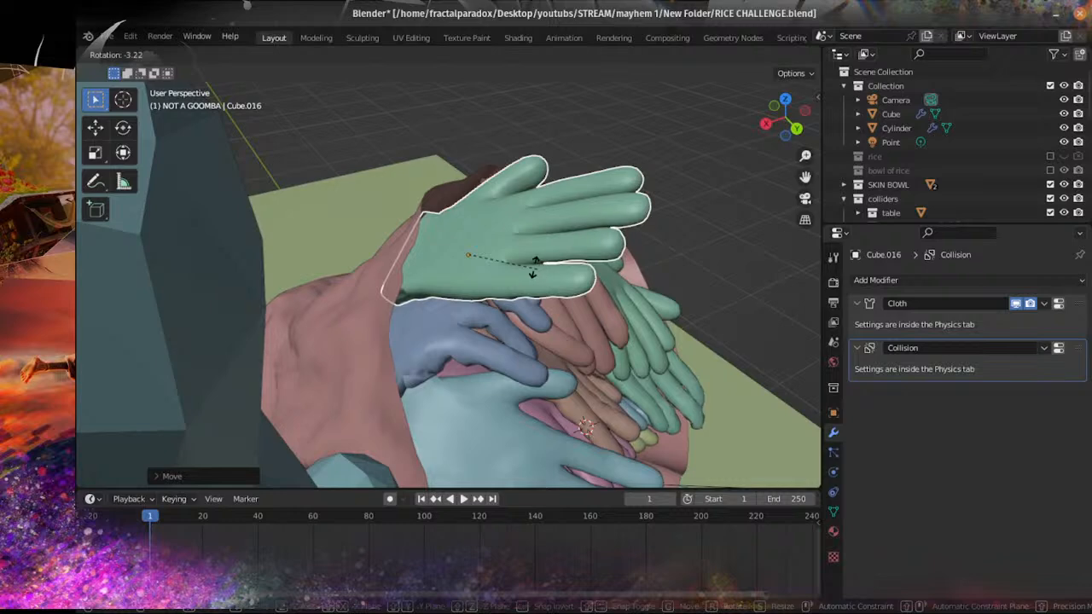
click(527, 257)
middle_drag(527, 258, 485, 273)
key(ctrl+s)
Step: Shift the upper green hand closer to the bowl's rim above the blue hand and save the file
key(g)
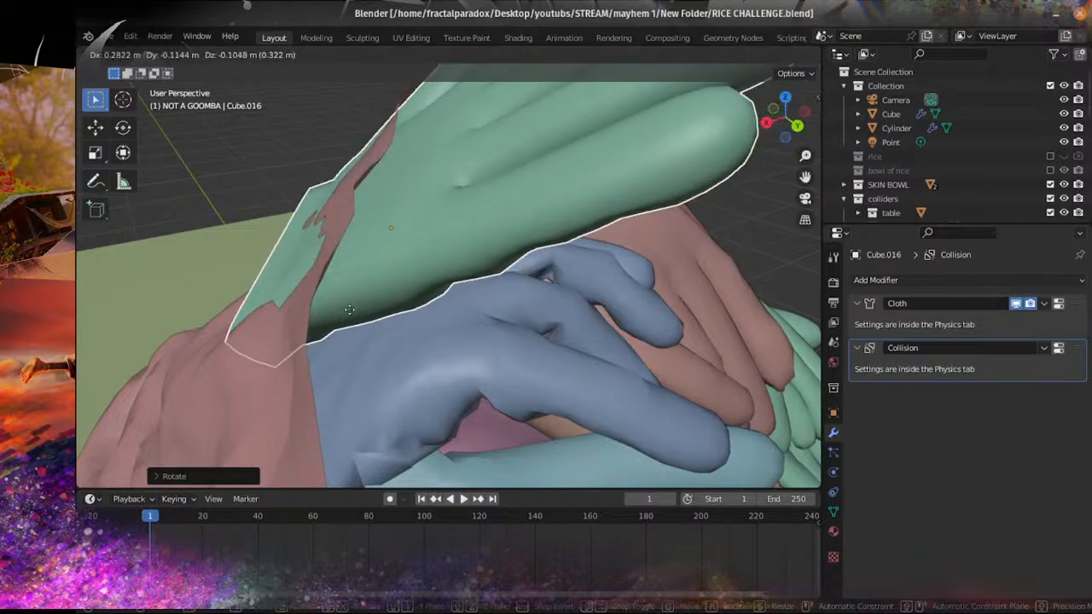
click(385, 298)
middle_drag(492, 231, 499, 307)
key(ctrl+s)
Step: Run the upper green hand's drop simulation to frame 25, inspect how it settles, and save the file
scroll(464, 266, down, 6)
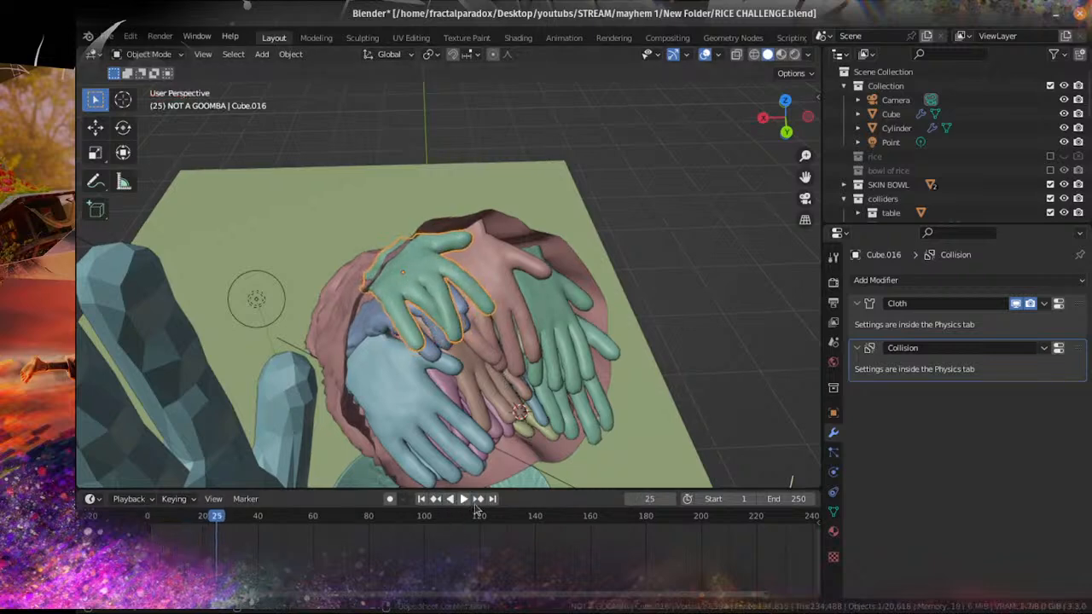
middle_drag(333, 319, 258, 298)
scroll(460, 323, up, 4)
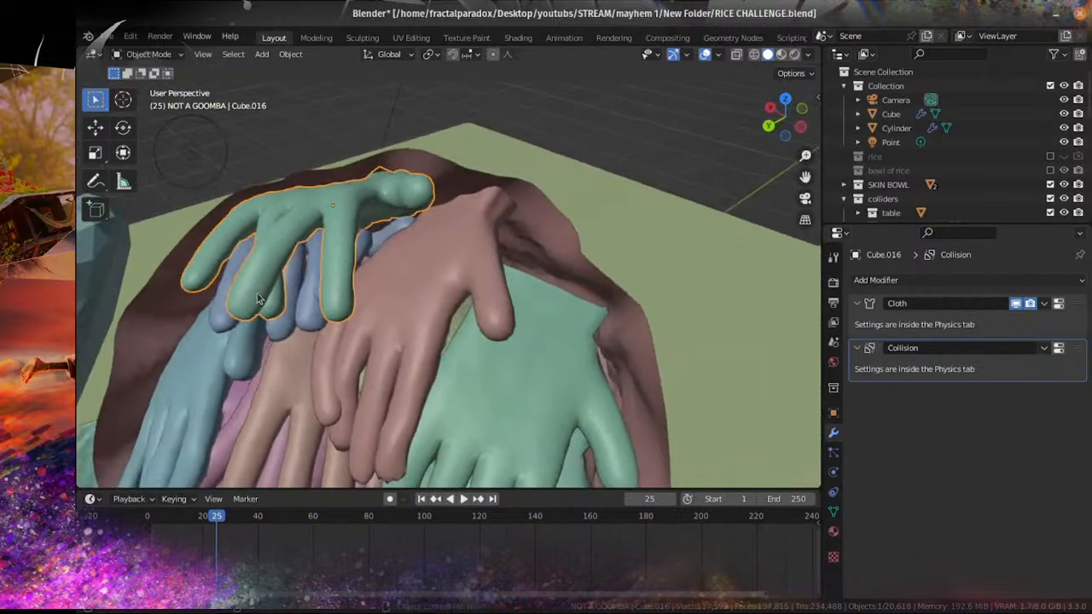
scroll(330, 289, up, 2)
scroll(341, 281, down, 6)
key(ctrl+s)
scroll(410, 273, up, 5)
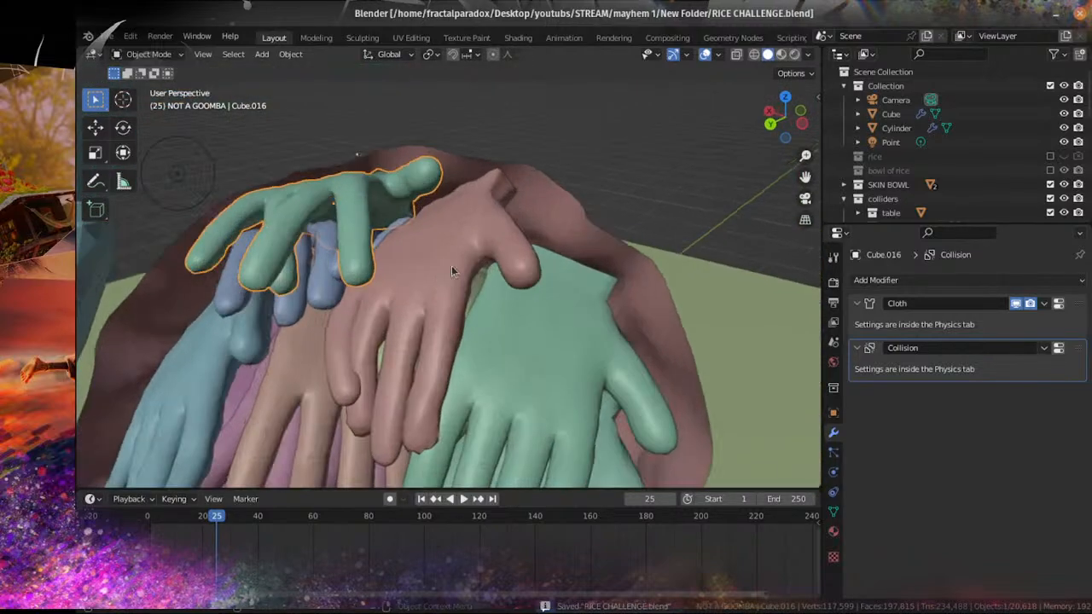
Step: Duplicate the settled upper green hand in place
middle_drag(451, 265, 569, 309)
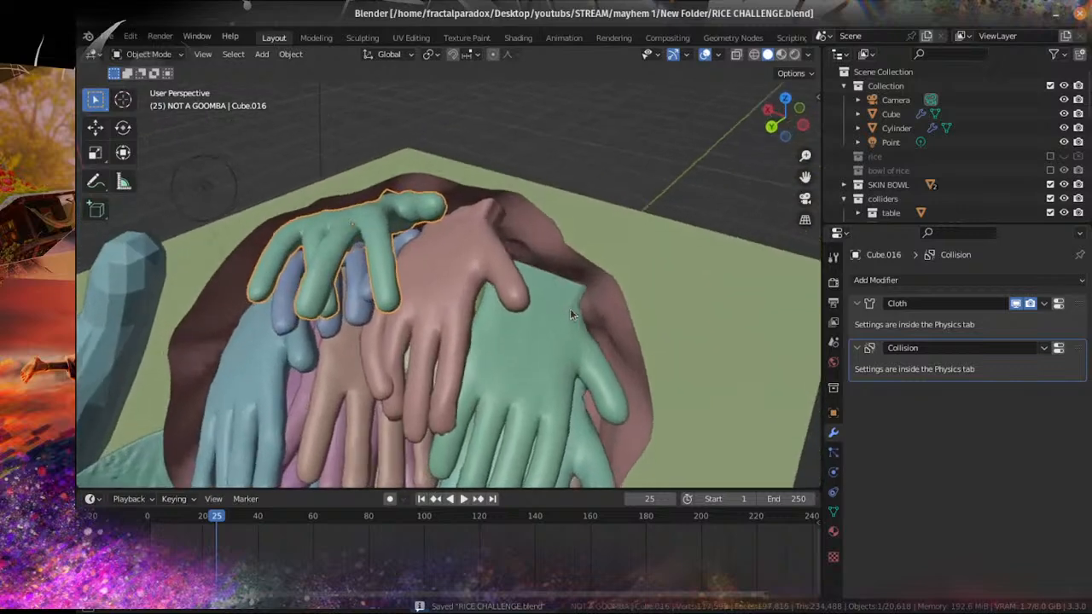
key(shift+d)
right_click(524, 288)
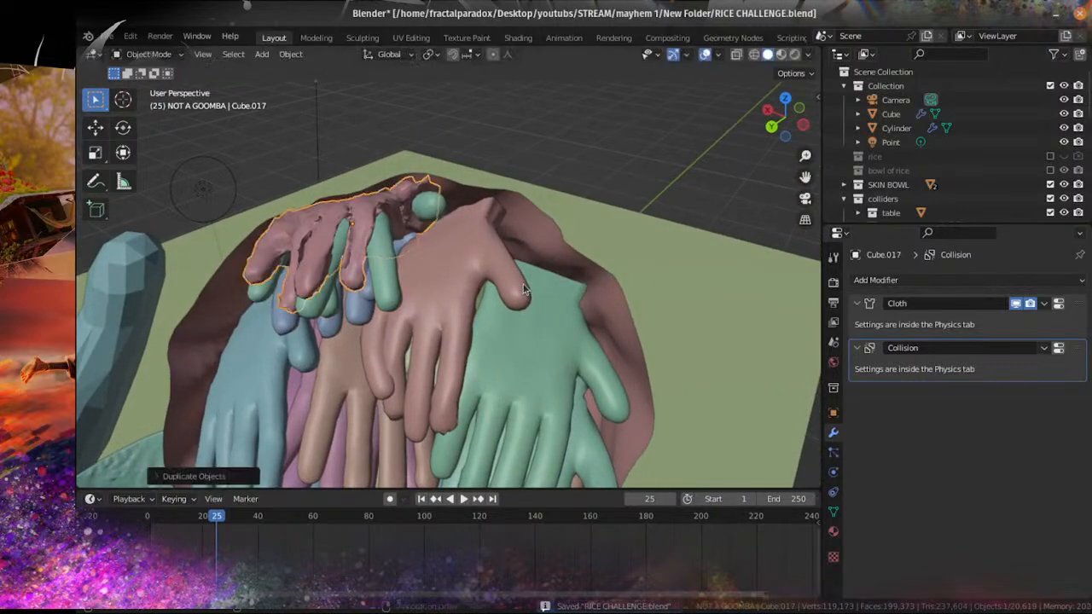
Step: Apply the Cloth modifier on the settled upper green hand and select its pink duplicate
key(ctrl+z)
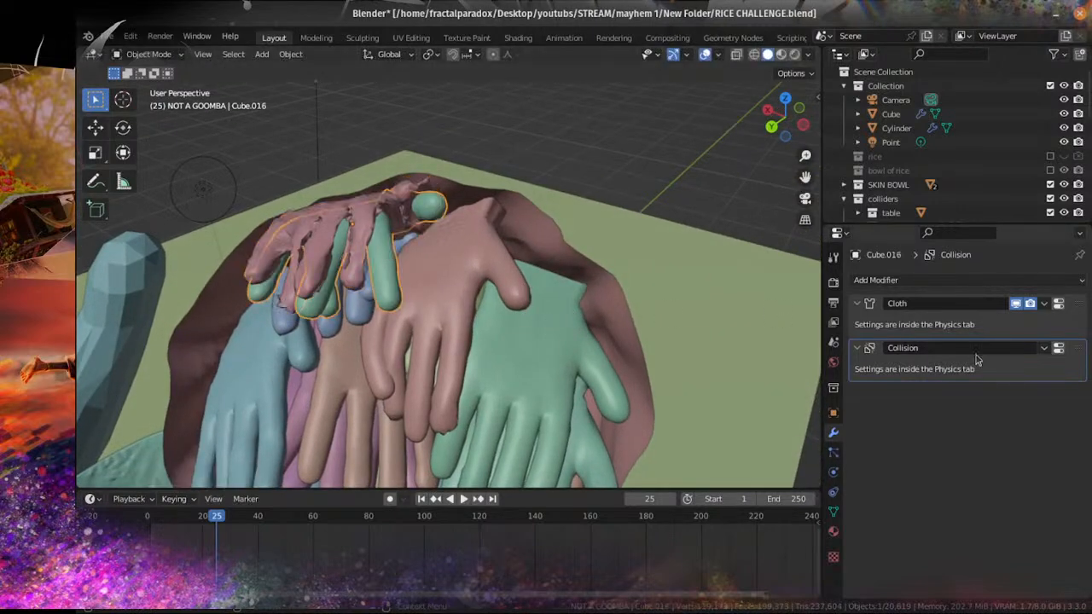
key(ctrl+a)
click(322, 240)
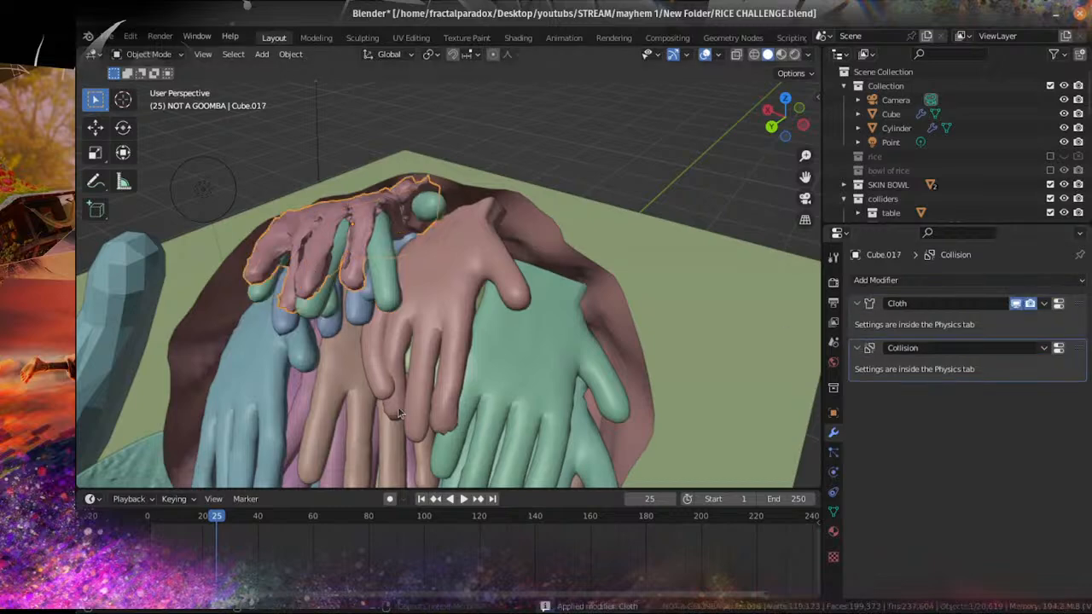
Step: Return to frame 1, save the file, and move the pink duplicate across the bowl above the large green hand
click(420, 501)
middle_drag(363, 292, 410, 319)
key(ctrl+s)
scroll(414, 294, down, 4)
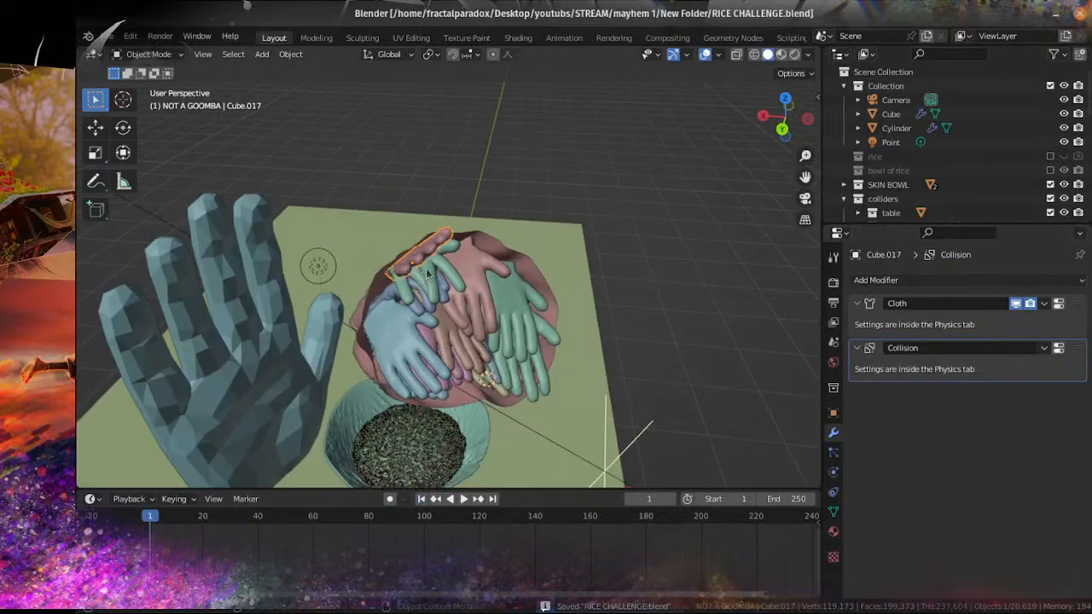
scroll(416, 291, up, 4)
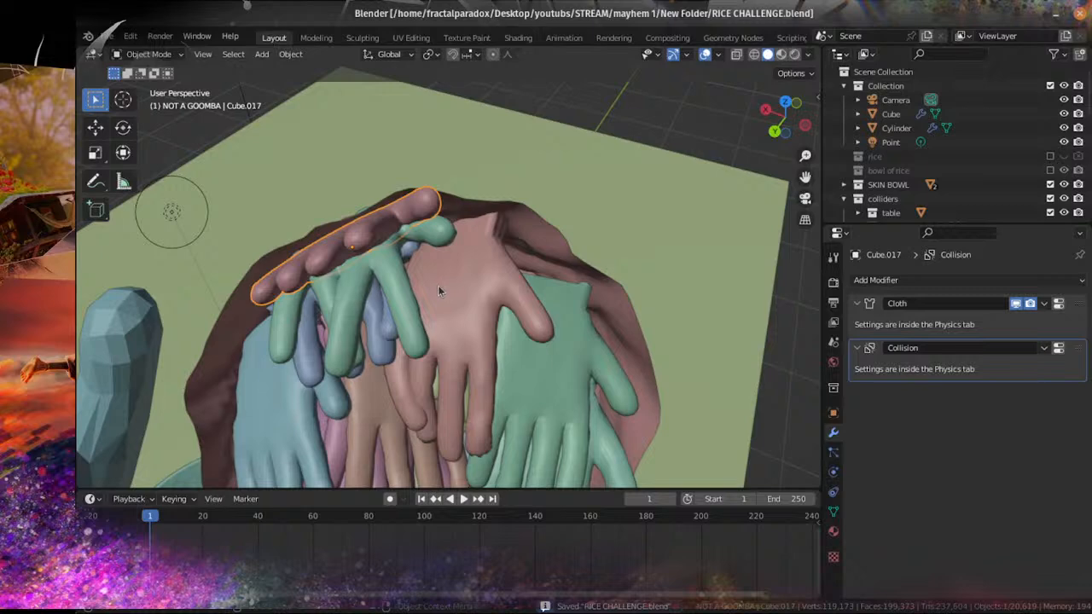
key(g)
click(579, 321)
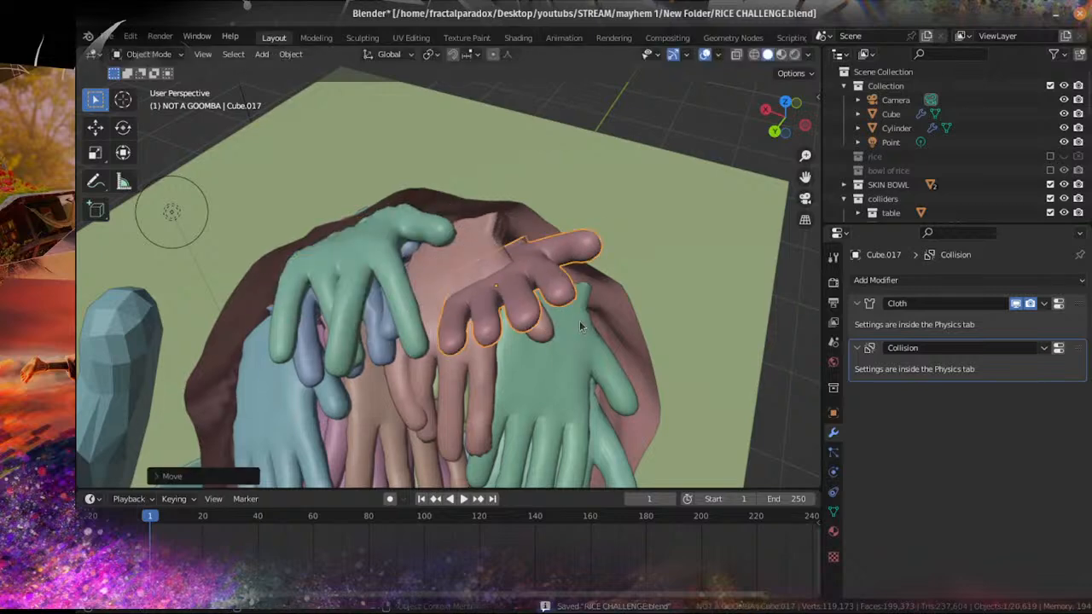
Step: Rotate the pink hand so its fingers point upward, shift it against the bowl's rim, and save the file
middle_drag(579, 321, 561, 290)
key(r)
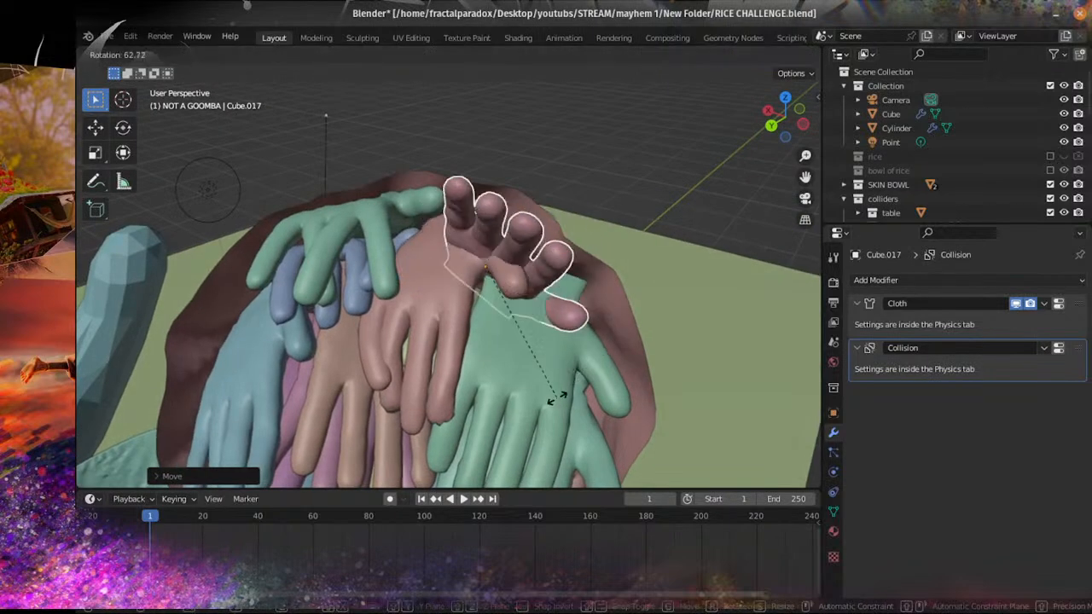
click(550, 392)
middle_drag(550, 392, 452, 370)
key(g)
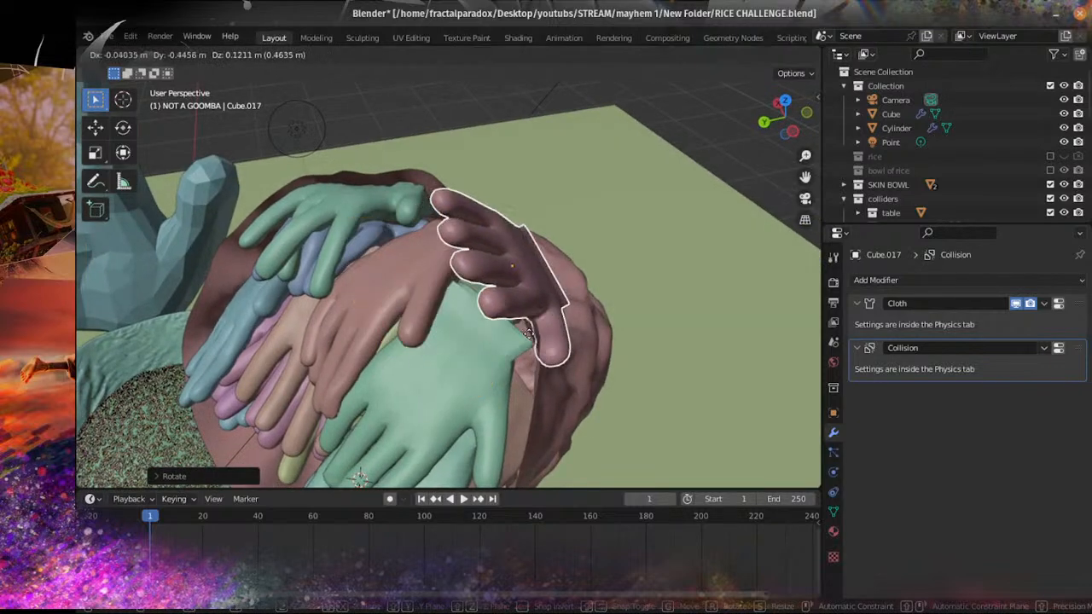
click(509, 337)
middle_drag(508, 337, 527, 301)
key(ctrl+s)
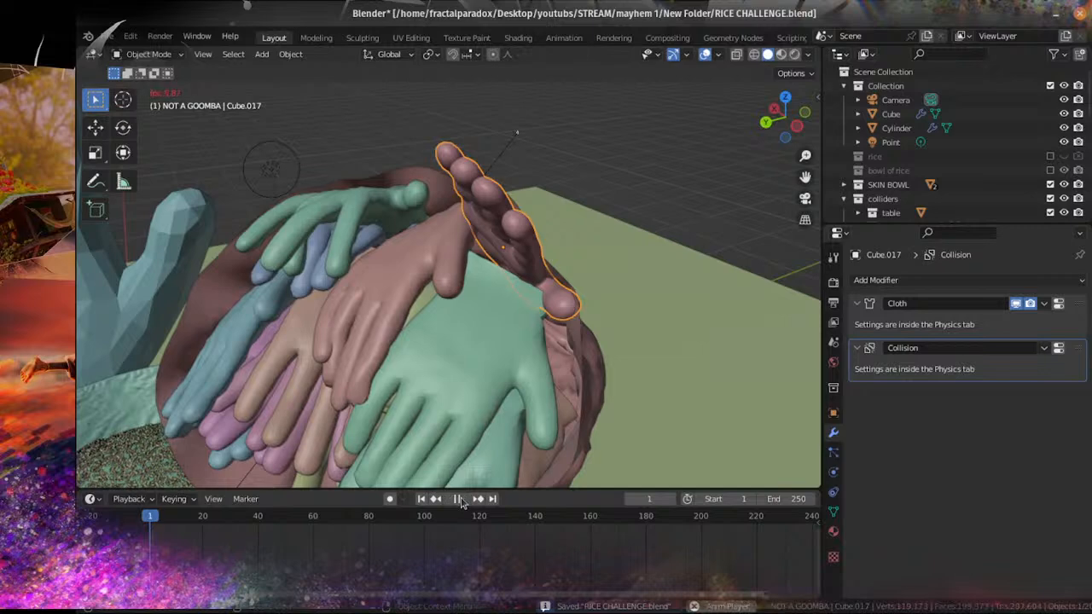
Step: Run the pink hand's drop simulation to frame 21 and freeze the pose by applying its Cloth modifier
click(459, 499)
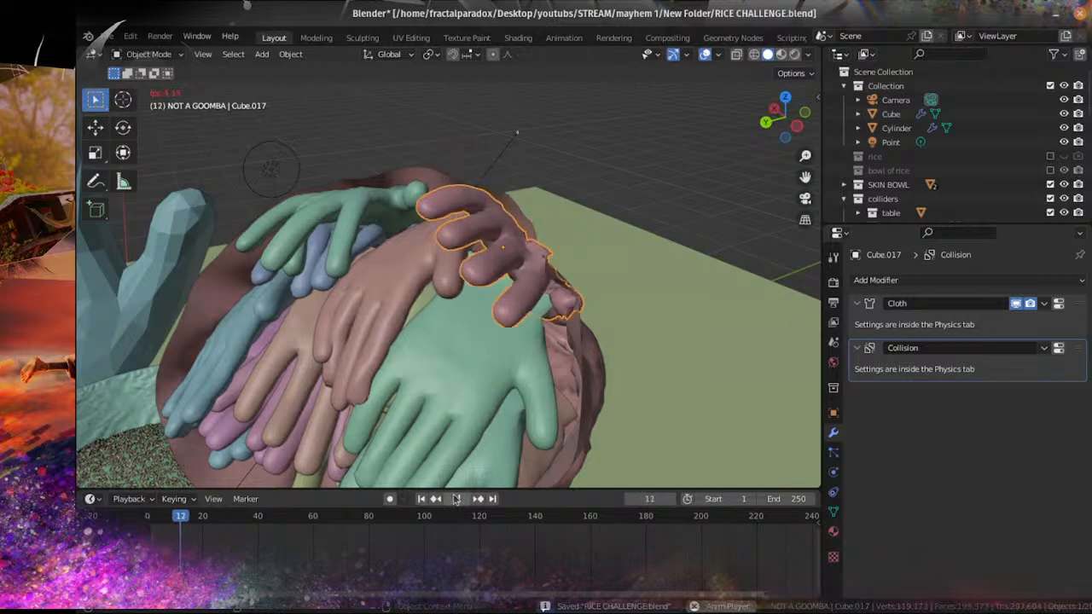
key(space)
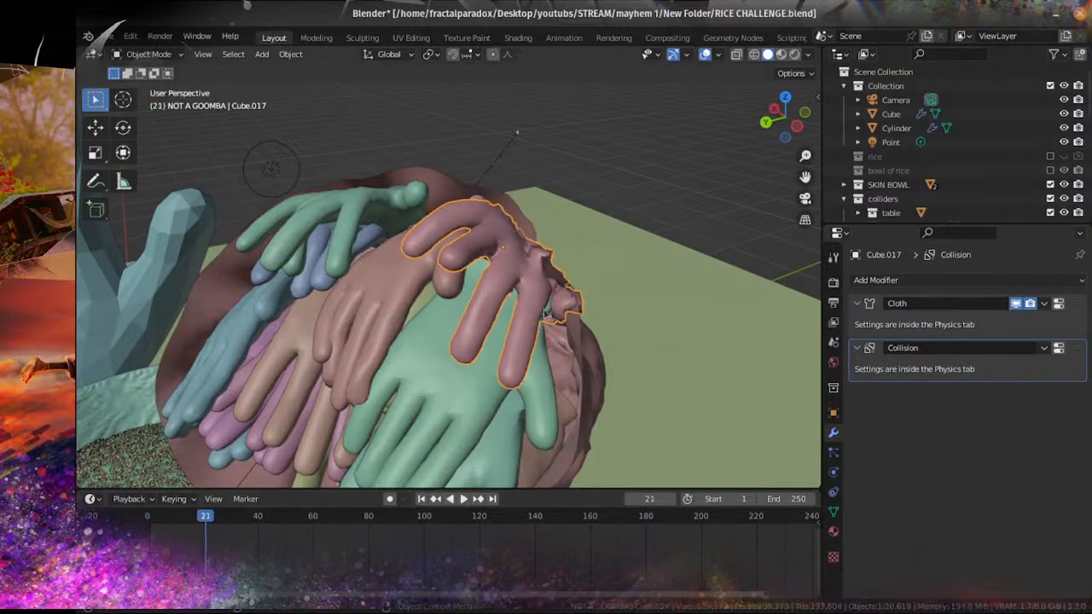
mouse_move(546, 315)
middle_down()
mouse_move(456, 356)
mouse_move(533, 280)
mouse_move(546, 295)
middle_up()
scroll(456, 356, up, 1)
scroll(533, 282, up, 1)
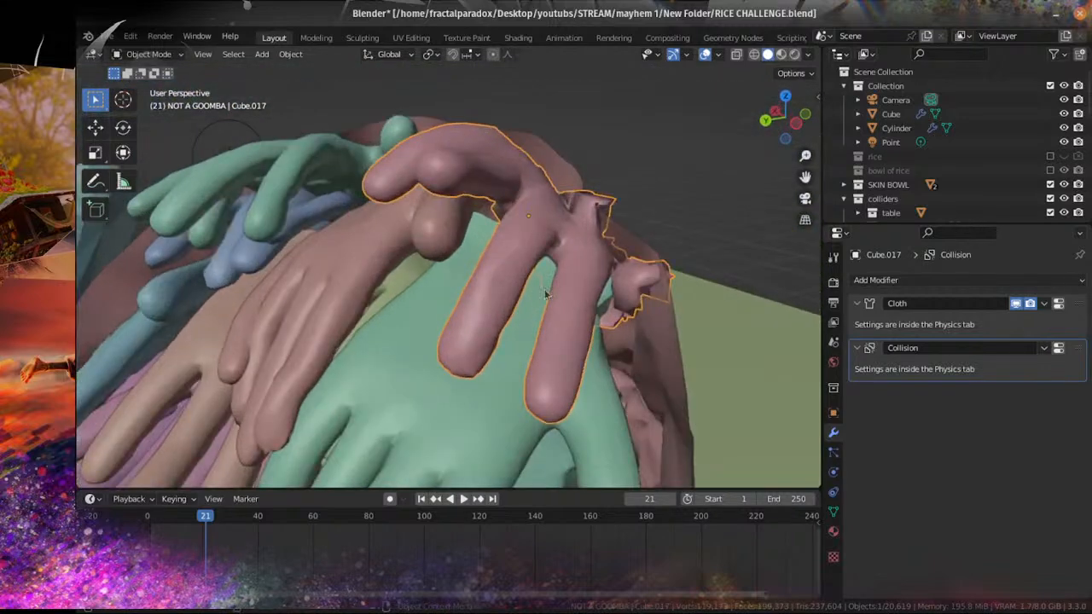
key(ctrl+s)
key(ctrl+a)
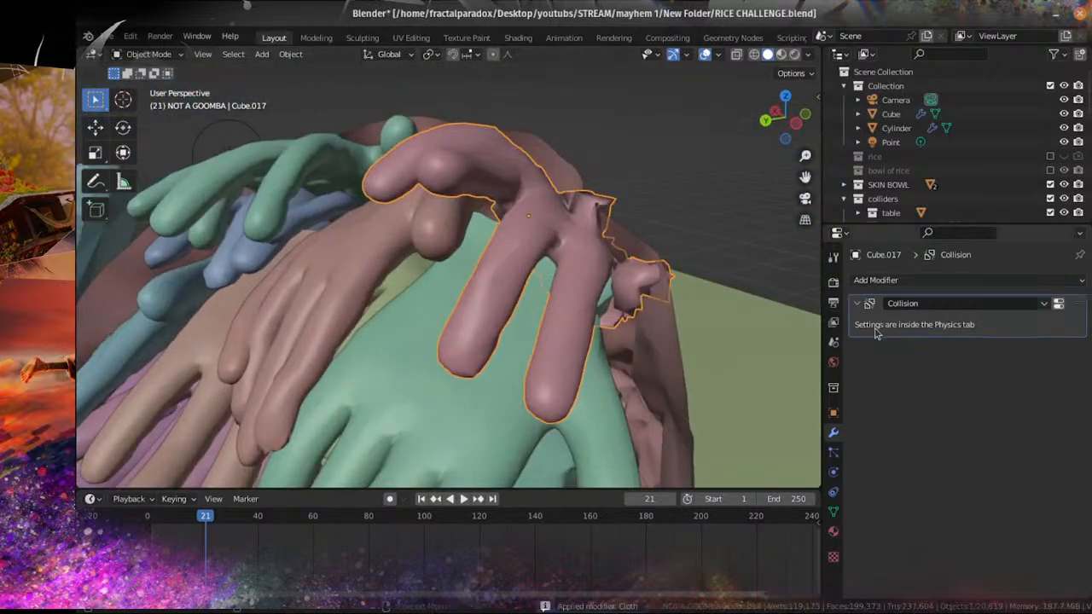
Step: Put the pink hand in Sculpt Mode and smooth its wrist where it pokes through the outside of the bowl
scroll(622, 303, down, 4)
mouse_move(623, 303)
middle_down()
mouse_move(425, 290)
mouse_move(362, 301)
middle_up()
click(151, 55)
click(167, 105)
scroll(363, 302, up, 5)
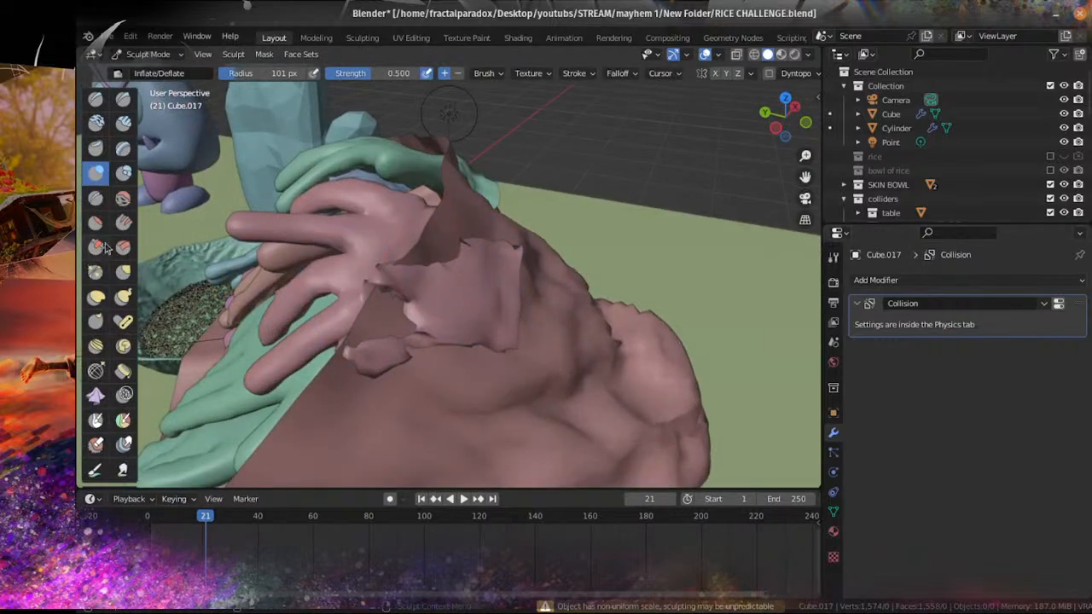
drag(385, 288, 390, 336)
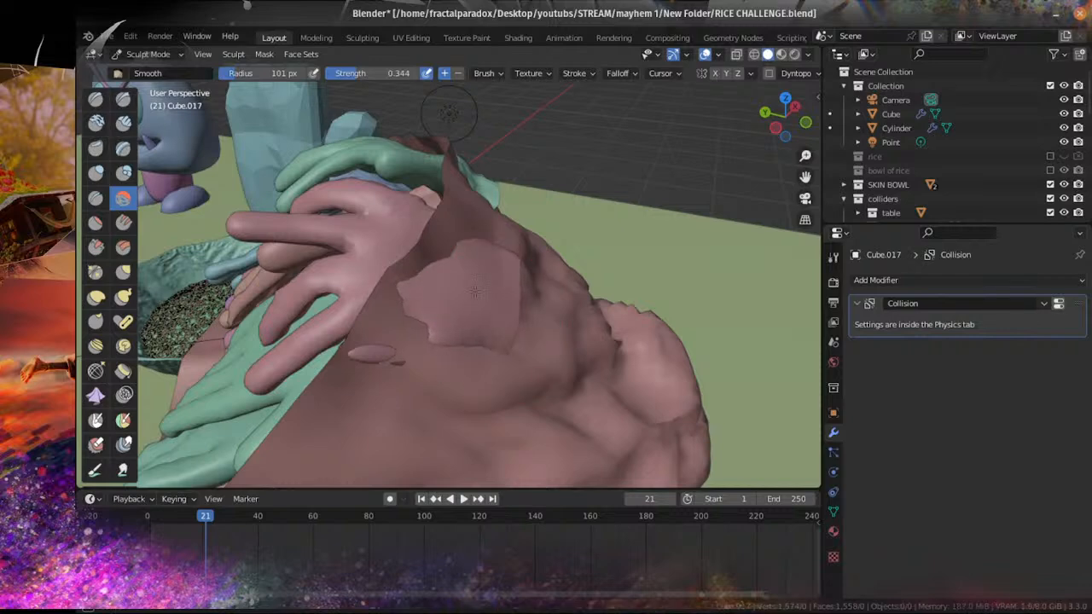
Step: Push the pink hand's remaining protruding wrist and thumb parts inside the bowl wall with the Elastic Deform brush
click(94, 308)
middle_drag(452, 316, 476, 275)
drag(512, 233, 509, 263)
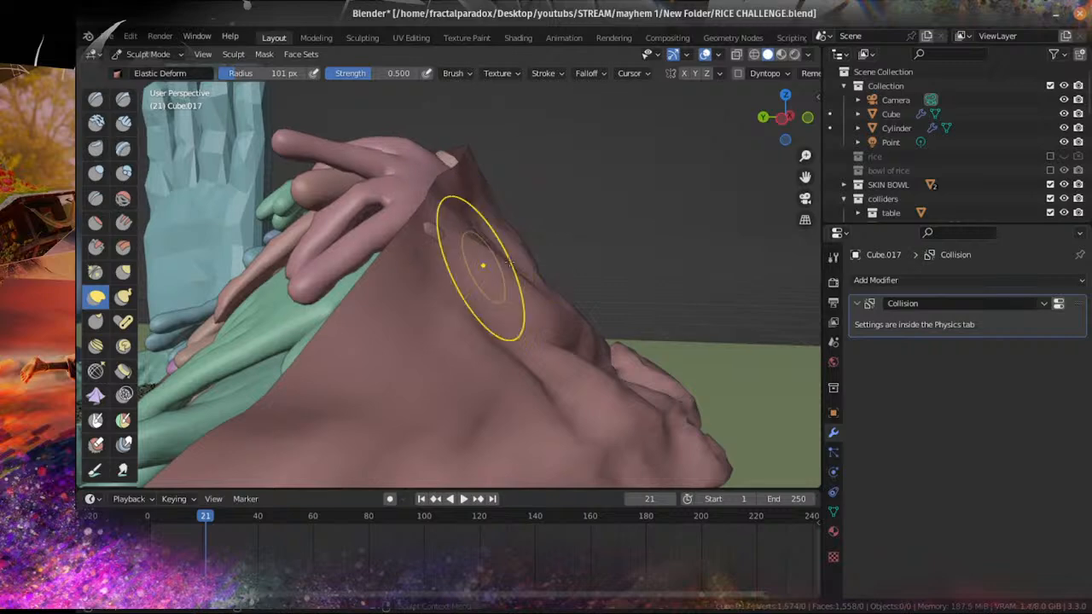
middle_drag(472, 219, 439, 288)
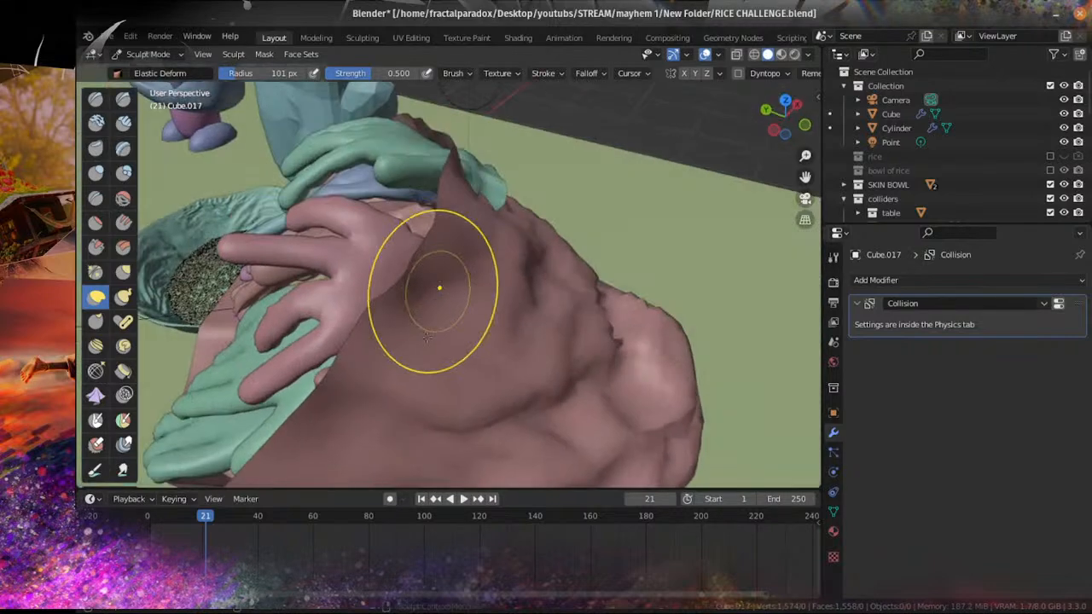
middle_drag(419, 337, 561, 263)
mouse_move(530, 343)
middle_down()
mouse_move(561, 379)
mouse_move(554, 334)
mouse_move(525, 386)
middle_up()
key(ctrl+z)
key(ctrl+z)
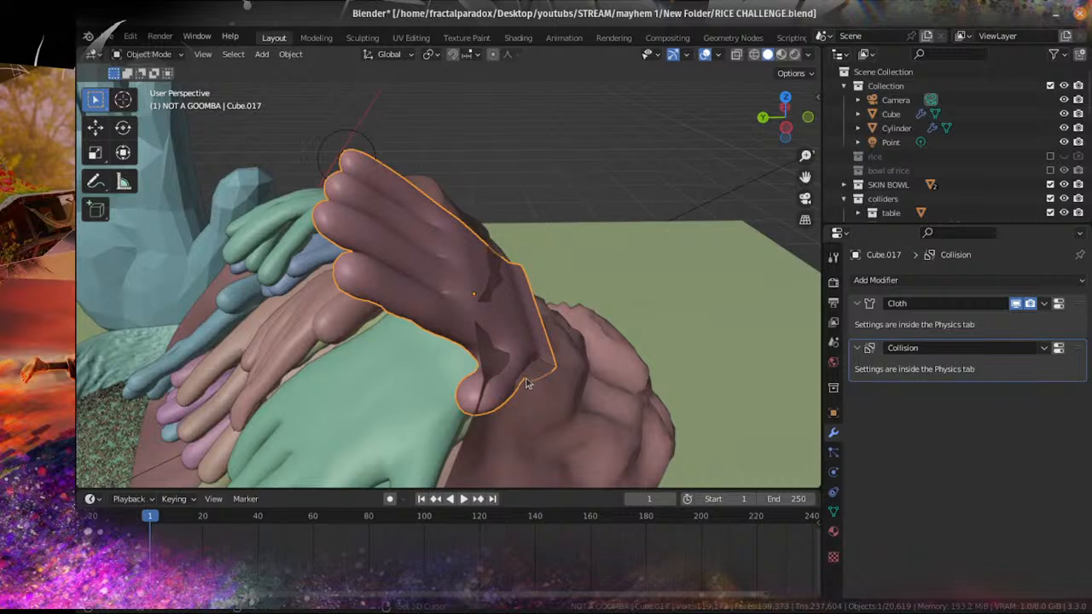
key(ctrl+shift+z)
key(ctrl+shift+z)
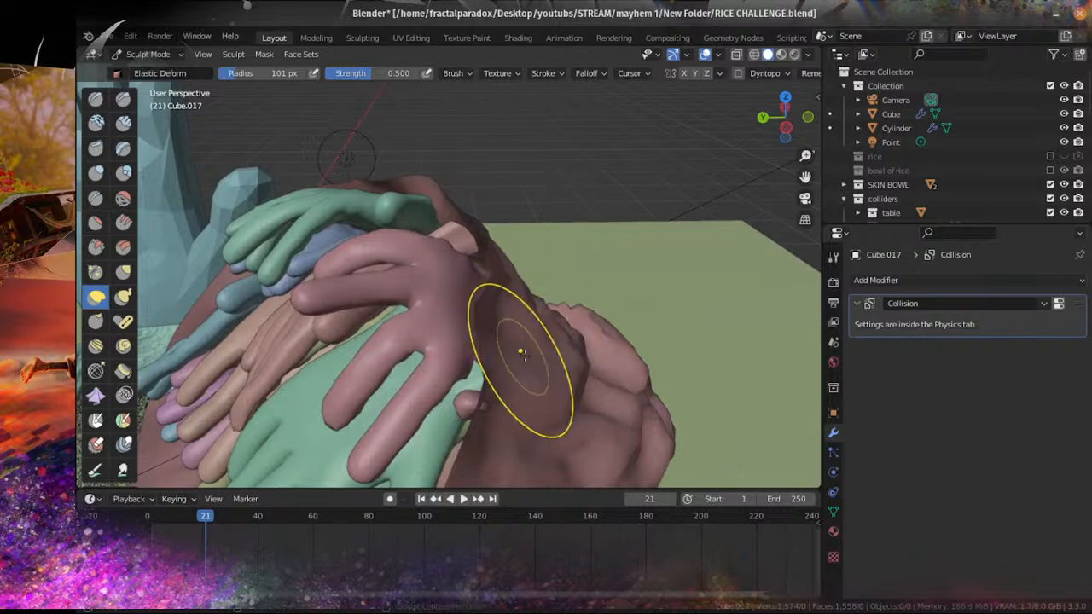
Step: Check the sculpted pink hand, return to Object Mode and select the upper green hand
middle_drag(521, 352, 555, 343)
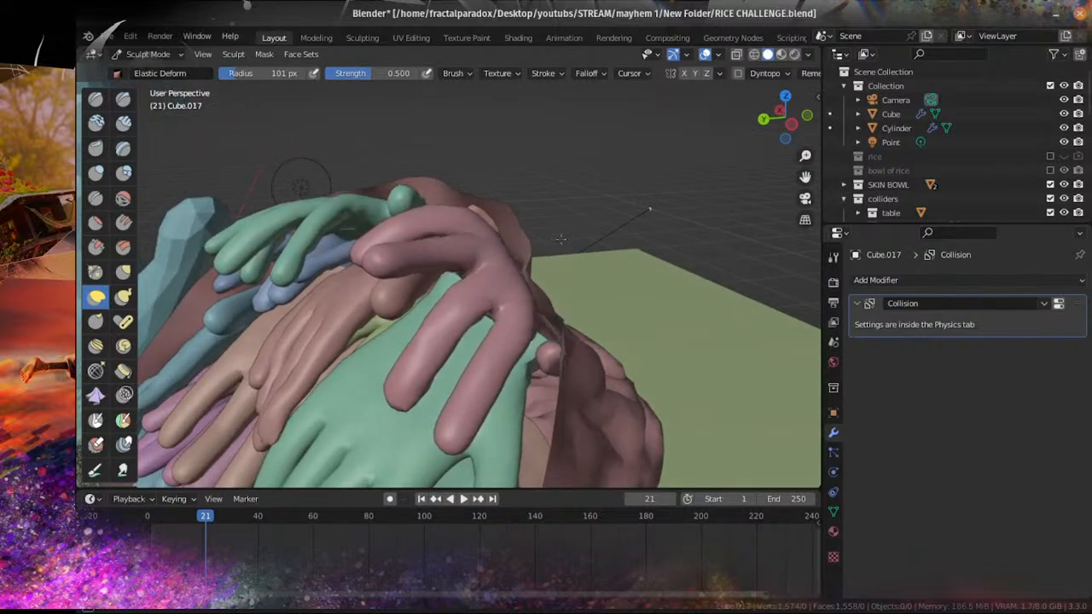
middle_drag(567, 391, 605, 326)
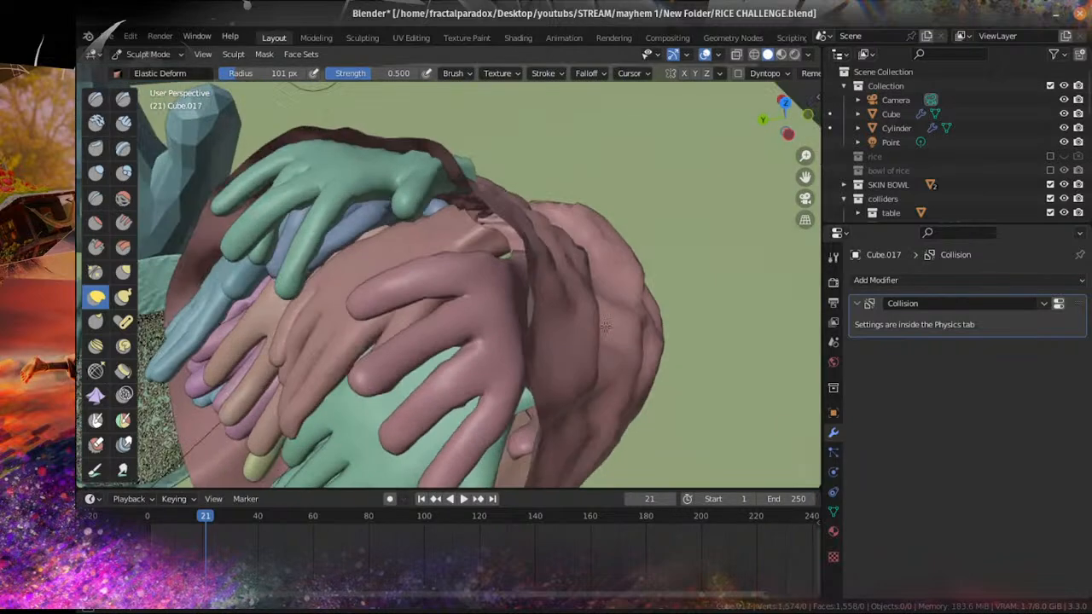
middle_drag(615, 471, 583, 390)
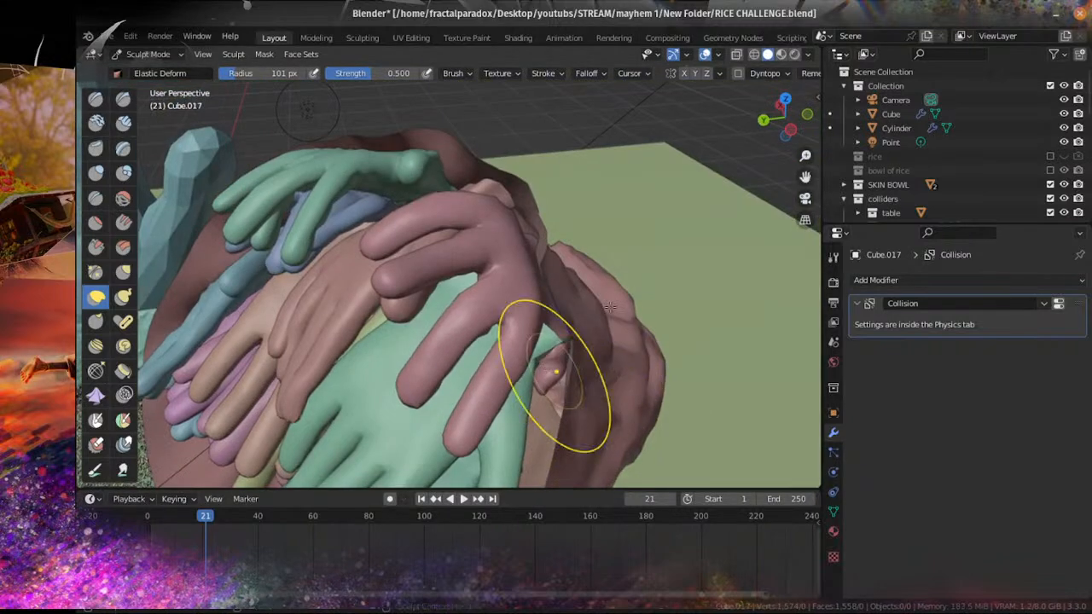
mouse_move(610, 306)
middle_down()
mouse_move(537, 273)
mouse_move(503, 316)
middle_up()
shift+middle_drag(312, 171, 358, 295)
key(Tab)
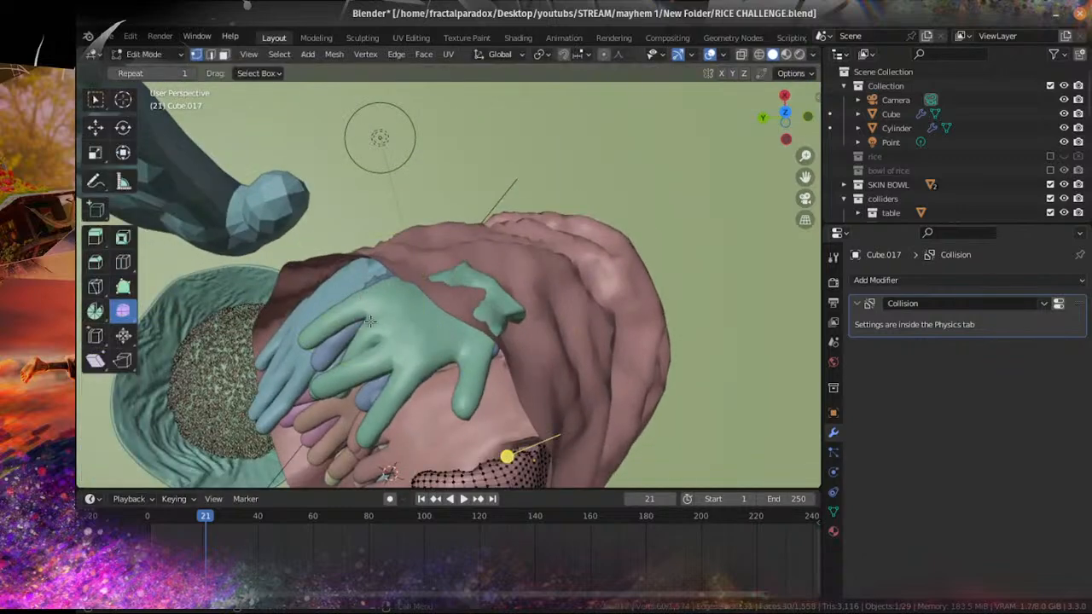
key(Tab)
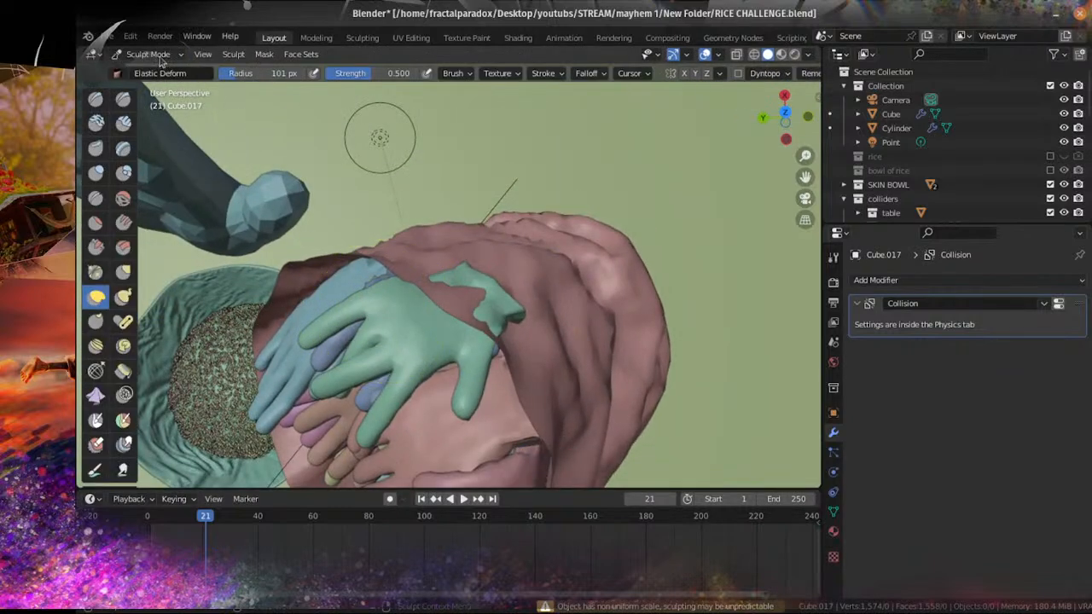
click(160, 56)
click(159, 72)
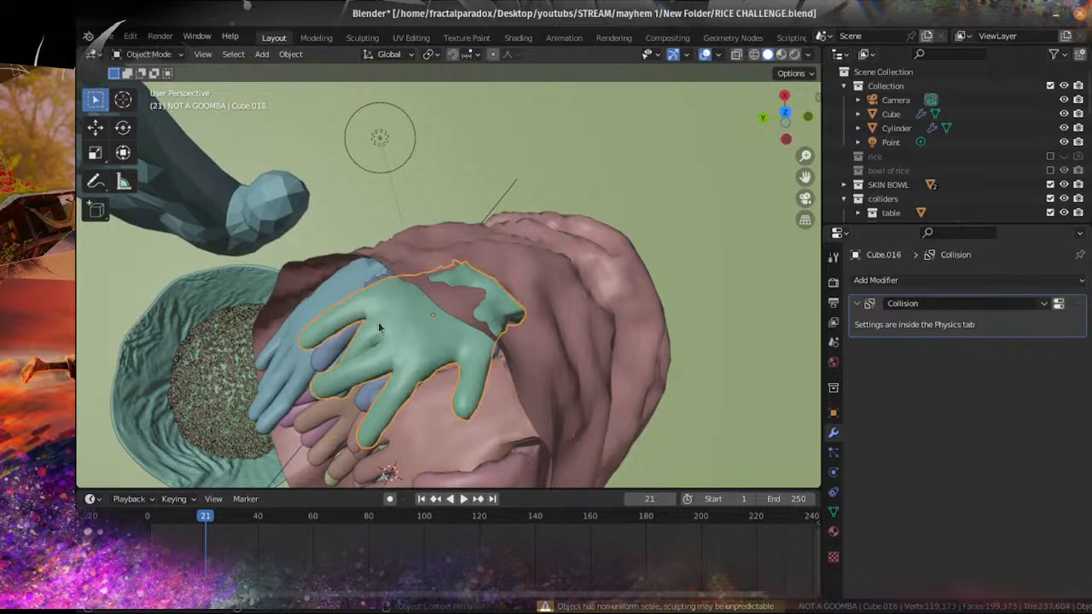
Step: Put the upper green hand in Sculpt Mode and push its protruding wrist inside the bowl wall with Elastic Deform
key(Tab)
key(Tab)
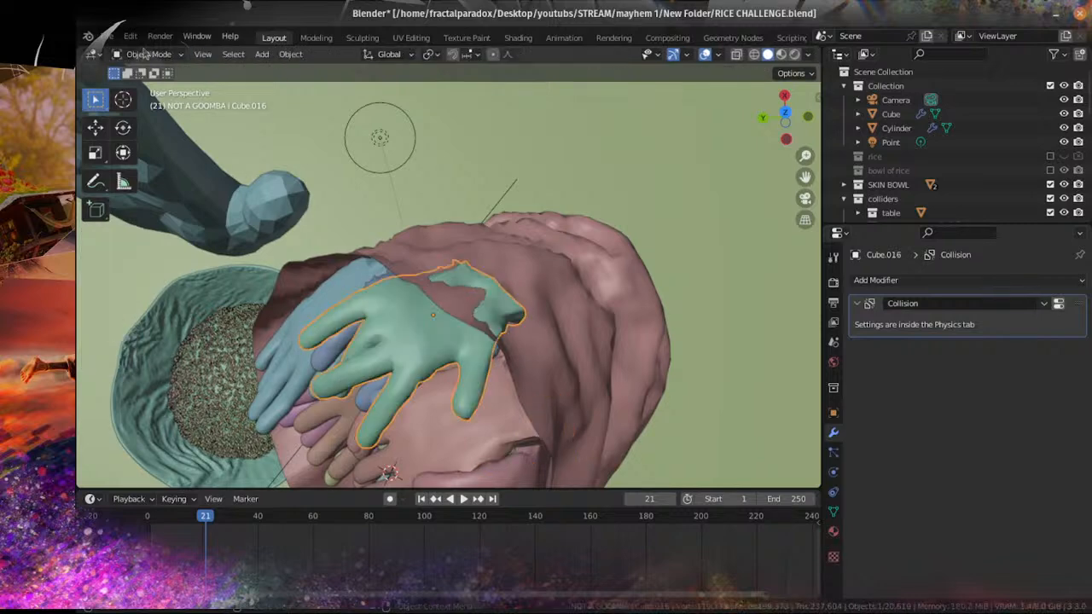
click(147, 54)
click(149, 102)
middle_drag(560, 317, 432, 277)
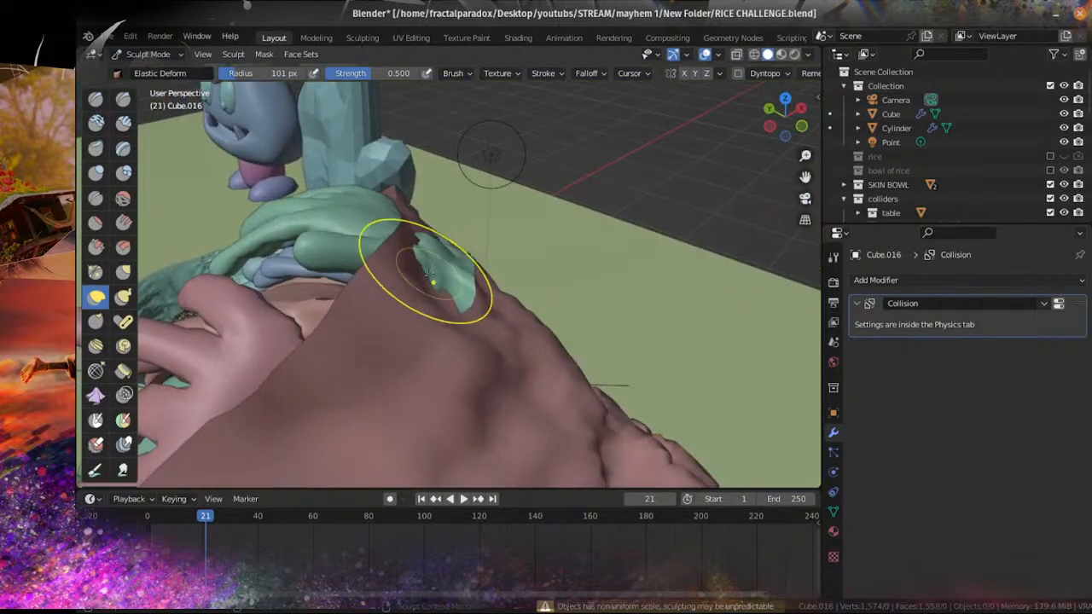
mouse_move(482, 290)
mouse_down()
mouse_move(438, 281)
mouse_move(444, 297)
mouse_up()
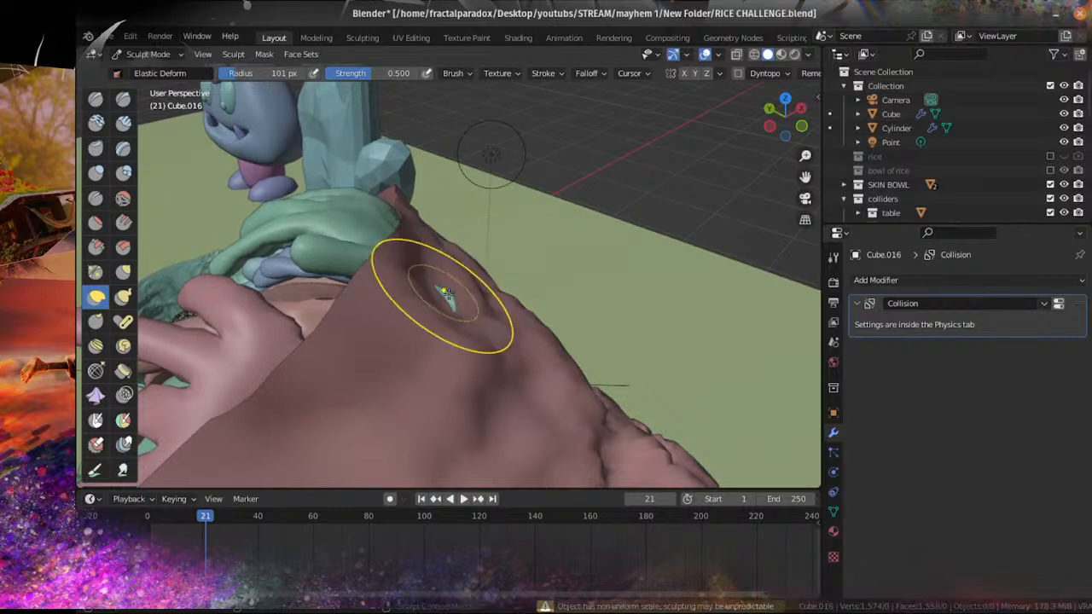
mouse_move(438, 330)
middle_down()
mouse_move(633, 239)
mouse_move(602, 378)
mouse_move(616, 365)
middle_up()
mouse_move(381, 354)
middle_down()
mouse_move(391, 231)
mouse_move(400, 256)
mouse_move(384, 222)
mouse_move(358, 213)
mouse_move(340, 223)
middle_up()
middle_drag(388, 254, 416, 245)
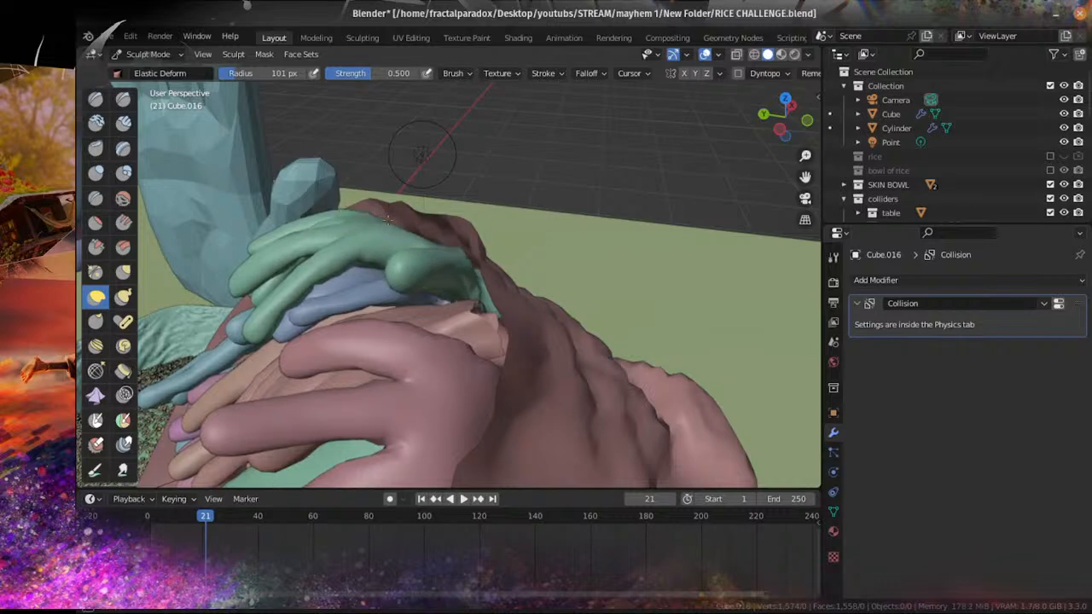
Step: Save the file and return the upper green hand to Object Mode
middle_drag(413, 232, 513, 215)
key(ctrl+s)
scroll(521, 246, down, 6)
click(143, 54)
click(149, 69)
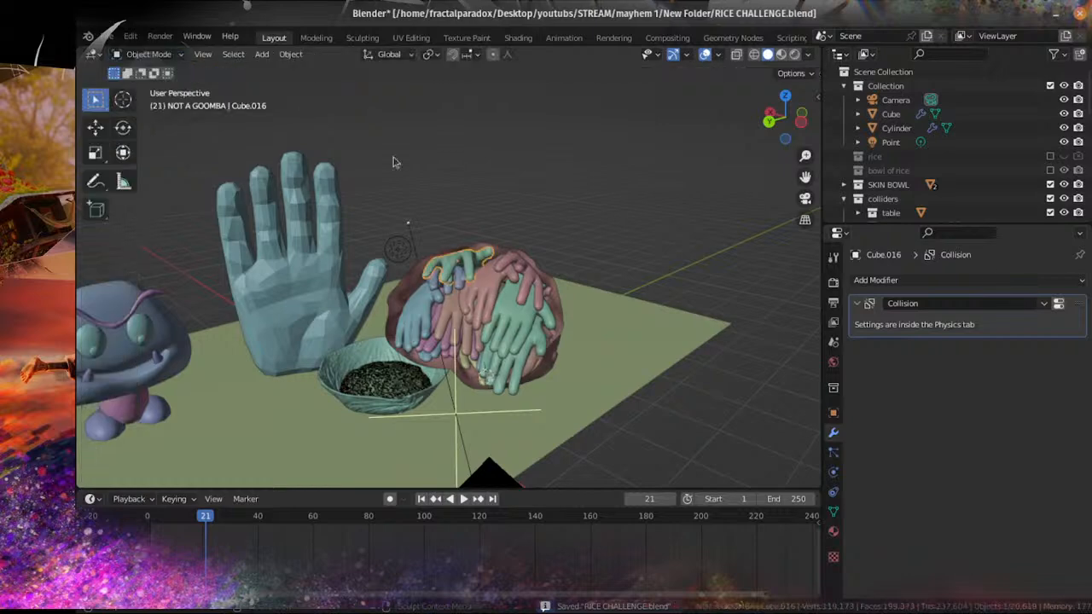
Step: Open the GLOVES material settings and preview the pile of hands through the camera with rendered shading
scroll(713, 347, up, 4)
middle_drag(678, 343, 576, 332)
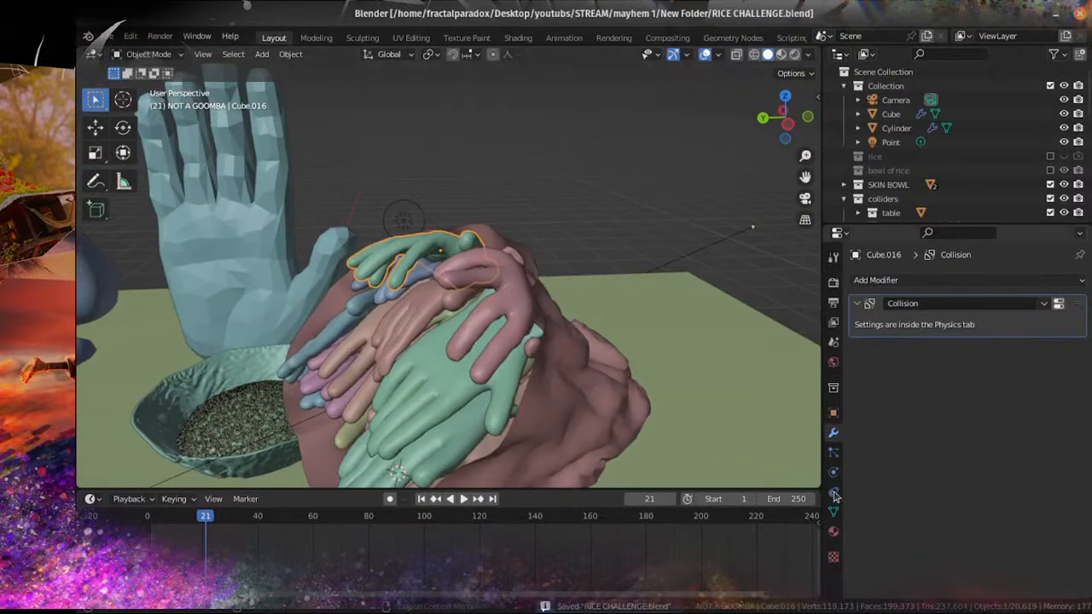
click(833, 531)
key(KP_0)
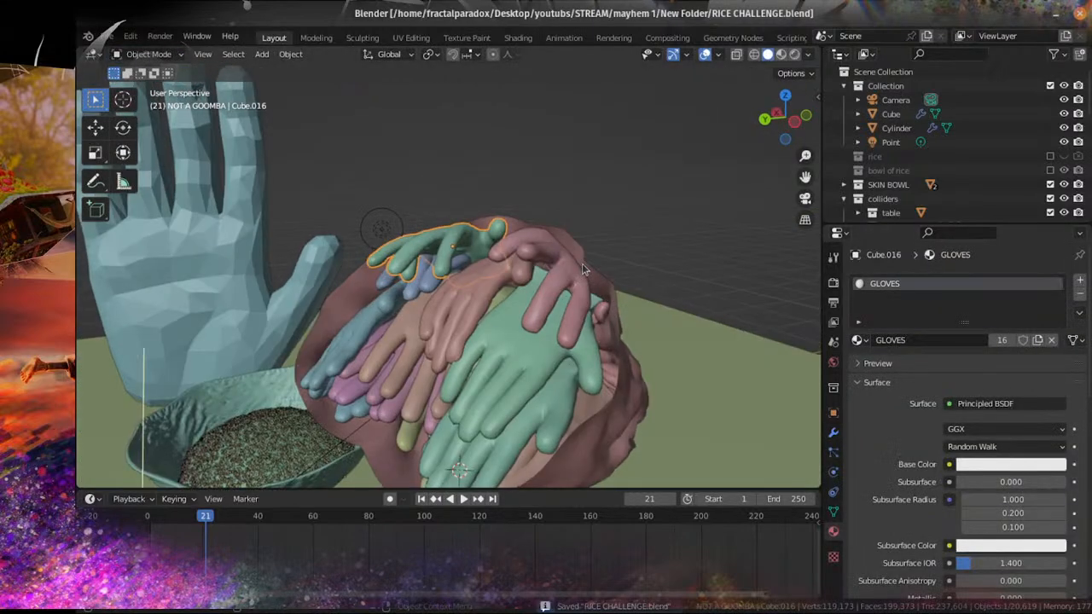
scroll(580, 256, down, 5)
scroll(577, 242, up, 2)
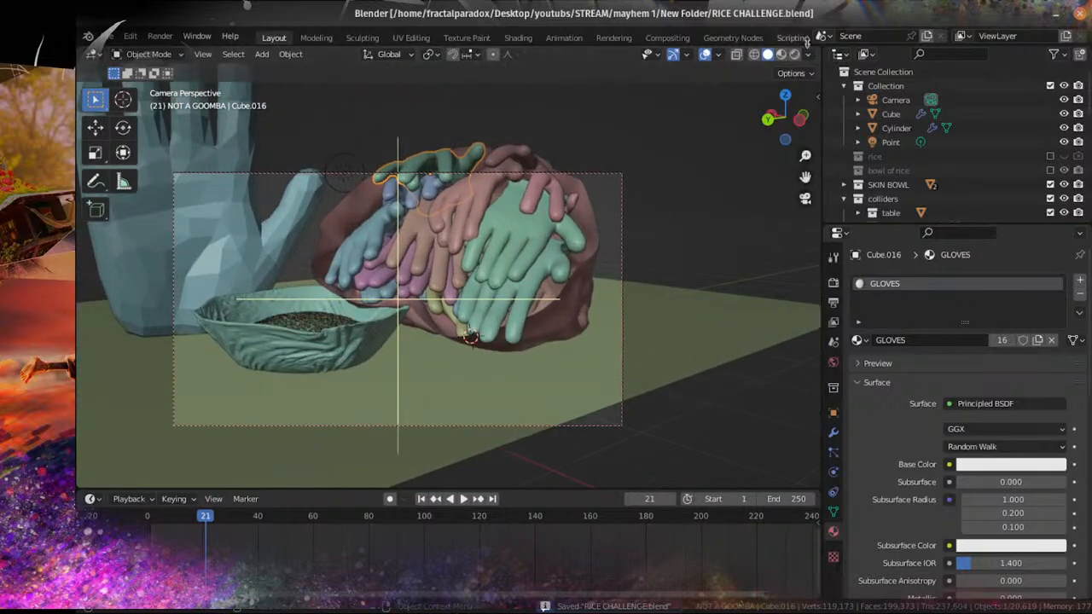
key(shift+z)
scroll(569, 290, up, 2)
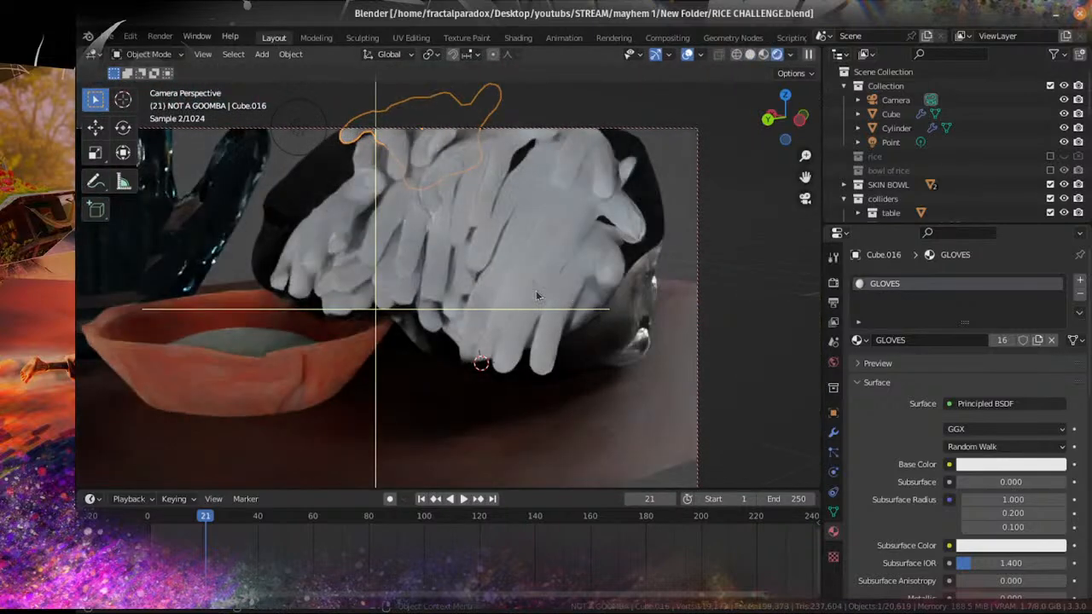
shift+middle_drag(510, 248, 528, 292)
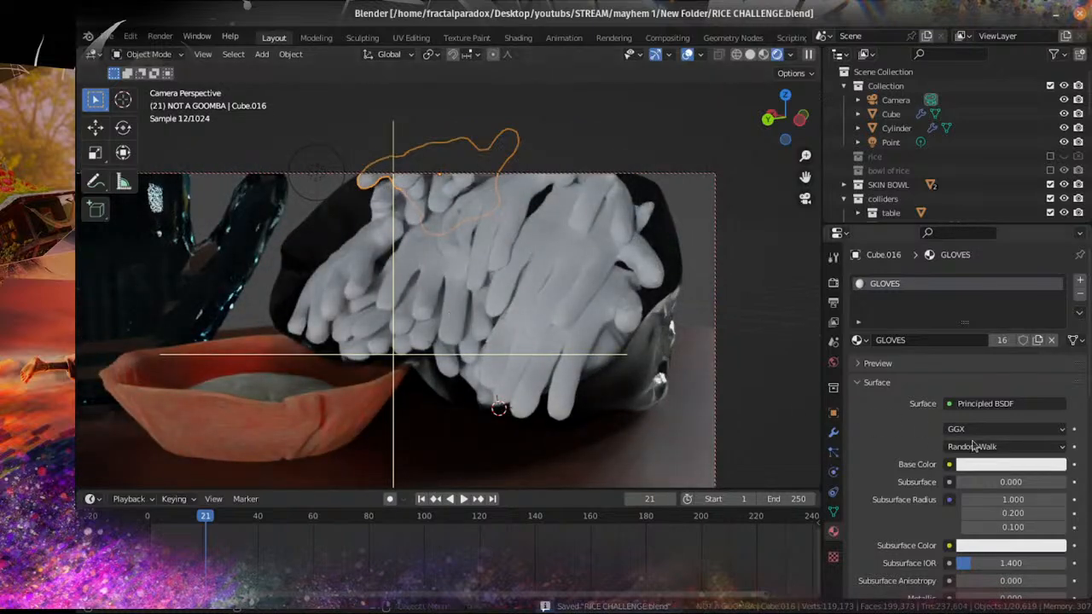
Step: Brighten the GLOVES material's base color to pure white with a value of 1.000
click(988, 465)
drag(1055, 271, 1055, 259)
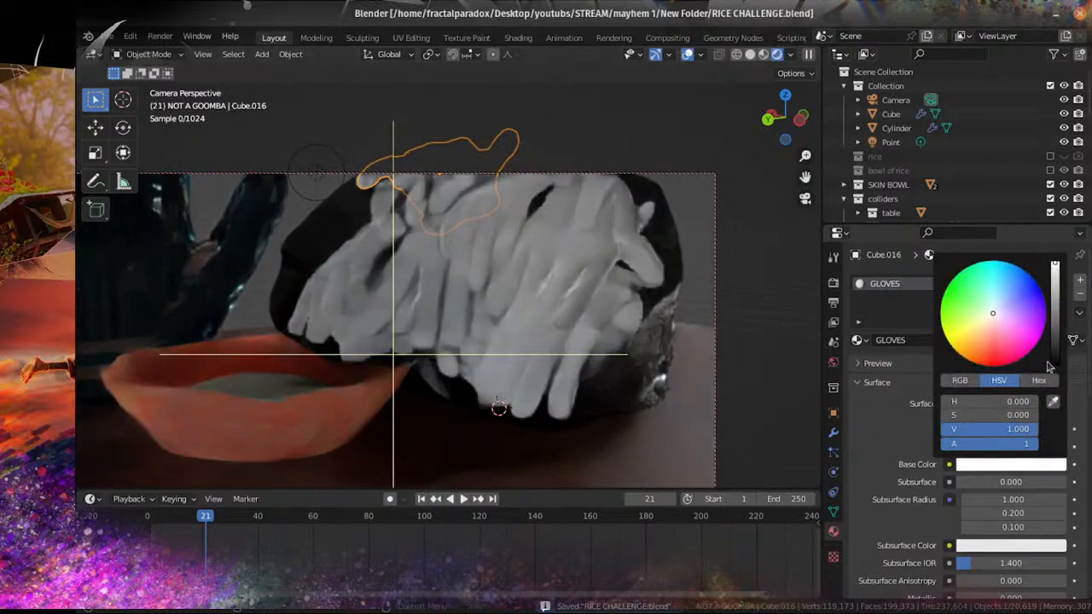
Step: Examine the white glove pile from several angles in rendered shading and save the file
scroll(884, 480, down, 5)
scroll(469, 273, down, 1)
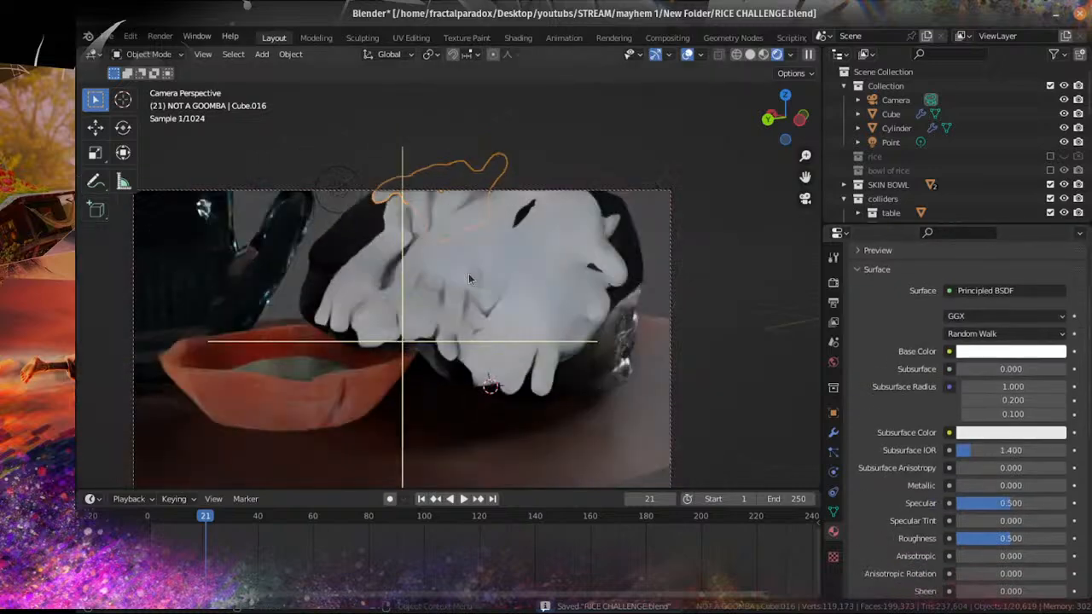
middle_drag(468, 278, 509, 332)
key(ctrl+s)
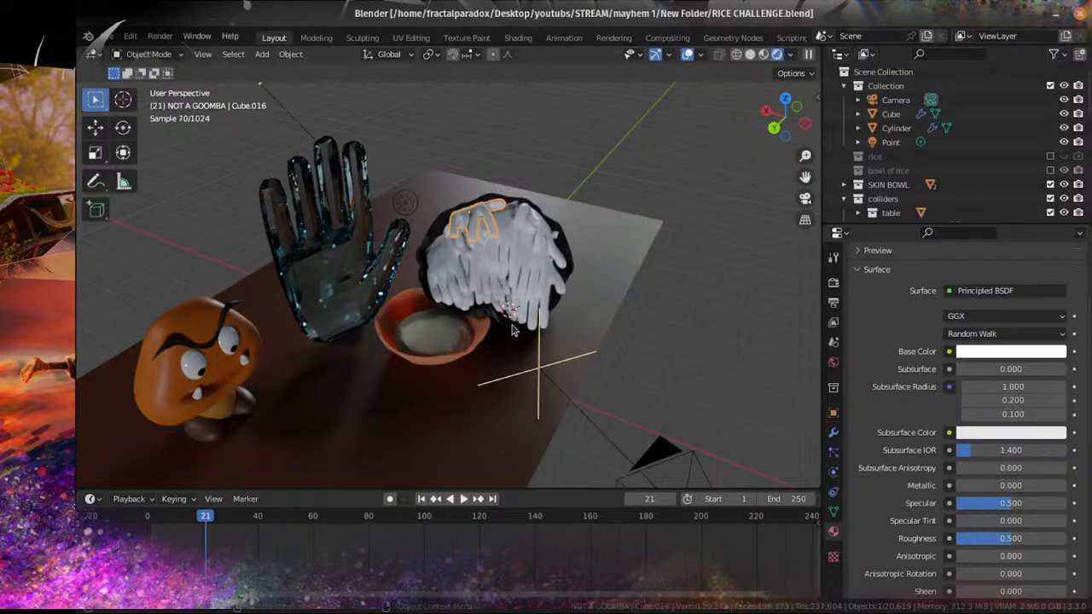
scroll(541, 377, up, 5)
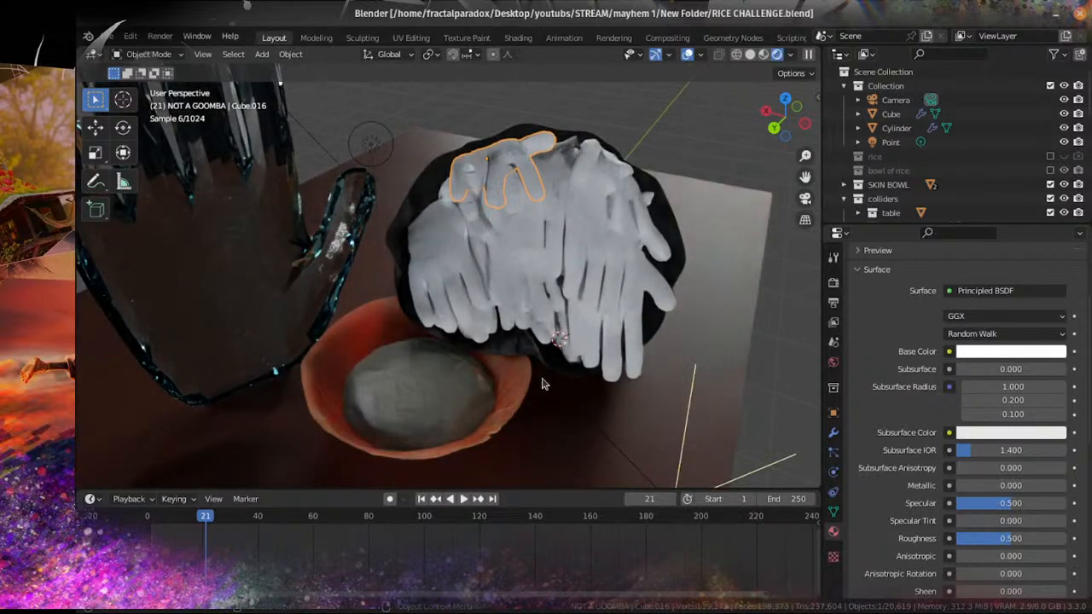
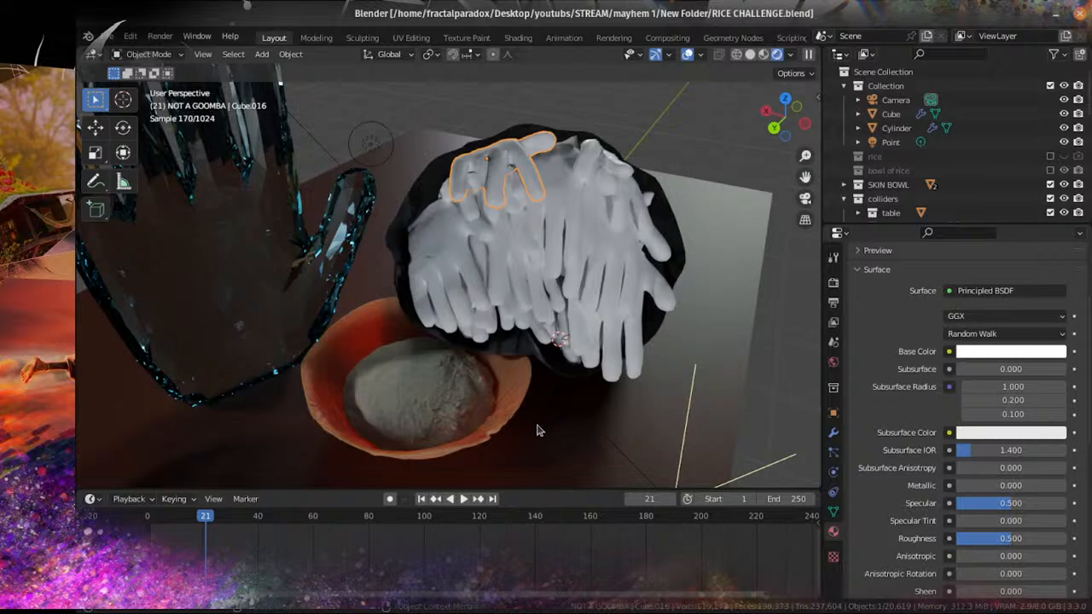
scroll(527, 431, up, 1)
middle_drag(551, 433, 534, 415)
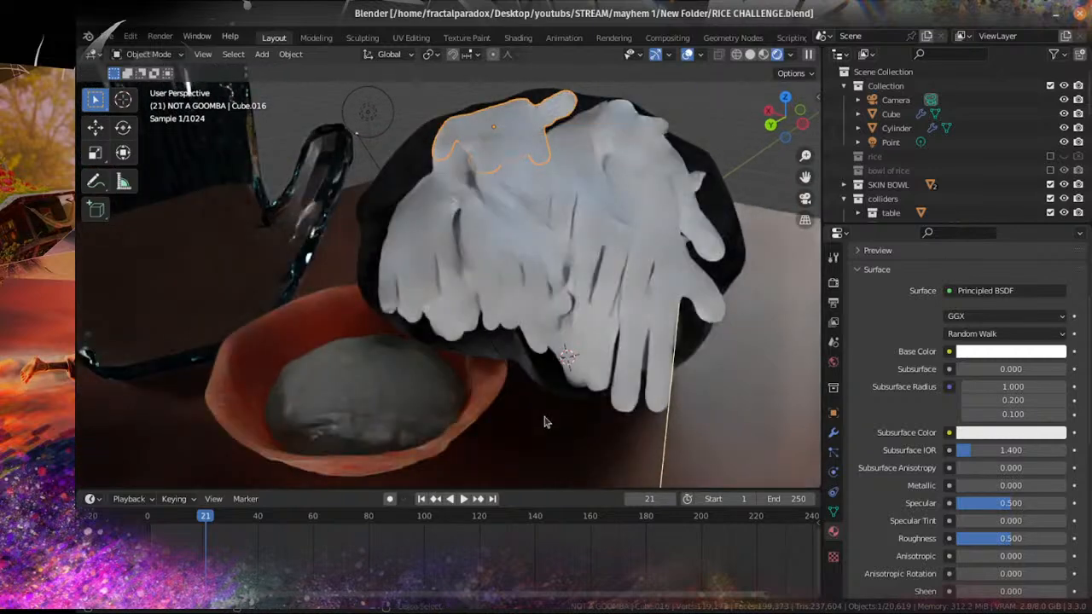
scroll(546, 422, down, 6)
key(ctrl+s)
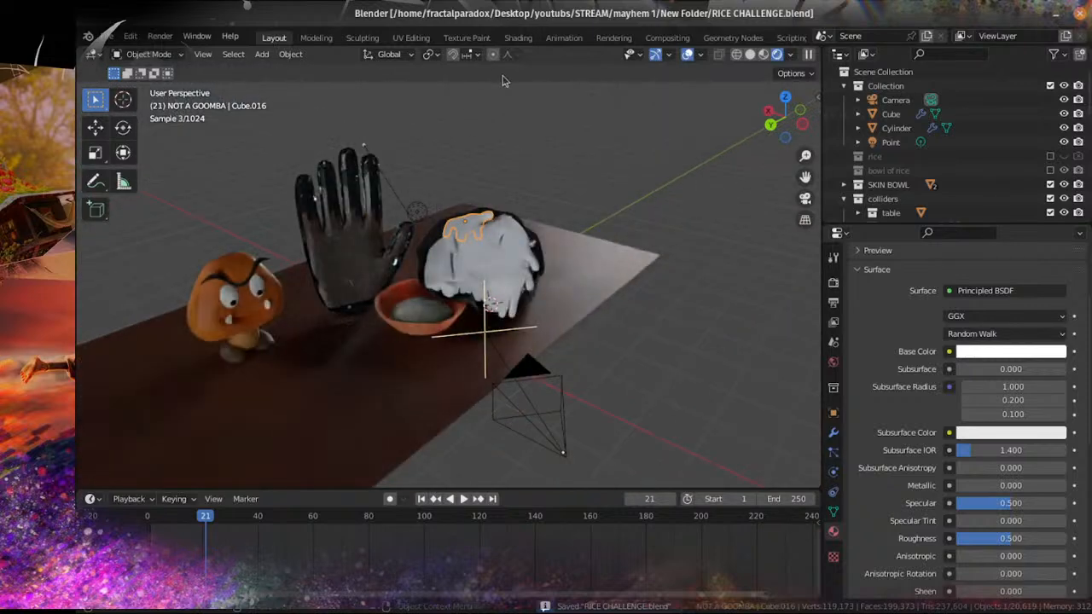
Step: Switch the viewport to solid shading, select the large standing hand and save the file
click(750, 54)
scroll(441, 279, up, 3)
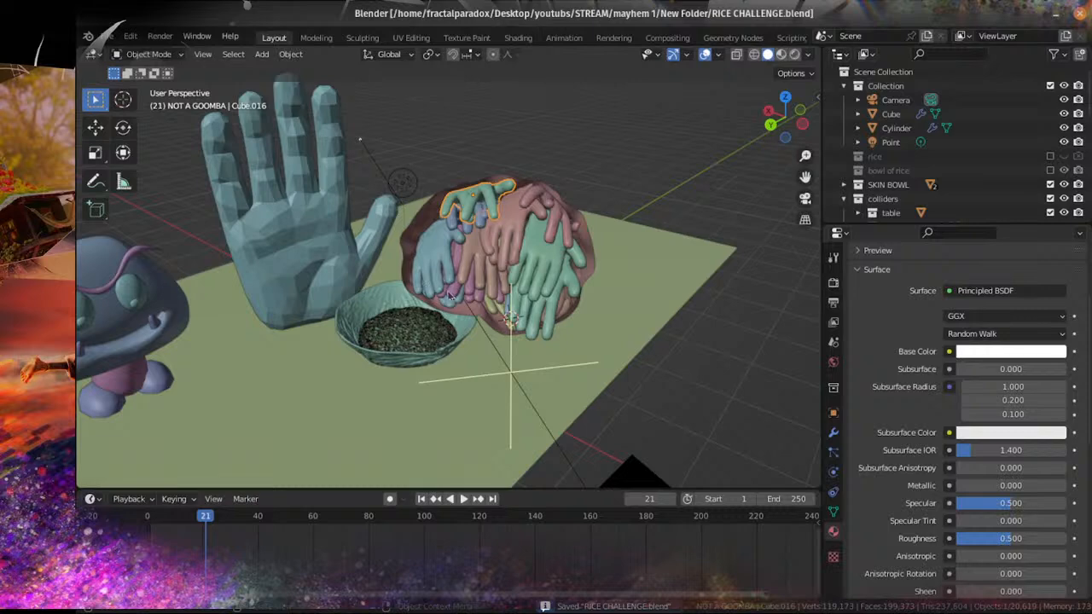
click(351, 255)
scroll(351, 256, up, 3)
middle_drag(410, 295, 430, 285)
scroll(383, 299, down, 1)
scroll(386, 299, up, 3)
key(ctrl+s)
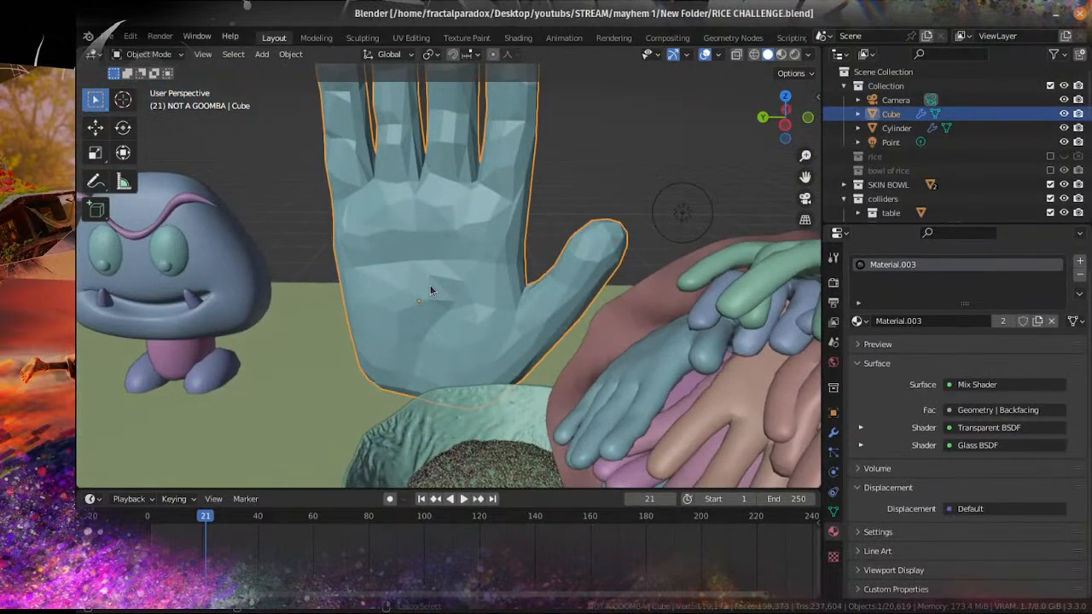
Step: Inspect the overlapping gloves in the skin bowl close up for mesh smoothness, saving the file along the way
scroll(430, 285, down, 5)
scroll(597, 382, up, 1)
middle_drag(577, 375, 606, 422)
scroll(606, 422, up, 4)
scroll(606, 422, down, 4)
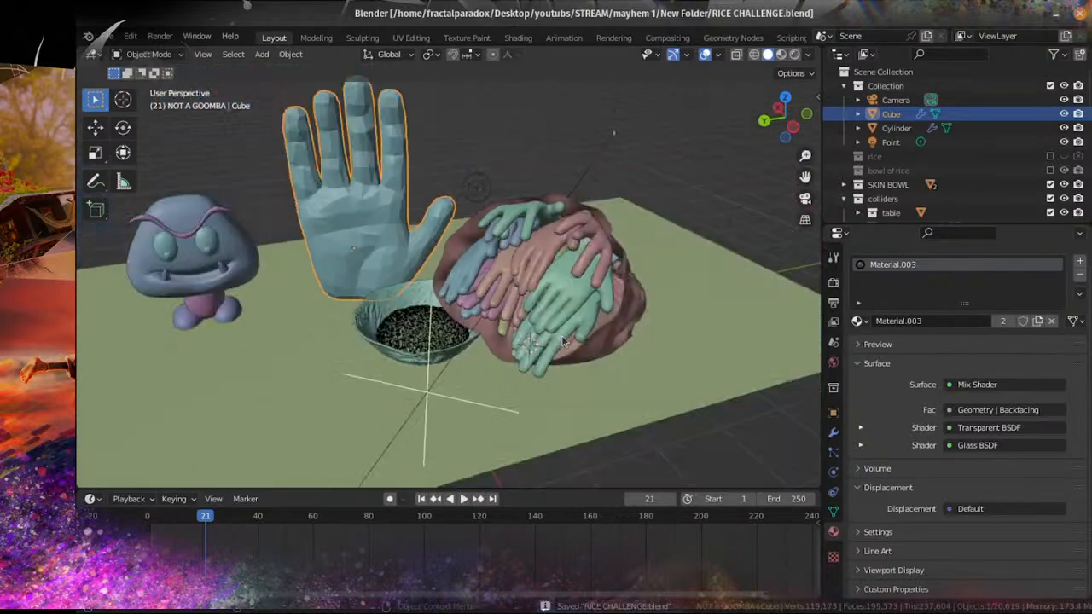
scroll(579, 381, up, 3)
middle_drag(563, 367, 586, 267)
scroll(499, 343, up, 4)
click(585, 267)
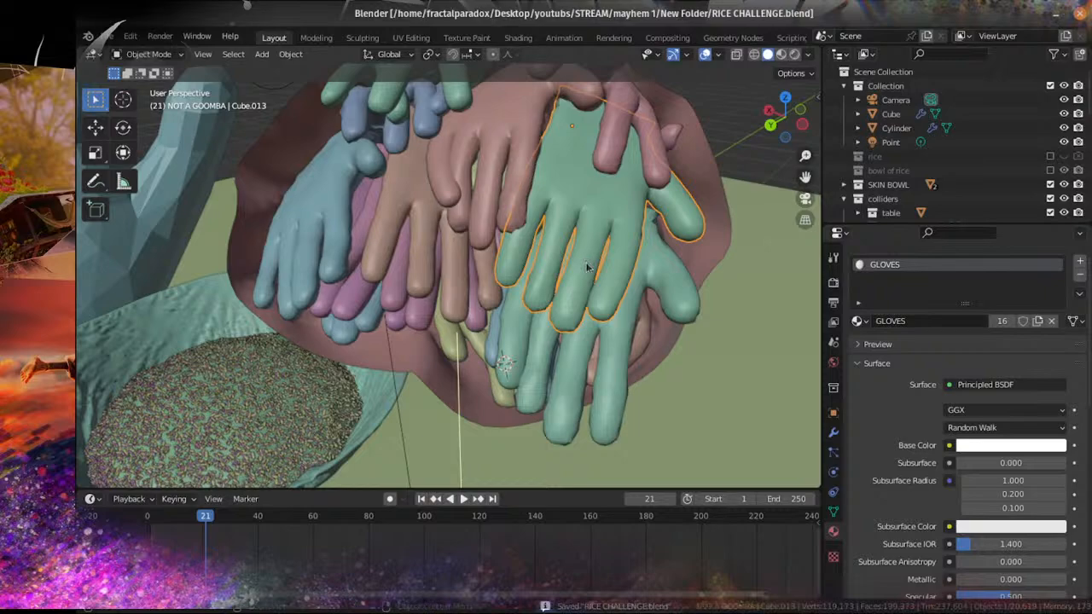
scroll(585, 267, up, 2)
scroll(644, 300, down, 5)
scroll(644, 300, up, 3)
middle_drag(589, 302, 537, 317)
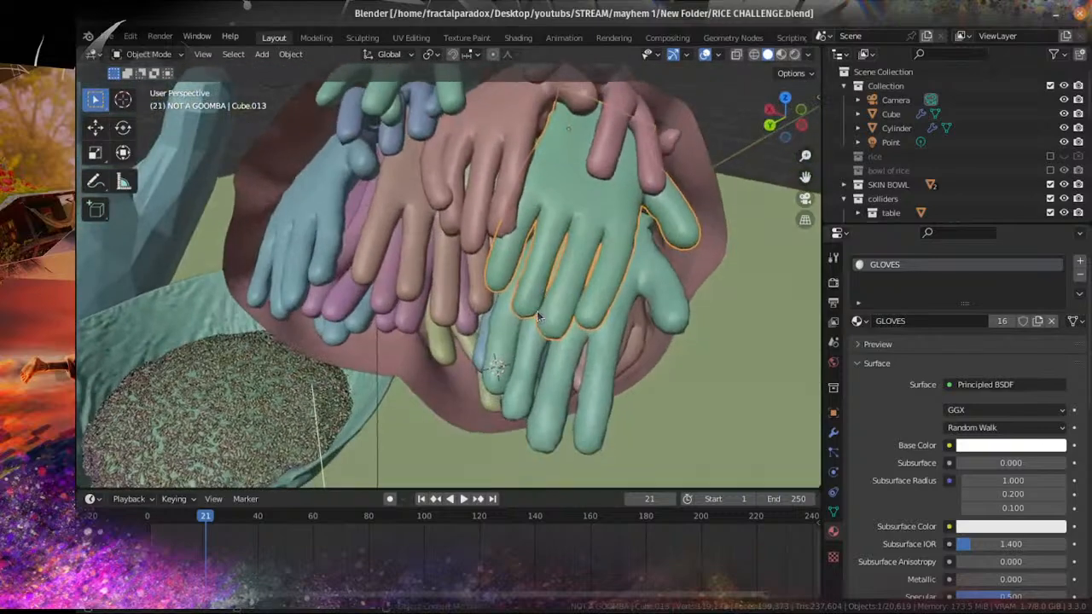
key(ctrl+s)
scroll(432, 294, up, 6)
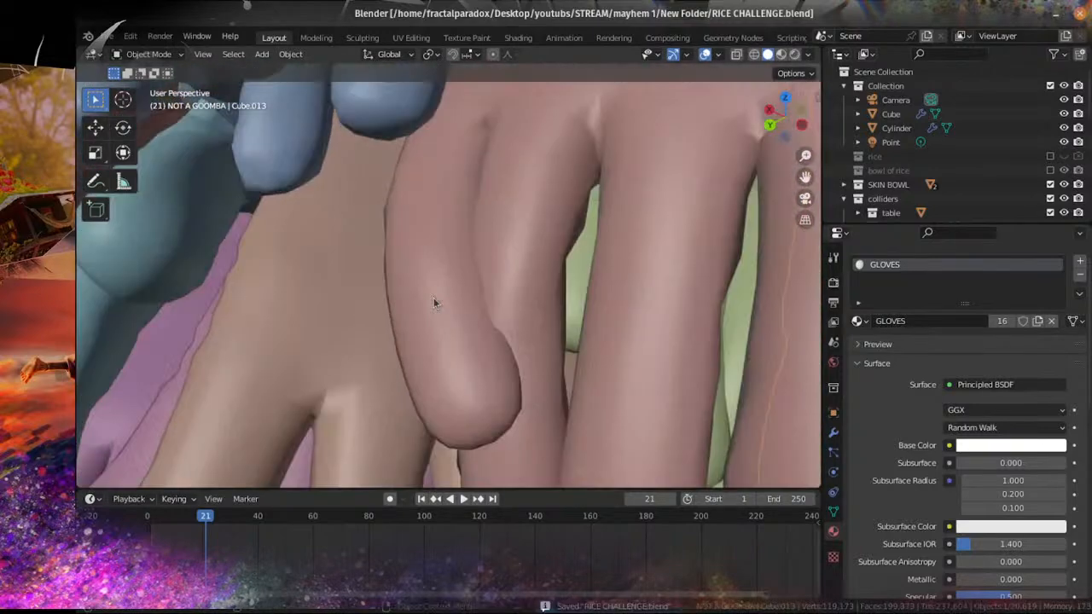
scroll(433, 301, down, 6)
Step: Select the light pink-brown glove near the middle of the pile and show its modifiers
click(430, 292)
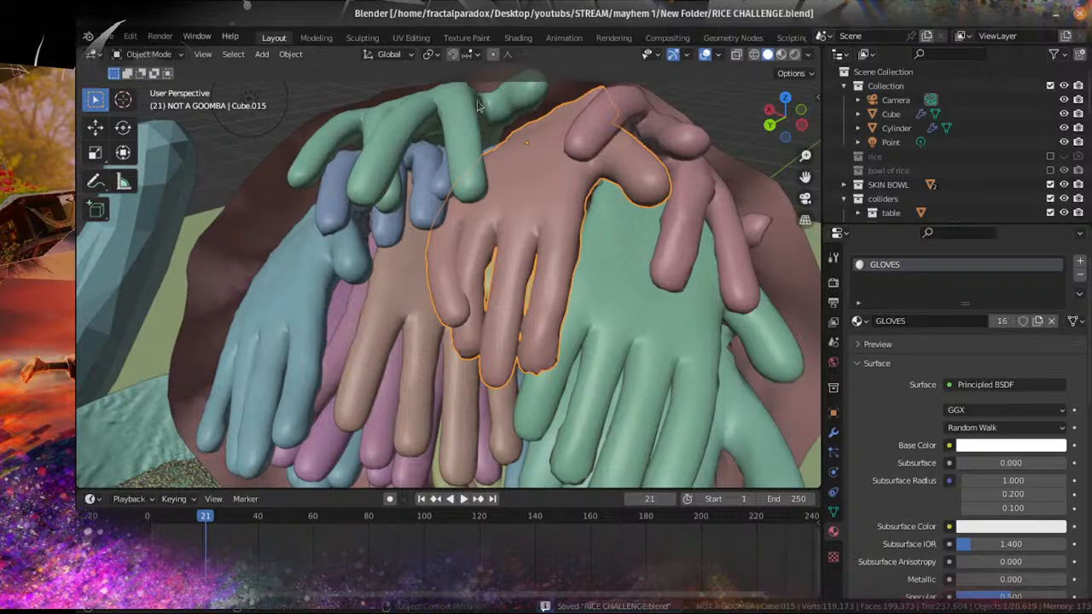
scroll(705, 409, down, 4)
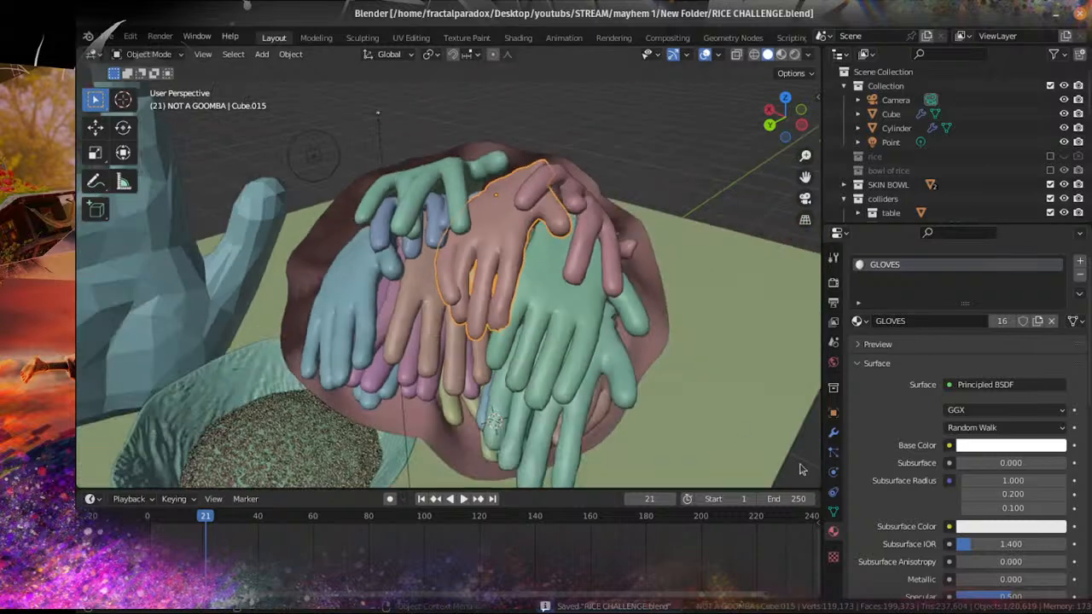
click(834, 435)
shift+click(547, 305)
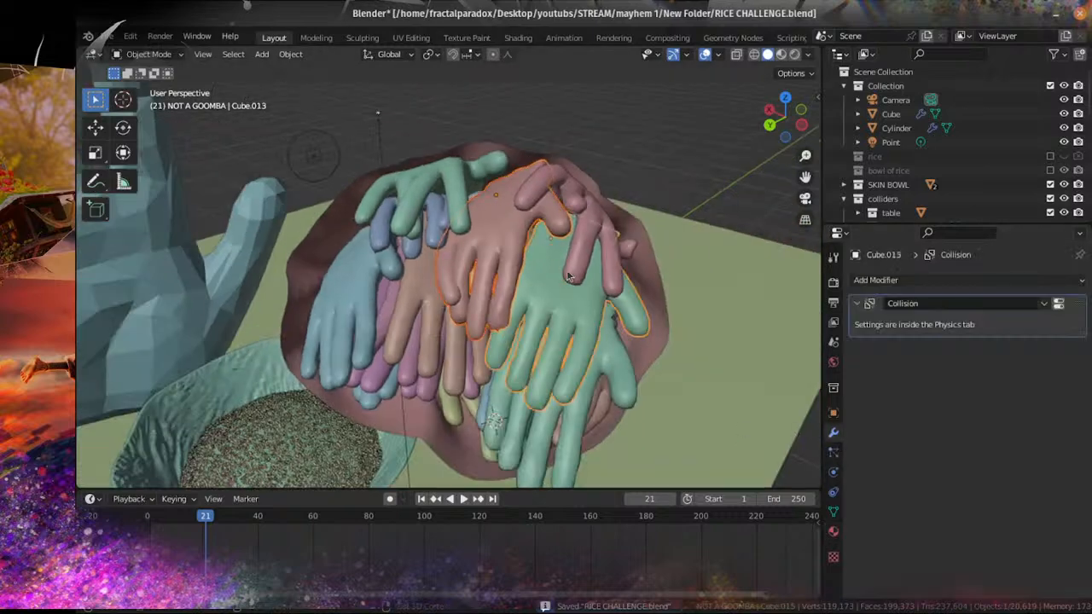
shift+click(572, 270)
shift+click(434, 212)
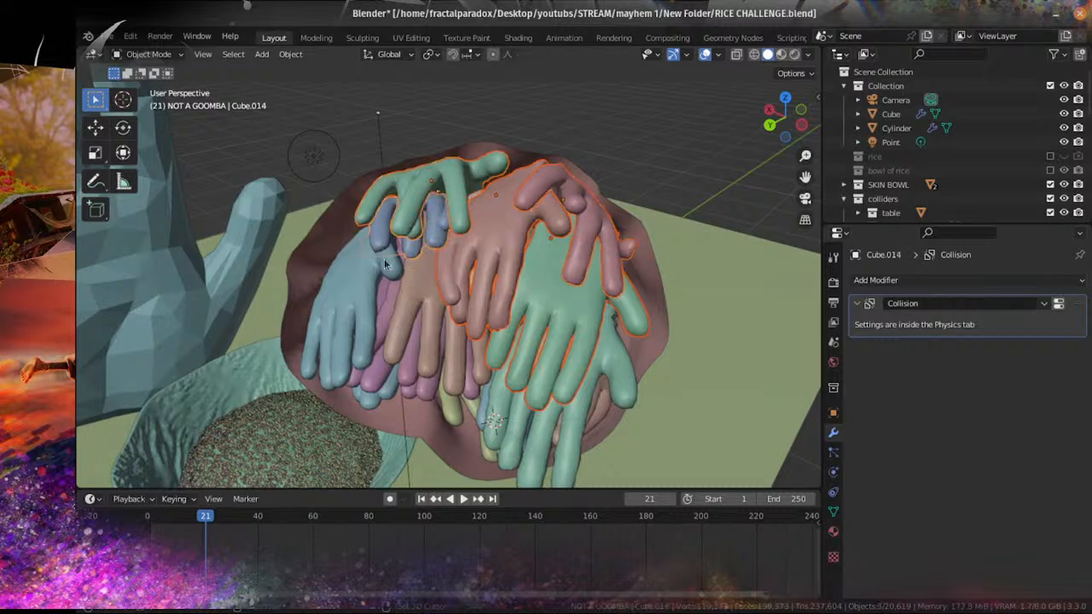
shift+click(376, 317)
shift+click(382, 400)
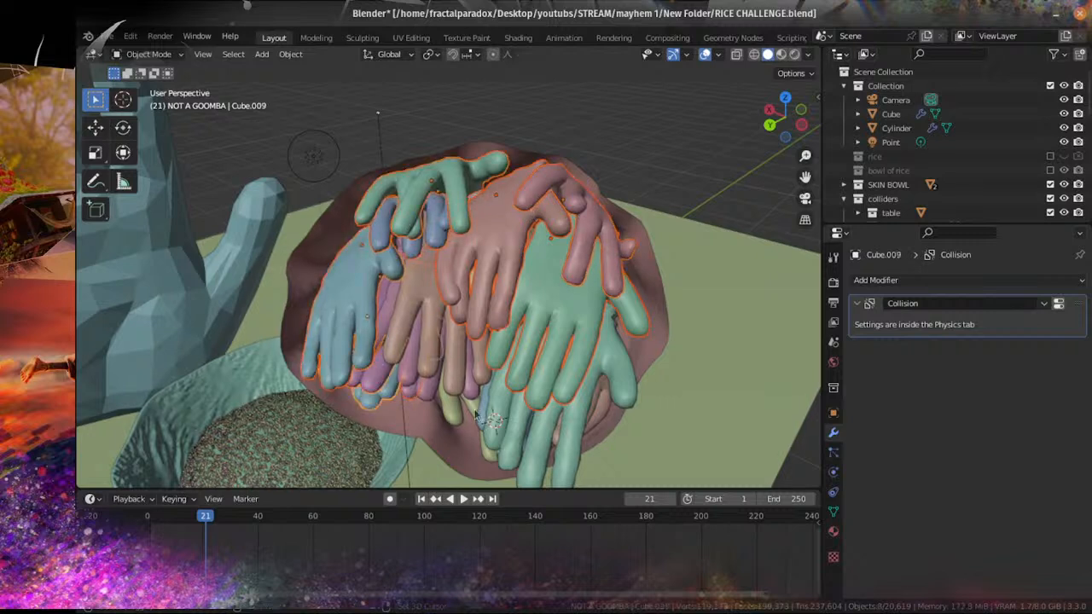
Step: Add a Subdivision Surface modifier to the pink glove draped over the pile's upper edge
click(528, 199)
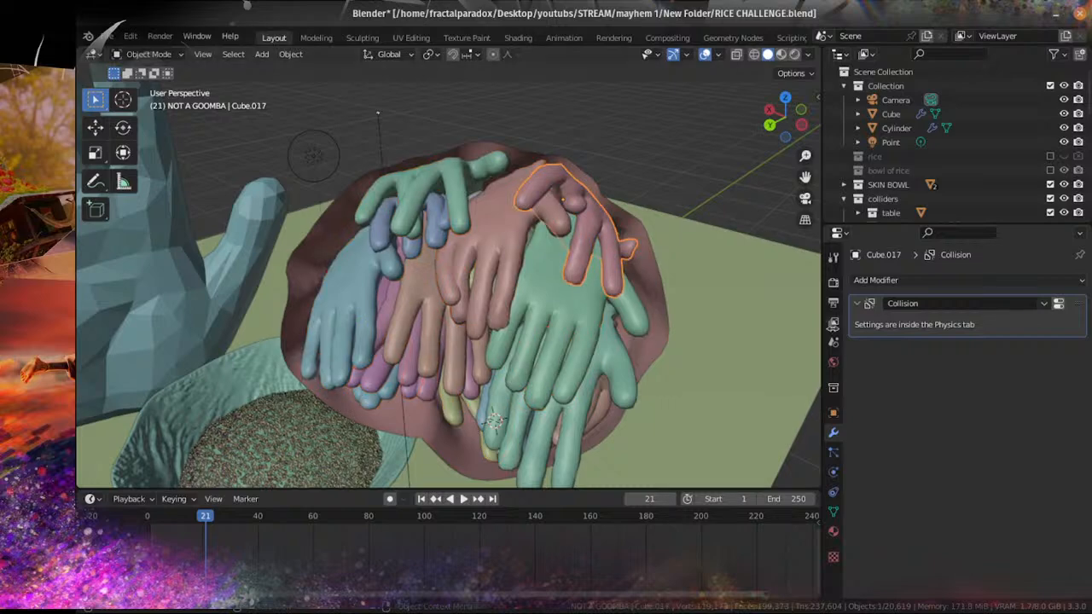
click(885, 282)
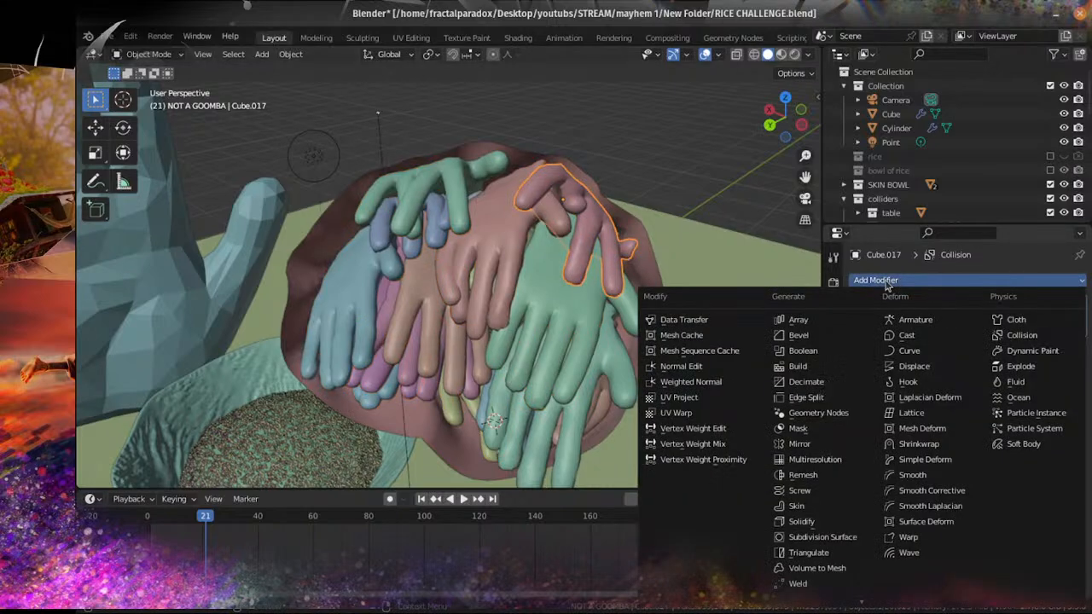
click(820, 538)
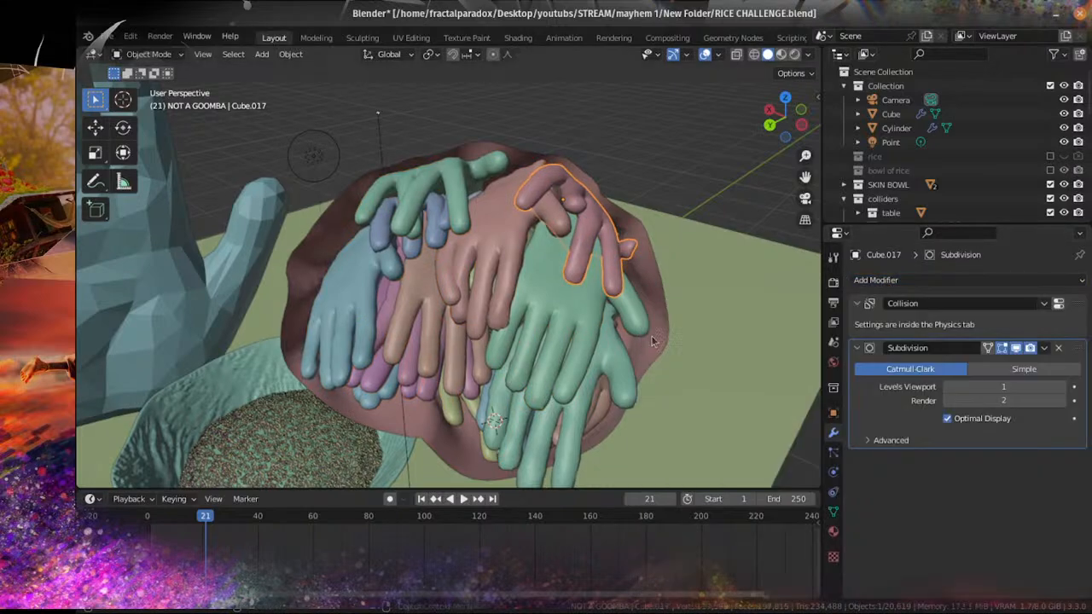
Step: Add the other gloves visible from the front of the pile to the selection
click(518, 236)
shift+click(422, 230)
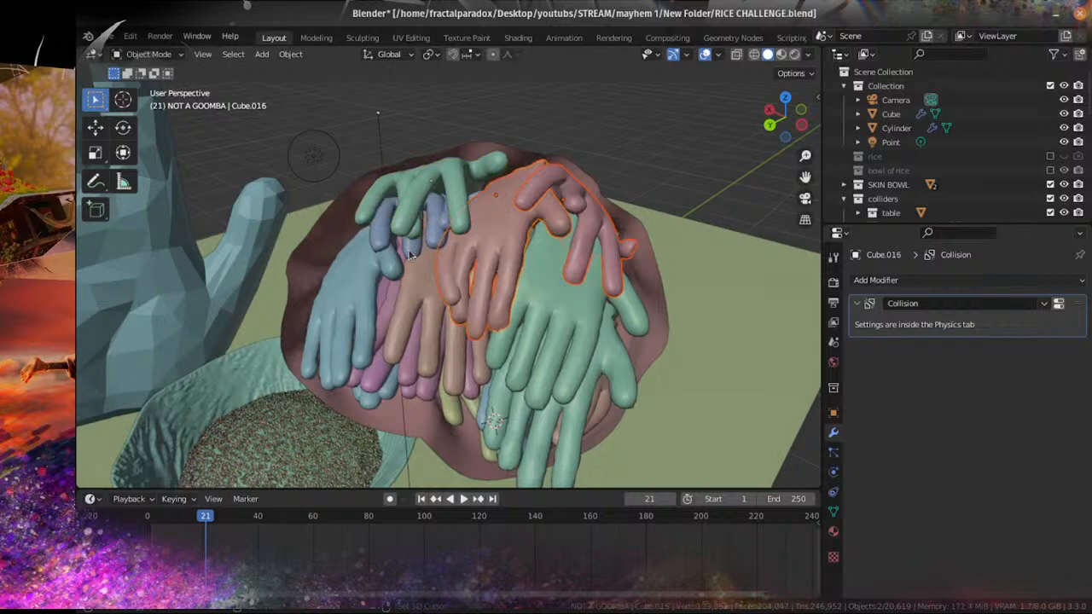
shift+click(372, 300)
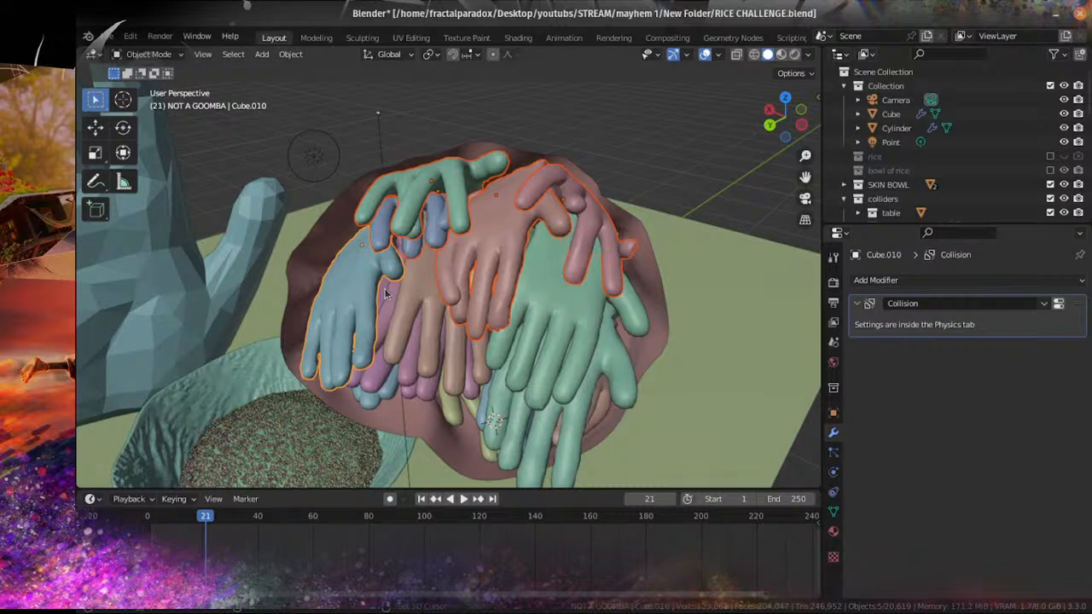
shift+click(388, 310)
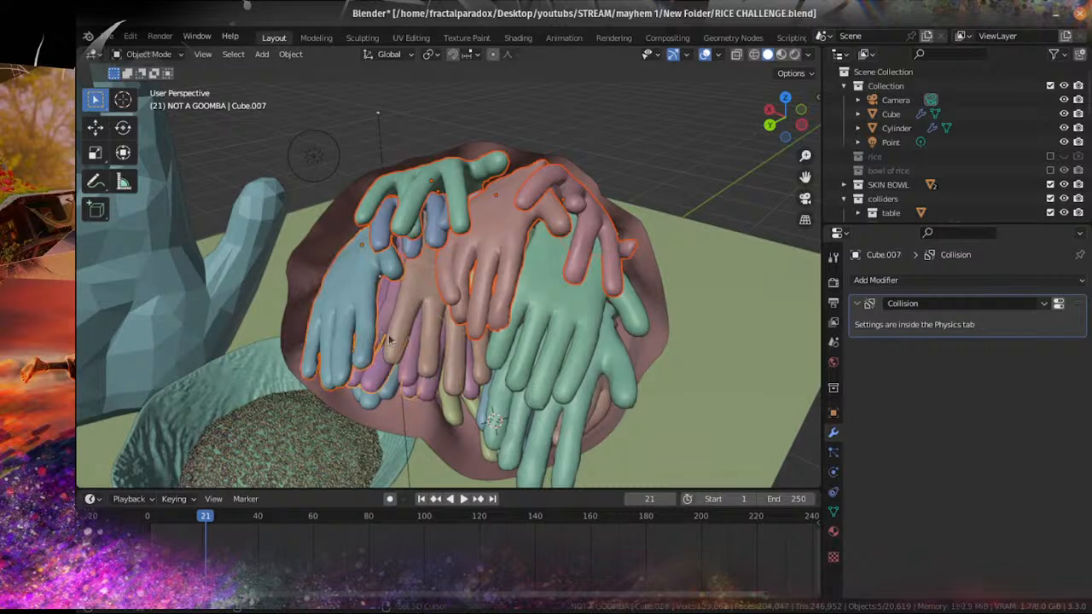
shift+click(391, 376)
shift+click(418, 394)
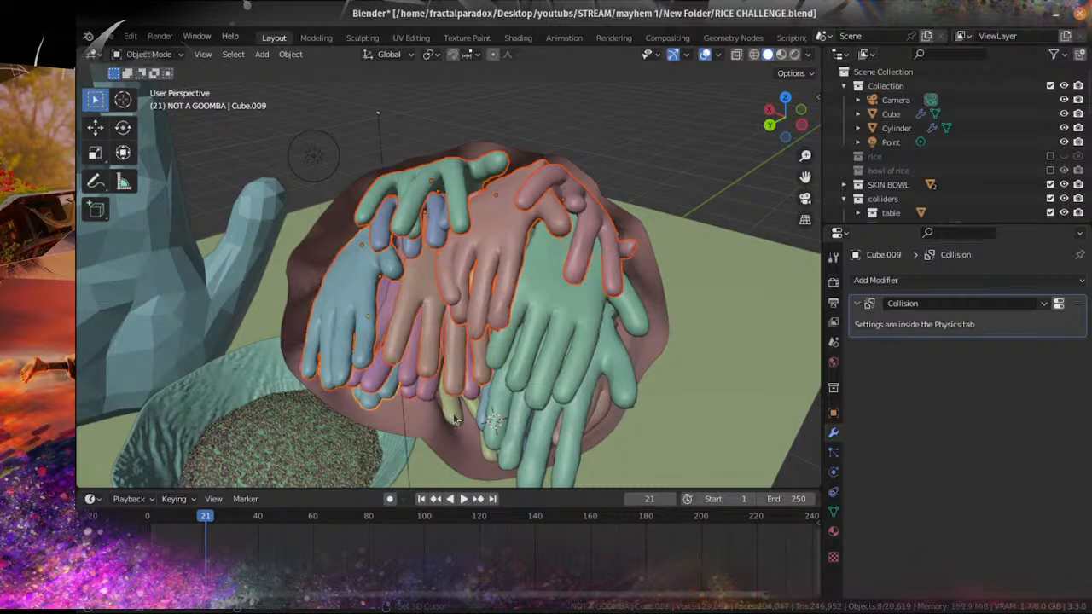
shift+click(483, 423)
shift+click(498, 440)
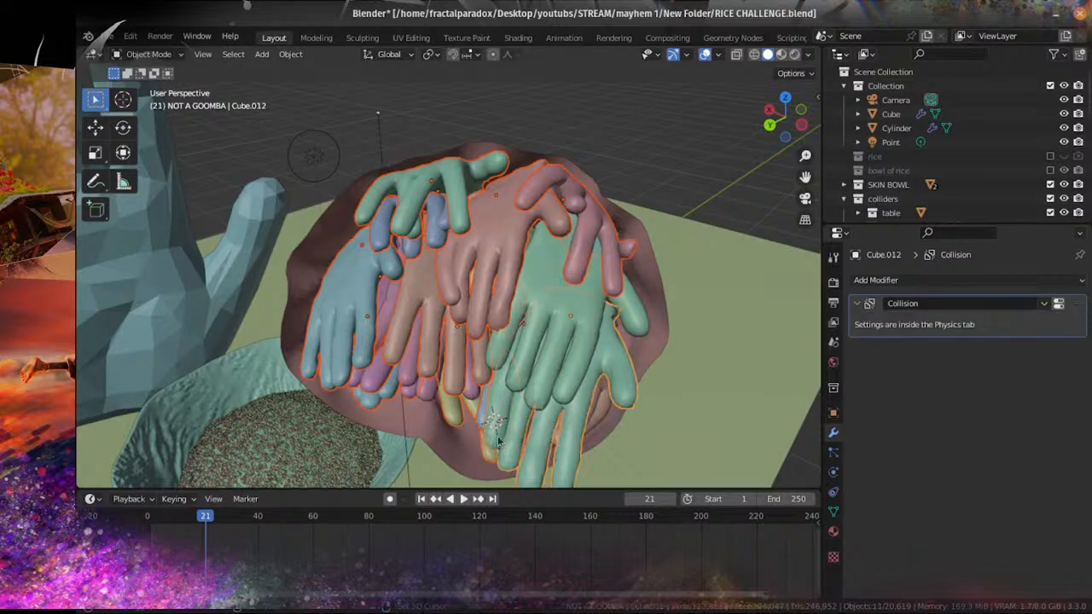
shift+click(544, 377)
middle_drag(538, 411, 542, 377)
scroll(541, 378, up, 1)
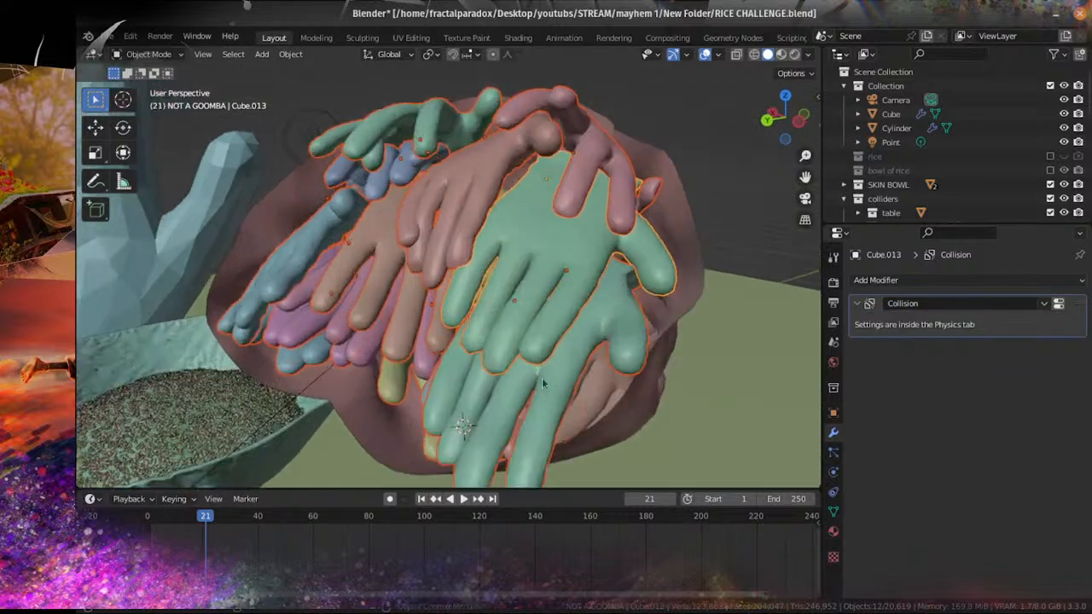
shift+click(587, 396)
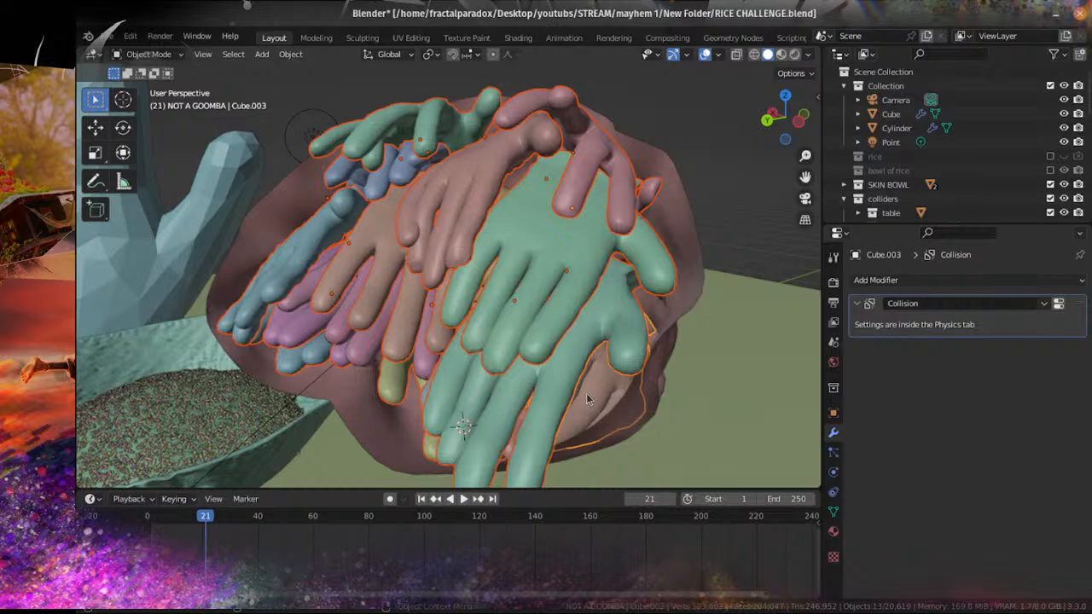
Step: Extend the selection to the remaining gloves hidden deep inside and behind the pile
middle_drag(586, 394, 555, 405)
scroll(554, 405, up, 3)
scroll(555, 406, down, 4)
middle_drag(446, 430, 466, 353)
scroll(627, 361, up, 4)
middle_drag(627, 365, 381, 347)
scroll(559, 334, down, 8)
scroll(555, 347, up, 6)
middle_drag(354, 295, 424, 316)
scroll(429, 376, up, 2)
click(397, 311)
scroll(604, 350, down, 1)
scroll(605, 356, up, 1)
middle_drag(604, 357, 503, 408)
scroll(509, 302, down, 1)
scroll(502, 346, up, 1)
shift+click(506, 348)
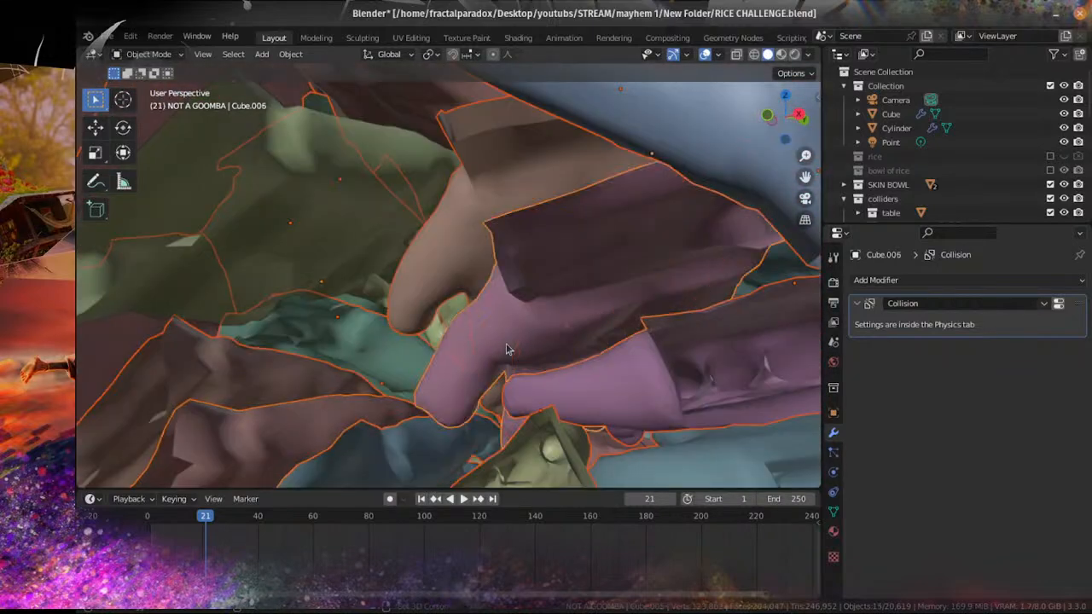
Step: Make the subdivided pink glove the active object and copy its modifiers to all the selected gloves
scroll(410, 307, down, 6)
mouse_move(295, 278)
middle_down()
mouse_move(564, 354)
mouse_move(592, 312)
middle_up()
scroll(595, 296, up, 2)
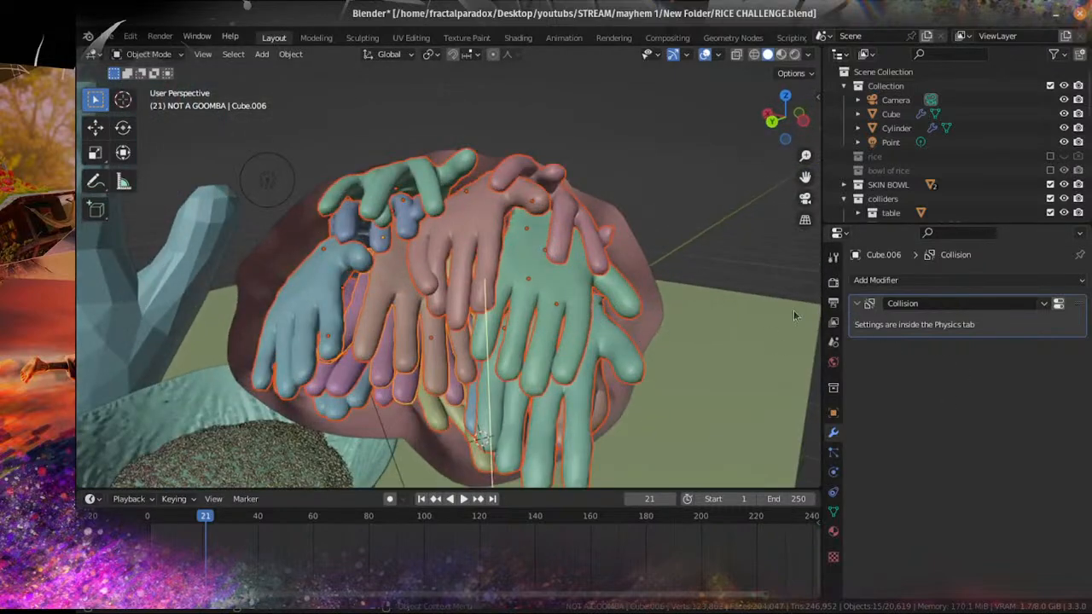
key(ctrl+1)
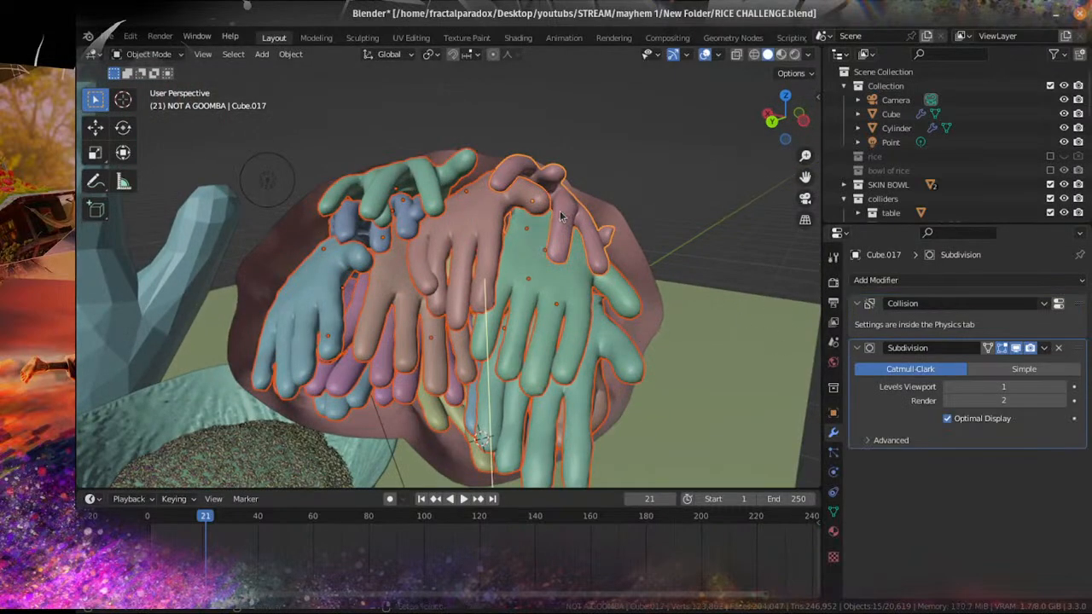
key(ctrl+l)
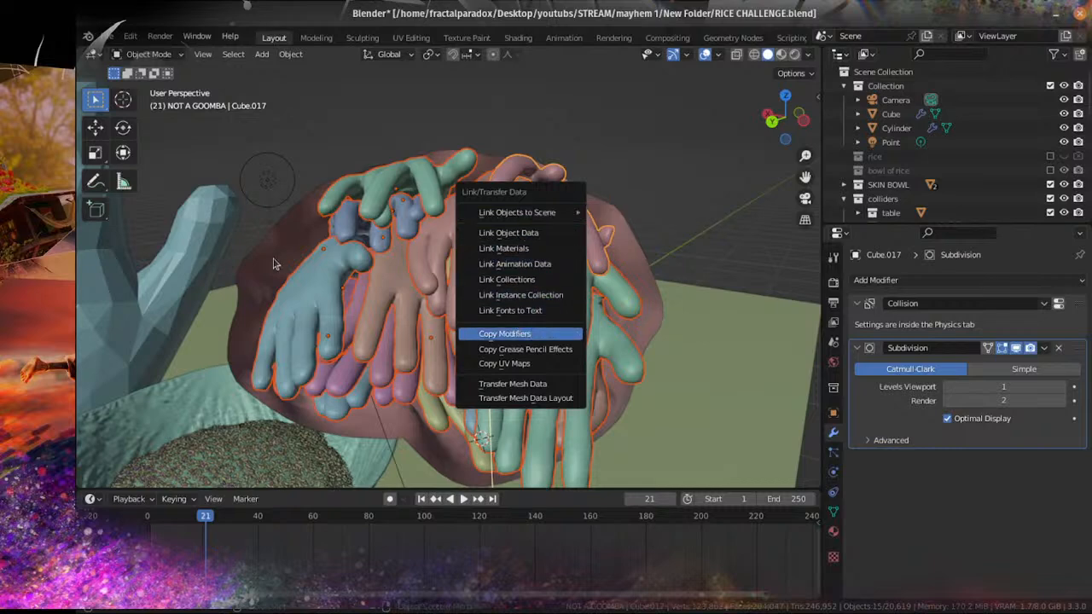
Step: Save the file and view the smoothed glove pile through the camera
scroll(275, 265, up, 2)
scroll(275, 265, down, 6)
key(ctrl+s)
scroll(452, 271, down, 4)
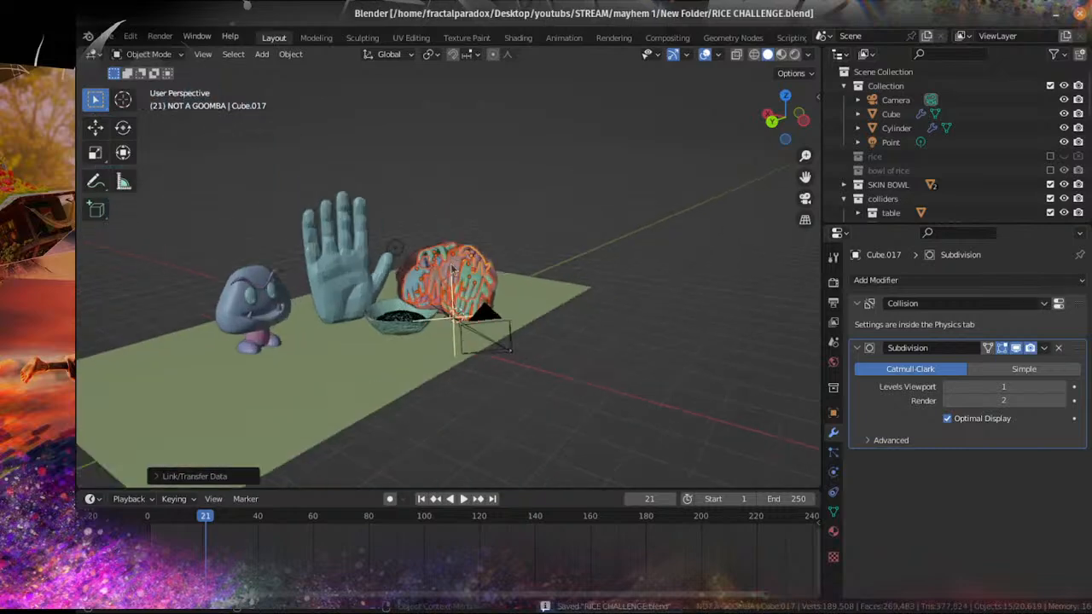
middle_drag(455, 270, 458, 288)
key(KP_0)
scroll(452, 290, up, 5)
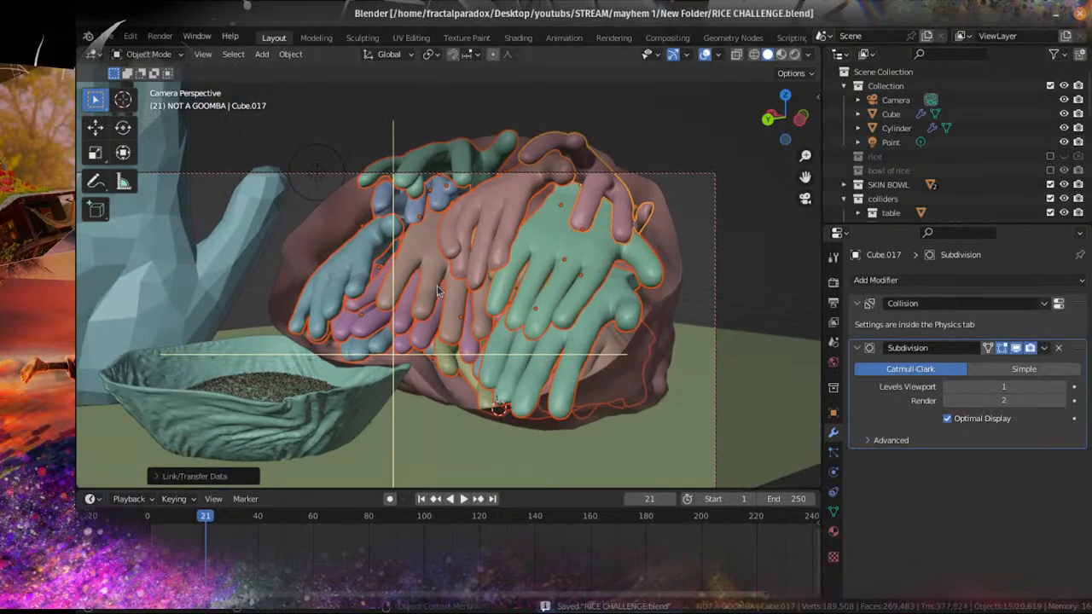
Step: Save the file, switch to the Shading workspace and frame the rendered gloves beside their GLOVES material nodes
key(ctrl+s)
scroll(495, 180, up, 3)
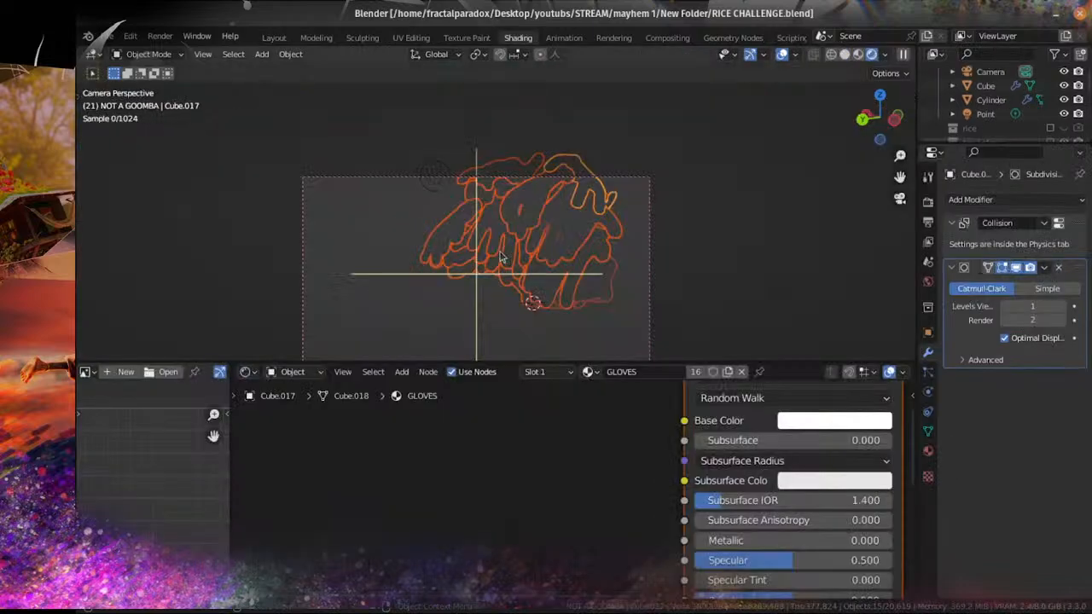
scroll(500, 258, up, 4)
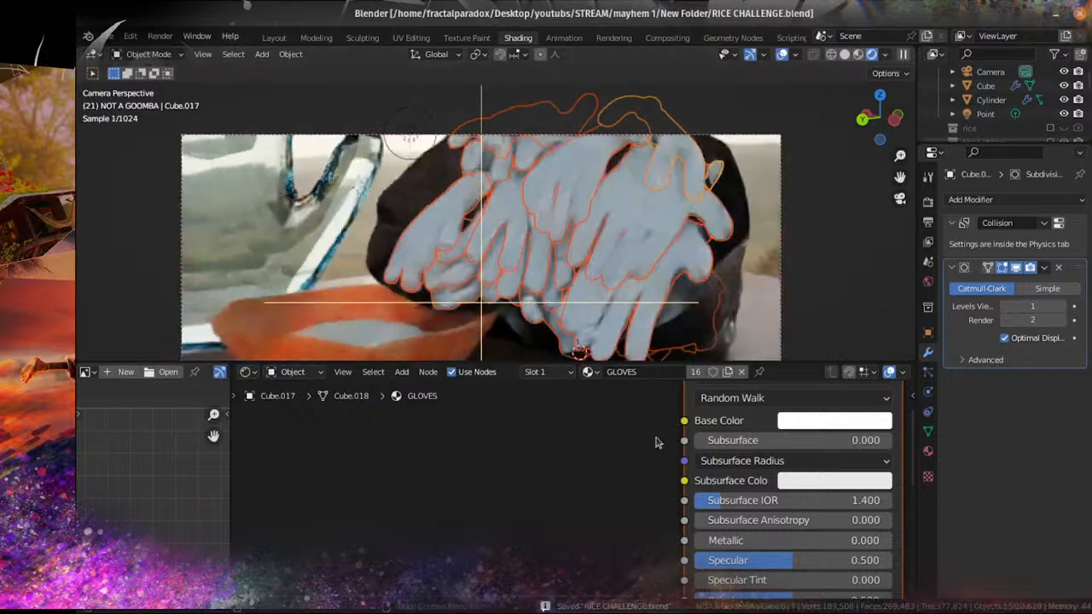
Step: Move the Principled BSDF node well away from the Material Output to make room between them
scroll(655, 442, down, 5)
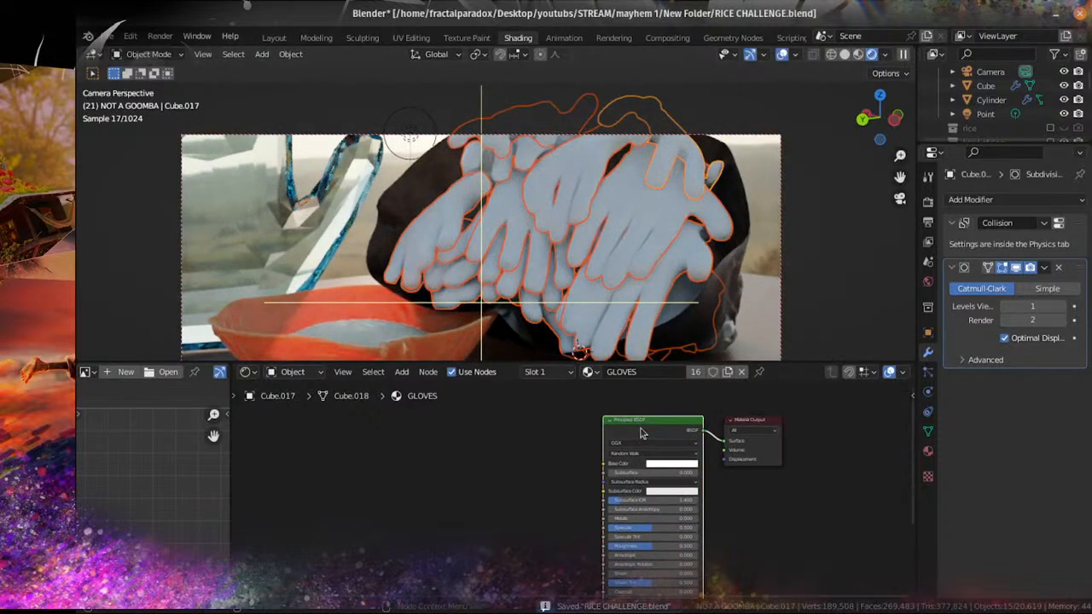
drag(641, 433, 365, 431)
scroll(716, 243, up, 4)
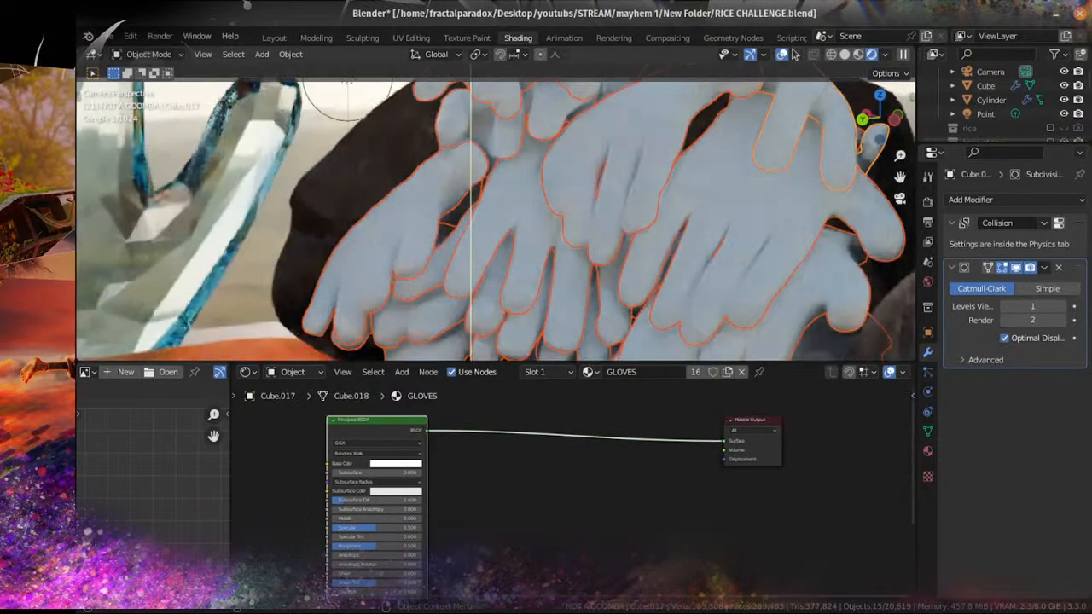
Step: Hide the viewport overlays and save the file with the glove pile framed in the camera view
key(ctrl+s)
scroll(595, 233, down, 6)
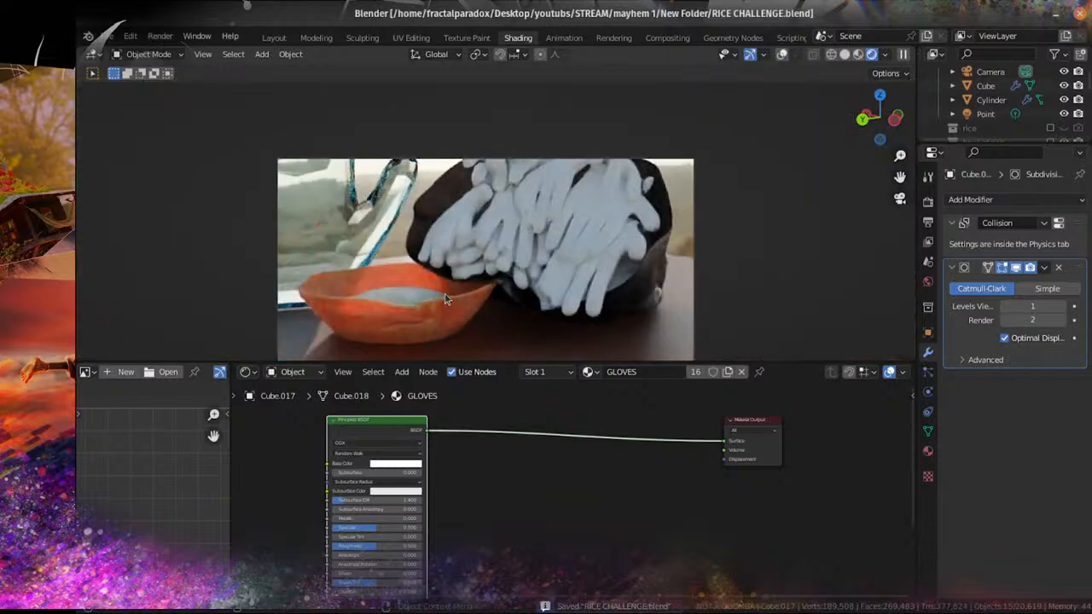
scroll(446, 299, up, 2)
key(ctrl+a)
scroll(573, 503, down, 4)
scroll(494, 549, up, 5)
Step: Lower the Principled BSDF's alpha to about 0.42 and reduce it further to make the gloves more see-through
middle_drag(493, 550, 654, 433)
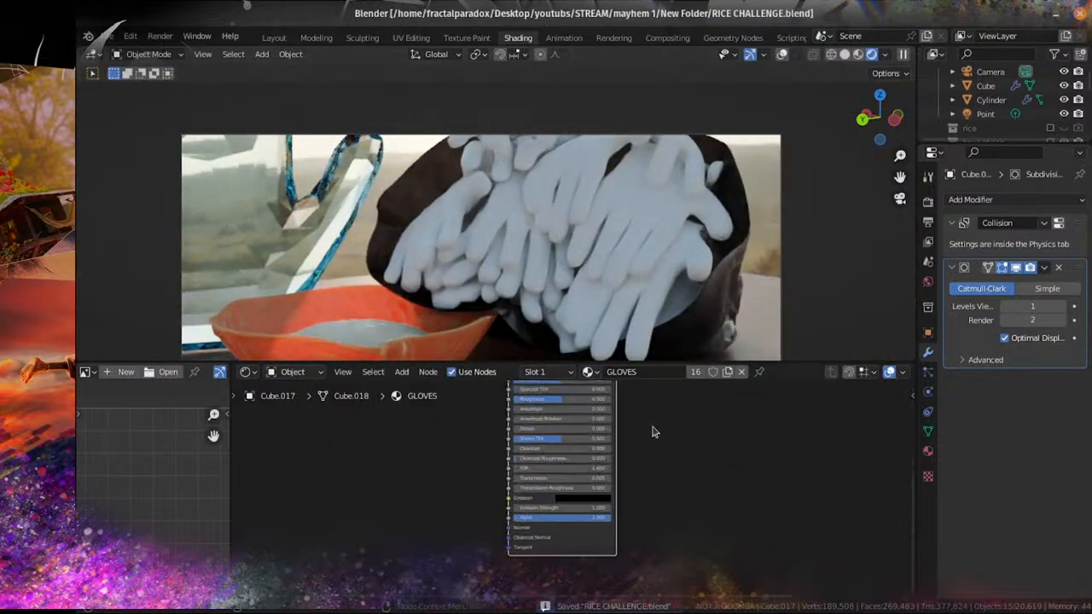
scroll(597, 490, up, 2)
drag(606, 527, 536, 527)
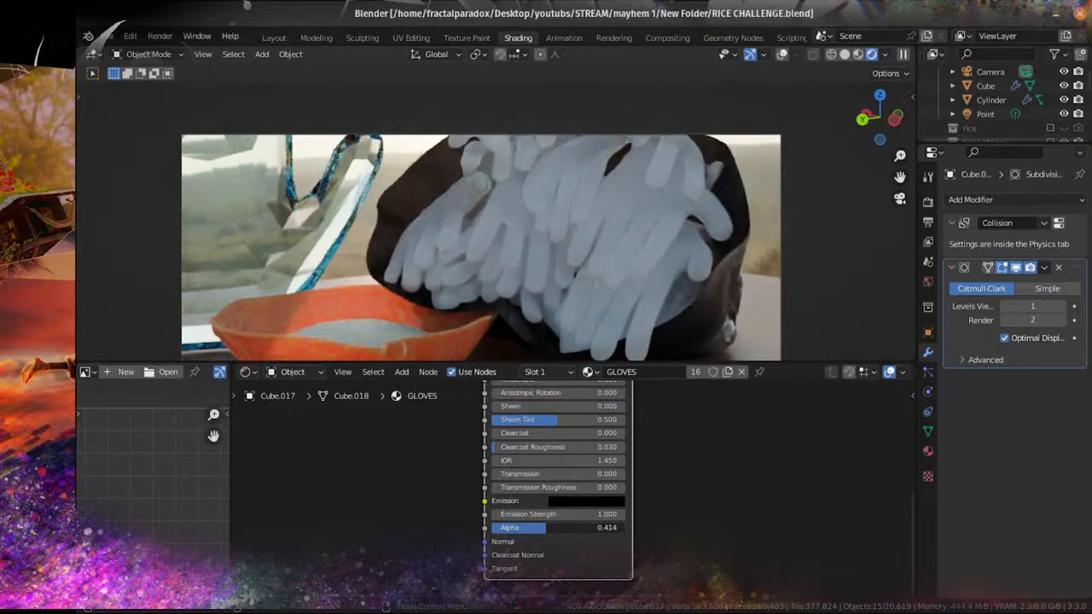
drag(546, 528, 548, 529)
middle_drag(699, 463, 628, 413)
scroll(645, 523, down, 3)
middle_drag(618, 495, 642, 365)
scroll(537, 479, up, 4)
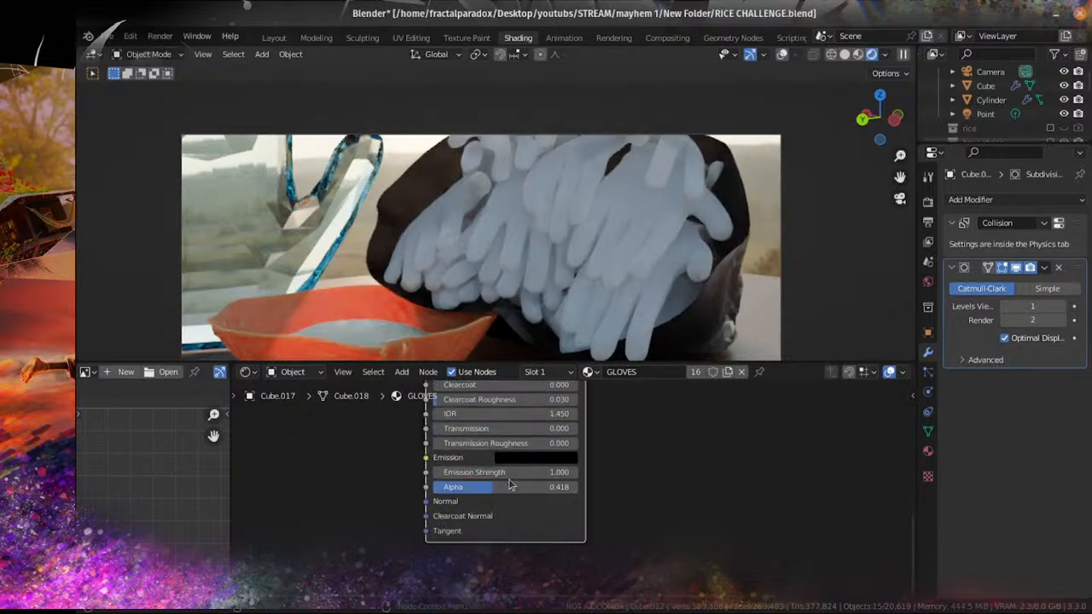
drag(496, 487, 466, 487)
middle_drag(464, 501, 500, 597)
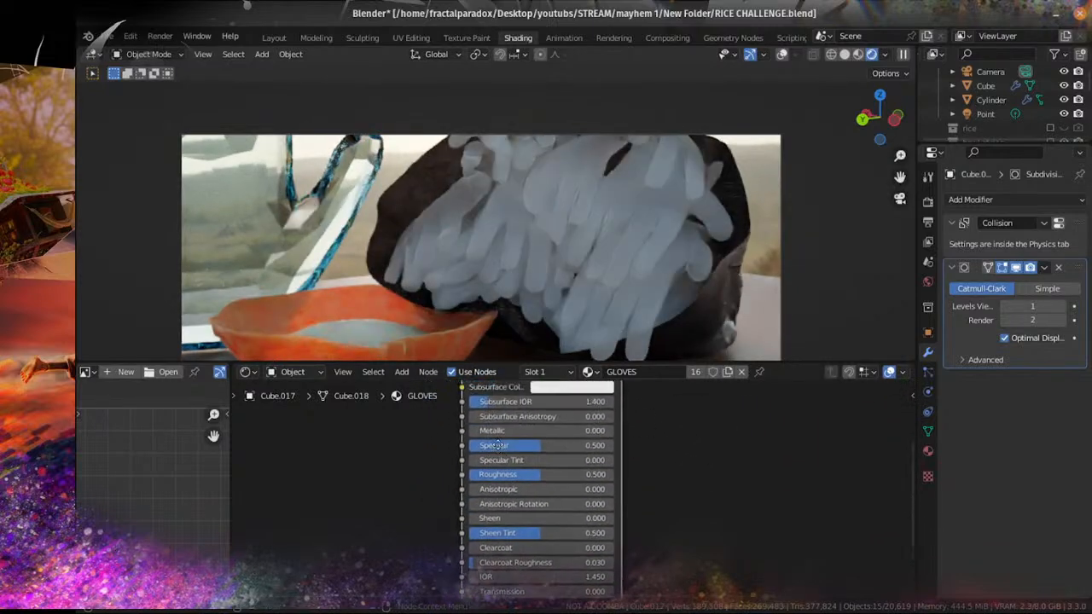
Step: Set the glove material's roughness to about 0.895 and its specular to 1.000
scroll(575, 486, up, 2)
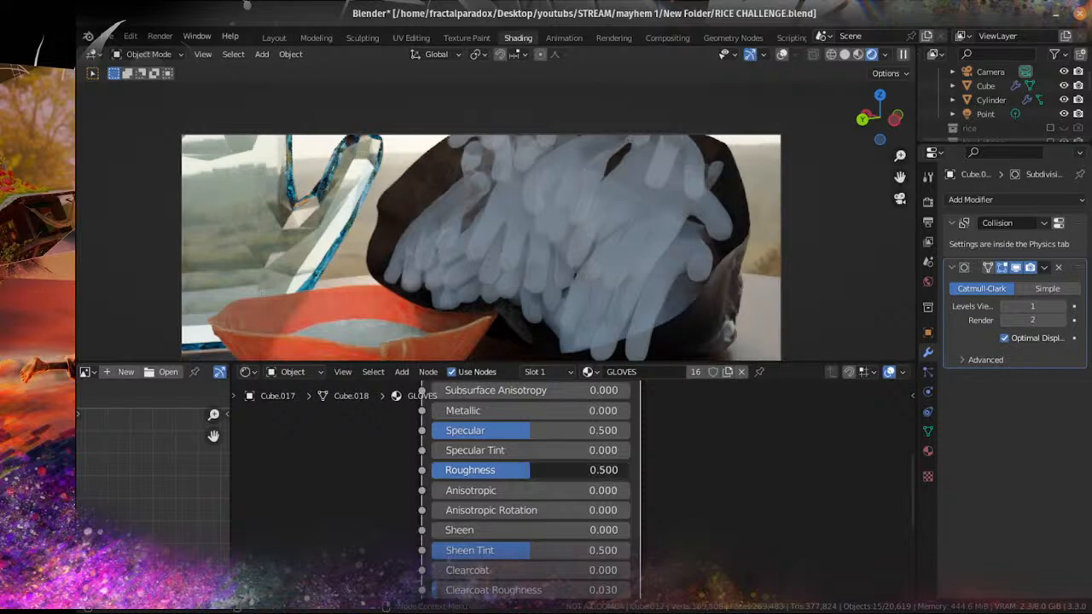
mouse_move(528, 470)
mouse_down()
mouse_move(478, 470)
mouse_move(617, 470)
mouse_move(607, 470)
mouse_up()
middle_drag(559, 451, 586, 511)
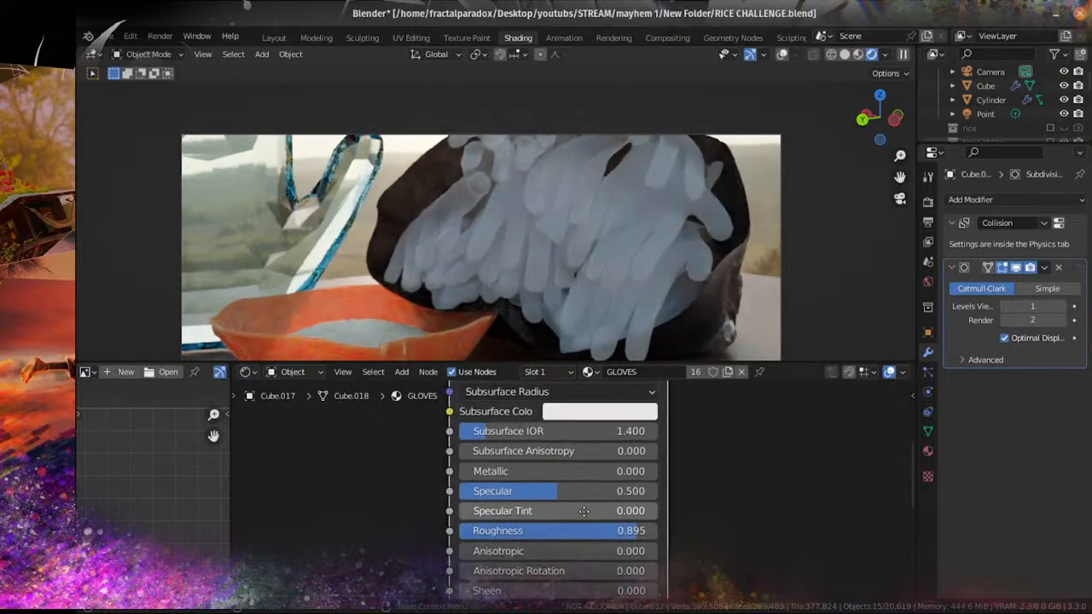
drag(582, 492, 638, 491)
scroll(635, 490, down, 1)
middle_drag(575, 460, 597, 516)
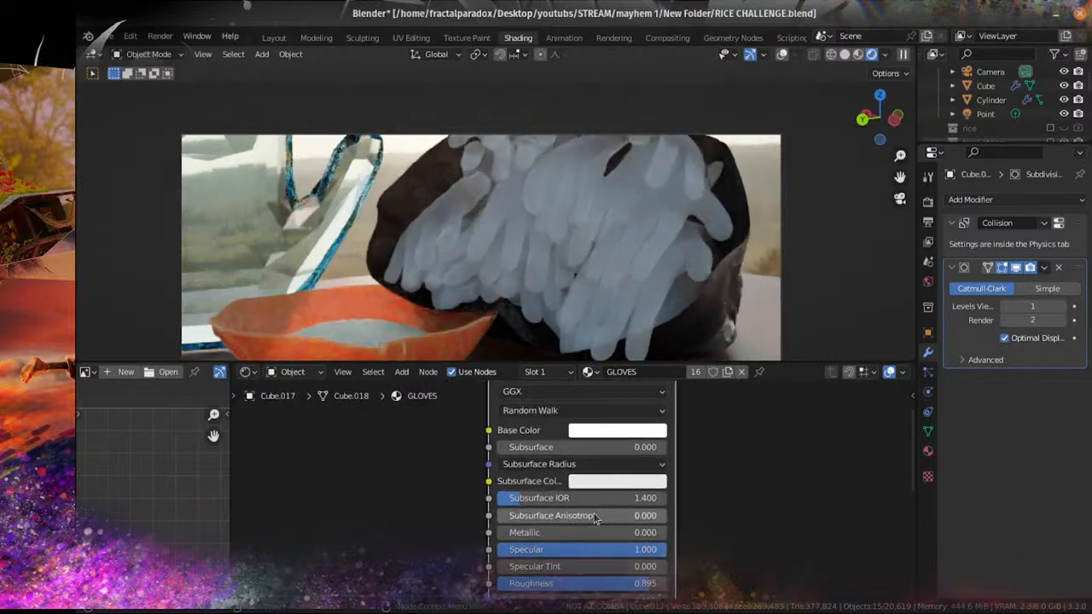
Step: Add a Translucent BSDF node above the Principled BSDF in the GLOVES material
scroll(616, 489, down, 1)
middle_drag(742, 450, 742, 549)
key(shift+a)
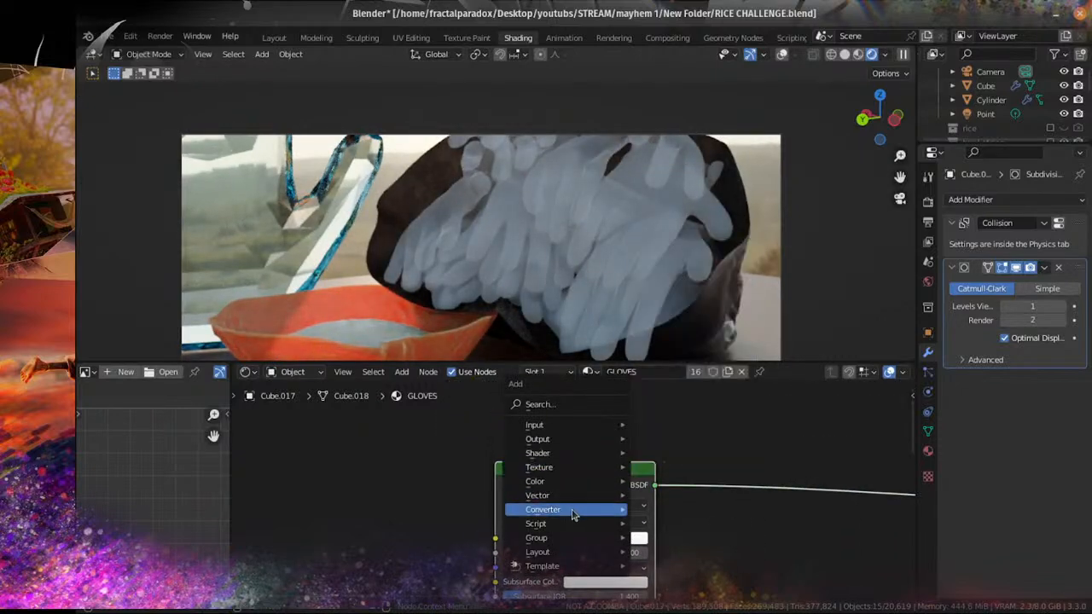
mouse_move(563, 510)
mouse_move(587, 458)
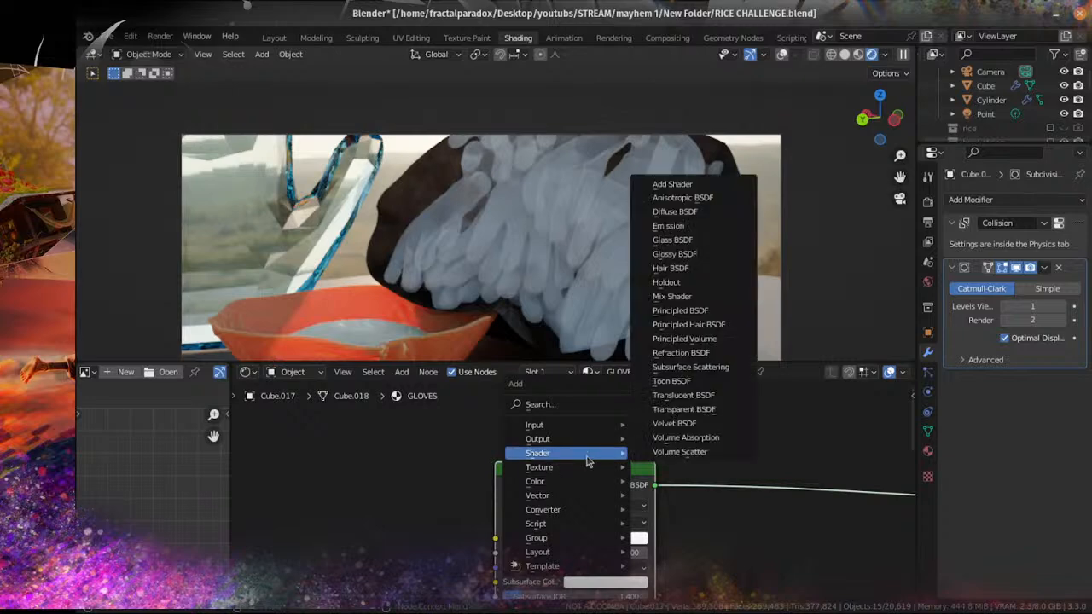
click(698, 395)
click(506, 370)
Step: Insert an Add Shader before the Material Output and combine the Translucent BSDF with the Principled BSDF in it
middle_drag(661, 434, 531, 435)
key(shift+a)
mouse_move(543, 443)
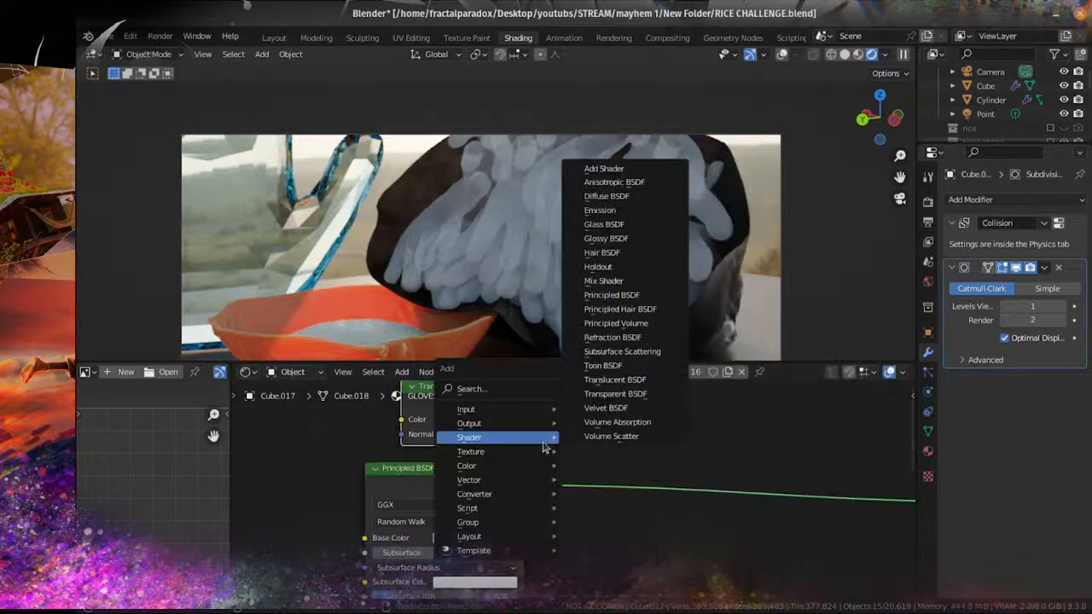
click(615, 169)
click(624, 432)
drag(494, 402, 567, 440)
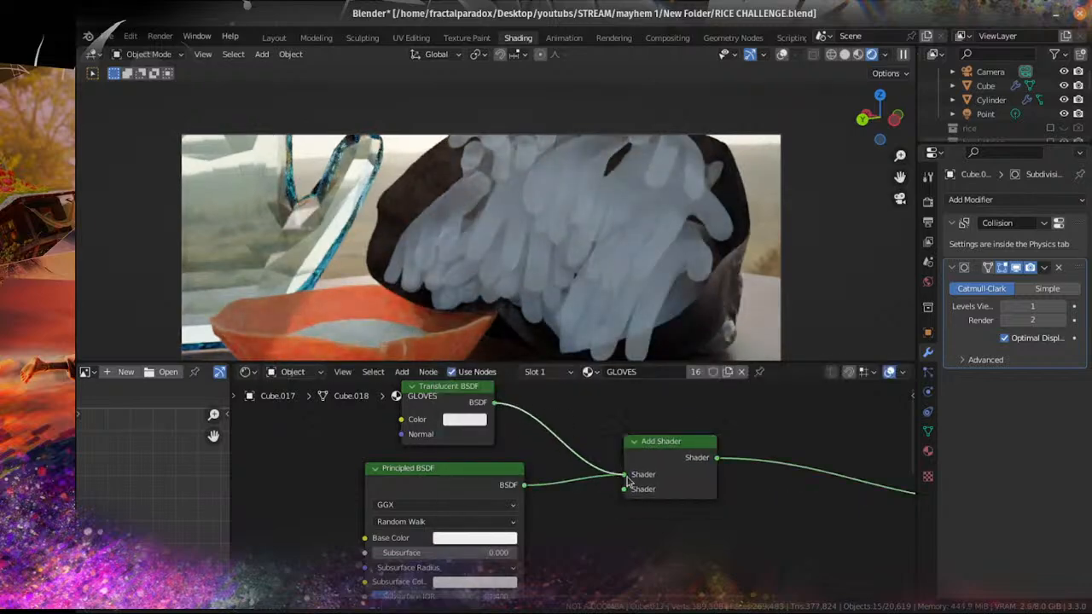
scroll(627, 475, up, 2)
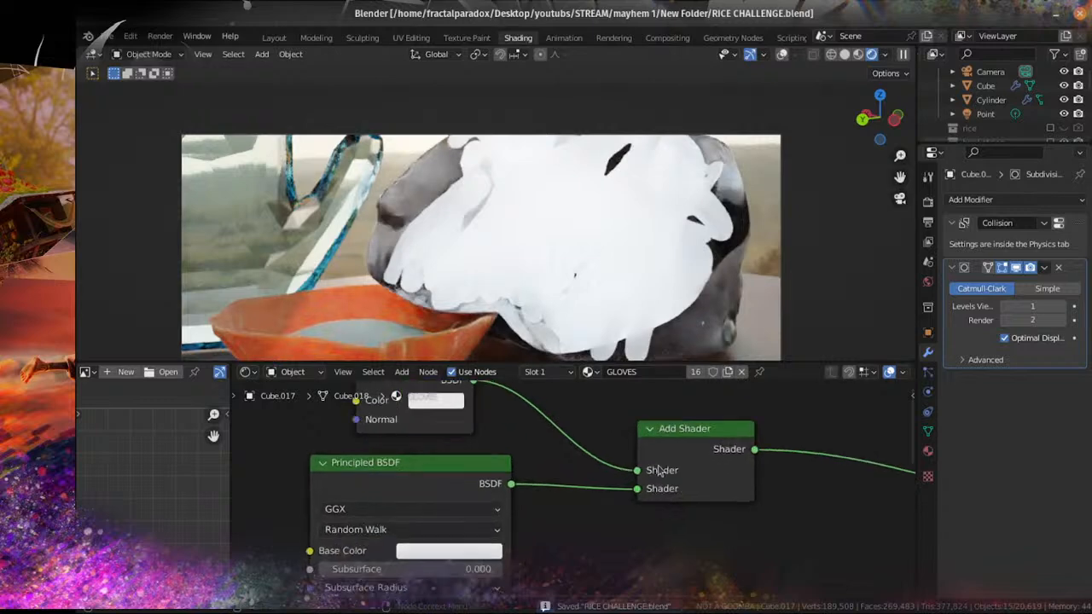
Step: Save the file and examine the gloves' translucent material from several angles and through the camera
key(ctrl+s)
middle_drag(654, 266, 602, 276)
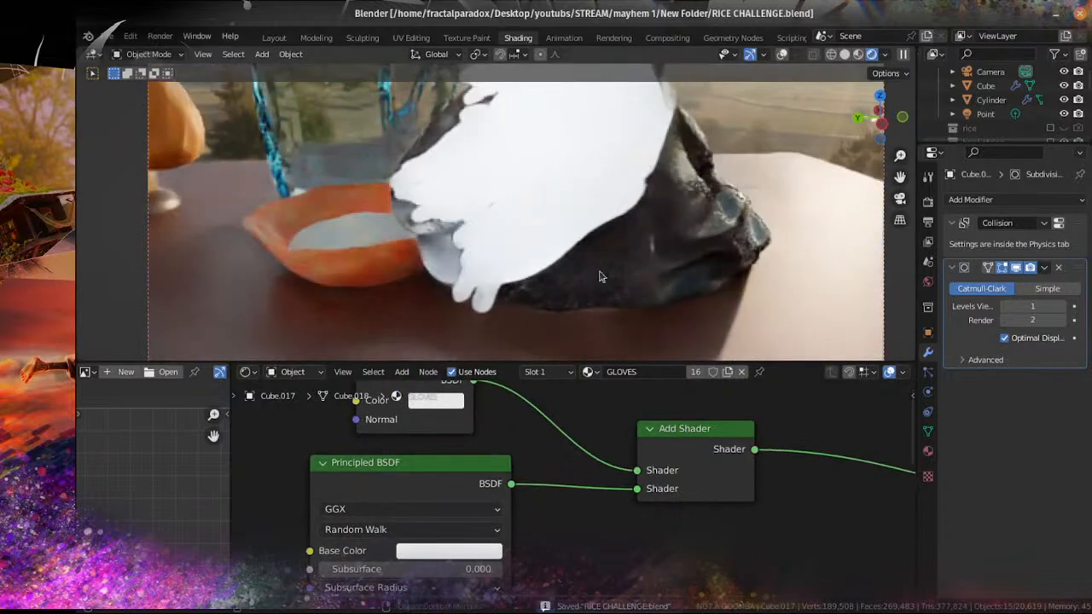
scroll(748, 500, down, 4)
key(KP_0)
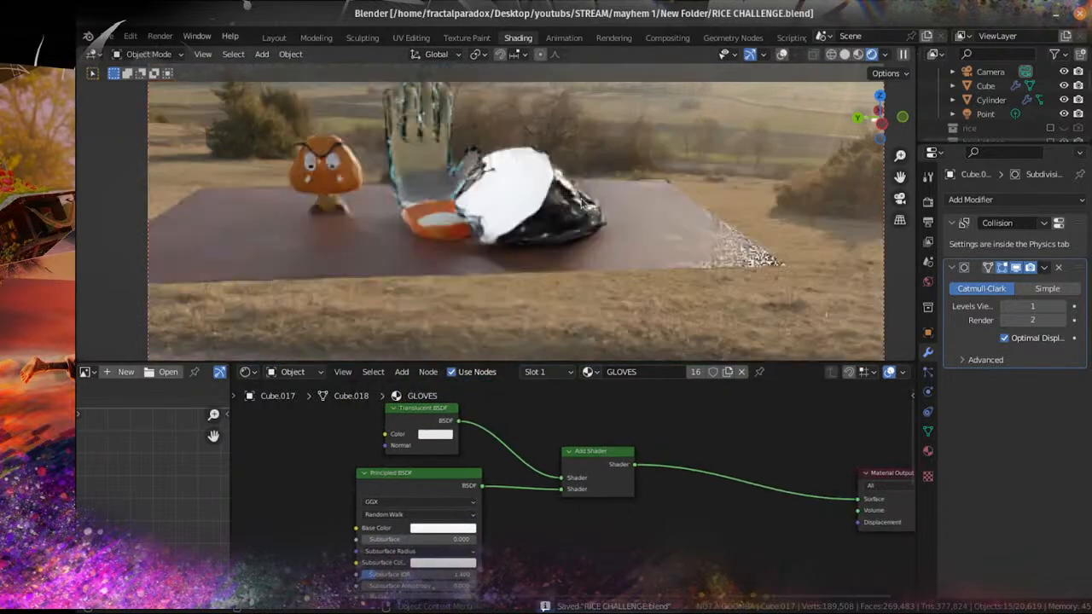
scroll(648, 494, up, 2)
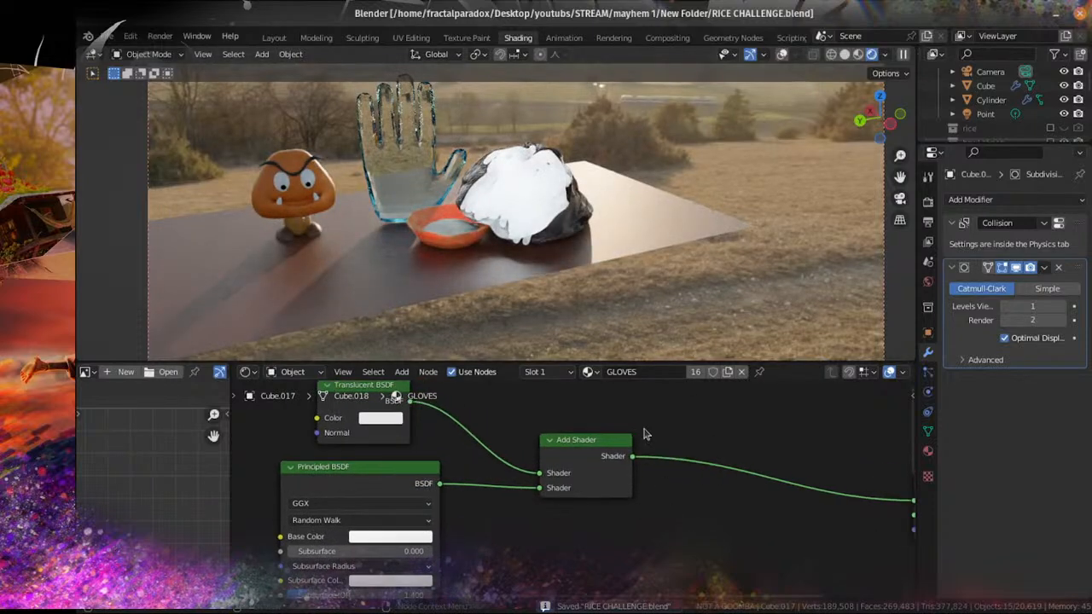
scroll(585, 263, up, 4)
scroll(586, 263, down, 4)
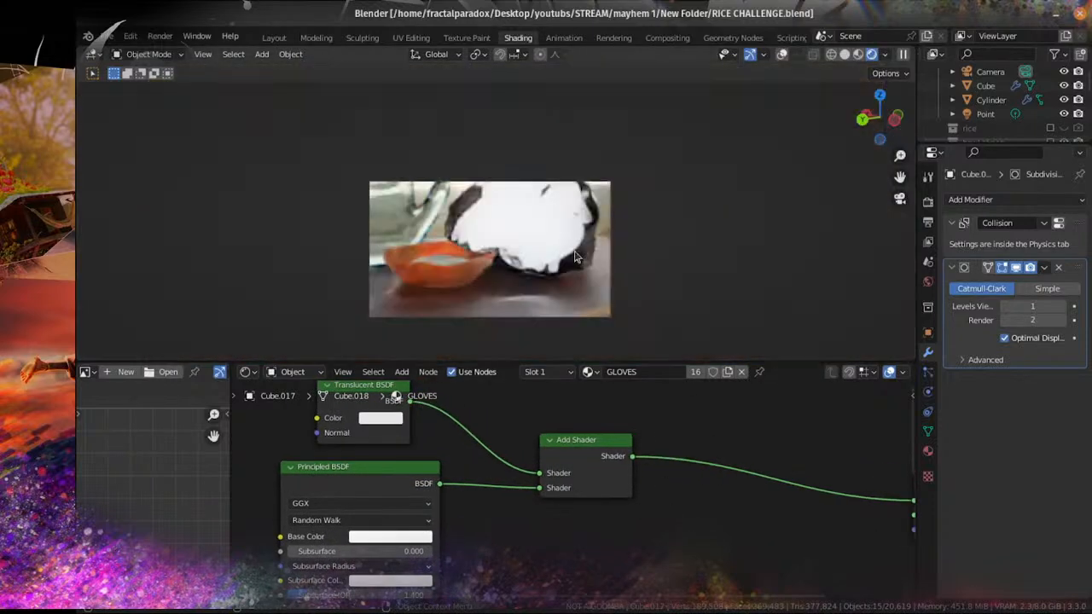
Step: Insert a Mix Shader between the Add Shader and the Material Output
middle_drag(620, 489, 548, 464)
key(shift+a)
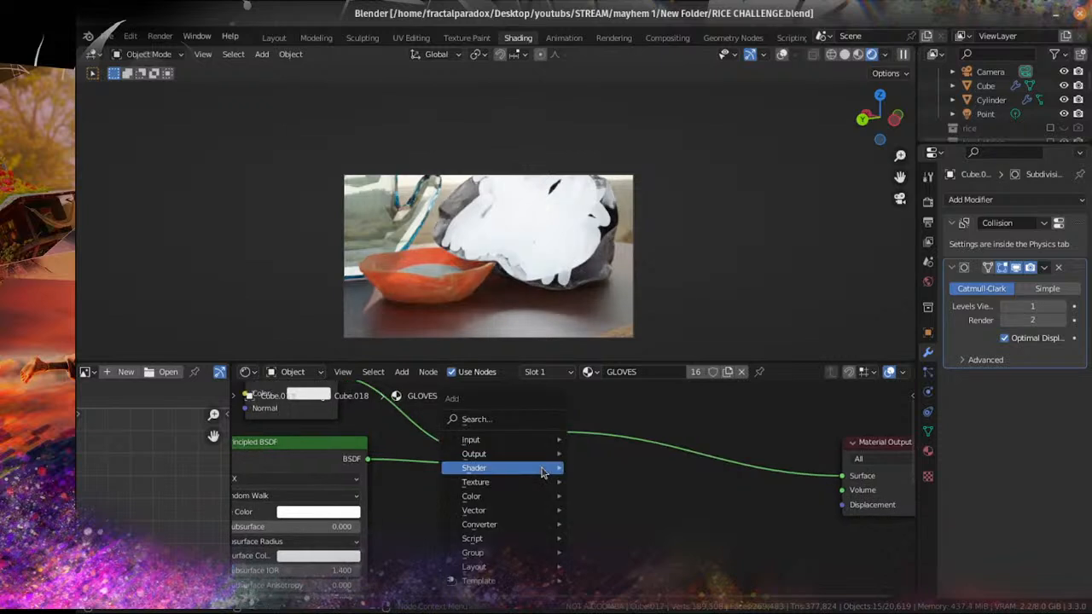
mouse_move(503, 474)
click(608, 310)
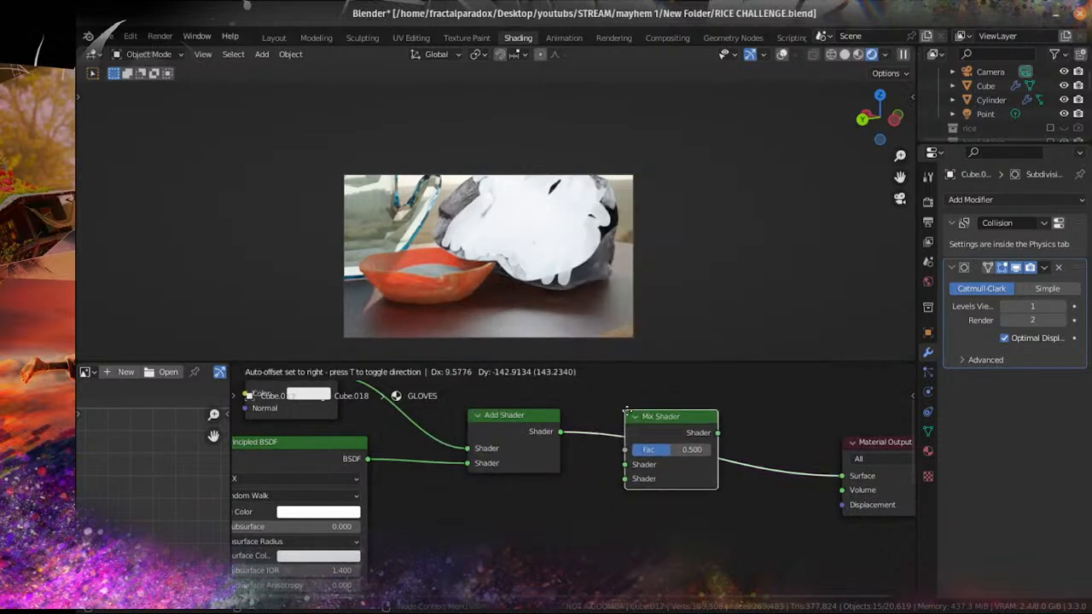
click(673, 426)
Step: Connect the Principled BSDF to the Mix Shader's second shader input and move the Add Shader node up clear of the link
drag(366, 458, 407, 504)
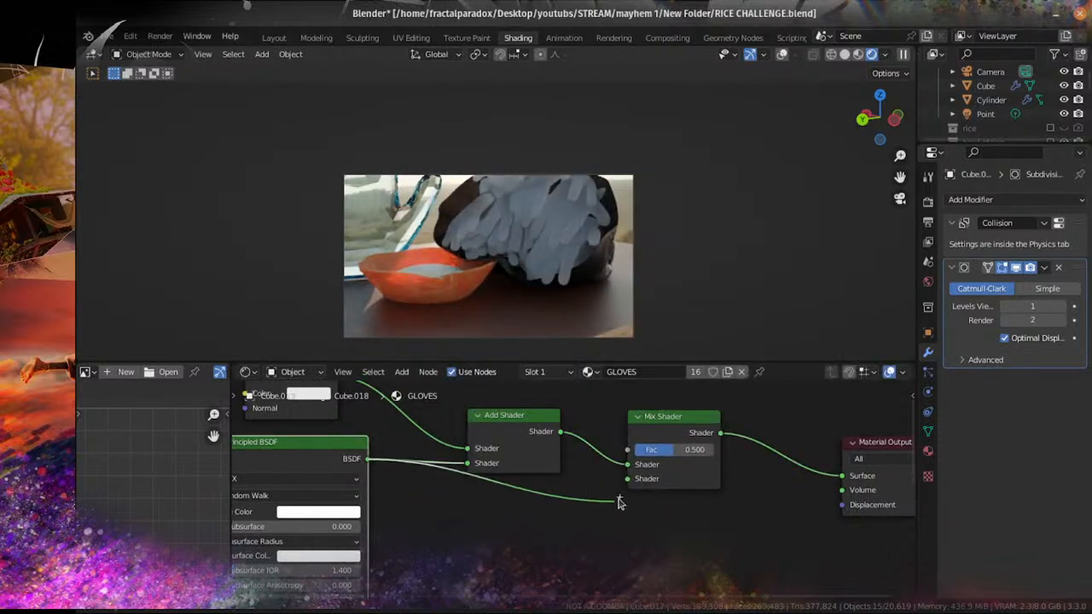
drag(629, 481, 629, 483)
drag(538, 441, 545, 403)
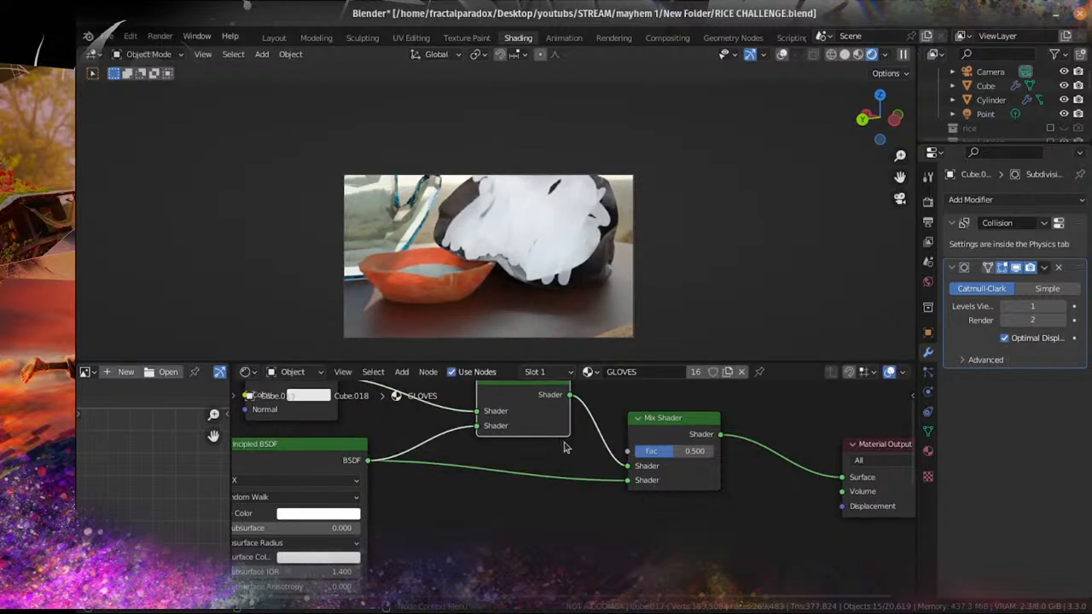
middle_drag(572, 487, 553, 516)
scroll(494, 215, up, 2)
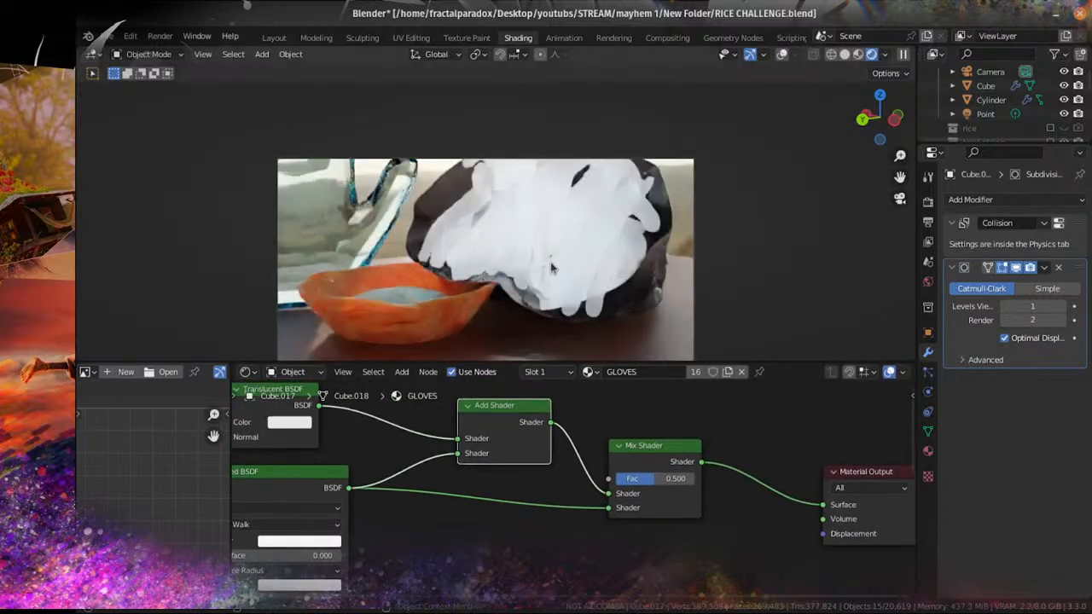
Step: Set the Mix Shader's factor to 0.900 and save the file
drag(653, 478, 683, 479)
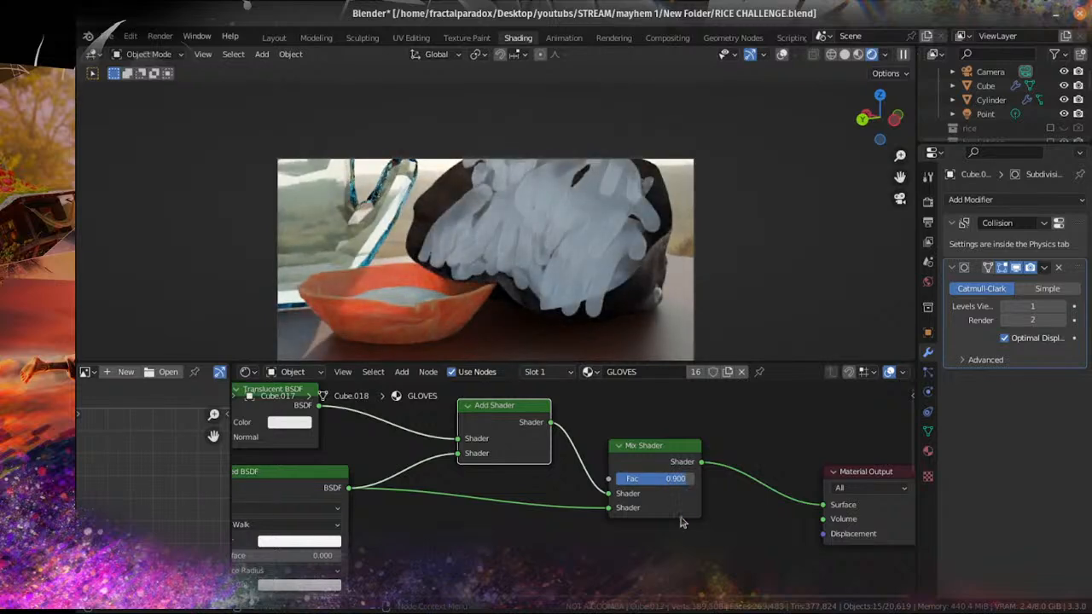
scroll(681, 522, down, 2)
middle_drag(649, 231, 657, 268)
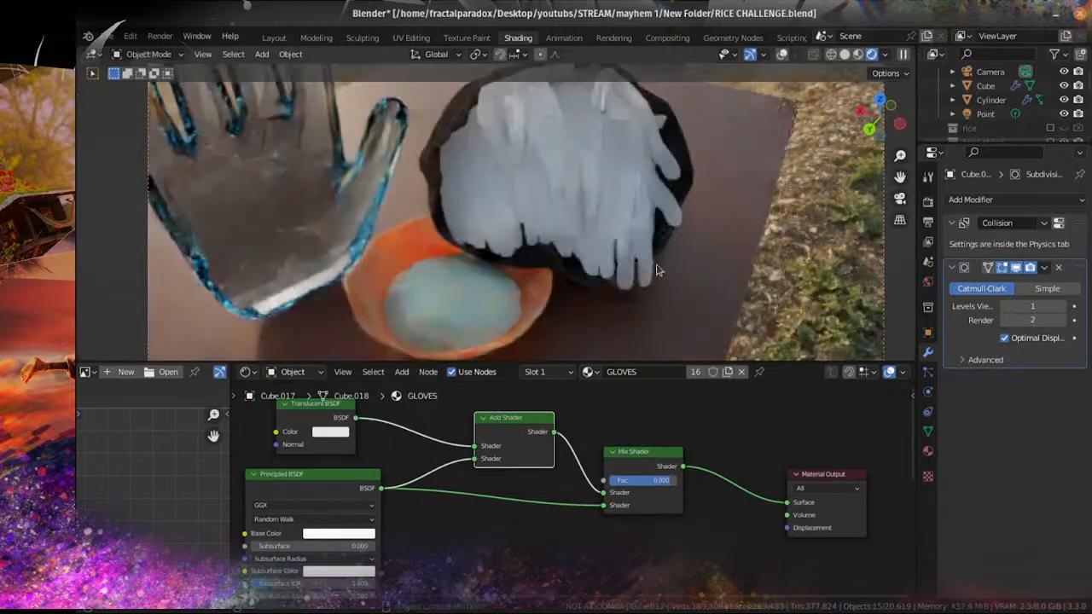
key(ctrl+s)
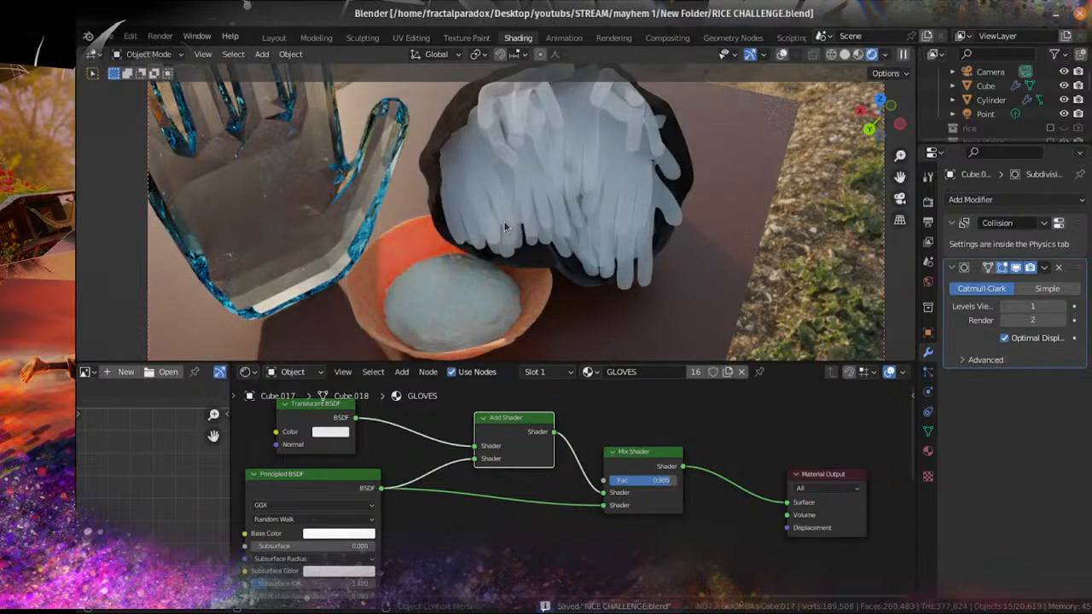
Step: Tint the Principled BSDF's base color pale yellow, about H 0.126, S 0.429, V 1.000
scroll(505, 226, up, 4)
scroll(578, 438, up, 4)
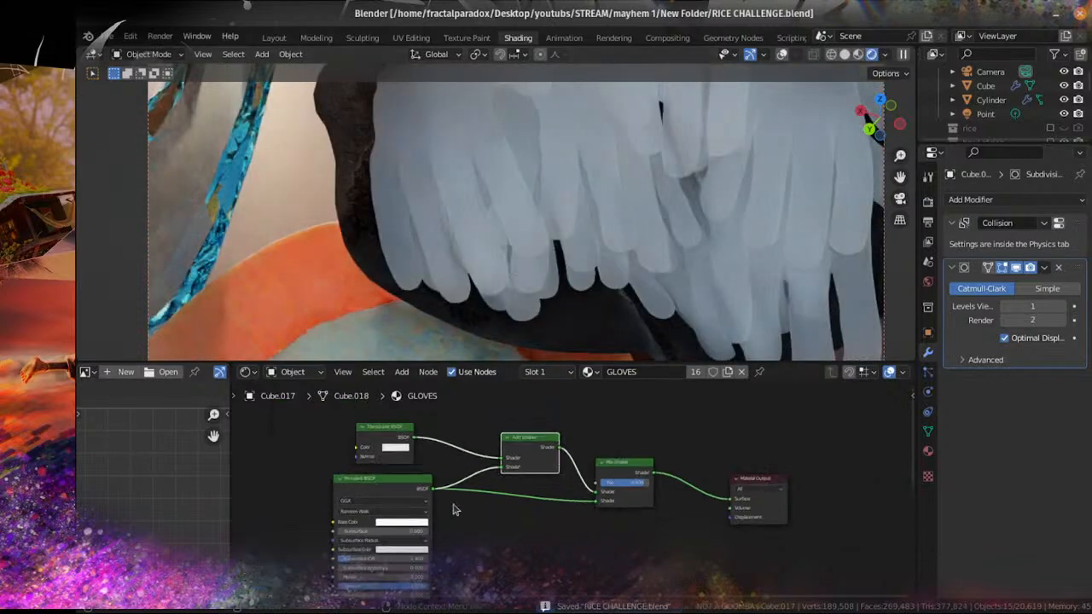
scroll(579, 437, up, 3)
click(521, 440)
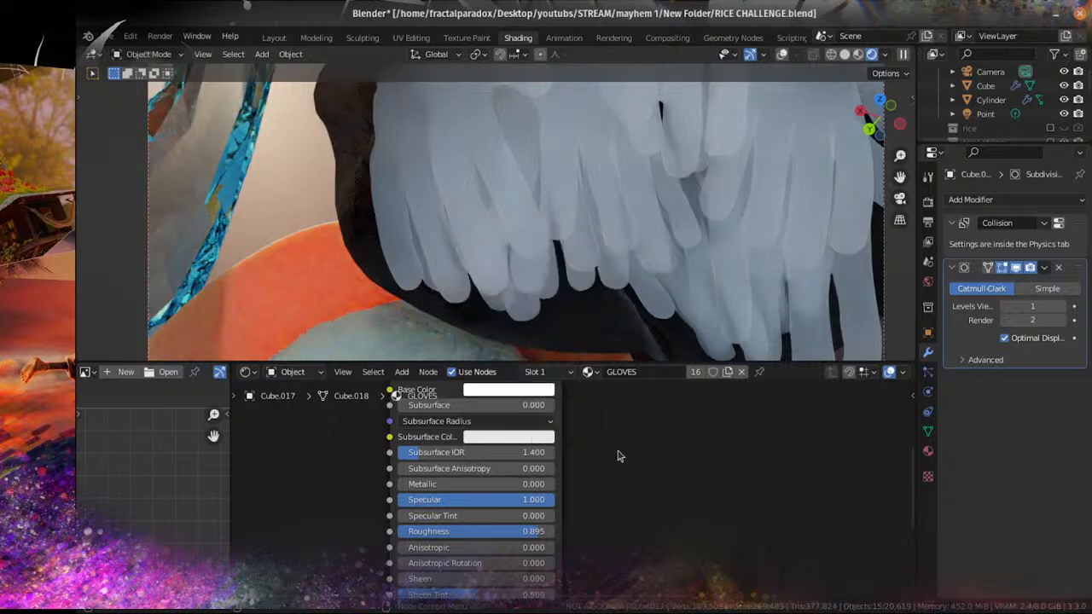
middle_drag(616, 451, 680, 555)
scroll(567, 478, up, 1)
click(588, 506)
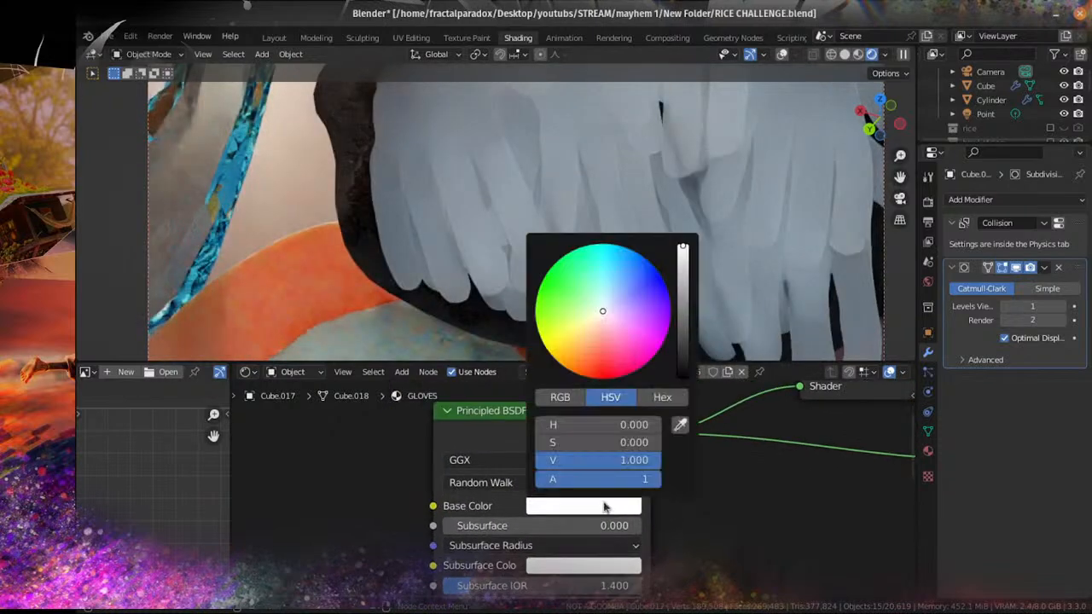
click(591, 321)
scroll(756, 503, down, 2)
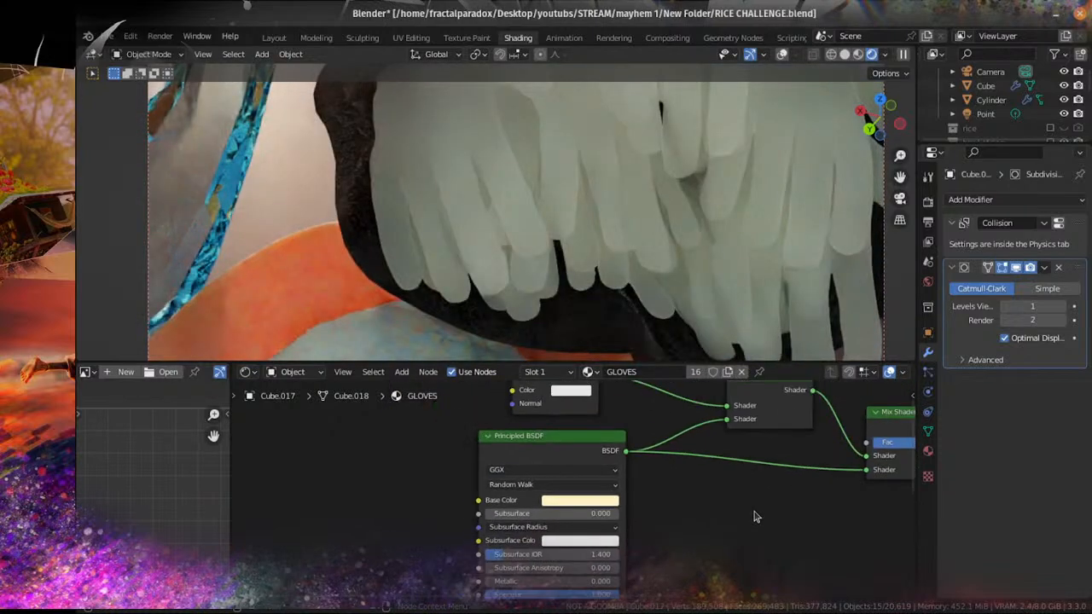
Step: Examine the tinted glove pile from several distances and check the Principled BSDF's base color values
scroll(680, 216, down, 3)
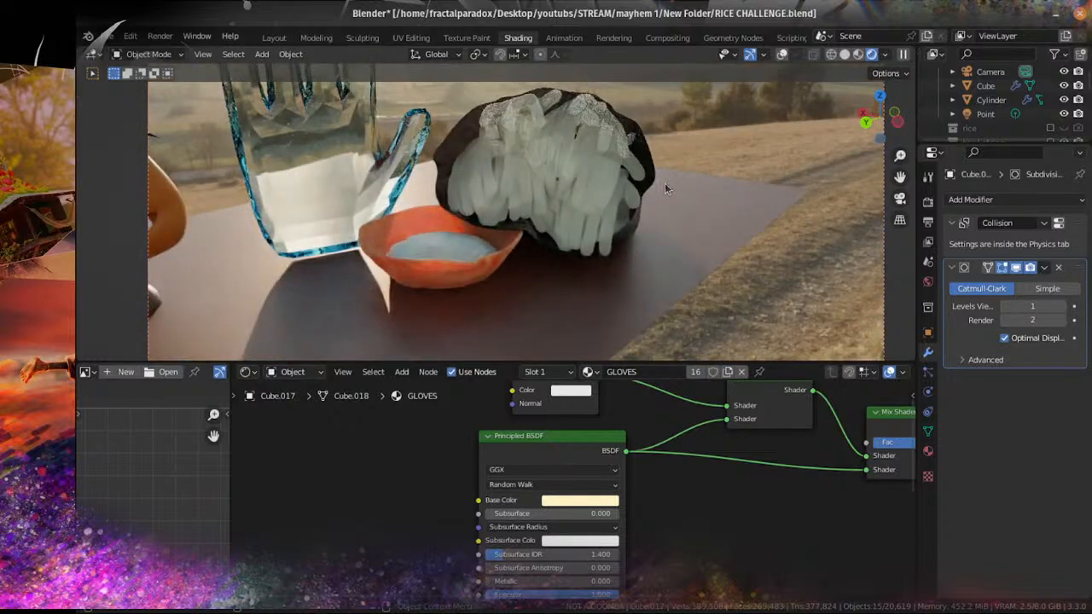
key(KP_0)
scroll(562, 289, up, 2)
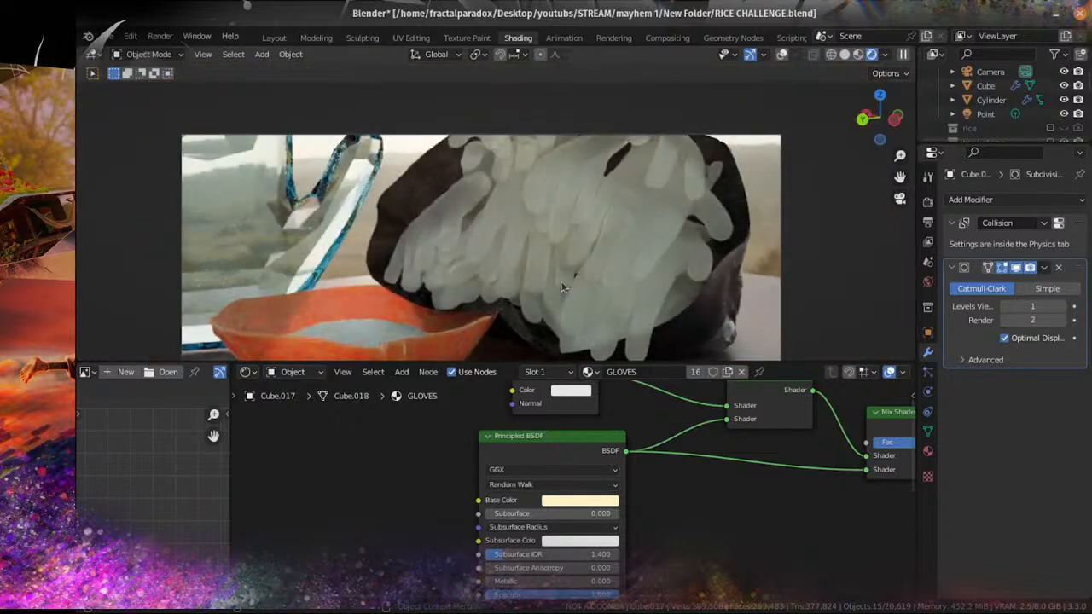
scroll(560, 288, down, 5)
scroll(704, 546, up, 6)
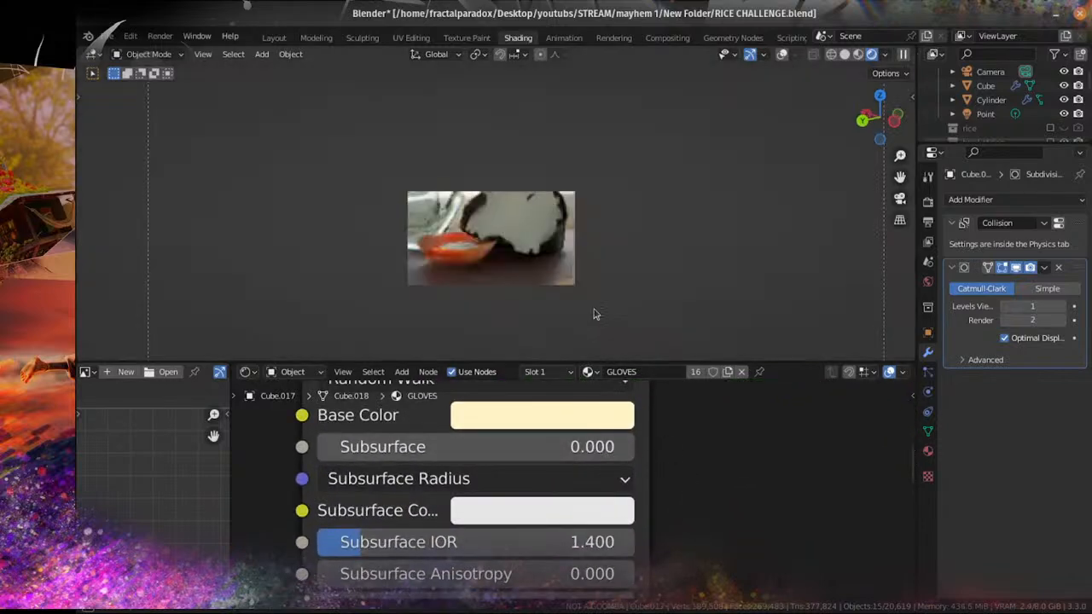
scroll(592, 312, up, 5)
click(575, 416)
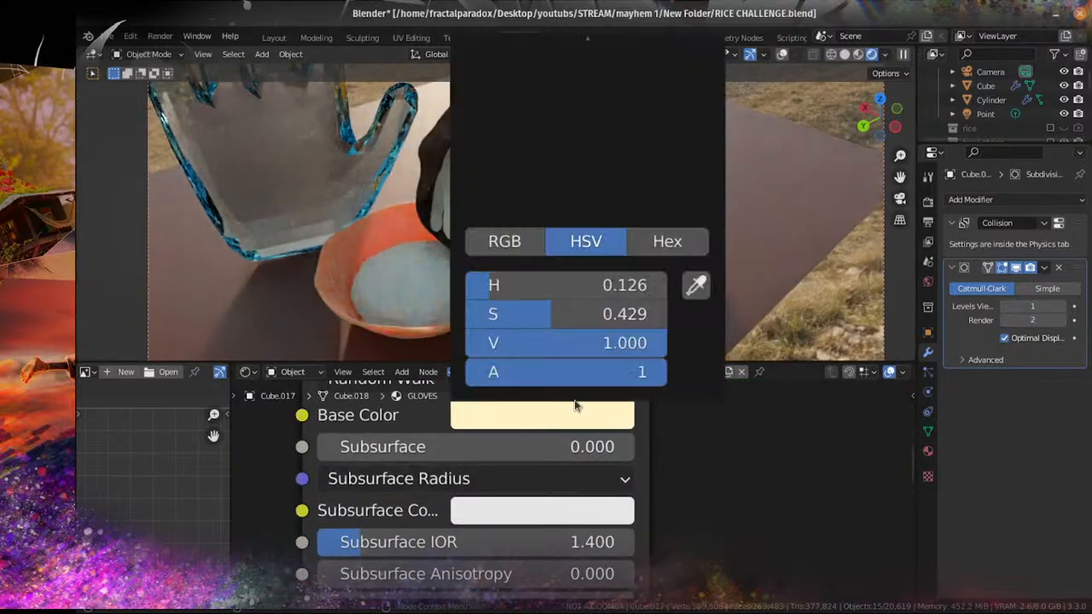
scroll(673, 523, down, 2)
scroll(674, 523, down, 5)
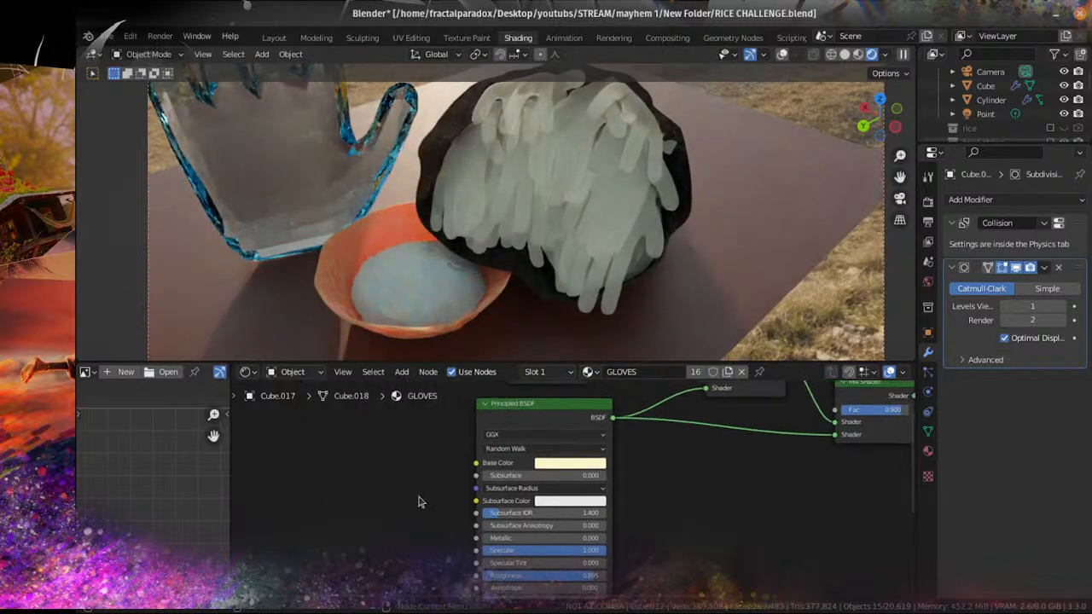
Step: Add an Object Info node before the Principled BSDF and preview its Random output on the gloves
middle_drag(419, 502, 658, 500)
key(shift+a)
mouse_move(288, 446)
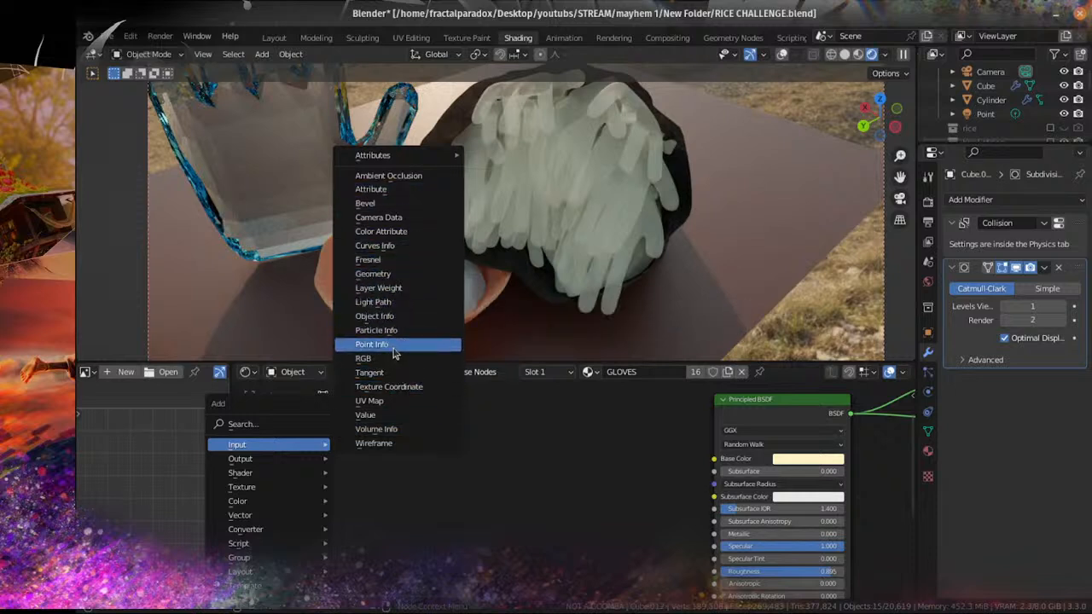
click(393, 321)
click(463, 475)
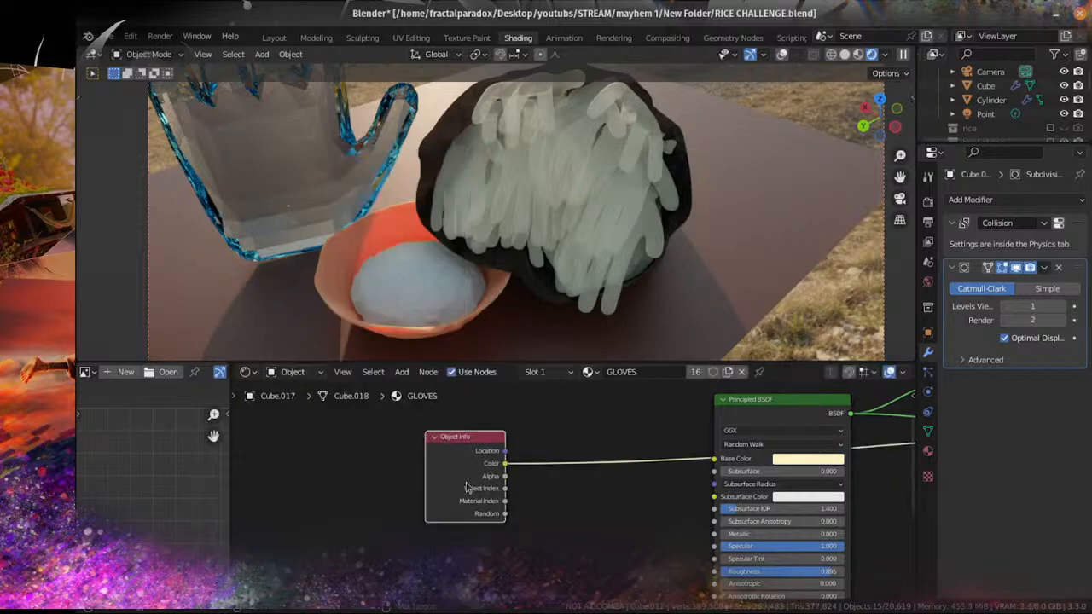
ctrl+shift+click(466, 488)
ctrl+shift+click(466, 488)
ctrl+shift+click(466, 487)
ctrl+shift+click(467, 488)
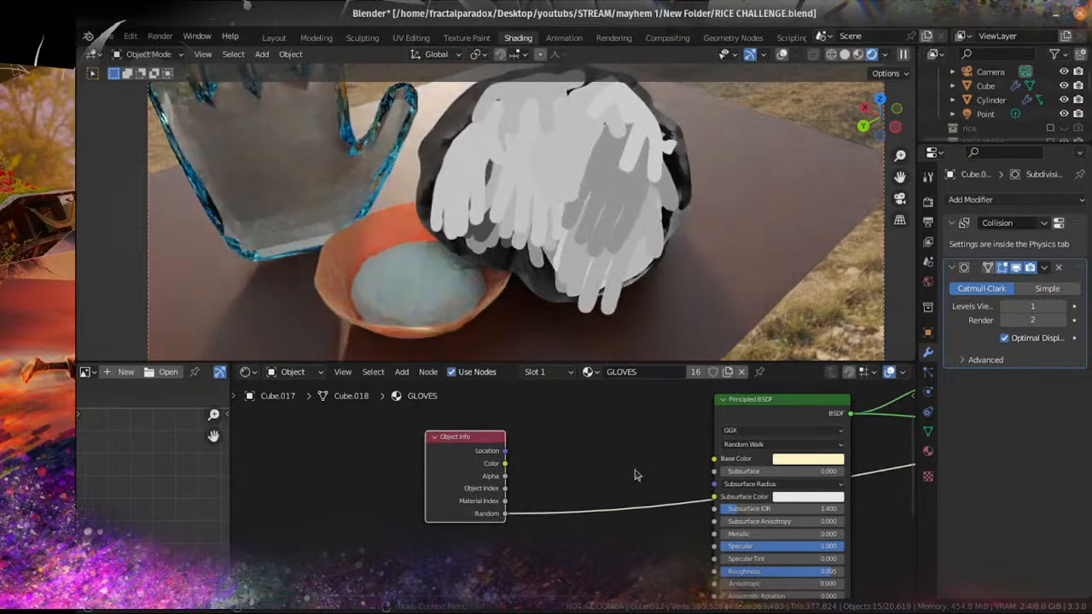
Step: Insert a ColorRamp node fed by the Object Info node's Random output
middle_drag(635, 475, 546, 451)
scroll(512, 450, up, 2)
key(shift+a)
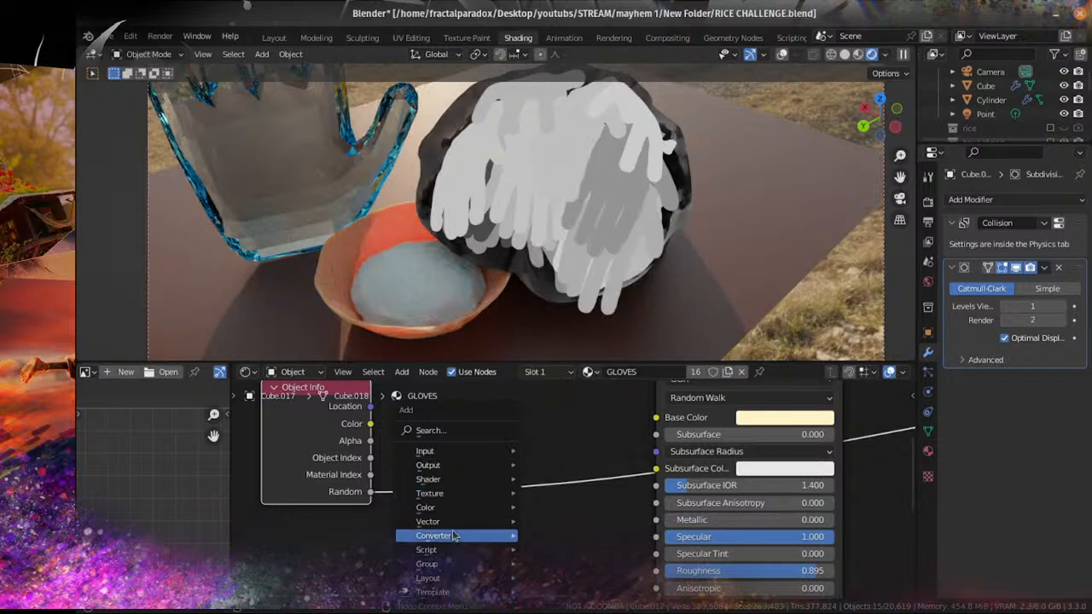
mouse_move(454, 536)
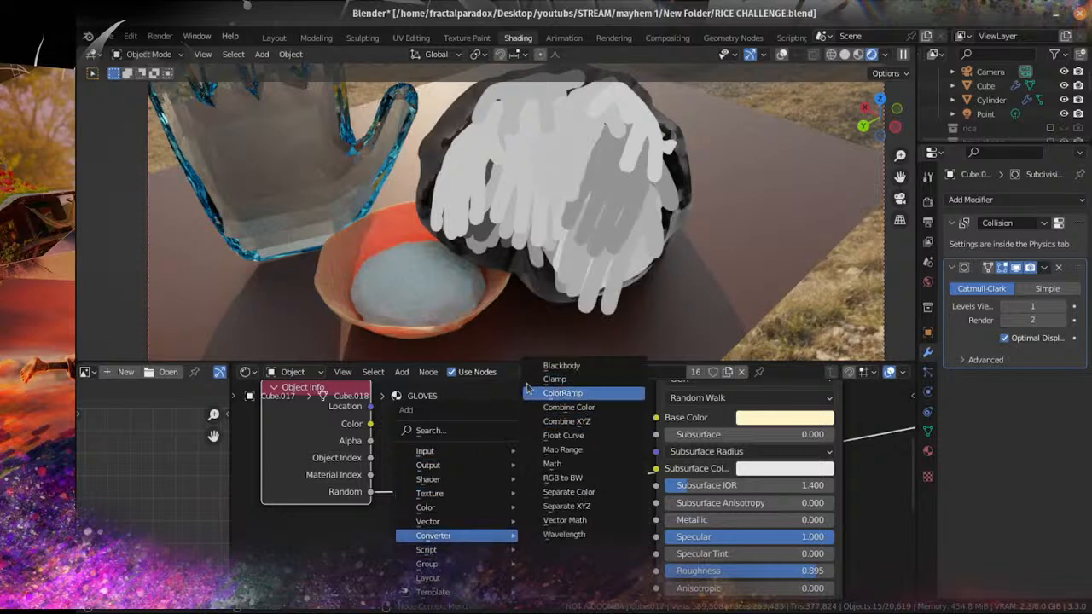
click(529, 392)
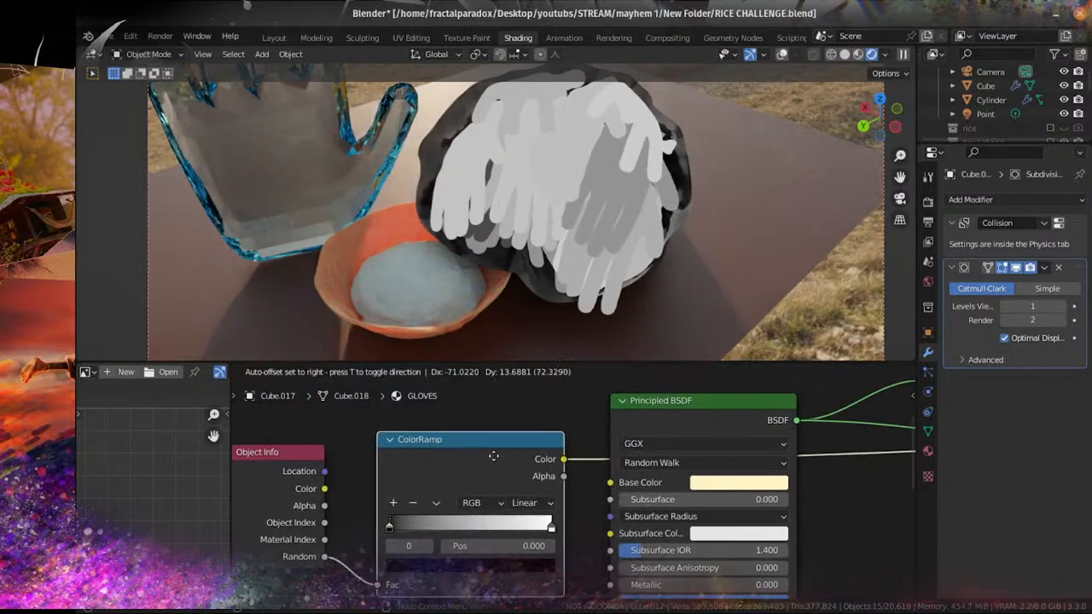
click(480, 456)
Step: Restore the full mixed shader output and connect the ColorRamp's color to the Principled BSDF's Base Color
scroll(723, 487, down, 4)
middle_drag(708, 487, 316, 488)
ctrl+shift+click(677, 420)
scroll(653, 479, down, 4)
middle_drag(652, 479, 840, 418)
scroll(836, 420, up, 5)
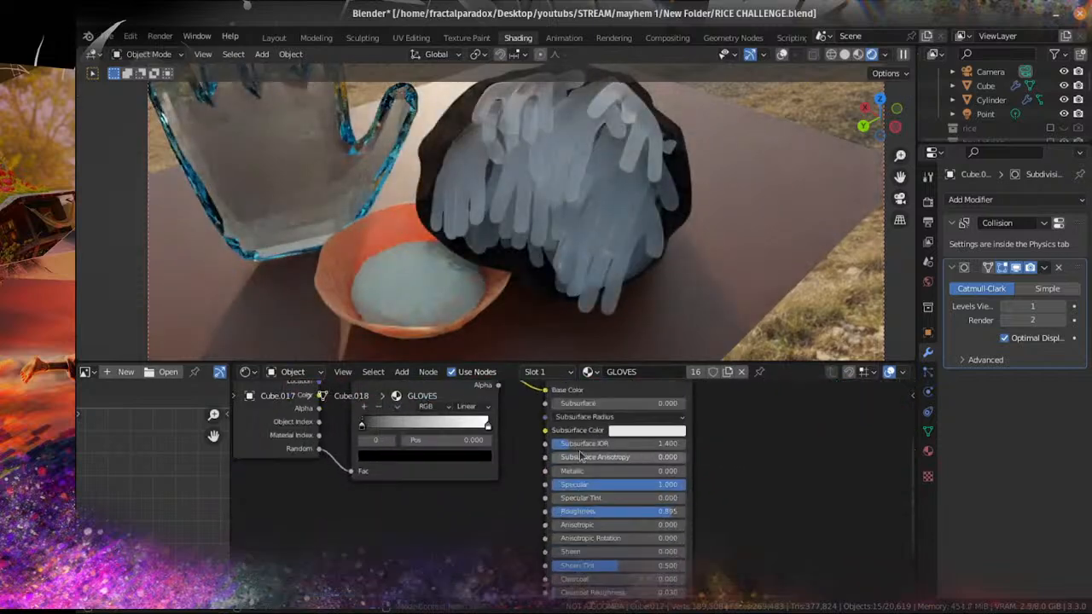
Step: Try the ColorRamp's black stop at position 0.523 and return it to 0.000
middle_drag(497, 477, 631, 502)
scroll(632, 502, up, 5)
drag(480, 440, 572, 439)
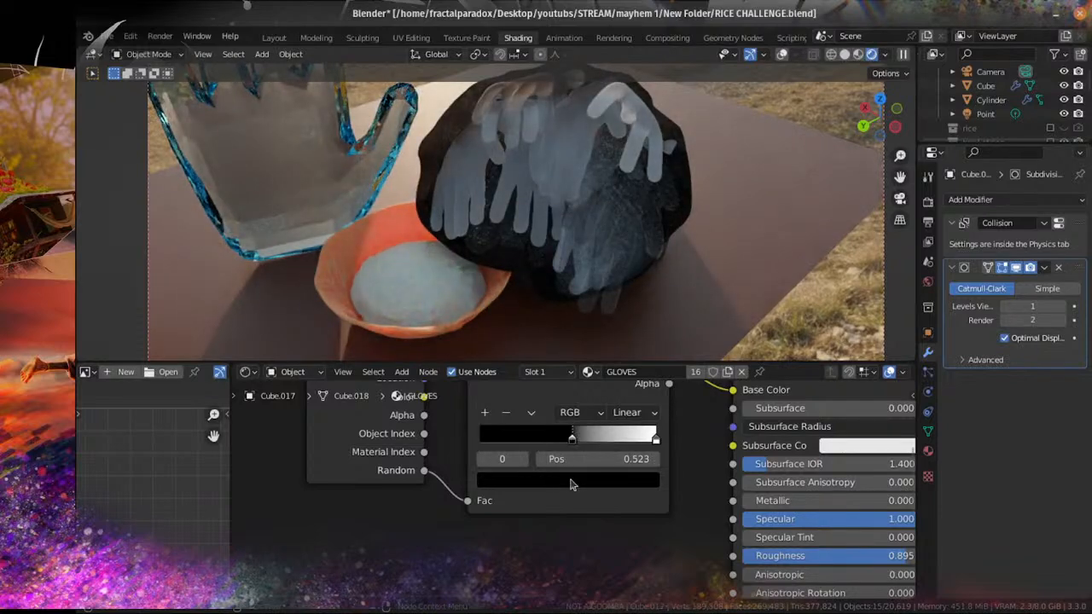
scroll(572, 485, up, 2)
scroll(630, 228, down, 3)
scroll(629, 229, up, 6)
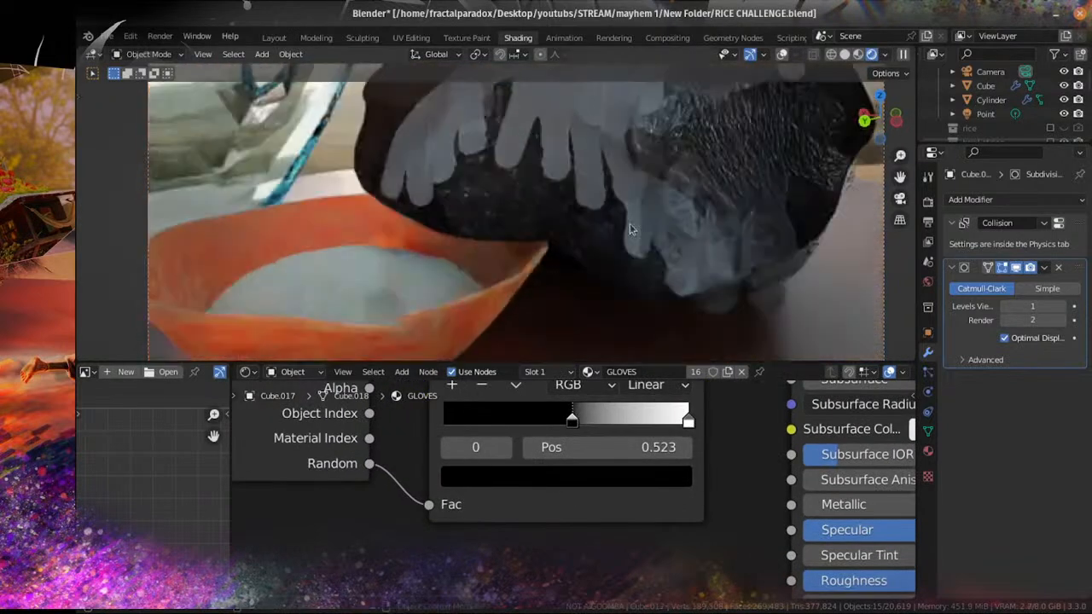
drag(571, 422, 452, 423)
Step: Color the ColorRamp's first stop pale yellow and its last stop sky blue
click(466, 480)
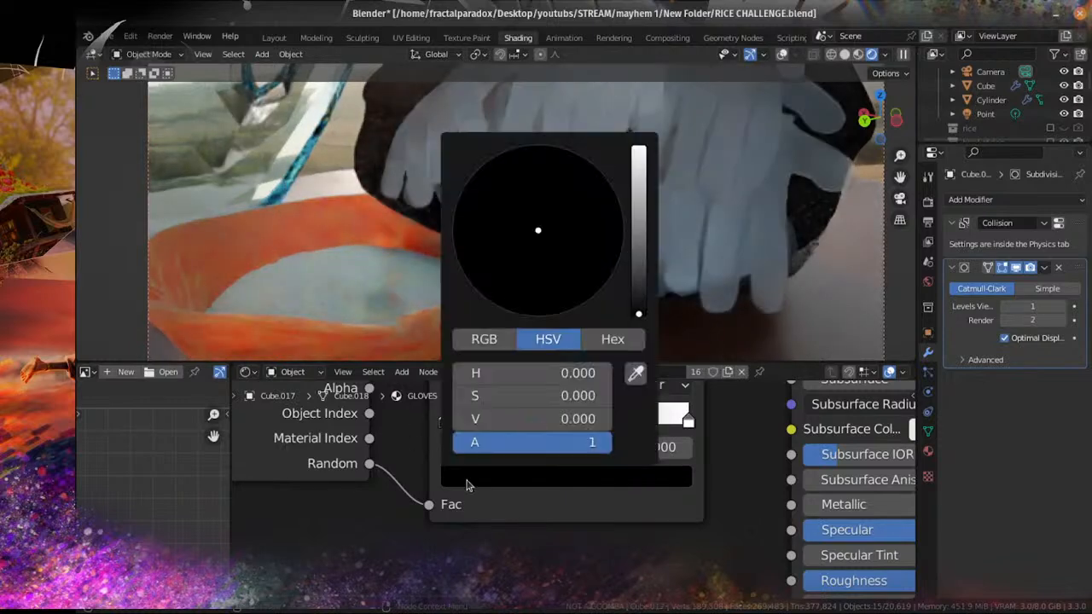
drag(638, 312, 638, 151)
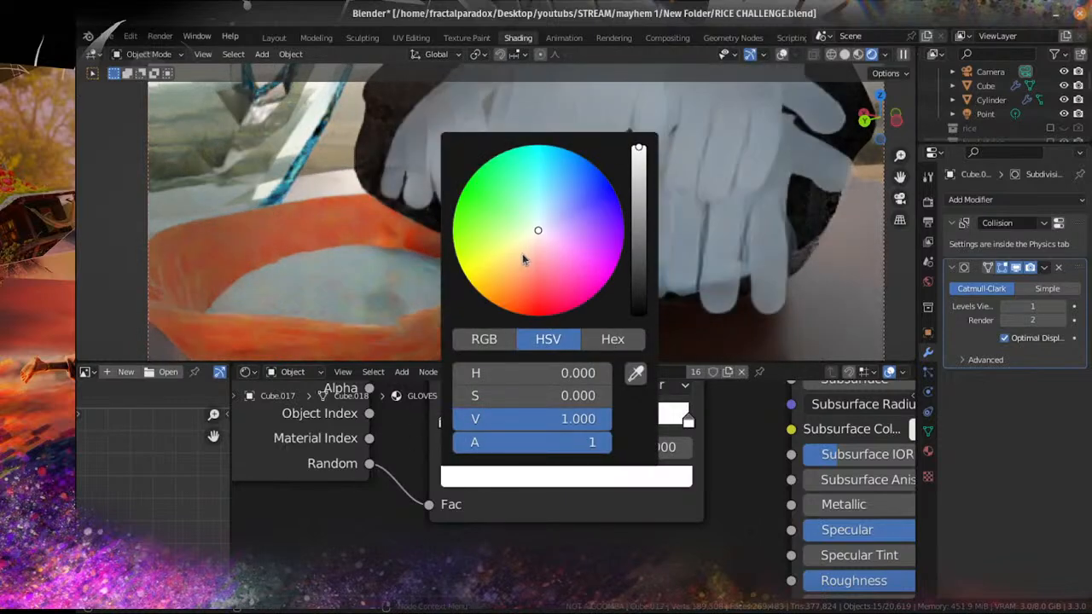
click(512, 254)
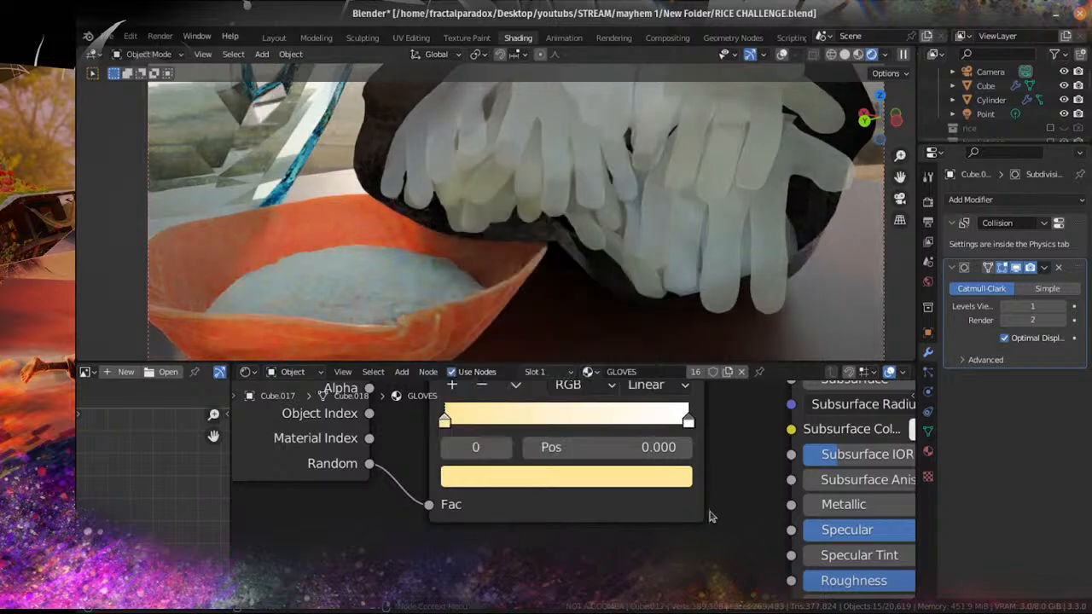
click(687, 419)
click(646, 474)
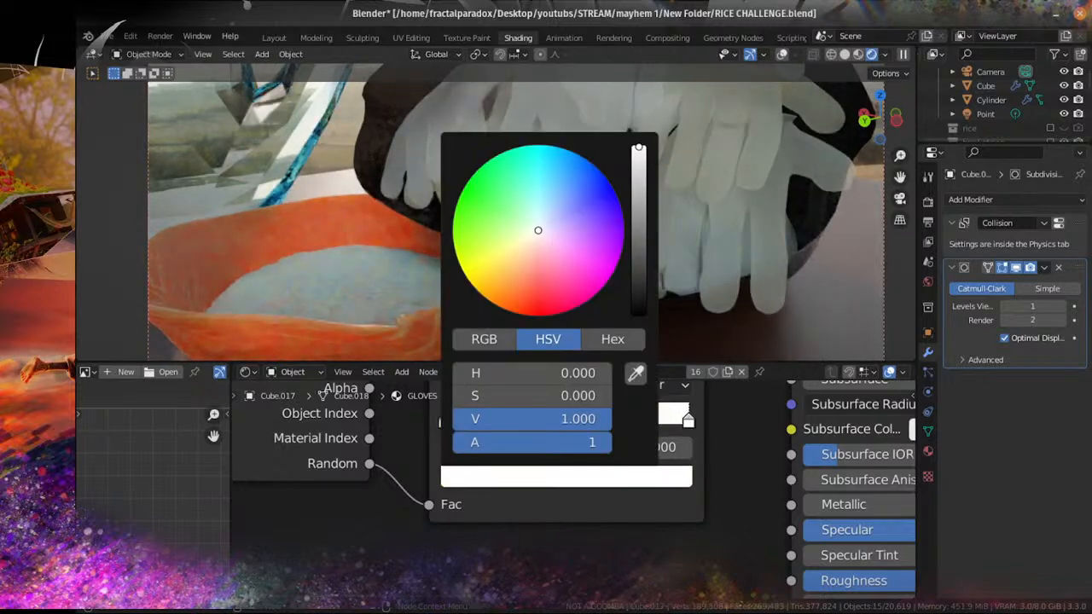
click(552, 167)
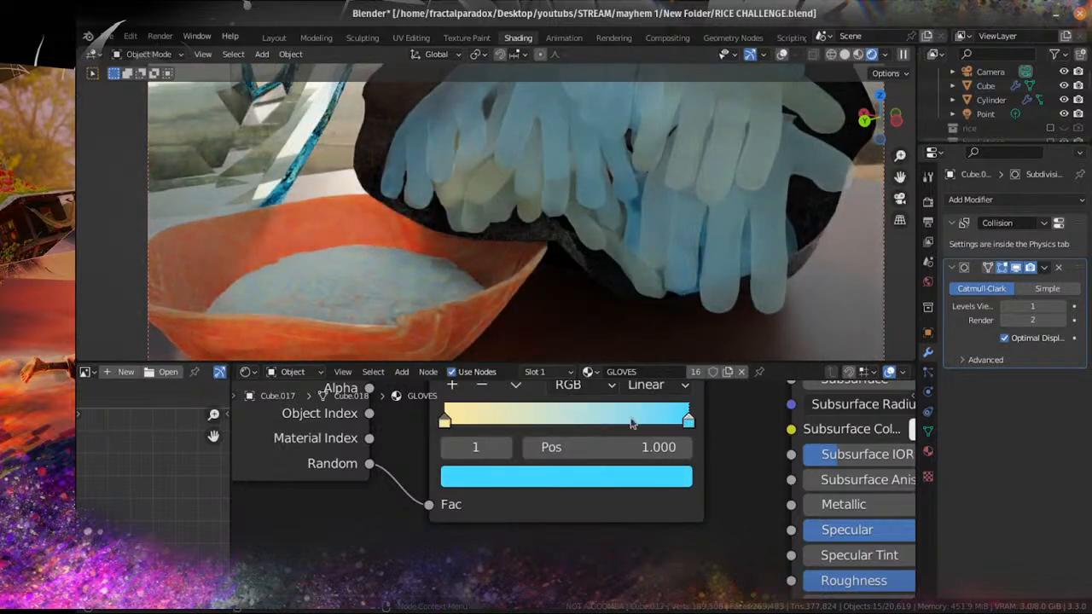
Step: Add a third stop to the ColorRamp and color the end stop at position 1.000 orange
drag(688, 418, 744, 422)
click(452, 385)
click(645, 474)
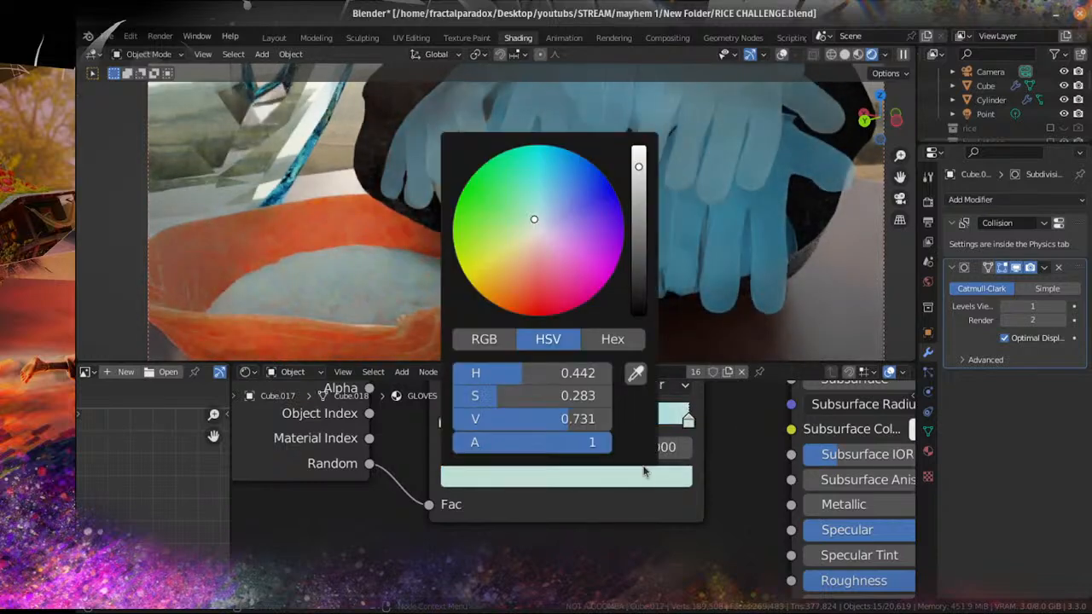
click(517, 286)
scroll(645, 510, down, 3)
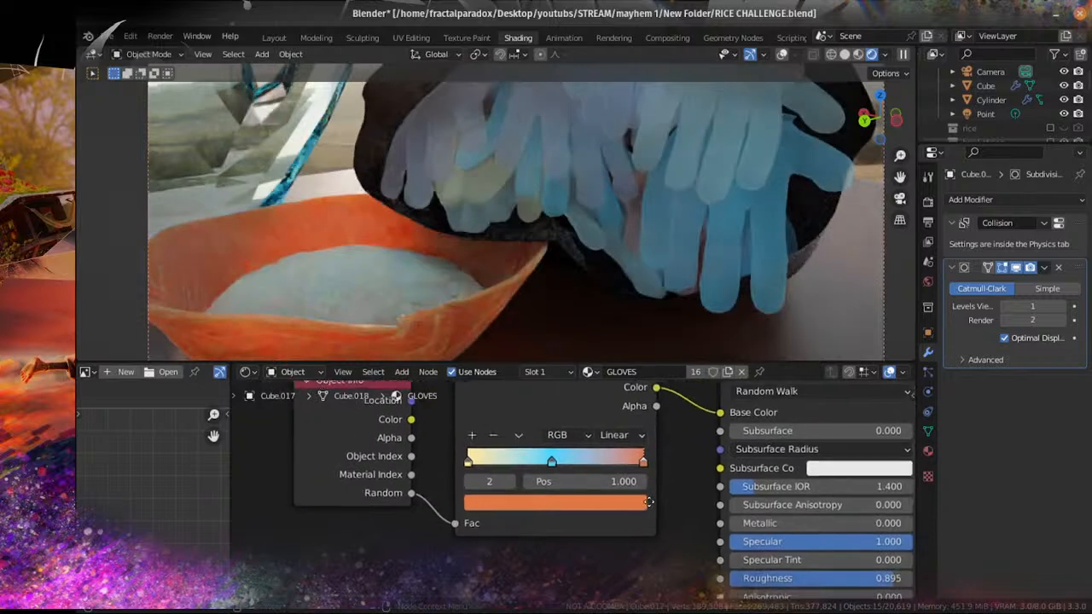
Step: Move the ColorRamp's orange stop to 0.836 and its first stop to 0.091, recoloring the first stop magenta
scroll(645, 510, up, 2)
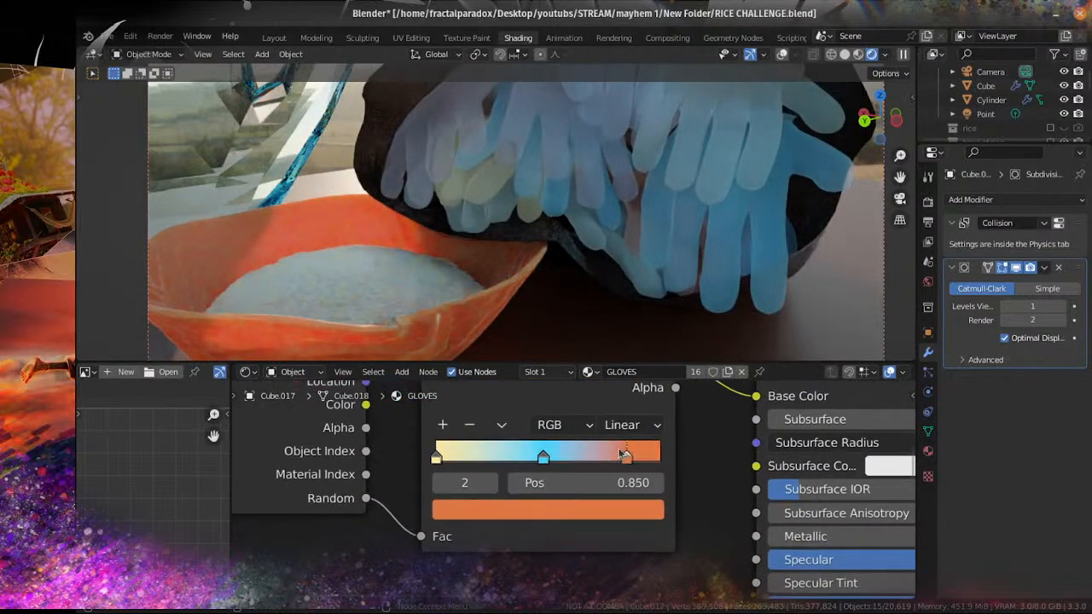
drag(437, 456, 456, 456)
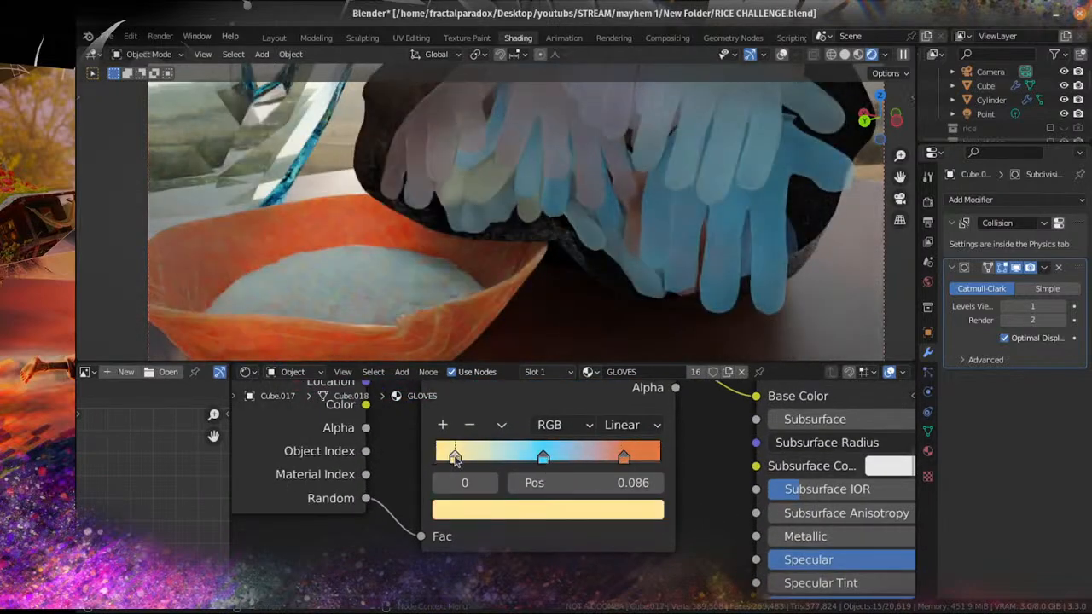
click(486, 509)
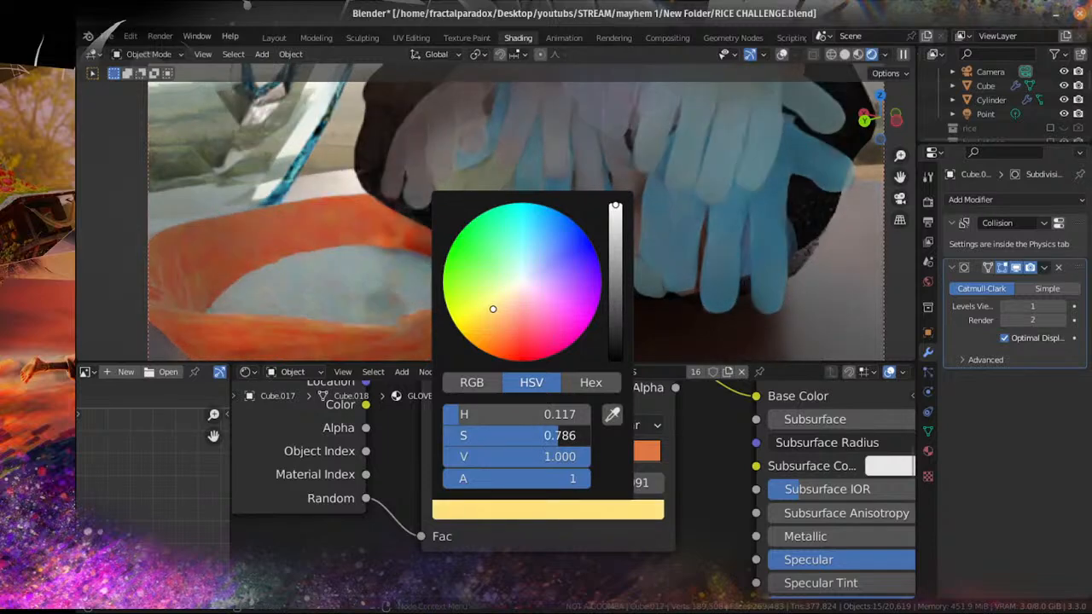
click(542, 456)
click(456, 457)
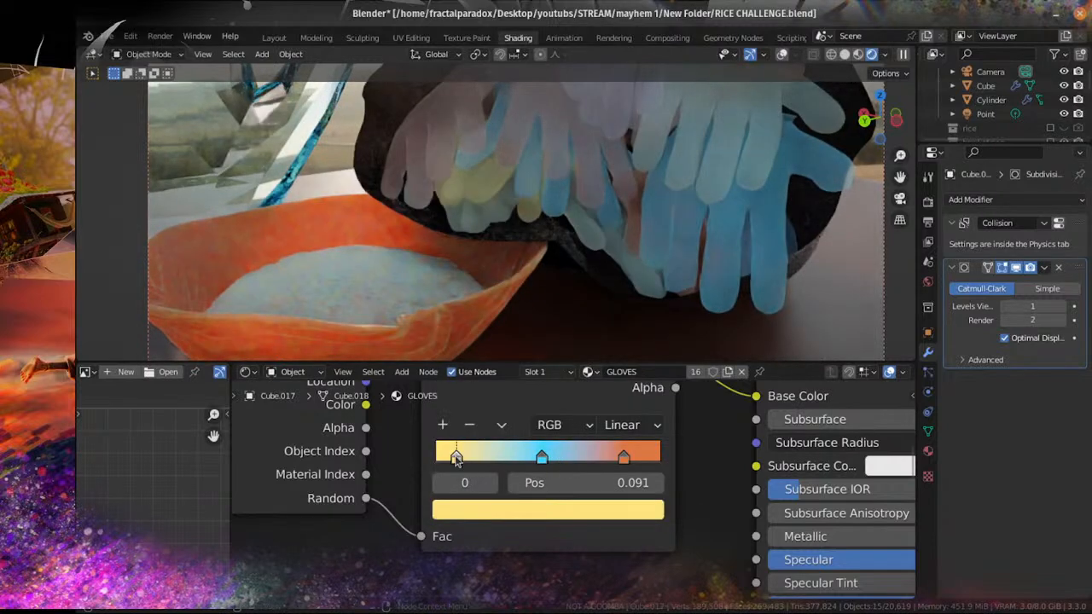
click(478, 509)
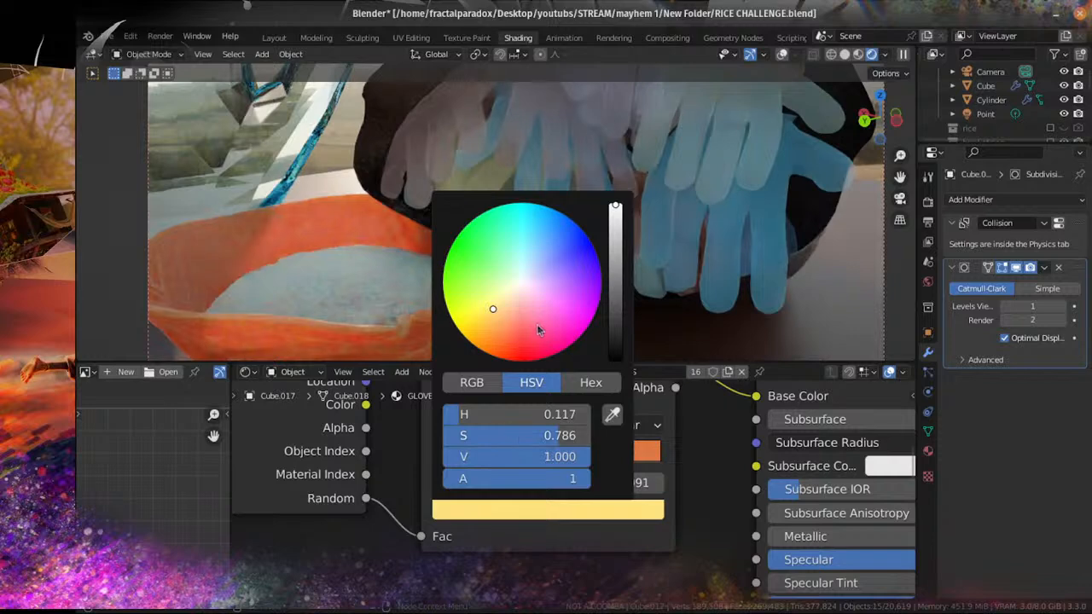
click(567, 319)
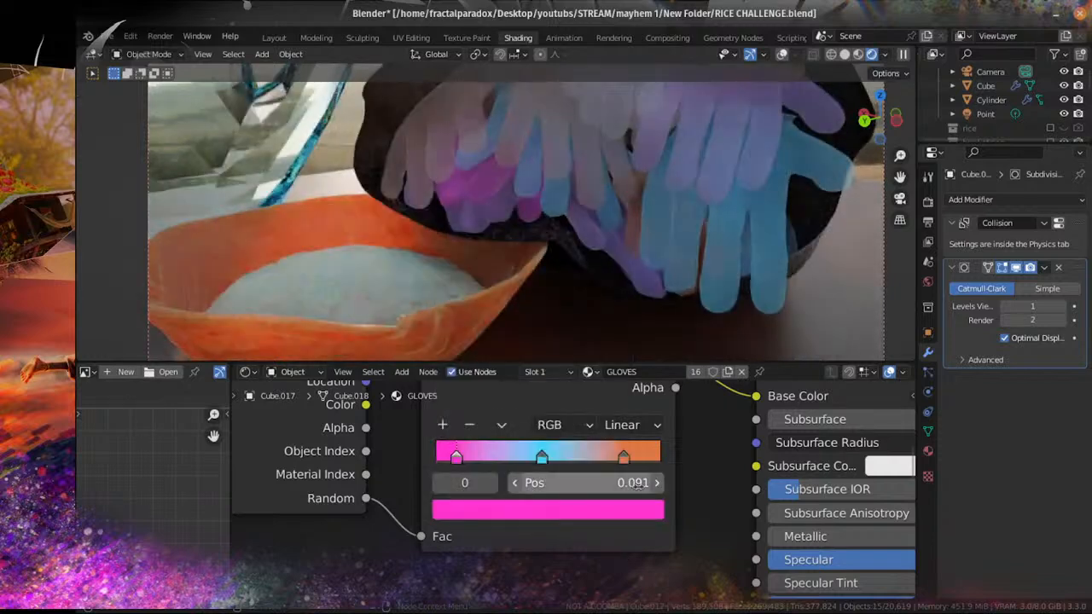
Step: Deepen the third stop's orange and move the blue stop closer to the magenta one
click(623, 456)
click(617, 511)
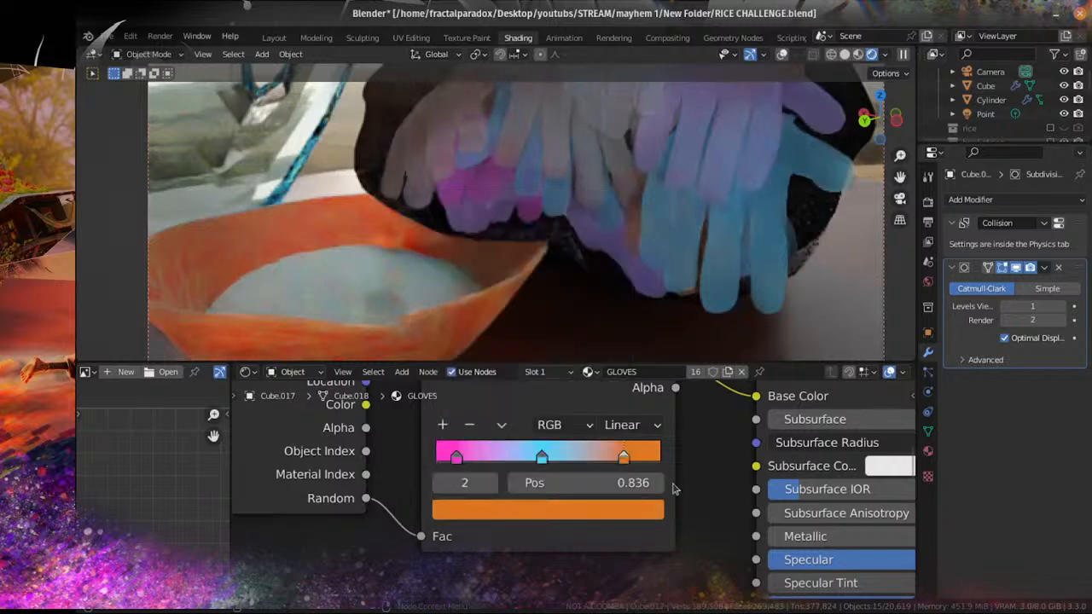
click(541, 457)
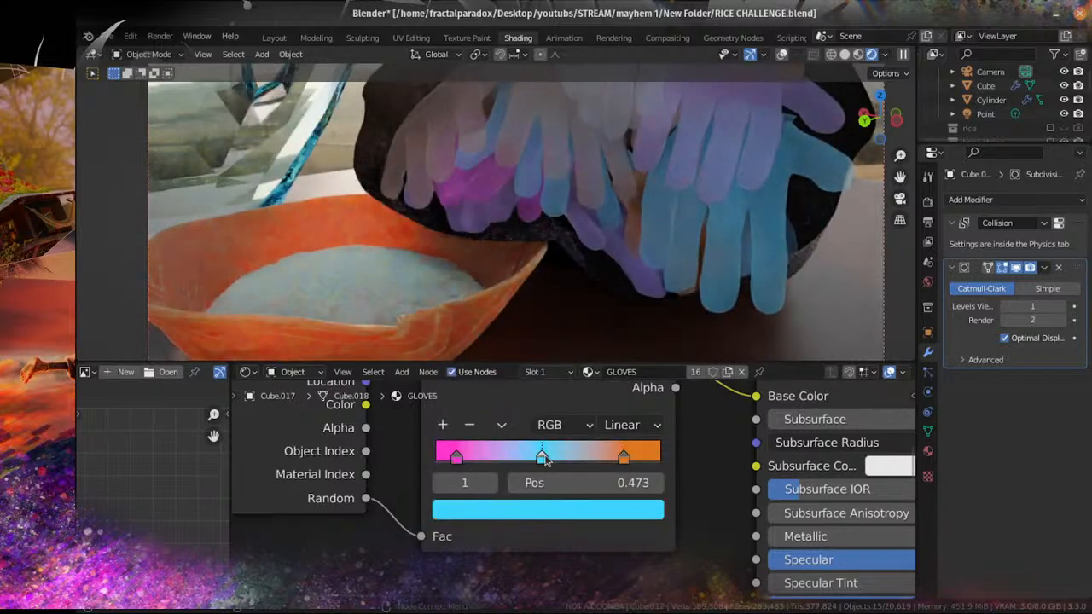
drag(543, 458, 516, 458)
Step: Add a fourth ColorRamp stop, color it green and place it at position 0.941
drag(624, 458, 659, 458)
click(443, 425)
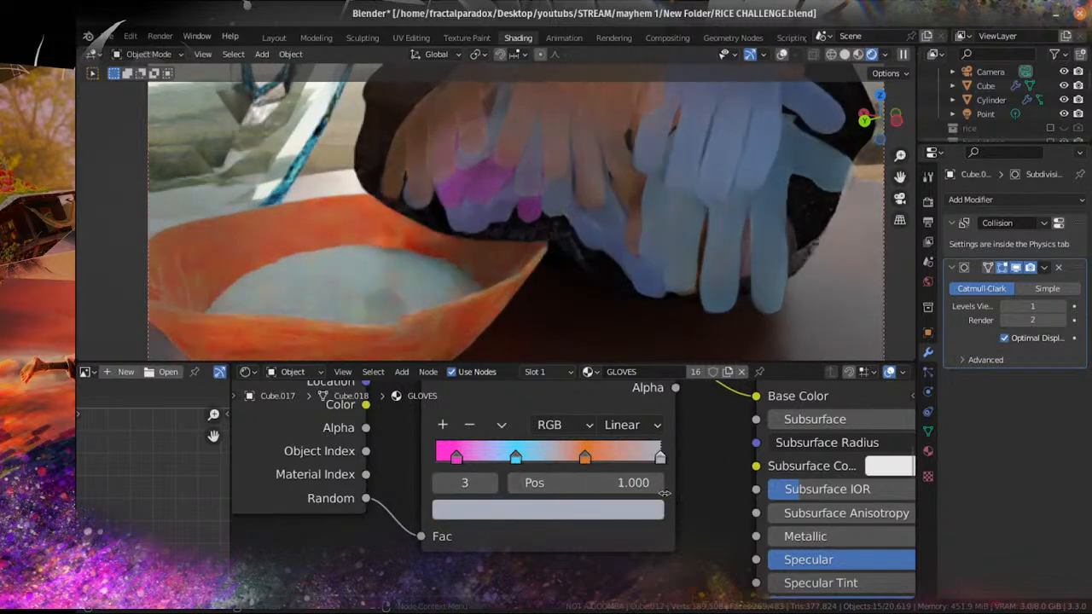
click(521, 509)
click(456, 247)
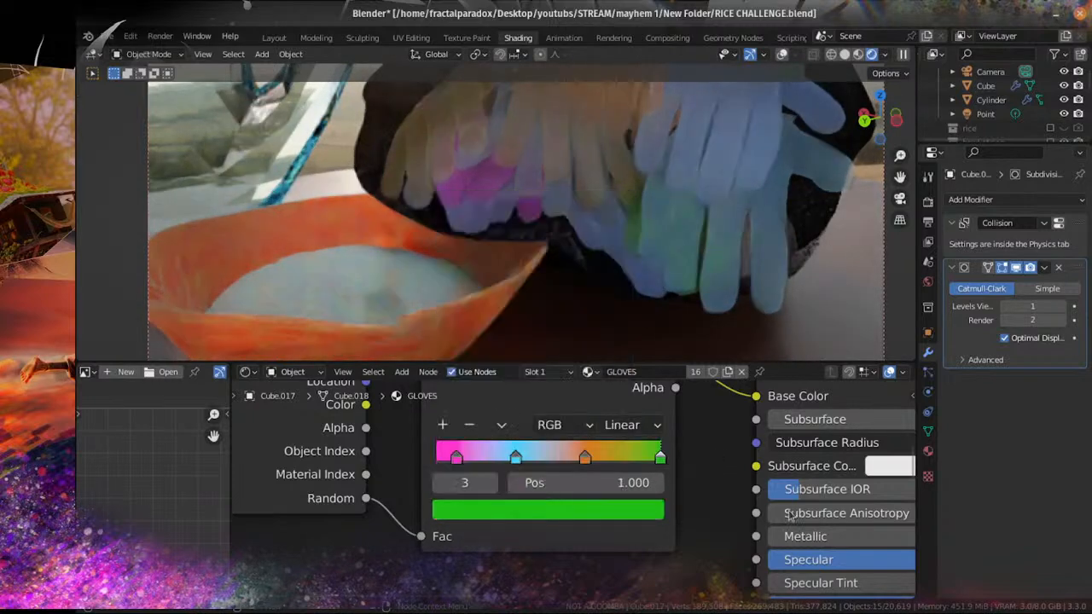
drag(644, 464, 631, 464)
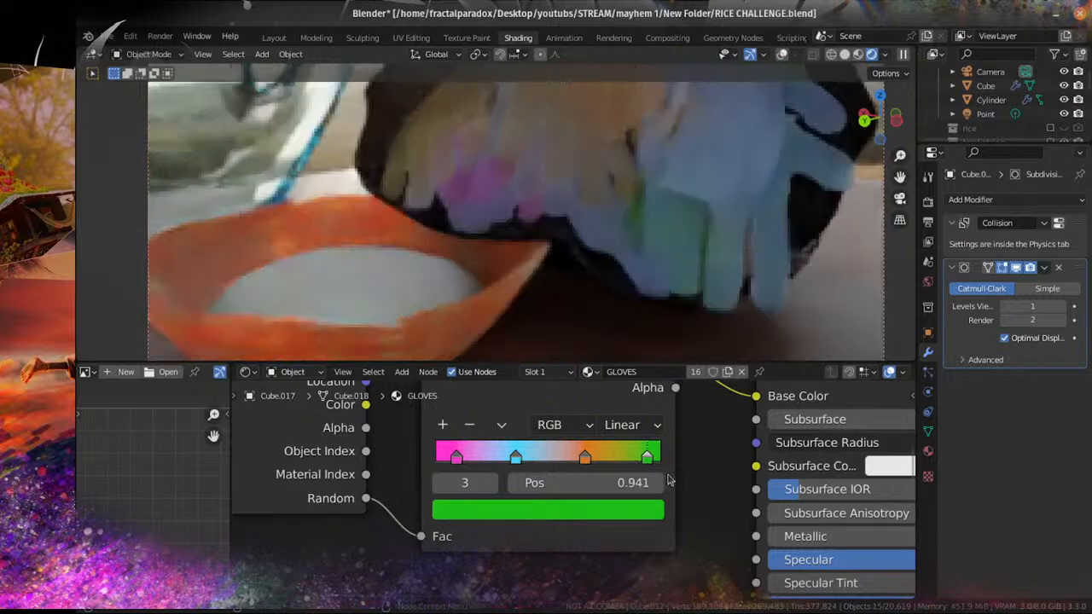
Step: Set the ColorRamp's interpolation to Constant and save the file
scroll(589, 477, down, 3)
click(609, 453)
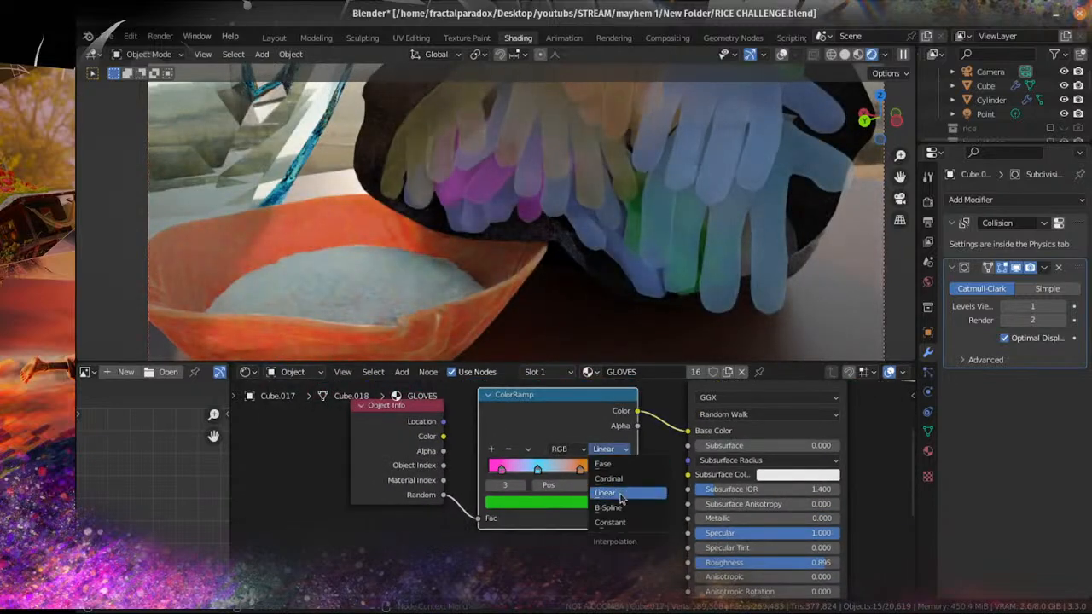
click(617, 522)
scroll(624, 522, down, 2)
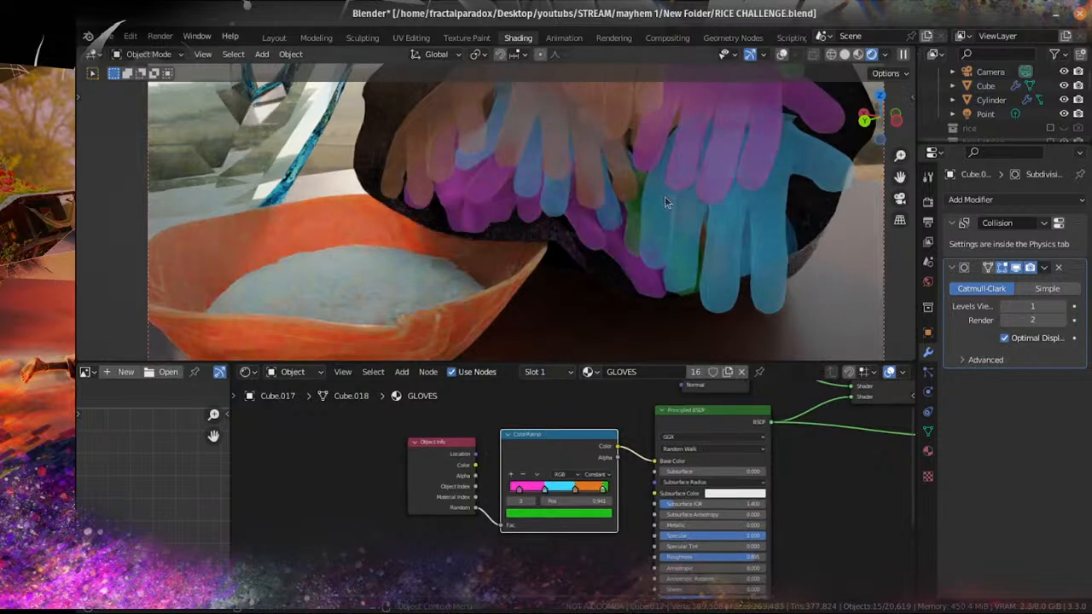
scroll(665, 197, down, 5)
key(ctrl+s)
middle_drag(683, 197, 622, 219)
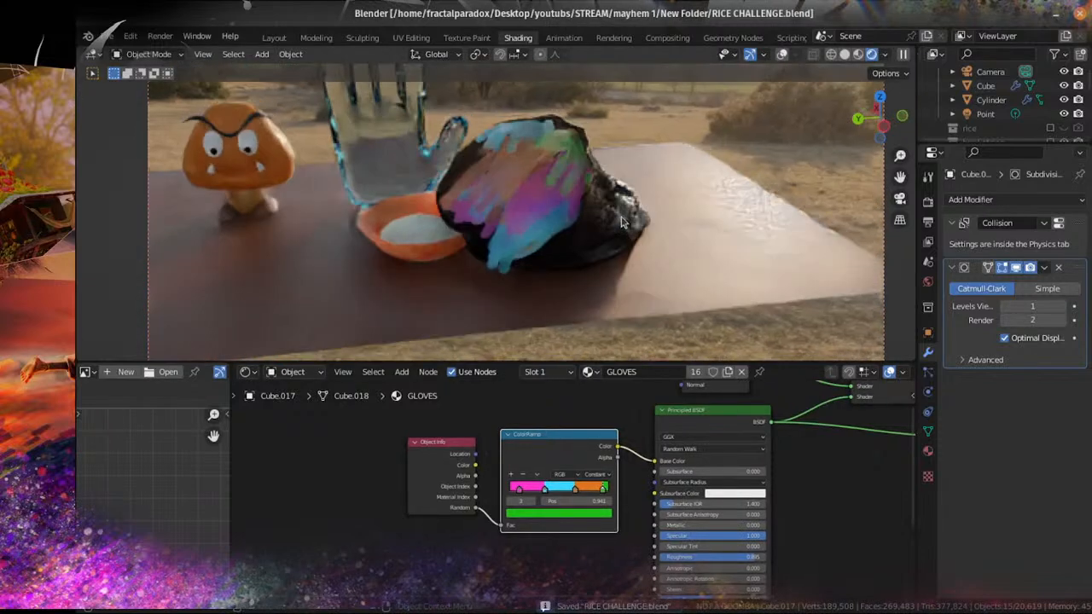
Step: Lower the GLOVES material's Principled BSDF Alpha to 0.695
key(KP_0)
scroll(621, 217, up, 4)
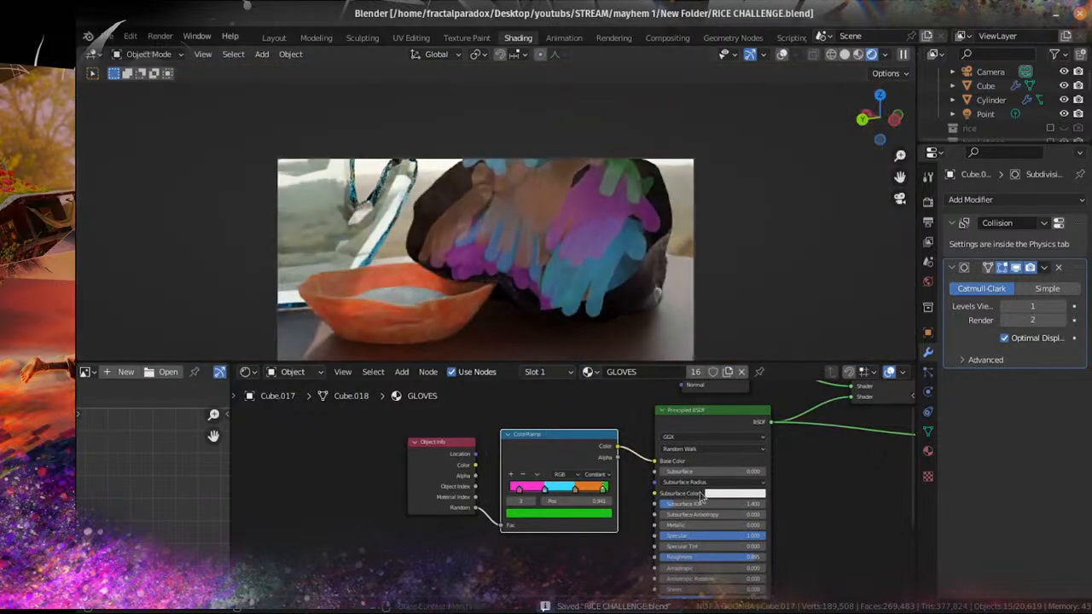
scroll(692, 511, up, 1)
middle_drag(682, 539, 534, 363)
drag(535, 519, 593, 523)
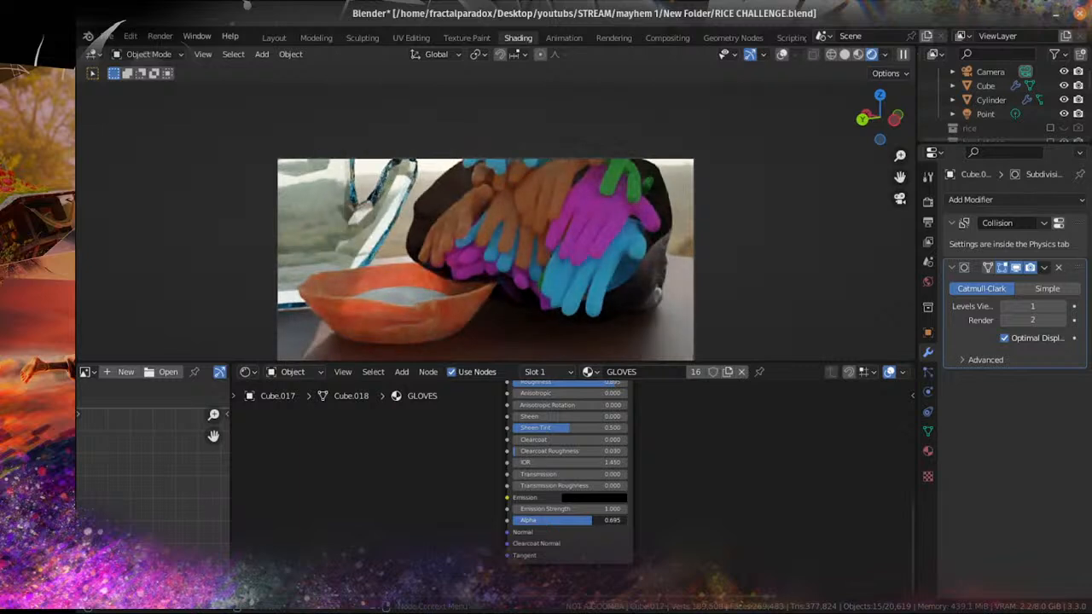
Step: Add a Layer Weight node and connect its Fresnel output to the Principled BSDF's Alpha
scroll(545, 502, down, 1)
middle_drag(370, 500, 470, 486)
key(shift+a)
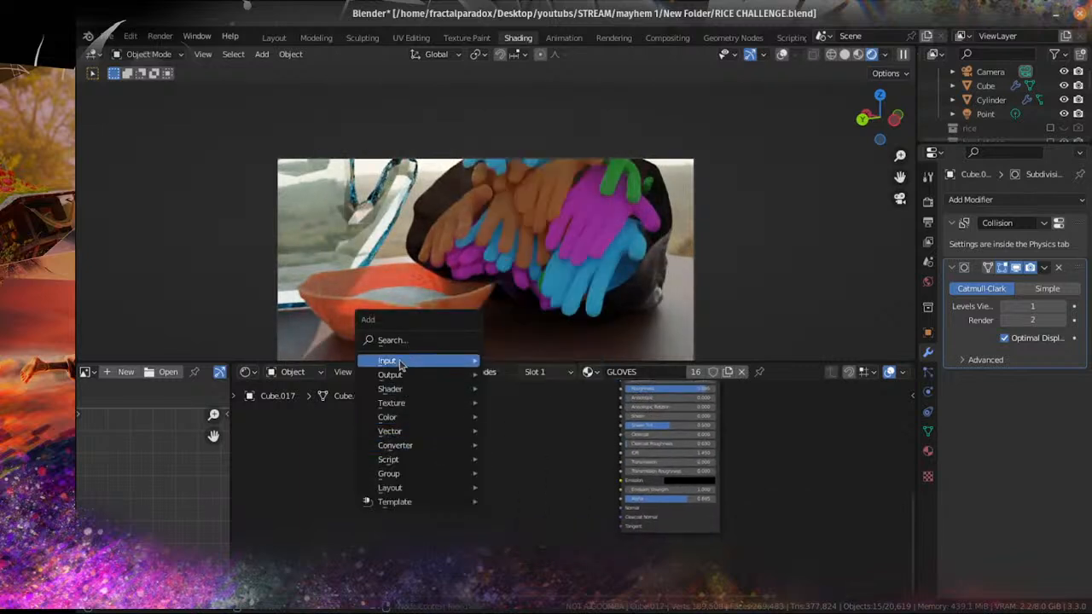
mouse_move(401, 360)
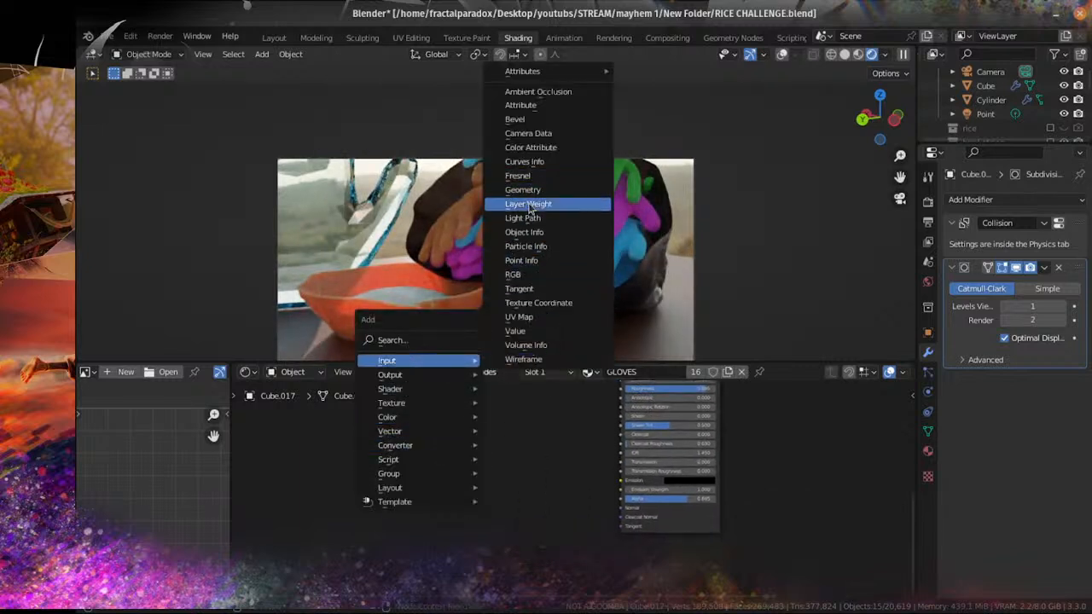
click(528, 204)
click(560, 482)
scroll(560, 483, up, 2)
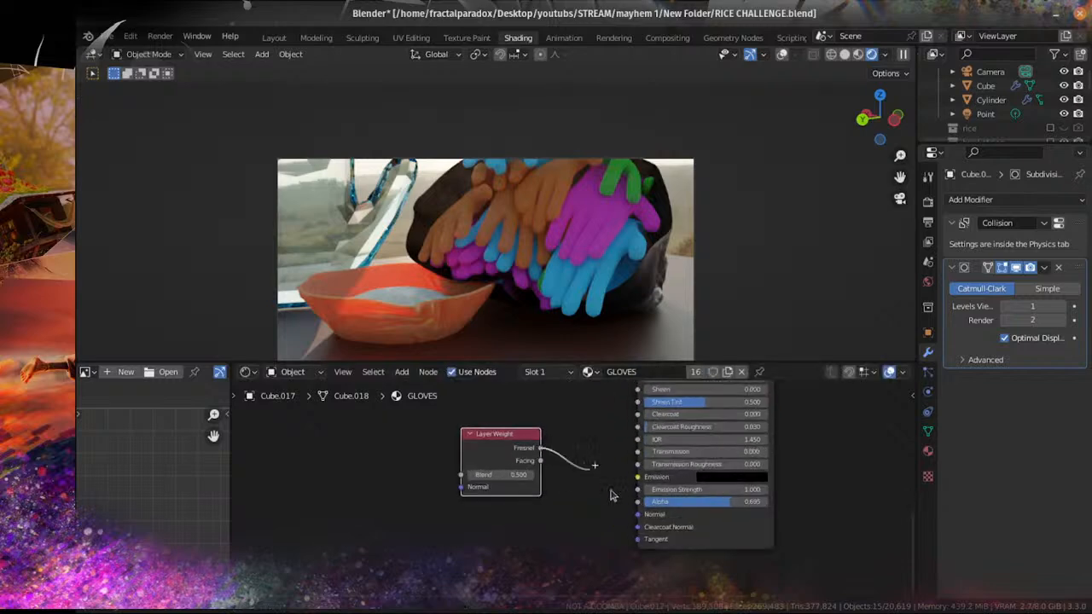
drag(640, 509, 638, 505)
scroll(600, 452, up, 3)
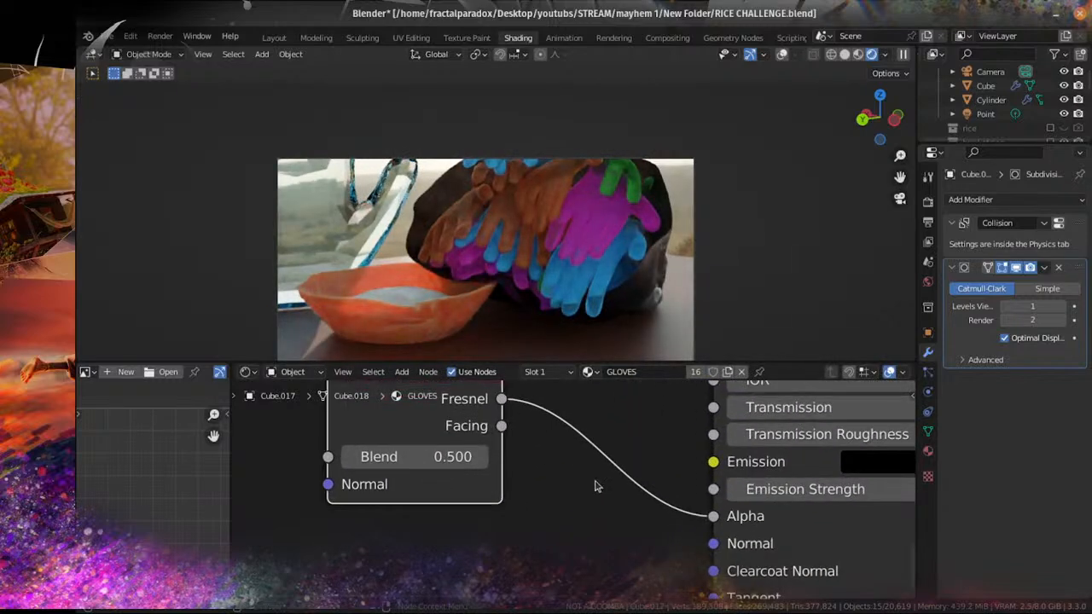
Step: Insert a ColorRamp between the Layer Weight's Fresnel output and Alpha, and preview its output on the gloves
scroll(594, 248, up, 2)
scroll(594, 249, up, 2)
key(shift+a)
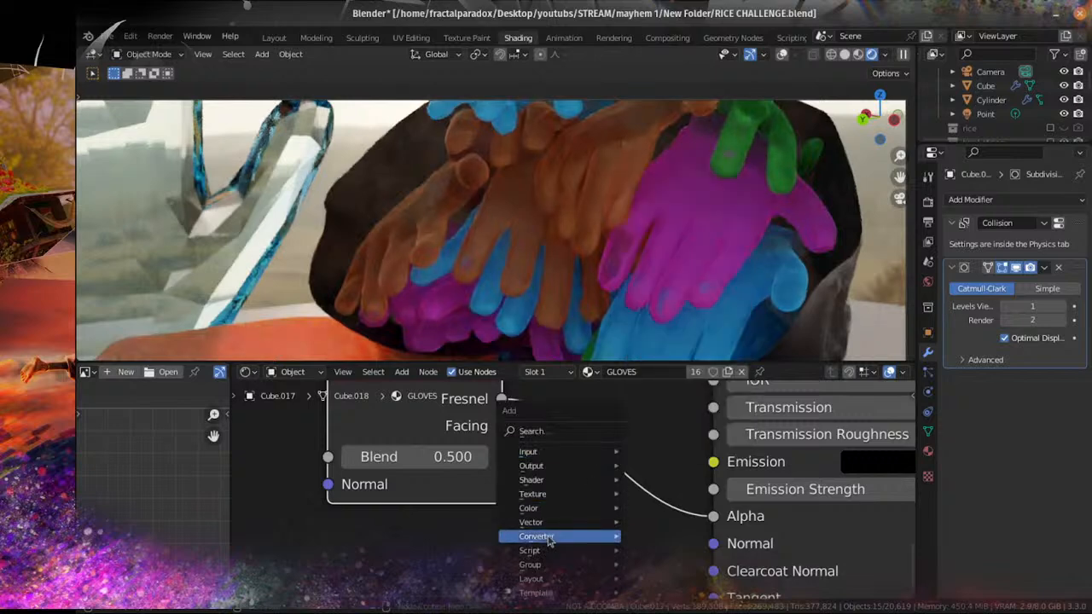
mouse_move(548, 540)
click(657, 395)
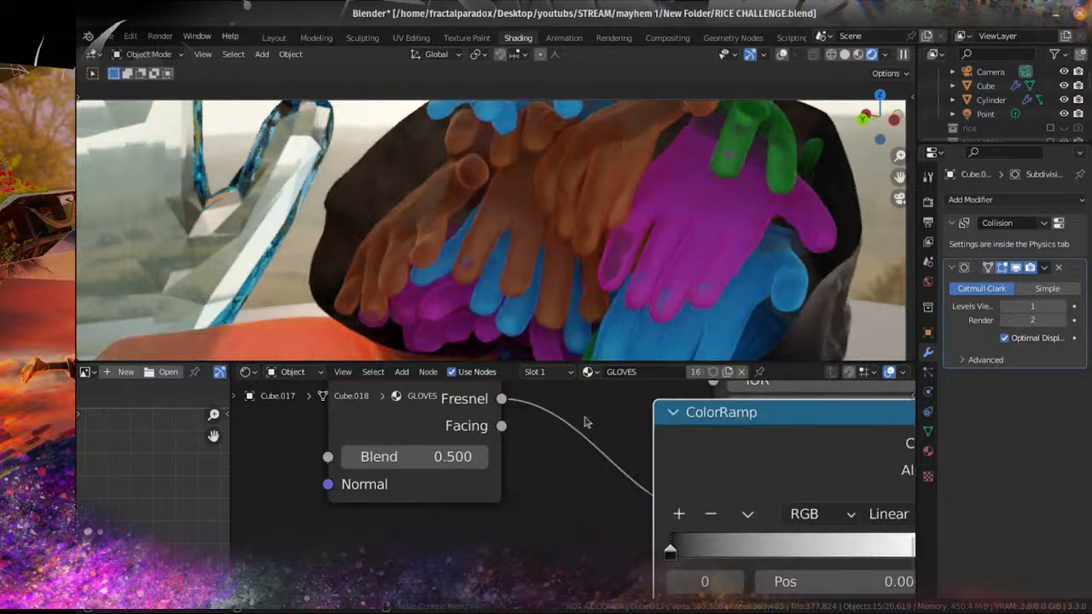
drag(686, 433, 564, 433)
ctrl+shift+click(782, 449)
Step: Move the black stop of the Fresnel ColorRamp to position 0.091
scroll(762, 477, down, 4)
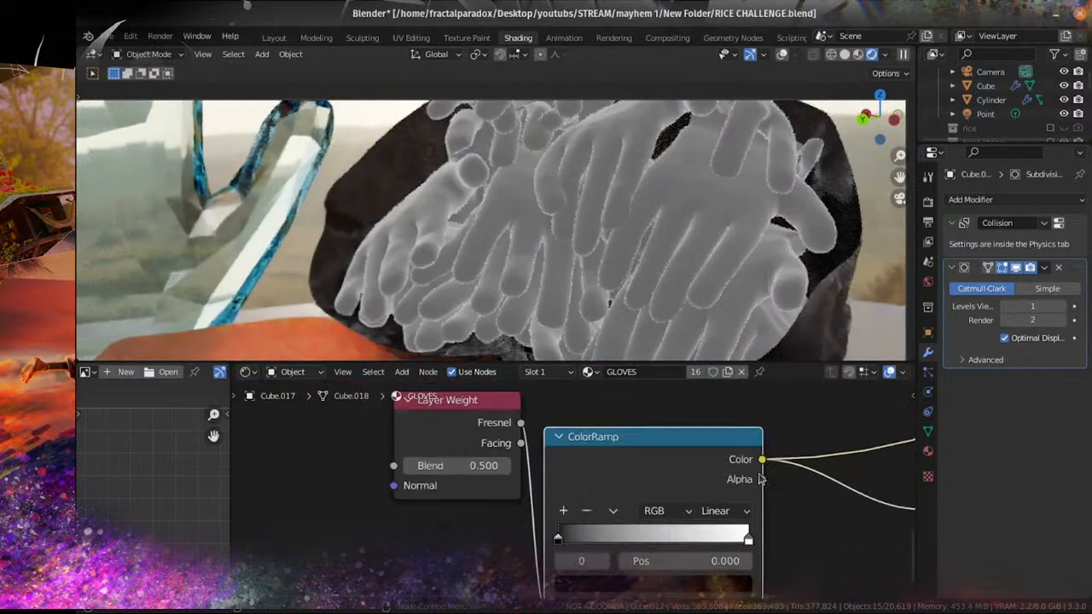
middle_drag(733, 472, 678, 427)
scroll(580, 477, up, 1)
drag(483, 502, 514, 501)
scroll(624, 501, down, 1)
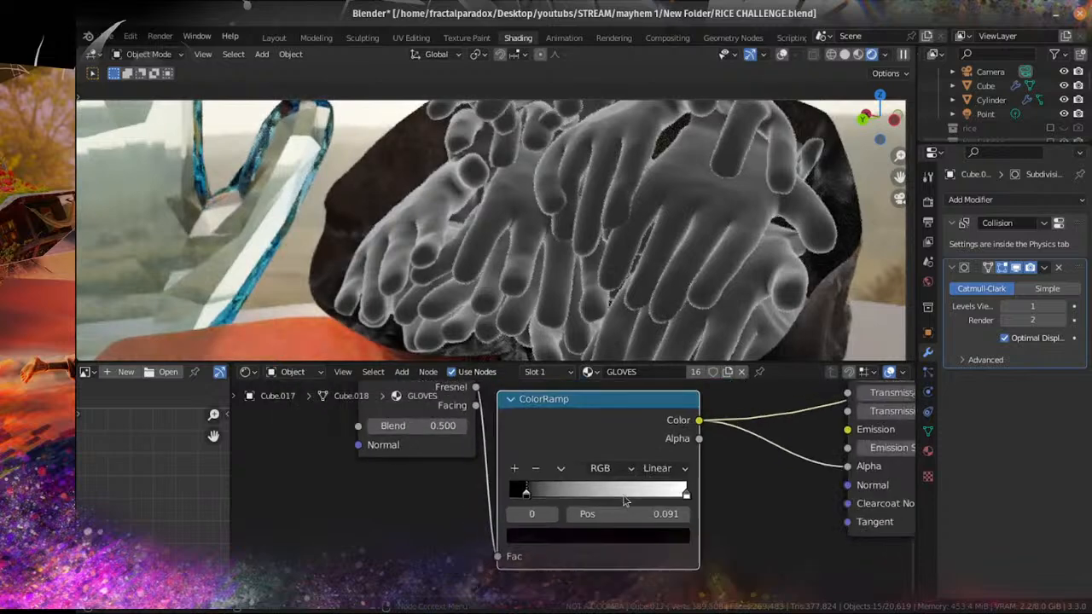
Step: Reconnect the final Mix Shader to the material output in place of the ColorRamp preview
middle_drag(721, 513, 402, 601)
scroll(733, 431, down, 5)
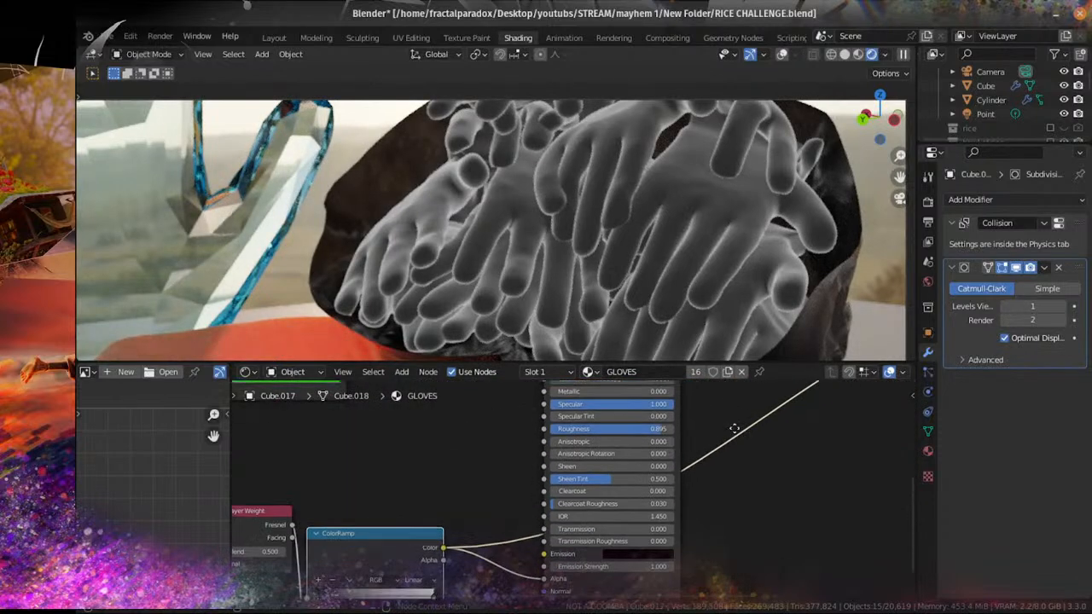
middle_drag(731, 428, 724, 510)
scroll(705, 464, down, 3)
scroll(800, 434, up, 2)
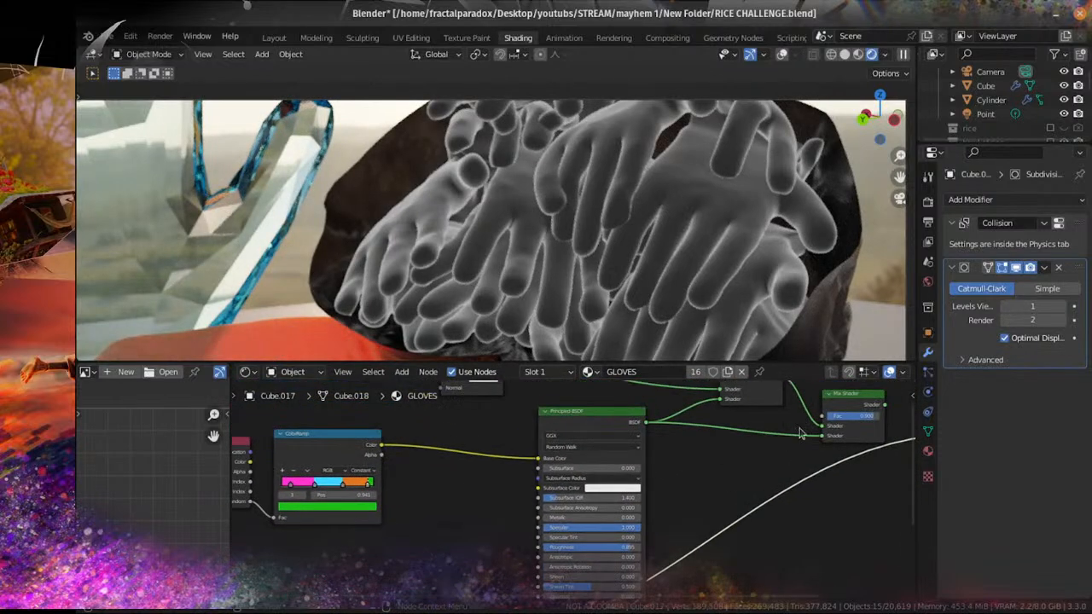
ctrl+shift+click(850, 405)
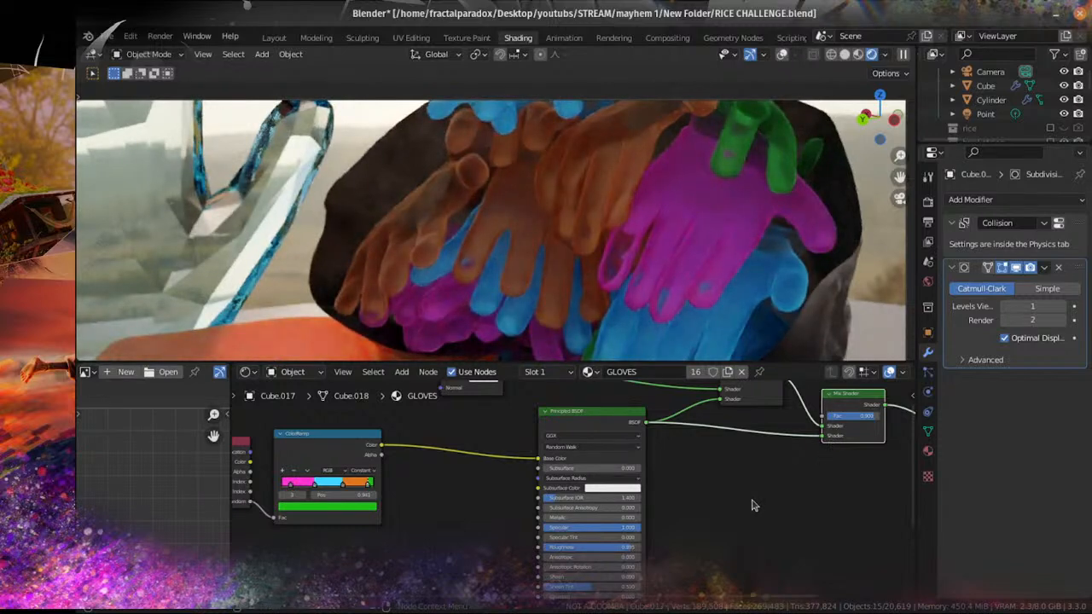
Step: Set the Fresnel ColorRamp's white stop to 0.723 and its black stop to 0.114 with value 0.052, and save the file
middle_drag(686, 509, 795, 327)
middle_drag(564, 556, 653, 546)
scroll(653, 545, up, 7)
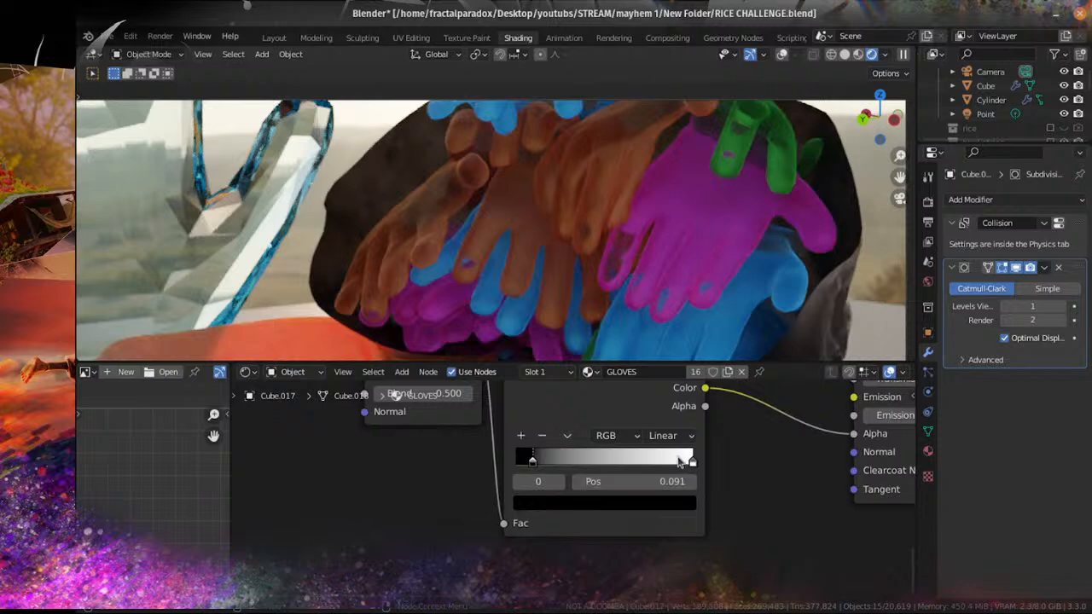
drag(691, 461, 644, 462)
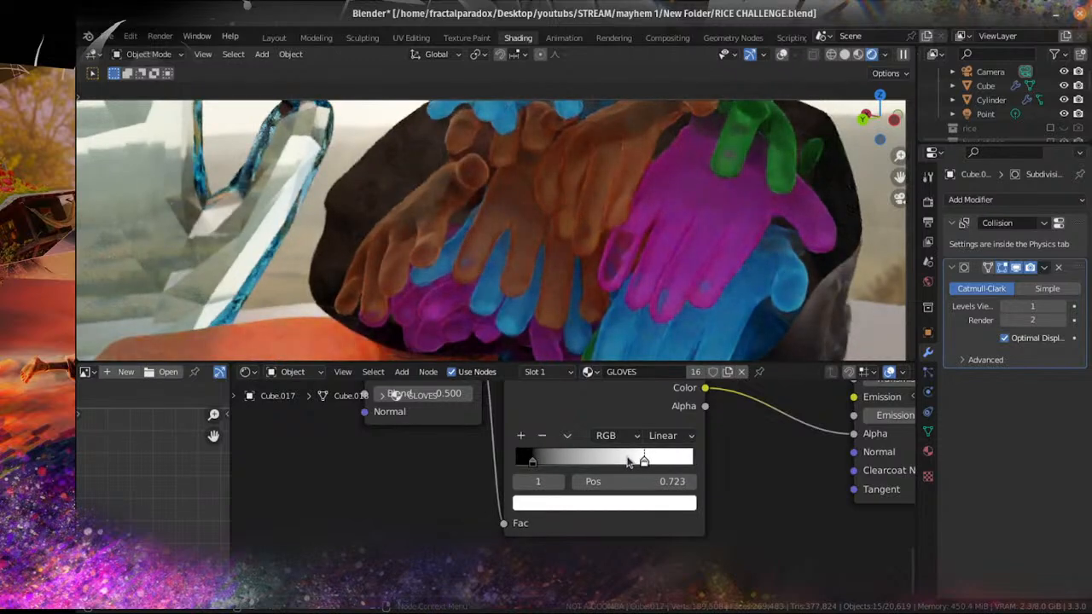
drag(532, 462, 538, 468)
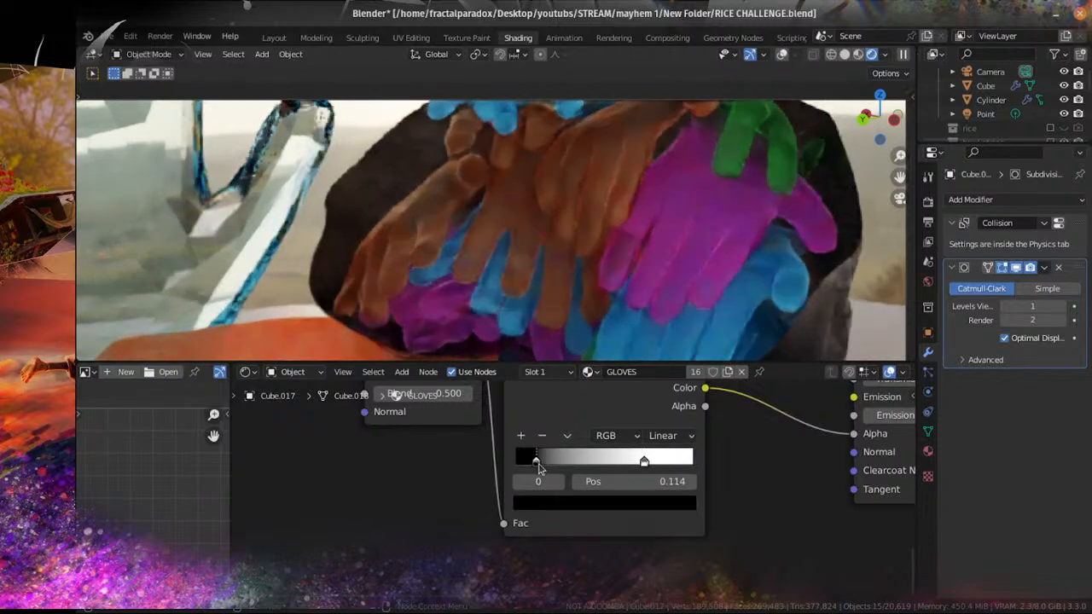
click(546, 504)
drag(658, 351, 658, 354)
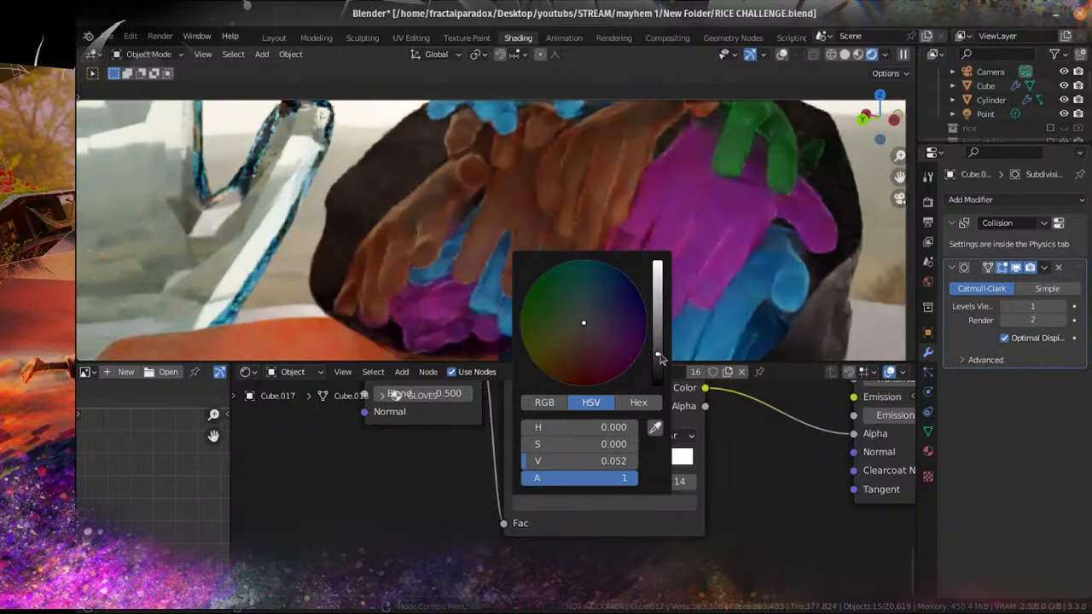
scroll(705, 503, down, 5)
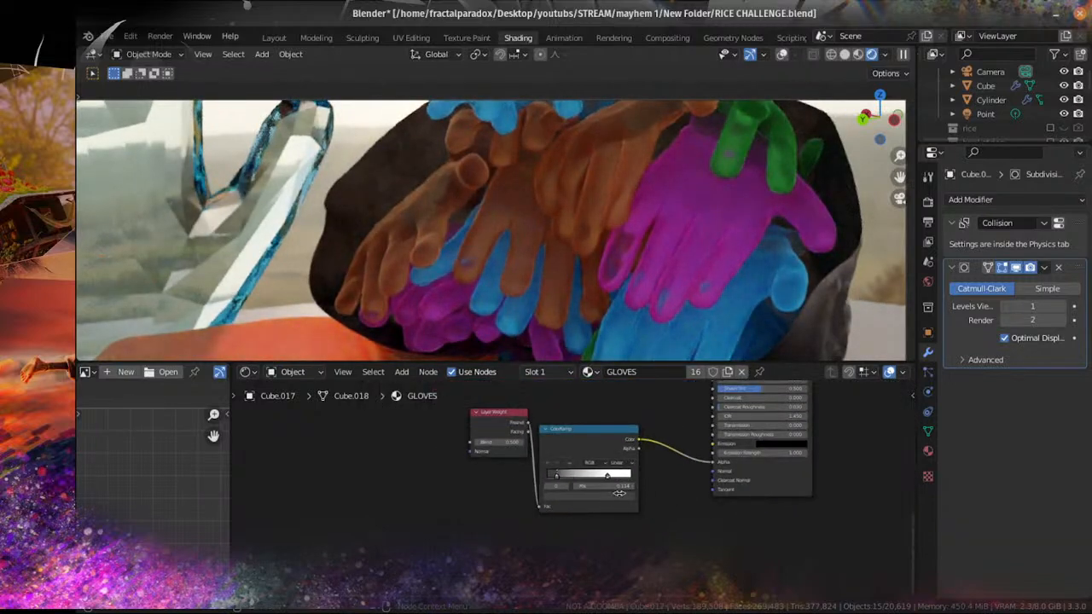
key(KP_0)
key(ctrl+s)
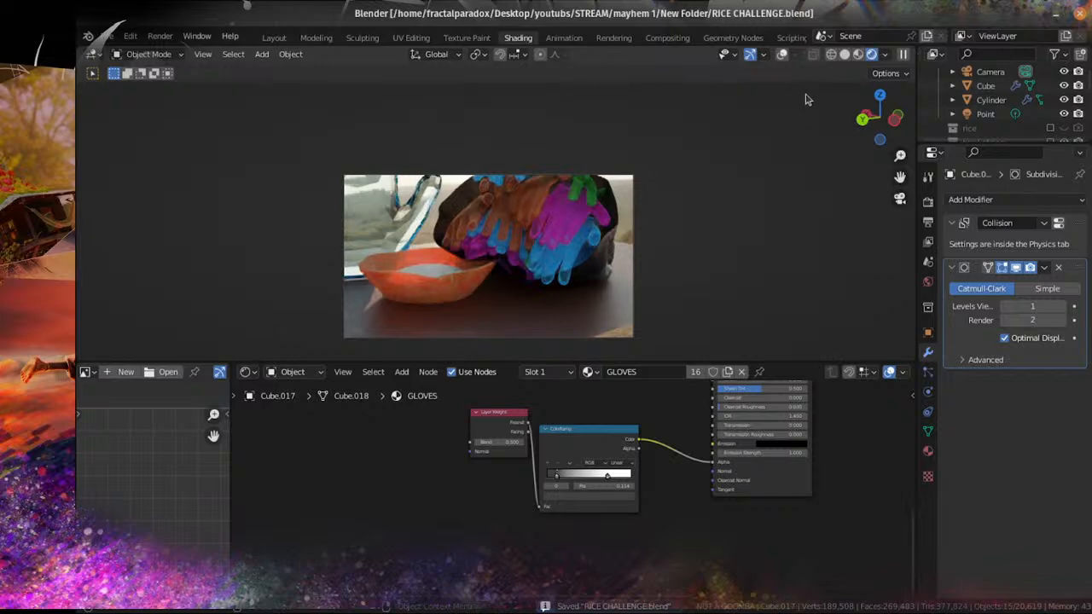
Step: Disconnect the Fresnel ColorRamp from the Principled BSDF and set Alpha to 0.755
scroll(575, 519, up, 4)
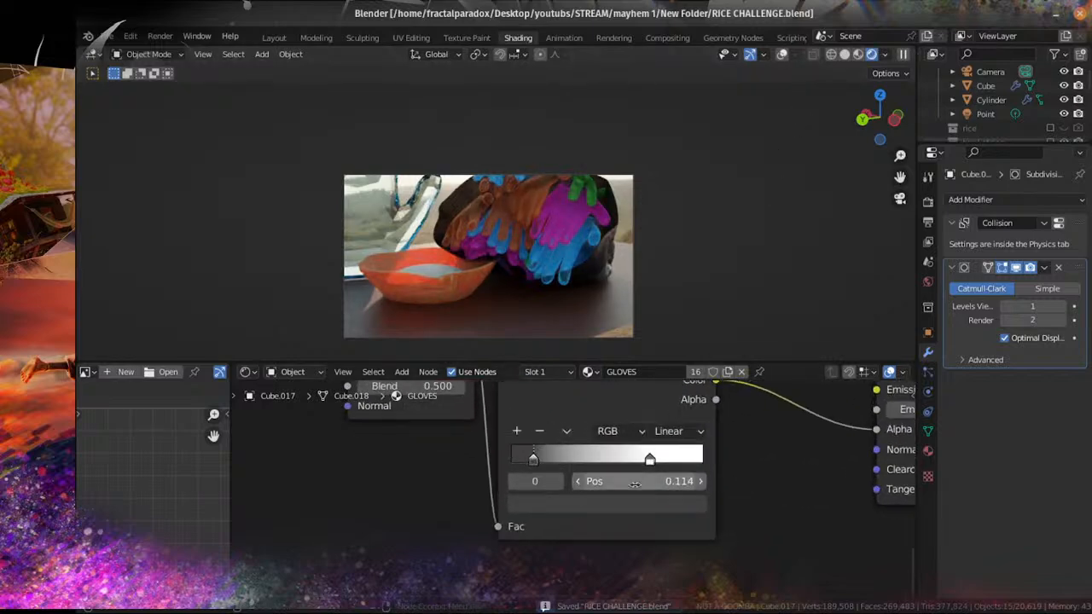
scroll(739, 497, down, 1)
drag(798, 456, 752, 474)
scroll(755, 484, down, 2)
middle_drag(759, 491, 657, 518)
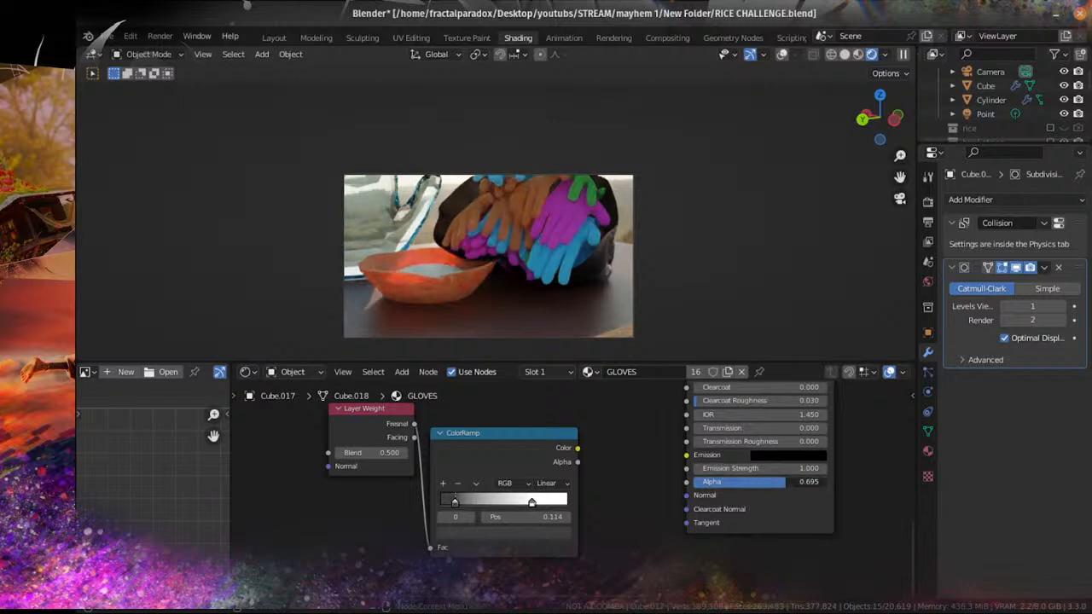
drag(793, 482, 802, 482)
Step: Delete the Layer Weight node and its ColorRamp, and save the file
drag(623, 539, 407, 471)
key(x)
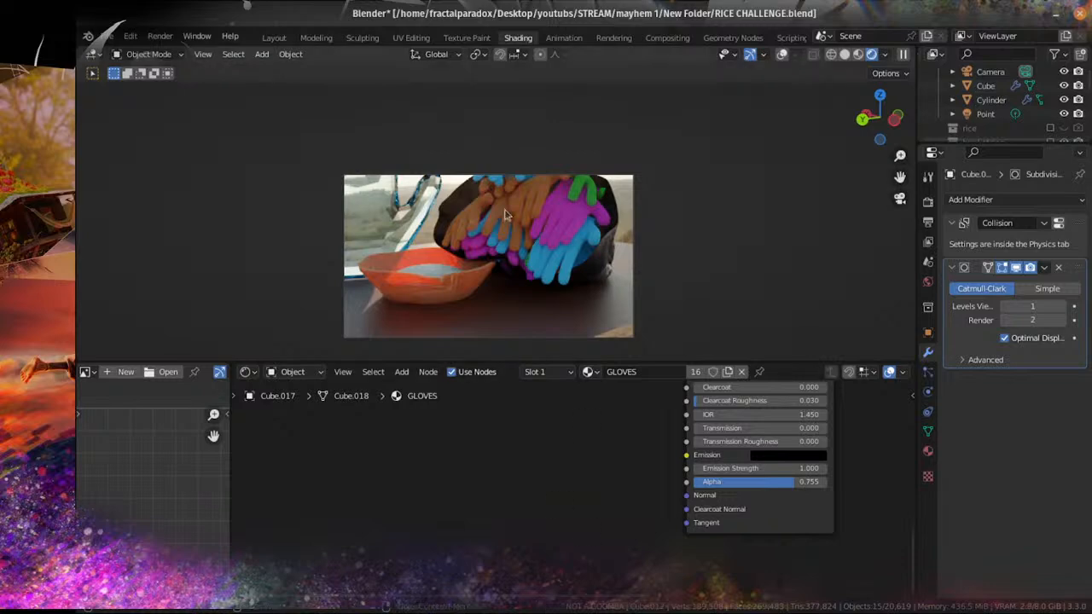
middle_drag(504, 214, 597, 286)
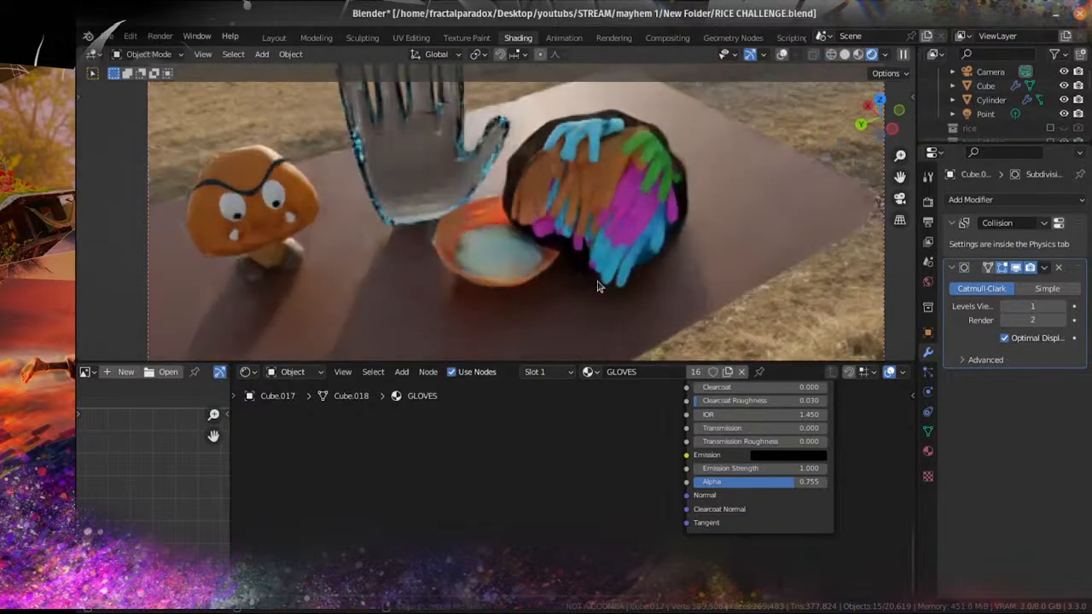
key(KP_0)
key(ctrl+s)
Step: Switch the viewport to solid shading and save the file
scroll(668, 267, up, 3)
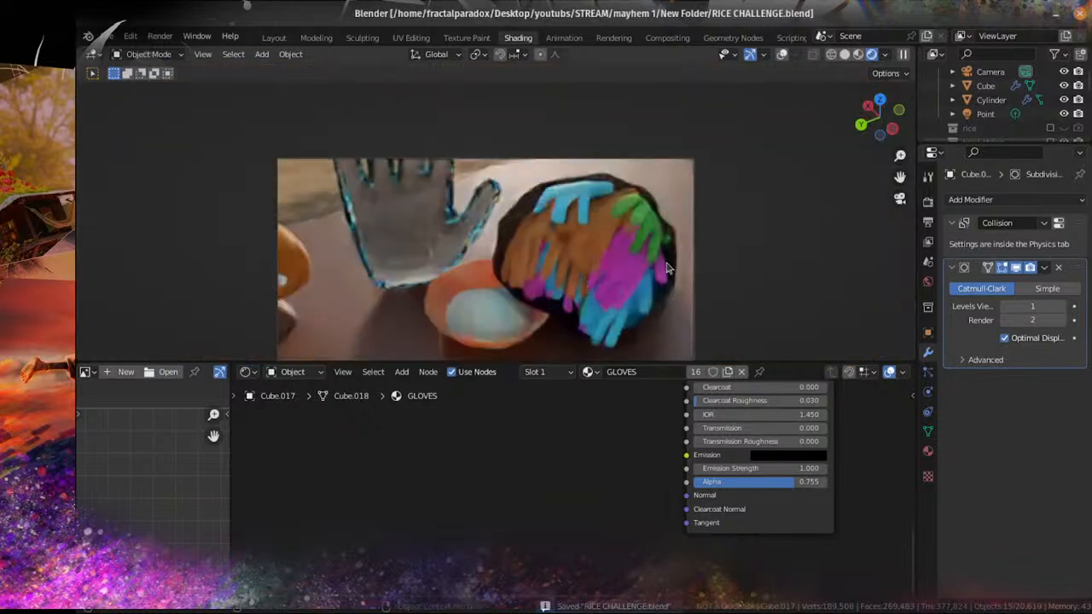
click(845, 55)
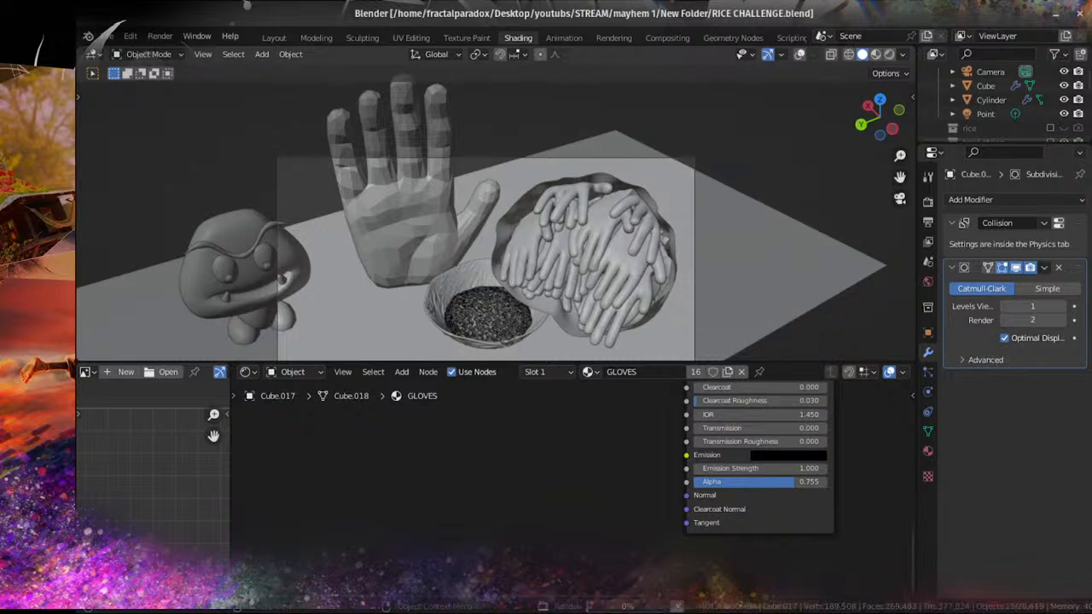
key(ctrl+s)
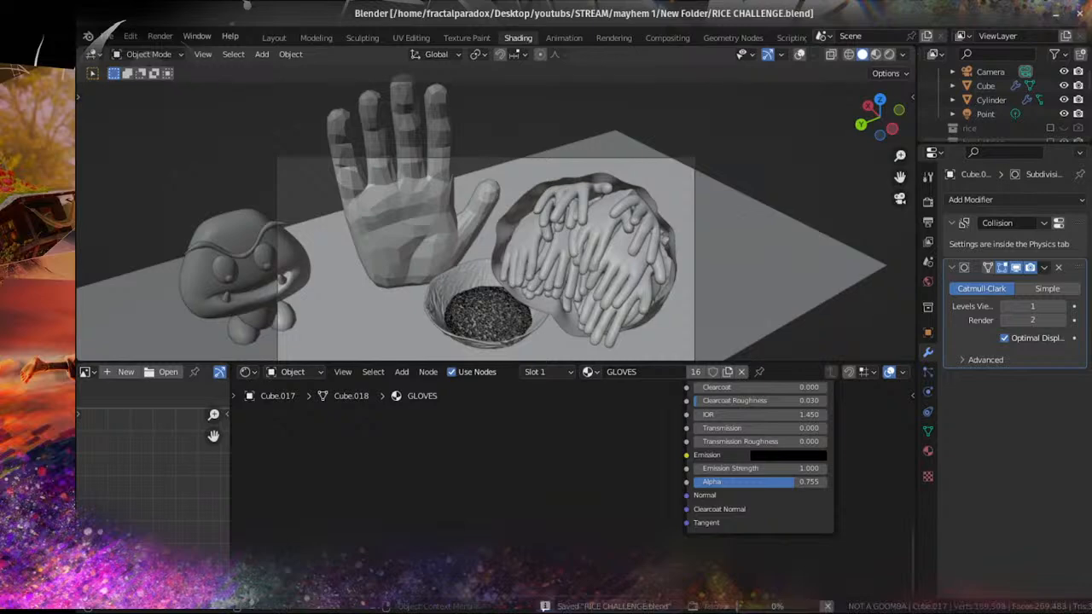
Step: Select a glove in the pile and set its material's subsurface method to Christensen-Burley with Subsurface 0.214
scroll(608, 256, up, 5)
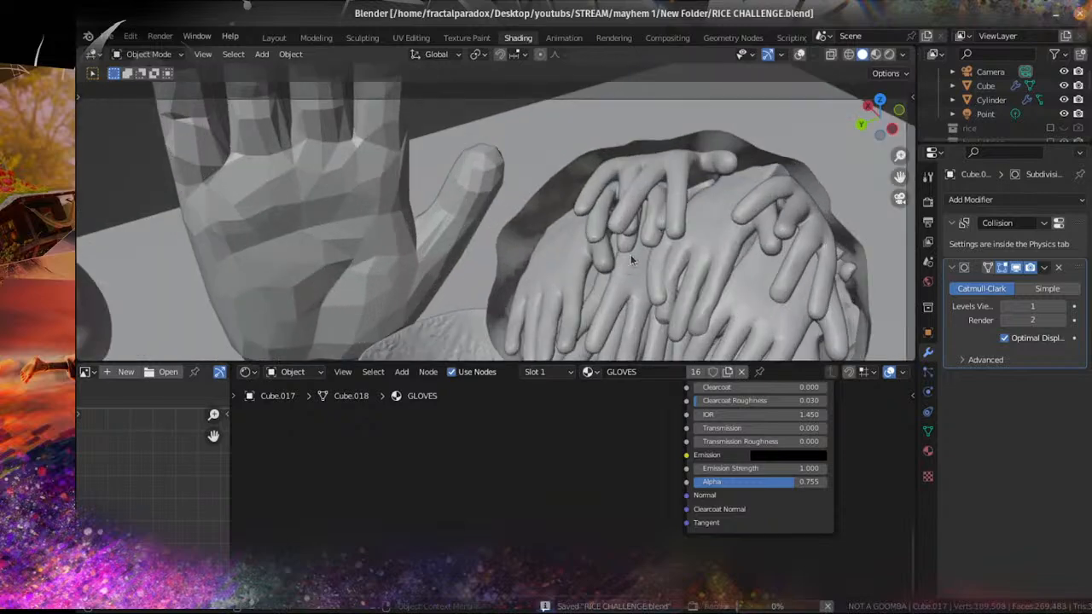
click(630, 260)
scroll(641, 498, down, 4)
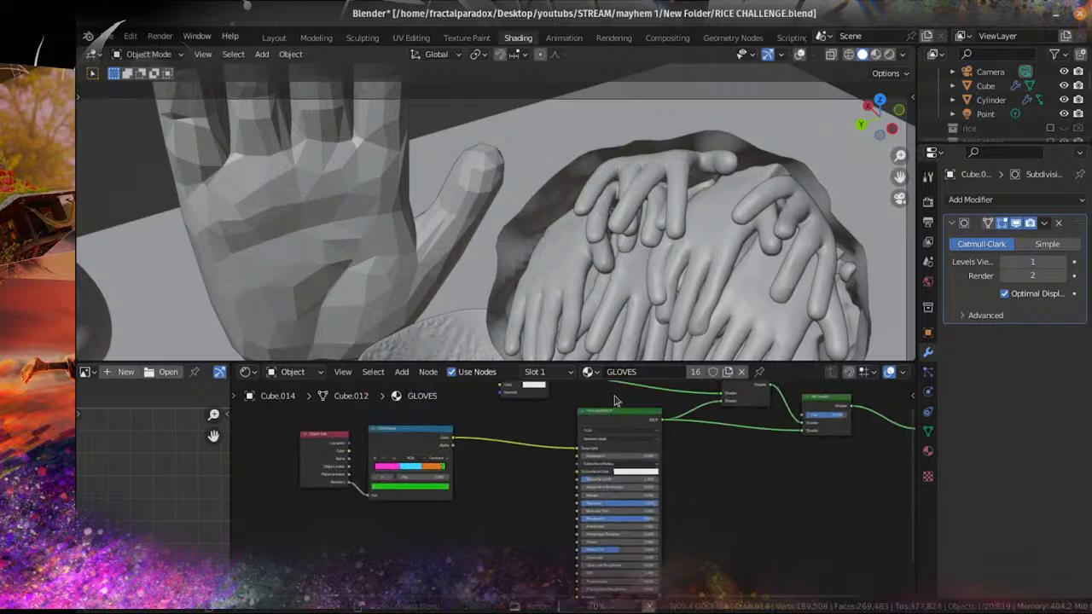
scroll(566, 458, up, 4)
middle_drag(565, 458, 540, 493)
click(588, 434)
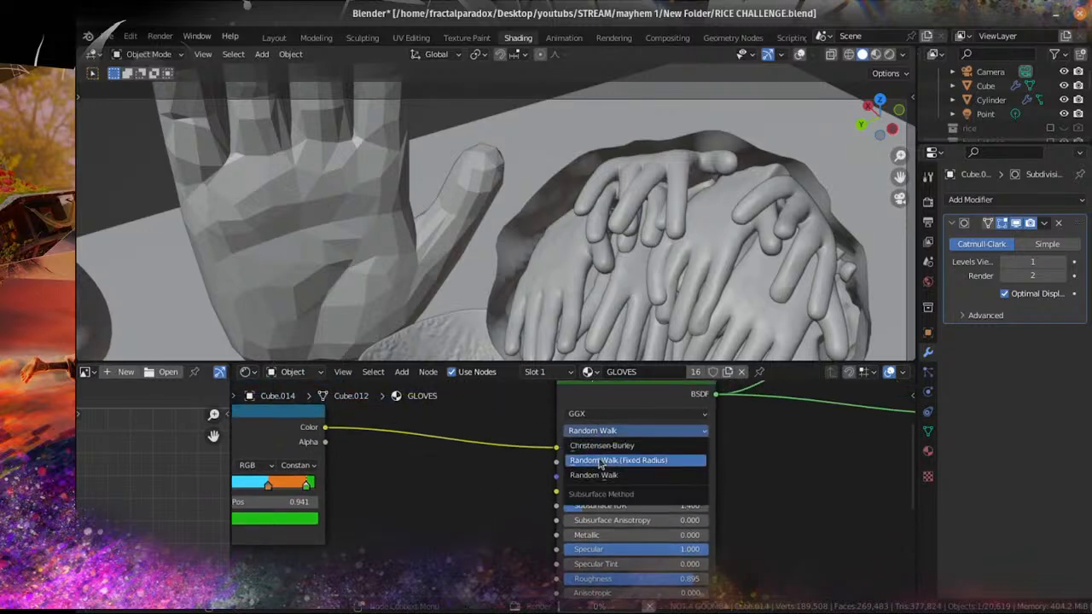
click(596, 445)
scroll(563, 488, up, 5)
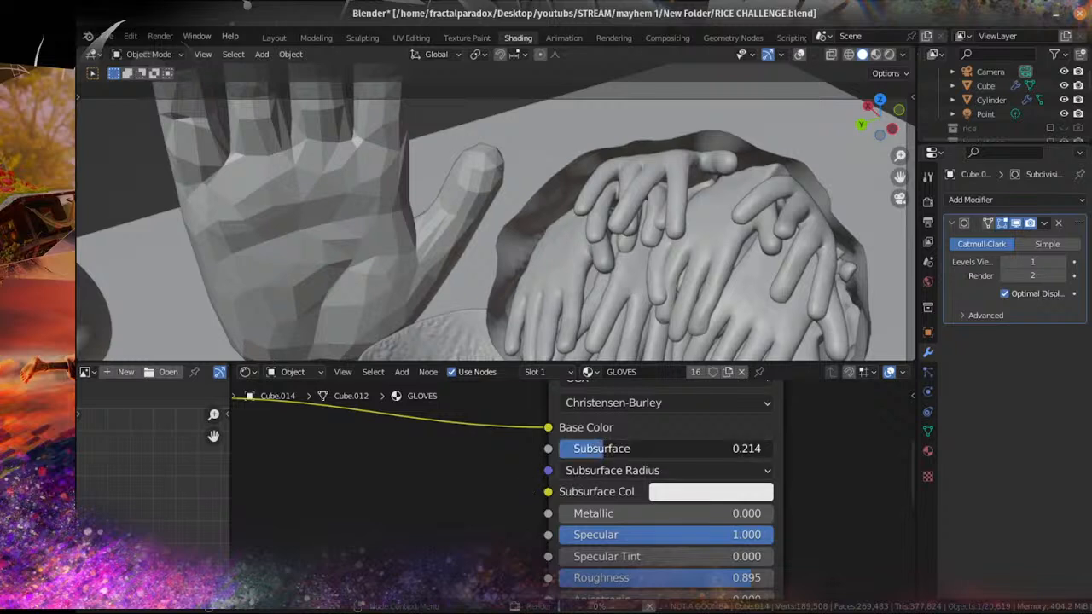
Step: Change the GLOVES material's subsurface color to pale yellow and save the file
click(671, 493)
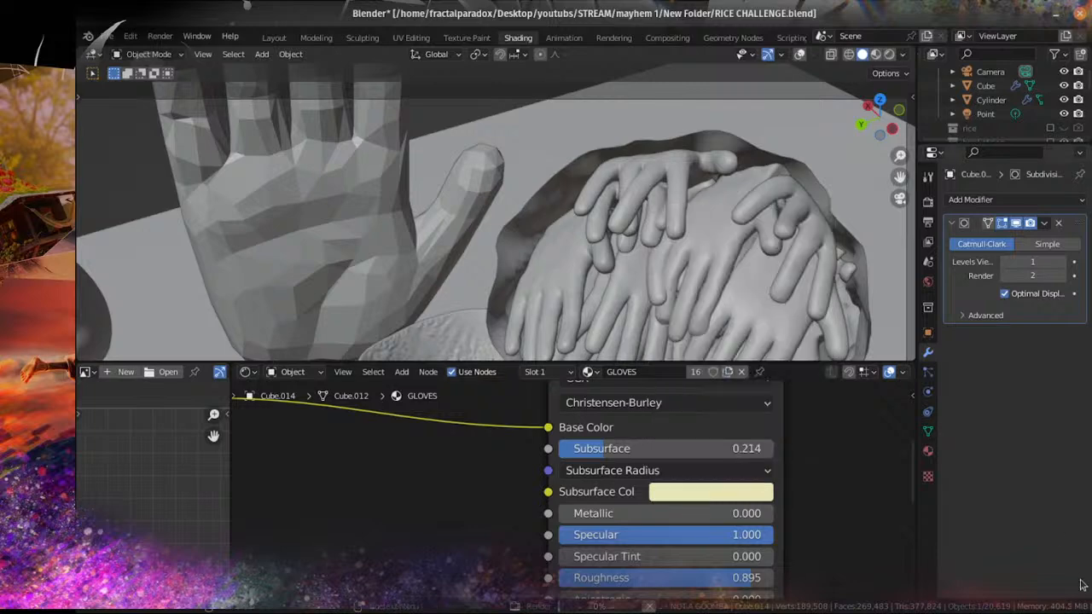
scroll(897, 512, down, 3)
shift+middle_drag(859, 216, 783, 152)
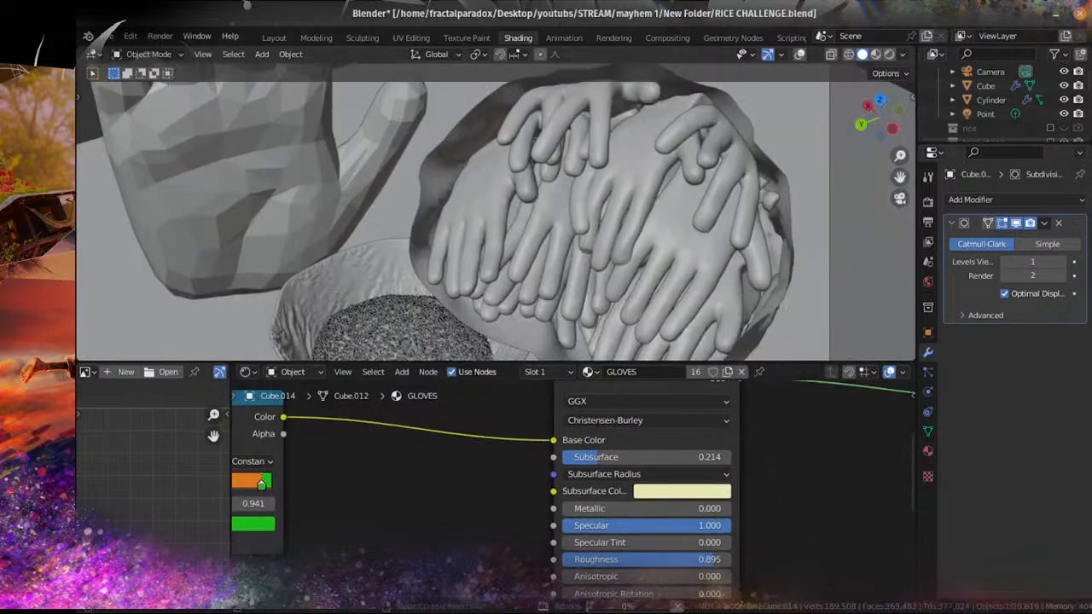
scroll(666, 456, down, 3)
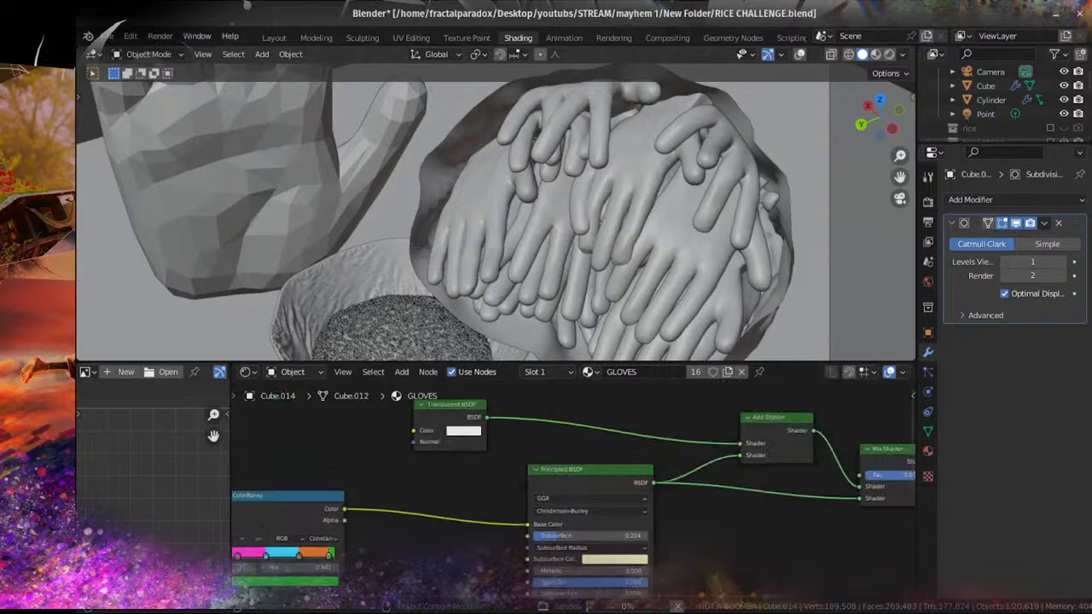
key(ctrl+s)
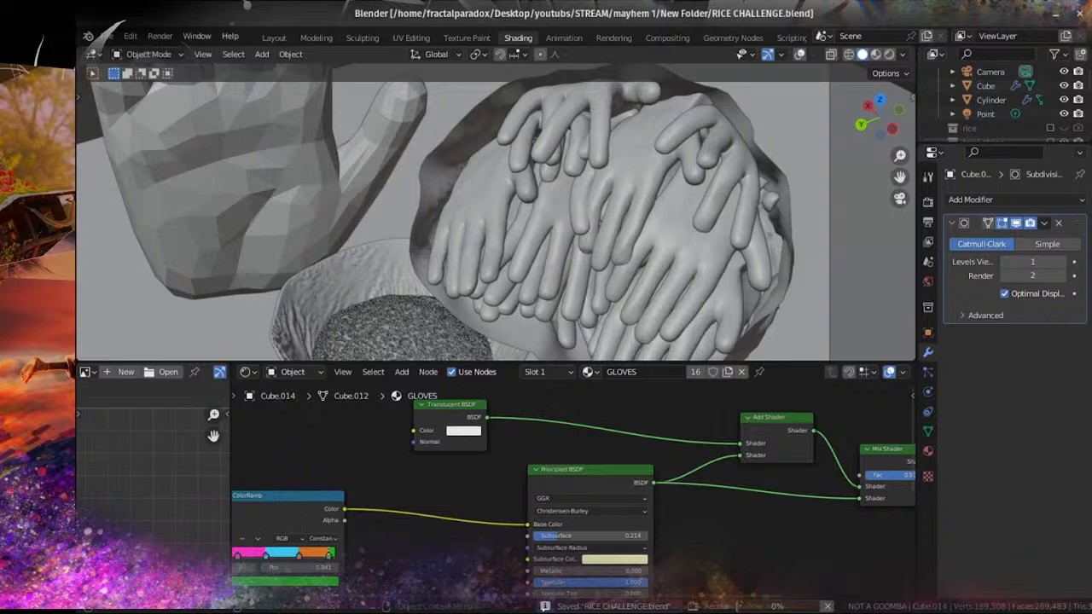